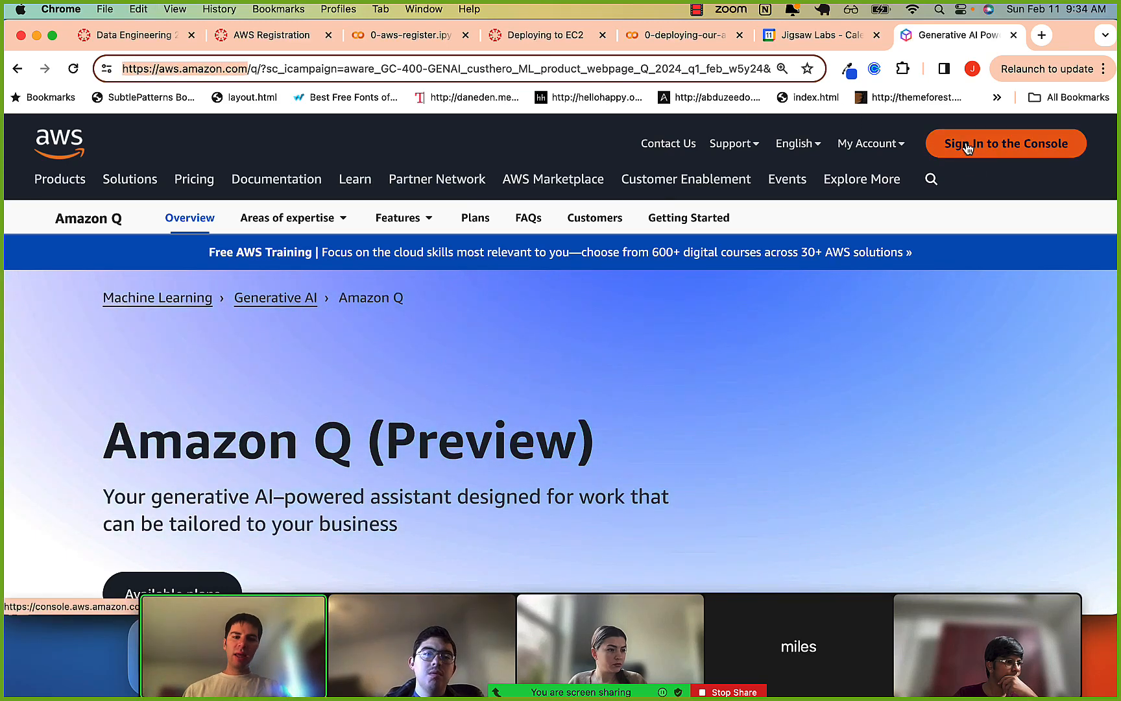
Open aws.amazon.com in a new incognito window and go to the page for creating an AWS account.
key(super+shift+n)
text(https://aws.amazon.com/)
key(Return)
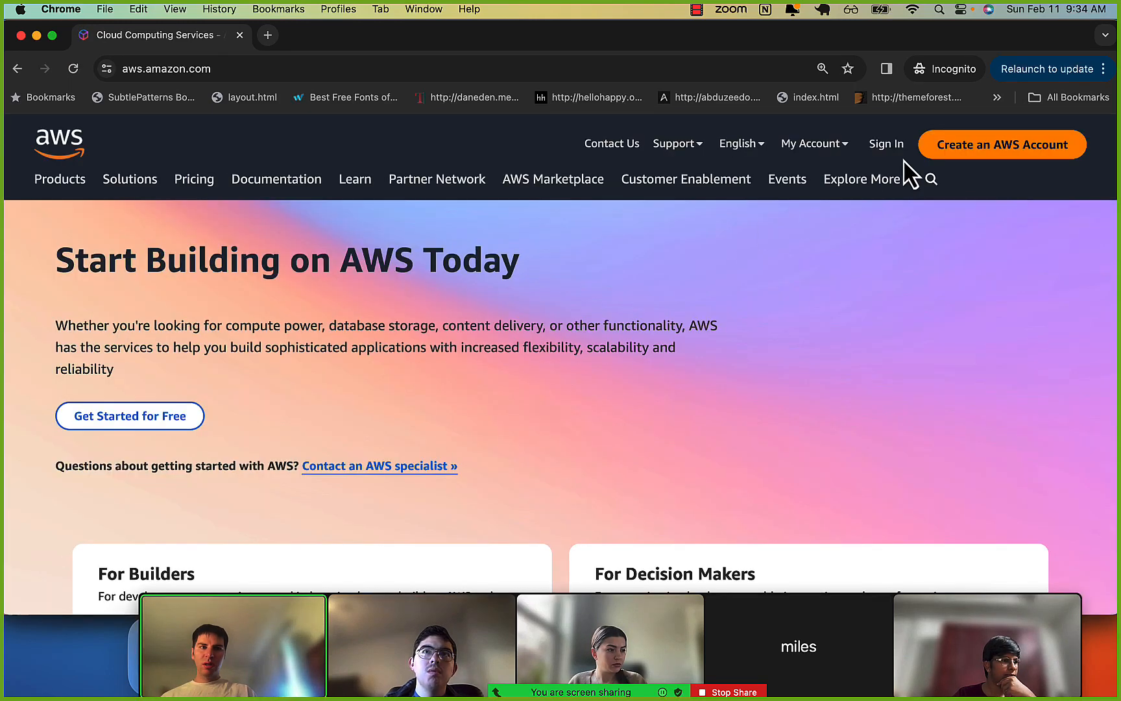
click(814, 144)
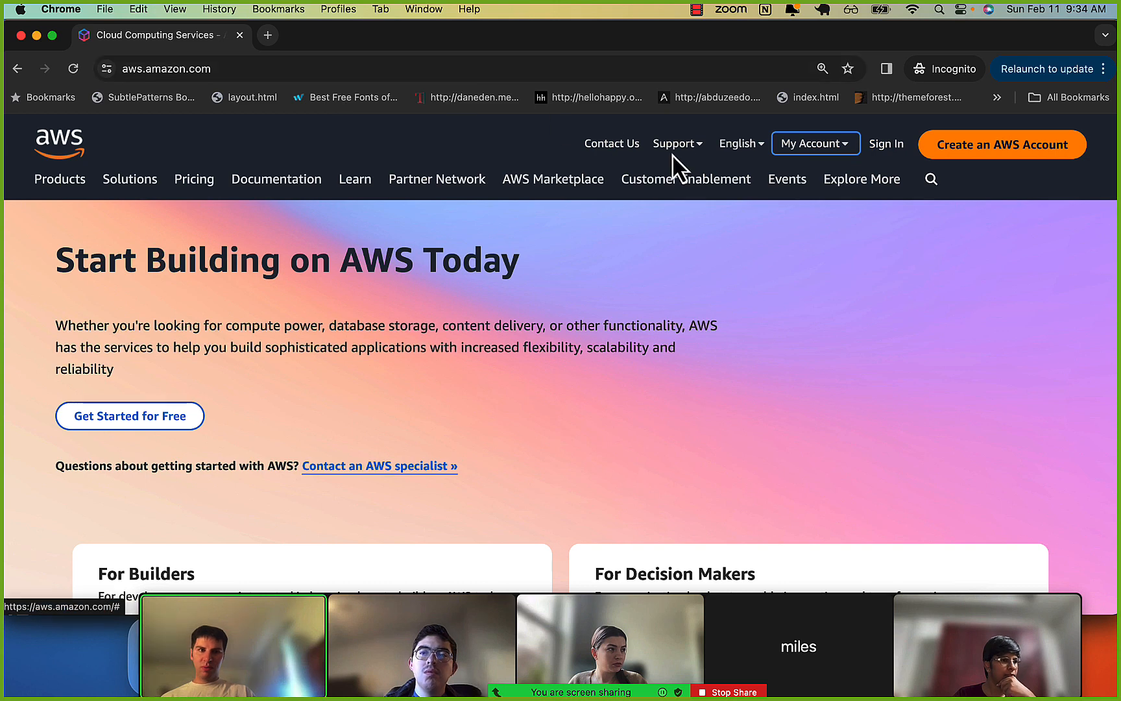
click(980, 153)
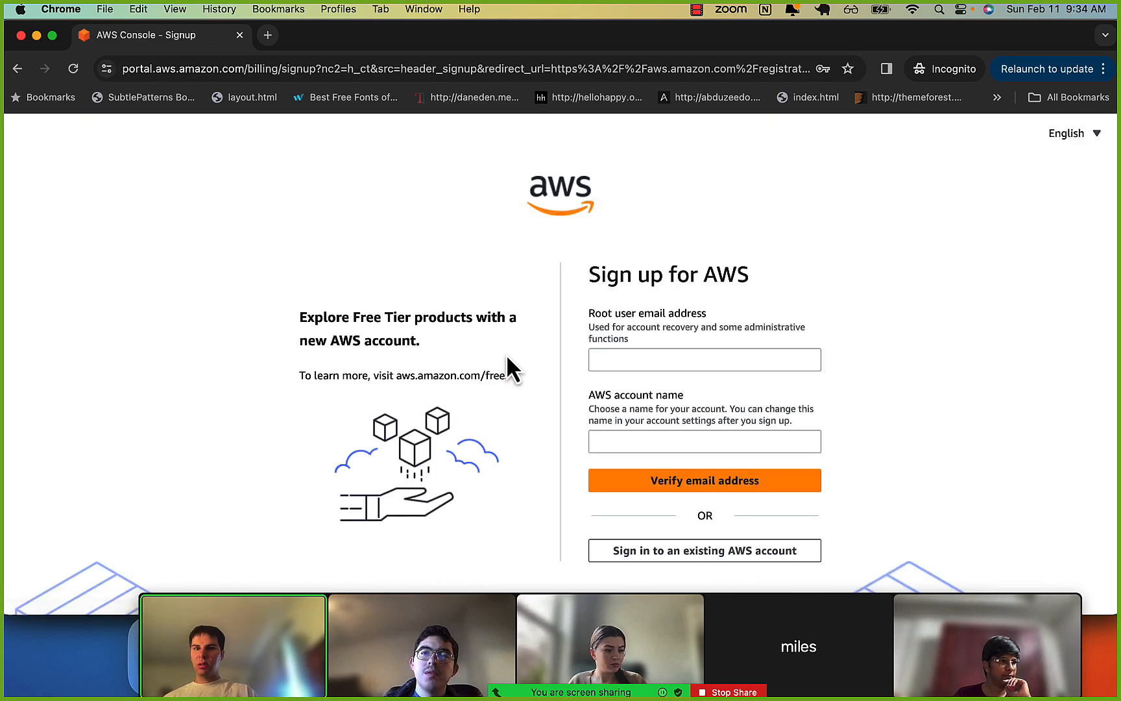
Examine the root user email and account name fields of the sign-up form, and close the incognito page.
scroll(506, 355, down, 1)
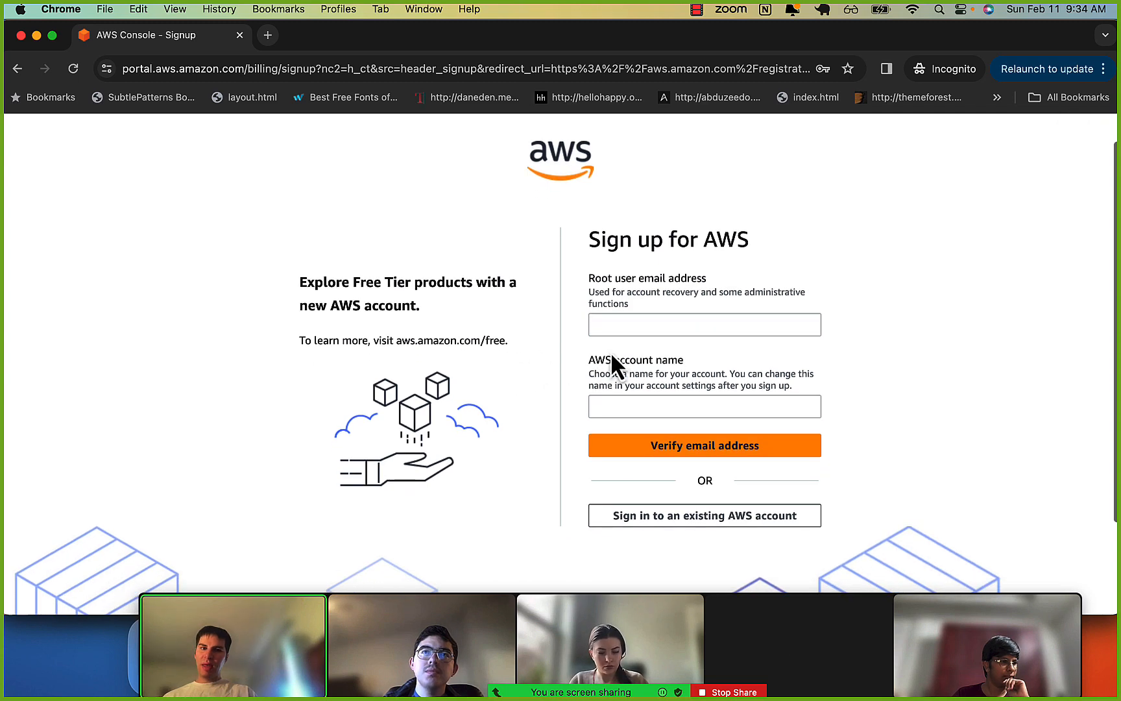
click(608, 322)
click(645, 406)
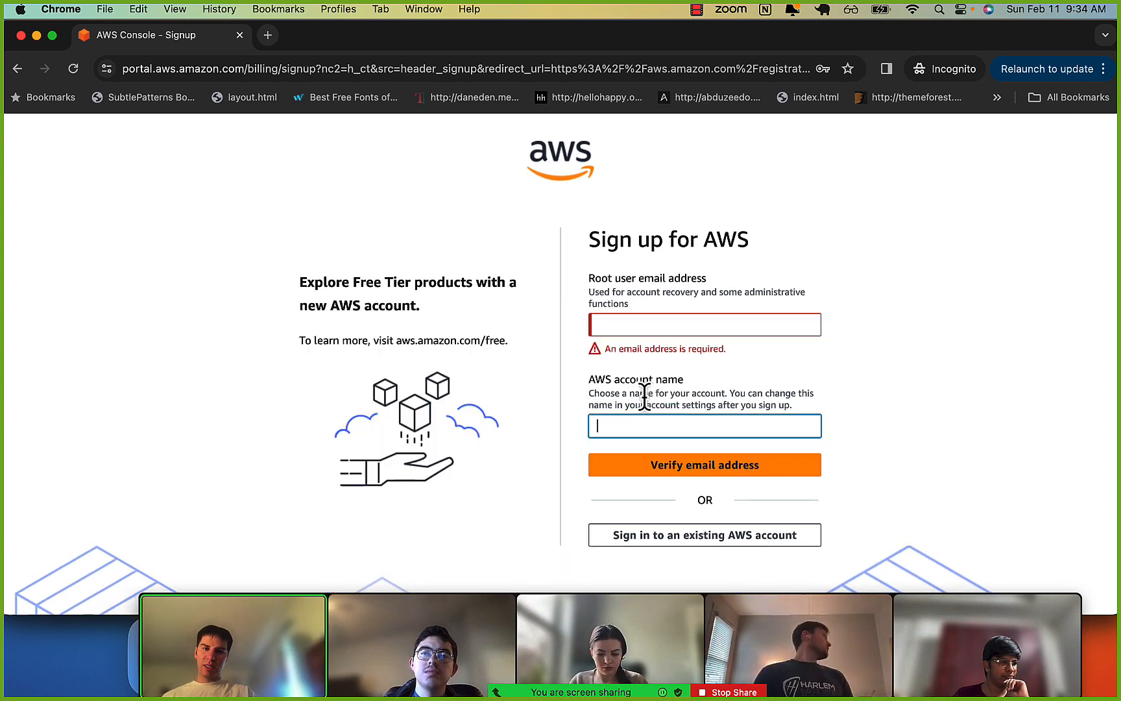
scroll(639, 398, down, 1)
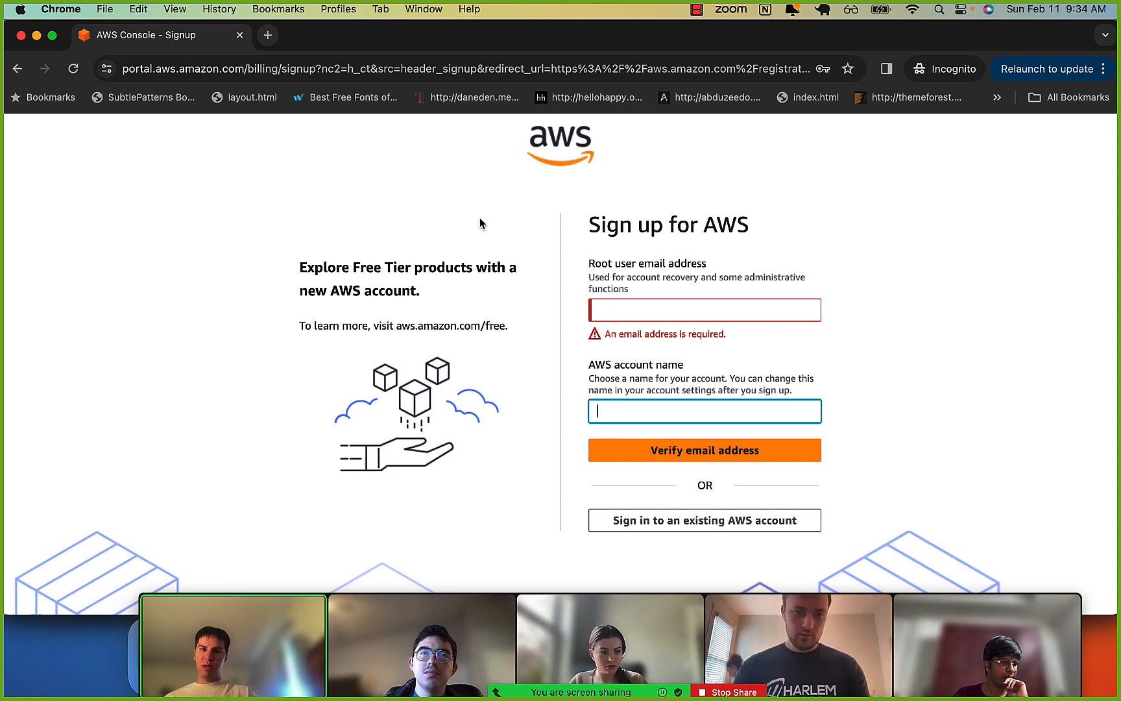
click(240, 36)
Sign in to the AWS console as root user with the account email, password and MFA code.
click(1004, 147)
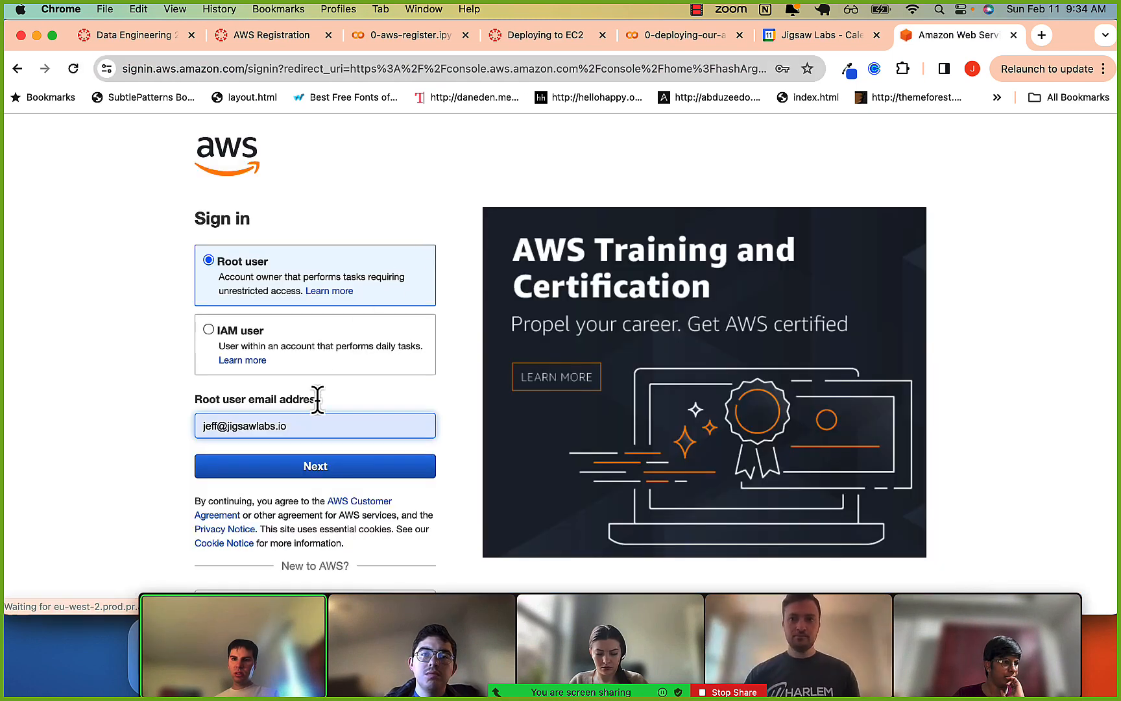
click(331, 470)
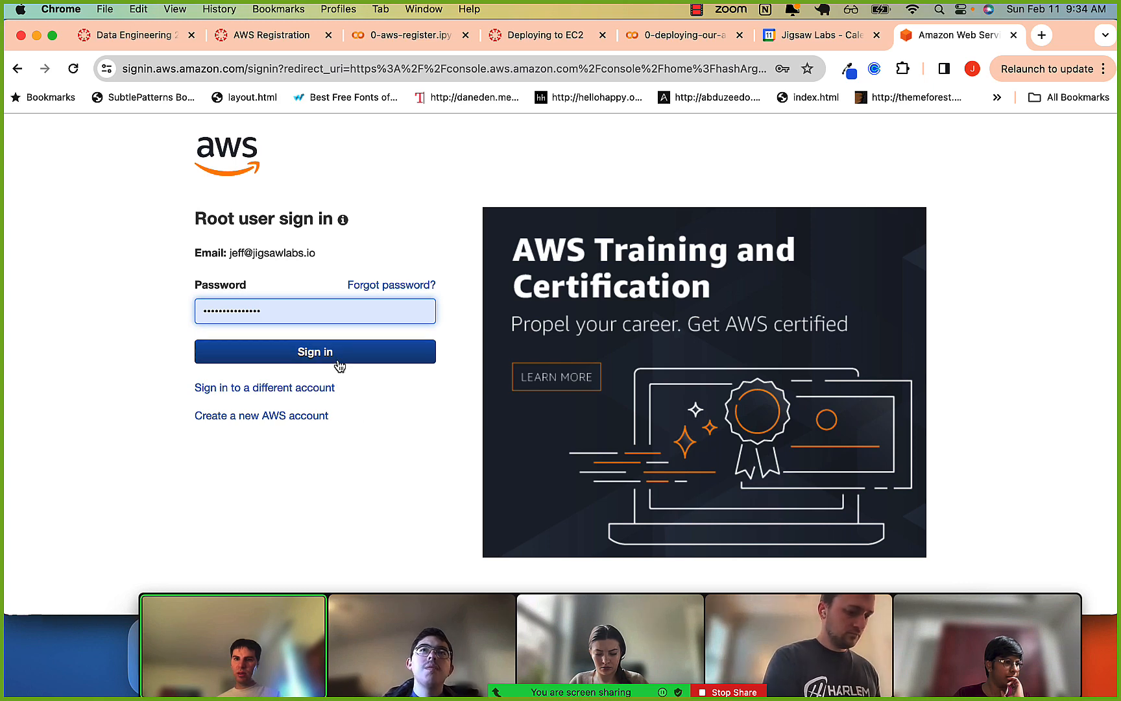
click(336, 358)
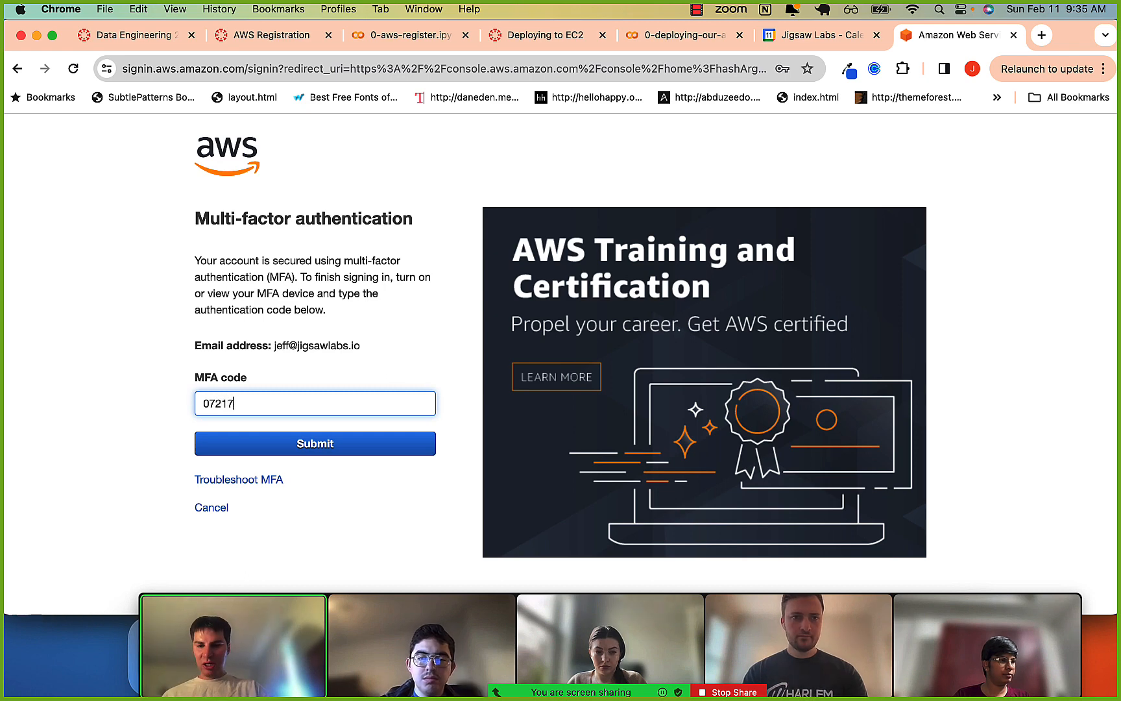
click(341, 447)
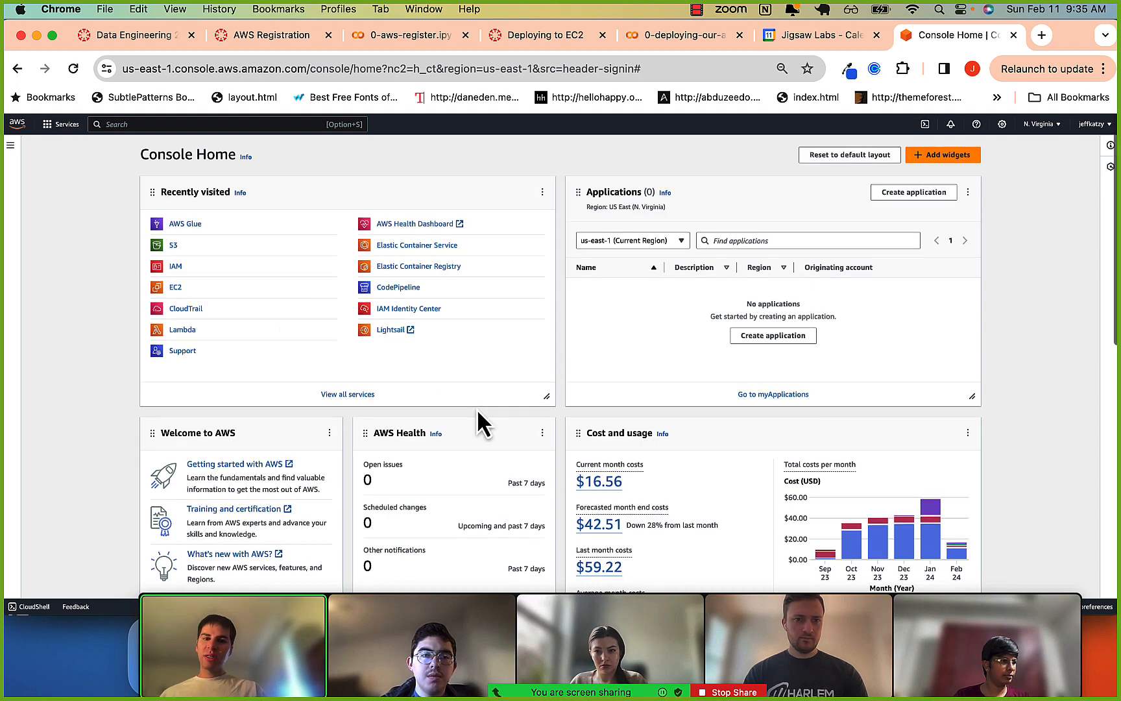
Review the Cost and usage figures on Console Home and search the AWS services for rds.
scroll(476, 407, down, 3)
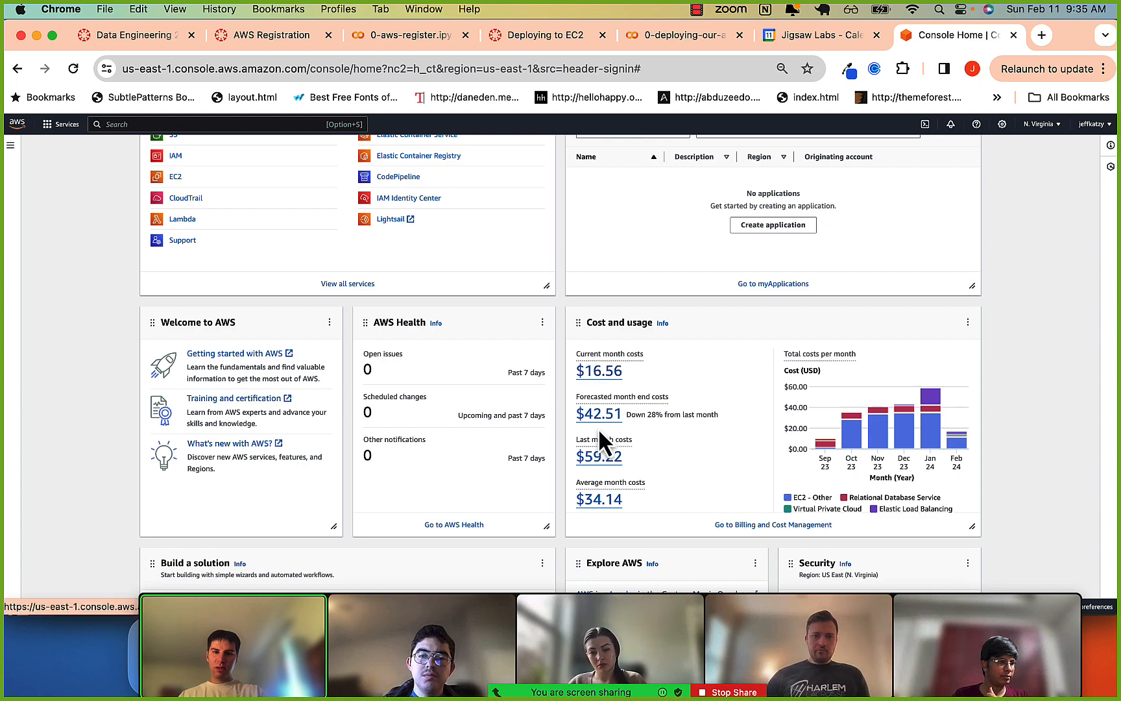
scroll(597, 426, up, 3)
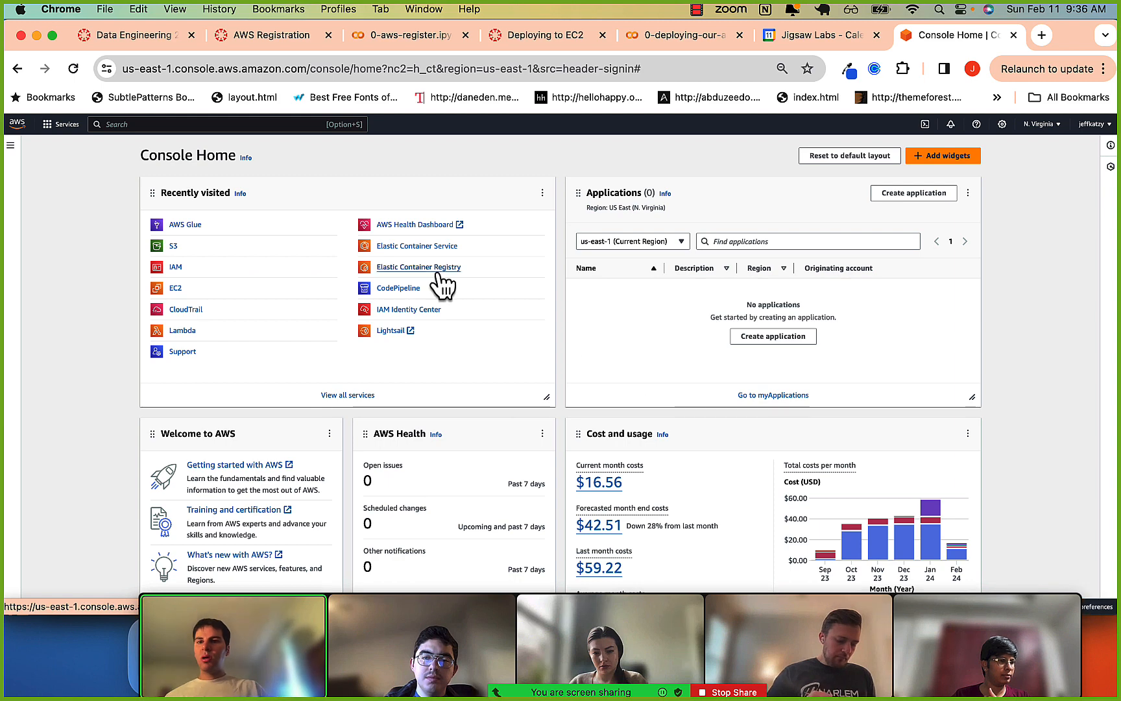
click(111, 124)
text(rds)
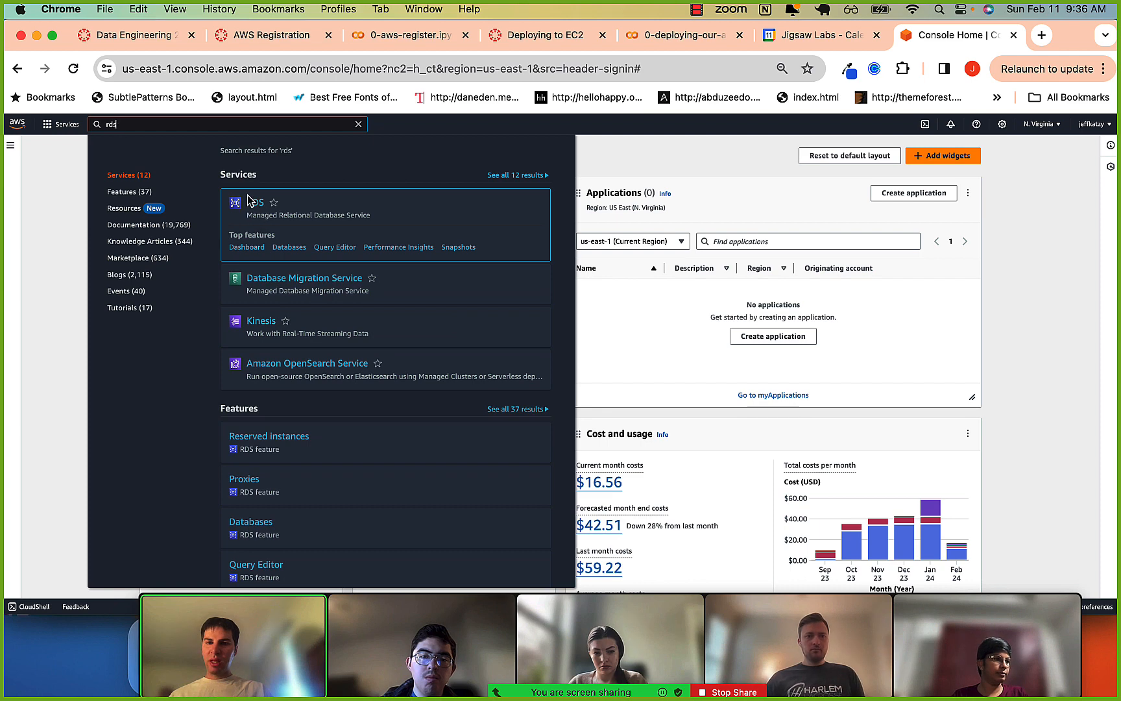
click(45, 248)
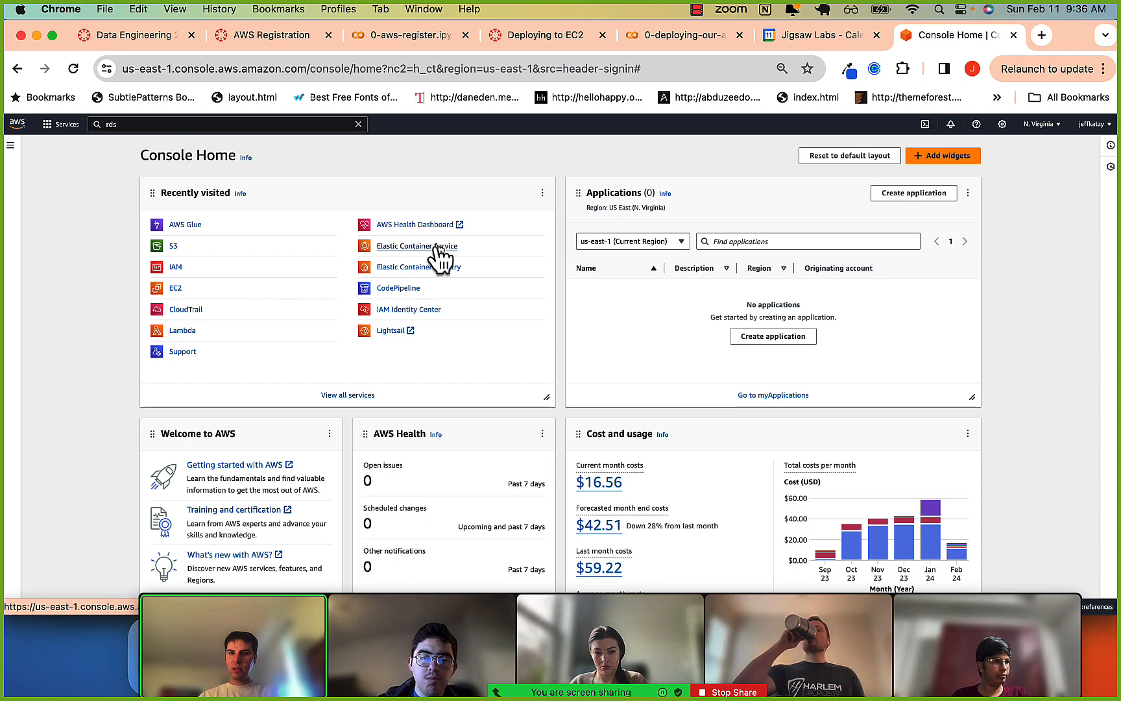
Search the AWS services for iam, open IAM and show its list of users.
click(171, 271)
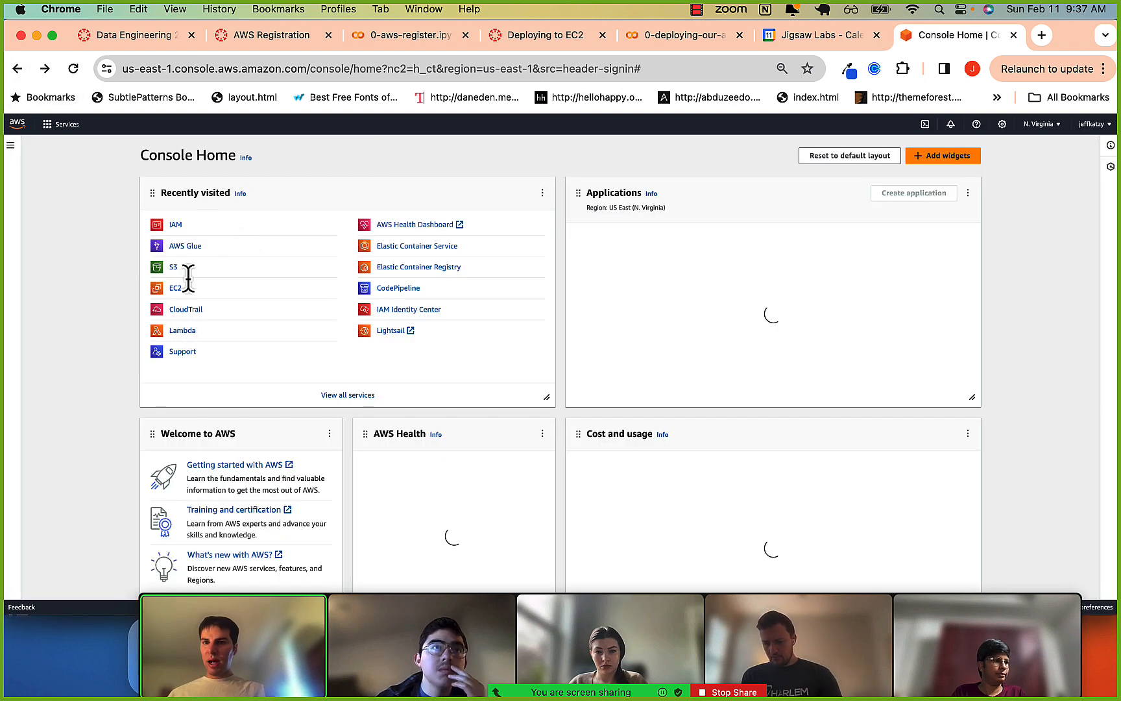
click(54, 125)
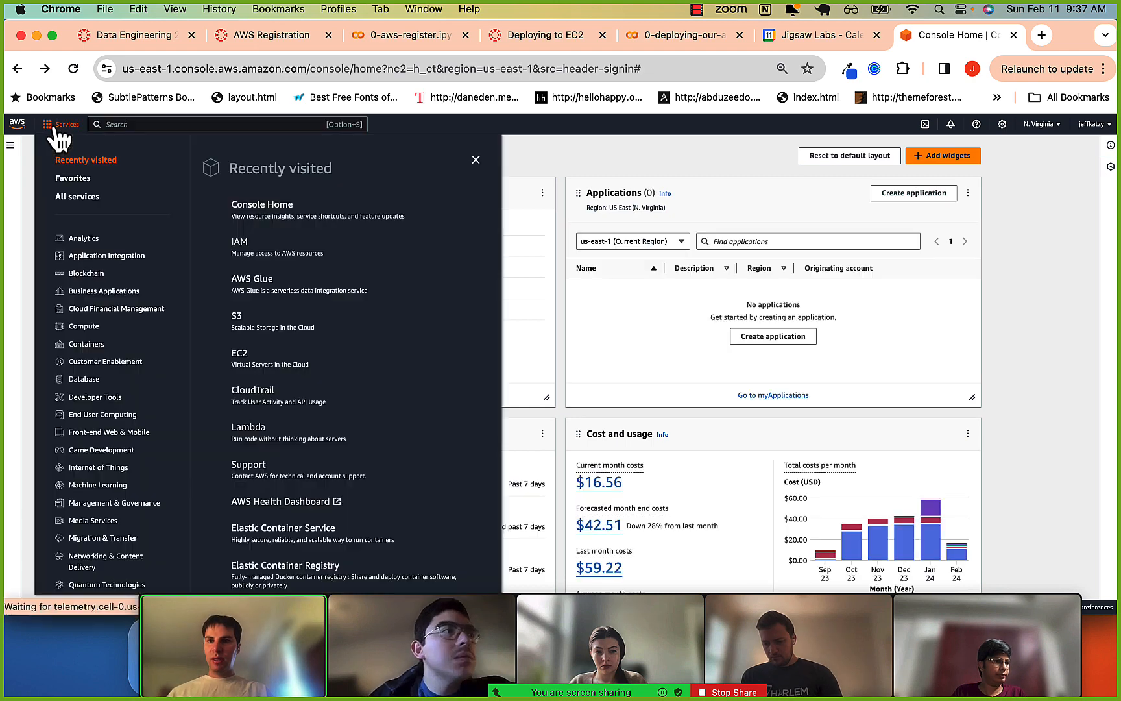
key(alt+s)
text(iam)
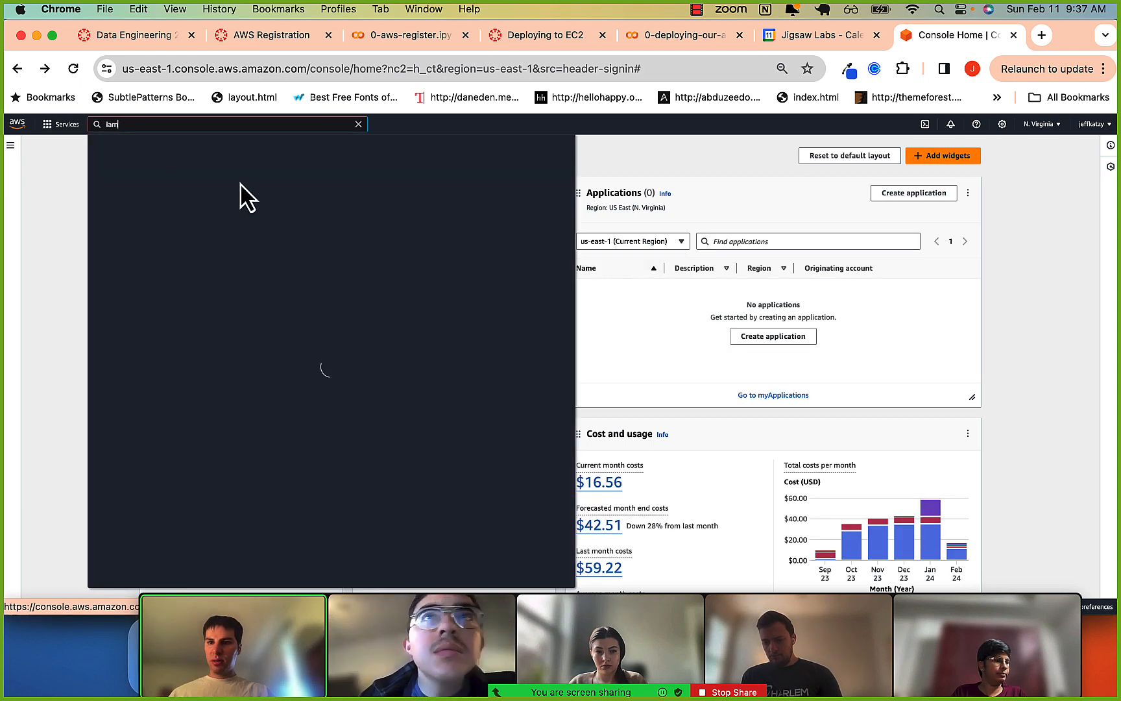
click(251, 205)
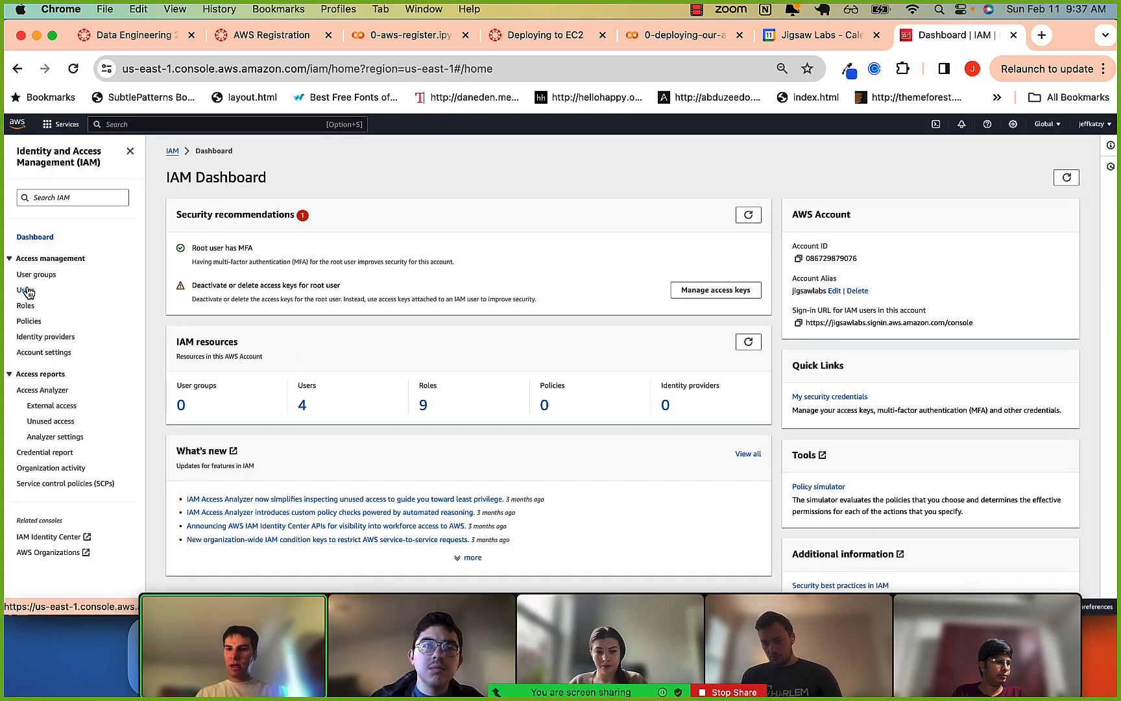
click(28, 291)
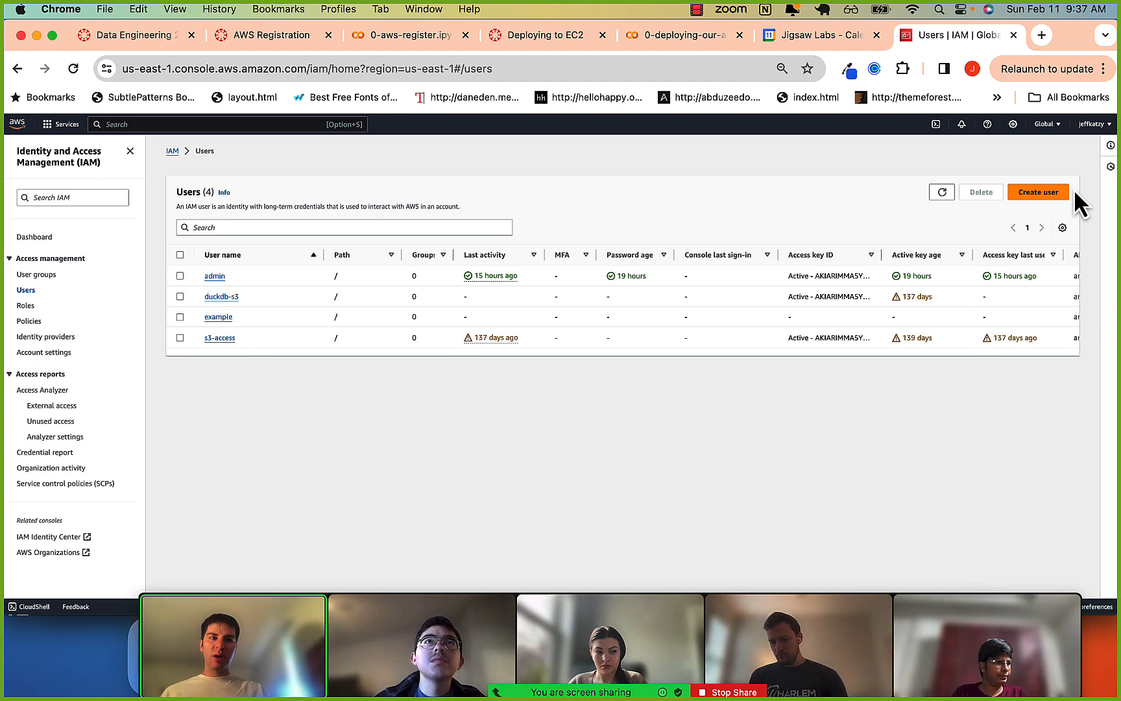
Start creating an IAM user named 2024_admin and choose Attach policies directly as the permissions option.
click(1042, 192)
click(544, 266)
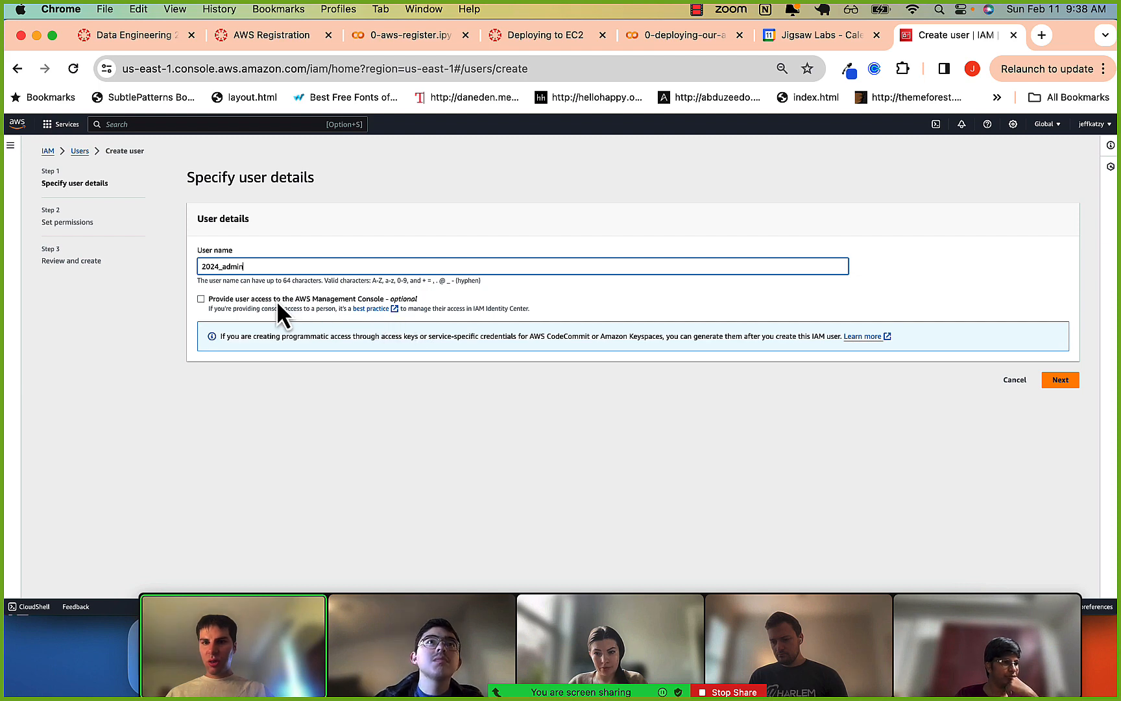
click(1061, 383)
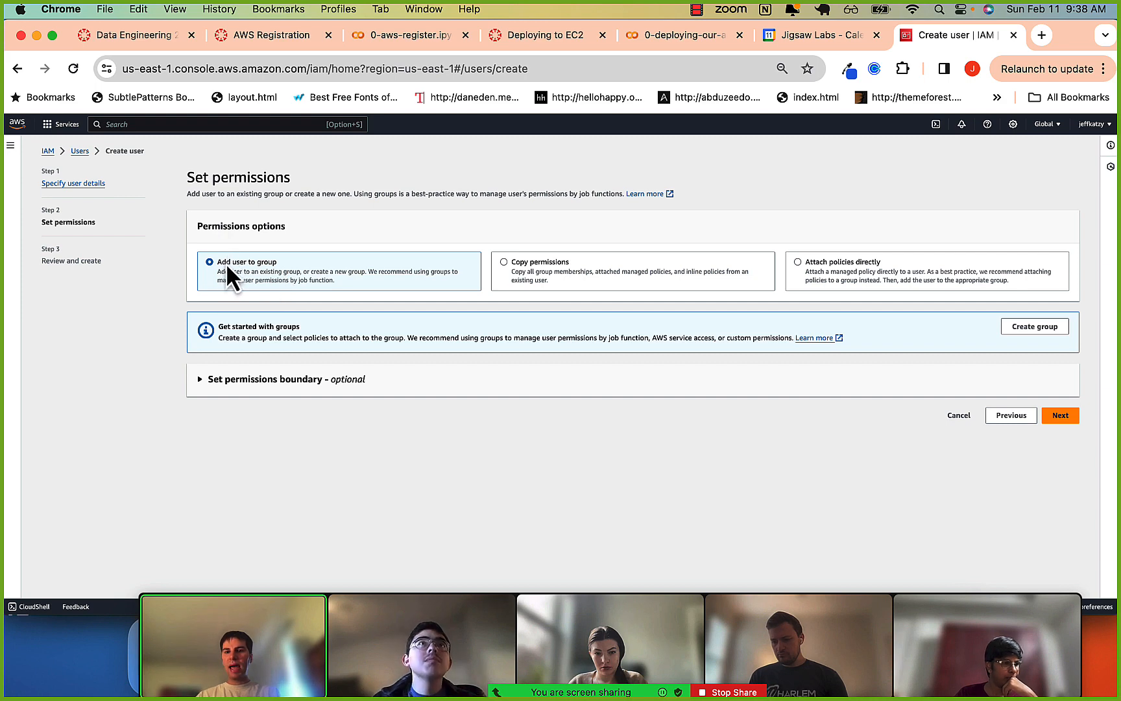
click(798, 262)
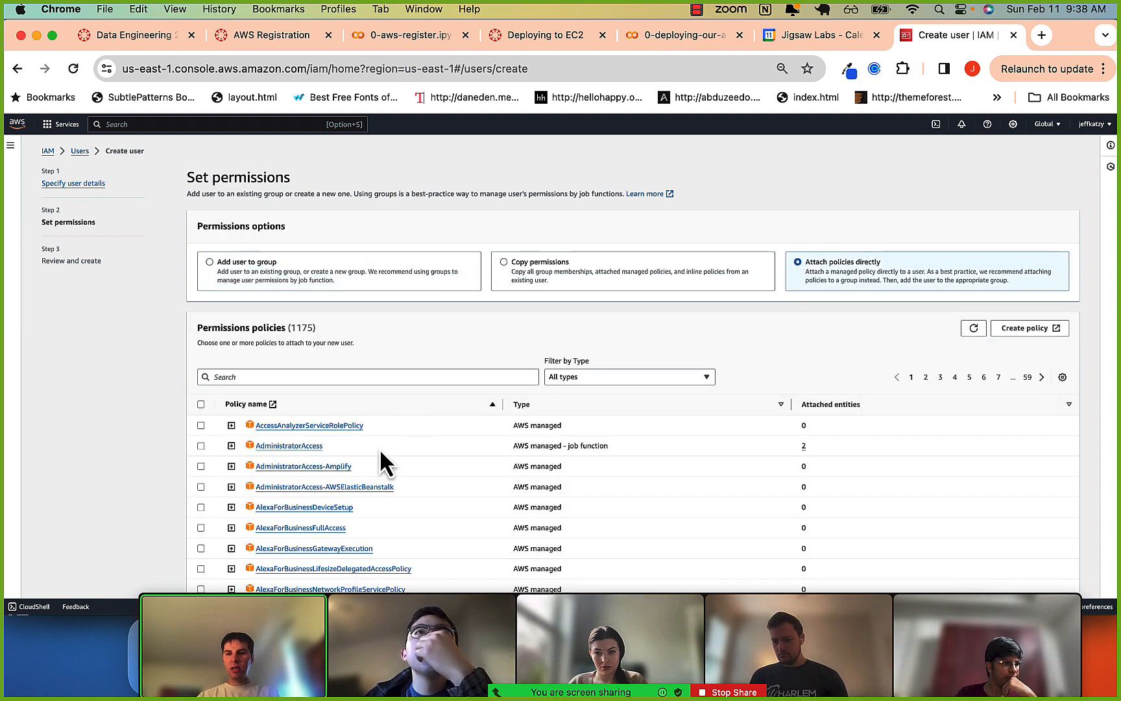
Look through the available permissions policies and filter them by rds.
scroll(380, 448, down, 1)
key(super+equal)
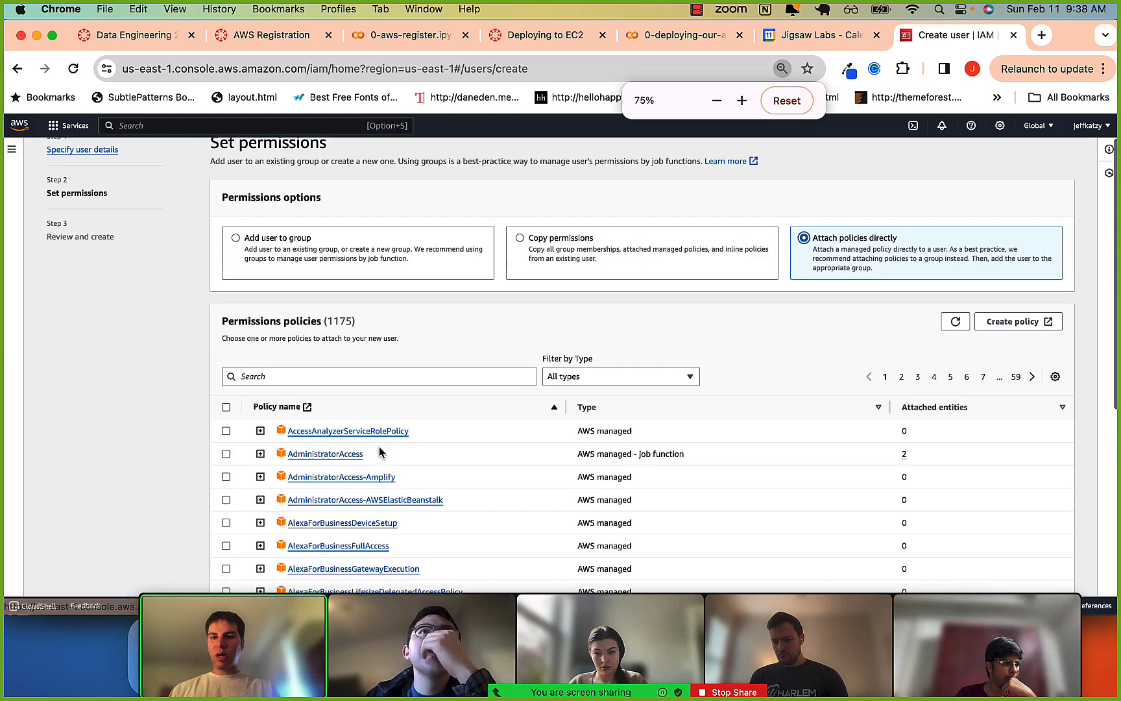
scroll(379, 448, down, 3)
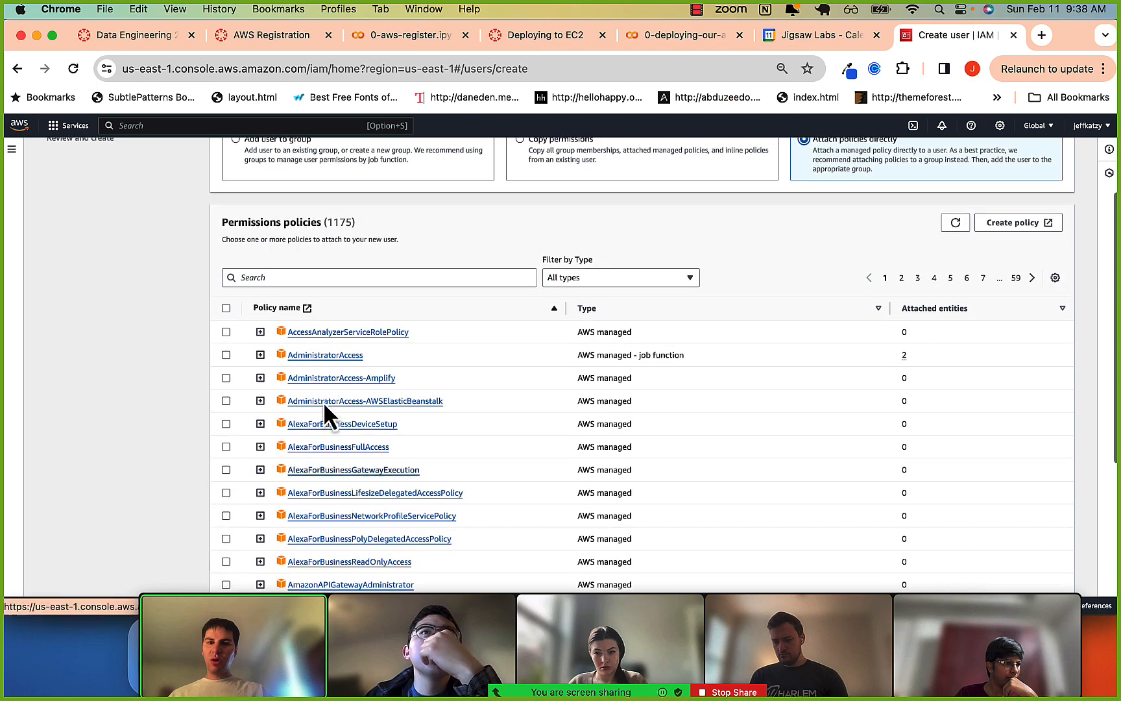
scroll(321, 348, down, 7)
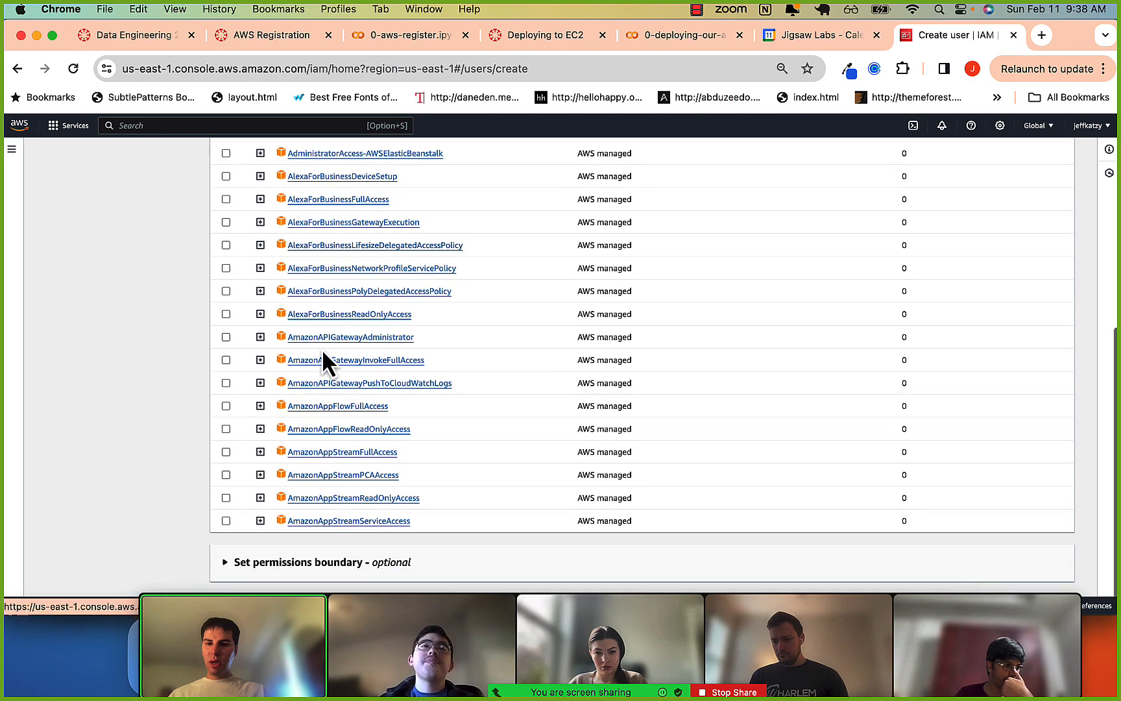
scroll(323, 352, up, 10)
click(304, 395)
text(rd)
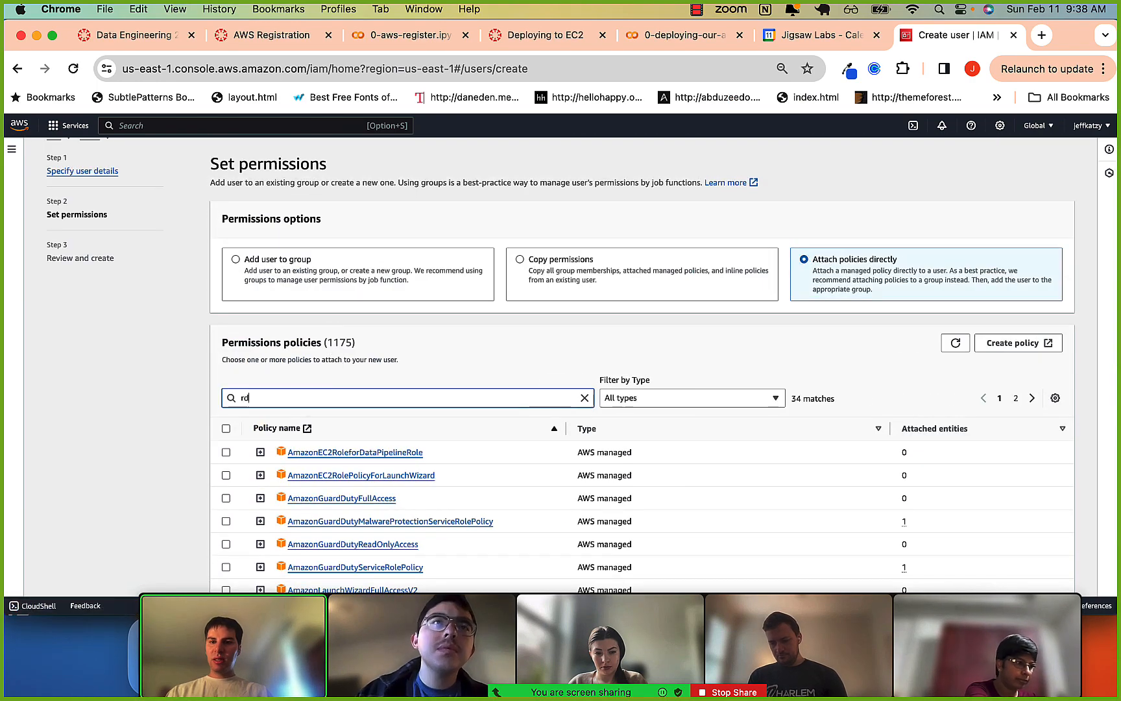
text(s)
scroll(337, 455, down, 3)
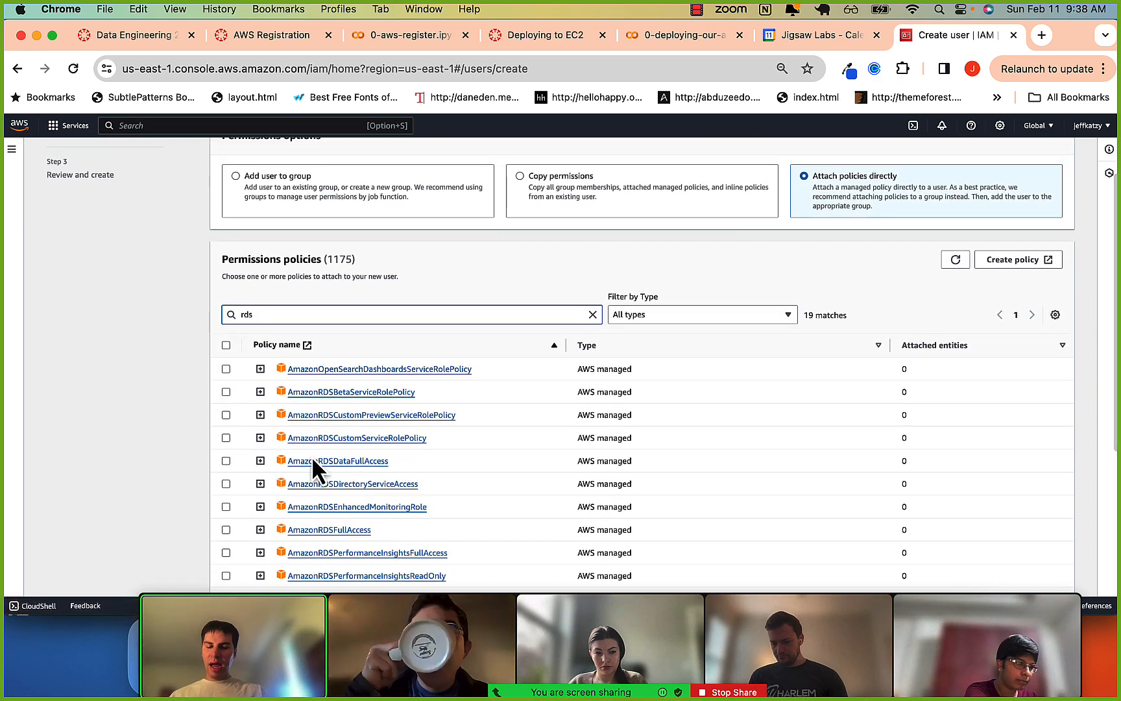
scroll(305, 447, down, 1)
scroll(288, 409, down, 2)
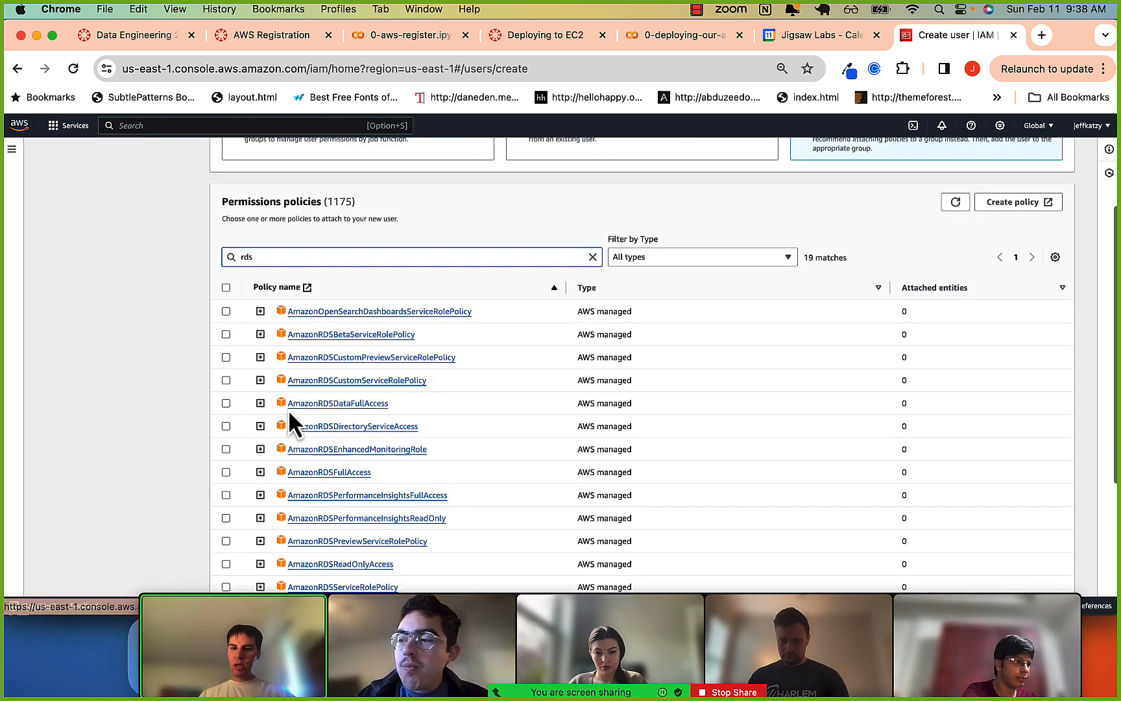
scroll(288, 409, down, 1)
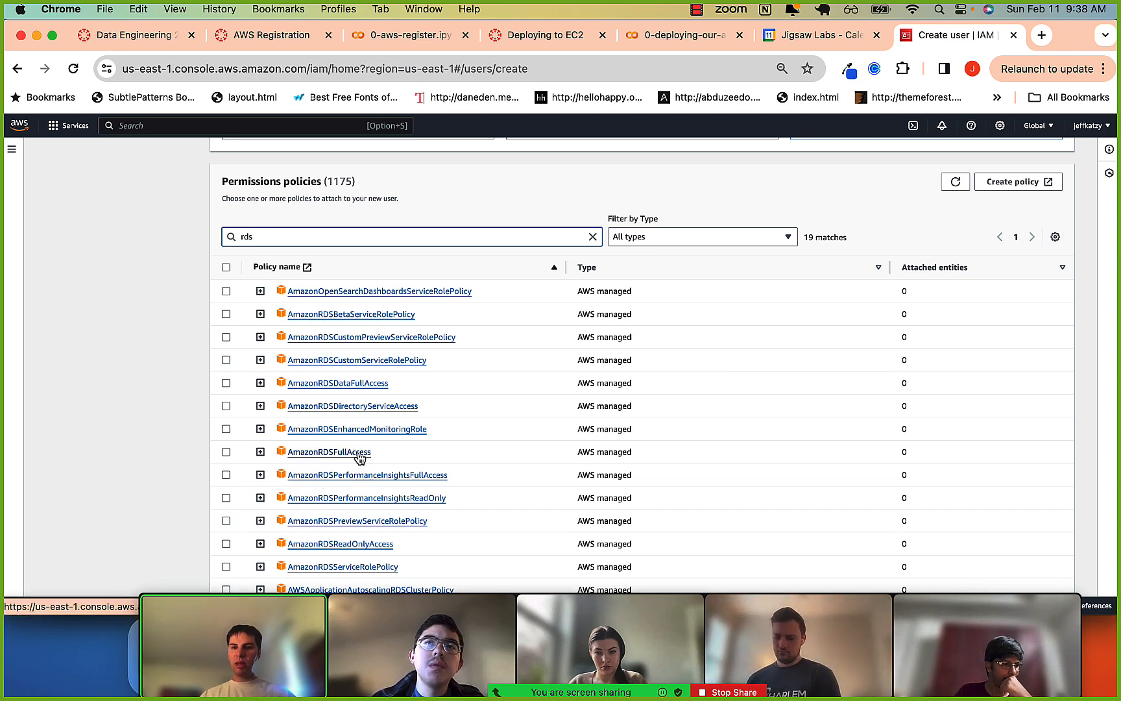
Expand the AmazonRDSFullAccess policy and examine the actions and resources in its JSON statement.
click(260, 452)
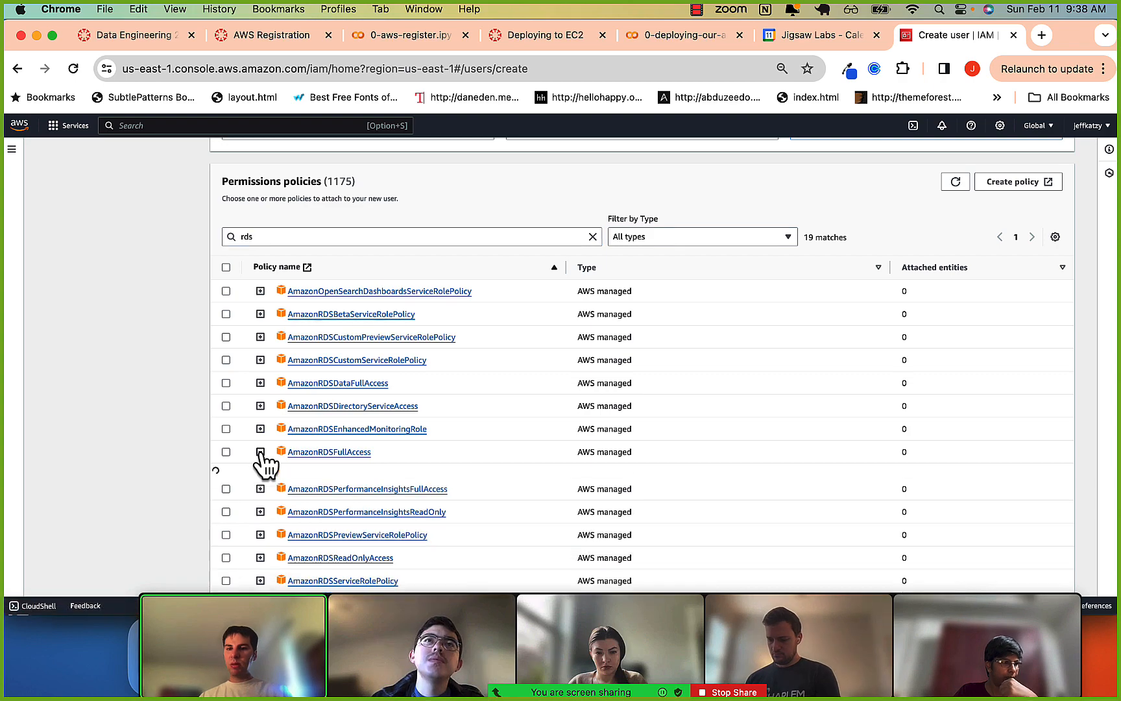
scroll(263, 455, down, 5)
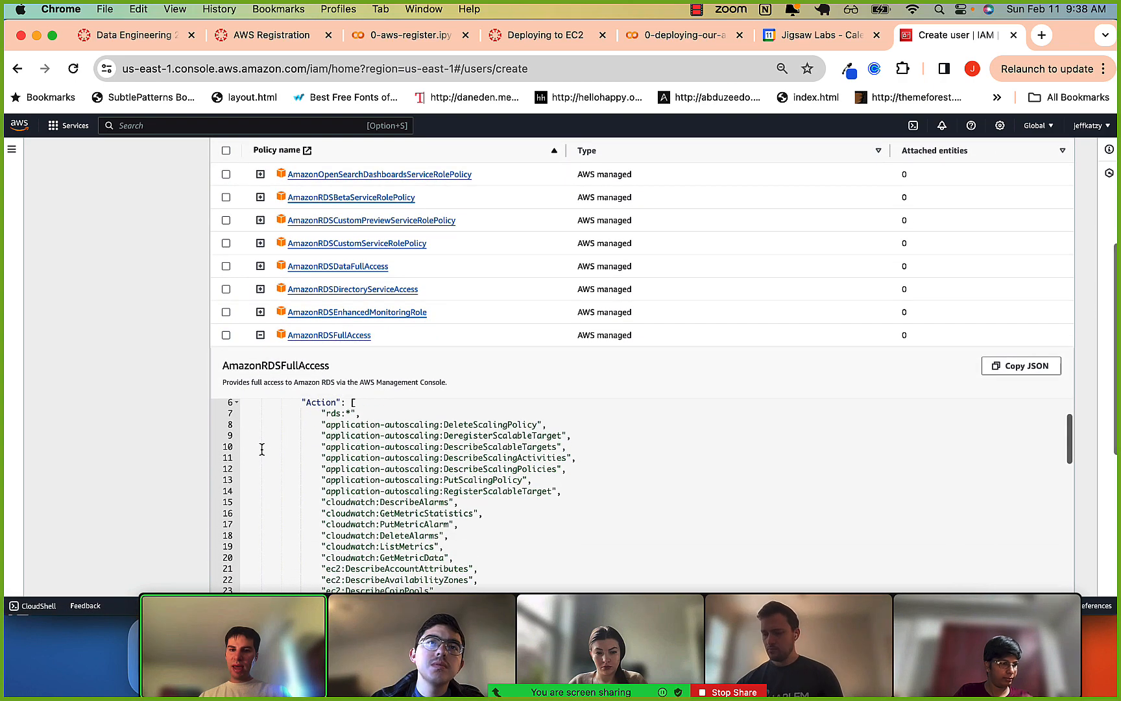
scroll(262, 450, up, 2)
scroll(175, 469, down, 3)
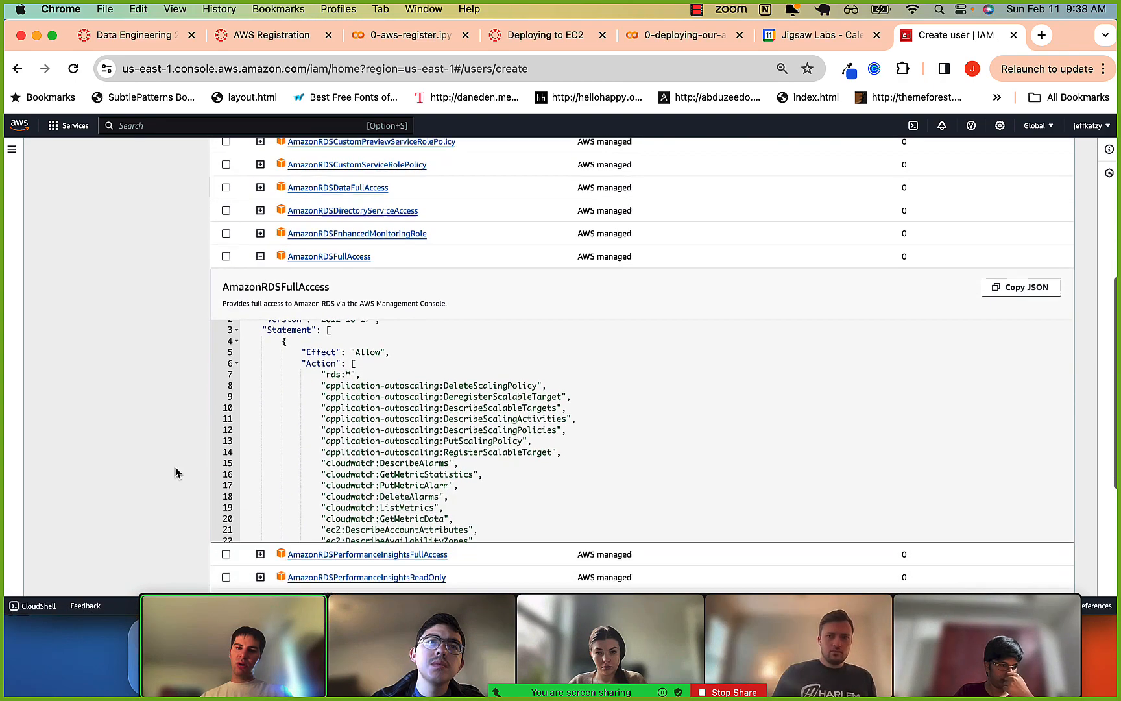
scroll(365, 461, down, 4)
scroll(365, 462, down, 6)
scroll(364, 457, up, 4)
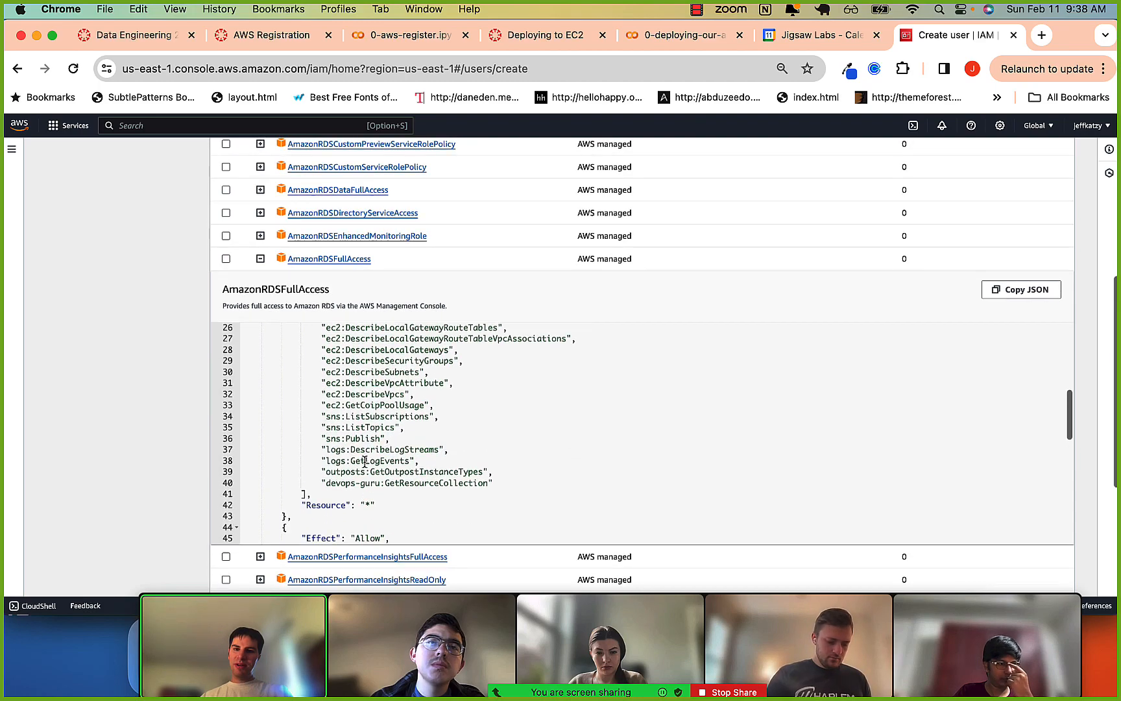
scroll(364, 452, down, 7)
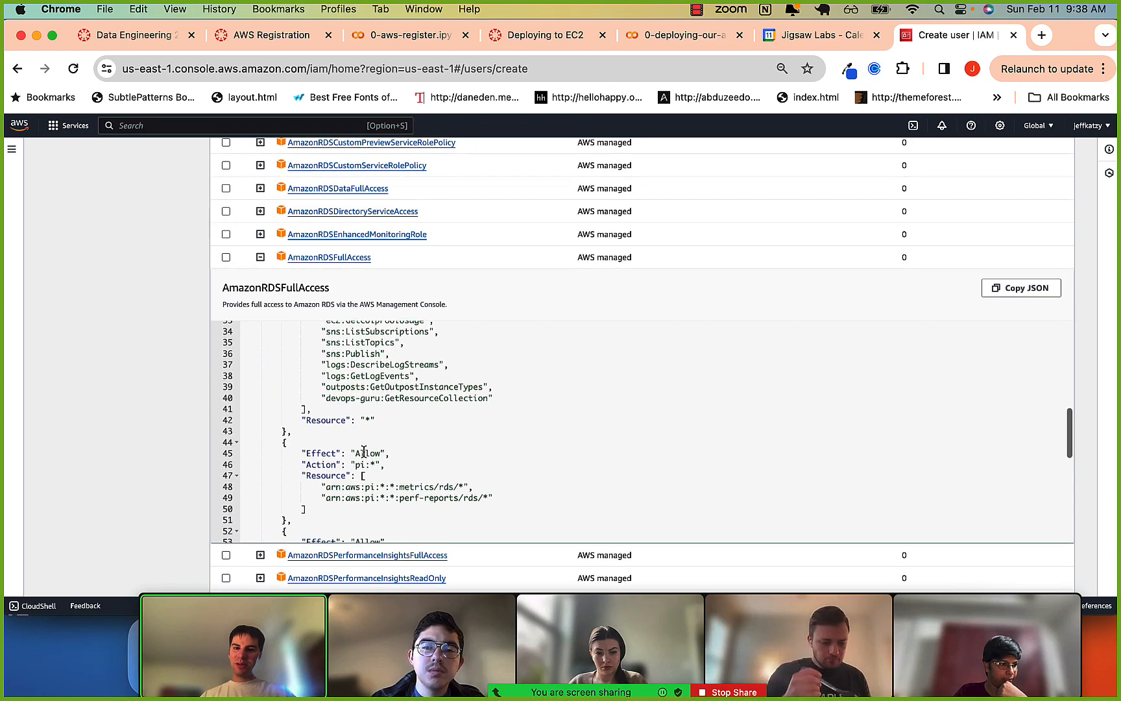
scroll(364, 452, up, 4)
scroll(364, 453, up, 15)
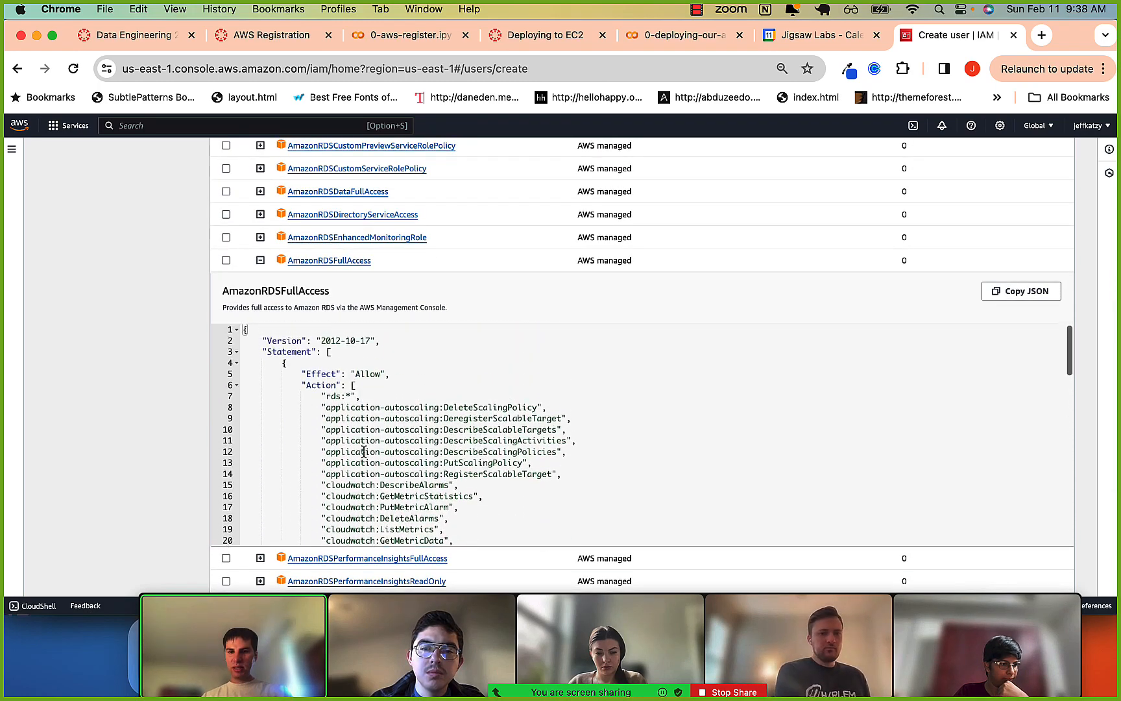
Filter the permissions policies by admin and select the AdministratorAccess policy for the new user.
scroll(364, 455, down, 4)
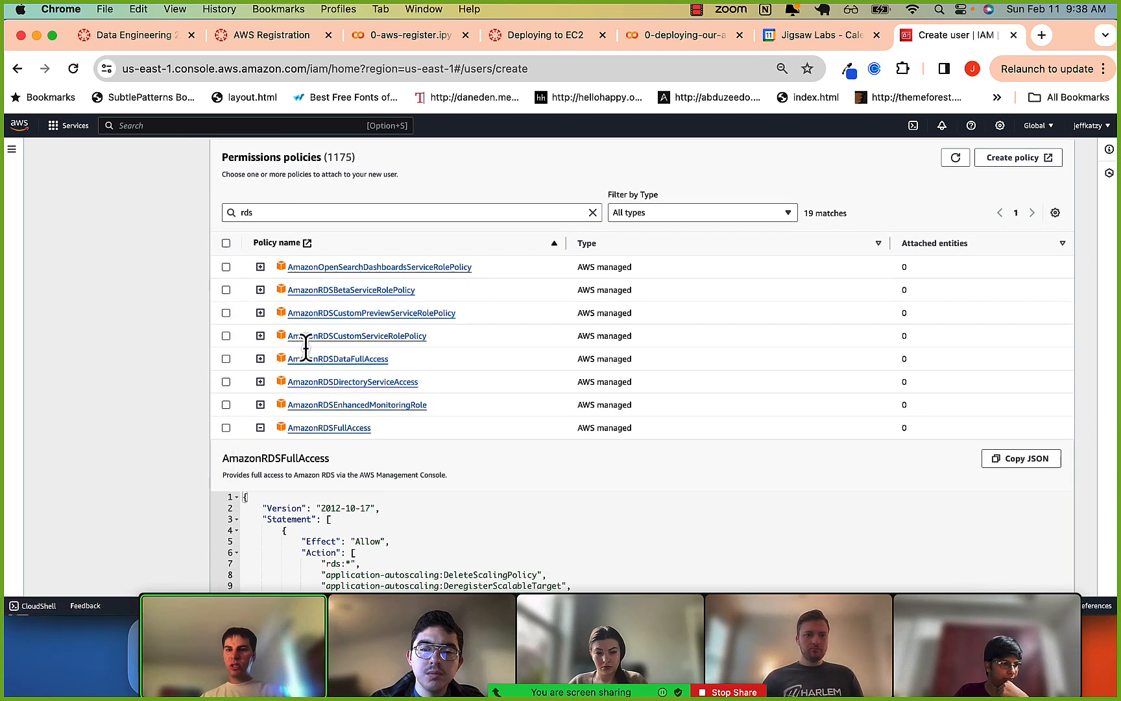
click(292, 212)
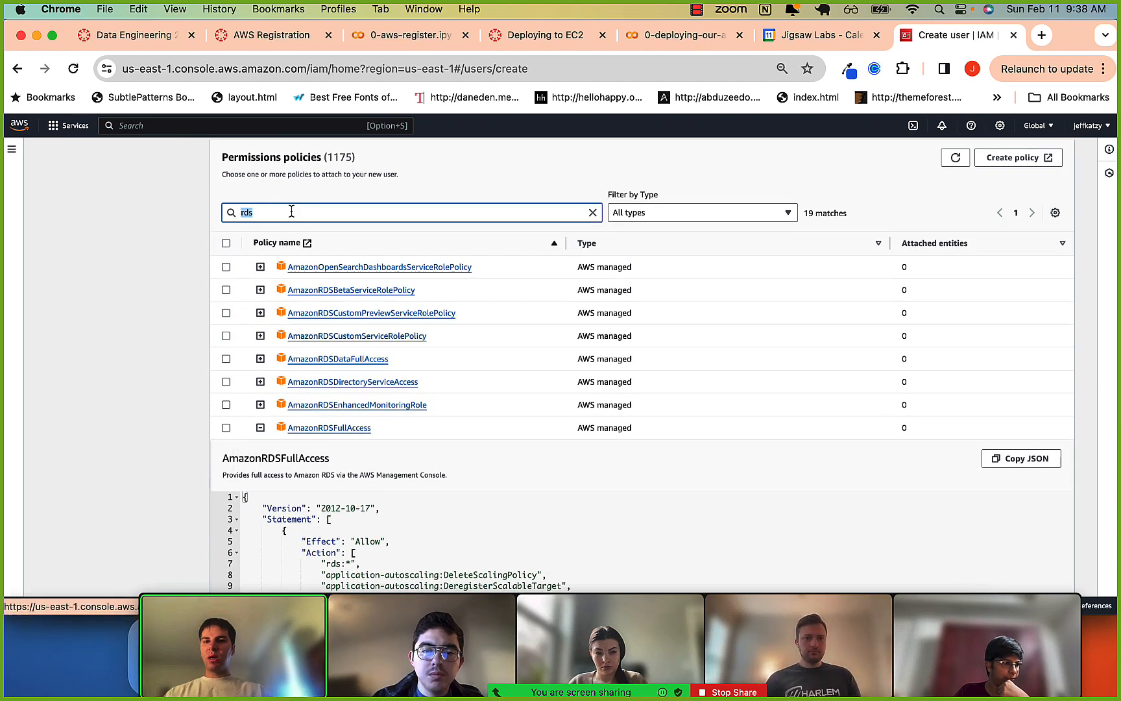
text(ad)
key(BackSpace)
key(BackSpace)
text(admin)
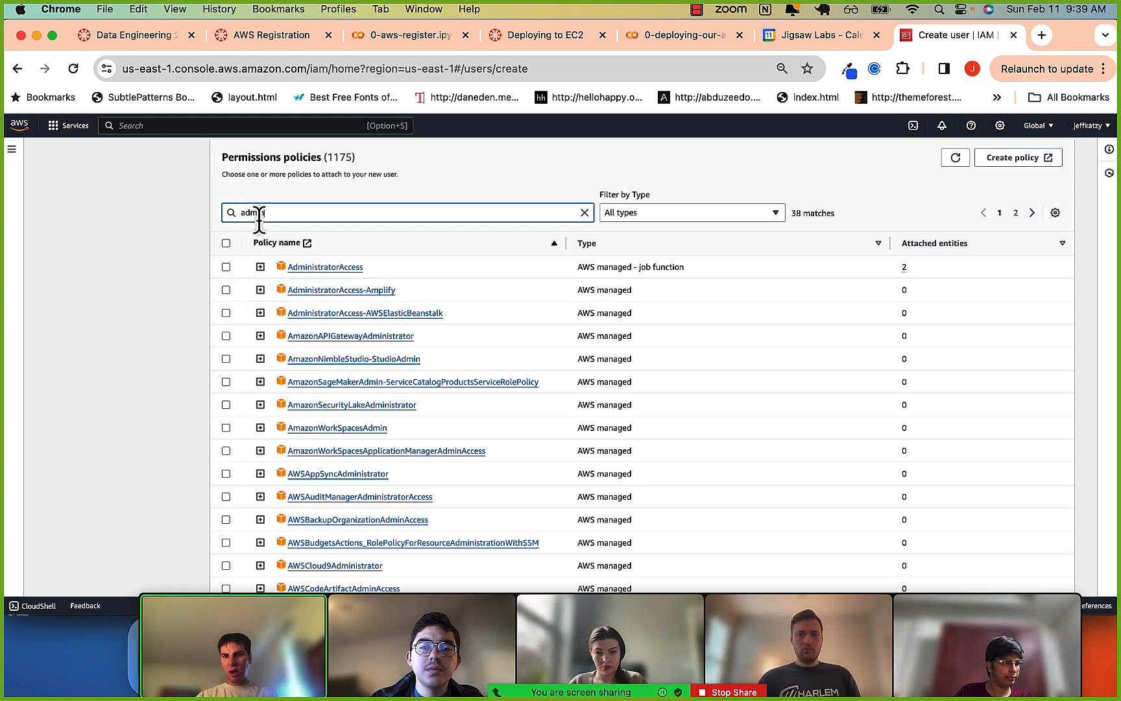
click(226, 269)
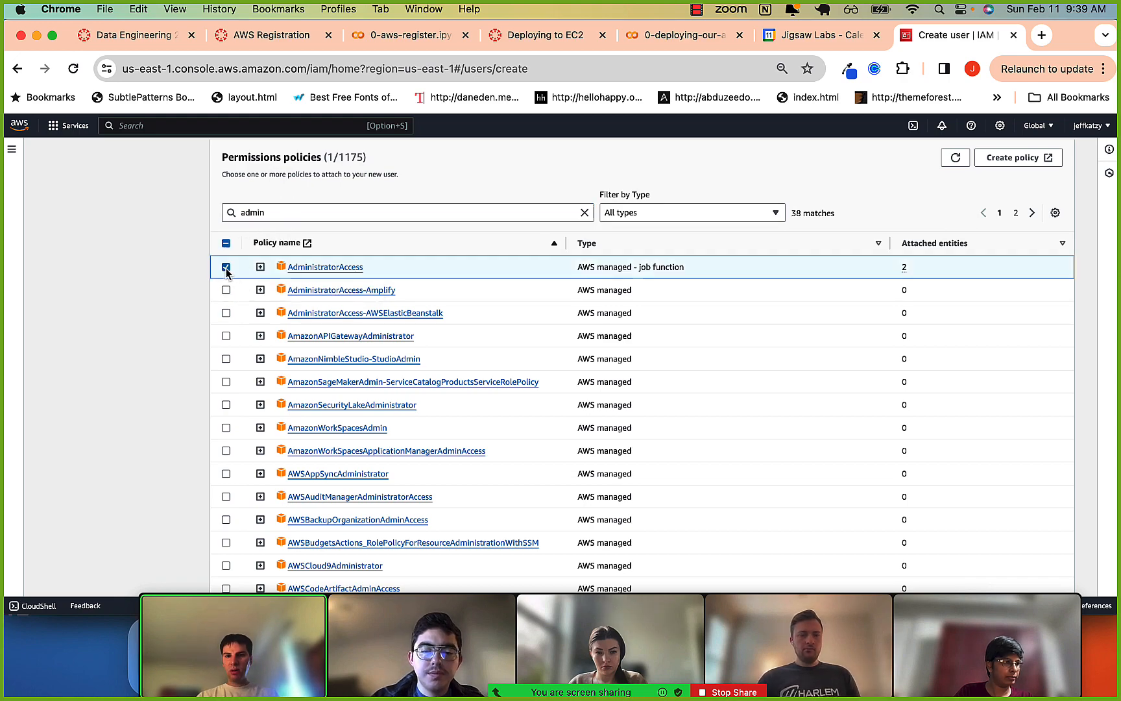
Proceed to the review of the 2024_admin user with its selected policy and create the user.
scroll(184, 342, down, 1)
scroll(184, 342, down, 3)
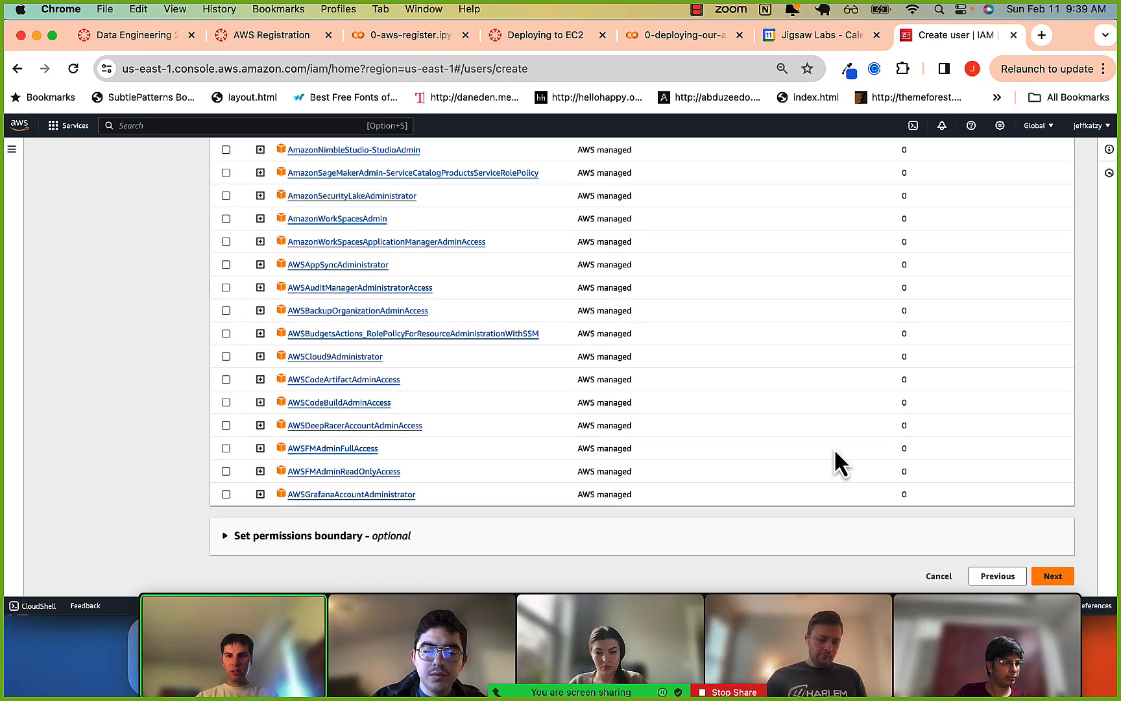
scroll(160, 358, up, 6)
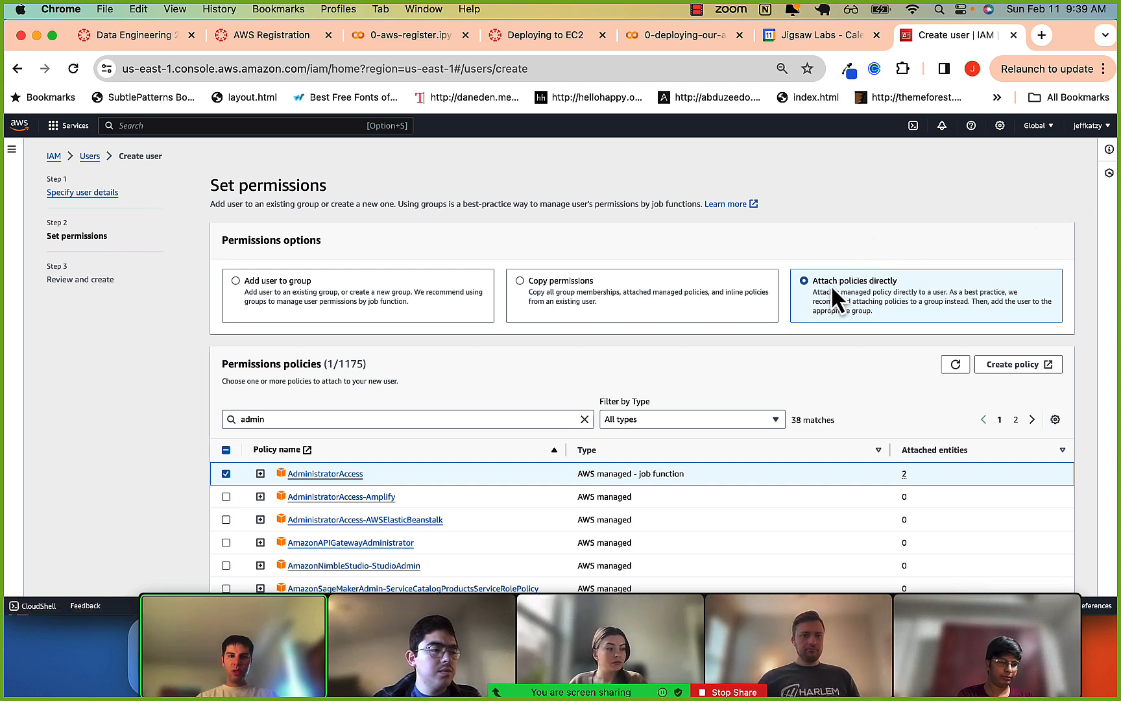
scroll(876, 281, down, 1)
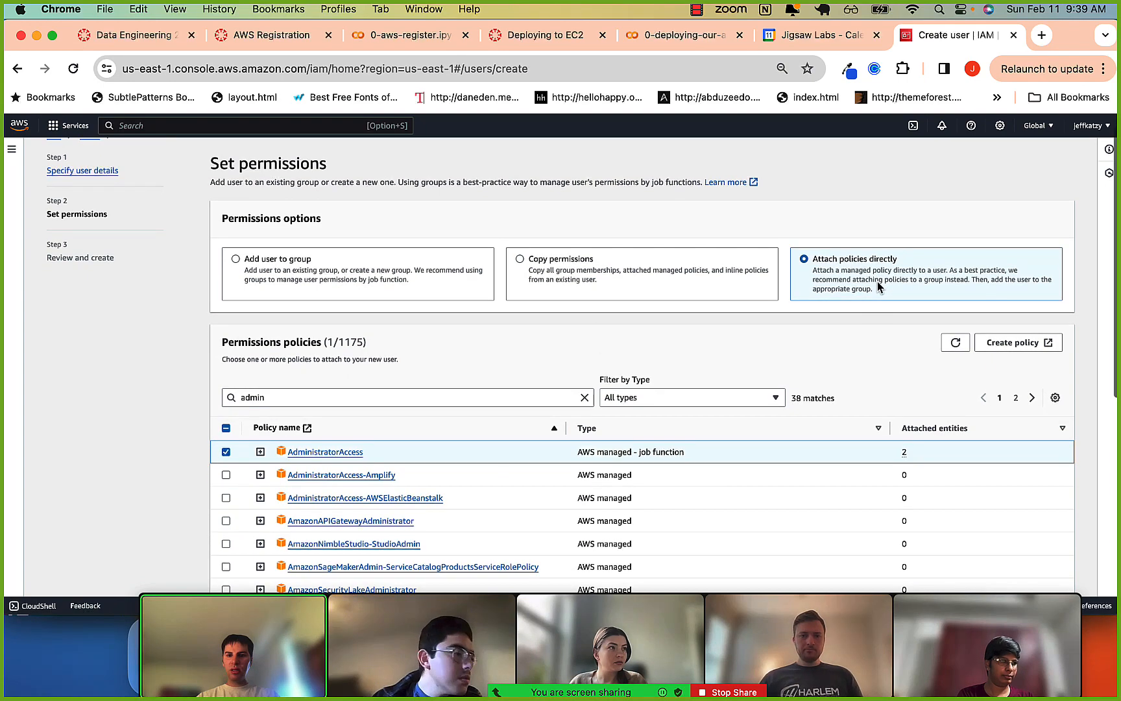
scroll(166, 501, down, 10)
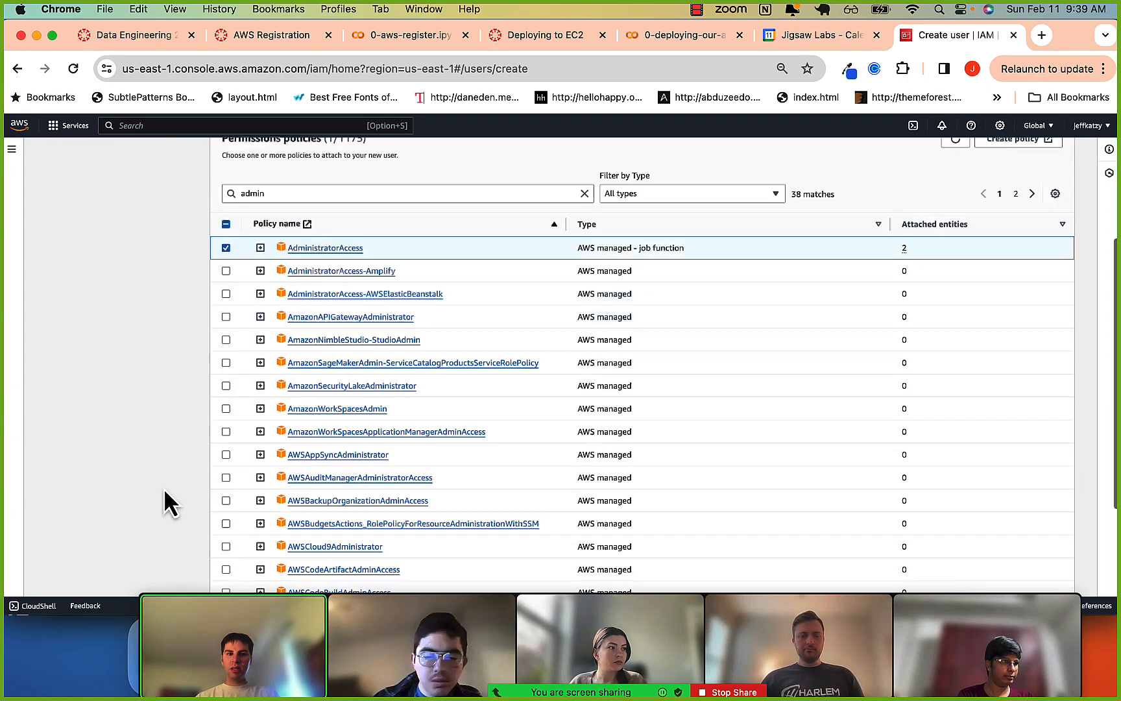
click(1052, 576)
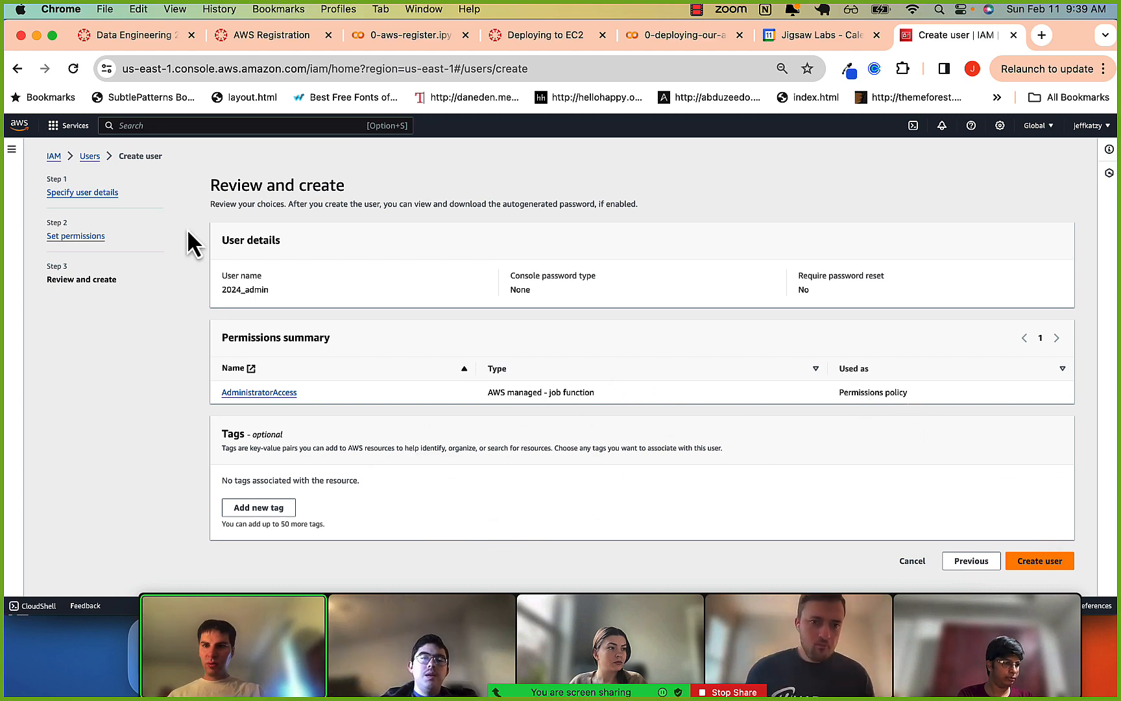
click(1051, 561)
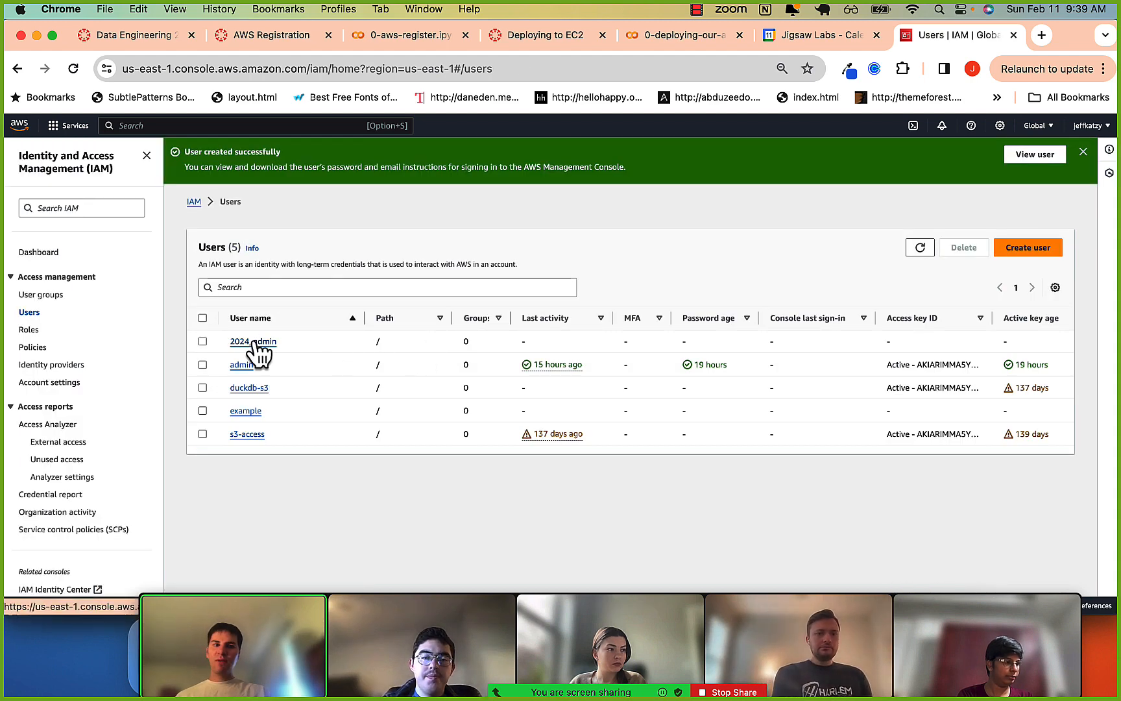
Open the 2024_admin user's details, review its summary and attached permissions, and return to the list of users.
click(233, 342)
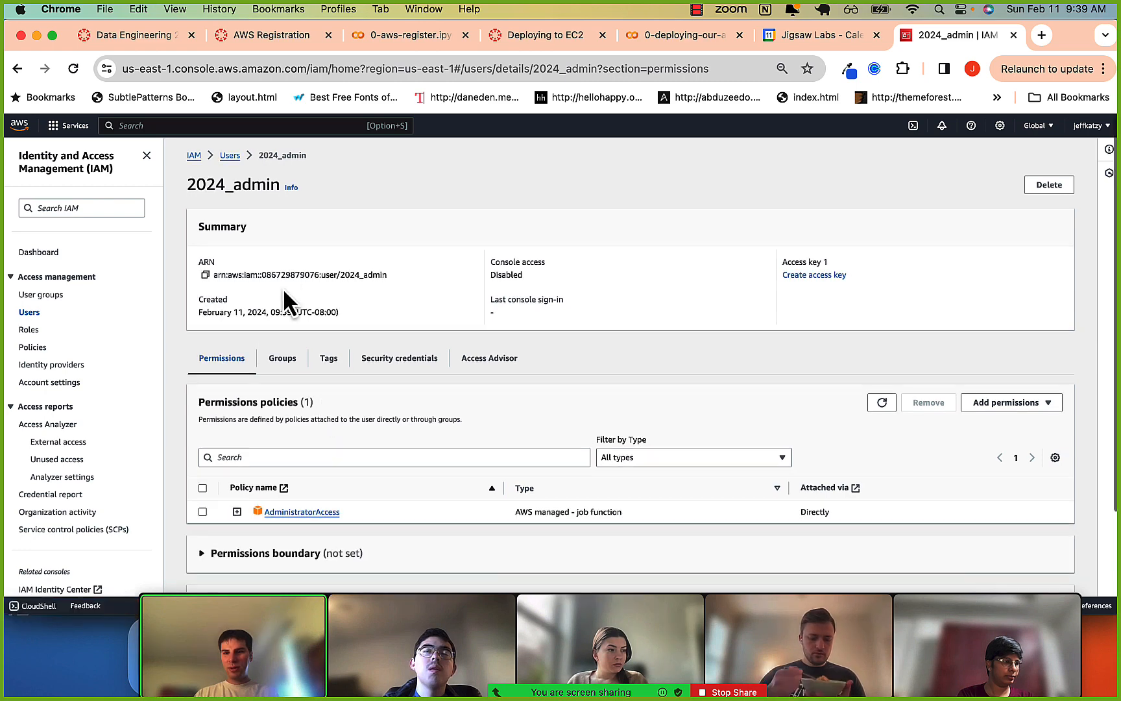
scroll(292, 324, down, 2)
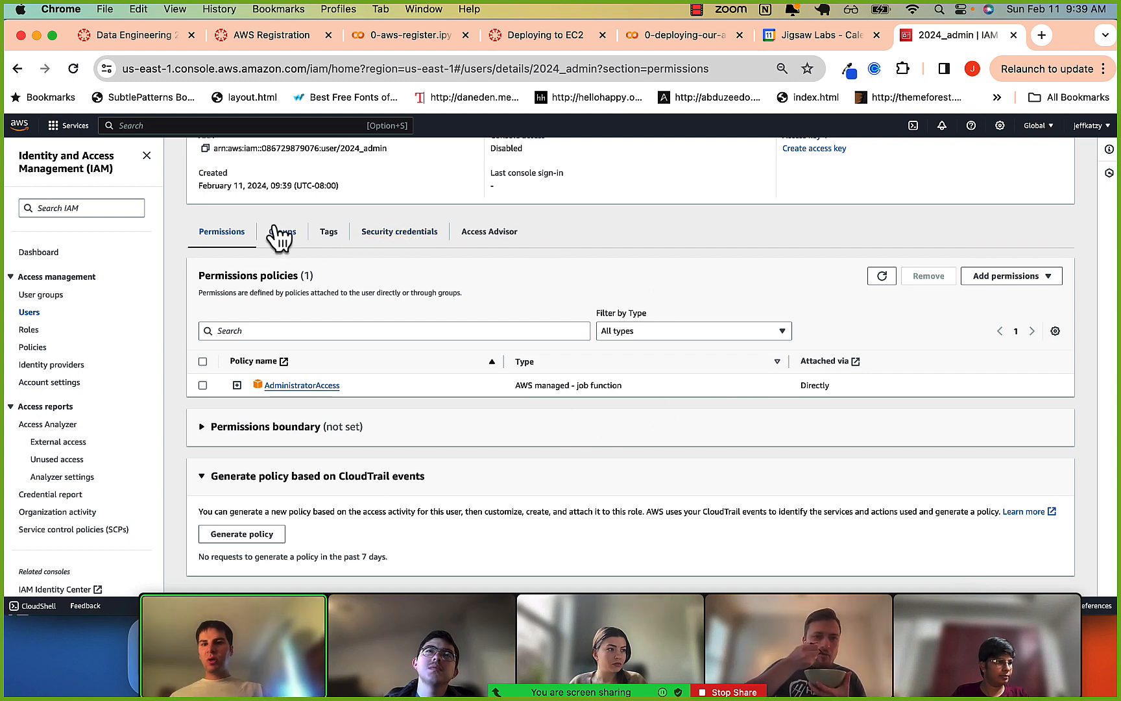
scroll(234, 240, up, 3)
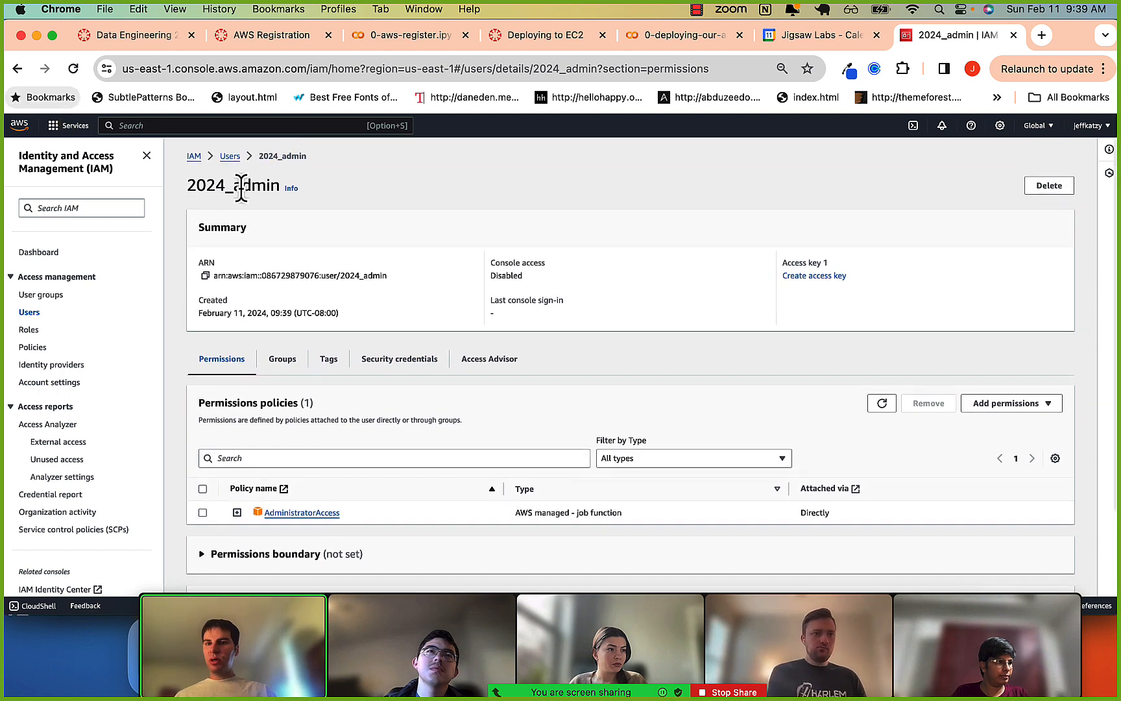
click(231, 160)
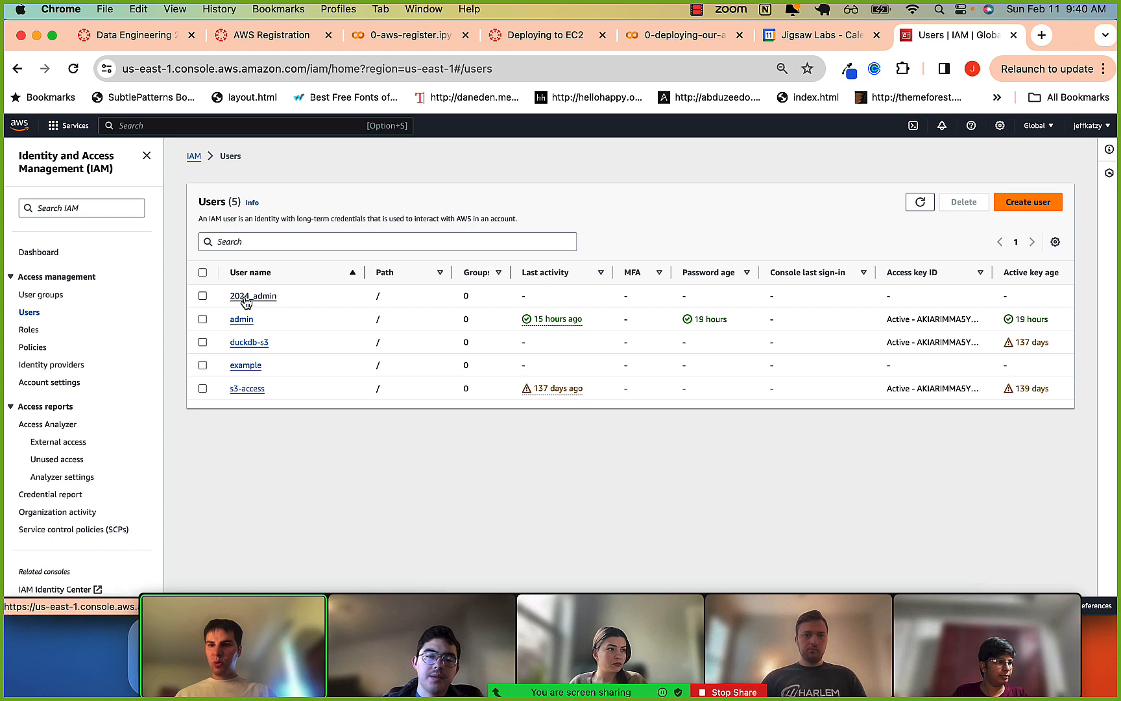
Open the security credentials of the 2024_admin user and start creating an access key.
click(246, 296)
scroll(275, 399, down, 3)
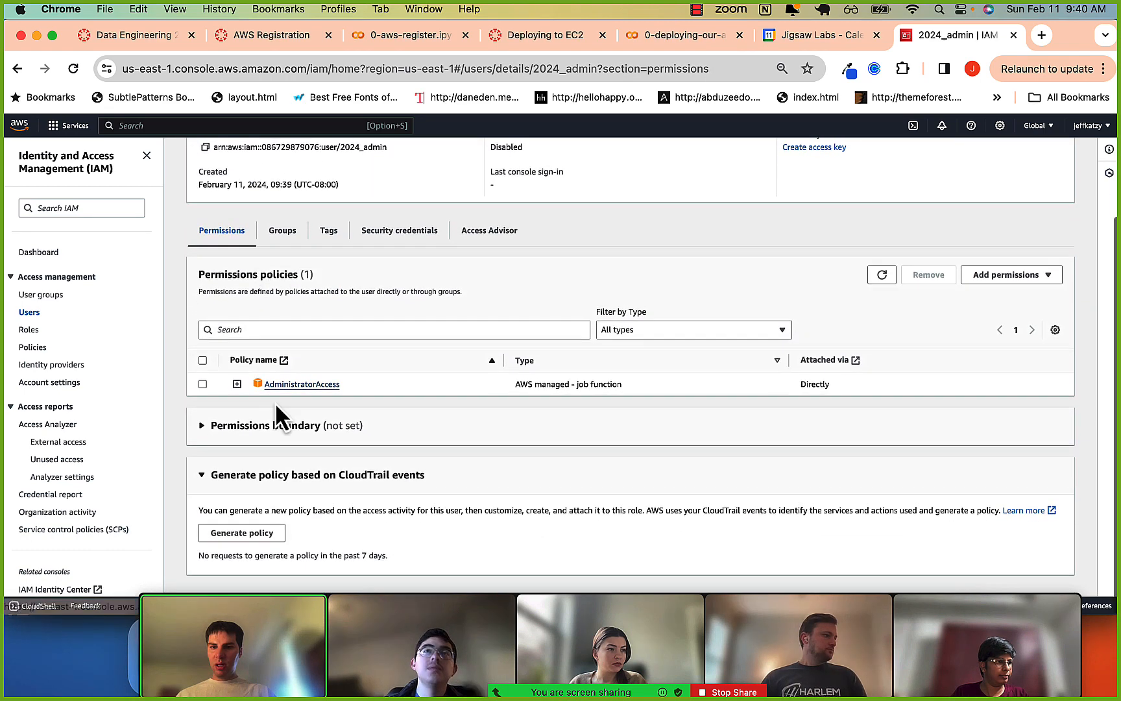
click(407, 235)
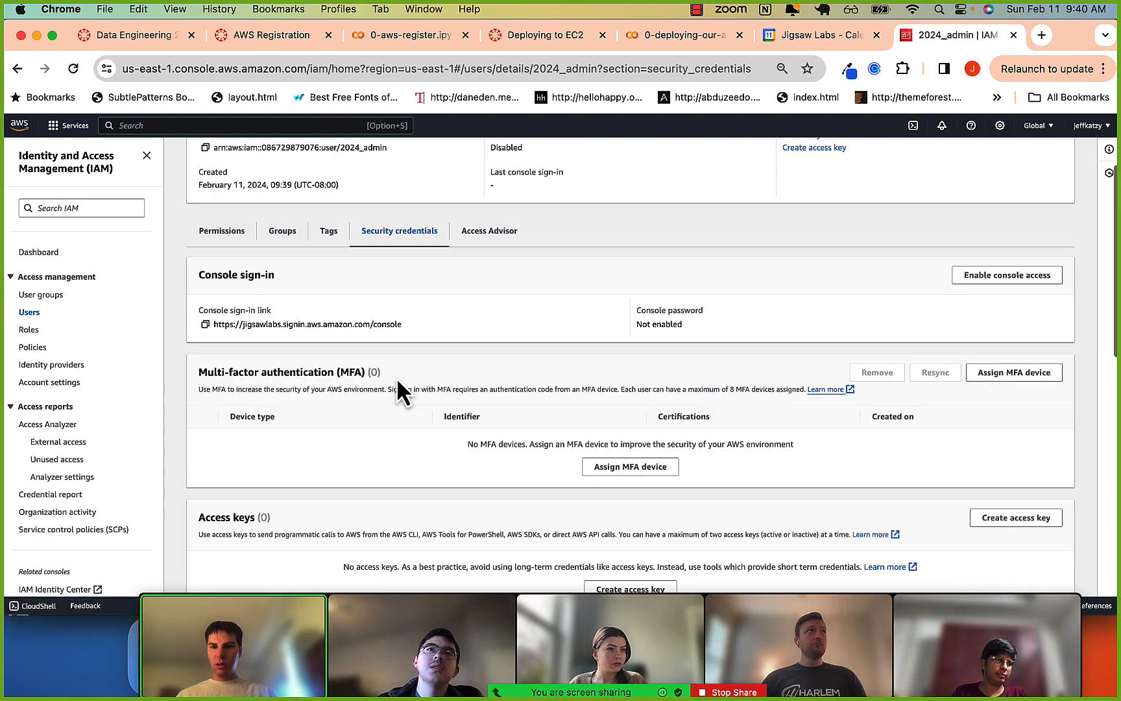
scroll(396, 376, down, 2)
scroll(397, 382, down, 4)
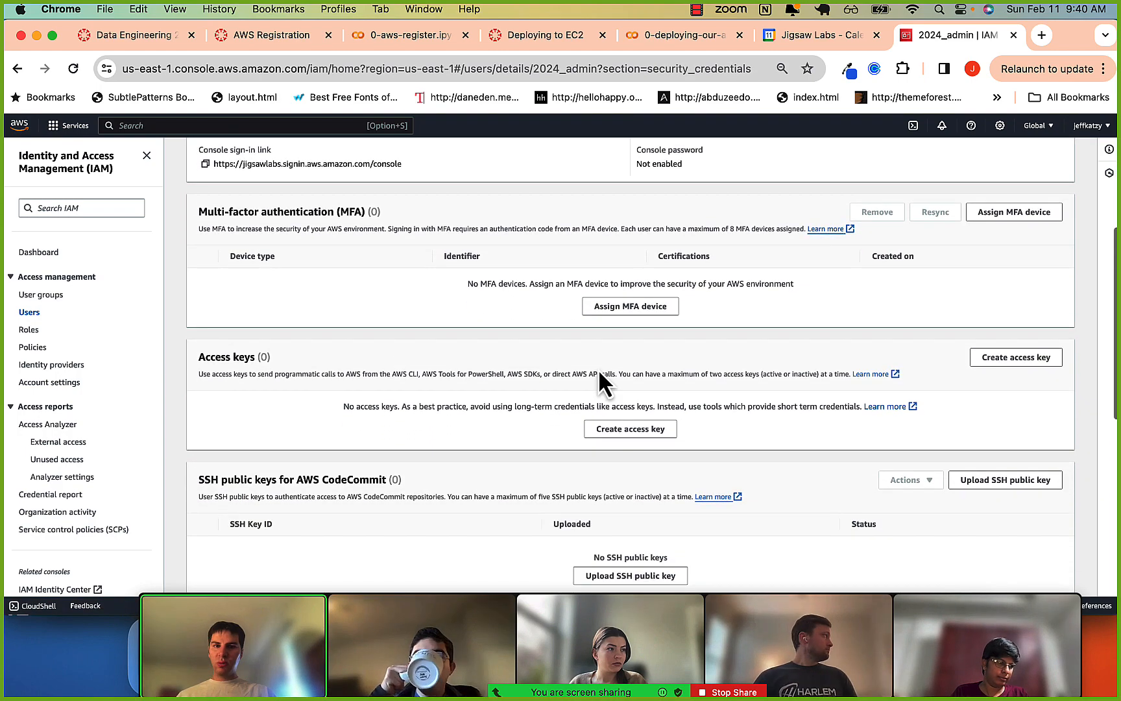
click(627, 433)
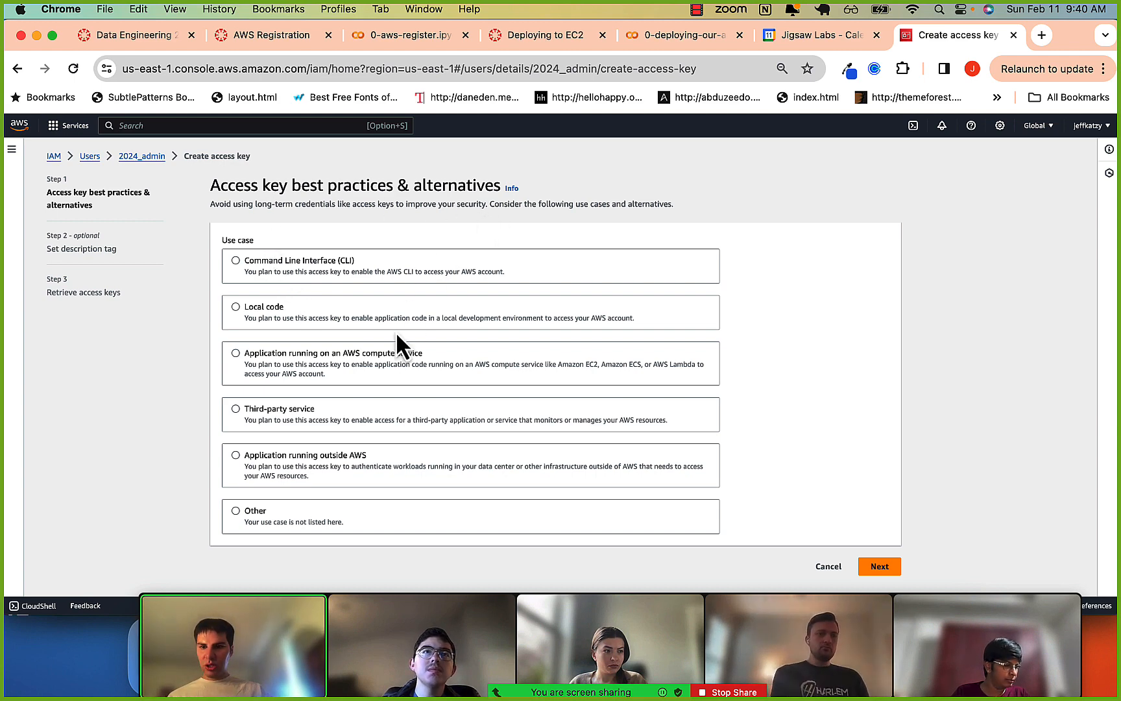
Create the access key for the Command Line Interface (CLI) use case, acknowledging the recommendation and leaving the description tag empty, and highlight the key ID.
click(233, 261)
scroll(275, 311, down, 3)
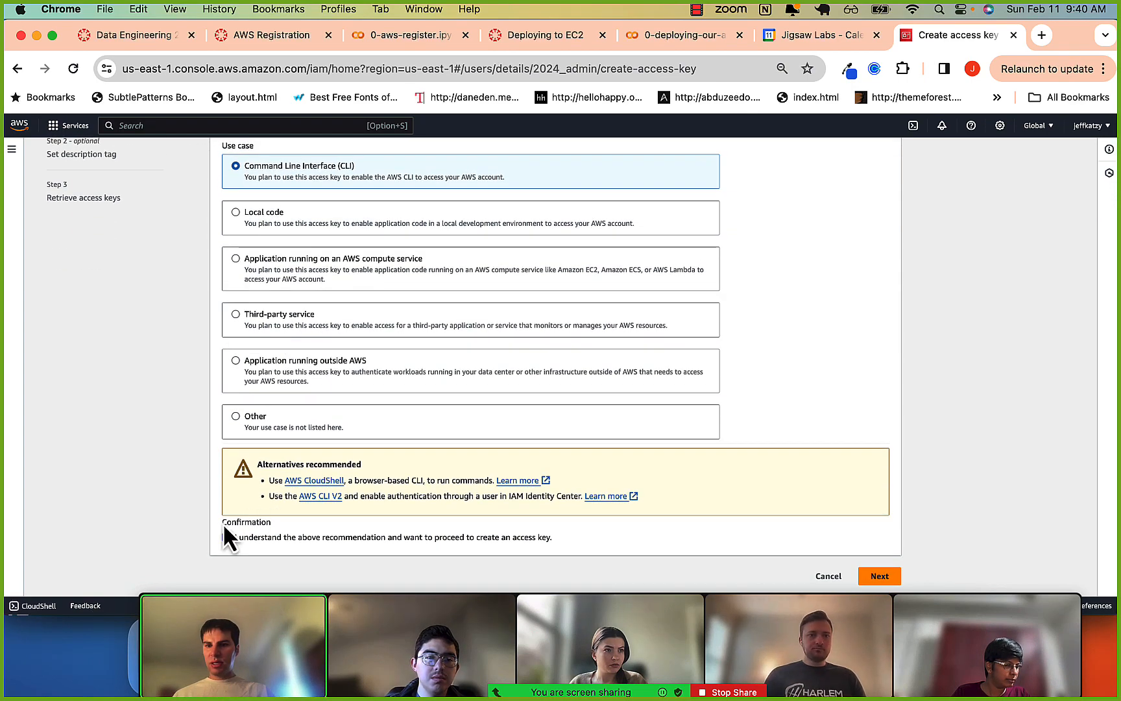
scroll(191, 428, up, 3)
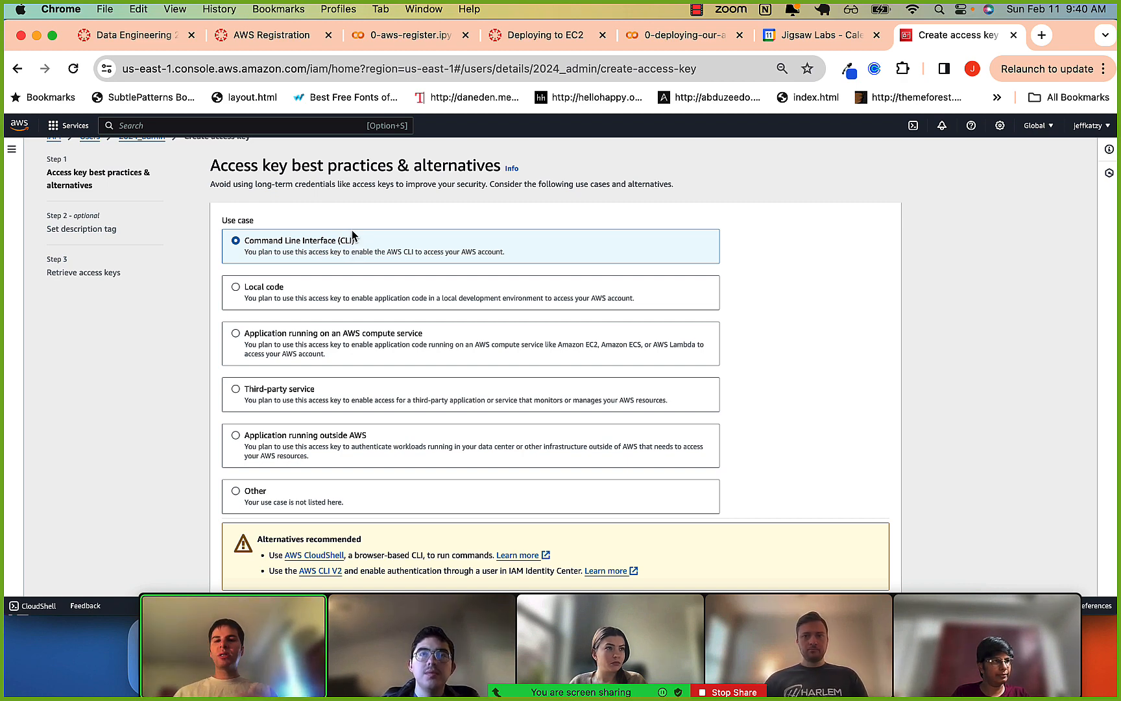
scroll(352, 231, up, 1)
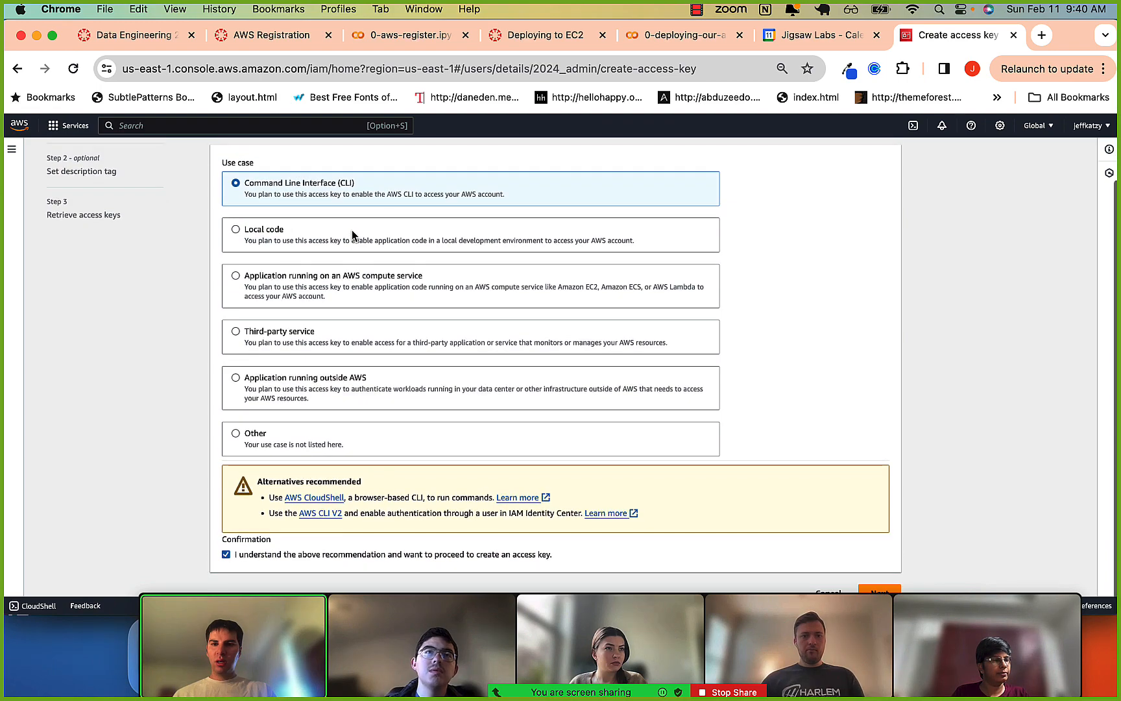
scroll(353, 231, down, 1)
click(877, 576)
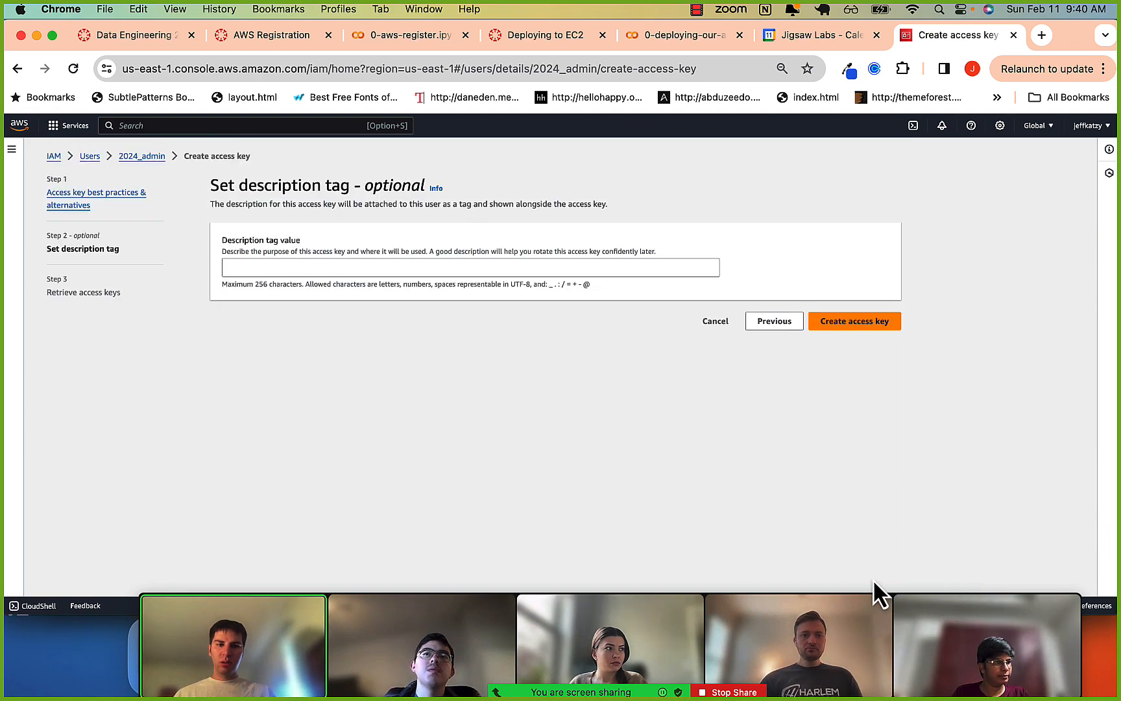
click(852, 325)
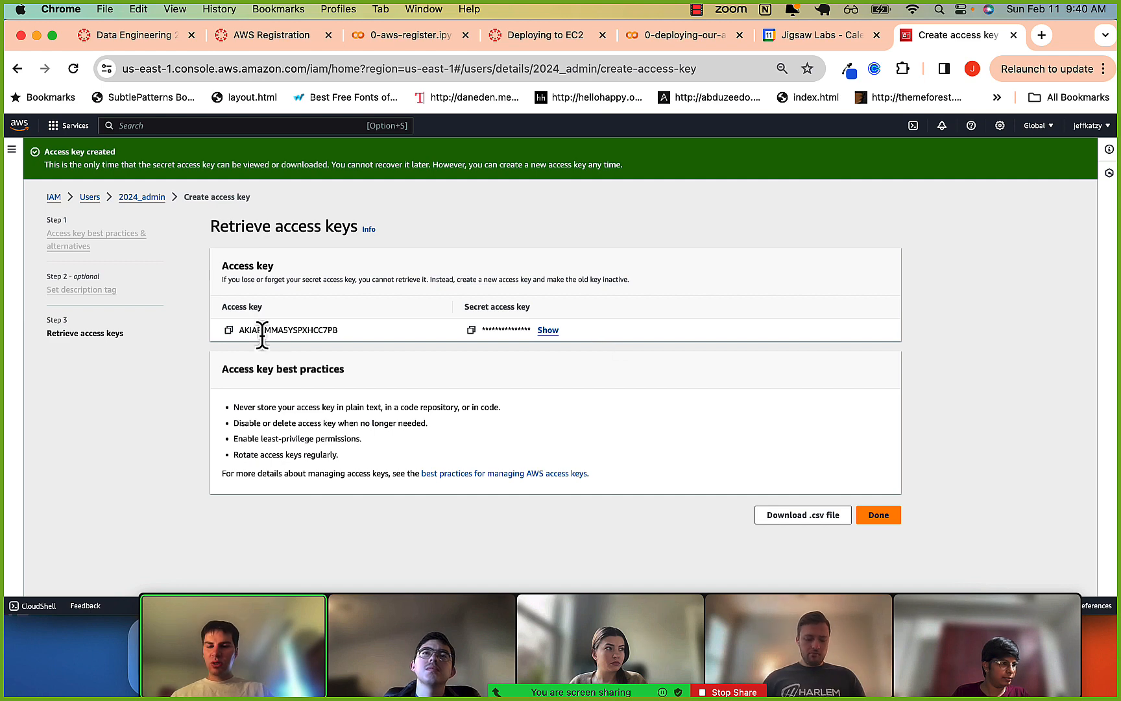
double_click(252, 328)
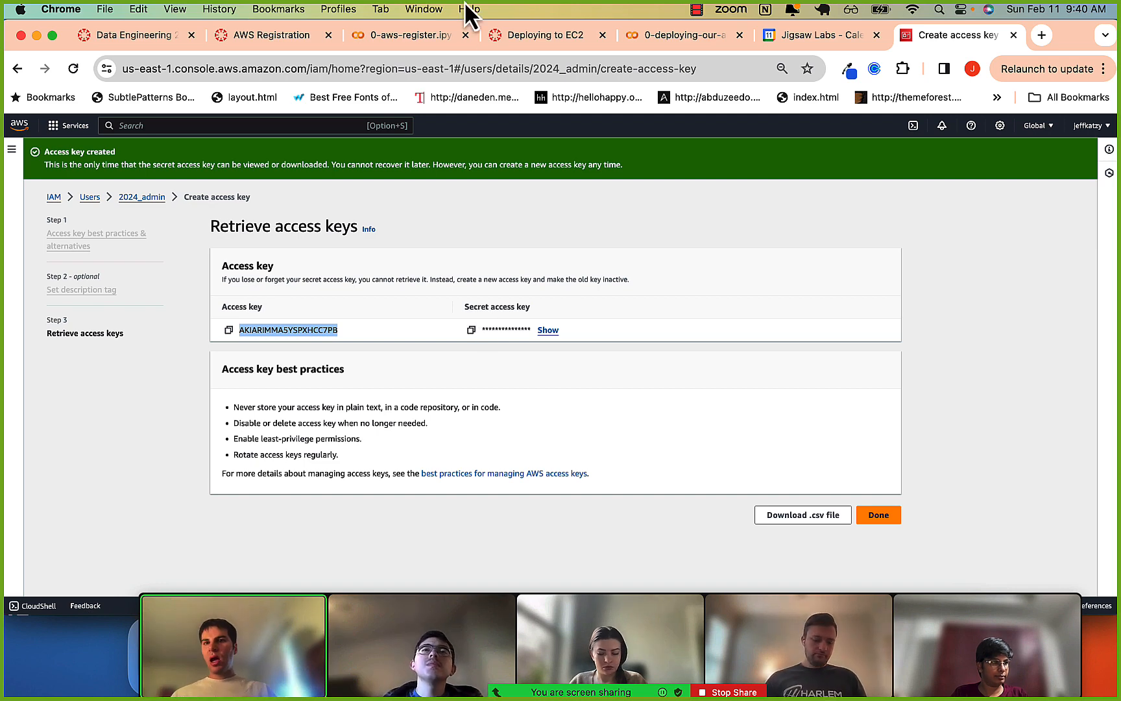
Switch to the Canvas course modules, open the AWS Command Line assignment and follow its link to the Colab notebook.
click(165, 38)
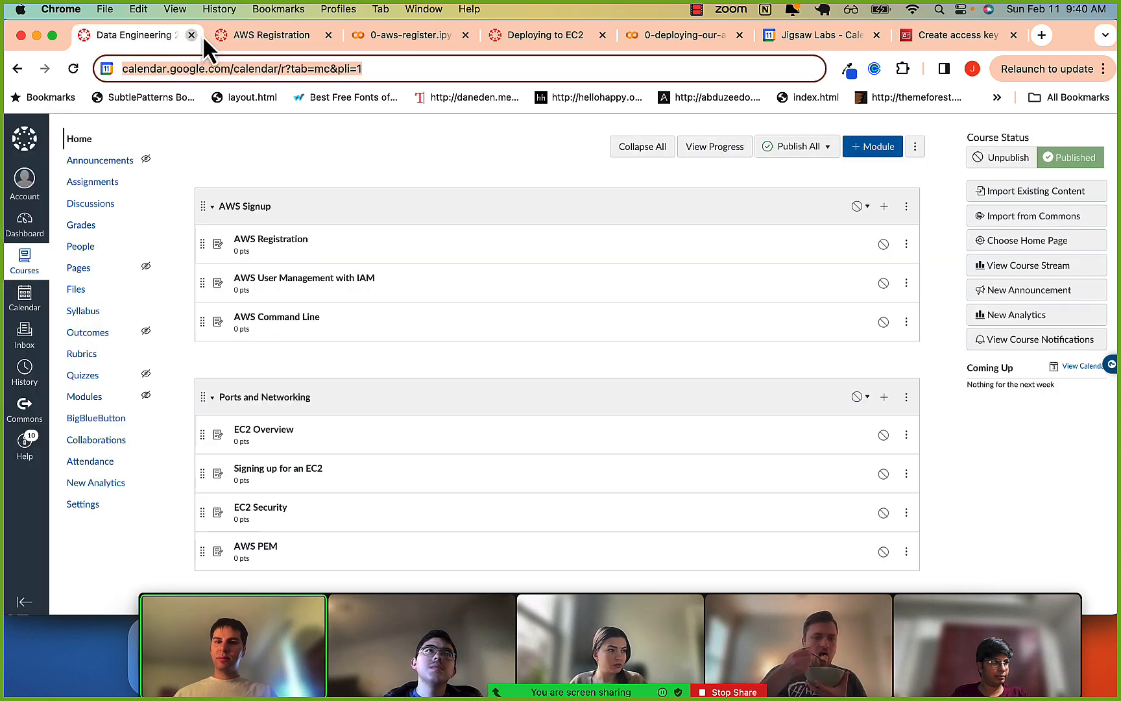
scroll(268, 328, down, 2)
scroll(268, 324, up, 2)
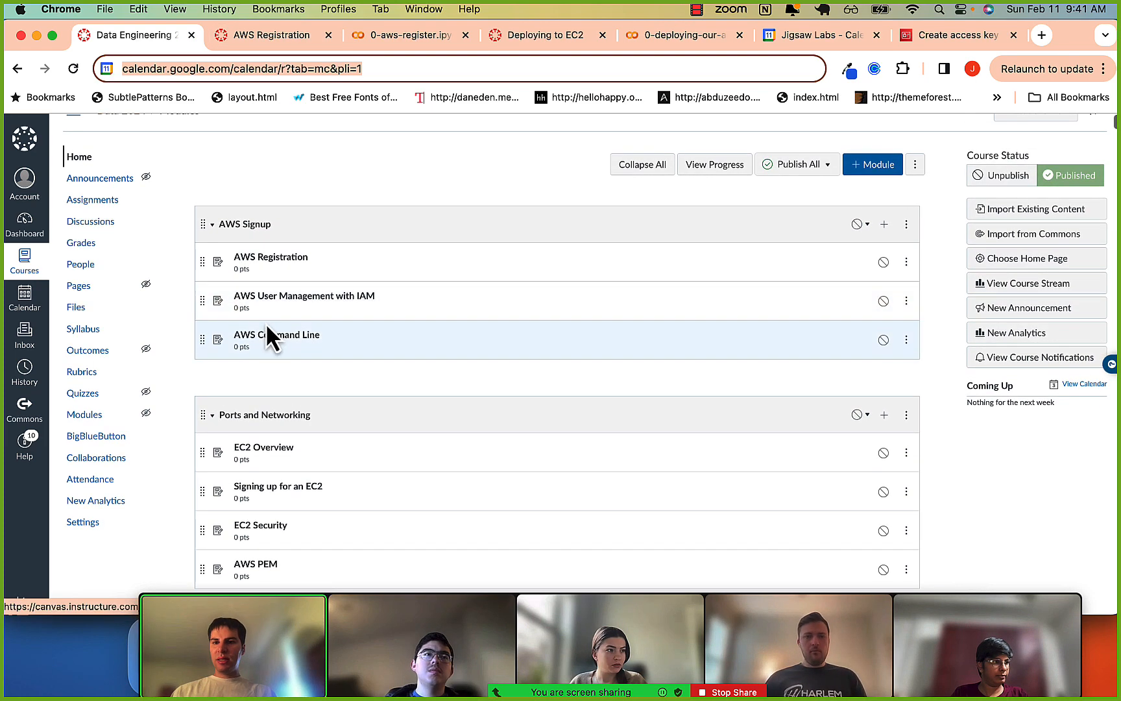
super+click(266, 336)
click(233, 35)
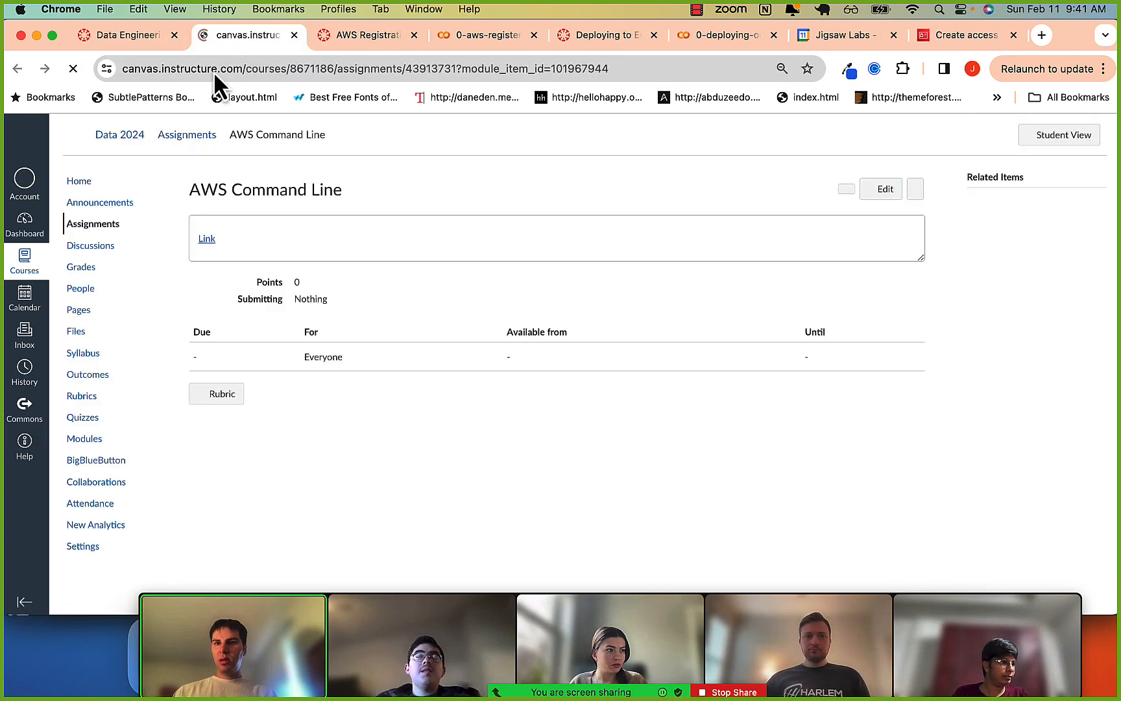
super+click(203, 239)
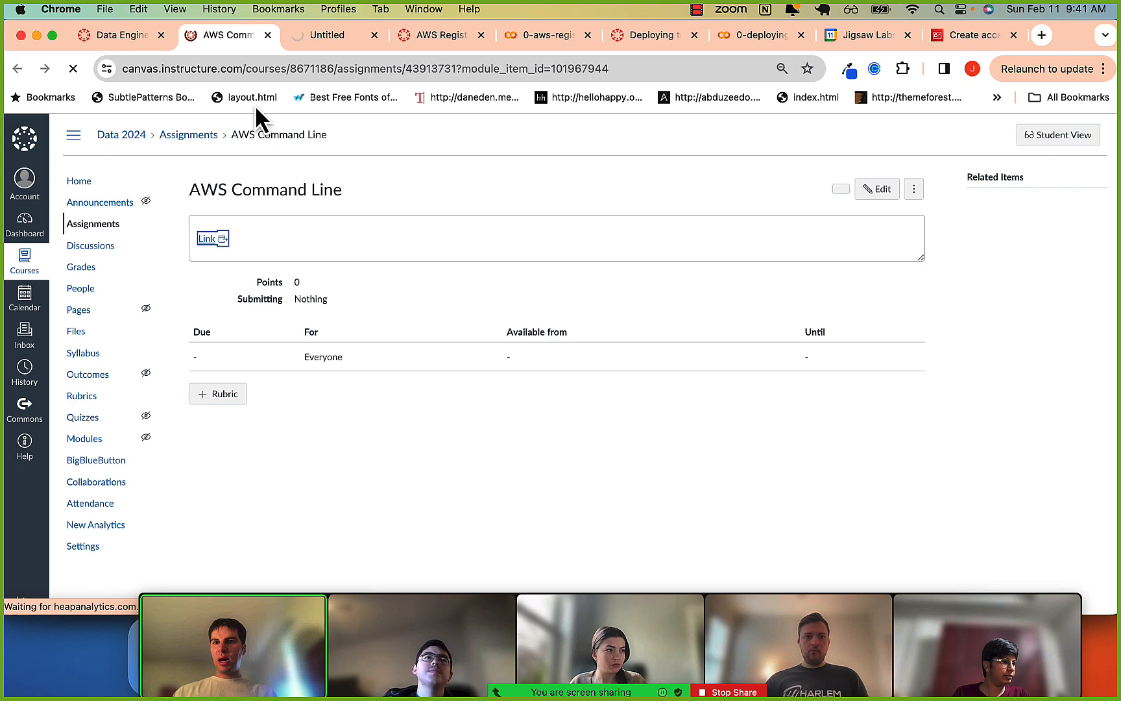
click(315, 37)
Examine the notebook's instructions for uninstalling any existing awscli and installing the AWS CLI with pip3, highlighting the commands.
scroll(286, 414, down, 10)
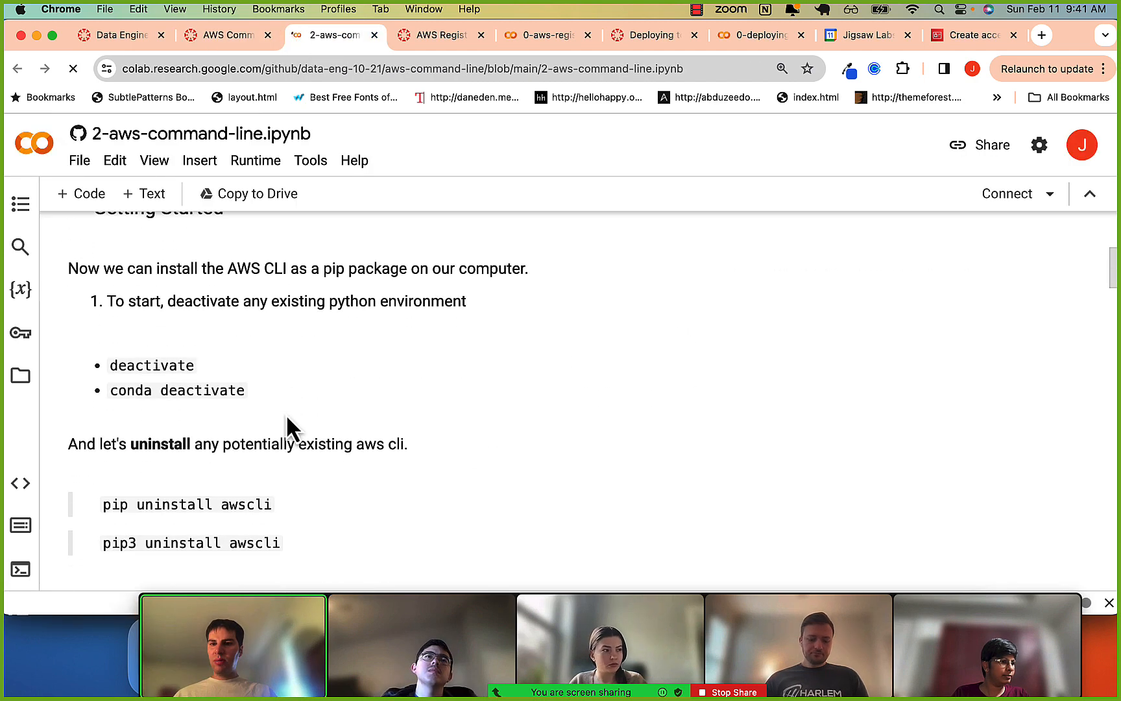
drag(97, 352, 275, 350)
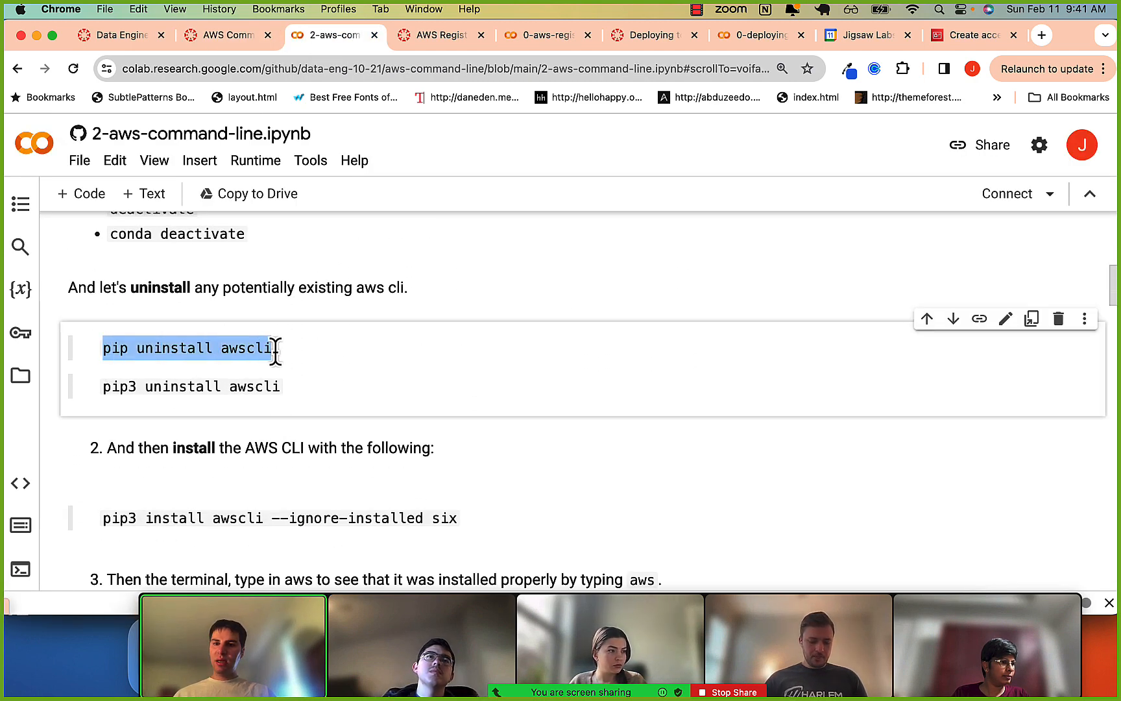
scroll(274, 354, down, 4)
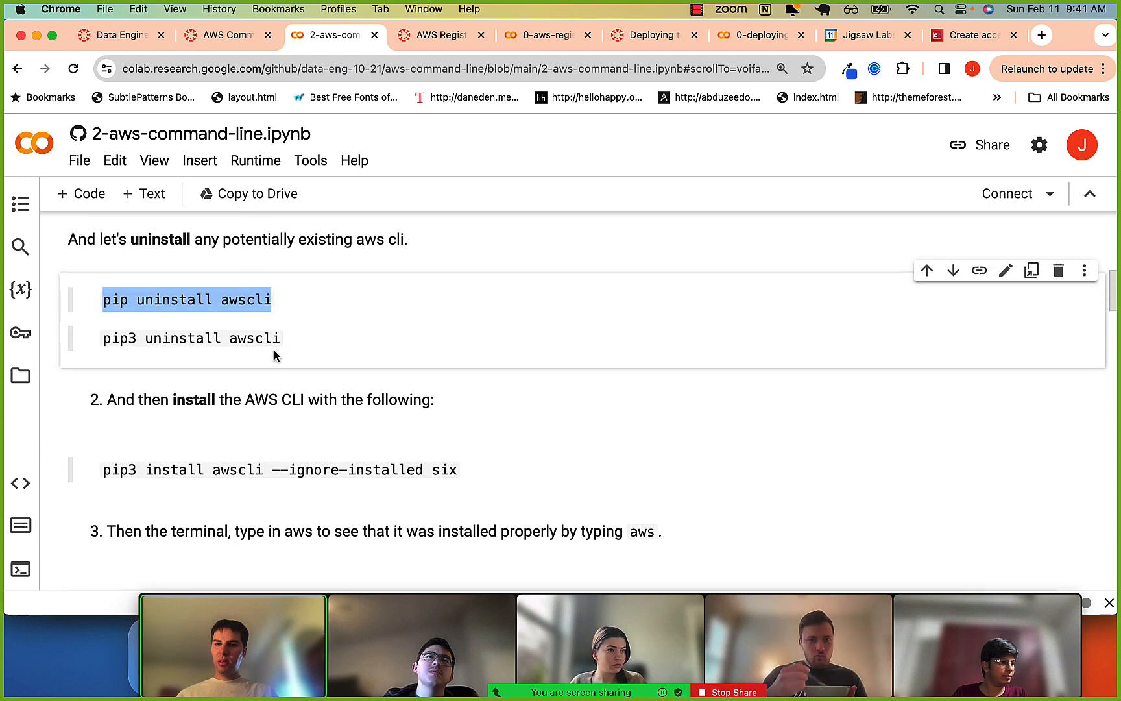
scroll(275, 350, up, 1)
scroll(274, 350, down, 2)
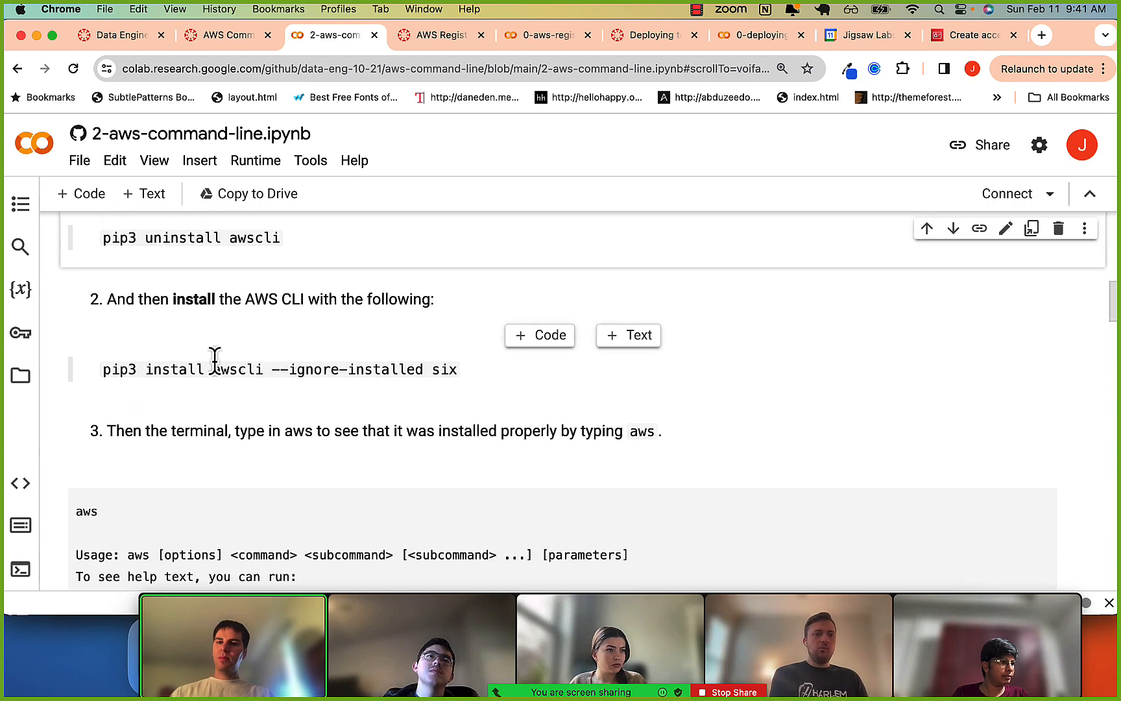
drag(104, 370, 457, 370)
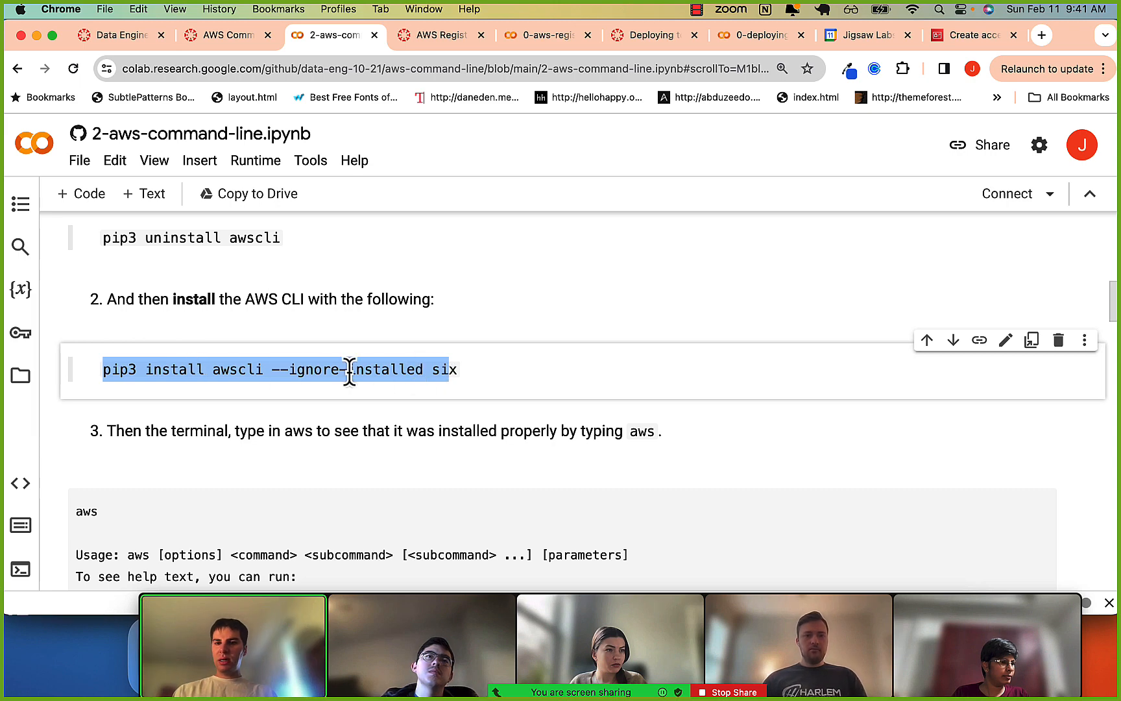
scroll(259, 371, up, 1)
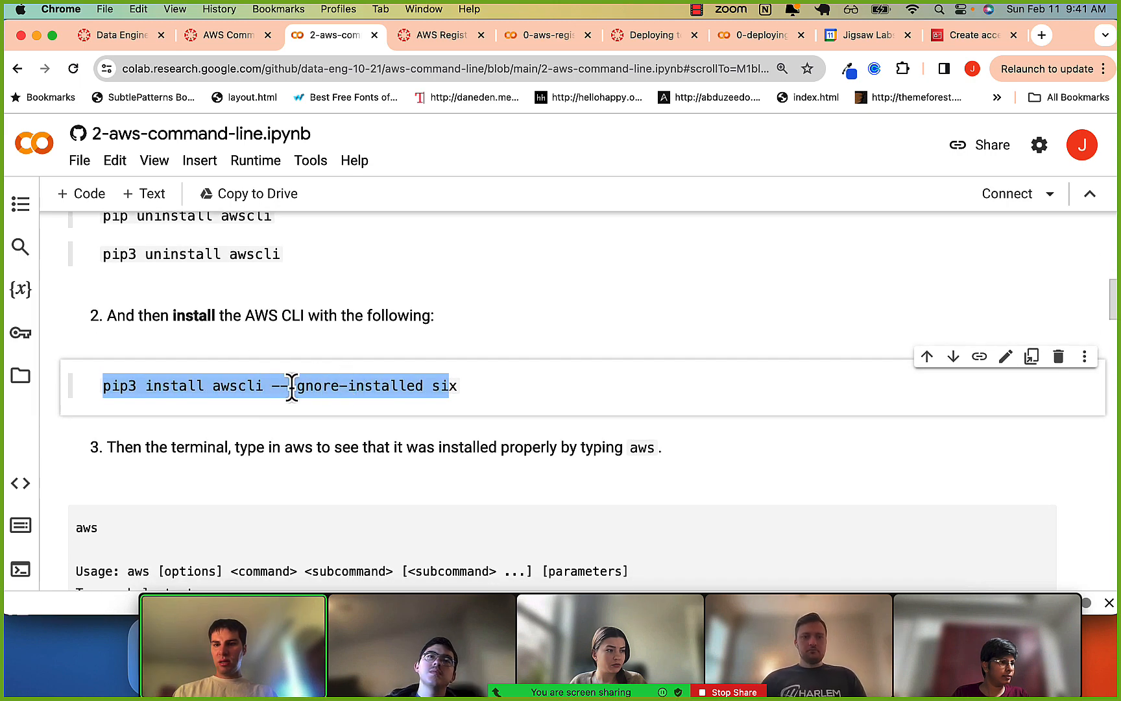
scroll(462, 391, down, 1)
click(458, 389)
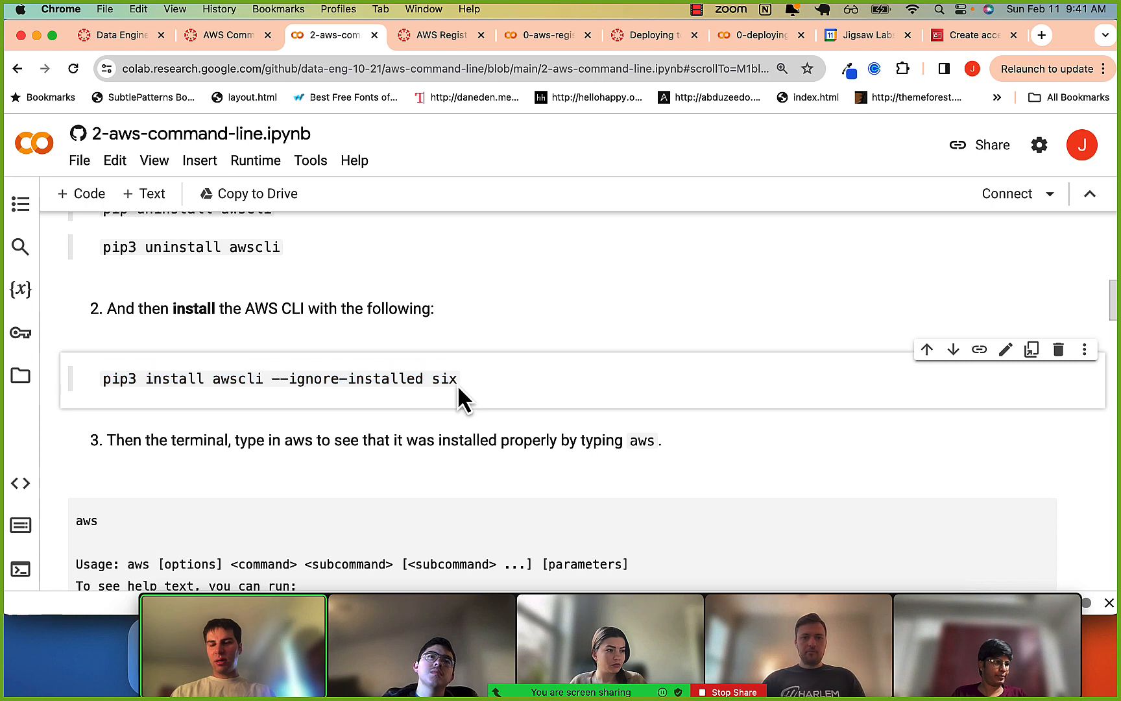
Review the pip3 install awscli --ignore-installed six command once more, together with the pip and pip3 uninstall awscli commands above it.
triple_click(458, 389)
drag(129, 367, 440, 376)
scroll(100, 374, down, 1)
double_click(102, 368)
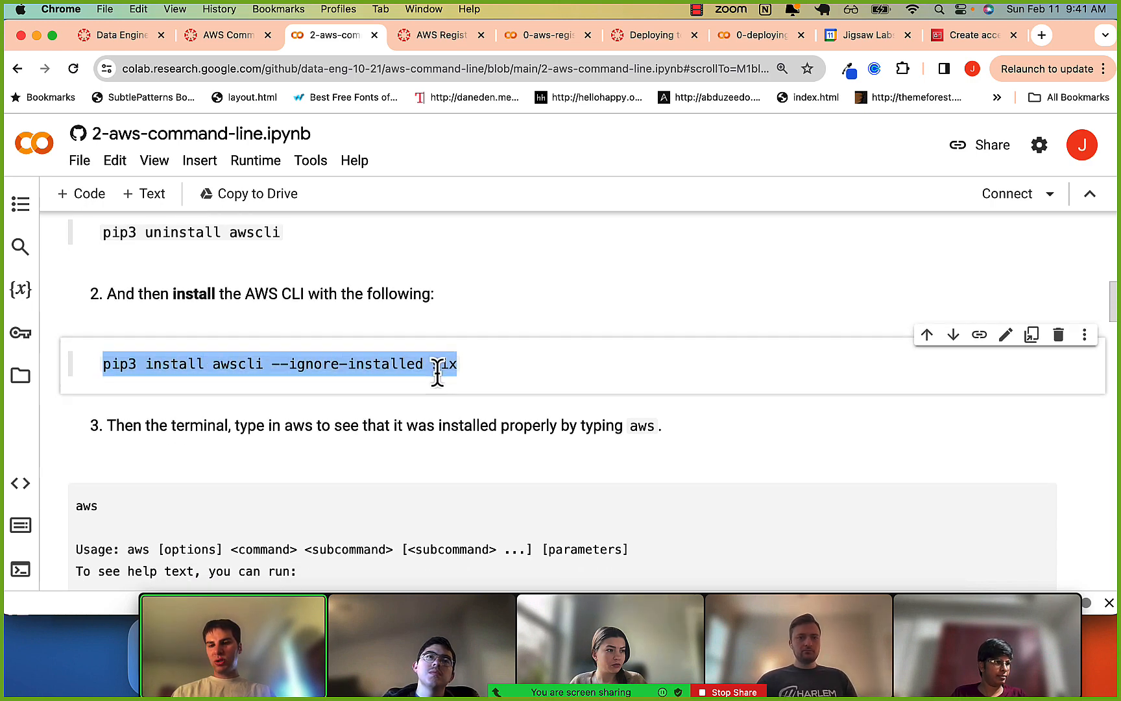
scroll(437, 373, down, 2)
scroll(437, 370, up, 5)
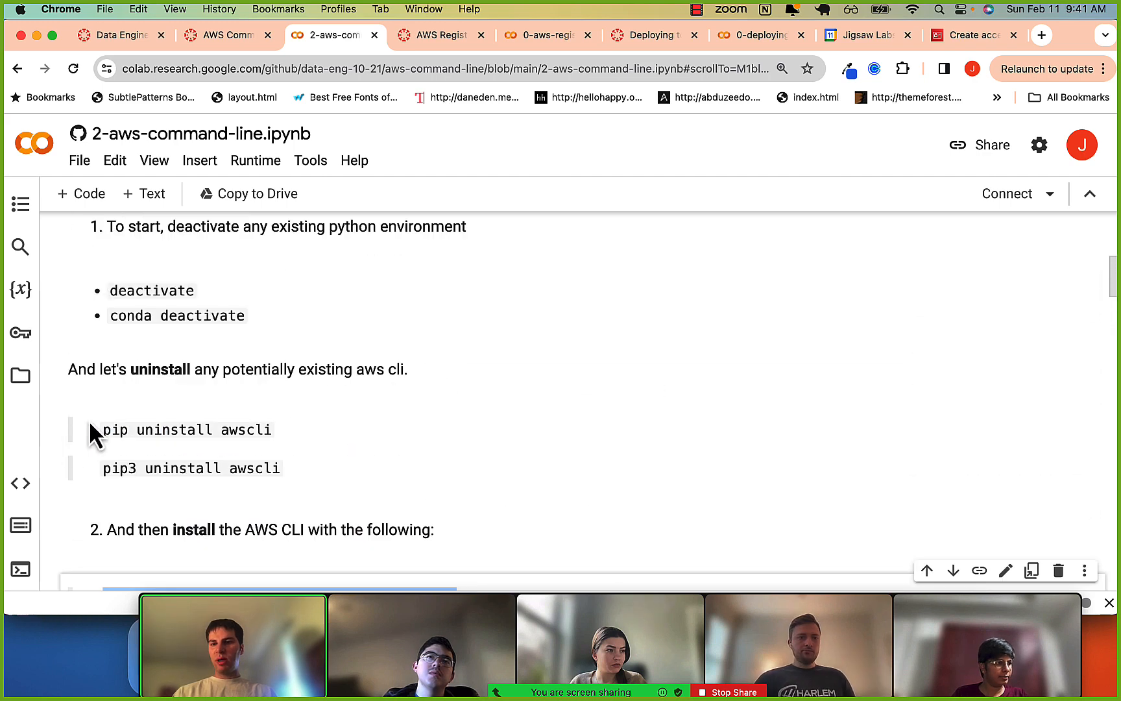
scroll(90, 426, down, 2)
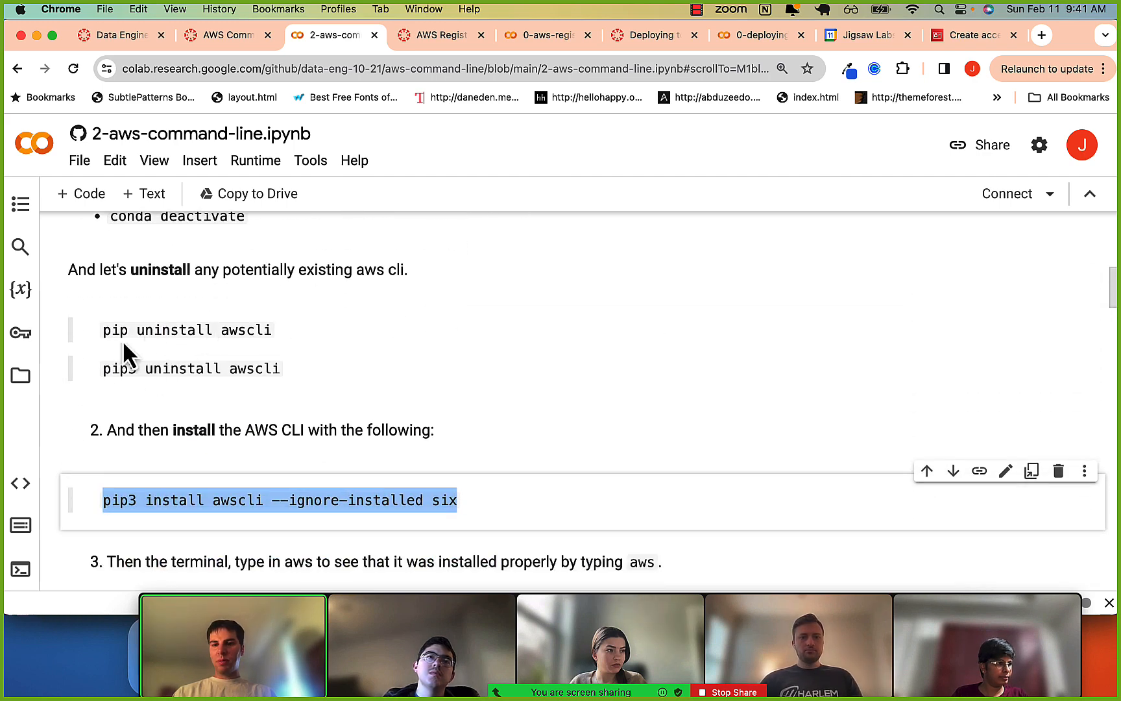
double_click(247, 330)
scroll(245, 324, down, 2)
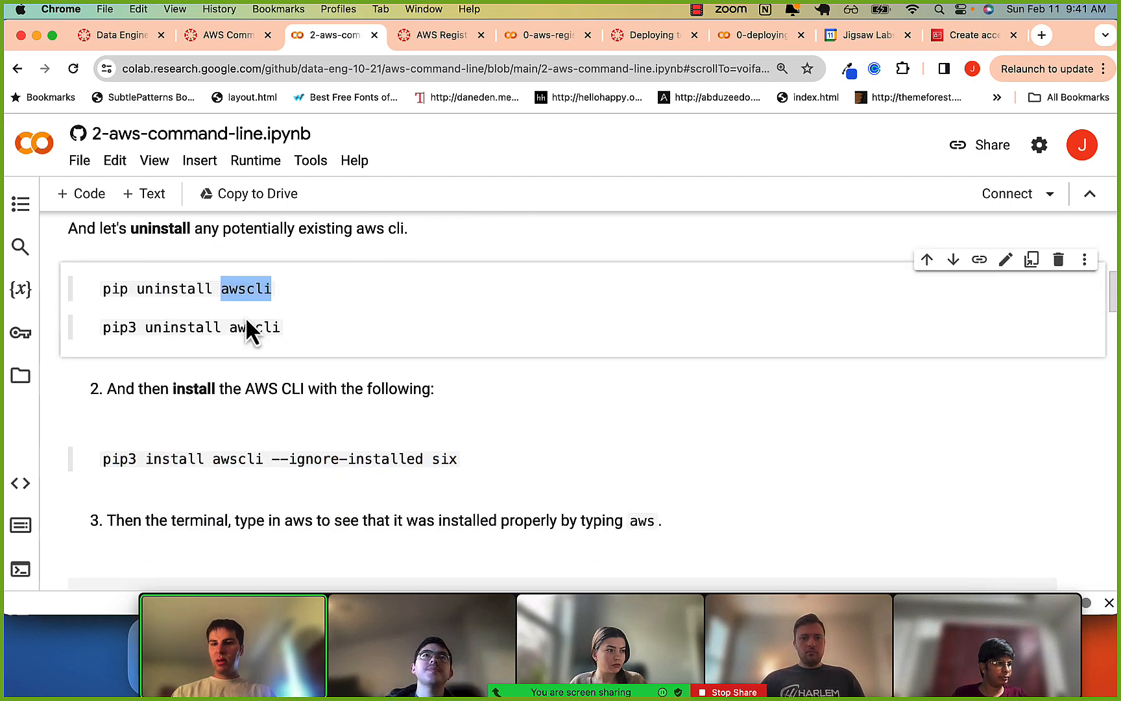
scroll(245, 324, down, 1)
Switch to iTerm2 and run the aws command to check the installation, then clear the terminal and run it again.
key(super+Tab)
key(super+Tab)
key(super+Tab)
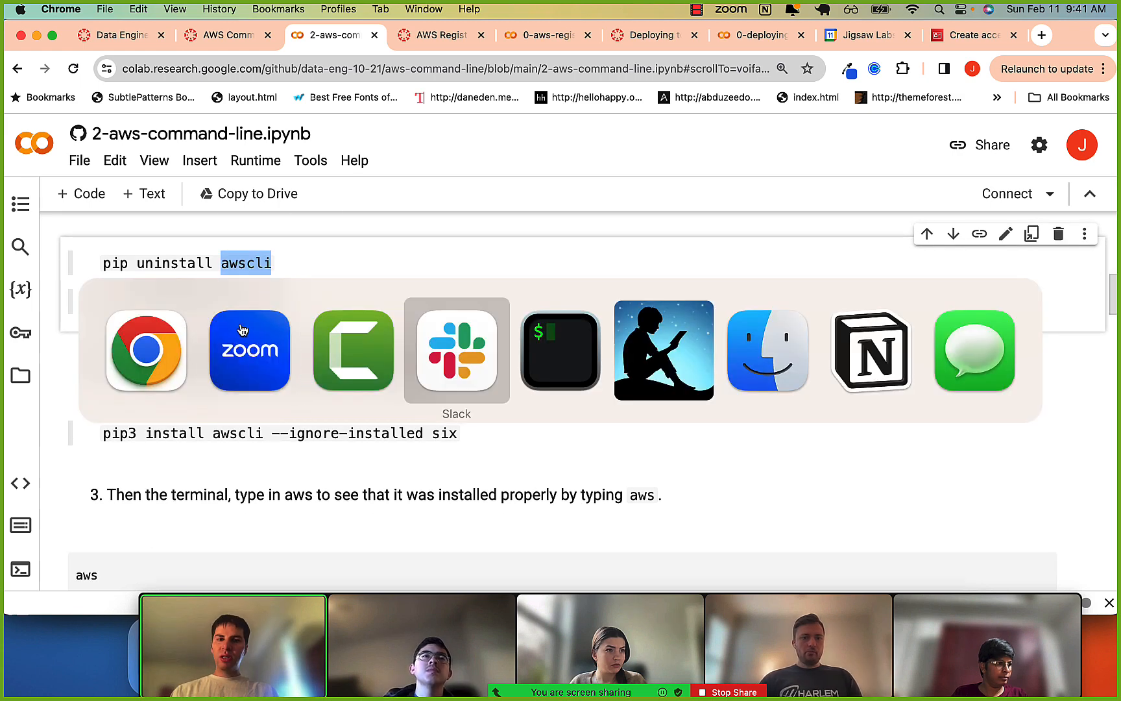
key(super+Tab)
text(aws)
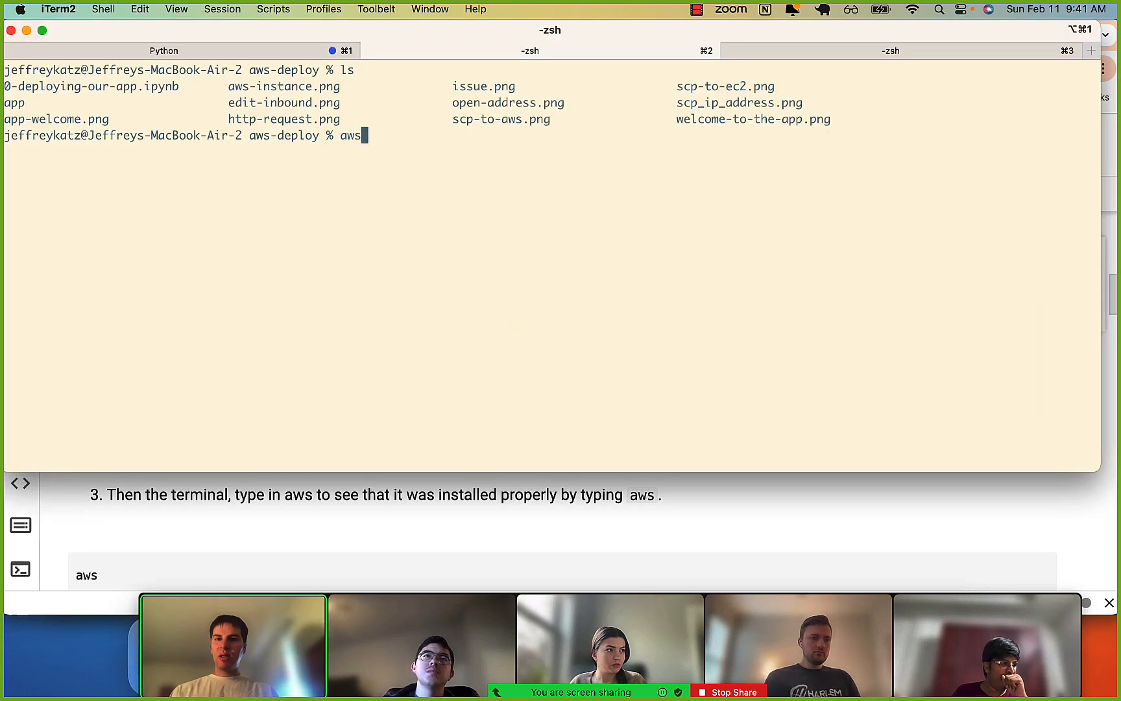
key(Return)
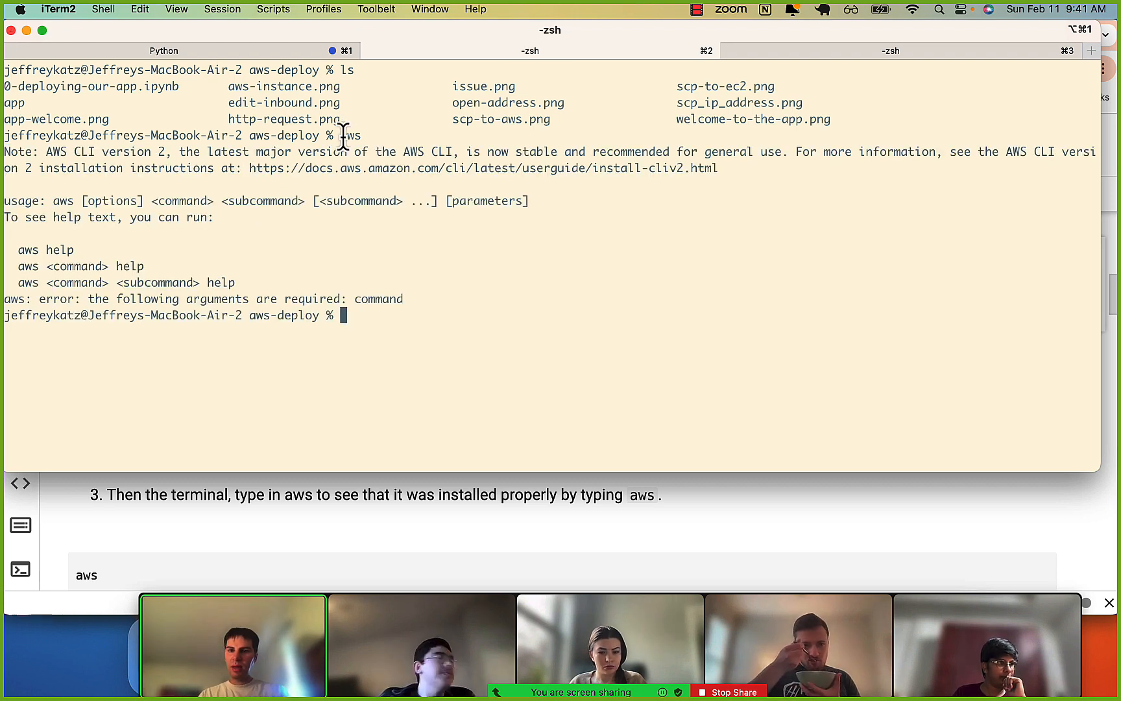
key(ctrl+l)
text(aws)
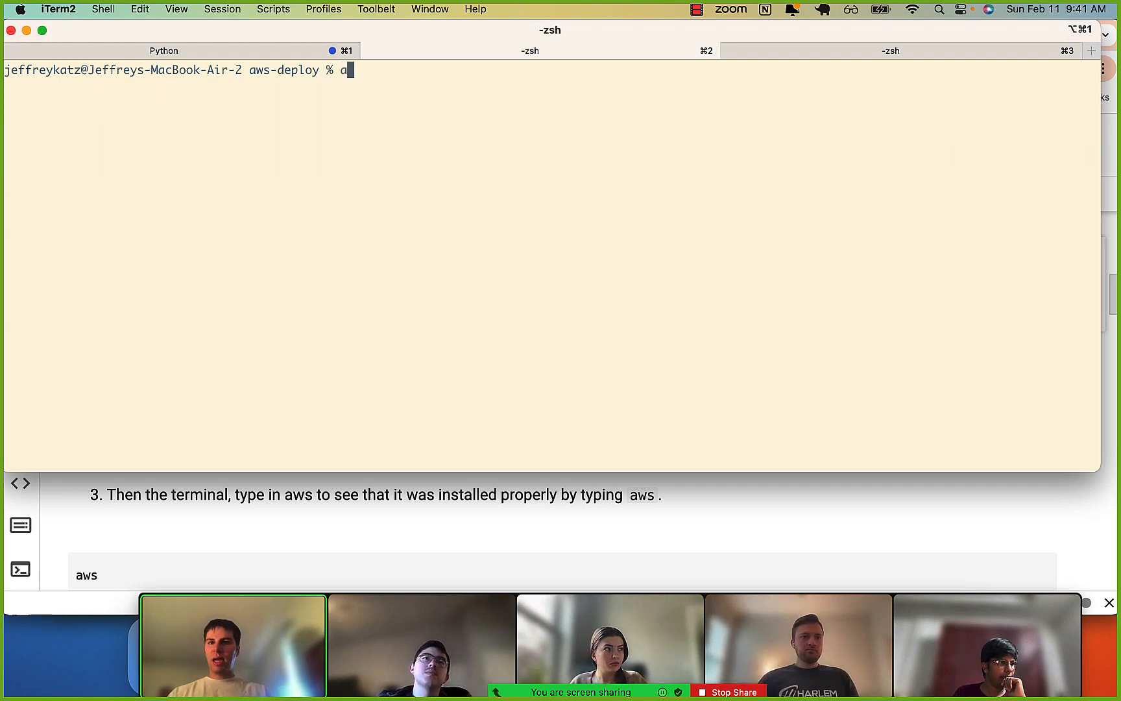
key(Return)
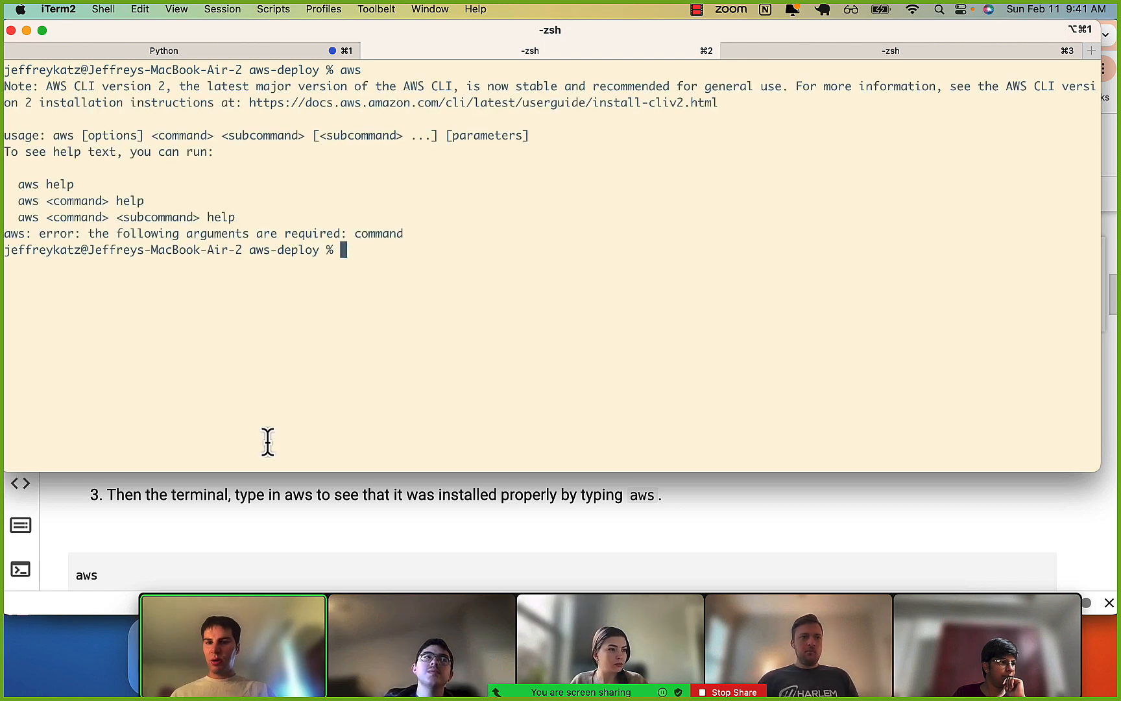
Return to the notebook to highlight the --ignore-installed option, then go back to iTerm2 and highlight aws help in the usage output.
click(230, 506)
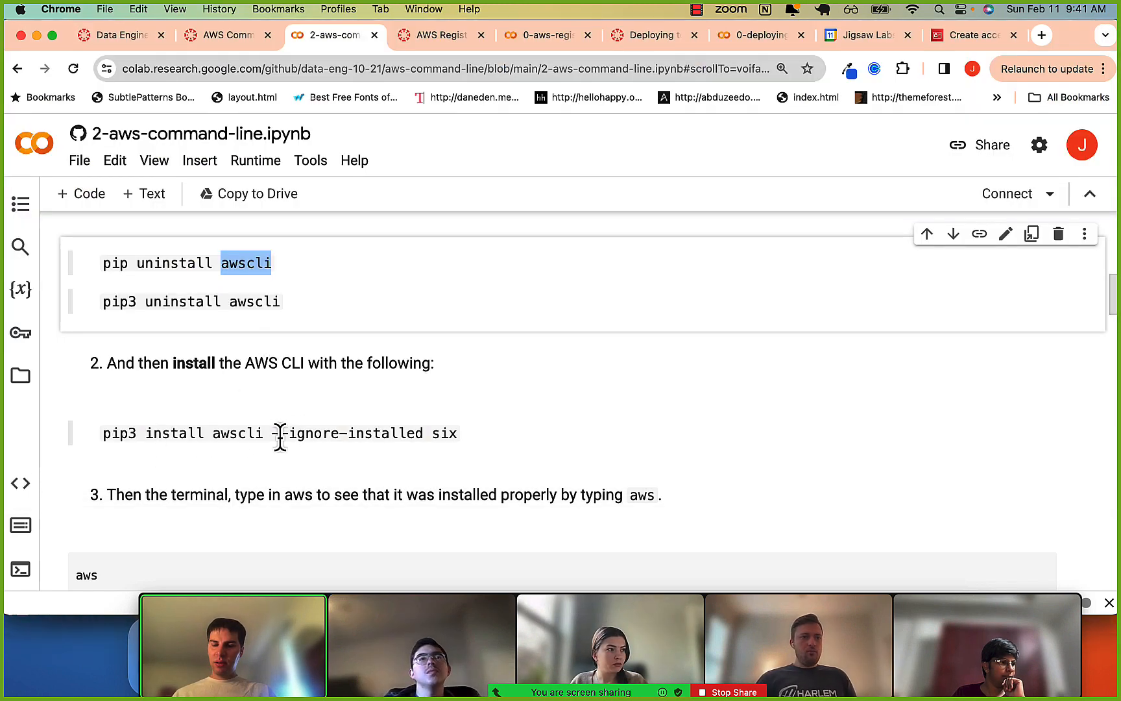
drag(279, 433, 390, 434)
click(392, 433)
key(super+Tab)
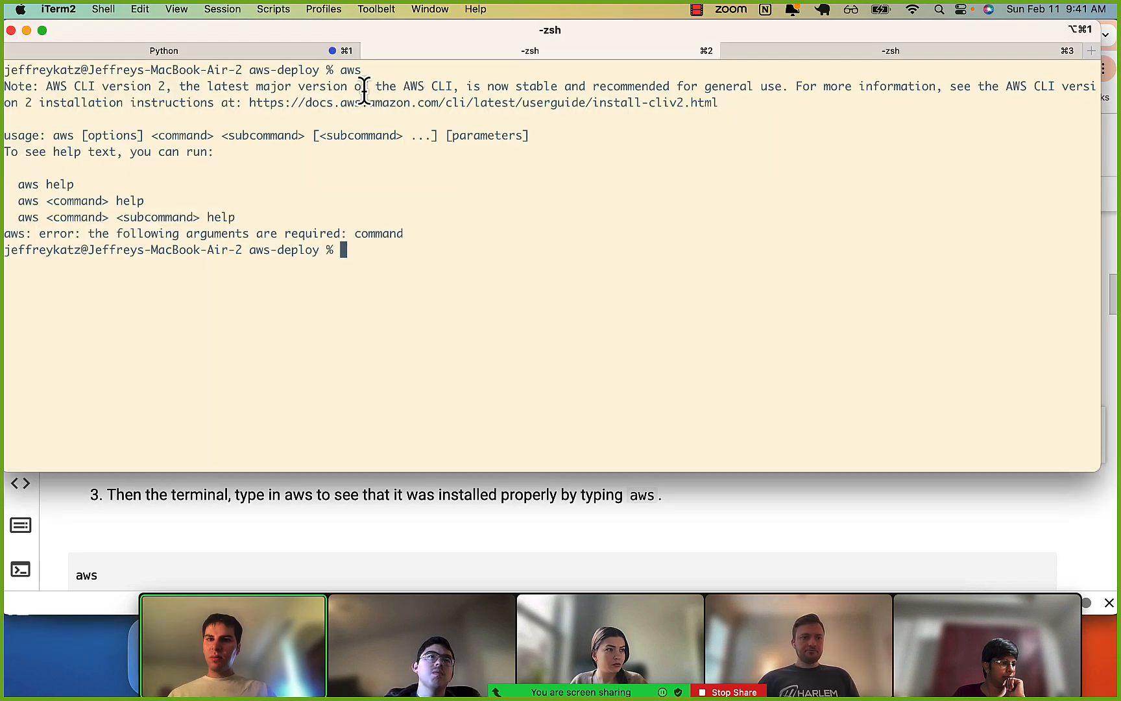
drag(25, 183, 53, 185)
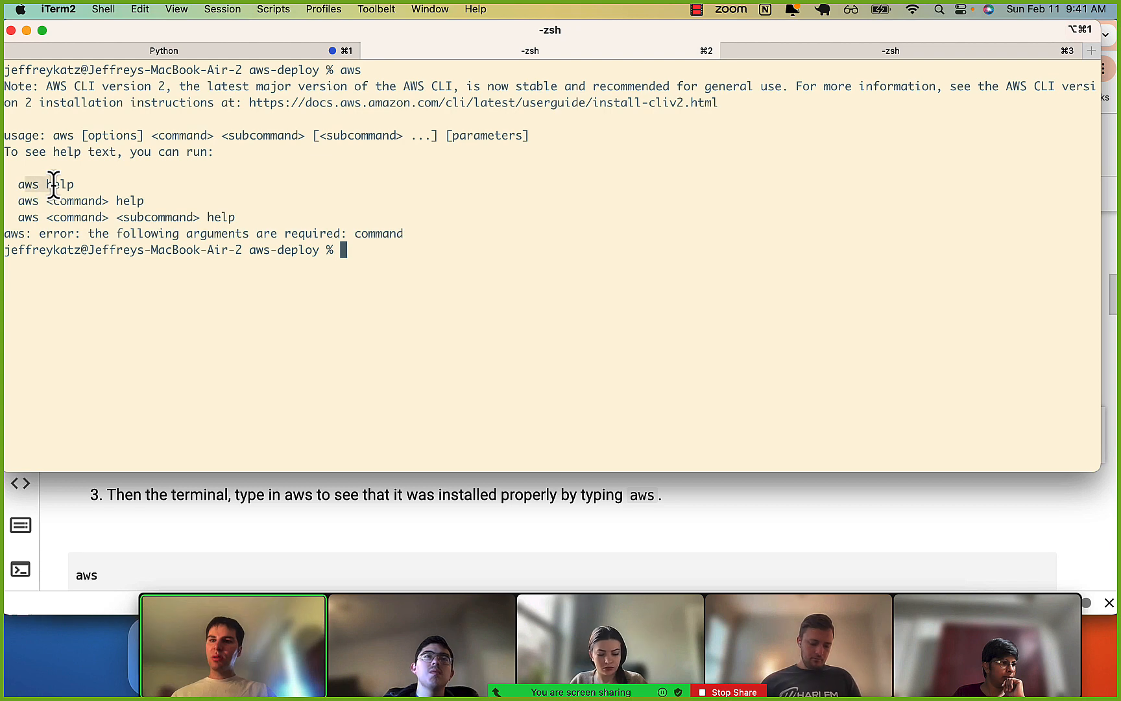
click(53, 185)
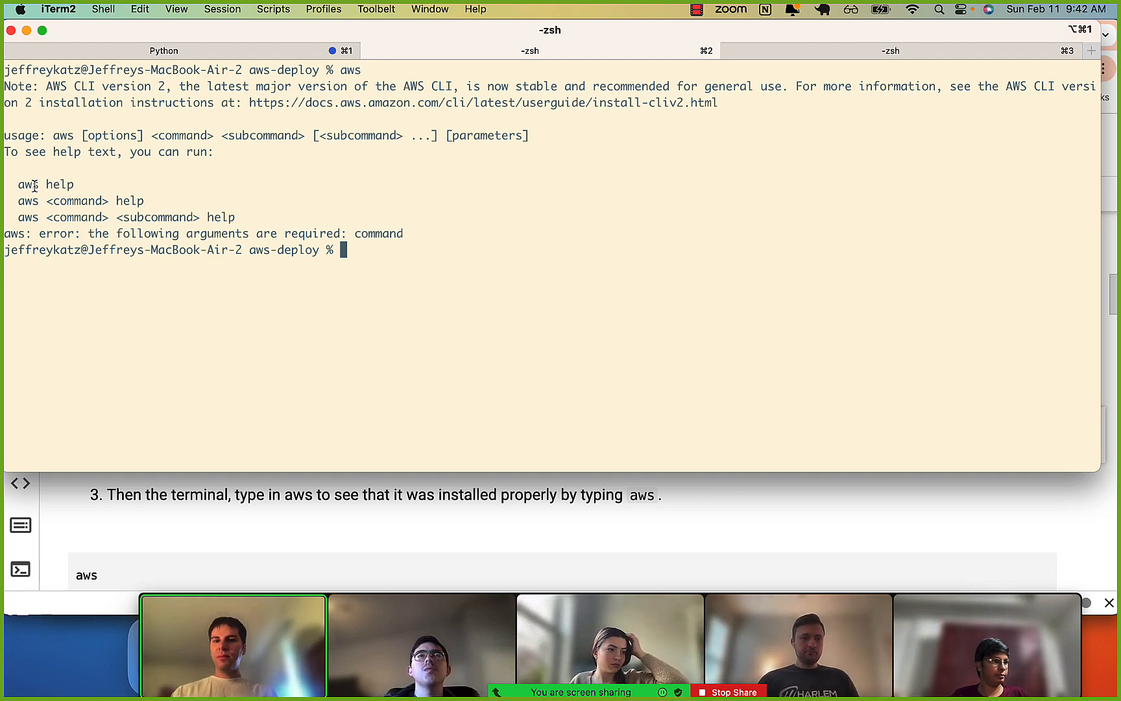
Check the Retrieve access keys page in the AWS console, then run aws configure in iTerm2.
text(s)
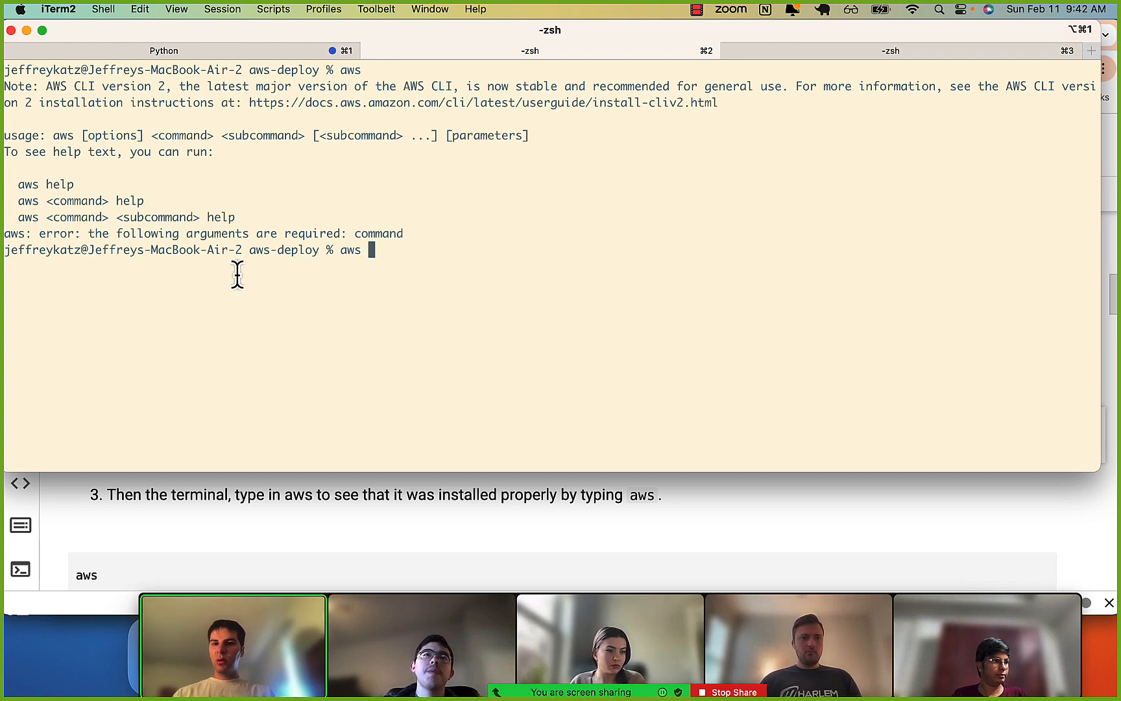
click(183, 497)
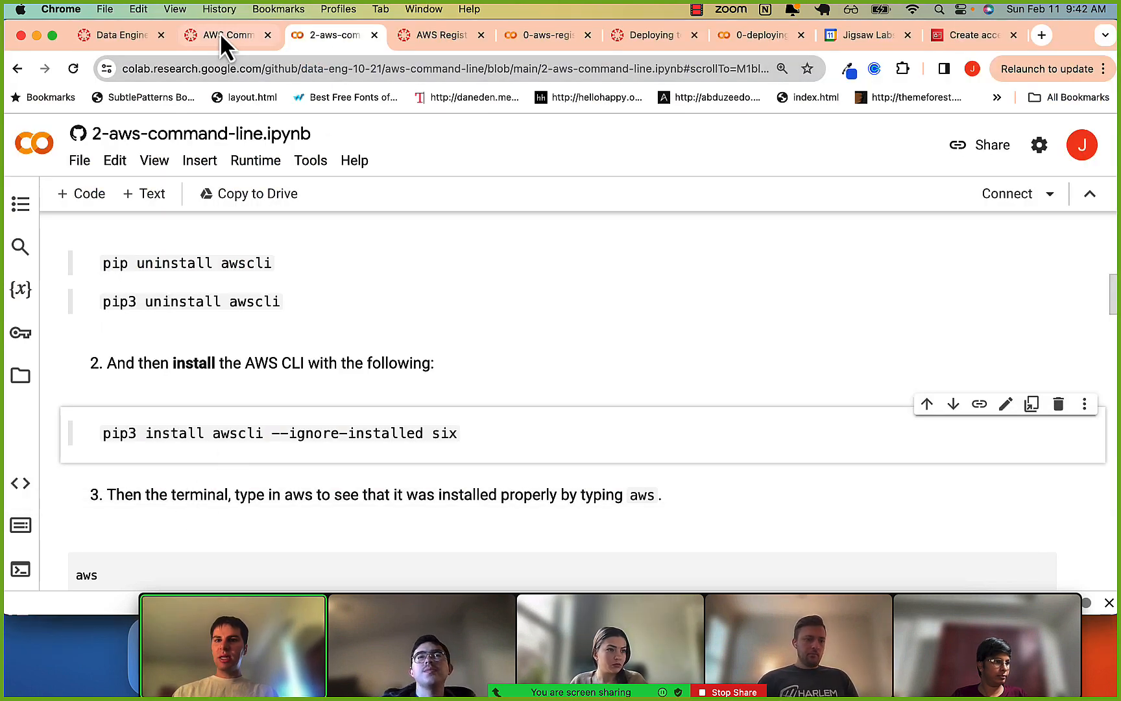
click(966, 34)
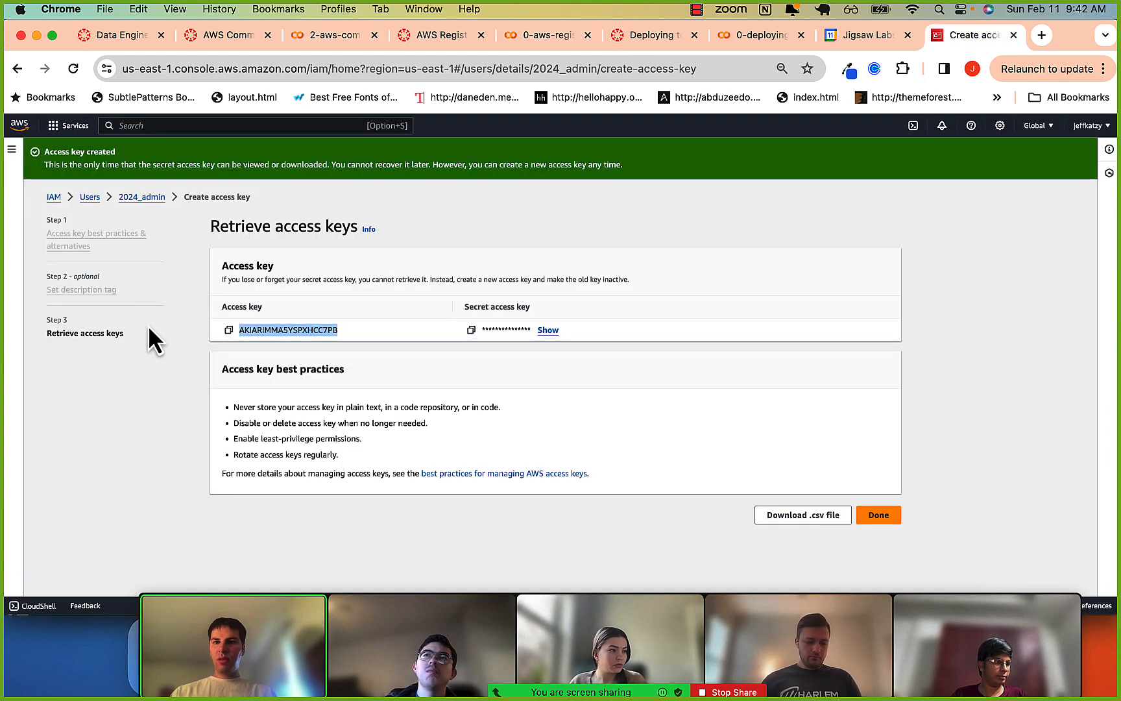
key(super+Tab)
key(super+Tab)
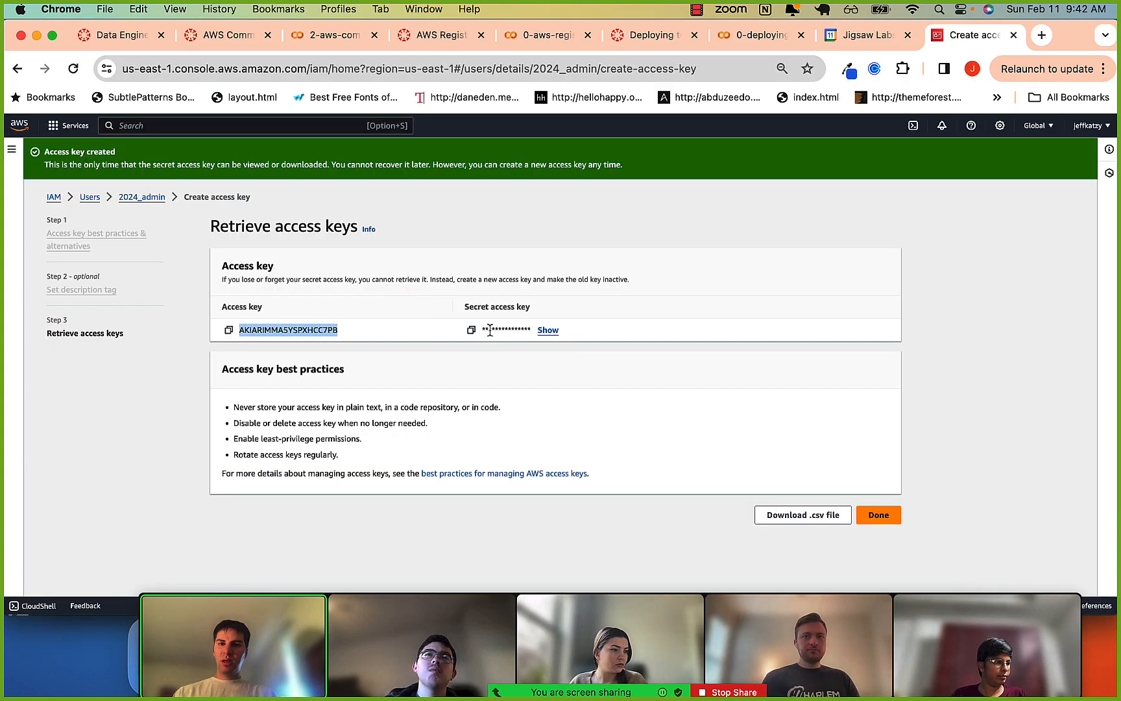
key(super+Tab)
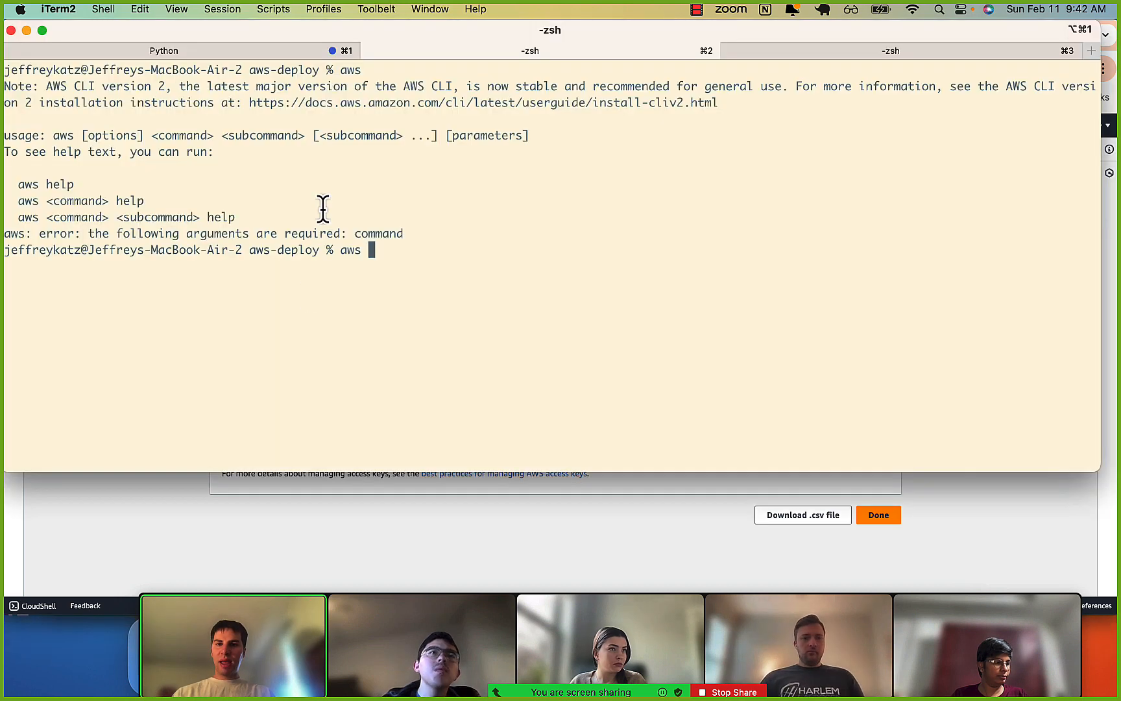
text(confi)
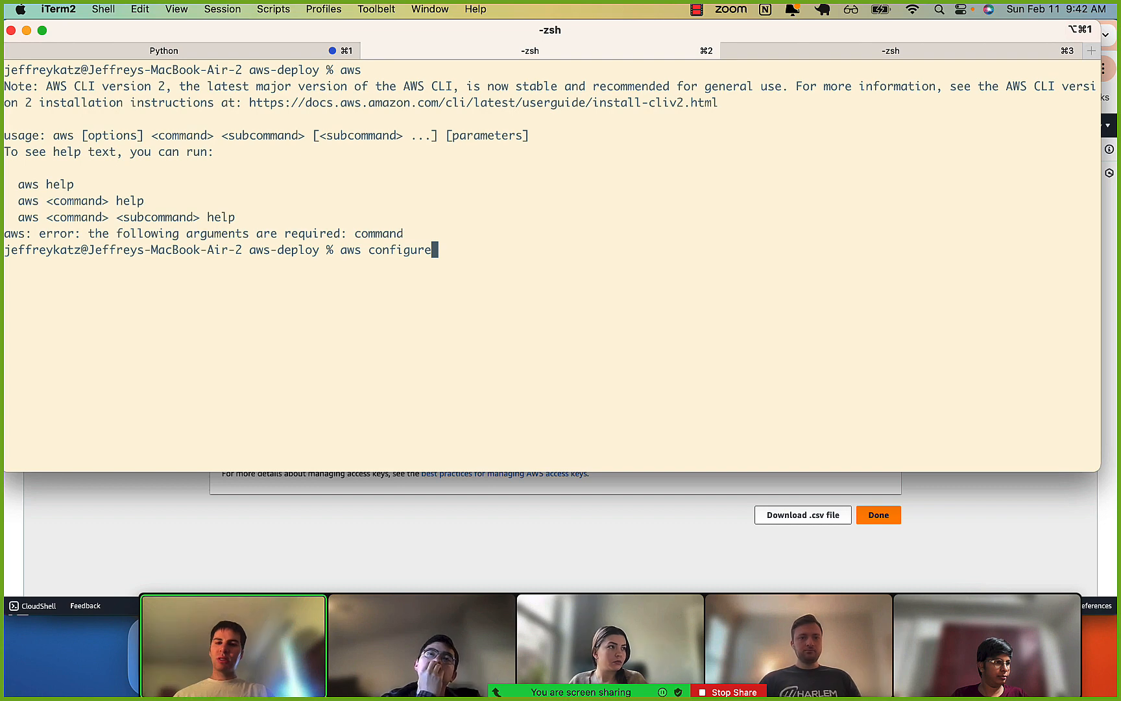
text(gure)
key(Return)
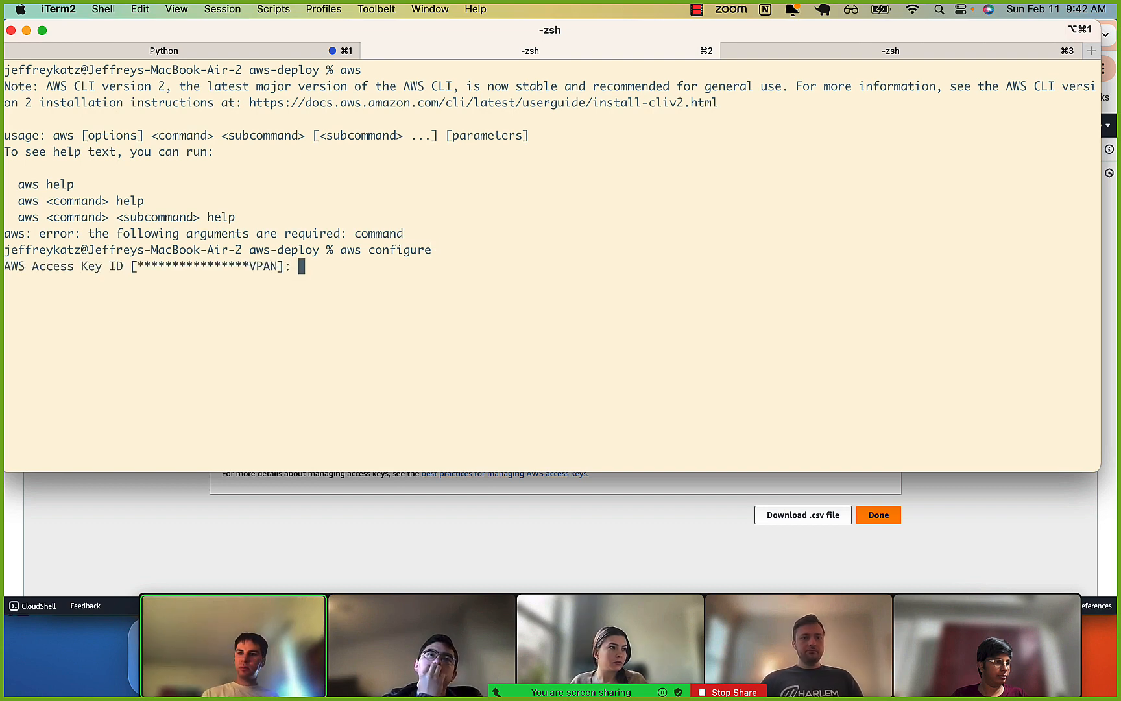
Copy the new access key ID from the AWS console, try pasting it at the AWS Access Key ID prompt, and clear it again.
drag(136, 267, 283, 273)
click(278, 270)
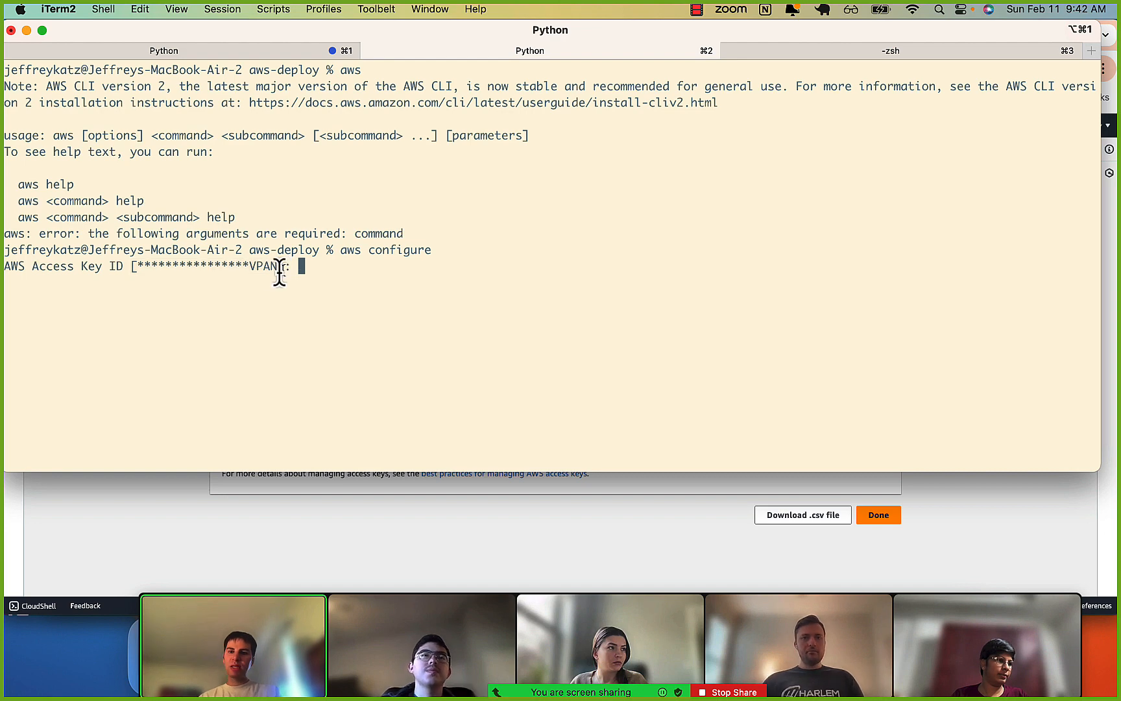
drag(142, 268, 281, 267)
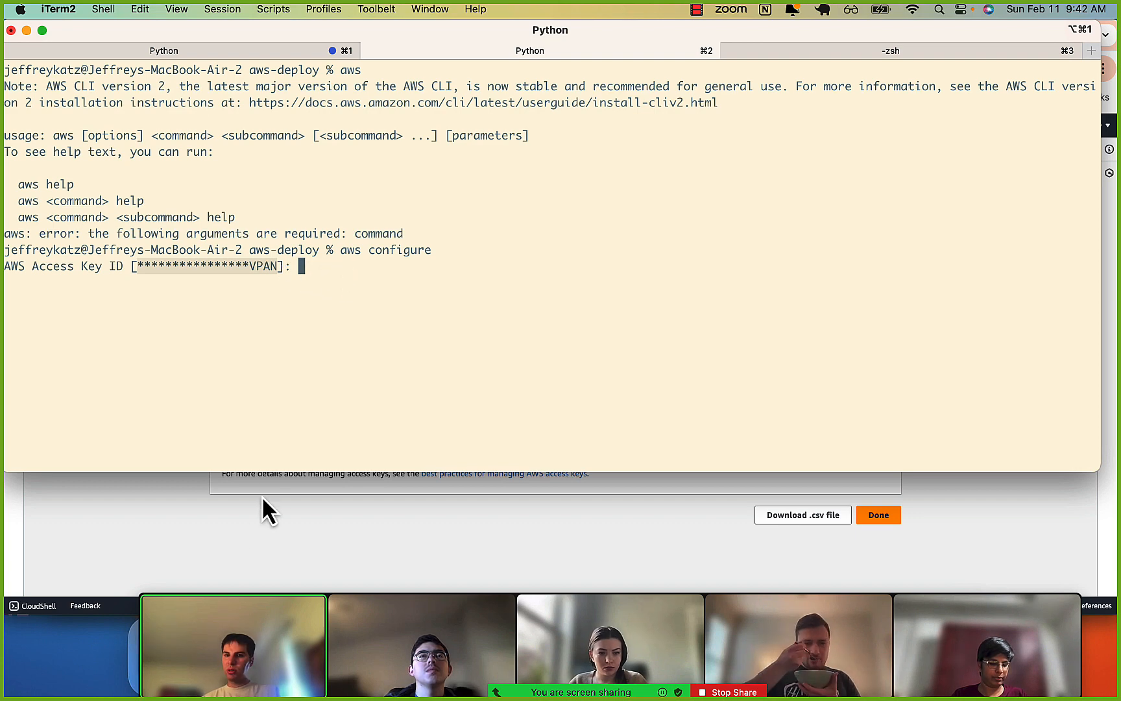
click(244, 535)
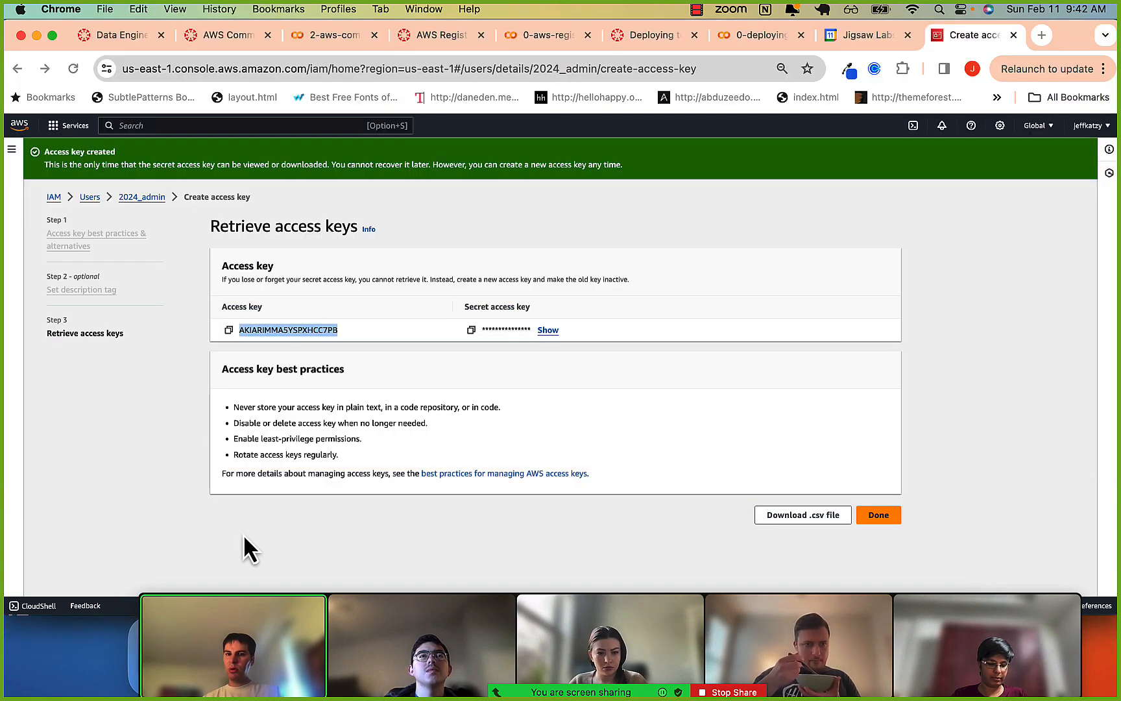
click(228, 330)
key(super+Tab)
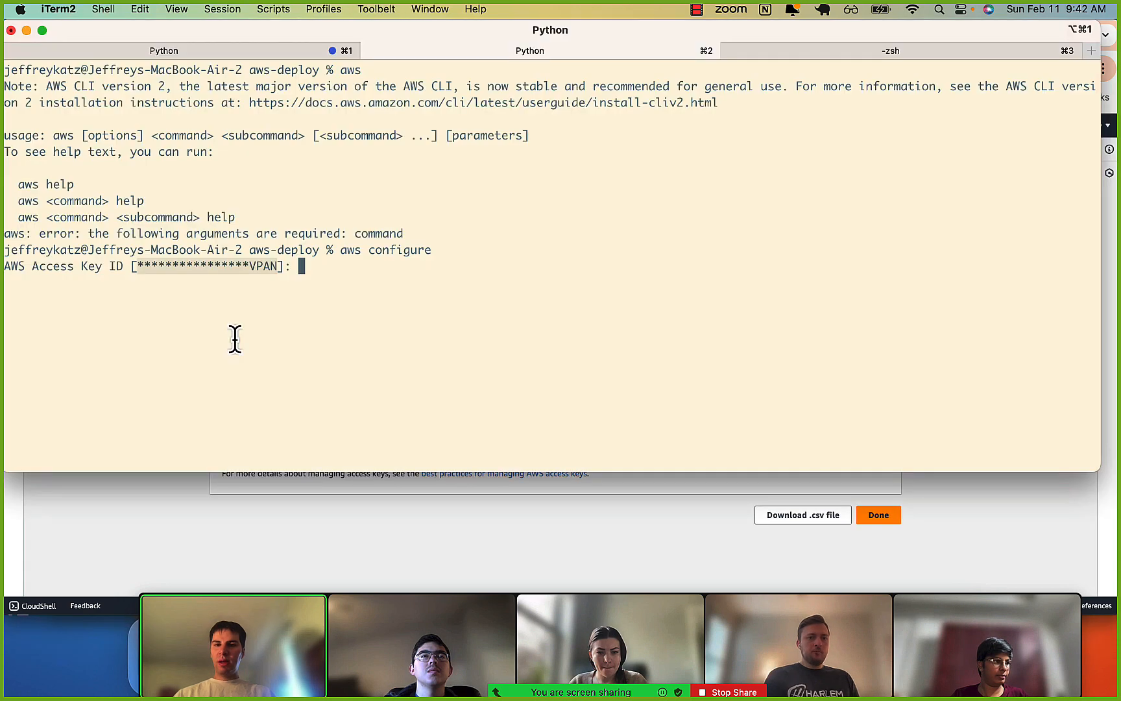
key(super+v)
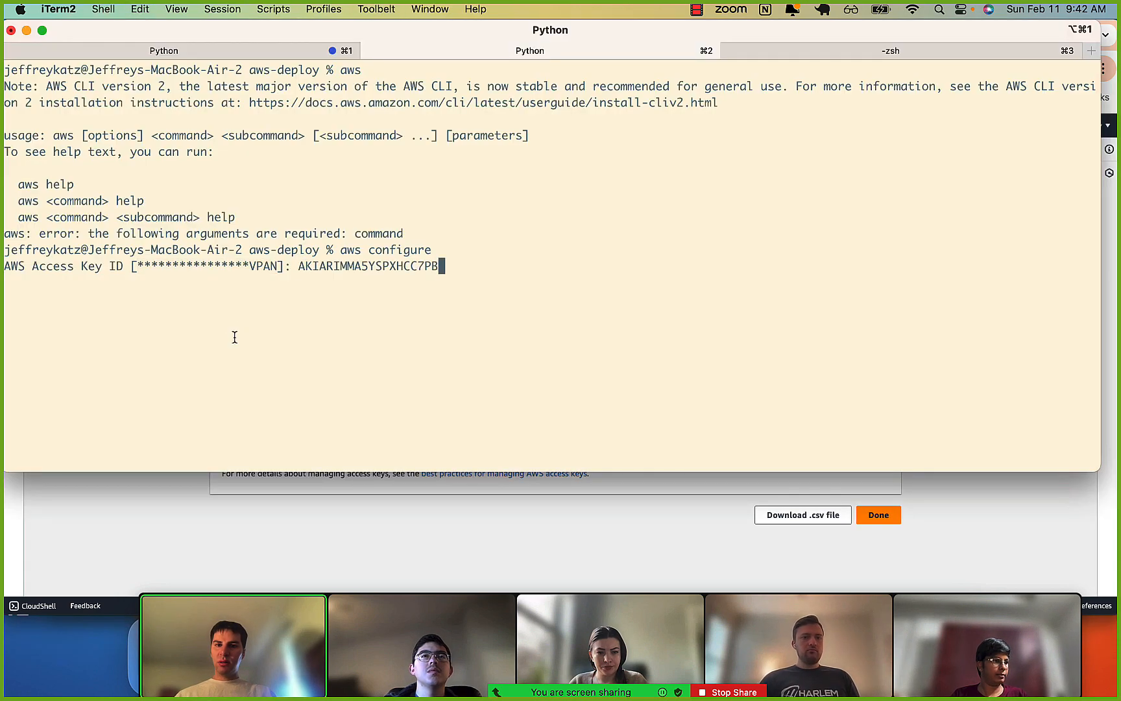
key(BackSpace)
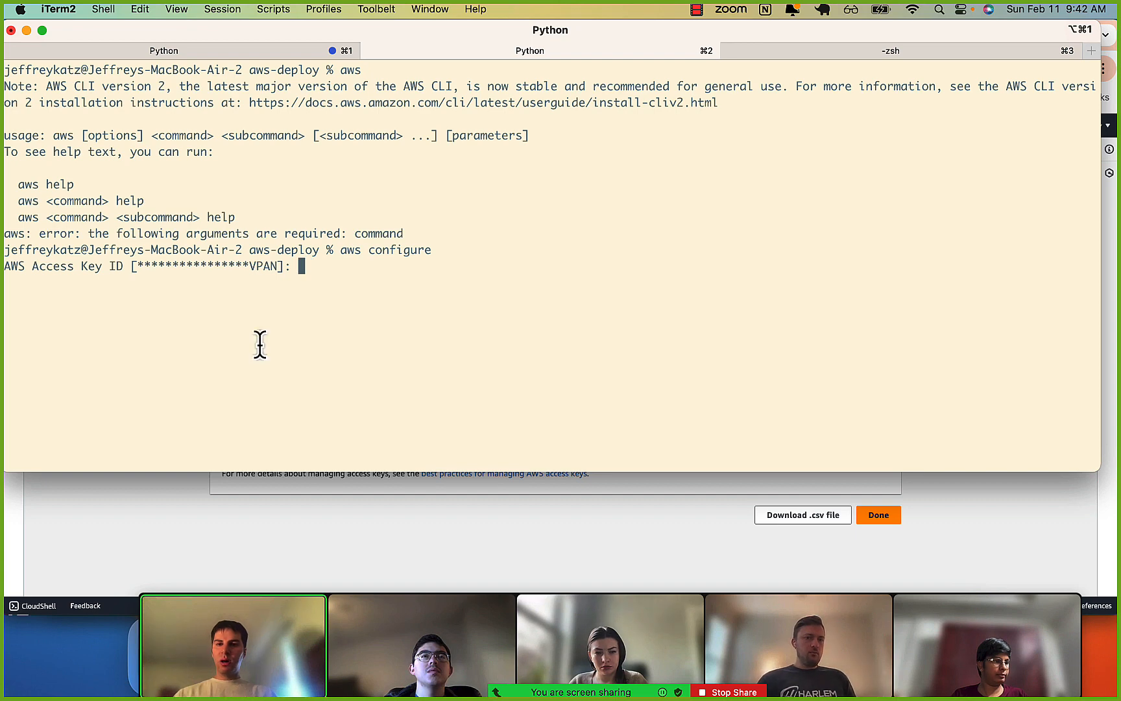
Accept the stored access key ID and secret access key at the prompts, looking at the console's secret access key field in between.
key(super+Tab)
key(super+Tab)
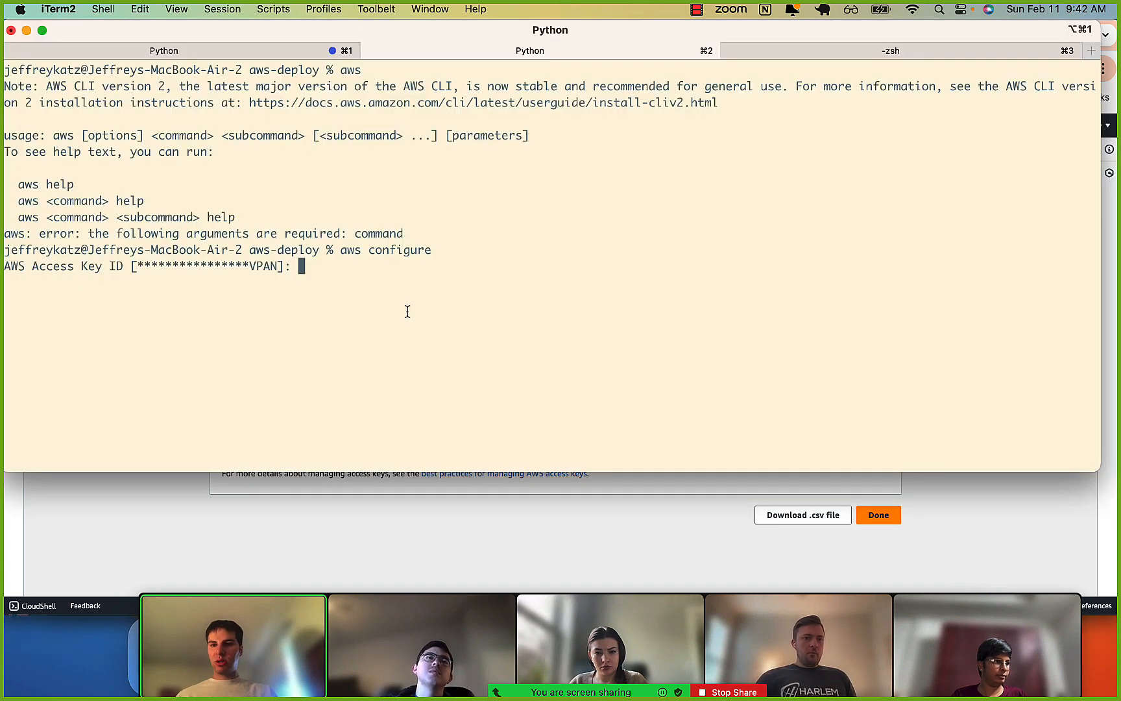
key(Return)
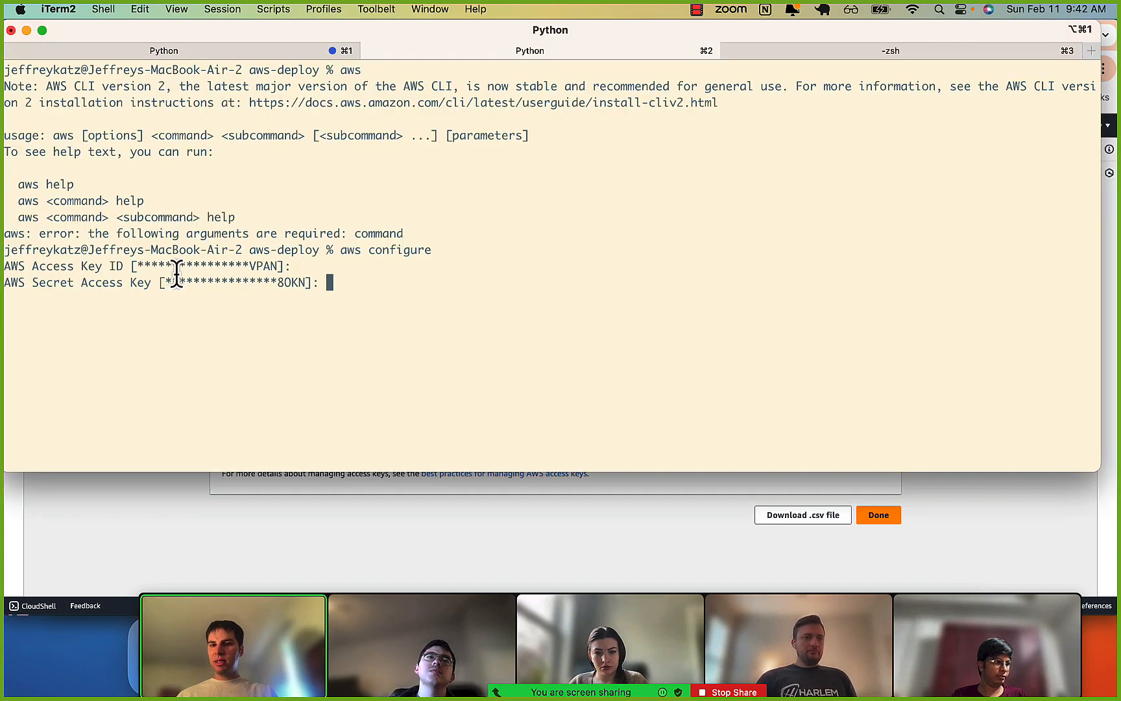
drag(195, 282, 277, 281)
click(278, 280)
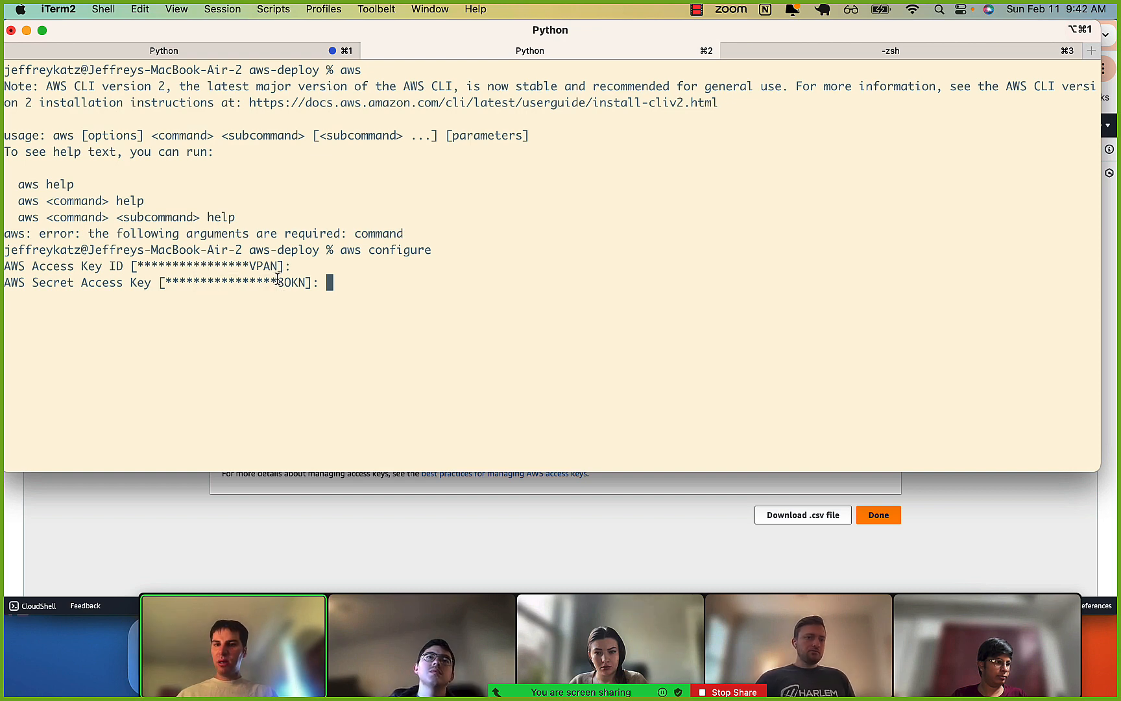
click(368, 558)
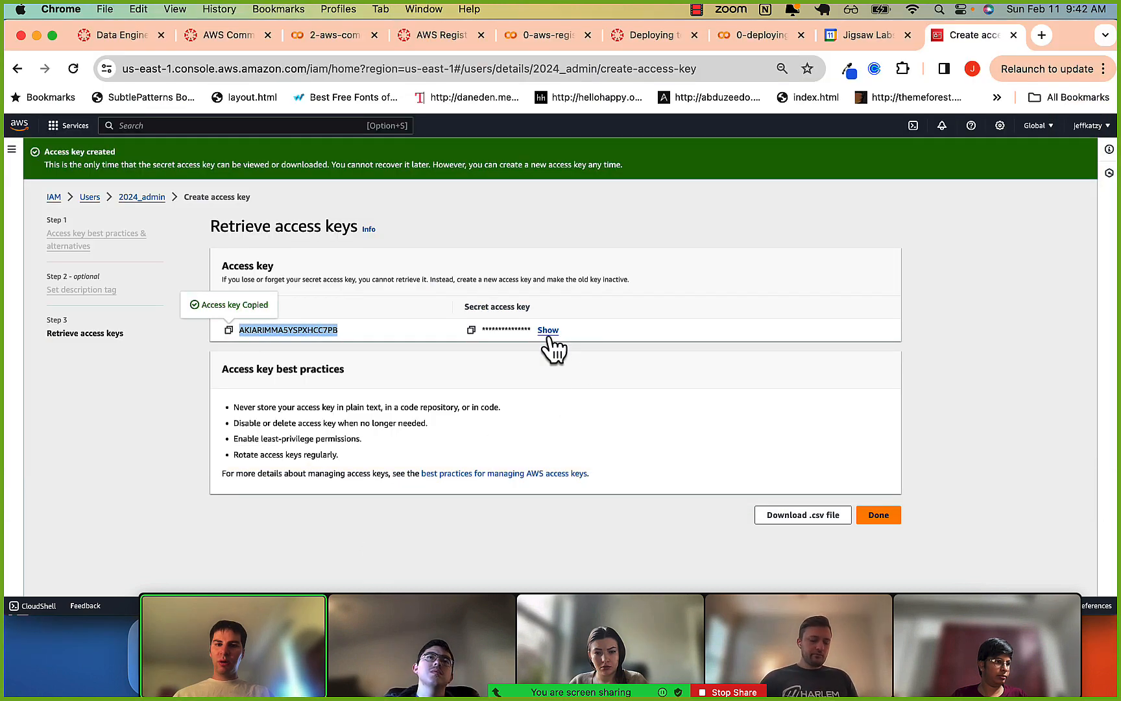
key(super+Tab)
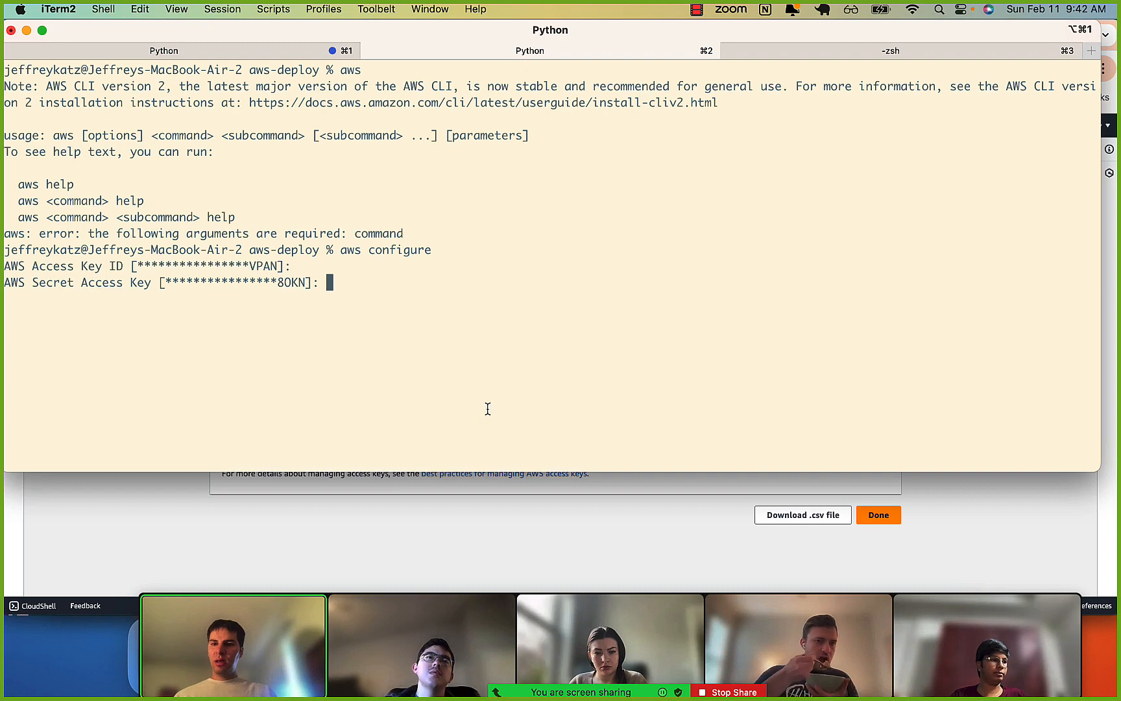
key(Return)
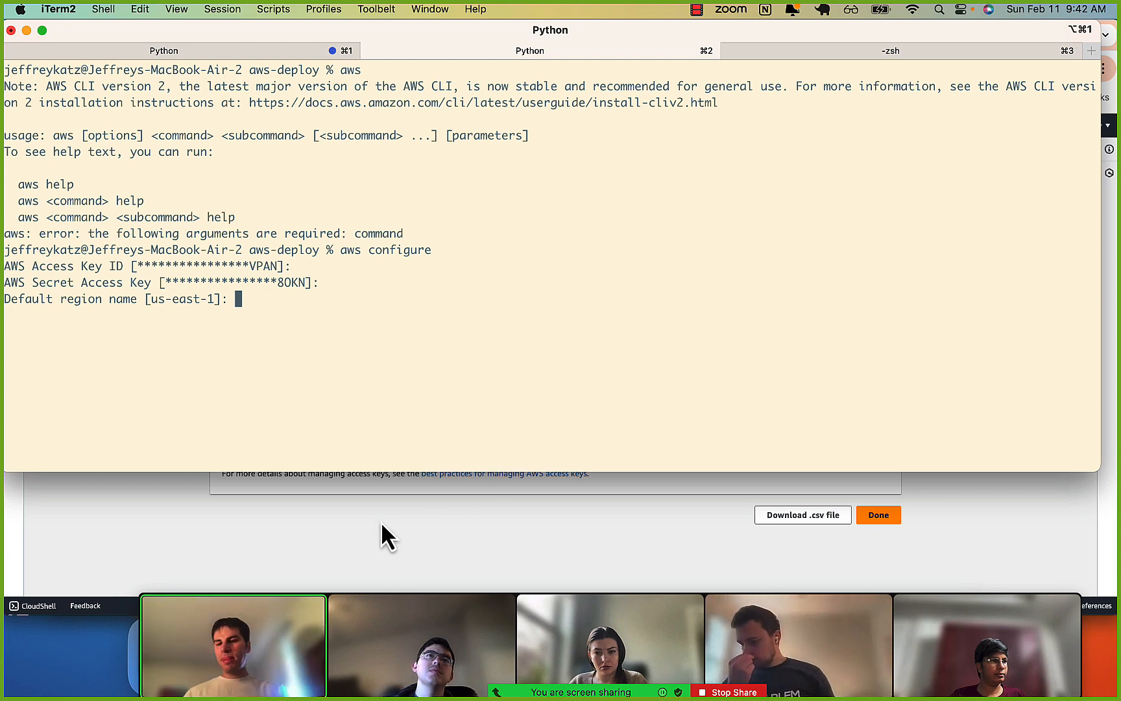
Highlight the default region us-east-1 at the prompt and open the list of regions in the AWS console to compare.
drag(150, 300, 207, 304)
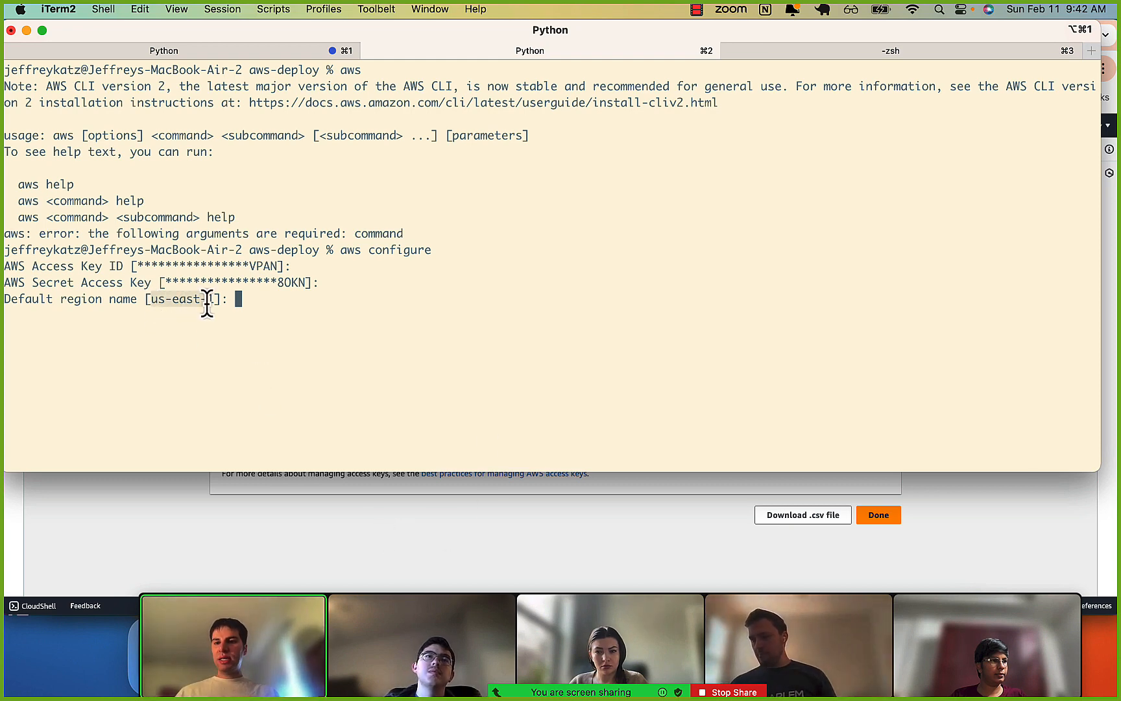
click(227, 523)
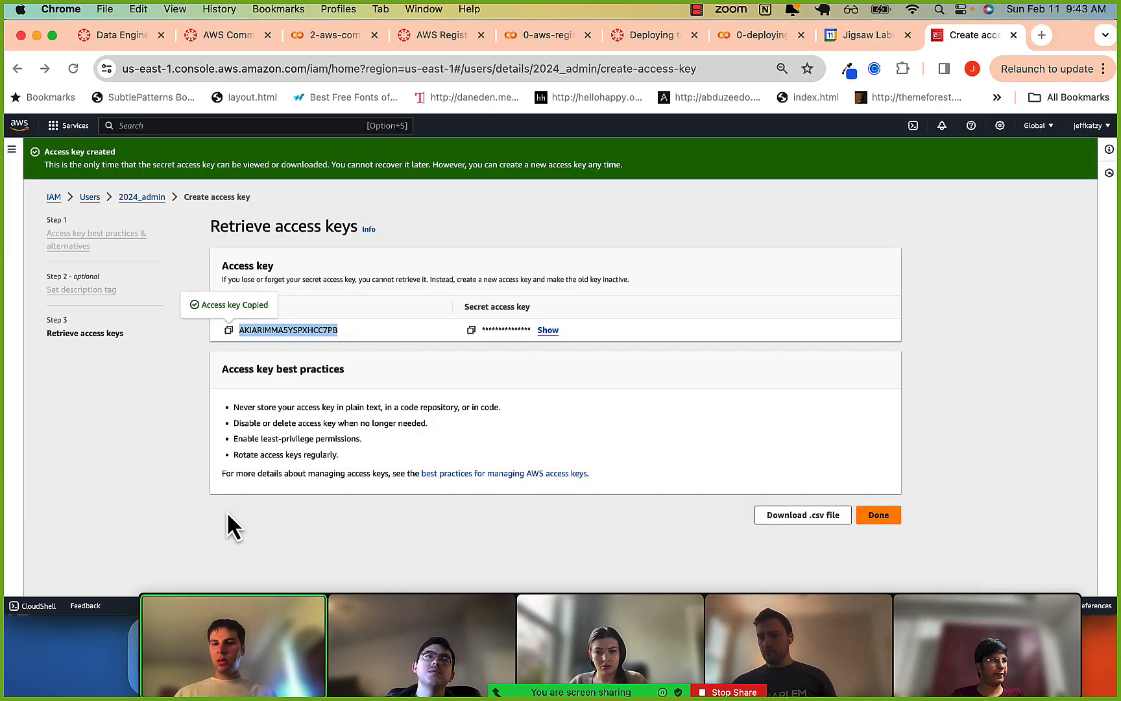
click(1052, 128)
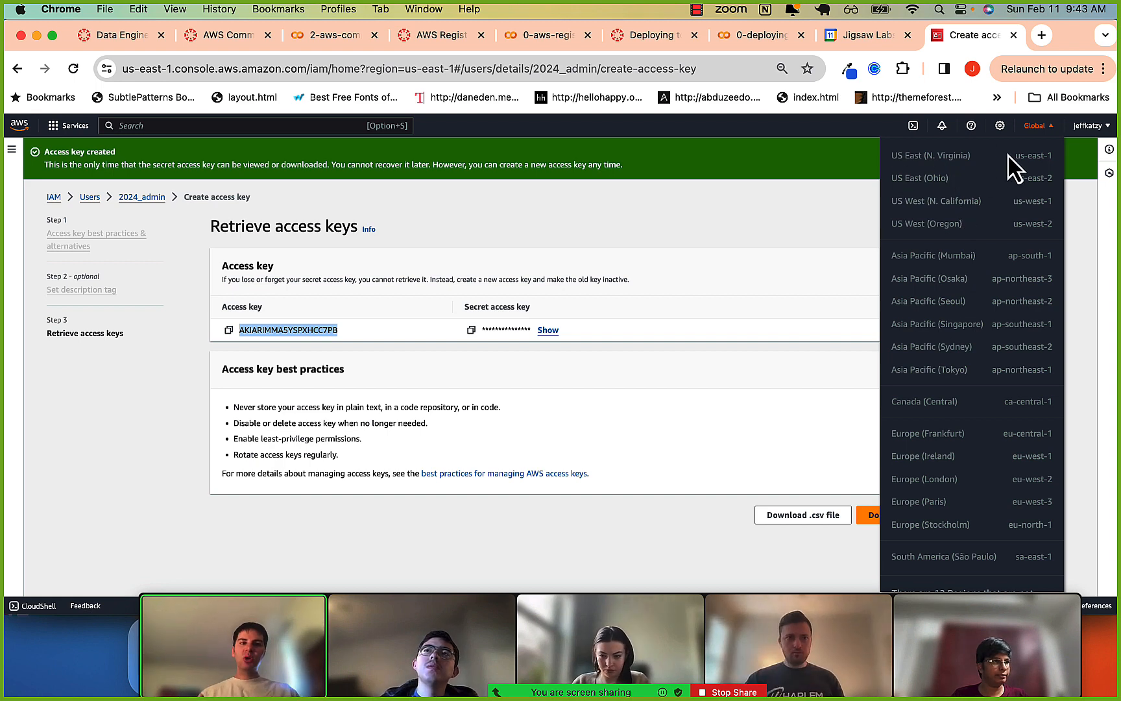
Compare the default region prompt in iTerm2 with the AWS console's region list, then accept us-east-1.
key(super+Tab)
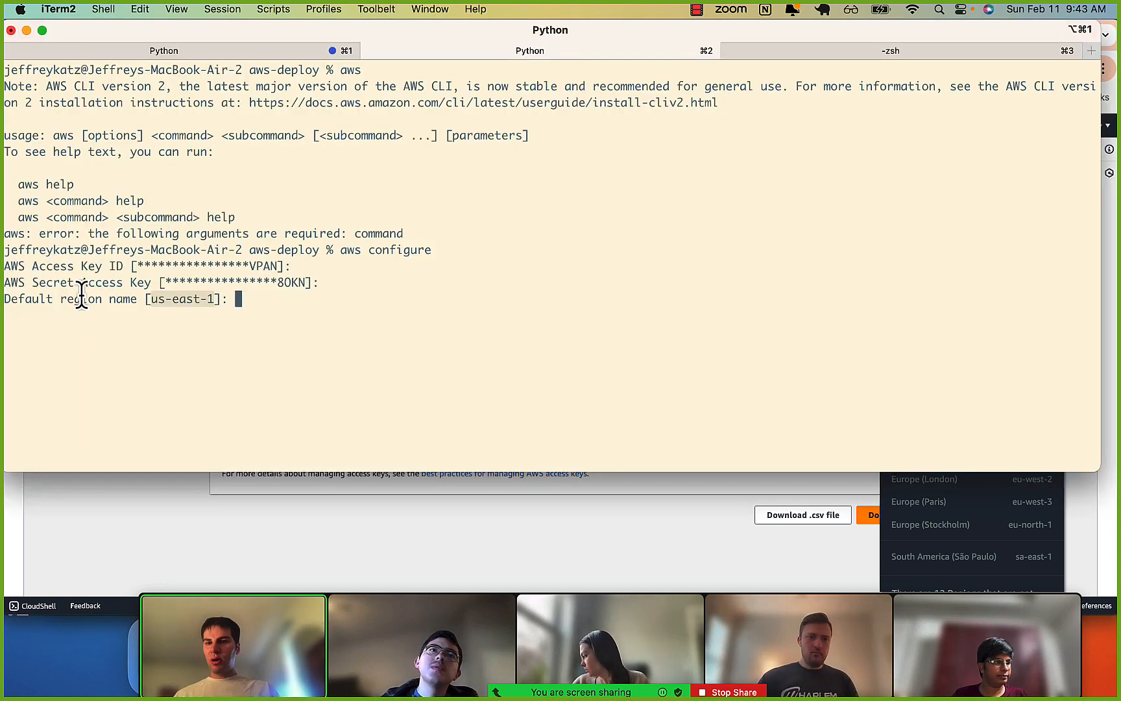
click(101, 296)
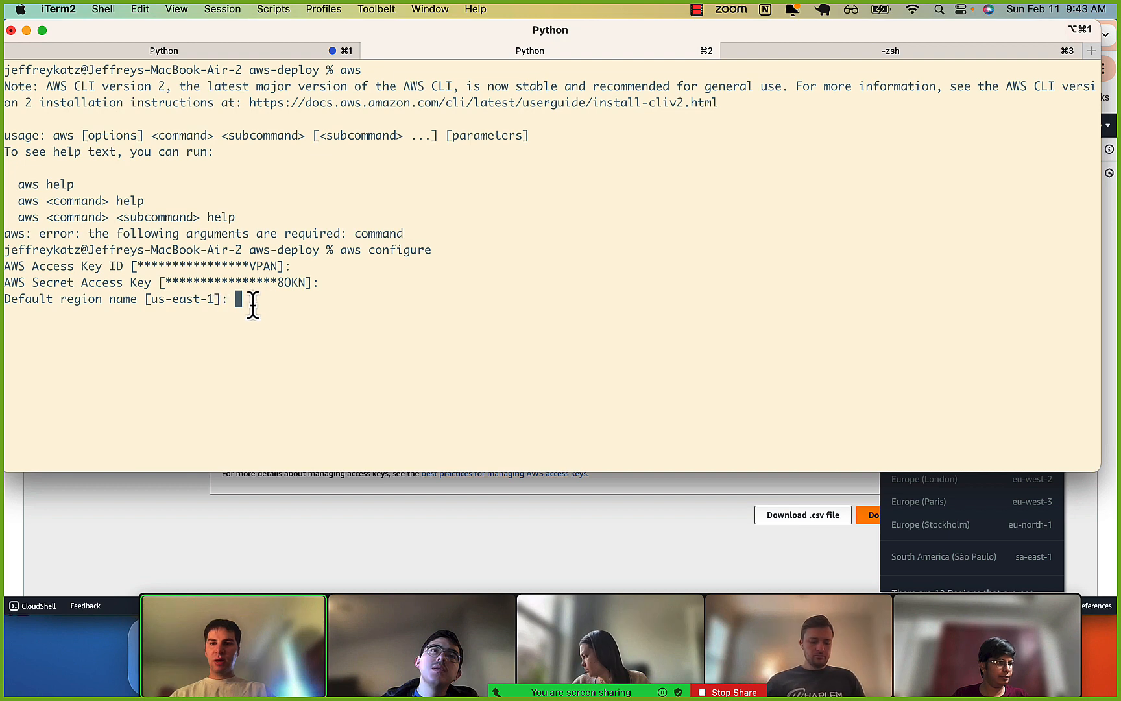
key(super+Tab)
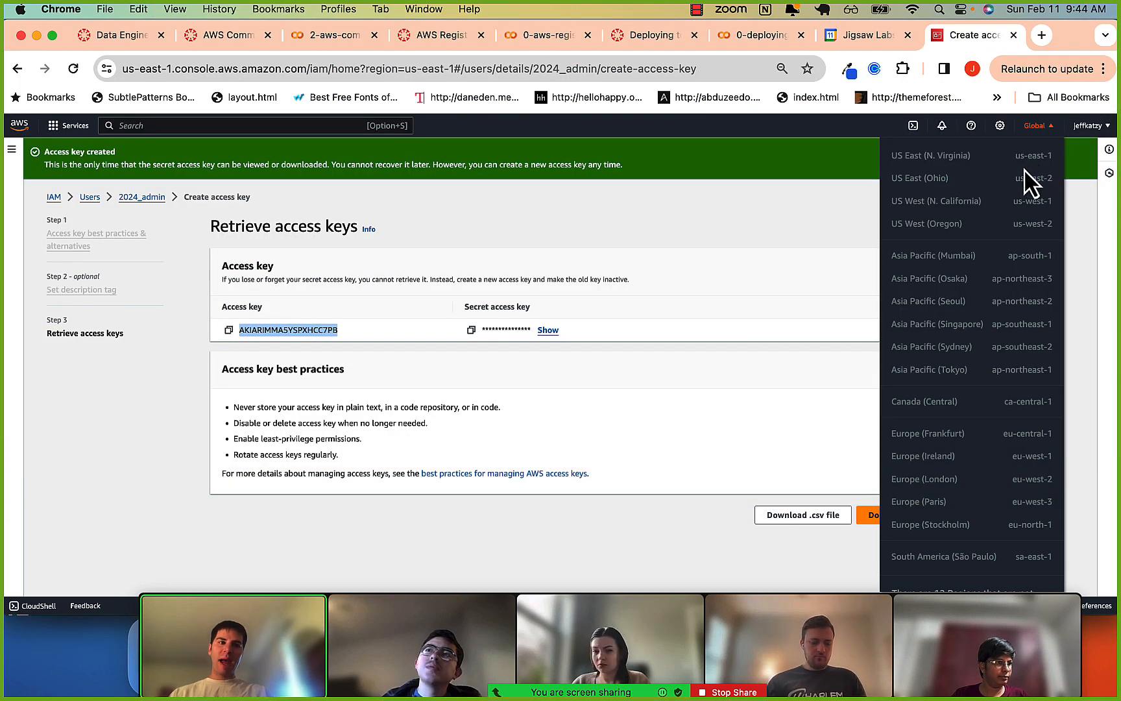
key(super+Tab)
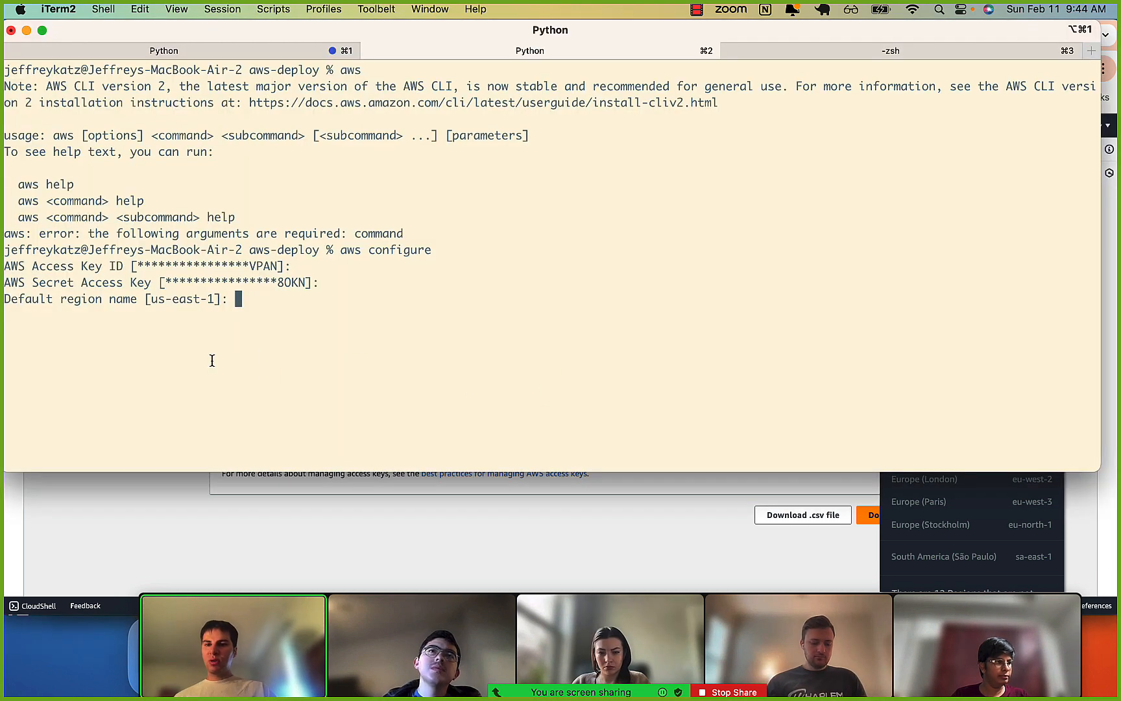
key(Return)
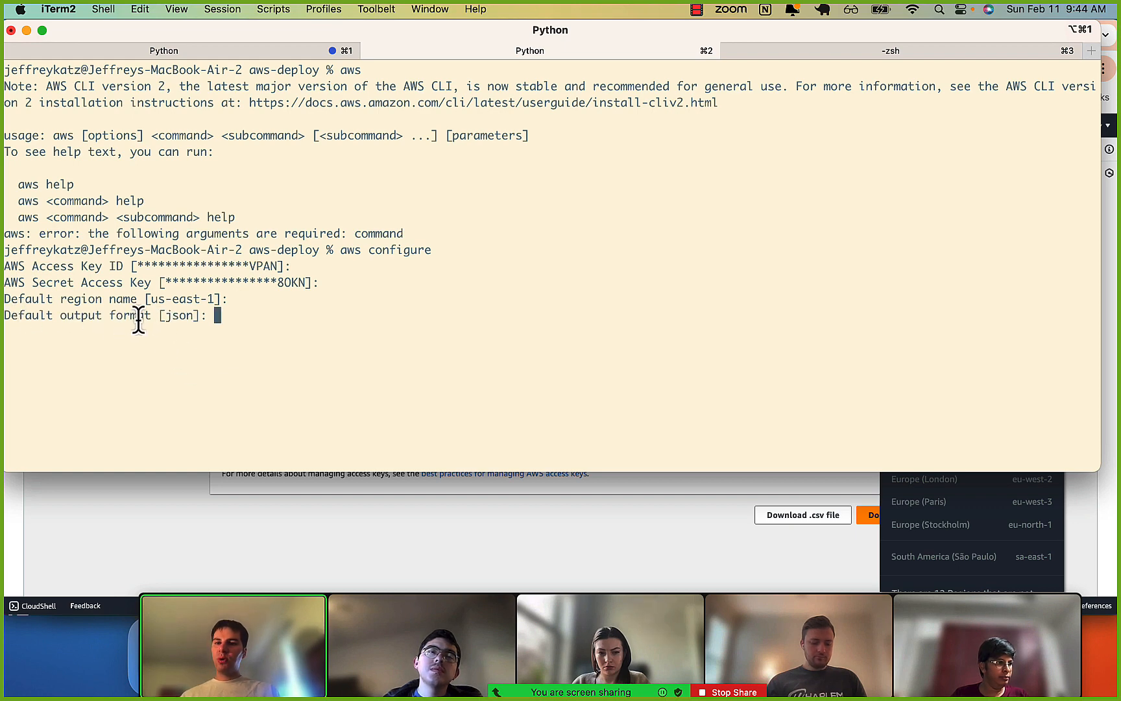
Highlight json at the default output format prompt and accept it to finish aws configure.
drag(161, 315, 208, 317)
click(196, 321)
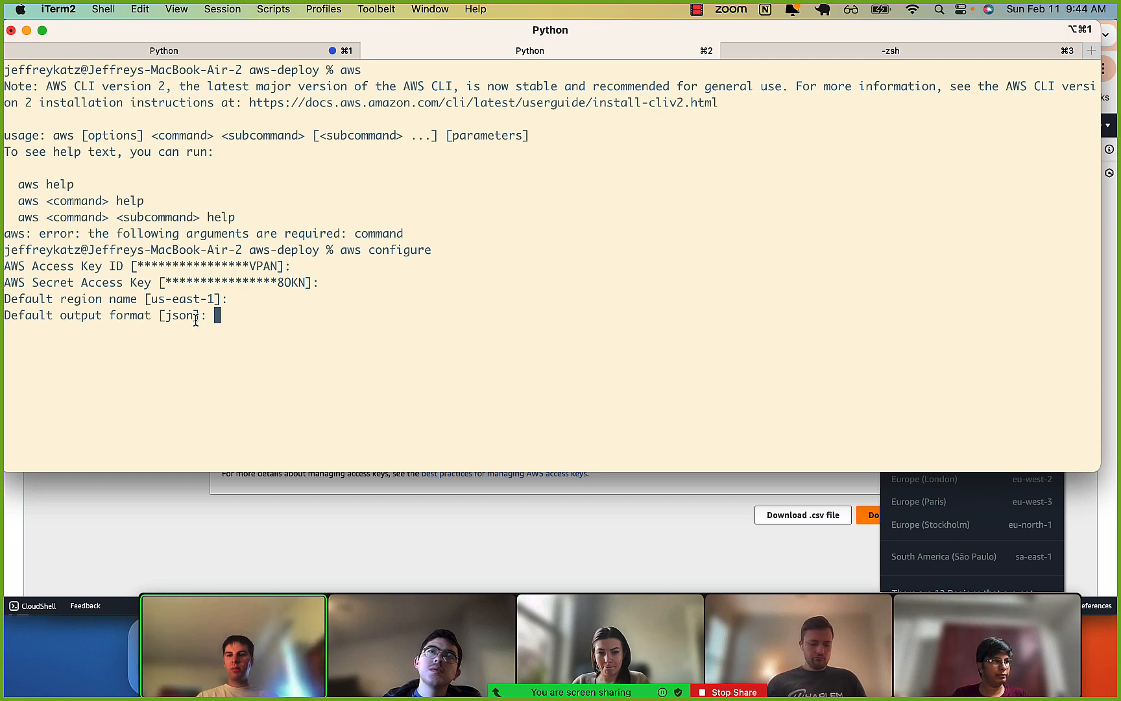
mouse_move(161, 316)
mouse_down()
mouse_move(211, 317)
mouse_move(194, 322)
mouse_up()
click(210, 315)
click(186, 319)
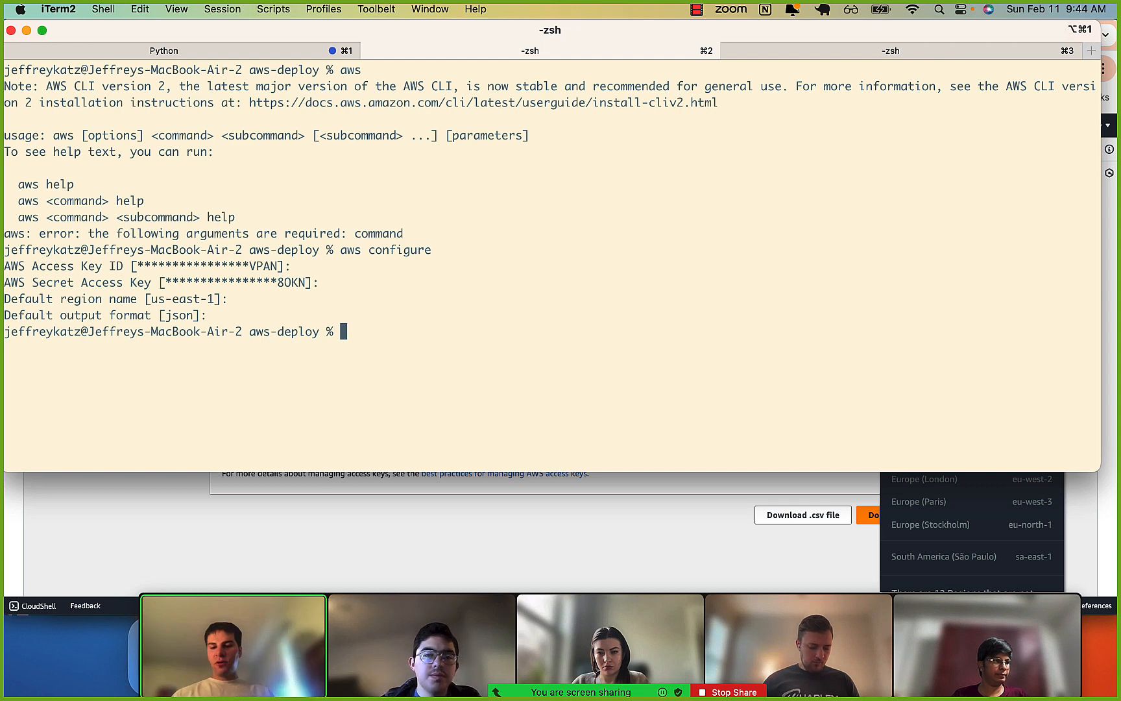
Try running the command aws iam on its own in the terminal.
text(aws)
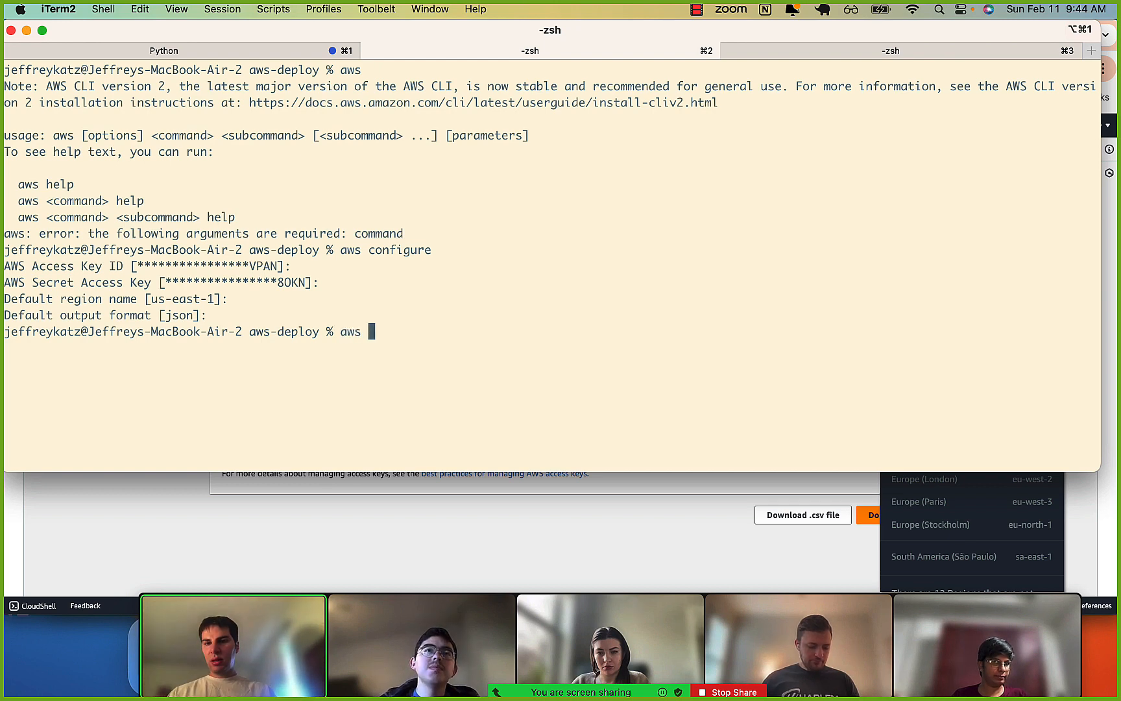
key(super+Tab)
key(super+Tab)
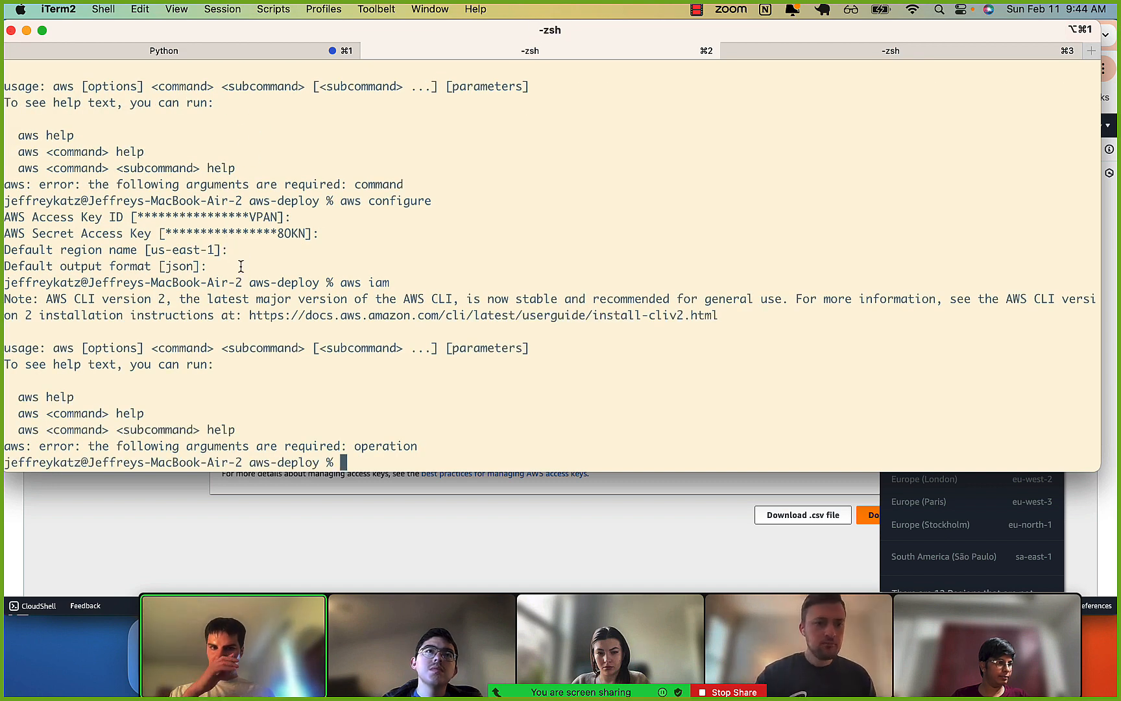
Switch to Chrome and copy the command aws iam list-users from the 2-aws-command-line.ipynb notebook.
click(161, 578)
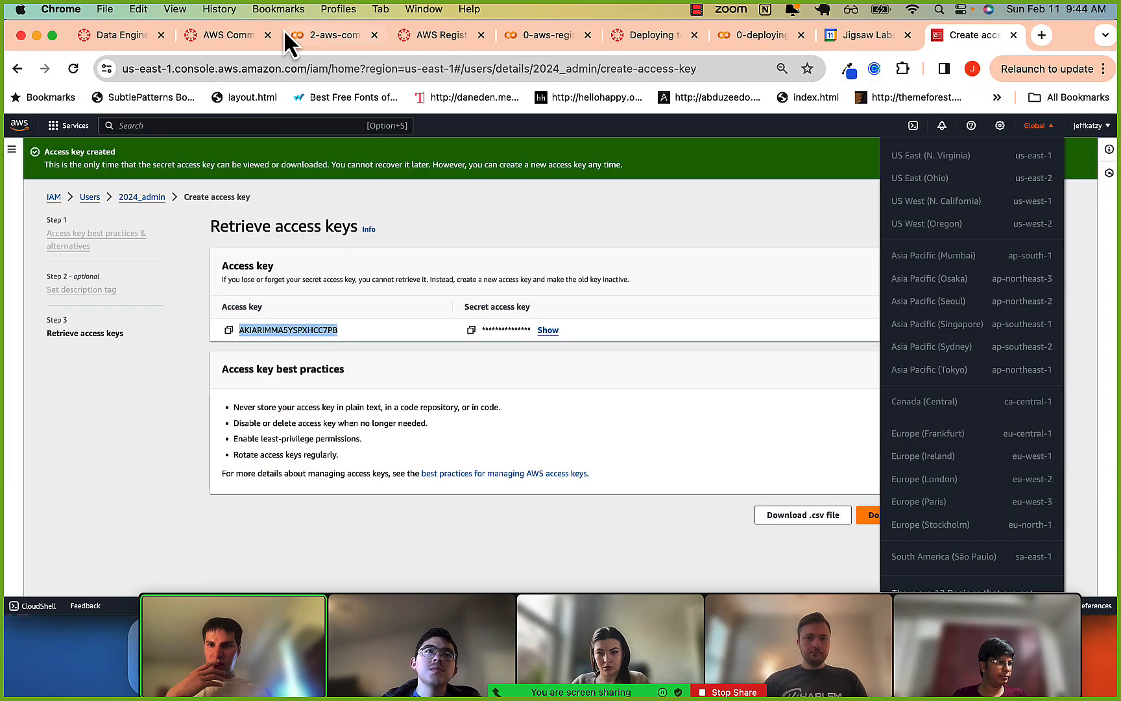
click(302, 41)
scroll(342, 311, down, 15)
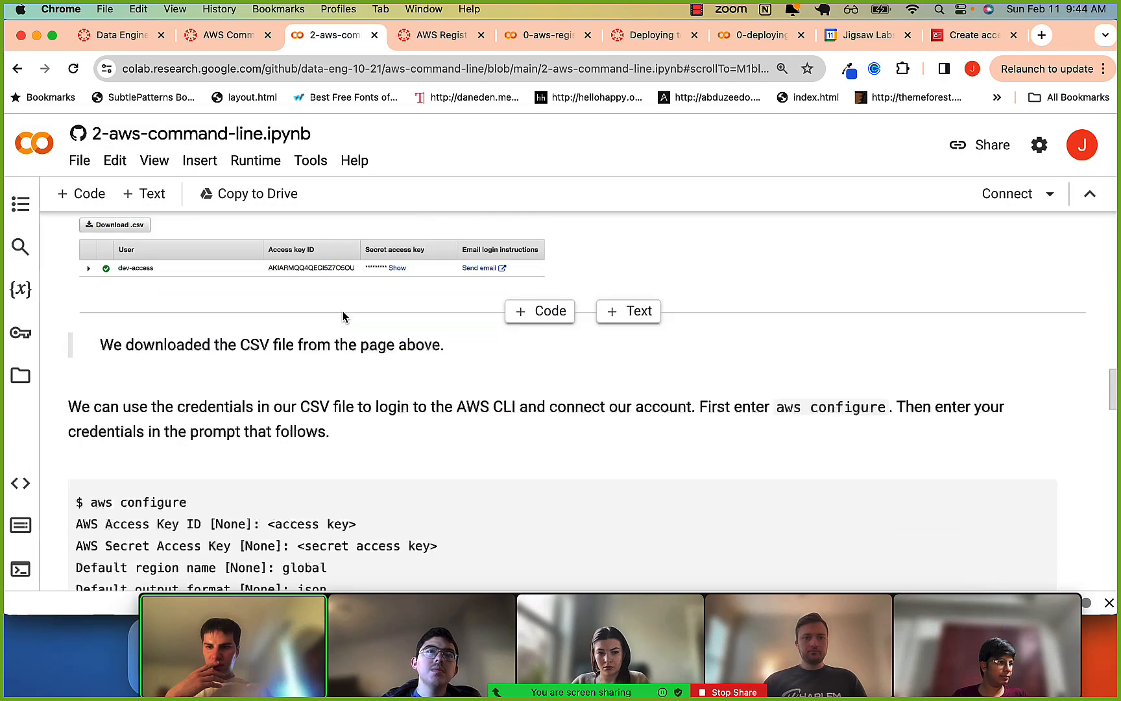
scroll(343, 311, up, 2)
scroll(343, 311, down, 7)
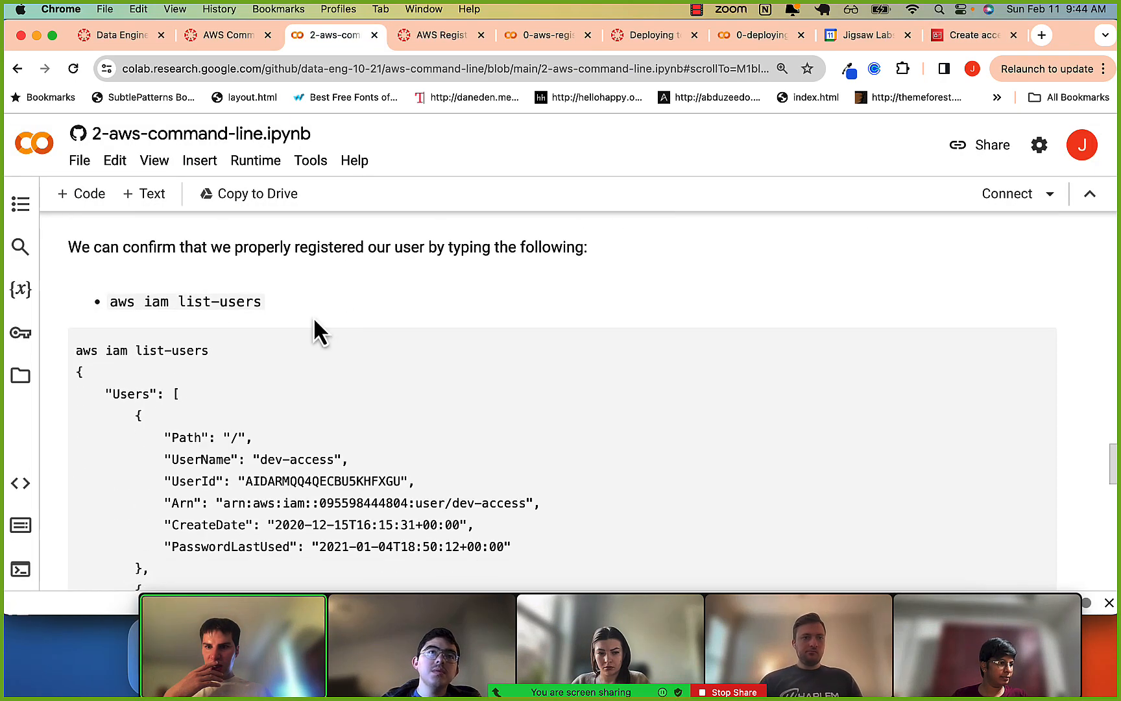
drag(107, 302, 244, 303)
key(super+c)
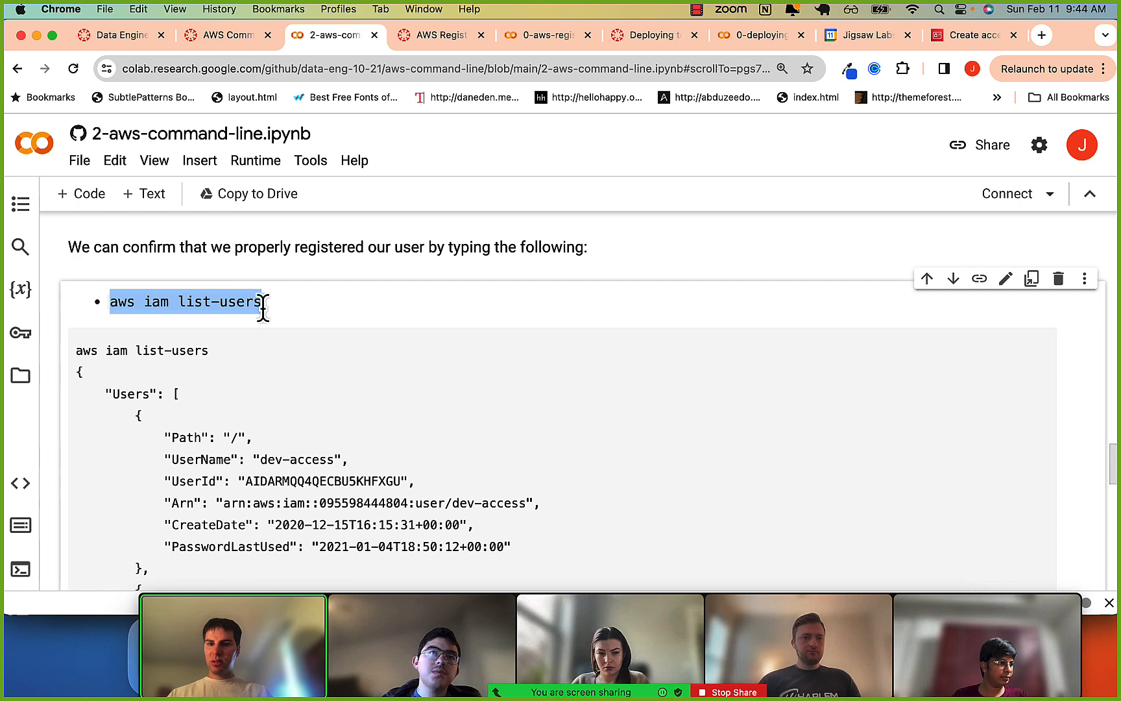
Clear the iTerm2 screen, run the copied command aws iam list-users, and go back to the start of its output.
key(super+Tab)
key(super+v)
key(ctrl+l)
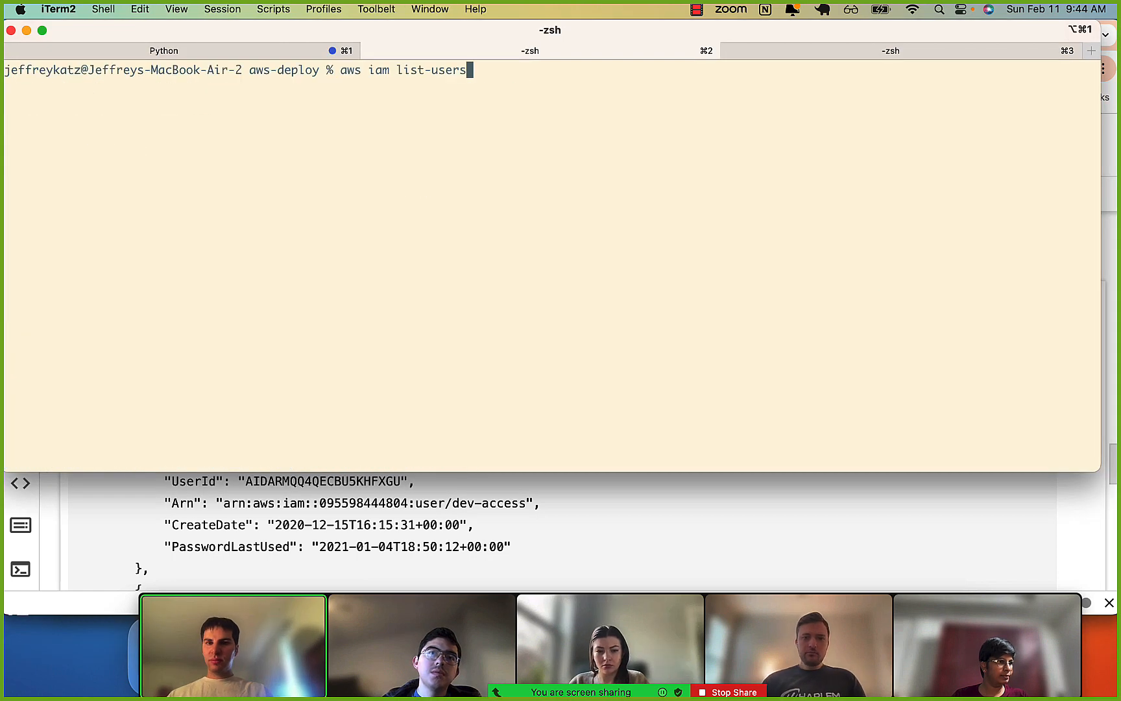
key(Return)
scroll(213, 159, up, 5)
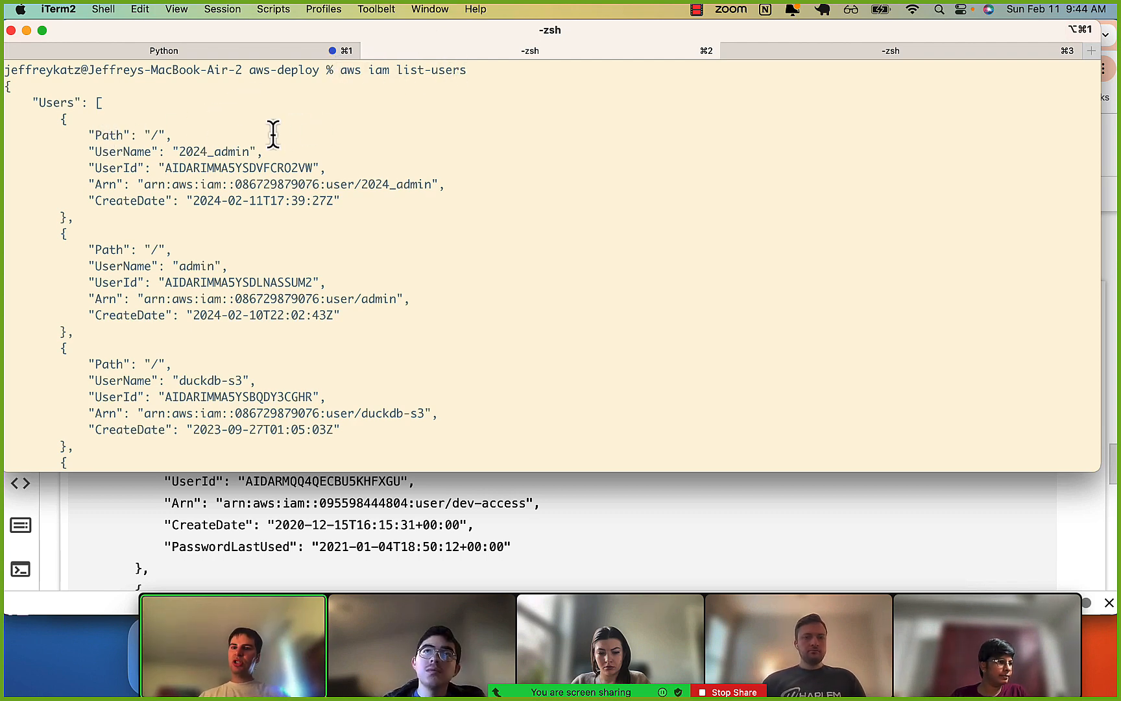
Examine the listed IAM users in the command output, highlighting the 2024_admin and admin entries.
drag(270, 137, 192, 200)
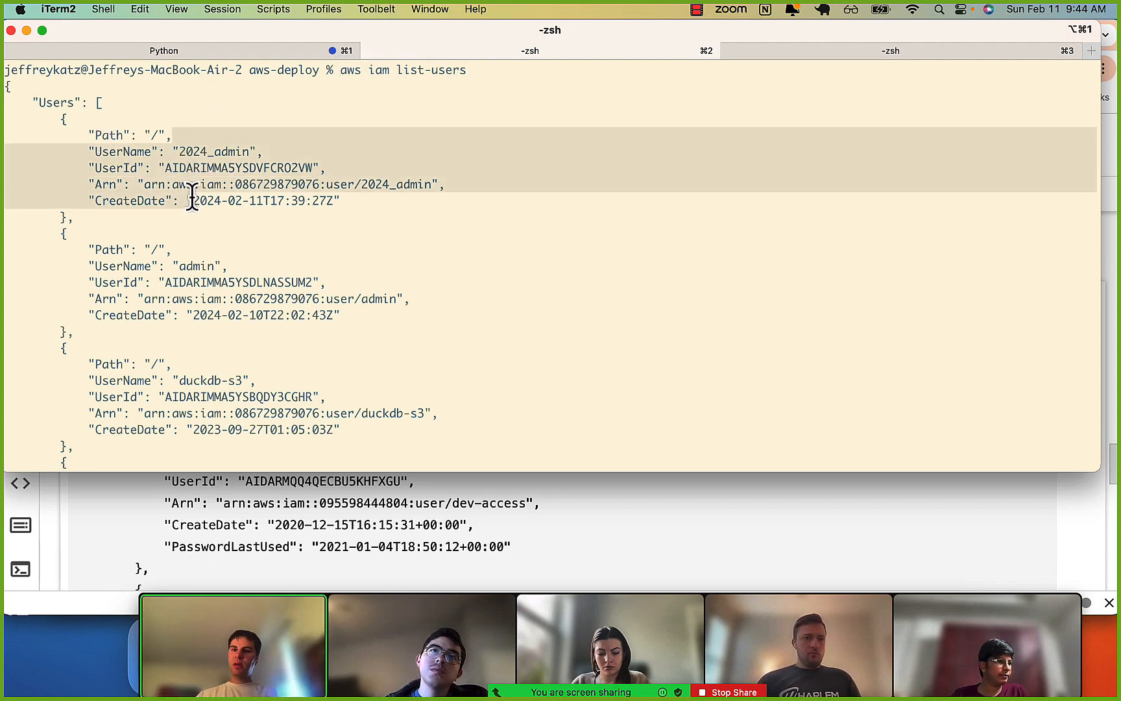
click(354, 141)
drag(337, 74, 365, 75)
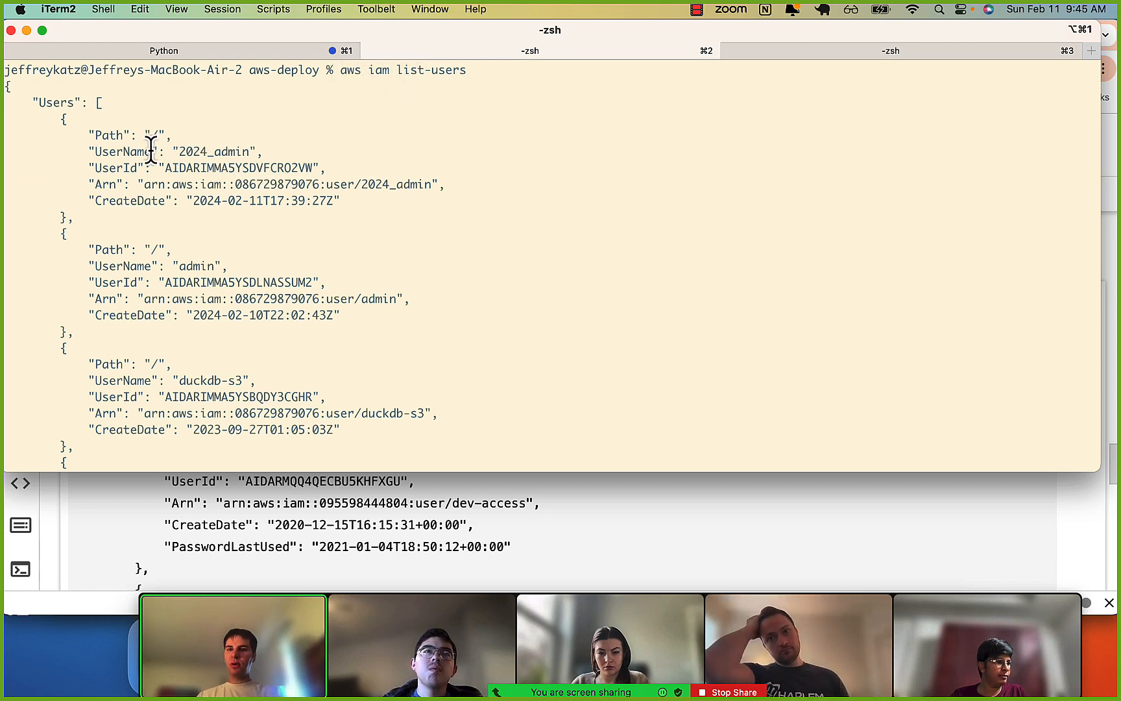
drag(150, 150, 260, 167)
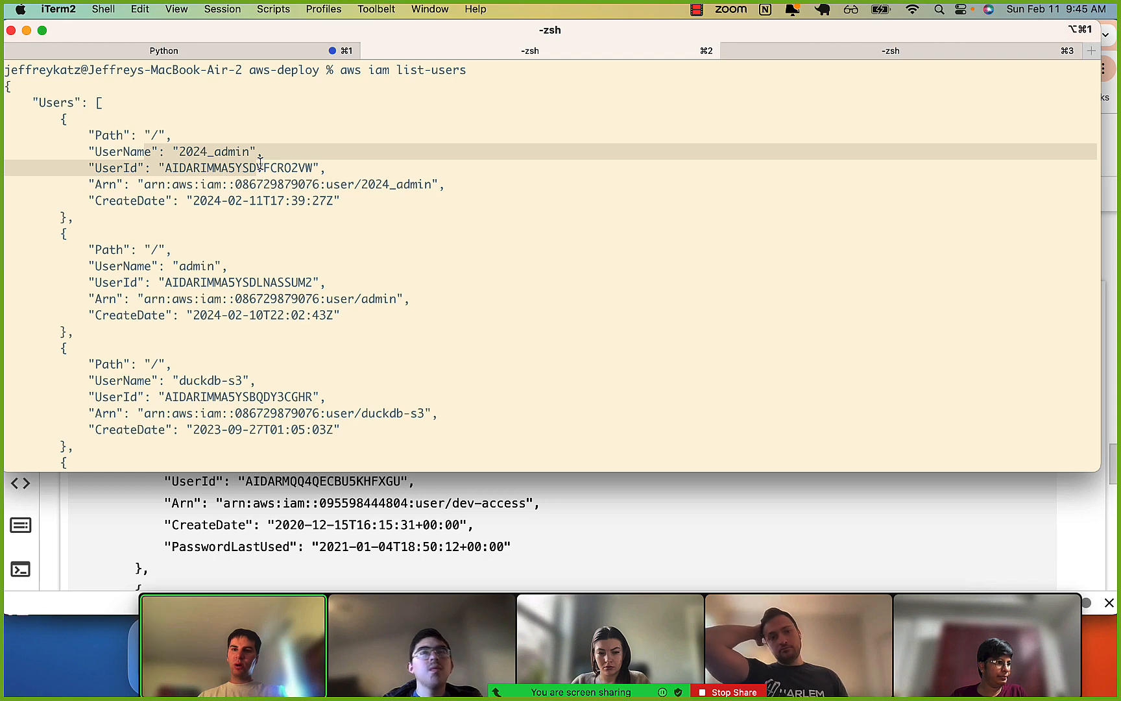
drag(260, 168, 251, 203)
click(250, 203)
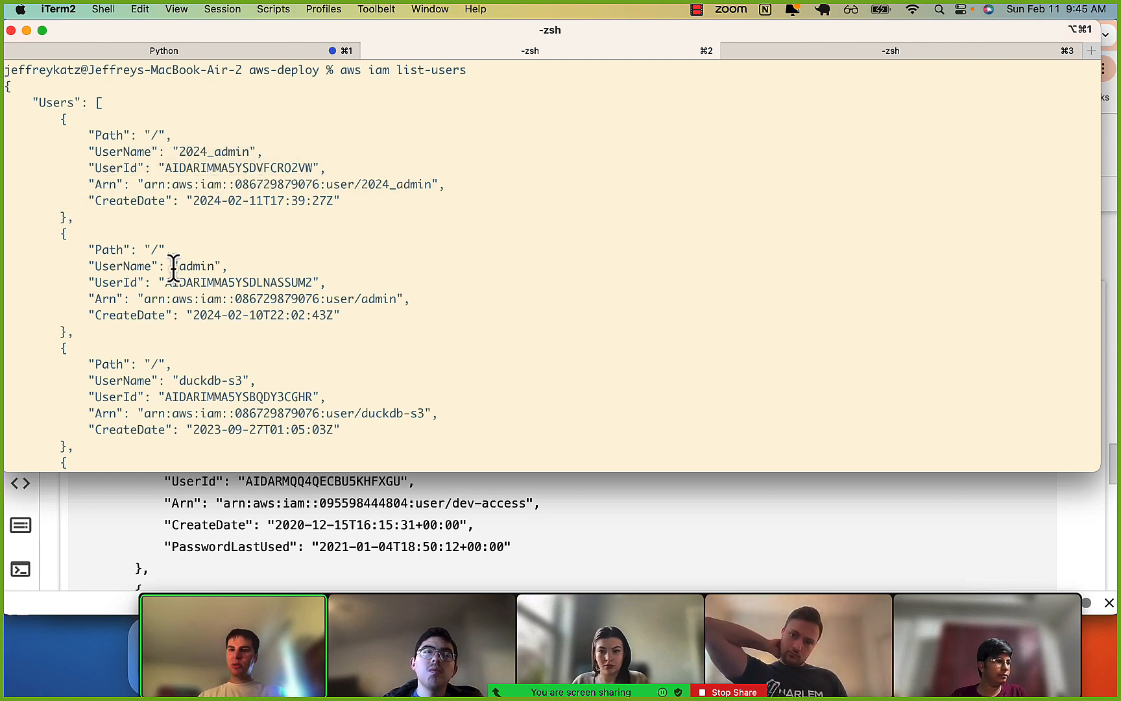
drag(173, 266, 188, 313)
click(159, 395)
scroll(159, 396, down, 8)
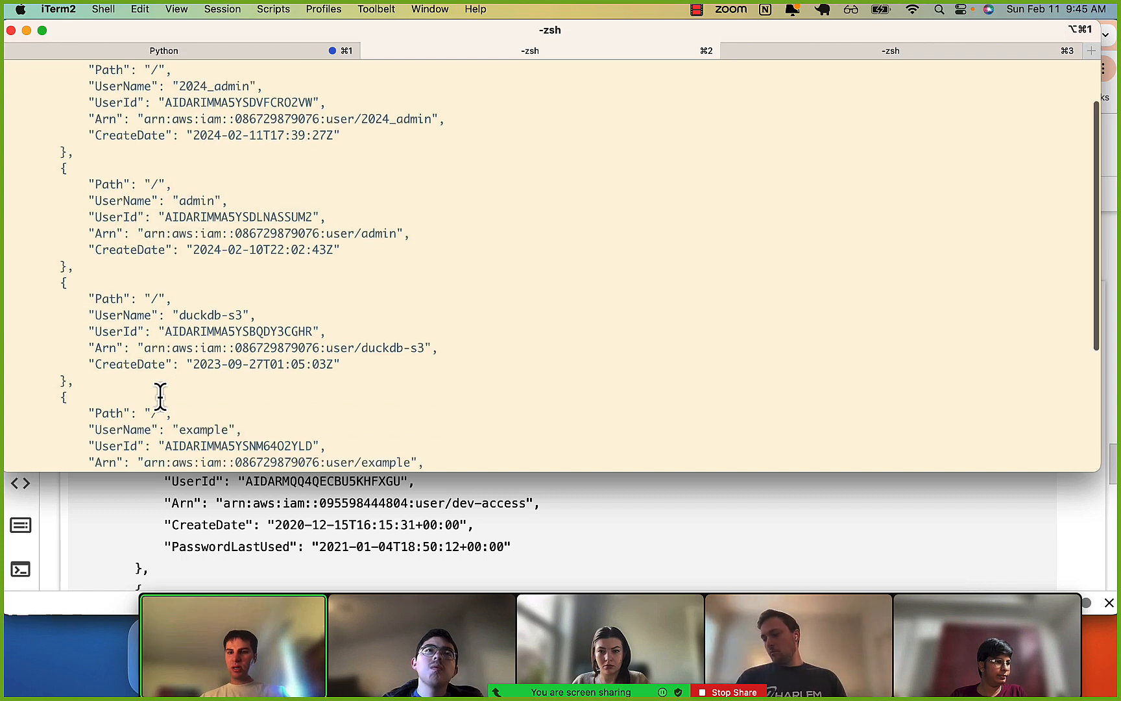
Open the IAM Users list in the AWS console in Chrome and compare it with the iTerm2 output.
click(158, 548)
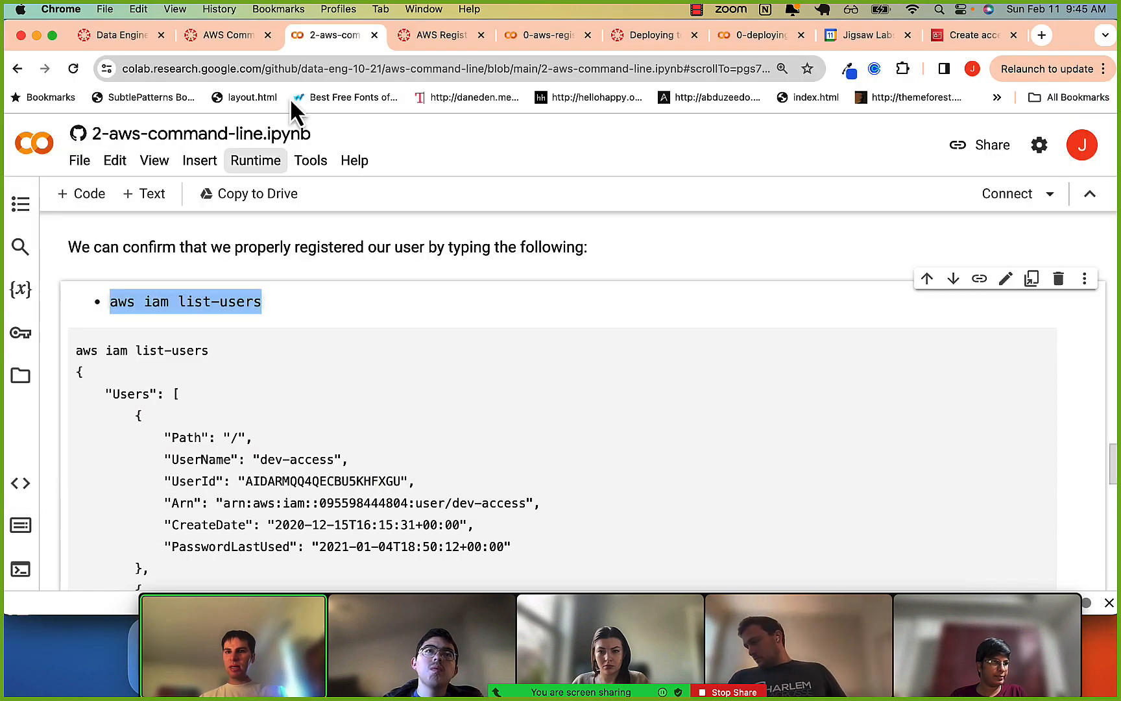
click(961, 38)
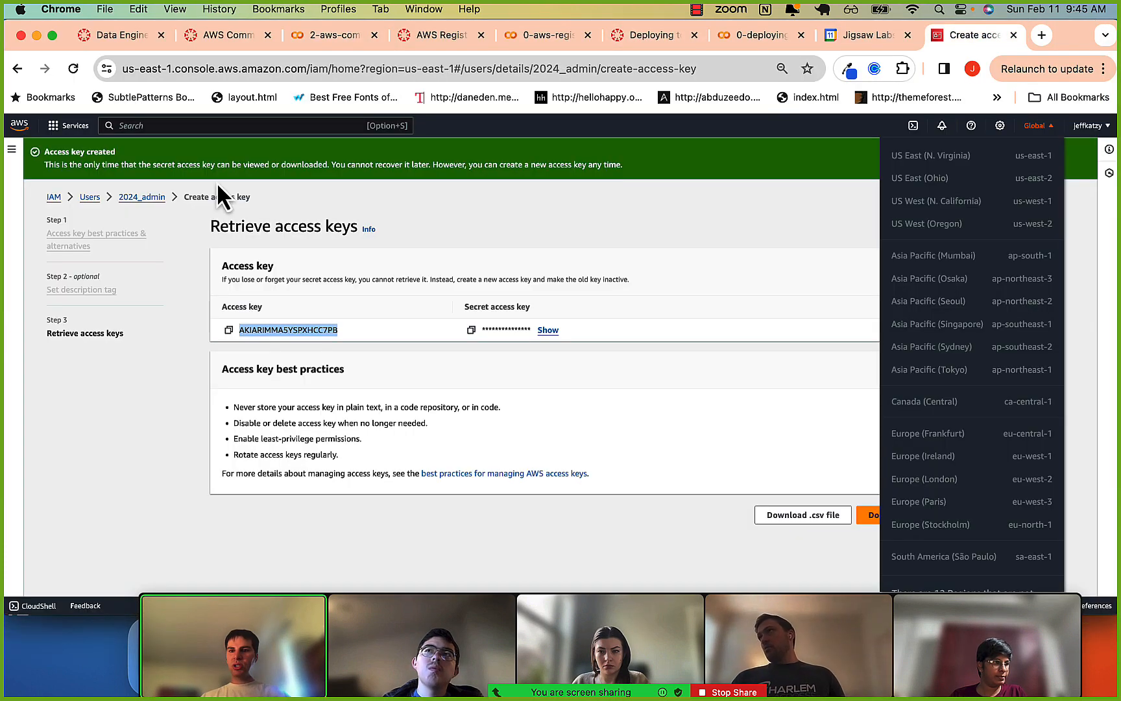
click(90, 196)
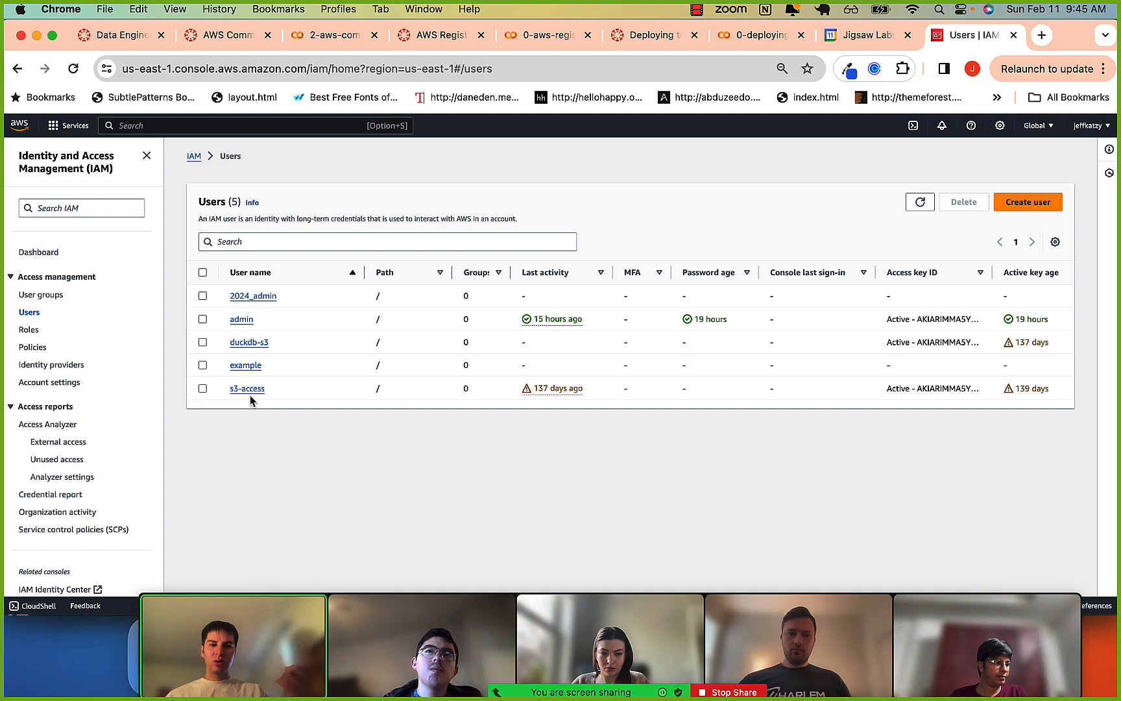
key(super+Tab)
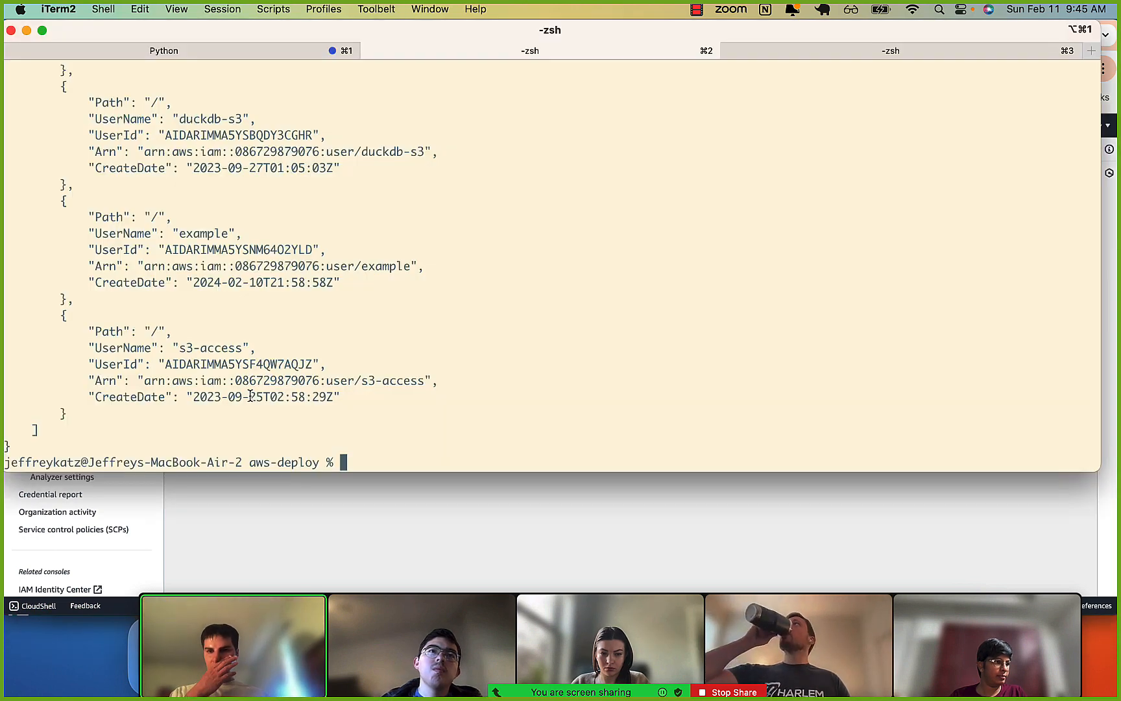
key(super+Tab)
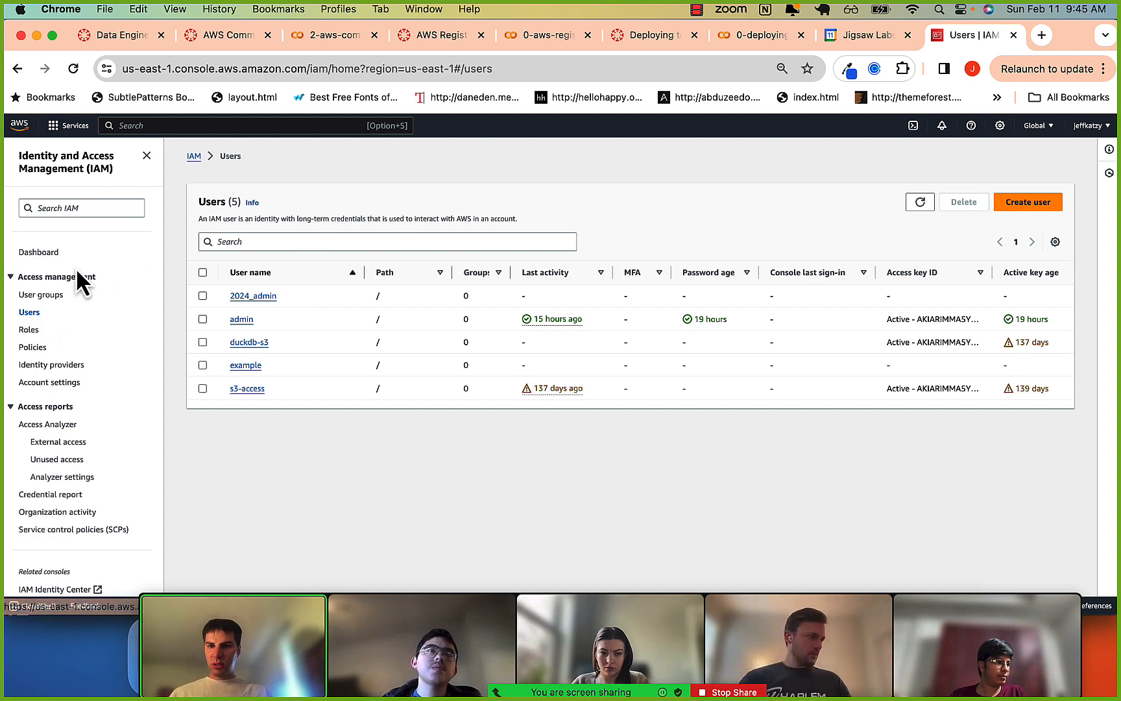
Start creating a new IAM user named sample_user_1 without console access and continue to its permissions.
click(1028, 202)
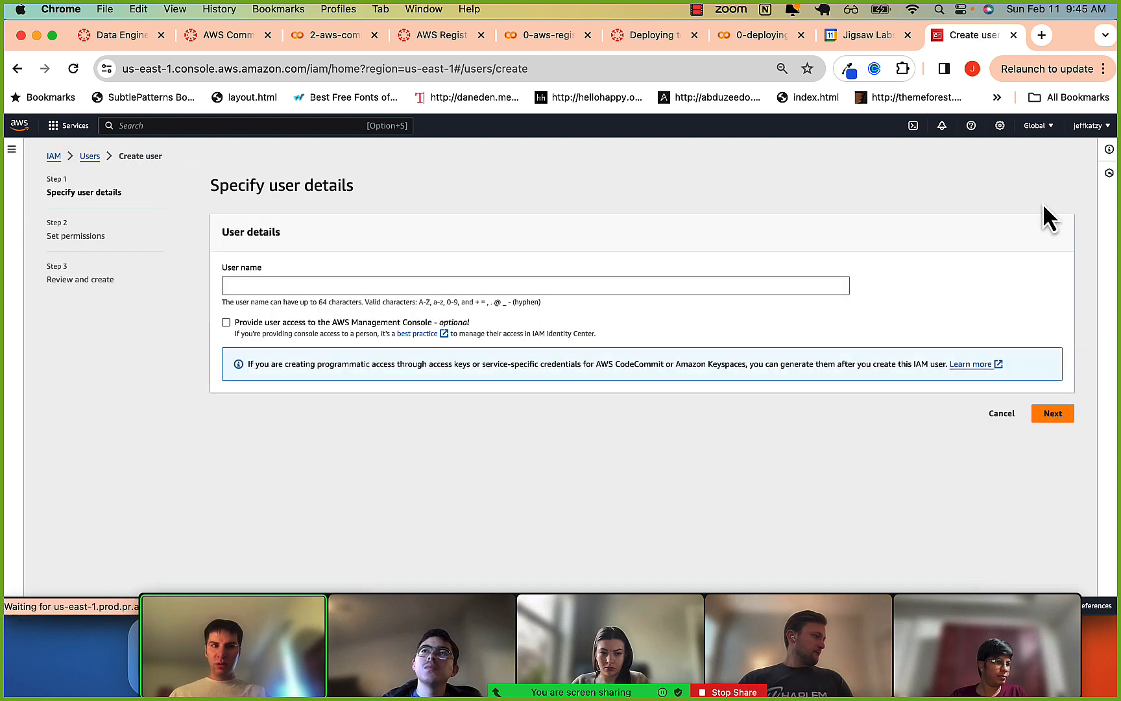
click(390, 290)
text(sa)
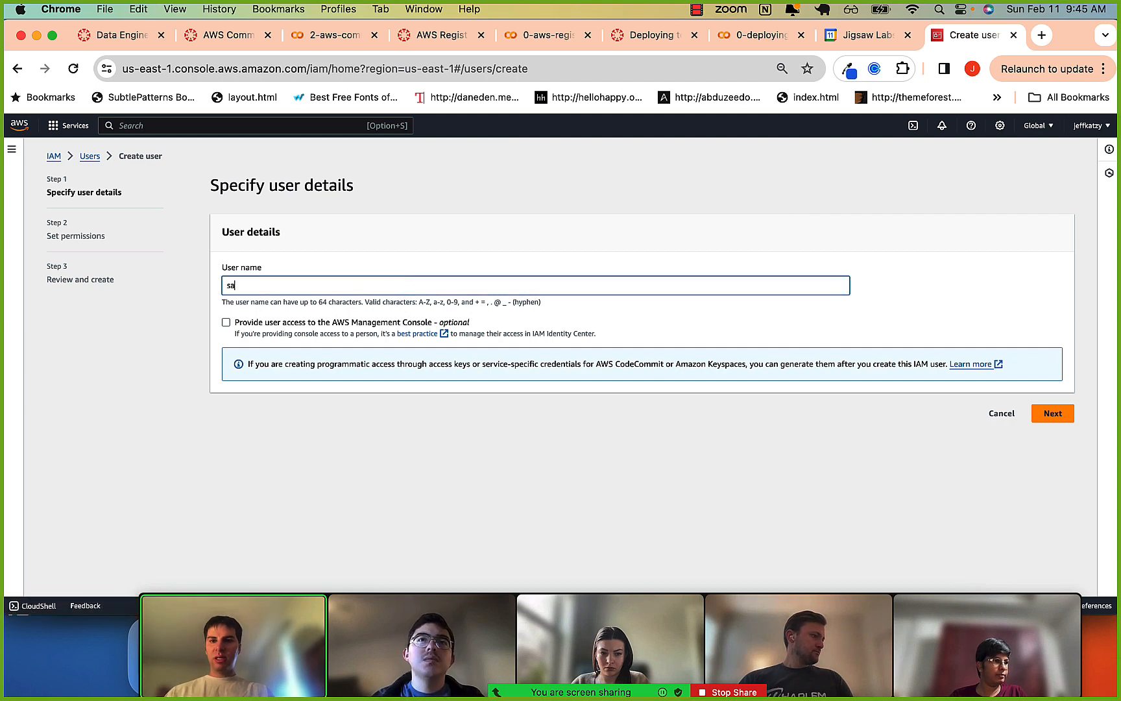
text(mple_user_1)
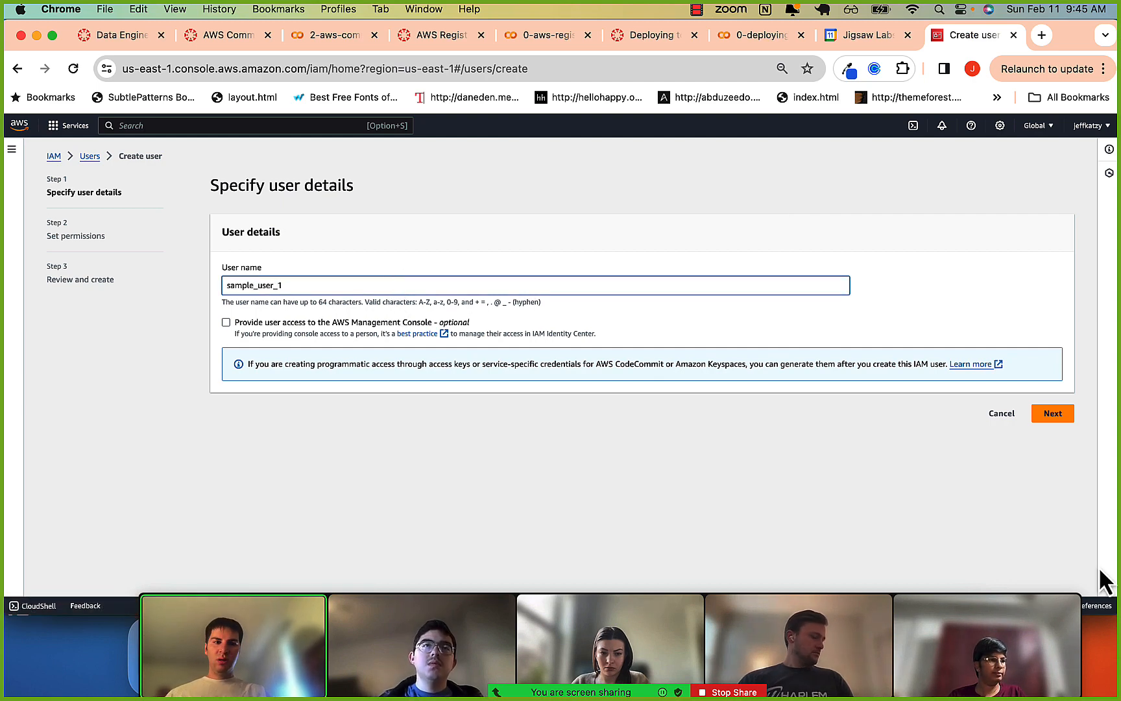
click(1053, 413)
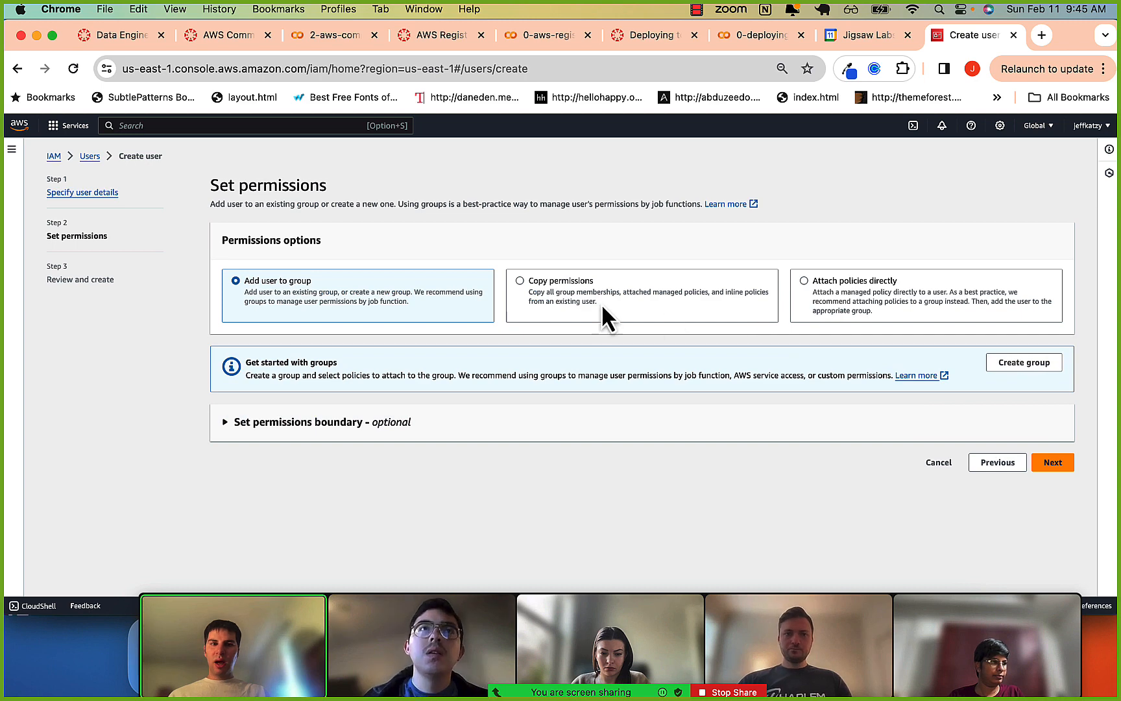
Search policies for admin, attach AdministratorAccess directly to the new user sample_user_1, and create the user.
click(805, 280)
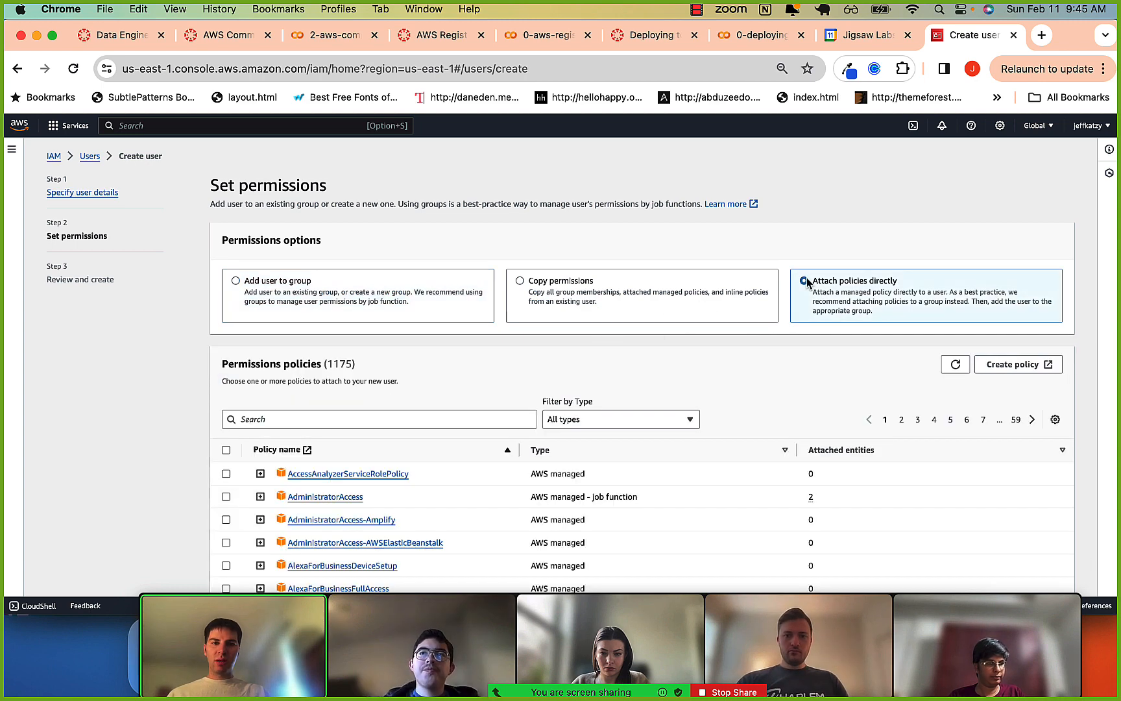
scroll(636, 487, down, 1)
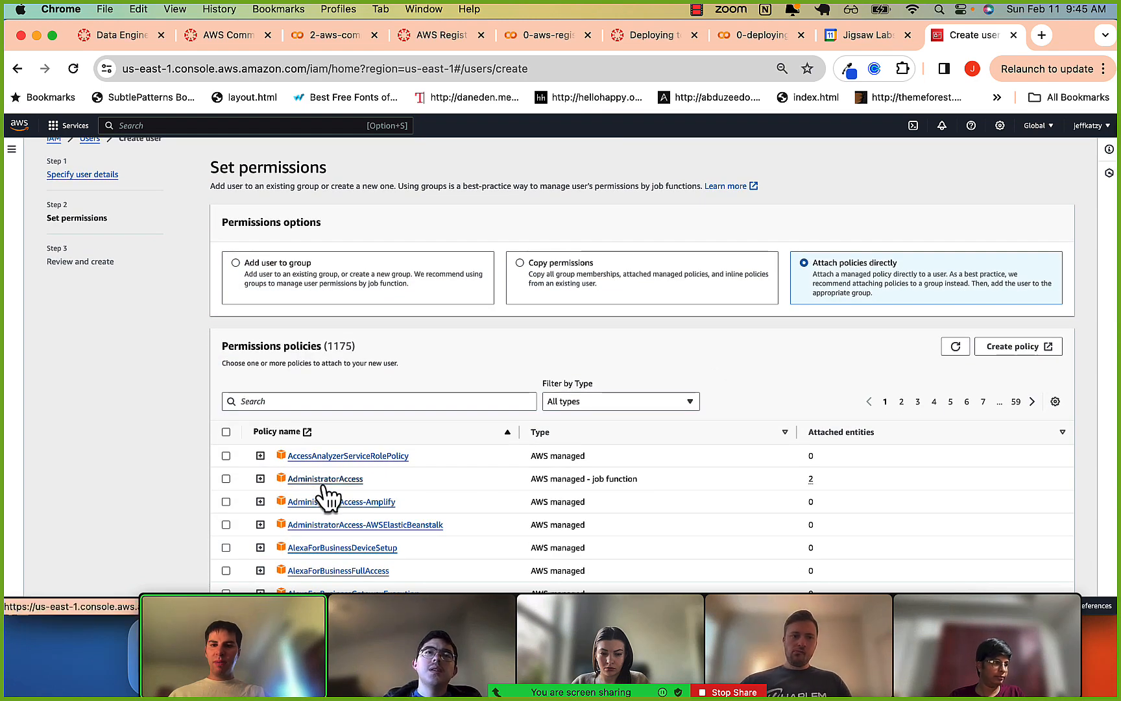
click(316, 401)
text(admin)
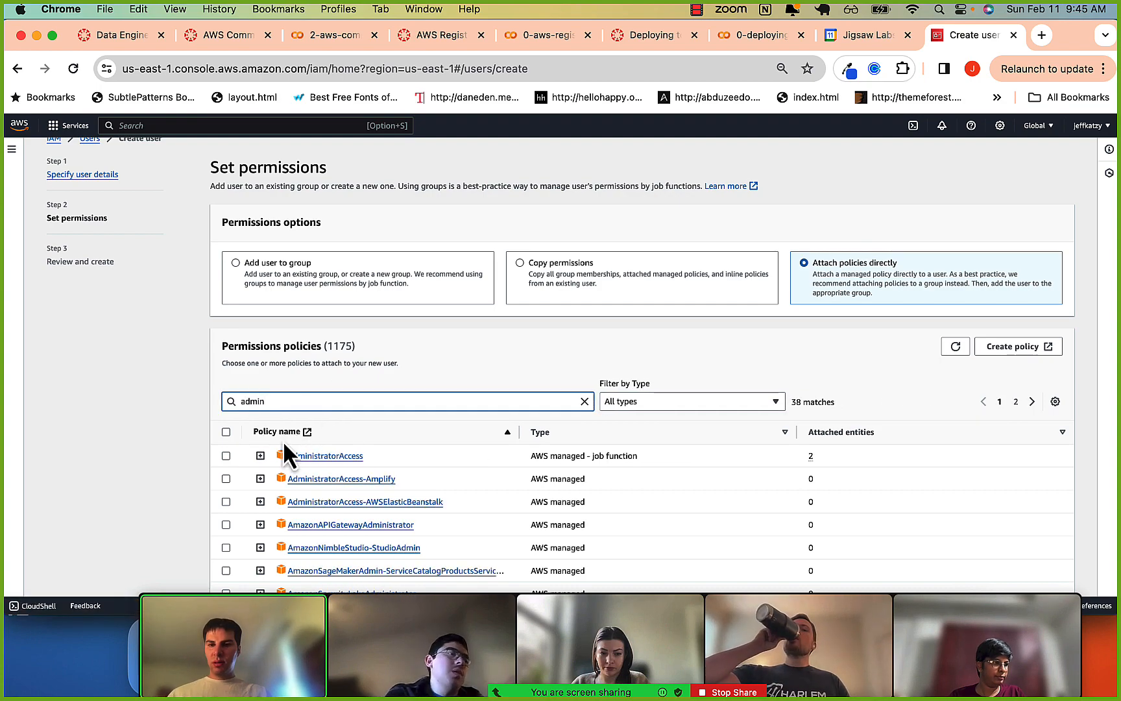
click(226, 456)
scroll(742, 533, down, 6)
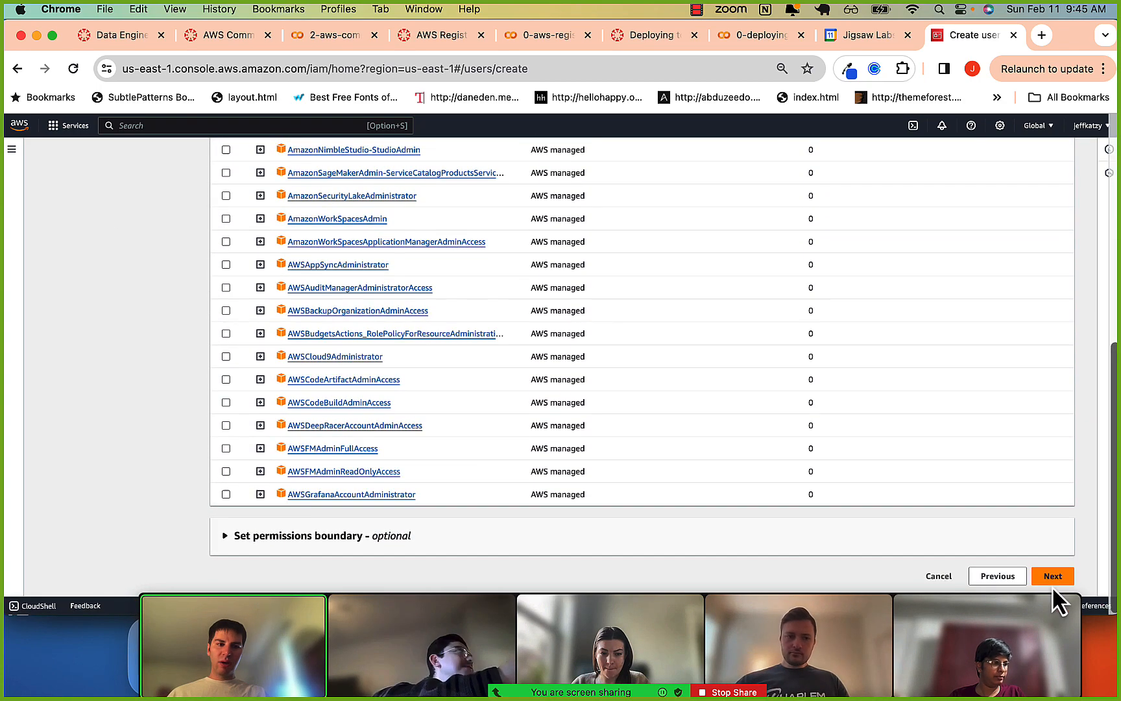
click(1052, 573)
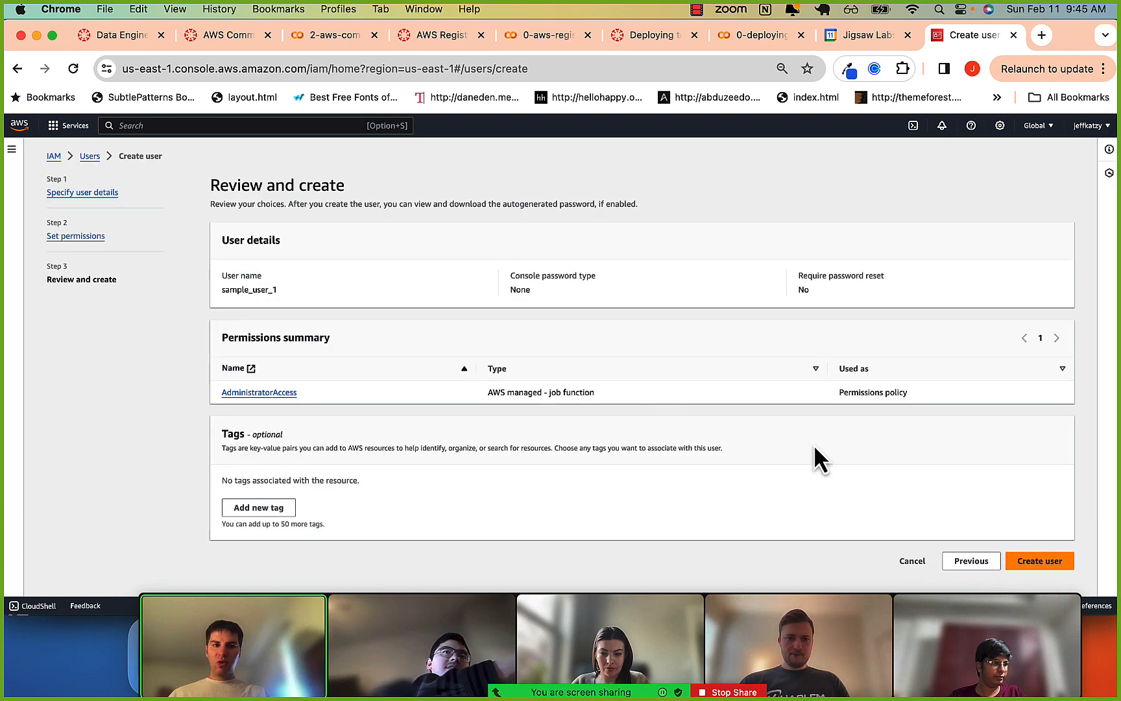
click(1033, 563)
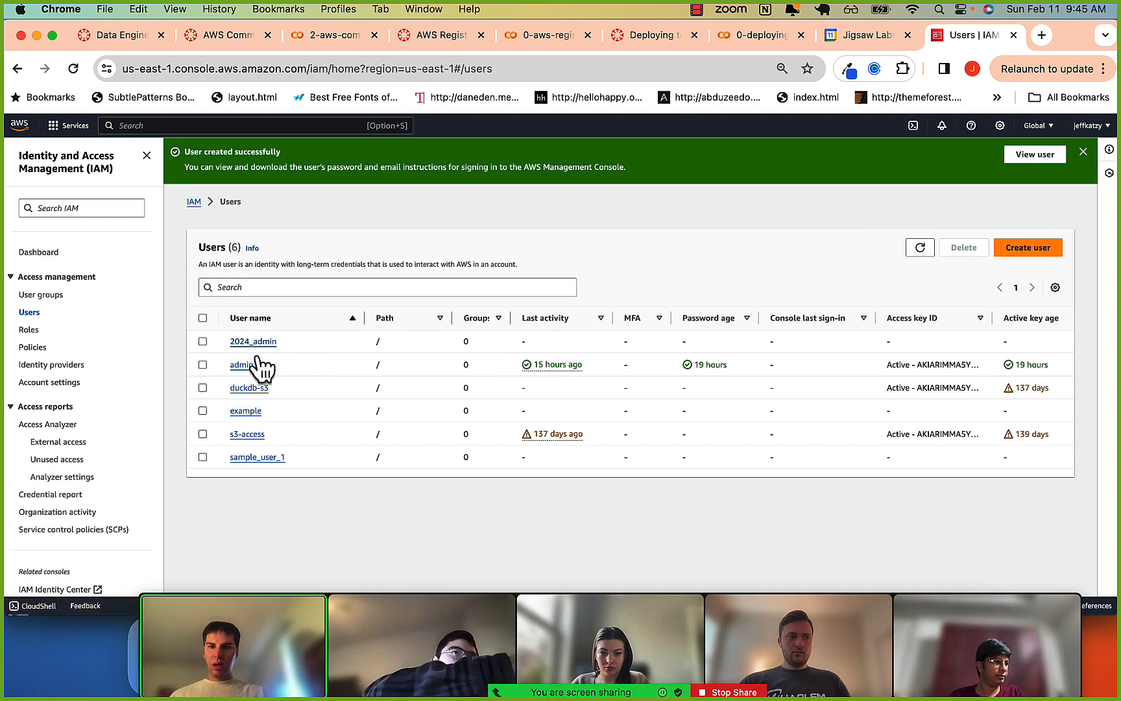
Open the security credentials of sample_user_1 and start creating an access key.
click(257, 458)
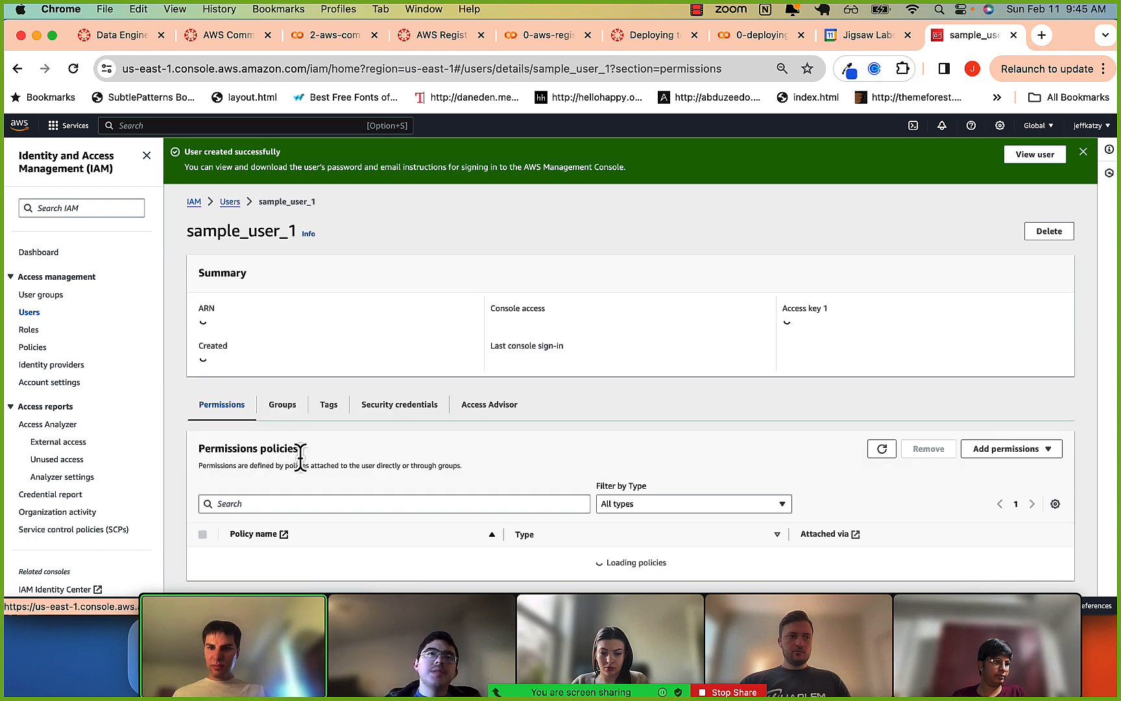
click(393, 406)
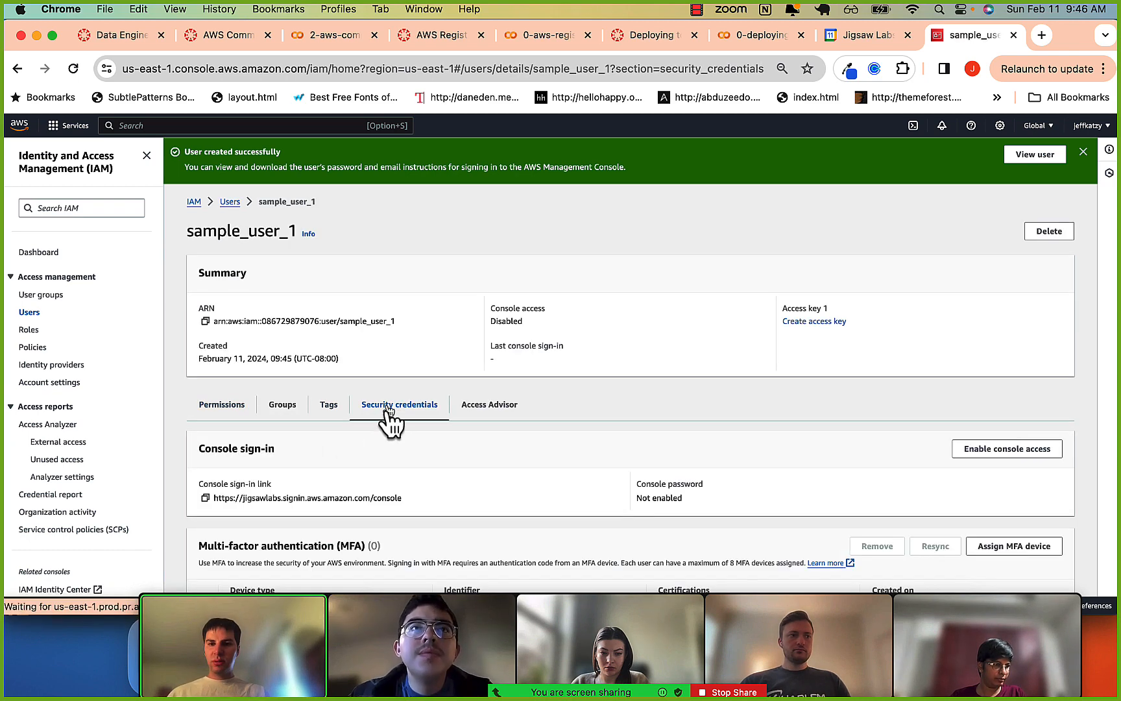
scroll(389, 415, down, 2)
scroll(318, 431, down, 5)
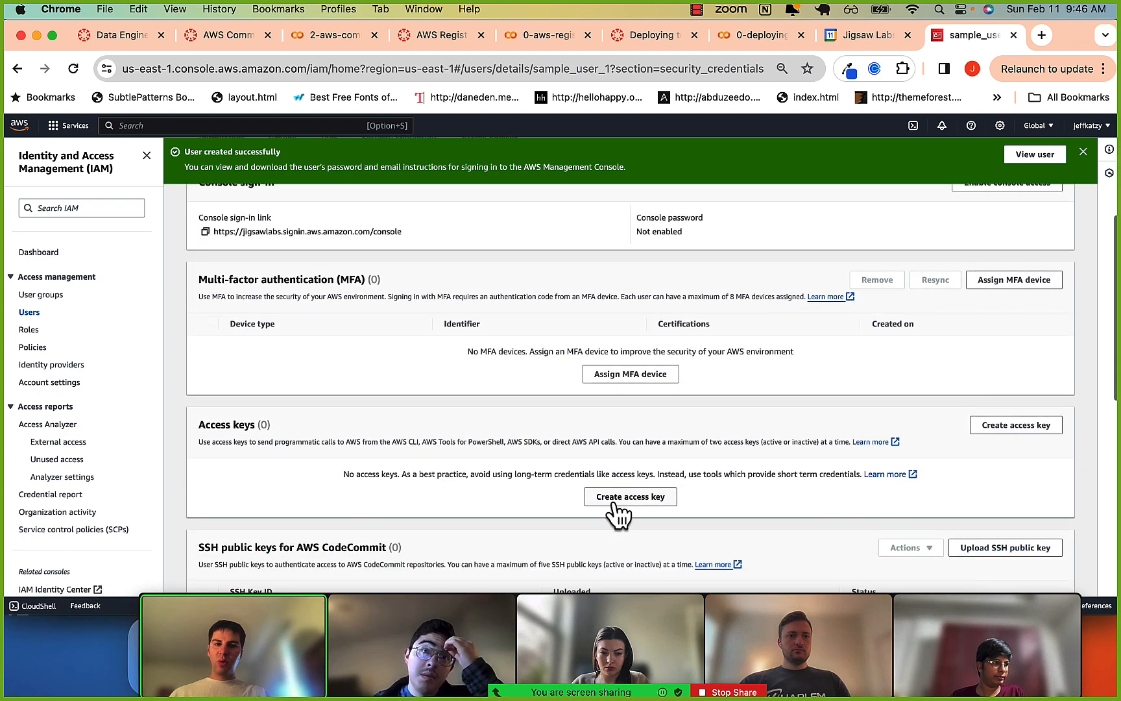
click(616, 496)
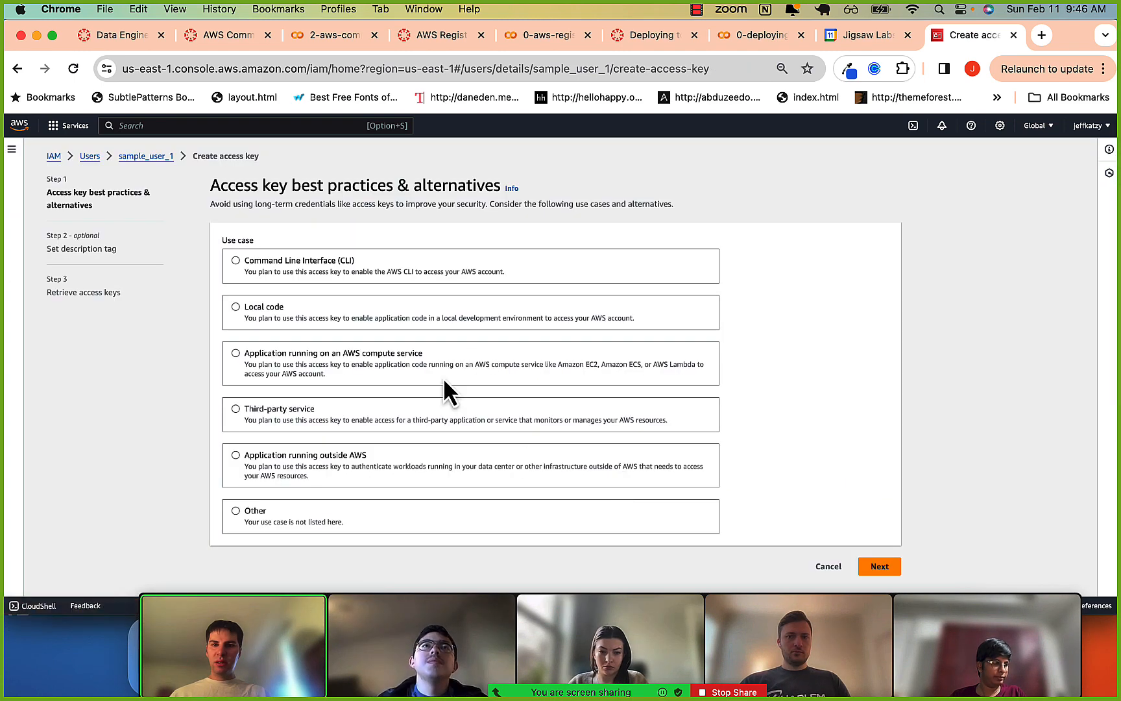
Choose the Command Line Interface (CLI) use case, acknowledge the recommendation, and create the access key without a description tag.
click(259, 260)
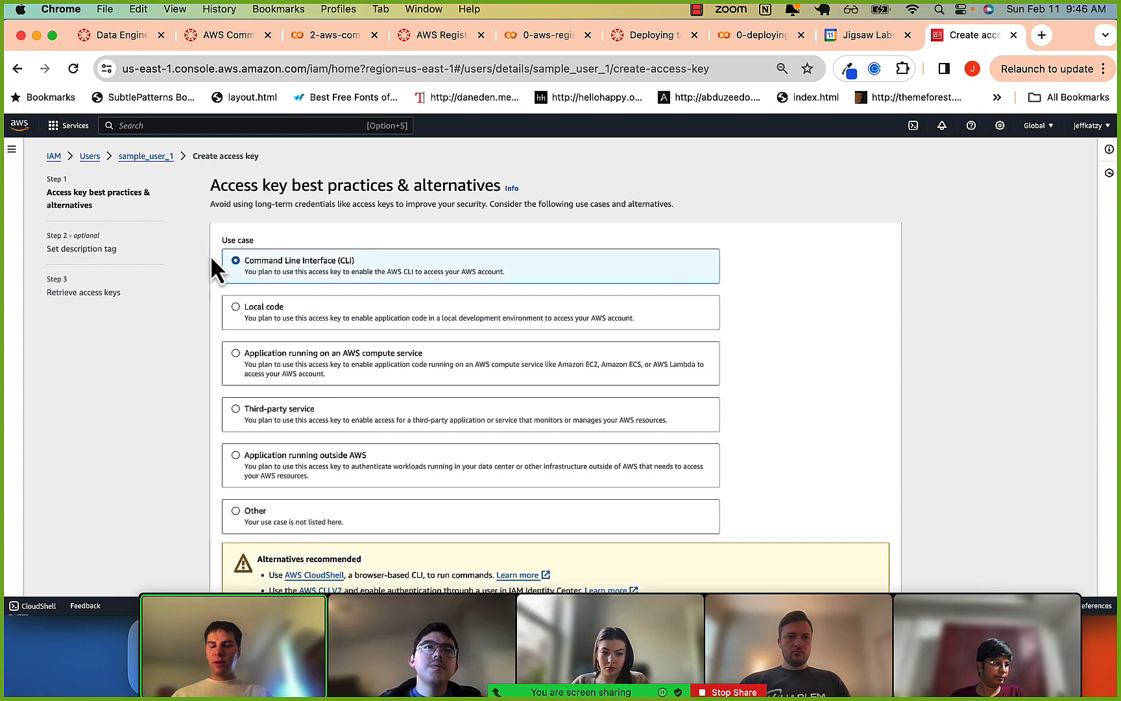
scroll(266, 421, down, 3)
click(225, 537)
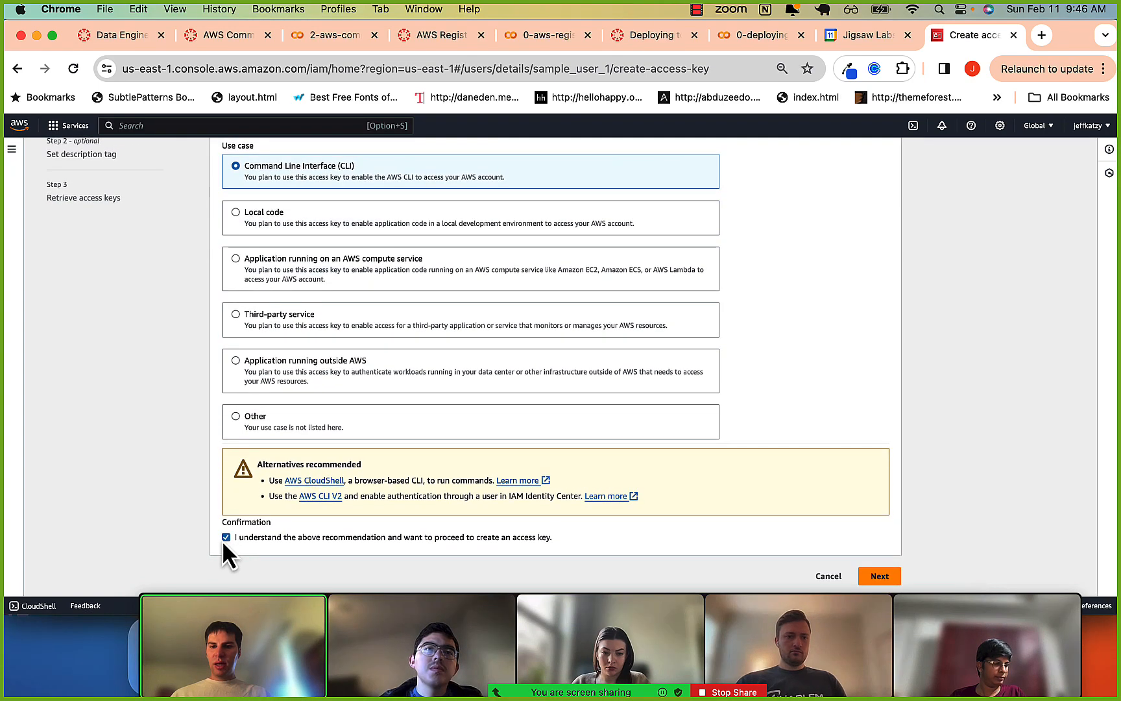
scroll(307, 276, up, 1)
scroll(307, 275, up, 2)
scroll(370, 331, down, 3)
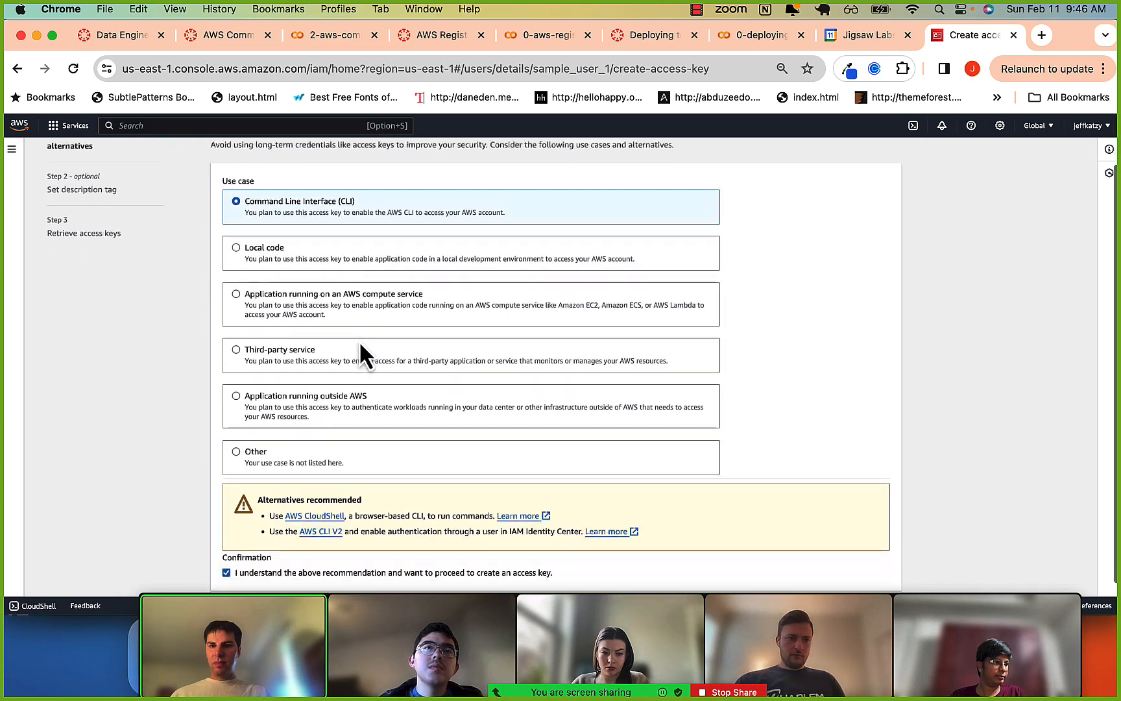
click(879, 576)
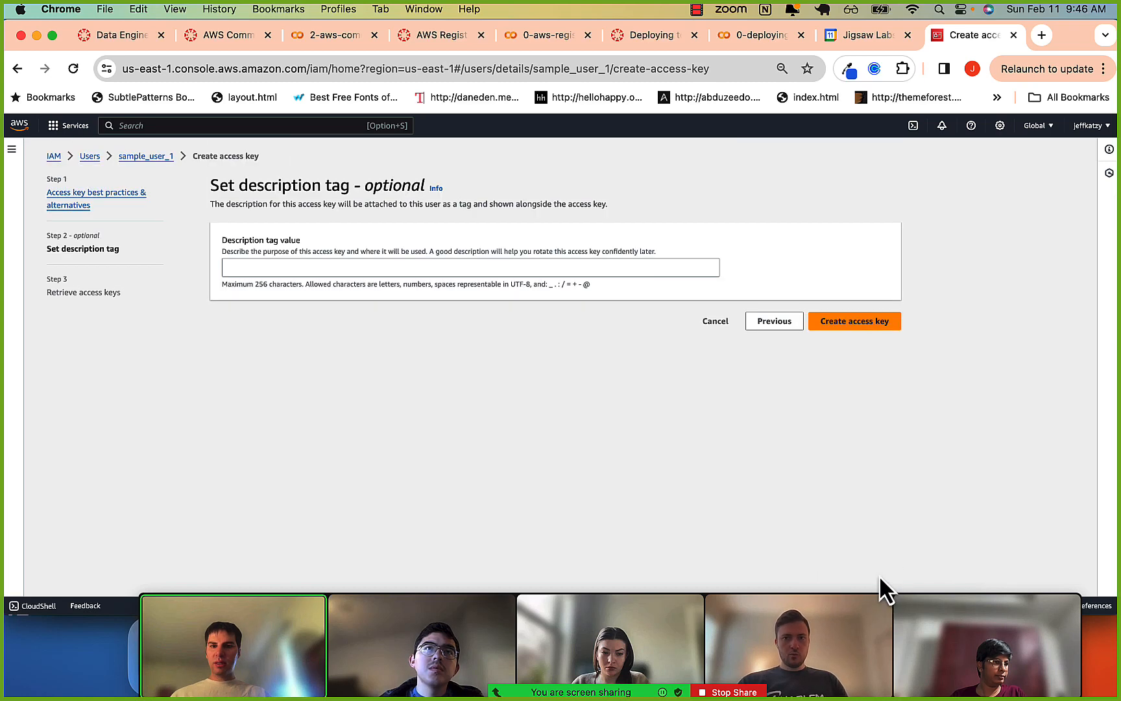
click(882, 323)
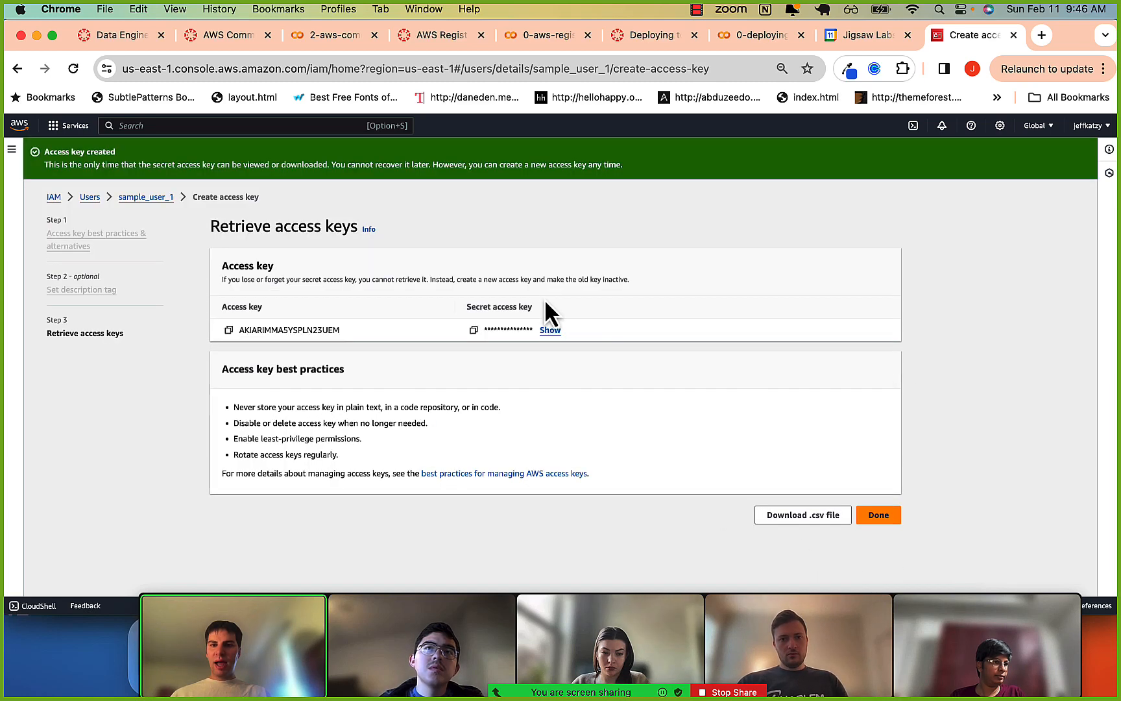
Highlight the new access key ID and review the AWS CLI installation instructions in the 2-aws-command-line.ipynb notebook.
drag(239, 330, 324, 331)
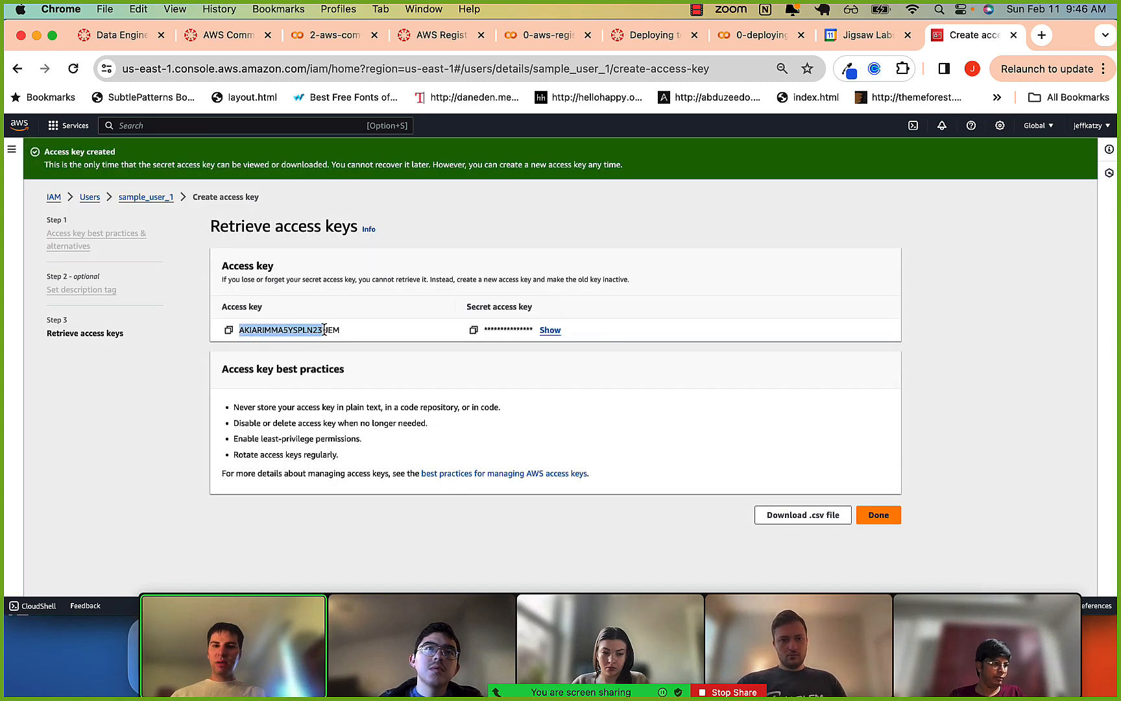
key(super+Tab)
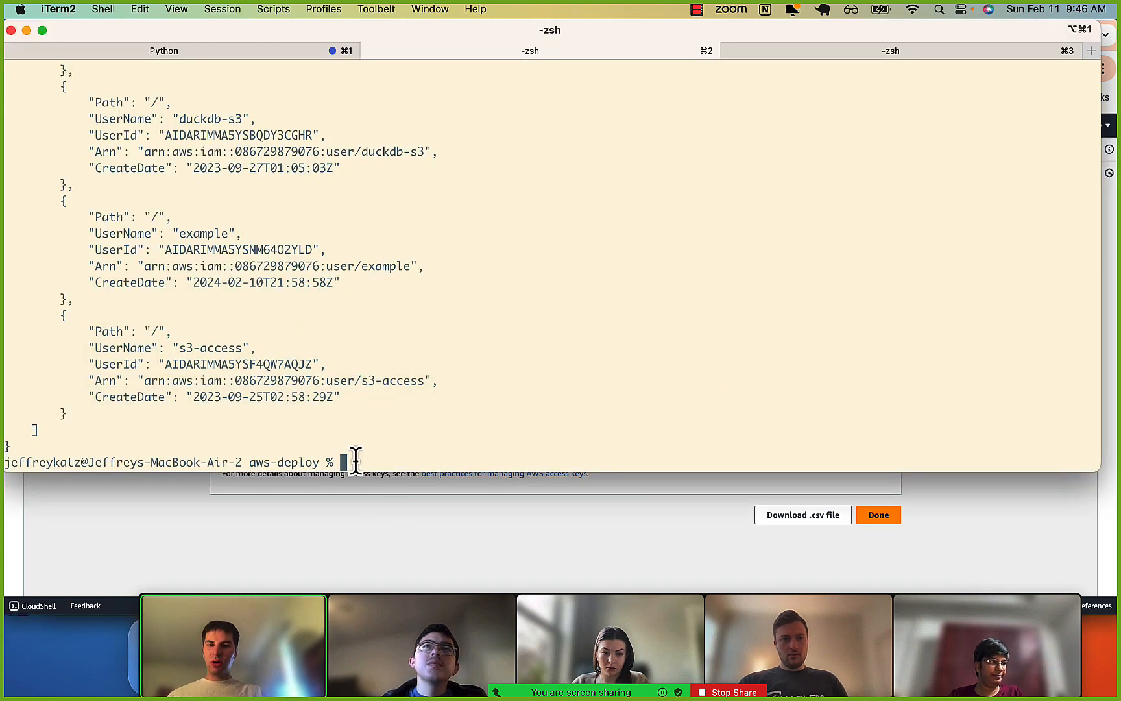
click(271, 568)
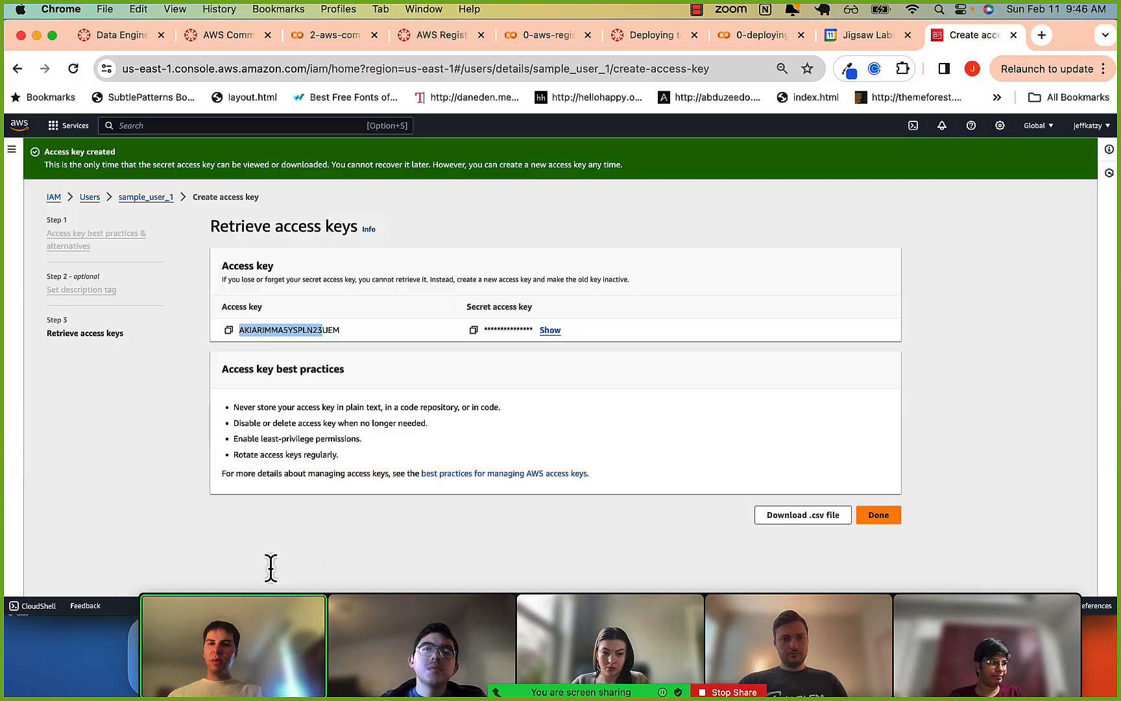
click(333, 34)
scroll(310, 316, down, 20)
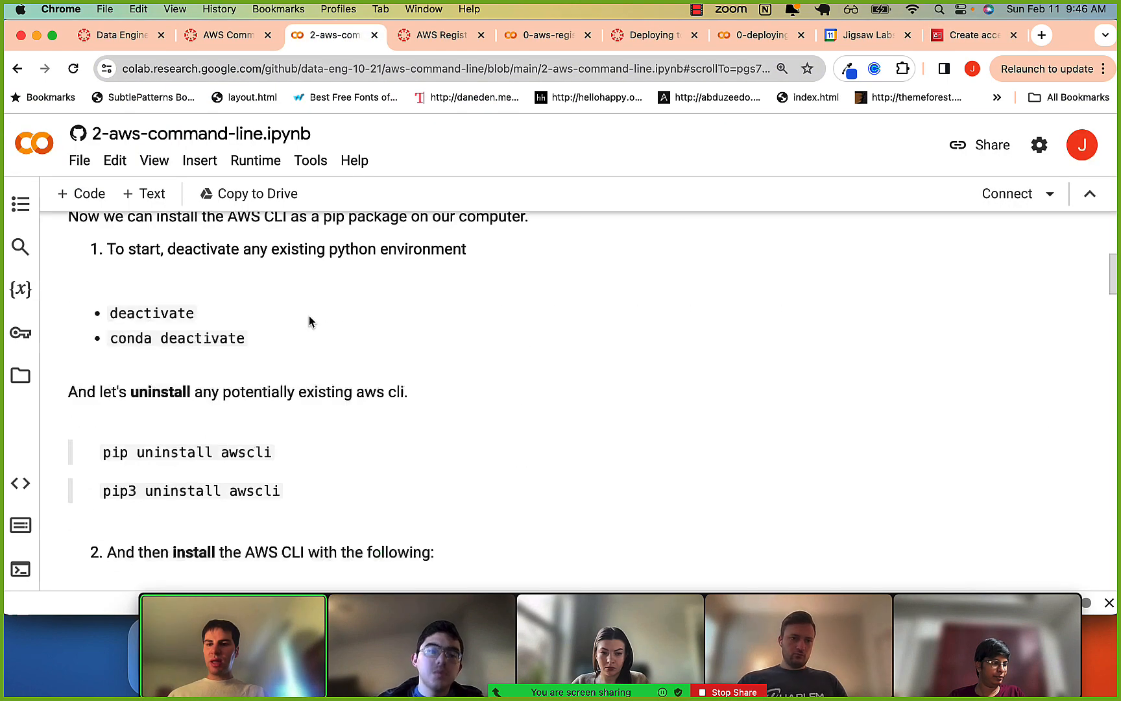
scroll(309, 316, down, 5)
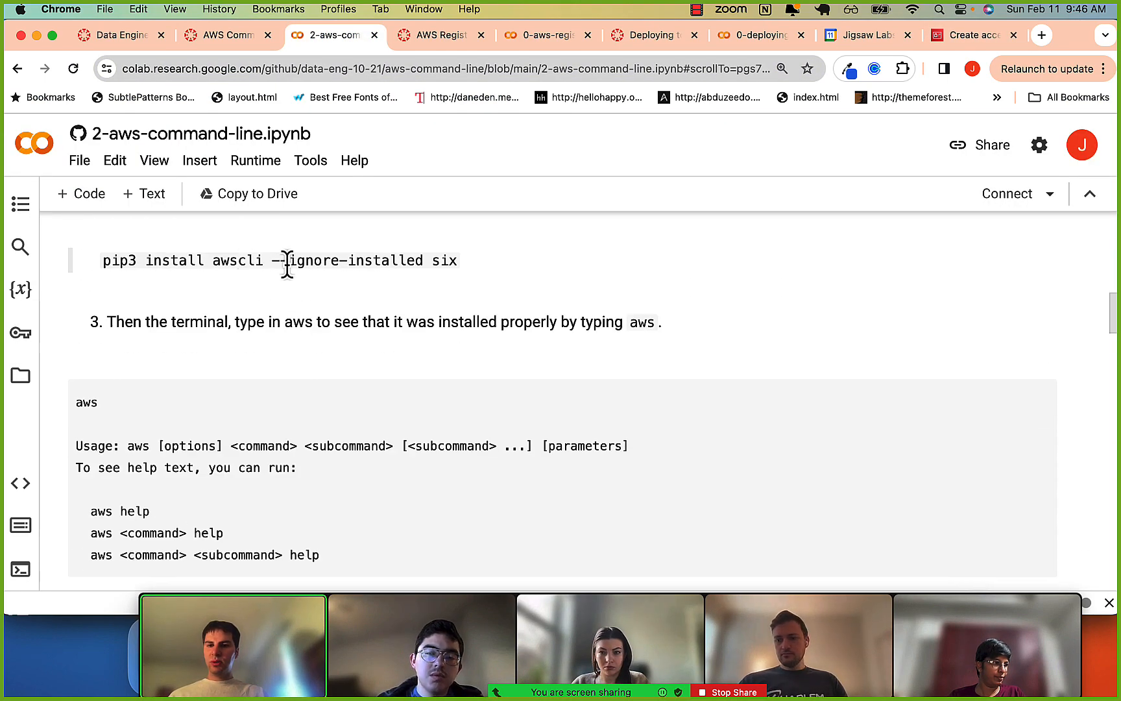
scroll(295, 311, down, 1)
Run aws in iTerm2 to view its usage help, and start aws configure but cancel it at the access key prompt.
key(super+Tab)
text(a)
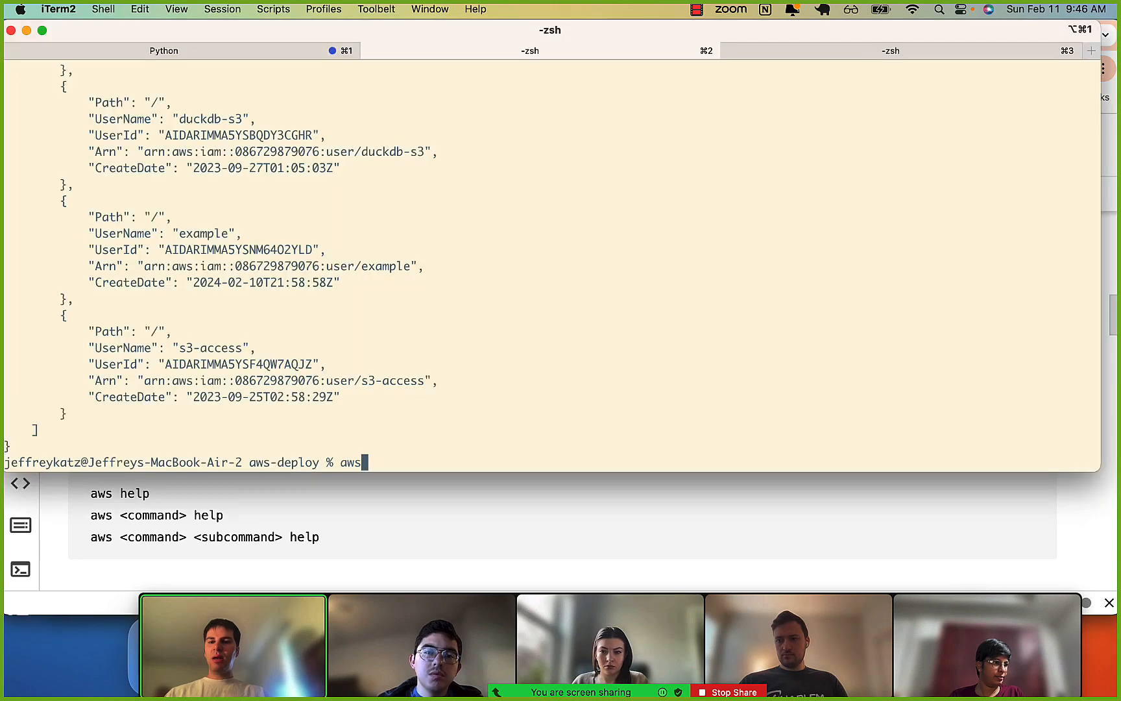
key(ctrl+l)
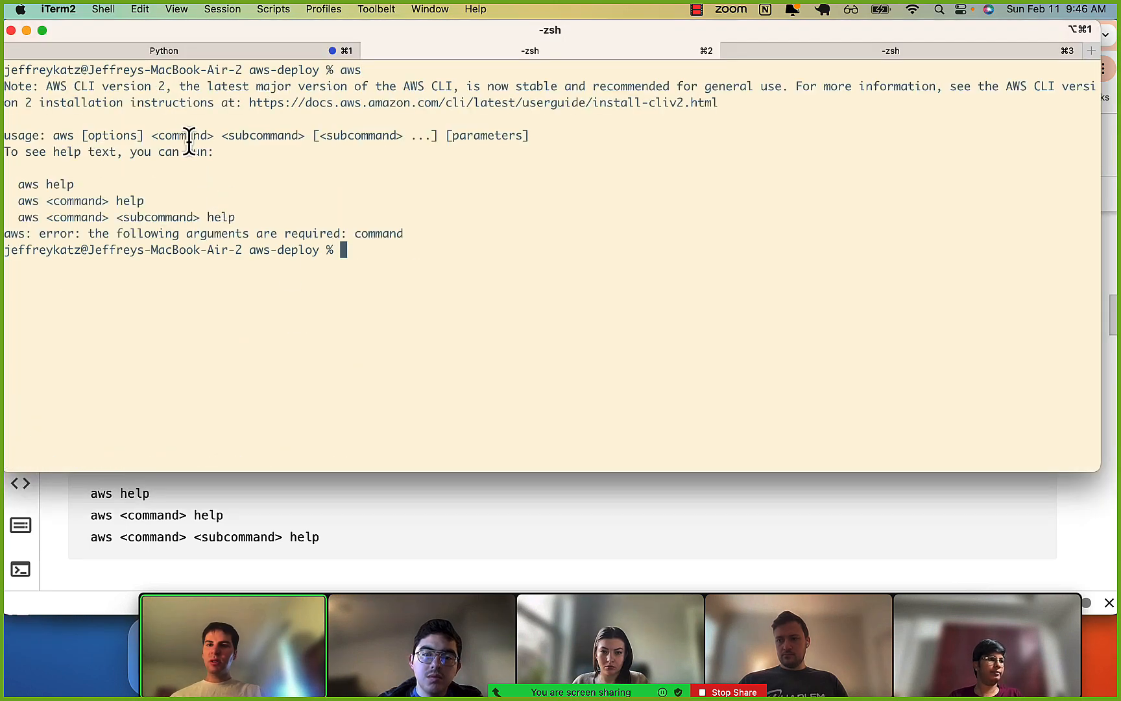
drag(187, 135, 194, 215)
click(195, 215)
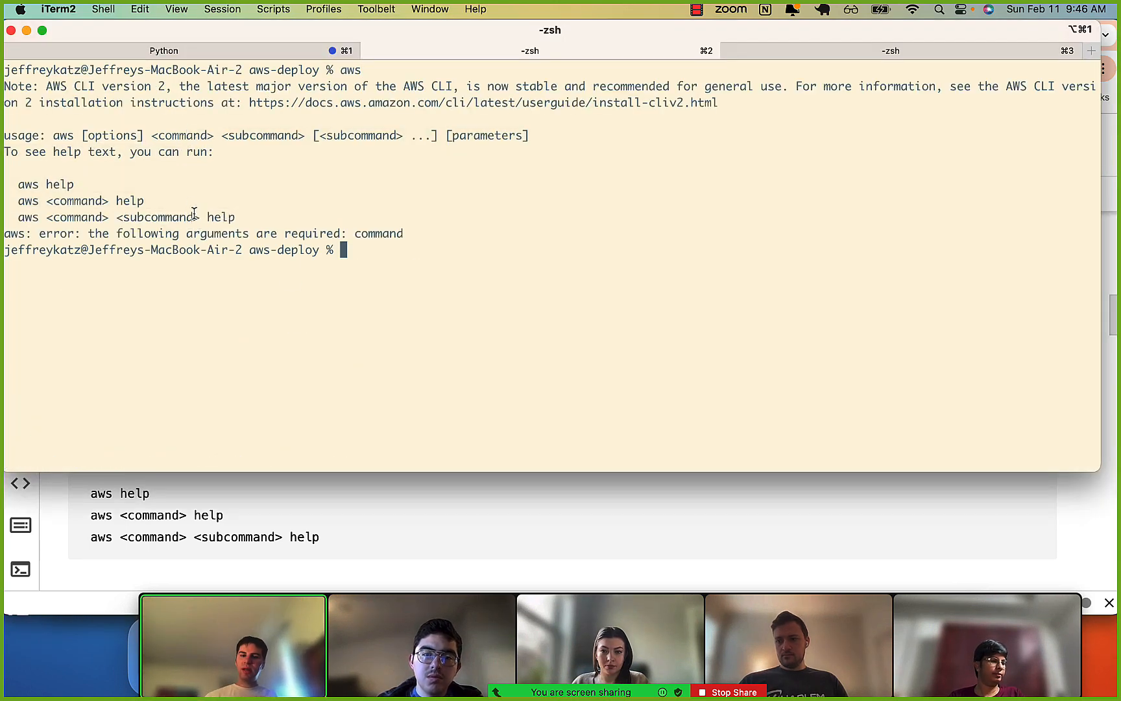
text(aws configure)
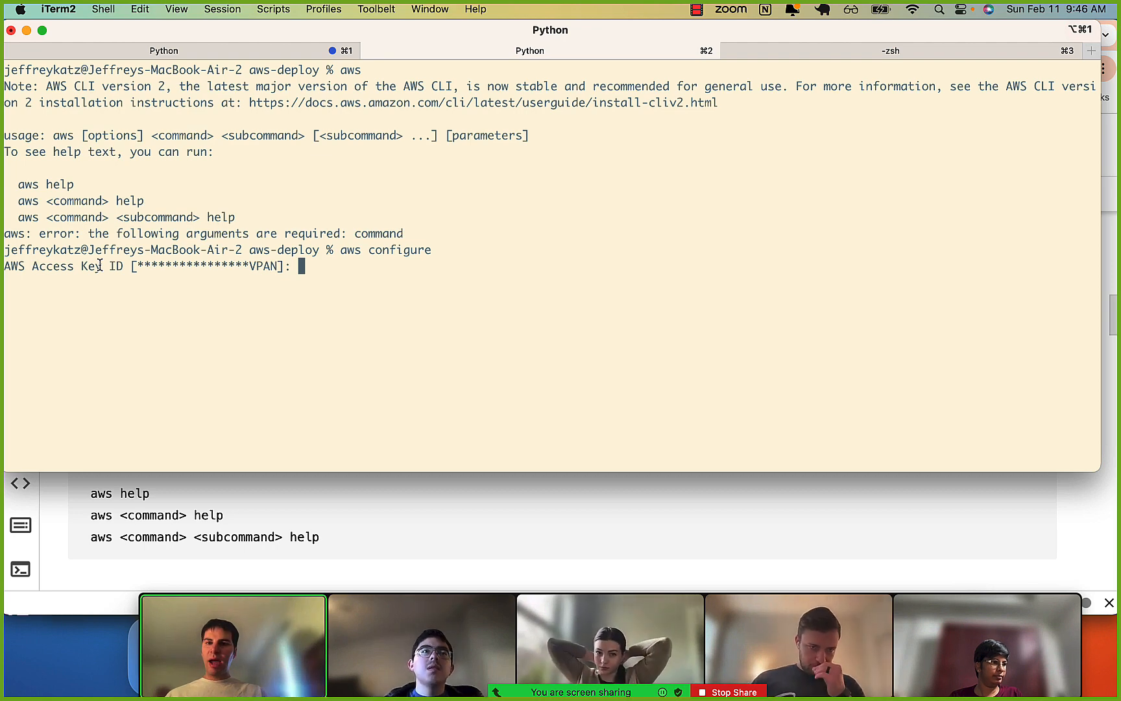
key(ctrl+c)
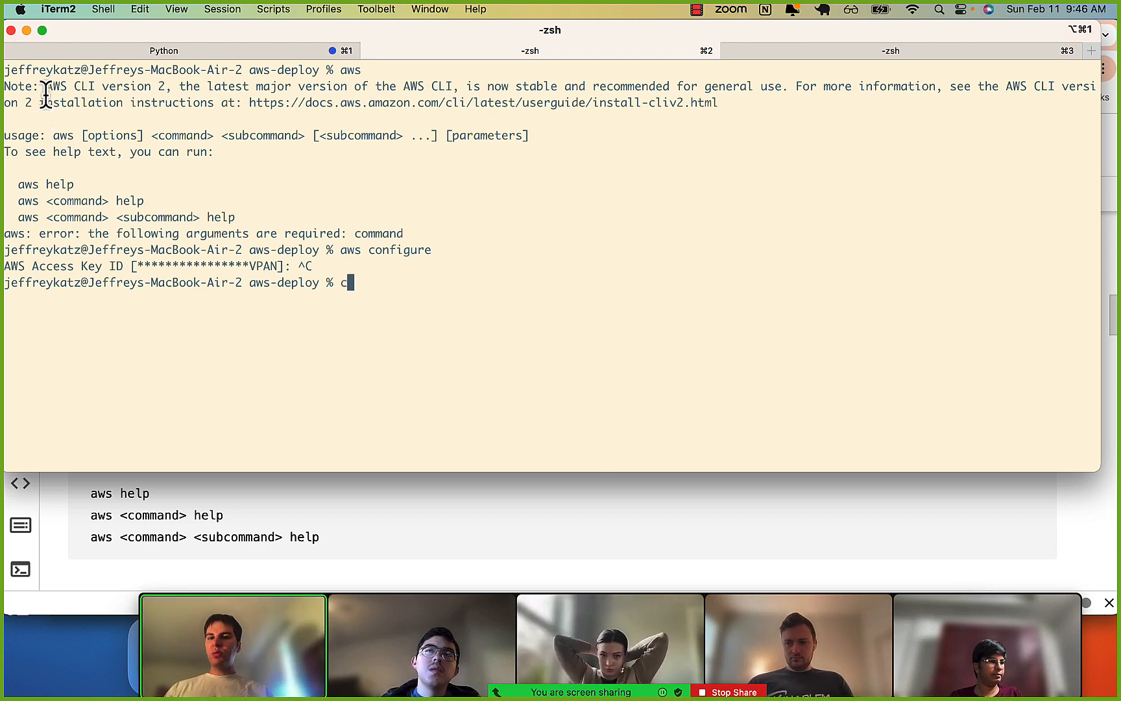
Change to the home directory with cd ~ and list its contents.
text(d )
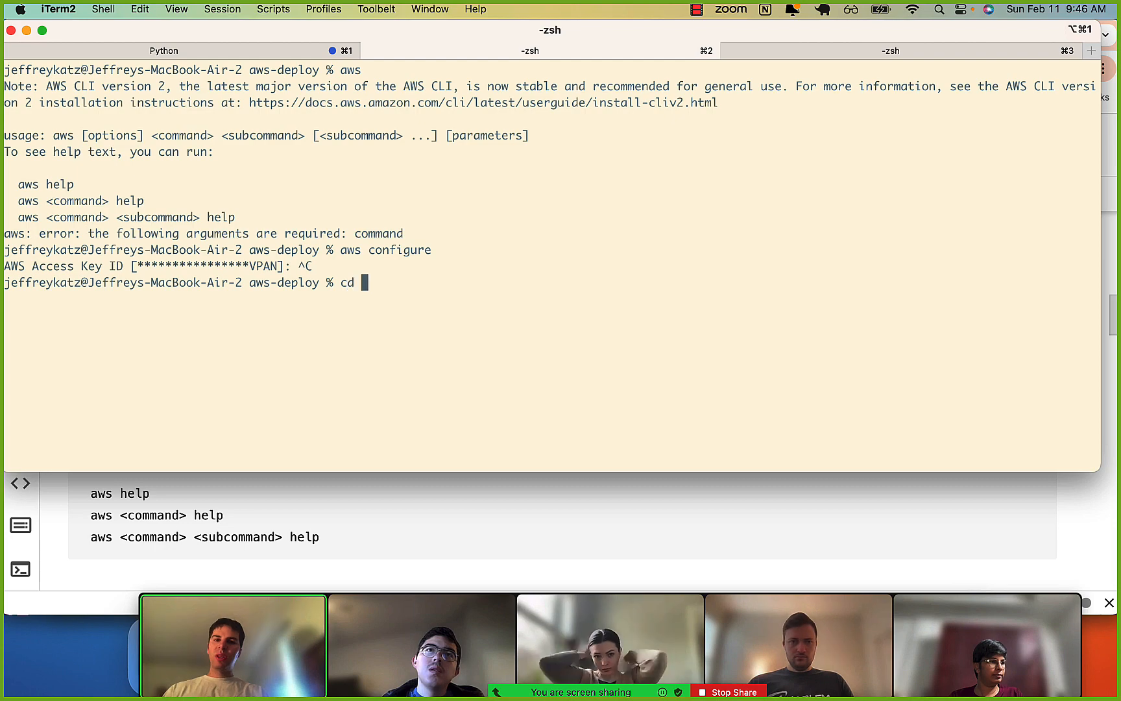
text(~)
key(Return)
text(ls)
key(Return)
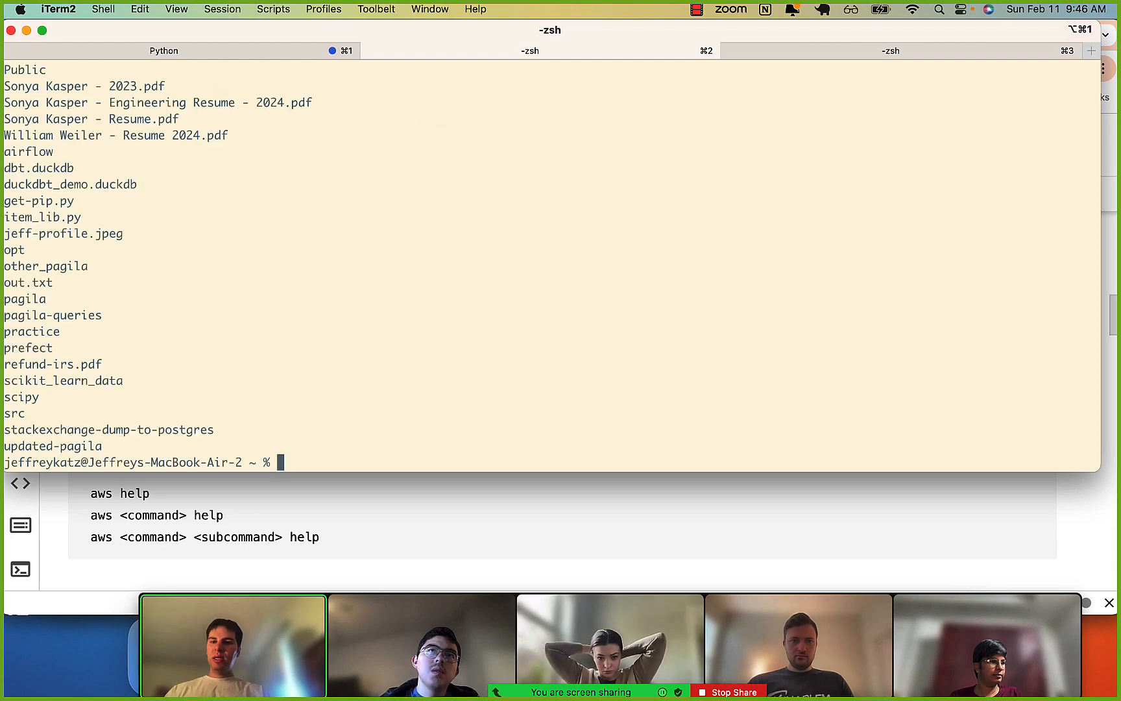
List the home directory including hidden entries with ls -a and highlight the .aws and .dbt folders.
key(ctrl+l)
text(ls -a)
key(Return)
scroll(205, 167, up, 10)
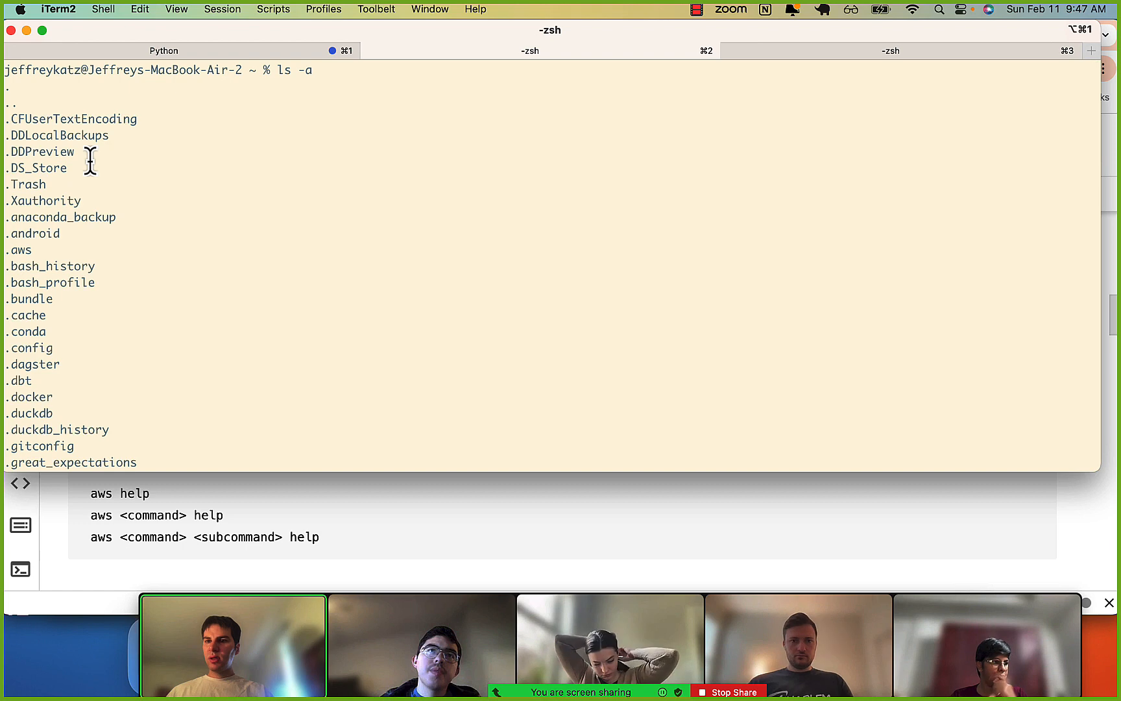
drag(10, 252, 29, 252)
click(29, 252)
scroll(29, 250, down, 3)
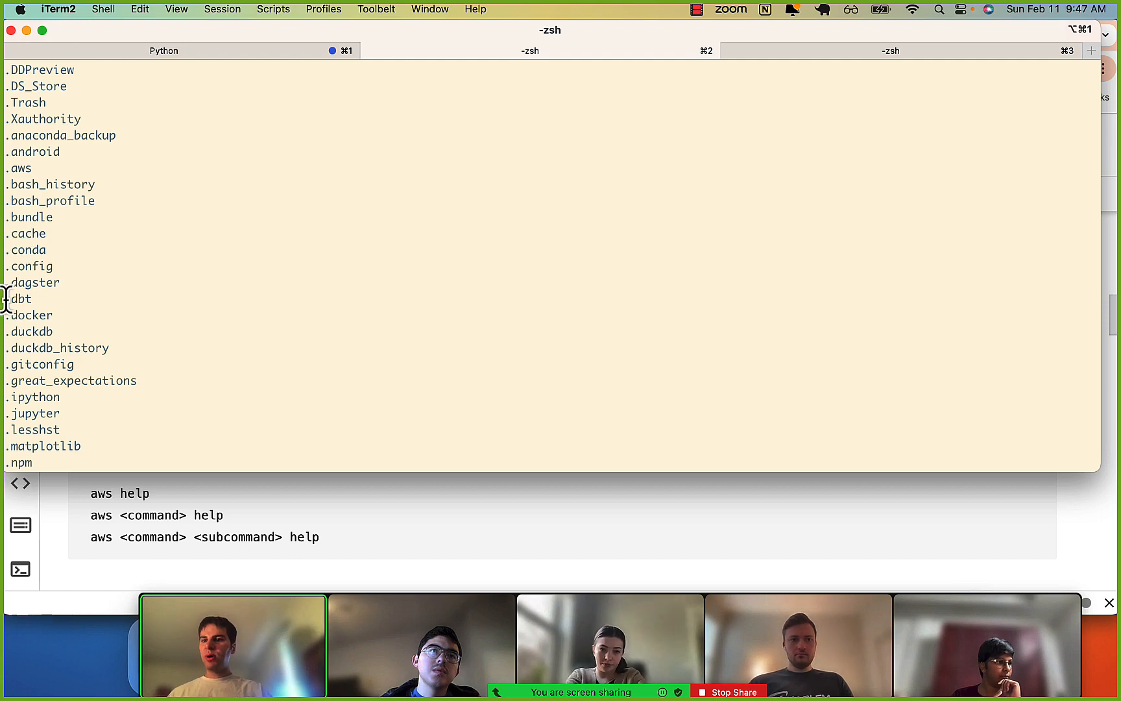
drag(6, 300, 28, 300)
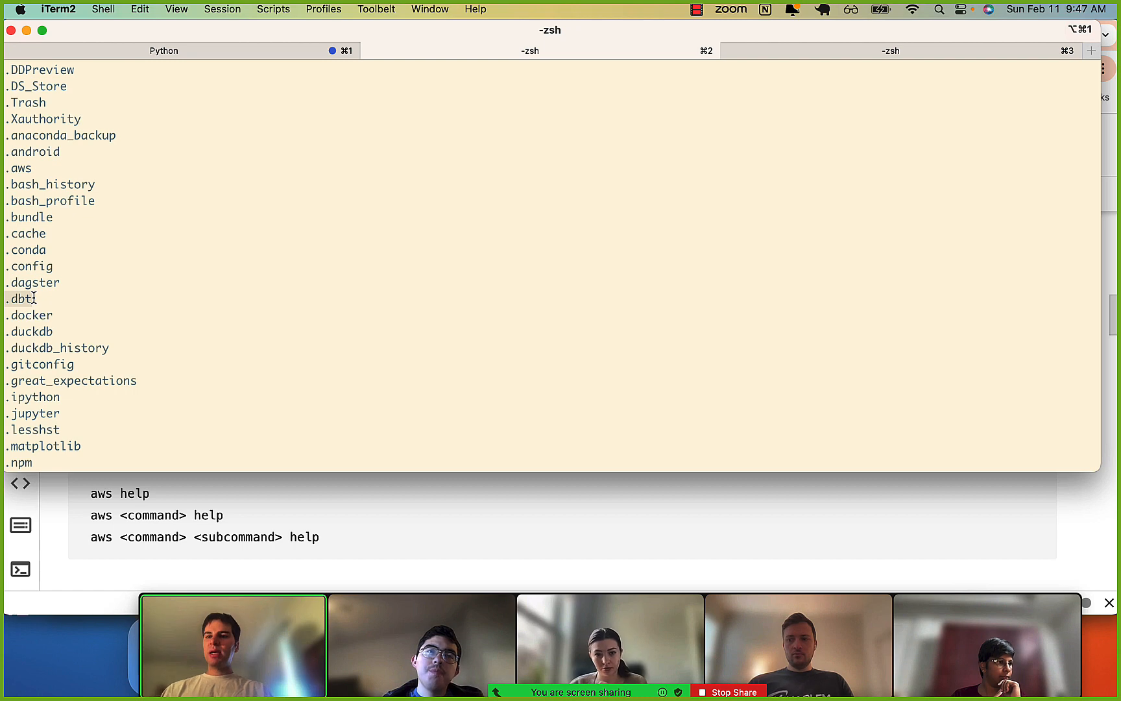
Change into the .aws folder, list its files on a cleared screen, and highlight the config file and folder name.
text(cd )
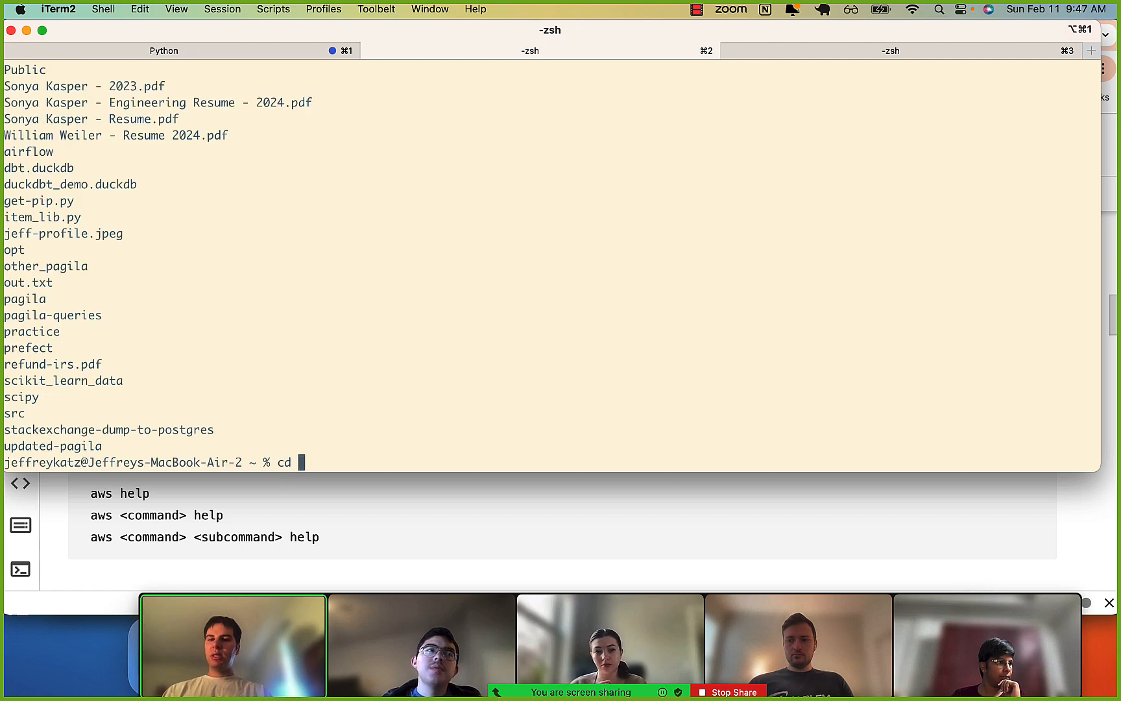
text(.aws)
key(Return)
key(ctrl+l)
text(ls)
key(Return)
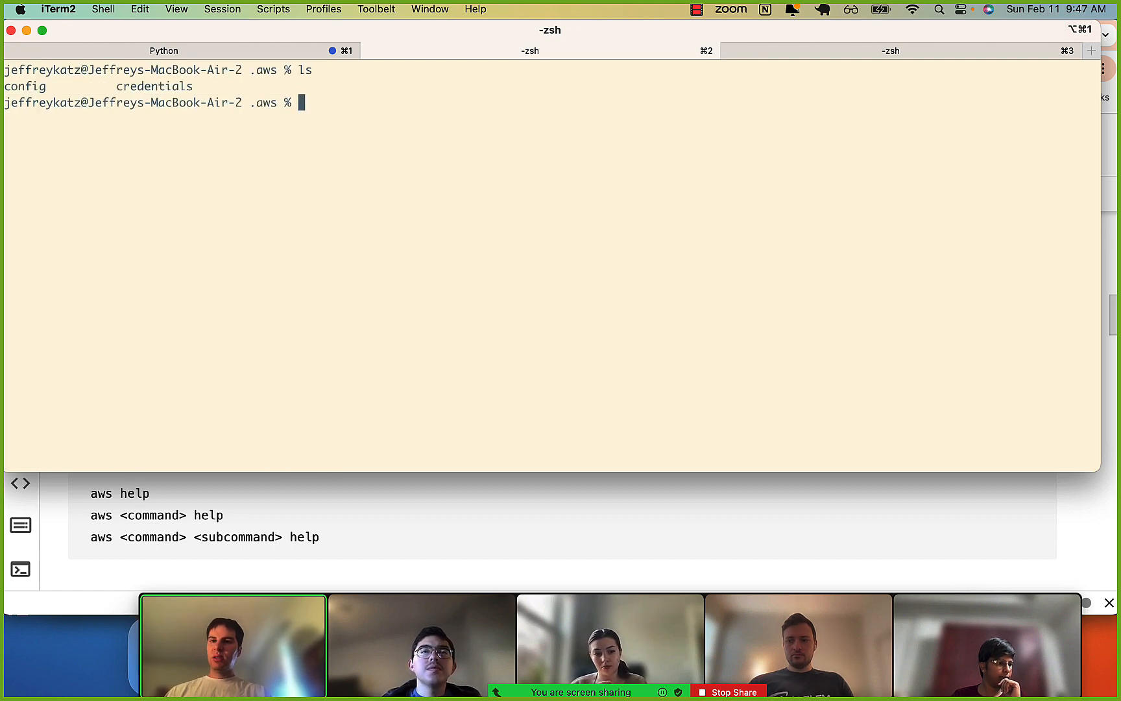
double_click(23, 86)
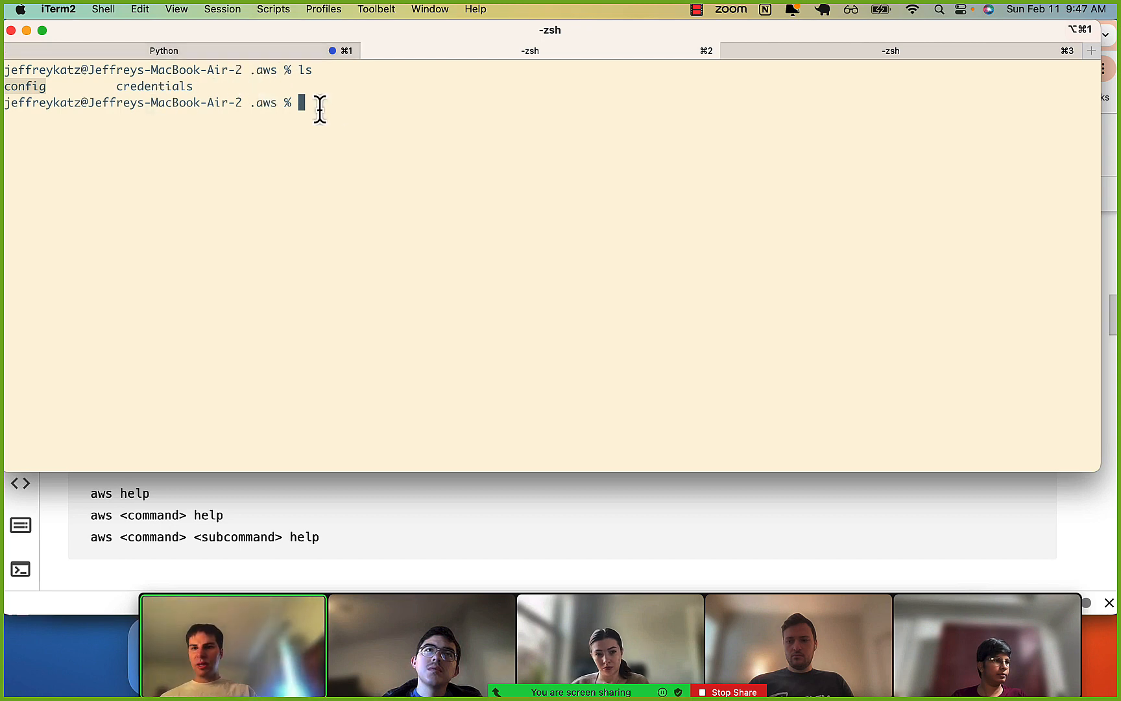
double_click(266, 104)
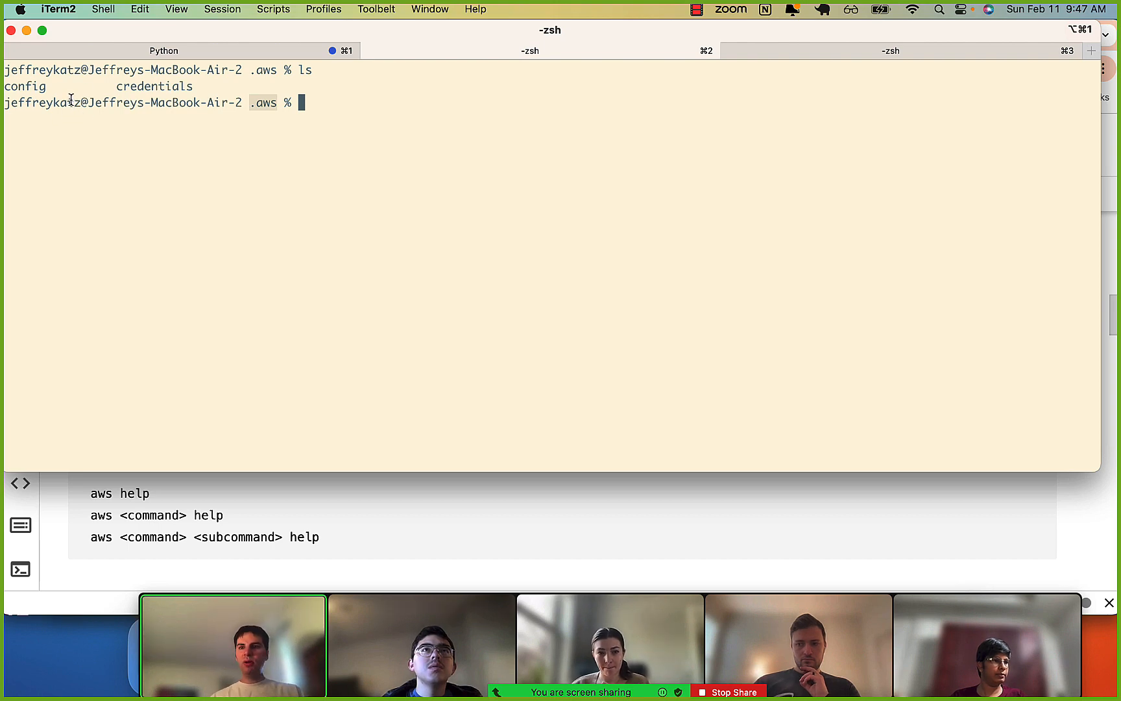
click(19, 89)
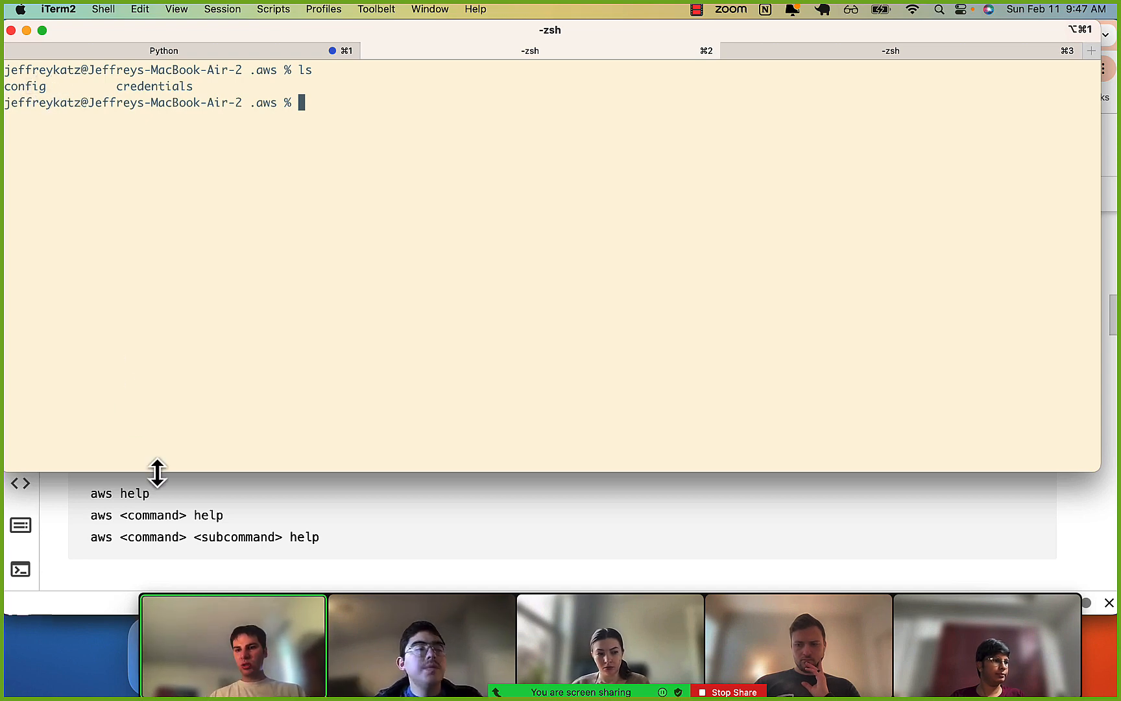
Switch to Chrome, return to the AWS console, search for ec2 and open the EC2 dashboard.
click(158, 503)
scroll(224, 446, up, 15)
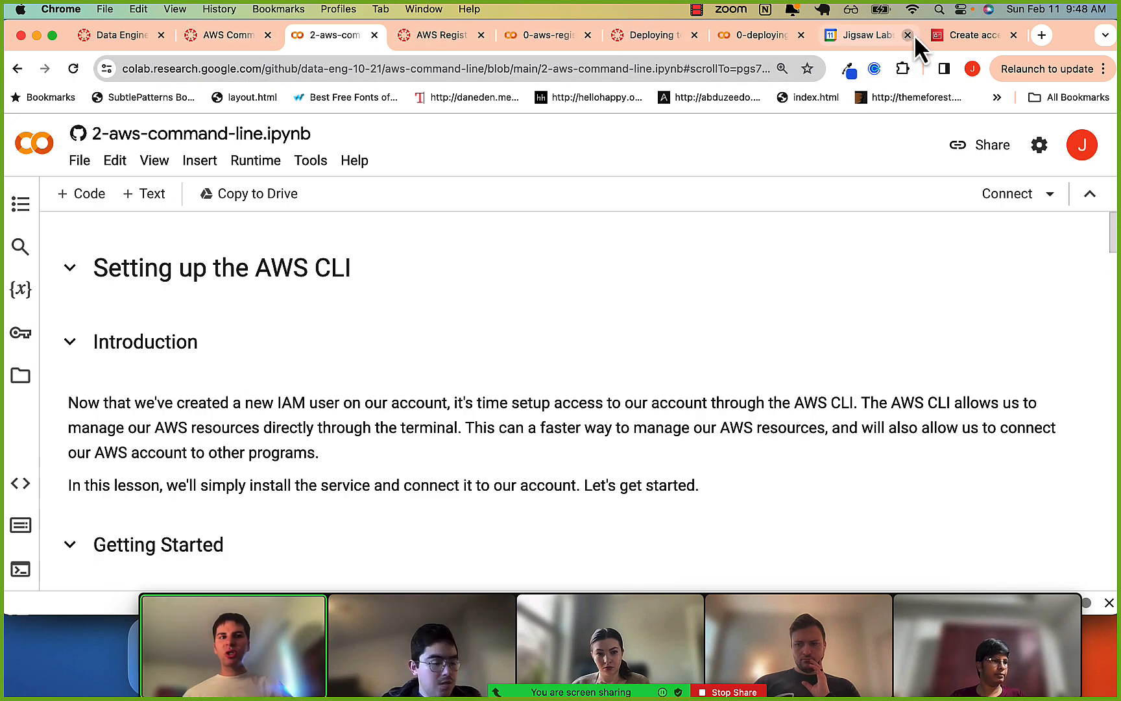
click(970, 35)
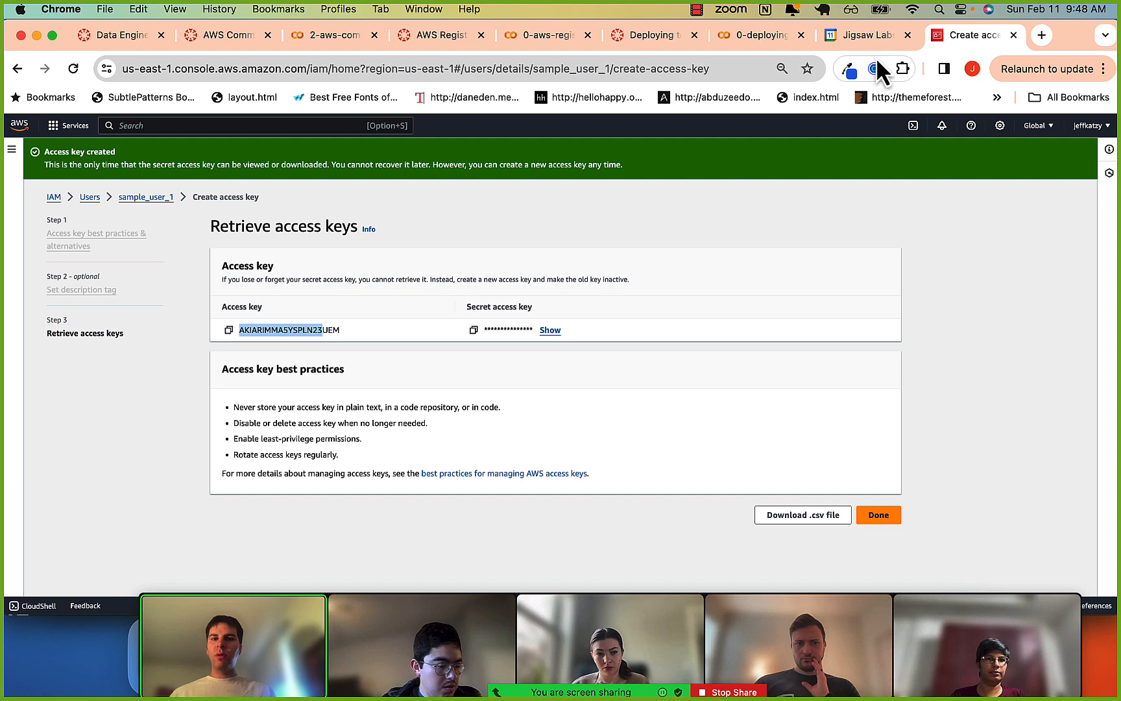
click(322, 125)
text(ec2)
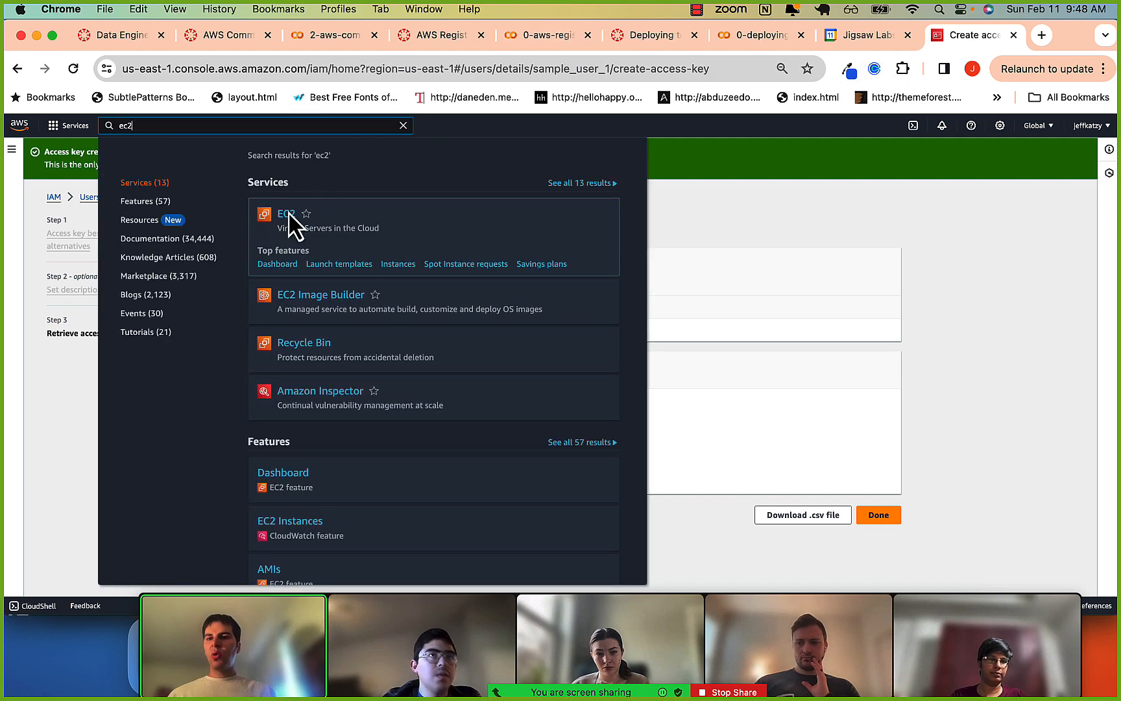
click(289, 214)
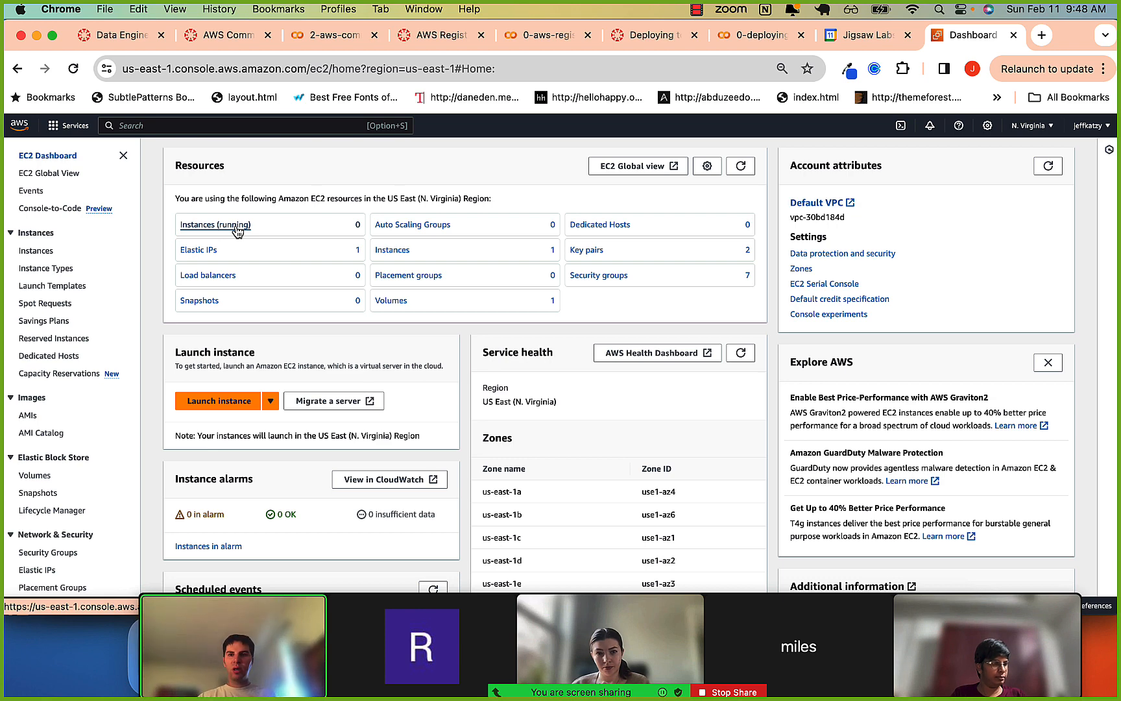
click(696, 9)
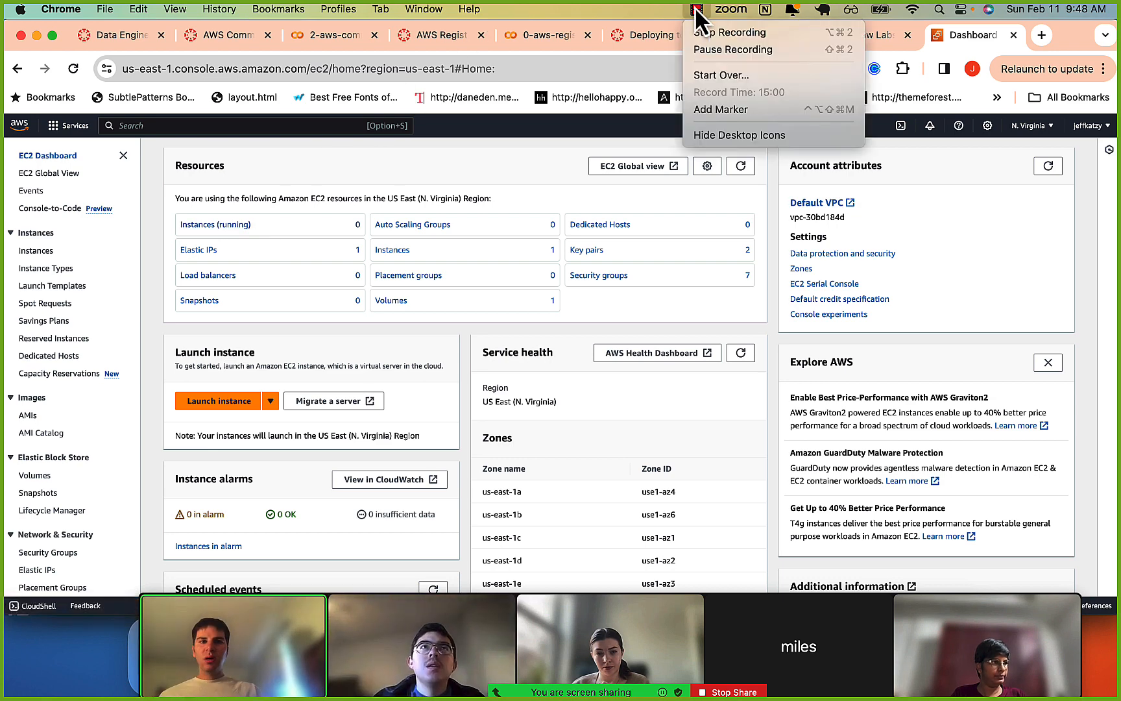
click(725, 50)
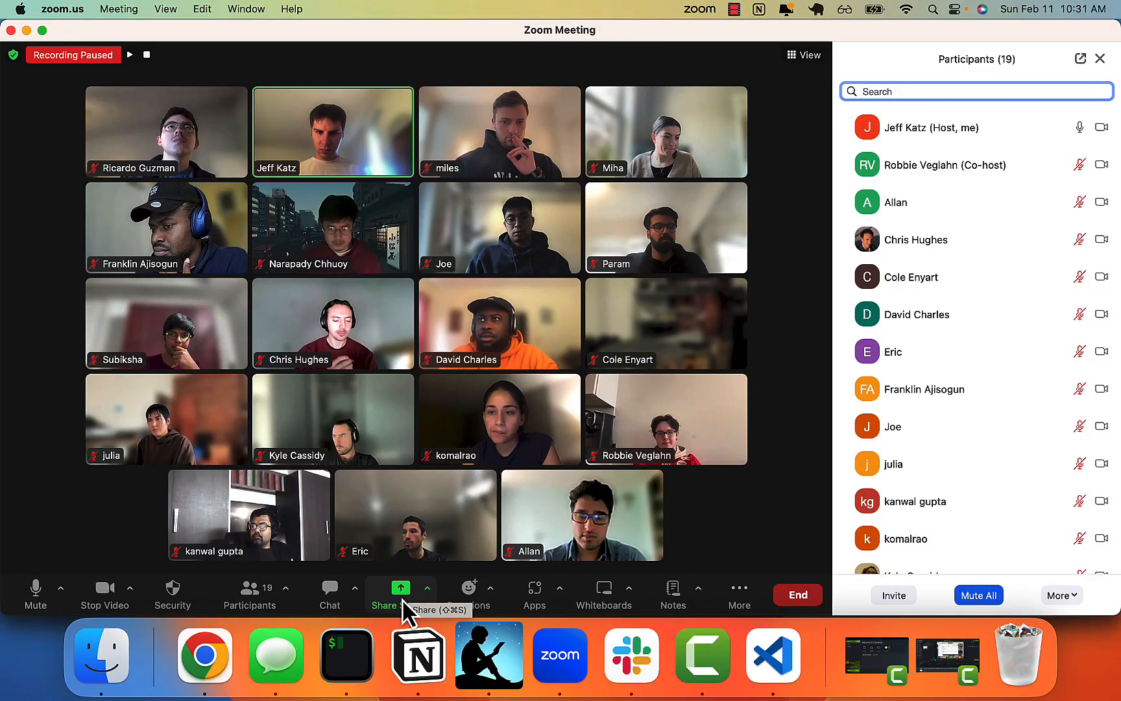
Start sharing the screen in the Zoom meeting.
click(402, 598)
click(893, 558)
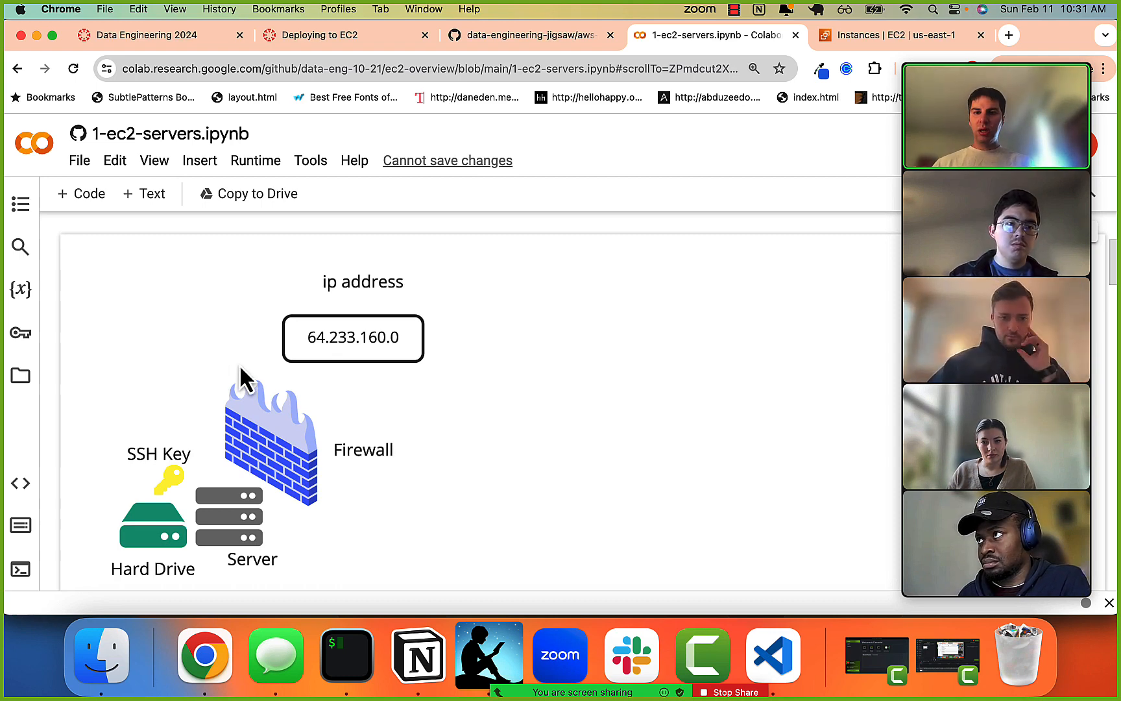
Examine the server diagram and component descriptions in 1-ec2-servers.ipynb, down to the matching diagram with EC2 terms.
scroll(320, 338, up, 1)
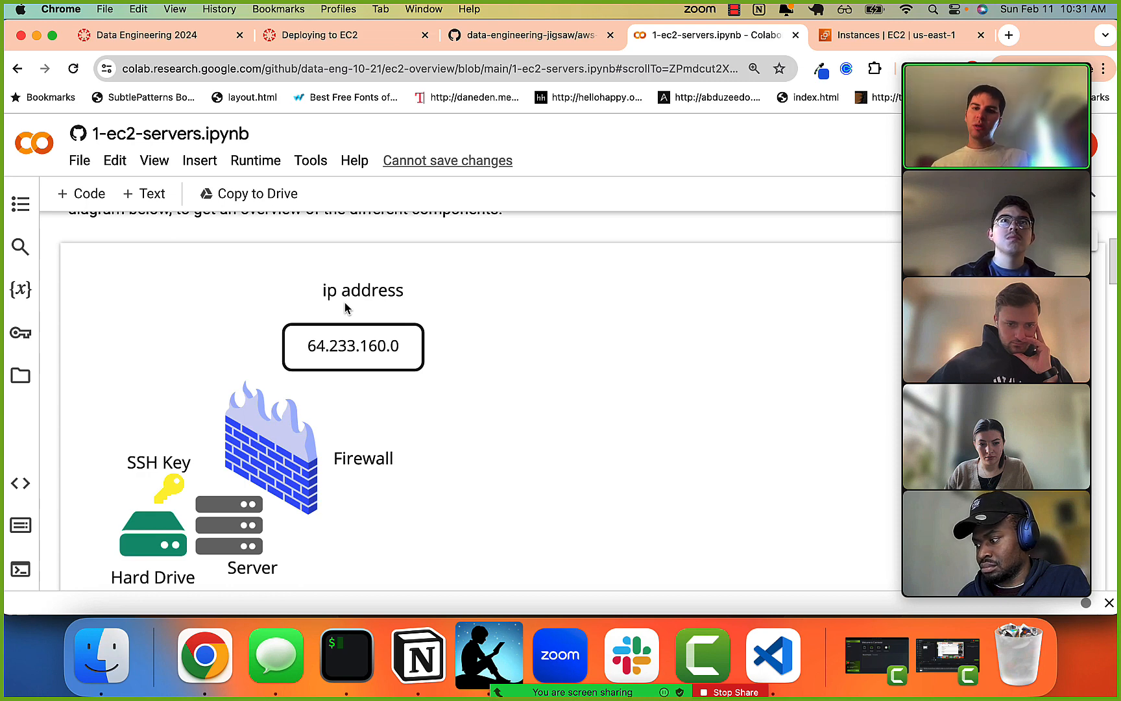
scroll(324, 401, down, 1)
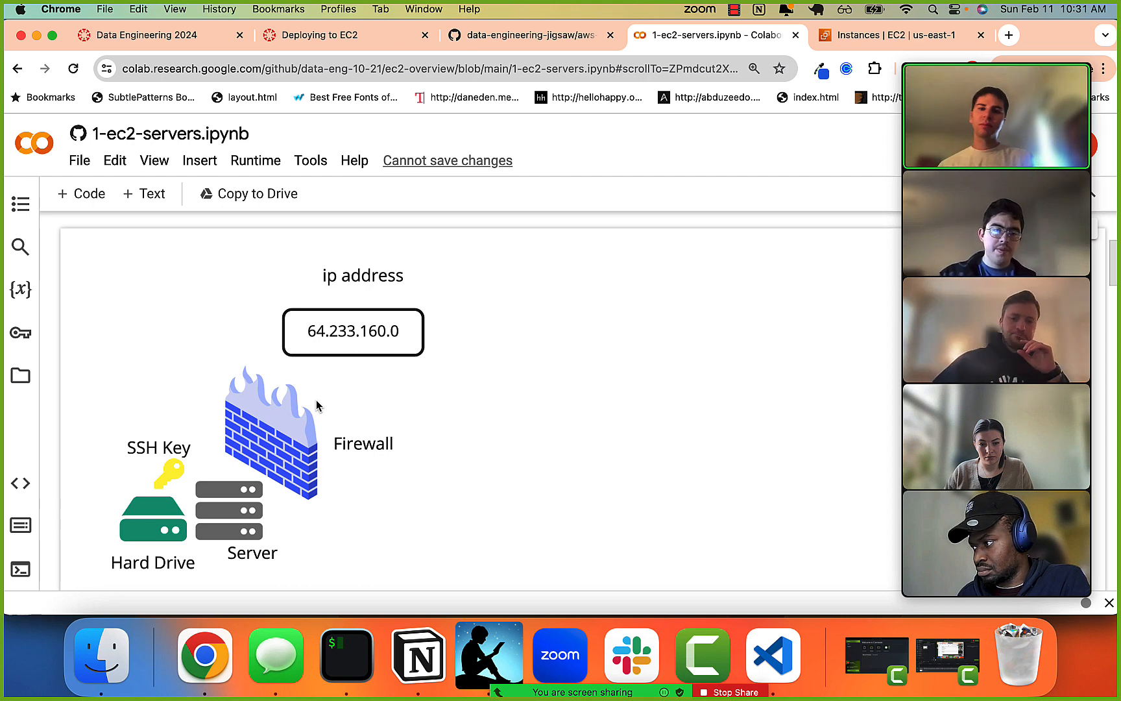
scroll(340, 343, down, 1)
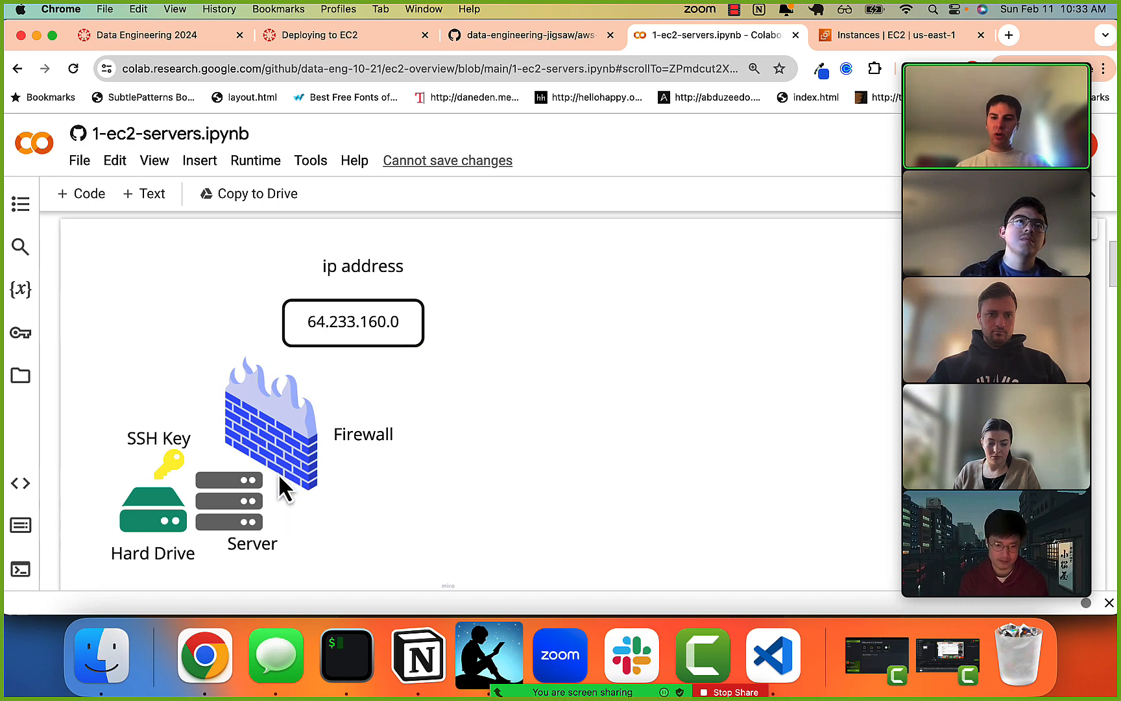
scroll(281, 480, down, 1)
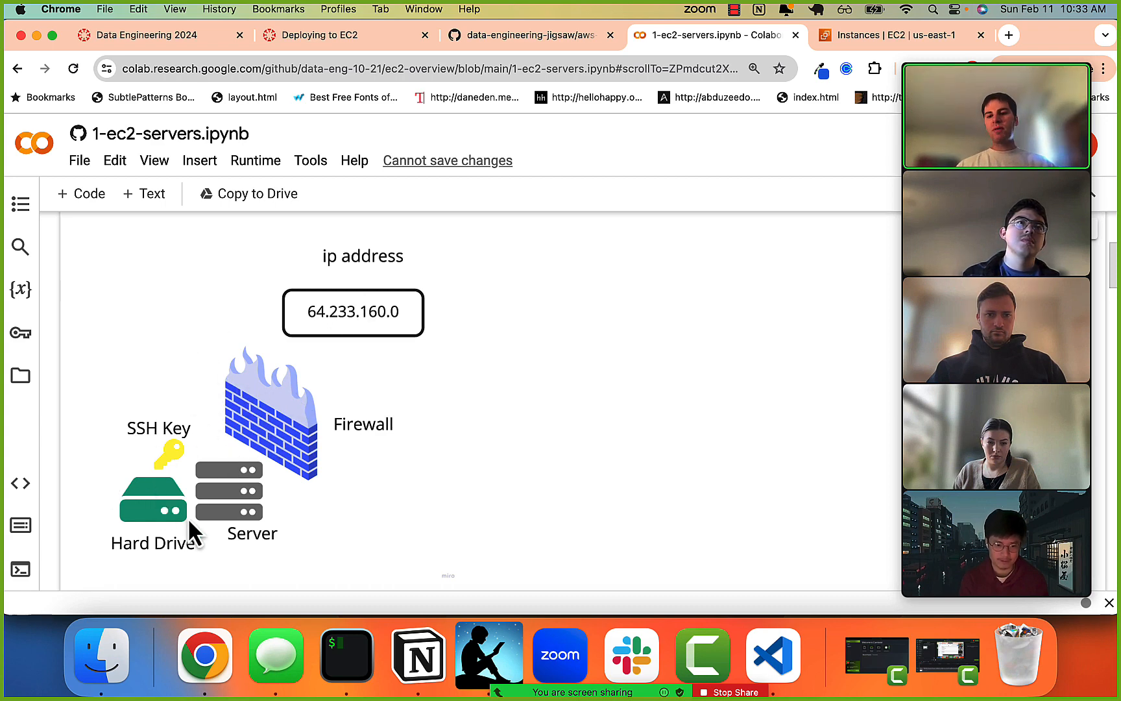
scroll(270, 487, down, 1)
scroll(272, 500, down, 2)
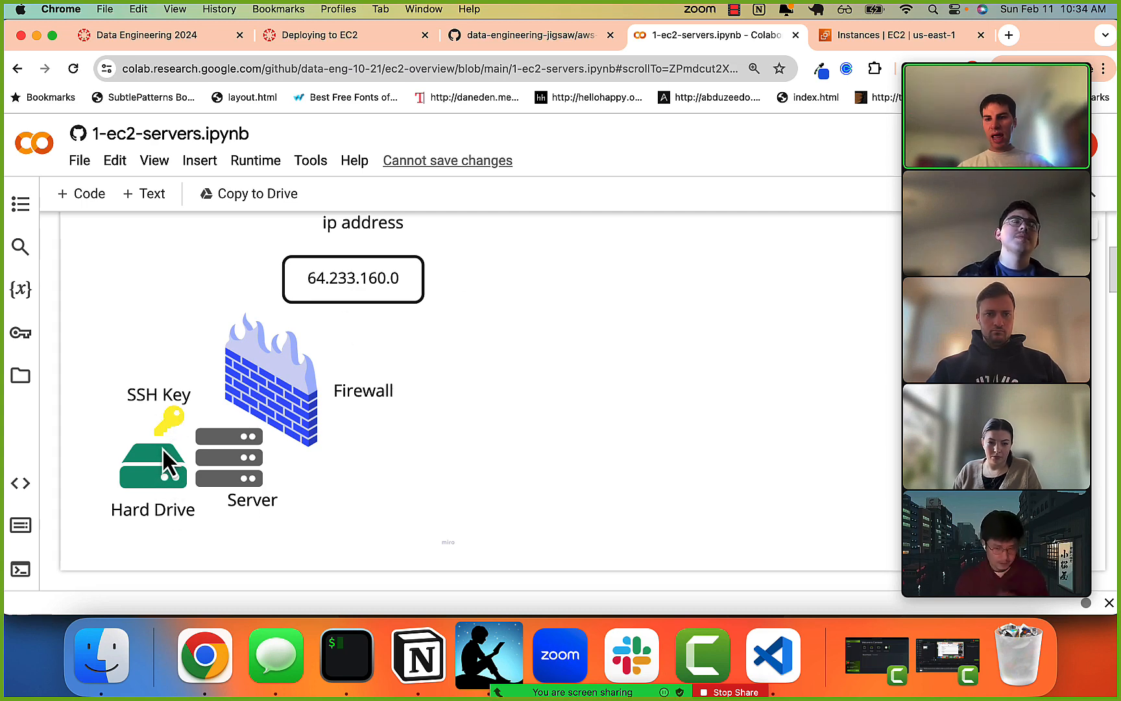
scroll(238, 435, up, 1)
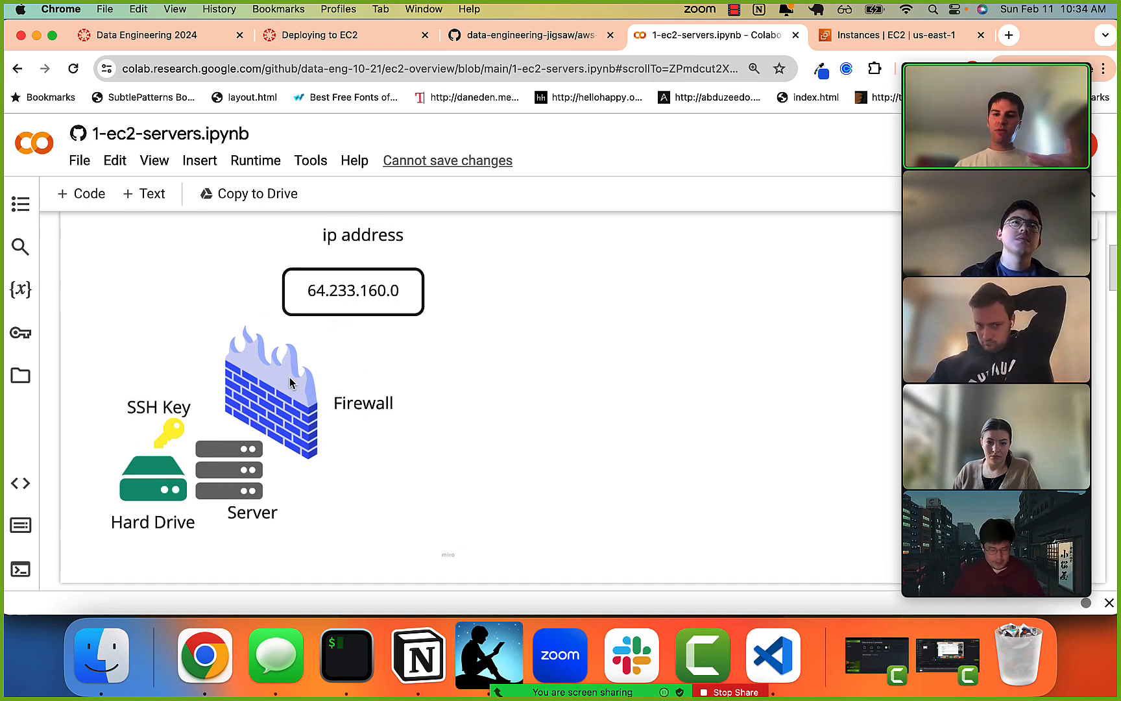
scroll(290, 383, down, 1)
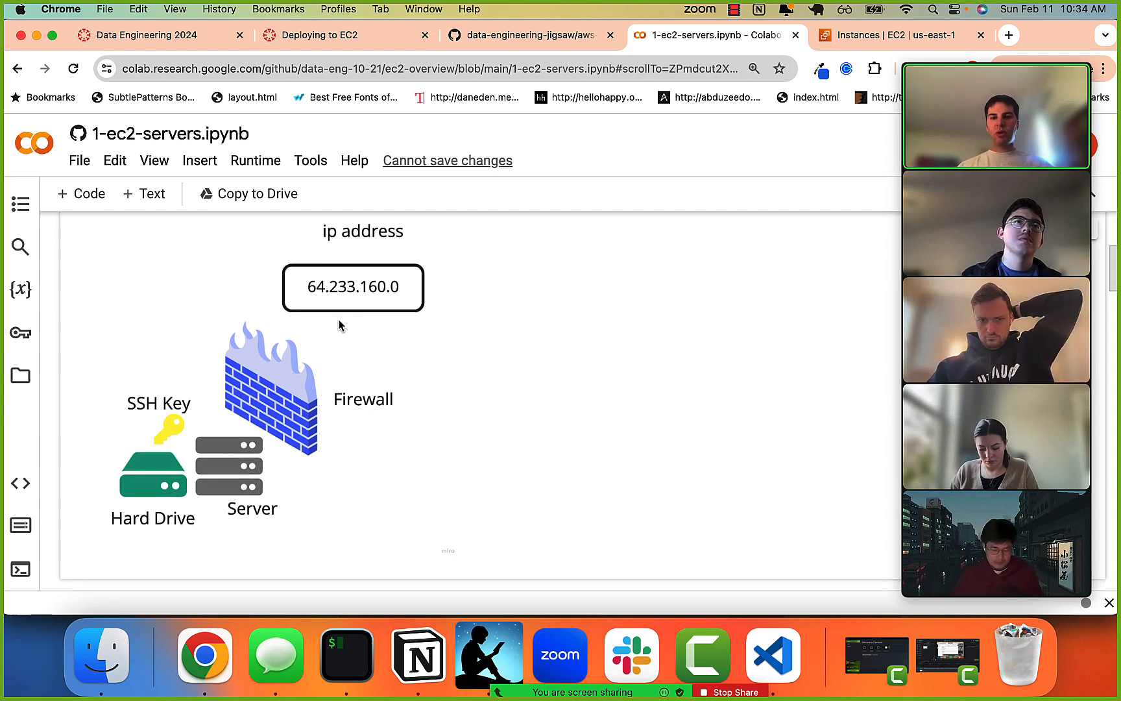
scroll(339, 325, down, 9)
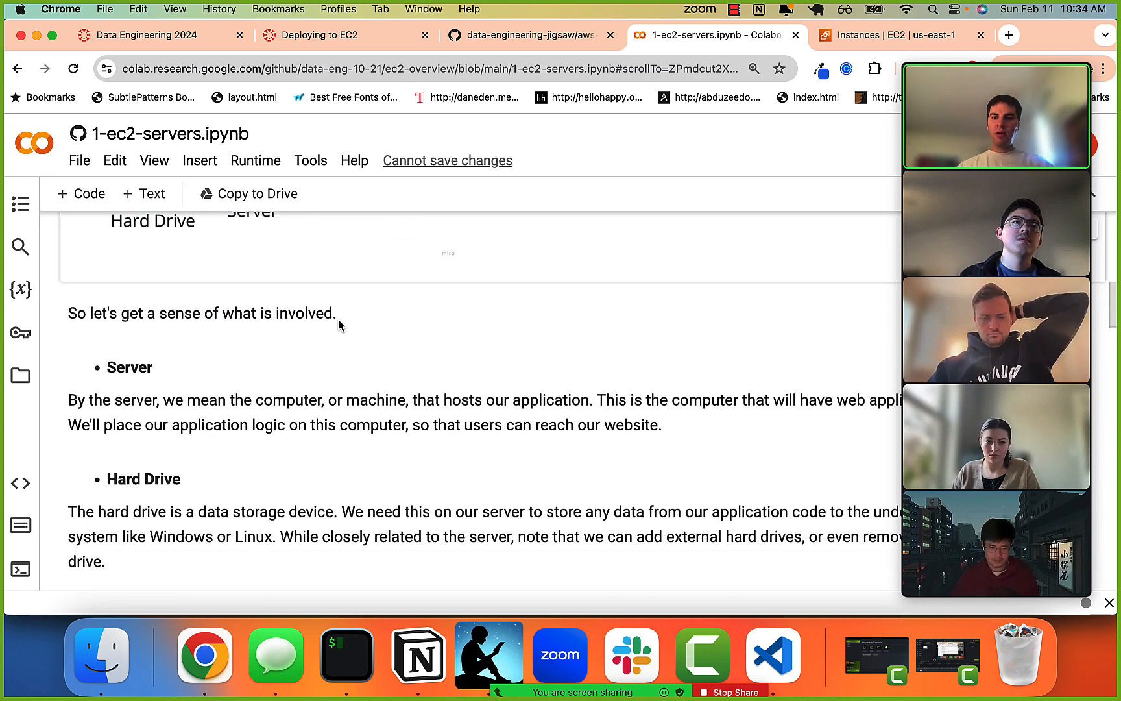
scroll(339, 325, down, 11)
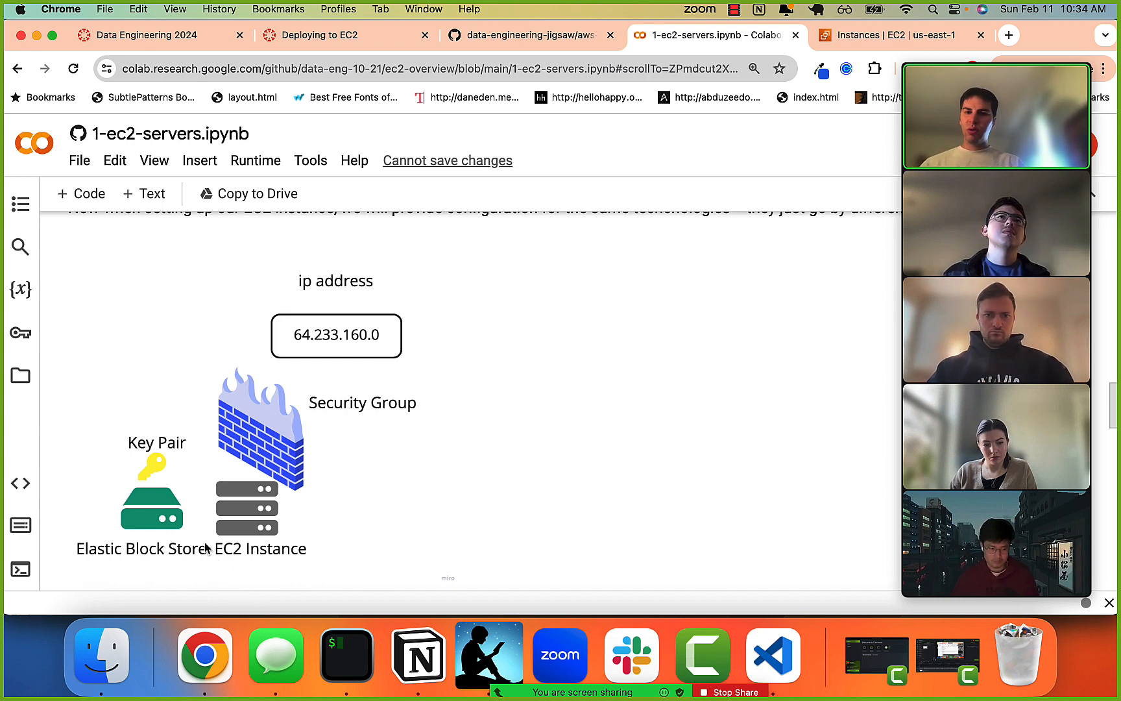
scroll(205, 548, down, 1)
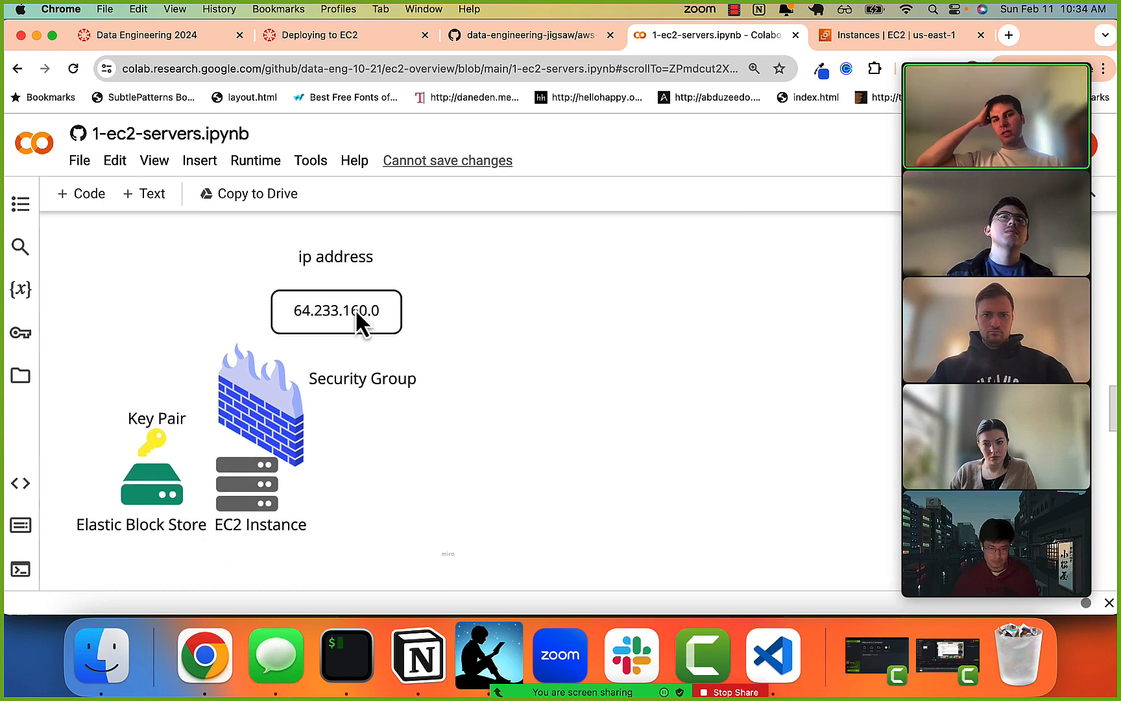
Return to the EC2 Instances page and move the Zoom video strip off the instance controls.
click(838, 43)
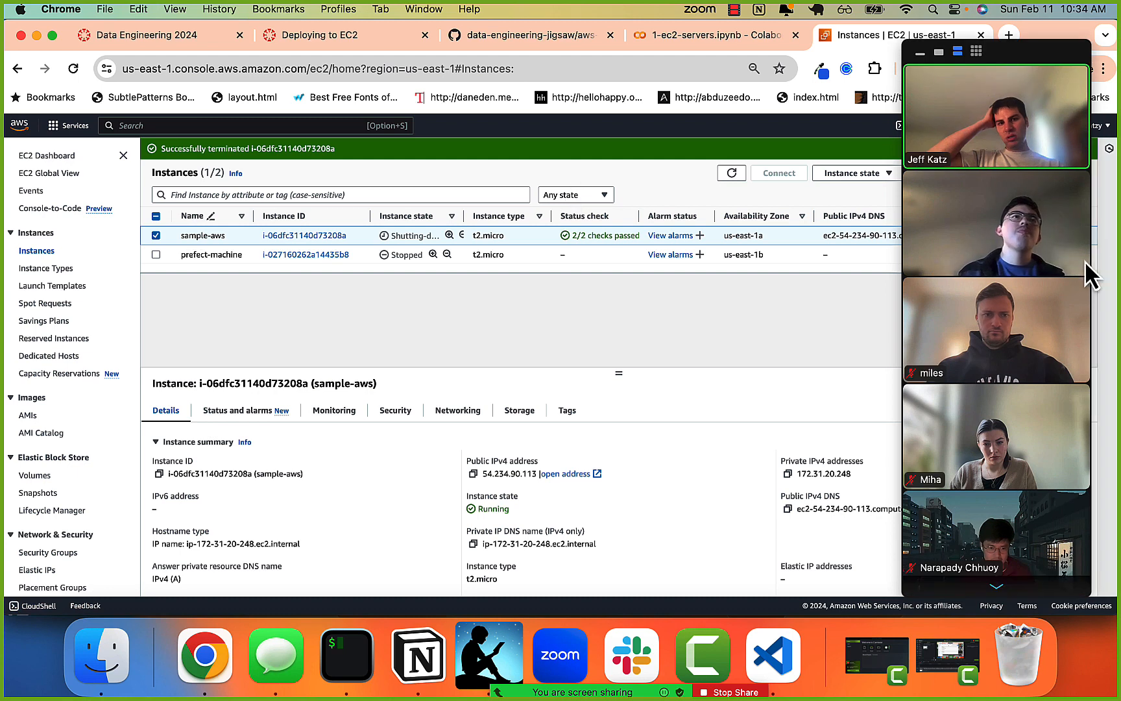
drag(1063, 277, 1022, 630)
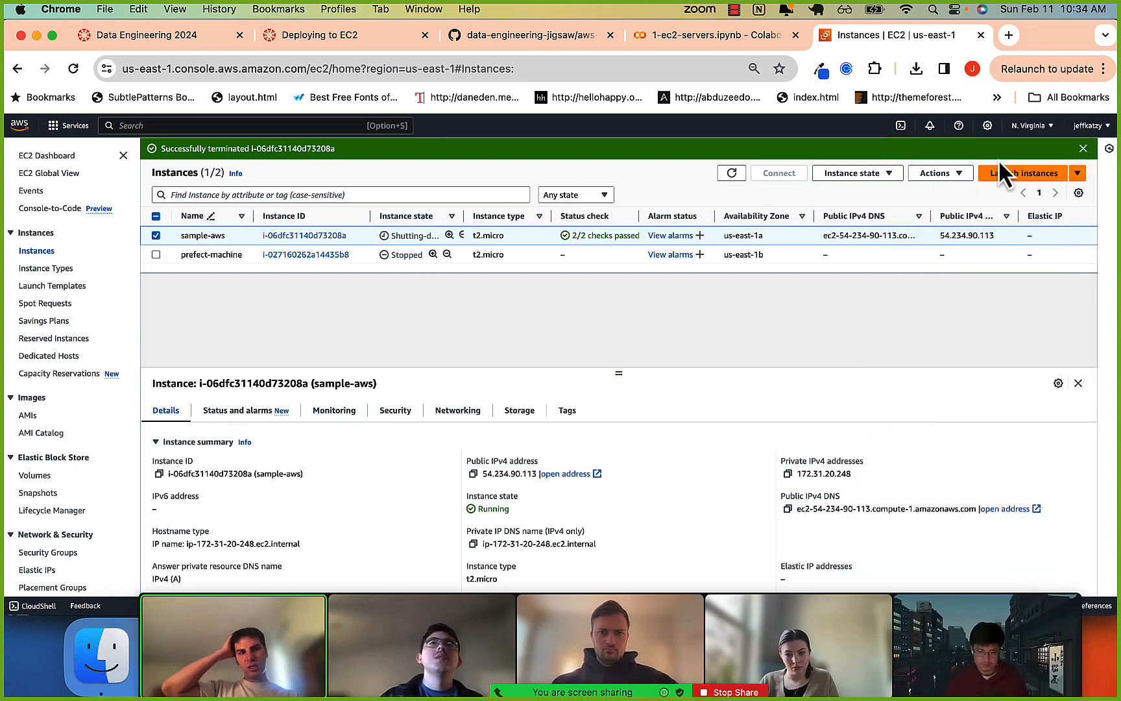
click(949, 172)
click(723, 389)
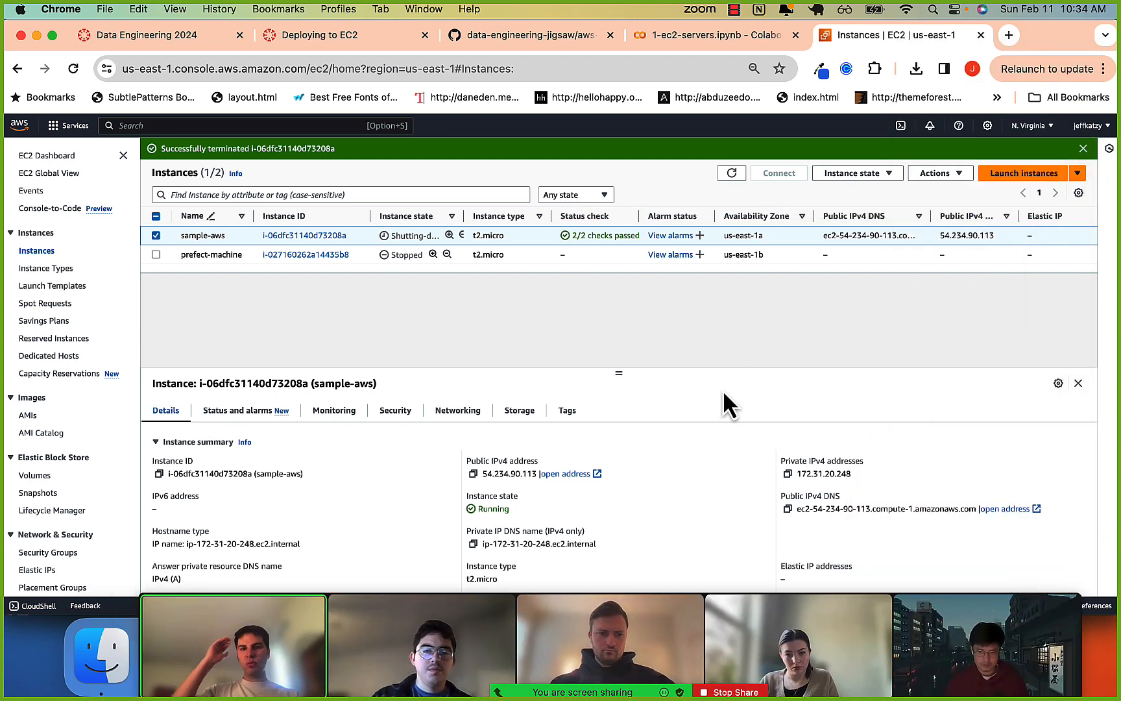
Go to the AWS Console Home and open the EC2 dashboard from the recently visited services.
click(72, 126)
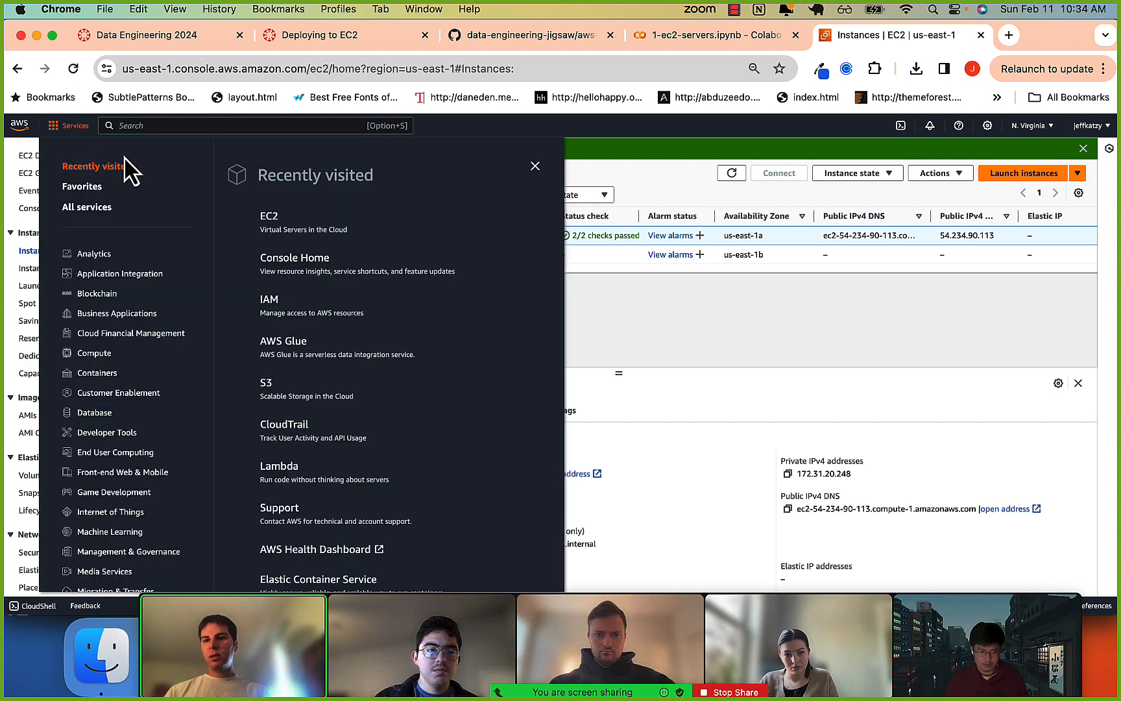
click(139, 125)
text(ec2)
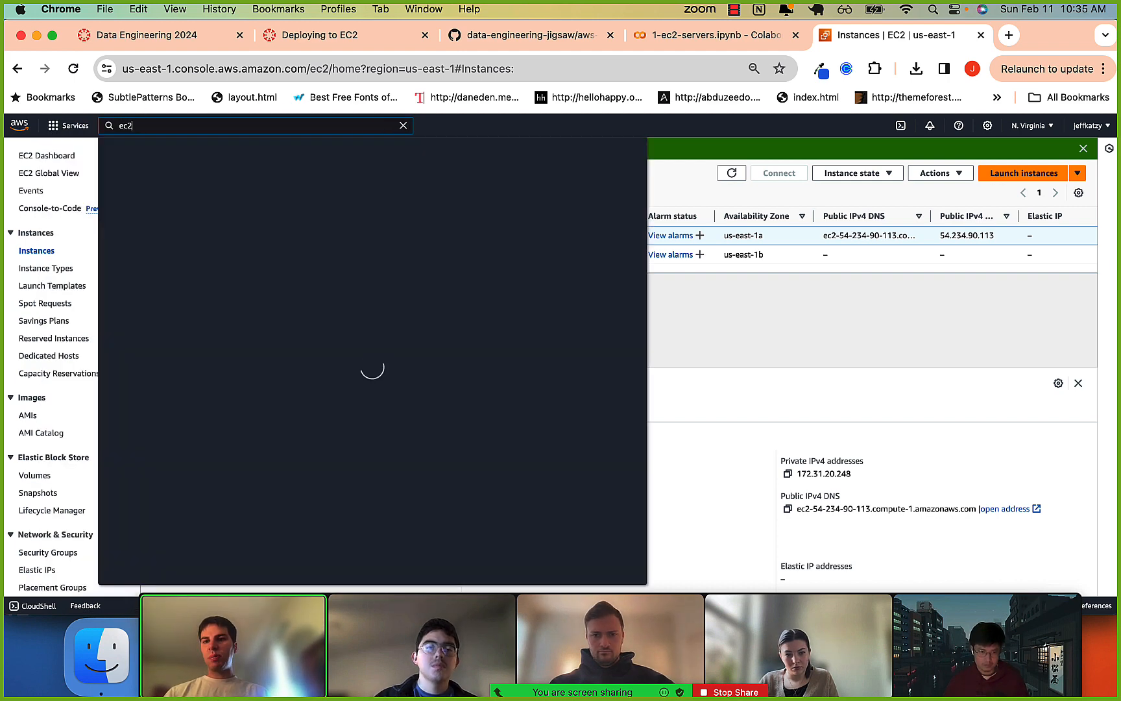
click(20, 125)
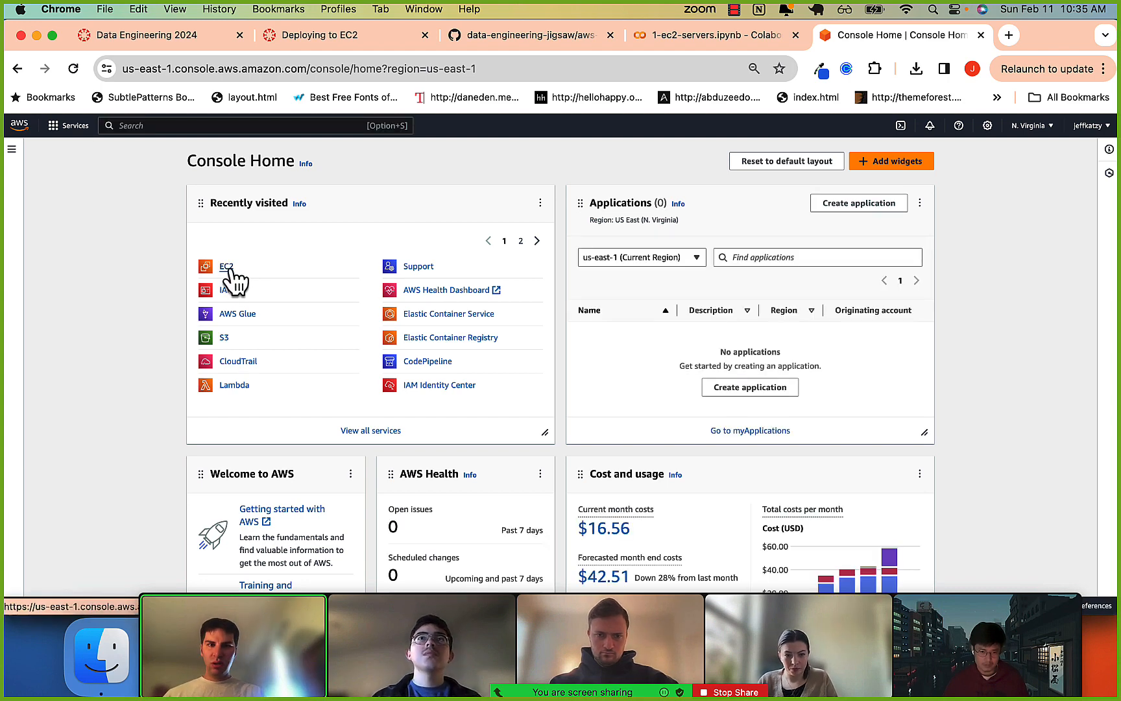
click(226, 266)
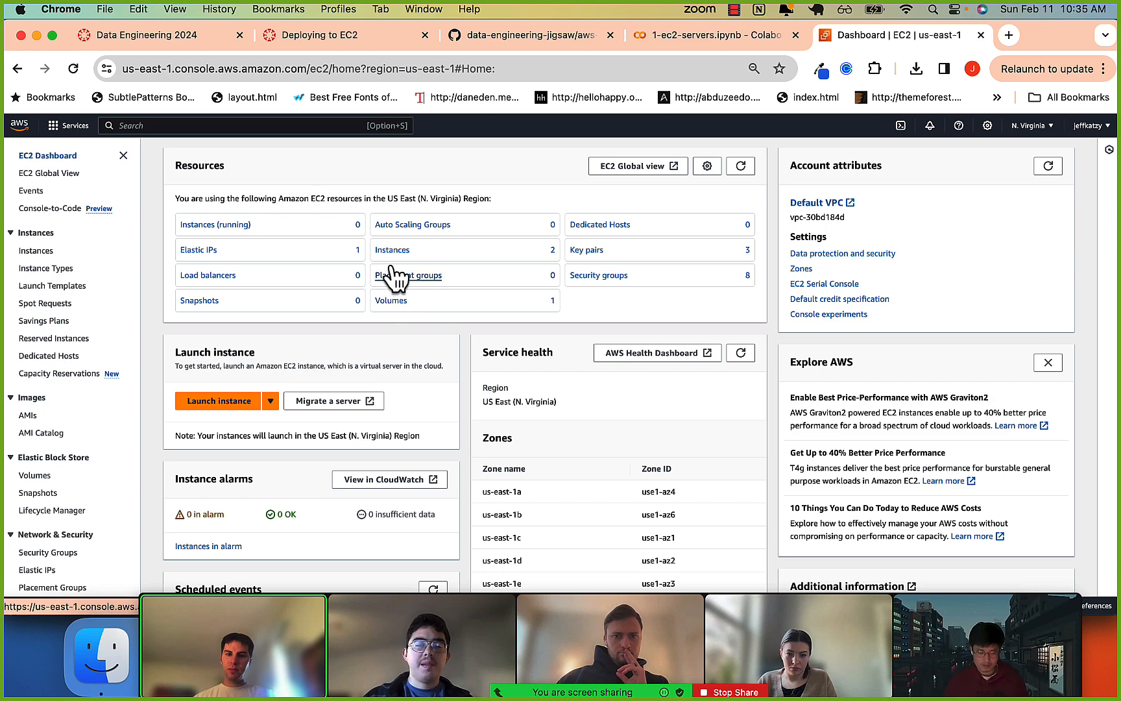
View the EC2 volumes, and open the running instances list and remove its "Instance state = running" filter.
click(391, 300)
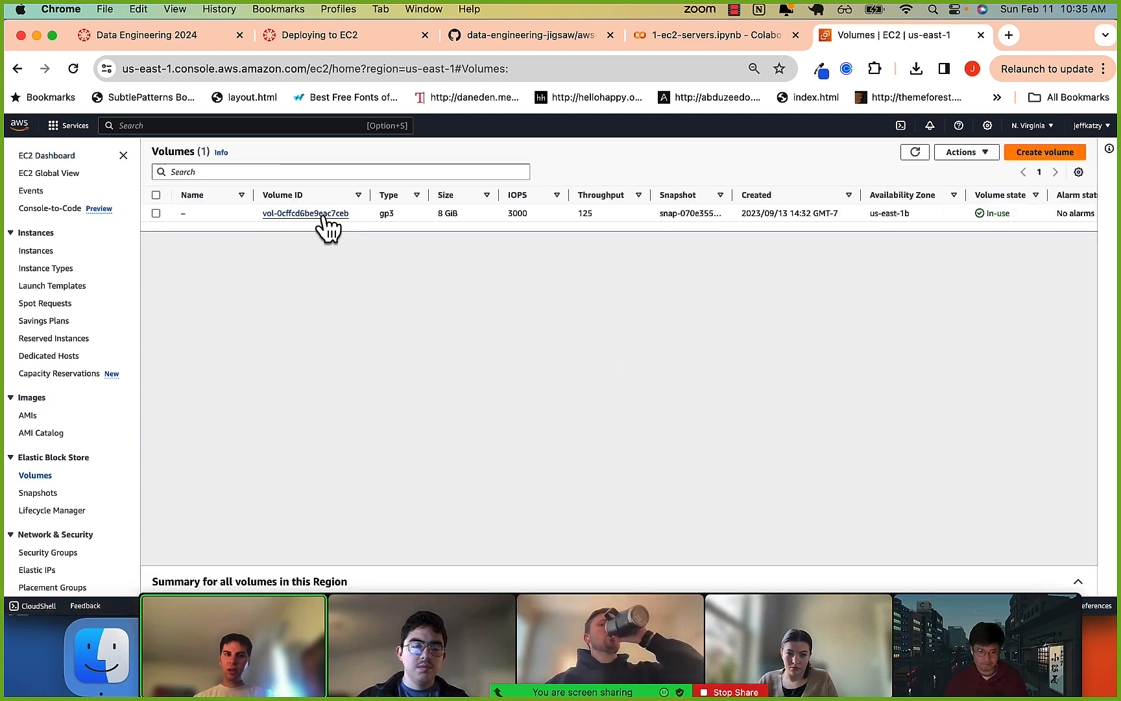
click(18, 69)
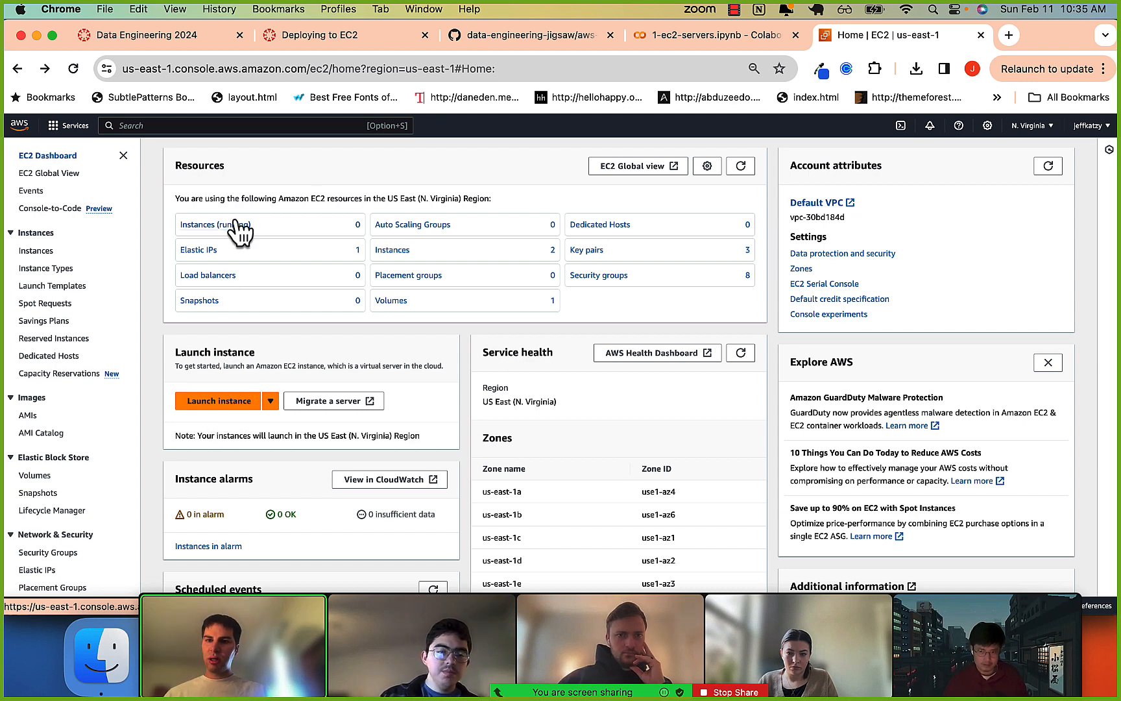
click(232, 226)
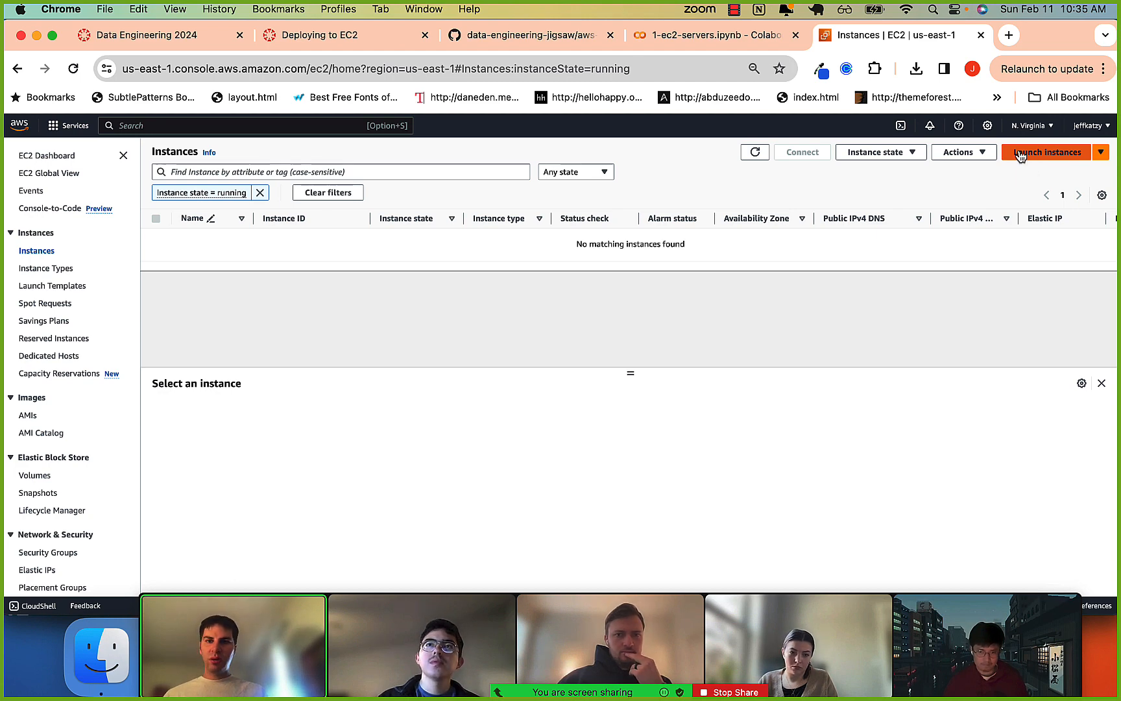
click(260, 193)
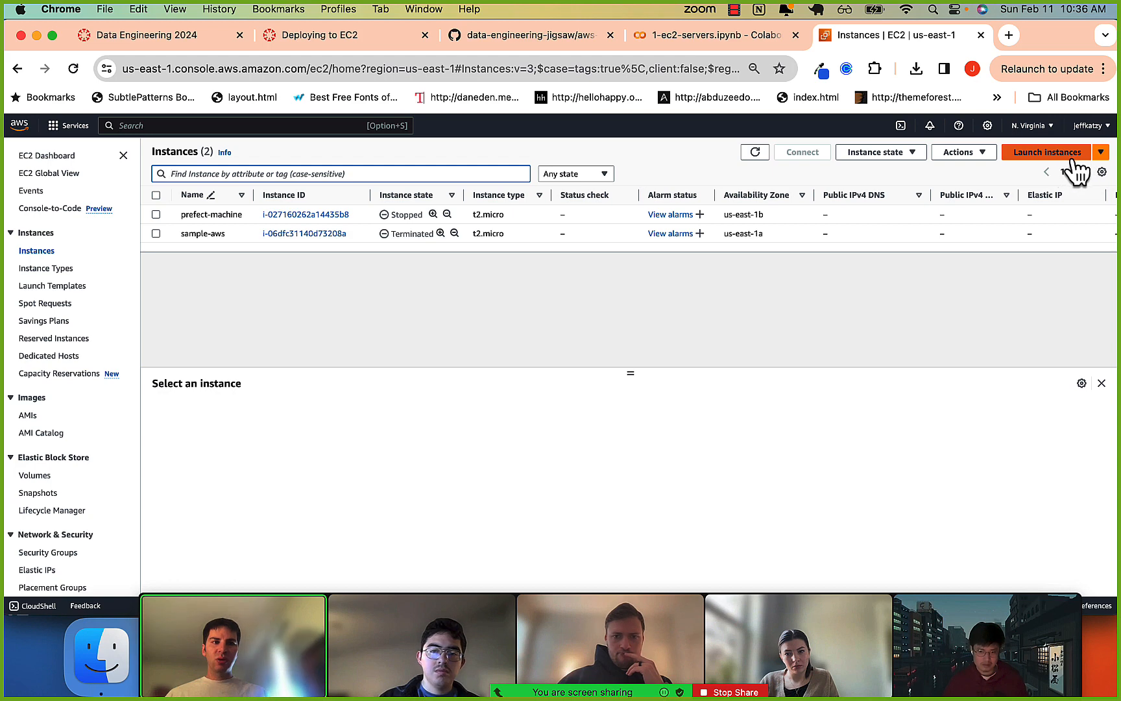
Switch the region to US East (Ohio) to check its instances, and return to US East (N. Virginia).
click(1036, 127)
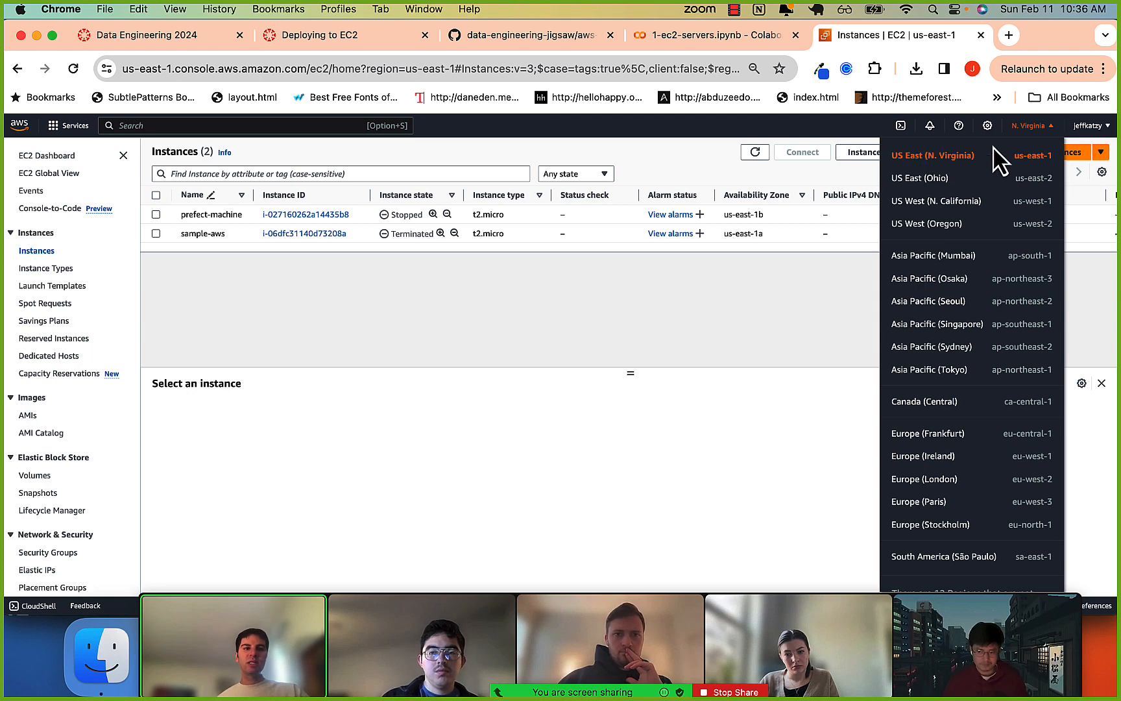
click(812, 297)
click(1025, 127)
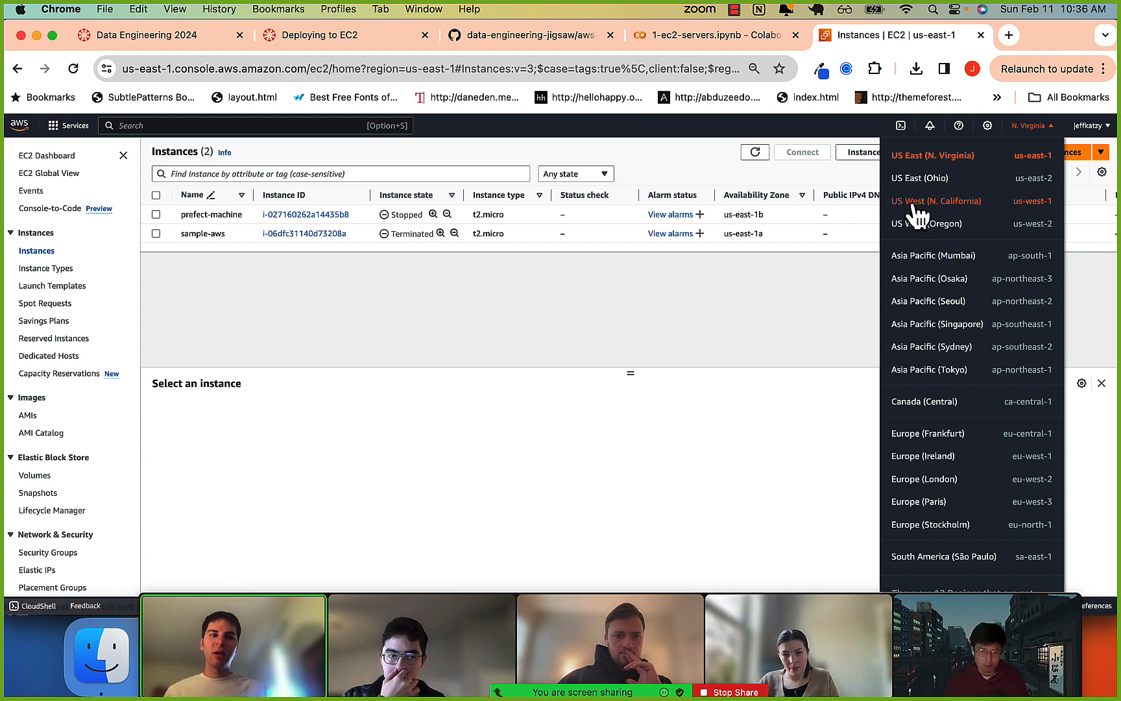
click(916, 182)
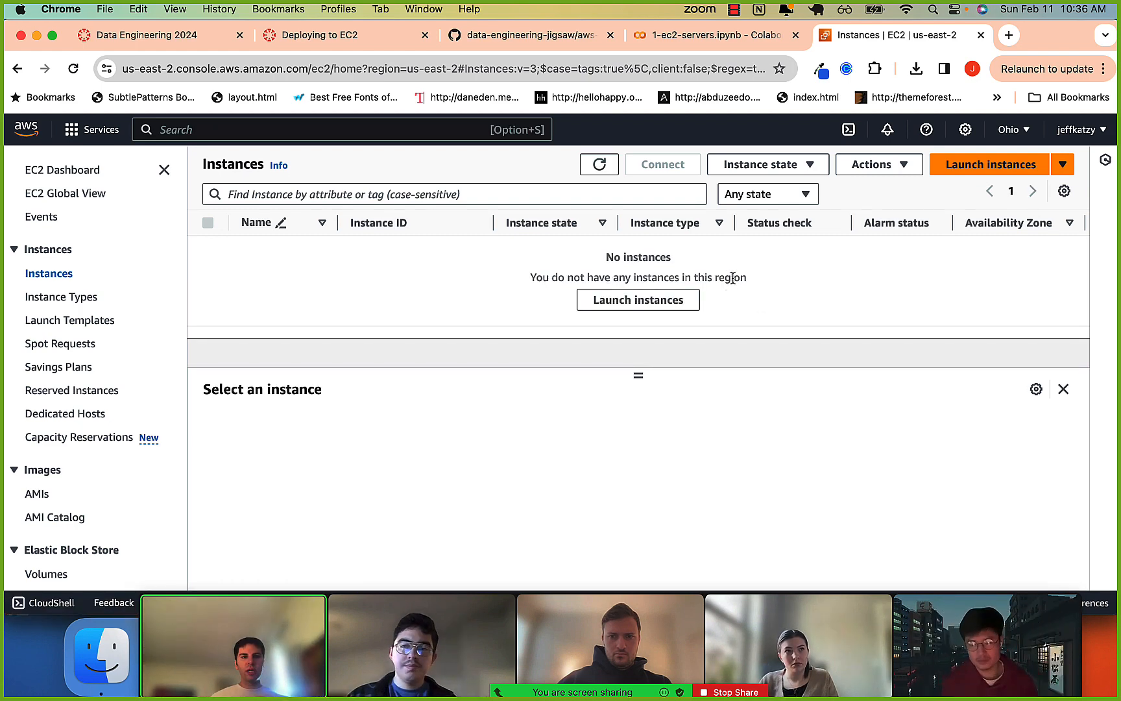
click(1008, 131)
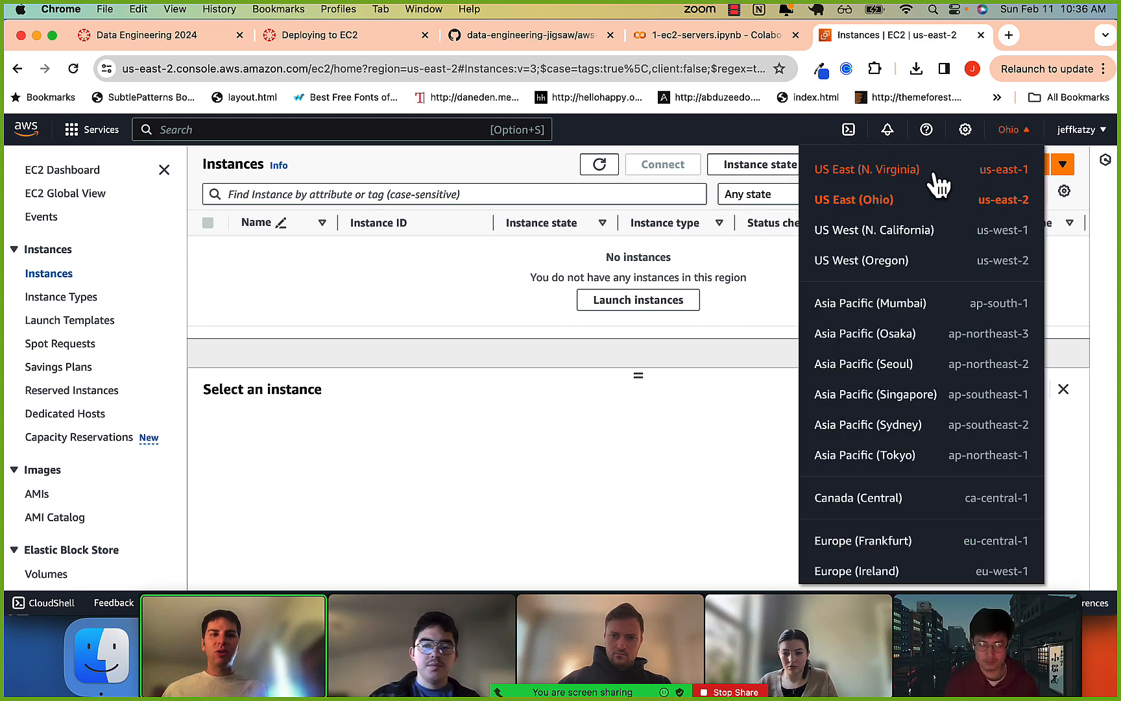
click(883, 172)
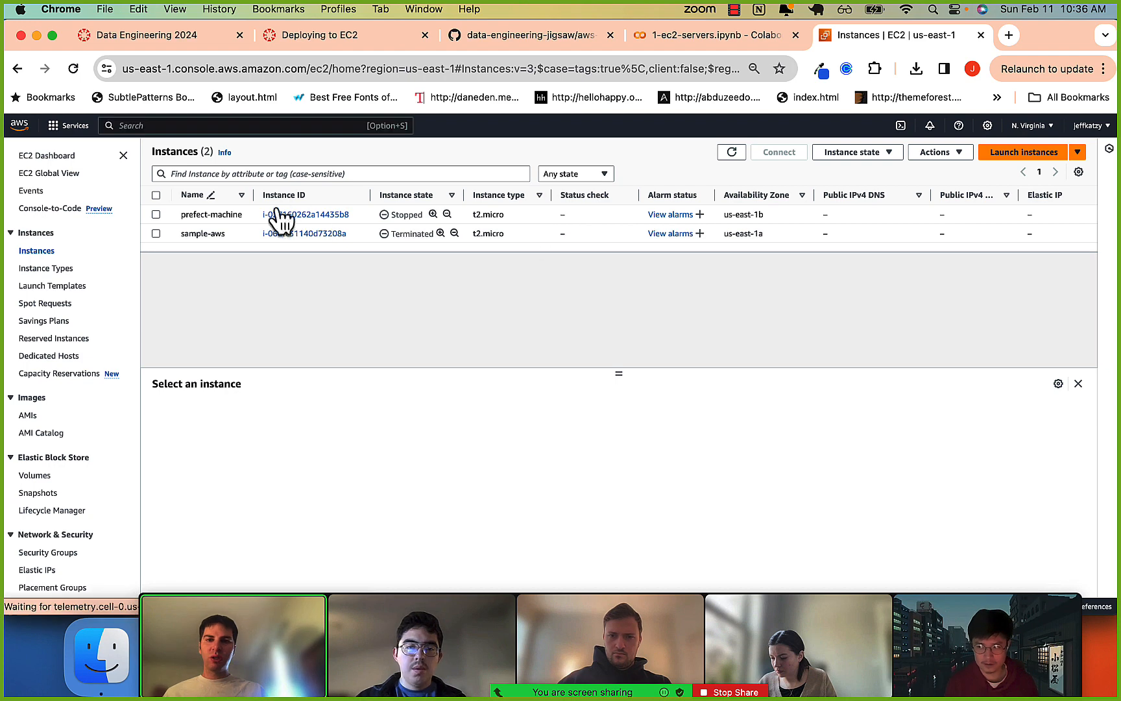
click(1042, 126)
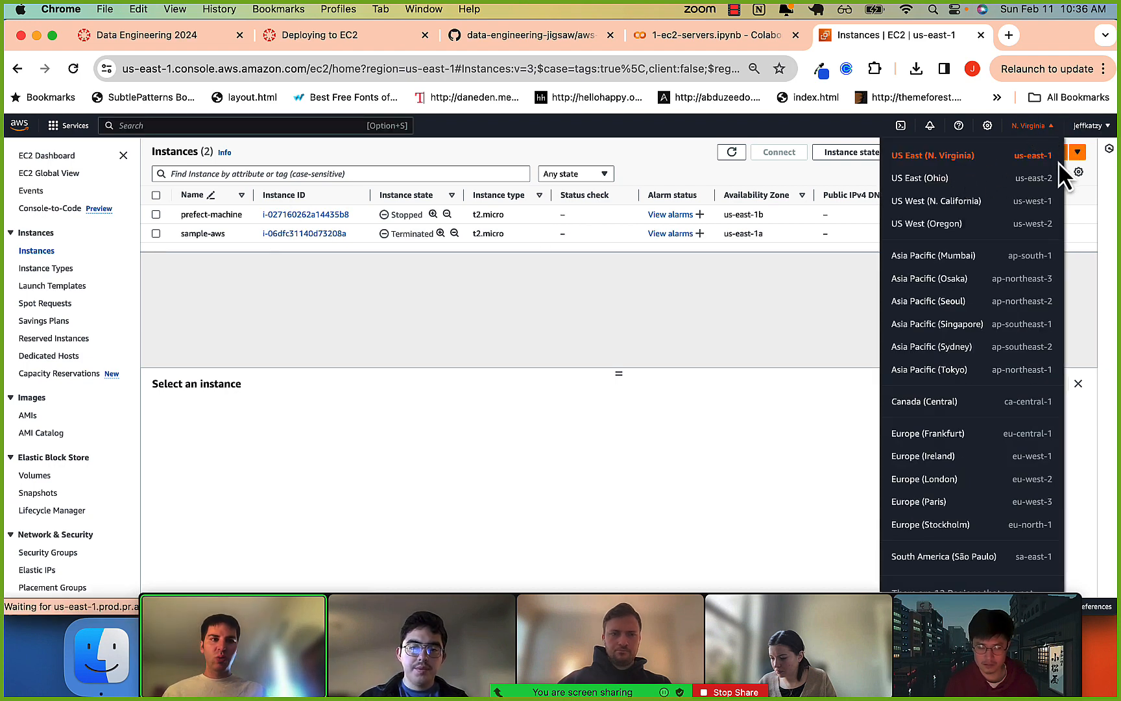
click(791, 271)
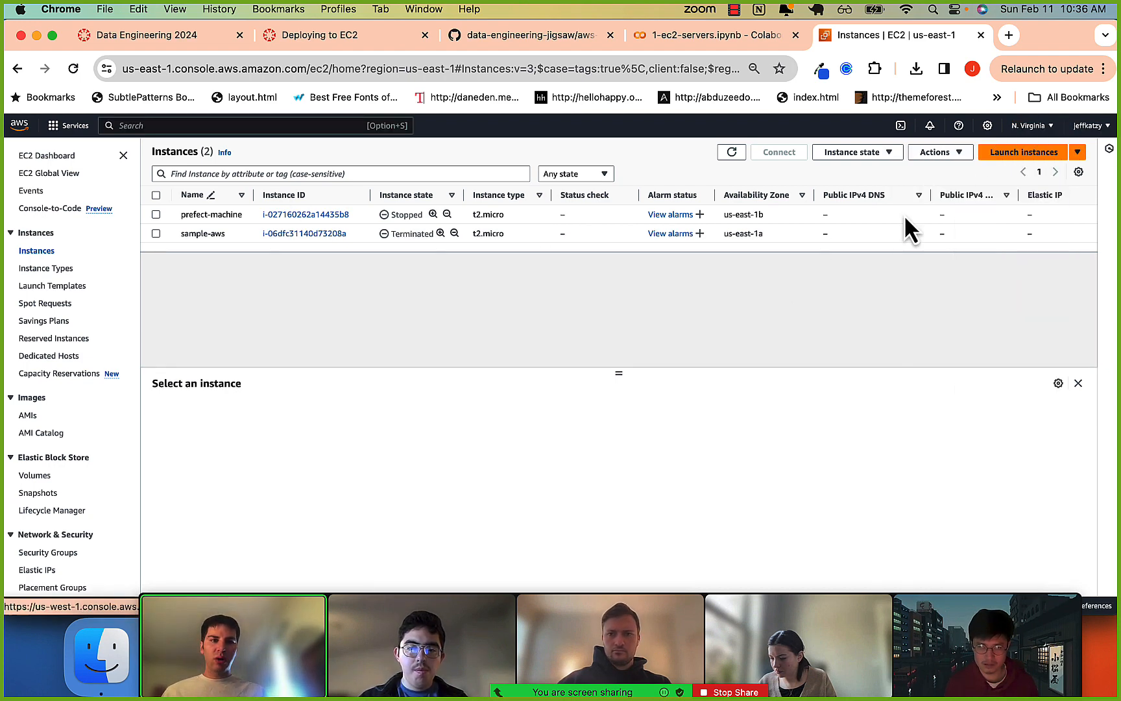
Start launching a new EC2 instance and name it sample-instance.
click(1017, 155)
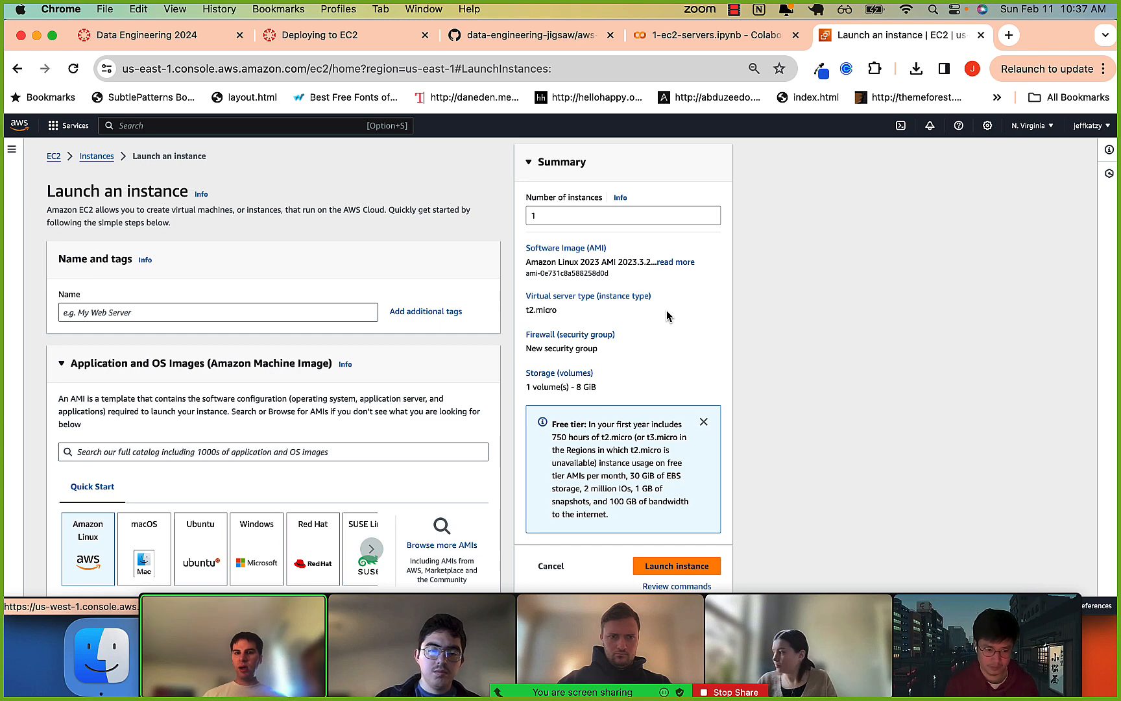
click(227, 310)
text(2-)
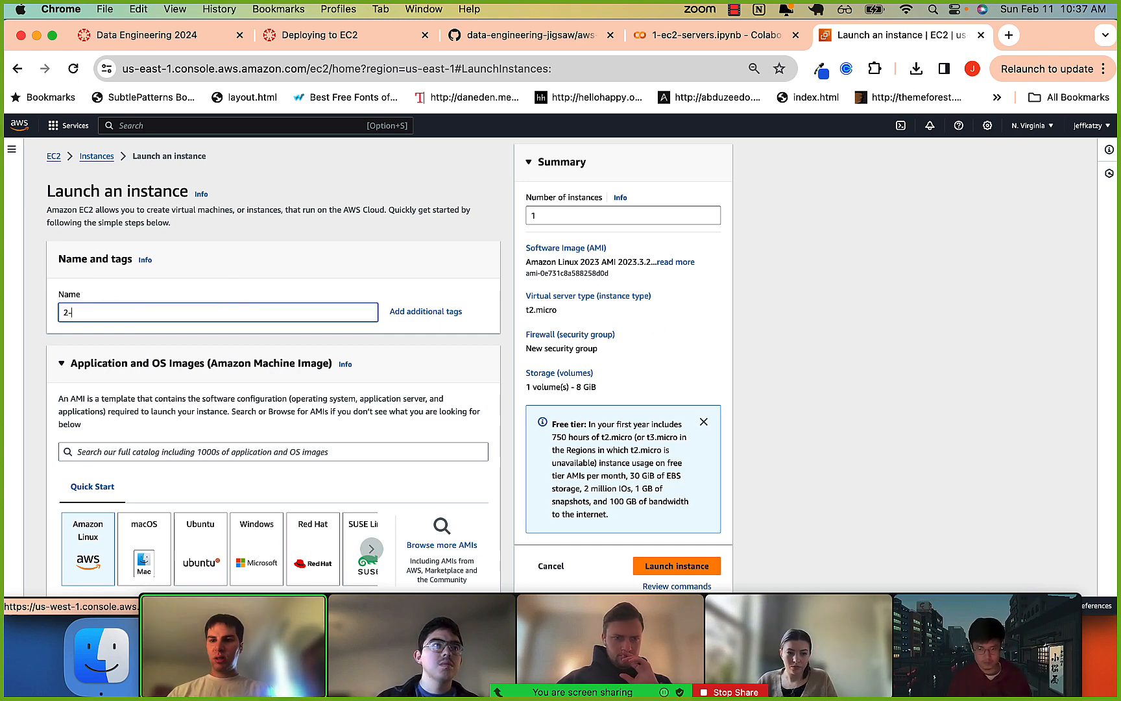
key(BackSpace)
key(BackSpace)
text(sample)
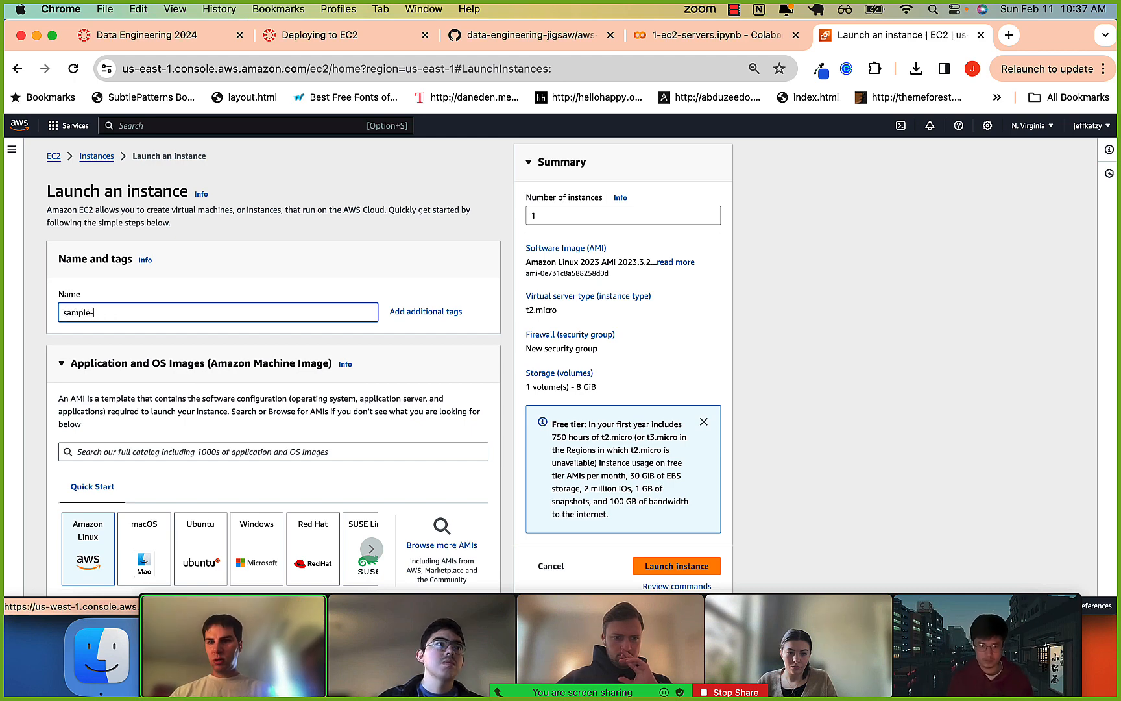
text(-instance)
Examine the Application and OS Images section of the instance launch form.
scroll(227, 313, down, 5)
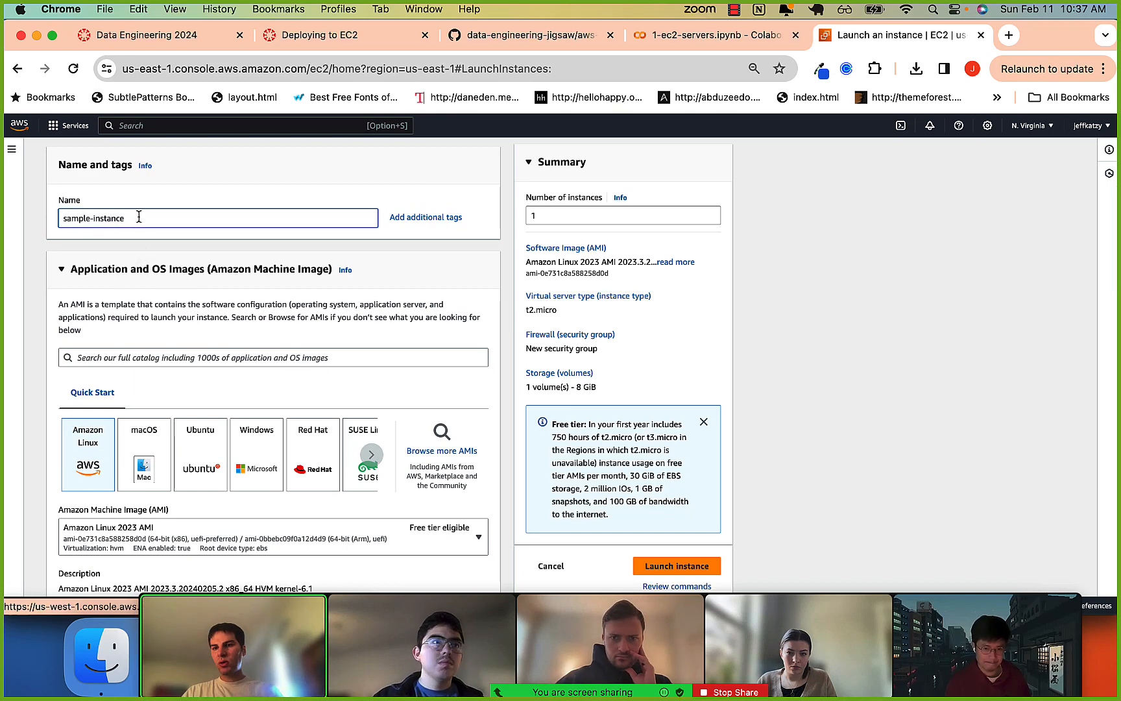
scroll(139, 217, down, 1)
scroll(138, 216, down, 2)
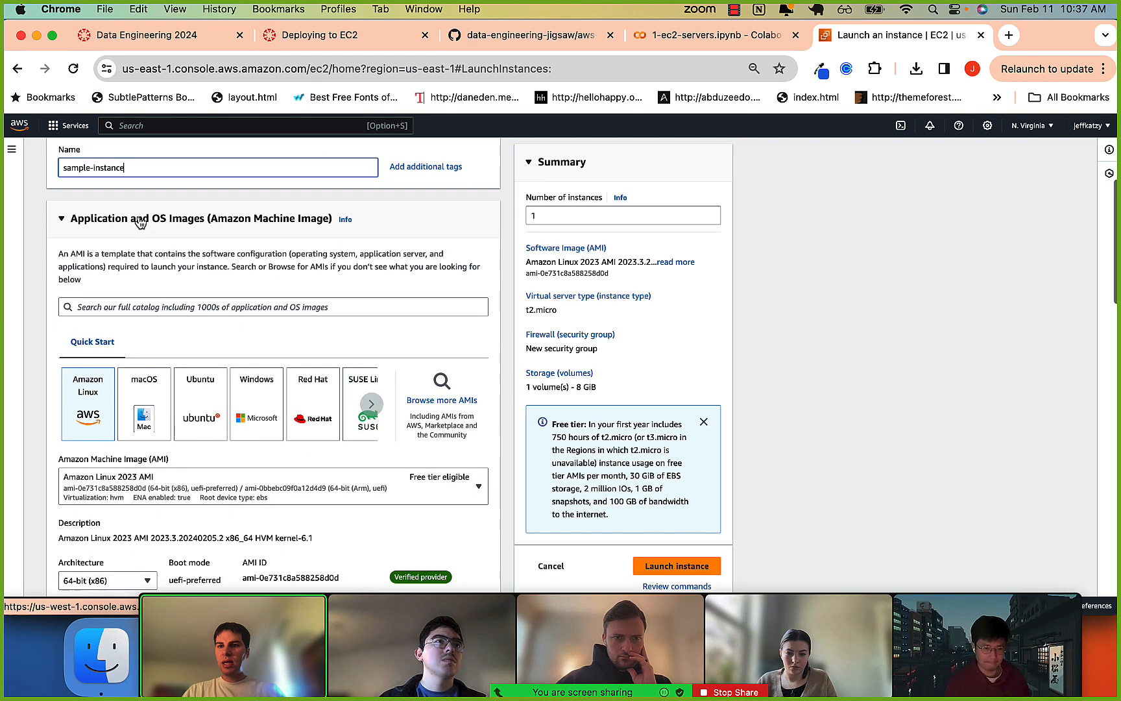
scroll(117, 220, up, 3)
scroll(117, 321, down, 2)
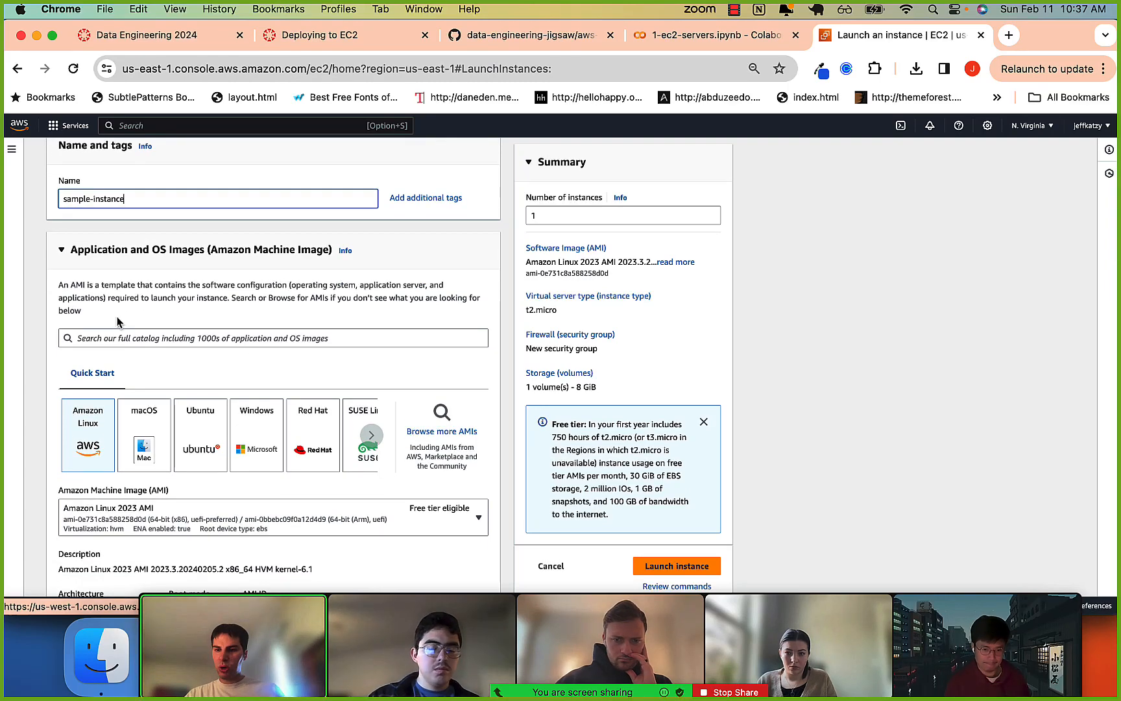
Review the Quick Start operating system choices and the Amazon Linux 2023 AMI details, including its description and architecture.
scroll(119, 321, down, 3)
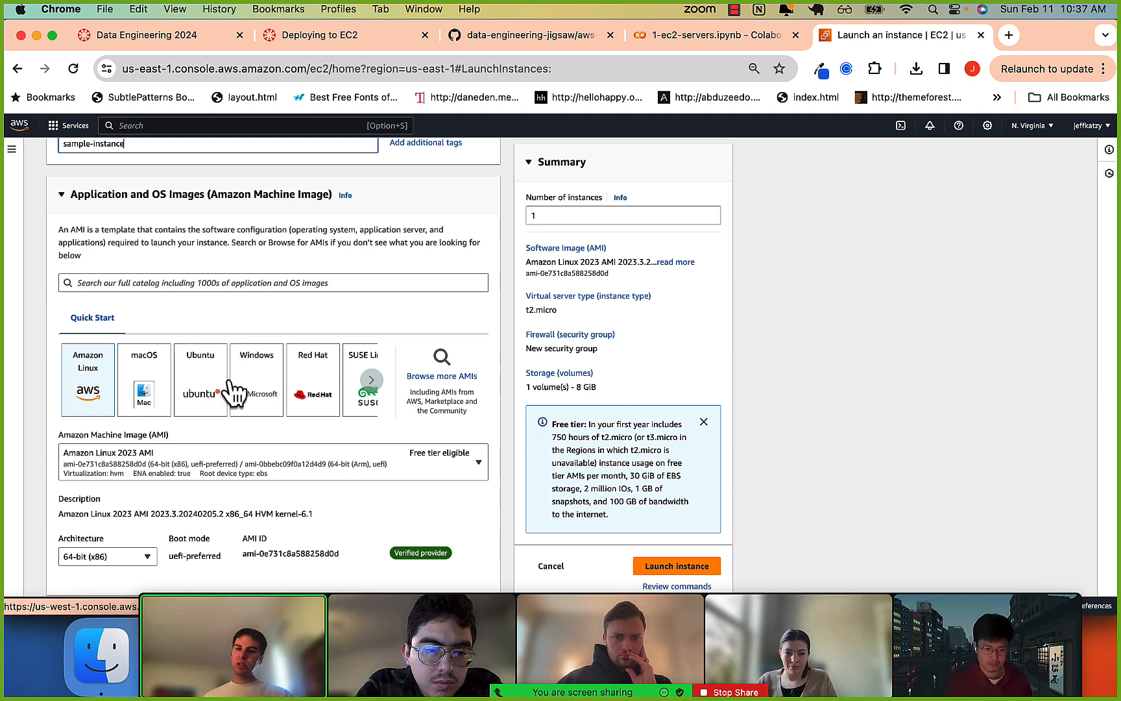
scroll(90, 389, down, 2)
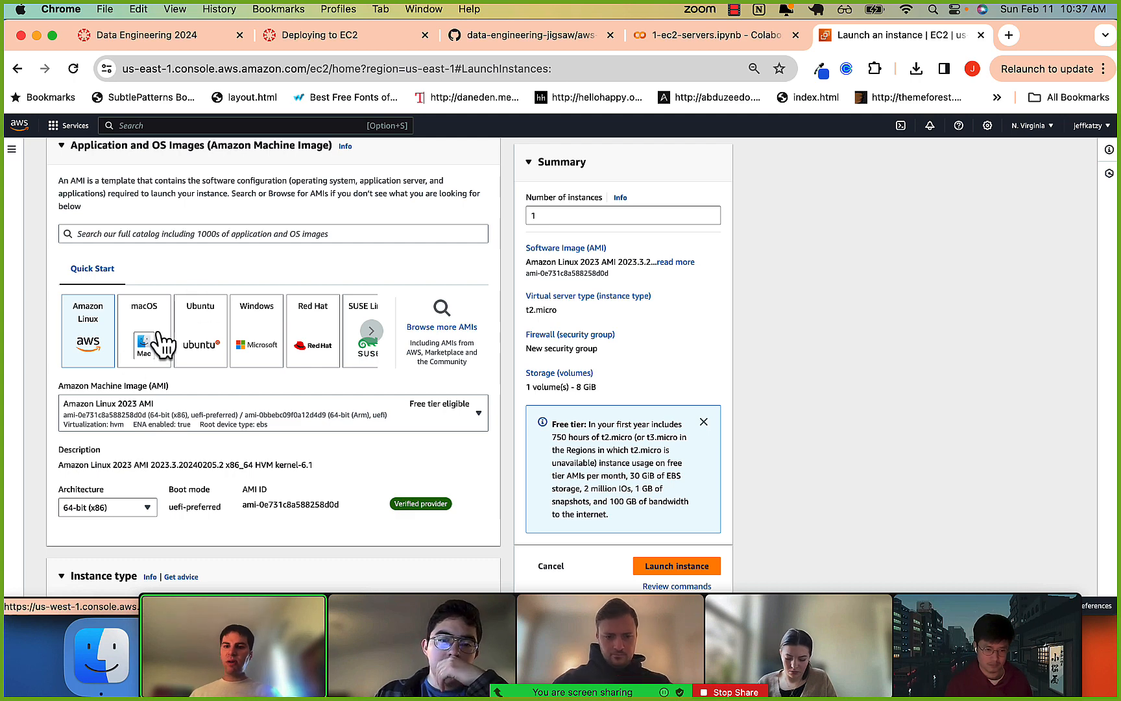
scroll(158, 337, down, 1)
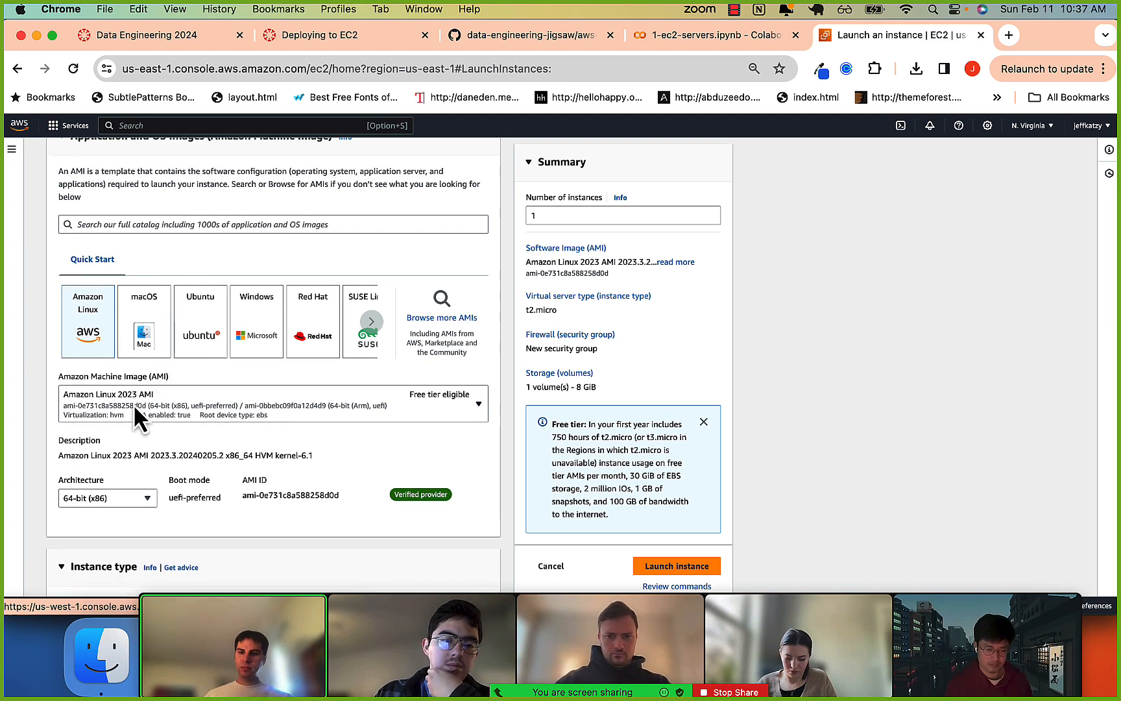
scroll(133, 403, down, 3)
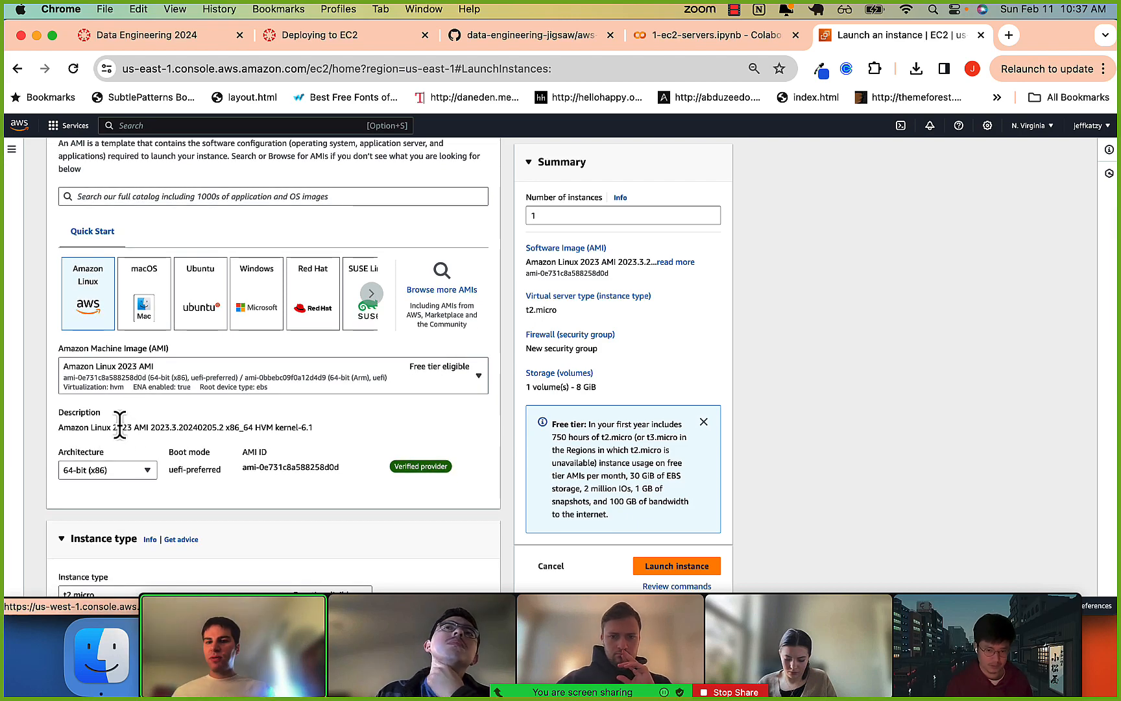
scroll(133, 409, down, 2)
scroll(128, 425, down, 5)
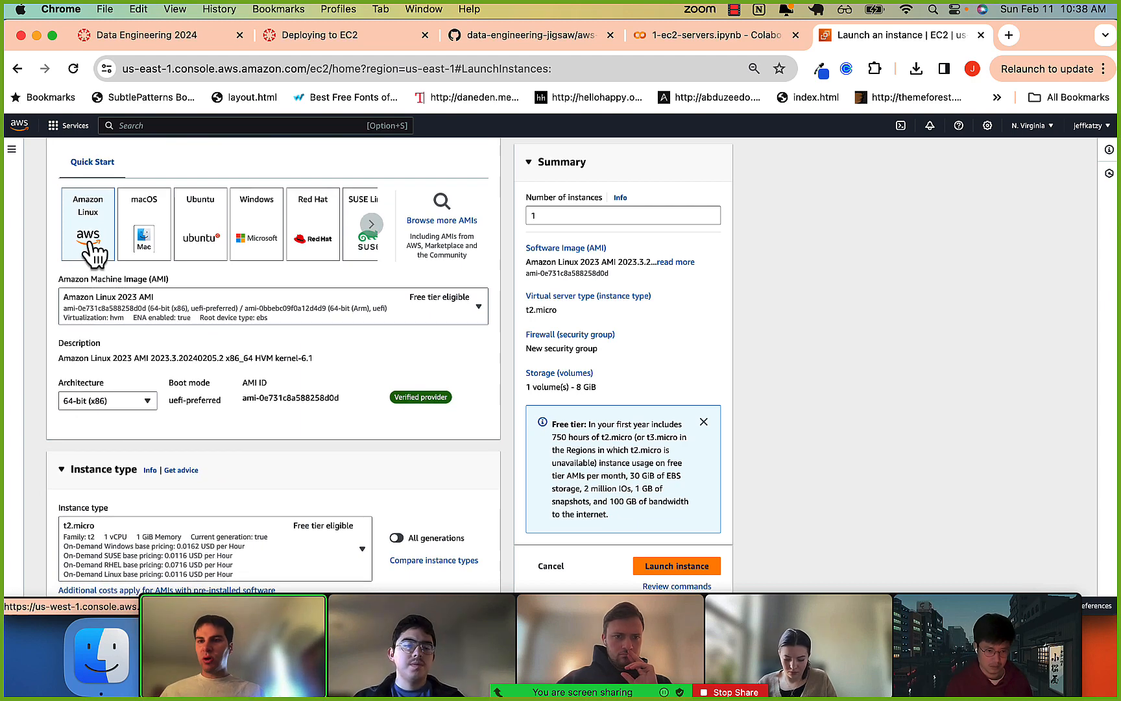
scroll(222, 300, down, 2)
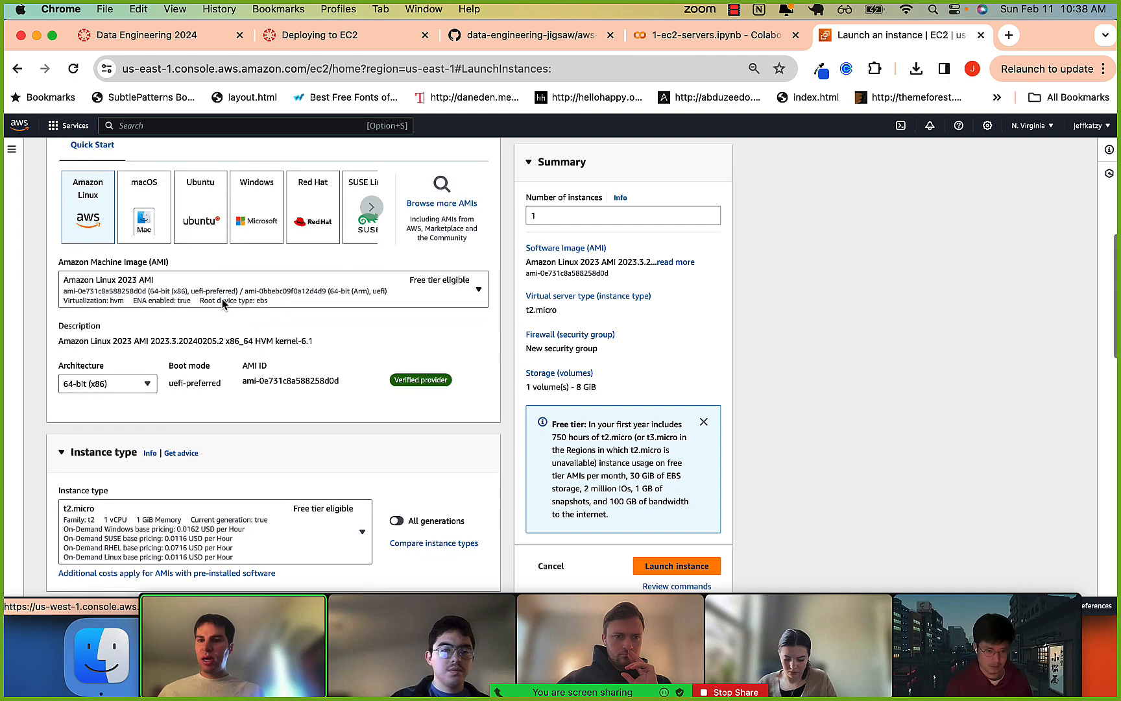
Browse the t2 and t3 options in the instance type list, comparing vCPUs, memory and hourly pricing, and close the list without choosing another type.
scroll(218, 295, down, 2)
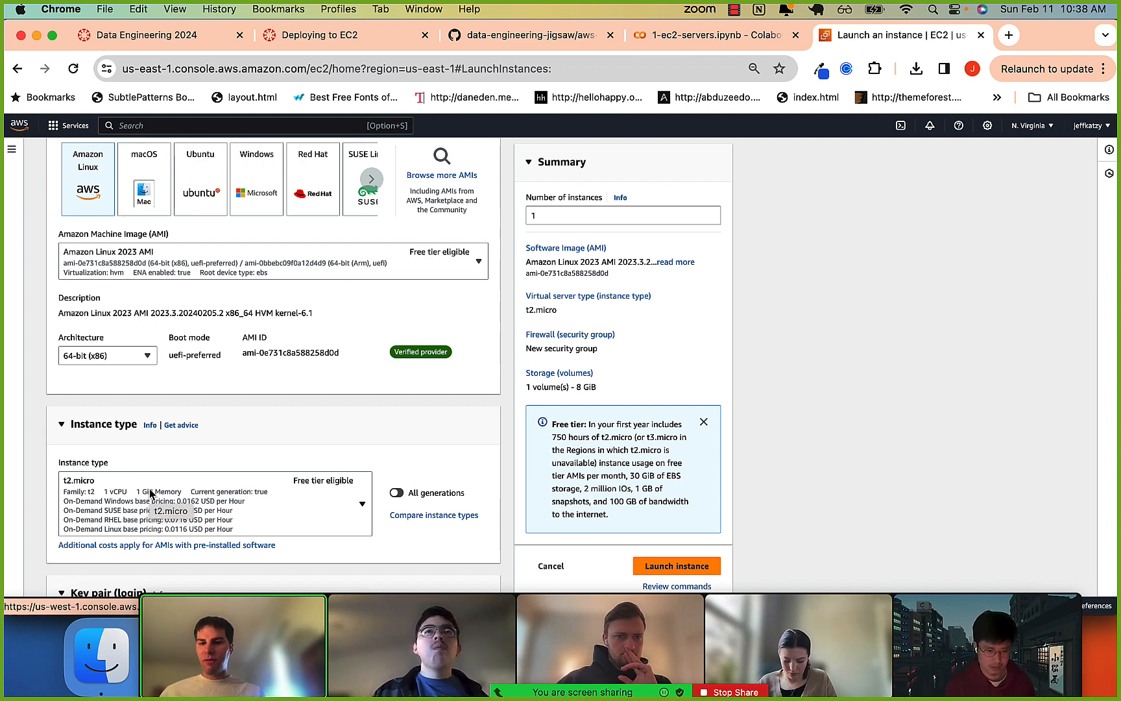
scroll(152, 454, down, 1)
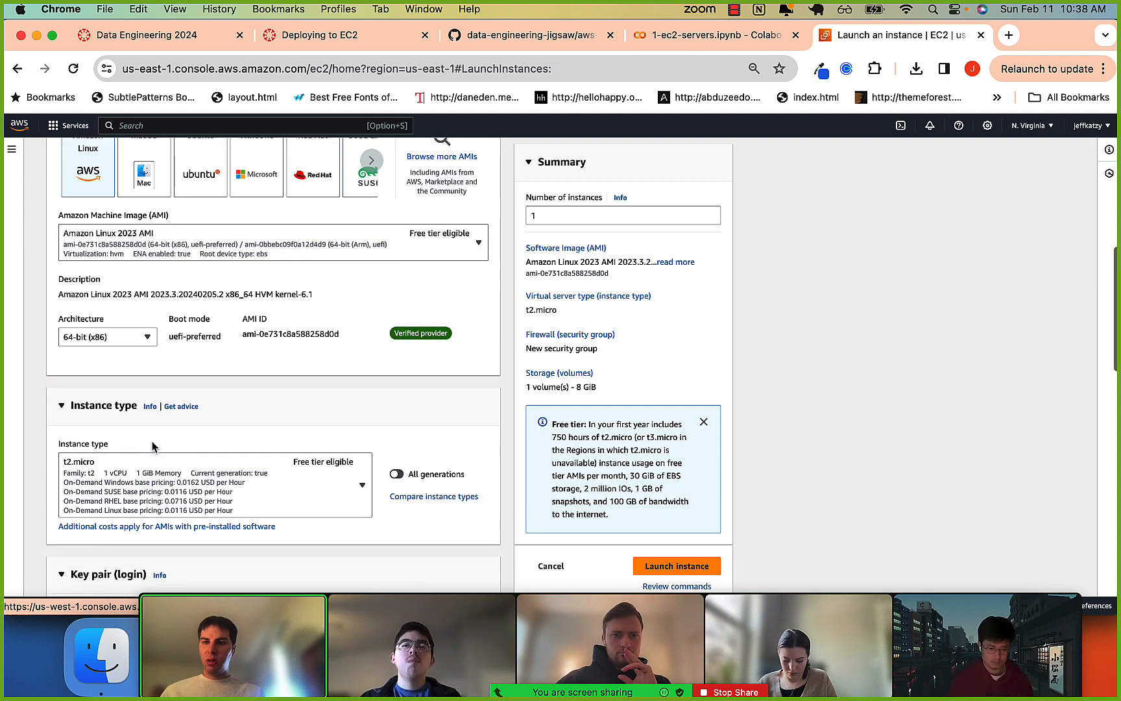
scroll(153, 448, down, 2)
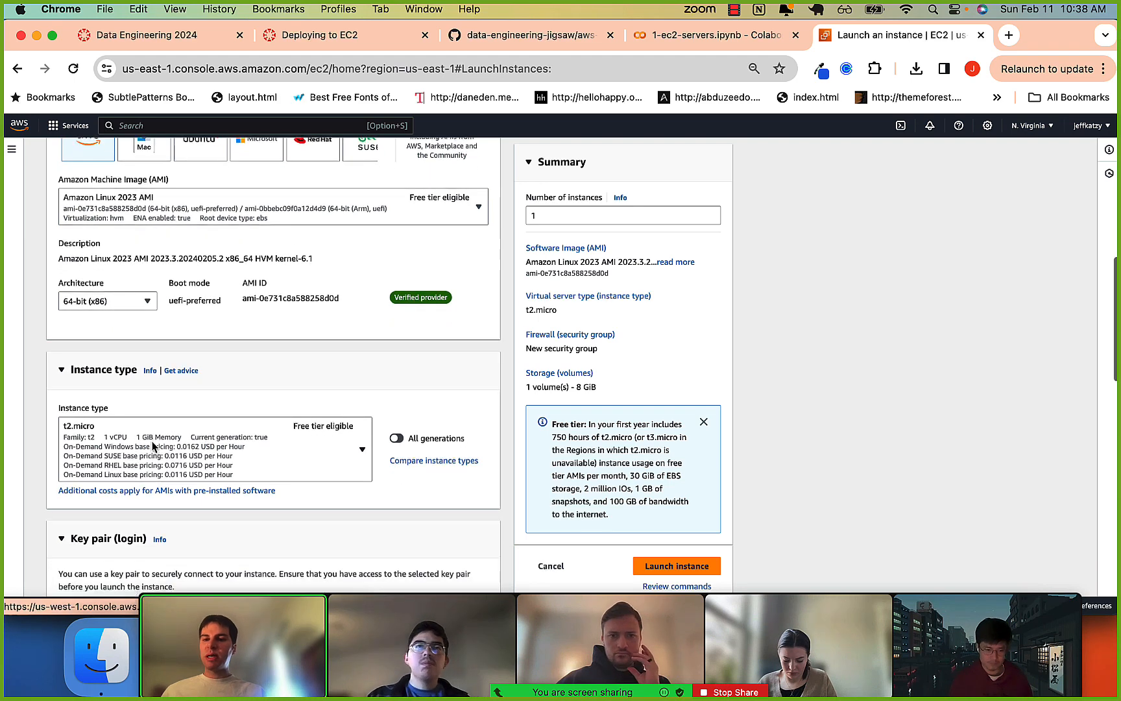
click(159, 456)
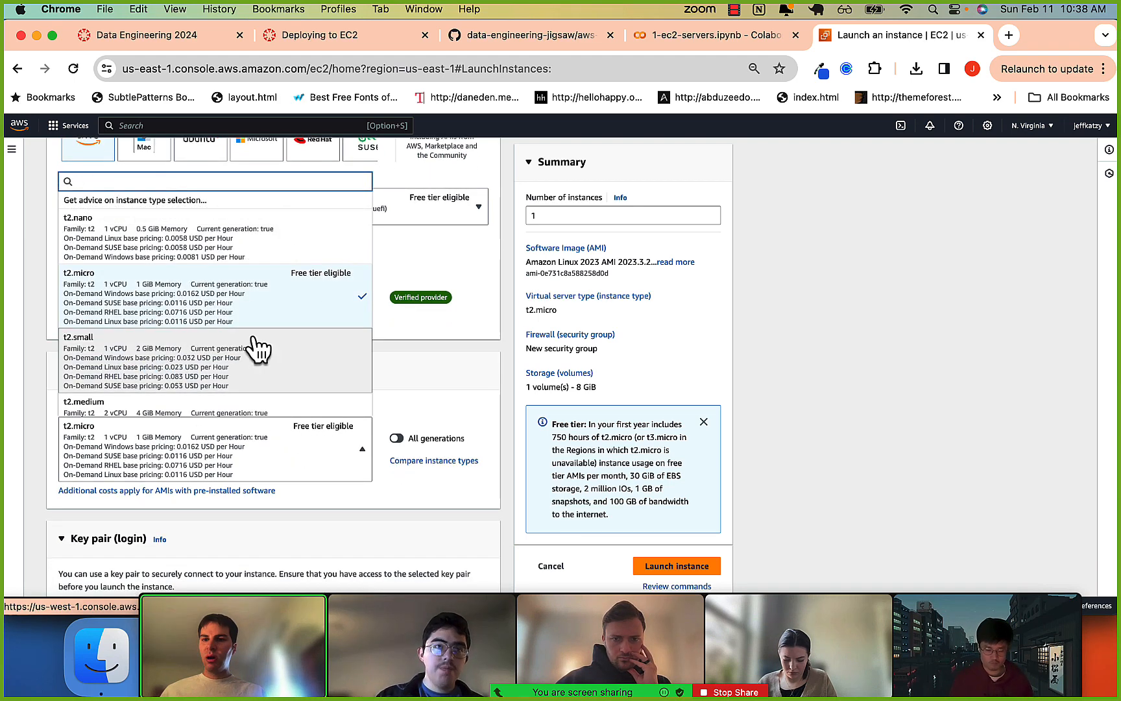
scroll(194, 363, down, 3)
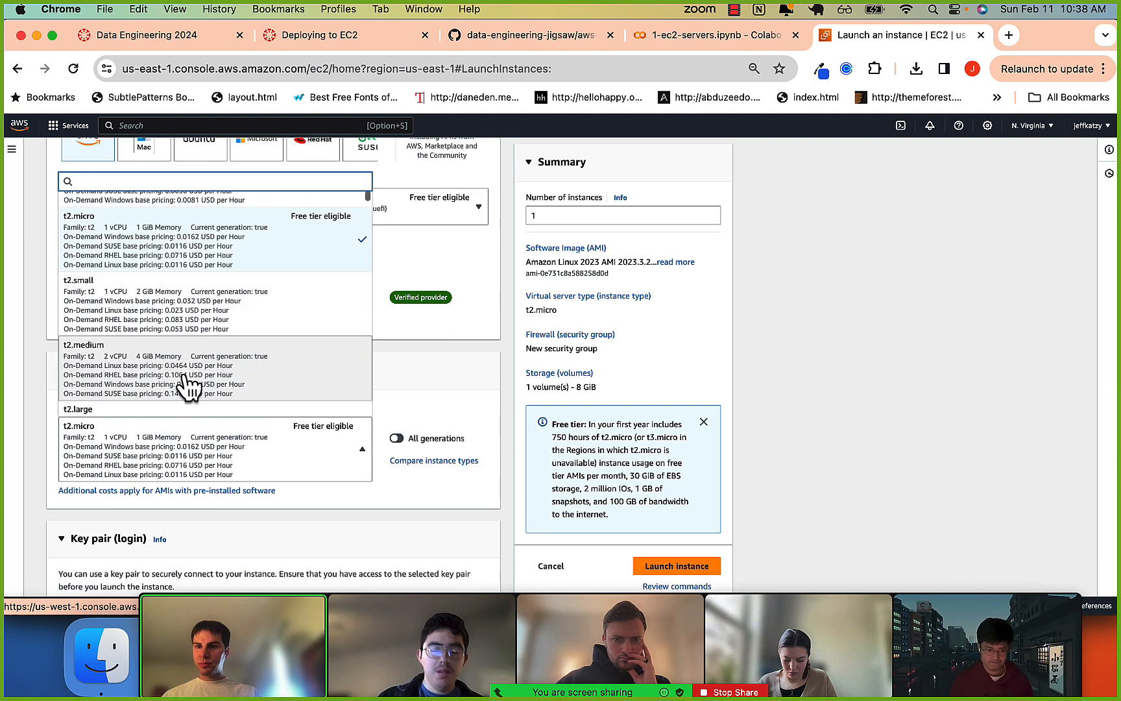
scroll(186, 376, down, 4)
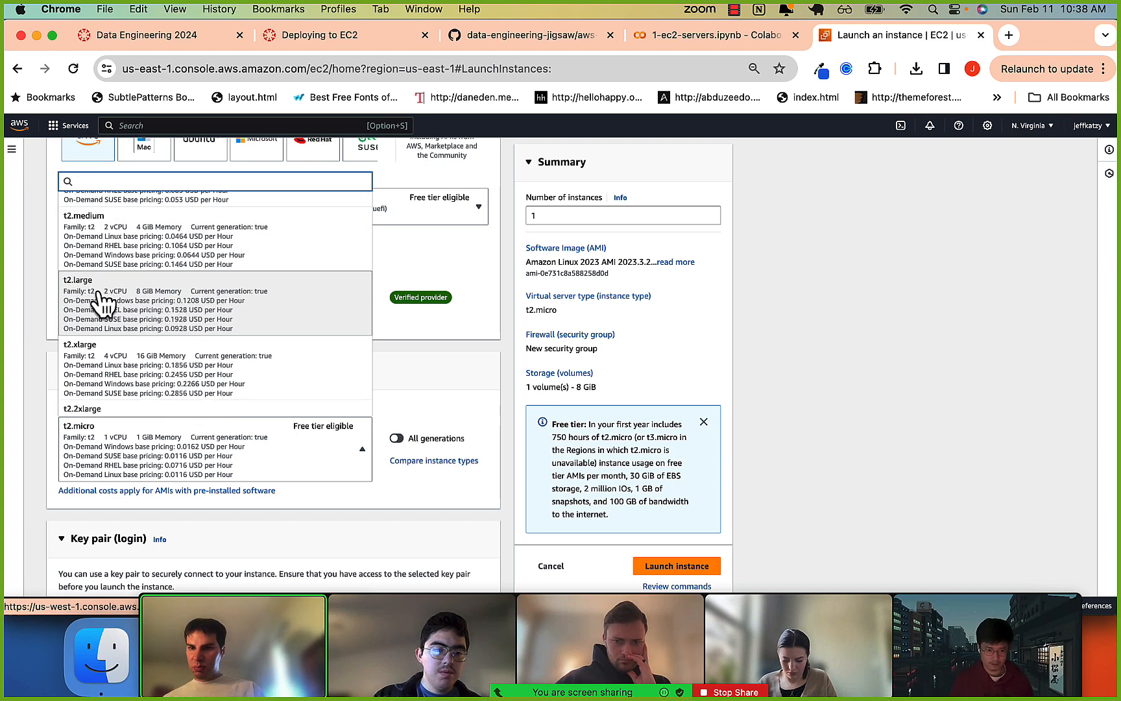
scroll(194, 386, down, 1)
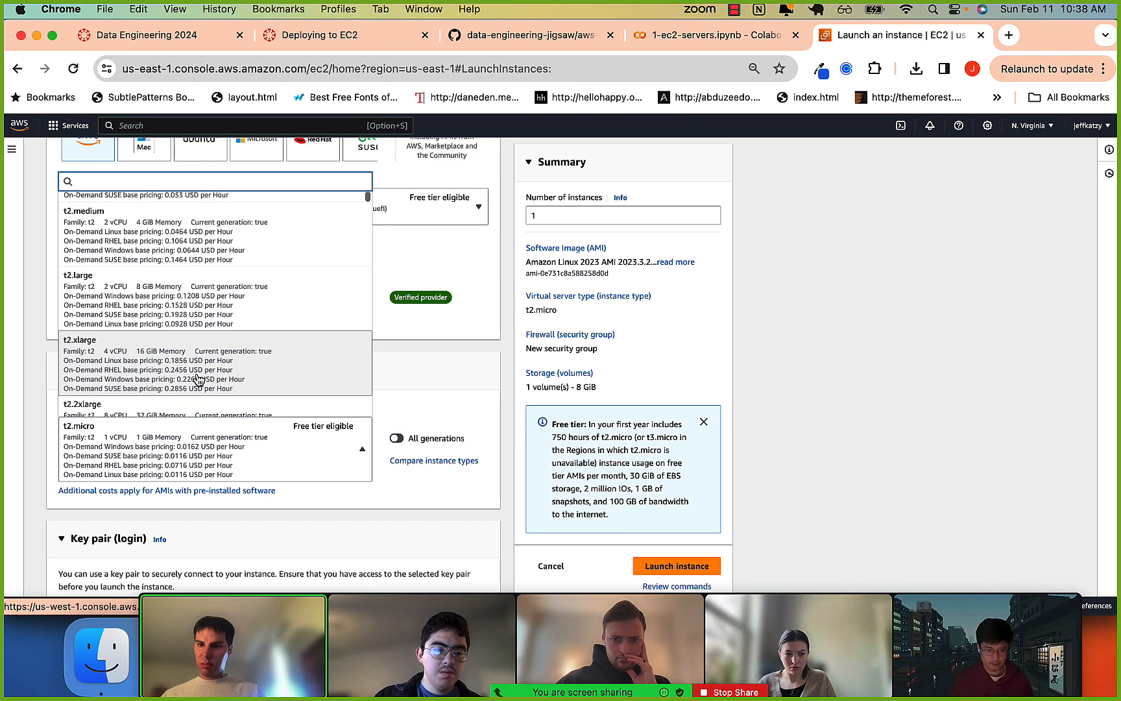
scroll(188, 389, down, 3)
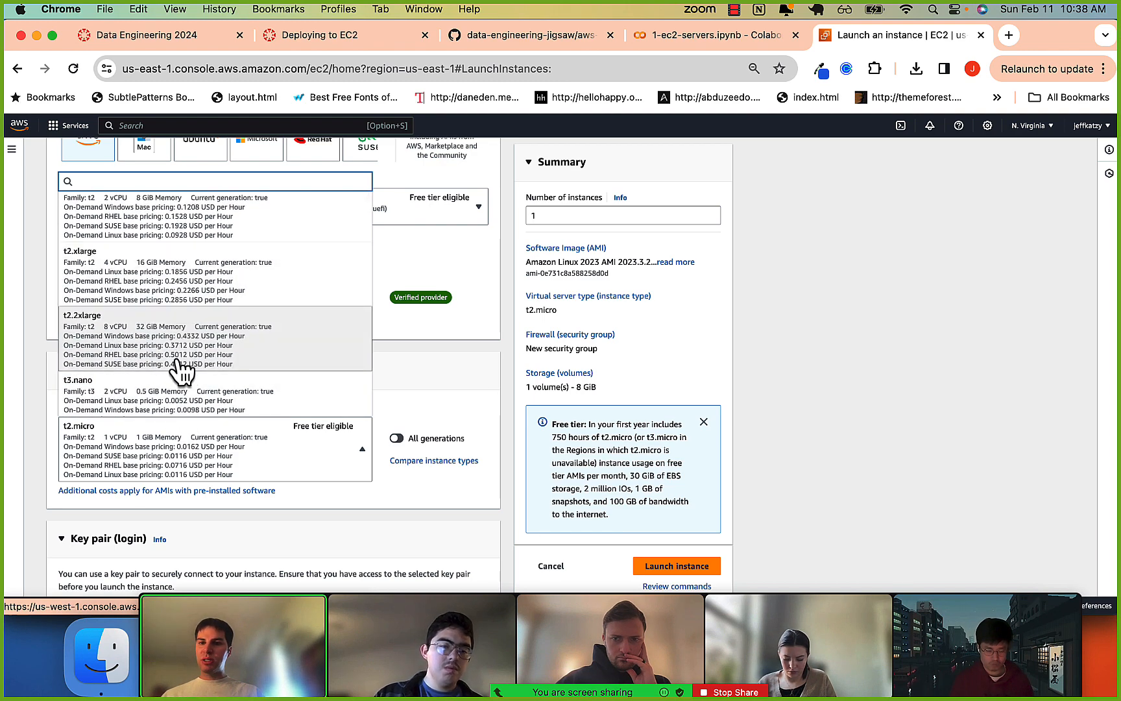
scroll(192, 402, down, 2)
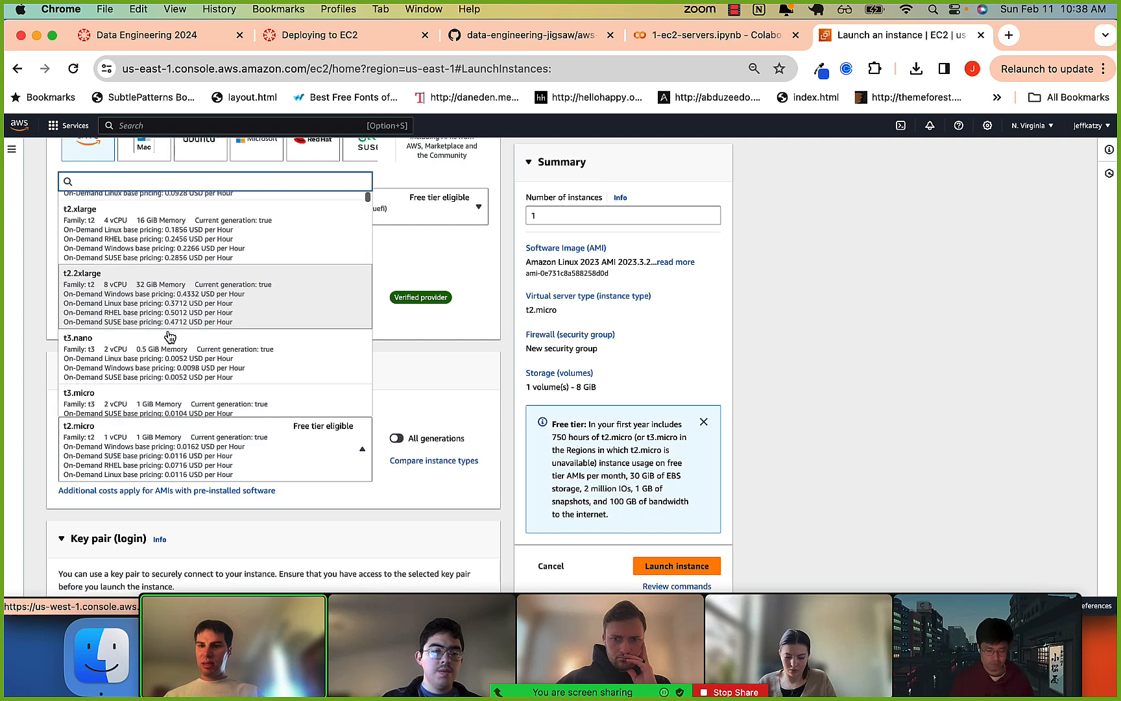
scroll(166, 371, down, 4)
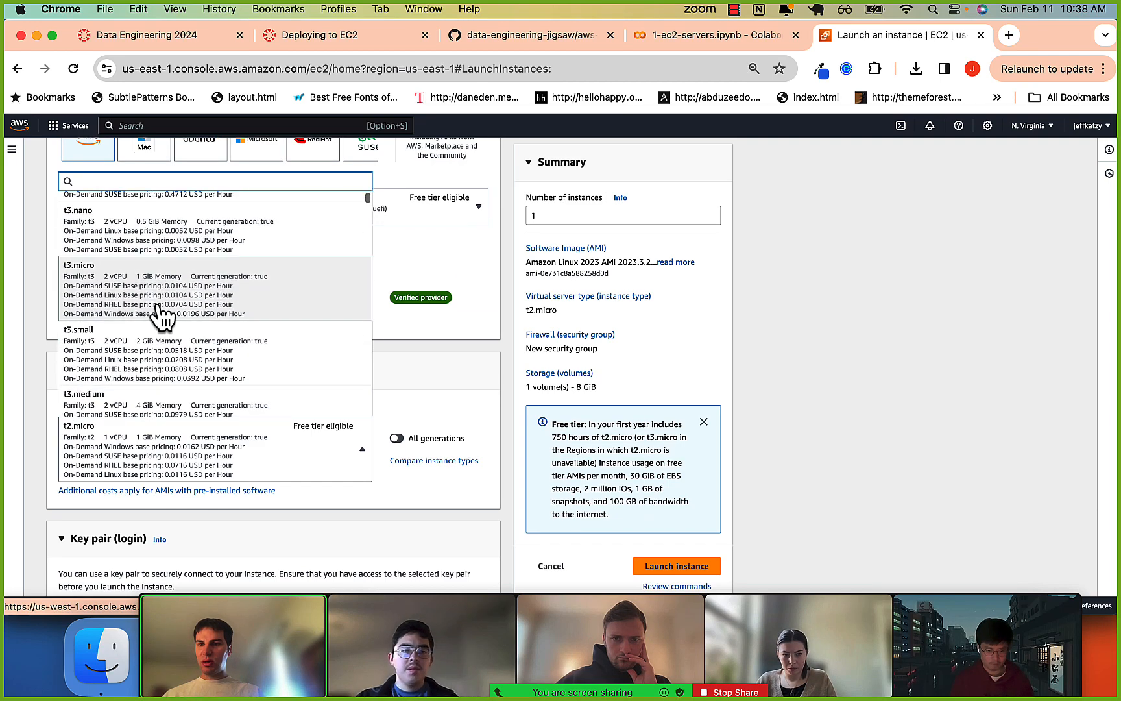
scroll(159, 307, down, 6)
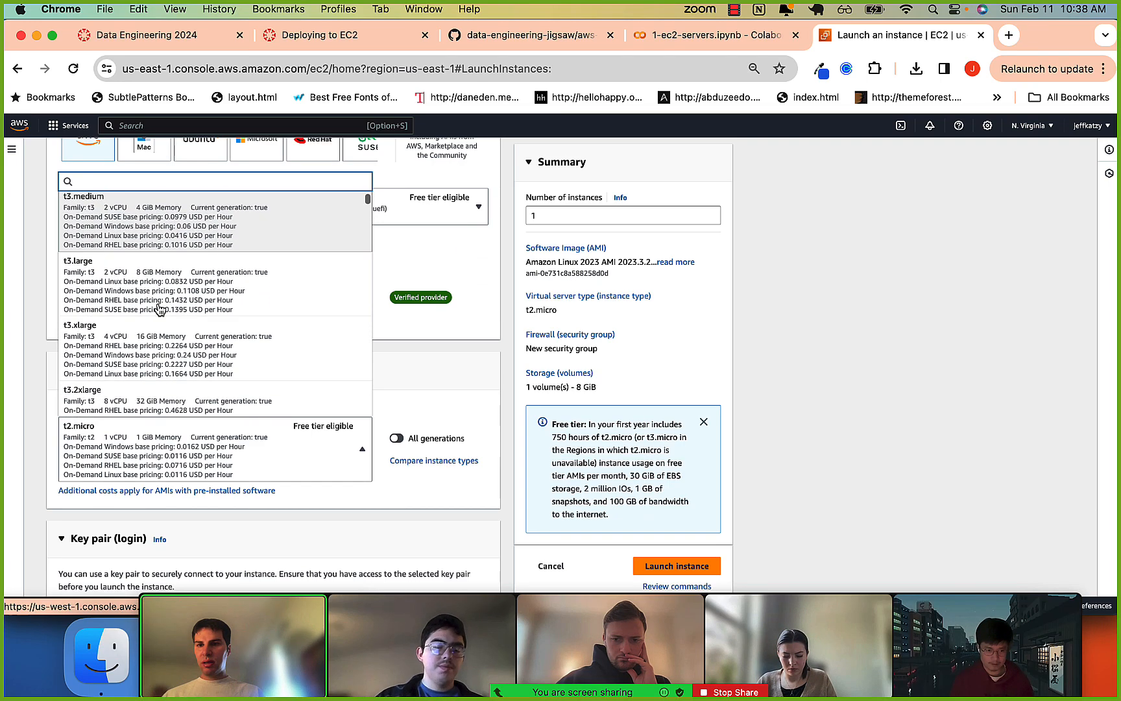
scroll(161, 306, down, 2)
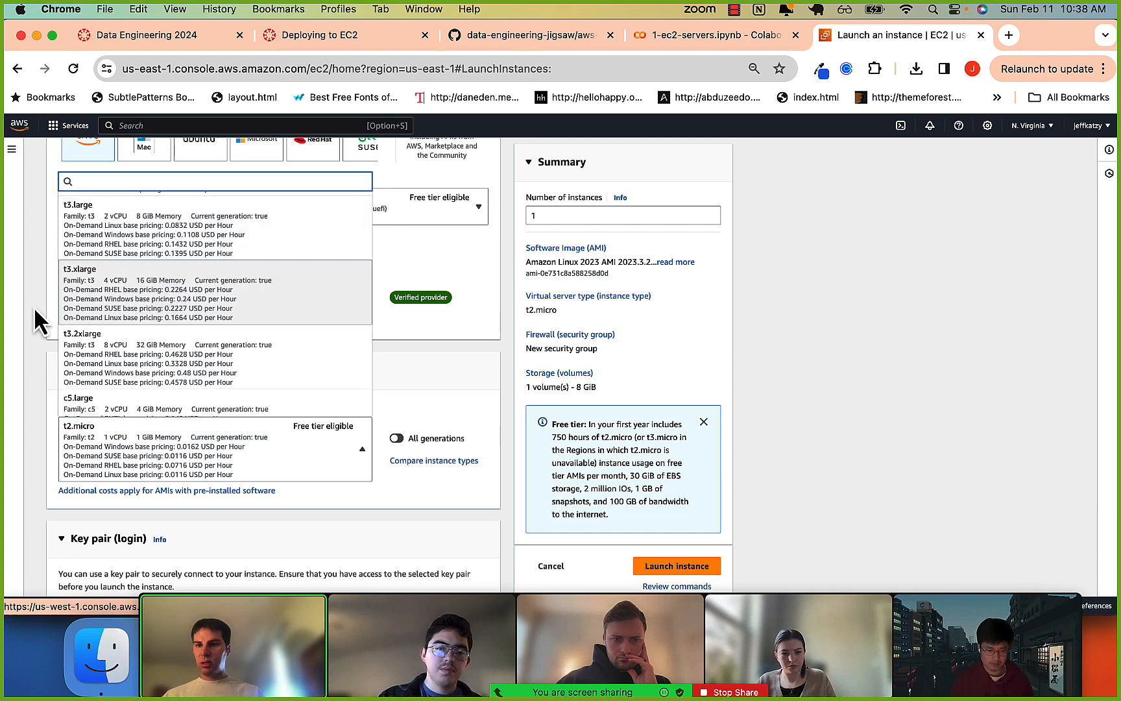
click(27, 376)
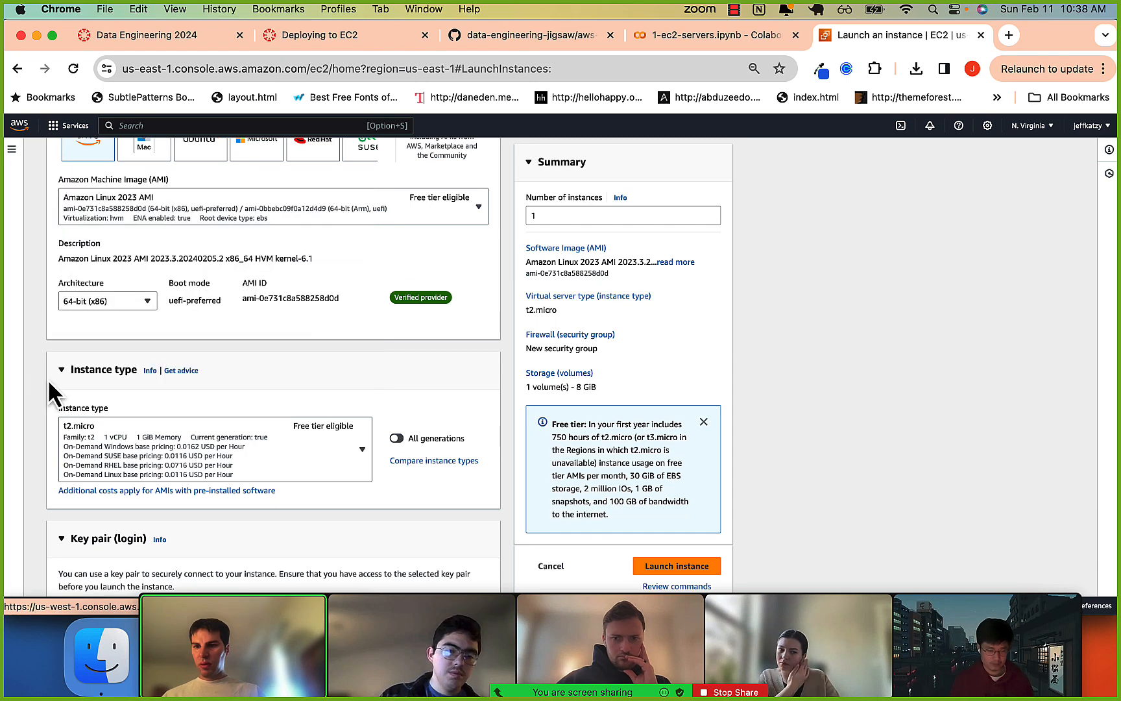
Find the Key pair (login) section of the launch form and compare it with the key pair in the 1-ec2-servers.ipynb notebook diagram.
scroll(135, 439, down, 3)
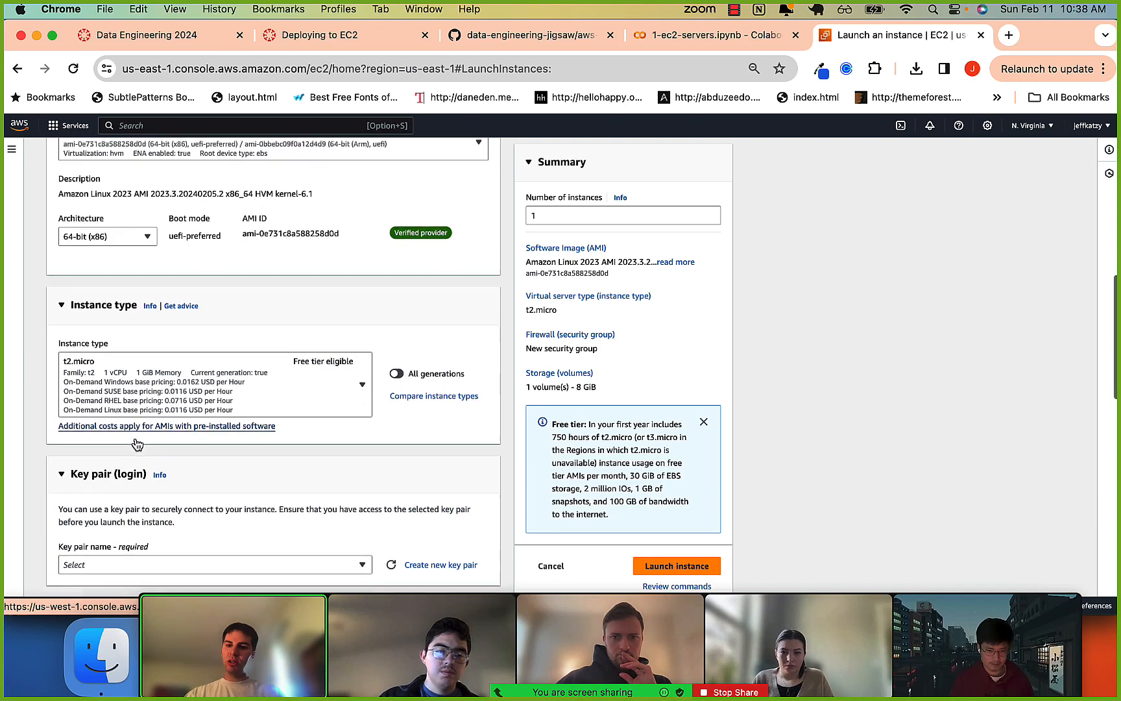
scroll(135, 437, up, 8)
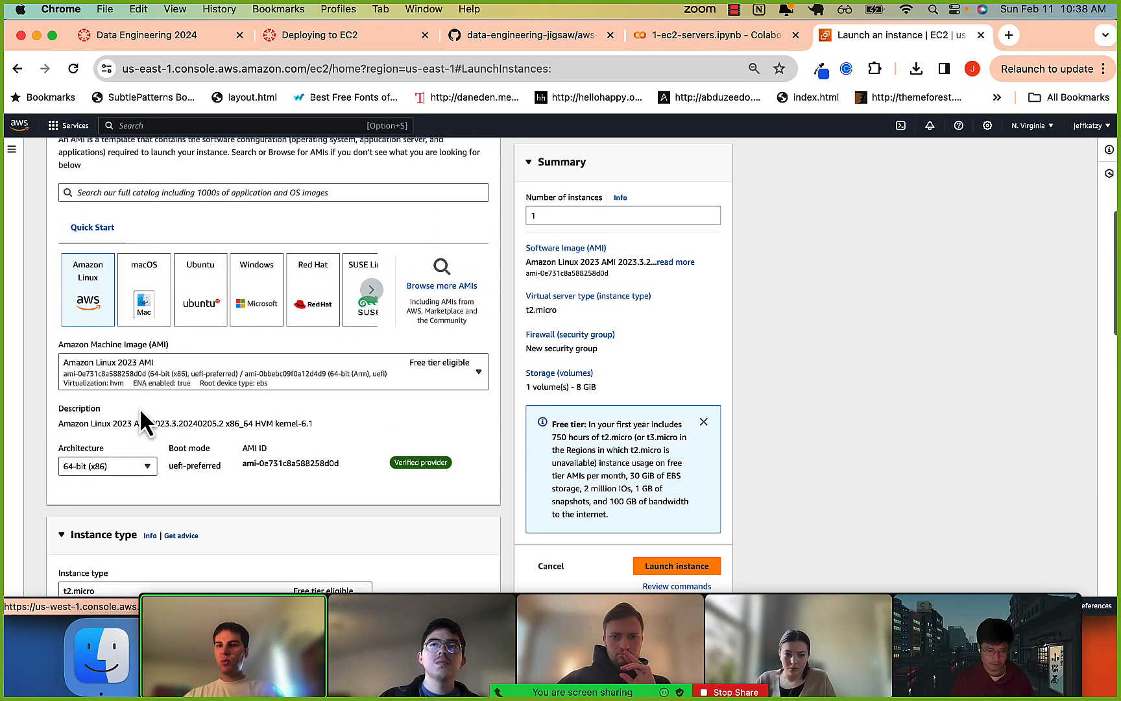
scroll(91, 328, down, 9)
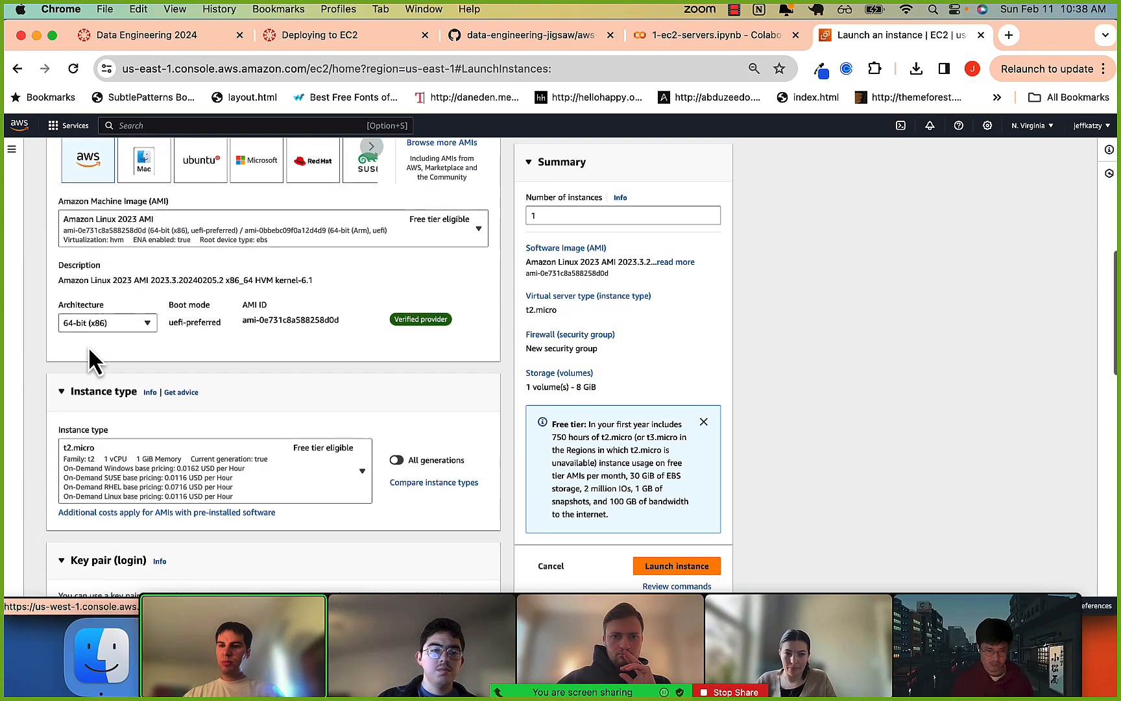
scroll(104, 338, down, 2)
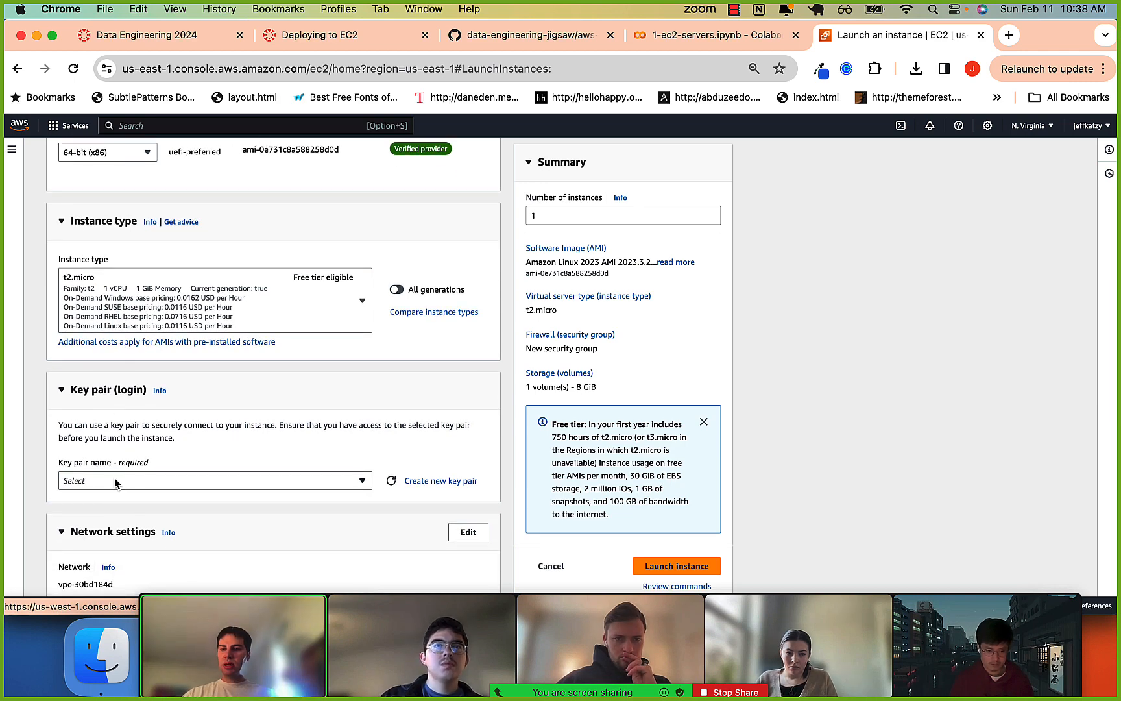
click(682, 36)
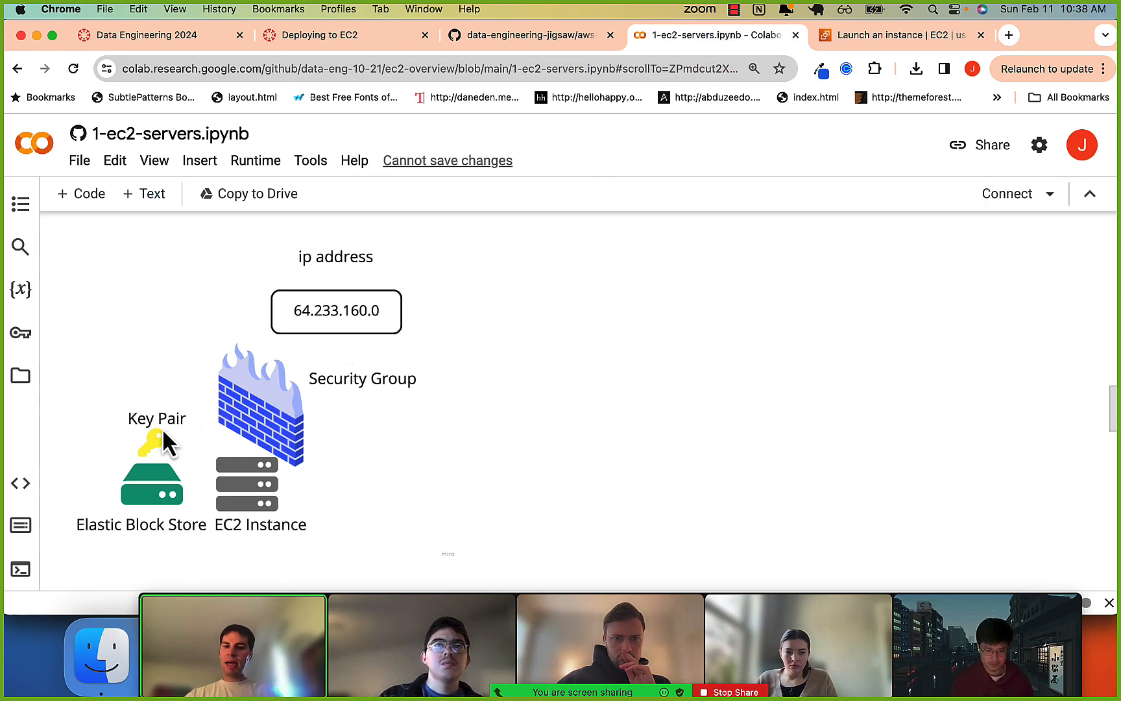
click(899, 38)
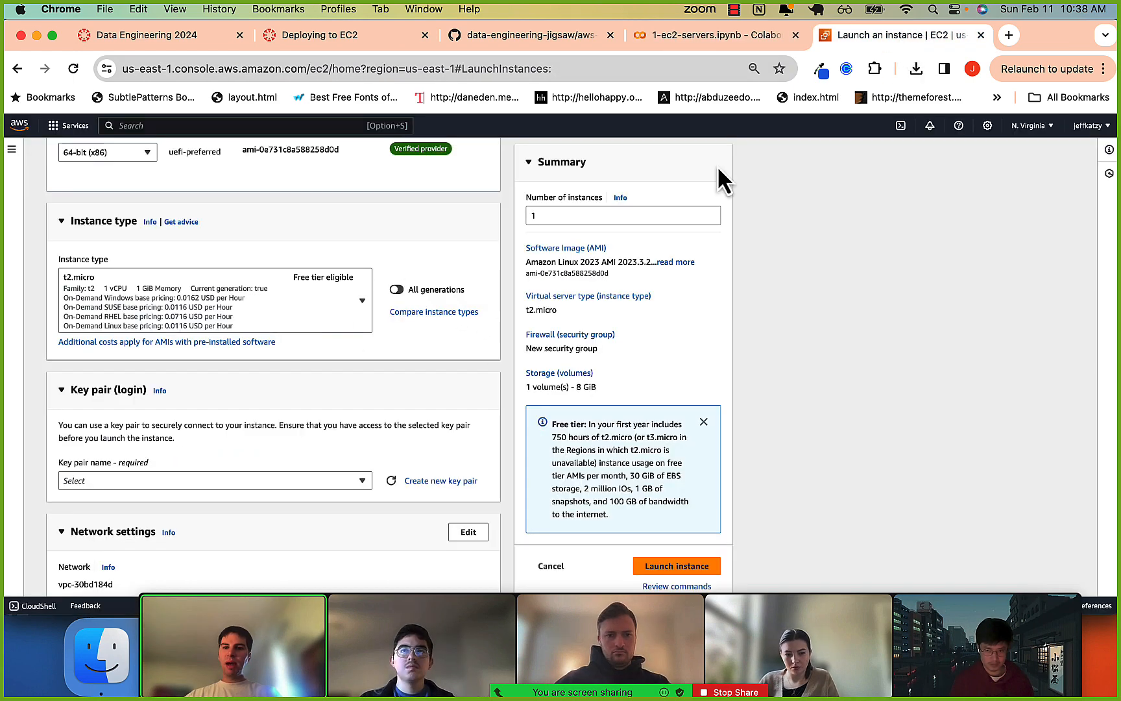
View the existing key pairs available for the instance and close the list without selecting one.
scroll(438, 364, down, 1)
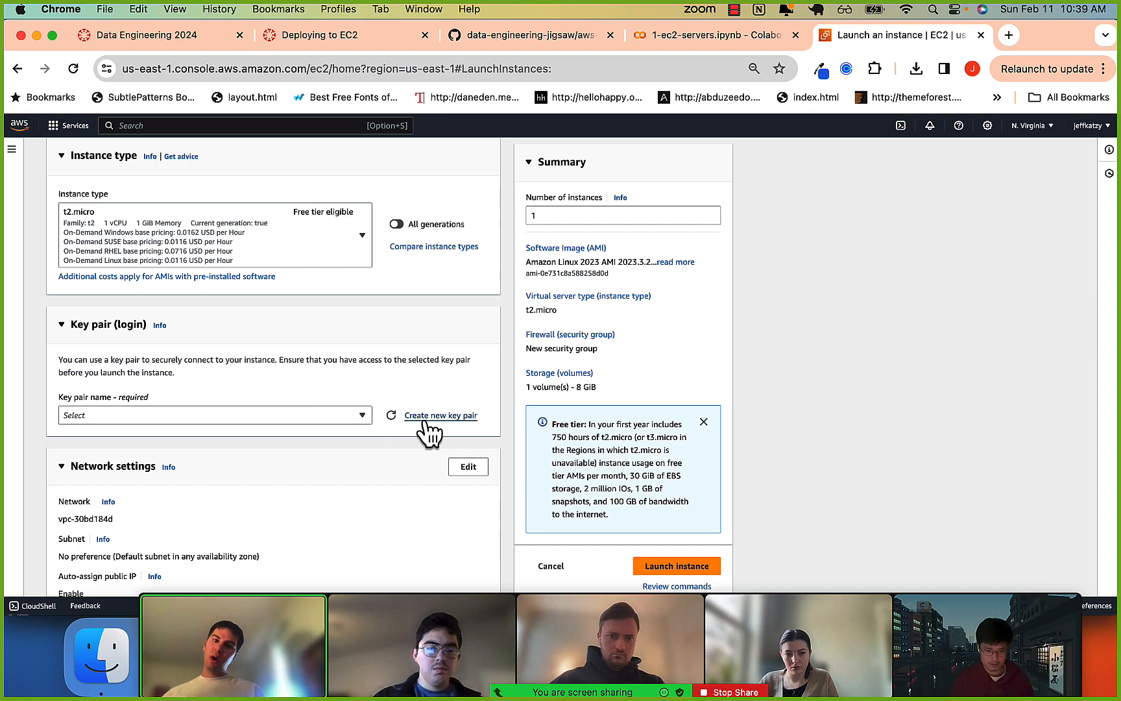
click(299, 418)
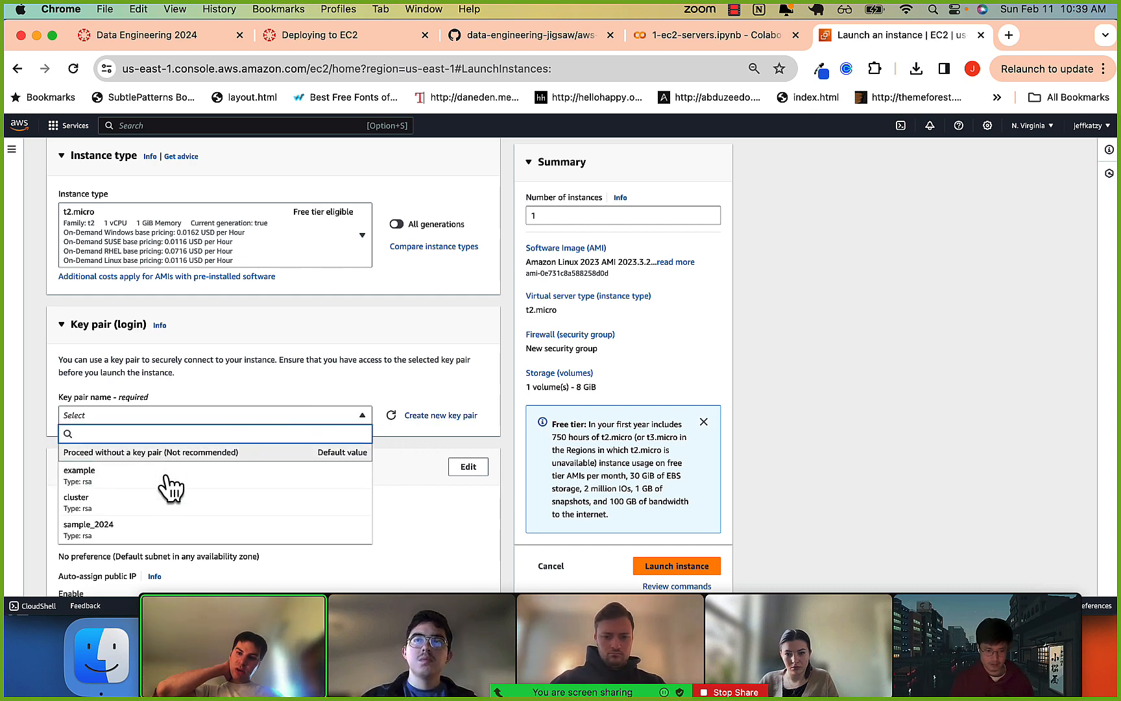
click(286, 373)
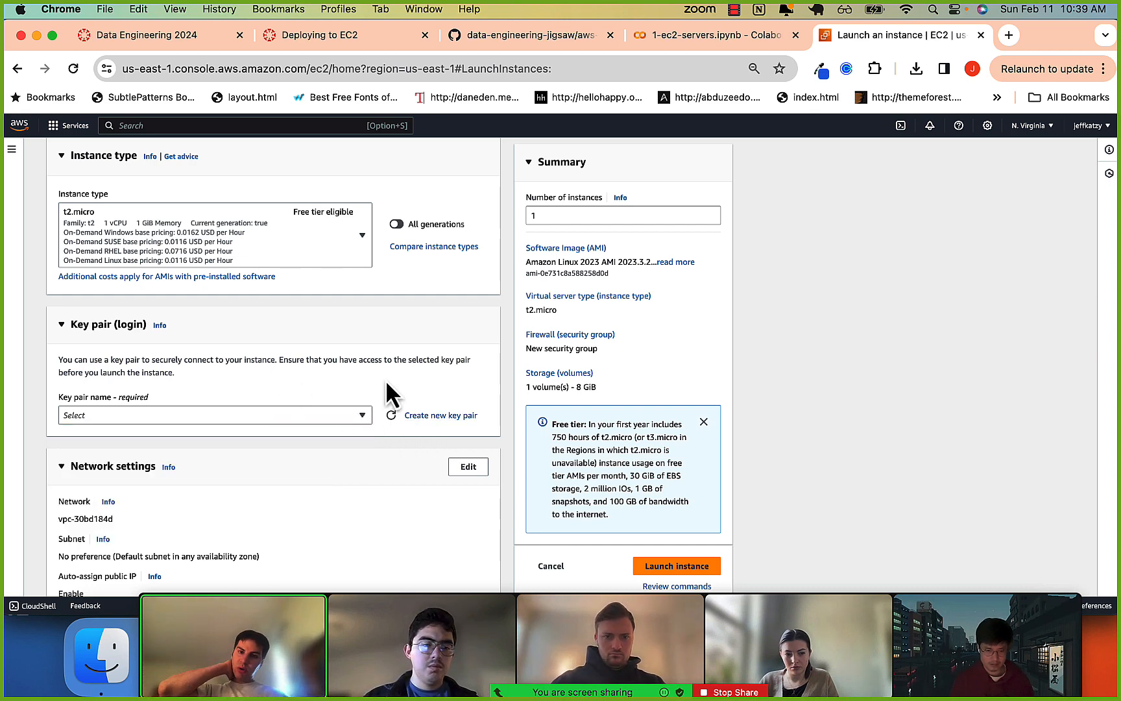
Switch to the 1-ec2-servers.ipynb Colab notebook to examine the EC2 components diagram.
click(699, 40)
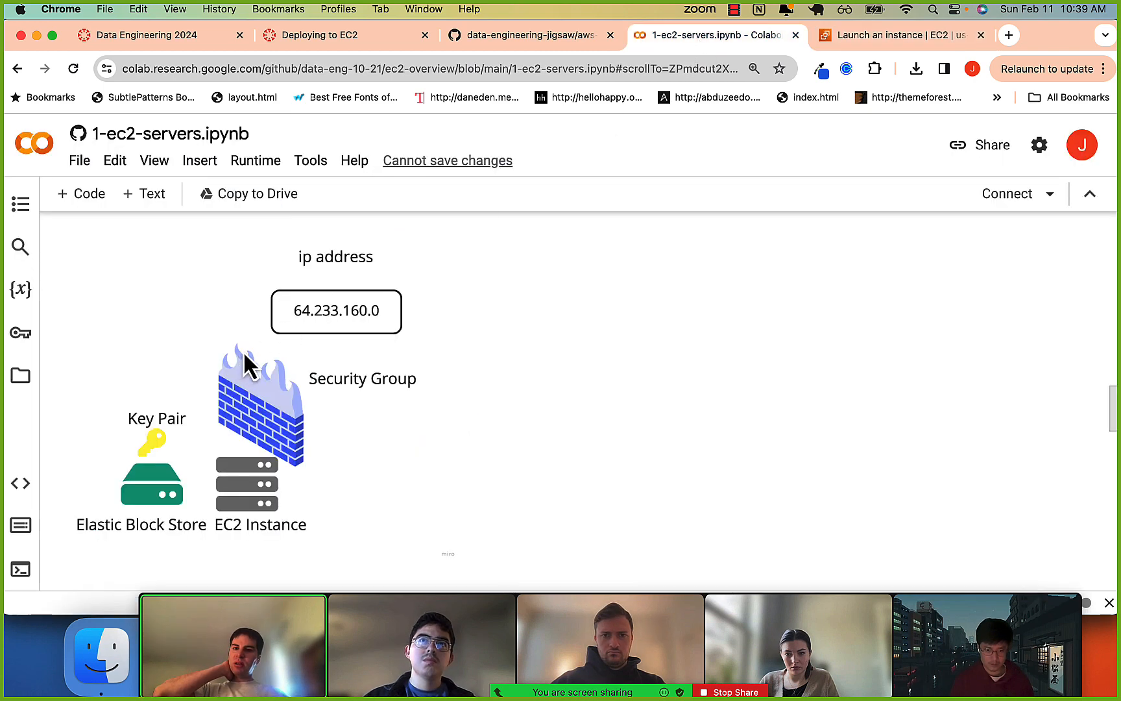
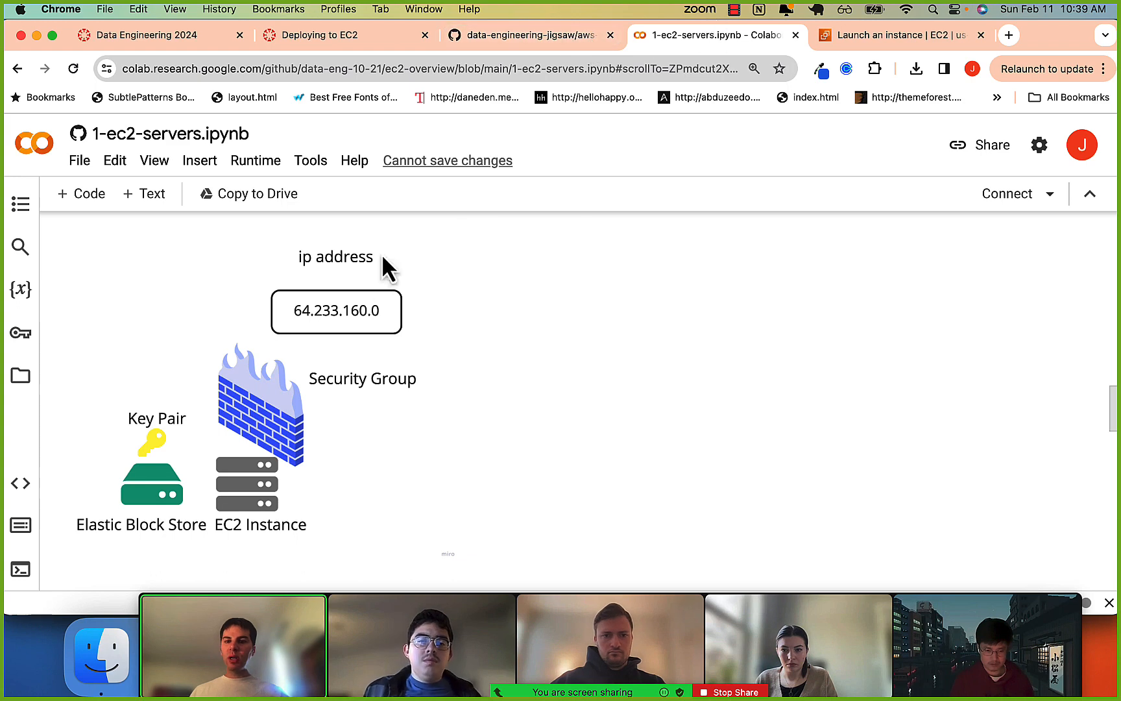
Return to the EC2 launch form and create an RSA key pair named ec2-2024 in .pem format.
click(837, 37)
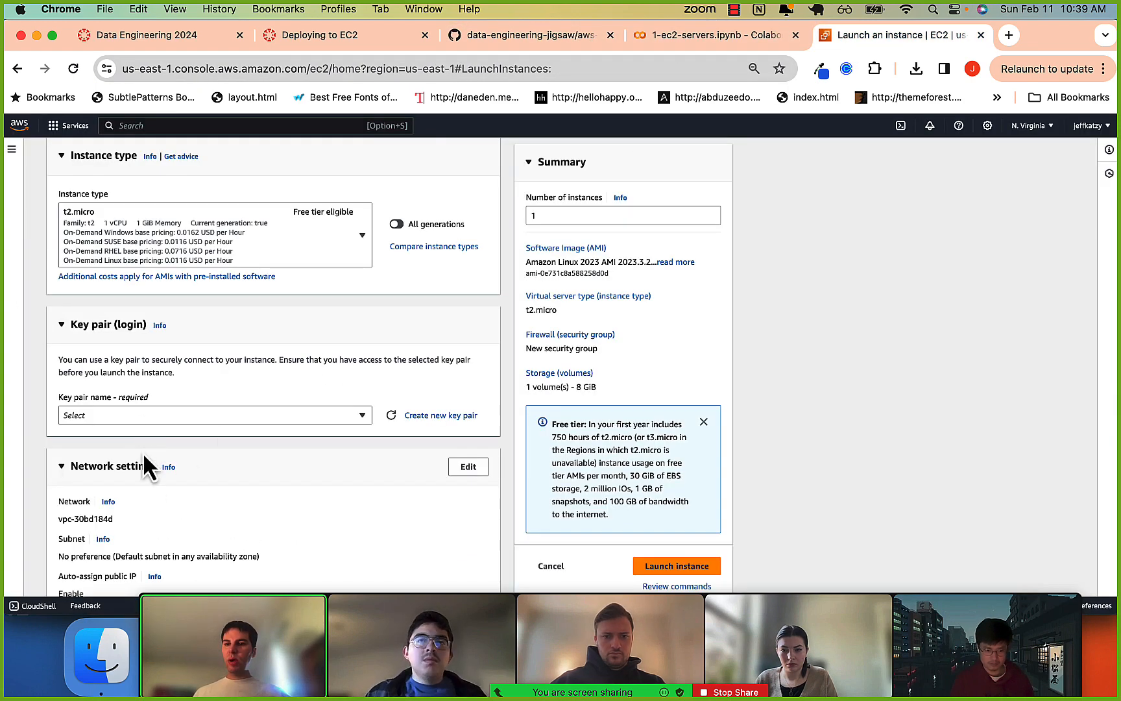
click(107, 414)
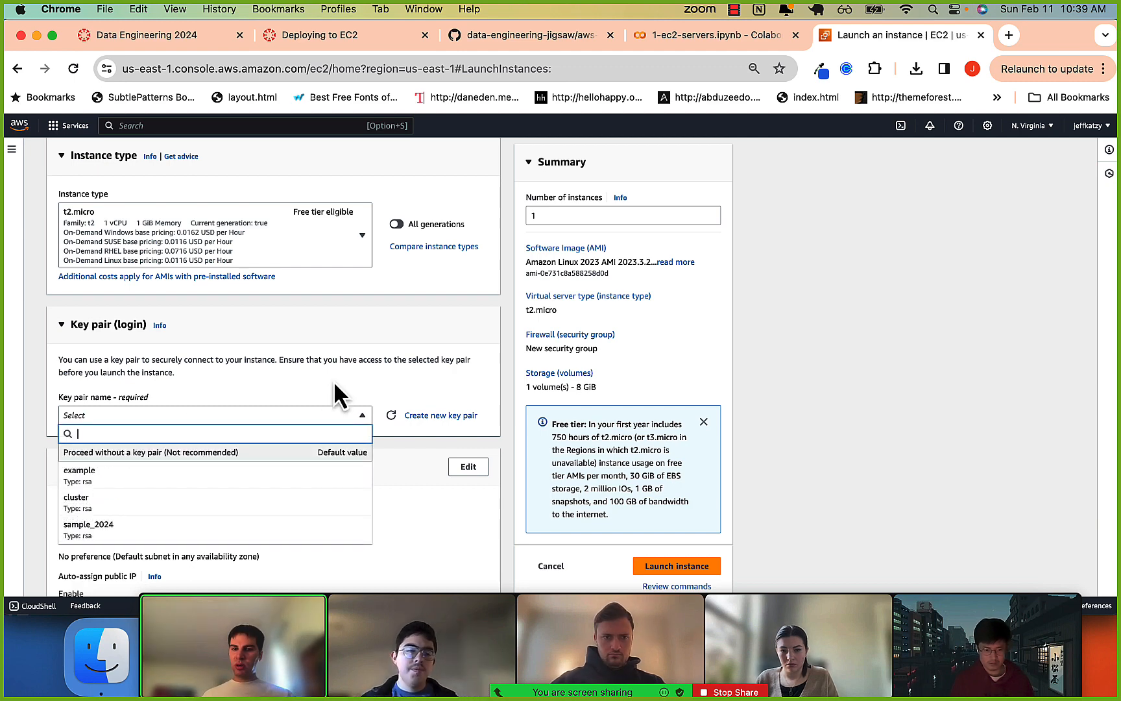
click(438, 404)
click(433, 419)
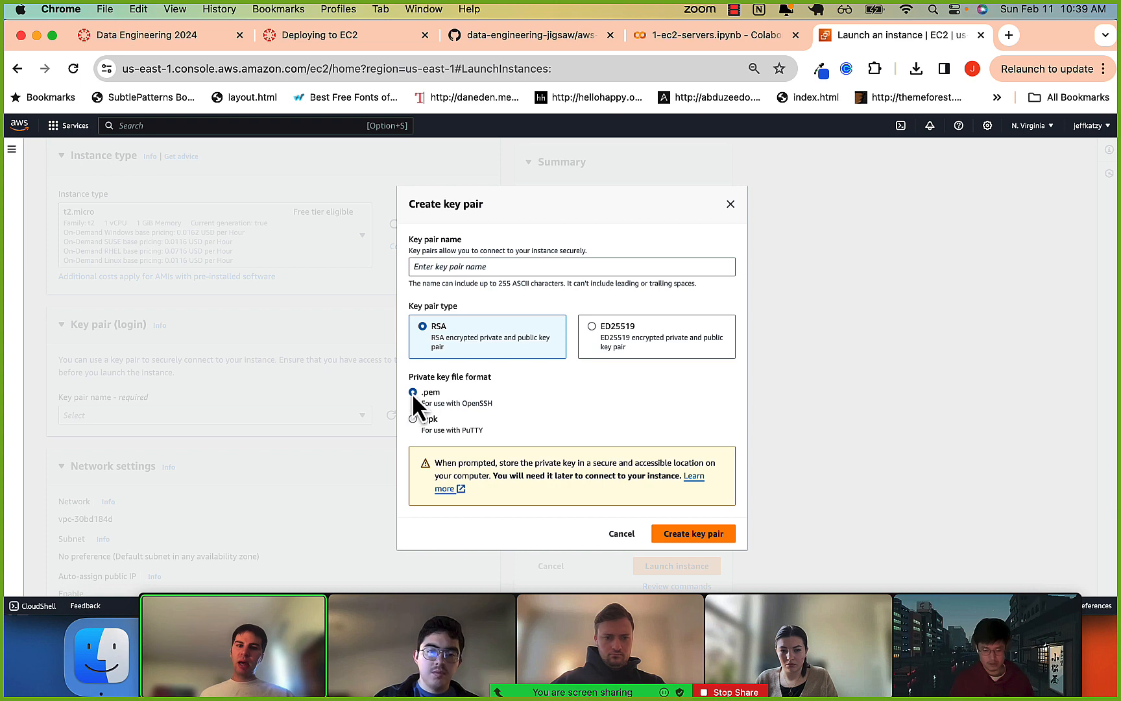
click(458, 267)
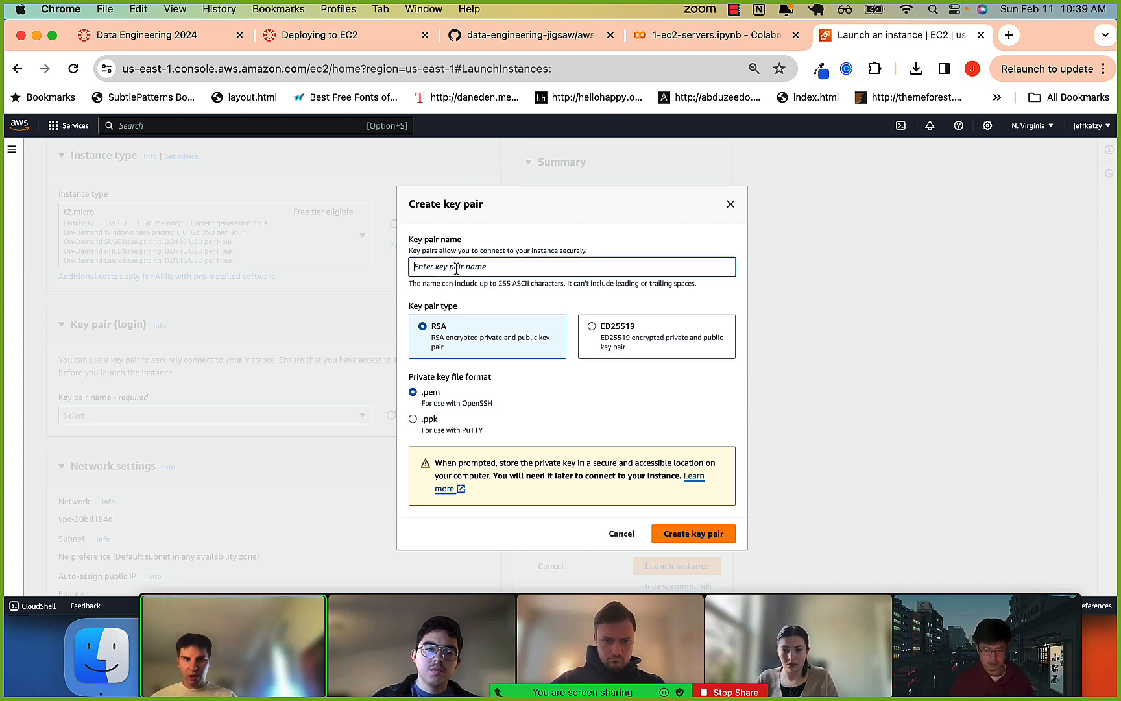
text(ec2-2024)
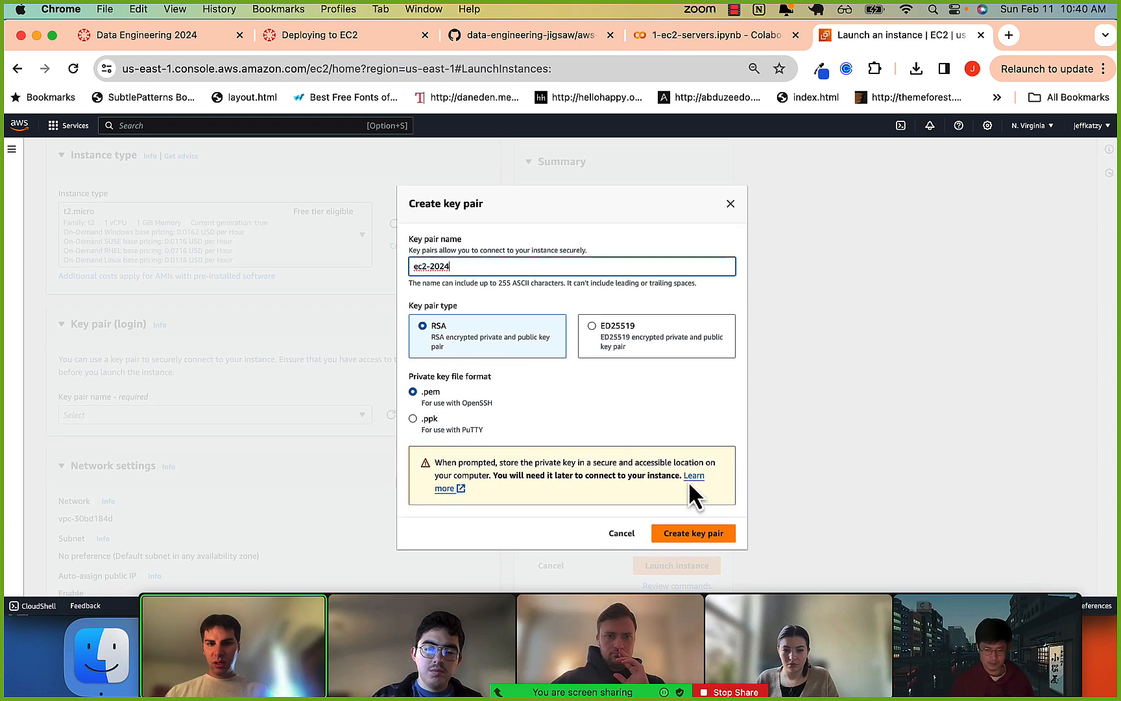
click(687, 538)
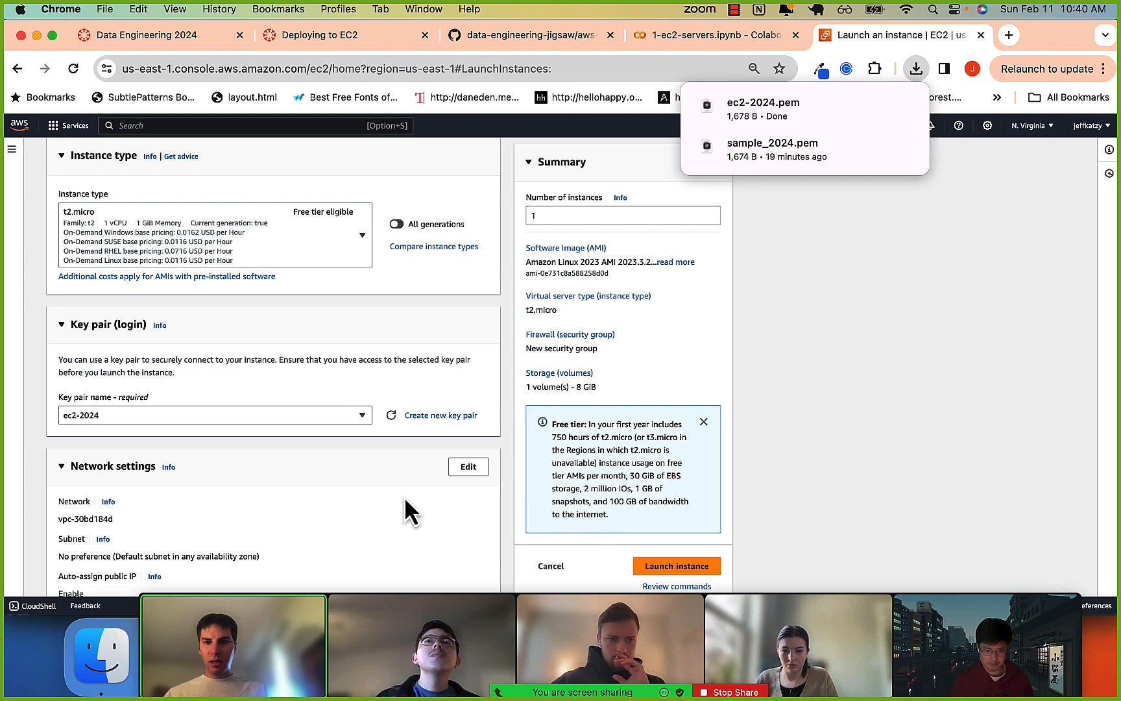
Look through the Downloads folder in Finder for the new key pair file and close the window.
scroll(404, 496, down, 1)
scroll(383, 502, down, 1)
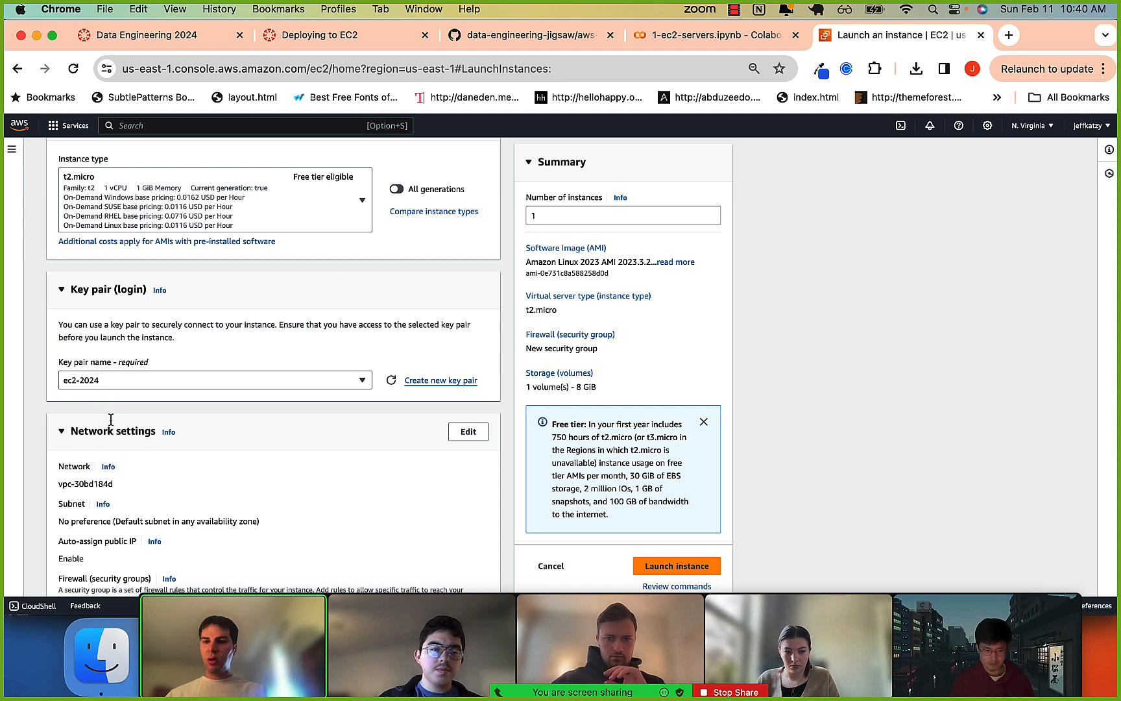
scroll(111, 420, down, 1)
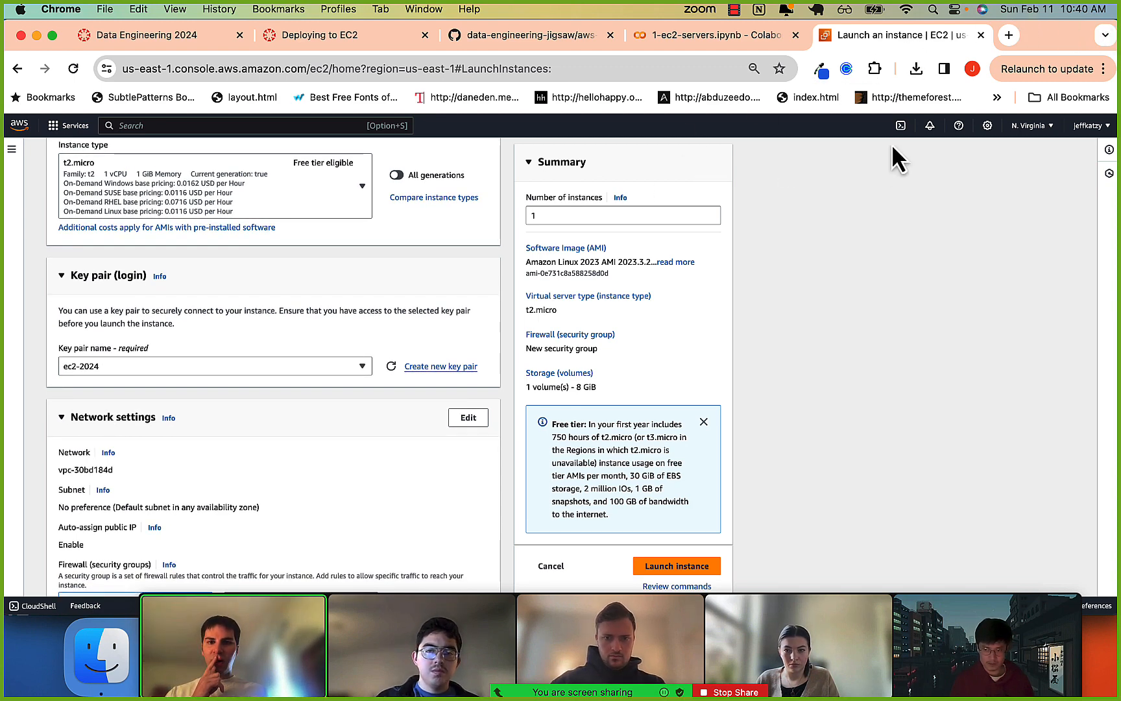
click(91, 668)
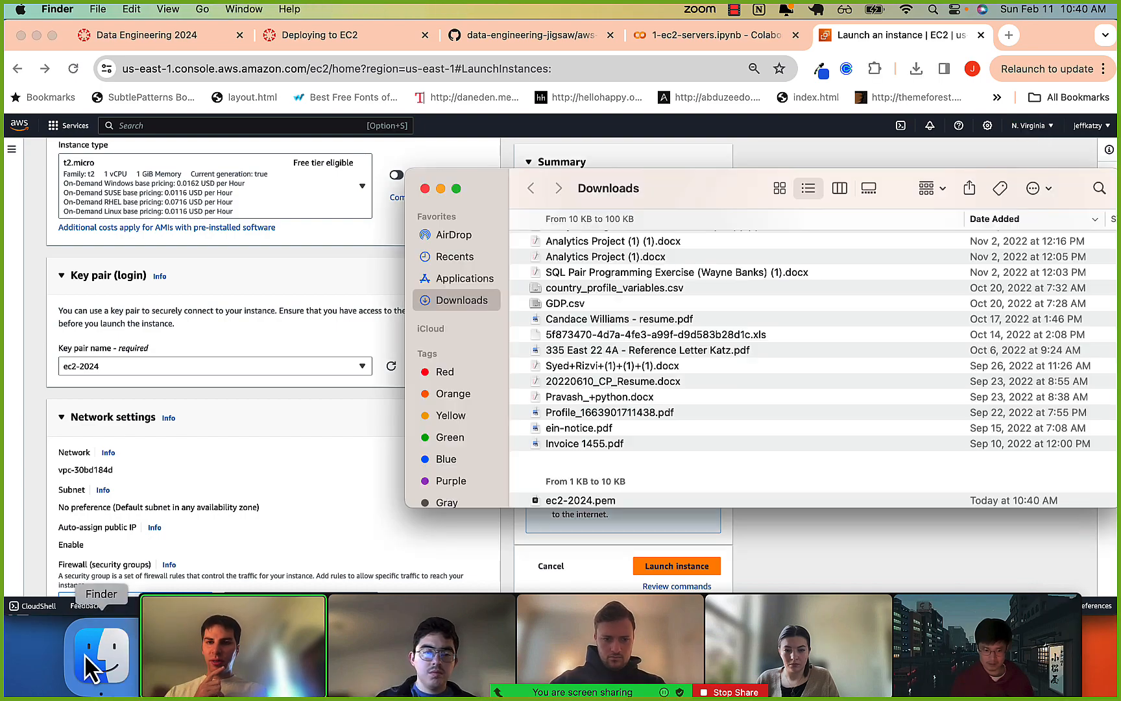
scroll(569, 295, up, 20)
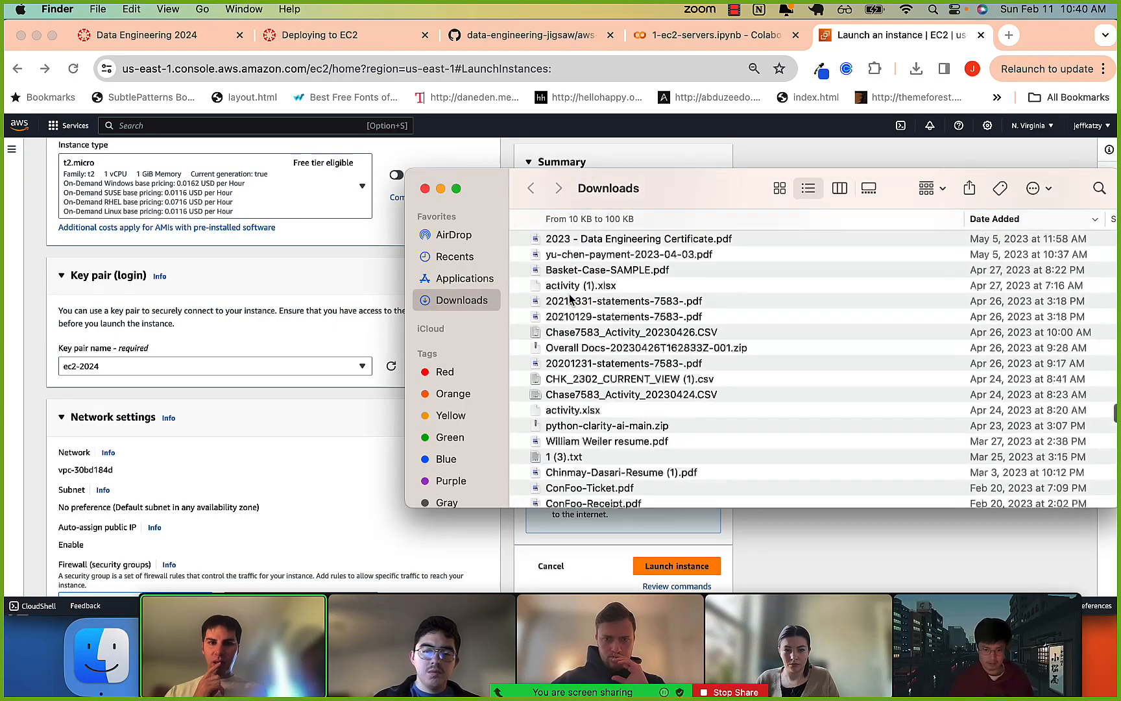
scroll(570, 297, up, 10)
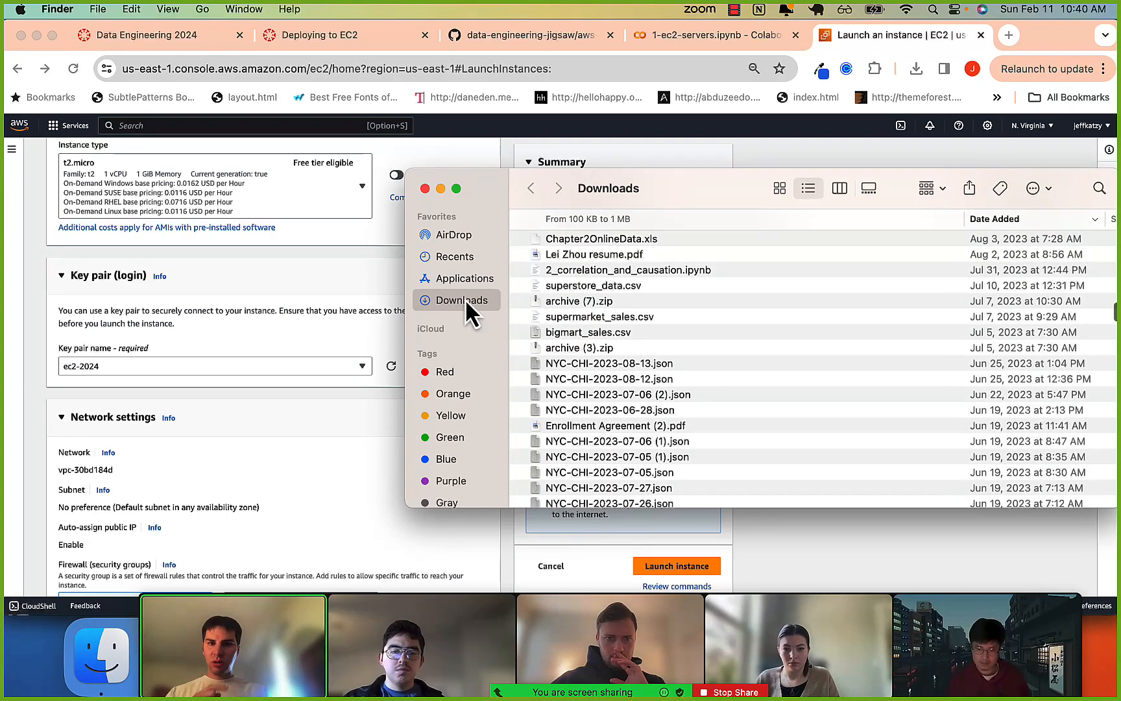
click(425, 188)
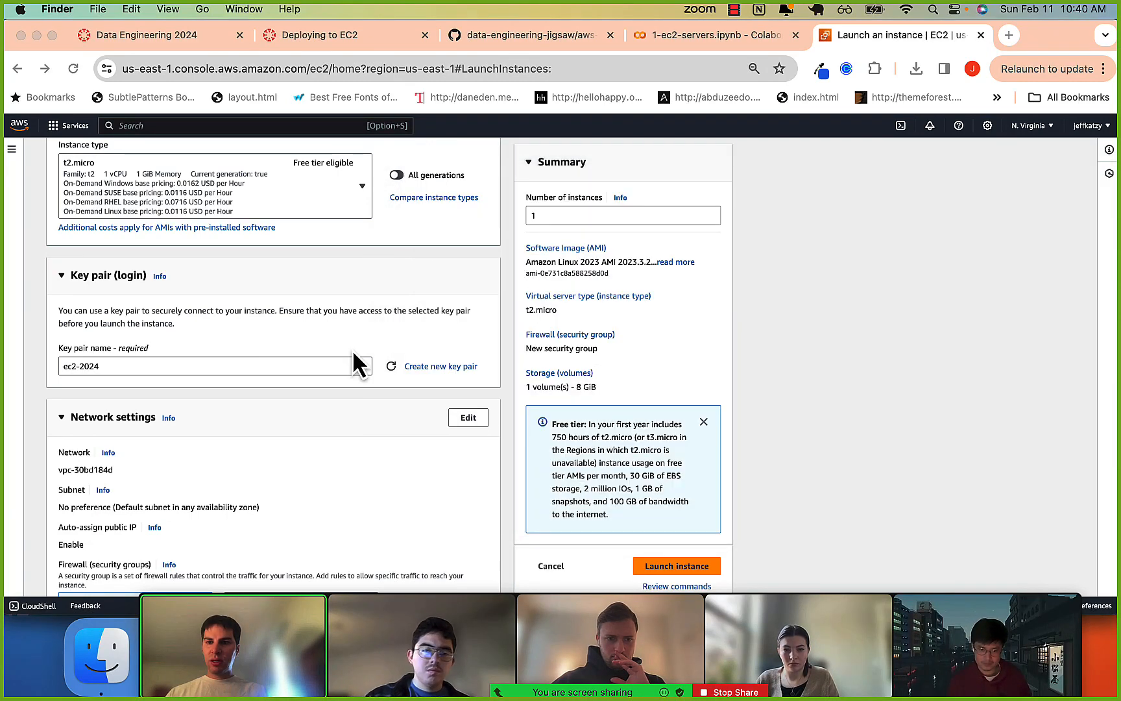
Search the computer for "ec2-" and select the ec2-2024.pem file.
key(super+space)
text(e)
key(BackSpace)
key(BackSpace)
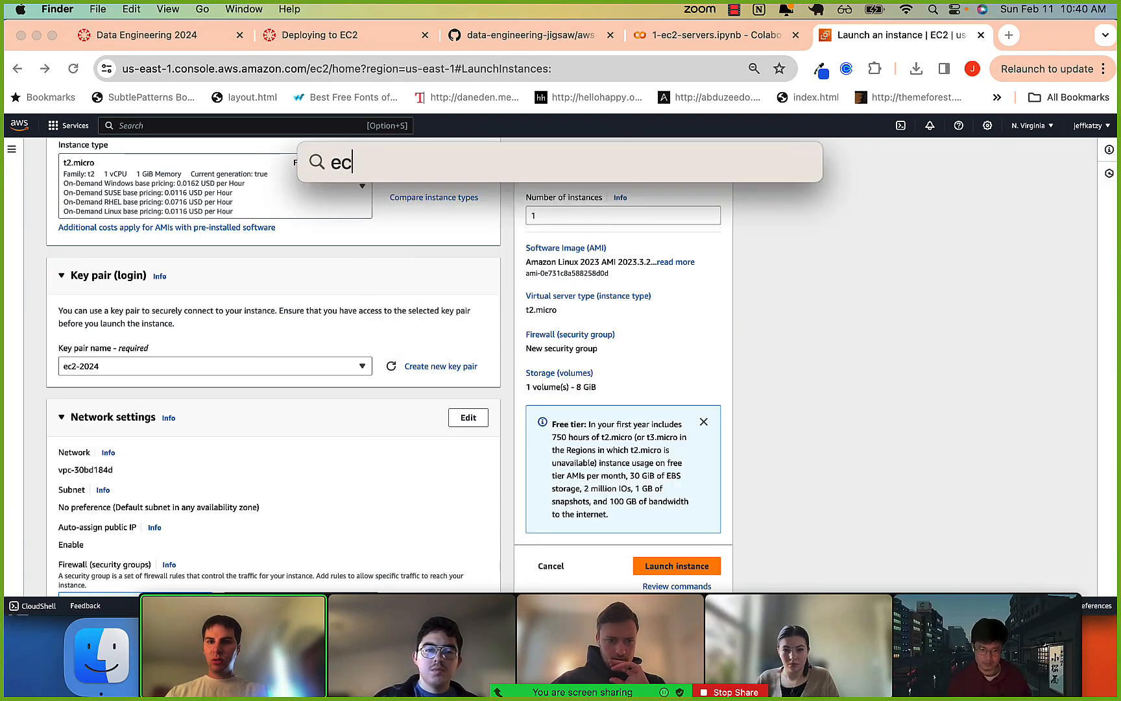
text(2-)
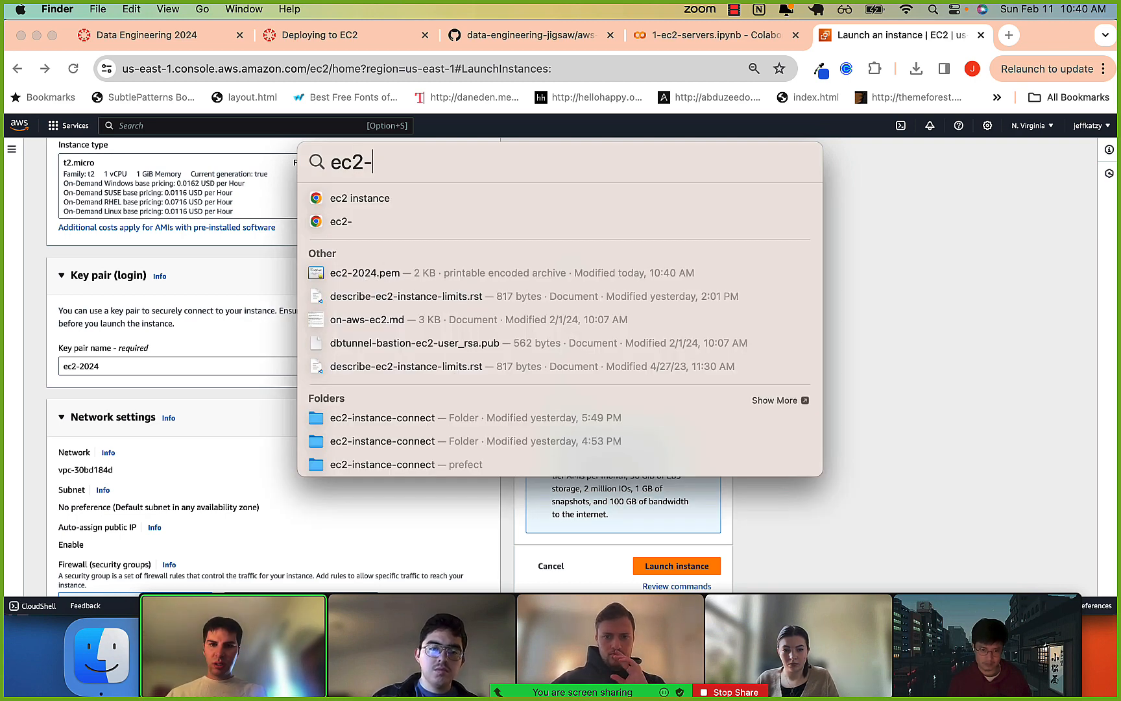
click(364, 275)
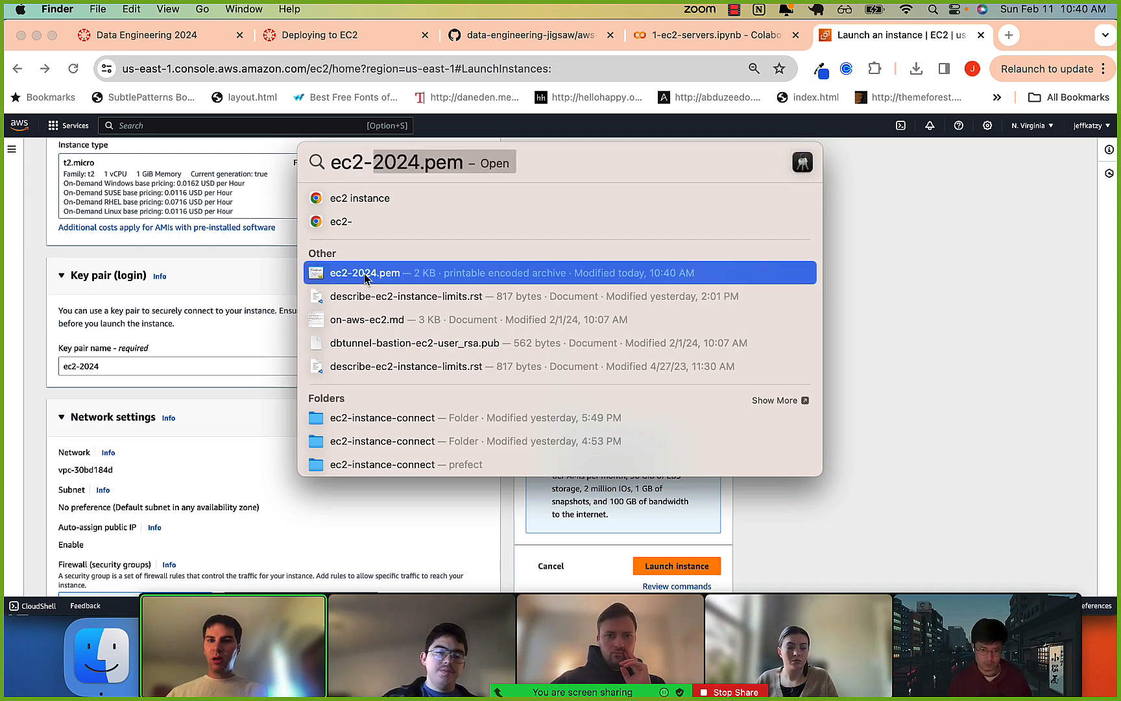
Switch to iTerm2, clear the terminal and list the home directory with ls -a to locate the hidden .ssh folder.
key(super+Tab)
key(super+Tab)
key(super+Tab)
key(super+Tab)
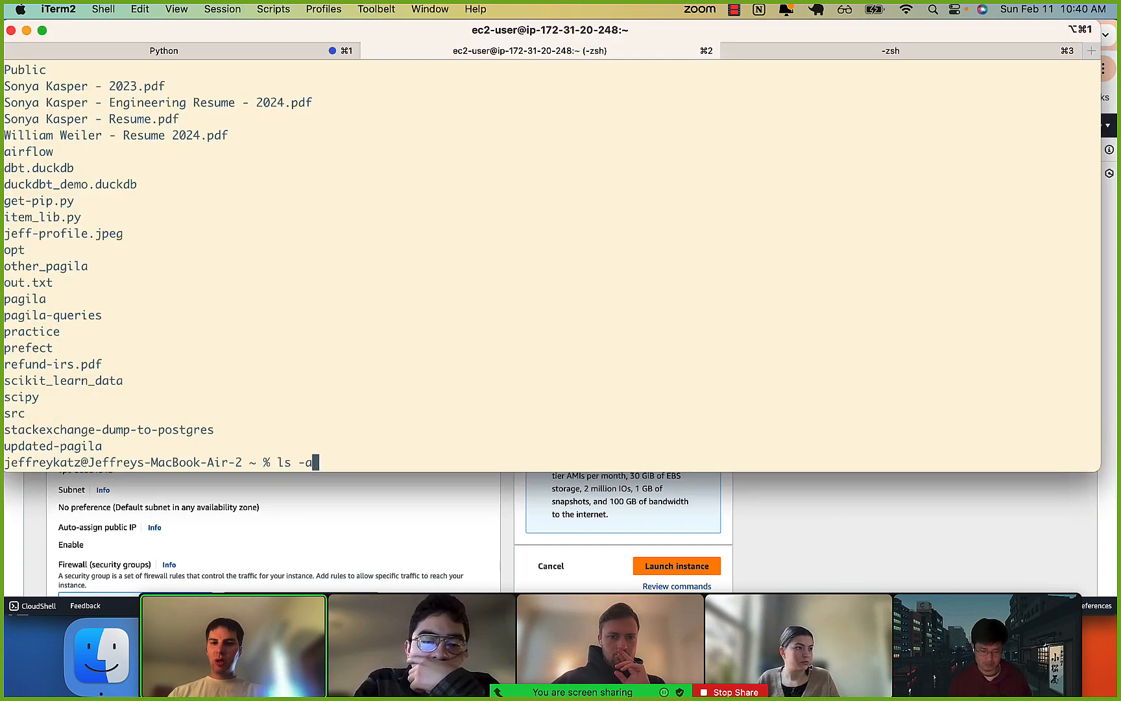
key(BackSpace)
key(BackSpace)
scroll(245, 219, up, 10)
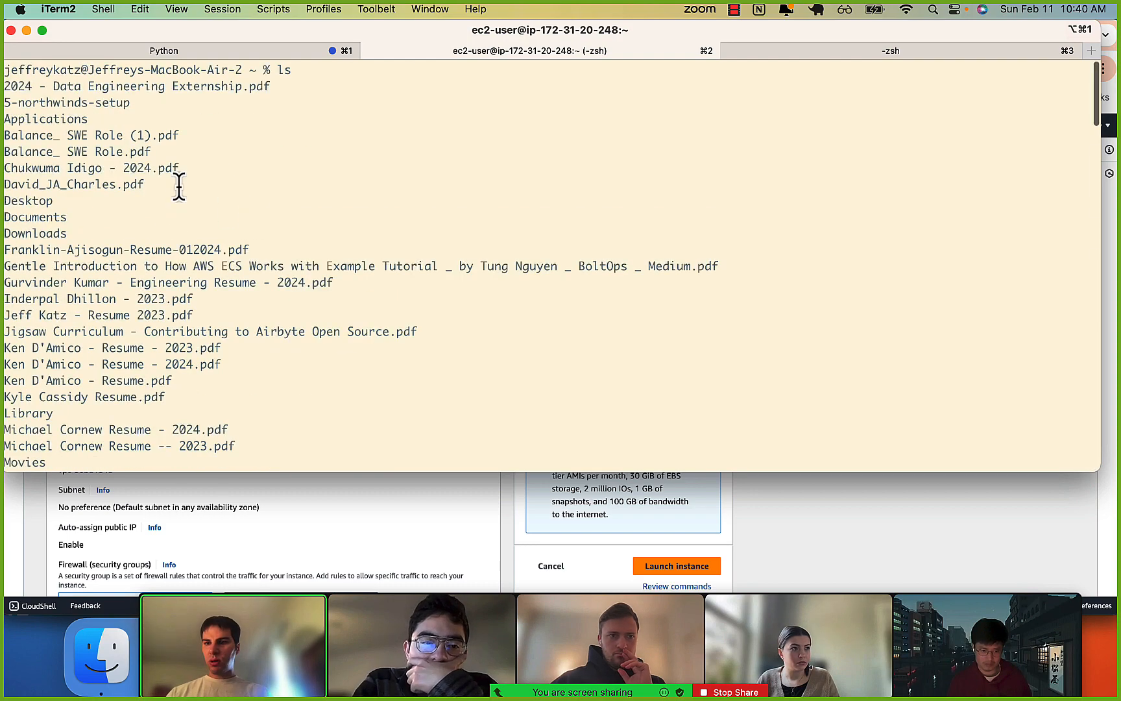
scroll(178, 187, up, 5)
key(super+k)
text(ls -a)
key(Return)
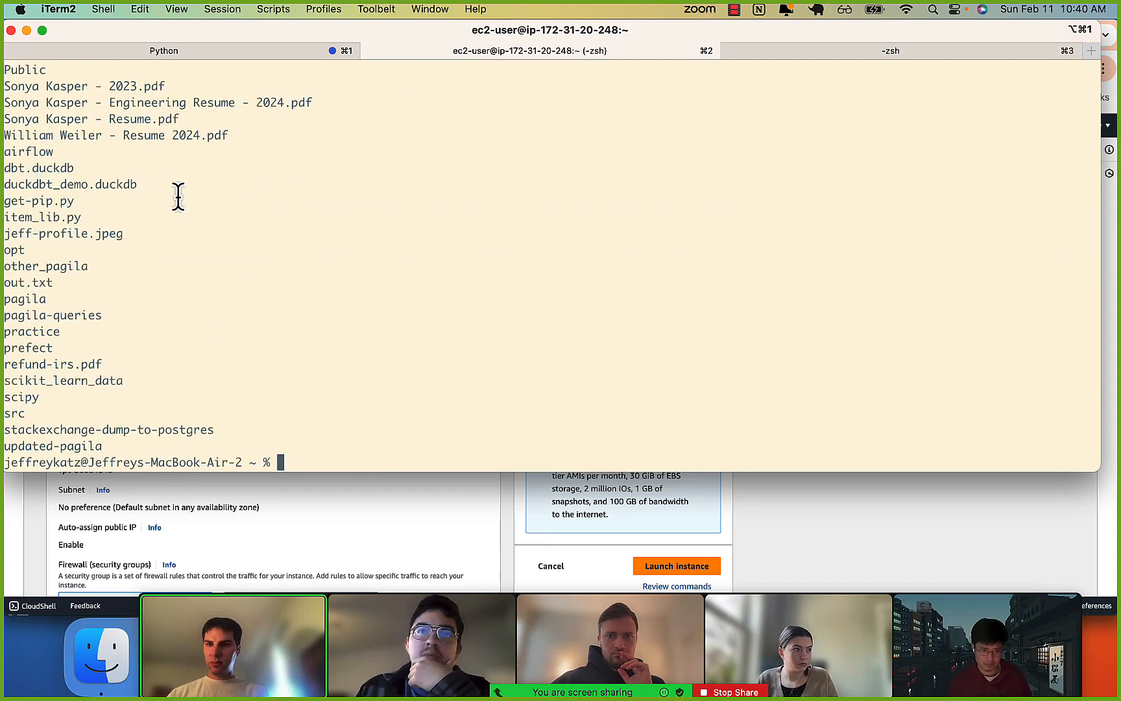
scroll(178, 195, up, 15)
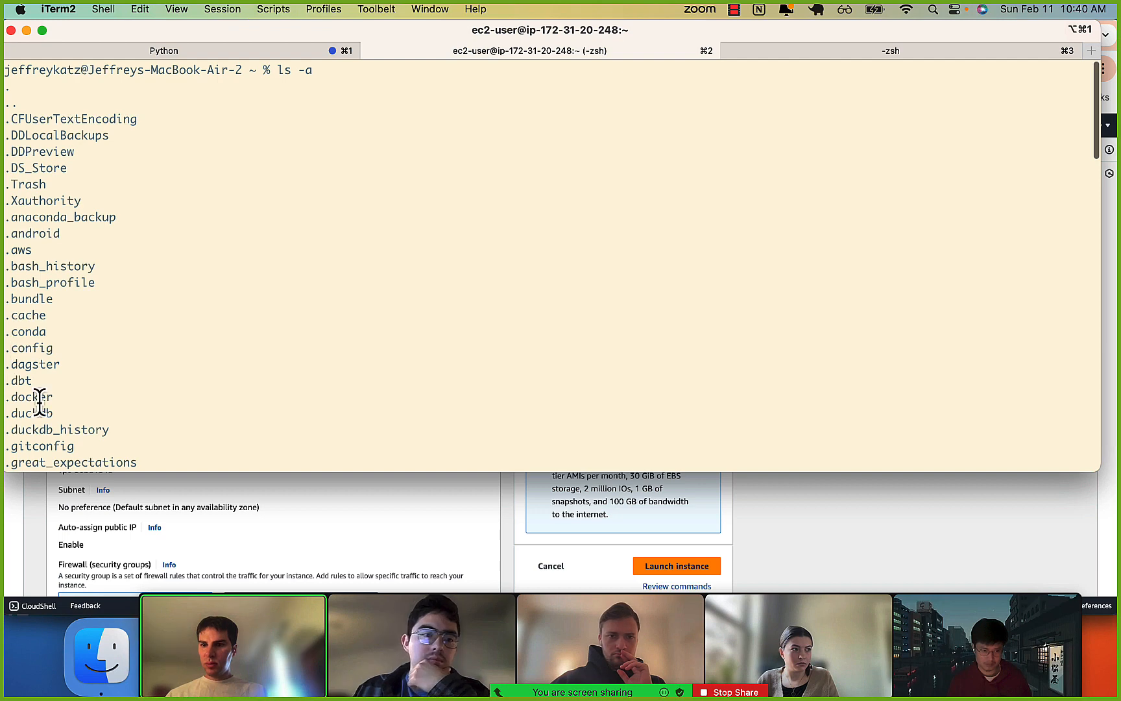
scroll(40, 401, down, 8)
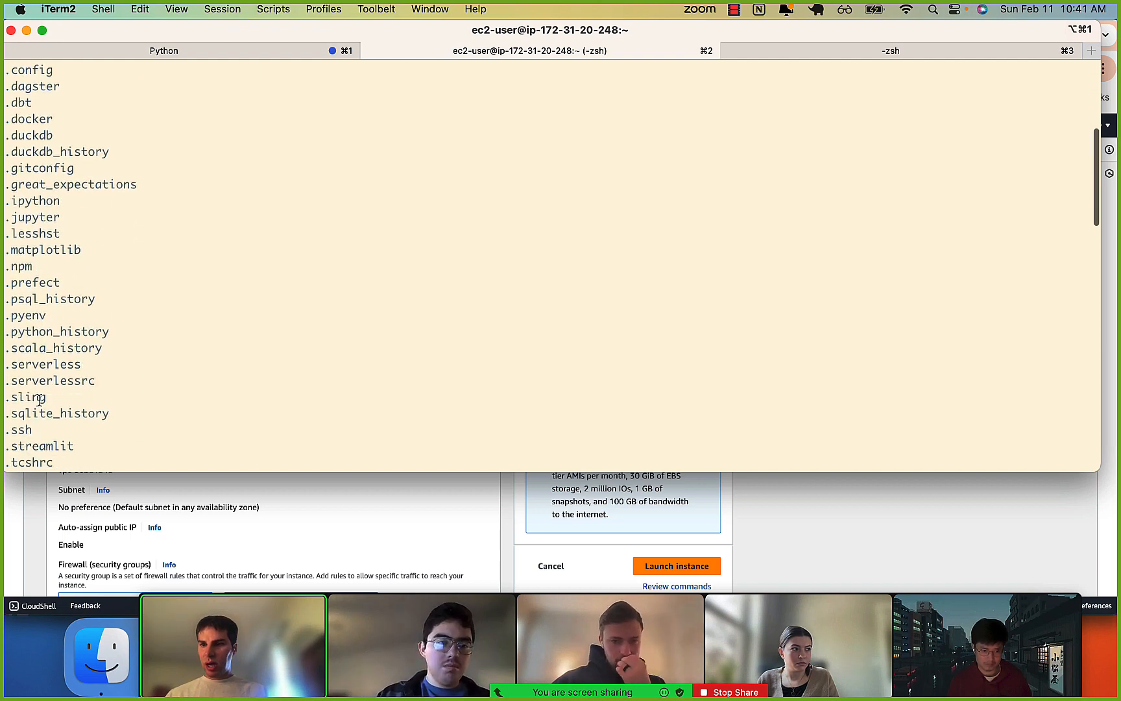
scroll(39, 401, down, 2)
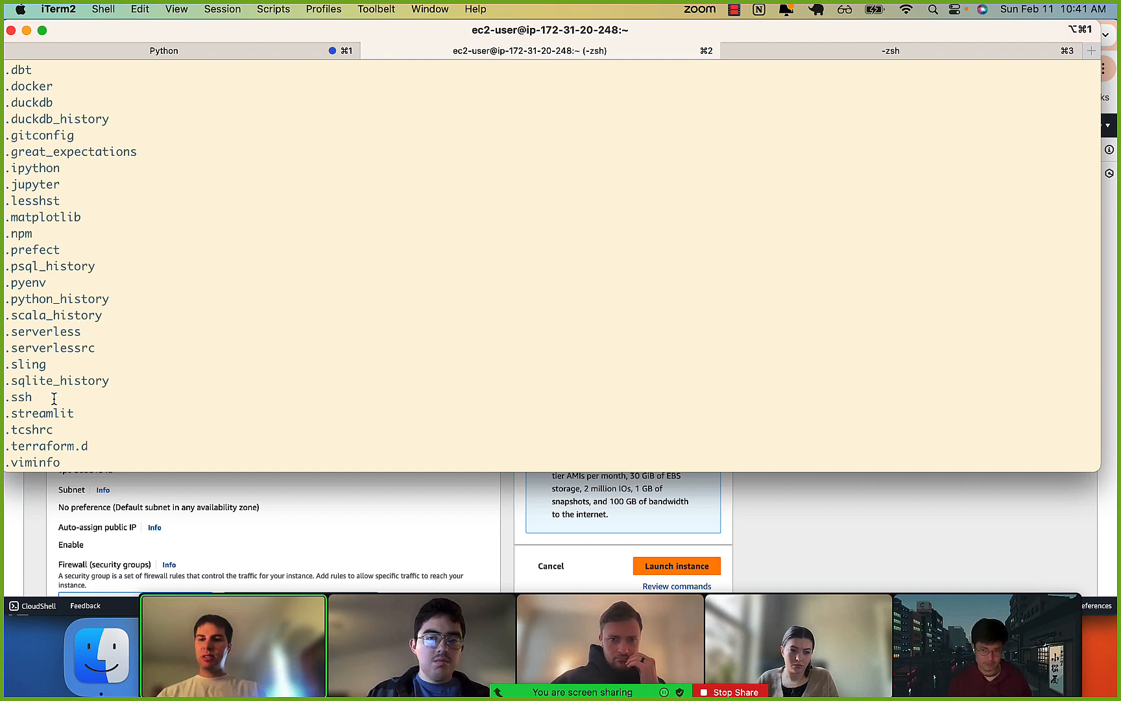
Clear the terminal and change into the .ssh directory.
key(super+k)
text(cd .ss)
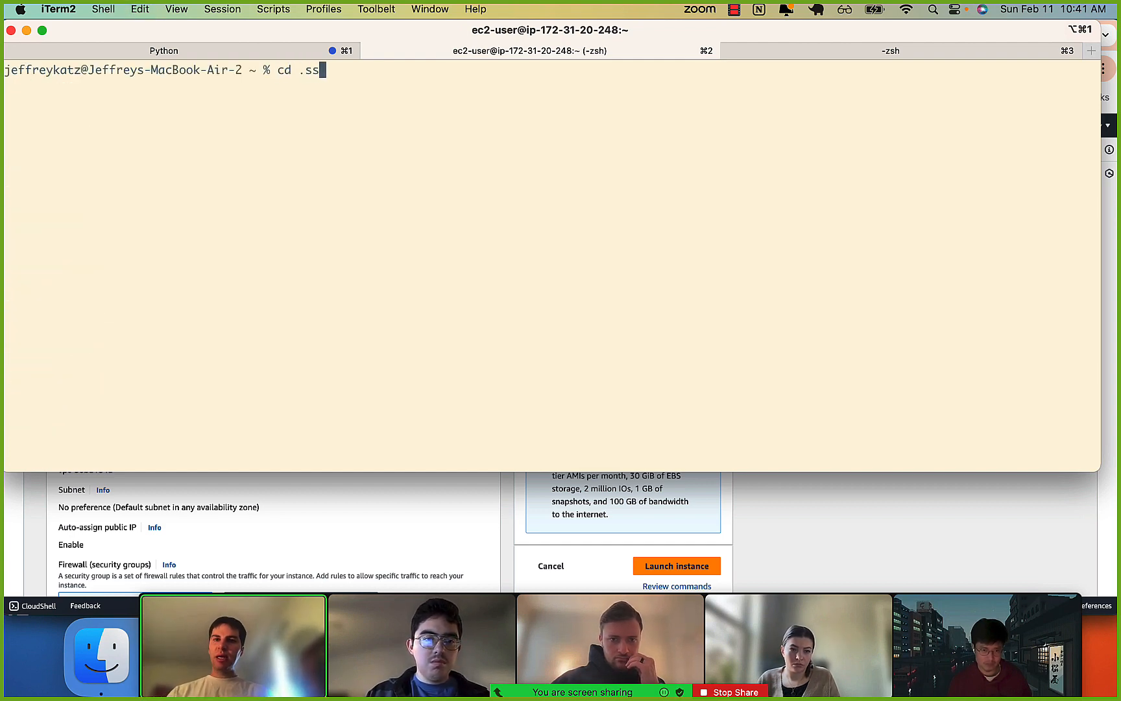
text(h)
key(Return)
List the files in the .ssh directory on a cleared screen and examine the existing .pem key files.
key(super+k)
text(ls)
key(Return)
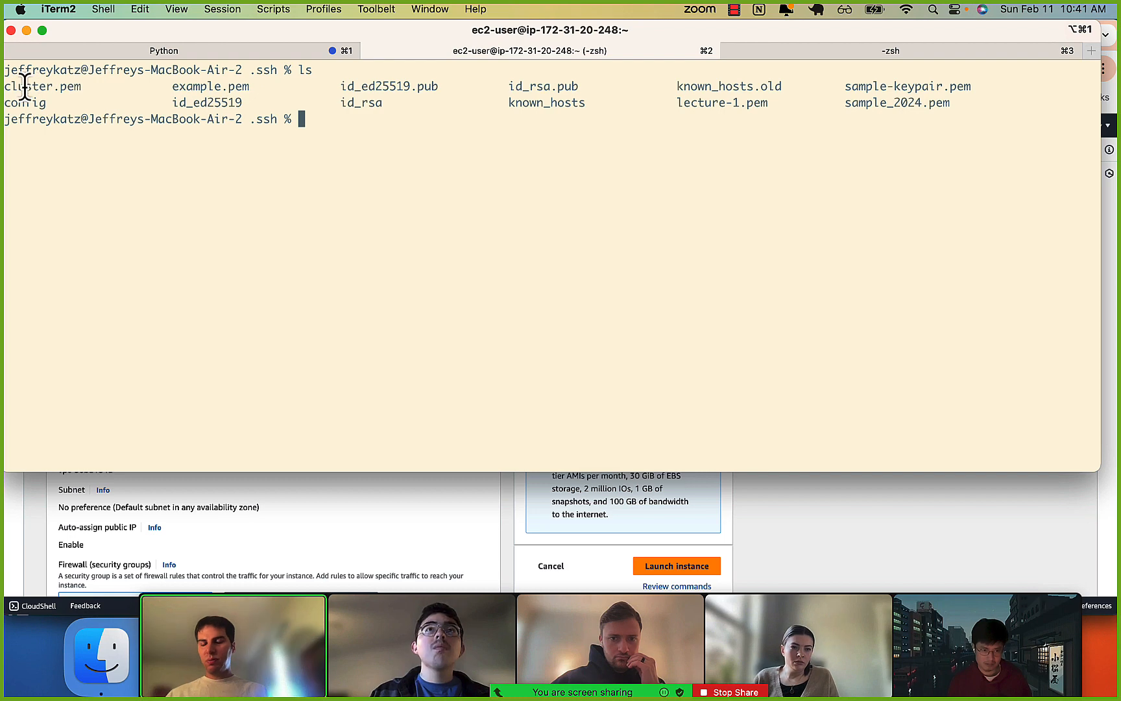
drag(169, 89, 175, 89)
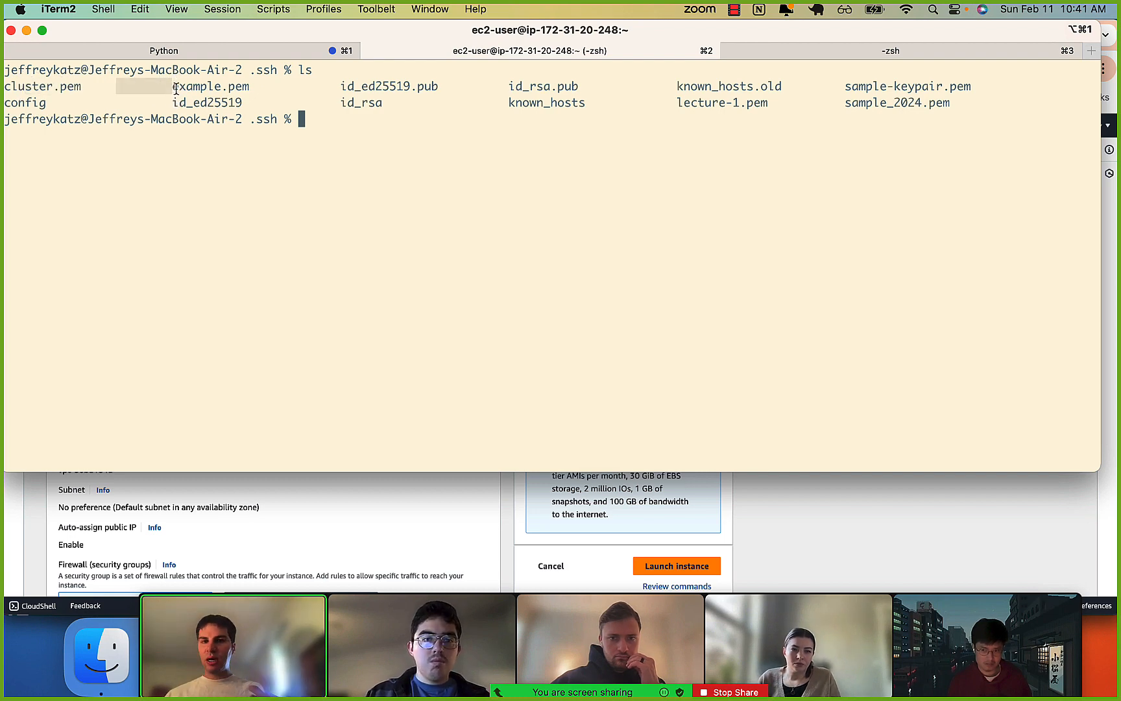
drag(847, 87, 919, 85)
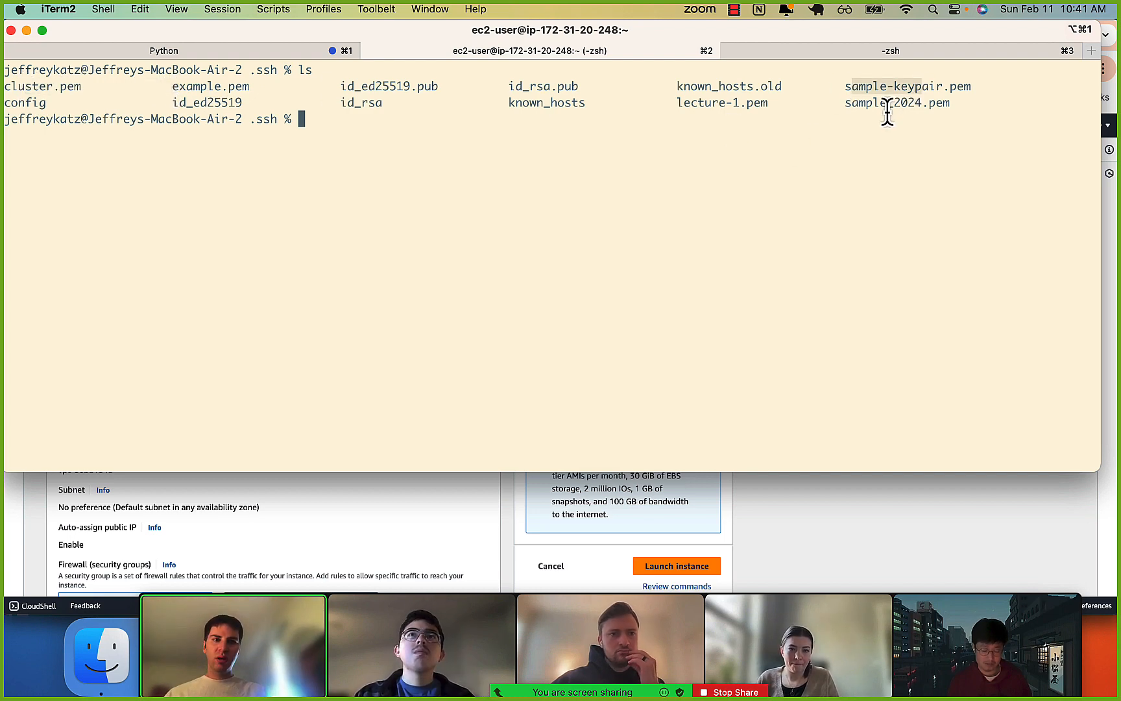
drag(845, 103, 941, 107)
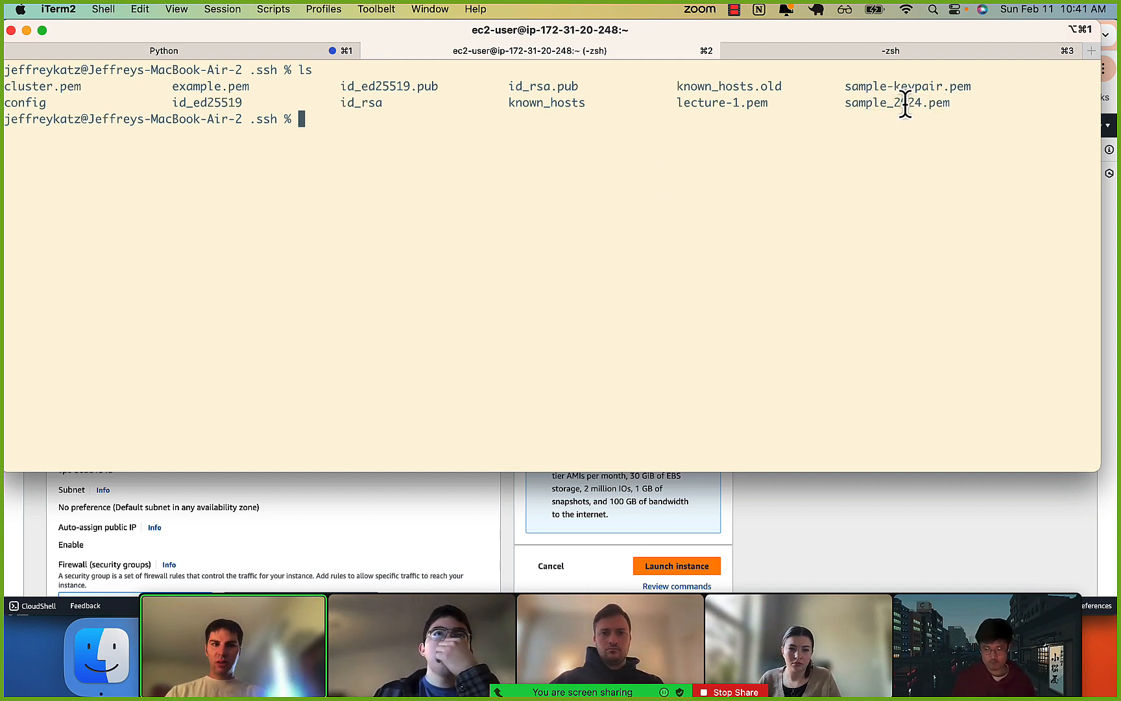
Bring back the computer search for "ec2-" and insert the path of the downloaded ec2-2024.pem file at the terminal prompt.
key(super+Tab)
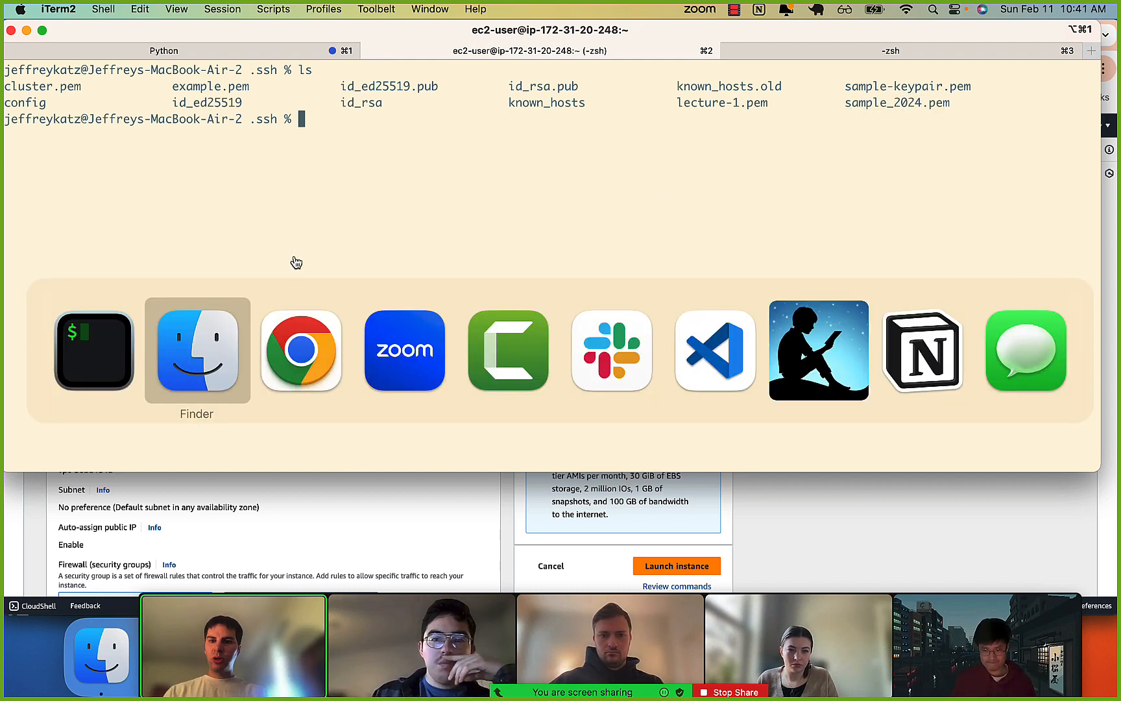
key(super+space)
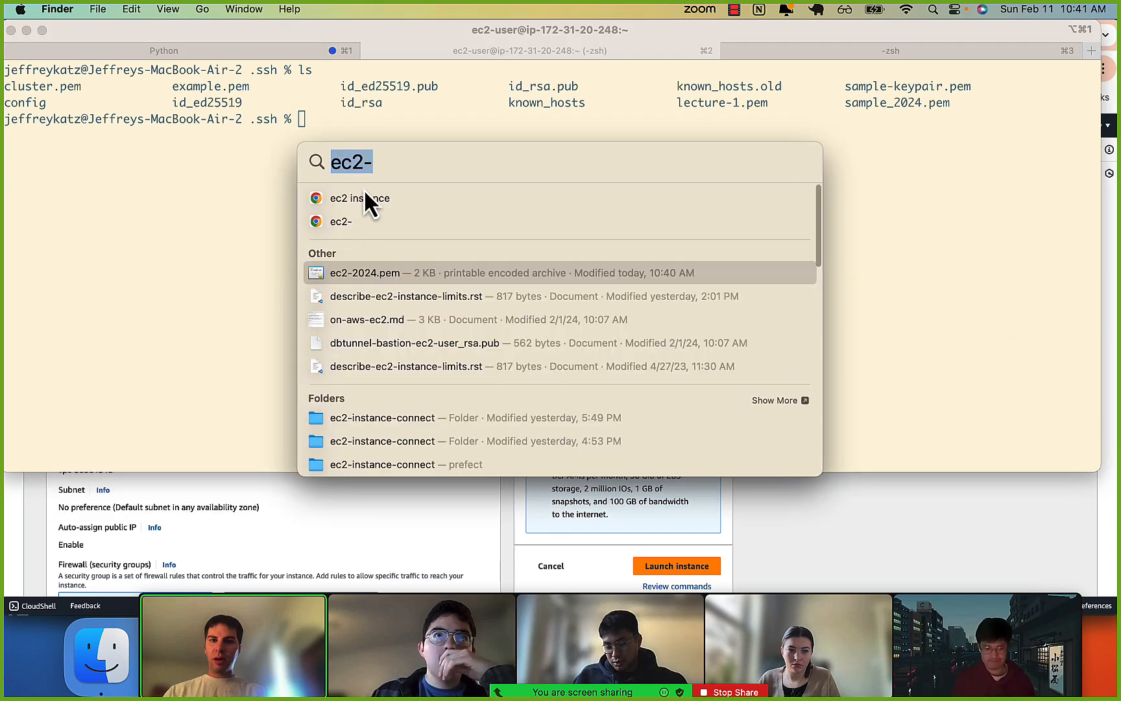
drag(359, 273, 102, 285)
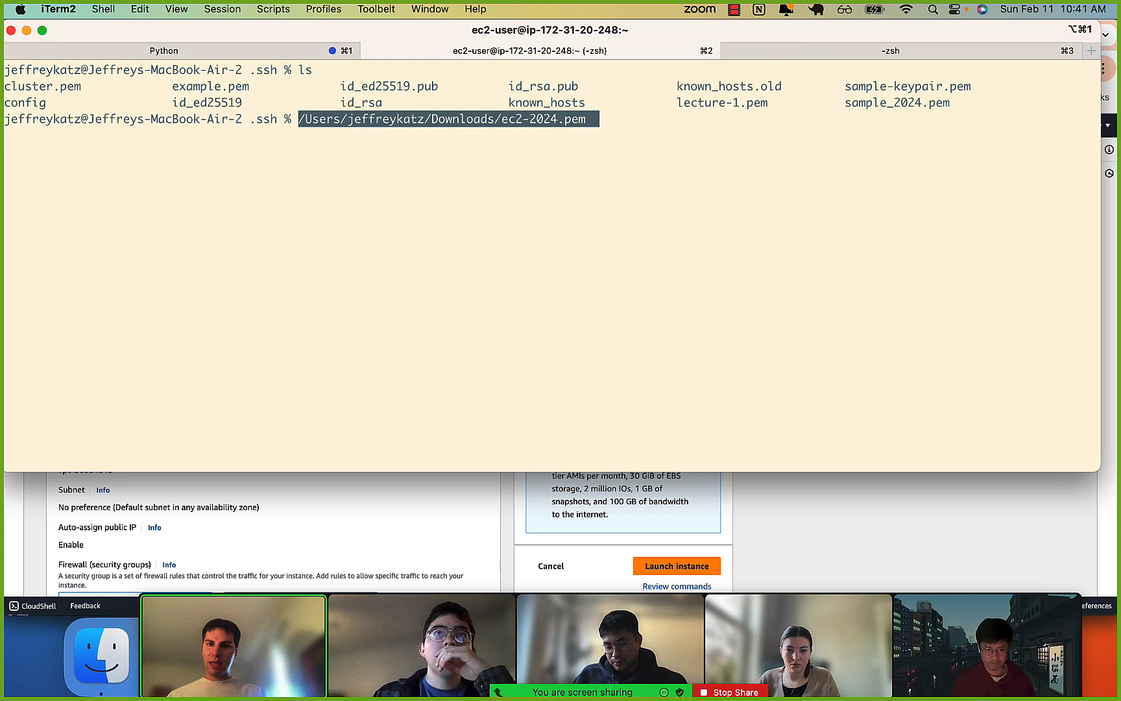
key(Left)
key(Left)
key(Left)
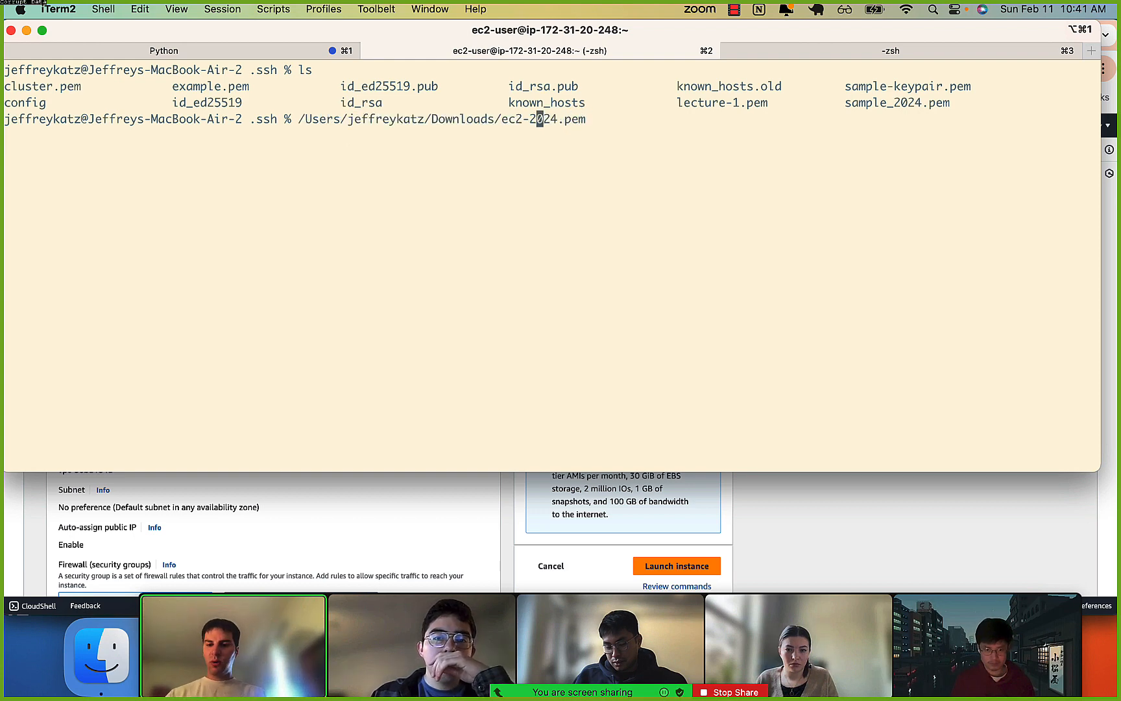
text(cp -p)
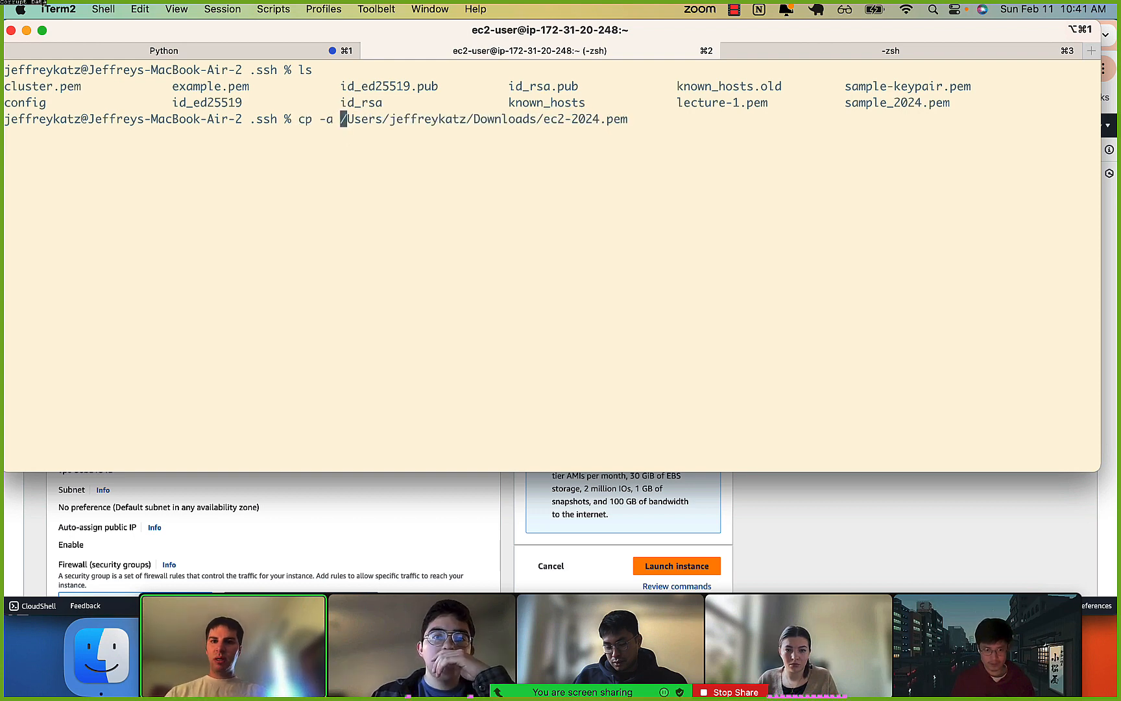
key(BackSpace)
key(BackSpace)
key(BackSpace)
key(BackSpace)
key(BackSpace)
key(BackSpace)
Move ec2-2024.pem from Downloads into the current .ssh directory with mv and list the directory's files.
text(mv)
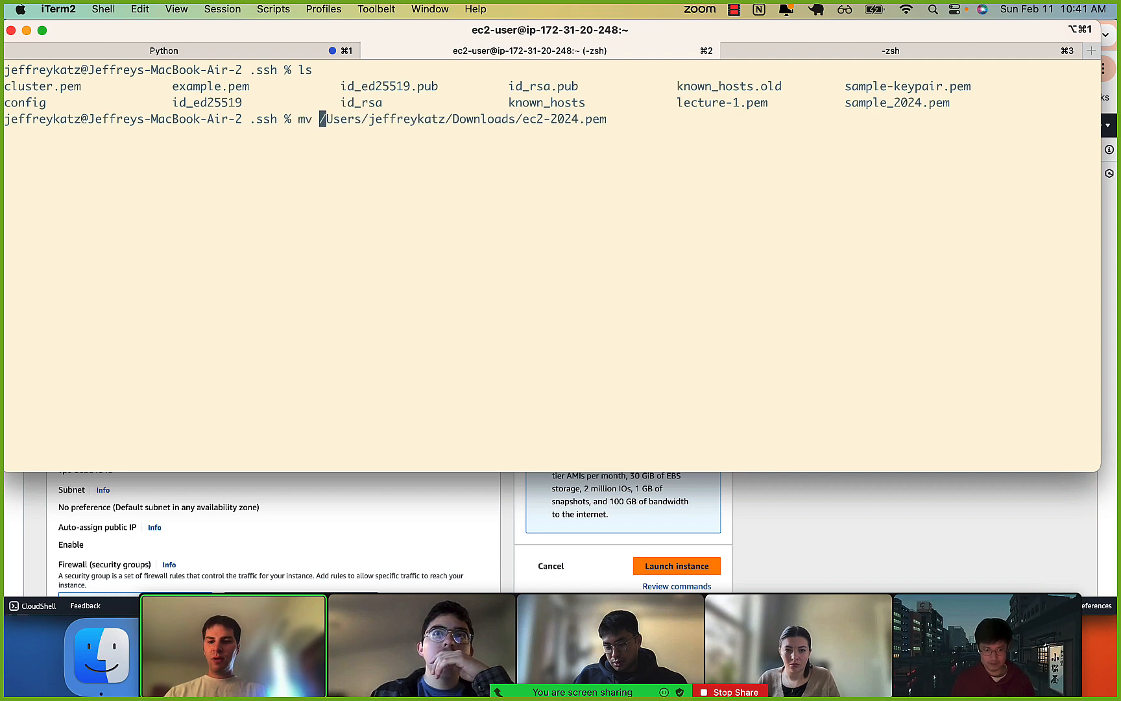
key(ctrl+e)
text(.)
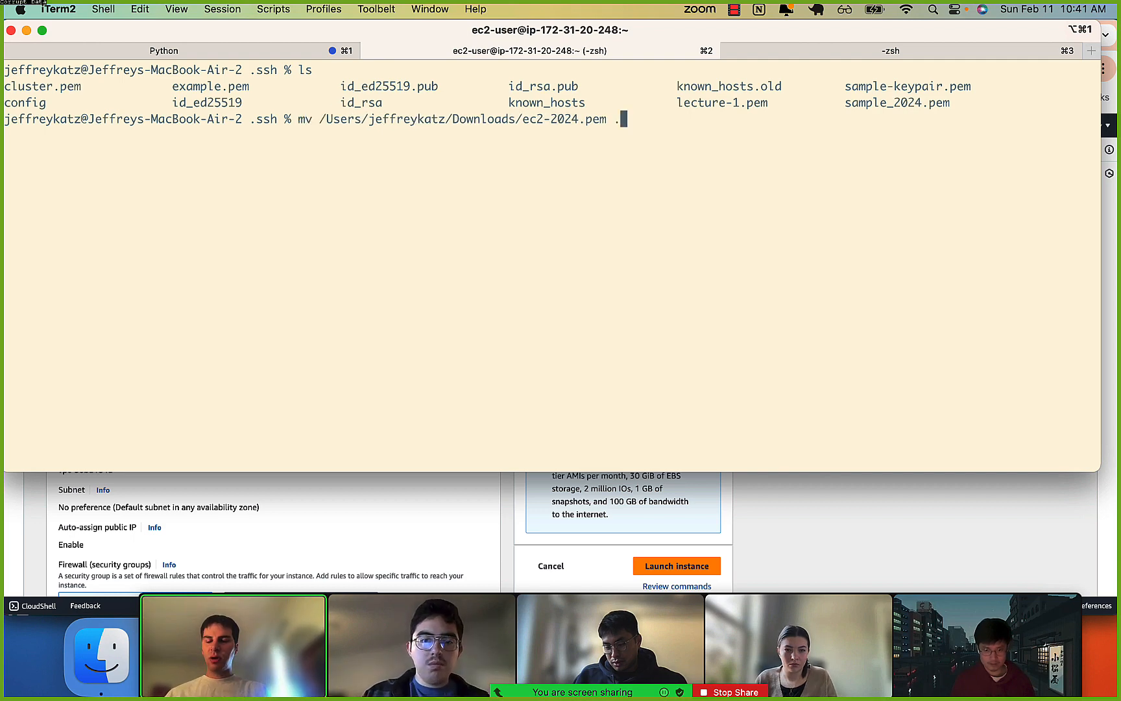
key(Return)
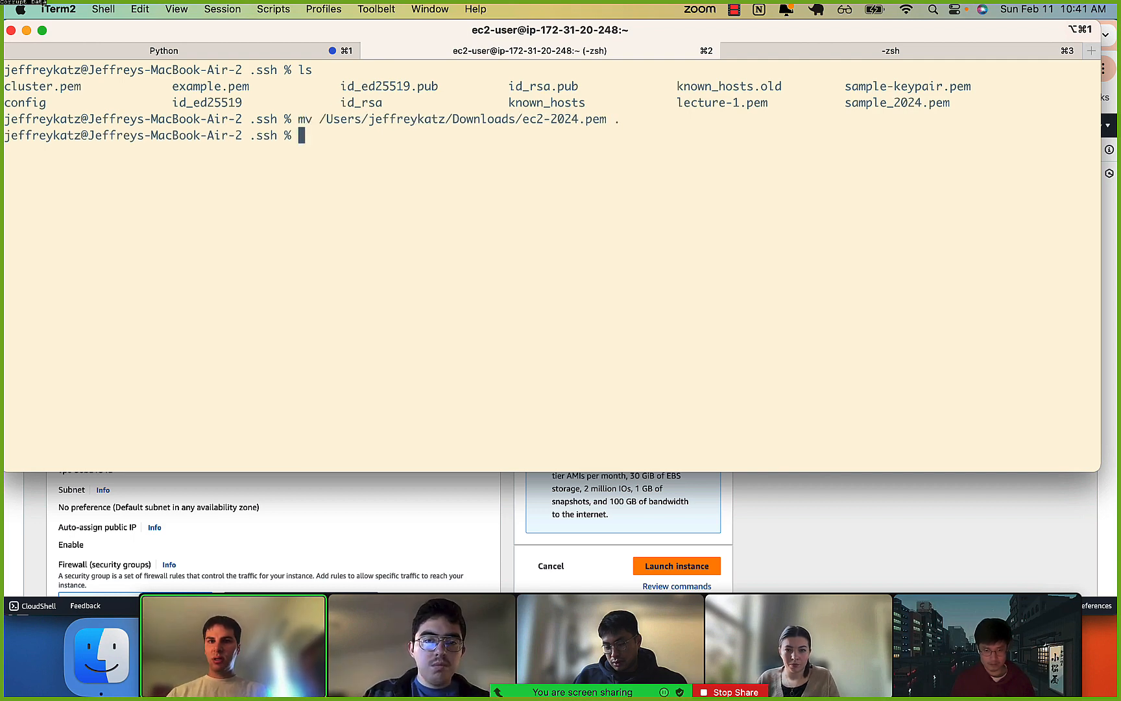
text(ls)
key(Return)
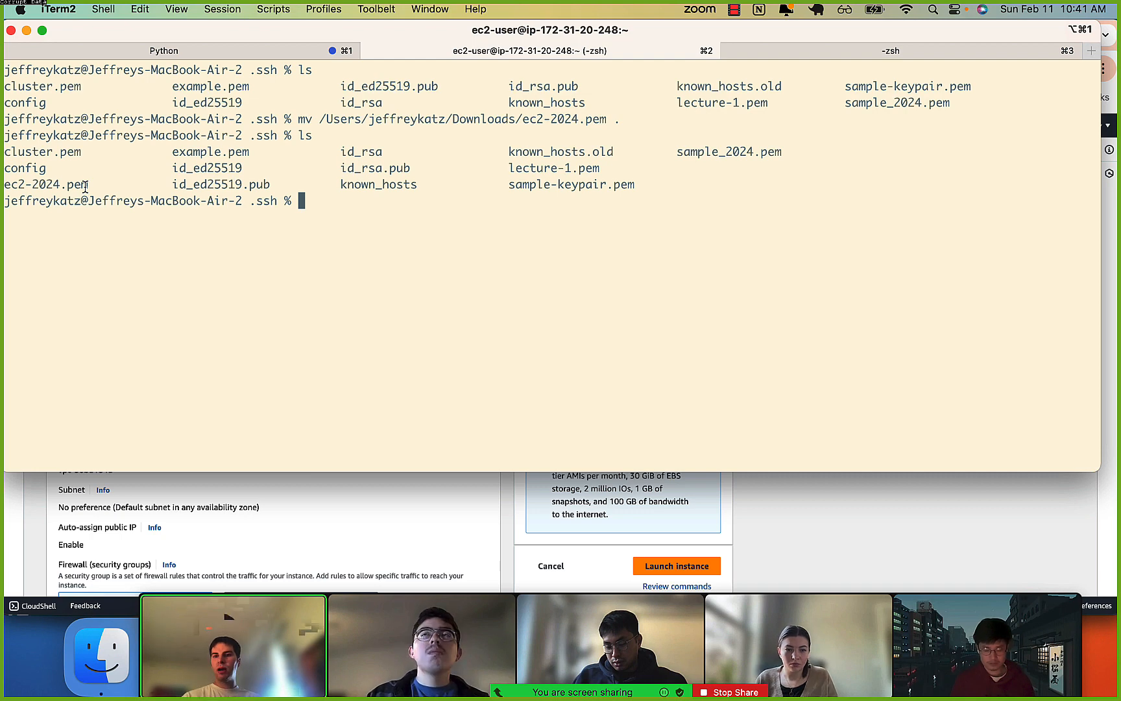
Print the beginning of ec2-2024.pem with head and examine the private key text.
text(h)
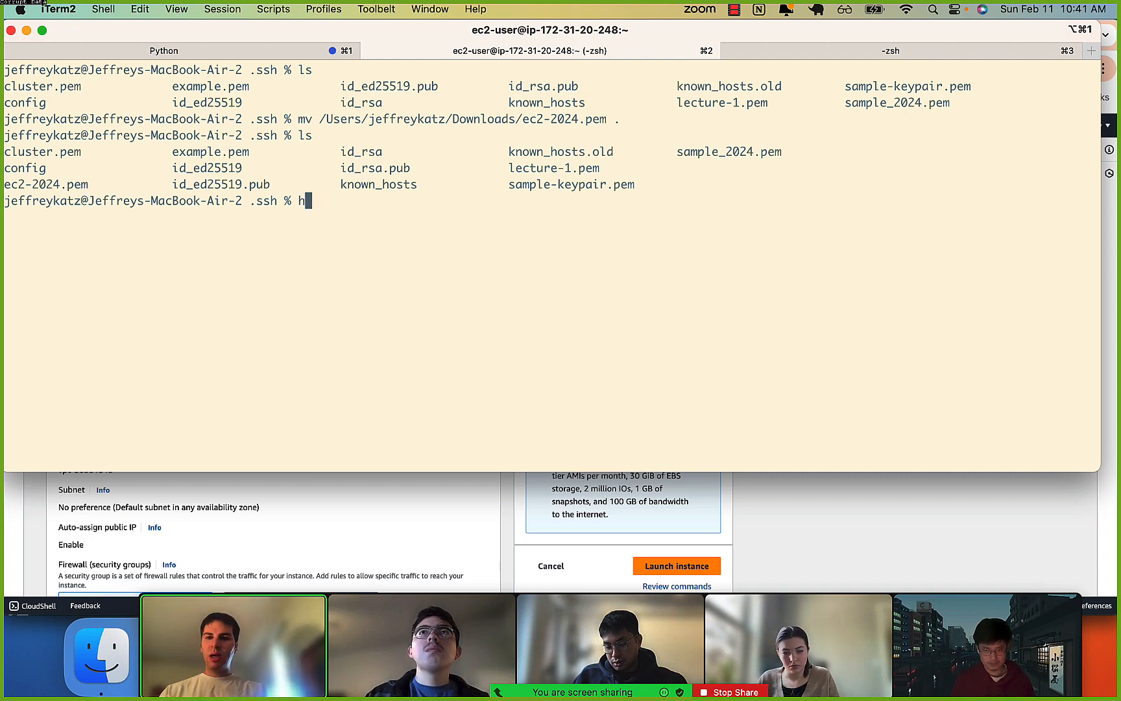
text(ead)
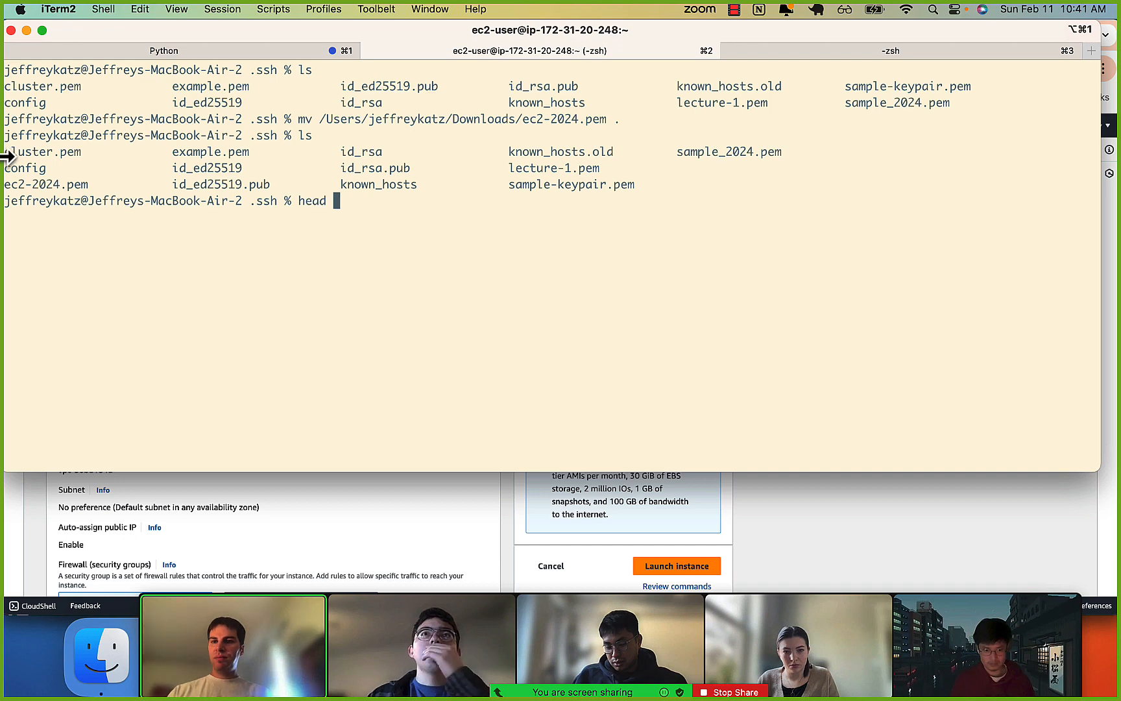
double_click(42, 184)
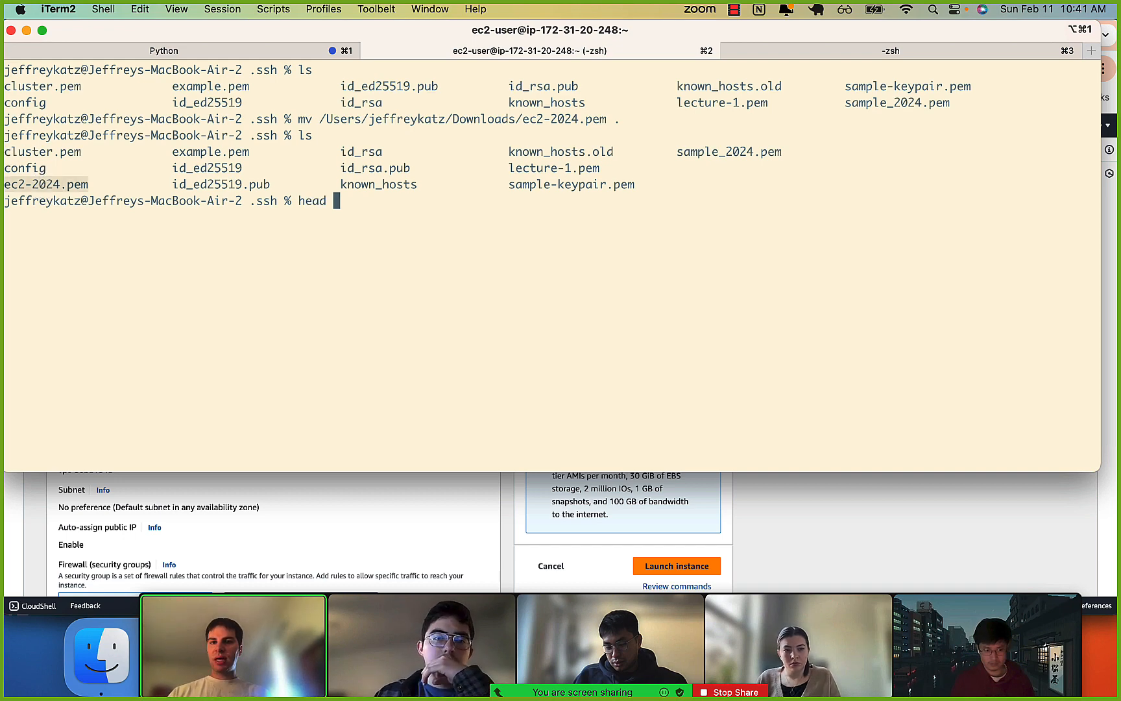
key(super+v)
key(Return)
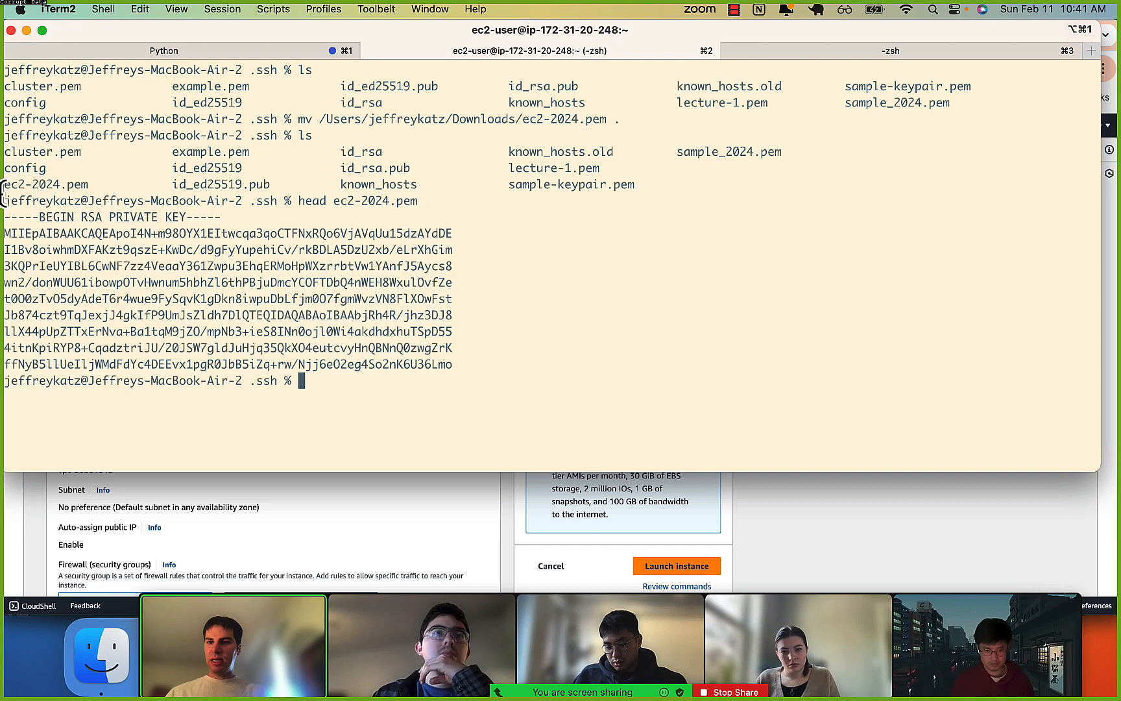
drag(36, 227, 123, 337)
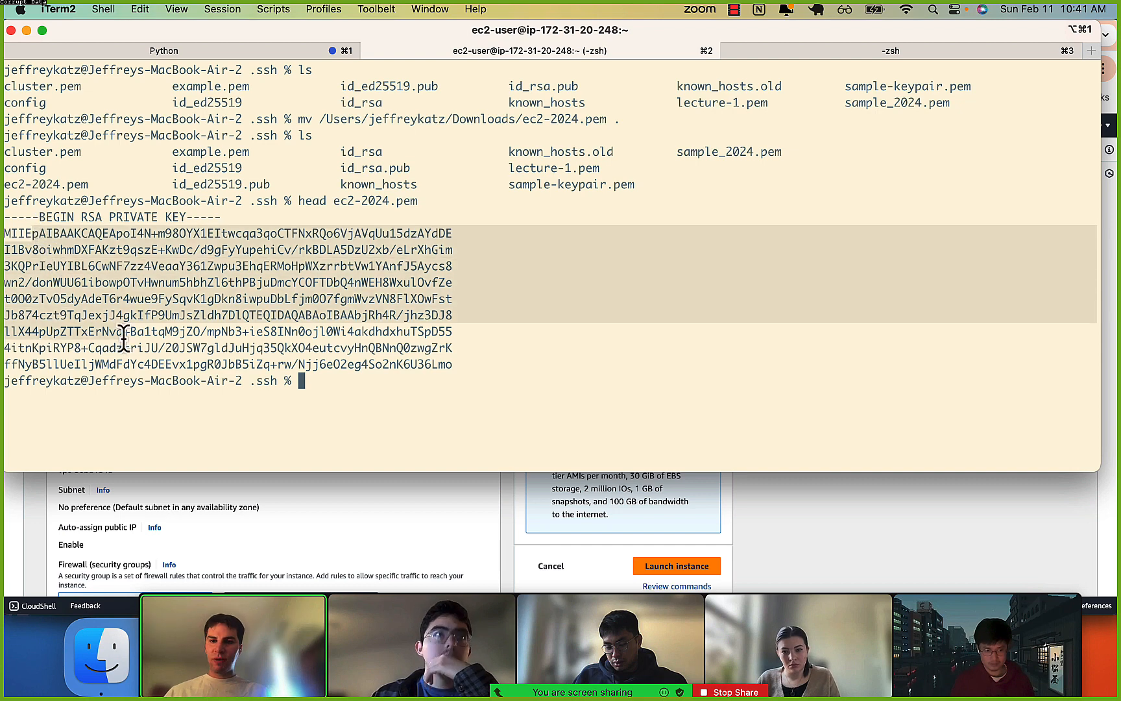
click(89, 241)
drag(89, 240, 186, 297)
click(186, 297)
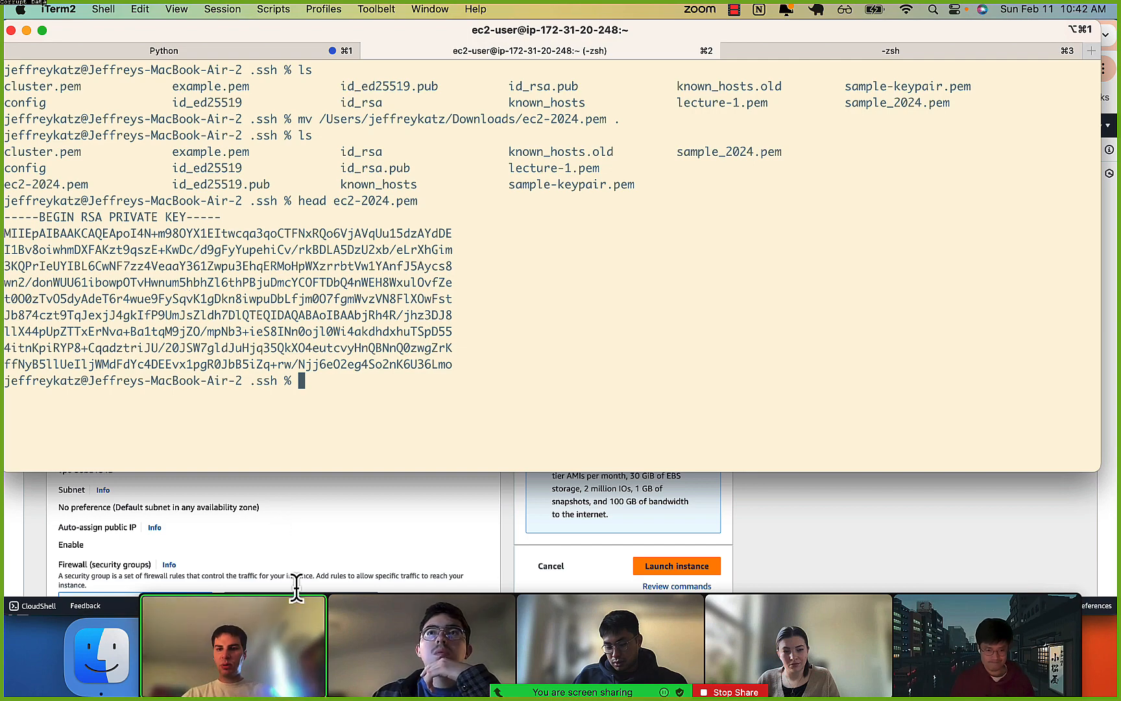
Switch back to the EC2 launch page in Chrome and examine the firewall description and security group rules under Network settings.
click(315, 555)
scroll(308, 547, down, 2)
scroll(307, 547, down, 5)
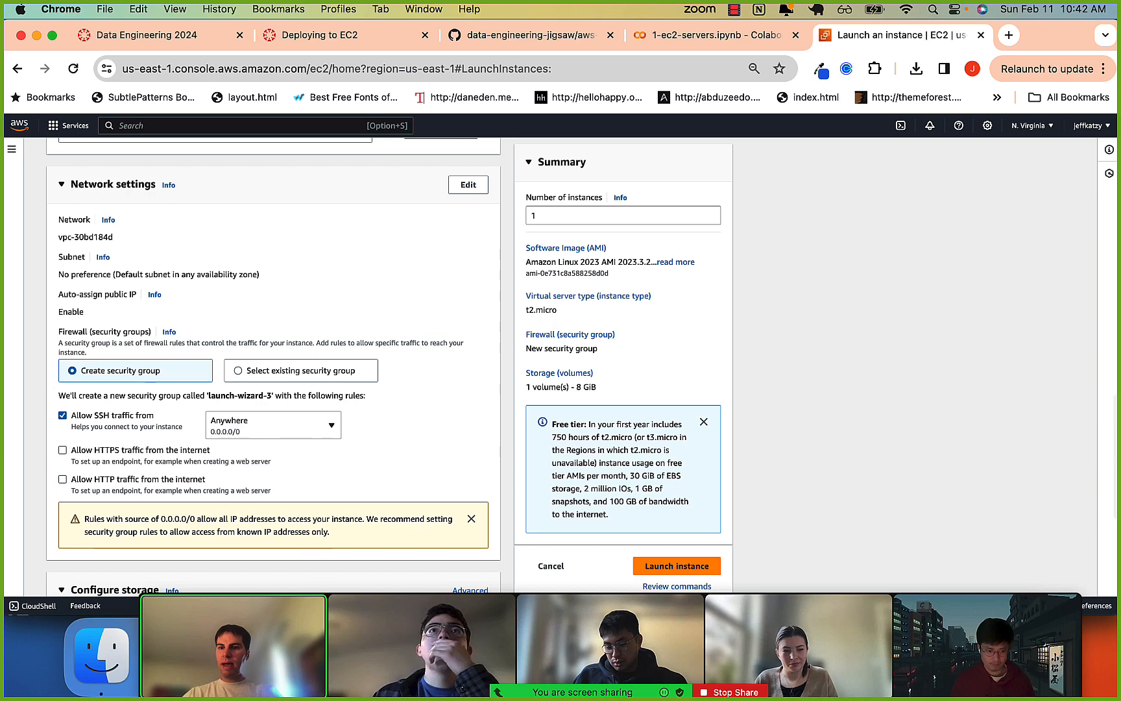
scroll(224, 335, down, 1)
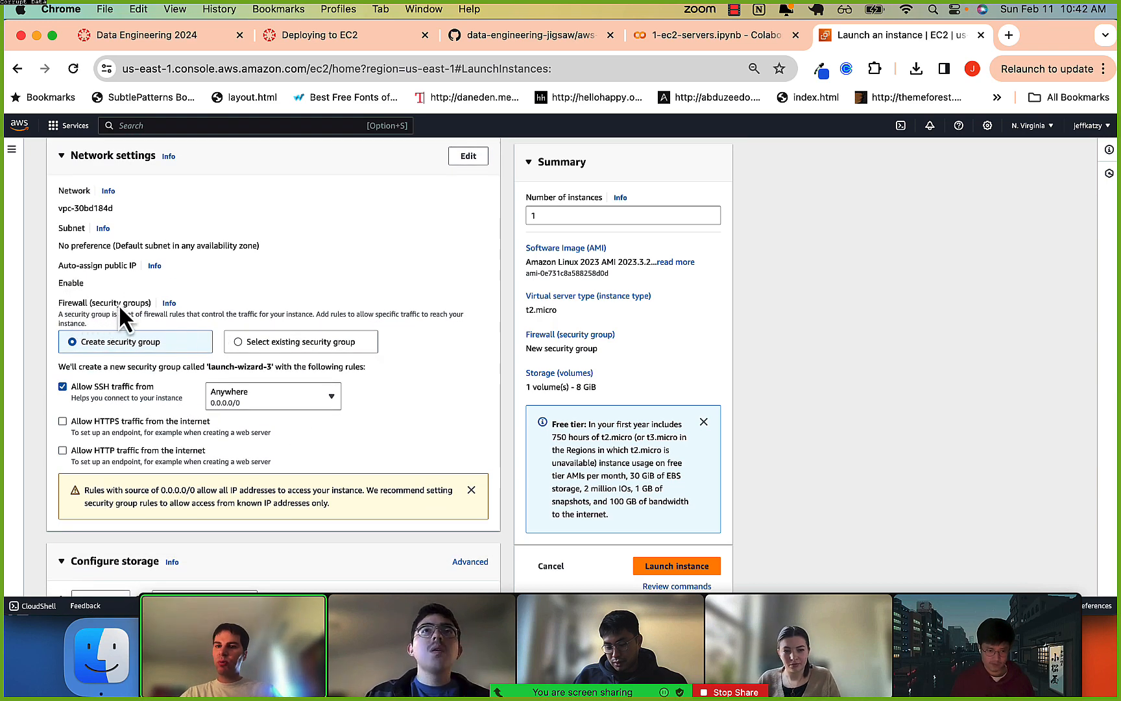
scroll(155, 301, down, 1)
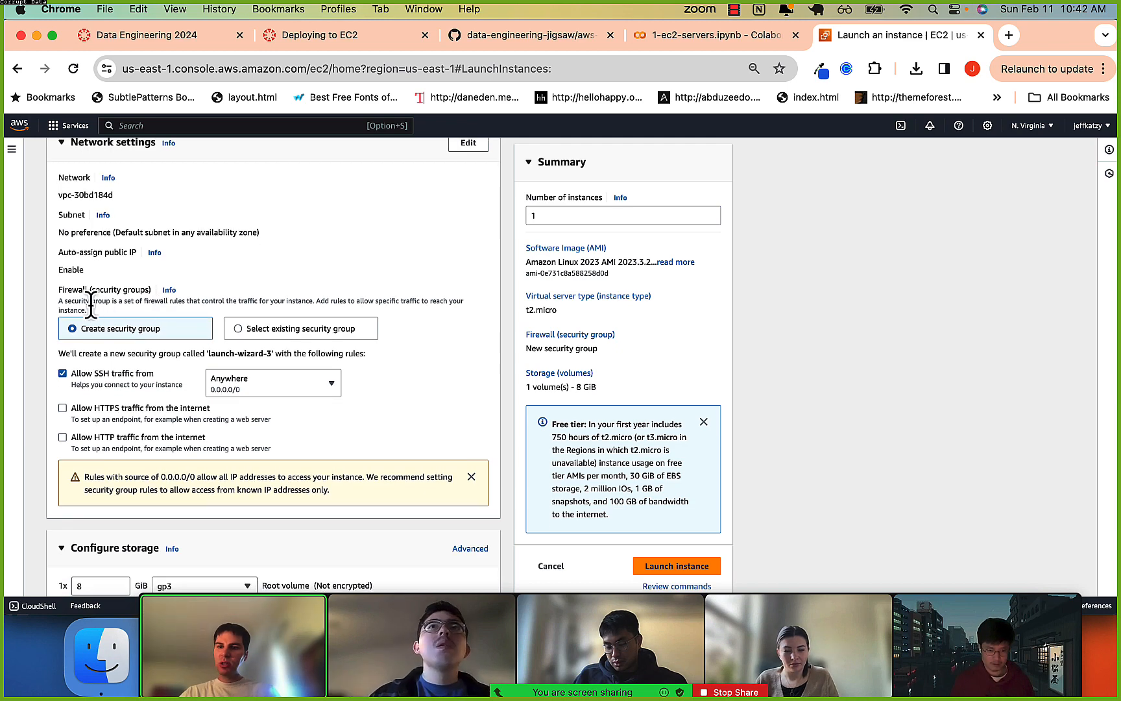
drag(226, 304, 442, 300)
click(282, 298)
click(442, 300)
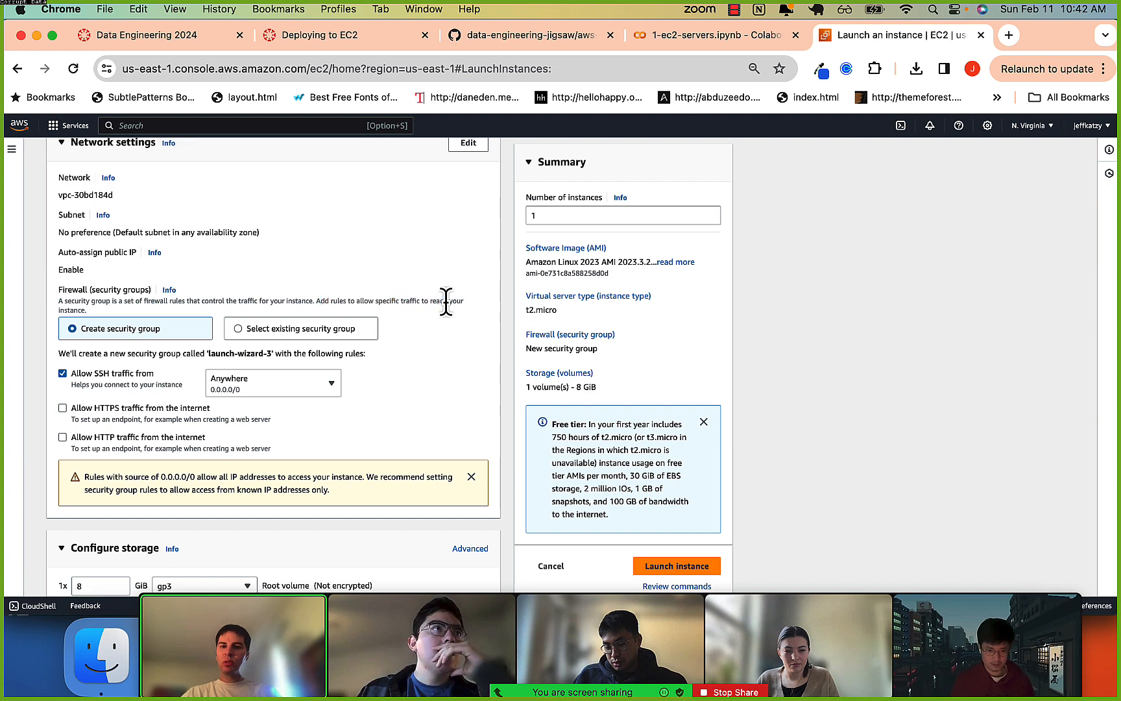
drag(365, 300, 422, 301)
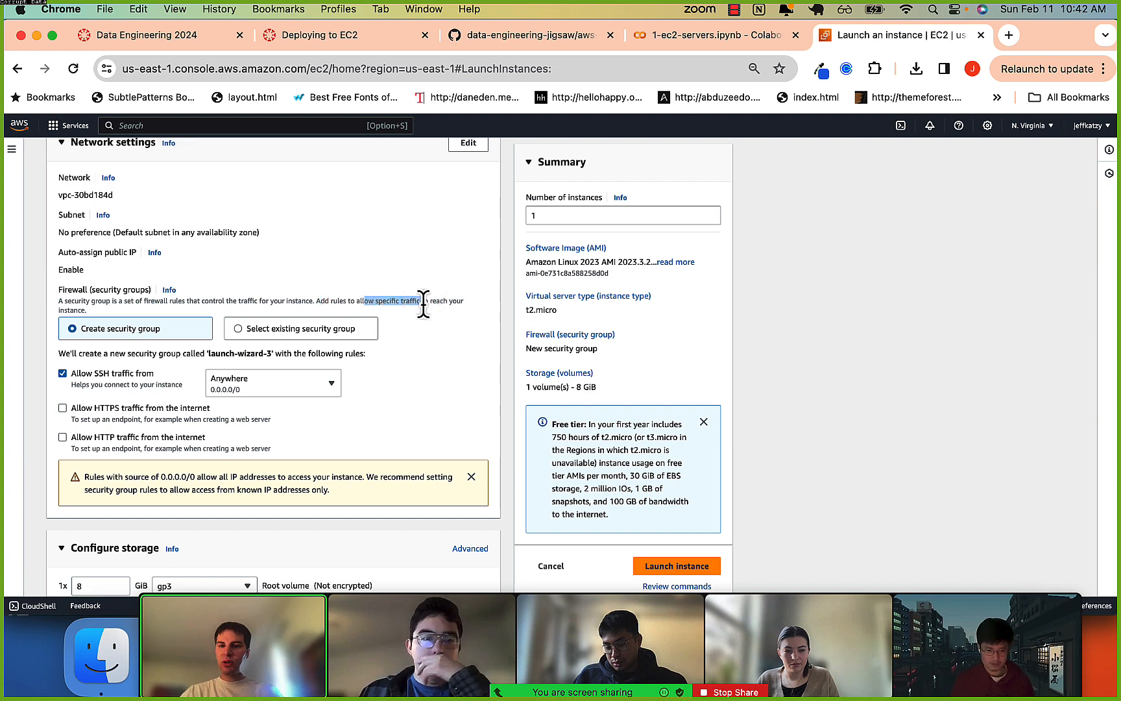
click(422, 300)
scroll(422, 301, down, 1)
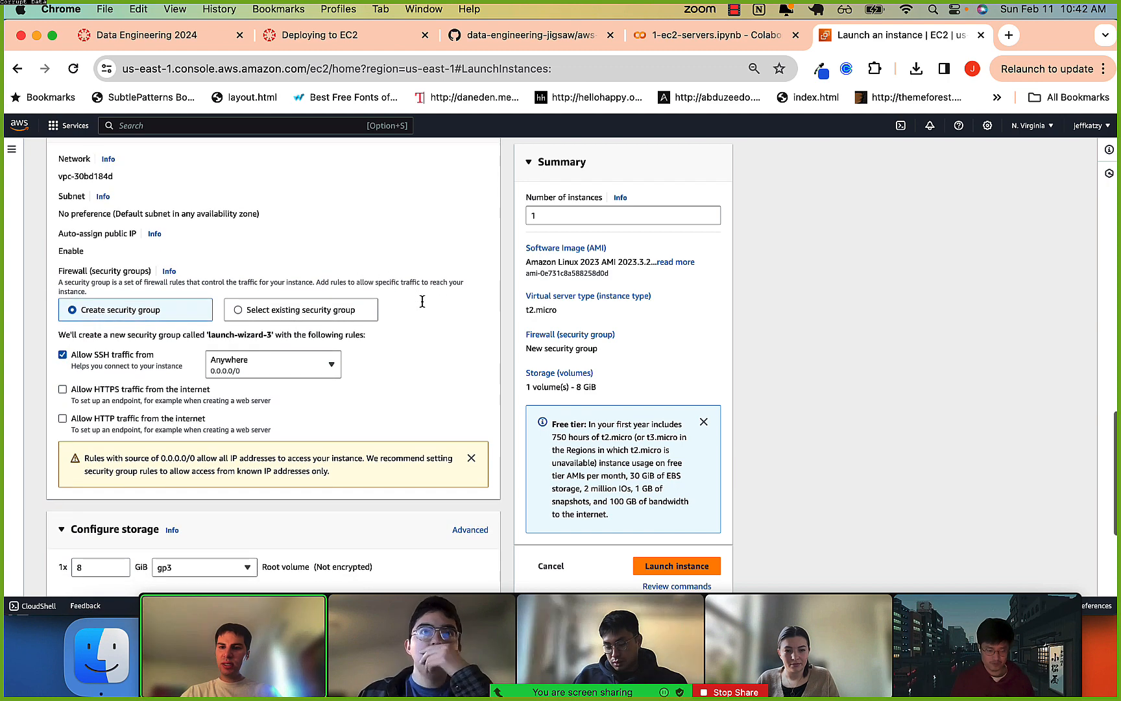
scroll(40, 336, down, 1)
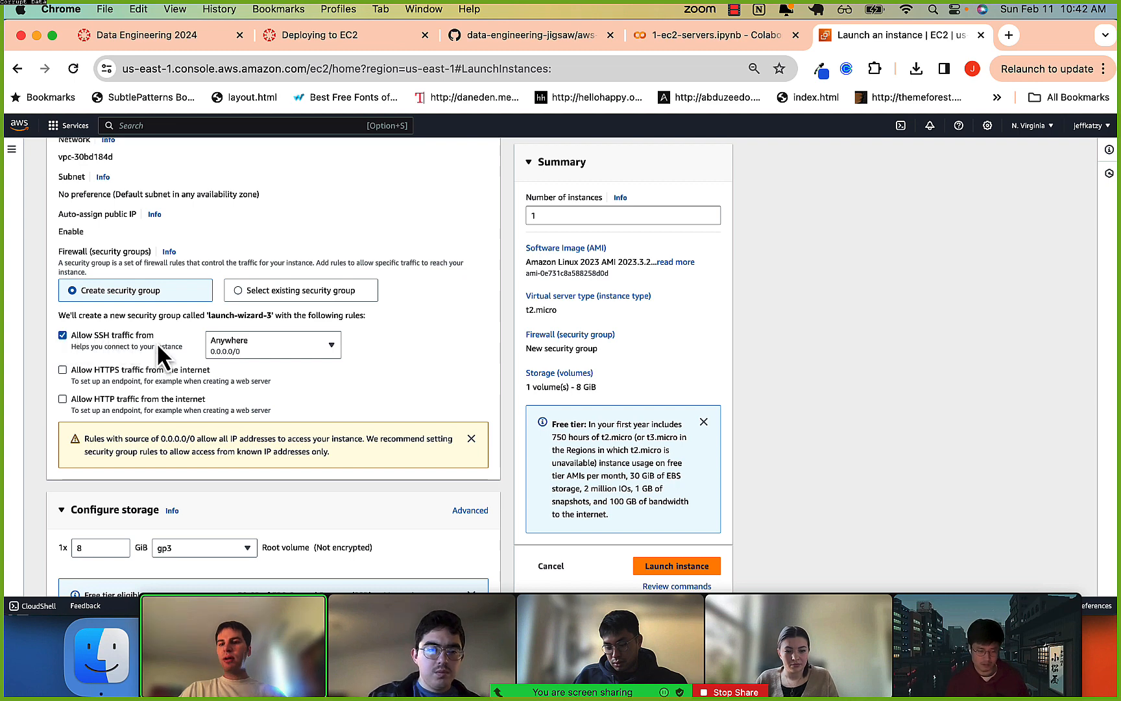
View the SSH traffic source options, look up "what is my ip" on Google in a new tab, and return to the launch page.
click(253, 347)
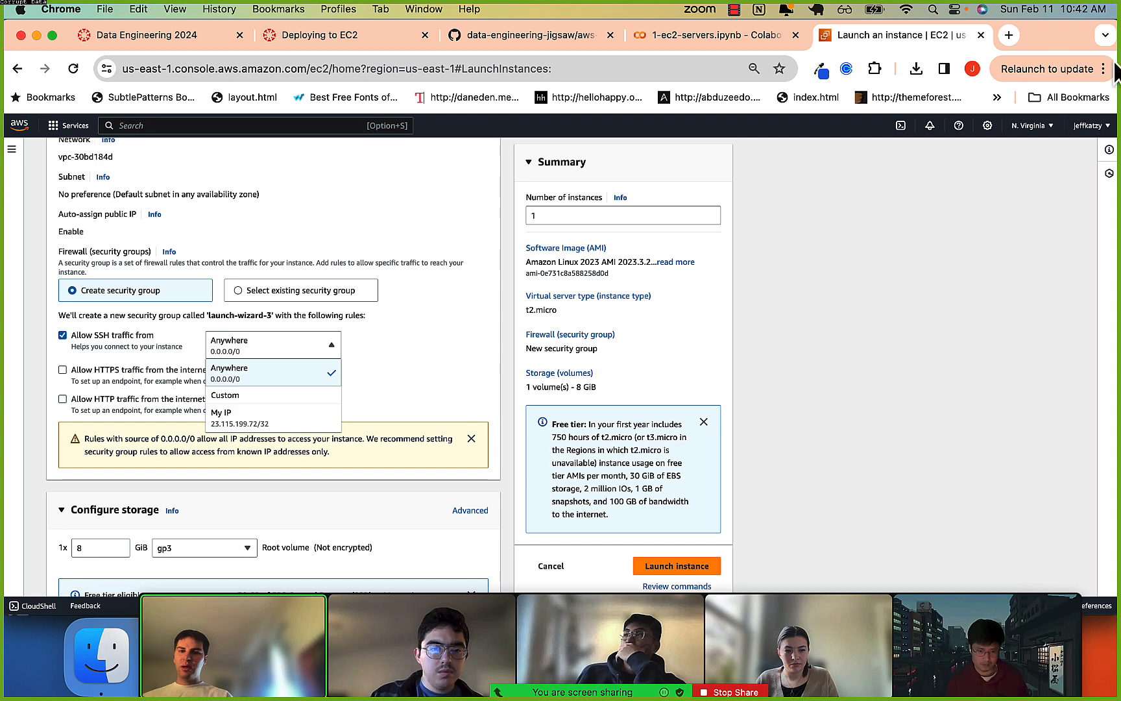
click(1008, 38)
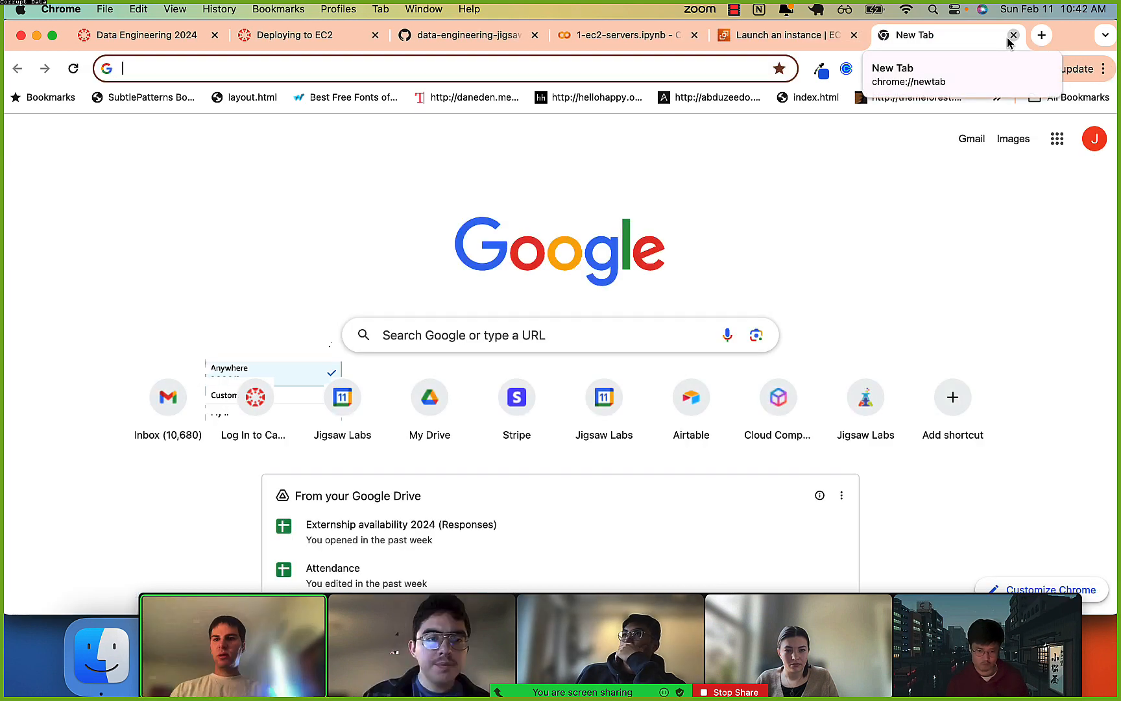
text(what is my i)
key(Return)
scroll(416, 332, down, 5)
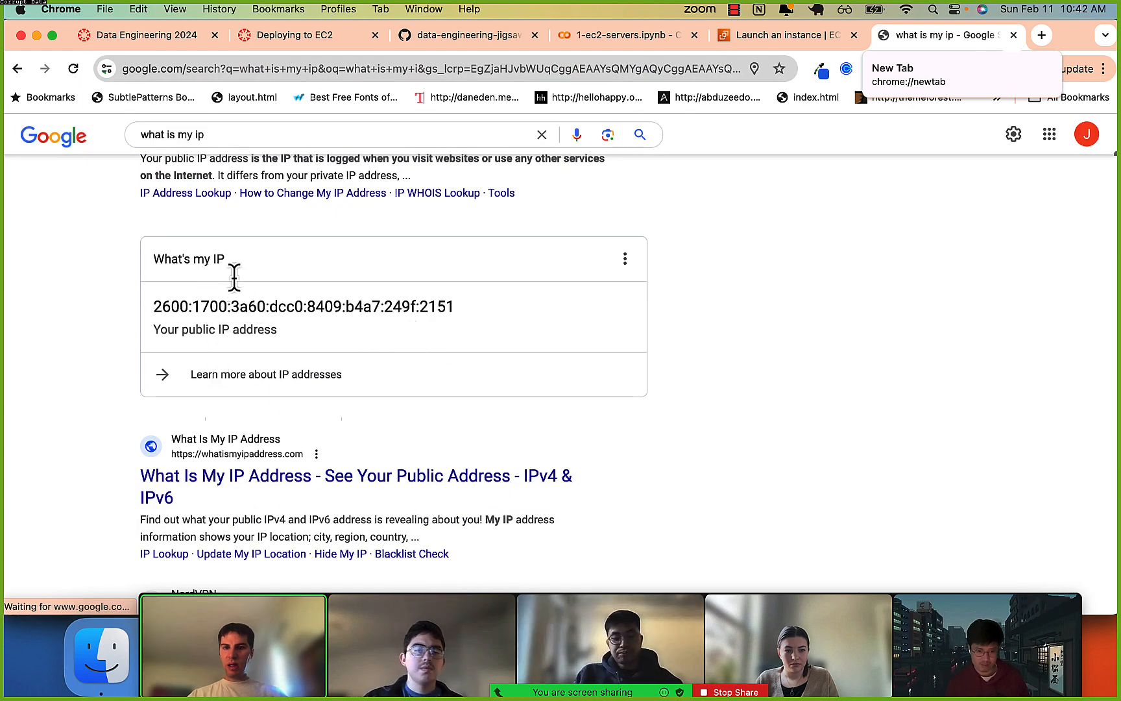
scroll(342, 281, down, 1)
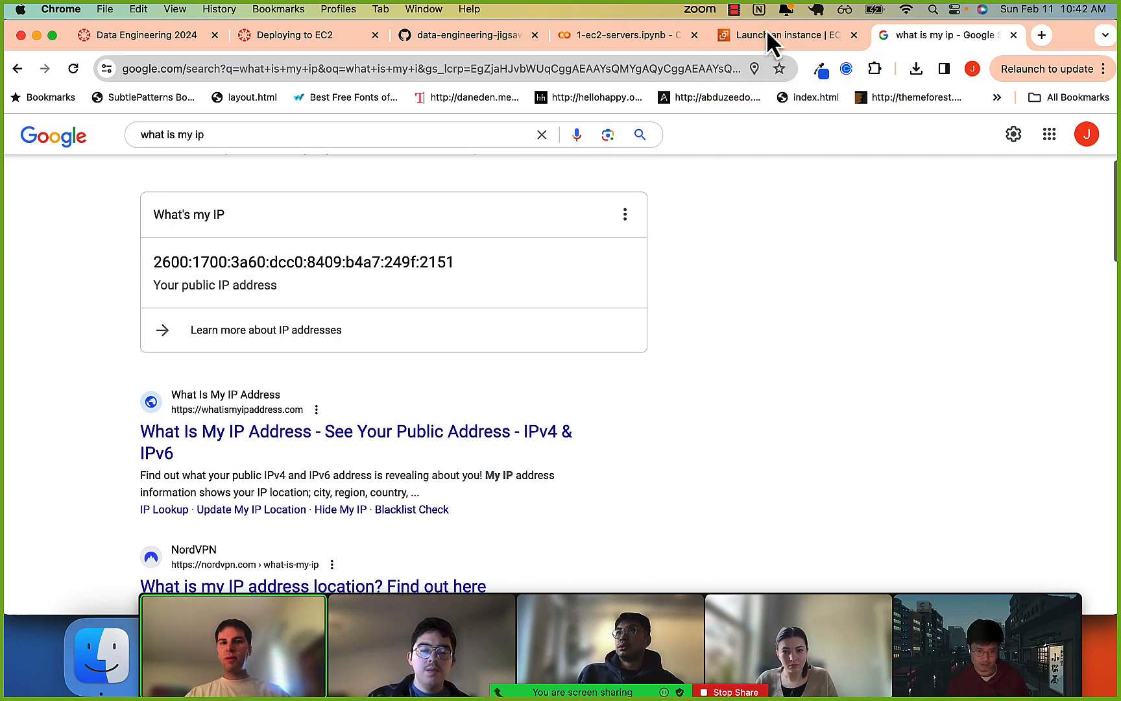
click(766, 35)
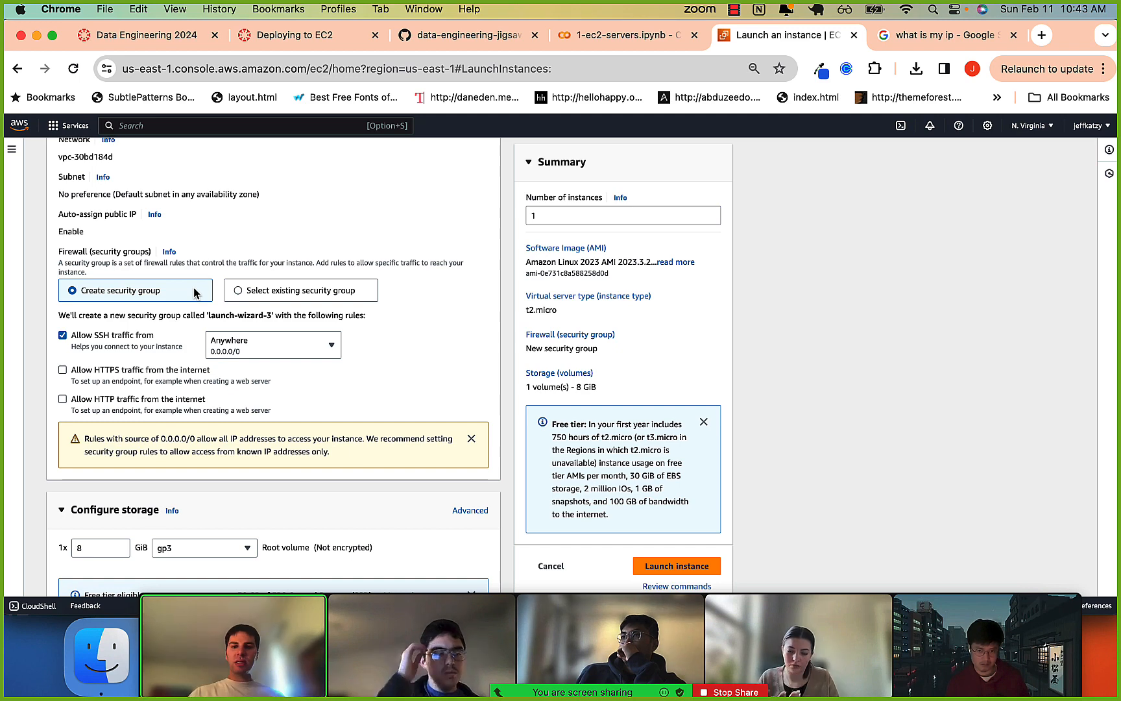
Check the SSH rule and the storage settings with their free tier note, and launch the instance.
scroll(161, 404, down, 1)
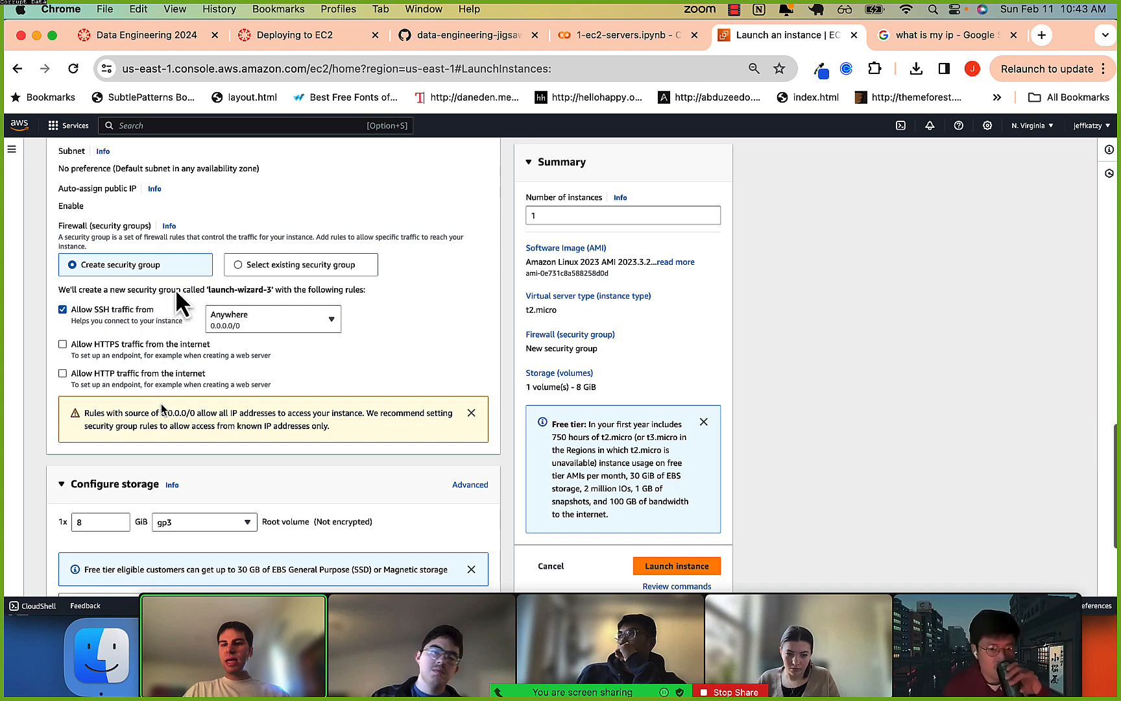
scroll(220, 300, down, 1)
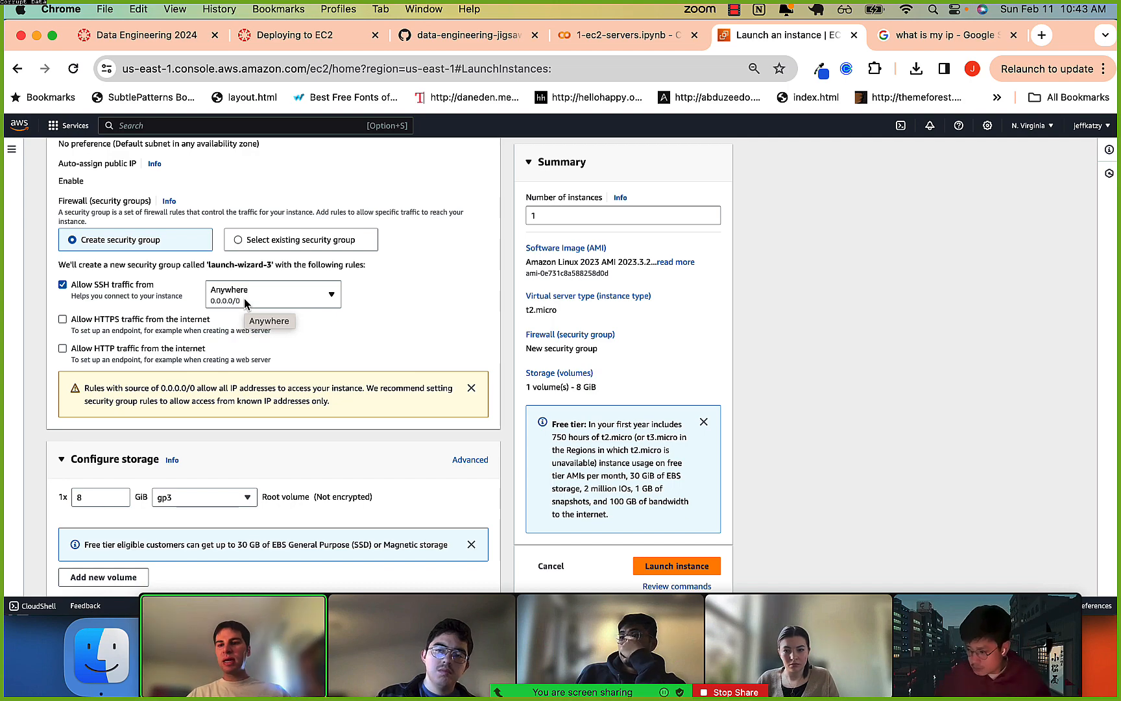
scroll(232, 317, down, 5)
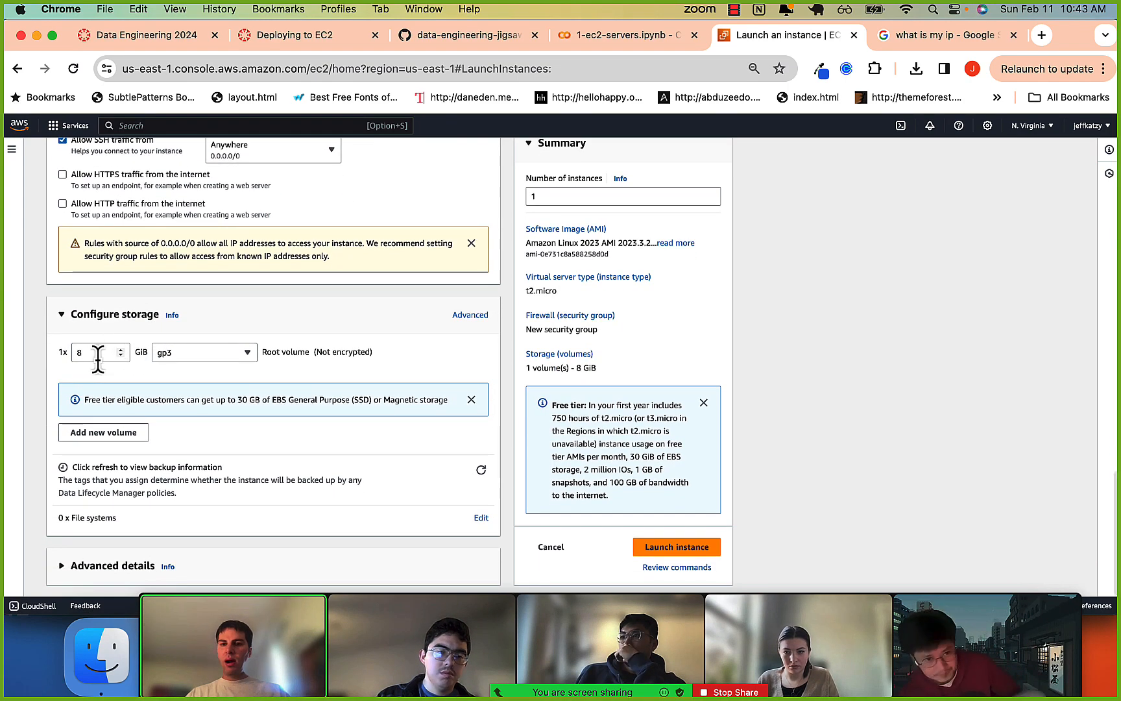
scroll(222, 361, up, 3)
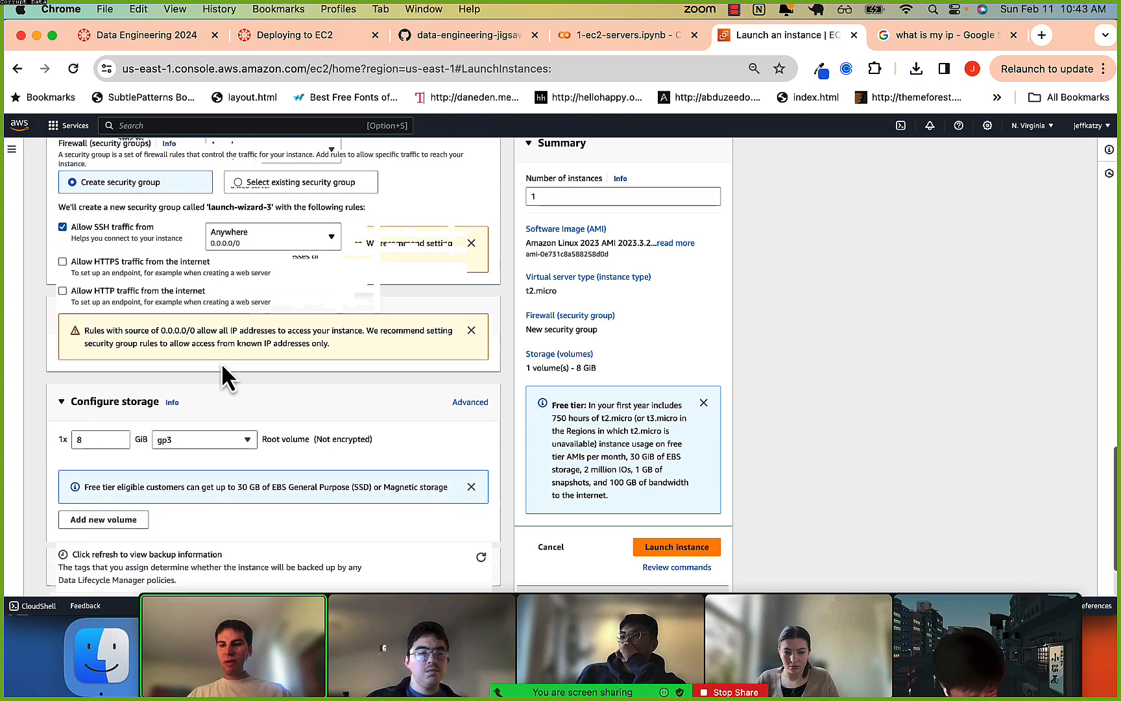
scroll(222, 363, down, 3)
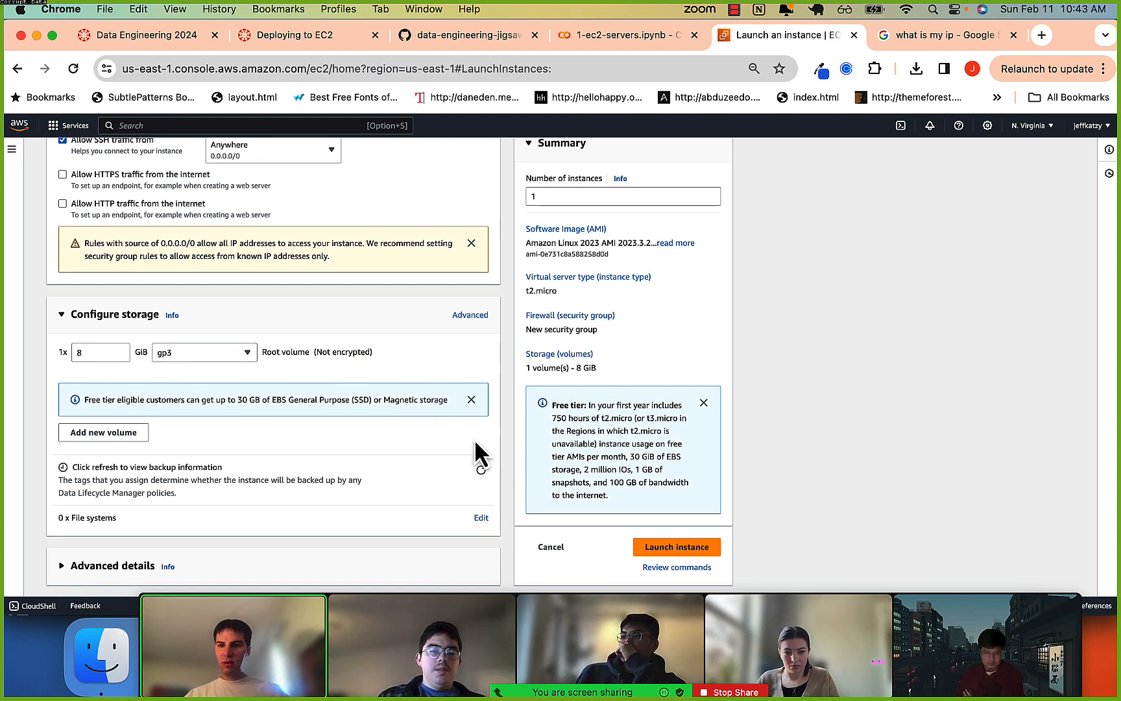
drag(232, 399, 237, 399)
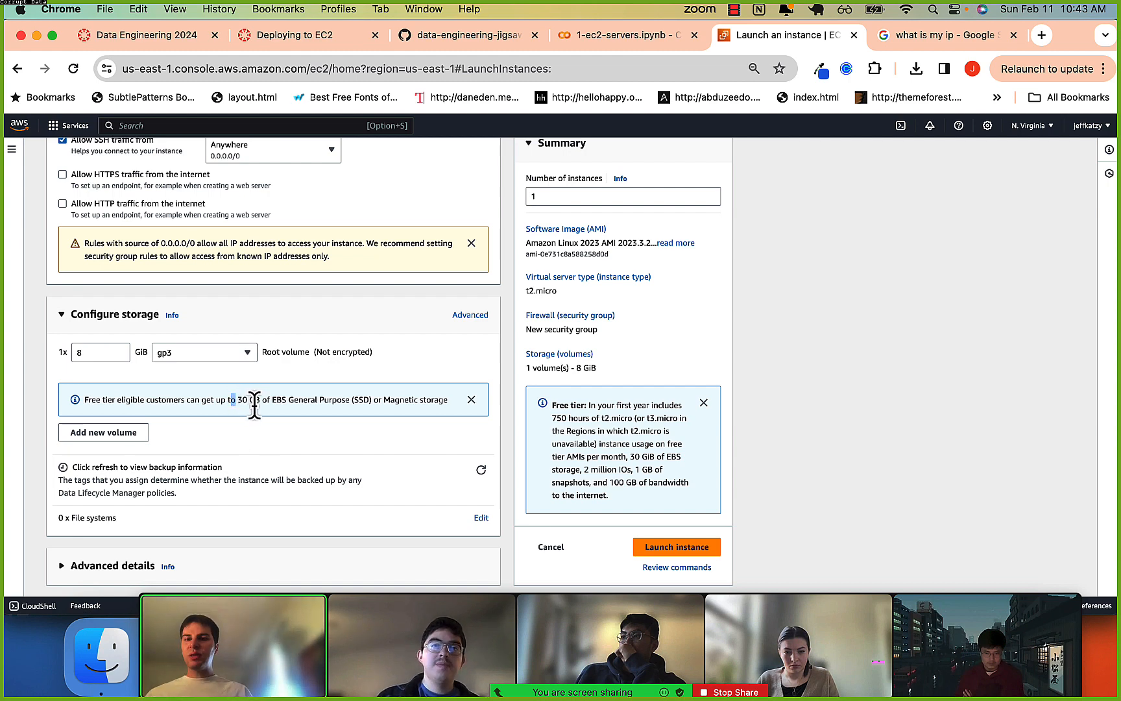
click(255, 406)
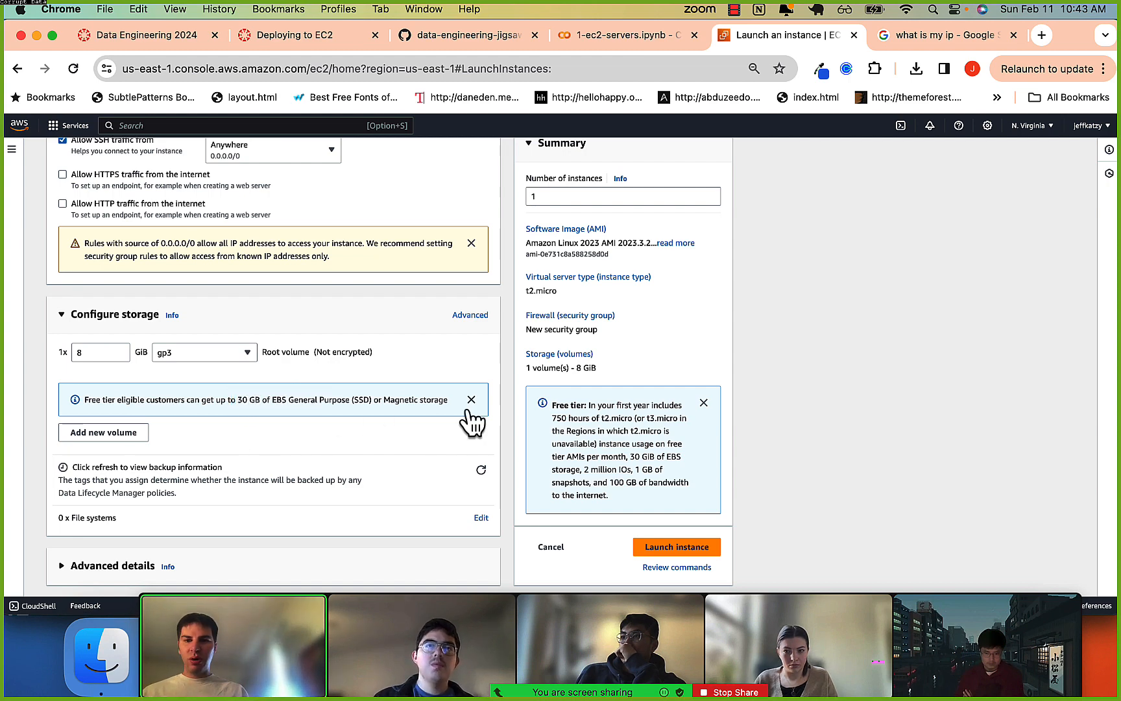
click(672, 548)
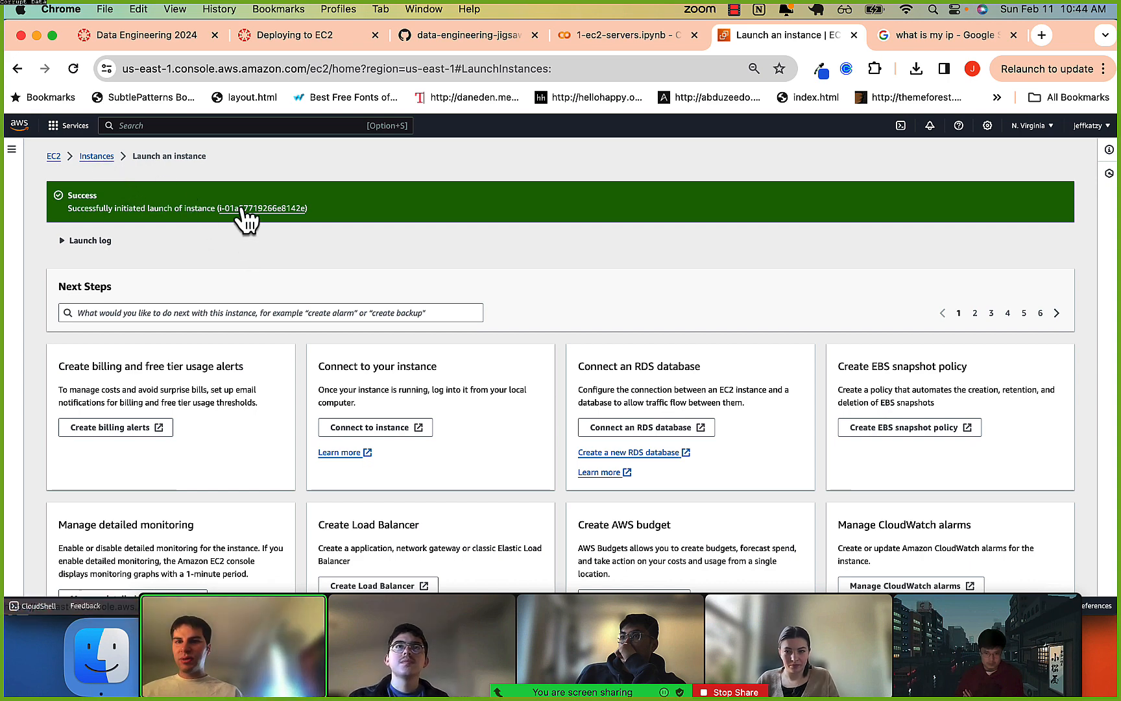
Go to the EC2 instances list, open the details of sample-instance, and examine its instance state.
click(110, 156)
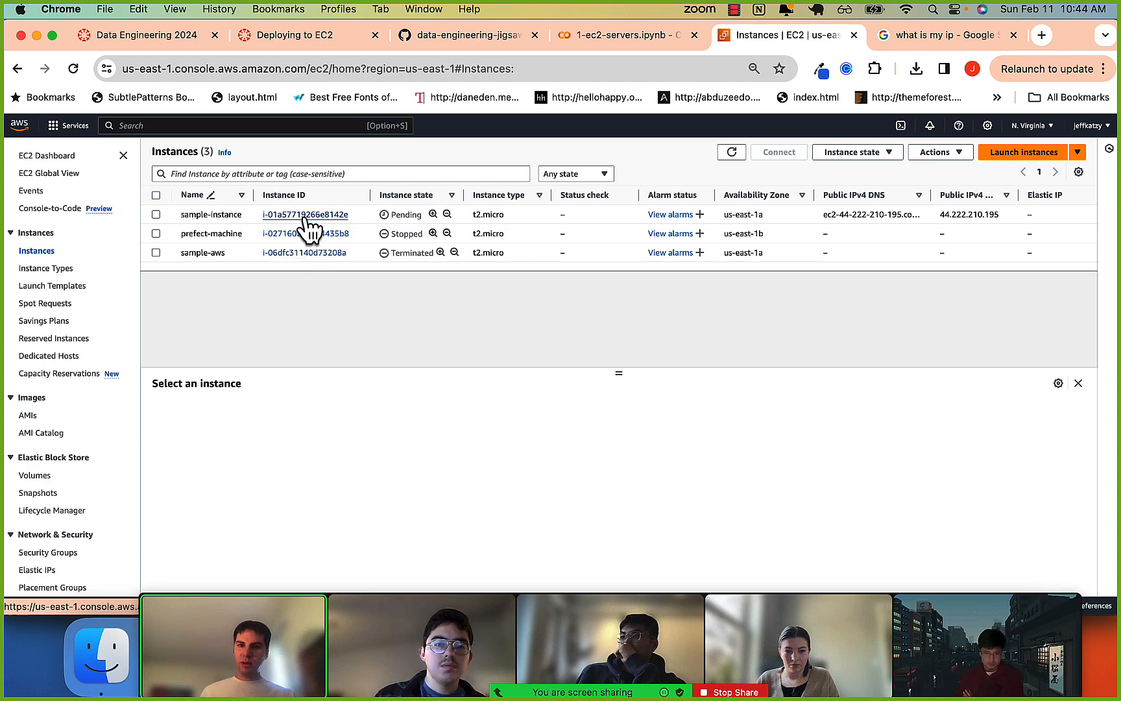
drag(392, 214, 422, 211)
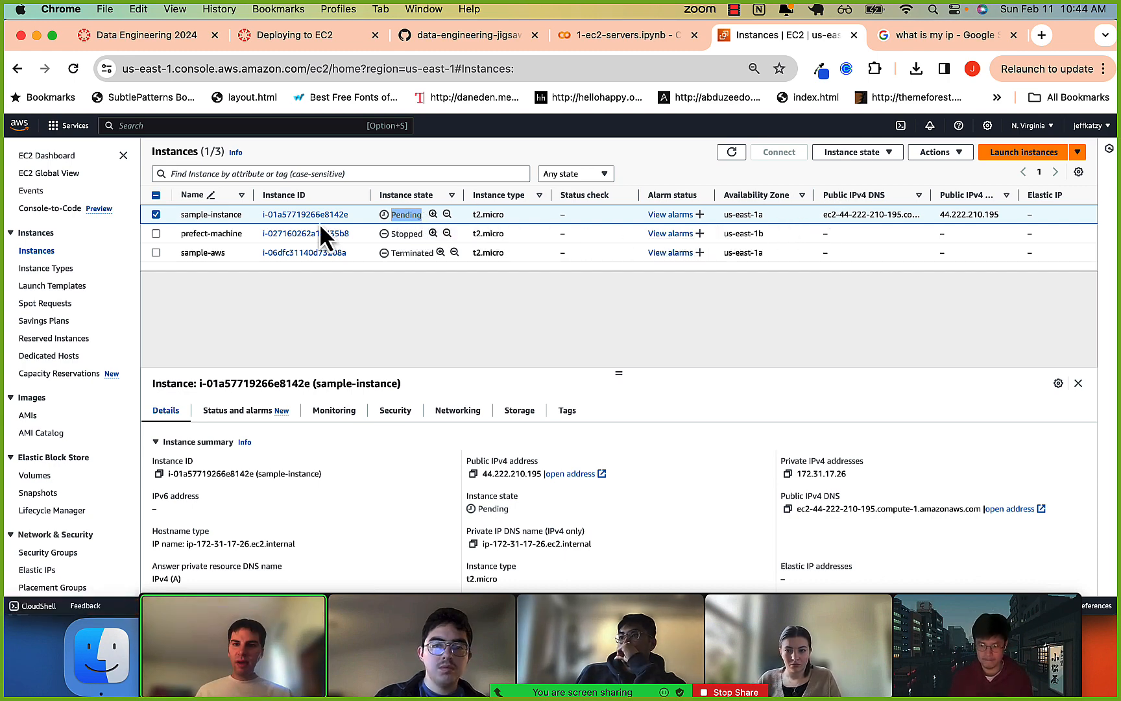
click(285, 215)
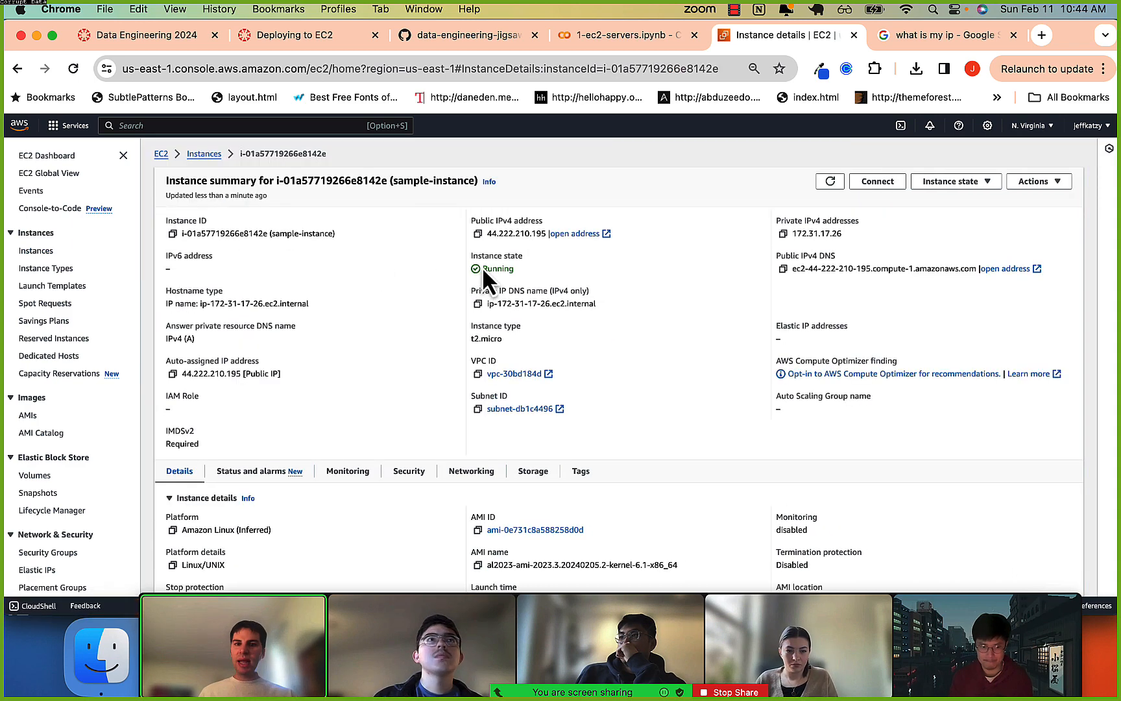
double_click(525, 268)
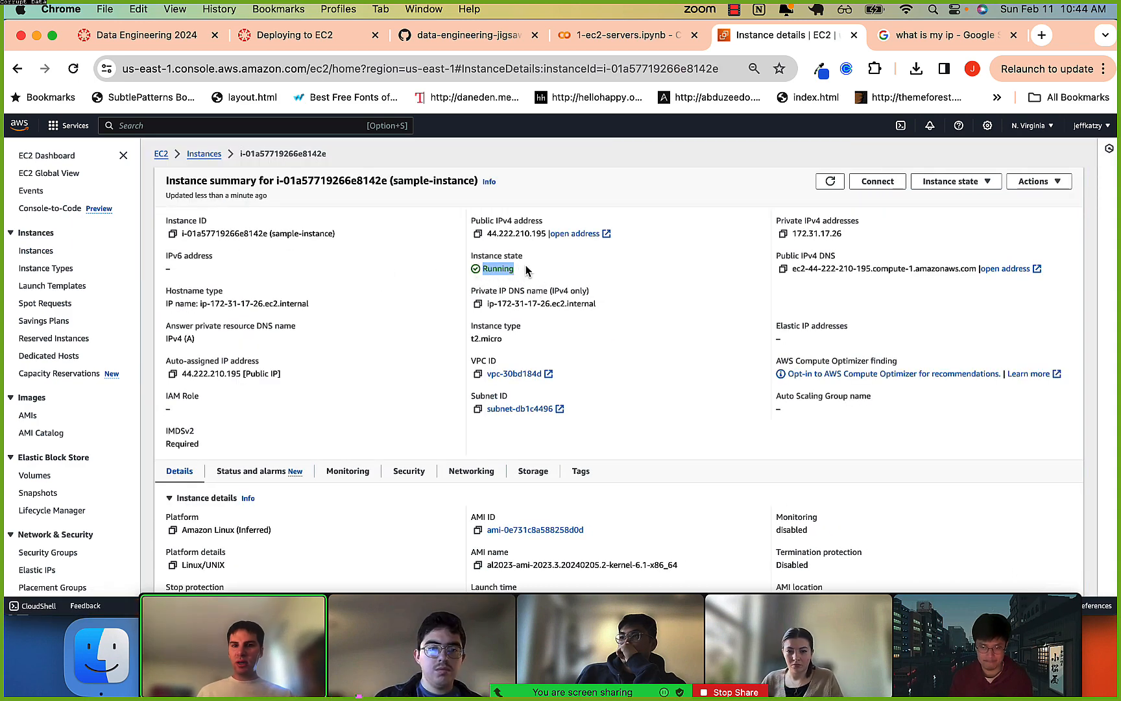
click(375, 306)
scroll(374, 303, down, 2)
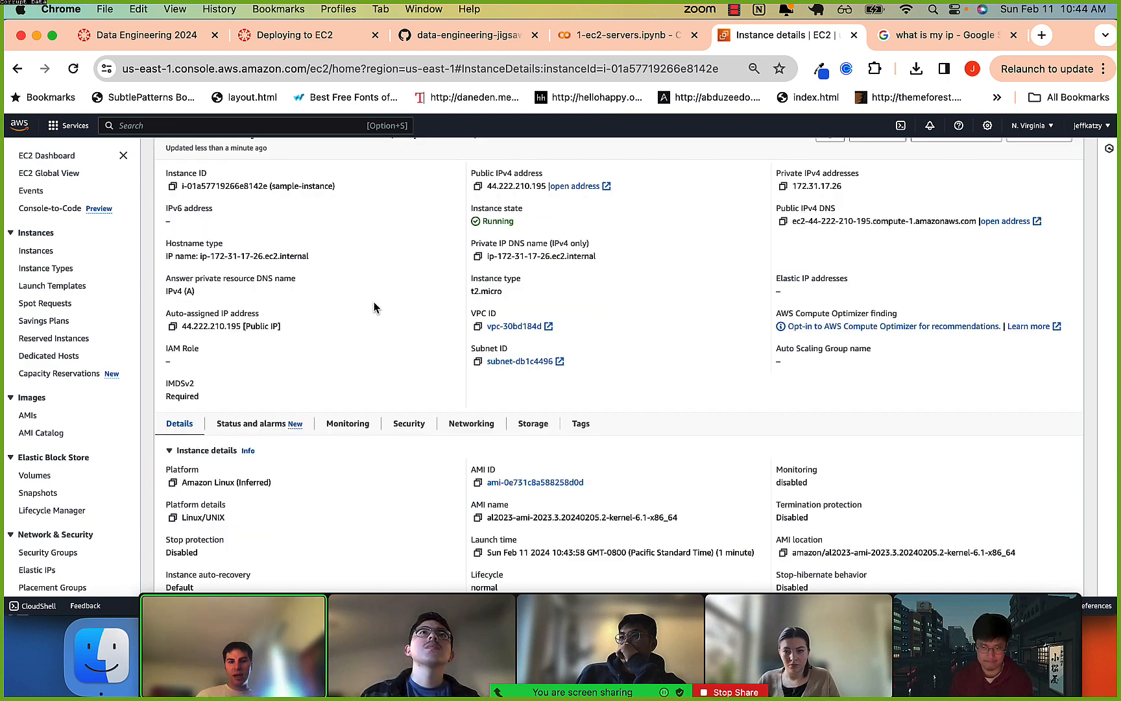
Open the SSH client connection instructions for sample-instance, enlarge the page, and examine the private key steps, briefly switching to iTerm2.
scroll(374, 306, up, 2)
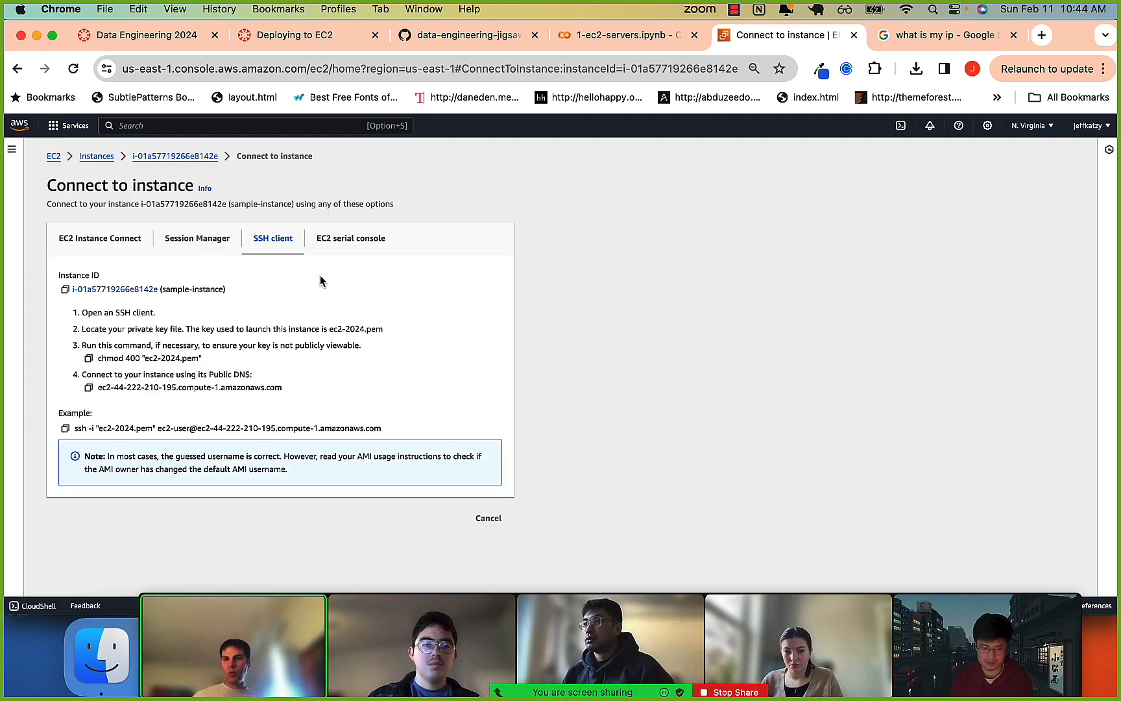
key(super+equal)
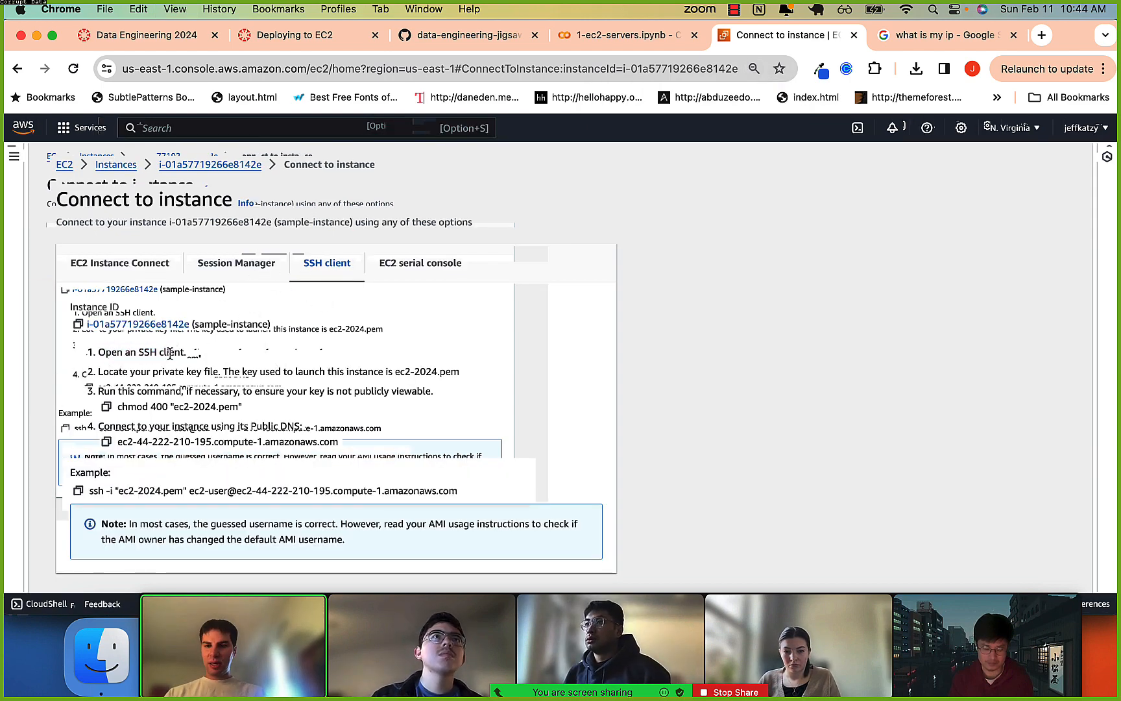
key(super+Tab)
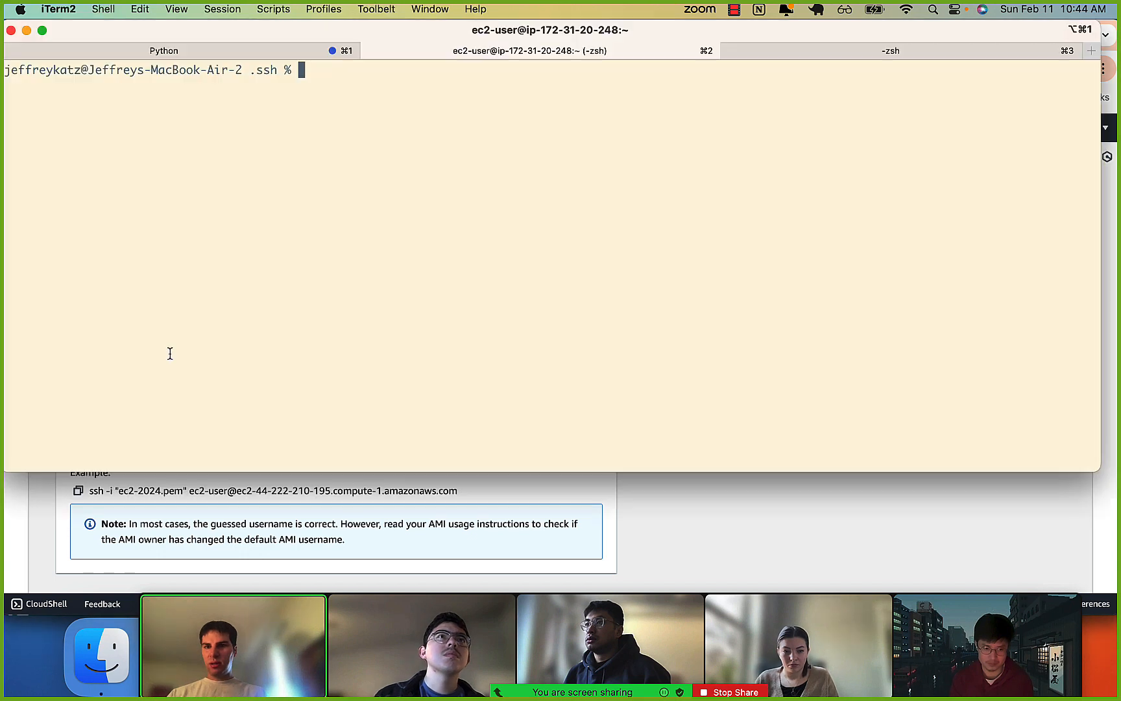
key(super+Tab)
drag(122, 375, 161, 376)
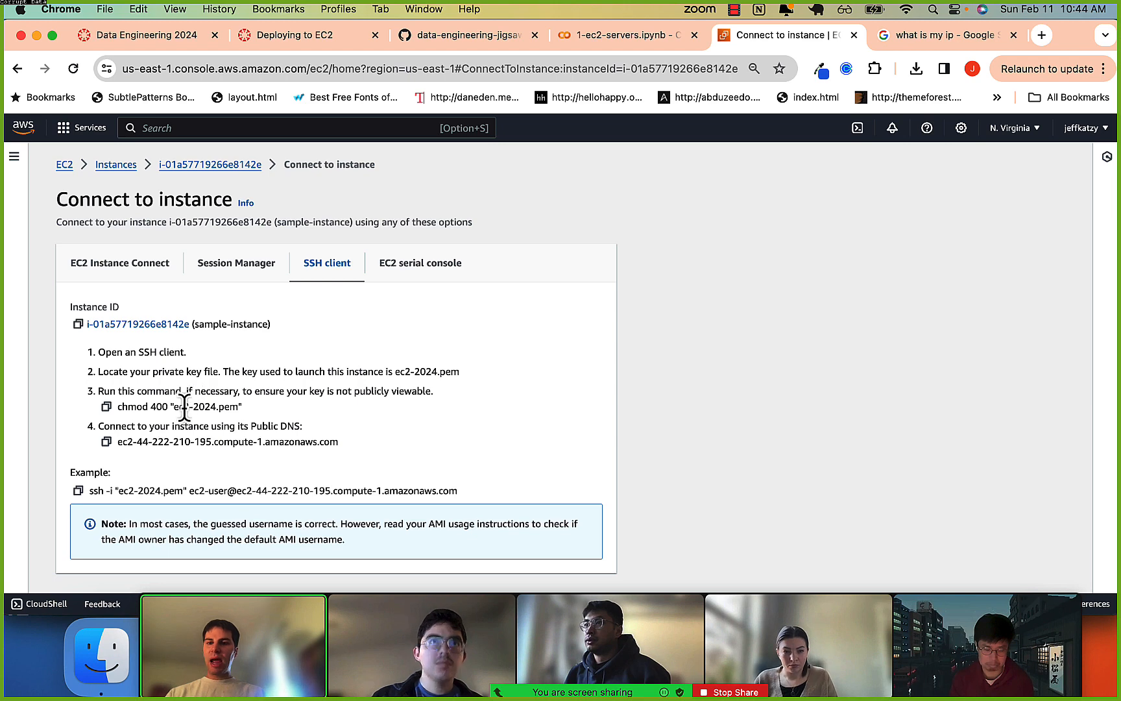
Check the key file named in the SSH instructions, list the .ssh folder's files in iTerm2 with ls, and return to Chrome.
drag(174, 408, 408, 371)
click(254, 371)
click(375, 372)
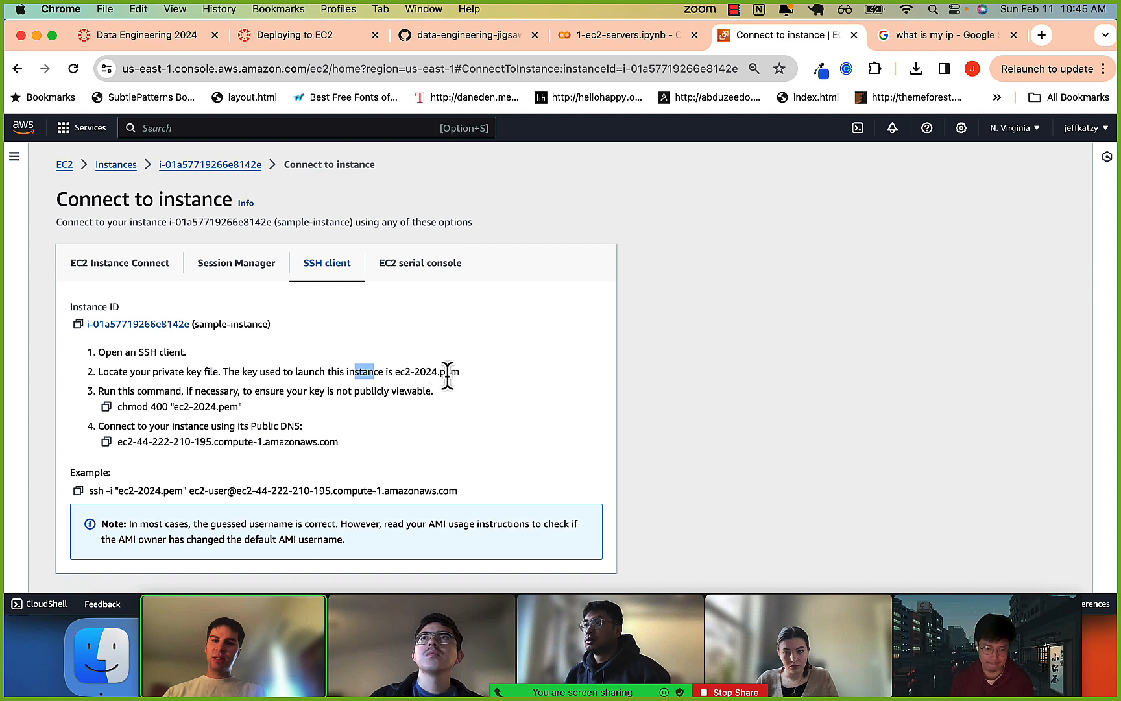
key(super+Tab)
text(ls)
key(Return)
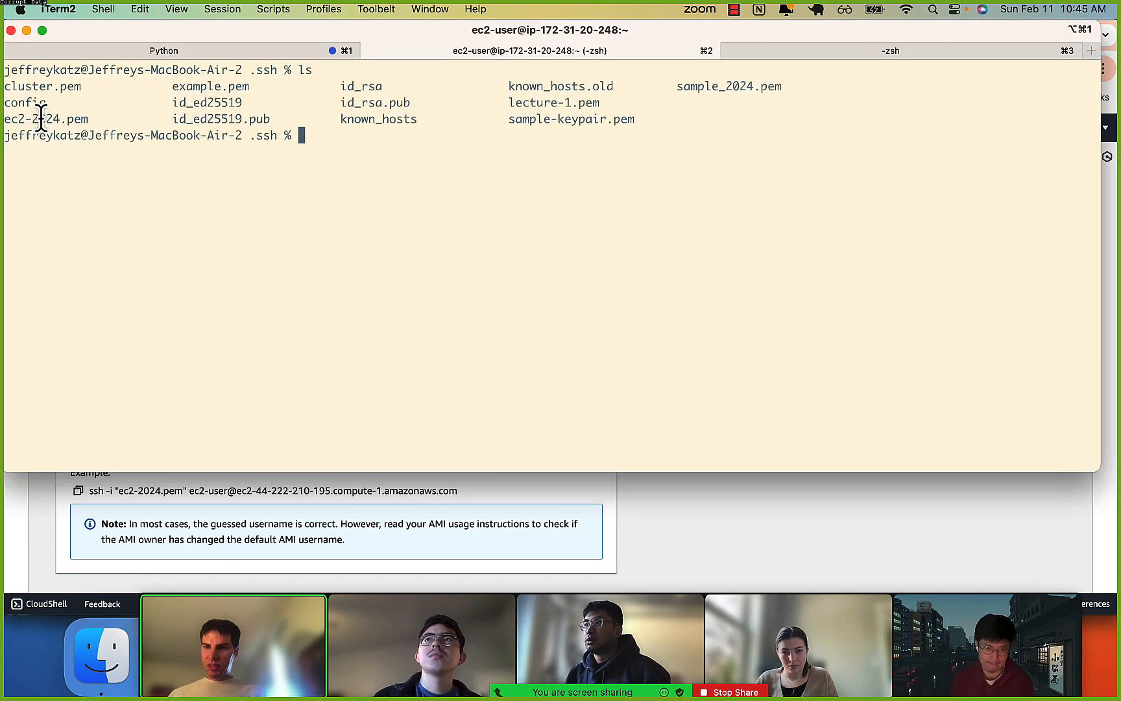
click(722, 551)
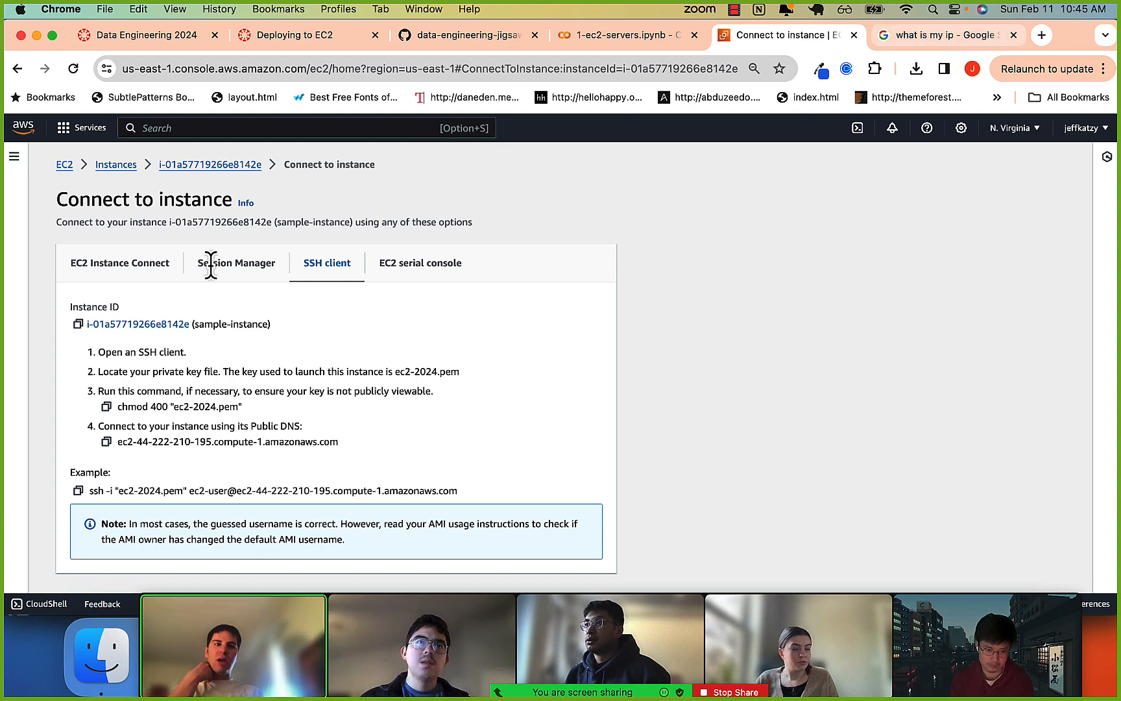
Review the public IP address in the "what is my ip" Google results and return to the Connect to instance page.
click(943, 35)
drag(211, 264, 486, 263)
click(558, 254)
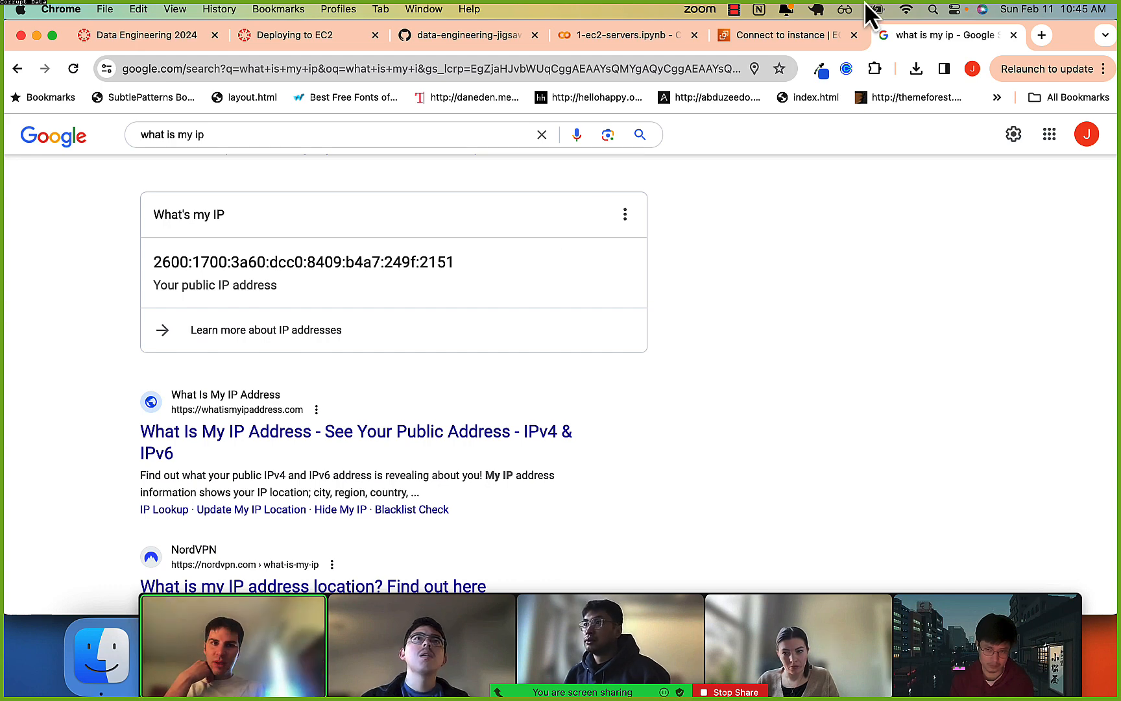
click(807, 34)
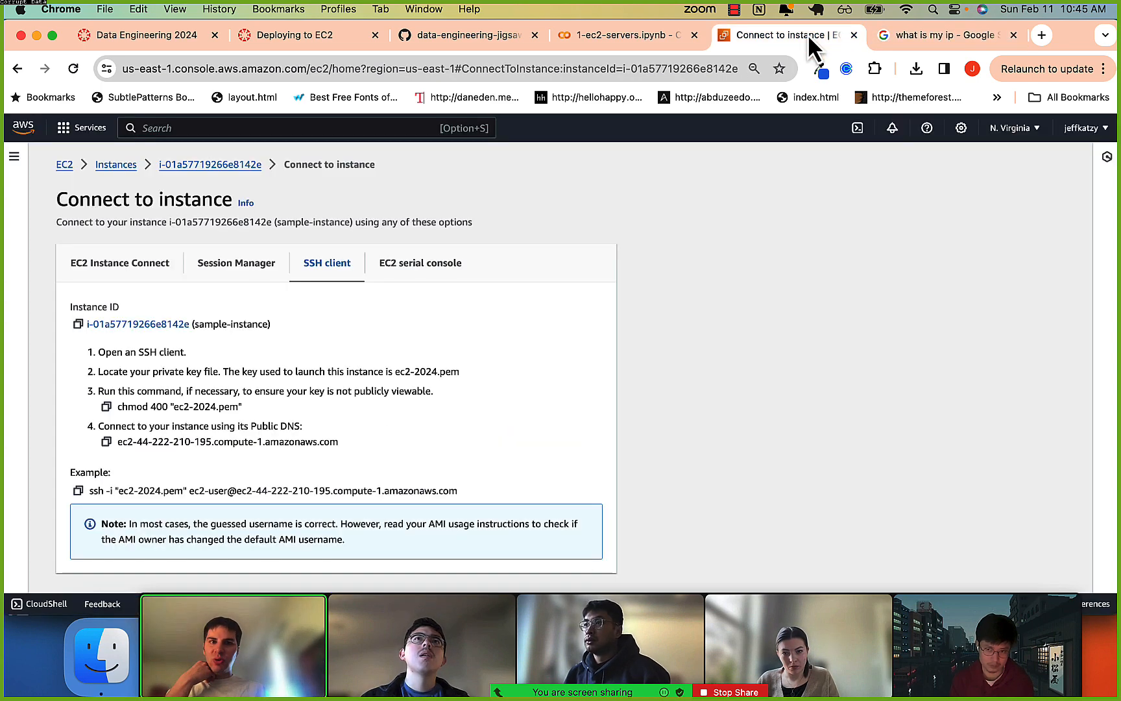
Examine the key permission command in step 3 of the SSH instructions and copy chmod 400 "ec2-2024.pem".
click(110, 409)
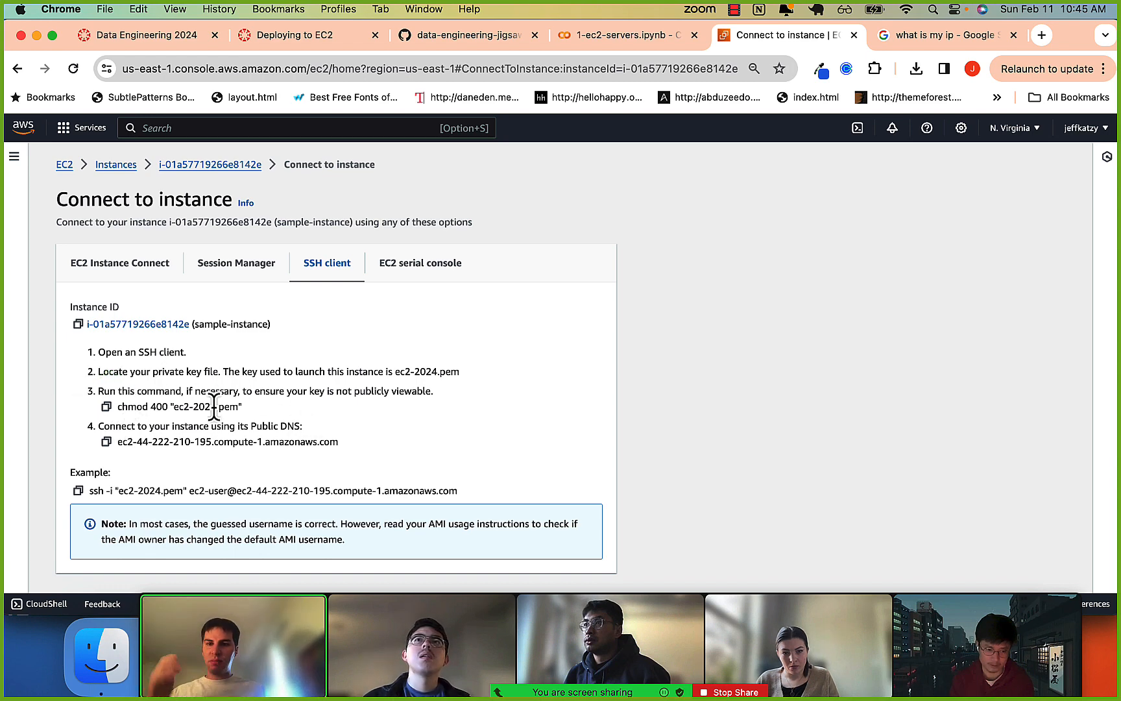
drag(116, 406, 243, 408)
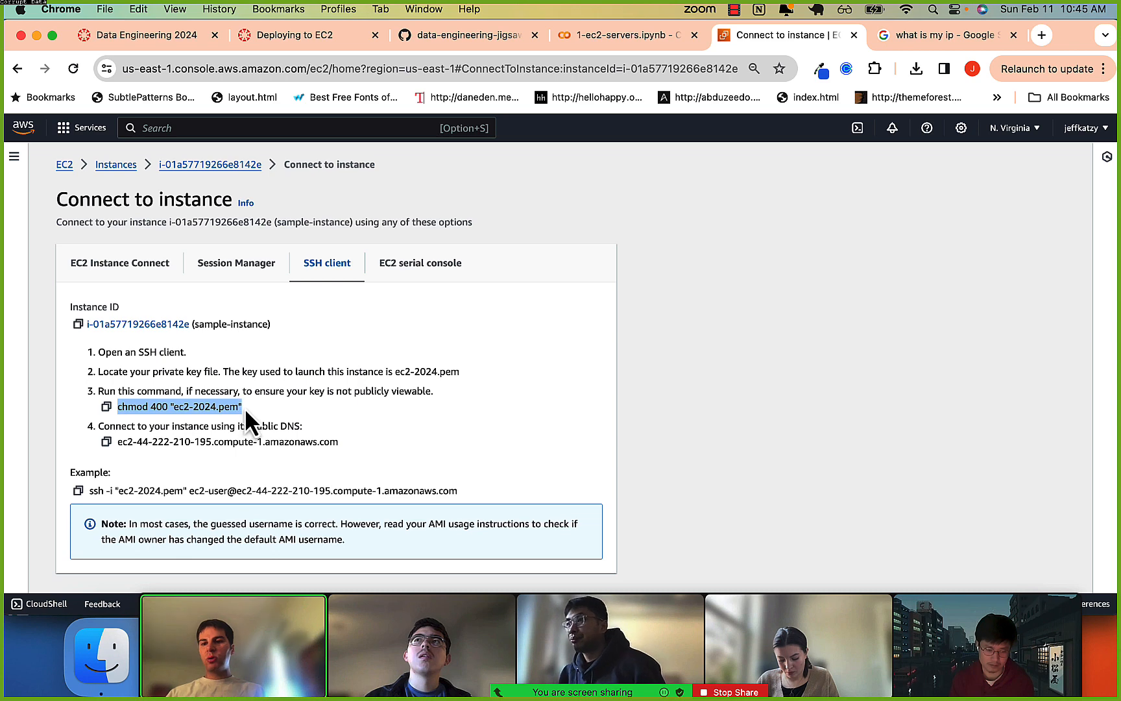
click(195, 397)
drag(142, 407, 172, 408)
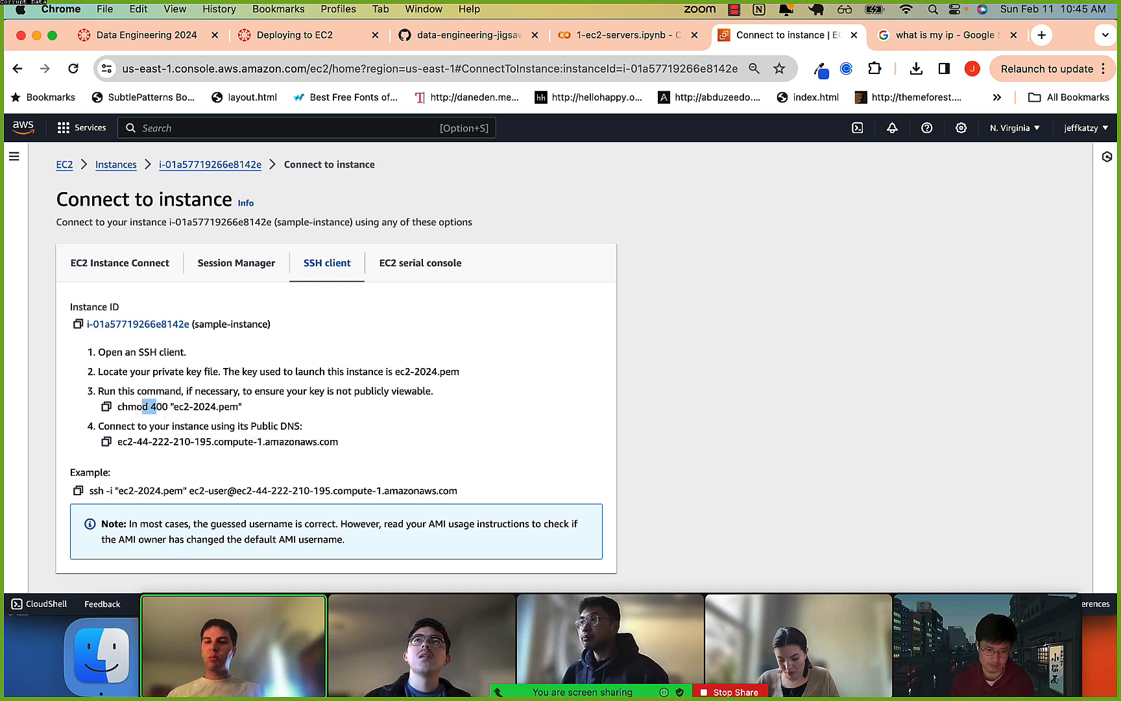
click(172, 406)
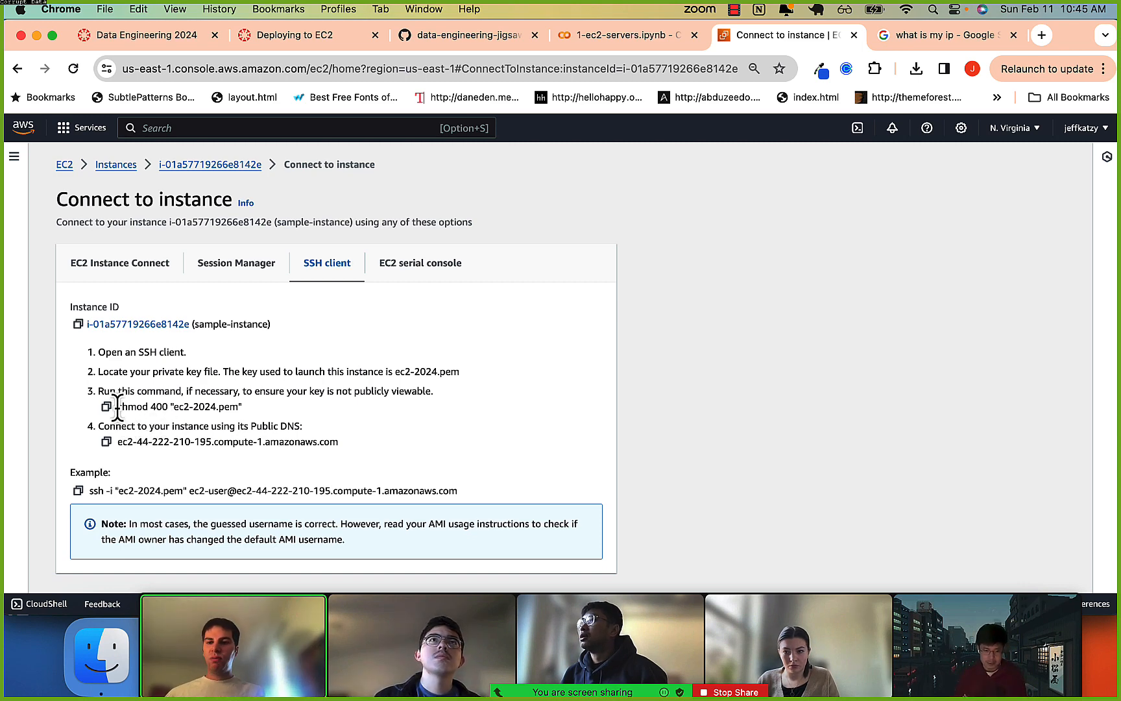
drag(116, 406, 213, 408)
key(super+c)
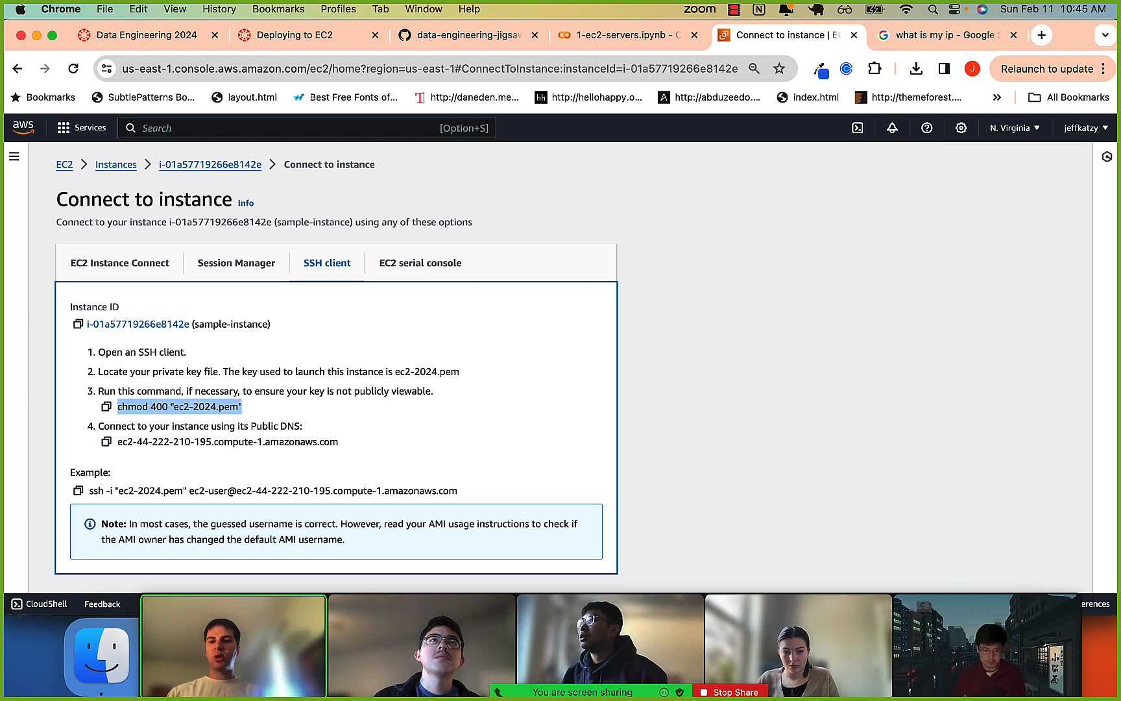
Switch to iTerm2 and run chmod 400 "ec2-2024.pem" in the .ssh folder.
key(super+Tab)
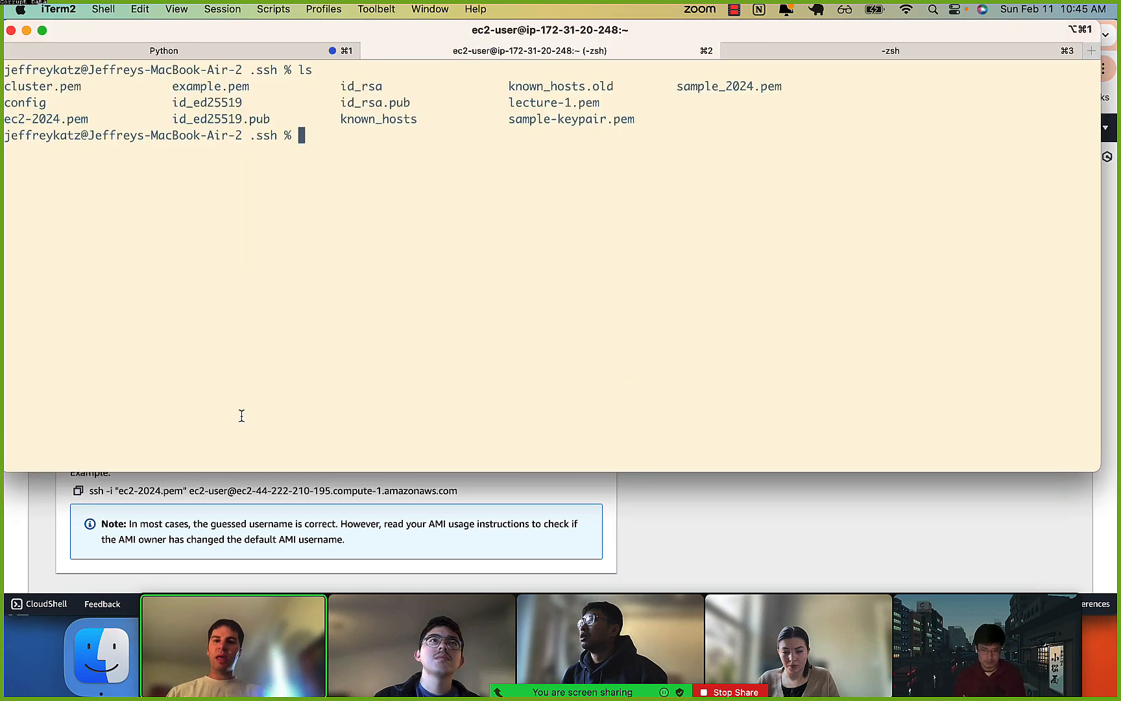
key(super+v)
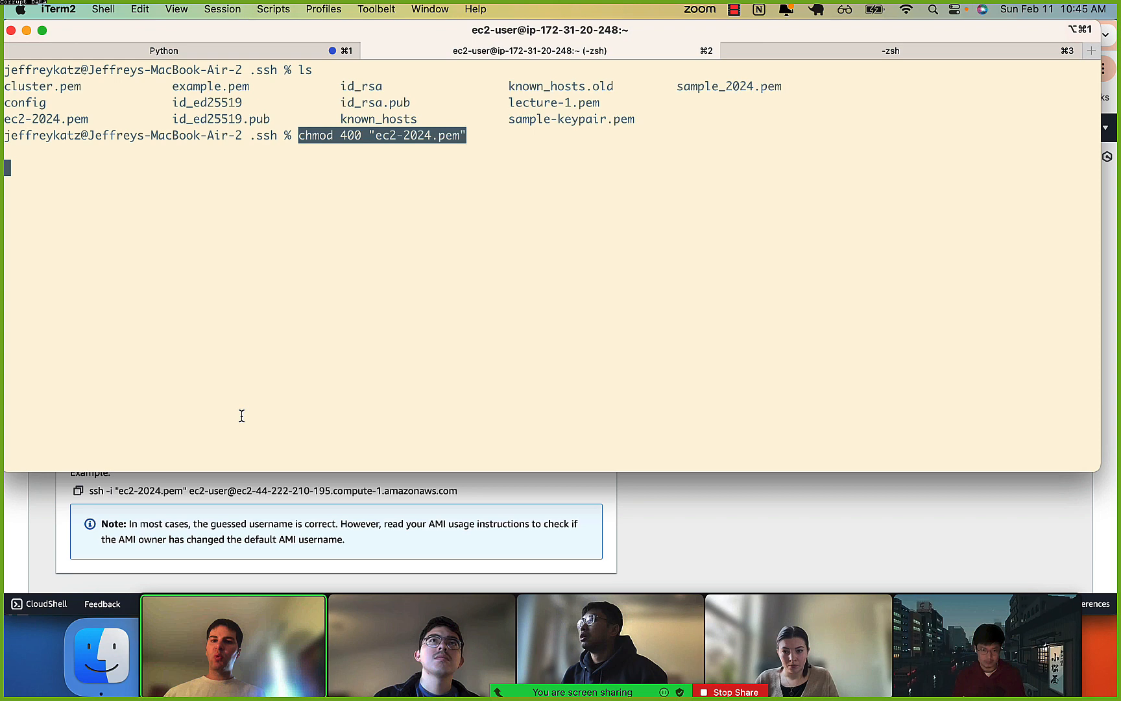
key(BackSpace)
key(BackSpace)
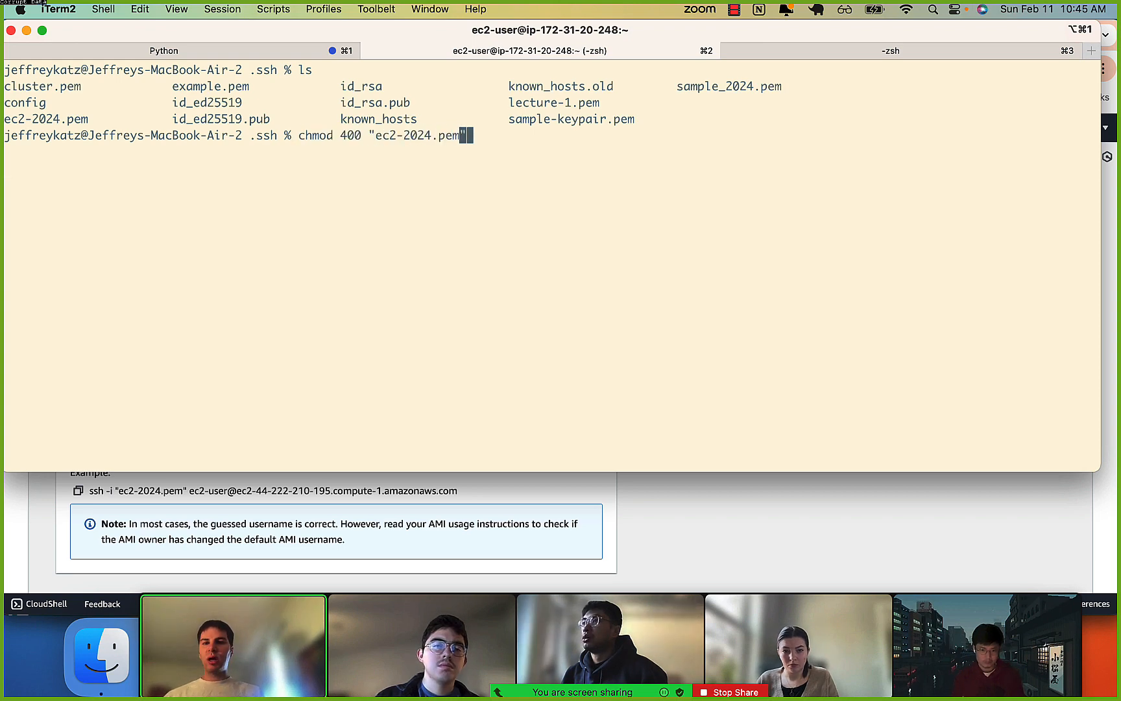
key(Return)
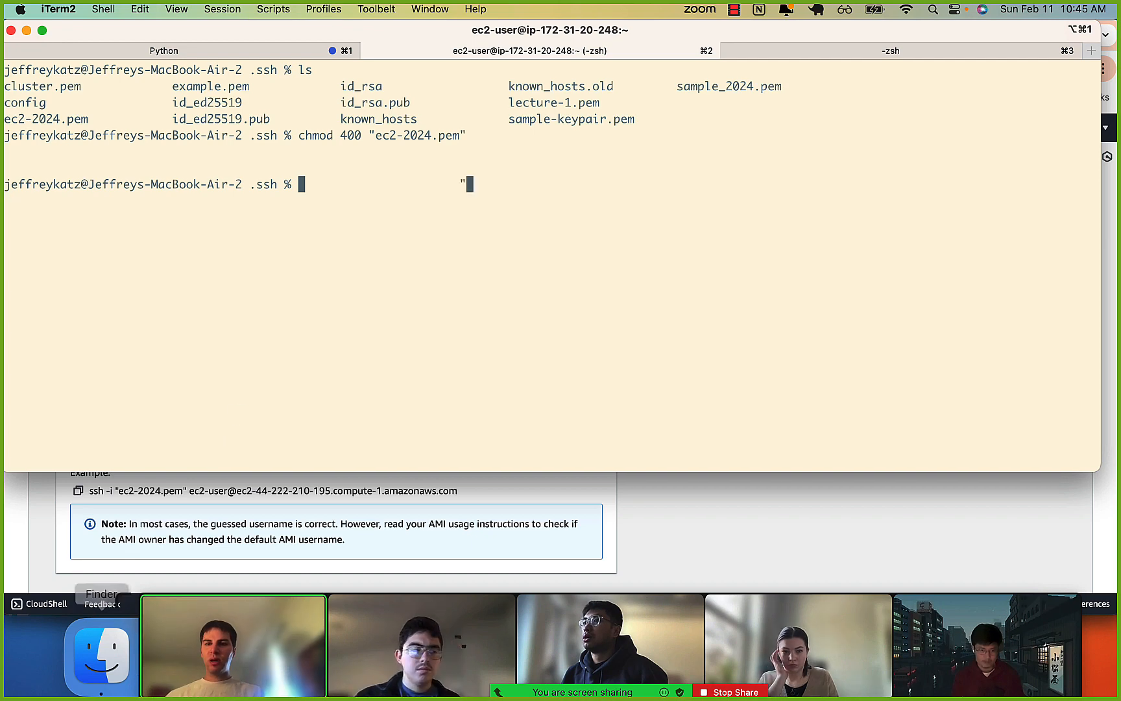
key(Return)
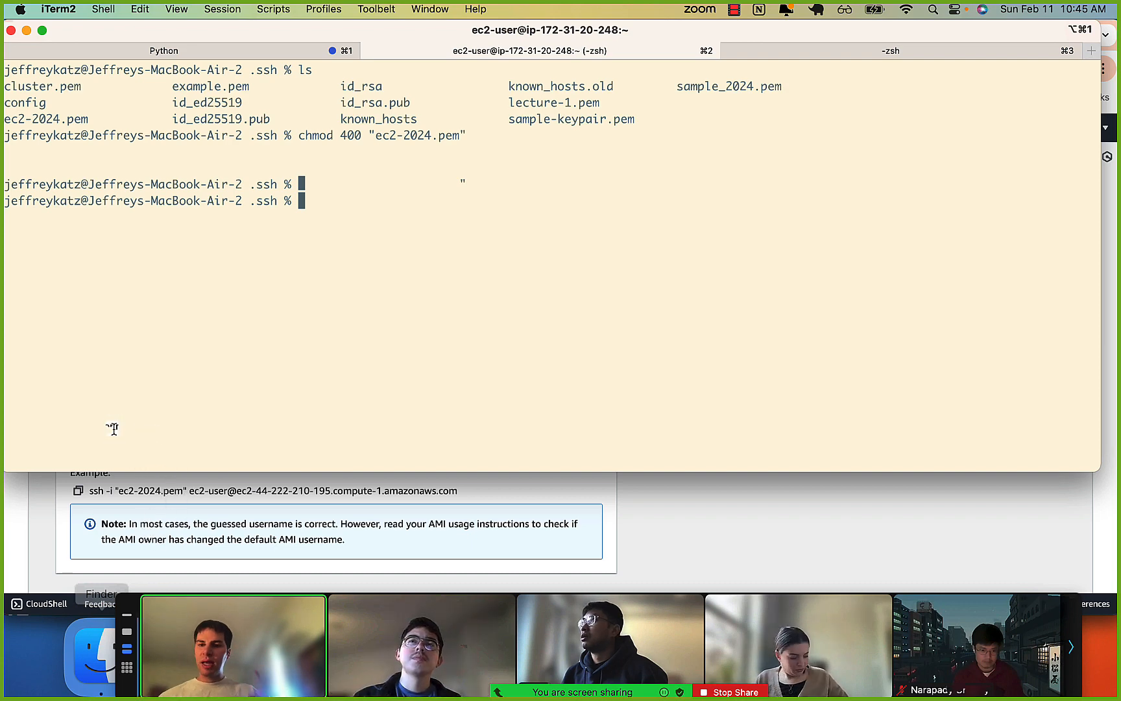
Compare the public DNS in Chrome with the public IPv4 address on the instance's details page in a new tab, and return to the SSH instructions.
key(super+Tab)
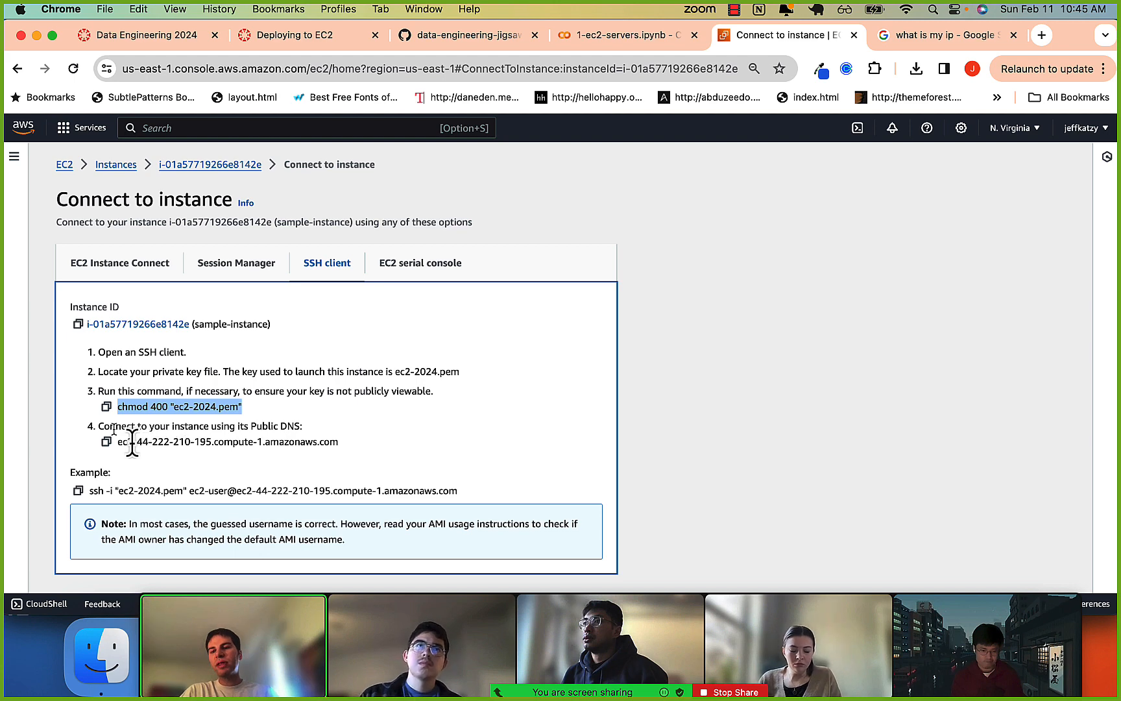
triple_click(450, 445)
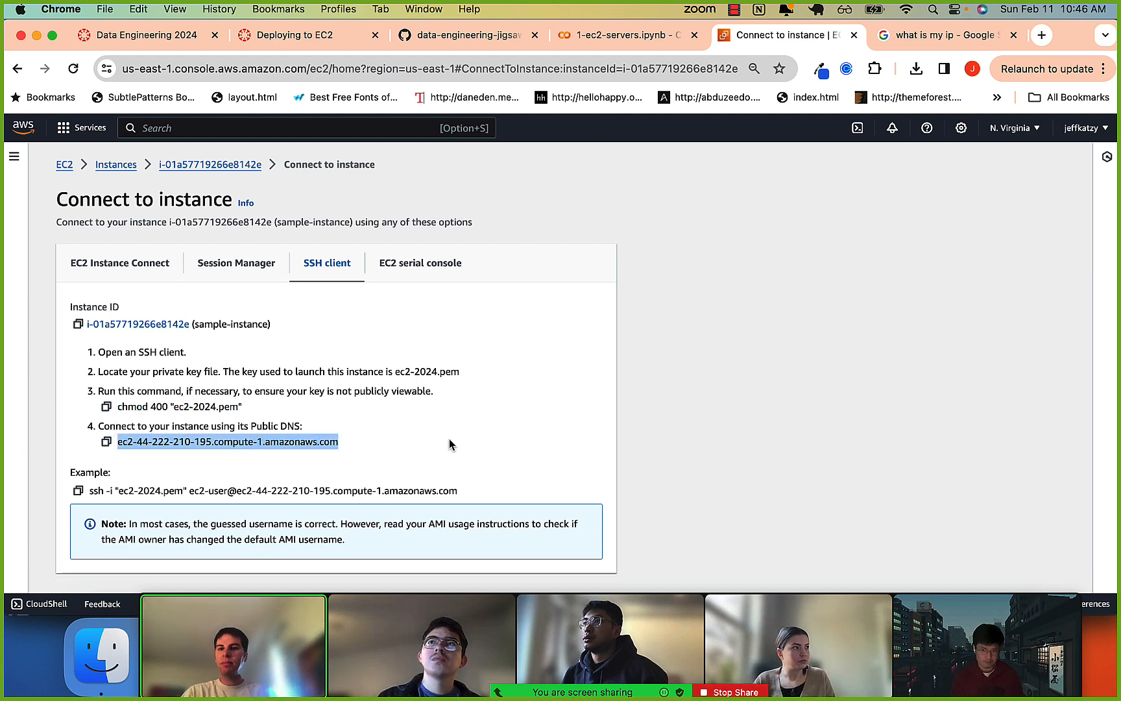
super+click(246, 167)
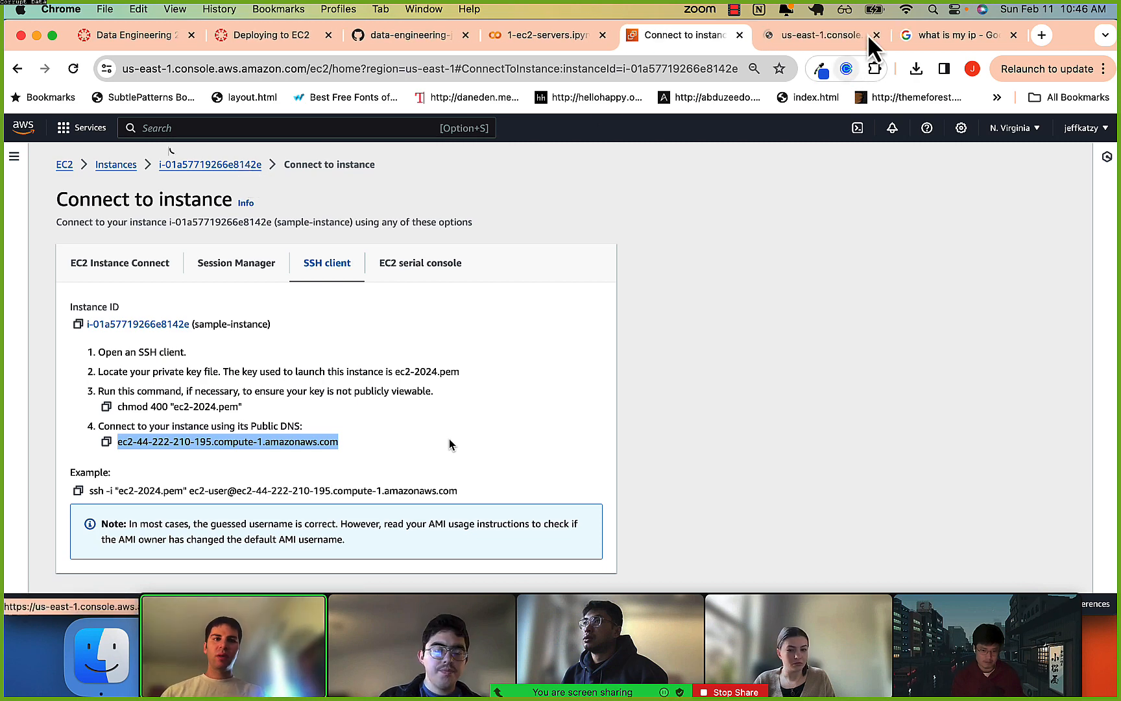
click(860, 38)
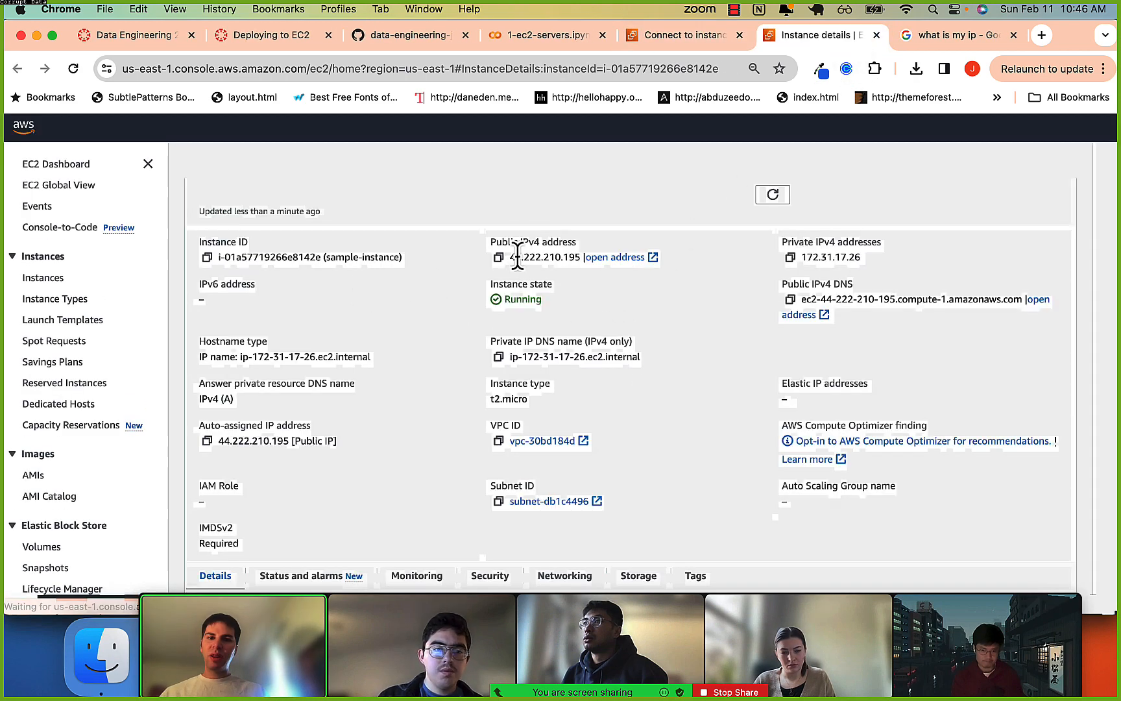
drag(511, 258, 533, 259)
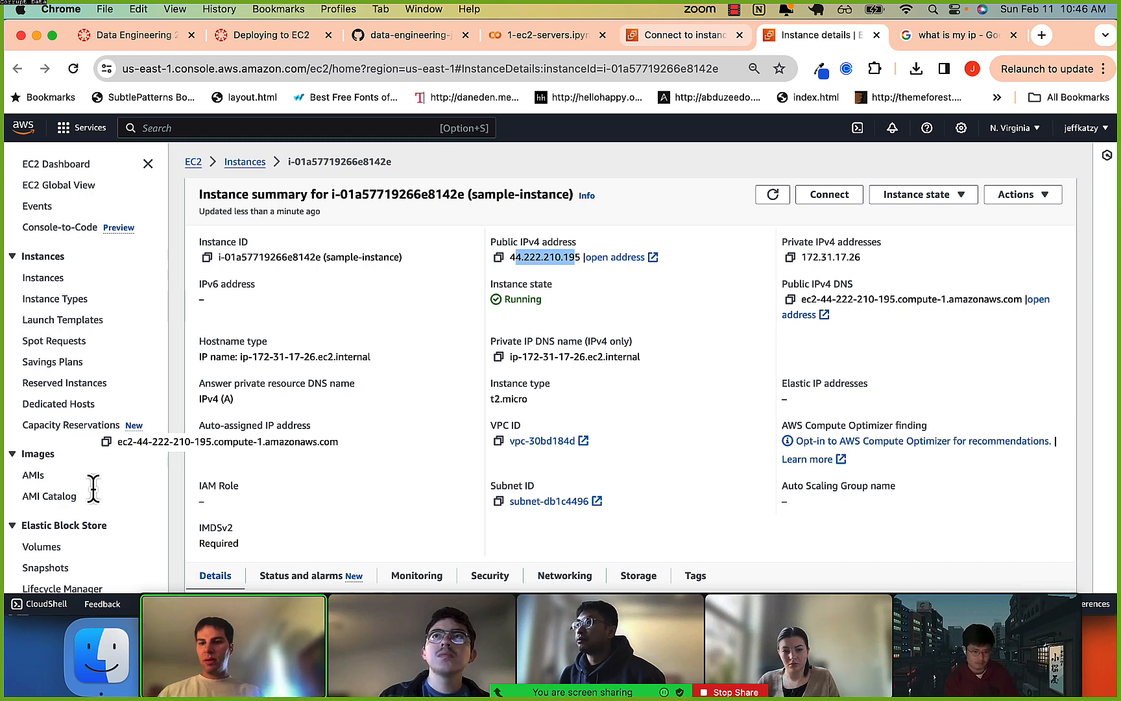
key(ctrl+shift+Tab)
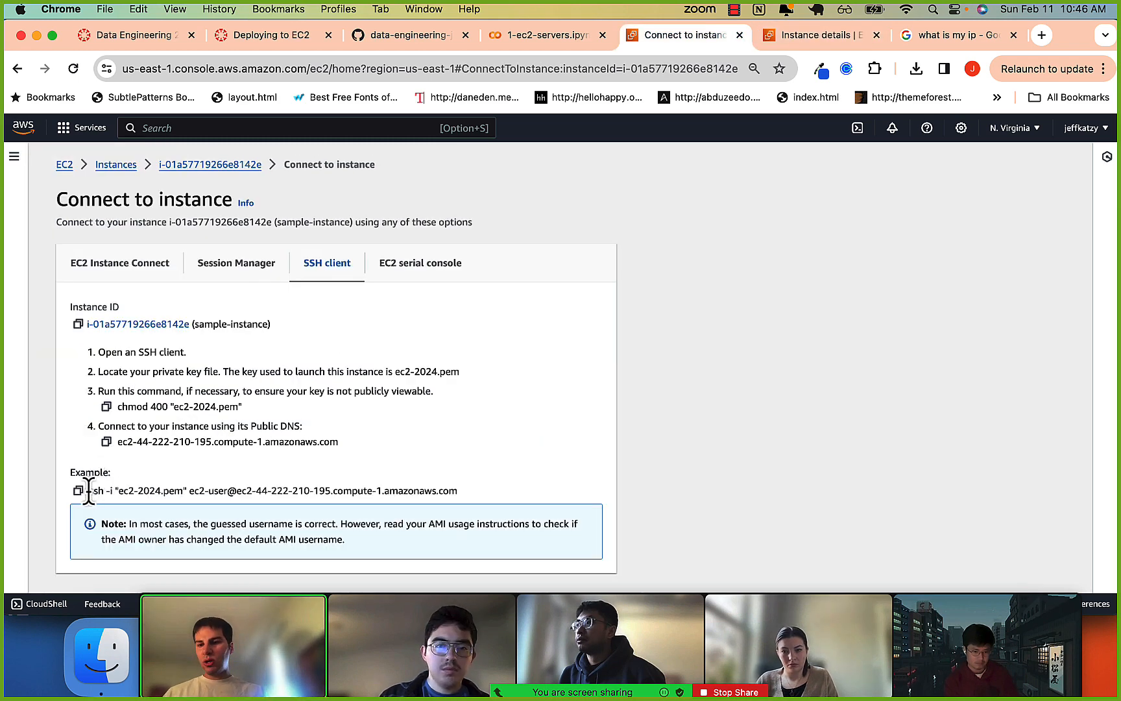
drag(175, 490, 462, 512)
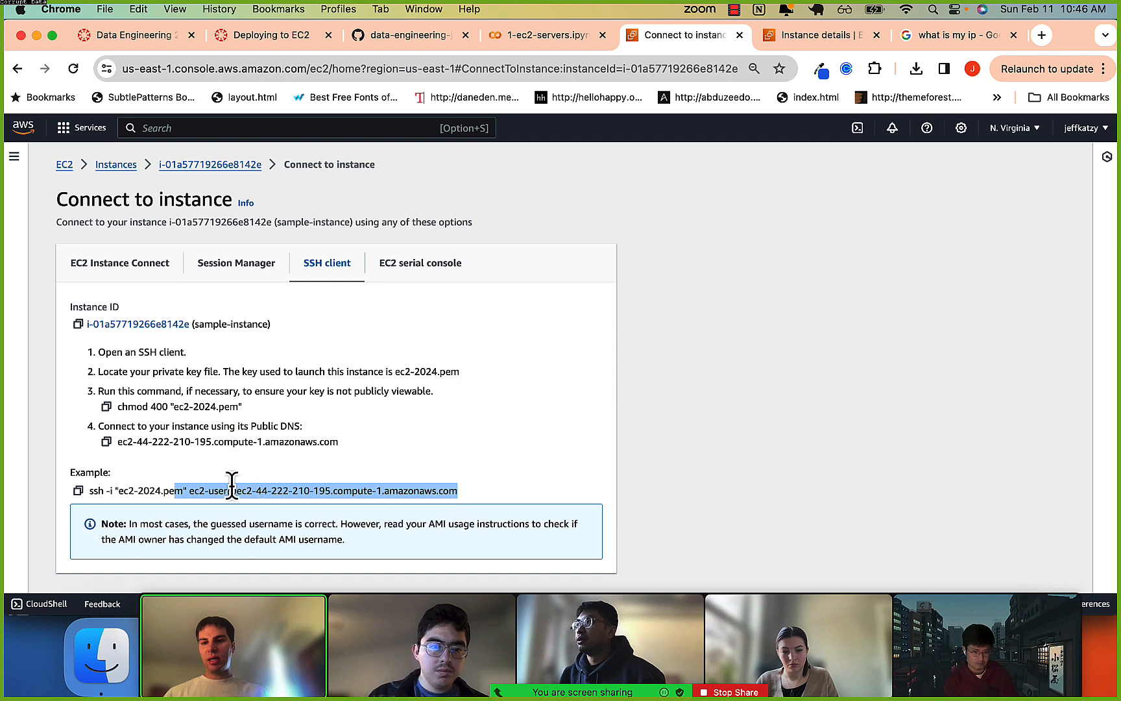
shift+click(96, 492)
click(78, 491)
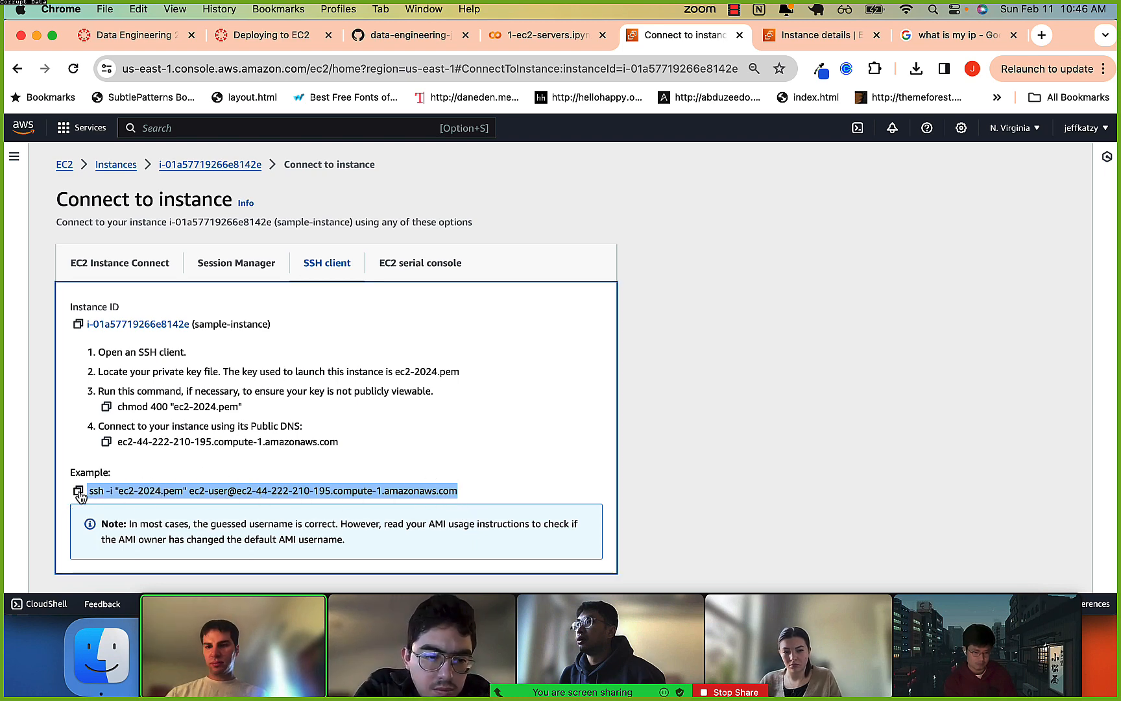
key(super+Tab)
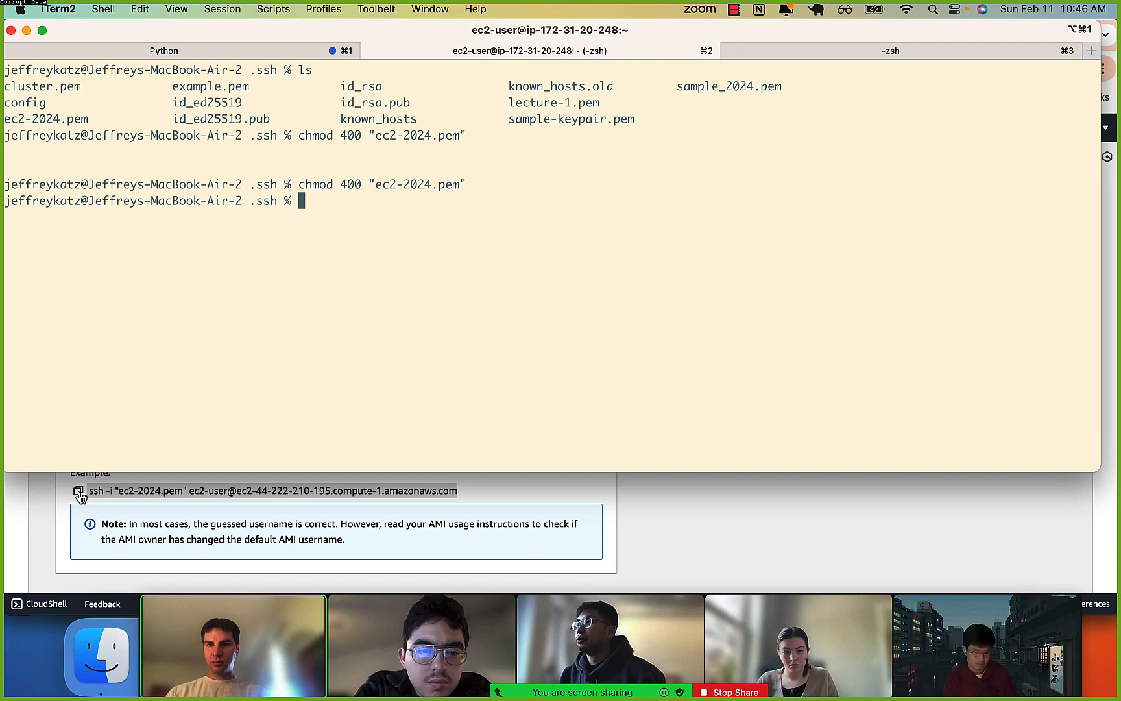
key(super+v)
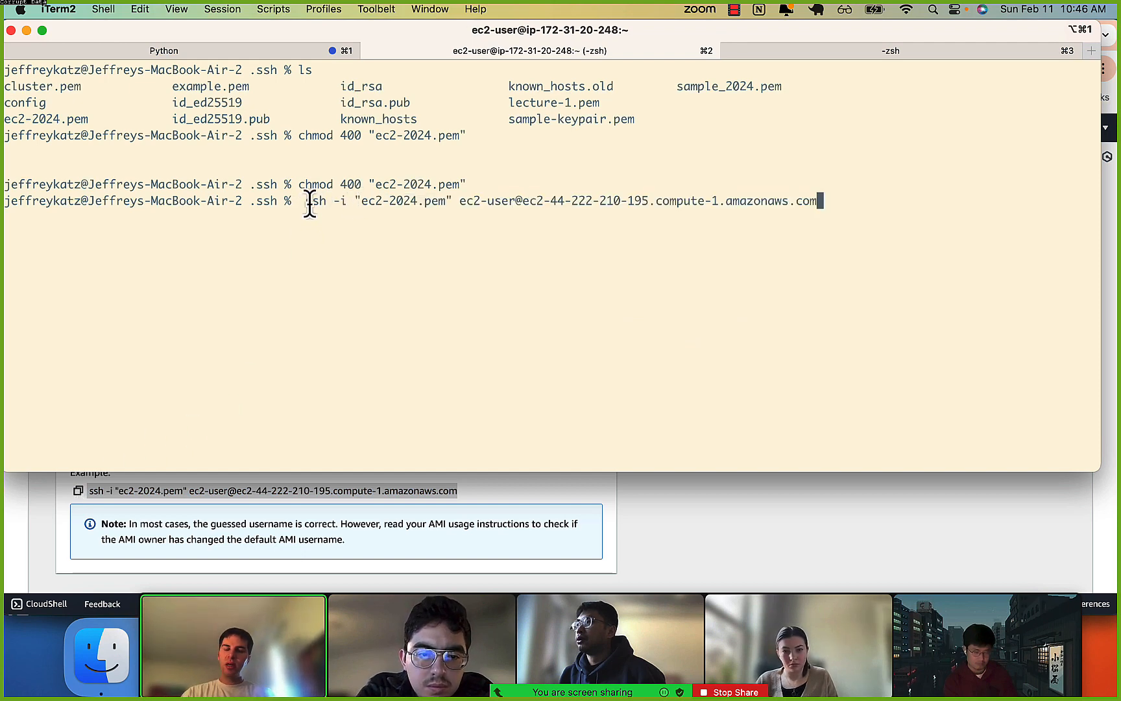
Review the key file and host parts of the pasted SSH command, run it, and answer yes to continue connecting.
drag(304, 202, 347, 201)
click(347, 201)
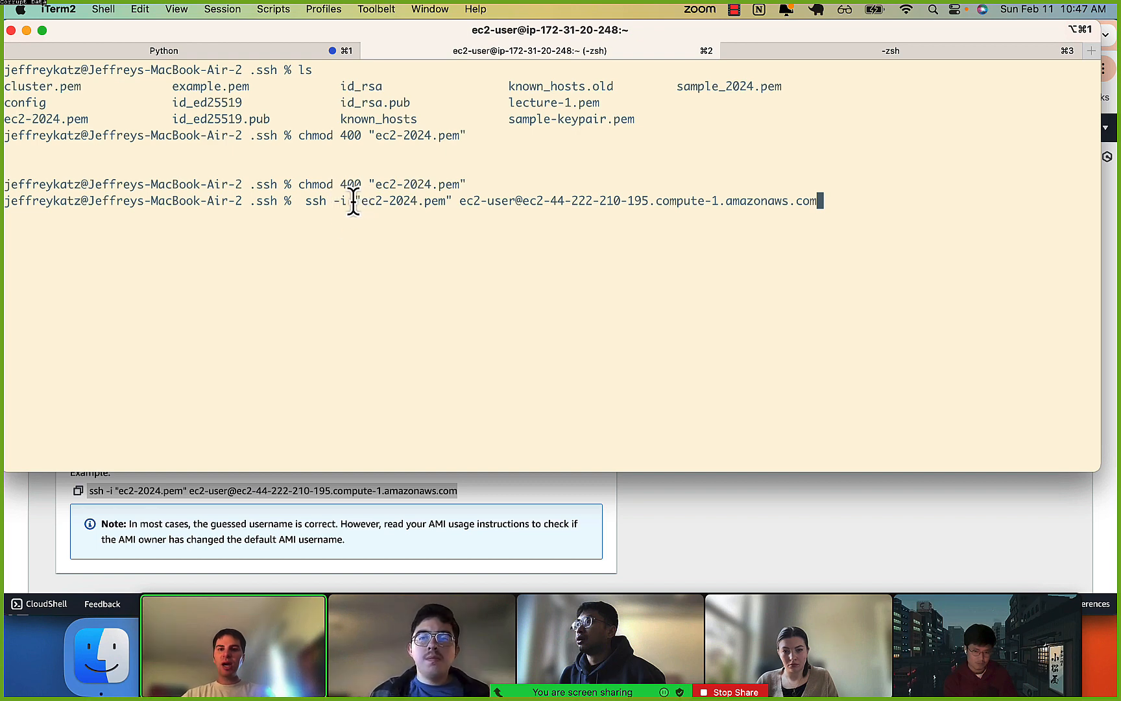
drag(354, 201, 450, 209)
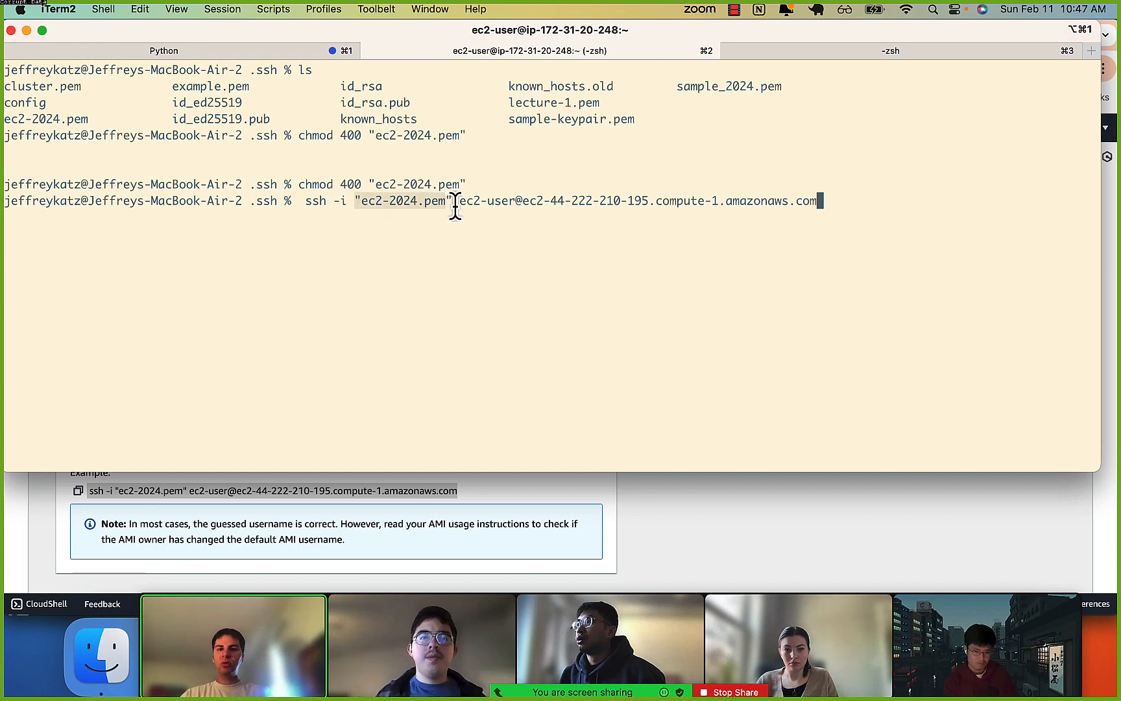
click(455, 208)
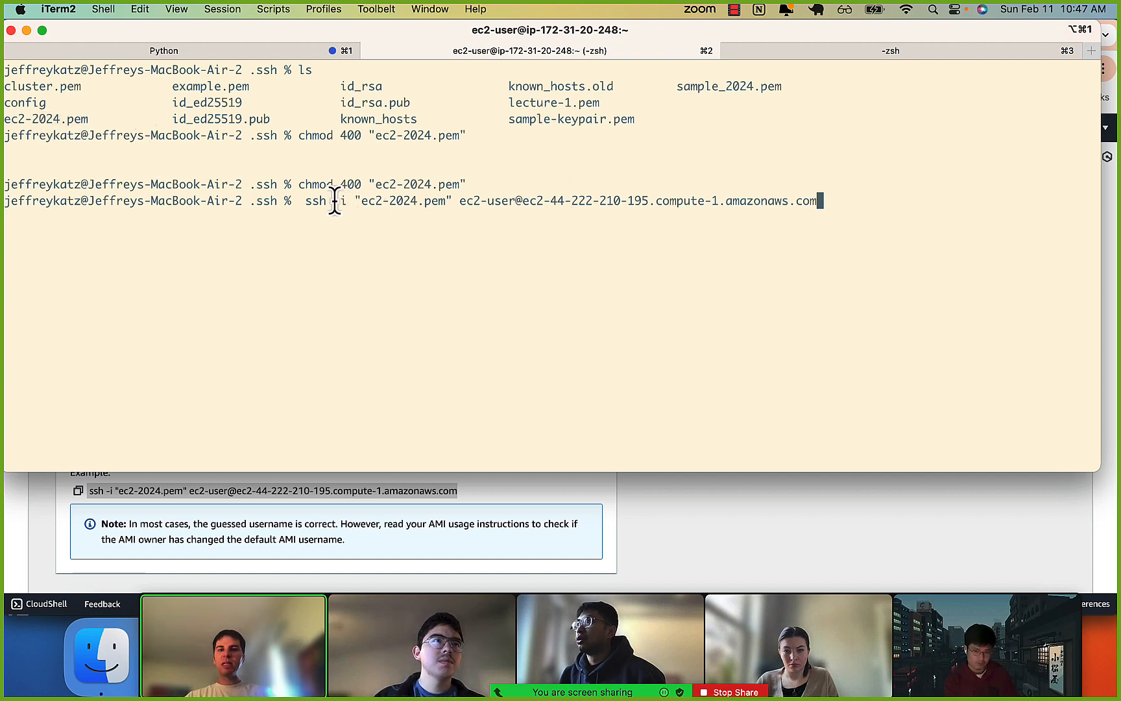
drag(333, 202, 818, 217)
click(466, 205)
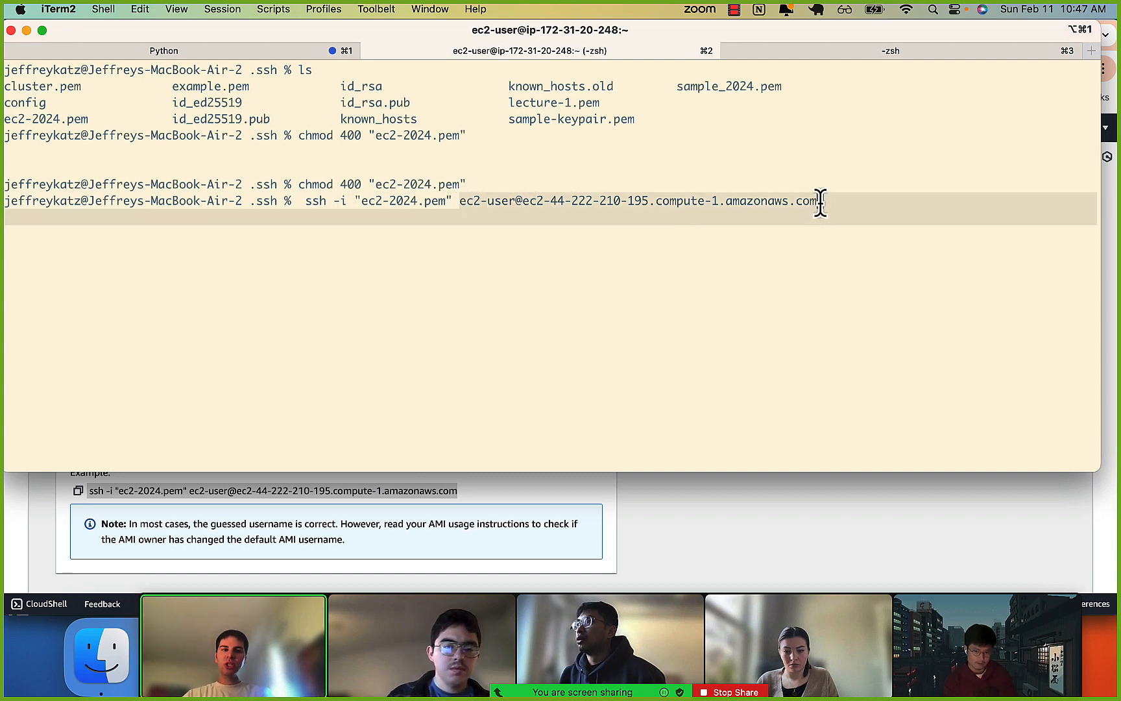
click(820, 200)
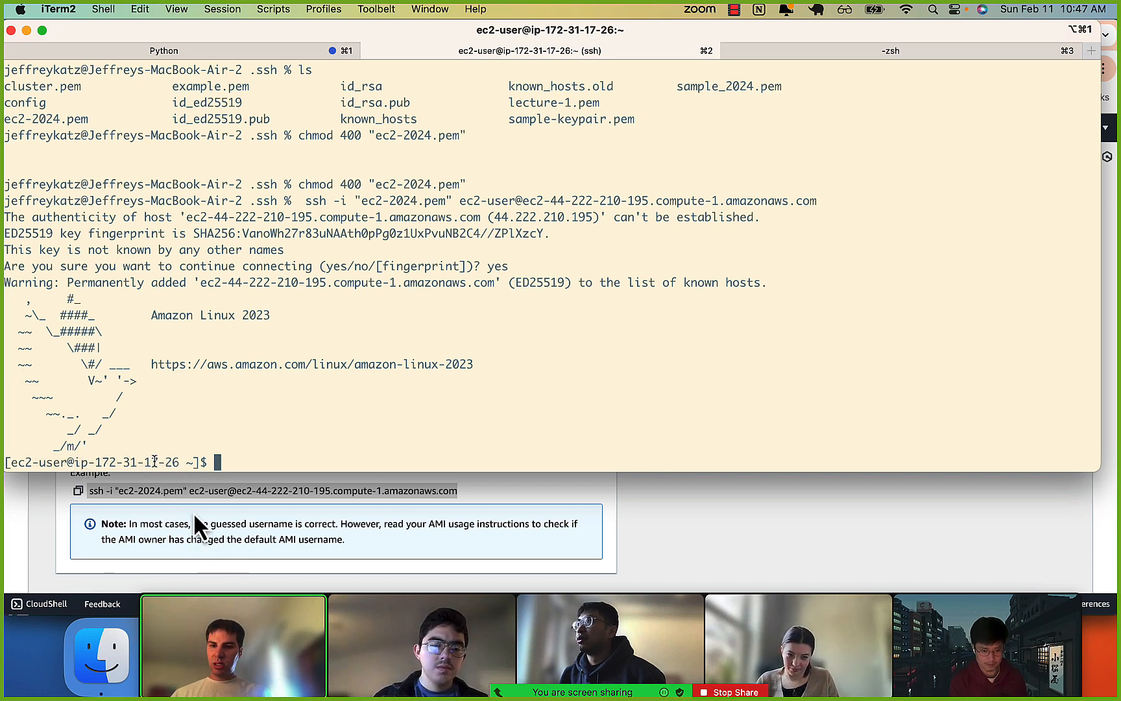
Open sample-instance's details in Chrome and compare its private IPv4 address with the address in the iTerm2 SSH prompt.
click(171, 515)
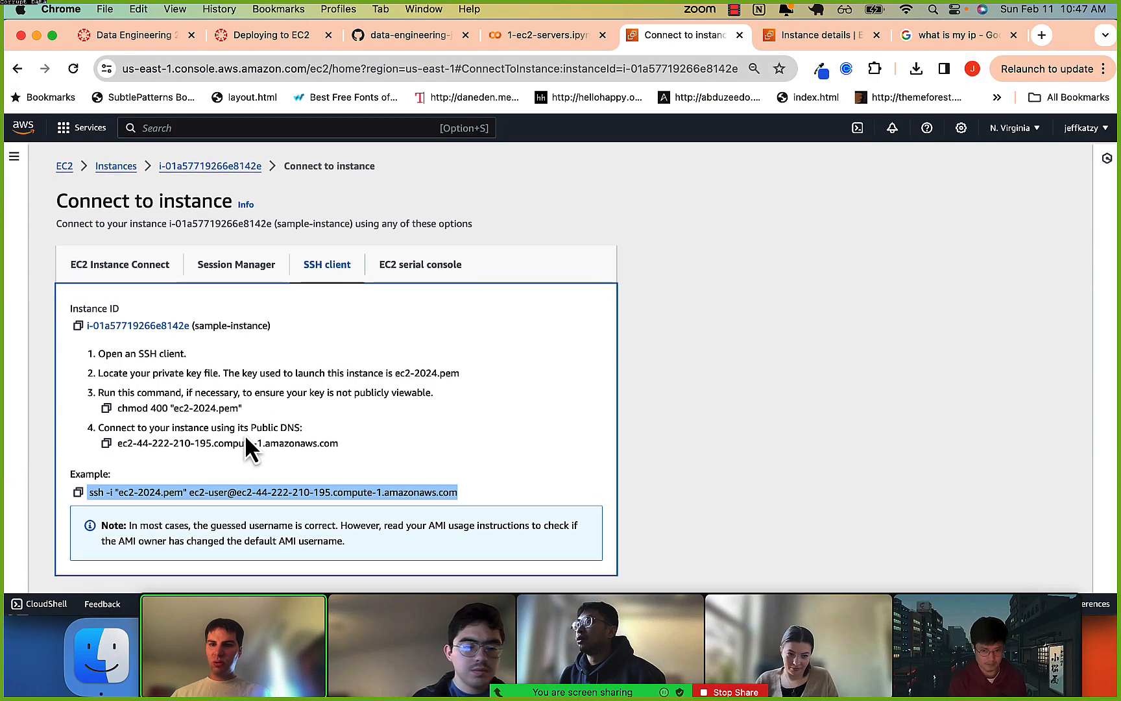
click(215, 168)
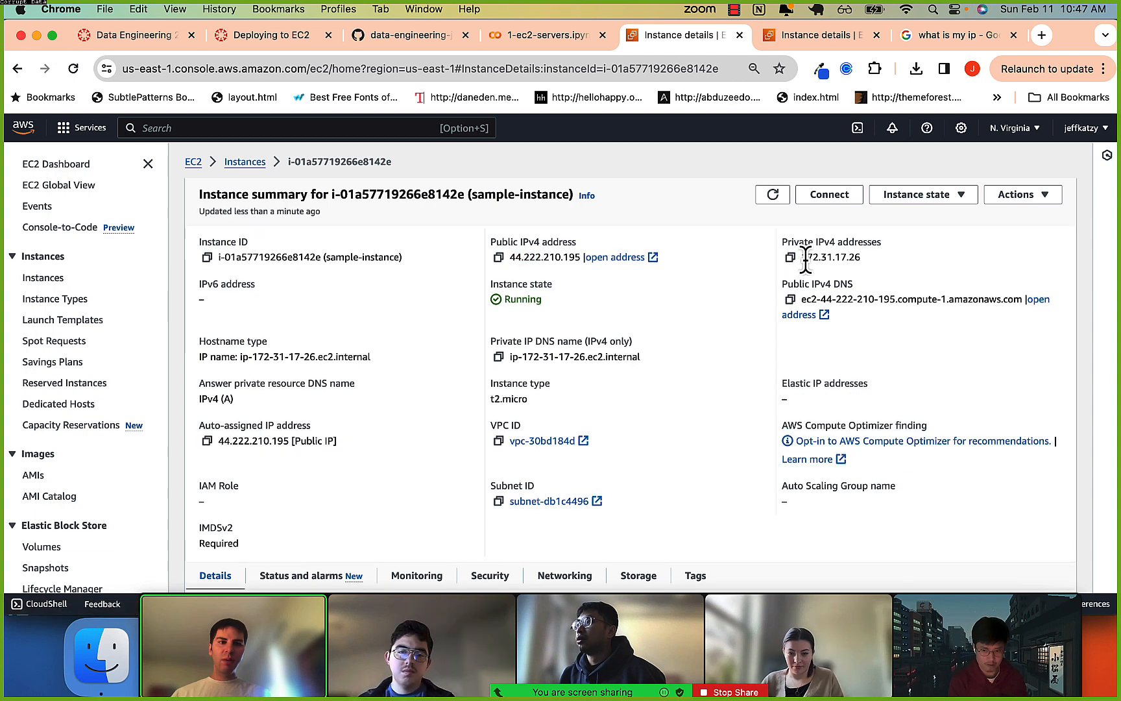
key(super+Tab)
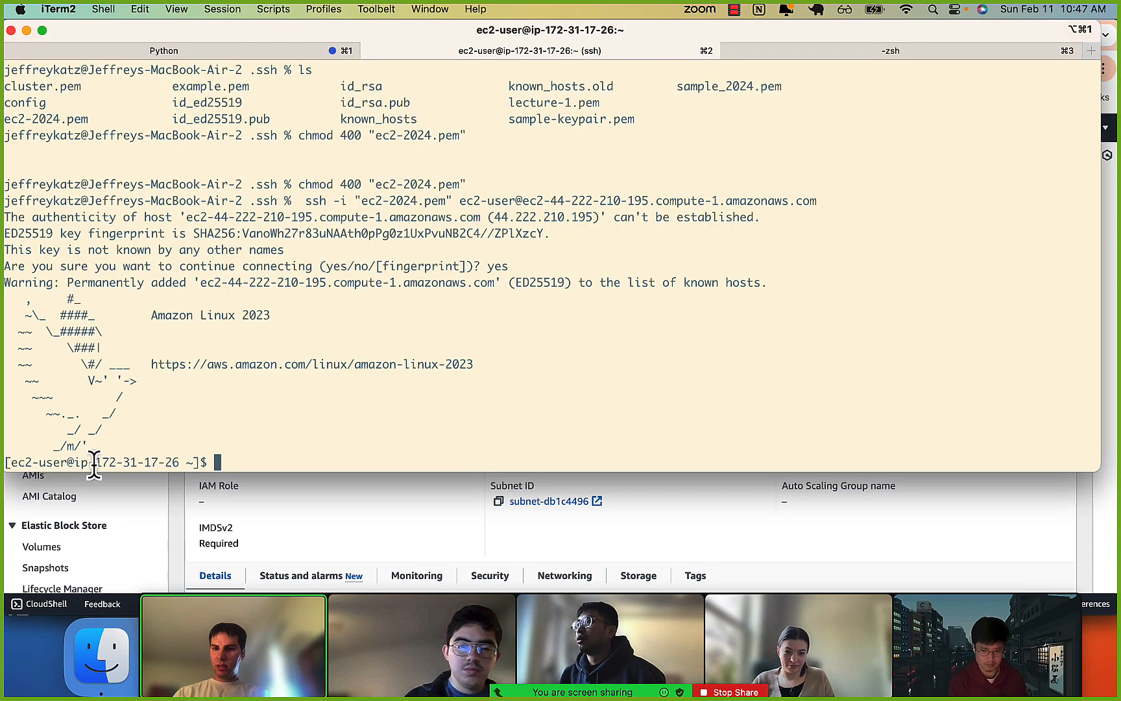
key(super+Tab)
drag(806, 258, 841, 263)
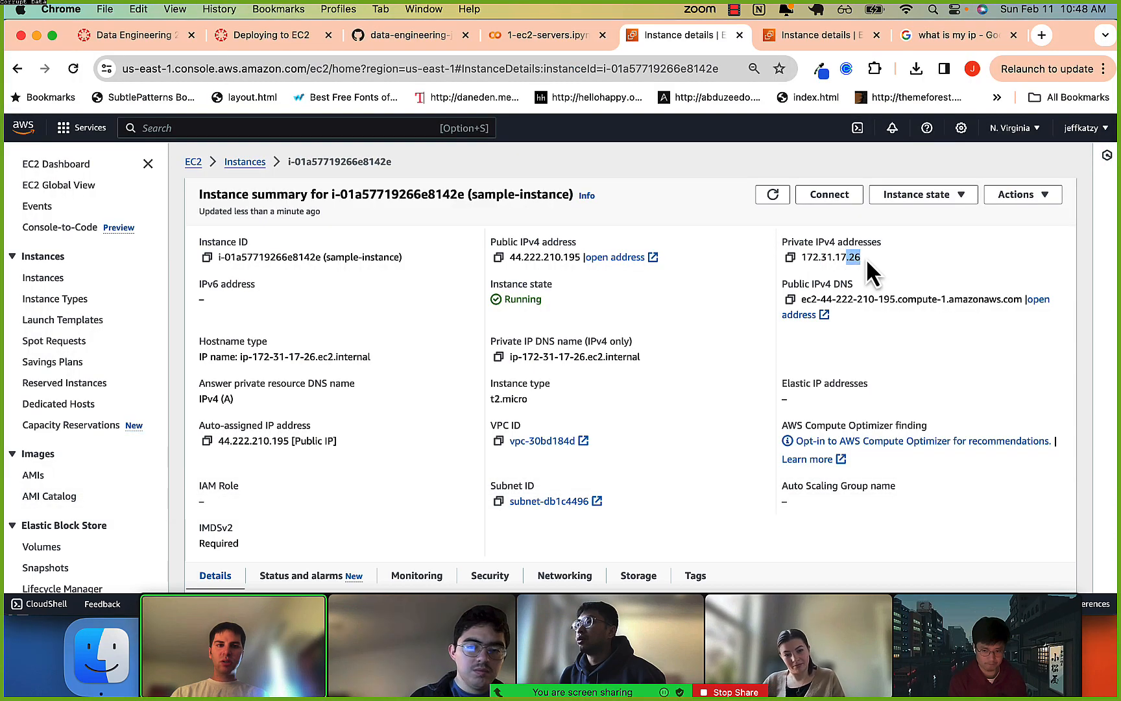
key(super+Tab)
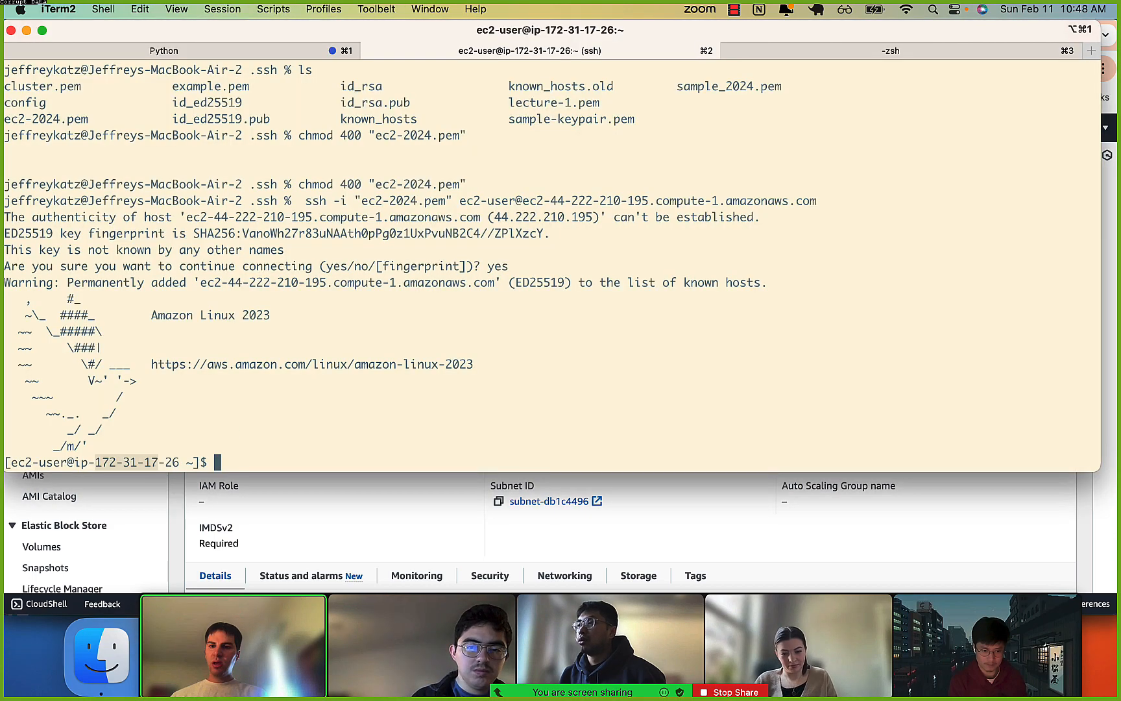
Clear the terminal and run ls and pwd on the instance to check the ec2-user's working directory.
key(ctrl+l)
text(ls)
key(Return)
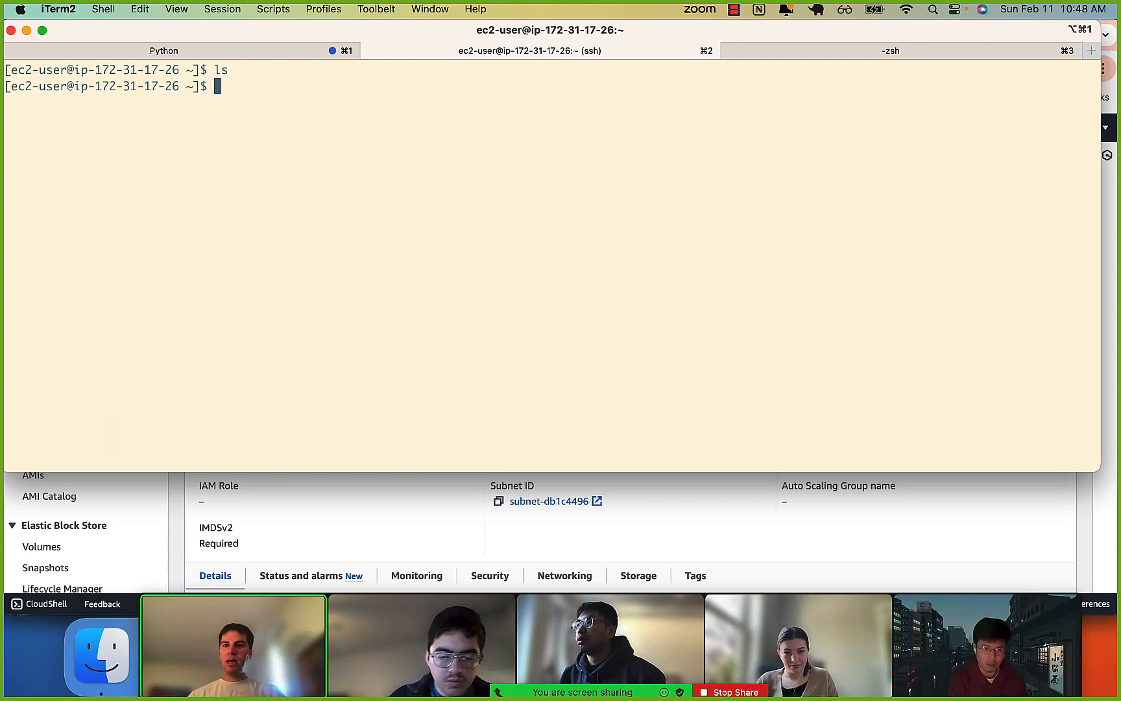
text(pwd)
key(Return)
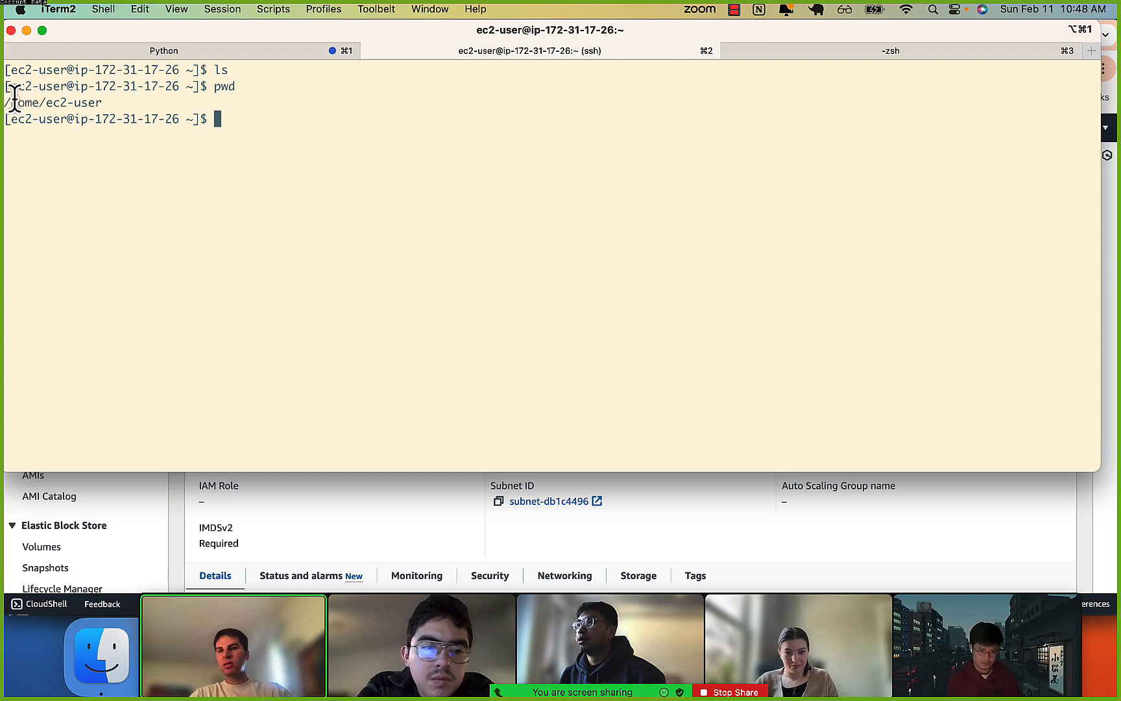
drag(8, 103, 106, 102)
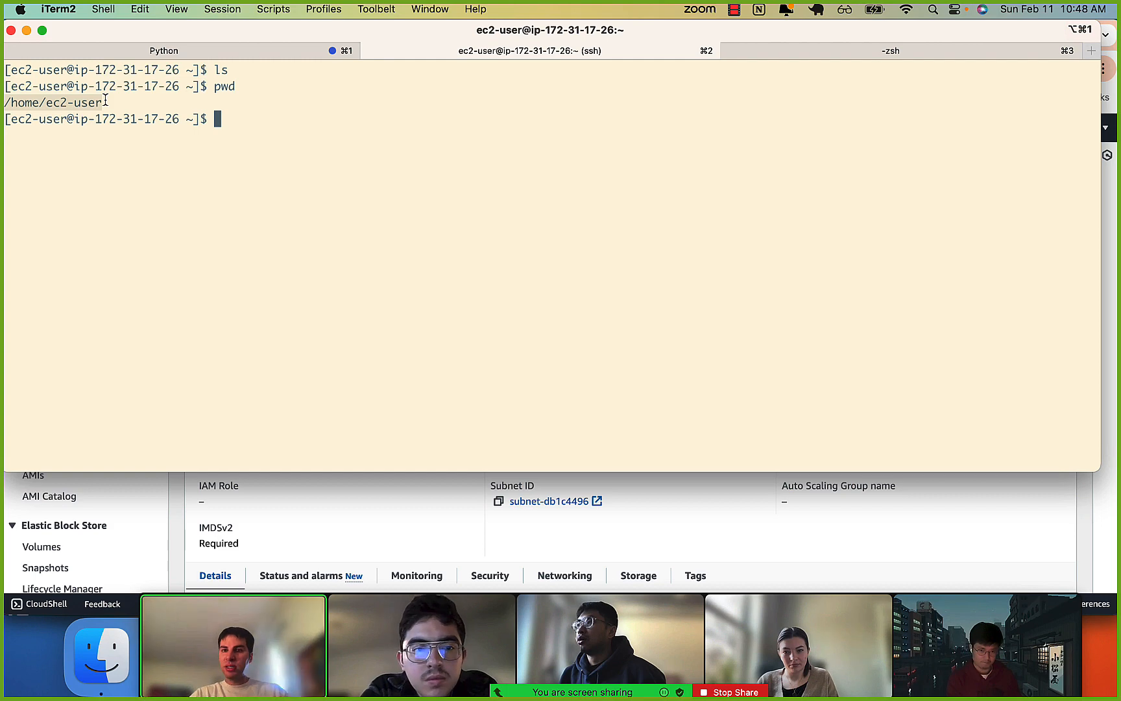
Exit the SSH session on the instance and return to the local shell.
text(exit)
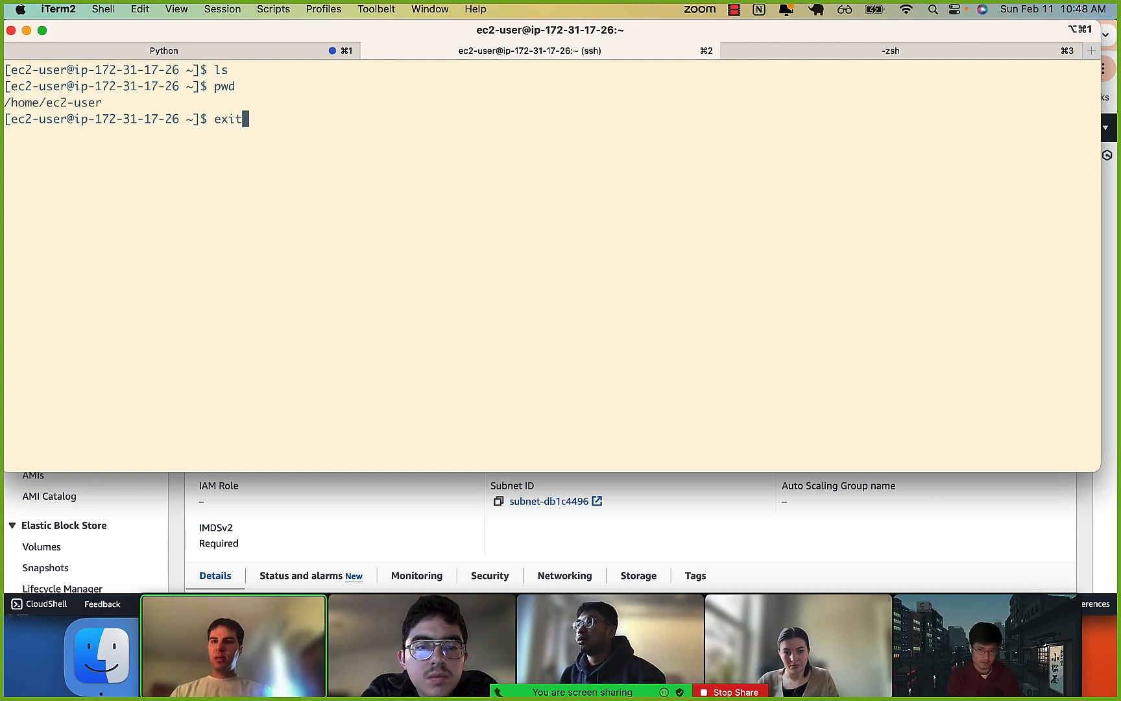
key(Return)
drag(74, 153, 334, 141)
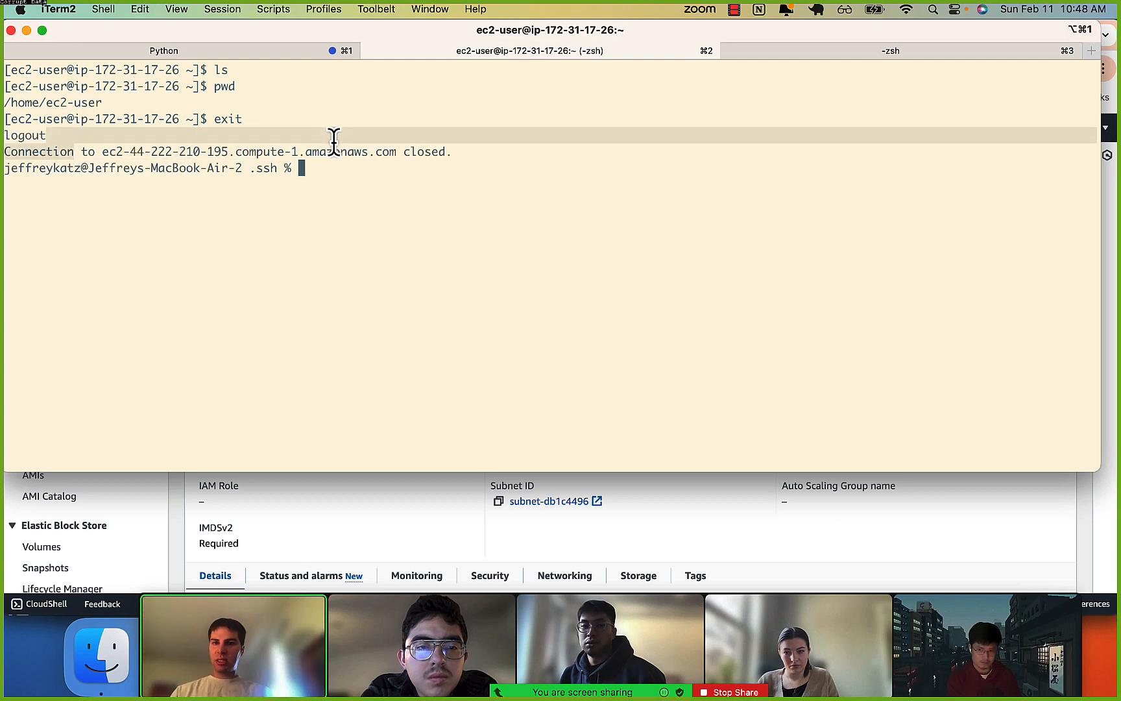
click(334, 141)
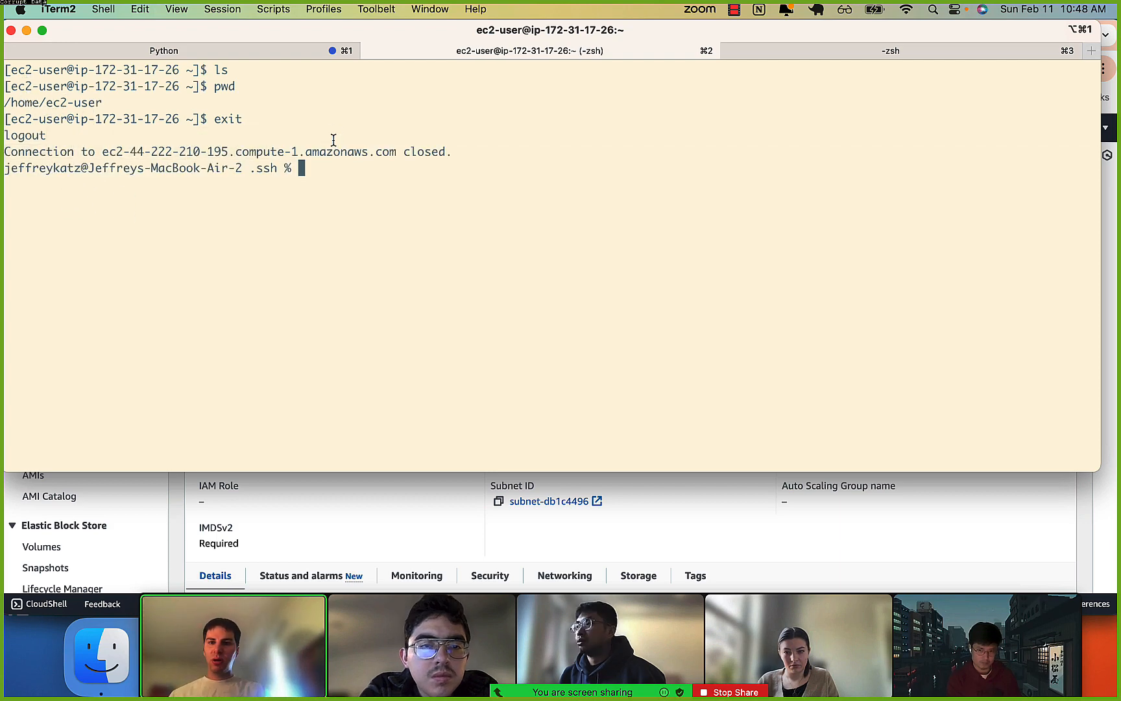
Paste the copied SSH command at the local prompt and review its key file, ec2-user and host parts.
key(super+v)
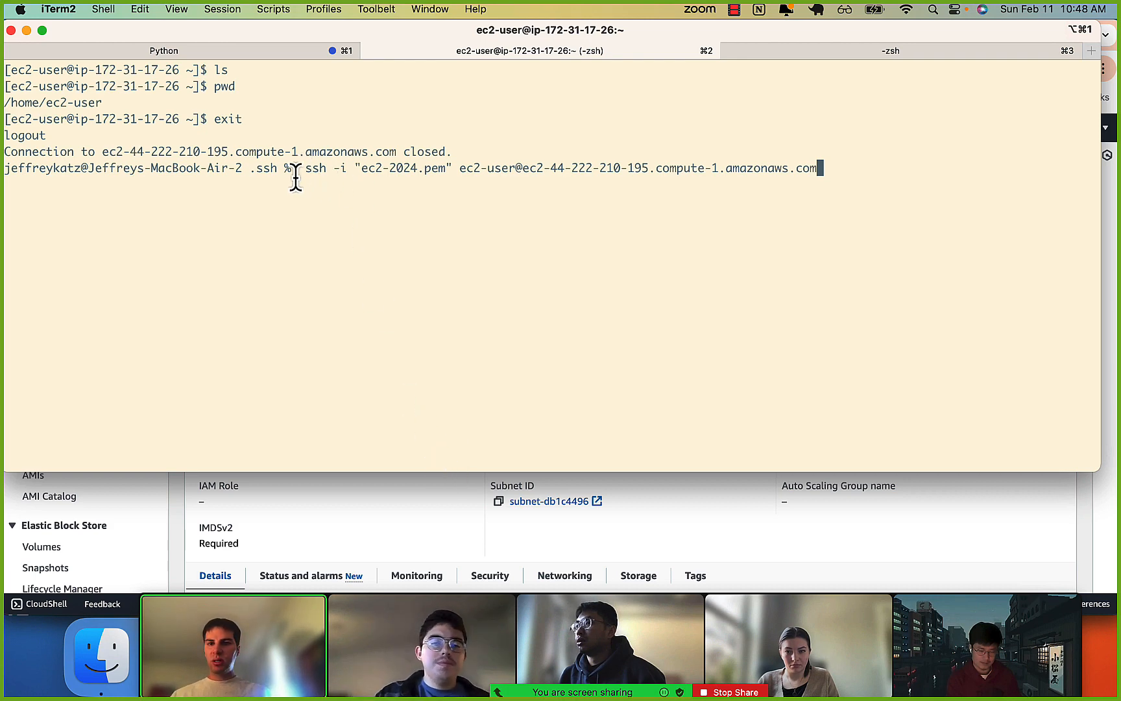
drag(368, 171, 808, 170)
click(442, 171)
click(803, 171)
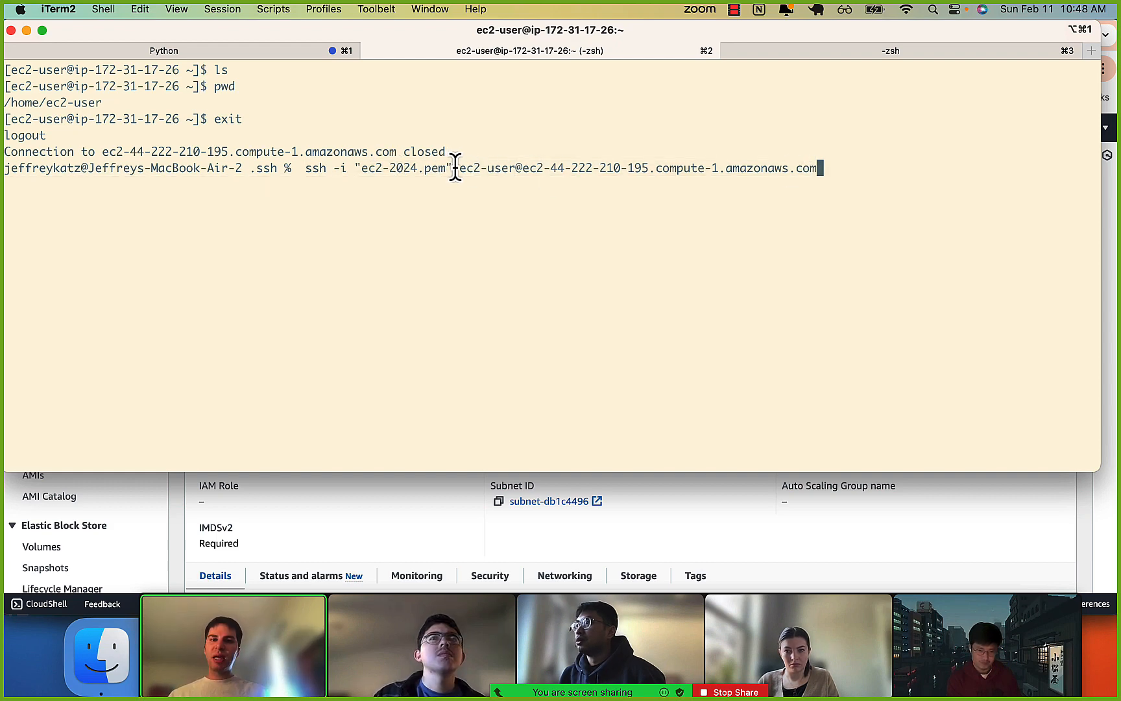
drag(455, 168, 494, 168)
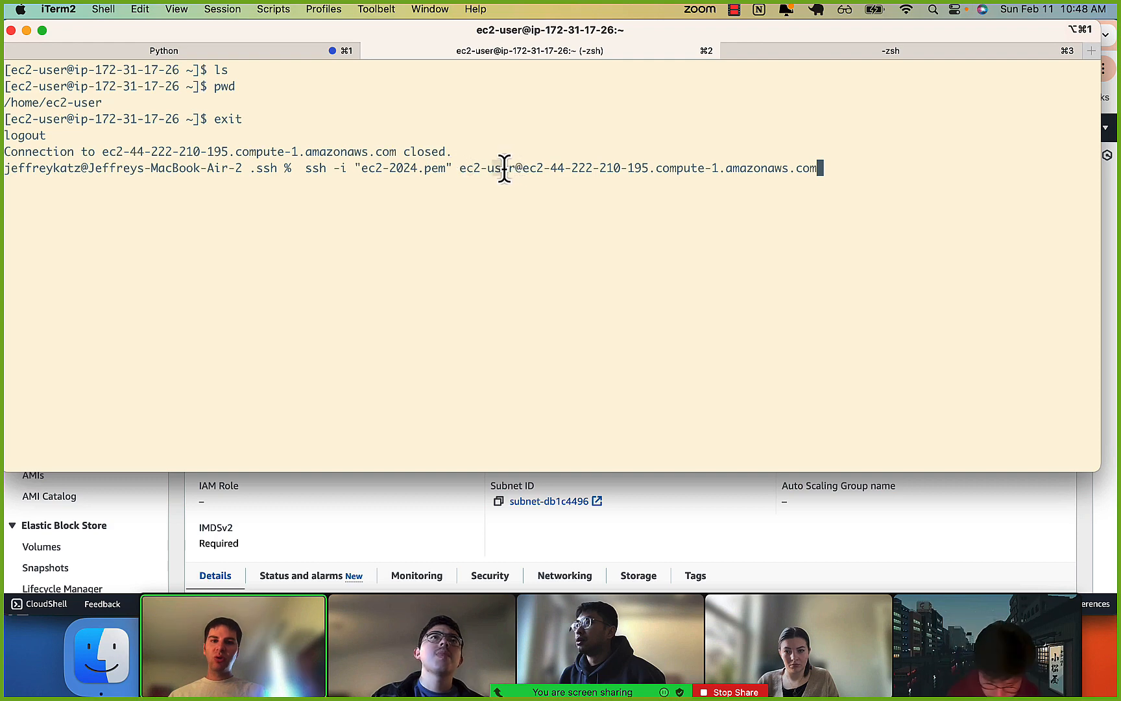
drag(460, 170, 517, 168)
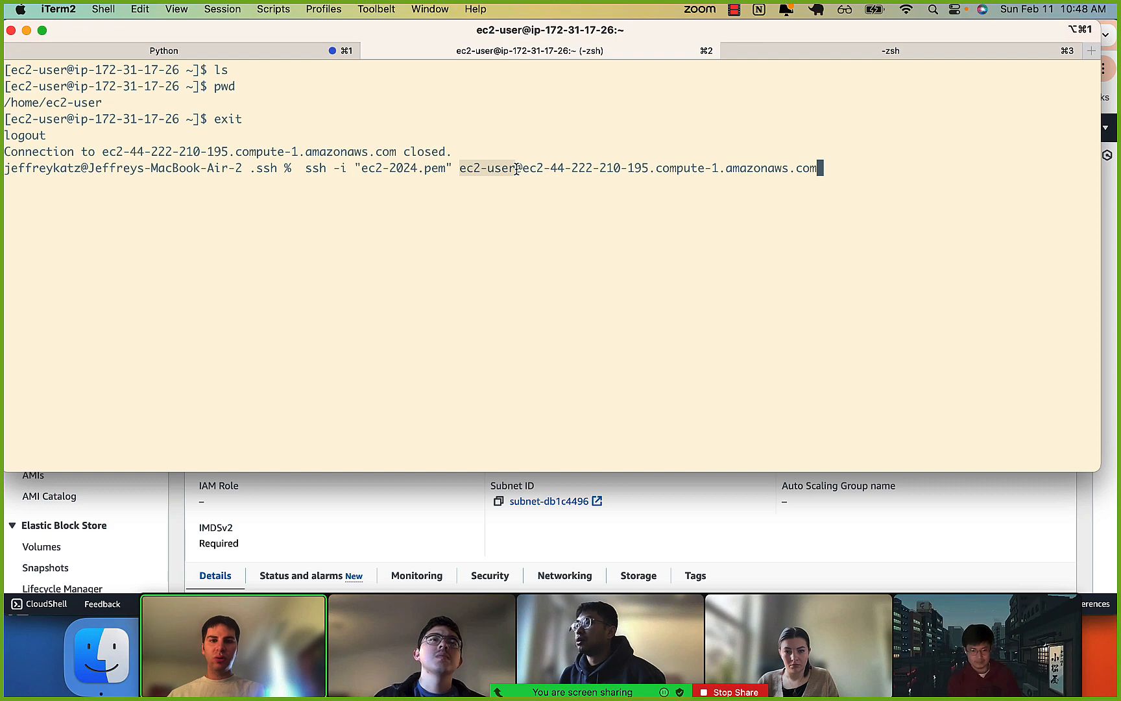
click(516, 169)
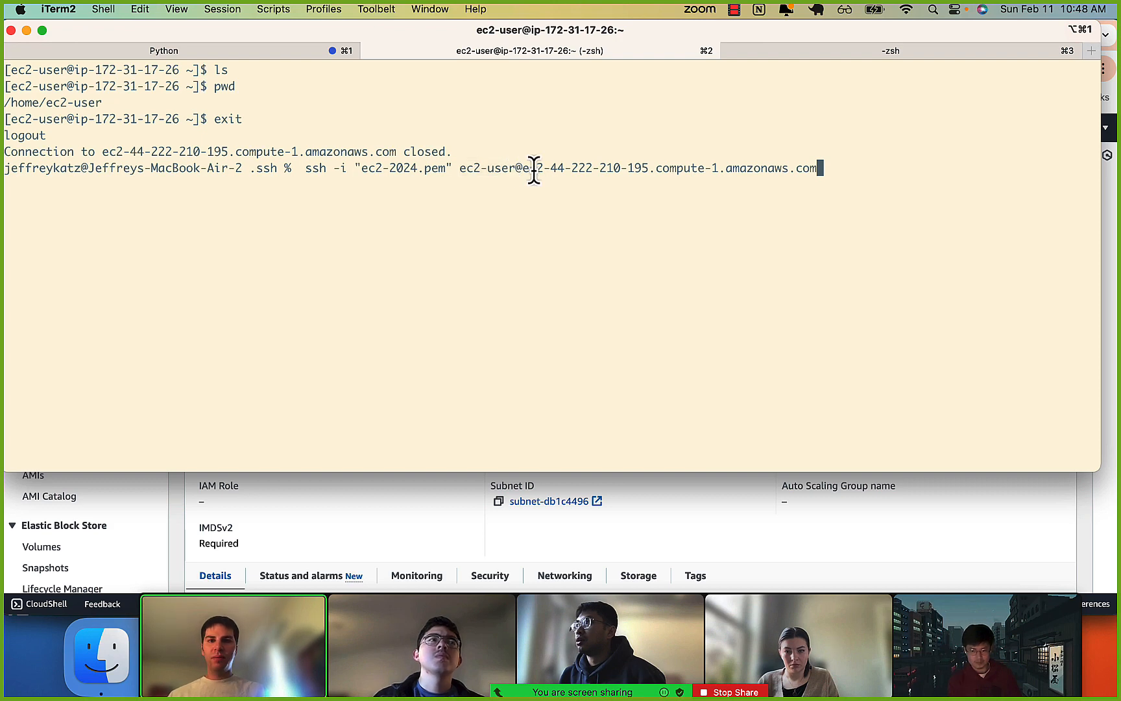
drag(528, 170, 767, 170)
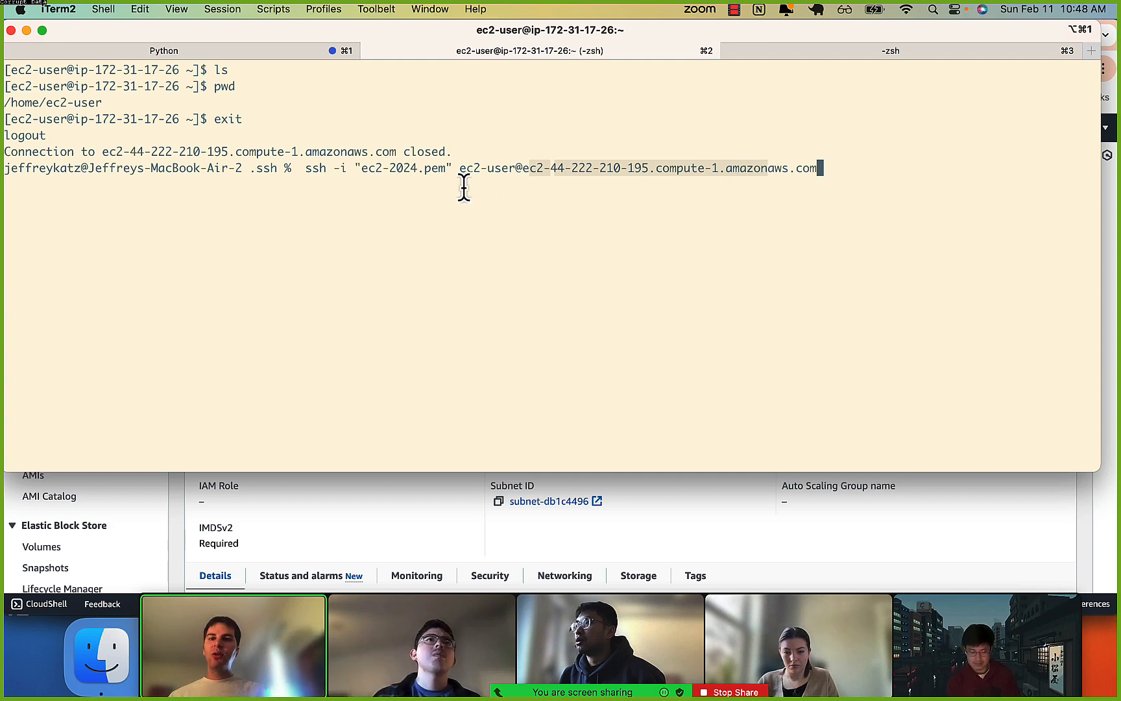
click(343, 172)
double_click(254, 170)
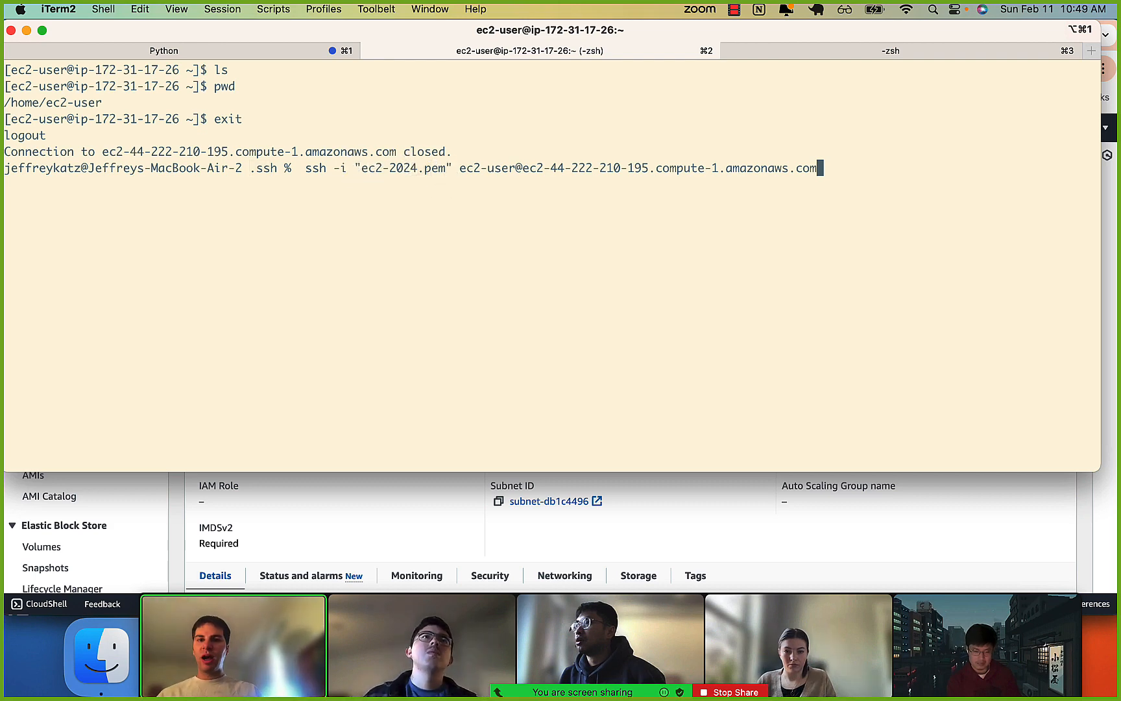
Clear the SSH command from the prompt and list the files in the local .ssh folder.
text(∑∑∑∑∑∑)
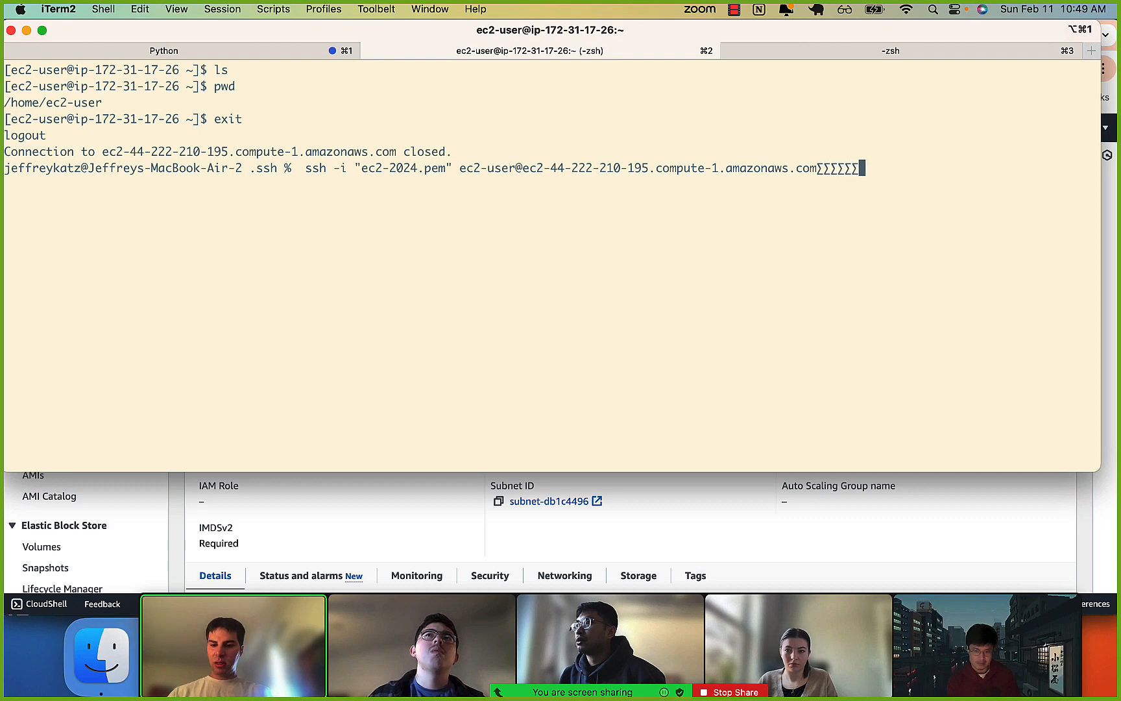
key(ctrl+w)
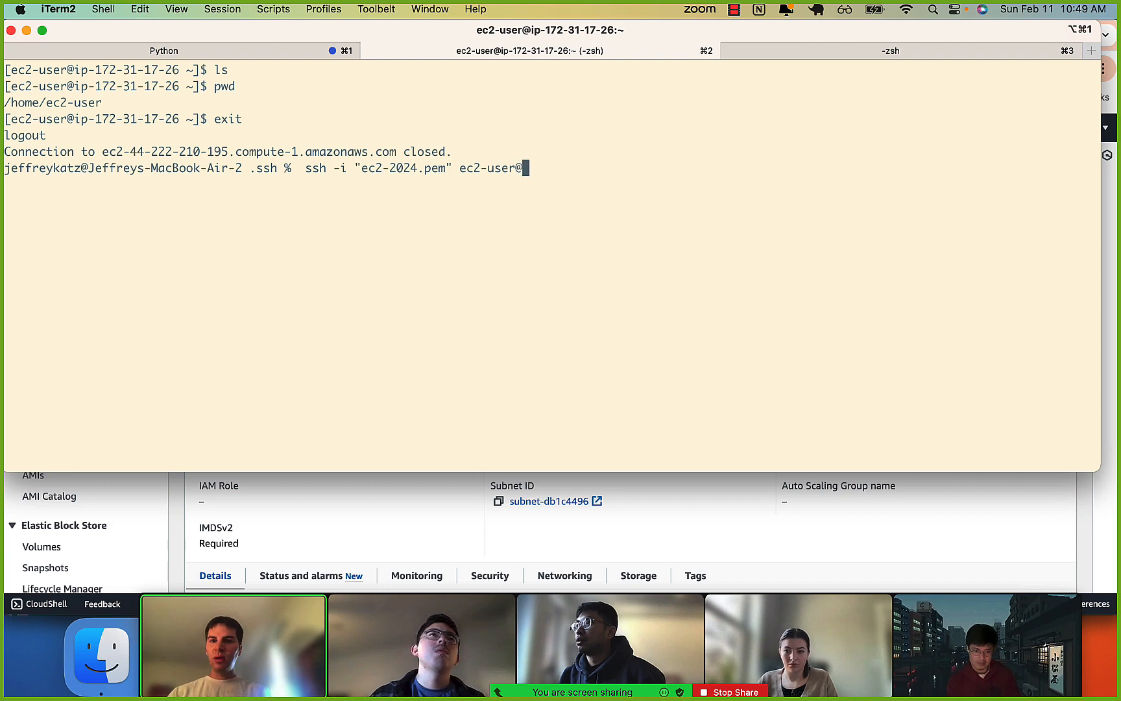
key(ctrl+u)
text(ls)
key(Return)
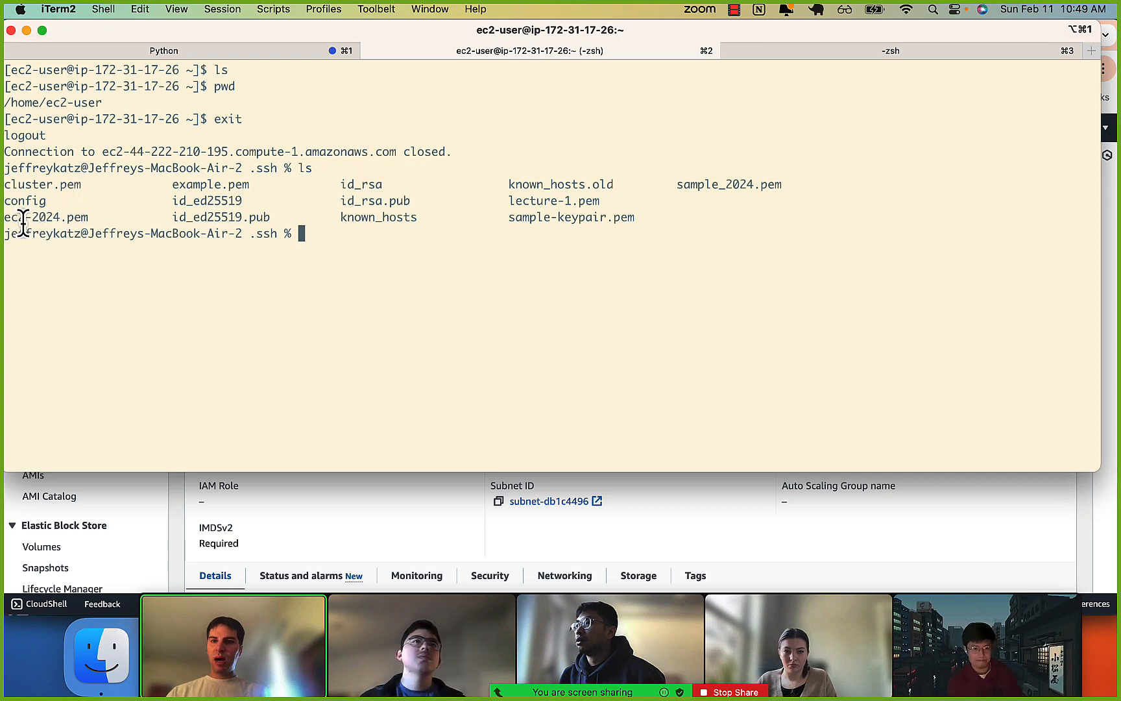
Change to the home directory with cd ~ and try the SSH command with "ec2-2024.pem" from there.
text(ls)
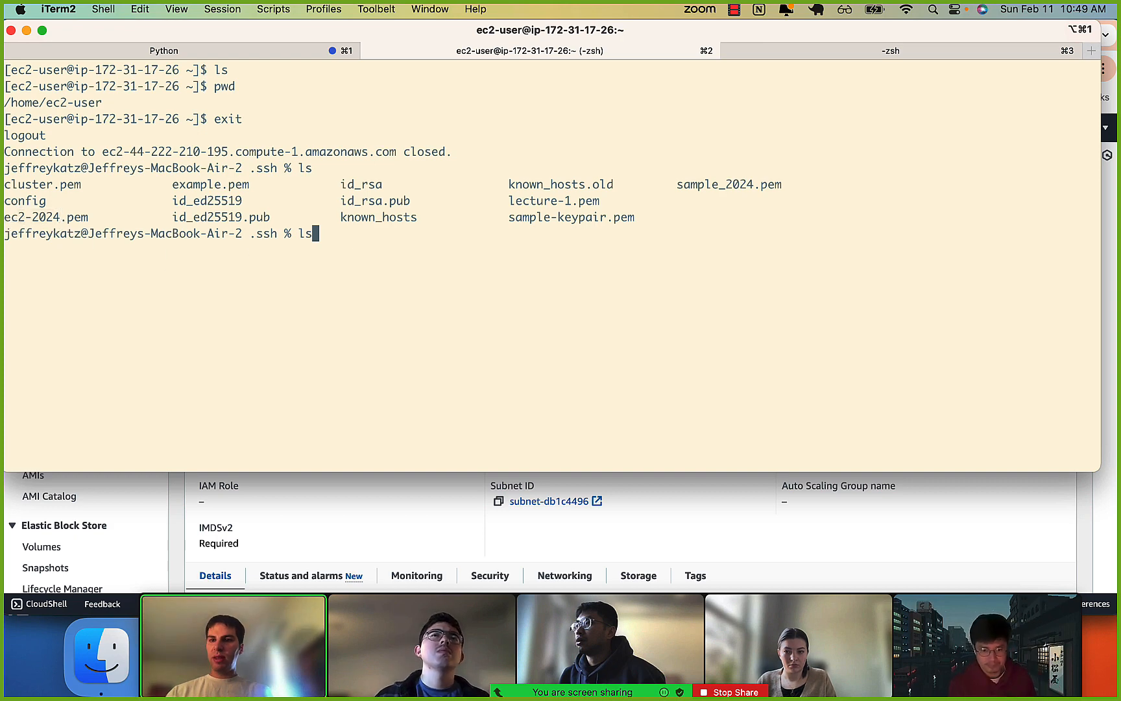
key(BackSpace)
key(BackSpace)
text(cd )
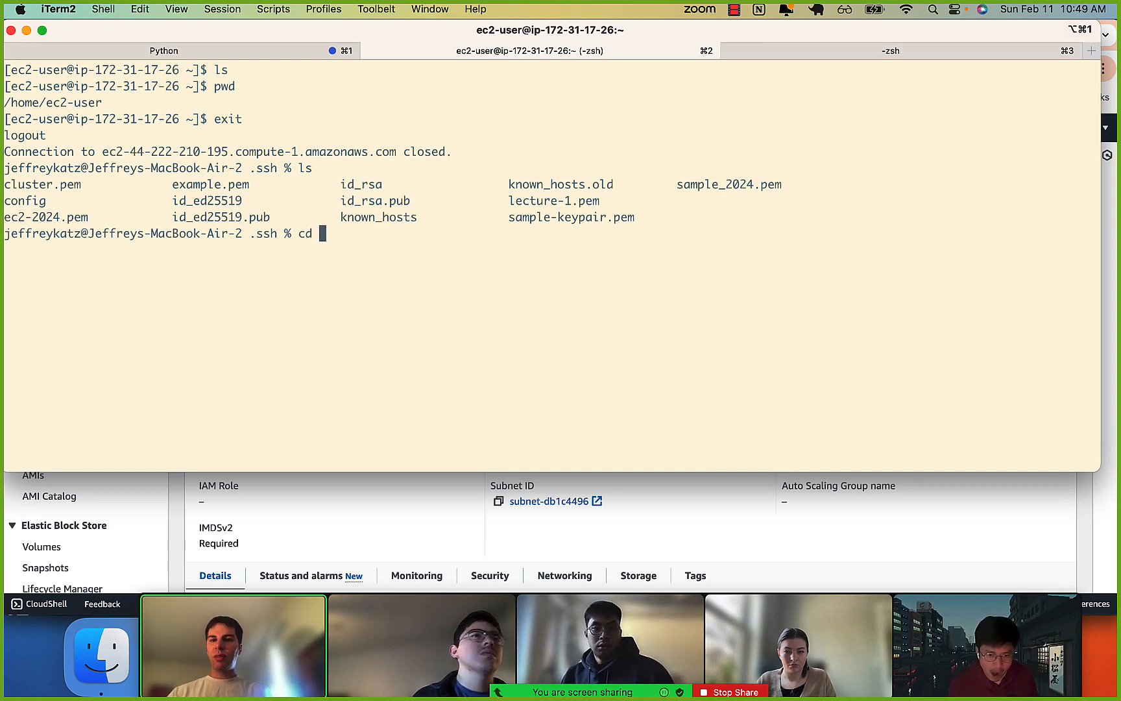
text(~)
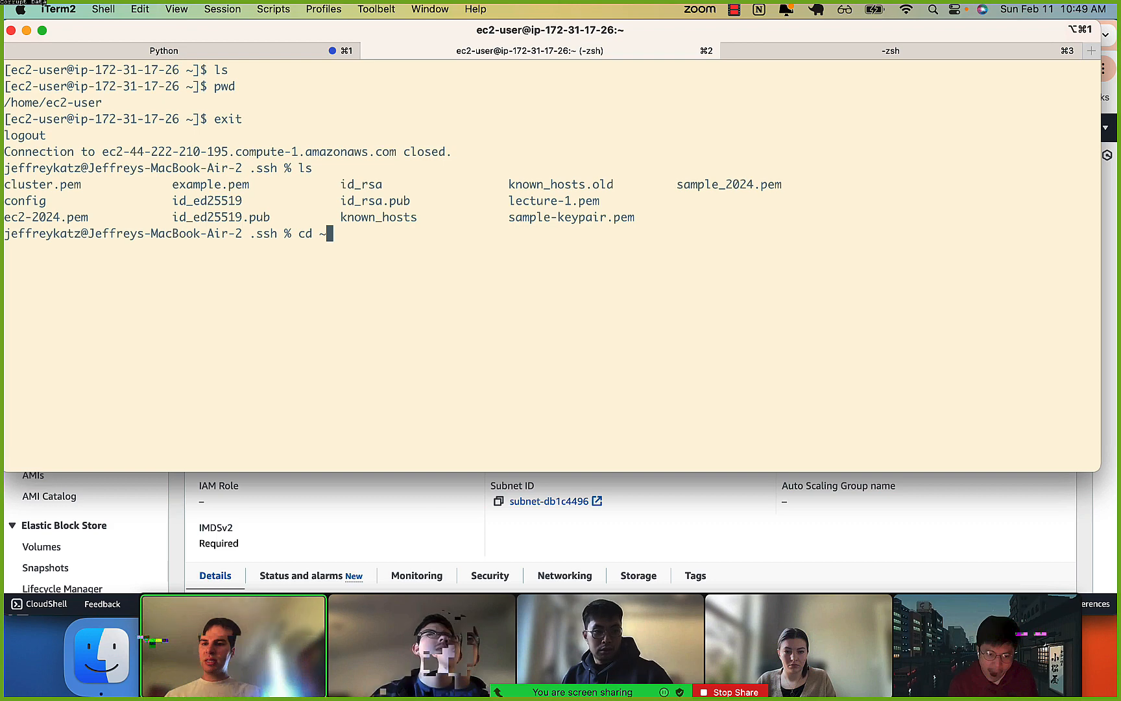
key(Return)
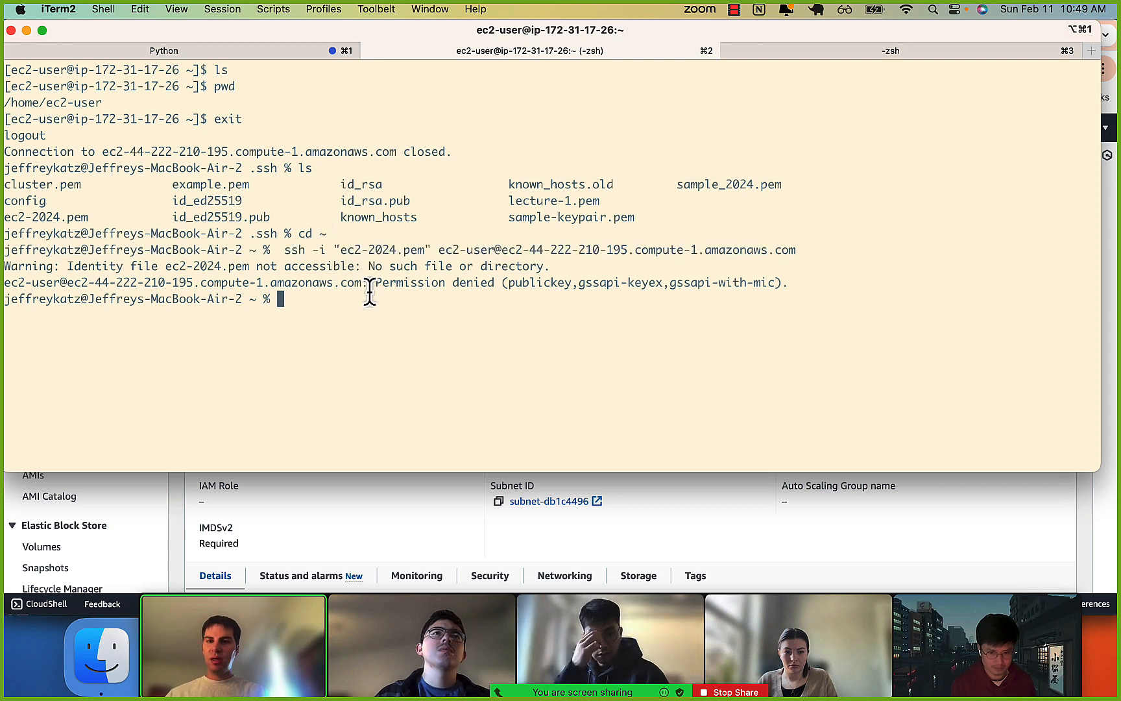
Recall the SSH command, change its key path to ~/.ssh/ec2-2024.pem without quotes, and reconnect to the instance.
key(Up)
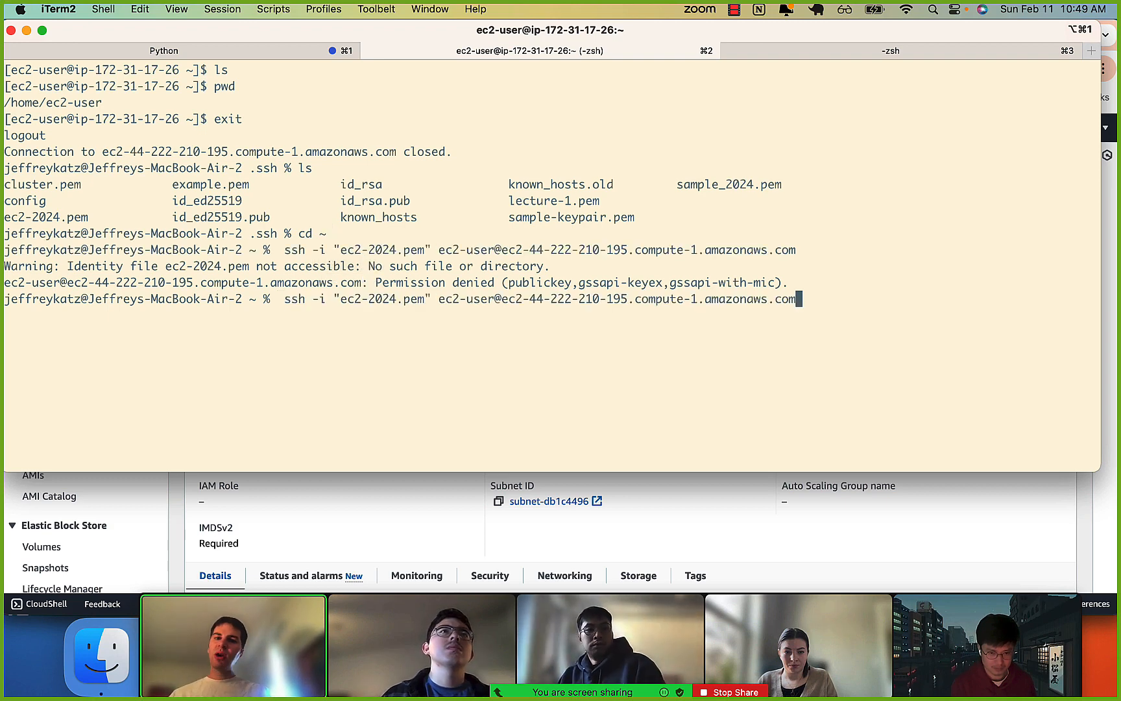
key(ctrl+a)
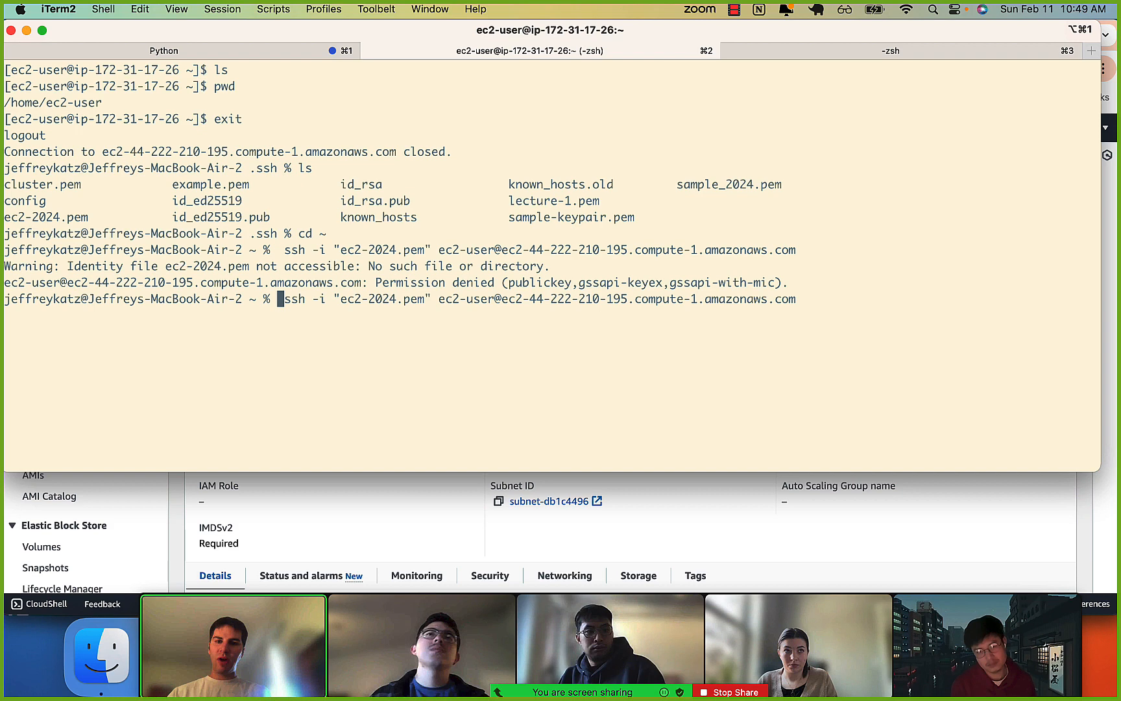
key(Right)
key(Right)
key(Right)
key(Right)
key(Right)
key(Right)
key(Right)
key(Right)
key(Right)
key(BackSpace)
text(~/)
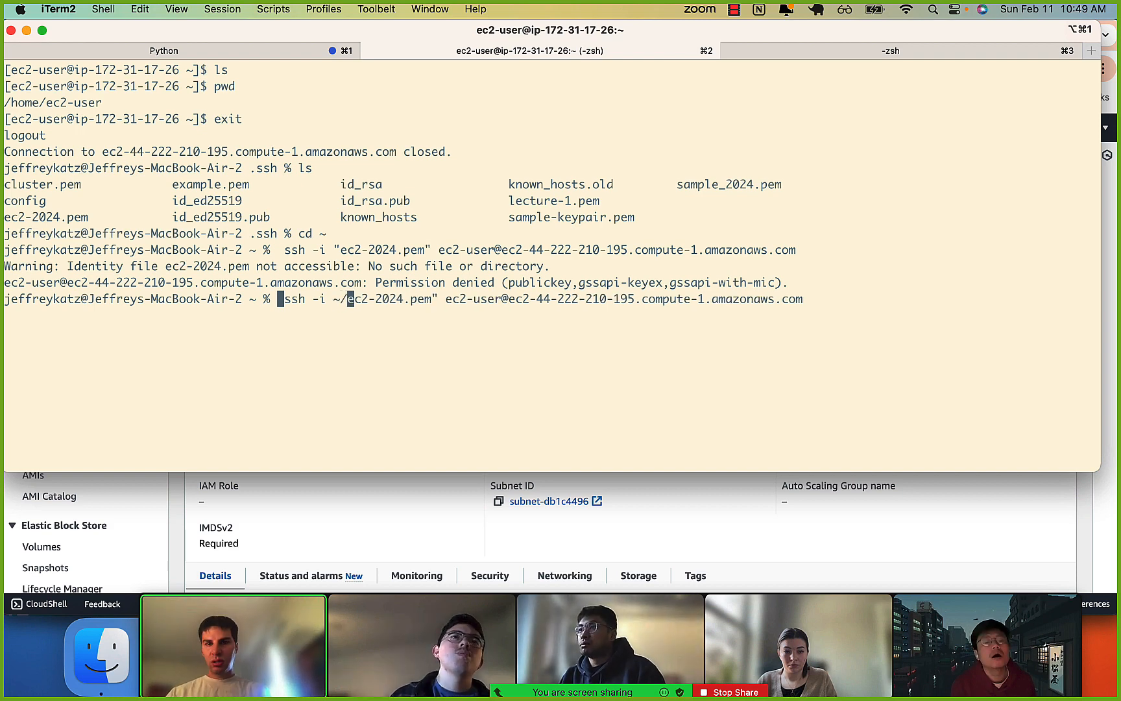
key(BackSpace)
text(.ssh/)
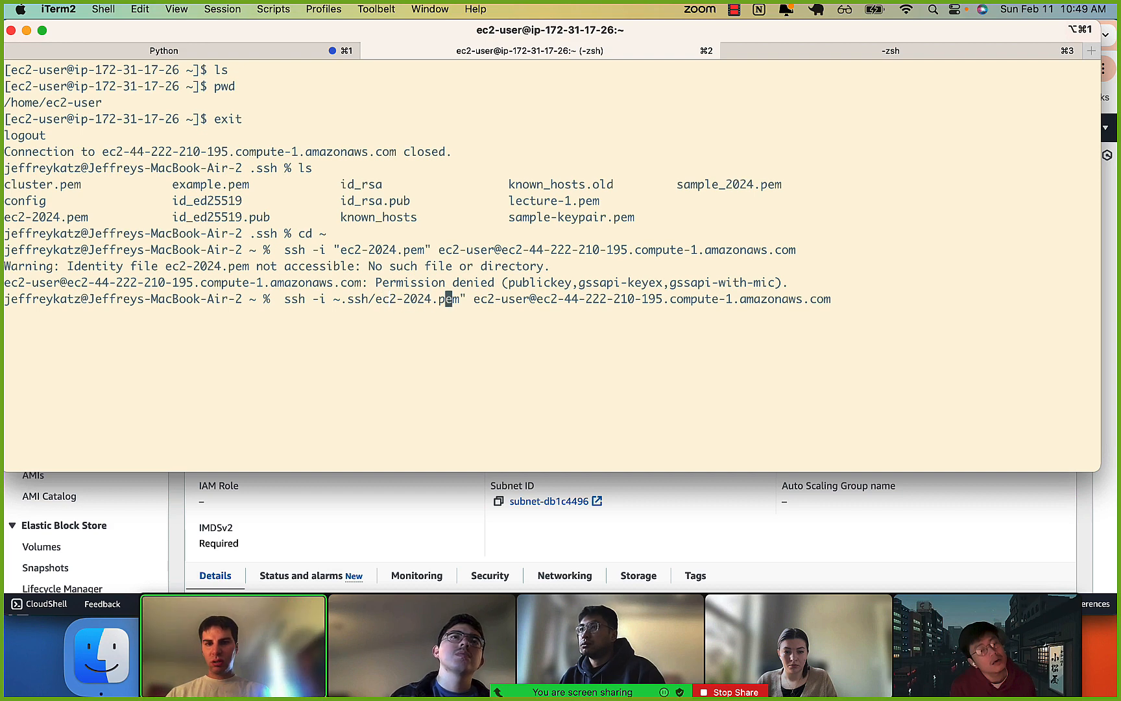
key(Up)
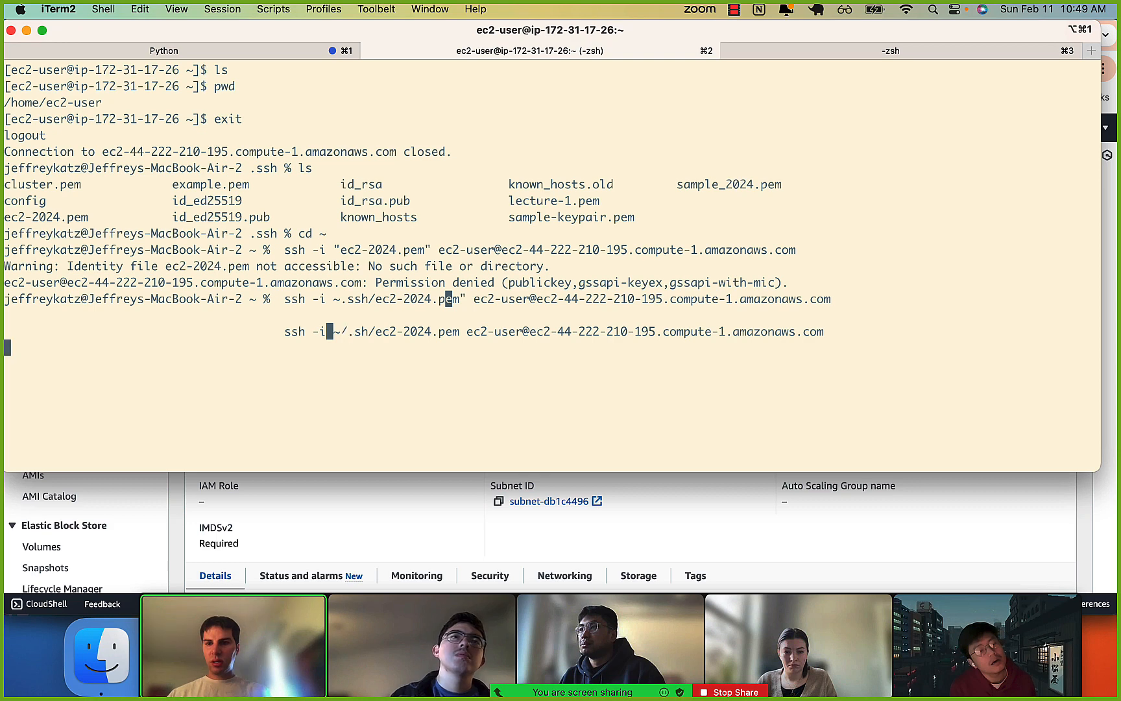
key(Return)
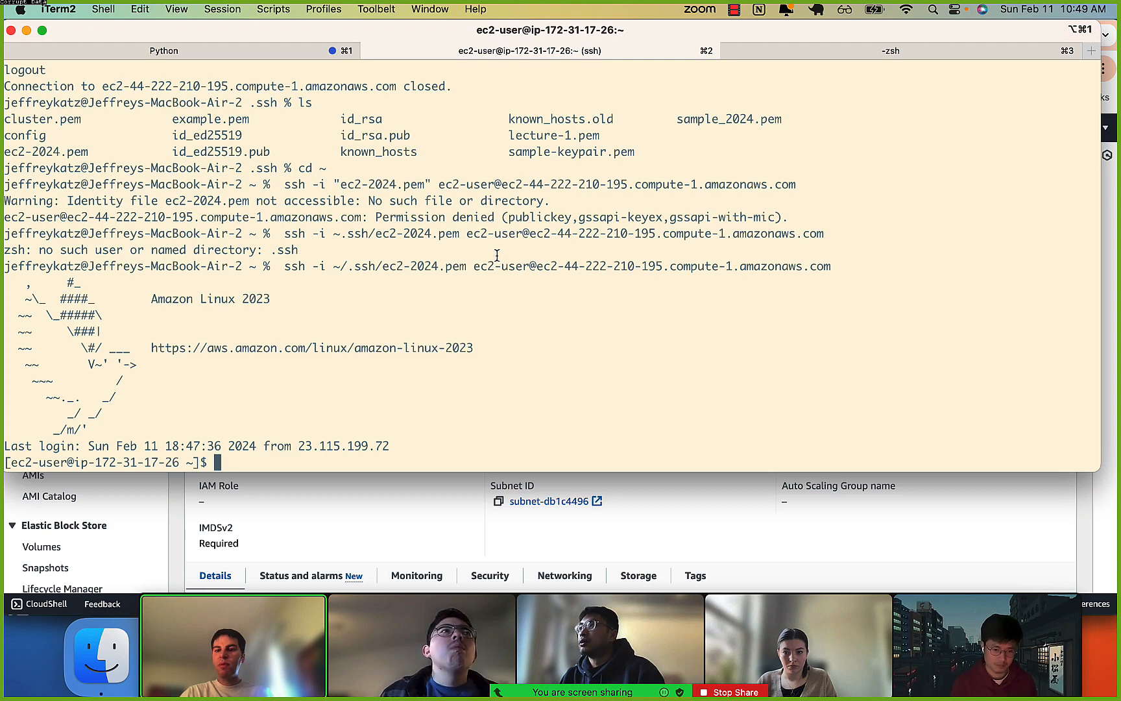
Exit the SSH session started from the home directory.
text(exit())
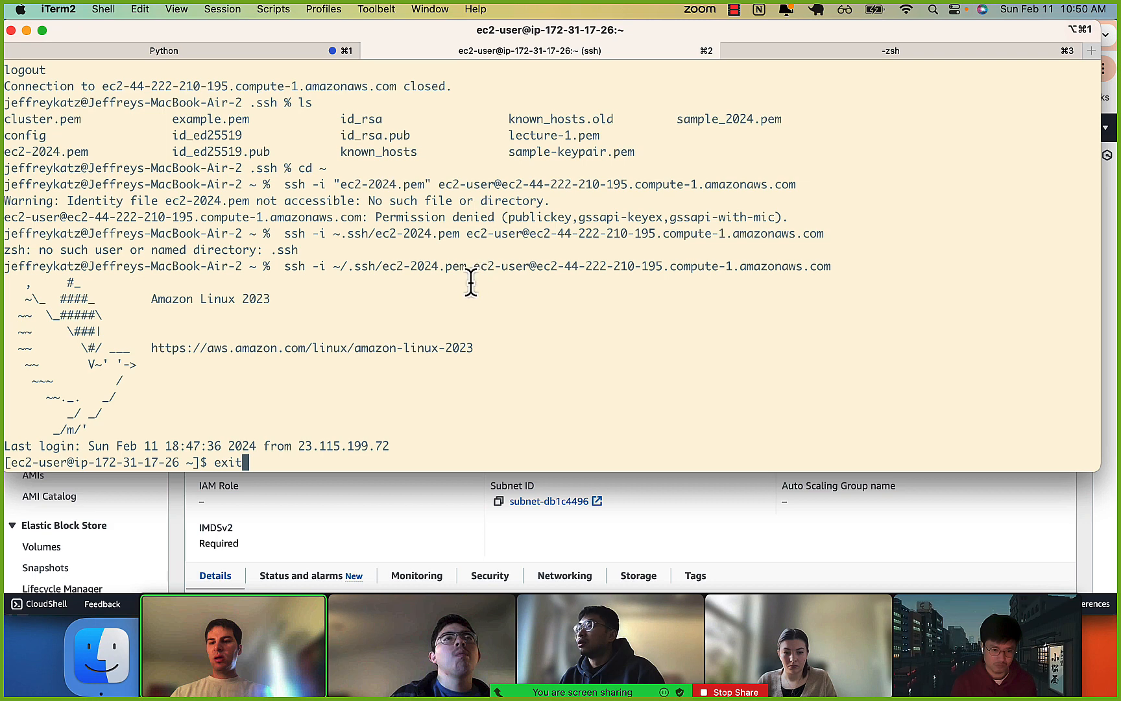
key(Return)
key(super+Tab)
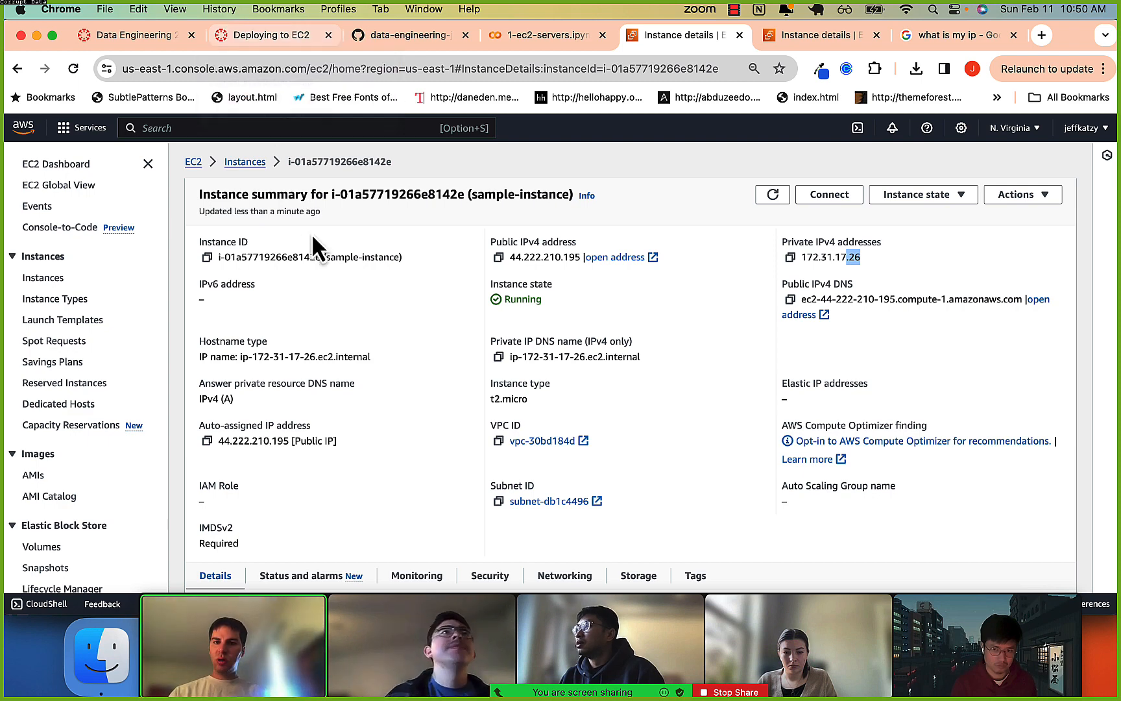
key(super+Tab)
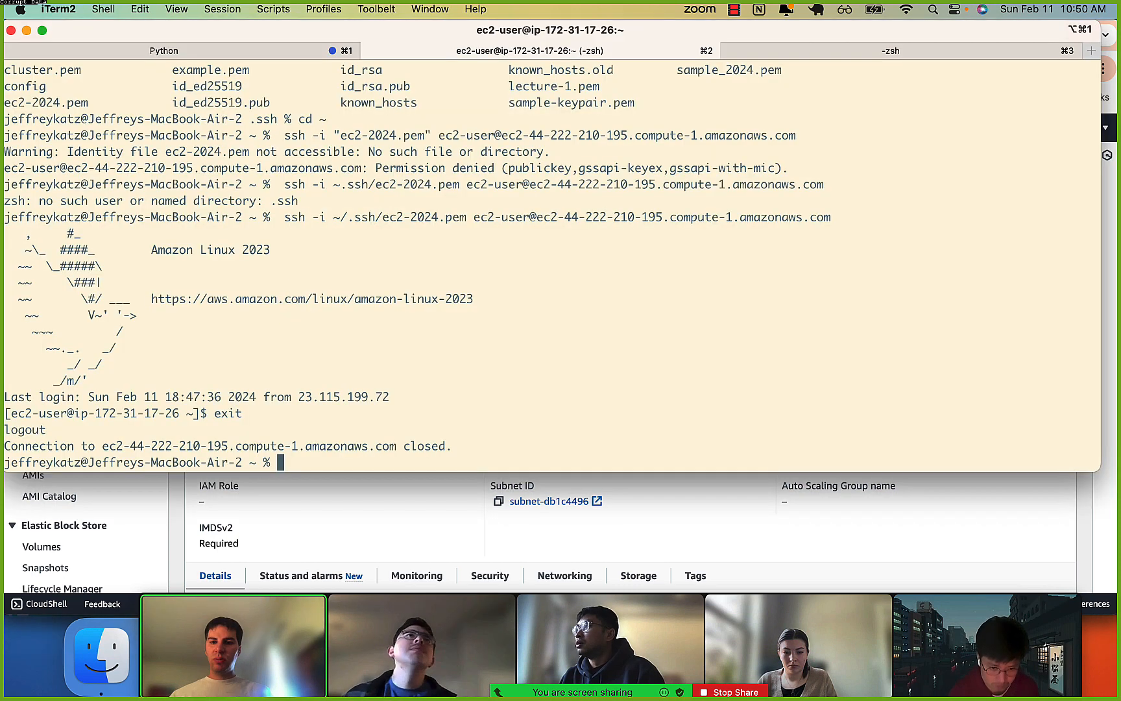
Switch to Chrome, open the SSH client connection instructions for sample-instance, and review the chmod 400 and example ssh commands.
click(324, 541)
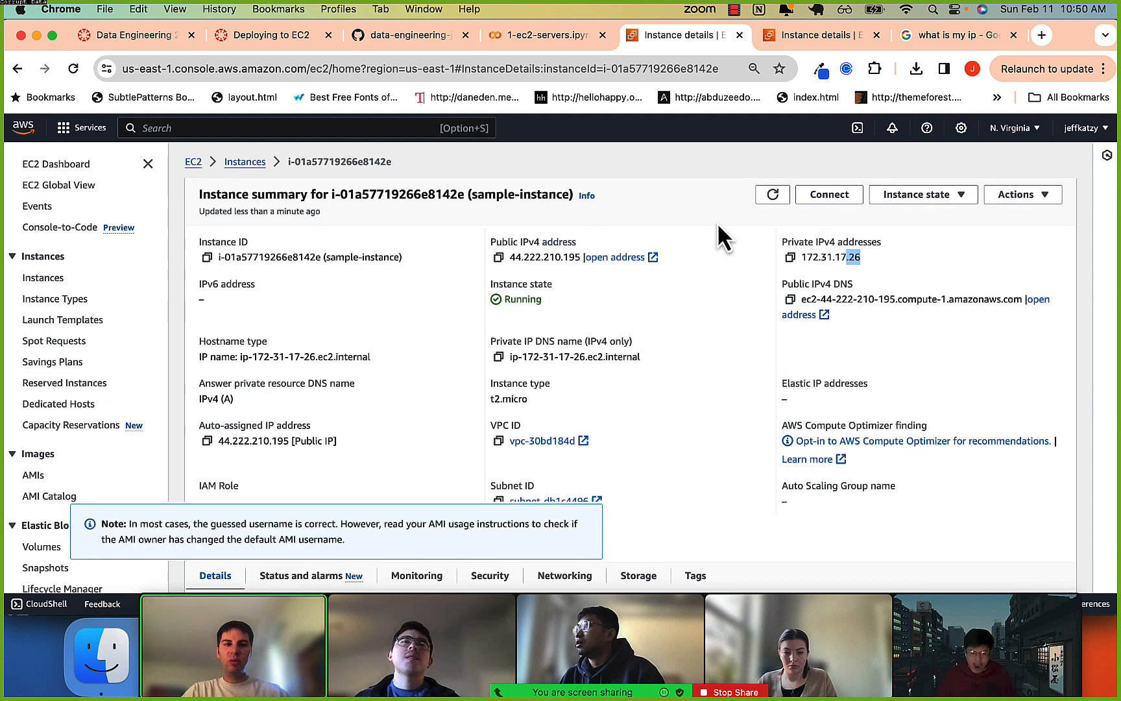
click(833, 197)
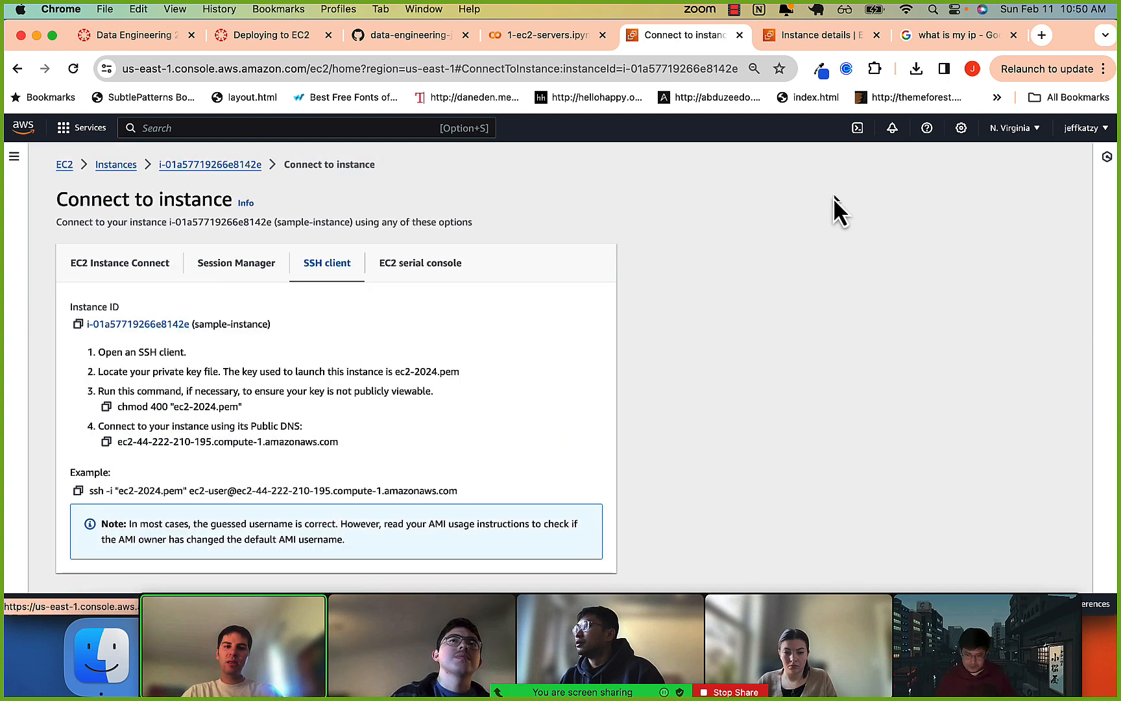
scroll(308, 359, down, 1)
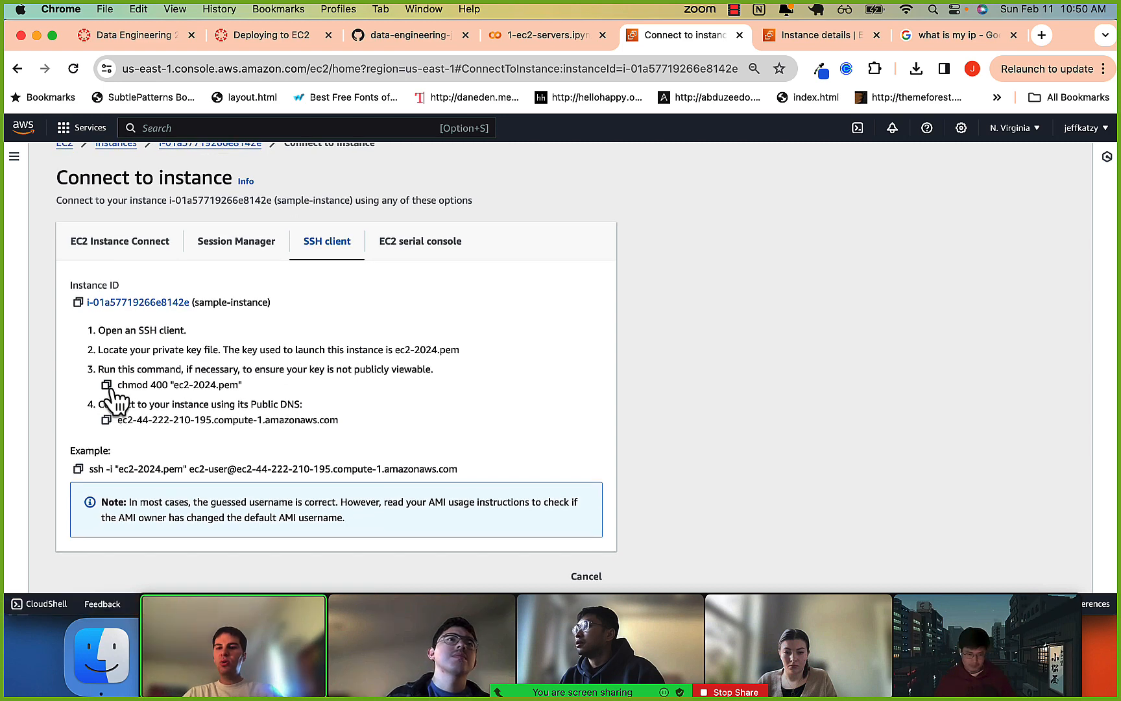
drag(119, 383, 215, 383)
click(223, 383)
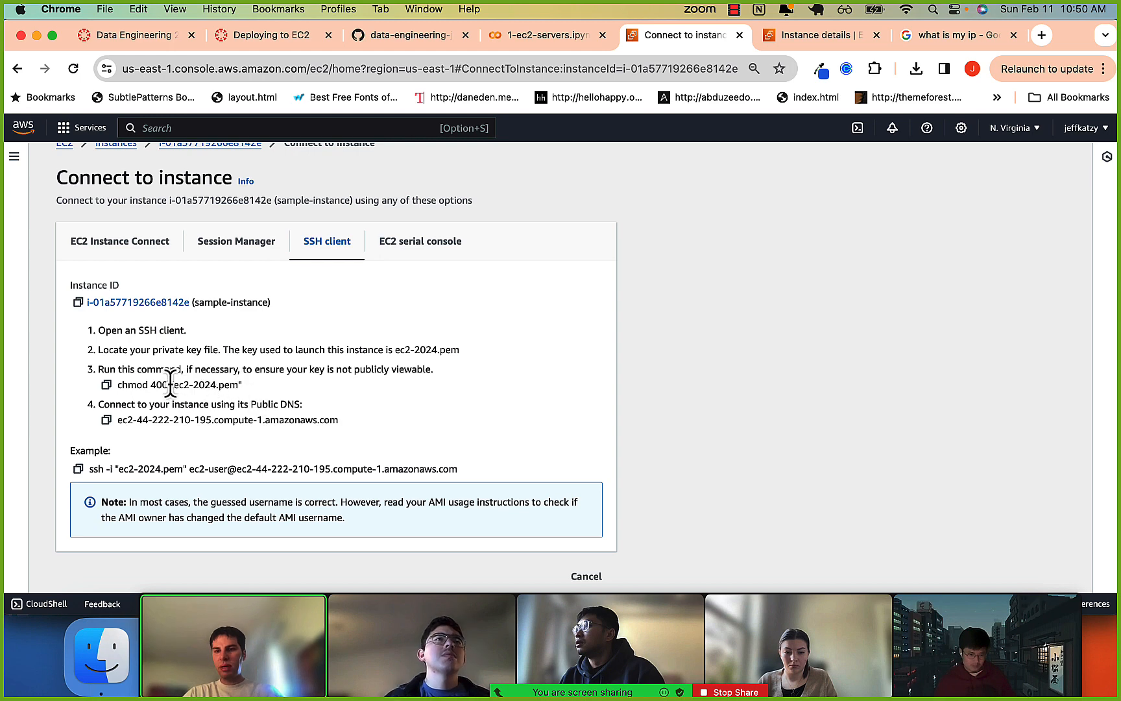
scroll(165, 422, down, 1)
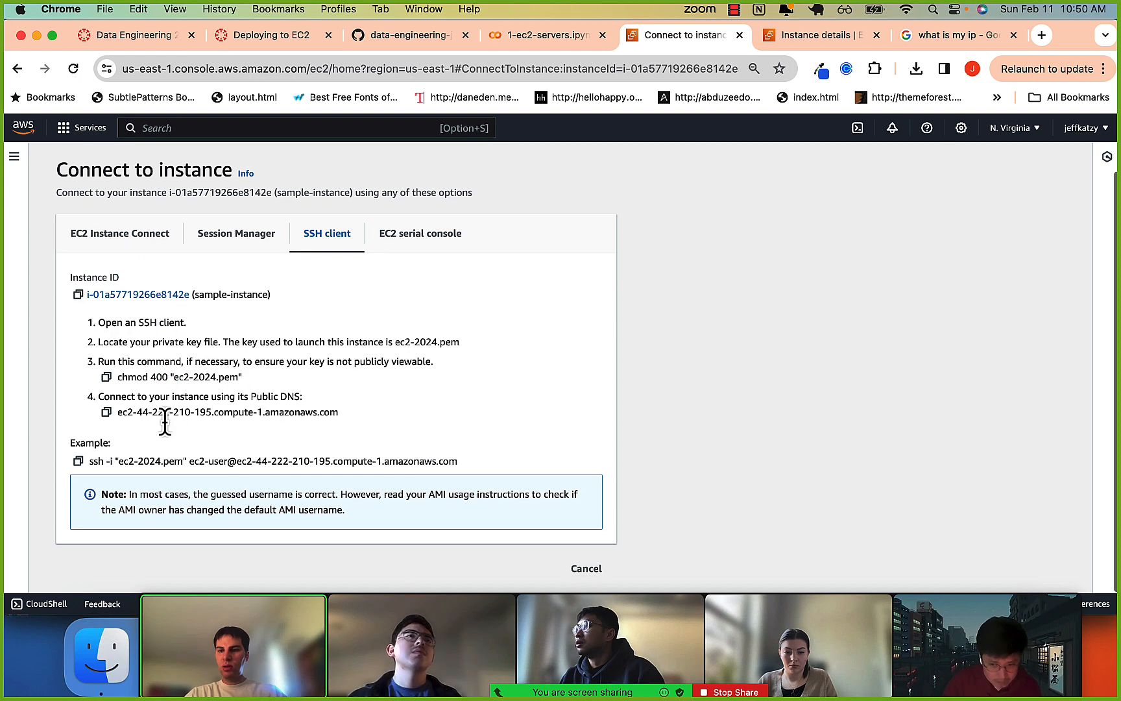
drag(89, 460, 237, 461)
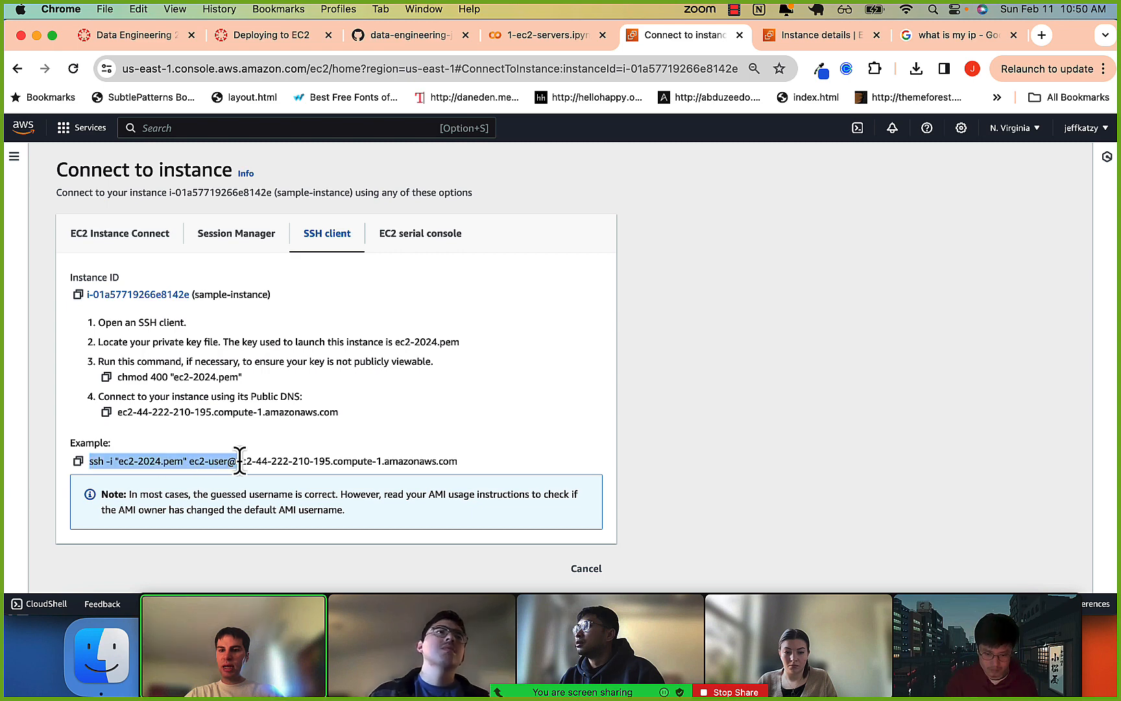
Review the full example ssh command for ec2-2024.pem in the SSH client instructions.
click(240, 461)
drag(501, 472, 120, 446)
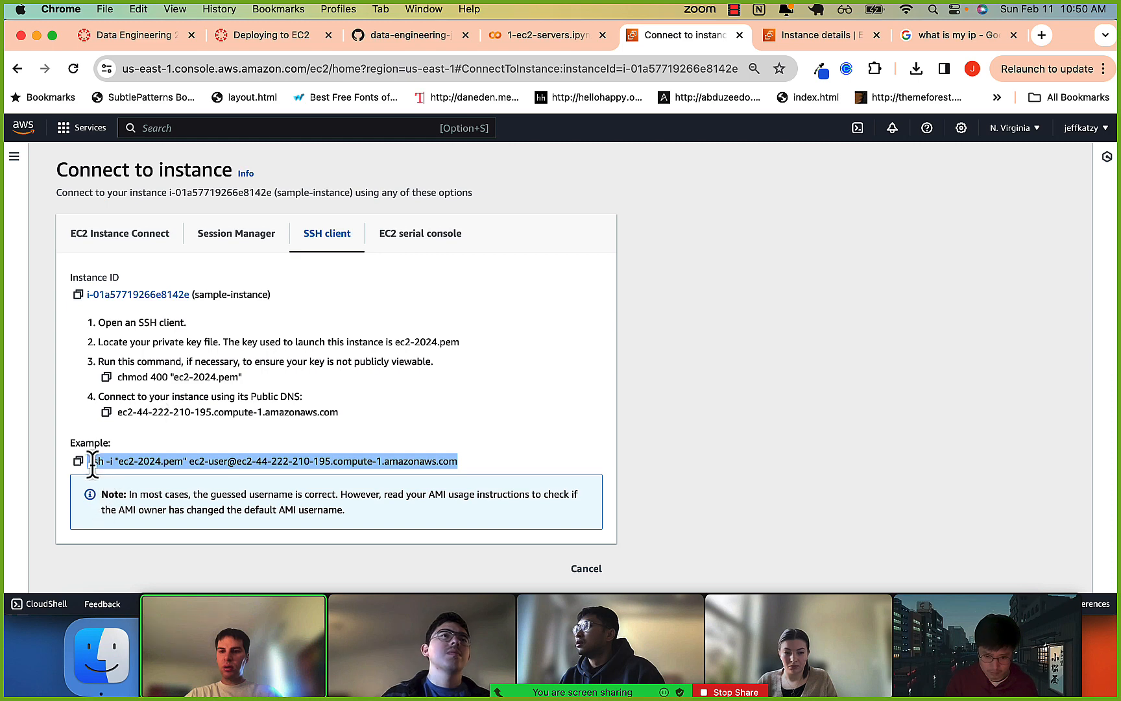
click(247, 457)
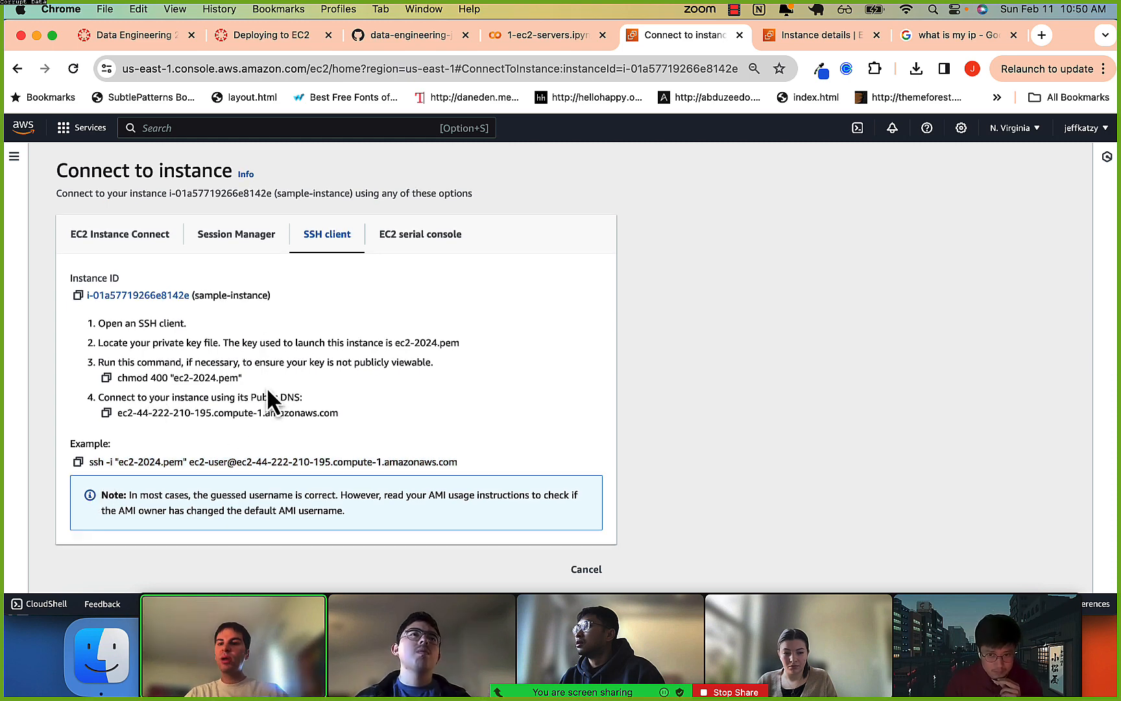
Open the instance summary of sample-instance and review its addresses and instance details, including the key pair assigned at launch.
scroll(266, 389, up, 1)
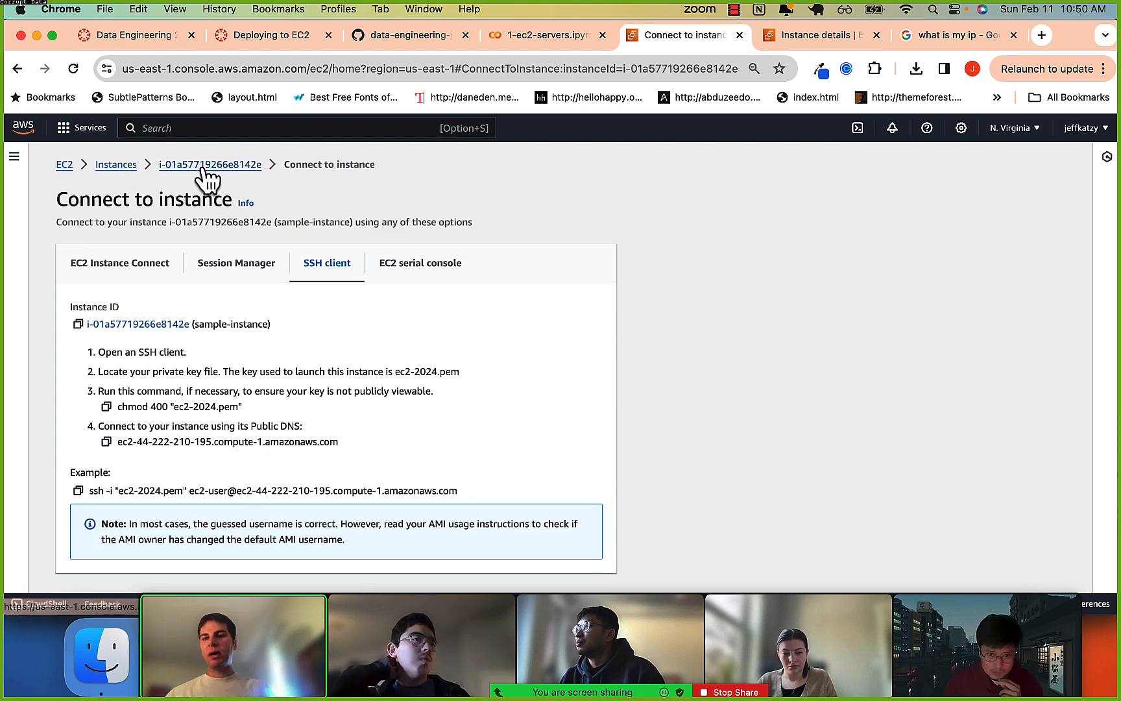
click(198, 166)
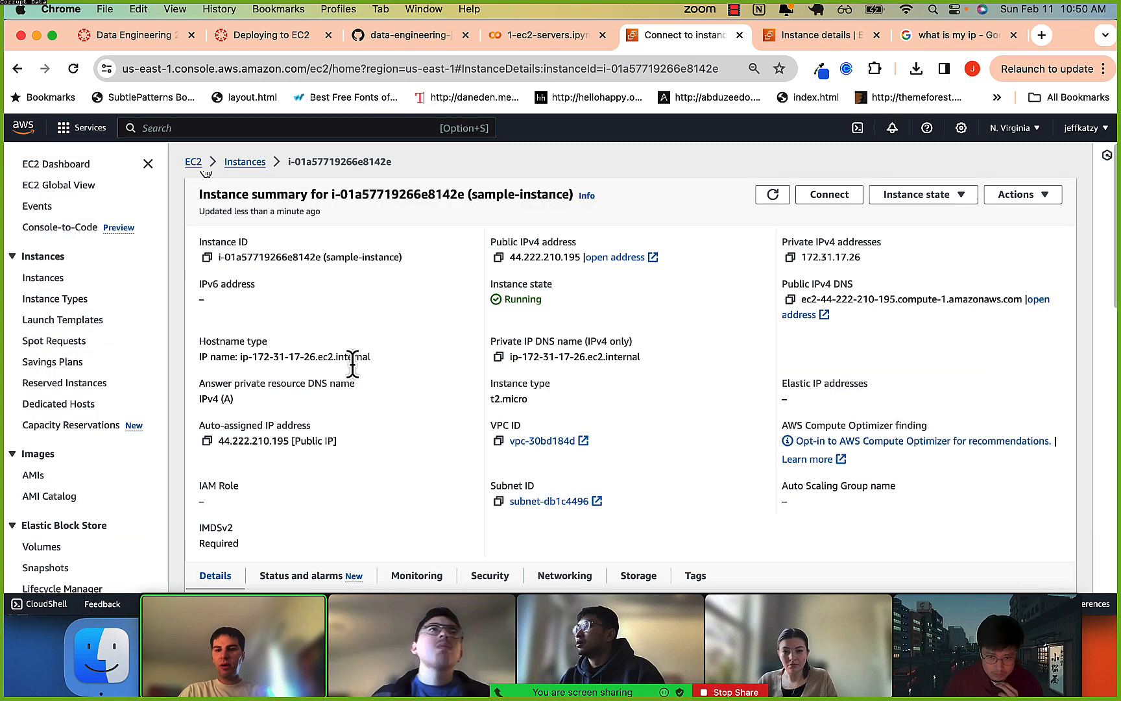
scroll(356, 370, down, 5)
scroll(352, 363, up, 5)
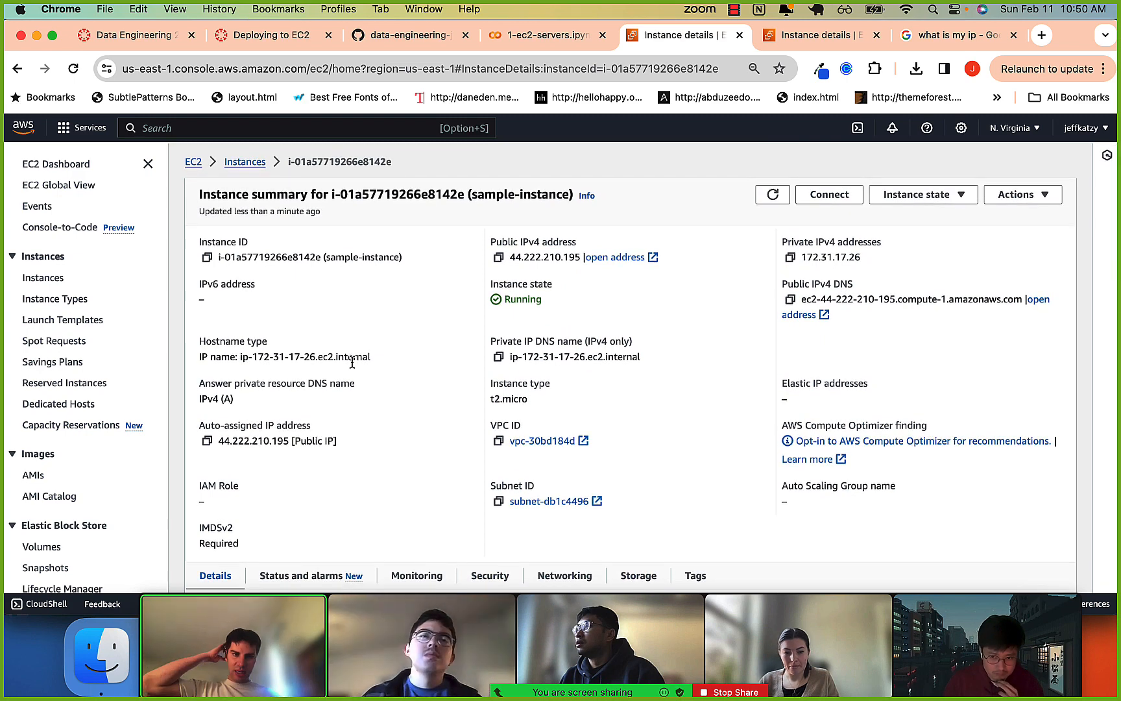
scroll(352, 362, down, 1)
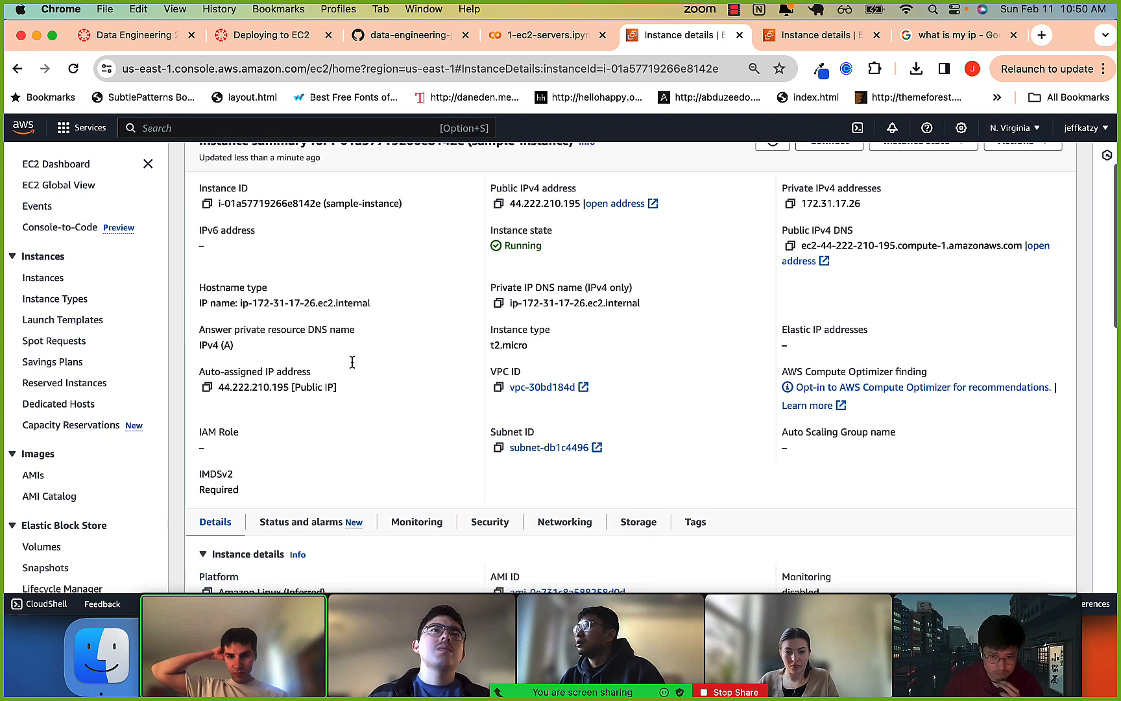
scroll(263, 235, up, 1)
drag(249, 249, 297, 299)
scroll(297, 299, down, 3)
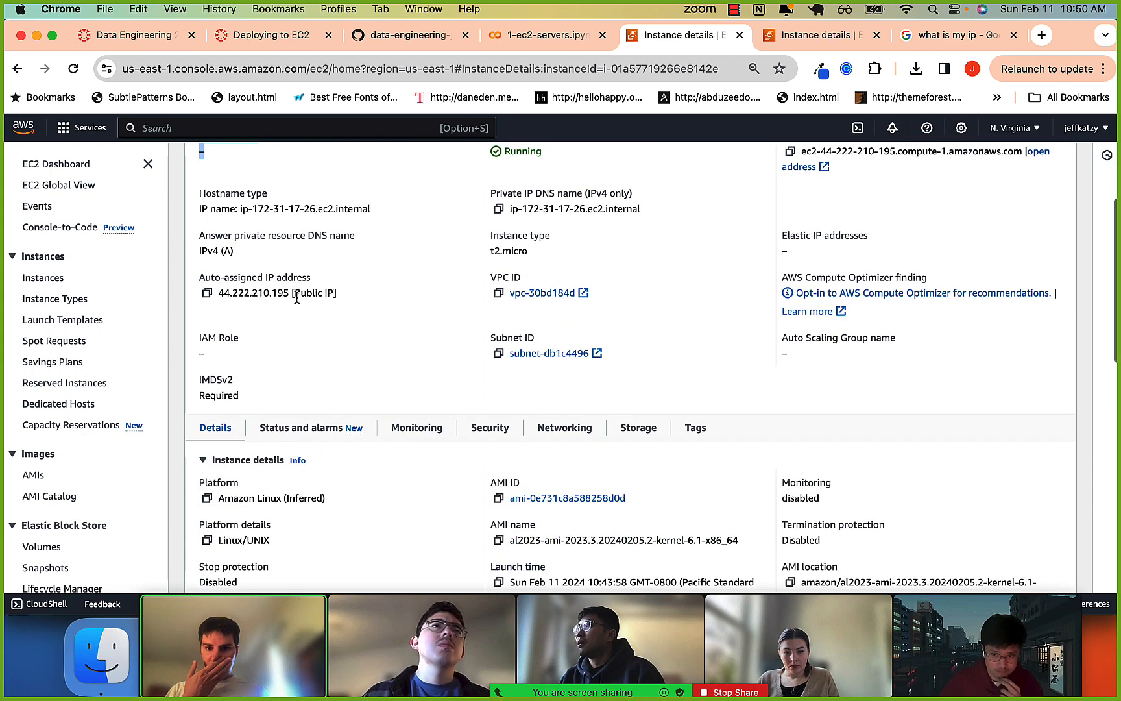
scroll(297, 302, down, 2)
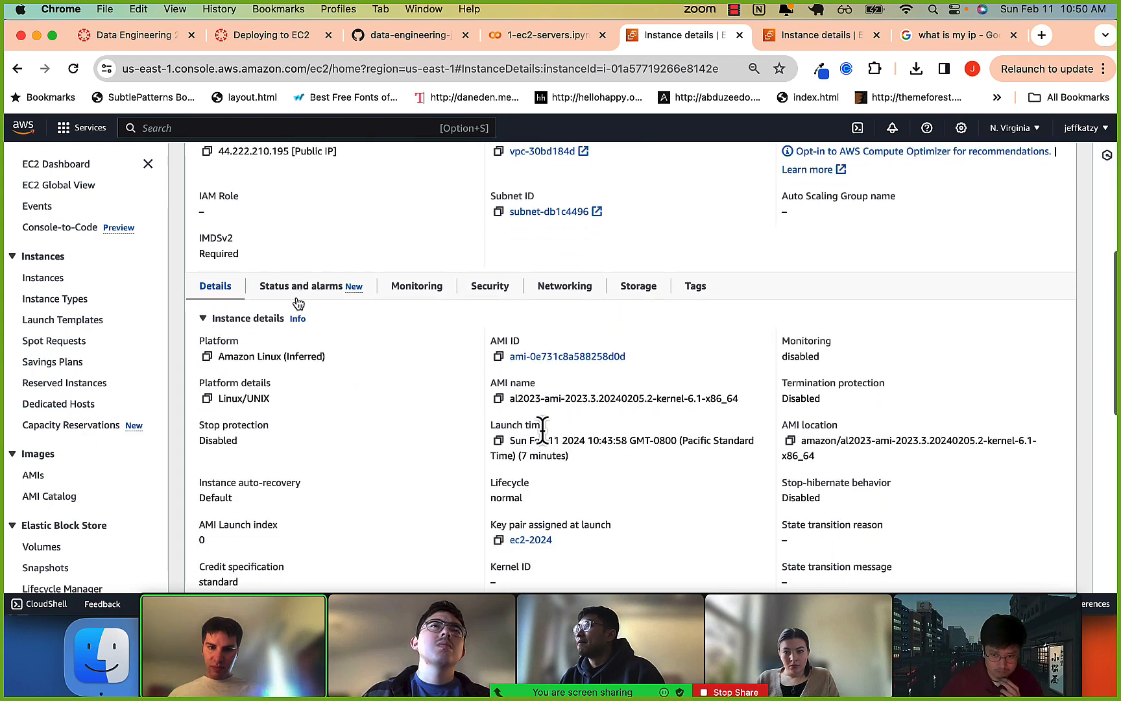
scroll(539, 428, down, 1)
scroll(542, 429, down, 1)
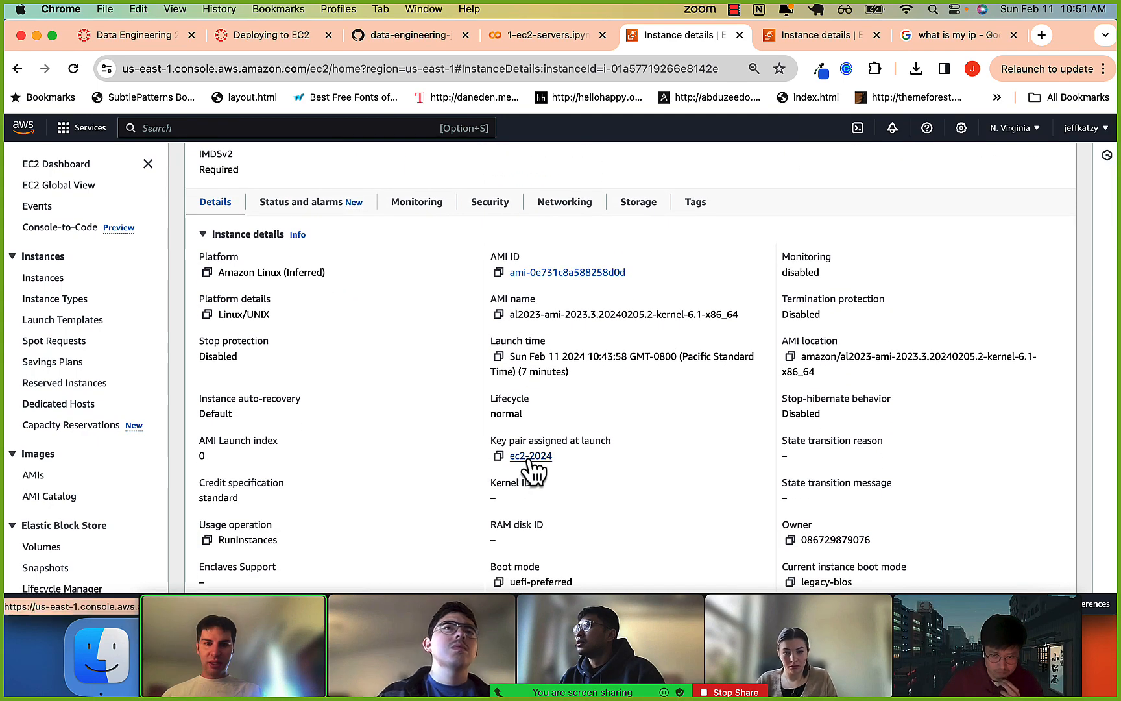
scroll(530, 458, down, 2)
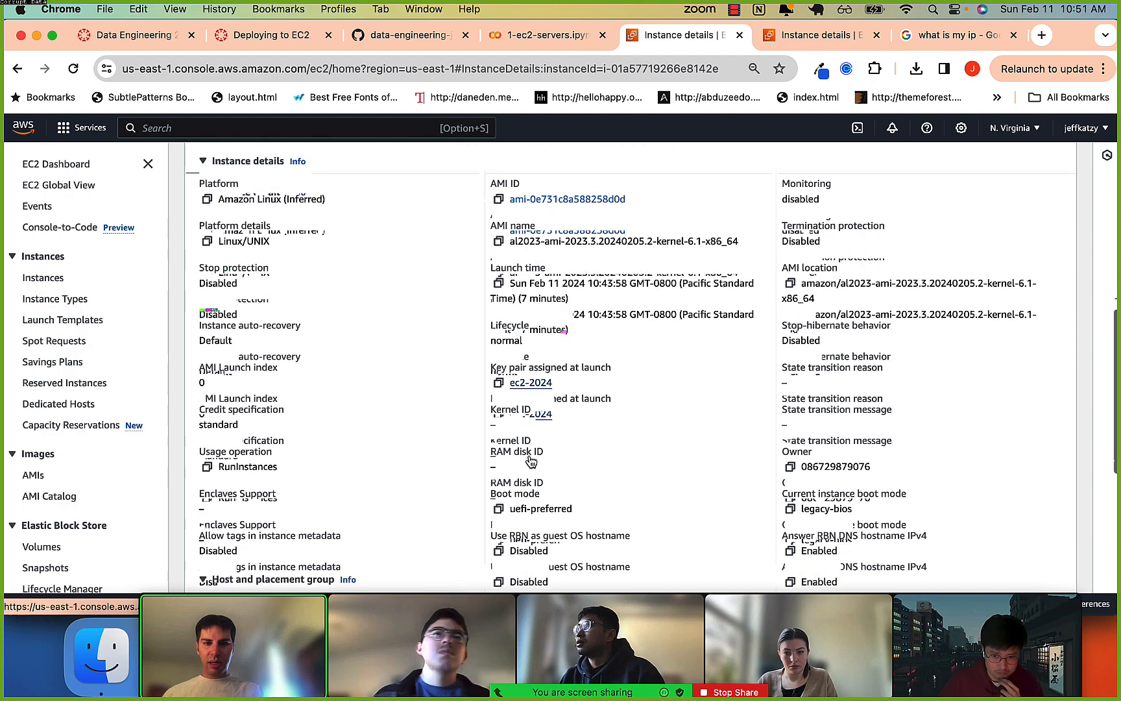
scroll(531, 458, up, 8)
scroll(530, 458, down, 3)
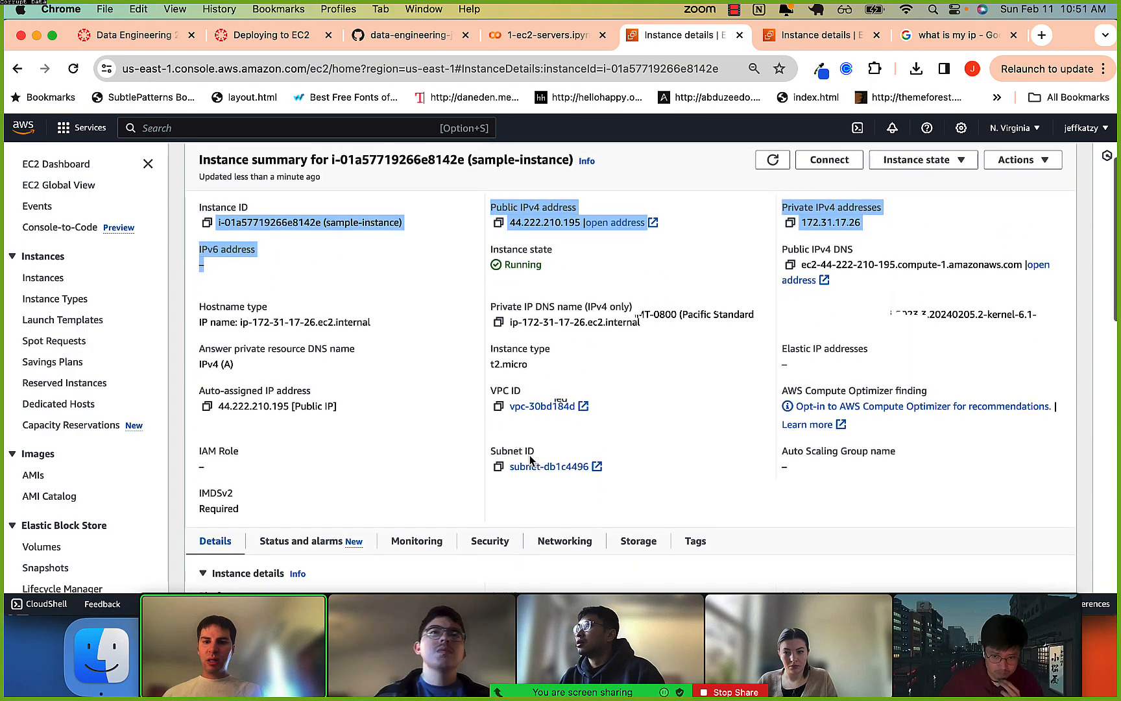
Show the security details of sample-instance and examine the port range, protocol and source of its inbound rule.
click(492, 476)
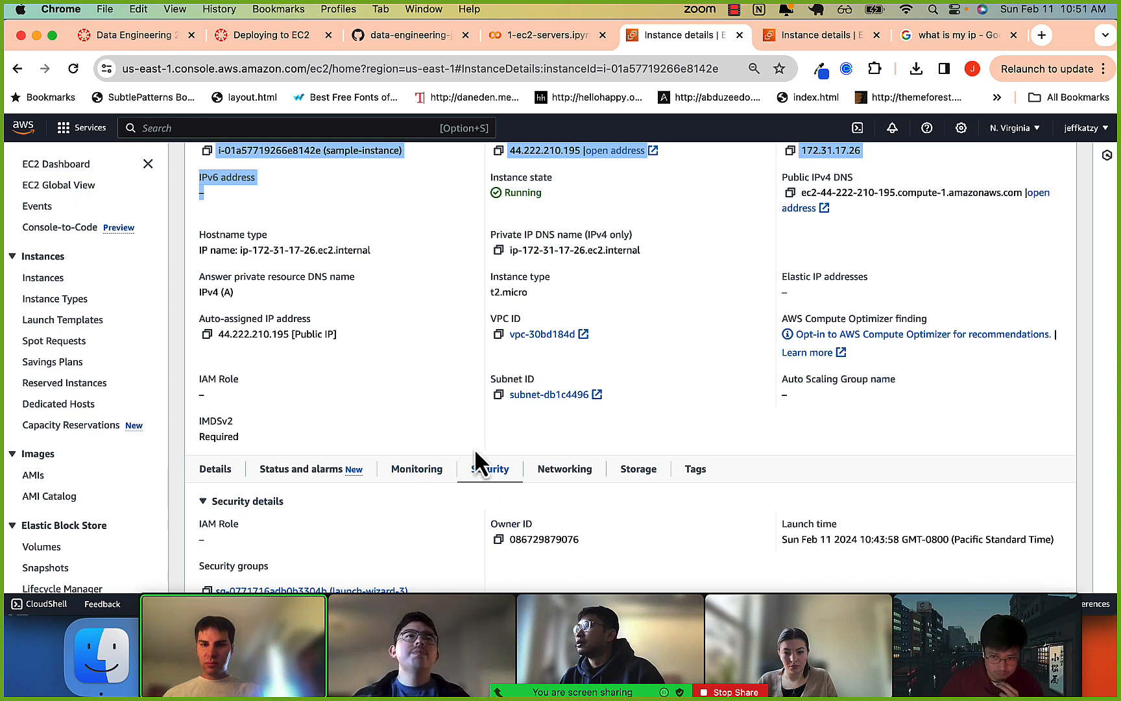
scroll(471, 454, down, 5)
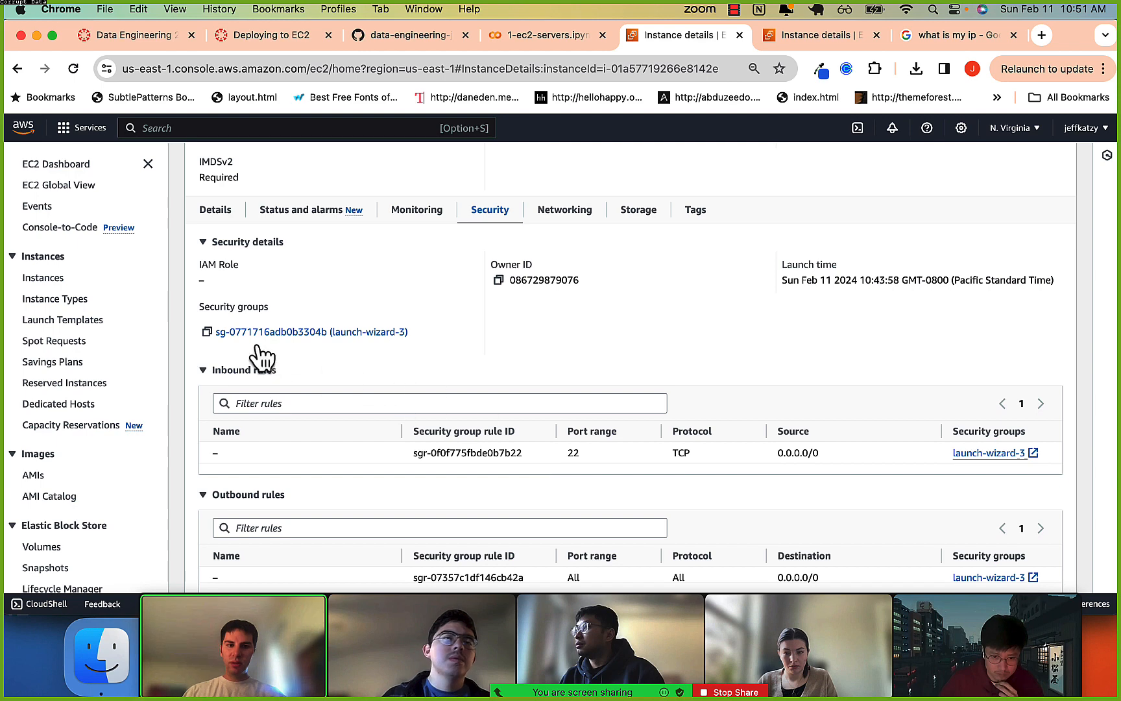
scroll(250, 317, down, 1)
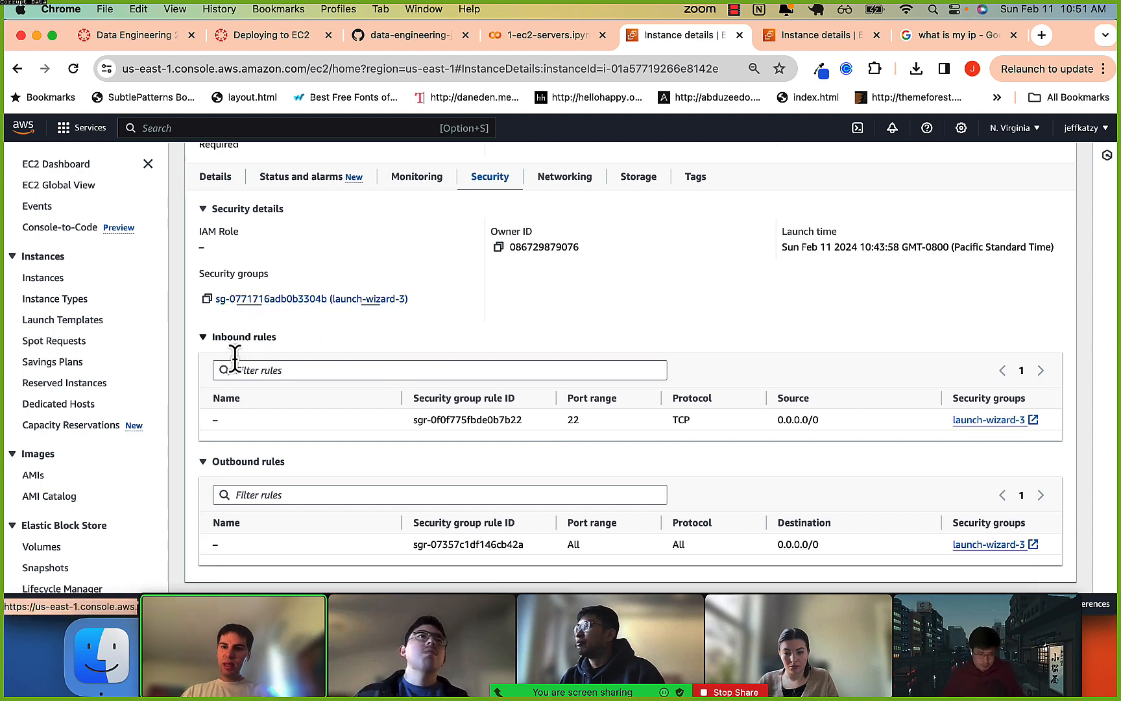
drag(679, 419, 840, 423)
click(840, 423)
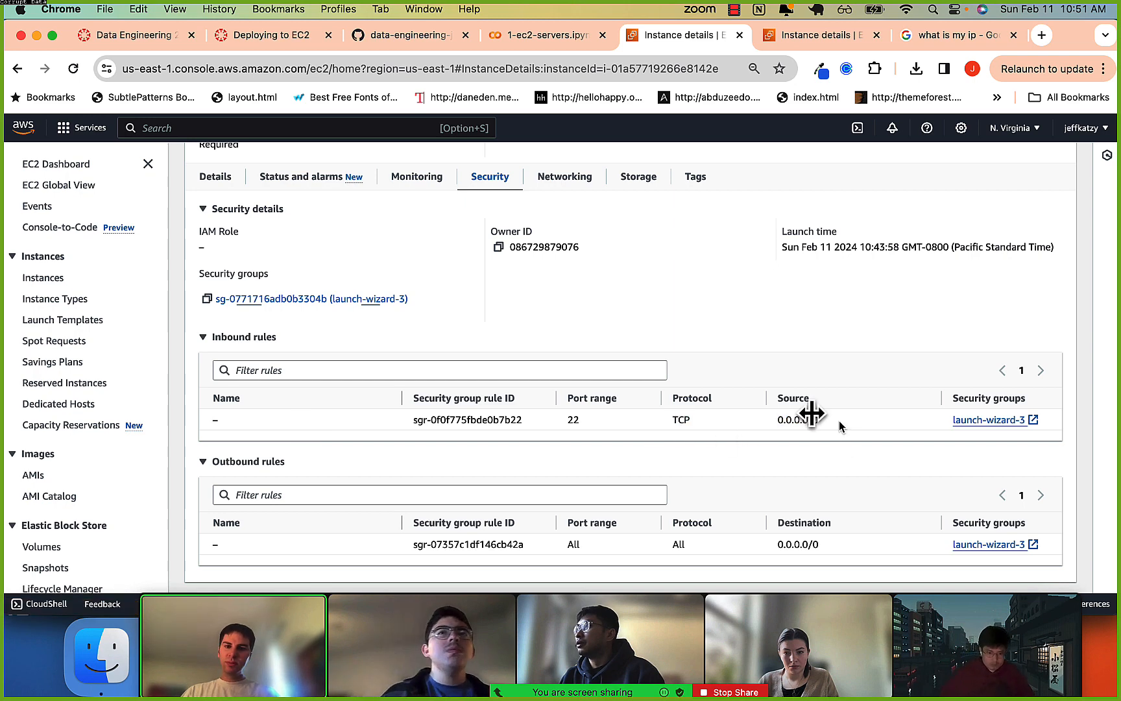
Open the launch-wizard-3 security group and bring up its inbound SSH rule for editing.
click(350, 298)
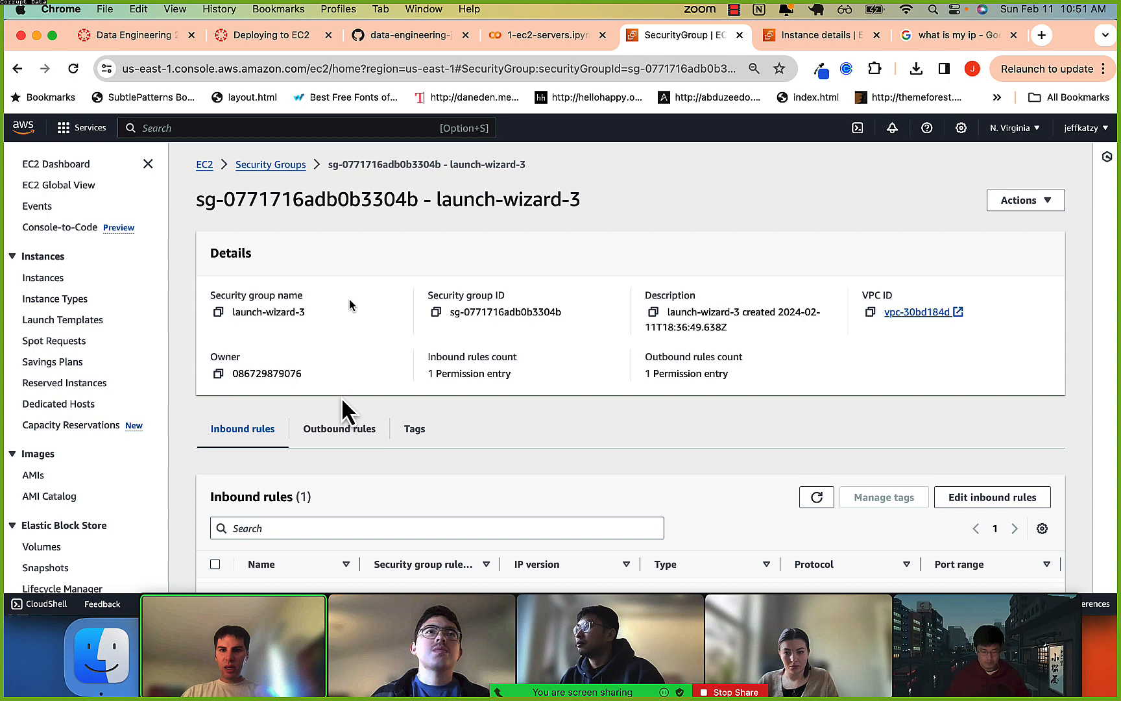
scroll(312, 380, down, 2)
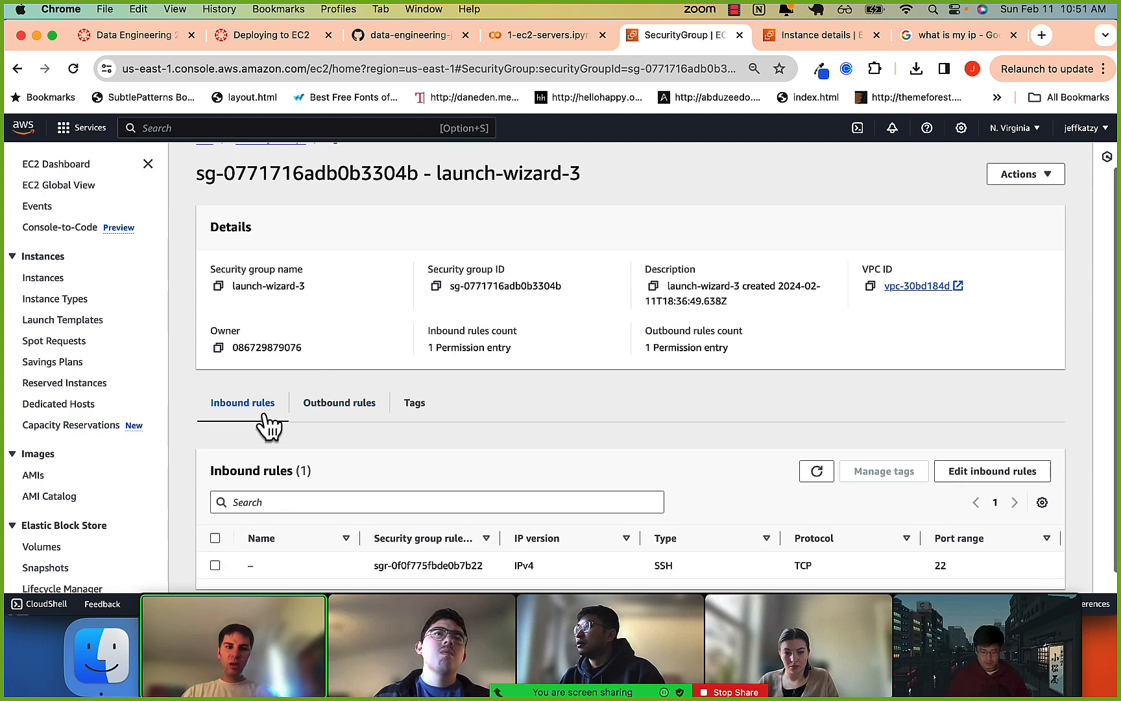
scroll(266, 428, down, 1)
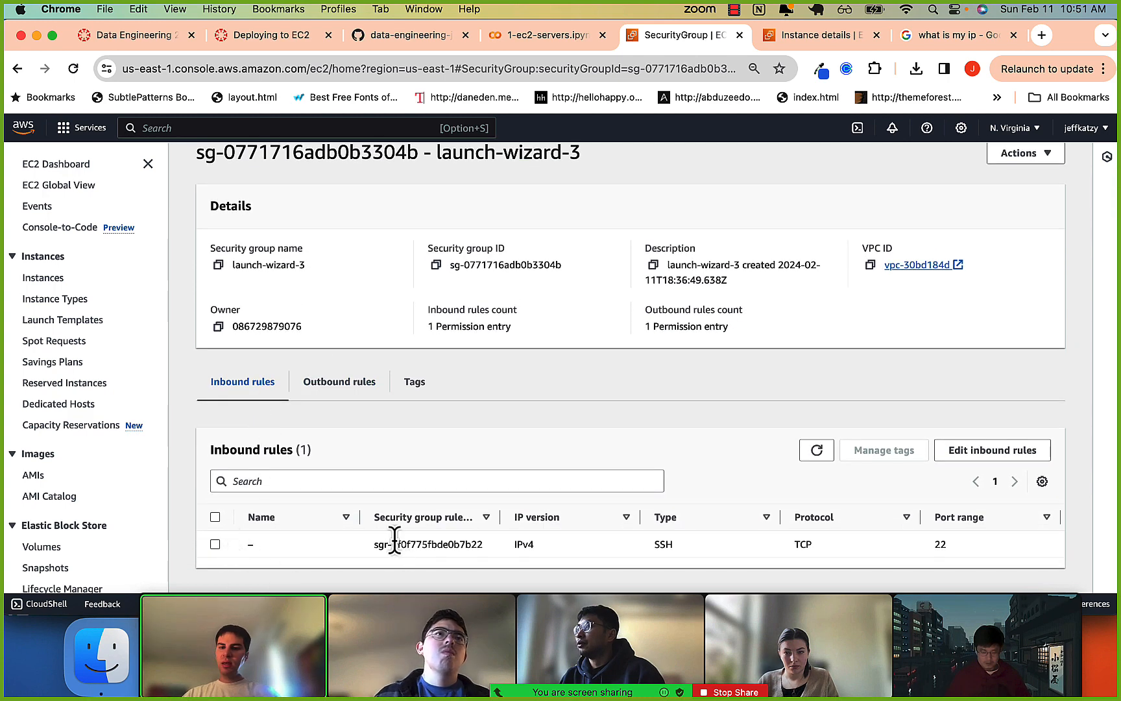
drag(394, 543, 458, 544)
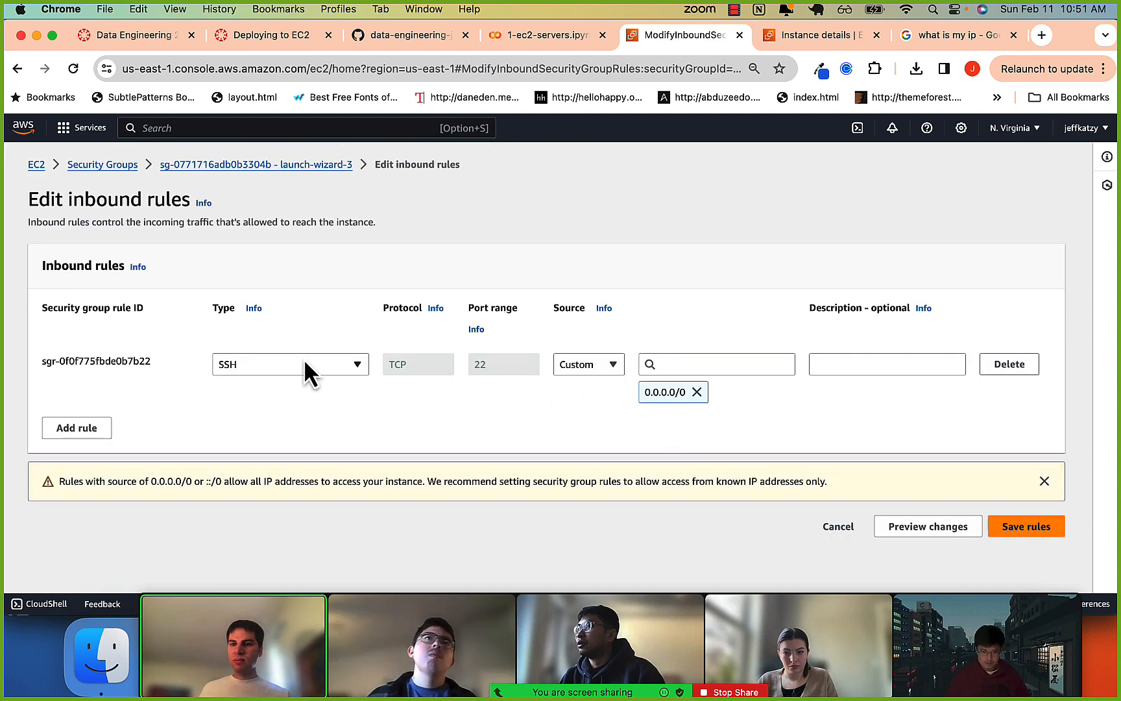
drag(69, 361, 139, 362)
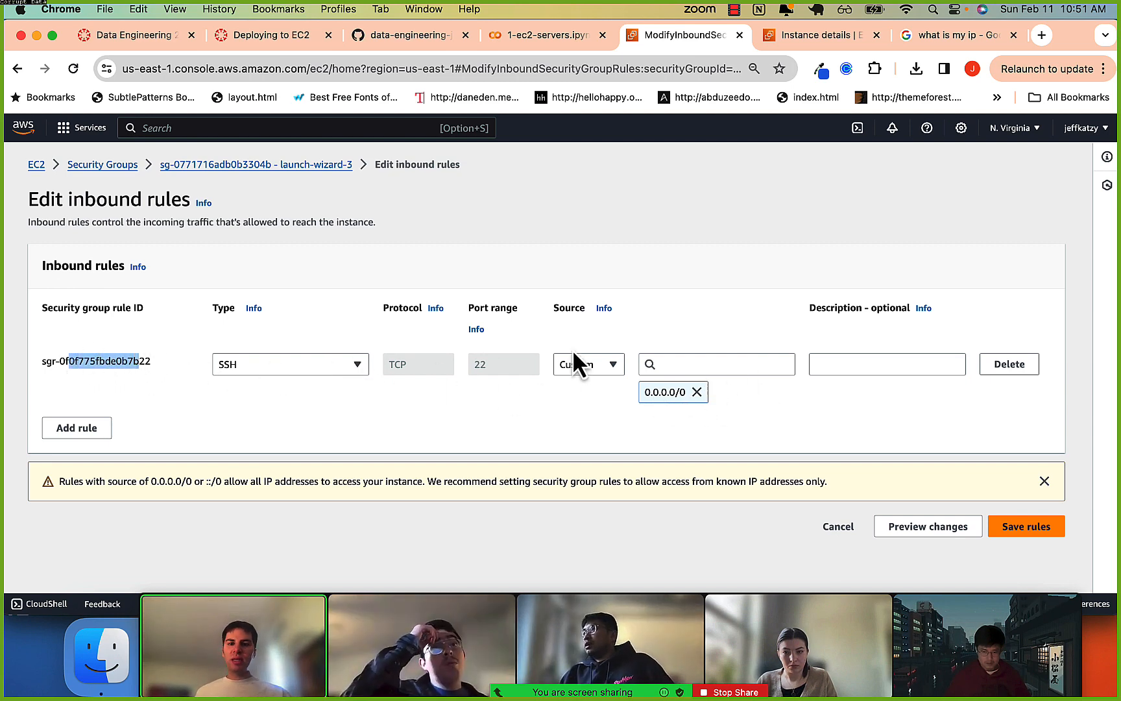
click(94, 362)
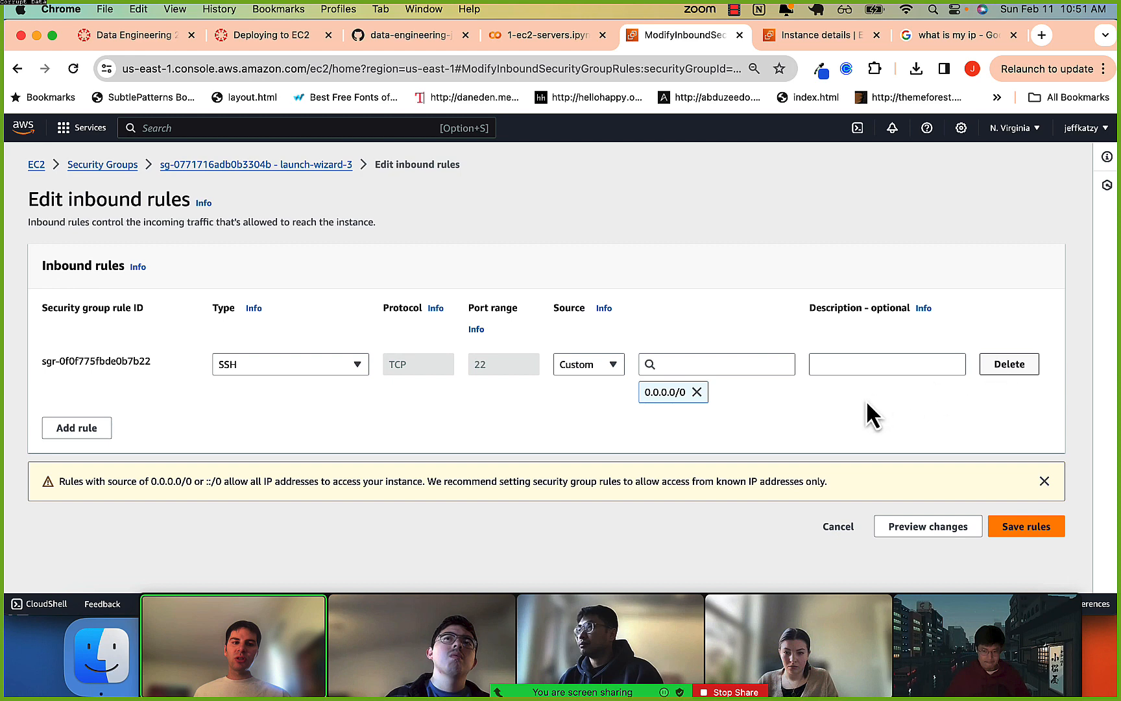
Switch to iTerm2, reconnect to the instance over SSH with ~/.ssh/ec2-2024.pem, and clear the terminal.
key(super+Tab)
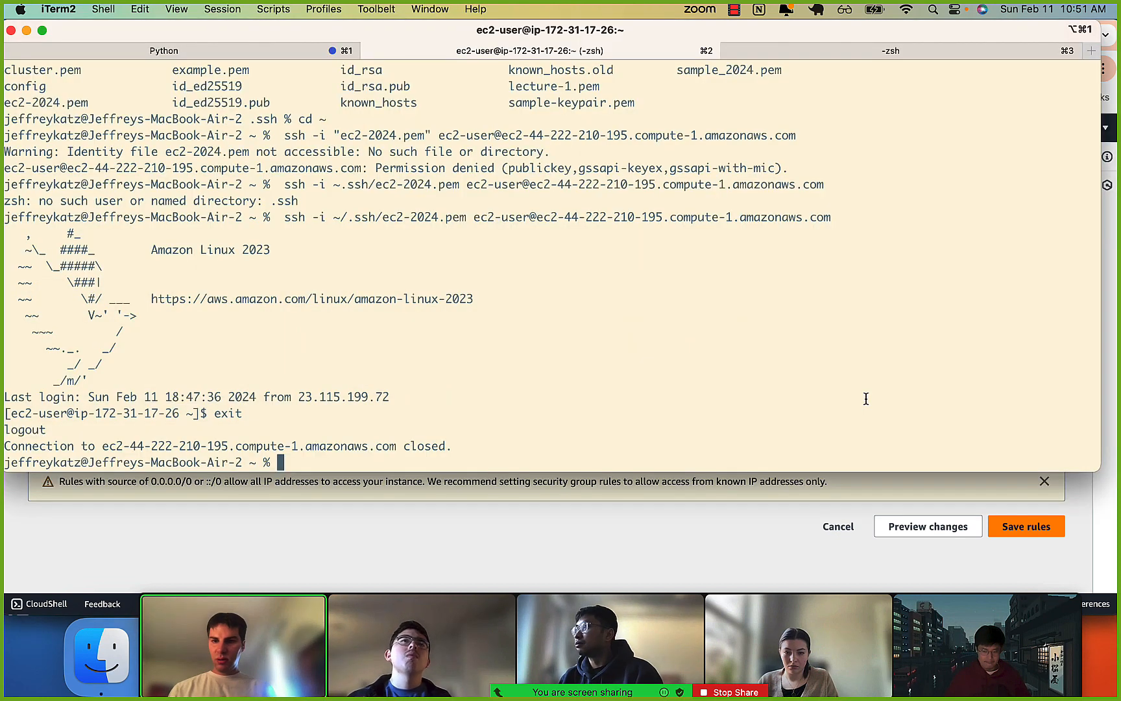
key(Up)
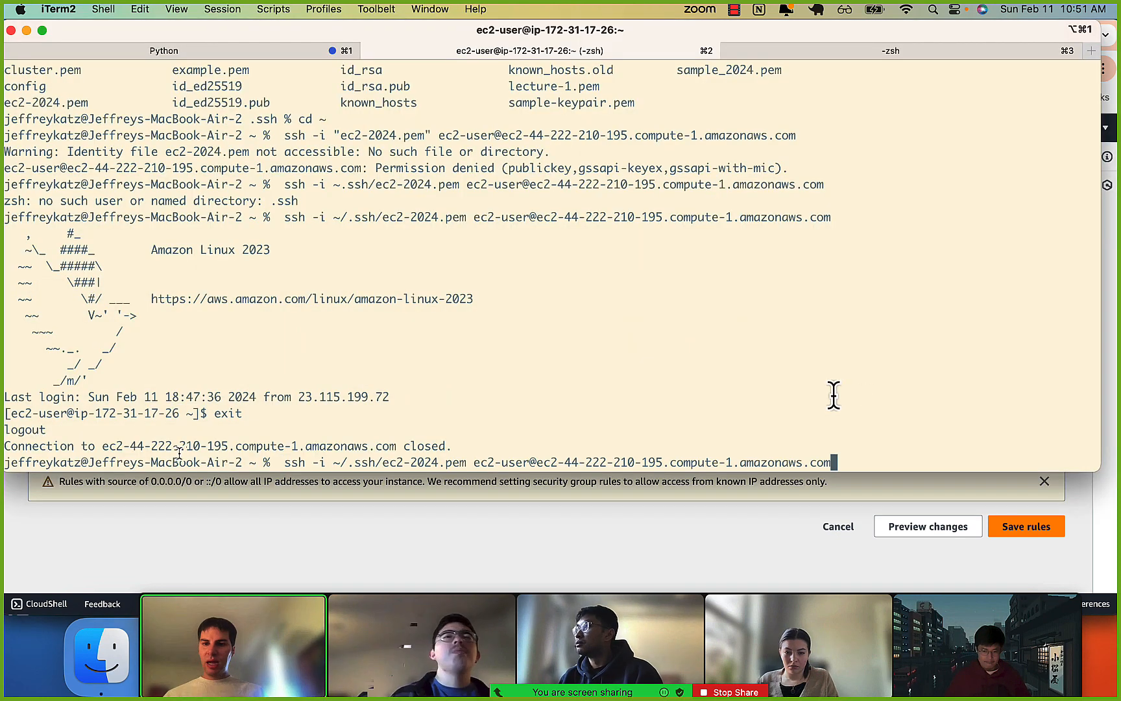
key(Return)
key(super+k)
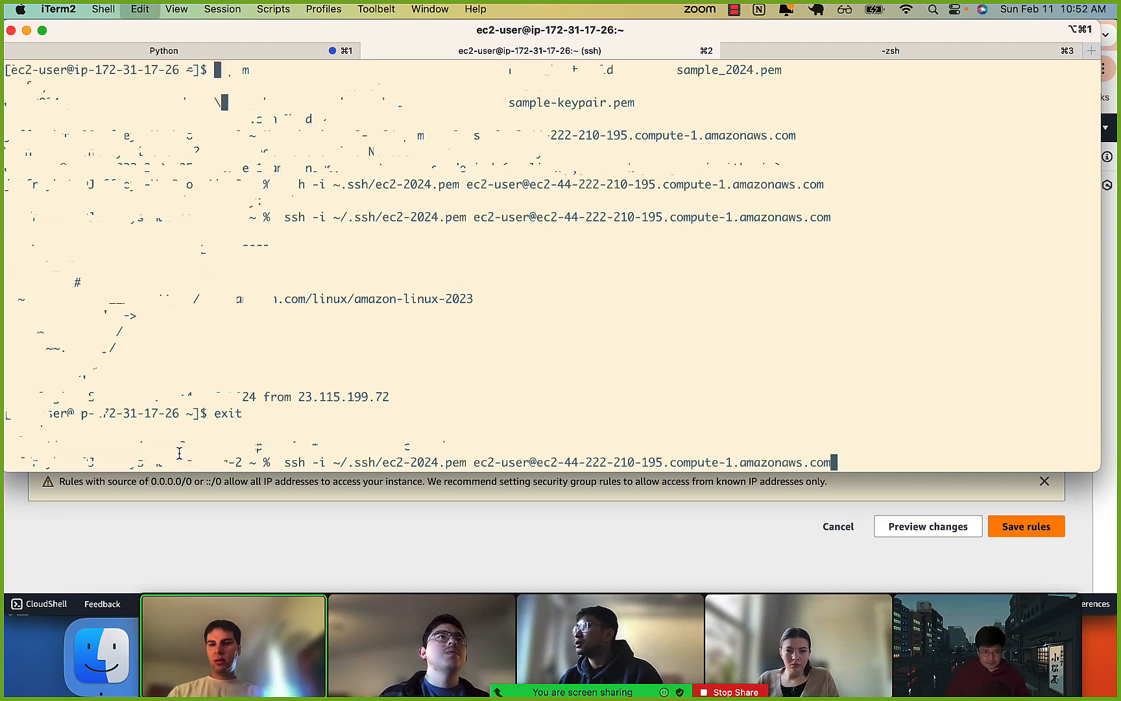
Run pwd on the instance and exit the SSH session.
text(pwd)
key(Return)
text(exit)
key(Return)
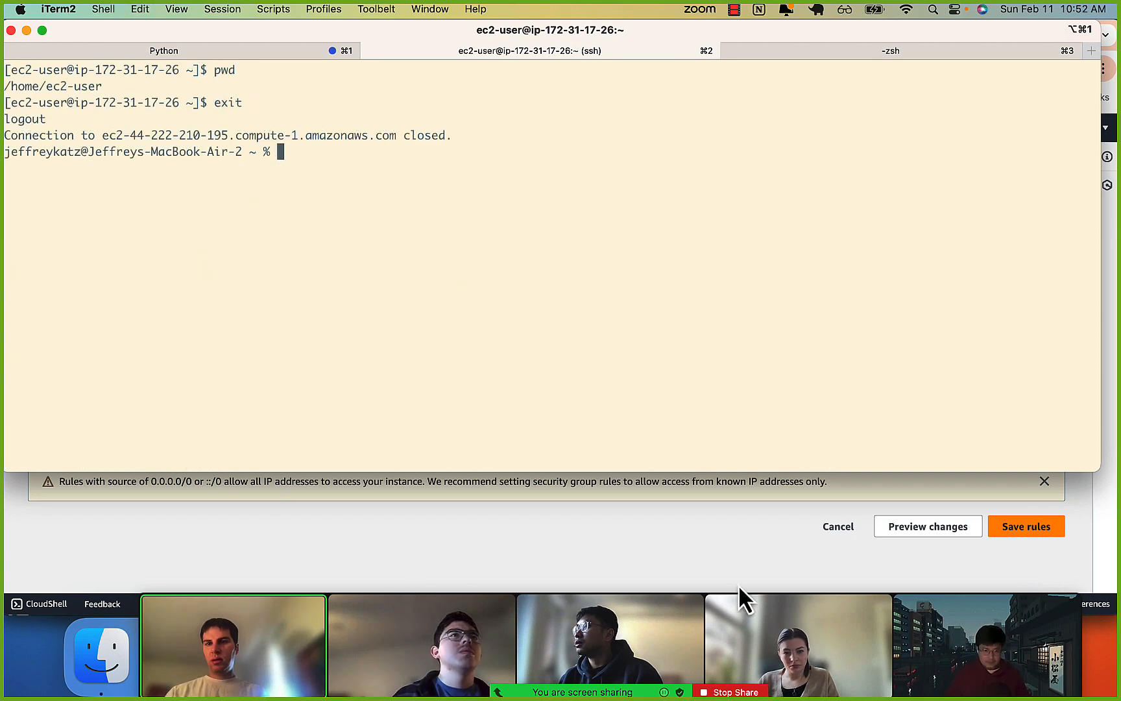
Switch to Chrome, delete the SSH inbound rule from launch-wizard-3, save the rules, and check the inbound rules list.
click(1012, 369)
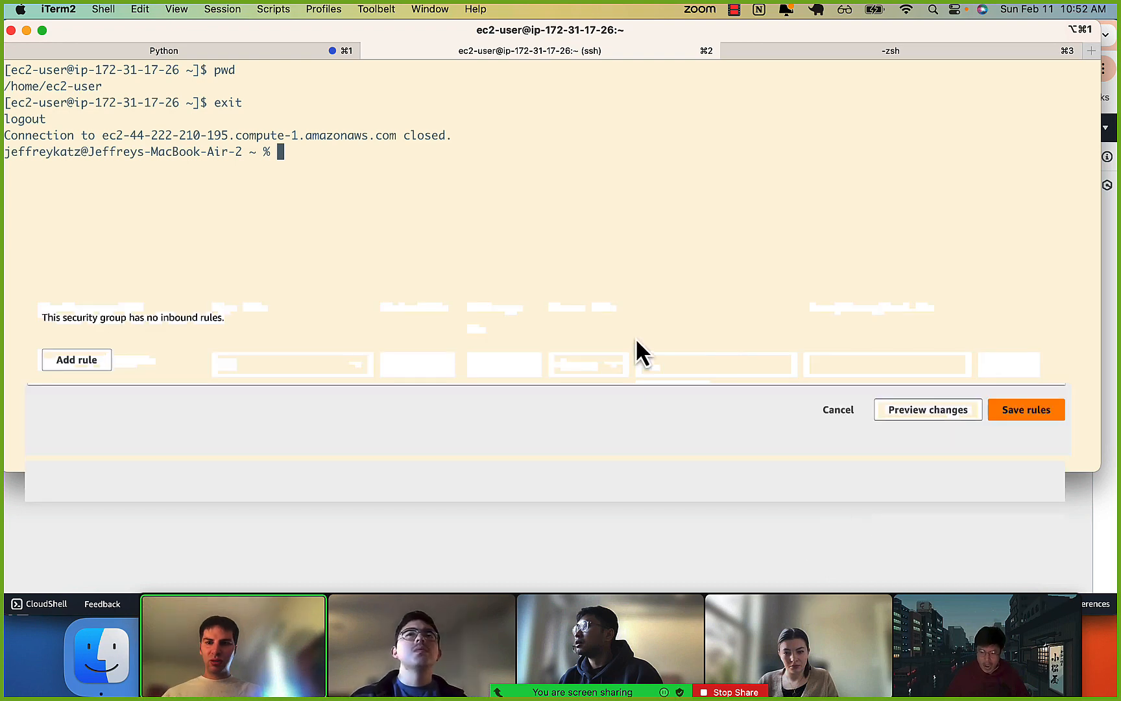
click(1033, 411)
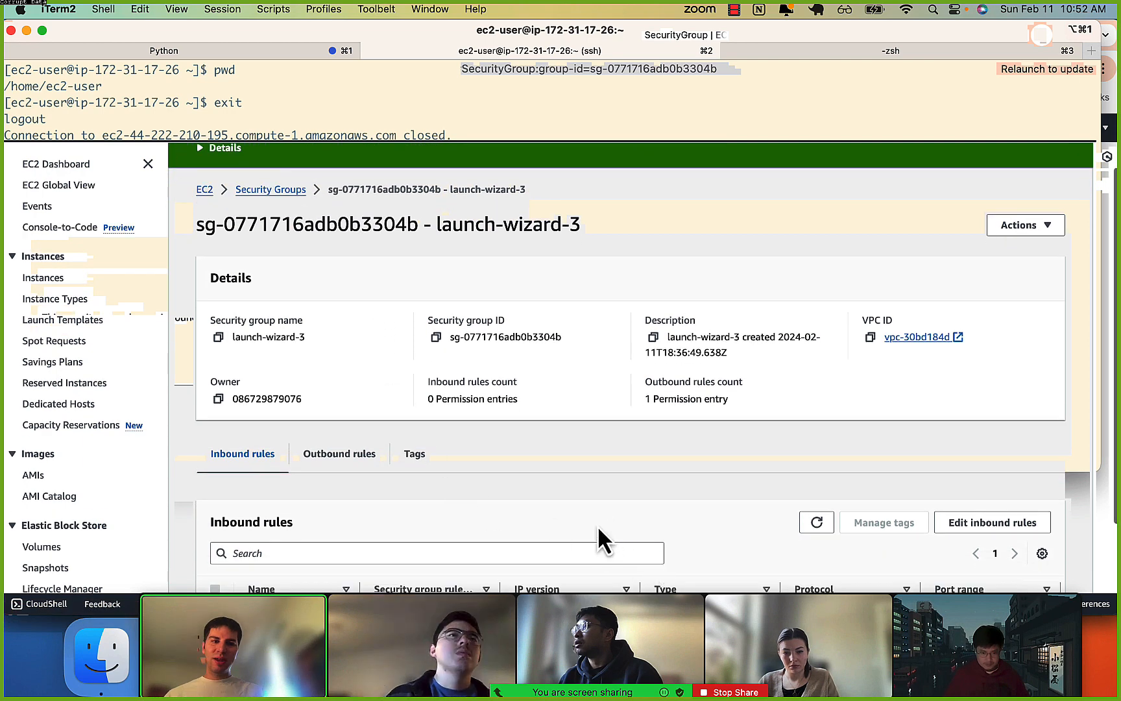
scroll(980, 414, down, 2)
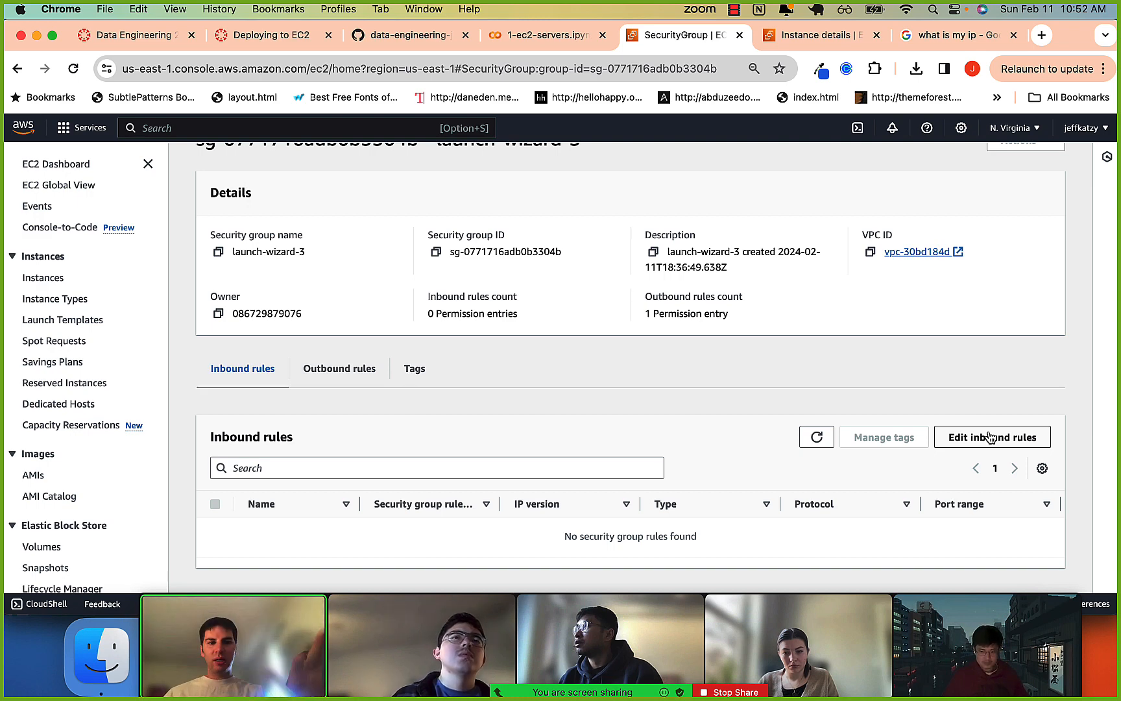
drag(589, 535, 632, 534)
Switch to iTerm2 and recall the SSH command that uses ~/.ssh/ec2-2024.pem.
key(super+Tab)
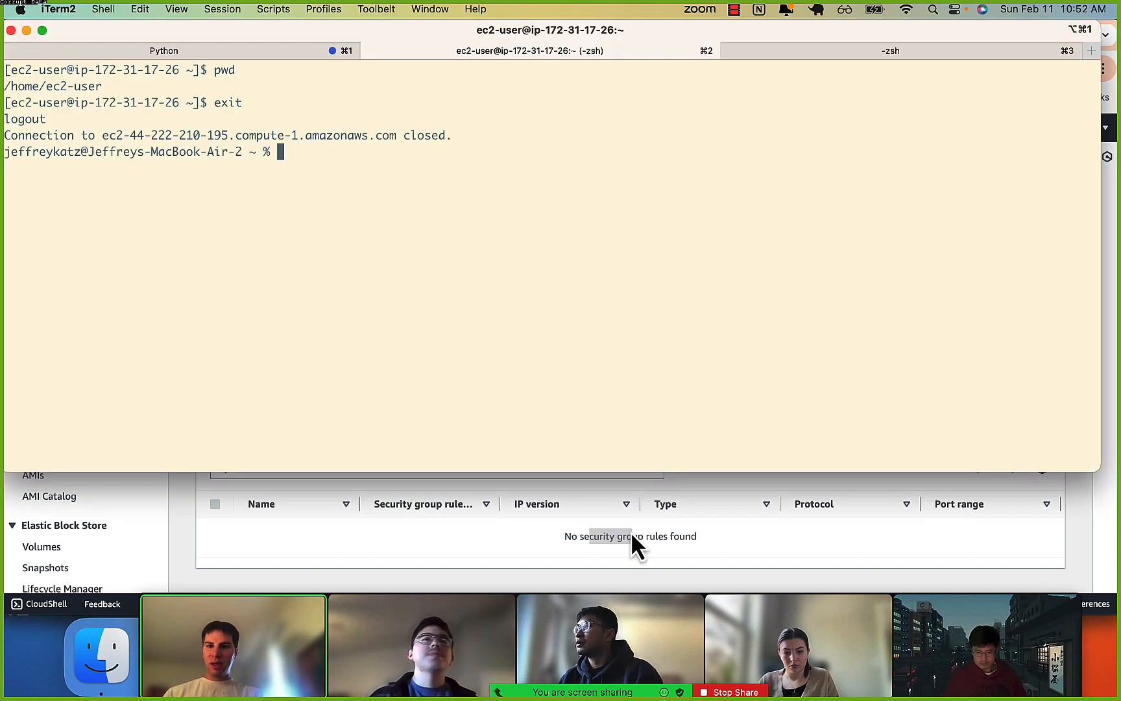
key(Up)
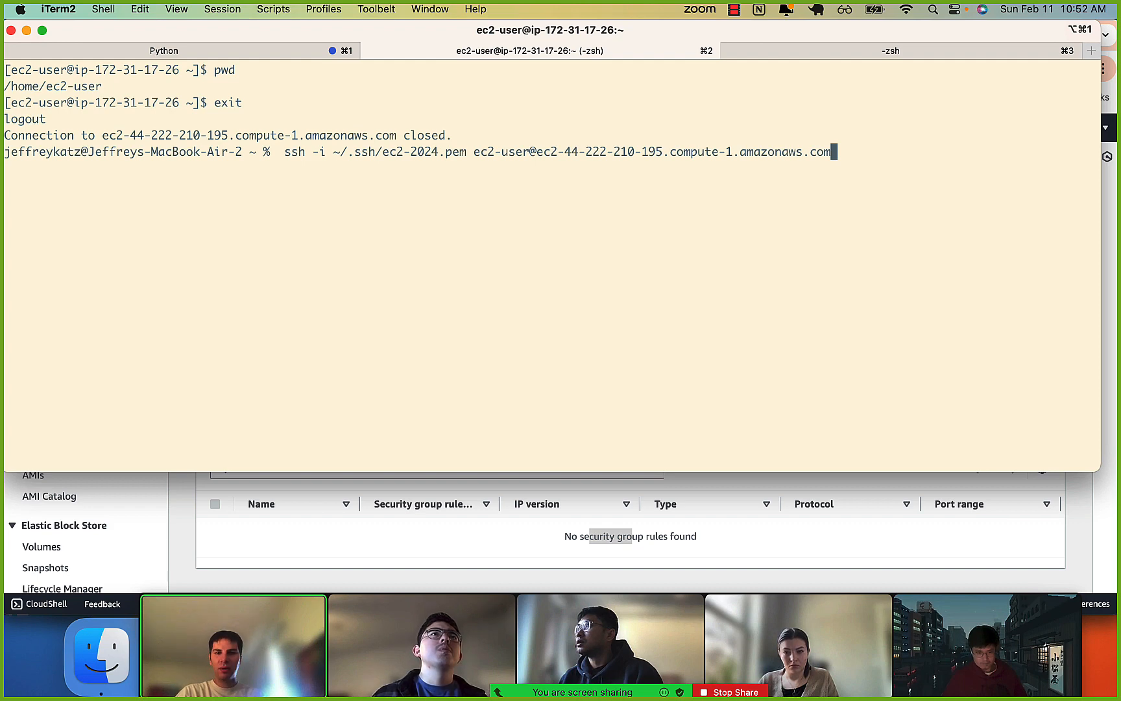
Switch to Chrome and add an inbound rule of type SSH to the launch-wizard-3 security group.
key(super+Tab)
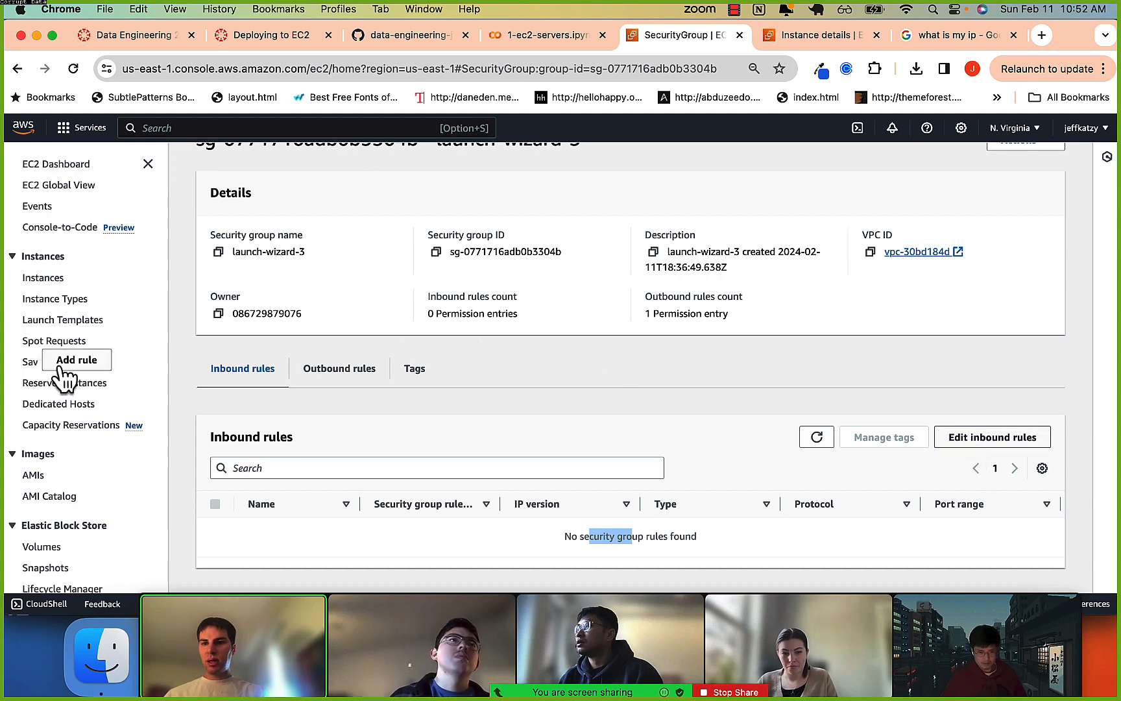
click(304, 366)
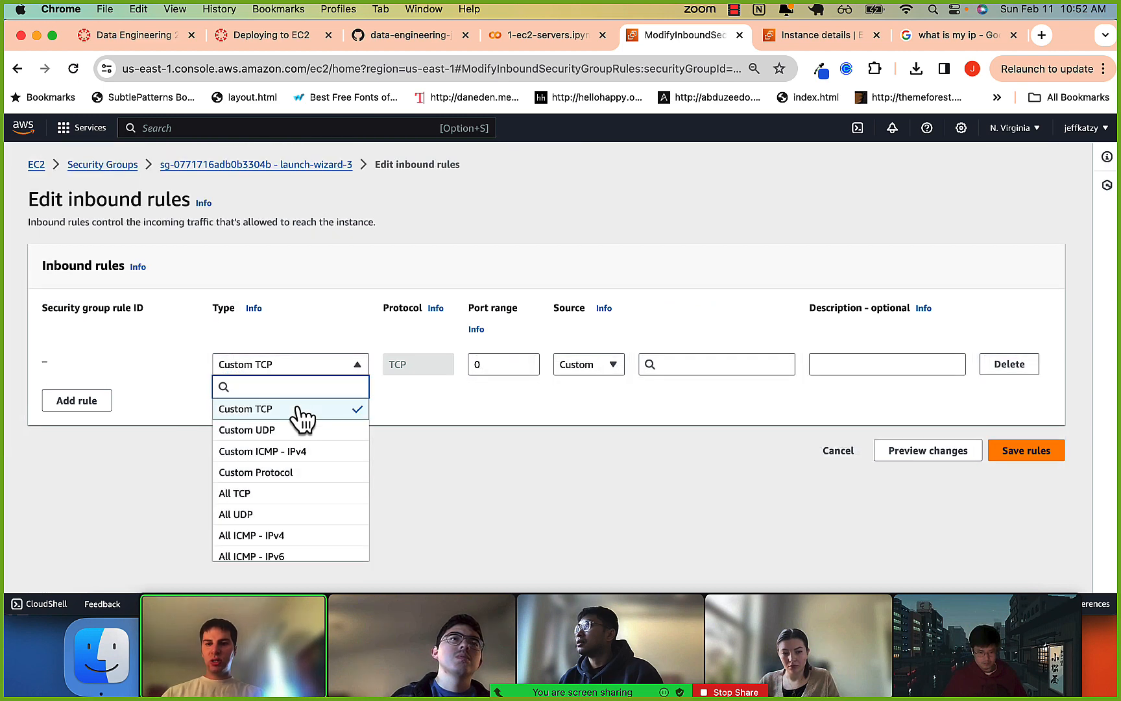
text(ssh)
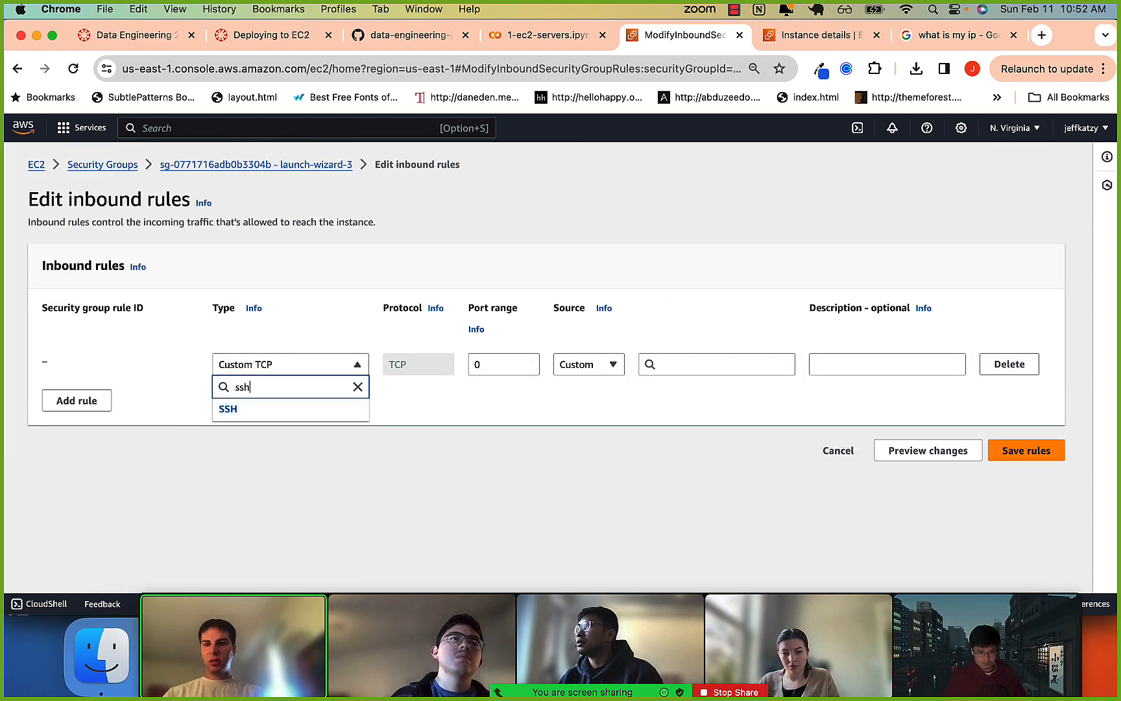
click(292, 410)
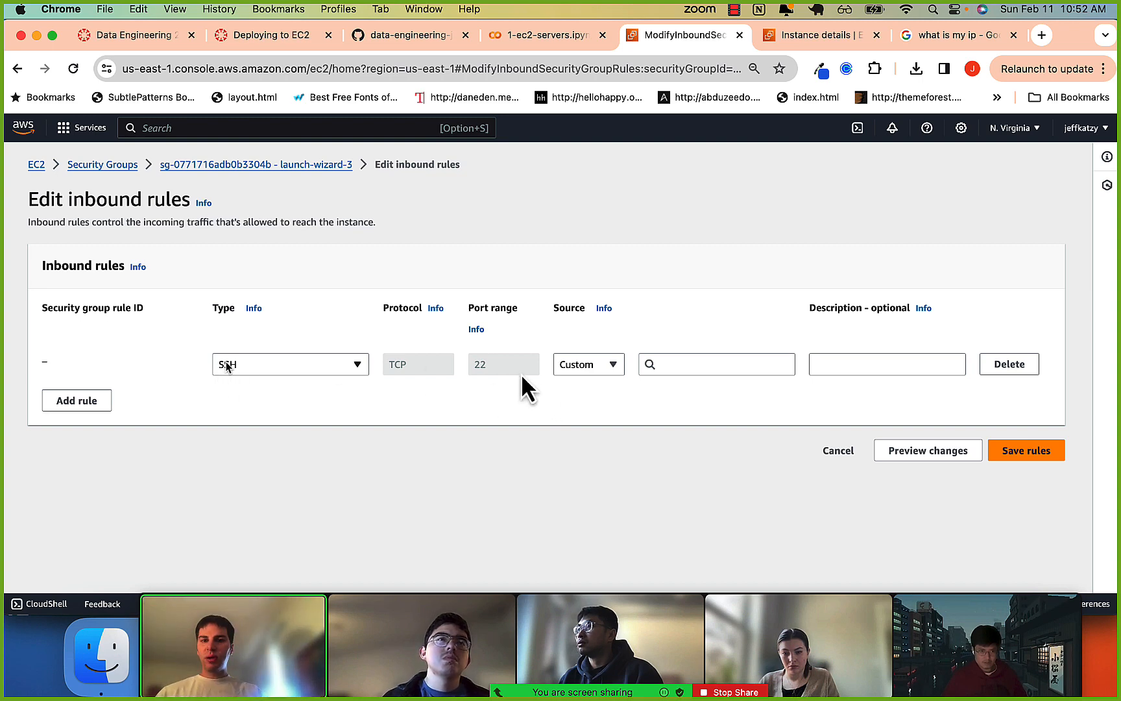
Set the SSH rule's source to Anywhere-IPv4 (0.0.0.0/0), save the rules, and check the new entry in the inbound rules list.
click(680, 367)
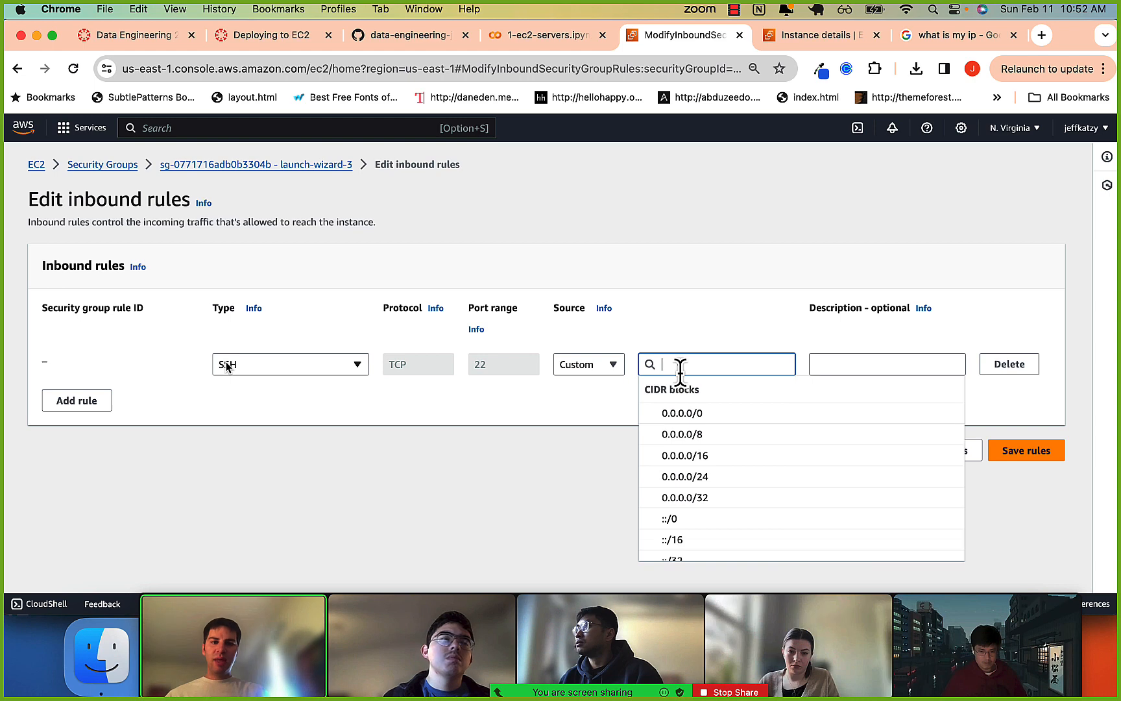
click(681, 416)
click(587, 366)
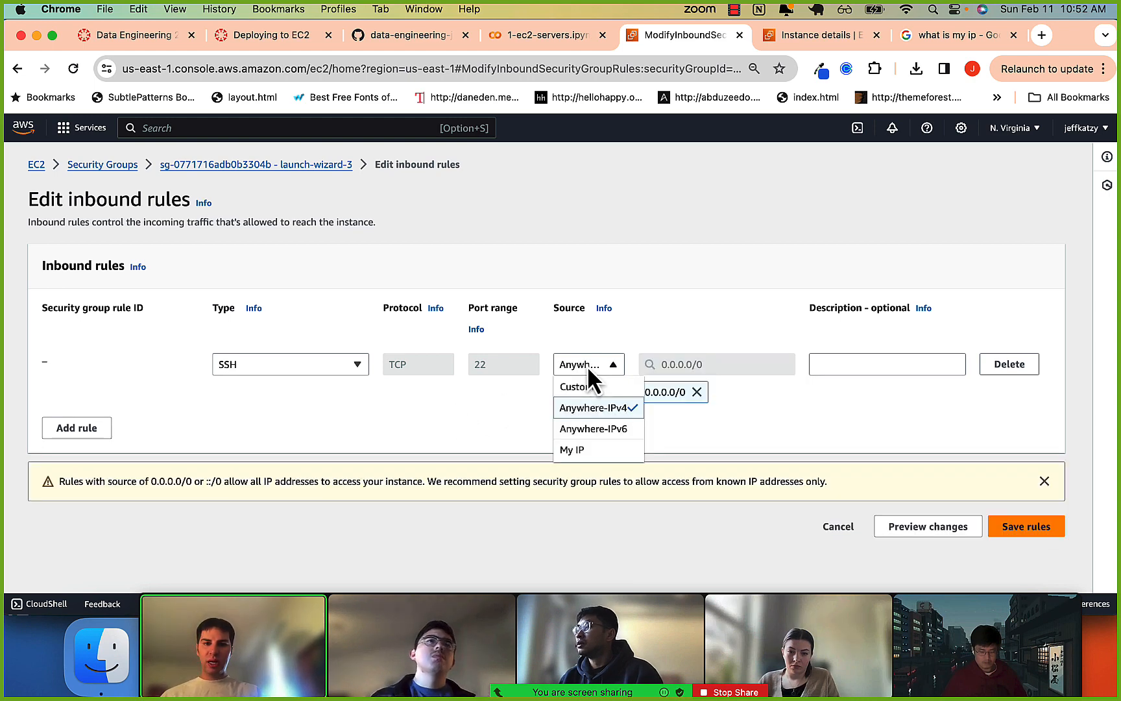
click(1011, 529)
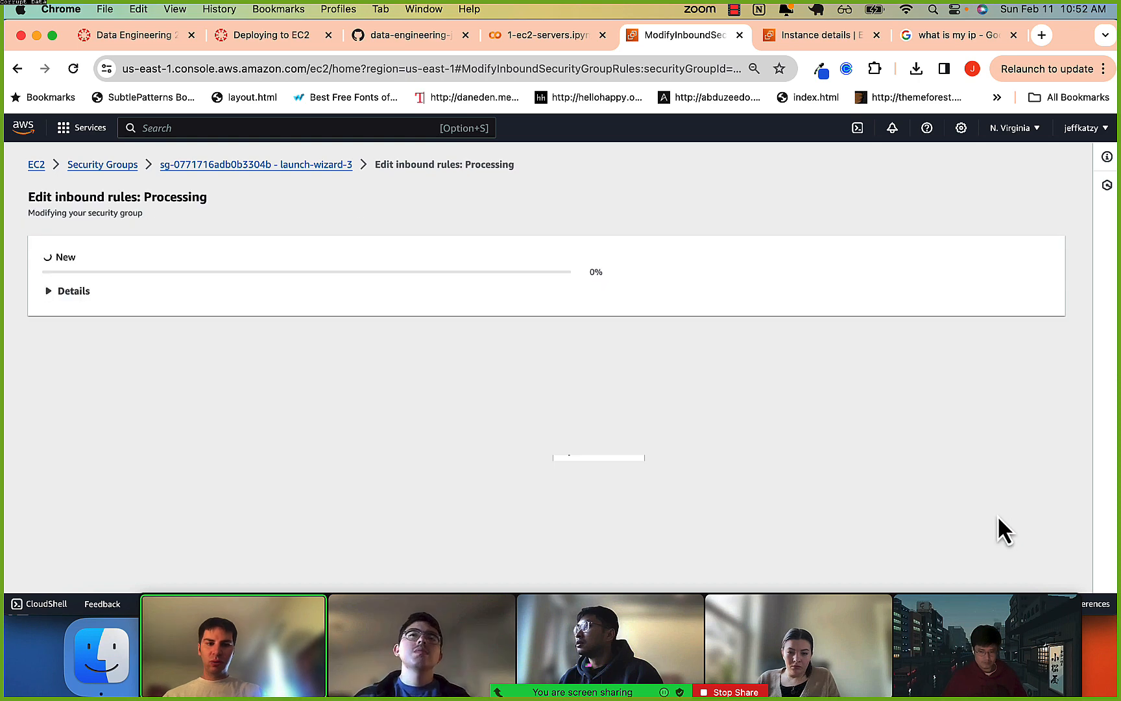
scroll(517, 367, down, 1)
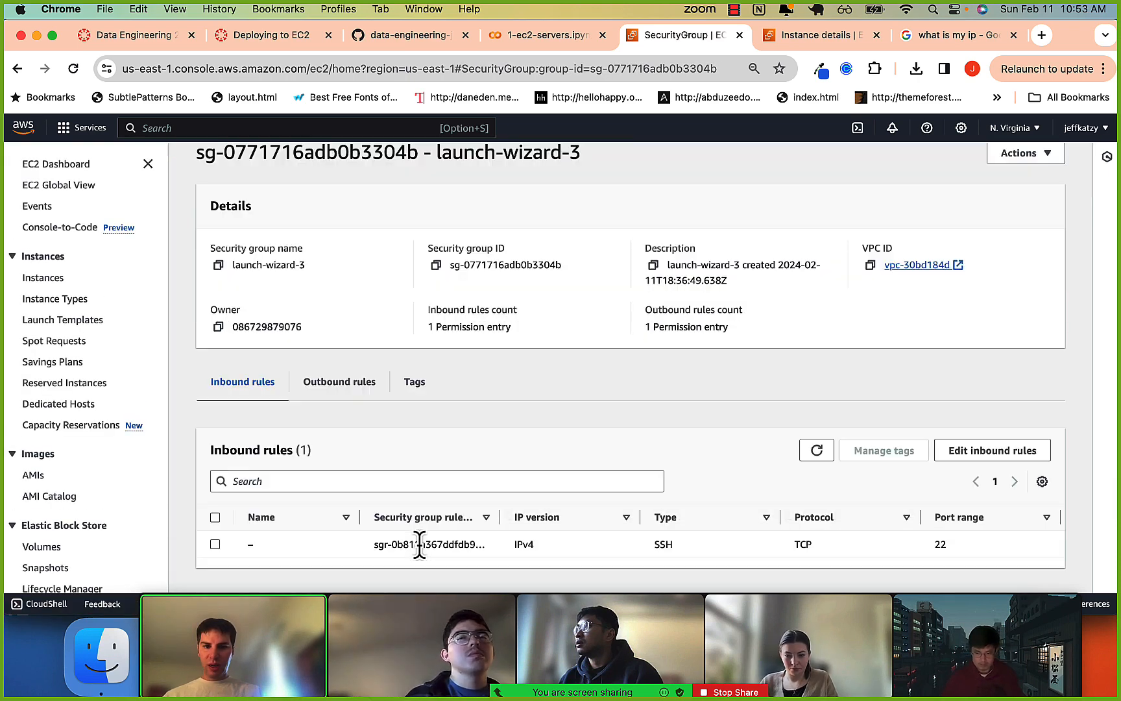
drag(421, 544, 879, 550)
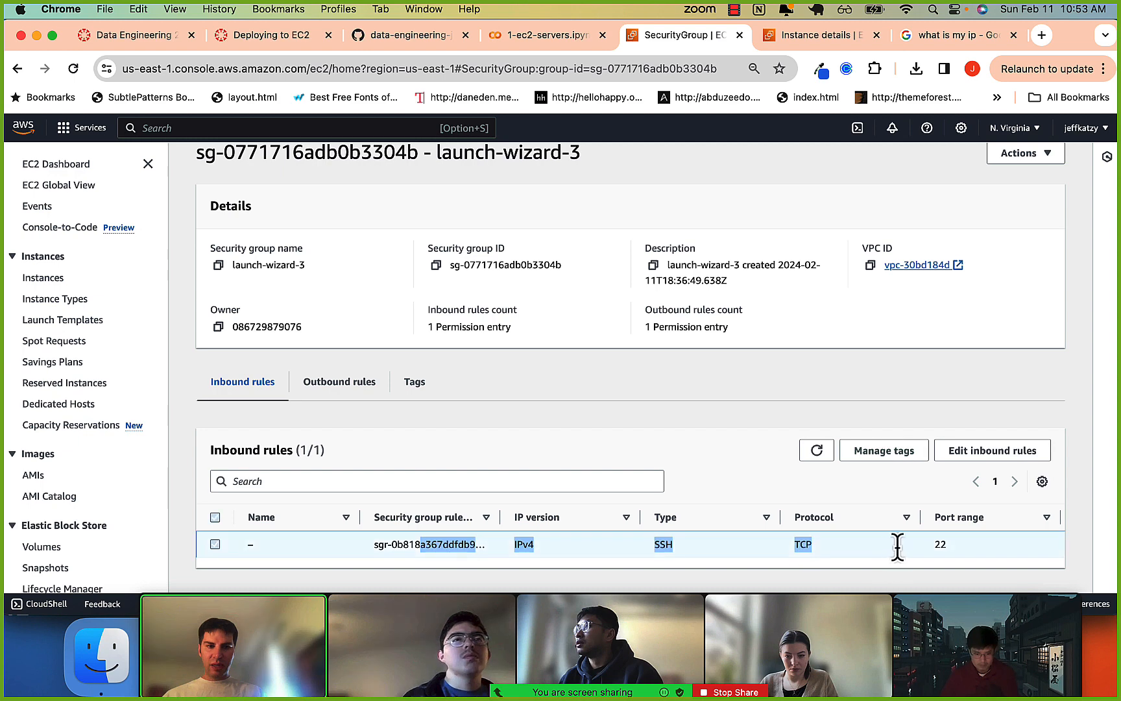
scroll(888, 543, right, 5)
Switch to iTerm2 and reconnect to the instance over SSH with ~/.ssh/ec2-2024.pem.
key(super+Tab)
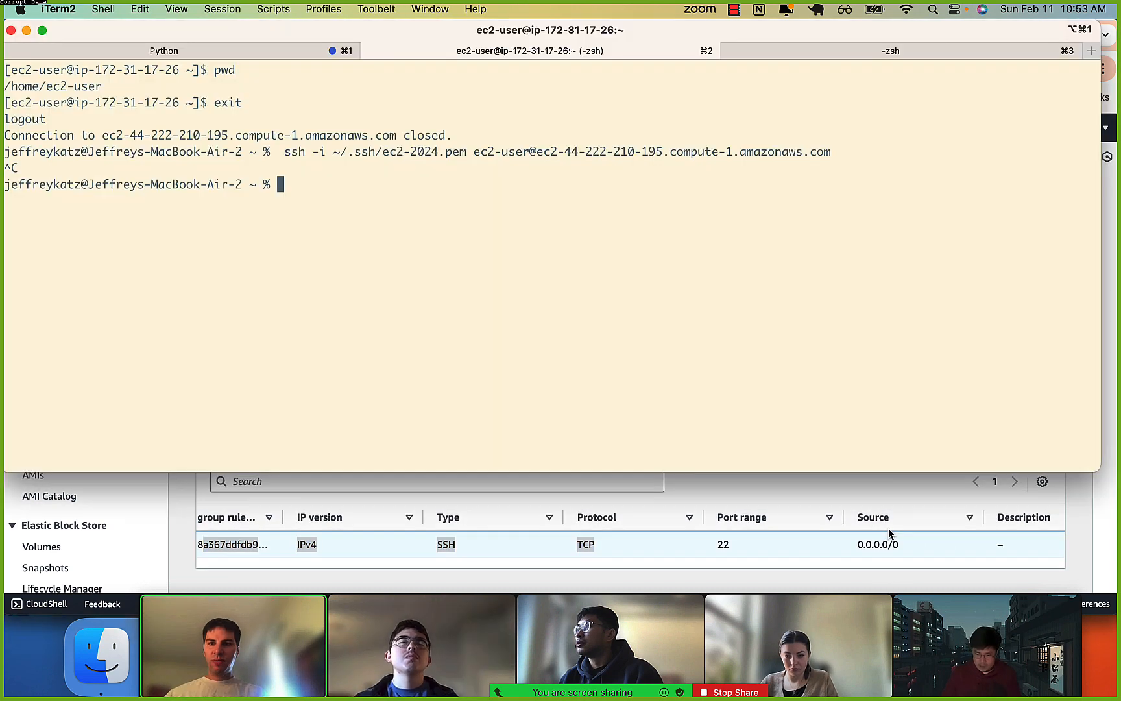
key(Up)
key(Return)
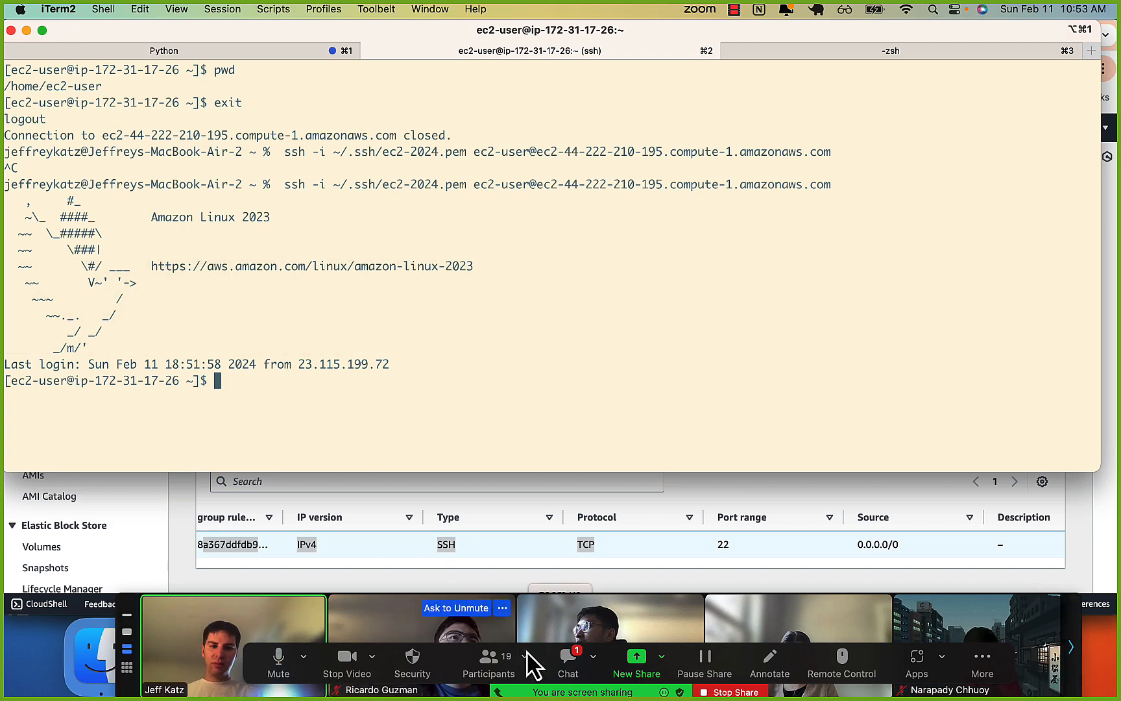
Switch to Chrome, open sample-instance's security details, and examine its inbound and outbound rules, especially the outbound destination.
click(263, 526)
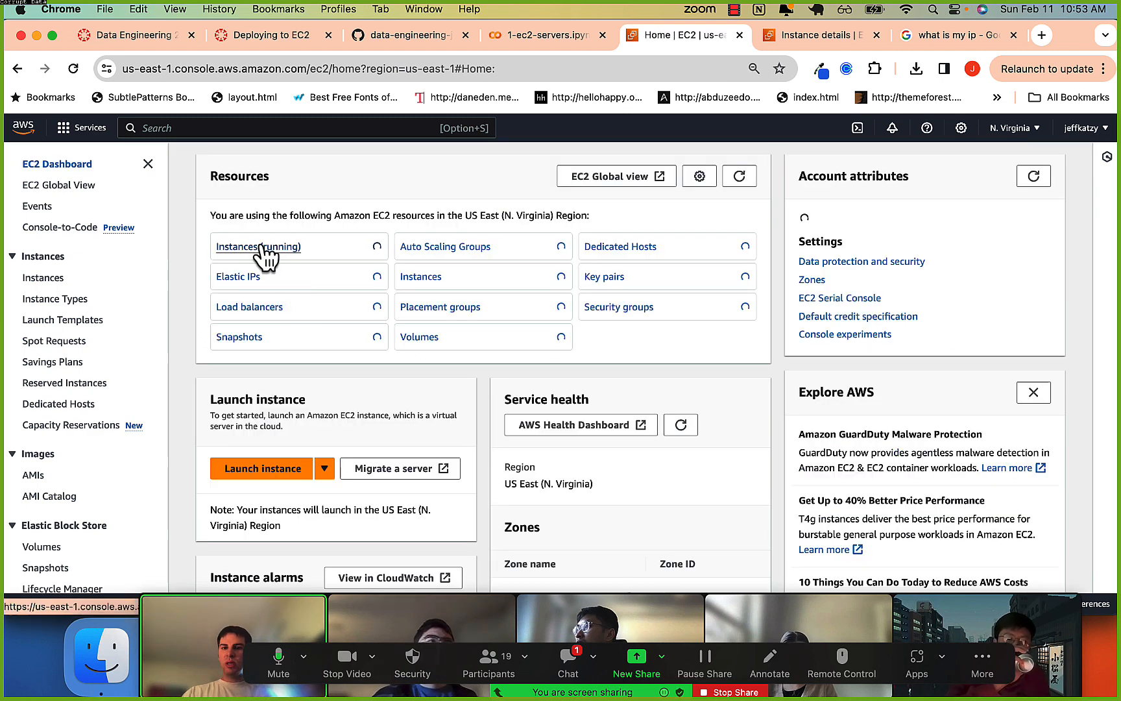
click(279, 258)
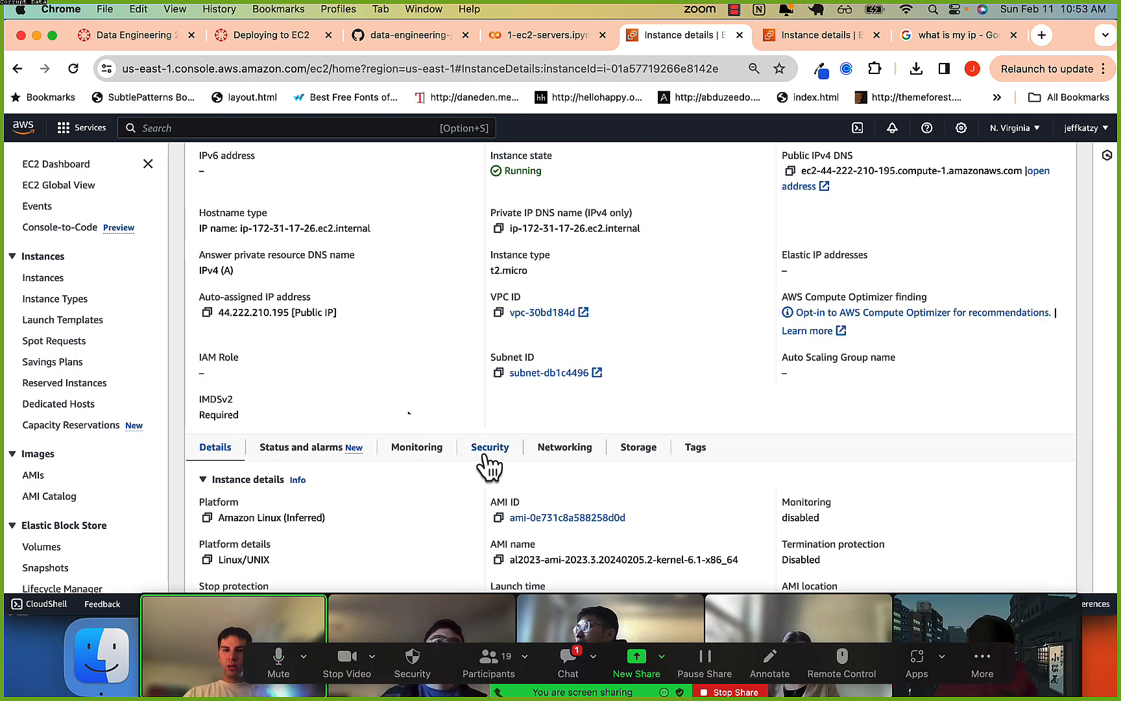
scroll(395, 285, up, 3)
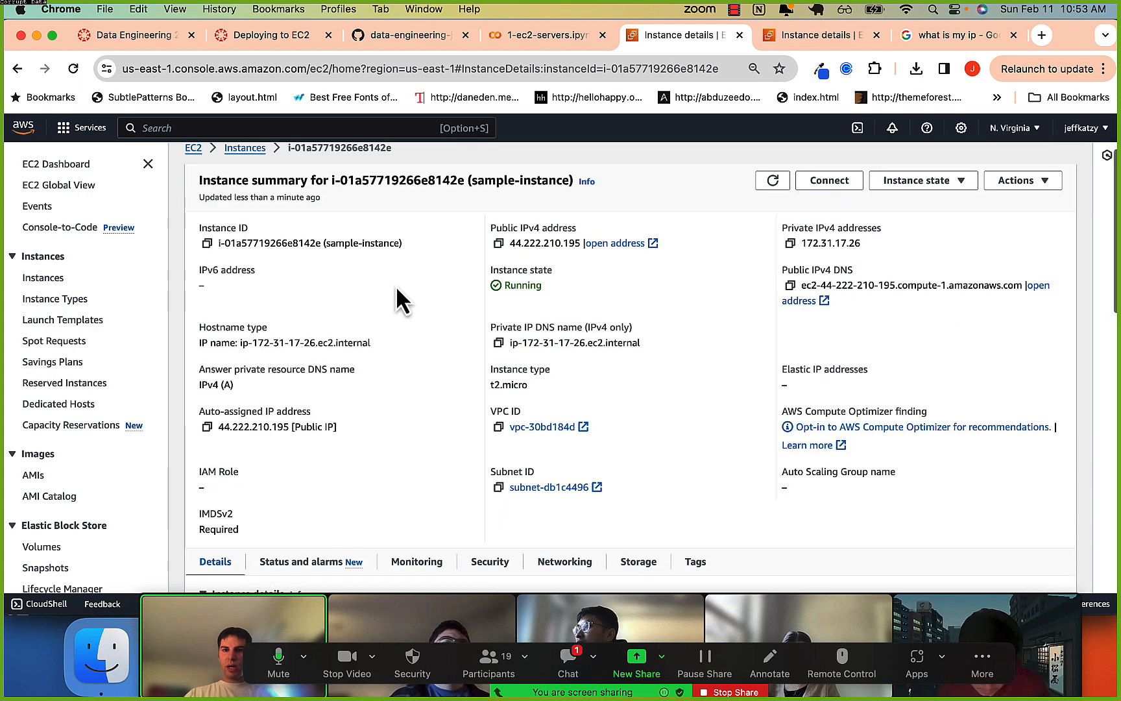
scroll(395, 284, down, 2)
click(487, 495)
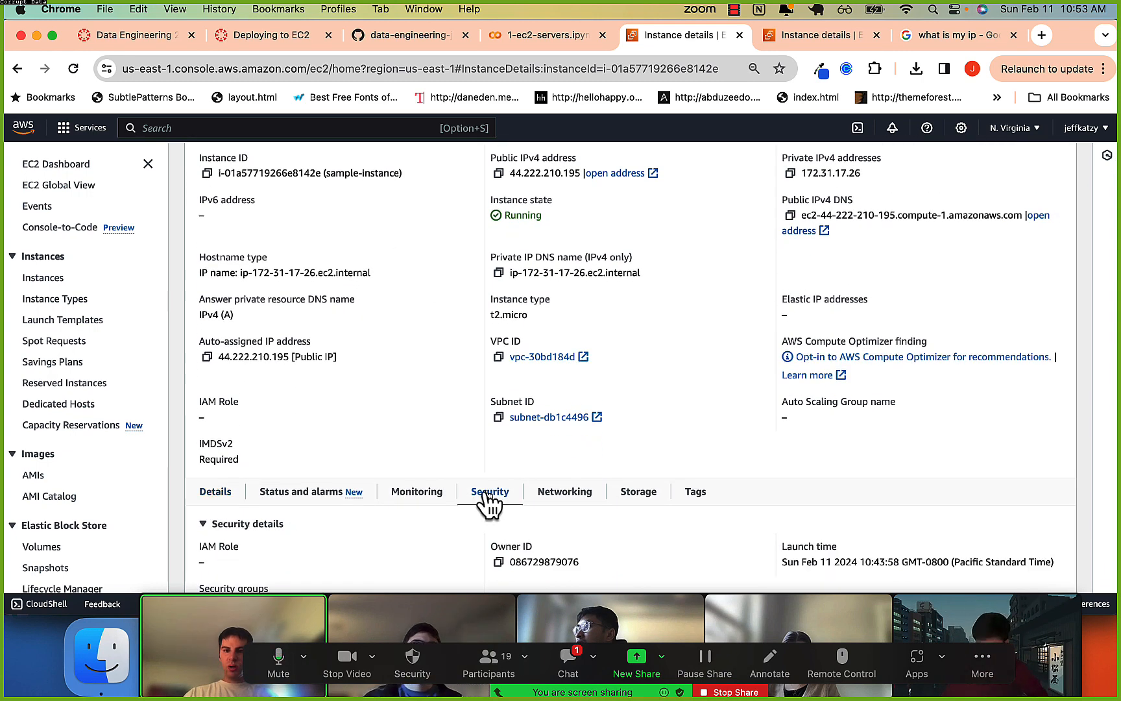
scroll(420, 466, down, 5)
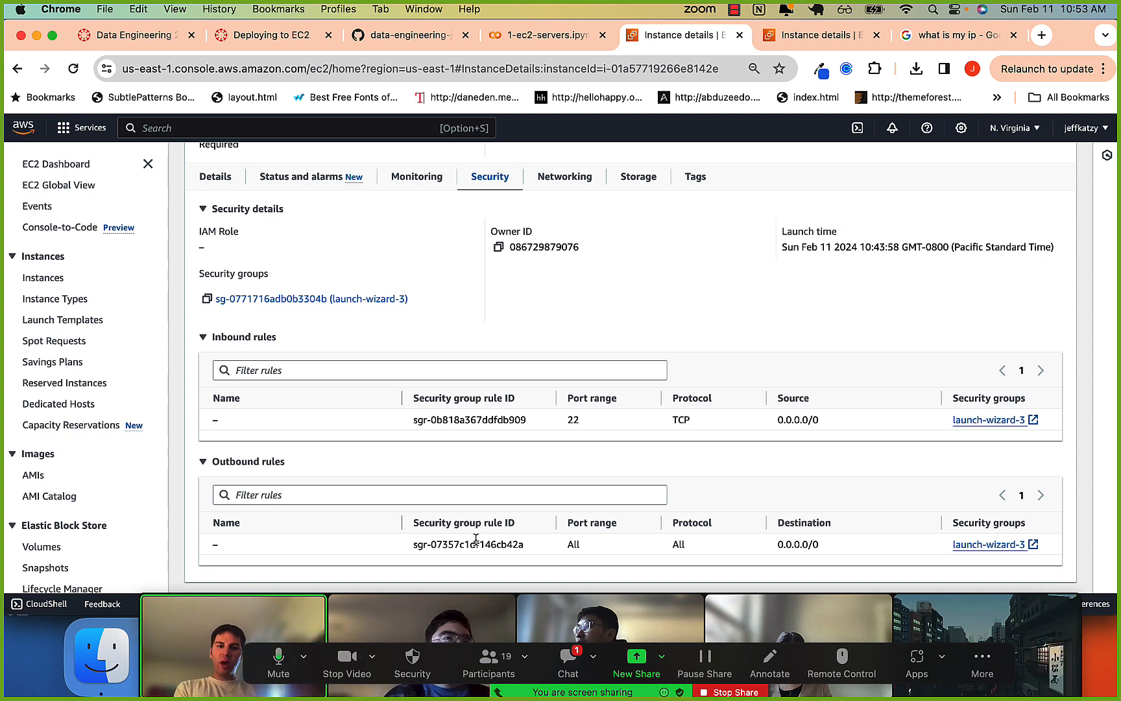
drag(475, 543, 813, 545)
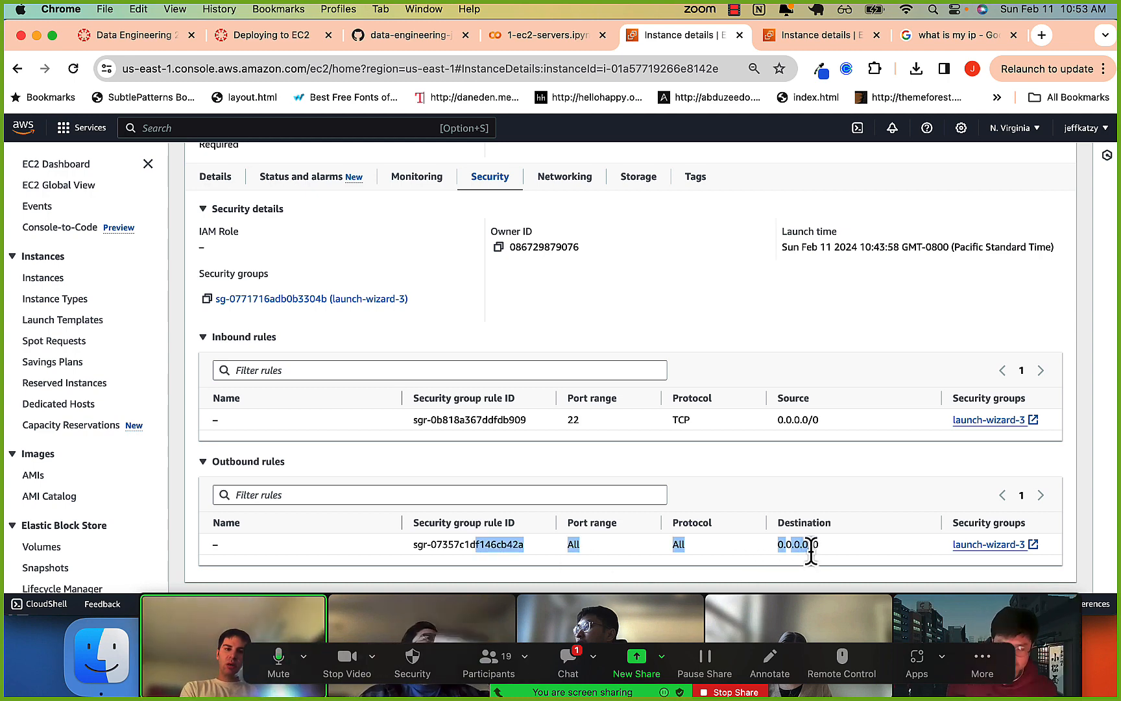
click(814, 545)
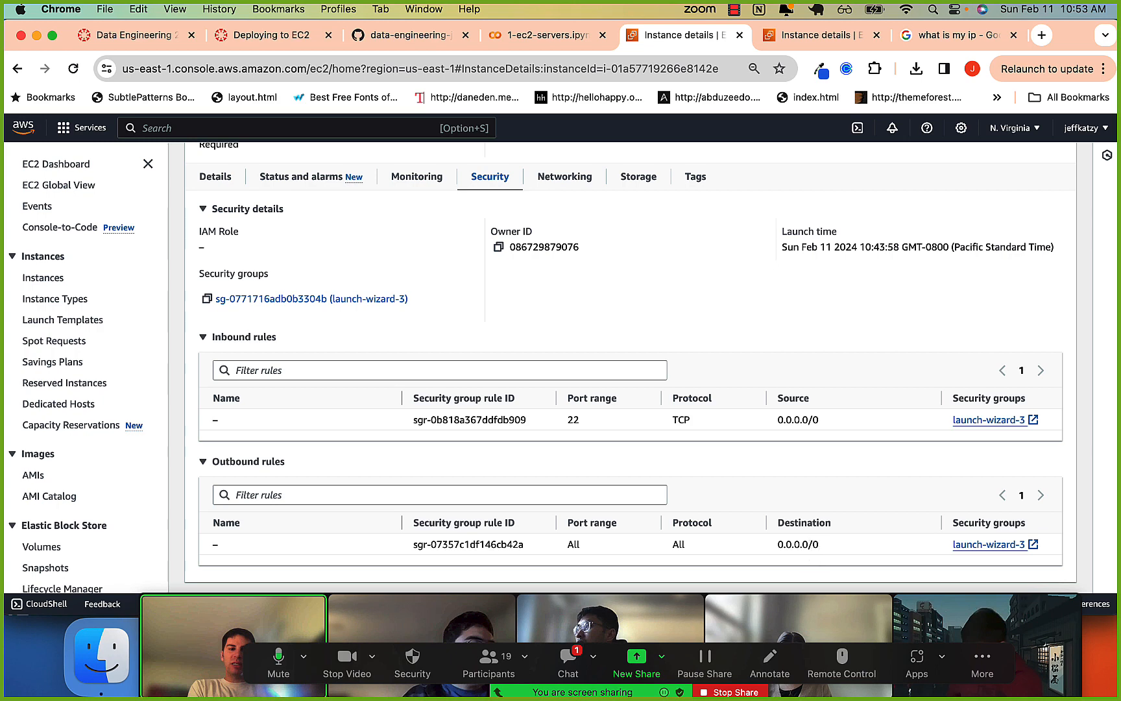
drag(782, 543, 808, 546)
click(812, 543)
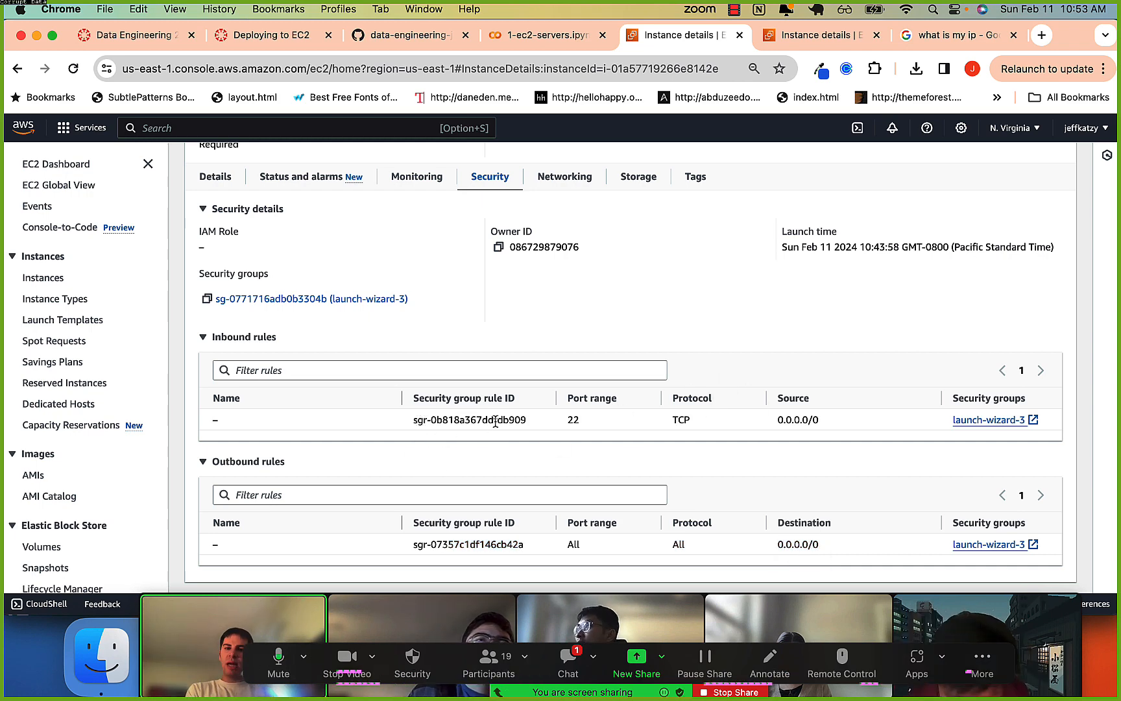
Open the launch-wizard-3 security group from the instance's security details and open its inbound rules for editing.
scroll(454, 389, up, 2)
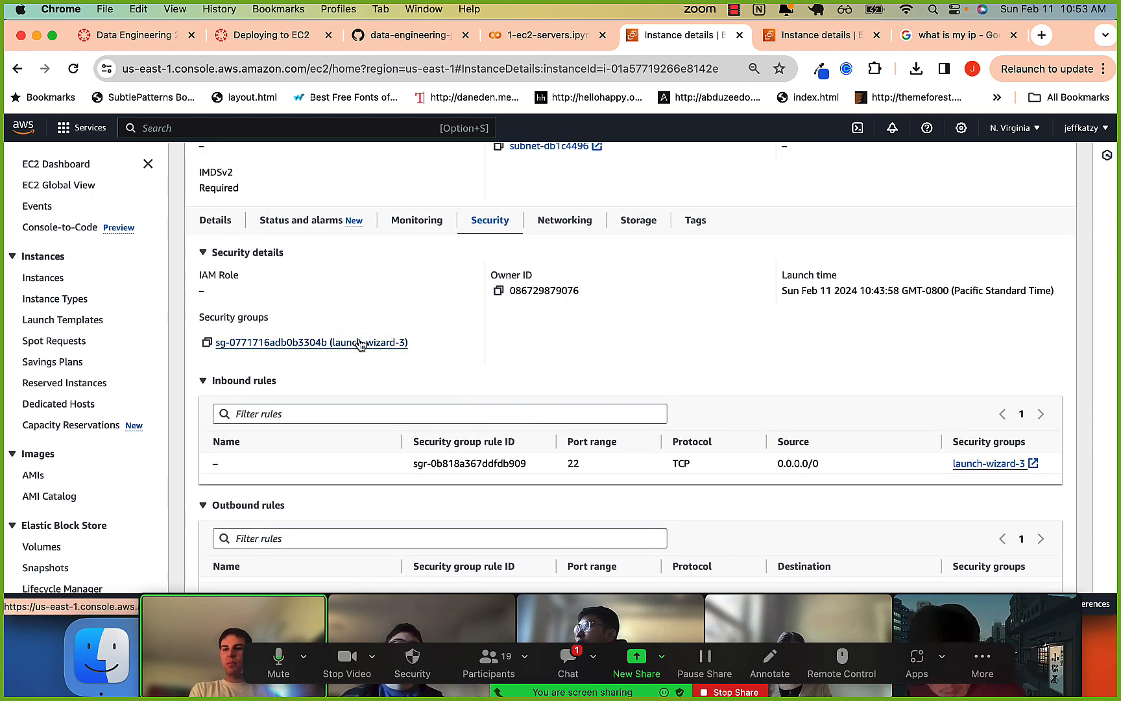
click(403, 339)
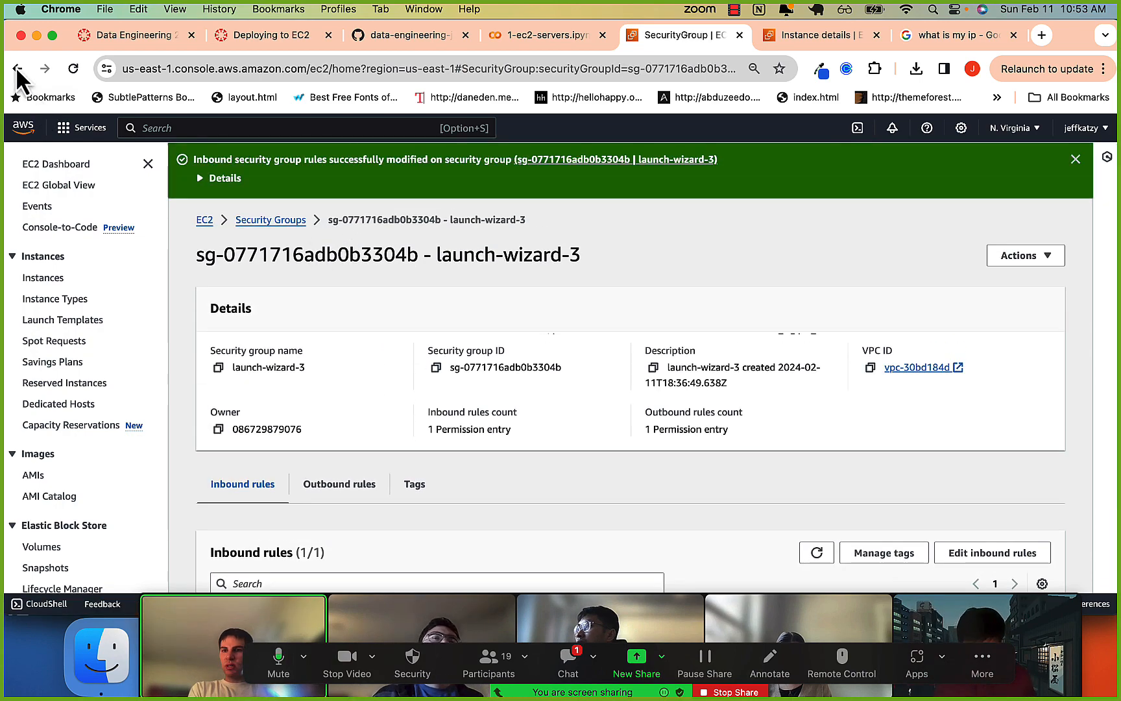
scroll(310, 491, down, 5)
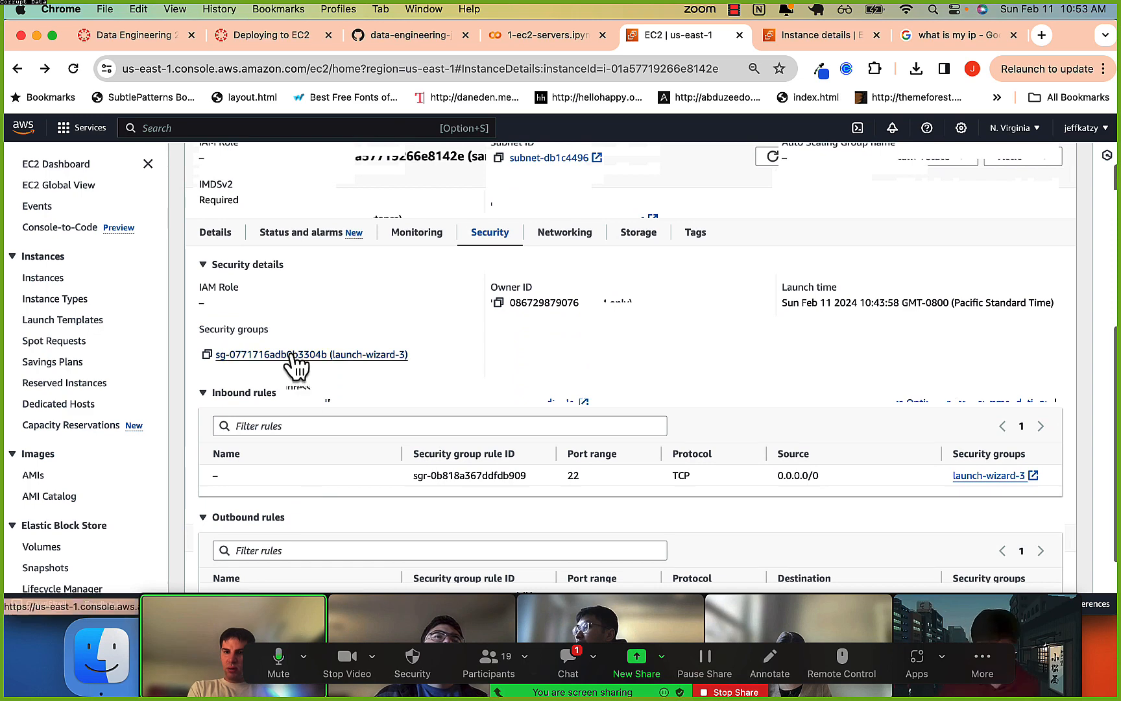
click(290, 355)
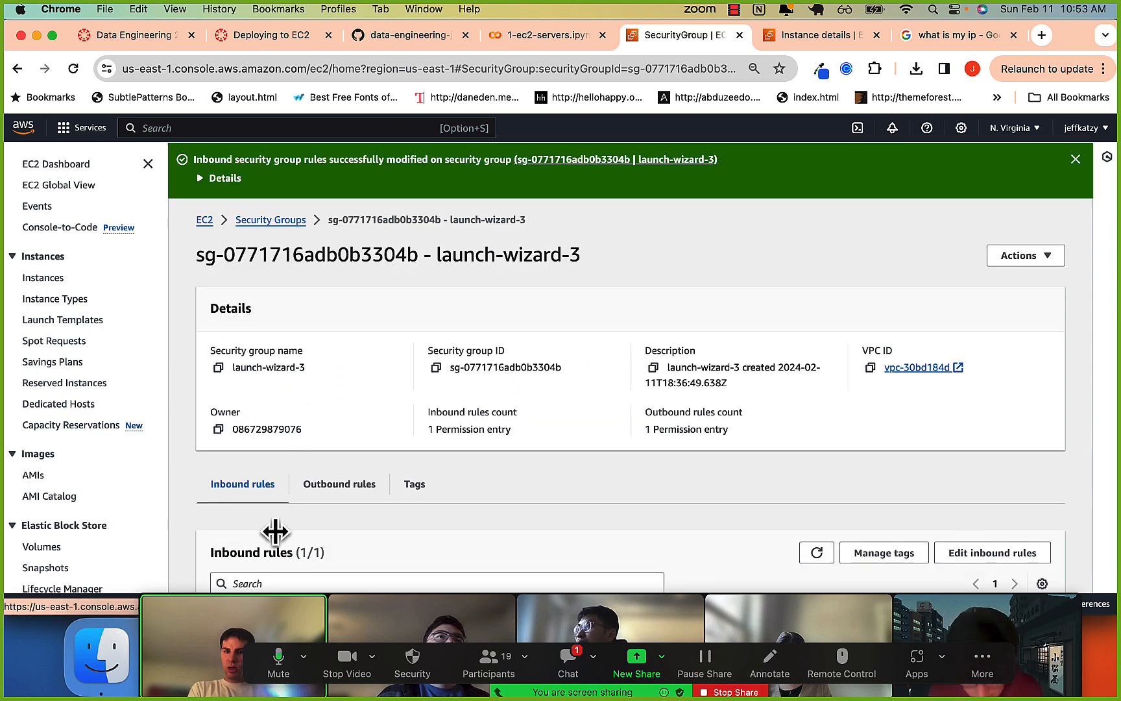
scroll(275, 533, down, 3)
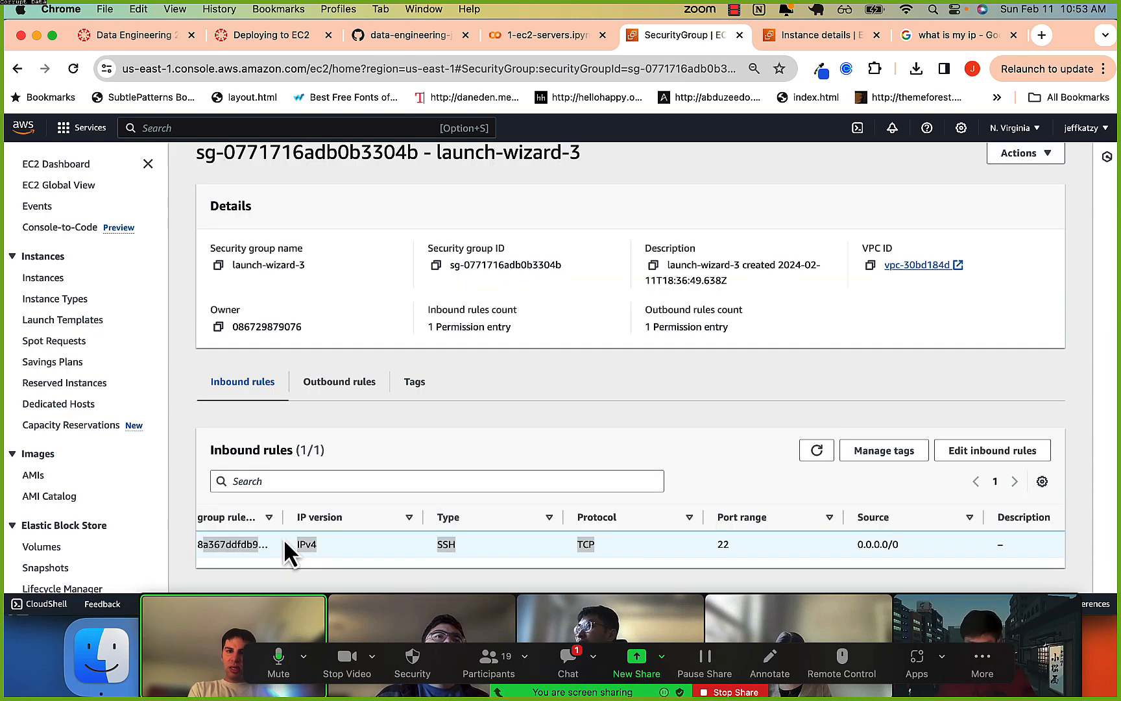
click(995, 457)
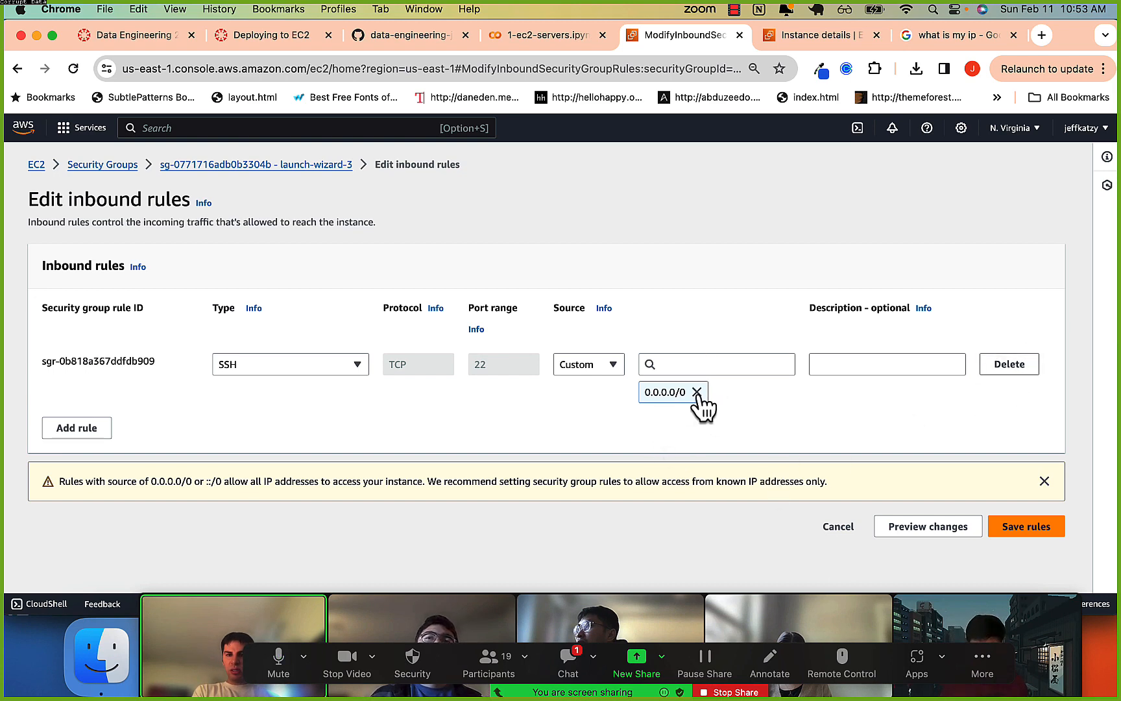
Read the message in the Zoom meeting chat, close the chat, and look over the SSH inbound rule.
click(572, 651)
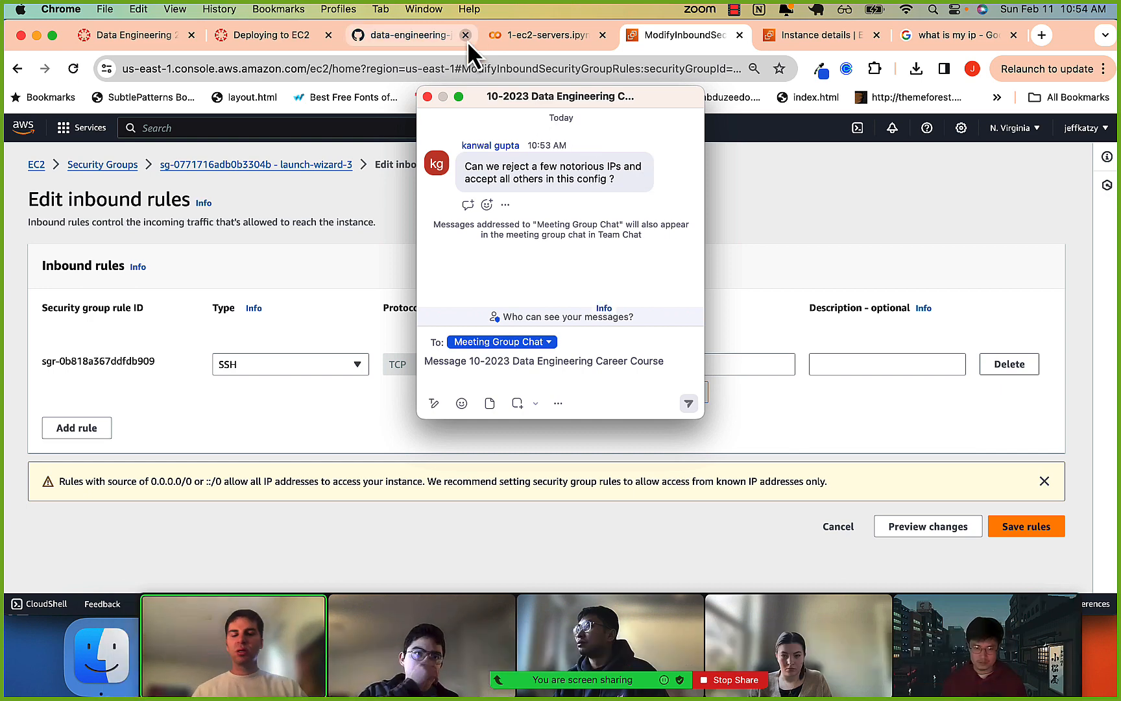
click(428, 97)
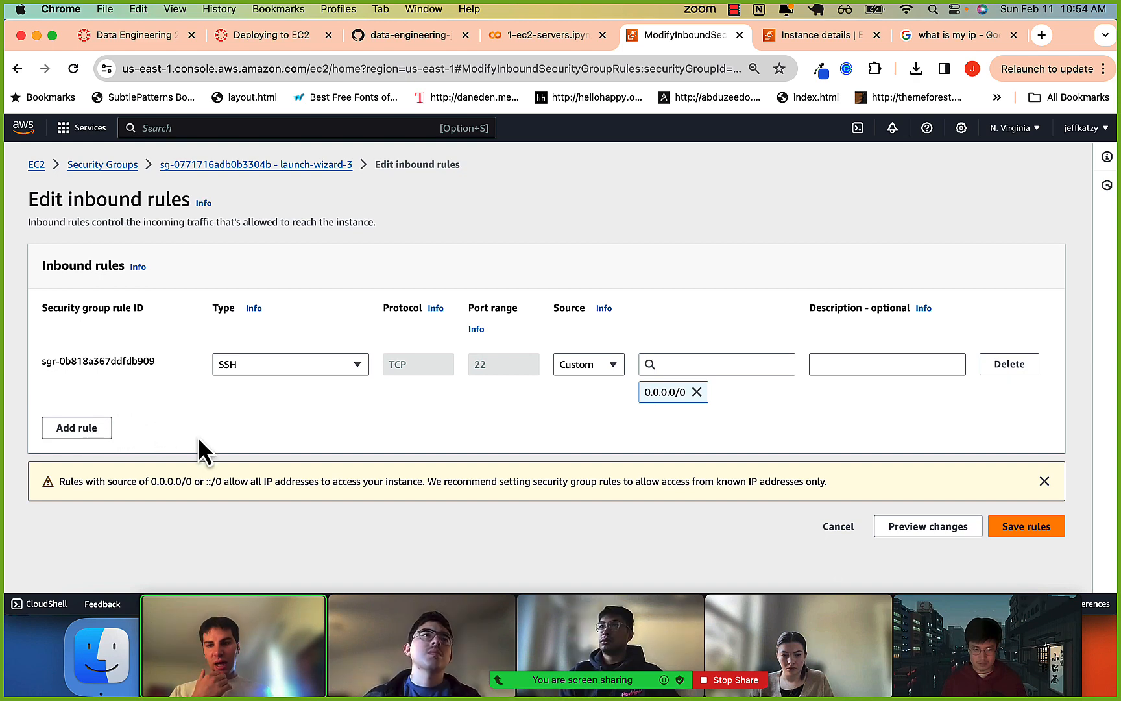
scroll(198, 435, down, 1)
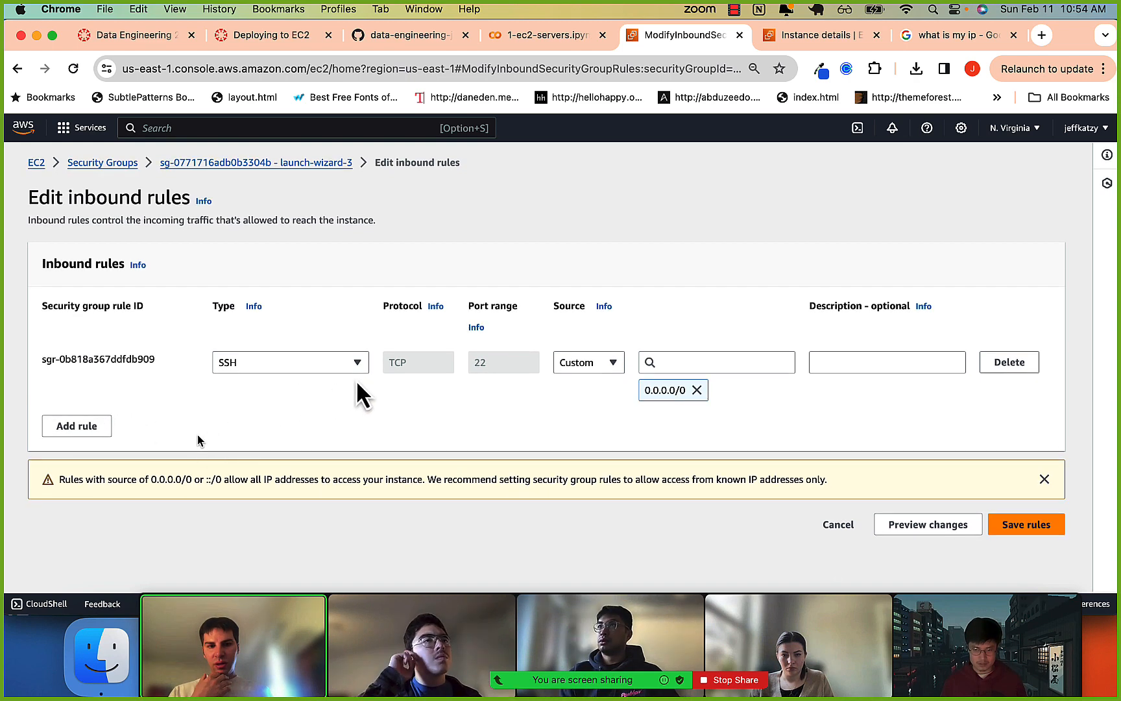
scroll(626, 362, up, 1)
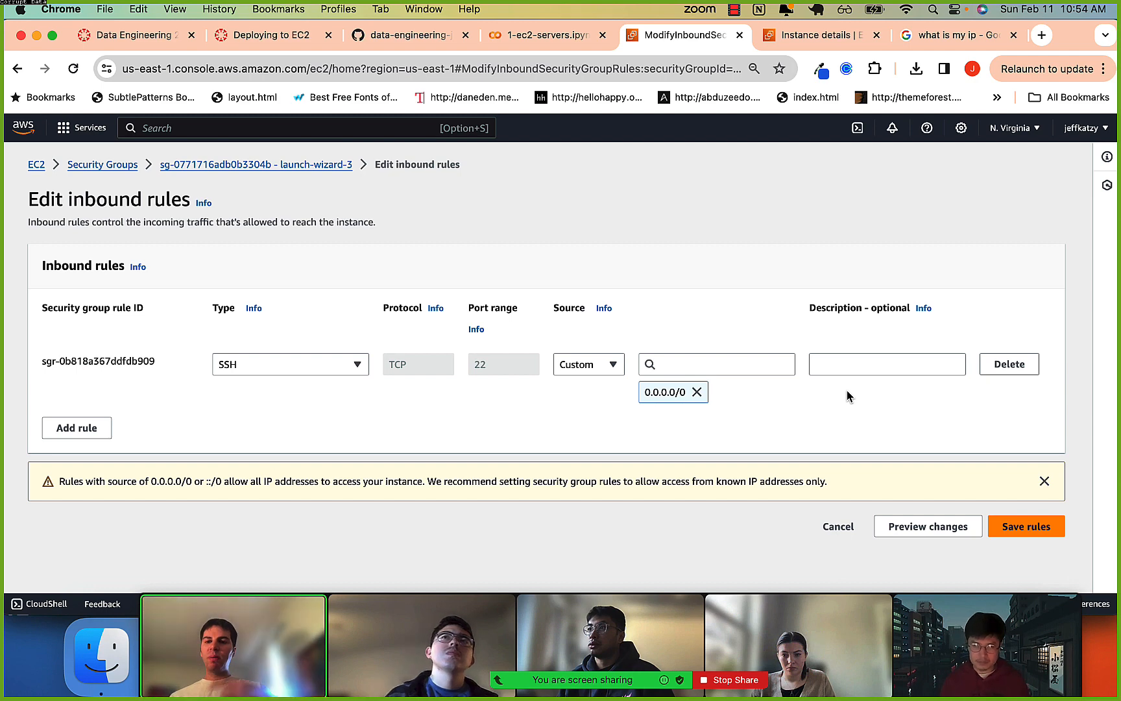
Add a second inbound rule to launch-wizard-3 and set its type to HTTP.
click(52, 441)
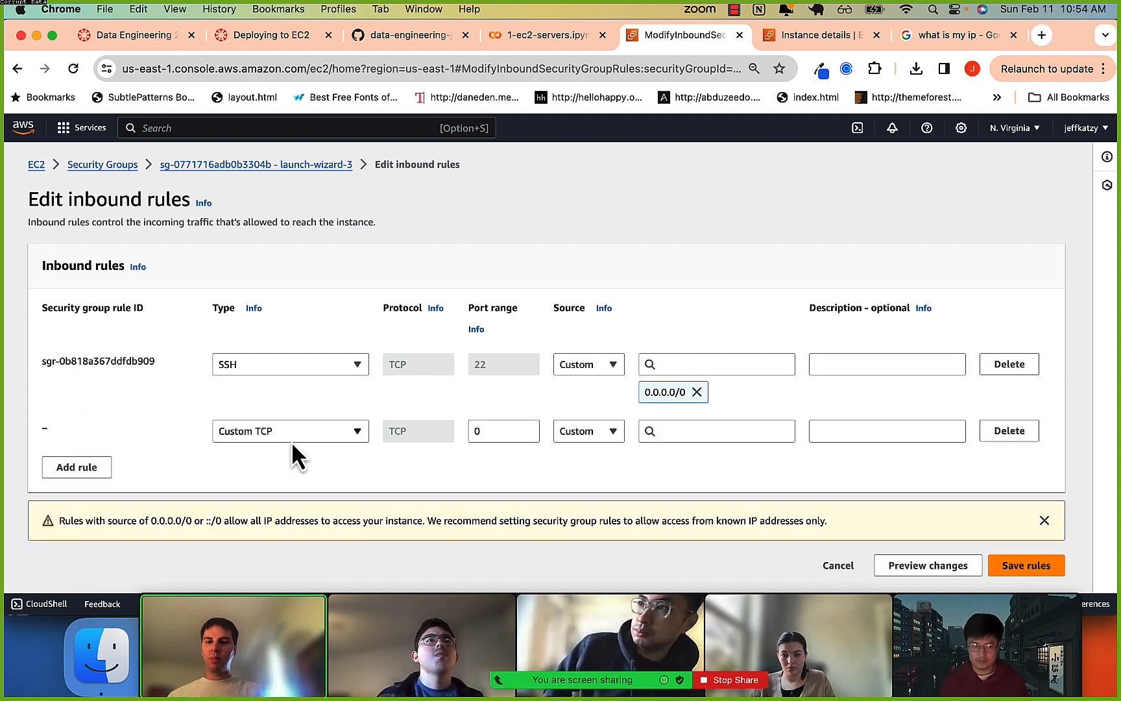
click(506, 430)
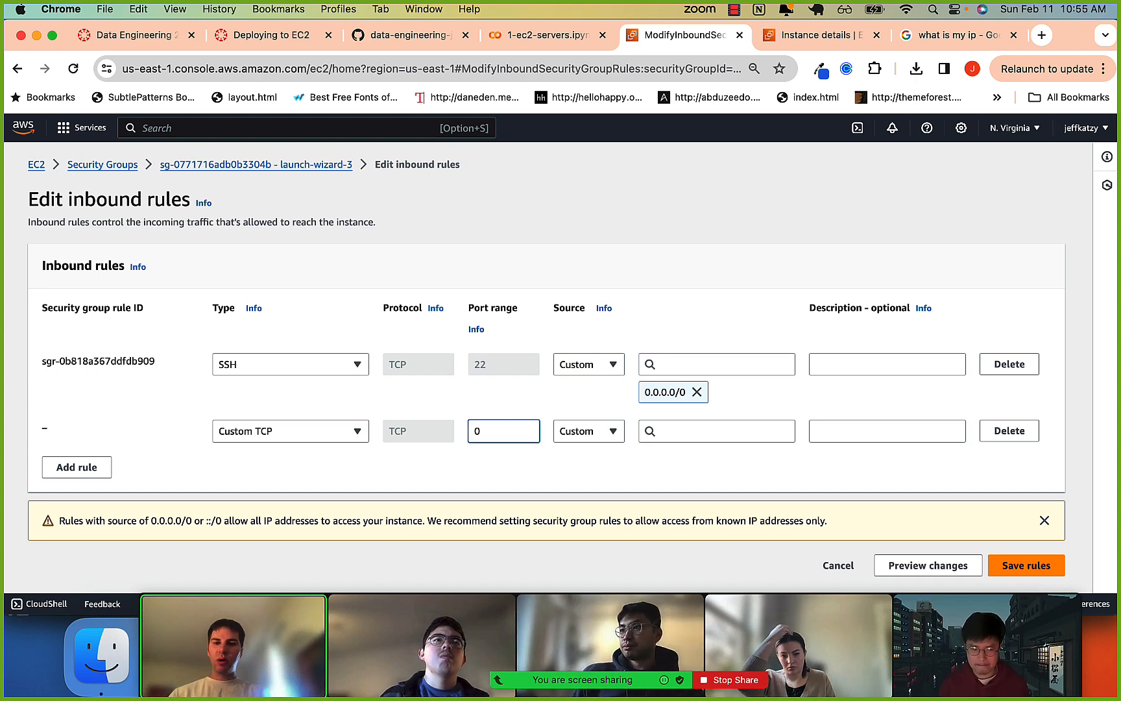
click(293, 364)
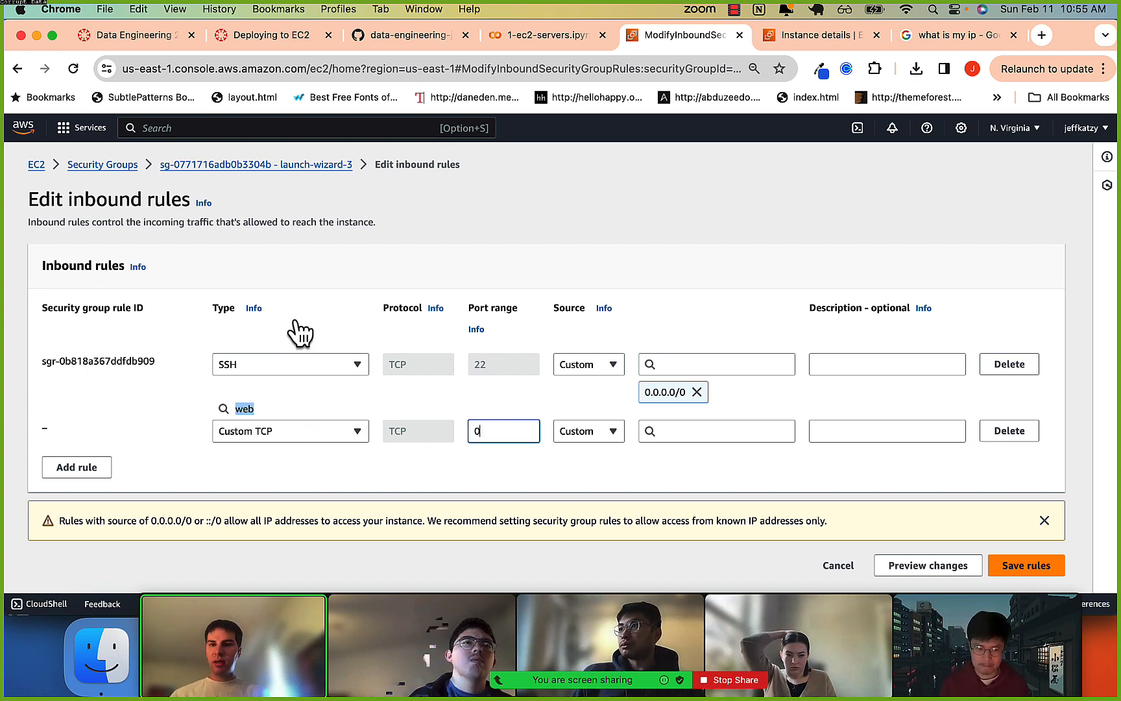
text(web)
key(super+a)
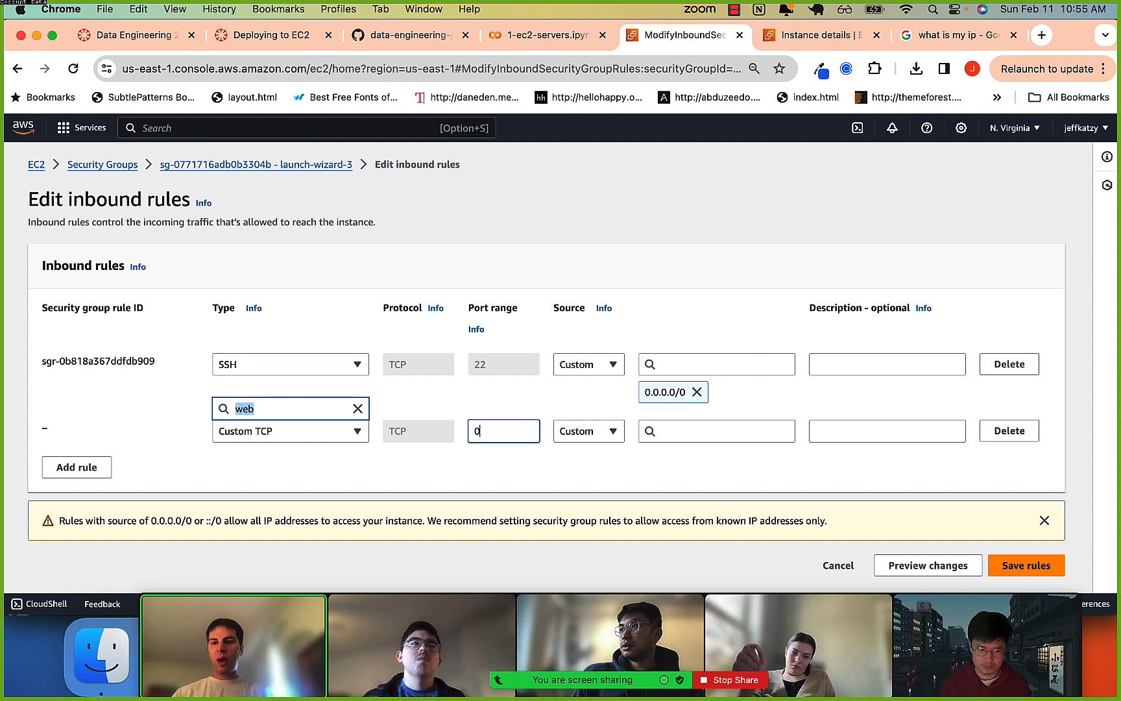
key(BackSpace)
scroll(275, 322, down, 5)
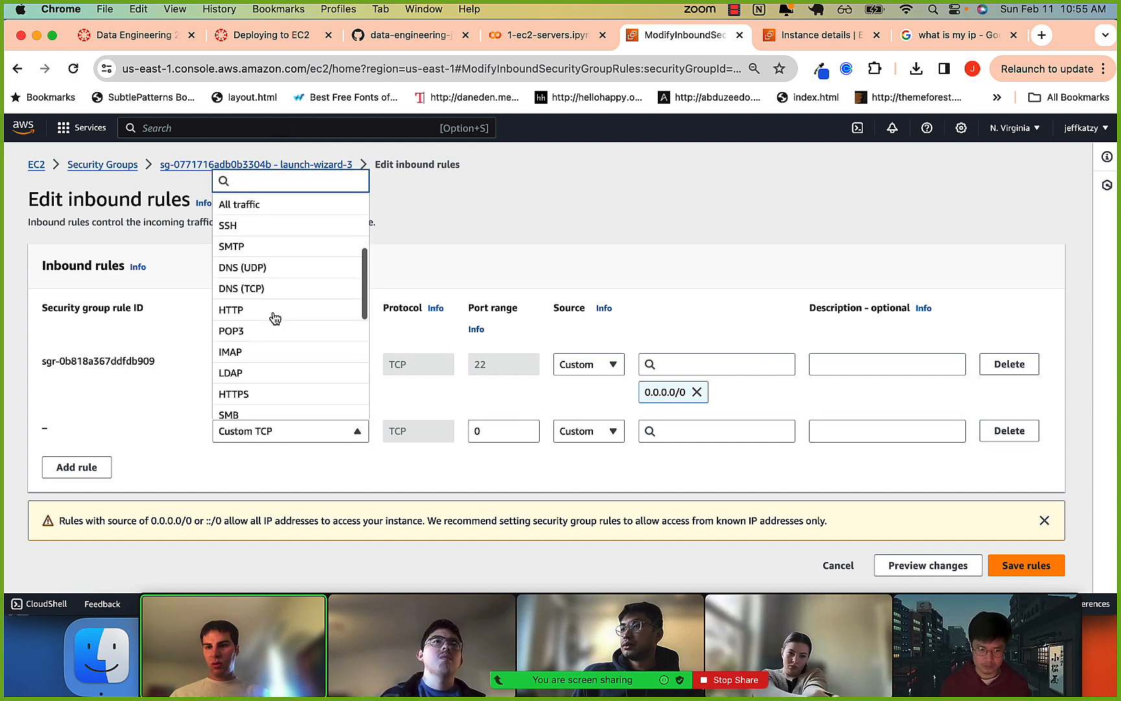
click(253, 264)
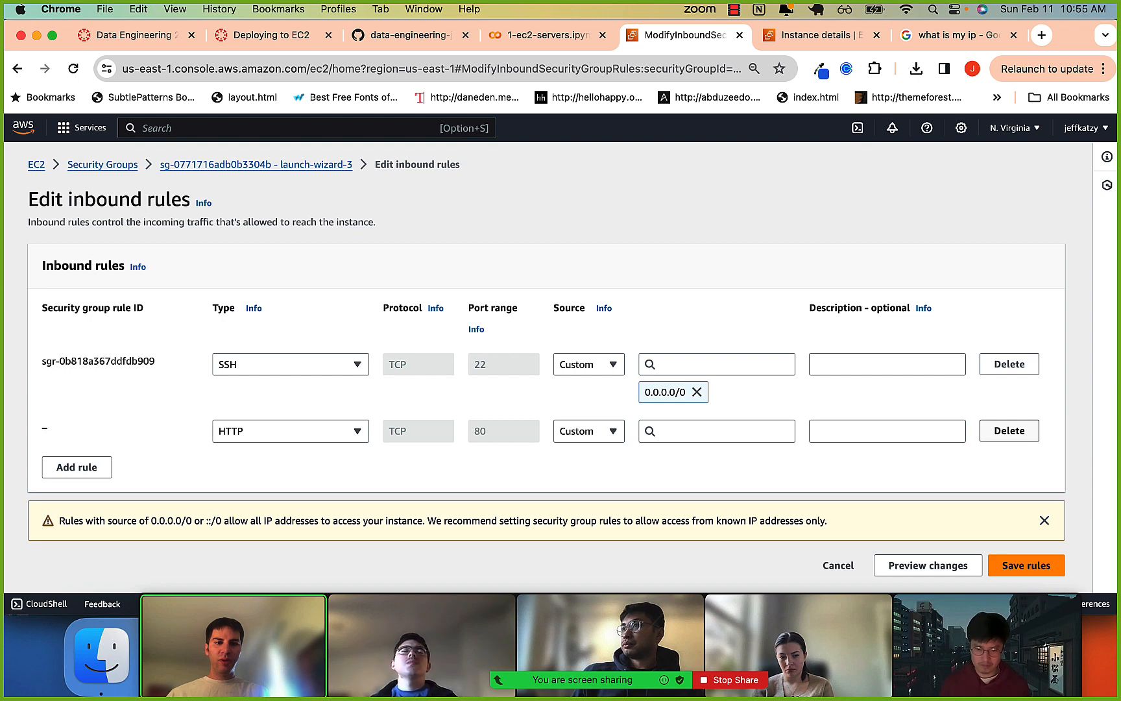
Delete the unsaved HTTP rule from launch-wizard-3's inbound rules.
click(992, 436)
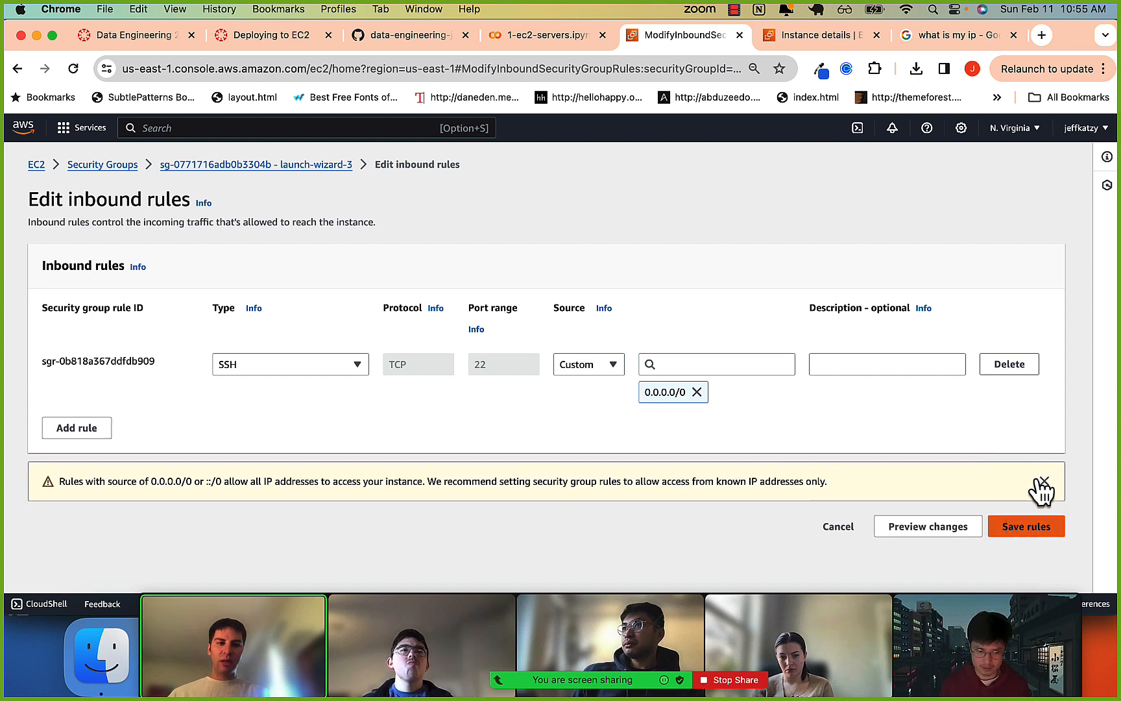
click(733, 15)
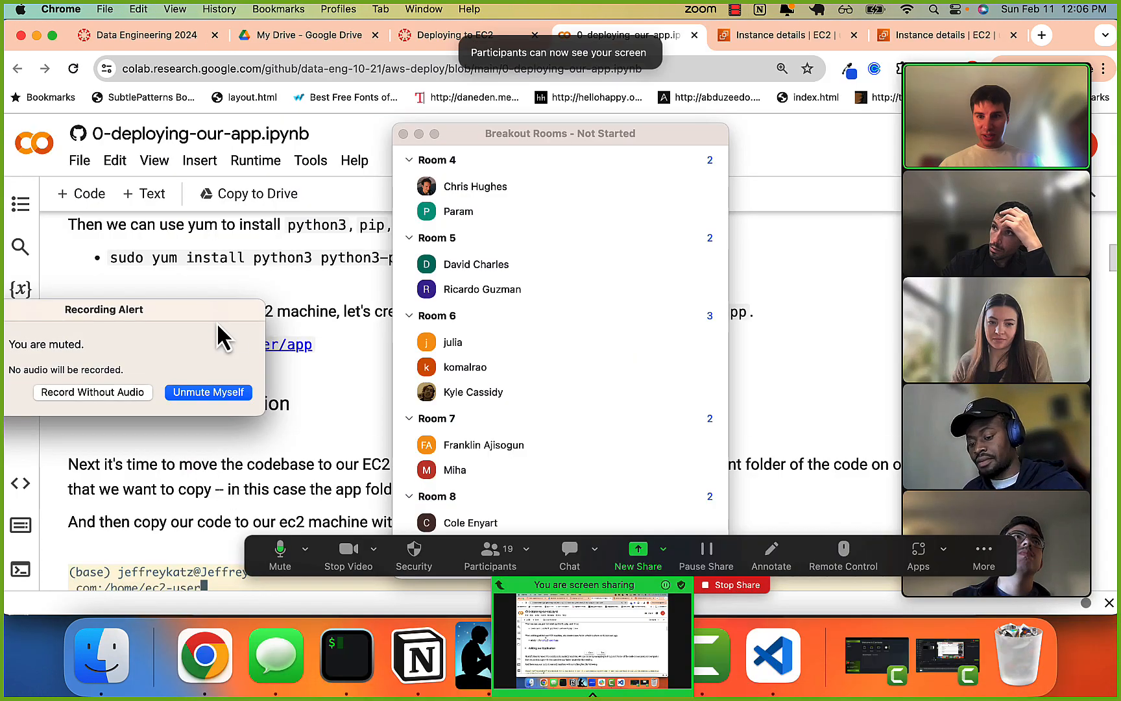
Open sample-instance's summary from the EC2 Instances list, clearing the Breakout Rooms window and the video strip out of the way.
click(781, 36)
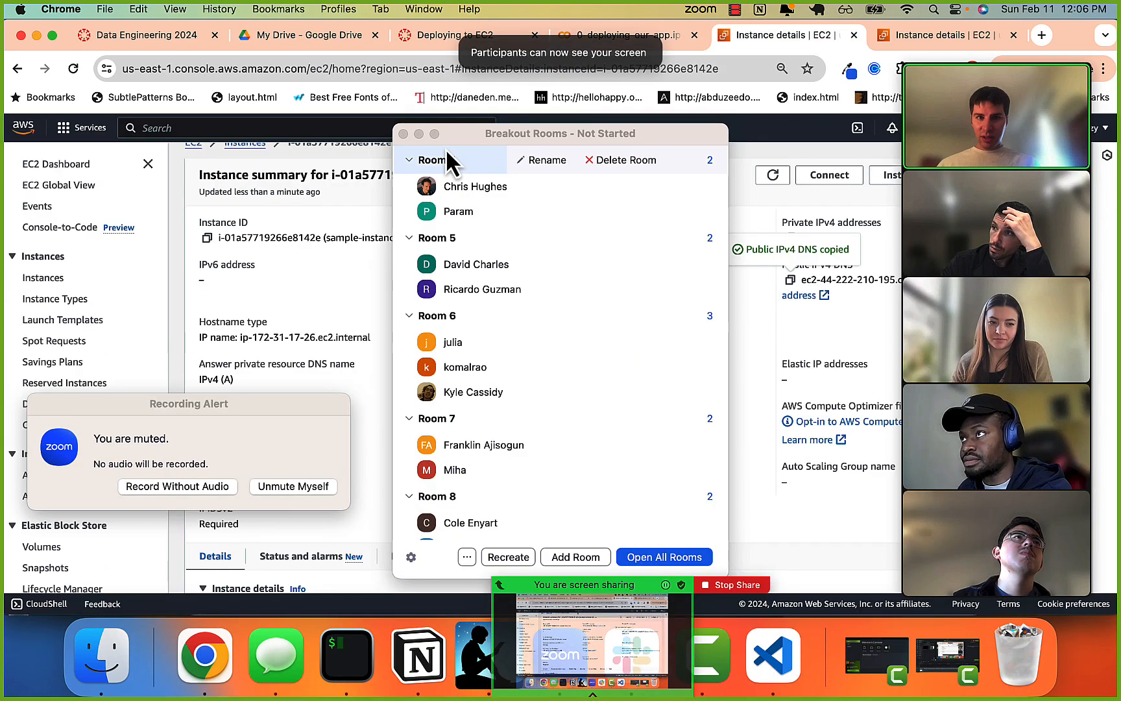
scroll(259, 239, up, 1)
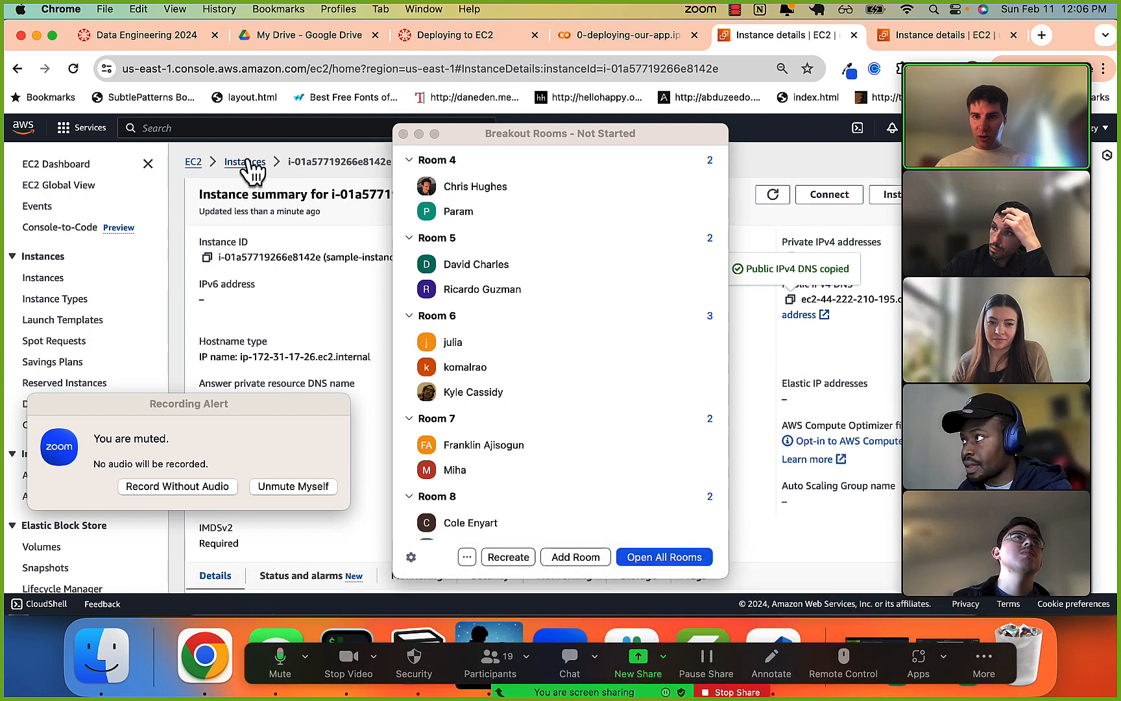
click(251, 164)
click(403, 134)
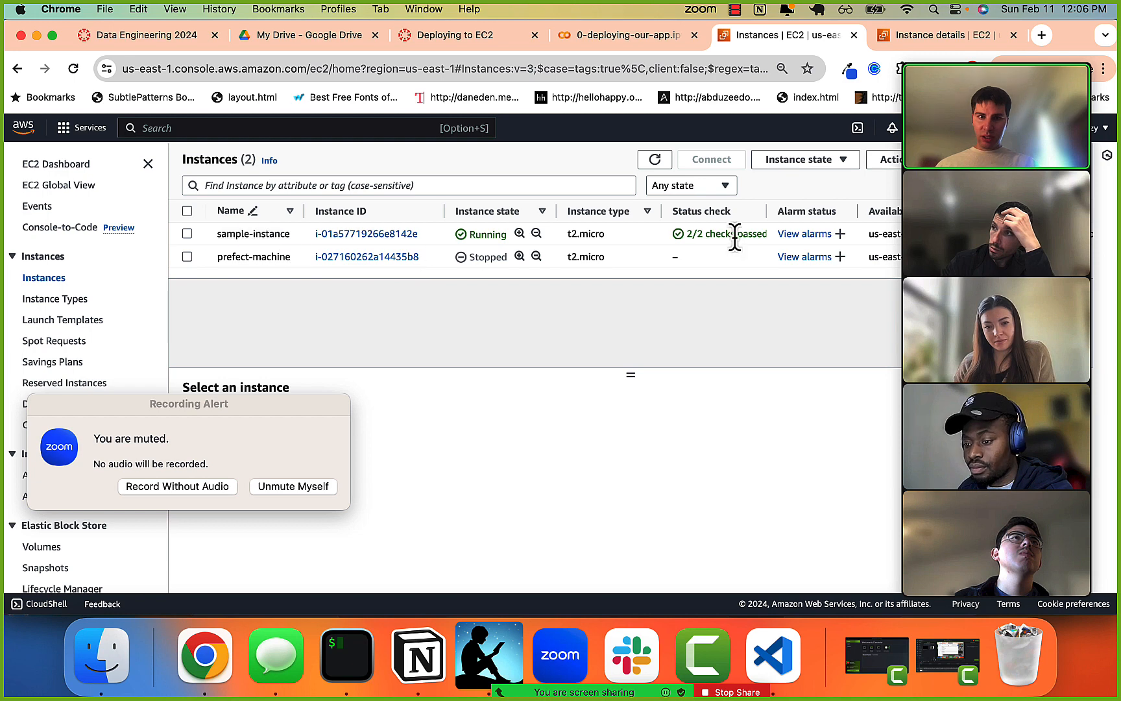
drag(987, 150, 987, 498)
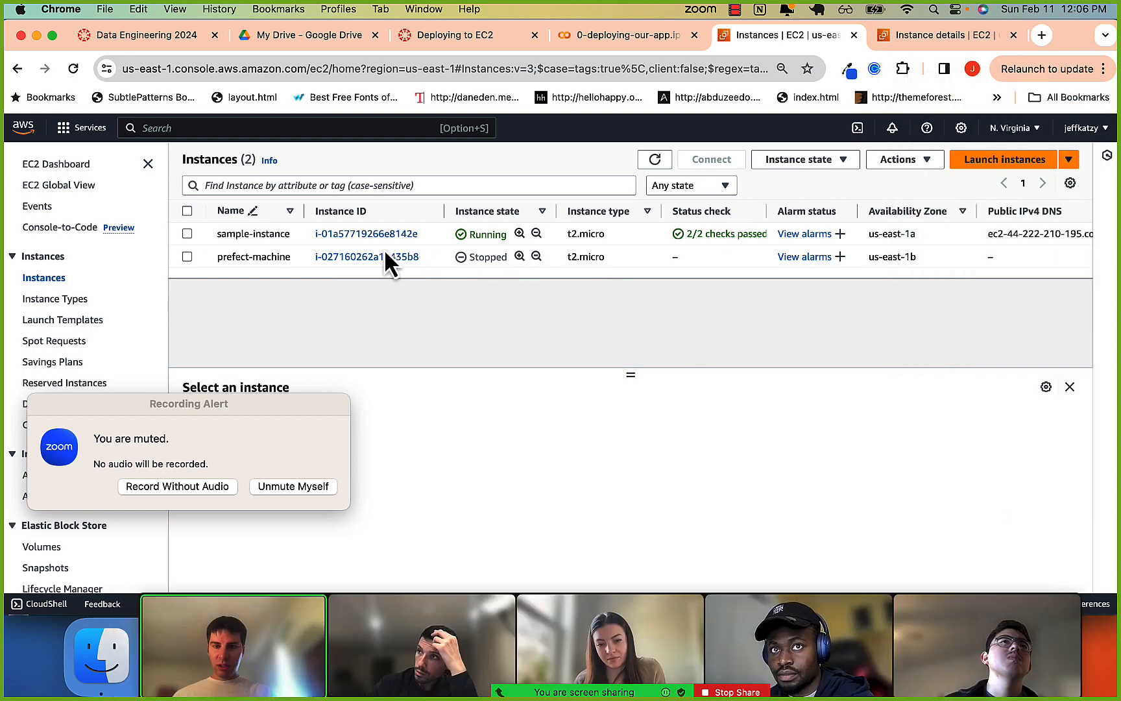
click(352, 234)
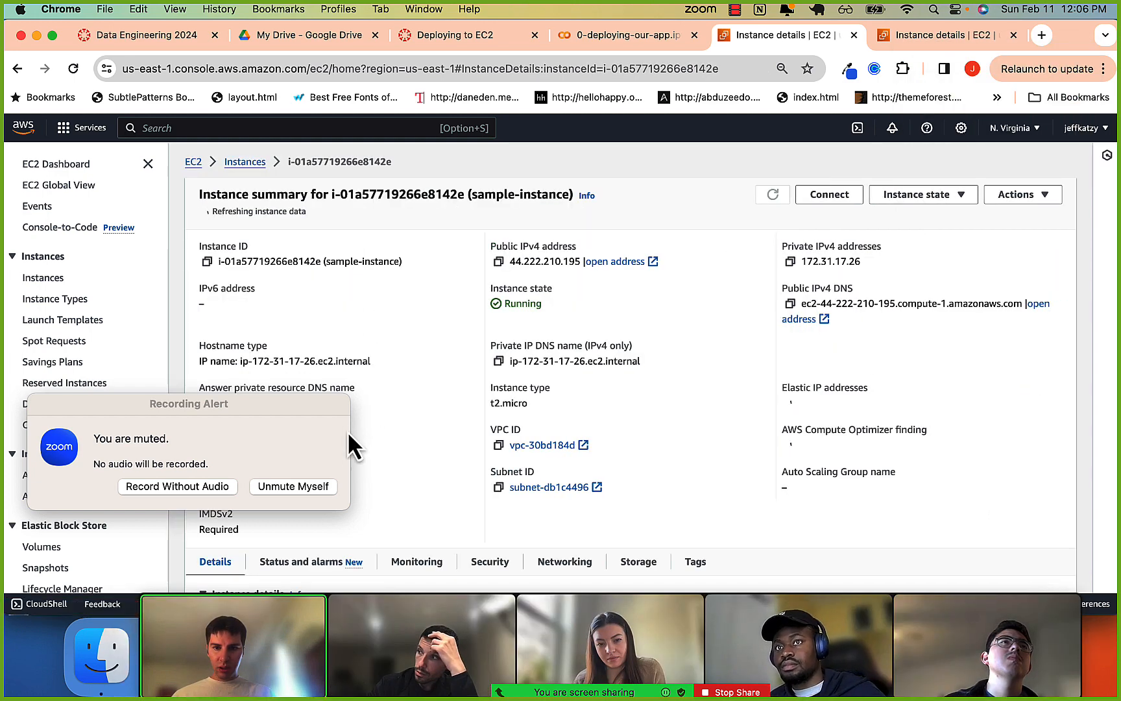
Open the SSH client connection instructions for sample-instance and move the Recording Alert clear of them.
drag(321, 405, 646, 300)
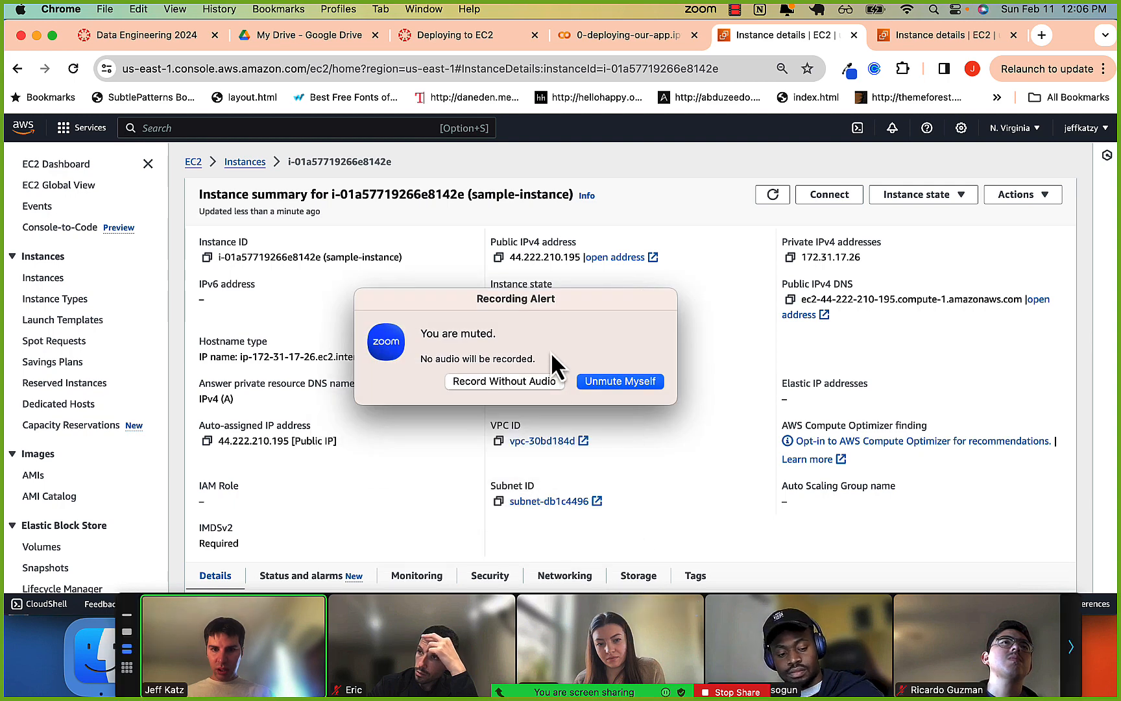
drag(531, 295, 256, 352)
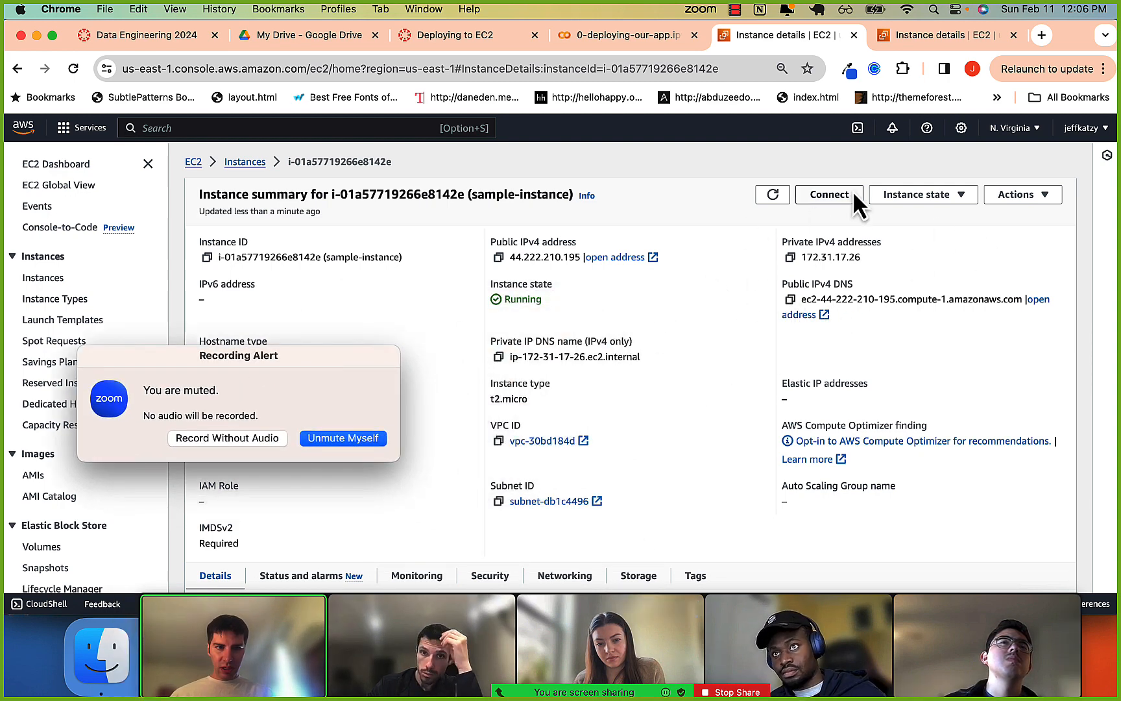
click(835, 192)
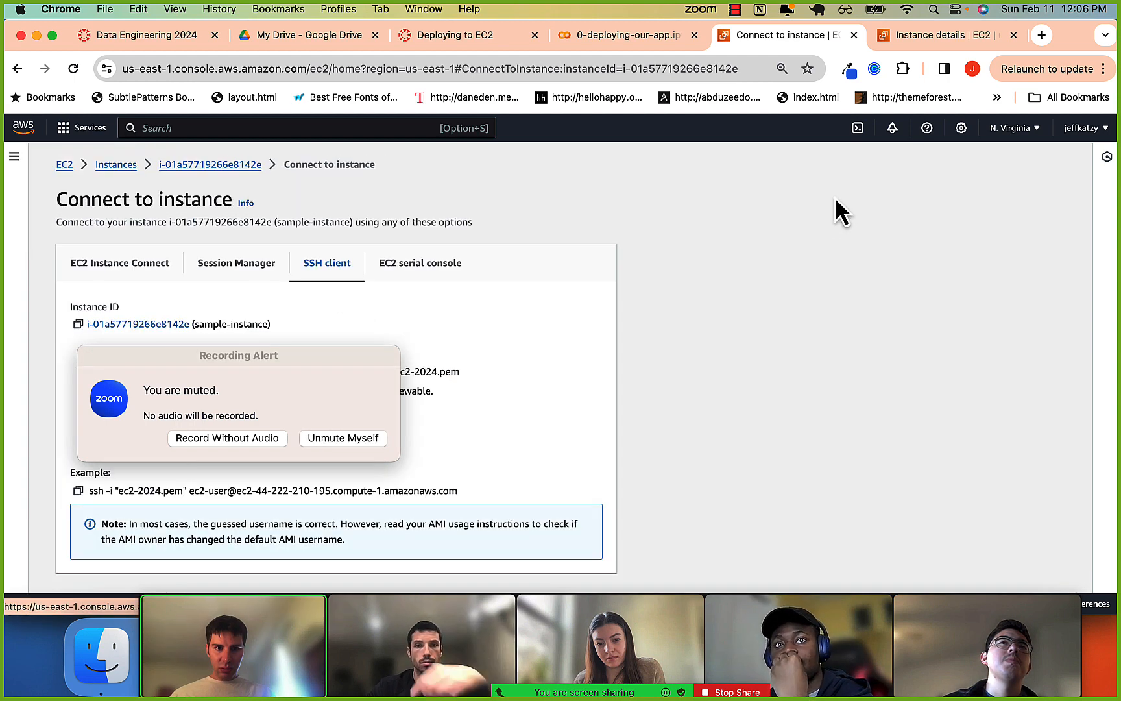
drag(257, 362, 1006, 333)
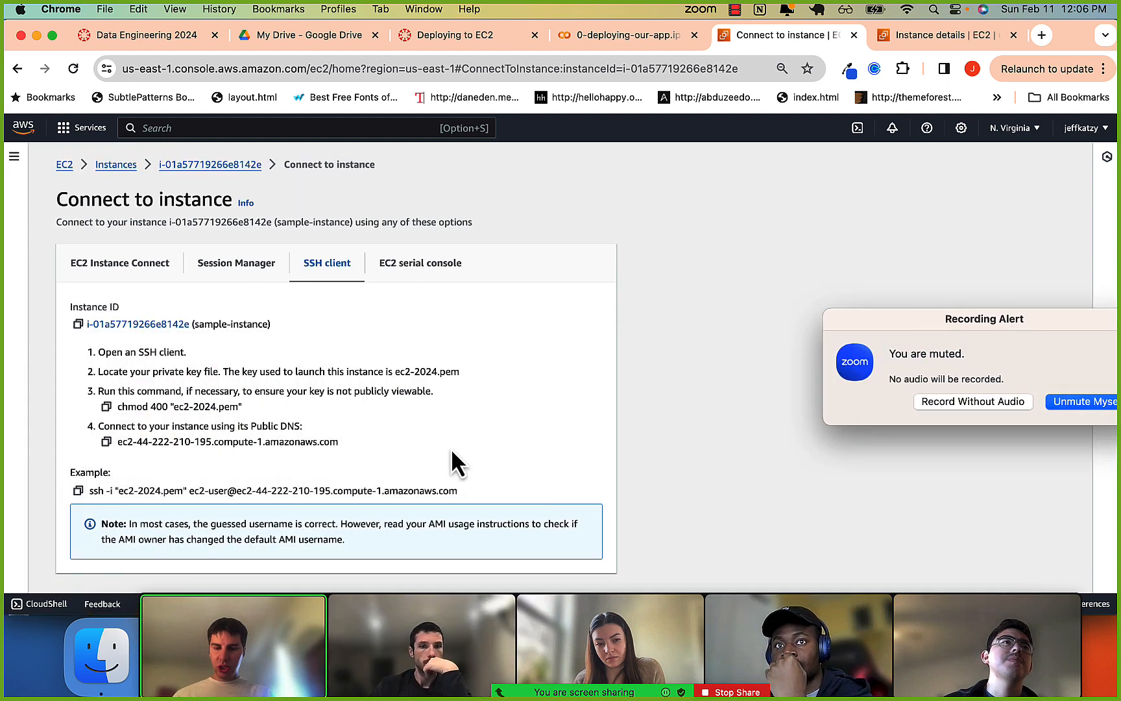
Switch to iTerm2 and list the contents of the local aws-deploy directory and its app folder.
key(super+Tab)
key(super+Tab)
key(super+Tab)
key(super+Tab)
key(super+Tab)
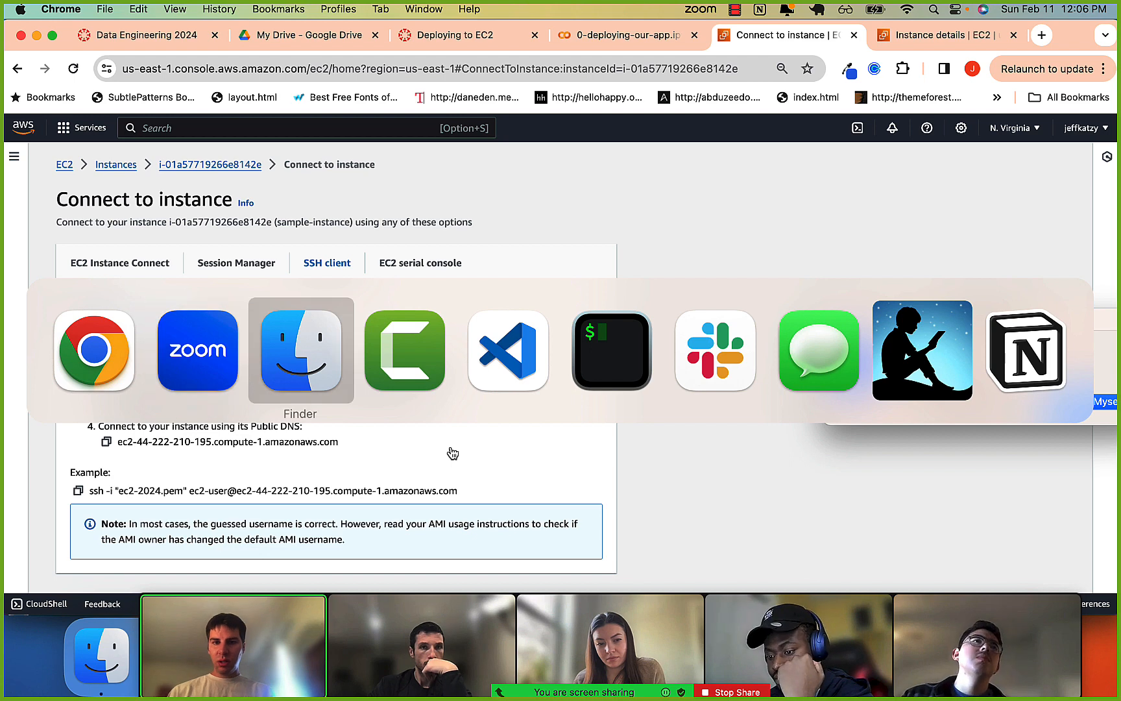
text(ls)
key(Return)
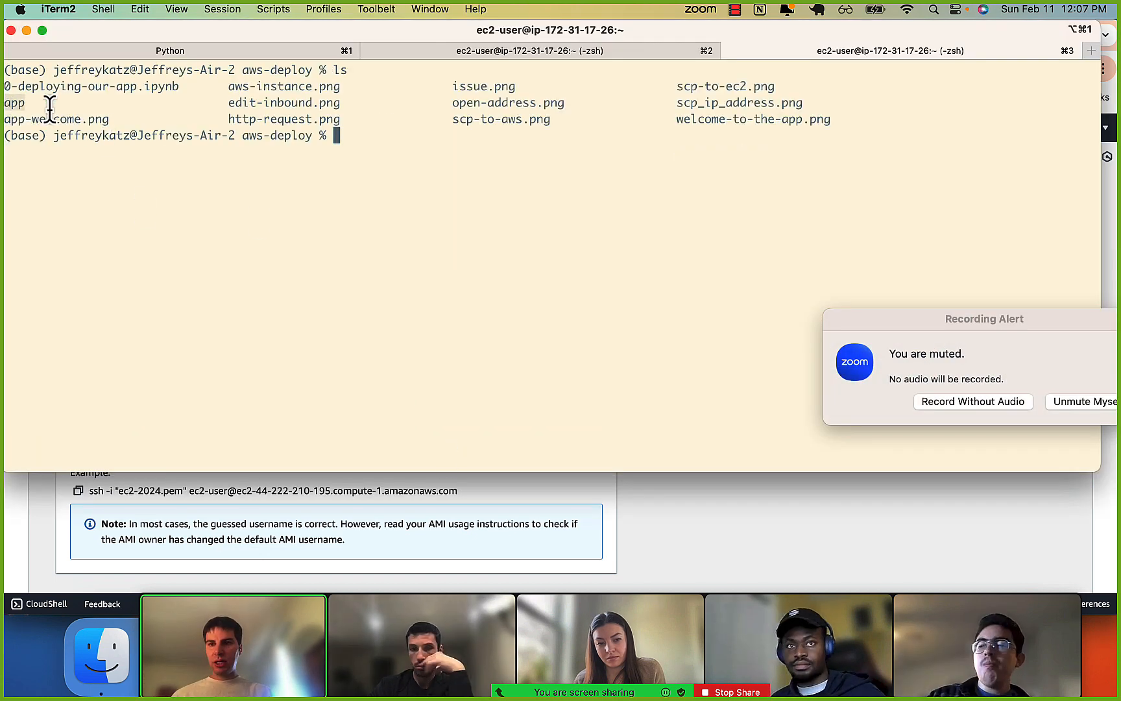
text(l)
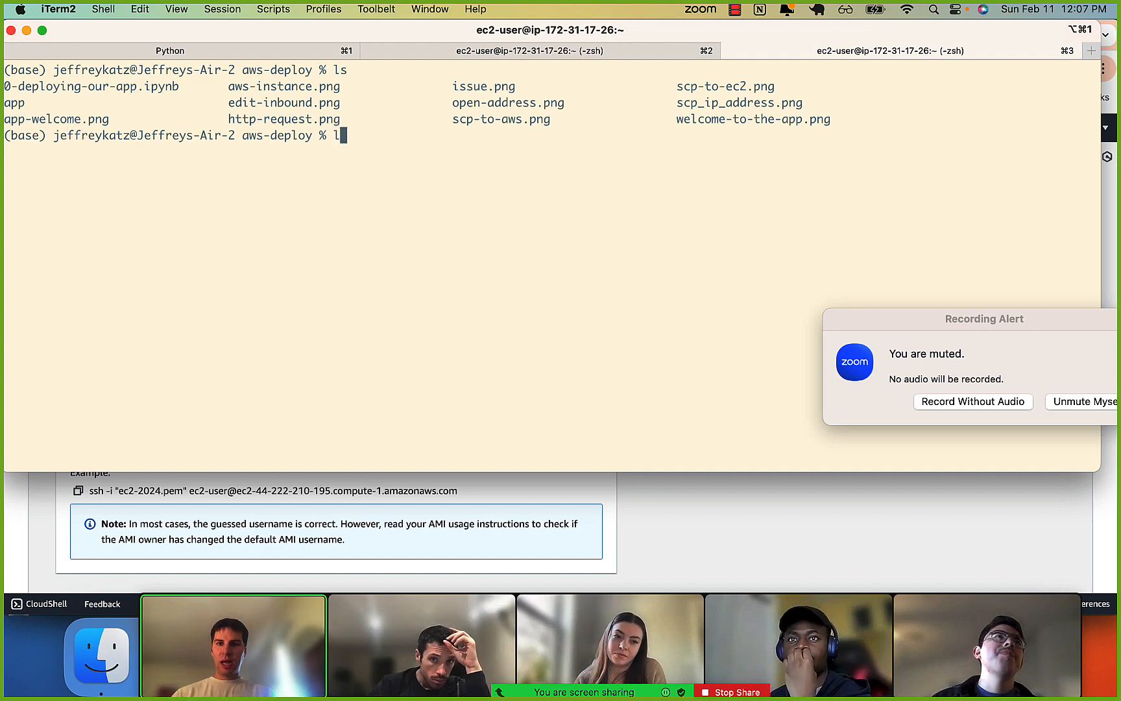
text(s app)
key(Return)
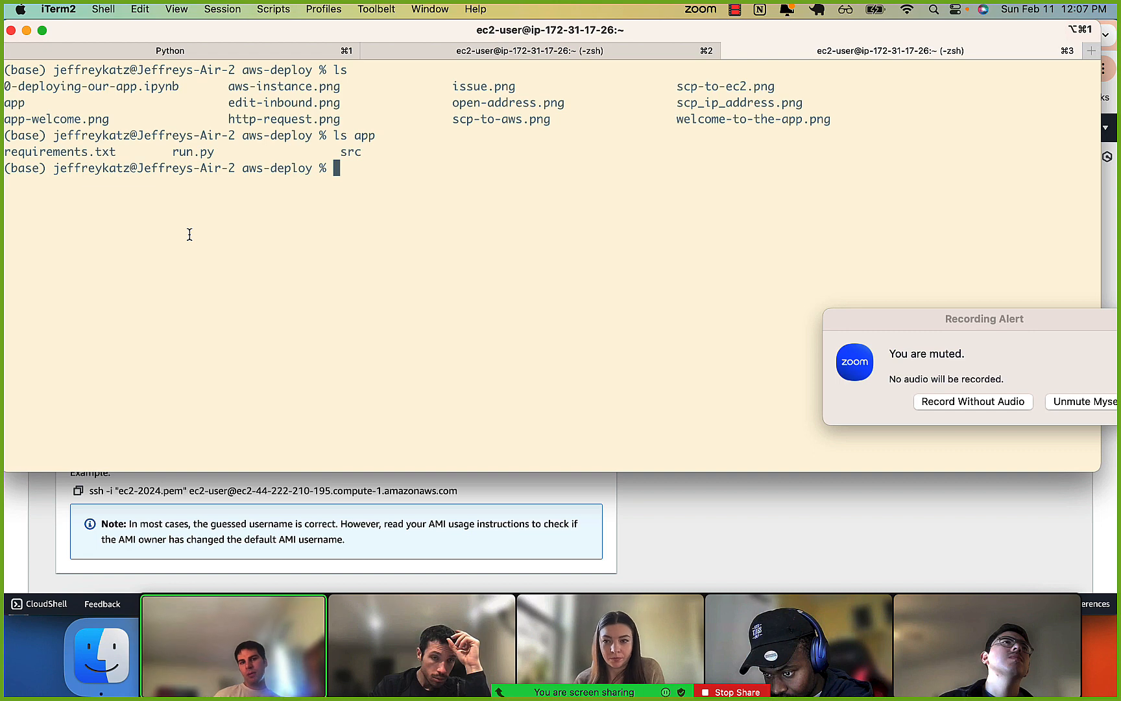
key(Up)
key(Up)
key(Up)
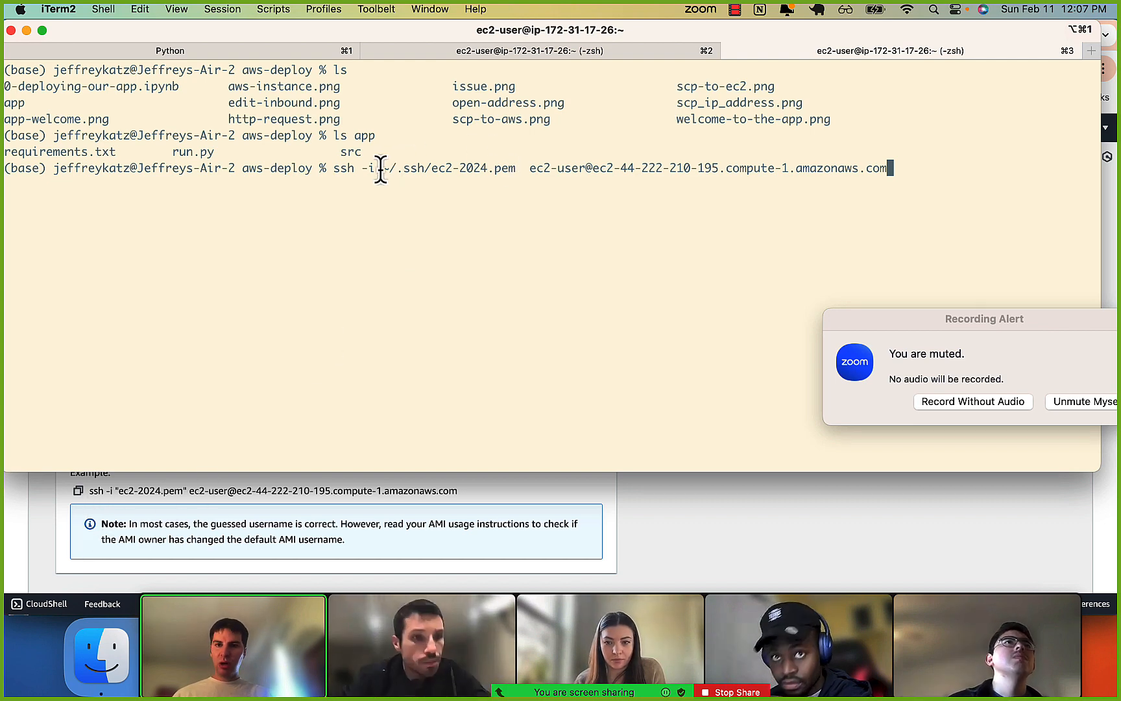
drag(382, 170, 498, 173)
click(425, 176)
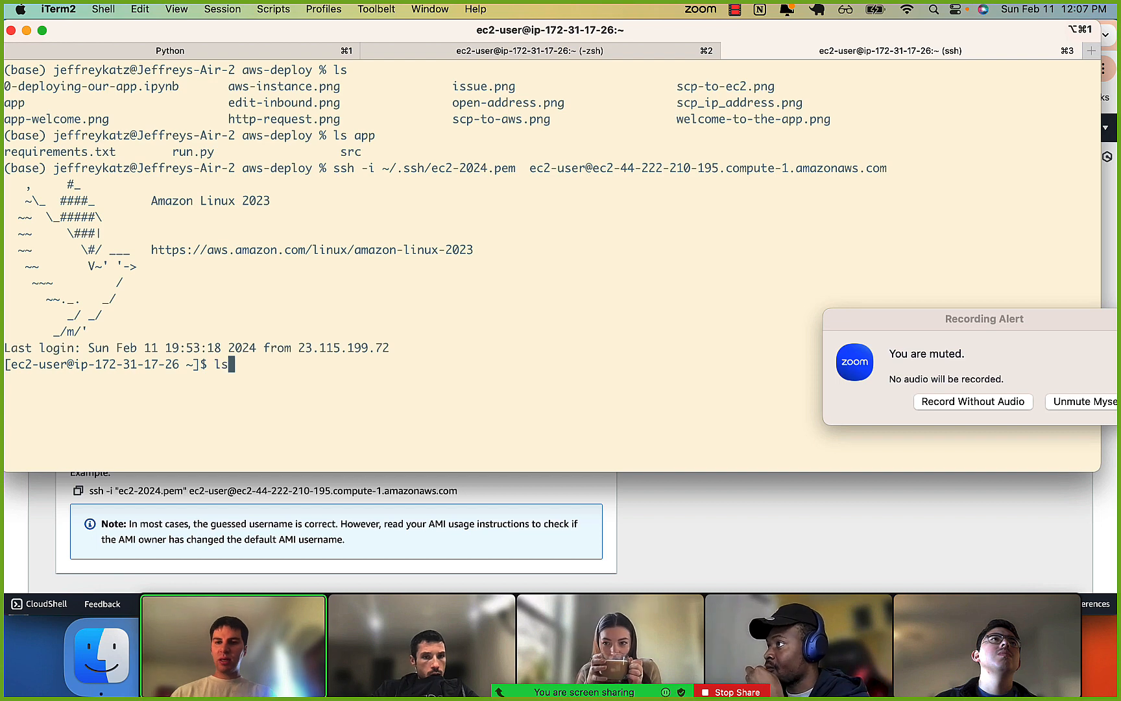
List the instance's home directory, exit the SSH session, and clear the terminal.
key(Return)
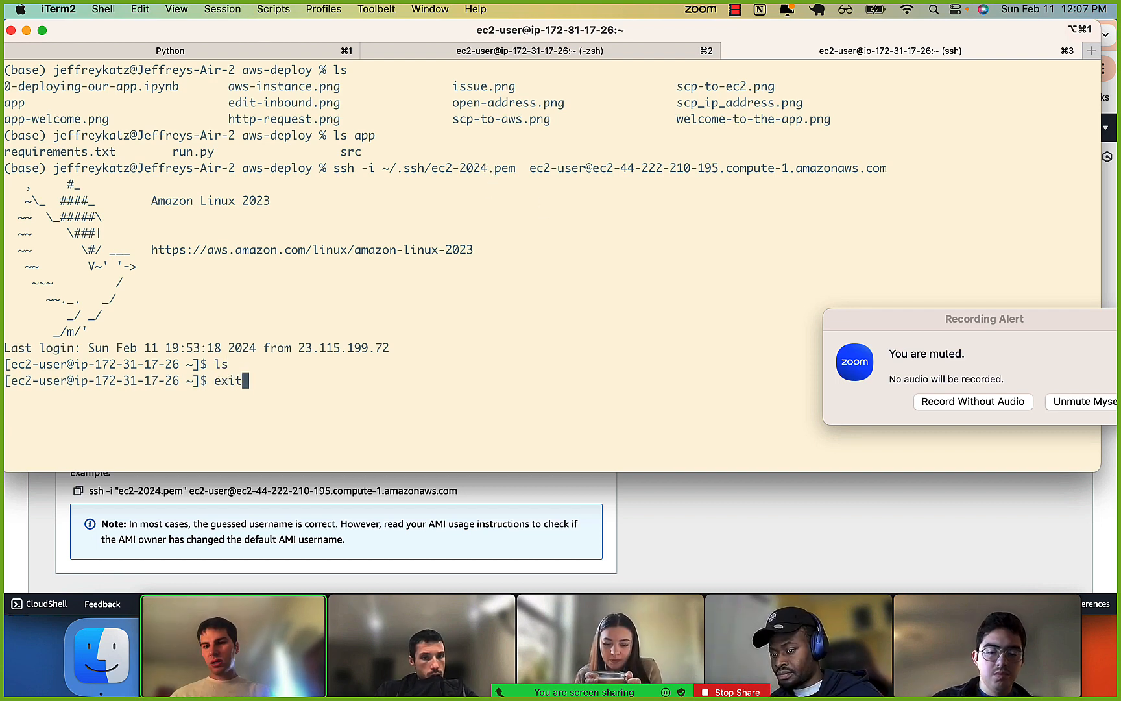
key(Return)
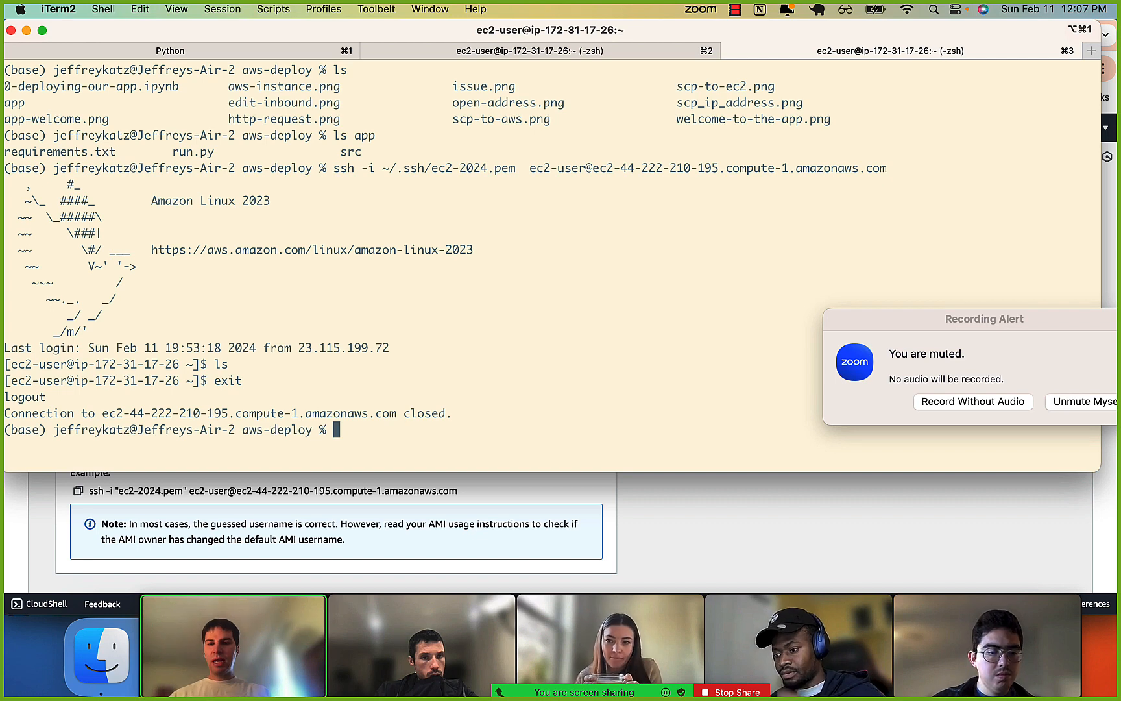
key(ctrl+l)
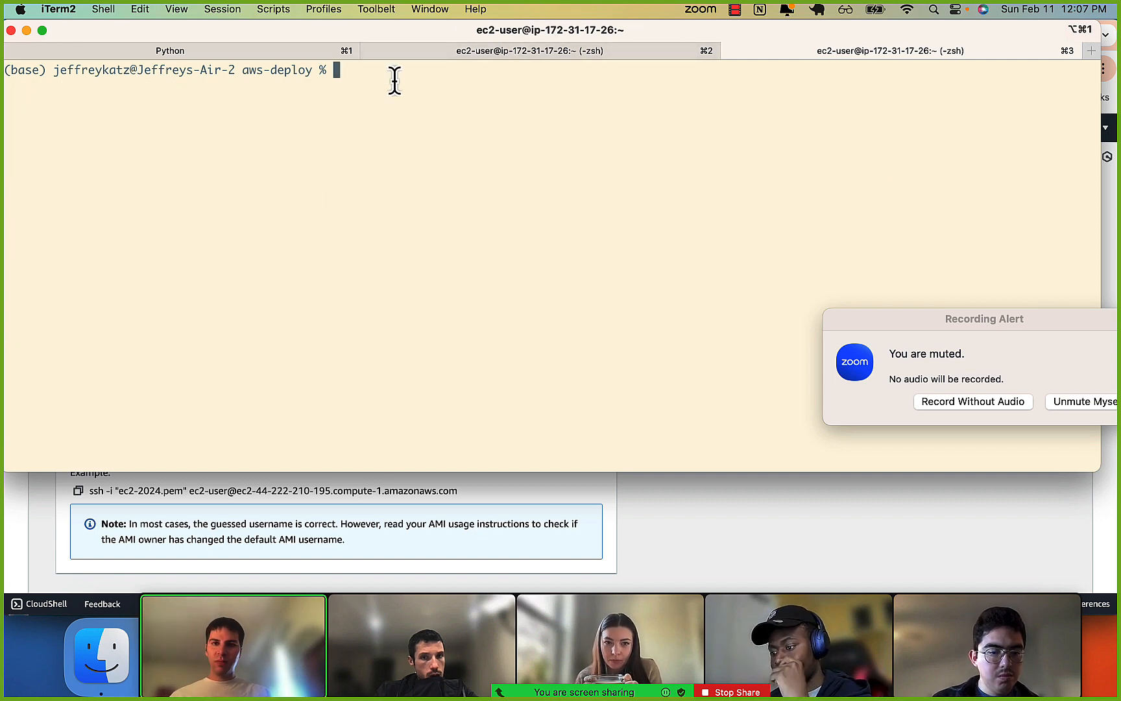
Recall the earlier scp command that copies app recursively to /home/ec2-user on the instance using ~/.ssh/ec2-2024.pem.
key(Up)
key(Up)
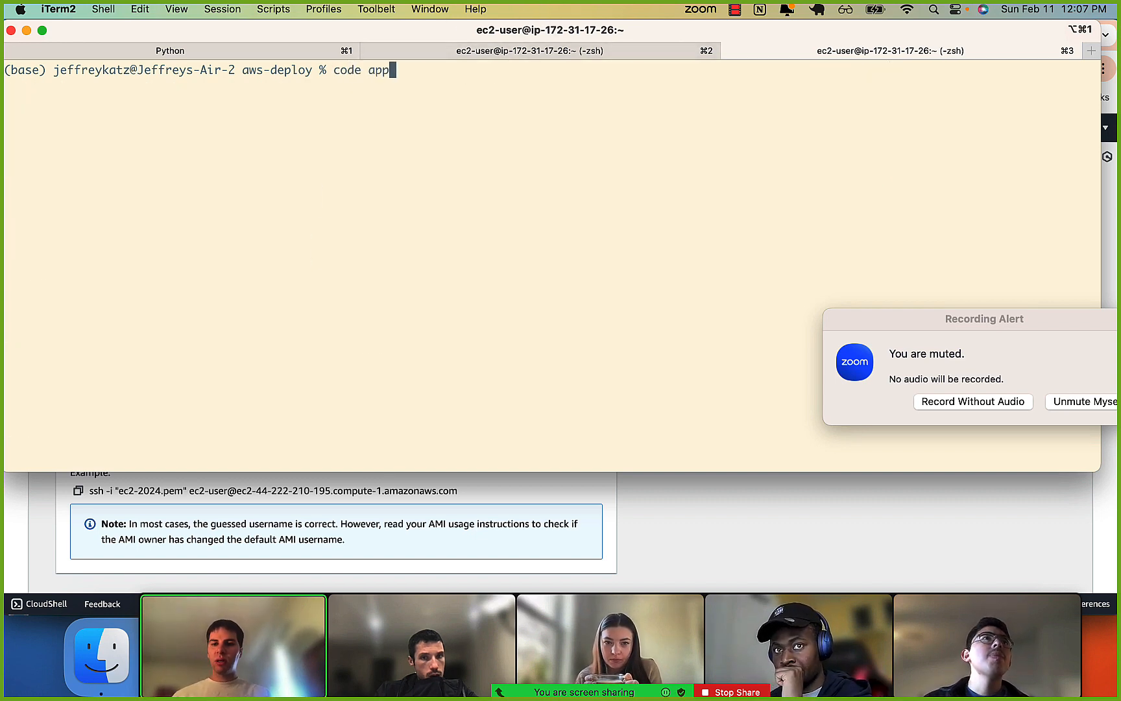
key(Up)
key(Up)
key(Up)
key(Up)
key(Up)
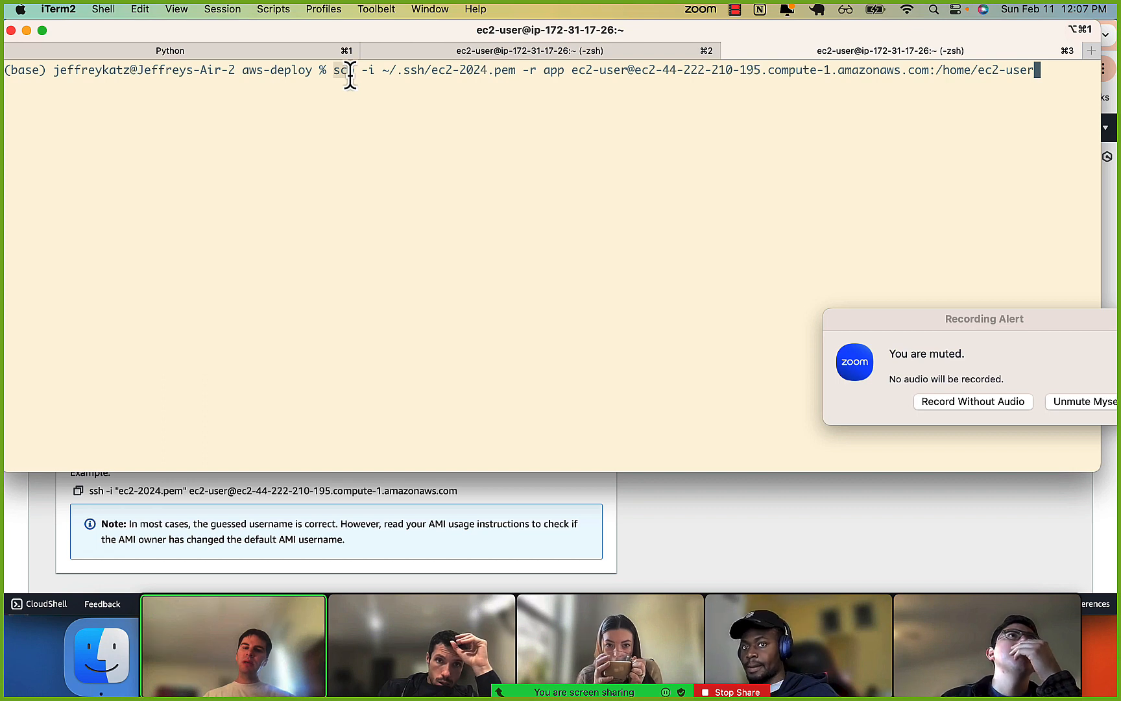
Examine the parts of the scp command: the key path, the -r flag, the app folder, and the instance's host address.
drag(333, 72, 527, 69)
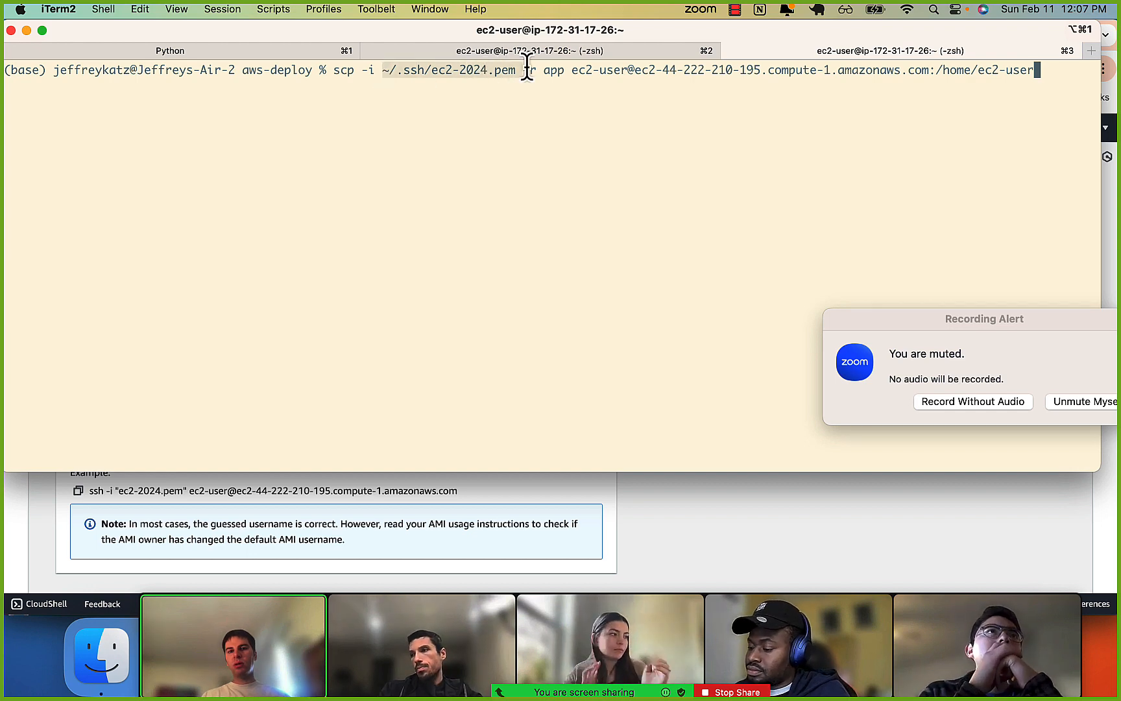
click(526, 68)
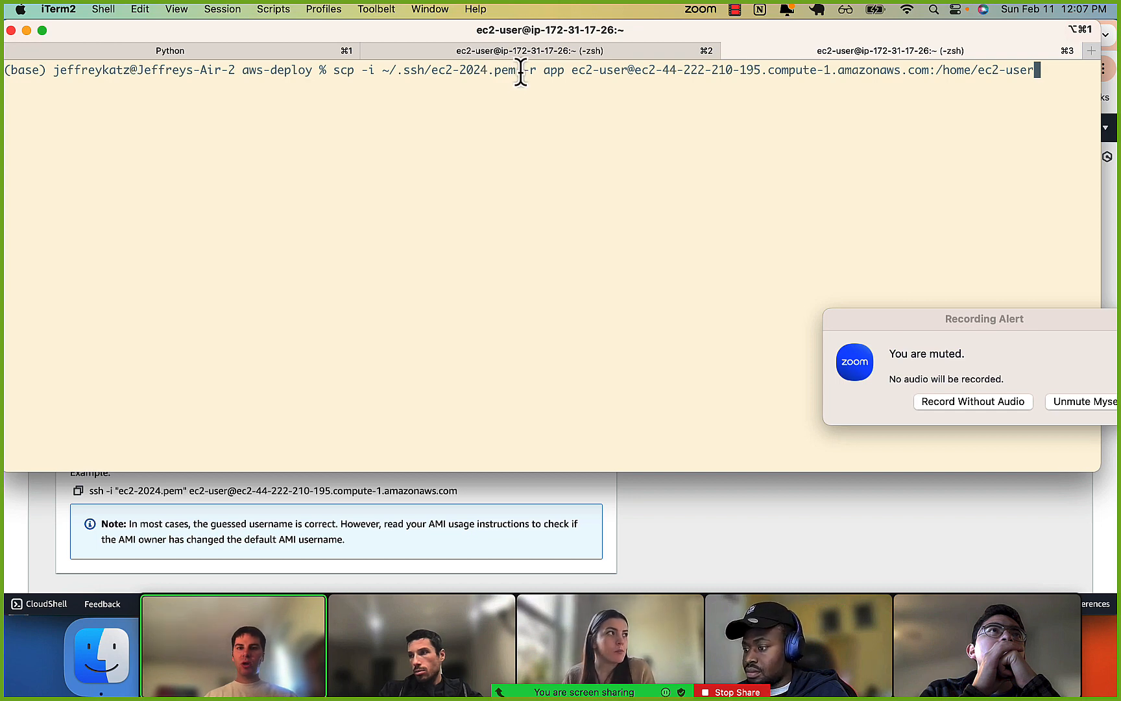
drag(521, 71, 545, 72)
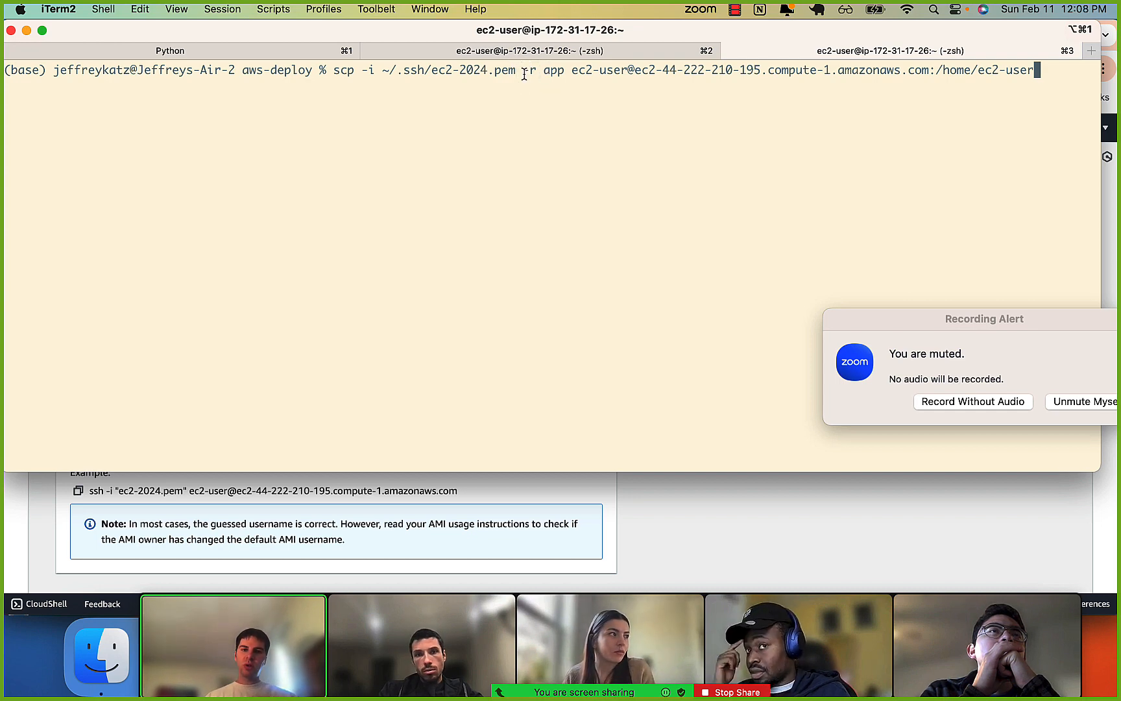
drag(536, 72, 581, 73)
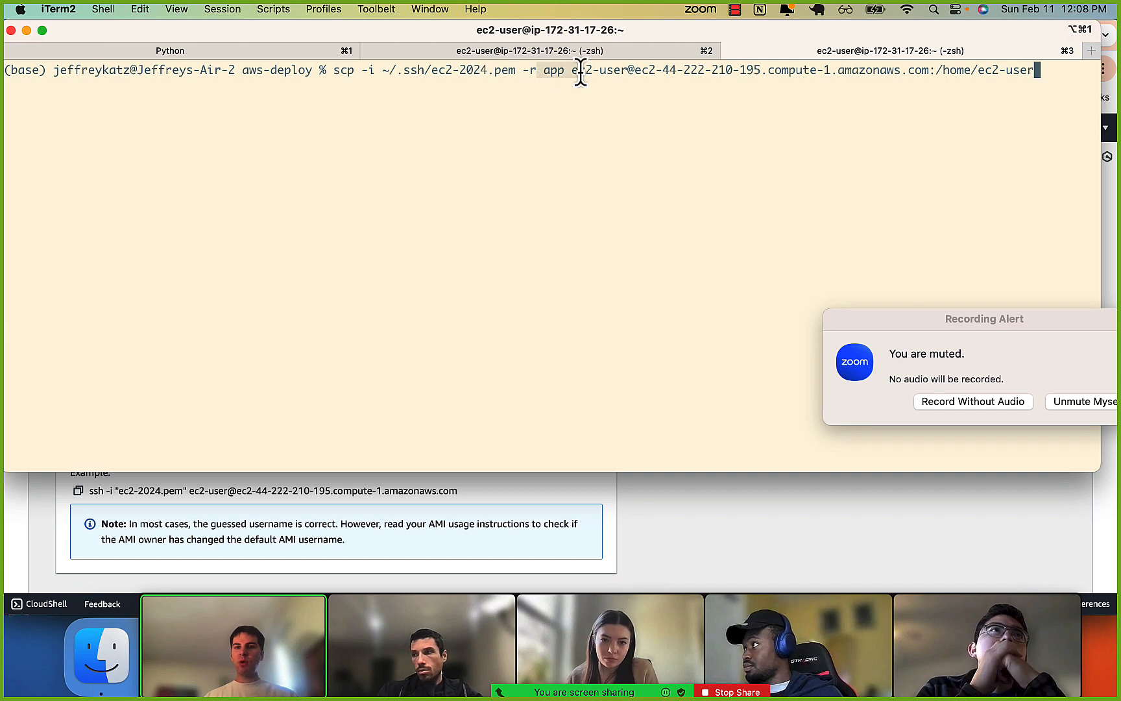
drag(244, 71, 930, 72)
click(313, 68)
click(527, 73)
click(568, 73)
click(626, 70)
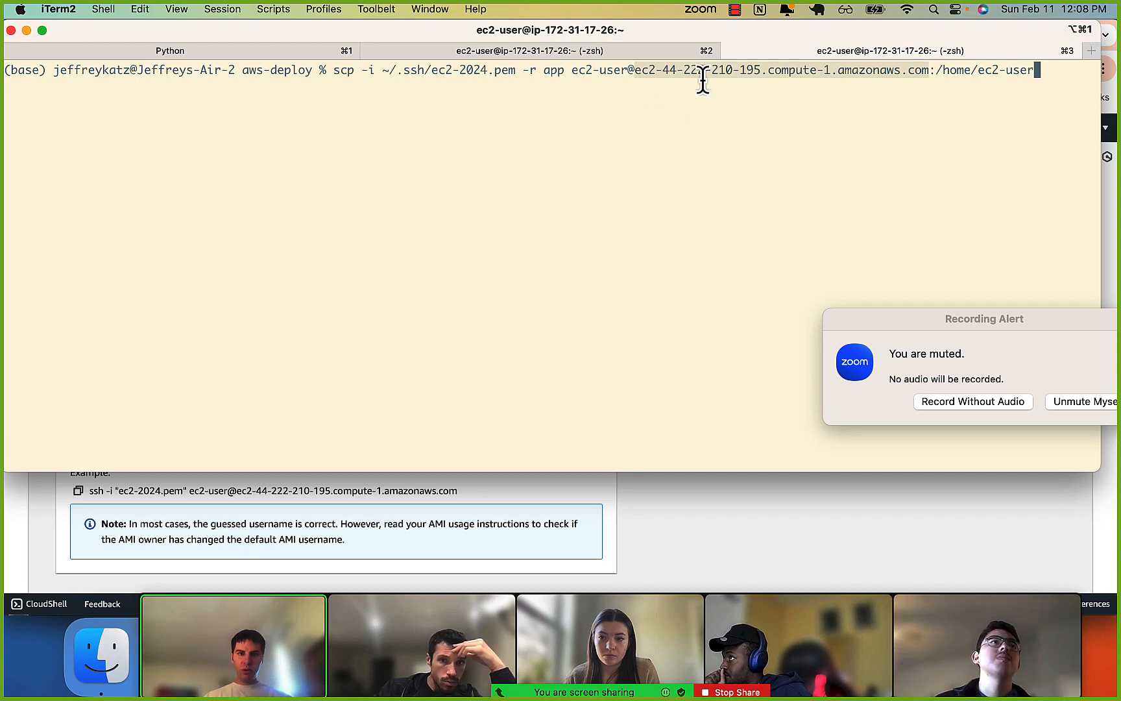
click(881, 74)
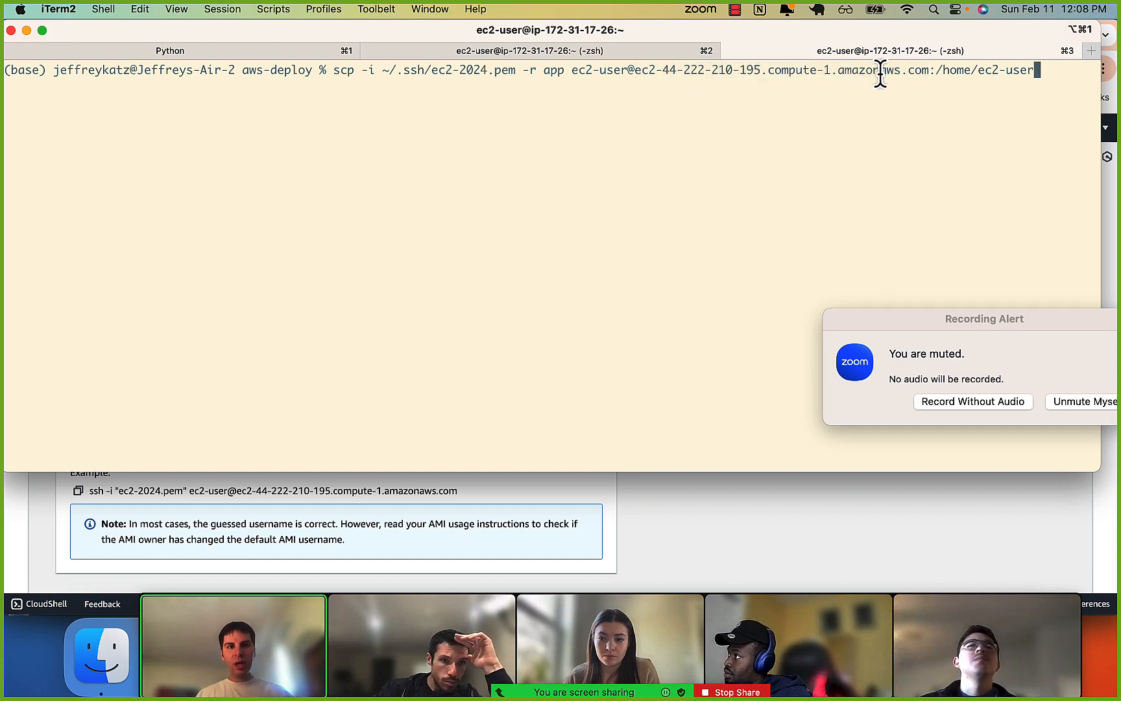
Review the scp source and destination, and run the command to copy the app folder to /home/ec2-user on the instance.
key(Left)
key(Left)
key(Left)
key(Left)
key(Left)
key(Left)
key(Left)
key(Left)
key(Left)
key(Left)
key(Left)
key(Left)
key(Left)
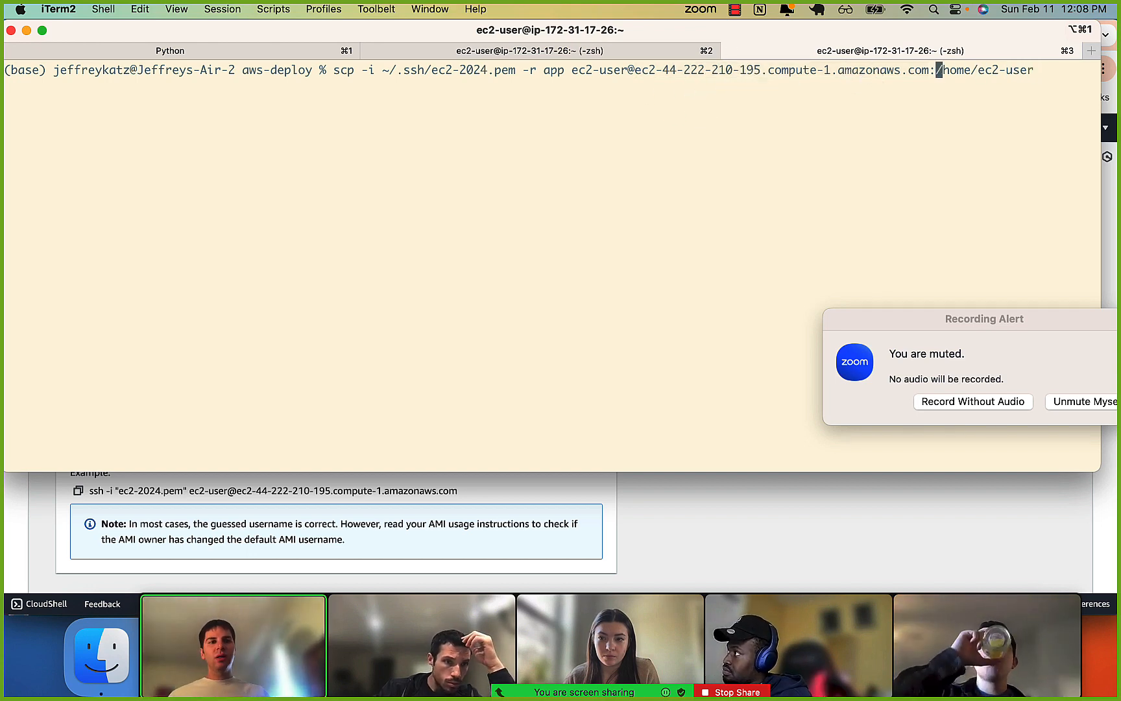
key(Right)
key(Right)
key(Right)
key(Right)
key(Right)
key(Right)
key(Right)
key(Right)
key(Right)
key(Right)
key(Right)
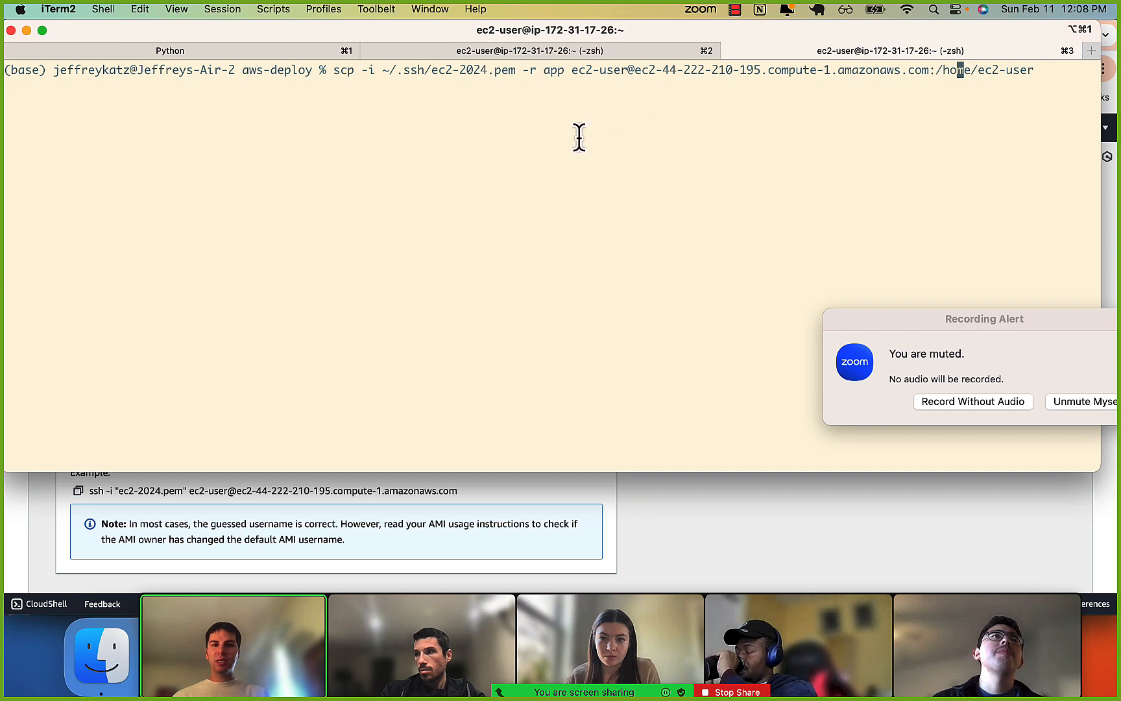
double_click(552, 70)
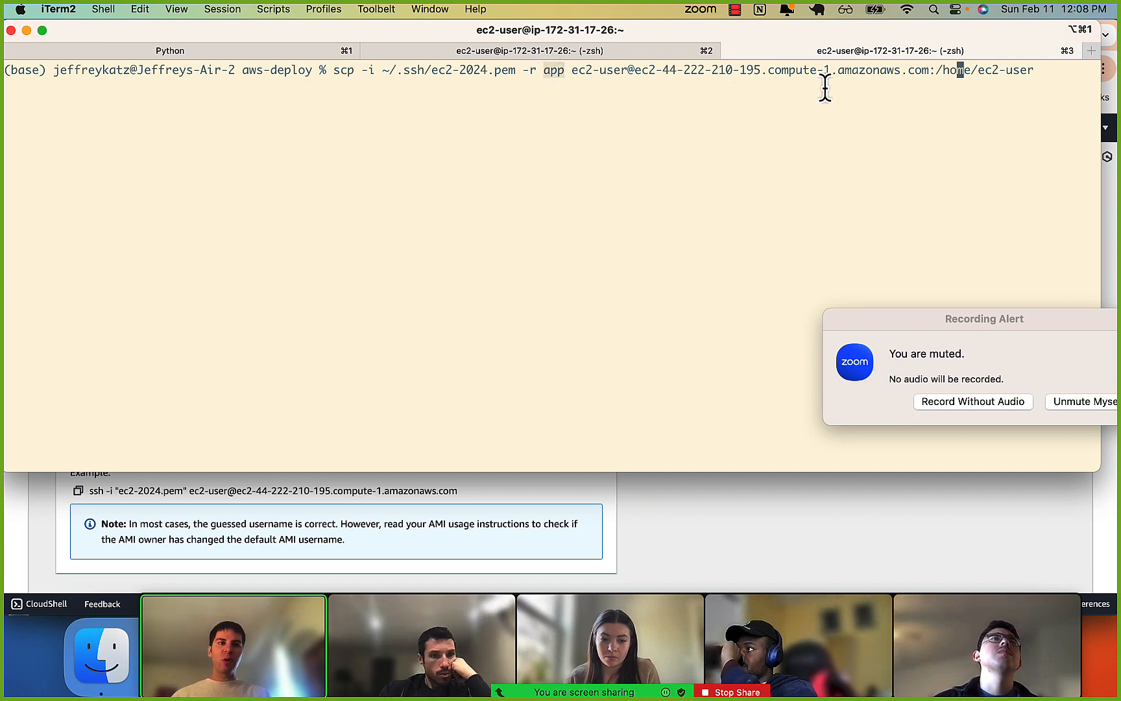
key(Left)
key(Left)
key(Left)
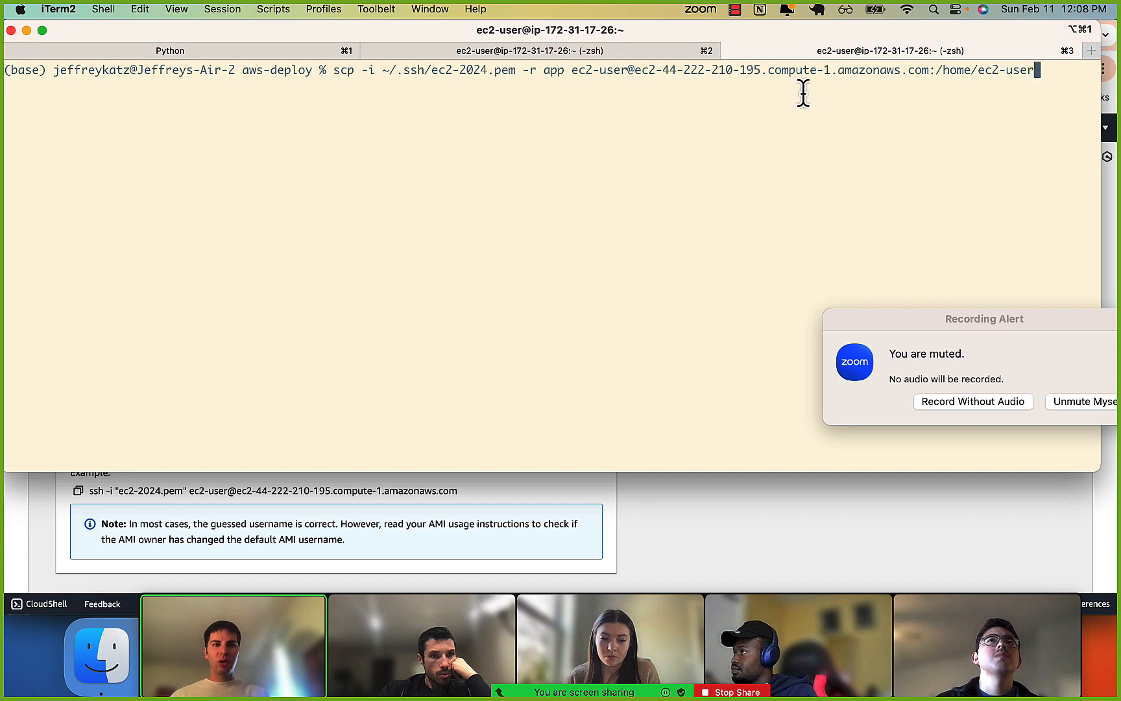
drag(574, 71, 947, 72)
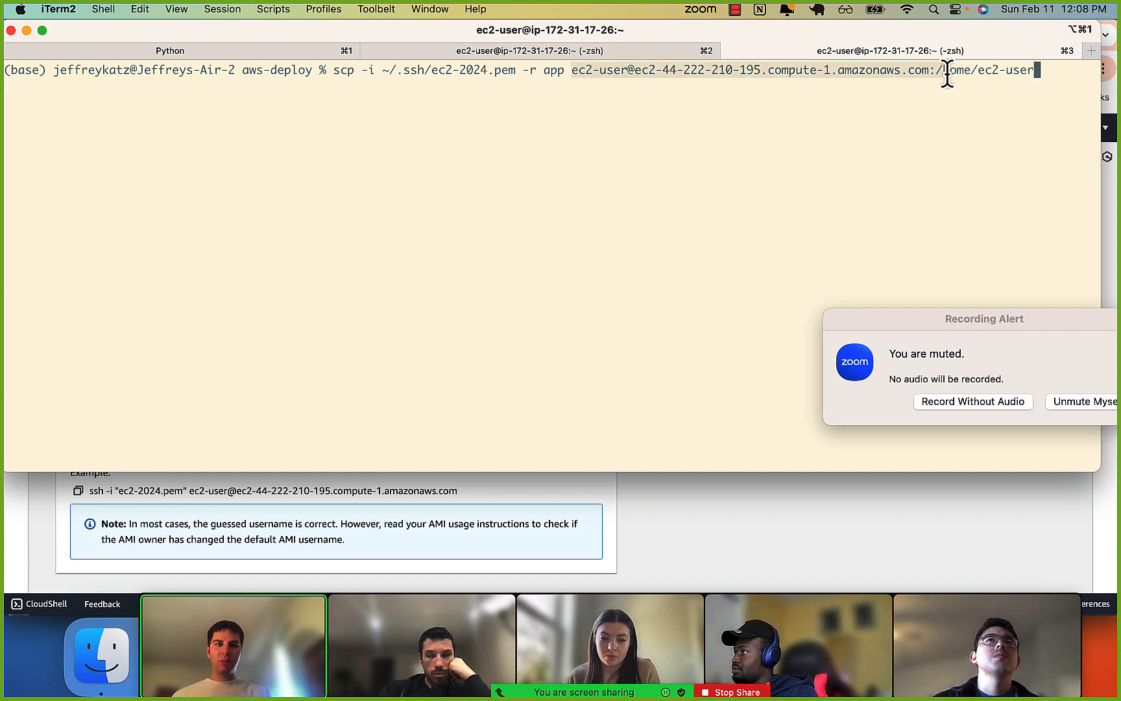
key(Left)
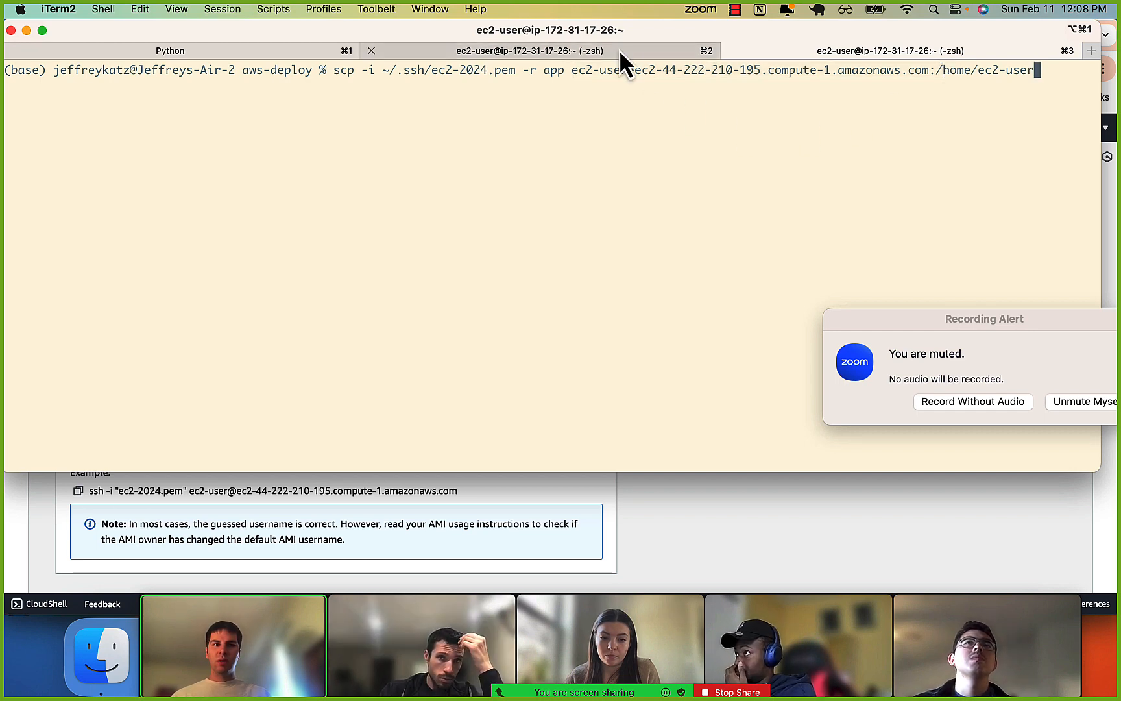
key(Return)
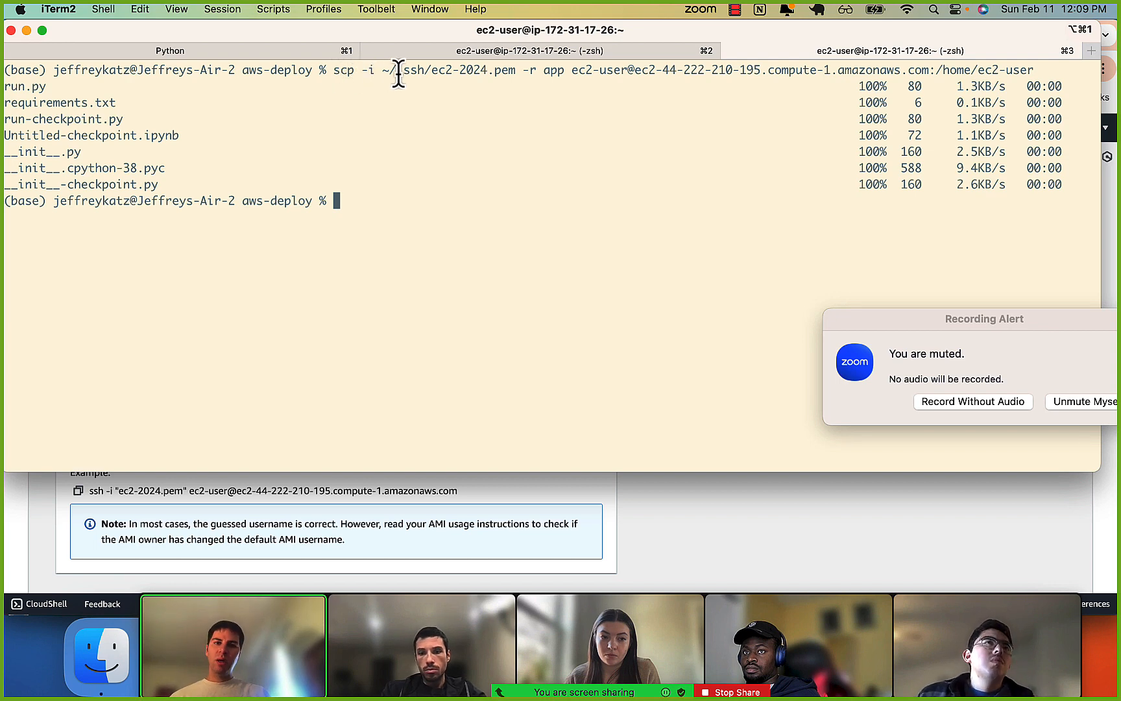
Review the executed scp command's key path, app folder, ec2-user login, host address, and /home/ec2-user destination.
drag(361, 71, 555, 73)
click(515, 73)
click(543, 72)
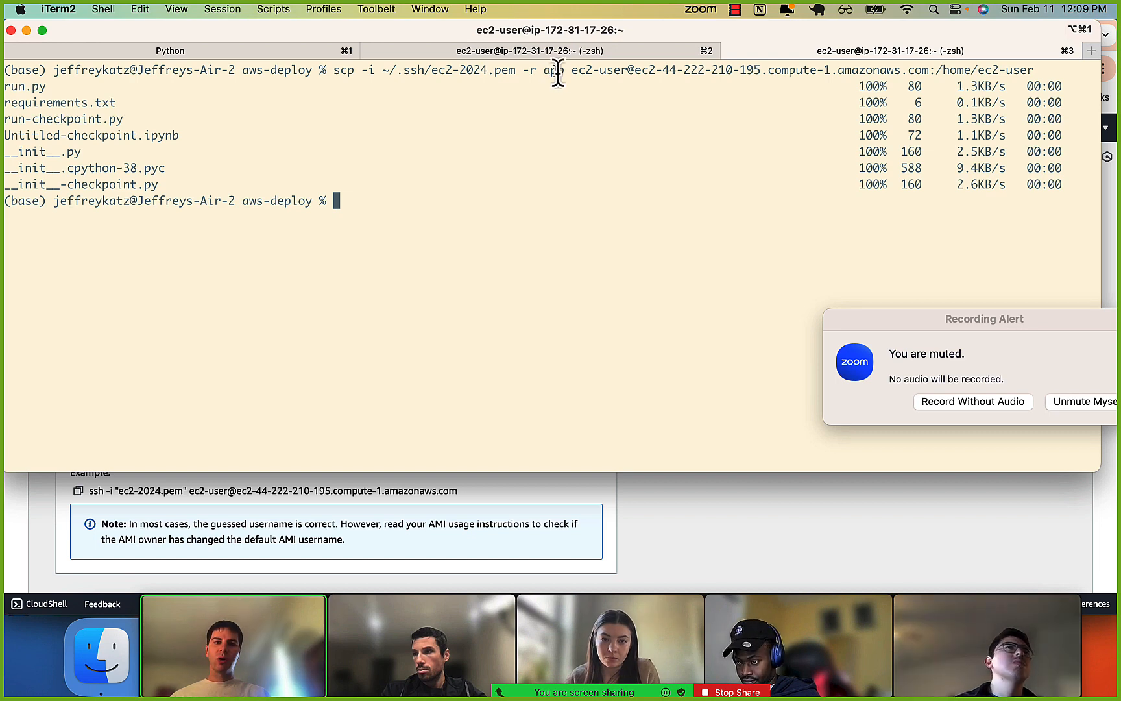
drag(572, 73, 626, 73)
click(626, 73)
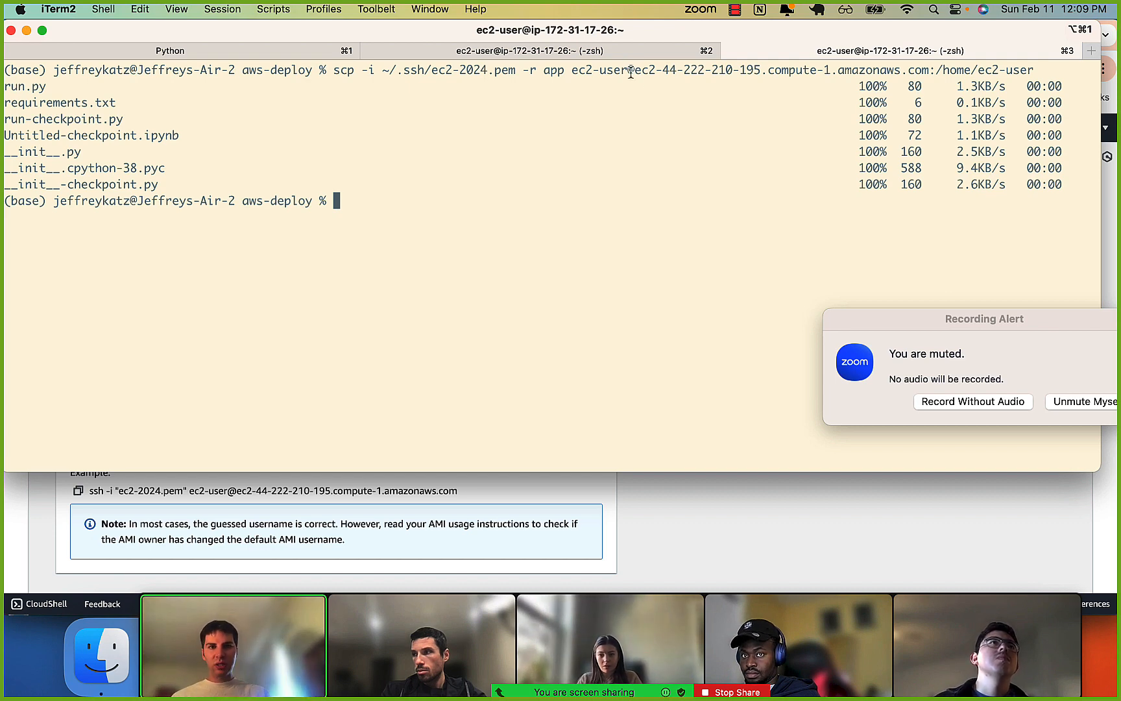
drag(634, 72, 906, 76)
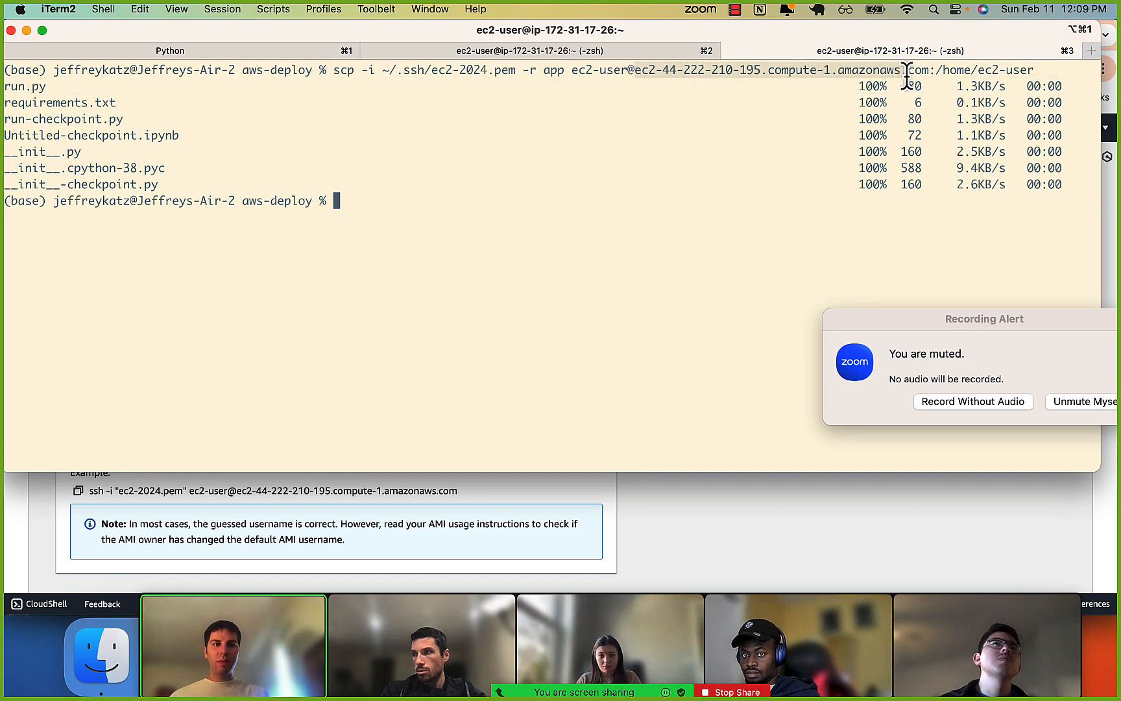
click(906, 77)
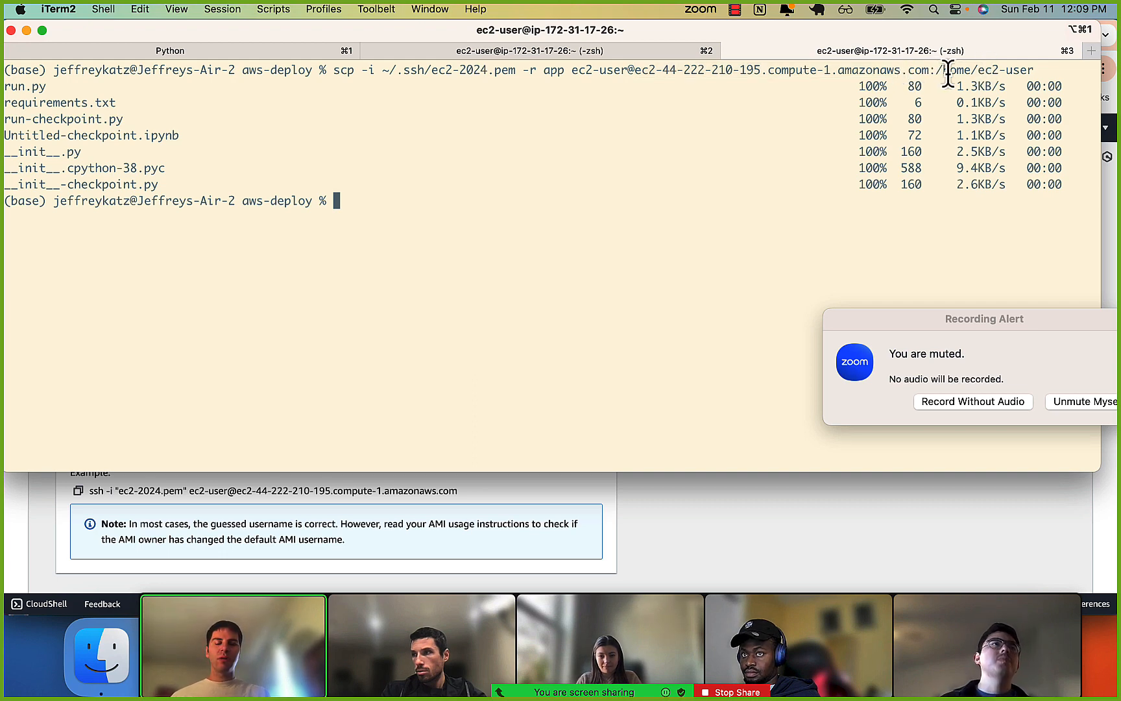
drag(948, 73, 985, 74)
Recall the earlier ssh command that uses ~/.ssh/ec2-2024.pem and run it to reconnect to the instance as ec2-user.
key(Up)
key(Up)
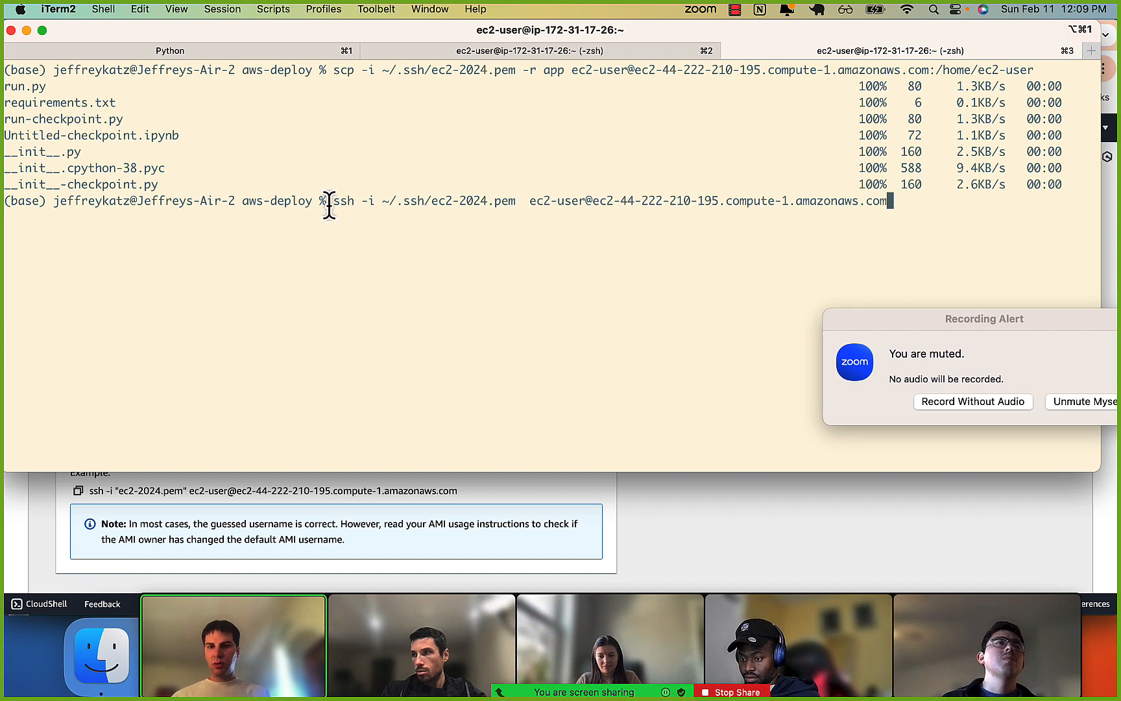
drag(330, 200, 447, 200)
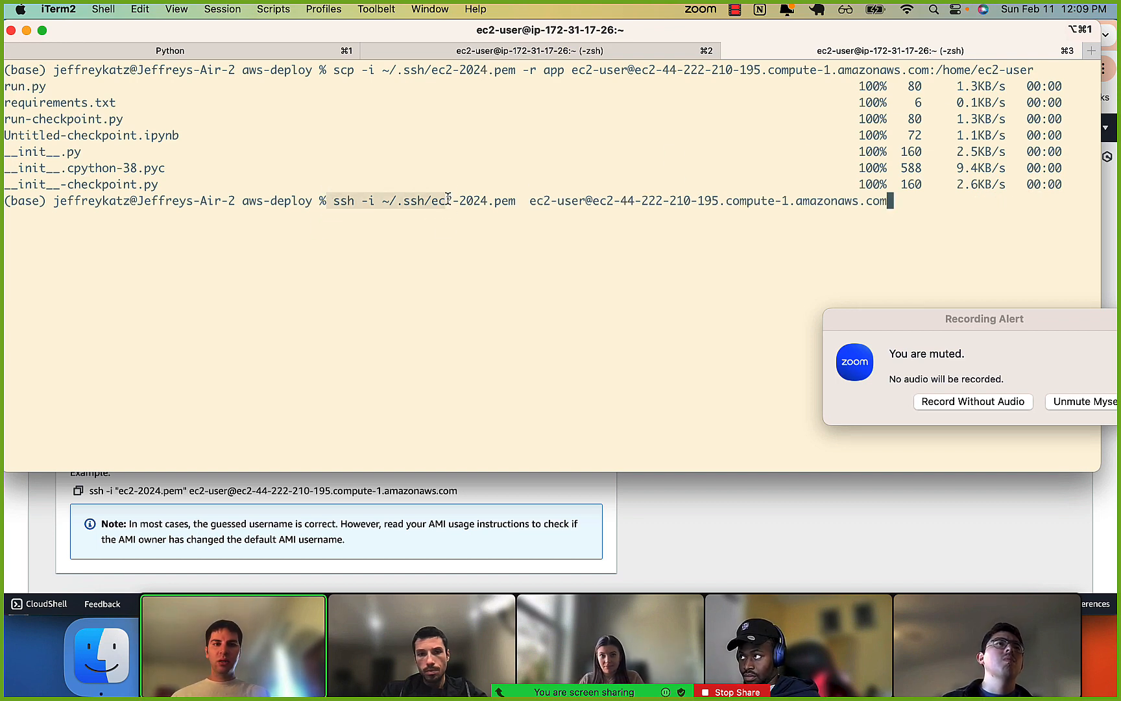
key(Return)
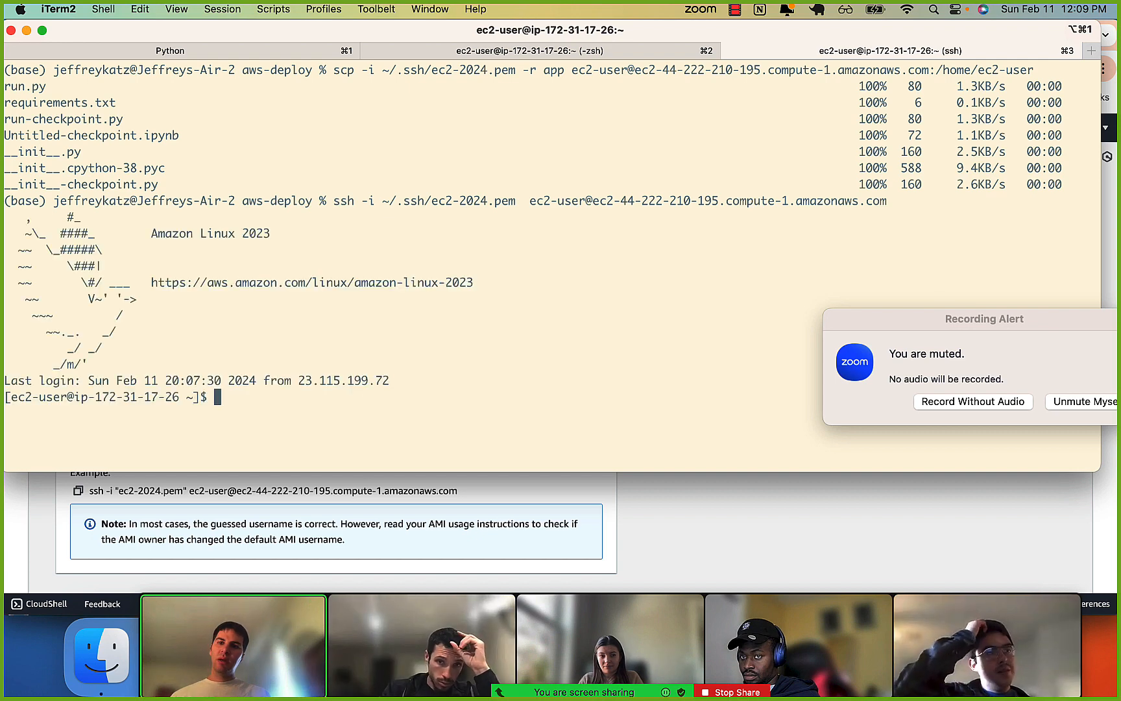
Print the instance's working directory with pwd and compare it with the destination path in the scp command.
text(ls)
key(BackSpace)
key(BackSpace)
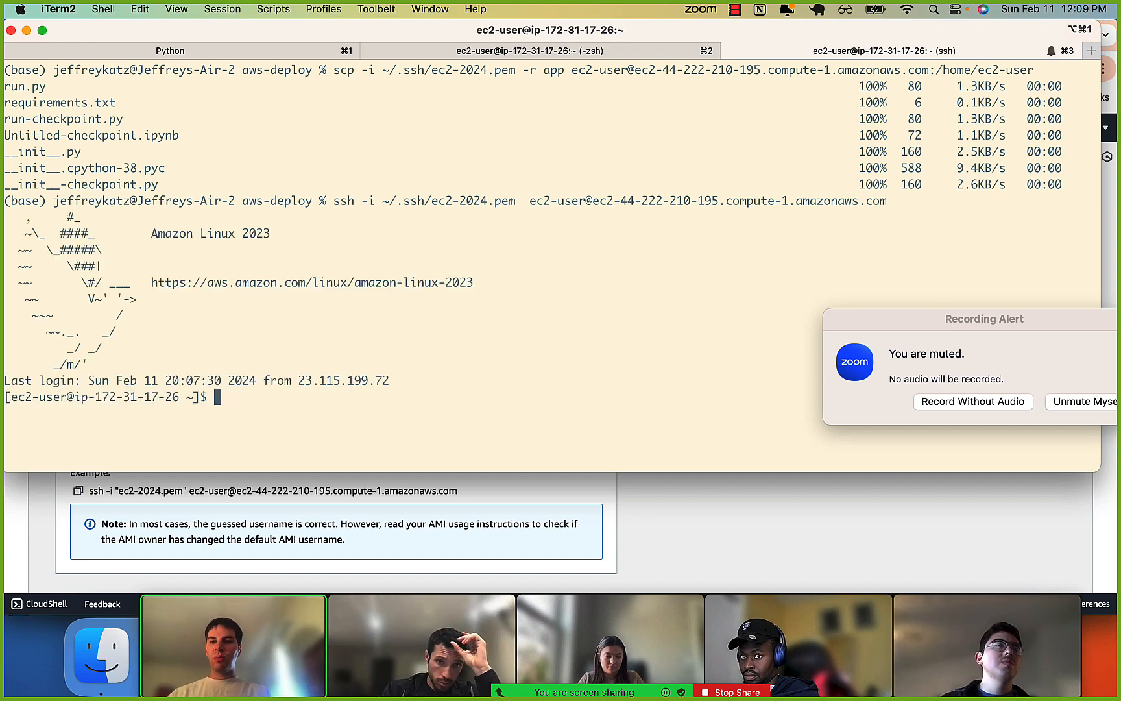
text(pwd)
key(Return)
drag(6, 413, 46, 413)
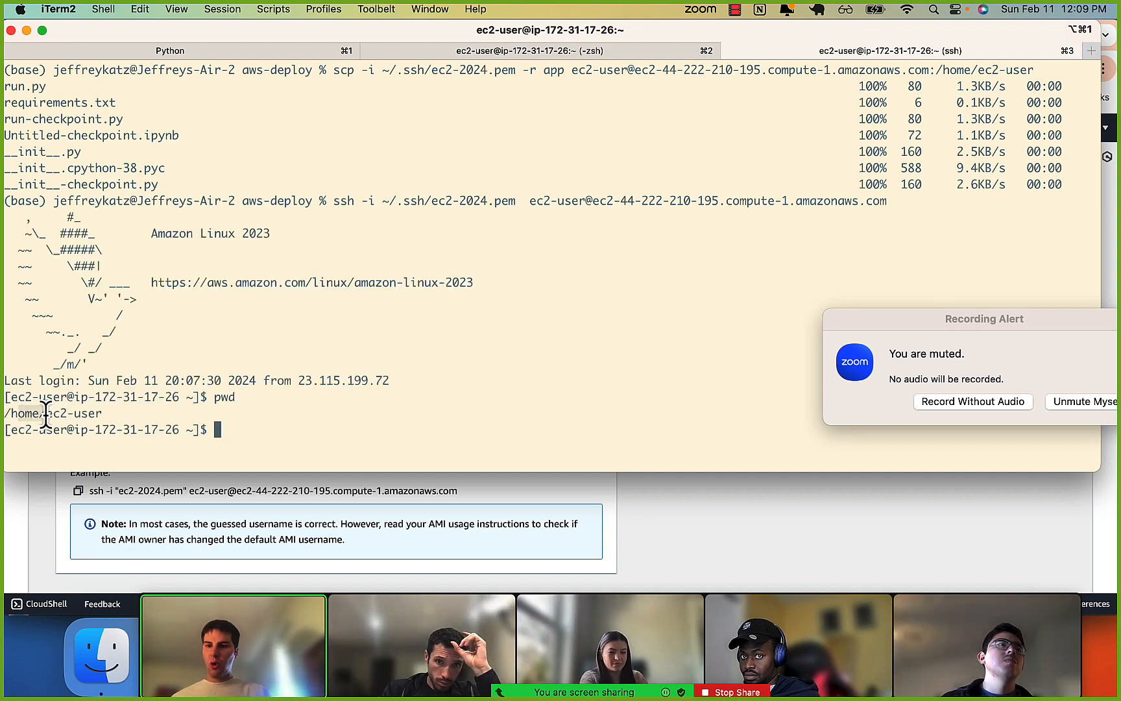
drag(939, 77, 1028, 74)
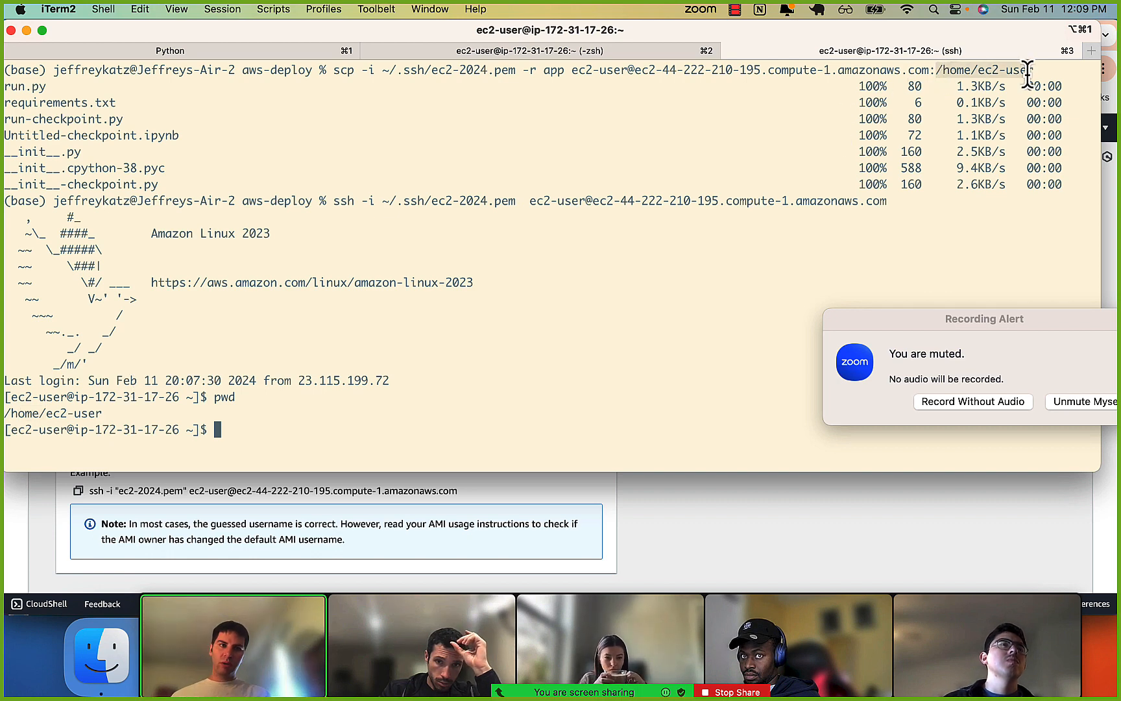
List the contents of the instance's home directory to check for the copied app folder.
click(624, 307)
text(ls)
key(Return)
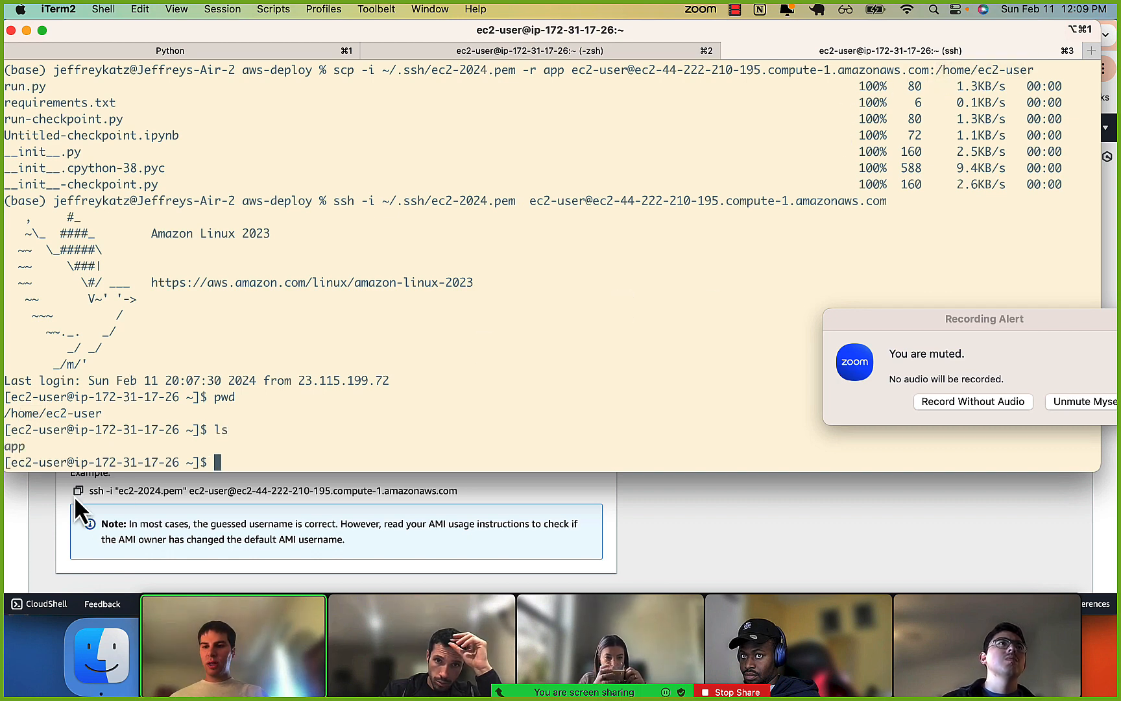
drag(12, 448, 37, 449)
click(38, 448)
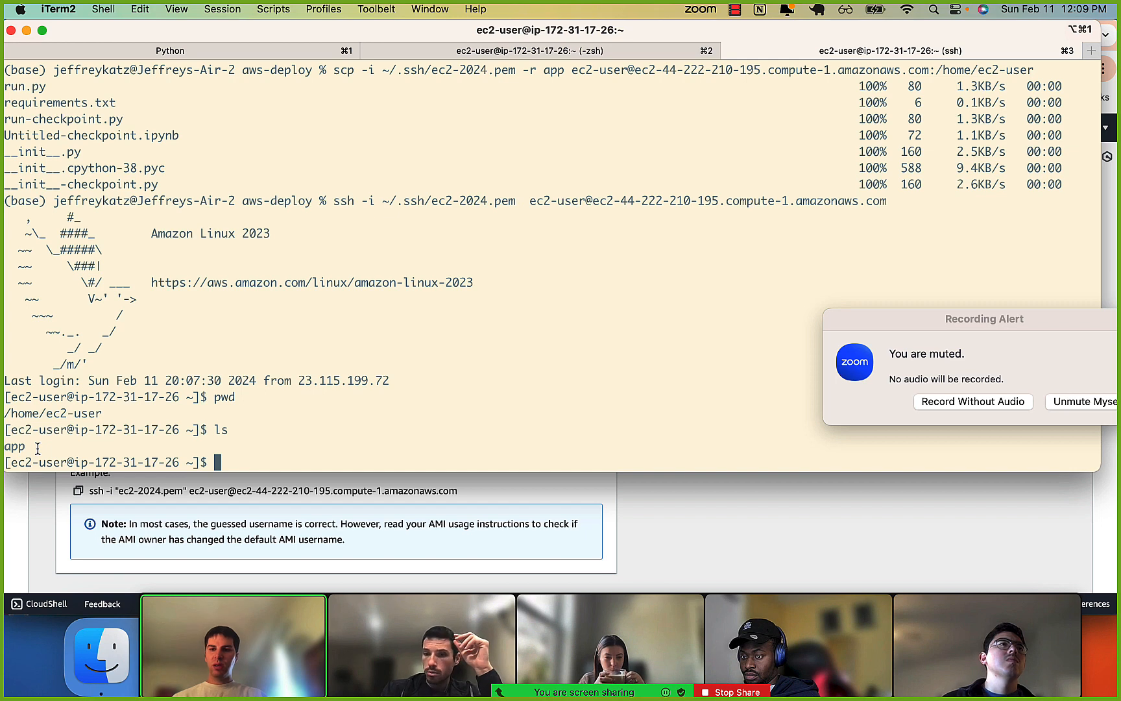
Clear the terminal, change into the app directory on the instance, and list its files.
text(cd app/)
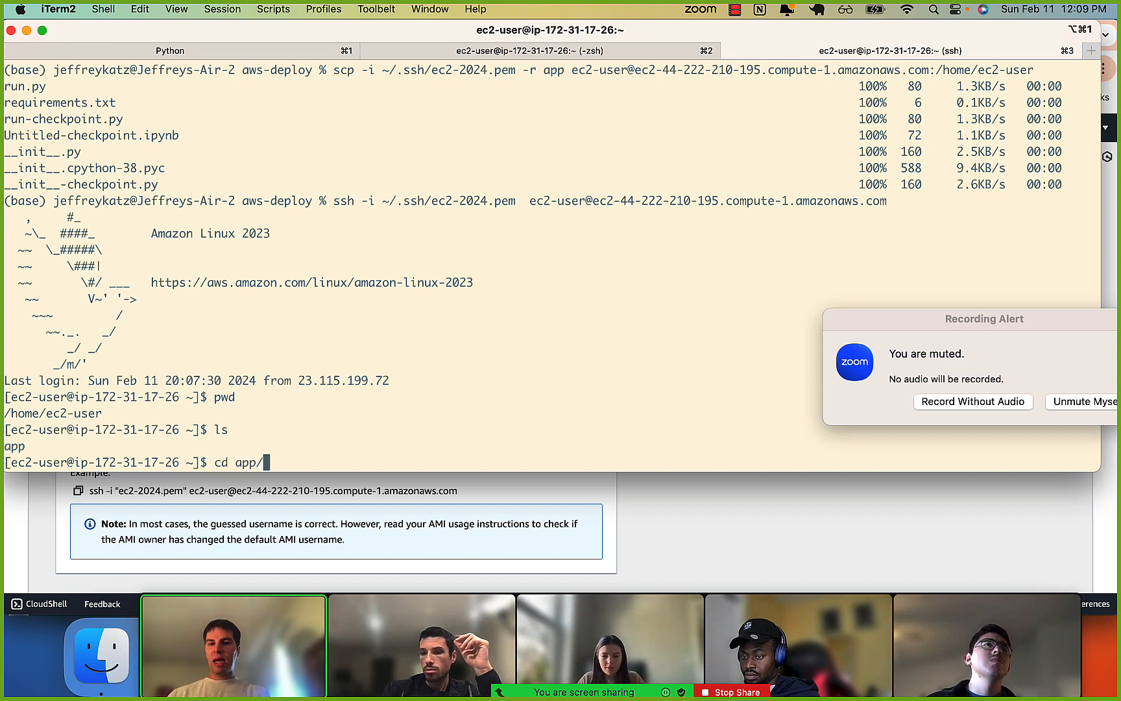
key(ctrl+l)
key(Return)
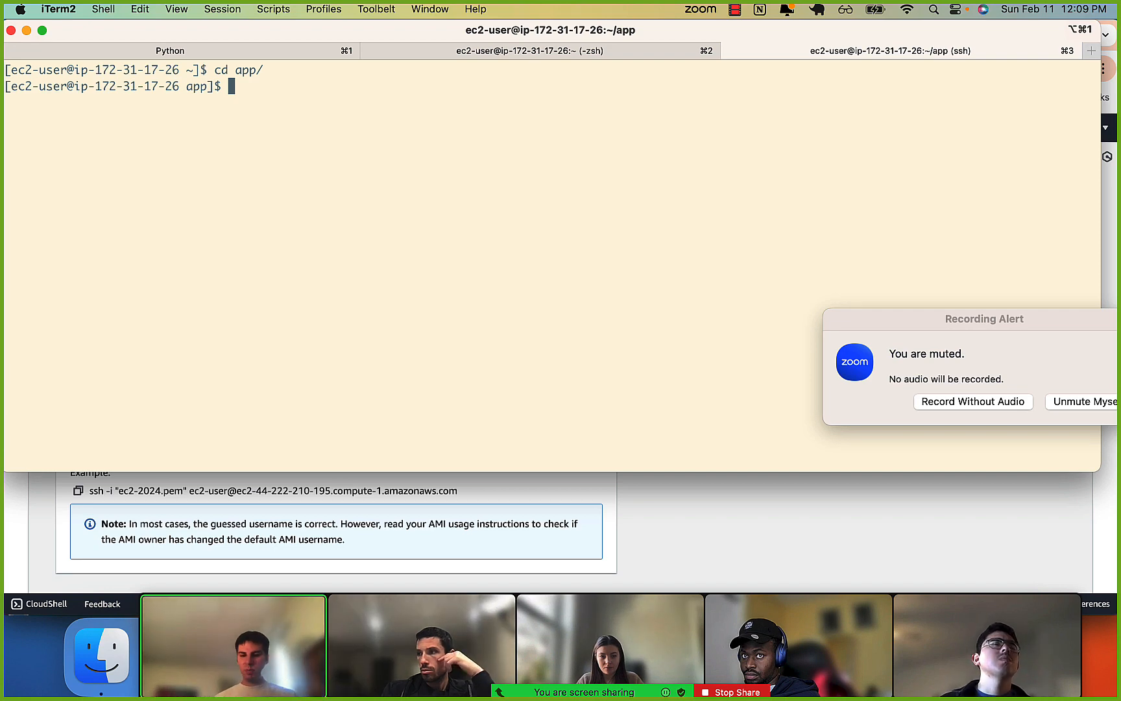
text(ls)
key(Return)
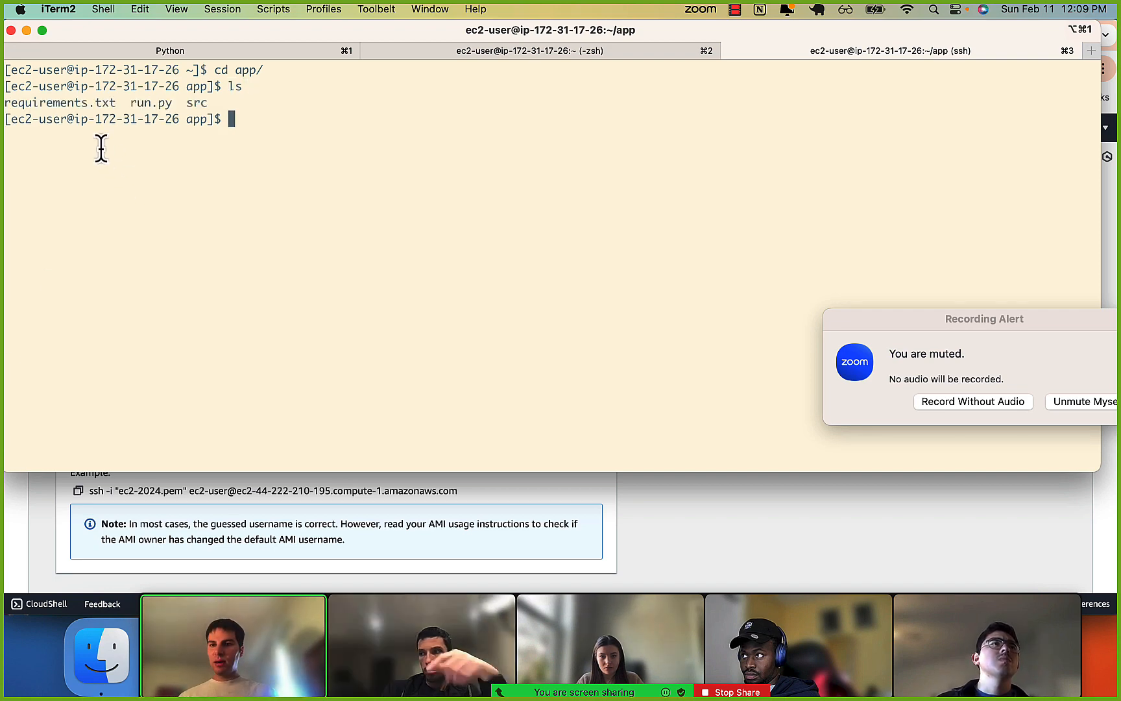
click(138, 107)
drag(73, 106, 122, 110)
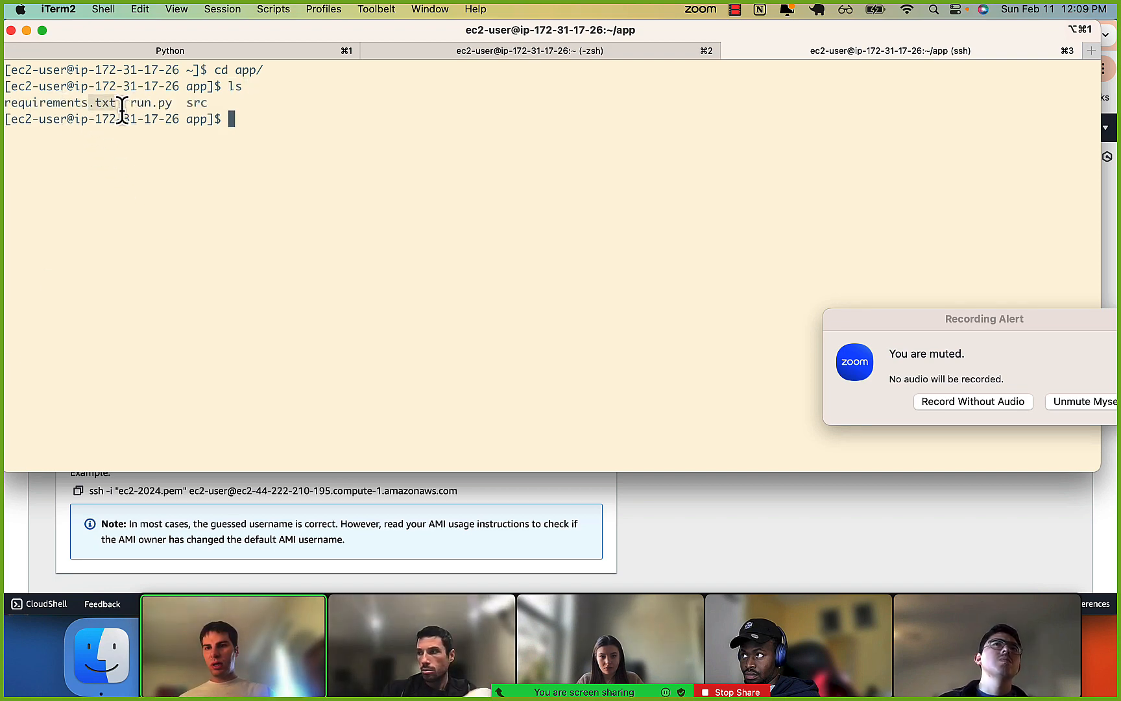
click(127, 110)
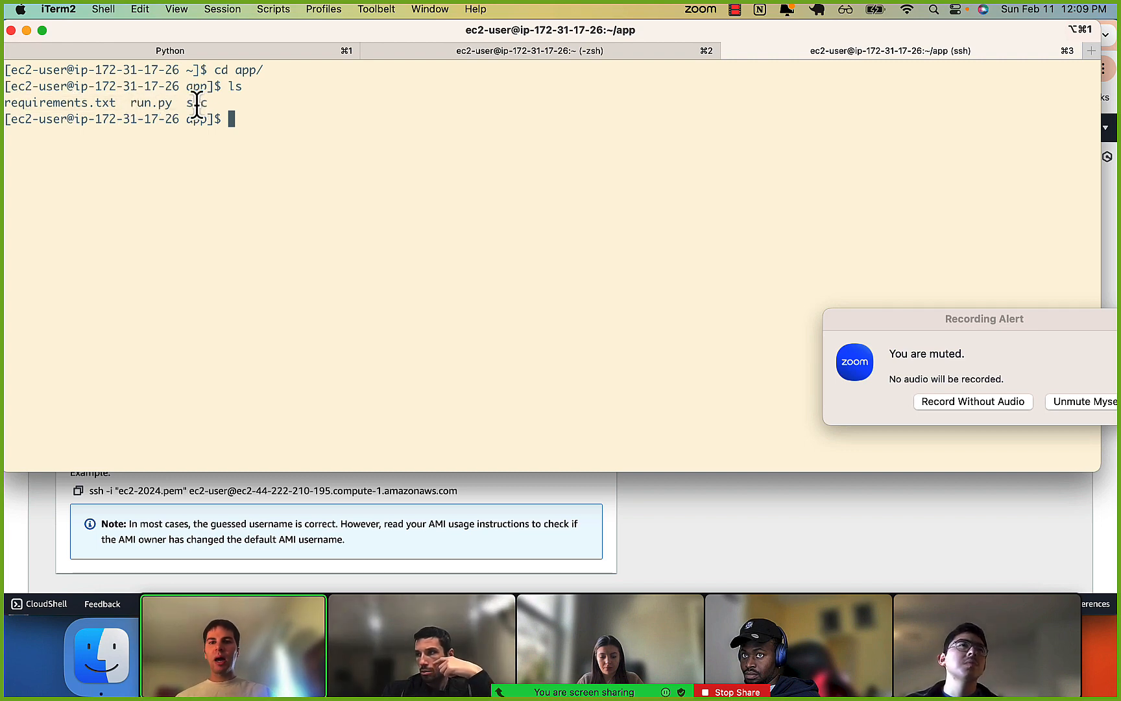
List the contents of the src folder inside app with ls src.
text(ls )
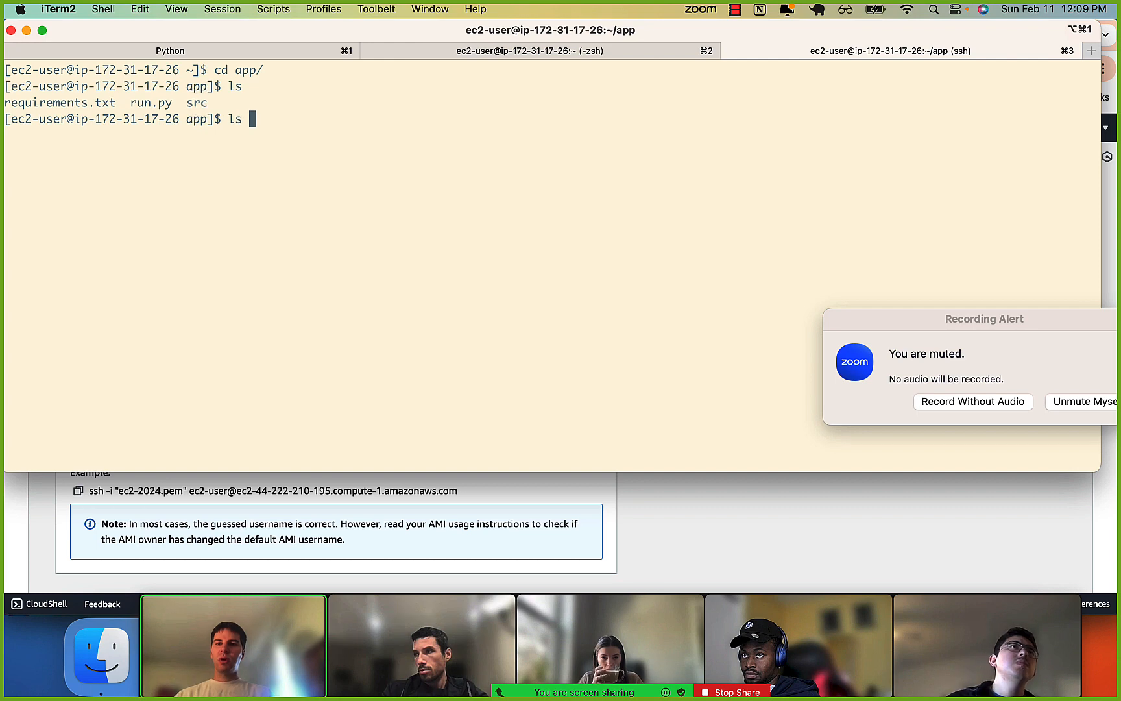
text(src)
key(Return)
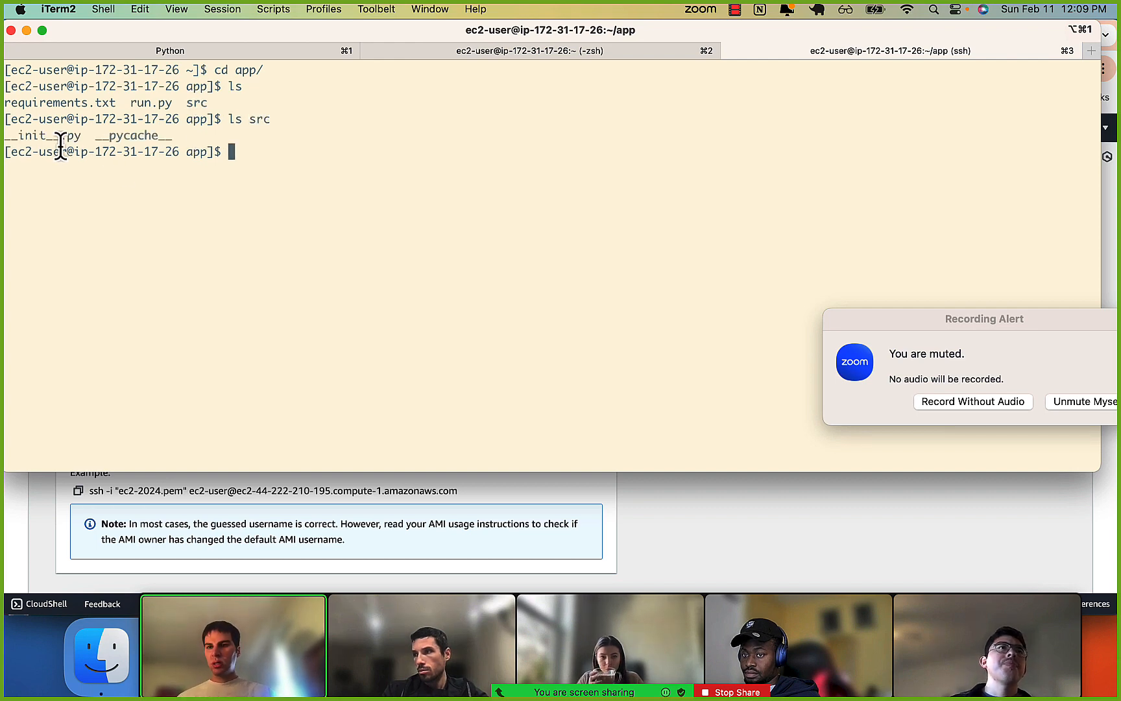
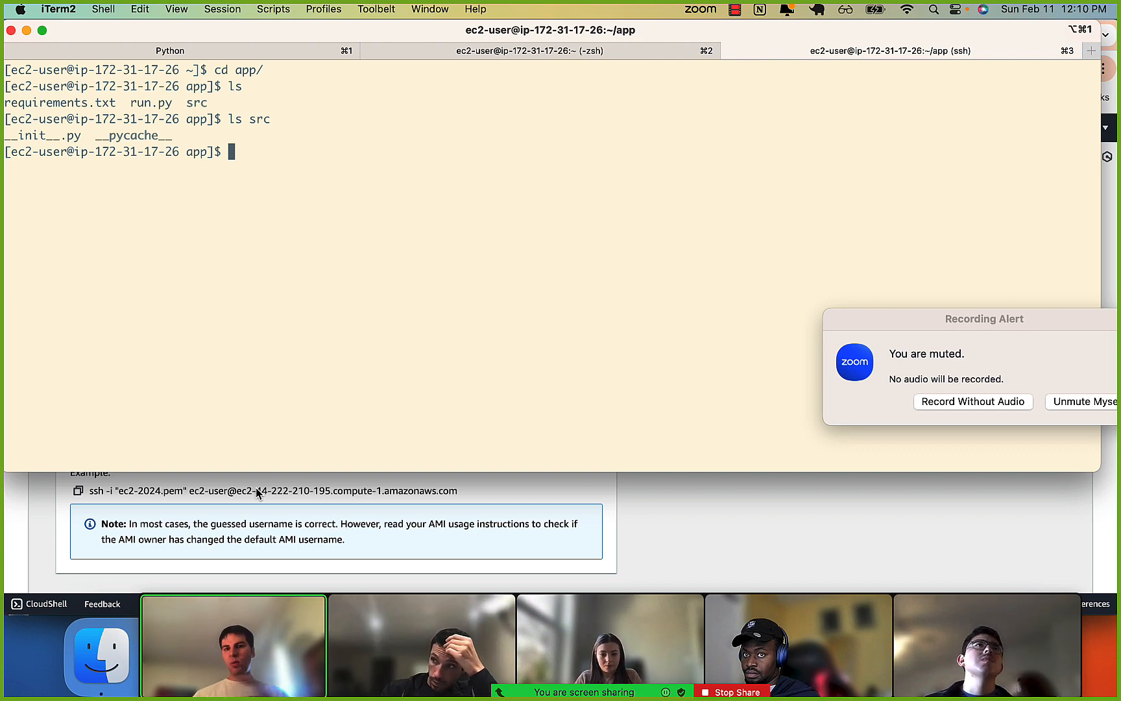
Switch to Chrome and open the 0-deploying-our-app.ipynb notebook at its instructions for installing required software with yum.
click(269, 500)
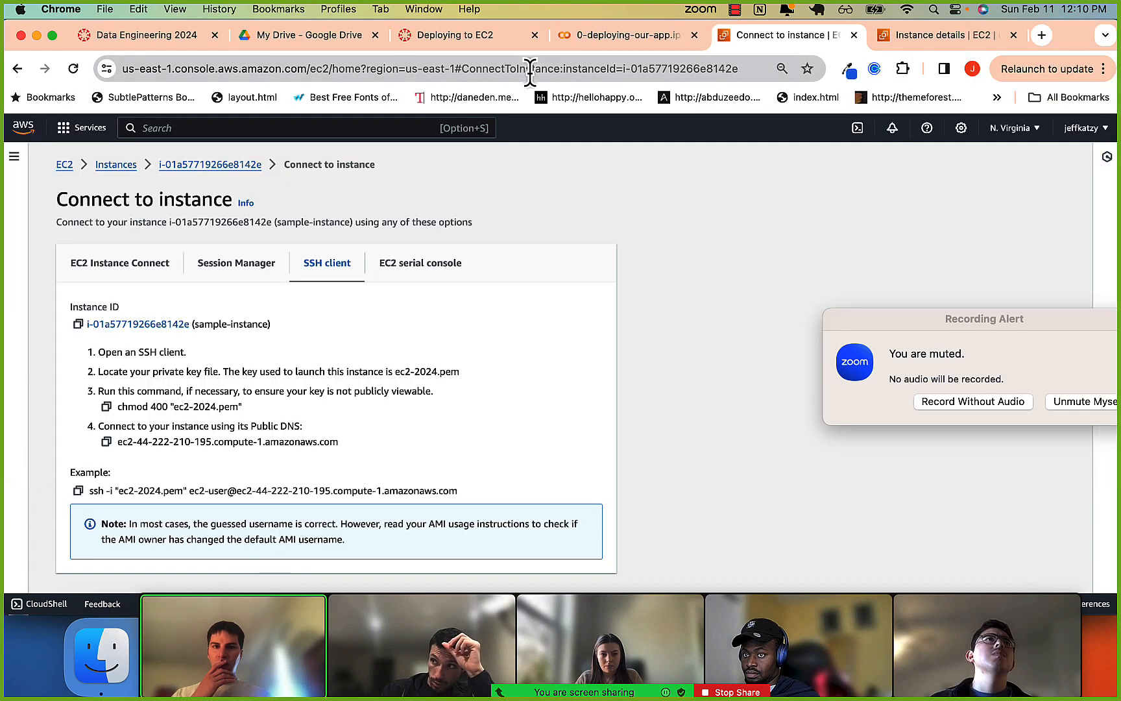
click(598, 35)
scroll(388, 316, up, 10)
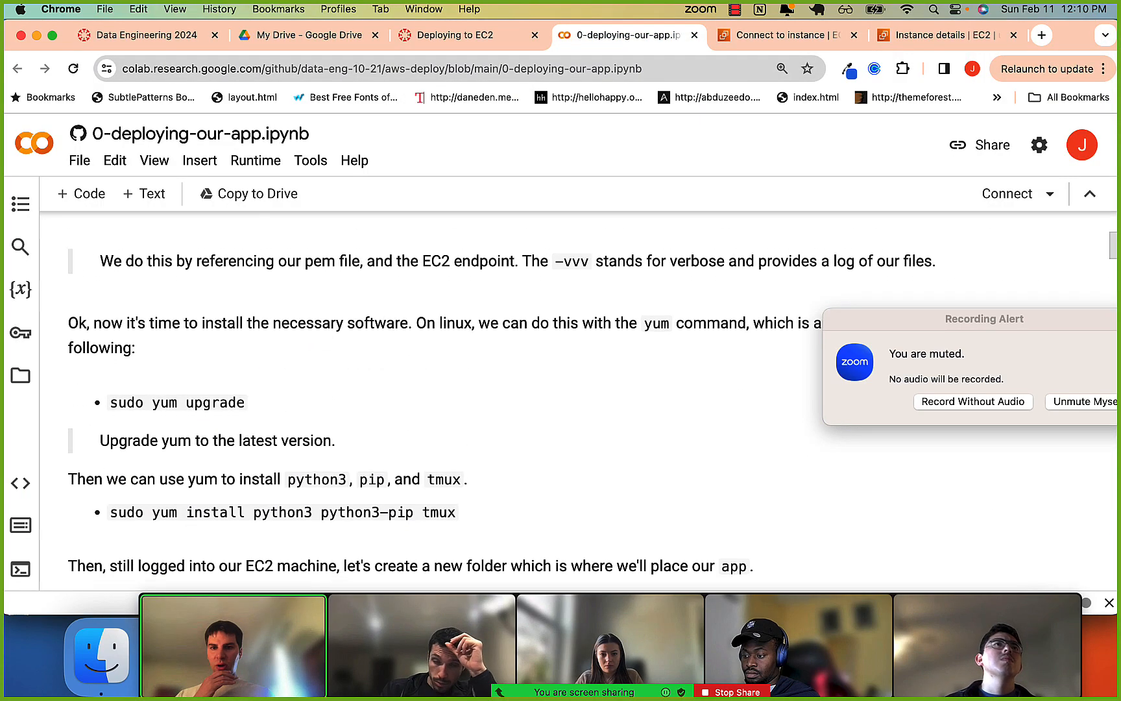
scroll(385, 301, down, 15)
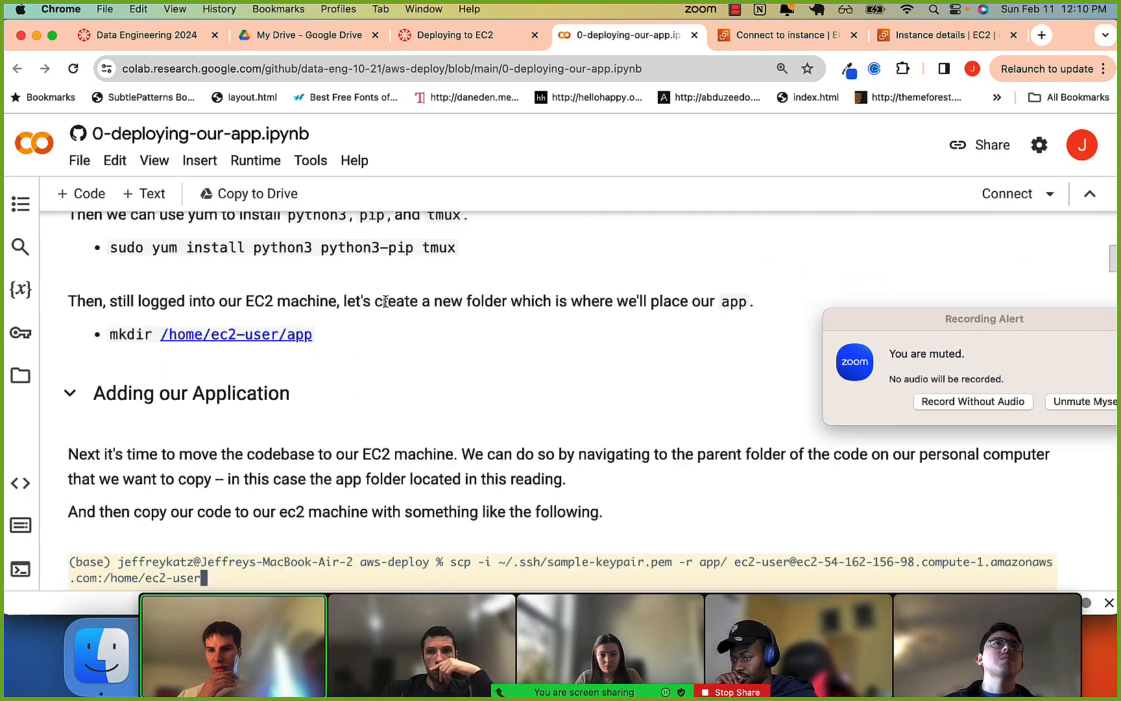
scroll(386, 302, down, 2)
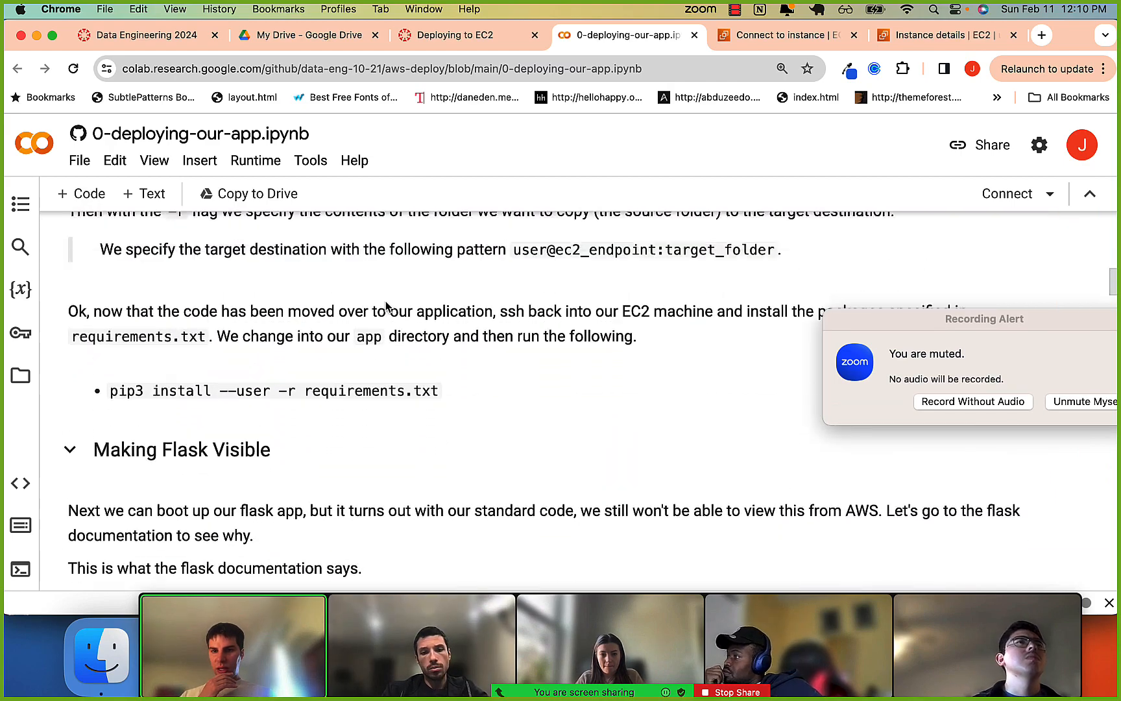
scroll(385, 305, up, 15)
scroll(387, 304, down, 5)
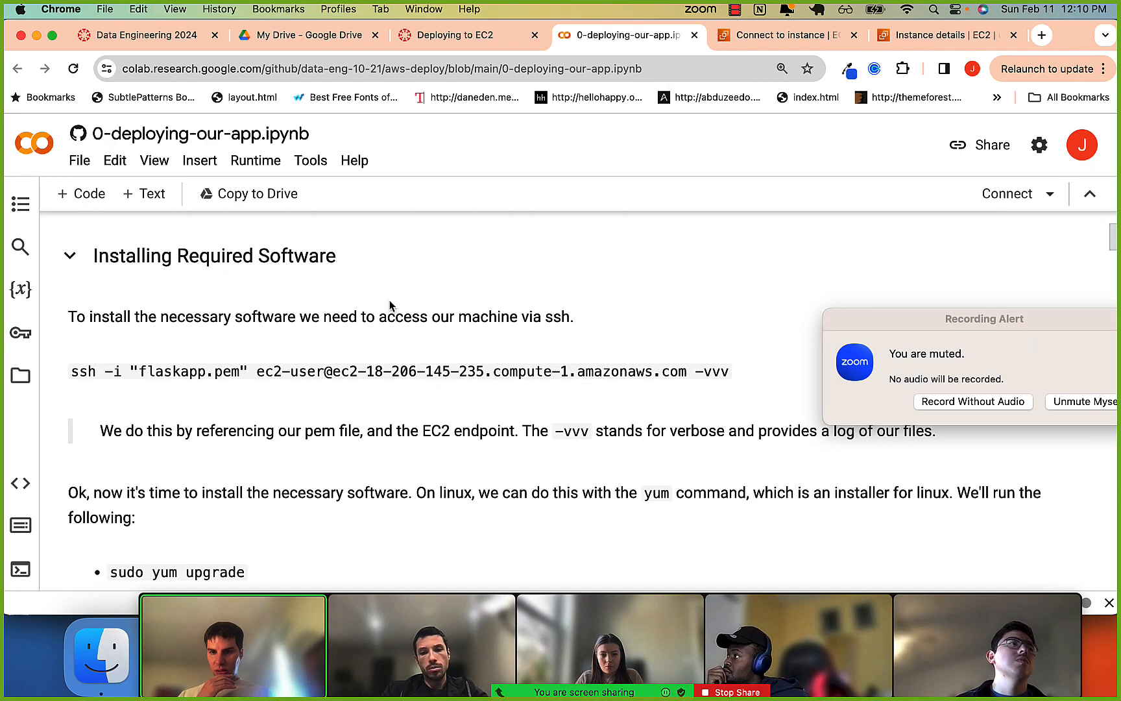
scroll(295, 358, down, 3)
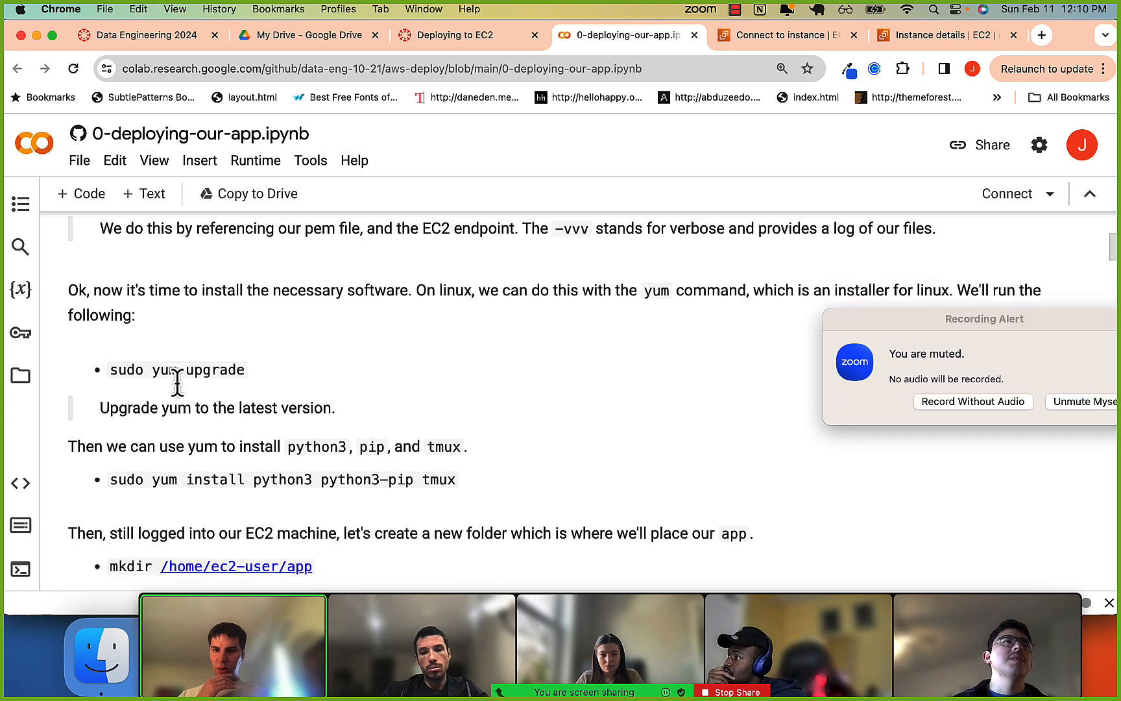
Examine the notebook's sudo yum upgrade and sudo yum install commands, including the packages to install.
drag(109, 360, 237, 360)
click(198, 371)
drag(110, 370, 147, 358)
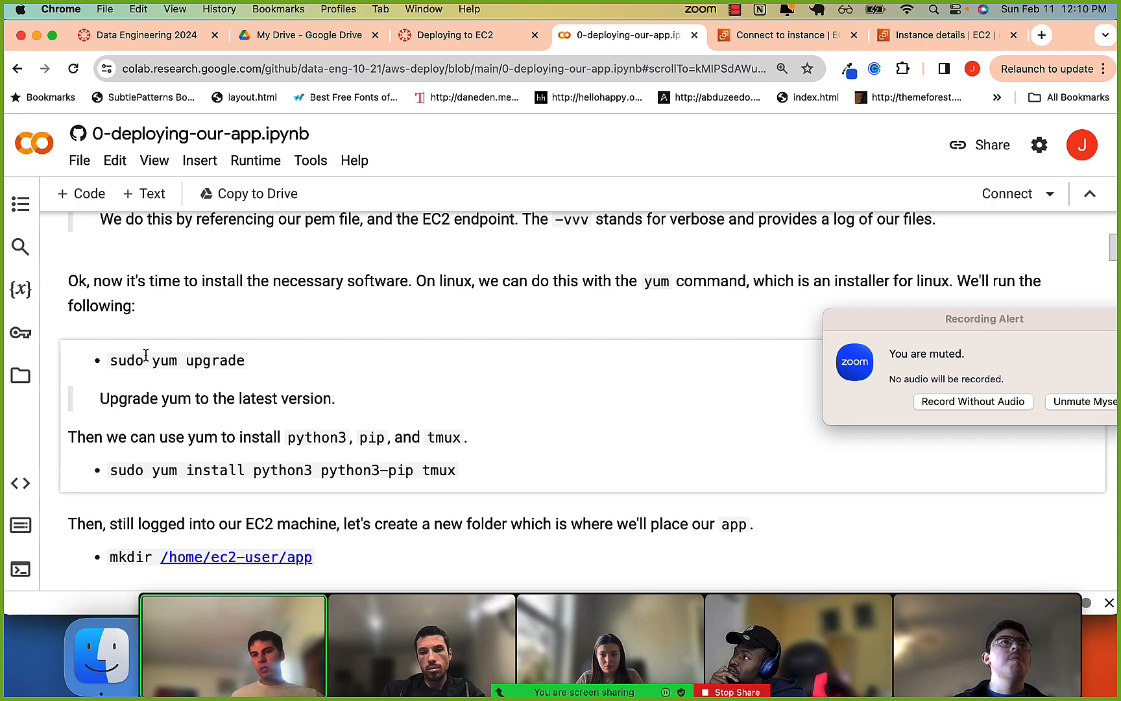
drag(151, 360, 193, 360)
click(193, 360)
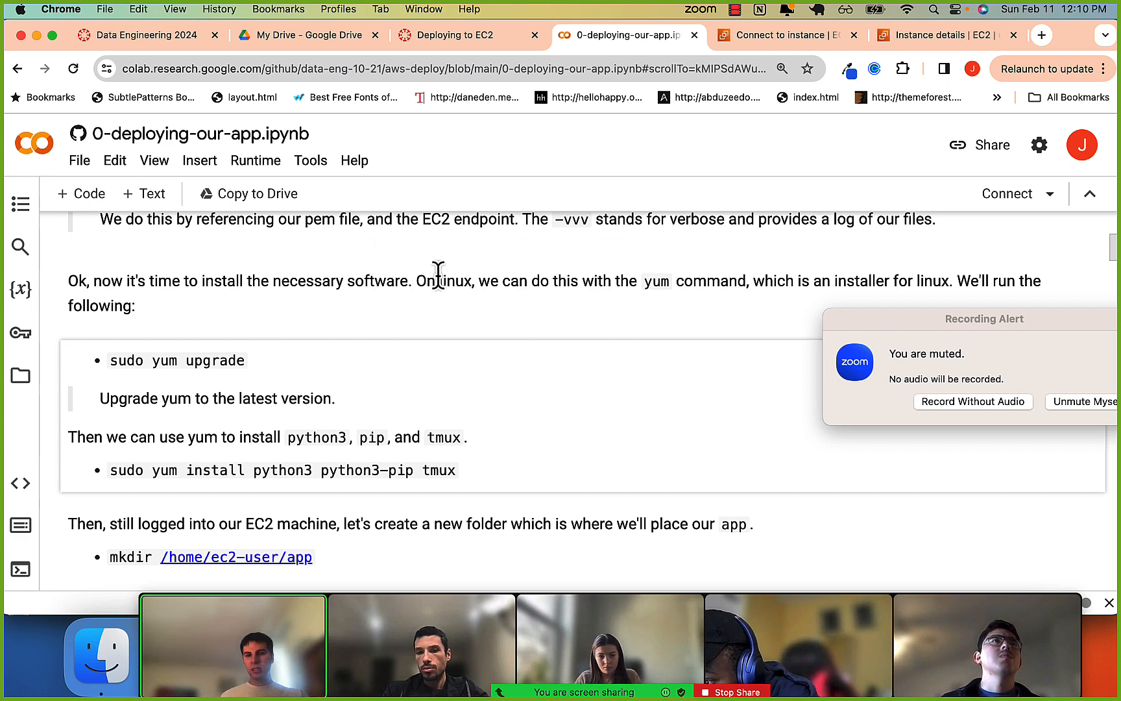
drag(436, 280, 464, 281)
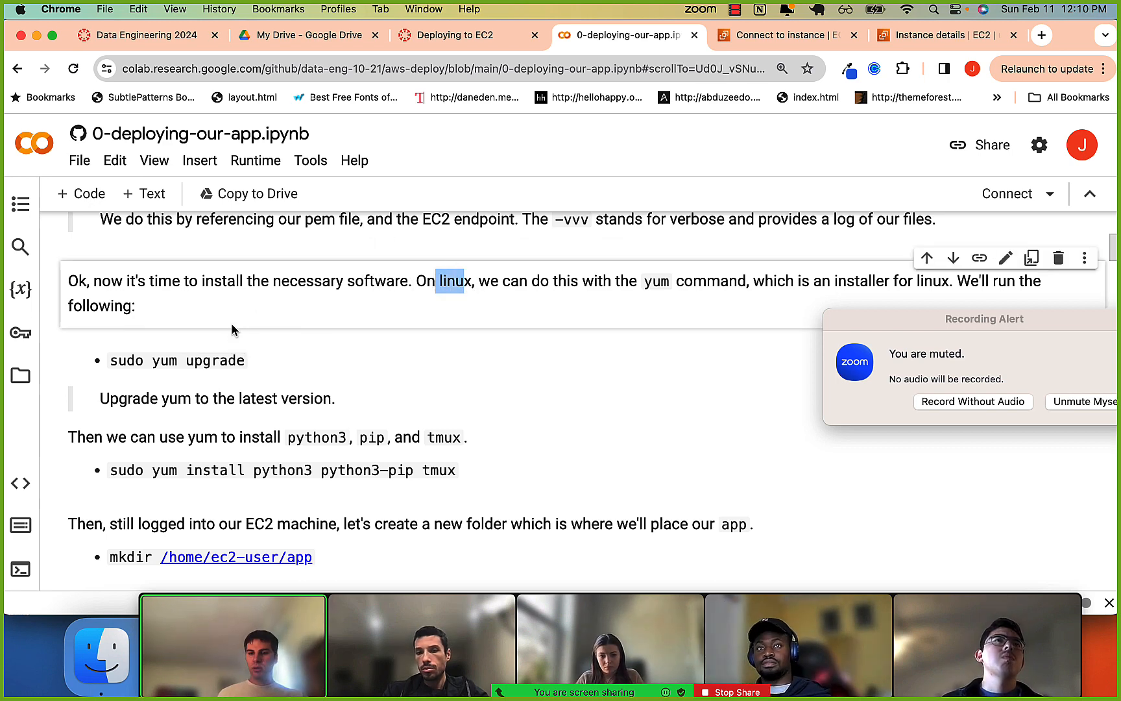
click(251, 473)
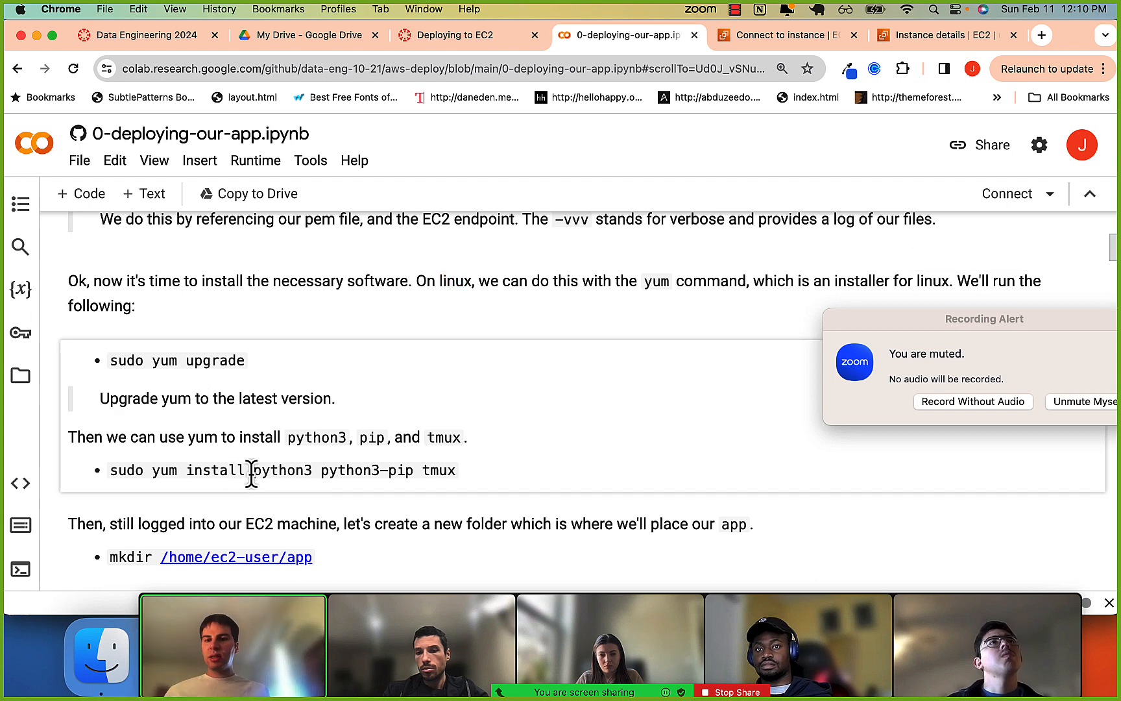
drag(254, 469, 467, 487)
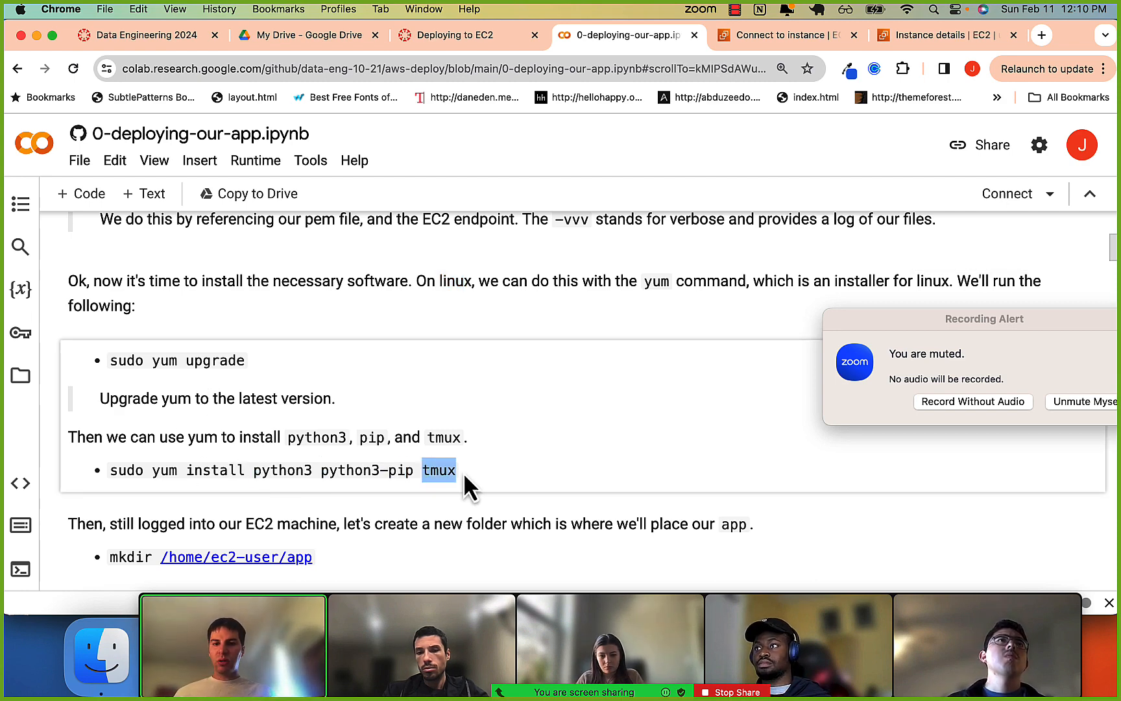
Copy sudo yum upgrade from the notebook and run it in the instance's SSH session in iTerm2.
drag(109, 360, 245, 360)
key(super+c)
key(super+Tab)
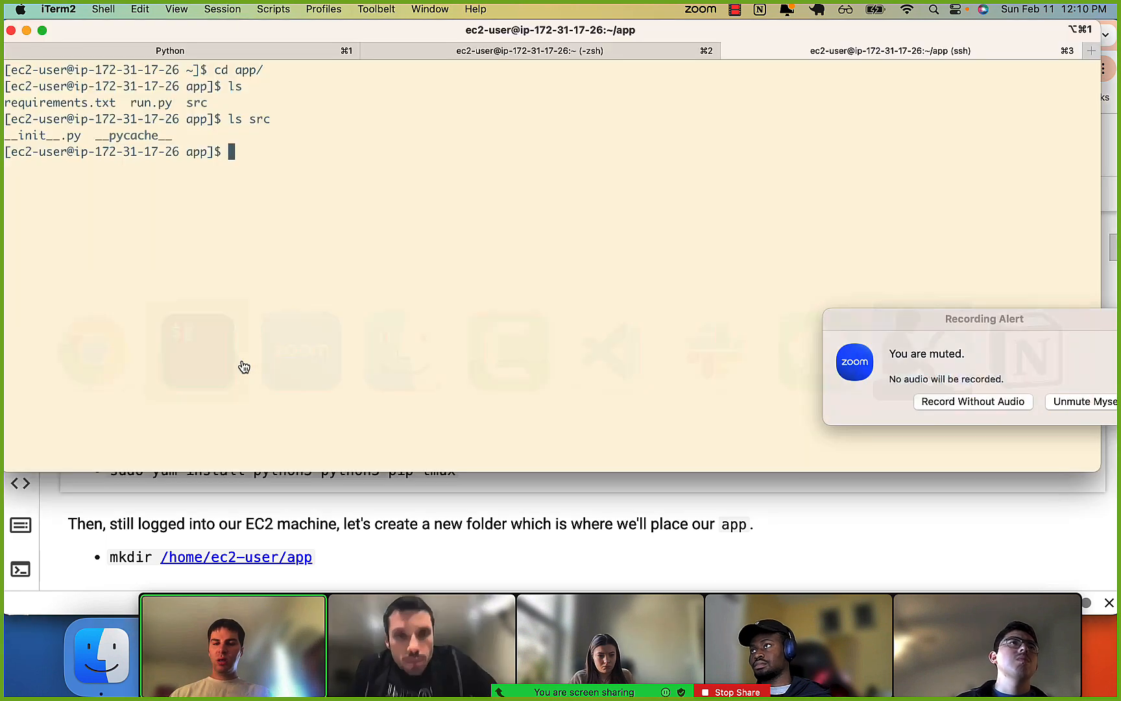
key(super+v)
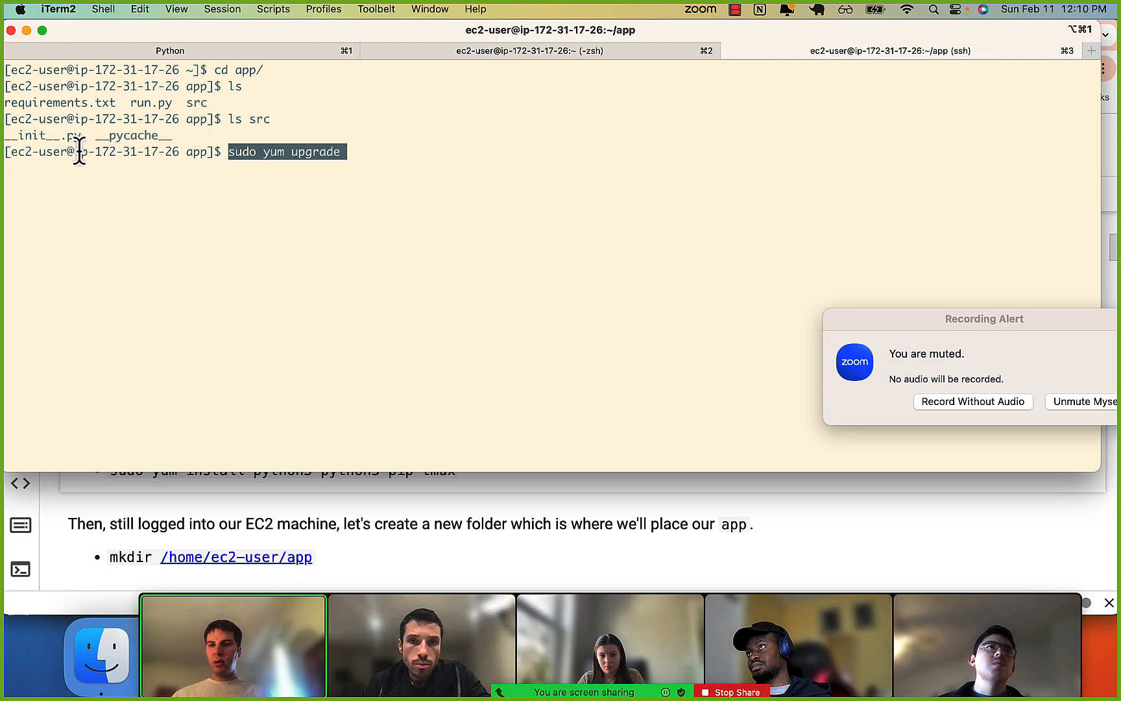
key(Right)
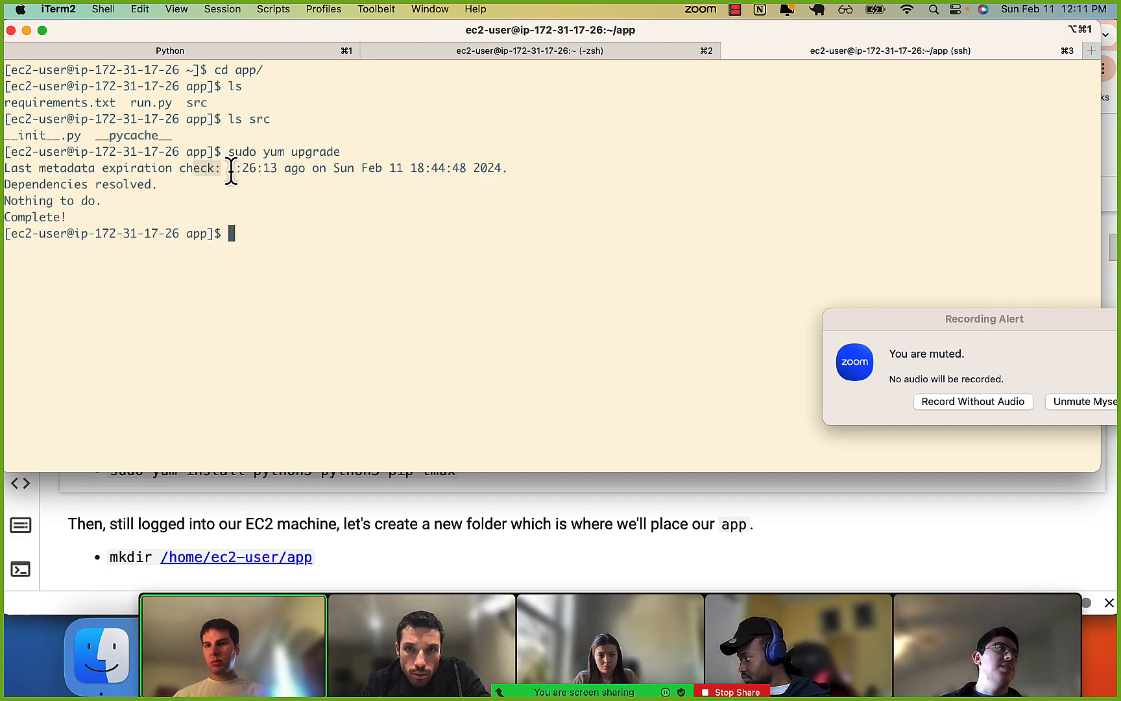
Copy sudo yum install python3 python3-pip tmux from the notebook, run it on the instance, confirm with y, and review the output.
click(128, 503)
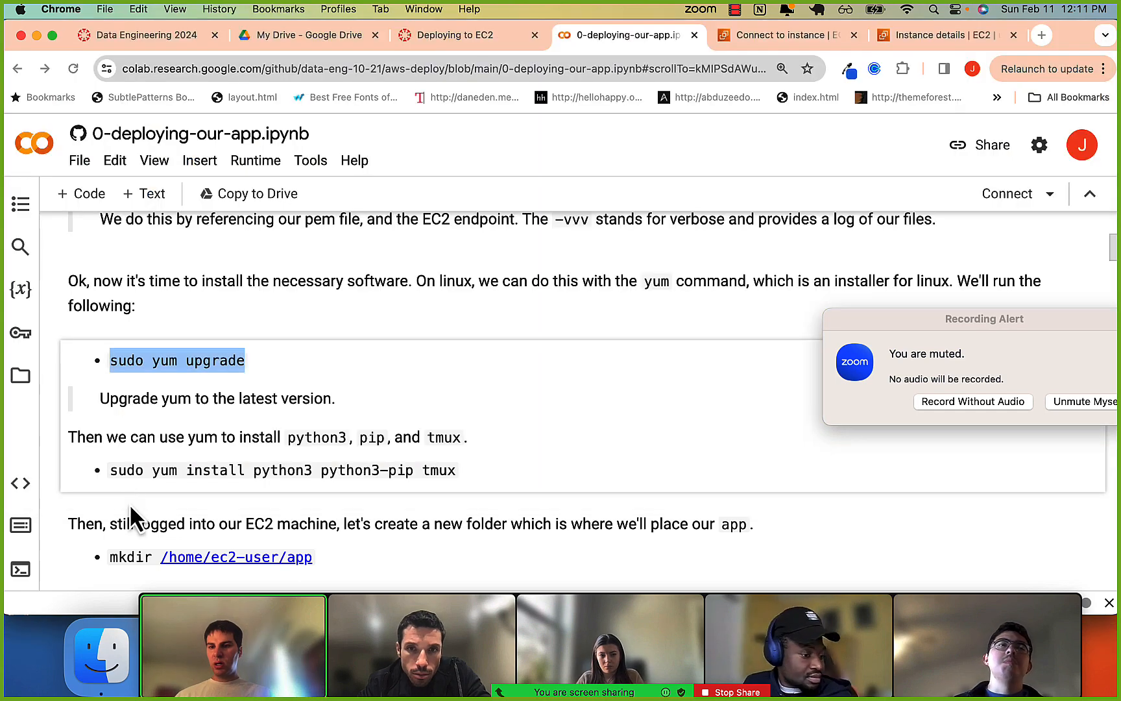
drag(111, 470, 467, 471)
key(super+c)
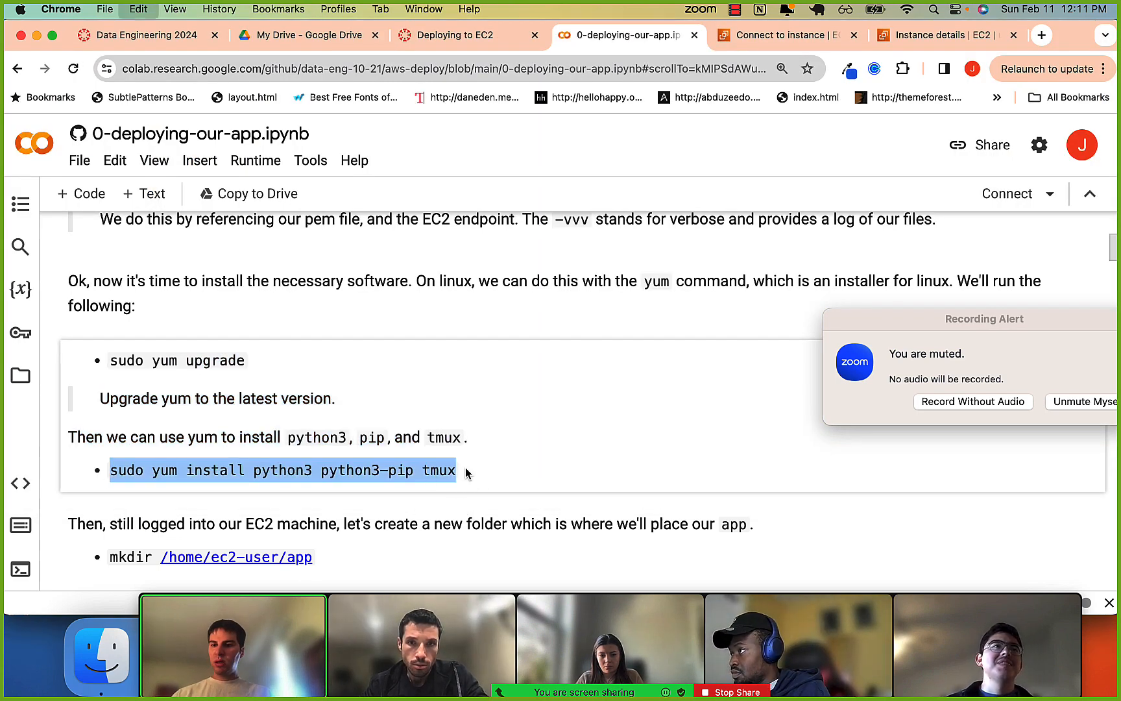
key(super+Tab)
key(super+v)
key(Return)
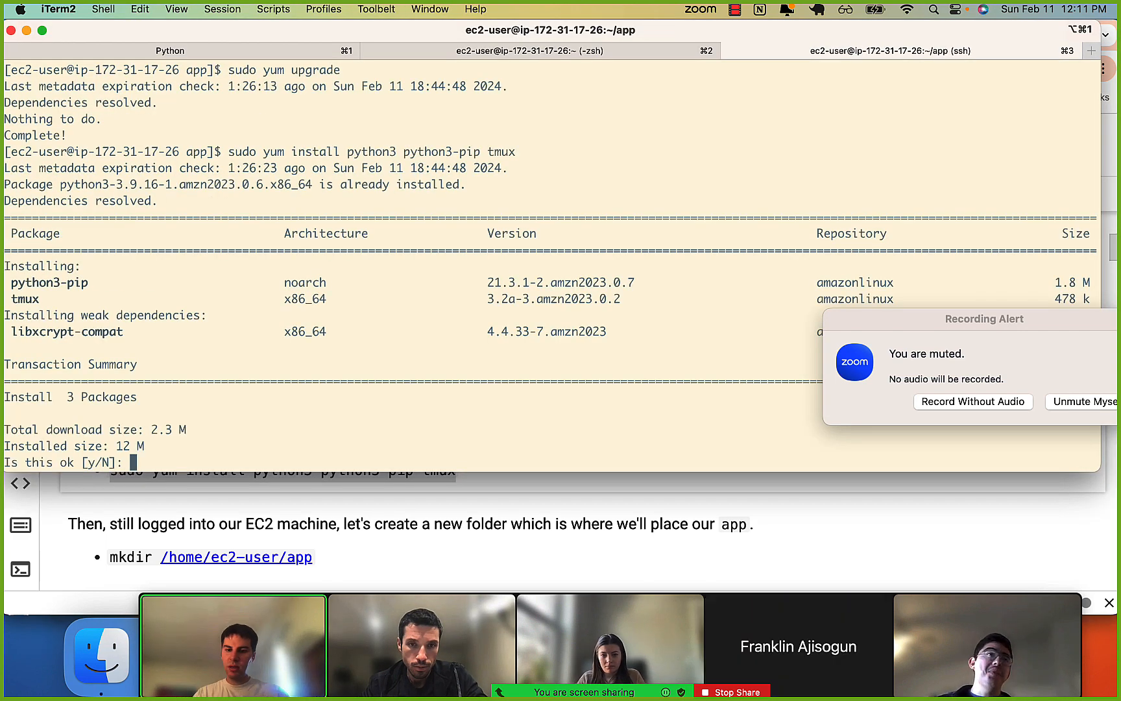
text(y)
key(Return)
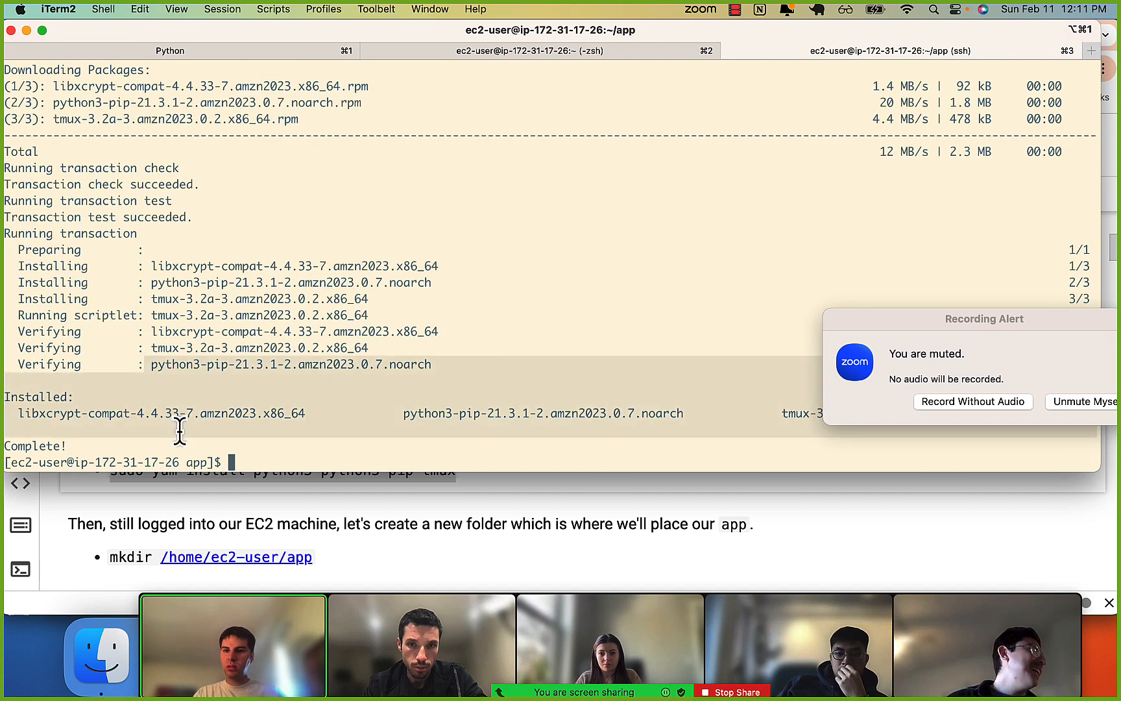
drag(65, 202, 67, 216)
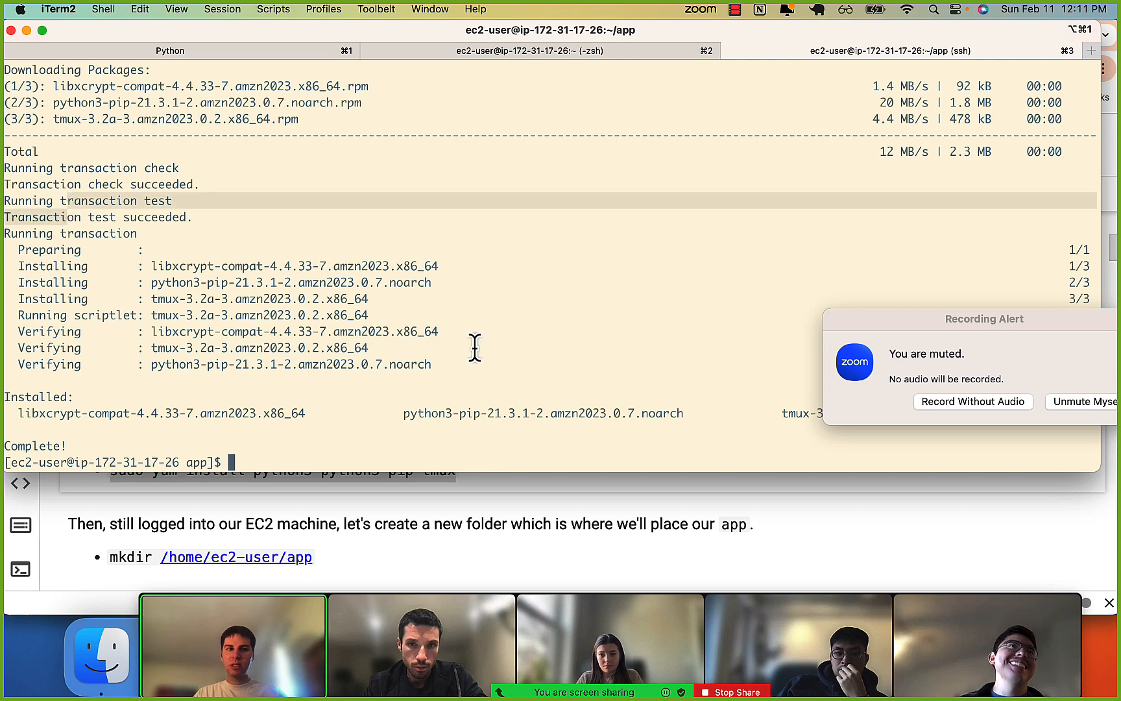
scroll(446, 283, up, 2)
scroll(445, 282, down, 2)
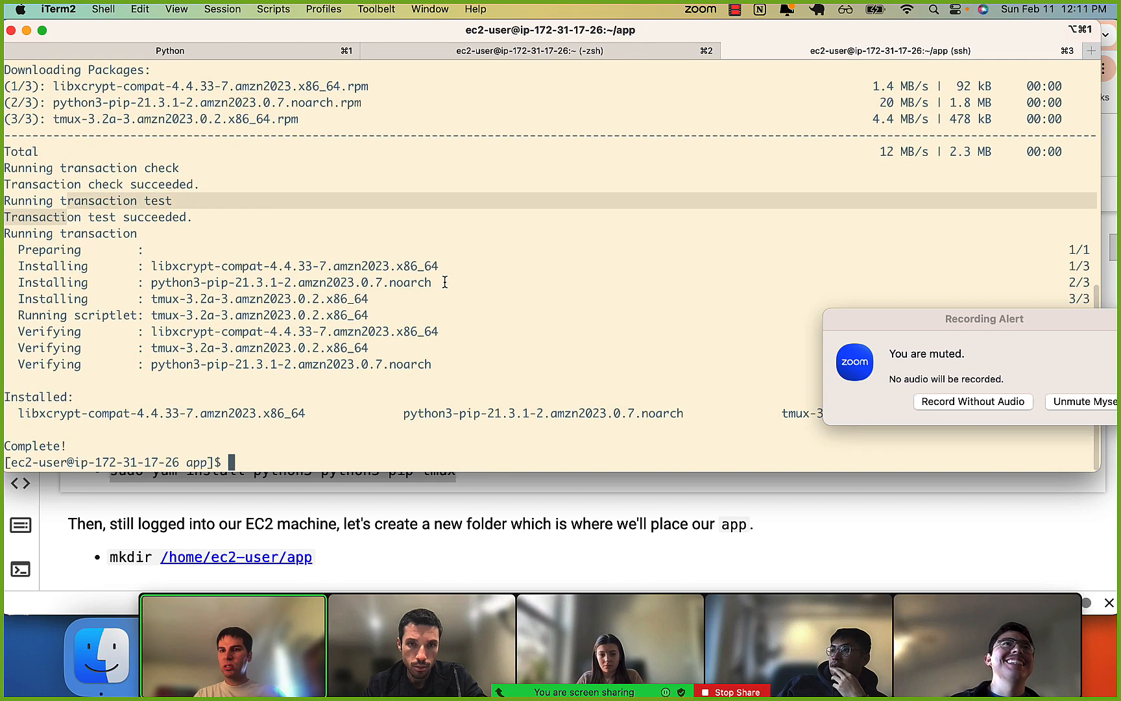
Start the python3 interpreter on the instance to check it works, and leave it with exit().
text(pyt)
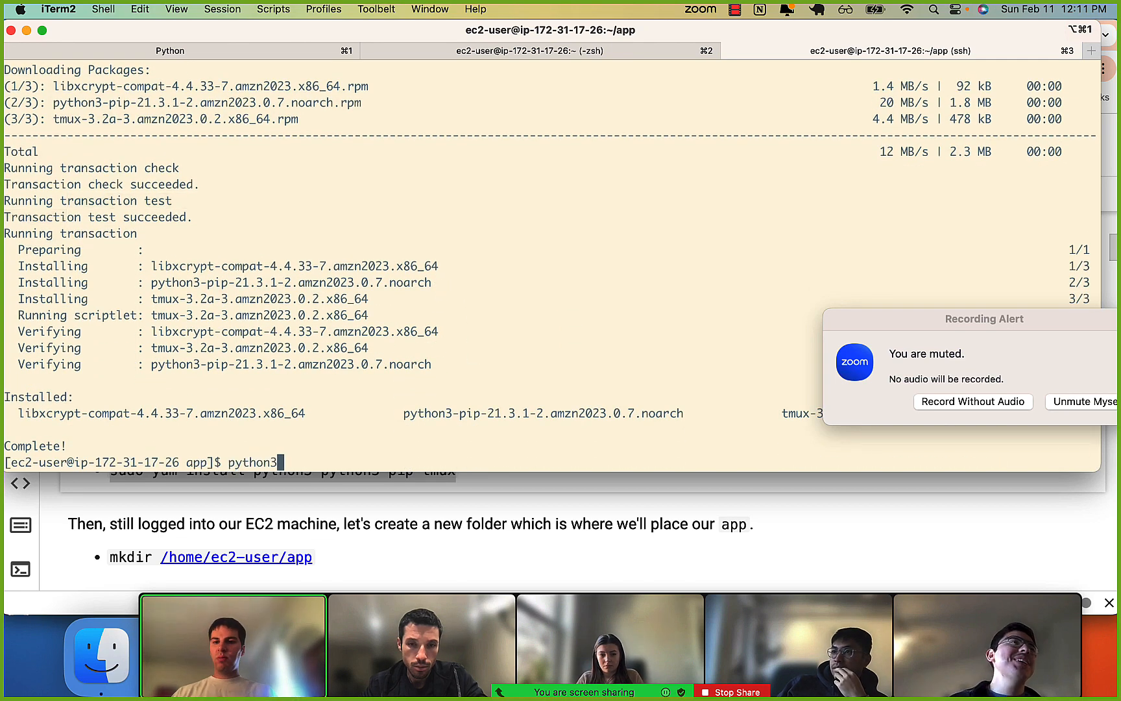
text(hon3)
key(Return)
text(exit())
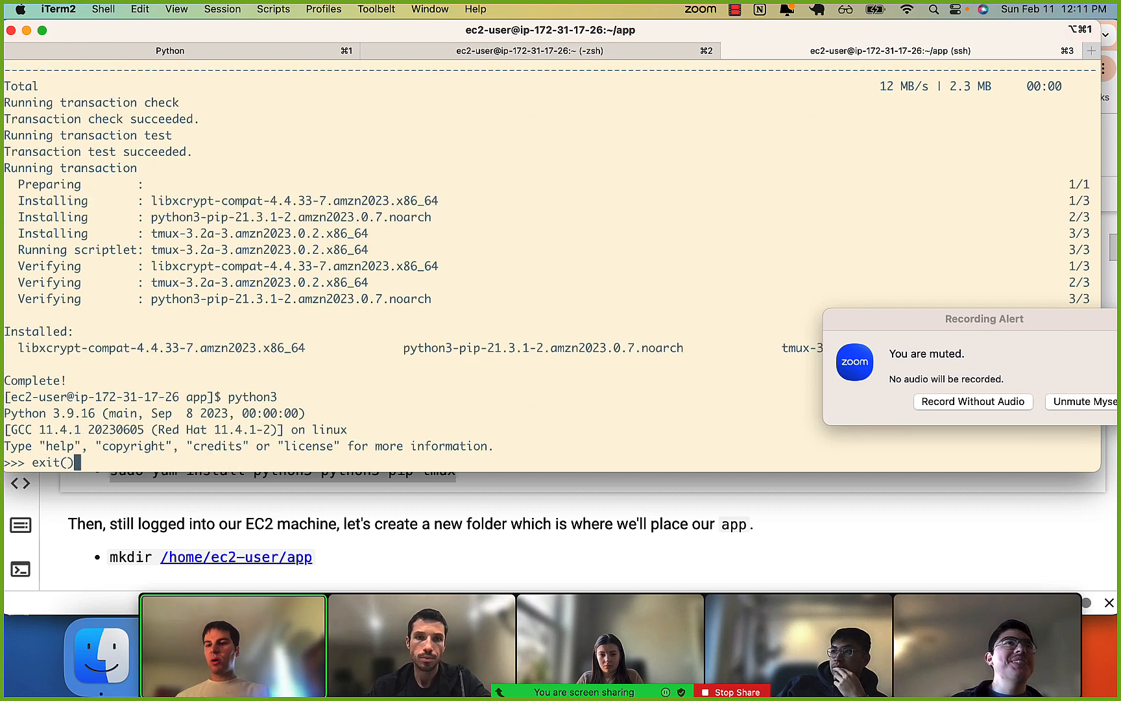
key(Return)
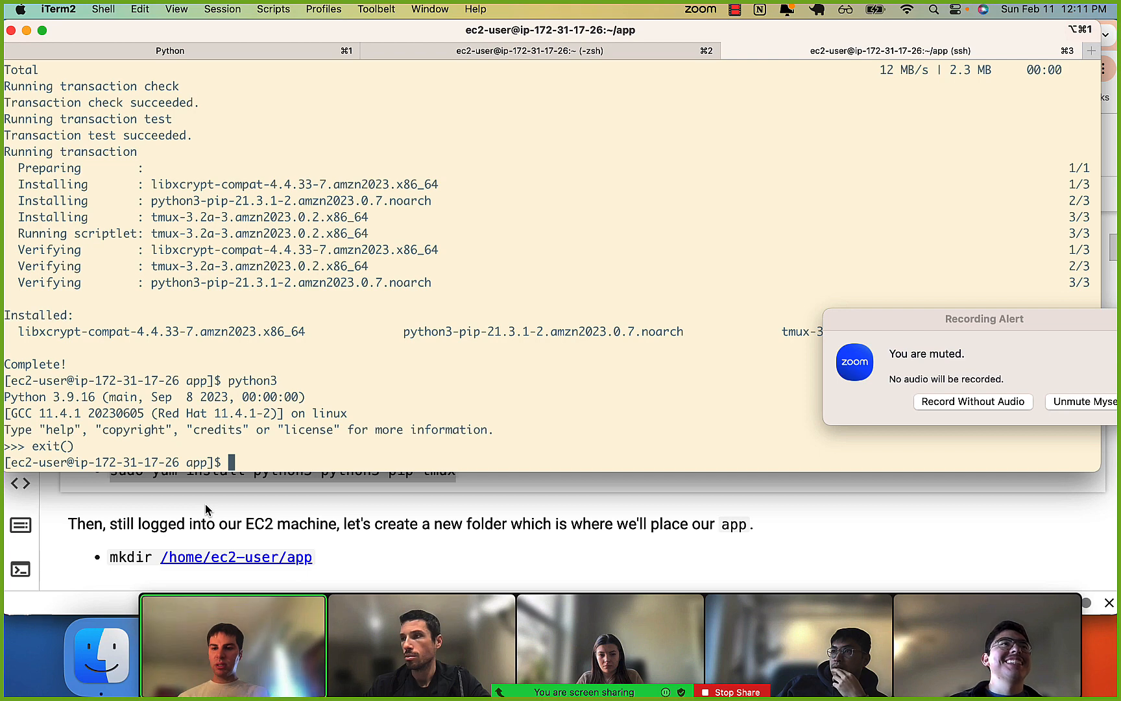
List the app directory's files with ls and find the requirements.txt installation instruction in the notebook.
text(ls)
key(Return)
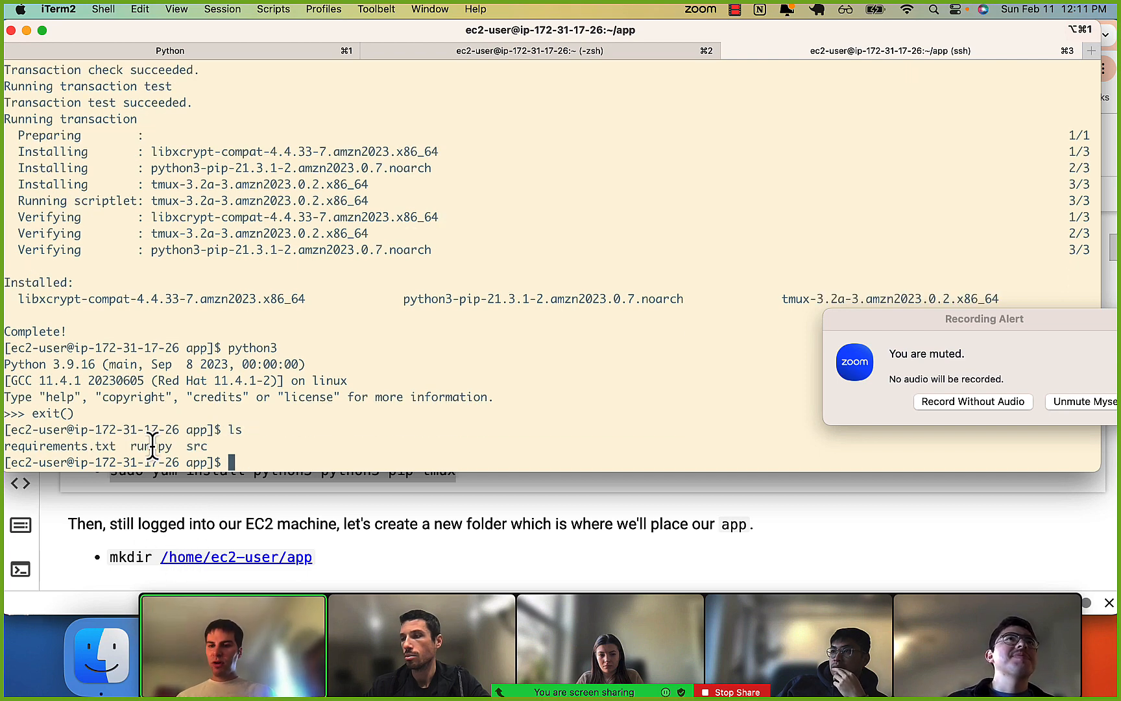
scroll(174, 566, down, 6)
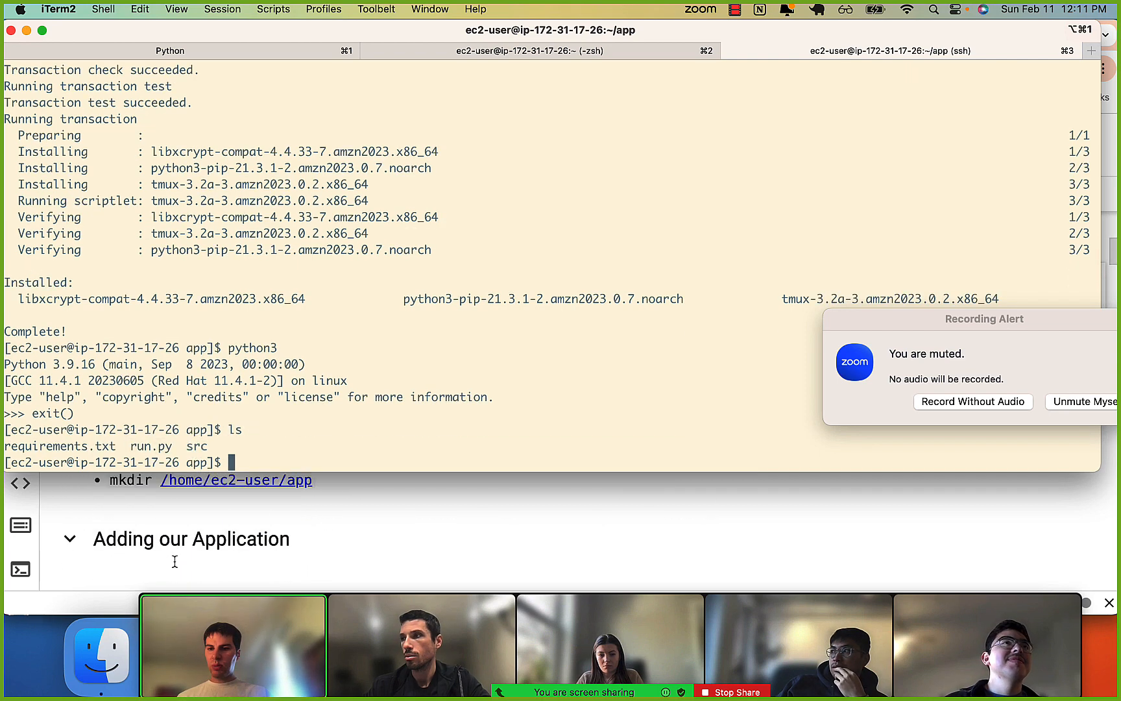
scroll(174, 561, down, 3)
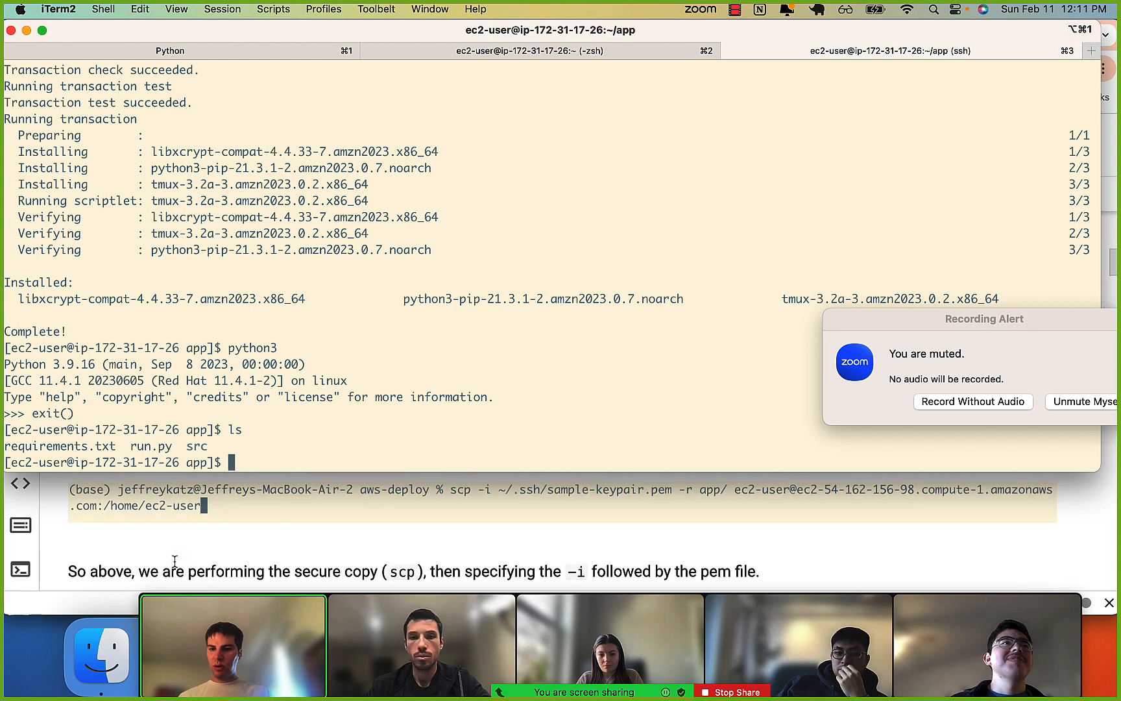
scroll(175, 562, up, 2)
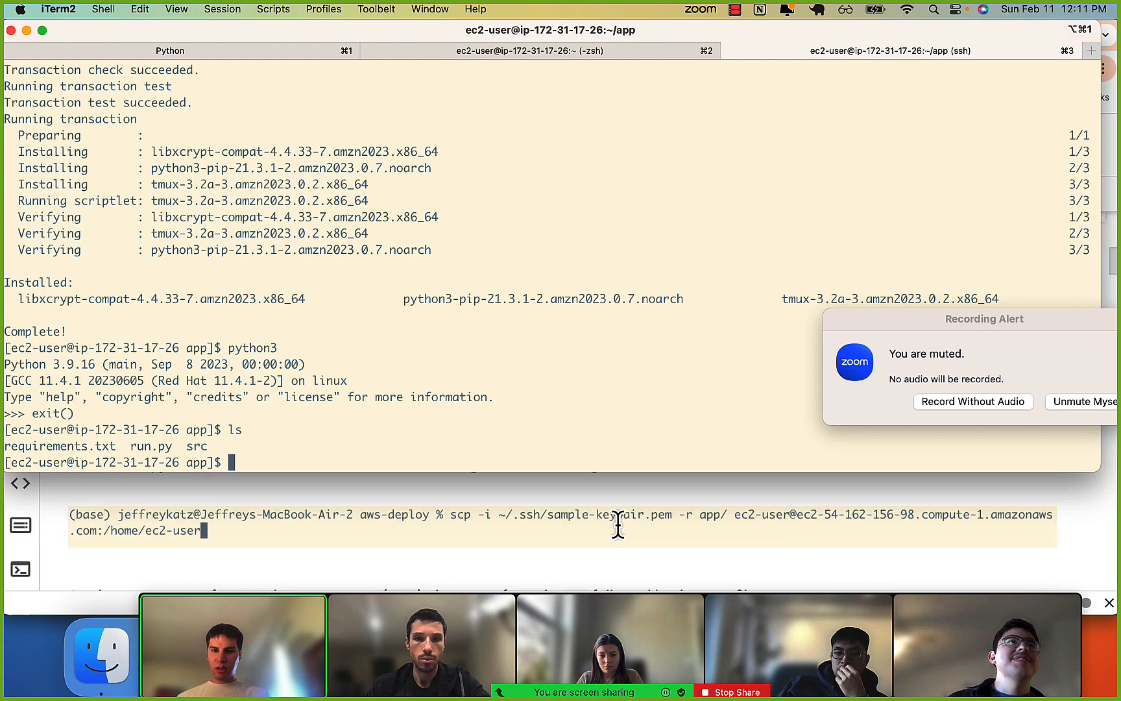
scroll(604, 548, down, 5)
scroll(603, 546, down, 3)
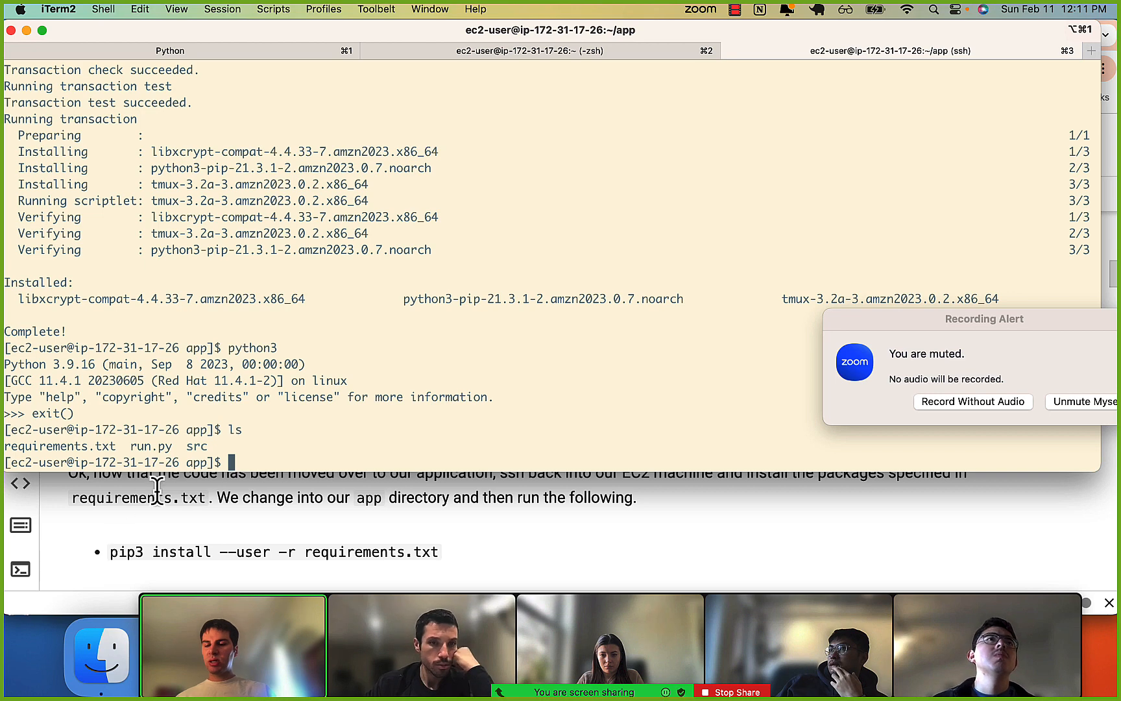
Install the app's Python dependencies on the instance with pip3 install -r requirements.txt.
text(pip3 inst)
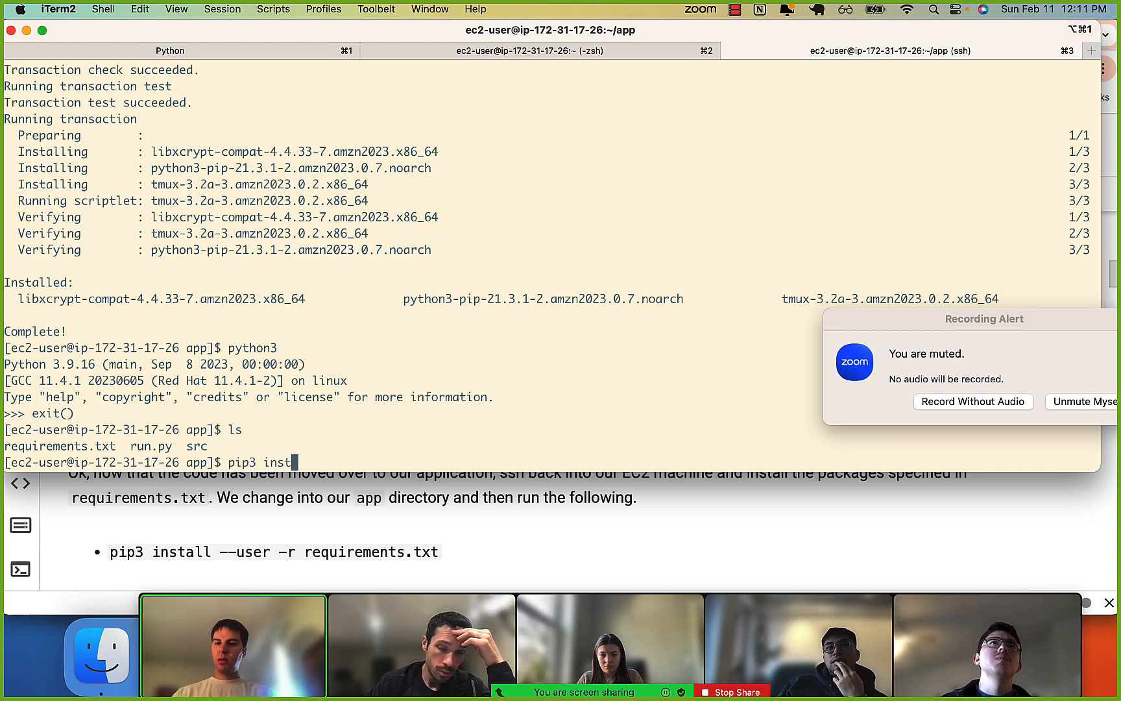
text(all -r re)
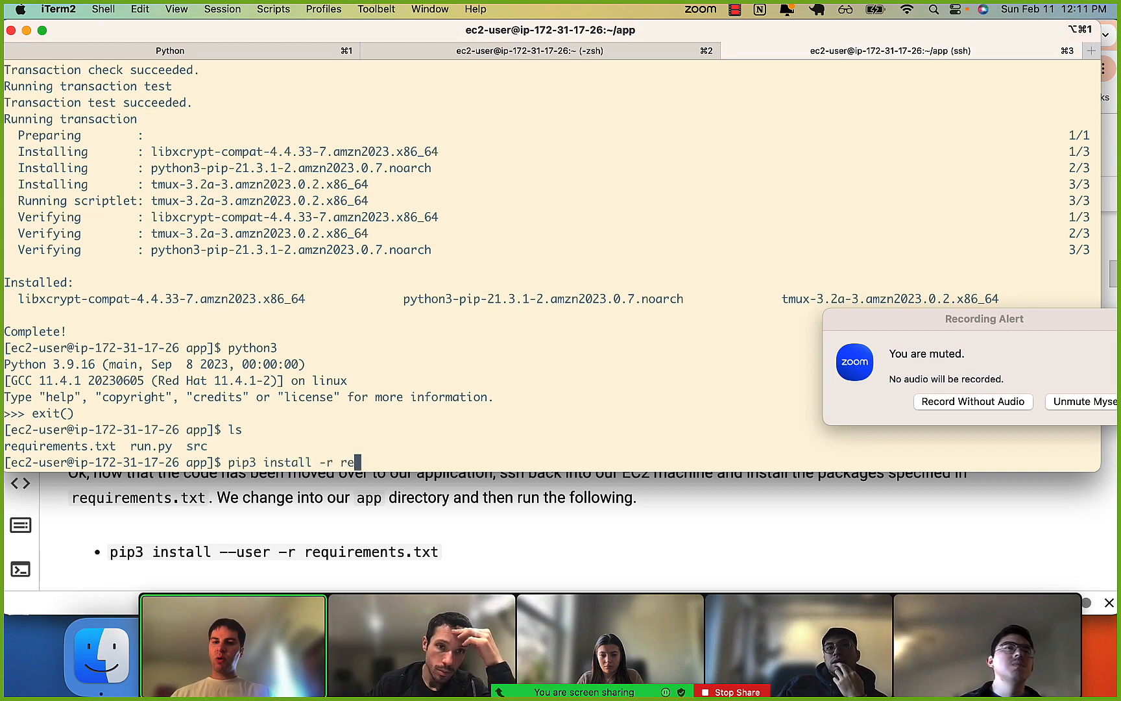
key(Tab)
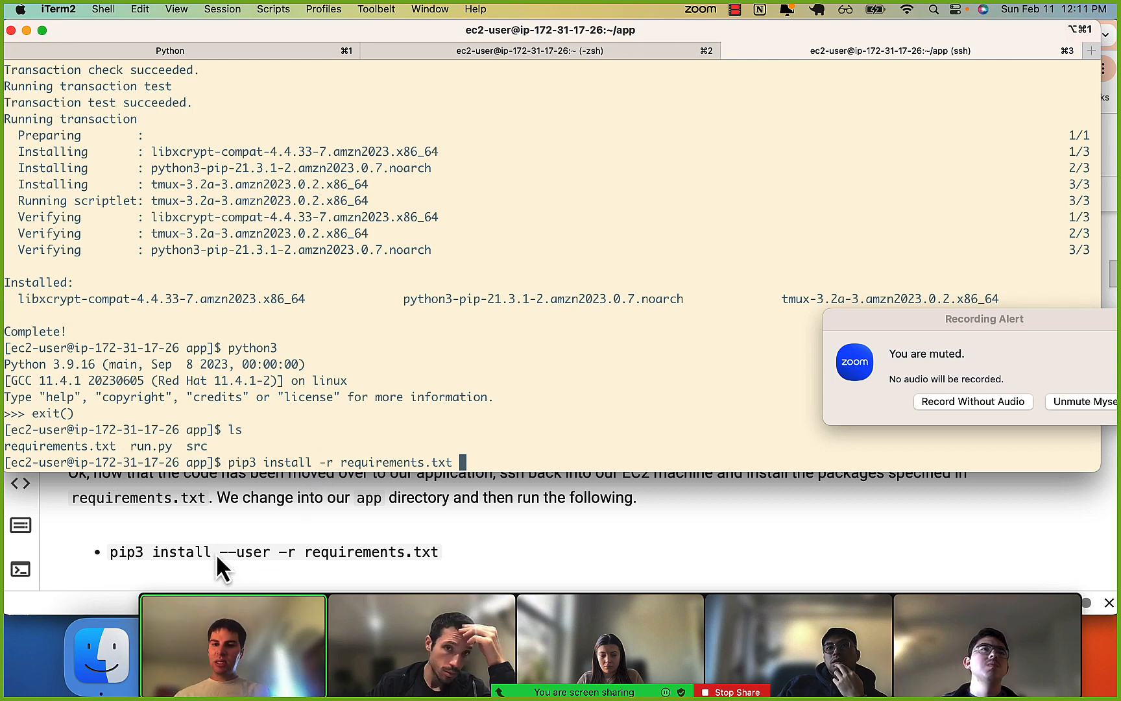
scroll(287, 531, up, 1)
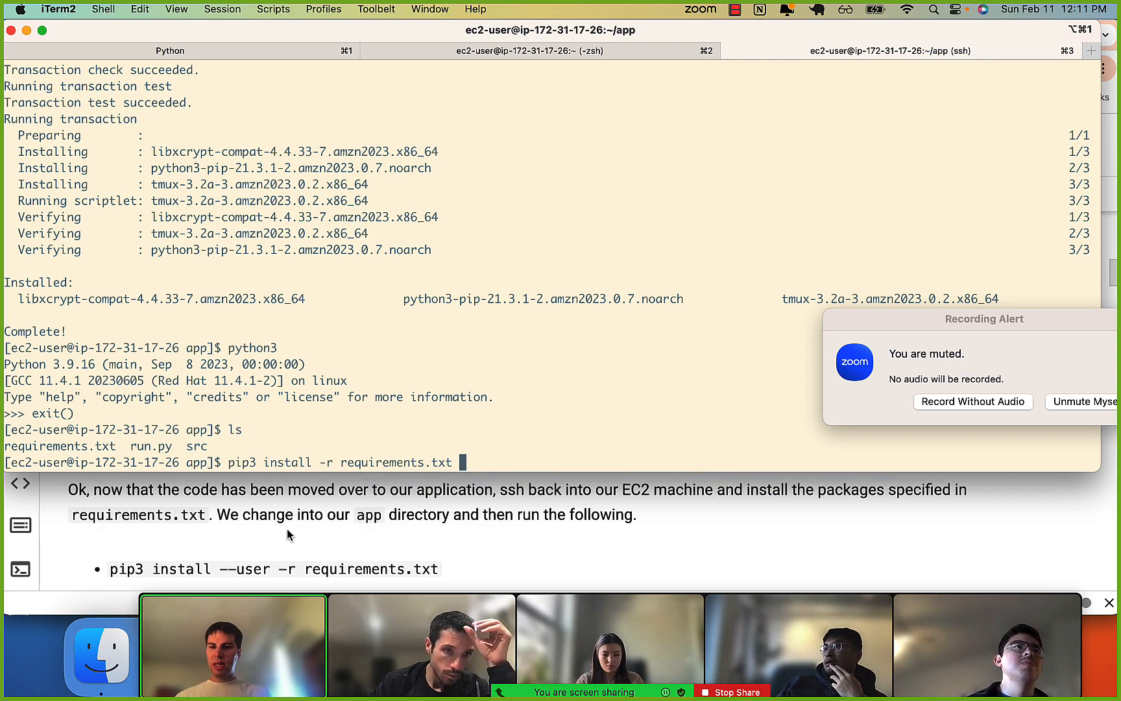
key(Left)
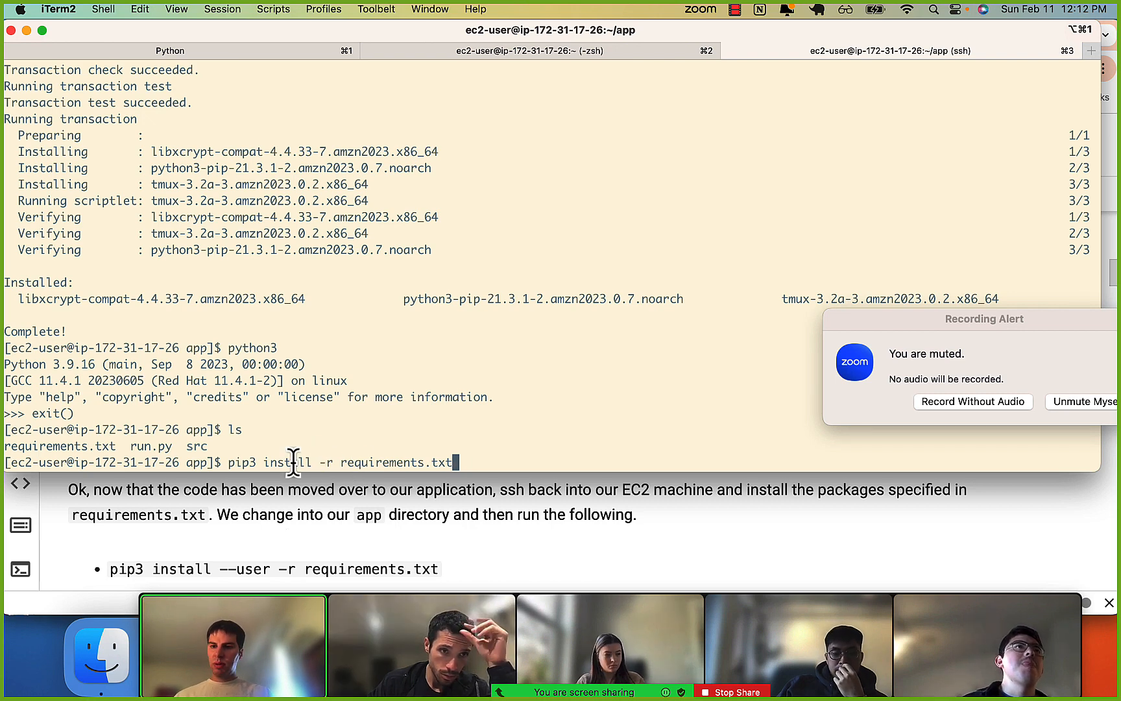
key(Return)
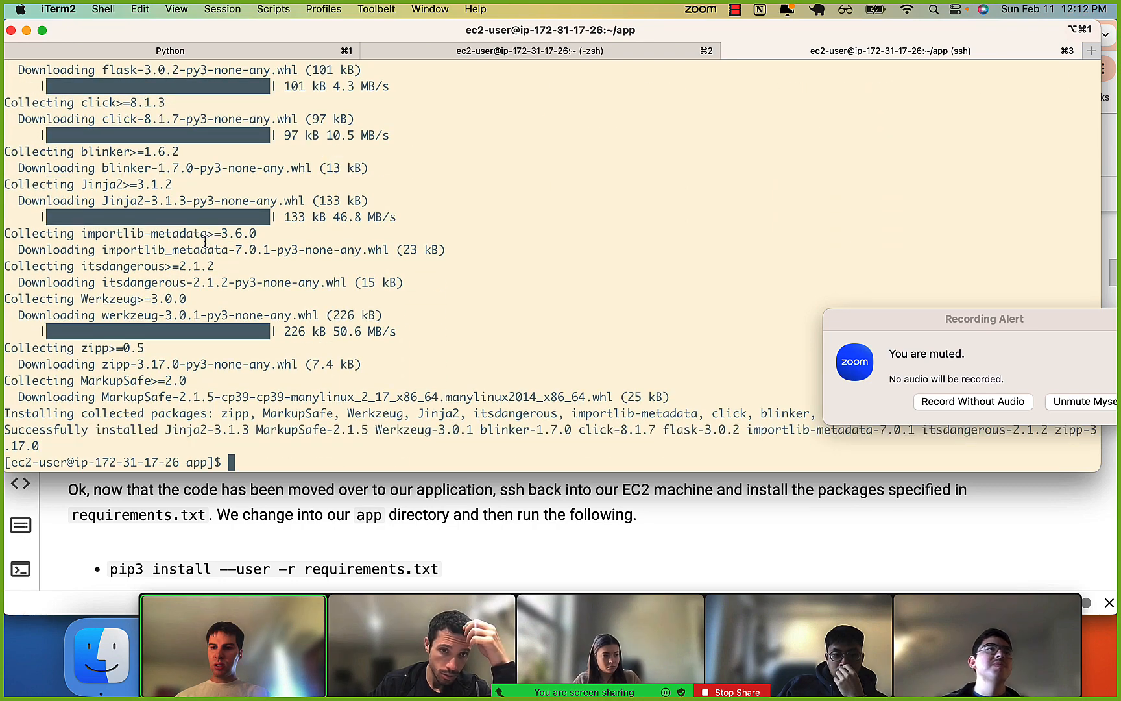
scroll(165, 544, down, 5)
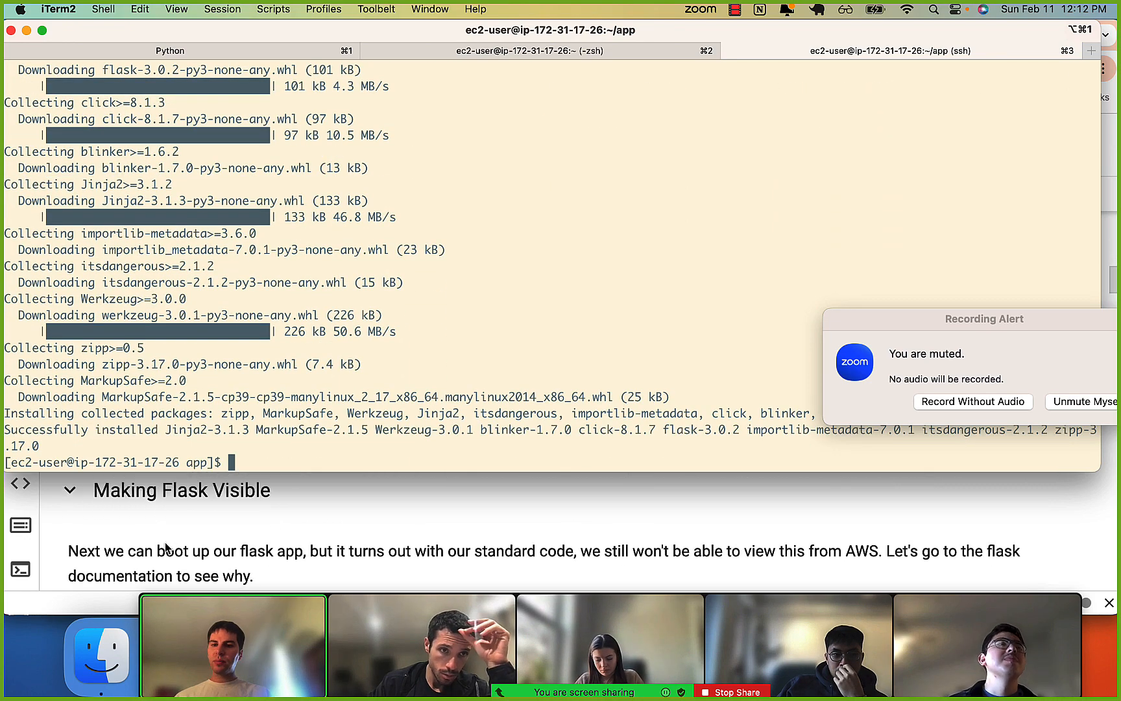
Skim the notebook's Making Flask Visible section, list the app directory in the terminal, and print run.py to check its host and port.
scroll(165, 548, down, 10)
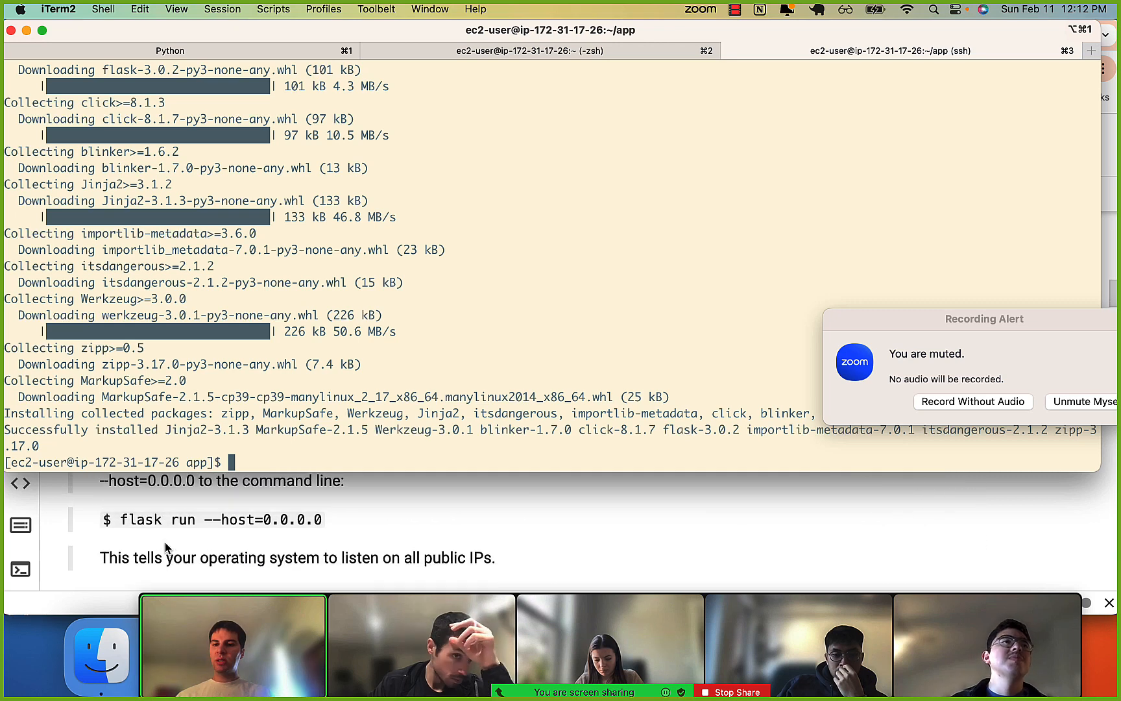
scroll(164, 542, up, 1)
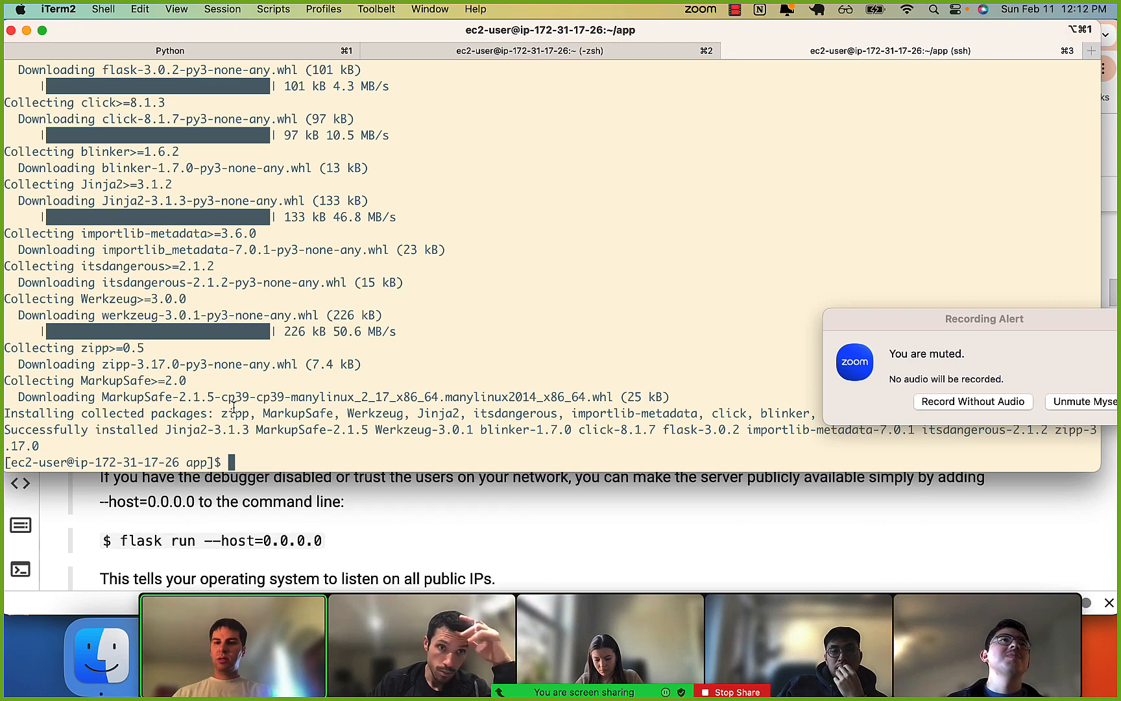
key(ctrl+l)
text(ls)
key(Return)
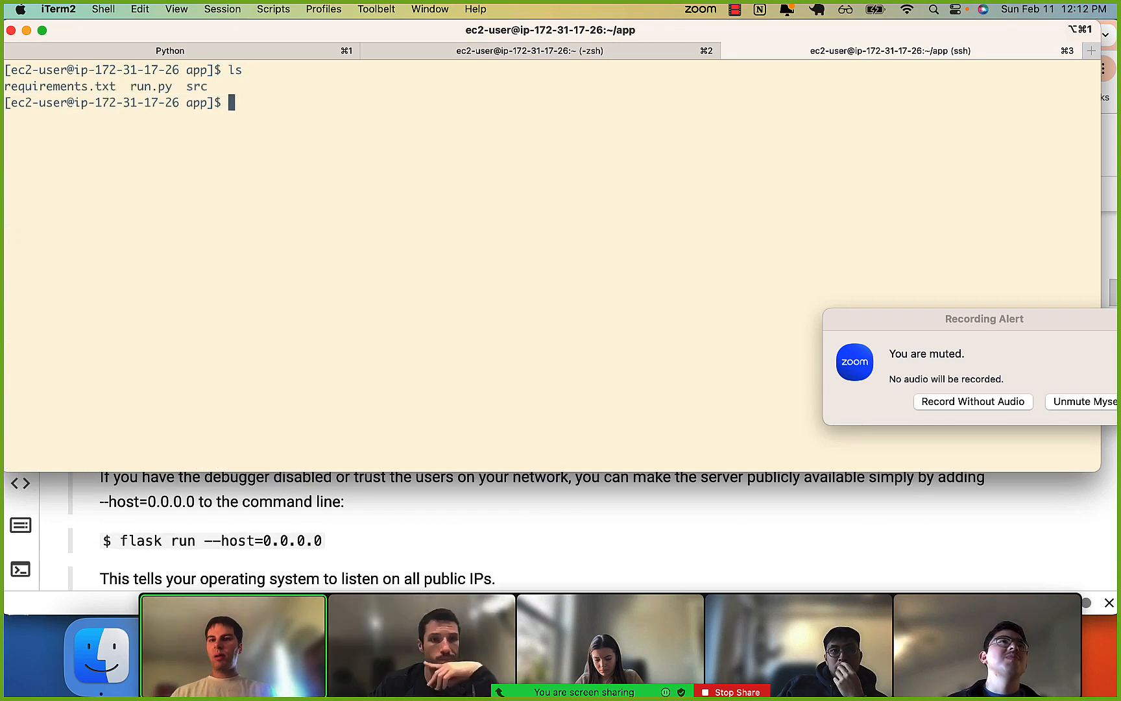
text(cat ru)
key(Tab)
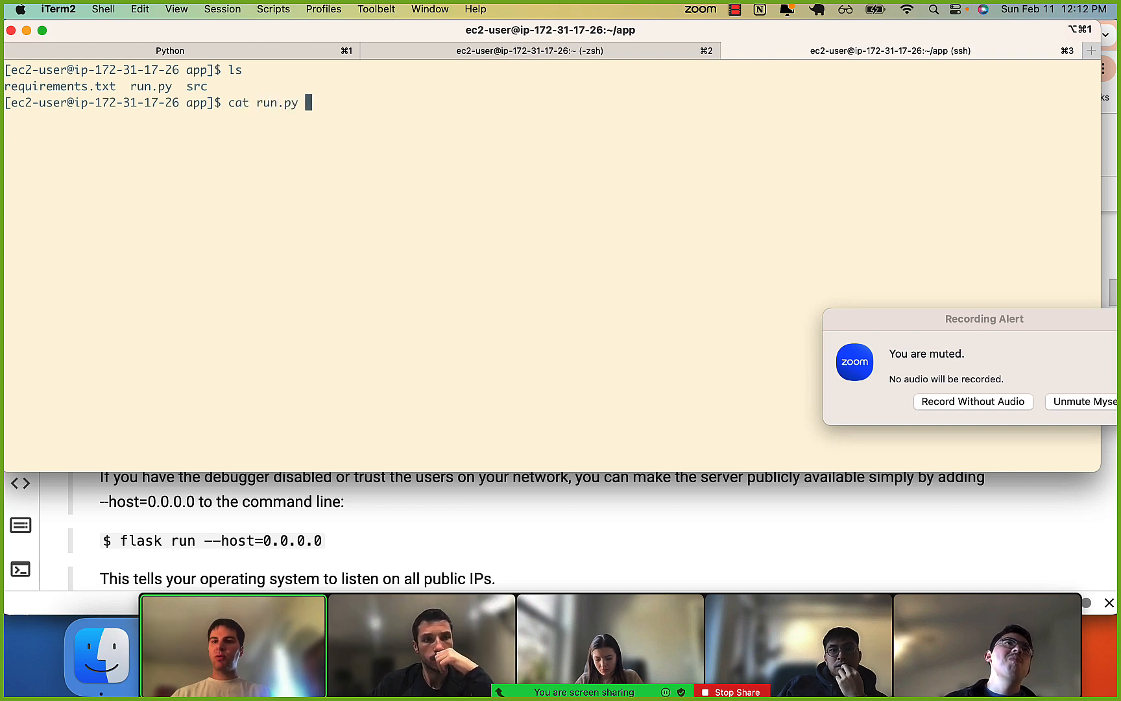
key(Return)
drag(35, 89, 60, 174)
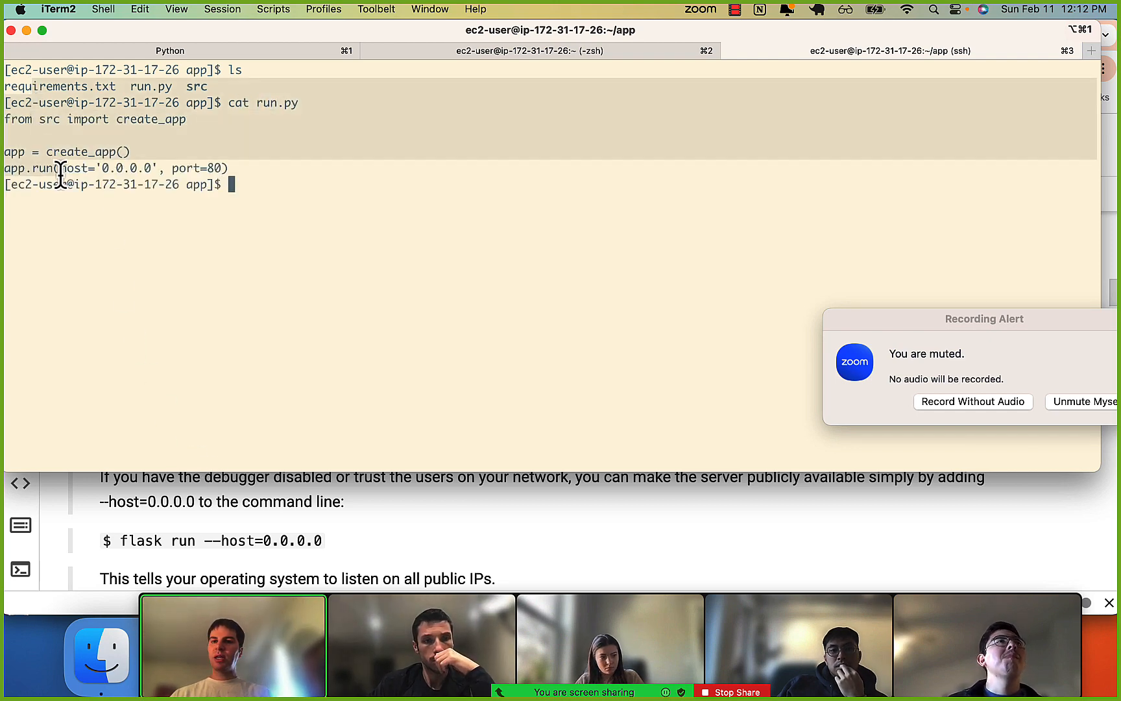
click(60, 174)
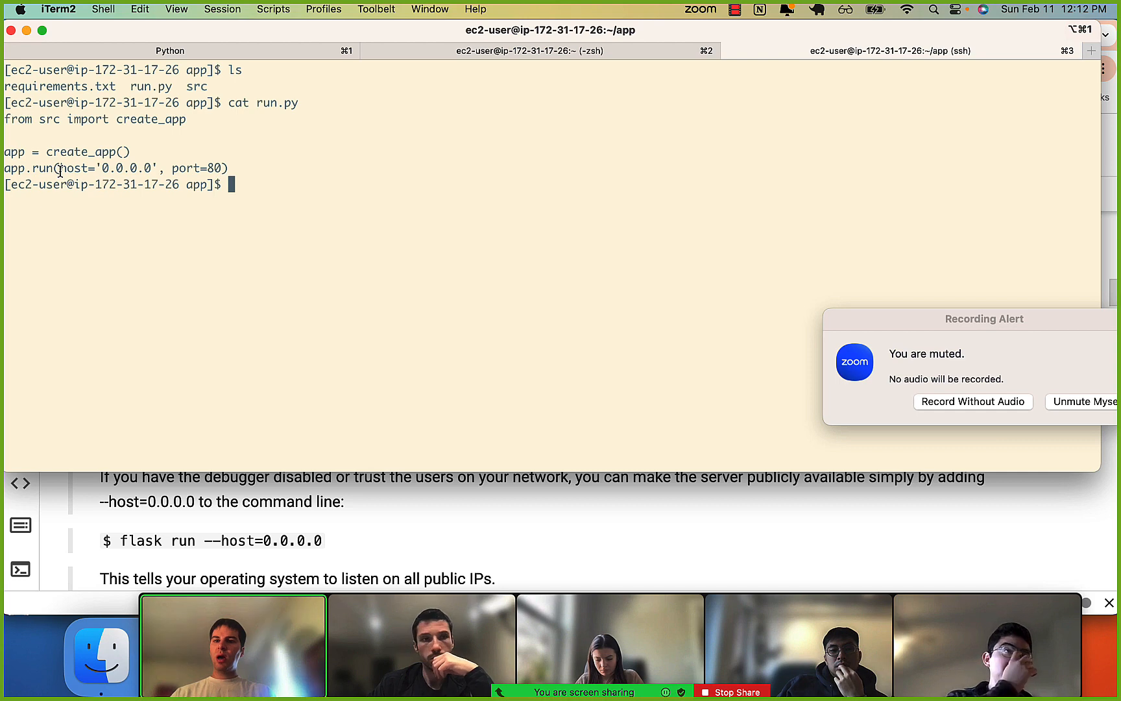
Try to start the app on the instance with python3 run.py, and again as root with sudo python3 run.py.
text(python3 run.py)
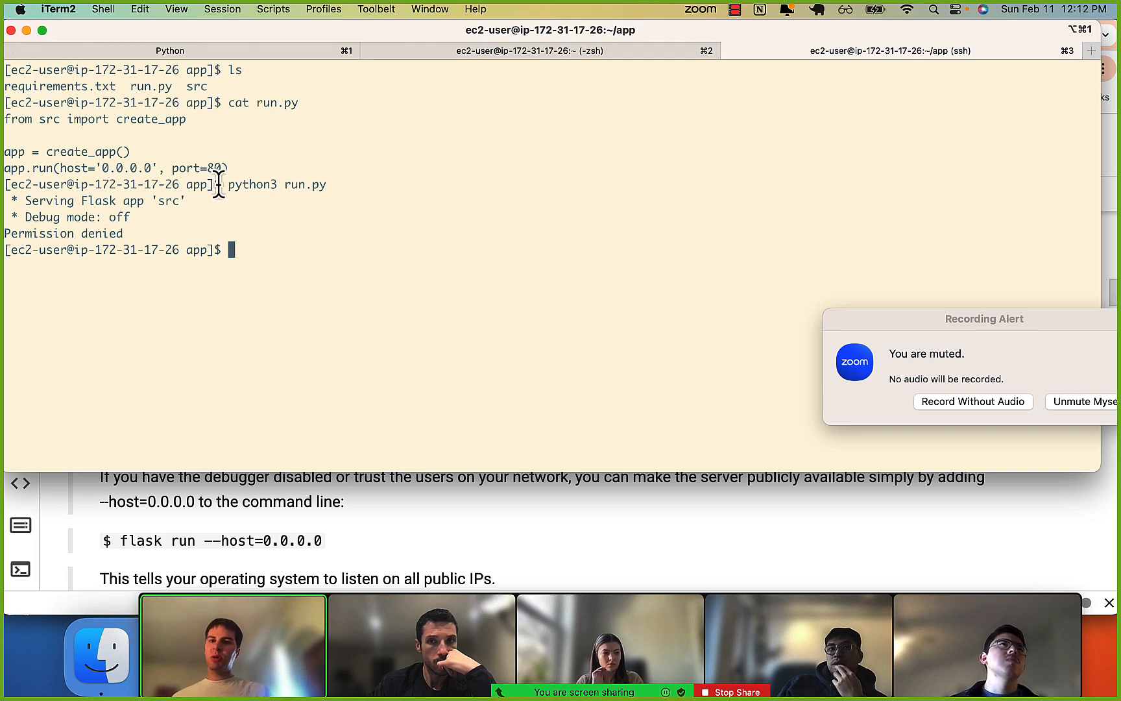
key(Up)
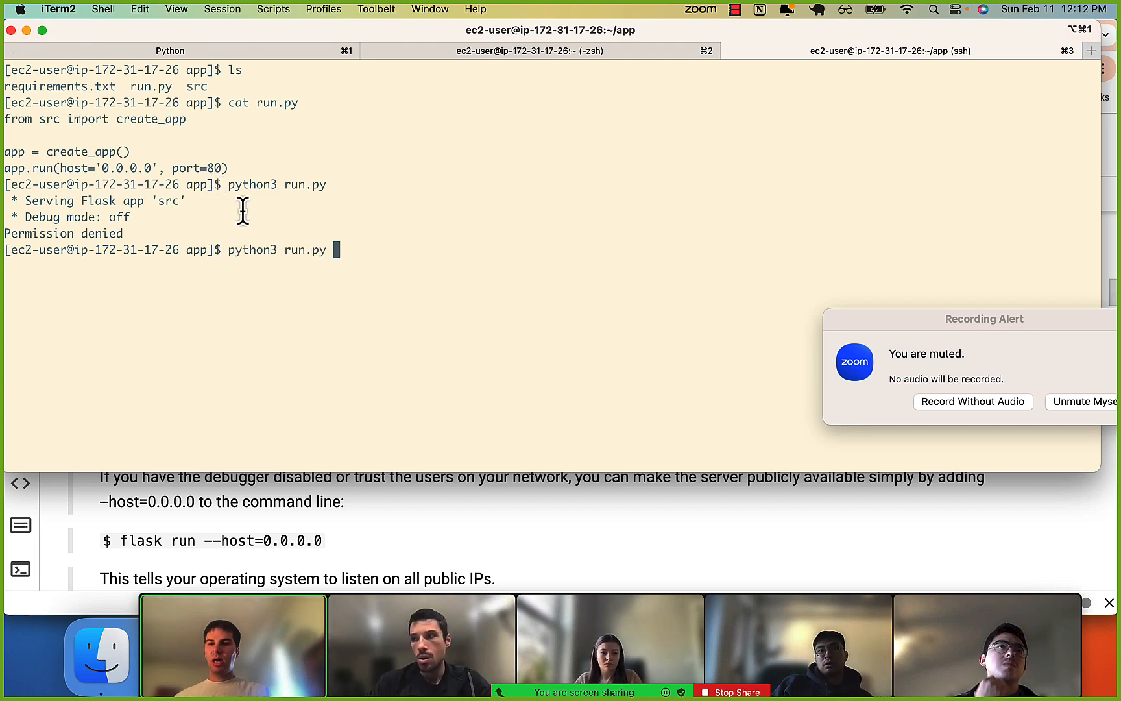
drag(218, 250, 310, 255)
click(318, 257)
key(Left)
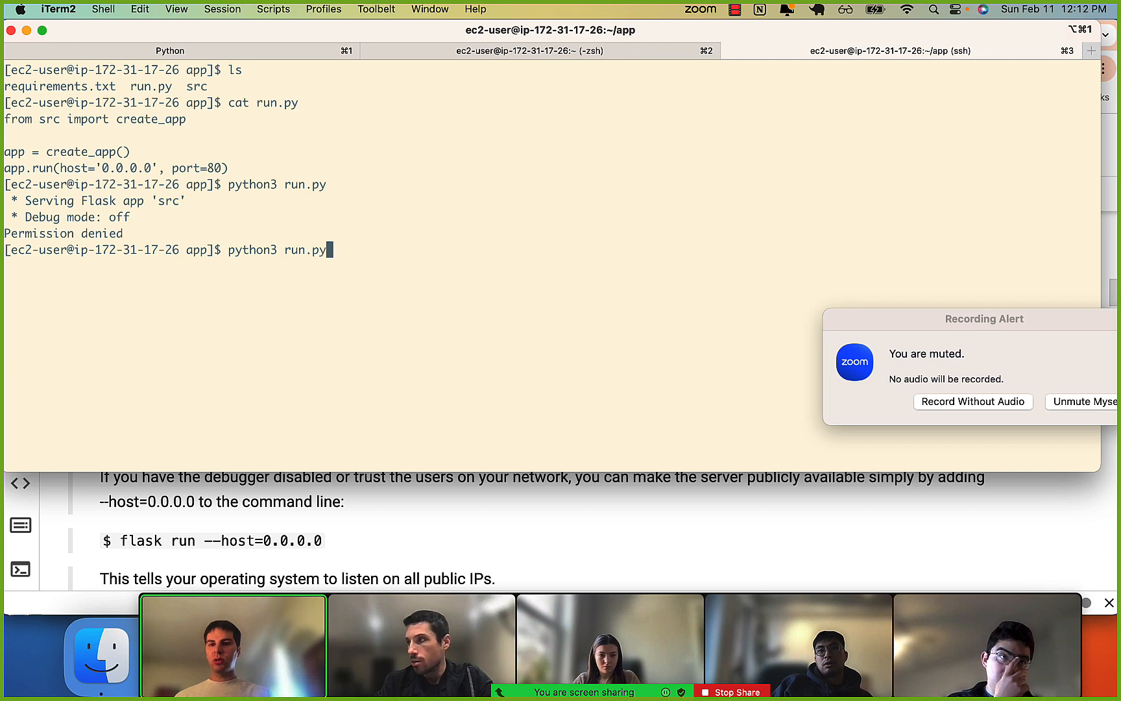
key(Left)
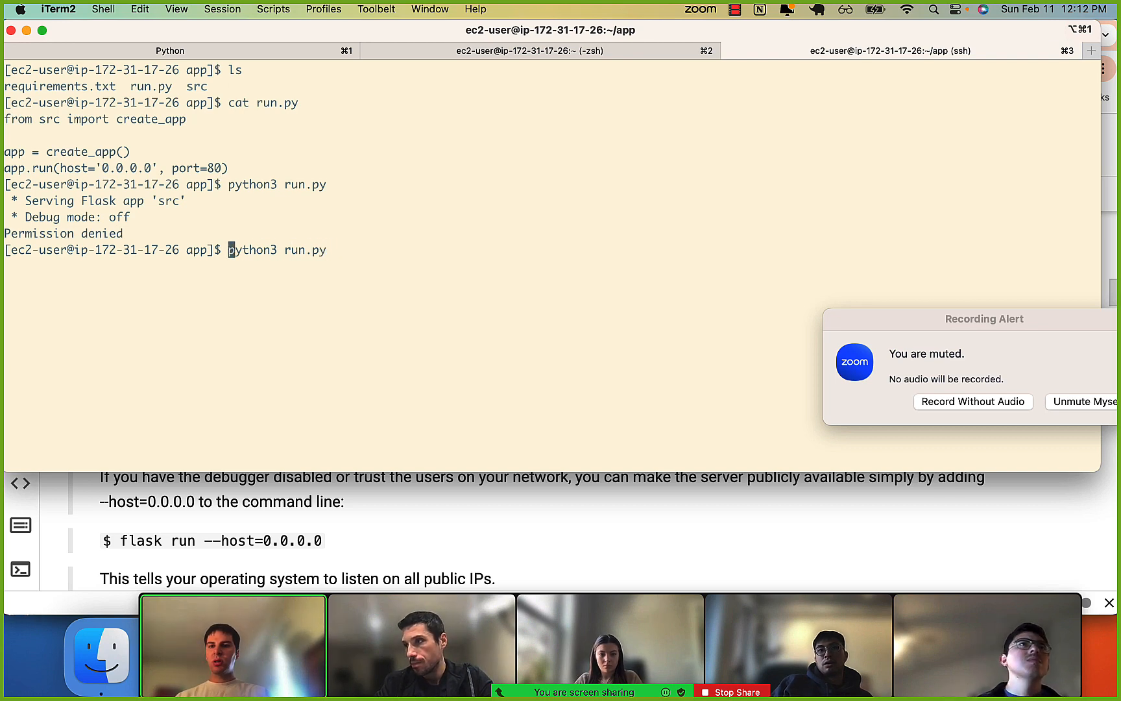
text(sudo)
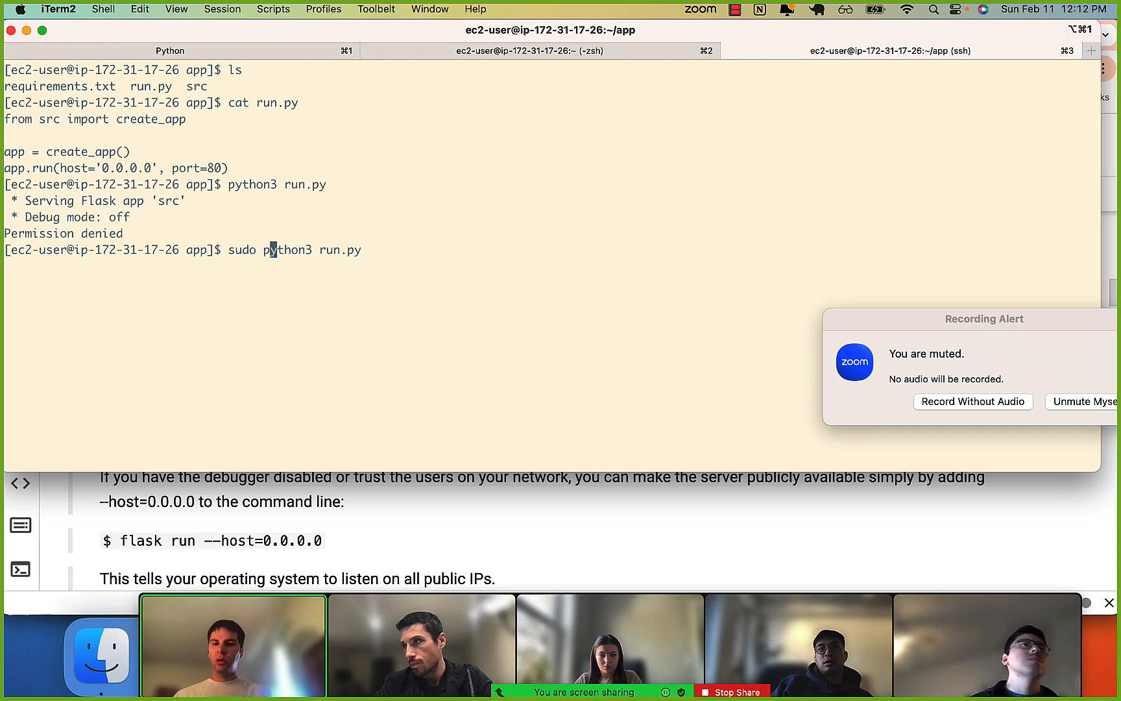
key(Return)
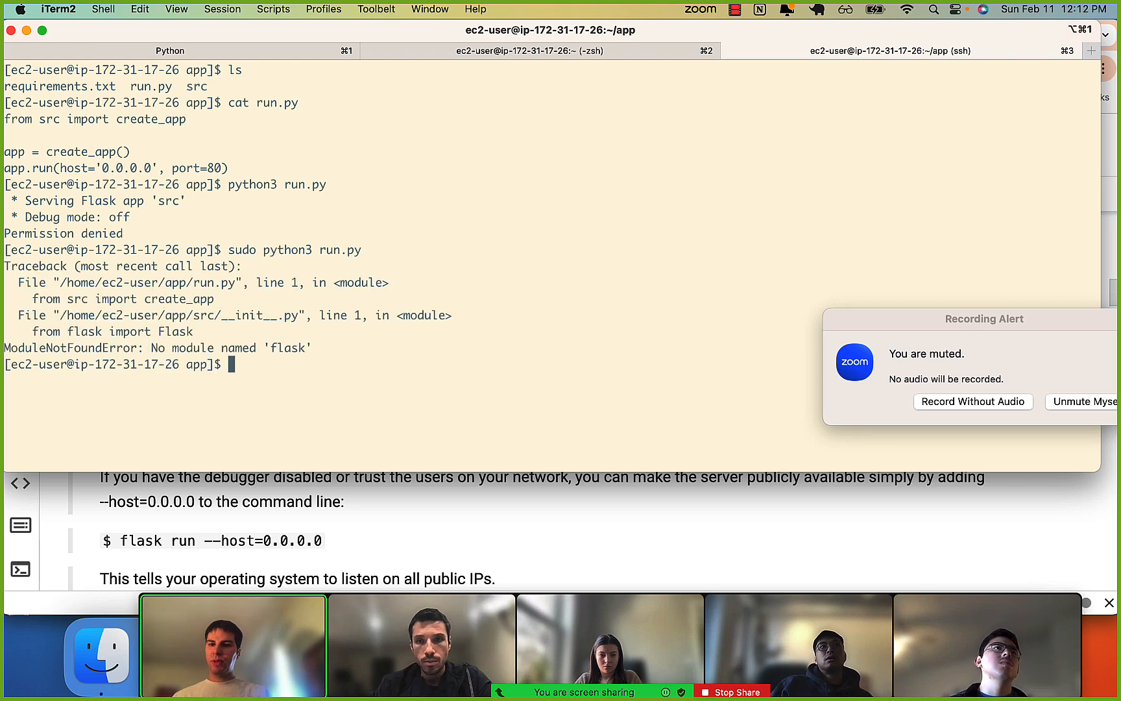
drag(151, 347, 320, 340)
click(320, 339)
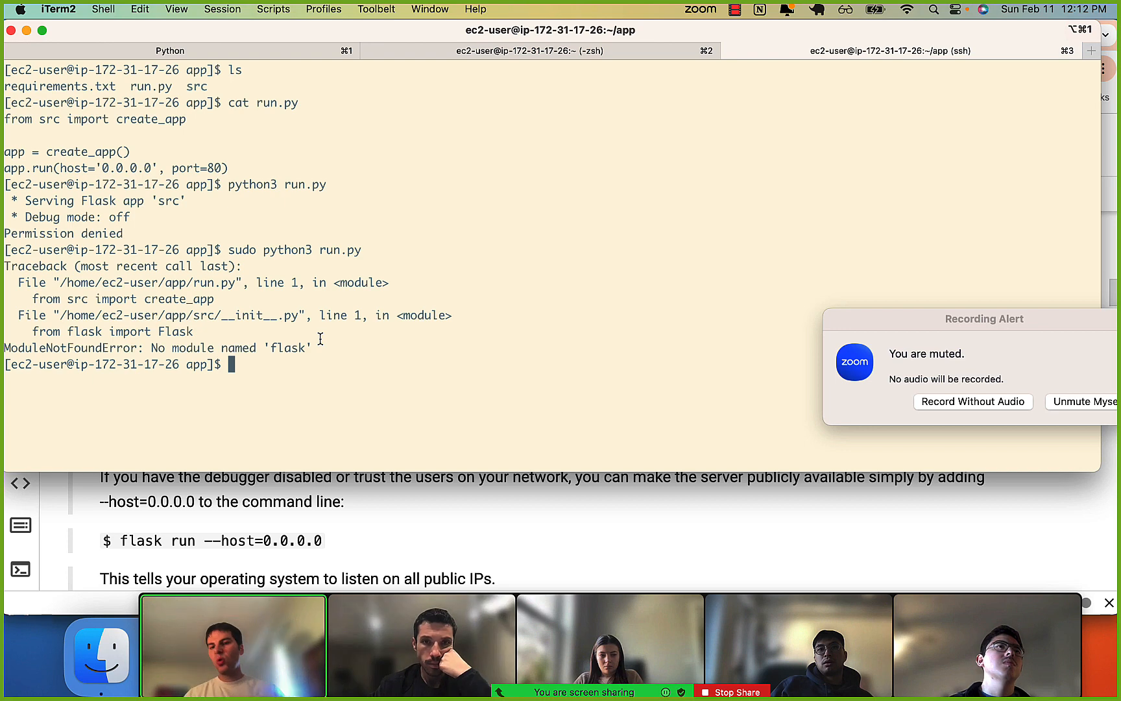
Install the app's Python dependencies for the root user with sudo pip3 install -r requirements.txt.
key(Up)
key(Up)
key(Up)
key(Up)
key(Up)
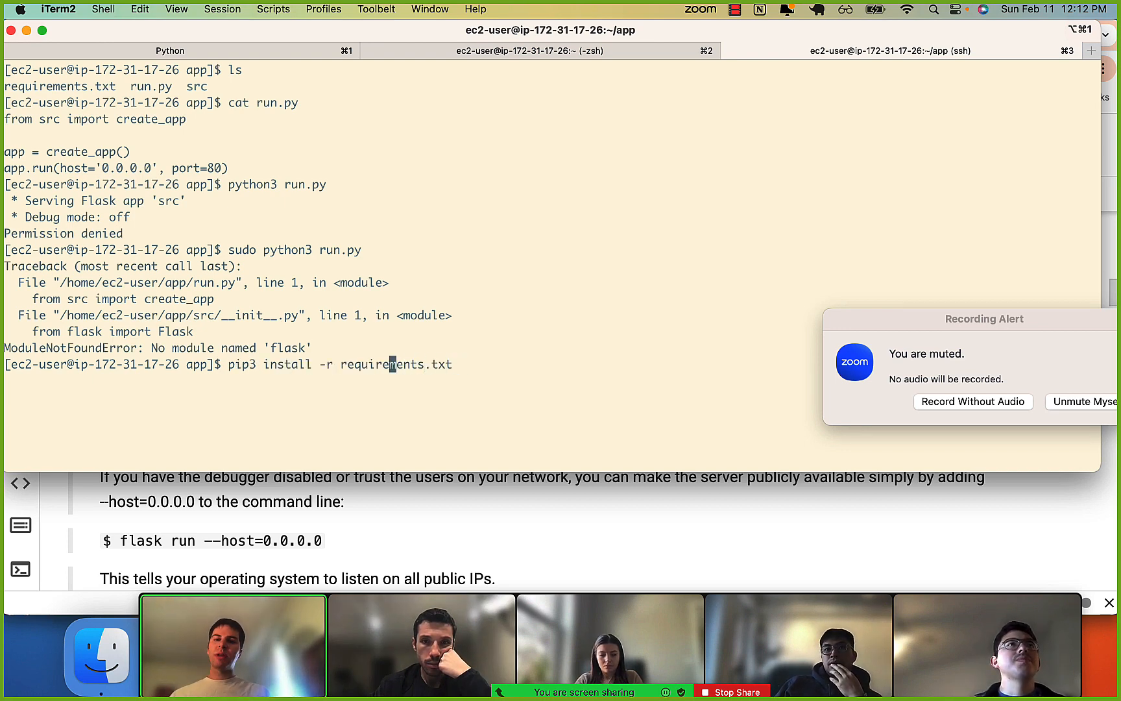
key(Right)
key(Right)
key(Right)
key(Right)
key(Right)
key(Right)
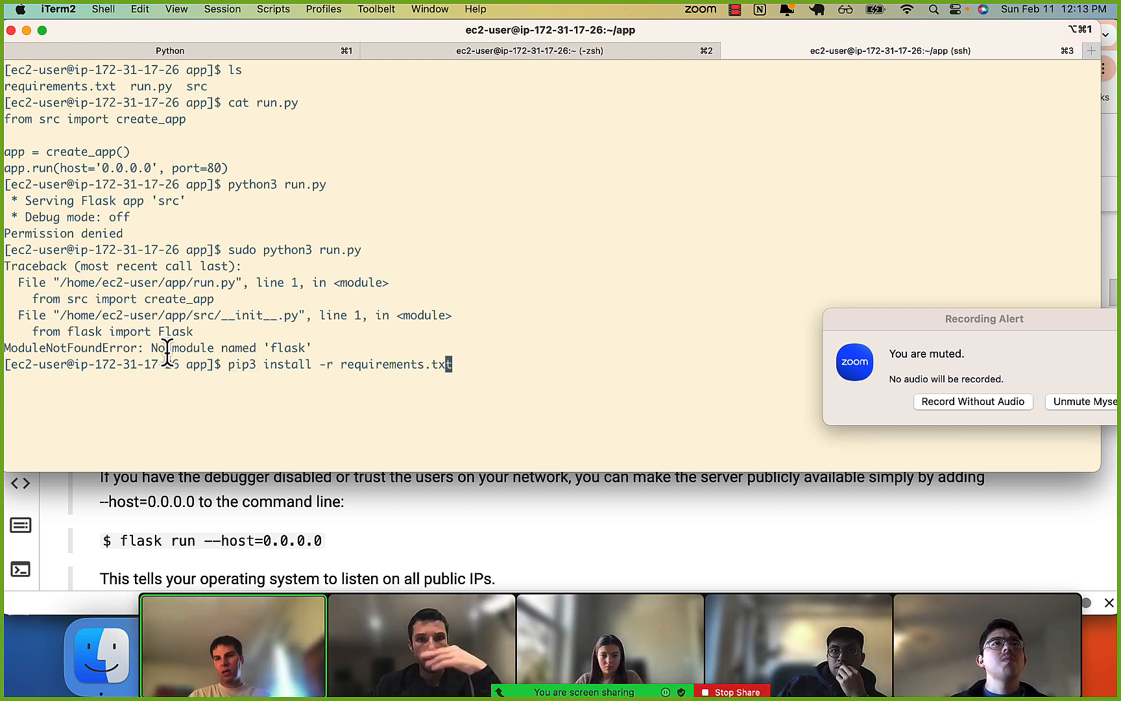
drag(152, 348, 315, 347)
click(316, 347)
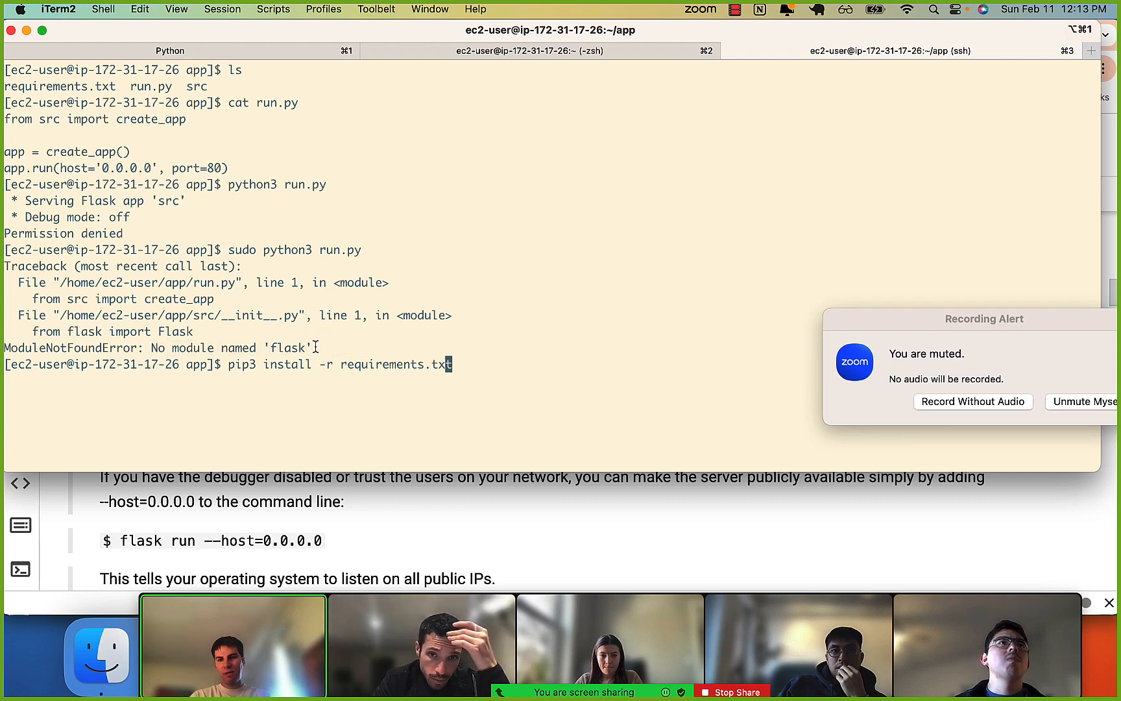
key(ctrl+a)
text(s)
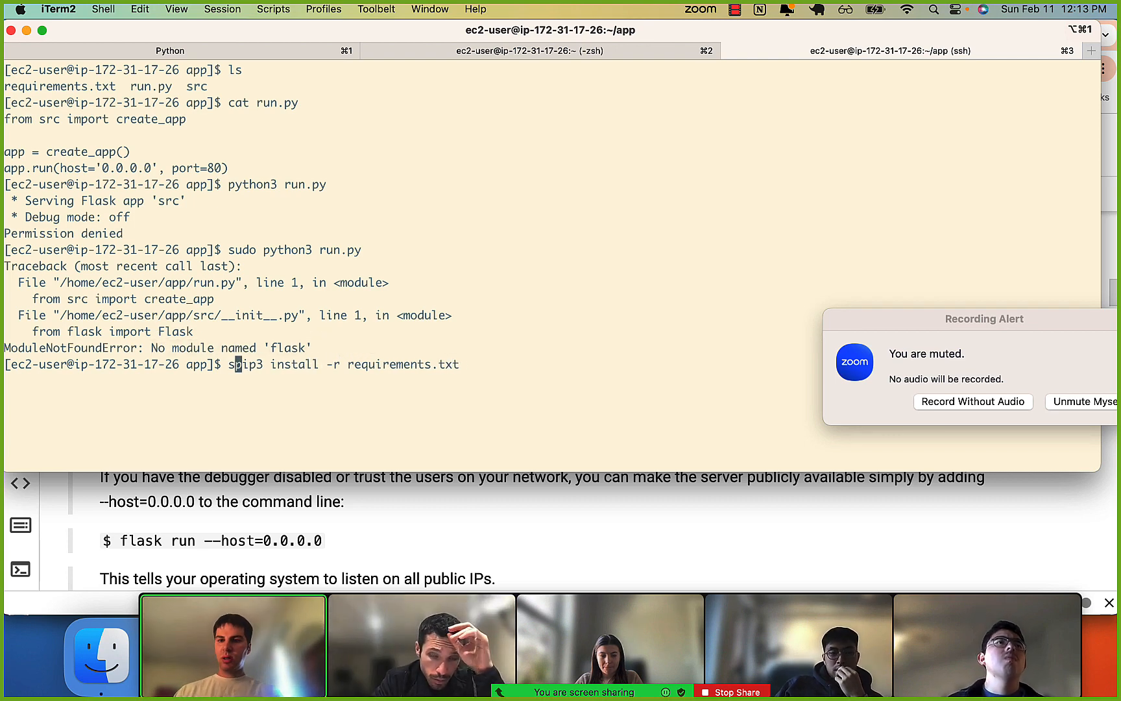
text(udo)
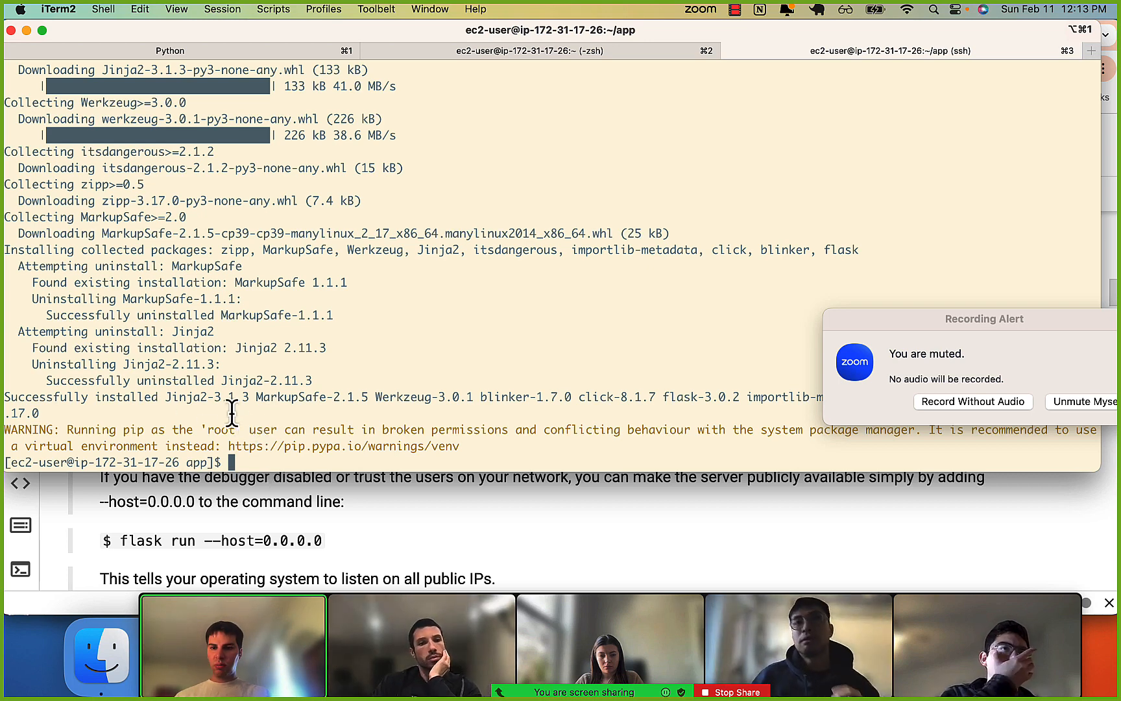
Start the Flask app as root with sudo python3 run.py and compare the startup with the notebook's run instructions in Chrome.
key(Up)
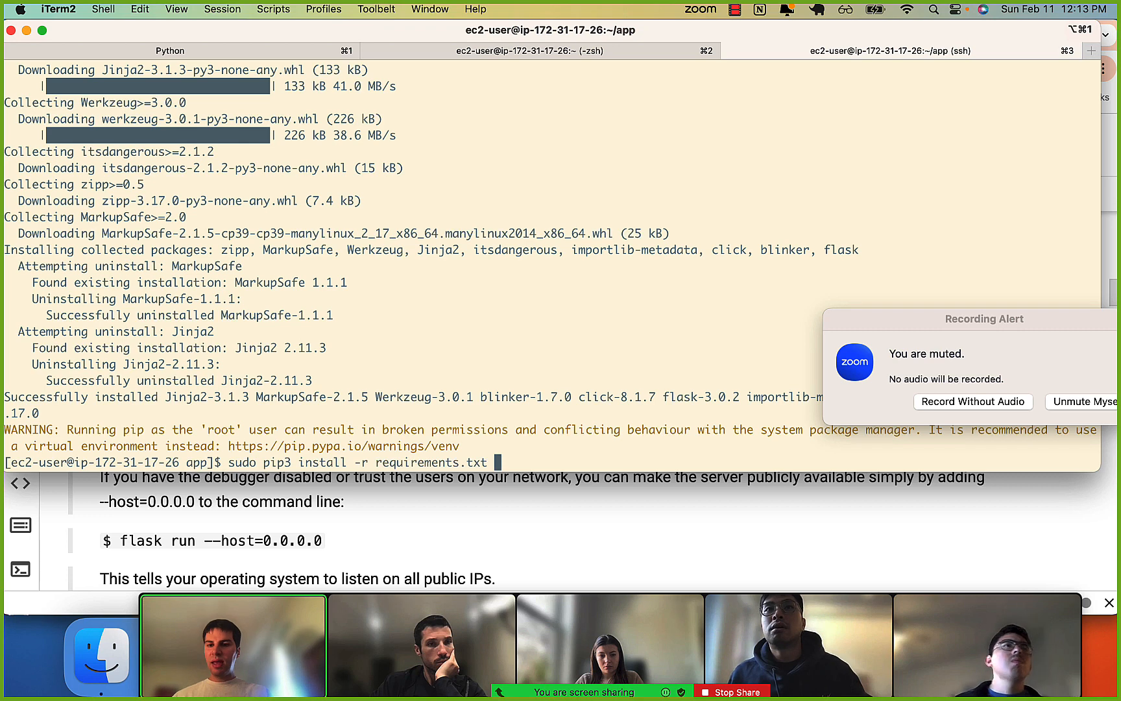
key(ctrl+u)
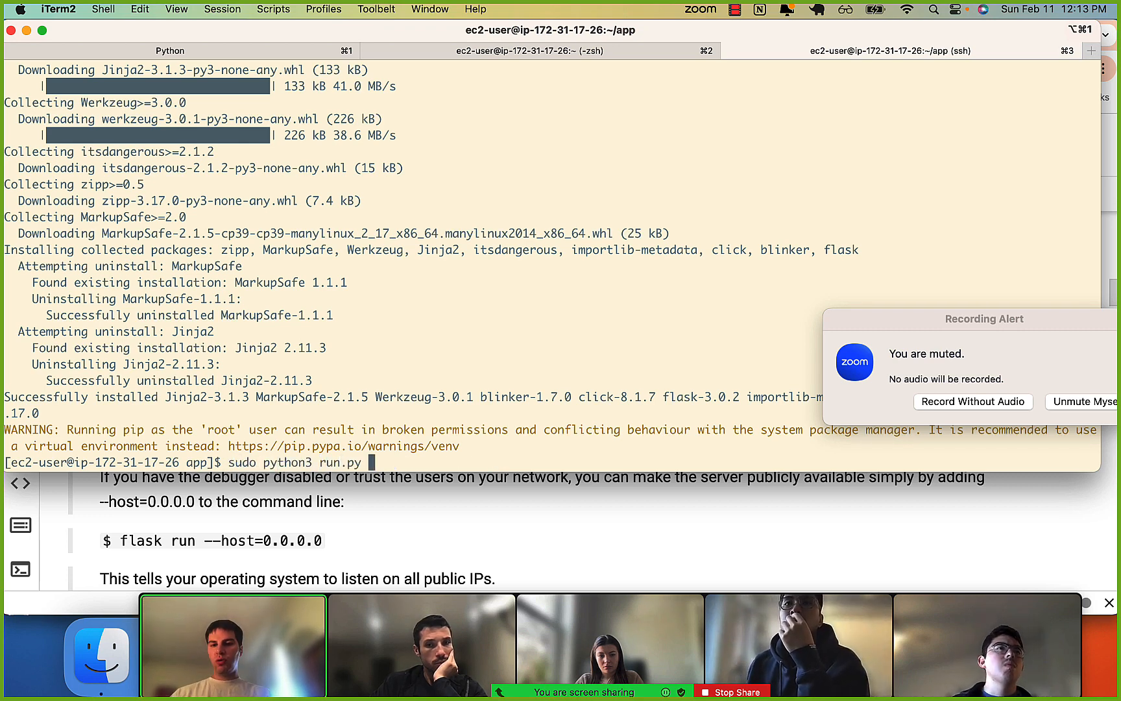
text(sudo python3 run.py)
key(Return)
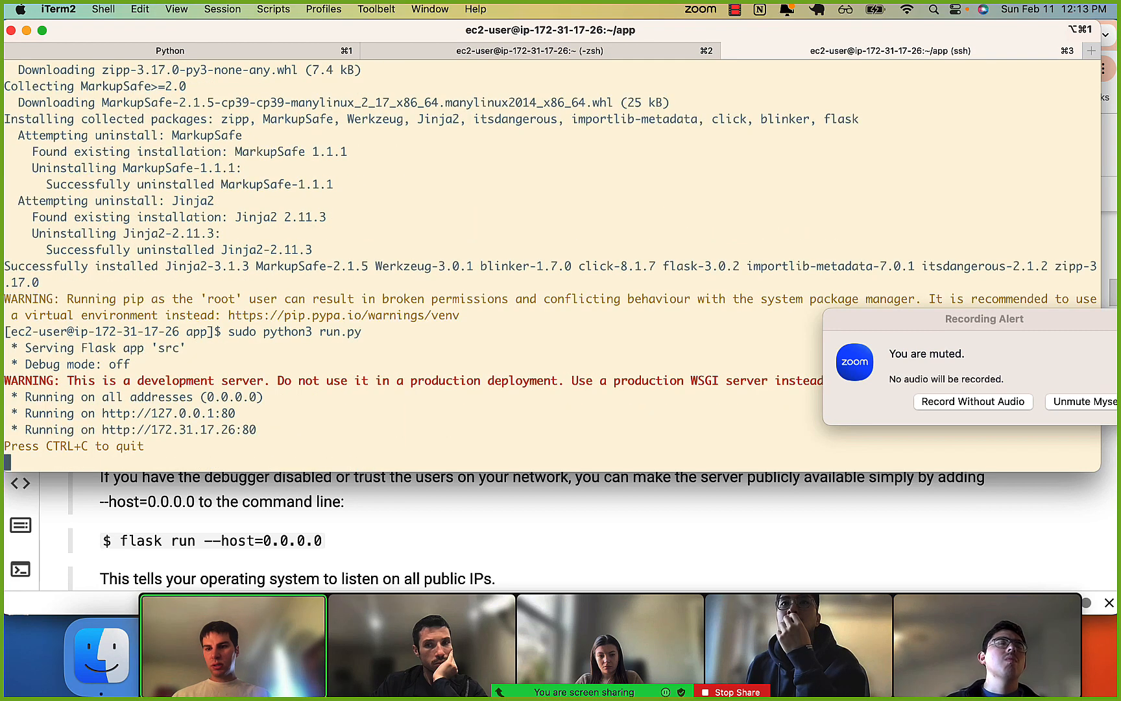
drag(112, 349, 128, 416)
click(129, 416)
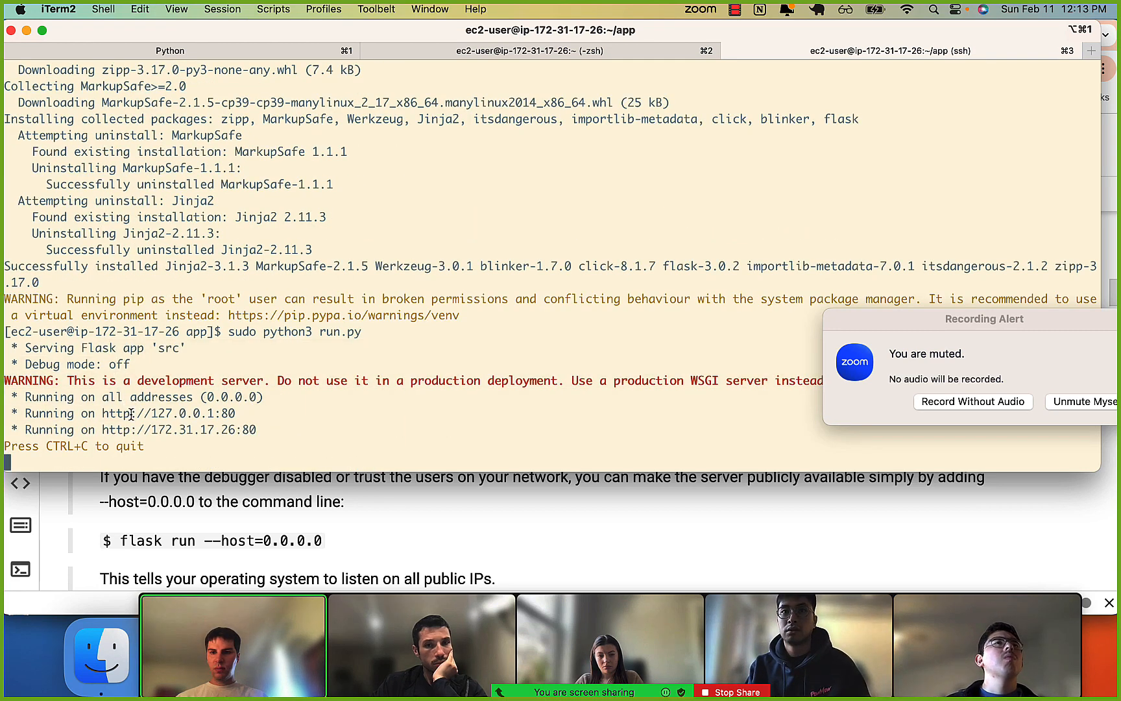
click(185, 550)
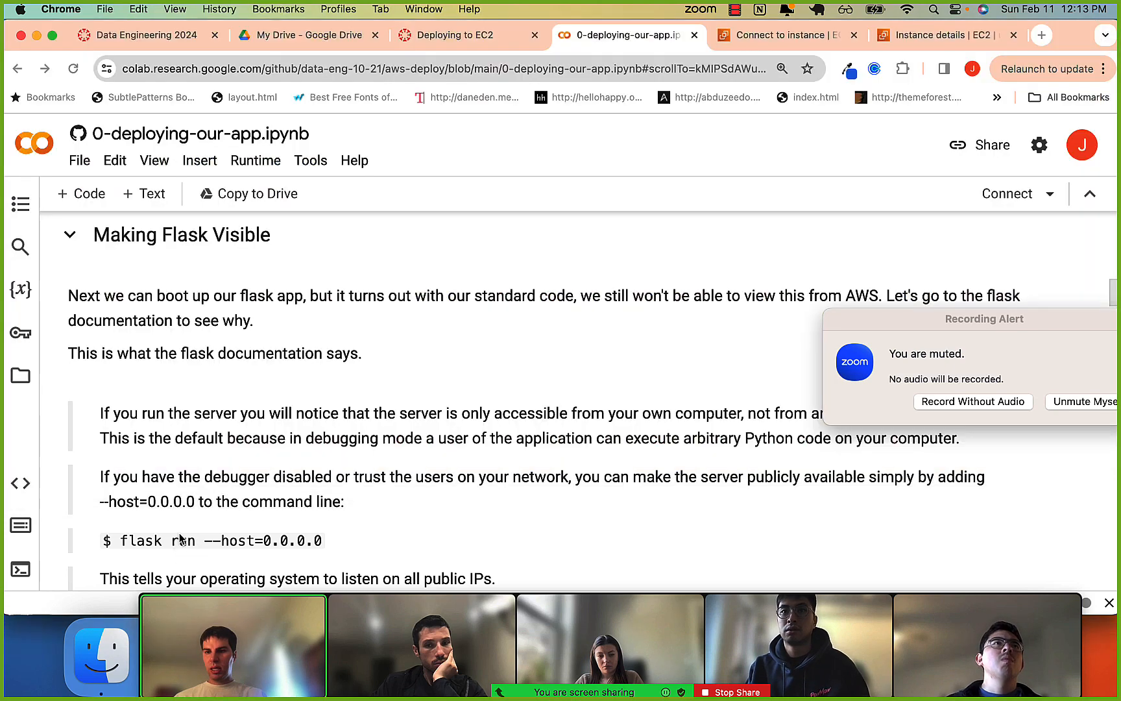
scroll(182, 538, down, 5)
scroll(180, 539, down, 10)
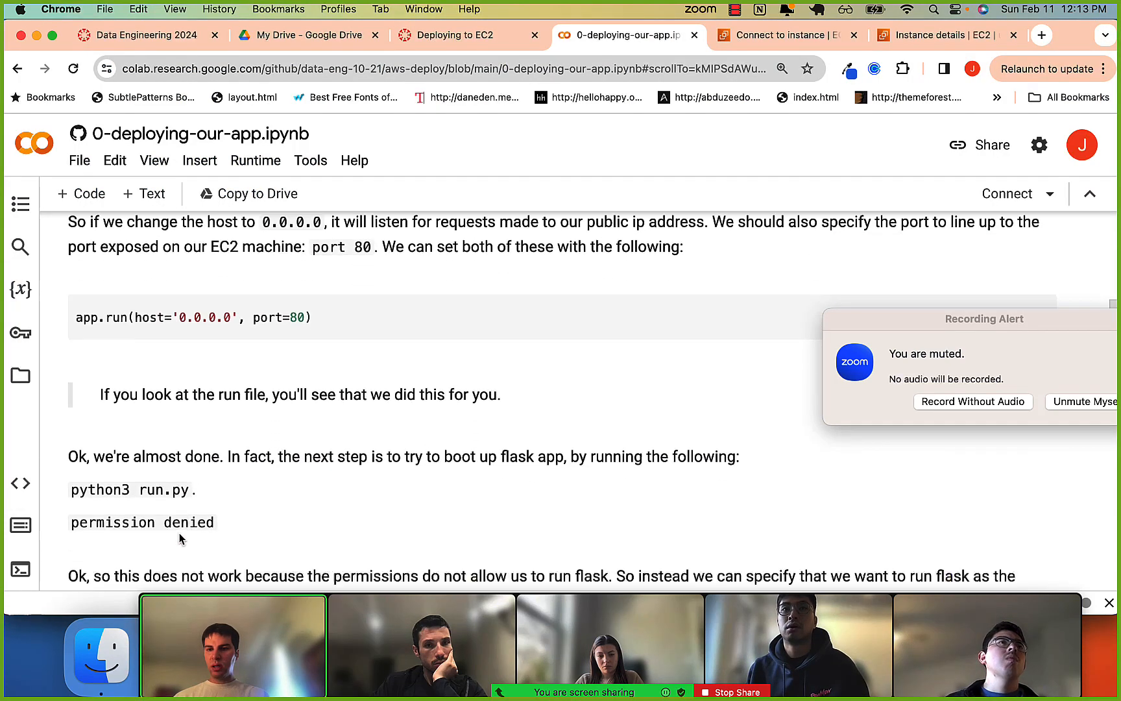
scroll(201, 472, down, 1)
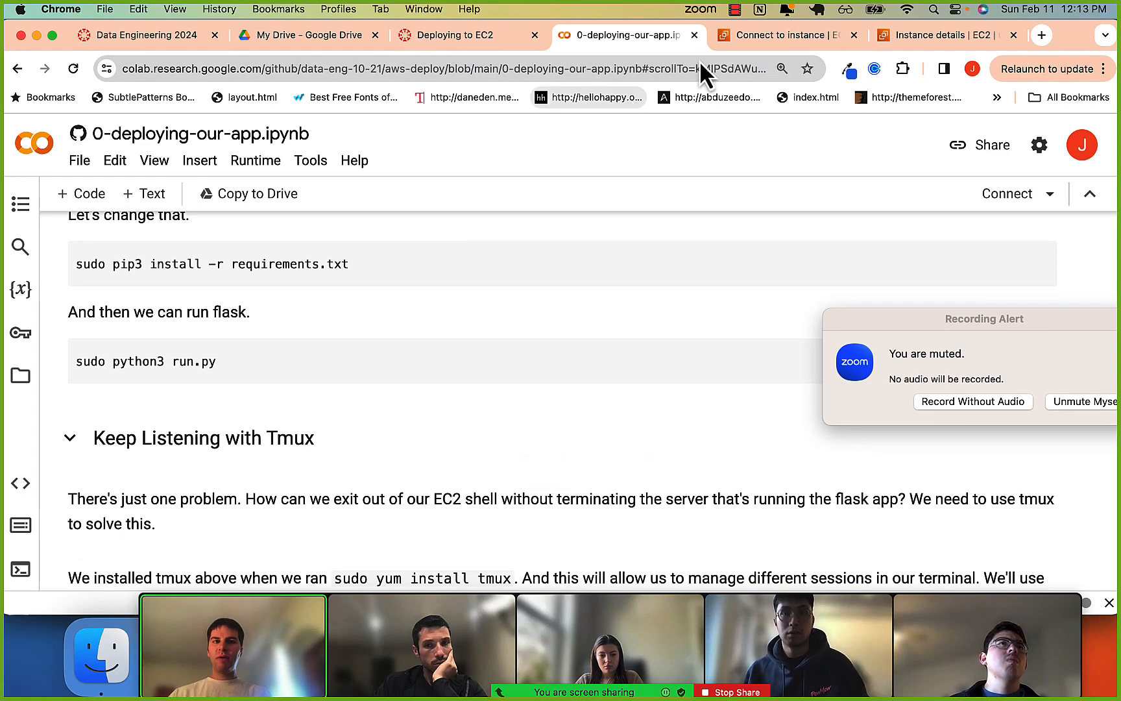
Open the instance summary of sample-instance in the AWS console and open its public IPv4 DNS address in a browser tab.
click(811, 37)
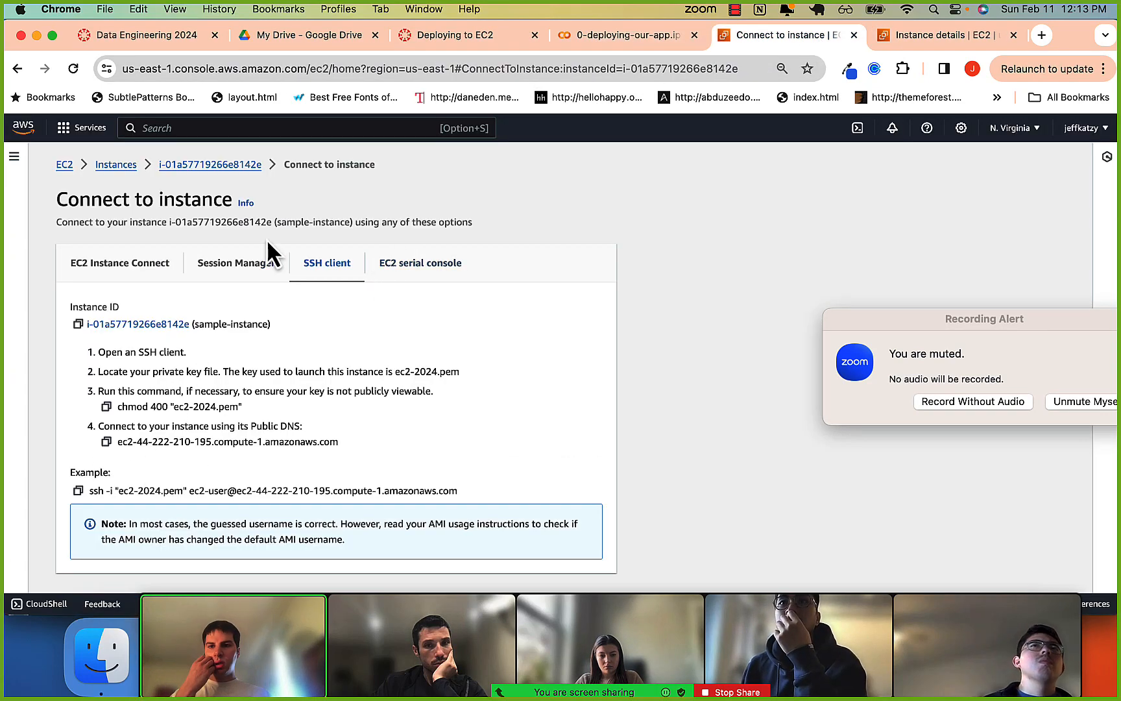
click(217, 166)
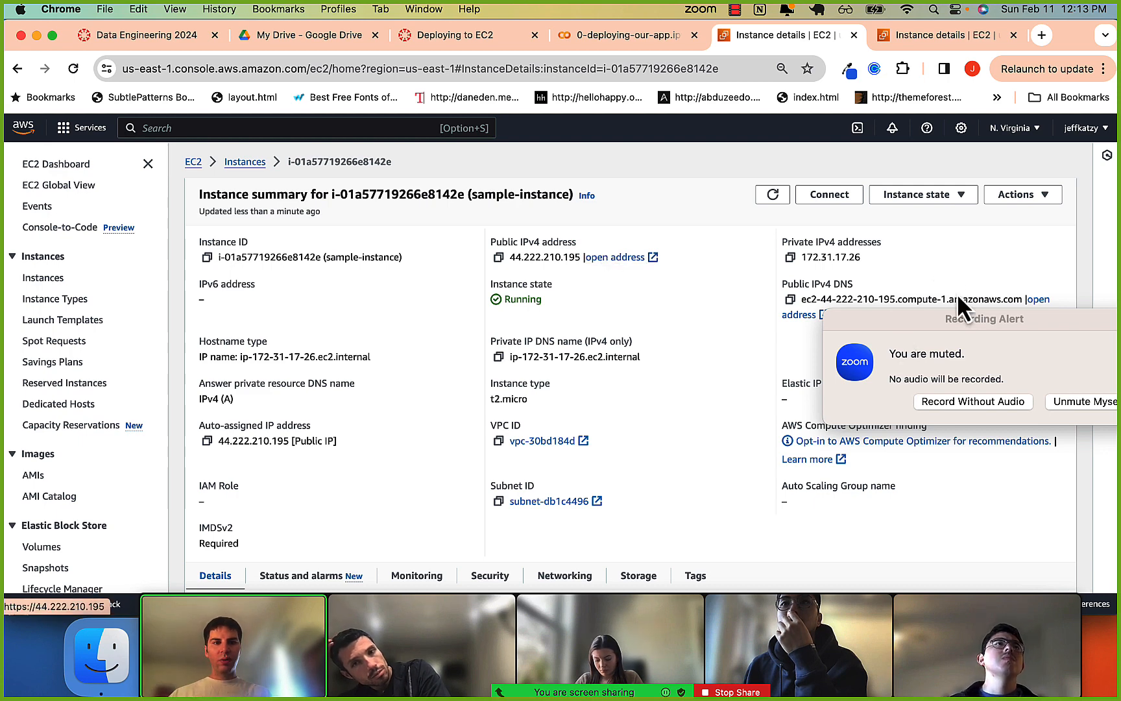
drag(950, 320, 749, 484)
click(1026, 302)
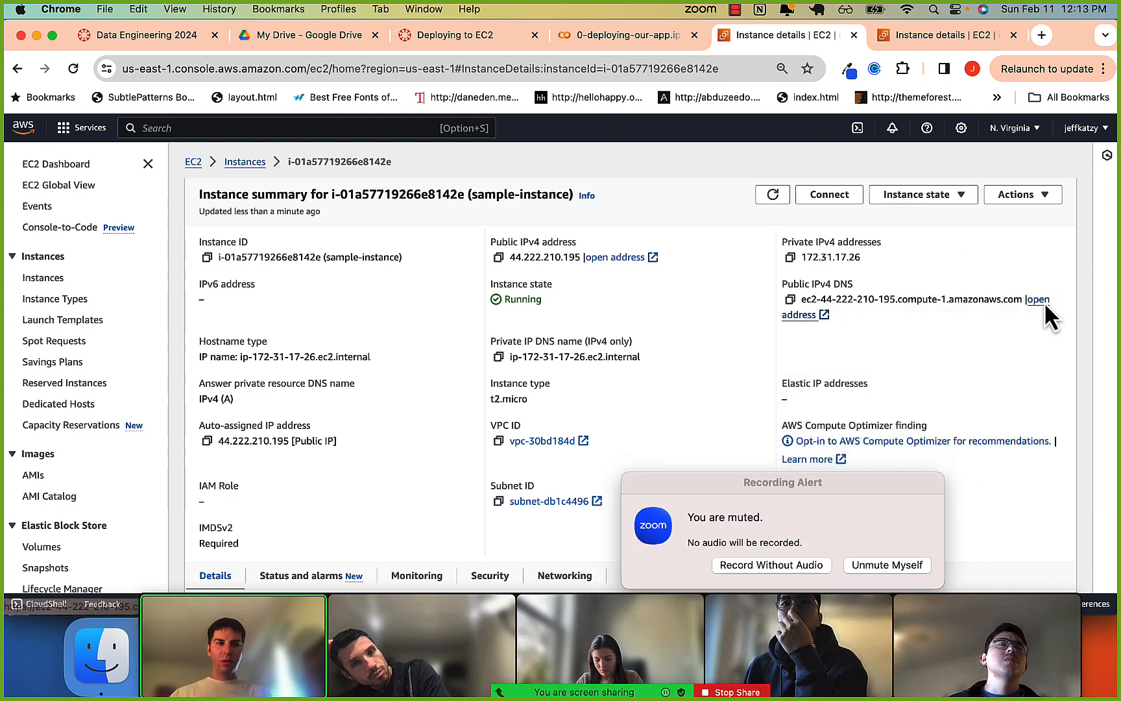
click(808, 38)
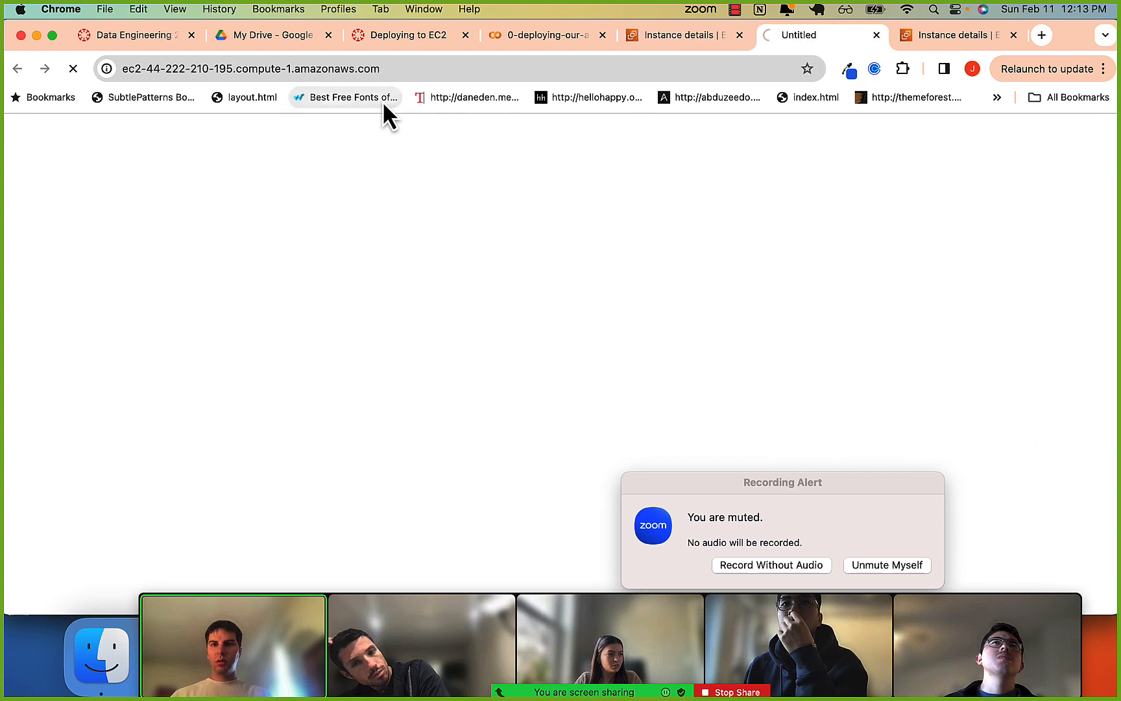
Compare the running server's listed http addresses in iTerm2 with the public DNS address opened in Chrome.
key(super+Tab)
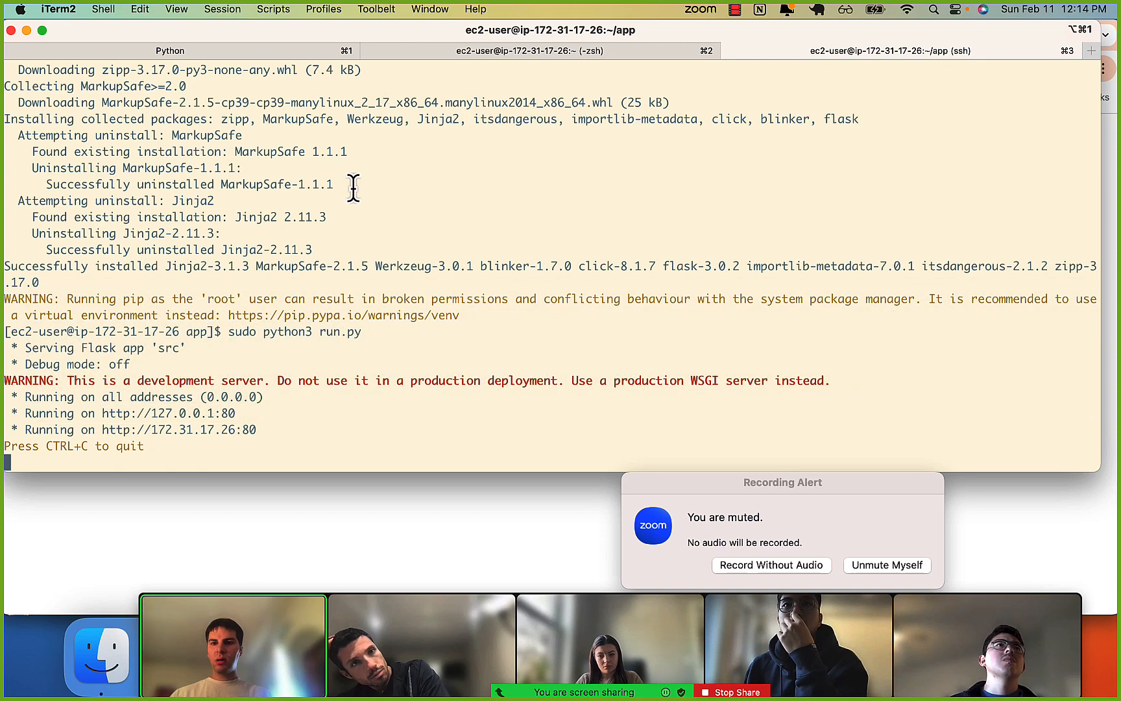
key(super+Tab)
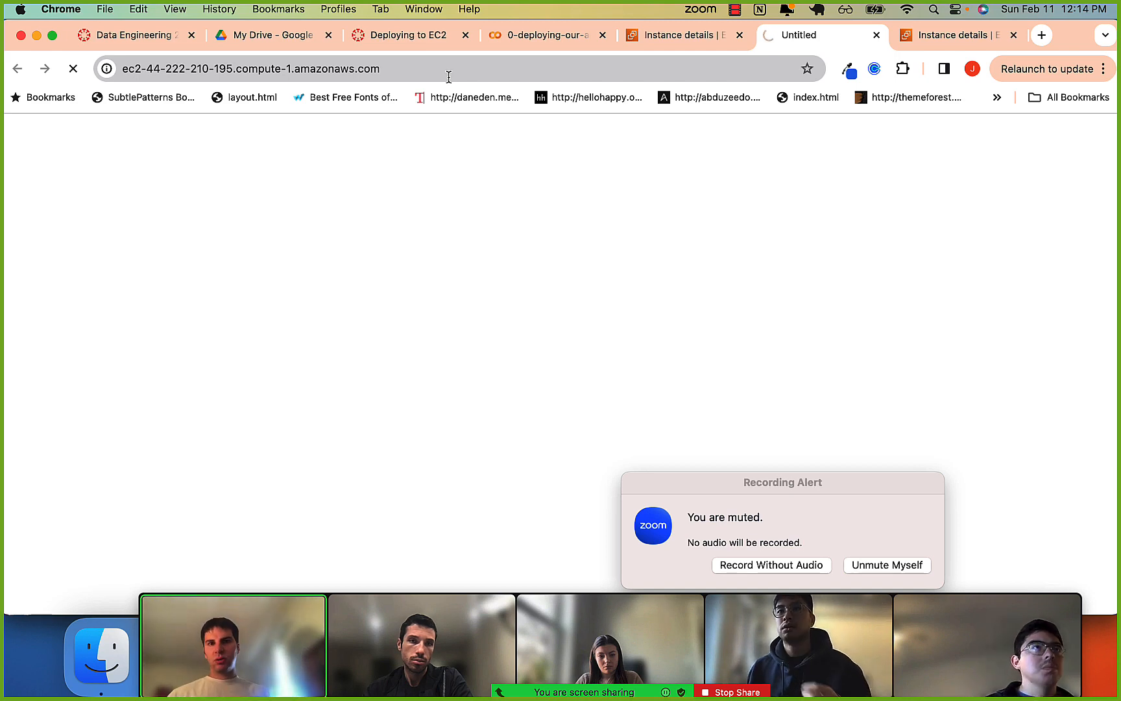
drag(243, 73, 439, 68)
key(super+Tab)
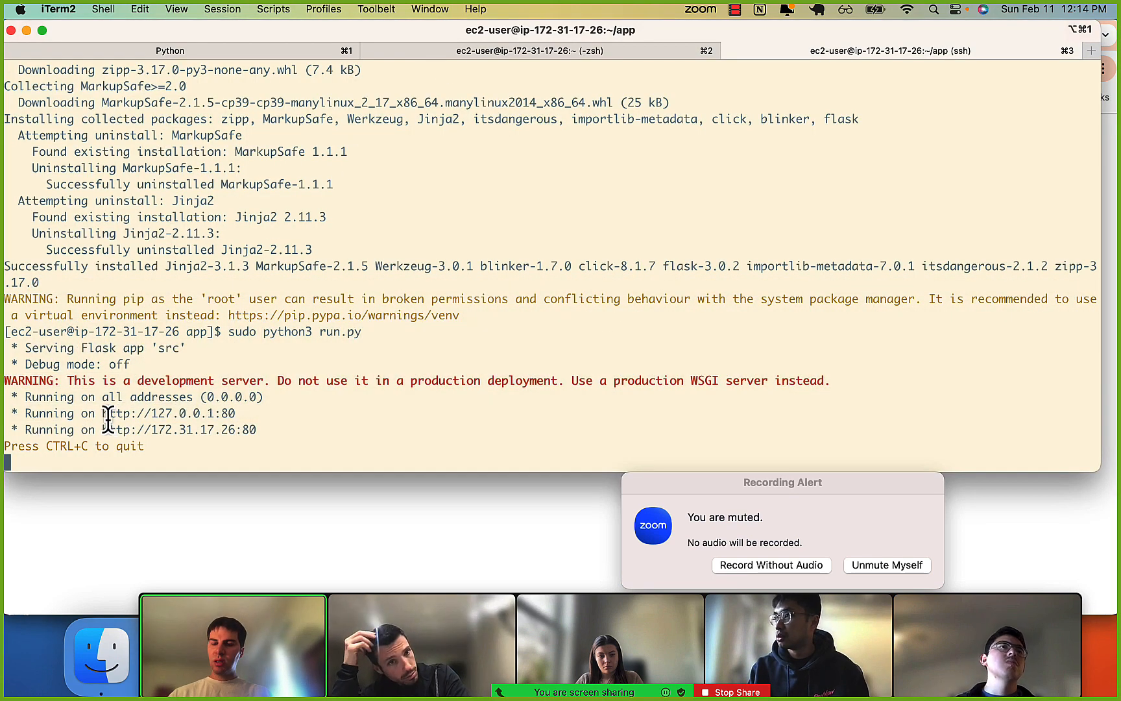
drag(102, 419, 237, 421)
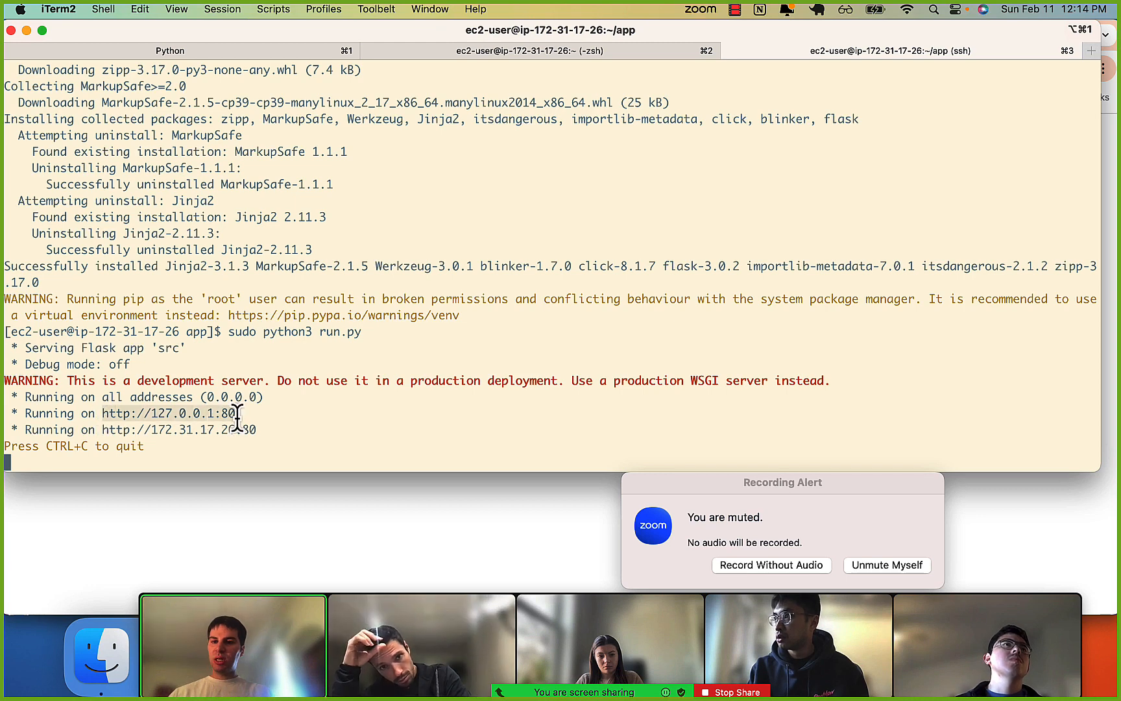
Switch to Chrome and load ec2-44-222-210-195.compute-1.amazonaws.com over http instead of https.
key(super+Tab)
click(212, 71)
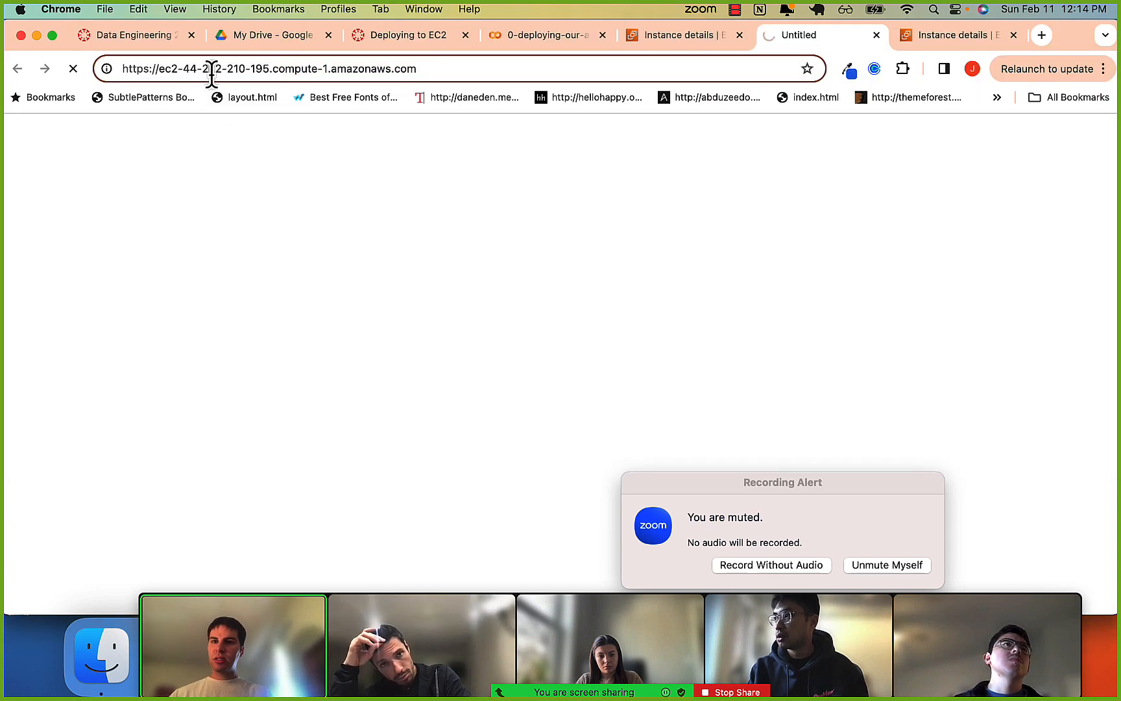
key(alt+shift+Left)
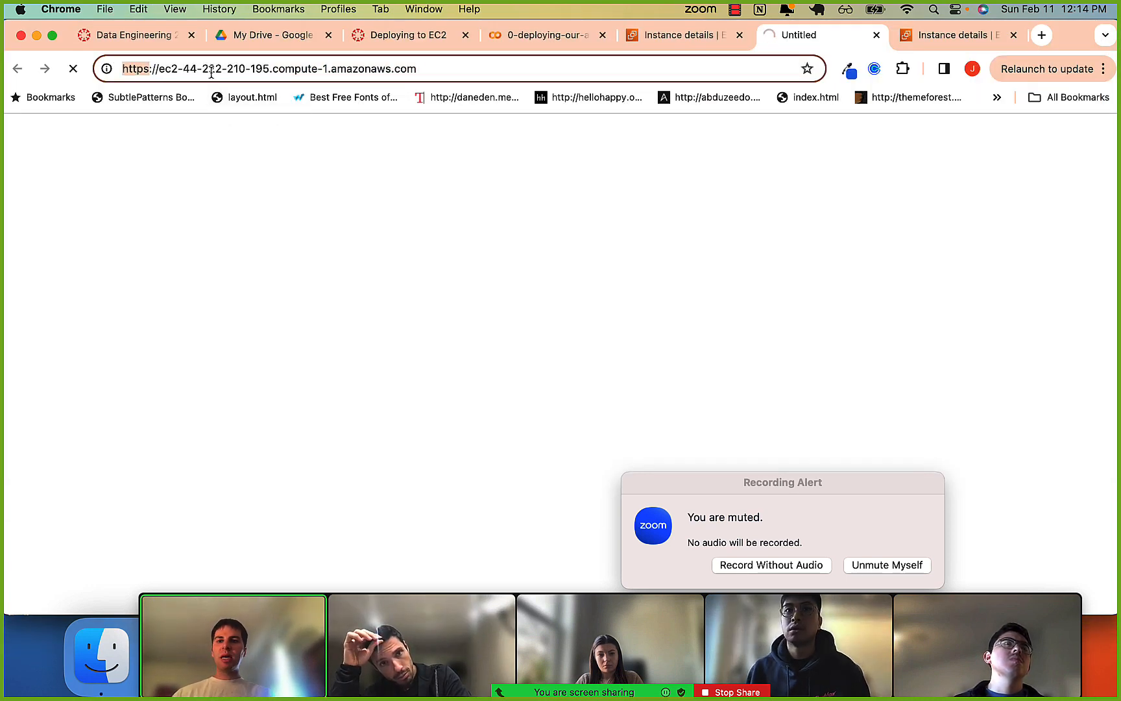
key(BackSpace)
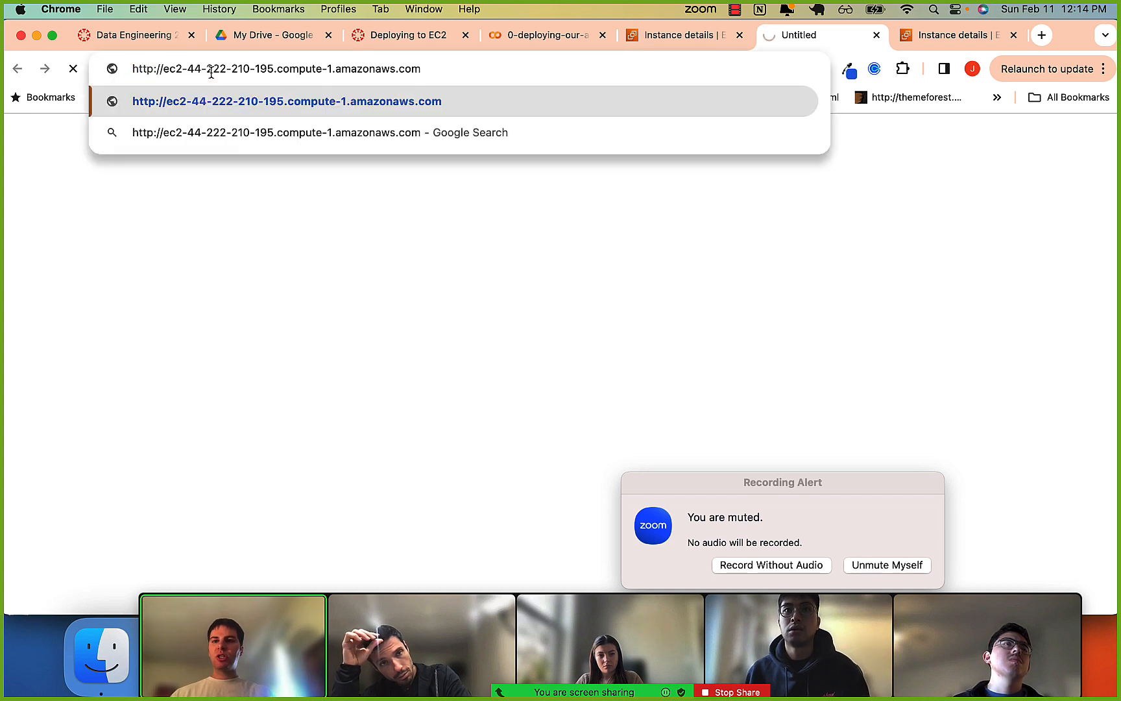
key(Return)
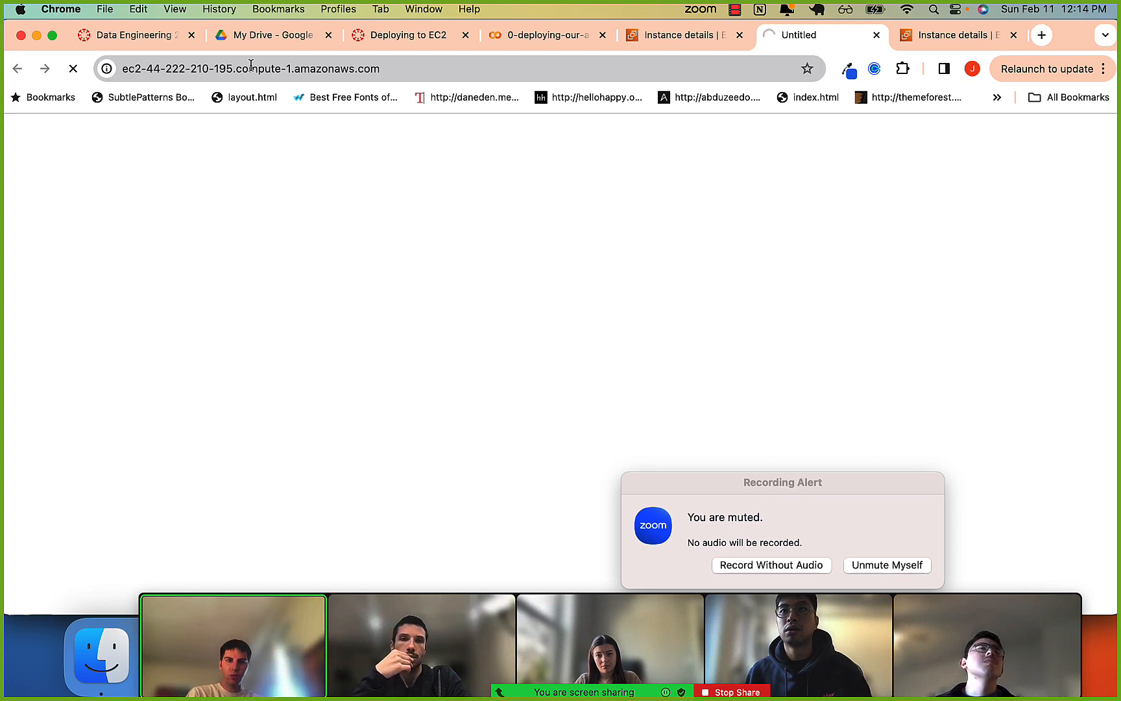
Return to the details page of sample-instance in the AWS console and bring up its security details and inbound rules.
click(667, 36)
scroll(280, 349, down, 10)
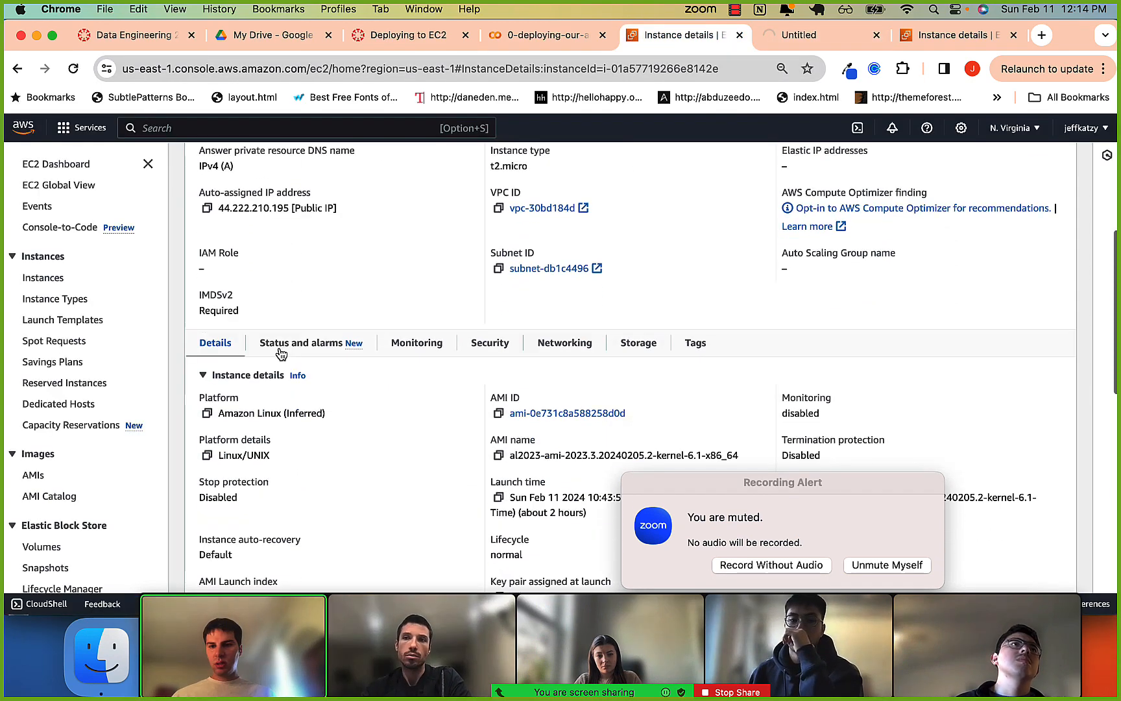
scroll(280, 350, down, 2)
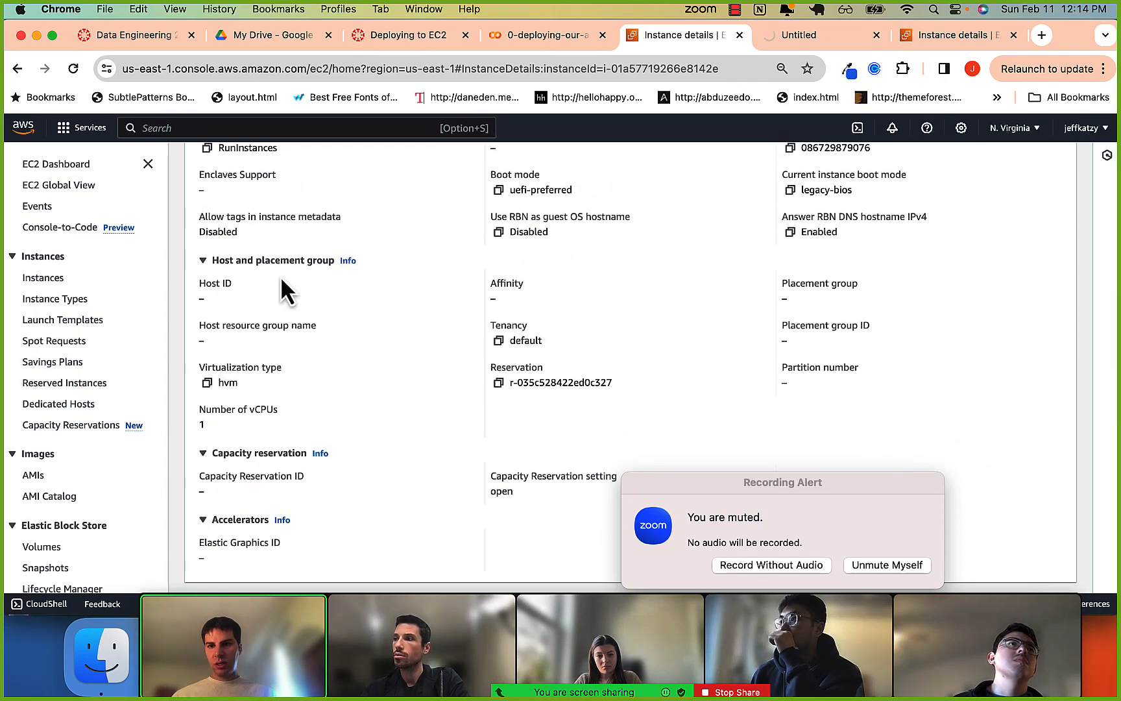
scroll(280, 288, up, 12)
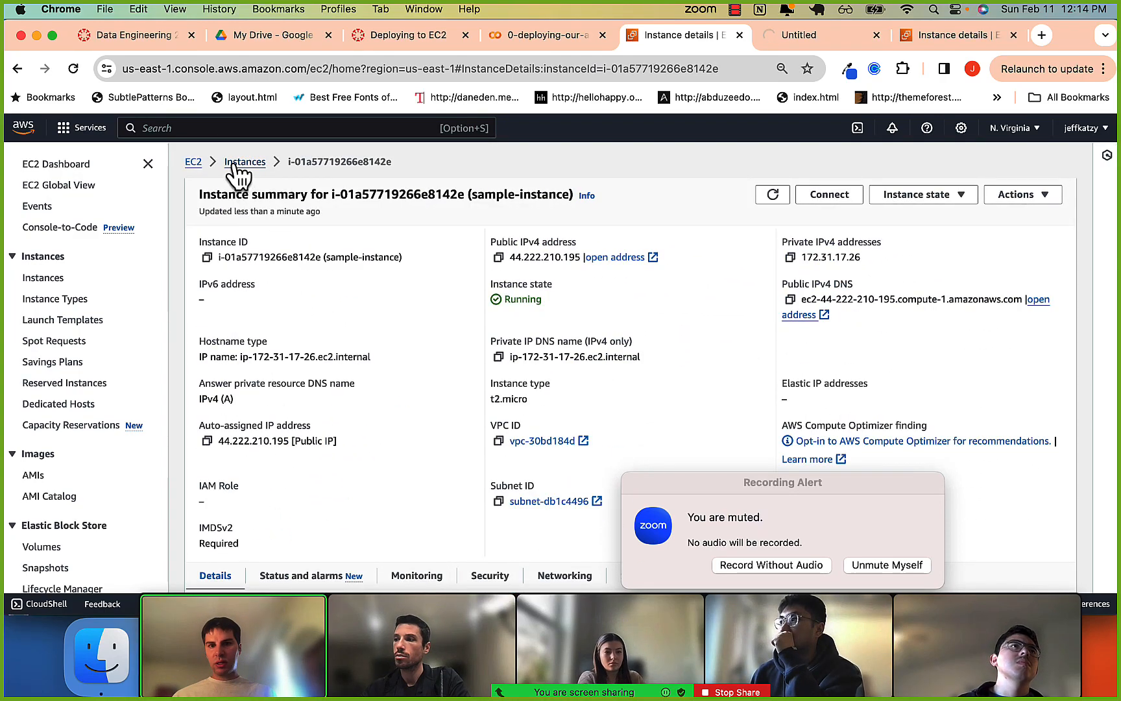
scroll(415, 383, down, 1)
scroll(415, 379, up, 1)
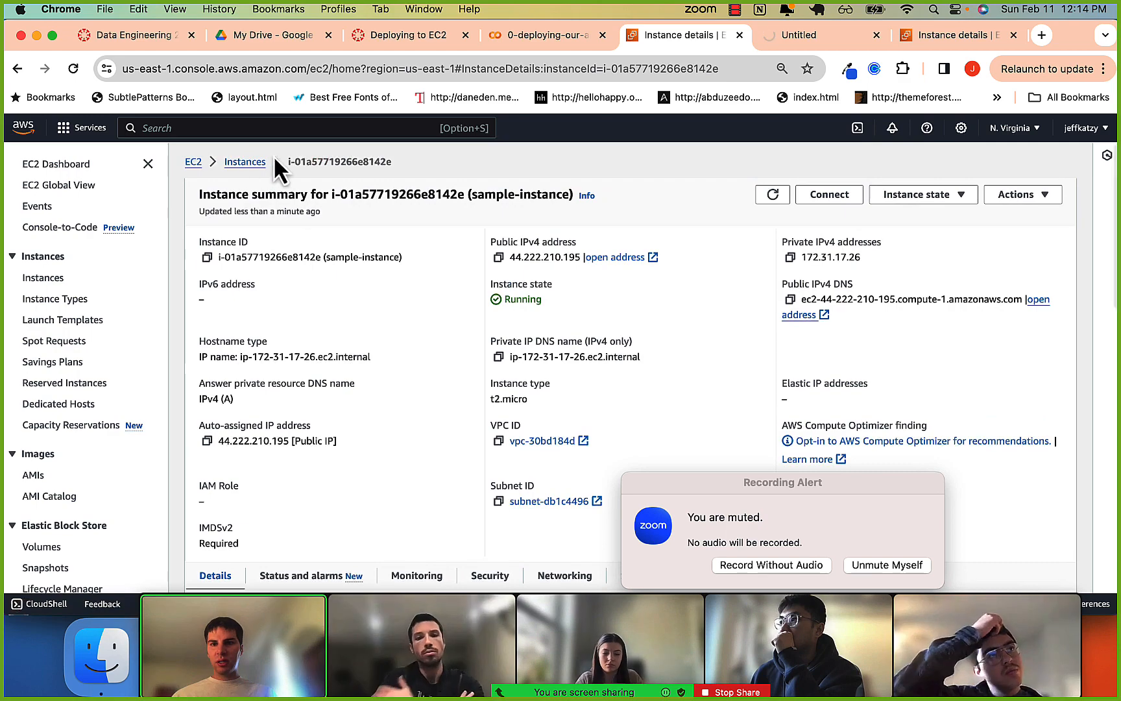
scroll(327, 351, down, 1)
scroll(327, 349, down, 15)
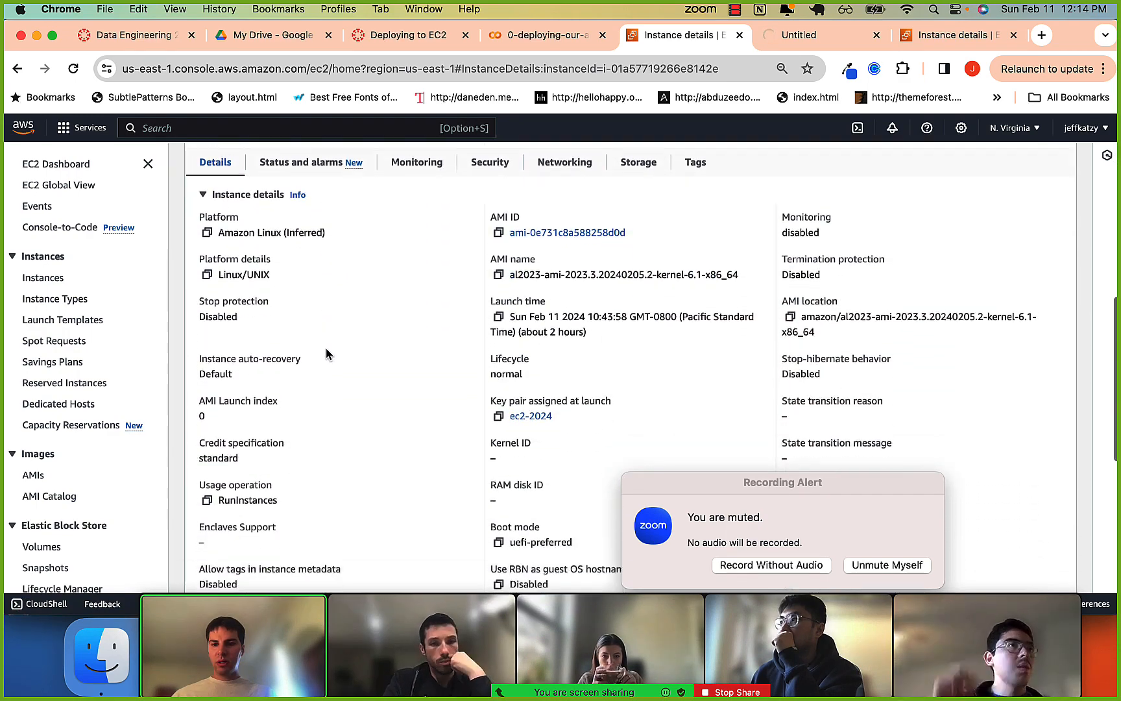
scroll(325, 348, up, 15)
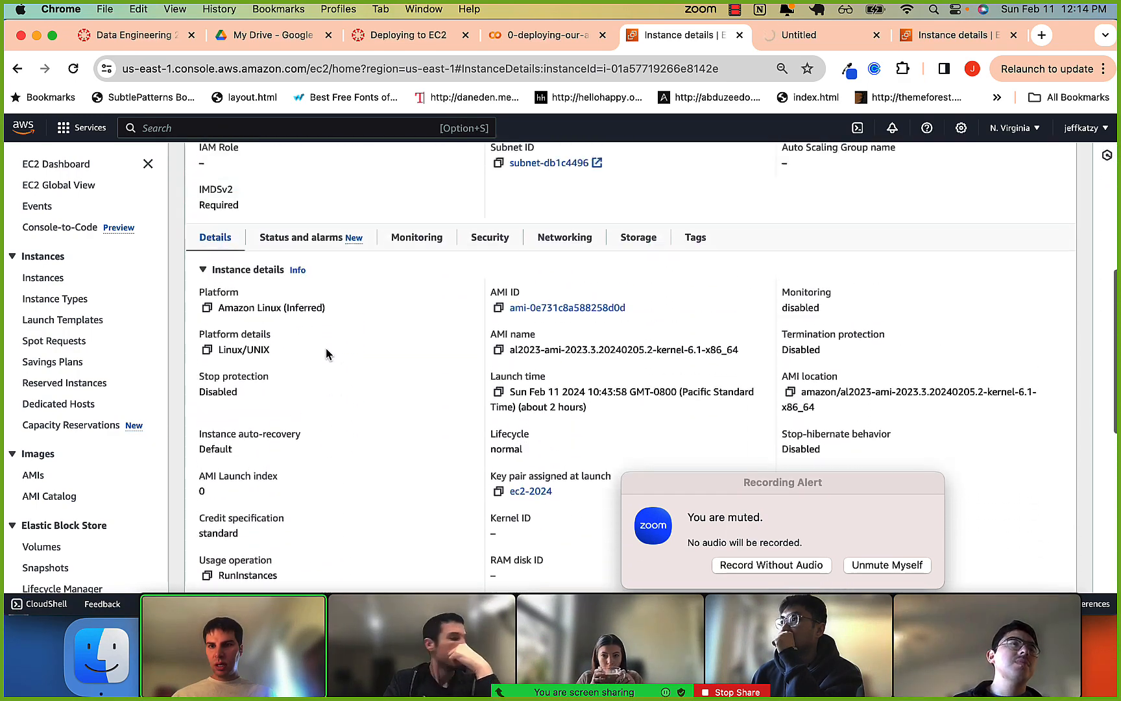
click(478, 453)
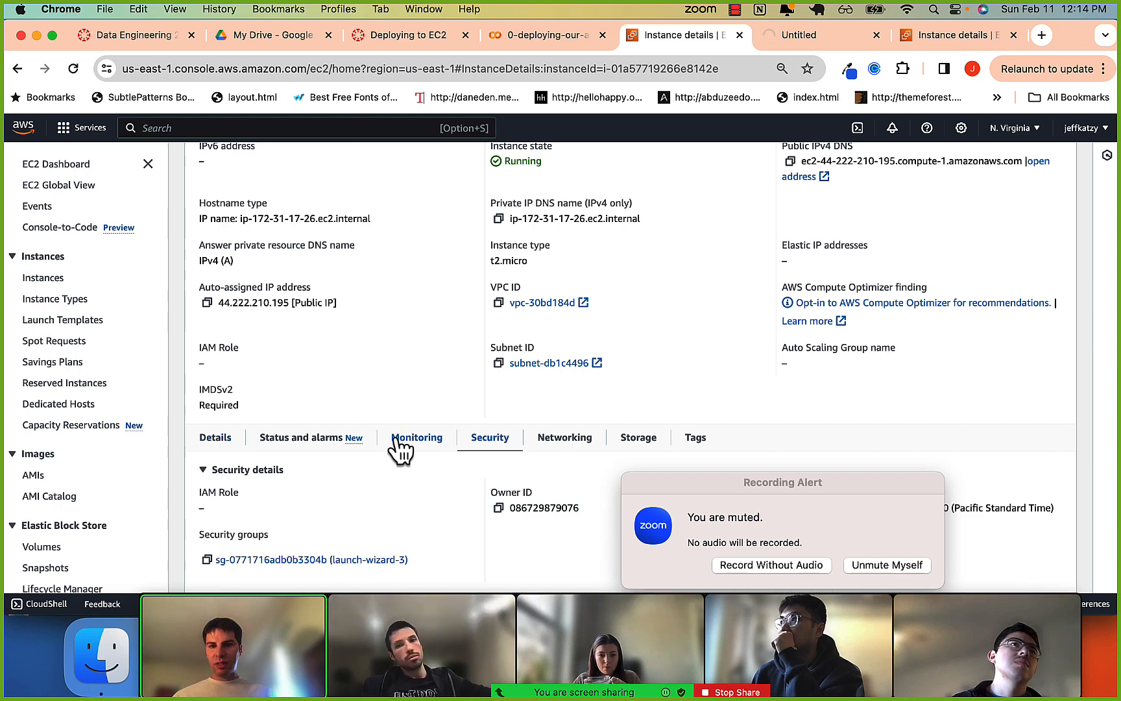
scroll(343, 445, down, 5)
scroll(342, 445, down, 1)
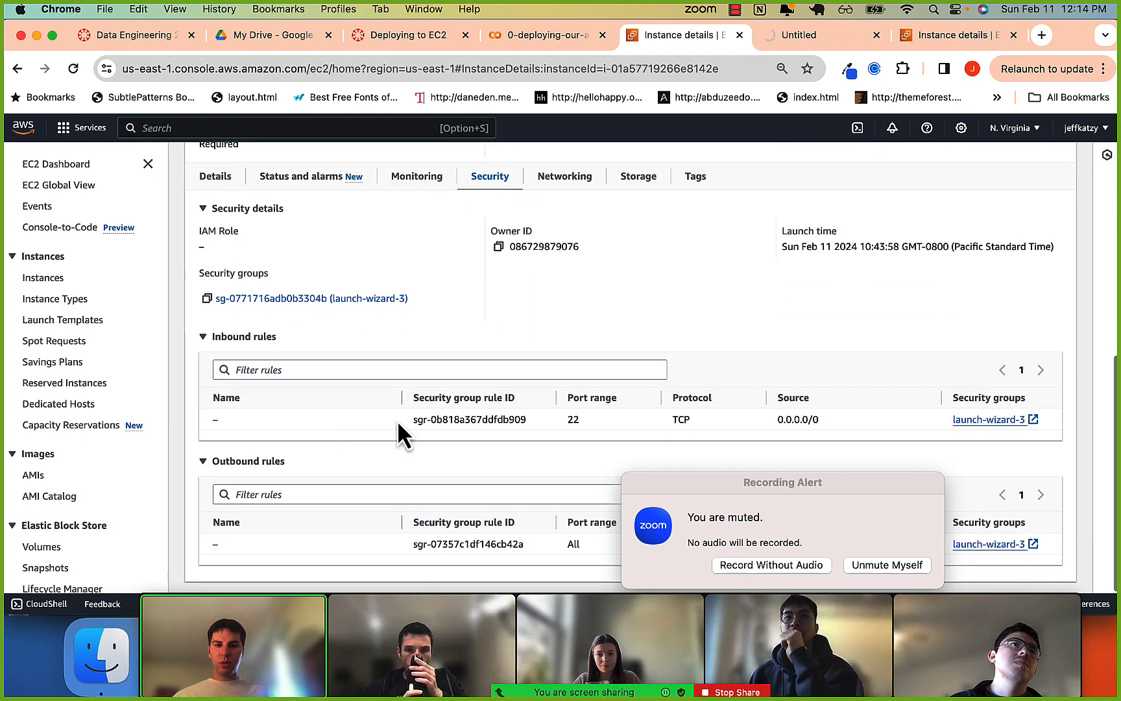
Move the Zoom recording alert out of the way and examine the inbound rule's ID, port range and source.
drag(723, 483, 75, 662)
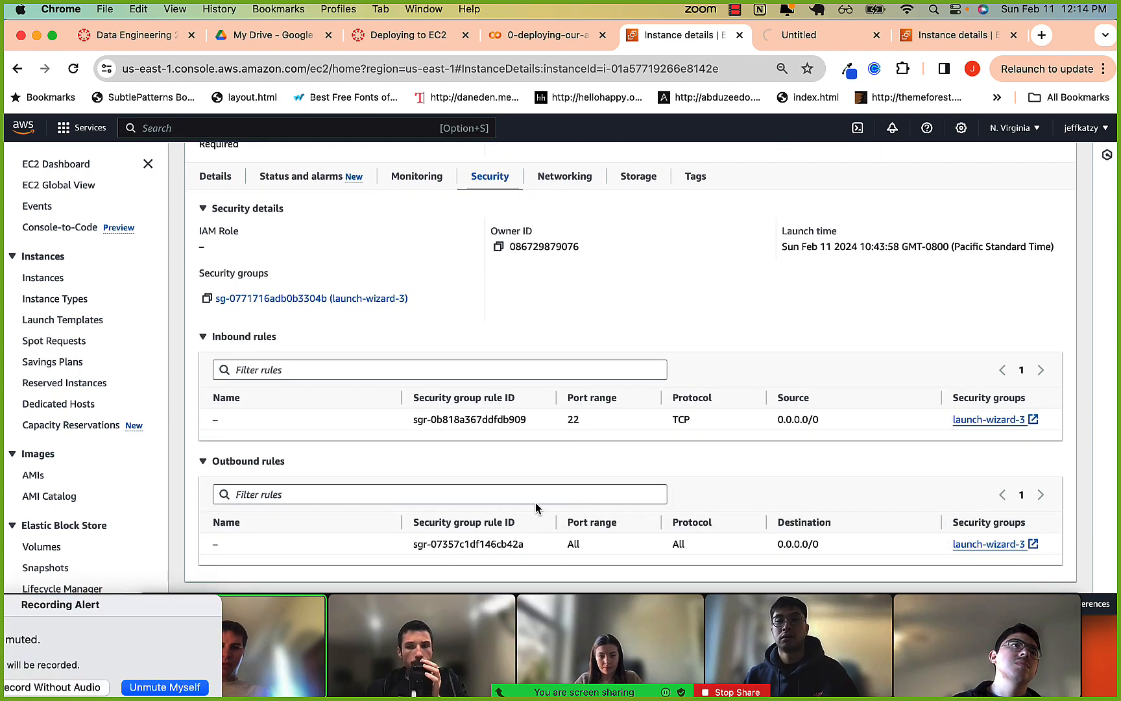
drag(418, 420, 574, 425)
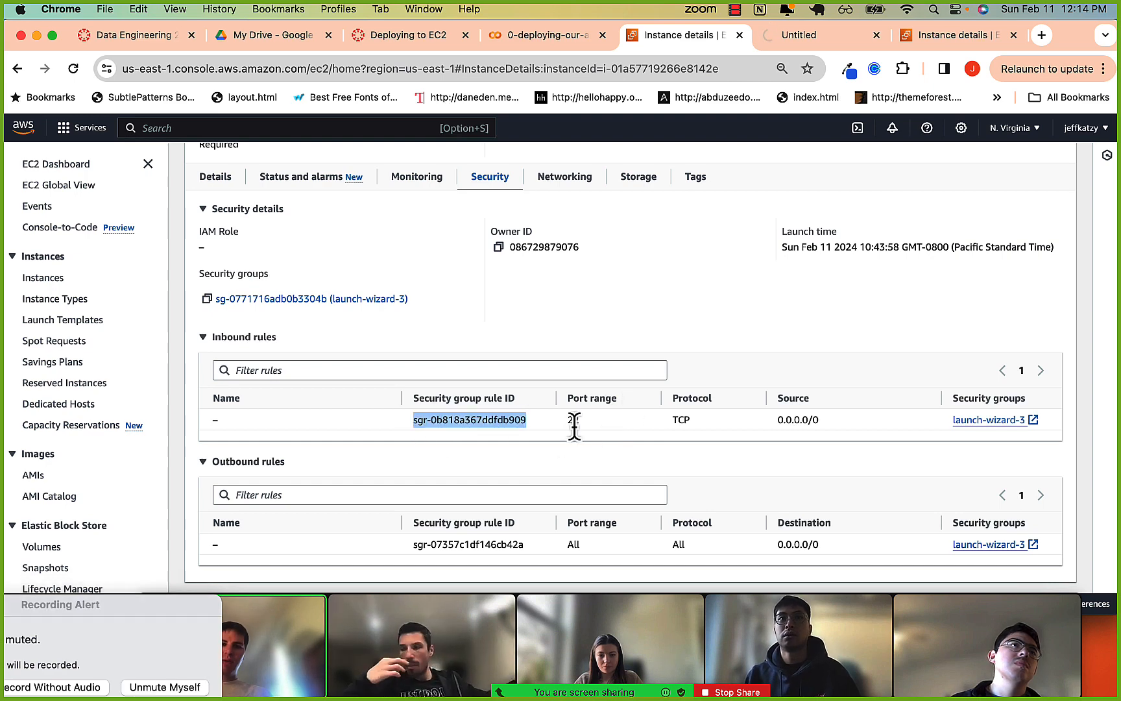
click(582, 426)
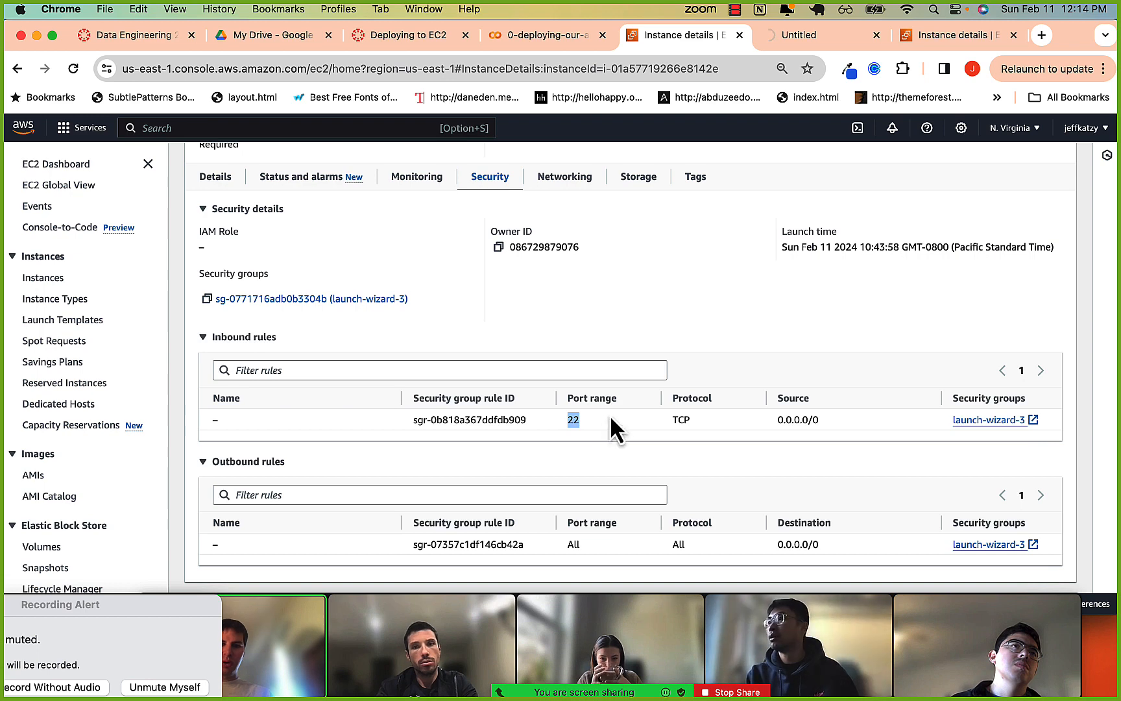
drag(774, 420, 832, 422)
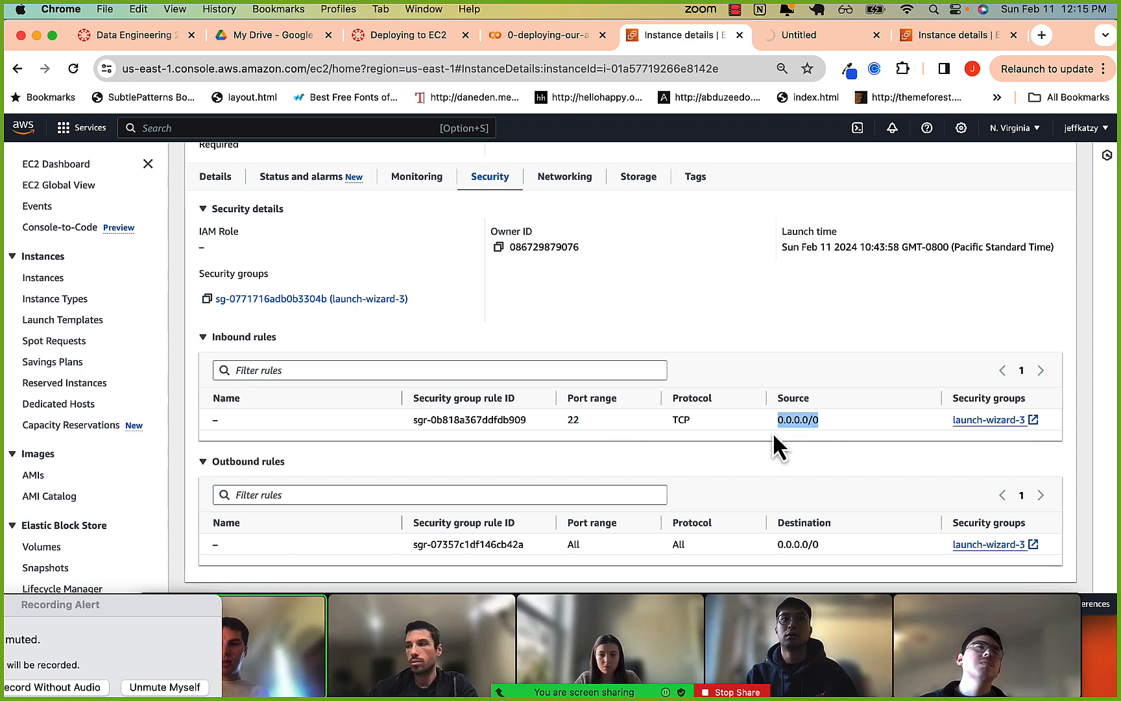
drag(412, 420, 504, 419)
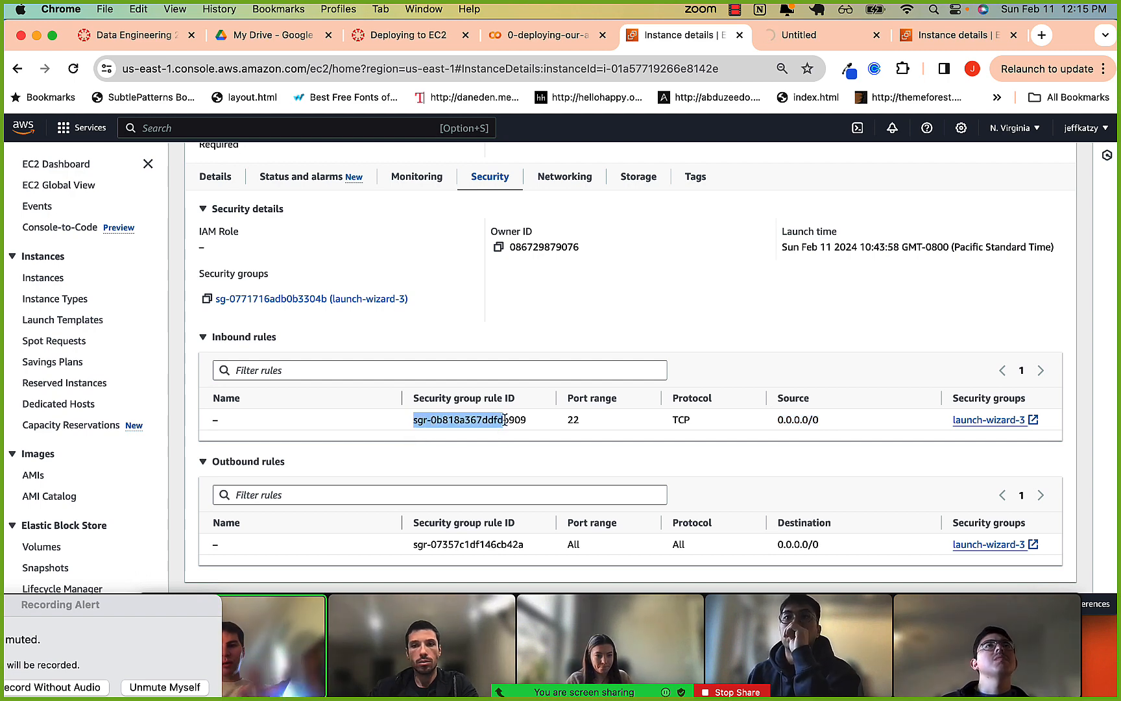
click(504, 420)
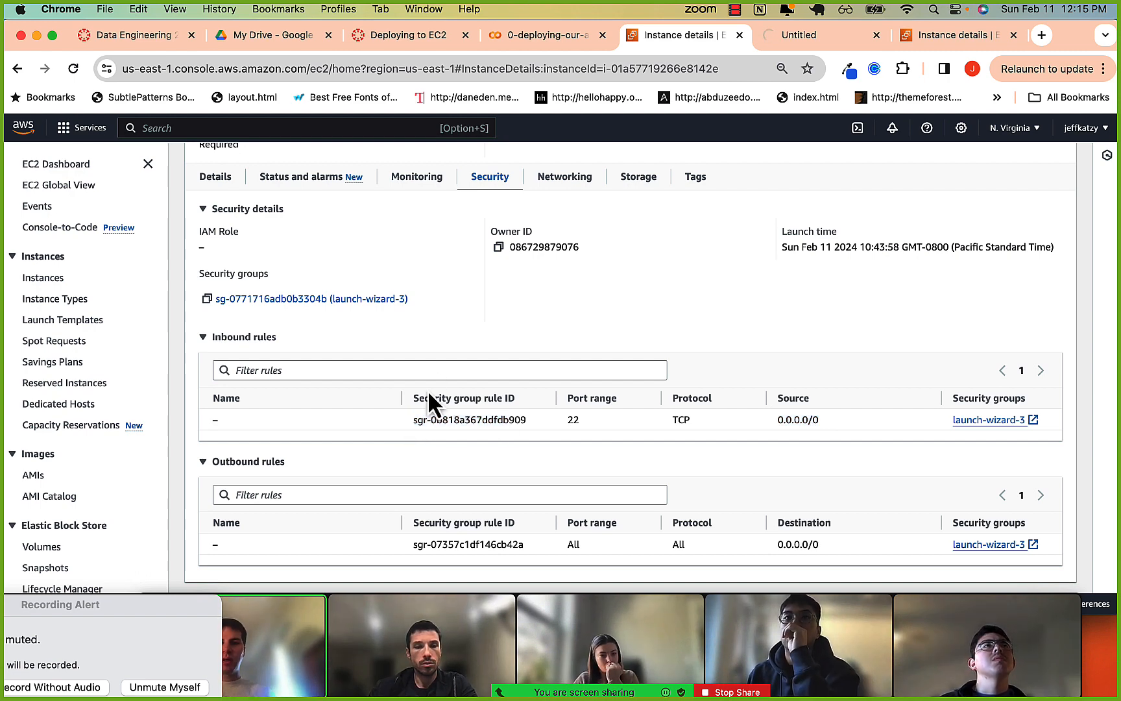
Open the instance's launch-wizard-3 security group and start editing its inbound rules.
scroll(926, 463, up, 5)
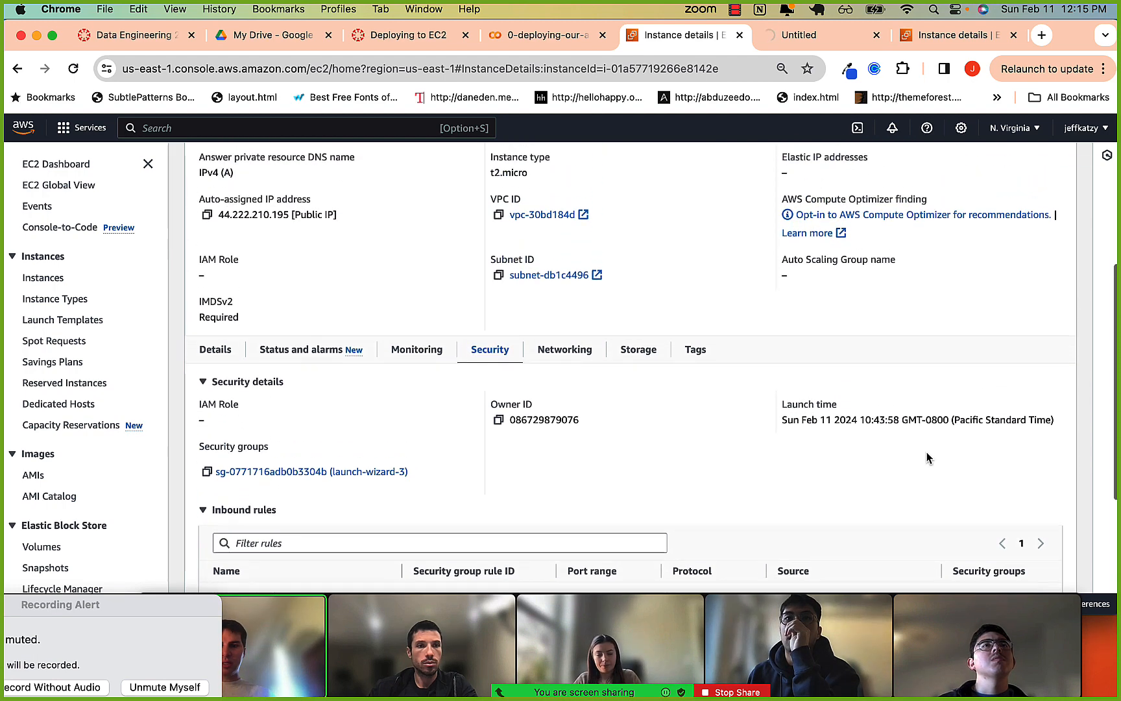
scroll(928, 457, down, 3)
scroll(922, 454, down, 2)
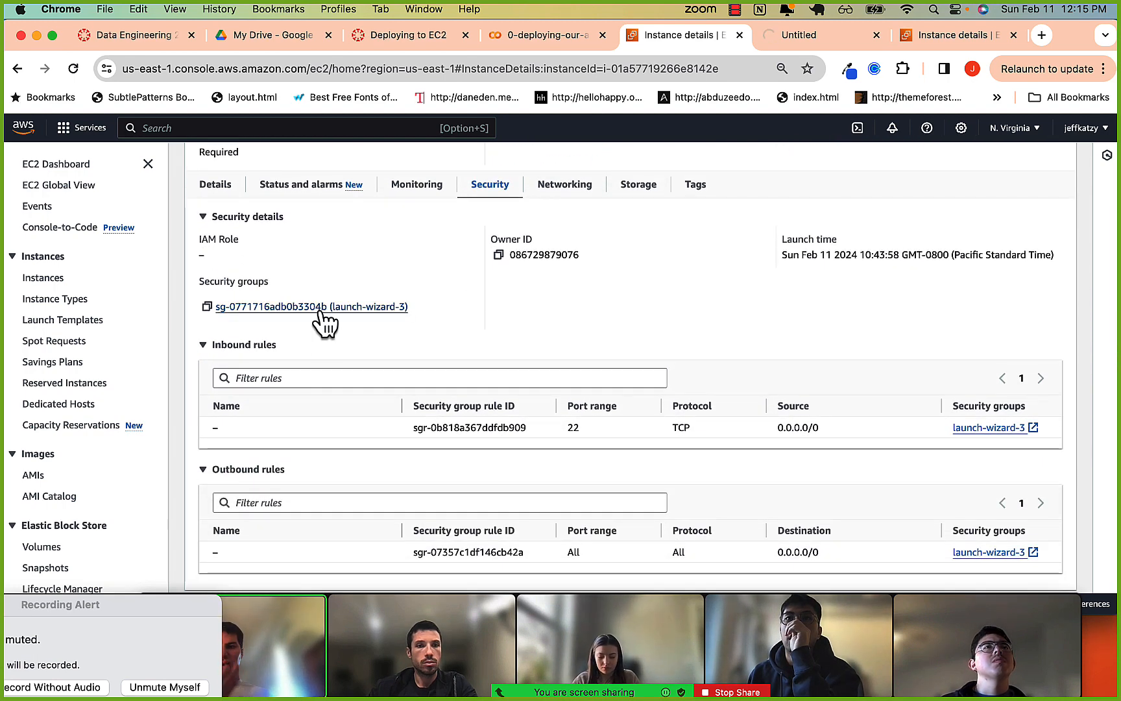
click(320, 308)
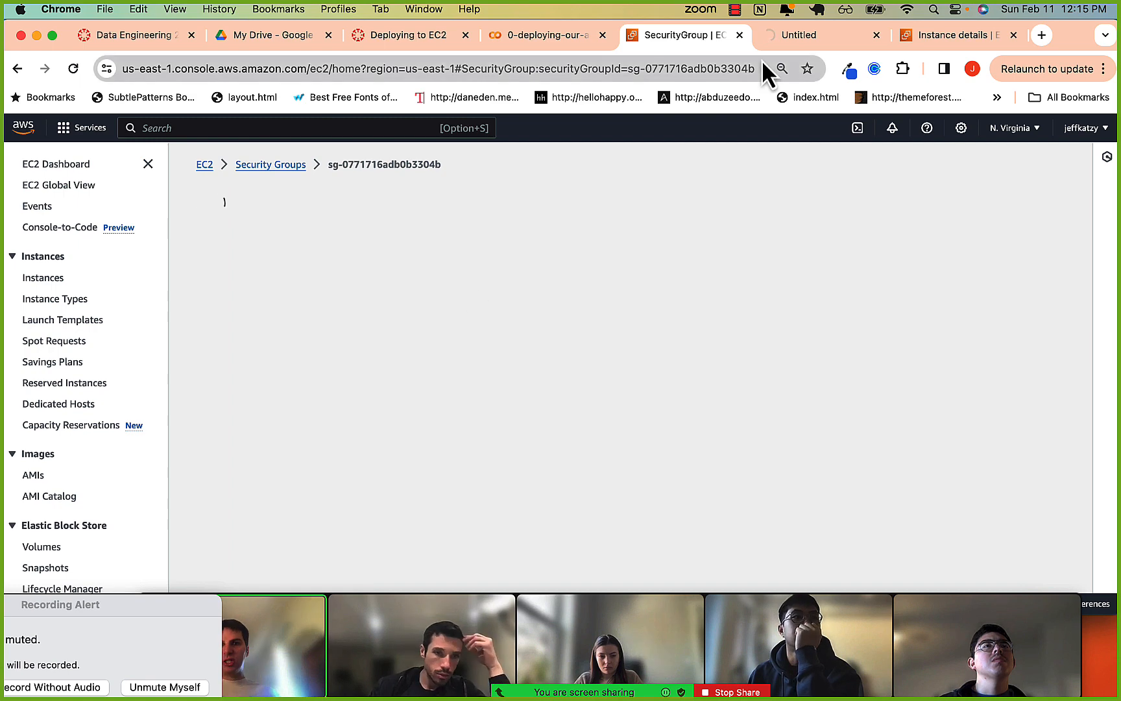
scroll(495, 350, down, 1)
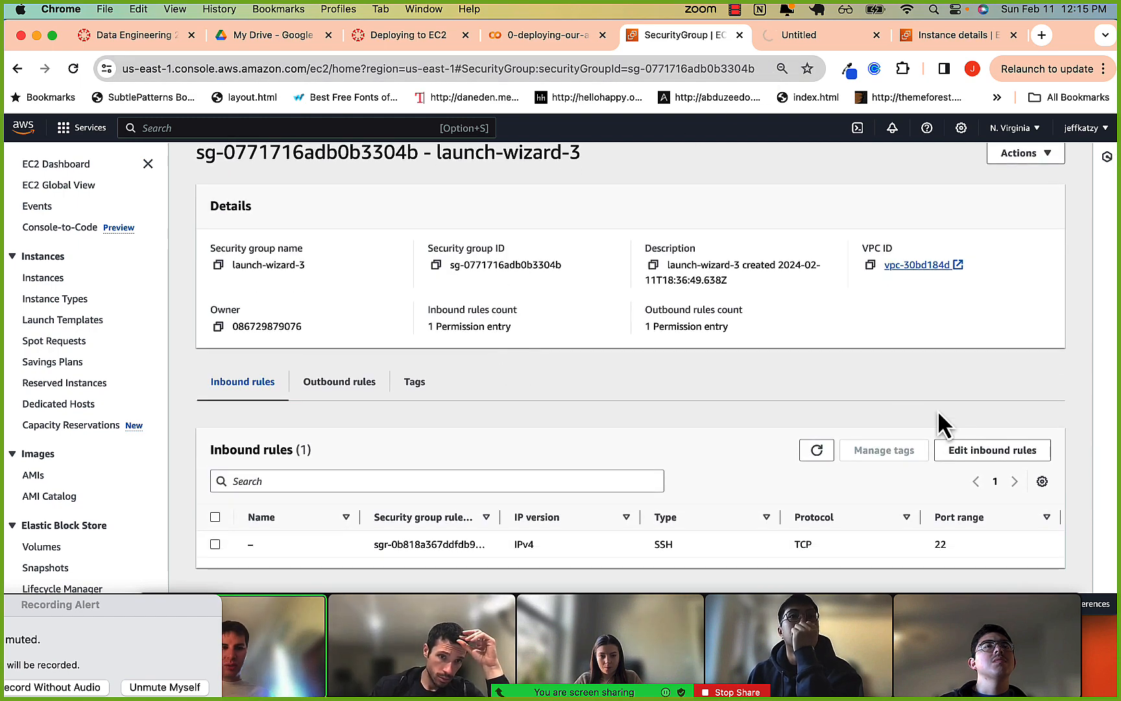
click(962, 457)
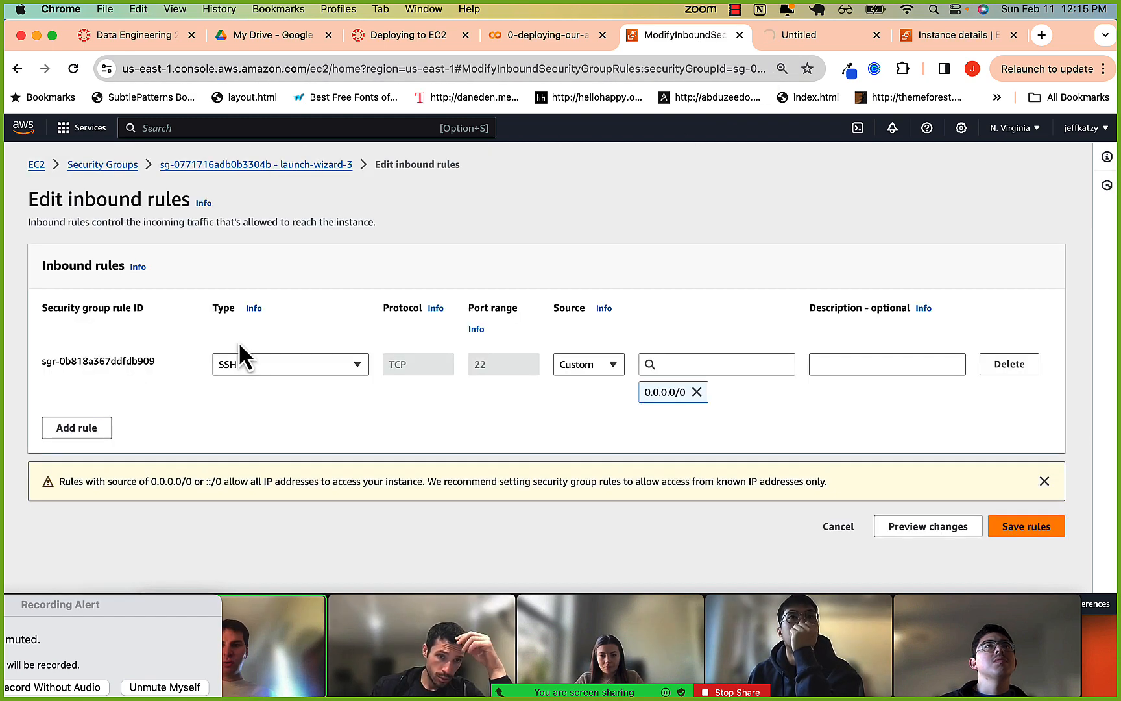
Add an inbound rule of type HTTP and try to save the rules without a source.
click(78, 426)
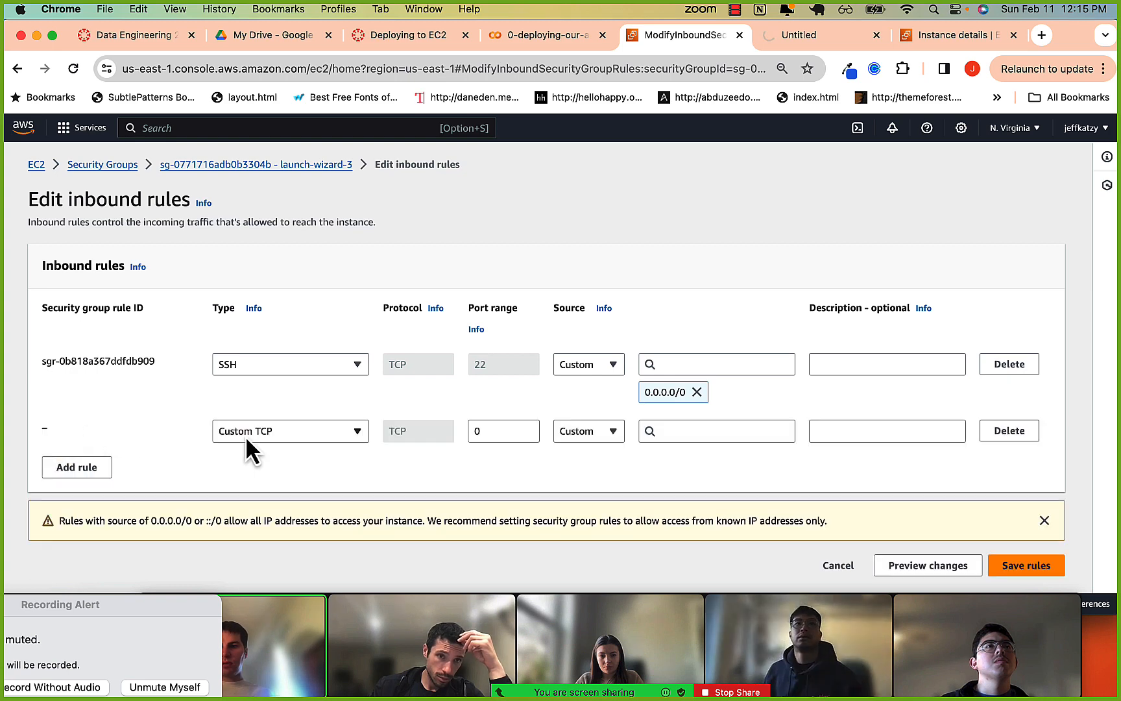
click(273, 436)
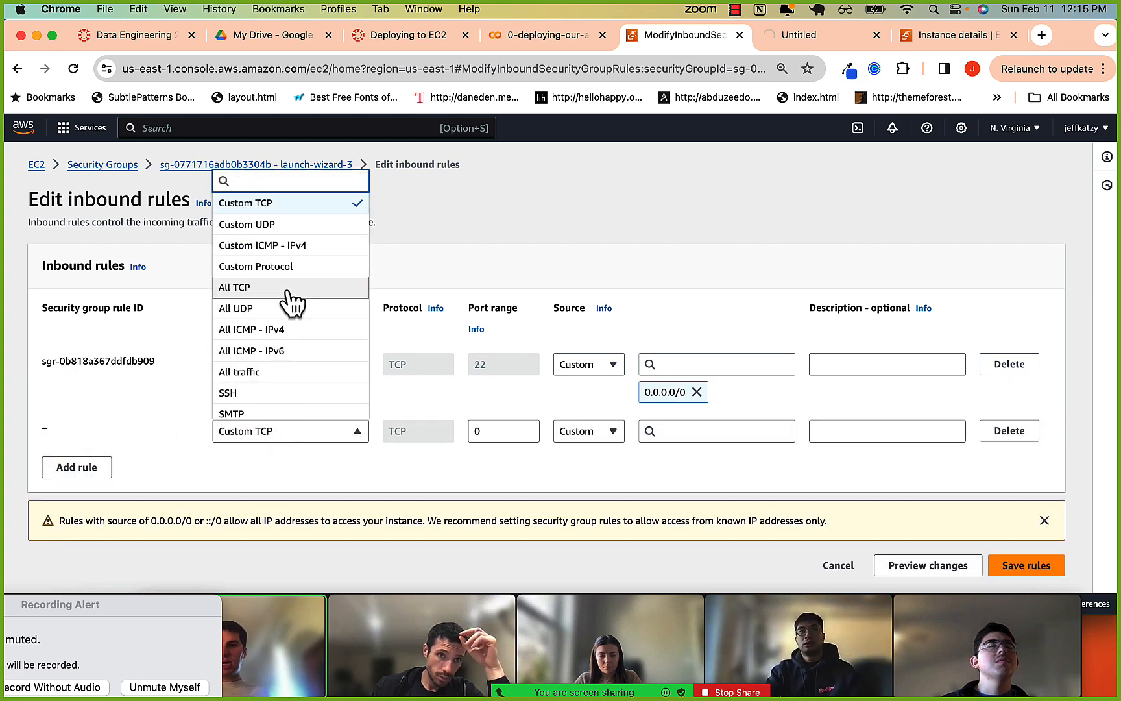
text(http)
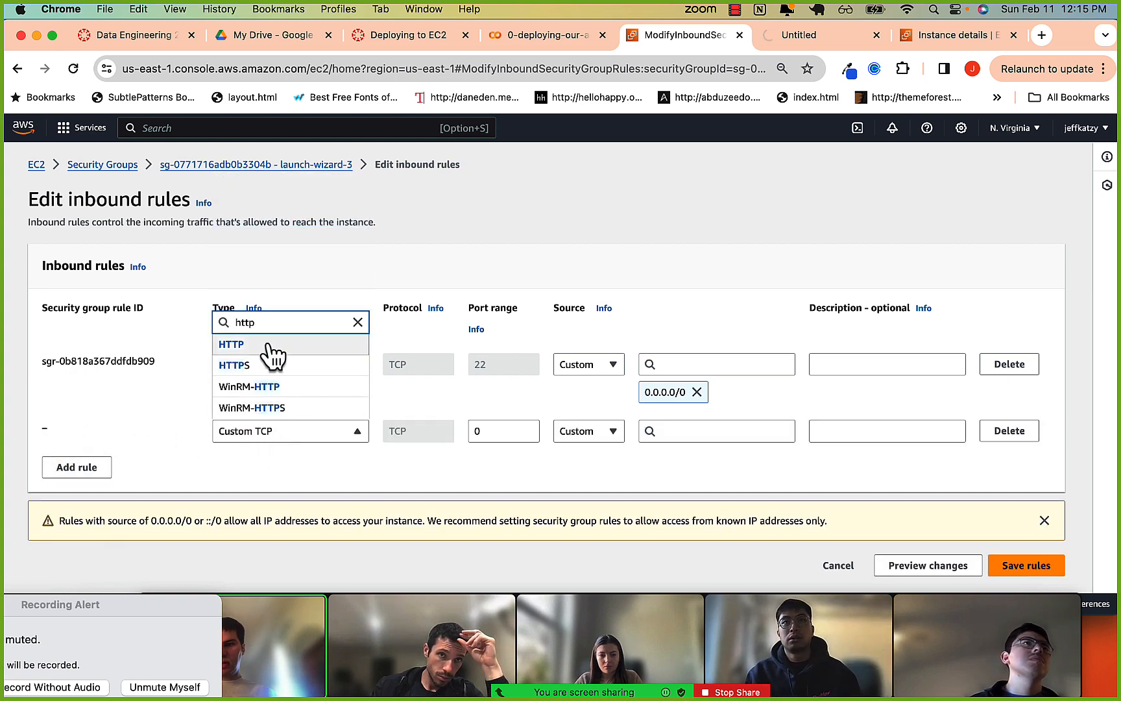
click(270, 345)
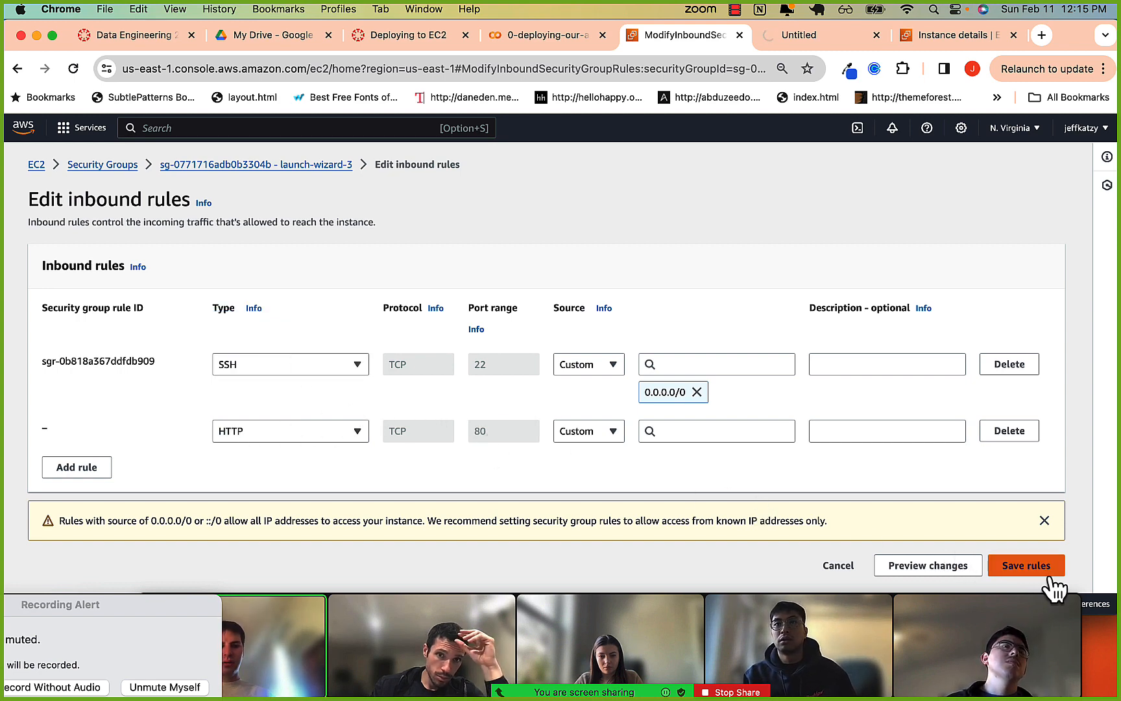
click(1028, 567)
Set the HTTP rule's source to 0.0.0.0/0, save the inbound rules and review the security group's rule list.
click(714, 431)
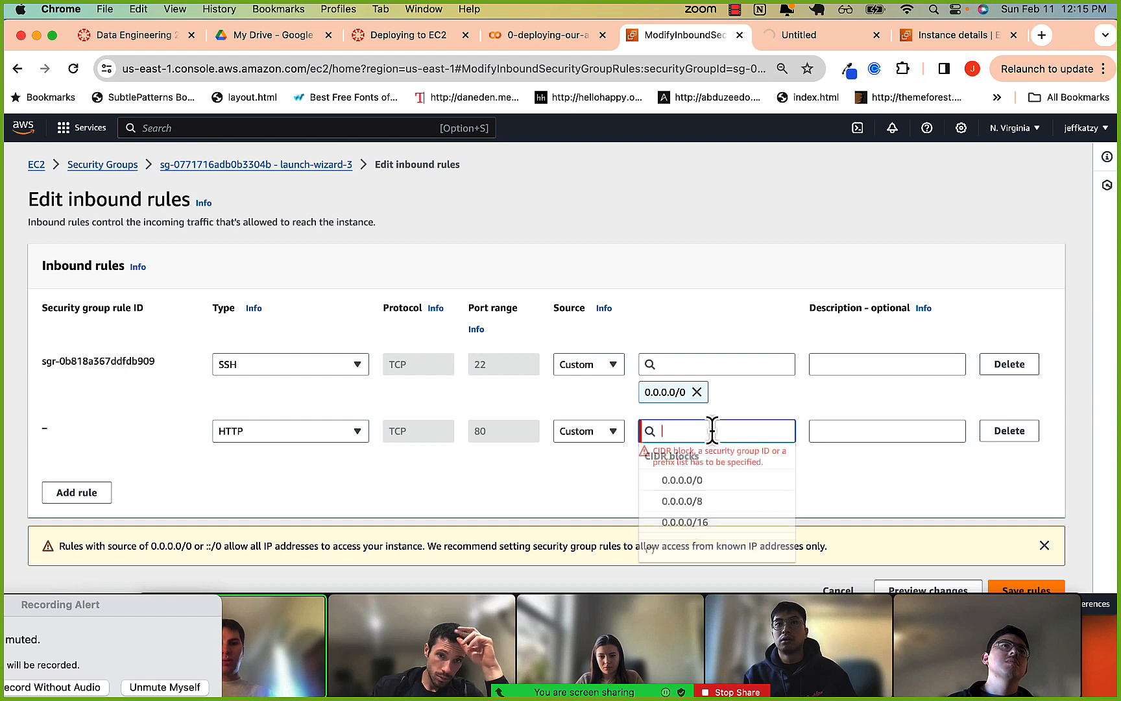
click(665, 478)
scroll(746, 474, down, 1)
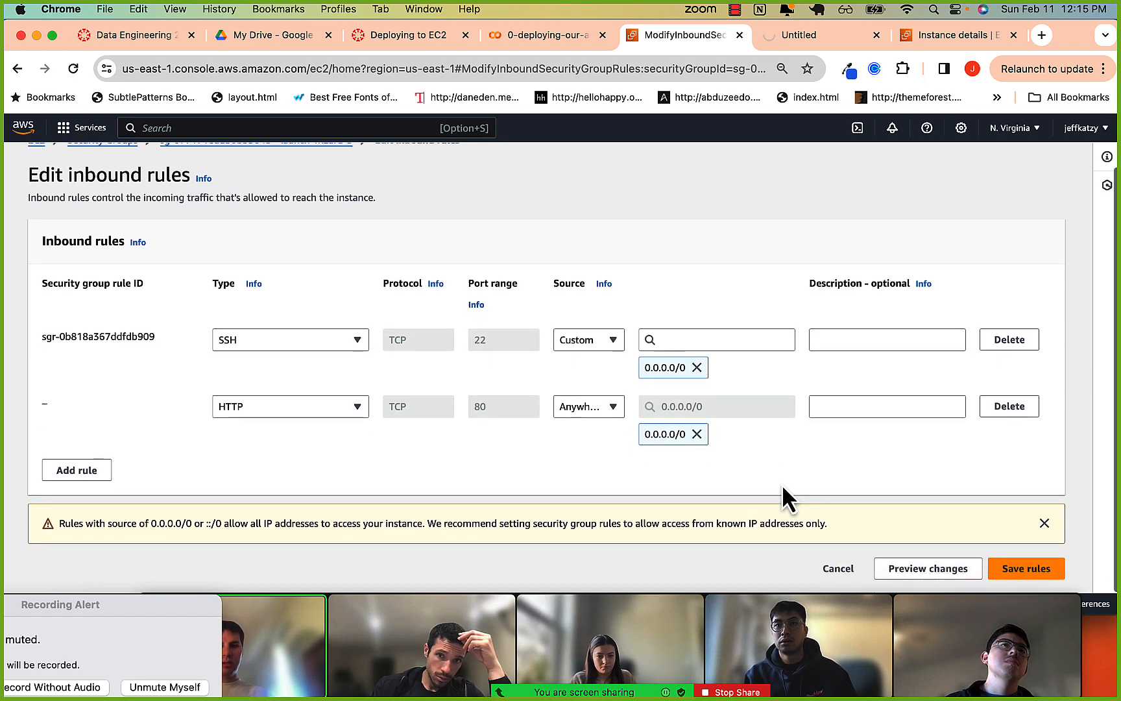
click(1010, 567)
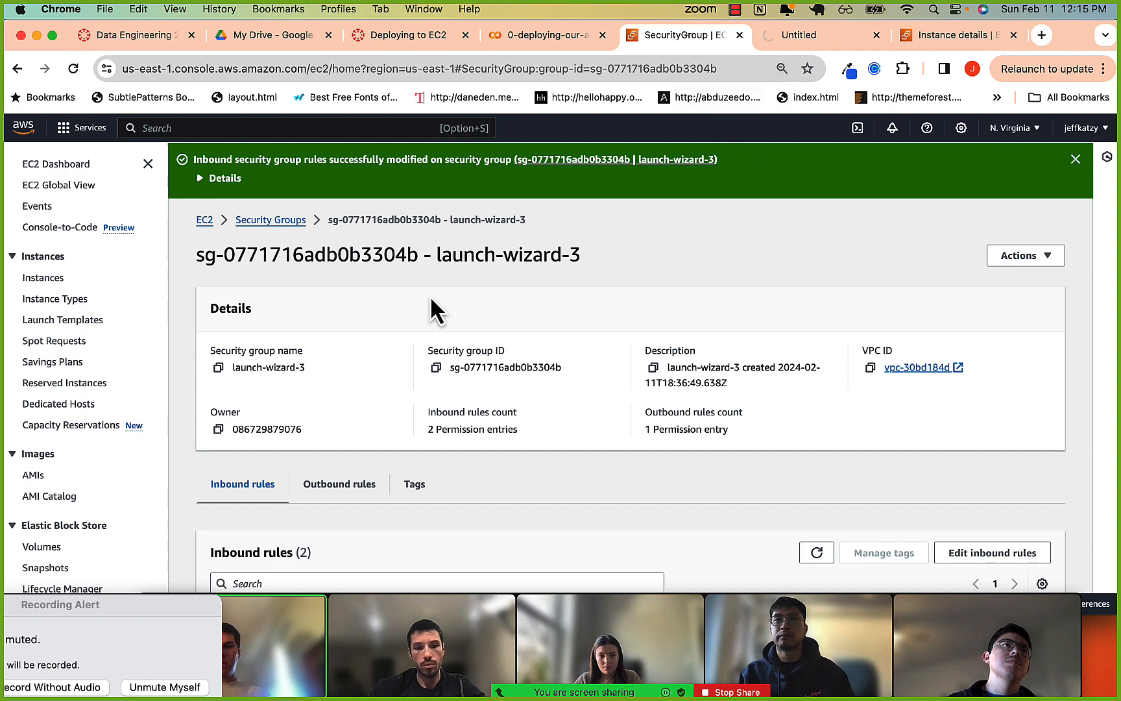
scroll(430, 295, down, 3)
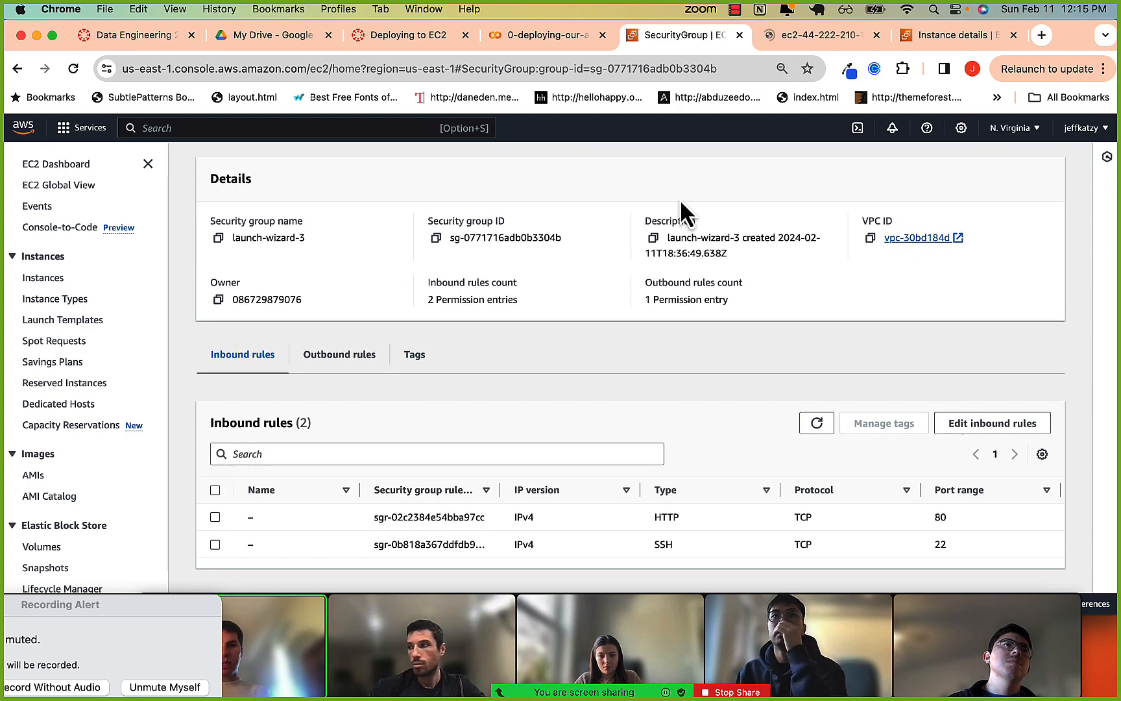
Reload the app page at the instance's public DNS address and check the incoming requests in the iTerm2 server log.
click(803, 37)
click(417, 67)
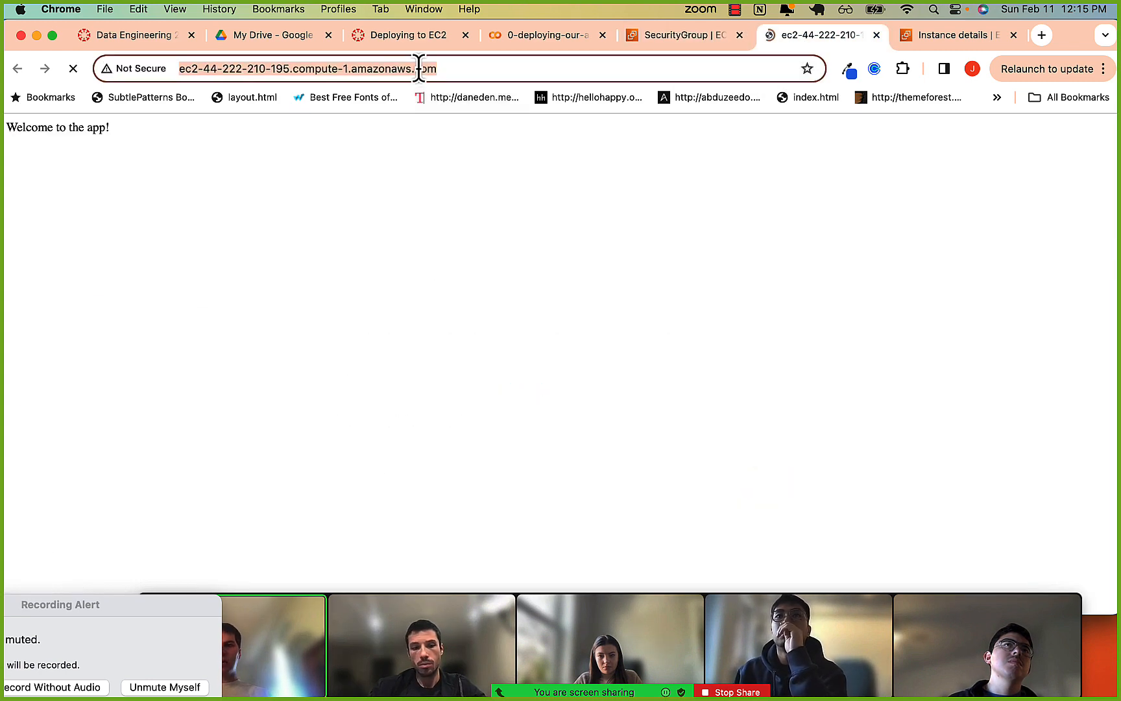
key(Return)
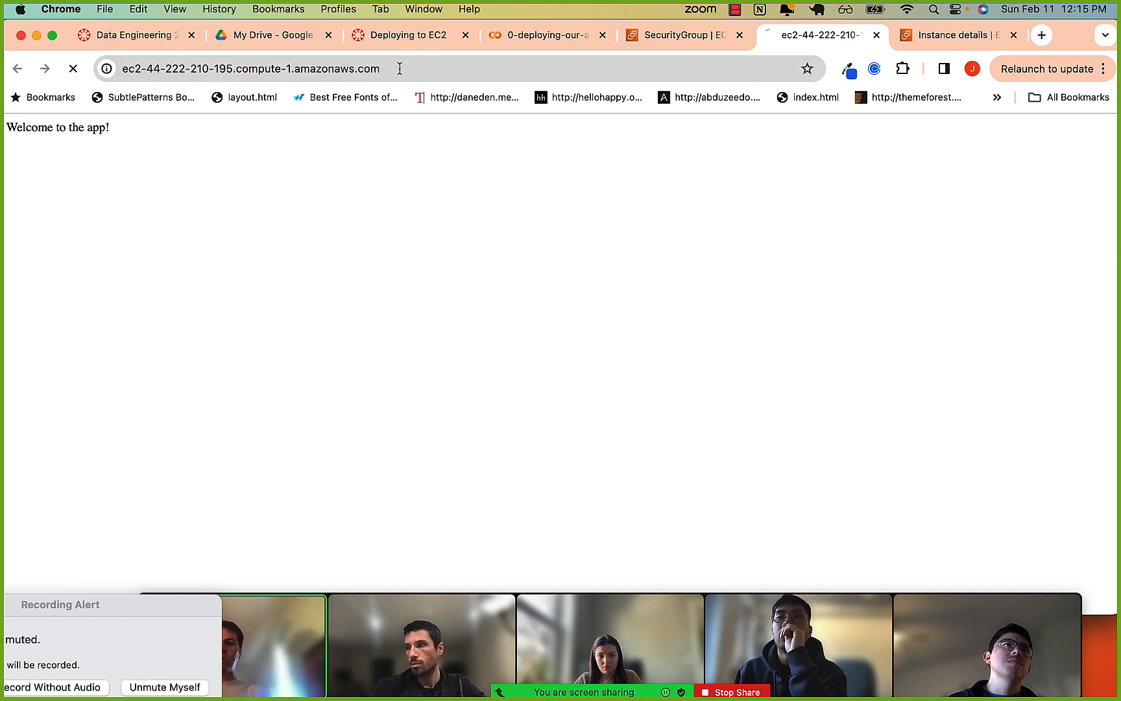
drag(57, 126, 157, 139)
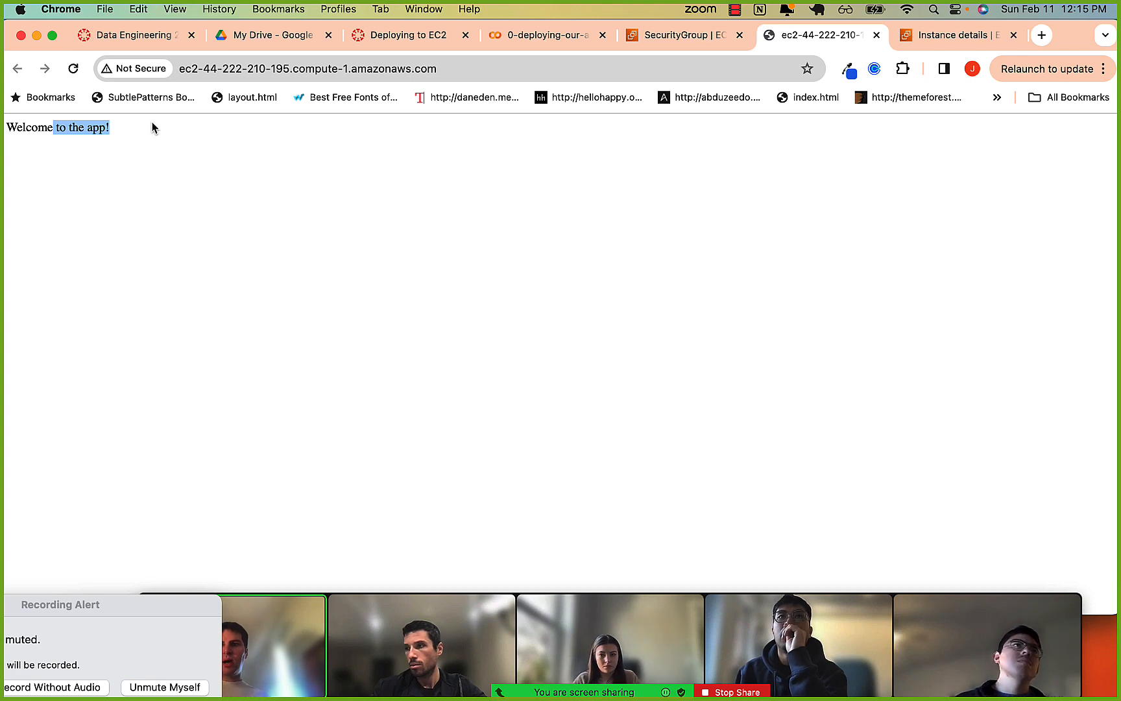
key(super+Tab)
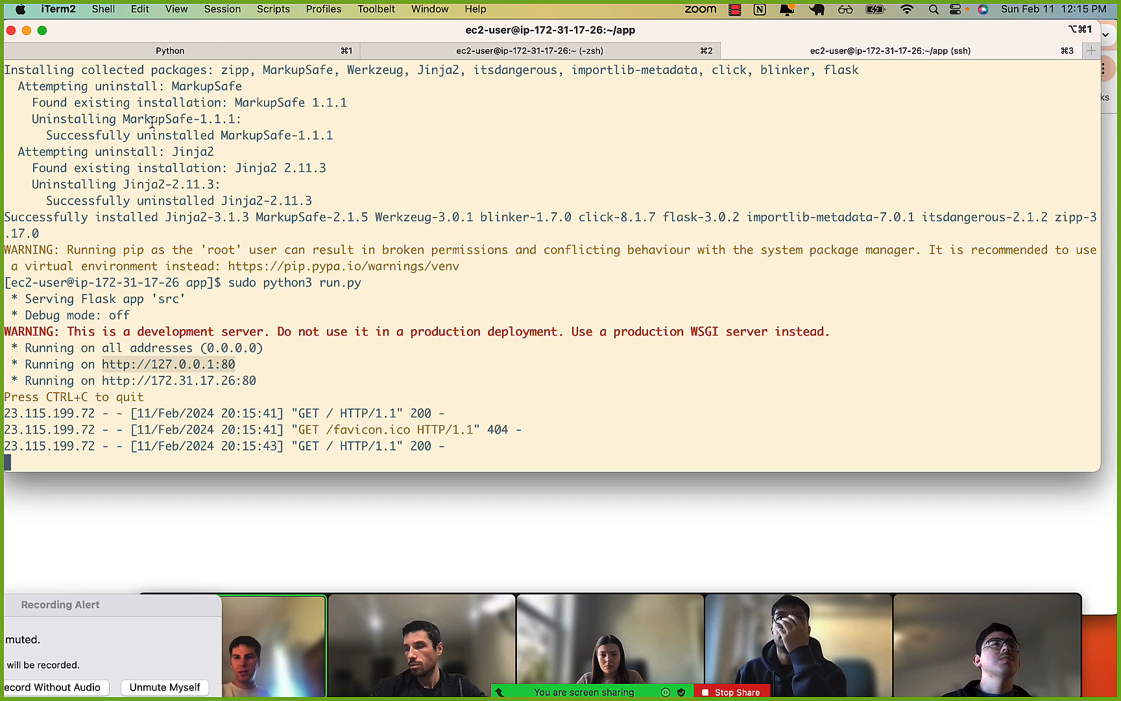
Stop the running Flask server and exit the SSH session on the EC2 instance.
scroll(230, 146, up, 10)
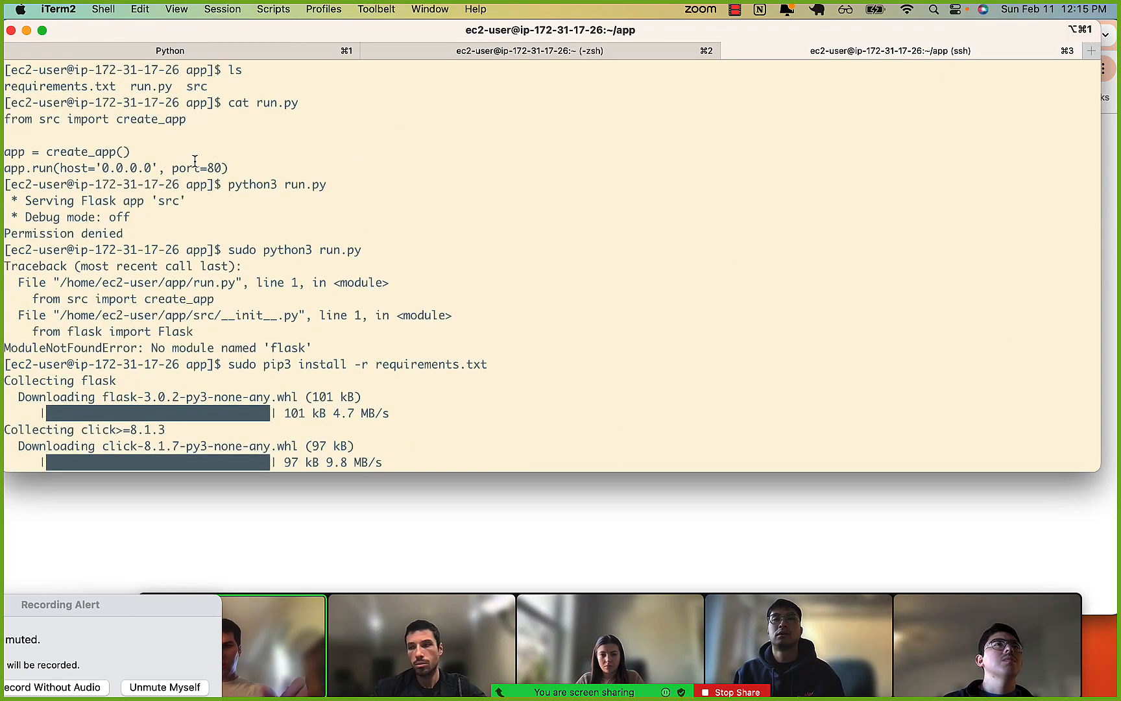
scroll(195, 162, down, 10)
key(ctrl+c)
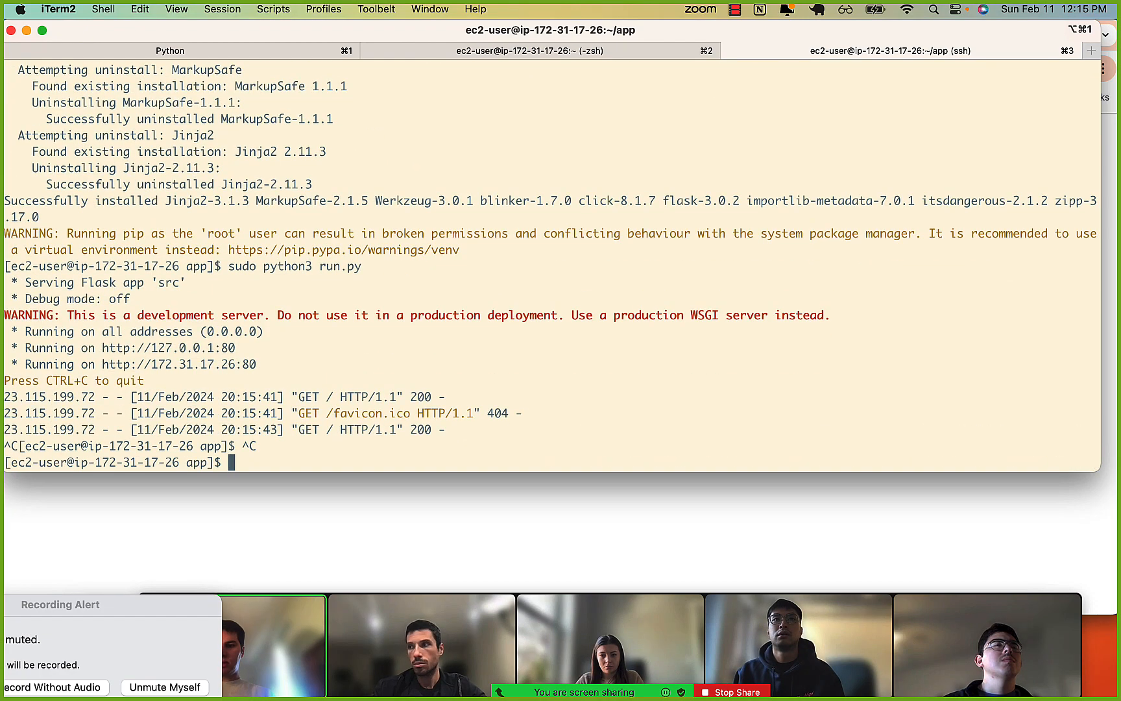
text(exit)
key(Return)
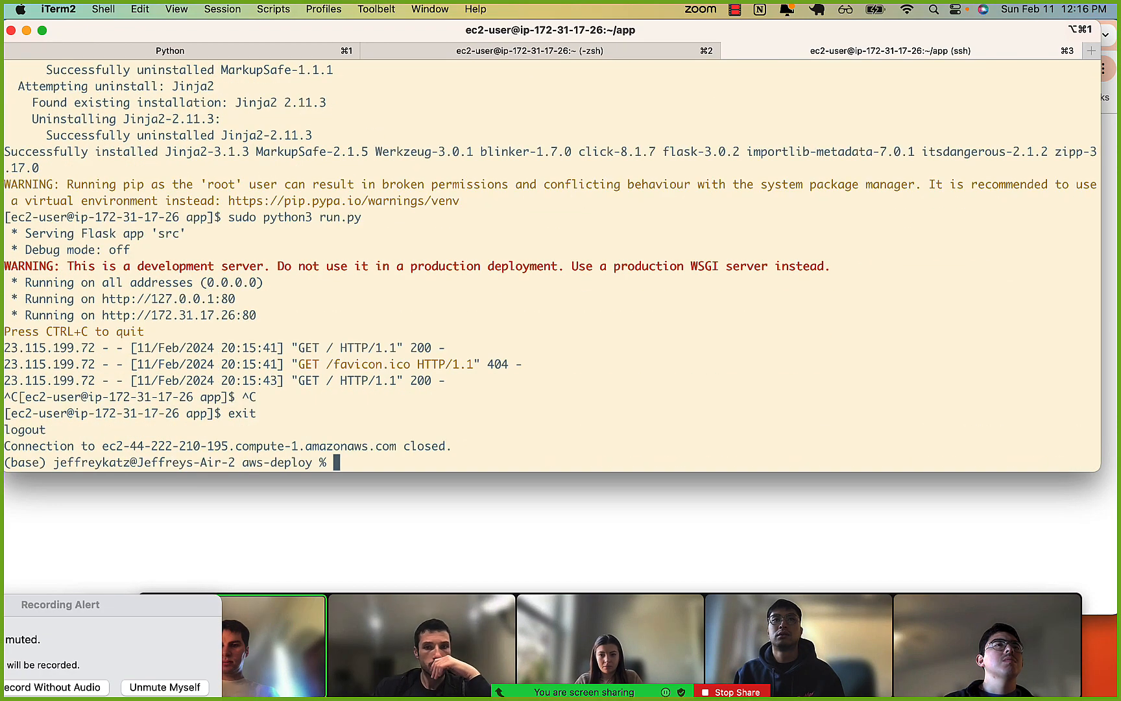
Recall the earlier scp command for the app folder and examine its user, host and /home/ec2-user target.
key(Up)
key(Up)
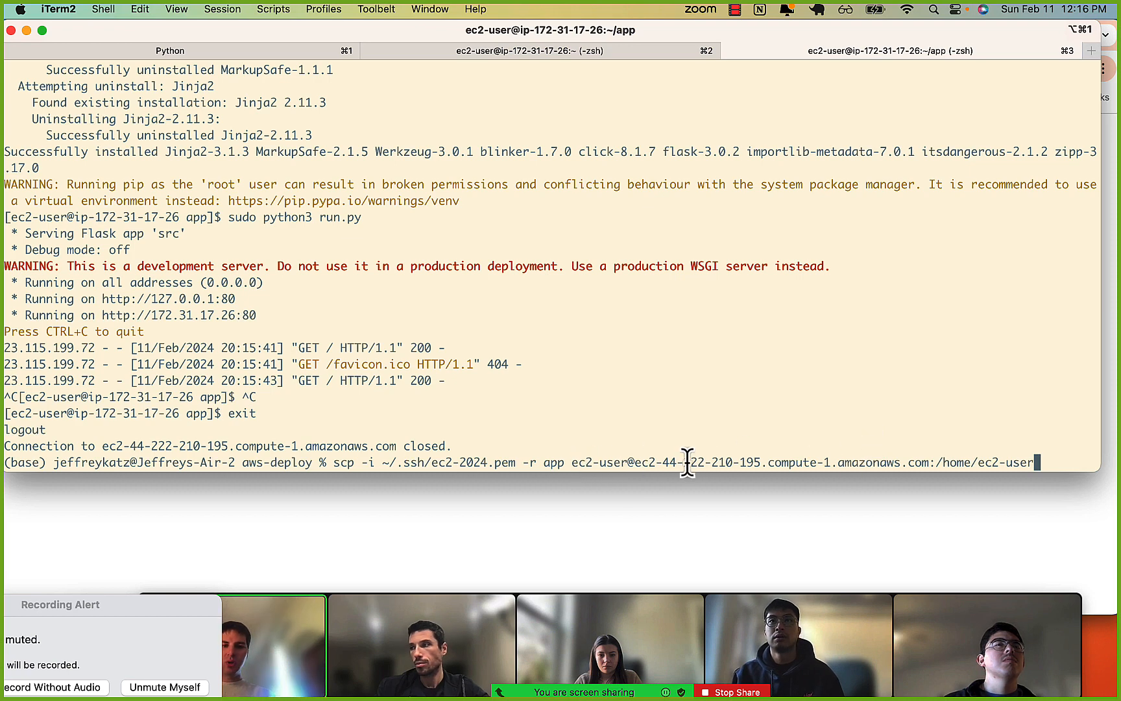
drag(637, 462, 834, 475)
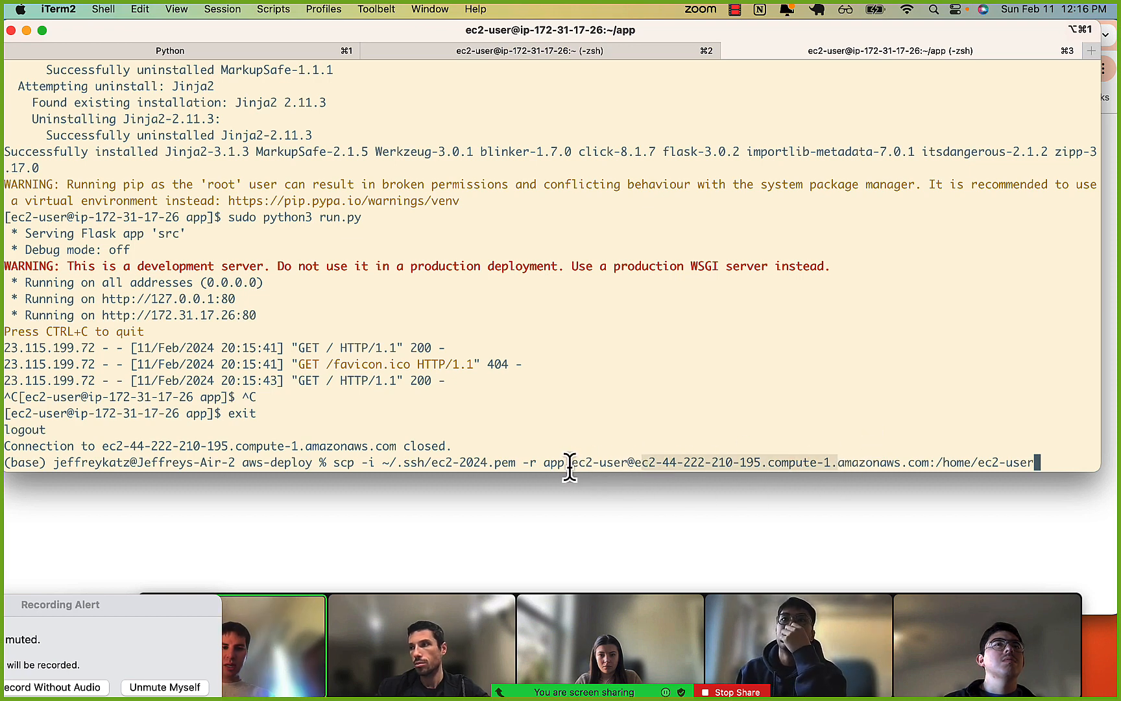
drag(571, 461, 615, 466)
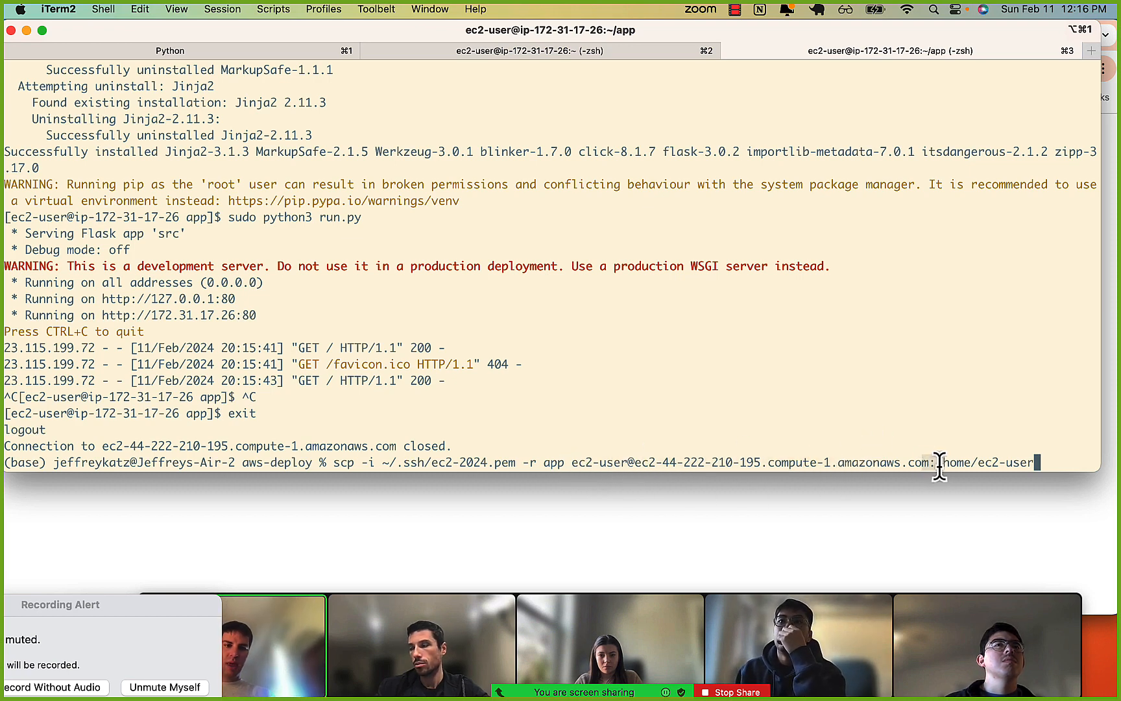
drag(945, 467, 1020, 462)
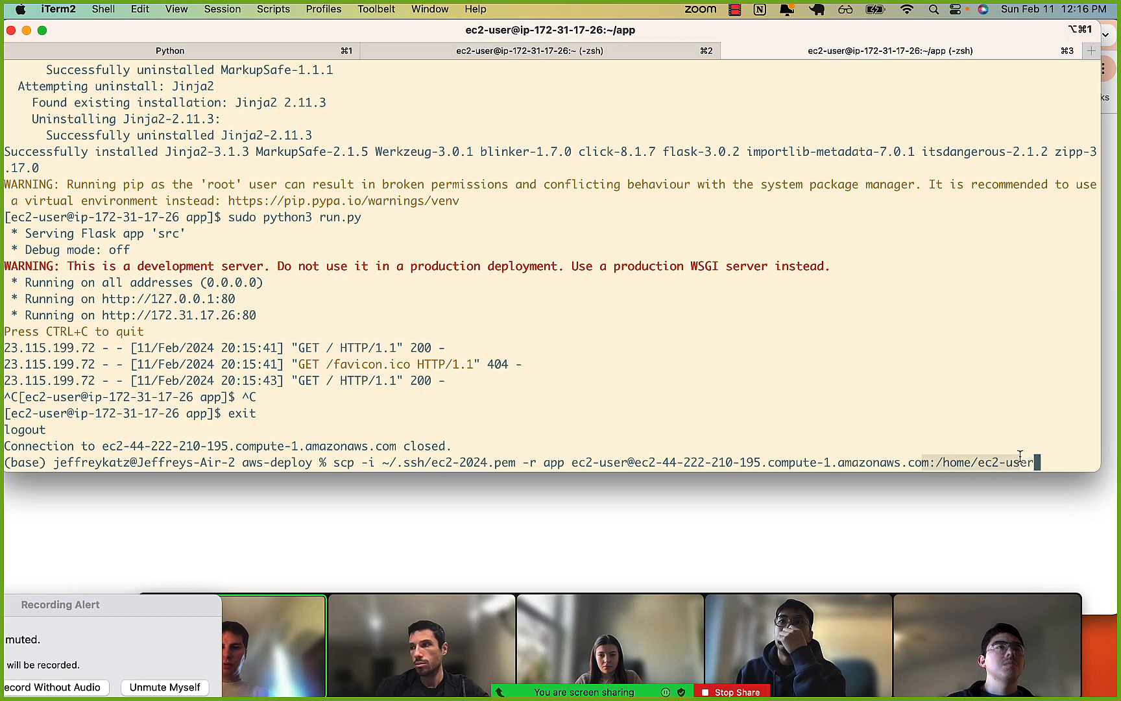
Reconnect to the EC2 instance over SSH as ec2-user with ~/.ssh/ec2-2024.pem and list the home directory.
key(Up)
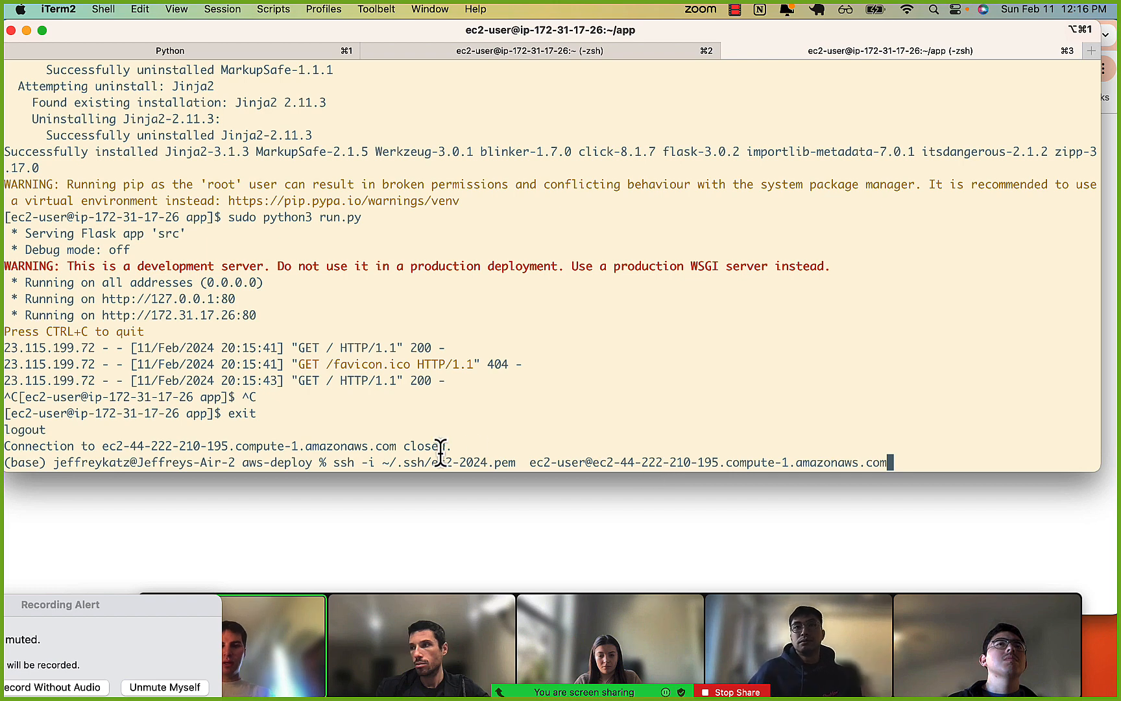
key(Return)
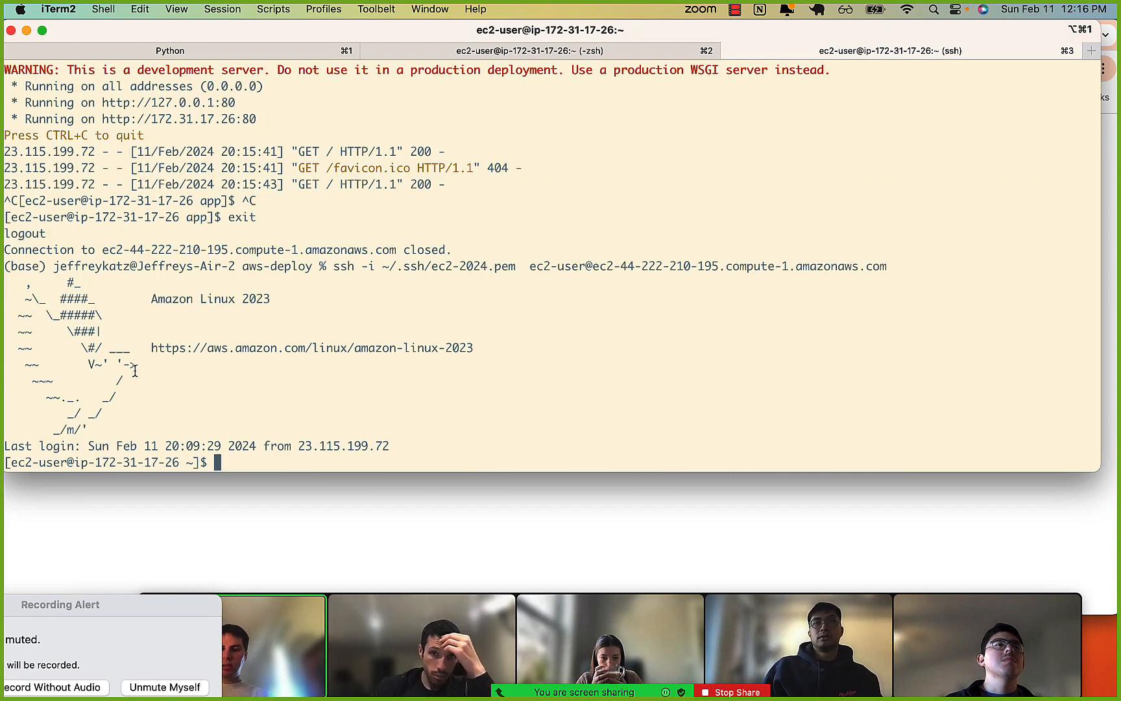
text(ls)
key(Return)
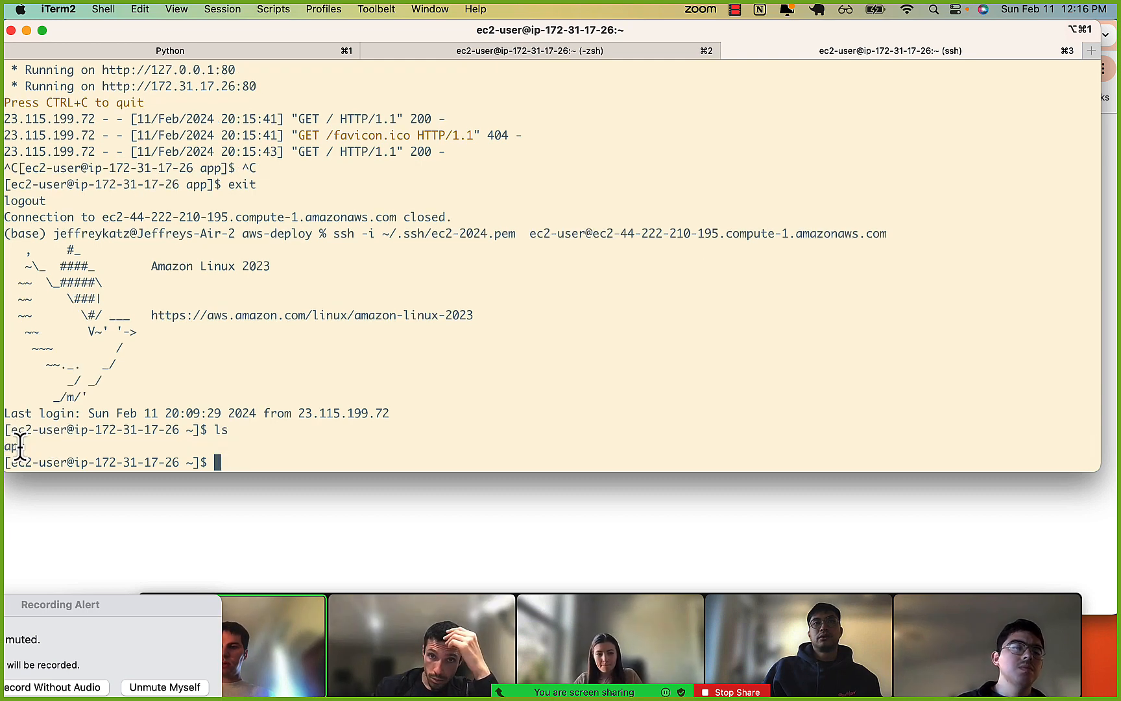
Change into the app directory, clear the terminal and list the directory's files.
text(cd app)
key(Return)
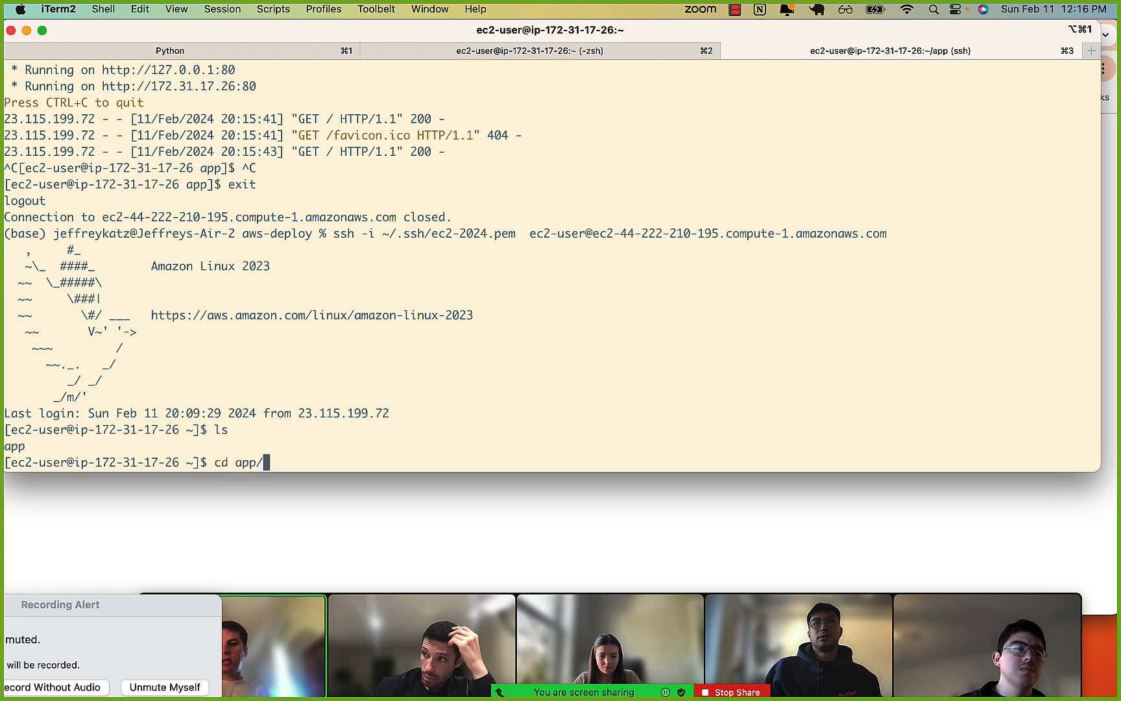
key(ctrl+l)
text(ls)
key(Return)
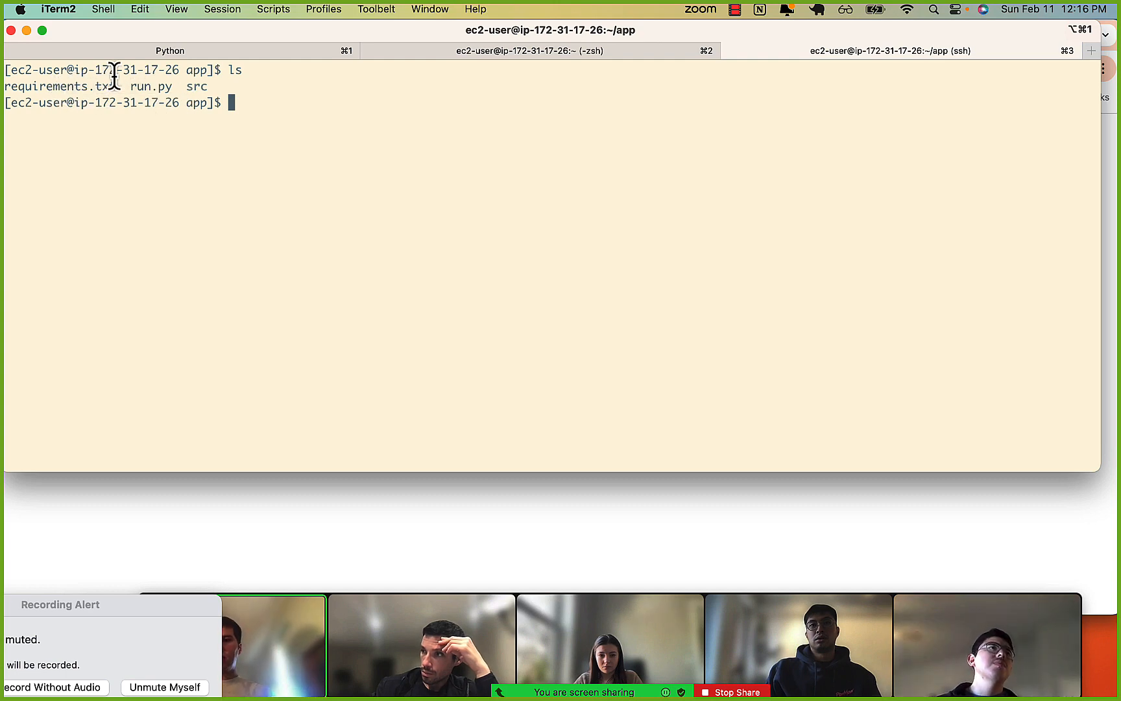
Switch to Chrome and review the yum and pip3 install instructions in the 0-deploying-our-app.ipynb notebook.
key(super+Tab)
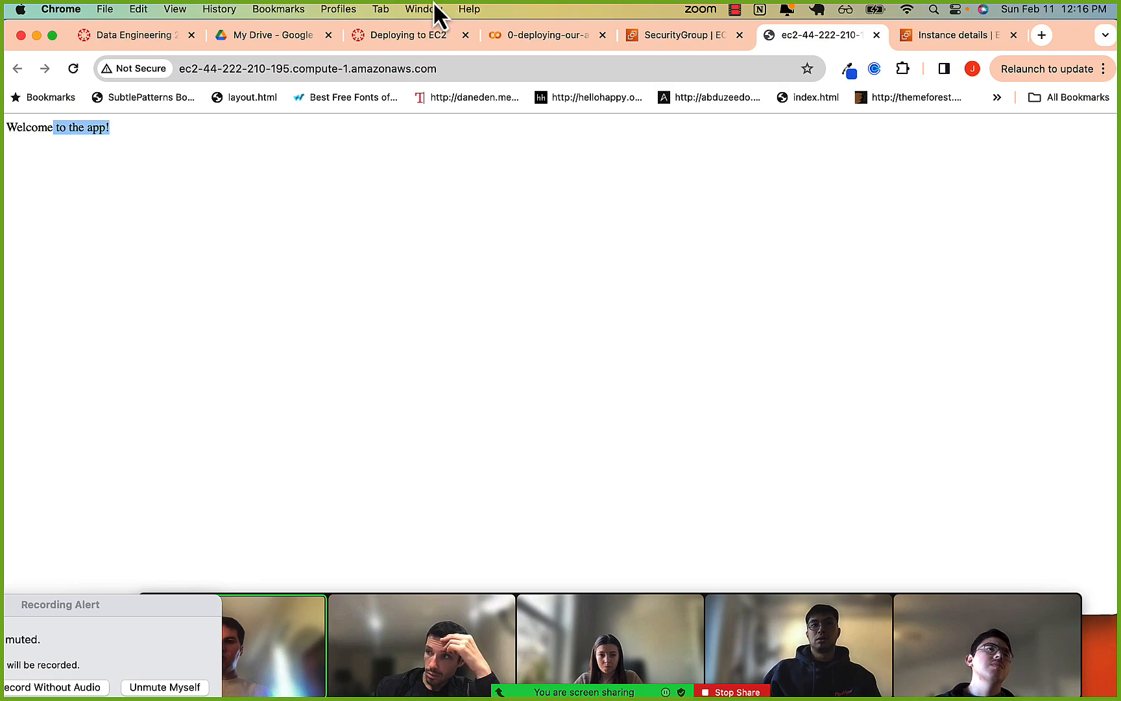
click(540, 36)
scroll(387, 358, up, 20)
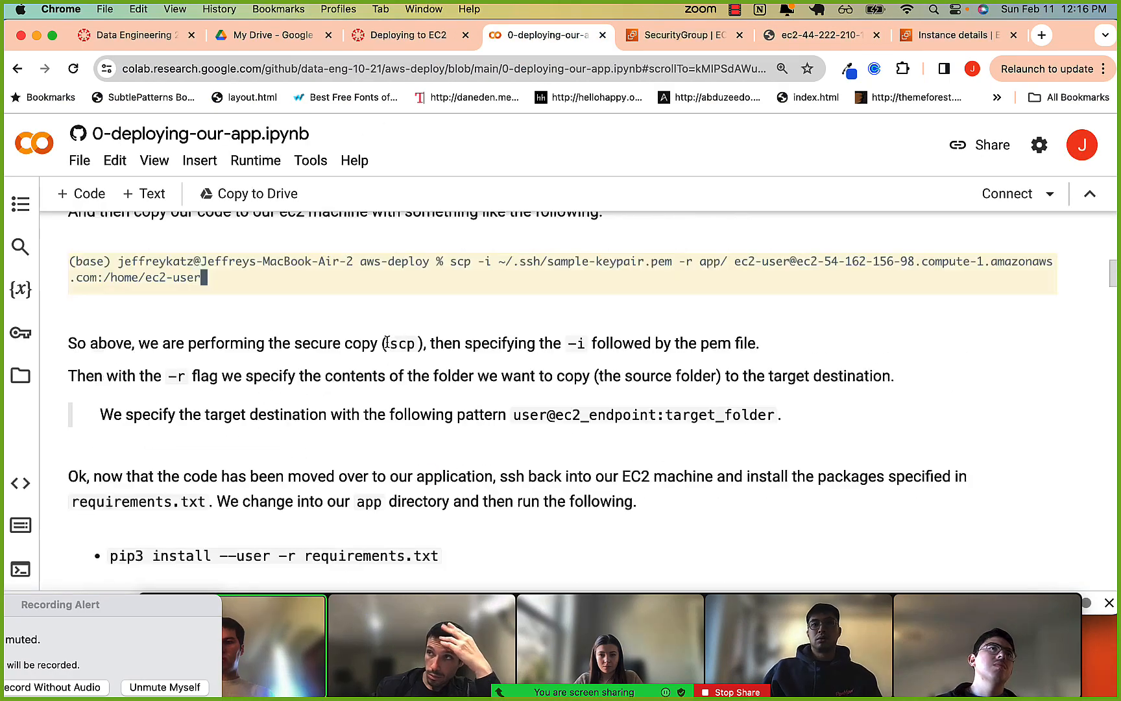
drag(118, 439, 203, 438)
scroll(200, 447, down, 2)
scroll(199, 447, down, 1)
drag(112, 454, 466, 475)
scroll(463, 463, down, 7)
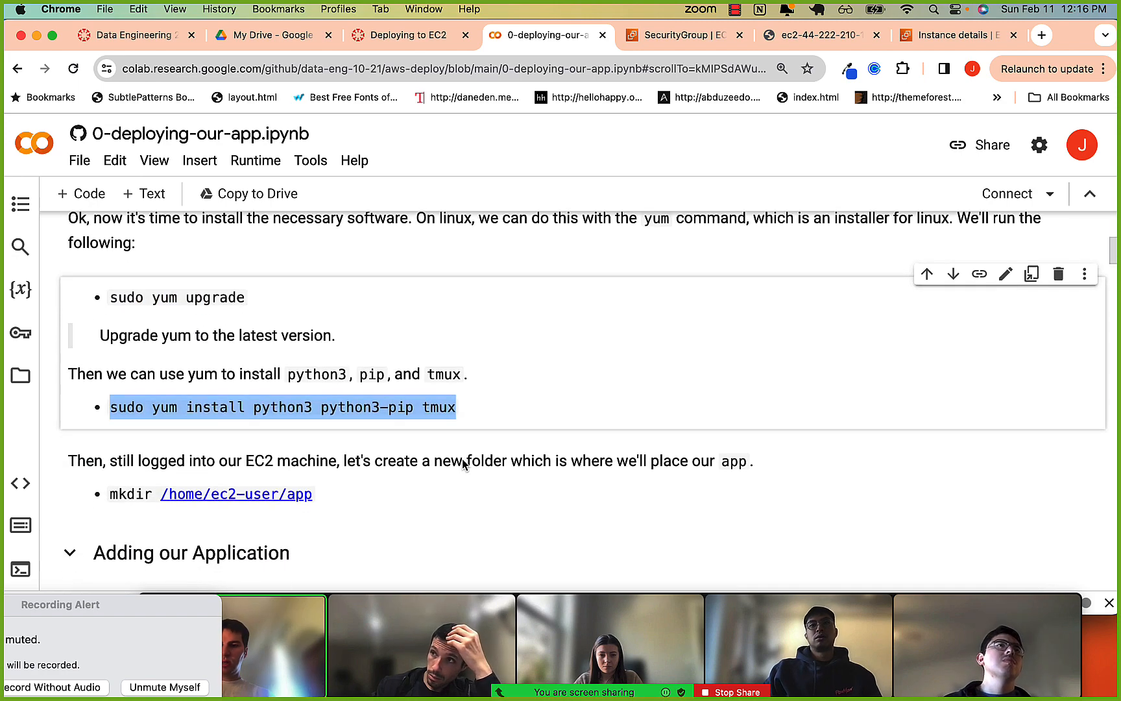
scroll(462, 458, down, 5)
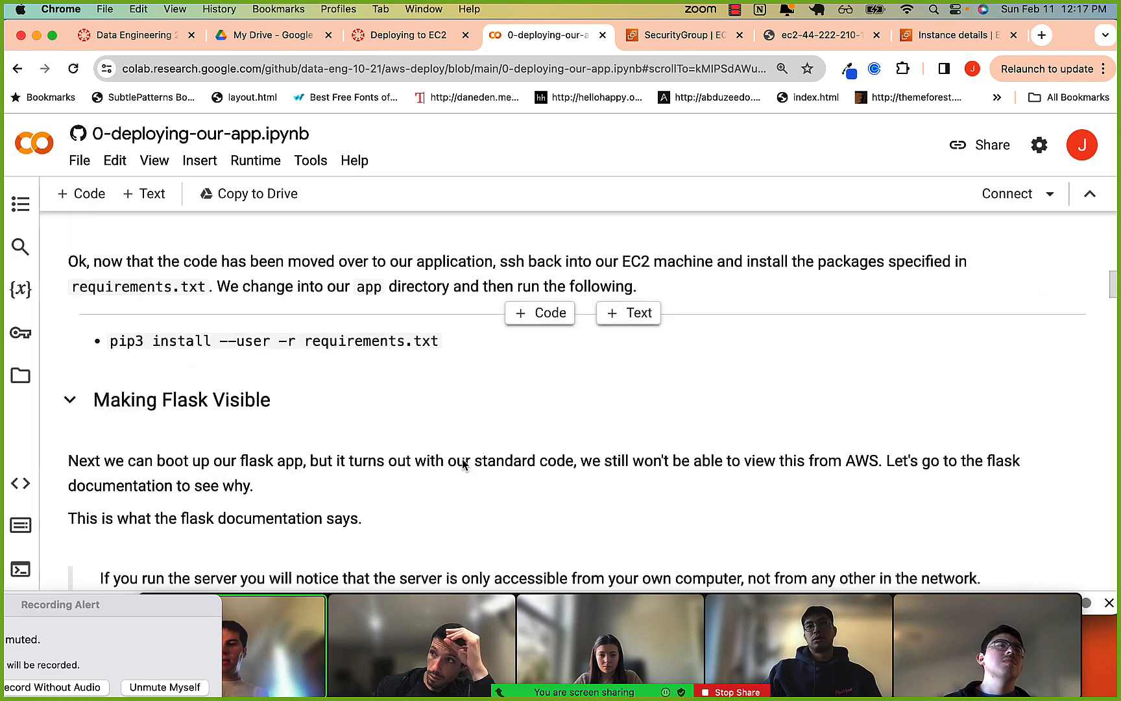
Switch to iTerm2 and print the contents of requirements.txt with cat.
key(super+Tab)
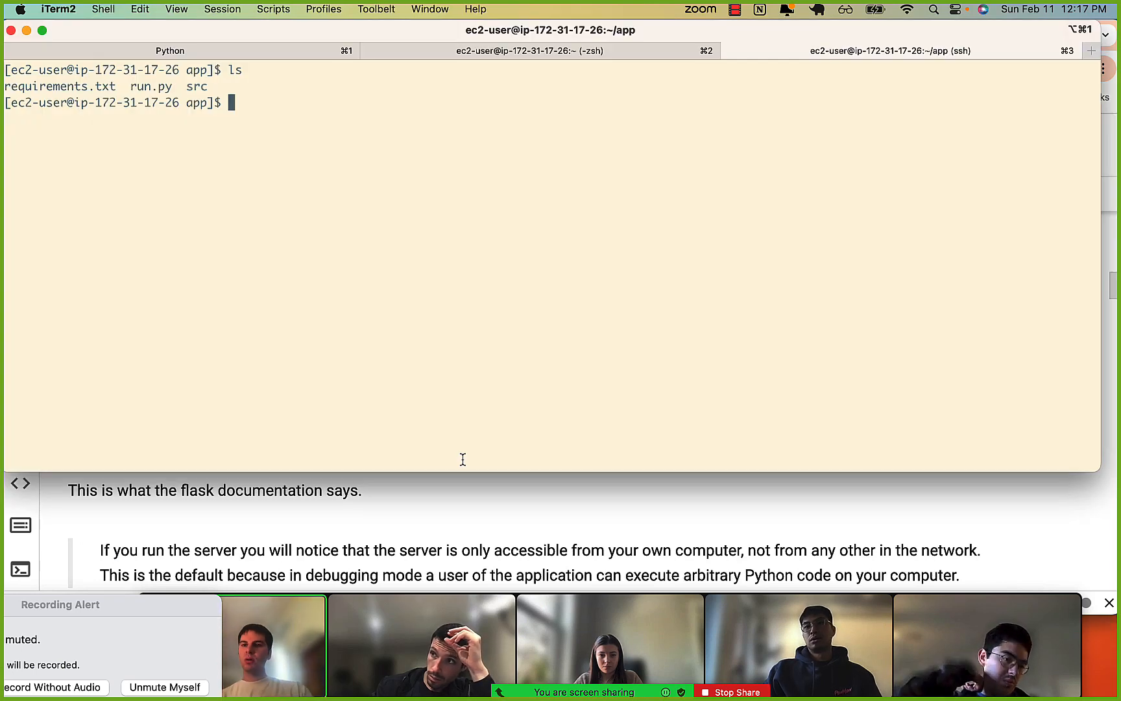
text(ls)
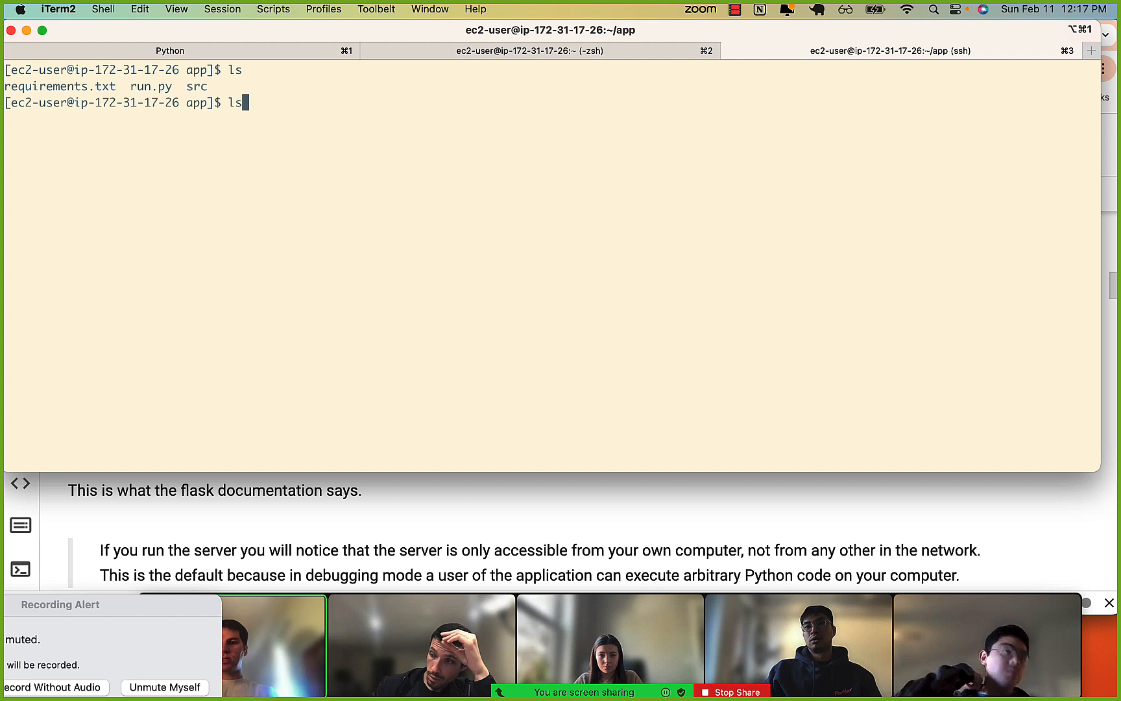
key(BackSpace)
key(BackSpace)
text(c)
key(Return)
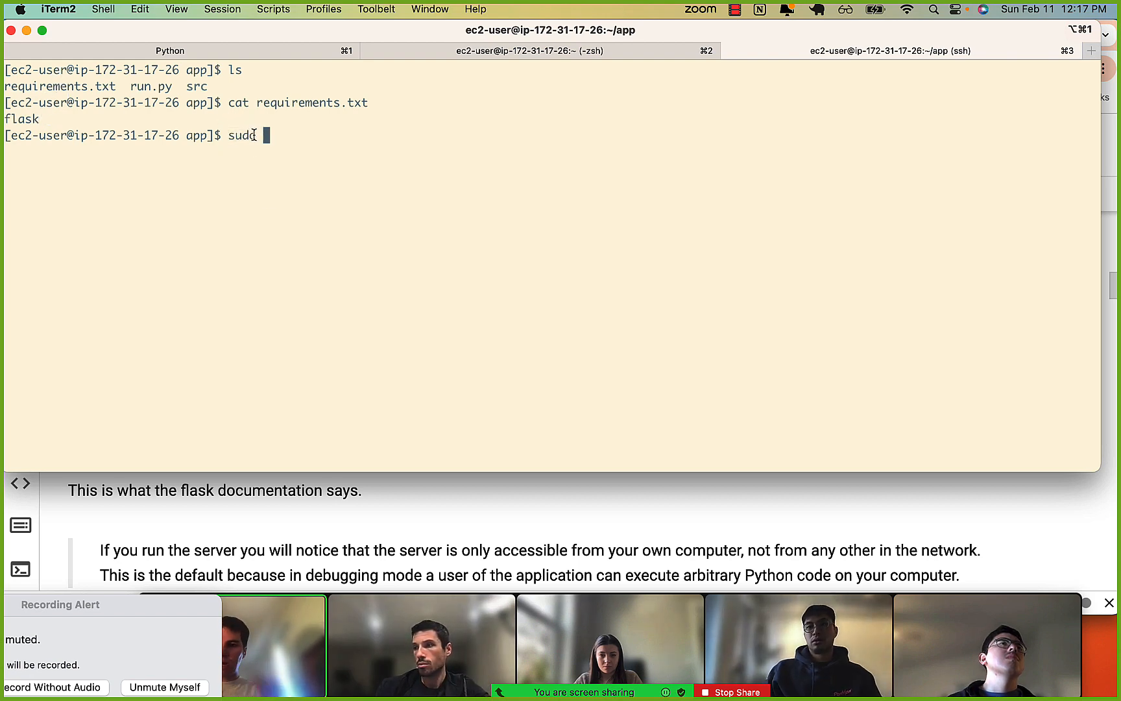
Install the app's packages as root with sudo pip3 install -r requirements.txt.
text(pip3)
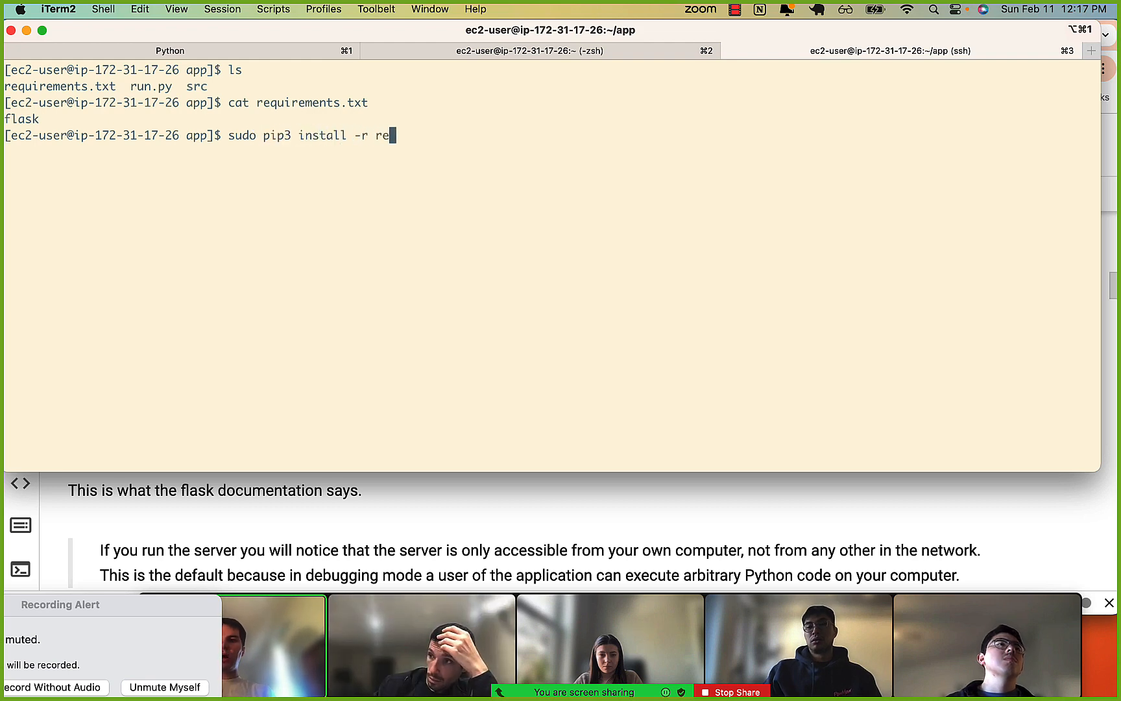
text( install -r re)
key(Tab)
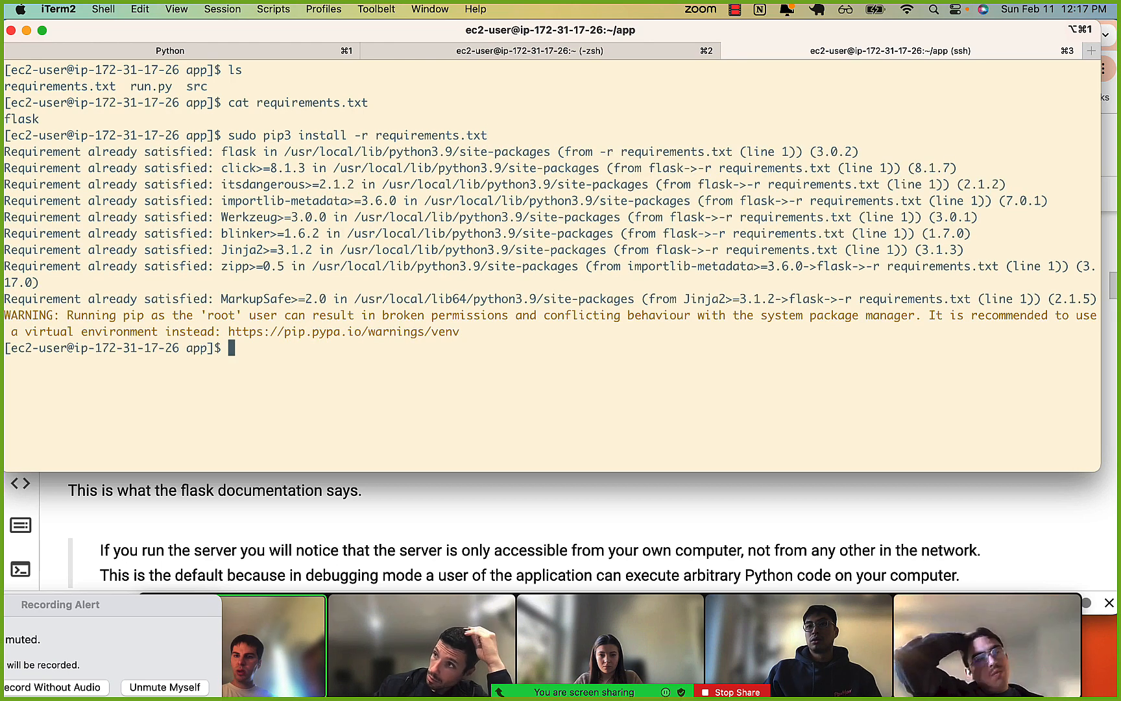
Start the Flask app as root with sudo python3 run.py and check the server's startup output.
key(Up)
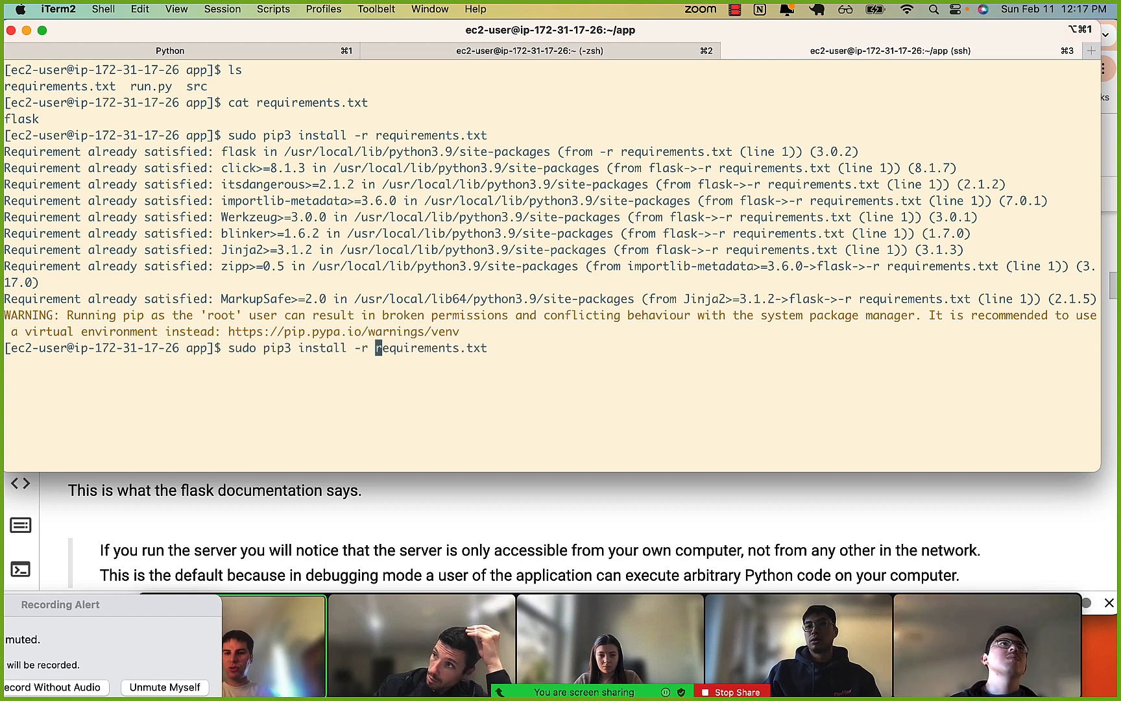
key(Right)
key(Right)
key(Right)
key(Right)
key(Right)
key(Right)
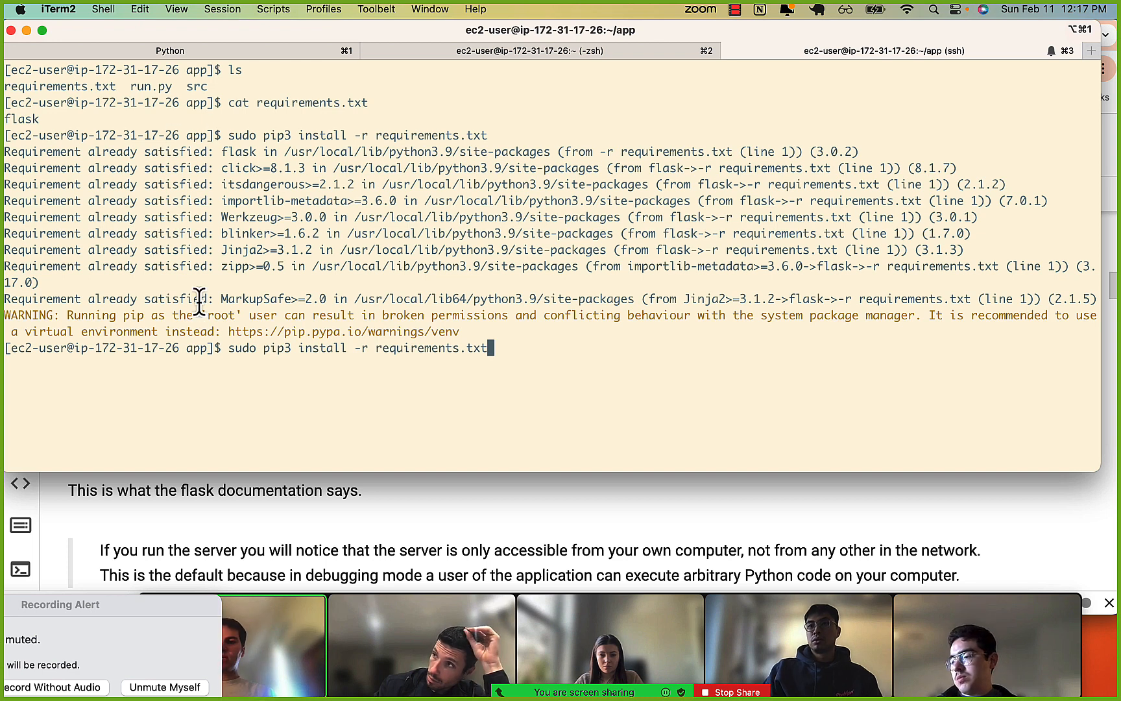
key(ctrl+w)
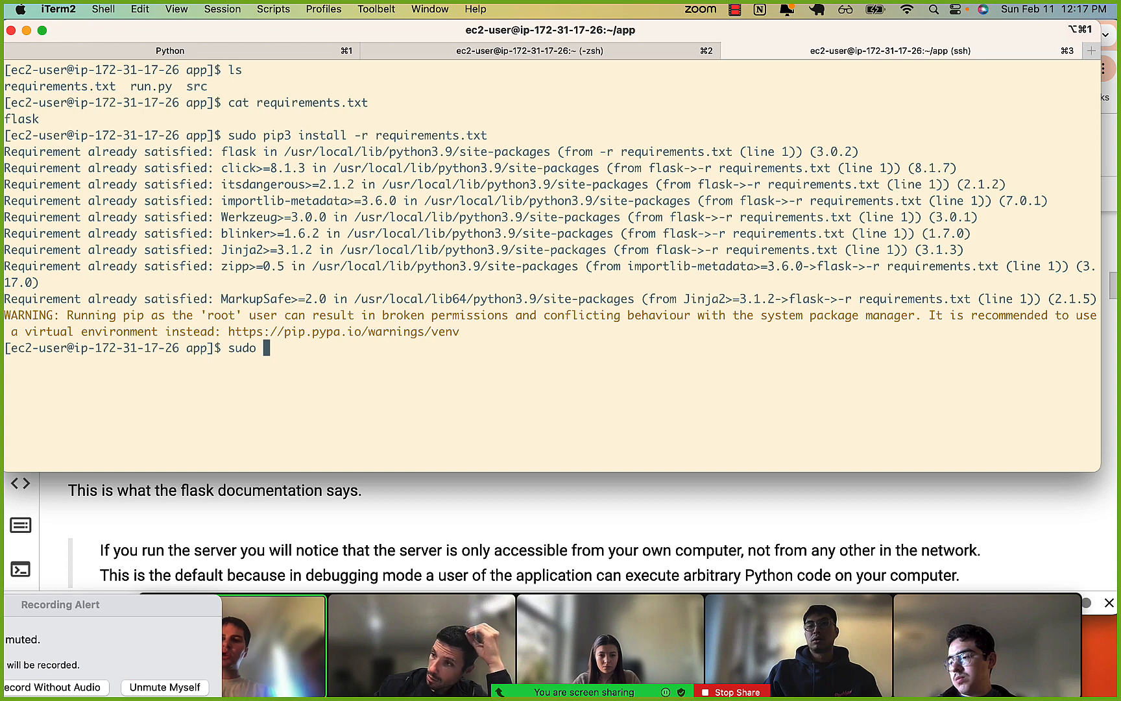
text(python3 run.py)
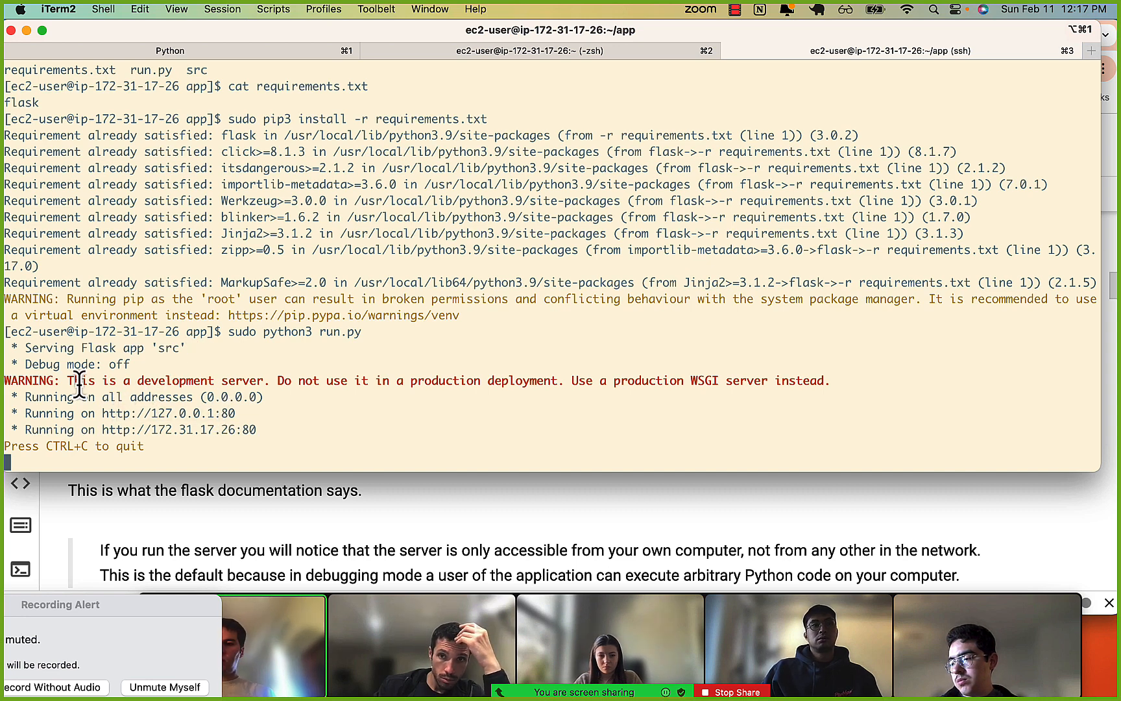
drag(70, 384, 138, 398)
click(164, 408)
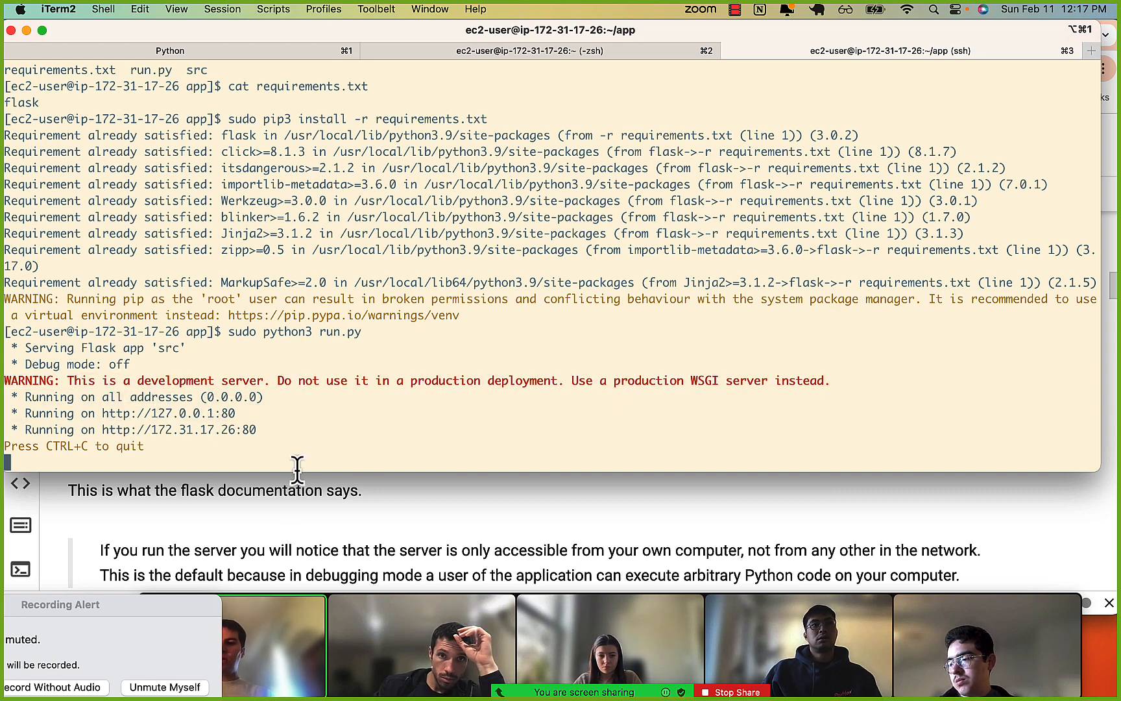
click(278, 540)
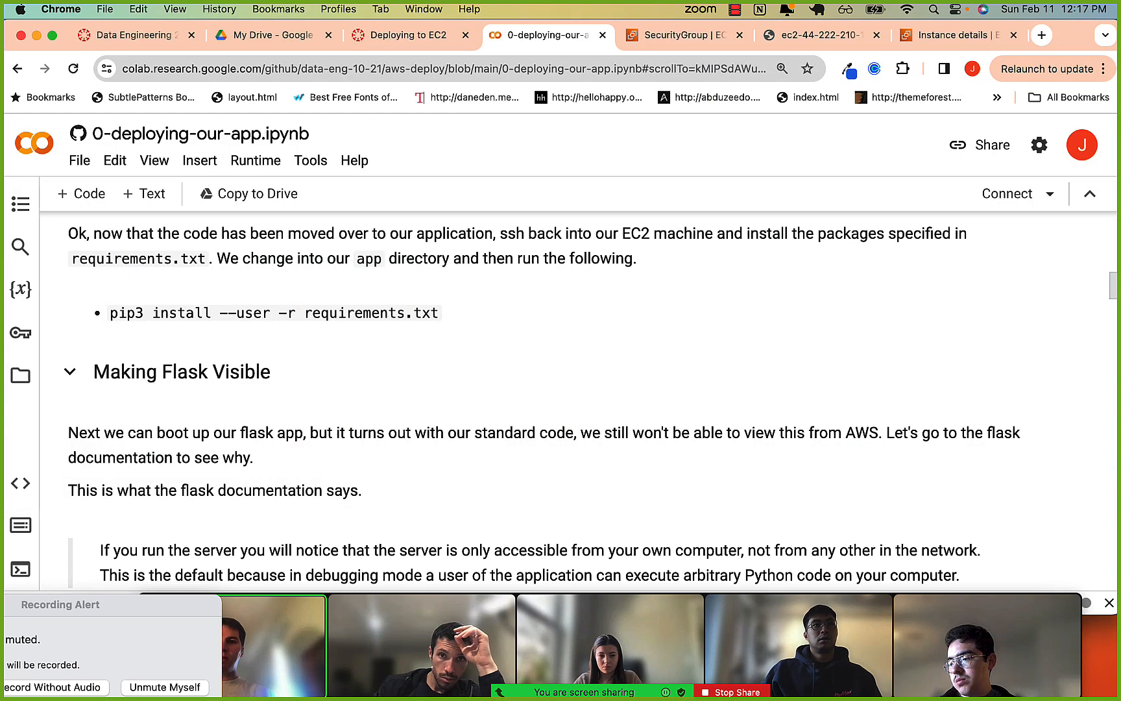
click(796, 34)
click(257, 67)
key(Left)
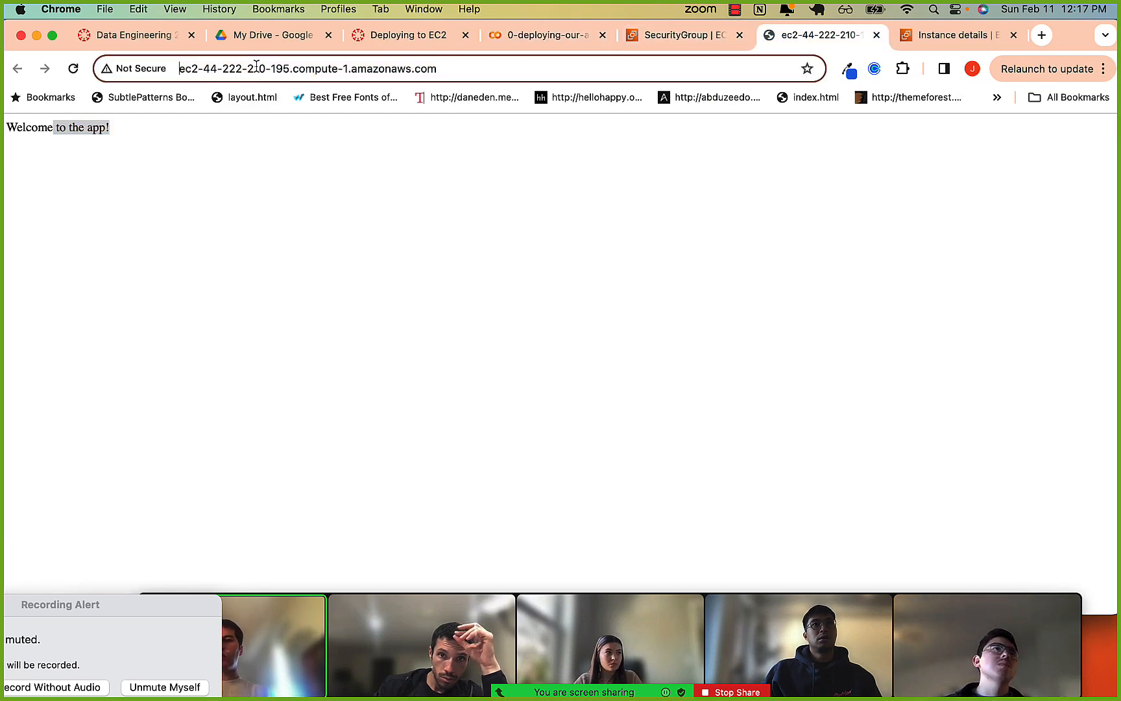
text(https:)
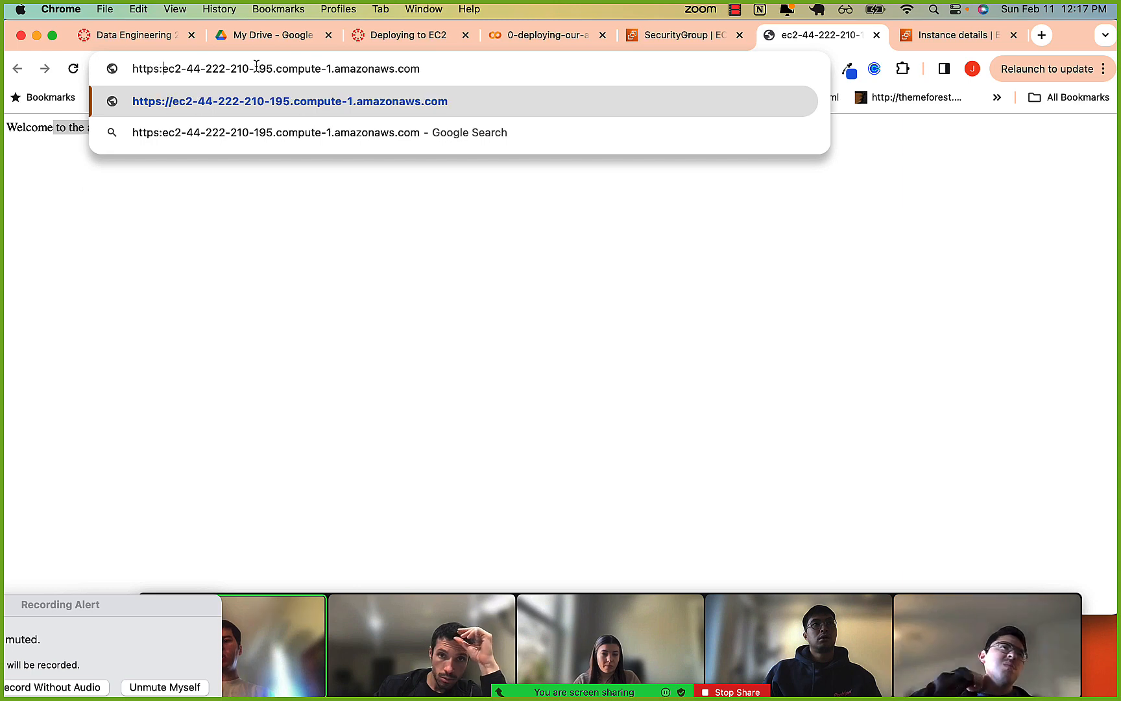
text(//)
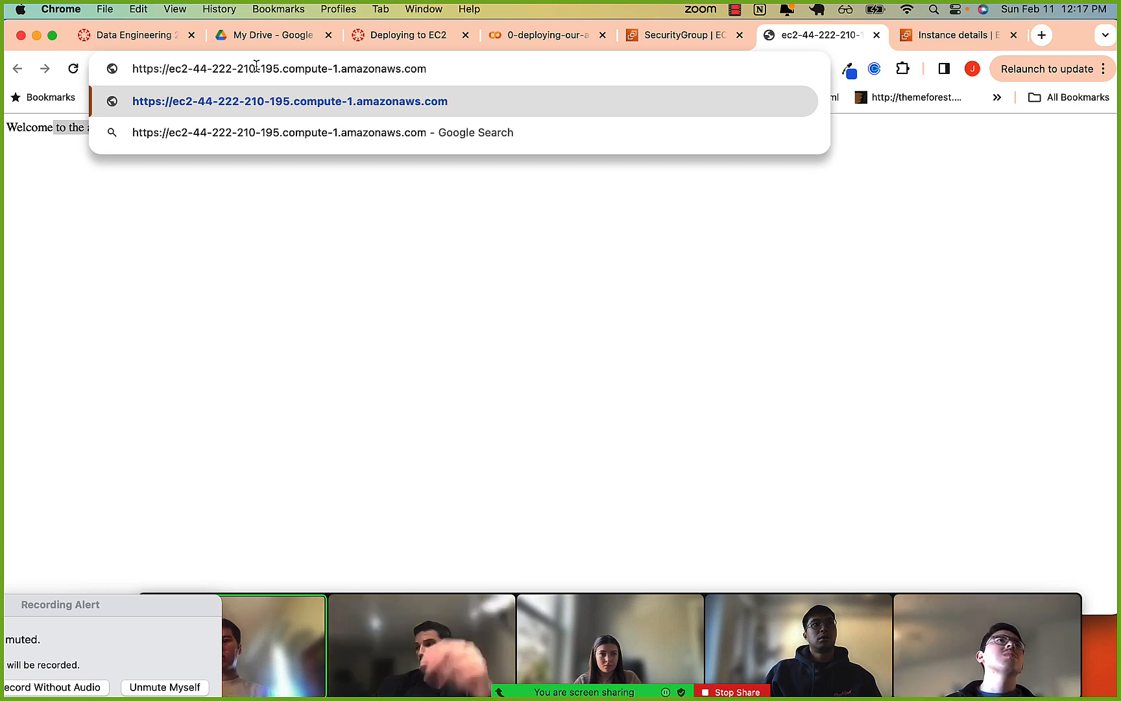
key(Return)
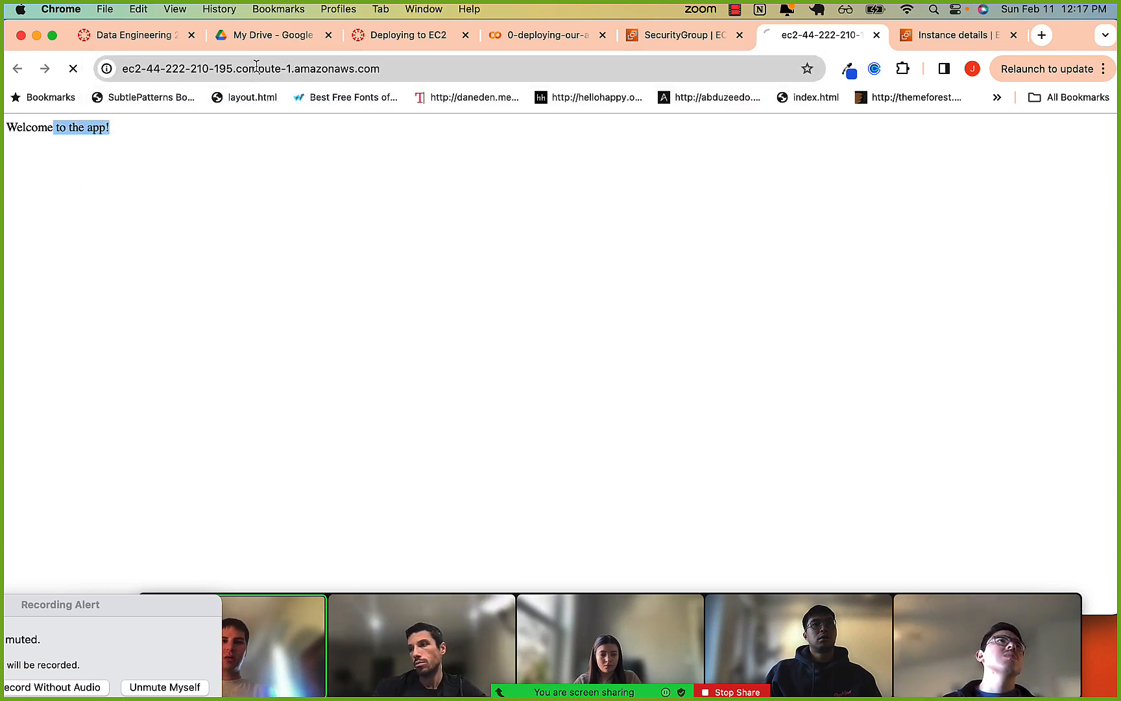
click(219, 68)
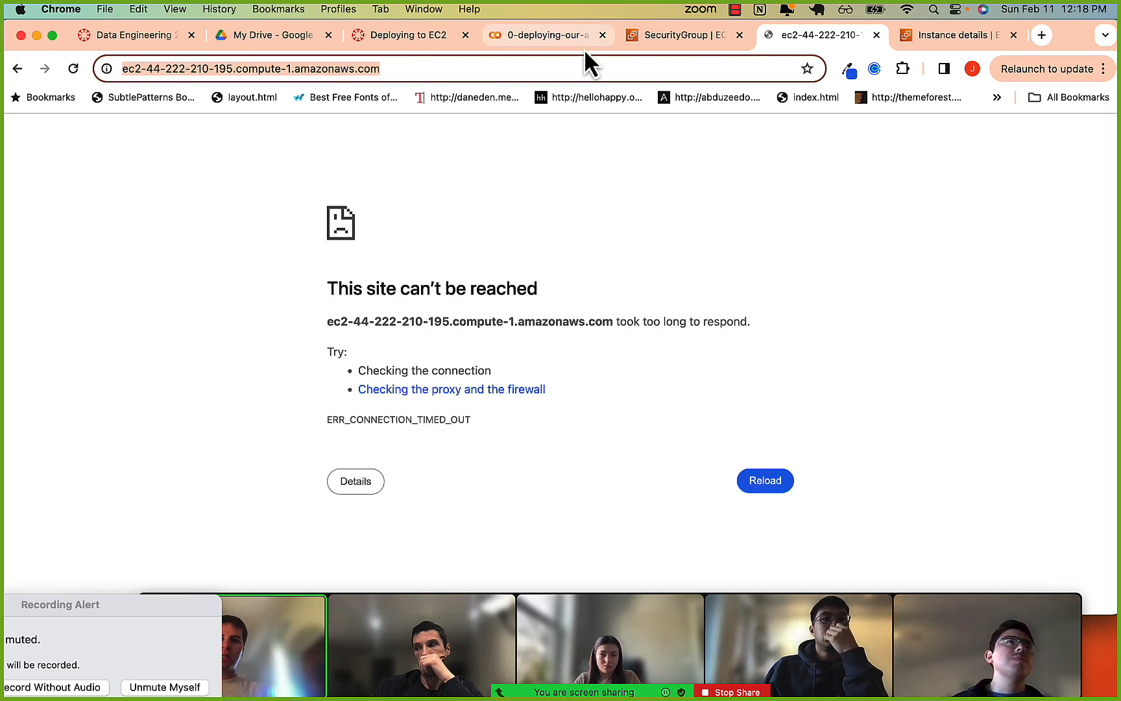
click(152, 68)
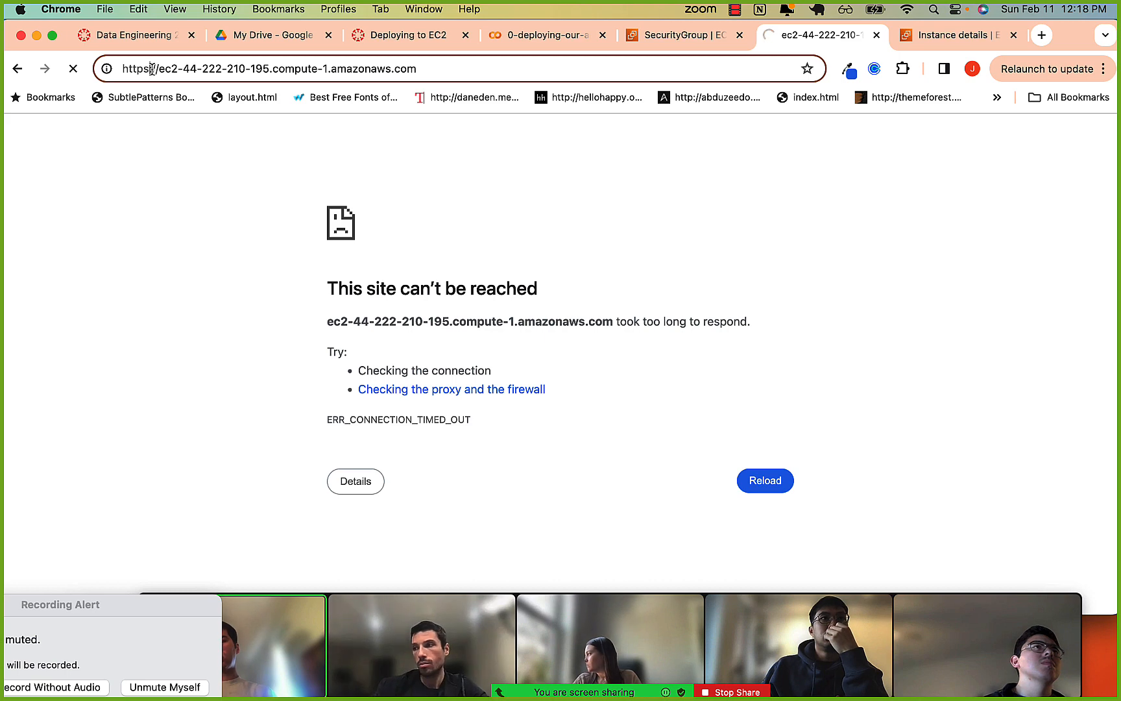
click(153, 69)
key(BackSpace)
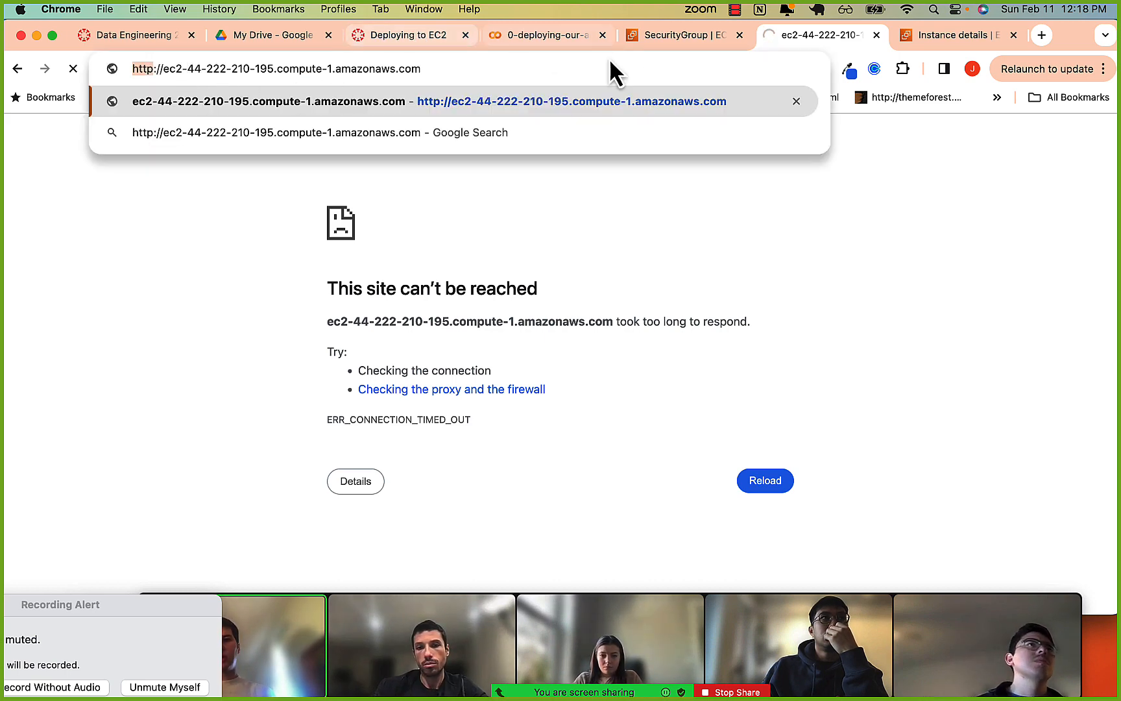
click(649, 44)
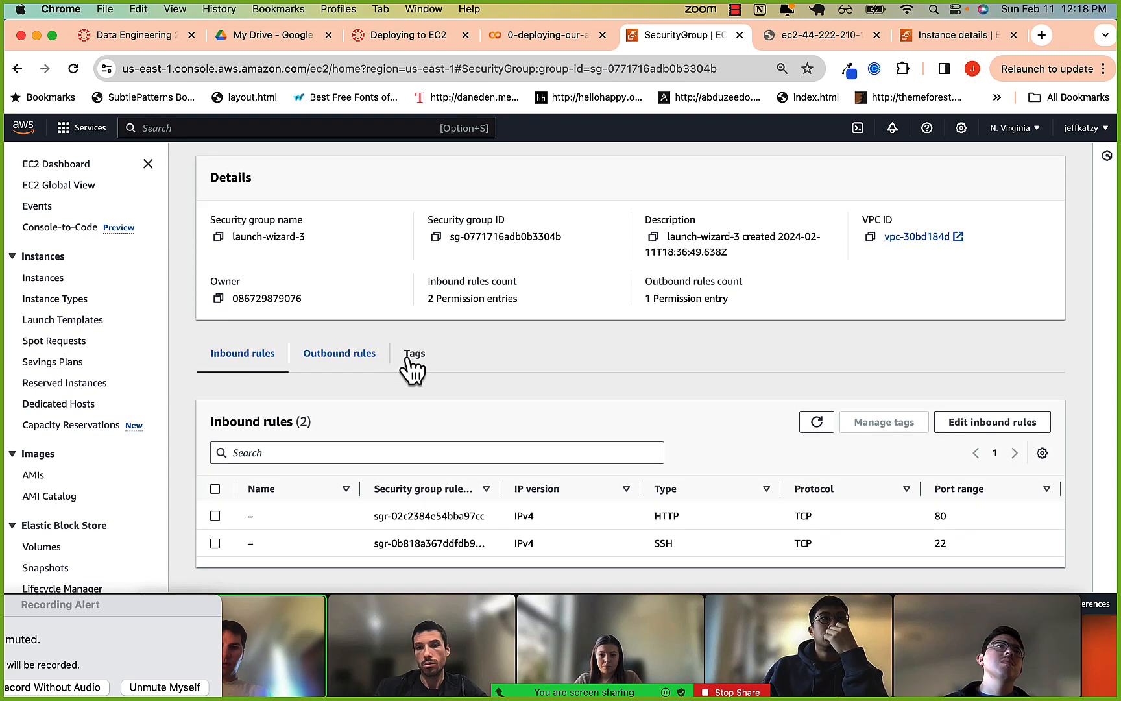
Inspect the HTTP inbound rule, go back to the EC2 dashboard, and open sample-instance from its running instances.
double_click(666, 519)
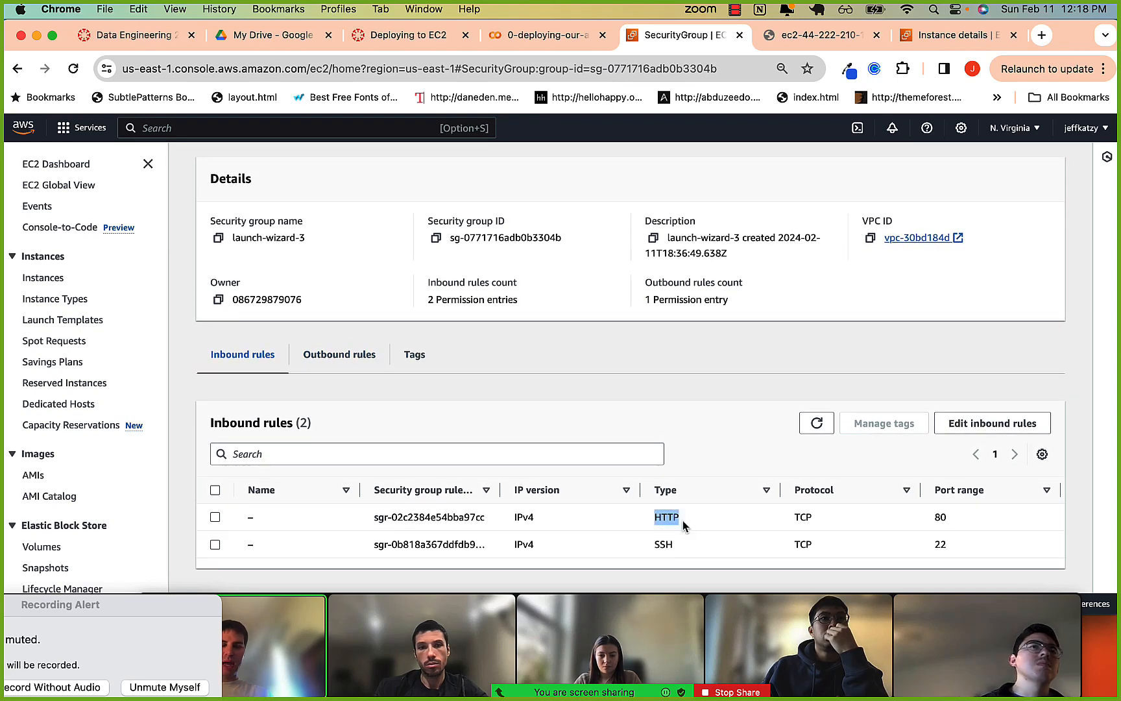
scroll(473, 360, up, 2)
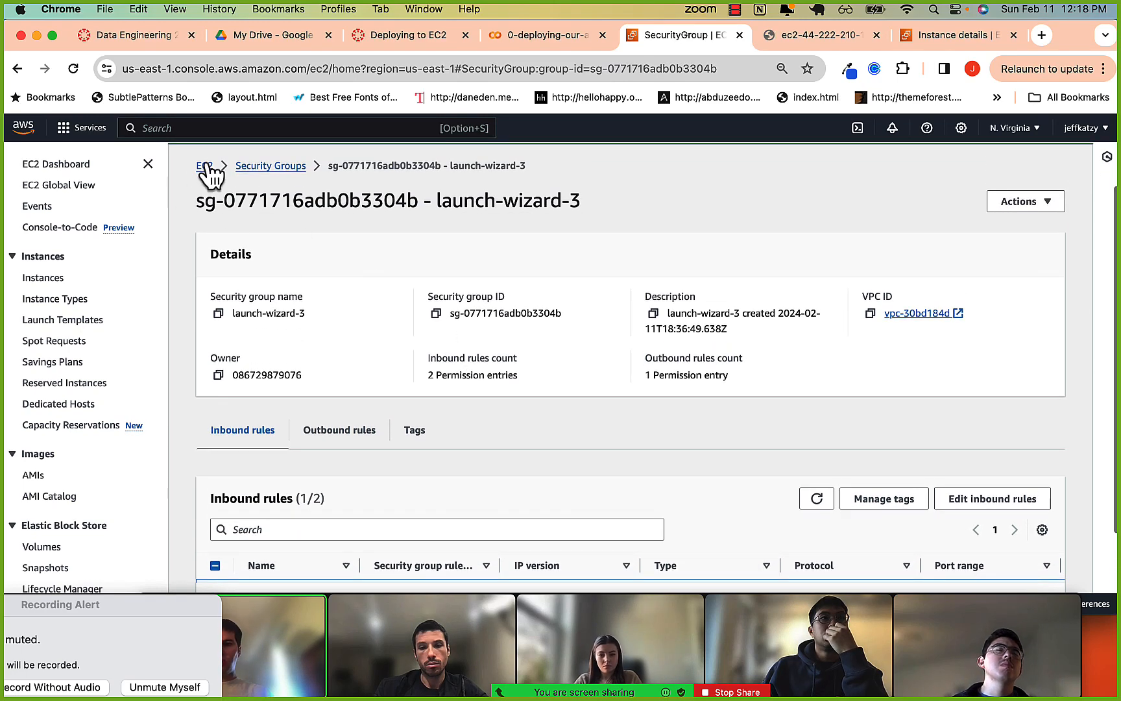
click(204, 166)
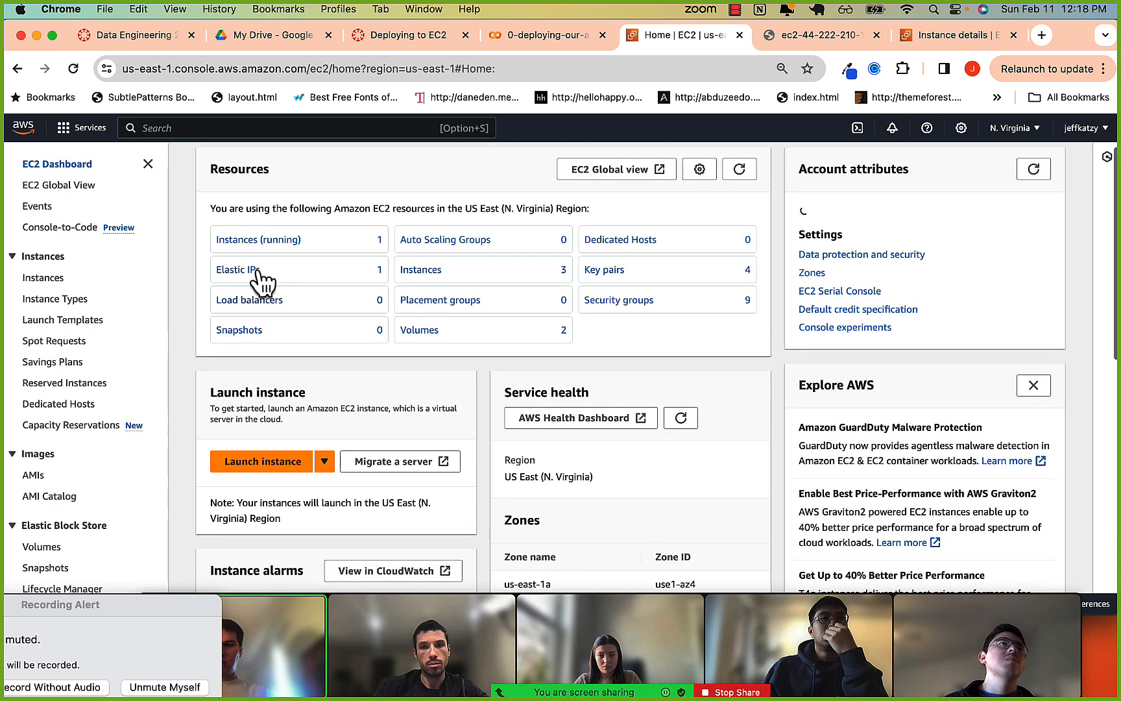
click(255, 243)
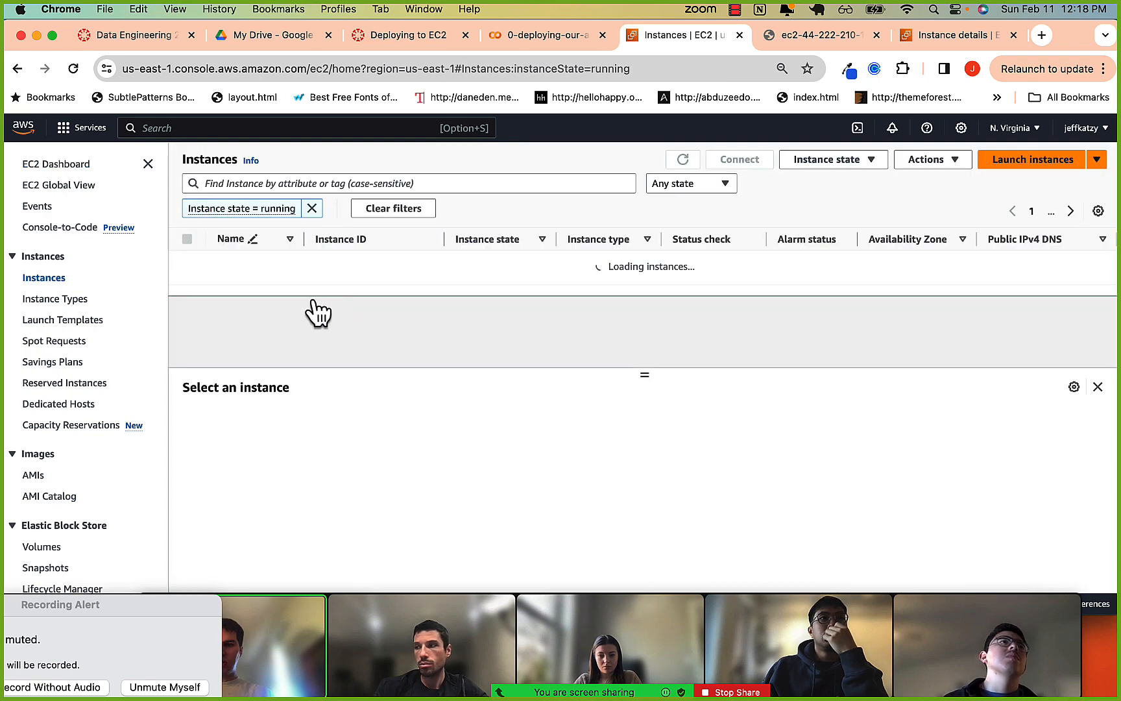
click(373, 263)
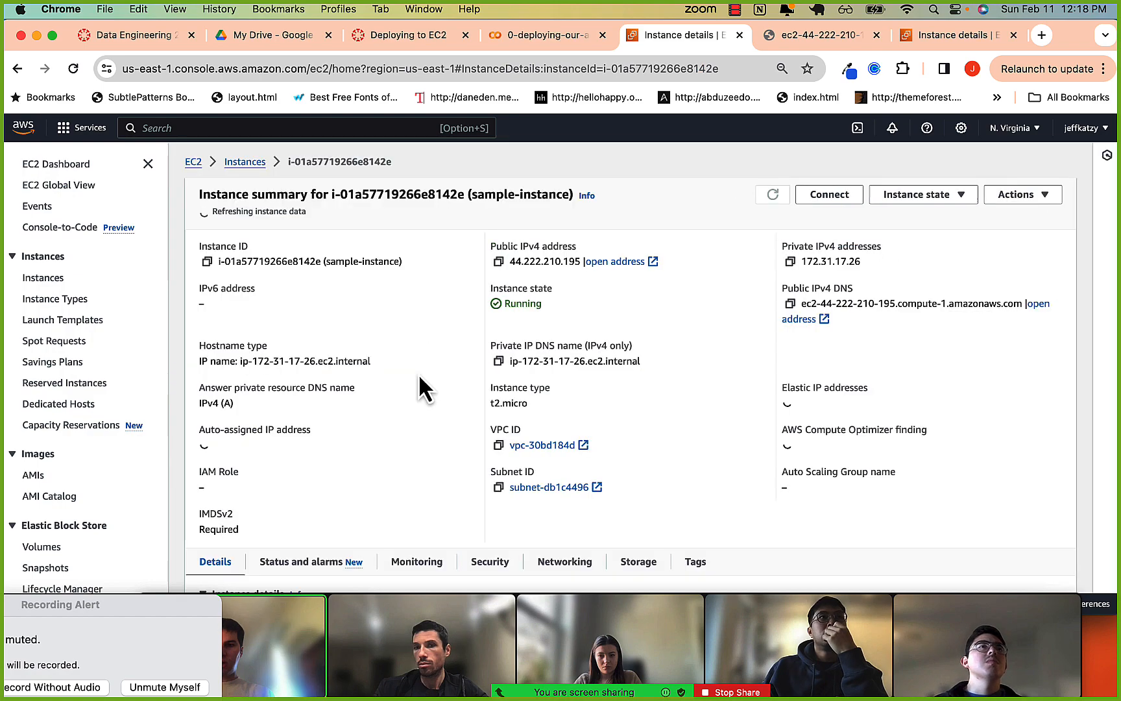
View sample-instance's security details, open its launch-wizard-3 security group, and open the inbound rules for editing.
scroll(415, 376, down, 4)
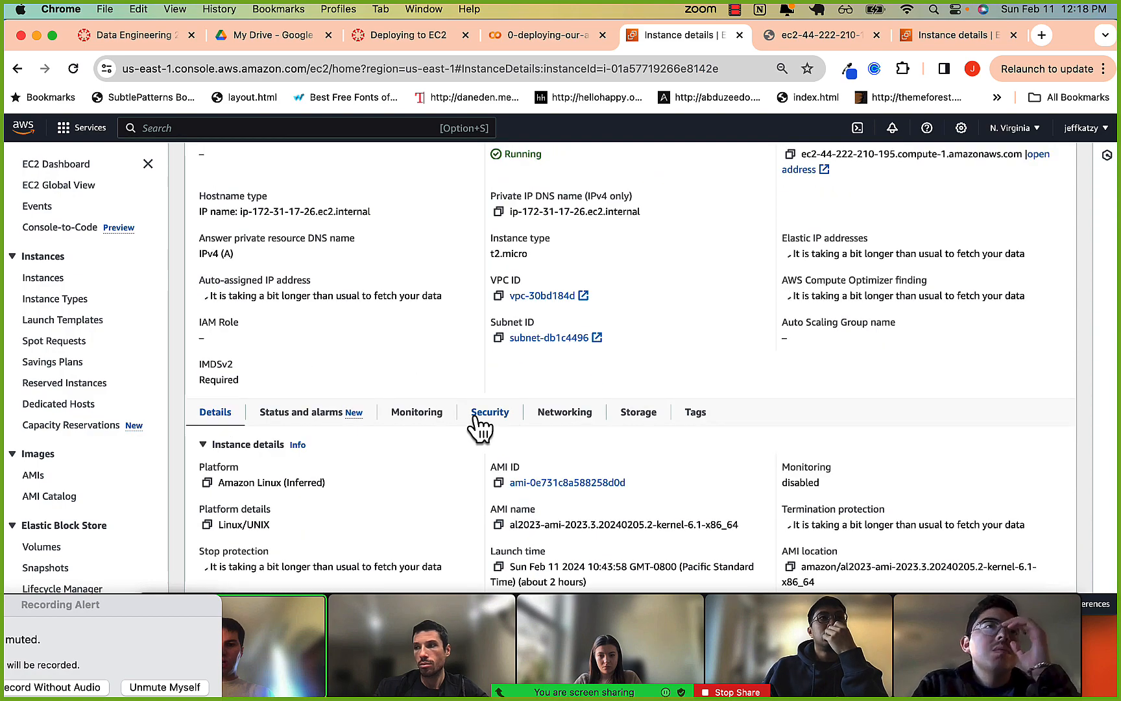
click(485, 415)
scroll(493, 433, down, 4)
scroll(494, 433, down, 1)
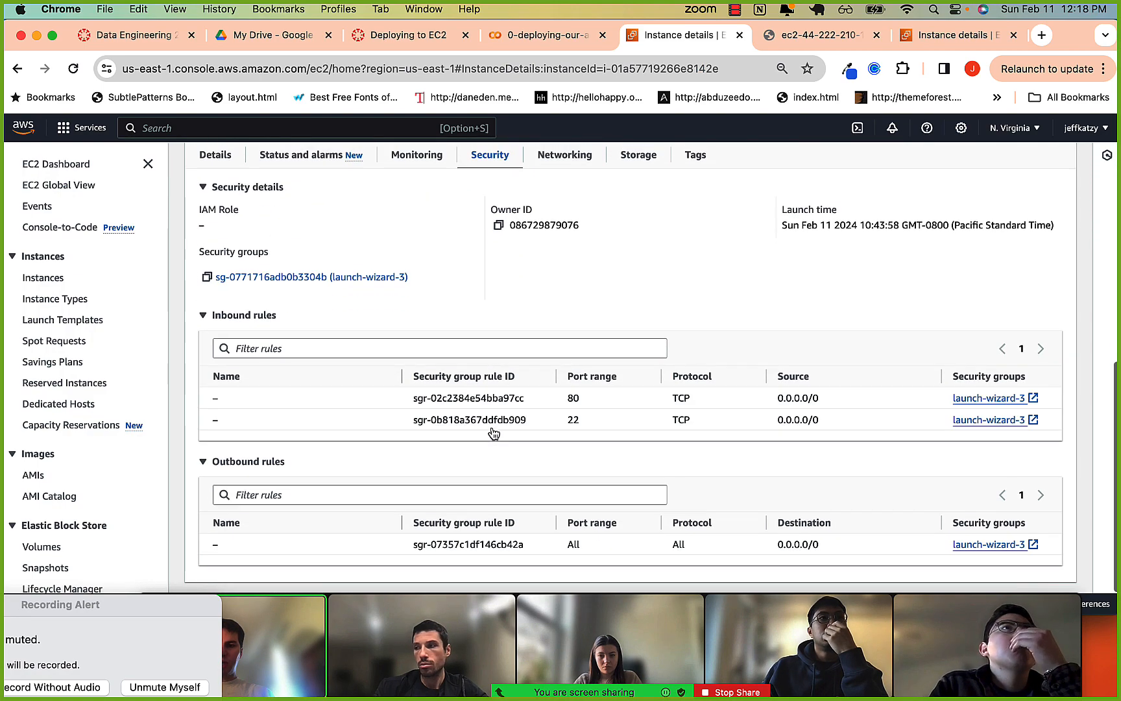
scroll(846, 400, up, 2)
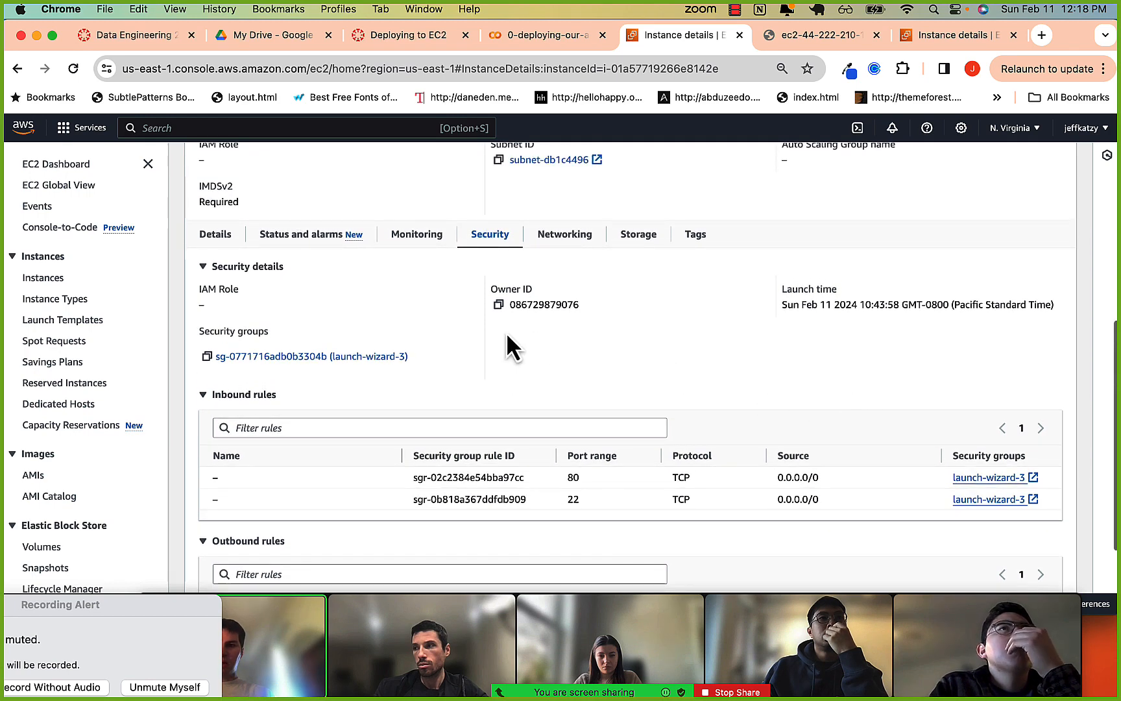
click(336, 359)
scroll(402, 389, down, 3)
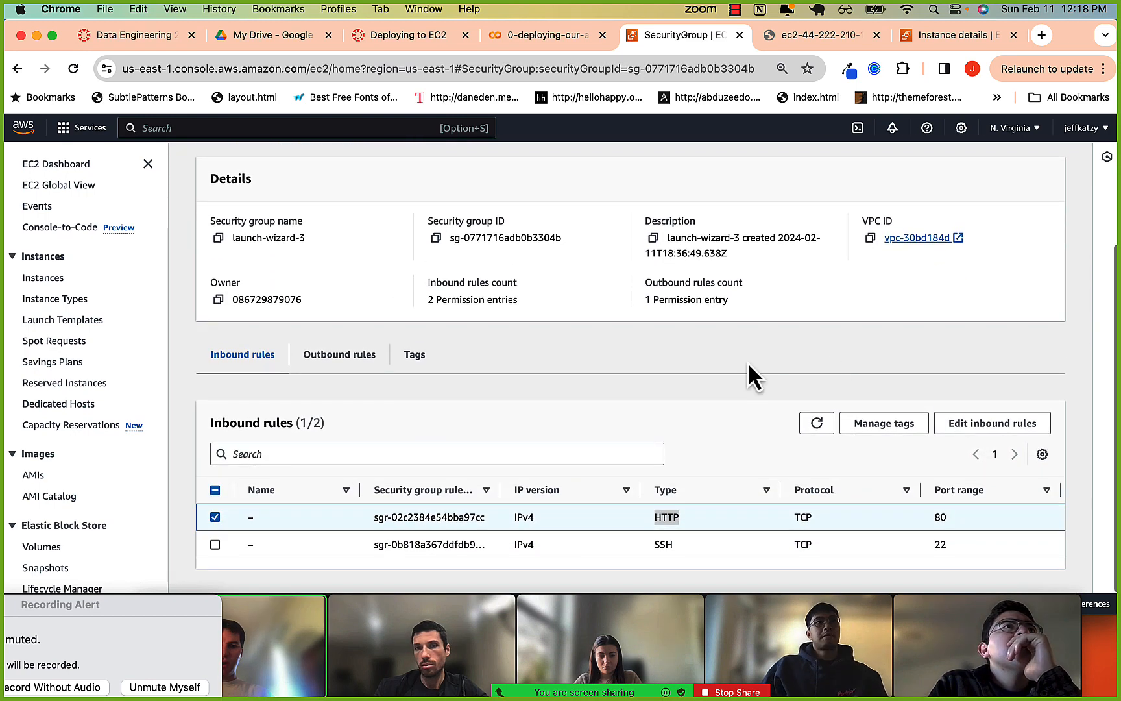
click(991, 428)
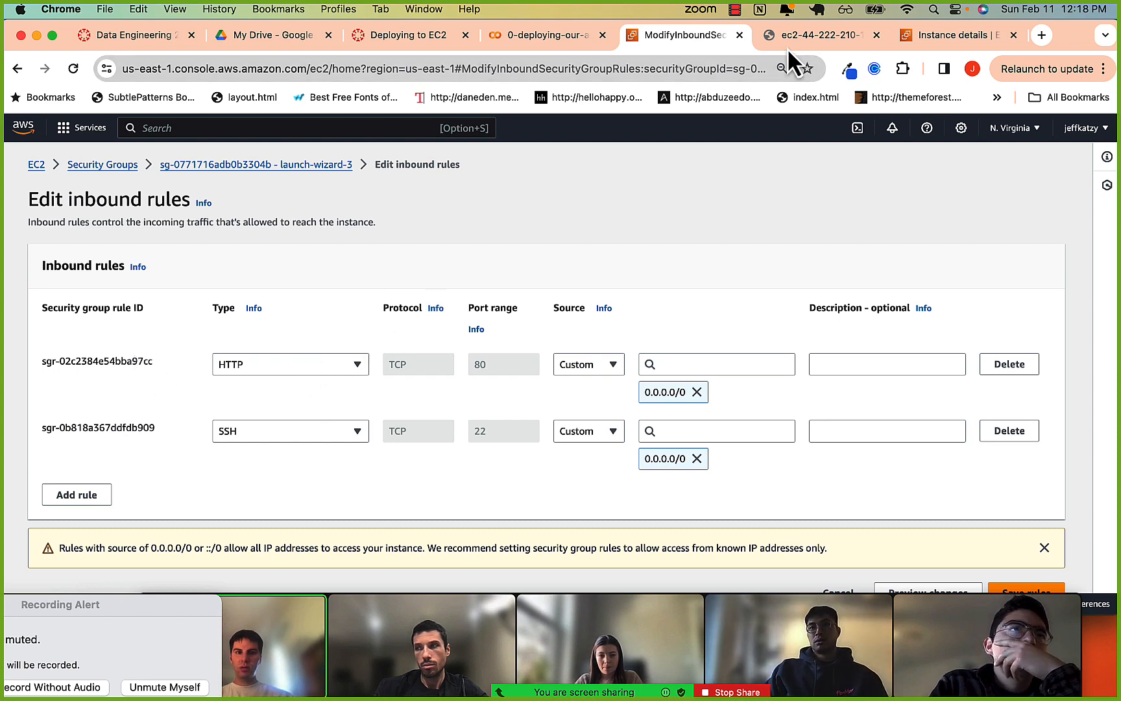
click(806, 41)
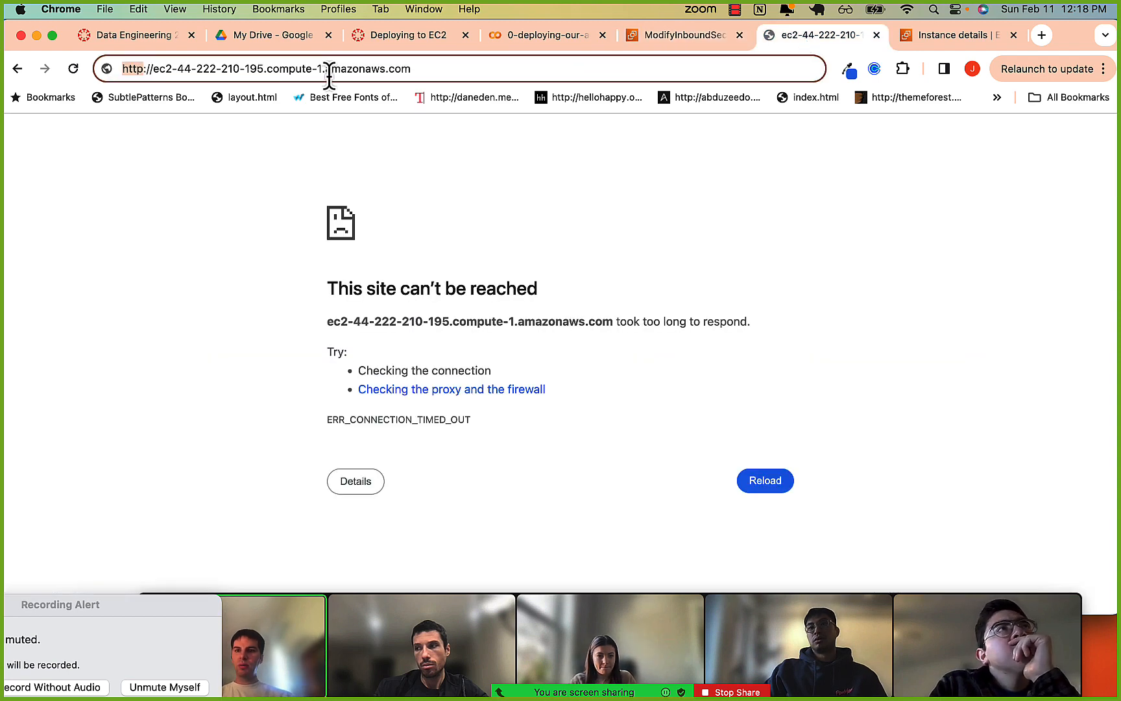
click(161, 72)
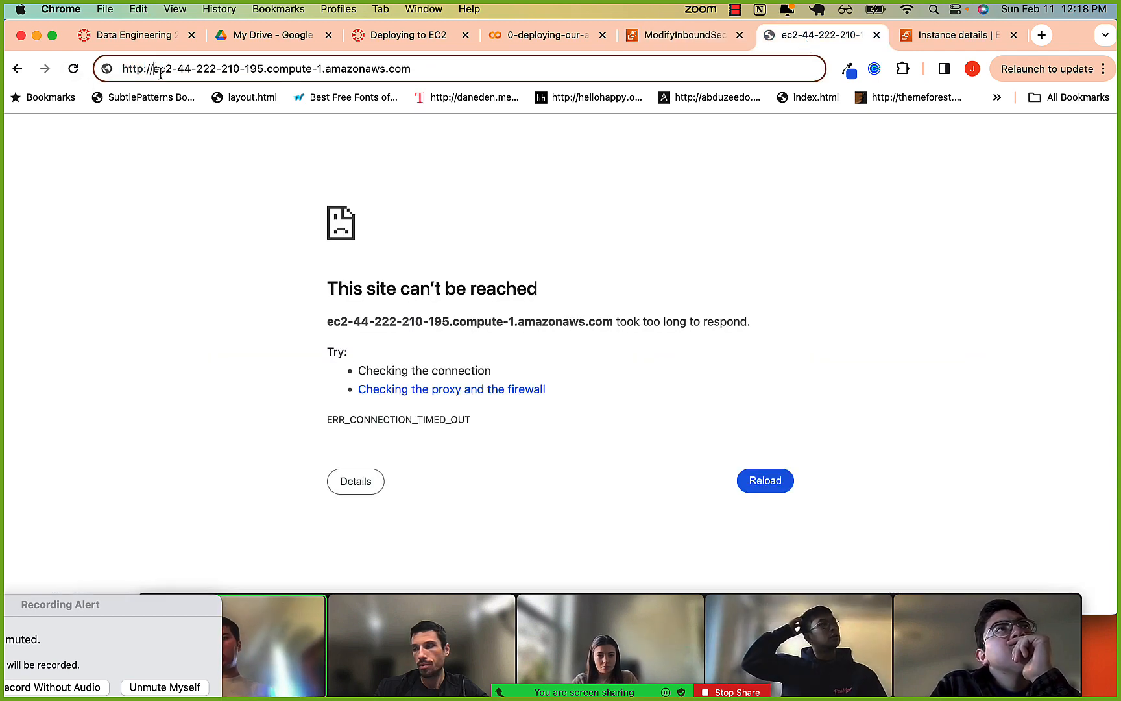
key(alt+Left)
key(alt+shift+Right)
key(alt+shift+Right)
key(alt+shift+Right)
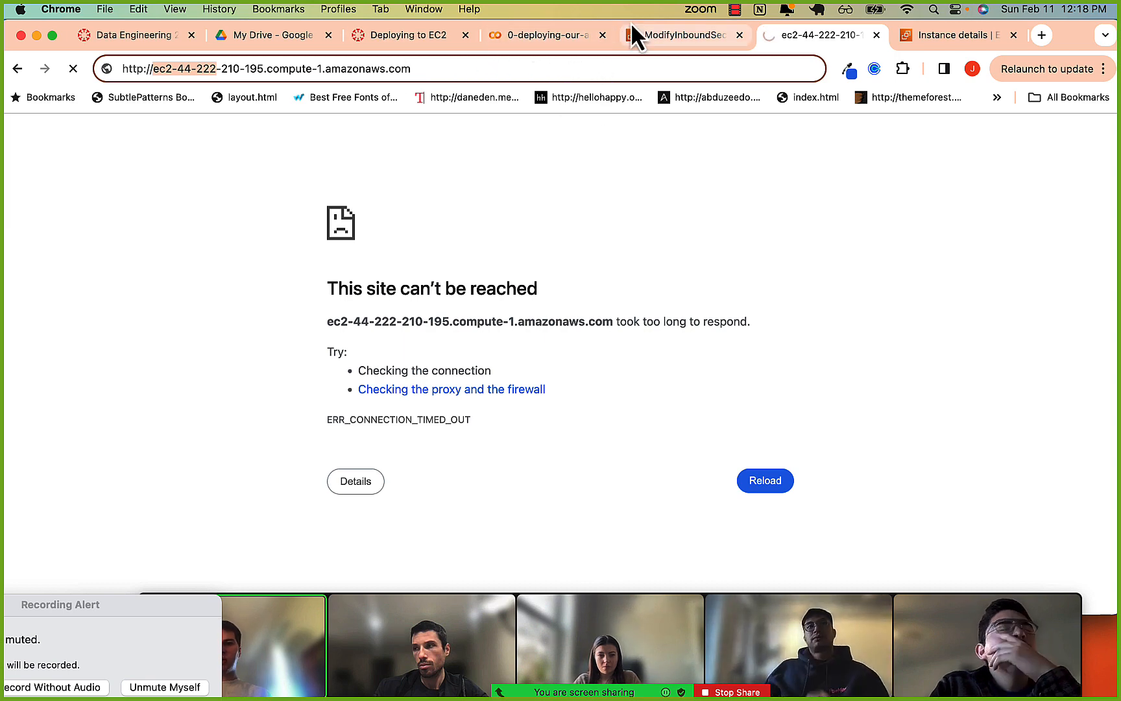
click(535, 66)
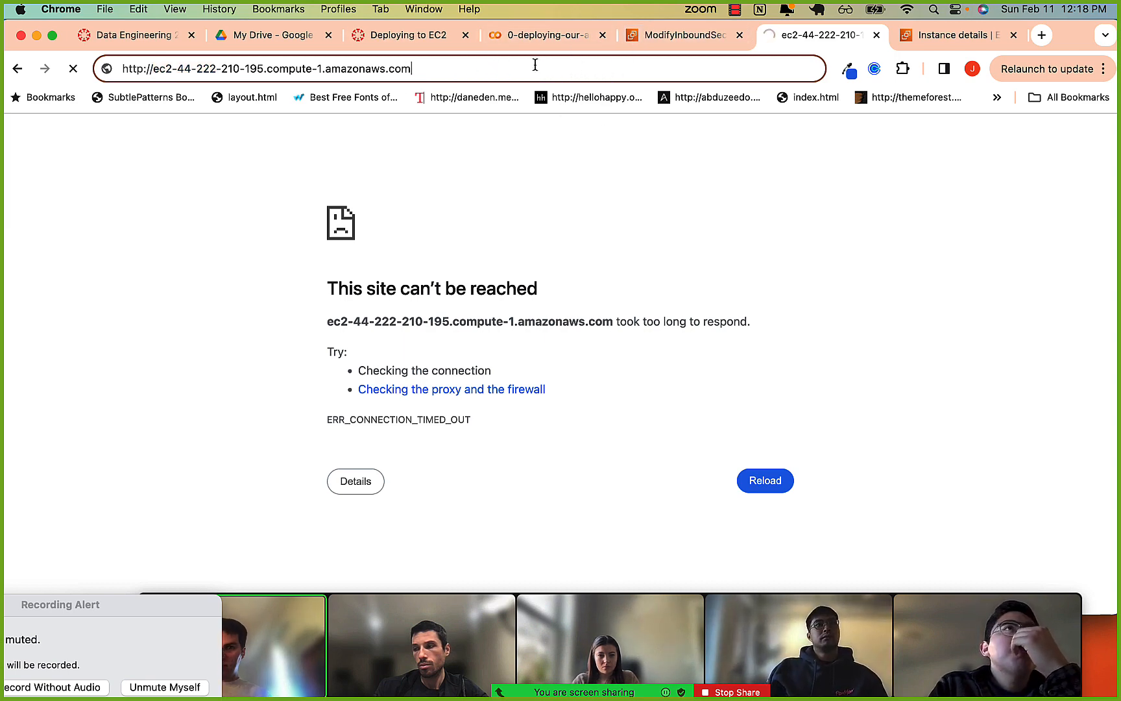
key(Return)
drag(70, 127, 121, 126)
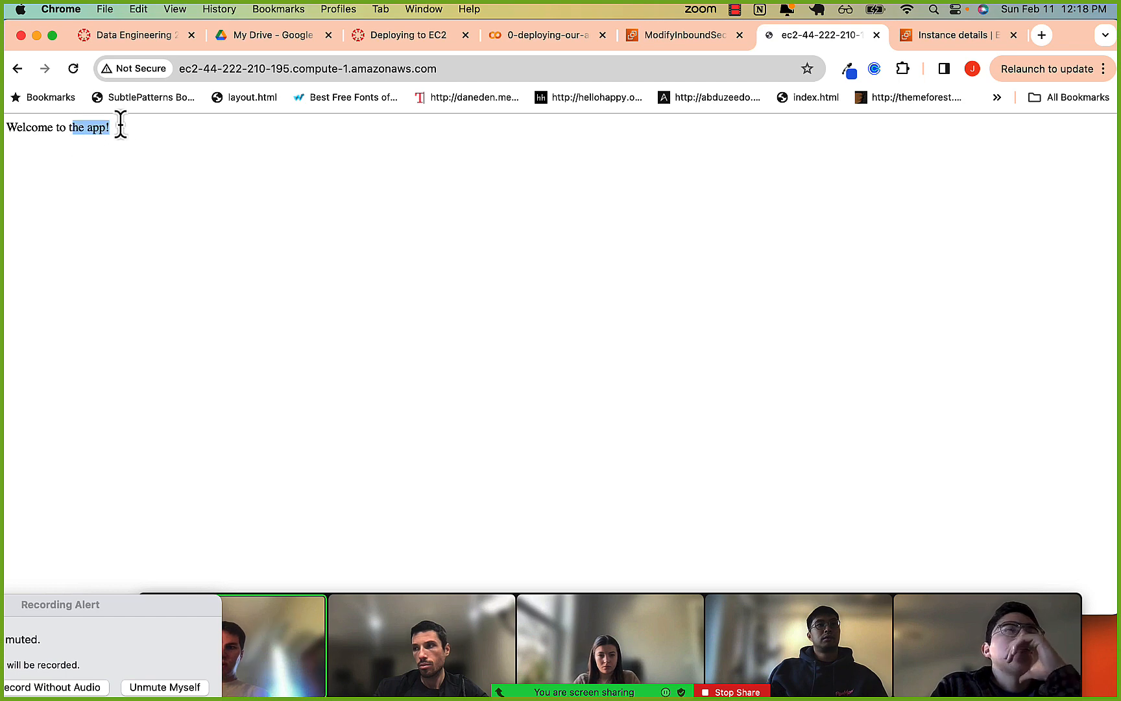
Switch to iTerm2 and examine the GET request line in the Flask server's log.
key(super+Tab)
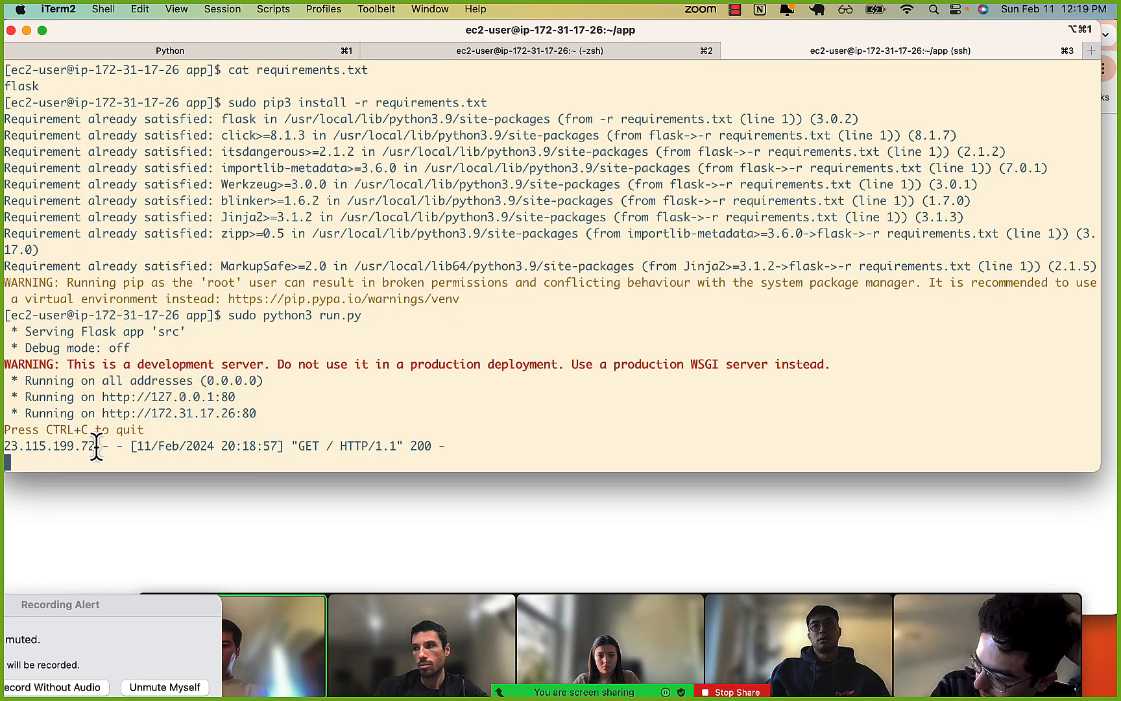
drag(97, 447, 429, 445)
click(314, 448)
click(429, 445)
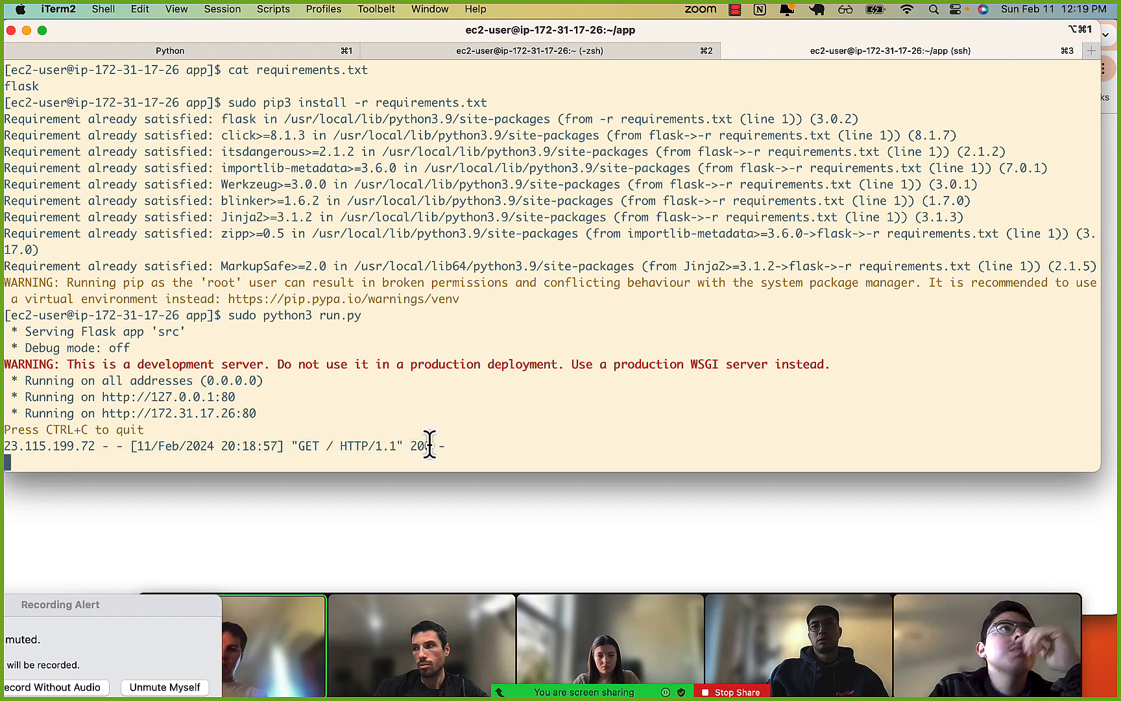
drag(300, 445, 342, 446)
click(344, 444)
click(342, 446)
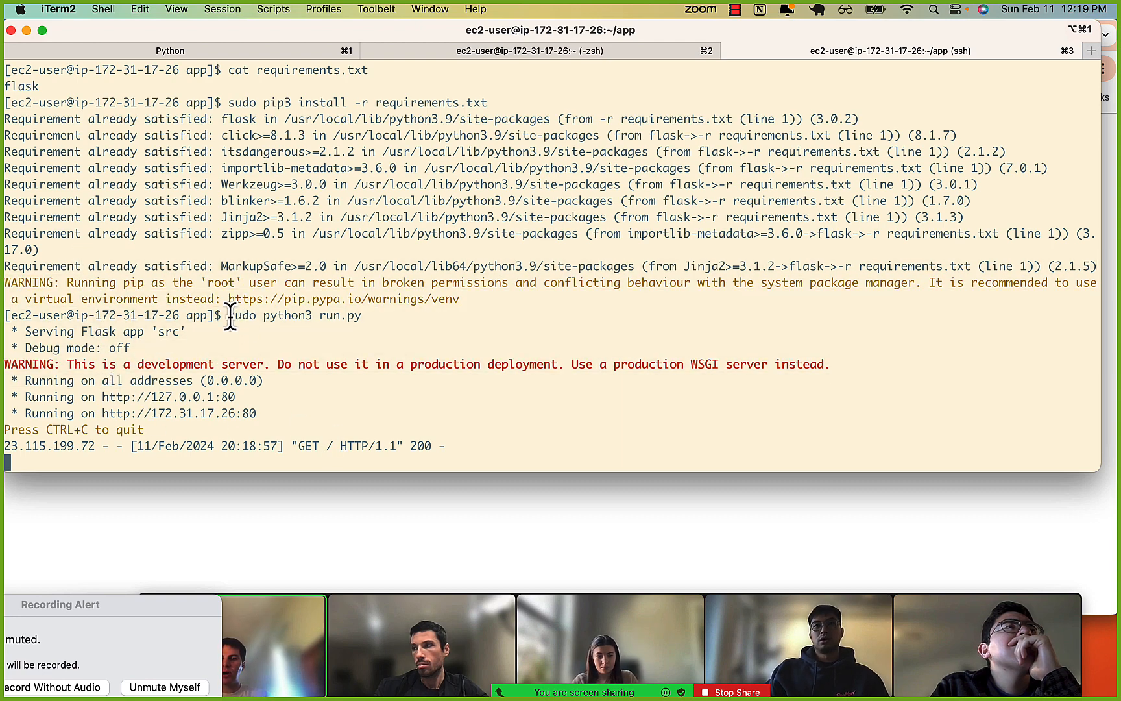
Review the sudo python3 run.py command and its startup output, and stop the running Flask server.
drag(230, 315, 401, 312)
click(400, 313)
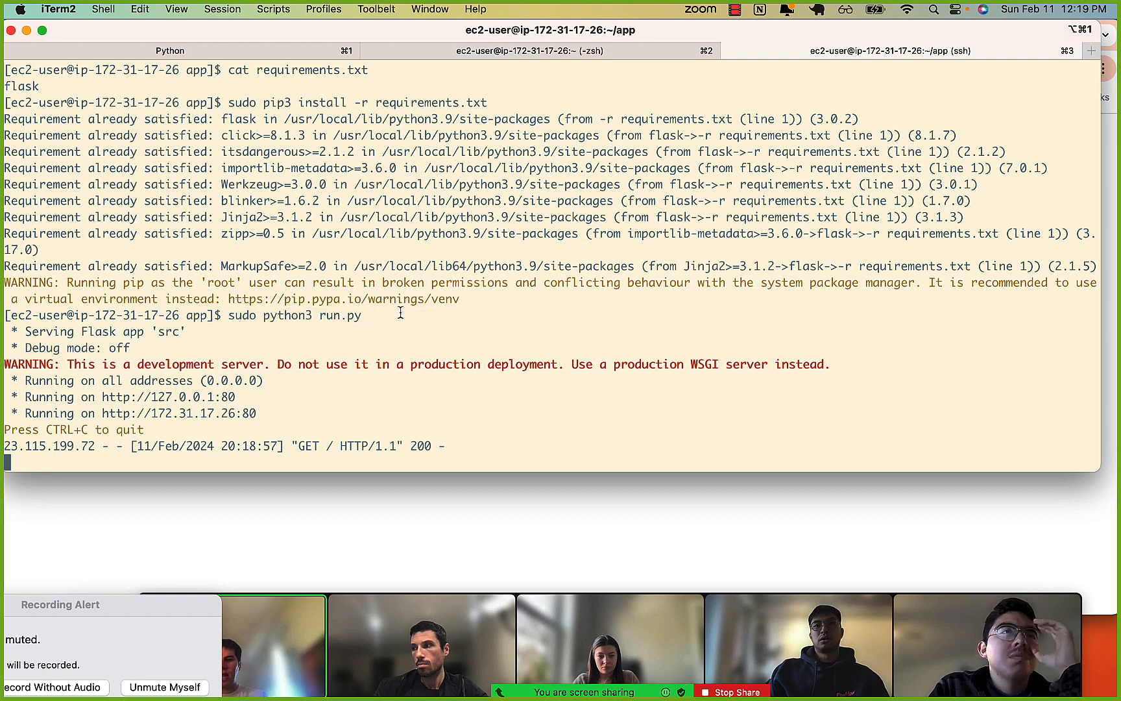
drag(194, 337, 196, 413)
click(194, 419)
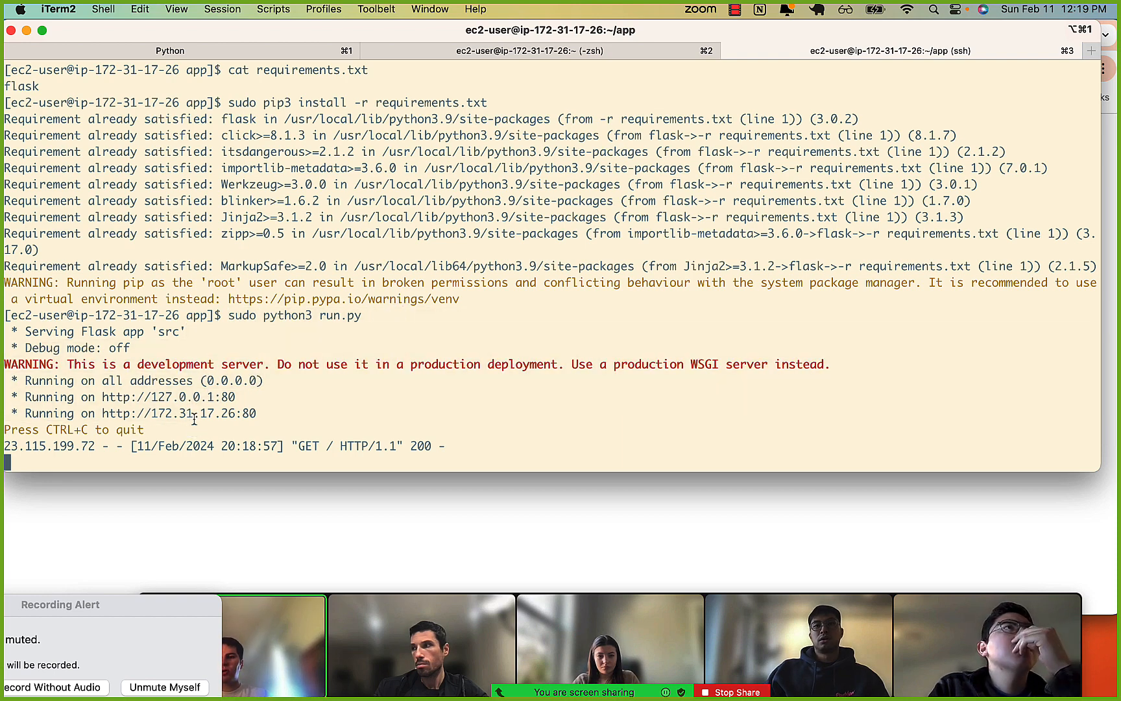
drag(231, 305, 350, 305)
click(352, 305)
drag(262, 320, 371, 317)
click(371, 316)
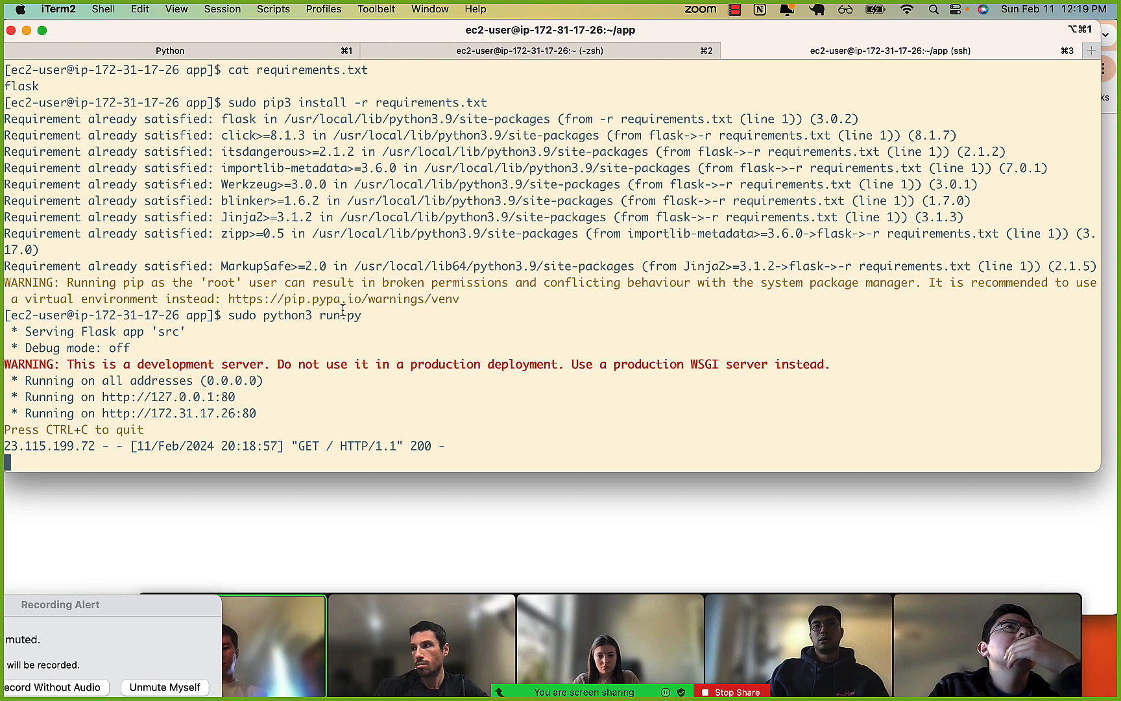
key(ctrl+c)
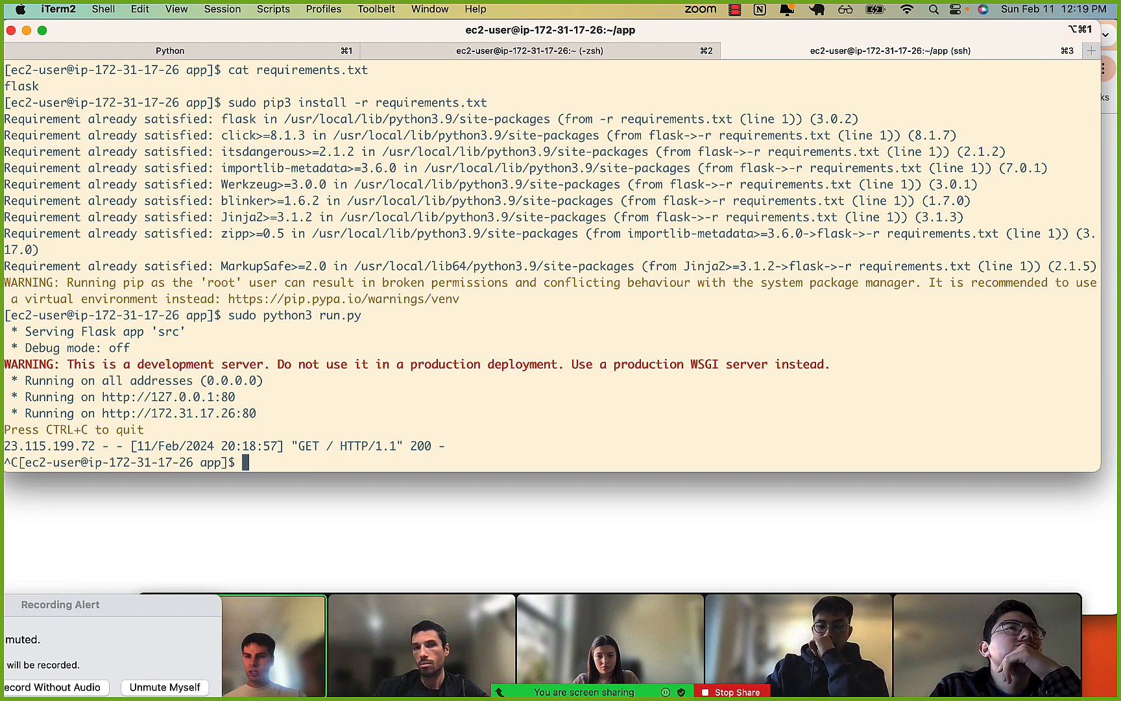
Switch to Chrome and copy the tmux new -s mytestapp command from the 0-deploying-our-app.ipynb notebook.
click(297, 538)
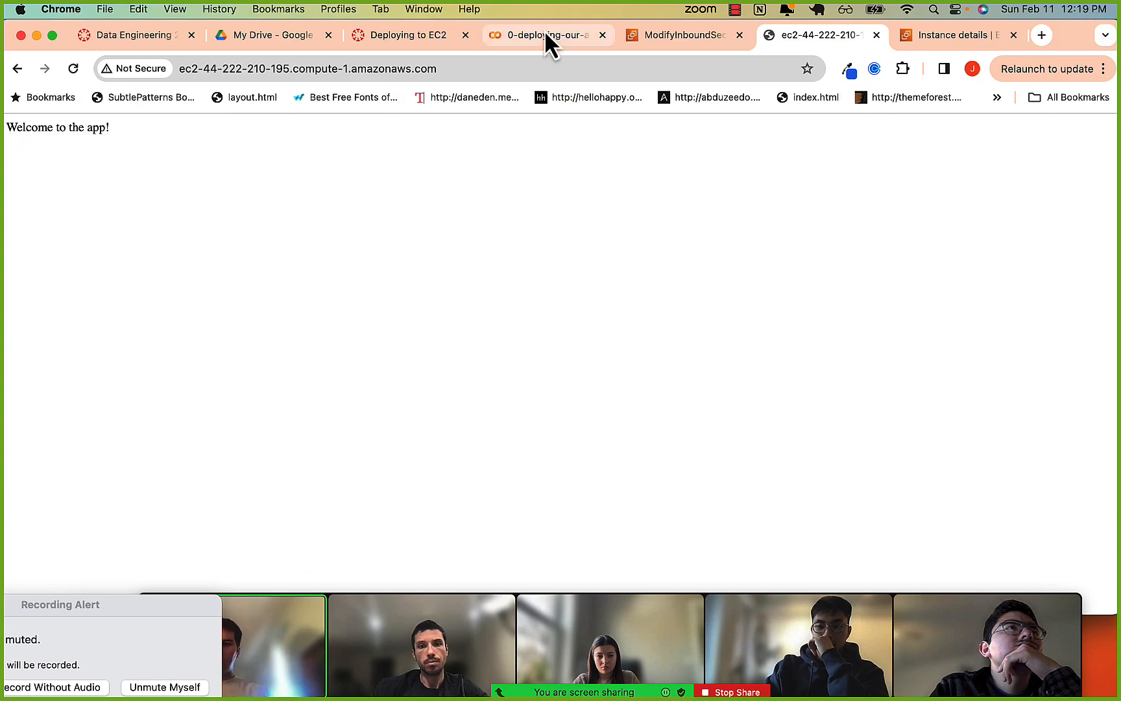
click(544, 30)
scroll(455, 356, down, 10)
scroll(456, 344, down, 15)
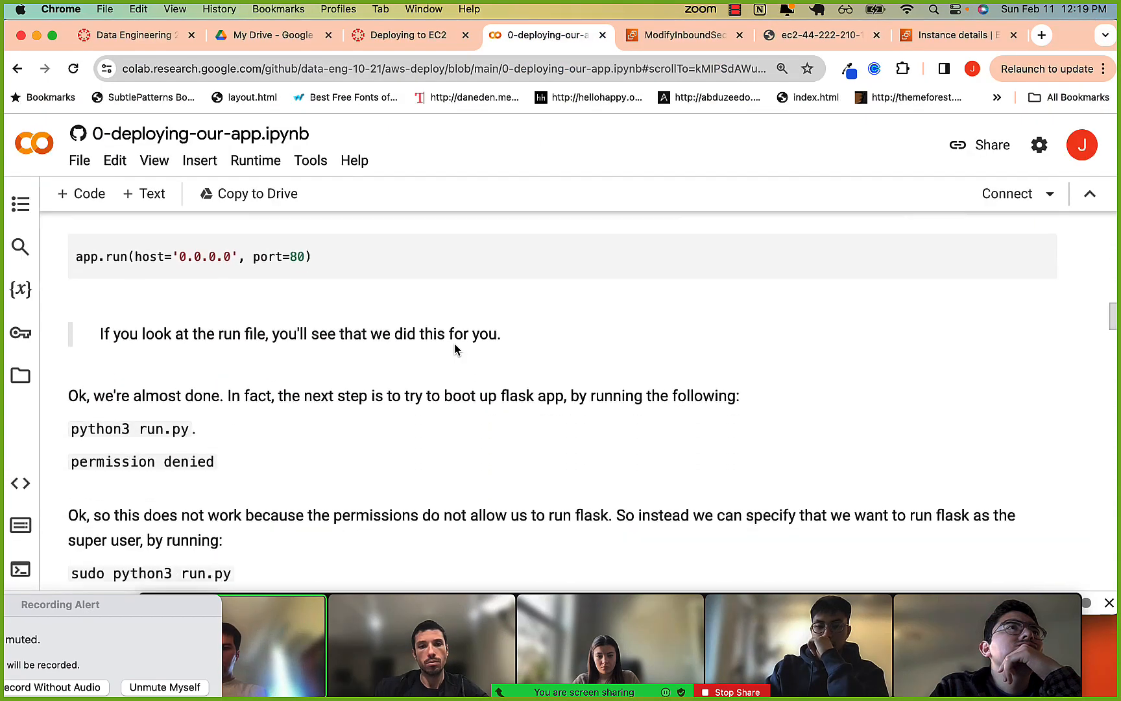
scroll(455, 349, down, 4)
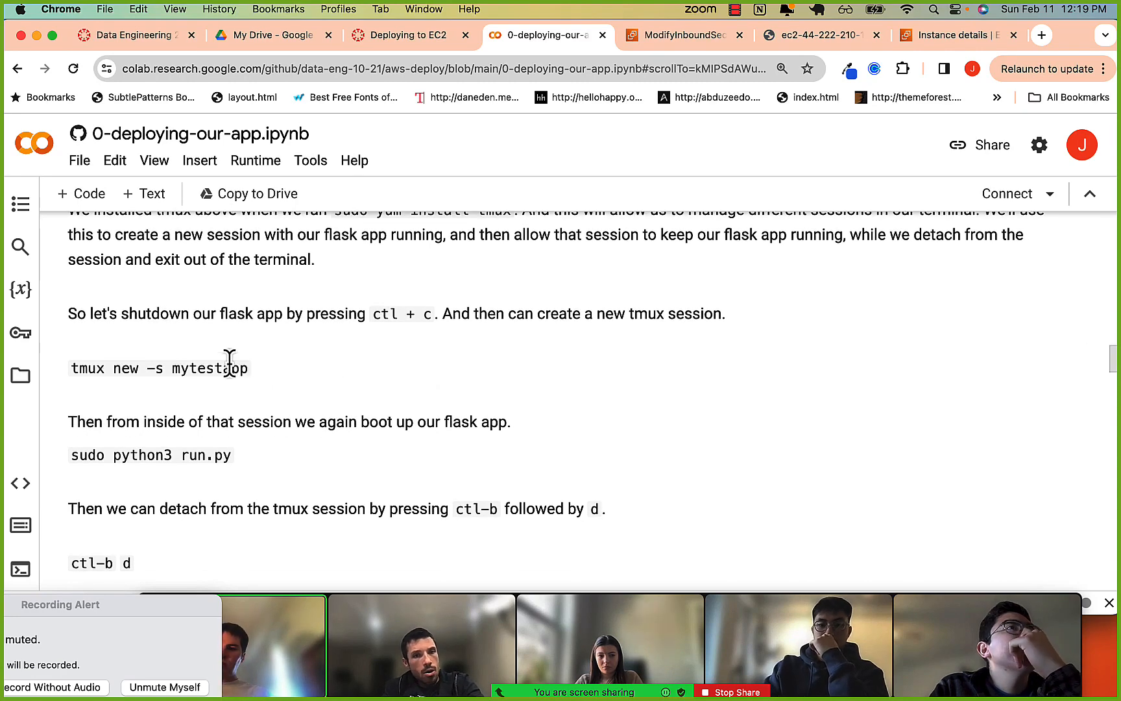
click(69, 374)
drag(69, 373, 259, 387)
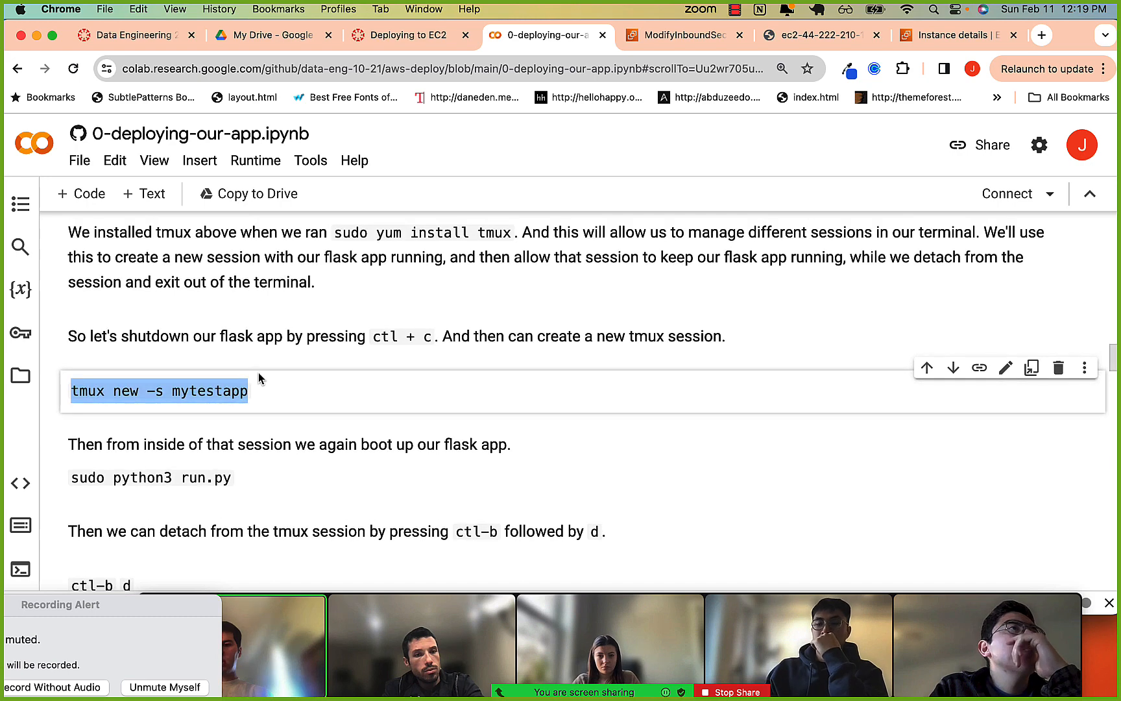
Switch to iTerm2, start a tmux session with tmux new -s mytestapp, and check the session name in its status line.
key(super+Tab)
key(super+v)
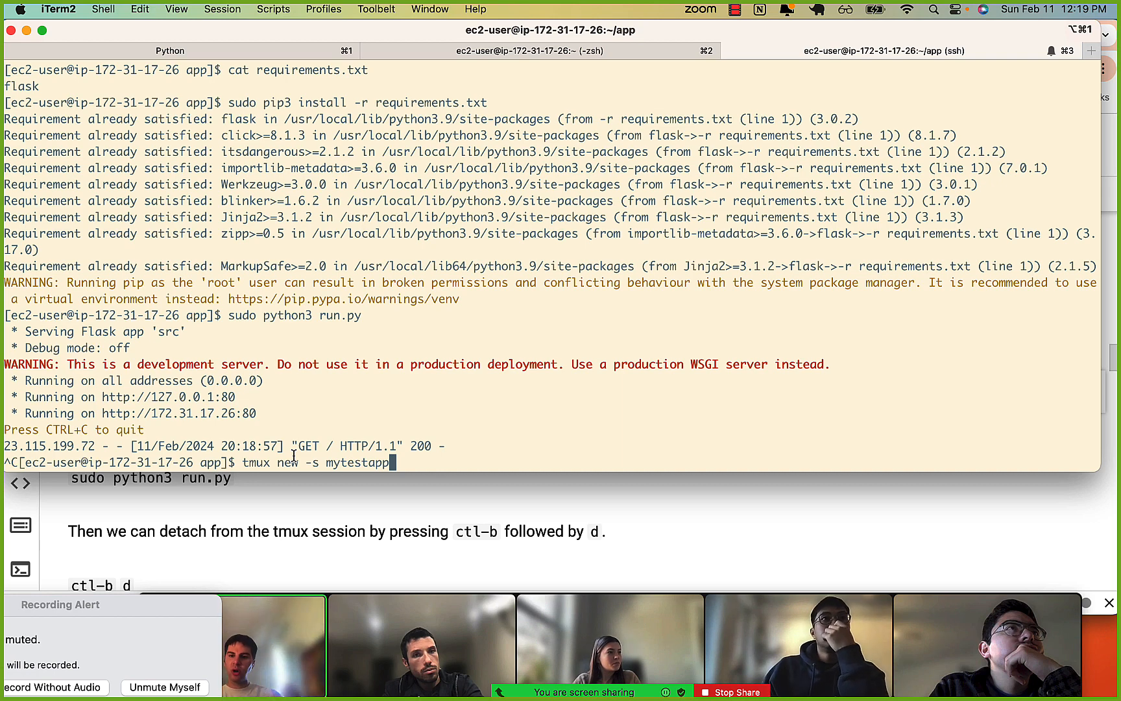
key(Return)
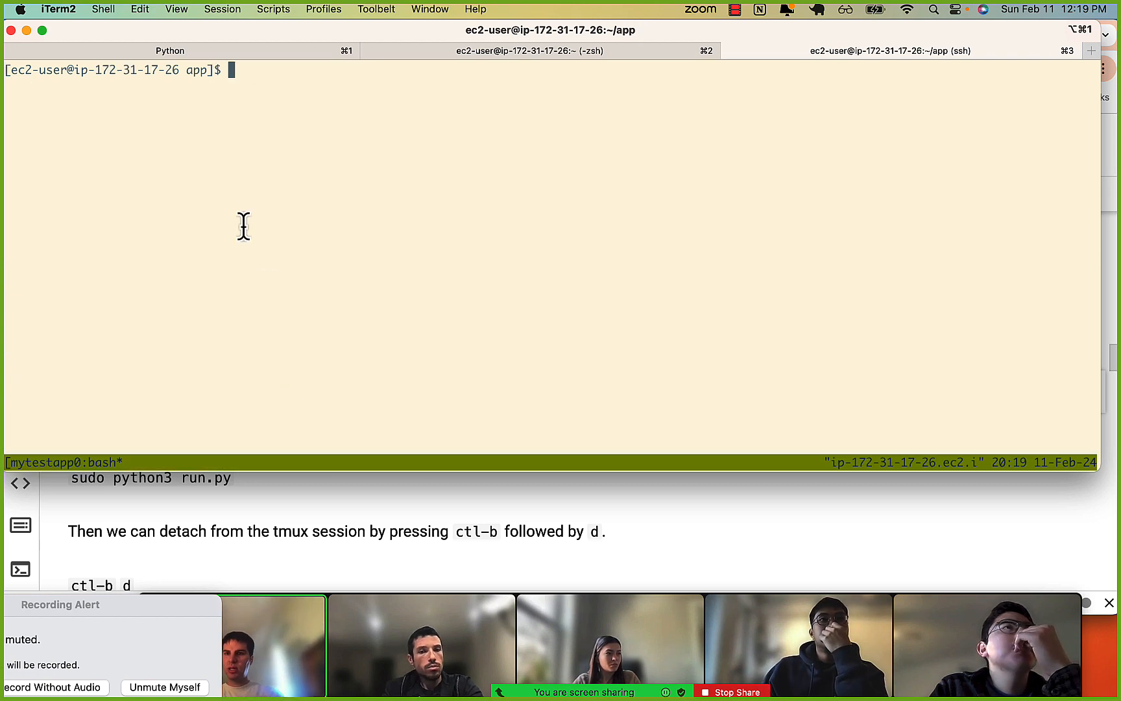
drag(24, 464, 118, 459)
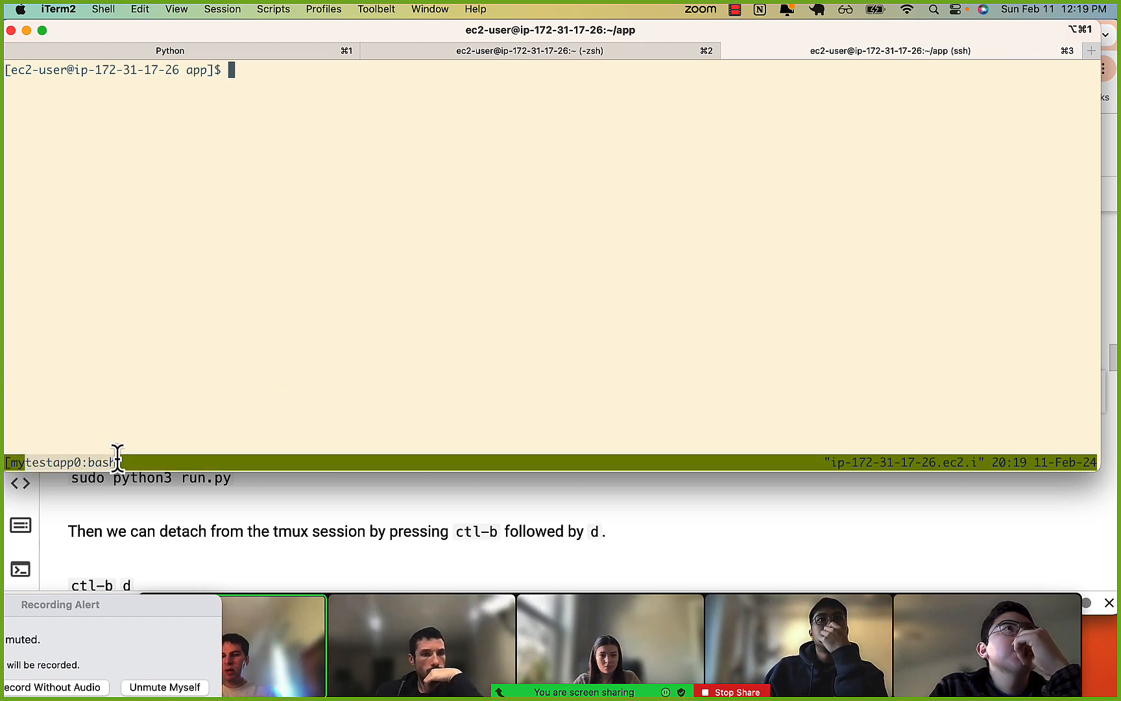
click(194, 303)
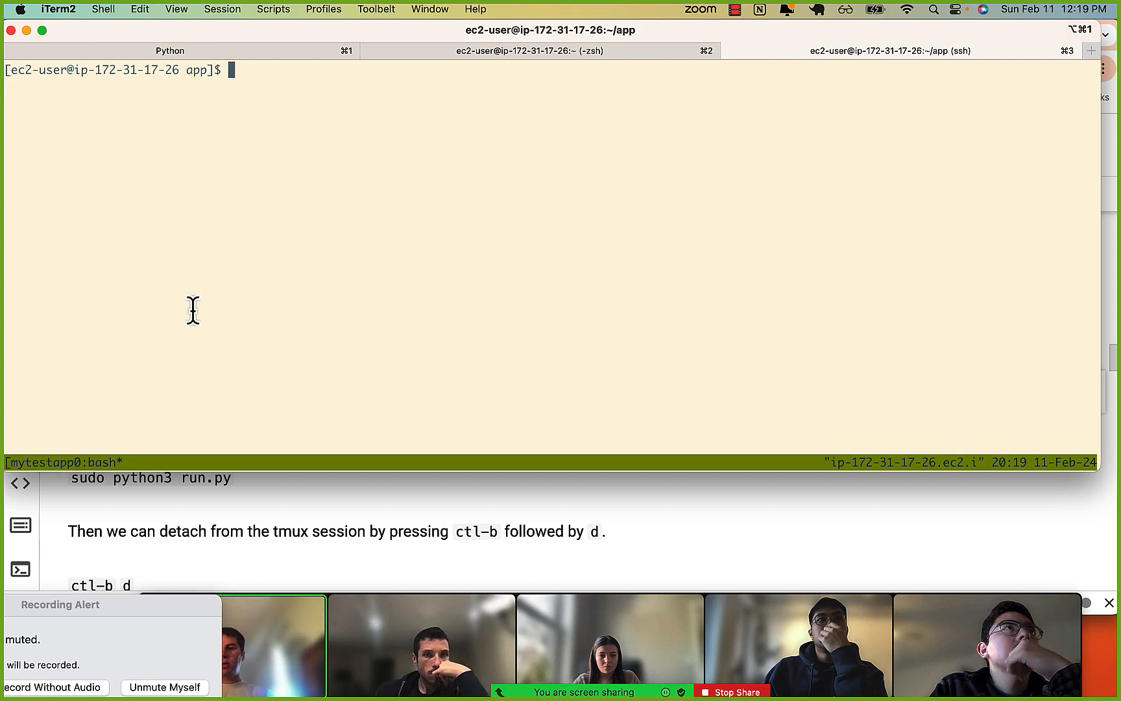
Switch to Chrome and copy the sudo python3 run.py command from the 0-deploying-our-app.ipynb notebook.
click(146, 505)
key(super+Tab)
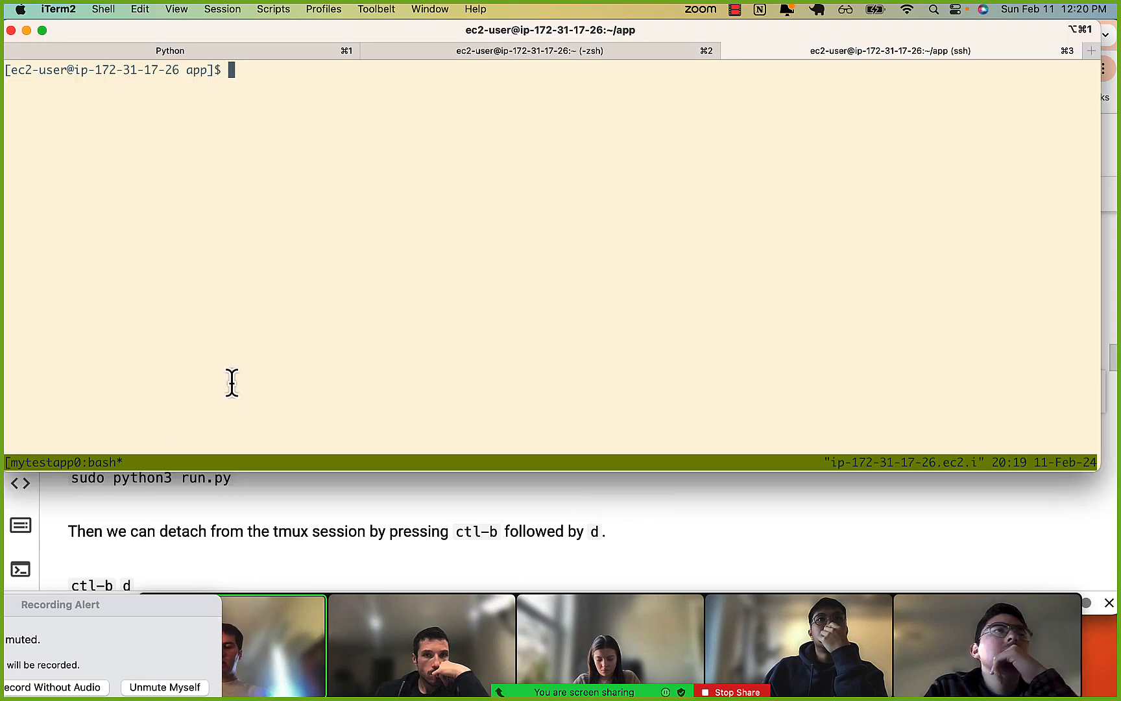
key(super+Tab)
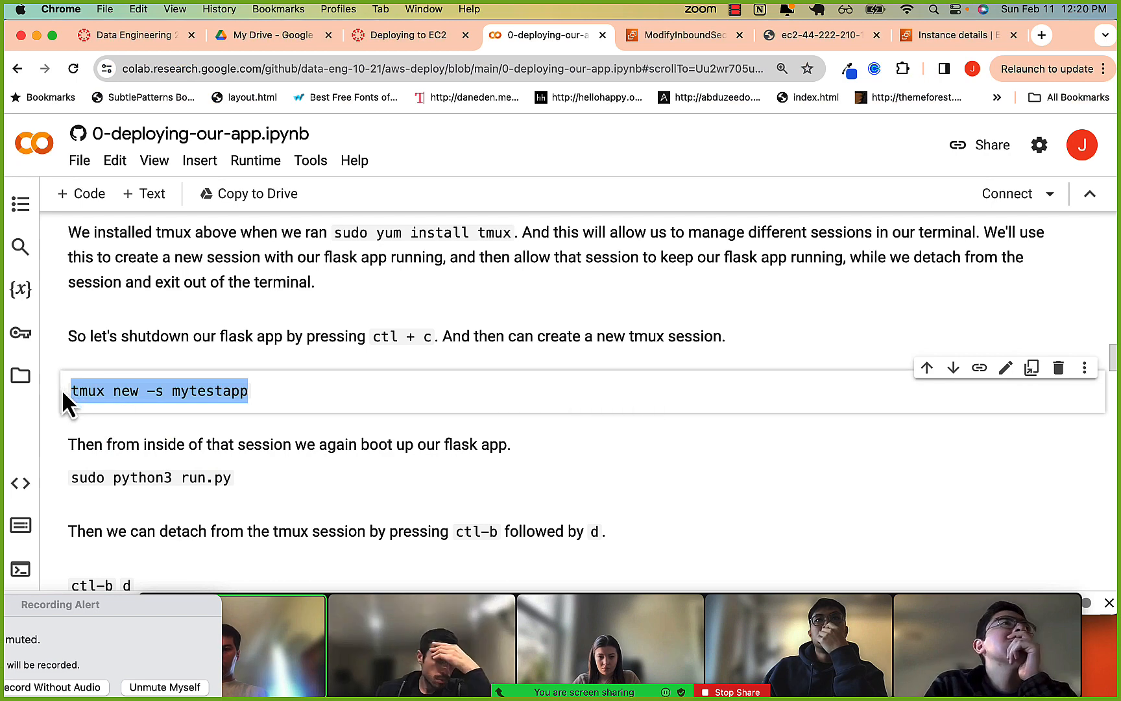
scroll(208, 400, down, 1)
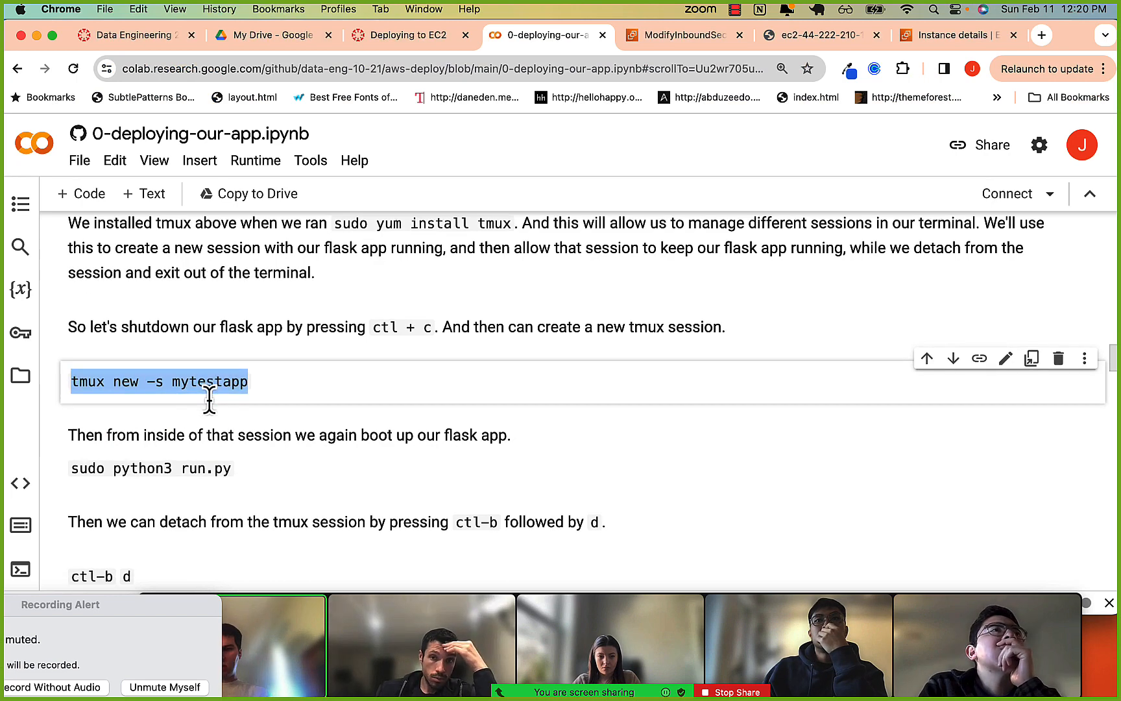
scroll(207, 400, down, 1)
drag(70, 458, 230, 457)
key(super+c)
Switch to iTerm2, run sudo python3 run.py inside the mytestapp tmux session, and review its startup output.
key(super+Tab)
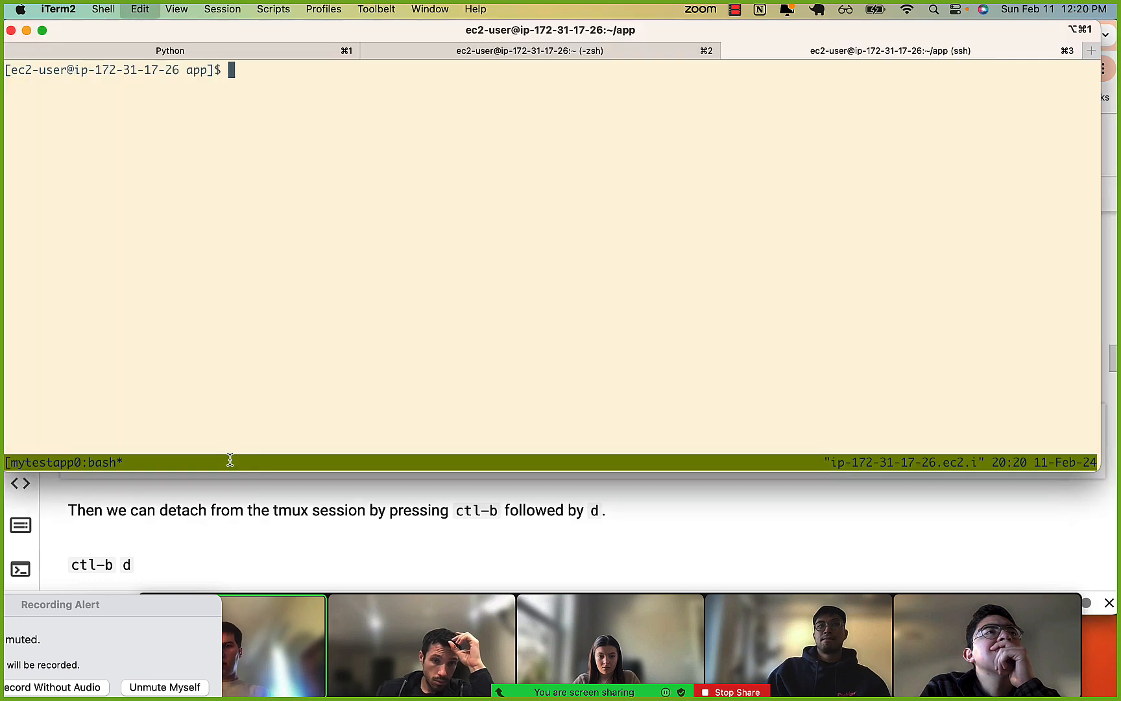
key(super+v)
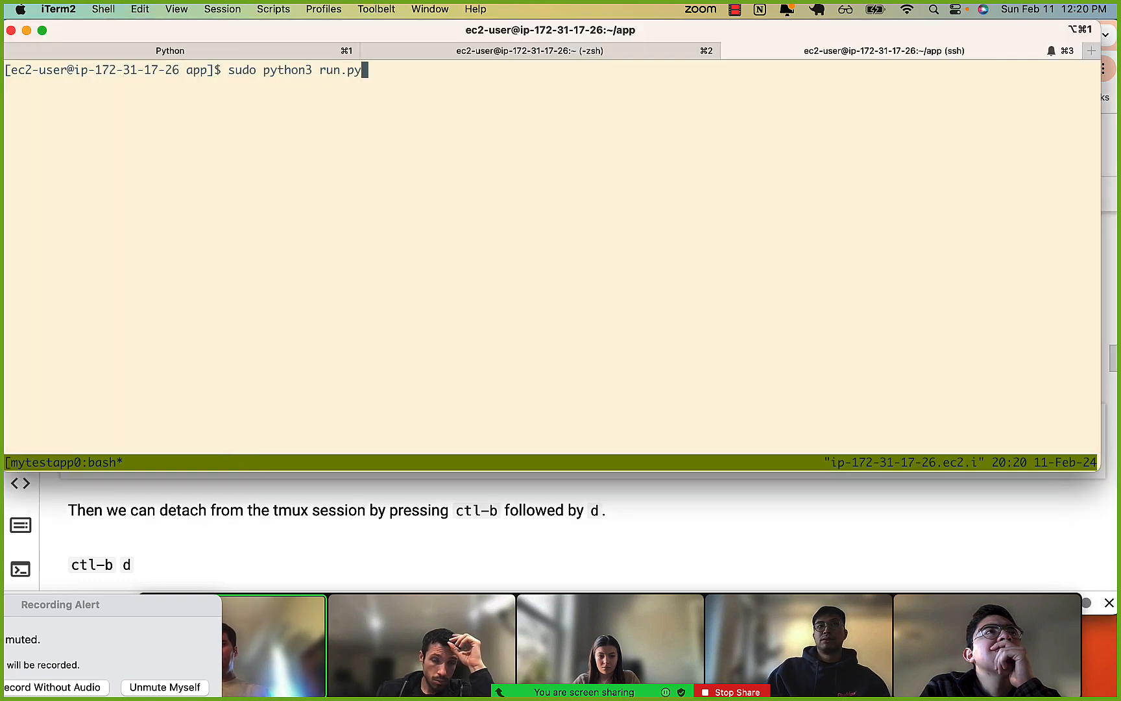
key(Return)
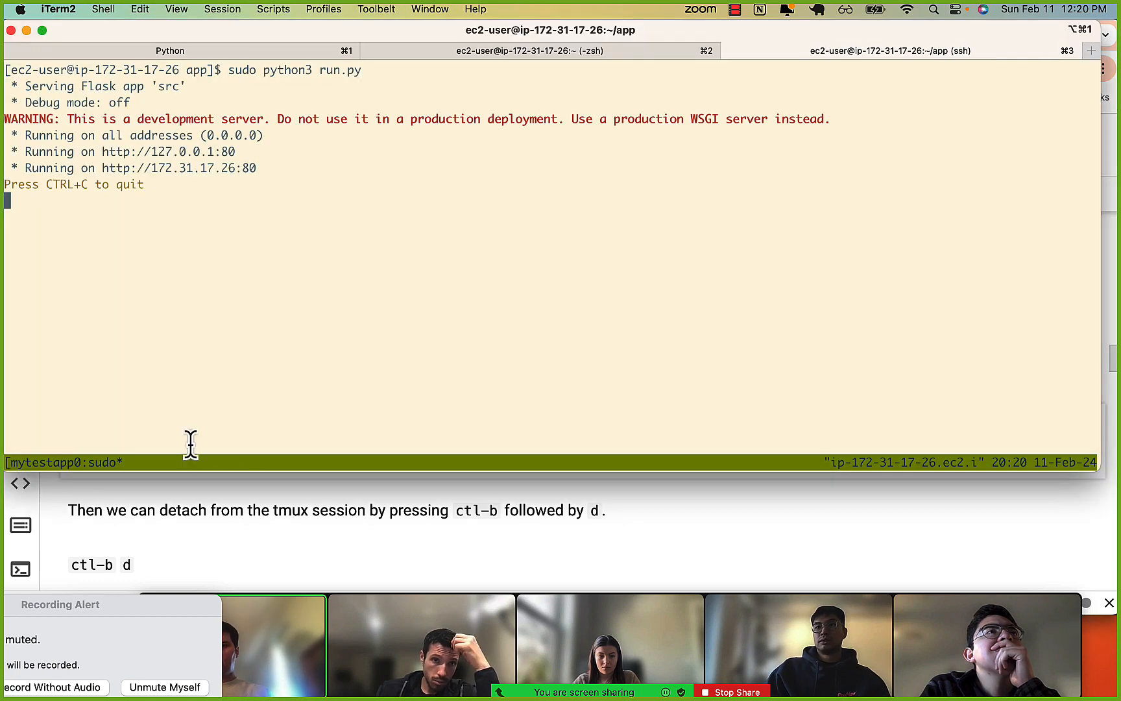
drag(126, 159, 126, 185)
click(125, 185)
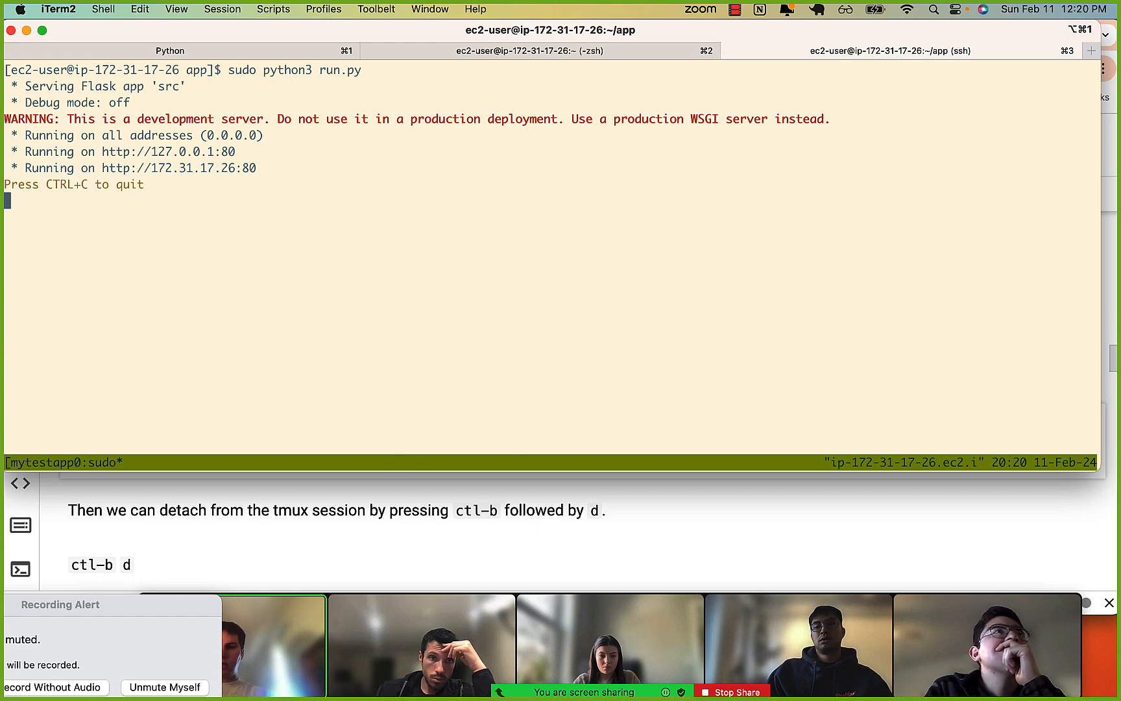
Detach from the running mytestapp tmux session and check the session name in the terminal output.
key(ctrl+b)
key(d)
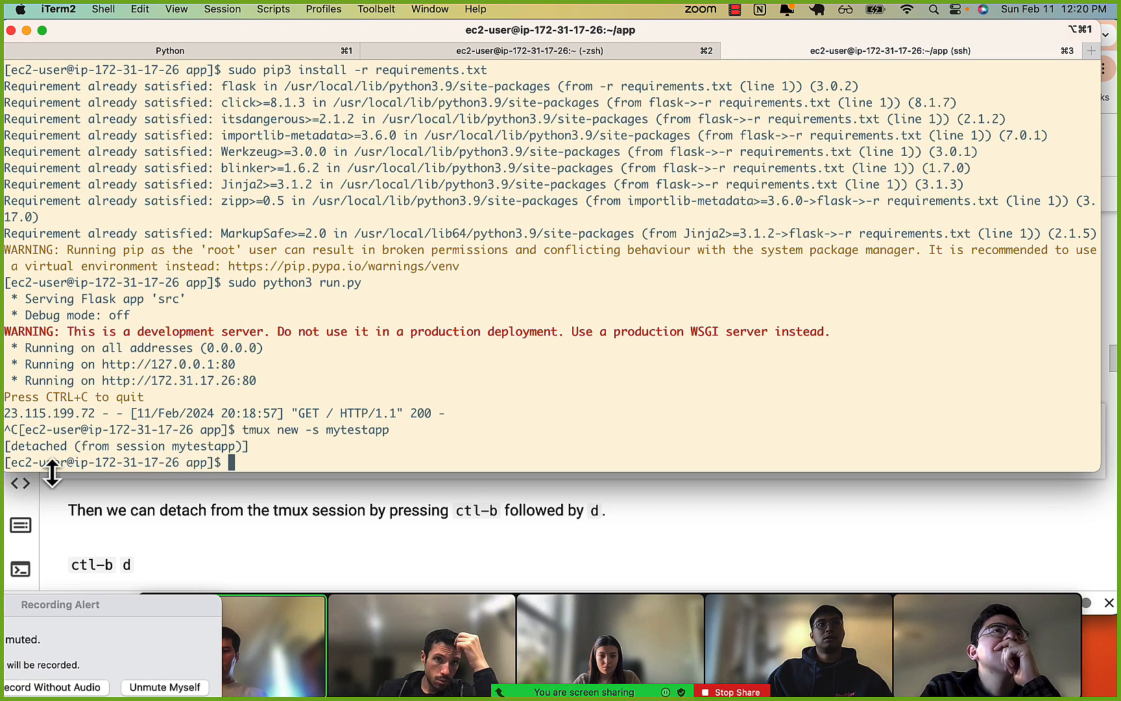
drag(173, 445, 222, 445)
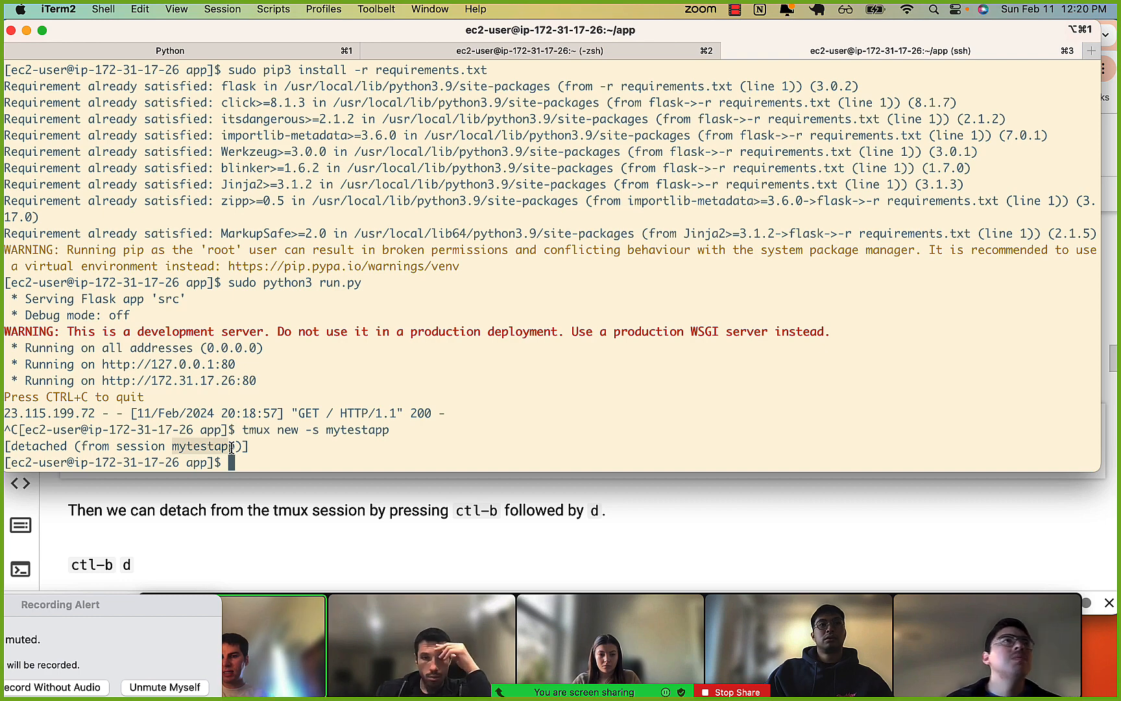
drag(119, 447, 173, 451)
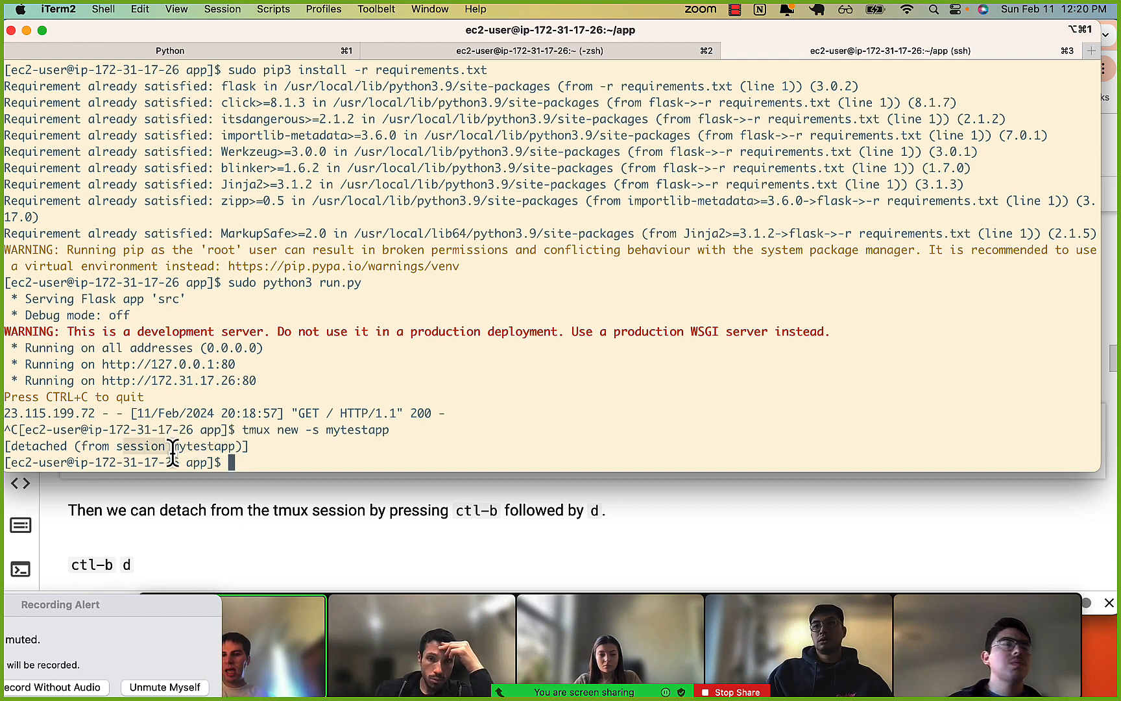
Switch to Chrome, load the EC2 instance's public address again, and check the page text served by the app.
click(259, 509)
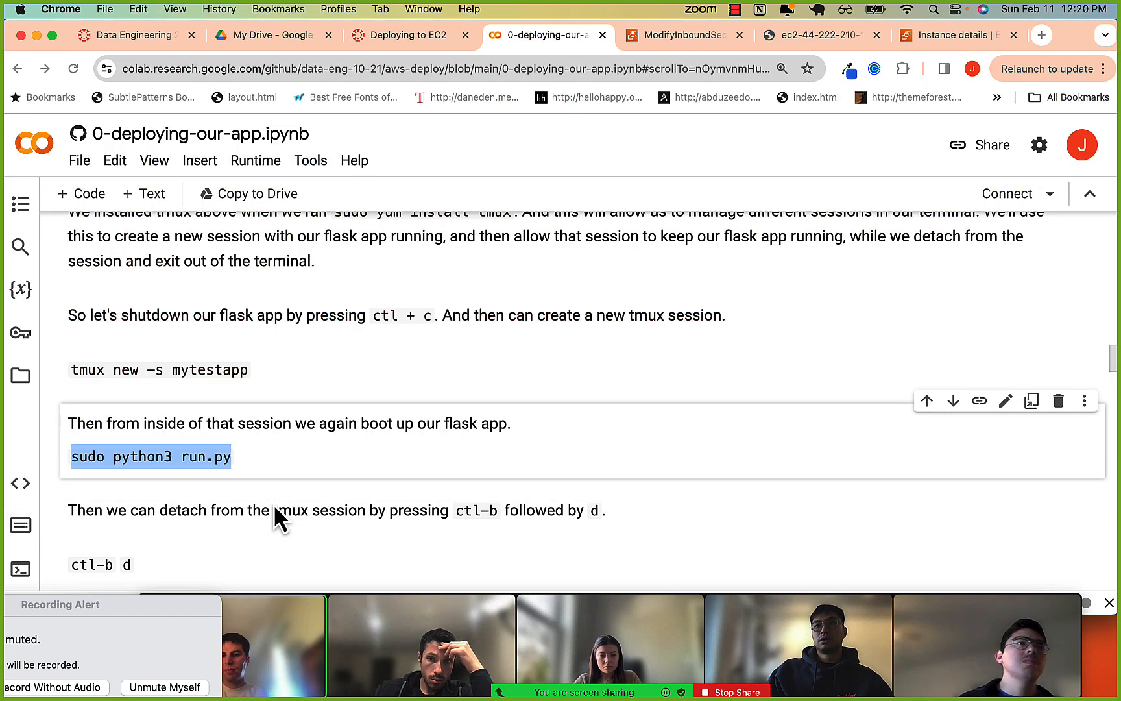
click(810, 37)
click(667, 71)
key(Return)
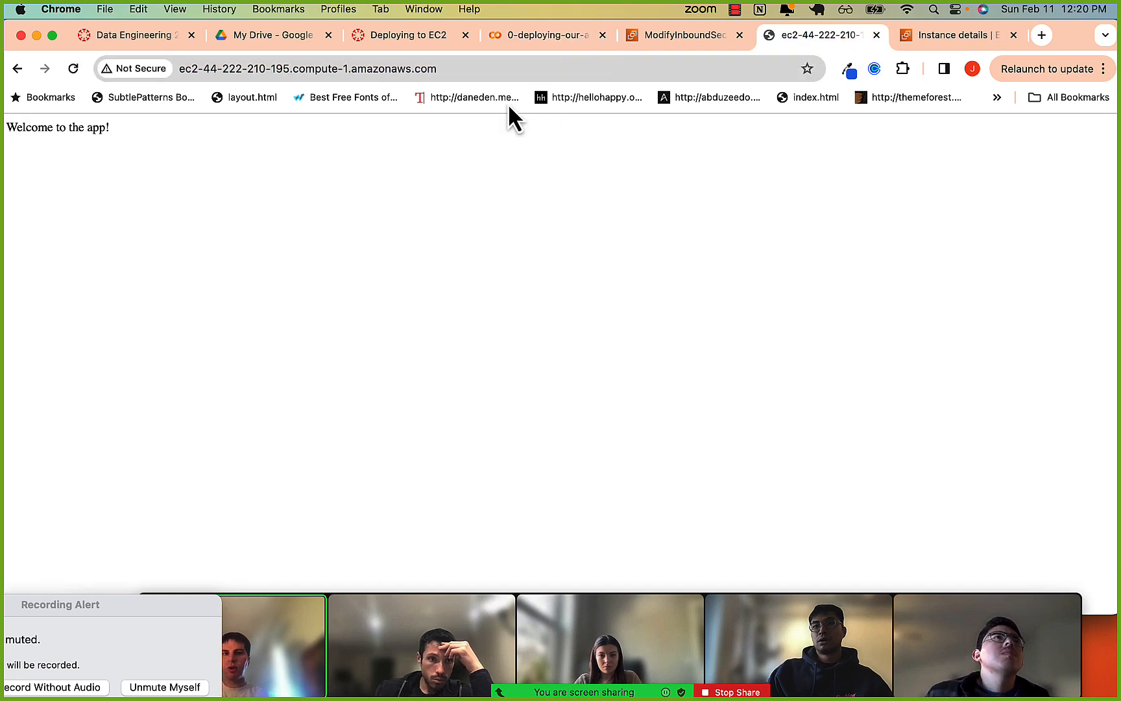
drag(54, 122, 107, 129)
click(140, 129)
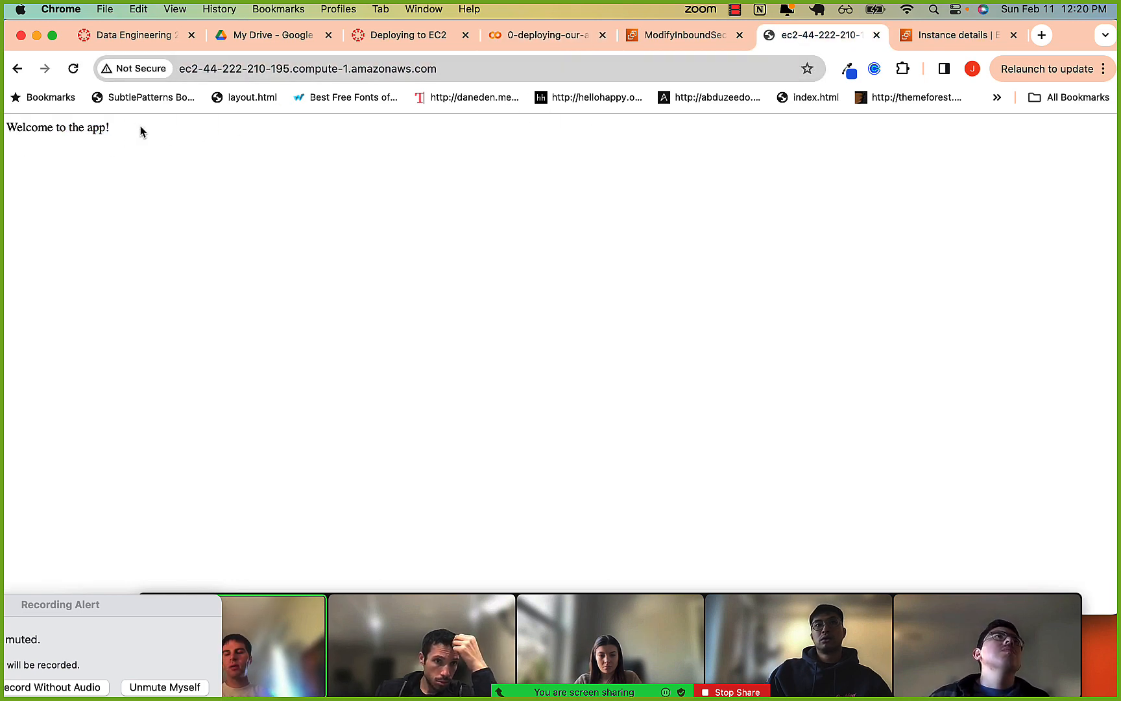
Enter exit in iTerm2 without running it, and switch to Chrome to read the notebook's tmux ls and tmux attach instructions.
key(super+Tab)
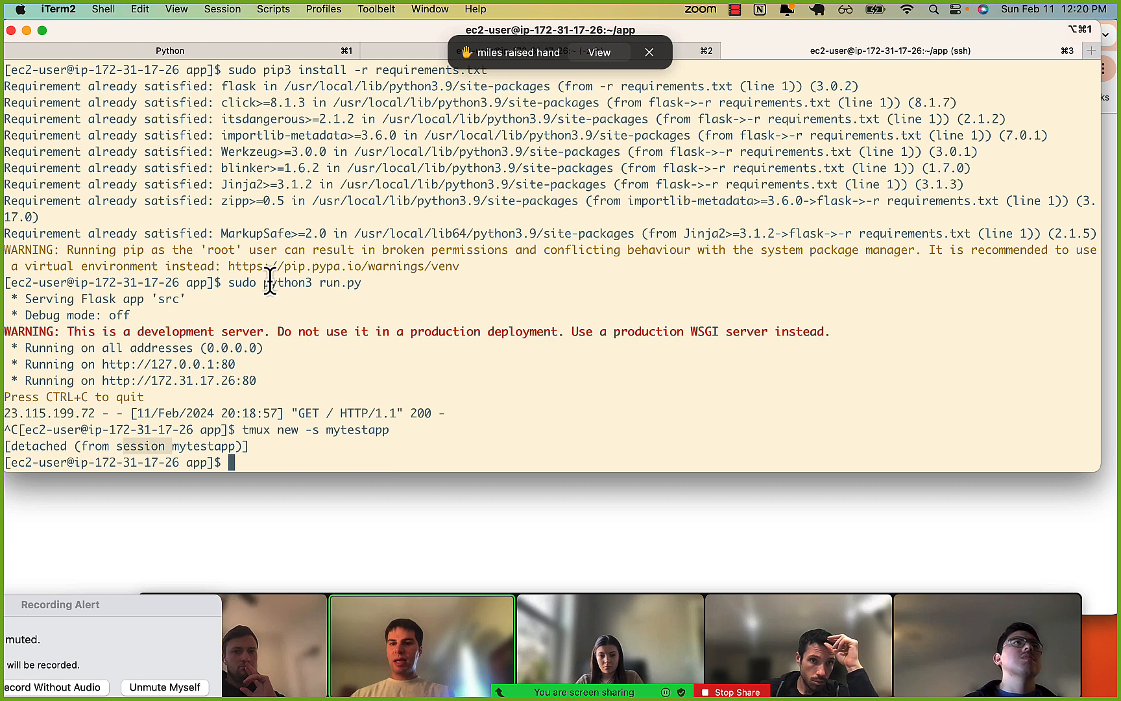
text(exit)
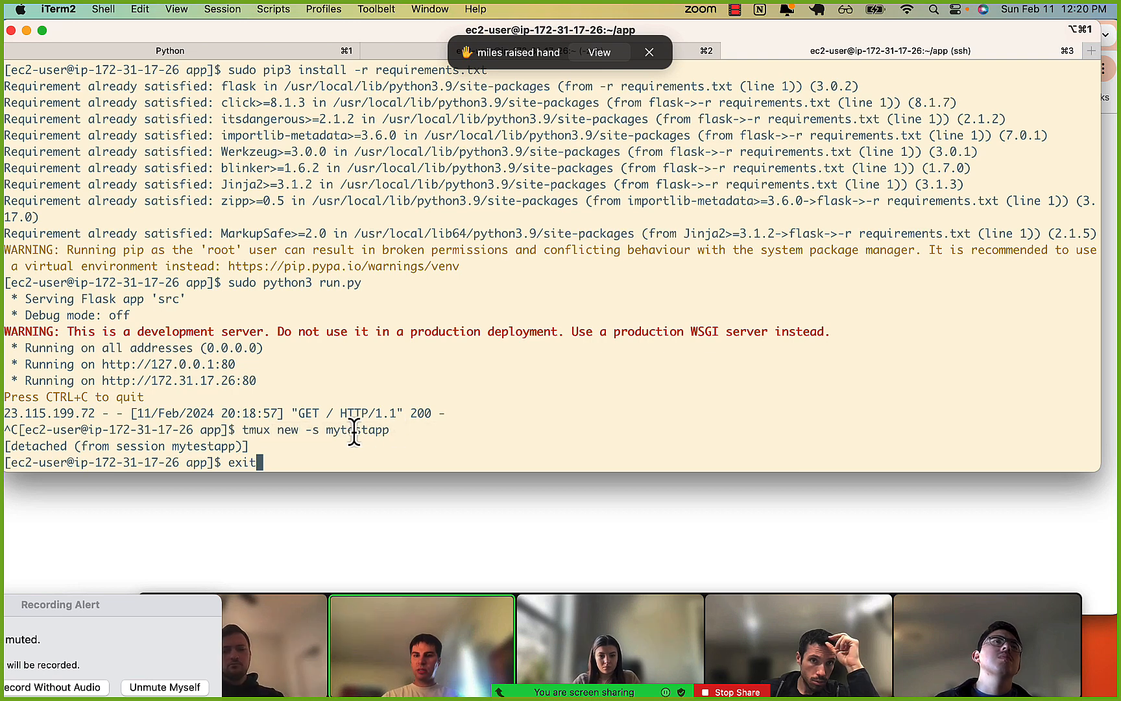
click(280, 559)
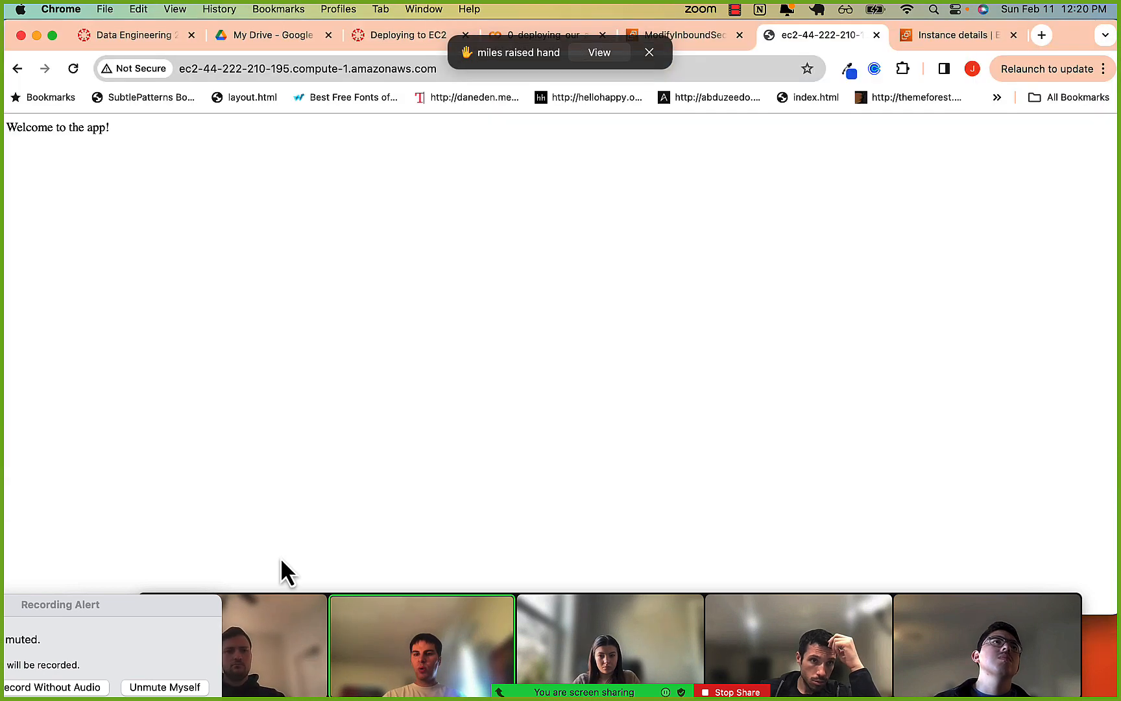
click(534, 38)
scroll(393, 425, down, 10)
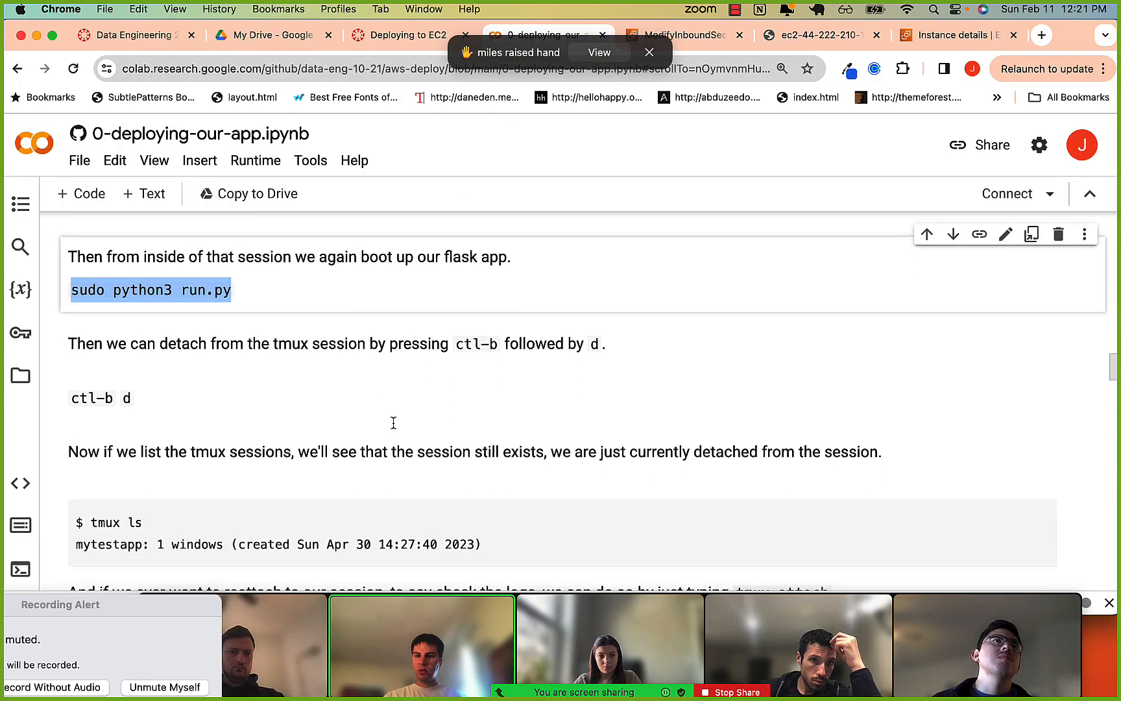
scroll(236, 427, down, 9)
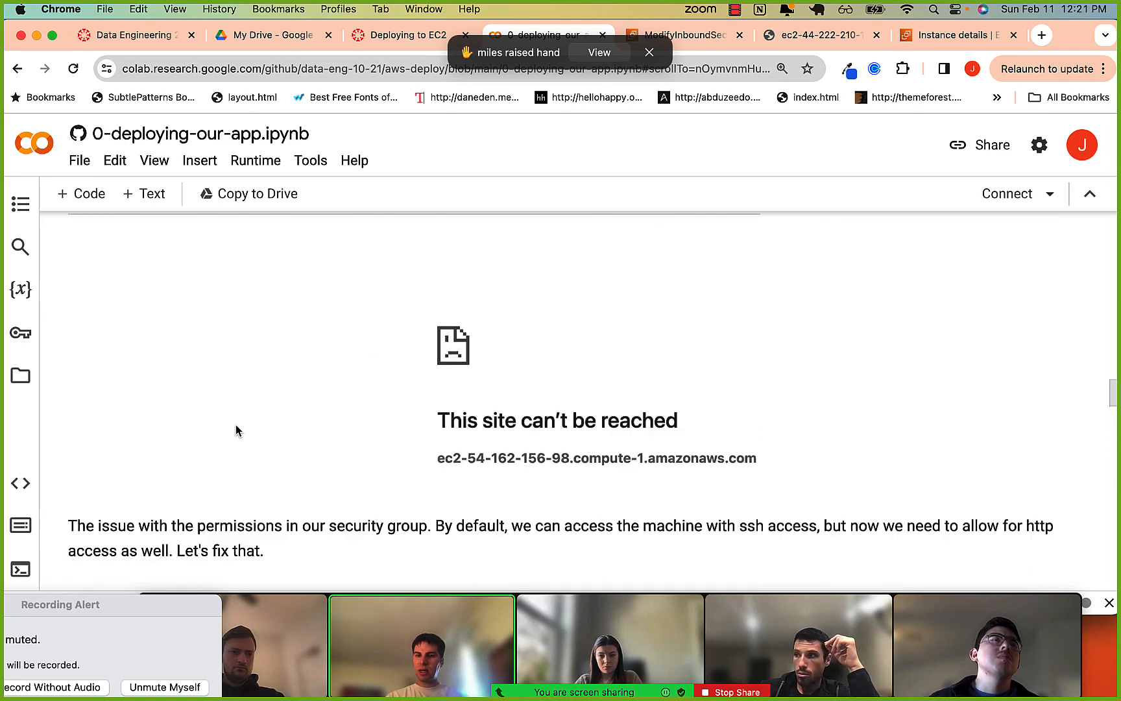
scroll(235, 423, up, 9)
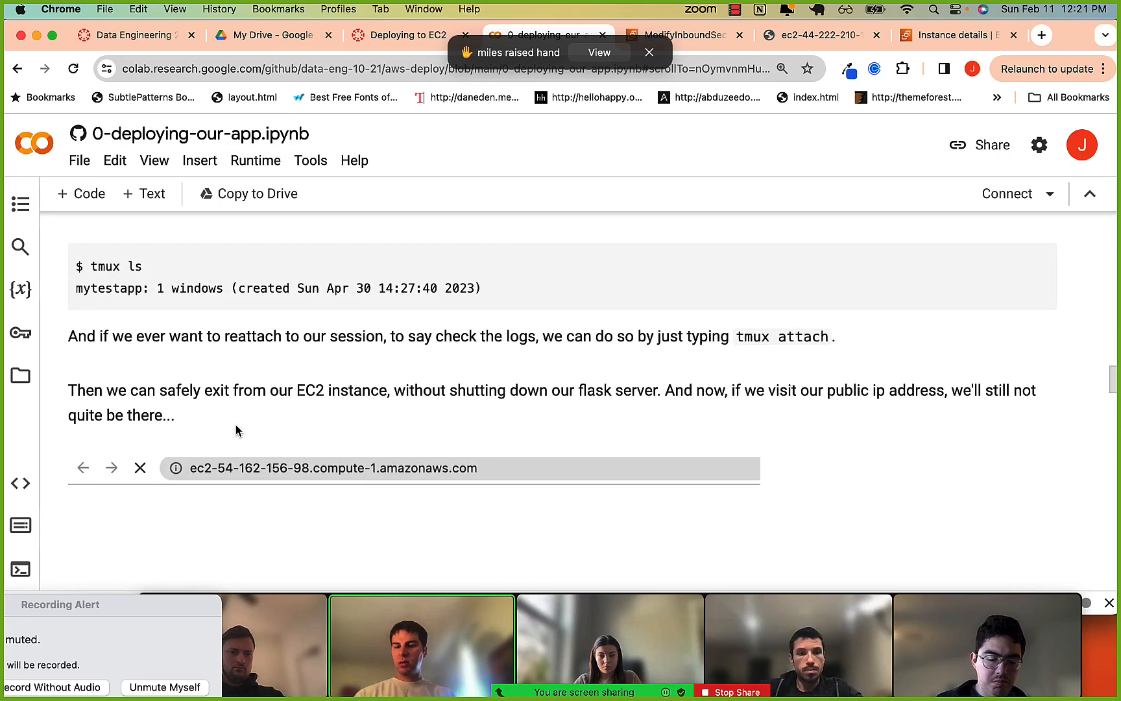
Switch to iTerm2, replace the pending exit with tmux ls, and list the tmux sessions to check their names.
key(super+Tab)
key(BackSpace)
key(BackSpace)
key(BackSpace)
key(BackSpace)
text(tmux ls)
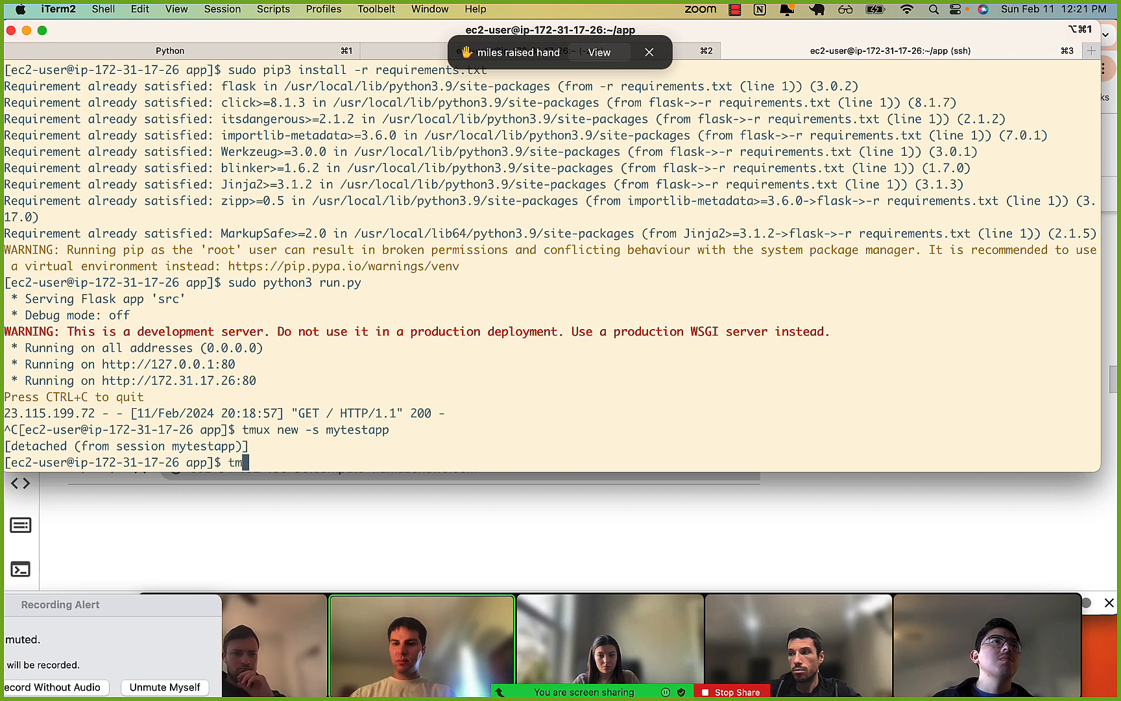
key(Return)
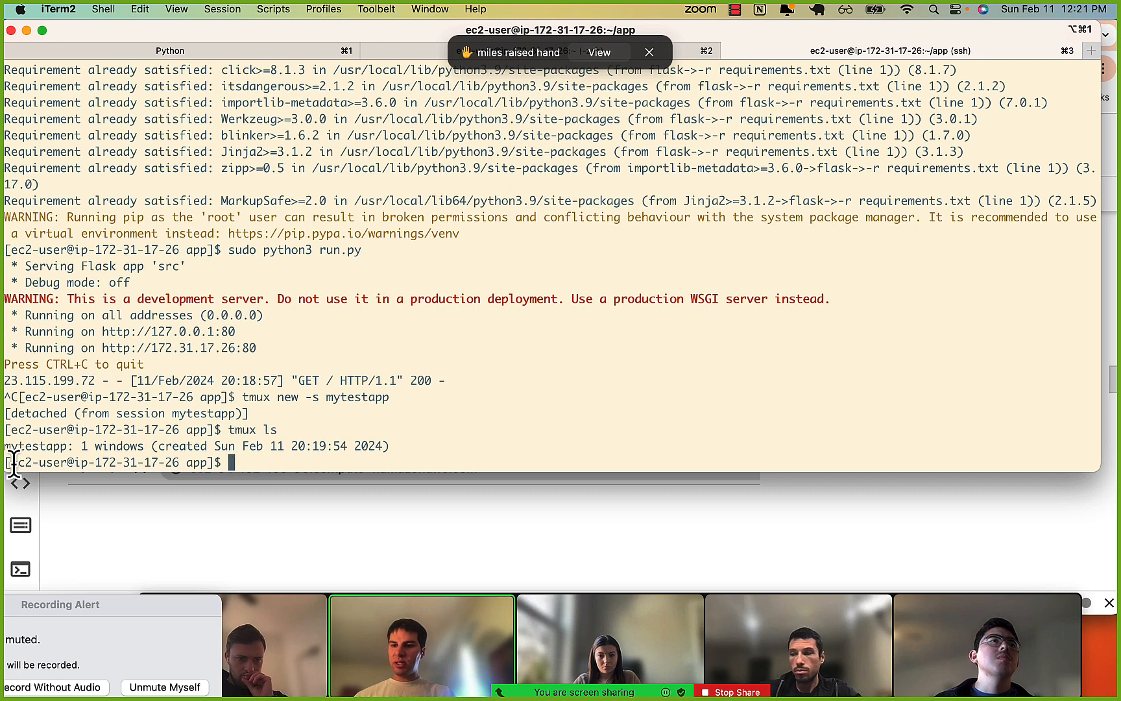
drag(5, 445, 77, 446)
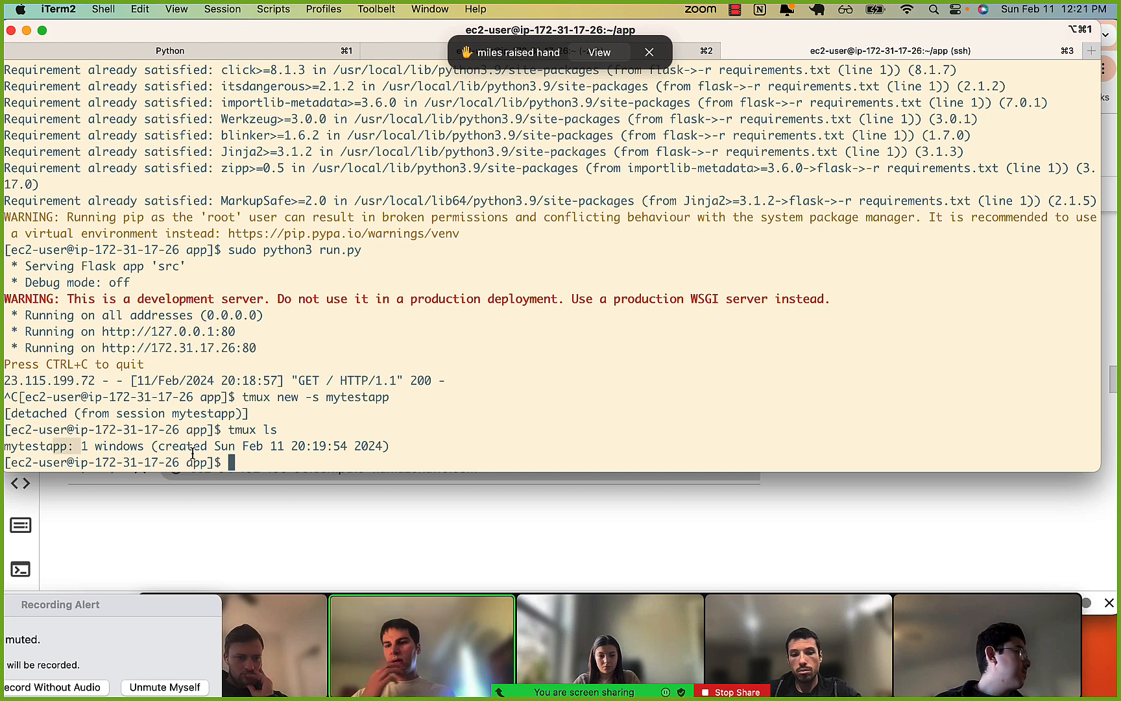
Try to reopen the detached session by running tmux mytestapp with the session name copied from the list.
key(Up)
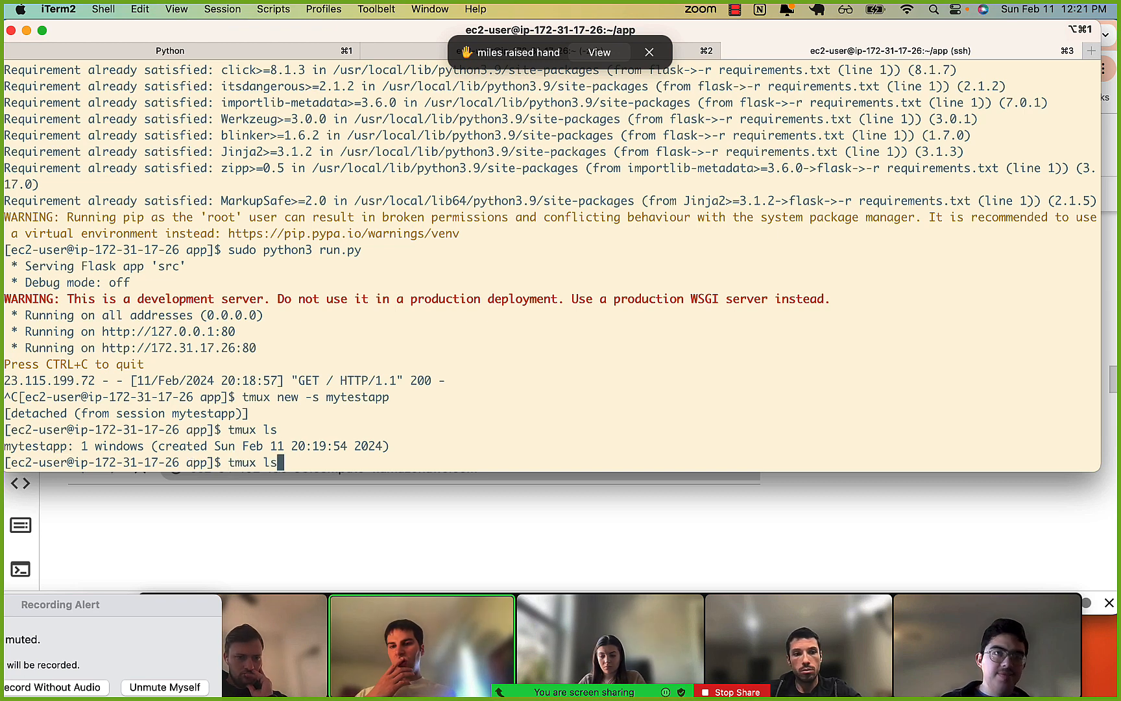
key(BackSpace)
double_click(34, 443)
key(super+c)
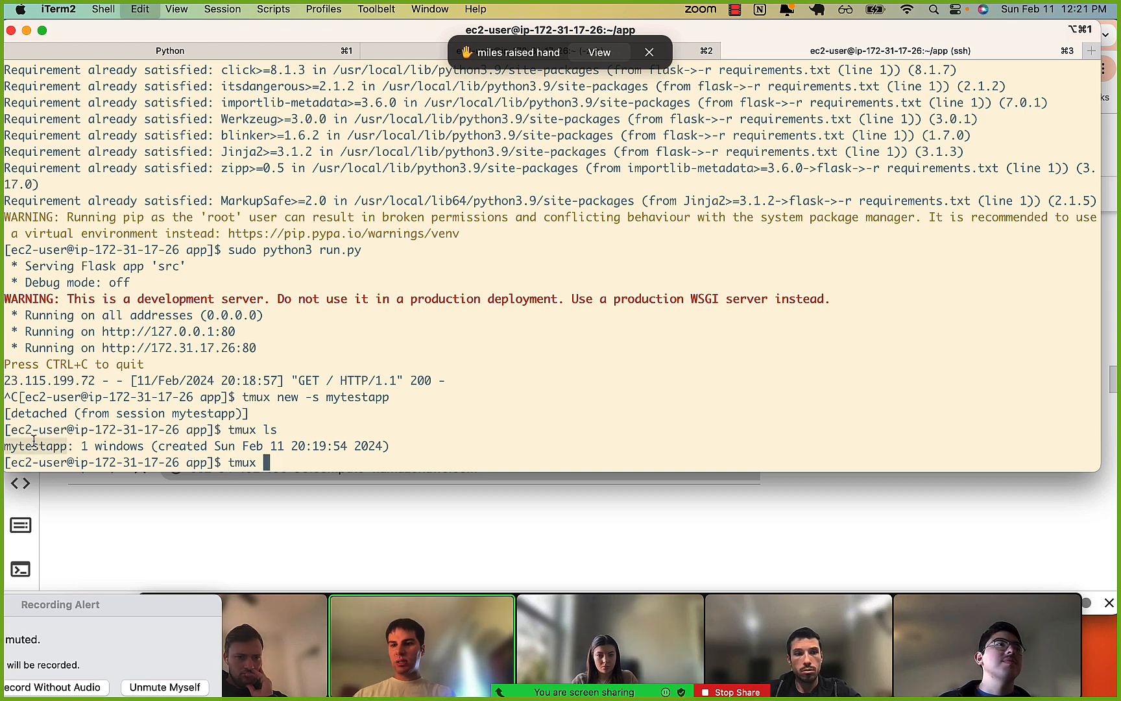
key(super+v)
key(Return)
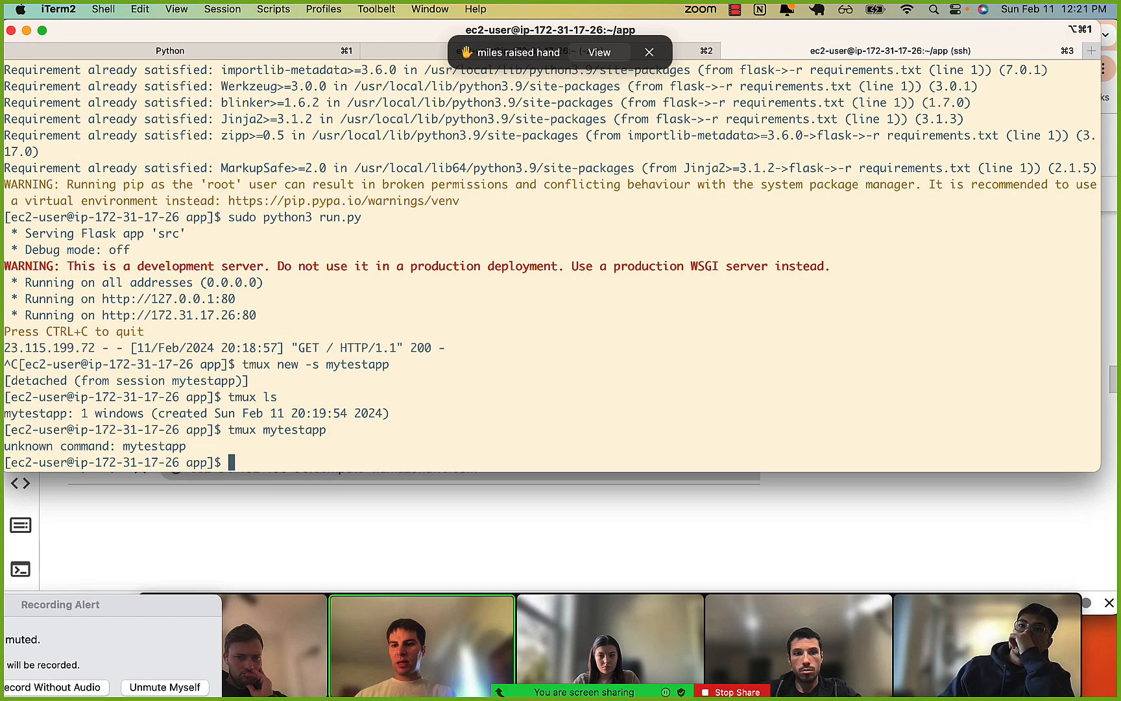
Recall the tmux mytestapp command and remove the session name, leaving only tmux at the prompt.
key(Up)
key(Up)
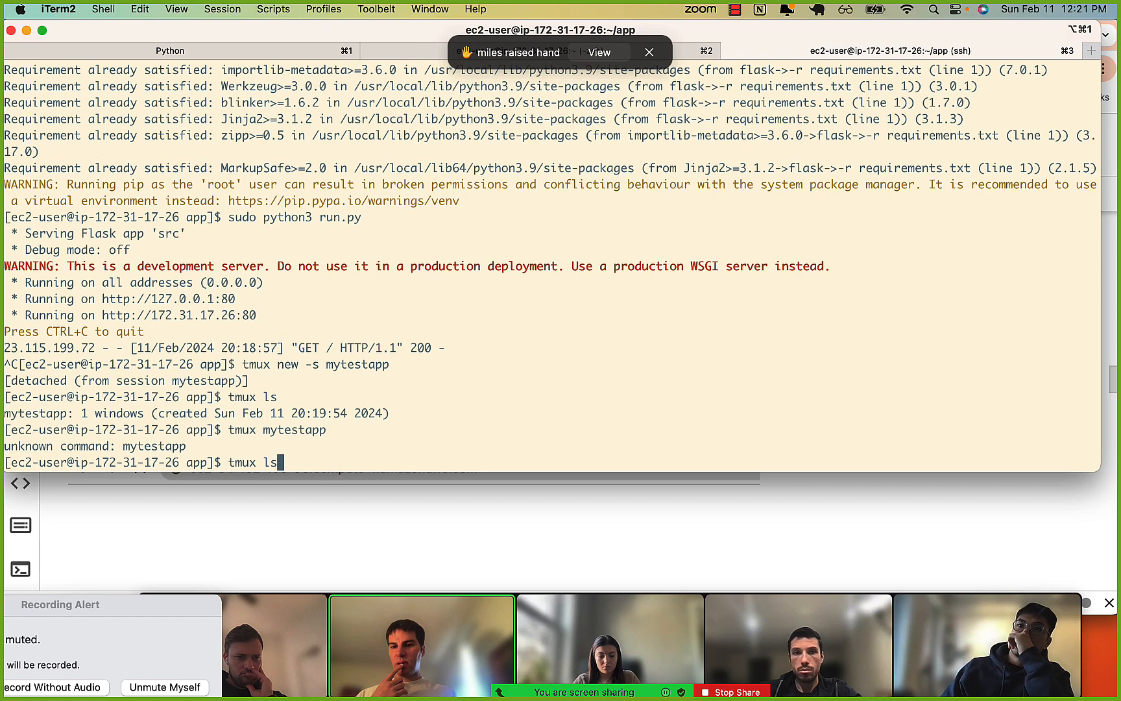
key(Down)
key(BackSpace)
key(BackSpace)
key(BackSpace)
key(BackSpace)
key(BackSpace)
key(BackSpace)
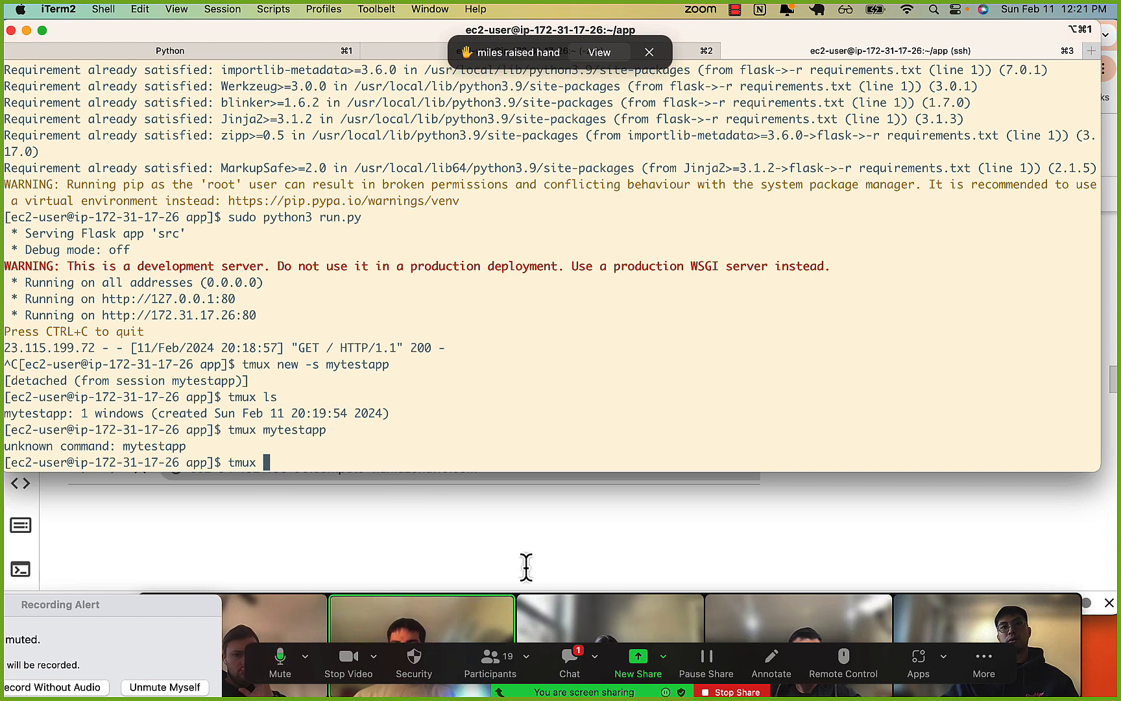
Open the Zoom meeting chat and copy tmux a -t mytest from the newest message.
click(574, 661)
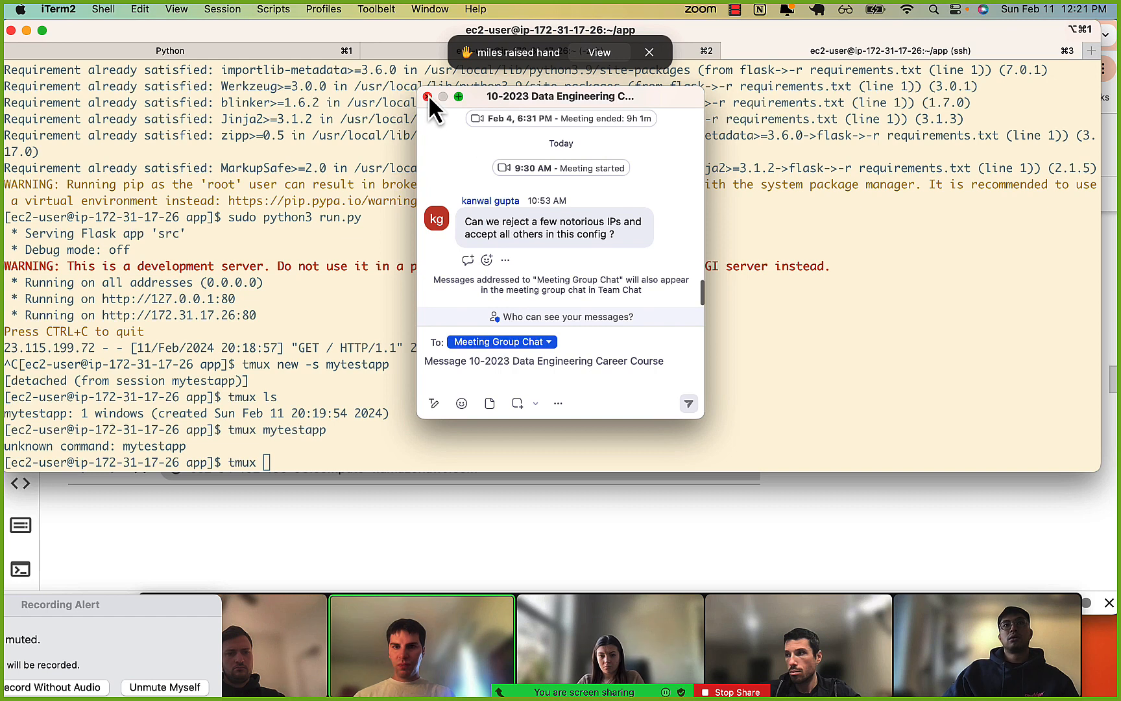
click(428, 96)
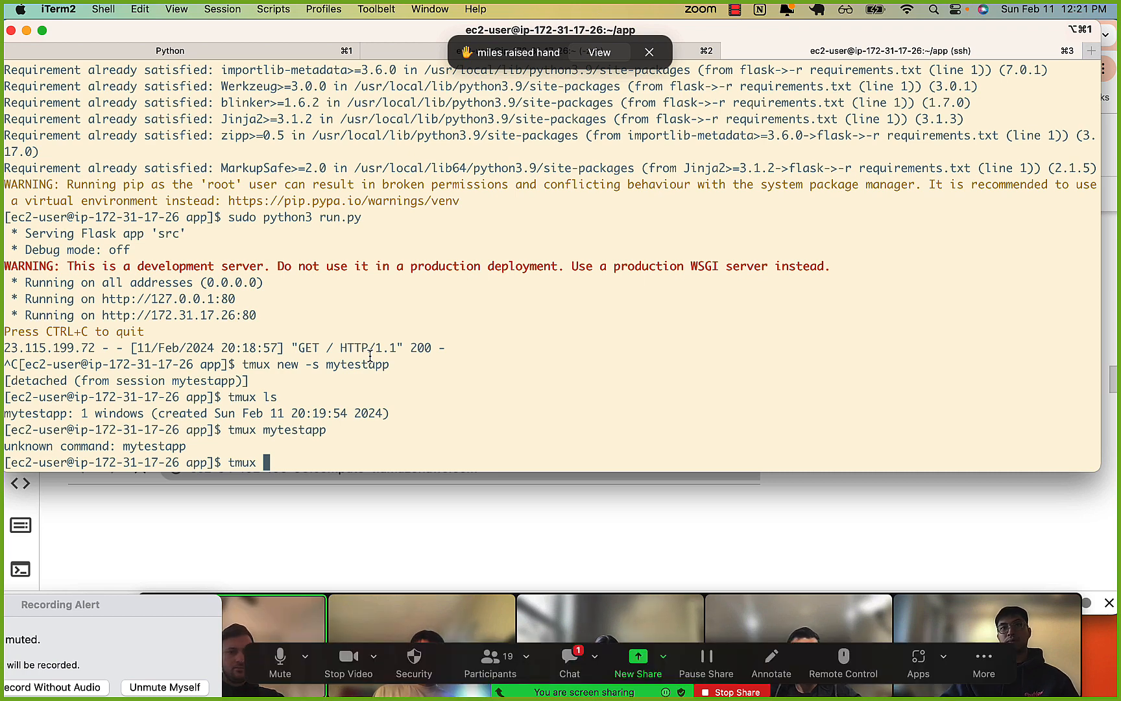
click(575, 675)
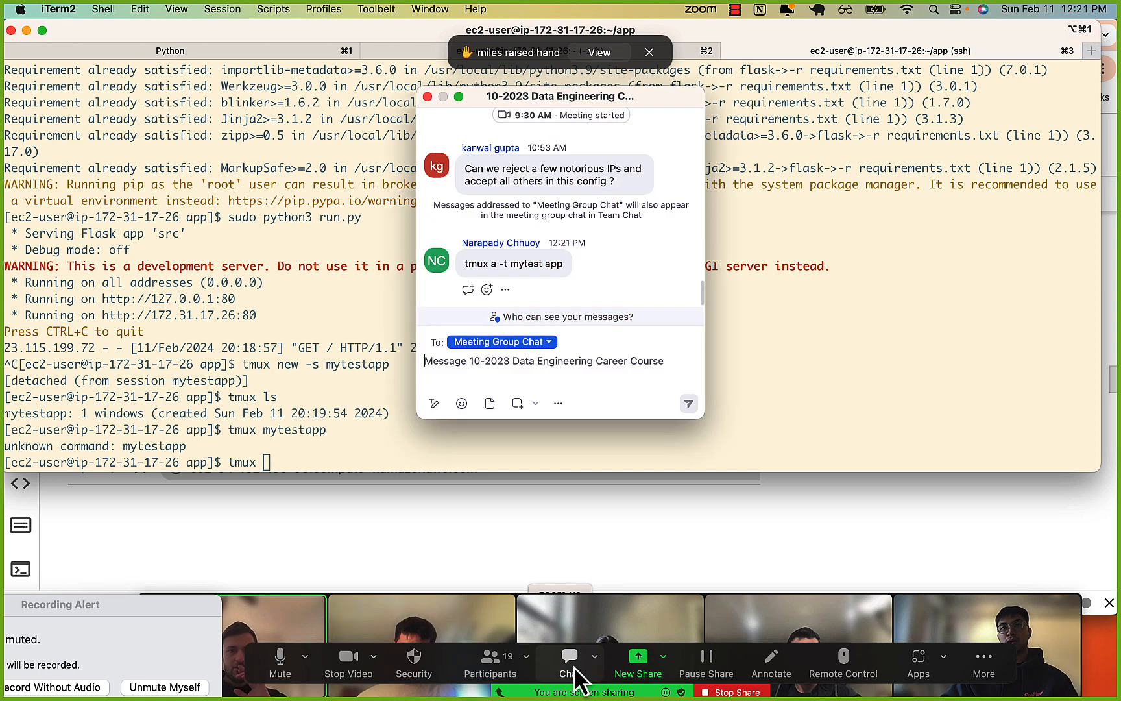
drag(467, 265, 566, 266)
click(464, 262)
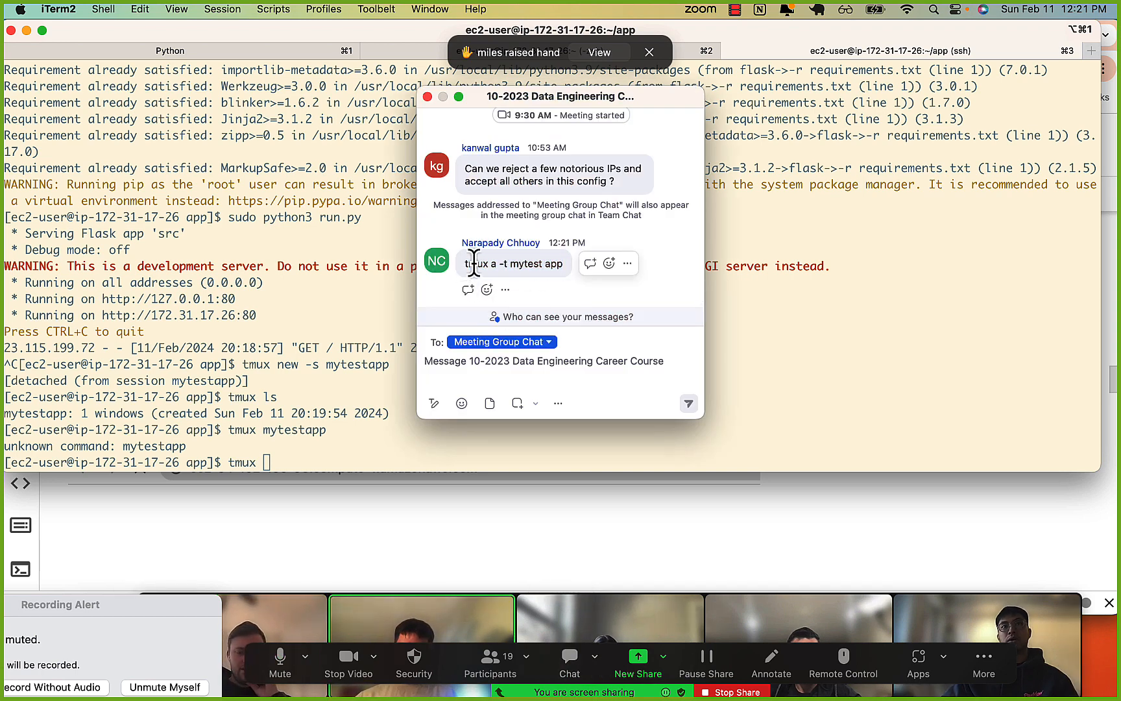
drag(465, 262, 529, 263)
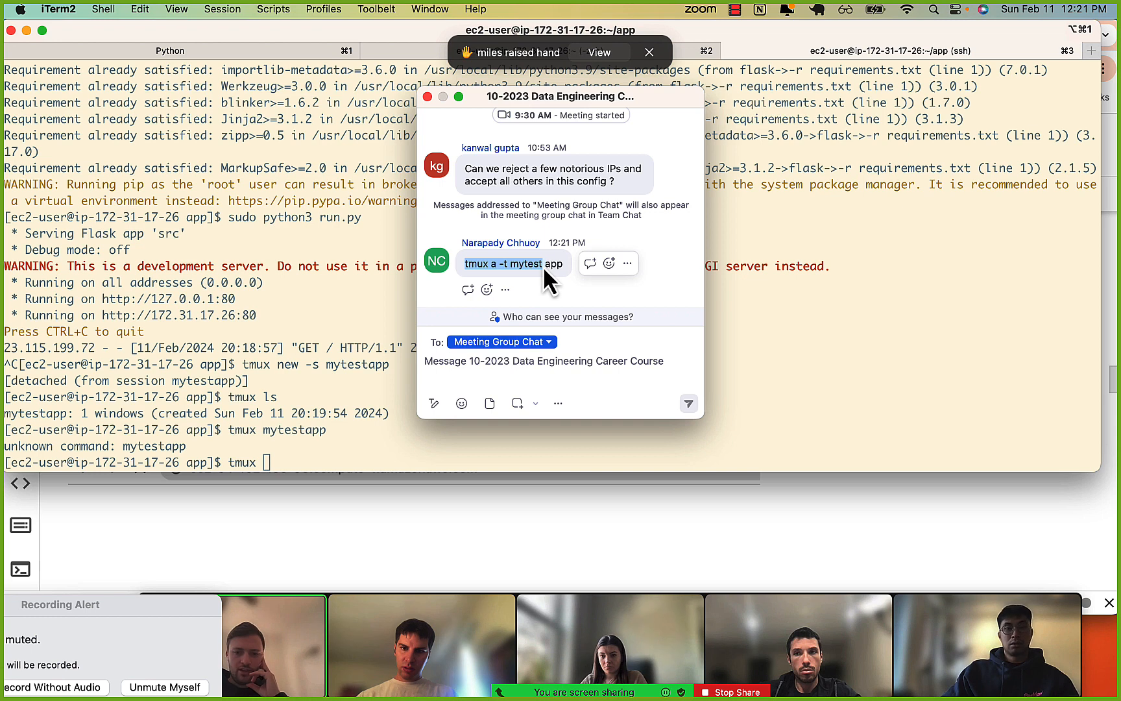
Return to iTerm2, paste the copied command, and edit the prompt line to read tmux a -t mytestapp.
click(369, 462)
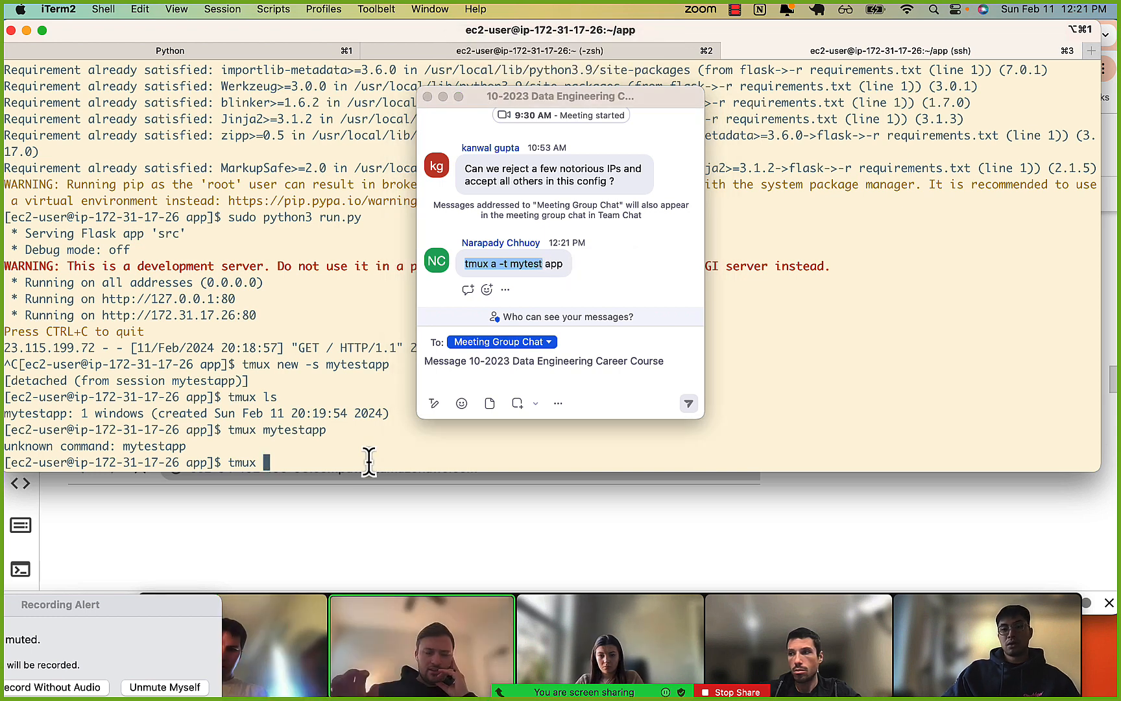
key(super+v)
key(ctrl+a)
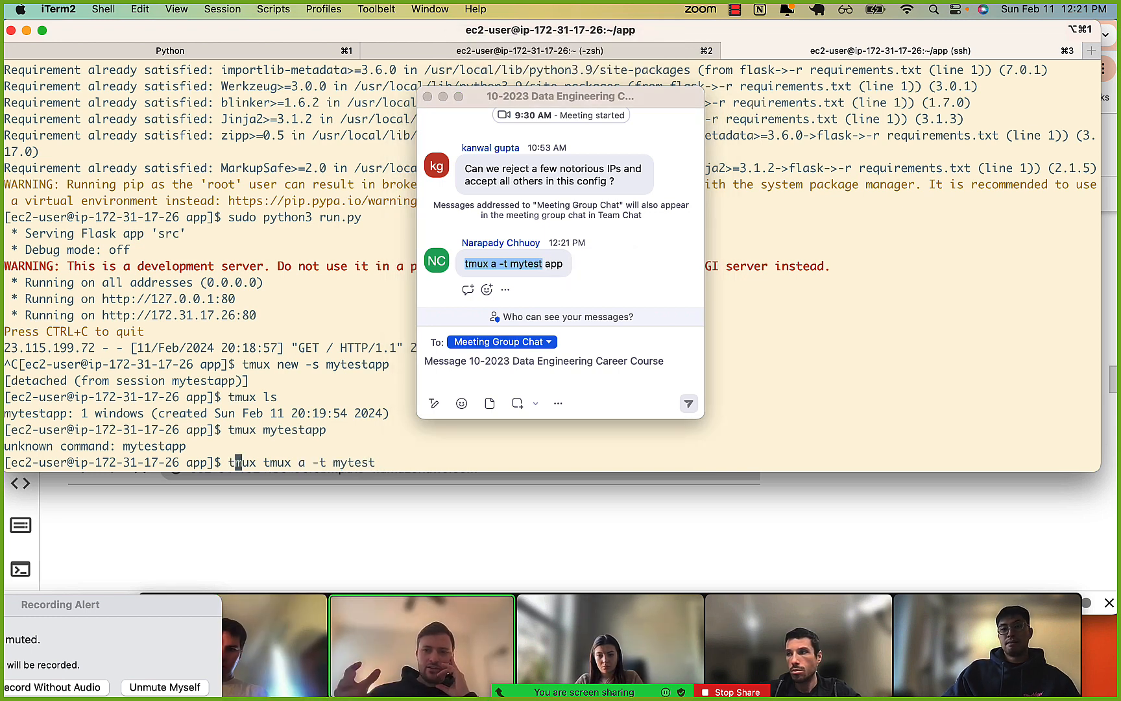
key(Right)
key(Right)
key(Right)
key(Right)
key(Right)
key(BackSpace)
key(BackSpace)
key(BackSpace)
key(BackSpace)
key(BackSpace)
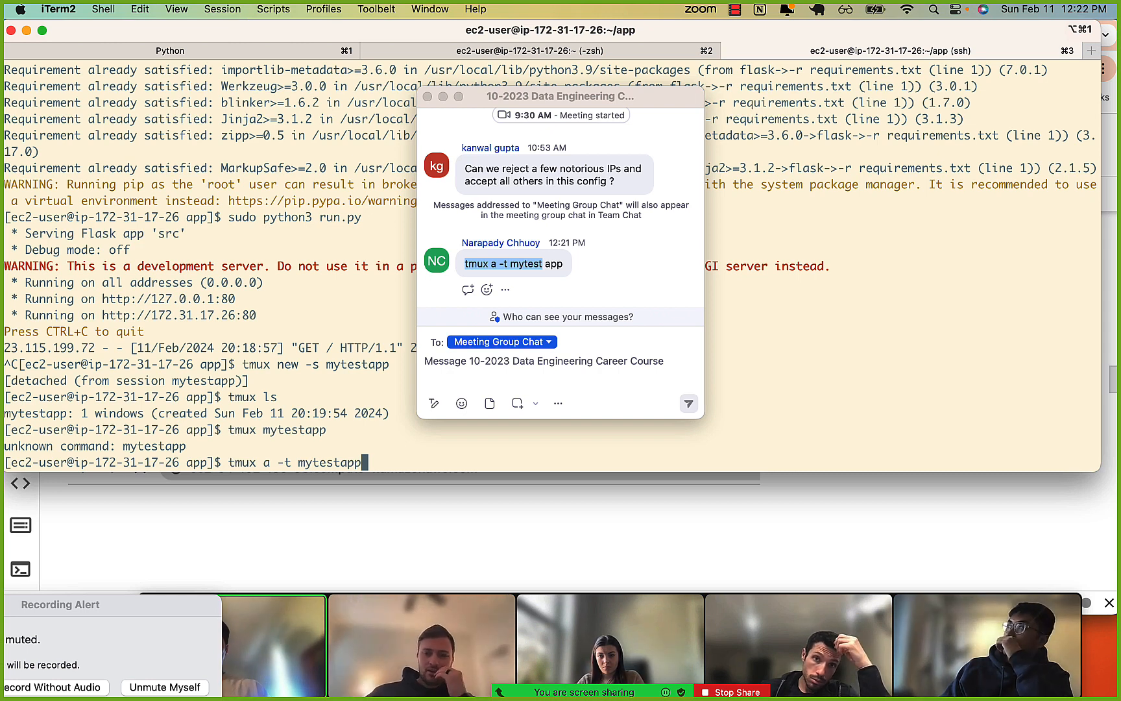
Reattach to the mytestapp tmux session and highlight the port on the server log's 127.0.0.1 line, clear of the chat window.
key(Return)
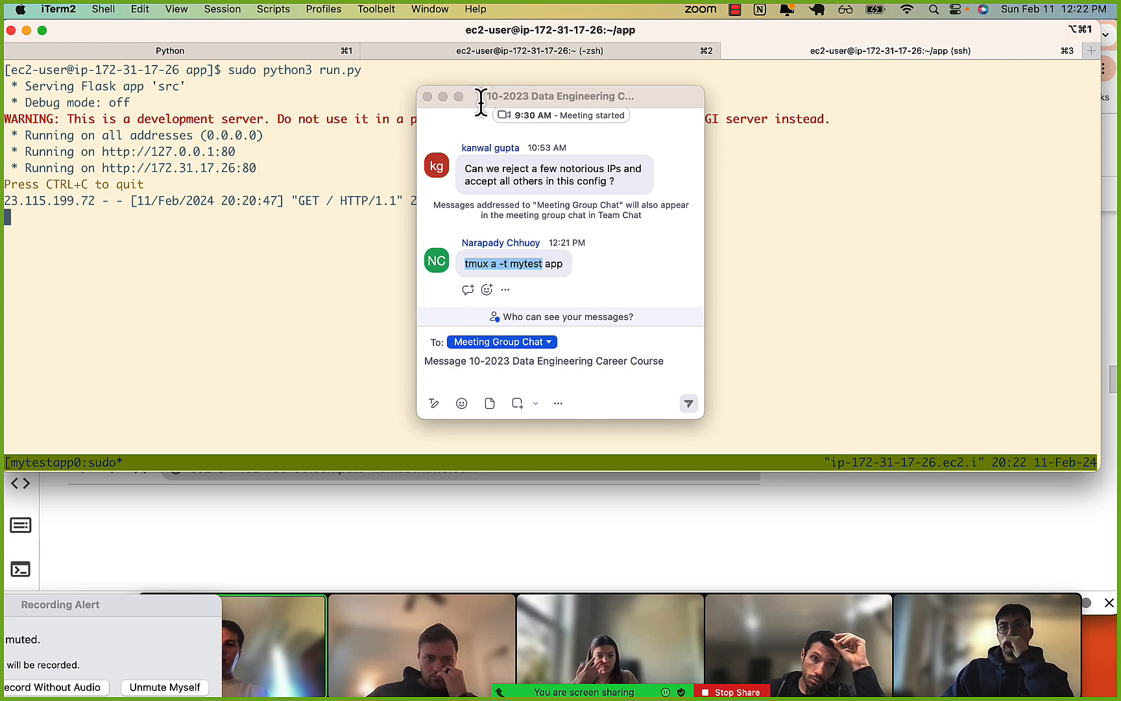
drag(481, 95, 811, 153)
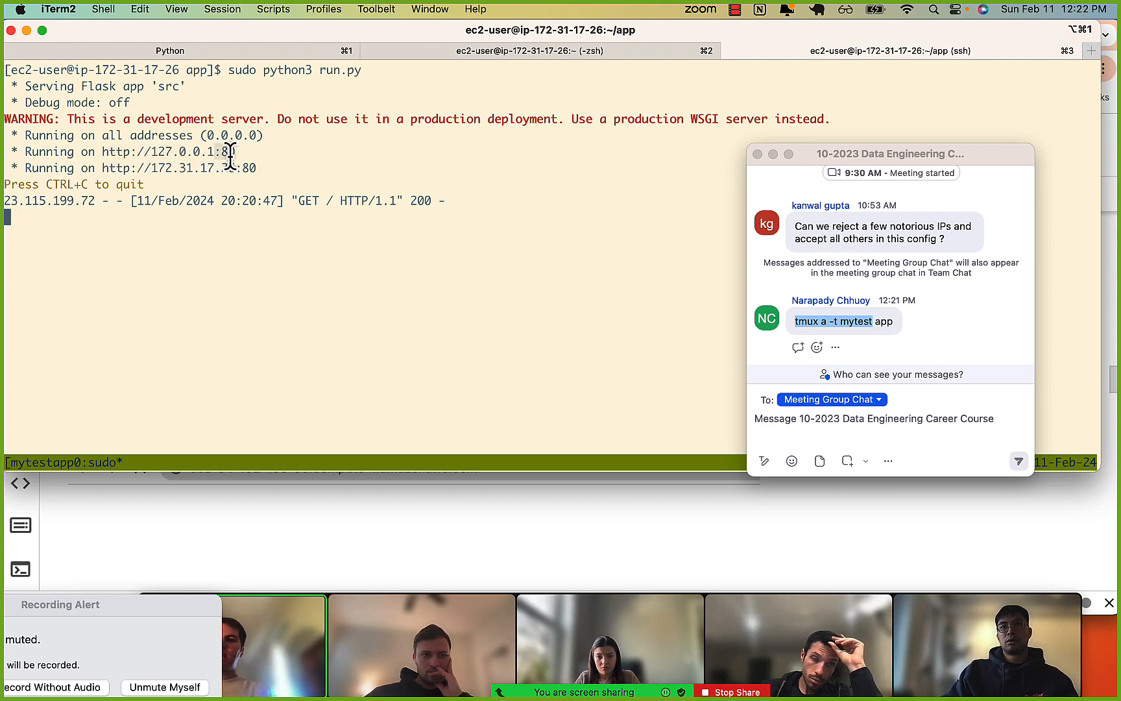
drag(231, 154, 241, 157)
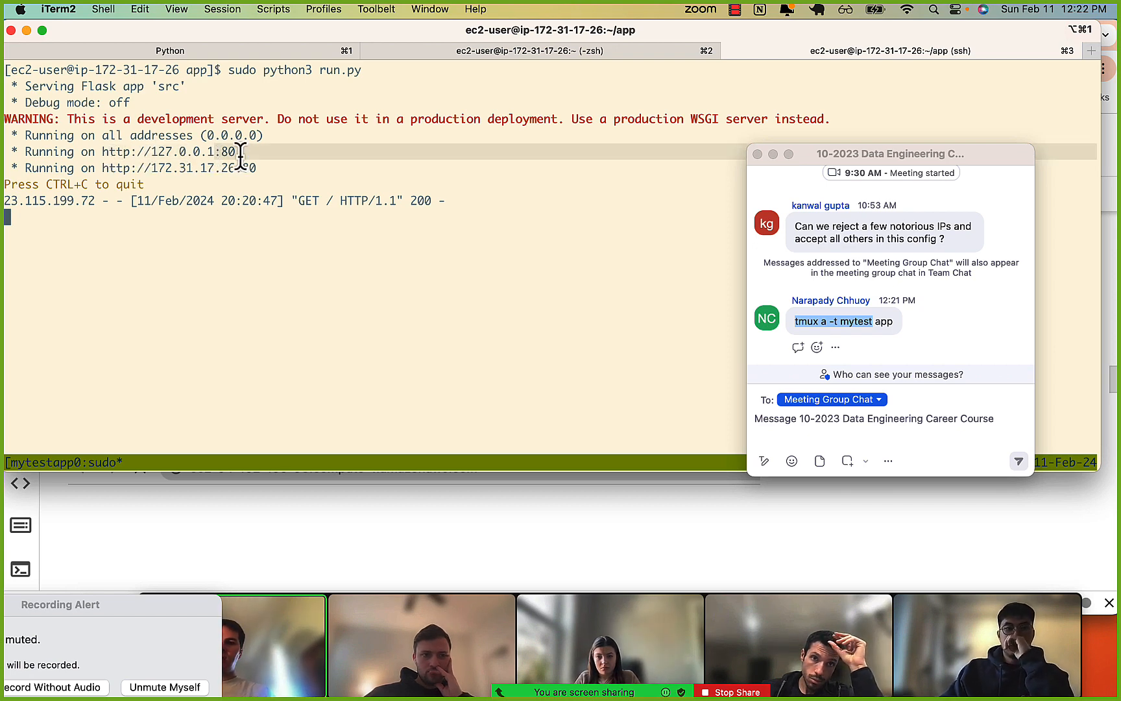
click(240, 156)
drag(186, 156, 229, 155)
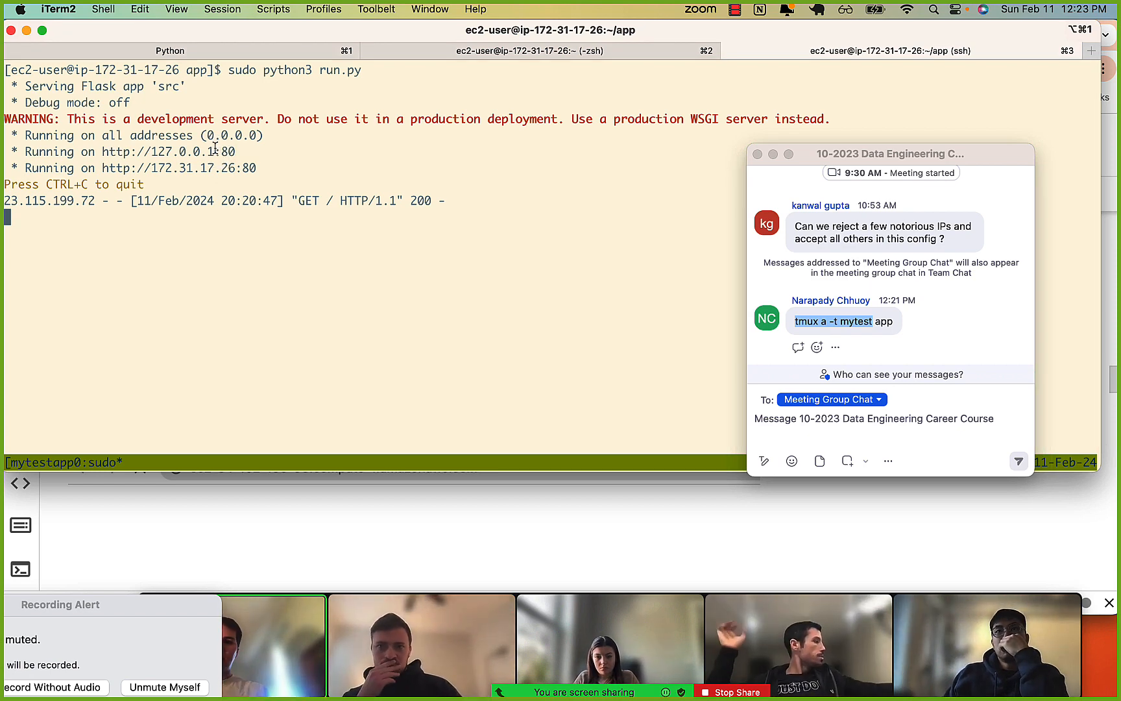
drag(237, 152, 200, 152)
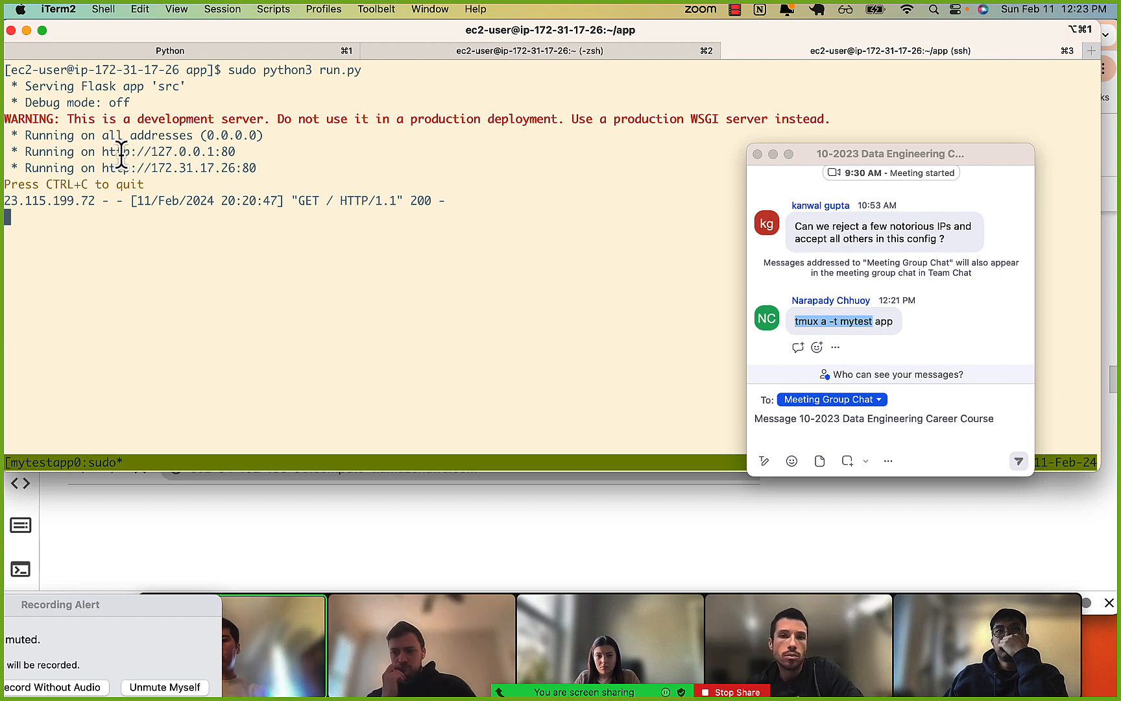
Stop the Flask server and exit both the tmux session and the EC2 SSH connection.
key(ctrl+c)
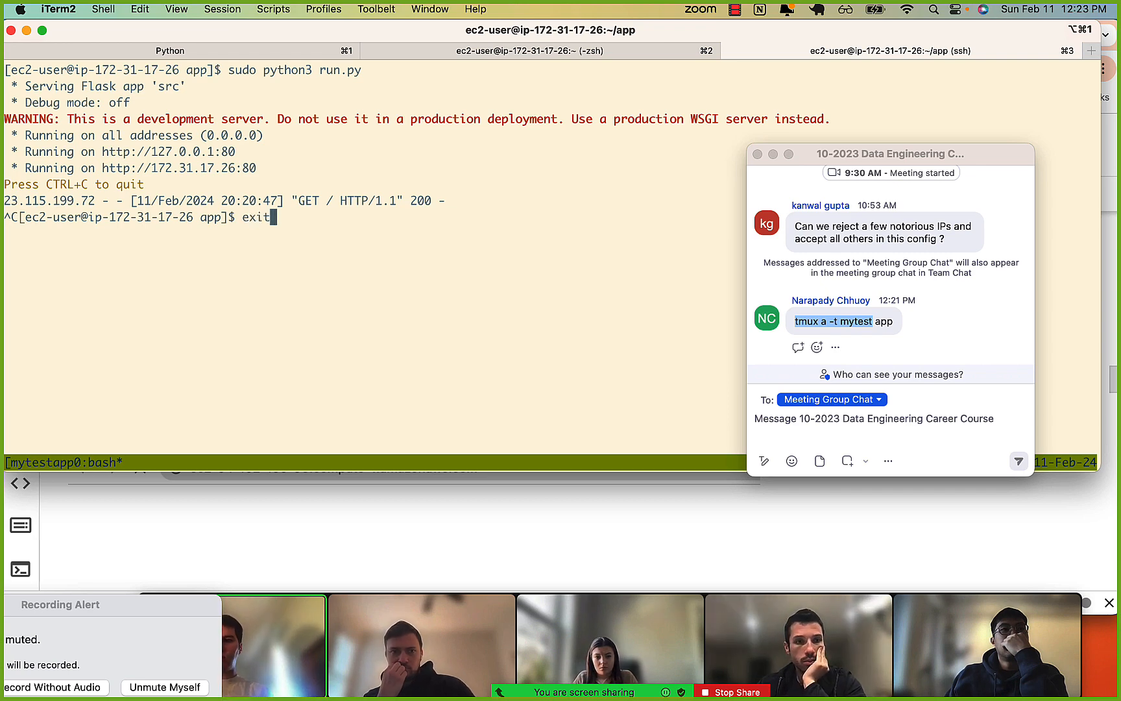
key(Return)
key(ctrl+l)
text(exit)
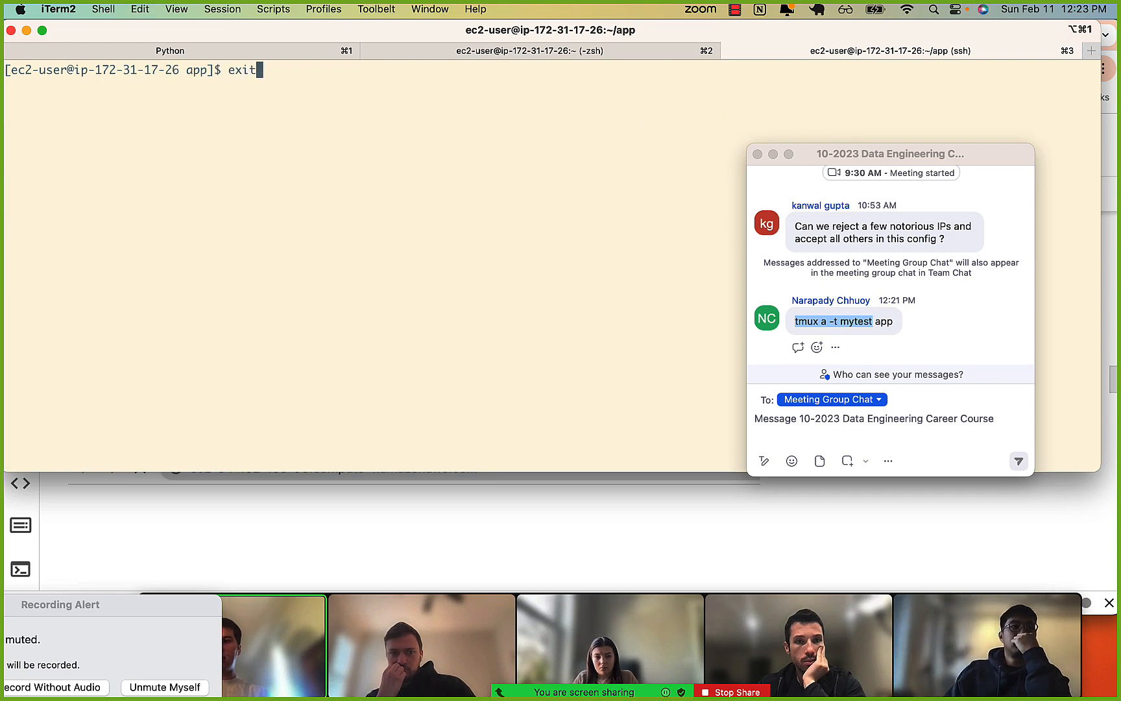
key(Return)
List the local aws-deploy folder's contents on a cleared terminal and change into its app directory.
key(ctrl+l)
text(ls)
key(Return)
text(c)
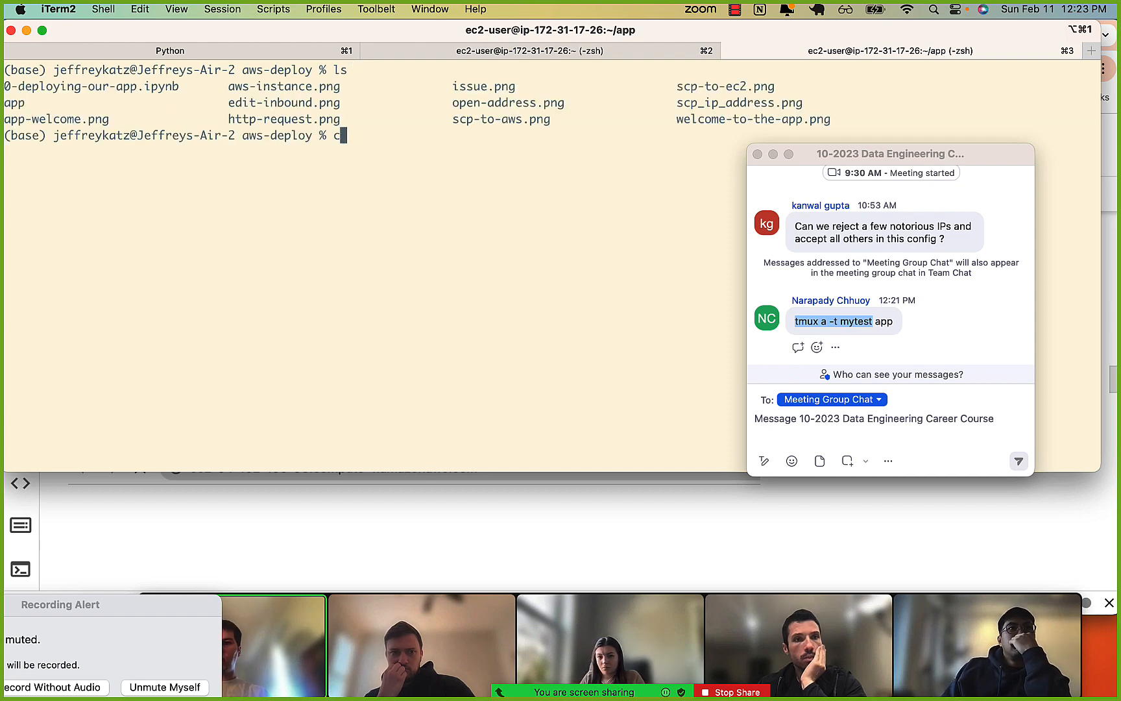
text(d app)
key(Tab)
key(Return)
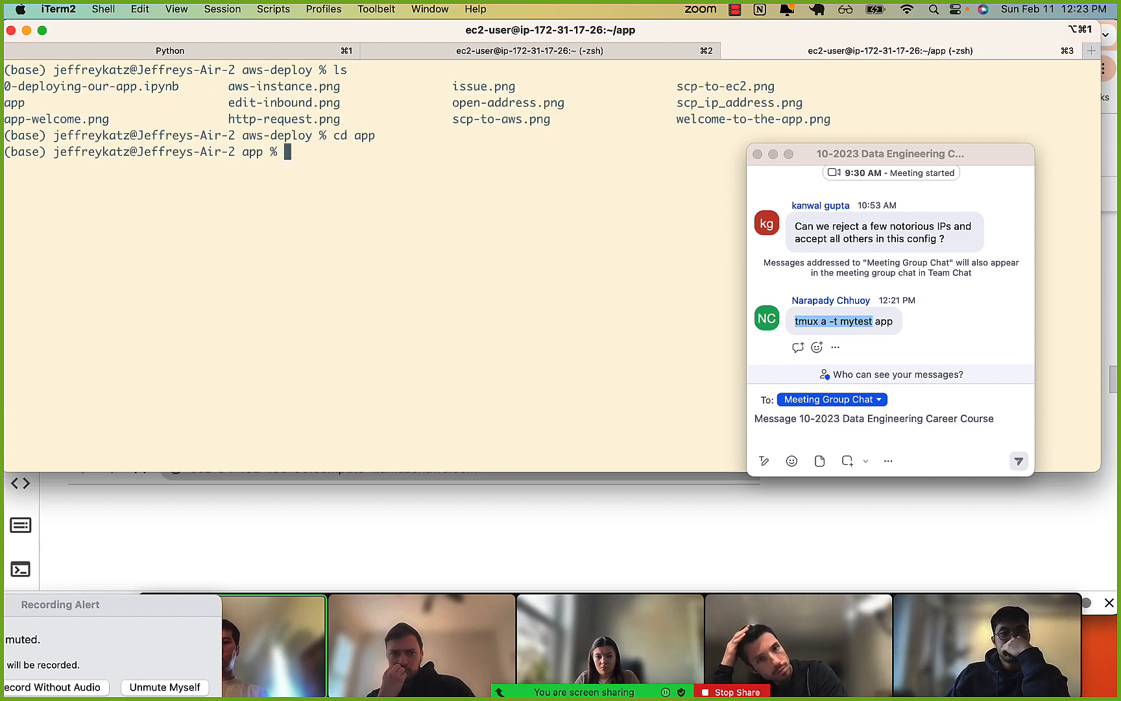
Clear the terminal and open the local app folder in Visual Studio Code by running code . there.
key(ctrl+l)
text(code .)
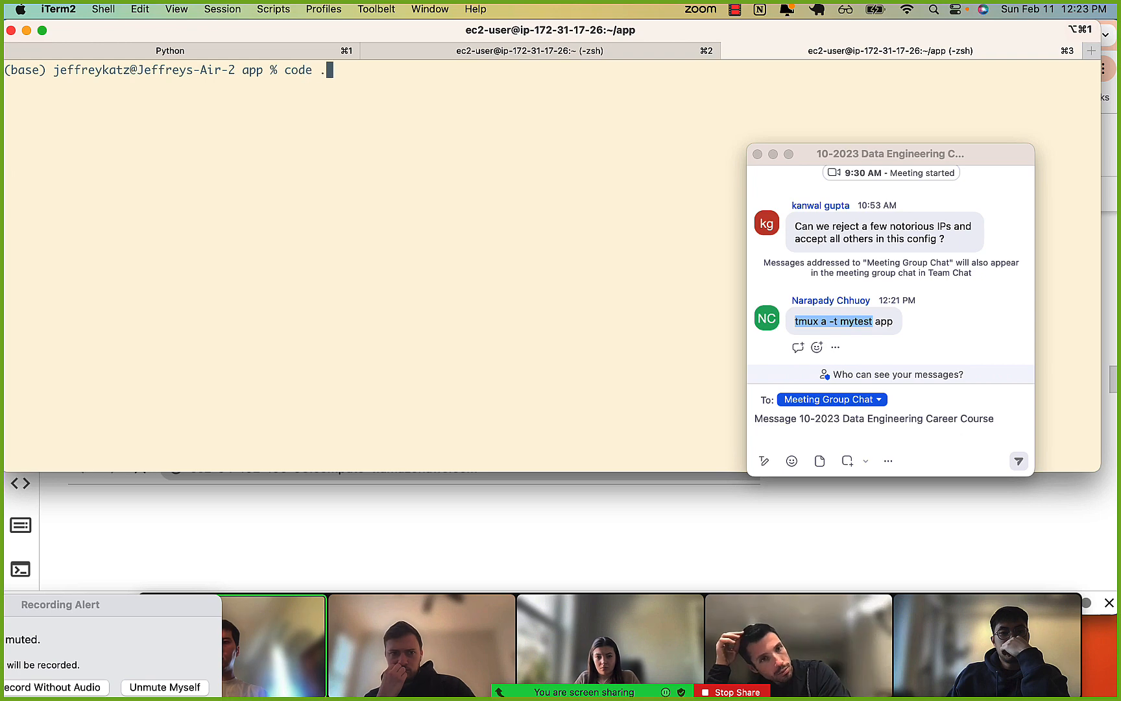
key(Return)
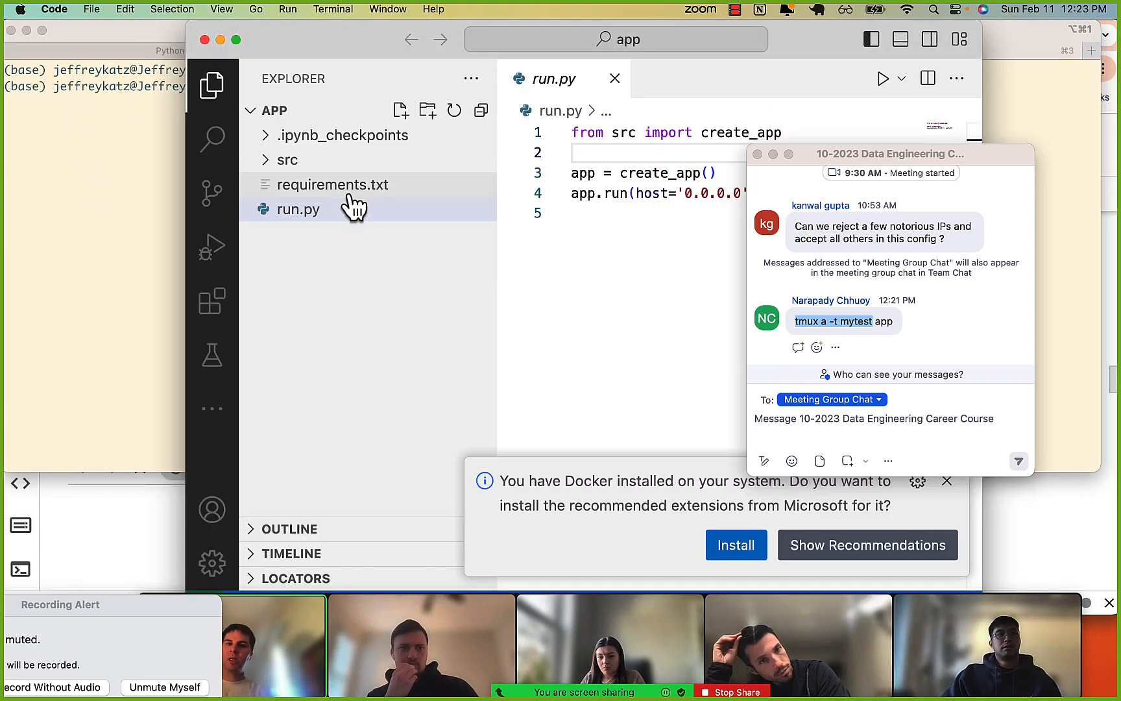
Move the chat window off the code and highlight the port=80 argument in run.py.
drag(888, 170, 772, 532)
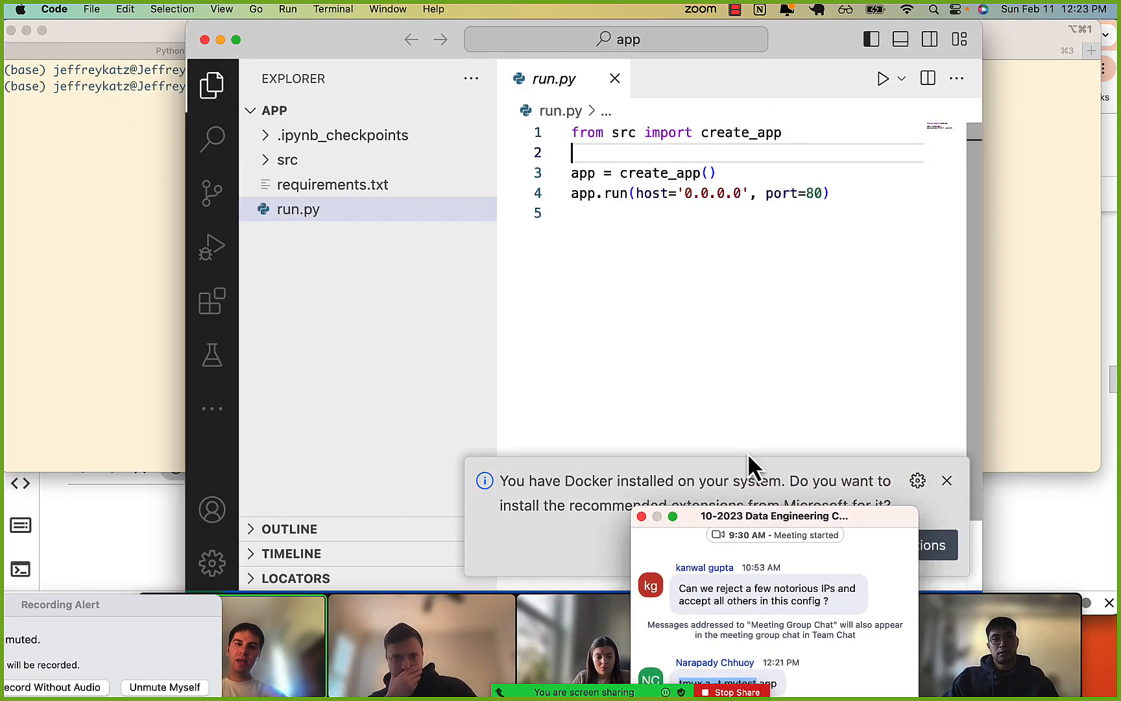
click(681, 203)
drag(767, 194, 821, 196)
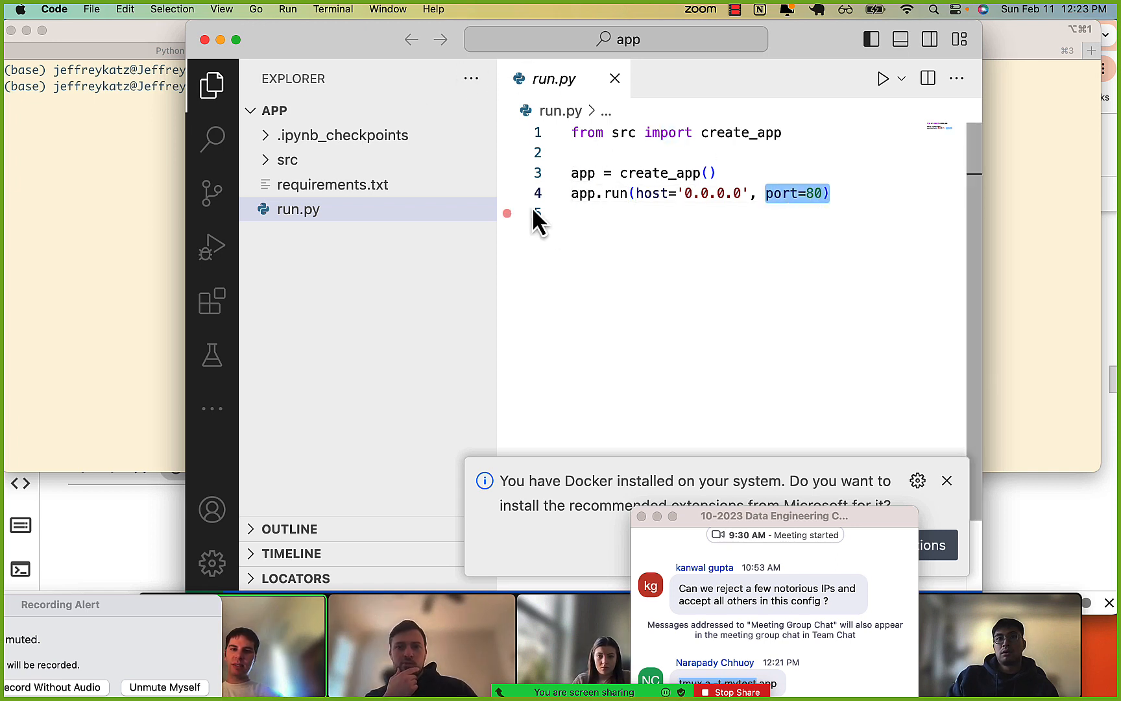
Switch to iTerm2, start the app locally with python3 run.py, and stop the server.
click(7, 226)
text(python3 run.py)
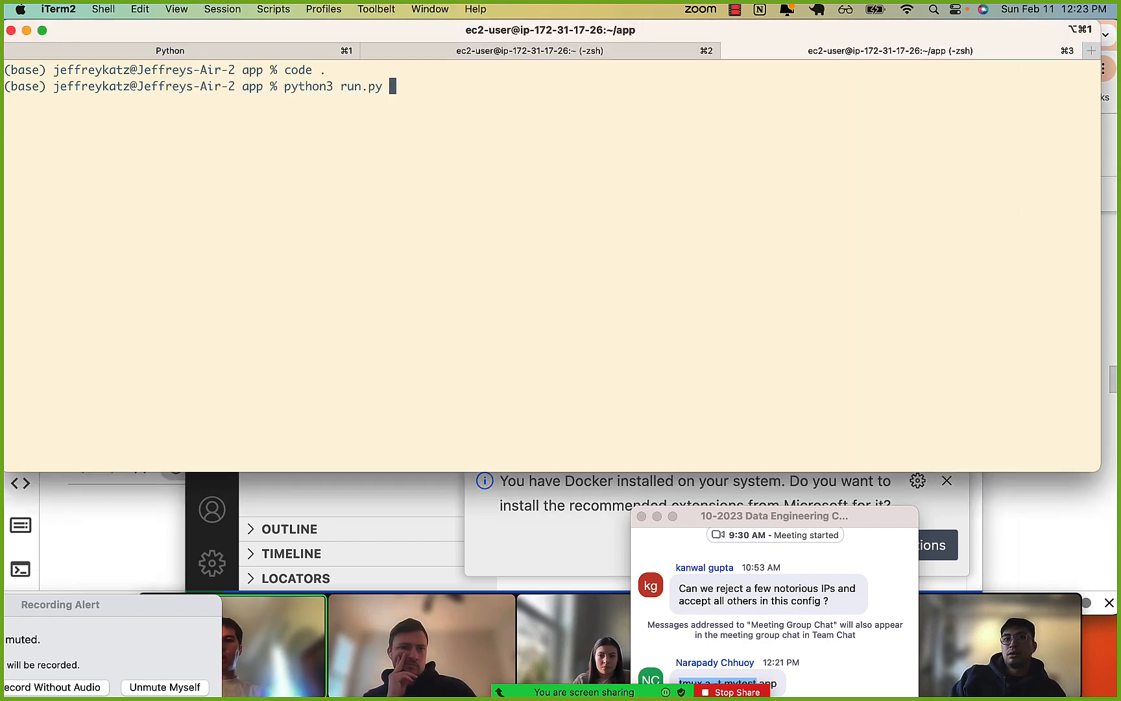
key(Return)
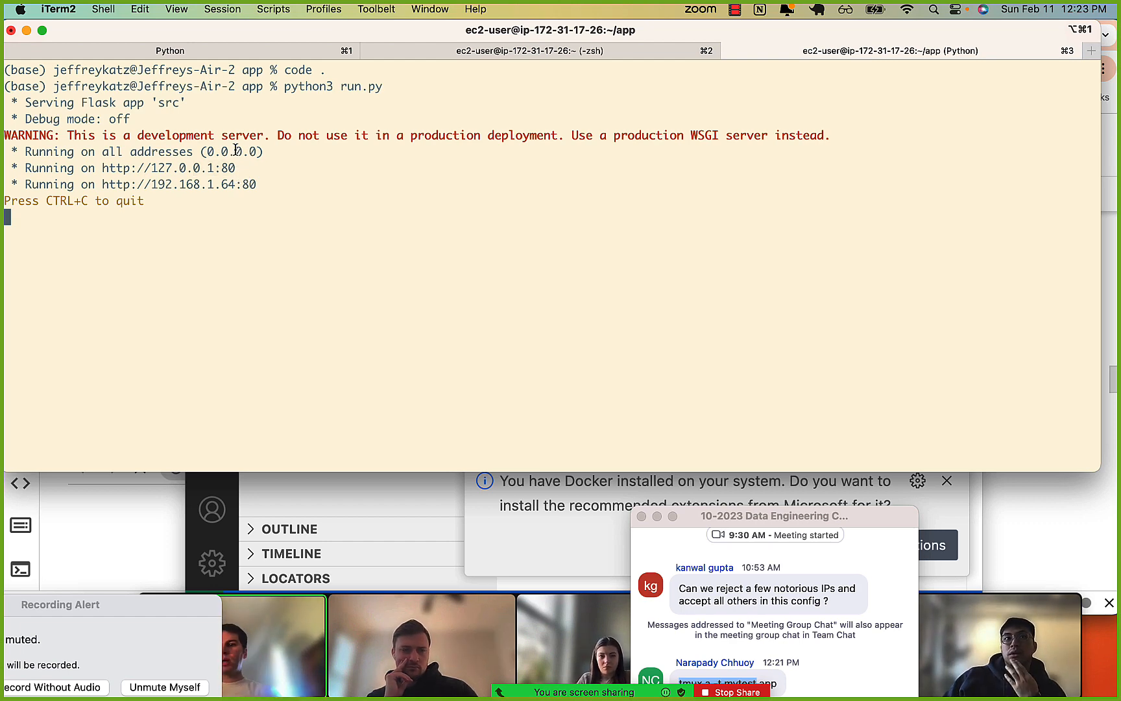
key(ctrl+c)
Switch to Visual Studio Code and examine the host='0.0.0.0' and port=80 arguments of app.run in run.py.
key(super+Tab)
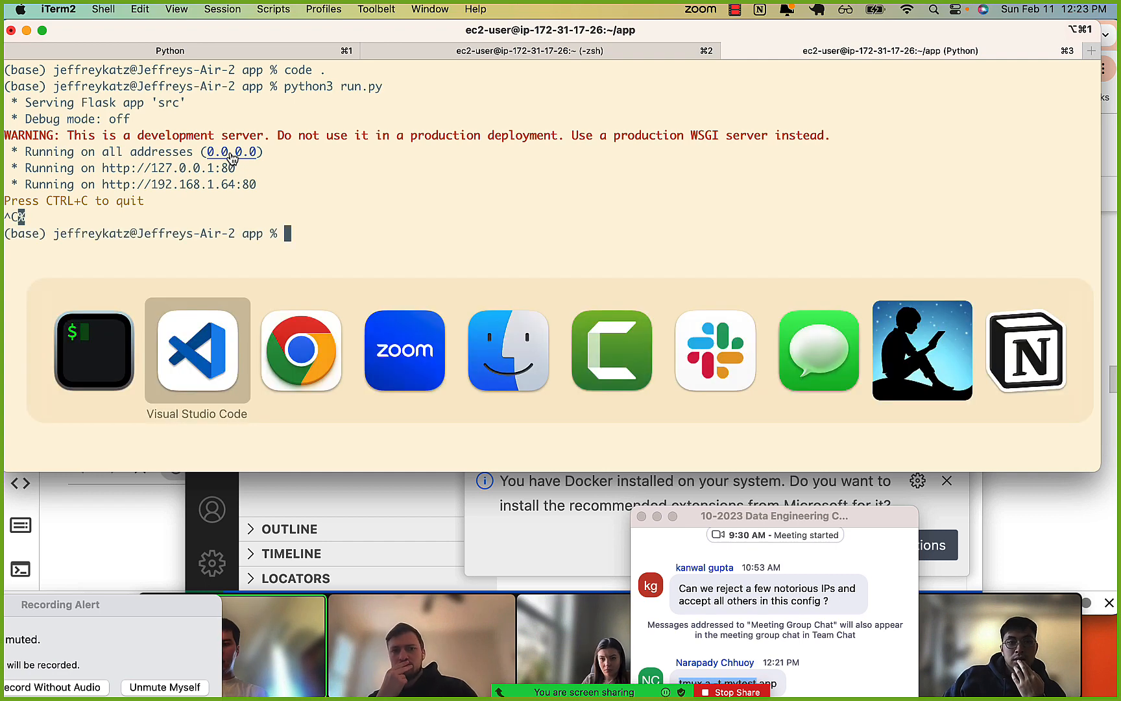
drag(636, 193, 743, 193)
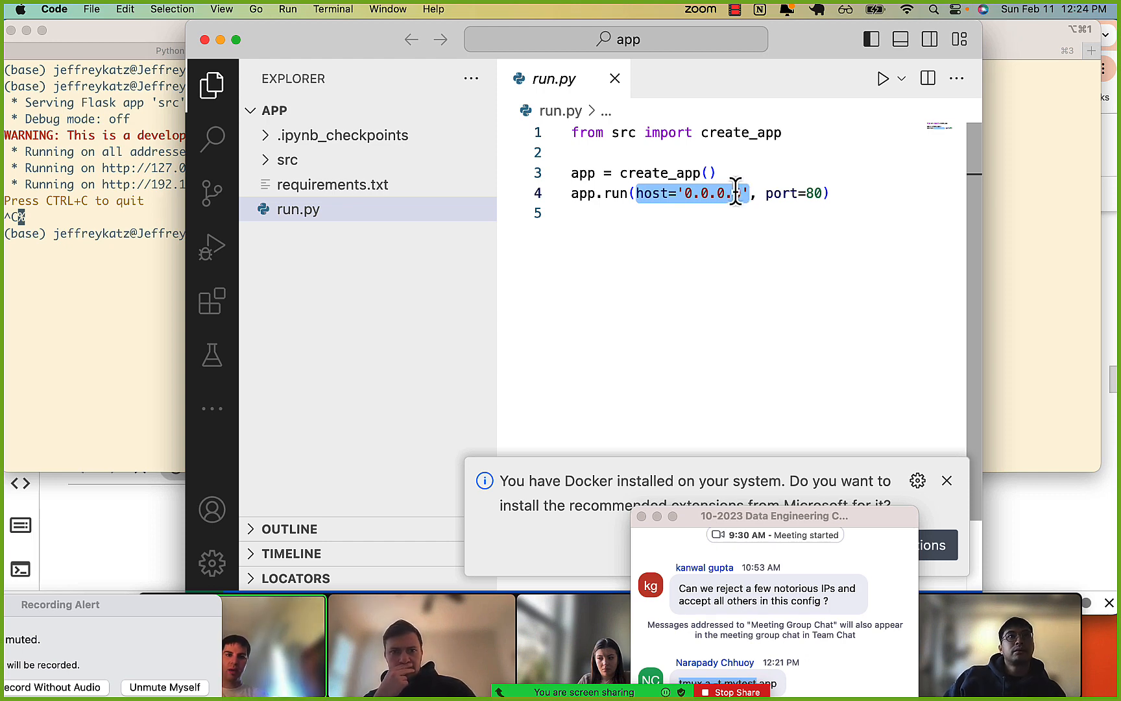
click(715, 195)
drag(676, 195, 731, 195)
click(730, 198)
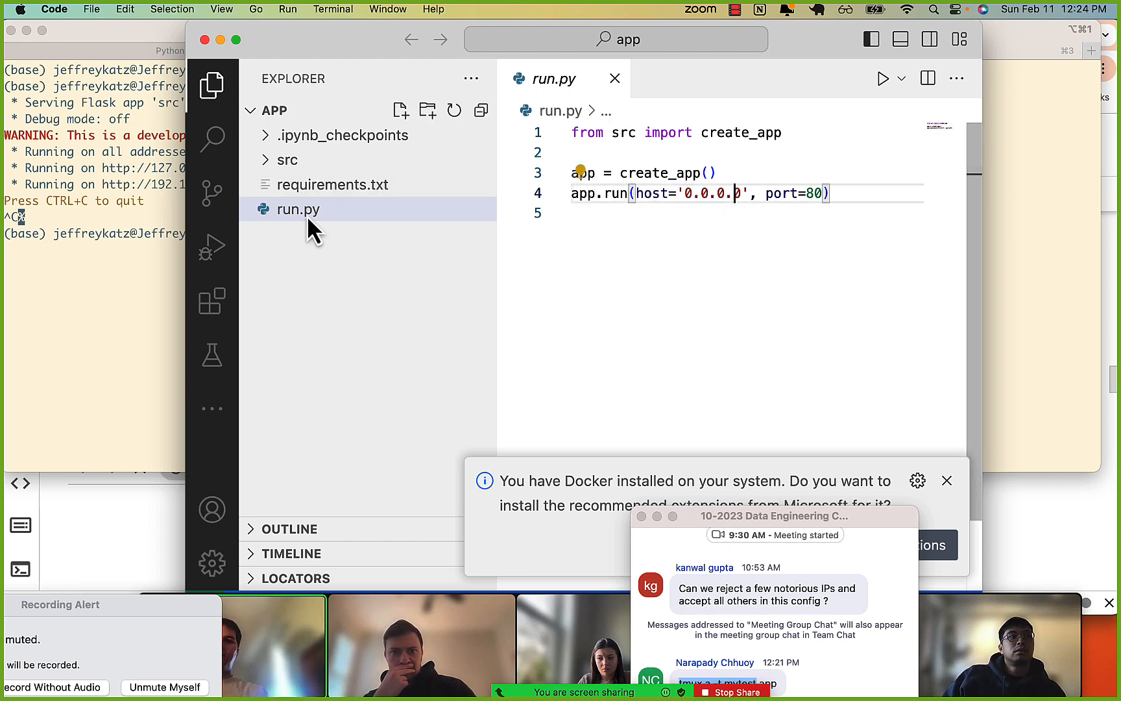
drag(638, 192, 749, 193)
click(704, 192)
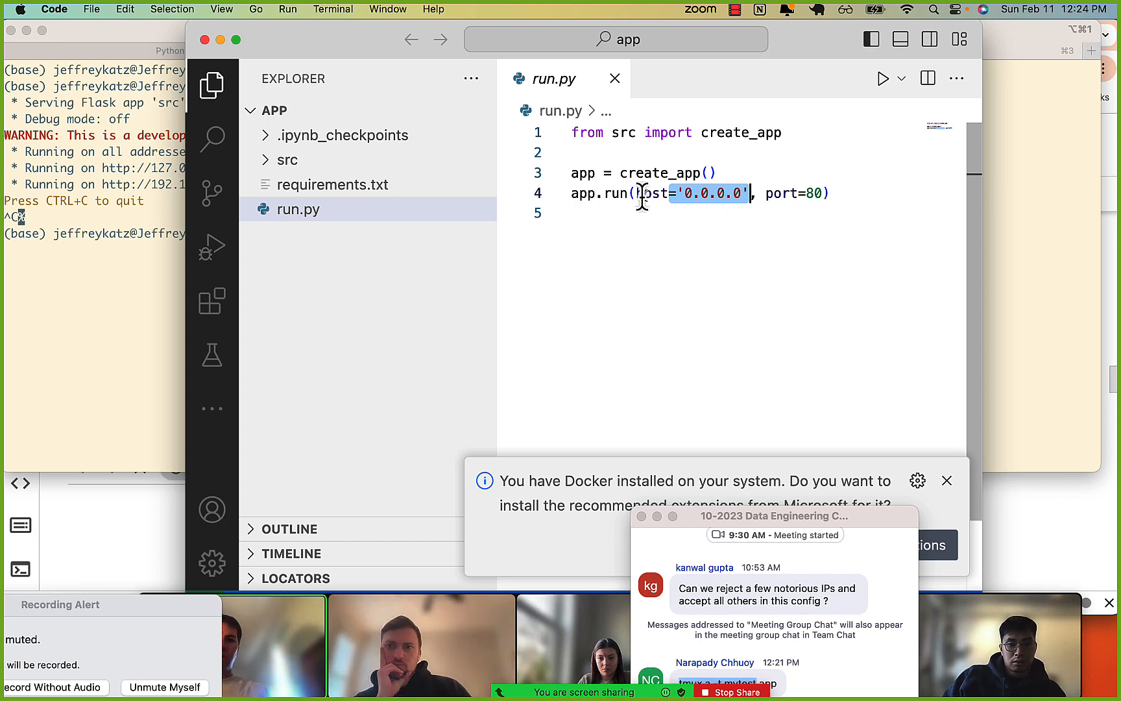
drag(604, 193, 676, 193)
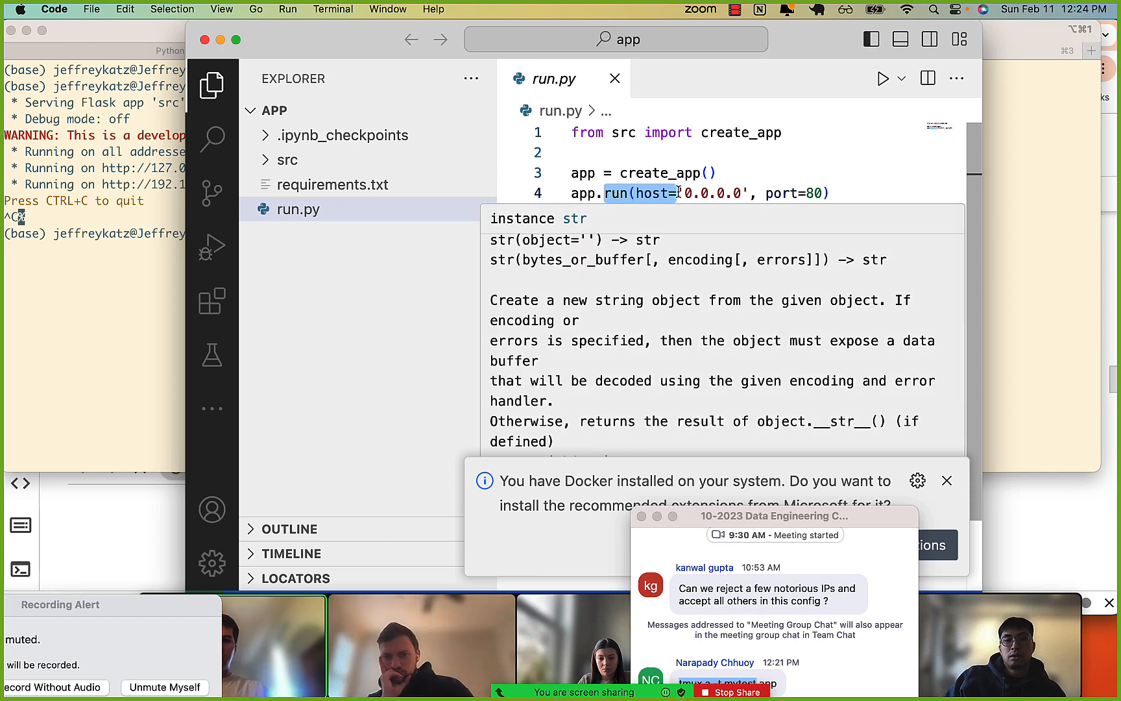
drag(660, 192, 741, 196)
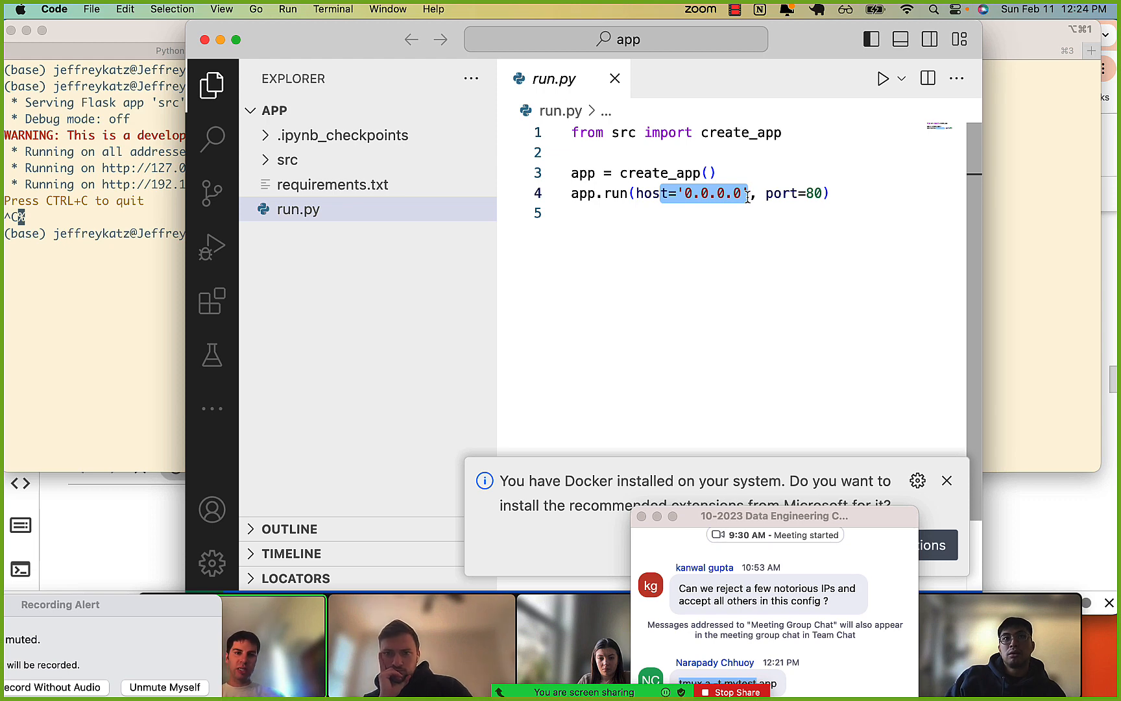
click(685, 194)
drag(763, 194, 841, 198)
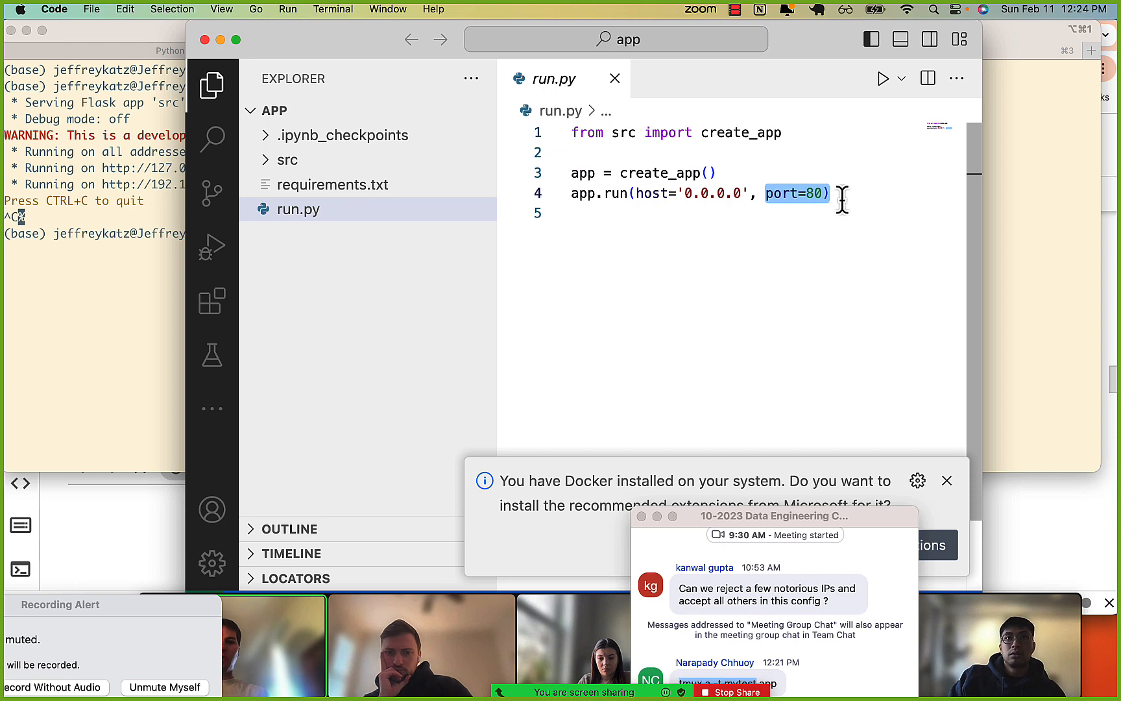
Switch to Chrome and examine the HTTP and SSH inbound rules of the EC2 security group.
key(super+Tab)
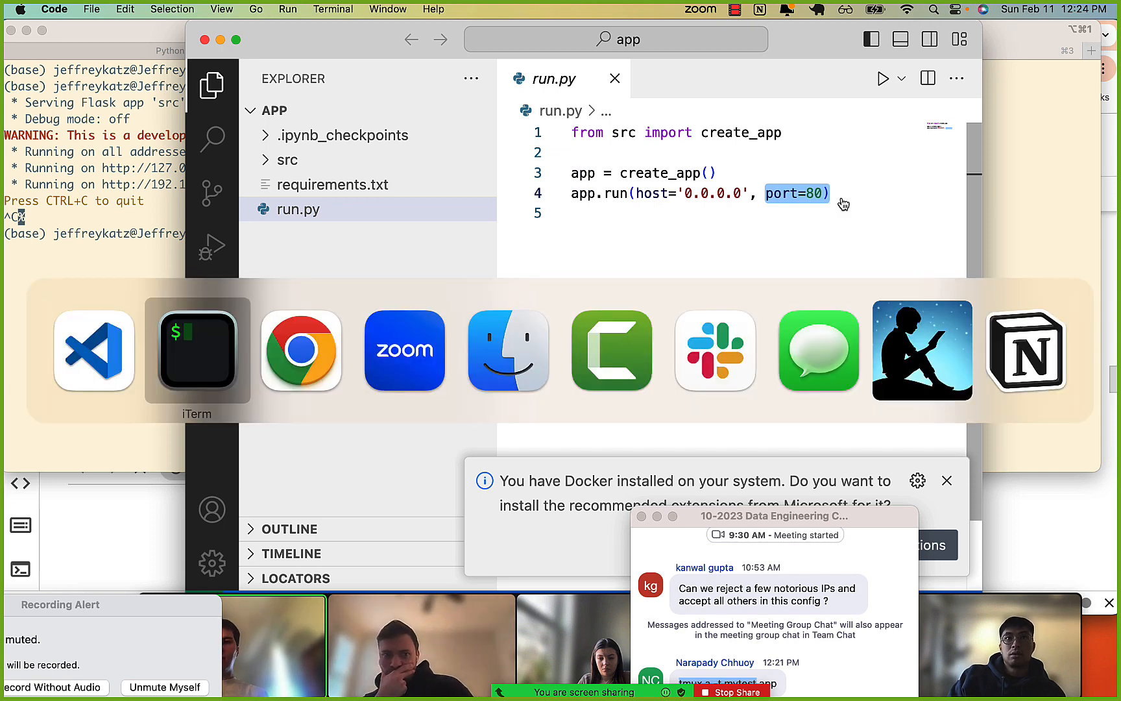
key(super+Tab)
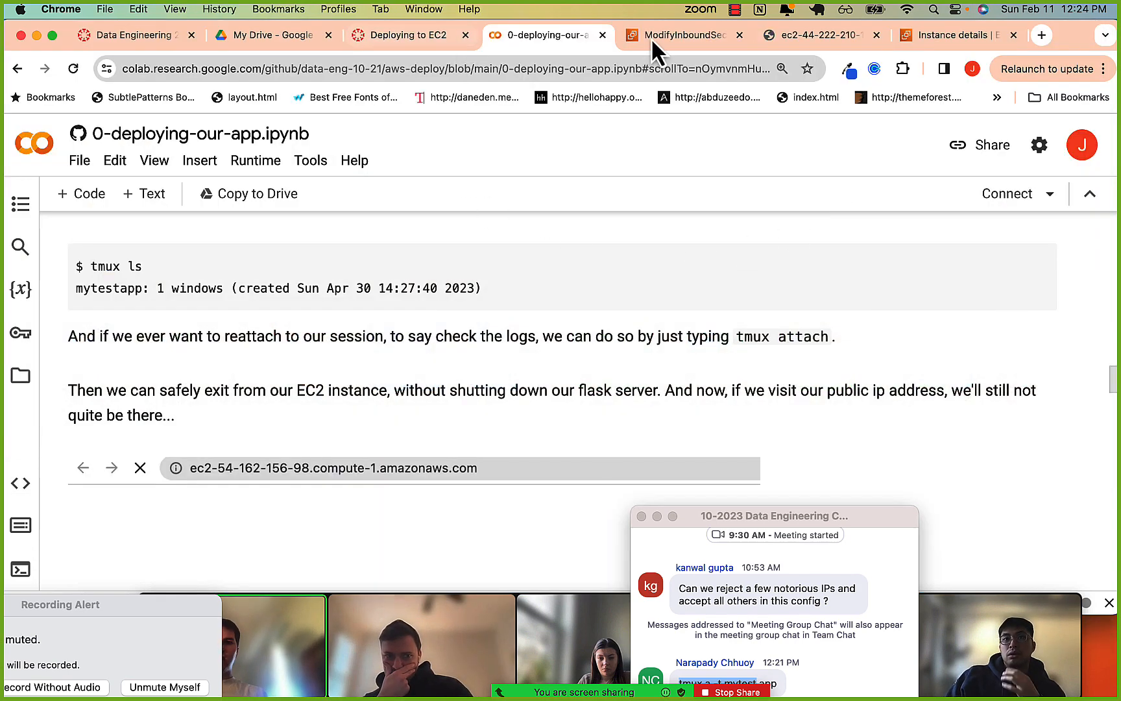
click(656, 45)
scroll(455, 371, down, 1)
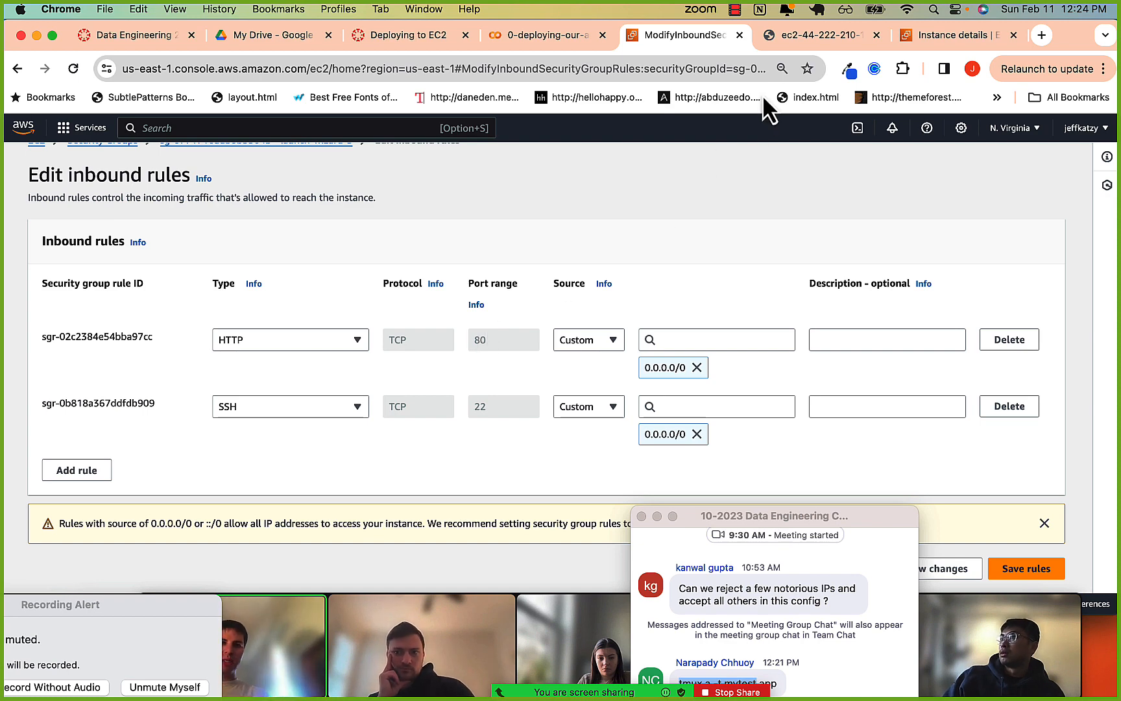
Show the deployed app's page and append :80 to its public EC2 address without loading it.
click(798, 27)
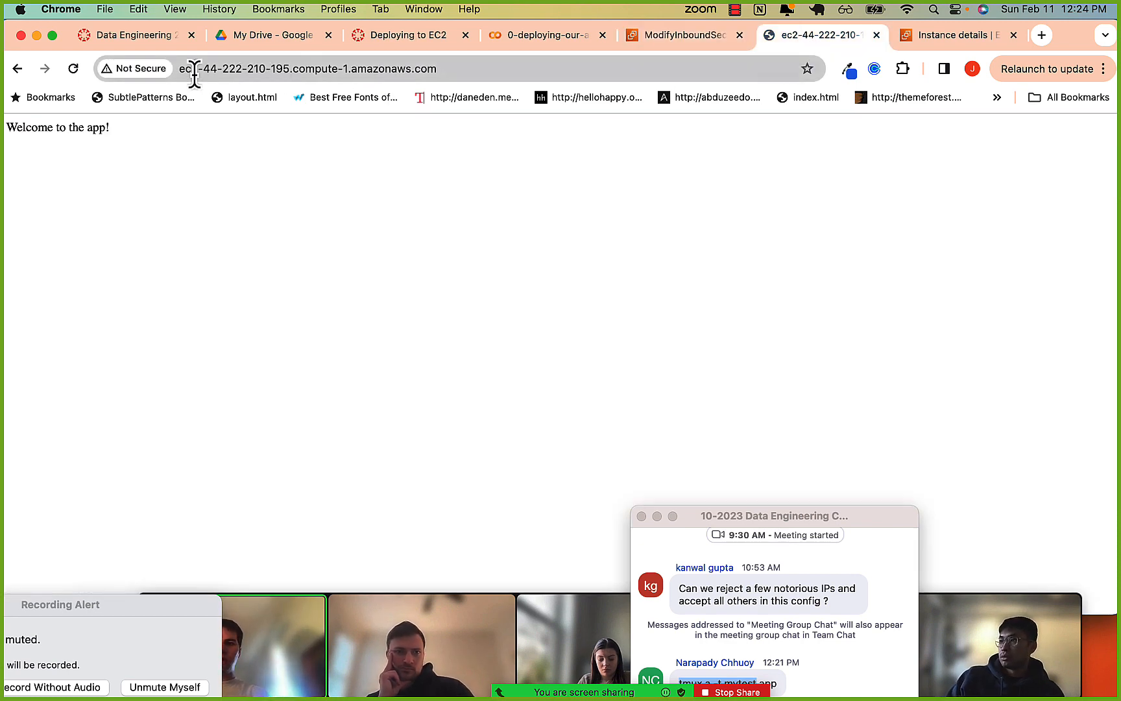
drag(193, 74, 450, 77)
click(451, 77)
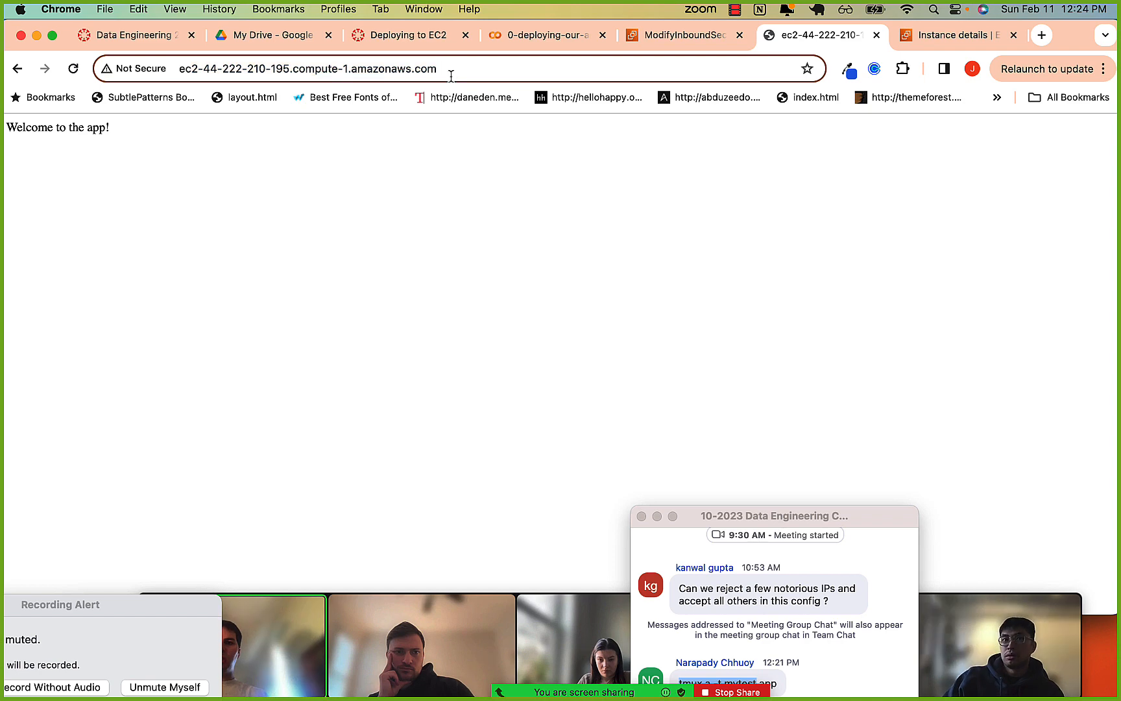
text(:80)
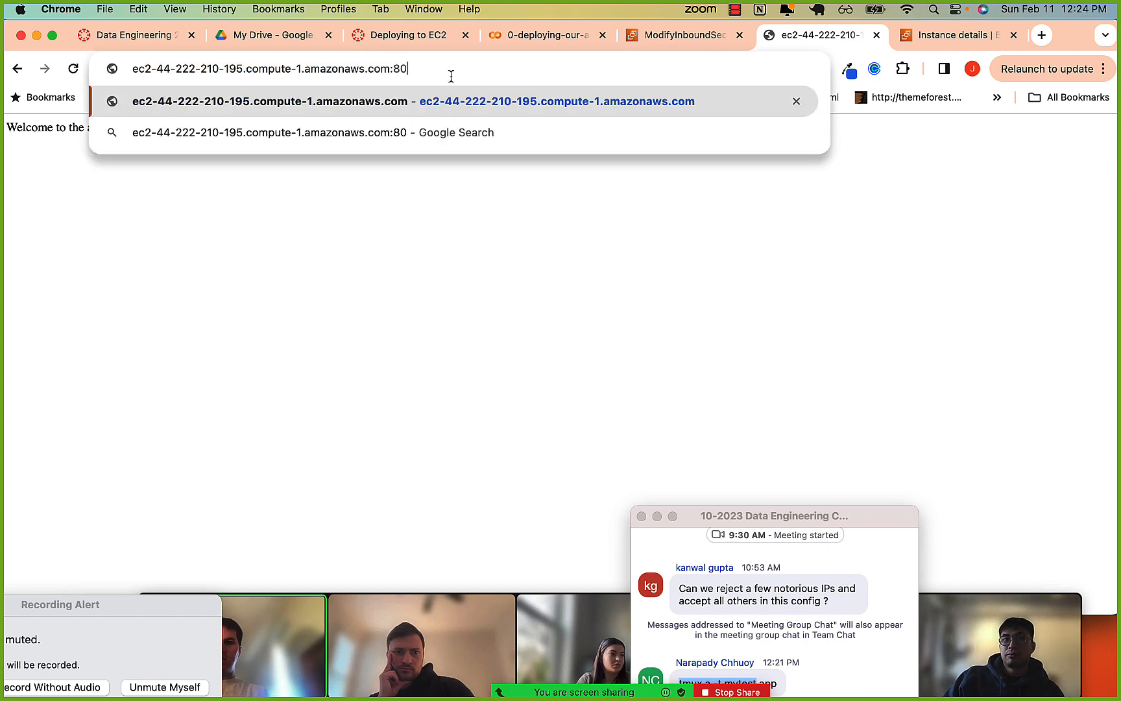
Highlight the end of the app's web address from 195 through the :80 port, and release the selection.
key(alt+shift+Left)
key(alt+shift+Left)
key(alt+shift+Left)
key(alt+shift+Left)
key(alt+shift+Left)
key(alt+shift+Left)
key(alt+shift+Left)
key(alt+shift+Left)
key(alt+shift+Left)
key(alt+shift+Left)
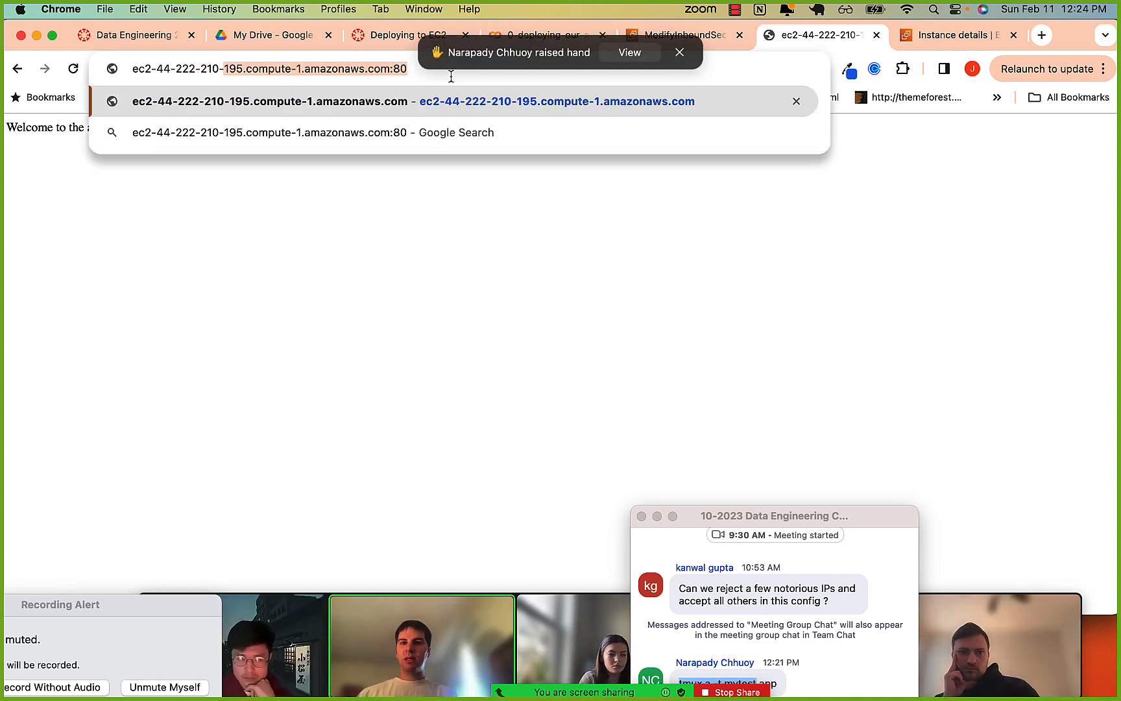
key(Left)
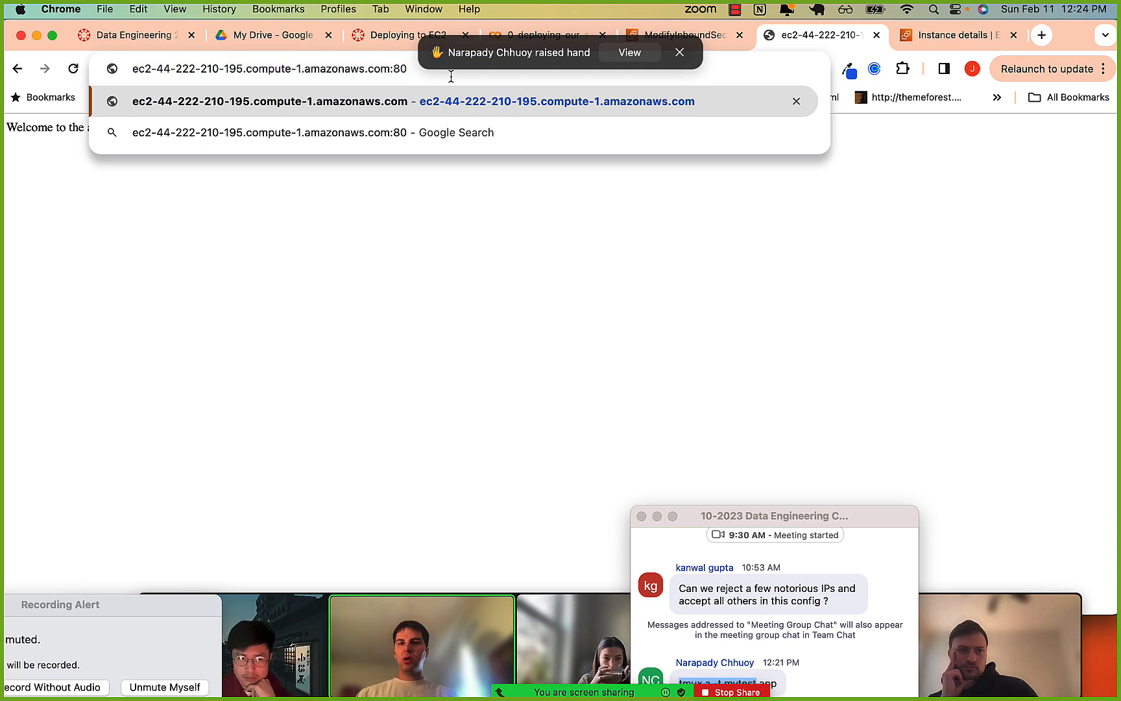
Switch to iTerm2 and examine the 127.0.0.1:80 and 0.0.0.0 addresses in the local server output.
key(super+Tab)
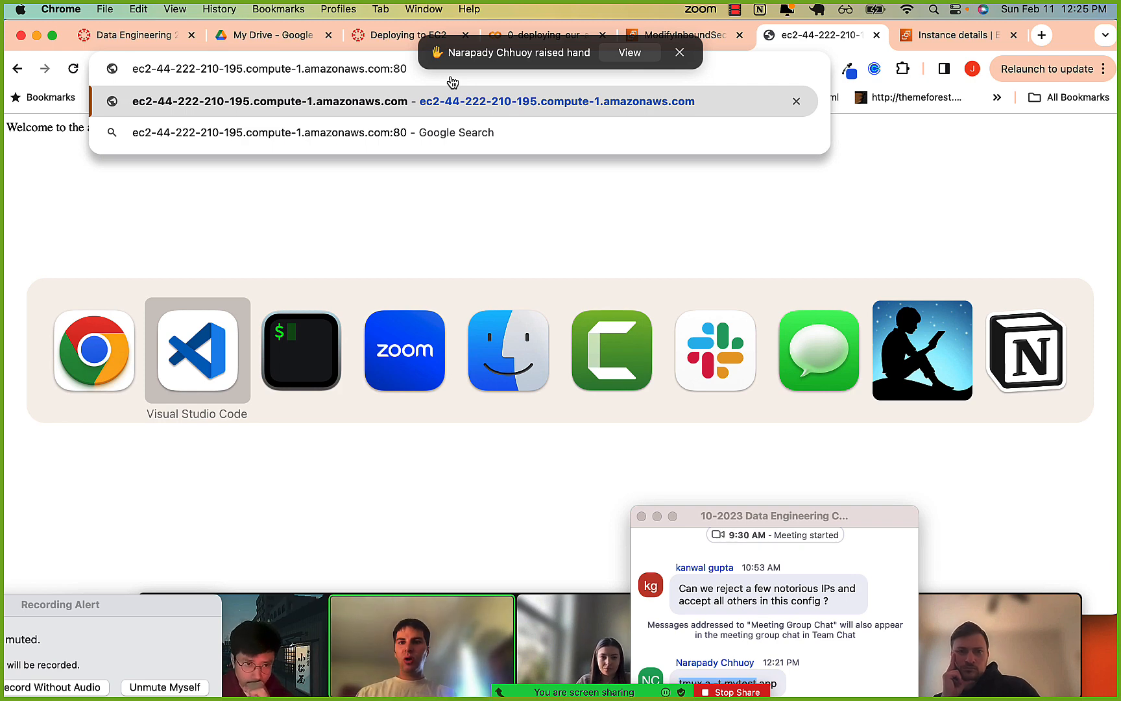
key(super+Tab)
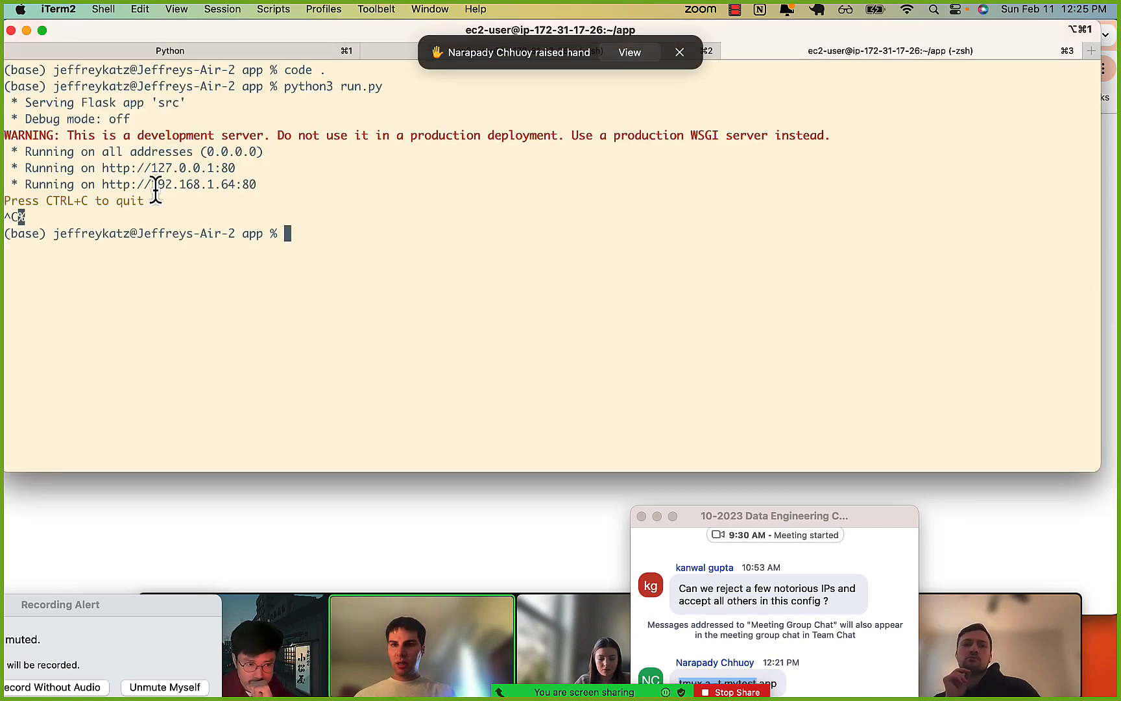
drag(113, 167, 233, 174)
click(193, 171)
click(231, 173)
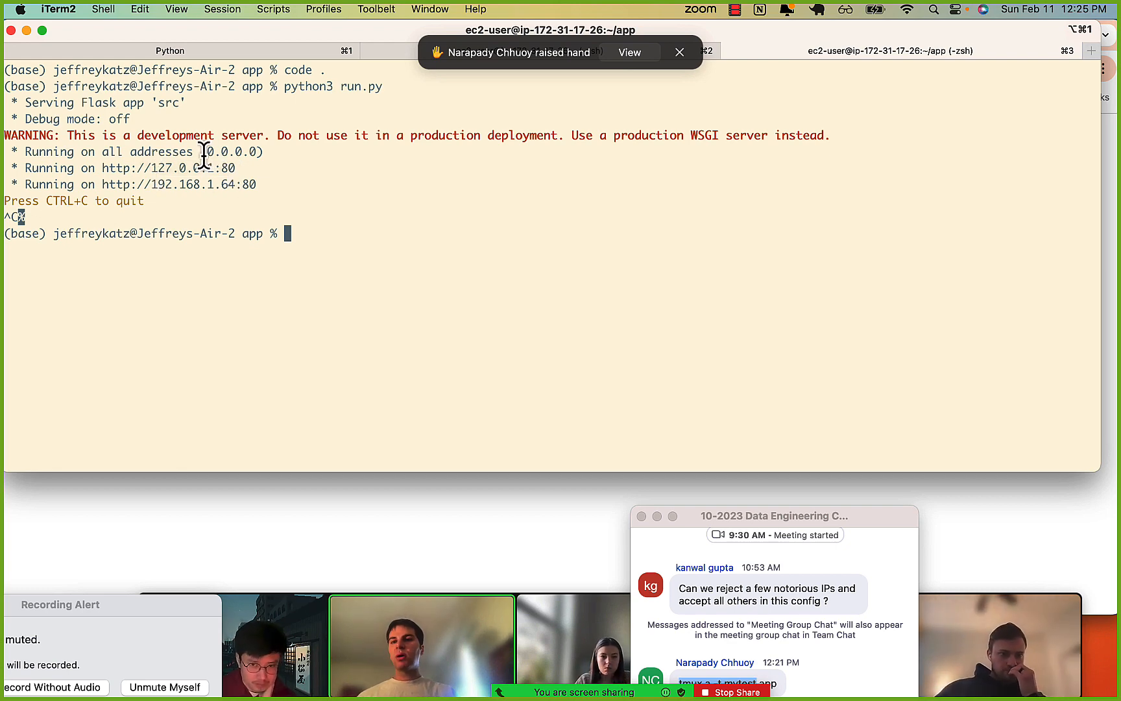
drag(206, 153, 258, 153)
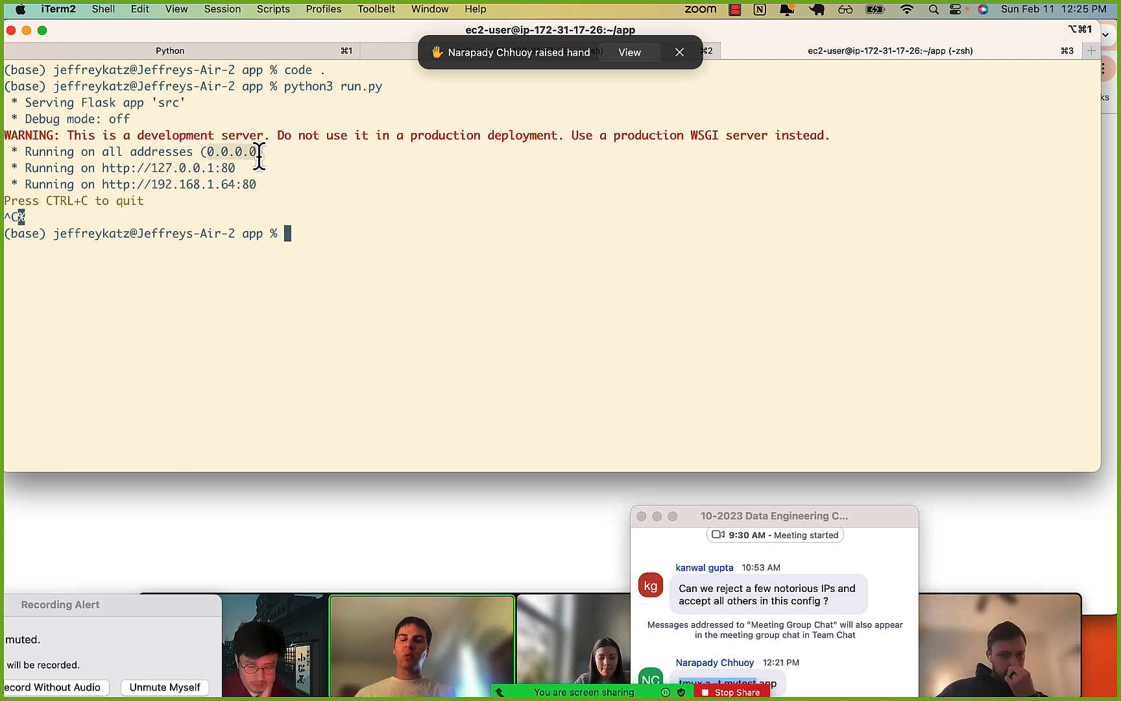
Switch to Visual Studio Code and highlight parts of the open app code to review them.
key(super+Tab)
key(super+Tab)
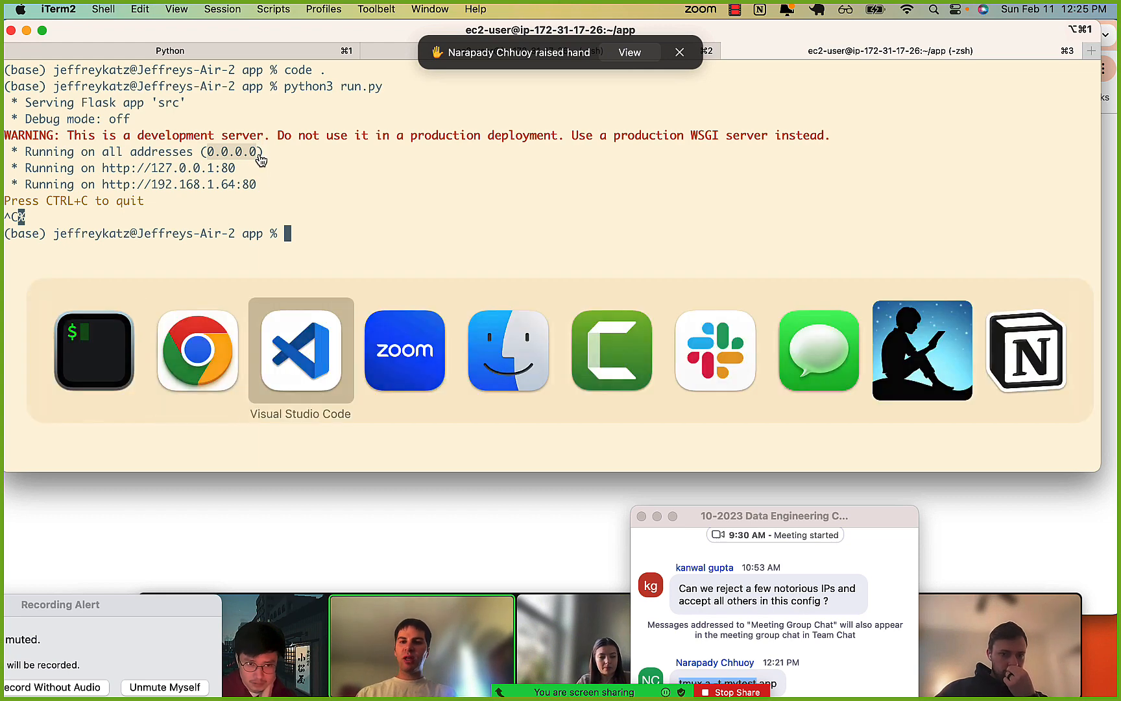
click(726, 213)
drag(767, 193, 821, 196)
drag(670, 193, 755, 185)
click(85, 264)
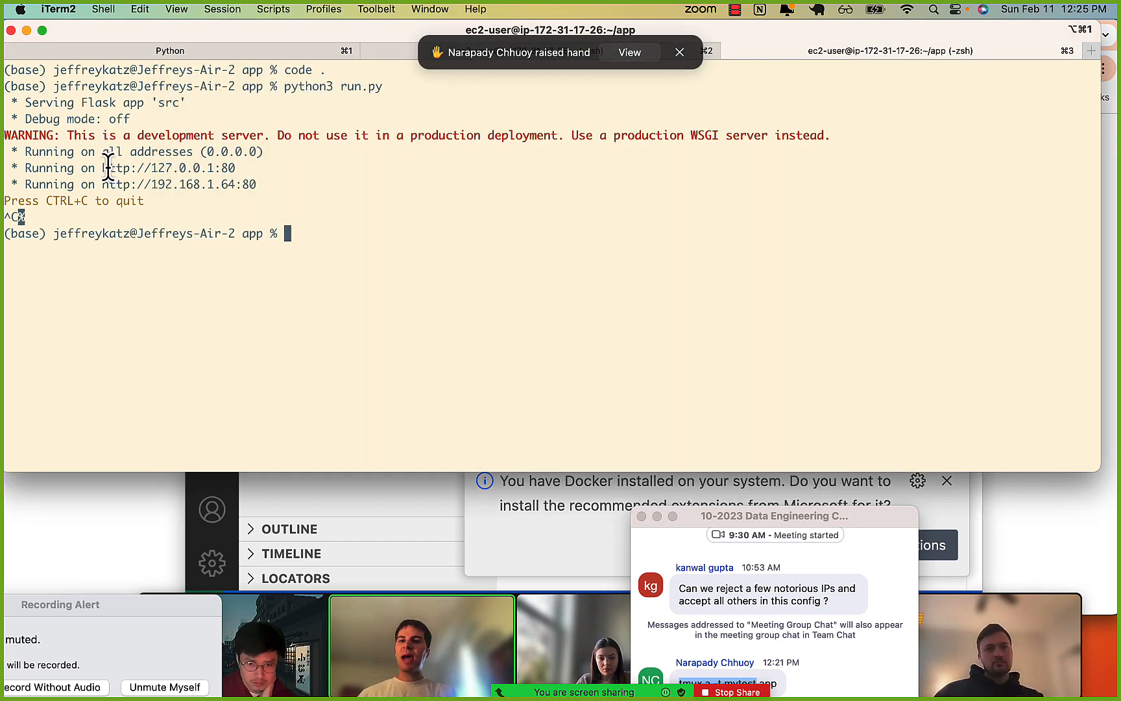
drag(98, 171, 219, 170)
click(163, 171)
click(218, 170)
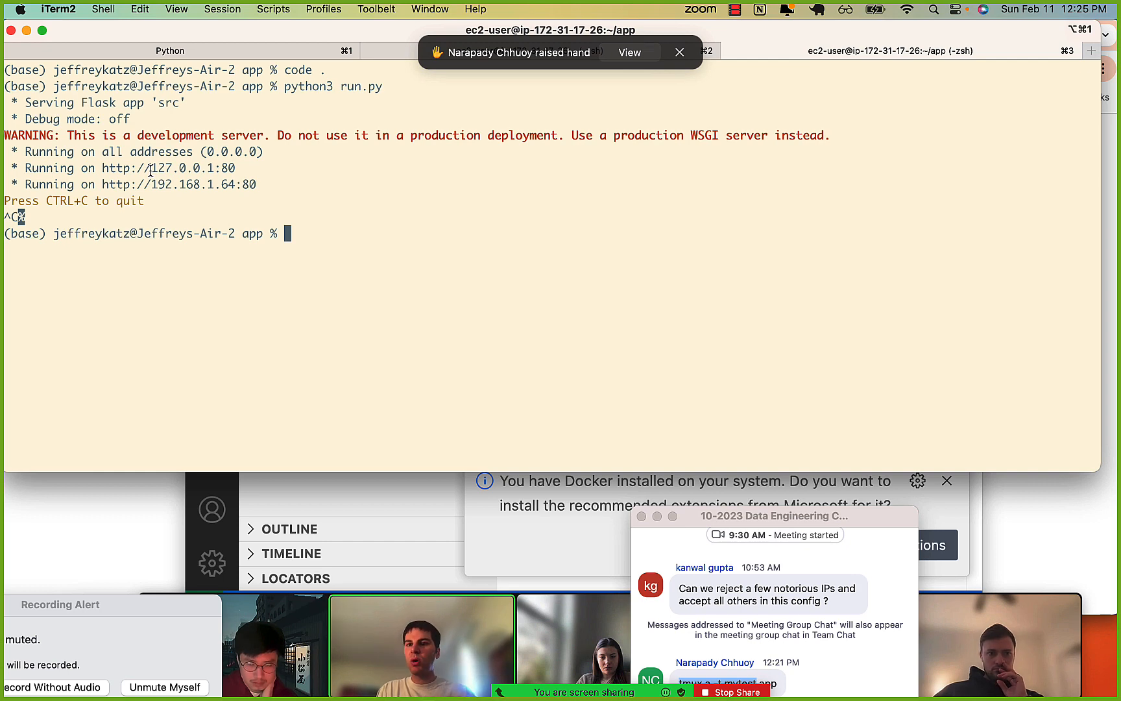
drag(150, 167, 214, 167)
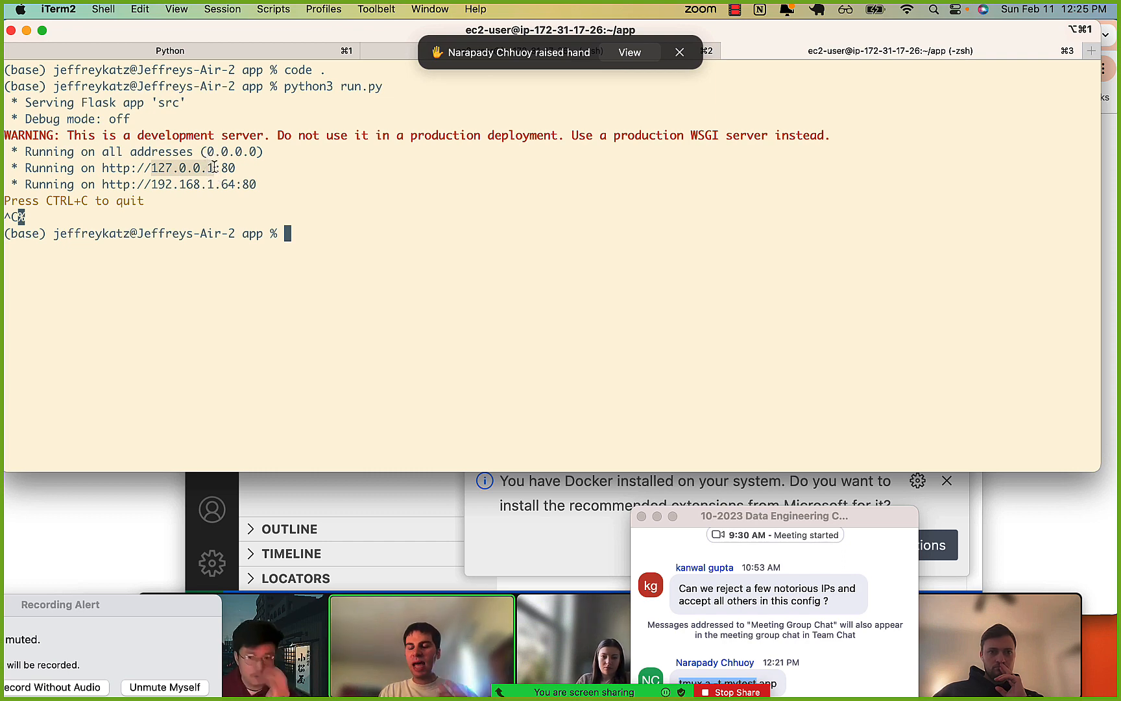
click(214, 167)
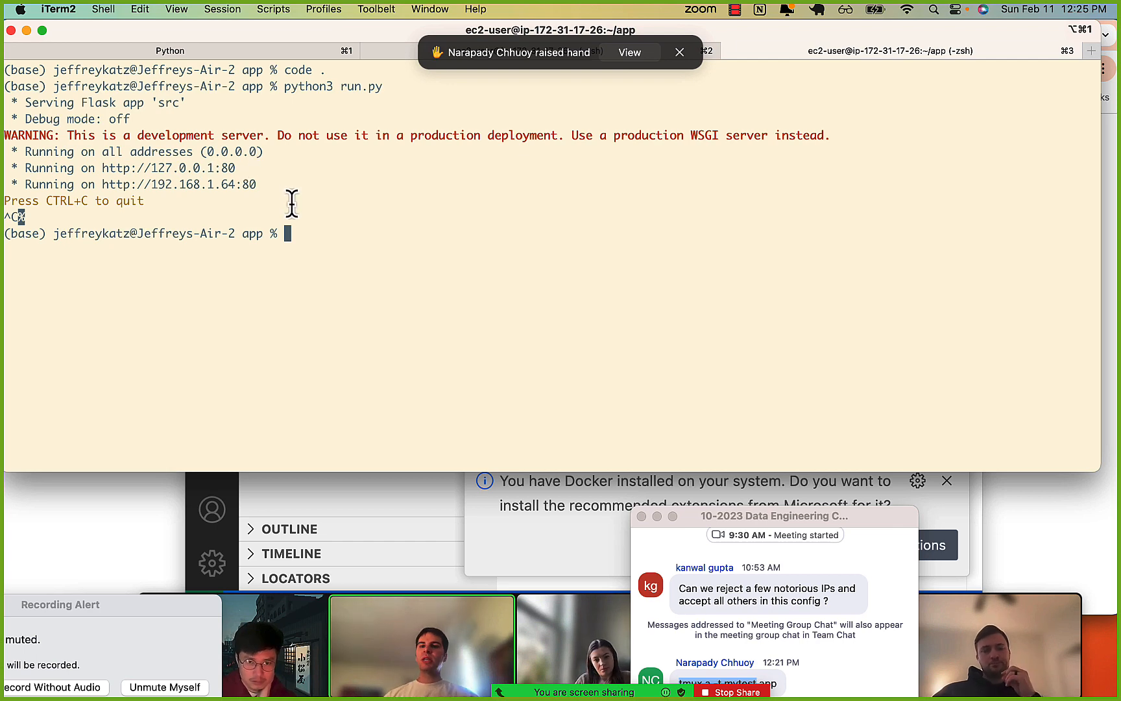
Switch to Chrome and highlight the port 80 at the end of the deployed app's EC2 address.
click(117, 509)
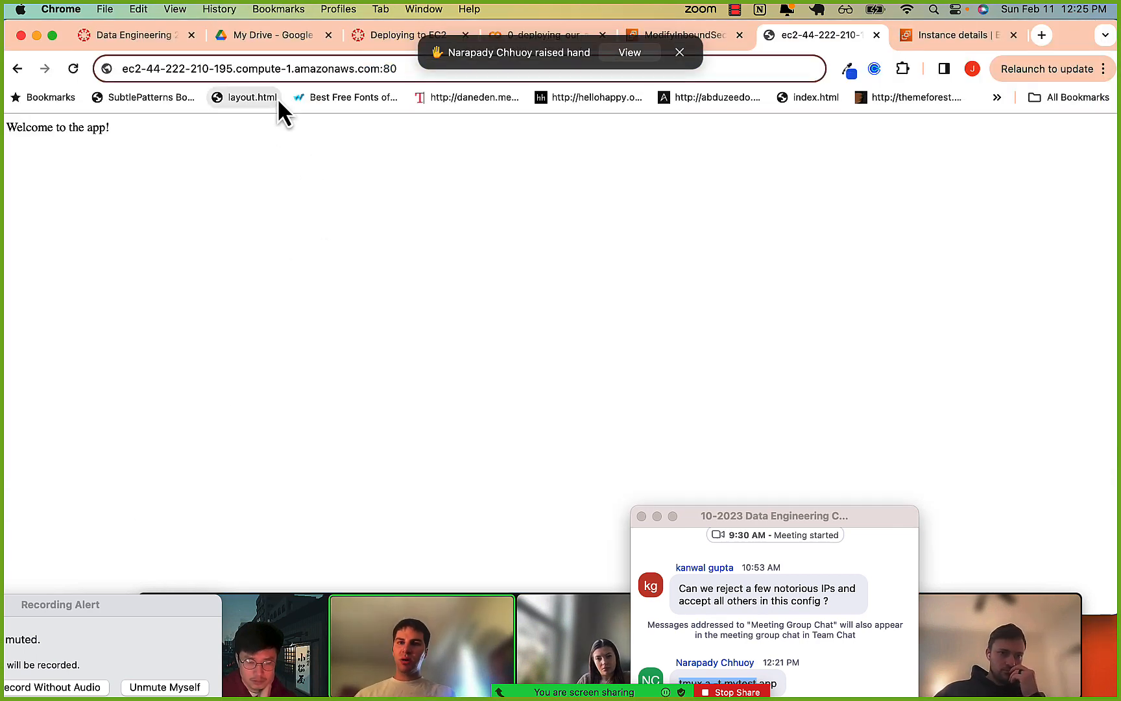
click(271, 68)
drag(416, 81, 380, 76)
click(196, 70)
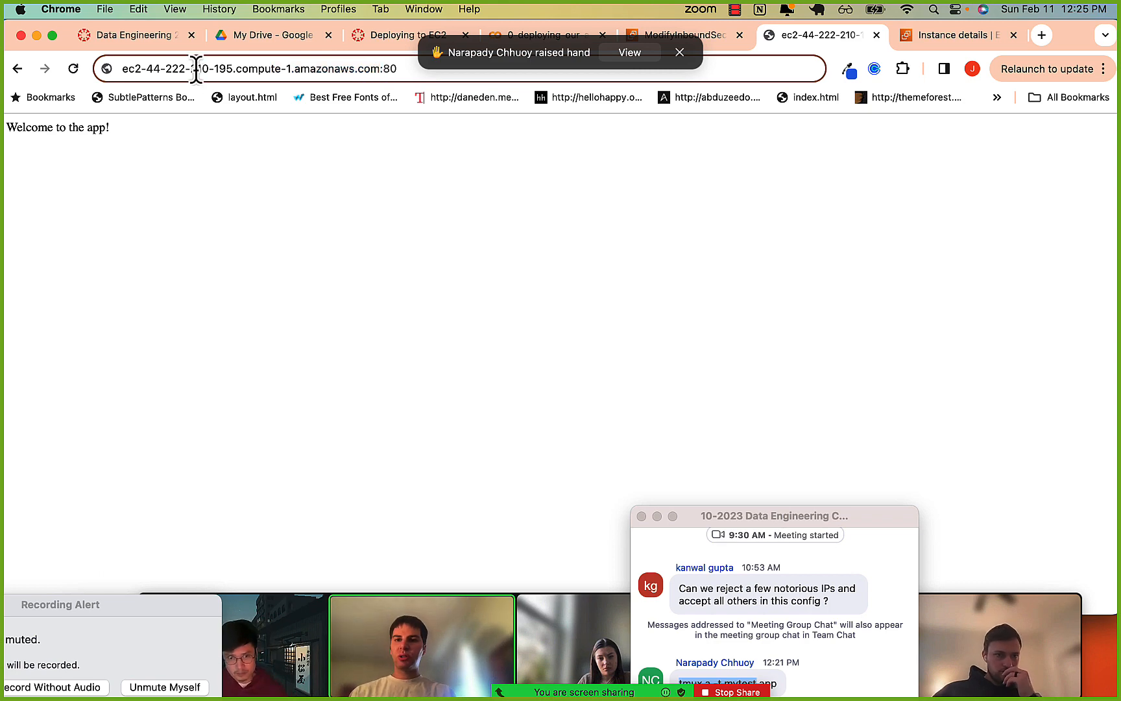
drag(154, 70, 382, 69)
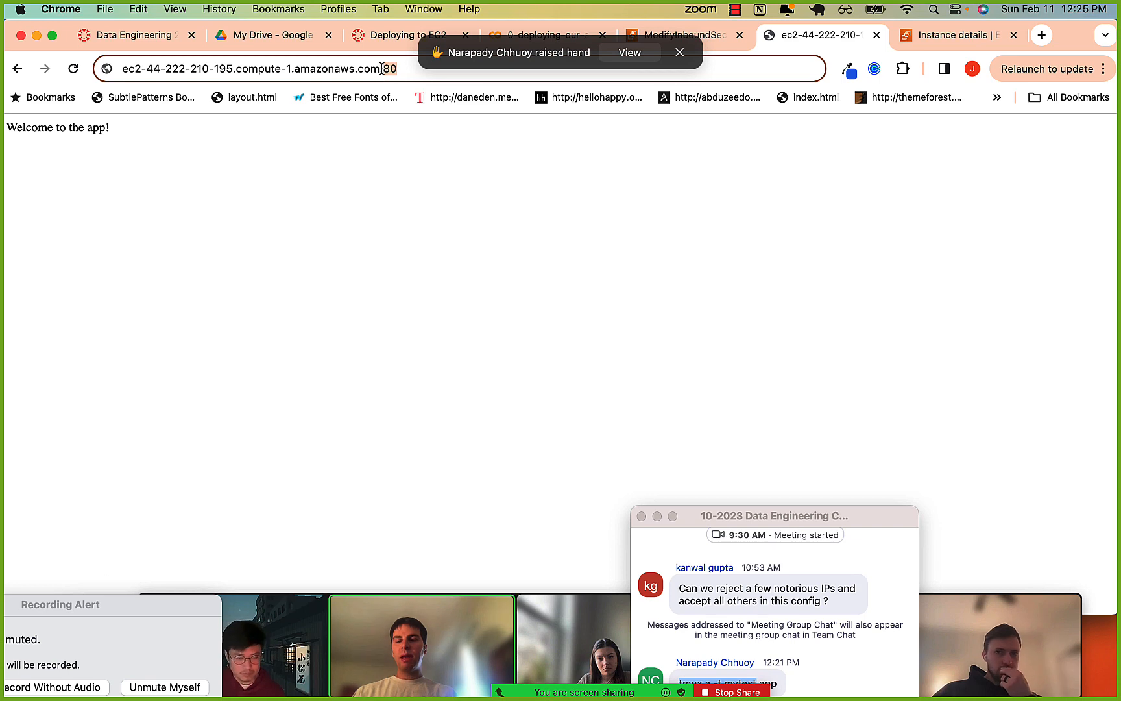
In iTerm2, reconnect over SSH to the EC2 instance with ~/.ssh/ec2-2024.pem and list its tmux sessions on a cleared screen.
key(super+Tab)
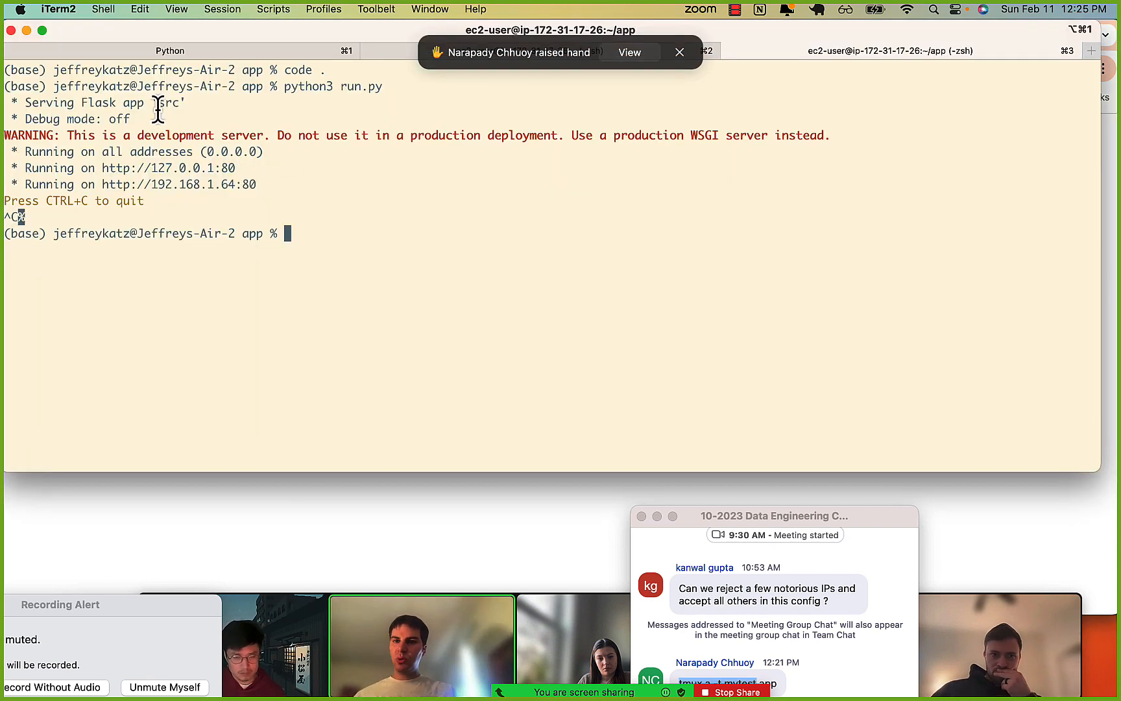
drag(158, 110, 166, 233)
click(166, 234)
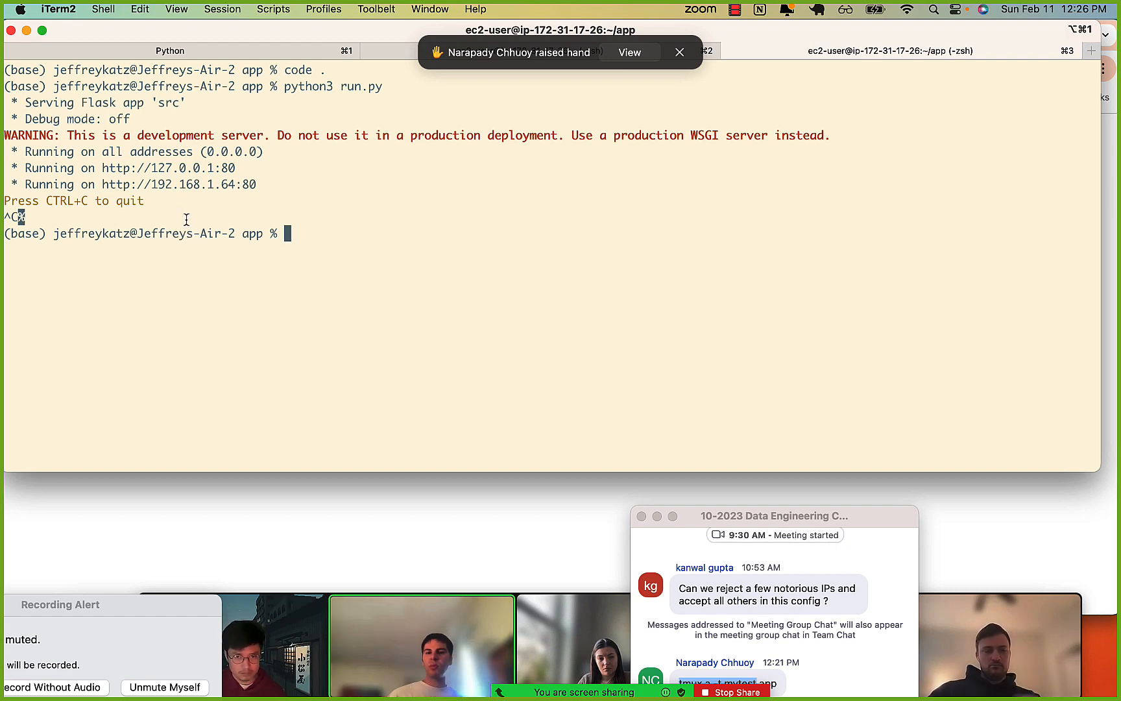
key(Up)
key(Up)
key(Up)
key(Up)
key(Up)
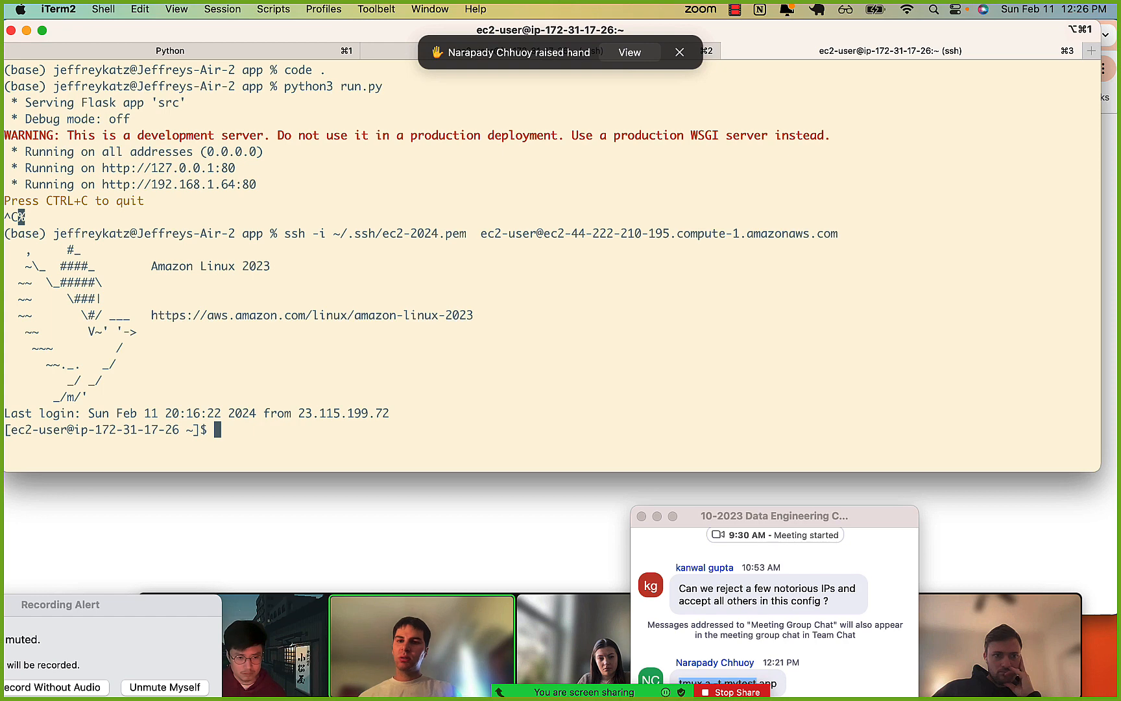
key(super+k)
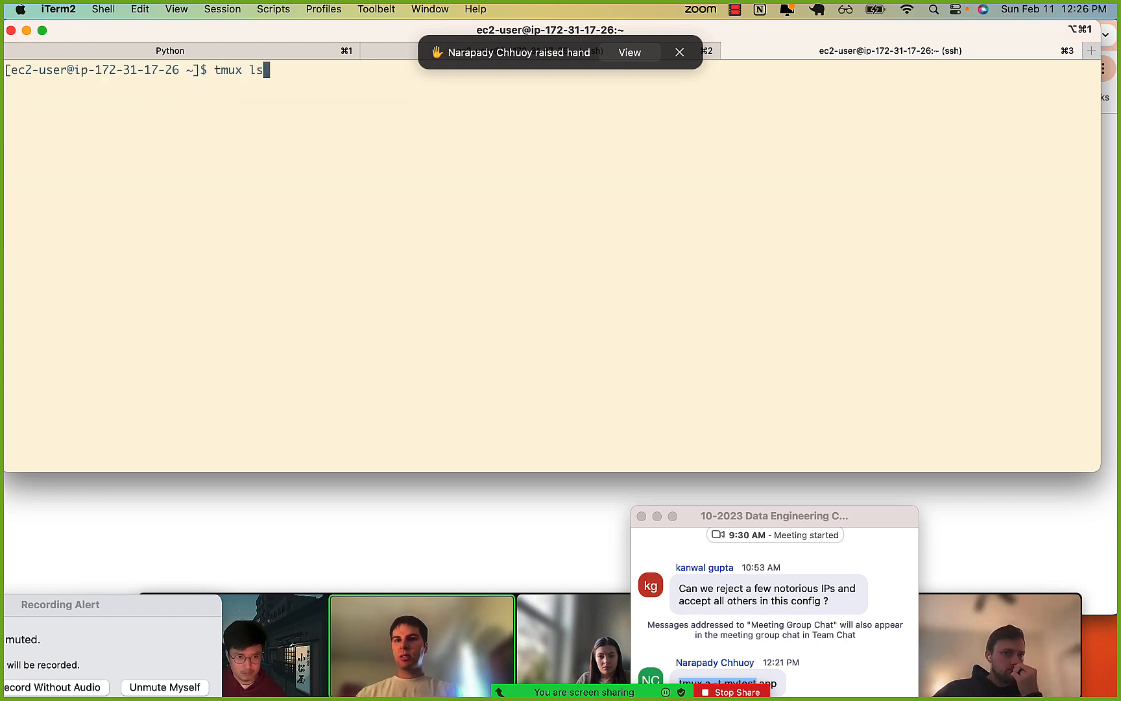
key(Return)
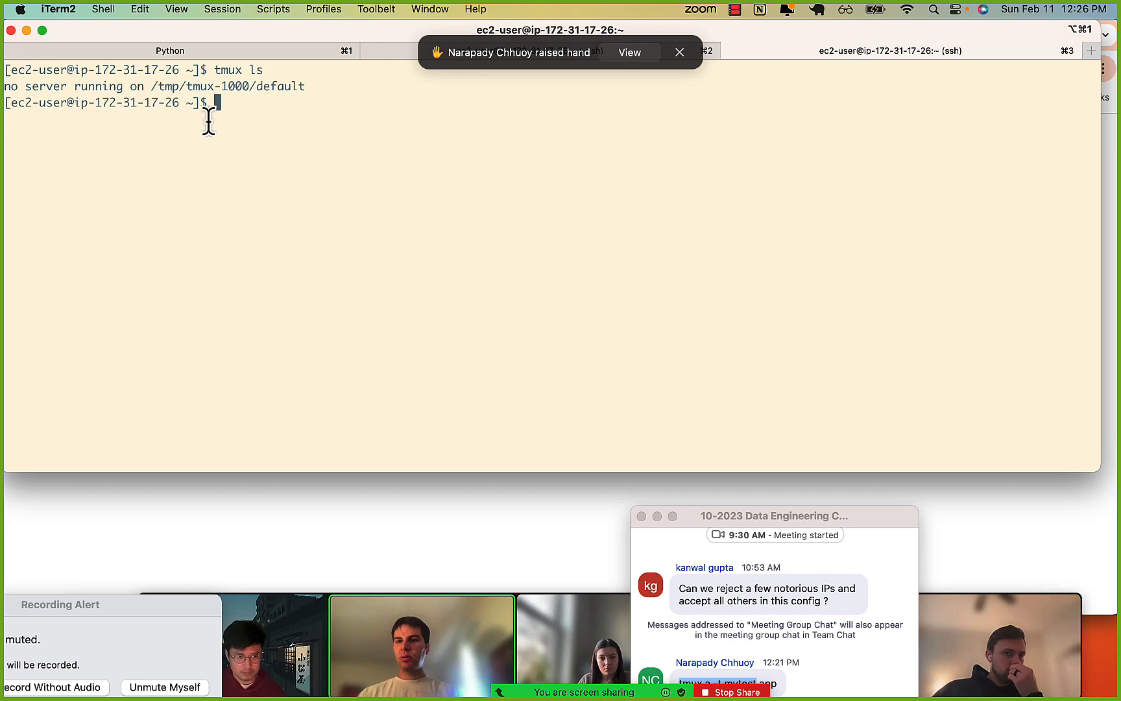
In Chrome, find and copy the tmux new -s mytestapp command in the 0-deploying-our-app.ipynb notebook.
key(super+Tab)
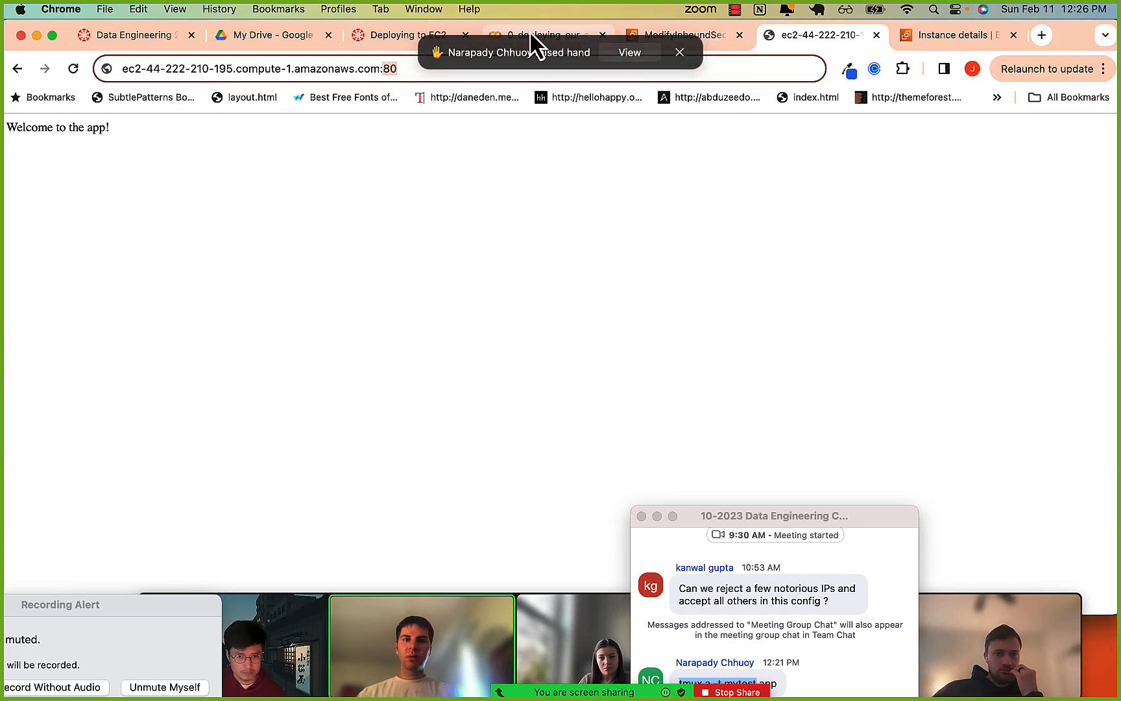
click(528, 32)
scroll(217, 395, up, 2)
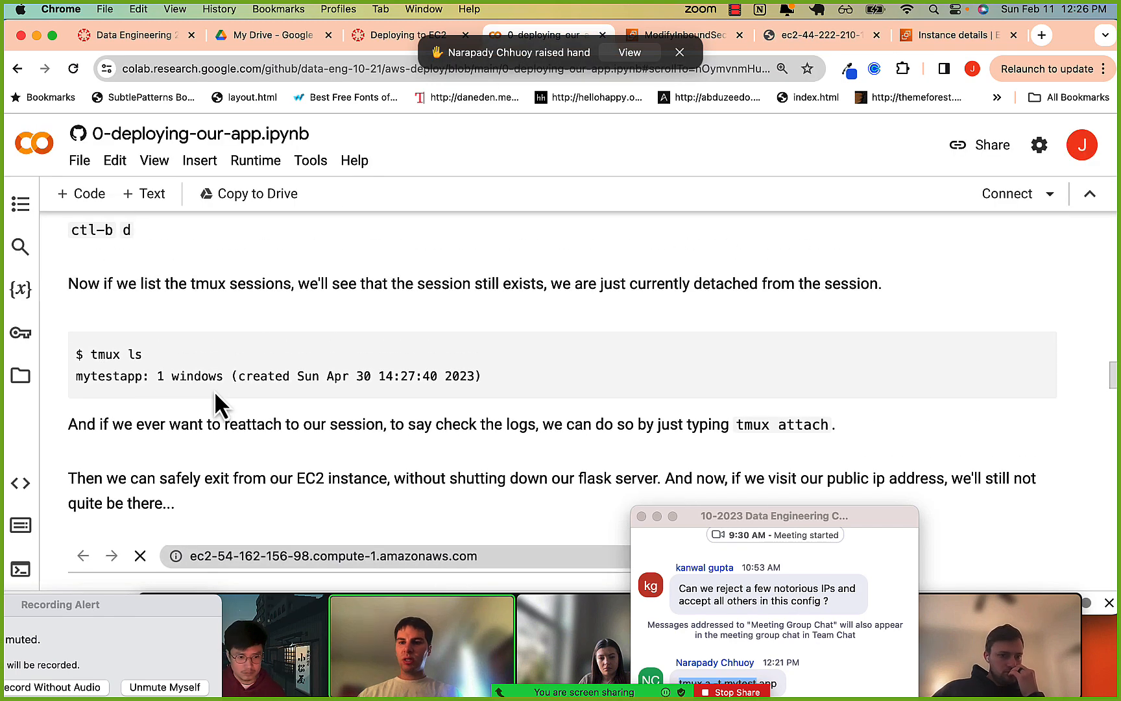
scroll(218, 402, up, 4)
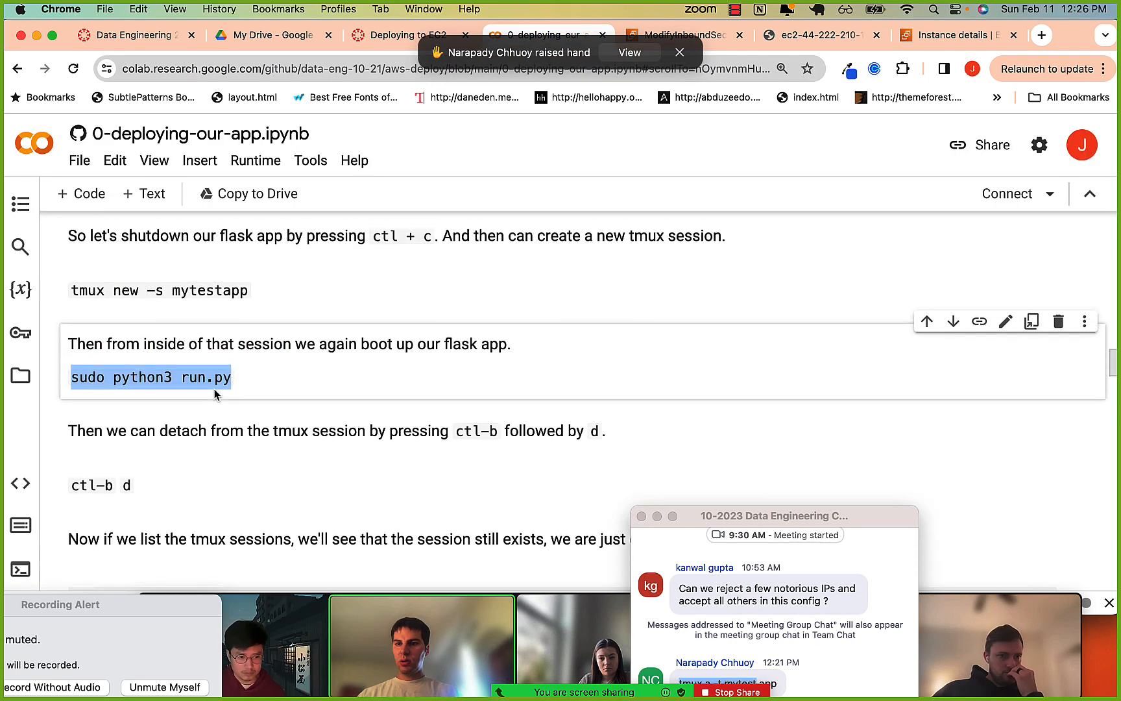
scroll(216, 394, up, 1)
drag(71, 316, 256, 320)
key(super+c)
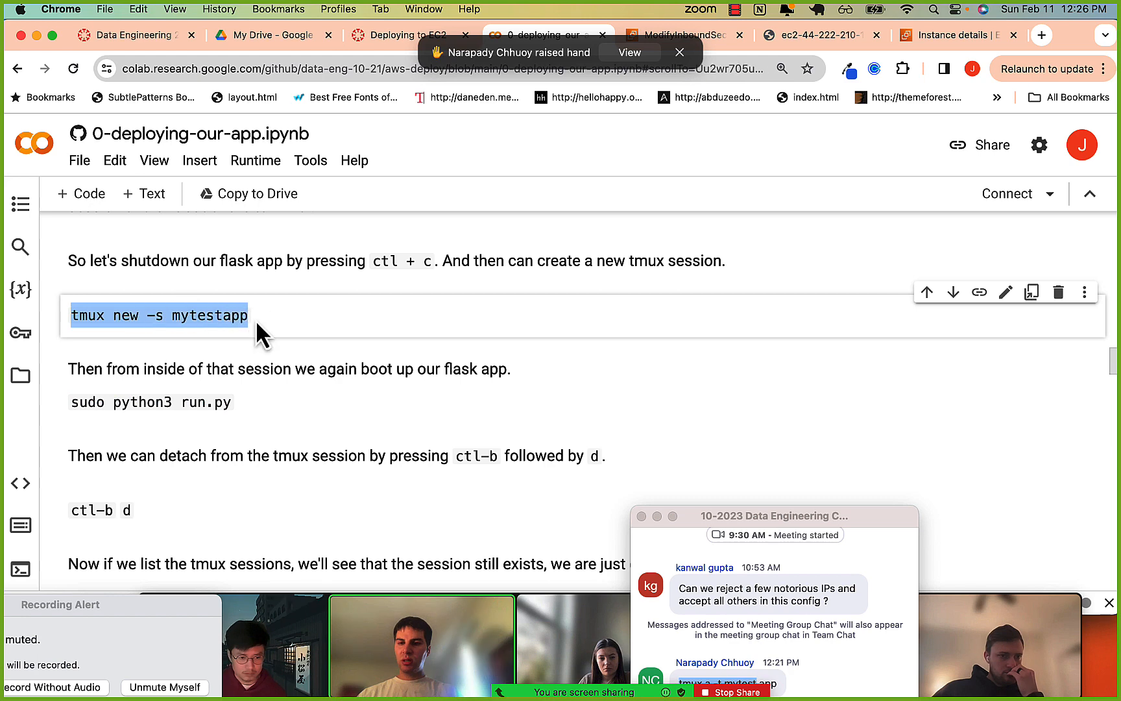
Switch to iTerm2 and create a tmux session named mytestapp on the EC2 instance with the copied command.
key(super+Tab)
key(super+Tab)
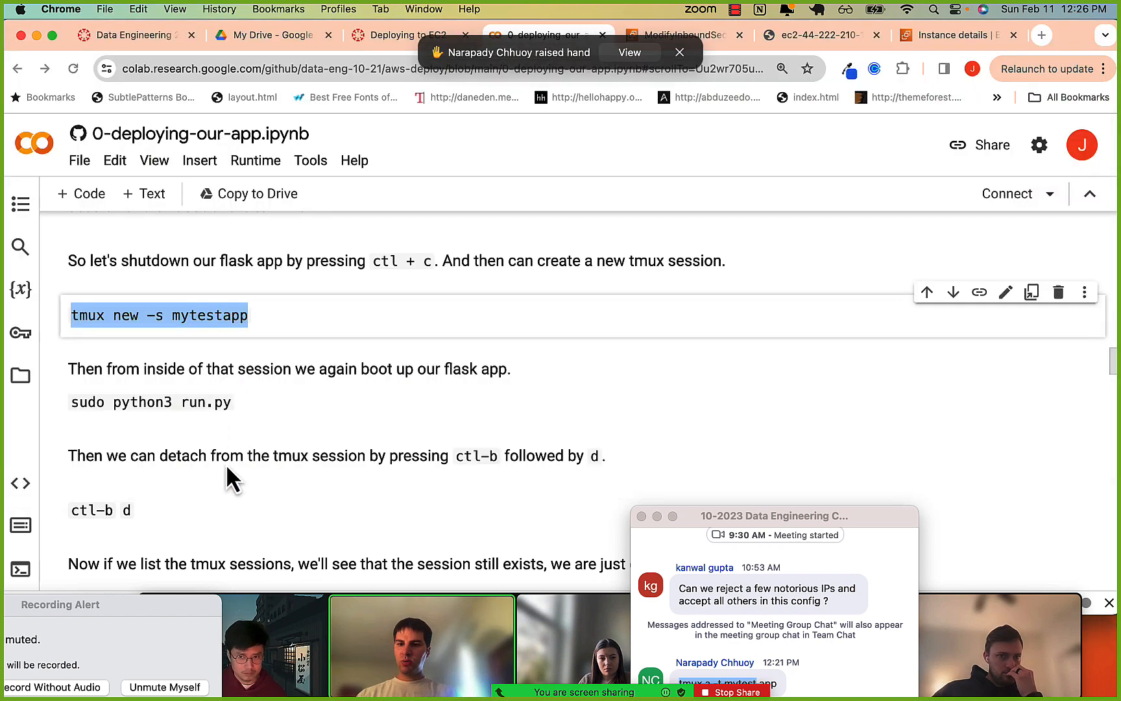
scroll(222, 480, down, 1)
key(super+Tab)
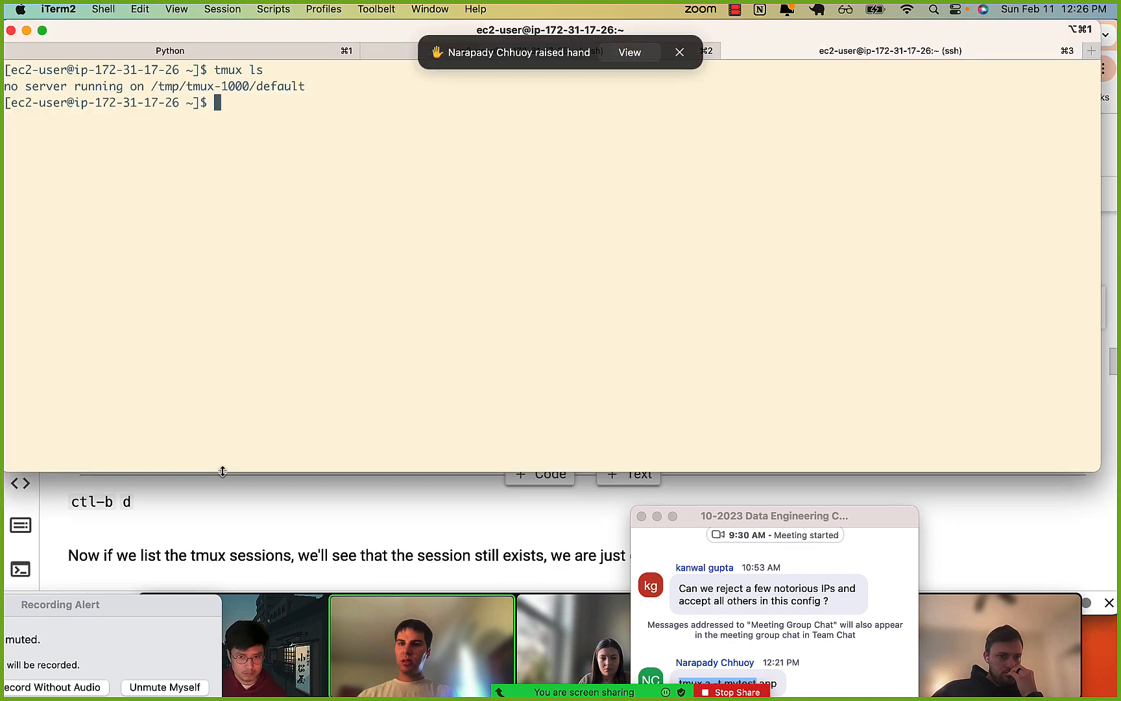
key(super+v)
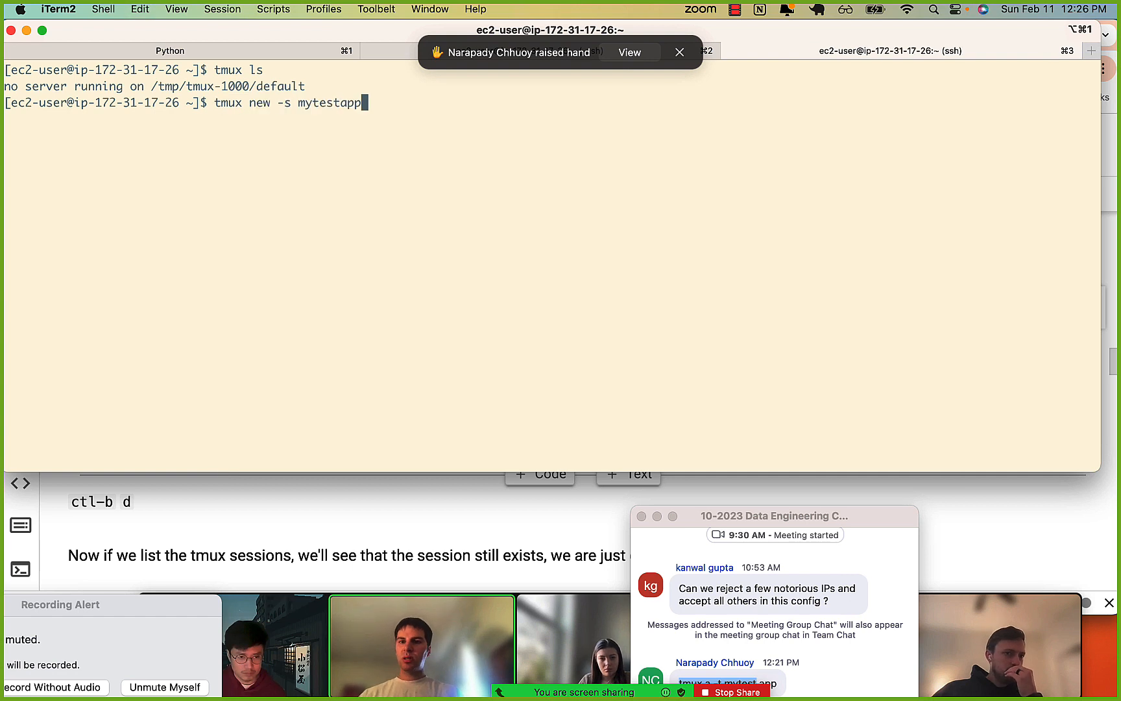
key(Return)
List the home directory inside the tmux session and change into the app folder.
text(ls)
key(Return)
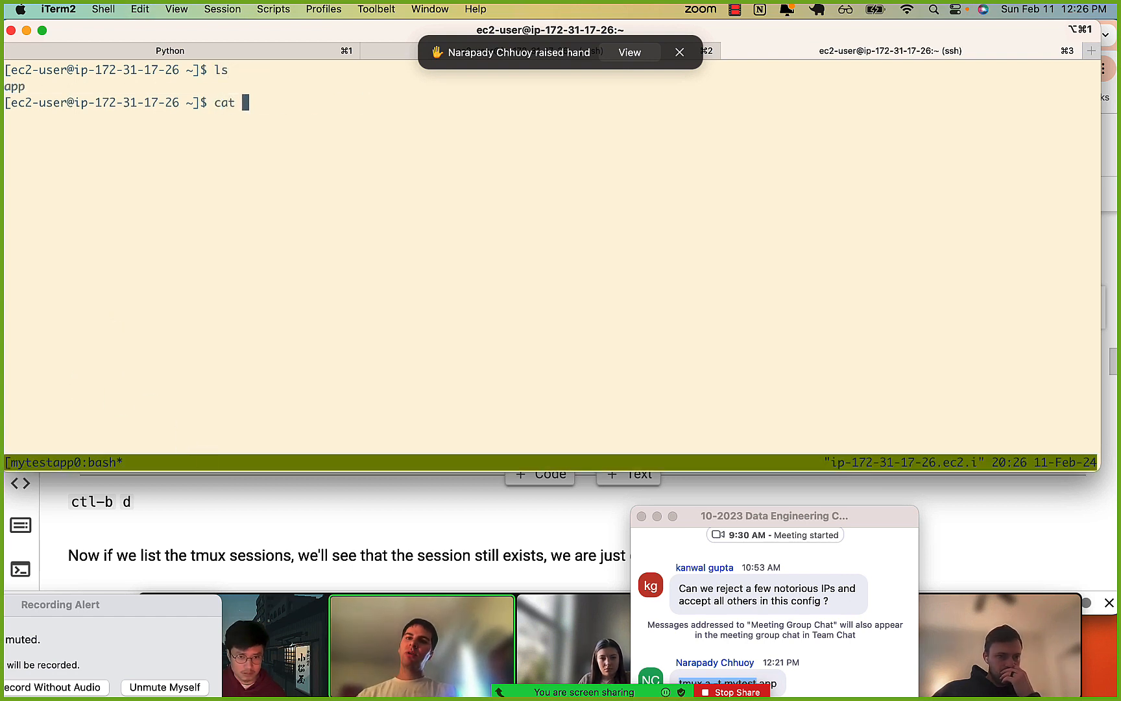
key(Tab)
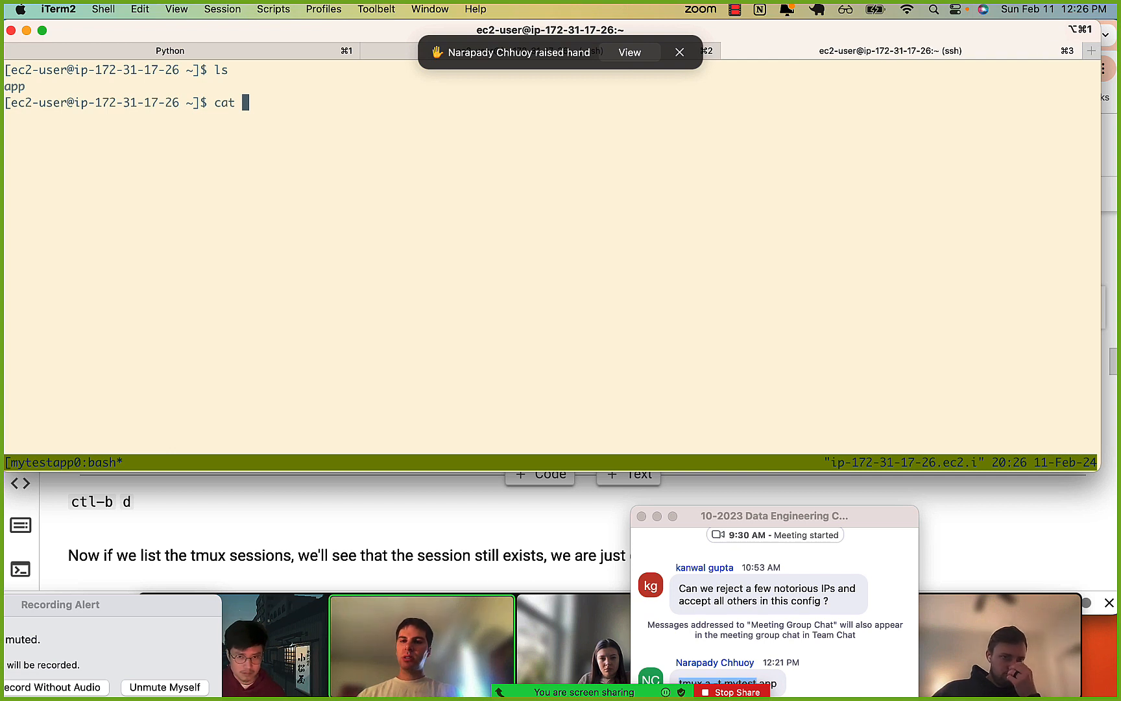
text(cd app/)
key(Return)
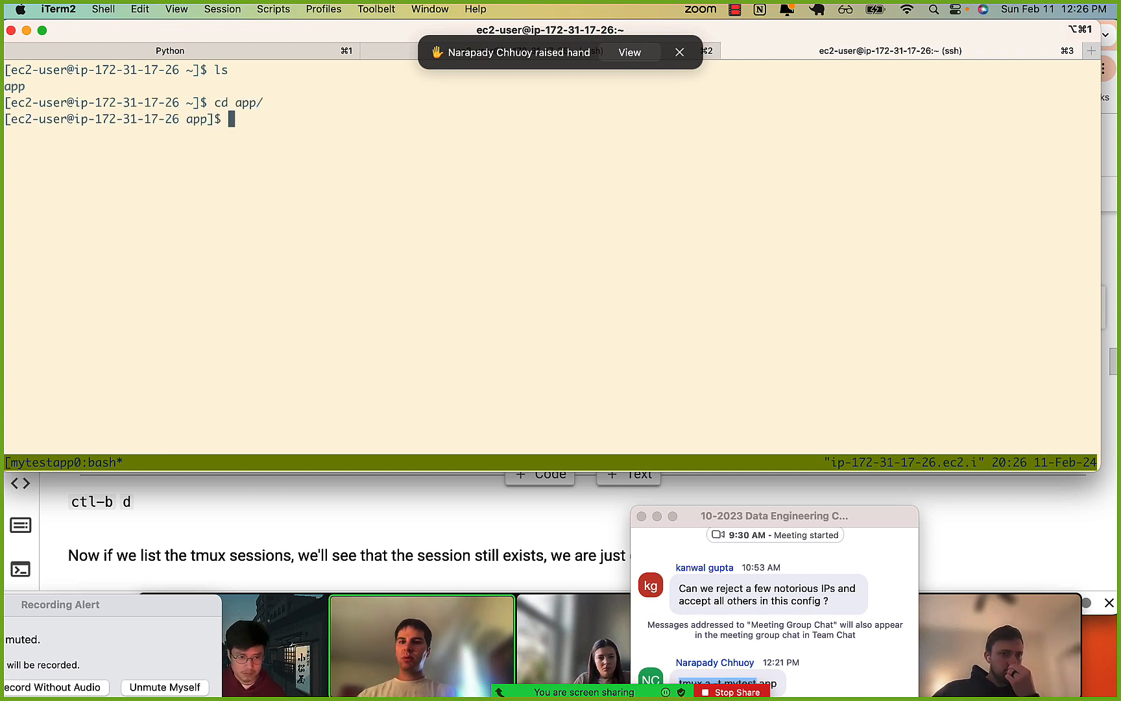
Clear the screen, list the app folder, print run.py with cat, and highlight its host='0.0.0.0' argument.
key(super+k)
text(ls)
key(Return)
text(cat )
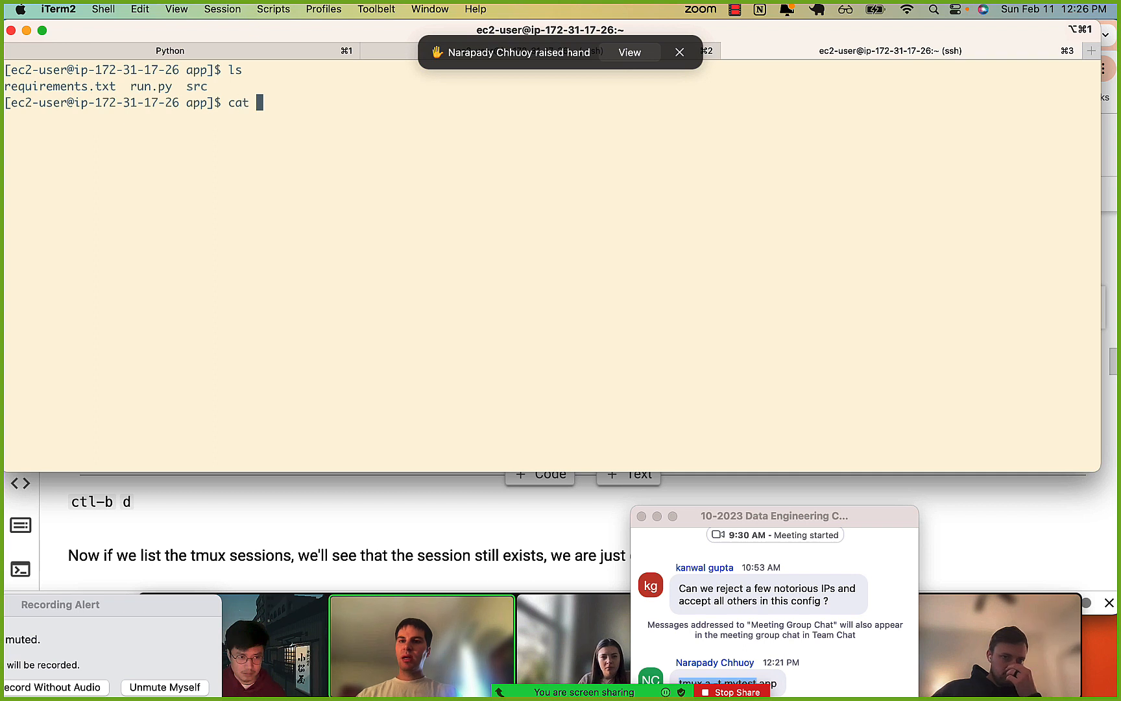
text(run)
key(Tab)
key(Return)
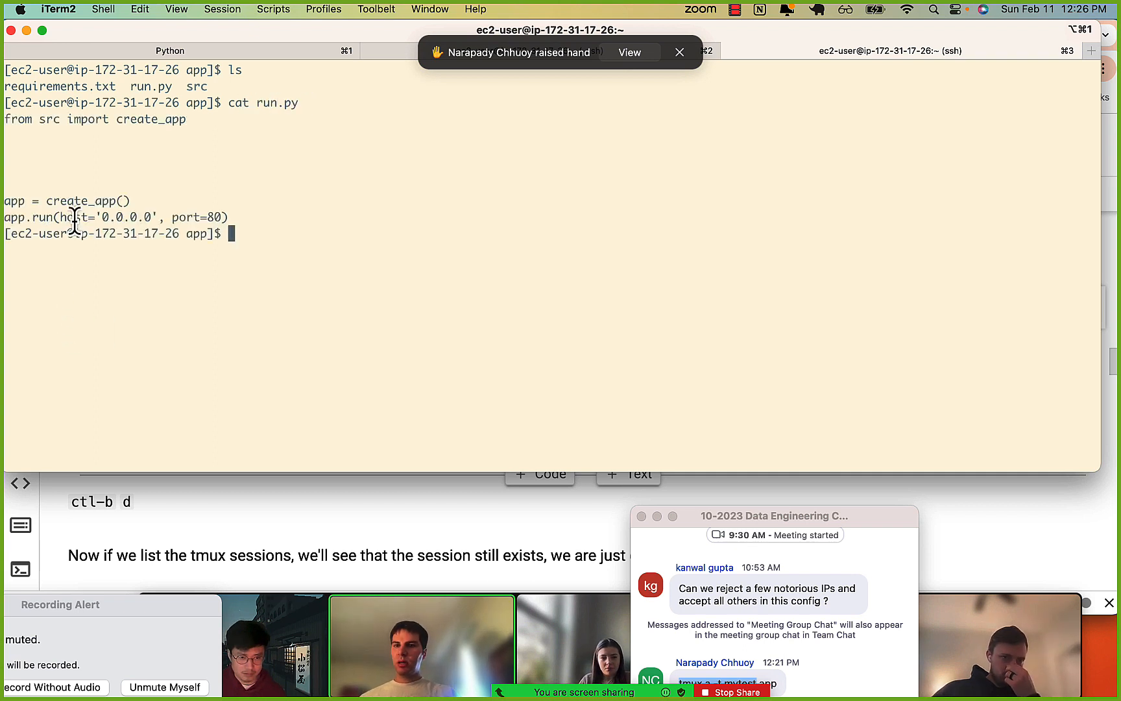
drag(45, 214, 151, 214)
click(157, 214)
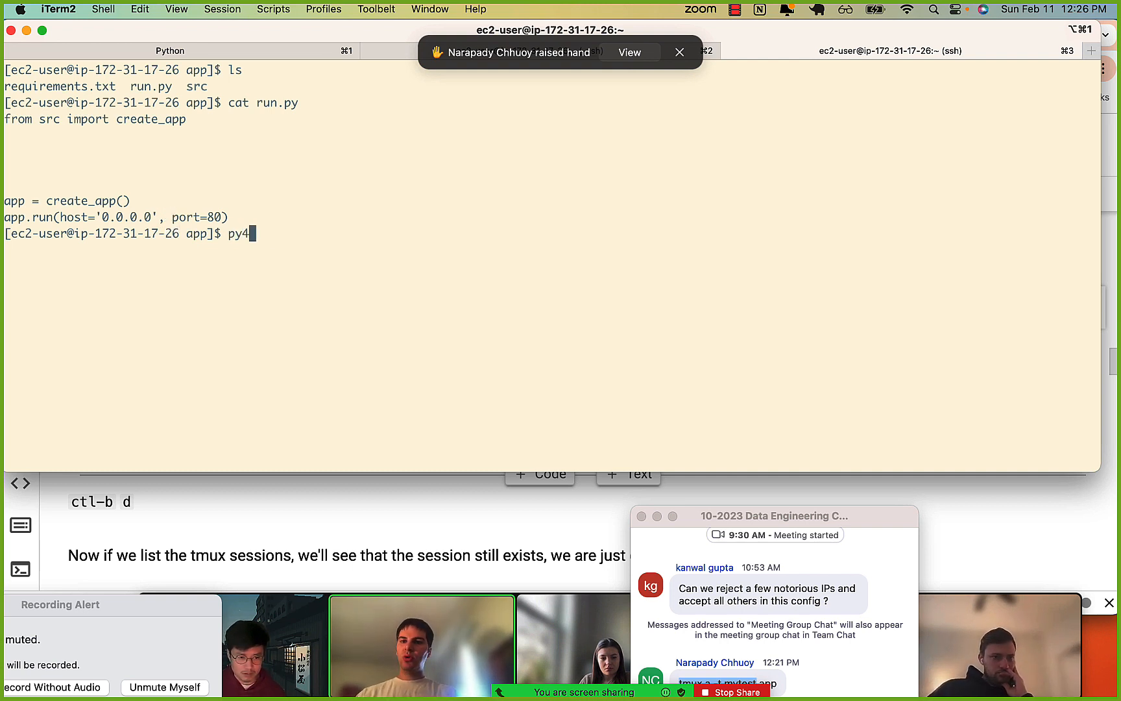
Start the Flask app inside the tmux session with sudo python3 run.py.
text(sudo python3)
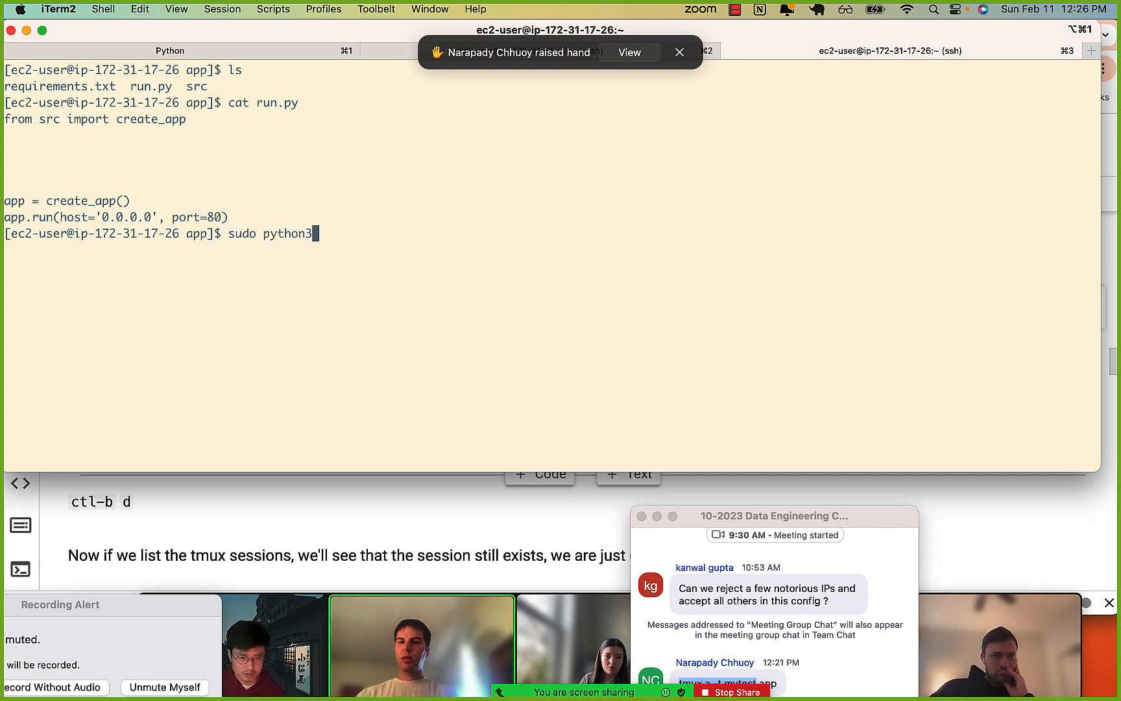
text( run.py)
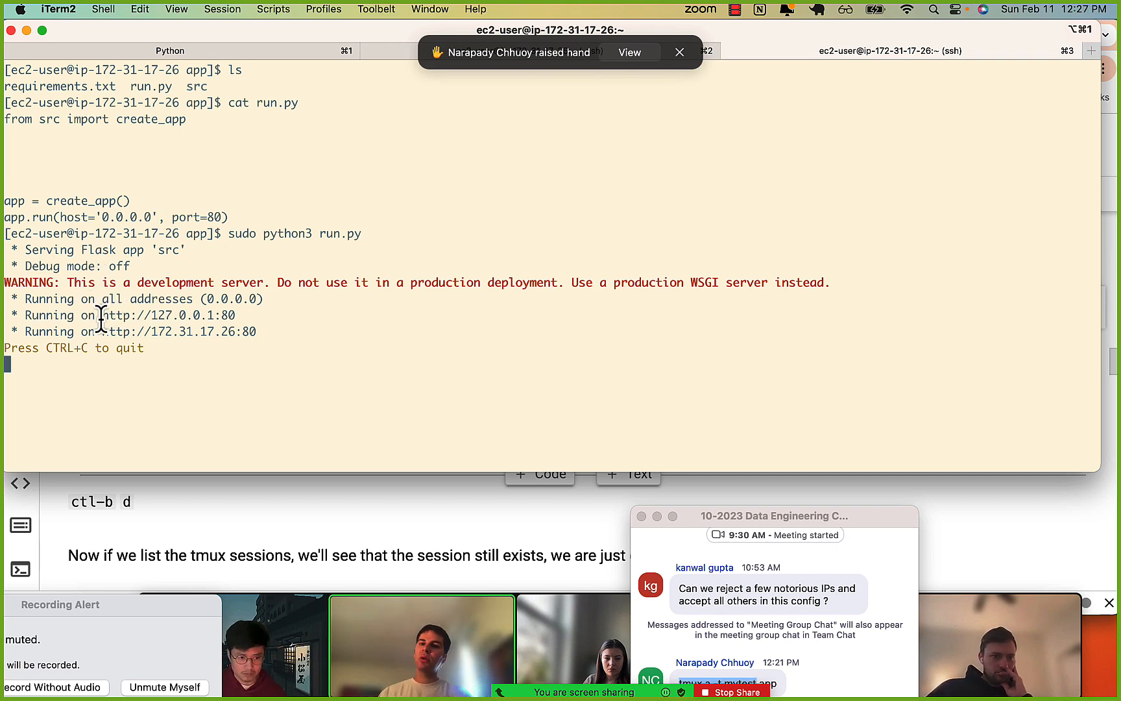
drag(101, 315, 209, 318)
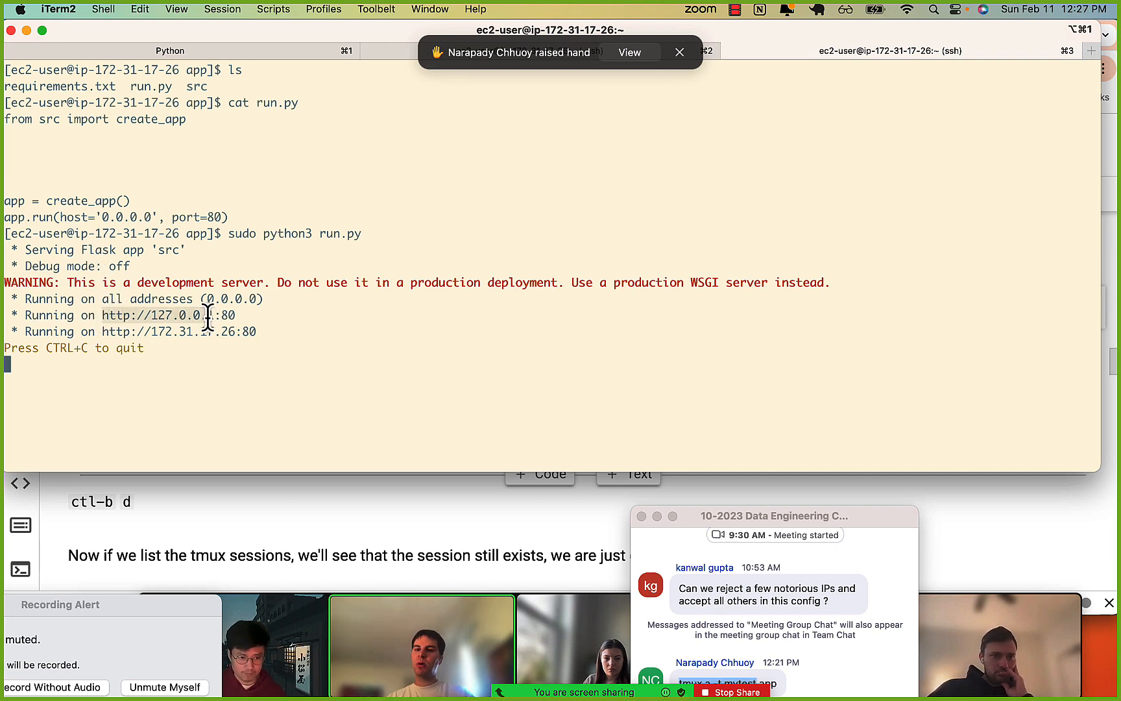
click(208, 318)
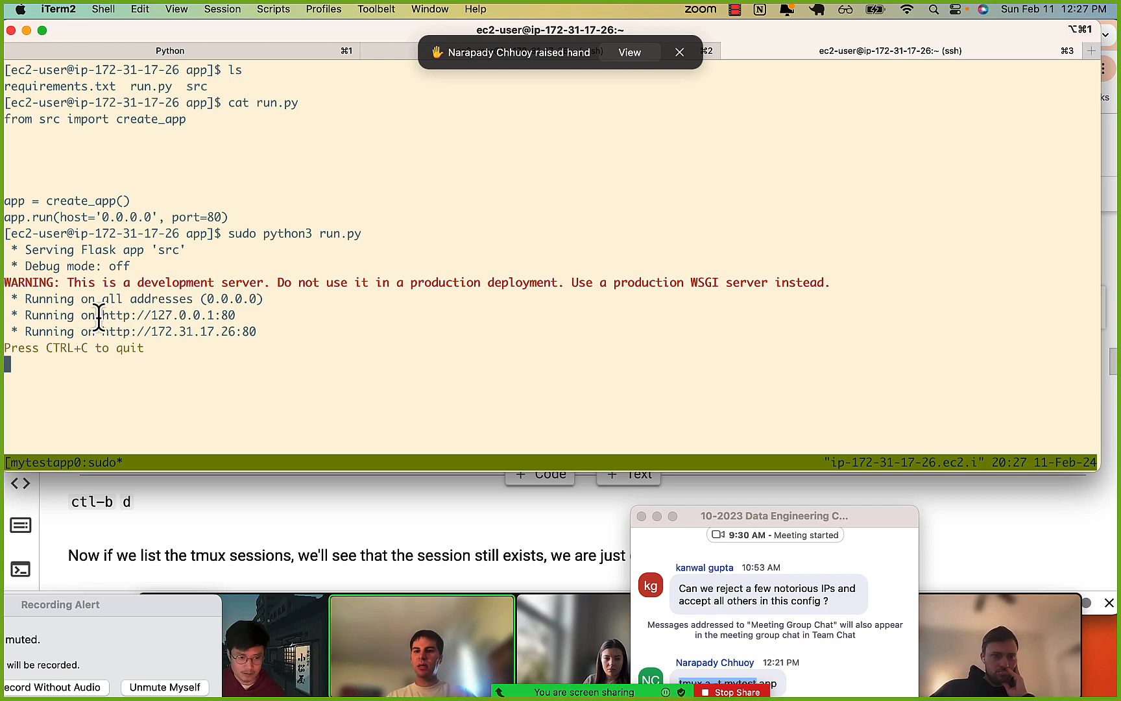
drag(99, 316, 223, 317)
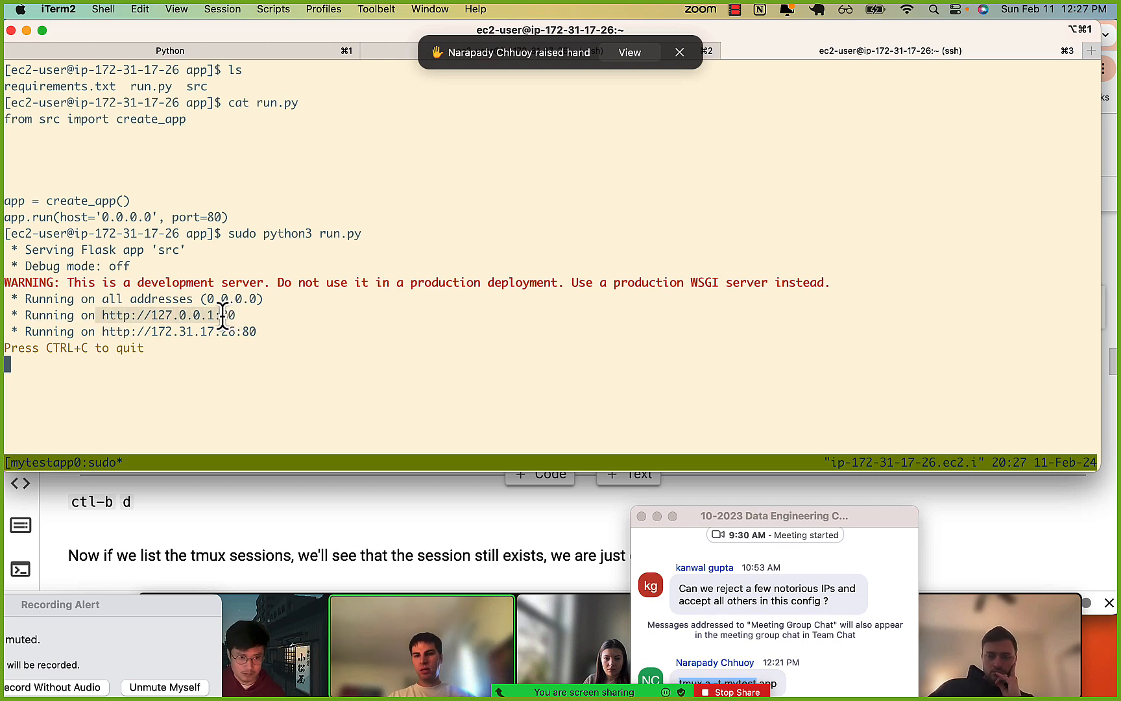
click(223, 316)
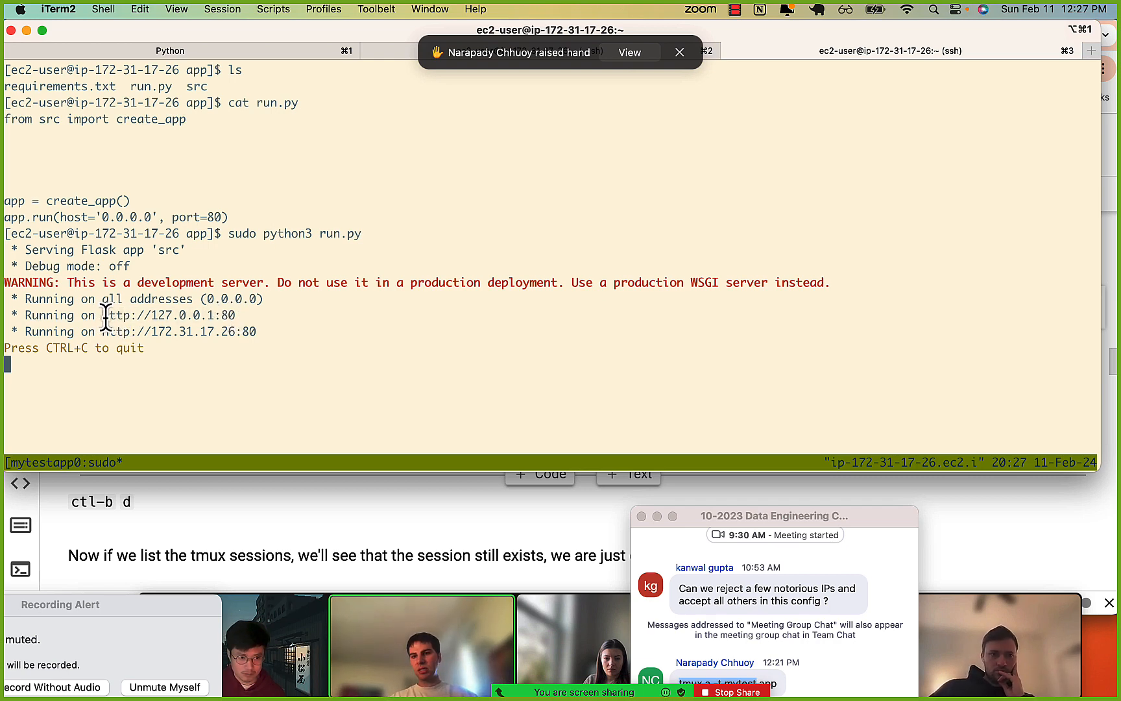
drag(104, 316, 235, 318)
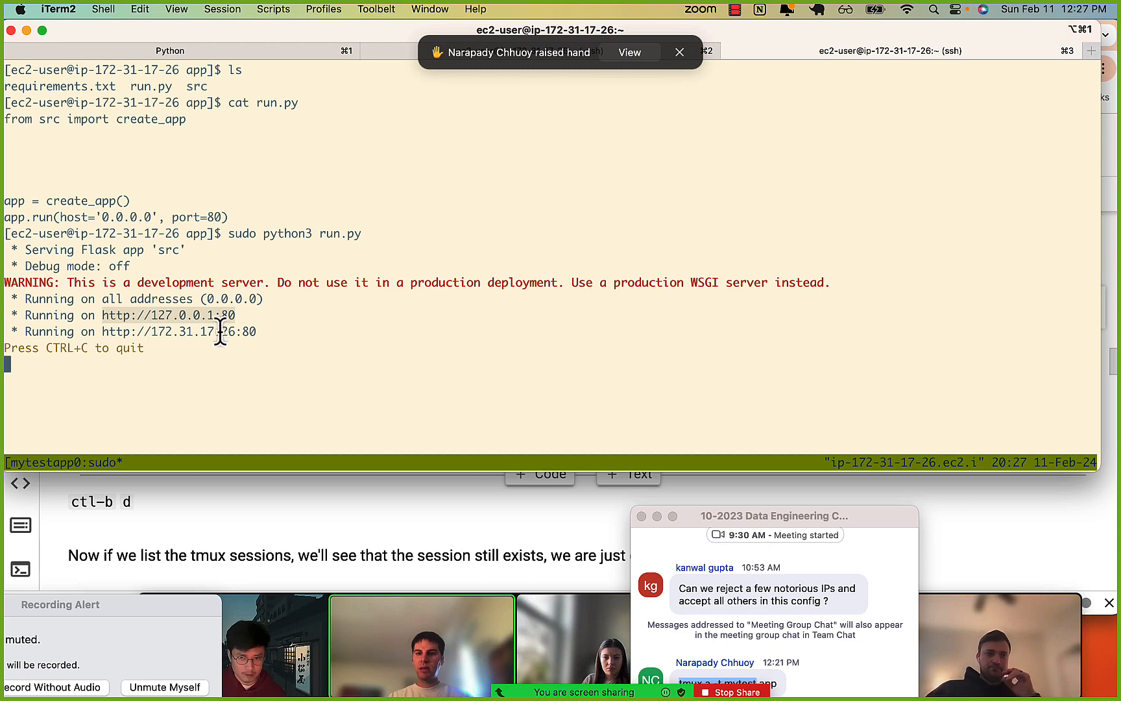
Switch to Chrome and show the deployed app's page at its public EC2 address.
click(285, 504)
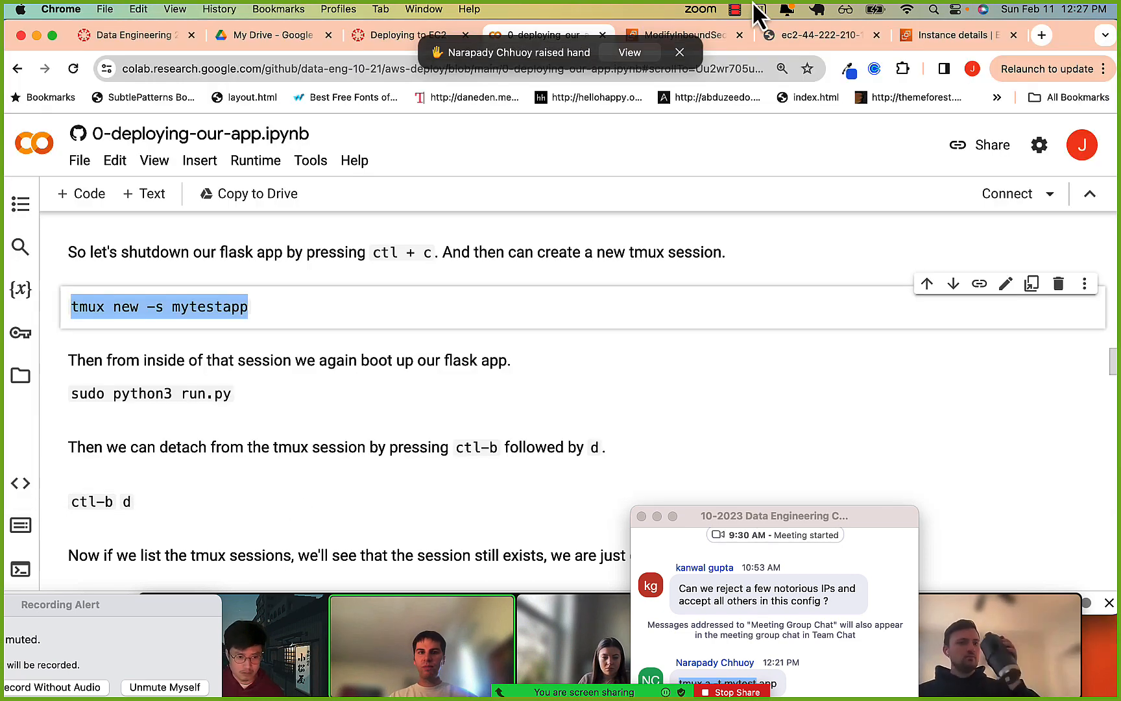
click(814, 35)
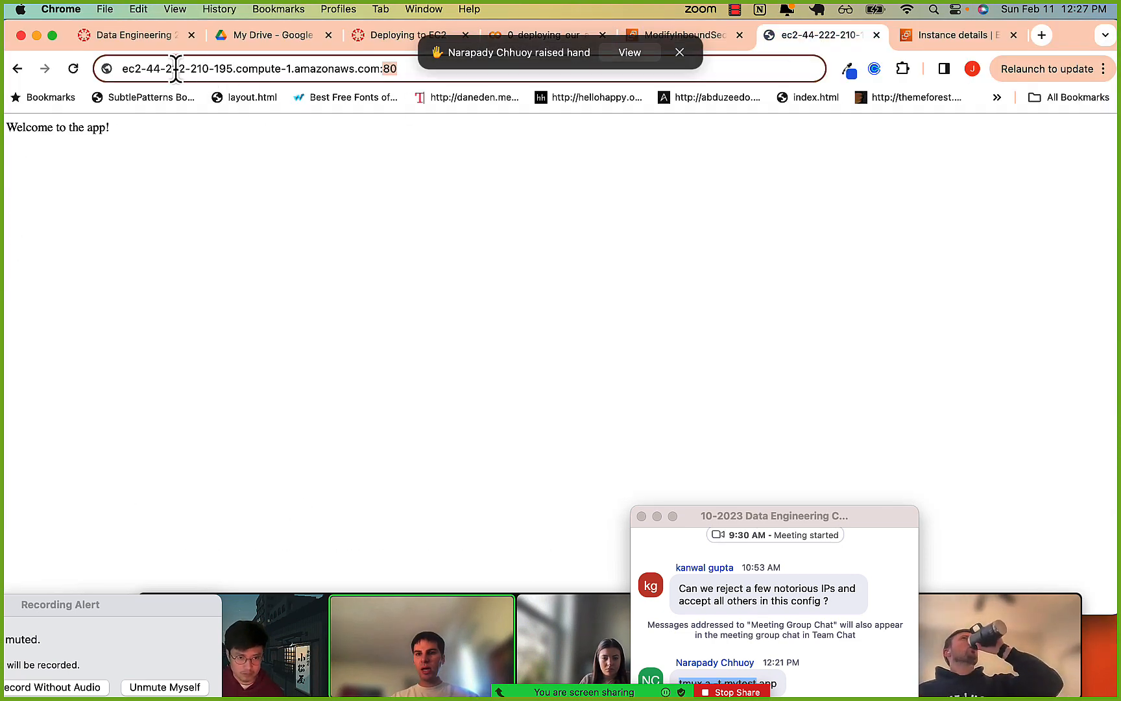
Highlight the EC2 host name and port 80 in the deployed app's web address.
drag(165, 68, 301, 68)
drag(397, 69, 378, 69)
click(378, 68)
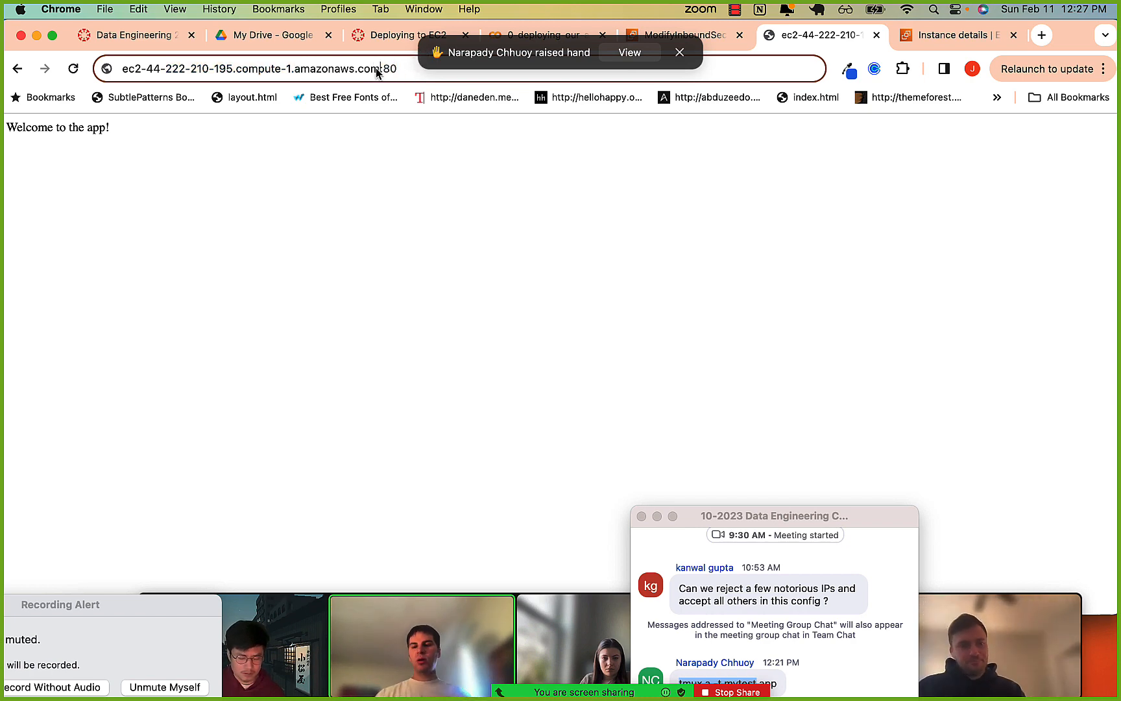
Switch to iTerm2 and detach from the mytestapp tmux session to reach a fresh EC2 shell prompt.
key(super+Tab)
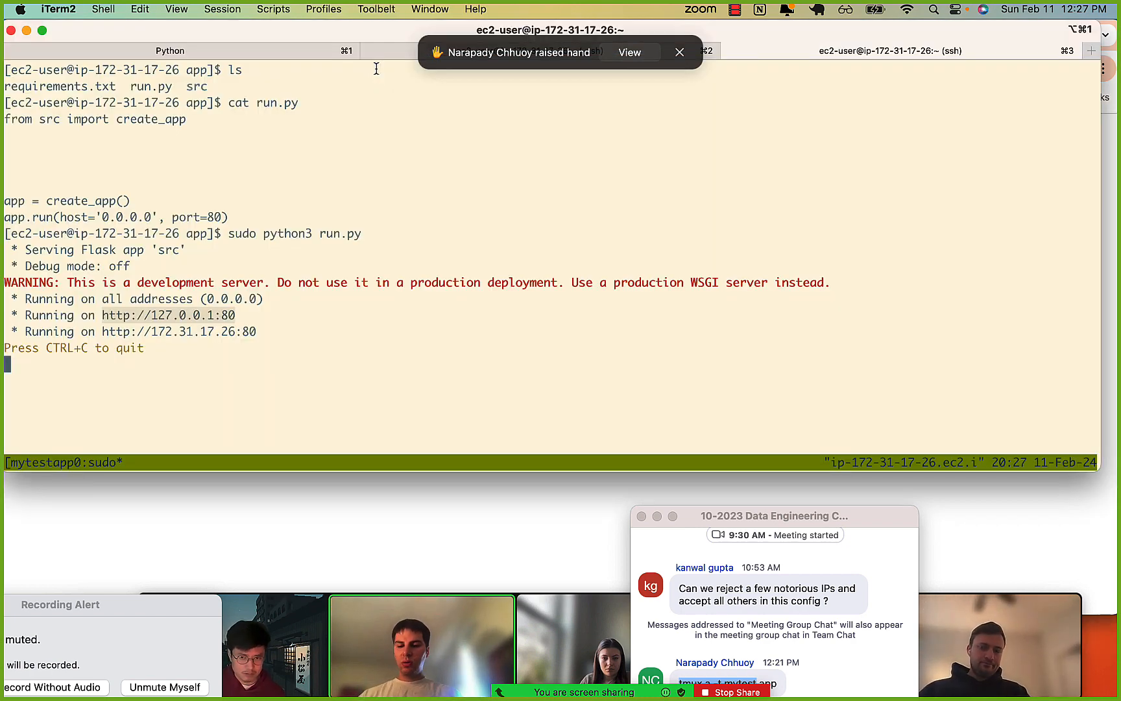
key(ctrl+b)
key(d)
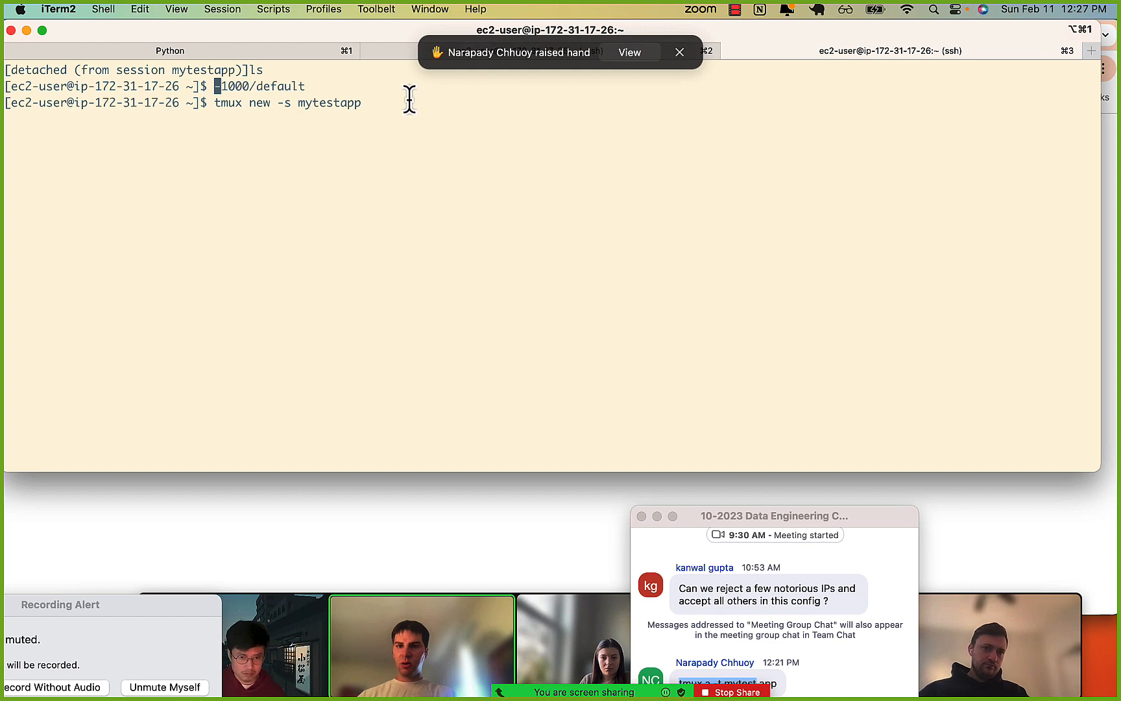
key(Return)
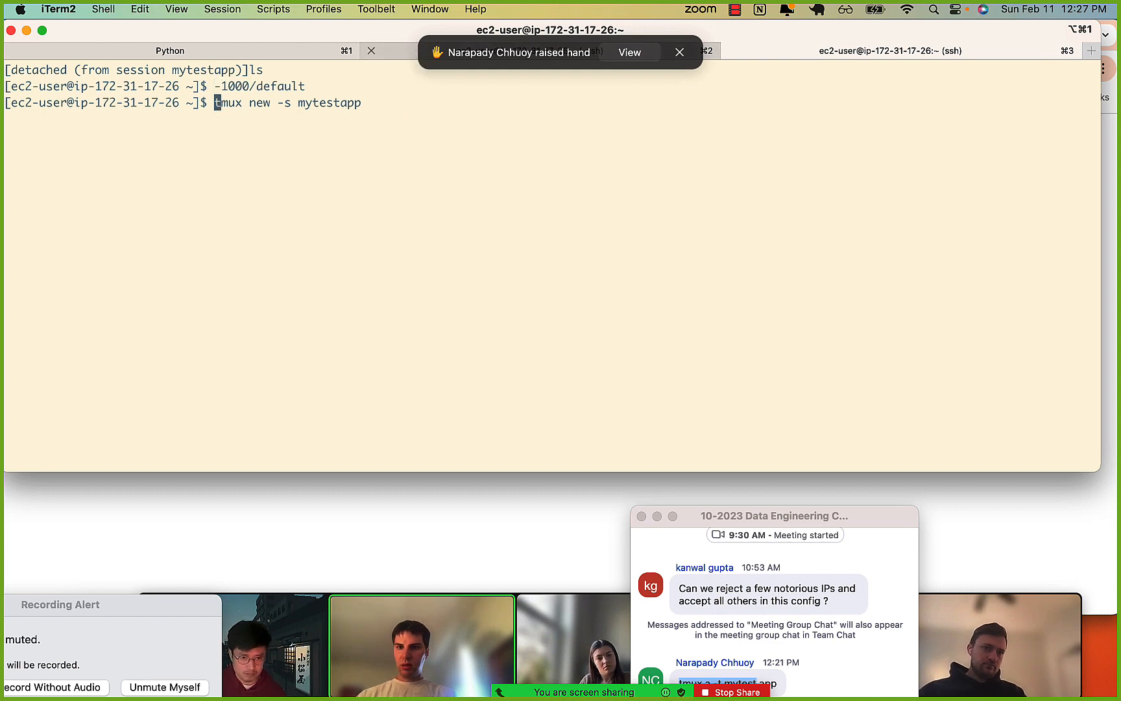
key(Return)
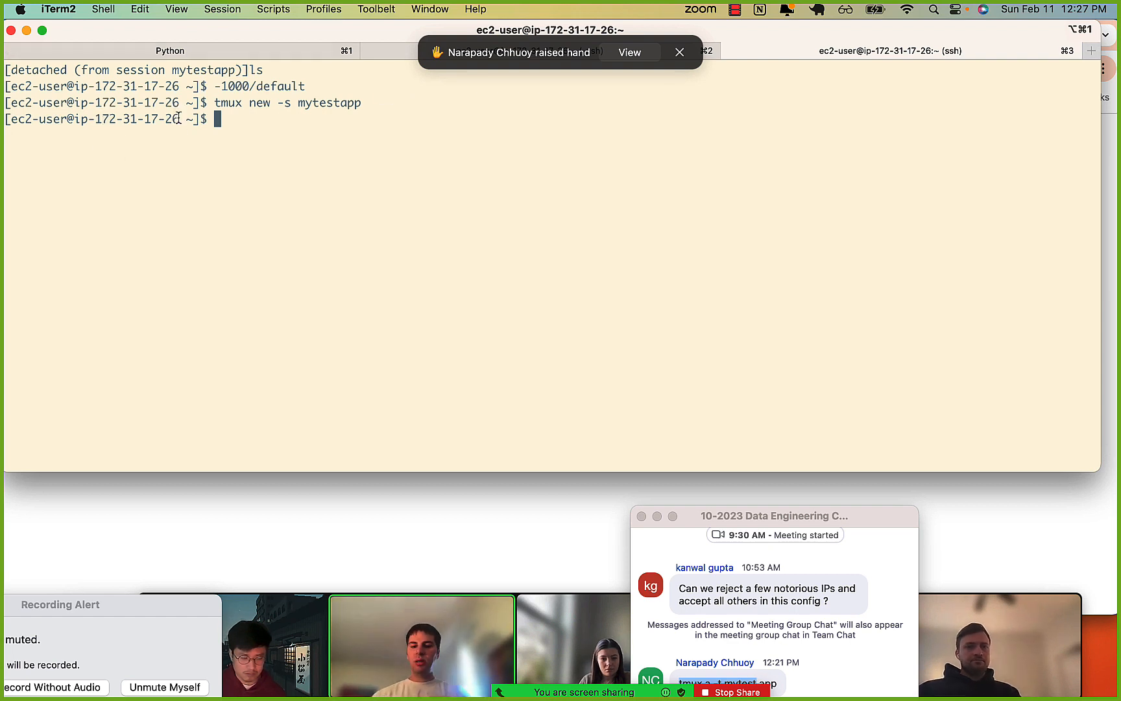
Begin a curl command, switch to Chrome, enter localhost:5001 as a new tab's address and copy its localhost: part.
text(curl)
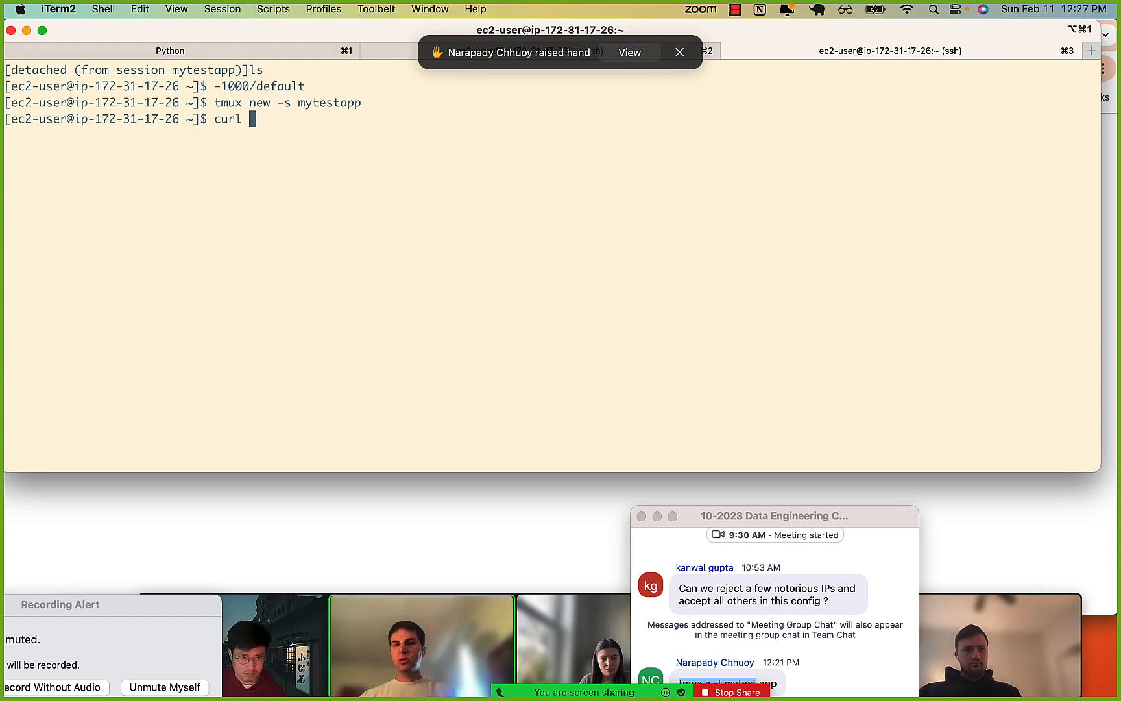
key(super+Tab)
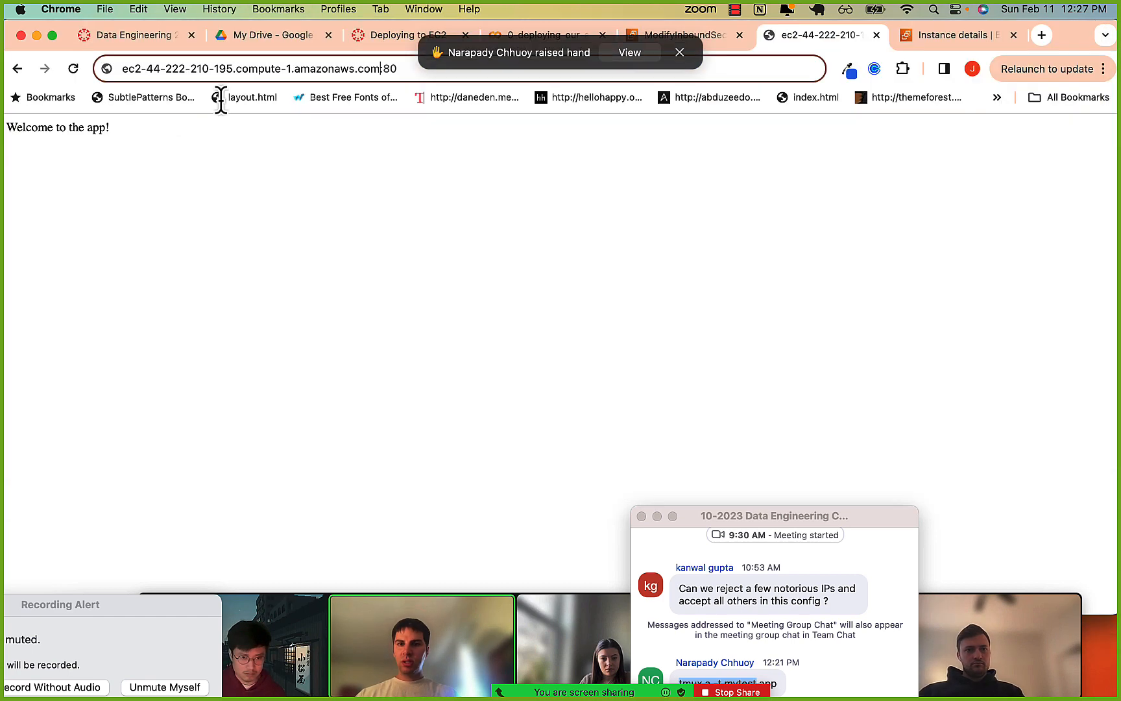
click(1042, 35)
text(localhost:5001)
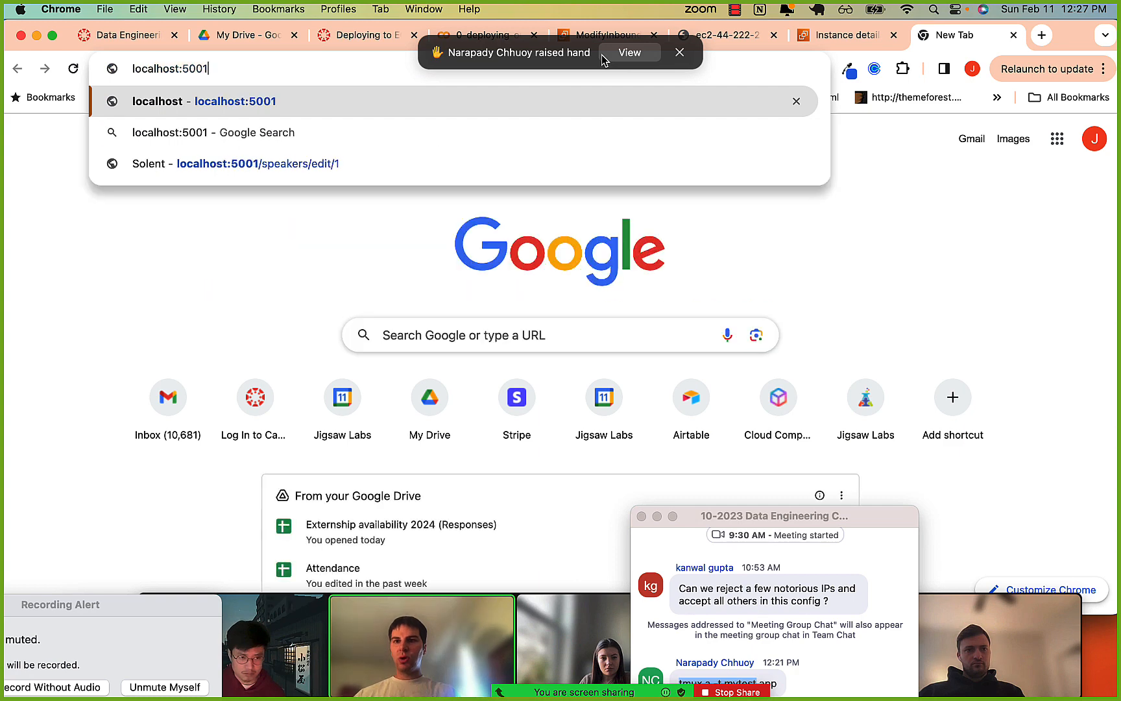
key(shift+super+Left)
key(super+c)
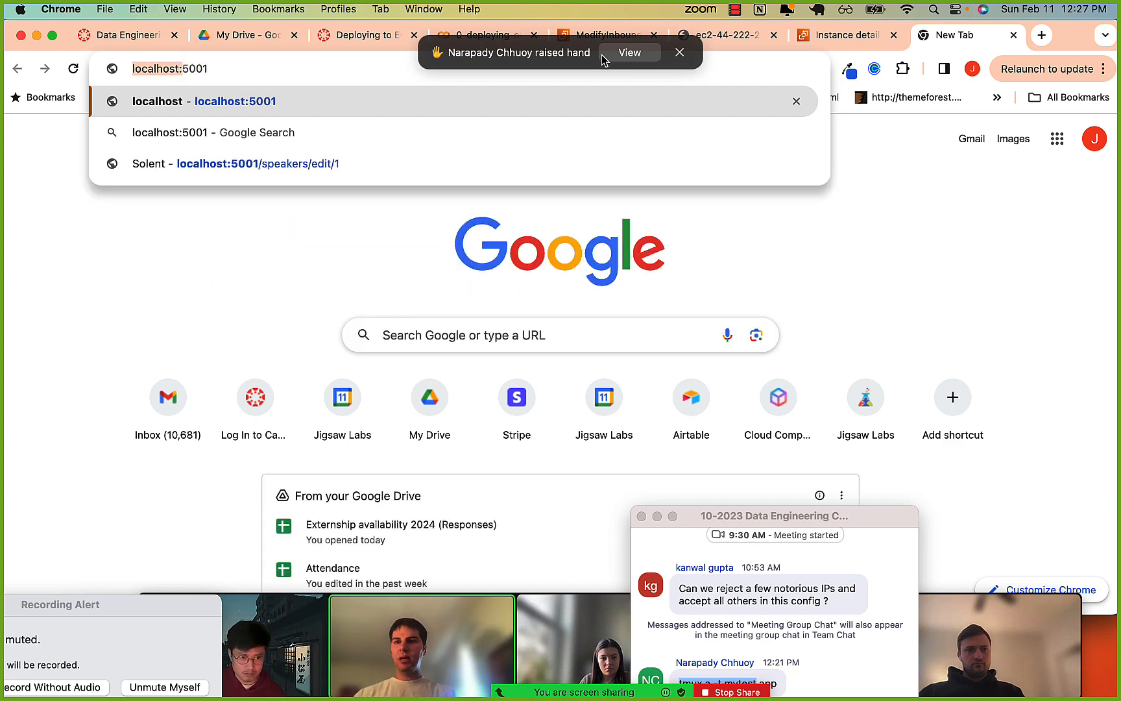
Switch back to iTerm2 and run curl localhost:80 on the EC2 instance using the copied text.
key(super+Tab)
key(super+v)
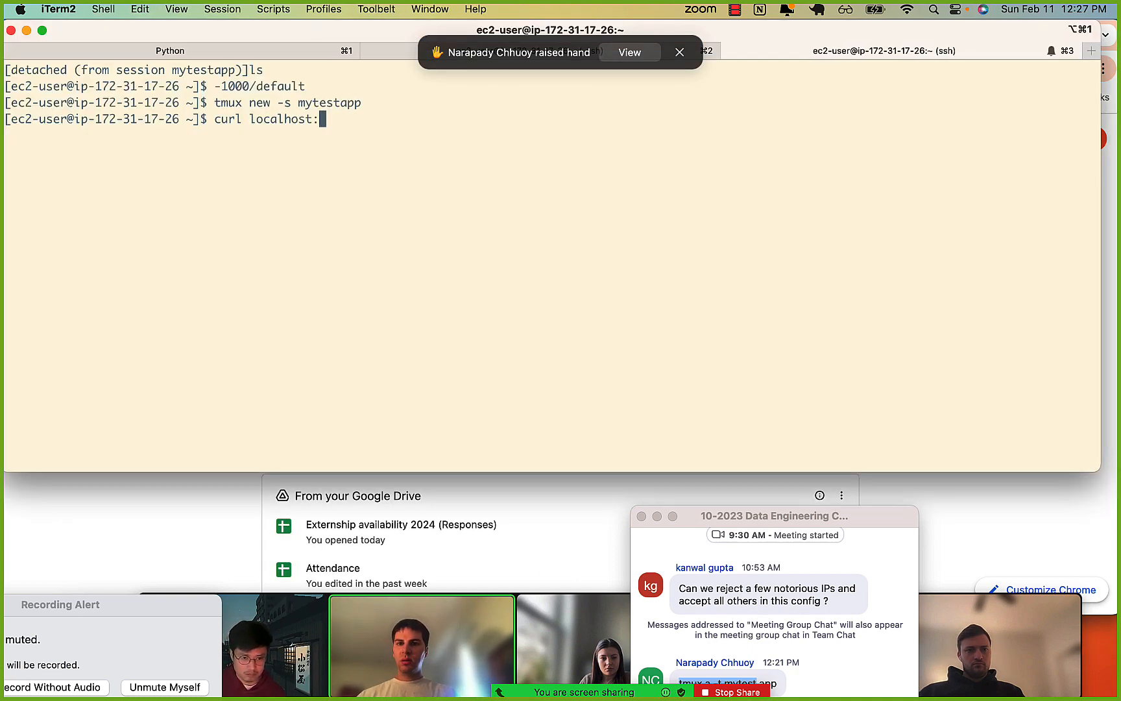
text(80)
key(Return)
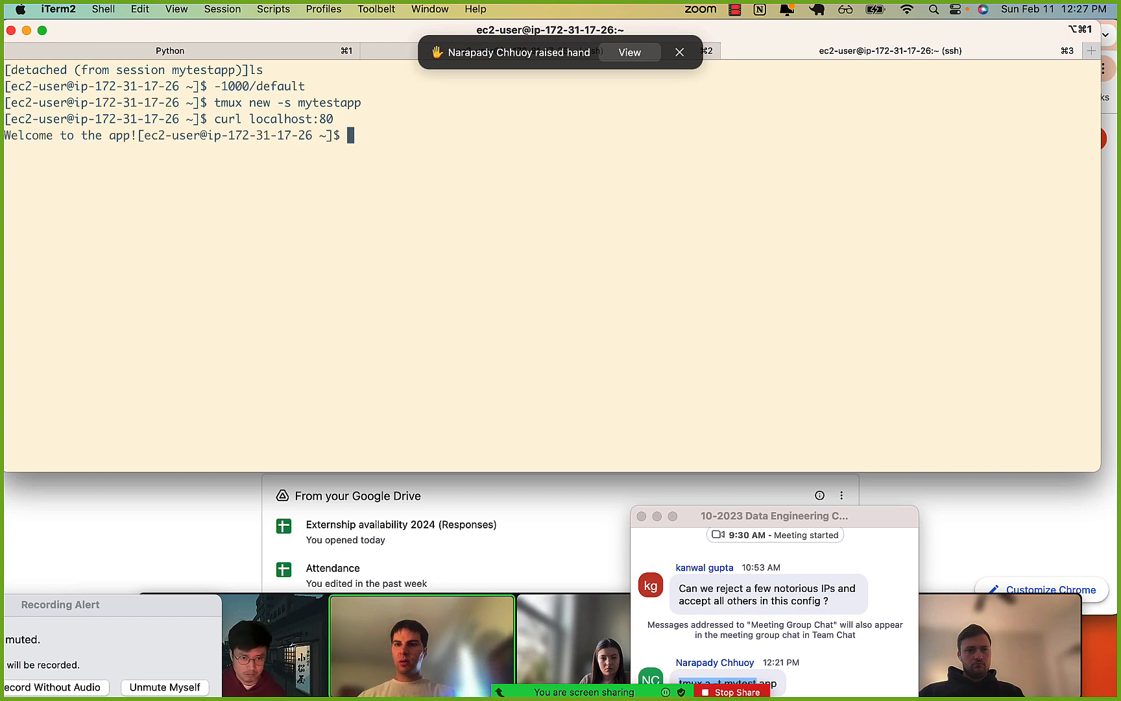
Highlight the curl command, its localhost host and the app's welcome response in the terminal.
drag(214, 123, 331, 120)
click(331, 120)
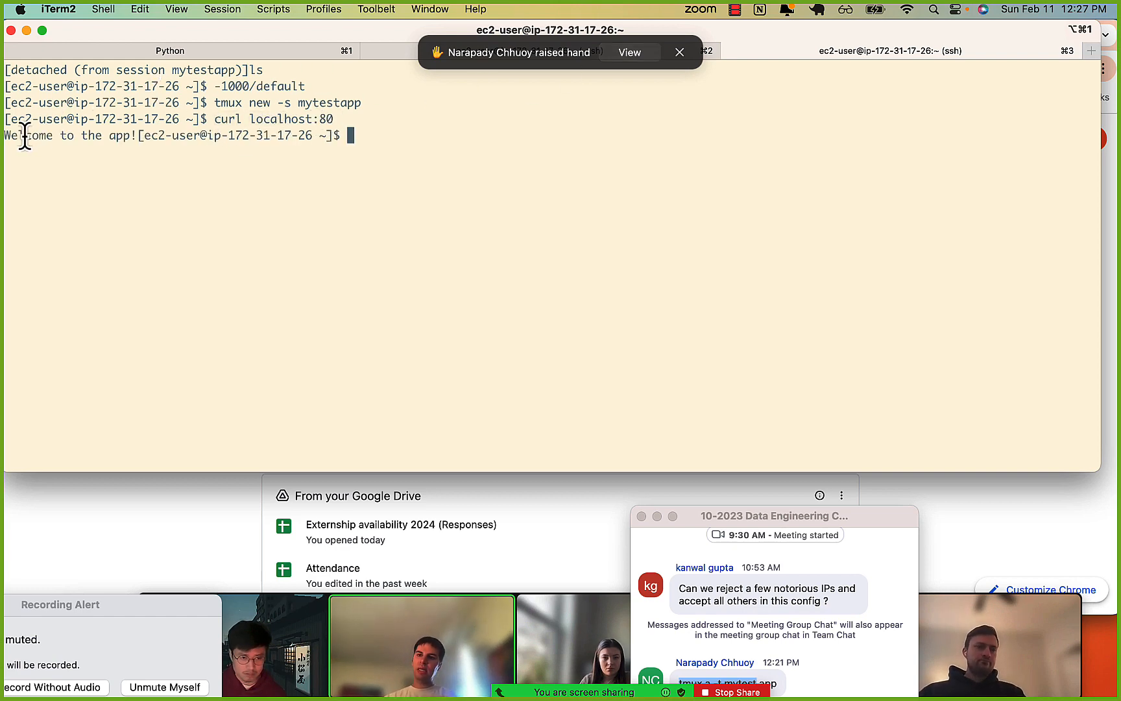
drag(24, 137, 146, 143)
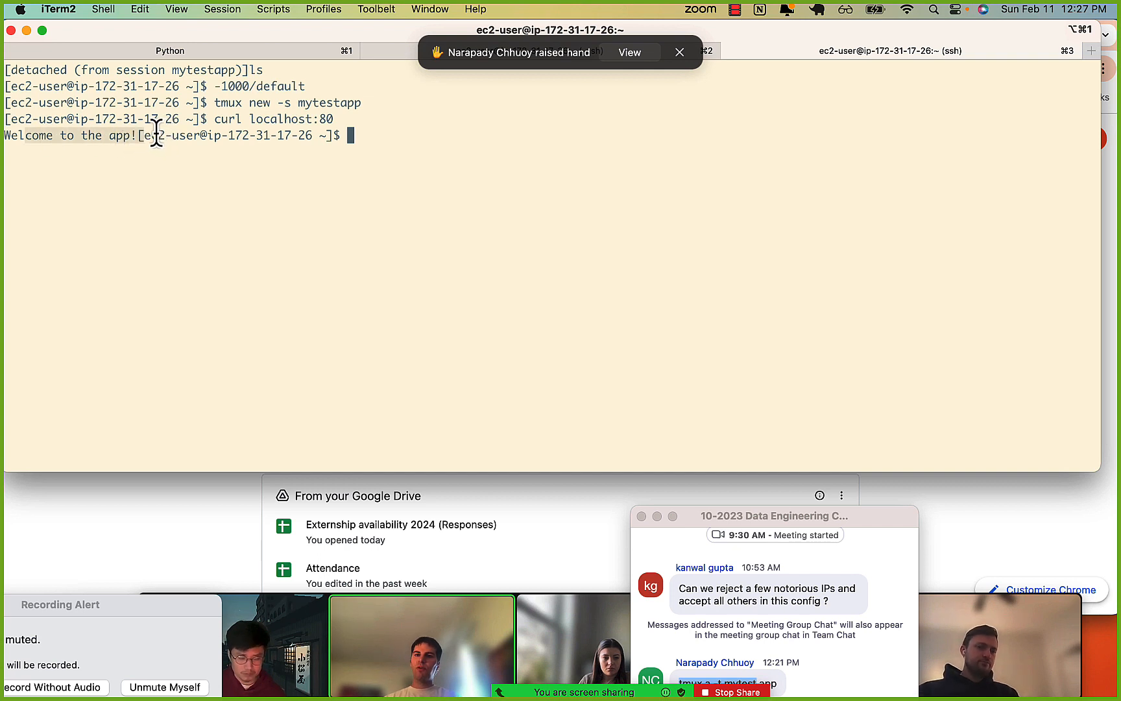
click(156, 133)
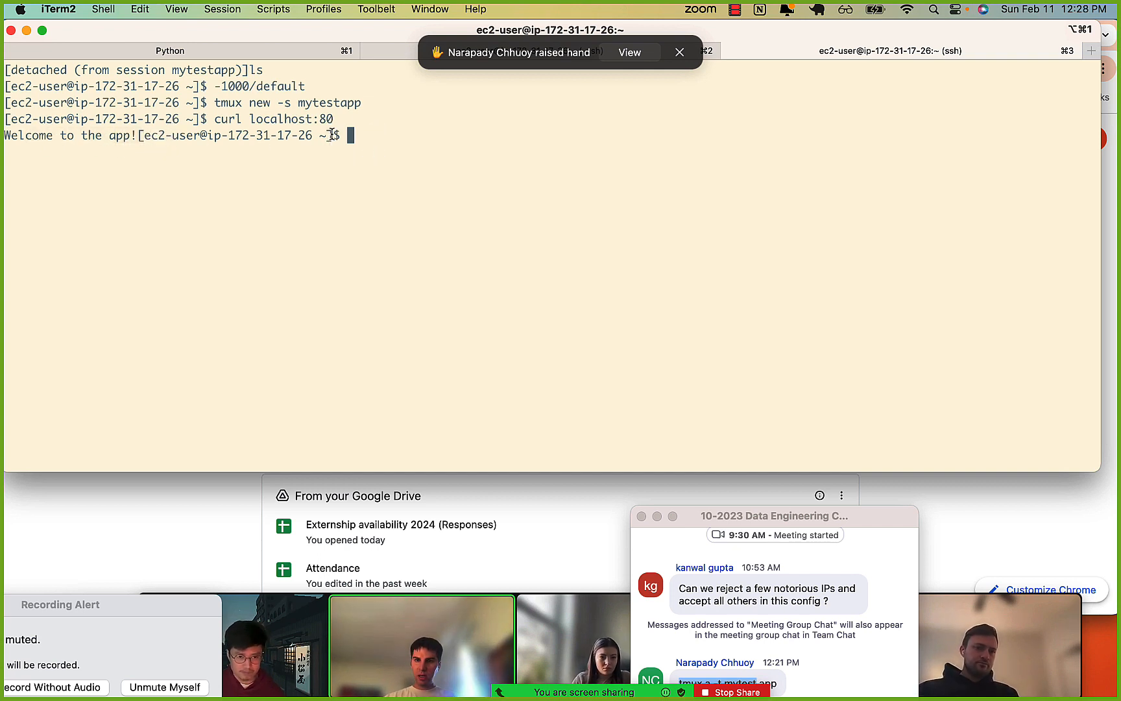
drag(251, 119, 312, 119)
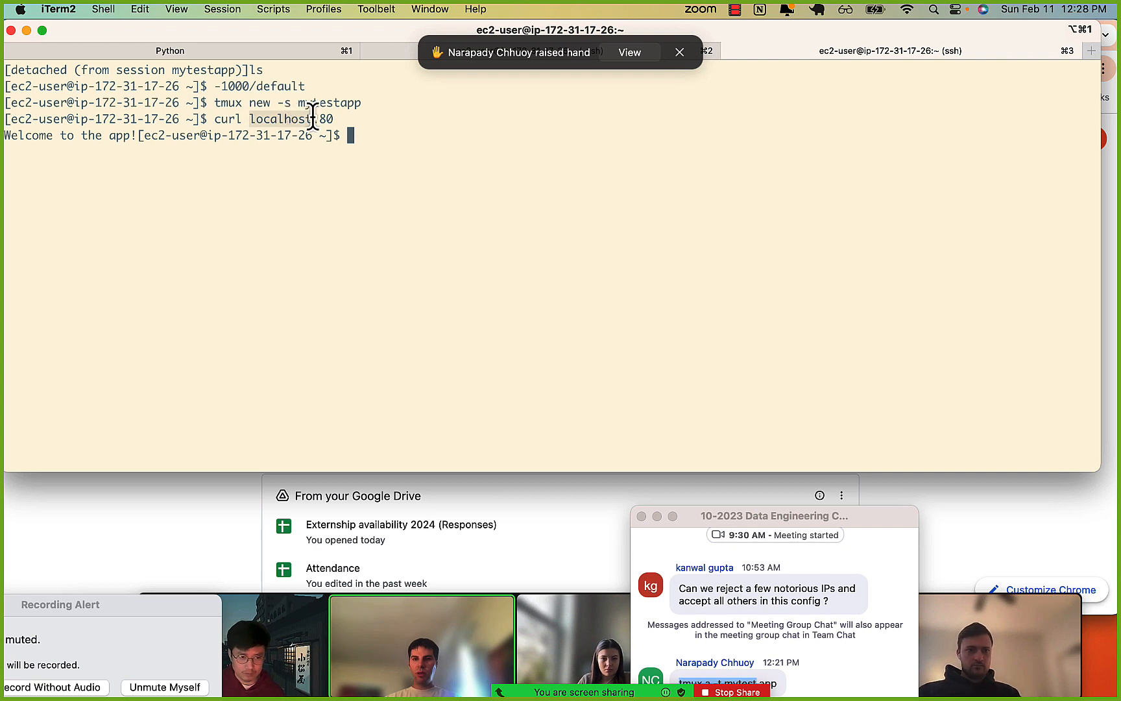
click(312, 116)
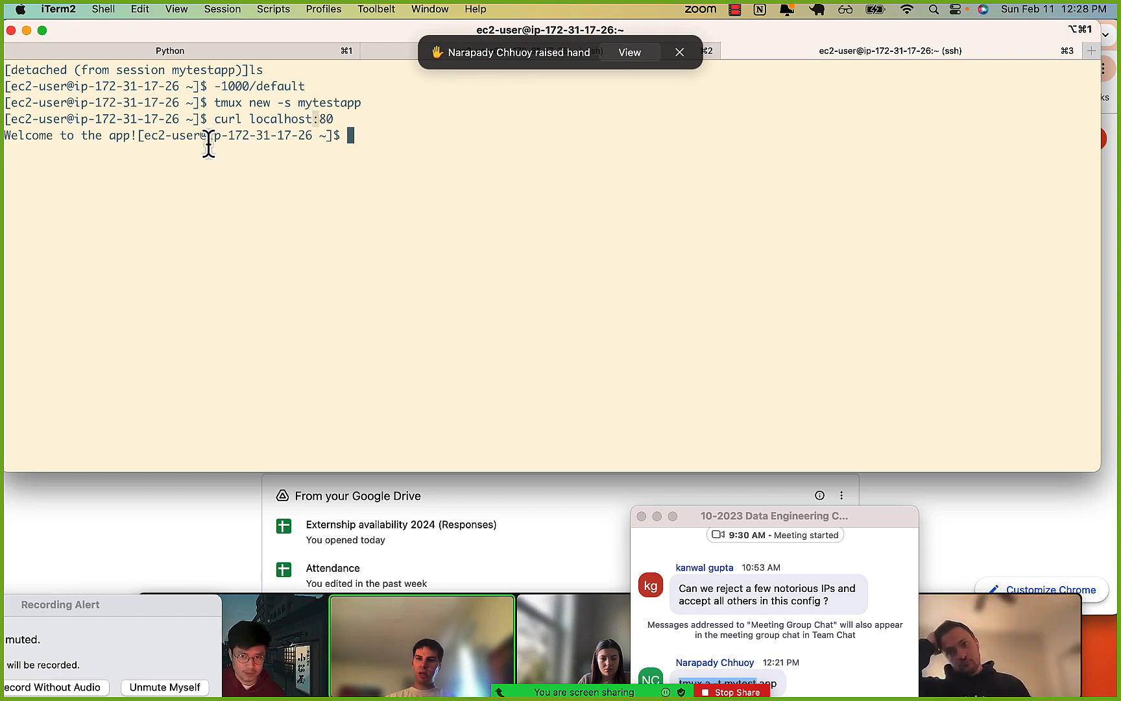
drag(76, 134, 123, 137)
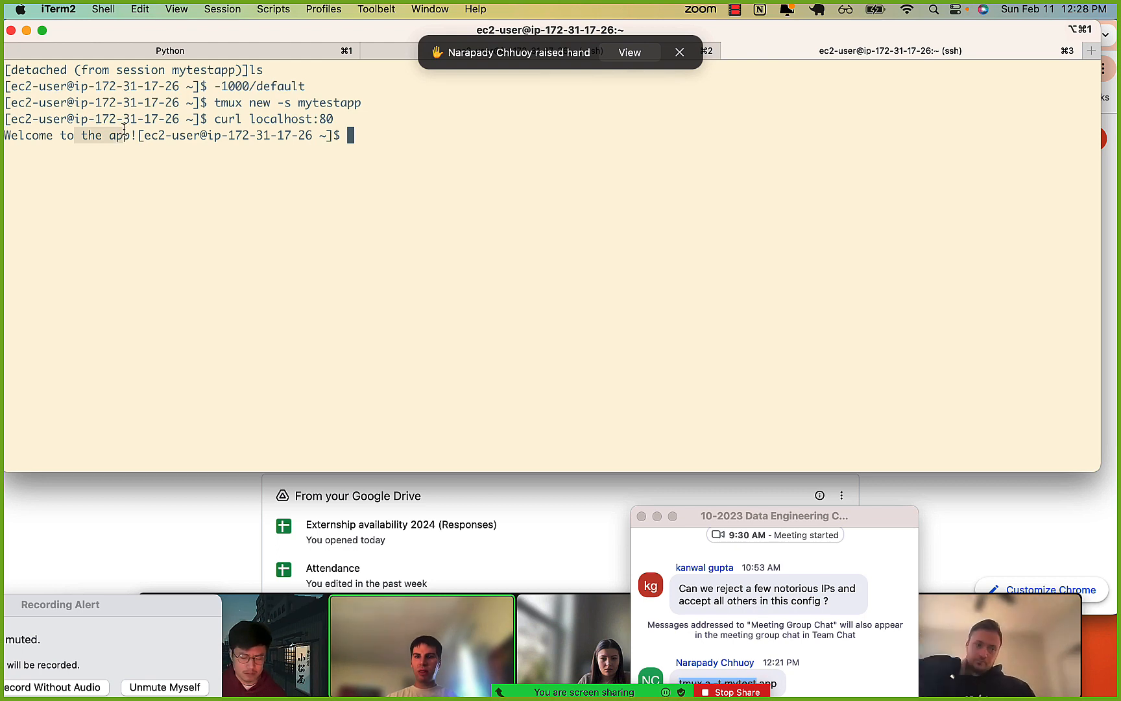
Switch to Chrome, show the app's page at its public EC2 address and highlight its welcome text.
click(135, 525)
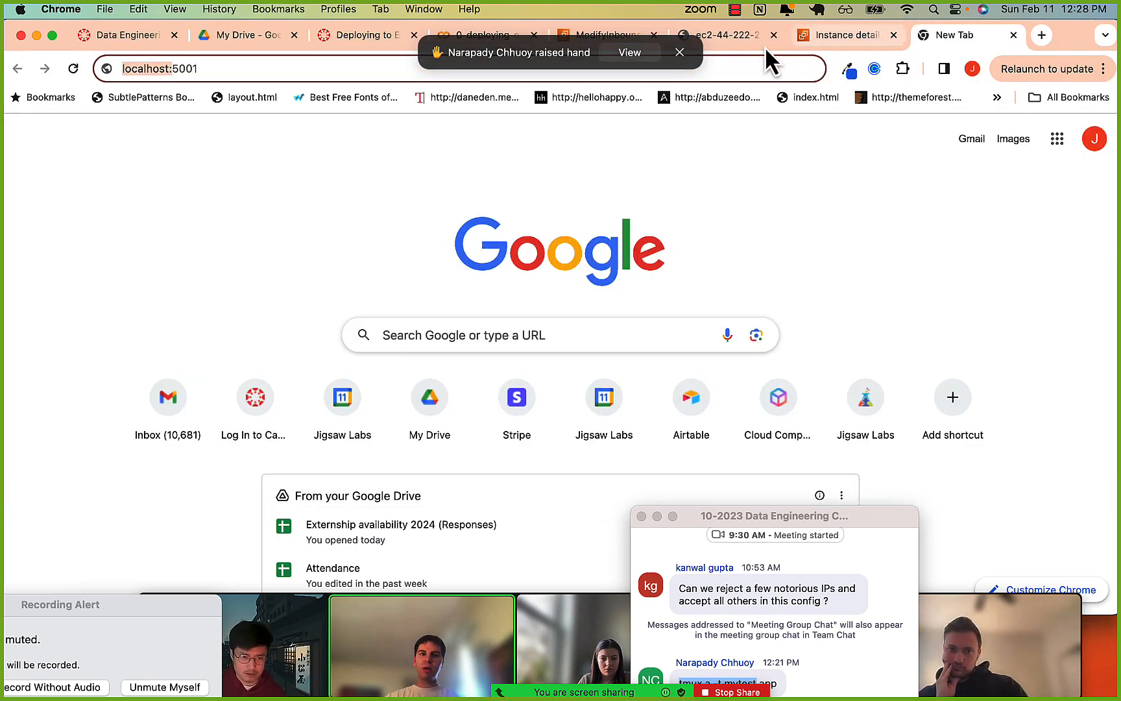
click(728, 40)
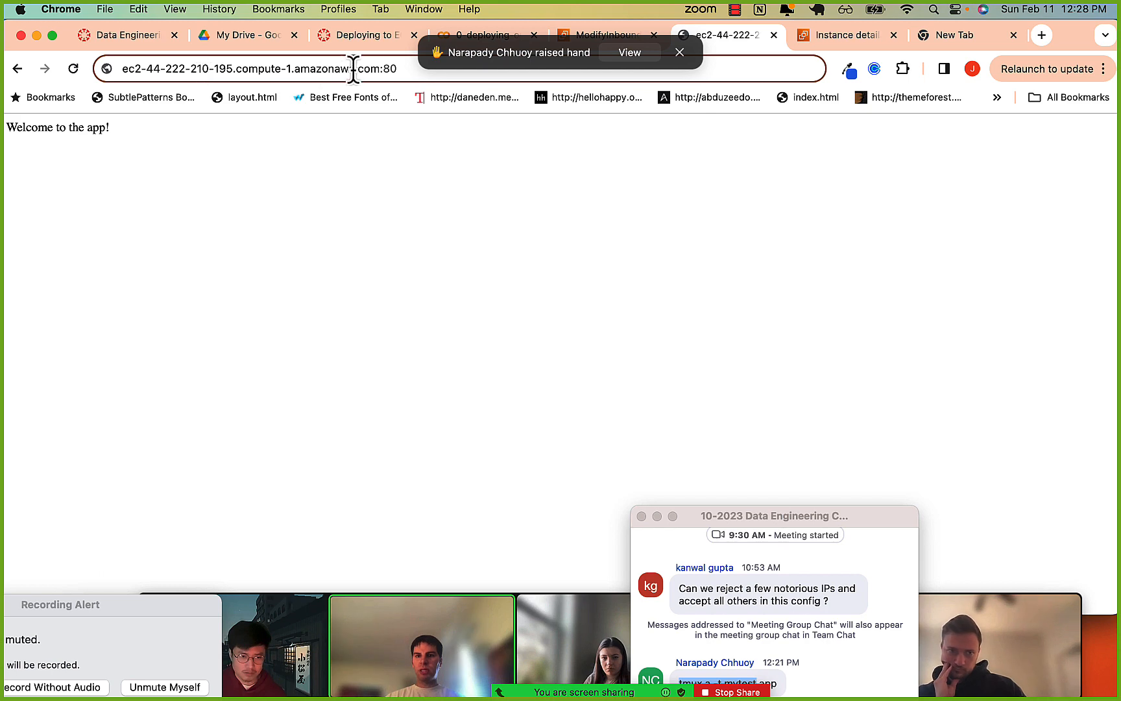
drag(23, 119, 128, 126)
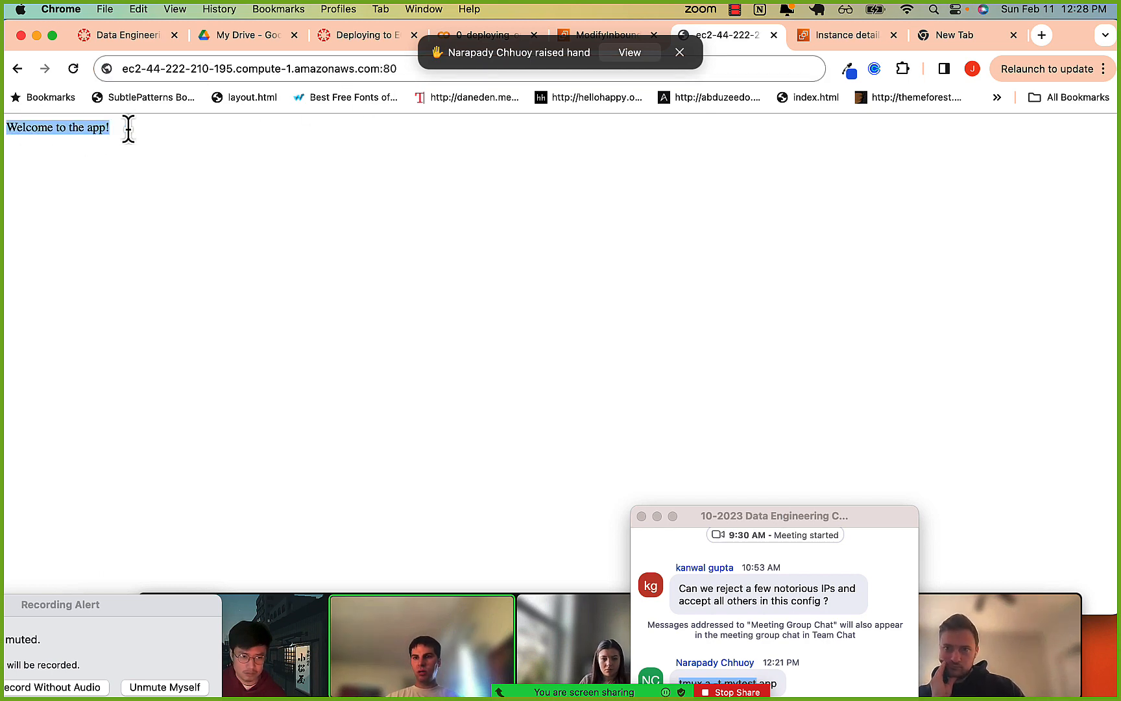
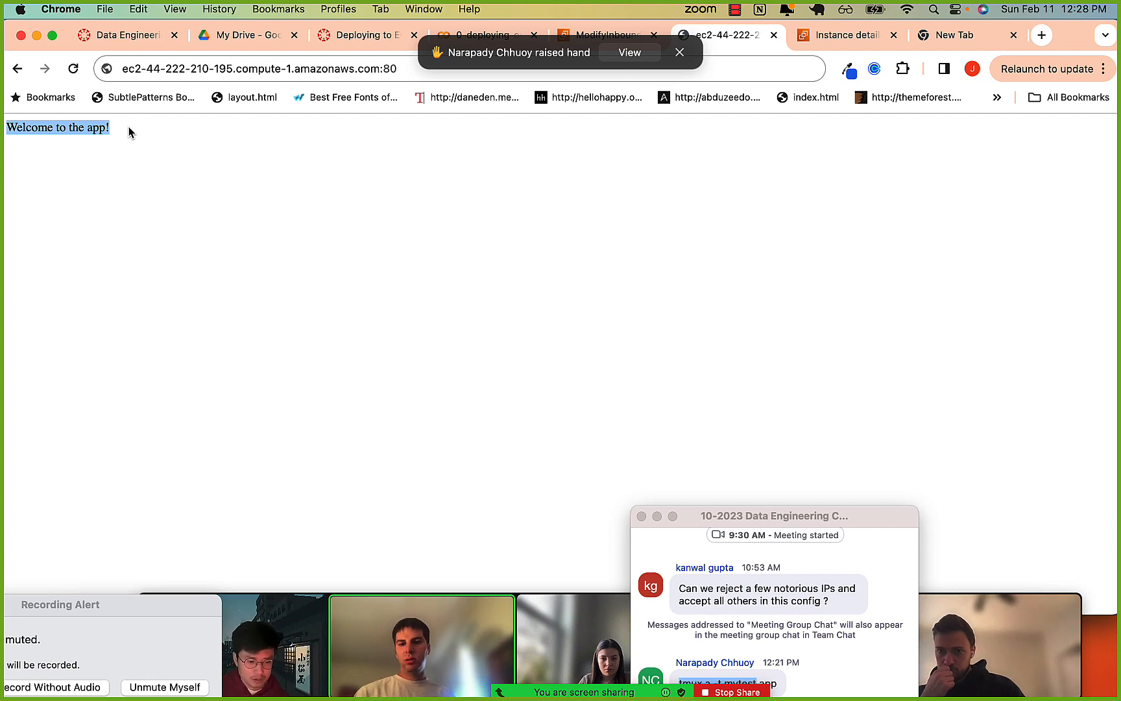
key(super+Tab)
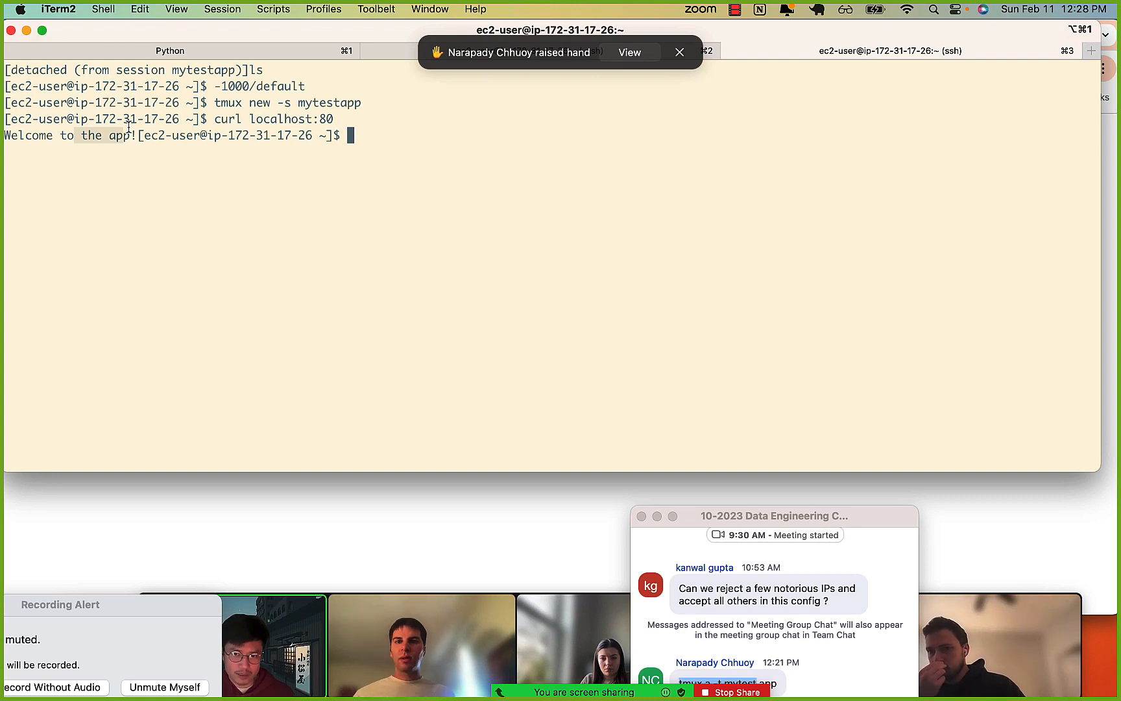
click(108, 521)
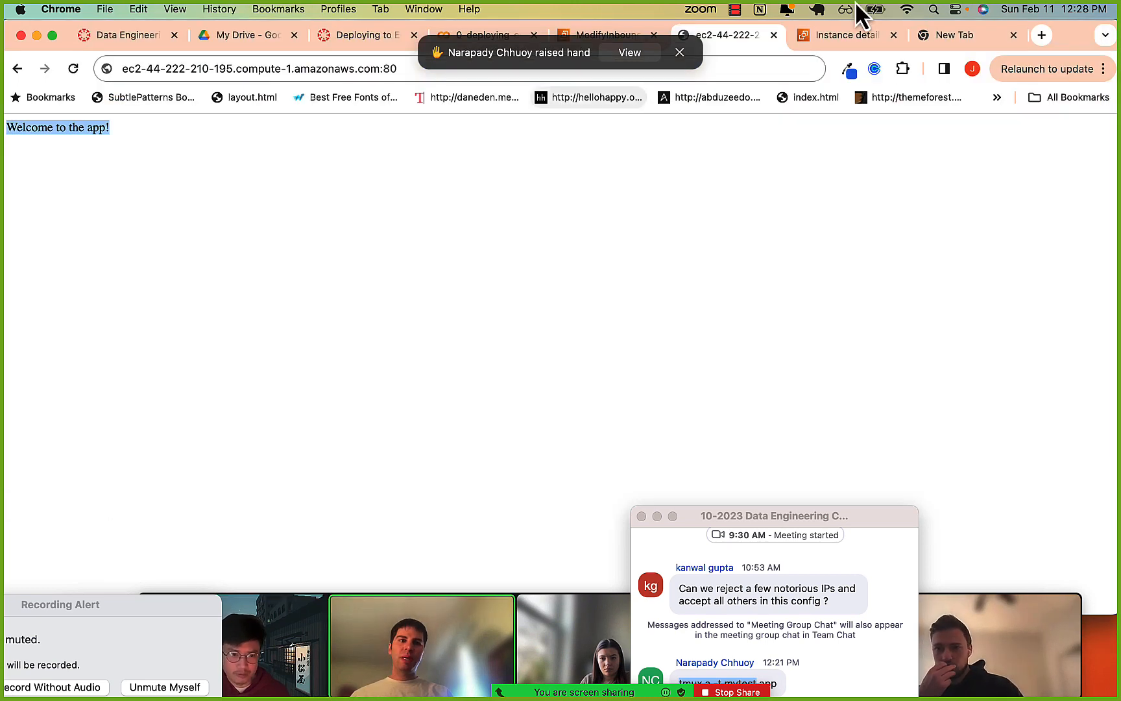
click(251, 79)
click(255, 76)
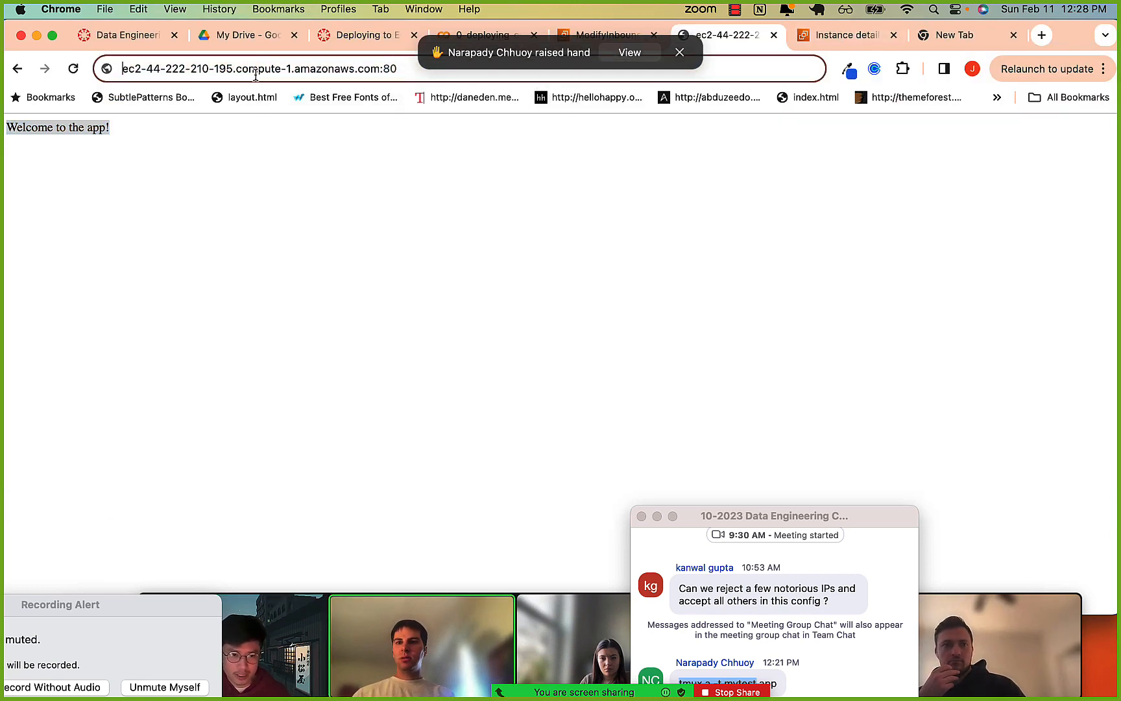
text(https://)
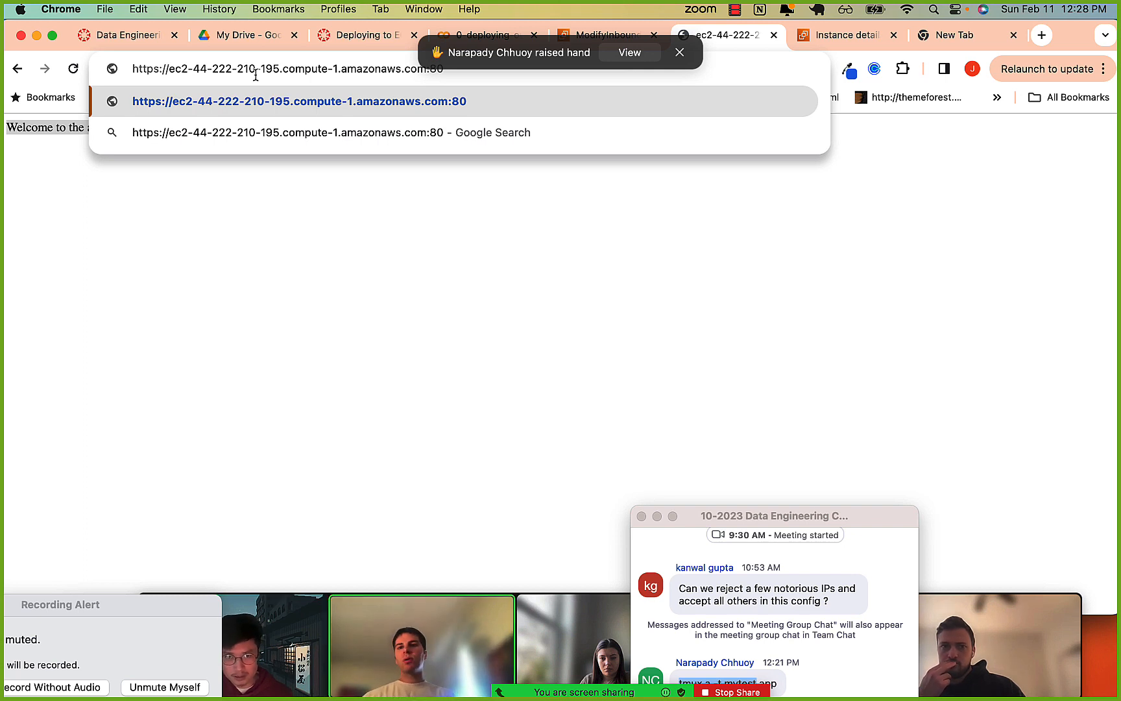
key(BackSpace)
key(BackSpace)
key(BackSpace)
key(BackSpace)
key(BackSpace)
key(BackSpace)
key(BackSpace)
key(BackSpace)
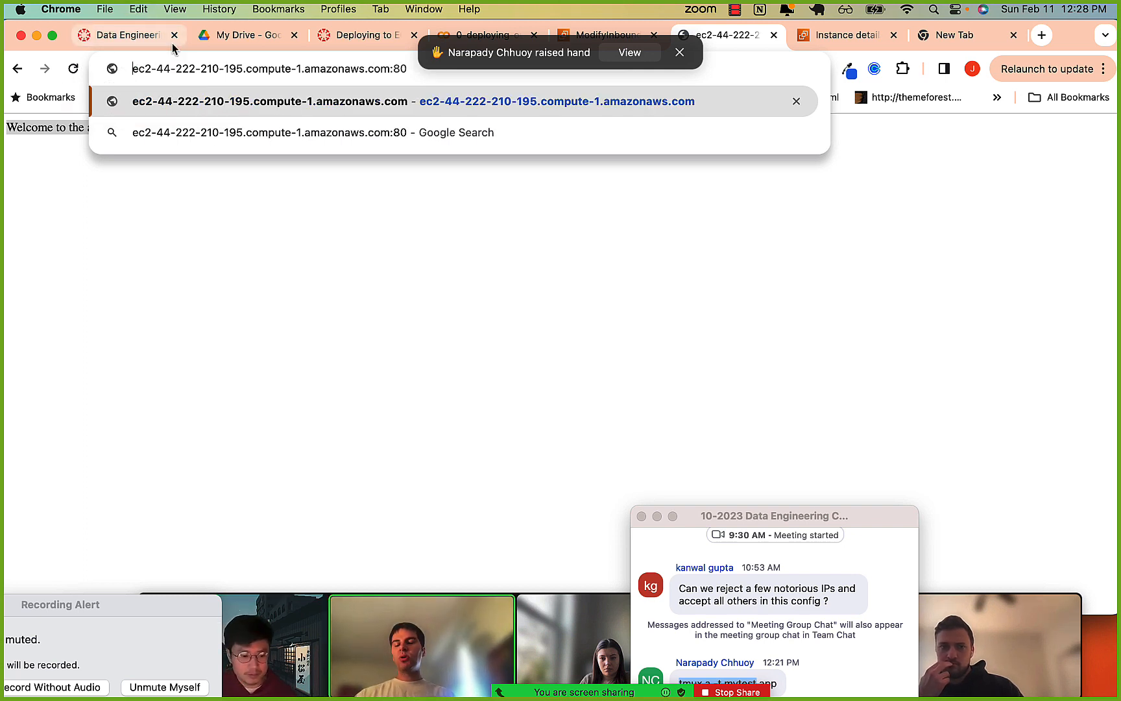
Switch to iTerm2, discard the recalled tmux command and list the EC2 home directory.
key(super+Tab)
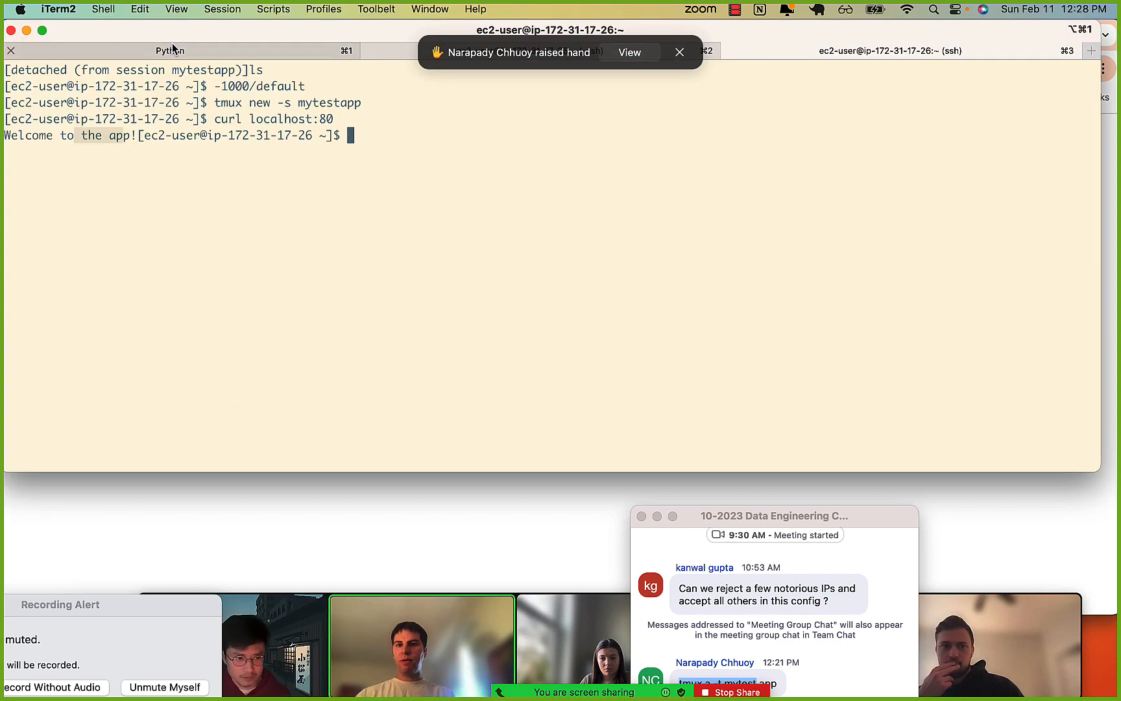
key(Up)
key(Up)
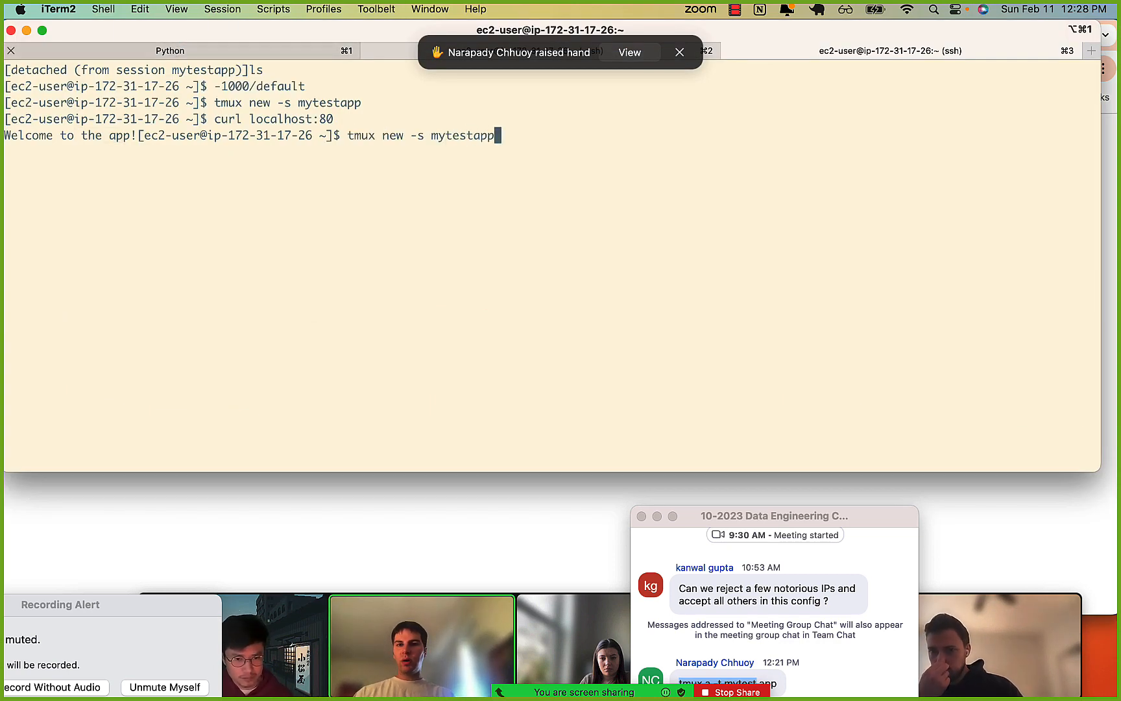
key(ctrl+u)
text(ls)
key(Return)
Print app/run.py with cat and highlight the app.run line that sets the port.
text(ca)
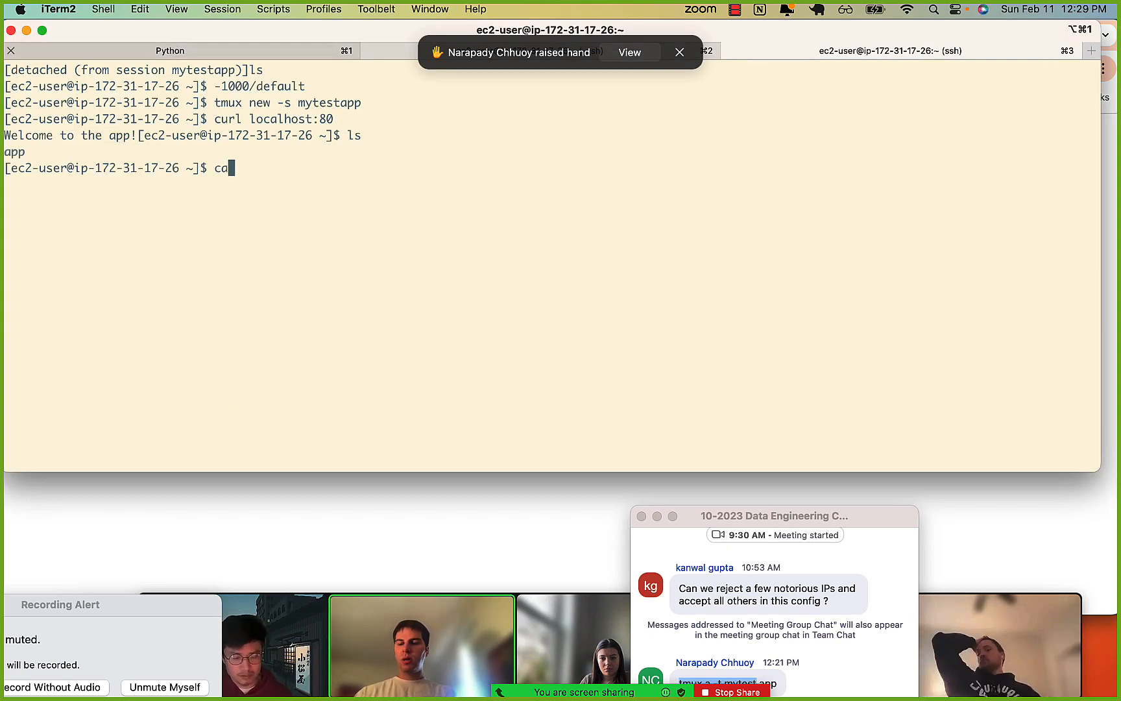
text(t )
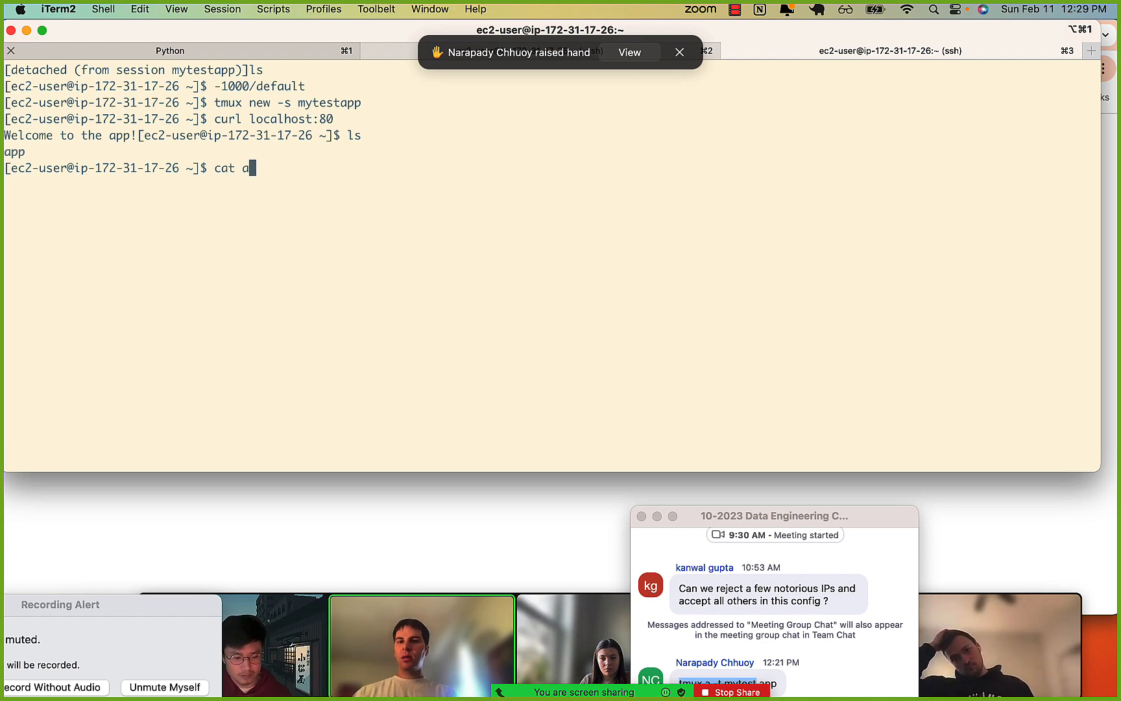
text(app/run)
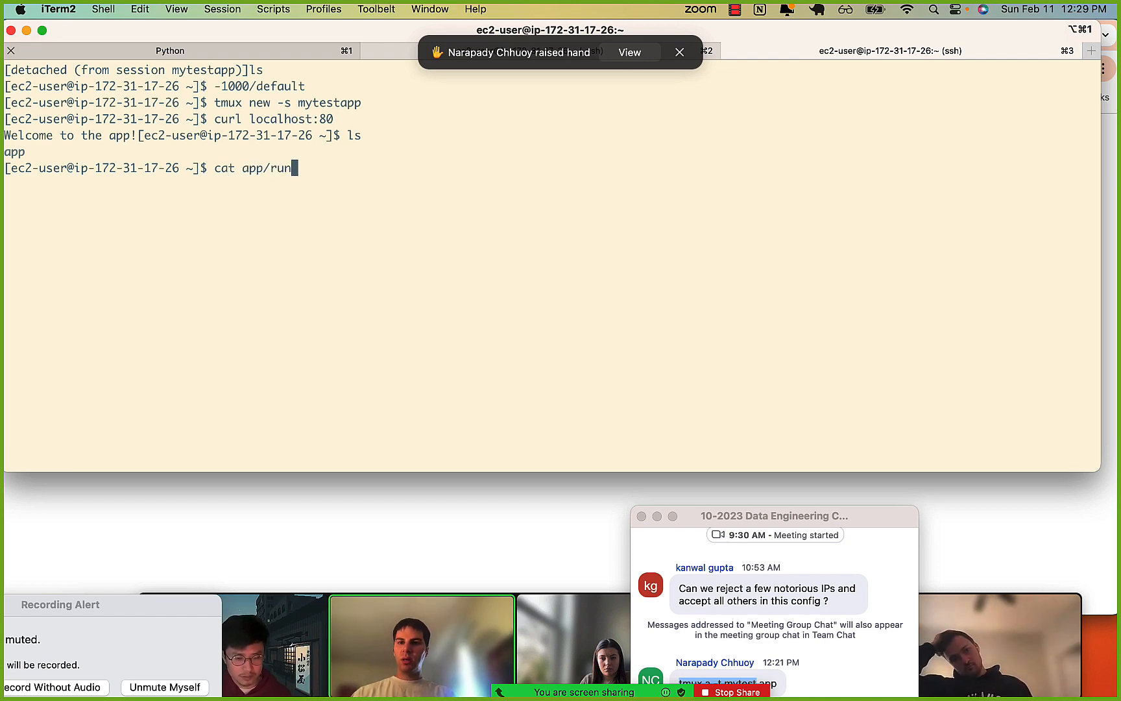
text(.py)
key(Return)
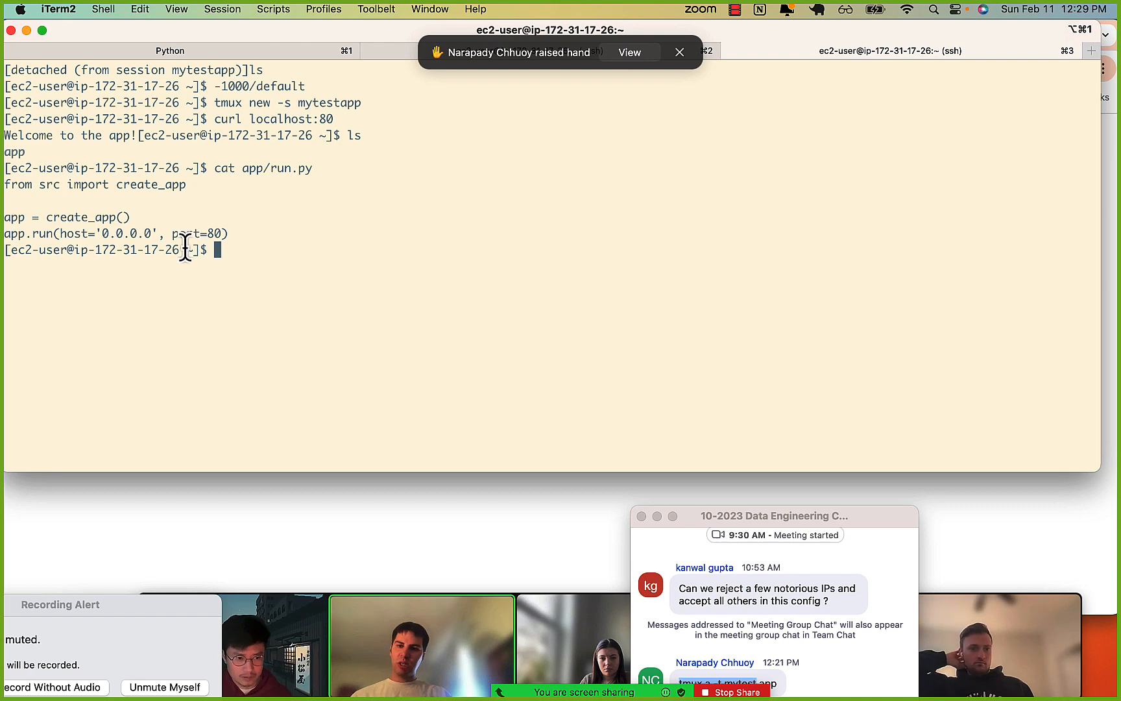
drag(182, 248, 216, 232)
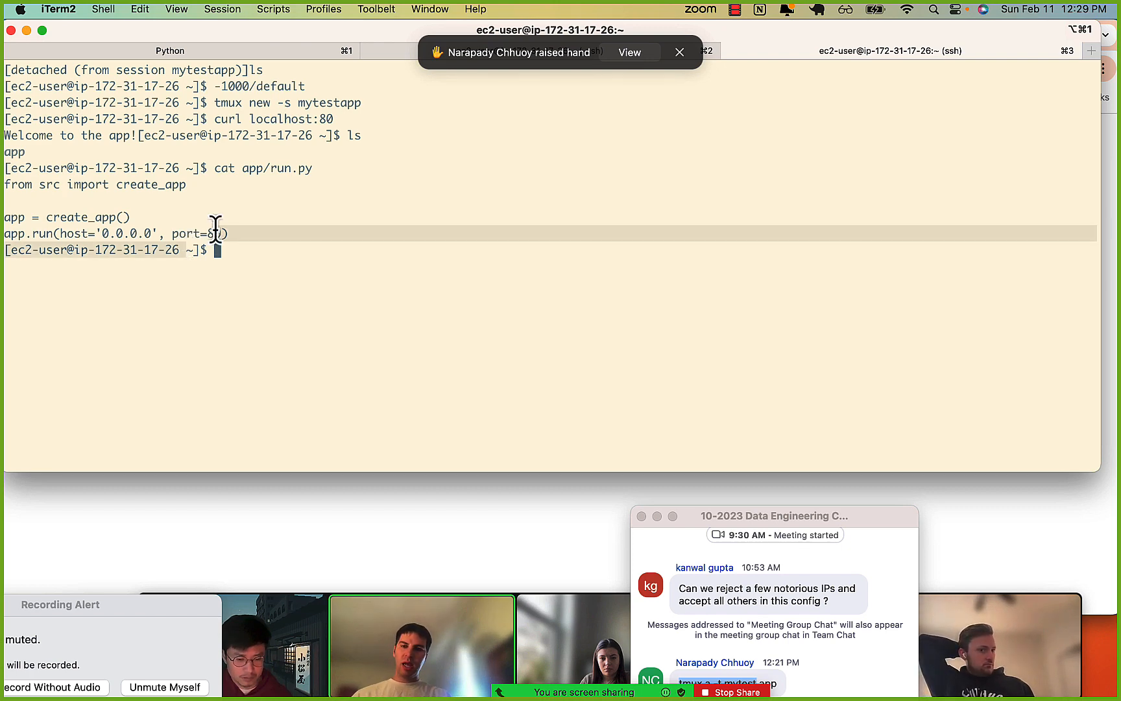
click(216, 231)
Switch to Chrome and inspect the HTTP rule's type options in the security group's inbound rules.
click(218, 491)
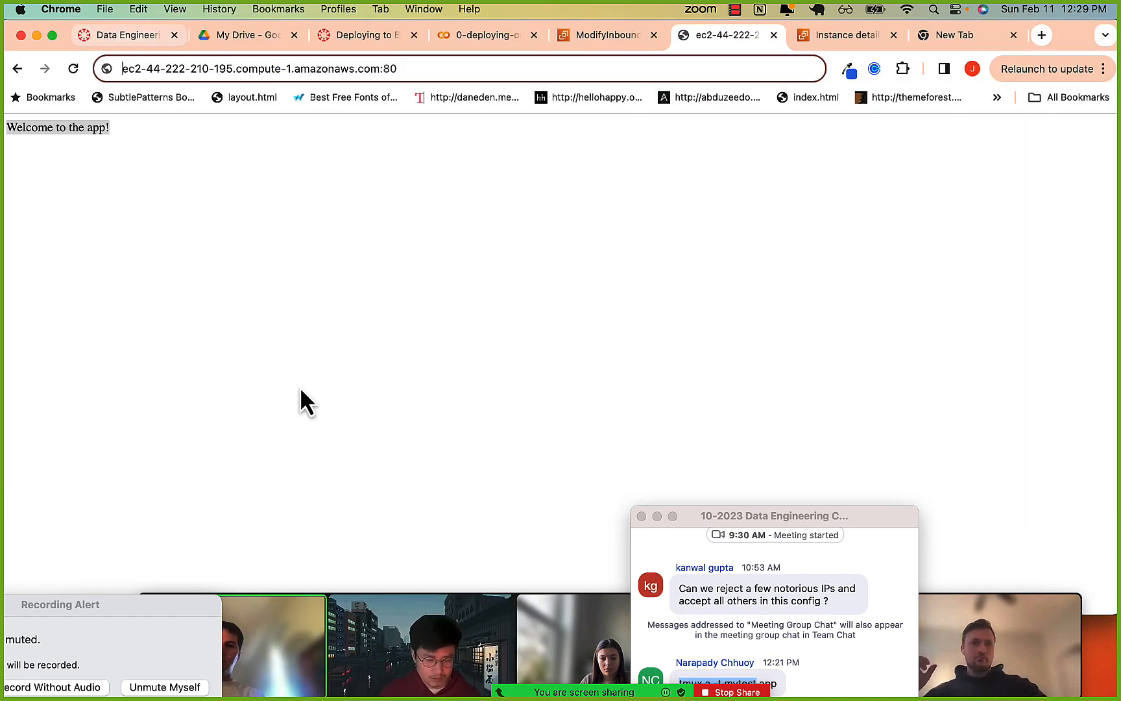
click(636, 35)
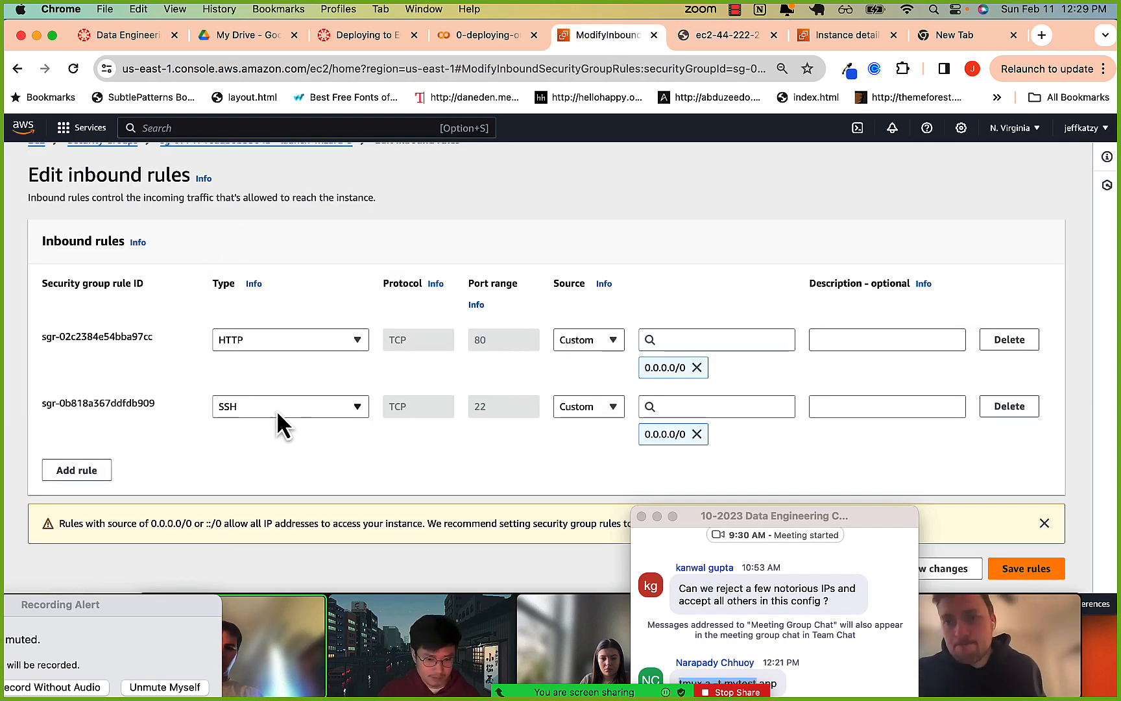
click(305, 332)
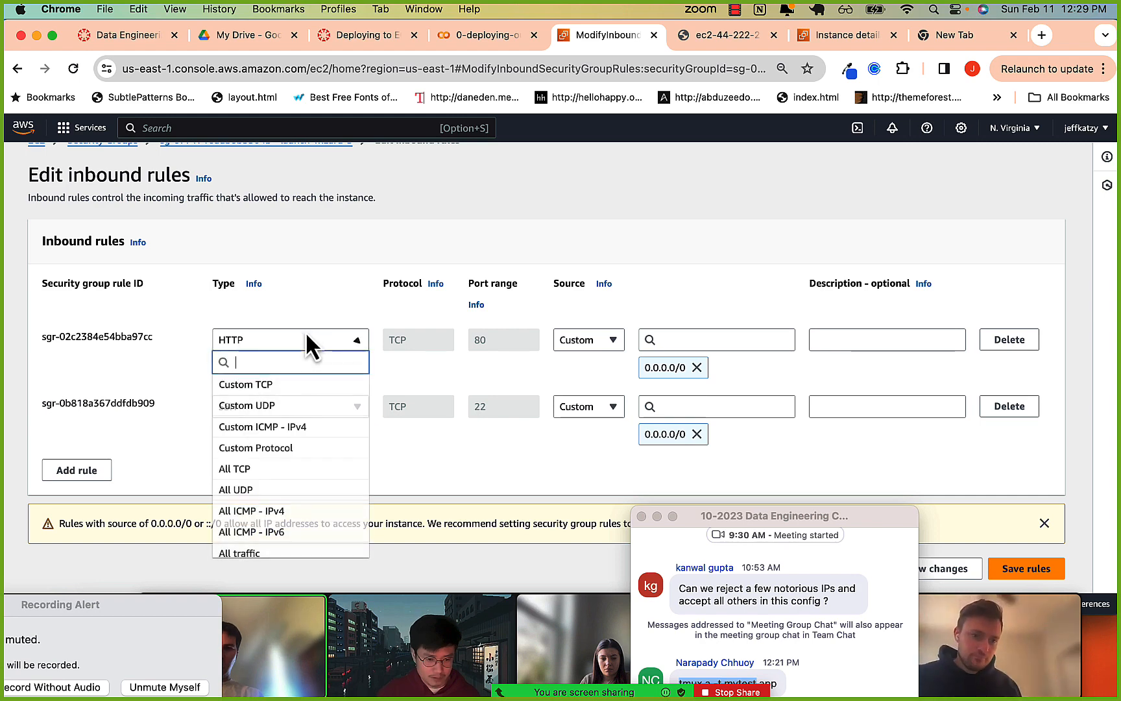
click(347, 303)
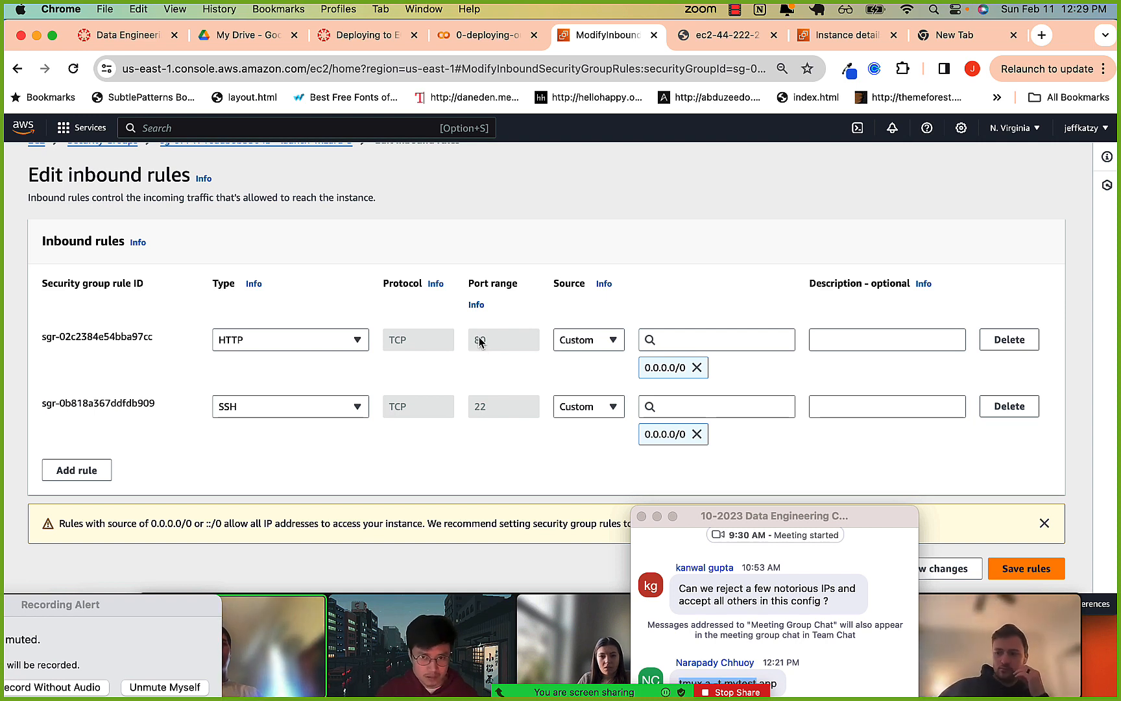
Return to the app's page and highlight the :80 port at the end of its EC2 address.
click(742, 36)
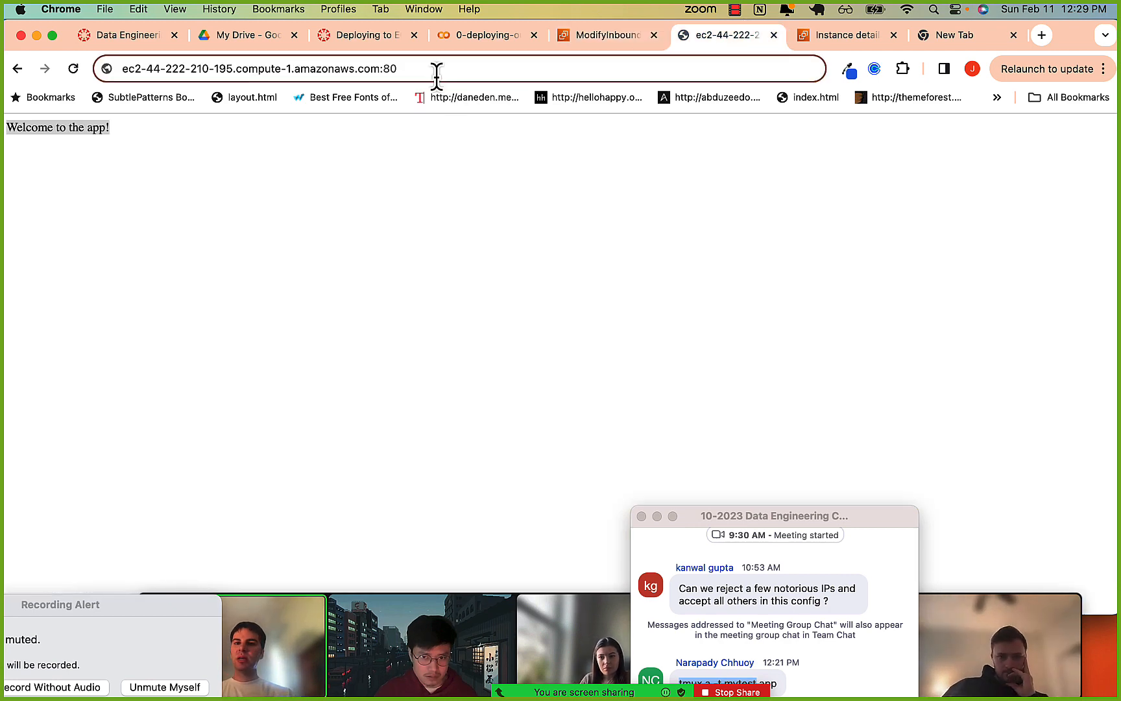
drag(209, 68, 370, 68)
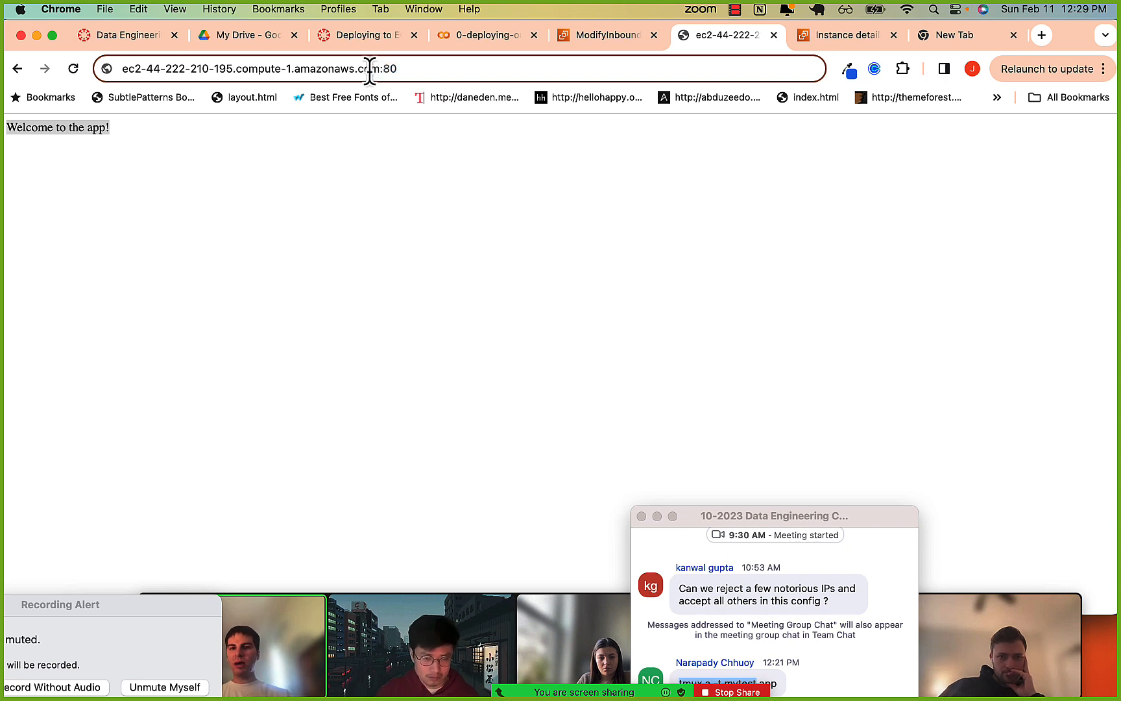
click(405, 70)
key(Left)
key(Left)
key(Left)
key(Left)
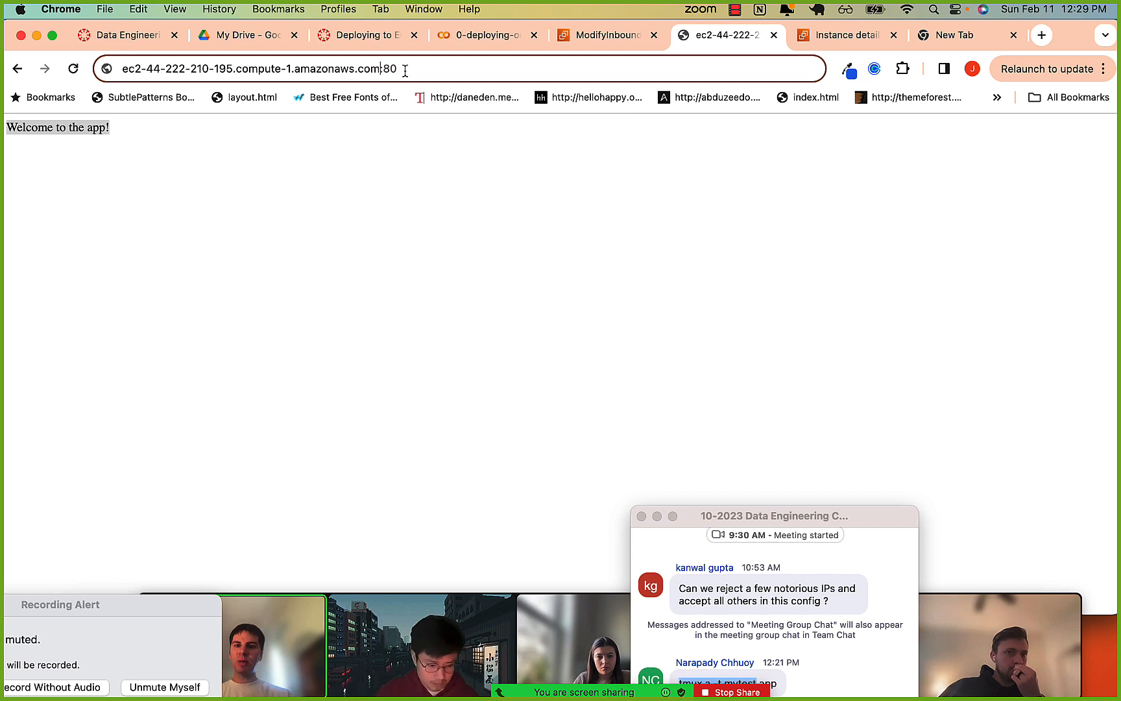
key(Right)
key(Right)
key(Right)
key(Right)
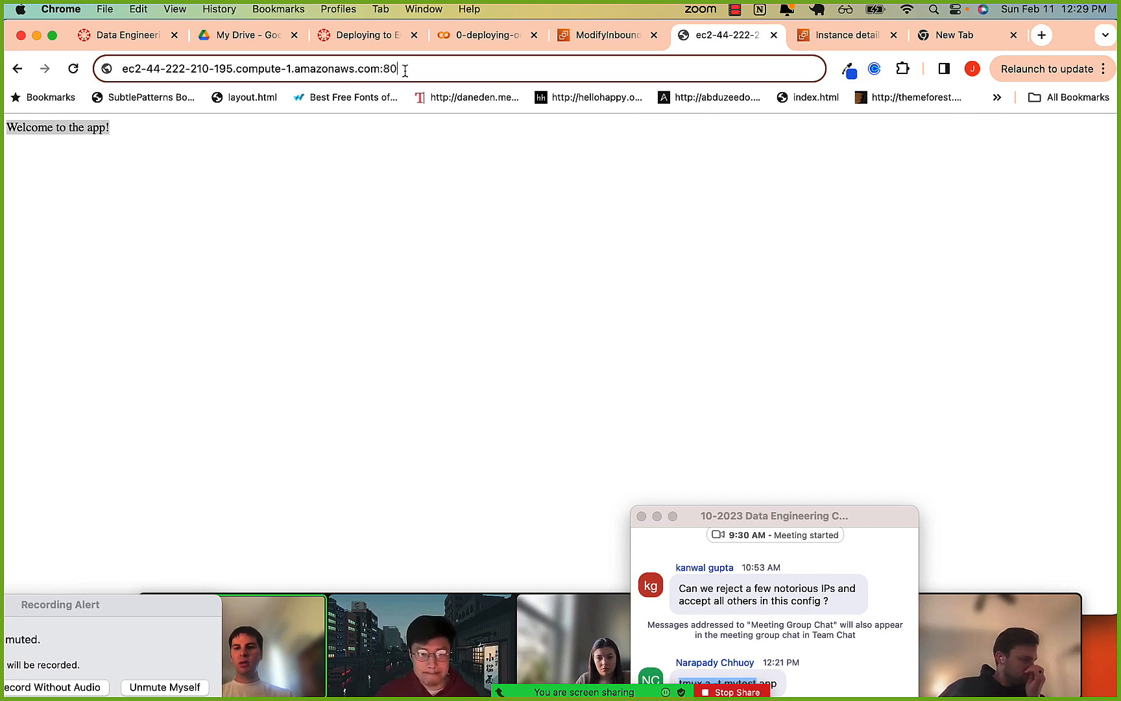
key(shift+Left)
key(shift+Left)
key(shift+Left)
key(shift+Left)
key(shift+Left)
key(shift+Left)
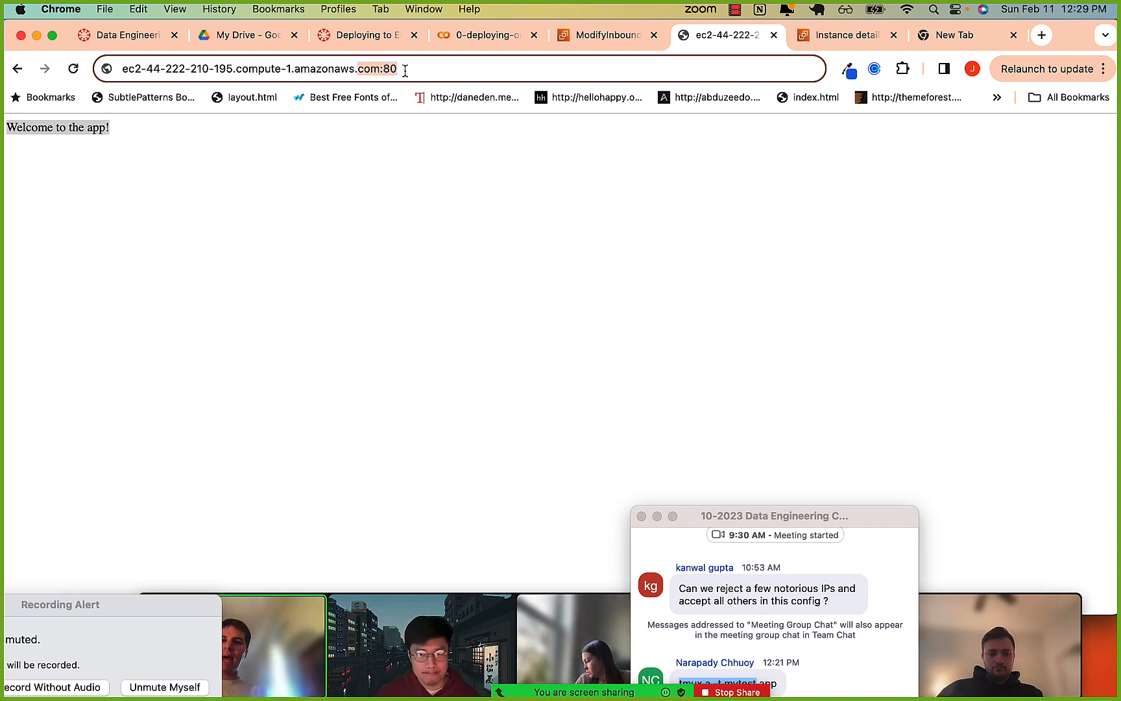
key(Right)
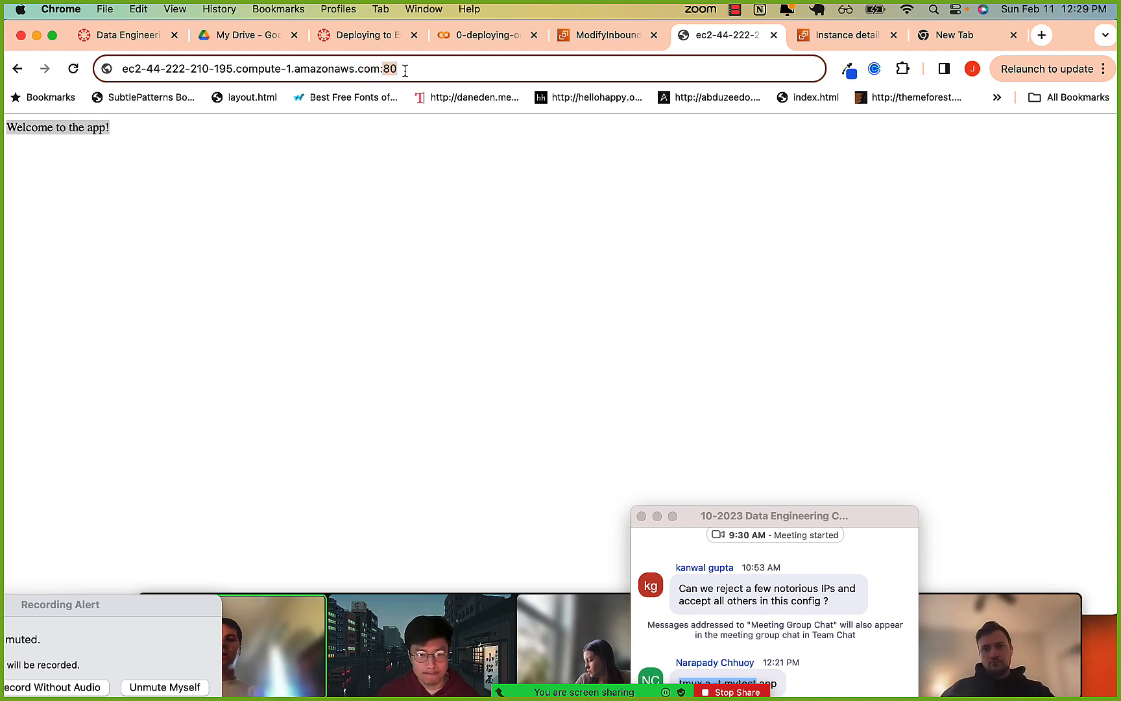
key(Right)
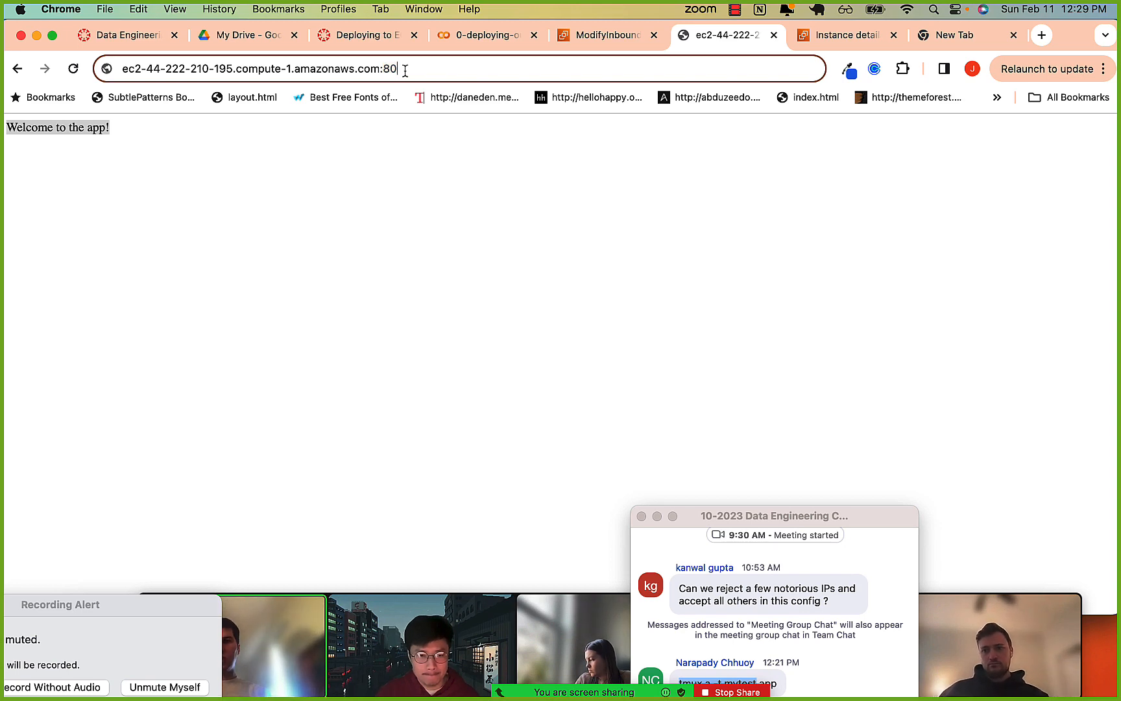
key(alt+shift+Left)
key(alt+shift+Left)
key(Right)
key(super+l)
Load google.com:80 in a new browser tab.
key(super+t)
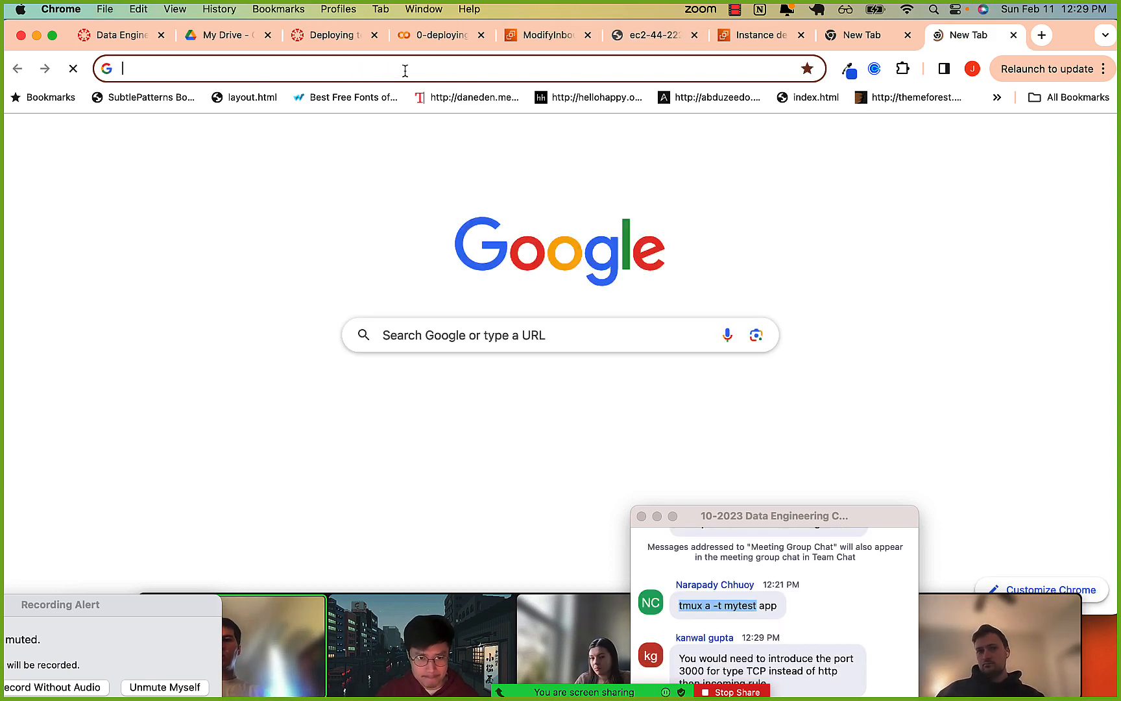
text(google.com:80)
key(Return)
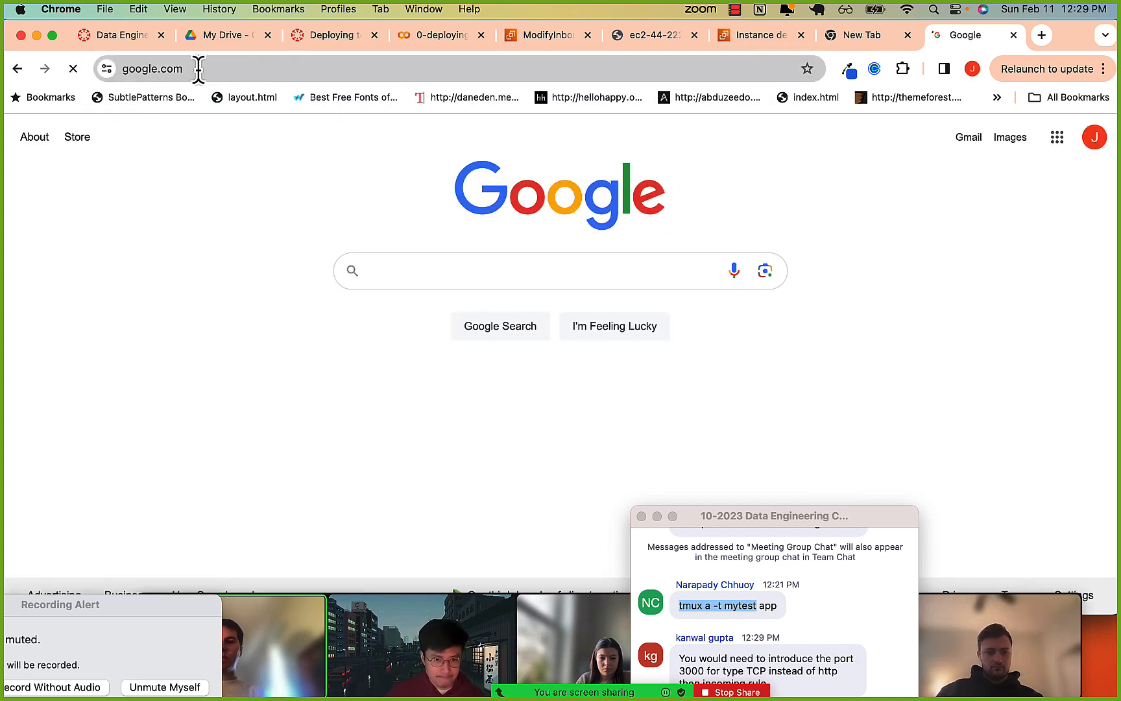
Add :80 to Google's https address, load it and retry the same address.
click(198, 68)
key(Right)
text(:80)
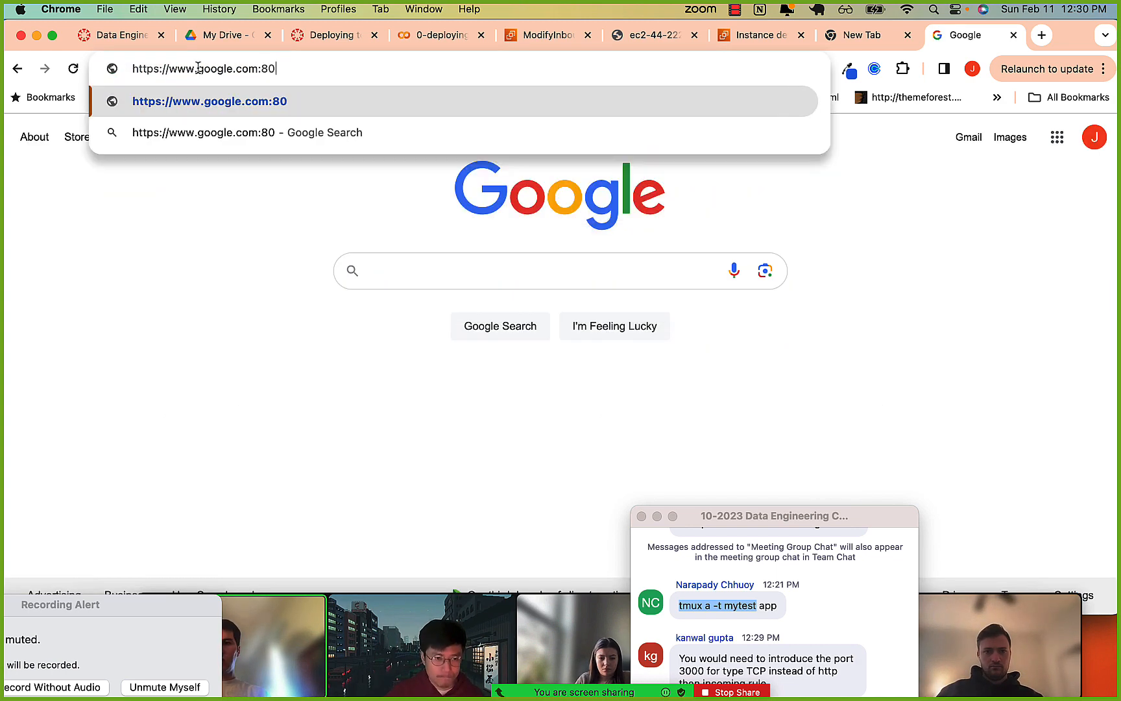
key(Return)
click(203, 69)
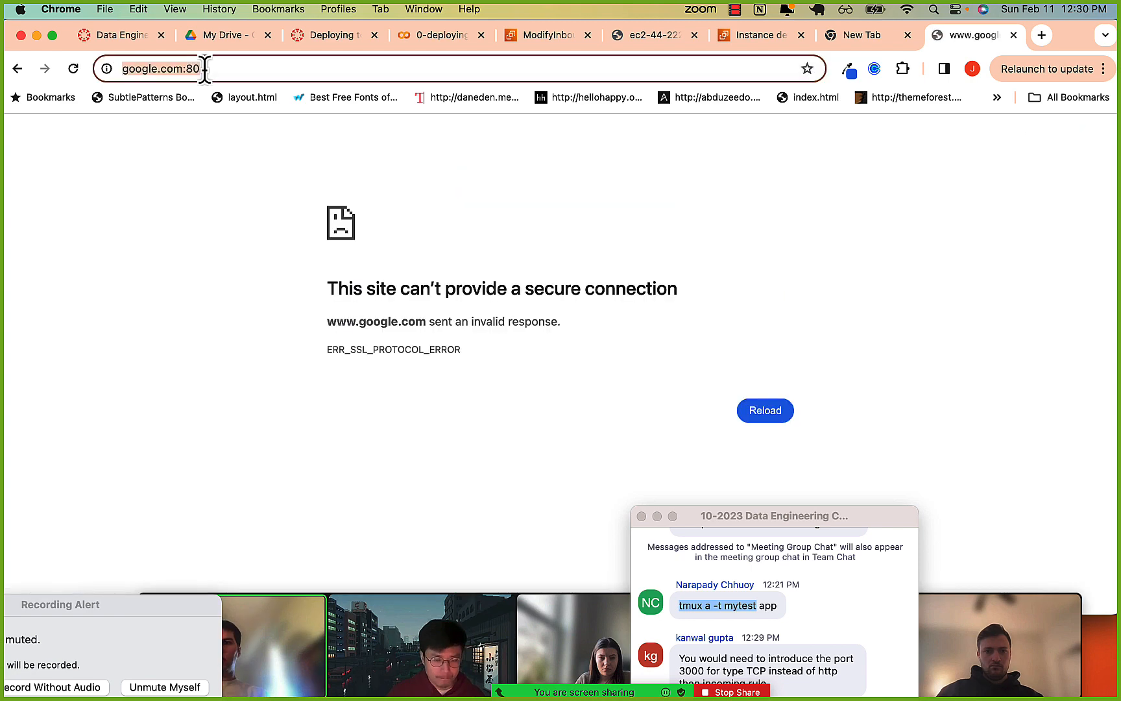
key(Right)
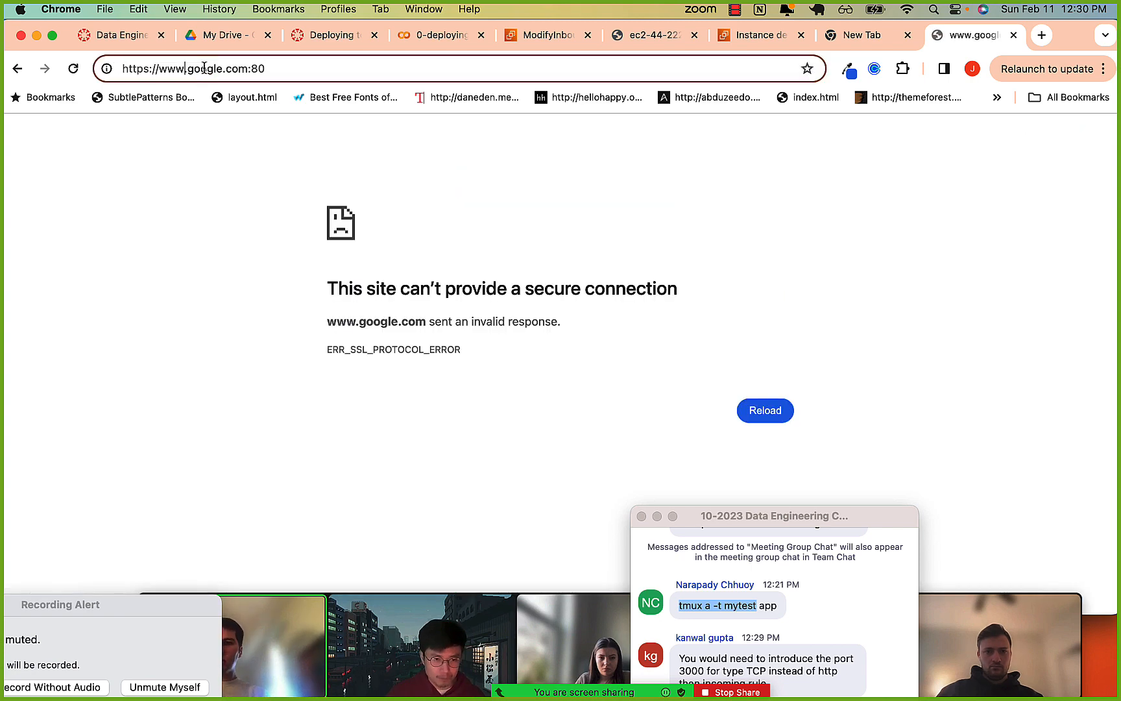
key(Return)
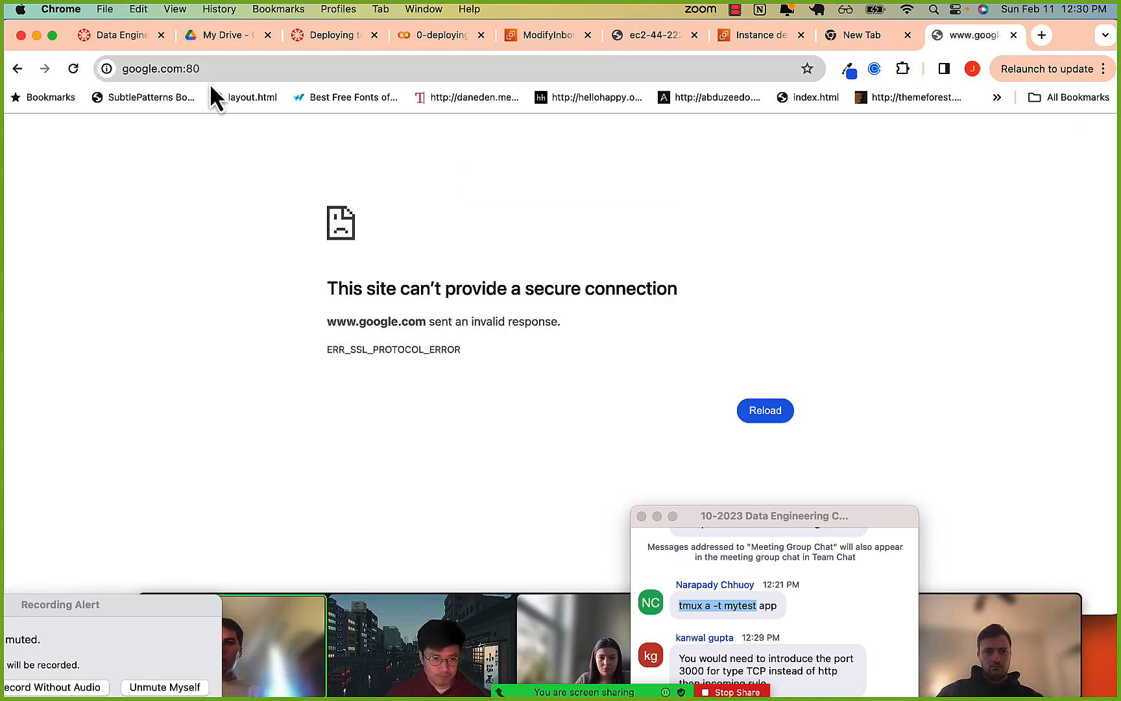
click(212, 69)
click(210, 69)
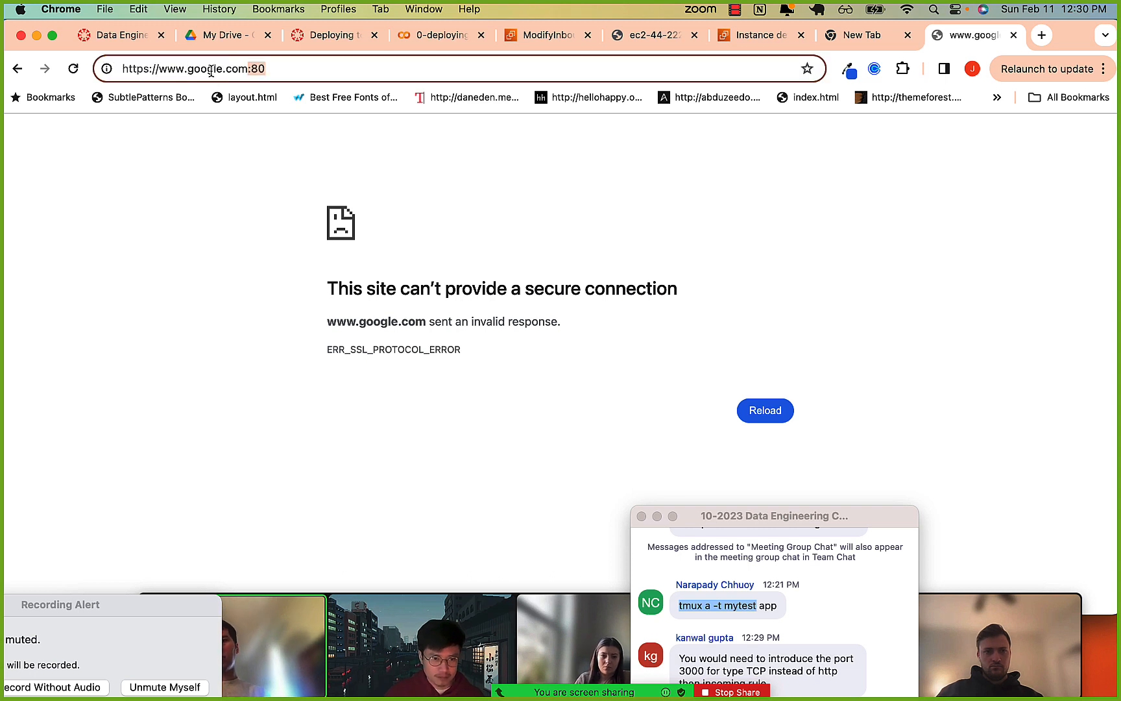
key(alt+shift+Left)
key(alt+shift+Left)
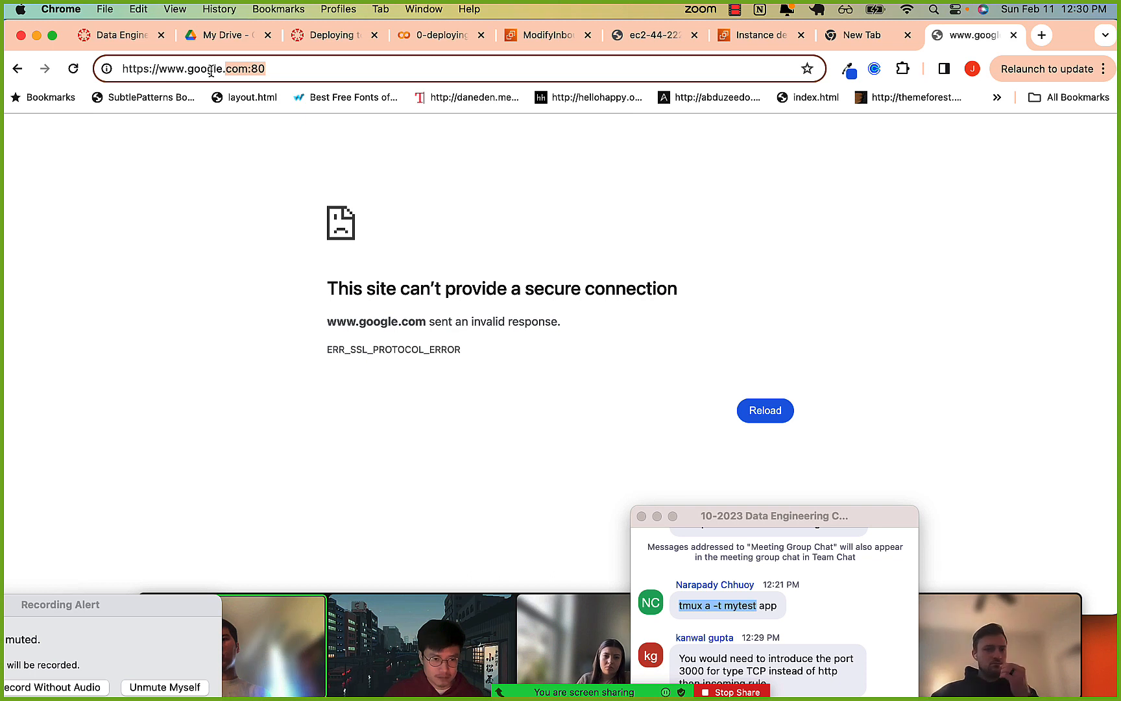
key(super+Left)
key(alt+Right)
key(BackSpace)
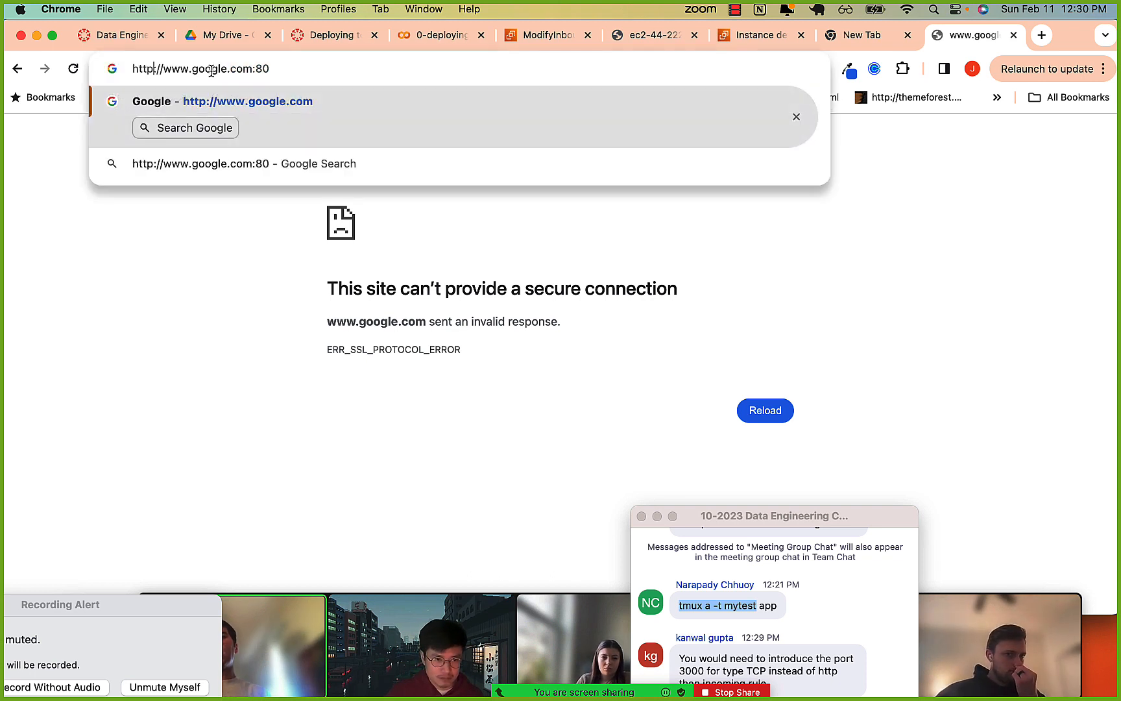
key(Return)
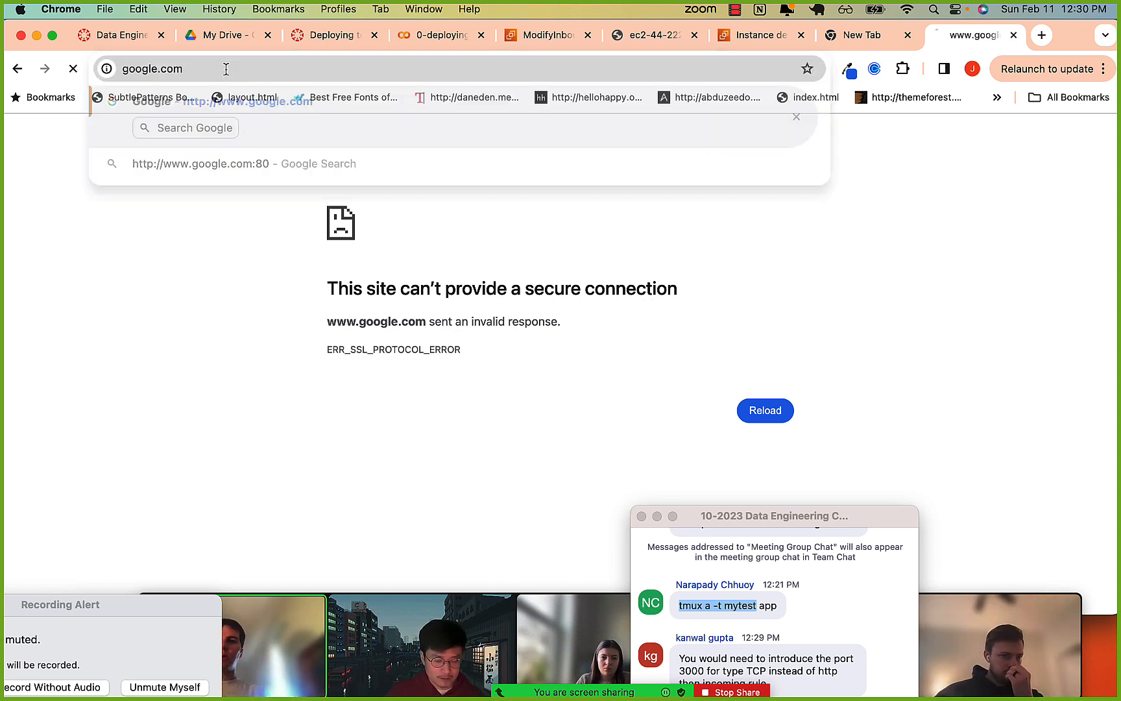
click(223, 69)
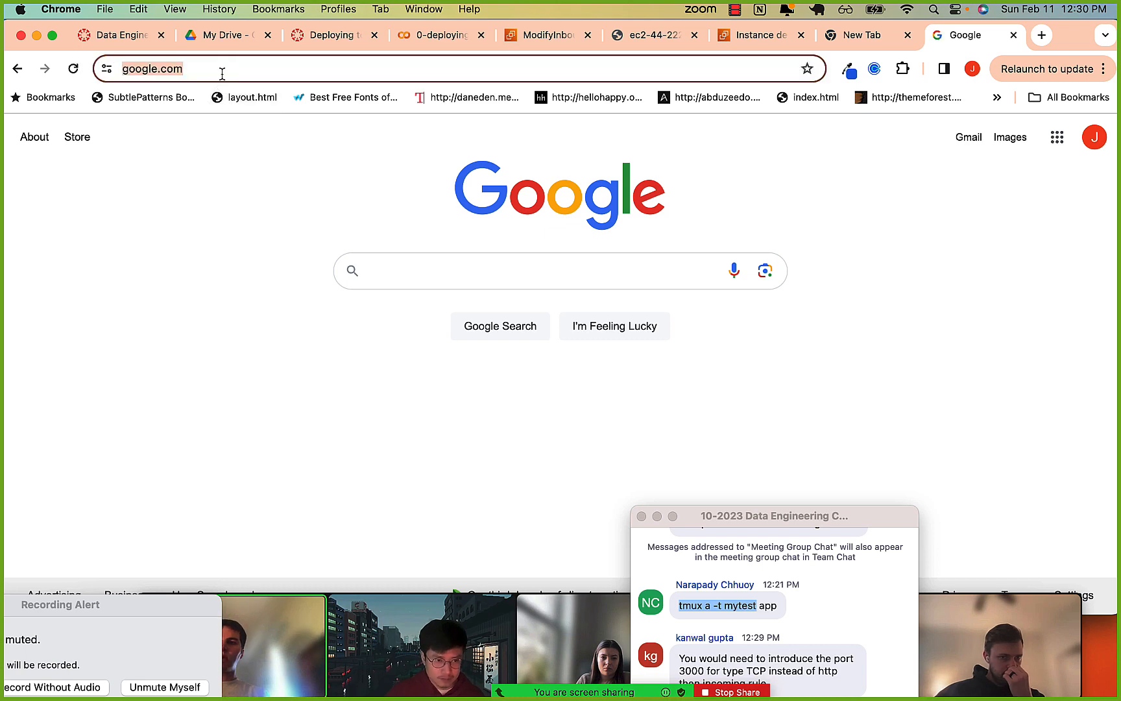
click(222, 68)
key(BackSpace)
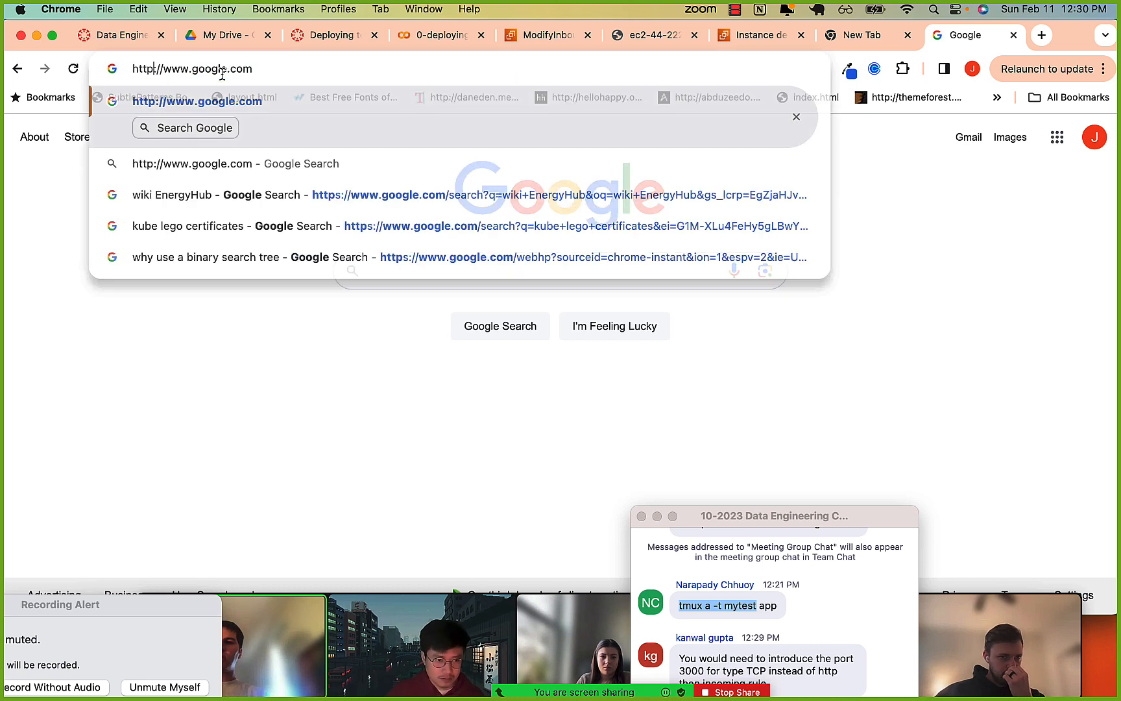
key(Return)
click(222, 69)
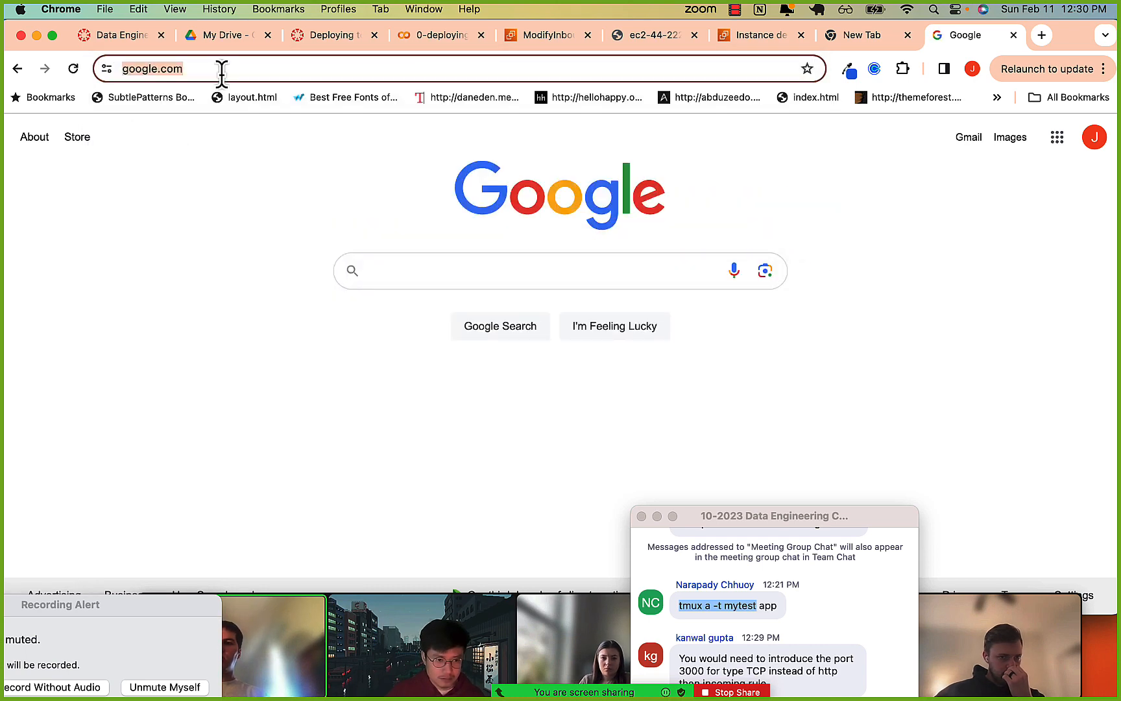
click(221, 68)
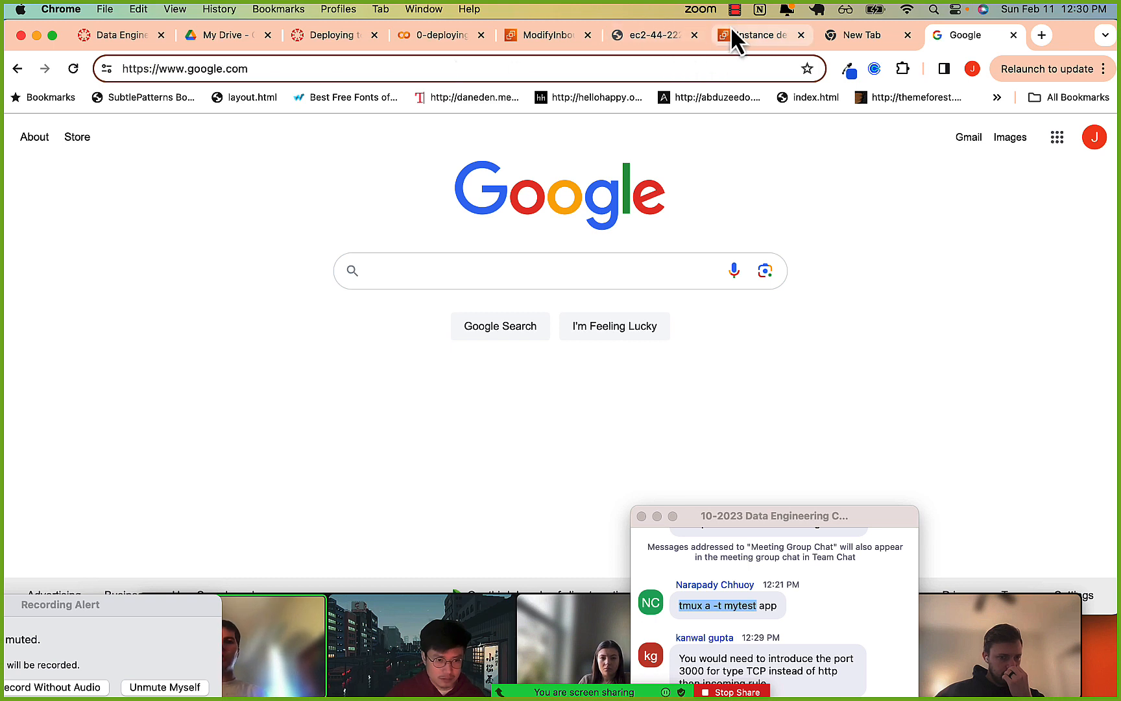
Return to the app's page, highlight the :80 port in its EC2 address and bring up the inbound rules page.
click(666, 37)
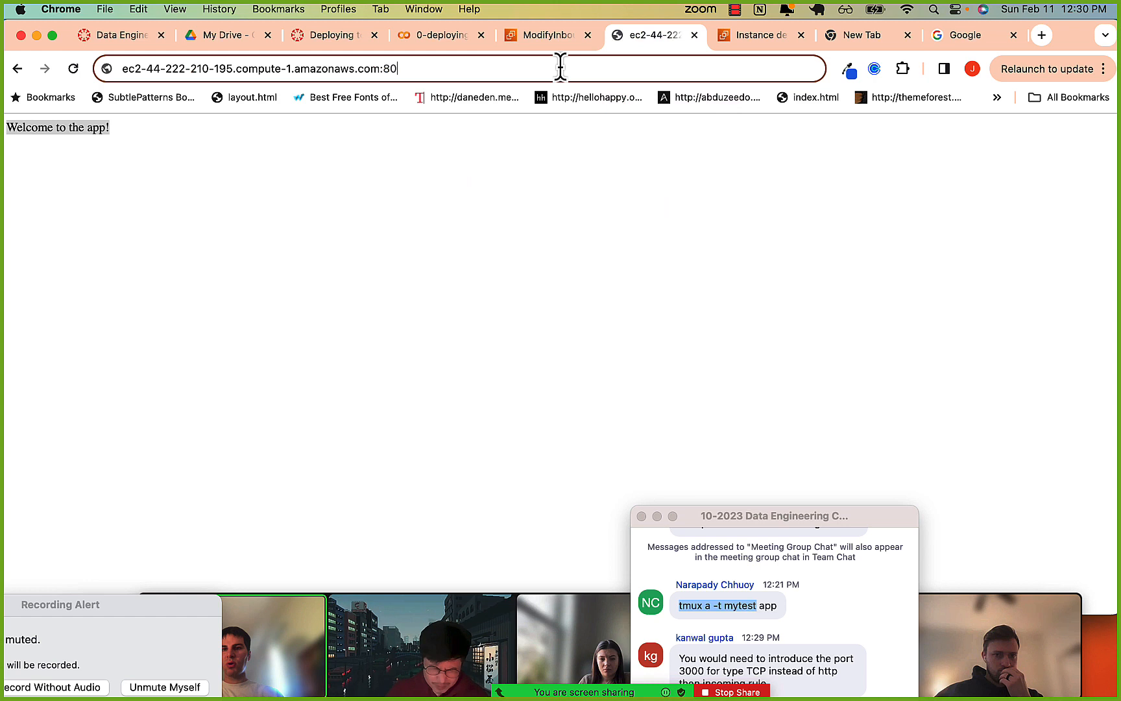
drag(380, 69, 410, 69)
click(410, 69)
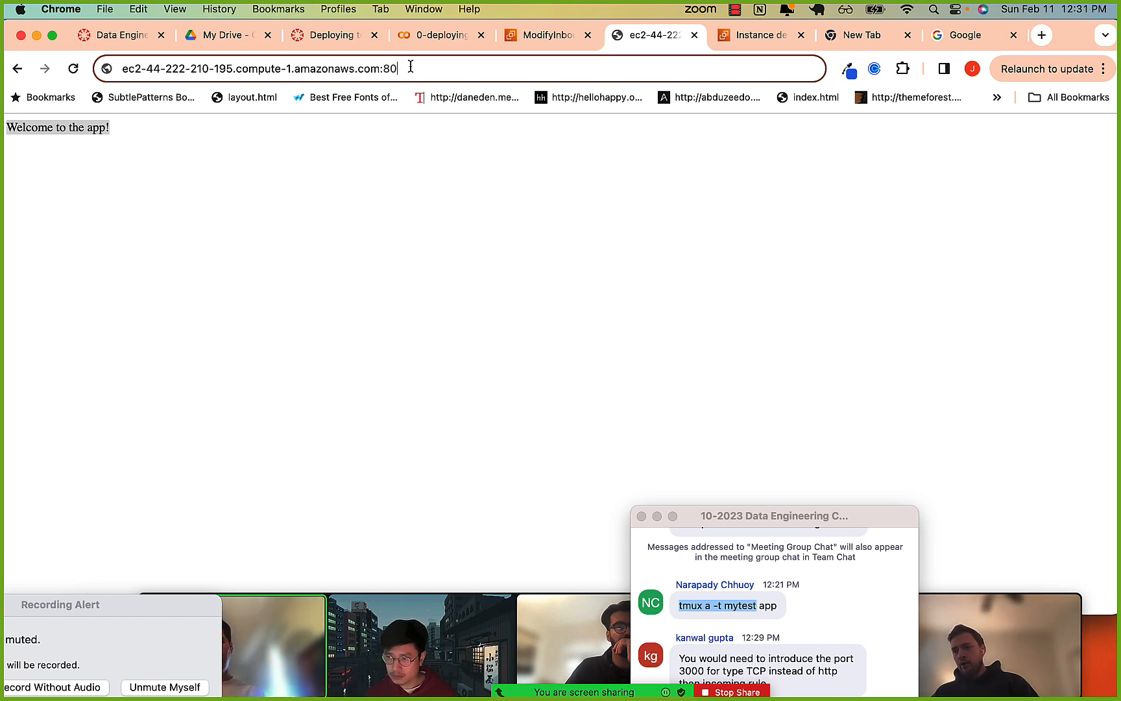
click(529, 35)
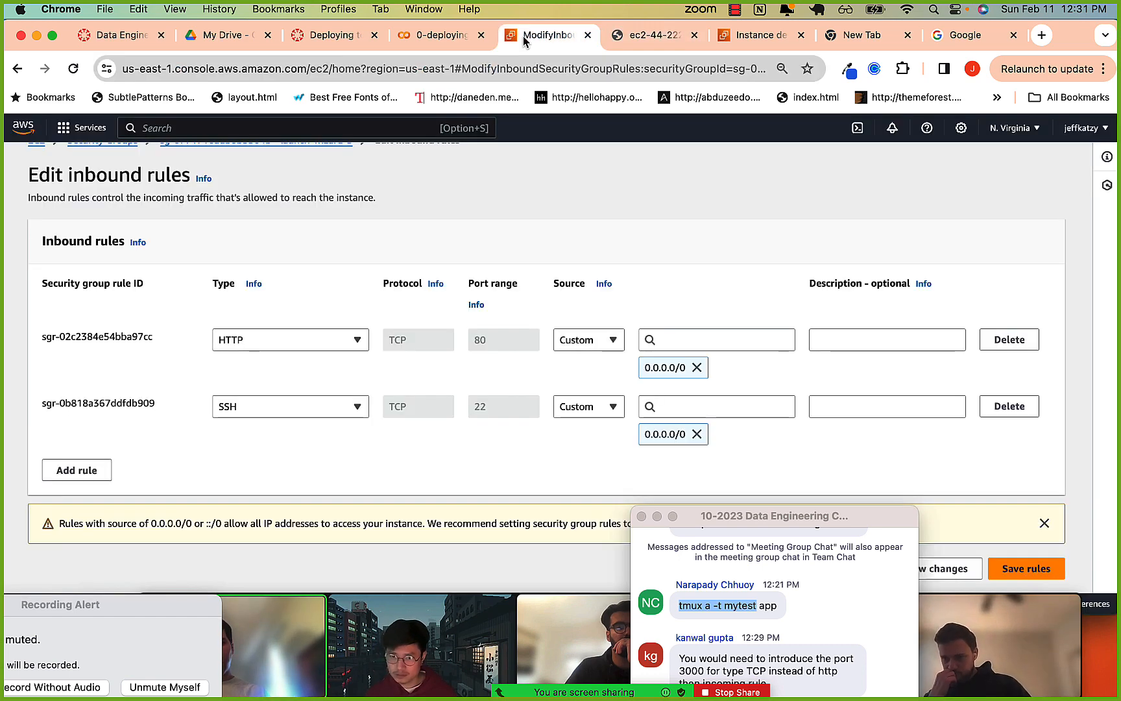
Open the 0-deploying-our-app.ipynb notebook and go back to its yum upgrade and install commands.
click(411, 41)
scroll(371, 353, up, 10)
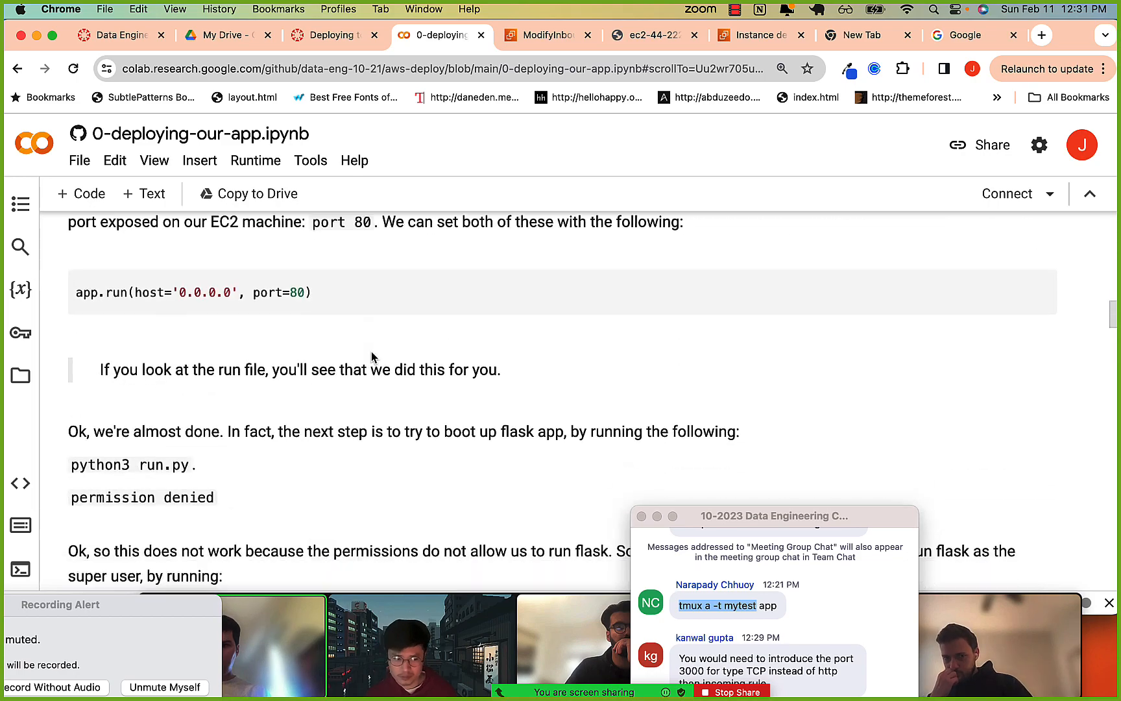
scroll(371, 356, down, 4)
scroll(371, 355, down, 10)
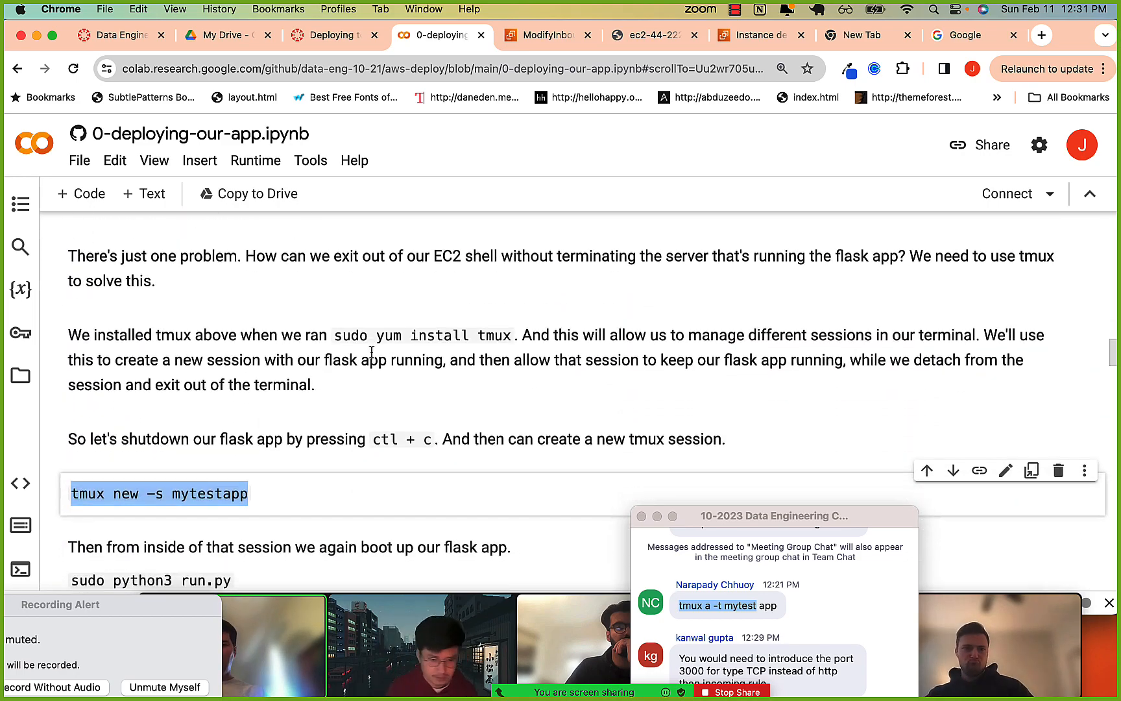
scroll(279, 405, up, 15)
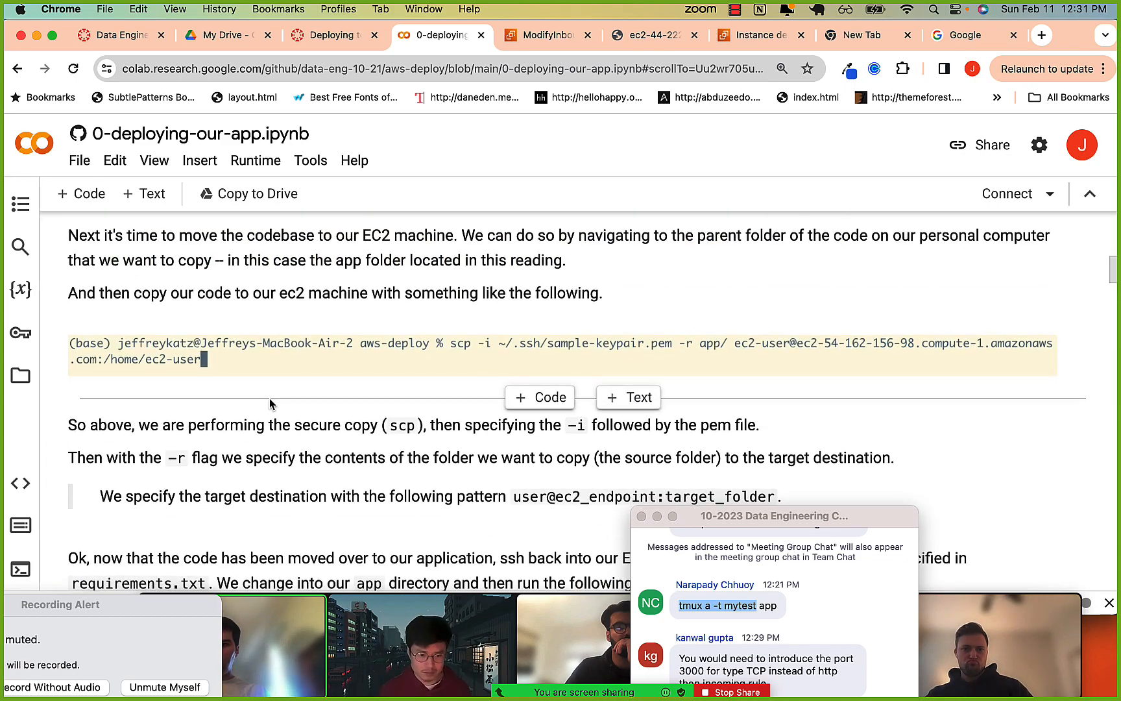
scroll(458, 498, down, 5)
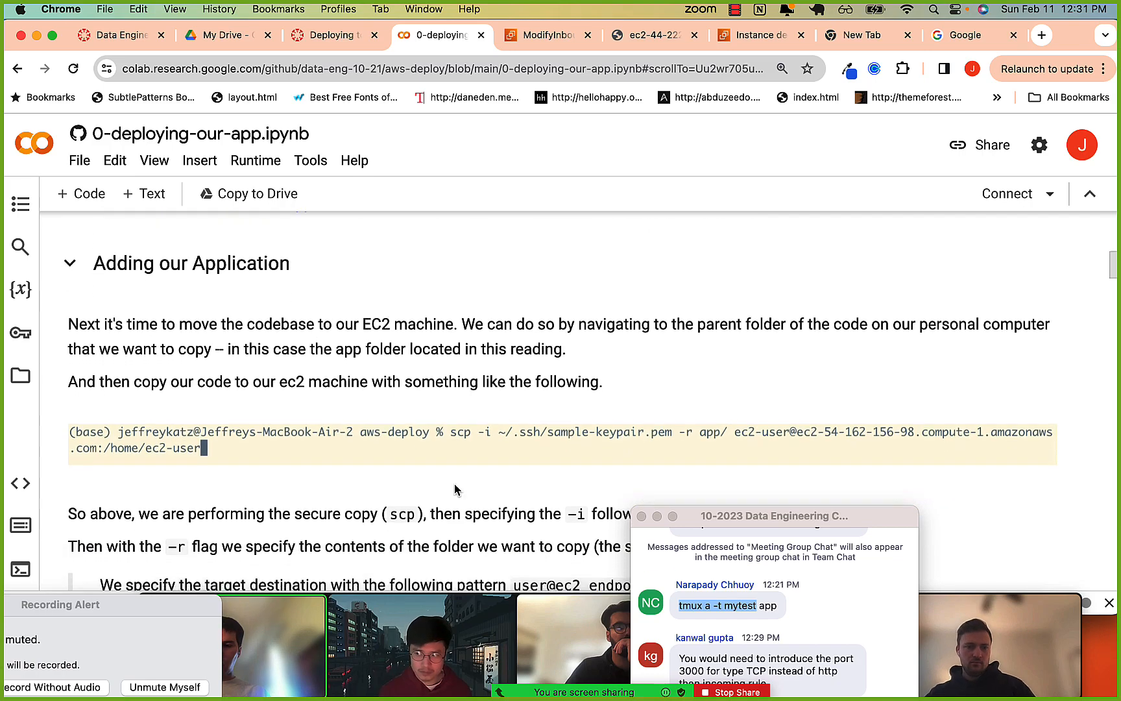
scroll(455, 488, down, 4)
scroll(281, 420, up, 9)
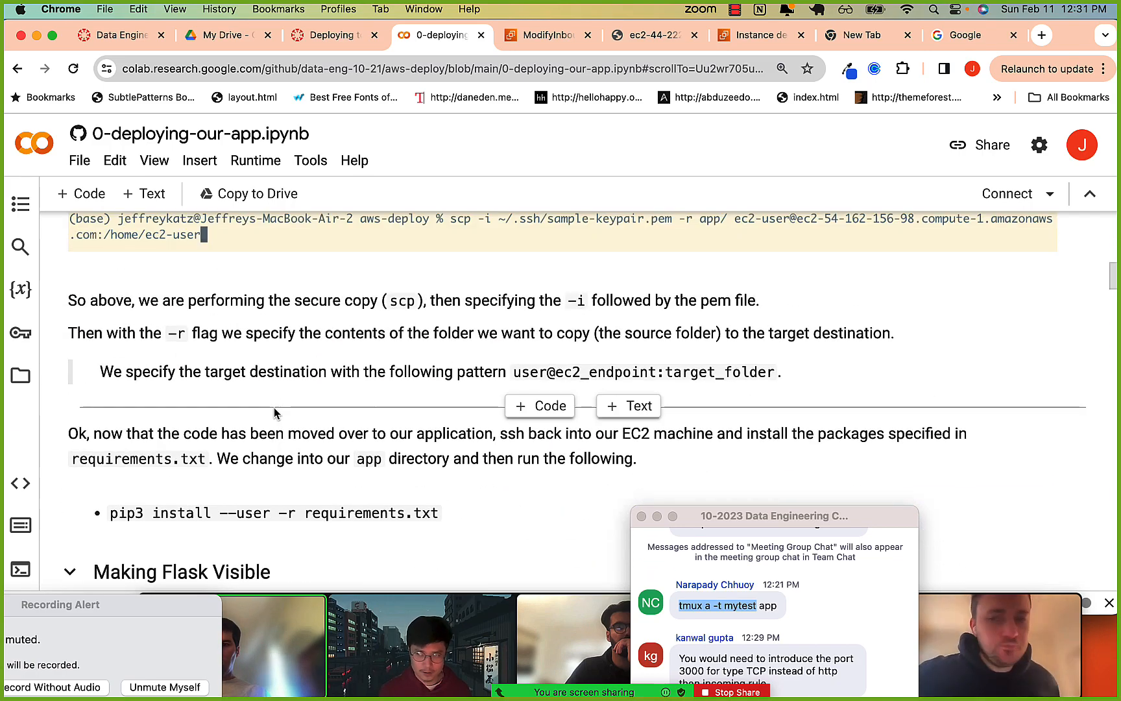
scroll(275, 413, up, 5)
scroll(179, 464, down, 2)
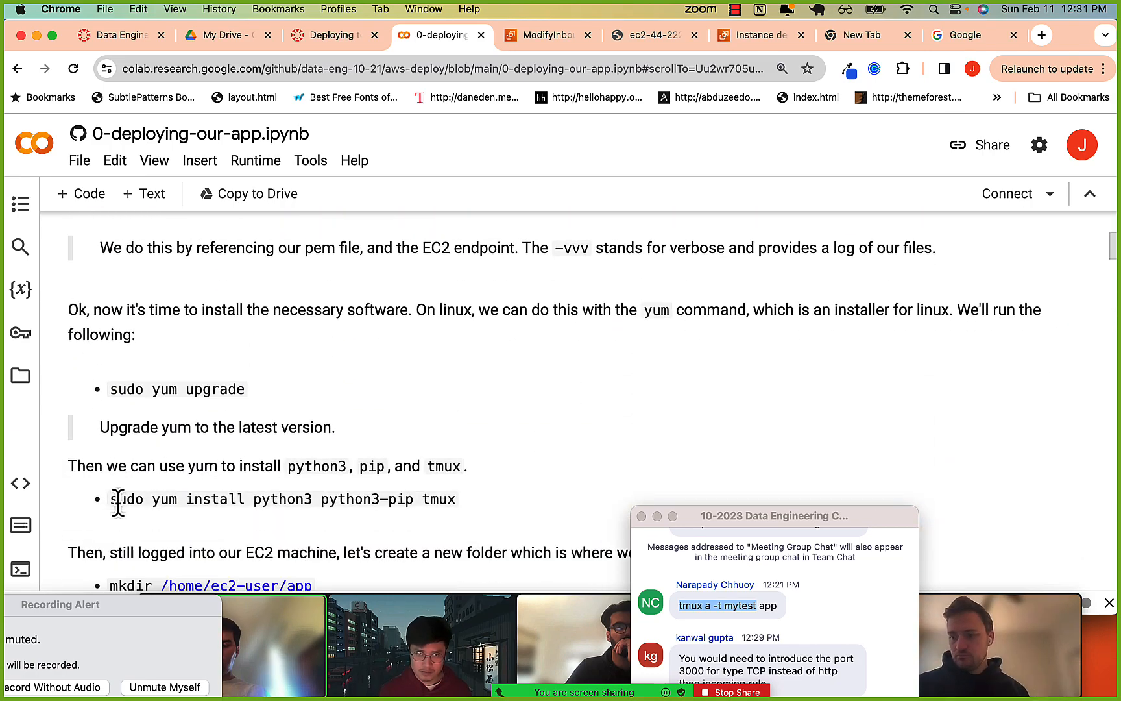
Review the notebook from creating the app folder through running Flask in a tmux session.
scroll(453, 516, down, 10)
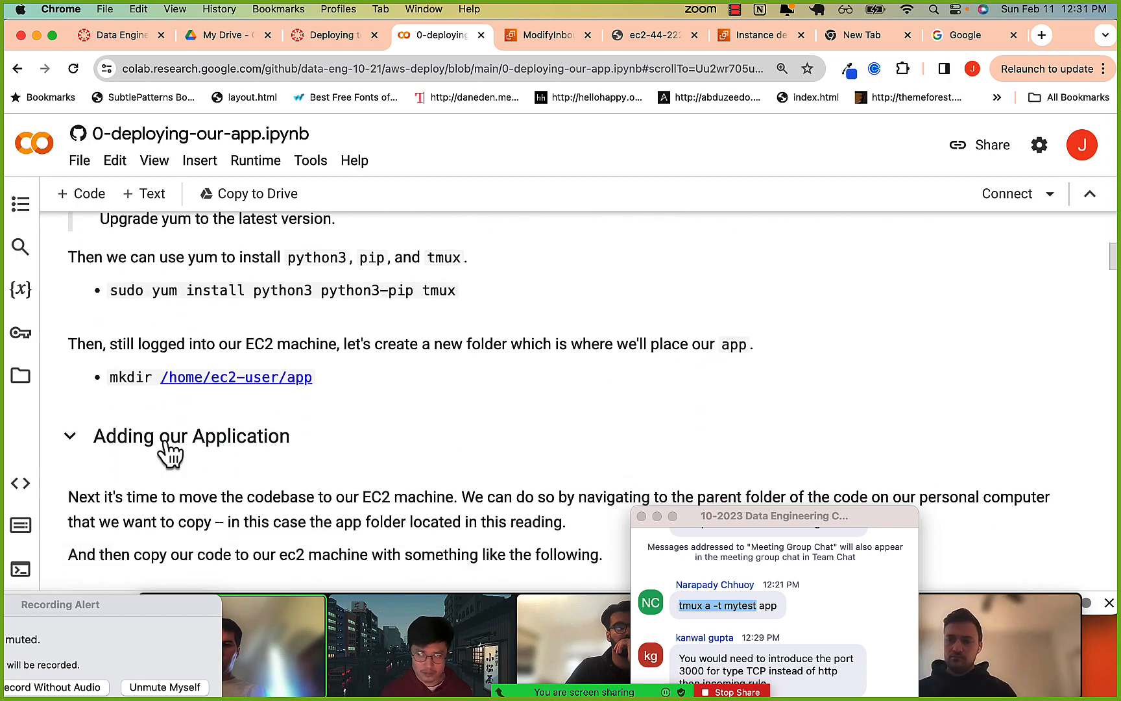
scroll(167, 443, down, 4)
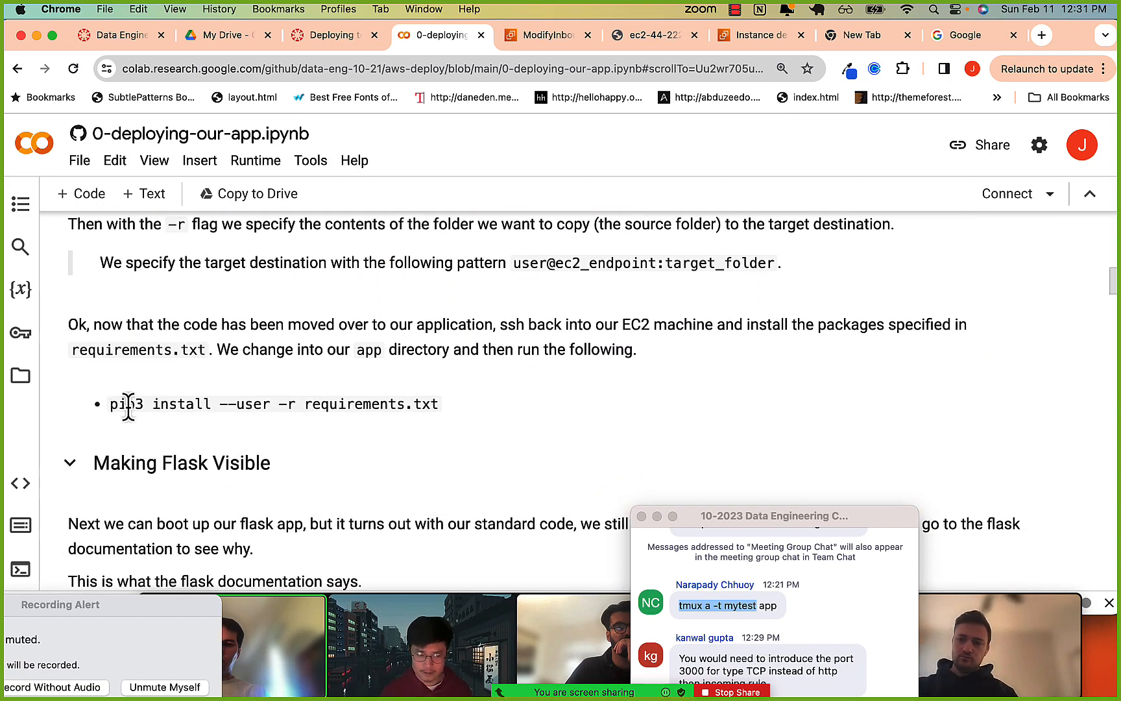
scroll(407, 428, down, 15)
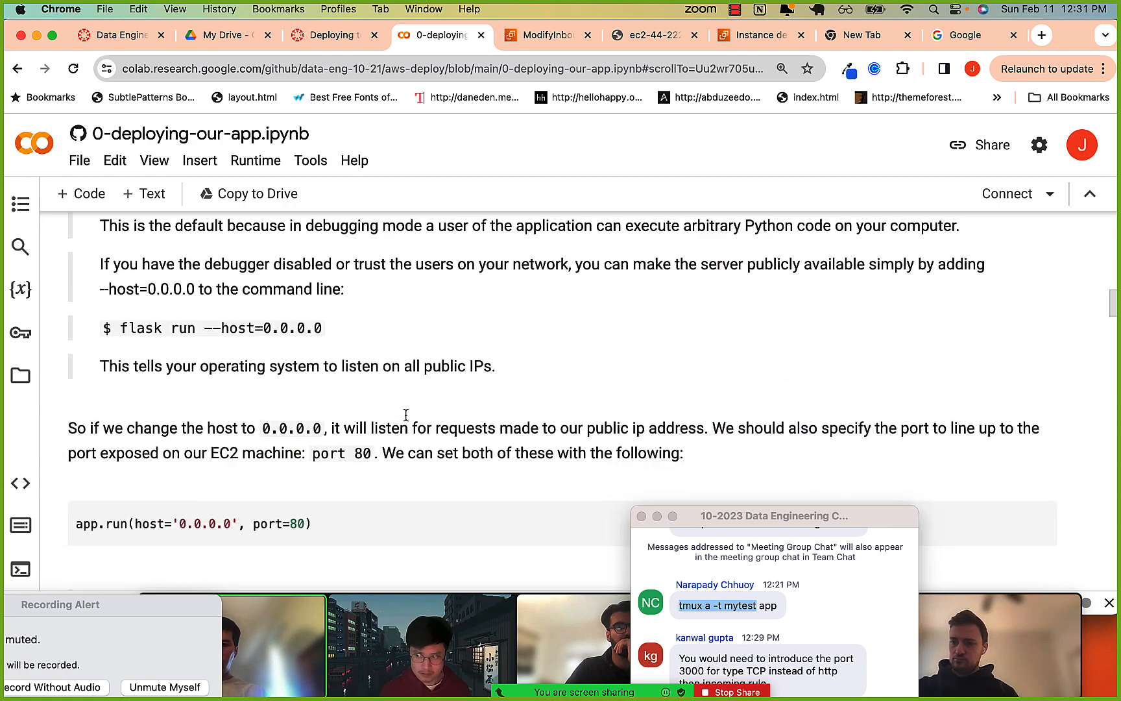
scroll(408, 428, down, 12)
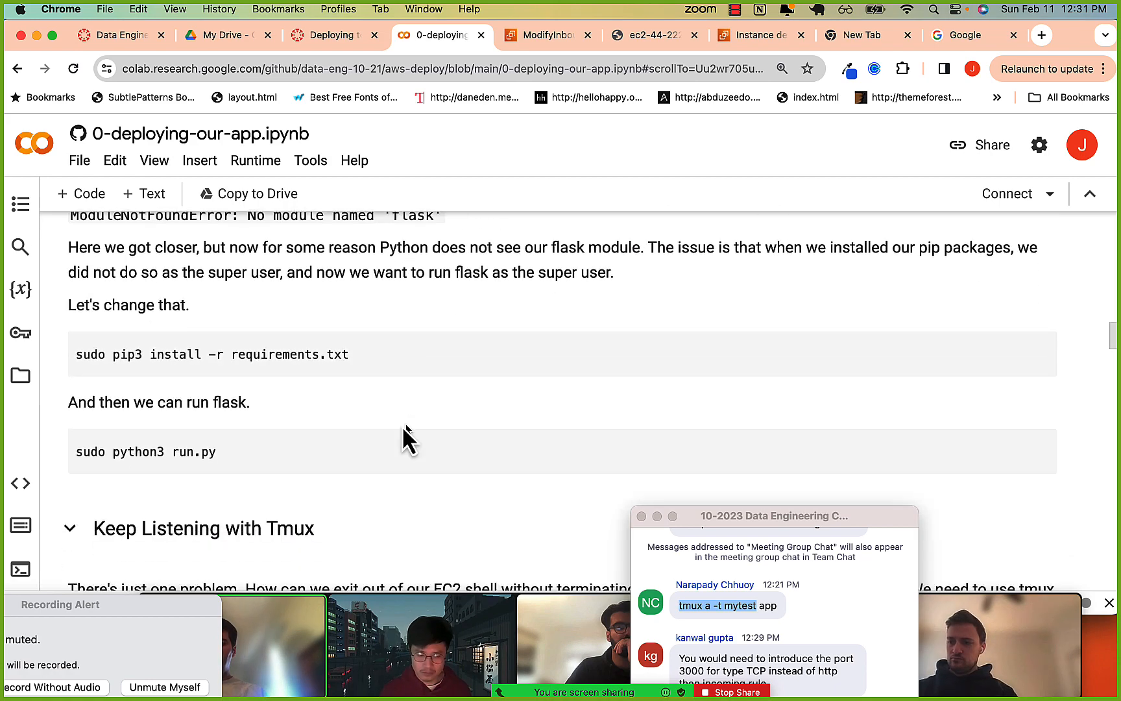
scroll(245, 386, down, 4)
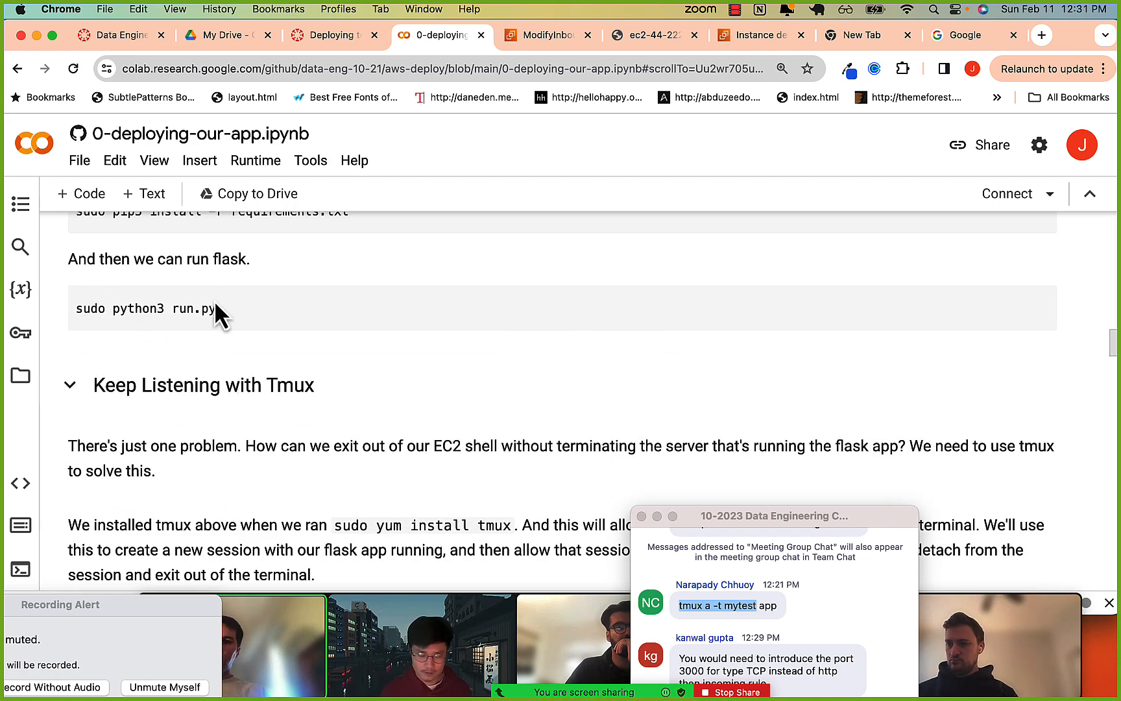
scroll(217, 316, down, 6)
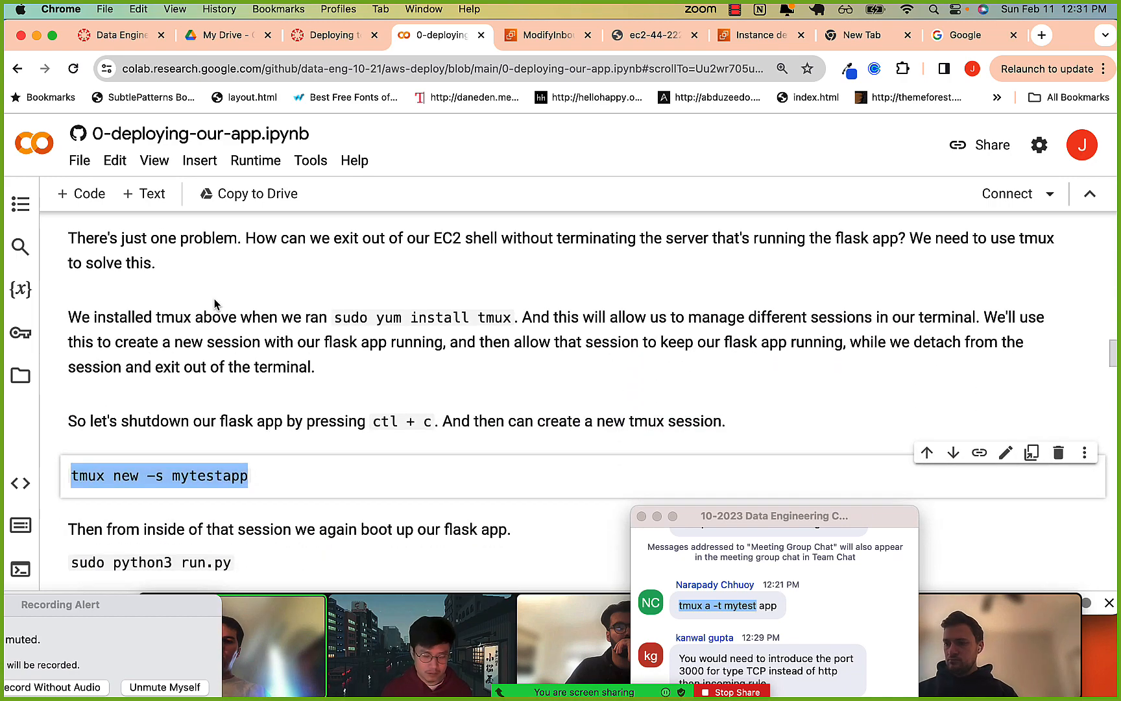
Review the notebook's instructions for adding an inbound HTTP rule and requesting the instance address with http.
scroll(215, 304, down, 20)
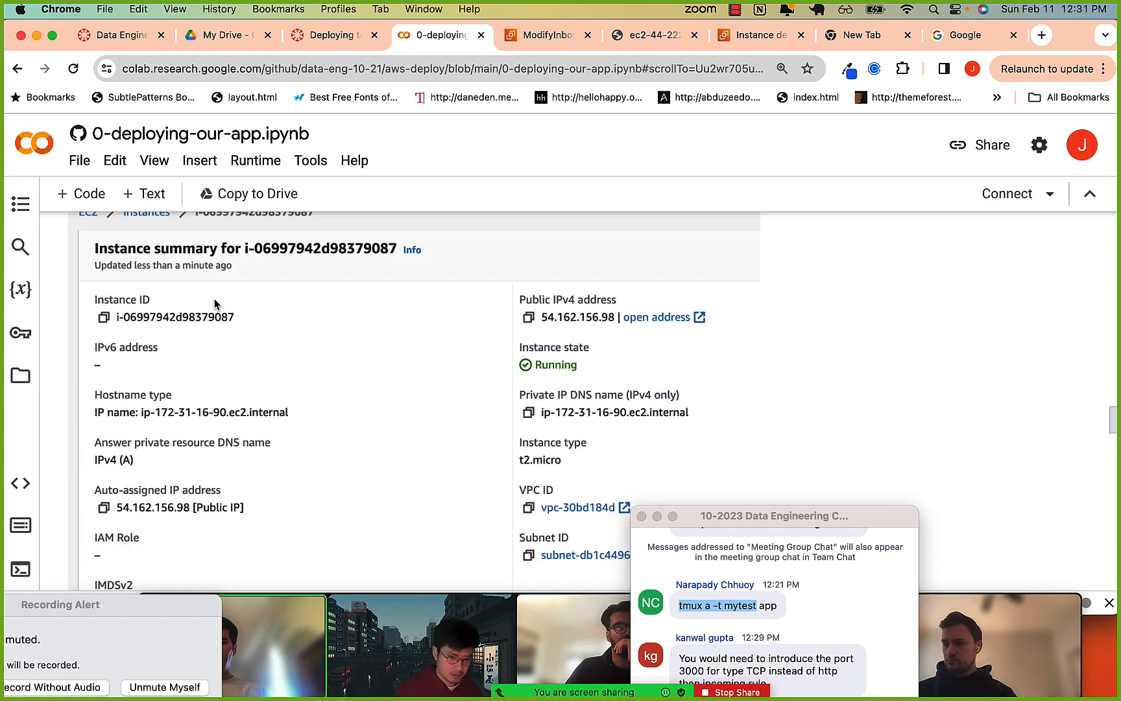
scroll(215, 304, down, 10)
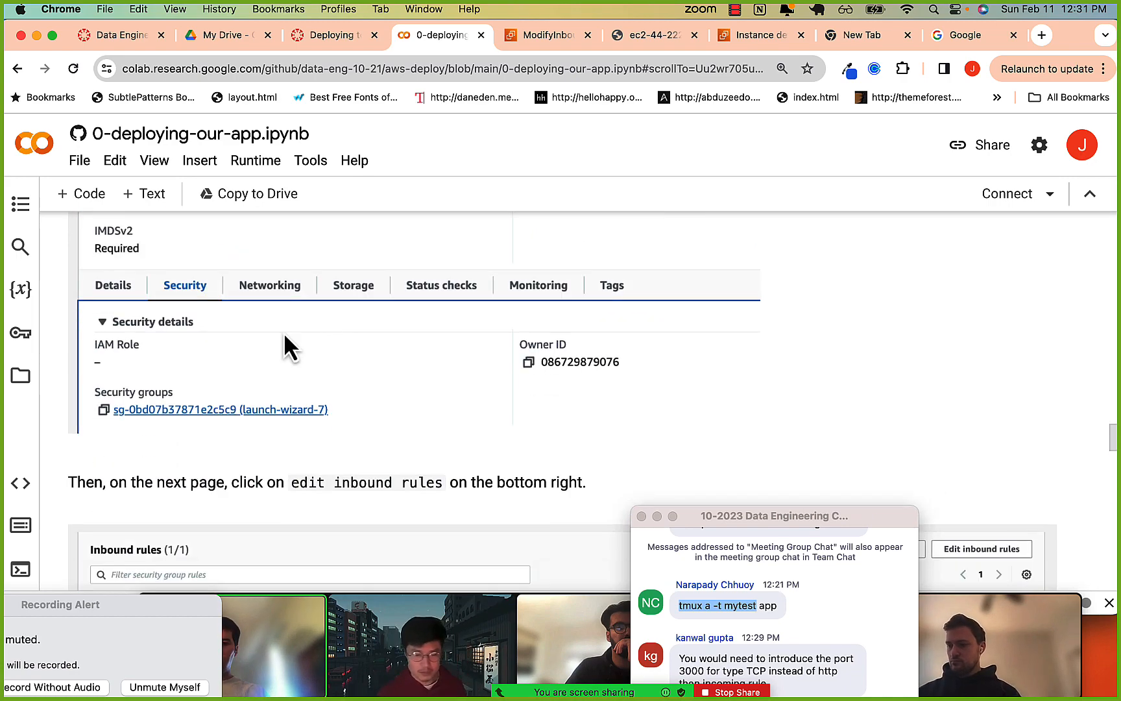
scroll(232, 397, down, 8)
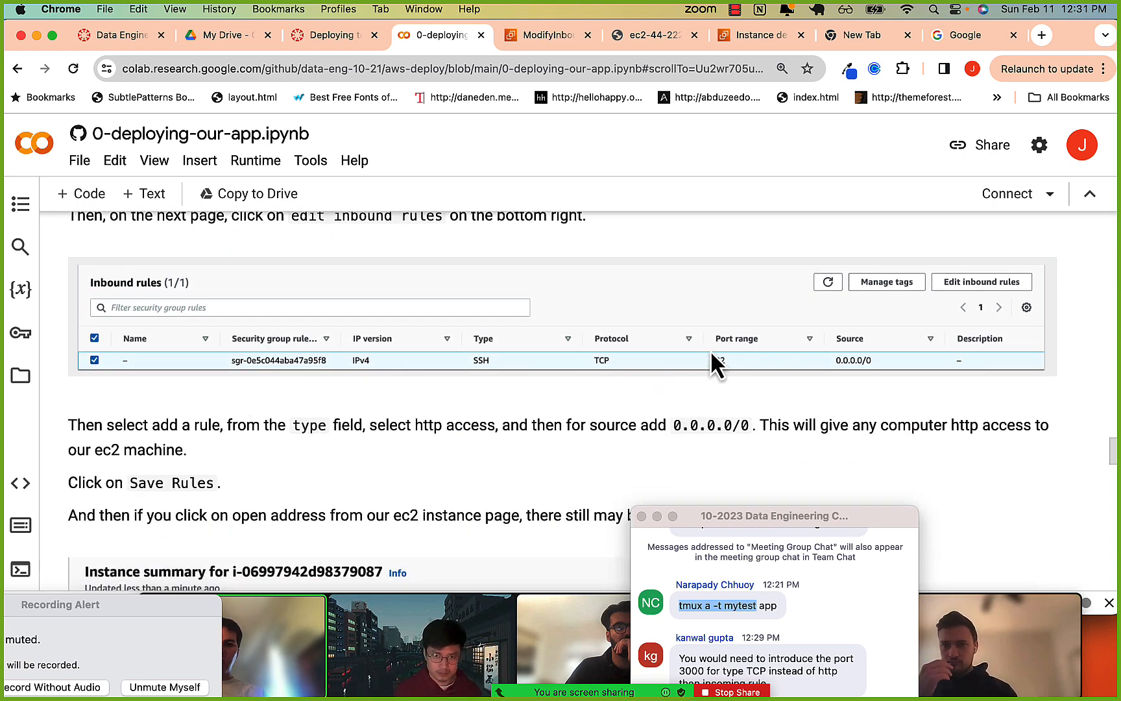
scroll(726, 363, down, 10)
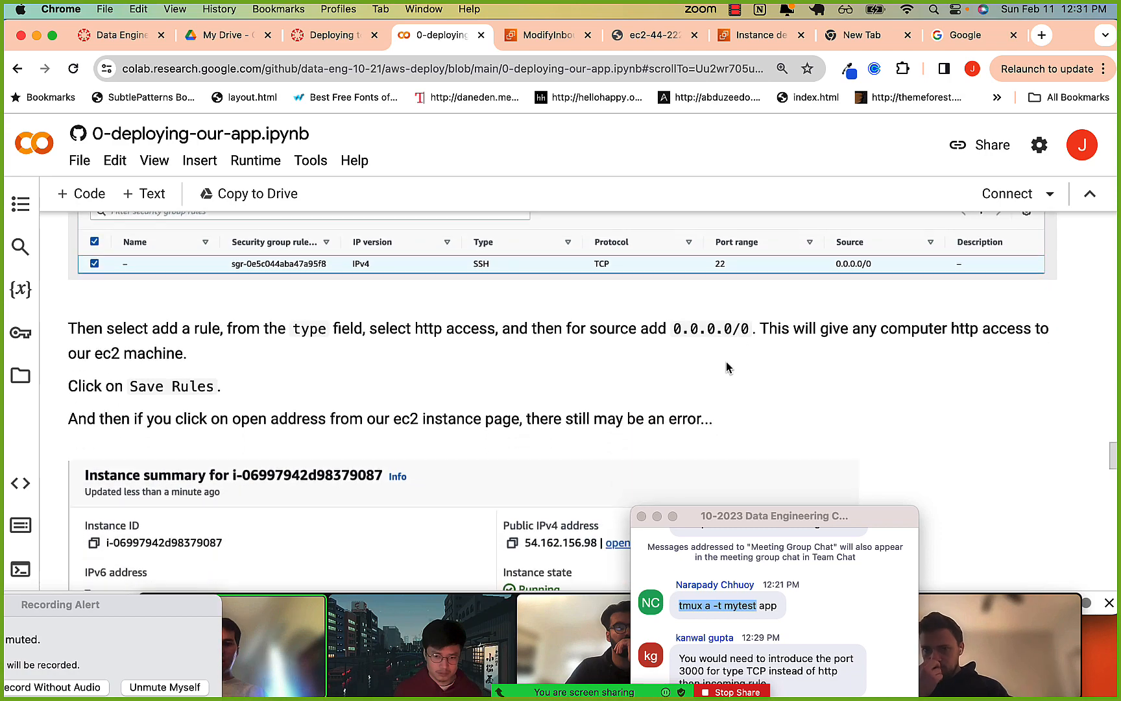
scroll(727, 366, down, 7)
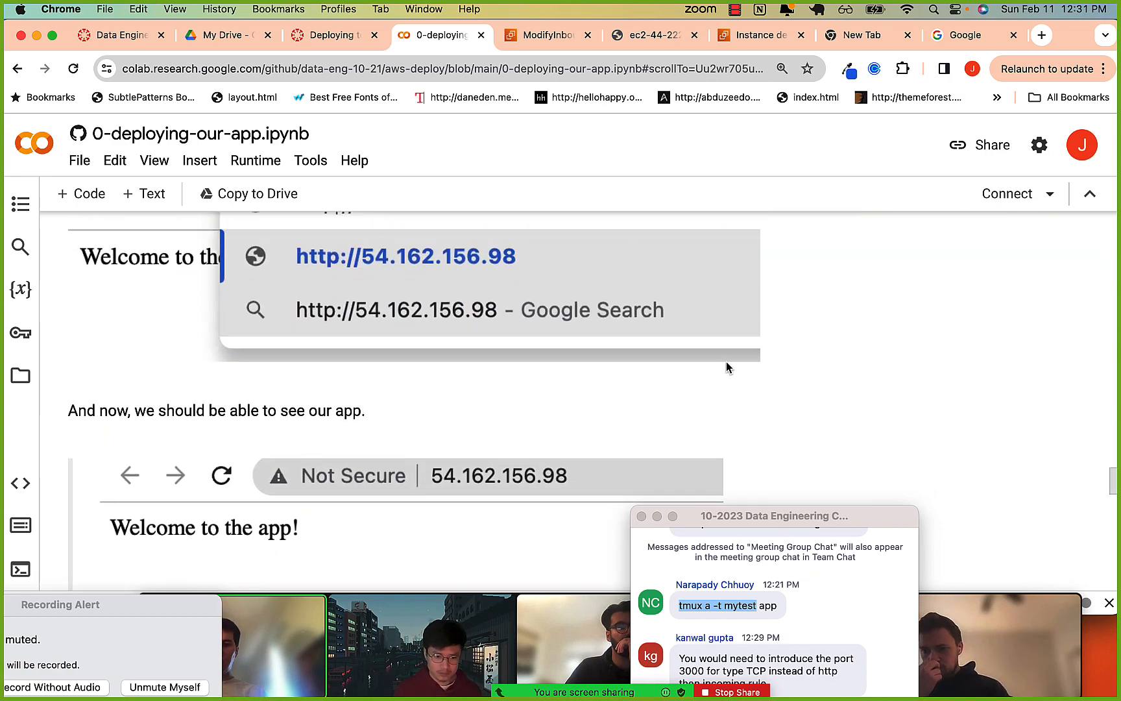
scroll(726, 366, up, 15)
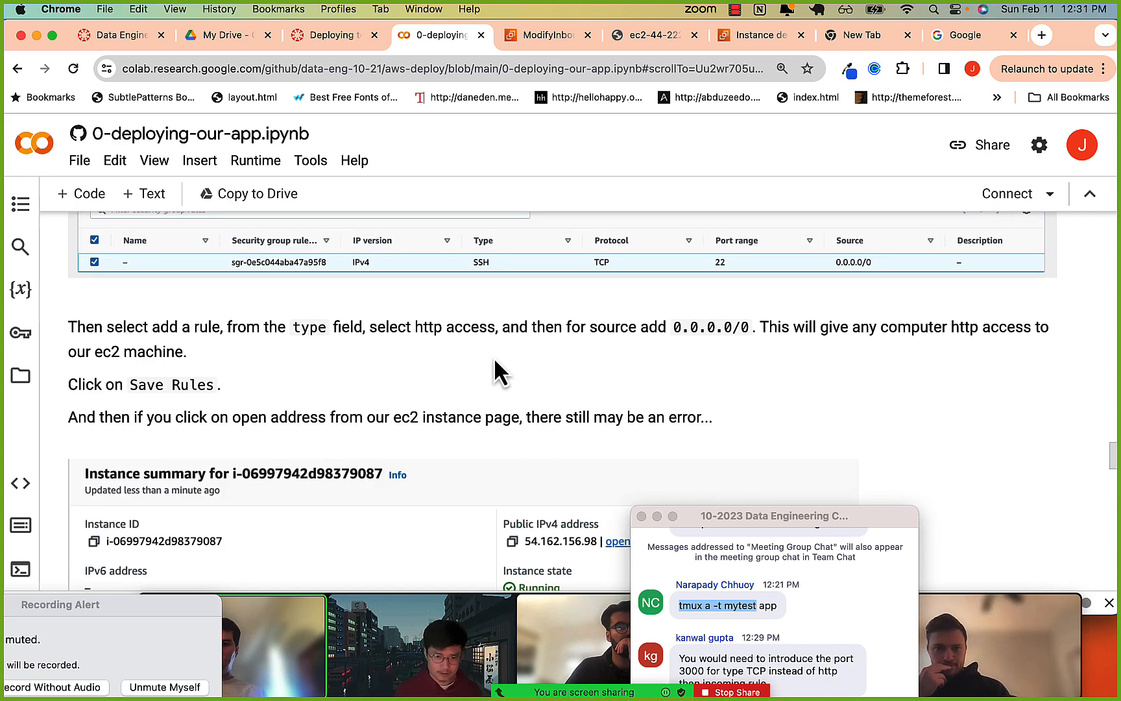
scroll(491, 357, down, 12)
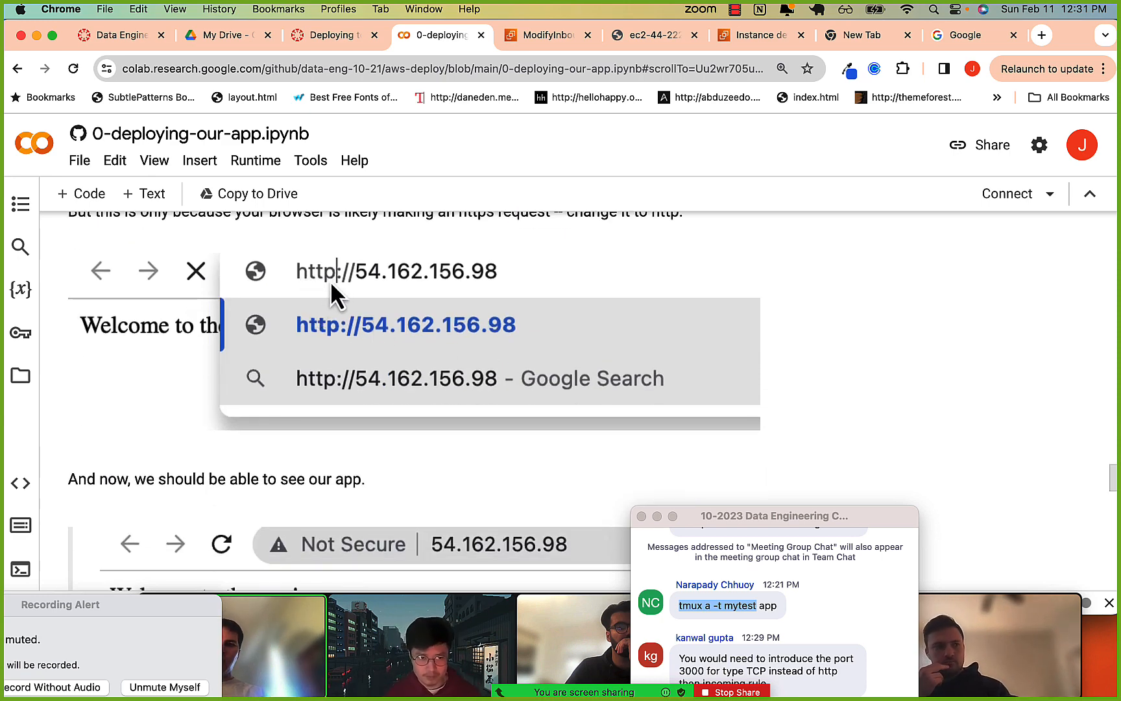
Read the notebook's Summary section on connecting to EC2 through ssh and installing the required software.
scroll(397, 320, down, 12)
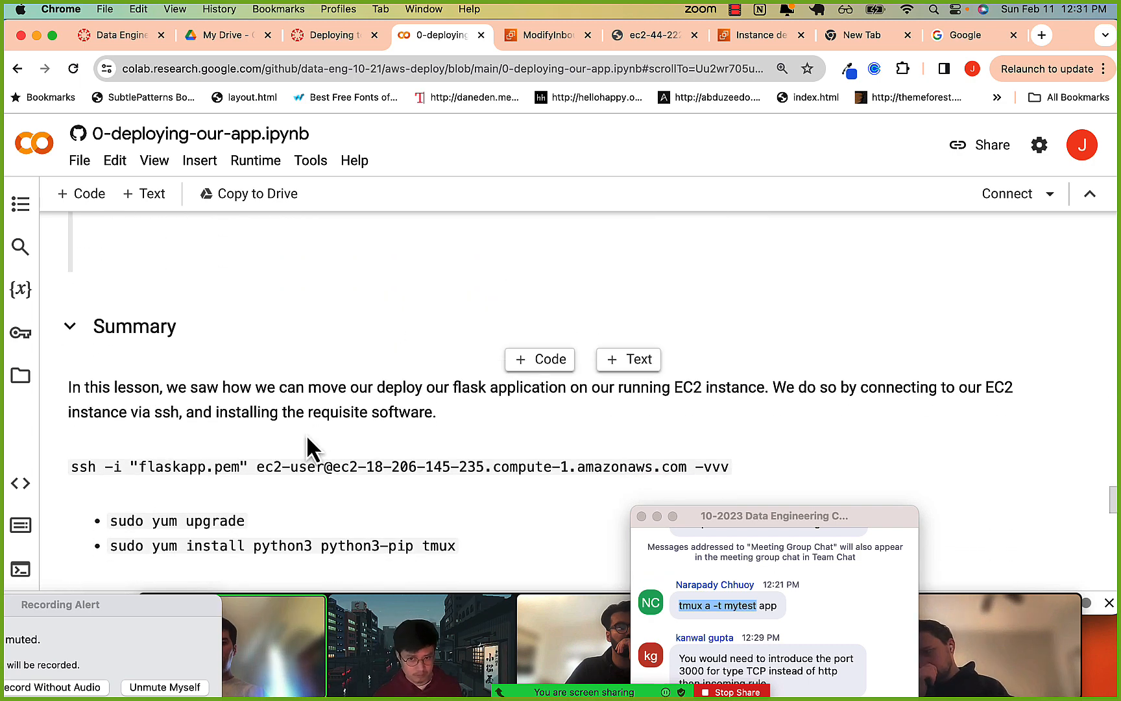
scroll(313, 446, down, 1)
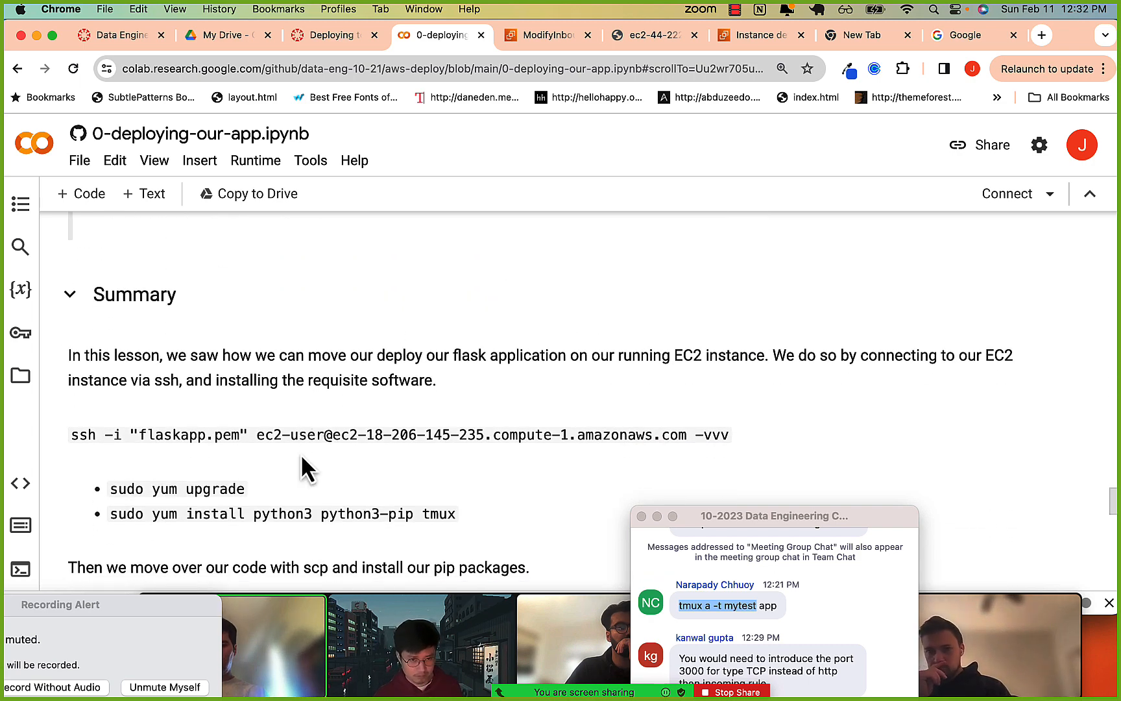
scroll(300, 453, down, 1)
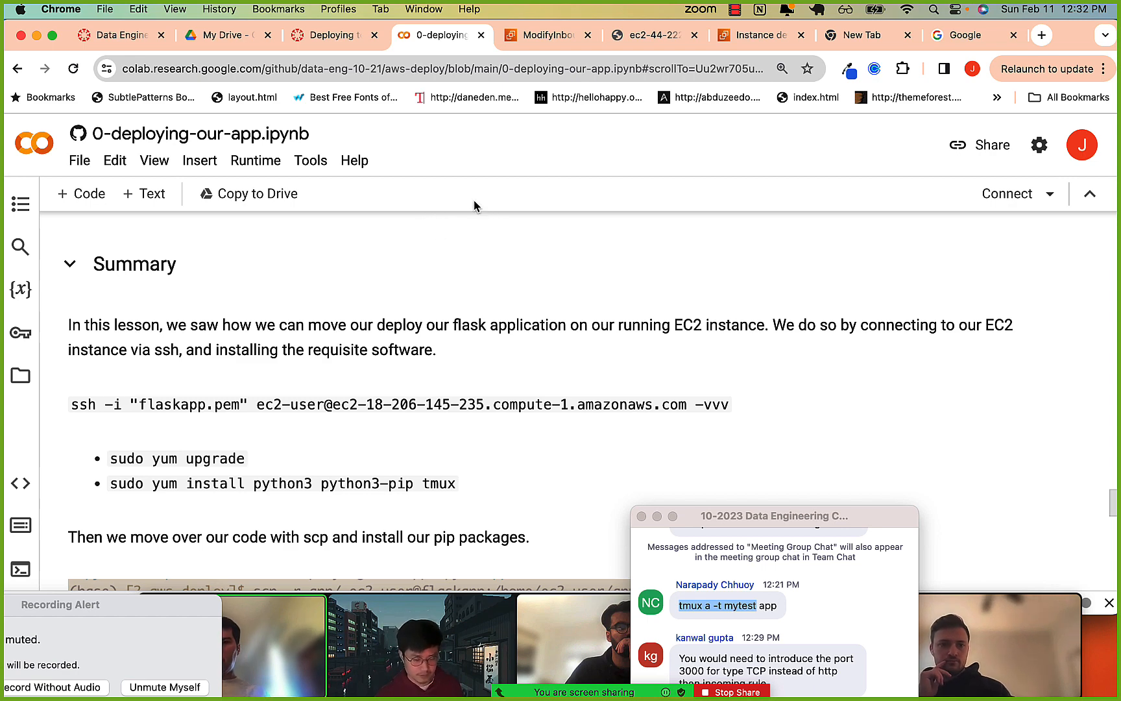
Switch to the iTerm2 EC2 session and look through its recent shell commands without running any.
key(super+Tab)
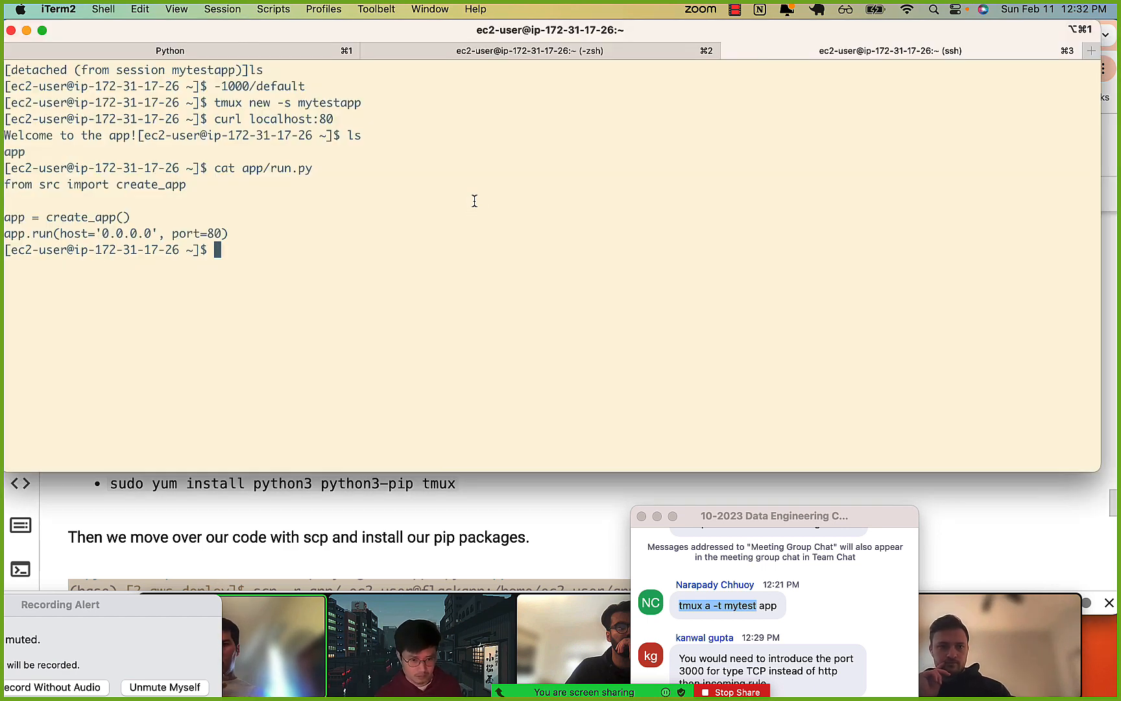
key(Up)
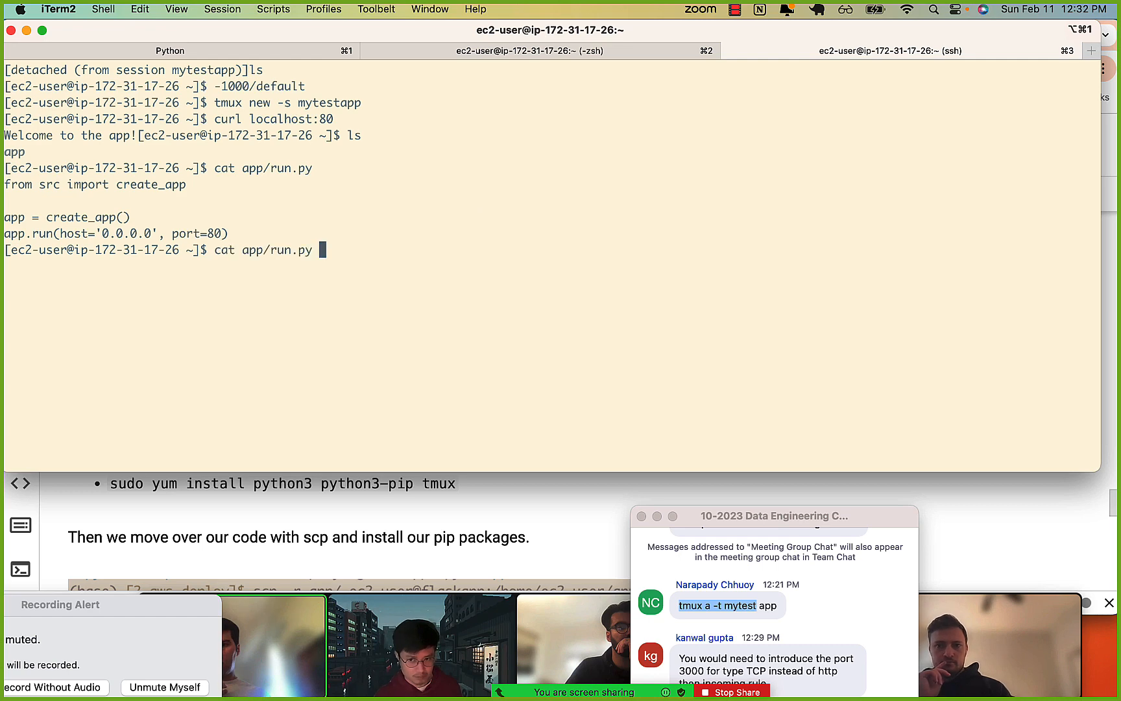
key(Up)
key(Down)
key(Down)
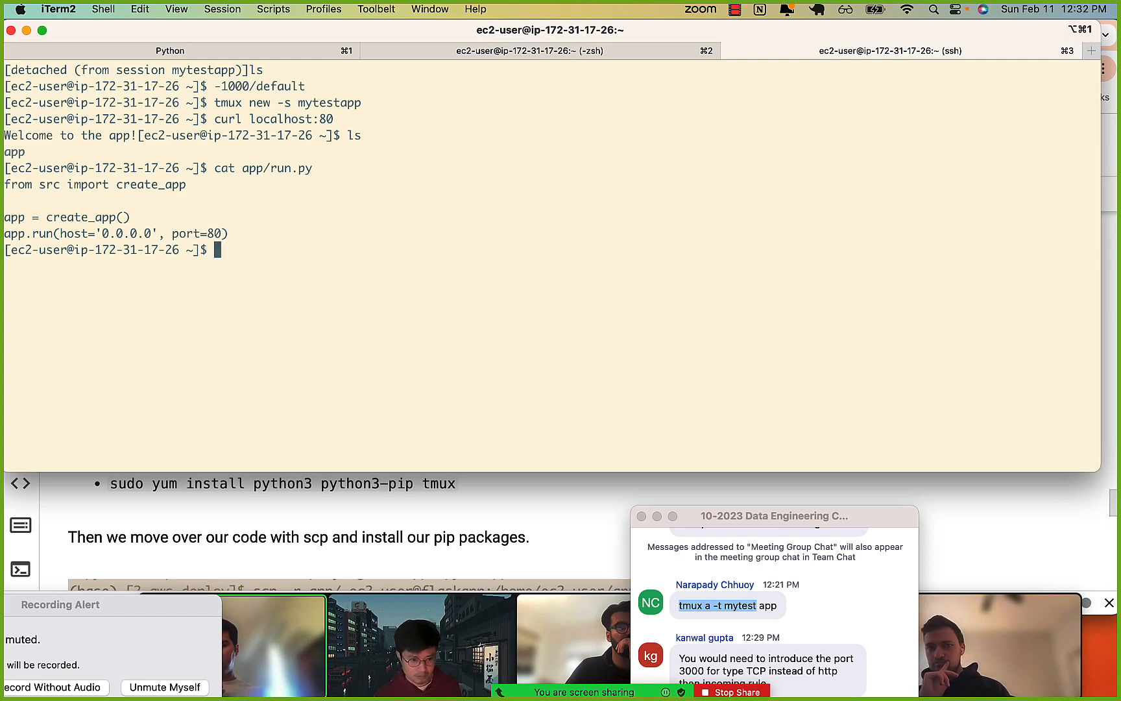
click(735, 10)
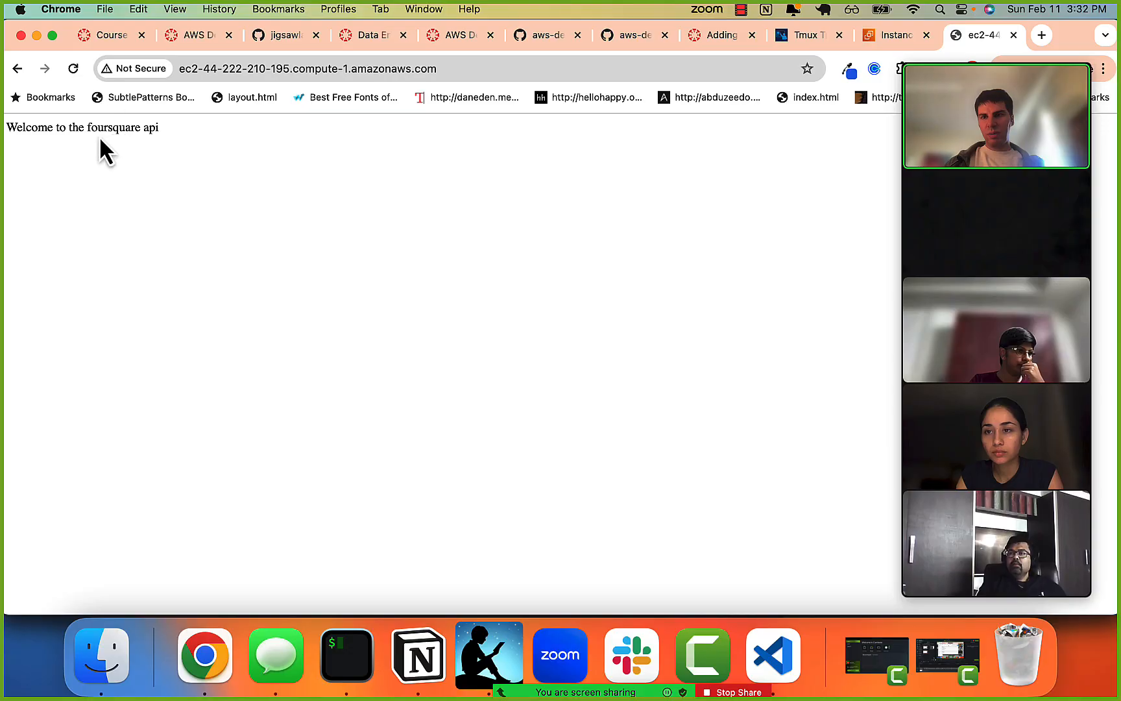
Highlight the foursquare api welcome text on the EC2 page and switch to the iTerm2 session running its Flask server.
drag(92, 146, 213, 154)
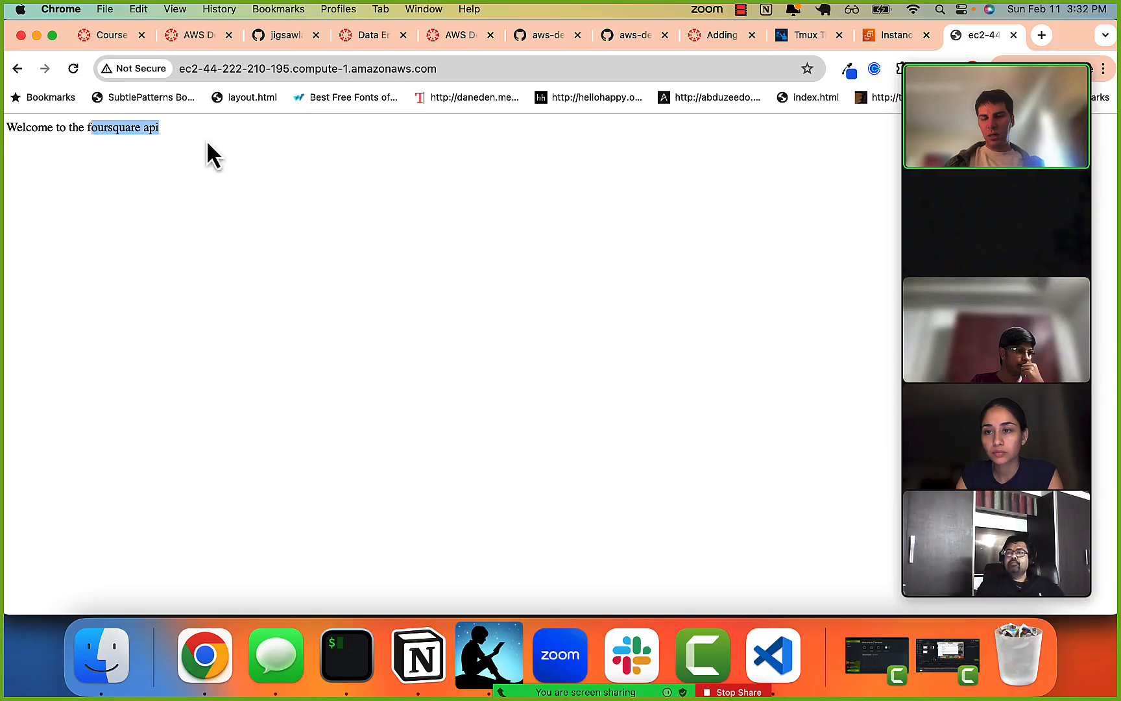
key(super+Tab)
key(super+Tab)
key(super+Tab)
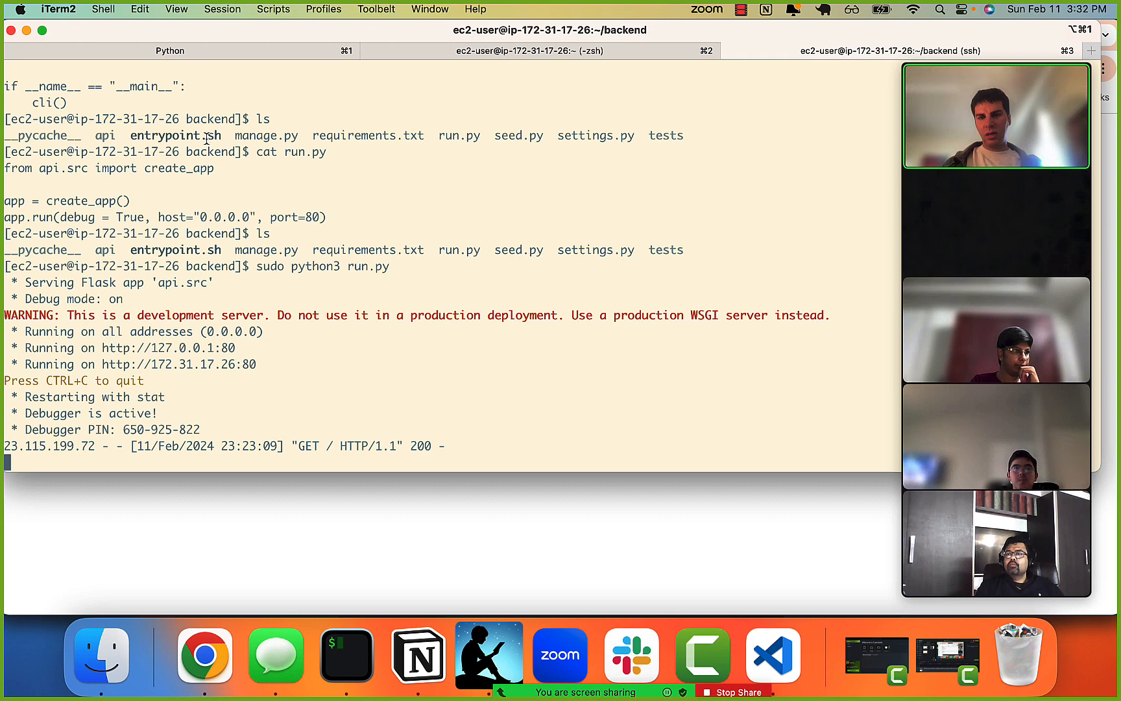
Switch to Visual Studio Code and highlight the debug, host and port arguments of app.run in run.py.
key(super+Tab)
key(super+Tab)
key(super+Tab)
key(super+Tab)
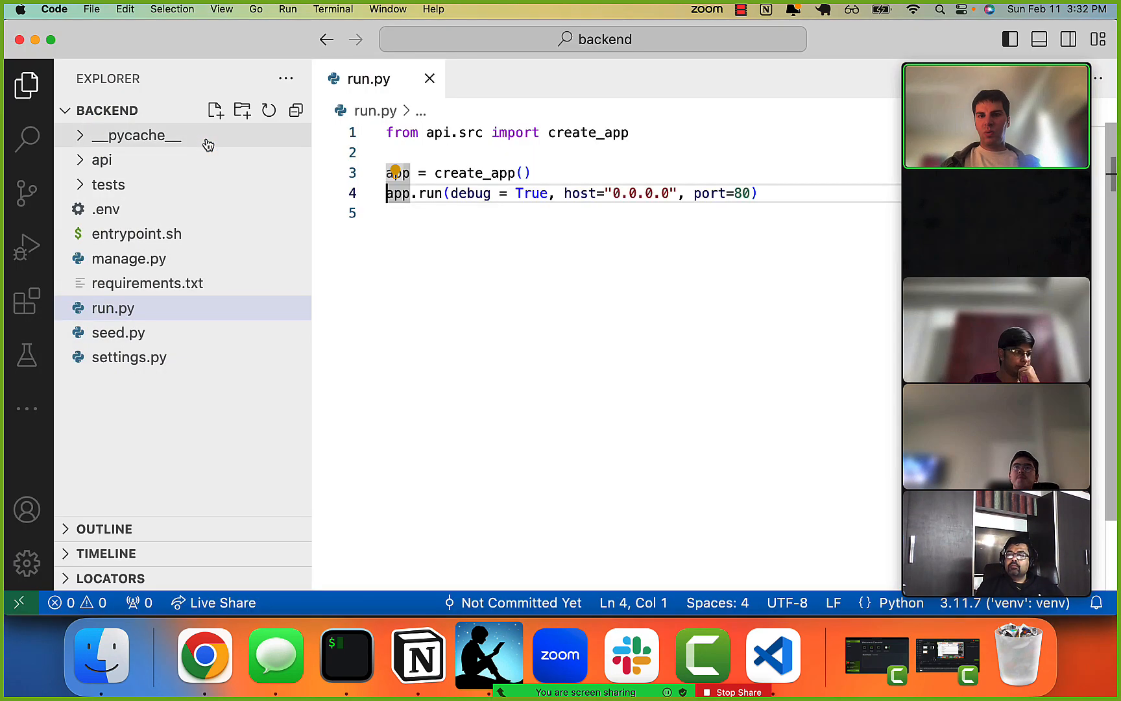
drag(386, 193, 507, 193)
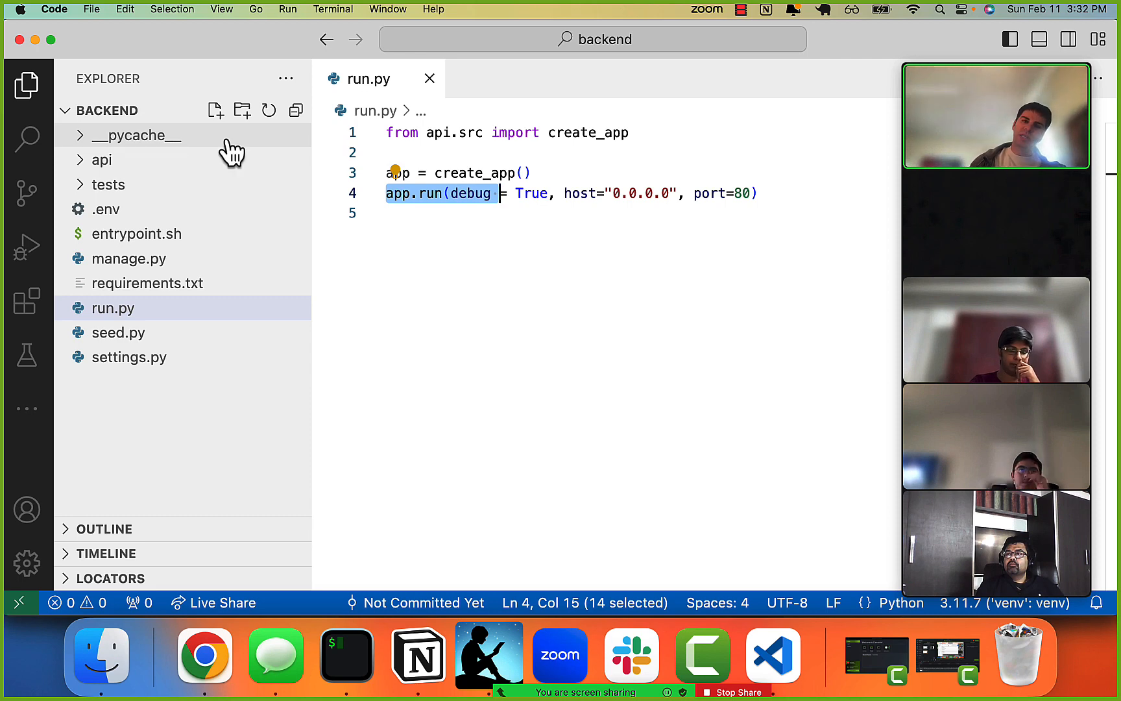
drag(573, 192, 703, 193)
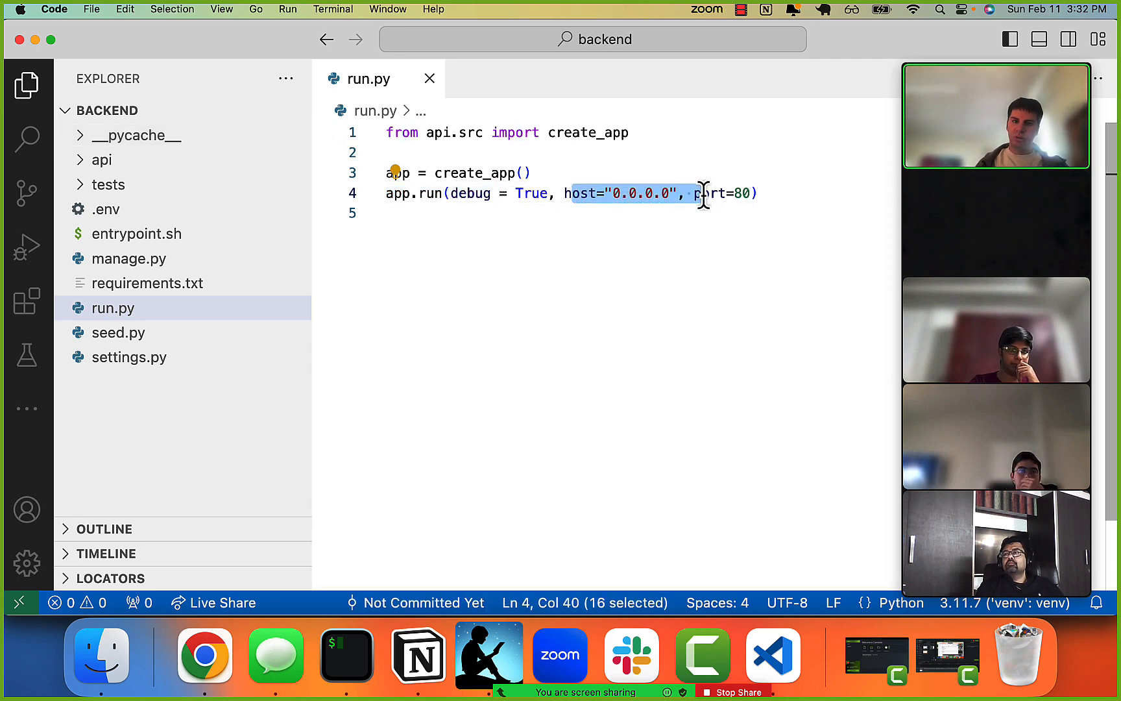
click(627, 192)
click(598, 191)
double_click(602, 188)
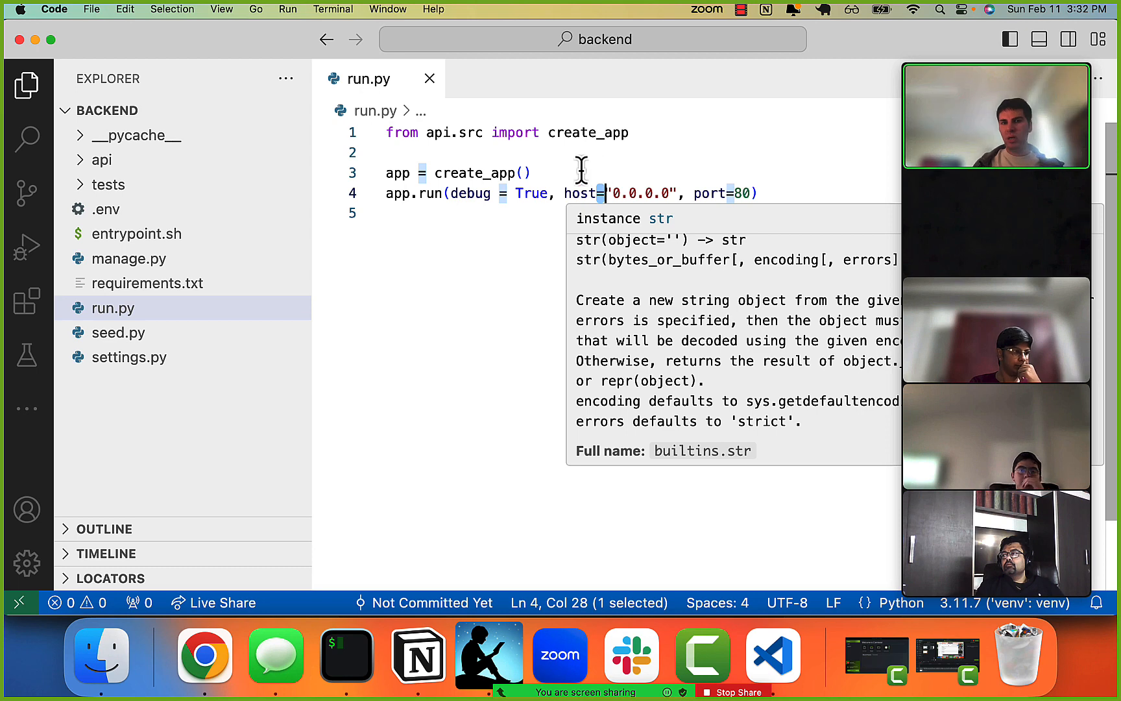
click(556, 194)
drag(771, 193, 663, 188)
click(659, 190)
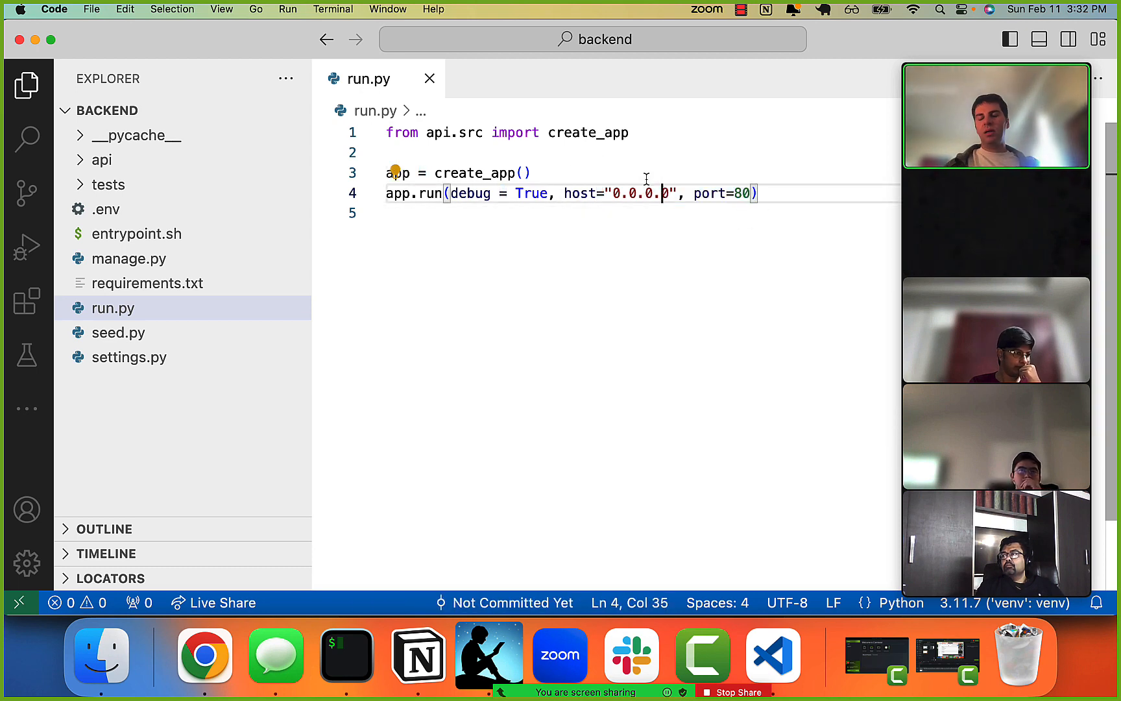
Switch to the iTerm2 session, stop the running Flask server and exit the EC2 instance.
key(super+Tab)
key(ctrl+c)
key(ctrl+c)
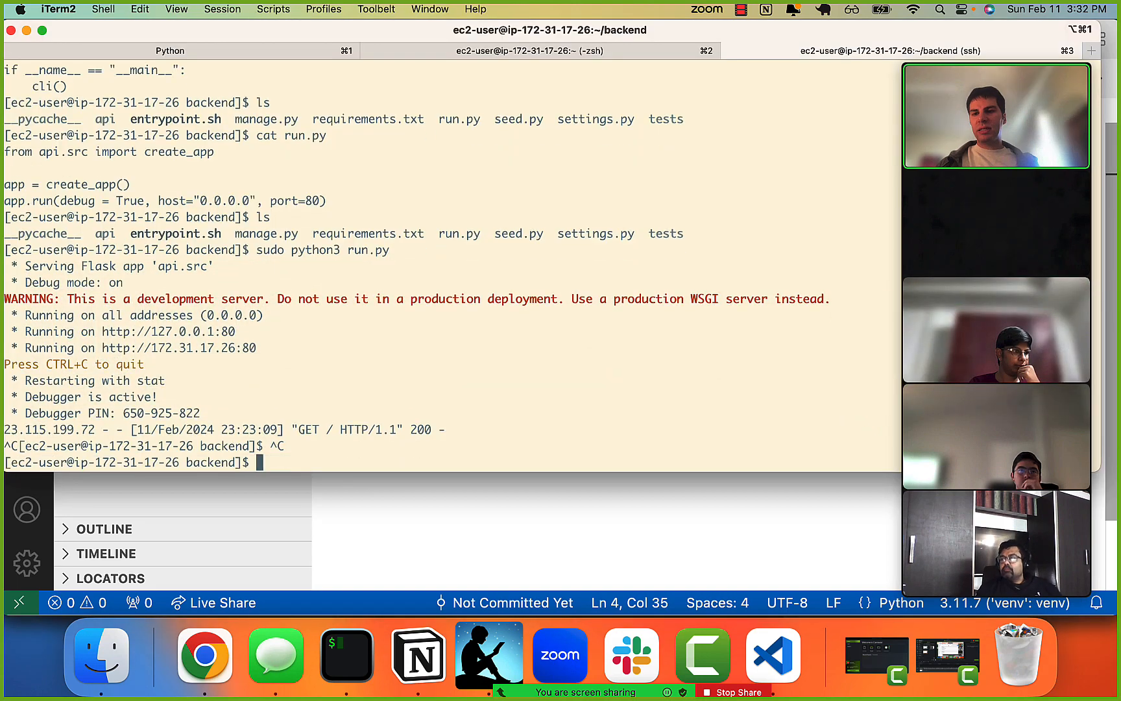
text(exi)
key(BackSpace)
key(BackSpace)
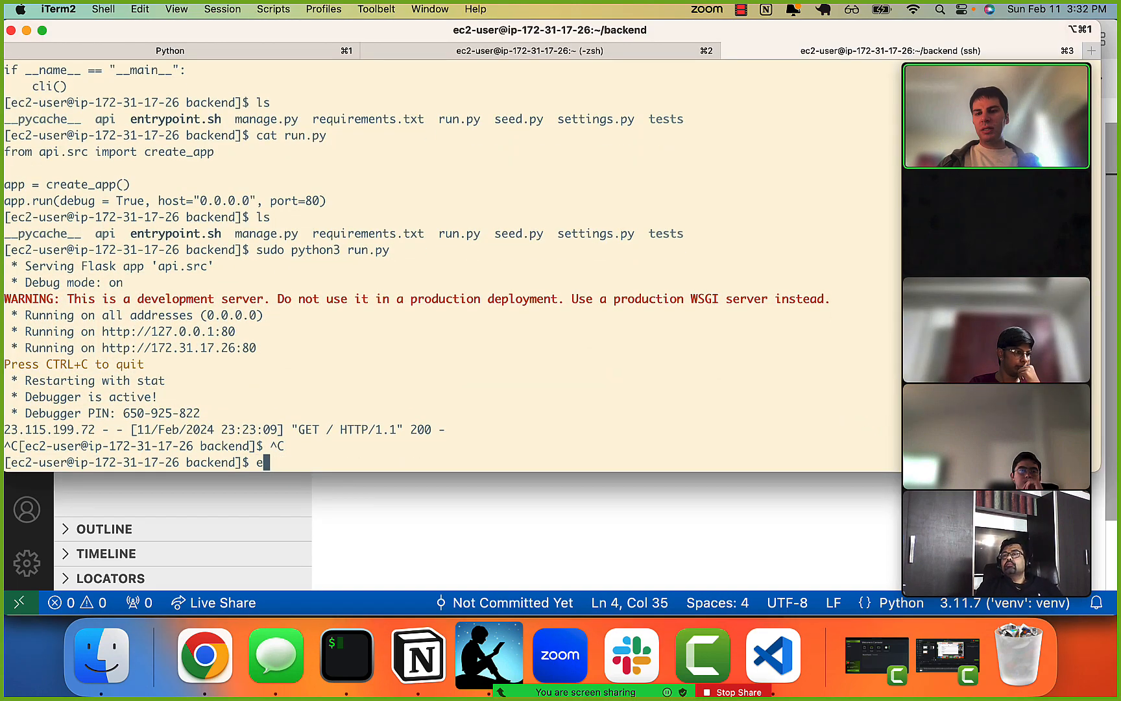
key(Return)
Recall the scp command that copies the backend folder to EC2 and highlight its /home/ec2-user destination without running it.
key(Up)
key(Up)
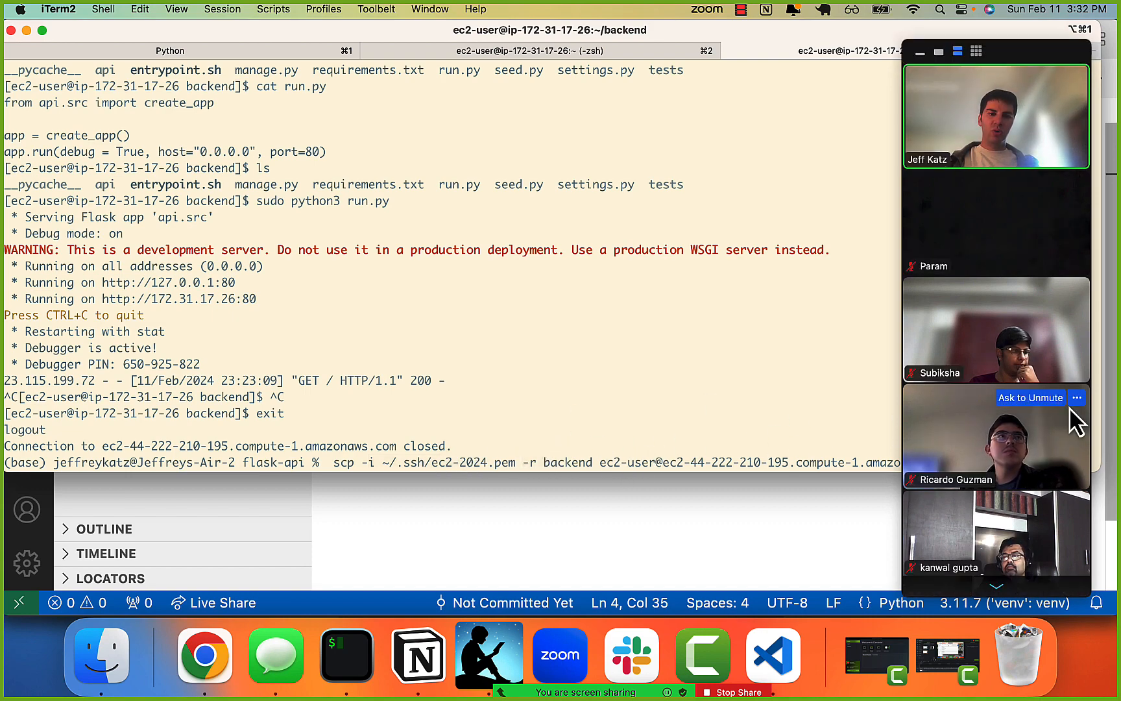
drag(1066, 408, 143, 688)
click(612, 462)
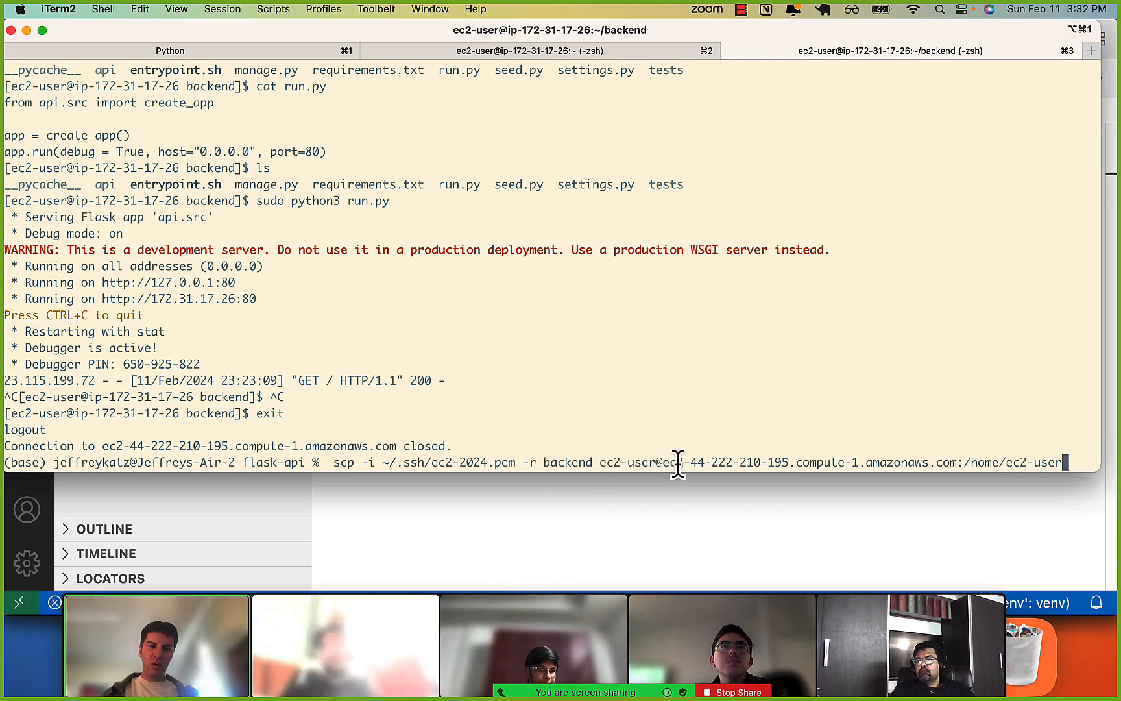
drag(677, 465, 1047, 464)
click(953, 464)
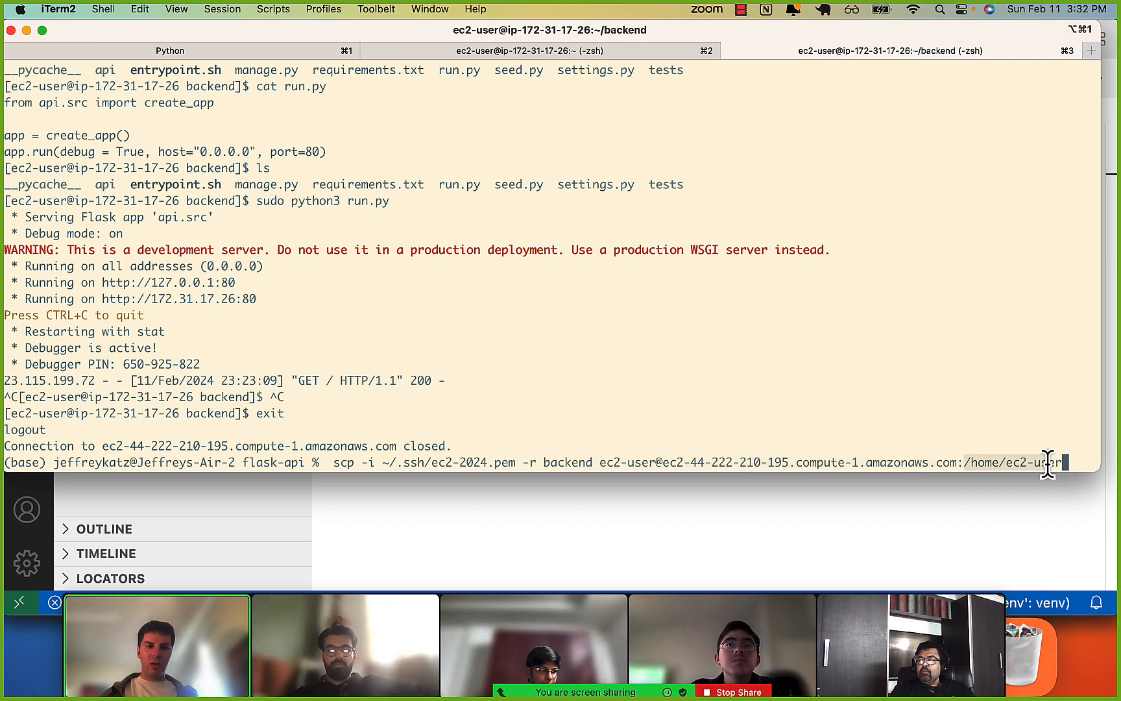
key(Escape)
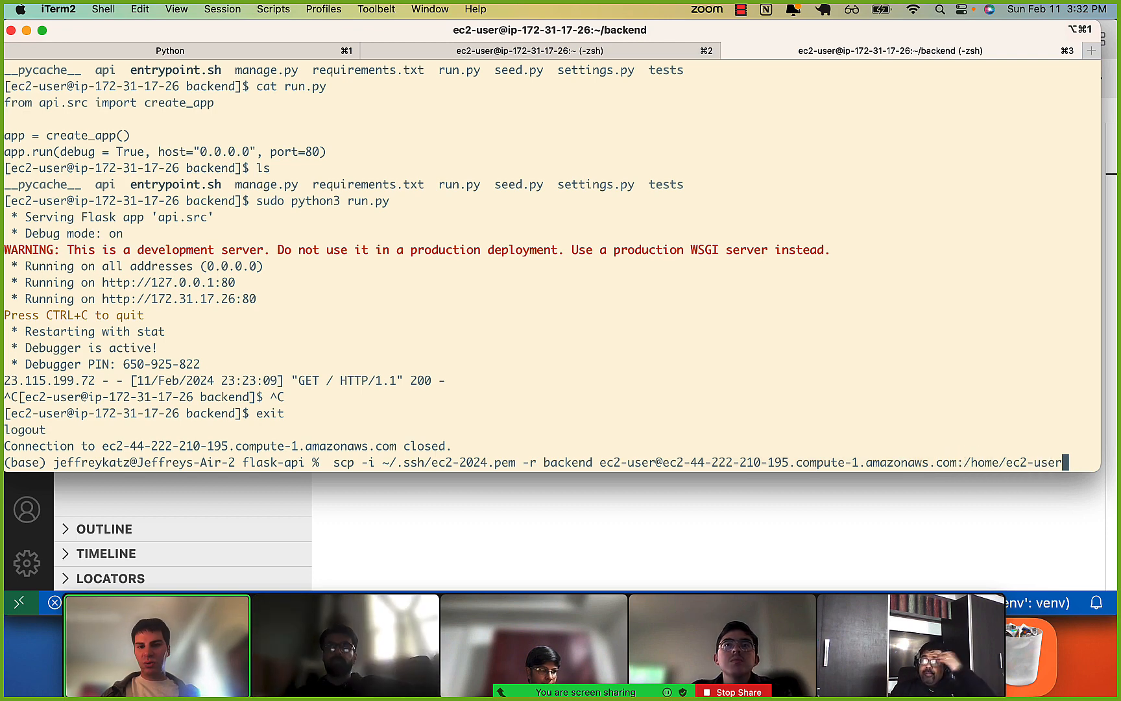
Reconnect to ec2-user on the EC2 instance over ssh using the ~/.ssh/ec2-2024.pem key file.
key(Down)
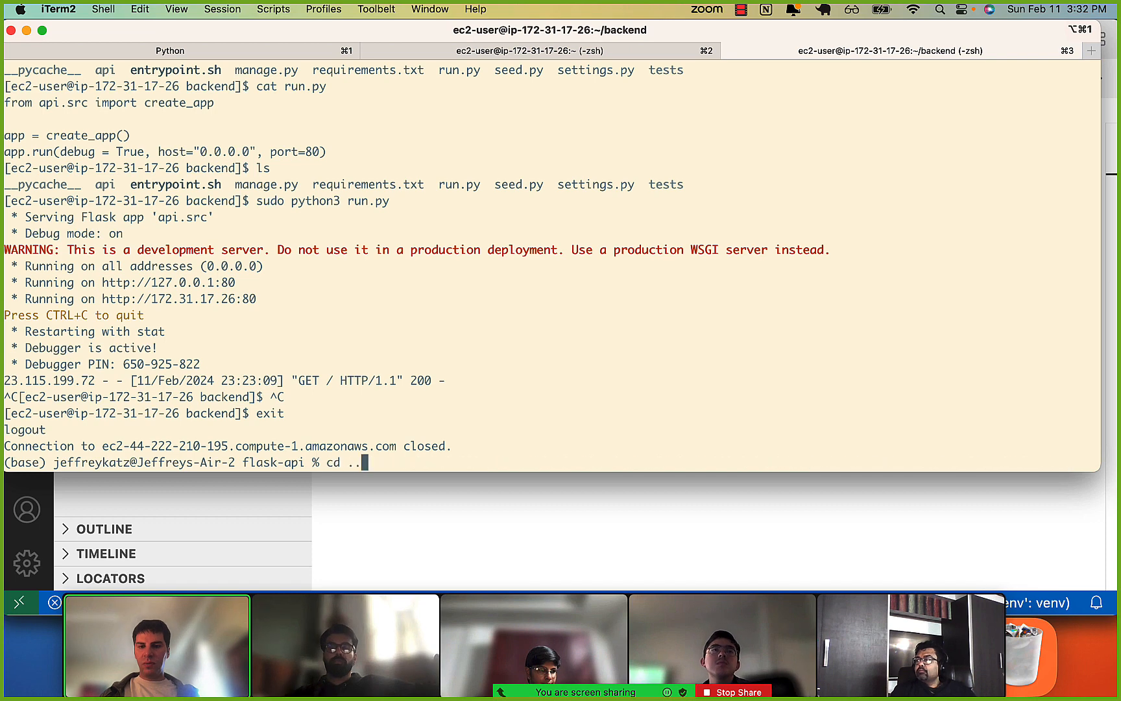
key(Down)
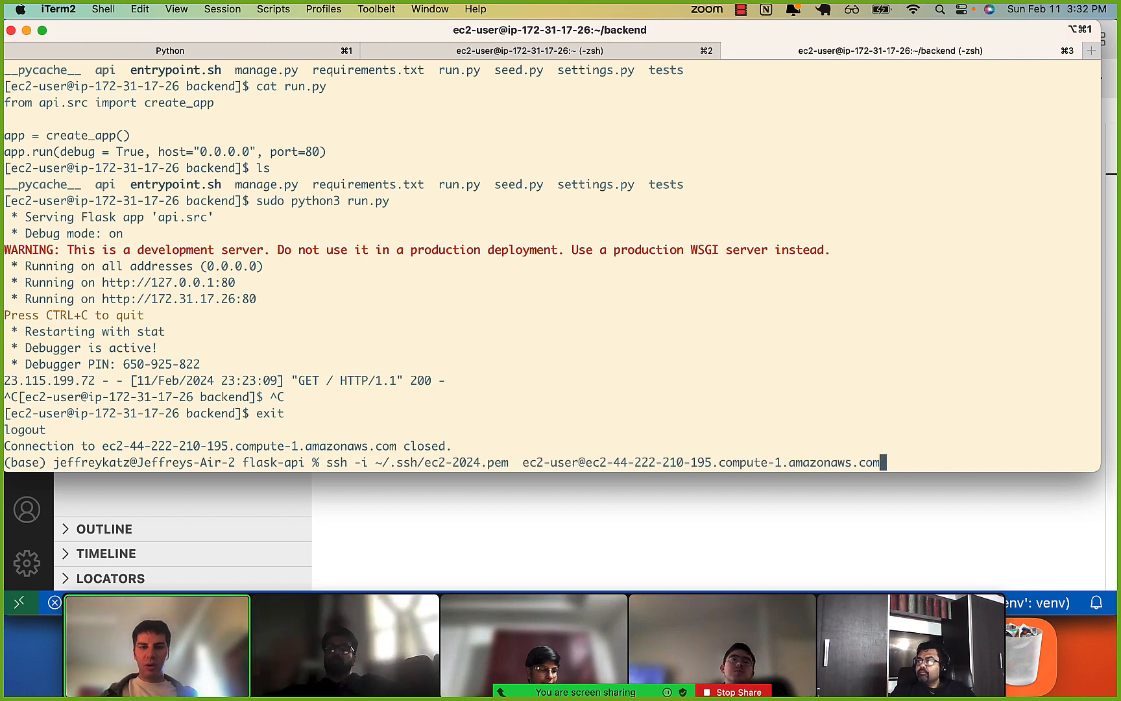
key(Return)
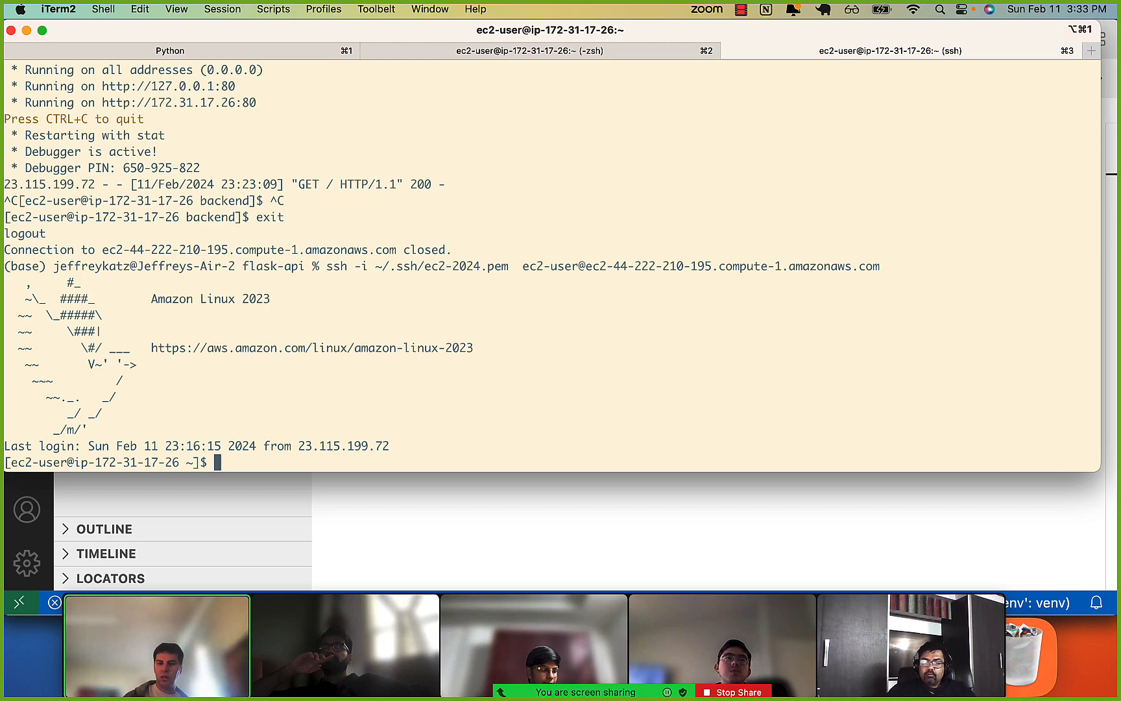
List the instance's home folder, change into backend, clear the terminal and list the backend files.
text(ls)
key(Return)
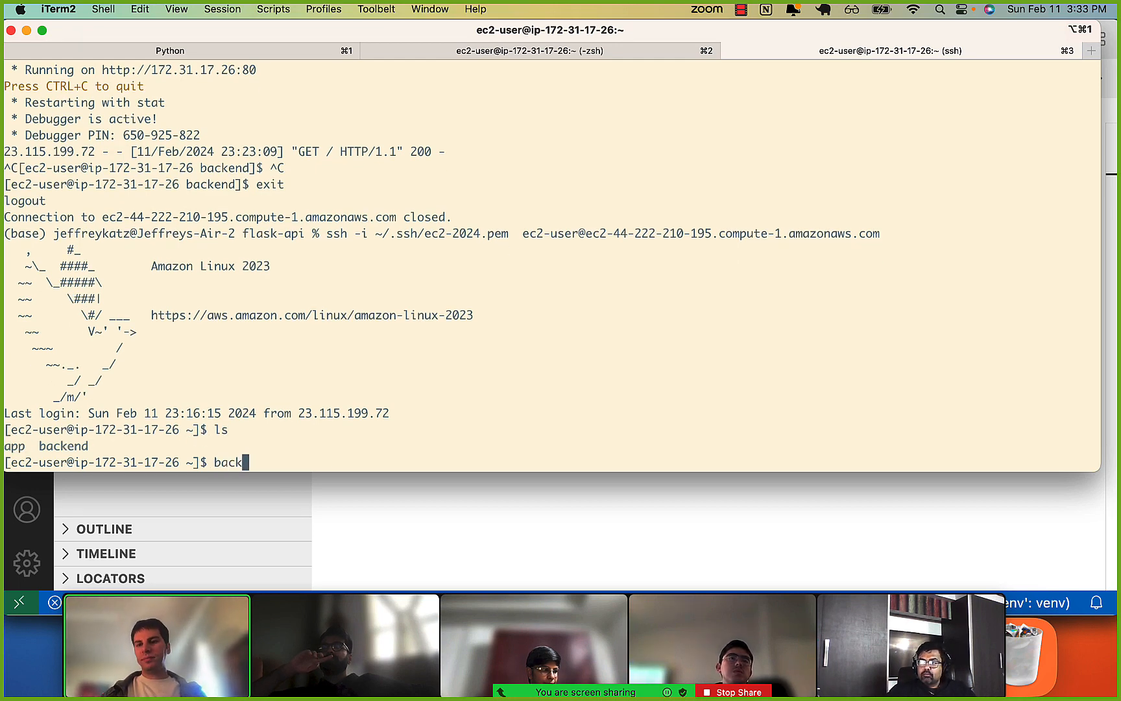
text(backend)
key(ctrl+a)
text(cd)
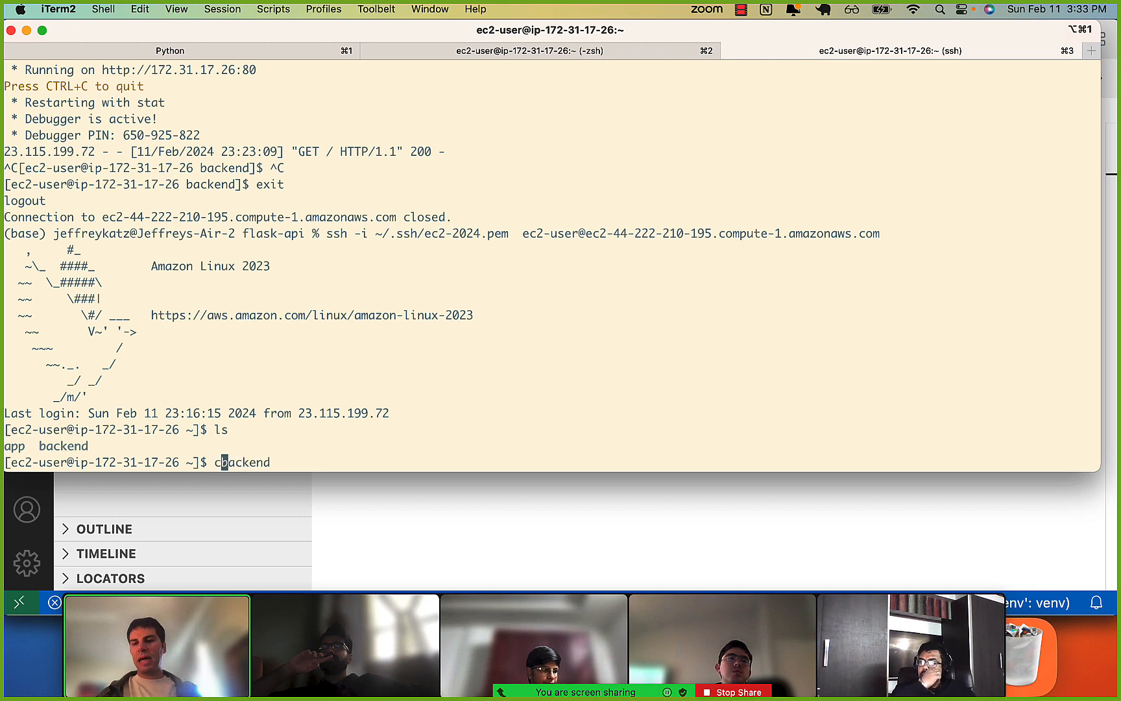
key(Return)
key(ctrl+l)
text(ls)
key(Return)
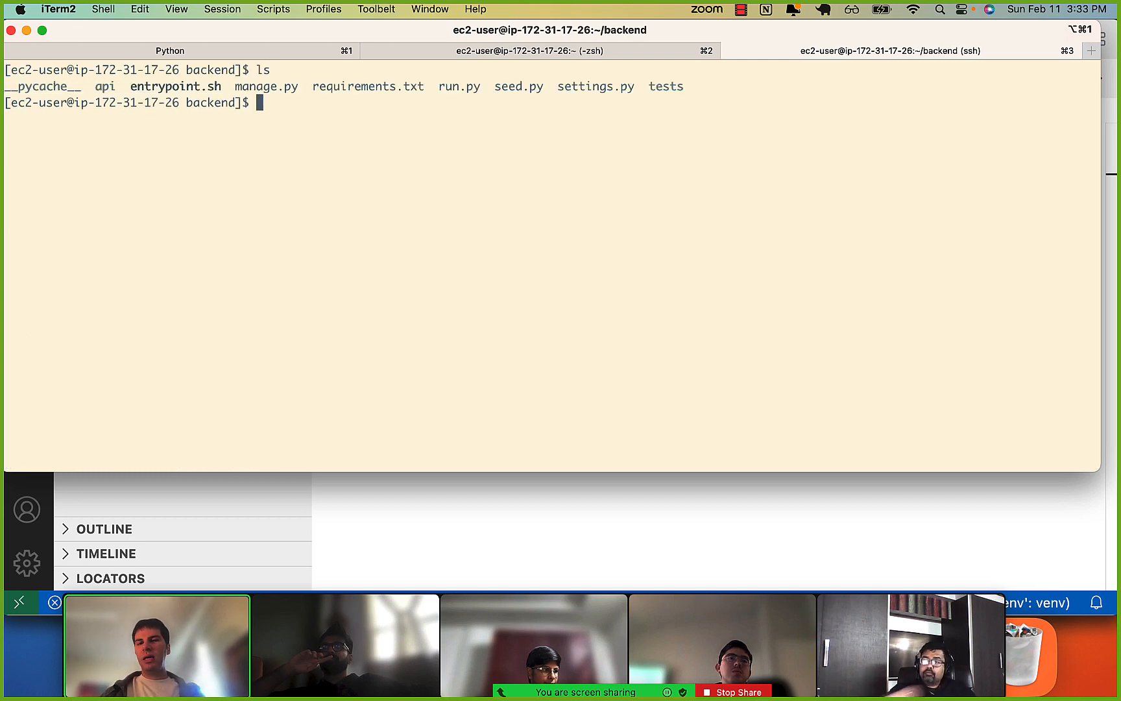
List the tmux sessions and install the packages from requirements.txt with sudo pip3, clearing the terminal when done.
text(tmux ls)
key(Return)
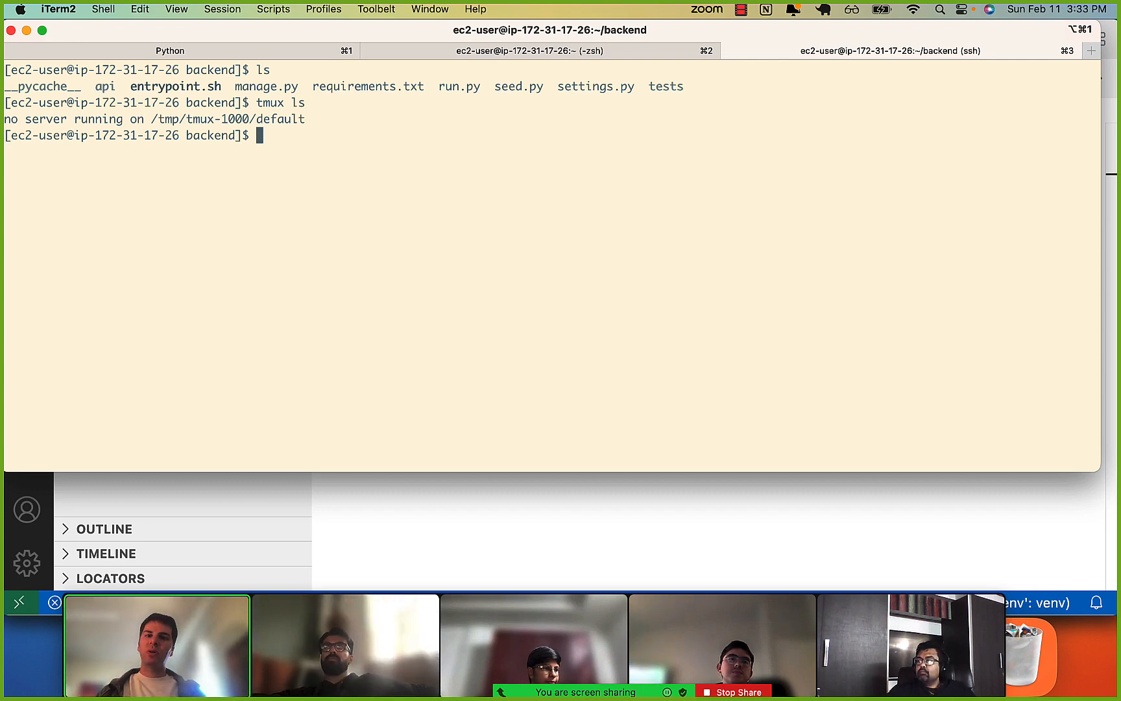
text(sudo pip3)
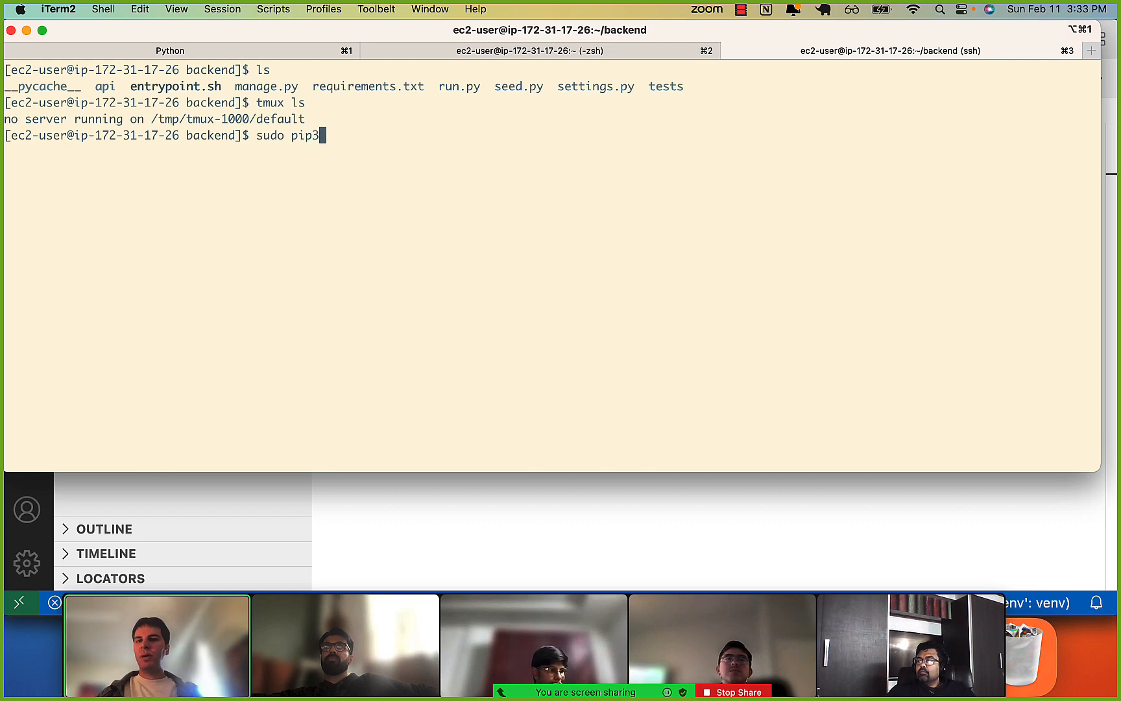
text( install -r requirements.txt)
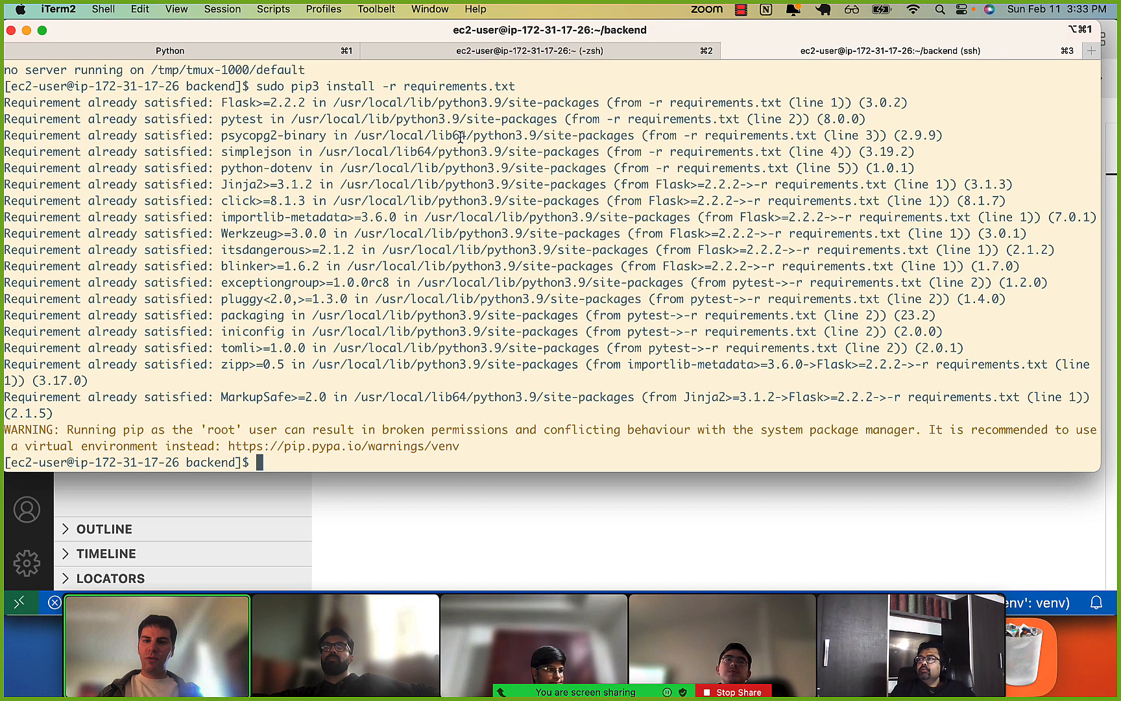
key(ctrl+l)
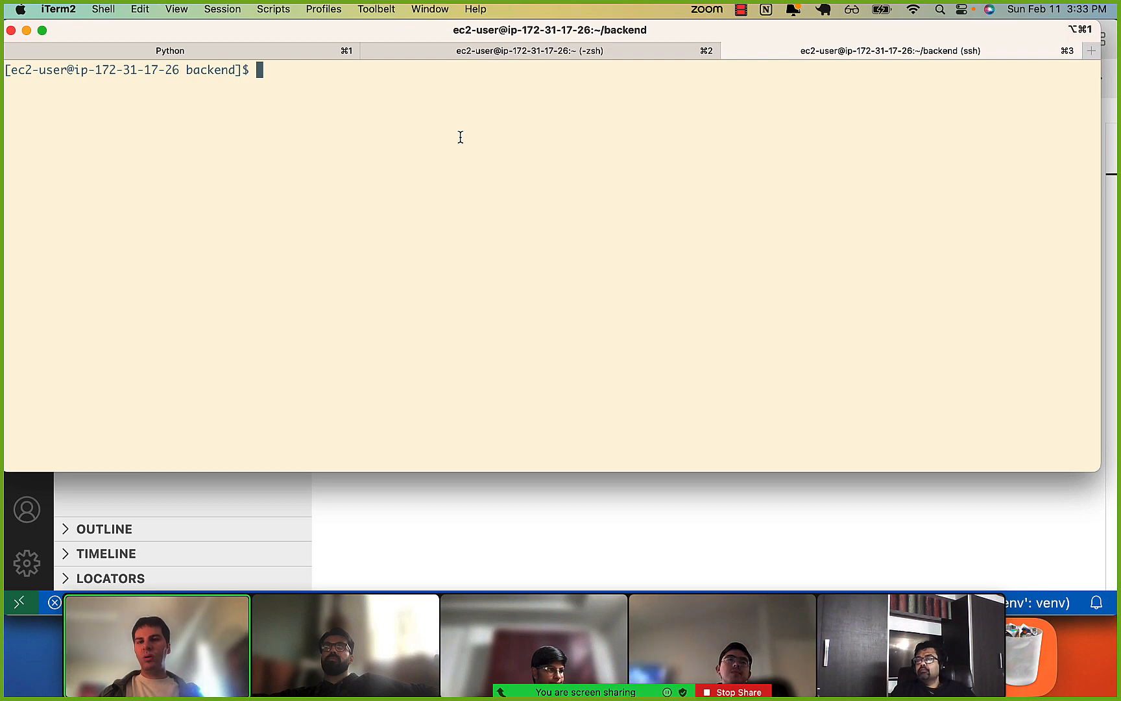
List the backend files and run manage.py with sudo python3 and no arguments to view its available commands.
text(ls)
key(Return)
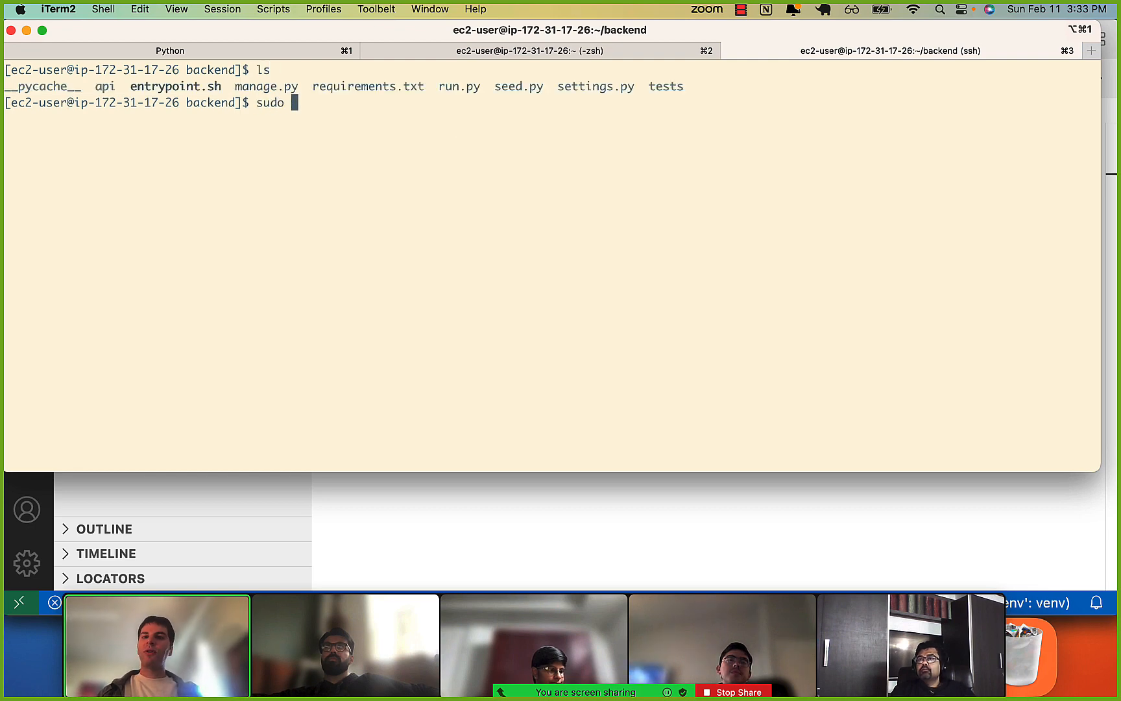
text(sudo)
key(Tab)
text(p)
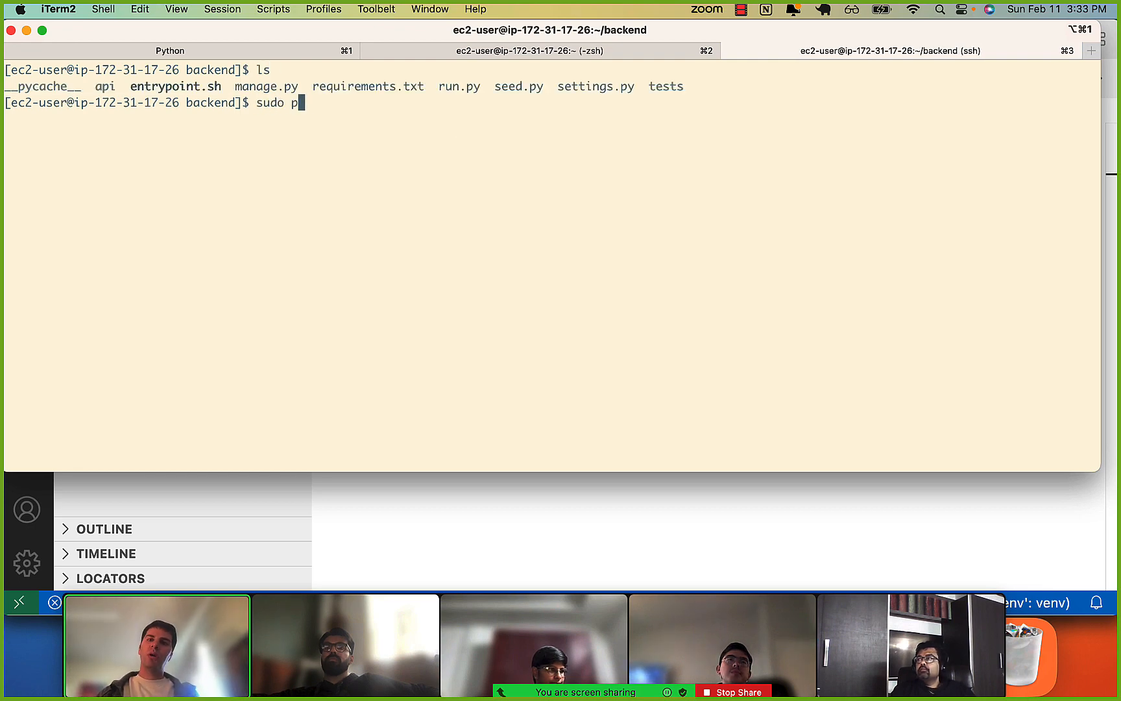
text(ython3 manage.py)
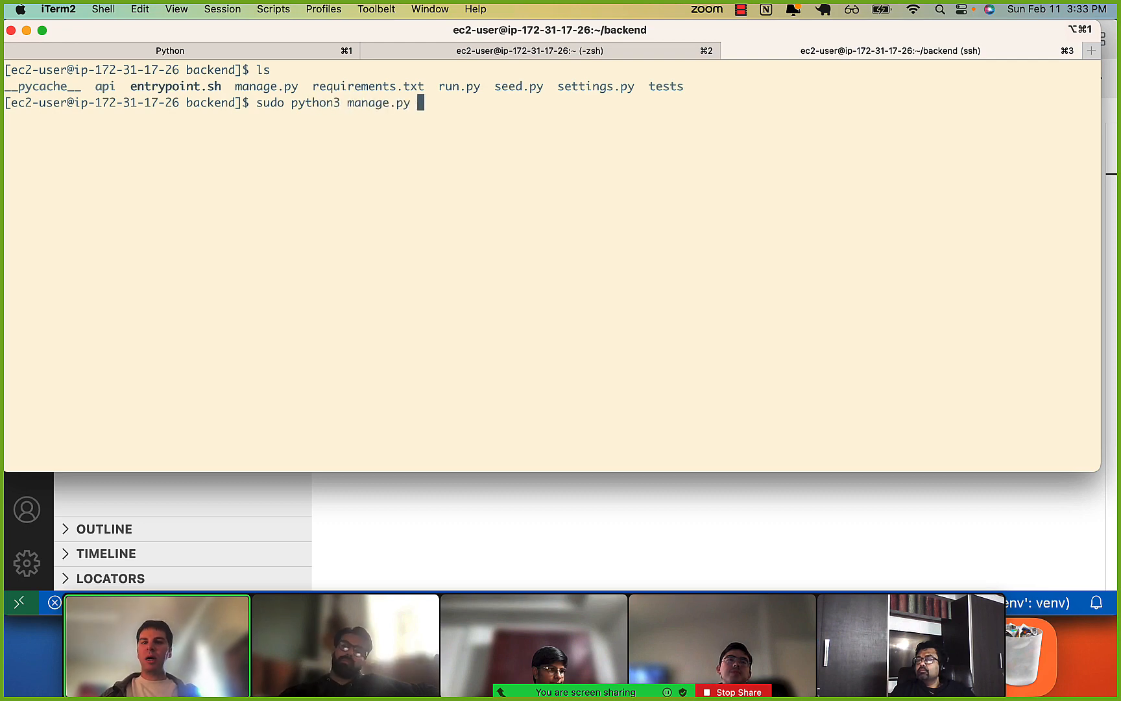
key(Return)
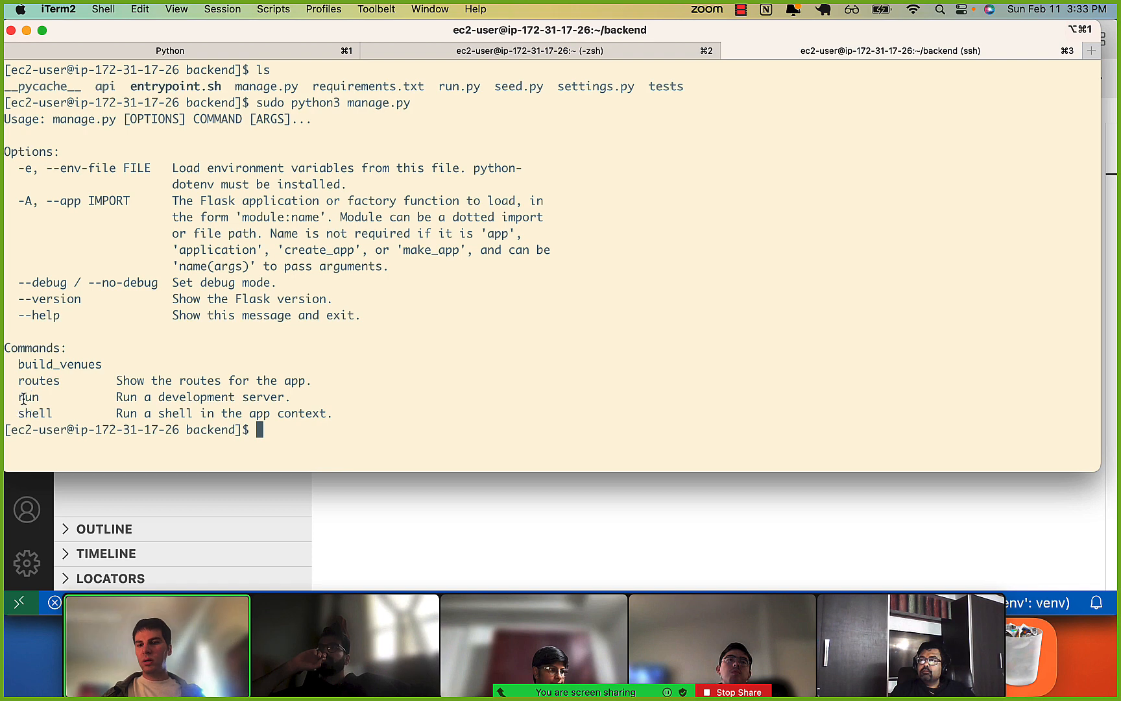
Start the development server with sudo python3 manage.py run and check the address and port it uses.
key(Up)
key(ctrl+l)
text(run)
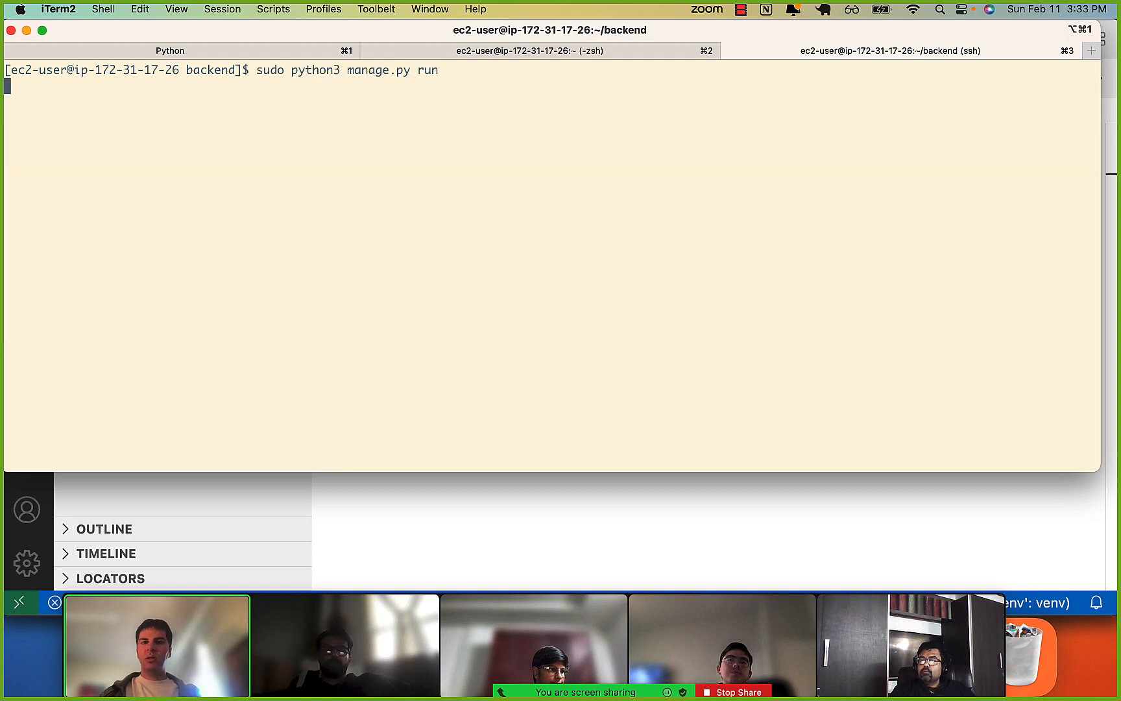
drag(137, 120, 249, 127)
click(249, 121)
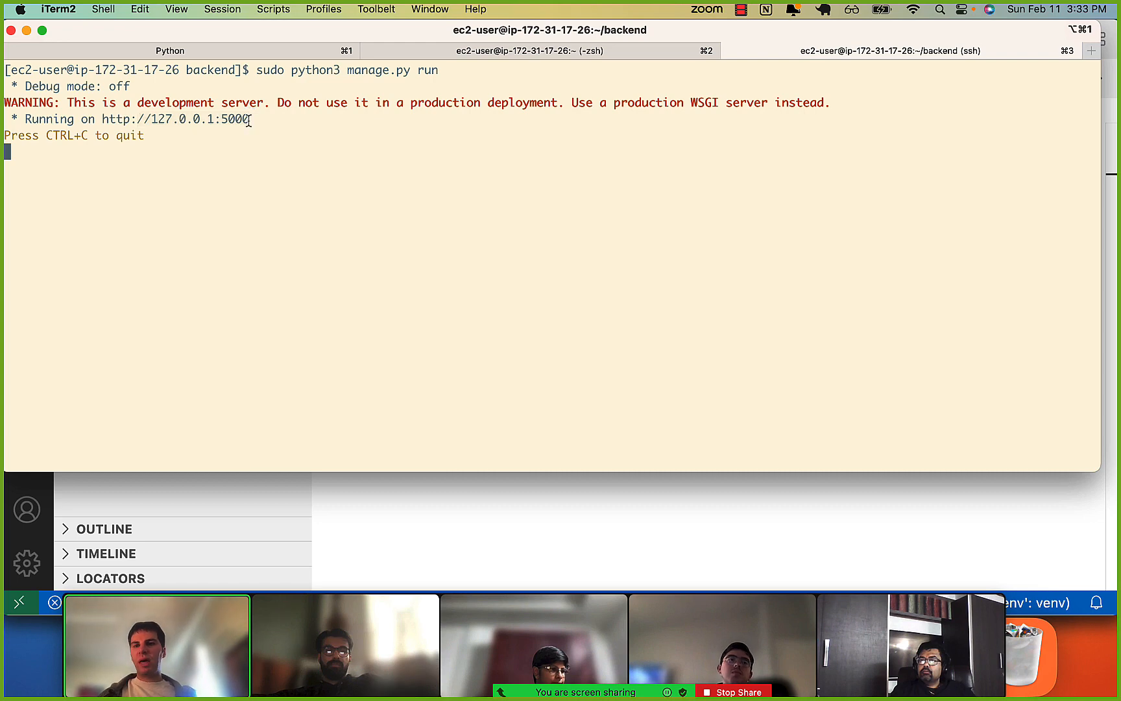
Stop the server, restart it with sudo python3 manage.py run -p 80 and highlight the address it runs on.
key(ctrl+c)
key(Up)
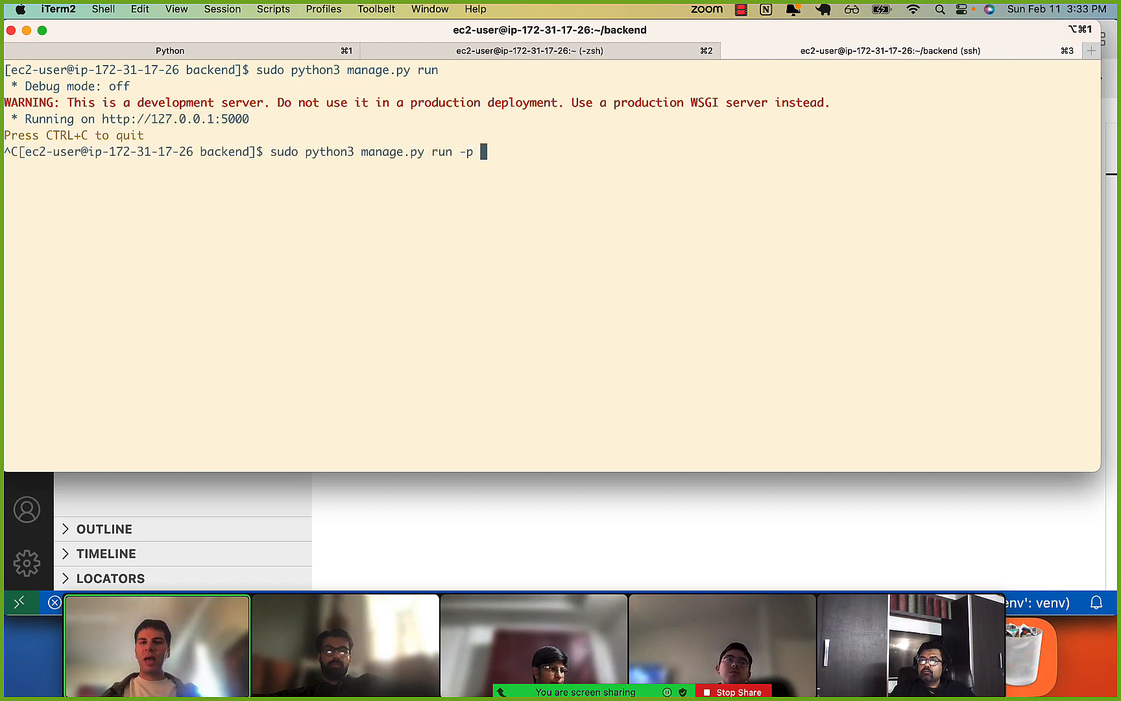
key(Return)
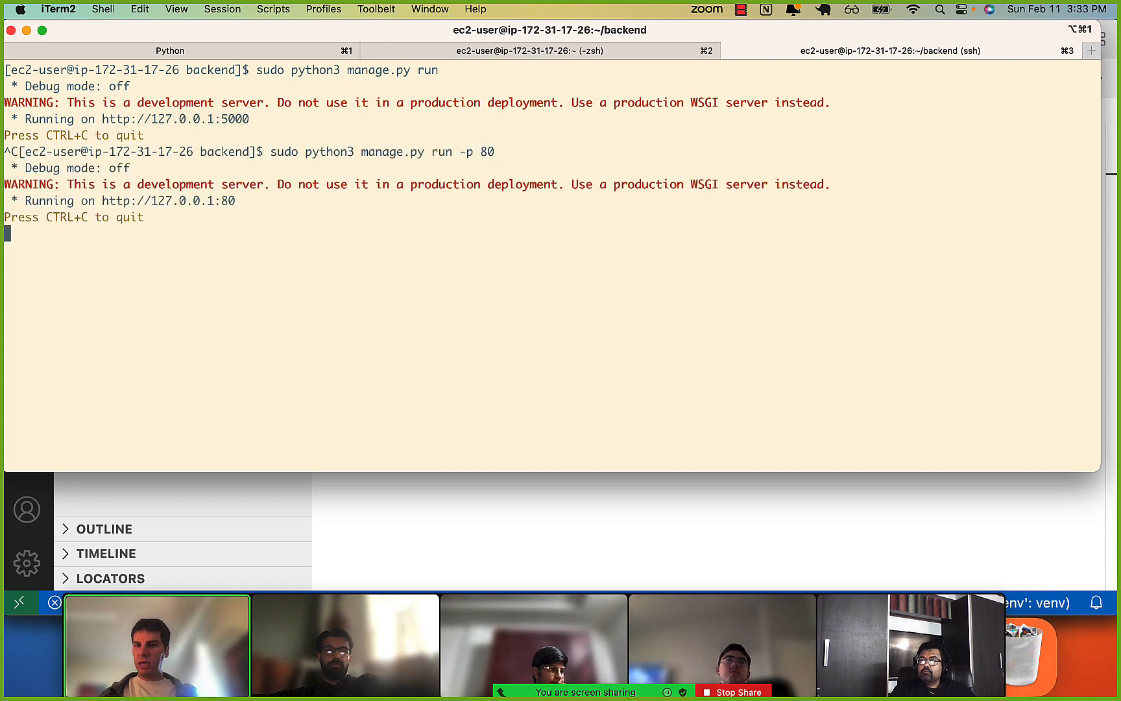
drag(135, 200, 234, 200)
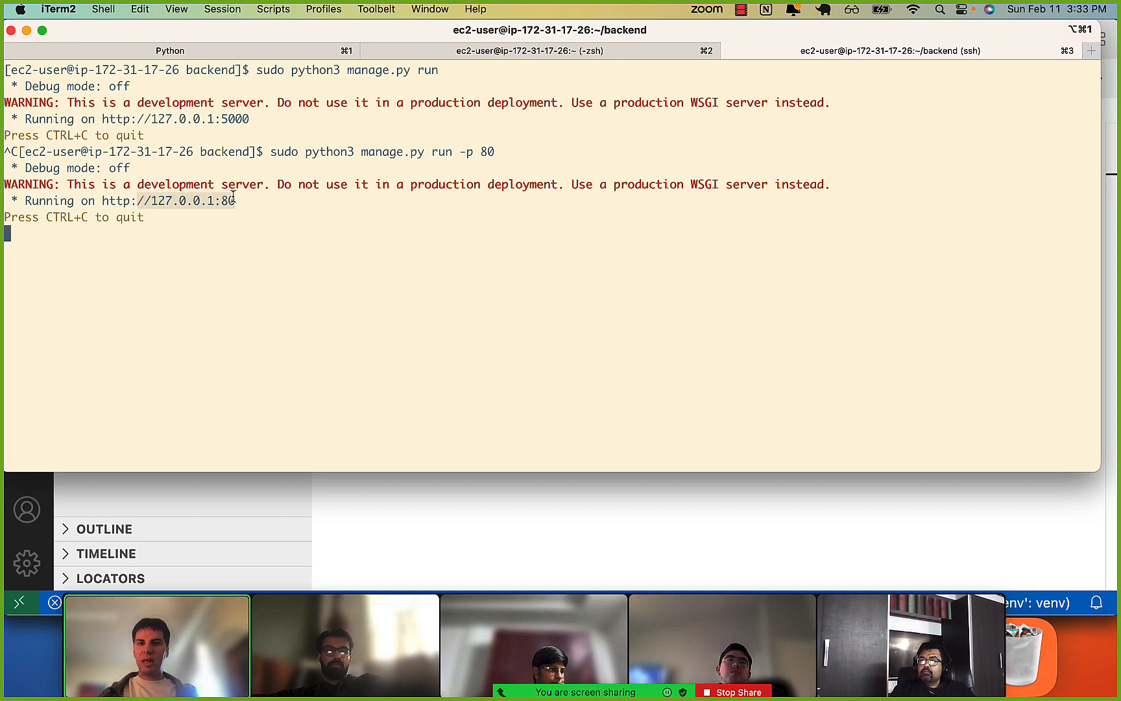
Switch to Chrome, request the EC2 instance's public address again and return to the iTerm2 server session.
key(super+Tab)
key(super+Tab)
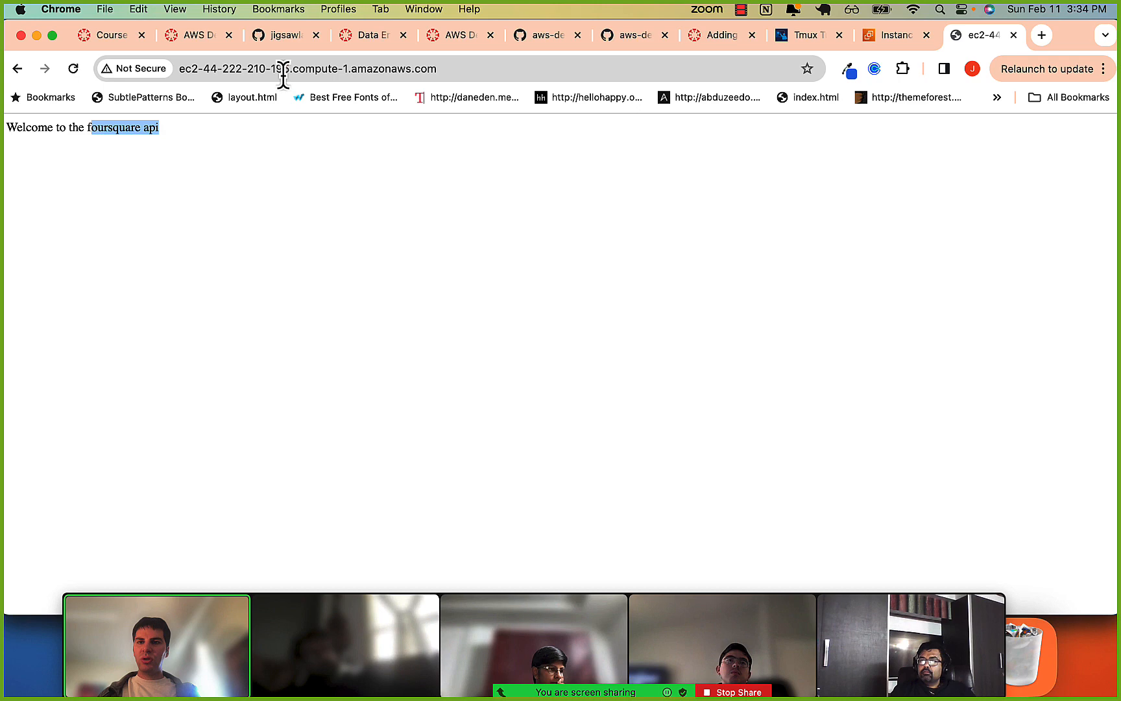
click(282, 73)
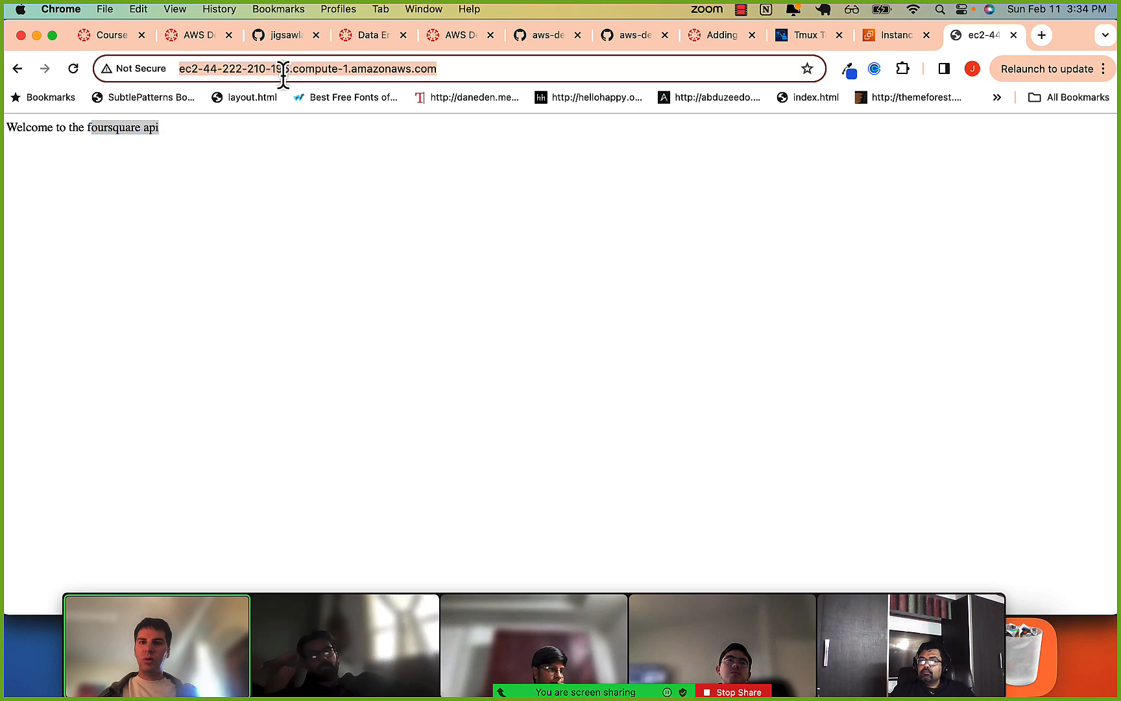
key(Right)
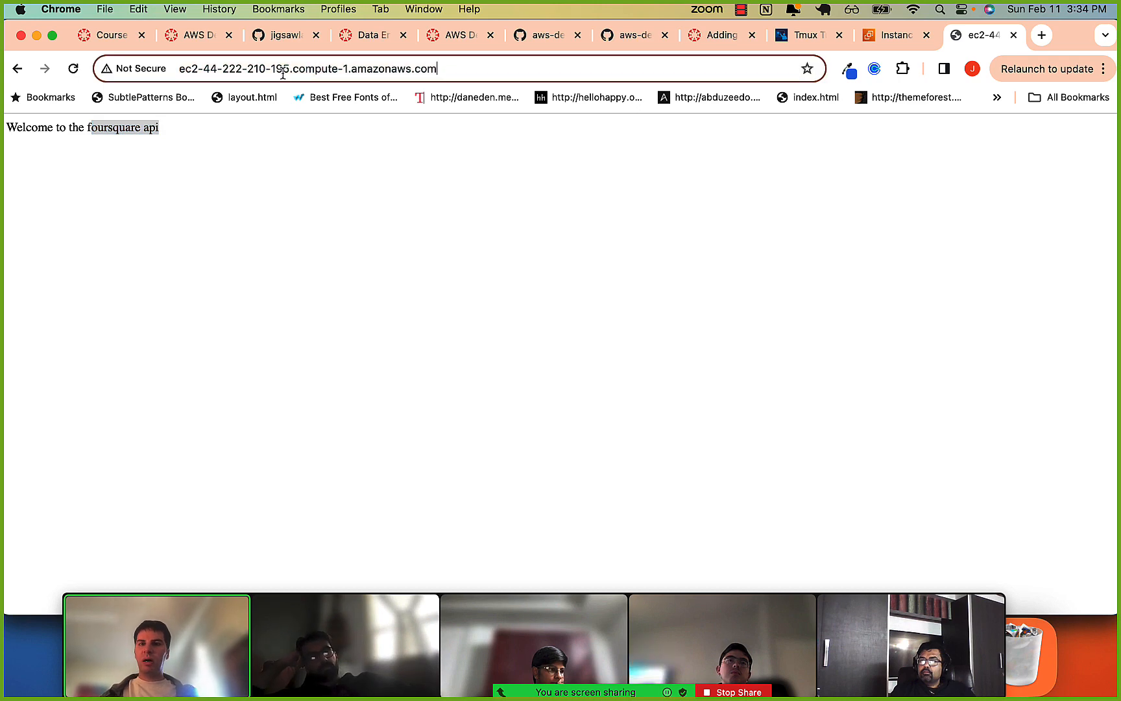
key(Return)
click(268, 67)
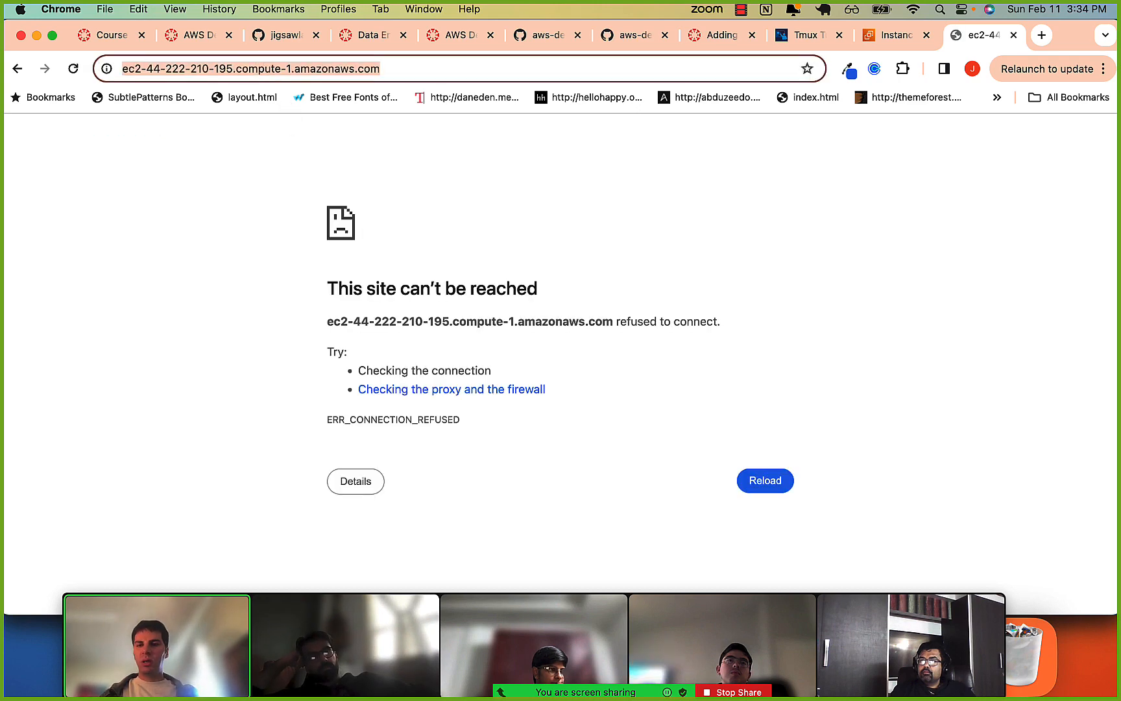
key(super+Tab)
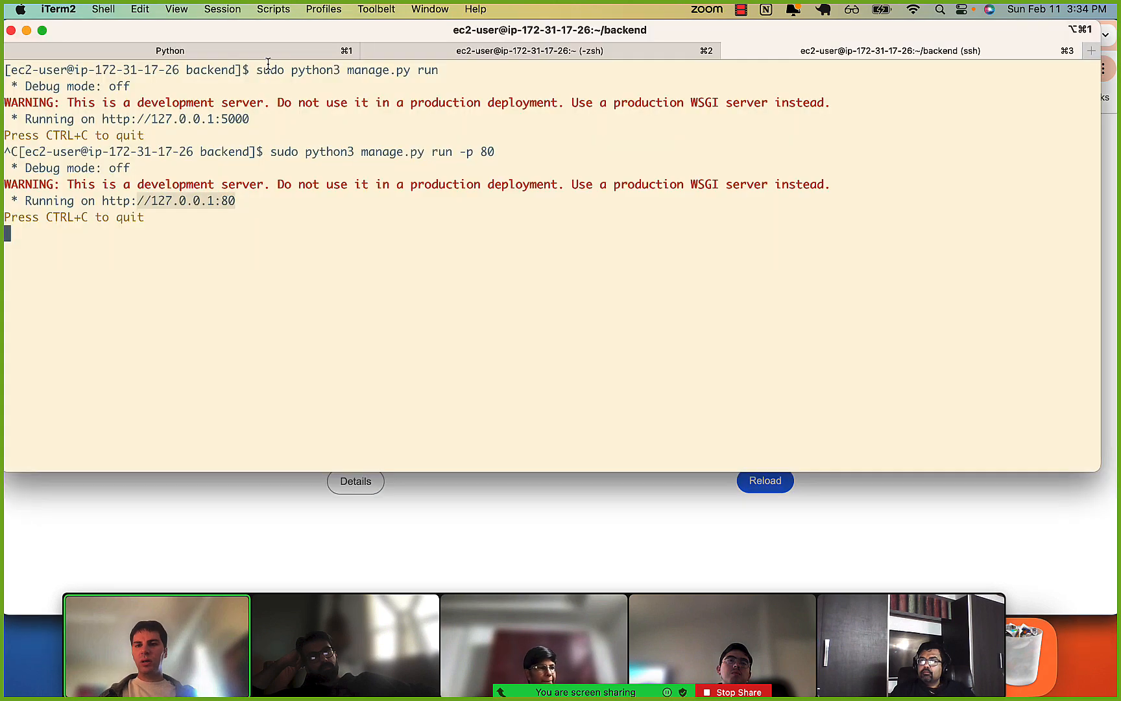
Stop the server, restart it with sudo python3 manage.py run -p 80 -h 0.0.0.0 and highlight the all-addresses line.
key(ctrl+c)
key(Up)
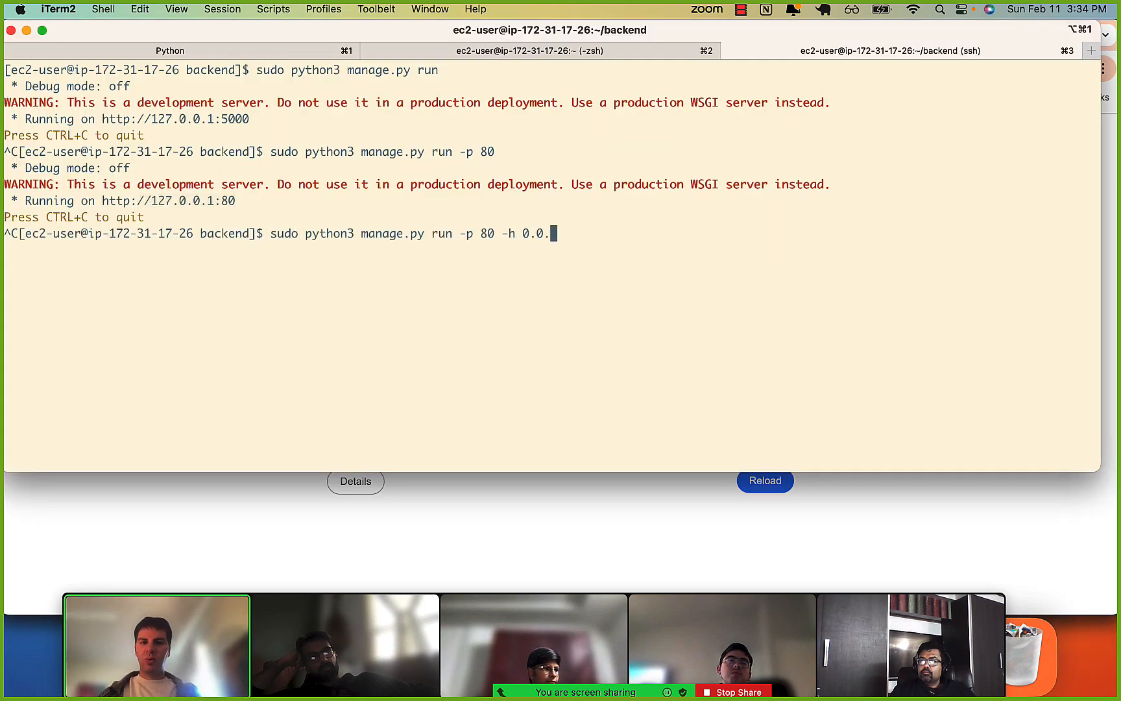
text(-h 0.0.0.0)
key(Return)
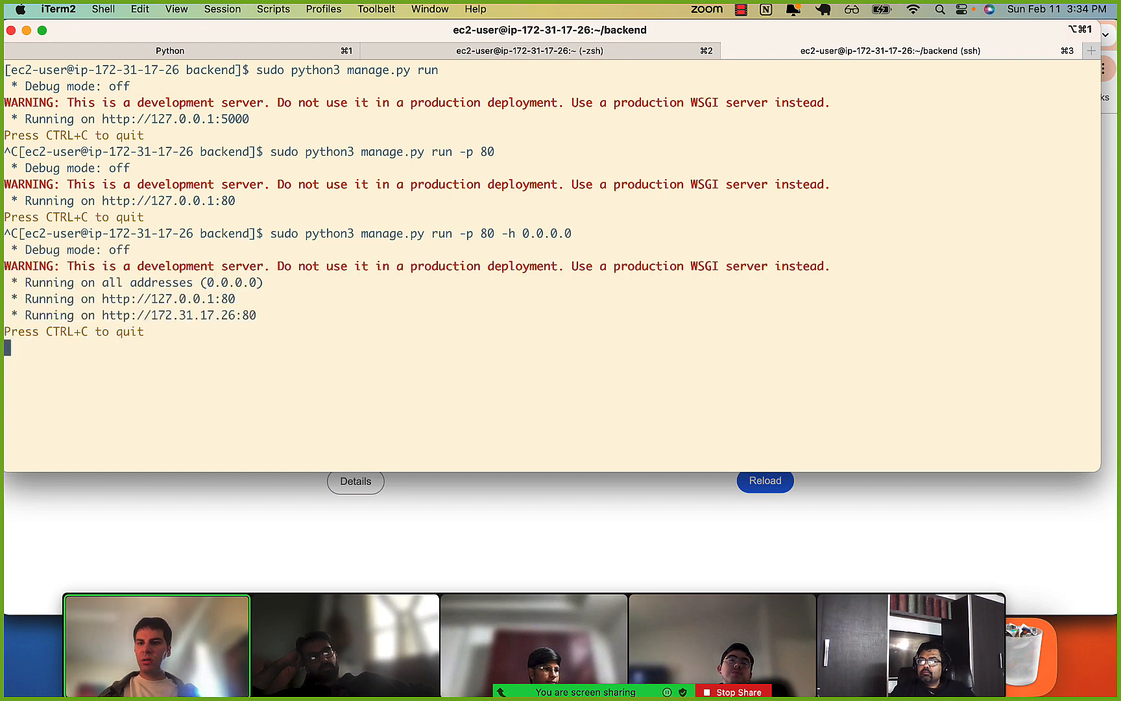
drag(206, 282, 252, 285)
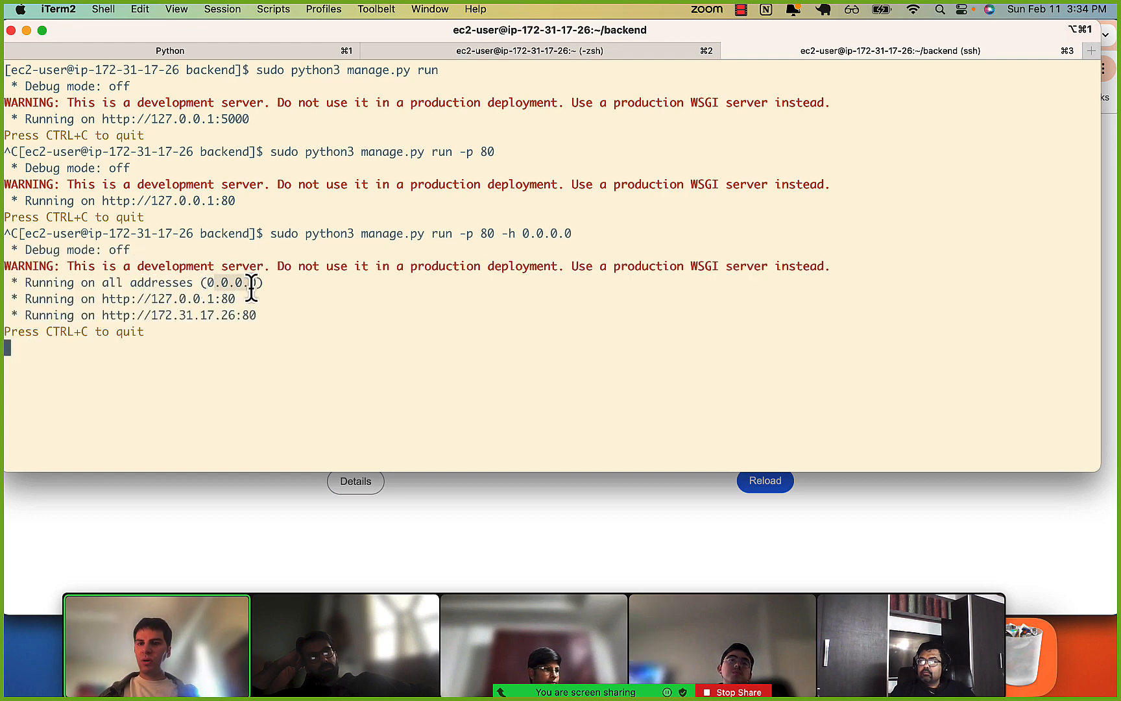
click(251, 287)
Switch to Chrome, request the EC2 instance's public address and return to the iTerm2 server session.
click(195, 488)
click(313, 69)
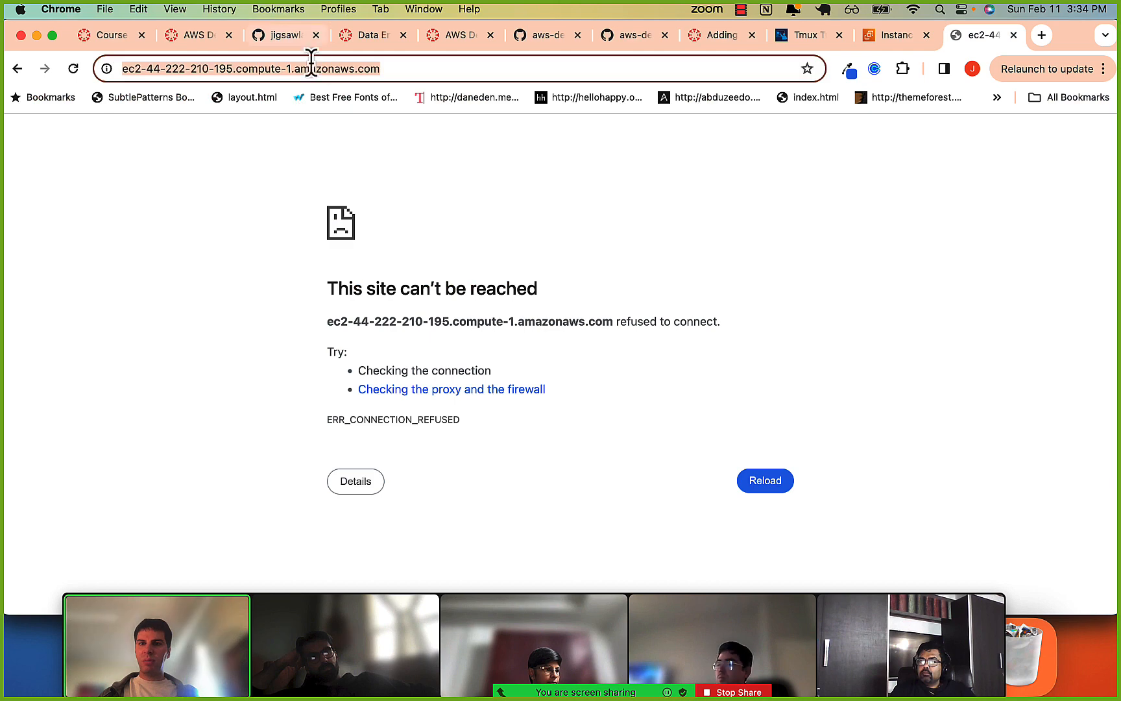
click(305, 67)
key(Return)
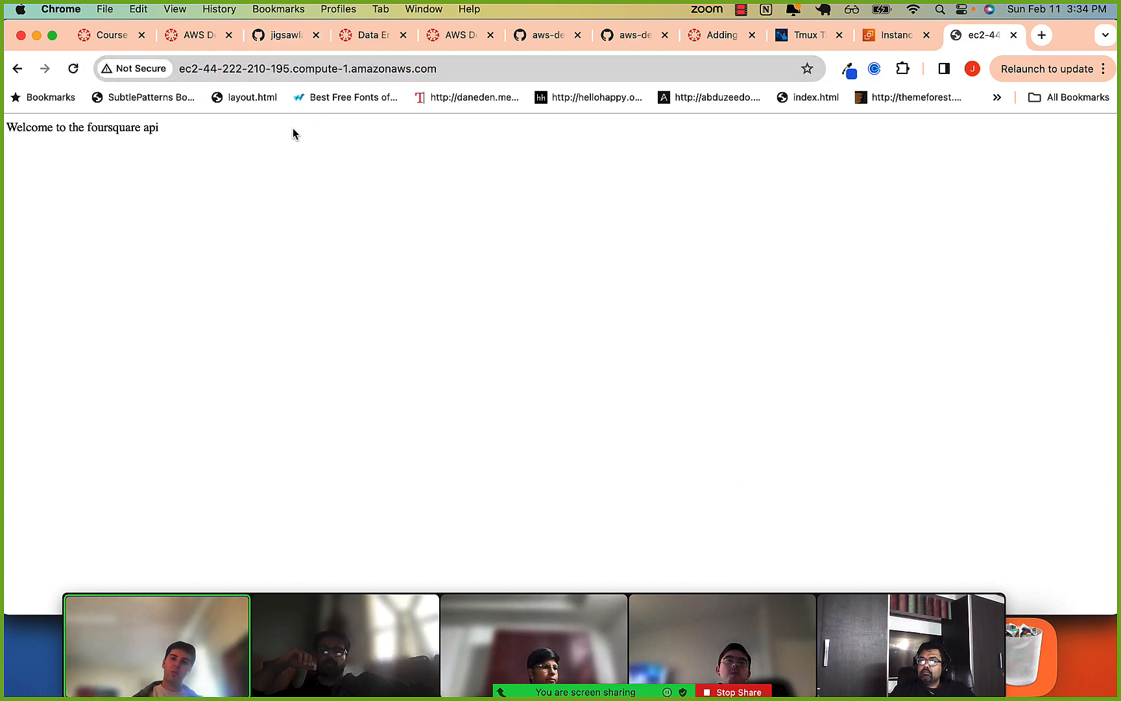
key(super+Tab)
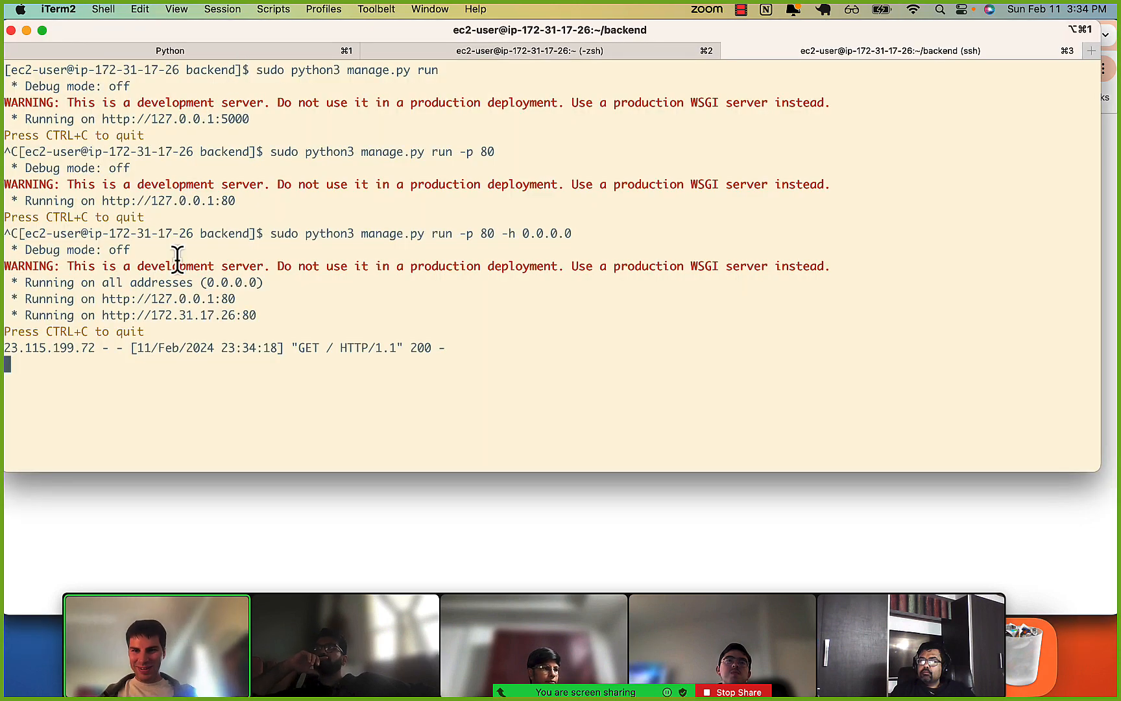
Review the server's output and the -p 80 and -h 0.0.0.0 options in the command that started it.
drag(172, 263, 226, 389)
click(226, 389)
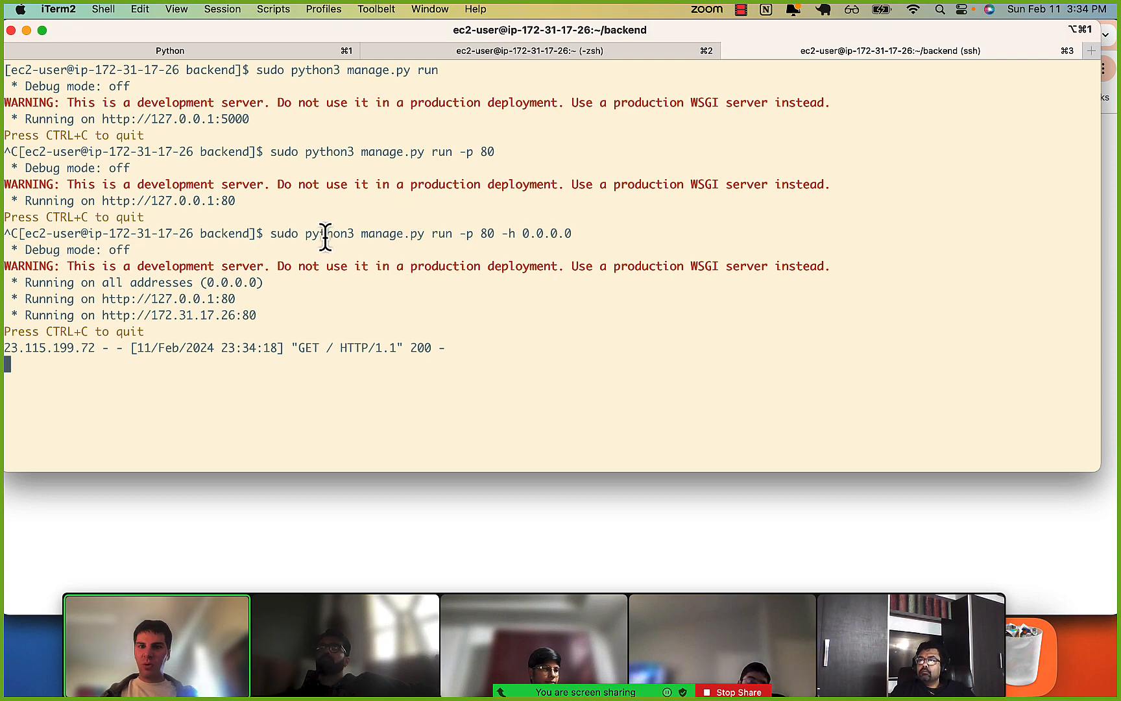
drag(376, 237, 476, 237)
click(476, 237)
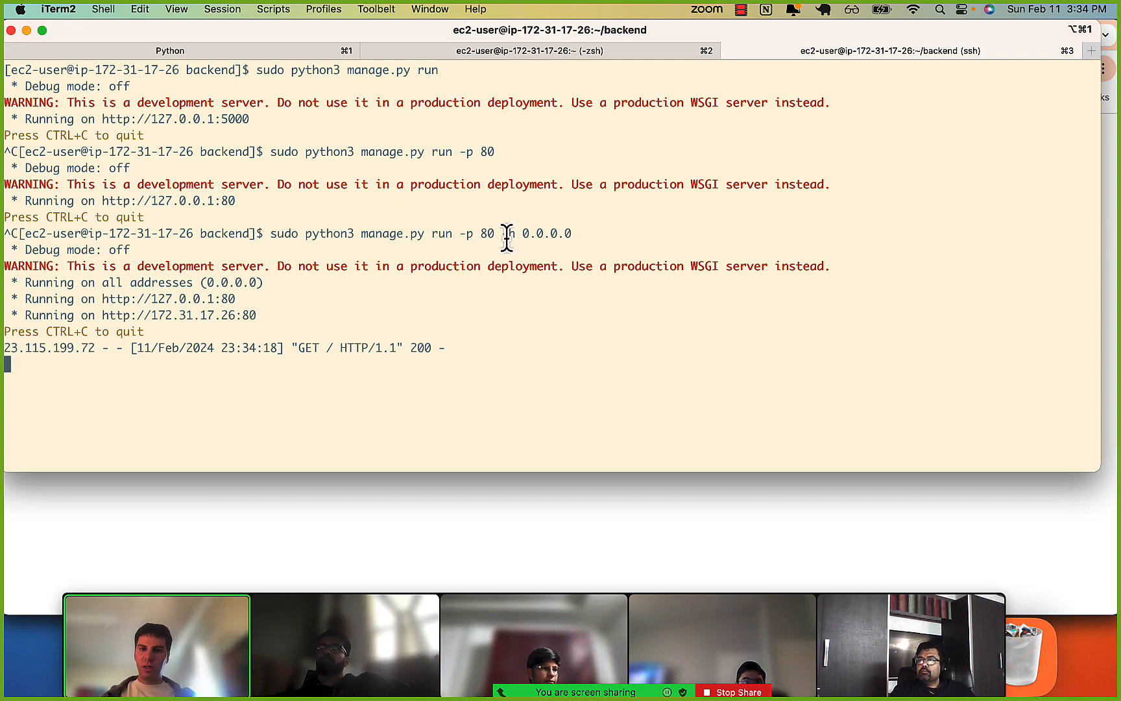
drag(270, 238, 582, 235)
click(465, 238)
click(533, 233)
click(604, 235)
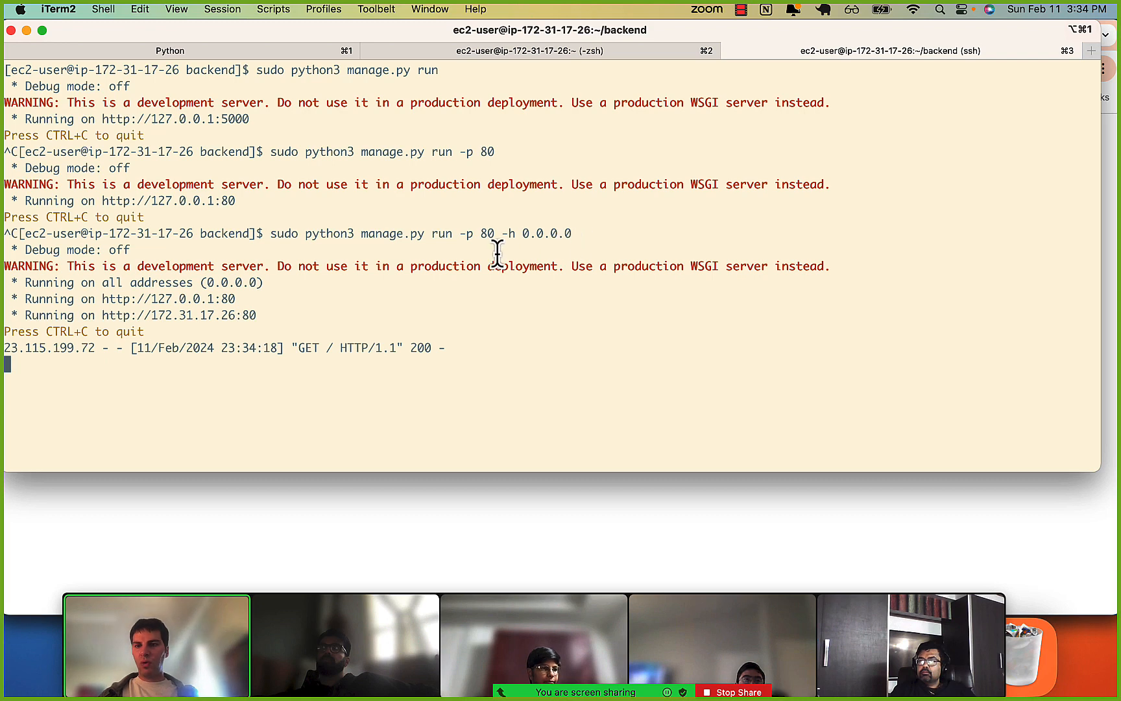
Stop the server, clear the terminal and list the files in the backend folder.
key(ctrl+c)
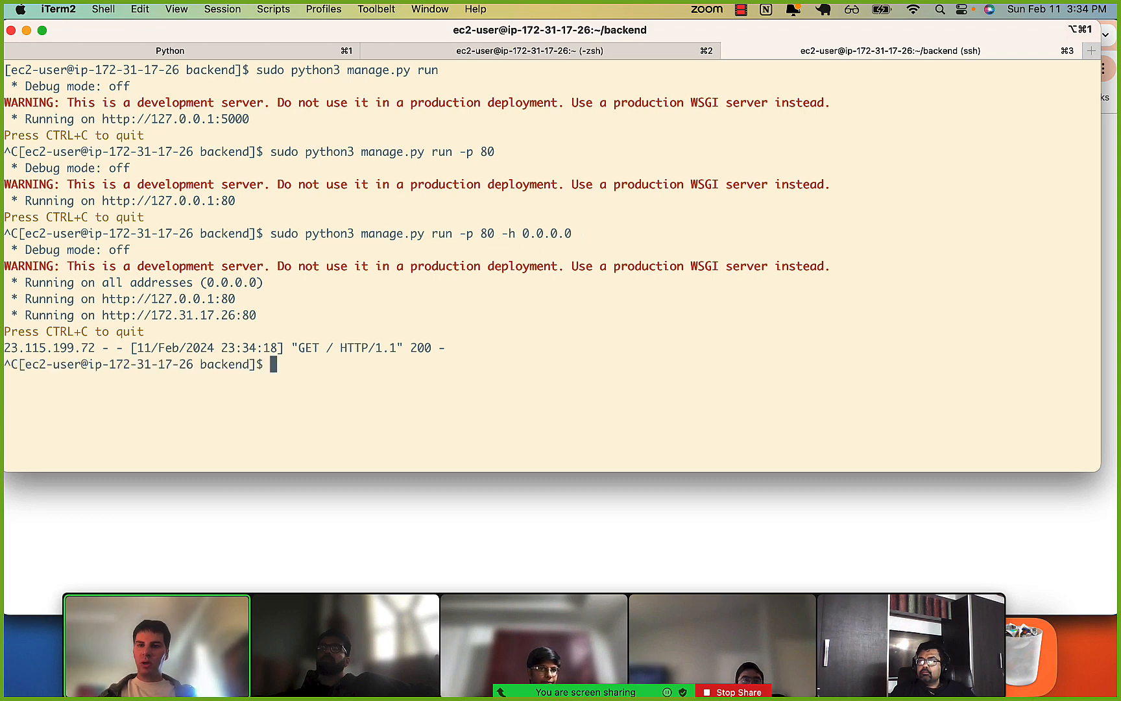
key(super+k)
text(ls)
key(Return)
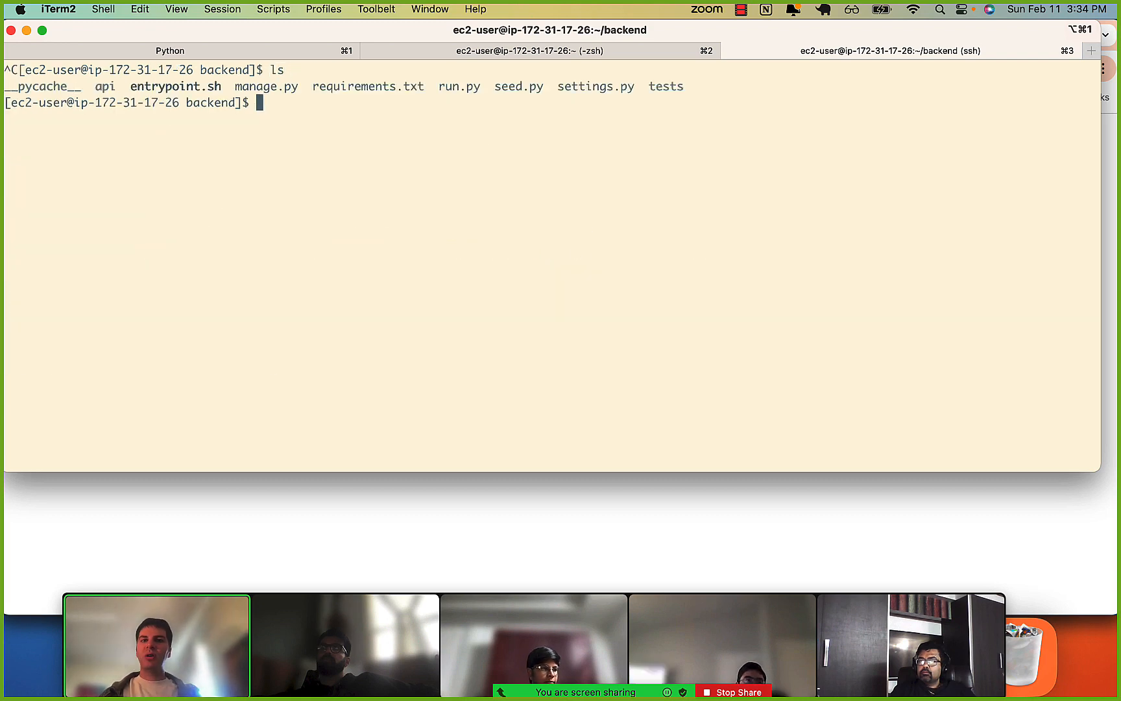
key(Up)
key(Down)
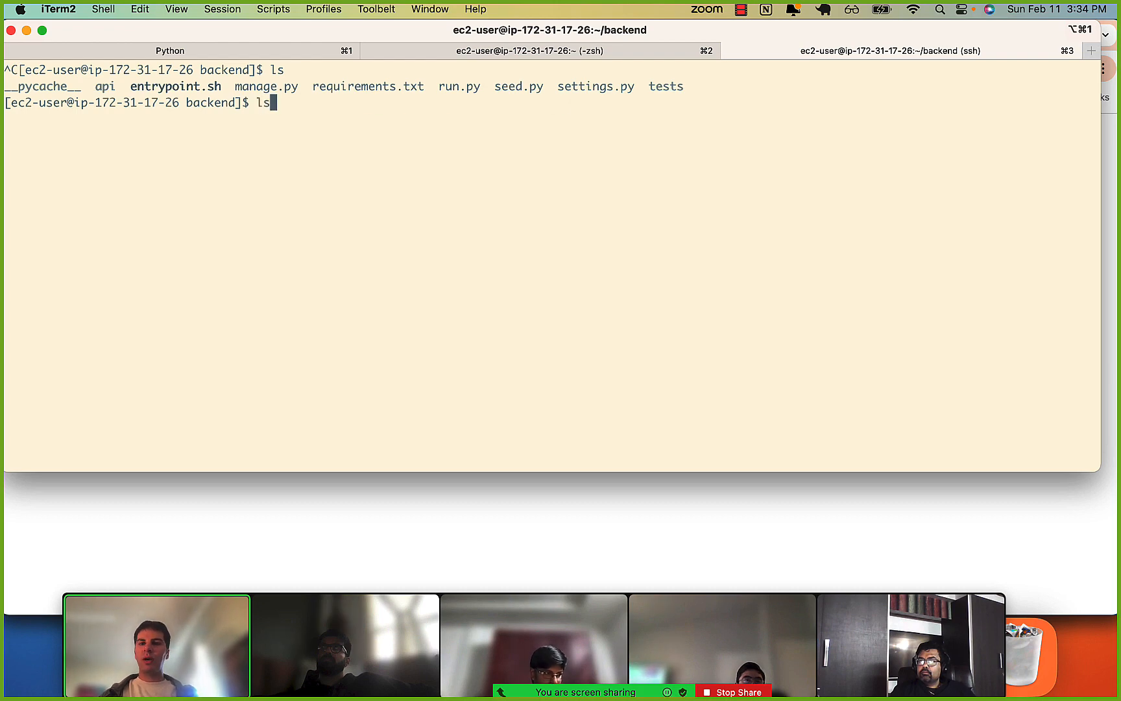
key(BackSpace)
text(su)
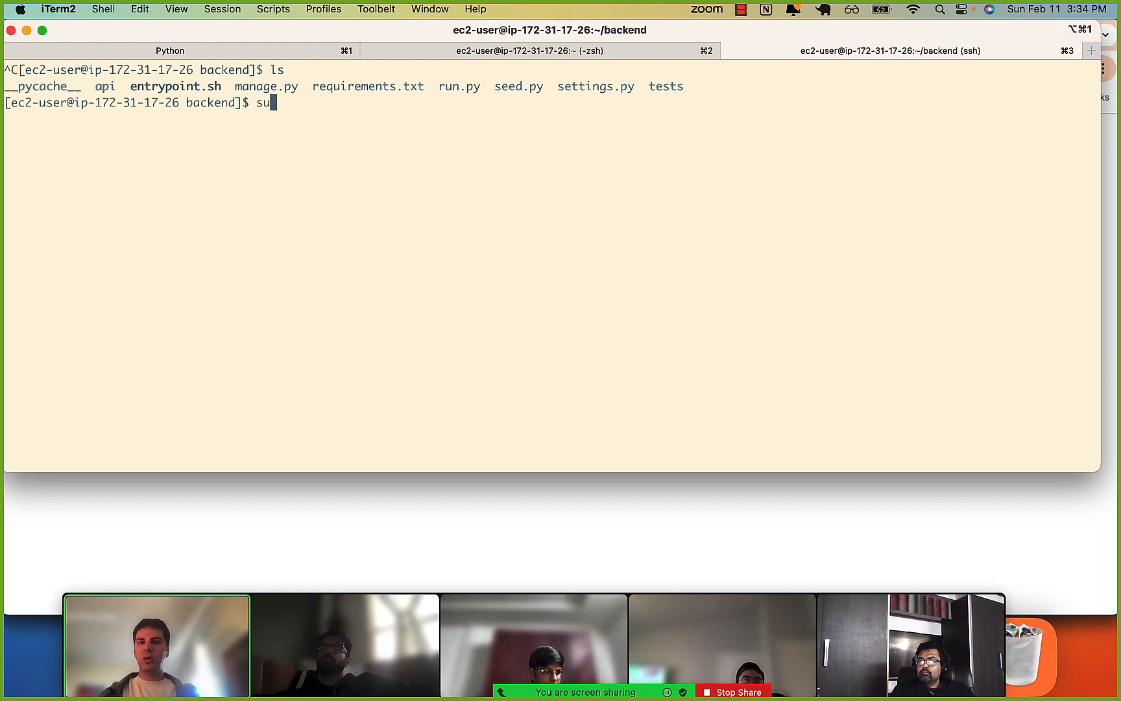
text(do python3 )
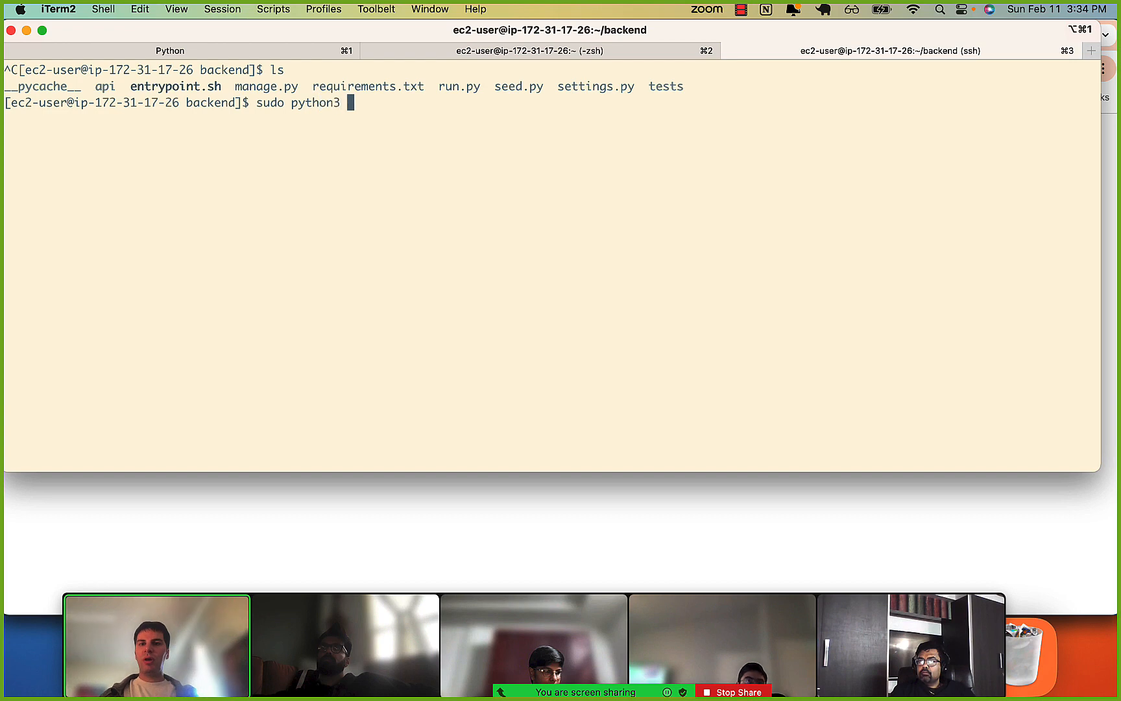
text(run)
key(Tab)
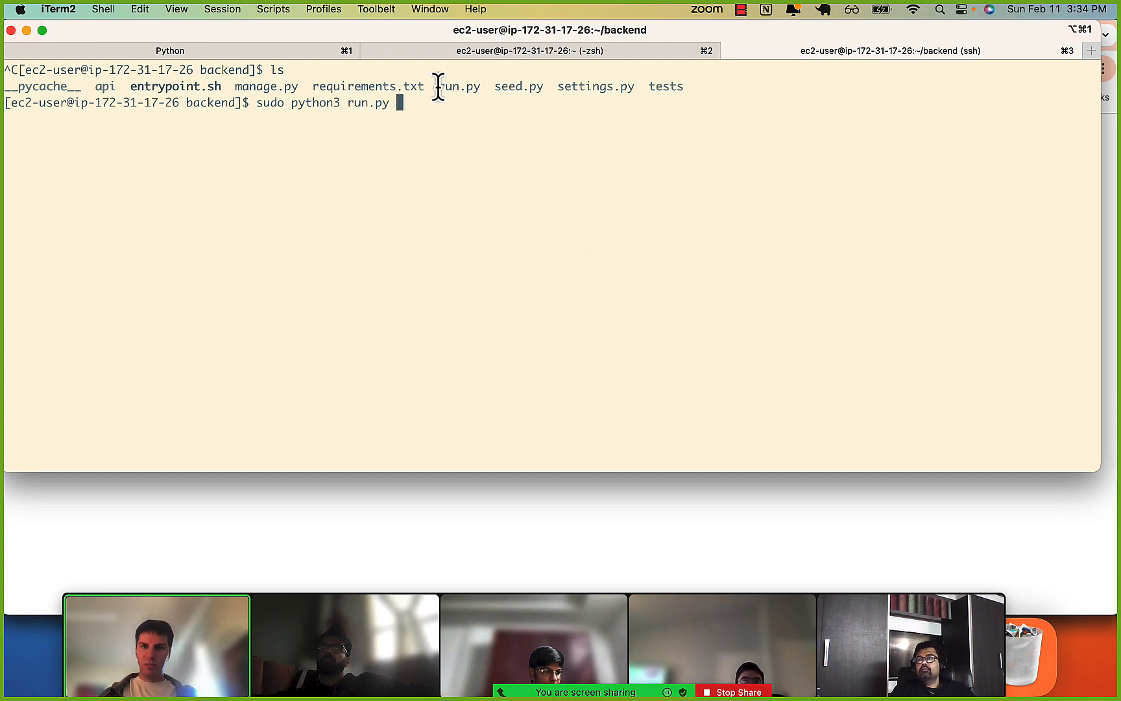
Discard the unfinished command and display the contents of run.py with cat.
key(ctrl+w)
key(ctrl+w)
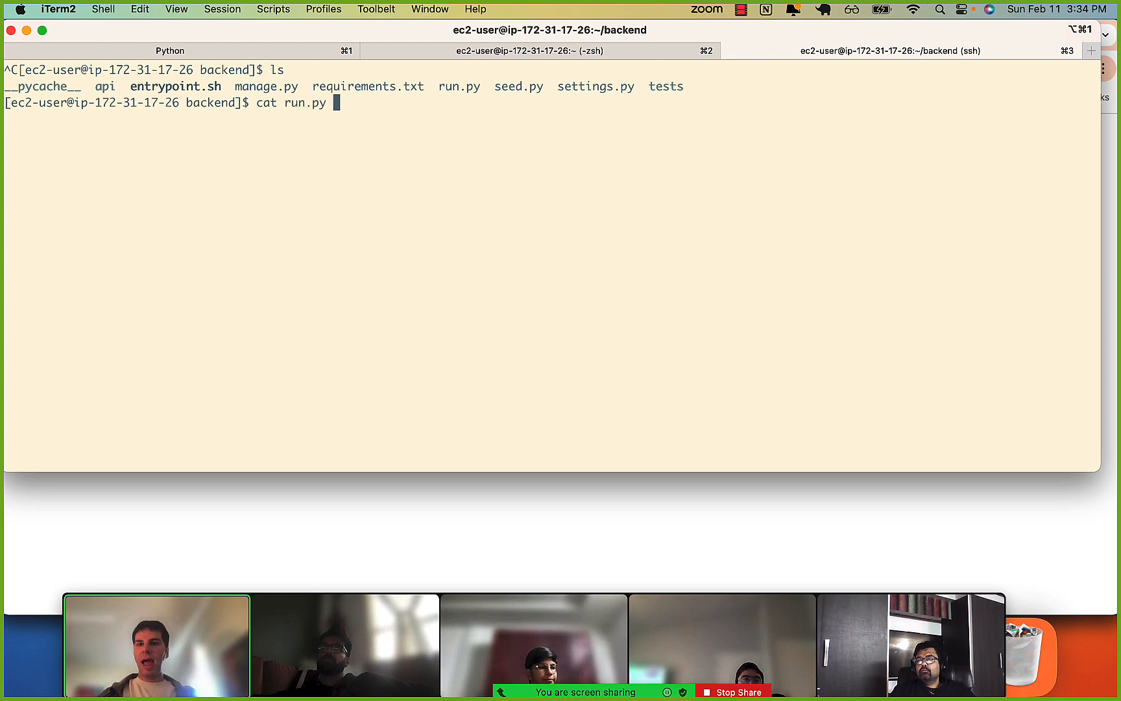
key(Return)
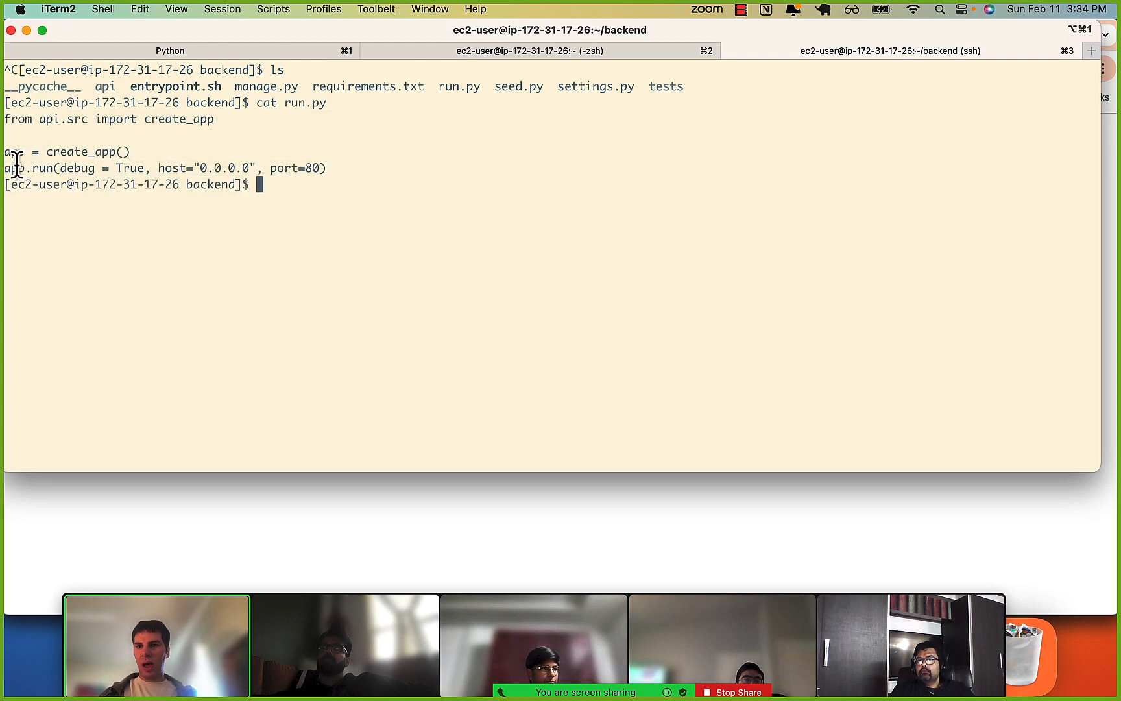
Start the Flask server from the backend folder with sudo python3 run.py.
key(Up)
key(Up)
key(Up)
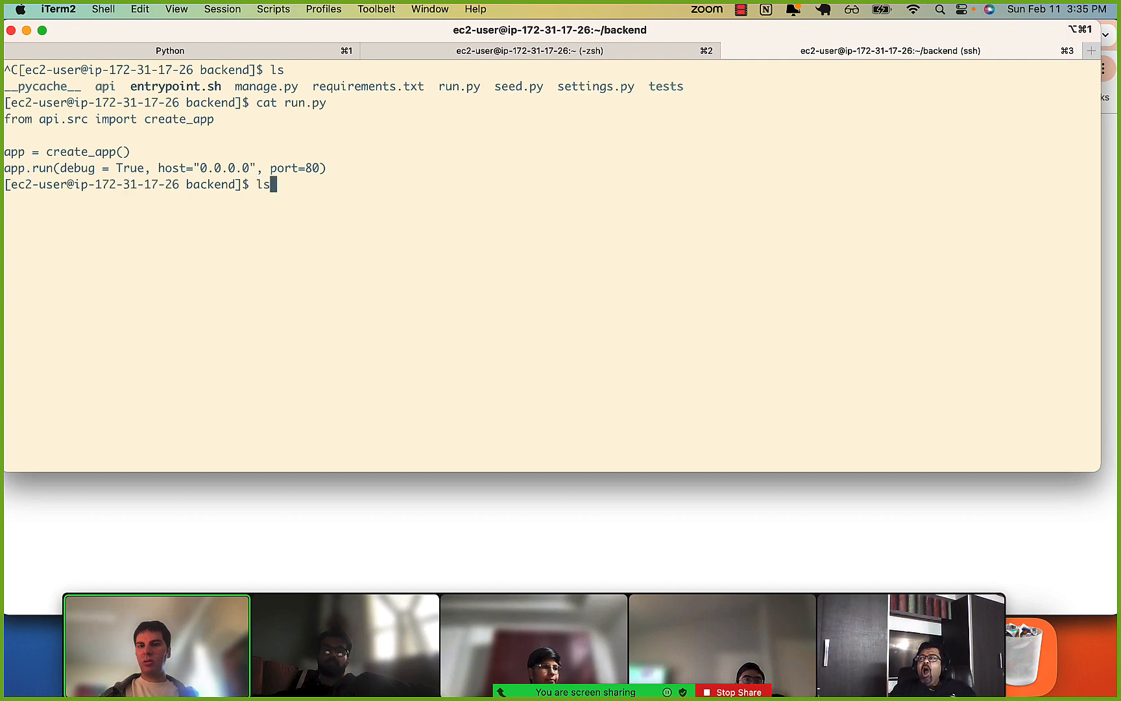
key(BackSpace)
key(BackSpace)
key(BackSpace)
key(BackSpace)
key(BackSpace)
key(BackSpace)
key(BackSpace)
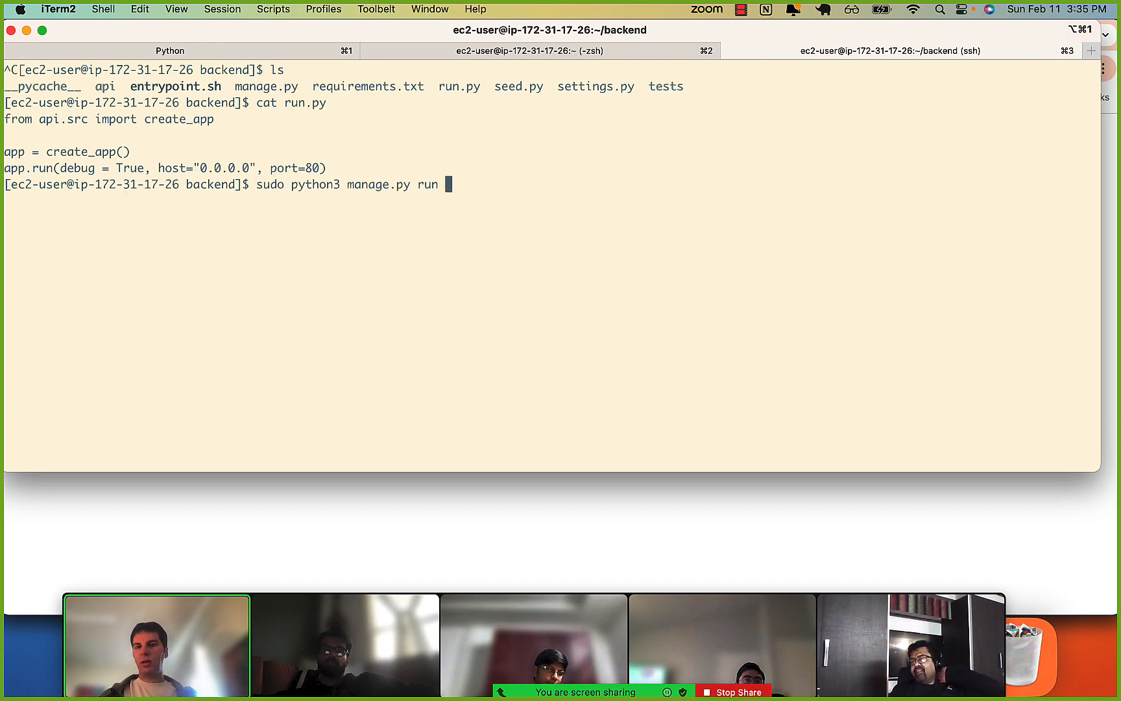
key(ctrl+w)
key(ctrl+w)
key(ctrl+w)
text(py)
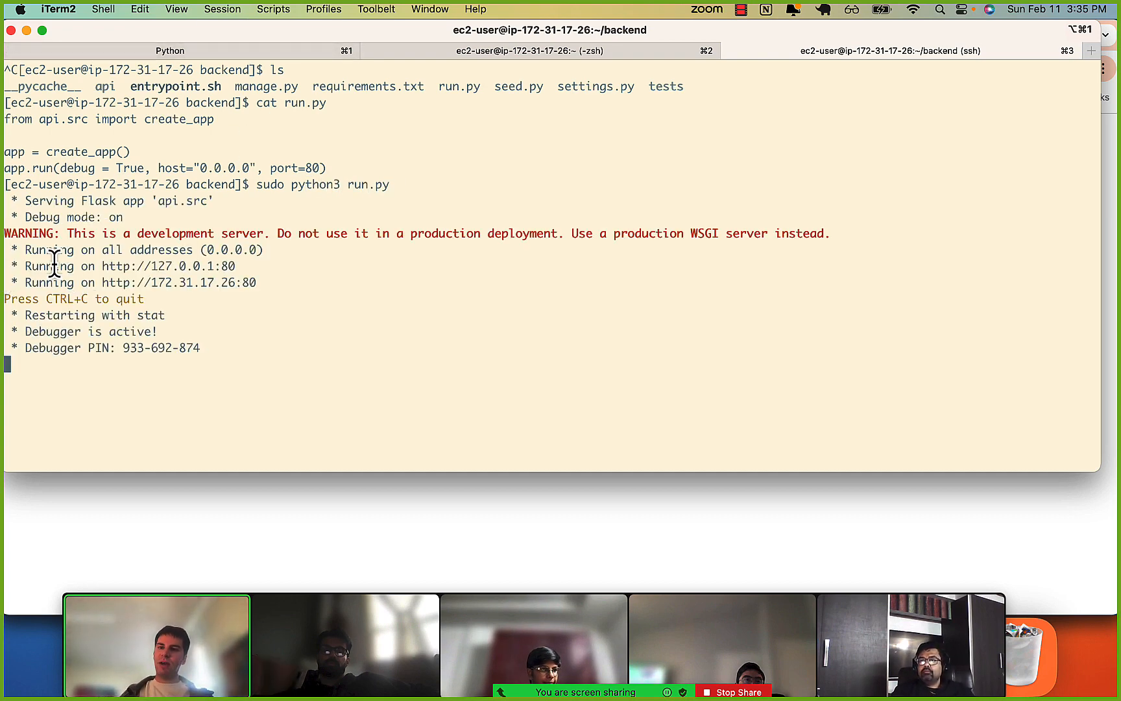
Highlight the all-addresses line and the localhost address in the startup output of run.py.
drag(43, 252, 241, 253)
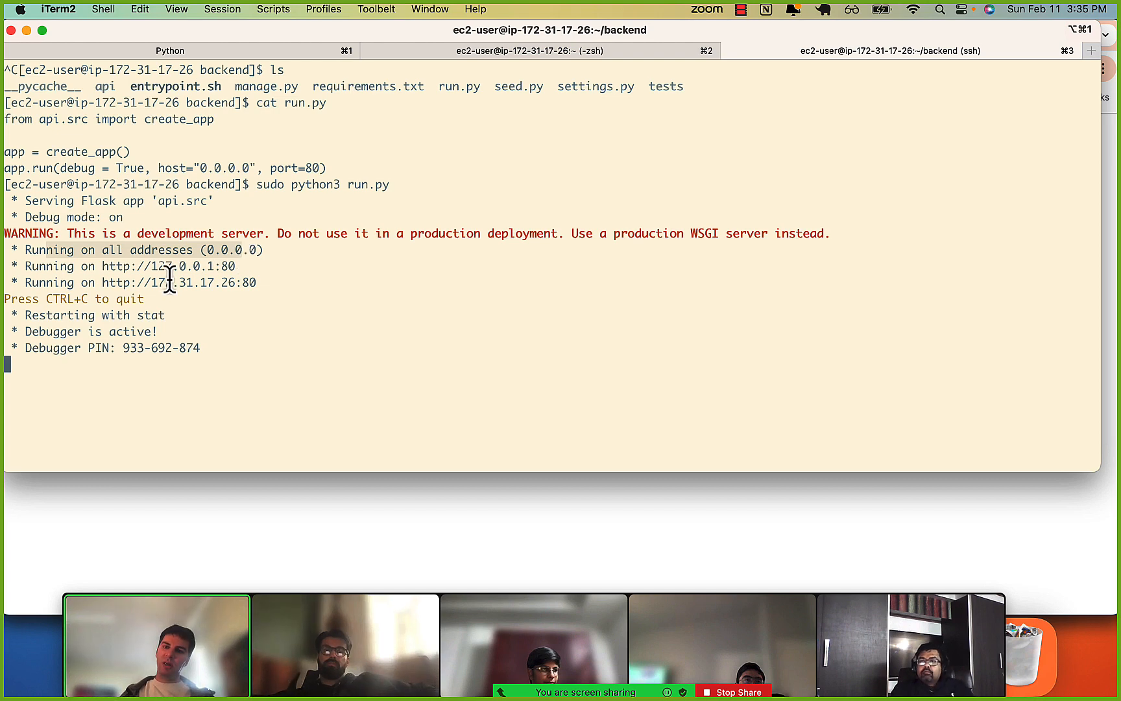
drag(151, 266, 260, 264)
click(229, 267)
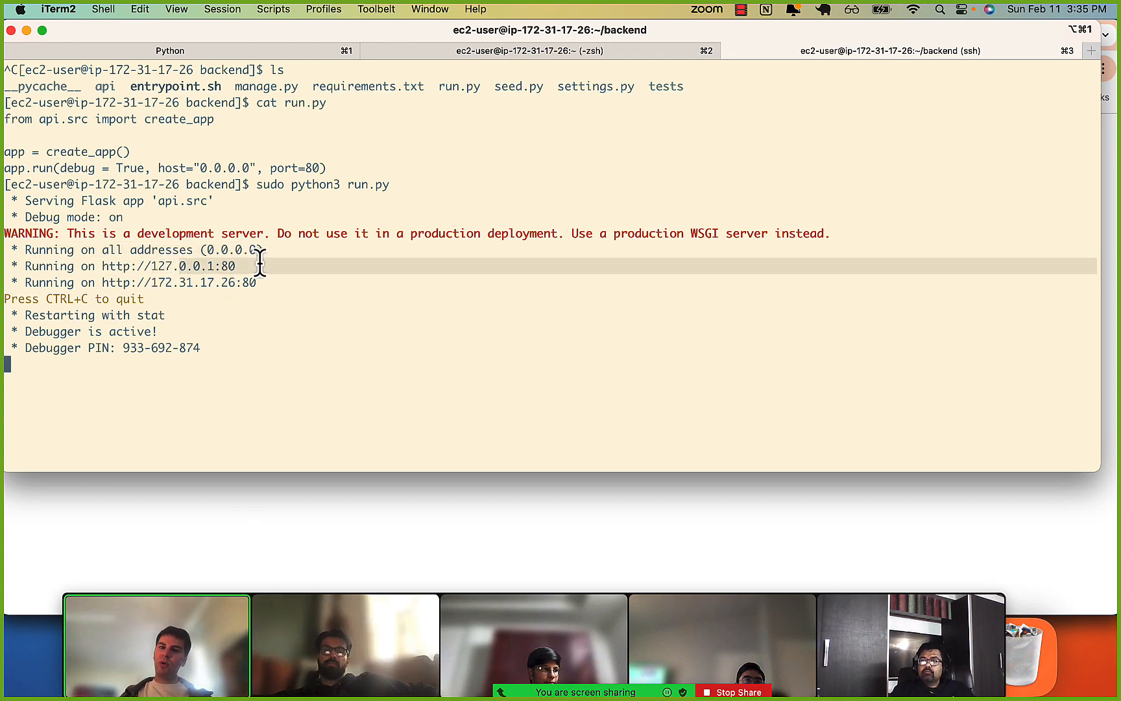
click(260, 264)
click(216, 517)
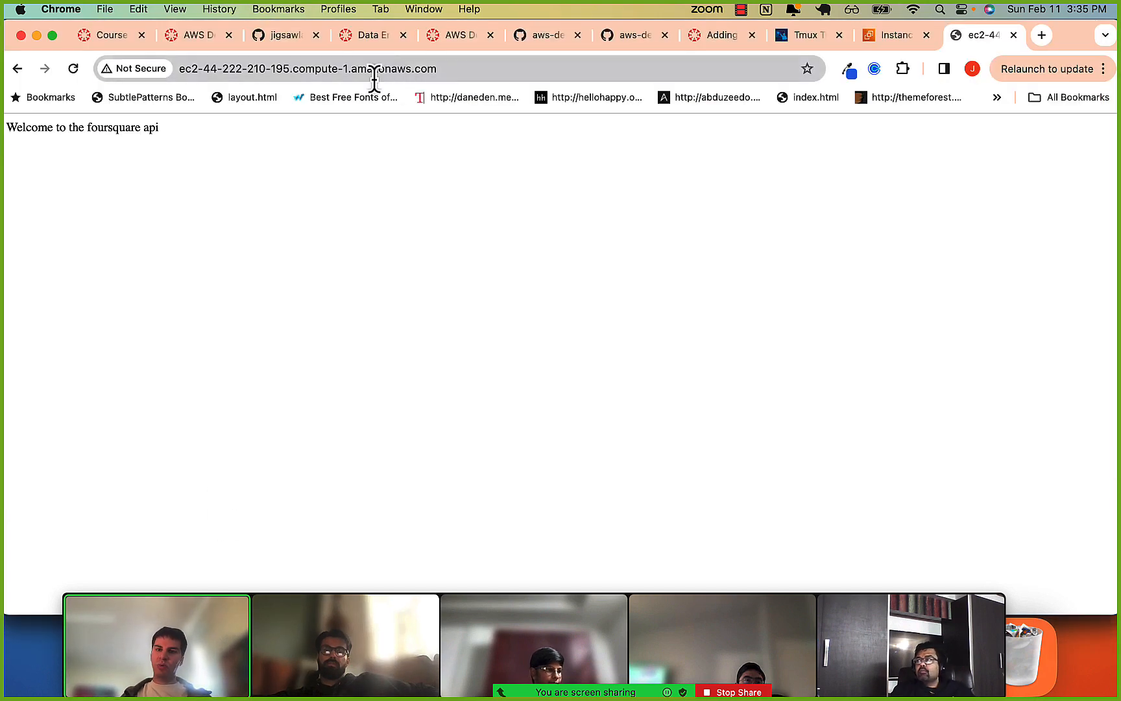
click(374, 69)
click(374, 78)
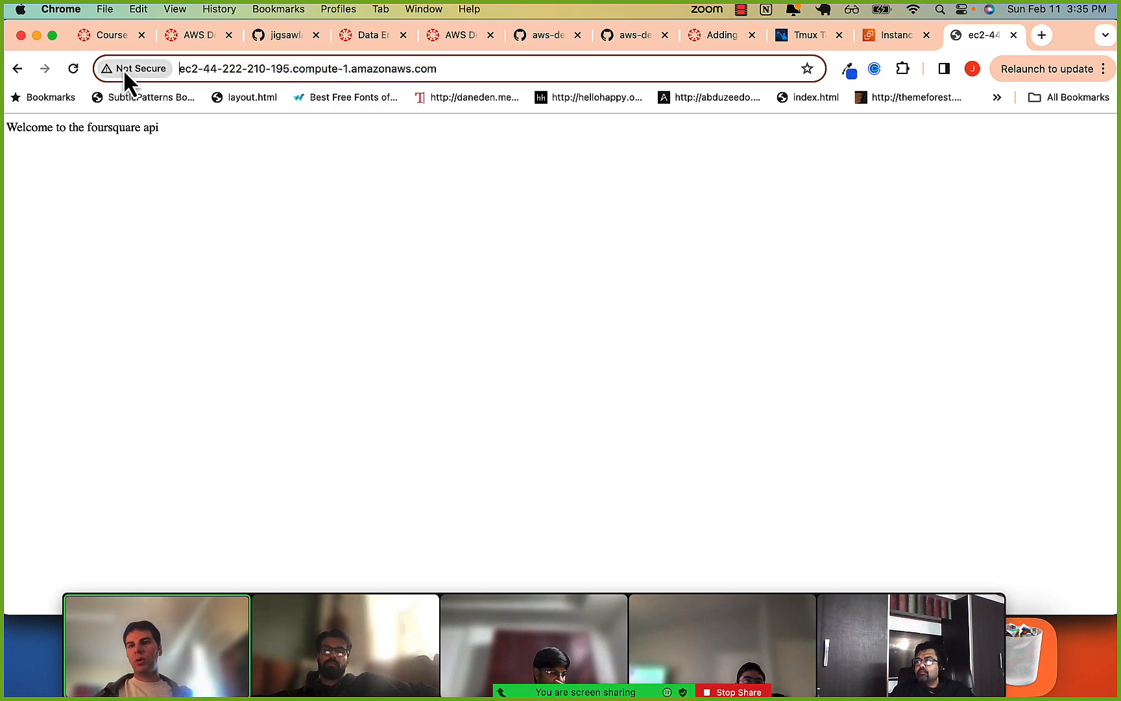
click(179, 78)
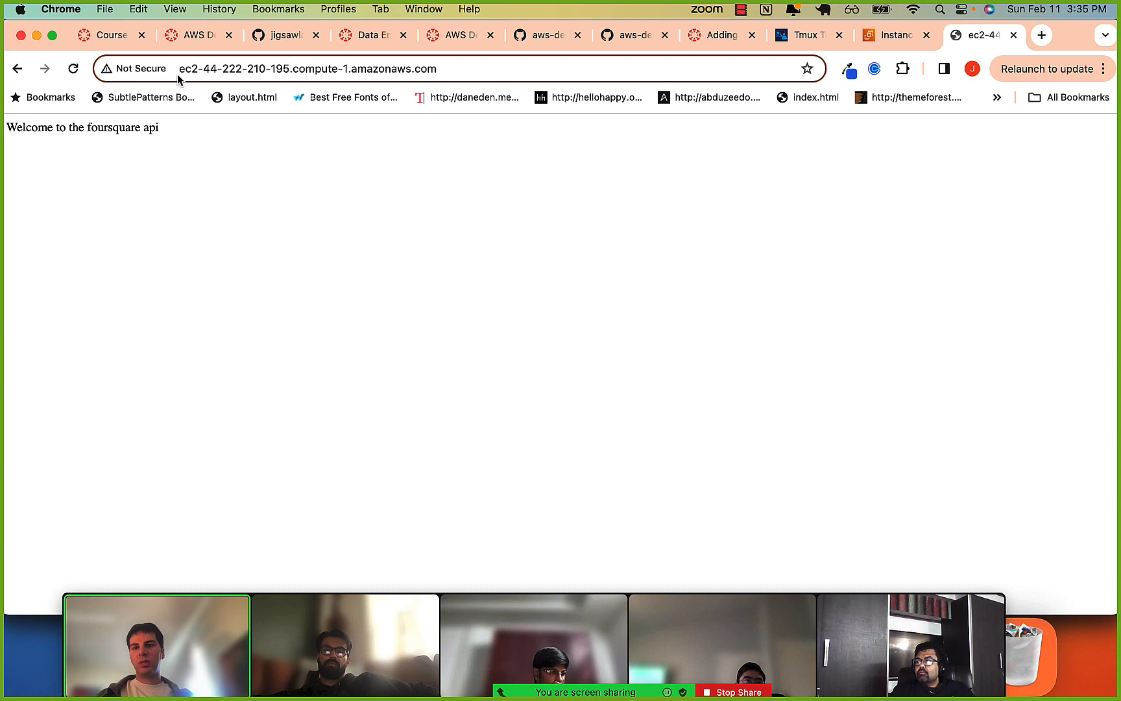
text(http://)
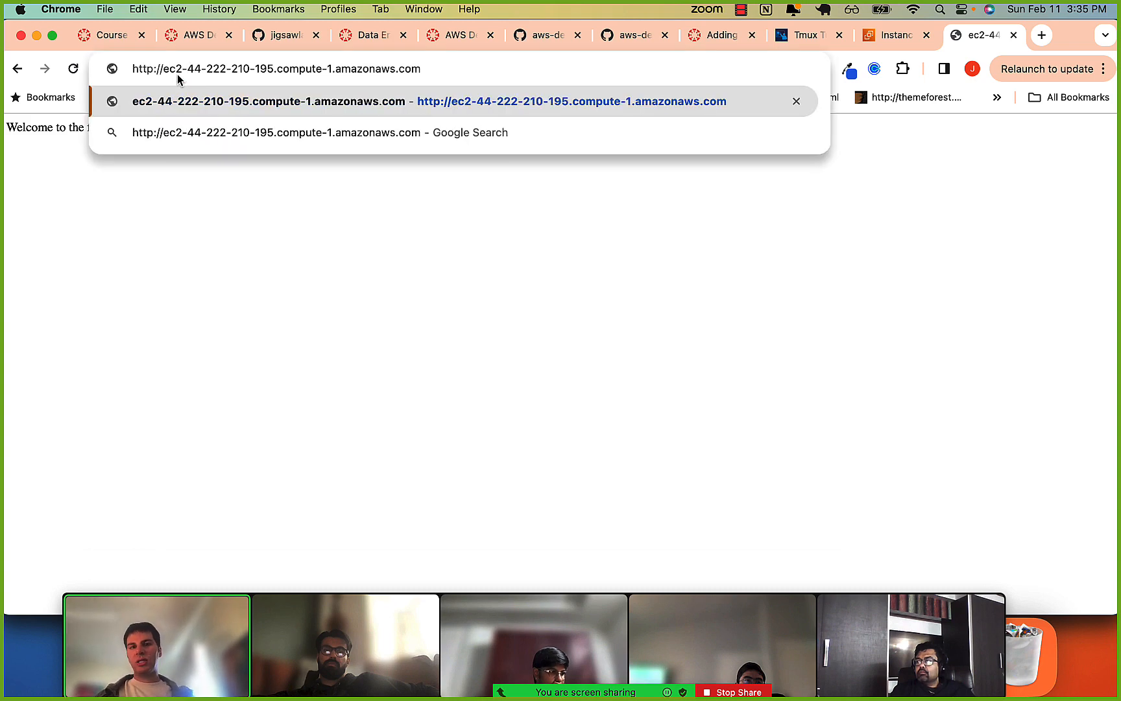
key(Return)
drag(61, 127, 147, 128)
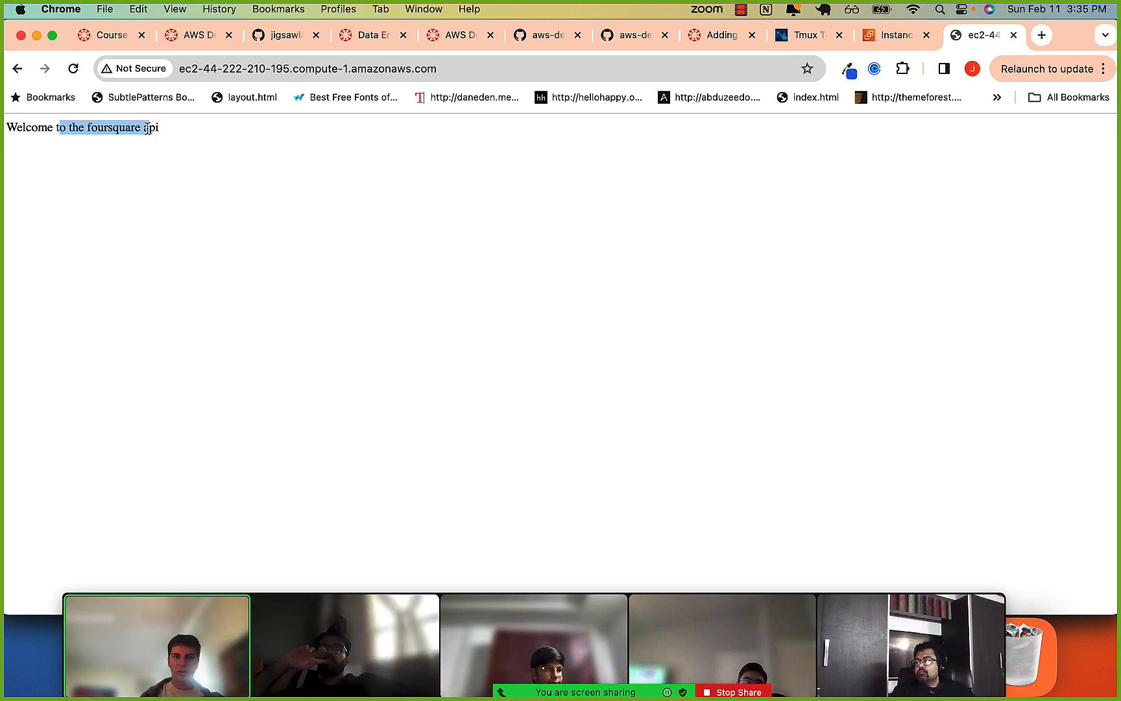
Return to the EC2 instance's security details and examine the port ranges and sources of its inbound rules.
click(875, 38)
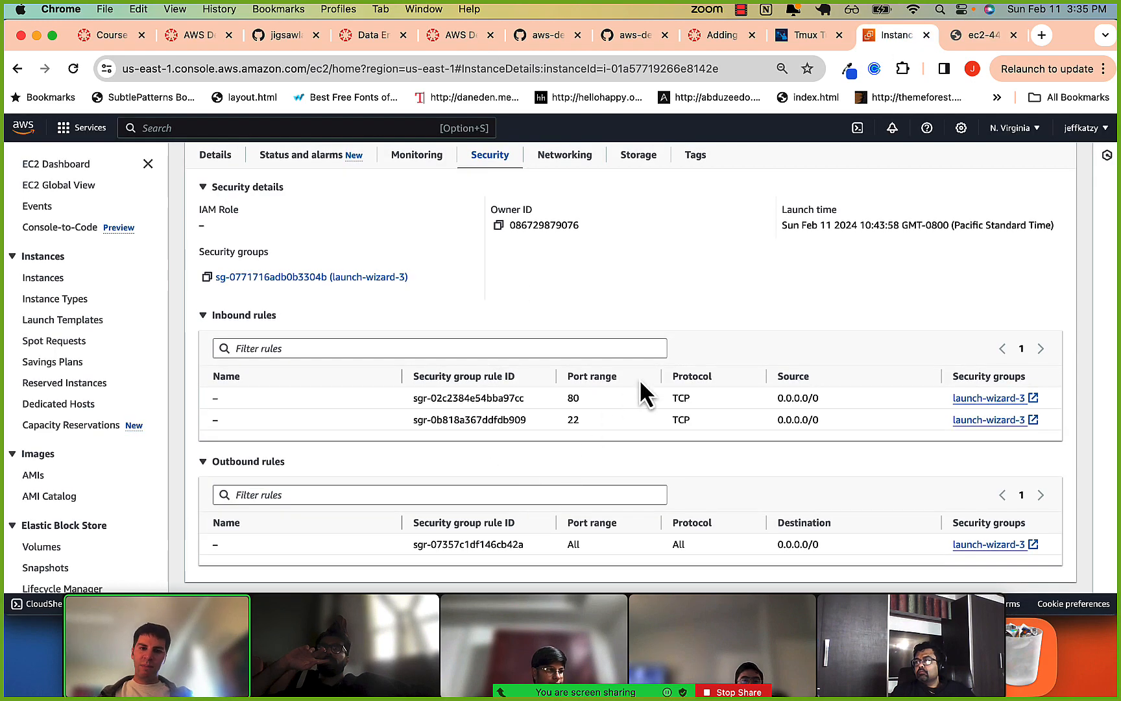
scroll(454, 376, up, 1)
scroll(451, 362, up, 1)
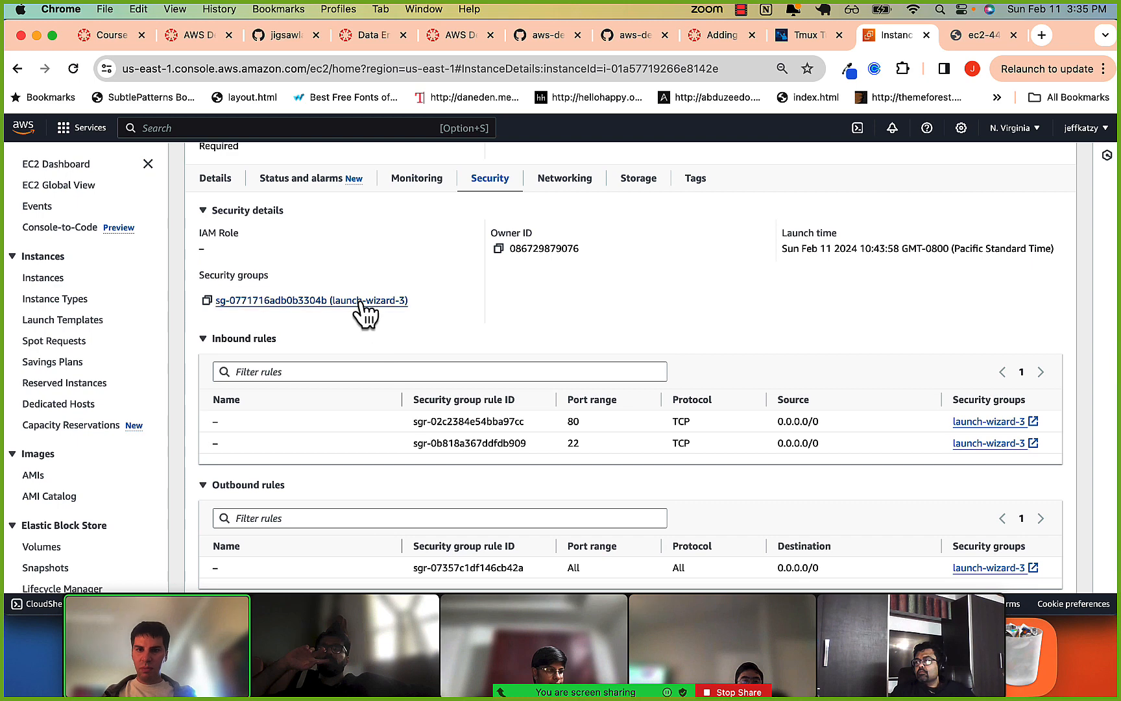
drag(563, 424, 638, 437)
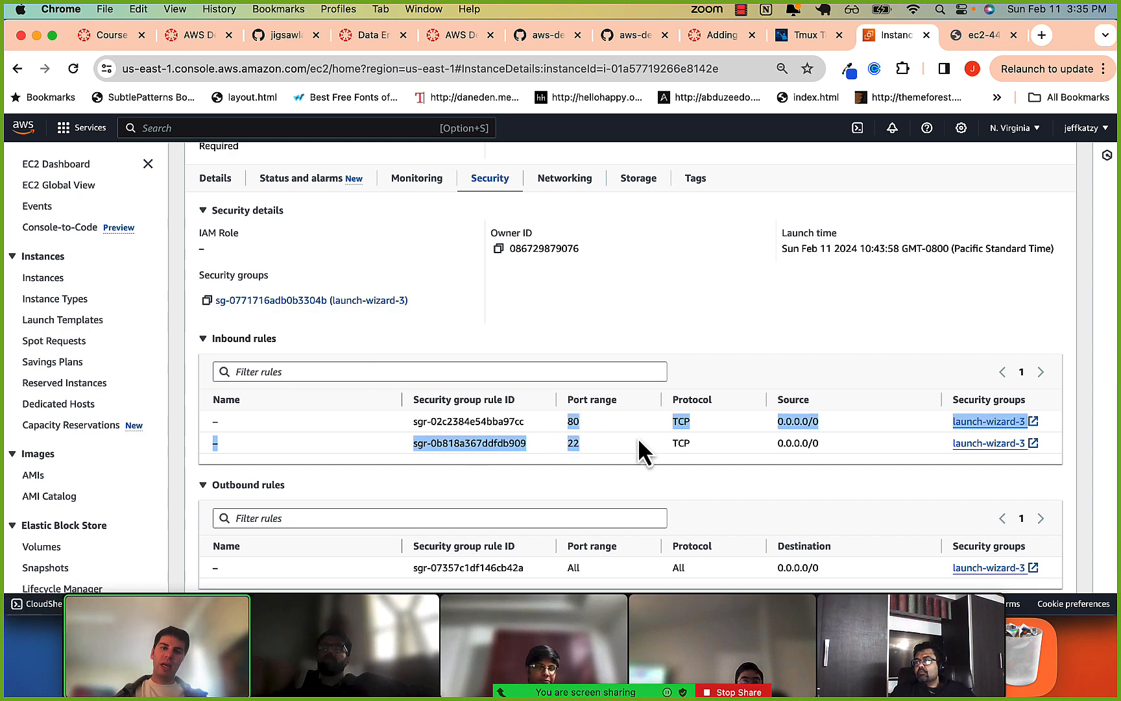
click(689, 414)
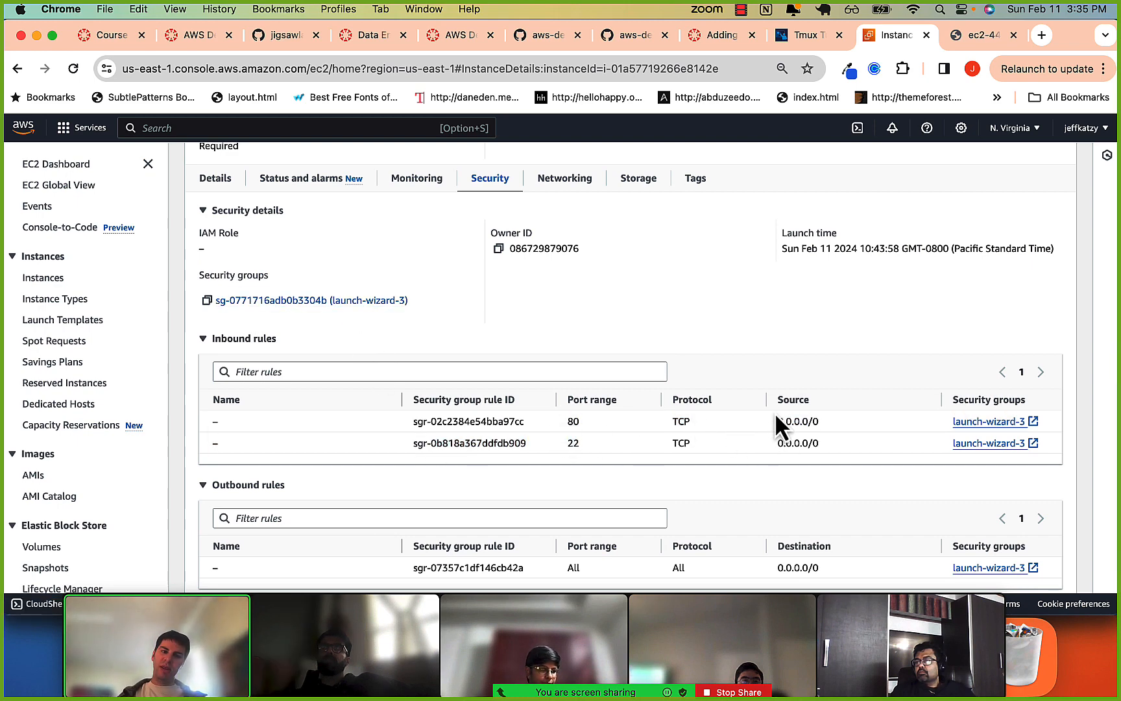
drag(778, 421, 816, 417)
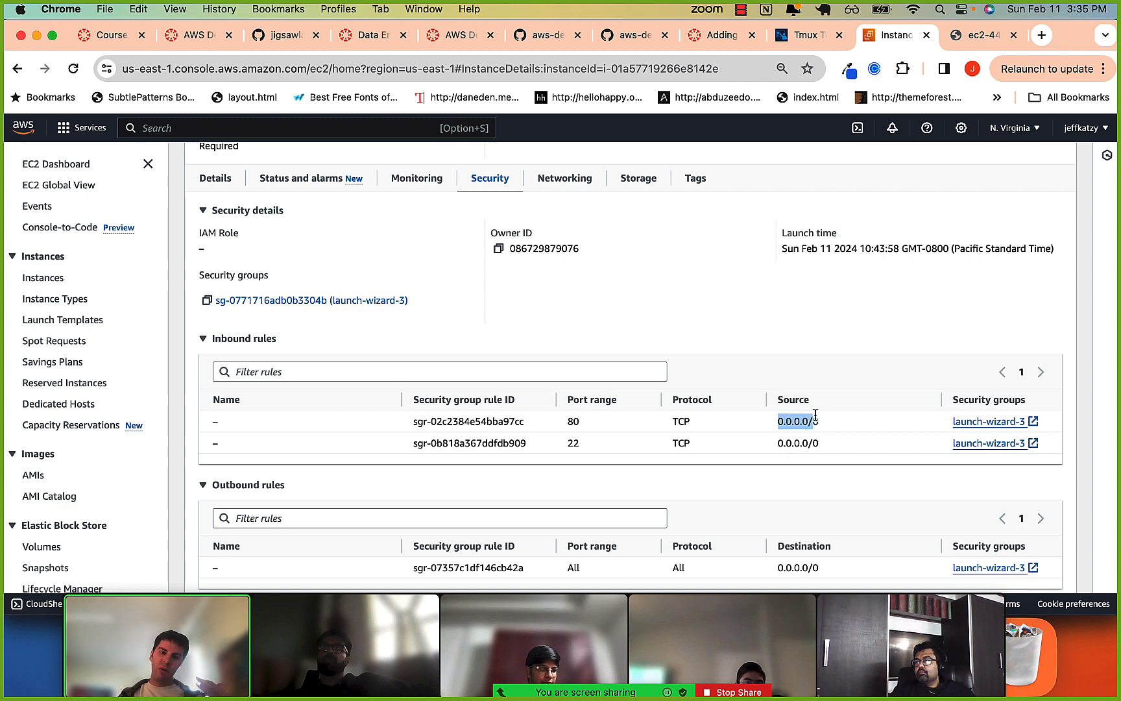
click(808, 422)
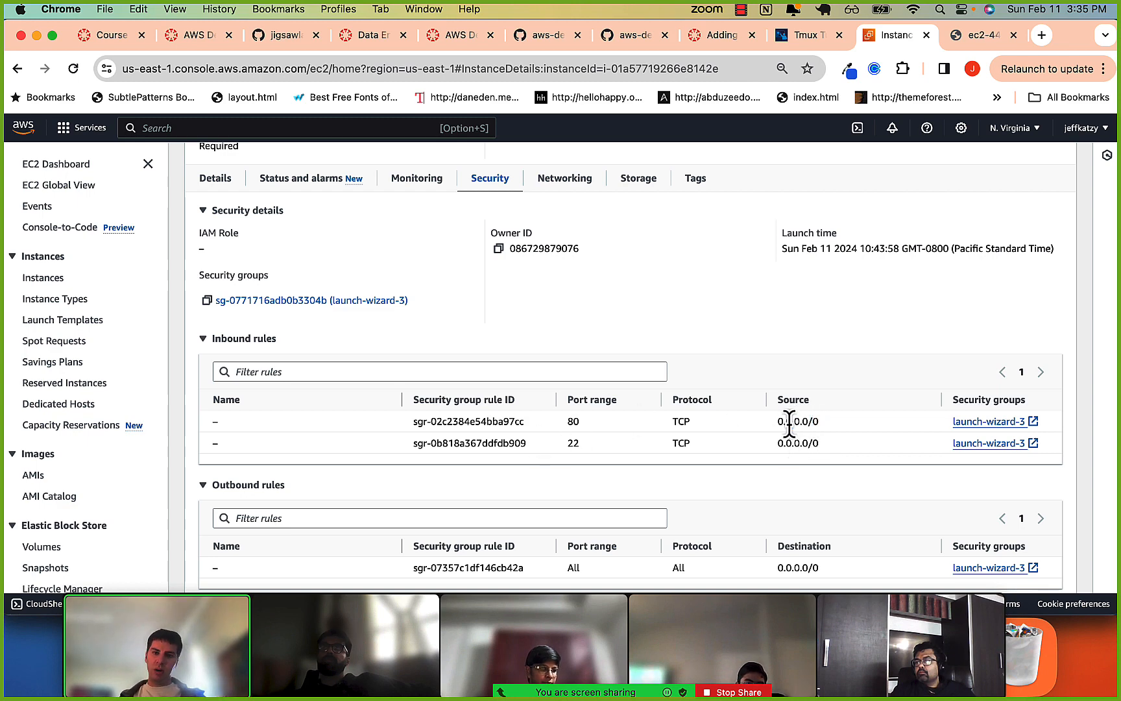
Open the instance's launch-wizard-3 security group and open its inbound rules for editing.
scroll(714, 409, up, 1)
click(376, 328)
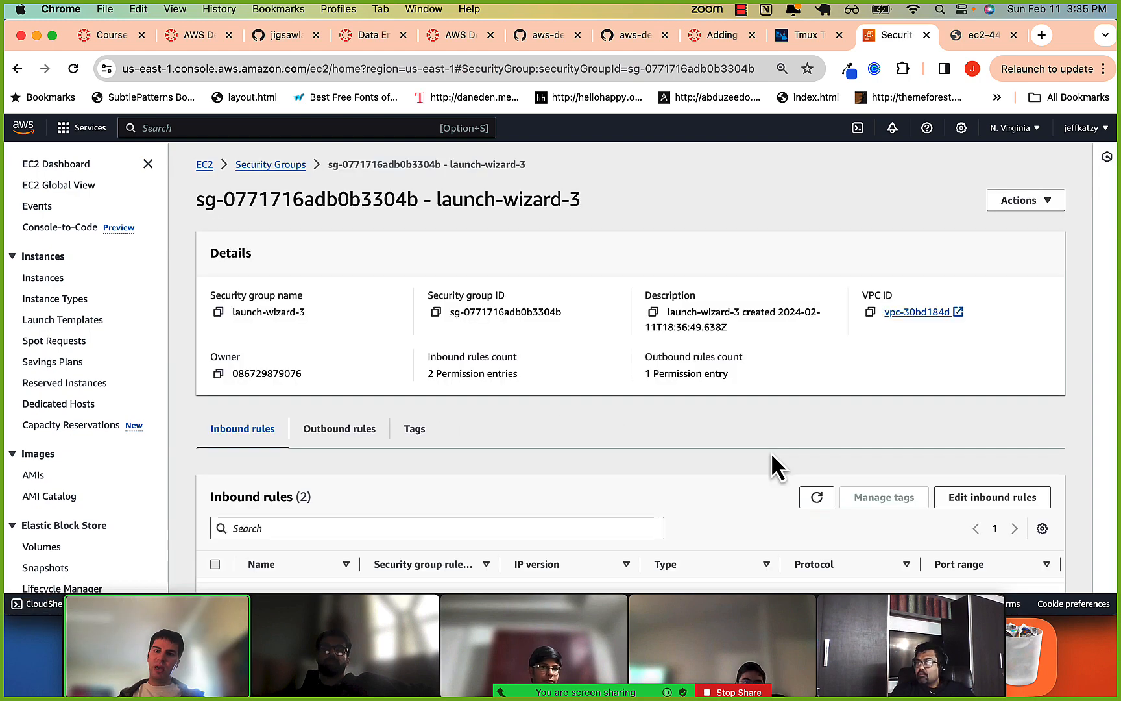
scroll(776, 463, down, 3)
click(983, 428)
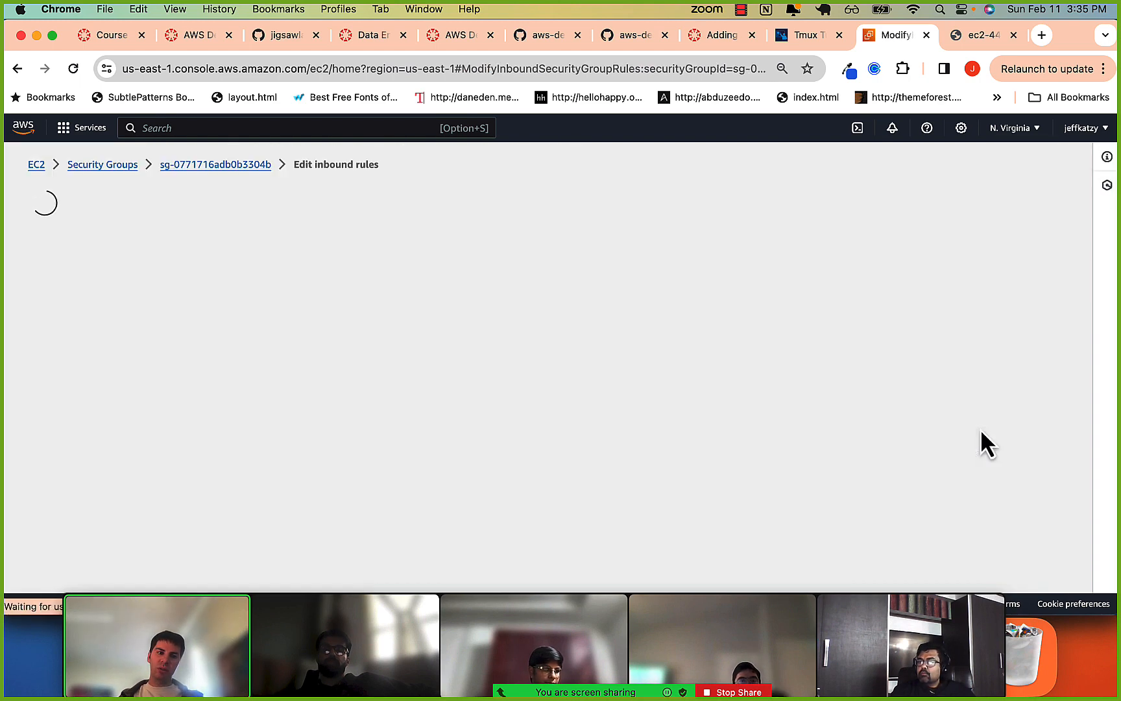
Switch to VS Code and open __init__.py from the backend project's api/src folder at the create_app function.
scroll(713, 334, down, 1)
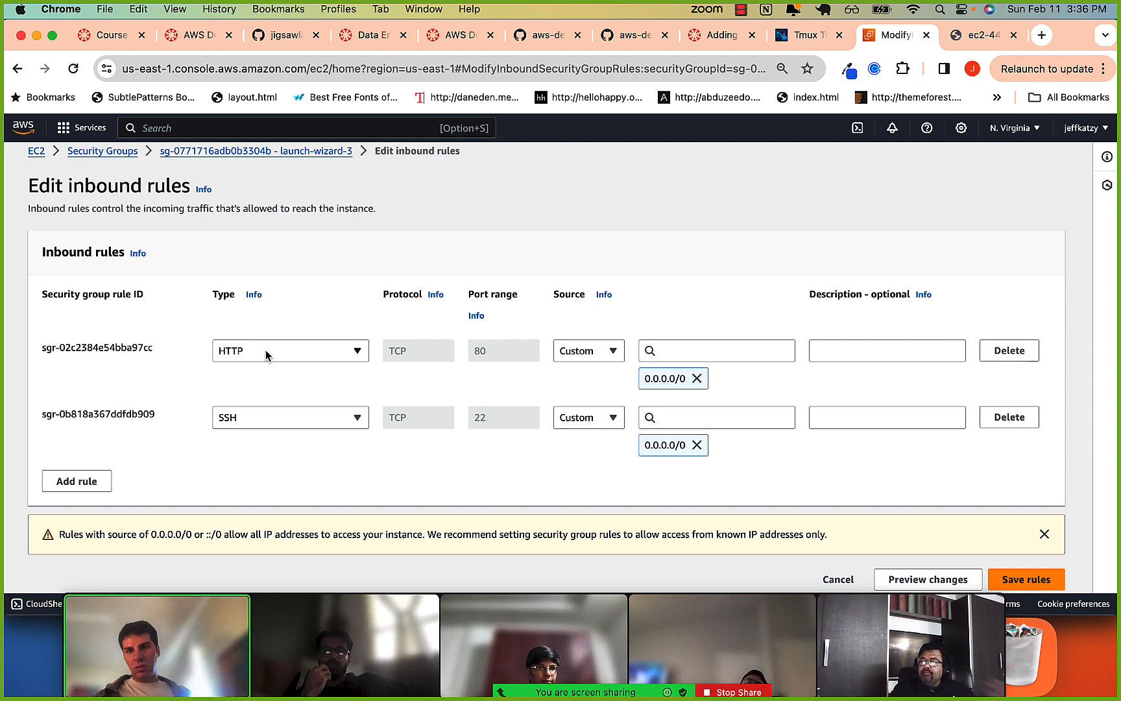
key(super+Tab)
key(super+Tab)
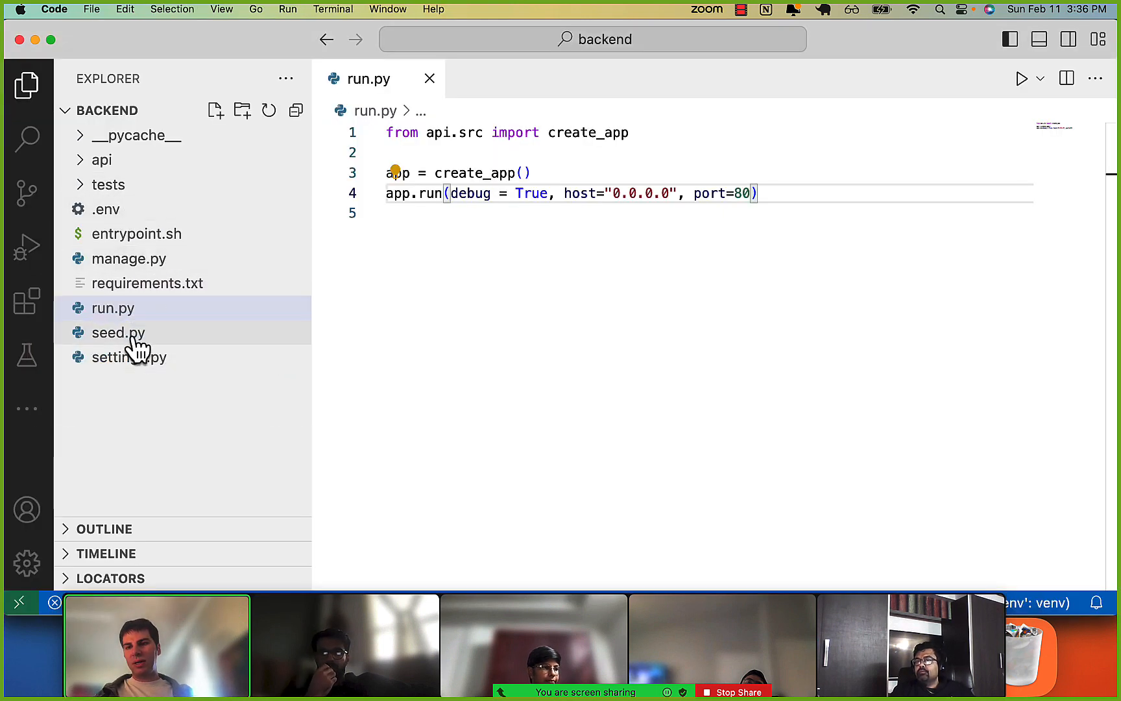
click(104, 162)
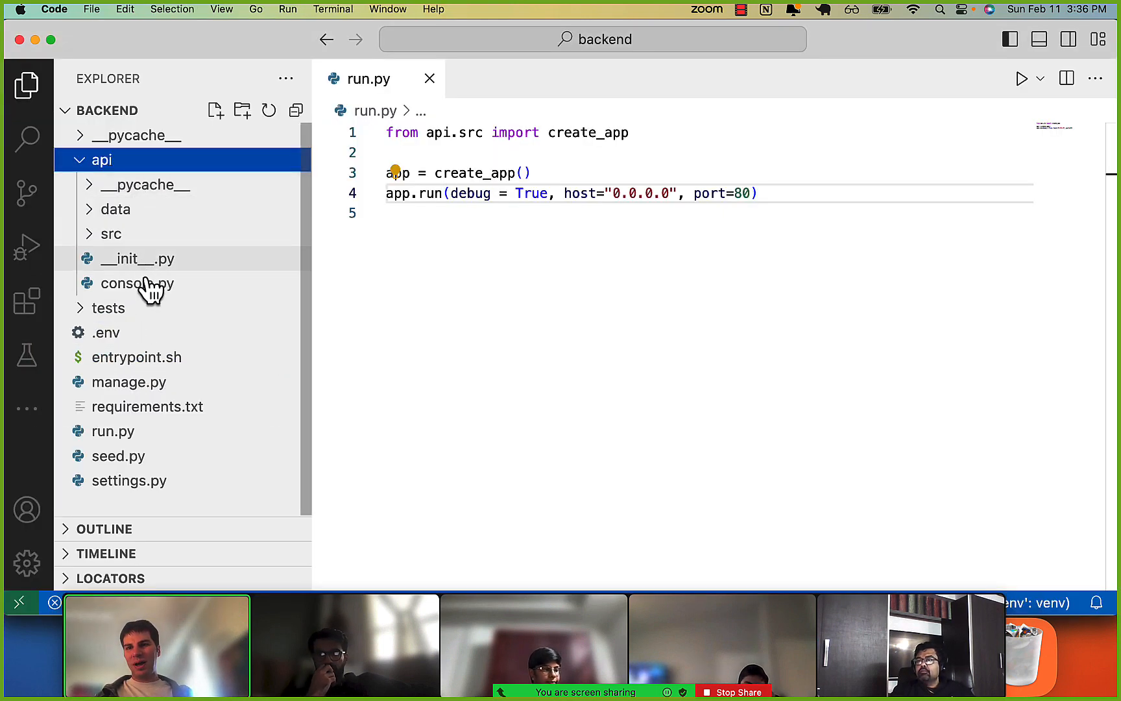
click(134, 312)
click(135, 310)
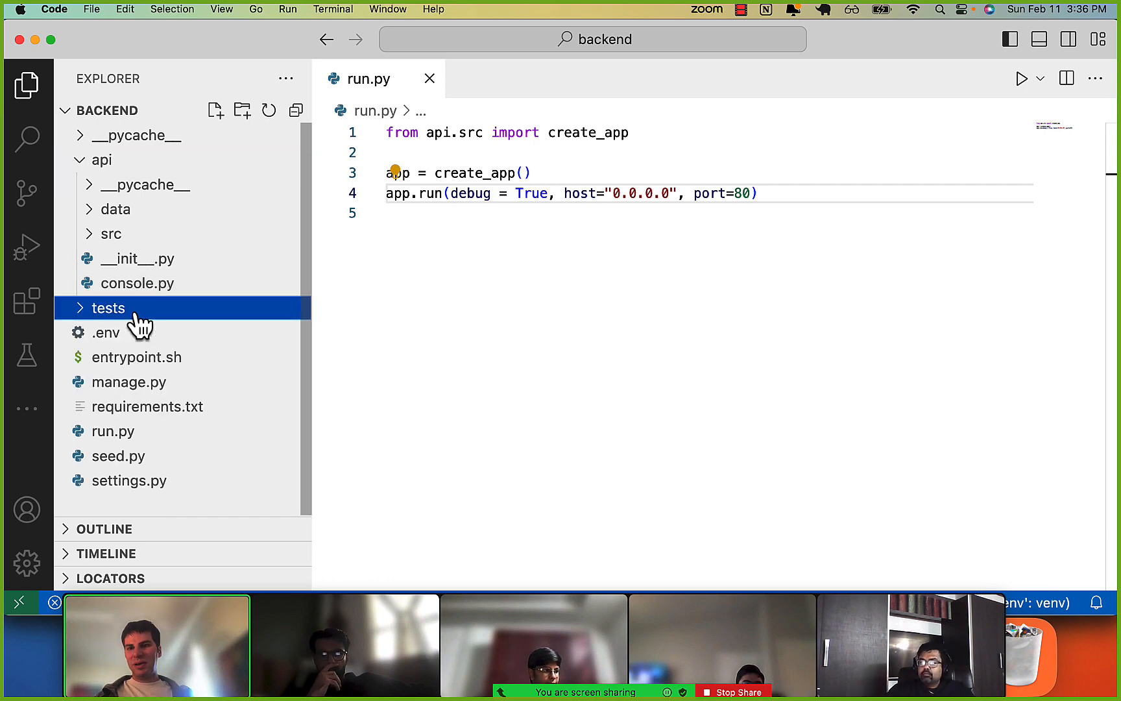
click(130, 236)
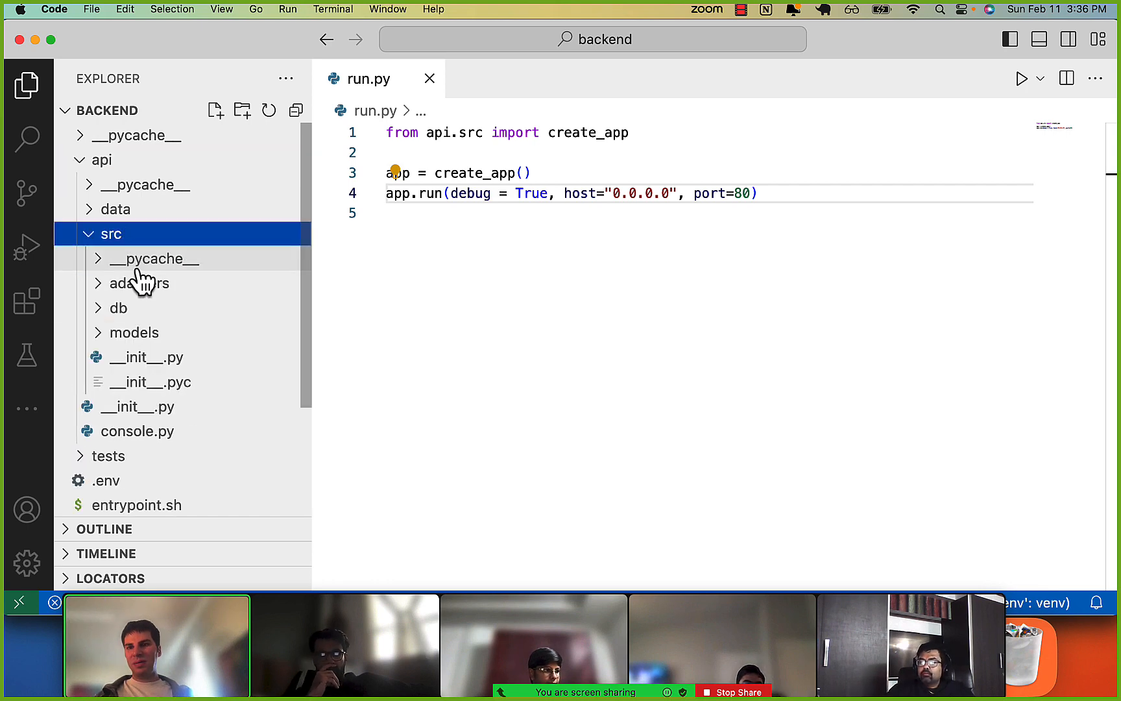
click(146, 358)
scroll(557, 360, down, 3)
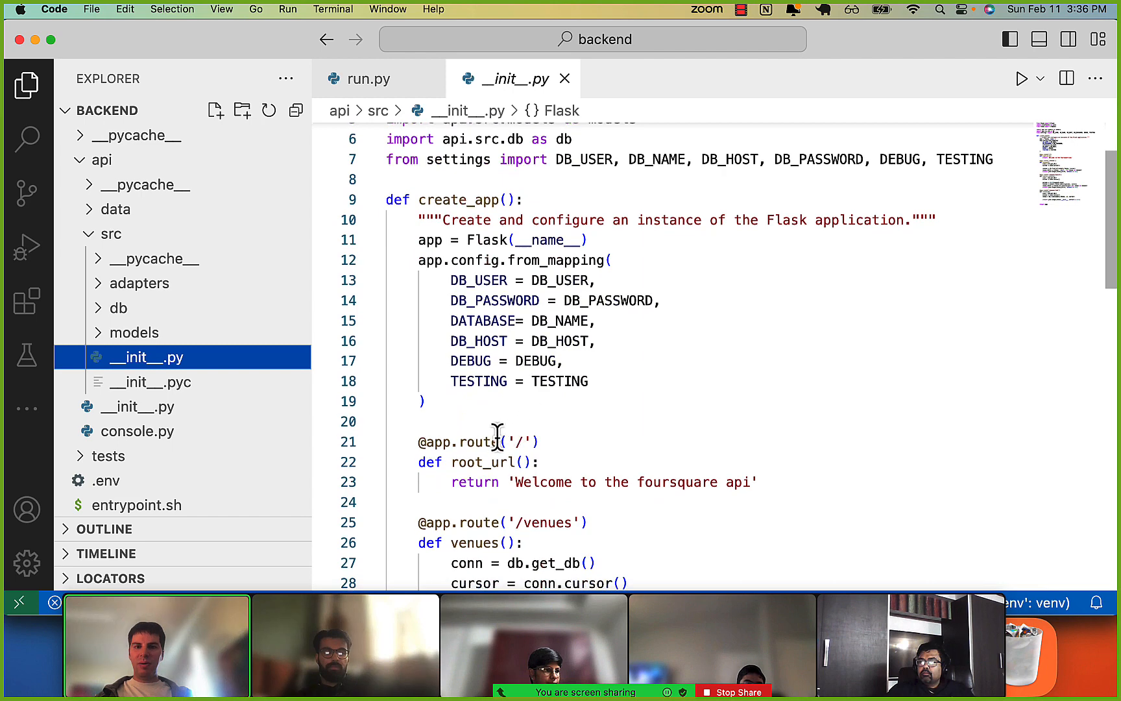
Highlight the root route and the find_all call in the /venues route of __init__.py.
drag(478, 443, 652, 501)
scroll(545, 447, down, 2)
scroll(545, 446, down, 1)
click(501, 461)
click(524, 504)
click(538, 518)
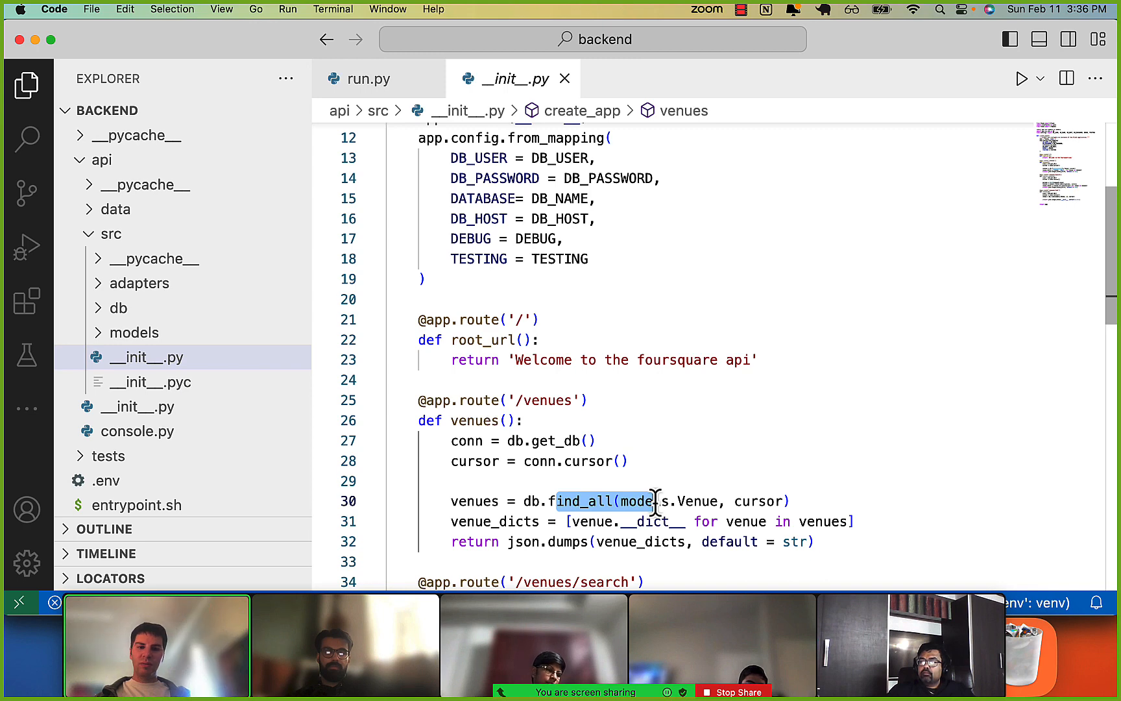
scroll(655, 501, down, 2)
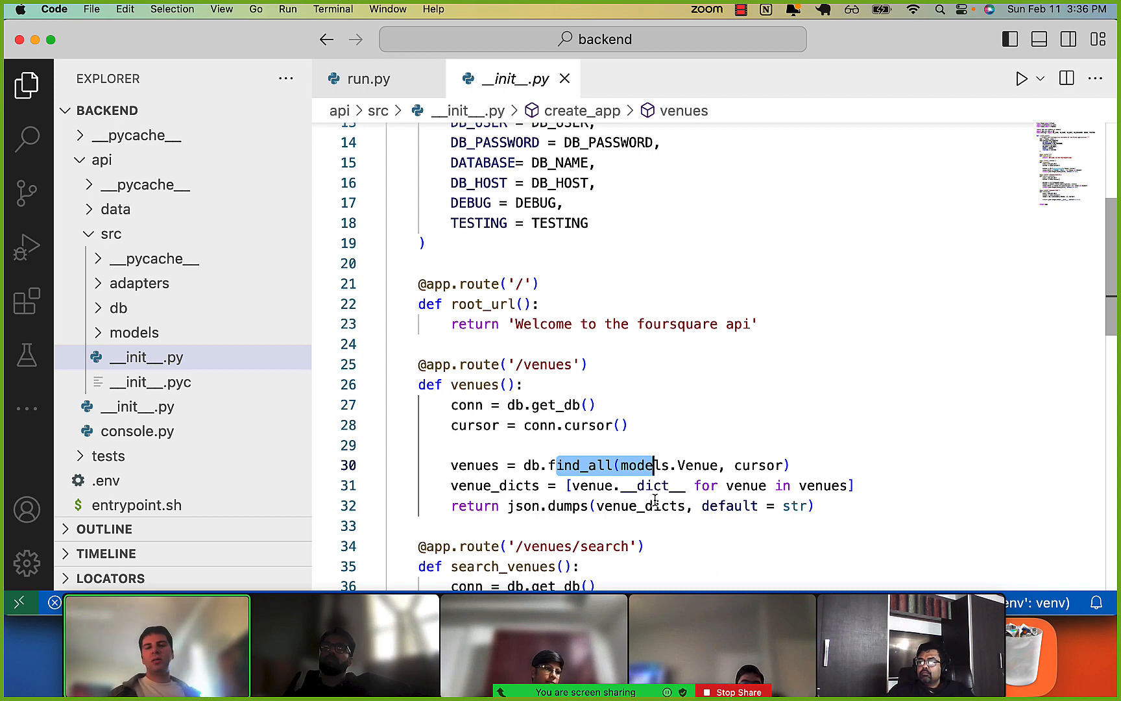
Switch back to Chrome, return to the AWS Console Home, search for rds and open the RDS service.
key(super+Tab)
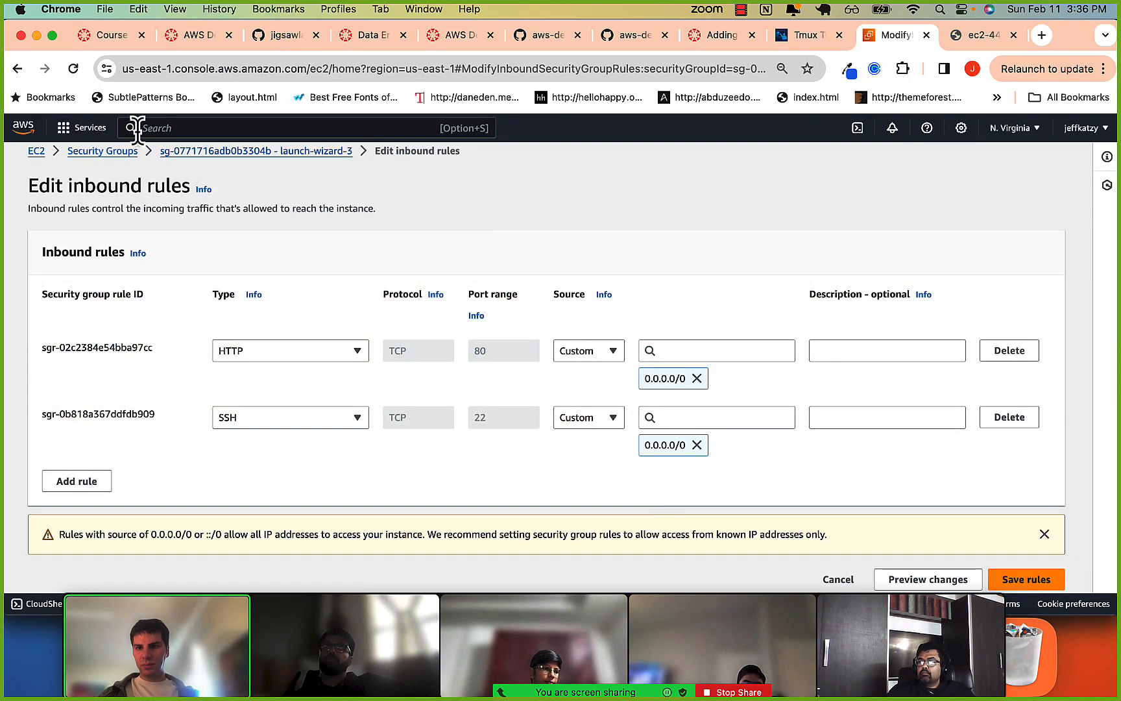
click(85, 130)
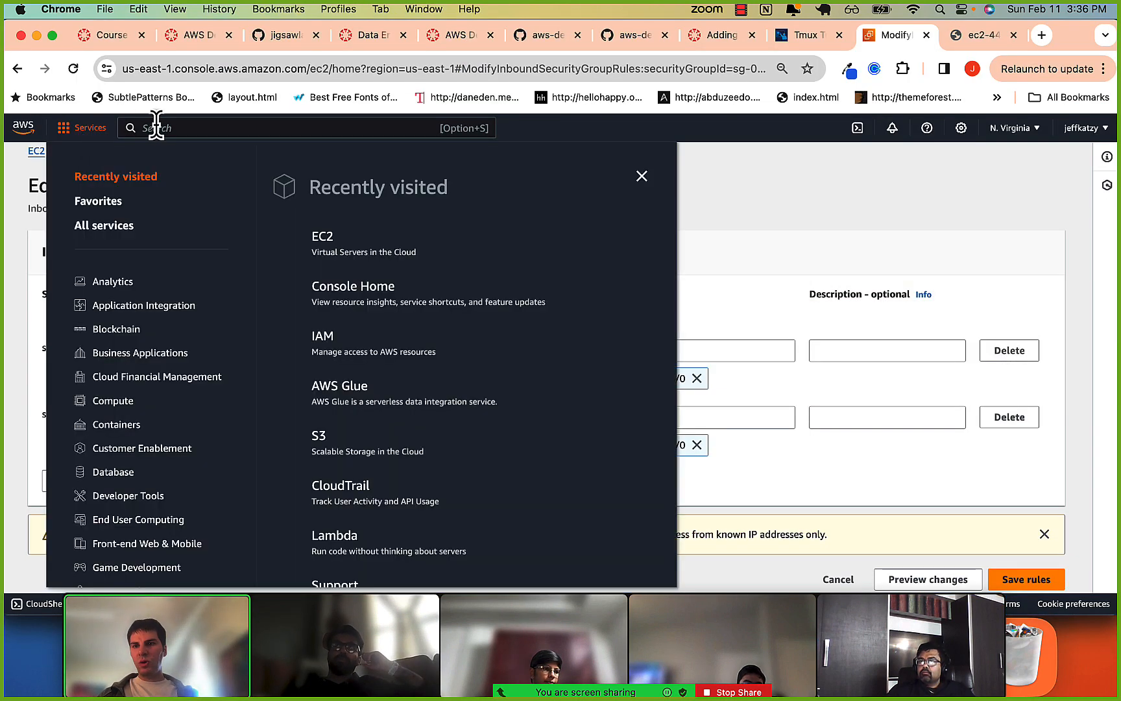
click(22, 132)
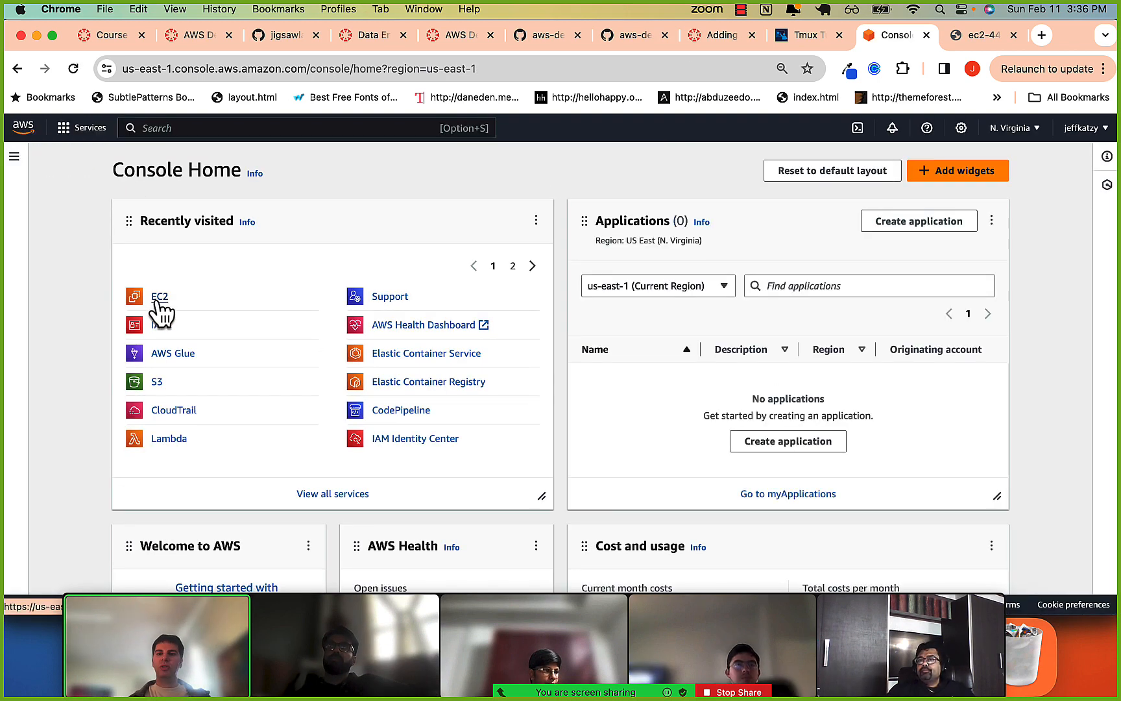
click(209, 126)
text(rds)
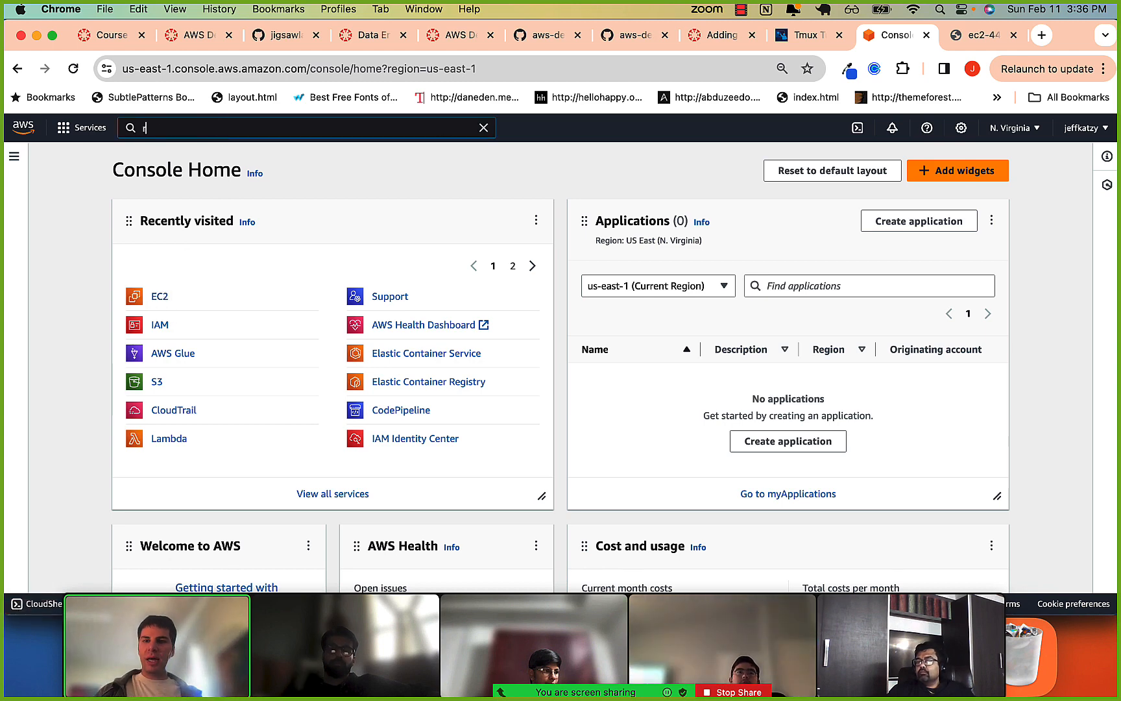
mouse_move(333, 250)
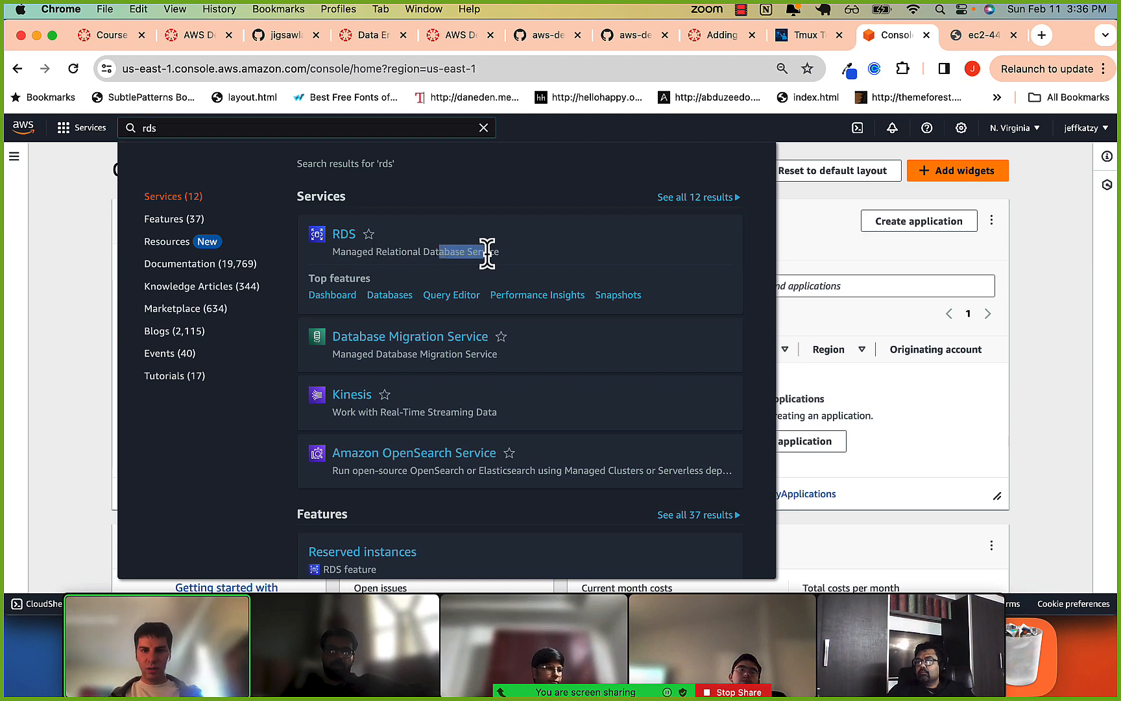
click(341, 237)
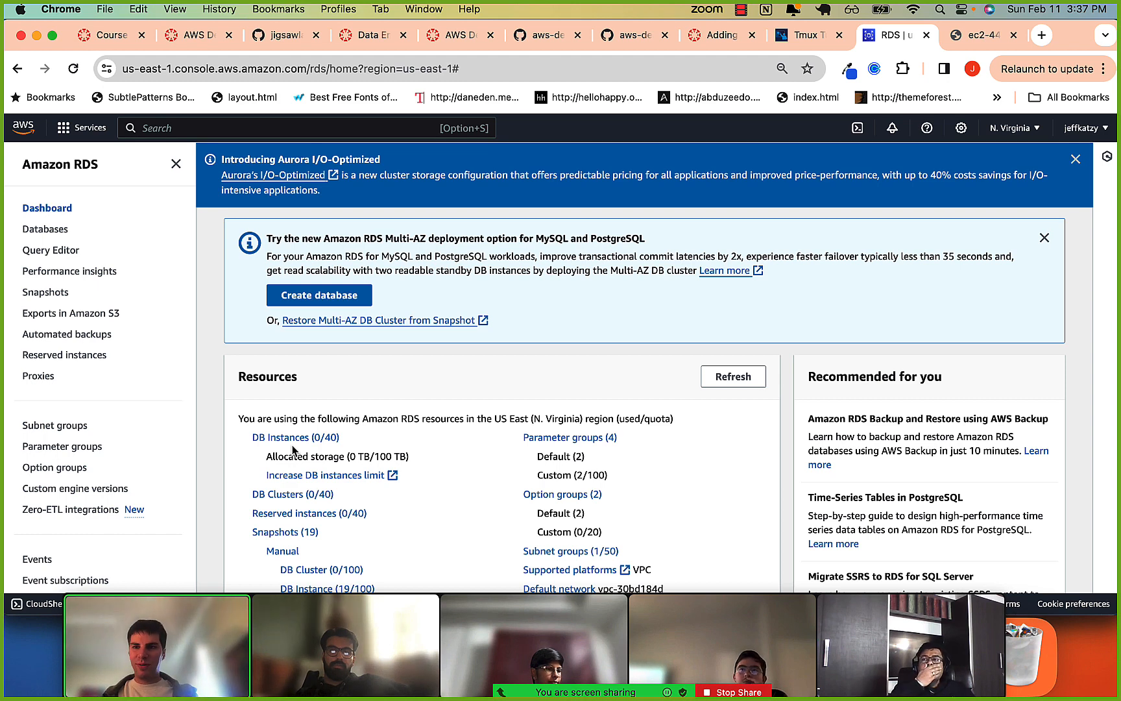
Start creating a database from the RDS databases list and choose PostgreSQL as the engine type.
click(47, 231)
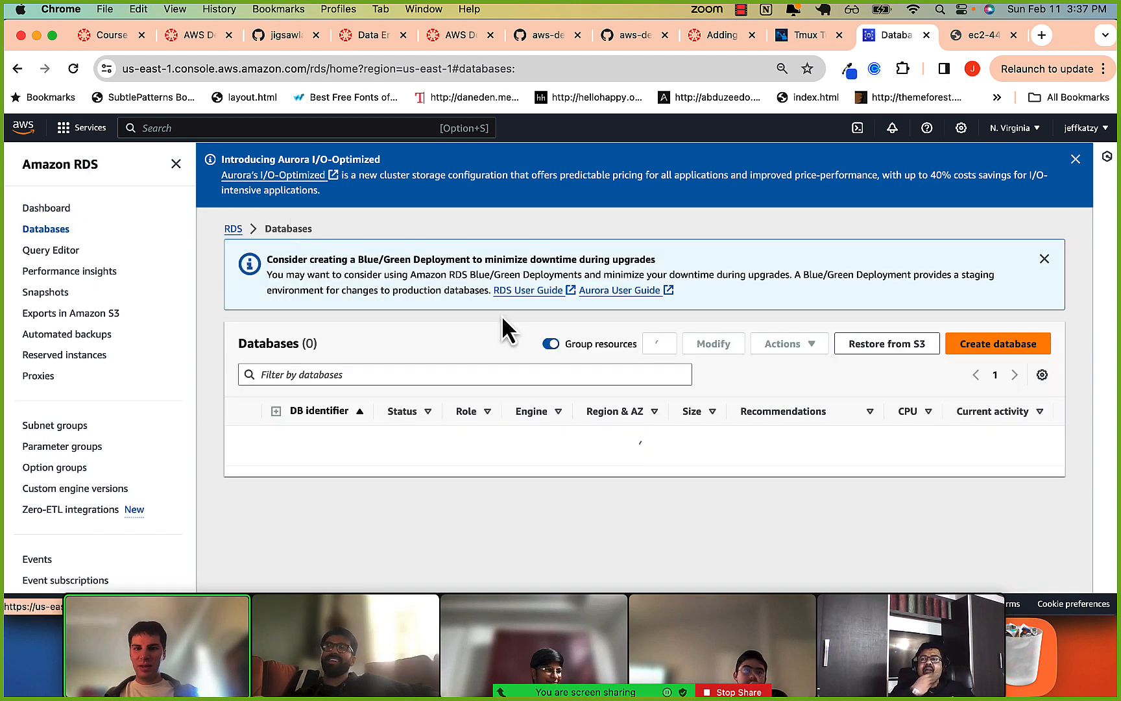
click(995, 355)
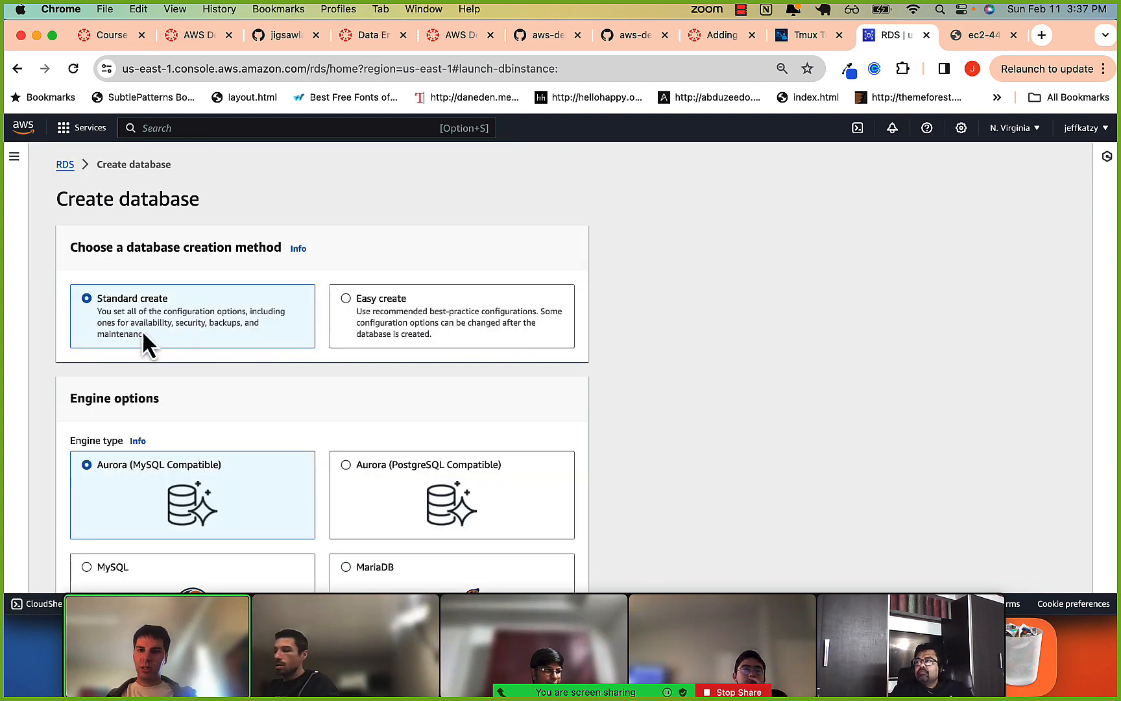
scroll(142, 330, down, 3)
scroll(149, 373, up, 2)
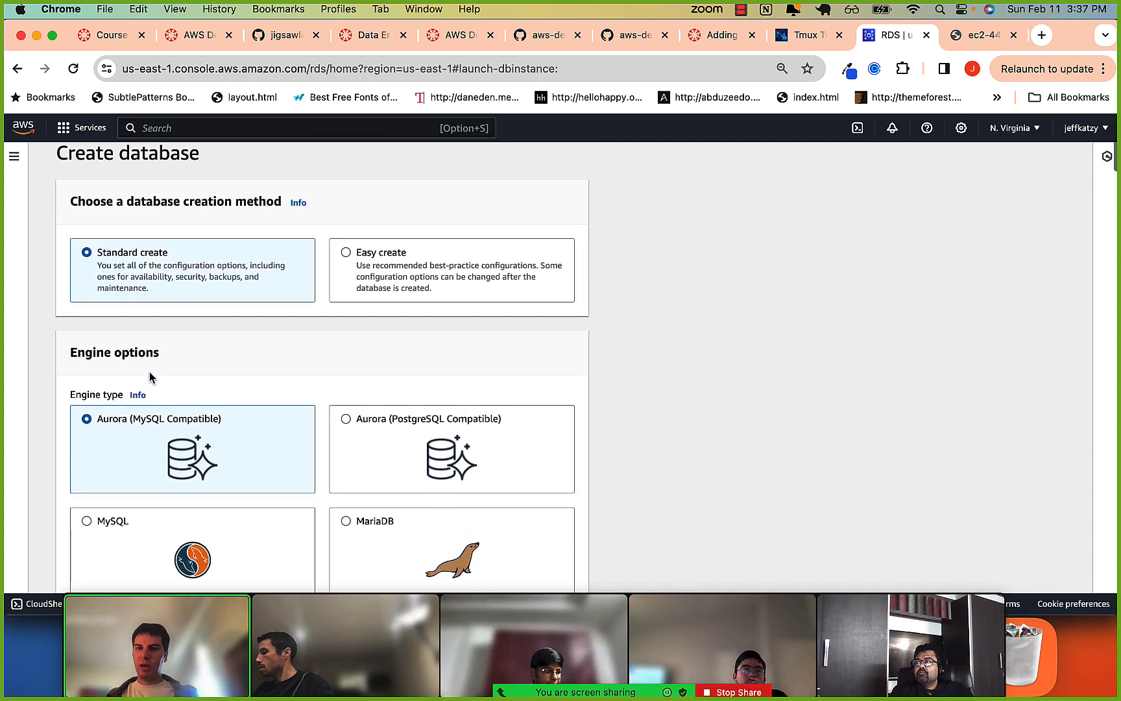
scroll(260, 412, down, 6)
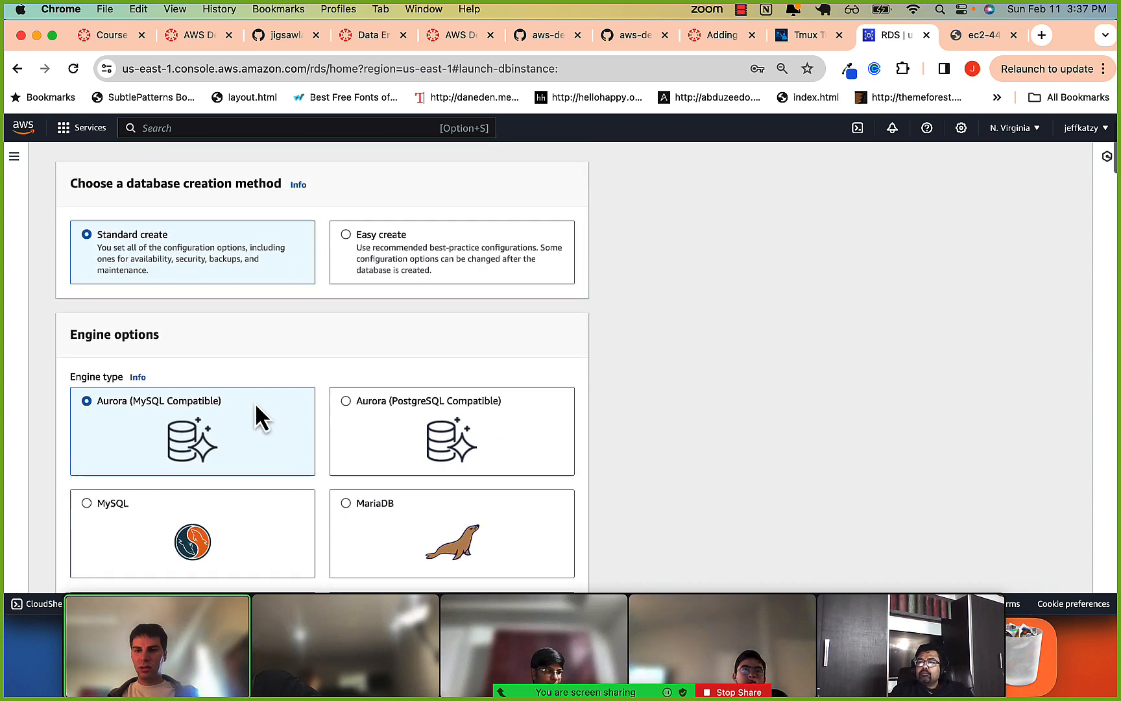
scroll(254, 402, up, 3)
scroll(254, 401, down, 1)
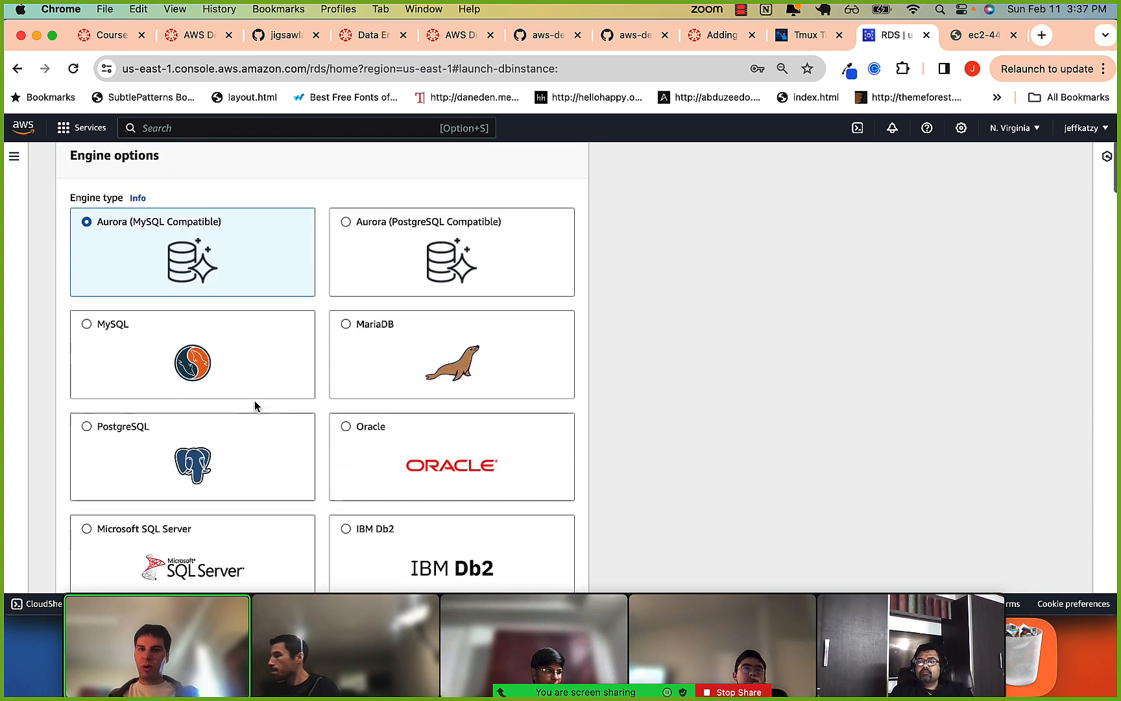
click(87, 417)
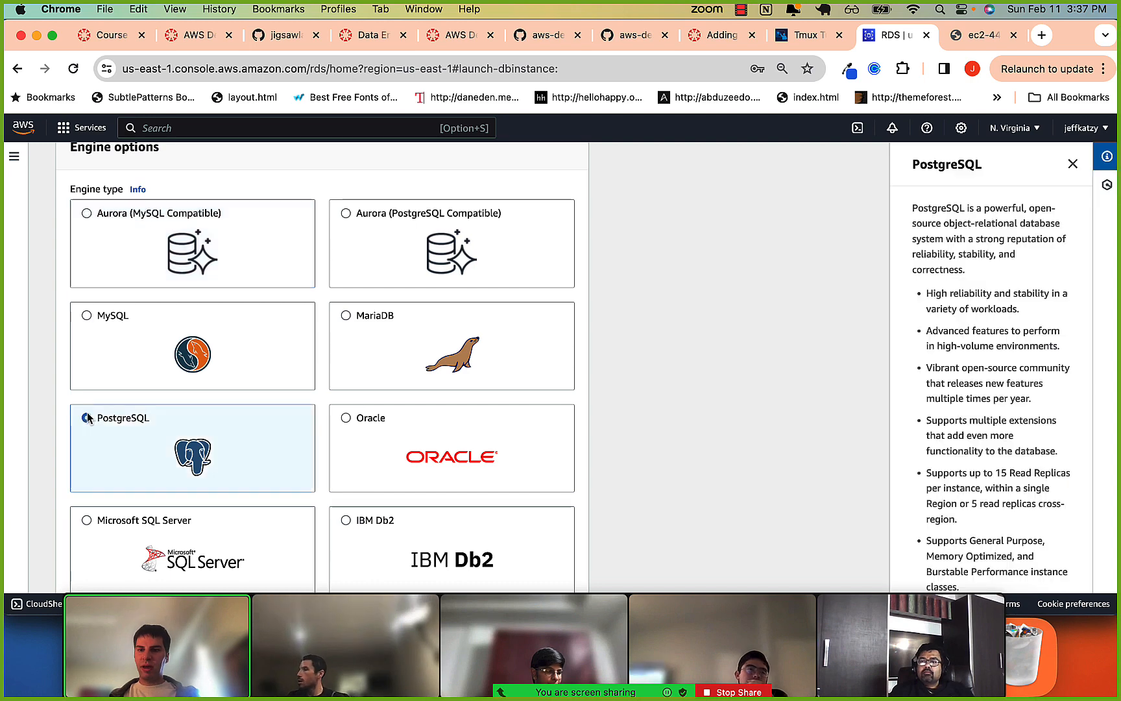
Select the Free tier template for the new PostgreSQL database.
scroll(192, 465, down, 1)
scroll(192, 466, down, 4)
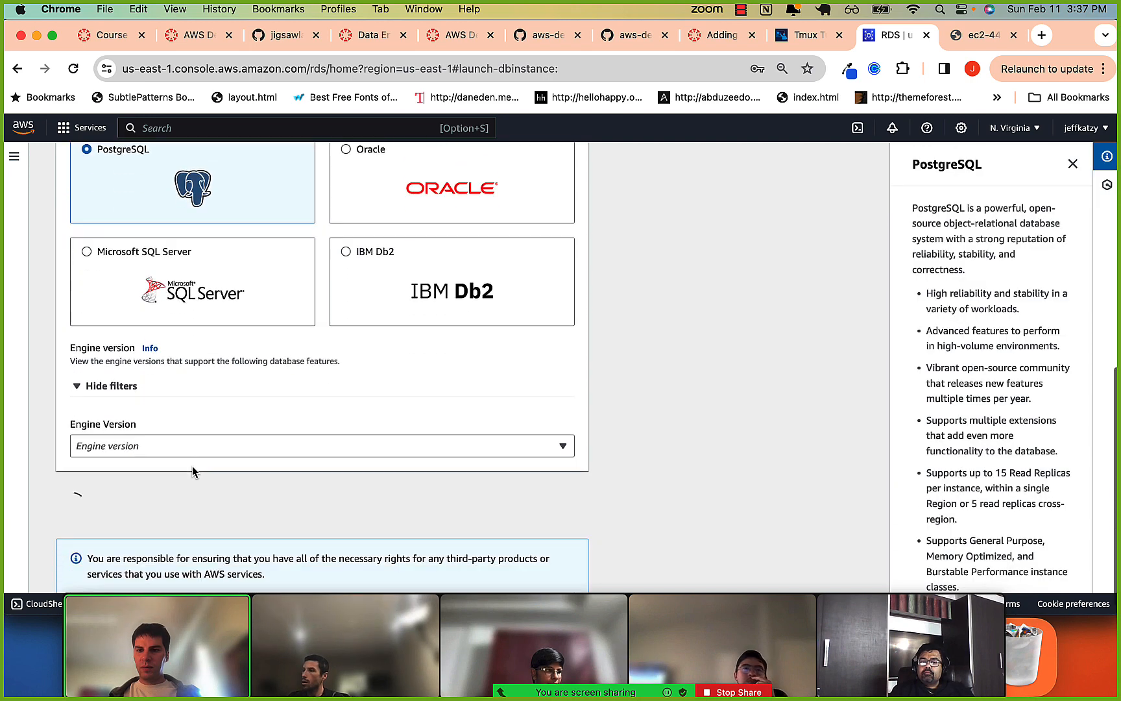
scroll(192, 480, down, 2)
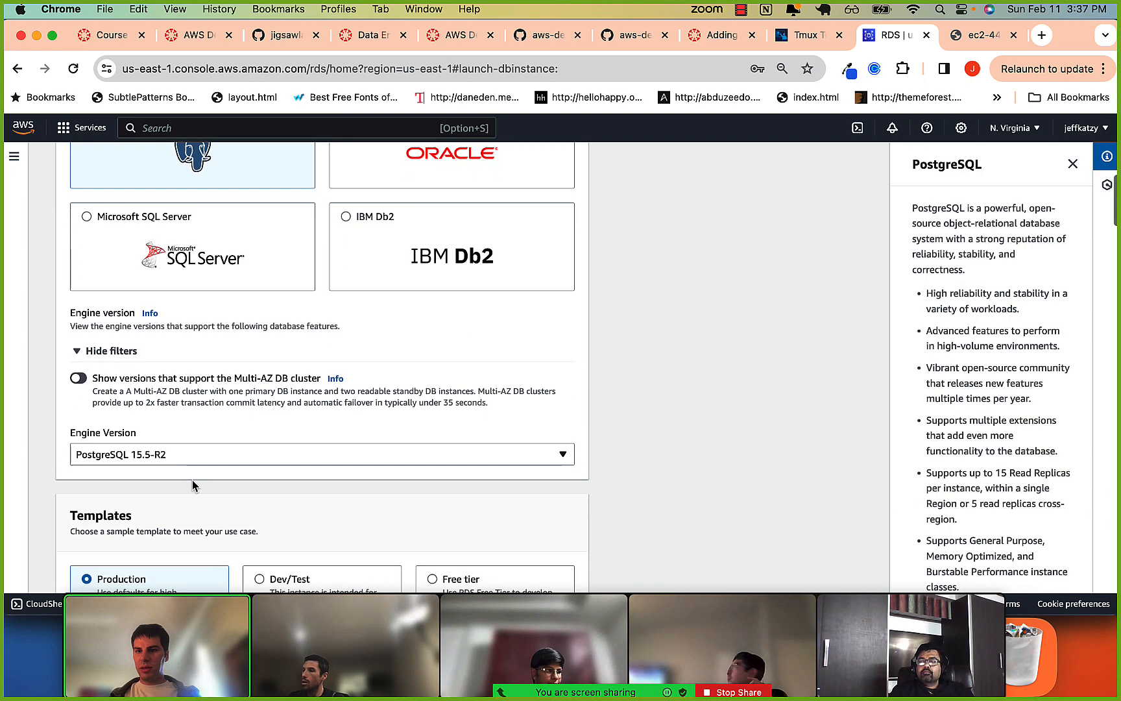
scroll(173, 458, down, 4)
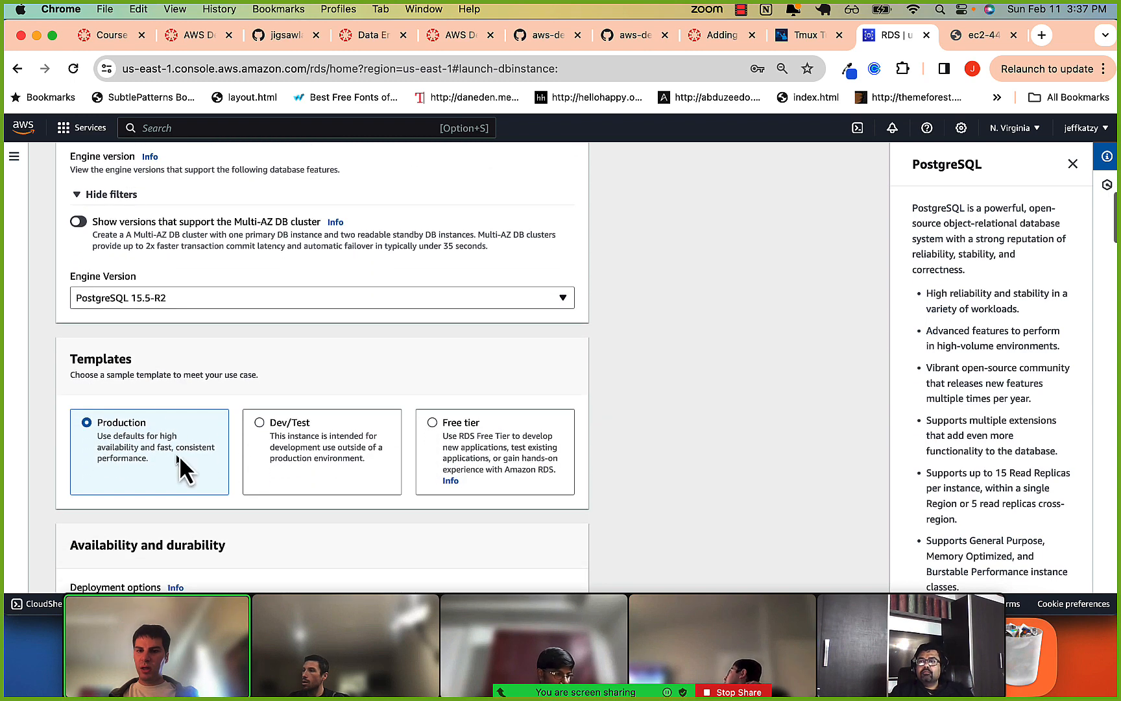
click(428, 424)
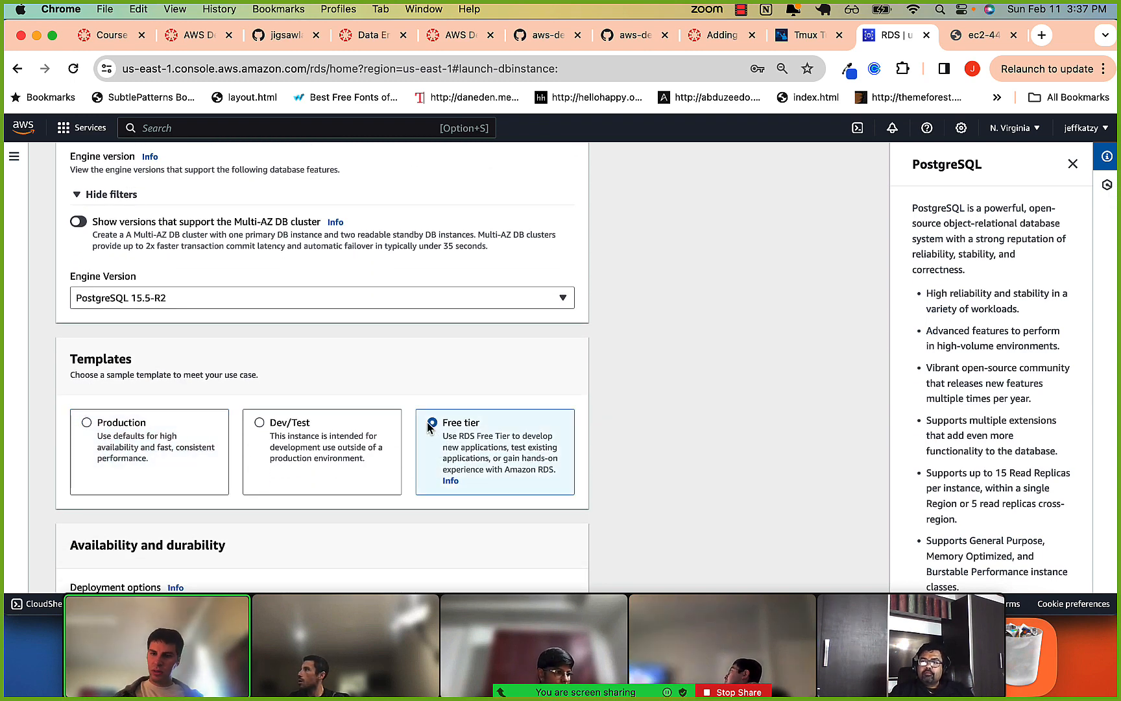
Examine the availability, DB instance identifier and credentials settings of the new database, highlighting the instance identifier.
scroll(426, 421, down, 10)
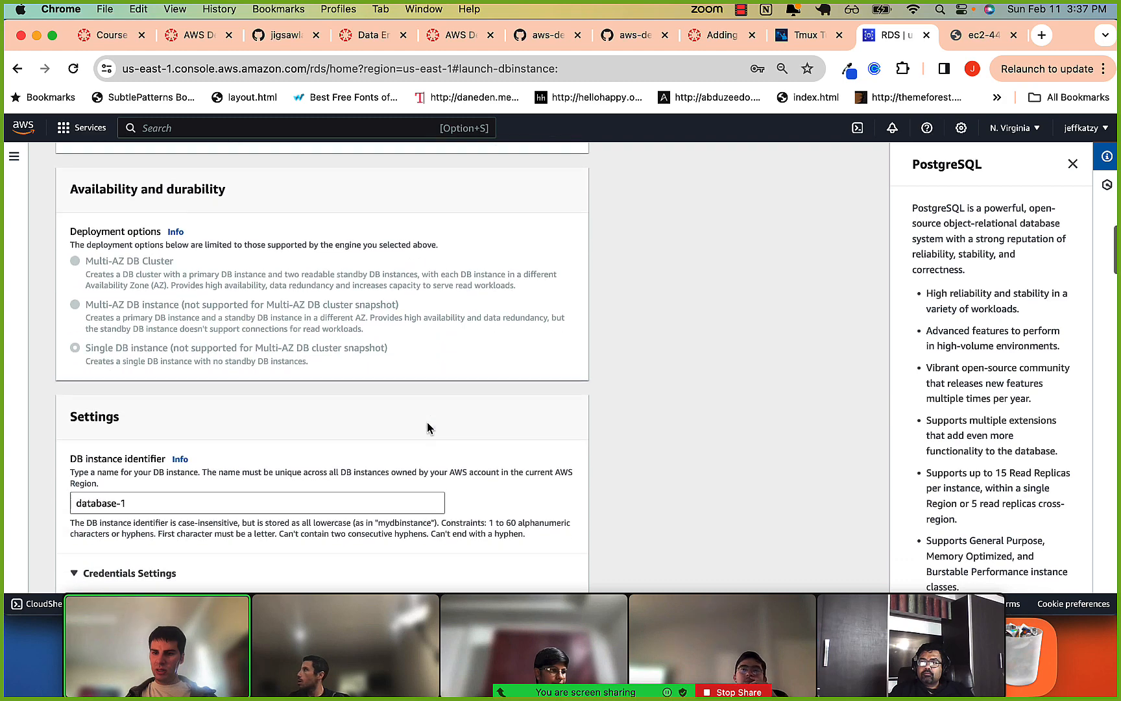
scroll(426, 421, down, 4)
scroll(426, 424, up, 9)
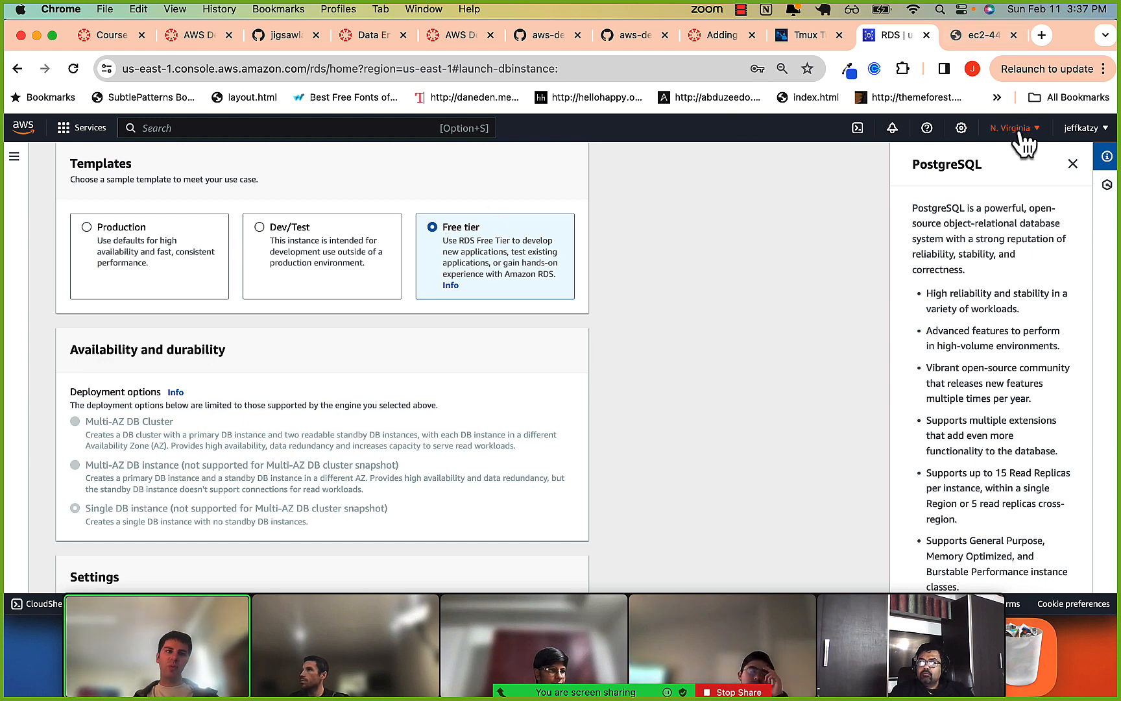
scroll(697, 277, down, 3)
scroll(695, 277, down, 6)
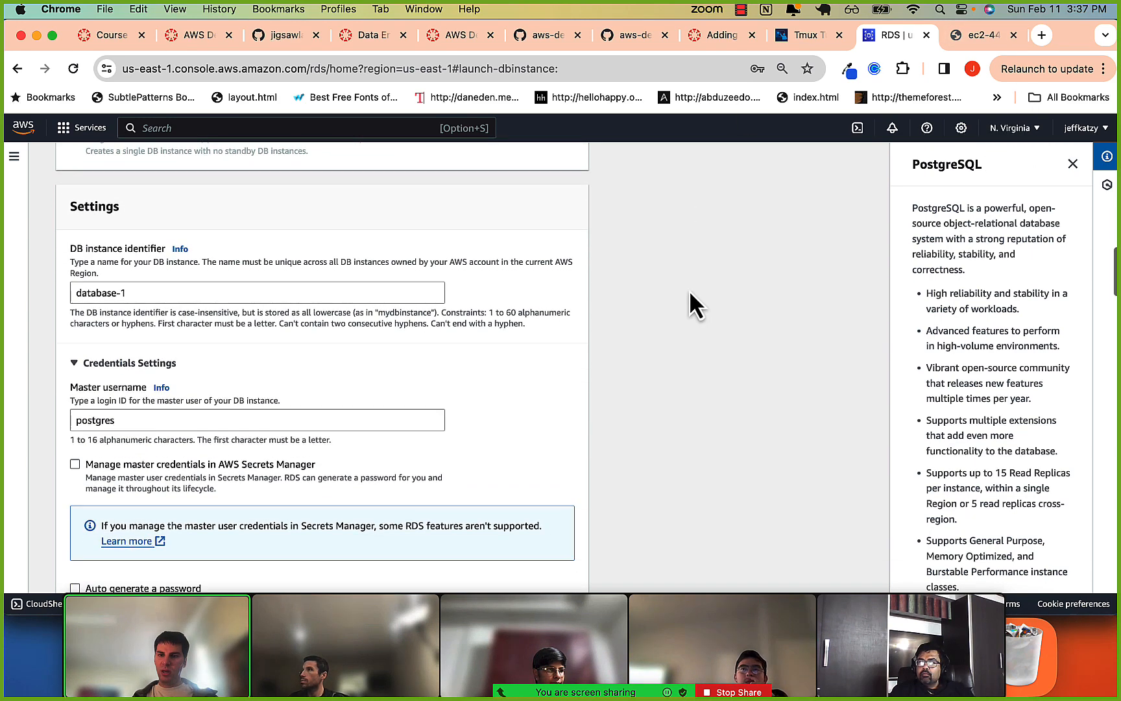
drag(207, 295, 45, 290)
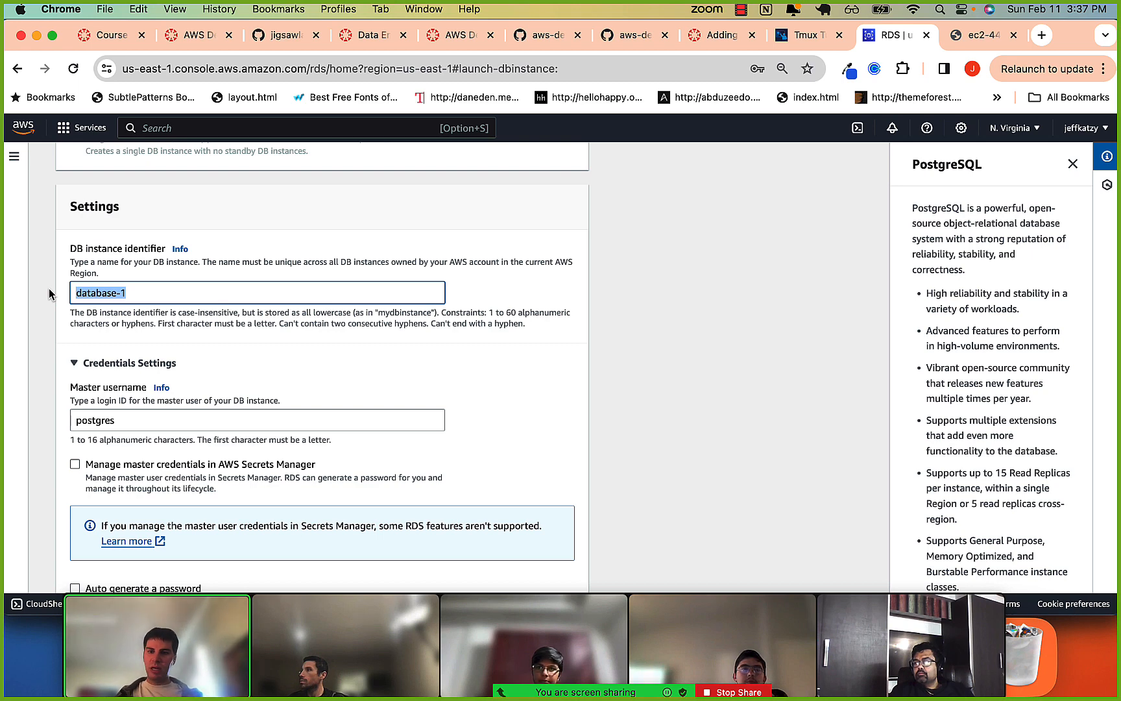
scroll(105, 354, down, 3)
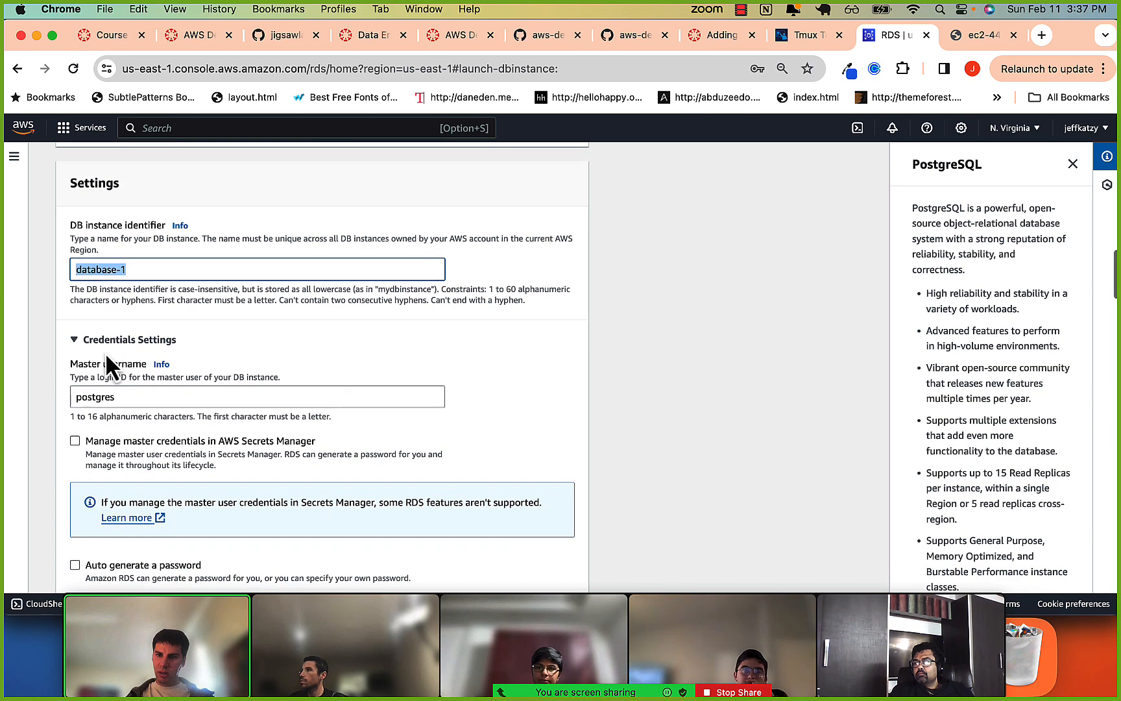
scroll(105, 351, down, 4)
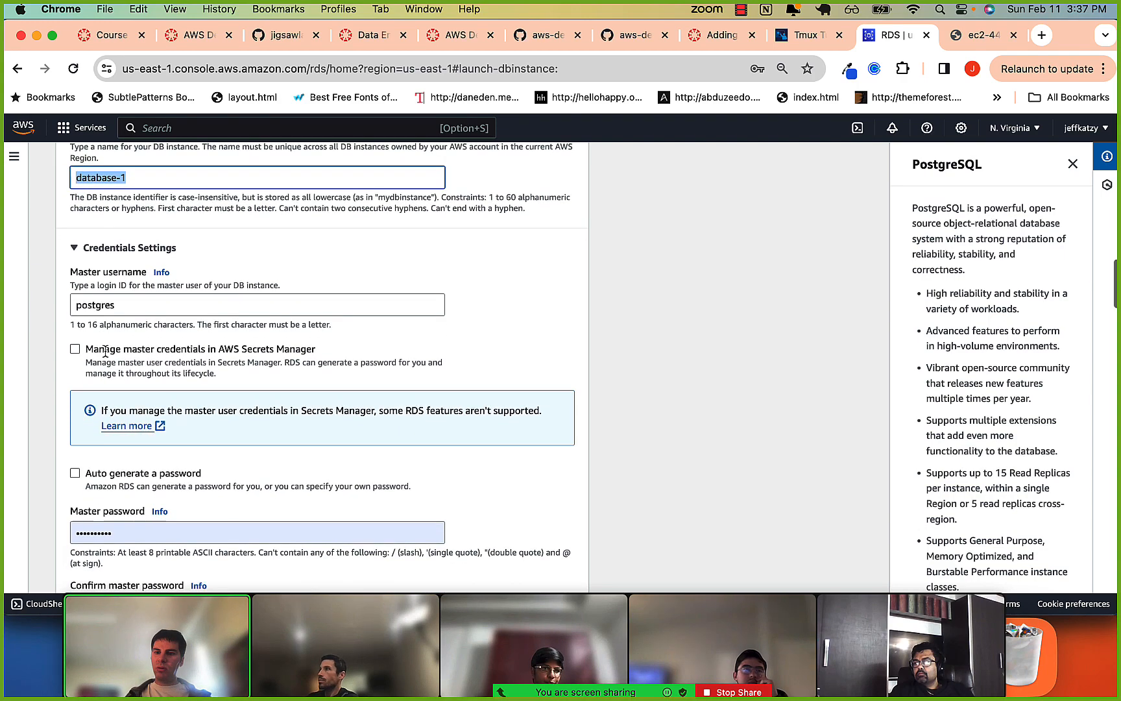
scroll(113, 407, down, 4)
scroll(113, 409, up, 8)
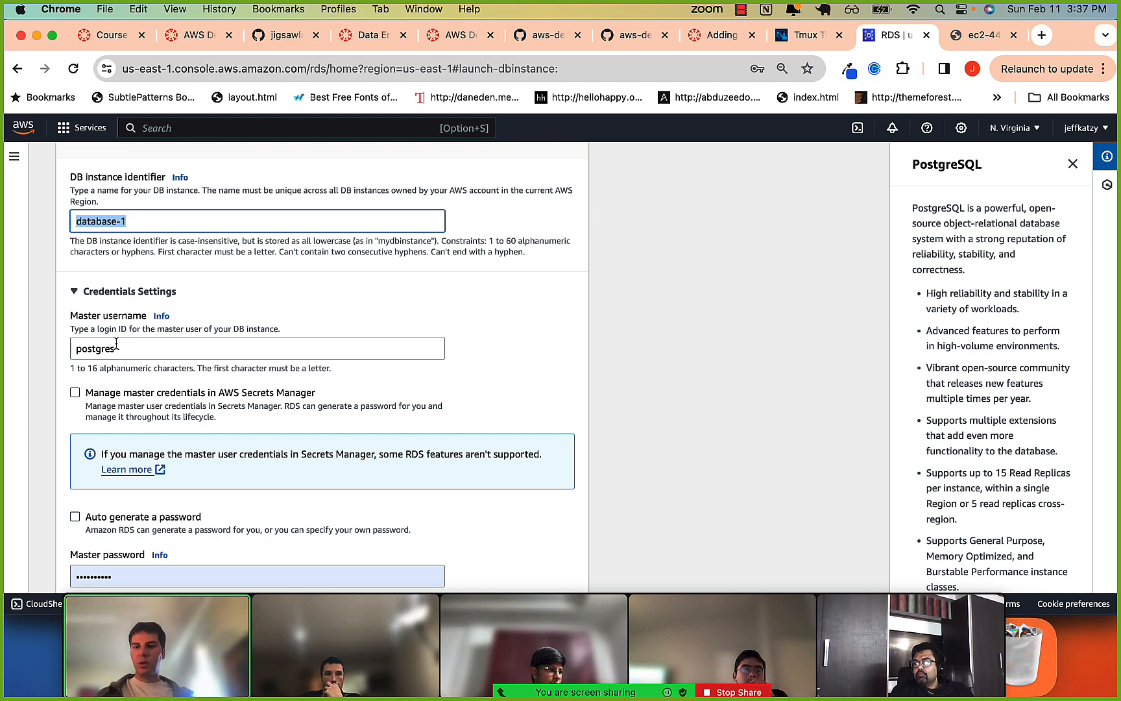
Switch to iTerm2's local shell, discard the unfinished scp command, clear the screen and start psql.
key(super+Tab)
key(super+Tab)
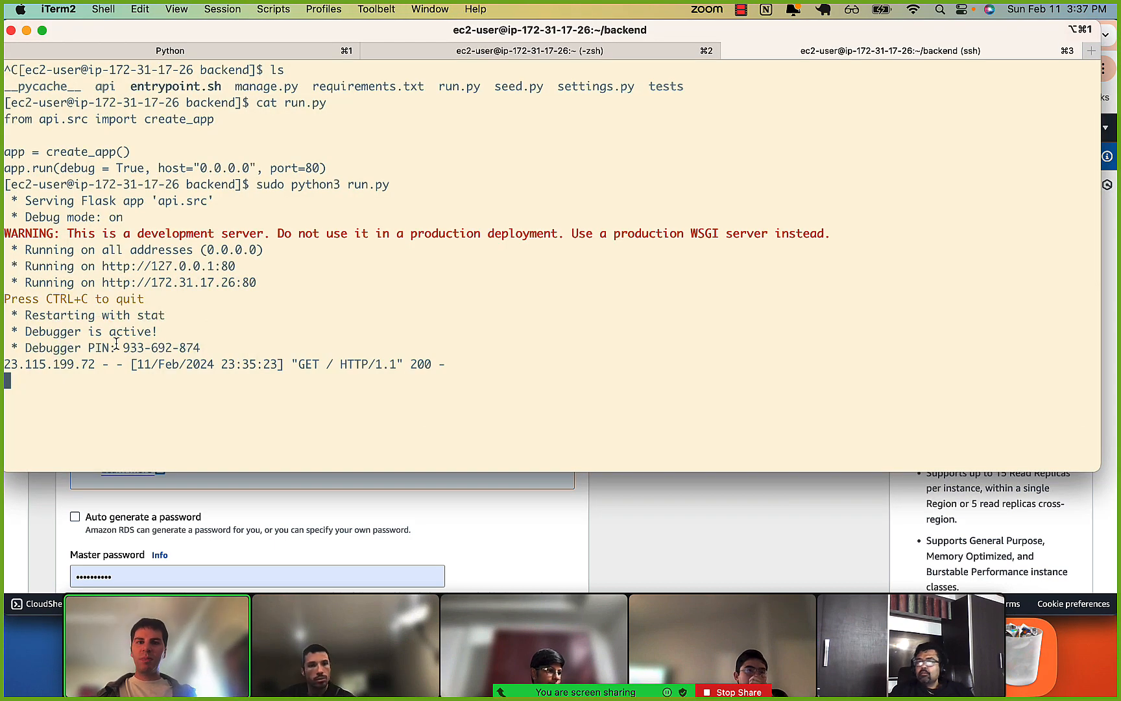
key(super+2)
key(super+1)
key(super+2)
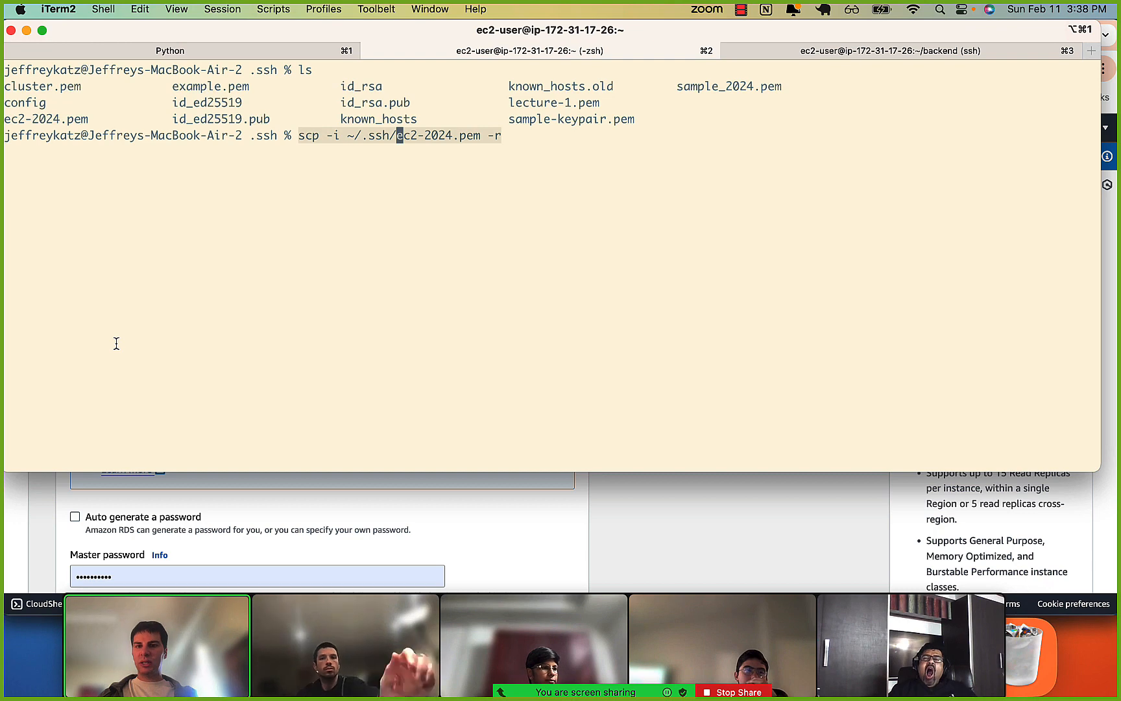
key(ctrl+c)
key(ctrl+l)
text(psql)
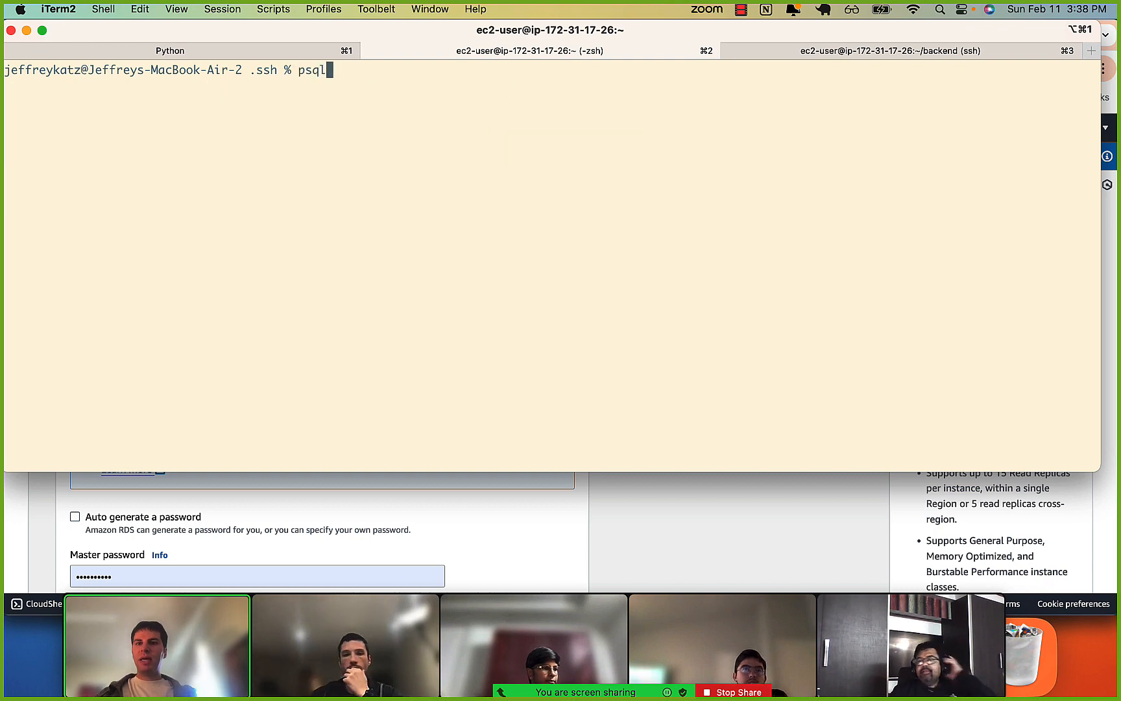
key(Return)
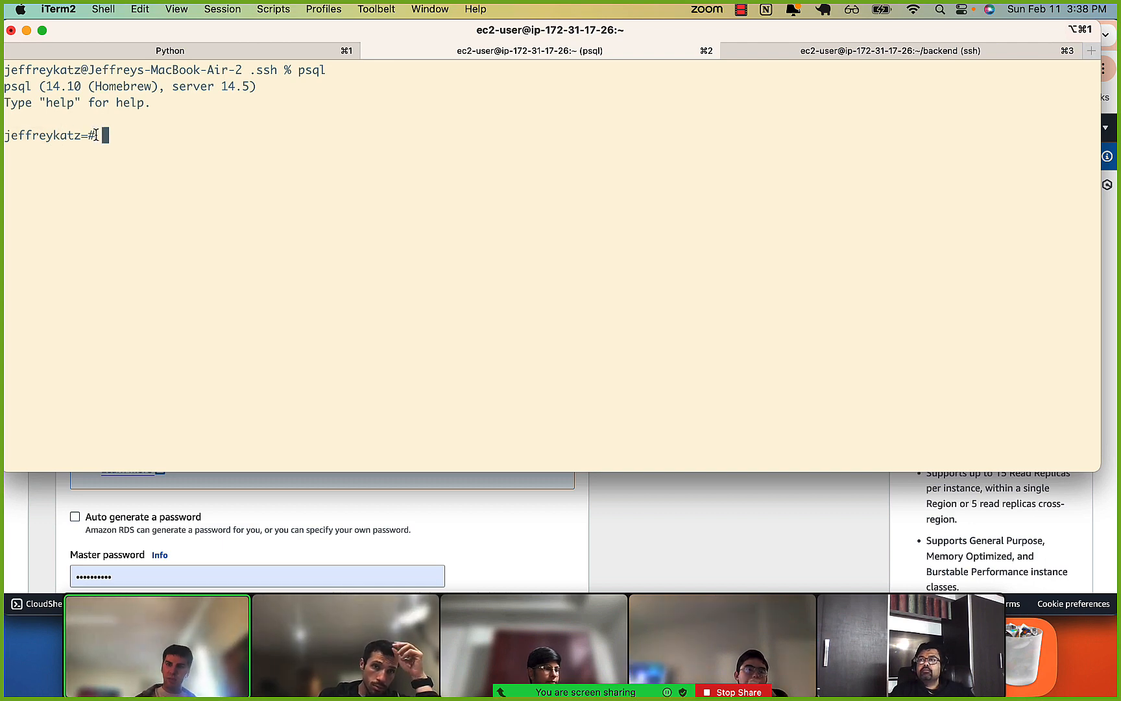
Quit the local psql session, switch back to Chrome's RDS creation form and highlight the master username.
text(\q)
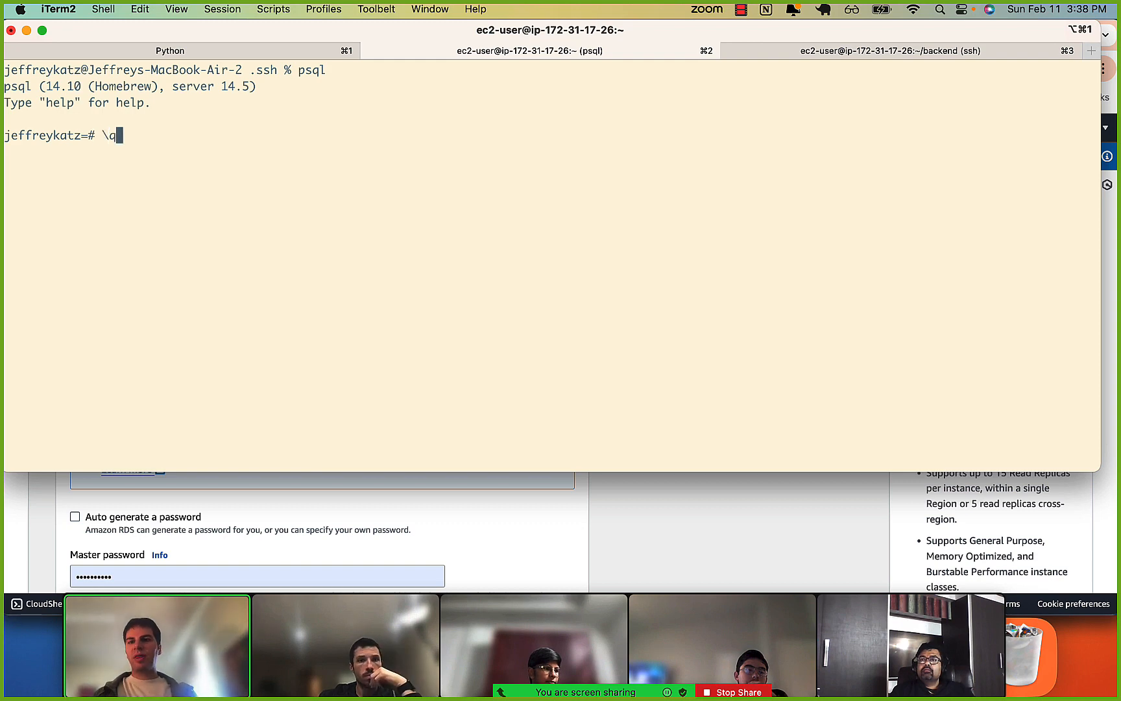
key(Return)
key(super+Tab)
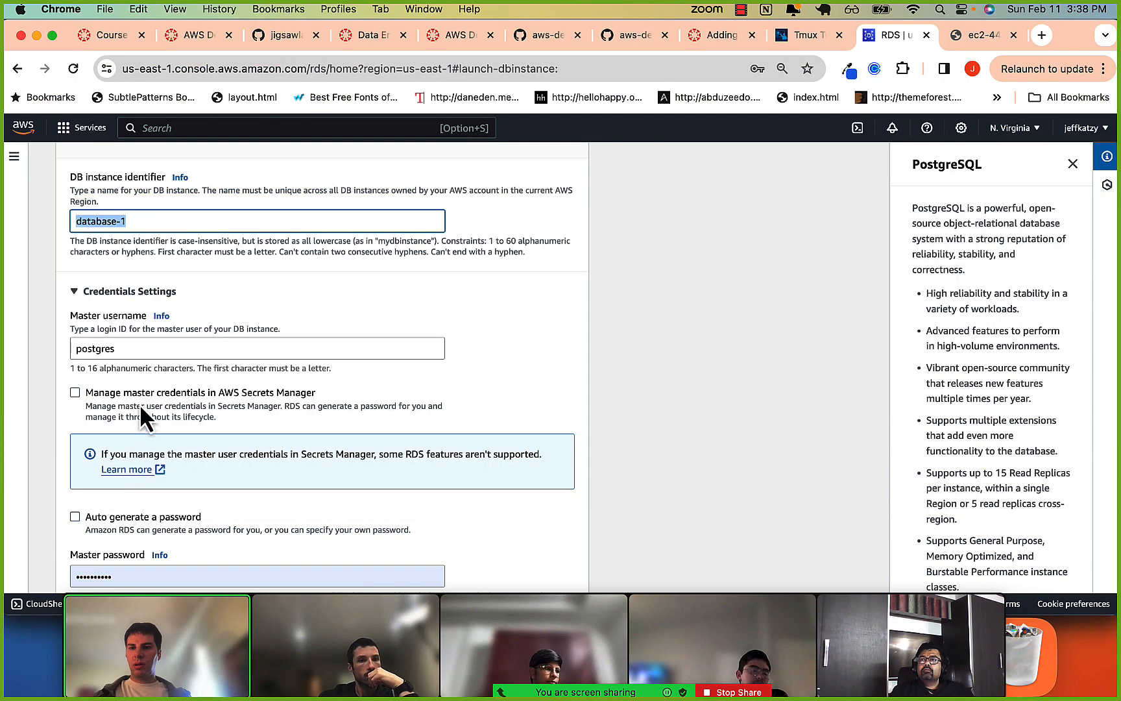
click(107, 350)
drag(90, 350, 122, 350)
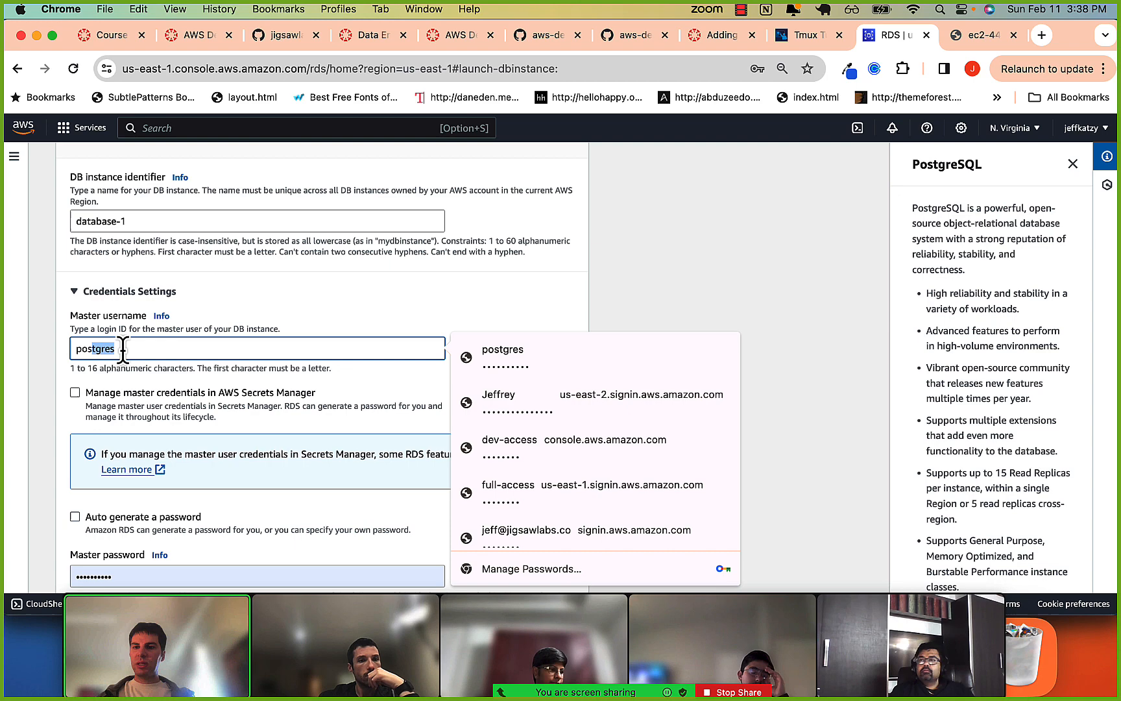
click(157, 328)
Replace the master password in the database's credentials settings and enter the same password again as confirmation.
scroll(155, 337, down, 4)
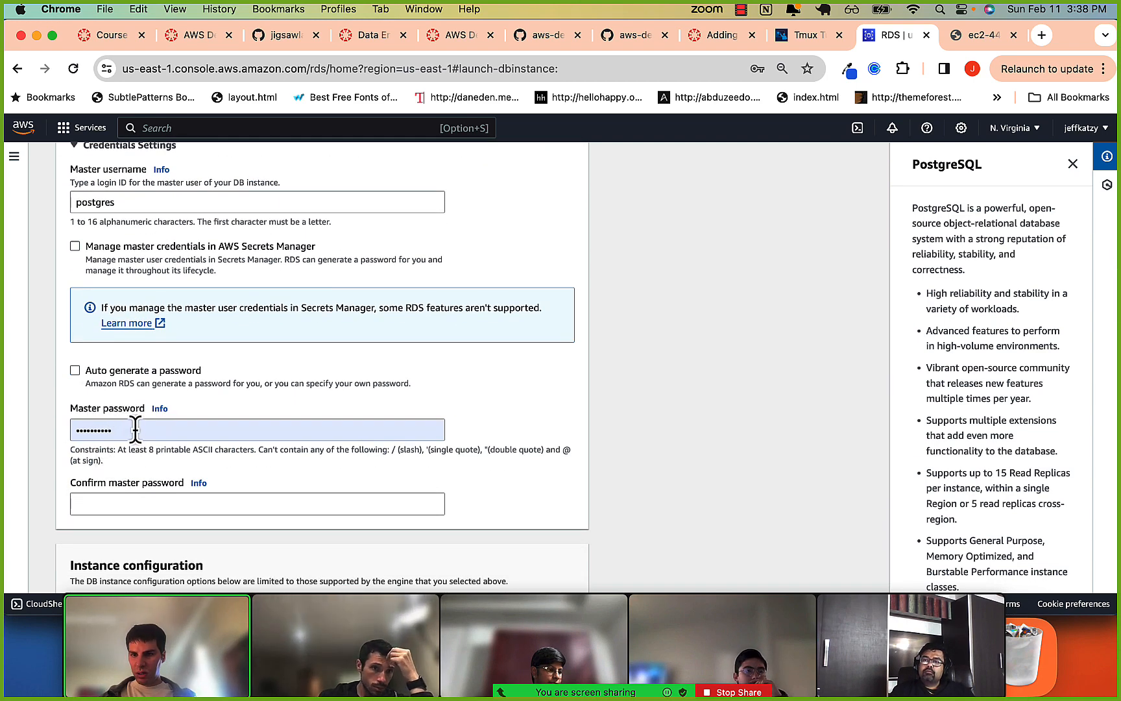
click(135, 429)
key(super+a)
text(•••••••)
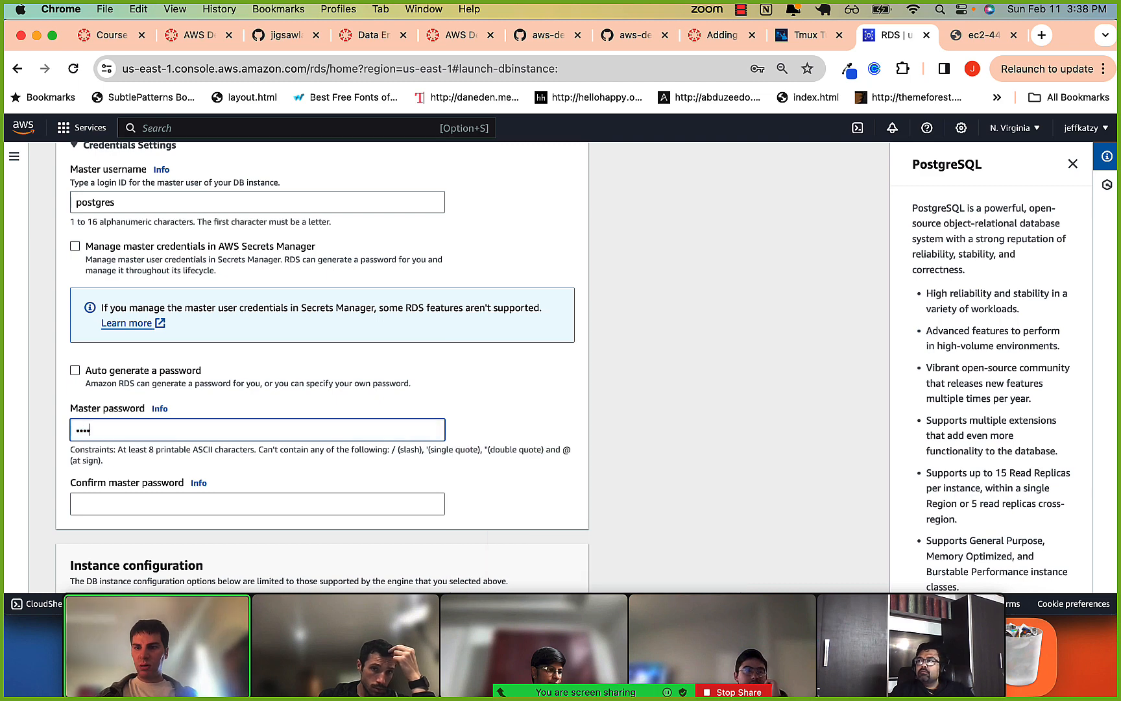
click(144, 483)
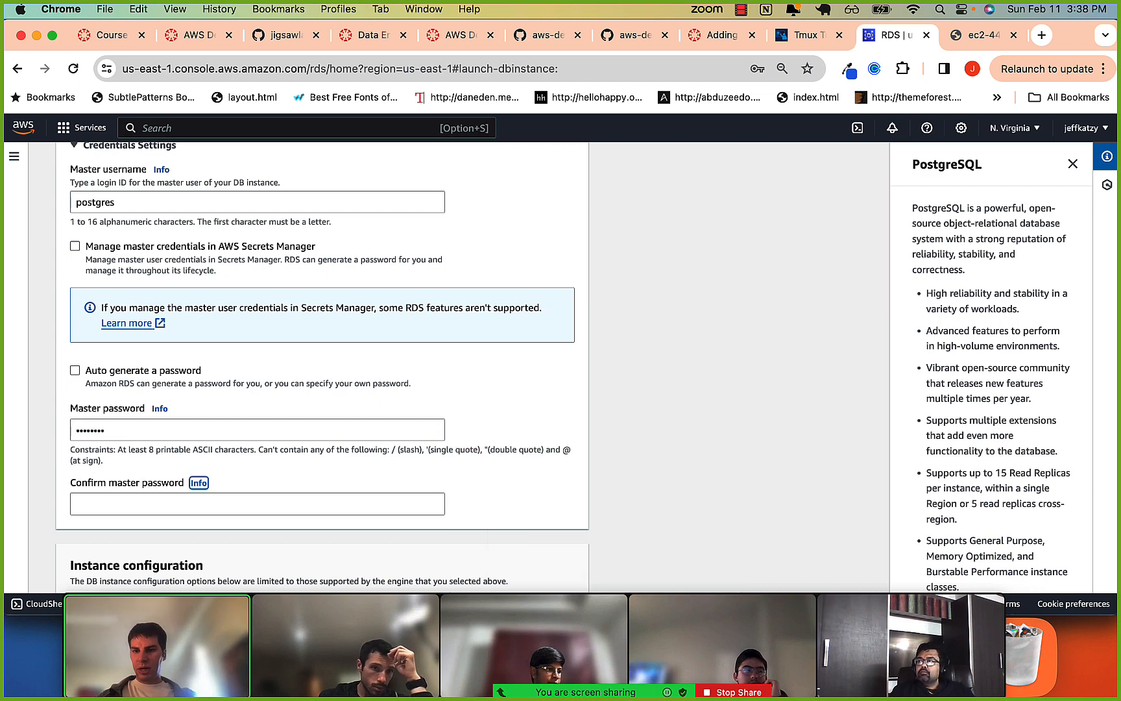
text(••••)
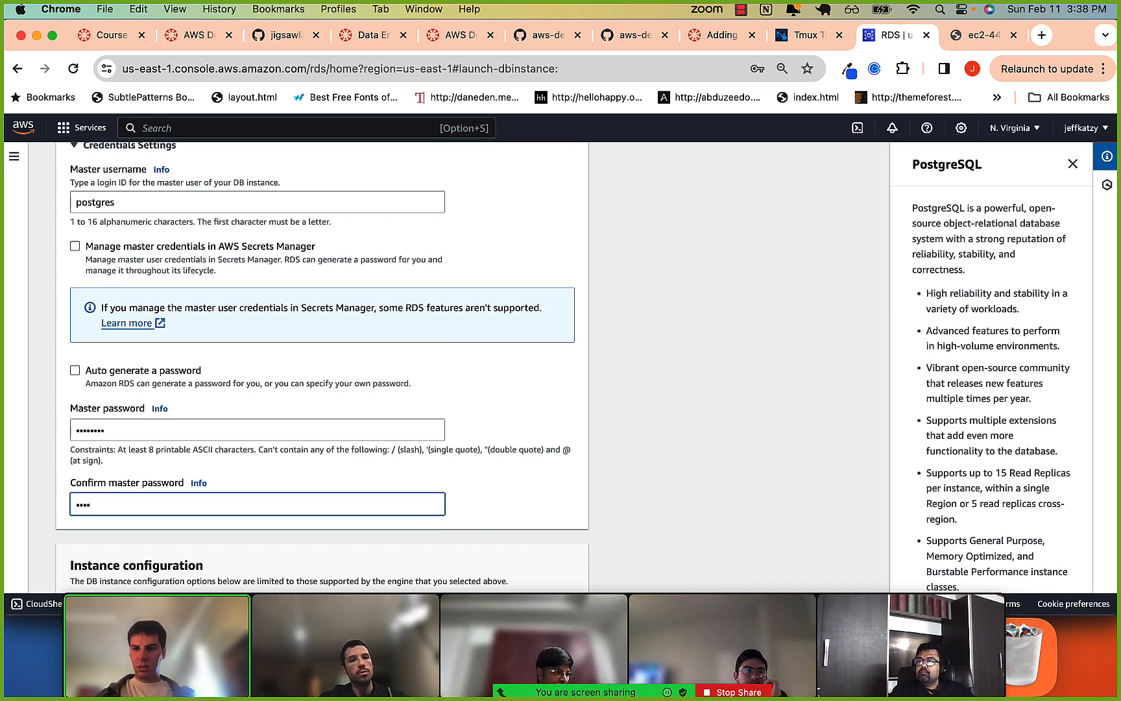
text(••••)
Examine the new database's instance class and storage settings, down to the compute resource choice under Connectivity.
scroll(322, 417, down, 10)
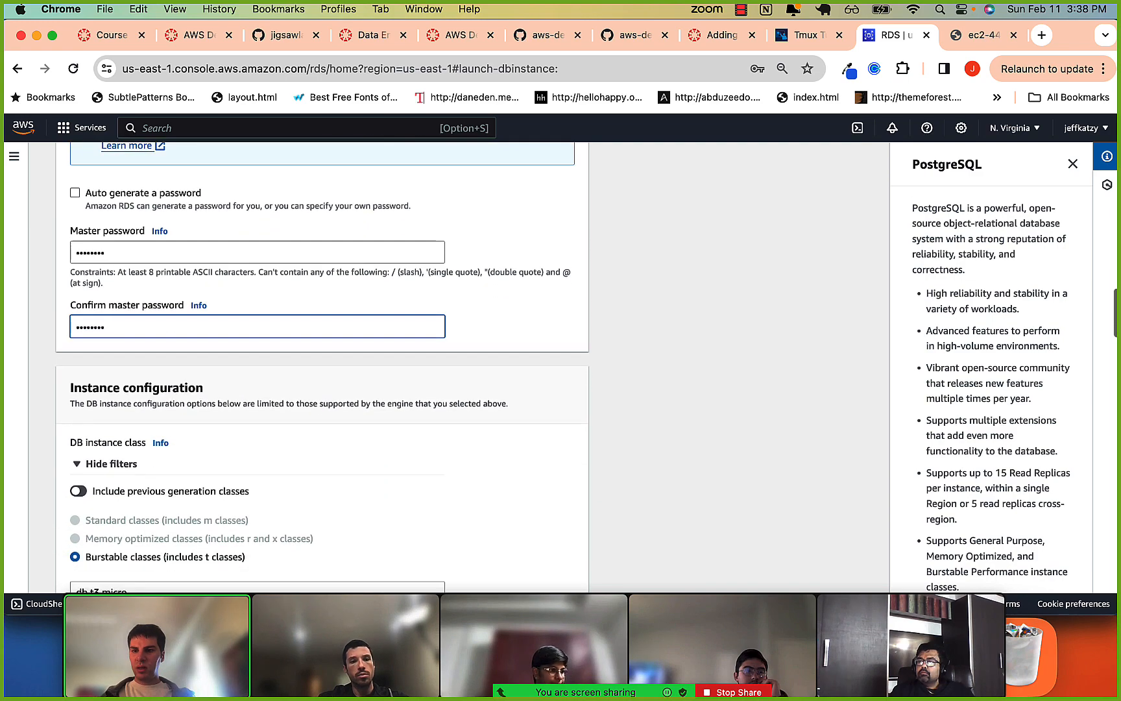
scroll(130, 519, down, 4)
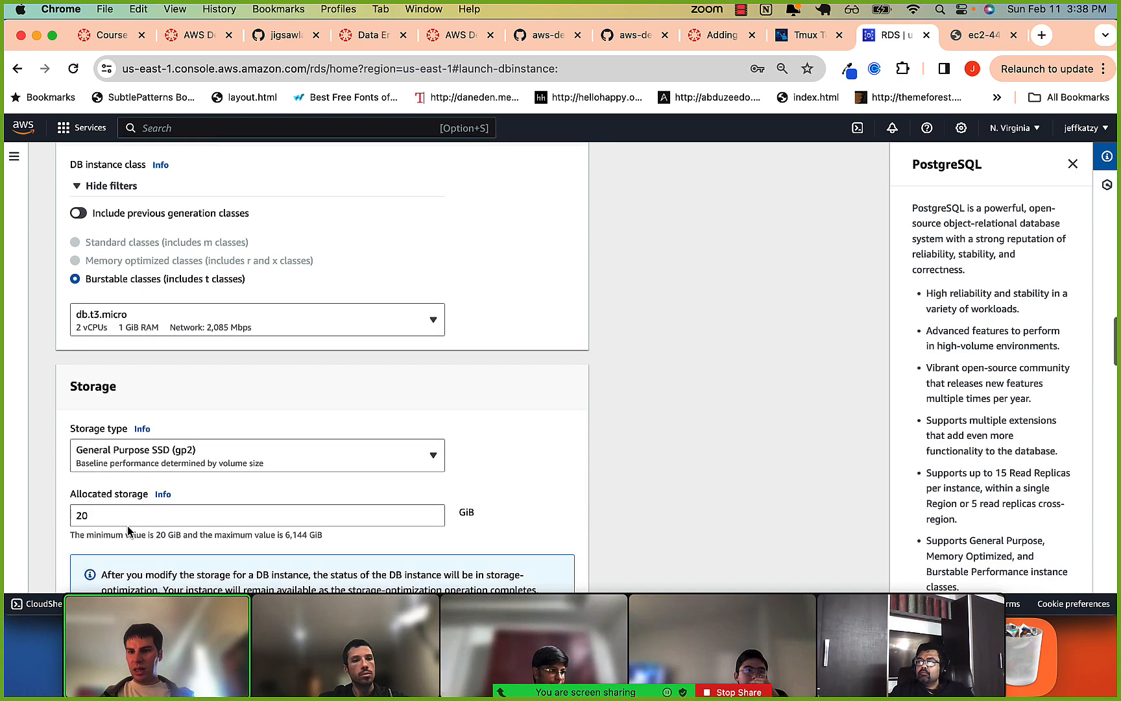
scroll(134, 493, down, 5)
scroll(135, 493, up, 8)
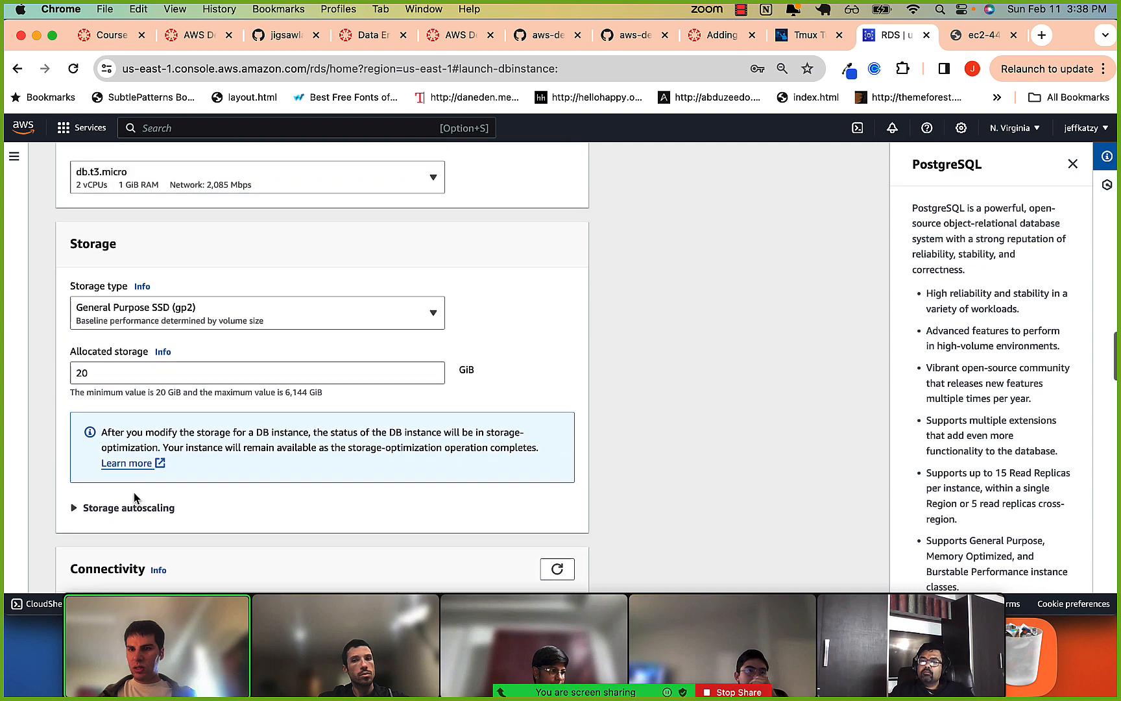
scroll(119, 375, up, 1)
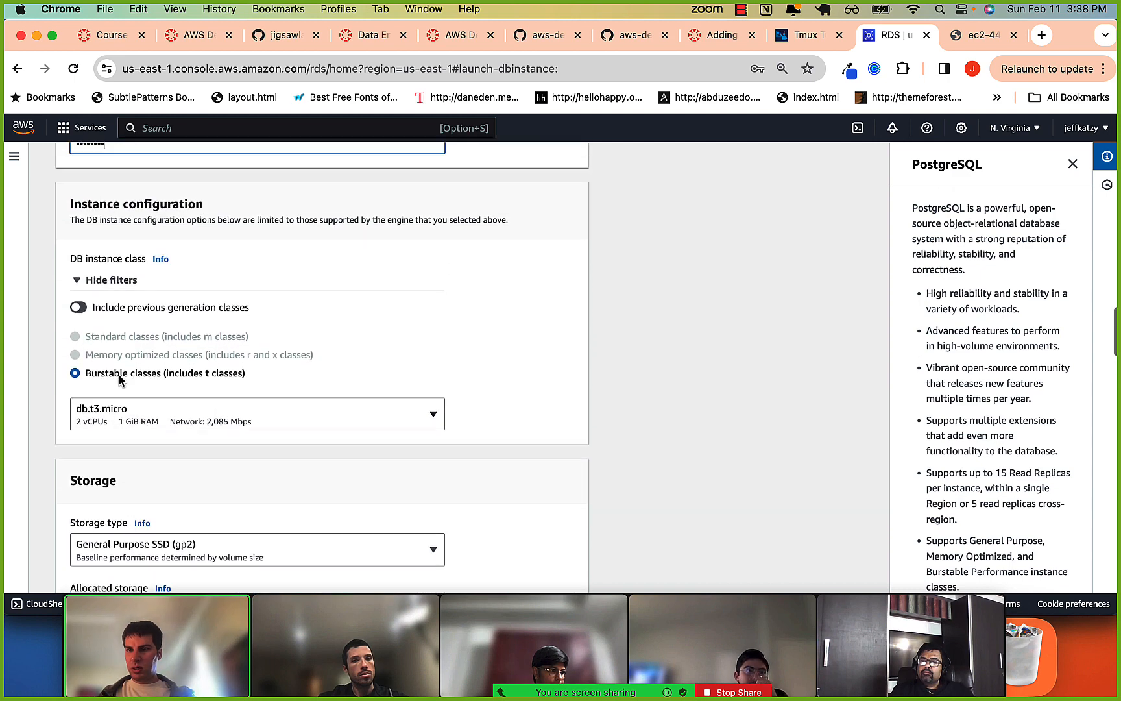
scroll(106, 418, down, 3)
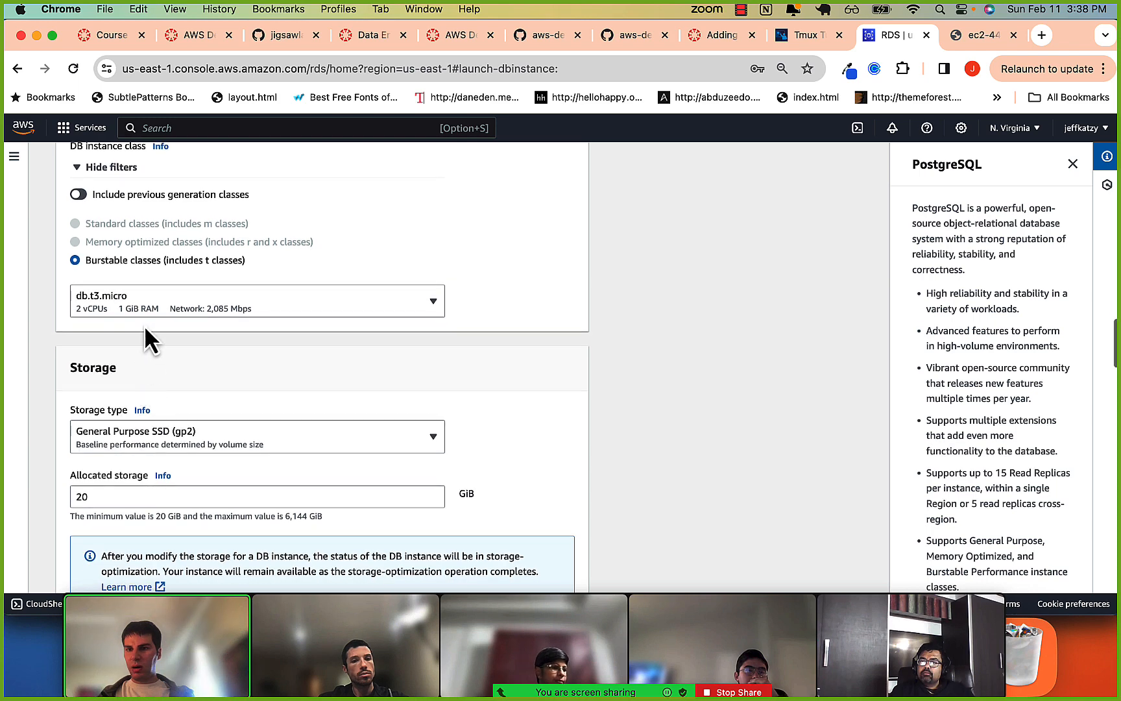
scroll(146, 336, down, 3)
scroll(123, 402, down, 5)
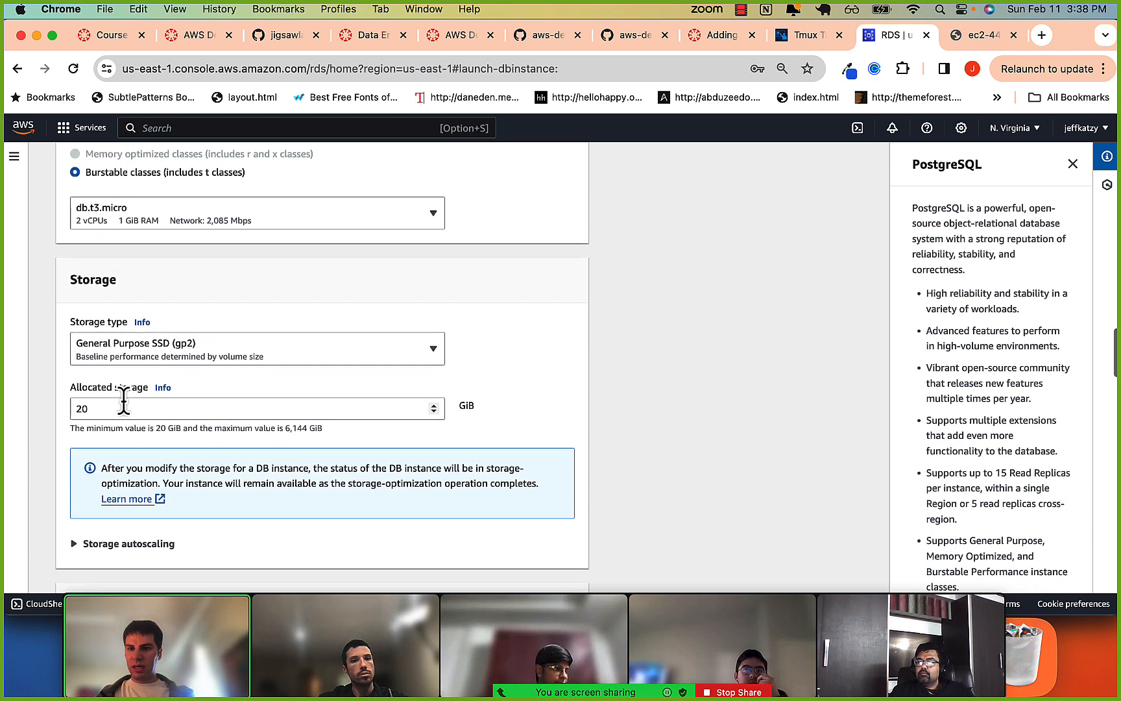
scroll(123, 398, down, 10)
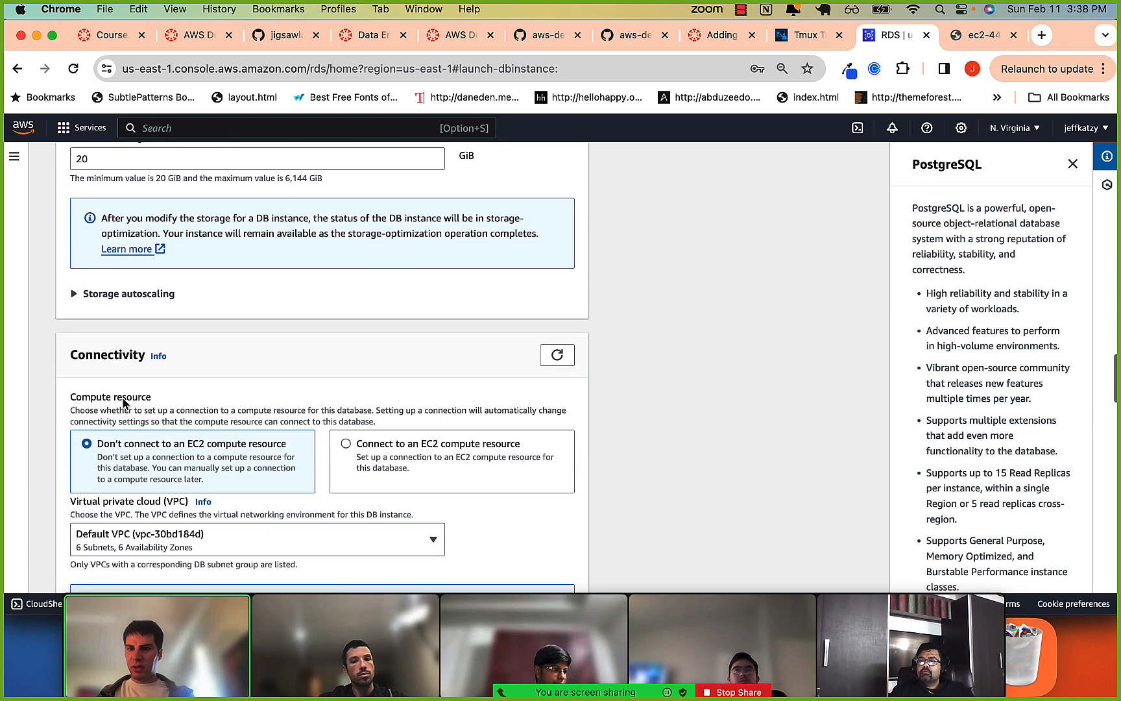
Set the database's public access to Yes and use the existing default VPC security group.
scroll(123, 398, down, 3)
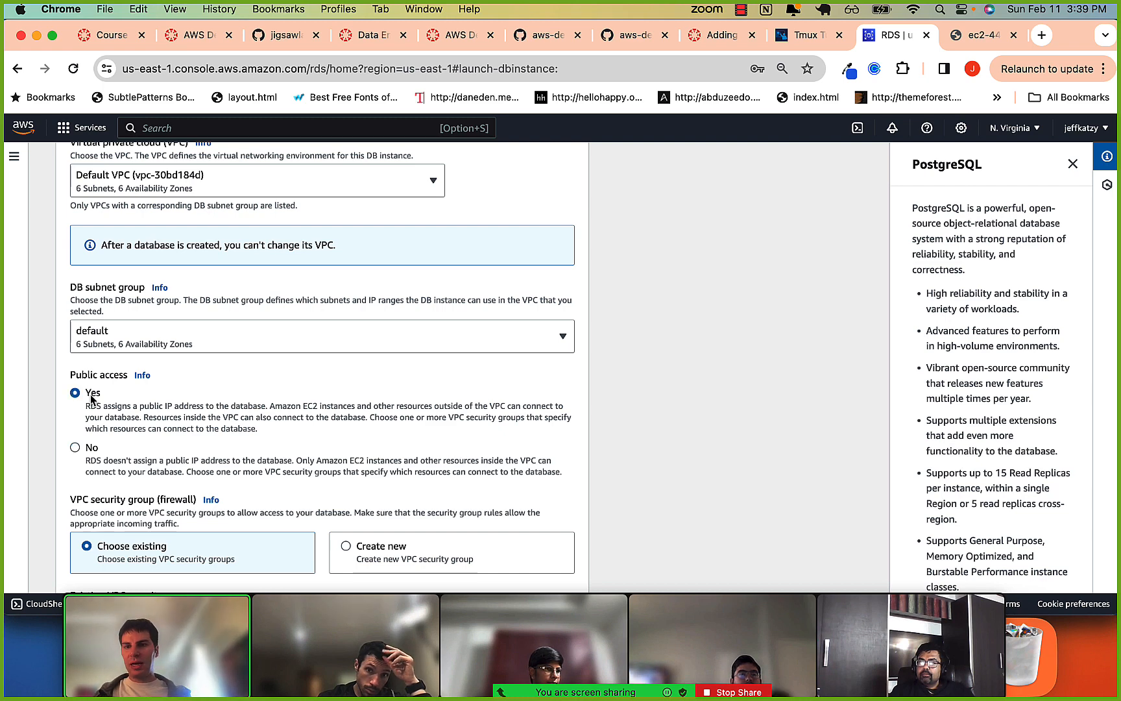
scroll(93, 404, down, 5)
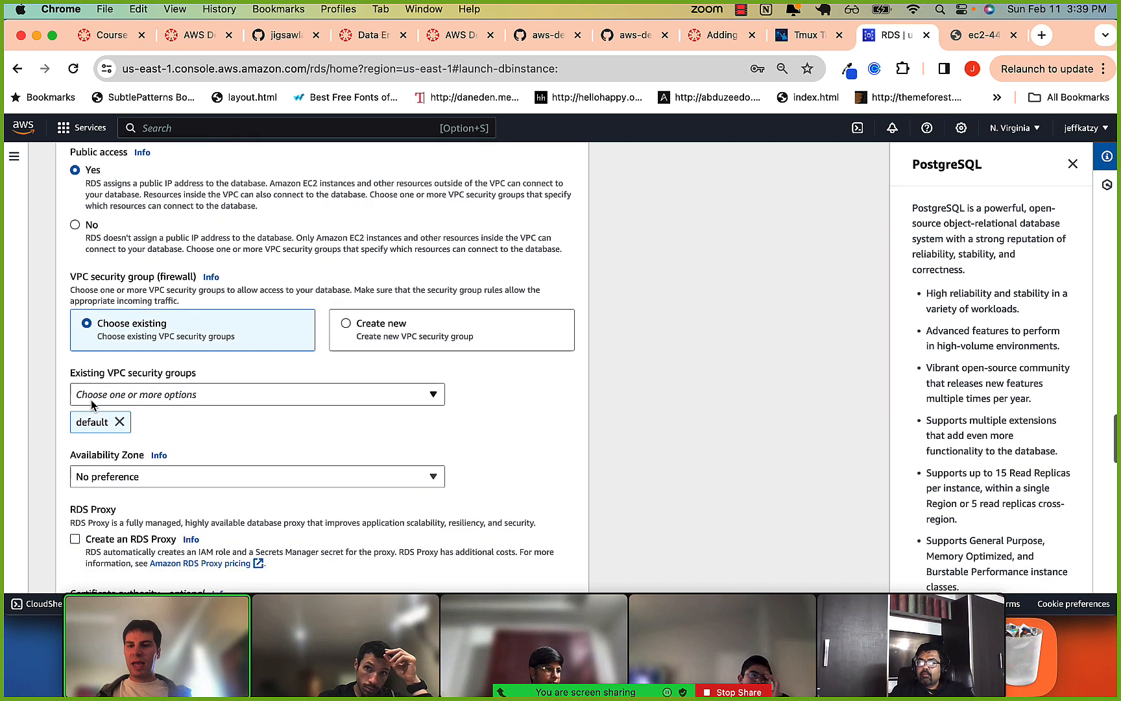
click(149, 401)
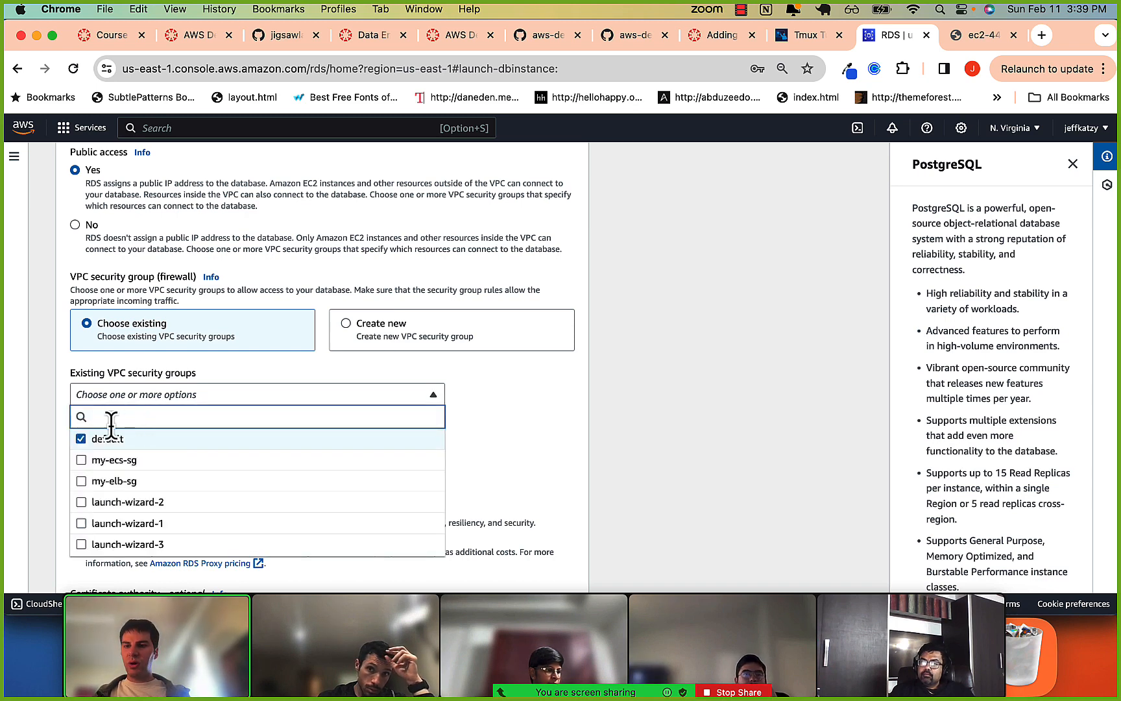
click(136, 442)
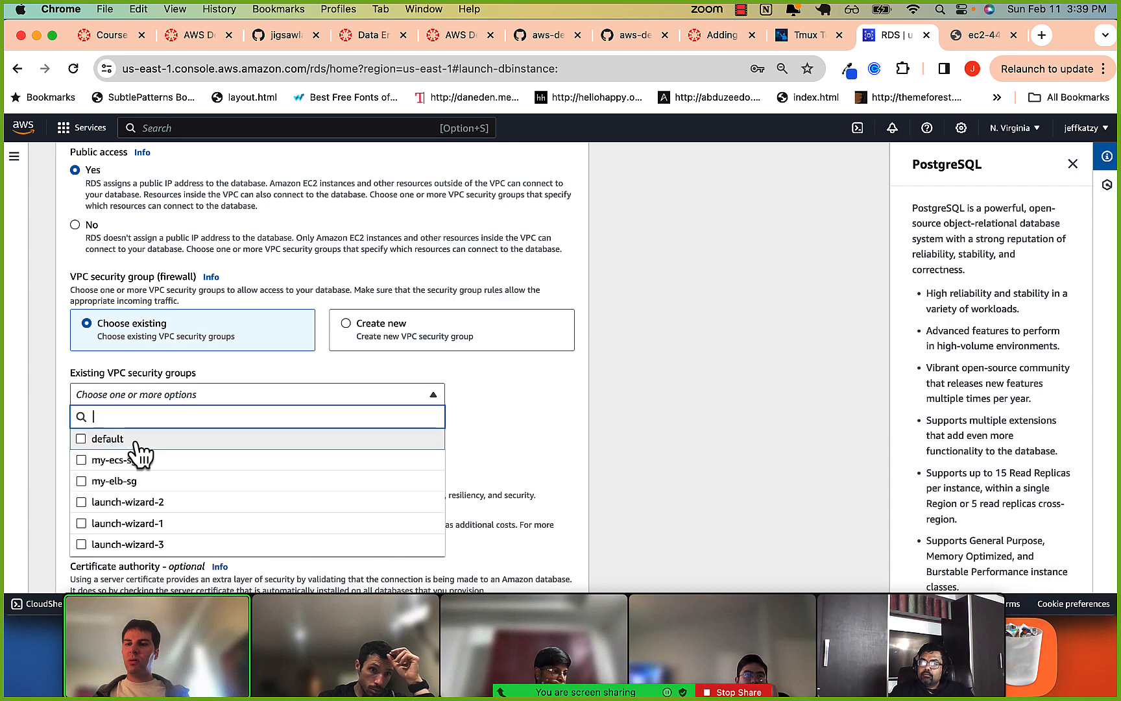
click(111, 443)
click(25, 440)
Review the connectivity and database authentication settings, including the RDS proxy, certificate authority and VPC security group.
scroll(341, 445, down, 3)
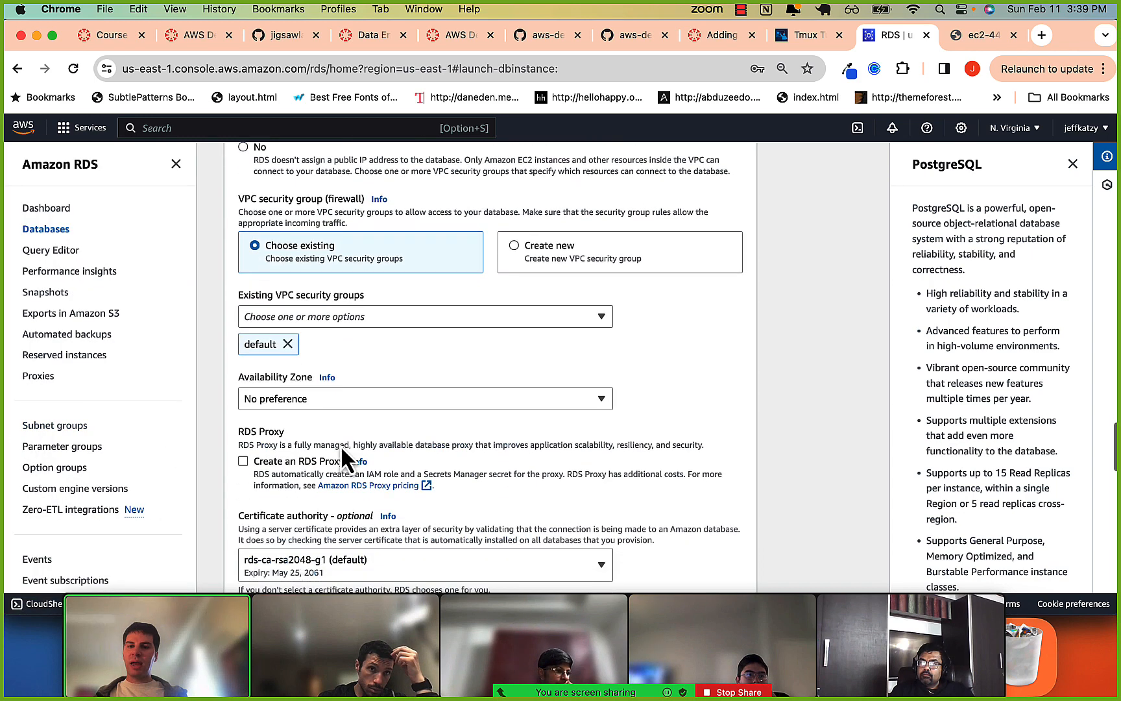
scroll(323, 415, up, 2)
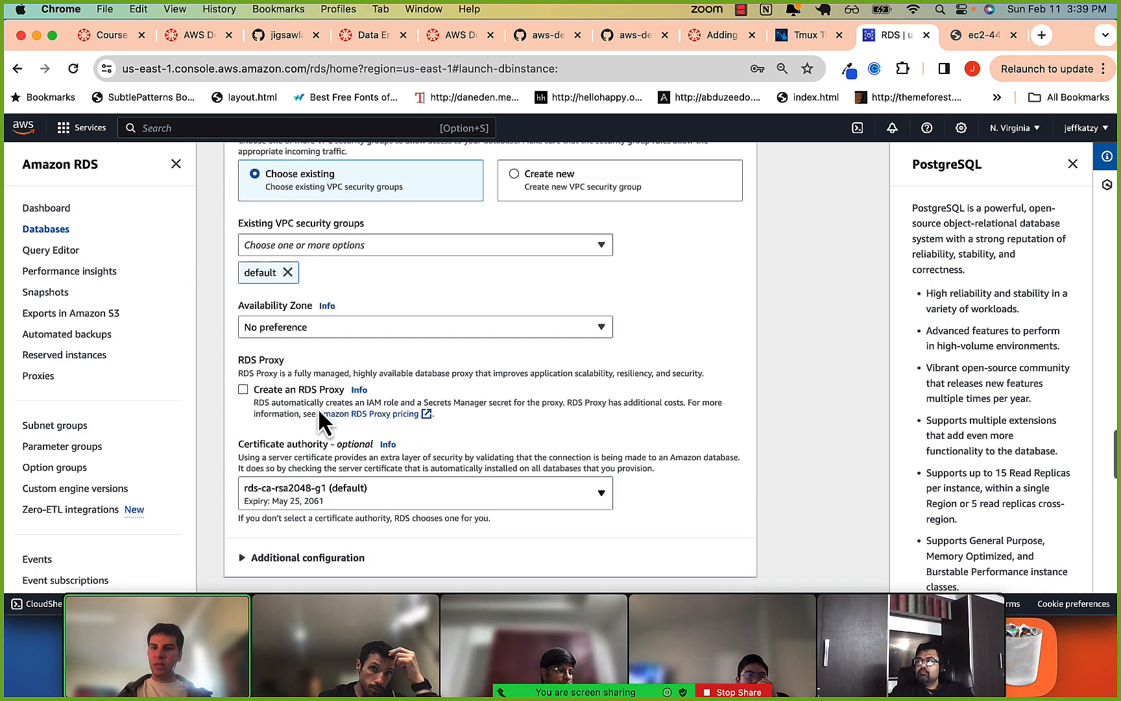
scroll(331, 398, down, 5)
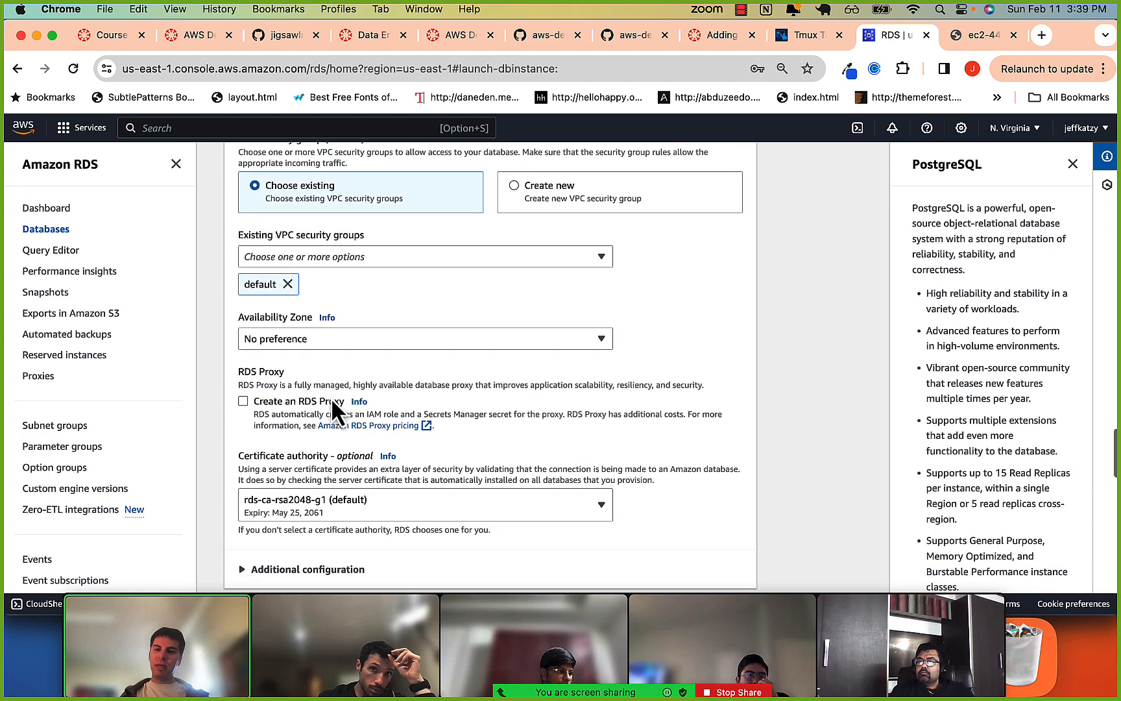
scroll(328, 395, up, 1)
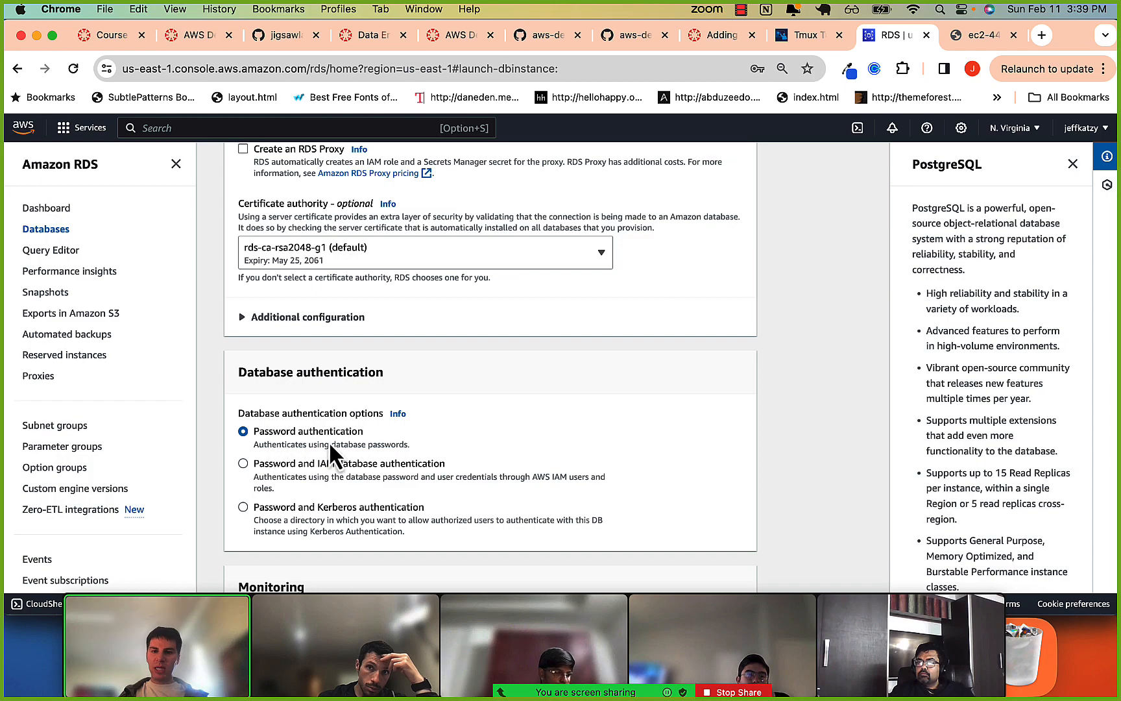
scroll(328, 439, up, 15)
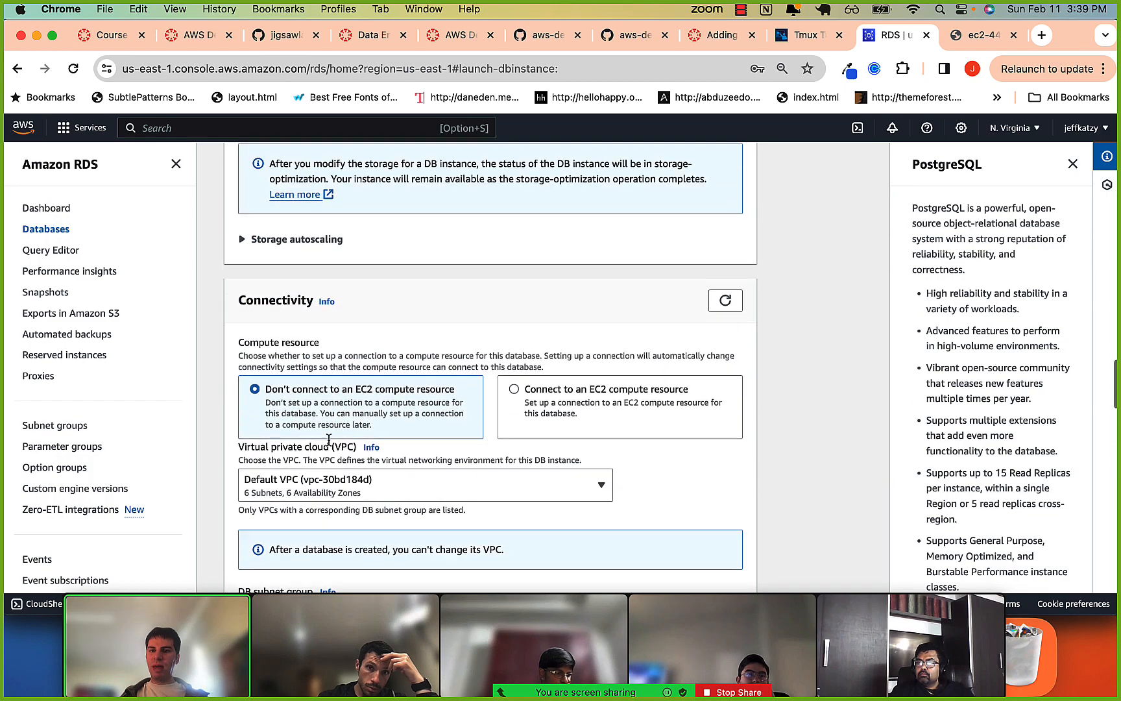
scroll(329, 440, up, 4)
scroll(289, 262, down, 12)
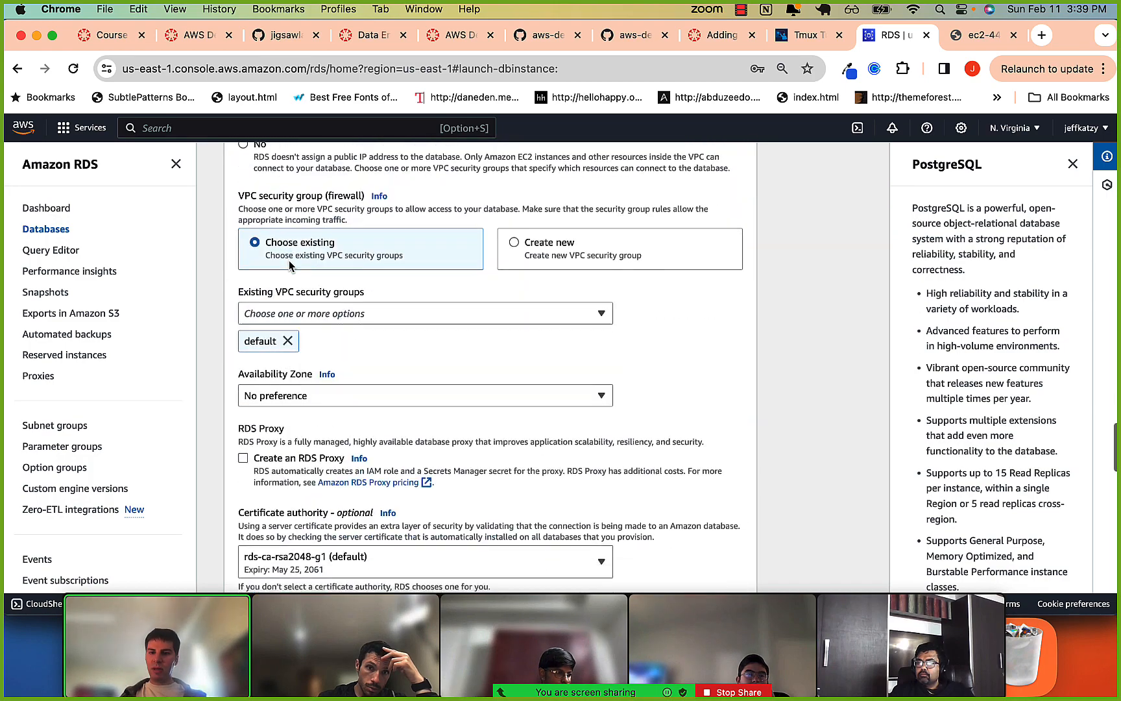
Turn off Performance Insights in the database's monitoring settings.
scroll(290, 262, down, 10)
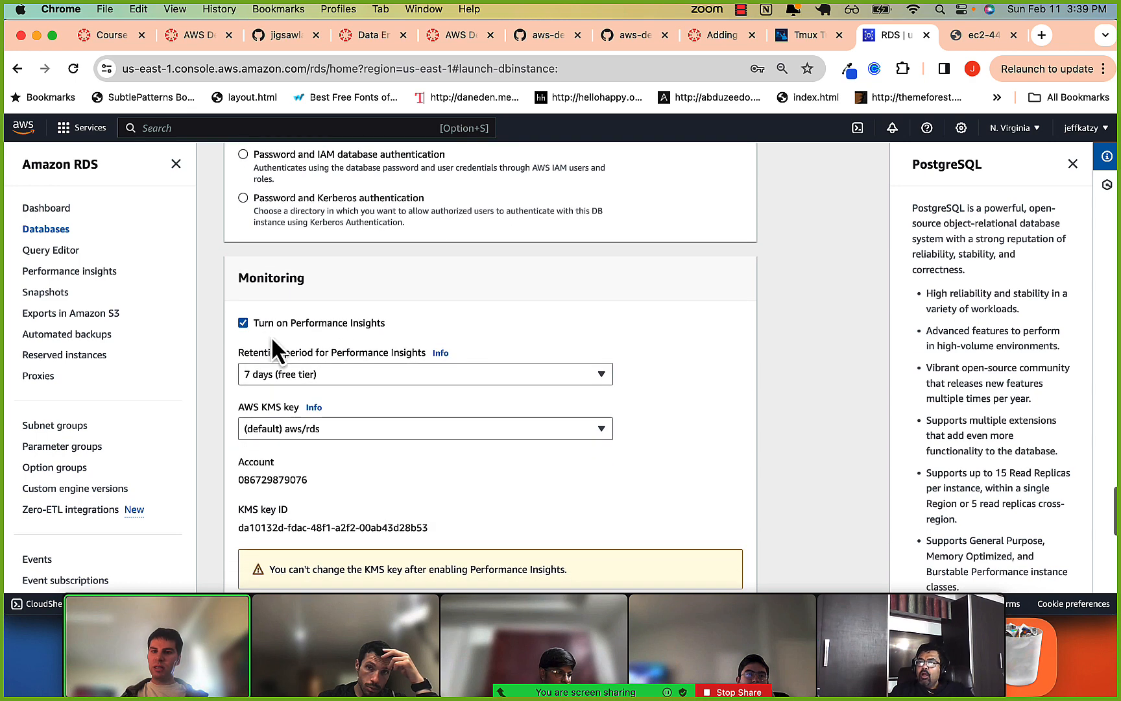
click(245, 323)
click(244, 323)
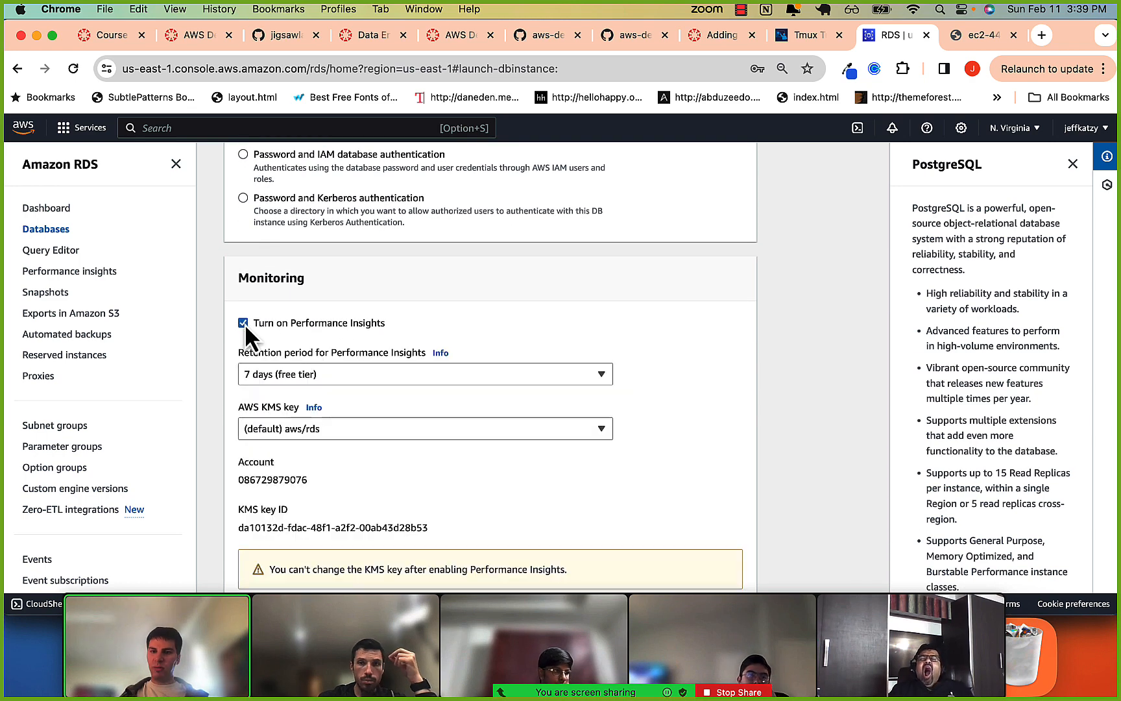
click(245, 322)
Review the estimated monthly costs and the free tier allowances, and read the newest message in the Zoom meeting chat.
scroll(245, 324, down, 5)
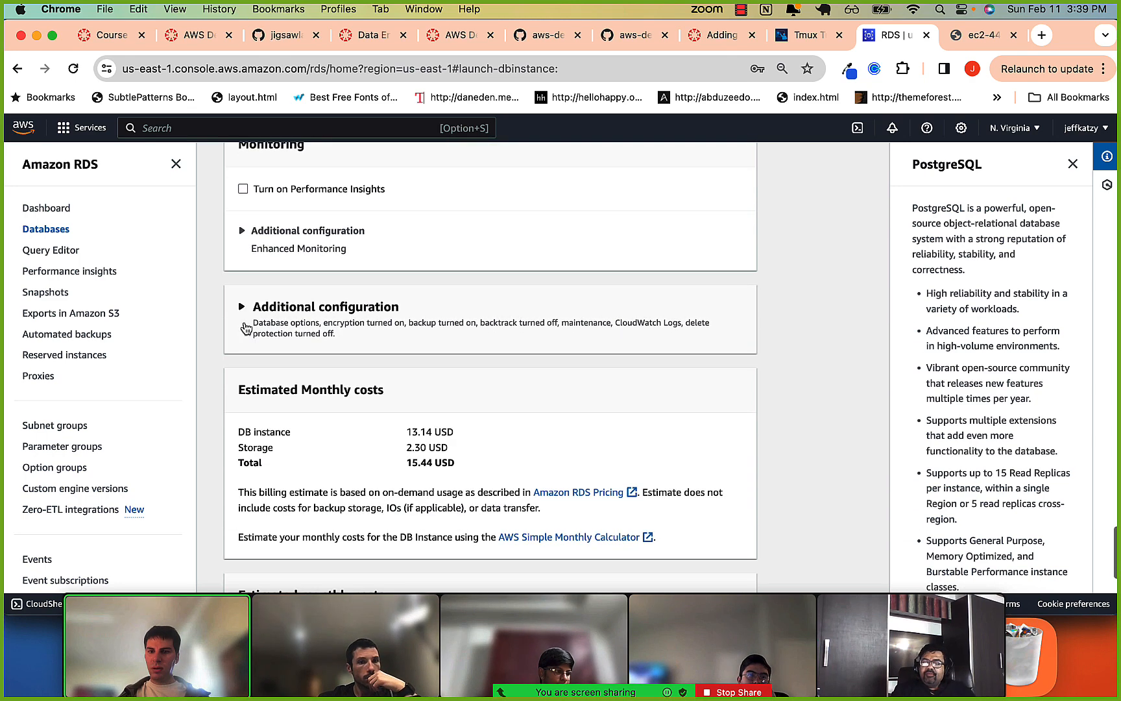
scroll(245, 324, down, 4)
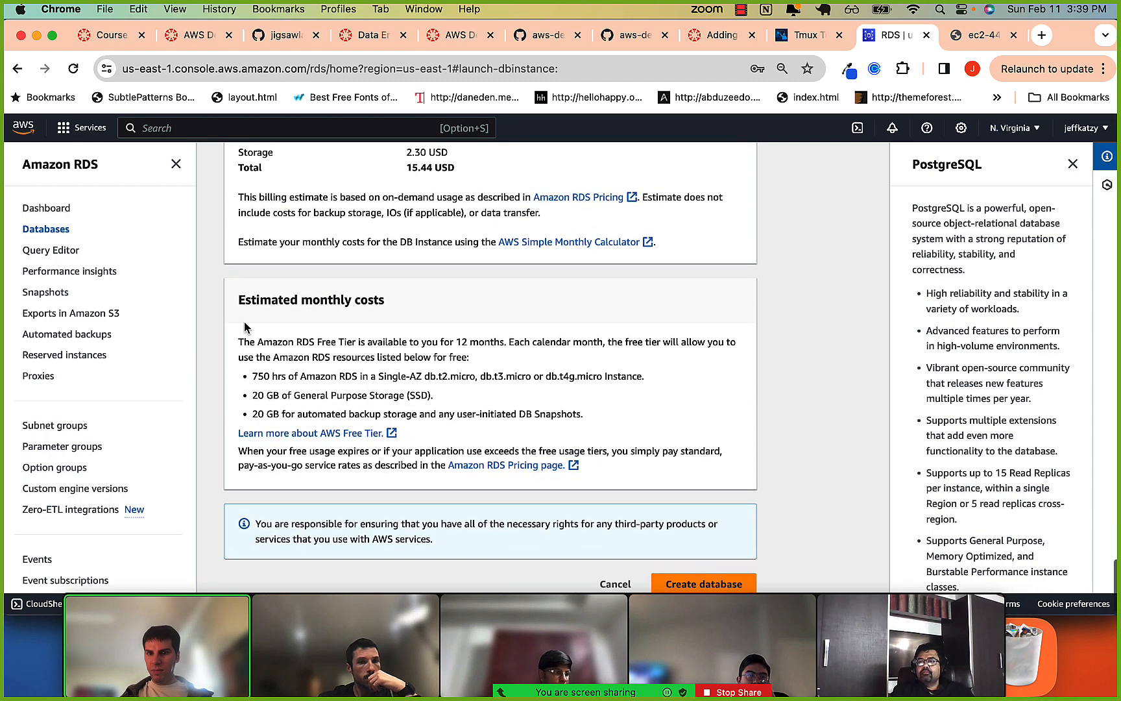
scroll(520, 385, down, 1)
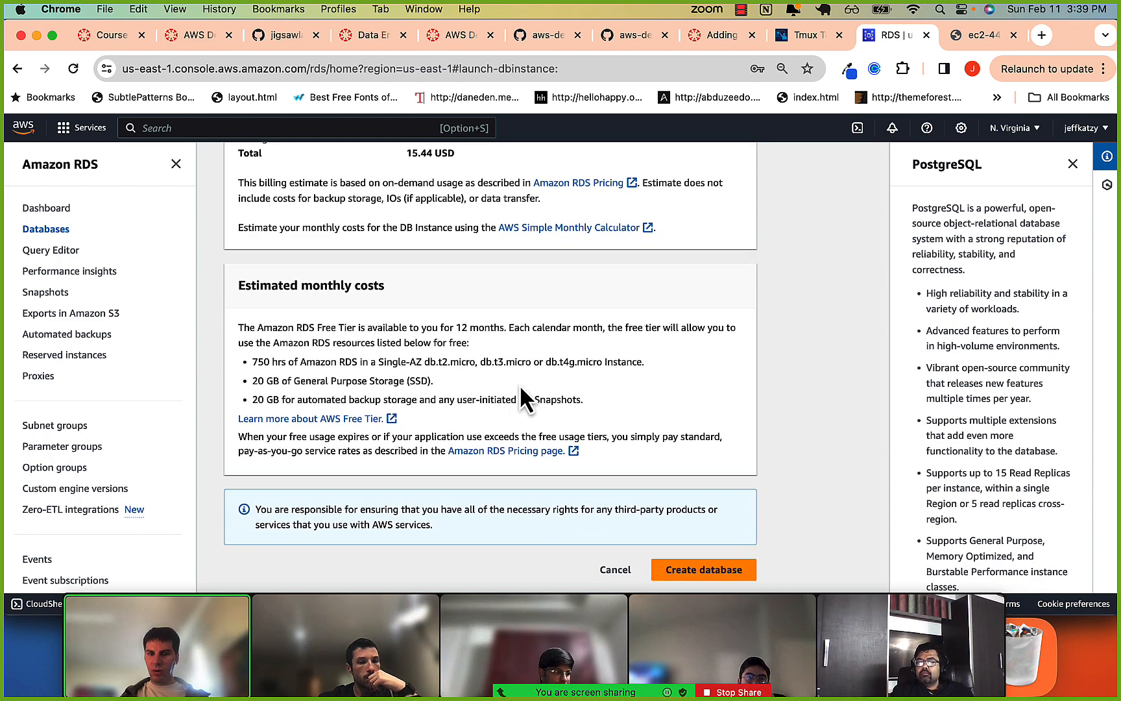
scroll(520, 382, up, 1)
drag(353, 344, 362, 363)
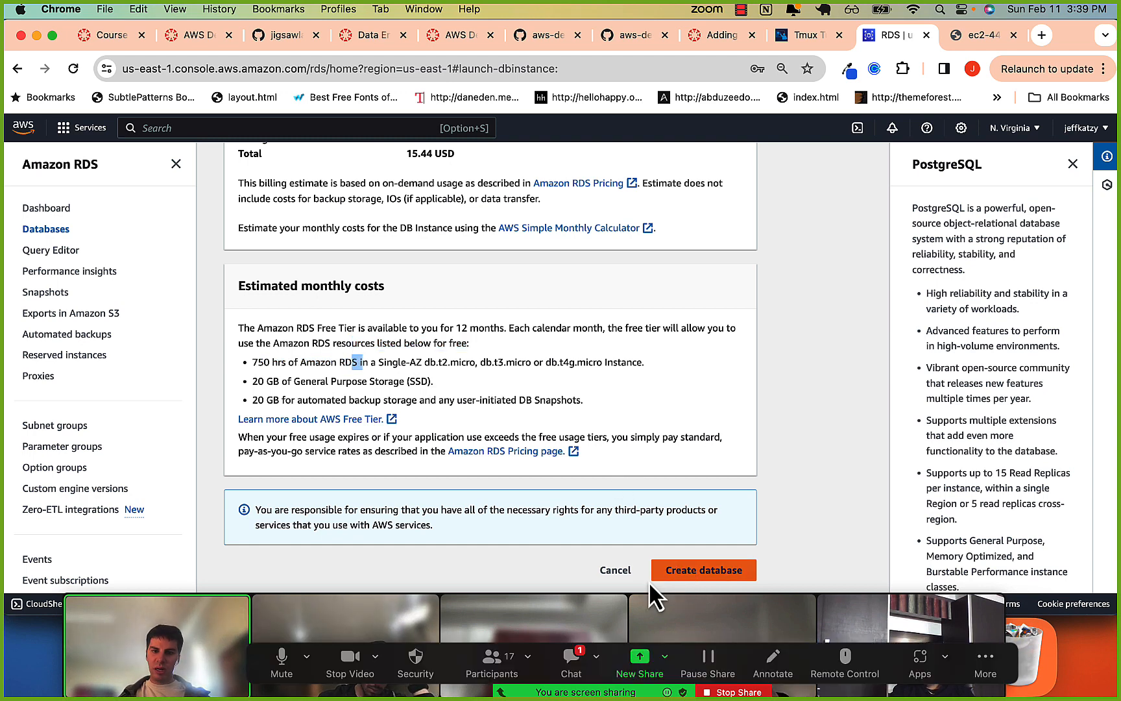
click(568, 662)
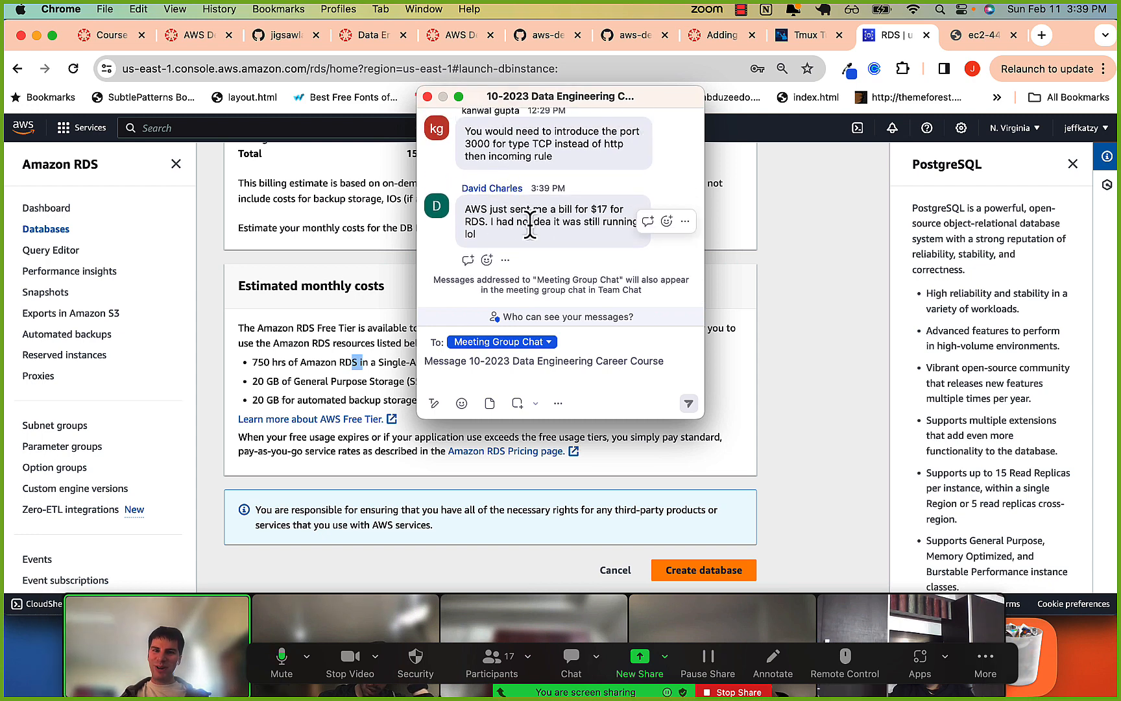
click(427, 96)
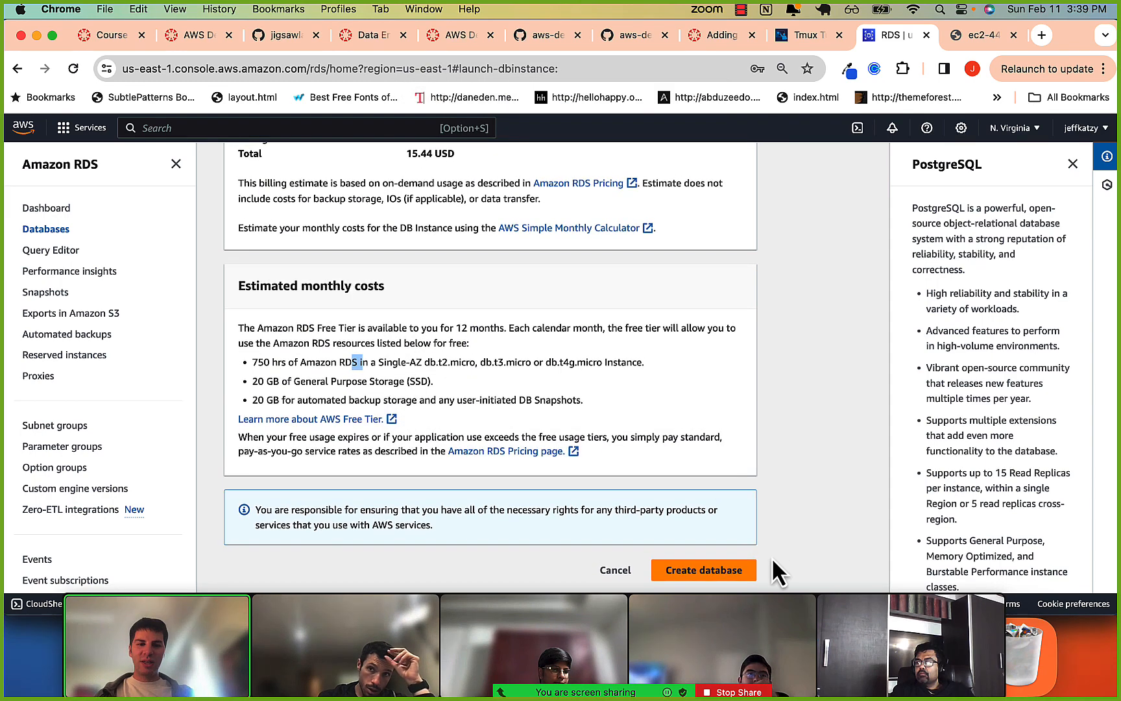
Create the database with these settings and decline the browser's offer to update the saved password.
click(725, 569)
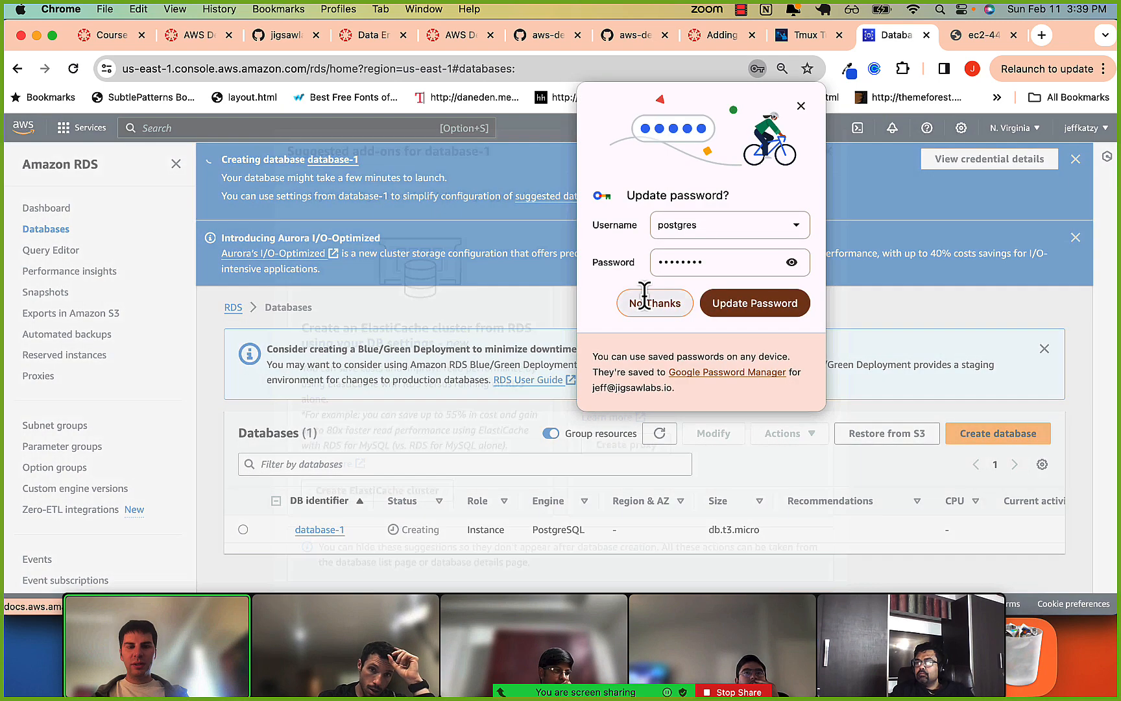
click(646, 300)
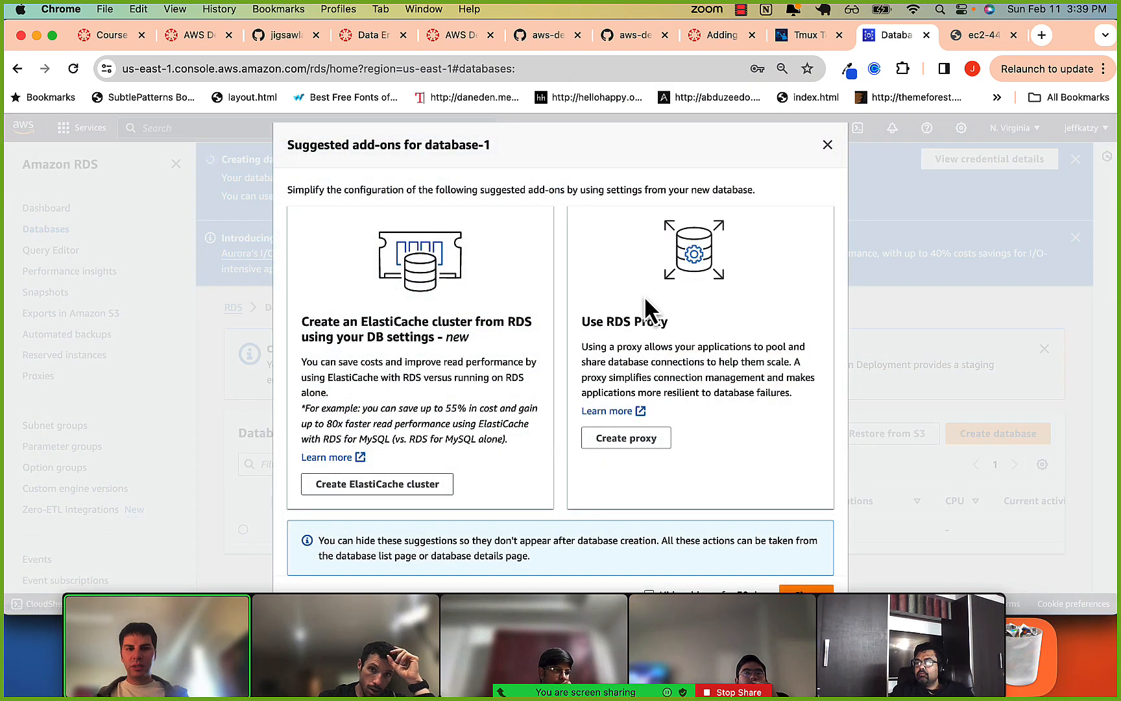
Look over the suggested add-ons for database-1 and dismiss them without creating an ElastiCache cluster or RDS proxy.
scroll(629, 371, down, 1)
scroll(629, 371, up, 1)
scroll(631, 373, down, 1)
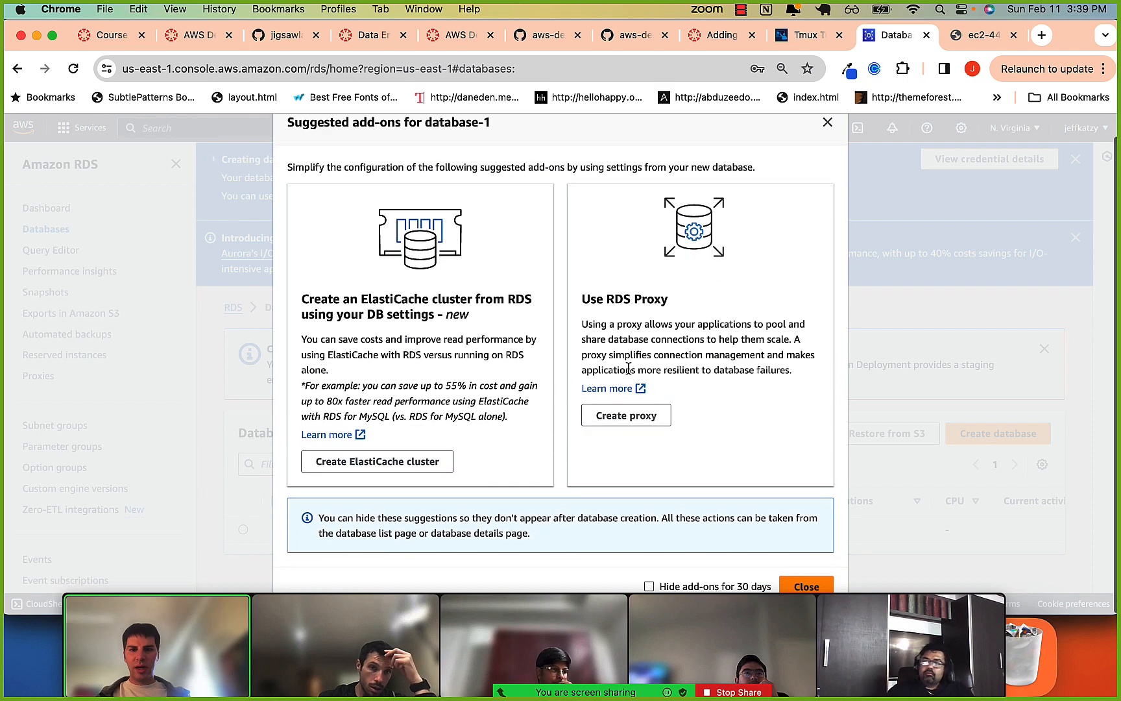
scroll(630, 373, up, 1)
click(827, 145)
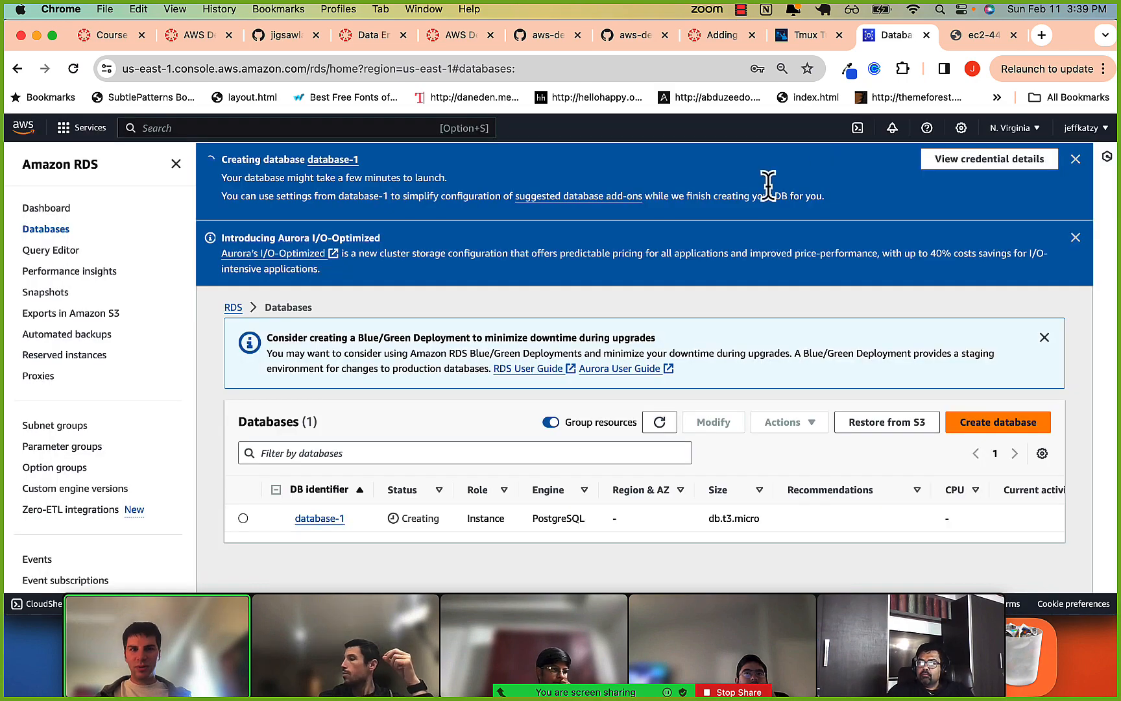
Open the details of database-1 and check its endpoint, port, VPC security group and public accessibility.
click(327, 519)
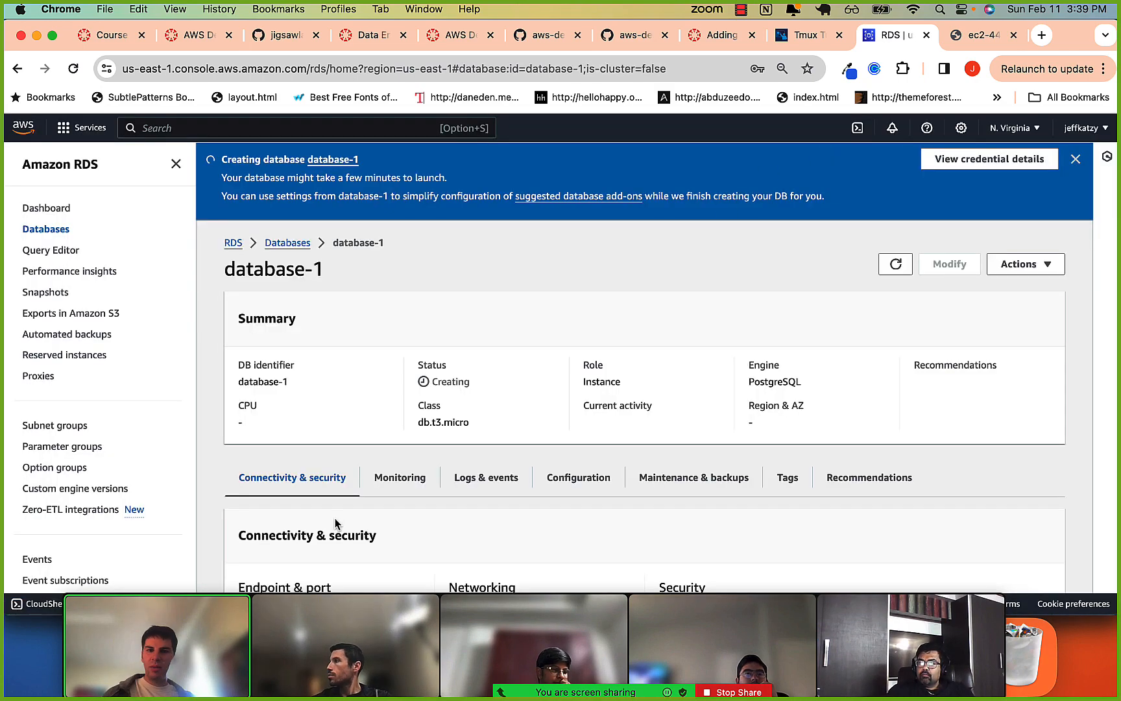
scroll(334, 518, down, 5)
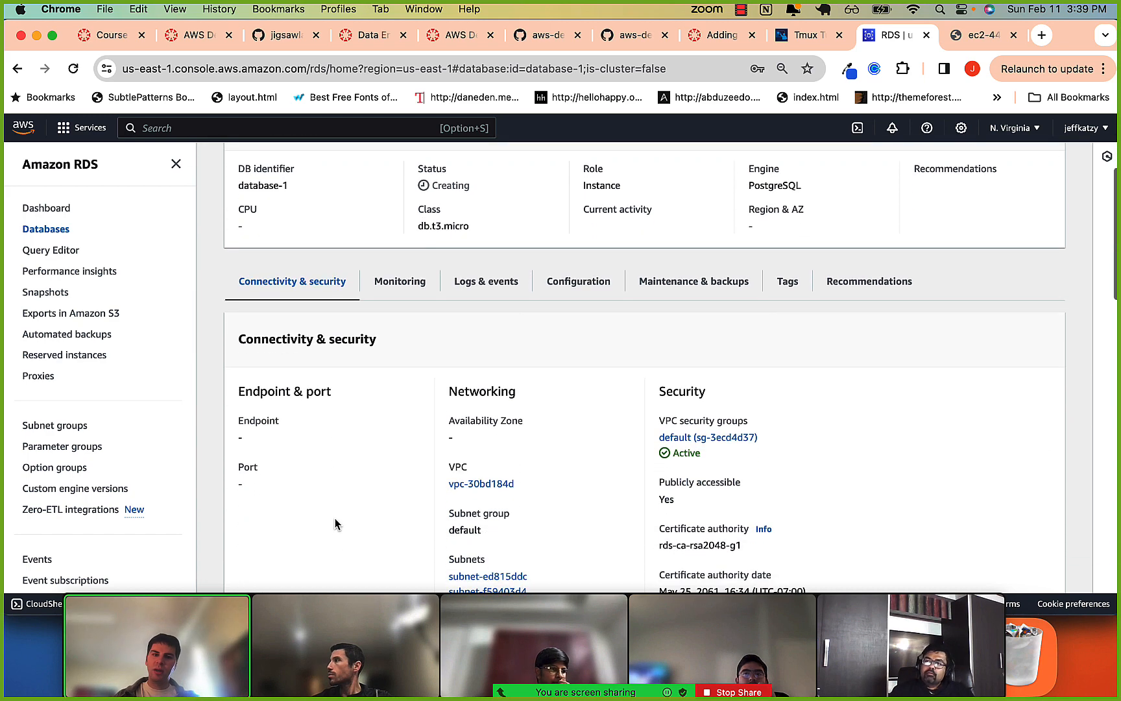
drag(244, 420, 271, 420)
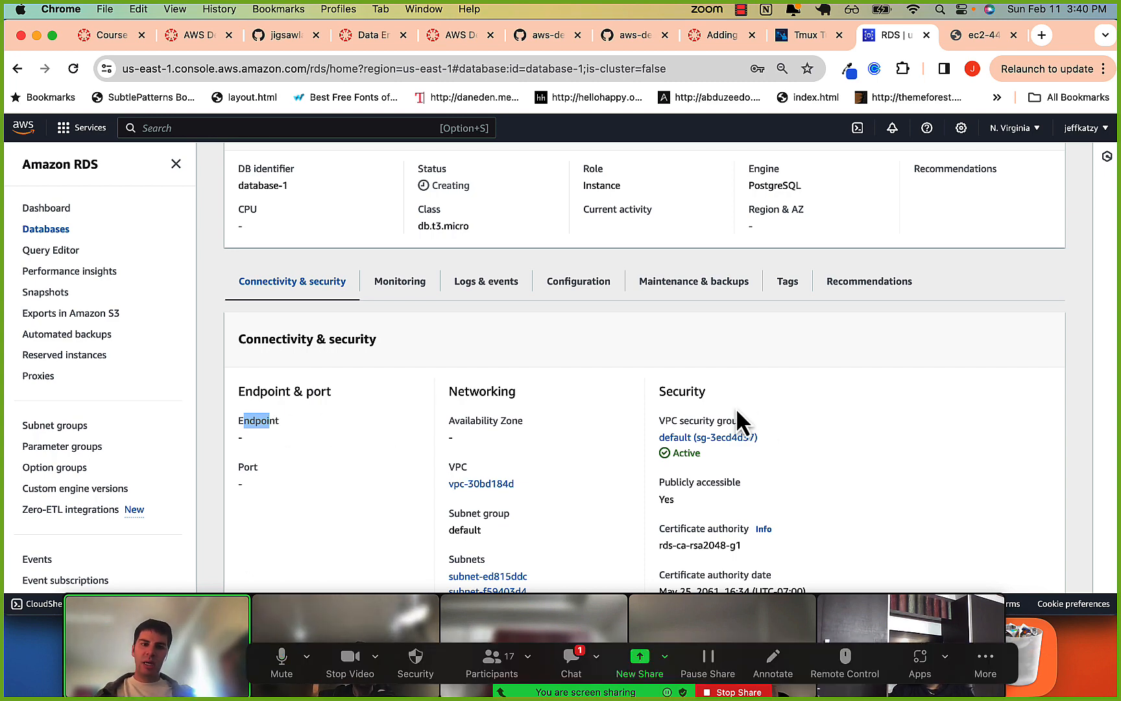
scroll(698, 450, down, 1)
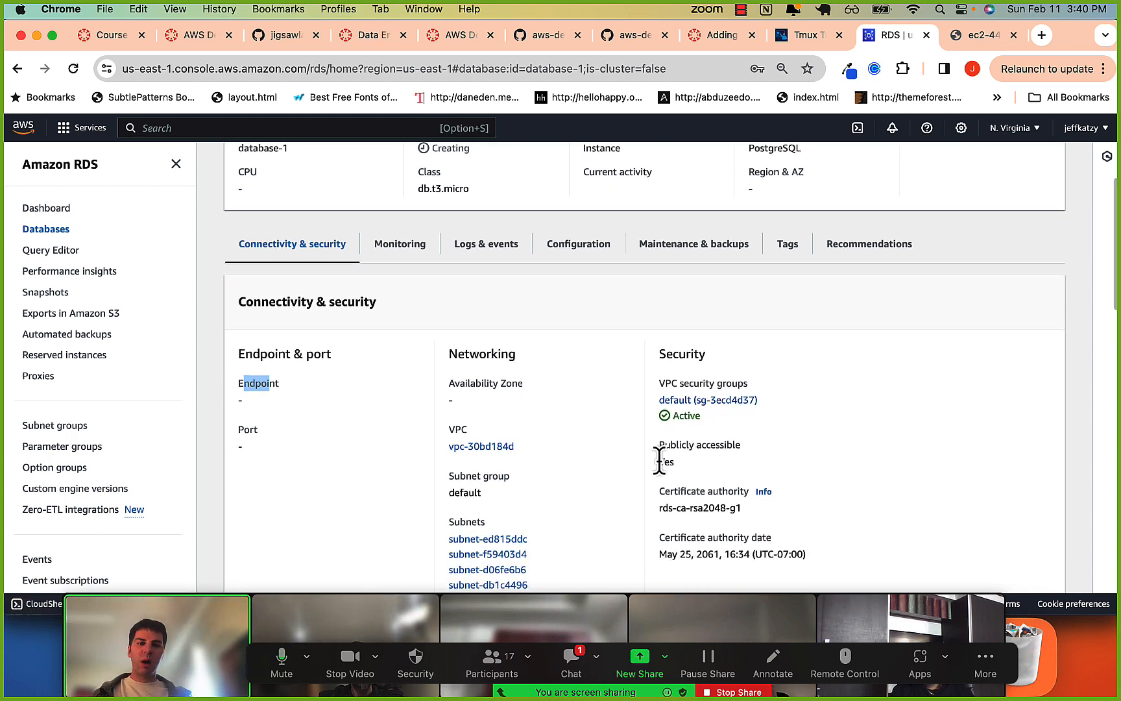
mouse_move(657, 462)
mouse_down()
mouse_move(678, 470)
mouse_move(668, 450)
mouse_up()
scroll(668, 450, down, 1)
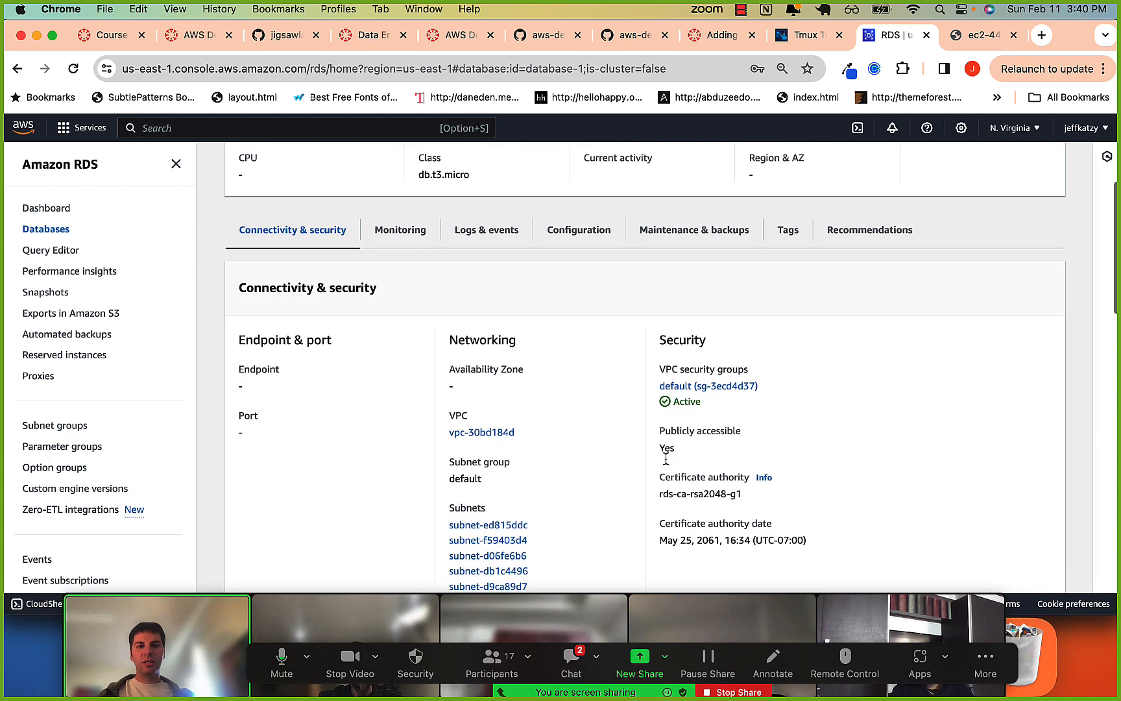
Open the database's default VPC security group and examine the port range and source of its PostgreSQL inbound rule.
click(692, 381)
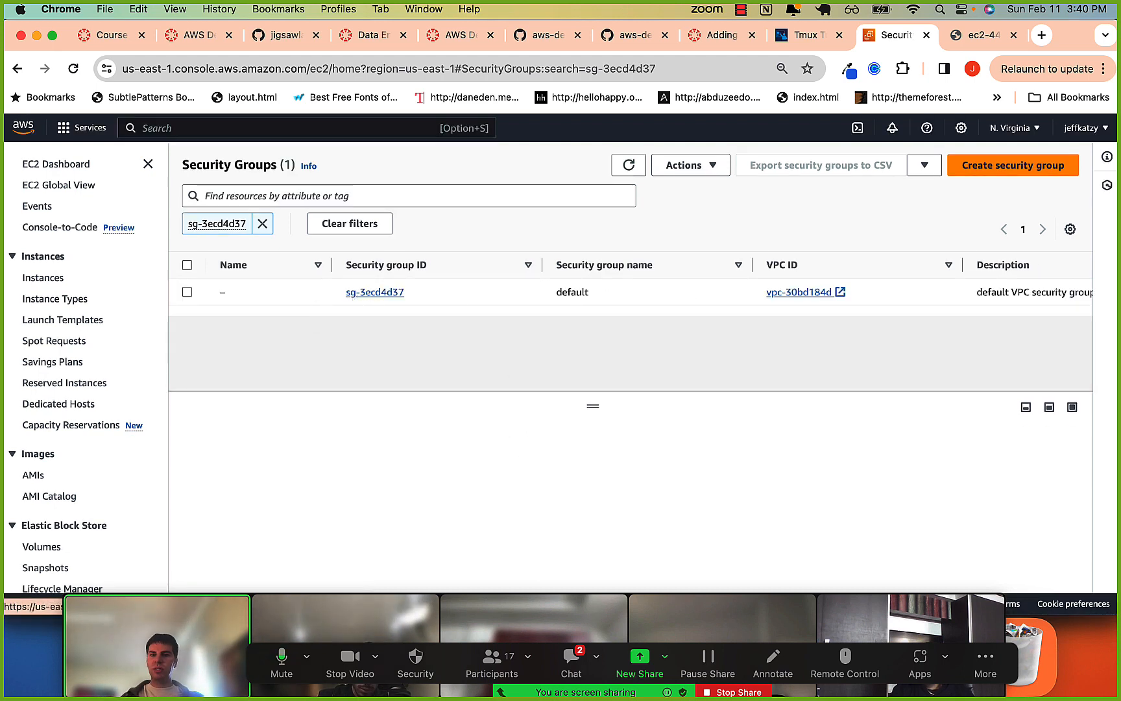
click(362, 295)
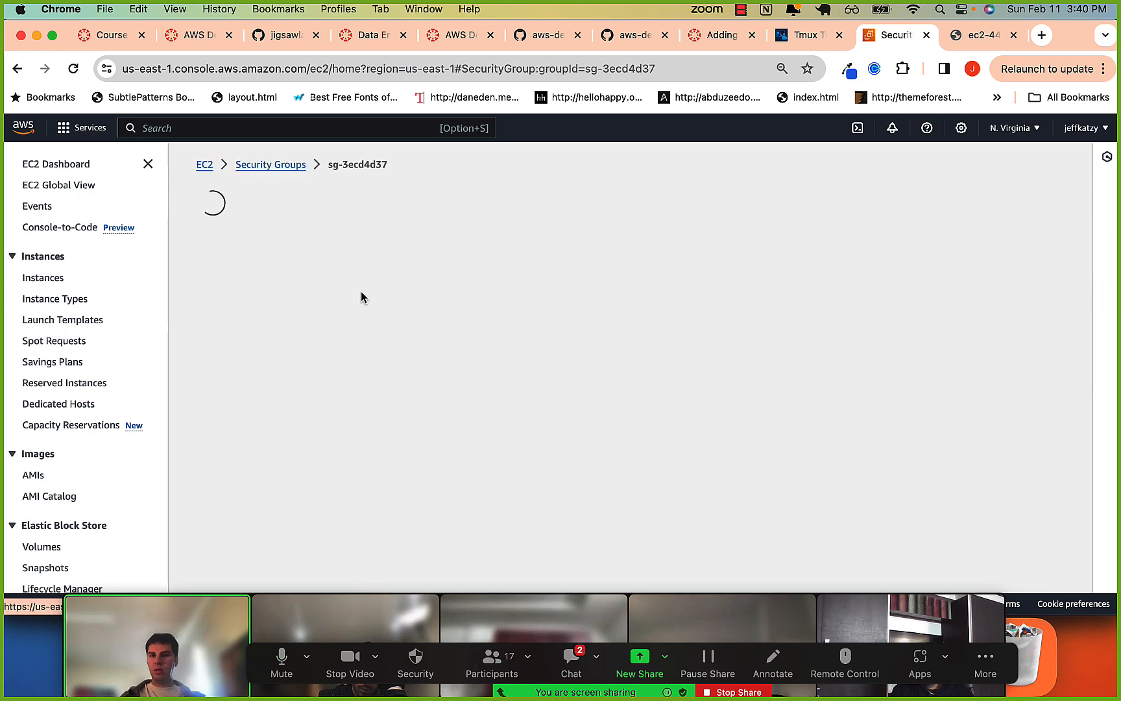
scroll(405, 427, down, 2)
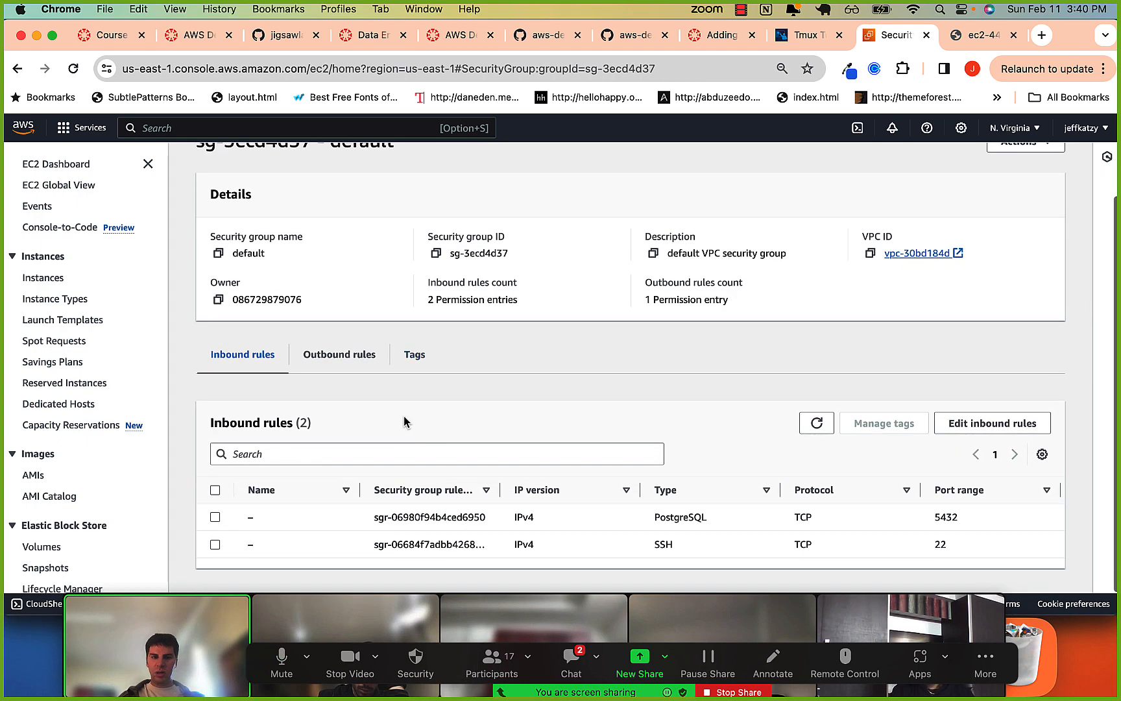
double_click(520, 517)
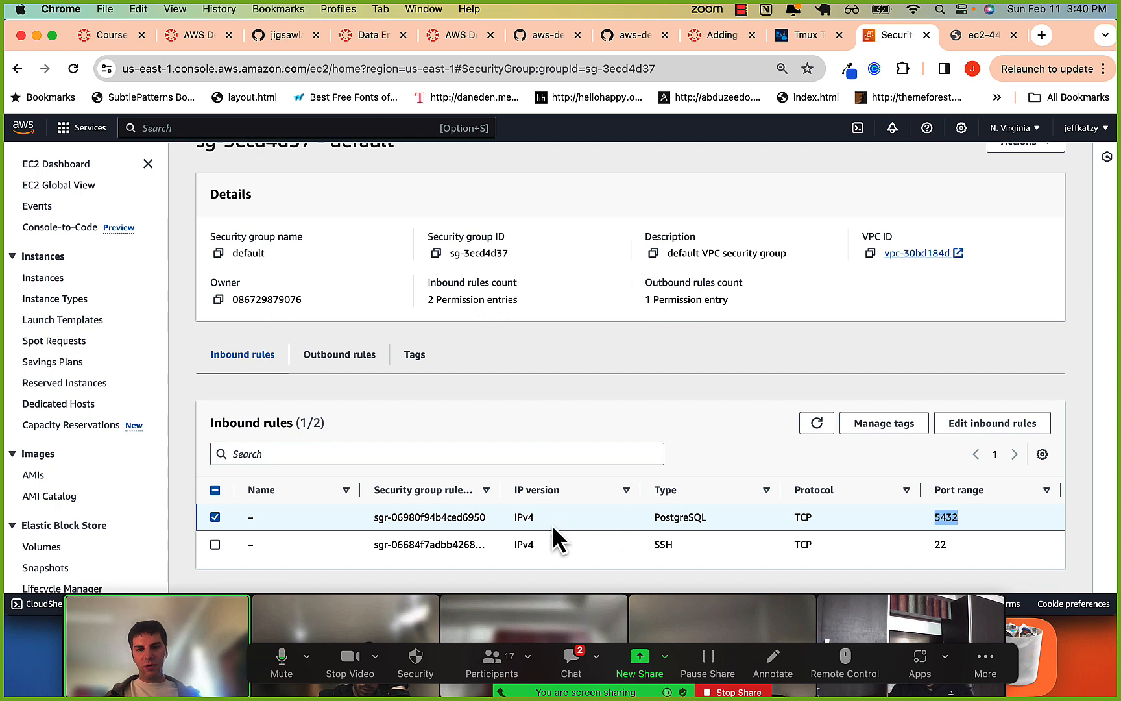
scroll(863, 514, right, 3)
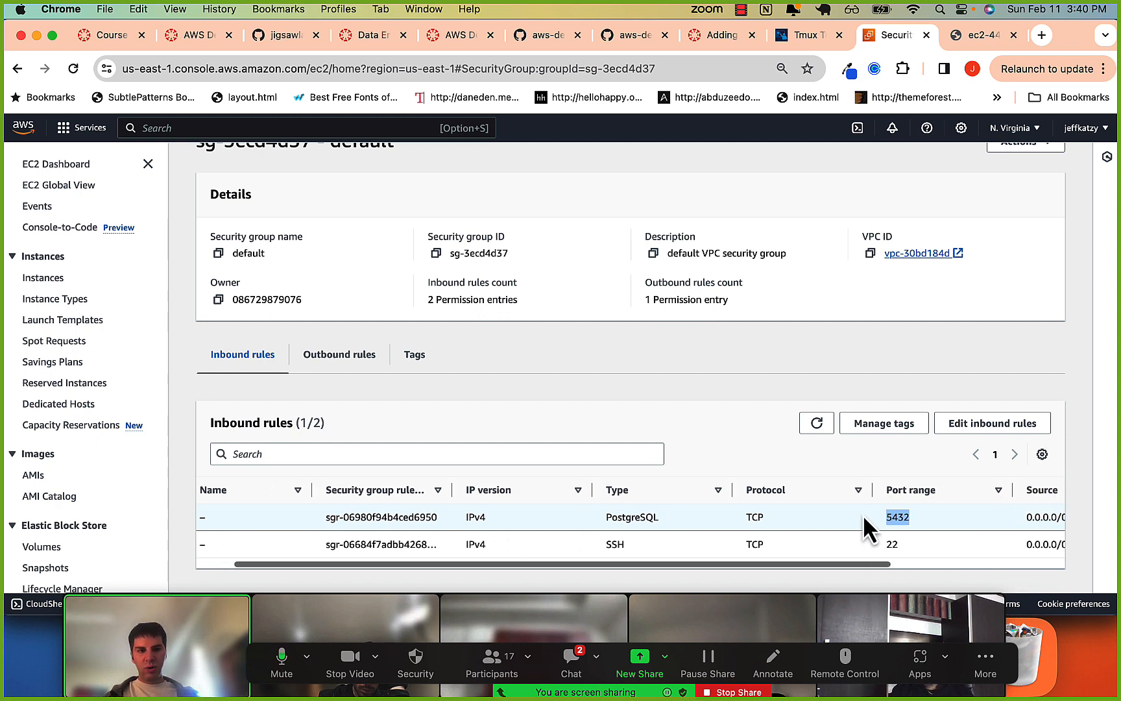
drag(889, 517, 937, 520)
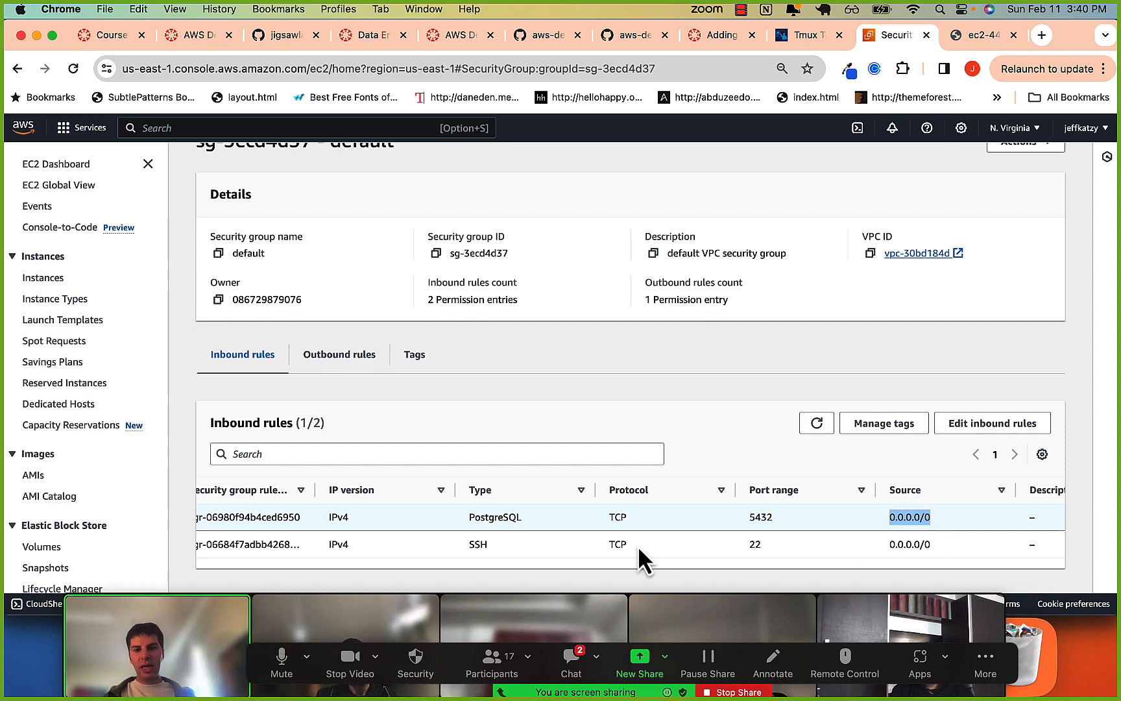
Examine the type, protocol and port of the SSH inbound rule, and read the newest messages in the Zoom meeting chat.
drag(600, 549, 767, 546)
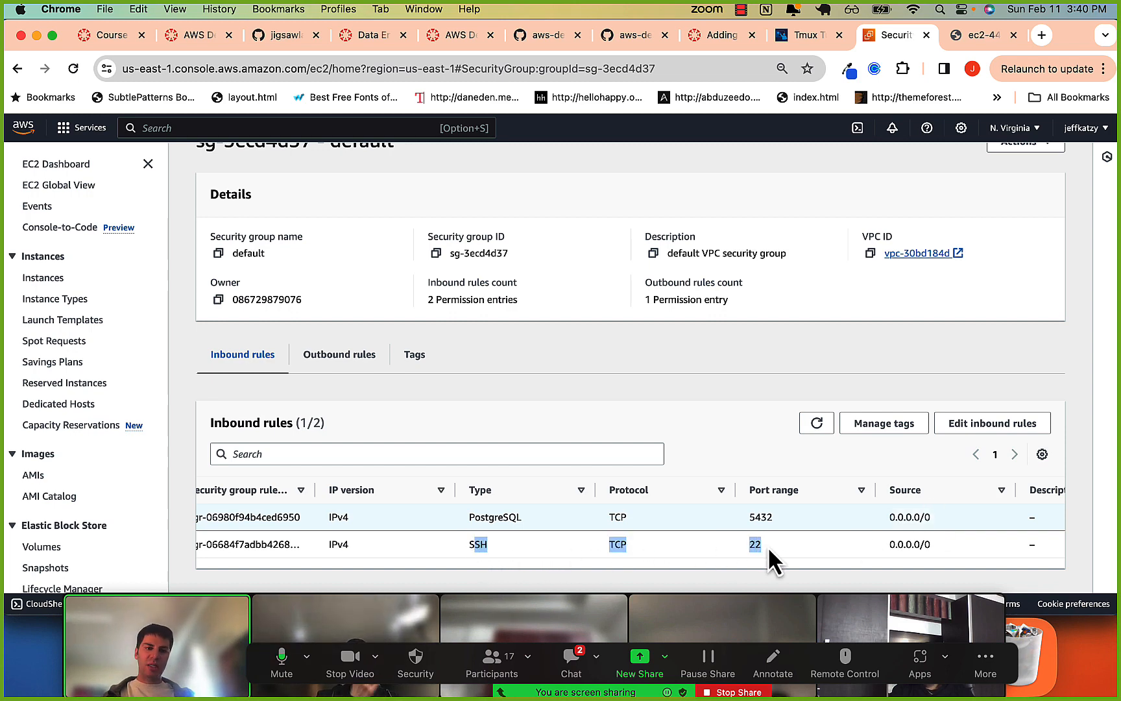
click(768, 546)
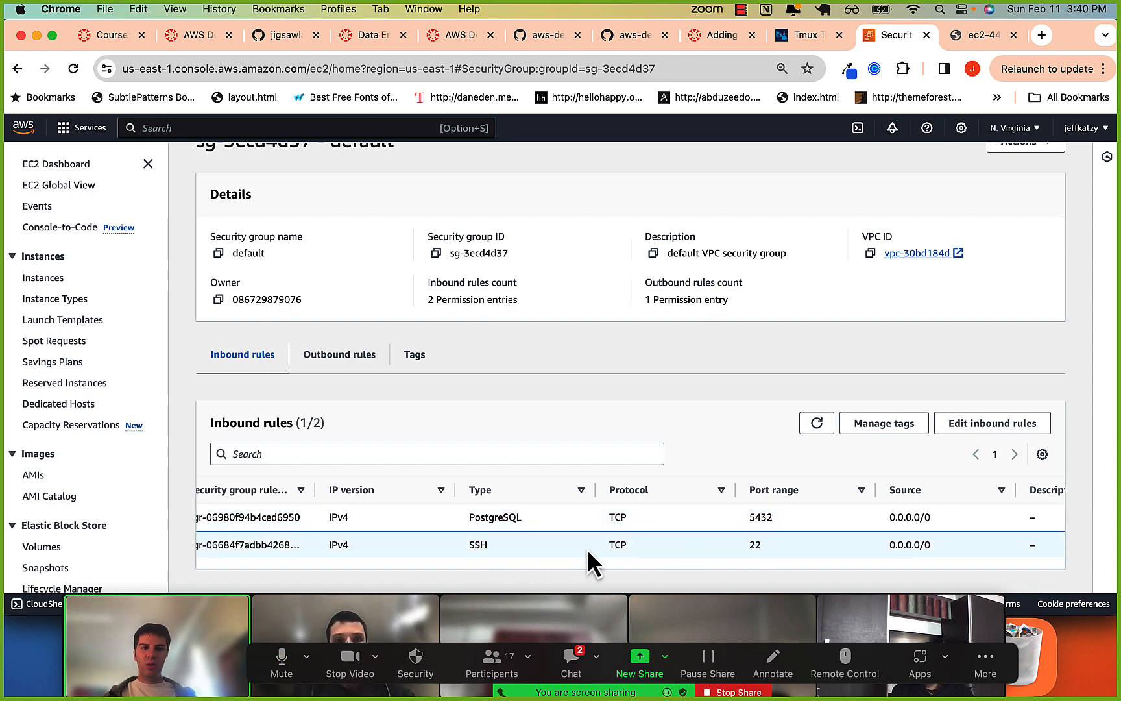
drag(491, 548, 749, 546)
click(812, 547)
click(571, 660)
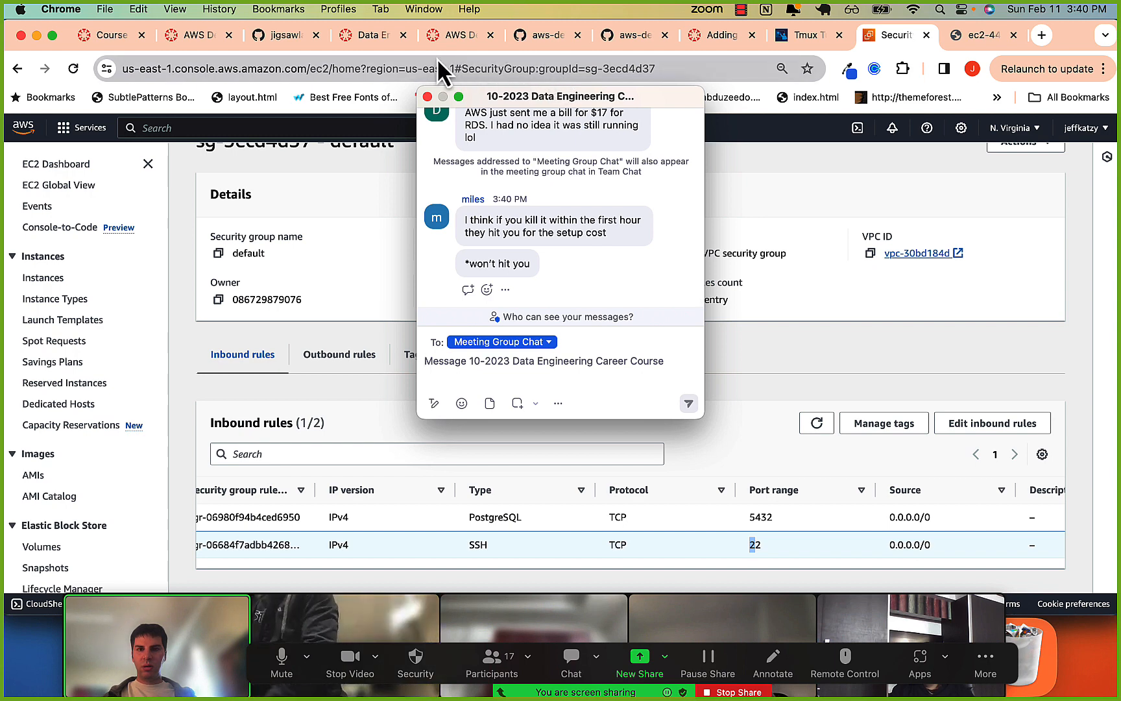
click(428, 95)
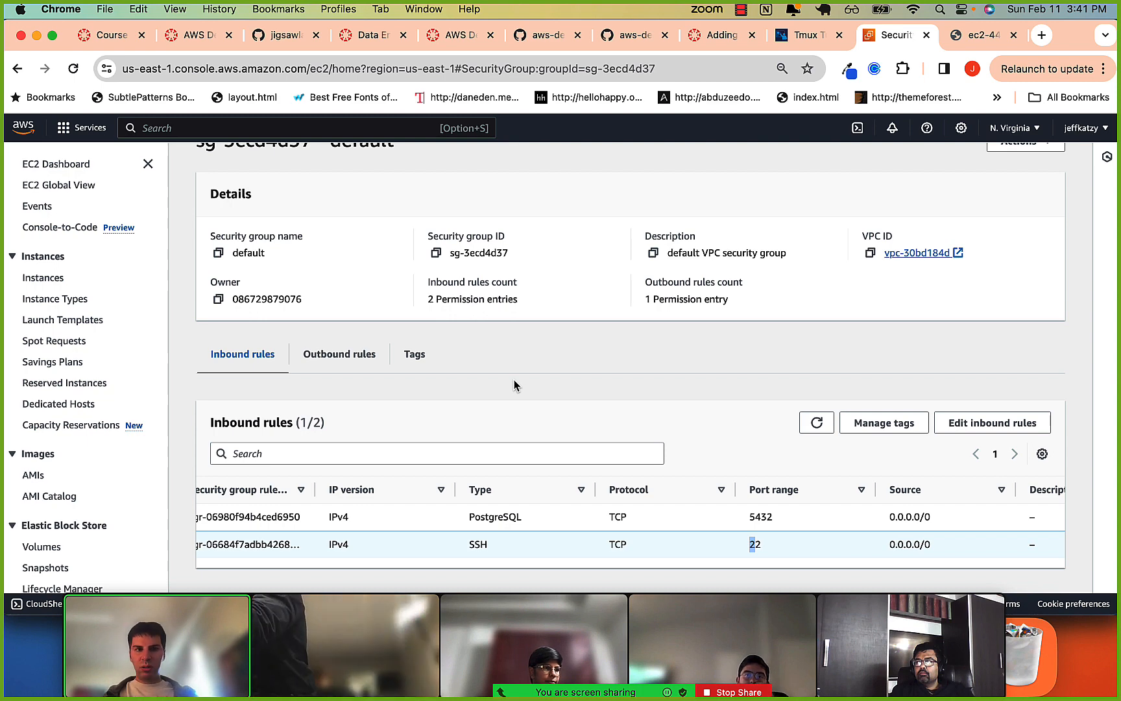
Return to Amazon RDS by searching the AWS services for "rds" and open the list of DB instances.
scroll(514, 385, up, 2)
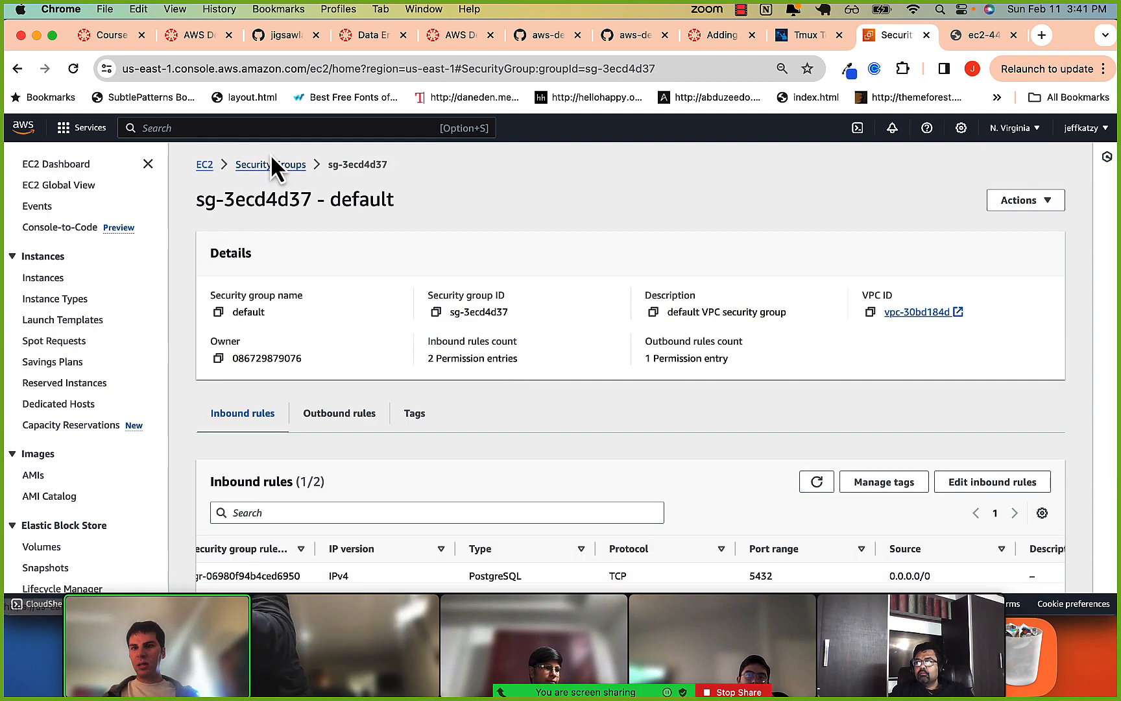
scroll(49, 323, down, 1)
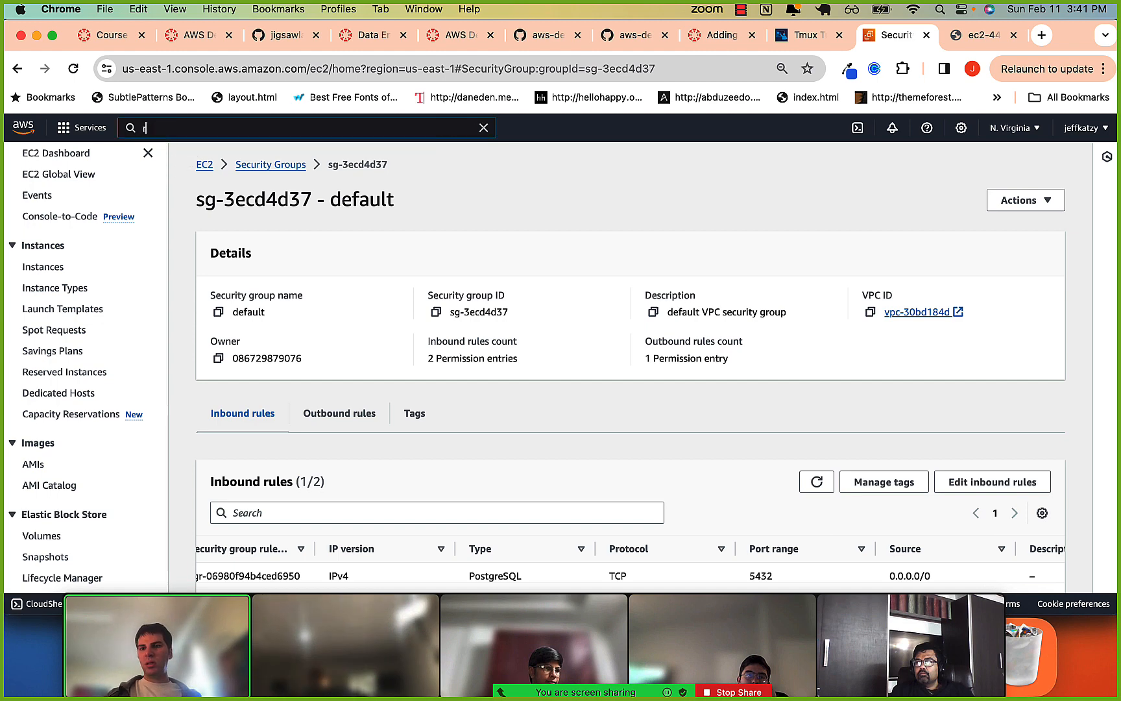
text(rds)
click(345, 238)
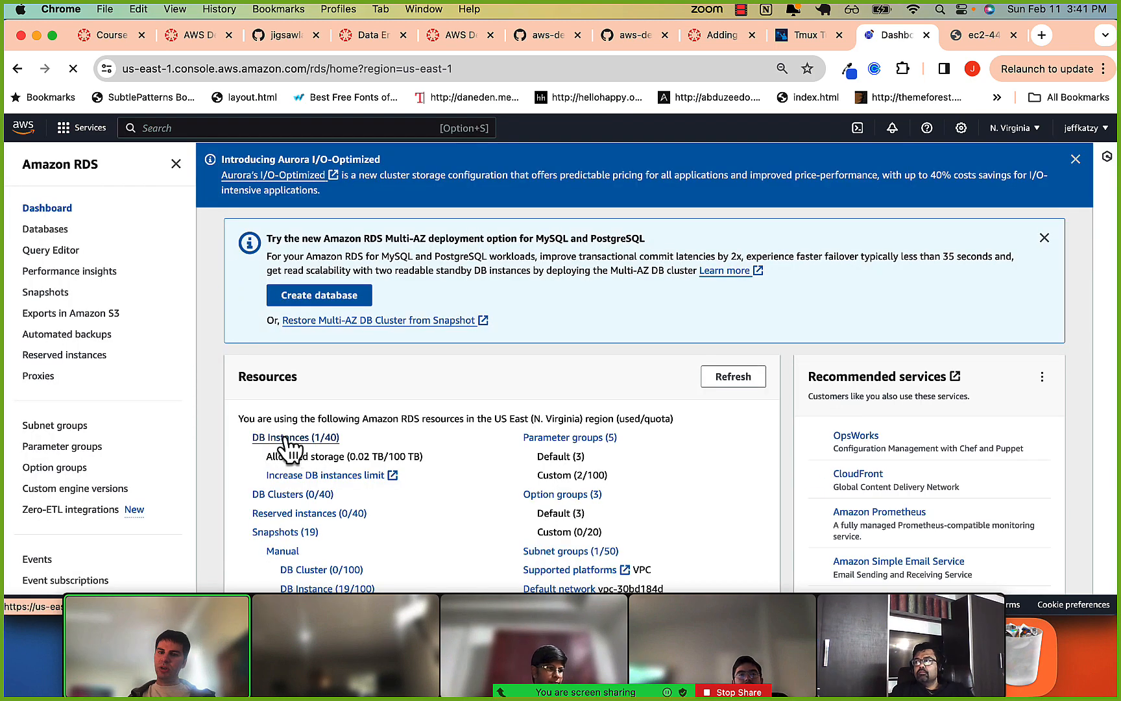
click(294, 441)
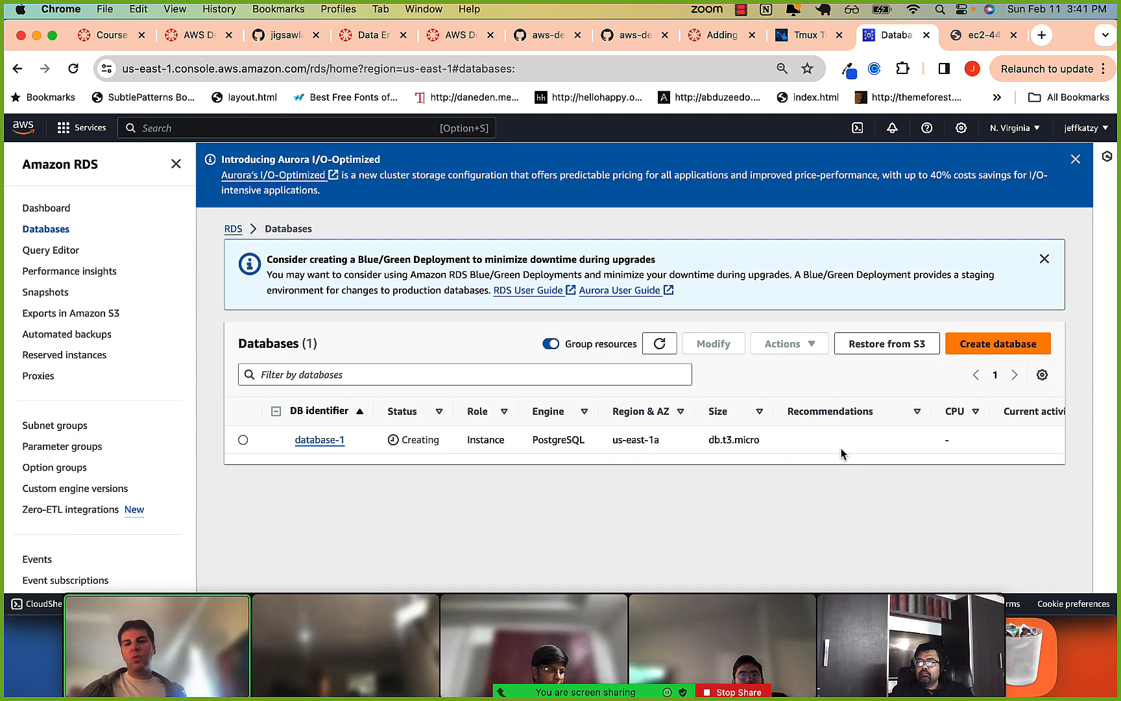
Reopen database-1 and check its creation status, endpoint, networking and security details.
click(336, 441)
scroll(550, 432, down, 3)
scroll(548, 437, up, 3)
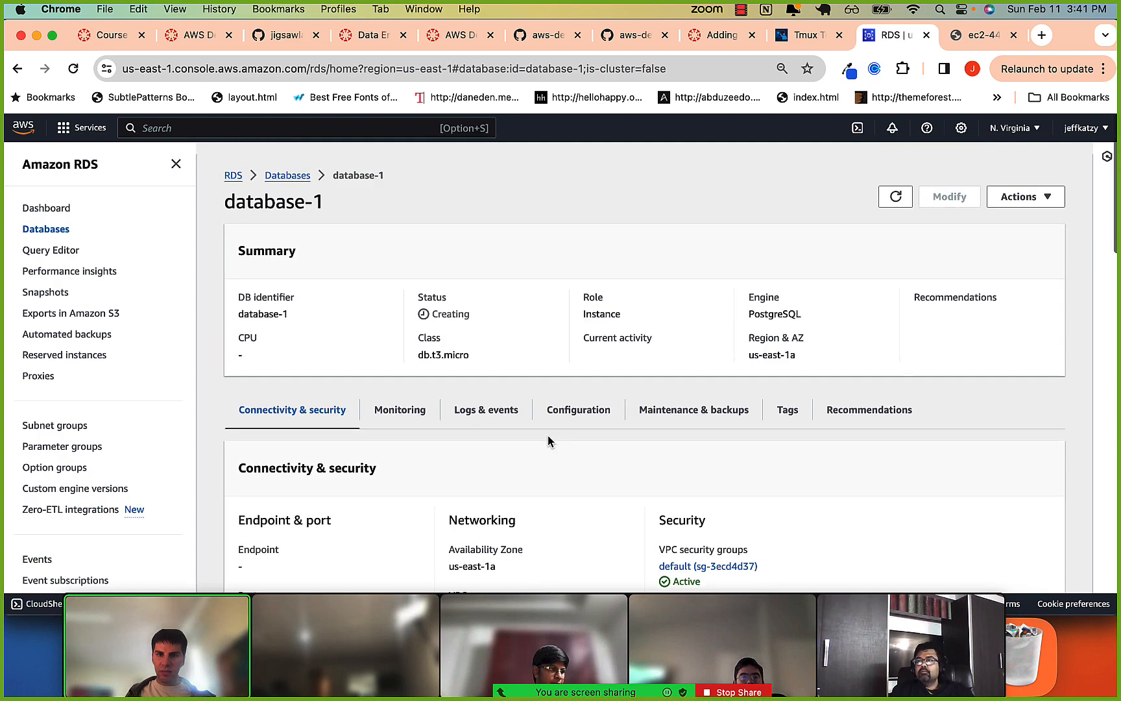
scroll(473, 321, down, 5)
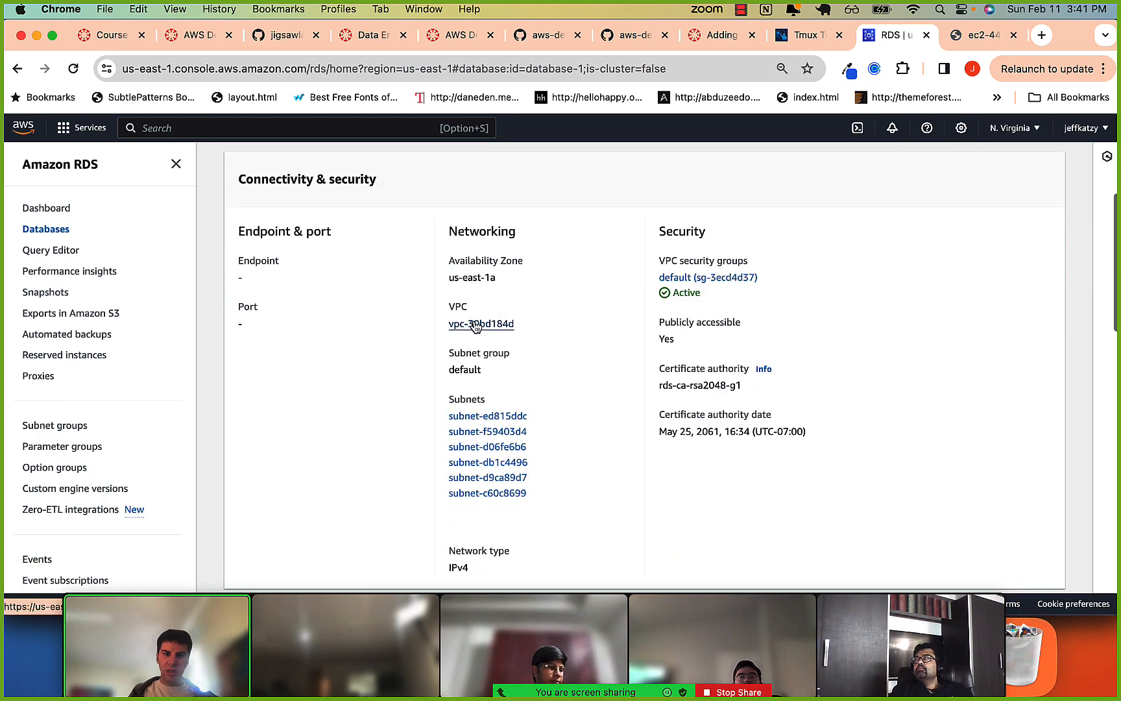
scroll(467, 369, up, 2)
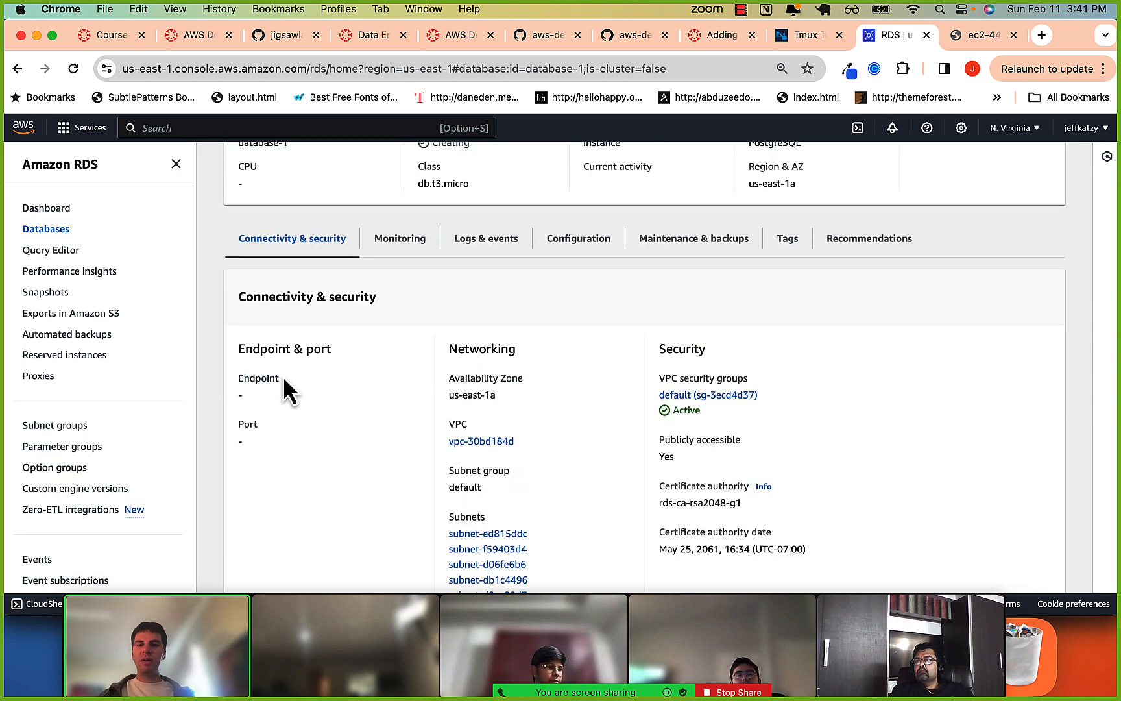
Switch to iTerm2, change the local shell session to the jigsaw folder under Documents, clear the screen and list its contents.
key(super+Tab)
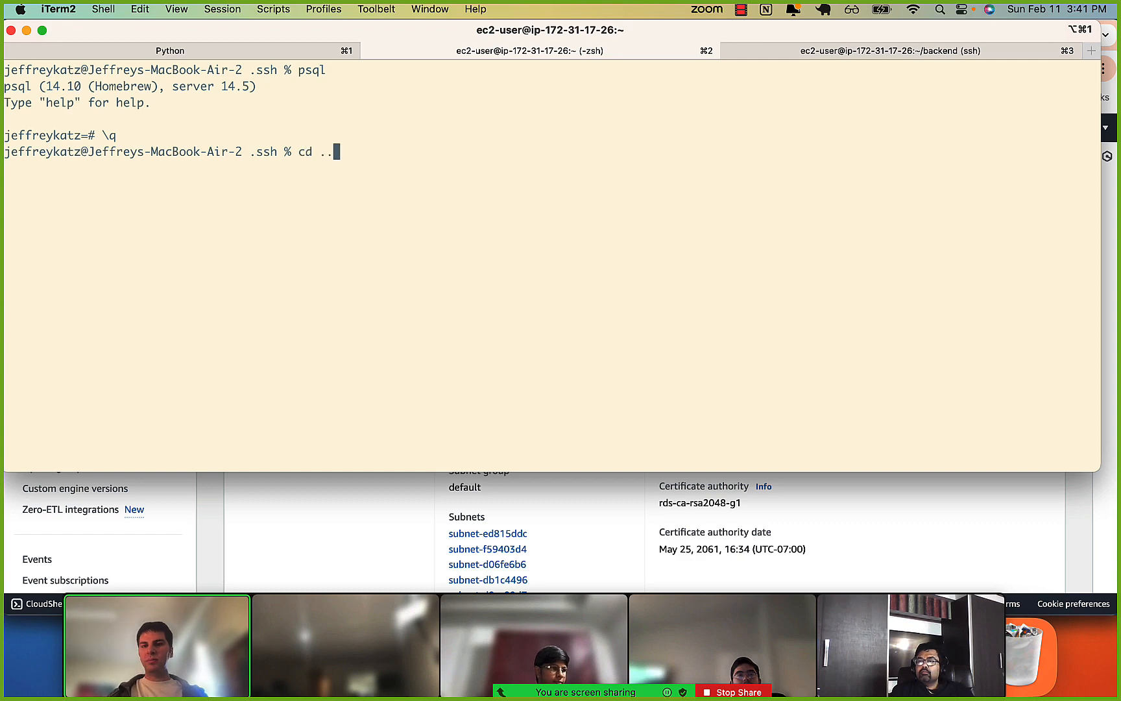
key(Return)
key(super+3)
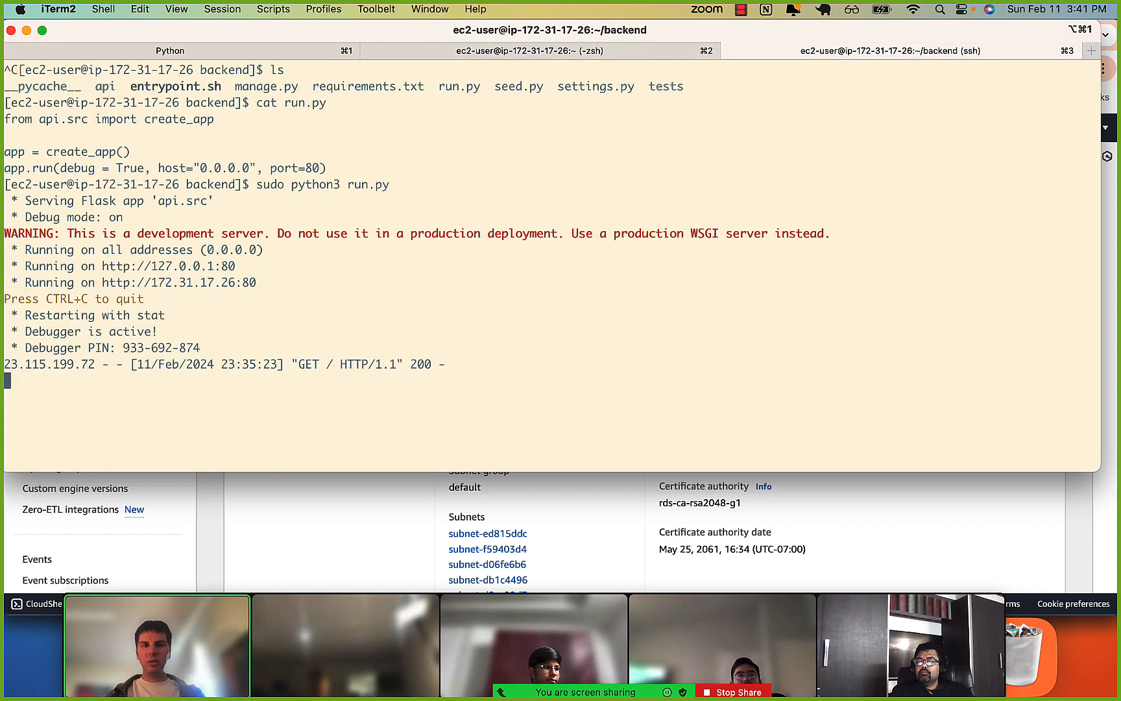
key(super+2)
key(super+1)
key(super+2)
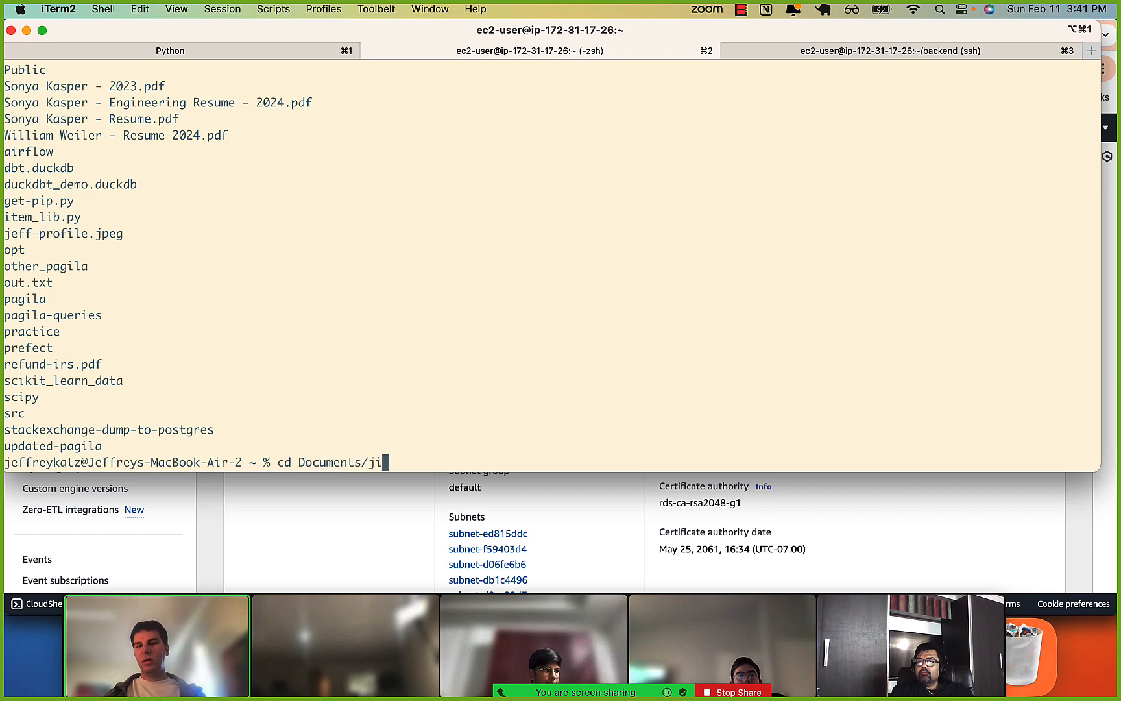
key(Return)
key(ctrl+l)
text(ls)
key(Return)
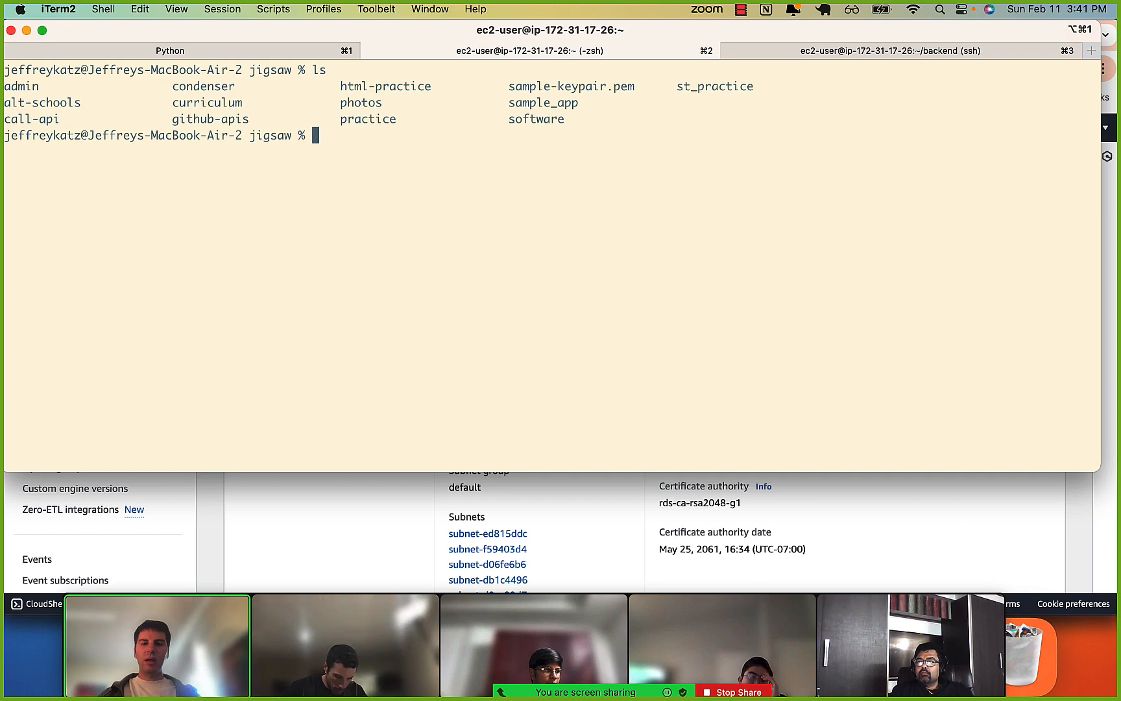
Draft the command "psql -d northwin" at the local prompt and rewrite it to start with the host option, "psql -h".
text(psql )
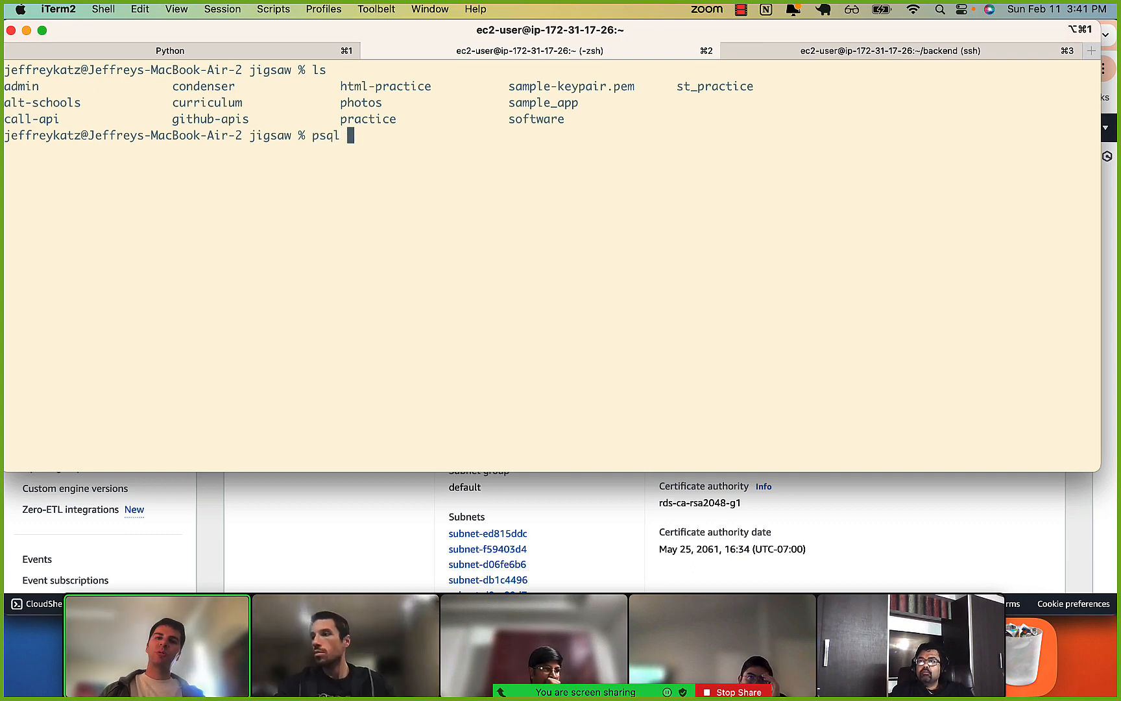
text(-d )
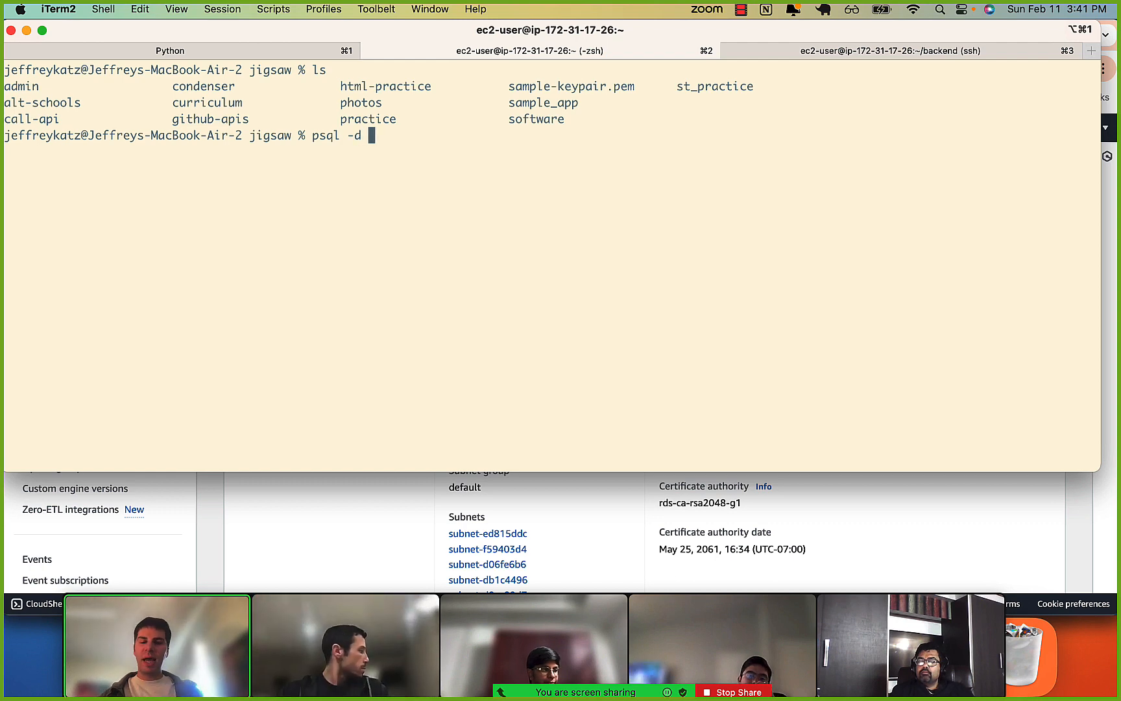
text(northwin)
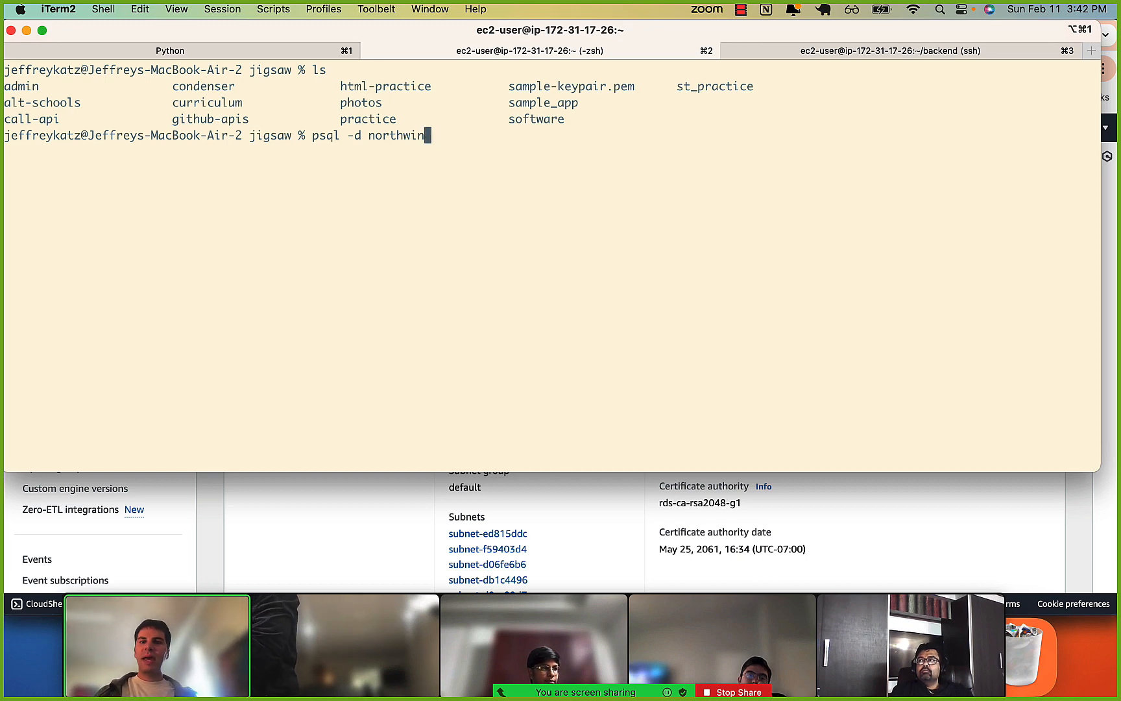
key(BackSpace)
key(BackSpace)
key(BackSpace)
key(BackSpace)
key(BackSpace)
key(BackSpace)
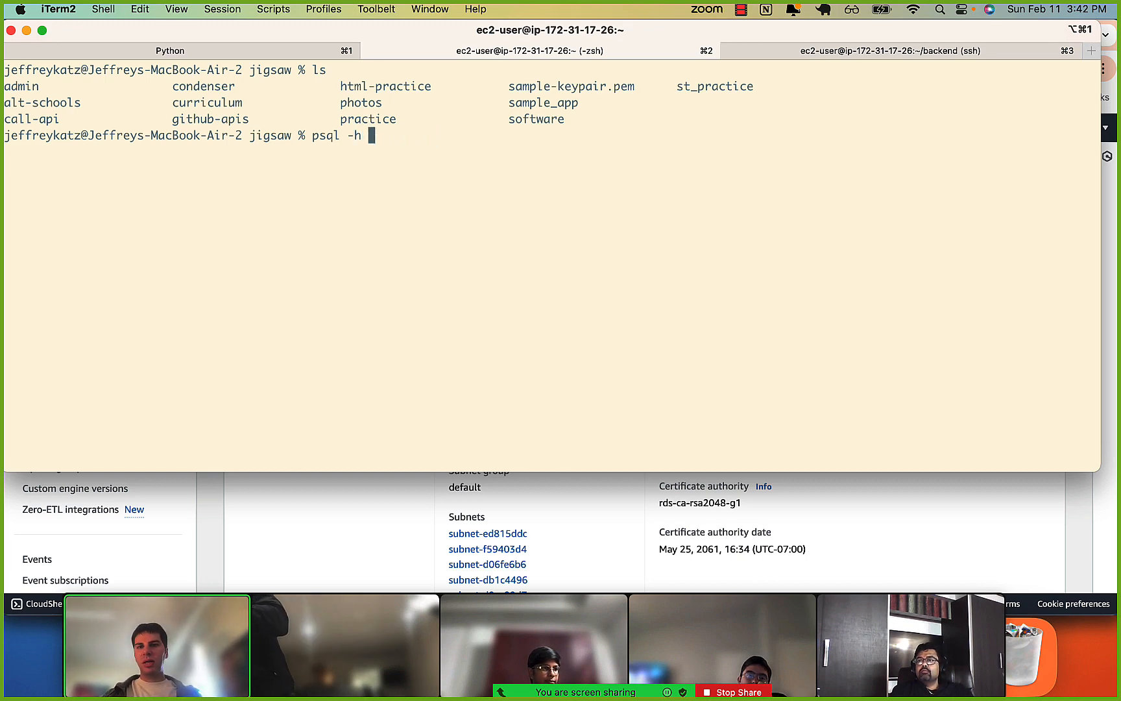
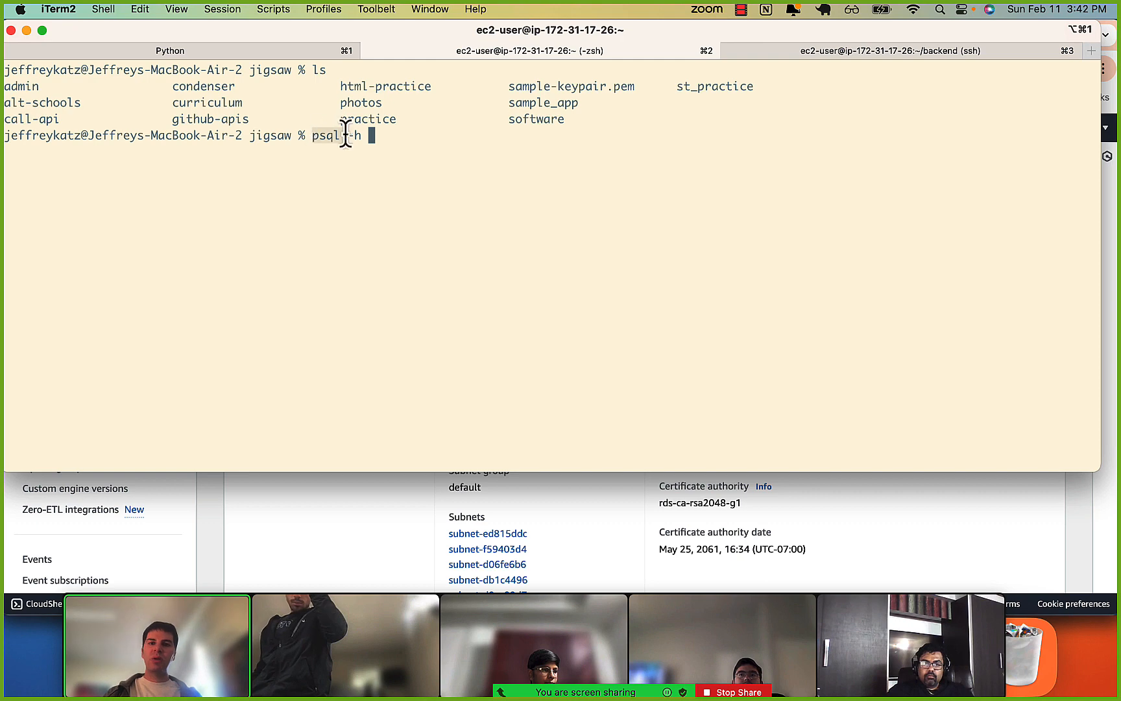
Switch to Chrome, reload the database-1 details page in Amazon RDS, and check its endpoint and status, including in the Databases list.
click(320, 548)
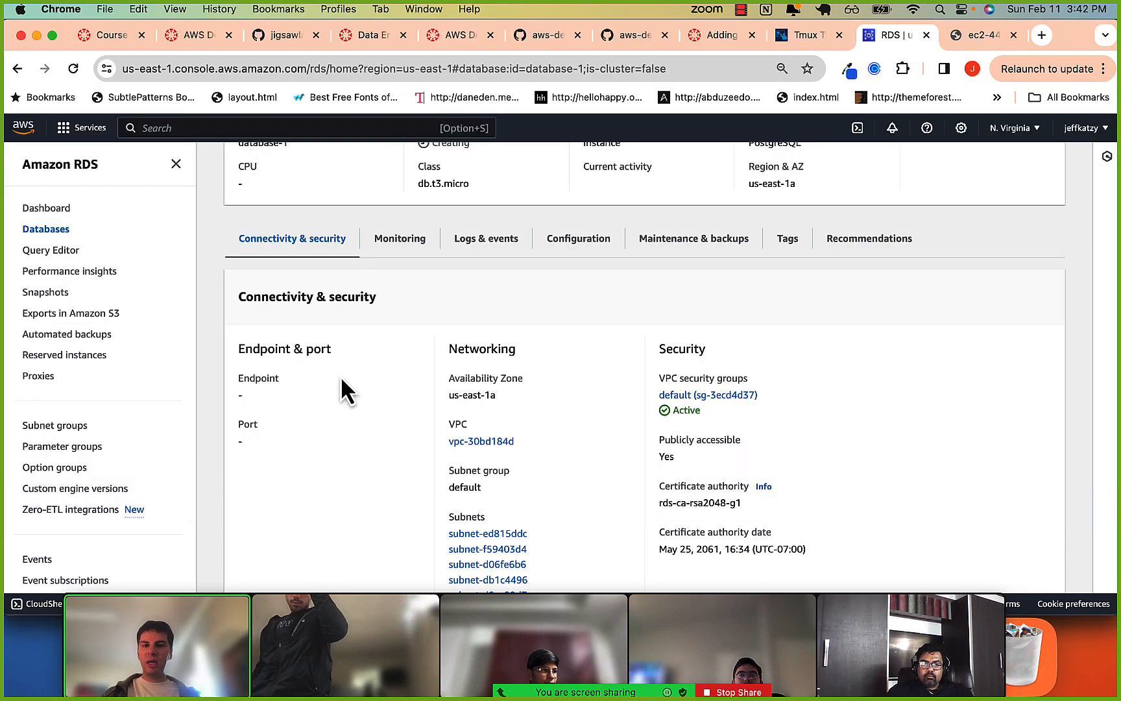
scroll(341, 387, up, 1)
scroll(340, 387, up, 3)
scroll(318, 383, down, 4)
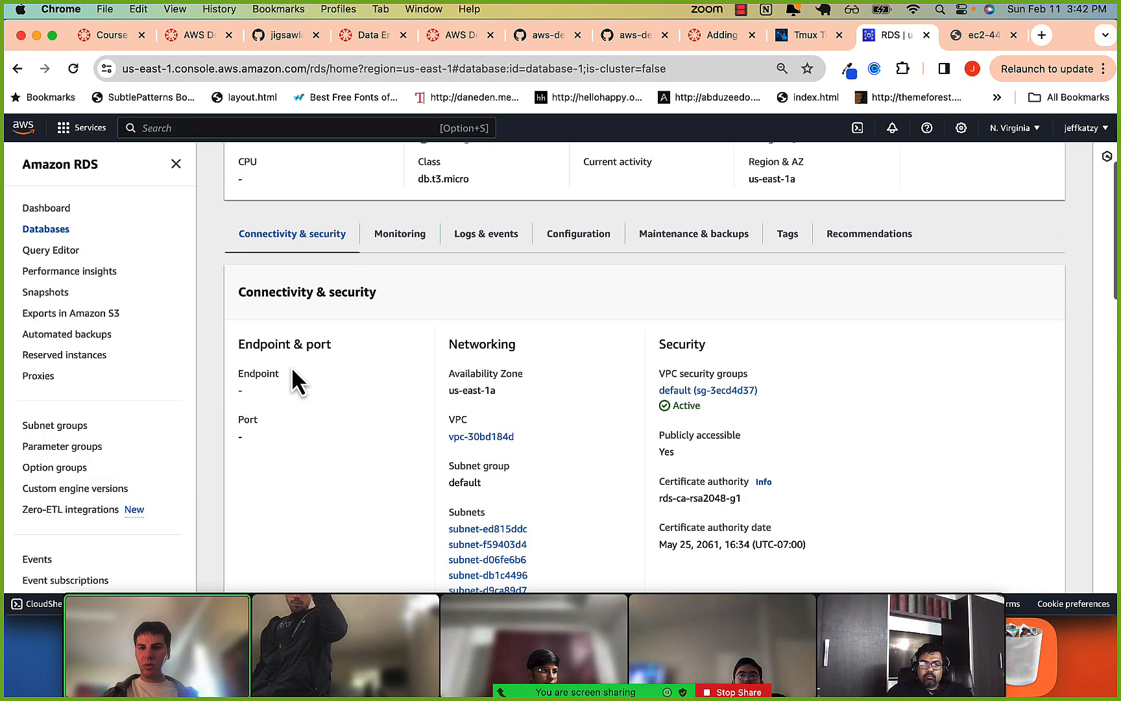
key(super+r)
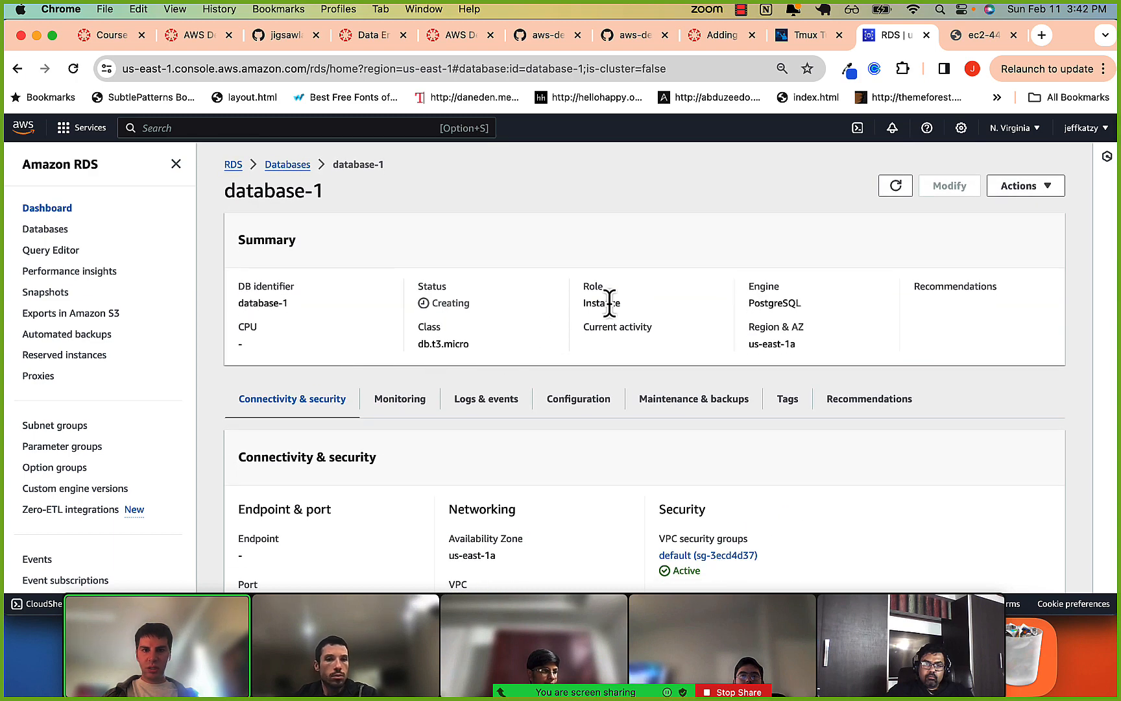
drag(608, 328, 629, 329)
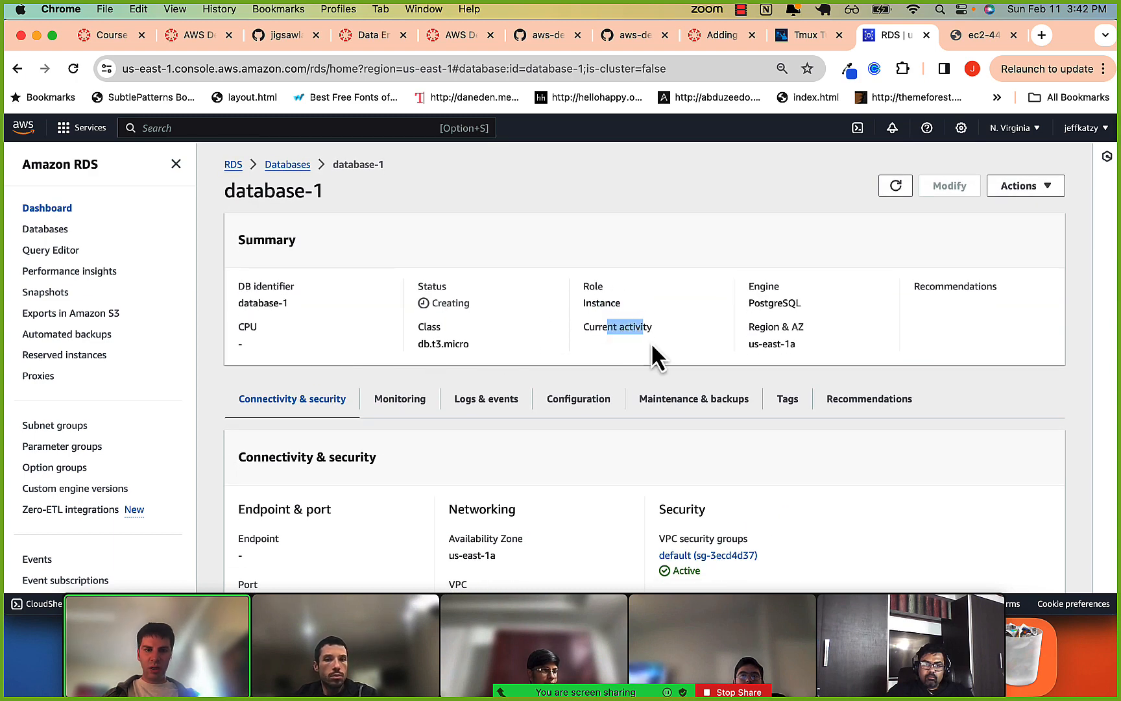
click(285, 165)
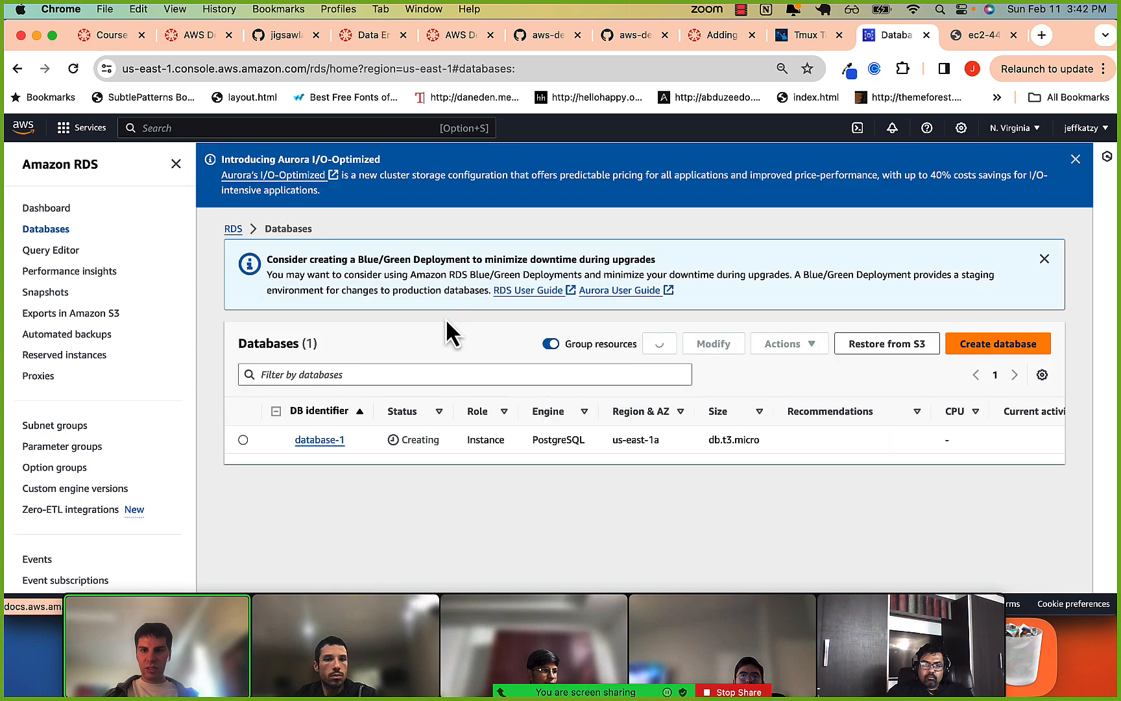
click(480, 445)
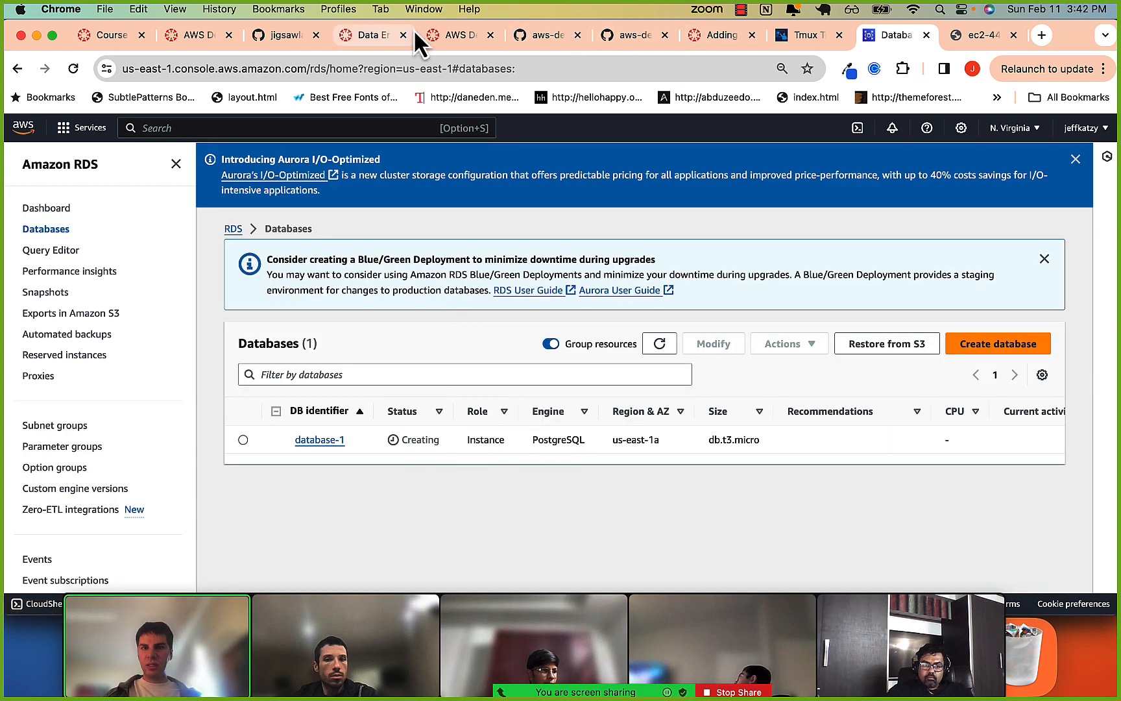
Open the Data Engineering 2024 course from the Canvas dashboard.
click(456, 36)
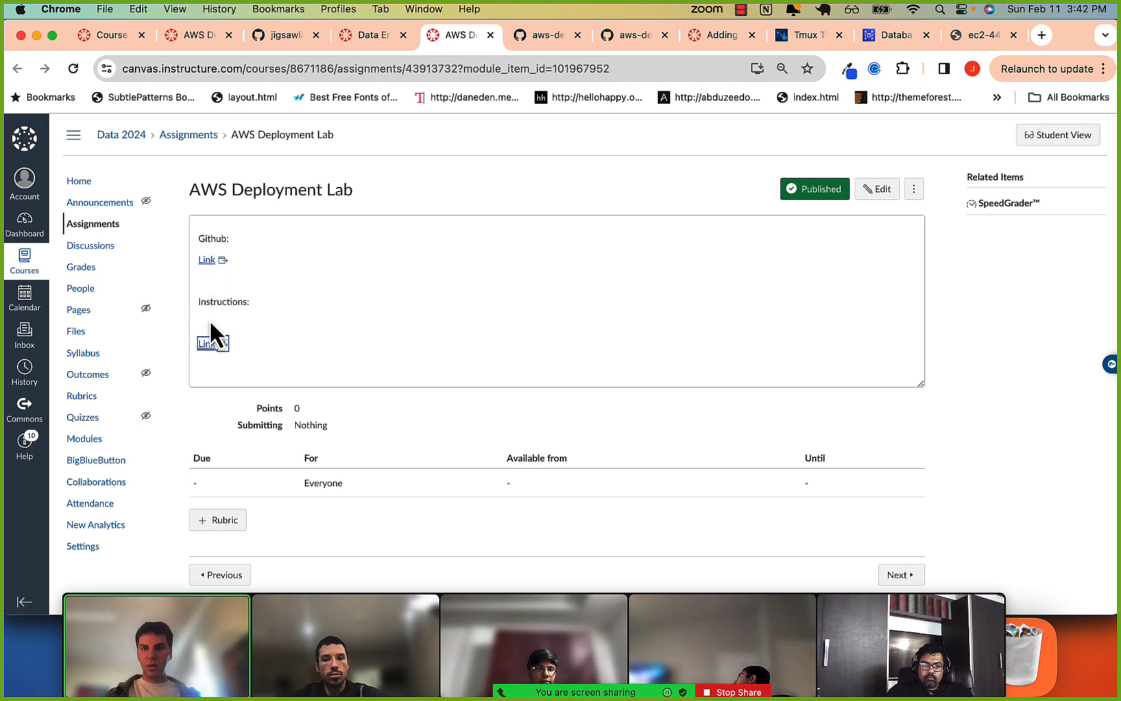
click(119, 35)
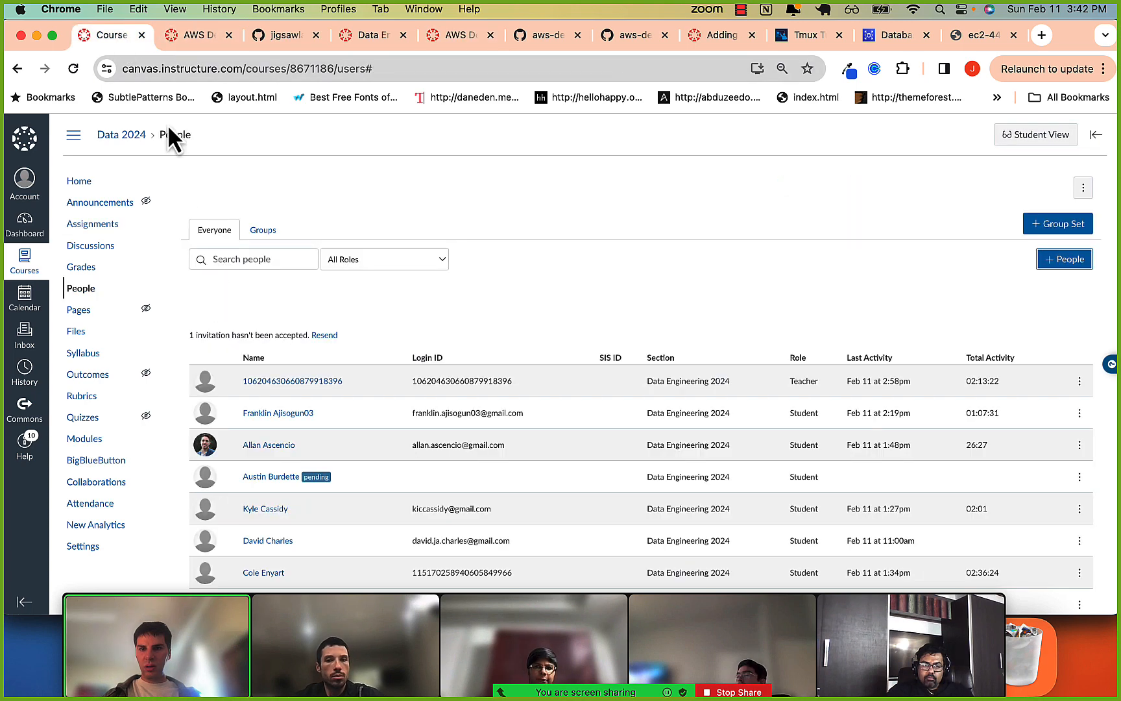
click(206, 37)
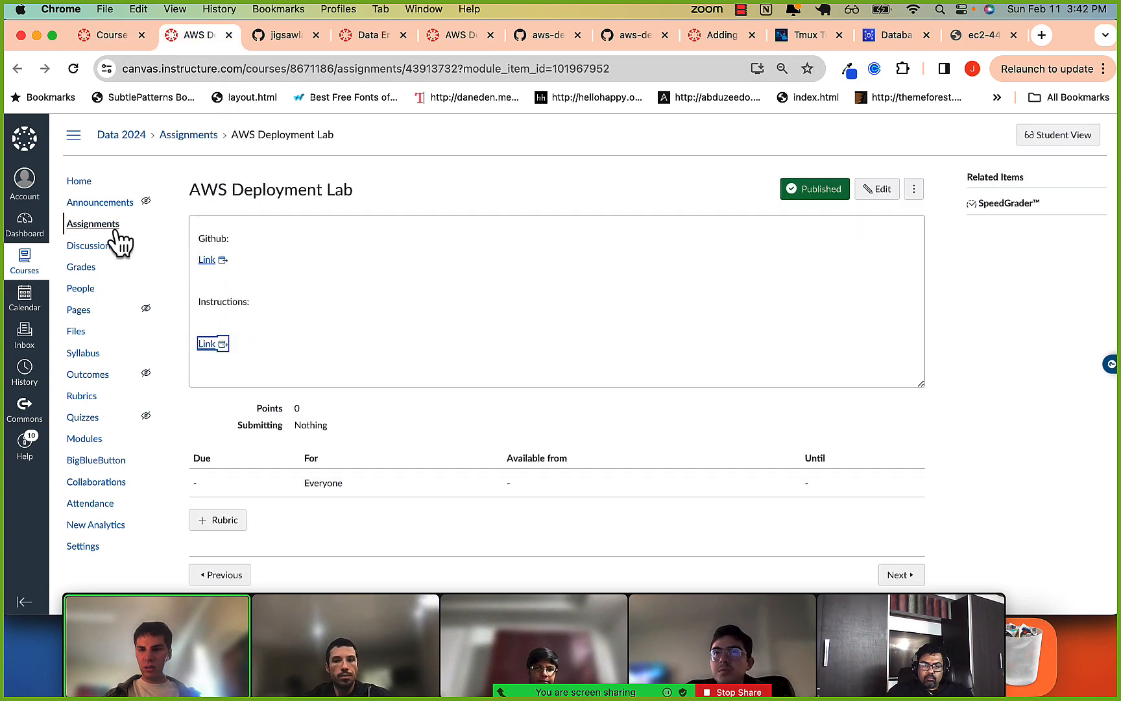
click(22, 234)
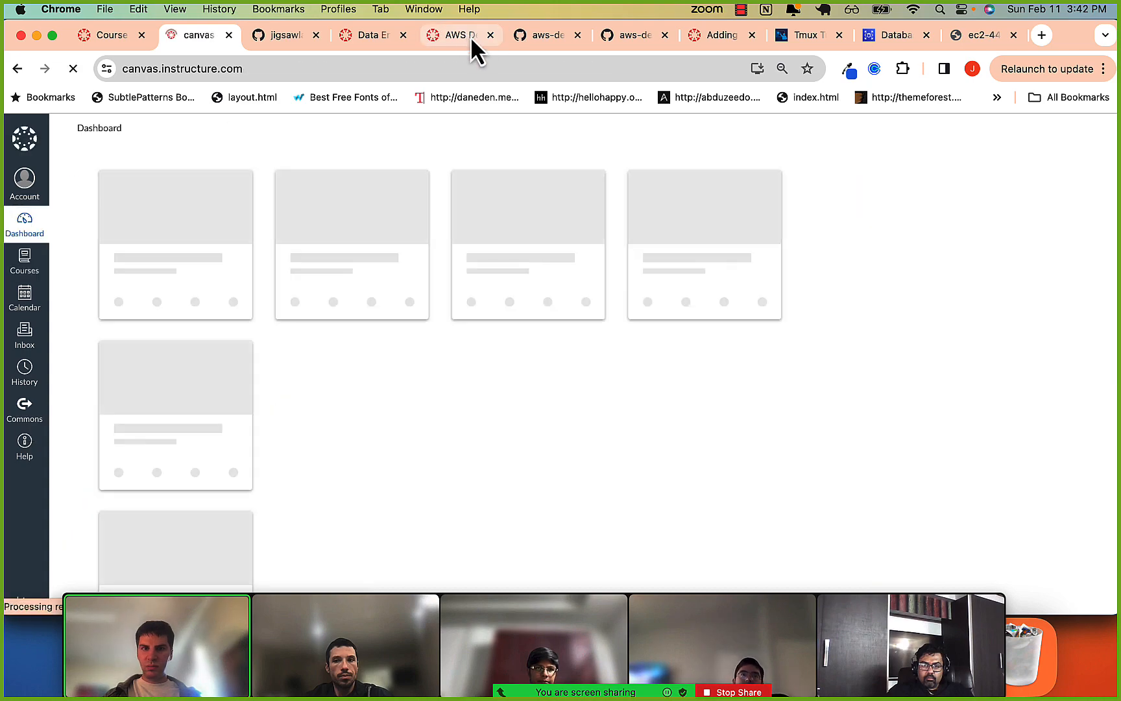
scroll(163, 558, down, 5)
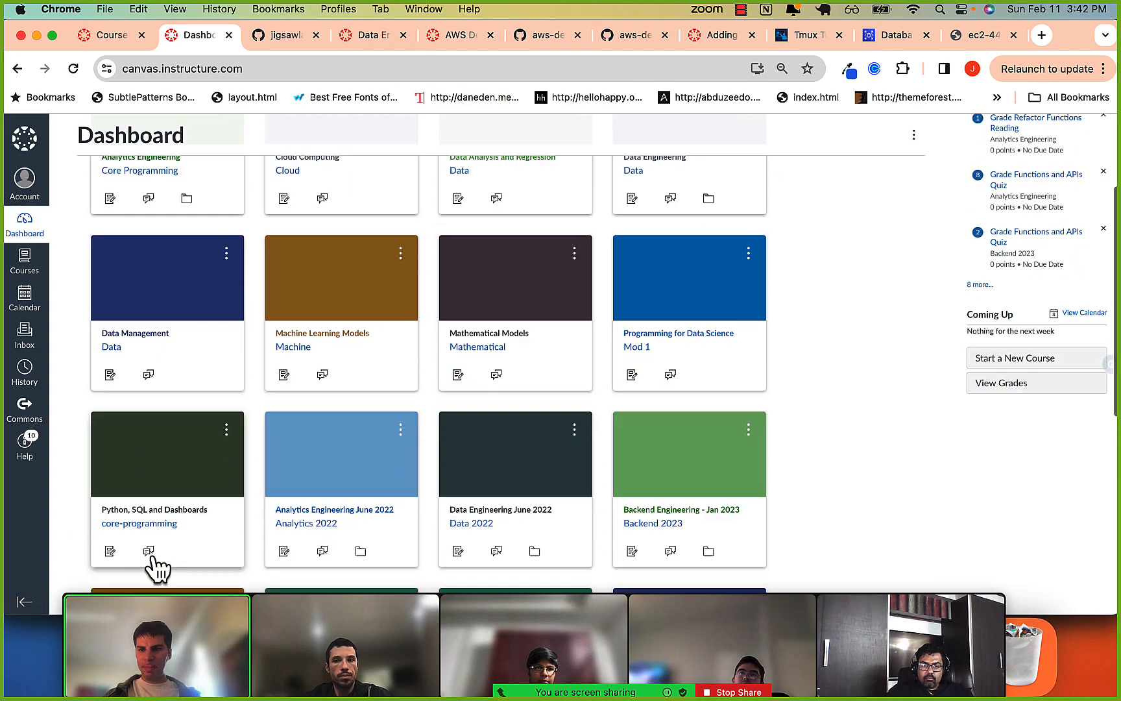
scroll(172, 553, down, 5)
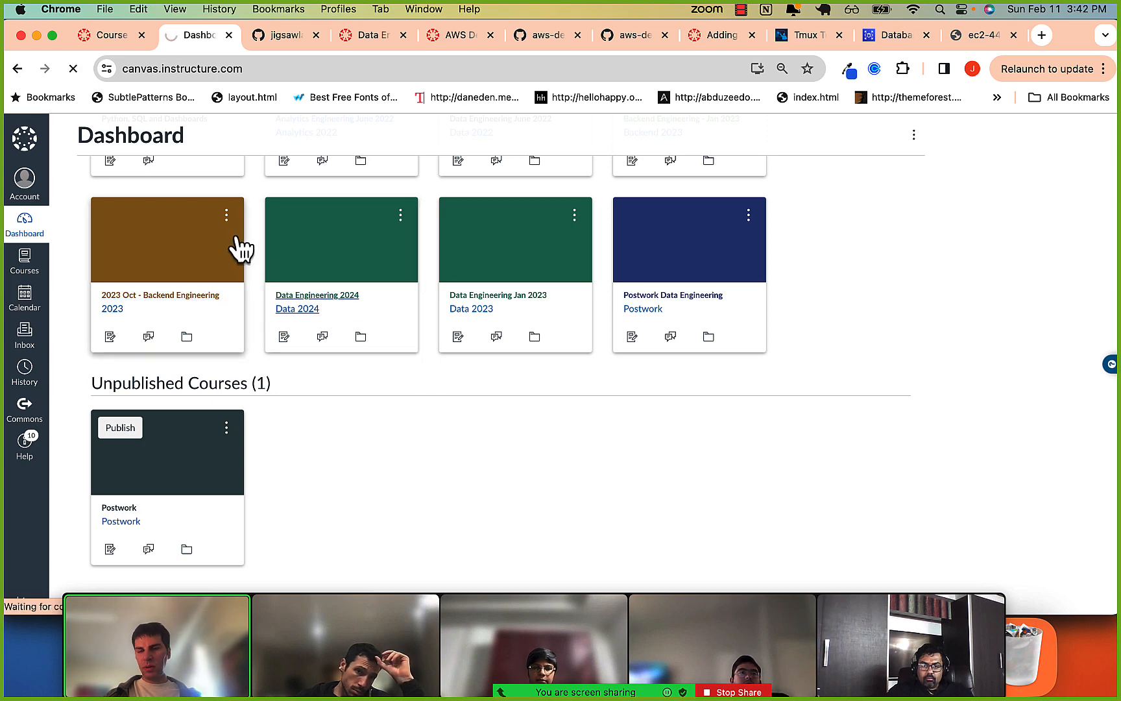
Open the Adding a Database assignment from the course's AWS Database module and follow its link to the Colab notebook.
scroll(235, 259, down, 5)
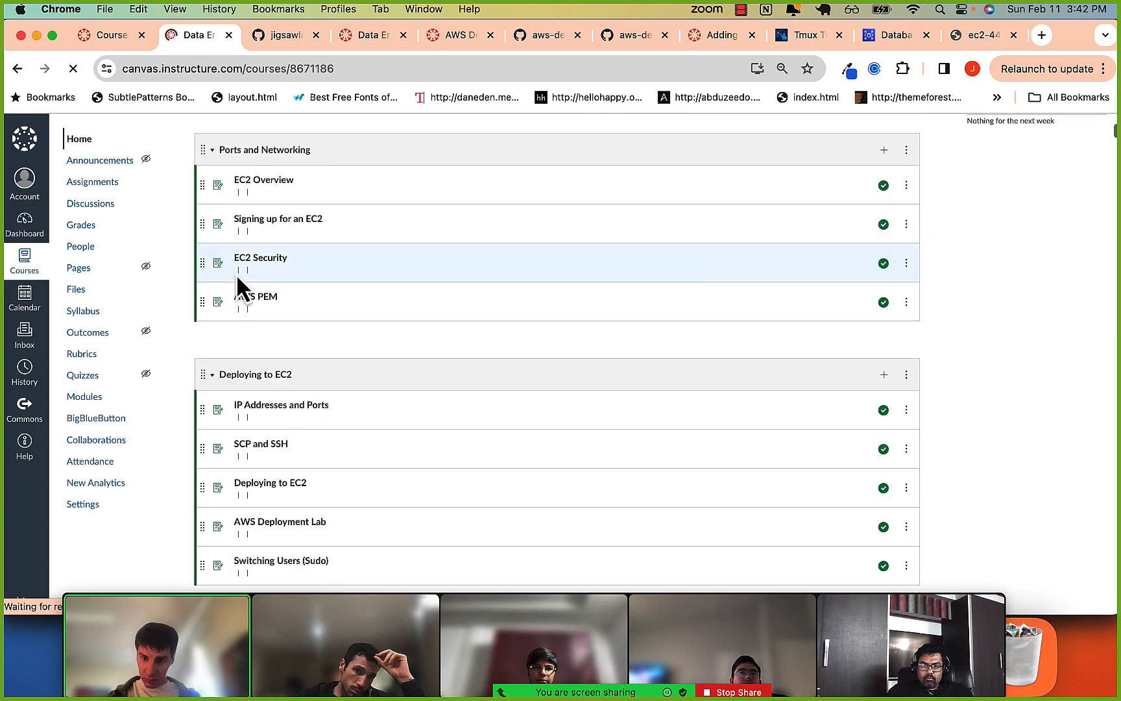
scroll(263, 377, down, 2)
scroll(262, 428, down, 4)
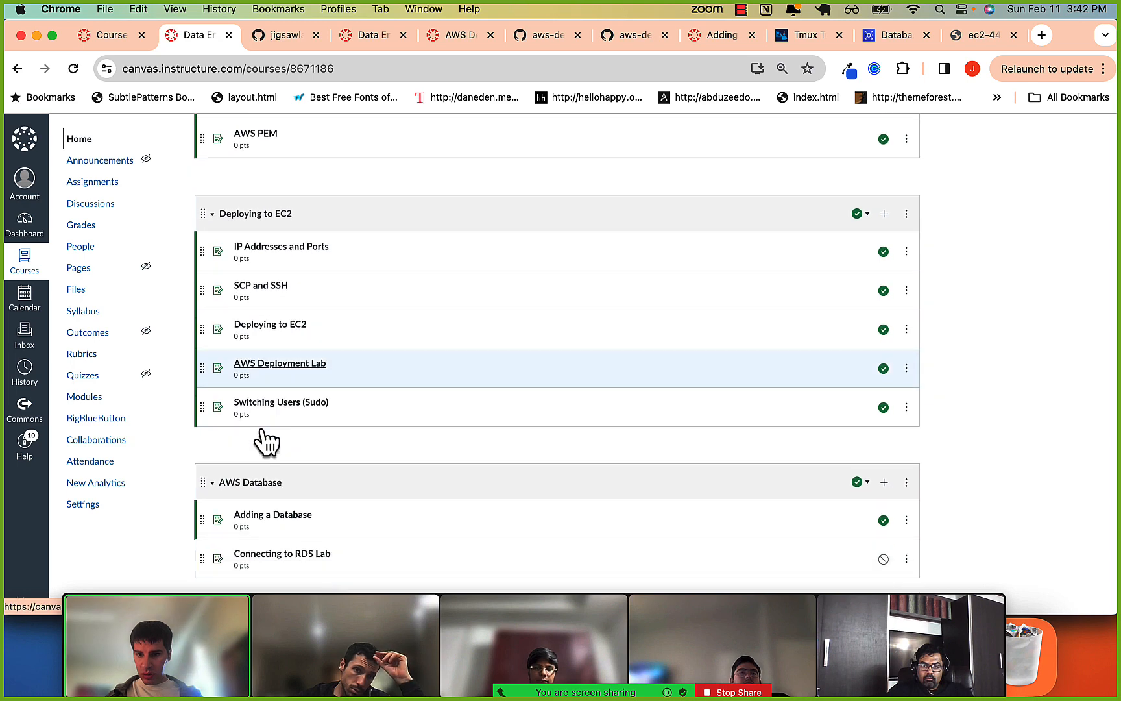
super+click(266, 350)
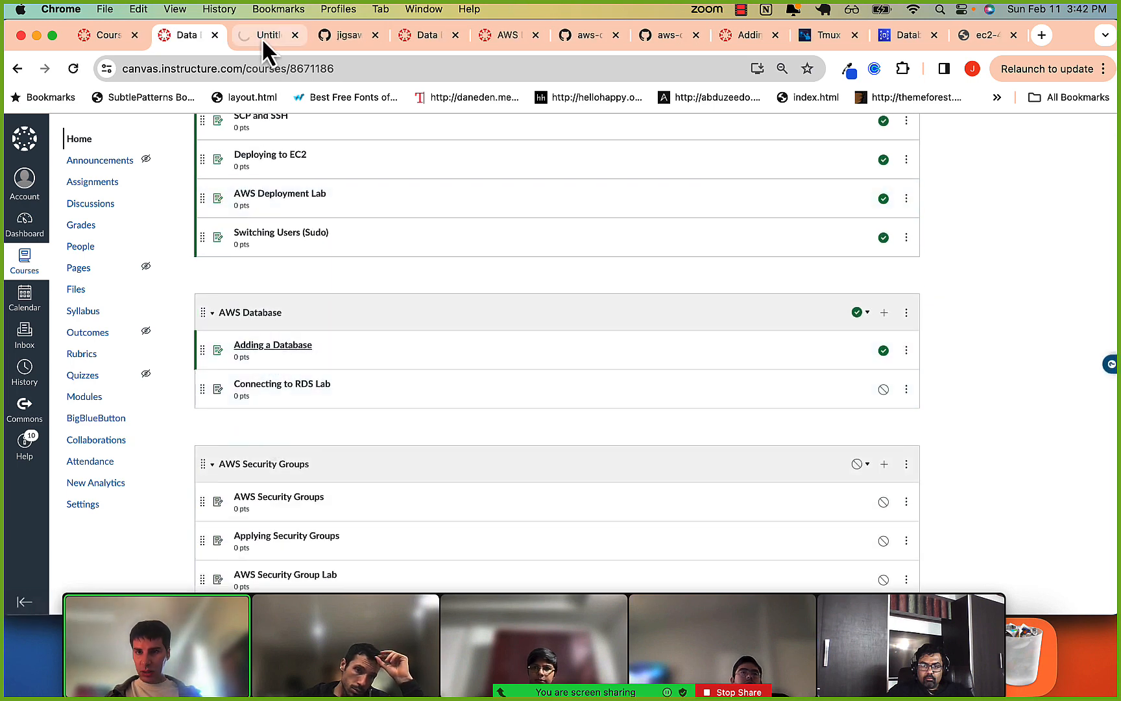
click(262, 37)
super+click(206, 239)
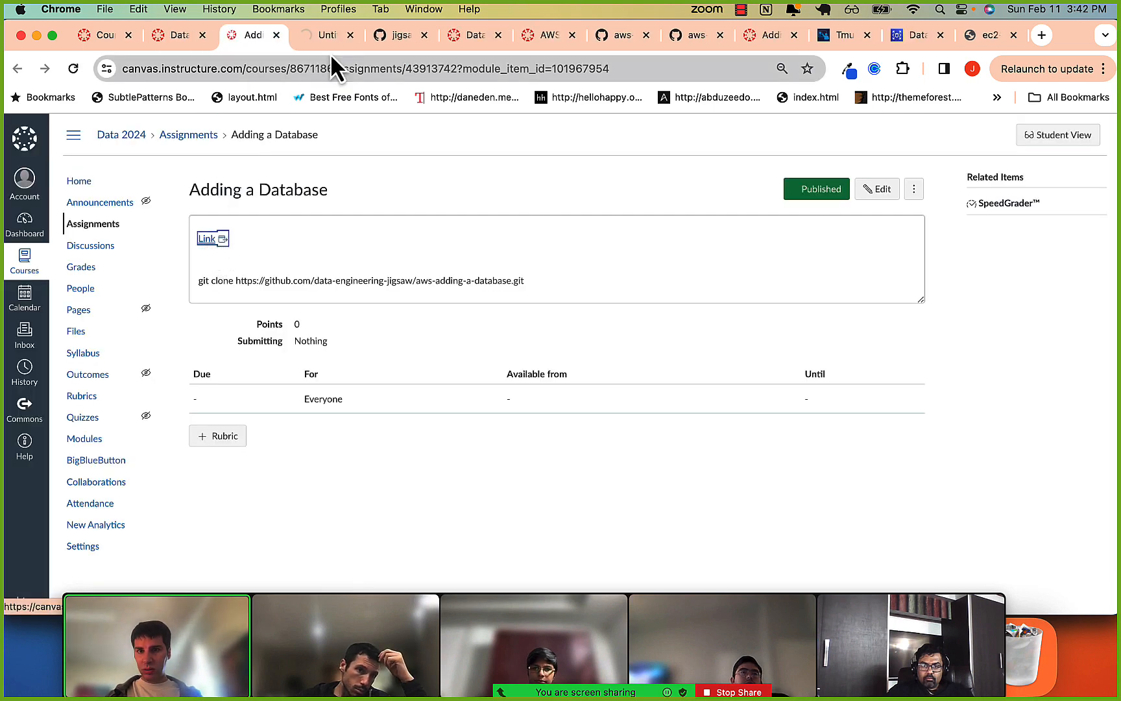
click(310, 37)
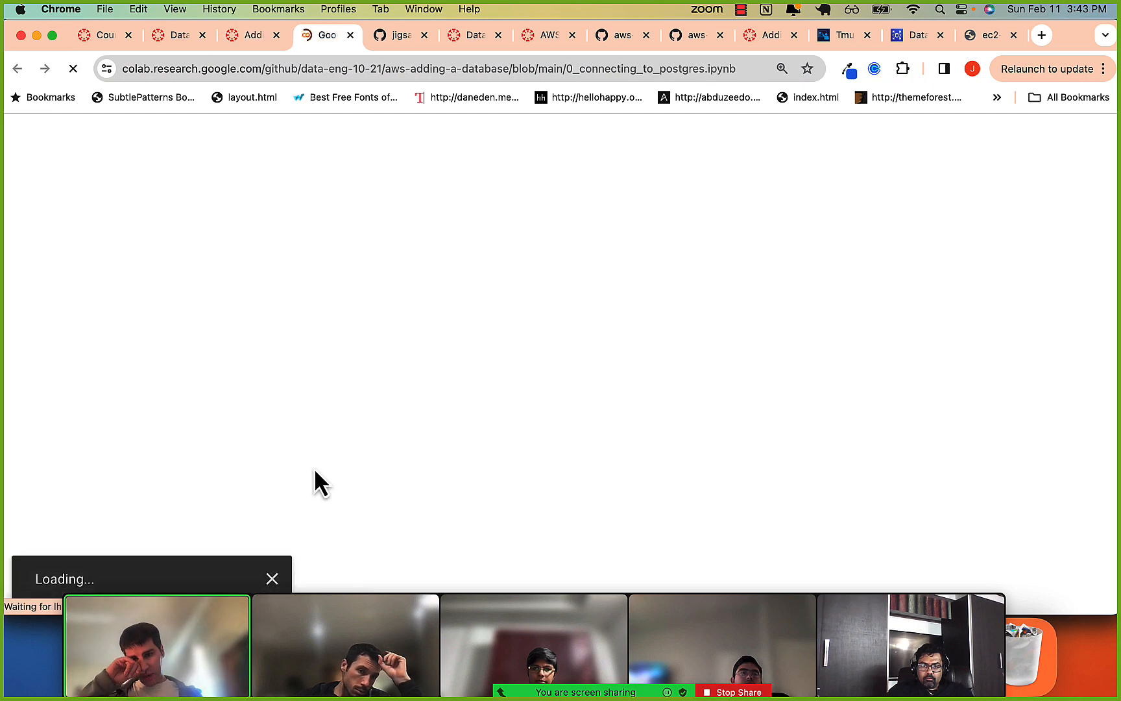
Review the notebook's RDS creation settings, covering credentials, public access, VPC security group, additional configuration and backups.
scroll(317, 480, down, 15)
scroll(317, 479, down, 10)
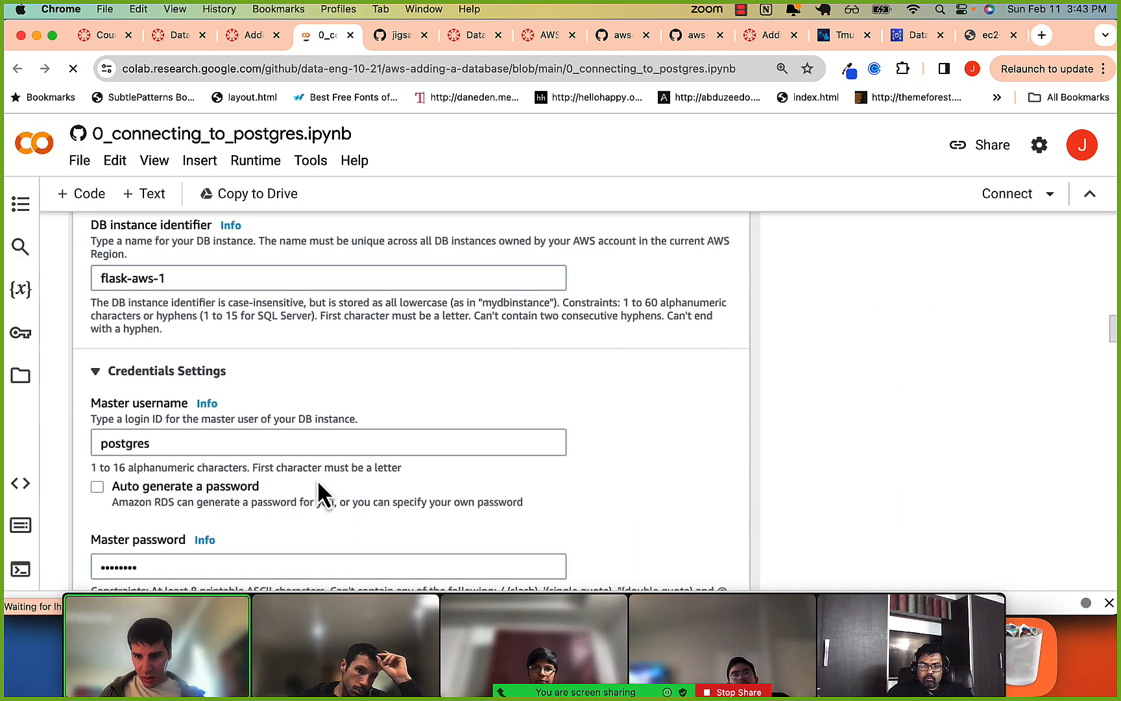
scroll(285, 454, down, 12)
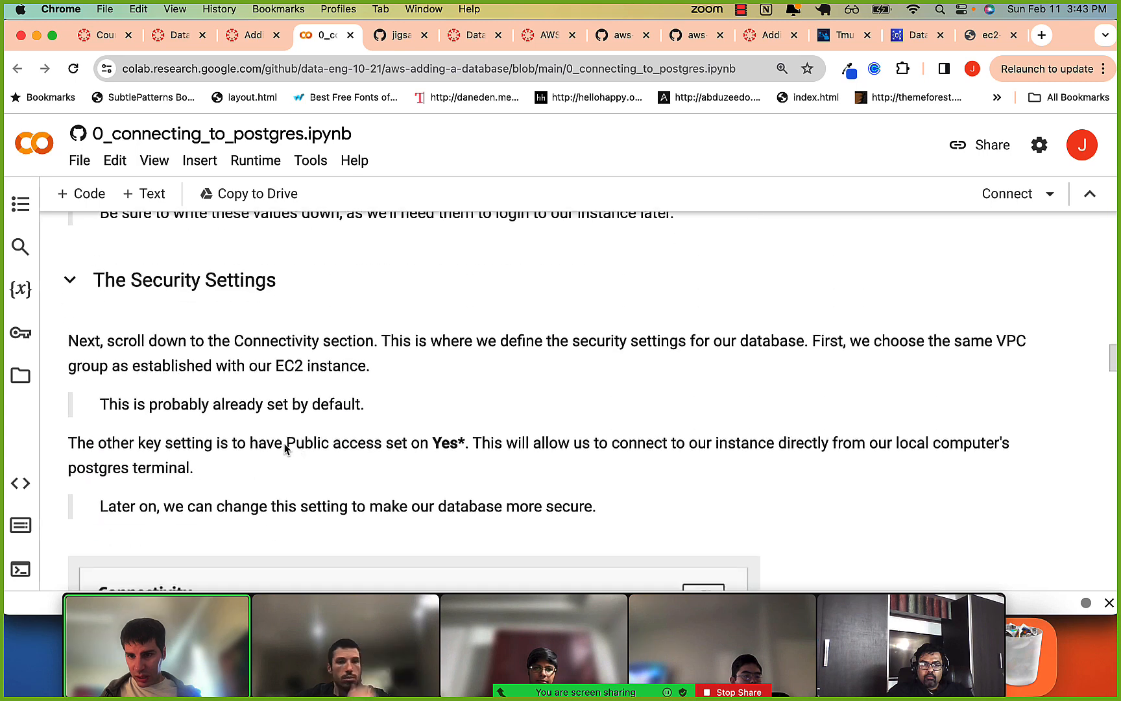
scroll(286, 465, down, 5)
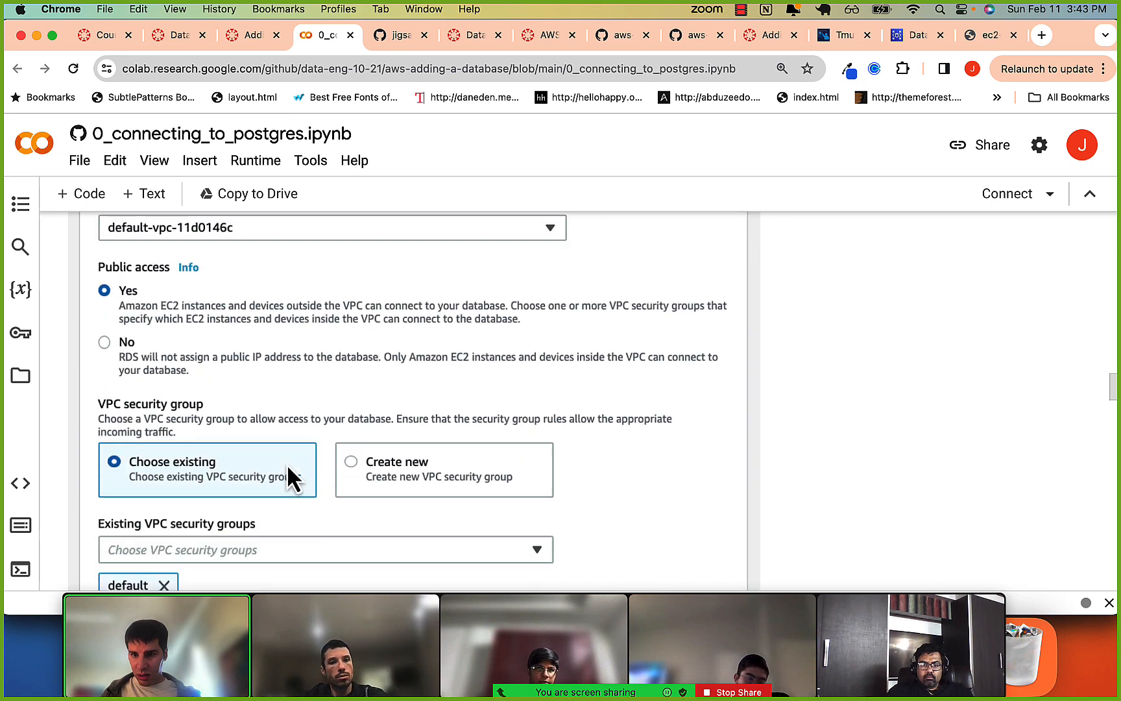
scroll(144, 321, down, 6)
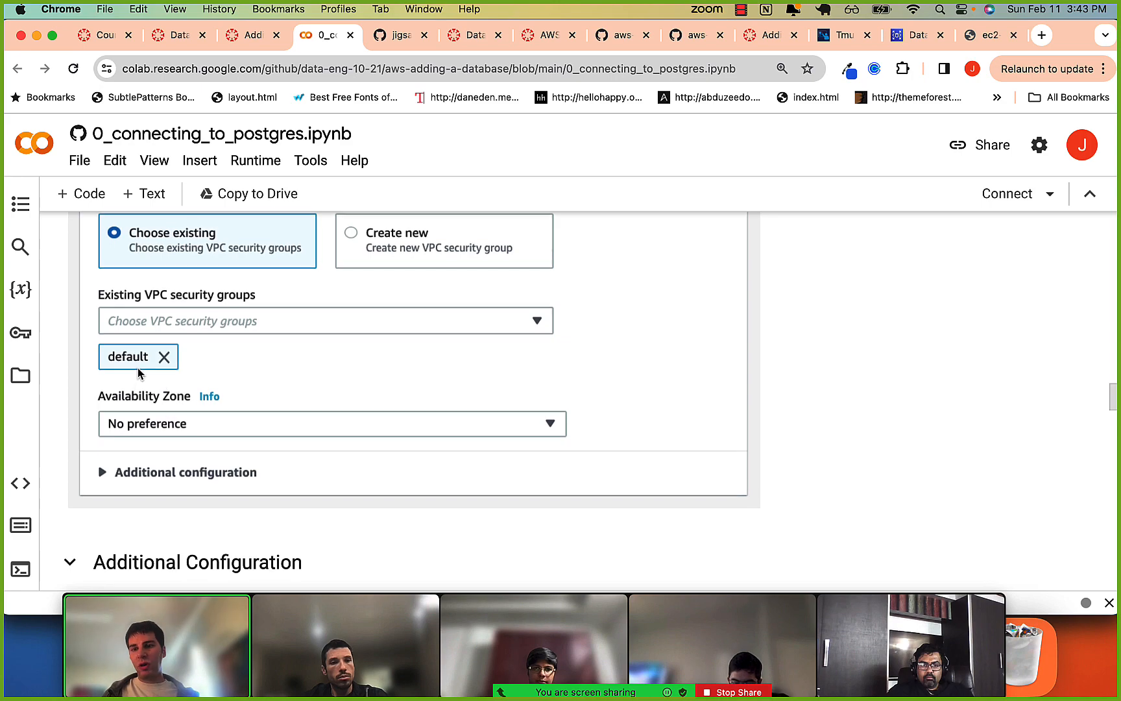
scroll(139, 376, down, 2)
scroll(138, 372, down, 3)
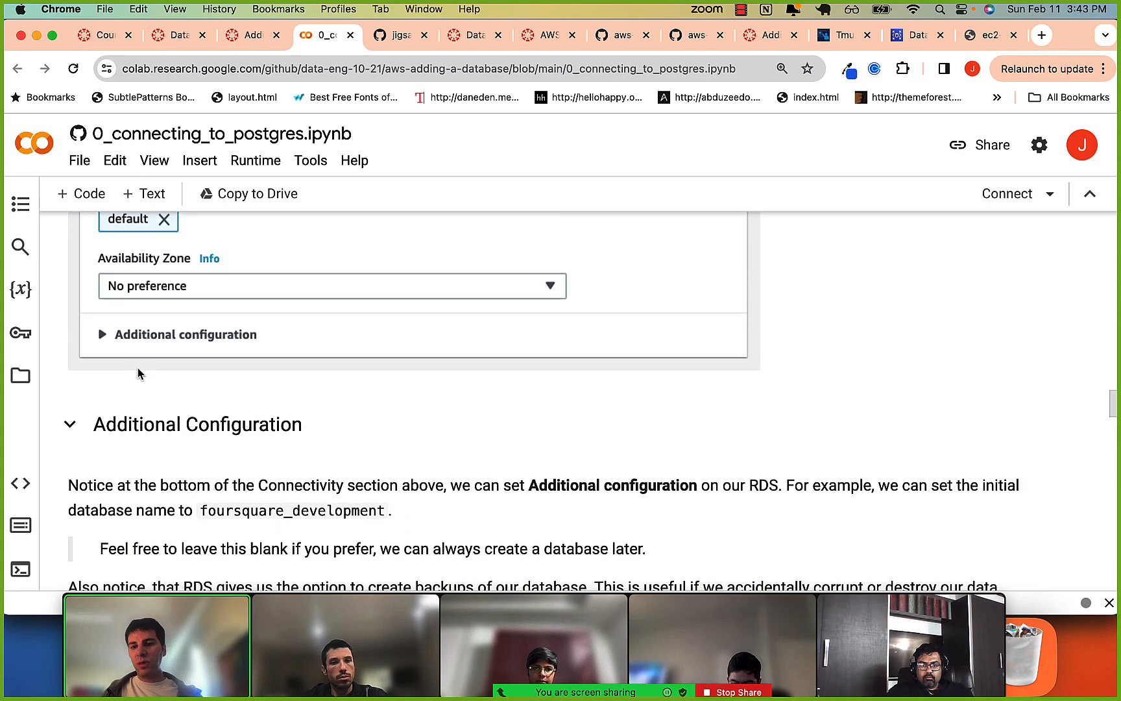
scroll(138, 372, up, 2)
scroll(138, 373, down, 5)
scroll(139, 372, down, 10)
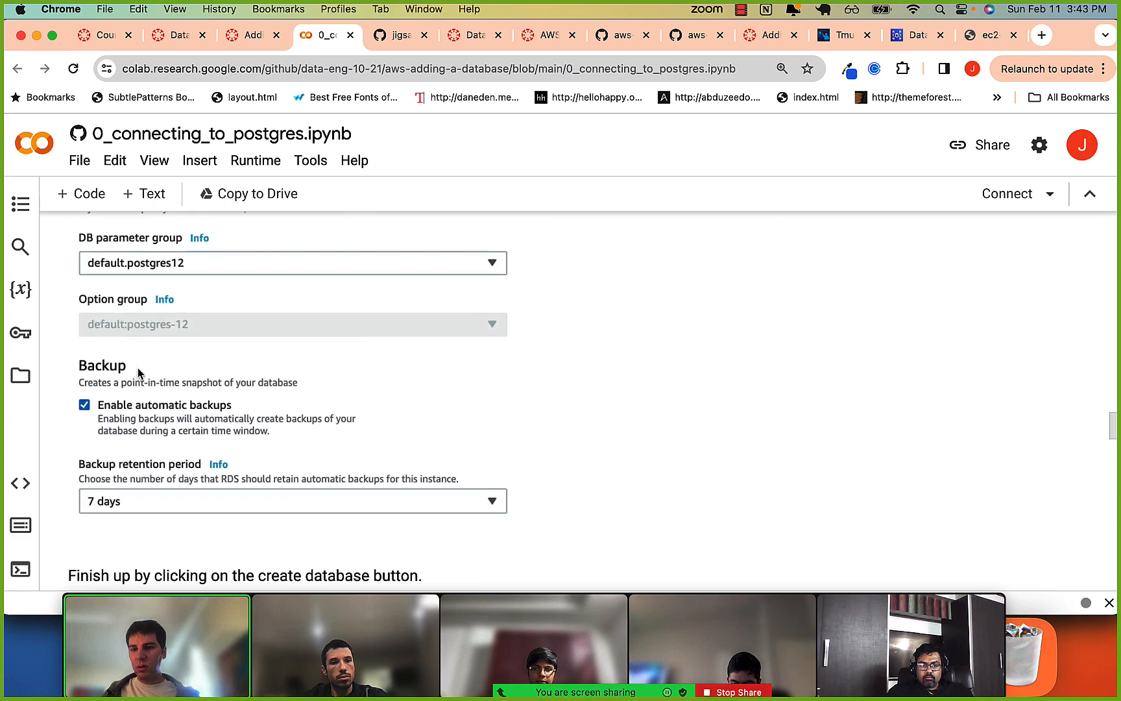
scroll(138, 370, up, 2)
Examine the notebook's section on connecting to the RDS instance, comparing the endpoint and port with the psql host, port and username options.
scroll(138, 369, down, 20)
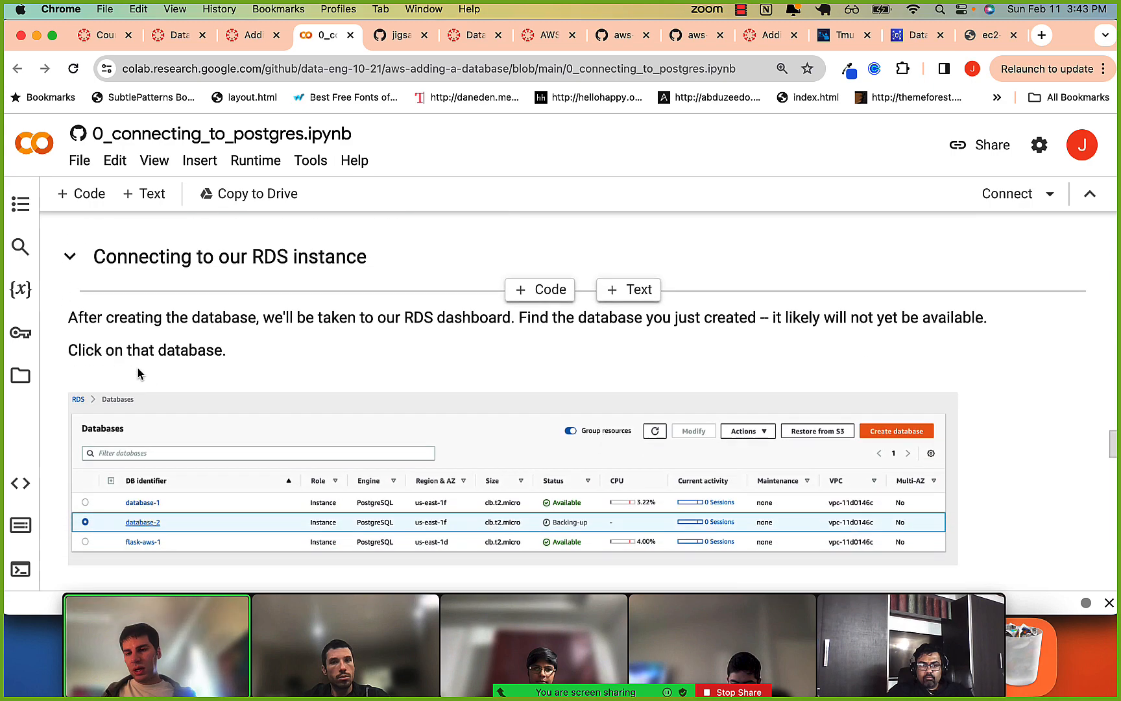
scroll(153, 441, down, 6)
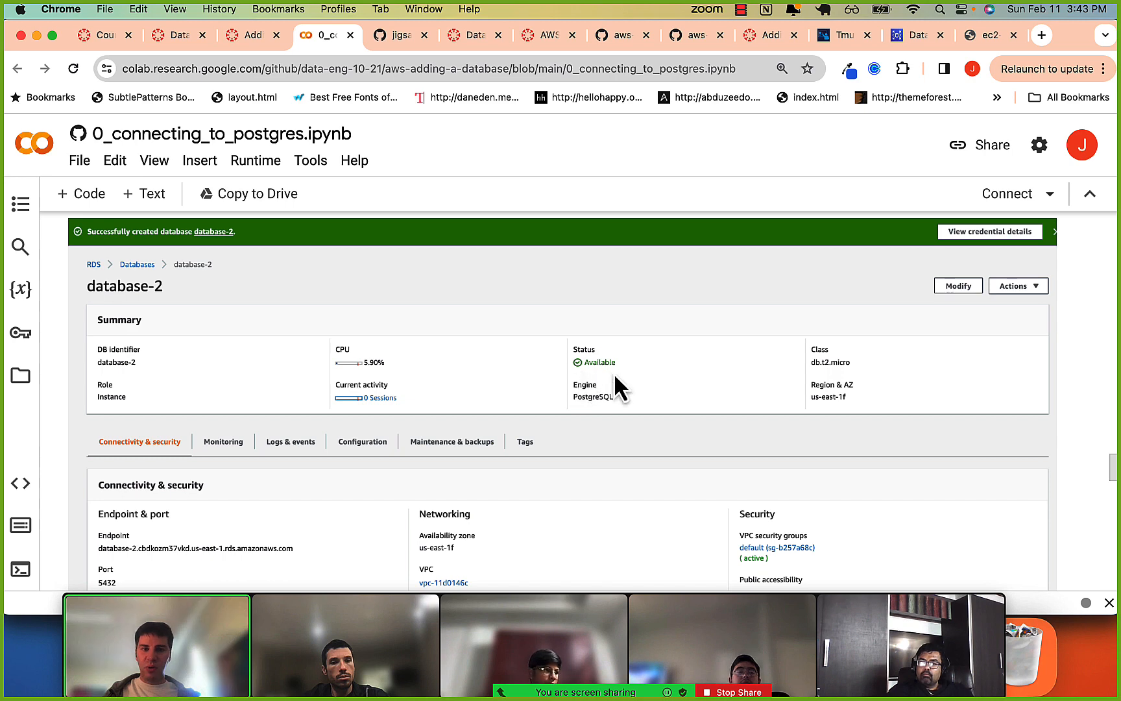
scroll(614, 372, down, 4)
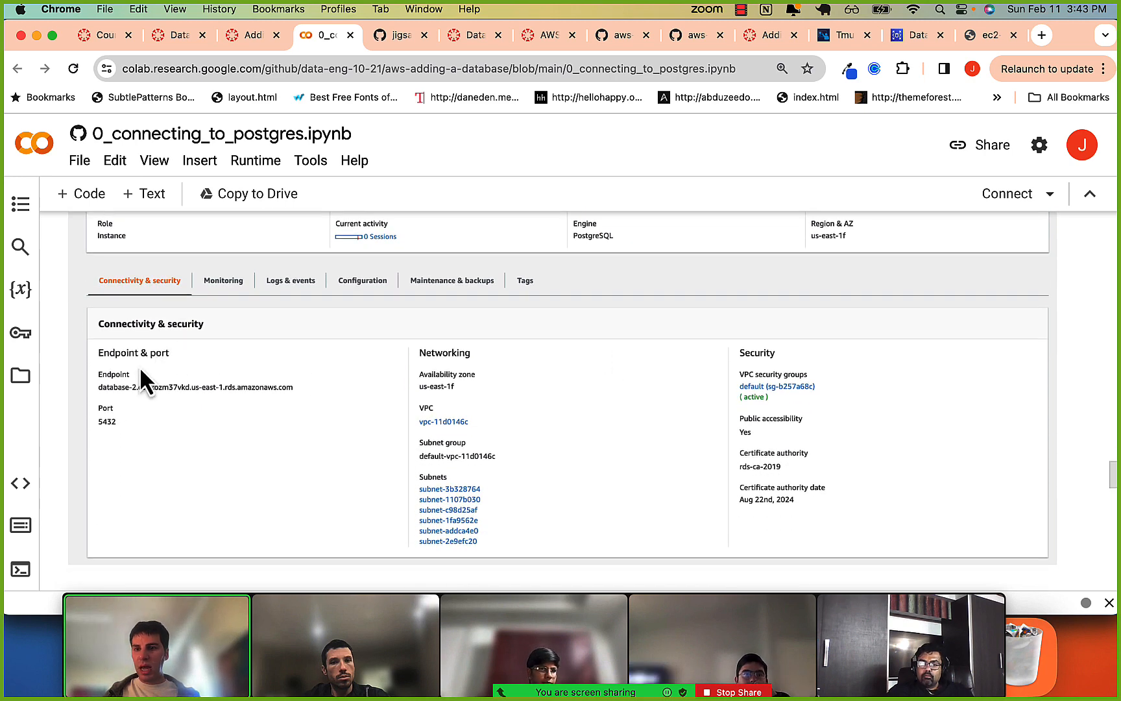
scroll(281, 376, down, 6)
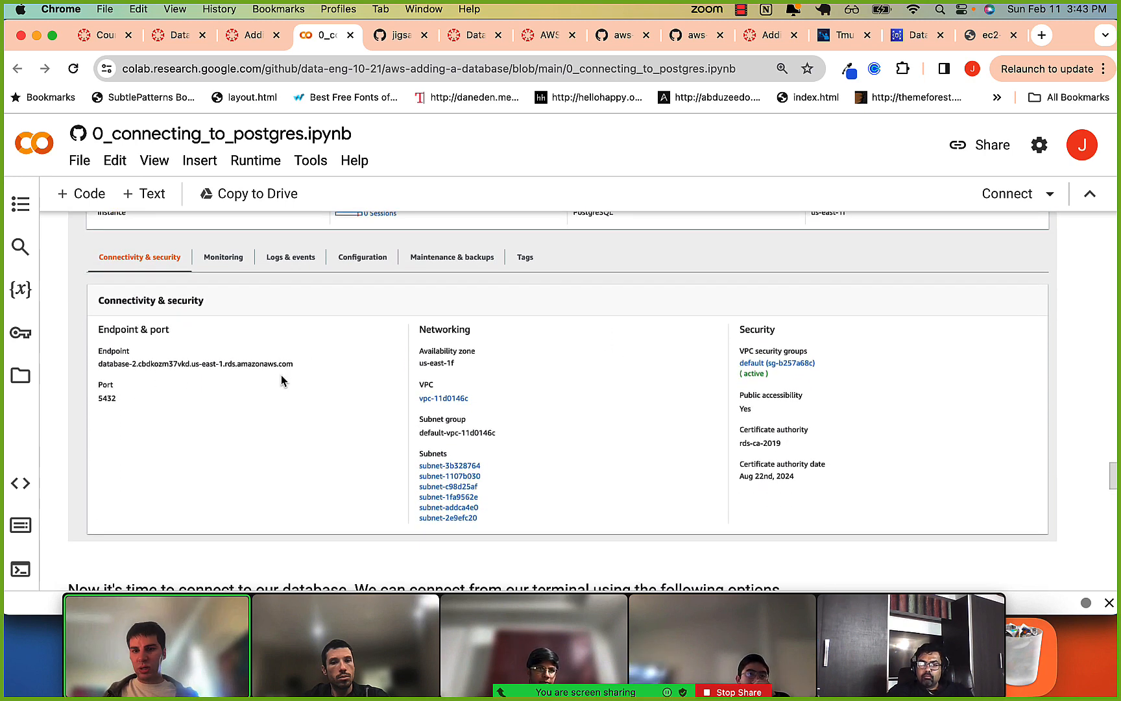
scroll(281, 380, down, 1)
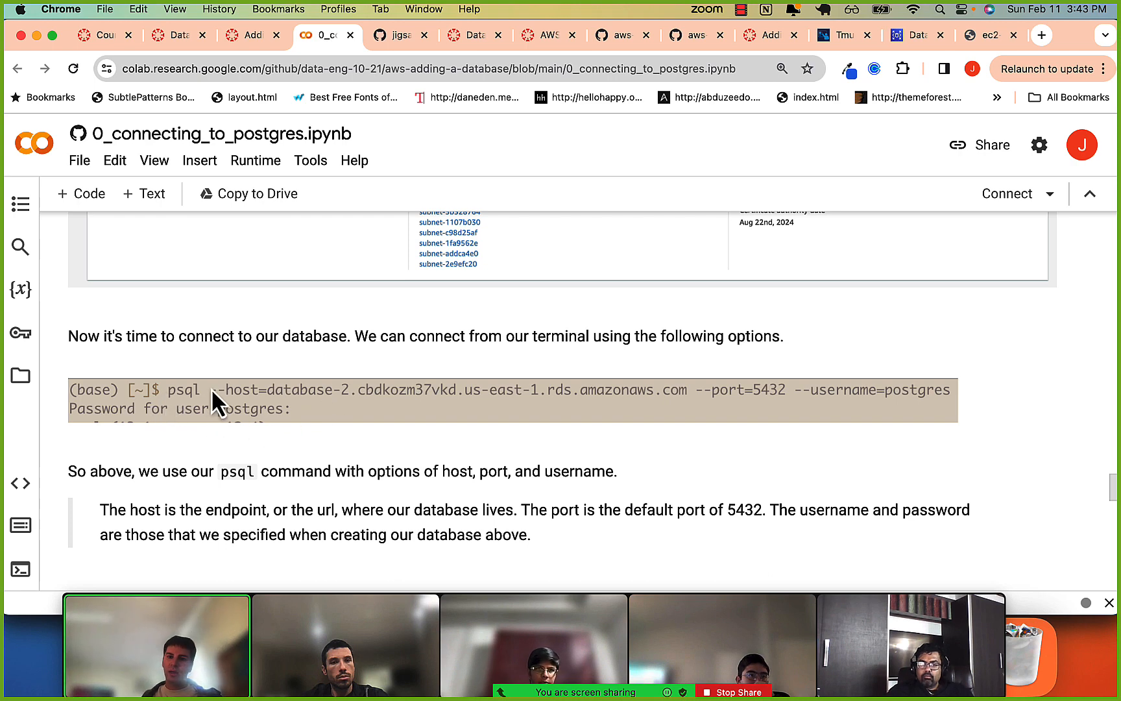
scroll(213, 388, up, 2)
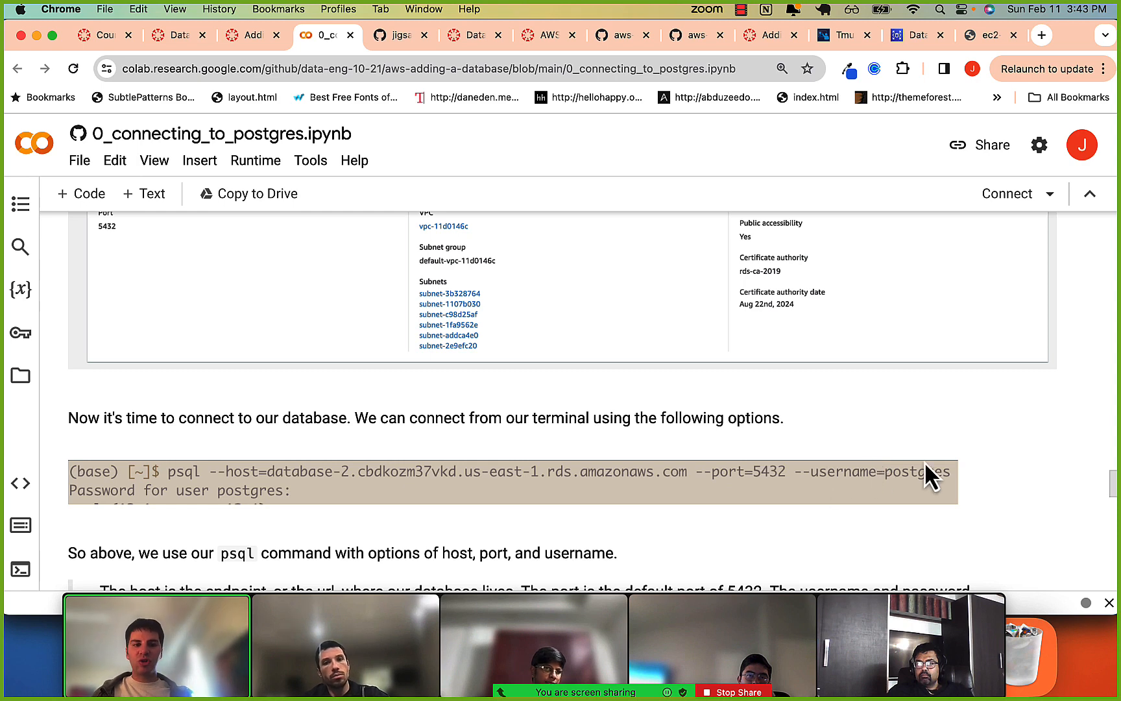
scroll(586, 390, up, 1)
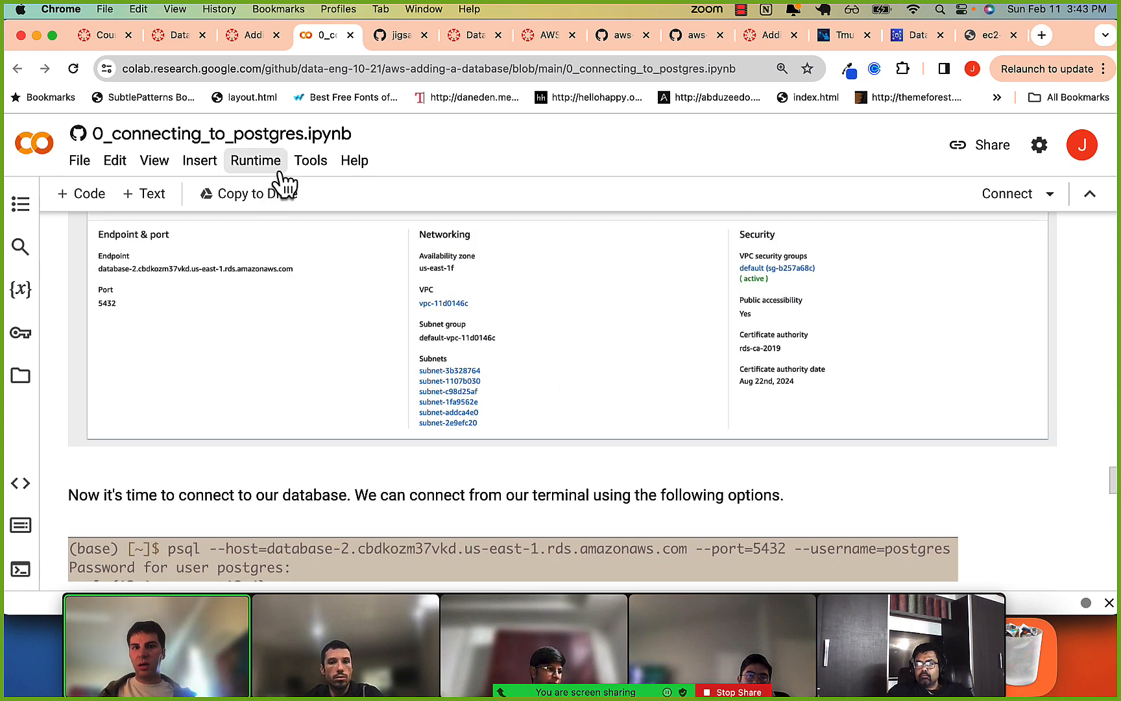
scroll(232, 263, up, 1)
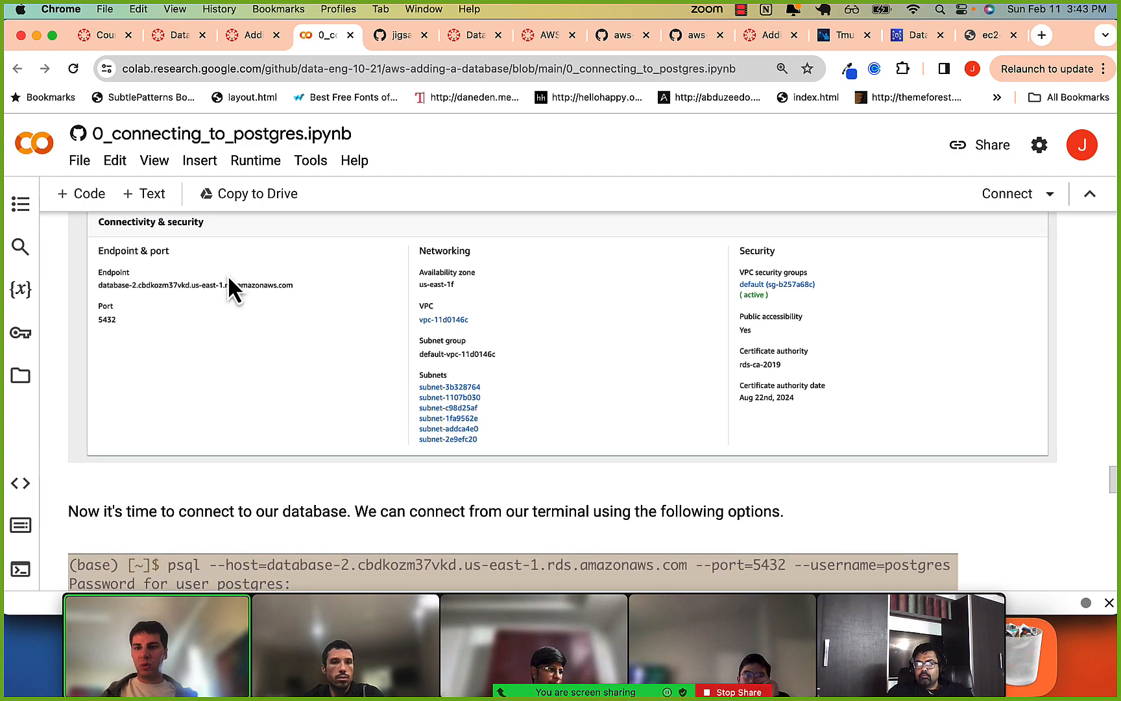
Go back through the notebook's initial database name and public access settings to the master username and password under Credentials Settings.
scroll(233, 286, up, 20)
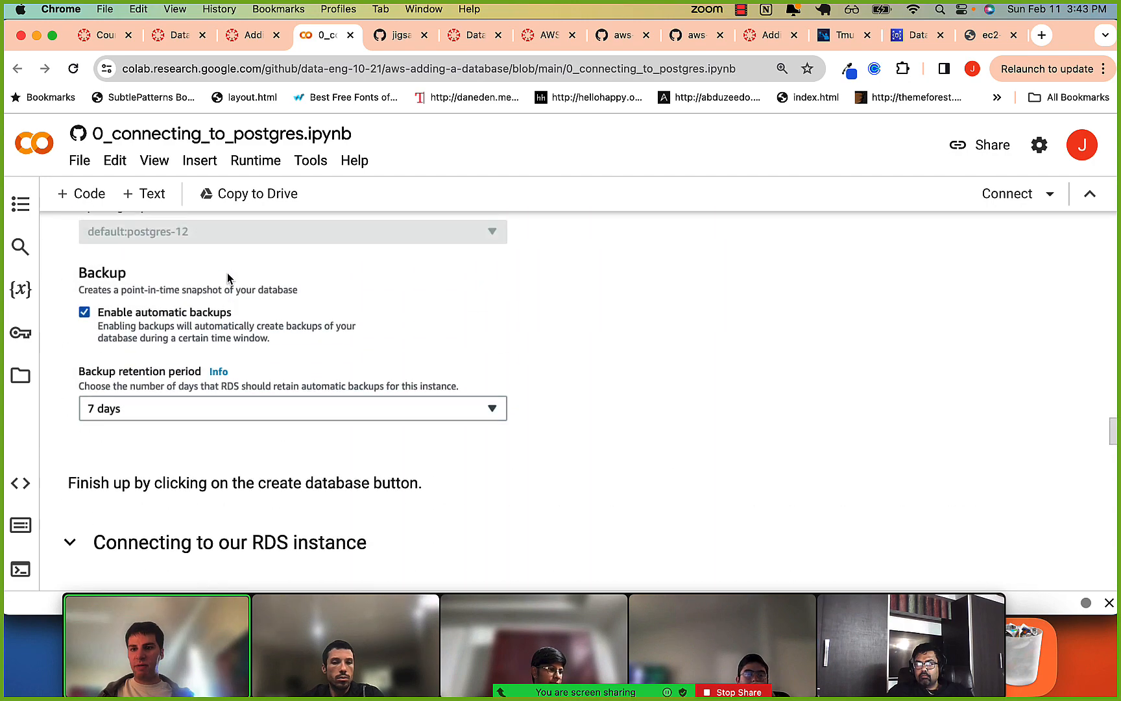
scroll(227, 278, up, 5)
scroll(227, 276, down, 3)
scroll(227, 272, up, 5)
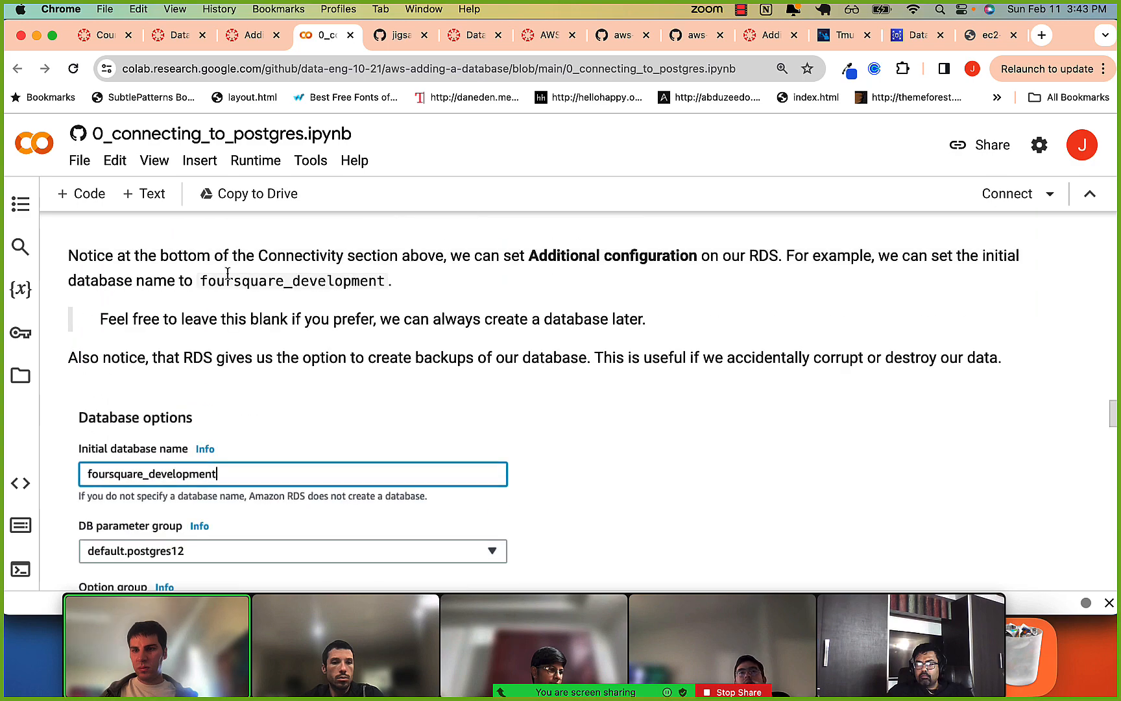
scroll(228, 273, up, 10)
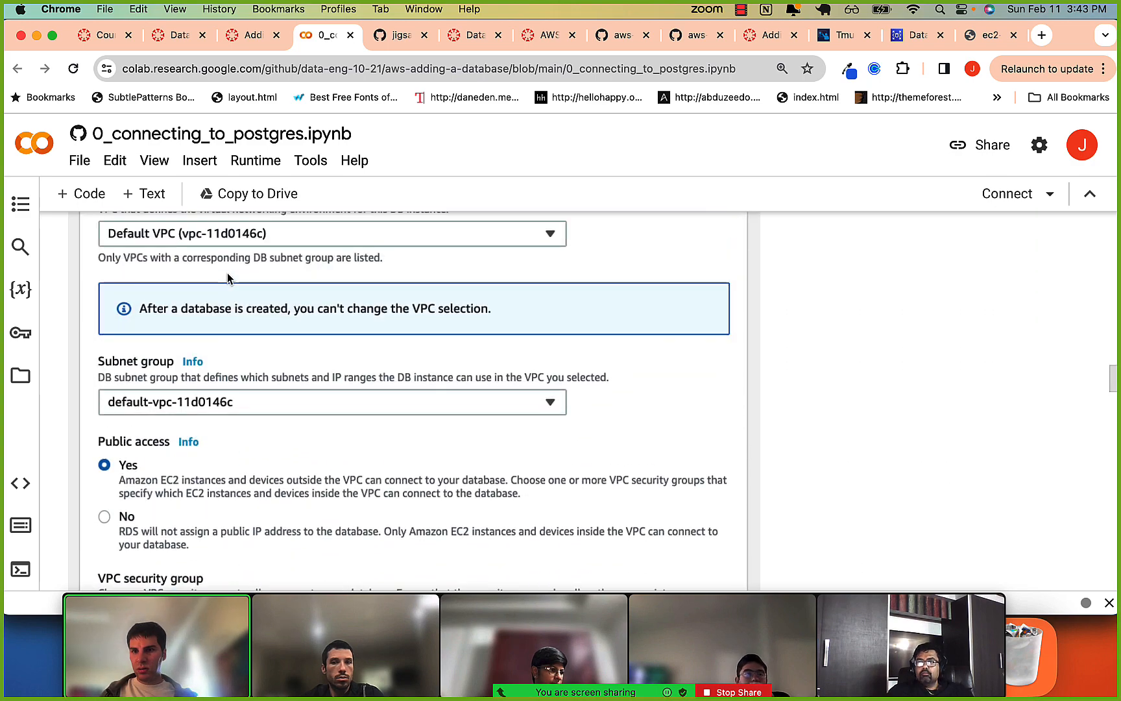
scroll(227, 277, up, 15)
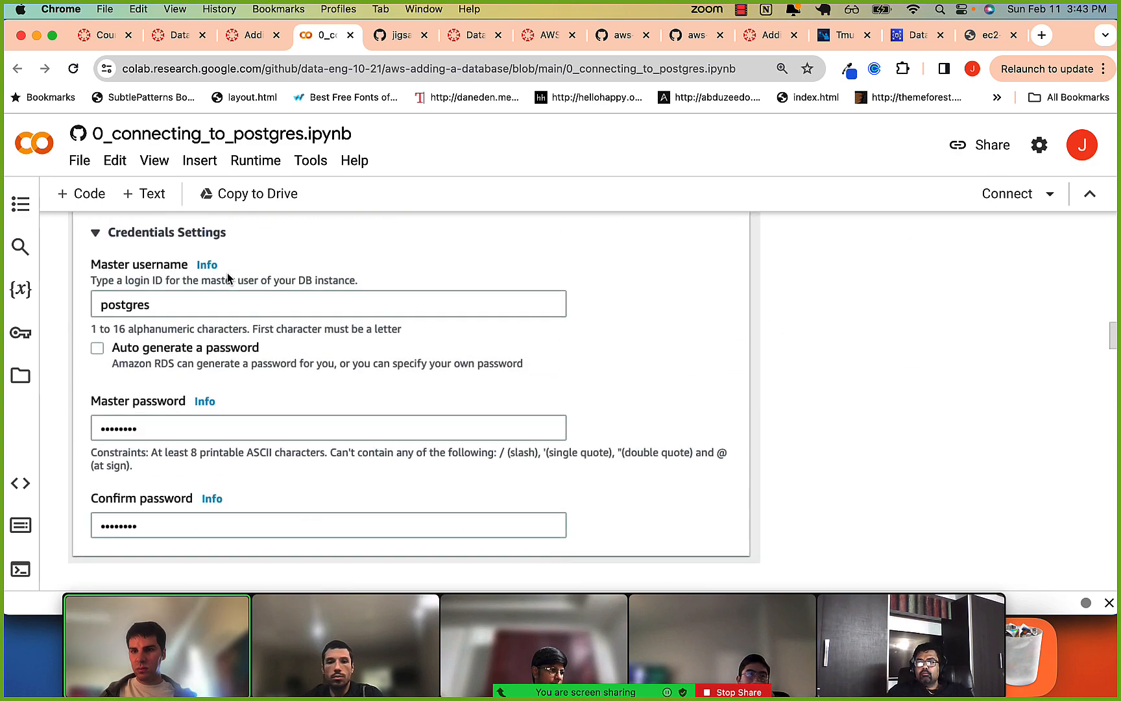
Review the notebook's master username and password settings and its psql connection command with host, port and username options.
scroll(227, 278, up, 3)
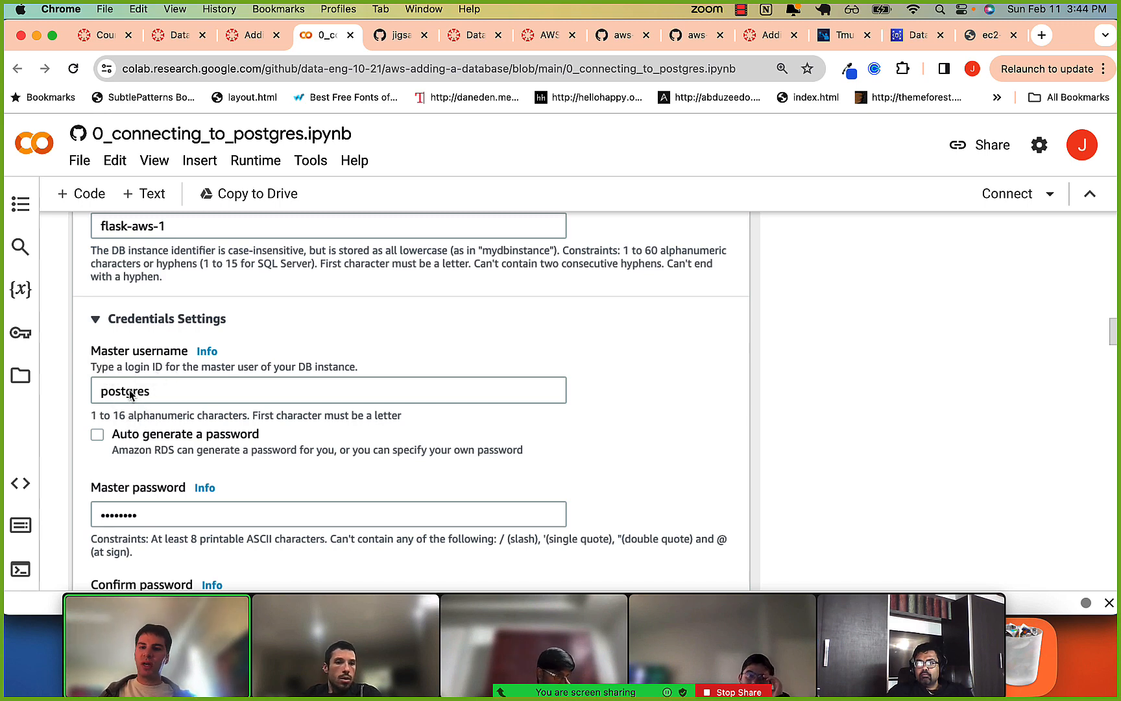
scroll(129, 418, down, 20)
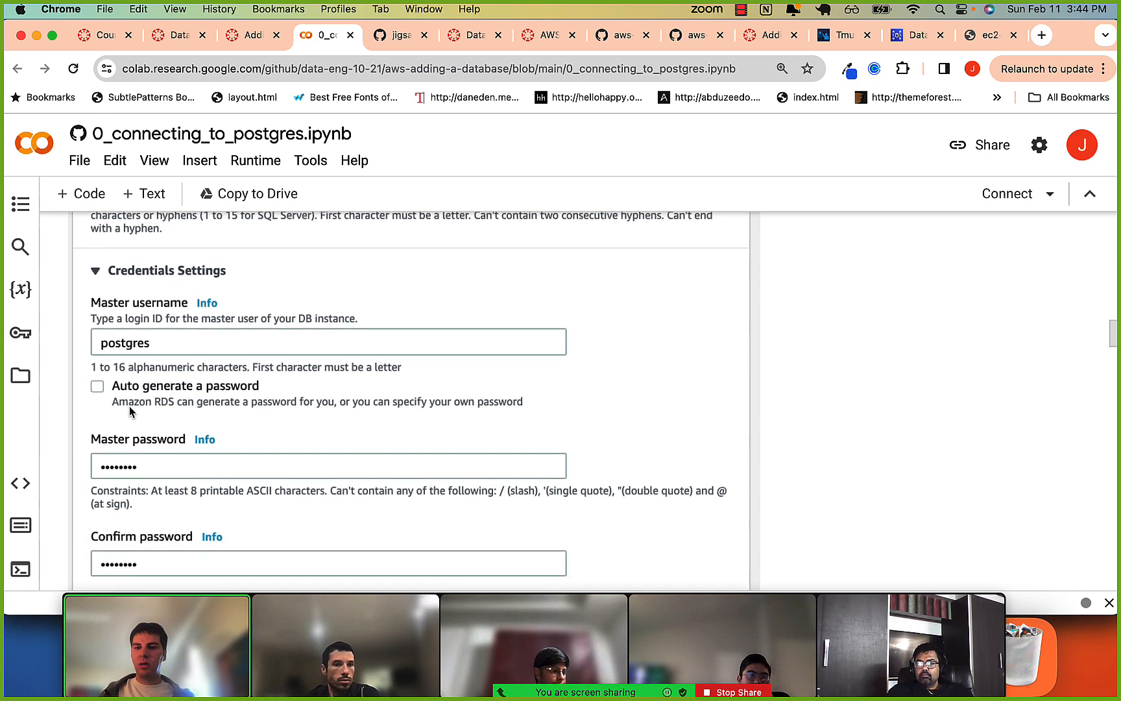
scroll(130, 410, down, 20)
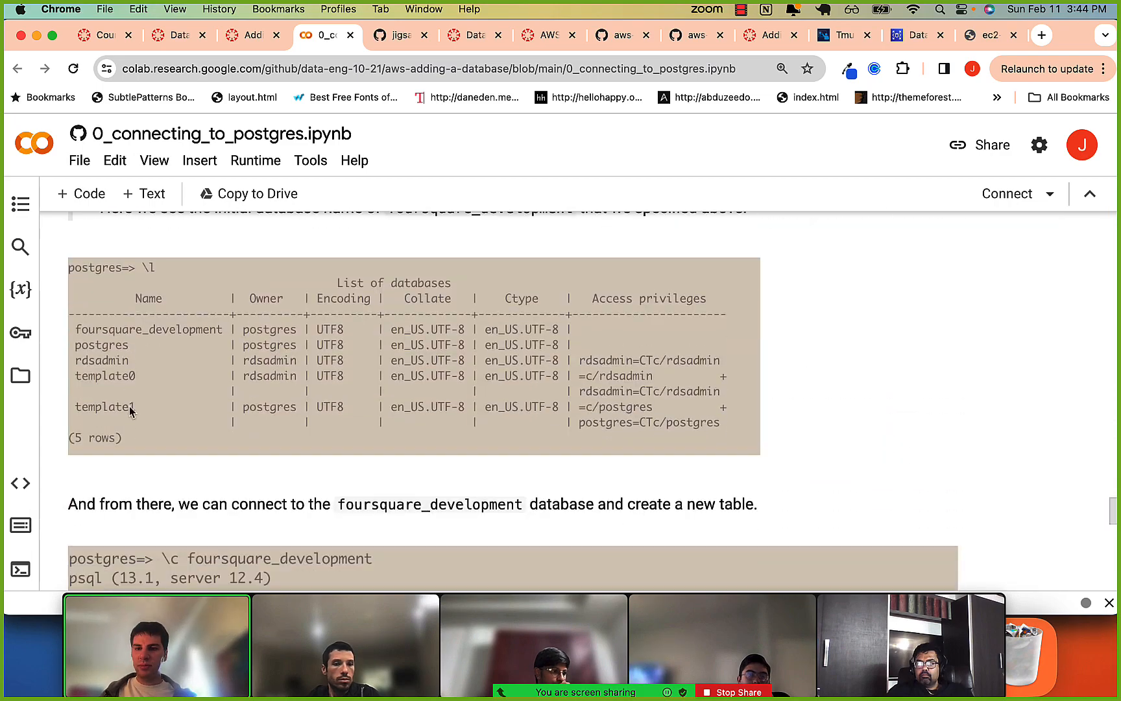
scroll(130, 410, up, 10)
scroll(129, 410, up, 5)
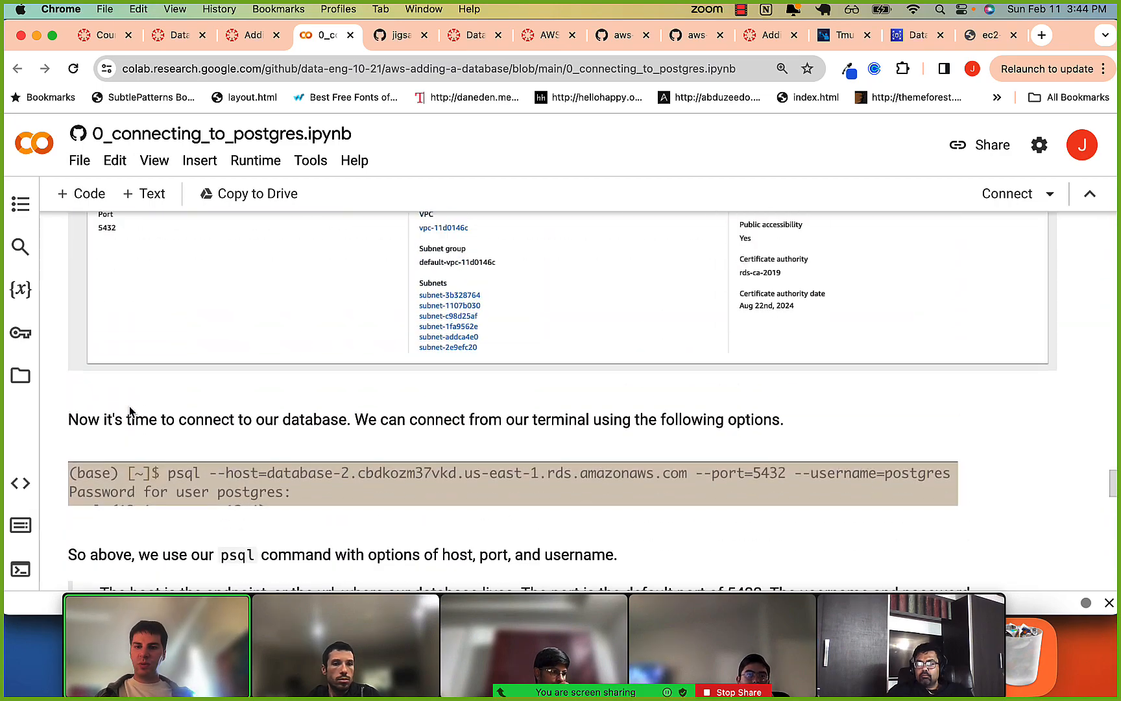
key(super+Tab)
key(super+shift+Tab)
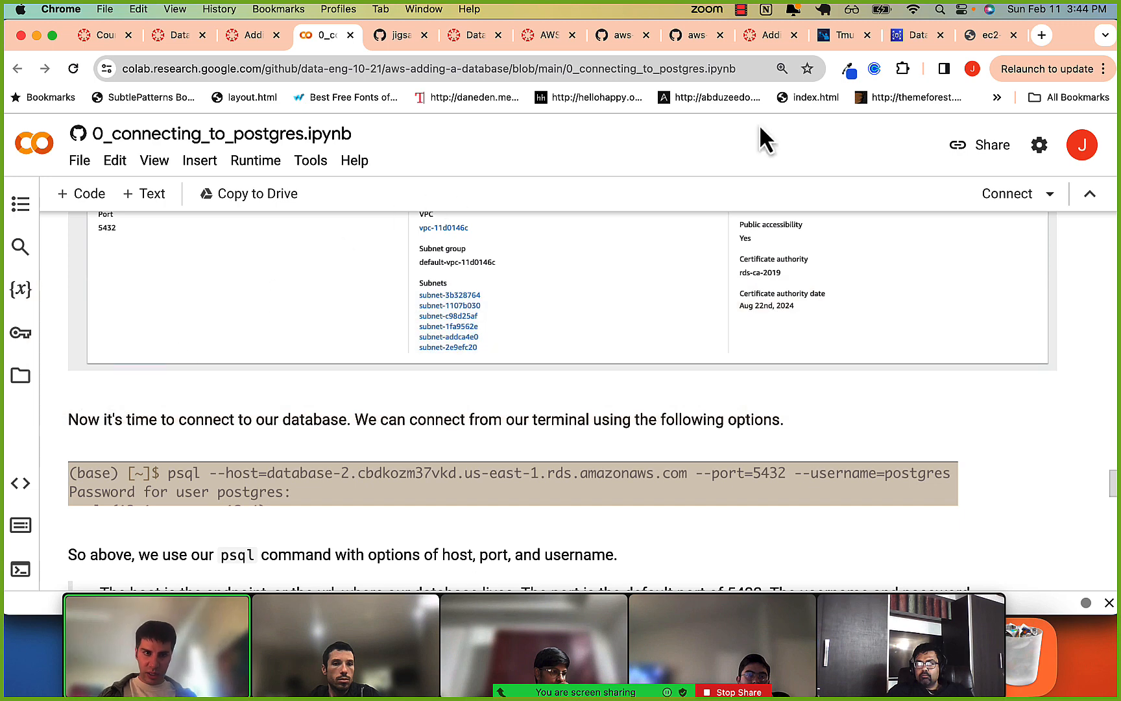
Open database-1 in the RDS console and locate its endpoint and port under Connectivity & security.
click(895, 40)
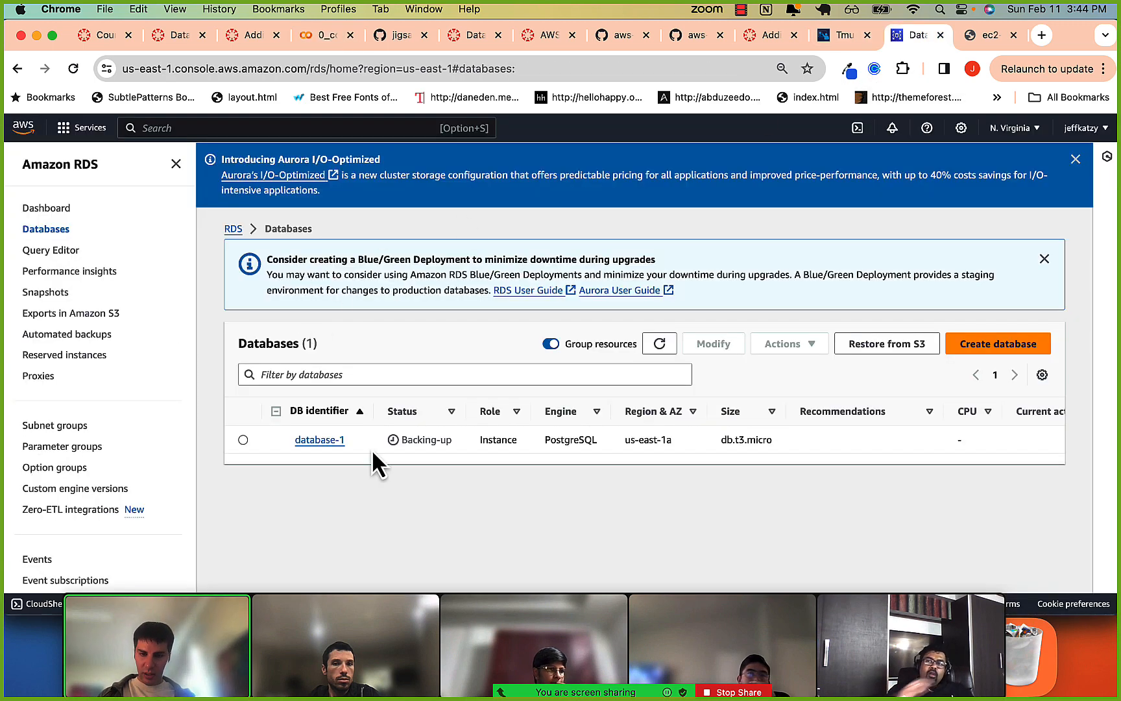
click(320, 441)
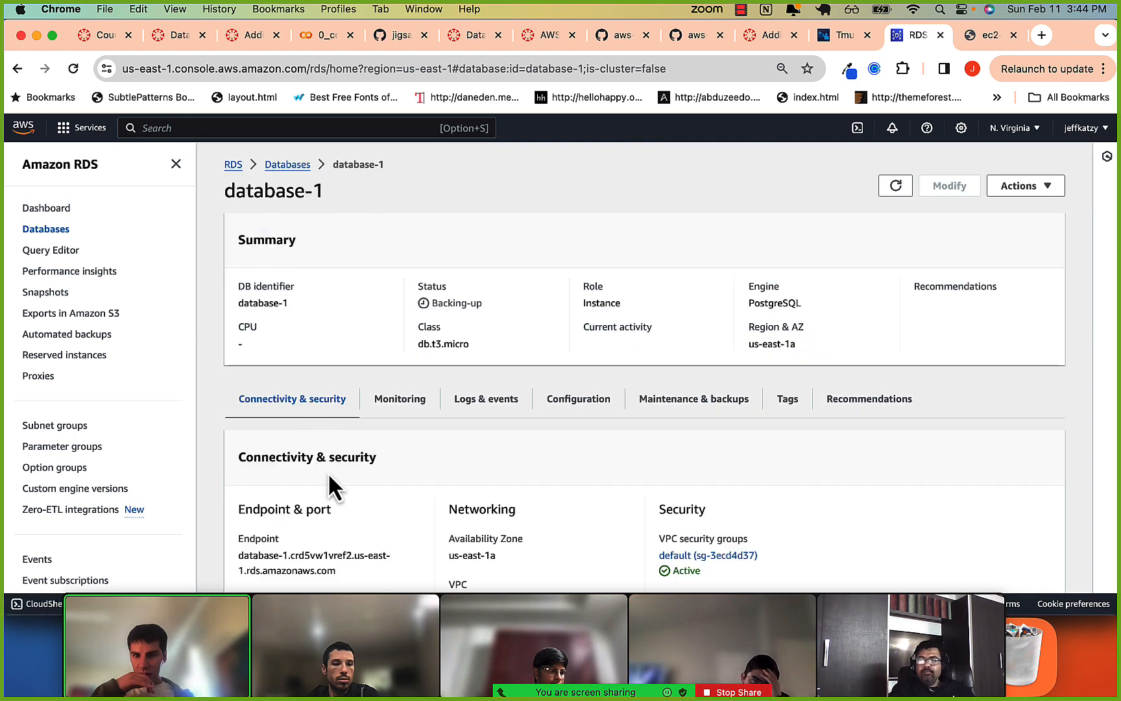
scroll(333, 415, down, 1)
drag(240, 521, 343, 546)
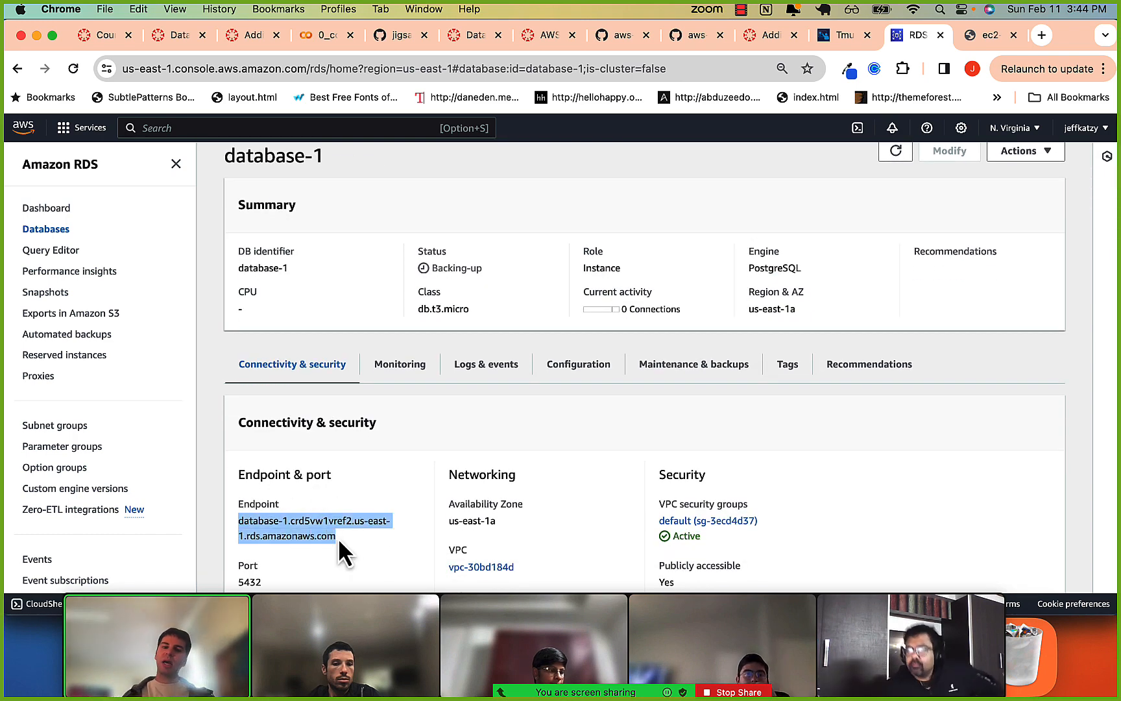
double_click(249, 581)
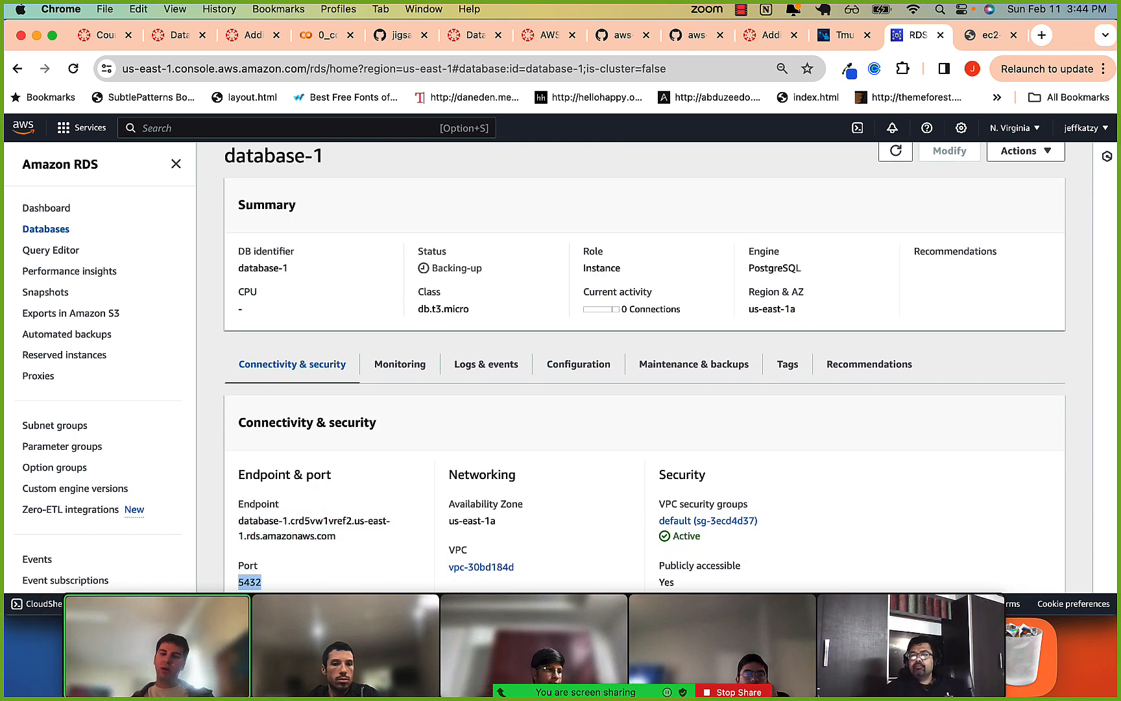
scroll(247, 581, down, 3)
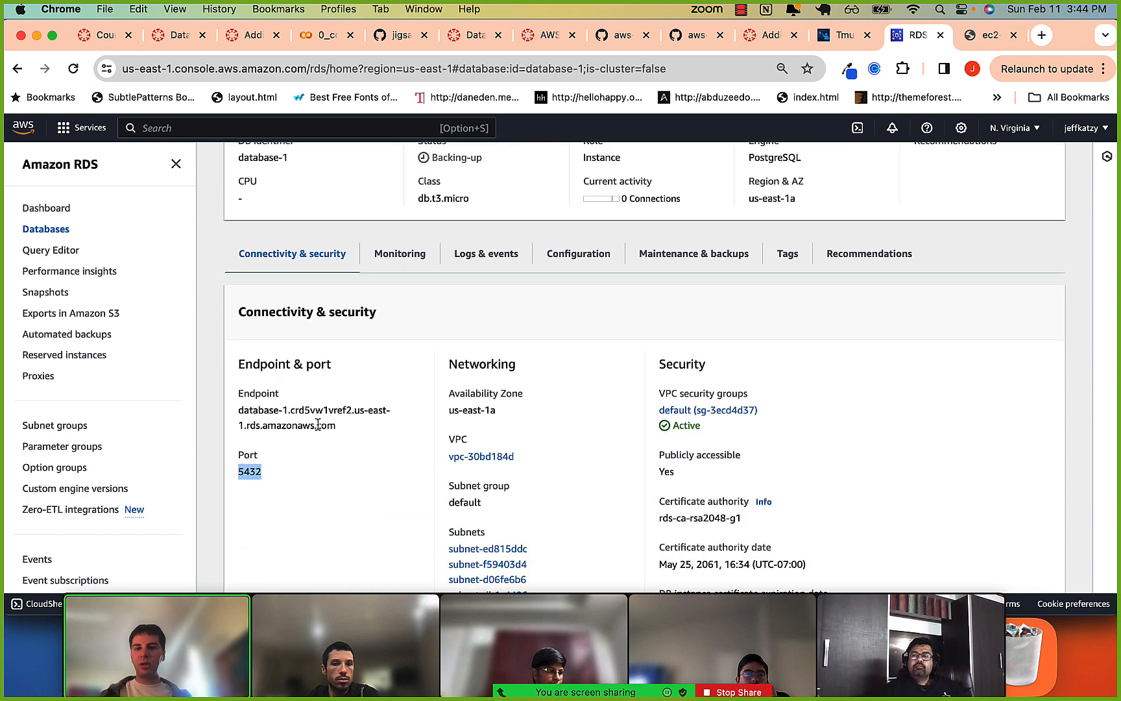
In iTerm2, run psql with --host set to the endpoint copied from database-1's RDS page and -p 5432.
key(super+Tab)
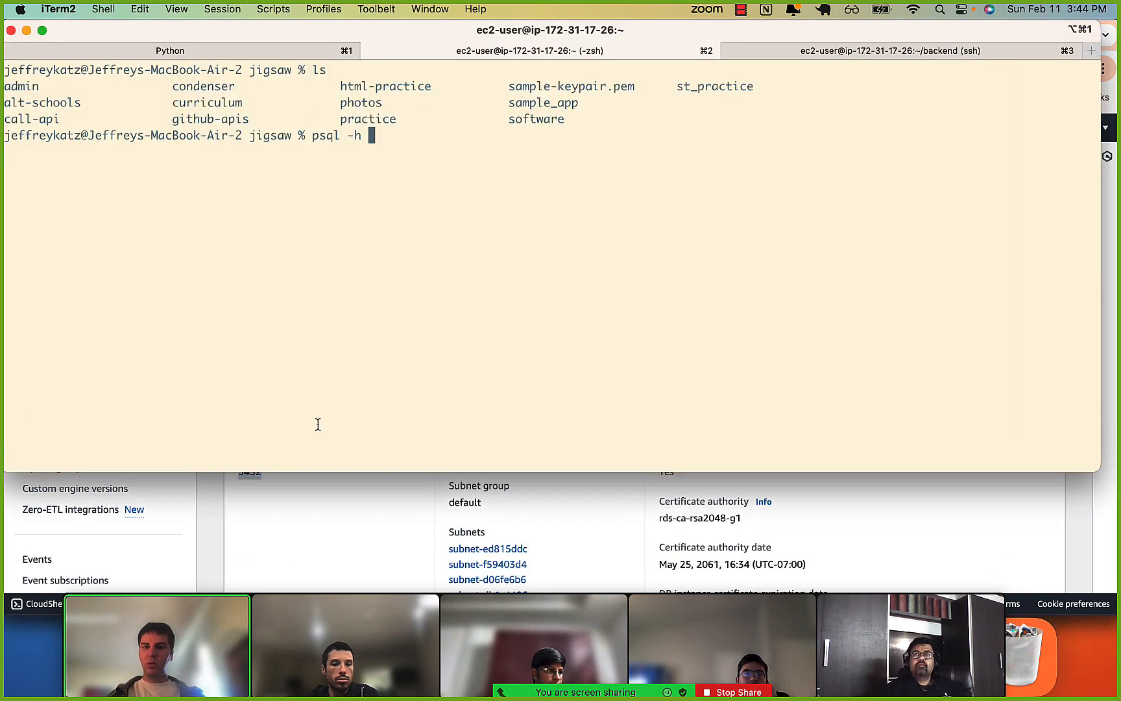
key(super+Tab)
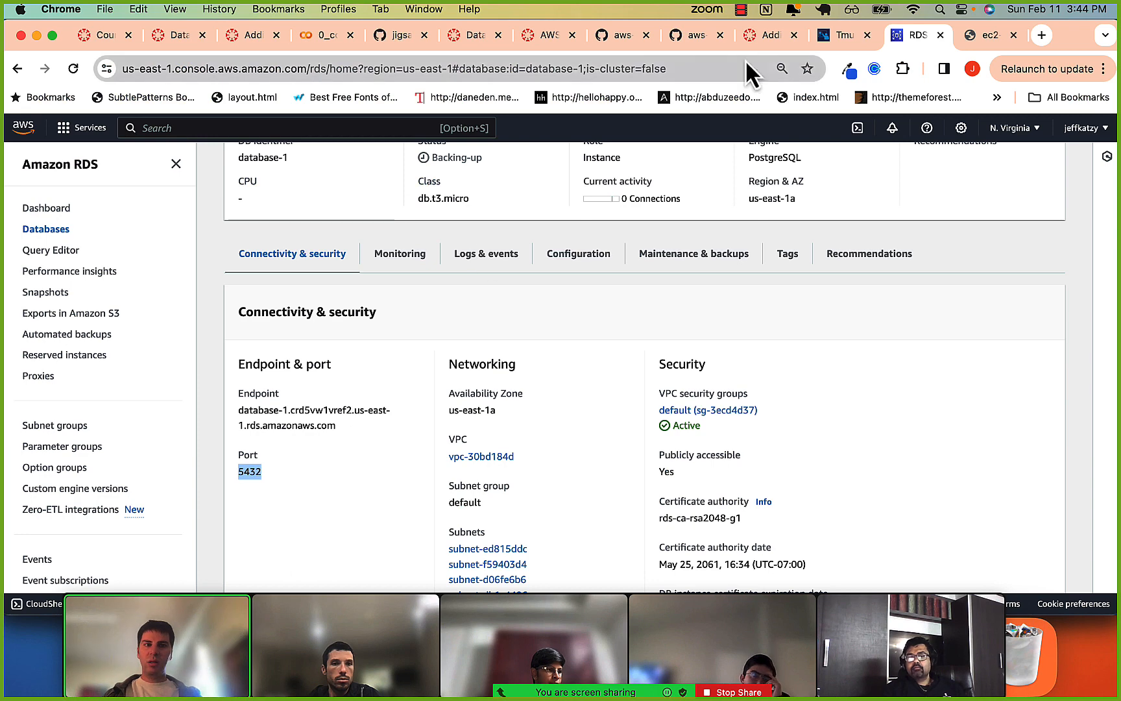
key(super+Tab)
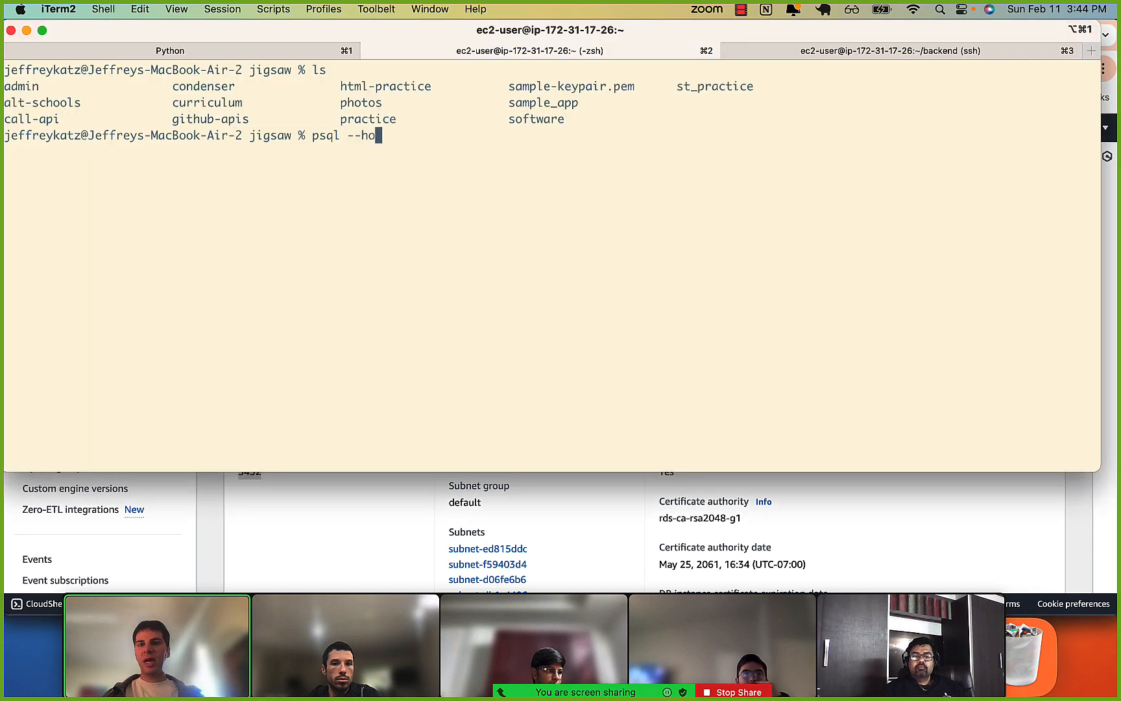
text(st=)
key(super+Tab)
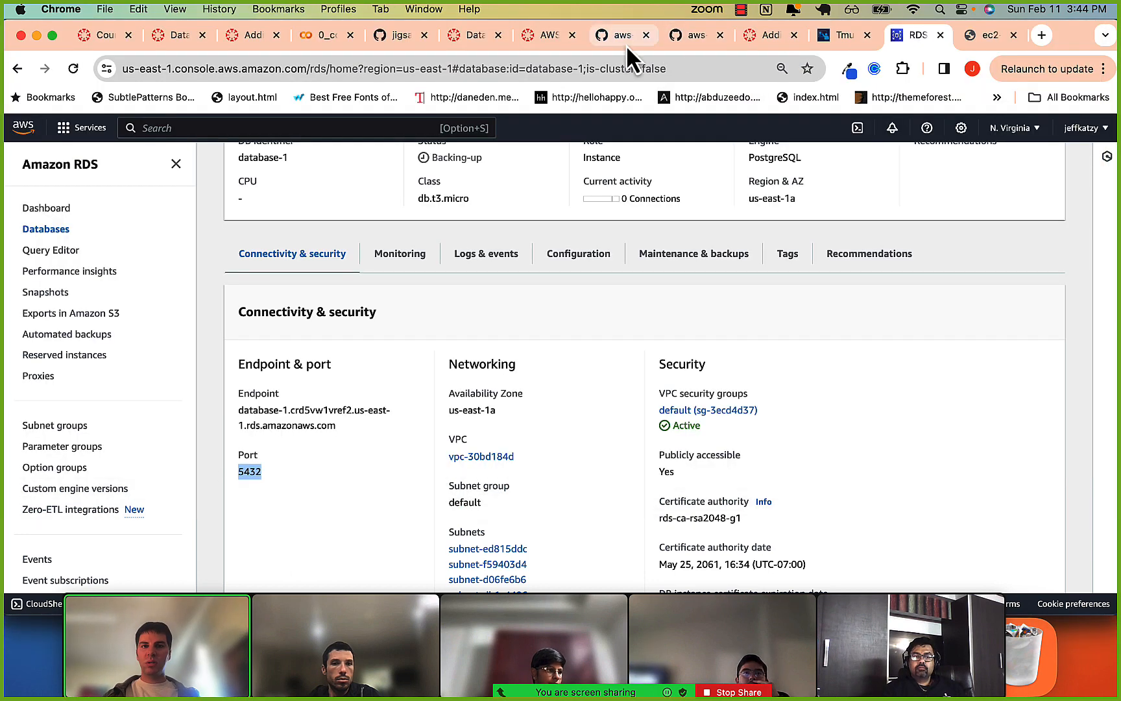
drag(237, 409, 336, 426)
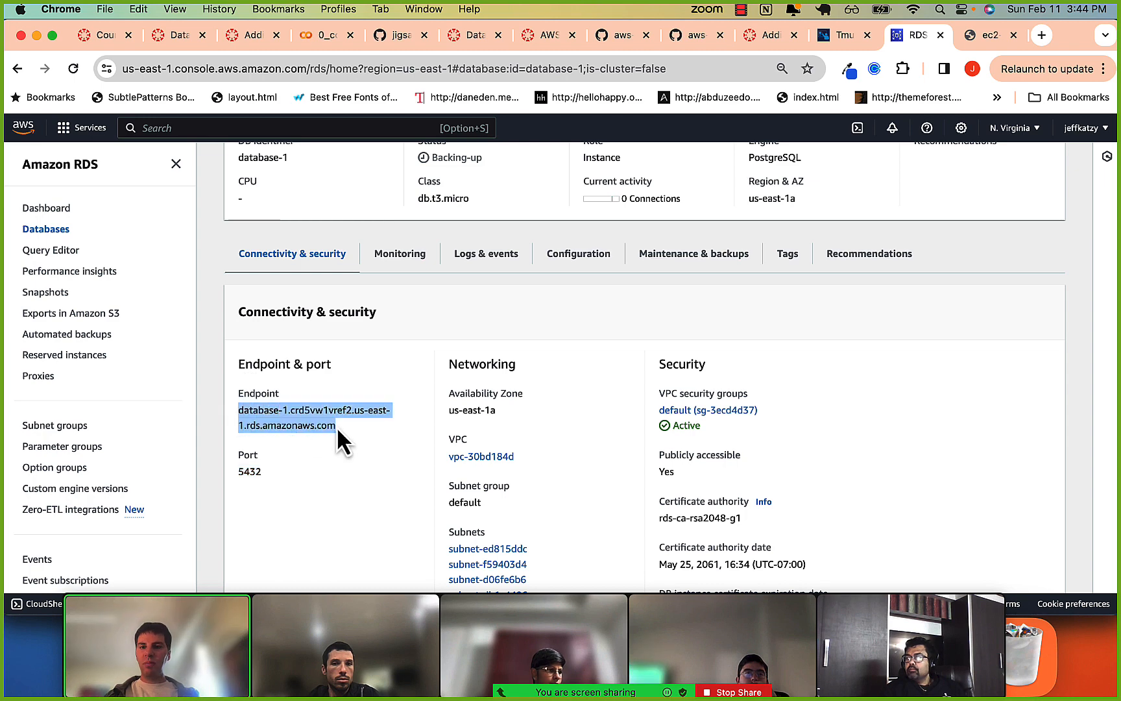
key(super+c)
key(super+Tab)
text(=)
key(super+v)
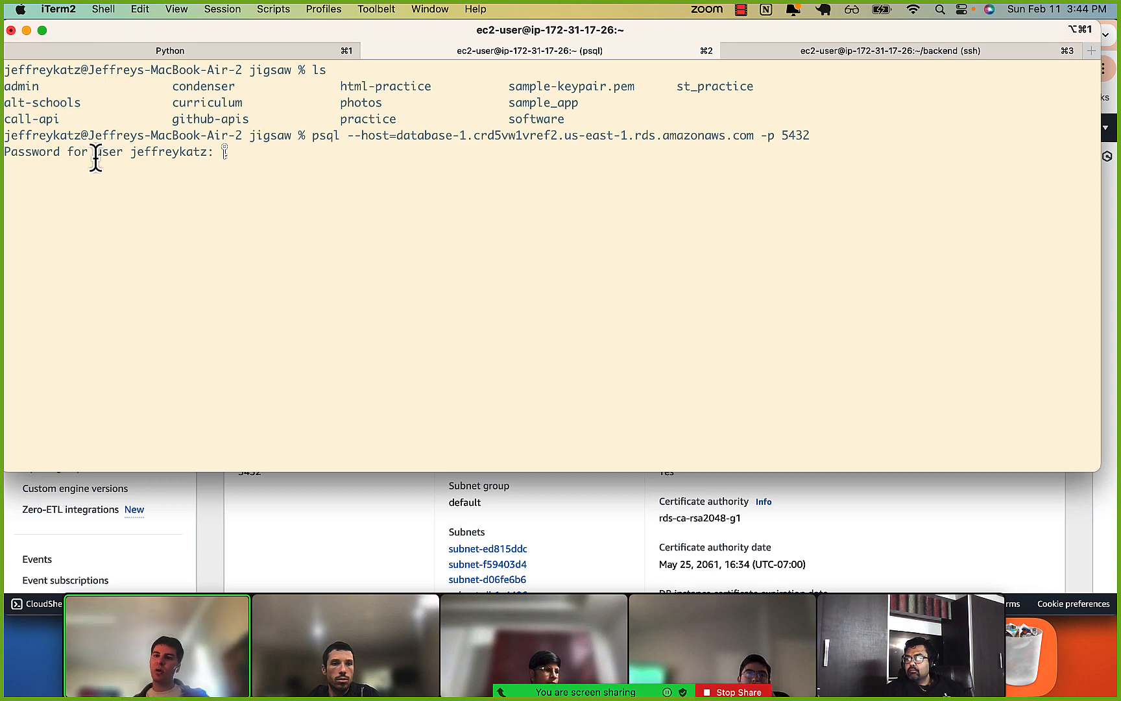
Check the prompted user and the host in the psql command, and try to log in by submitting the password for the default user.
drag(95, 157, 188, 158)
click(188, 158)
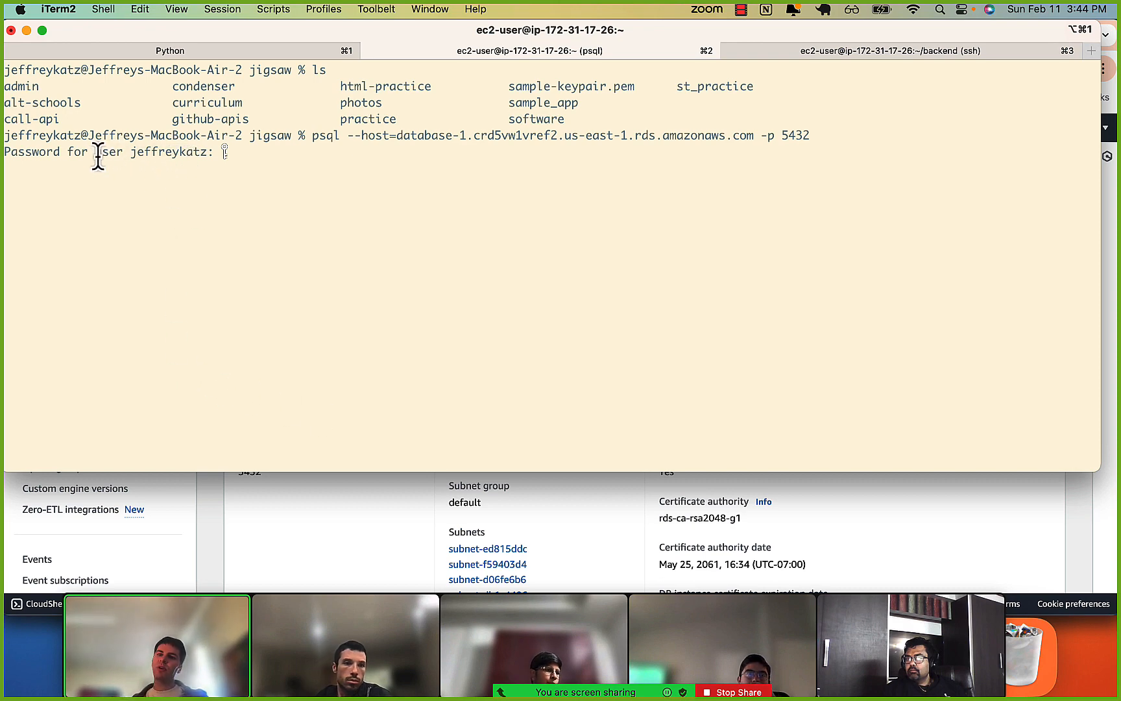
drag(97, 157, 160, 161)
click(170, 161)
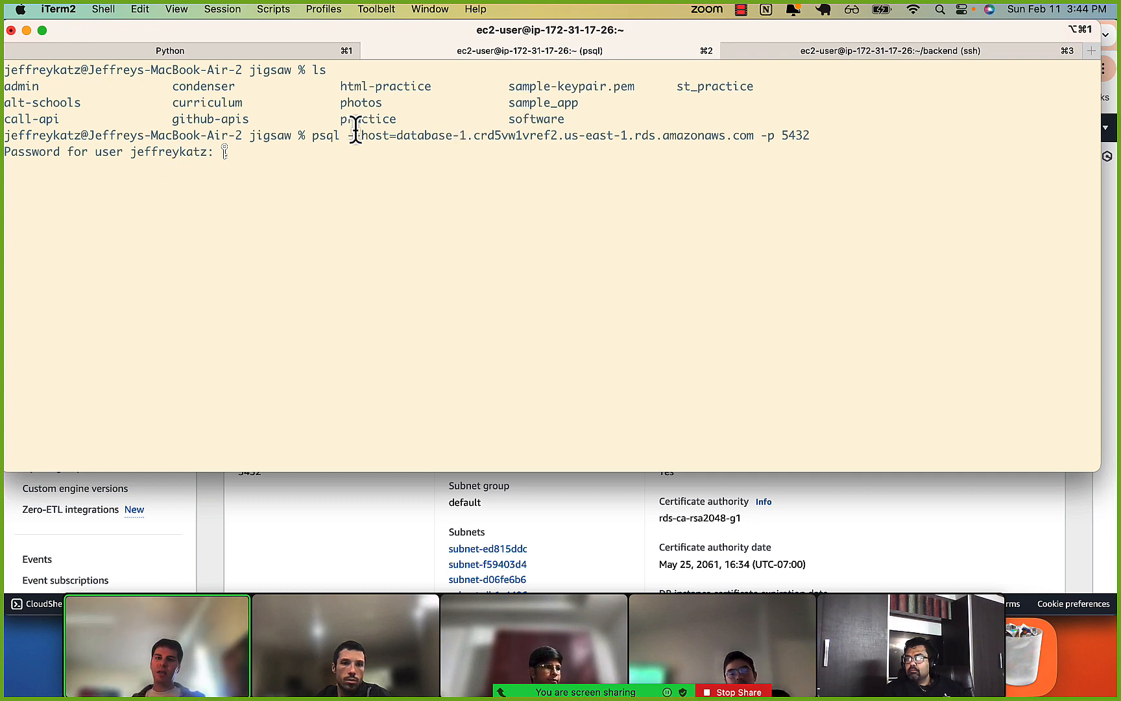
drag(353, 135, 695, 135)
click(535, 136)
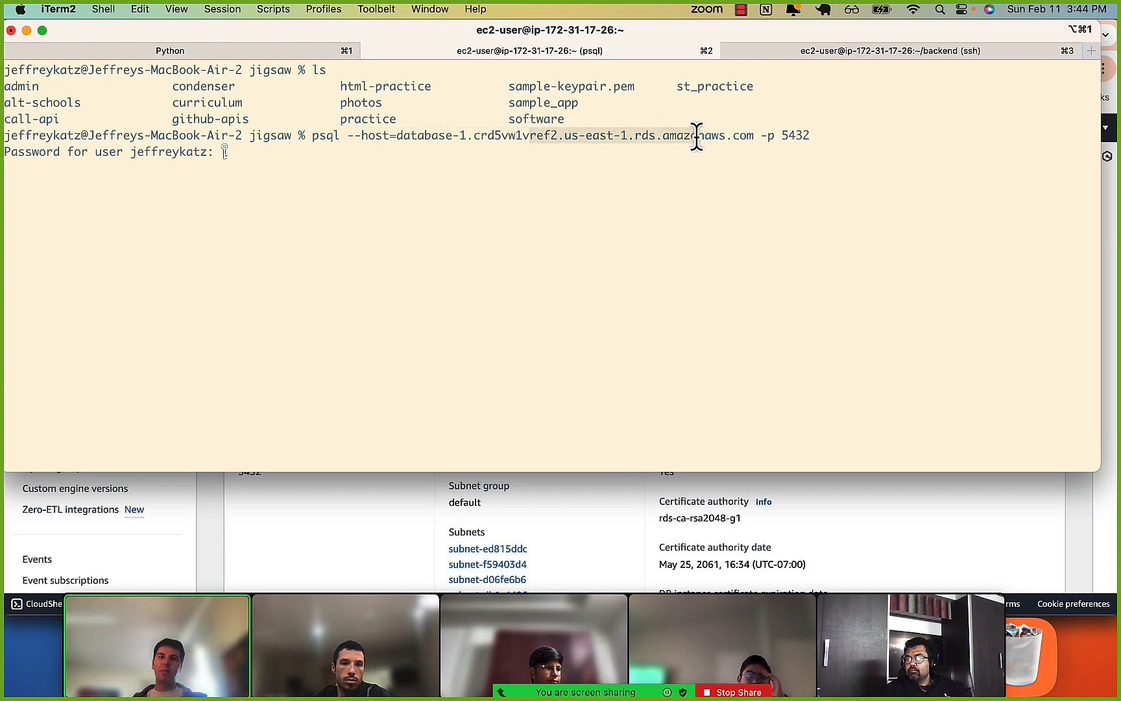
click(695, 135)
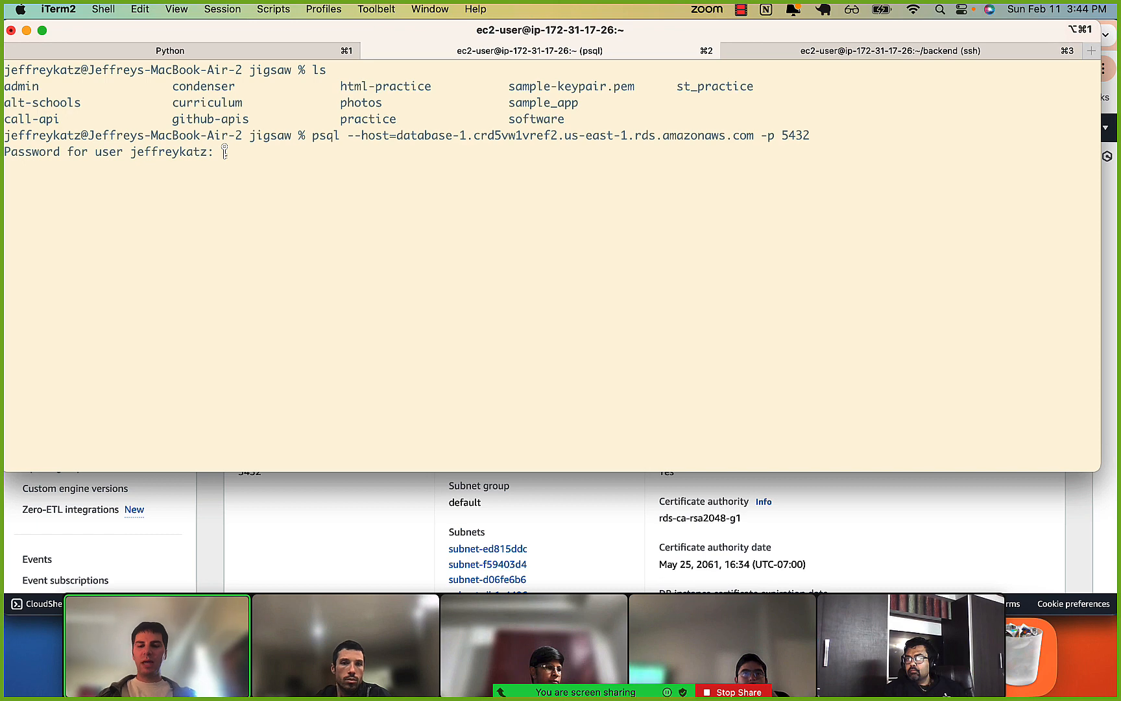
key(Return)
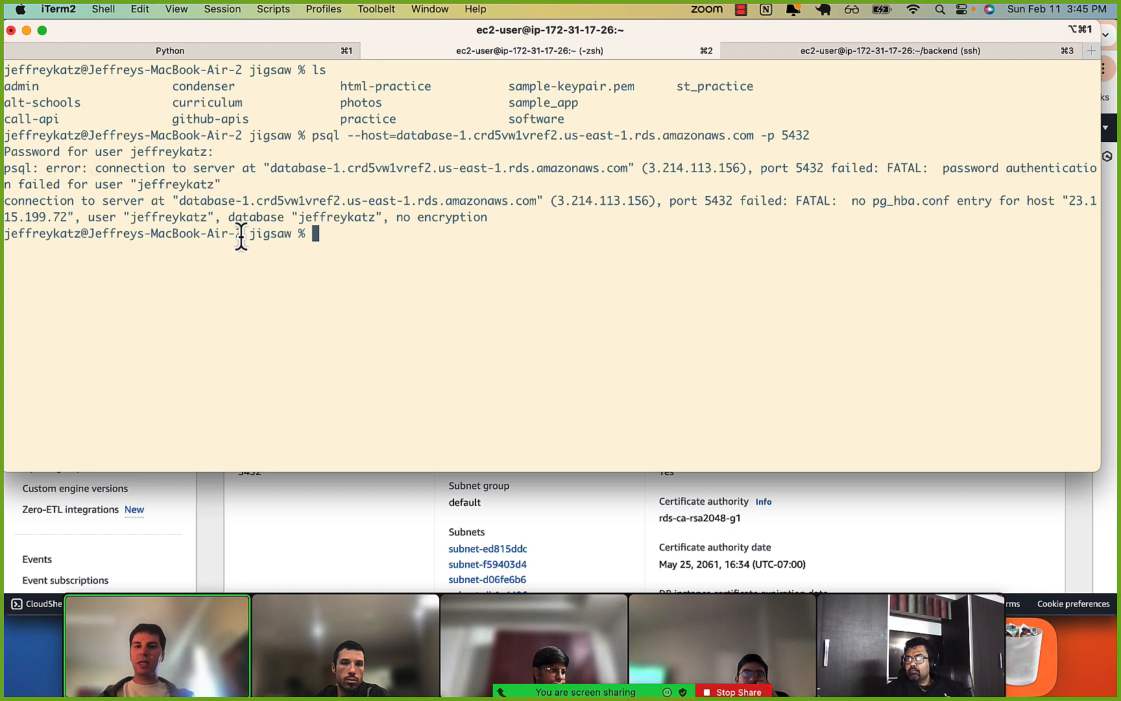
Rerun the psql connection command with -U postgres added and submit the master password at the prompt.
key(Up)
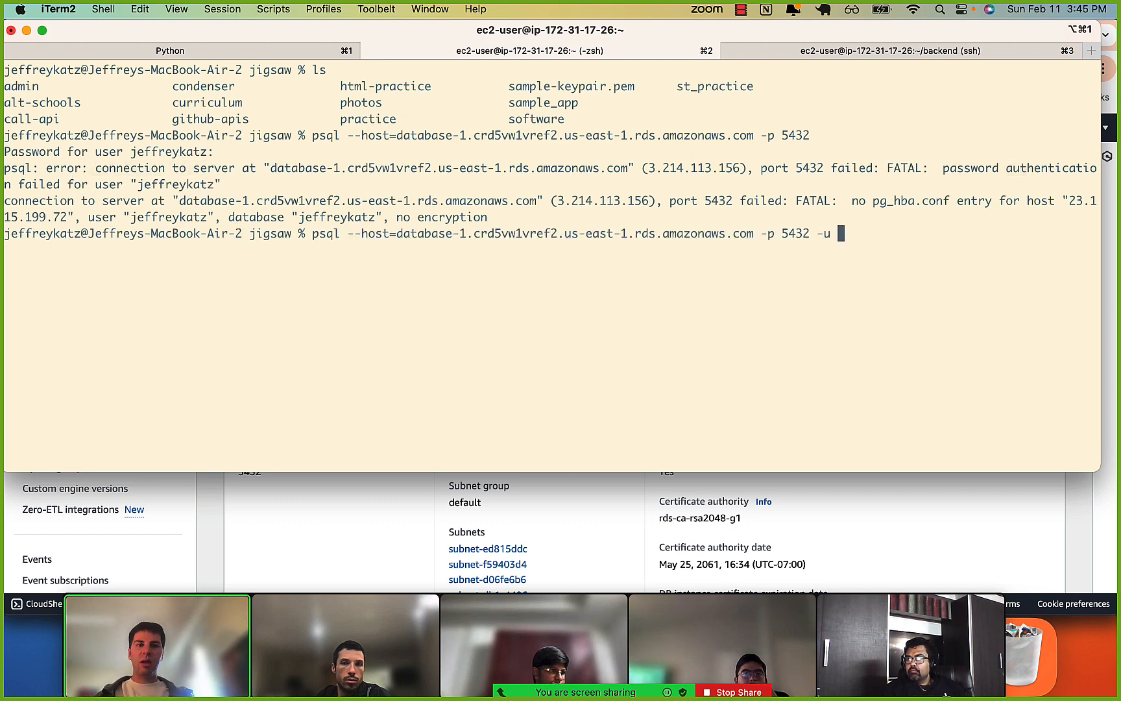
text(-)
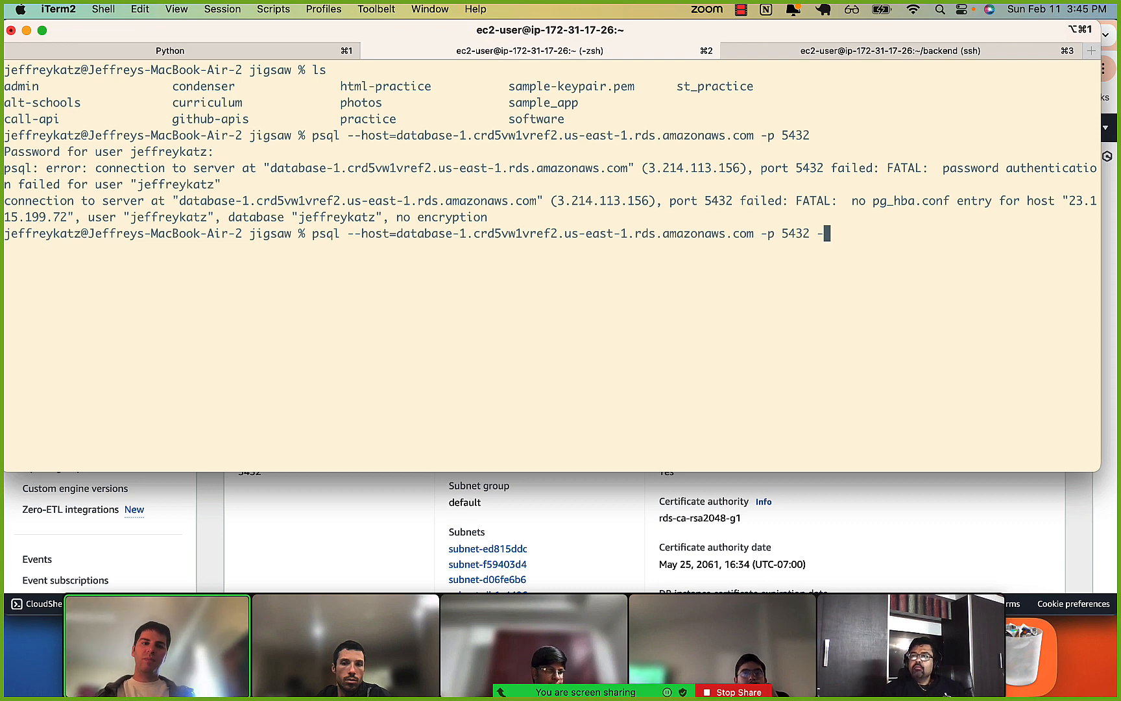
text(U postgres)
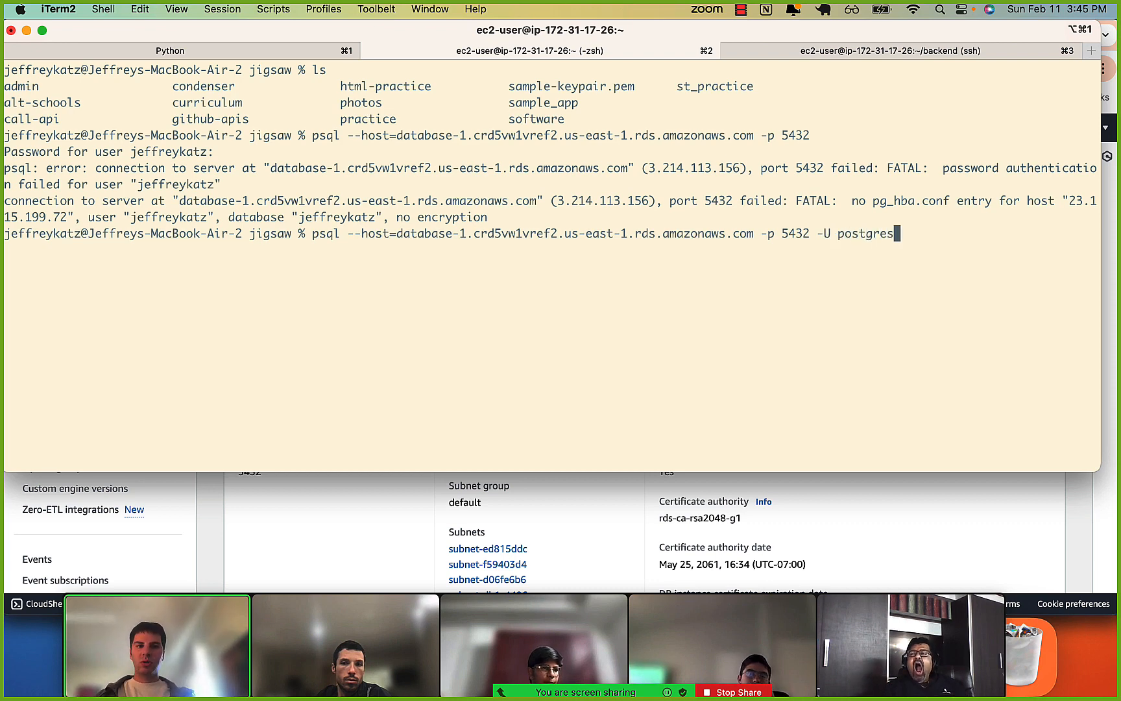
key(Return)
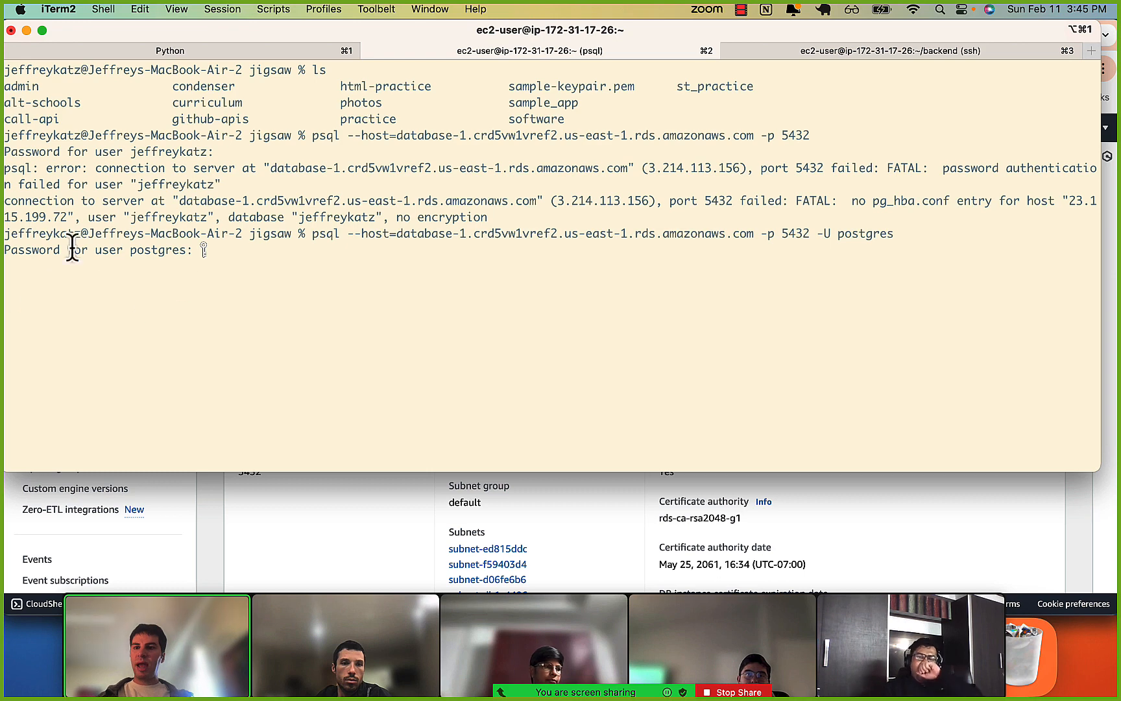
drag(73, 254, 161, 258)
click(160, 257)
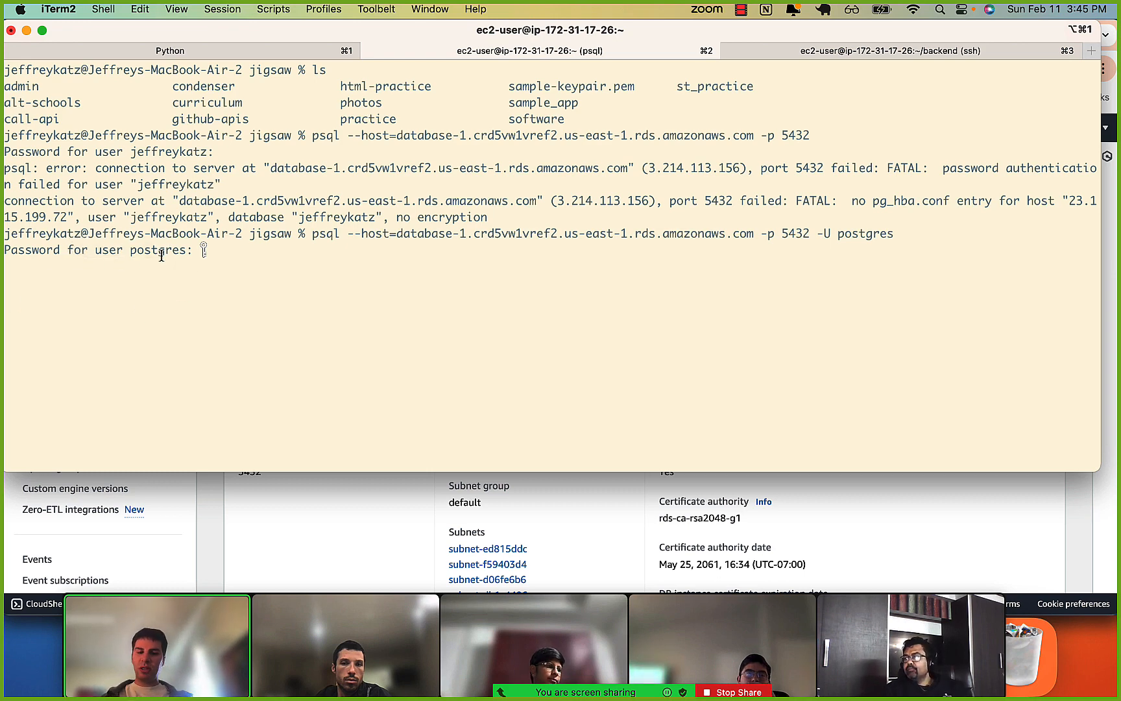
key(Return)
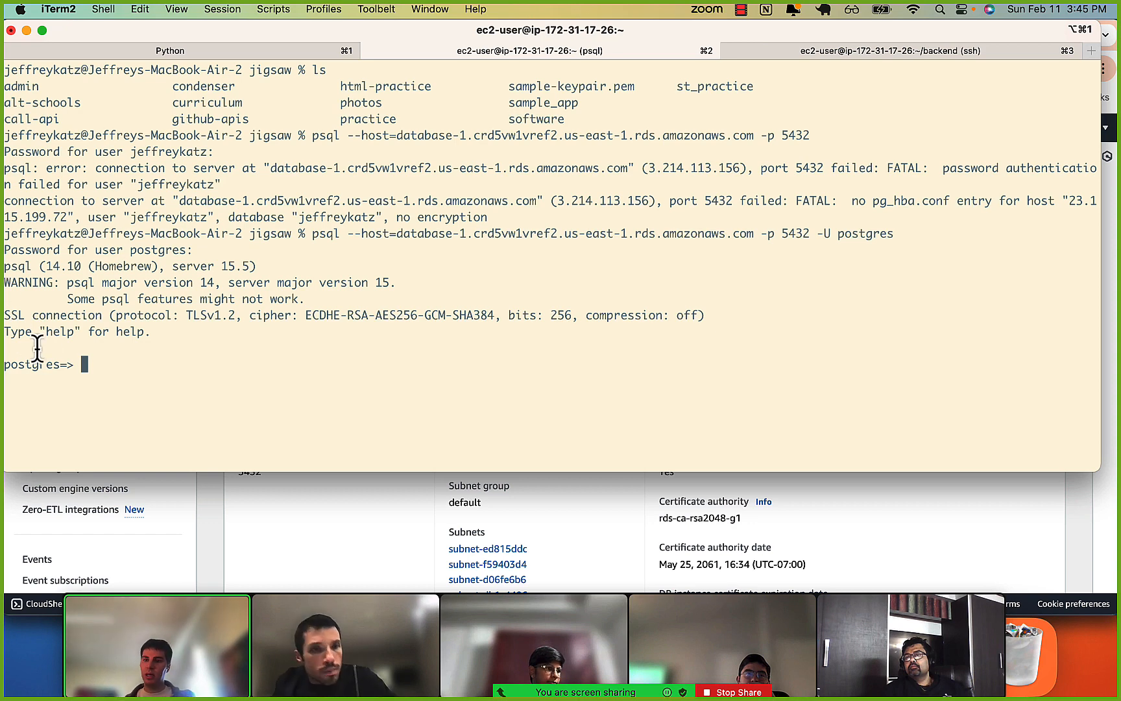
List the databases on the RDS server with \l and quit psql with \q.
drag(41, 363, 85, 364)
click(85, 363)
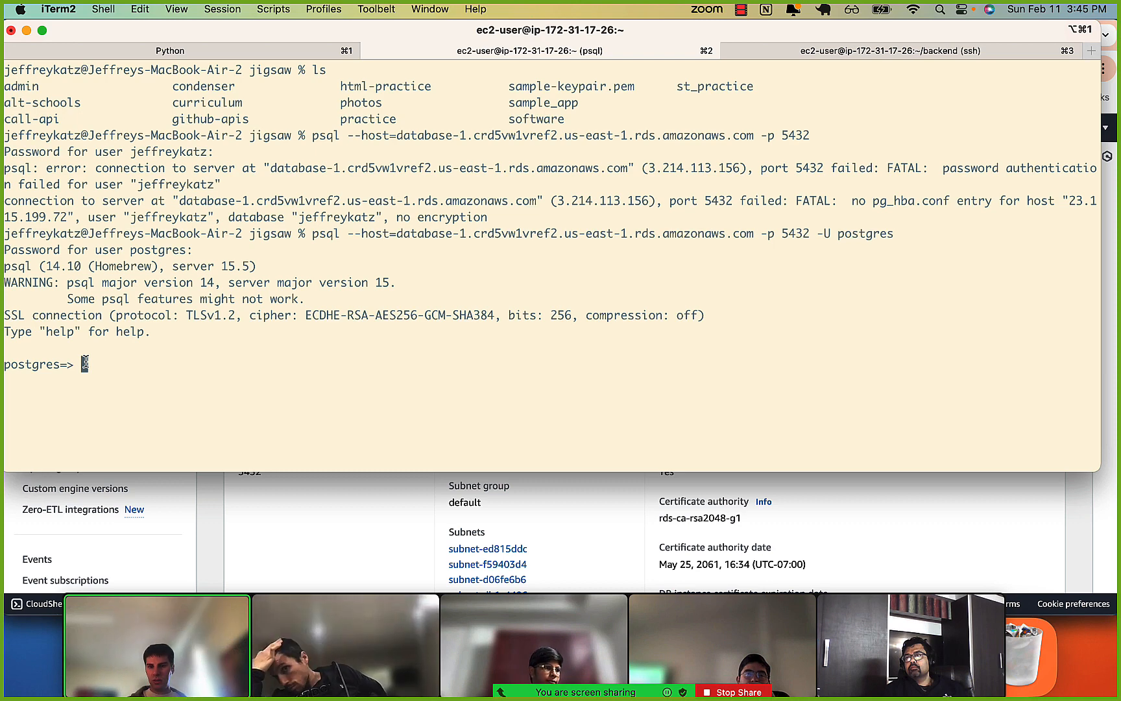
key(Return)
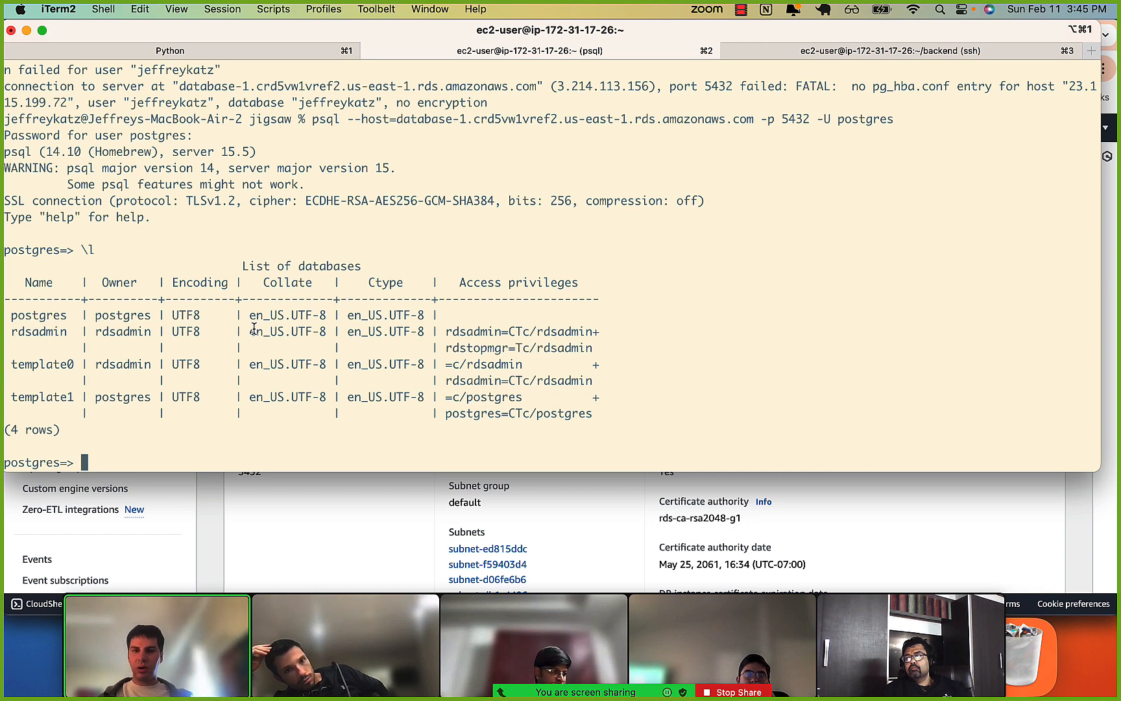
key(Return)
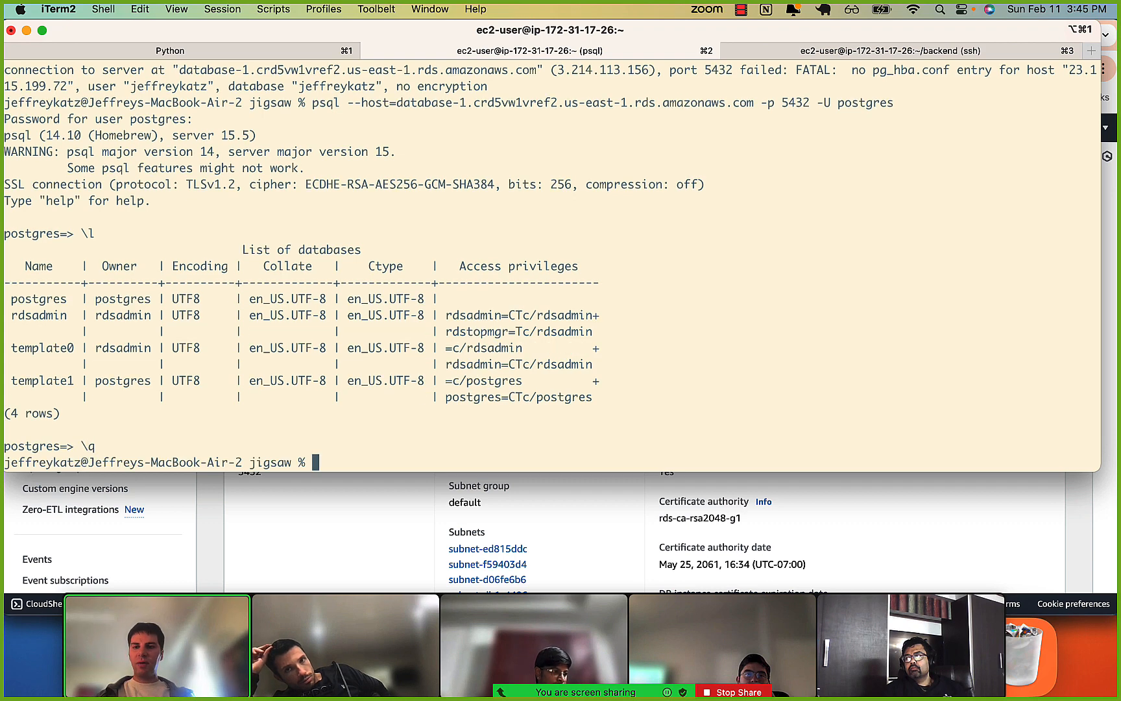
List the jigsaw directory with ls in place of the recalled psql command, and change into curriculum with a cleared screen.
key(Up)
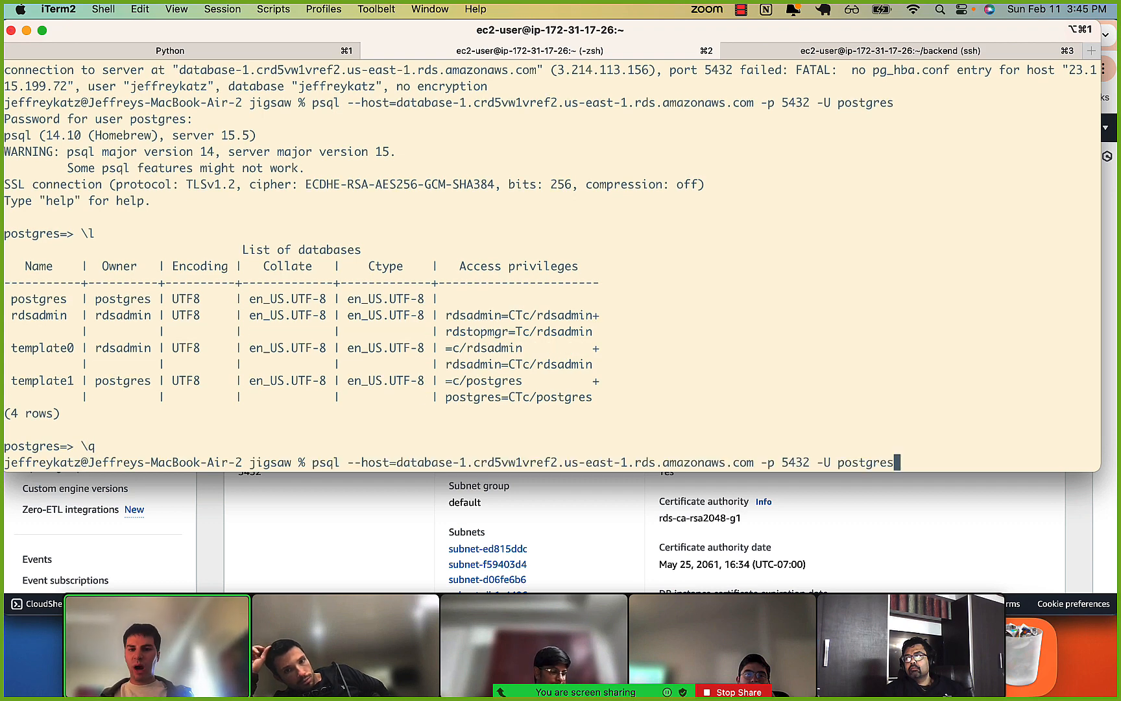
key(ctrl+u)
text(ls)
key(Return)
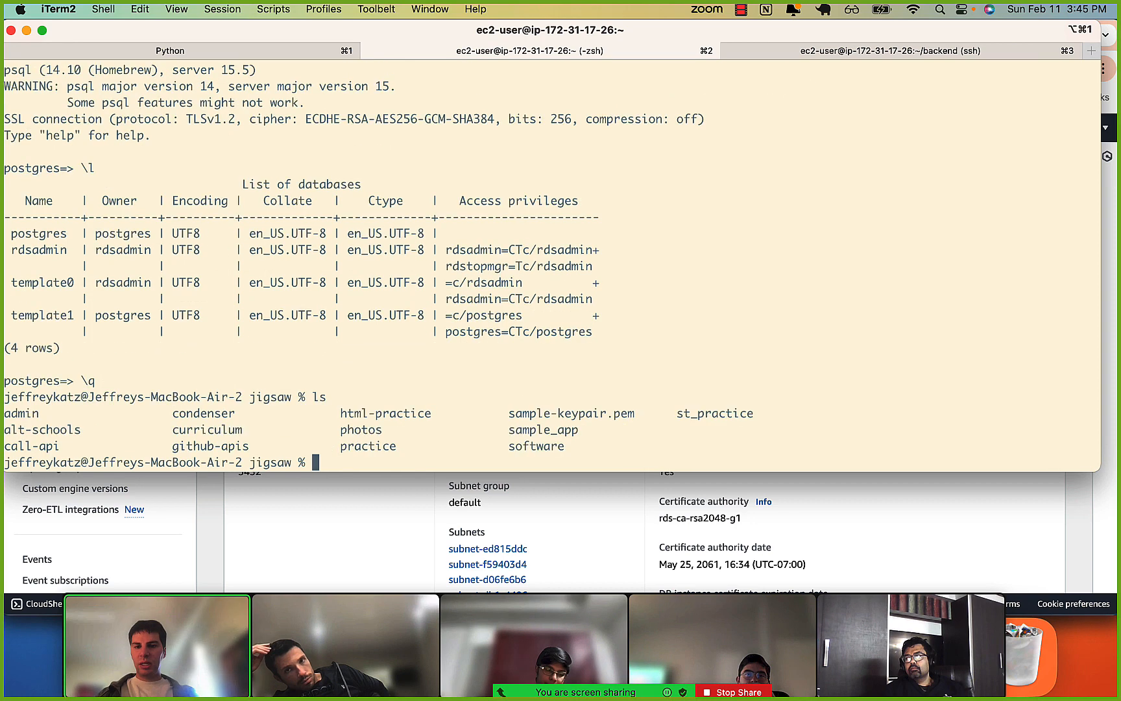
text(cd curriculum)
key(Return)
key(ctrl+l)
List the curriculum directory's contents and change into its aws subdirectory.
text(ls)
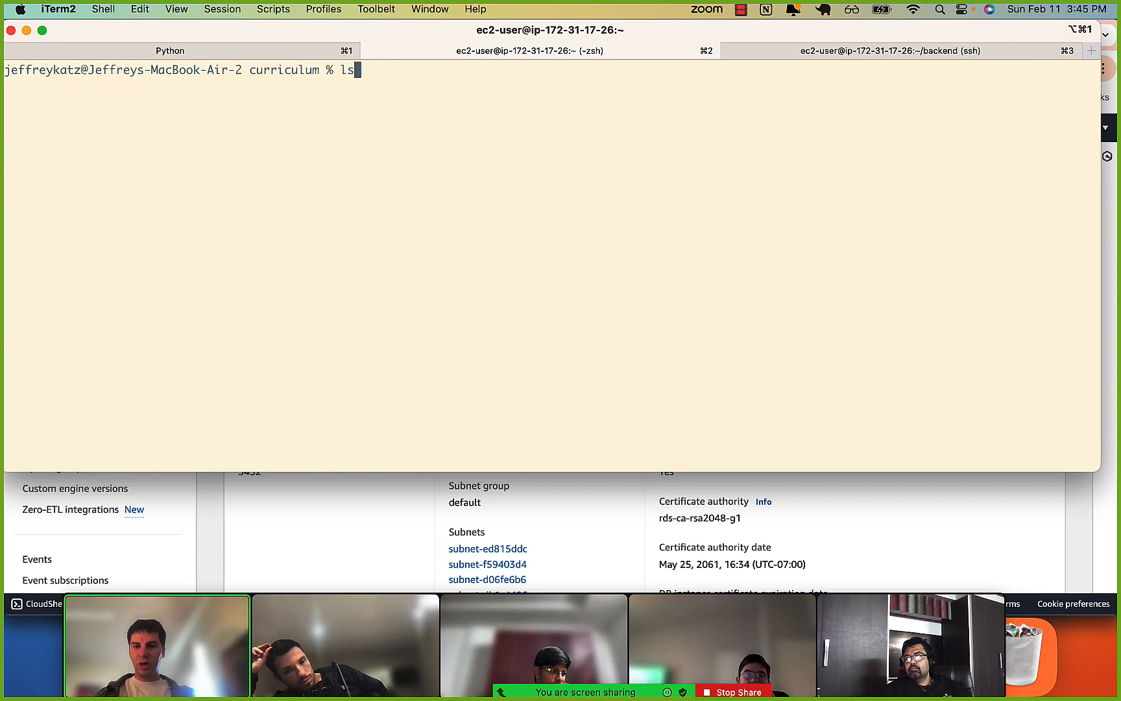
key(Return)
text(cd aws)
key(Tab)
key(Return)
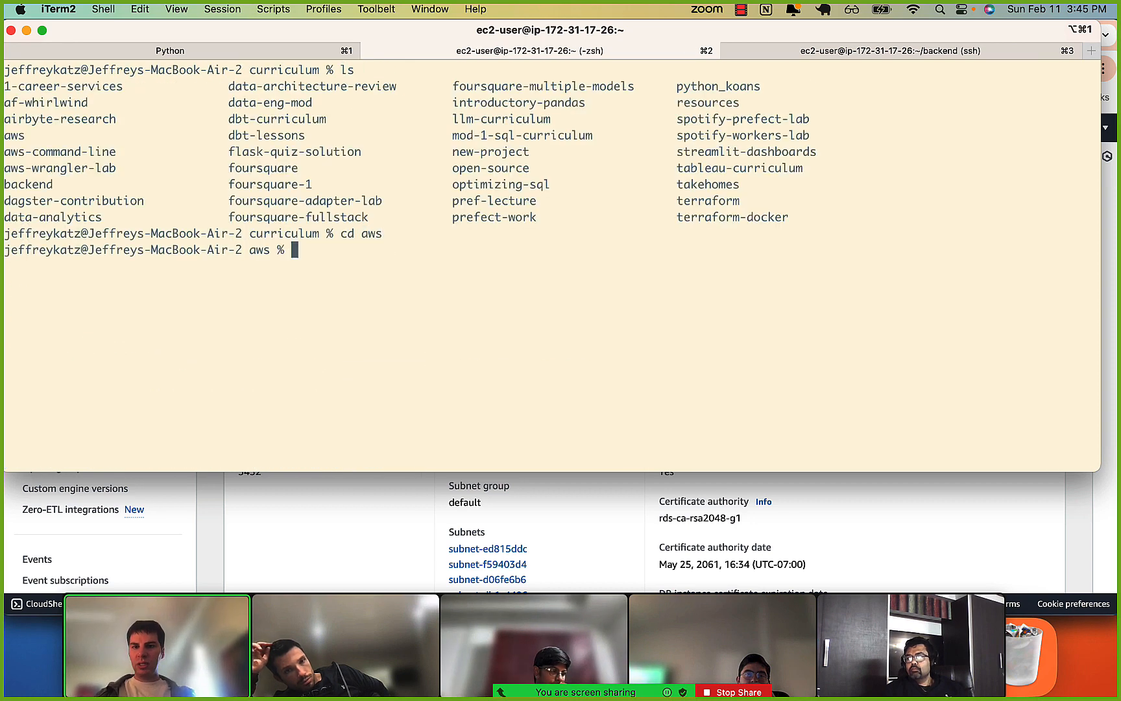
List the aws directory's contents on a cleared screen and change into its aws-deployment-lab subdirectory.
key(ctrl+l)
text(ls)
key(Return)
text(cd )
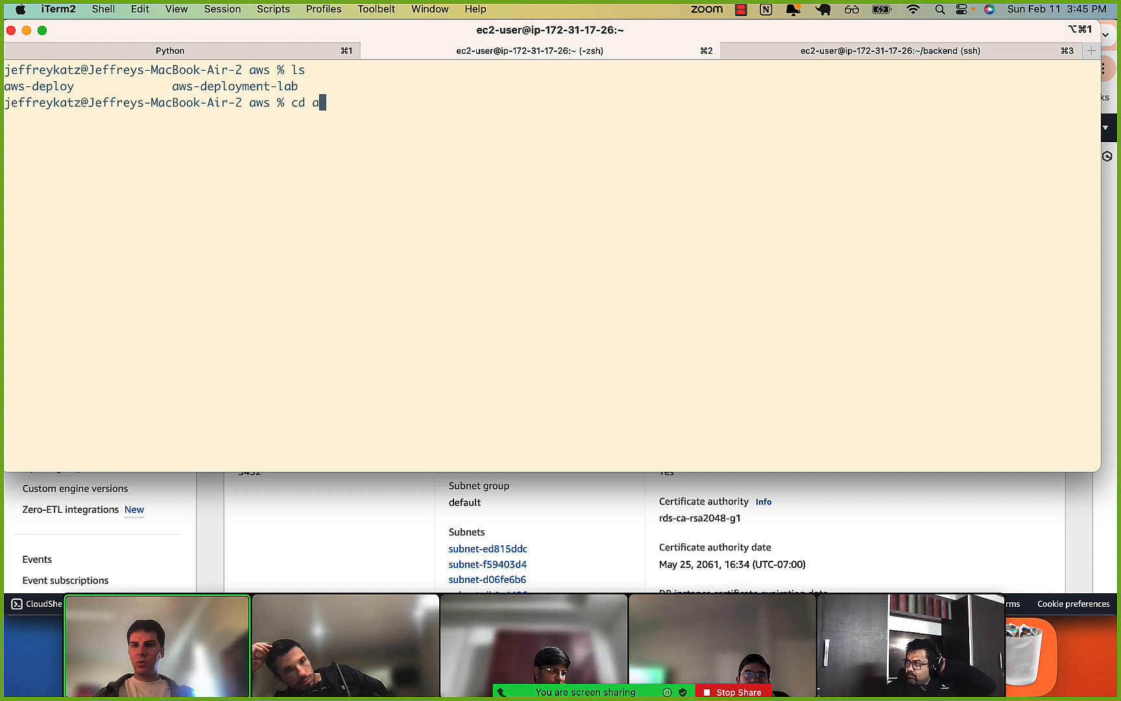
text(aw)
key(Tab)
text(m)
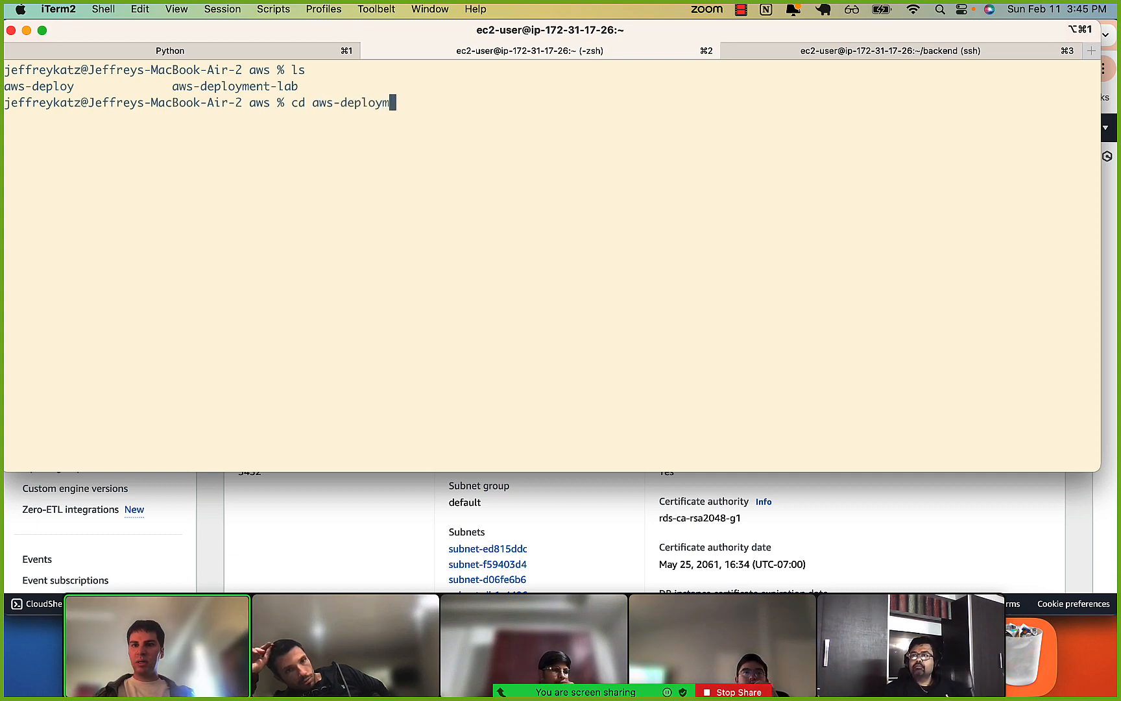
key(Tab)
key(Return)
Clear the terminal screen and list the contents of the aws-deployment-lab directory.
key(ctrl+l)
text(kls)
key(Return)
text(ls)
key(Return)
Go back up to the parent aws directory with cd .. and list its contents.
text(c)
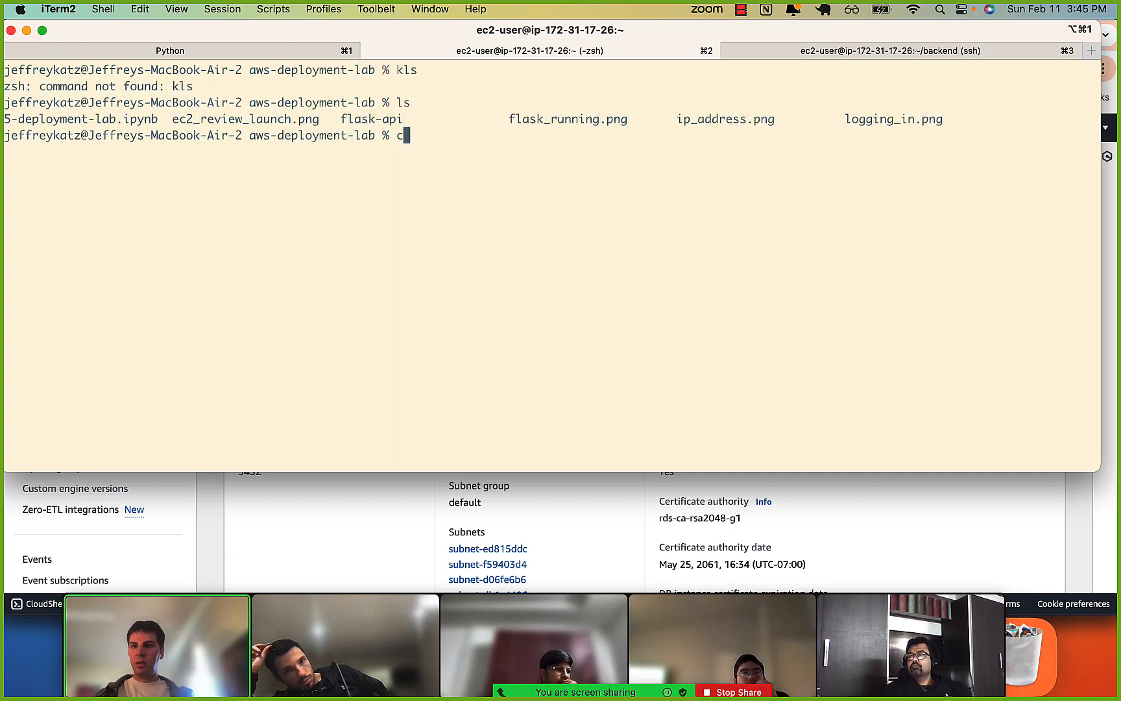
text(d bac)
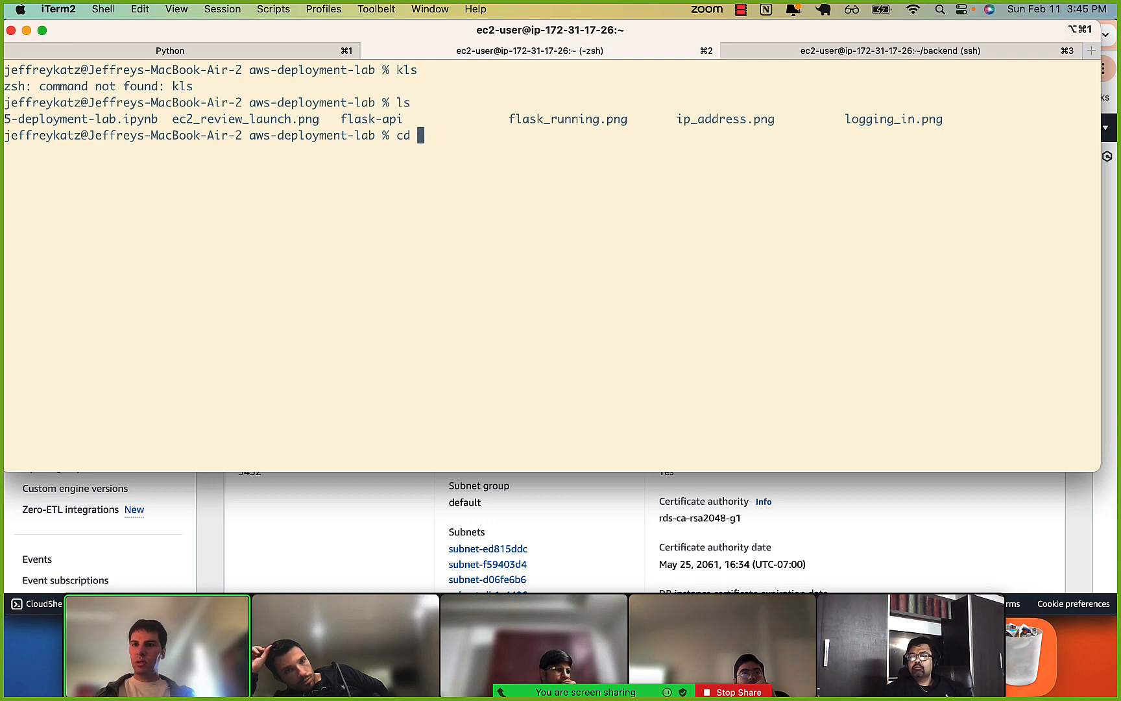
key(BackSpace)
key(BackSpace)
key(BackSpace)
text(..)
key(Return)
text(ls)
key(Return)
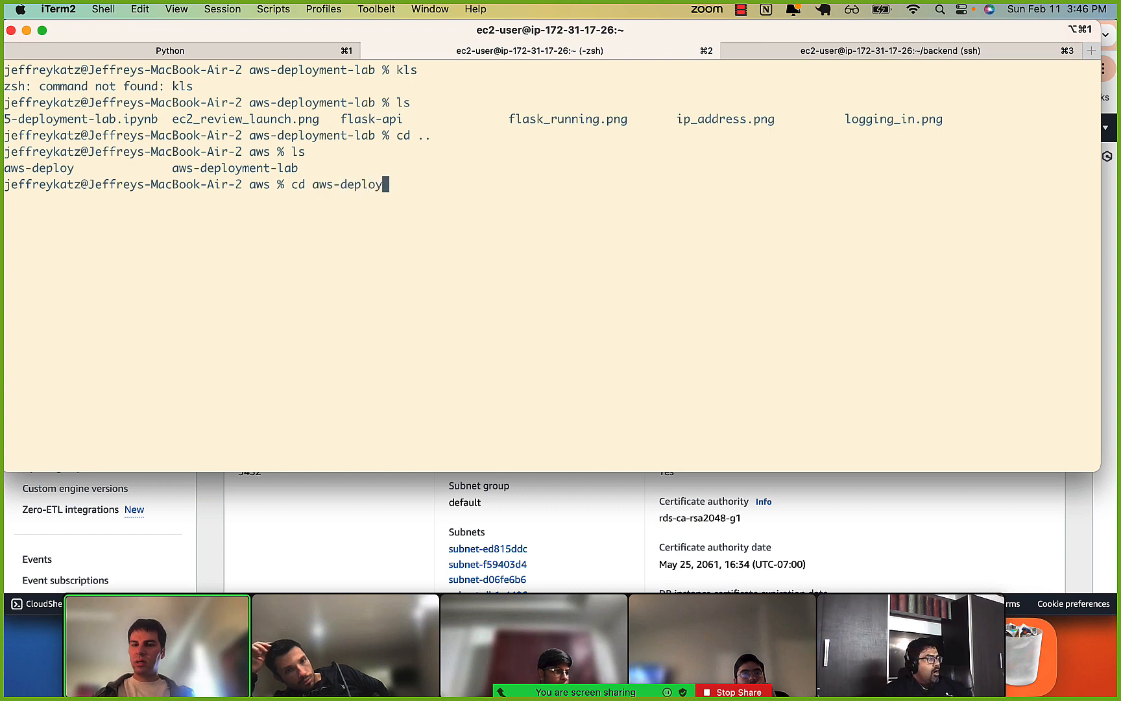
Switch to Chrome and open the flask-api folder of the aws-deployment-lab repository on GitHub.
key(super+Tab)
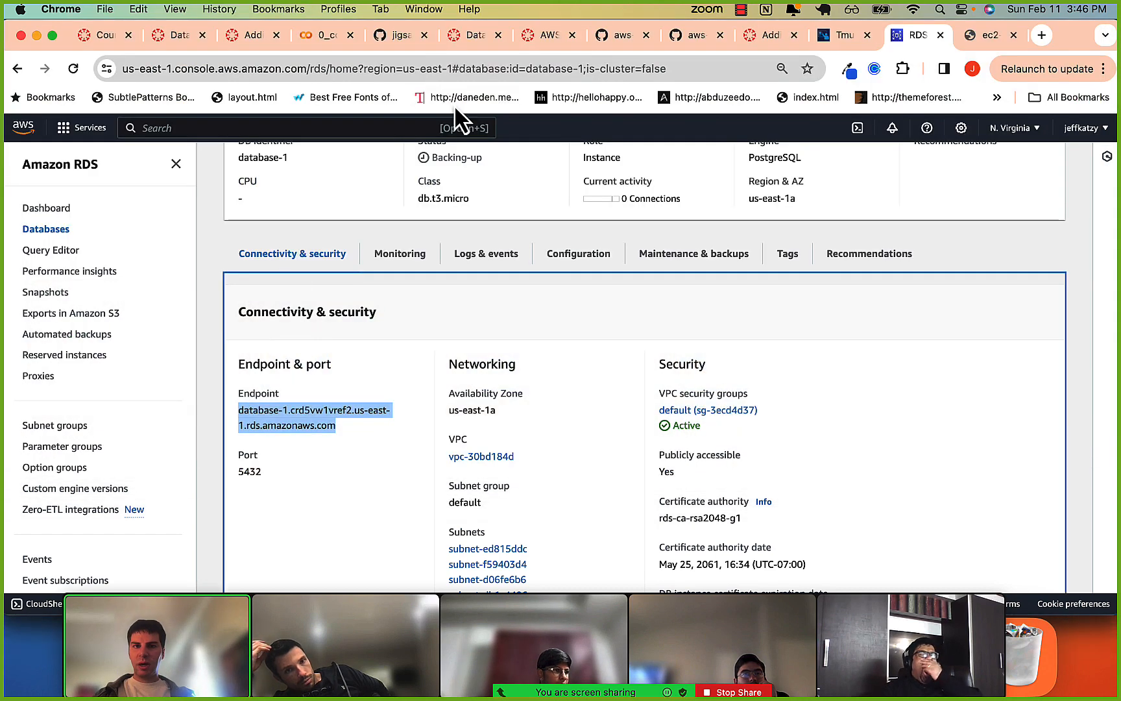
click(392, 36)
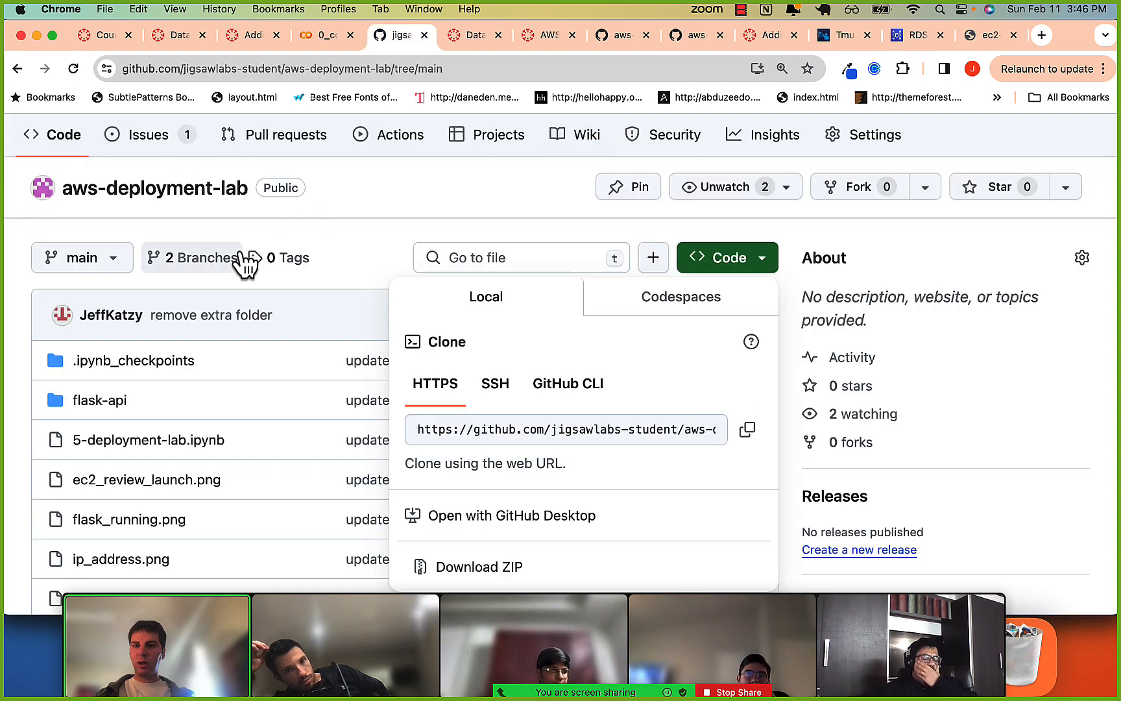
click(364, 219)
scroll(324, 246, down, 1)
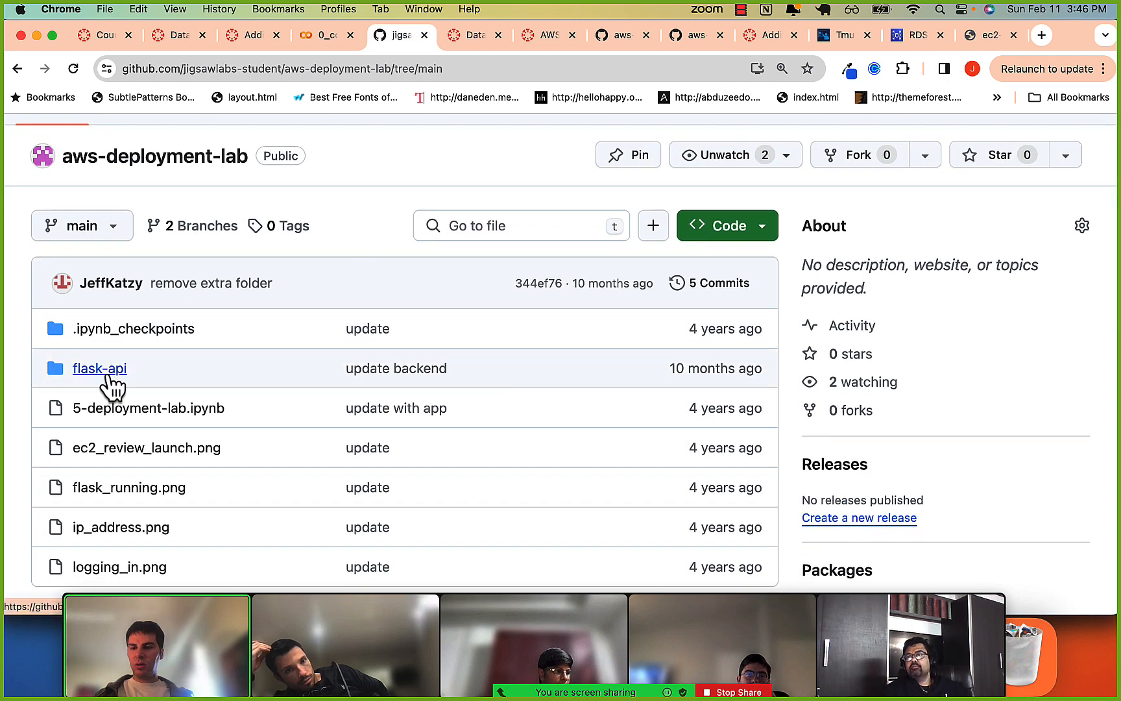
click(109, 374)
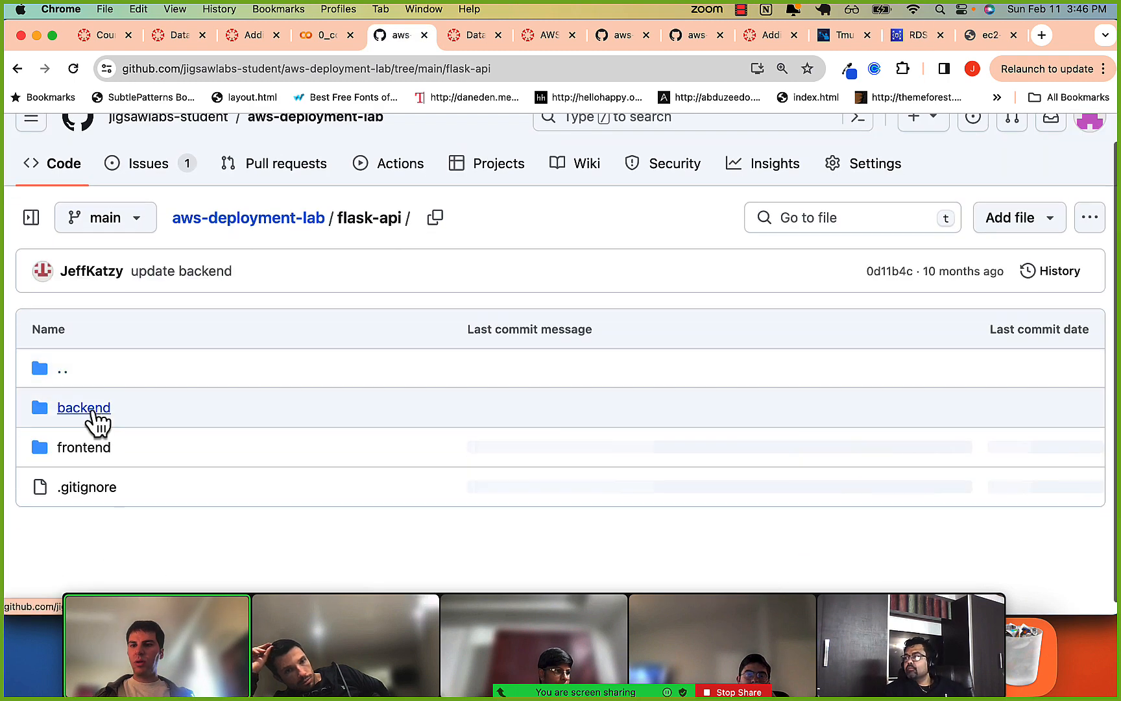
Switch back to iTerm2, change into aws-deployment-lab and list its contents on a cleared screen.
key(super+Tab)
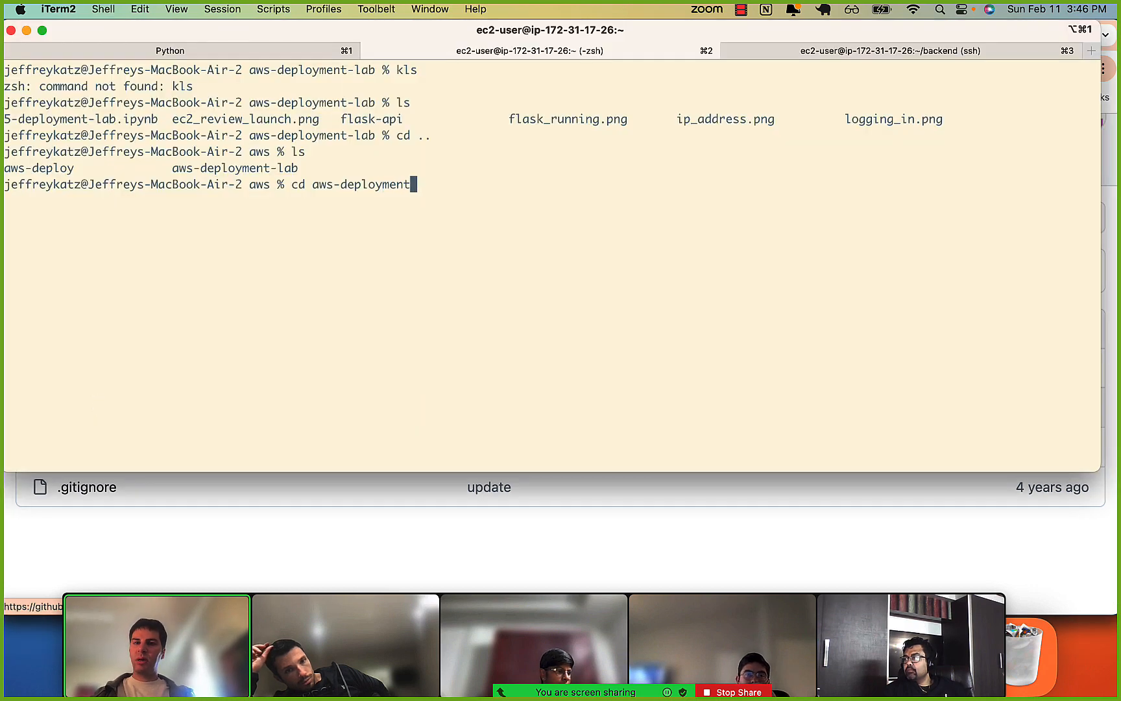
key(Return)
key(super+k)
text(ls)
key(Return)
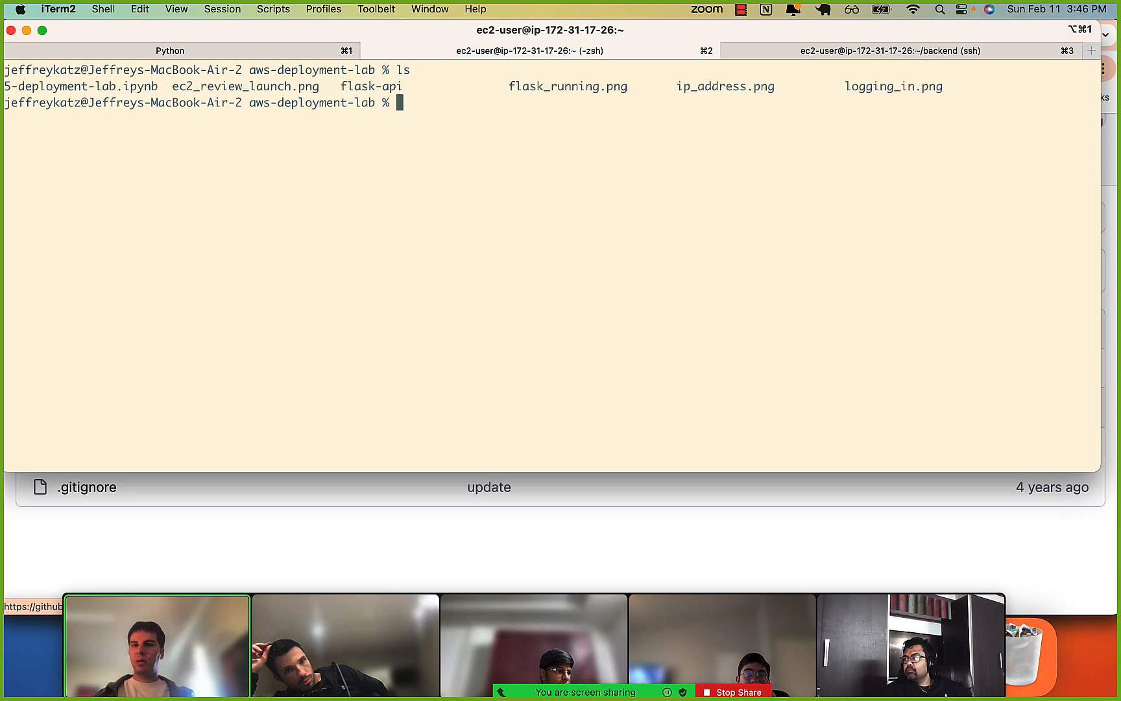
Change into the flask-api directory and list its contents on a cleared screen.
text(cd f)
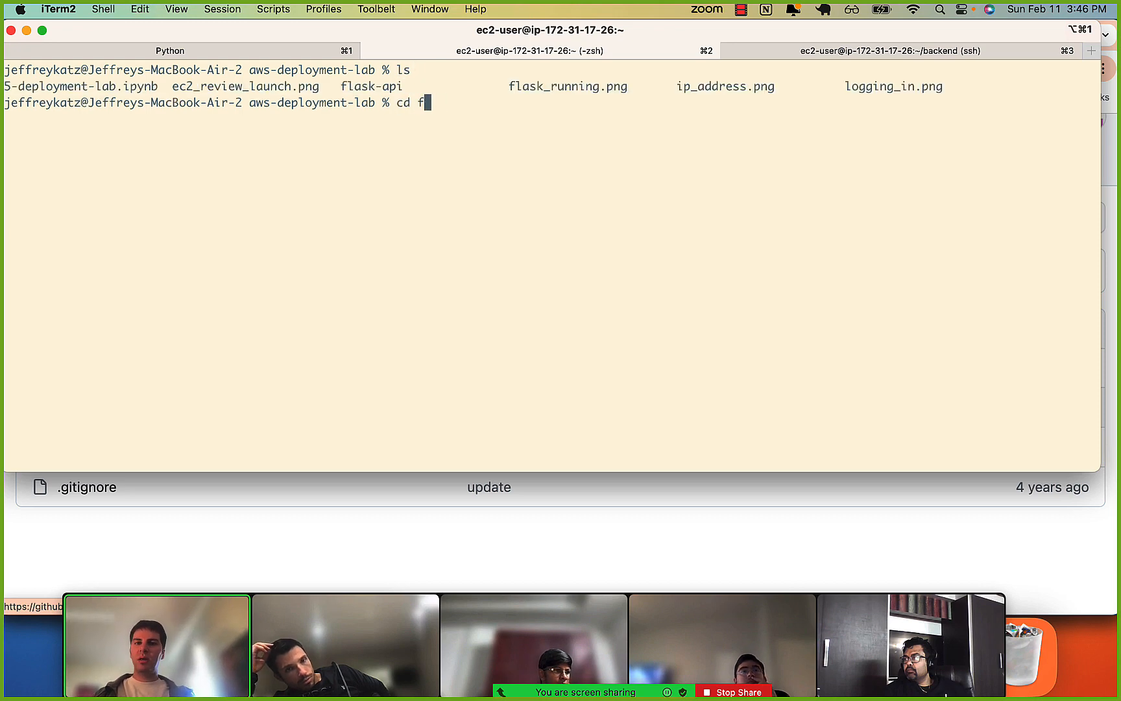
text(lask)
key(Tab)
text(-)
key(Tab)
key(Return)
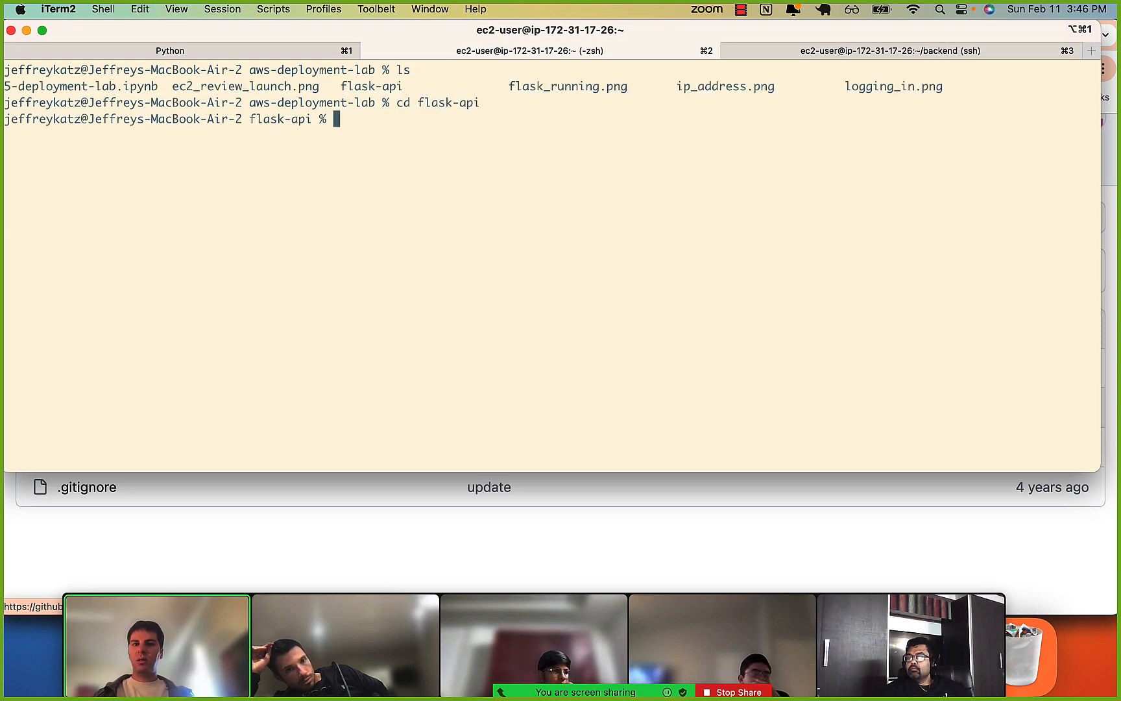
key(super+k)
text(ls)
key(Return)
Change into the backend directory and list its contents on a cleared screen.
text(cd back)
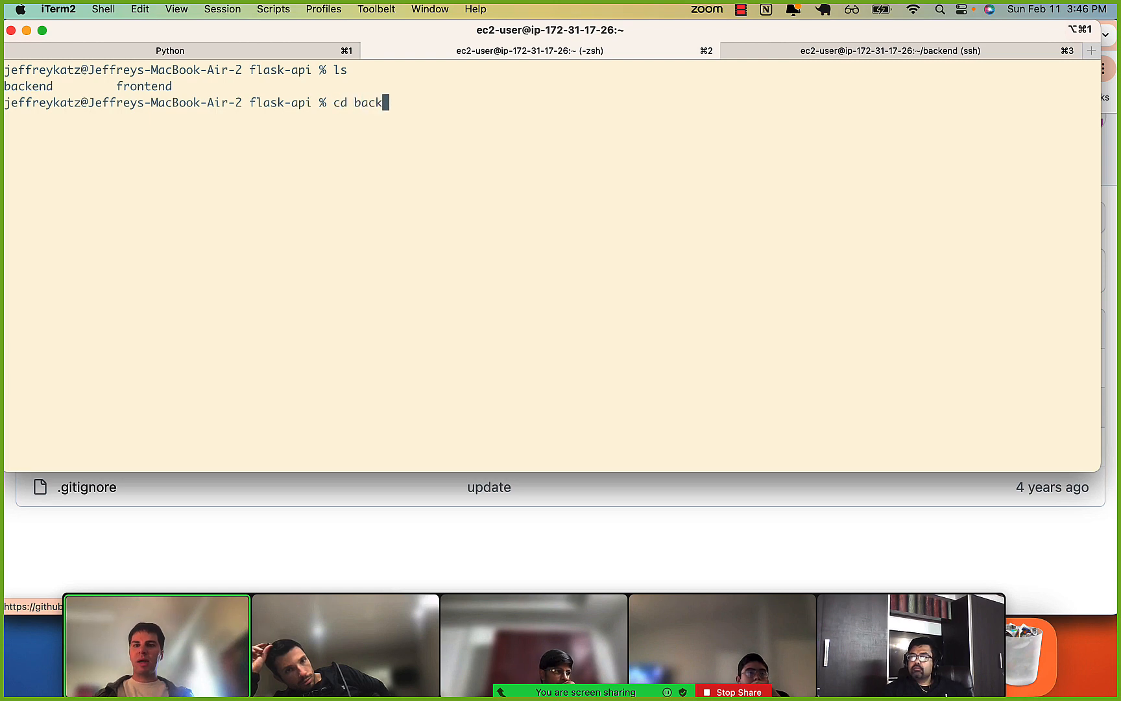
key(Tab)
key(Return)
key(super+k)
text(ls)
key(Return)
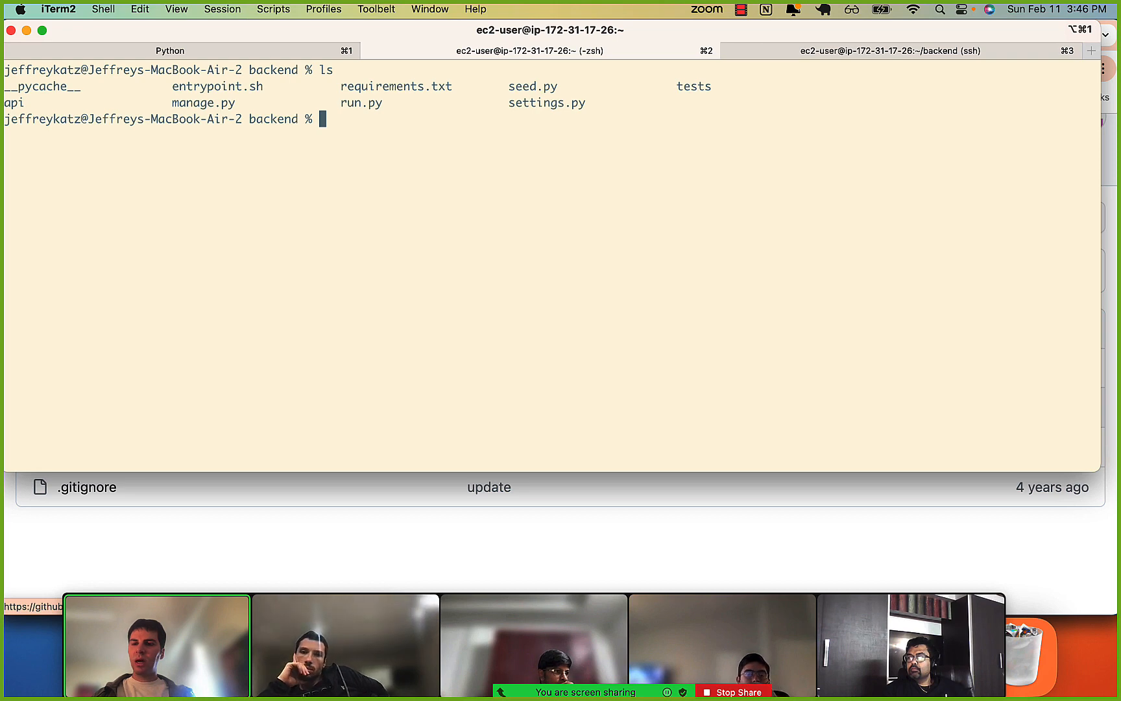
List the contents of the api subdirectory with ls api.
text(ls ap)
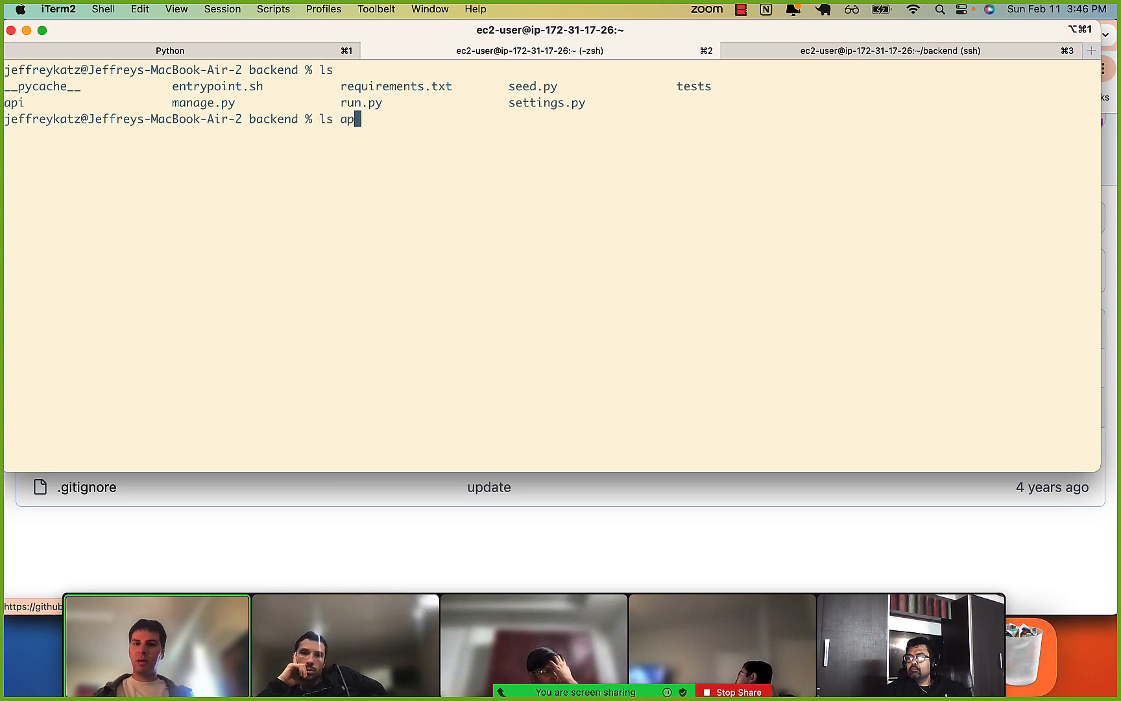
text(i)
key(Return)
text(cd)
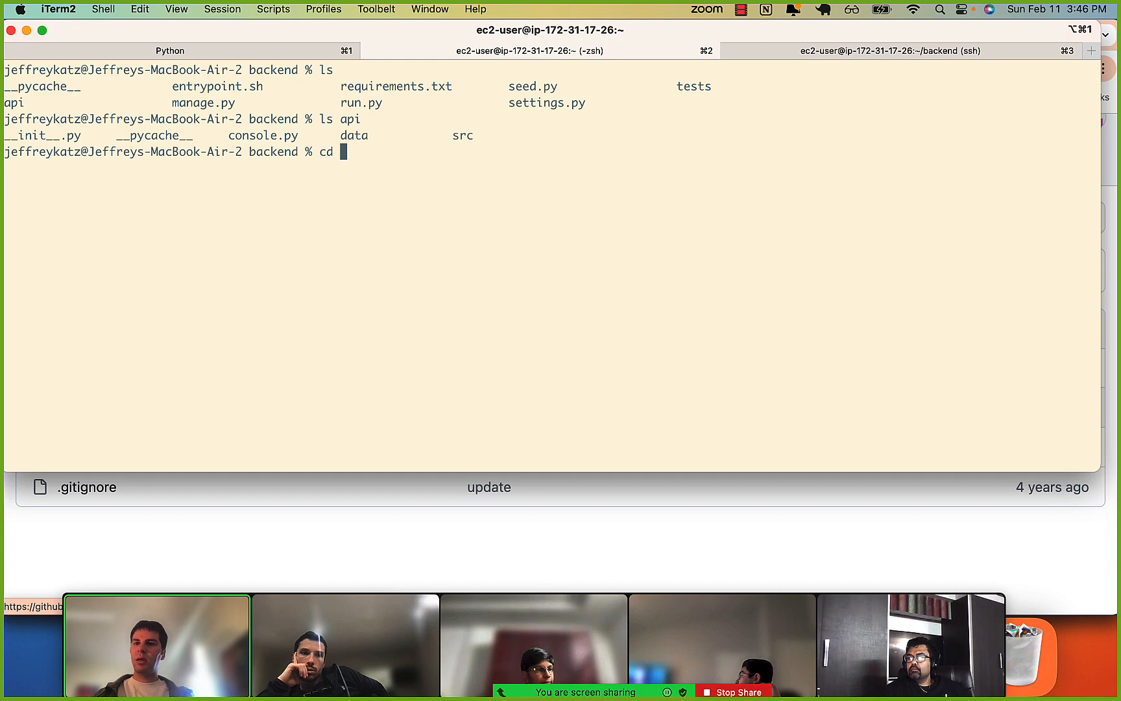
key(BackSpace)
key(BackSpace)
key(BackSpace)
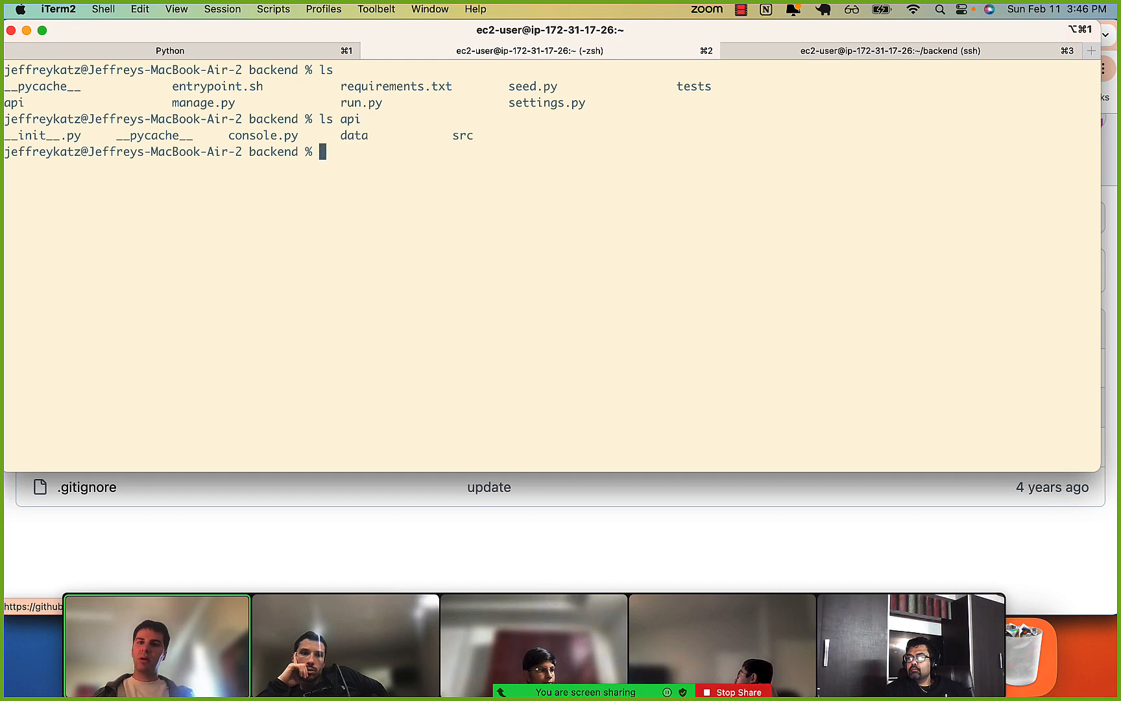
Open the backend project in VS Code using the terminal's code command and expand the api/data folder in the file tree.
text(code)
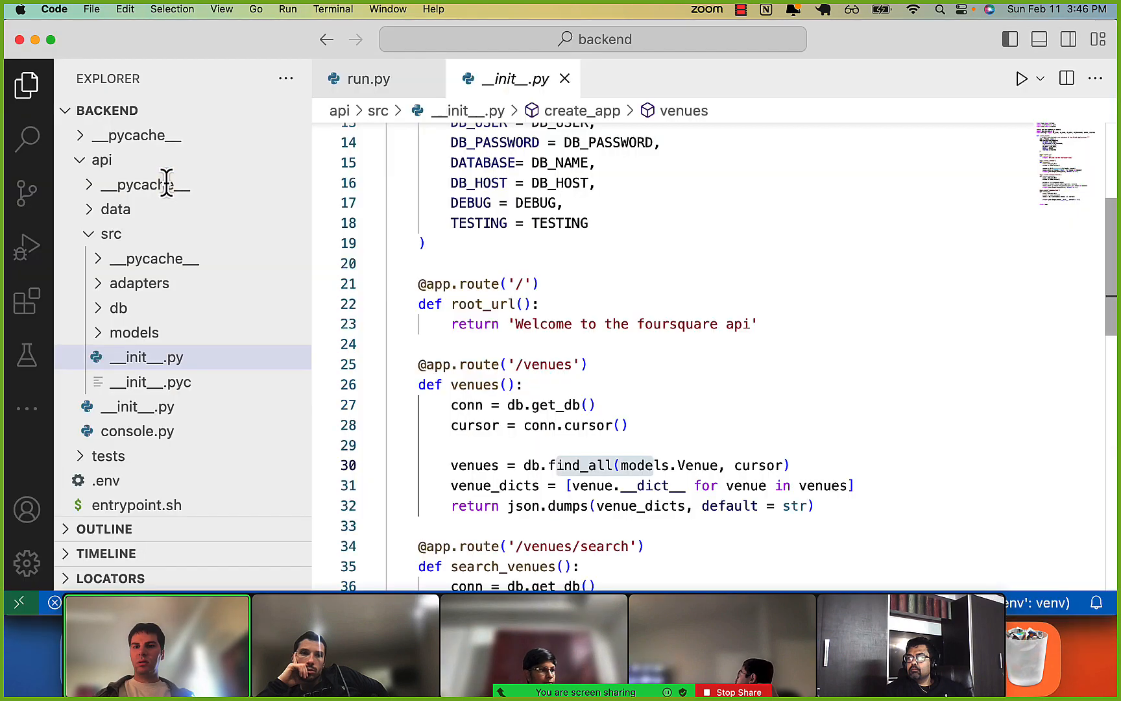
click(116, 188)
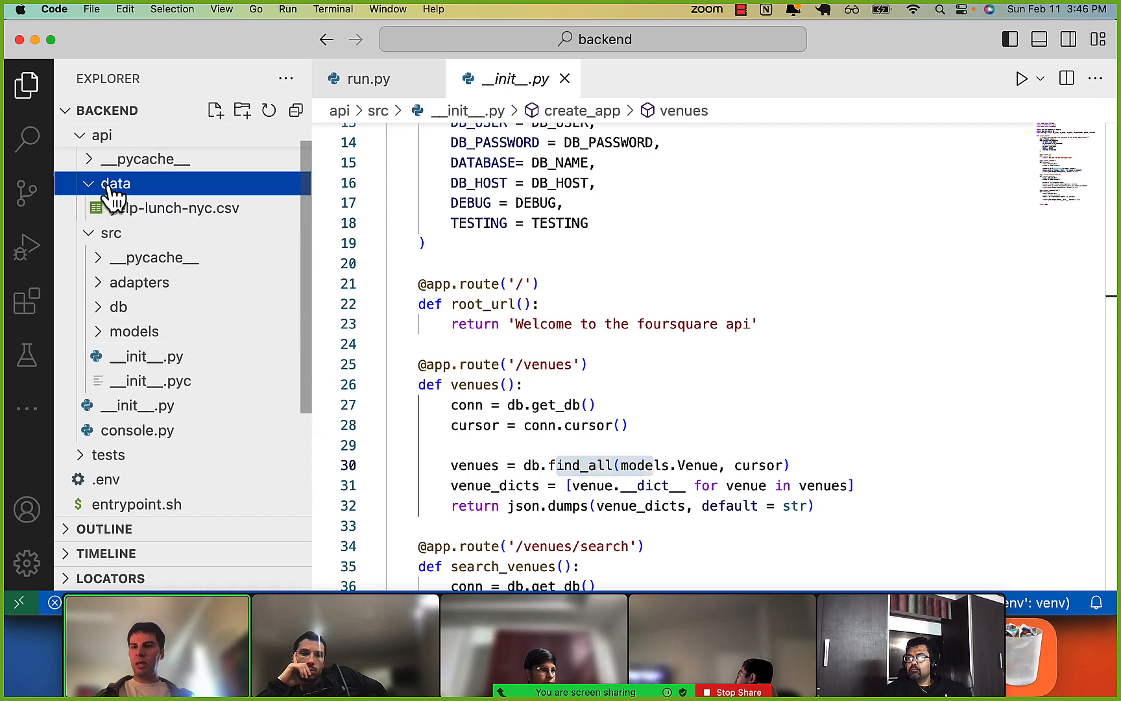
scroll(138, 230, down, 2)
scroll(136, 234, down, 3)
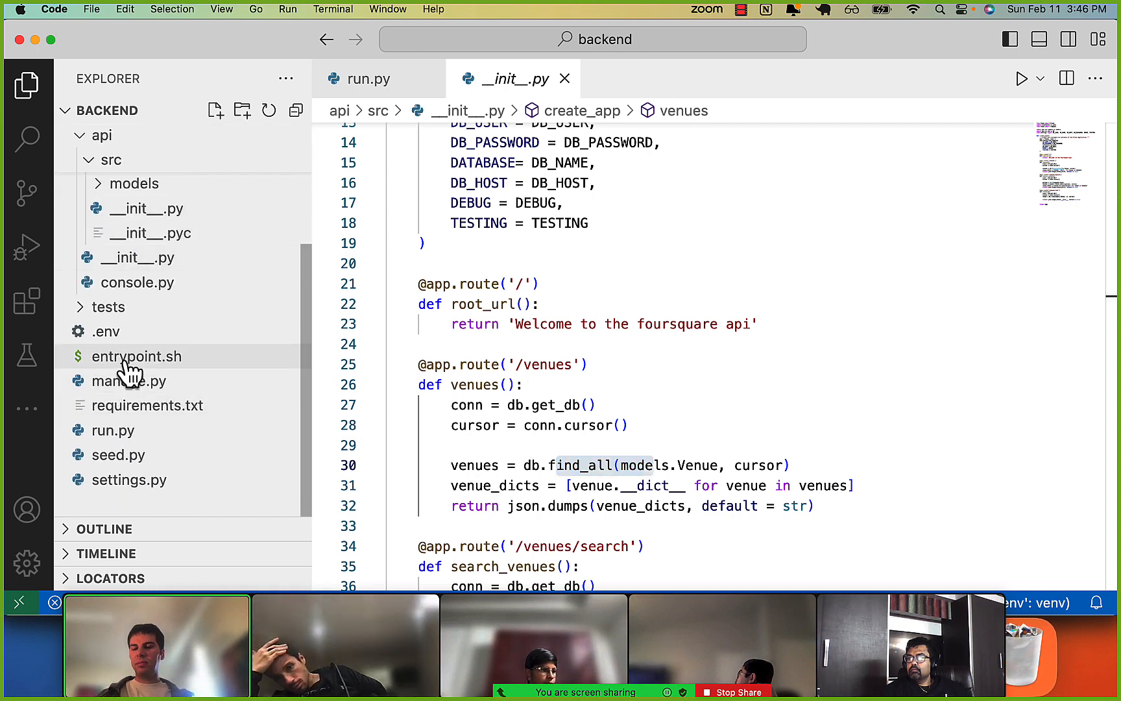
scroll(126, 363, up, 5)
scroll(127, 363, down, 5)
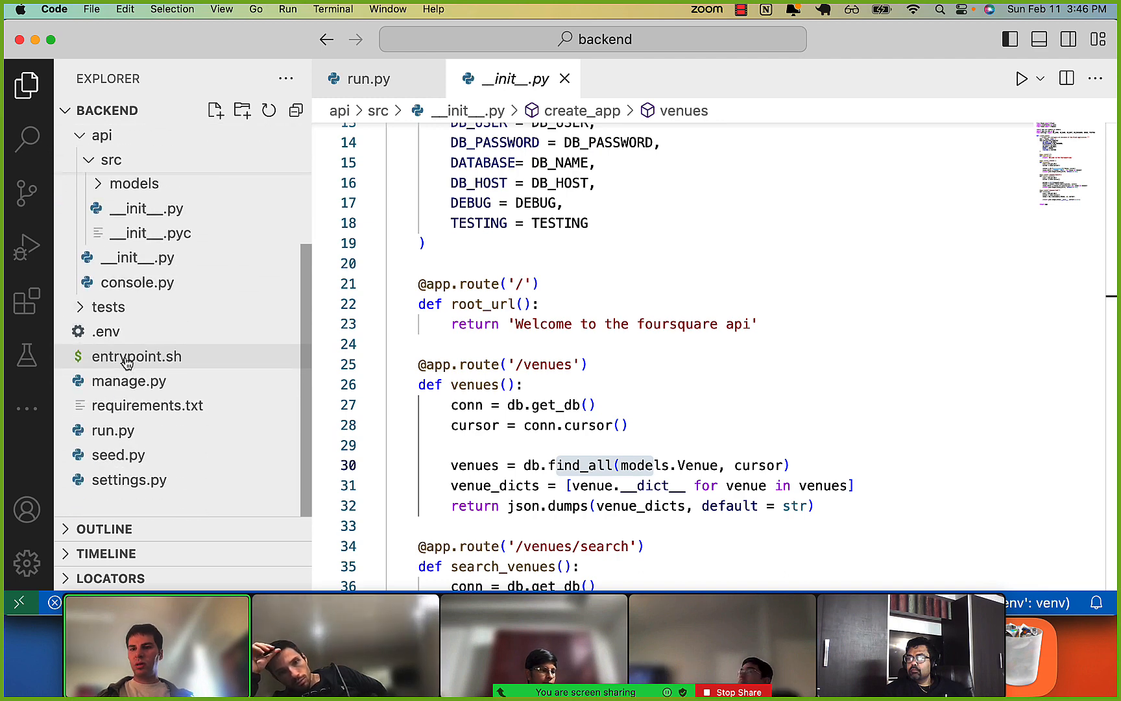
right_click(139, 505)
click(183, 348)
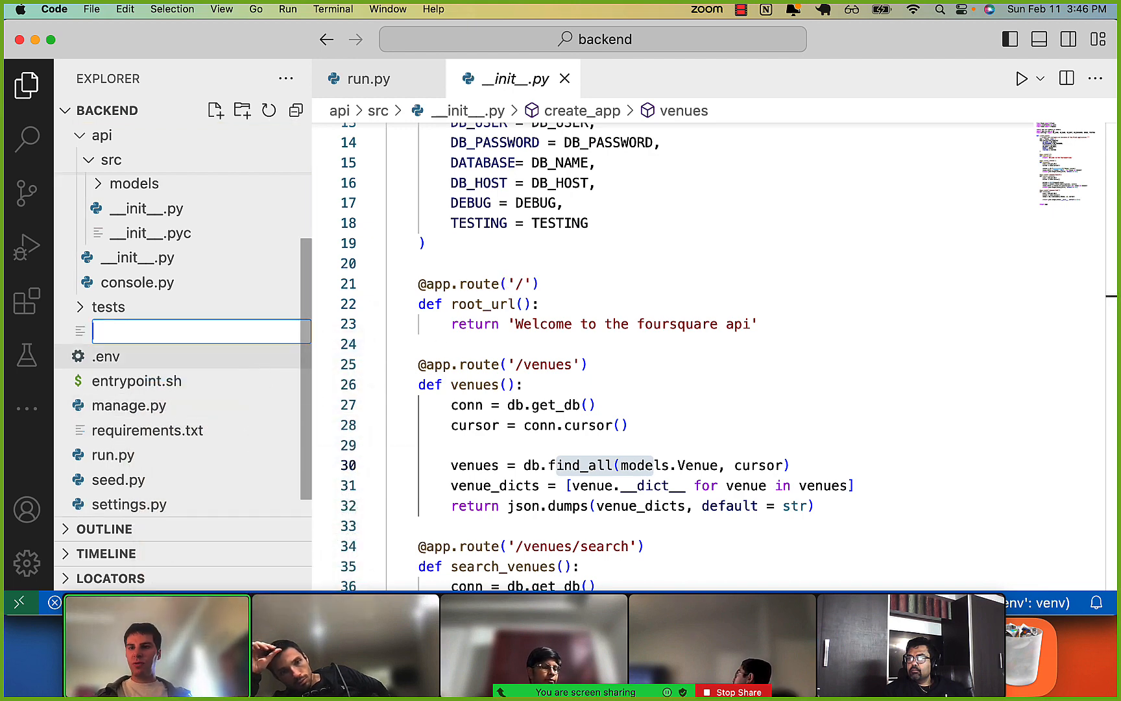
key(Escape)
Create a new file named create_tables.sql in the api/data folder.
scroll(238, 367, up, 5)
right_click(173, 213)
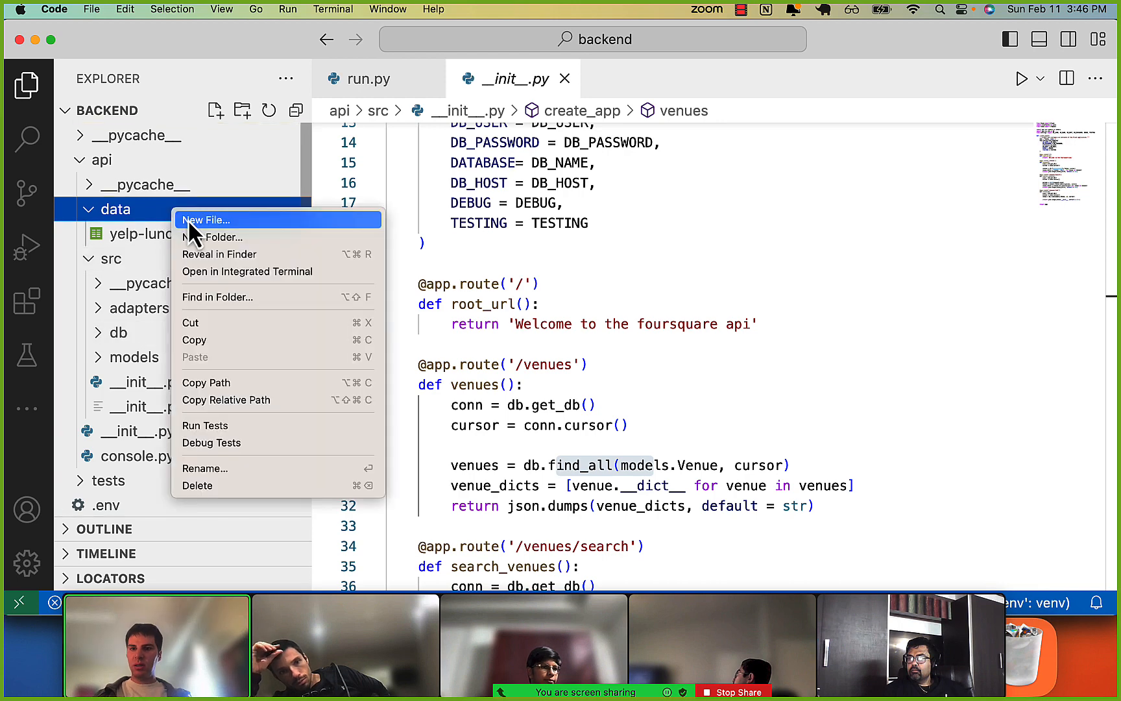
click(189, 219)
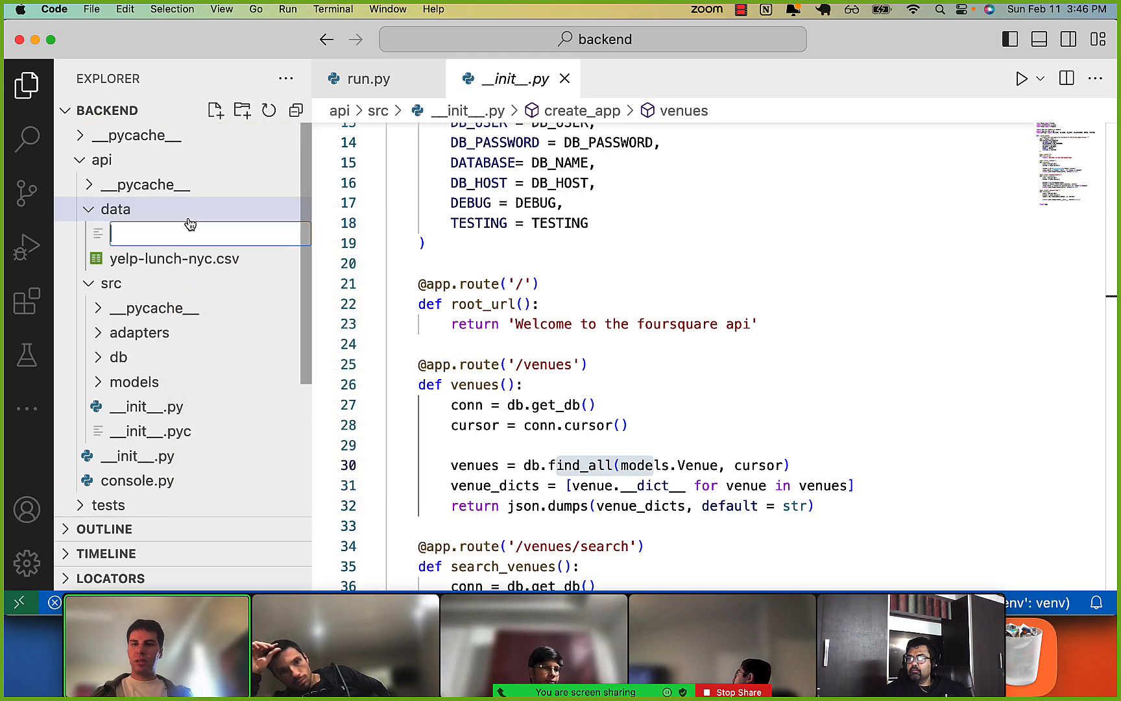
text(create_tab)
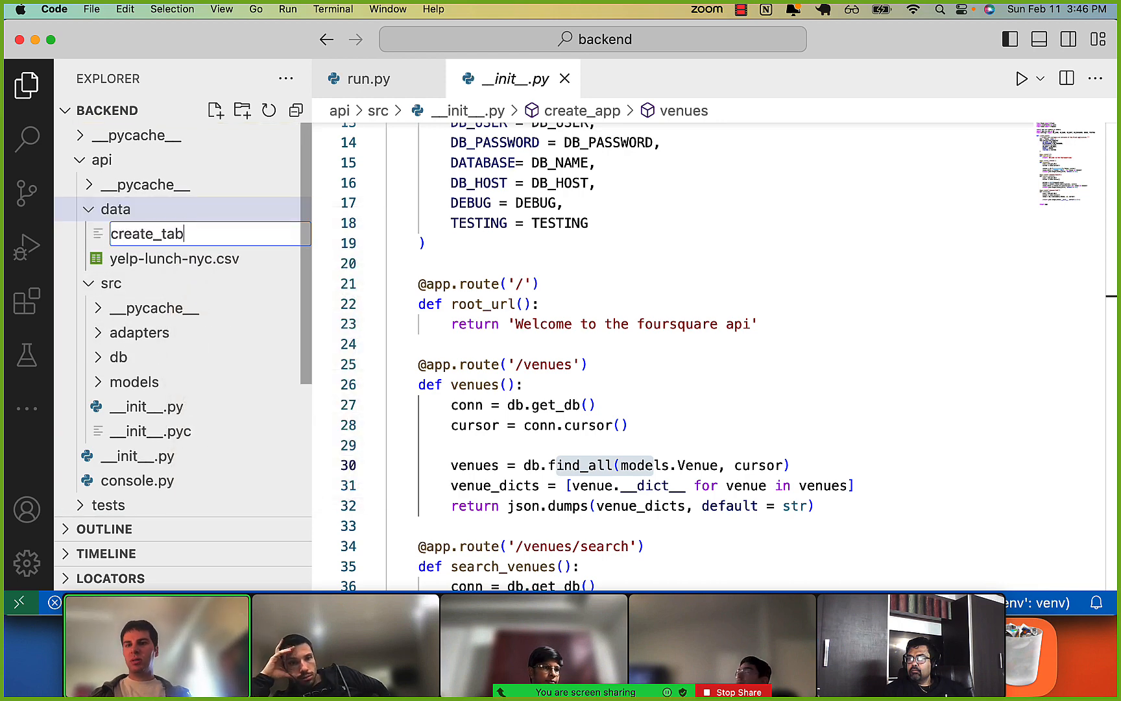
text(kles)
text(.sql)
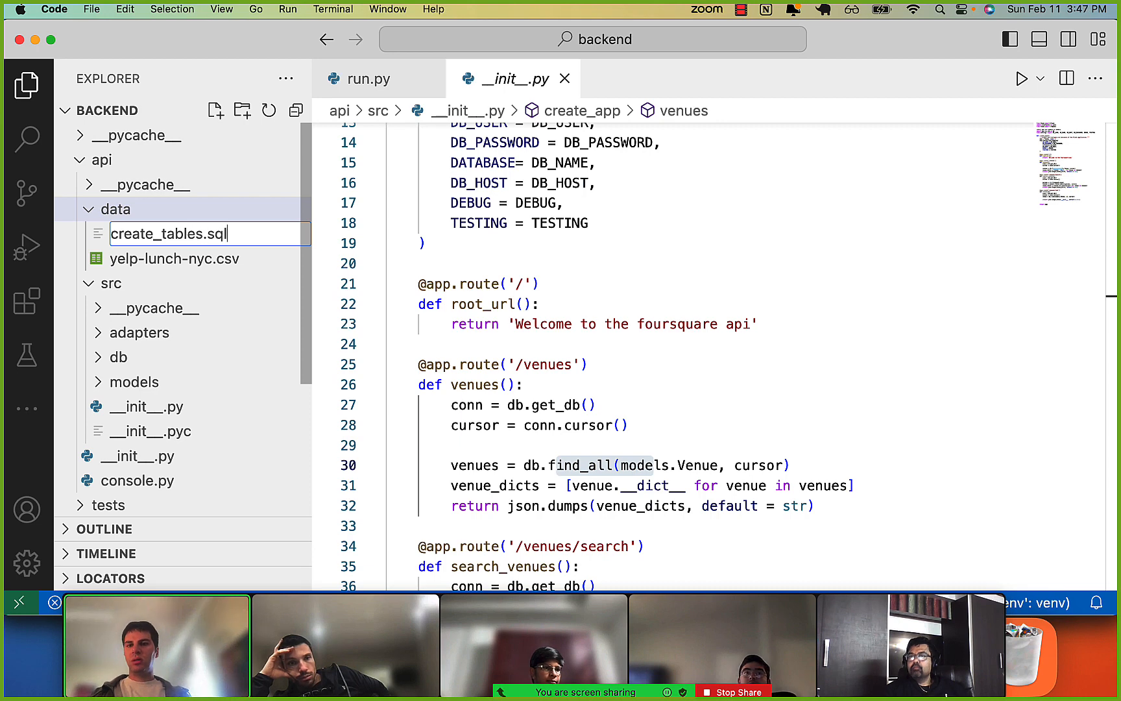
key(Return)
Write the outline of a create table users statement with opening and closing parentheses on separate lines in create_tables.sql.
text(create tab)
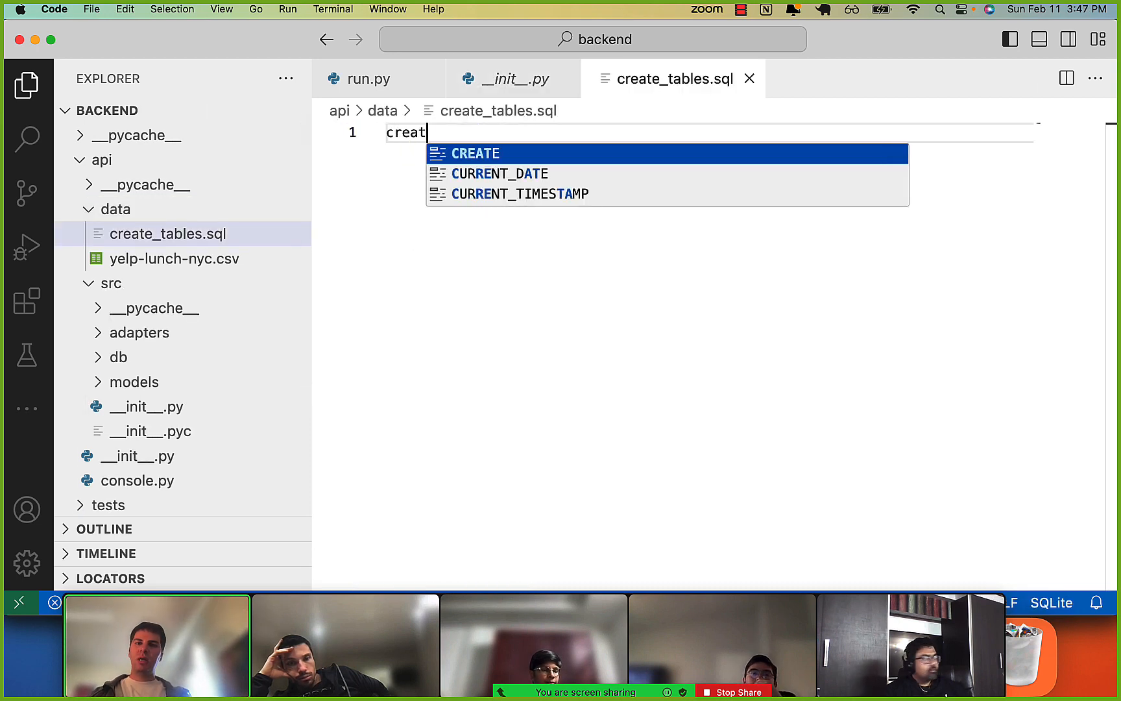
key(BackSpace)
key(BackSpace)
text(user)
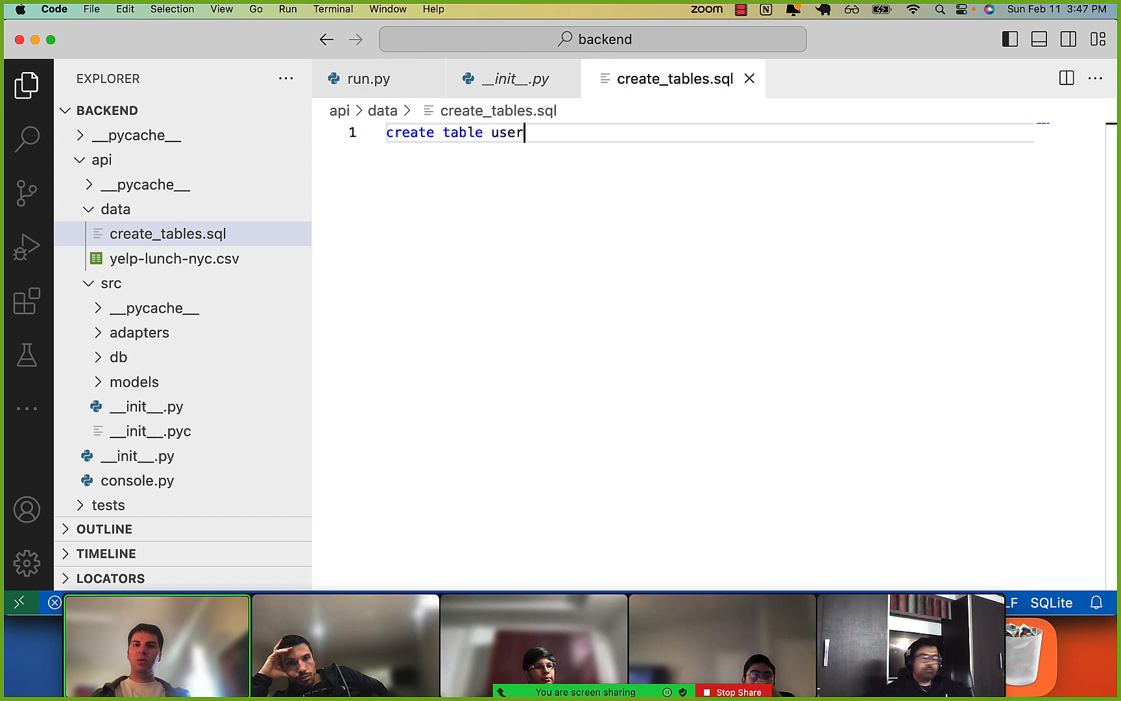
text(s ()
key(Return)
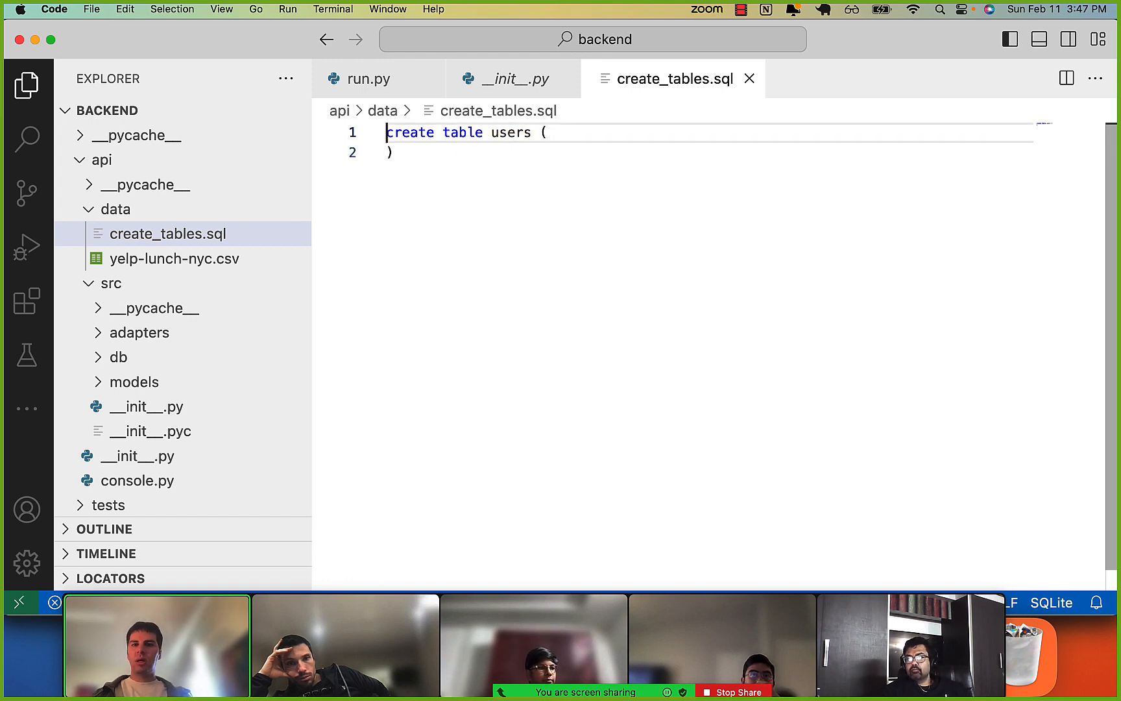
key(Return)
key(Up)
Define the users table's columns as id serial and name TEXT, and end the statement with a semicolon.
text(id ser)
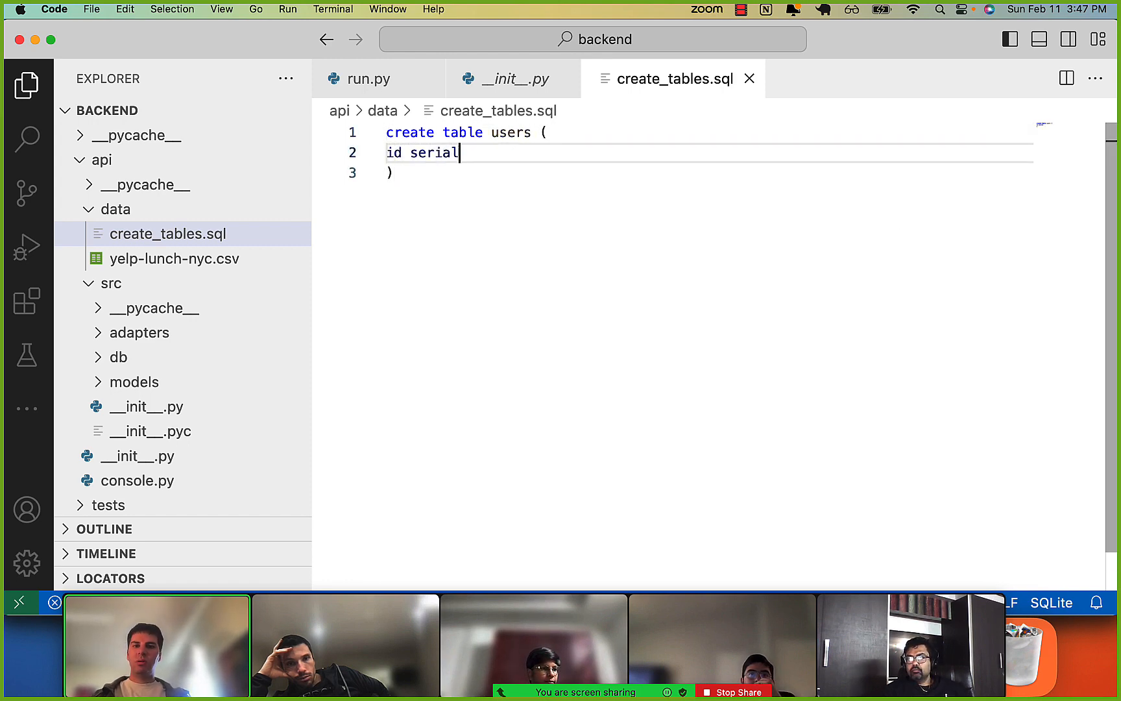
text(ial)
key(Return)
text(name)
key(Up)
key(super+Right)
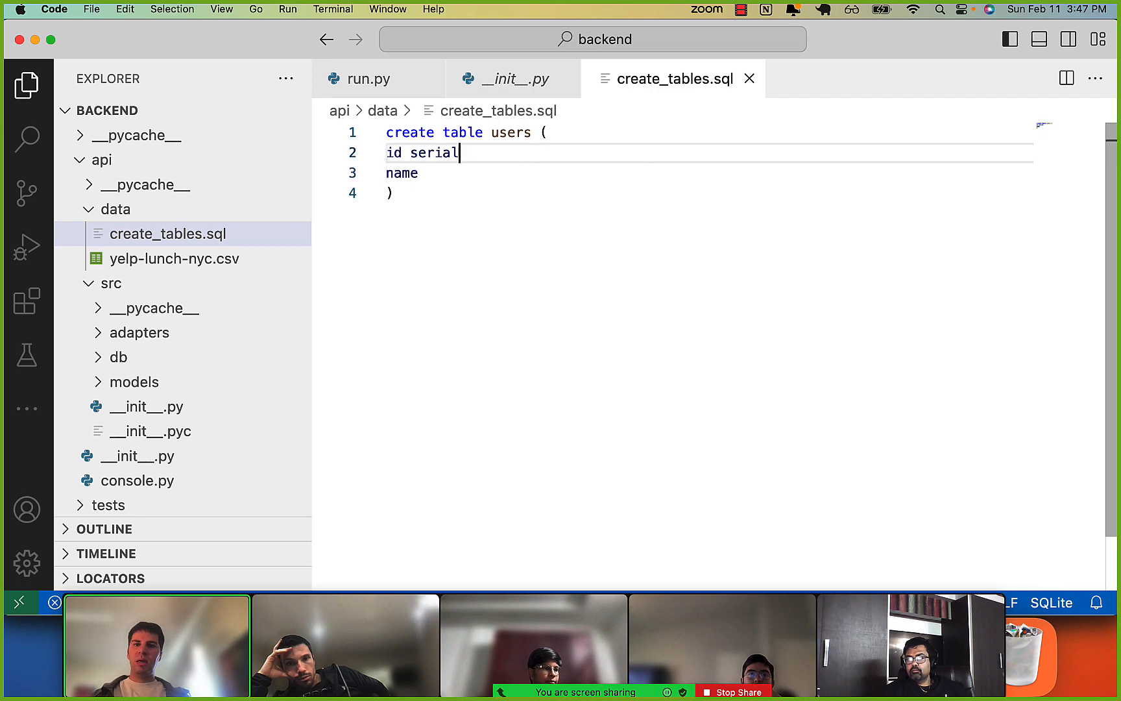
text(,)
key(Down)
text(TEXT)
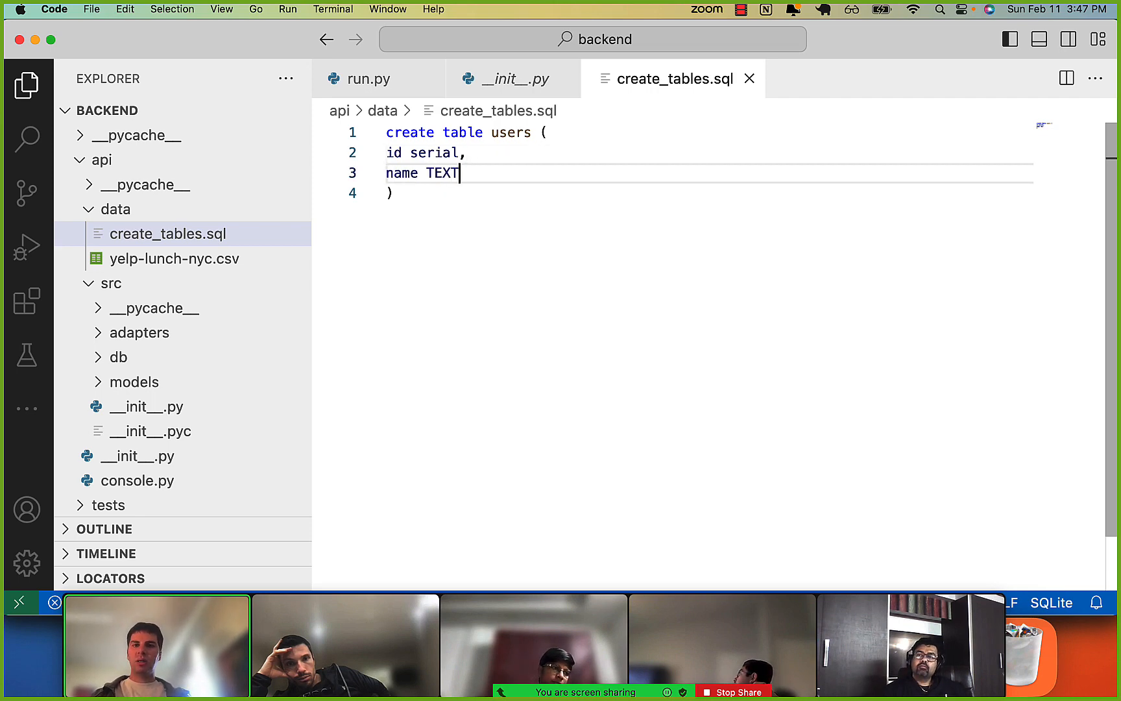
key(super+a)
key(Right)
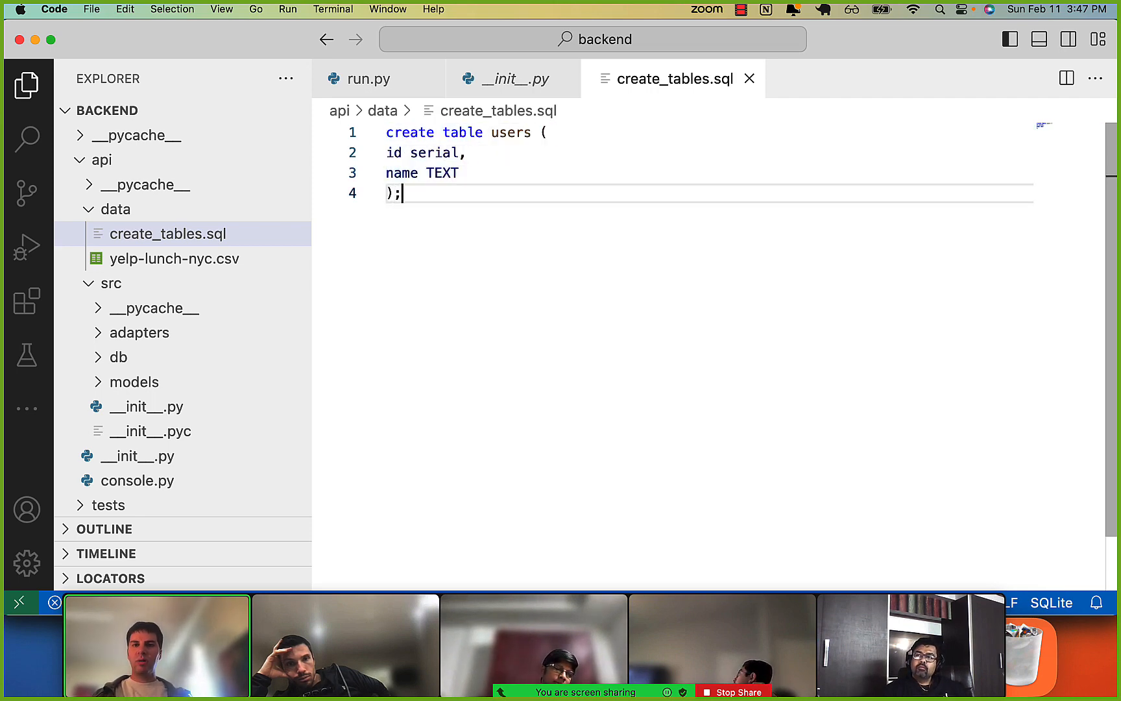
Add the line "drop table if exists users" above the create table statement in create_tables.sql.
key(Up)
key(Up)
key(Up)
key(super+Left)
key(Return)
key(Up)
text(drop )
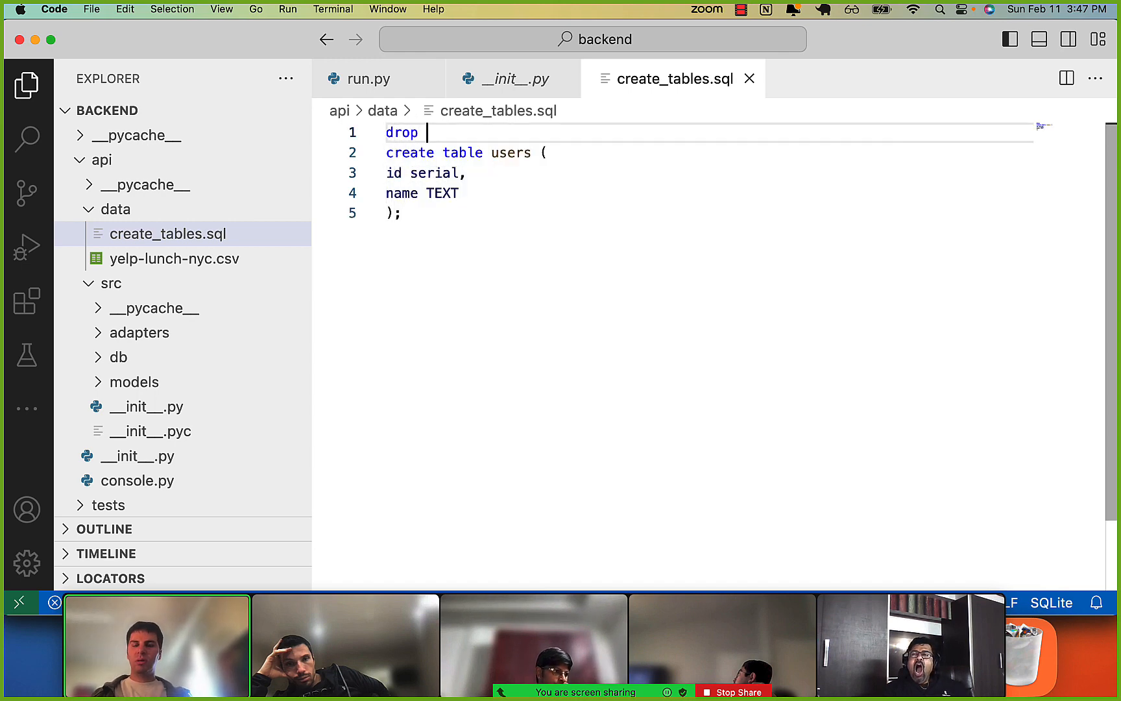
text(table if exists )
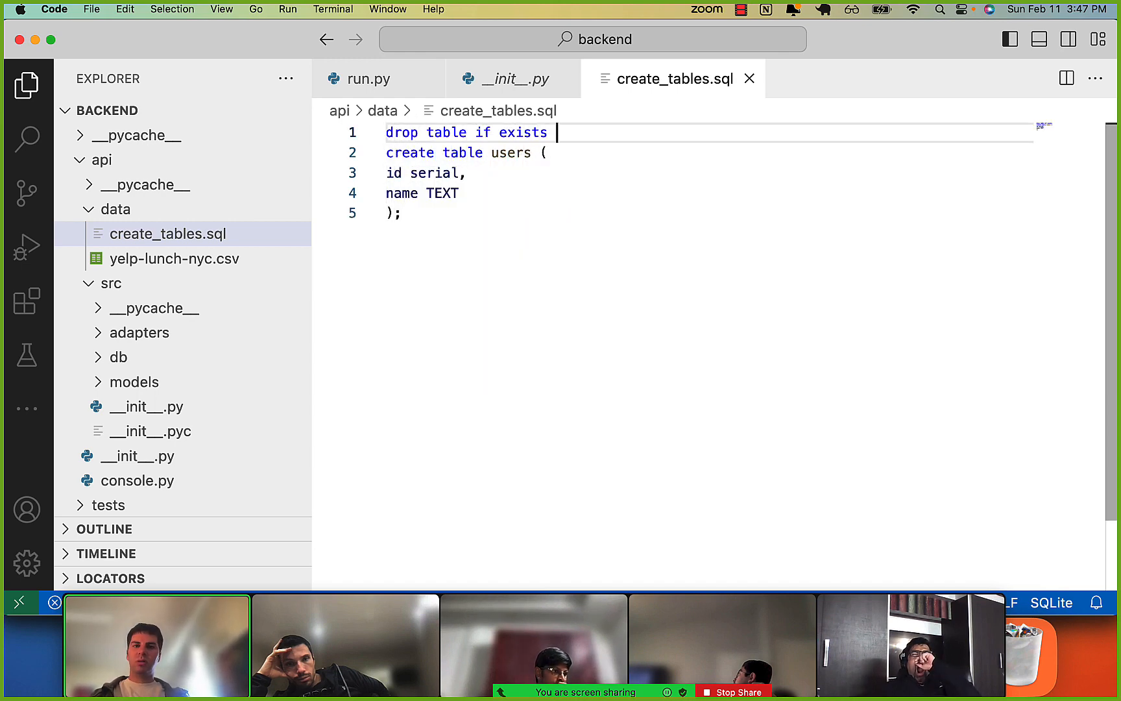
text(users)
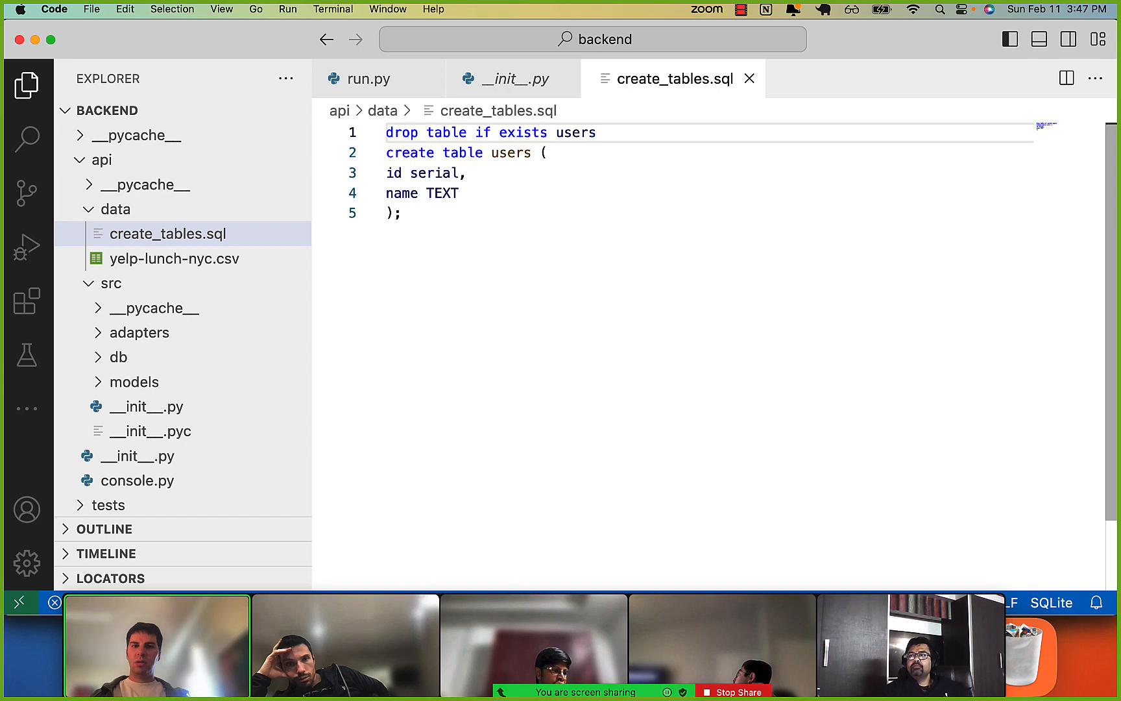
Remove the "drop table if exists users" line and its empty line, so that create_tables.sql starts with the create table statement.
key(super+Left)
key(super+shift+Right)
key(super+x)
key(Down)
key(Down)
key(Down)
key(Up)
key(Up)
key(BackSpace)
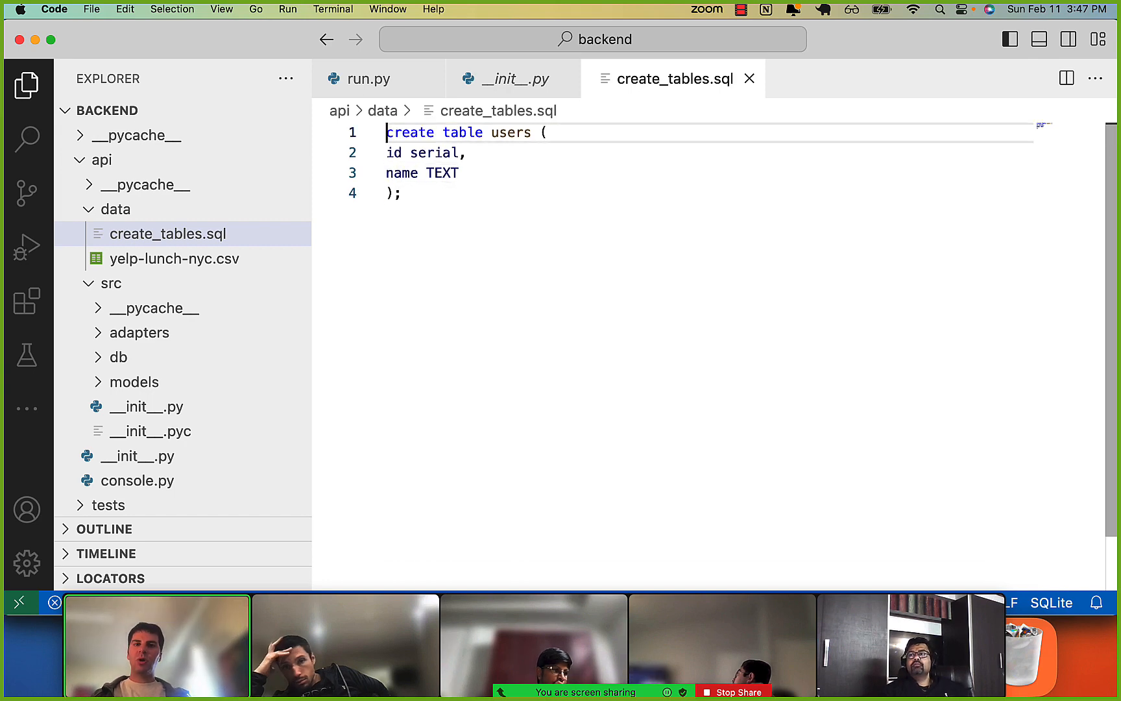
Switch to iTerm2 and connect with psql to database-1.crd5vw1vref2.us-east-1.rds.amazonaws.com on port 5432 as user postgres, entering the database password.
key(super+Tab)
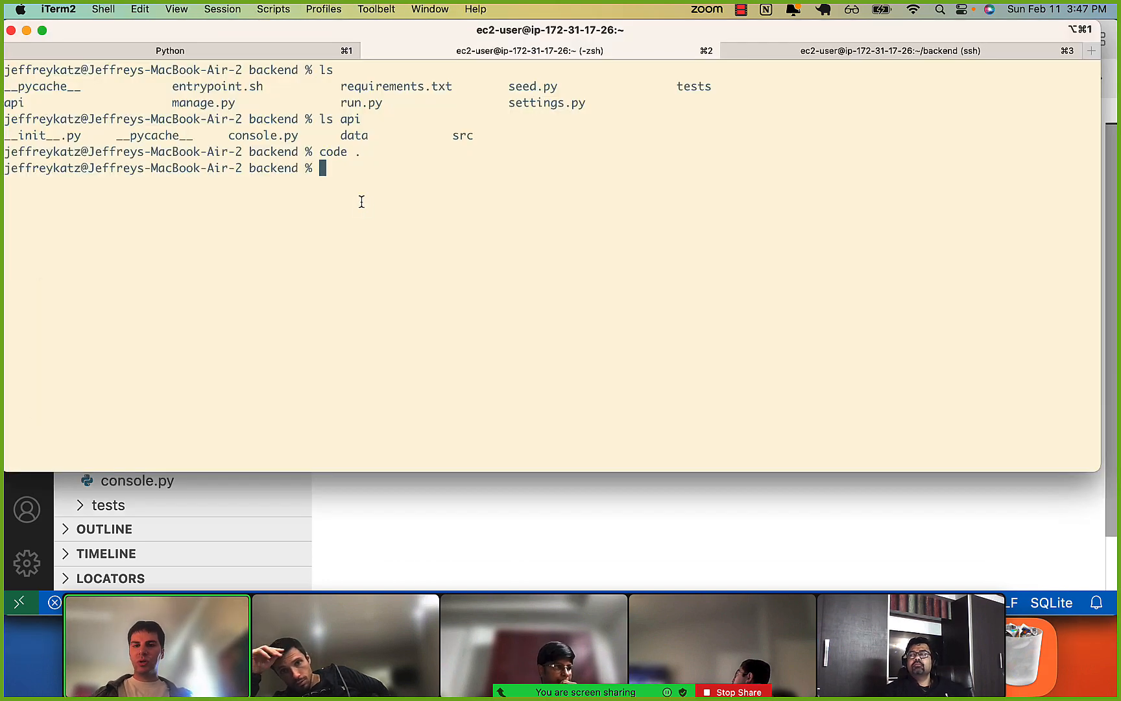
key(super+1)
key(super+2)
key(super+3)
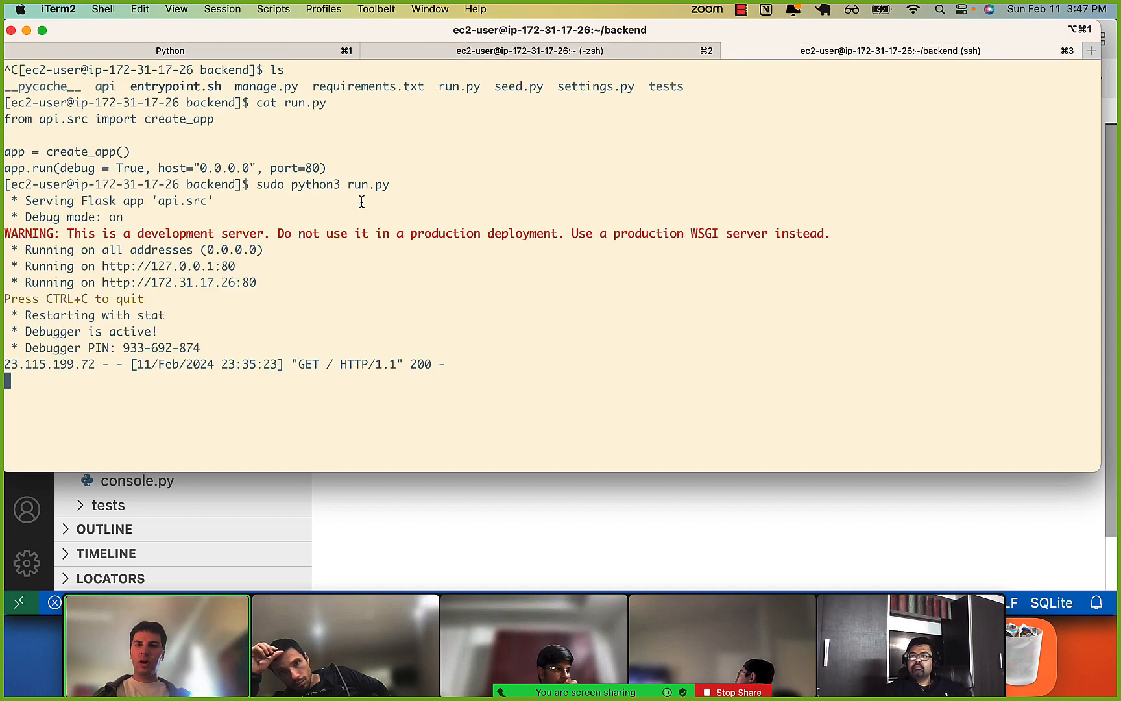
key(super+2)
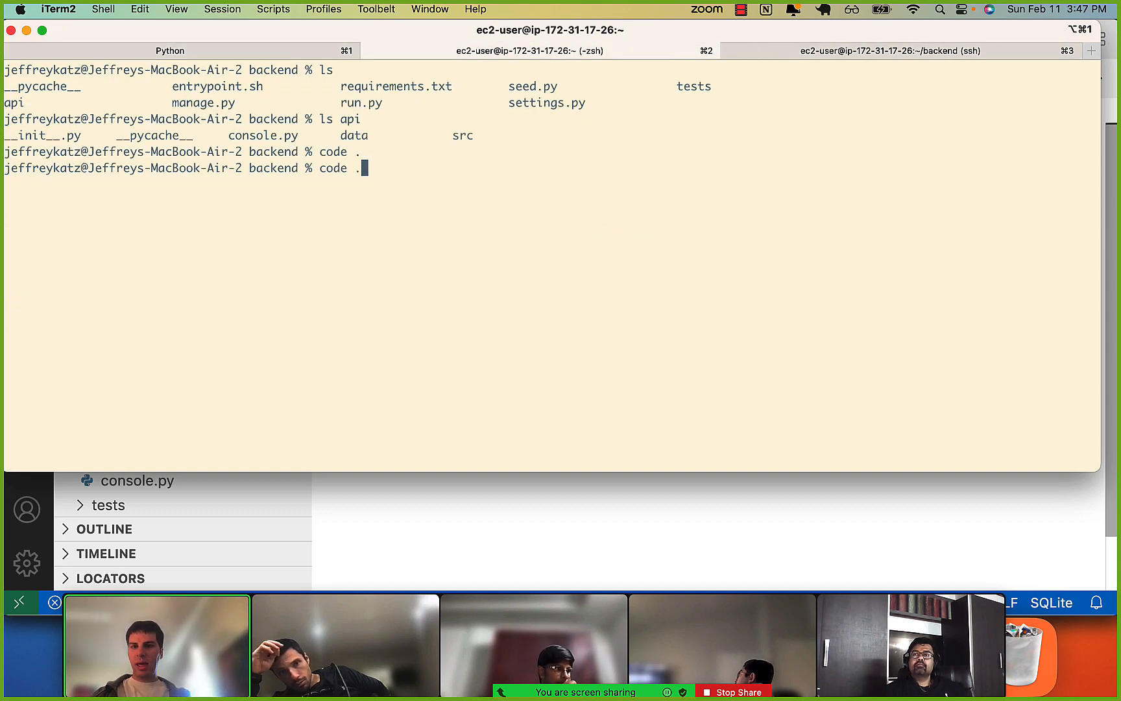
key(Up)
key(Down)
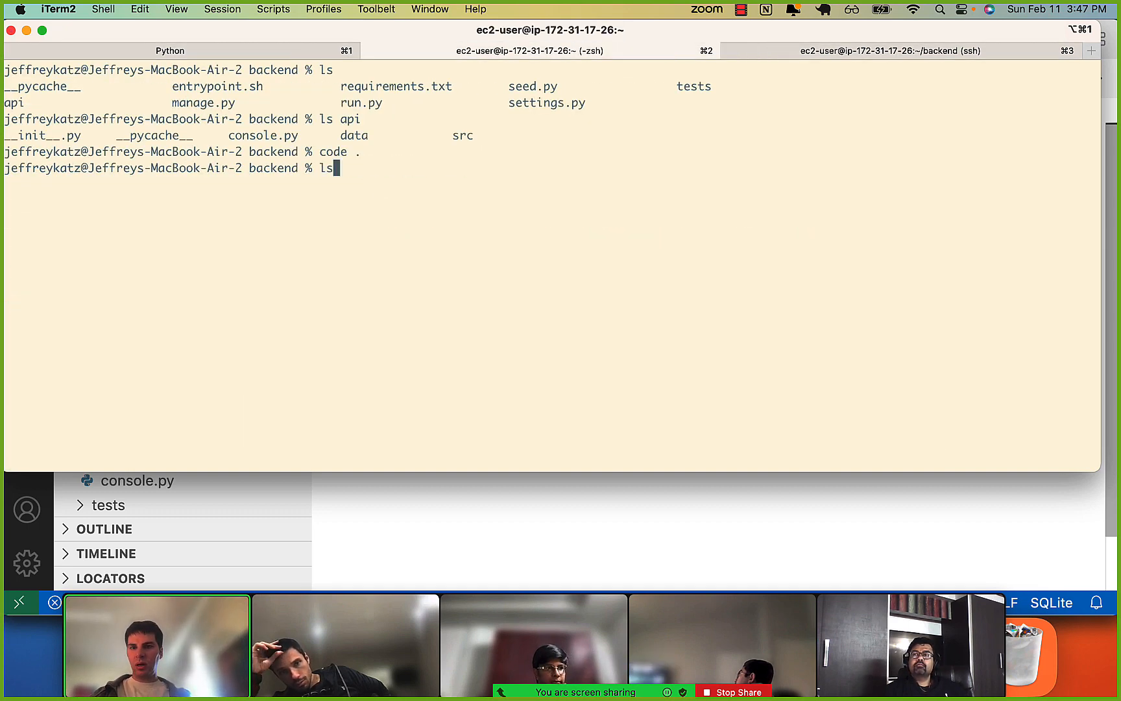
key(Up)
key(Down)
key(Up)
key(Up)
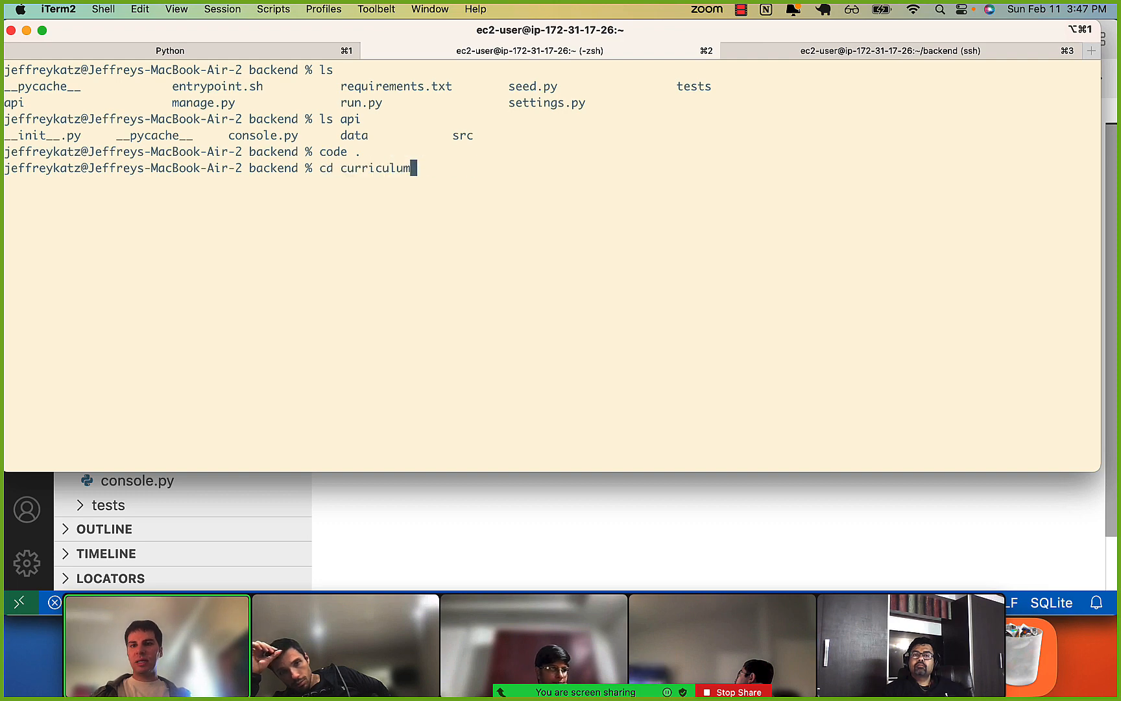
key(Up)
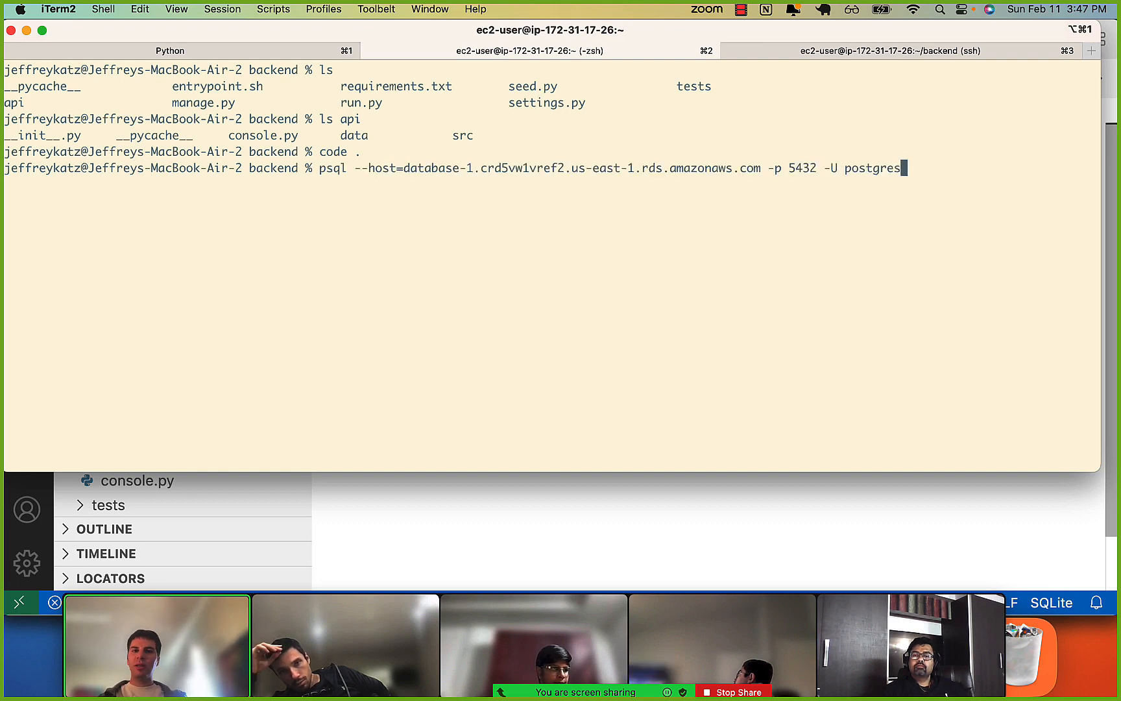
key(Return)
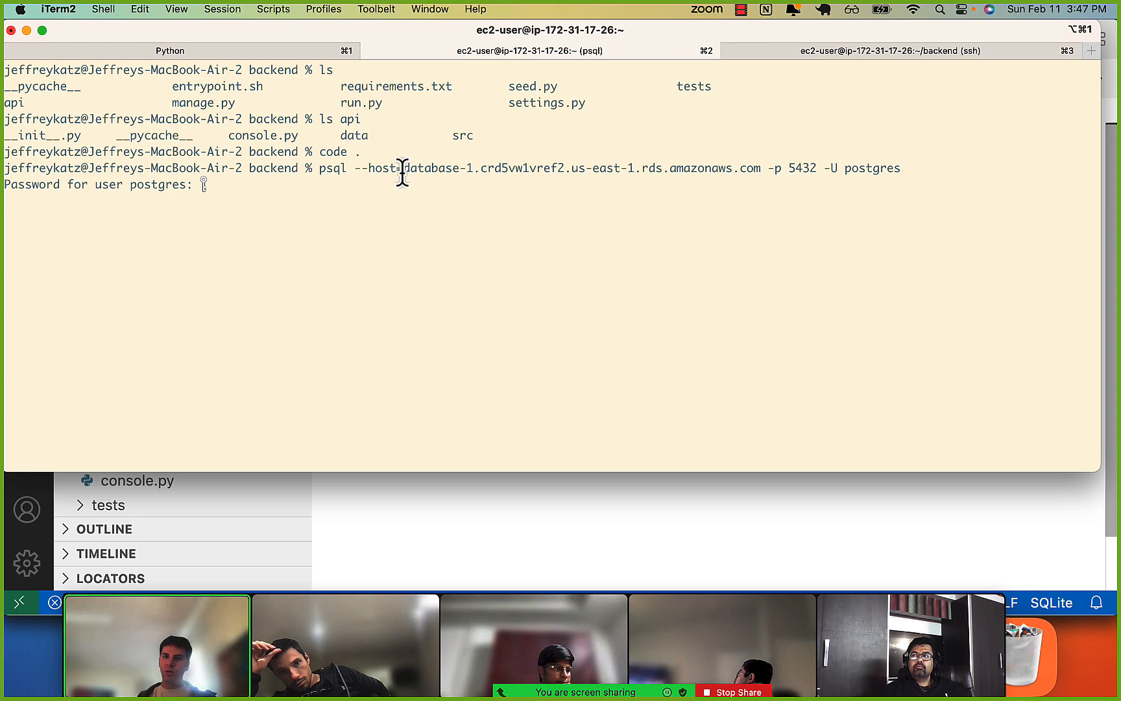
drag(319, 174, 463, 173)
click(464, 178)
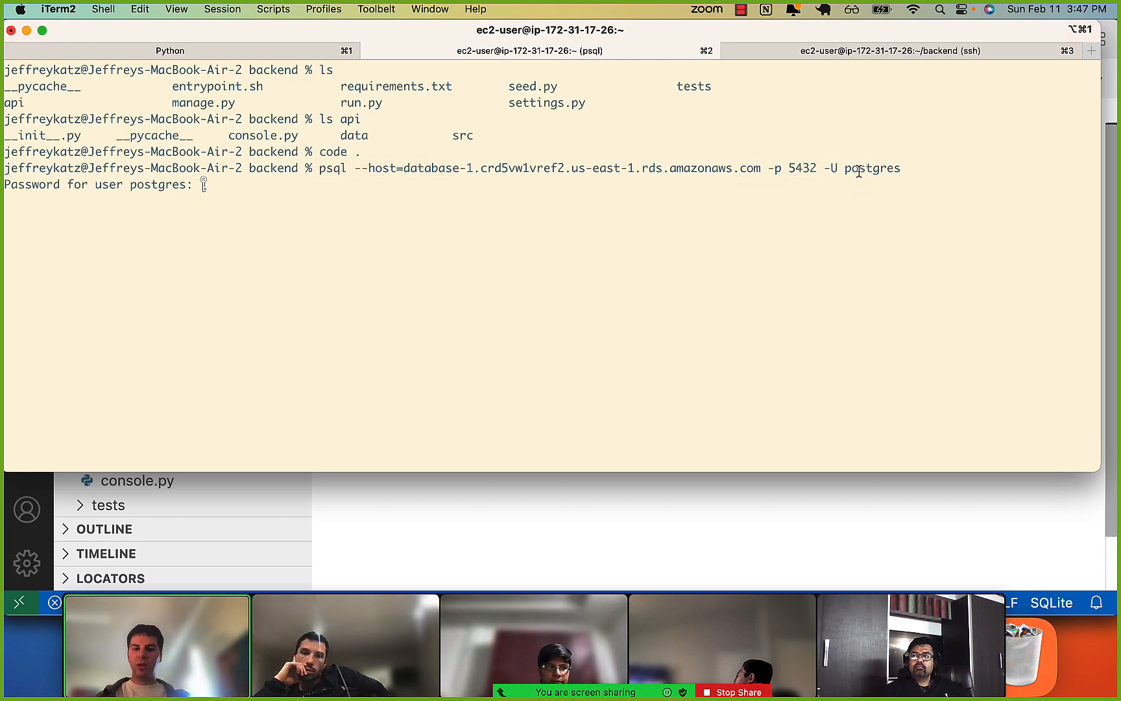
key(Return)
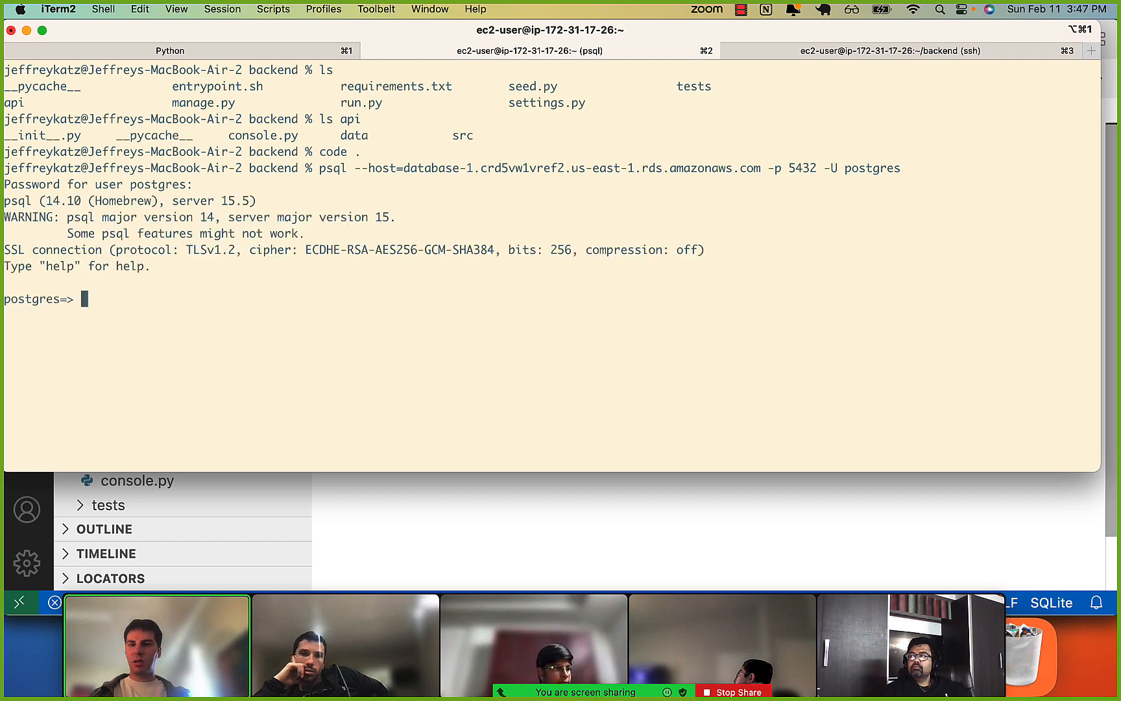
Quit the psql session with \q and list the contents of the local backend folder.
text(\q)
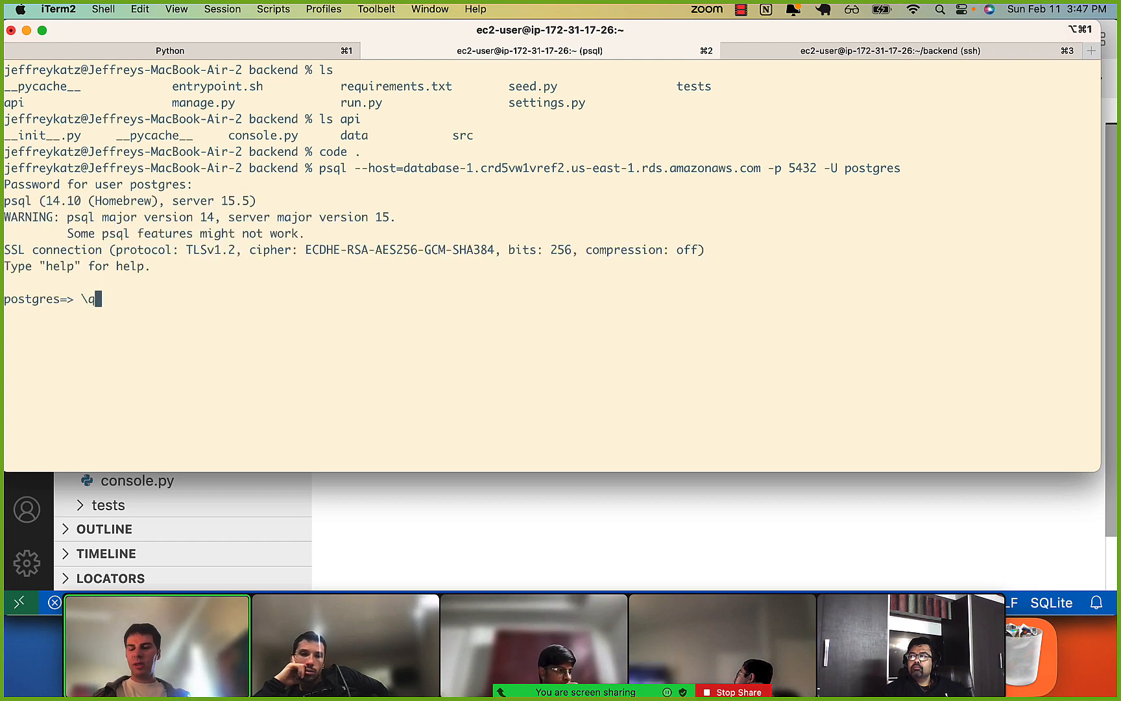
key(Return)
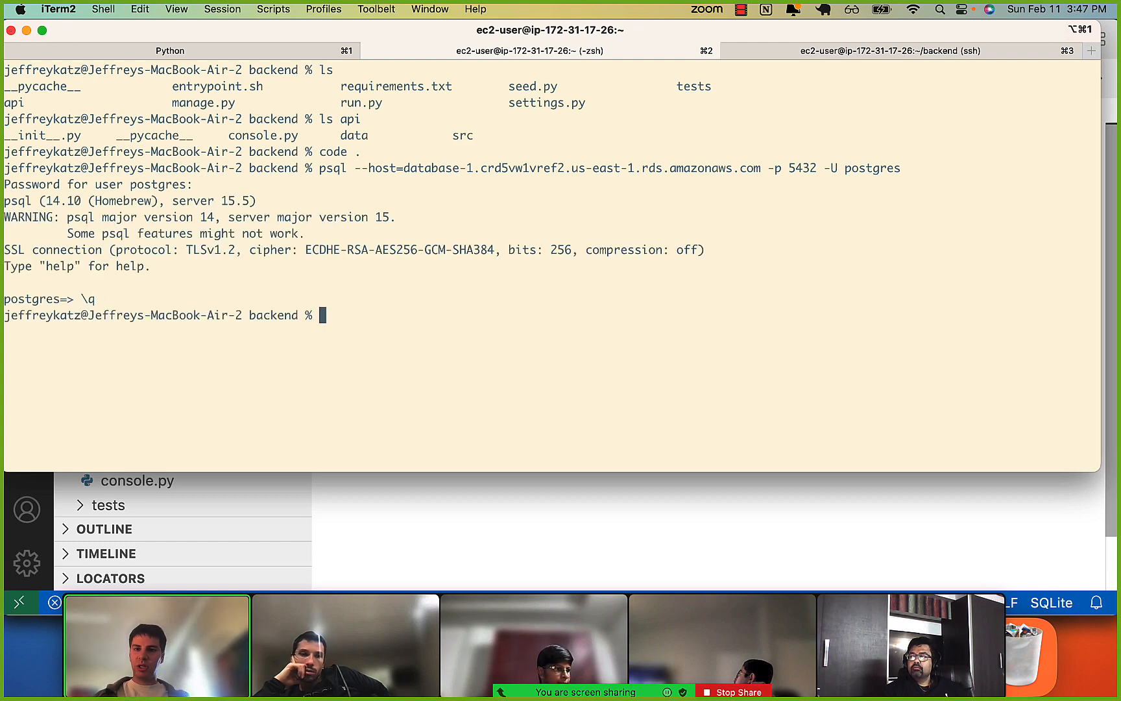
text(ls)
key(Return)
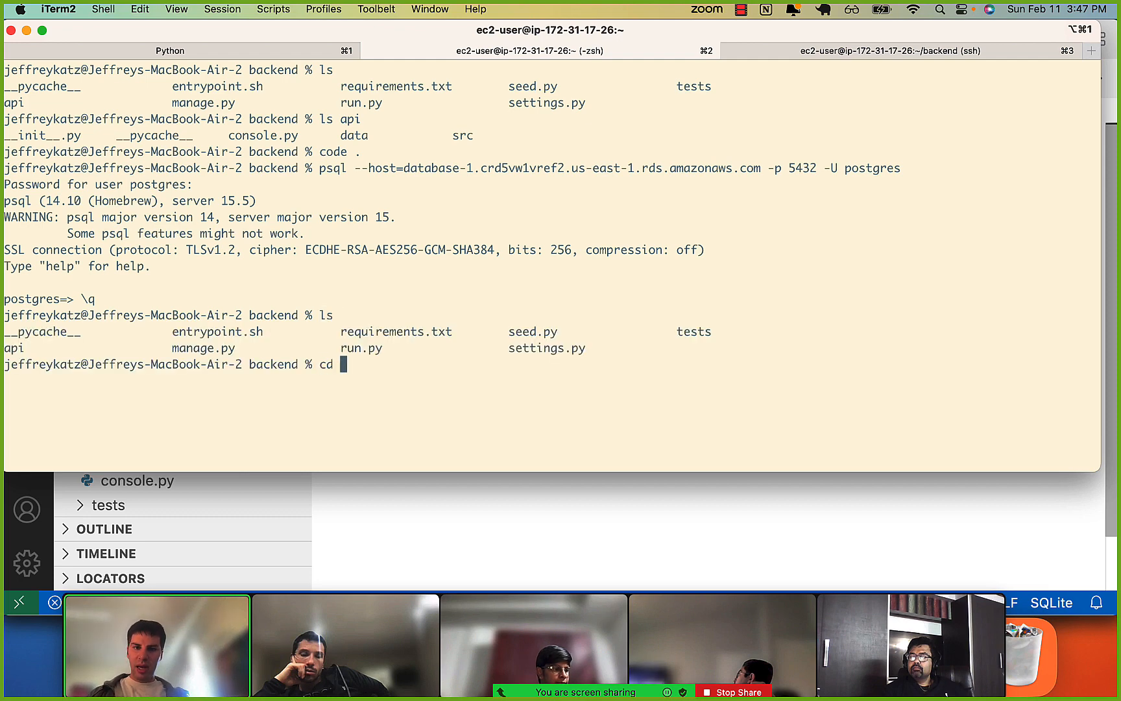
Change into the api folder, clear the terminal and list the folder's contents.
text(cd de)
key(BackSpace)
key(BackSpace)
key(BackSpace)
key(BackSpace)
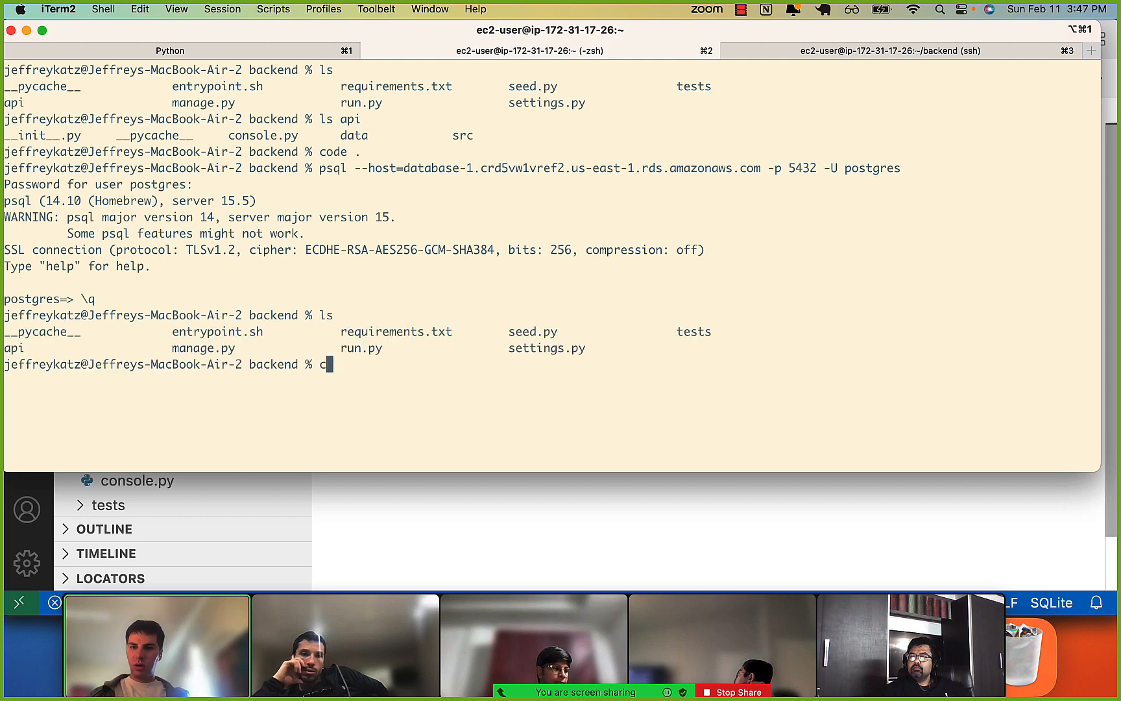
text(d api)
key(Return)
key(ctrl+l)
text(ls)
key(Return)
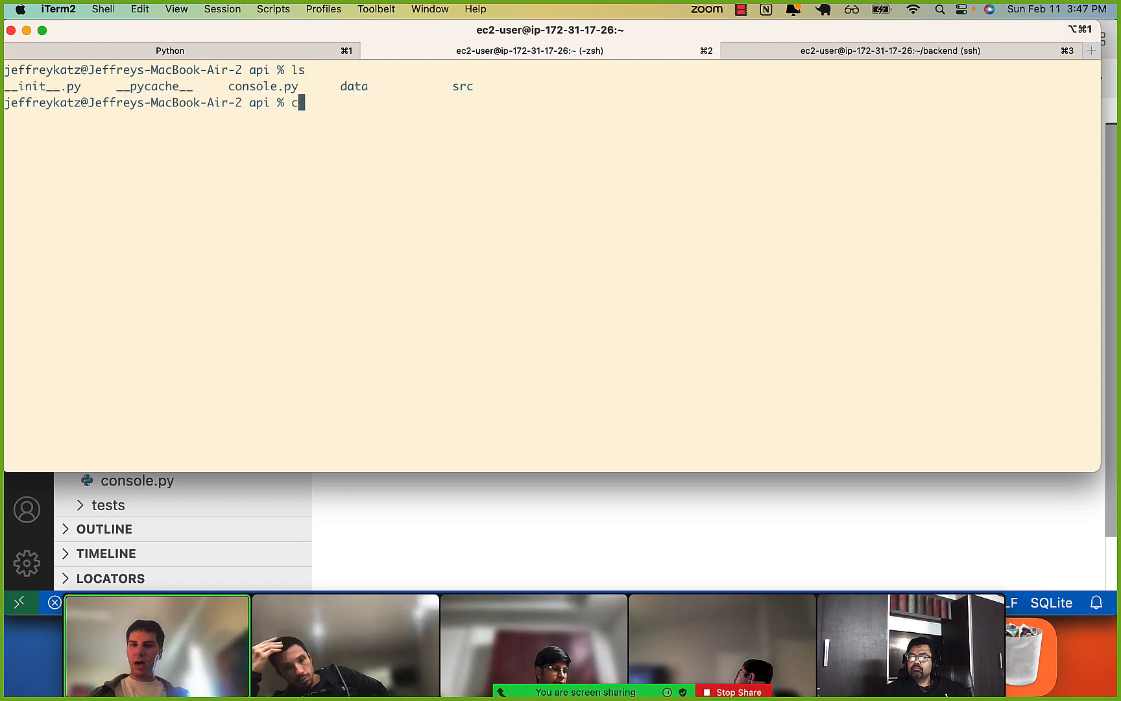
Change into the data folder inside api, clear the terminal and list its files.
text(cd data)
key(Return)
key(ctrl+l)
text(ls)
key(Return)
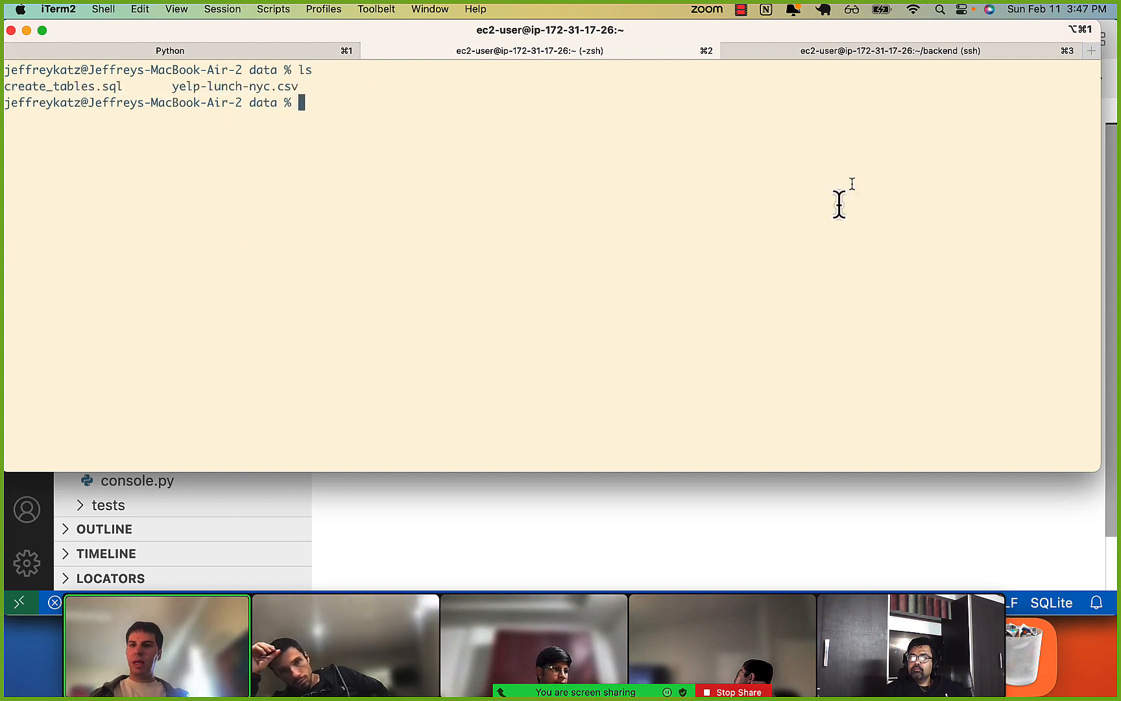
Execute create_tables.sql on the RDS database by adding -f create_tables.sql to the earlier psql connection command and entering the database password.
text(ls)
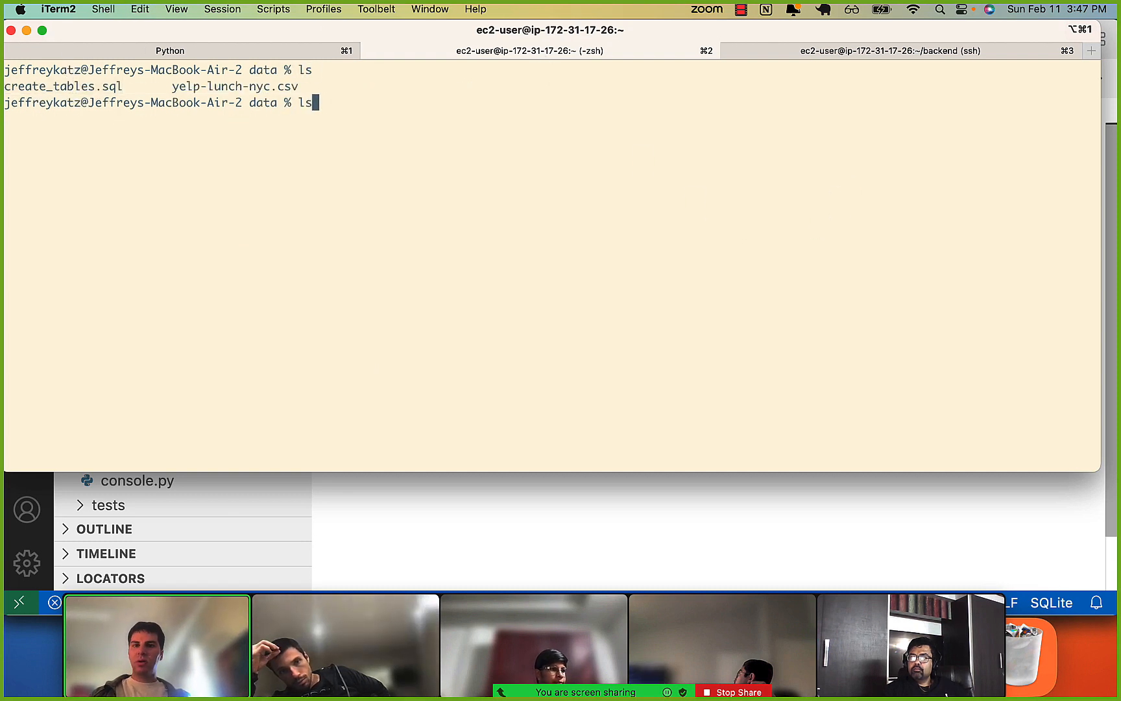
key(Up)
key(Up)
key(Up)
key(Up)
key(Up)
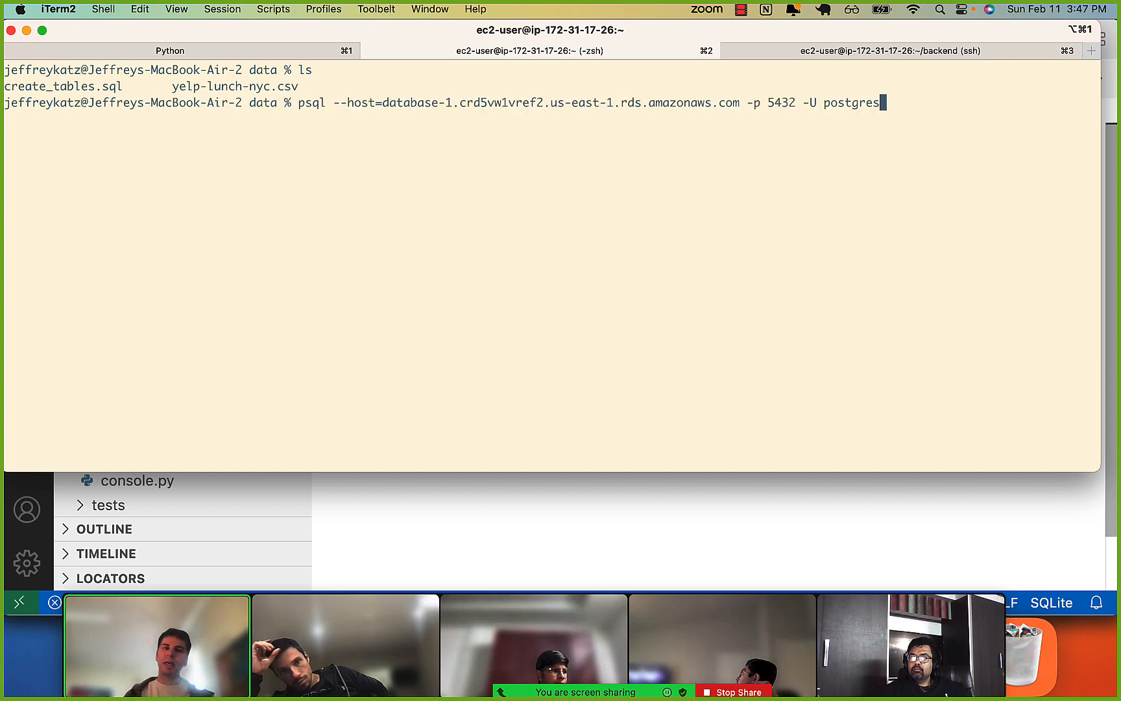
key(Right)
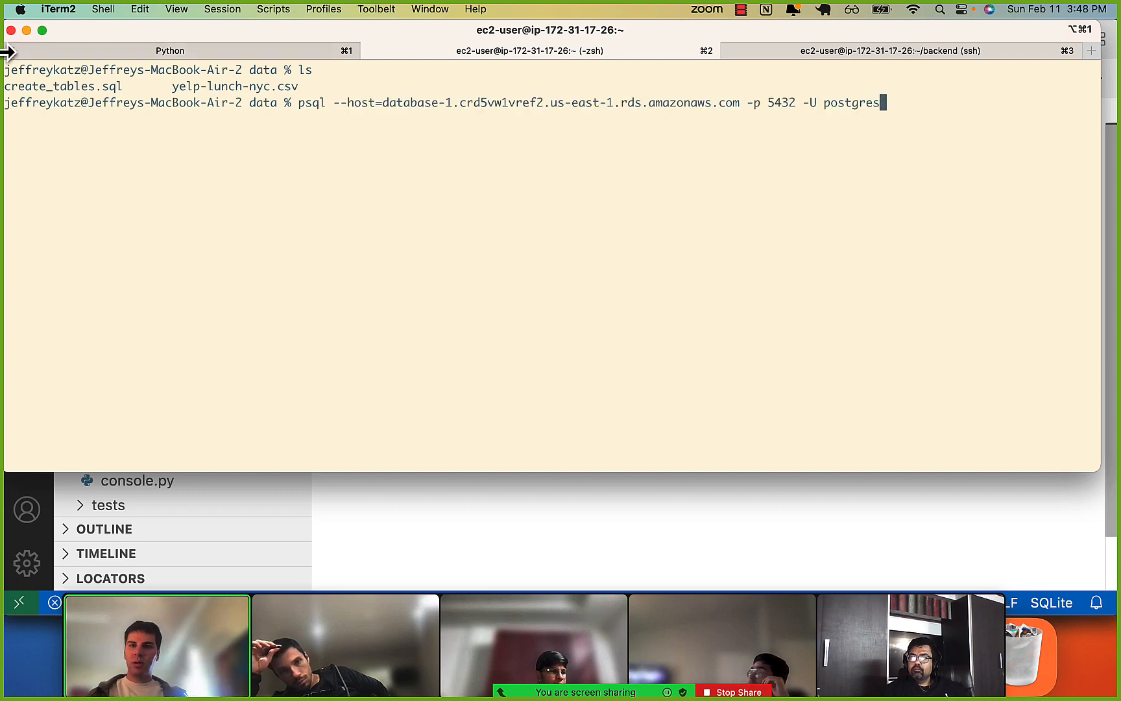
drag(349, 104, 433, 107)
click(433, 108)
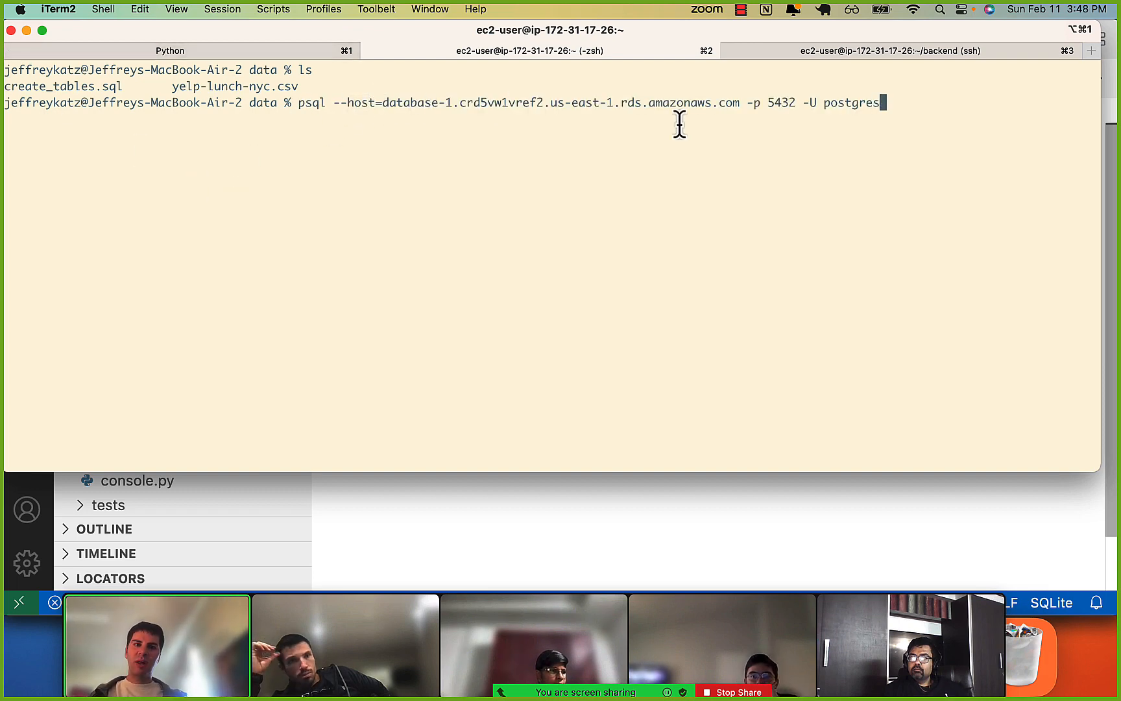
drag(750, 108, 827, 105)
click(786, 109)
click(869, 107)
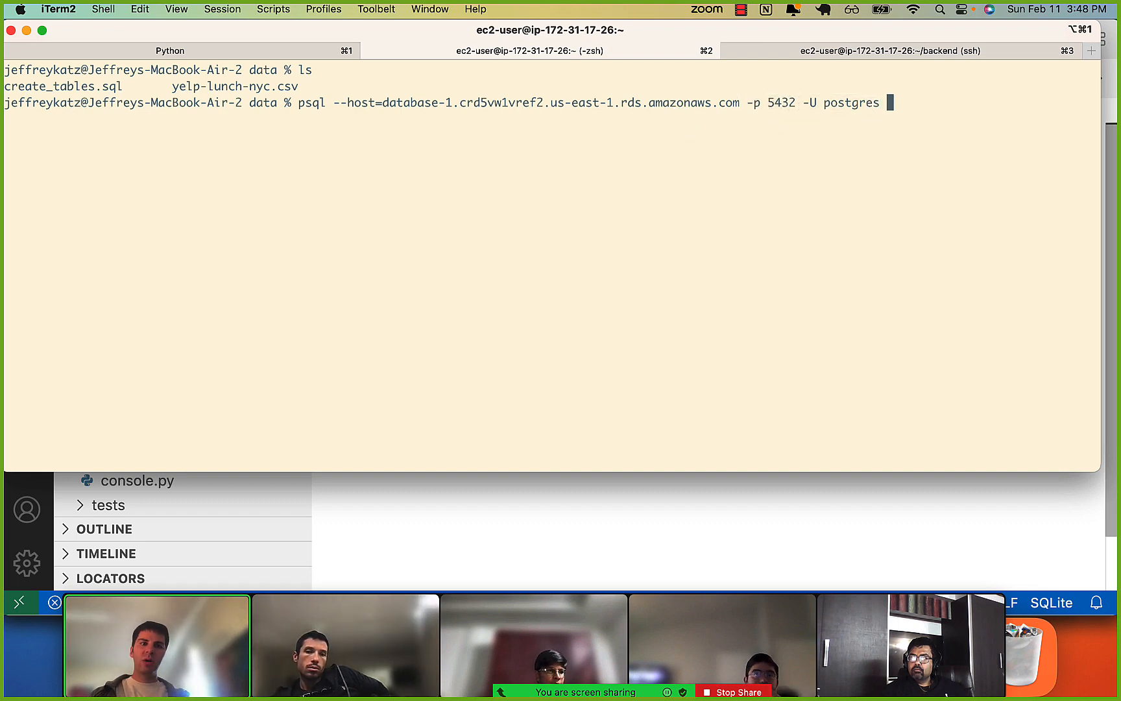
text(-f c)
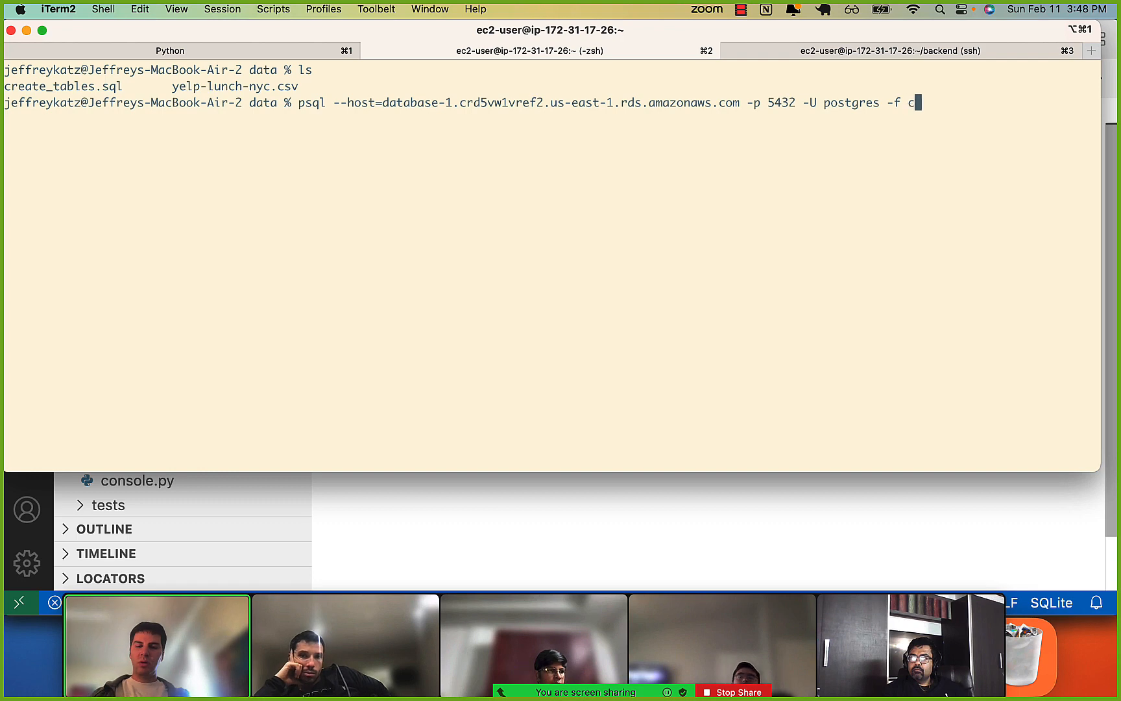
text(rea)
key(Tab)
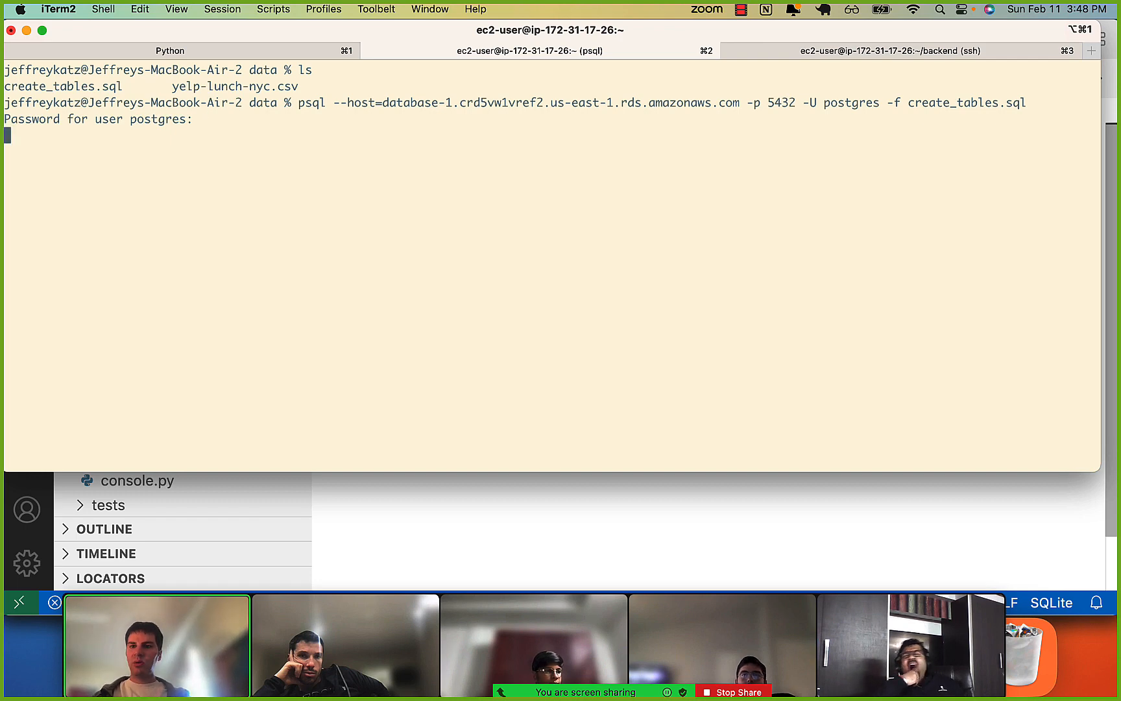
drag(34, 138, 95, 139)
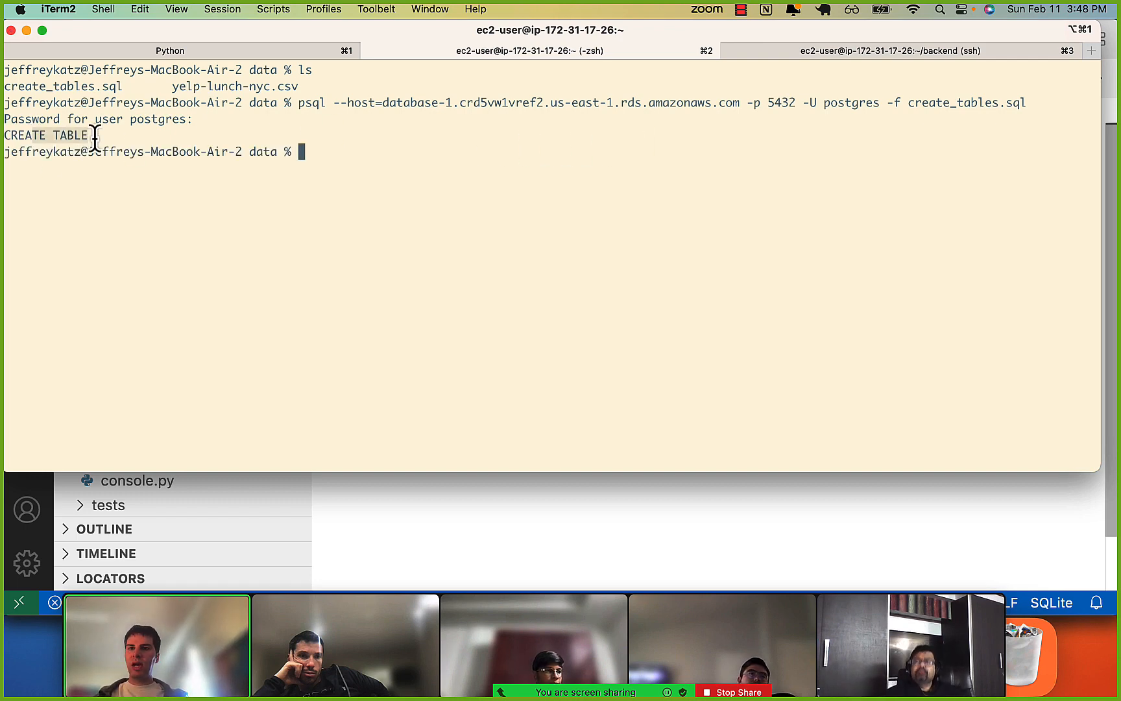
drag(343, 104, 559, 104)
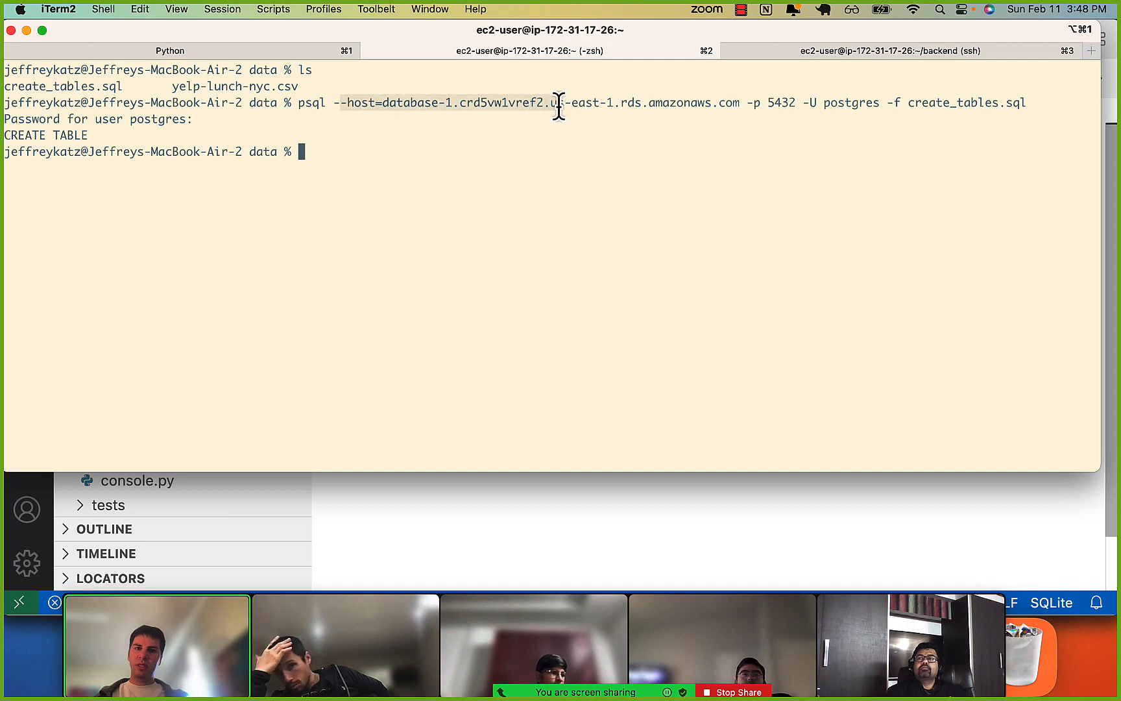
click(558, 104)
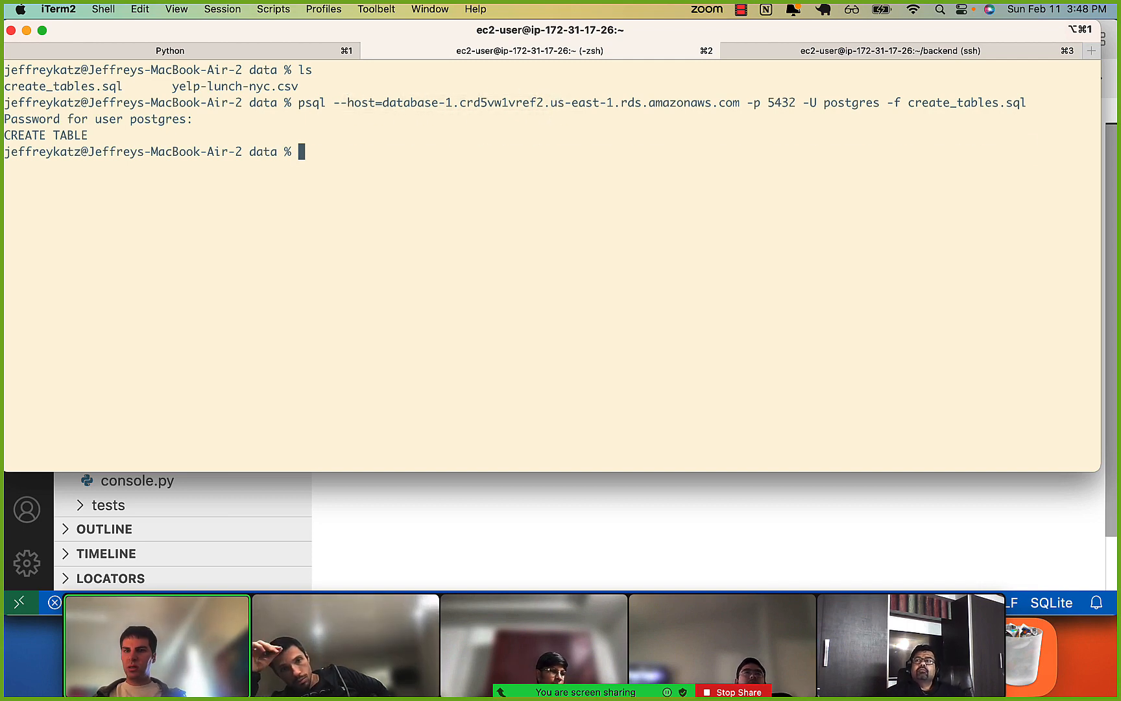
Reconnect to the RDS database with psql as user postgres without the -f option, enter the database password and list the tables with \dt.
key(Up)
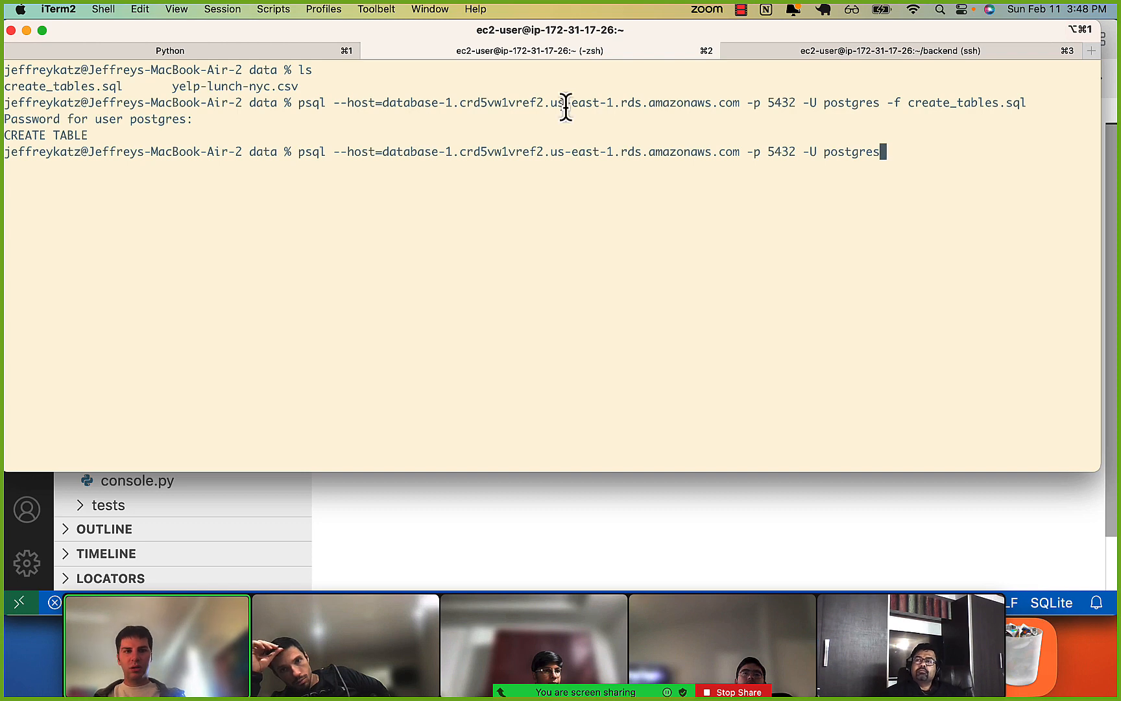
drag(881, 104, 983, 106)
click(987, 107)
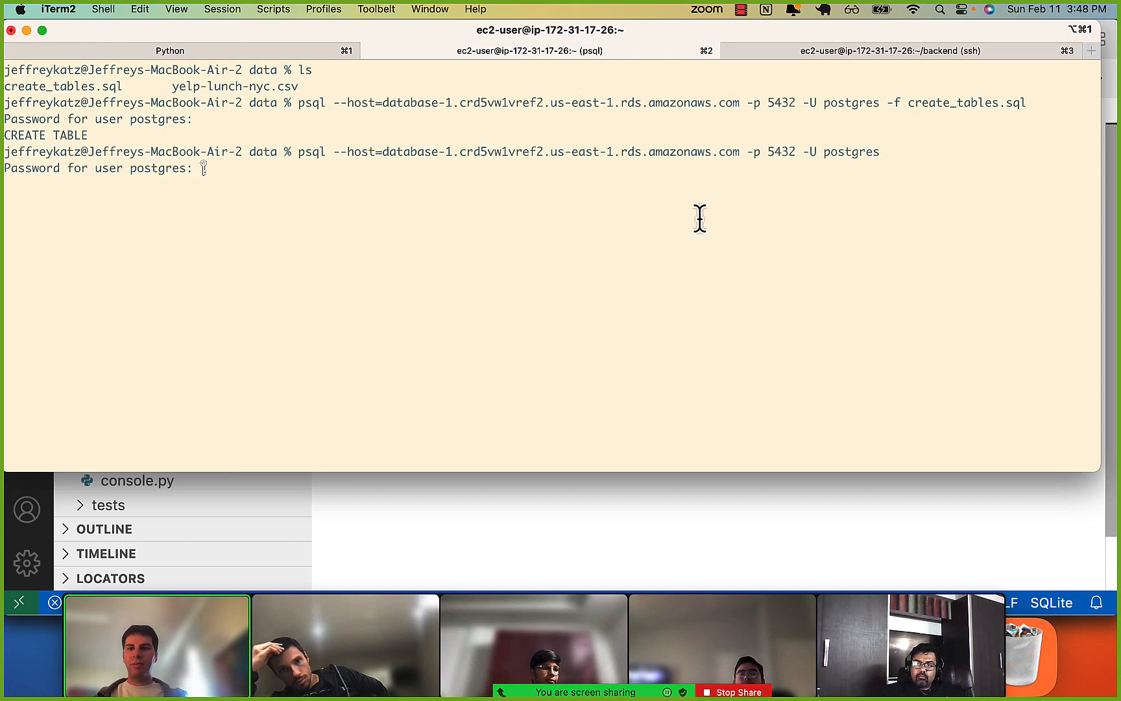
key(Return)
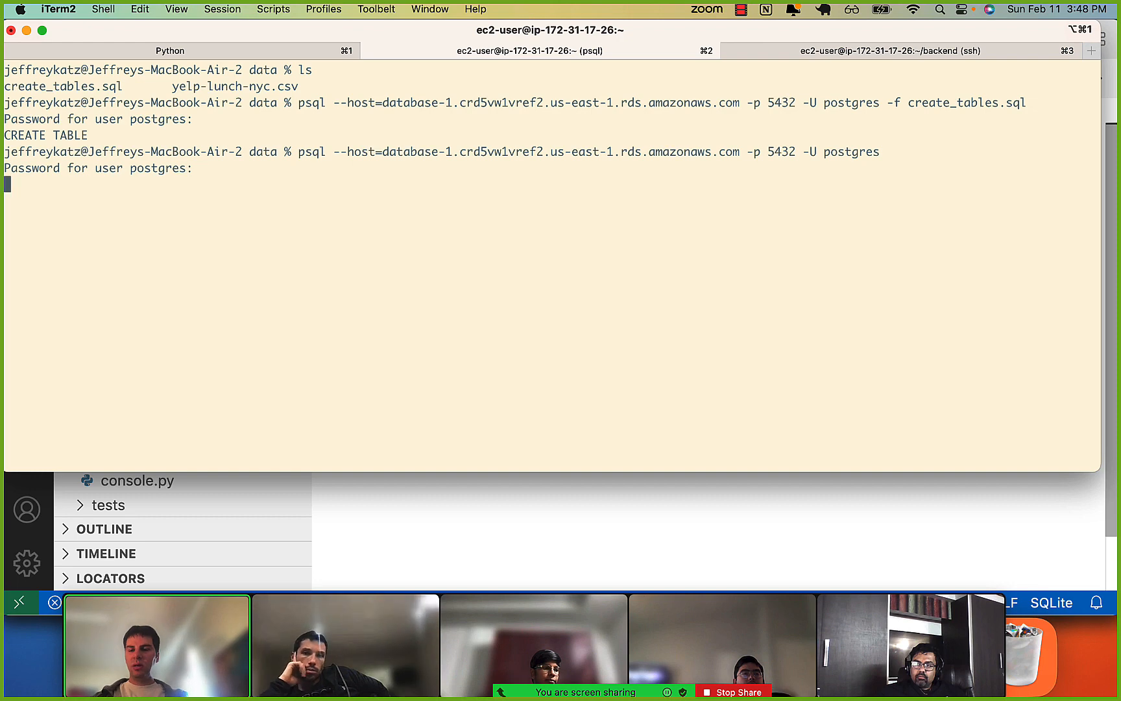
key(Return)
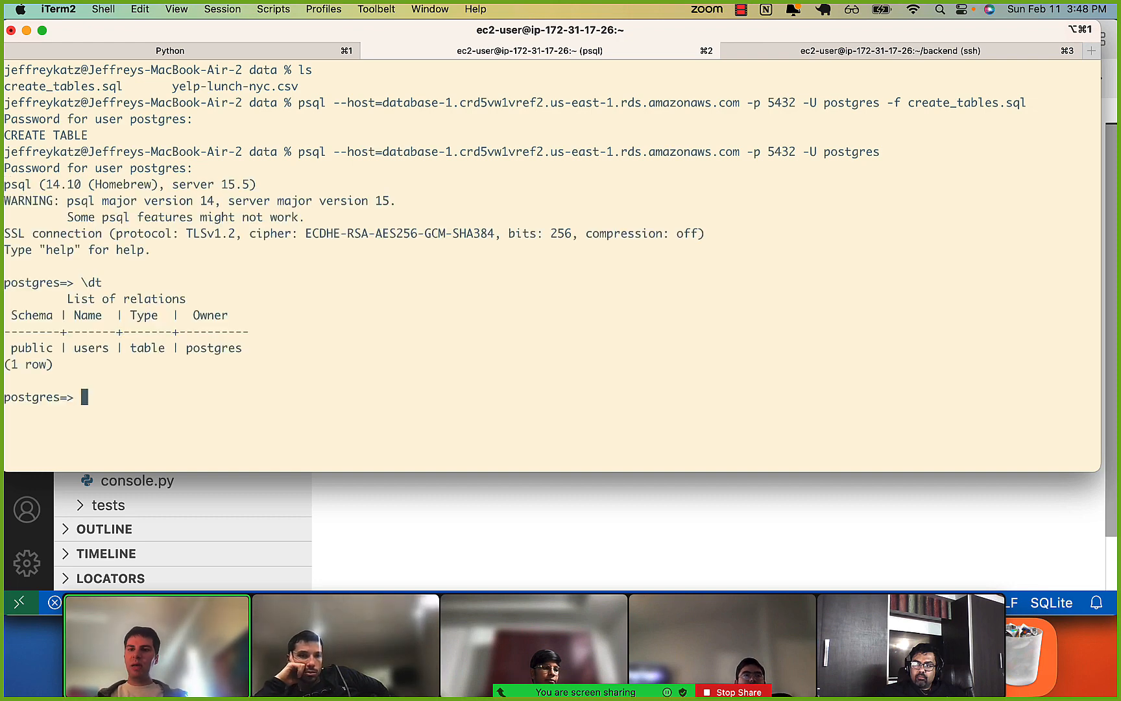
drag(136, 351, 186, 349)
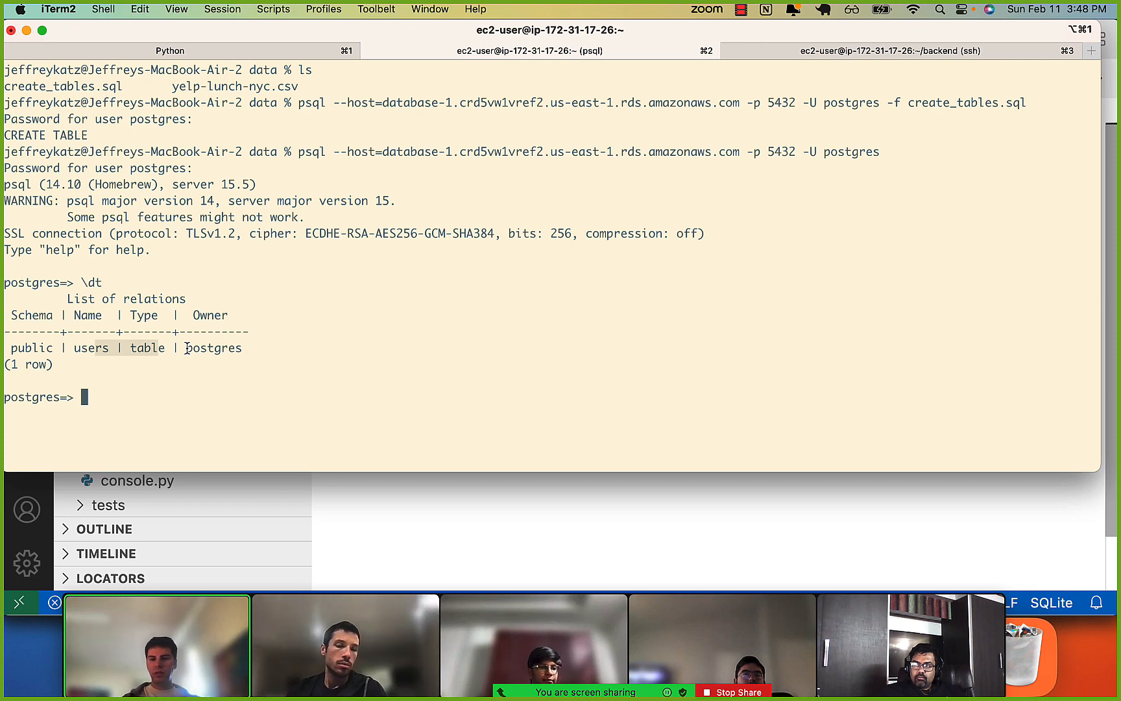
Create a database named foursquare on the RDS server and quit psql.
text(creat)
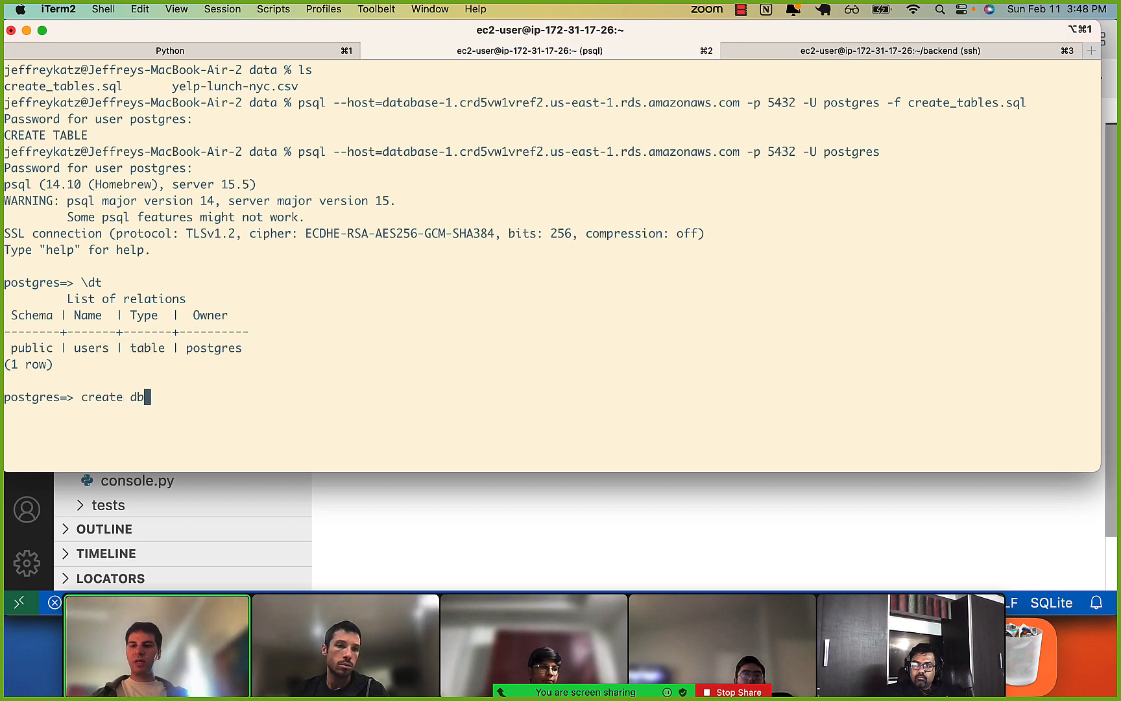
text(e dtabase)
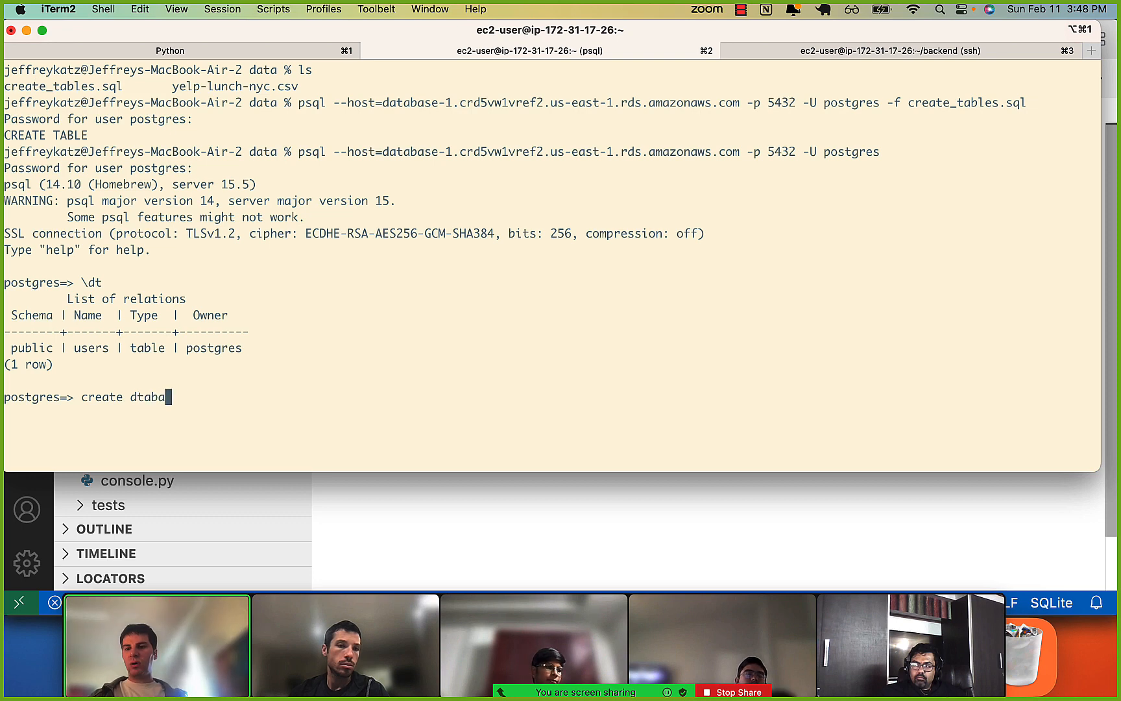
key(BackSpace)
key(BackSpace)
text(atabase foursquare;)
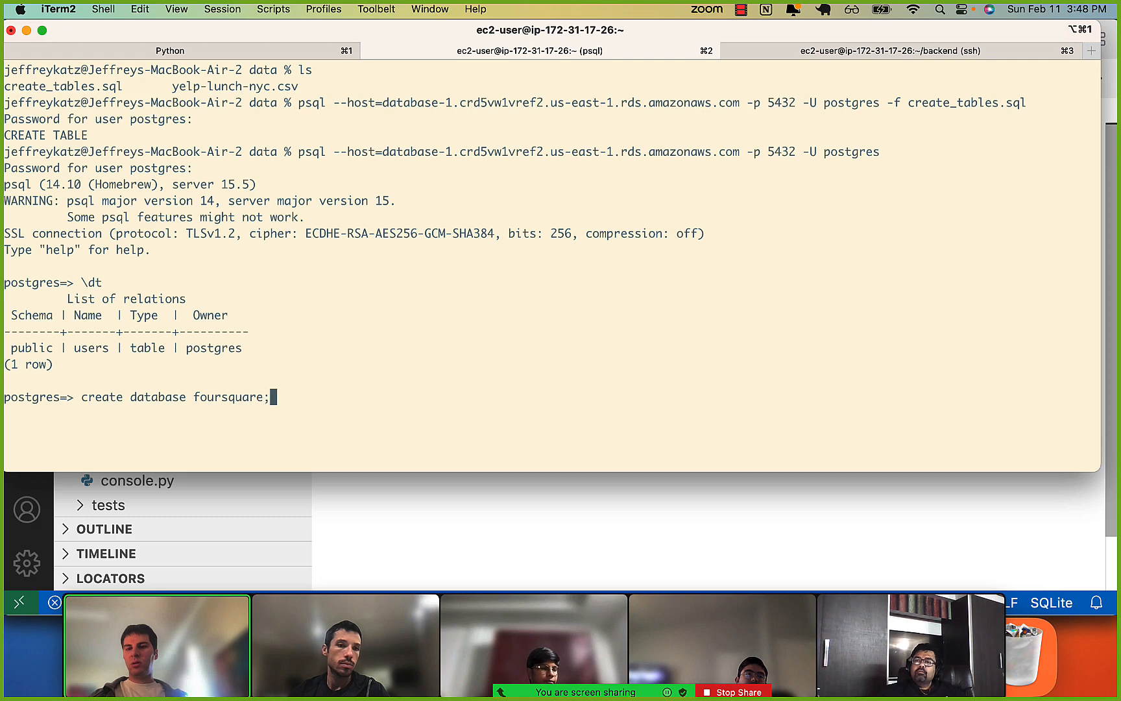
key(Return)
text(\q)
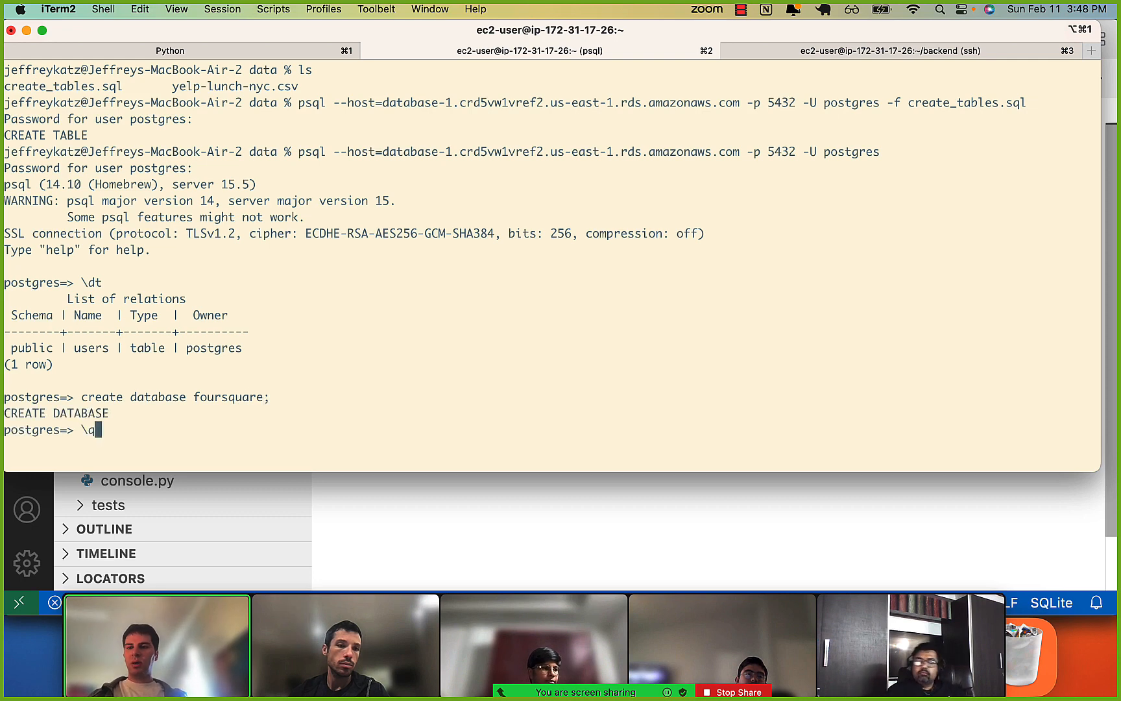
key(Return)
Switch to Visual Studio Code and append an insert into users statement with one quoted sample name below the table definition in create_tables.sql.
key(super+Tab)
key(super+Tab)
key(super+shift+Tab)
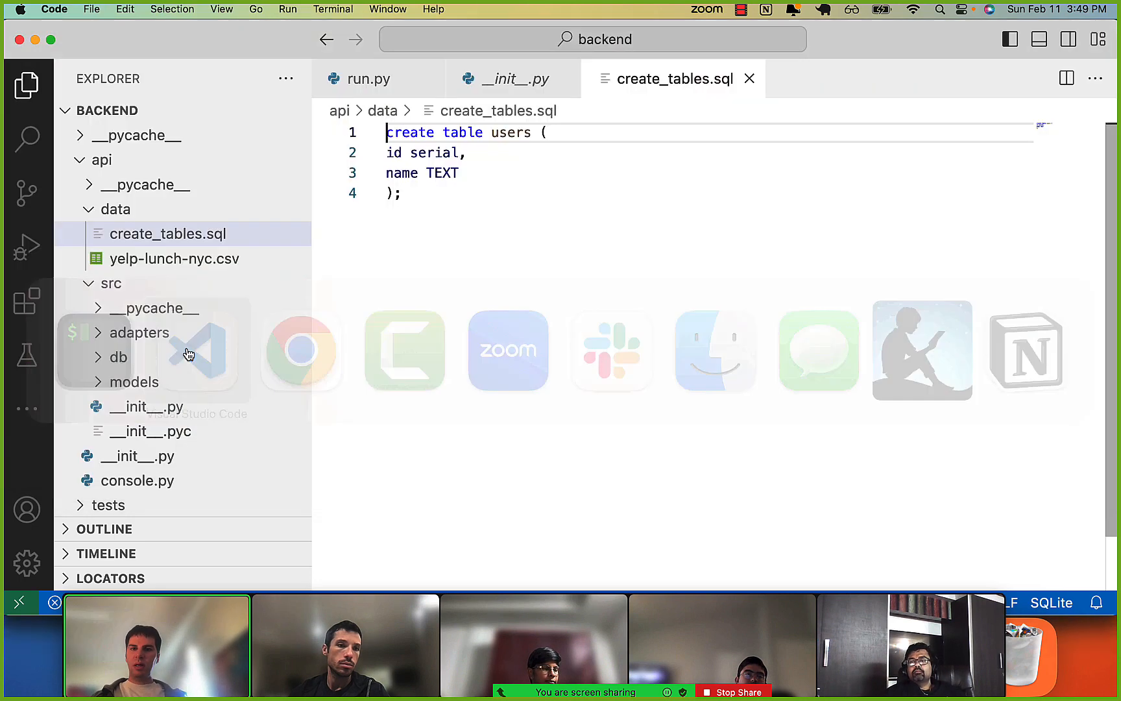
key(Down)
key(Down)
key(Down)
key(Down)
key(Return)
key(Return)
text(in)
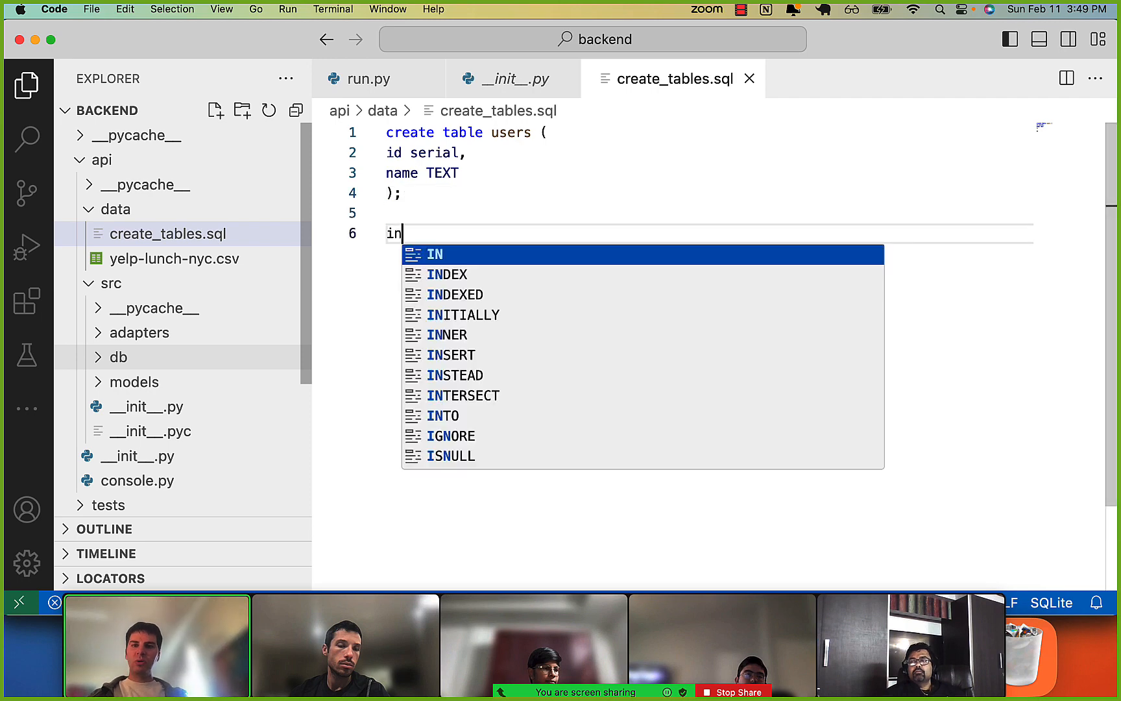
text(sert int)
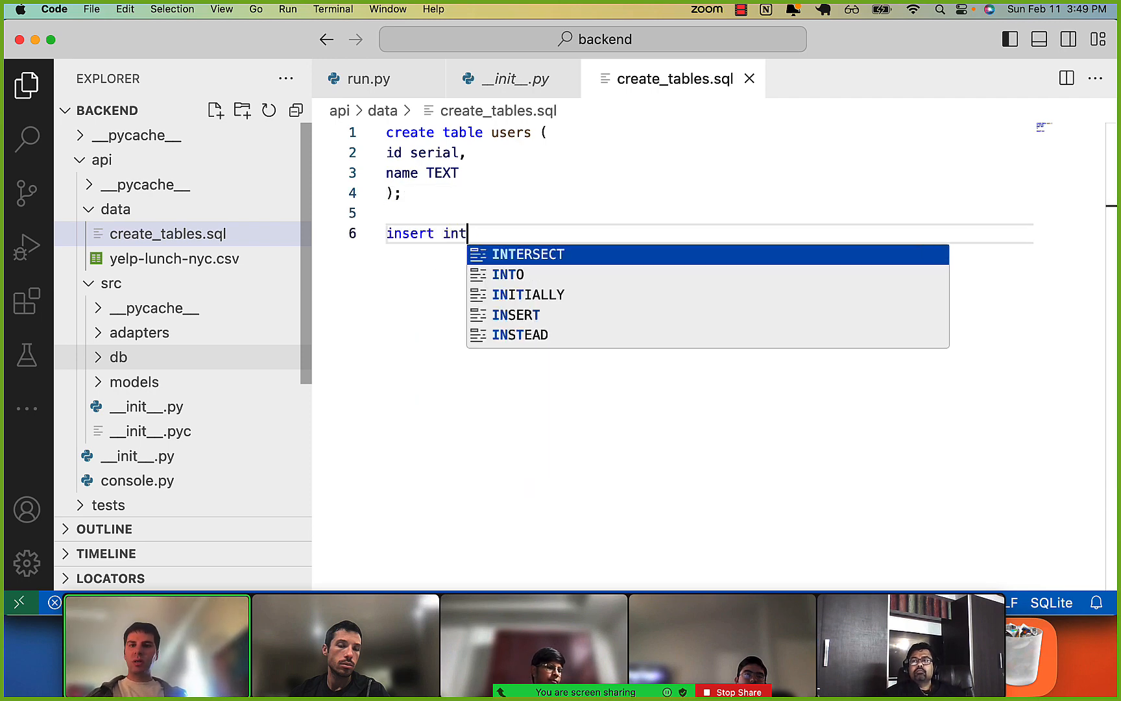
text(o users ()
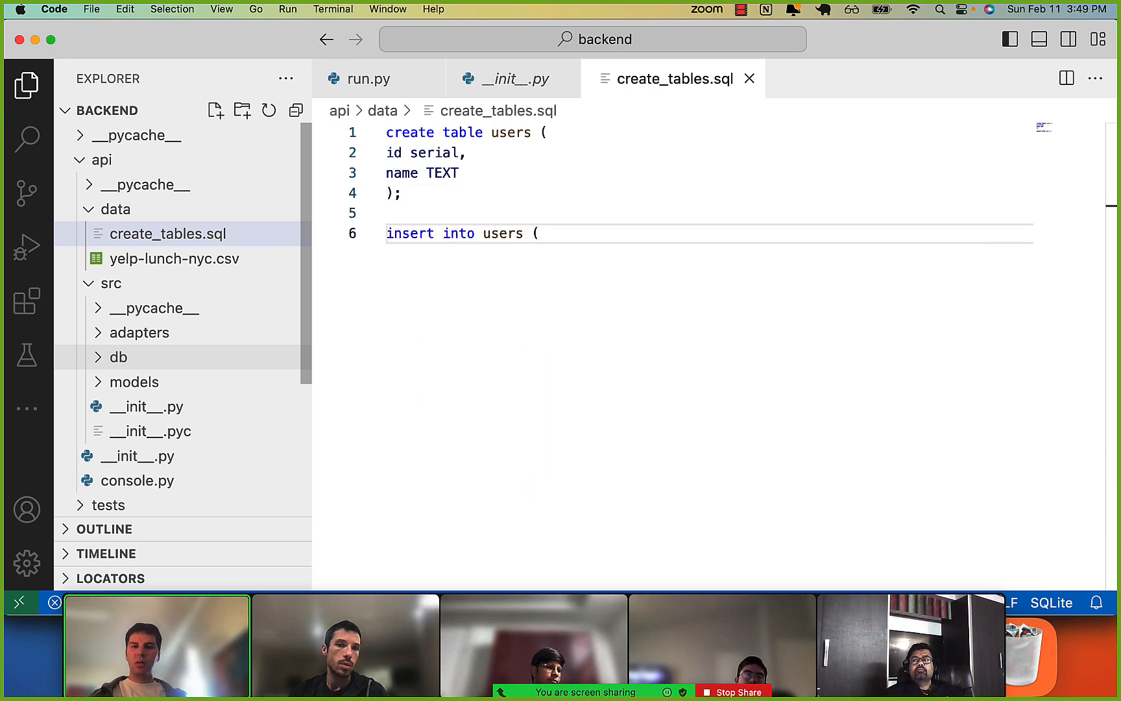
text())
key(Left)
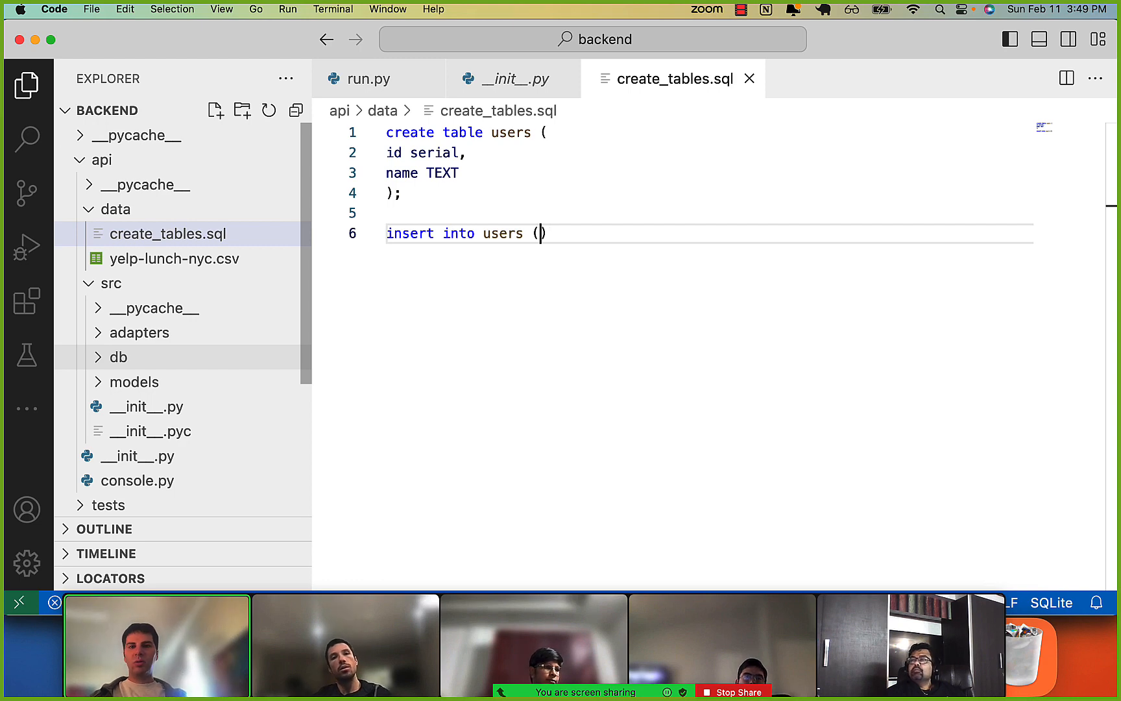
text(')
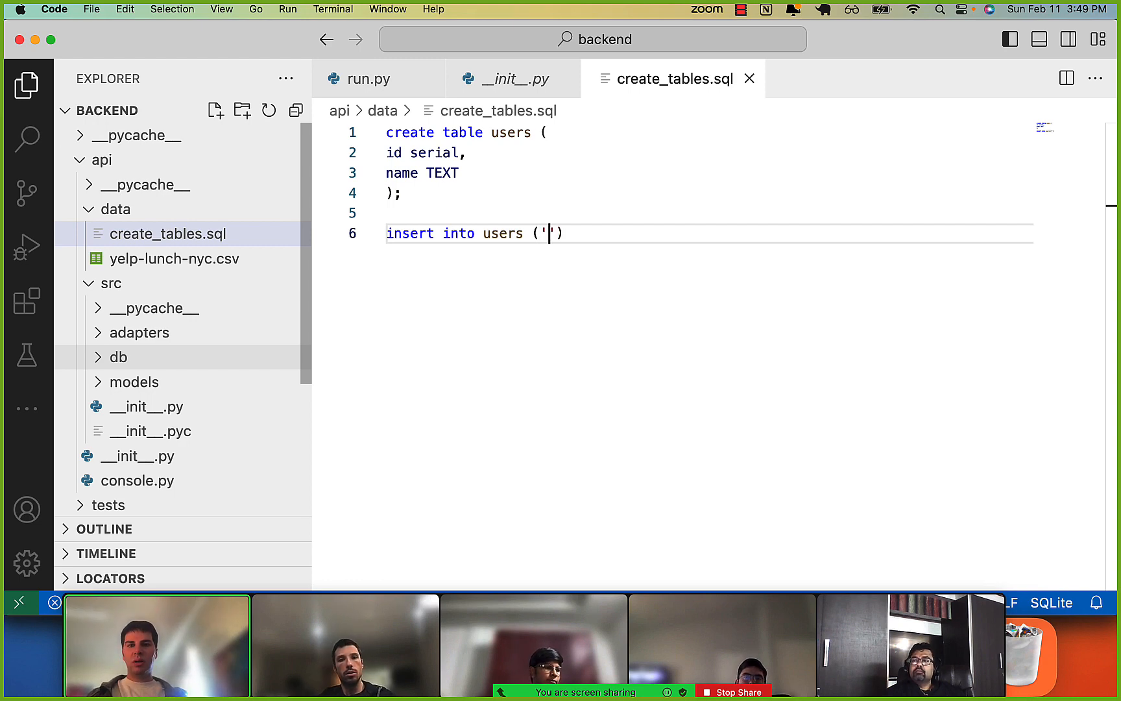
text(bob)
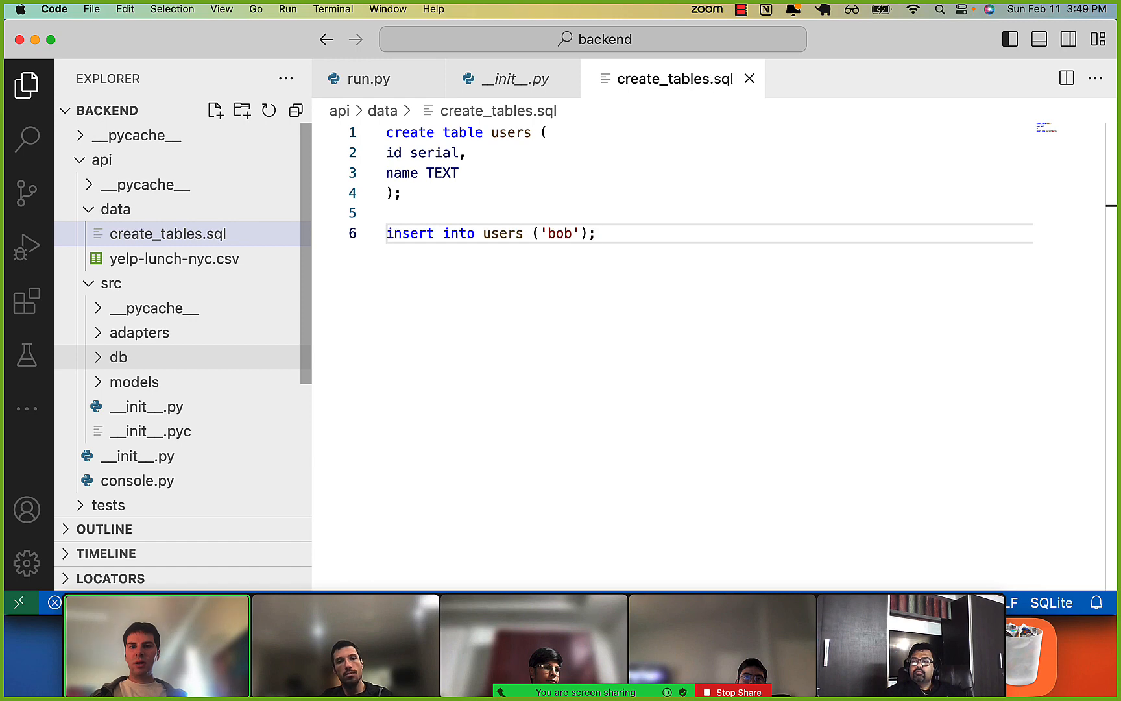
In iTerm2, rerun the psql command with -f create_tables.sql, adding -d foursquare to target that database, and enter the database password.
key(super+Tab)
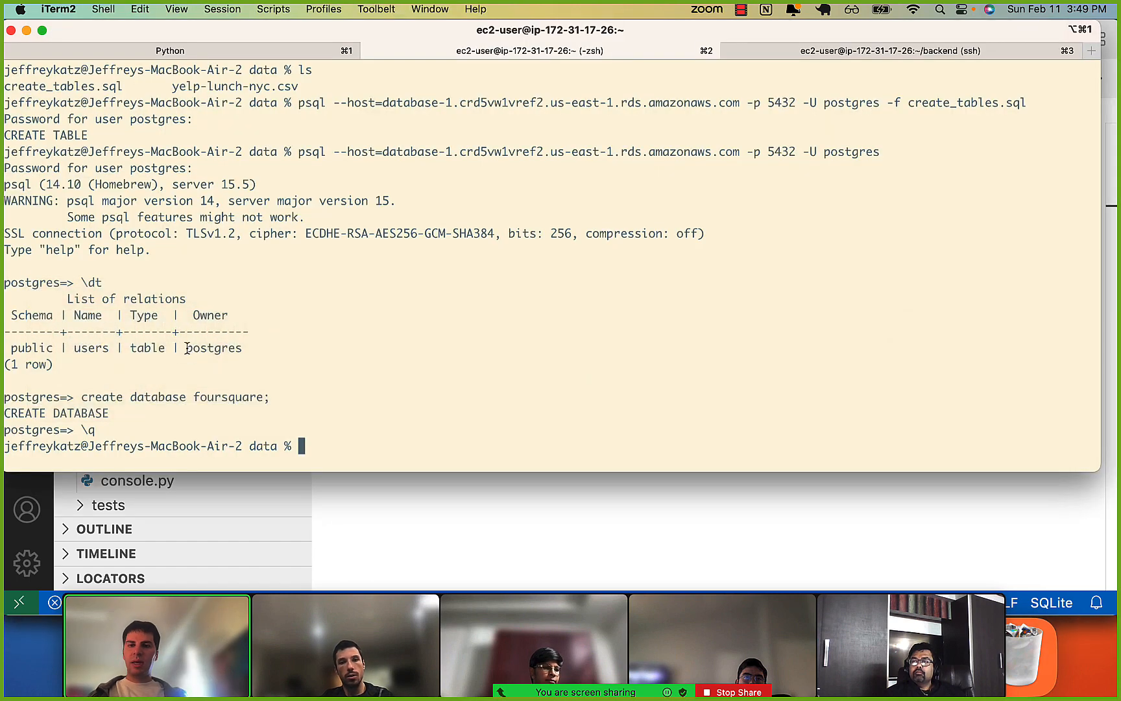
key(Up)
key(Up)
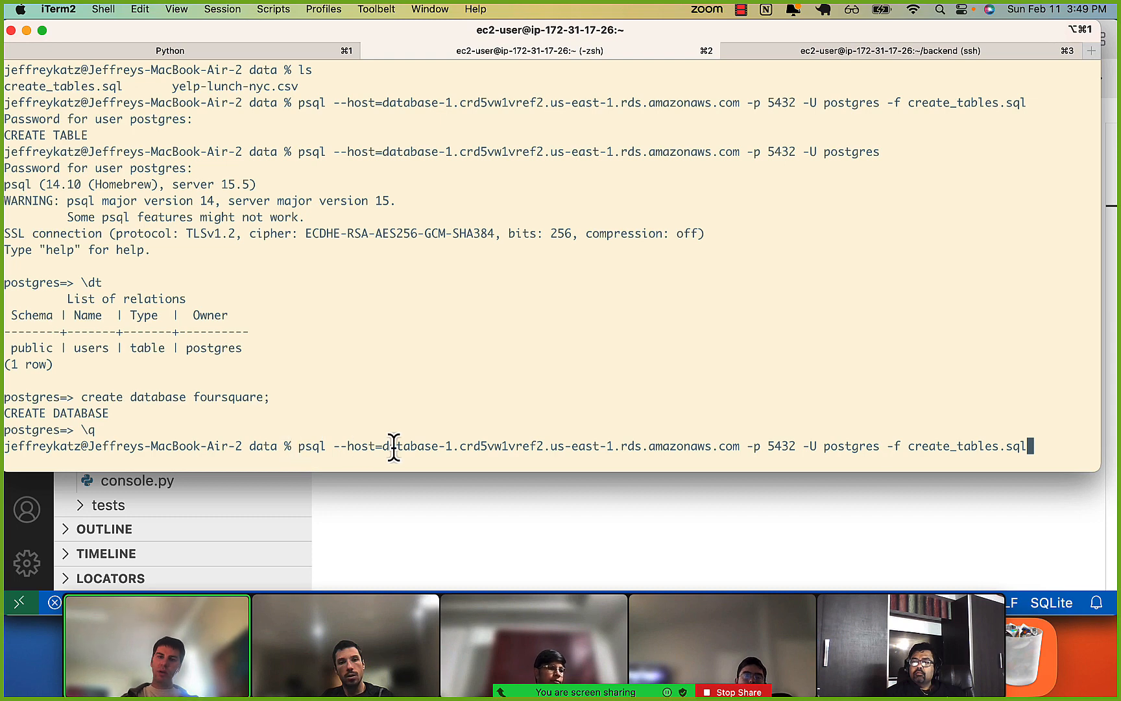
drag(908, 446, 963, 444)
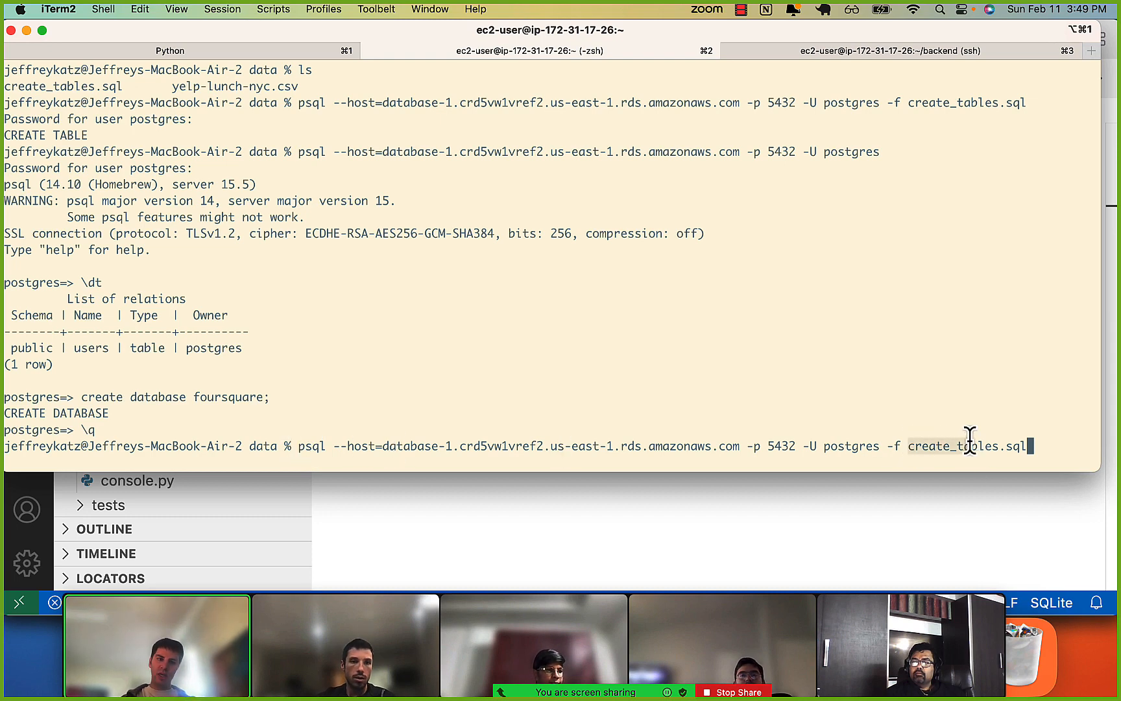
click(920, 507)
click(482, 209)
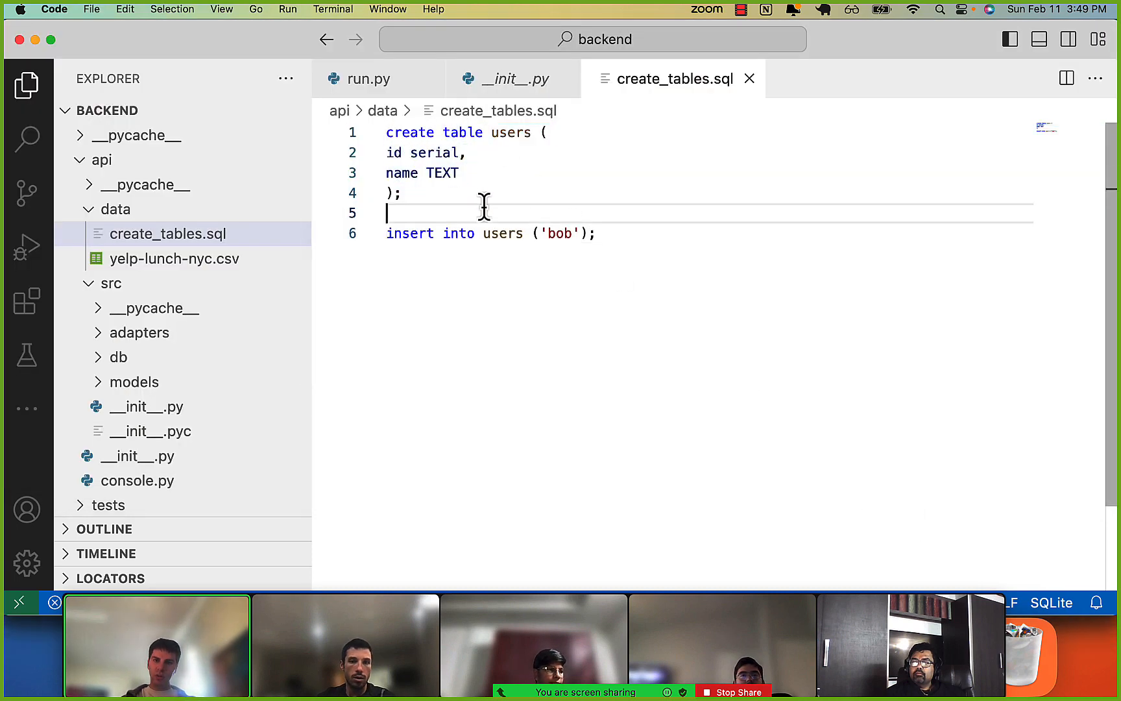
drag(426, 232, 602, 235)
click(602, 233)
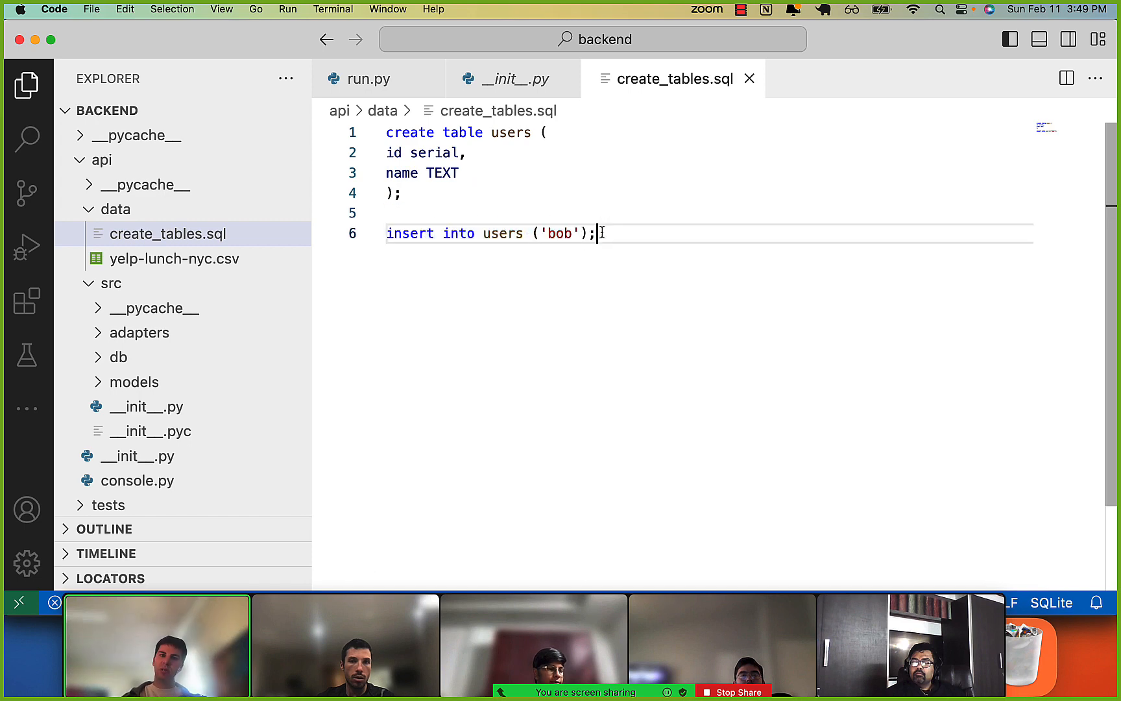
key(super+Tab)
drag(389, 446, 720, 448)
click(790, 447)
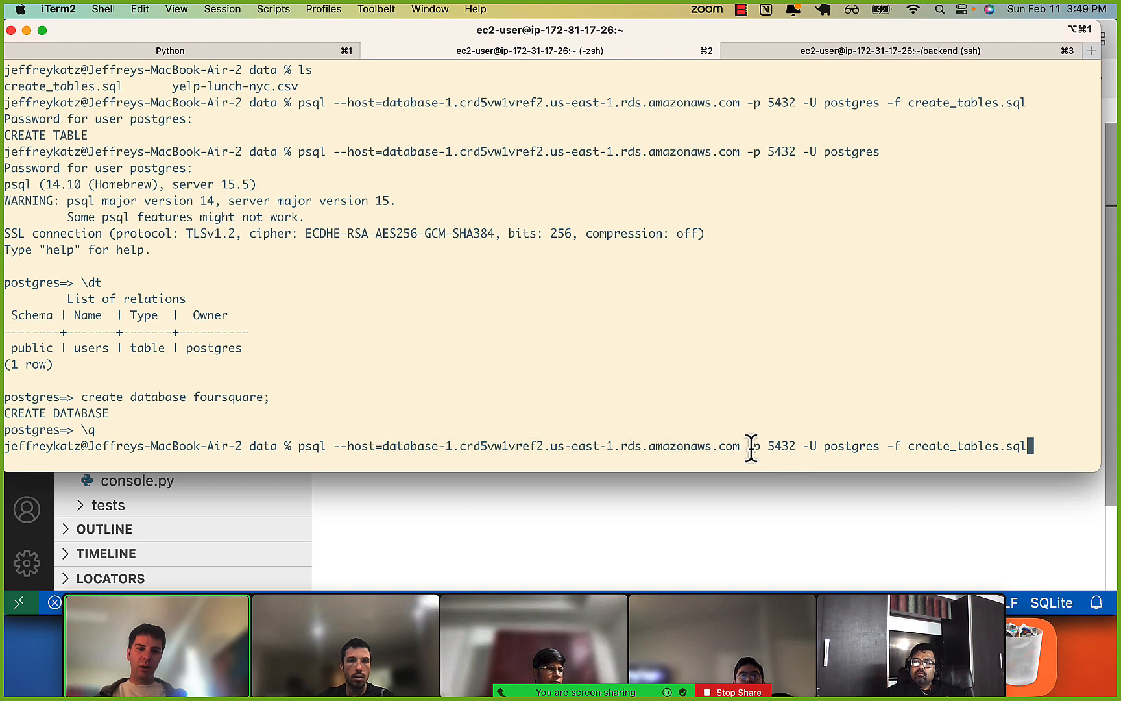
drag(808, 446, 861, 447)
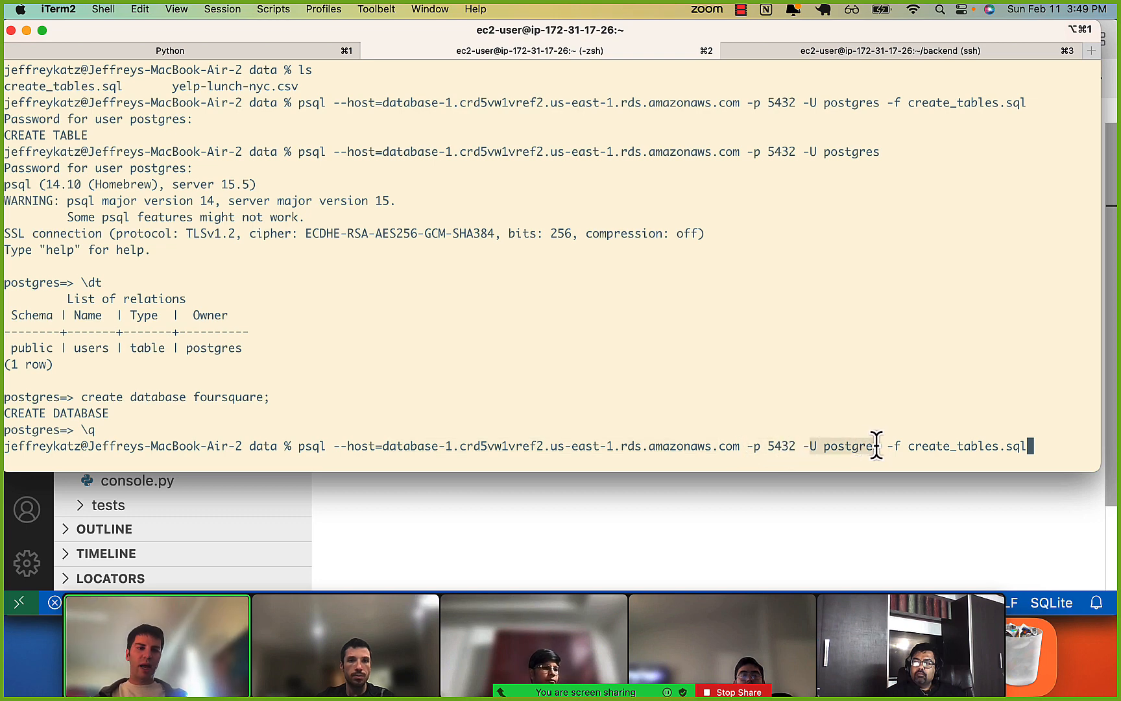
click(876, 446)
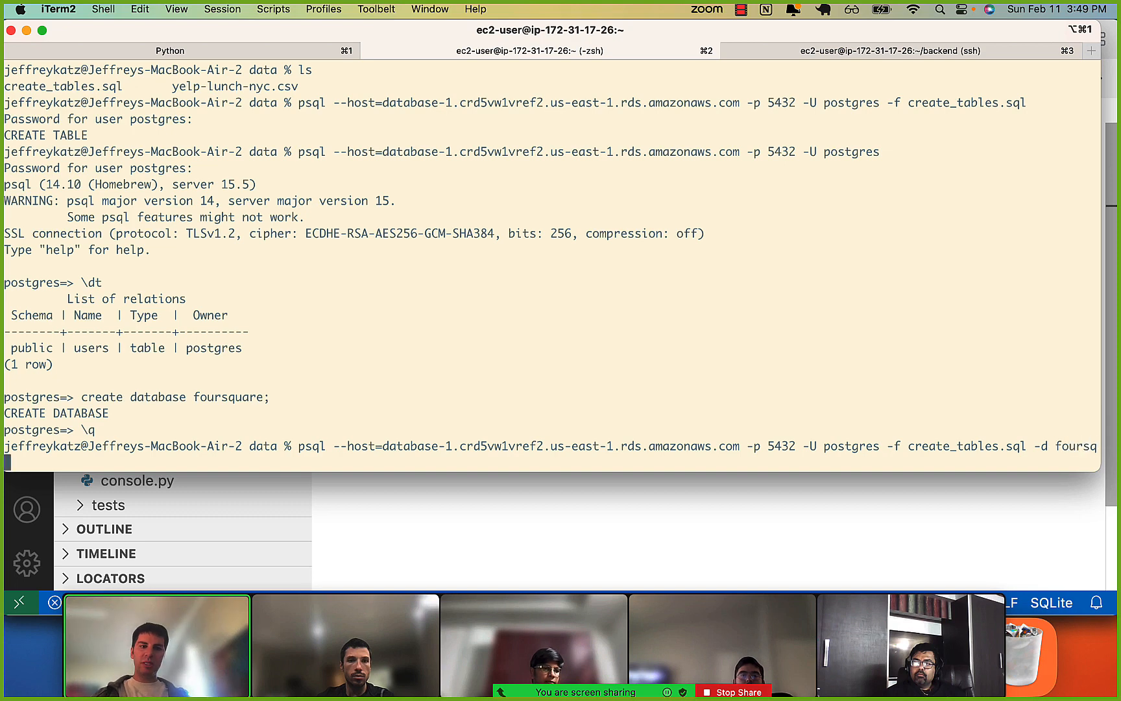
key(Return)
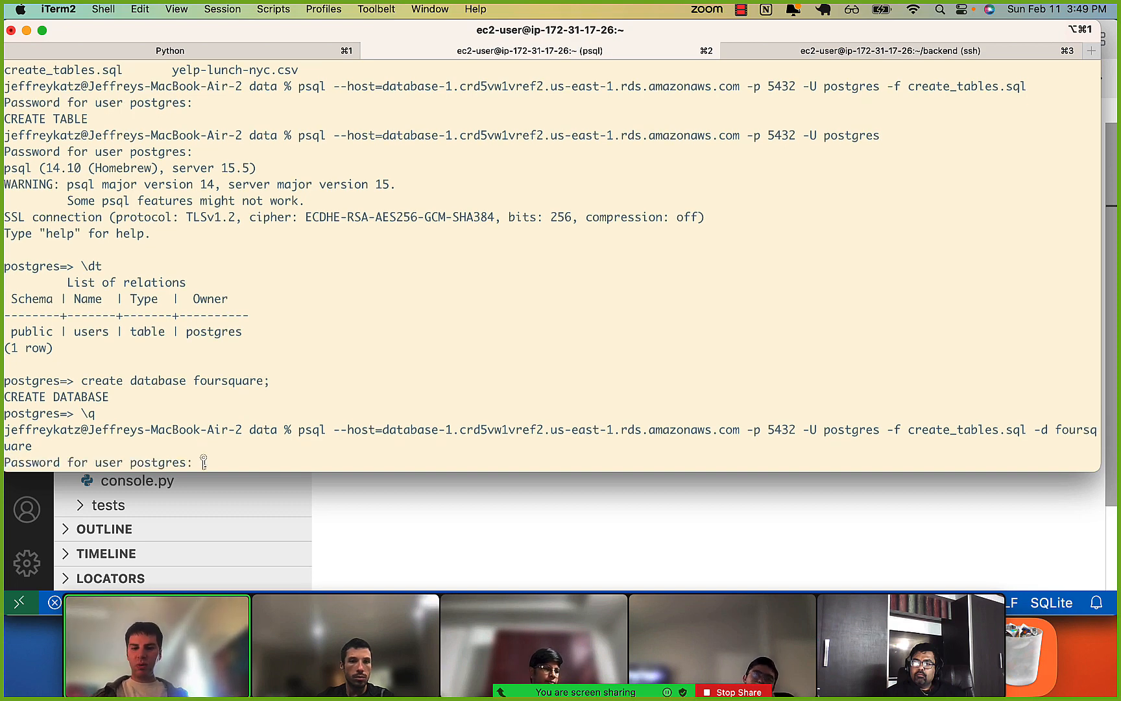
key(Return)
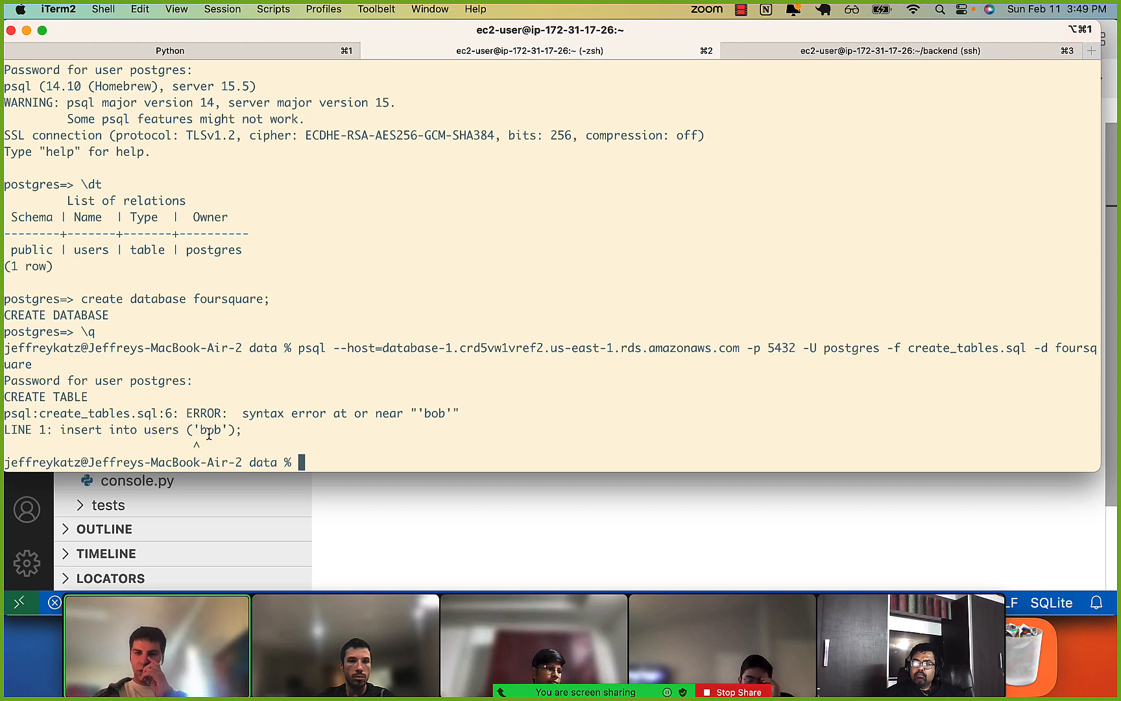
Back in Visual Studio Code, add the values keyword before the parenthesised name in create_tables.sql's insert statement.
key(super+Tab)
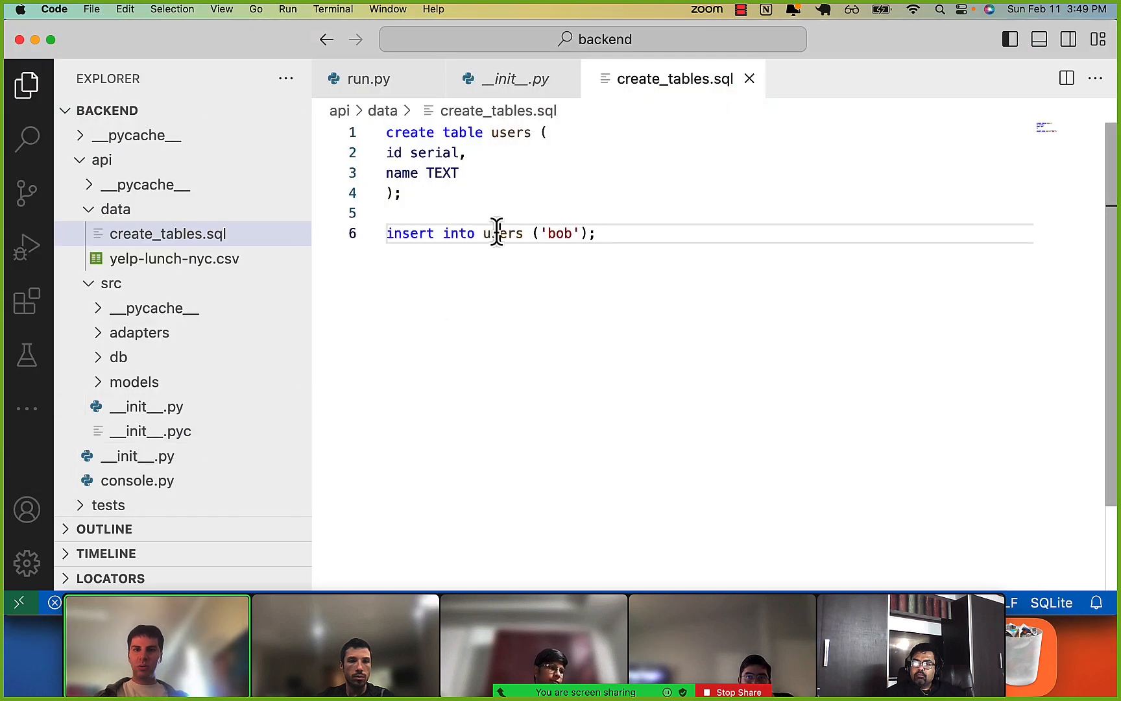
text(val)
key(BackSpace)
key(BackSpace)
key(BackSpace)
text(value)
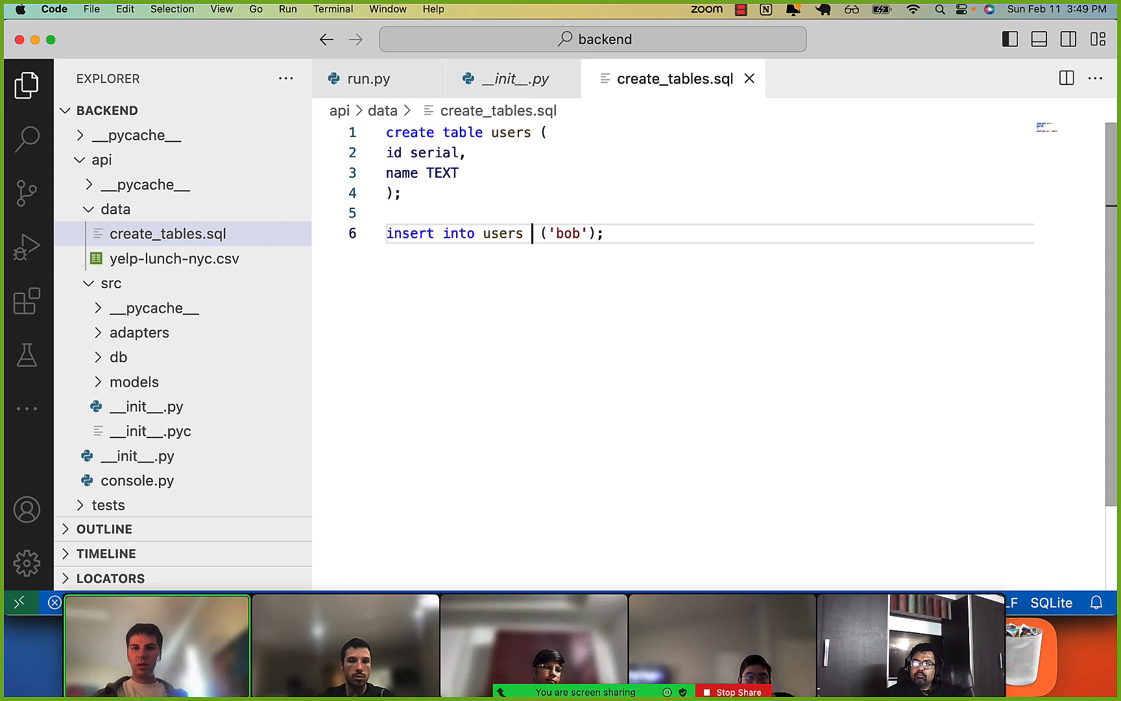
text(s)
key(super+l)
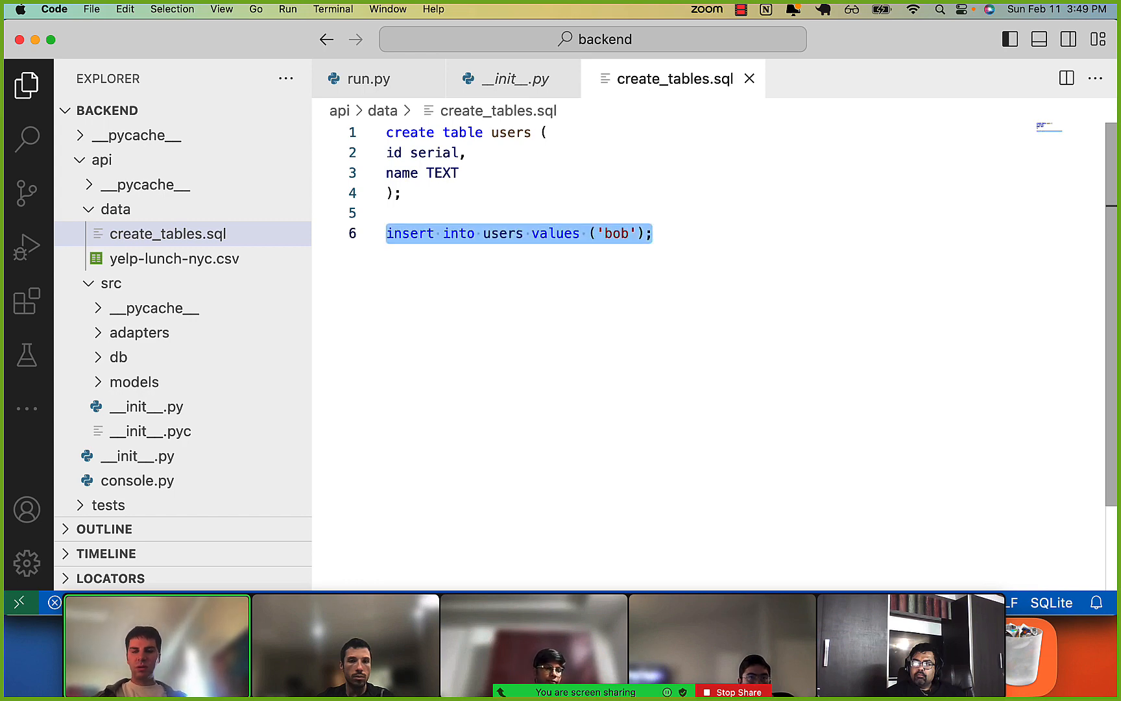
Switch to Chrome and search Google for "insert into postgres" in a new tab.
key(super+Tab)
key(super+Tab)
key(super+t)
text(ins)
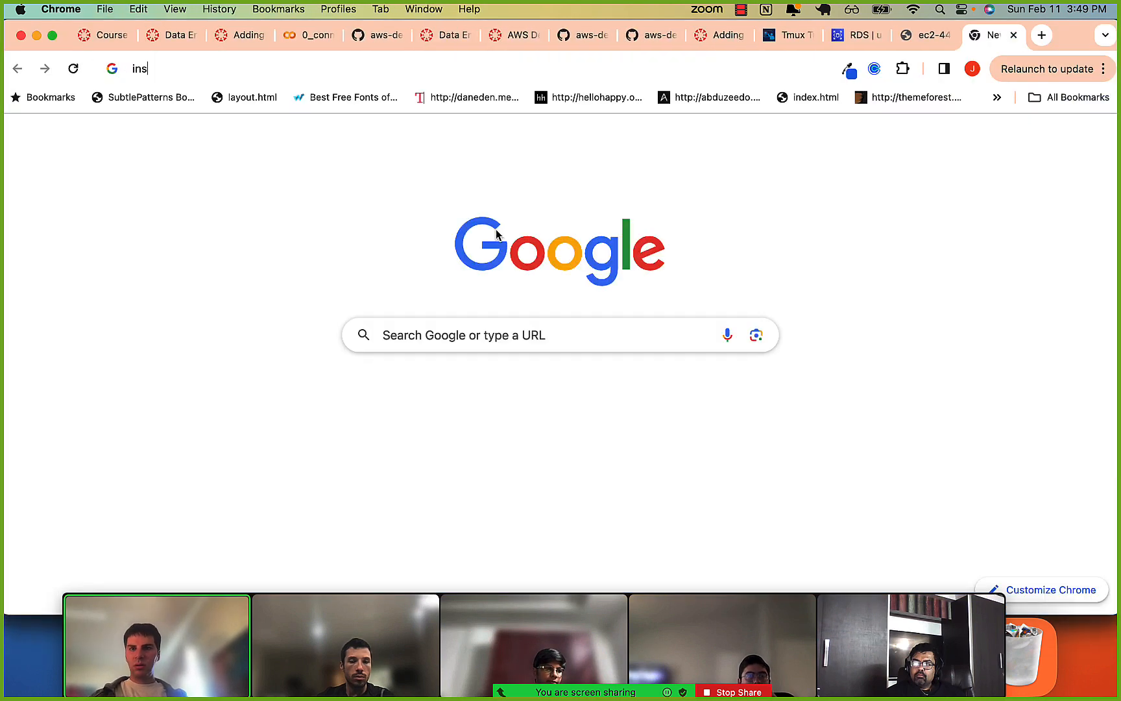
text(ert into op)
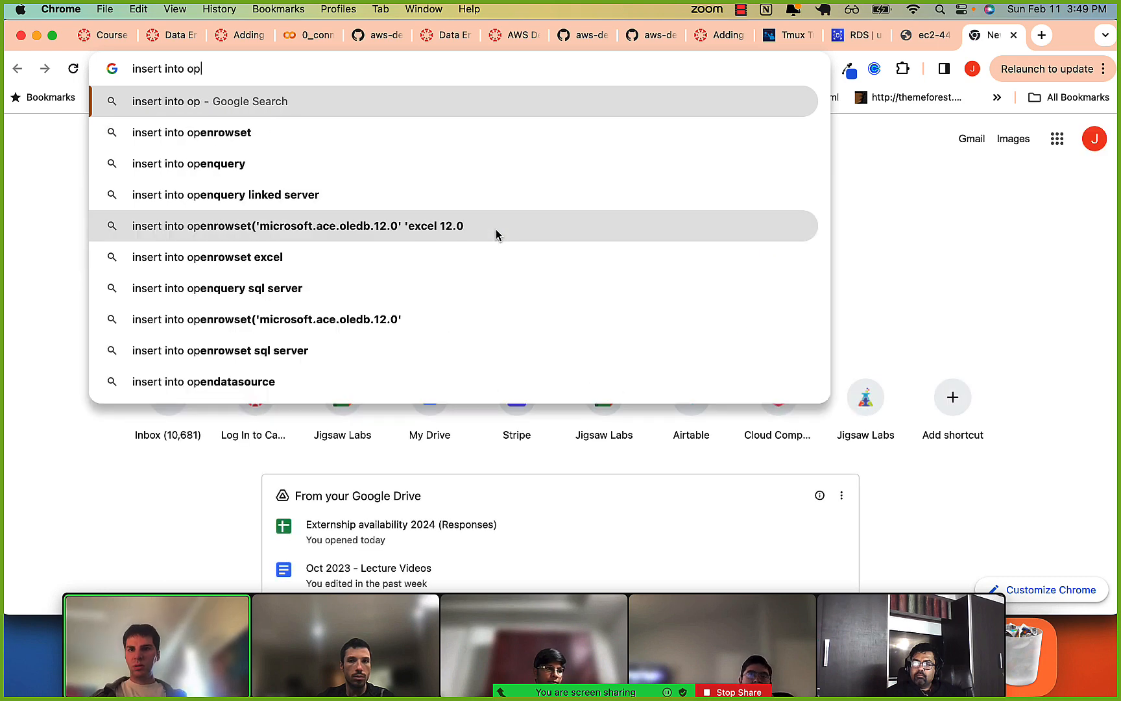
key(BackSpace)
key(BackSpace)
text(postgres)
key(Return)
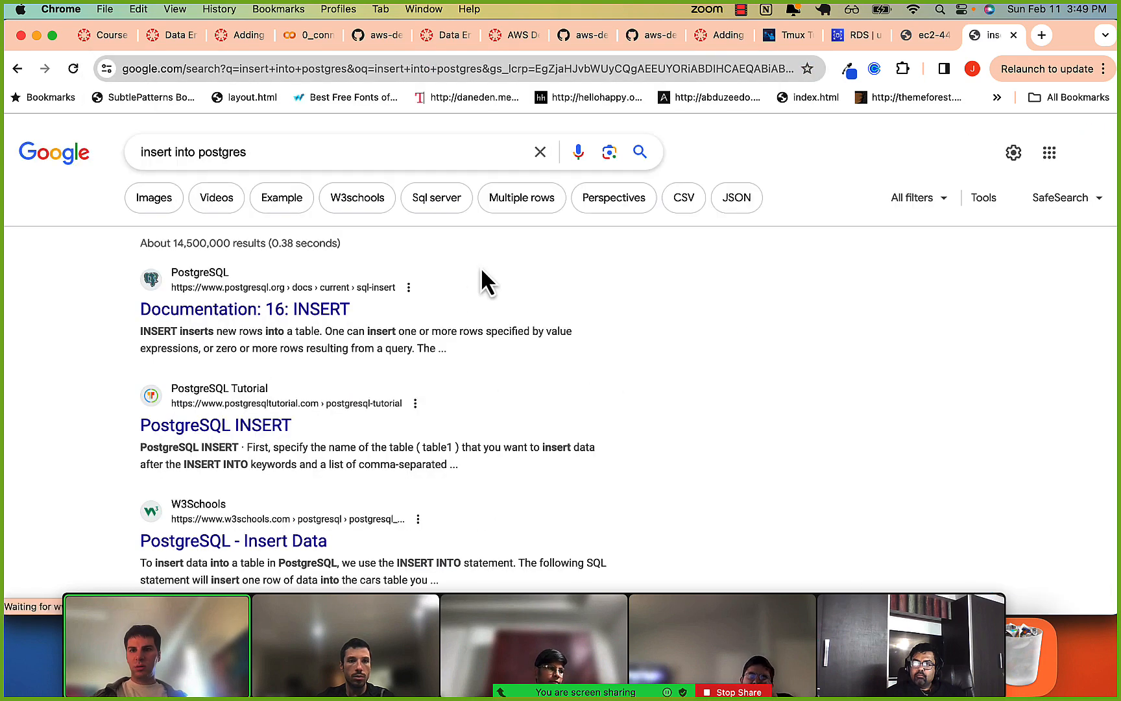
Open the PostgreSQL Tutorial result on INSERT and examine the column list in the basic syntax.
scroll(245, 318, down, 3)
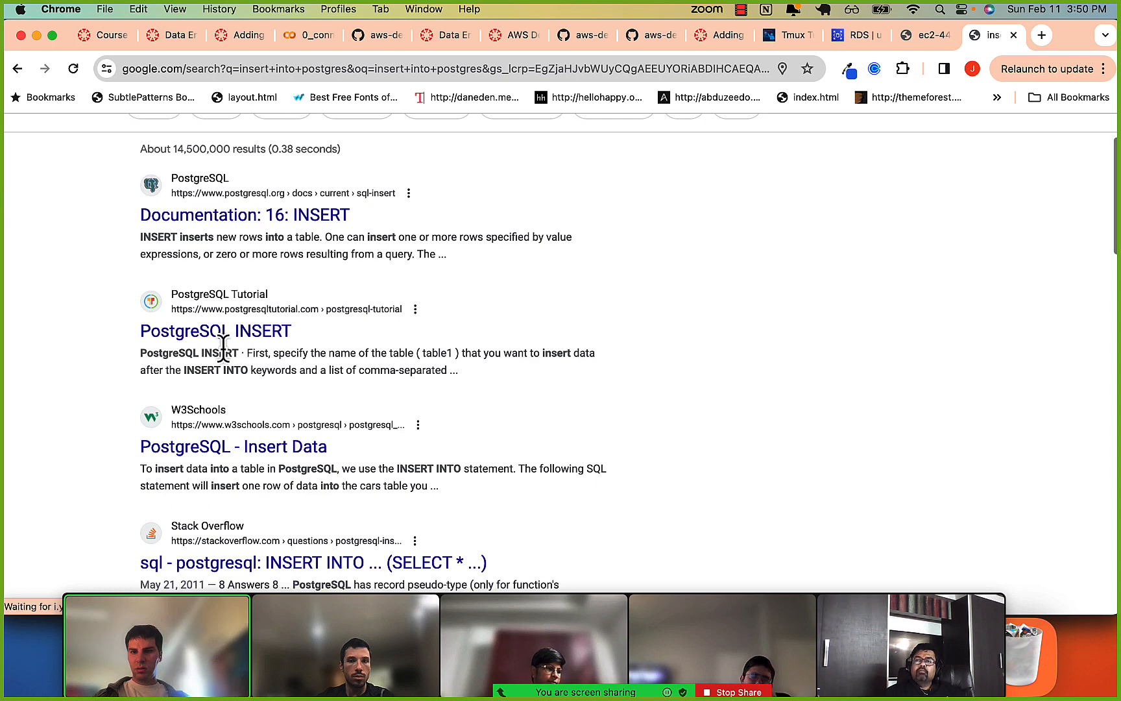
click(233, 335)
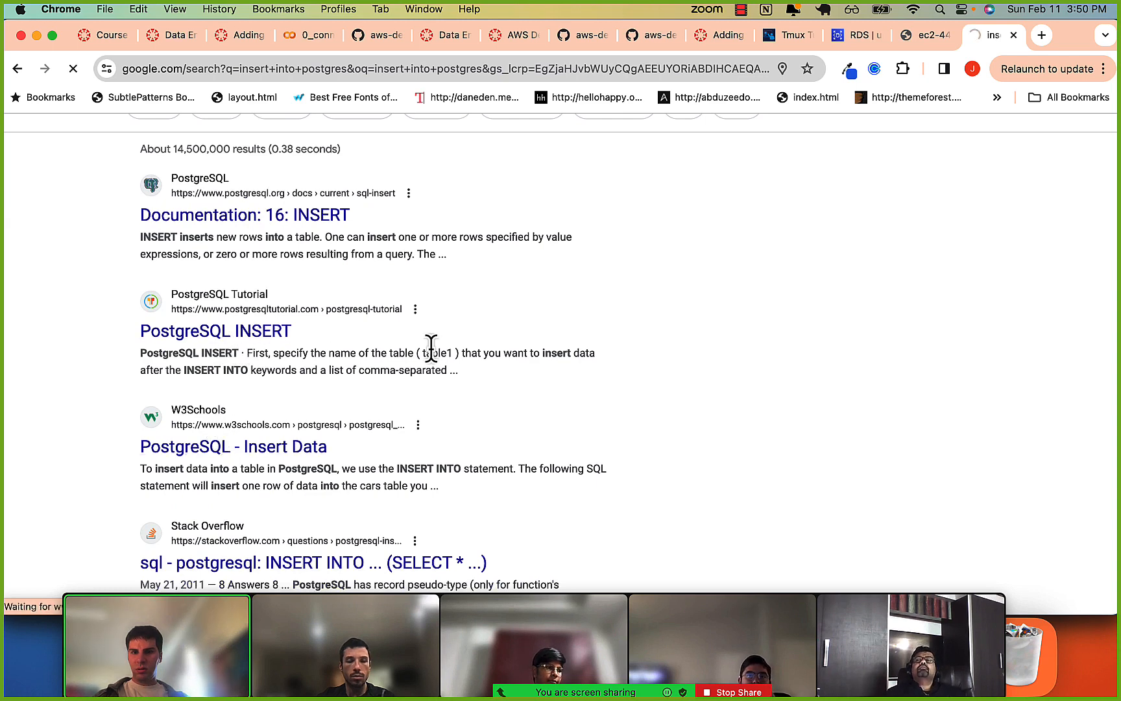
scroll(467, 384, down, 1)
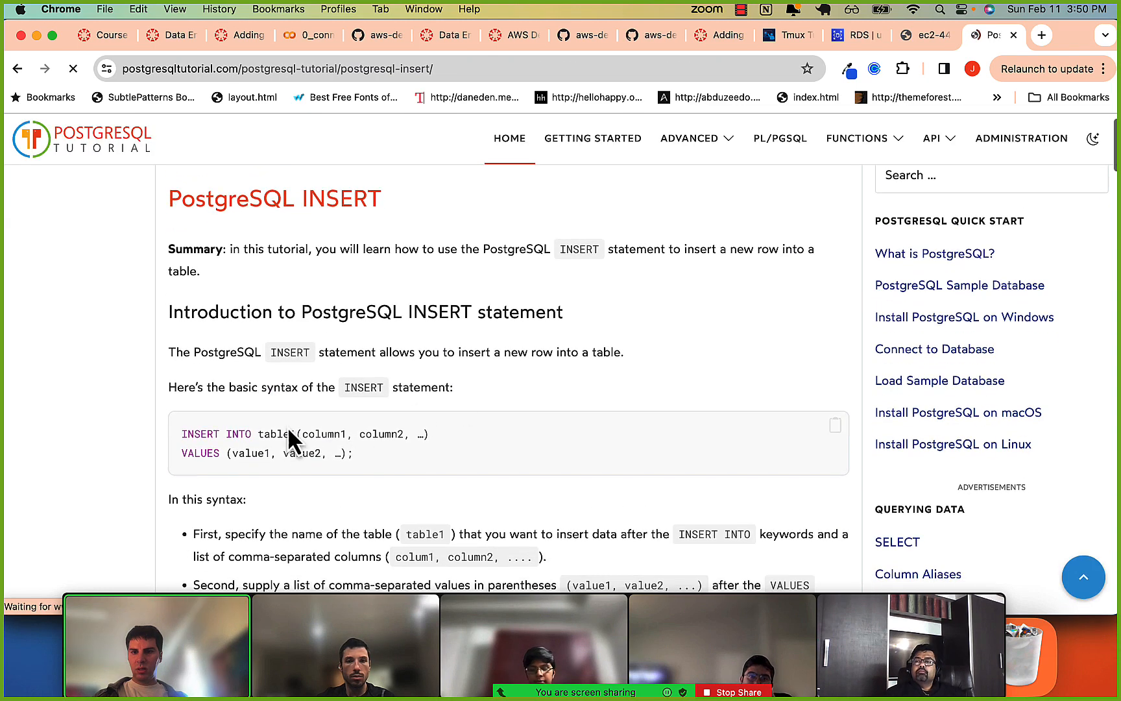
drag(269, 433, 412, 433)
click(313, 434)
click(276, 436)
Add the column list (name) after users in create_tables.sql's insert statement and compare it with the tutorial's VALUES syntax in Chrome.
key(super+Tab)
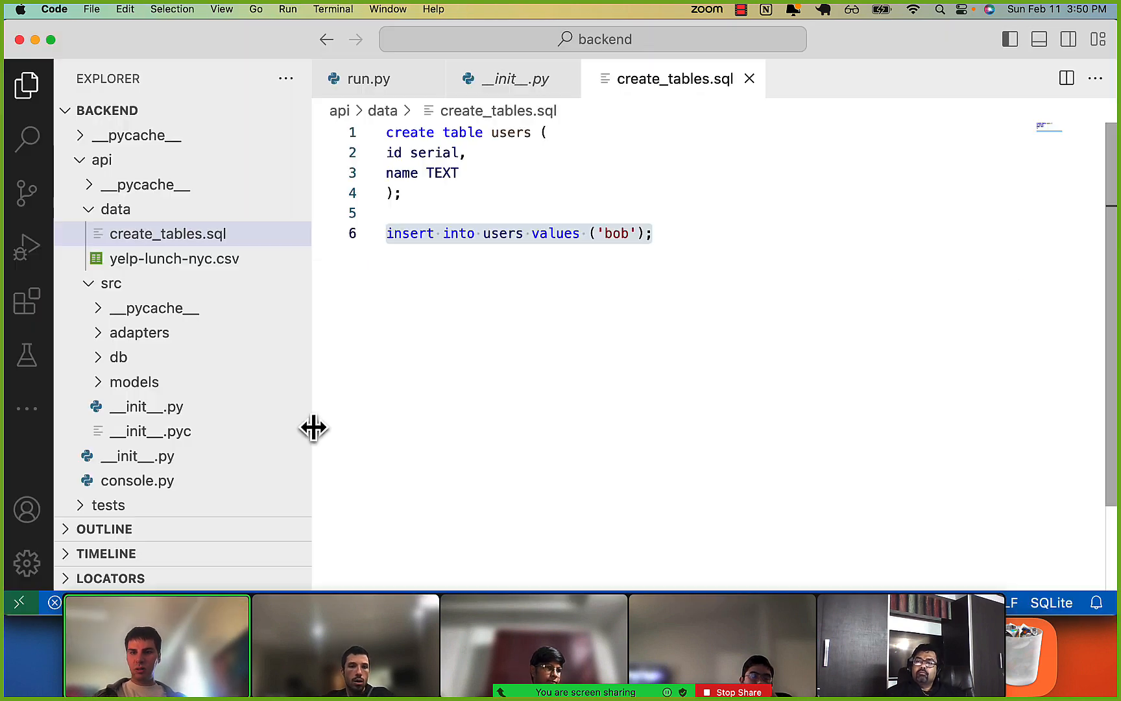
click(565, 235)
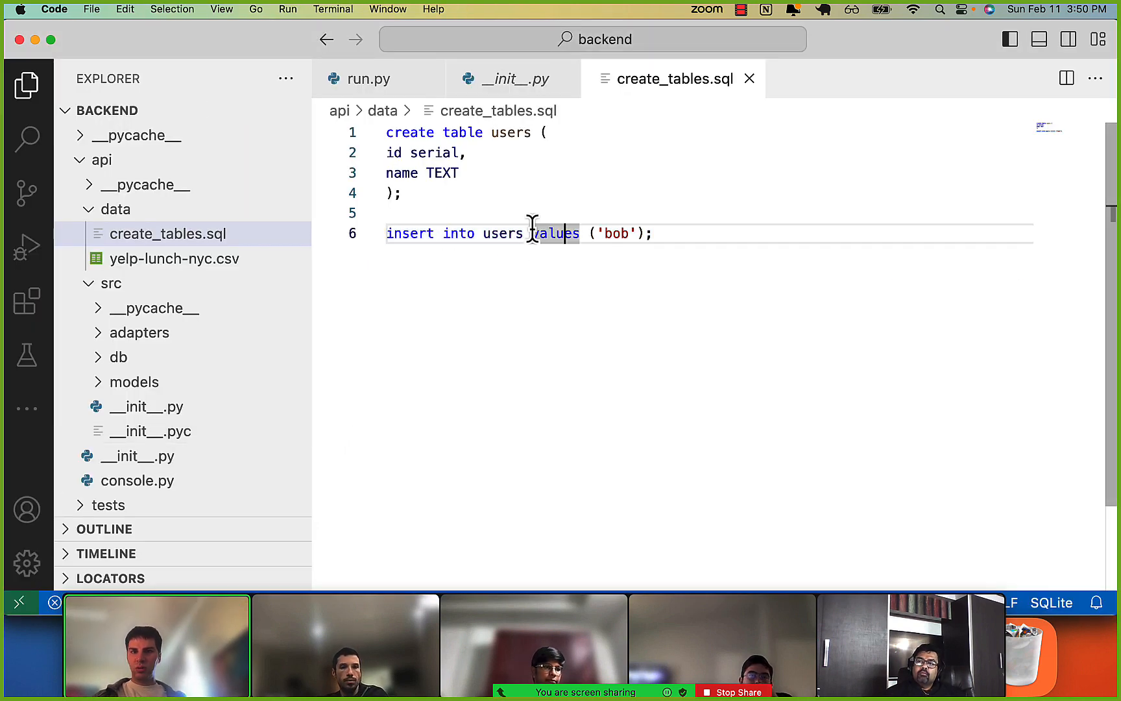
click(532, 232)
text(() )
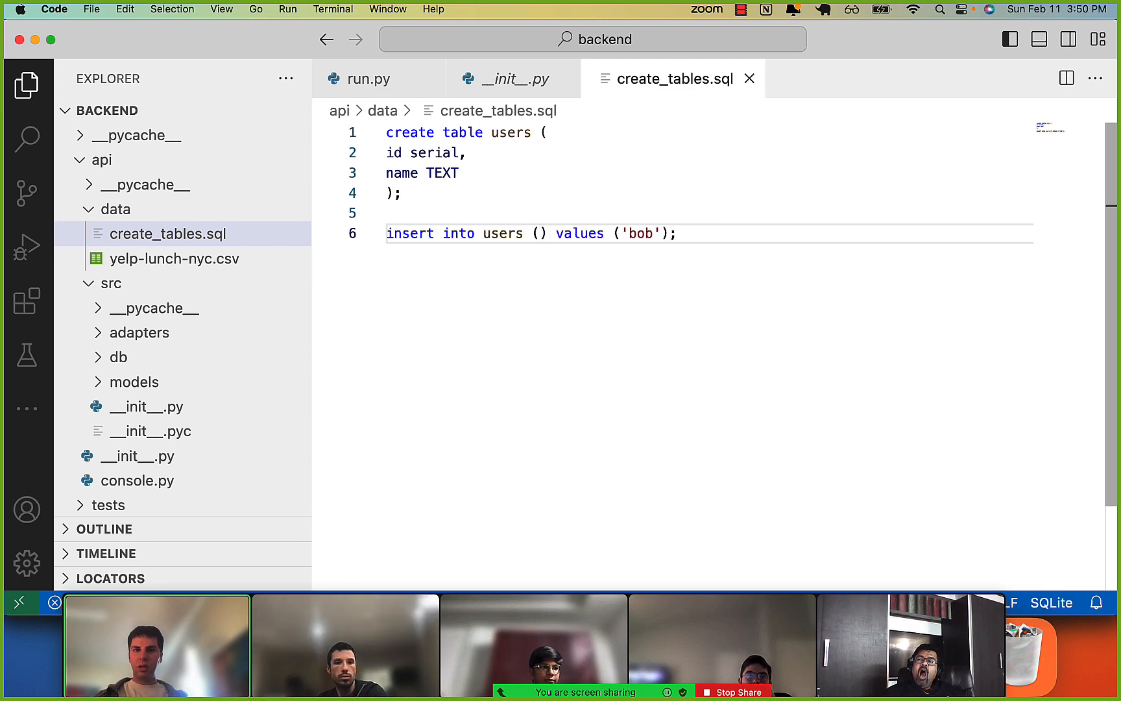
text(name)
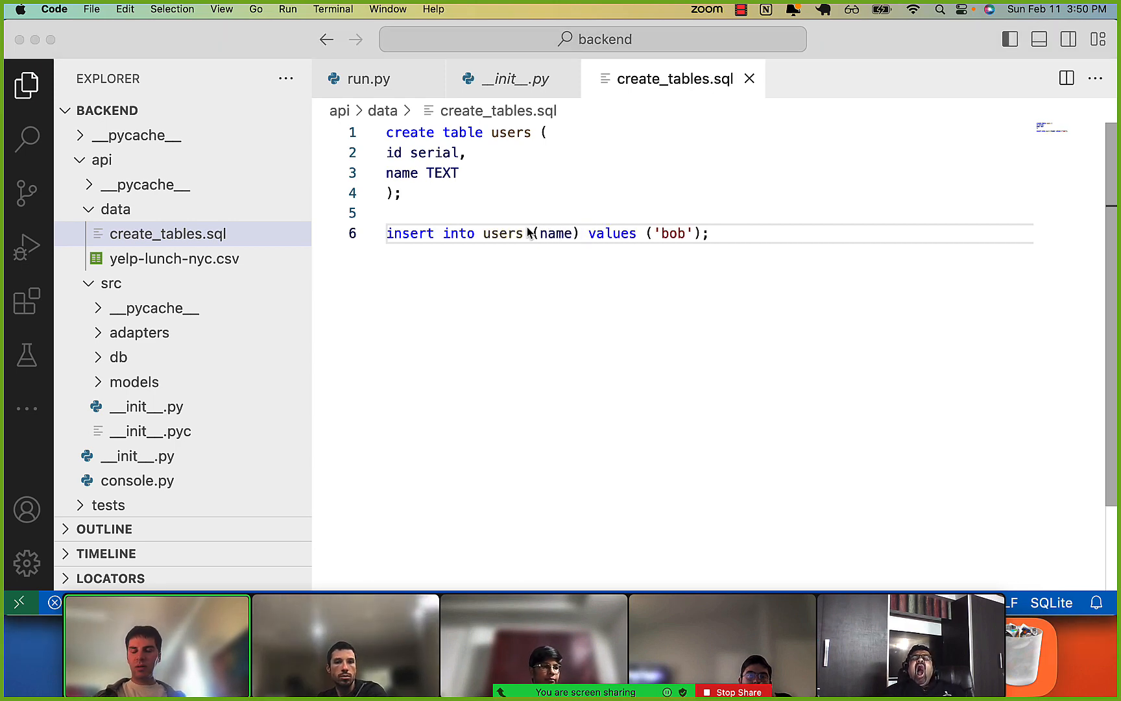
key(super+Tab)
drag(232, 452, 353, 454)
click(354, 461)
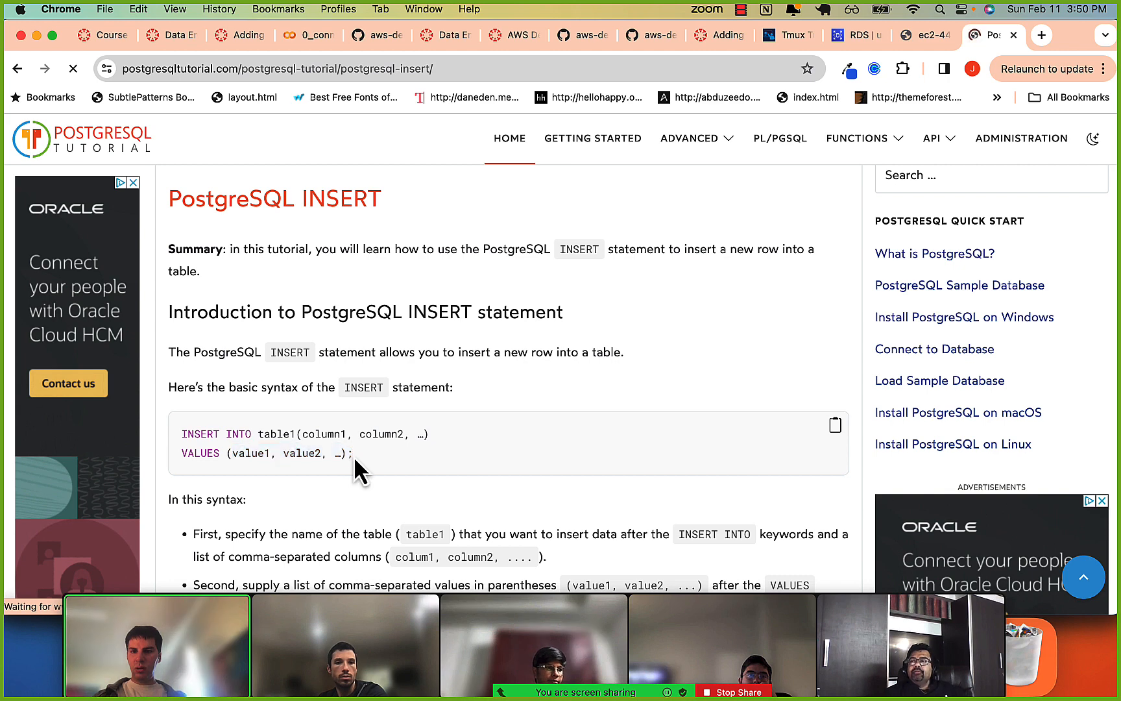
Switch to iTerm2 and rerun create_tables.sql against the foursquare database on the RDS host as postgres, entering the database password.
key(super+Tab)
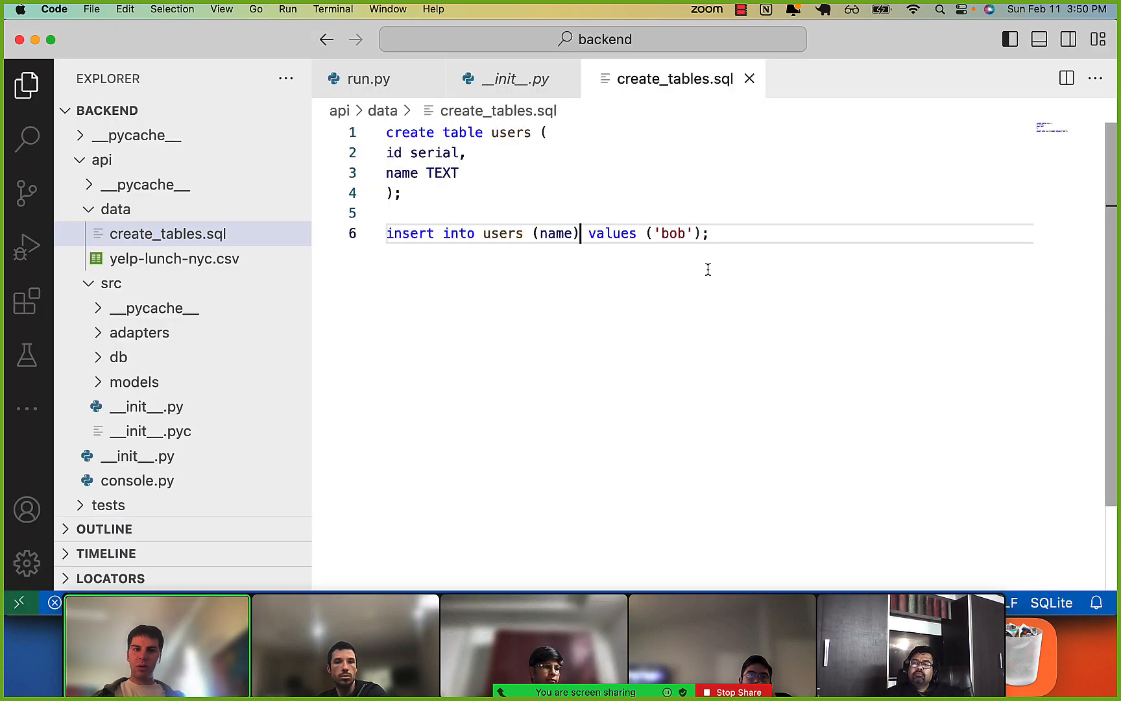
key(super+Tab)
key(super+Tab)
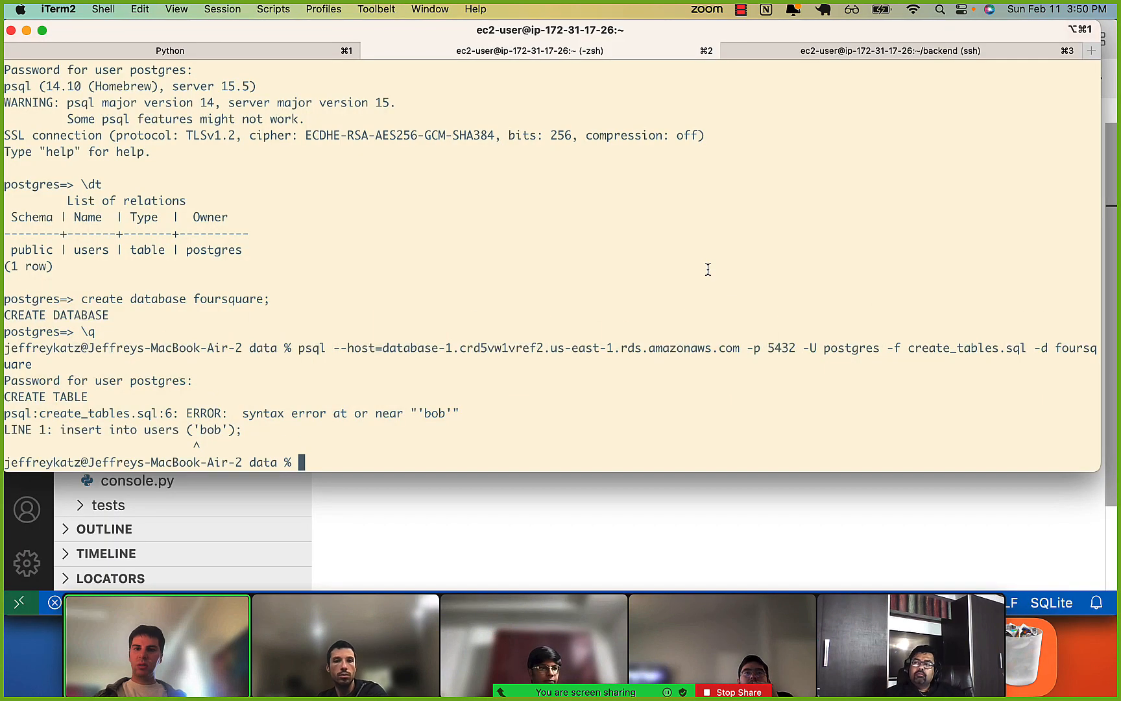
key(Up)
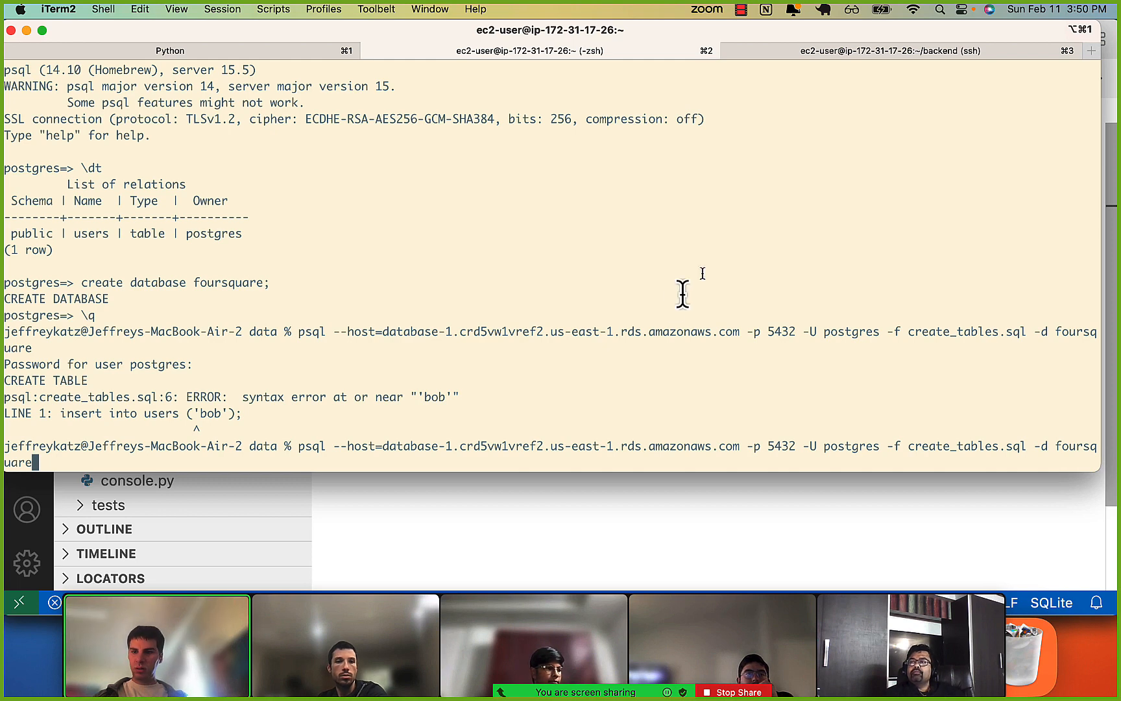
drag(421, 445, 524, 444)
click(524, 444)
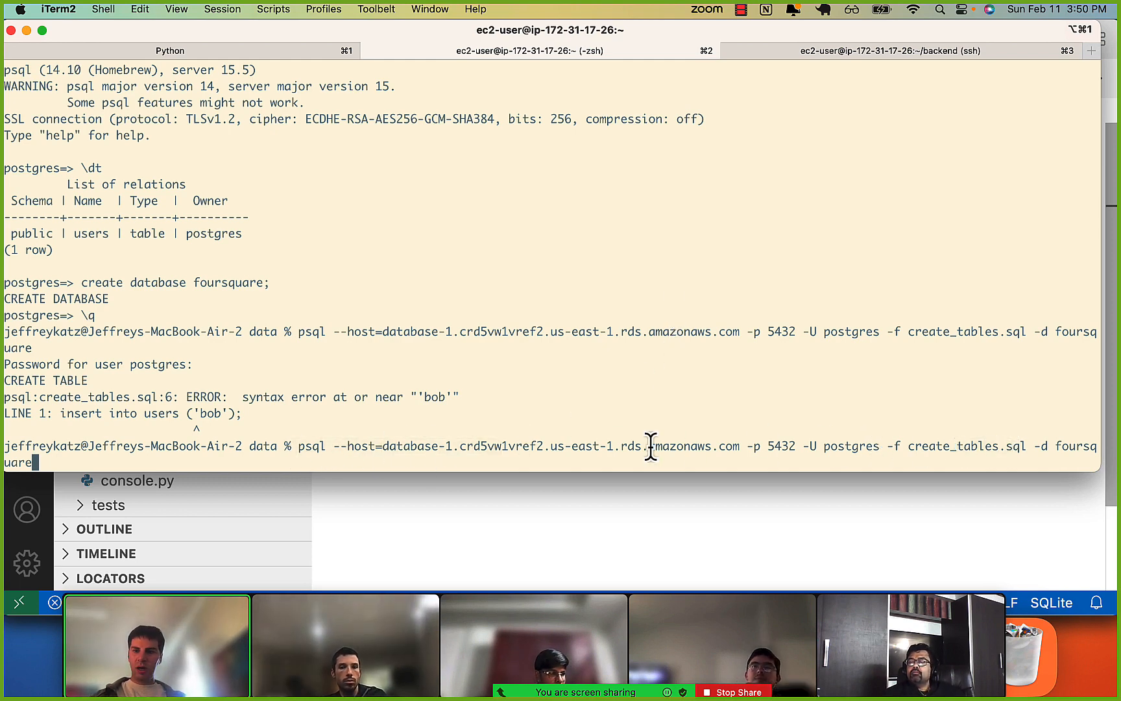
key(Return)
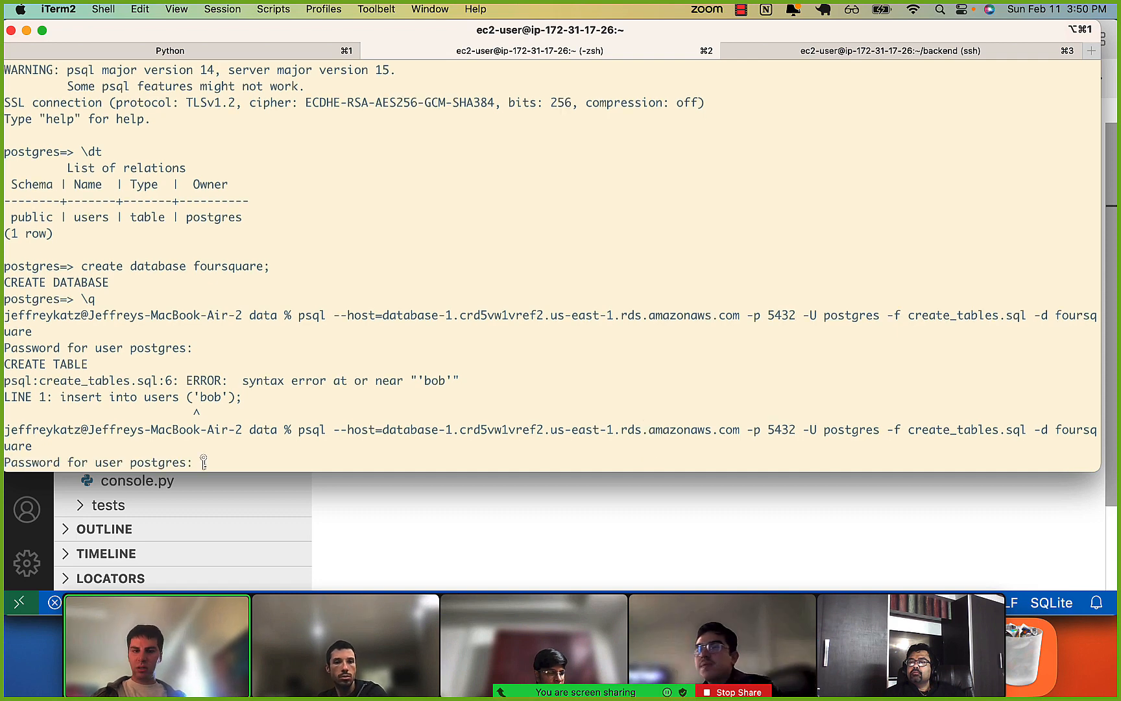
key(Return)
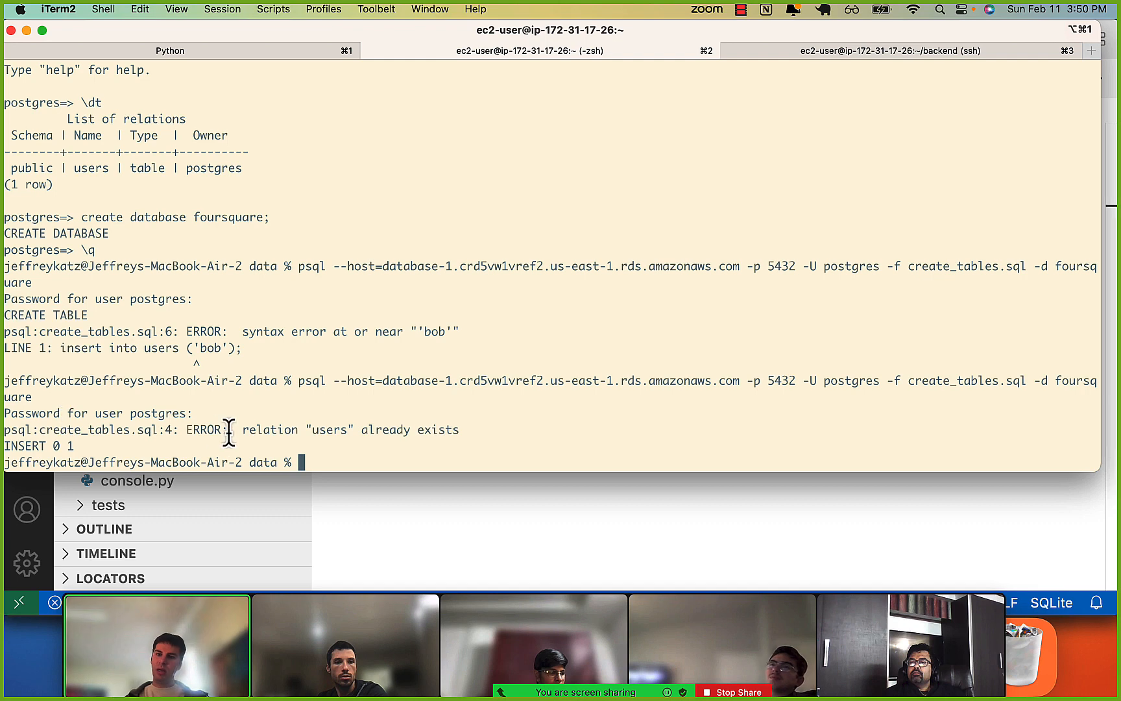
drag(306, 437, 366, 439)
click(365, 439)
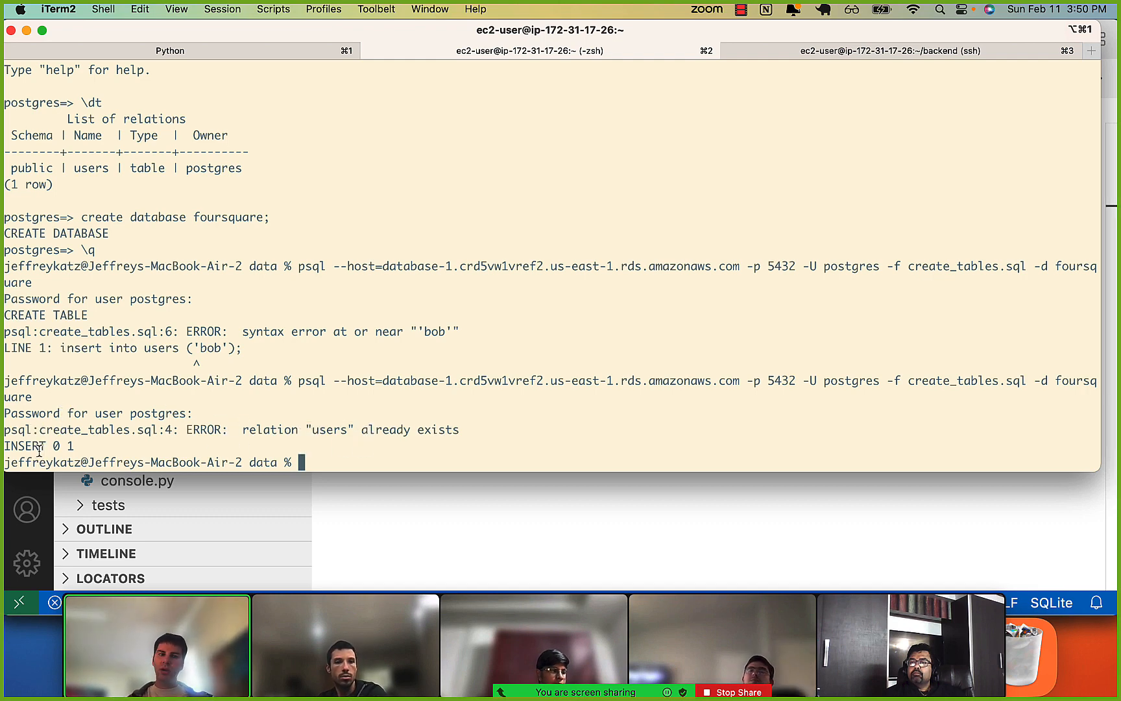
Connect to the RDS server with psql on port 5432 as postgres, without the file and database options, entering the database password.
key(Up)
key(Left)
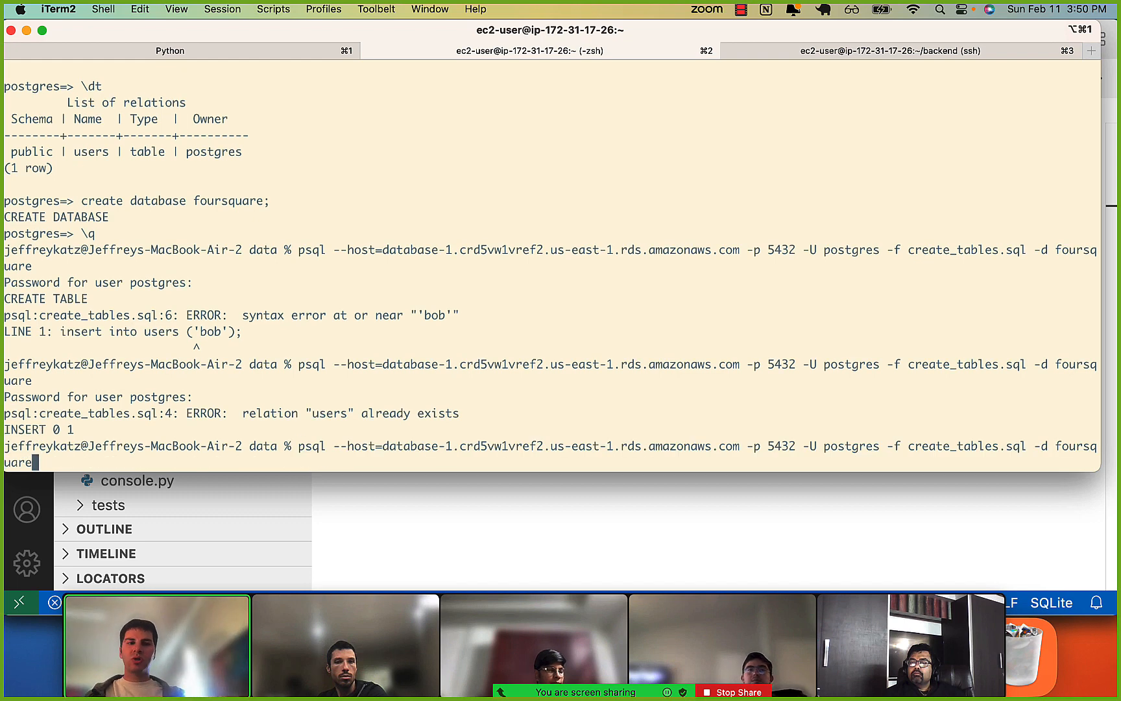
key(BackSpace)
key(BackSpace)
key(BackSpace)
key(BackSpace)
key(BackSpace)
key(BackSpace)
key(BackSpace)
key(BackSpace)
key(BackSpace)
key(BackSpace)
key(BackSpace)
key(BackSpace)
key(BackSpace)
key(BackSpace)
key(BackSpace)
key(BackSpace)
key(BackSpace)
key(BackSpace)
key(BackSpace)
key(BackSpace)
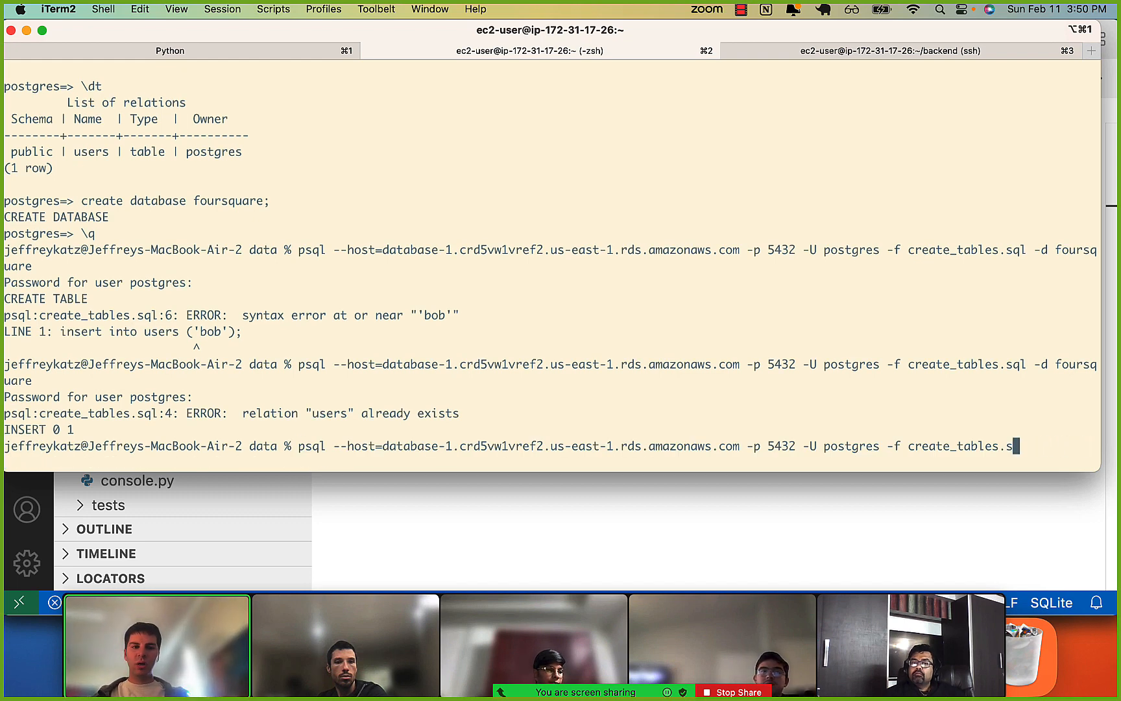
key(BackSpace)
key(BackSpace)
key(BackSpace)
key(BackSpace)
key(BackSpace)
text(d)
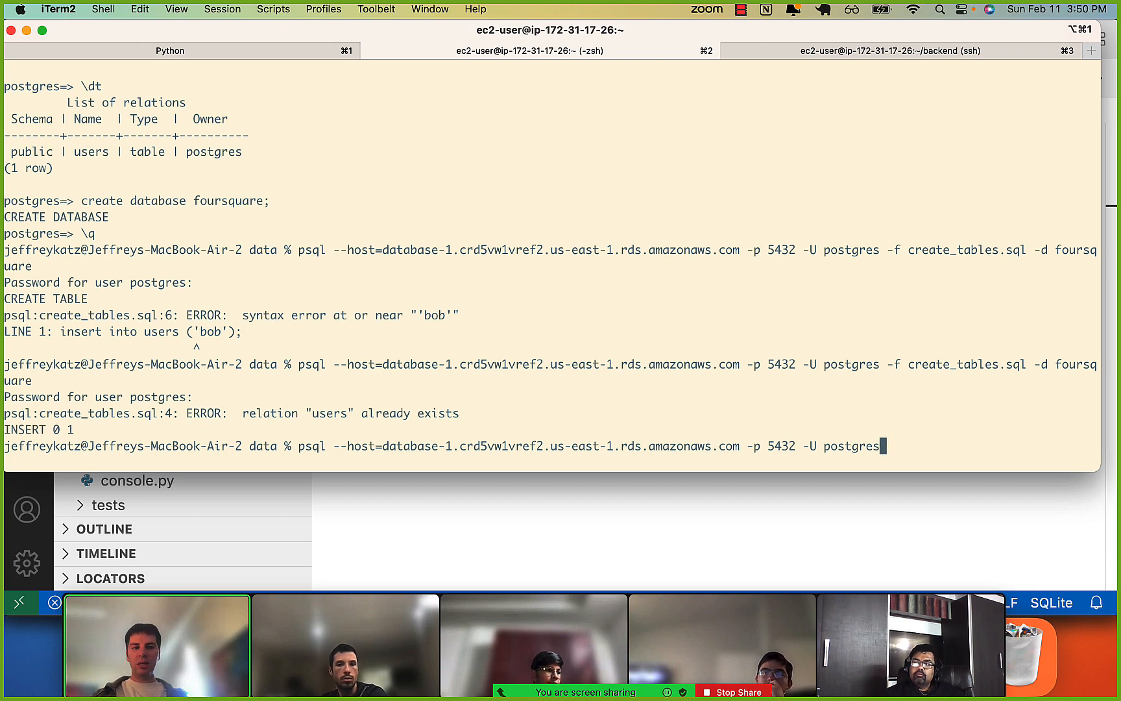
key(Return)
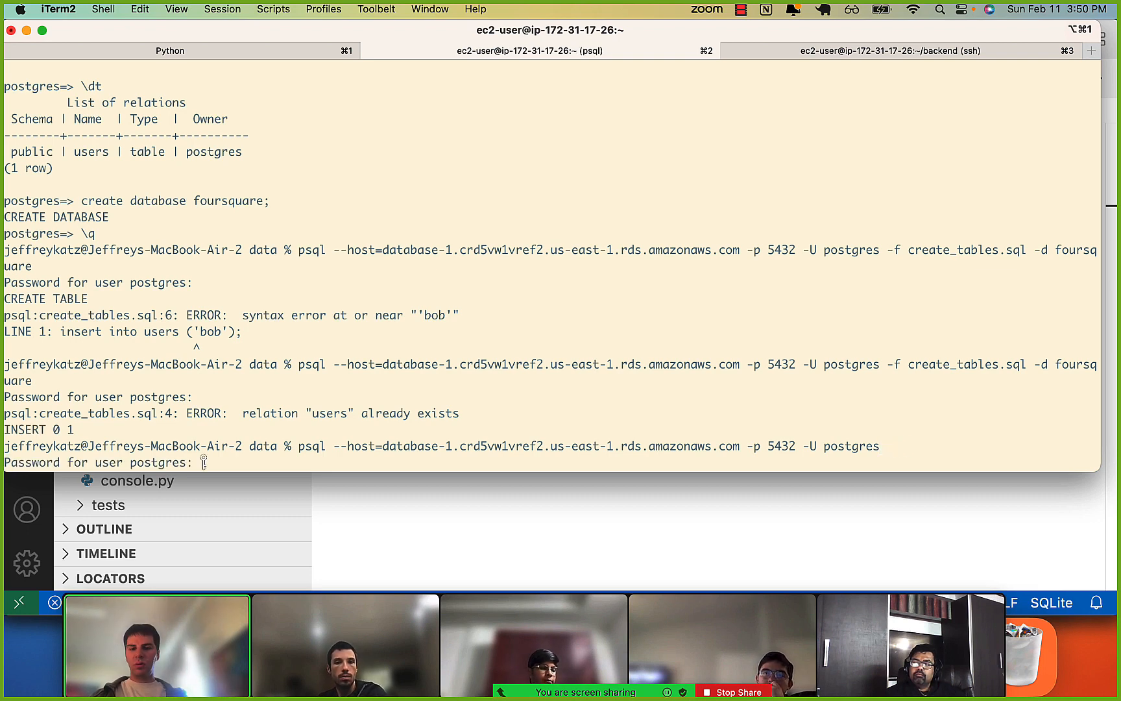
key(Return)
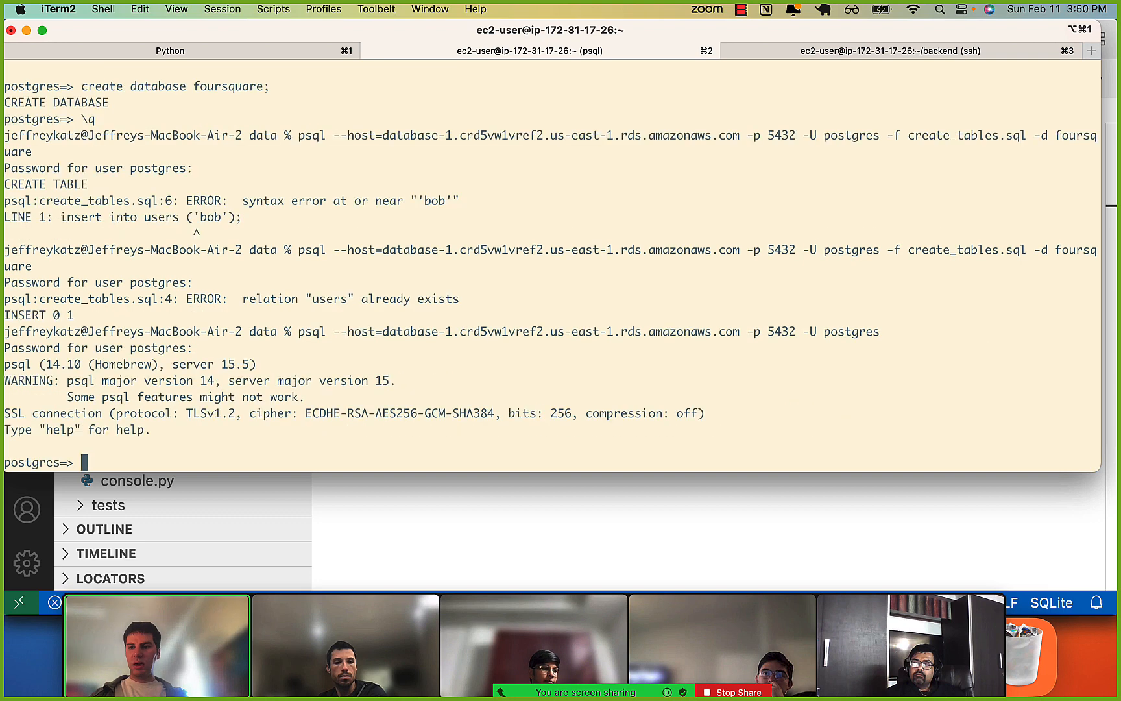
List the server's databases with \l and connect to foursquare with \c foursquare.
key(Return)
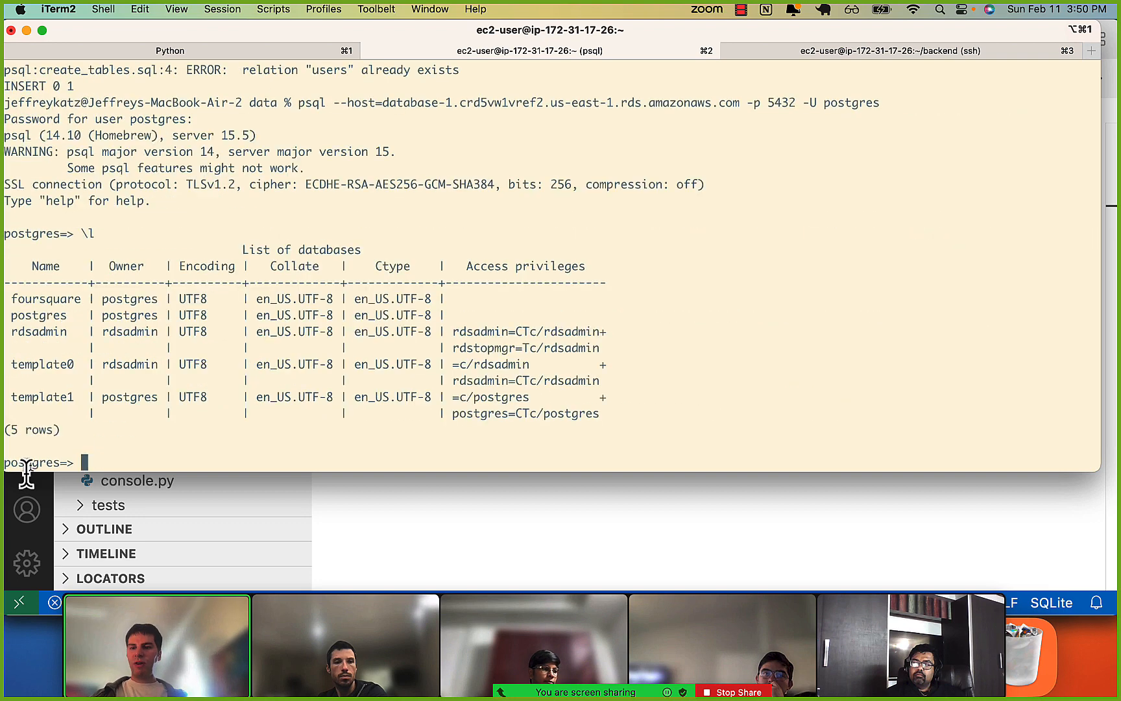
double_click(48, 299)
text(\c foursqau)
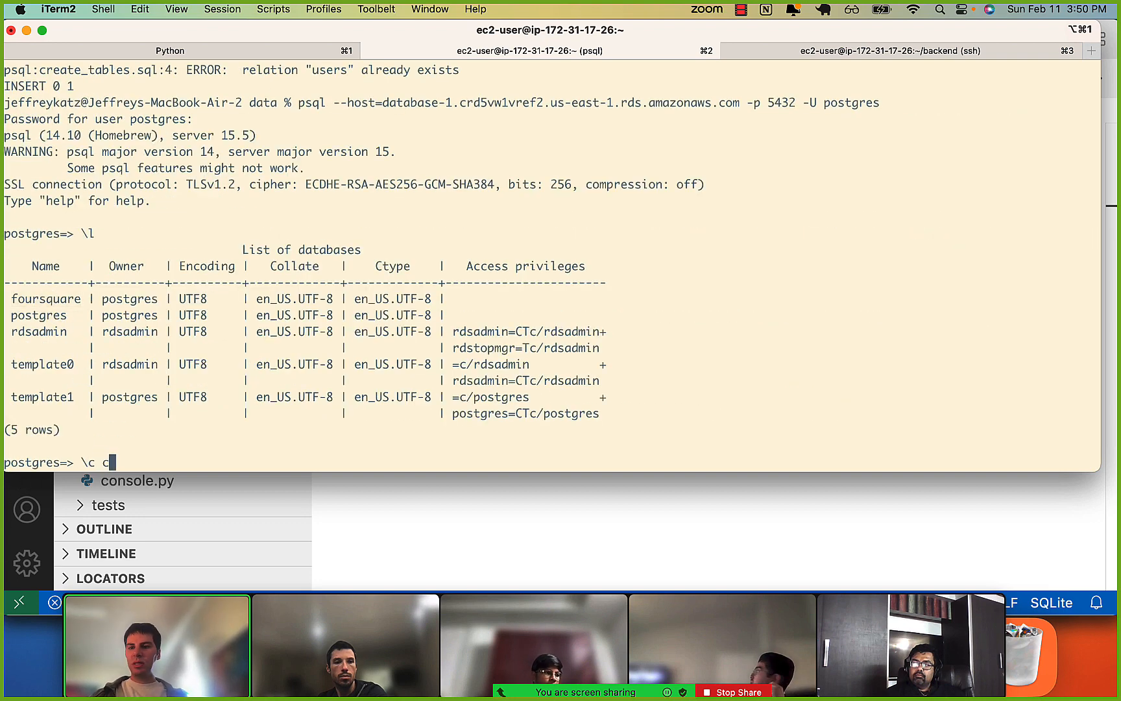
key(BackSpace)
key(BackSpace)
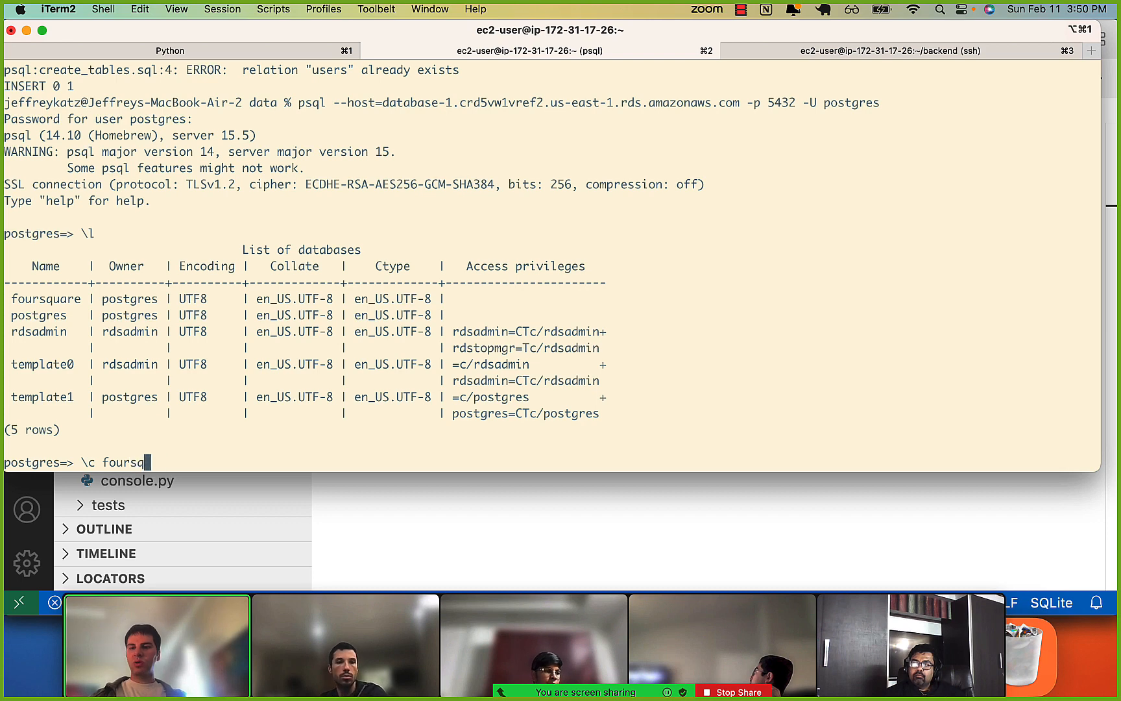
text(uare)
key(Return)
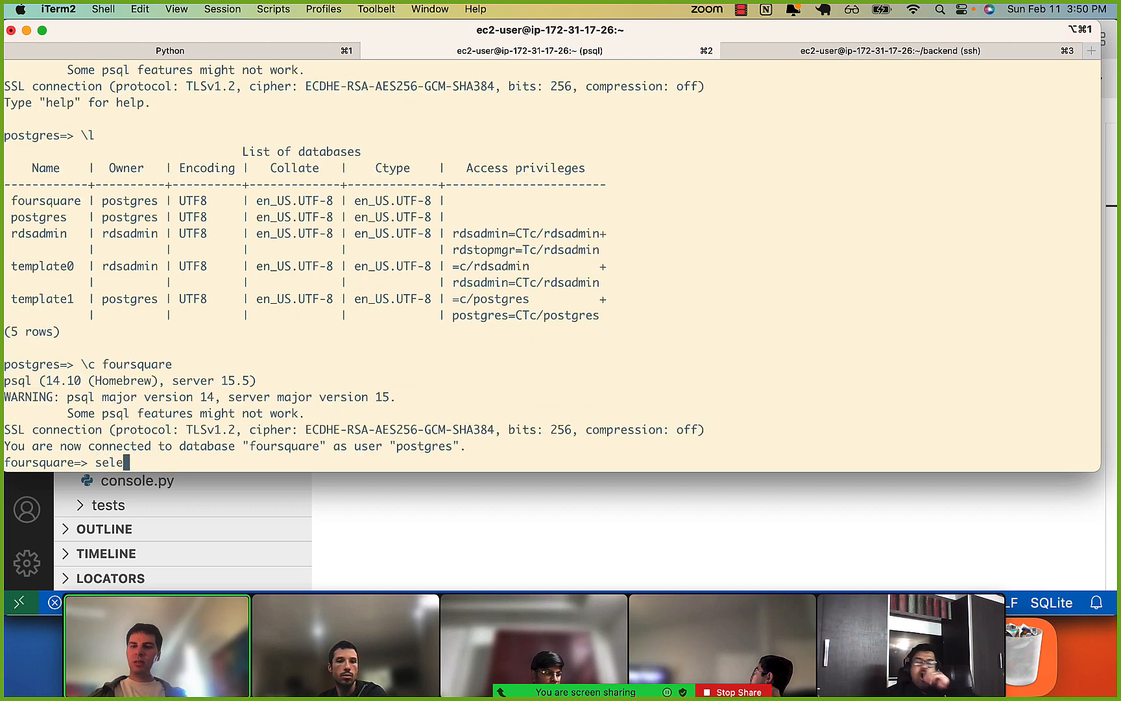
List the tables in the foursquare database with \dt and examine the users table entry.
text(sele)
key(BackSpace)
key(BackSpace)
key(Return)
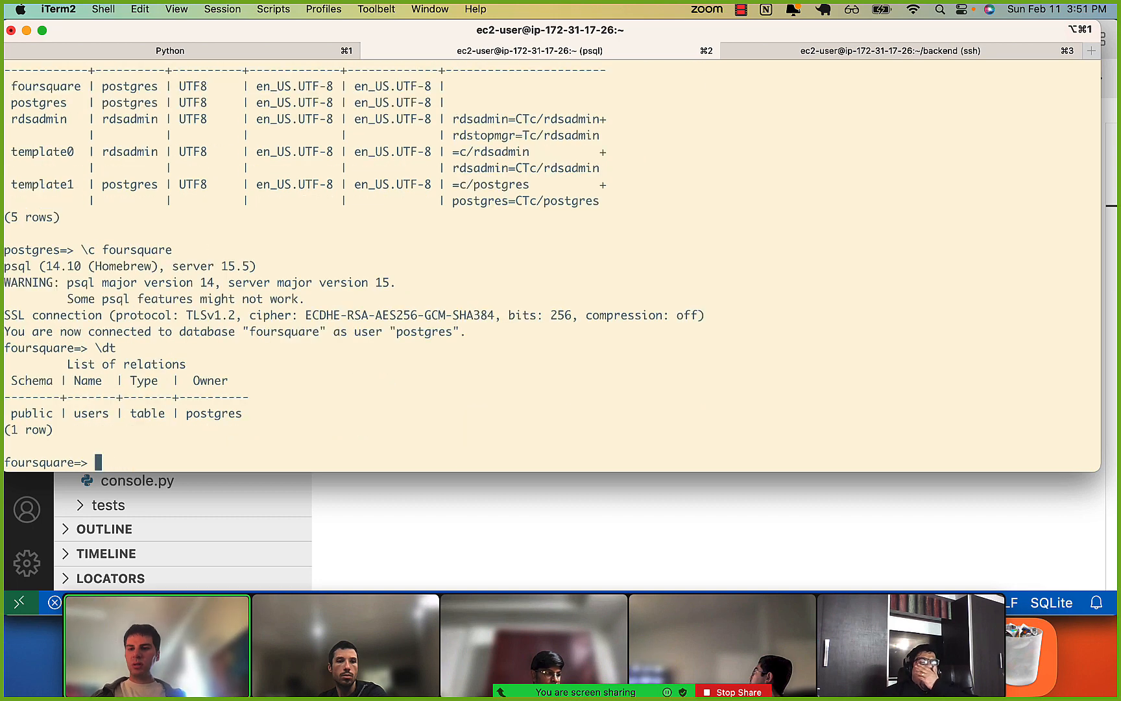
drag(67, 414, 148, 414)
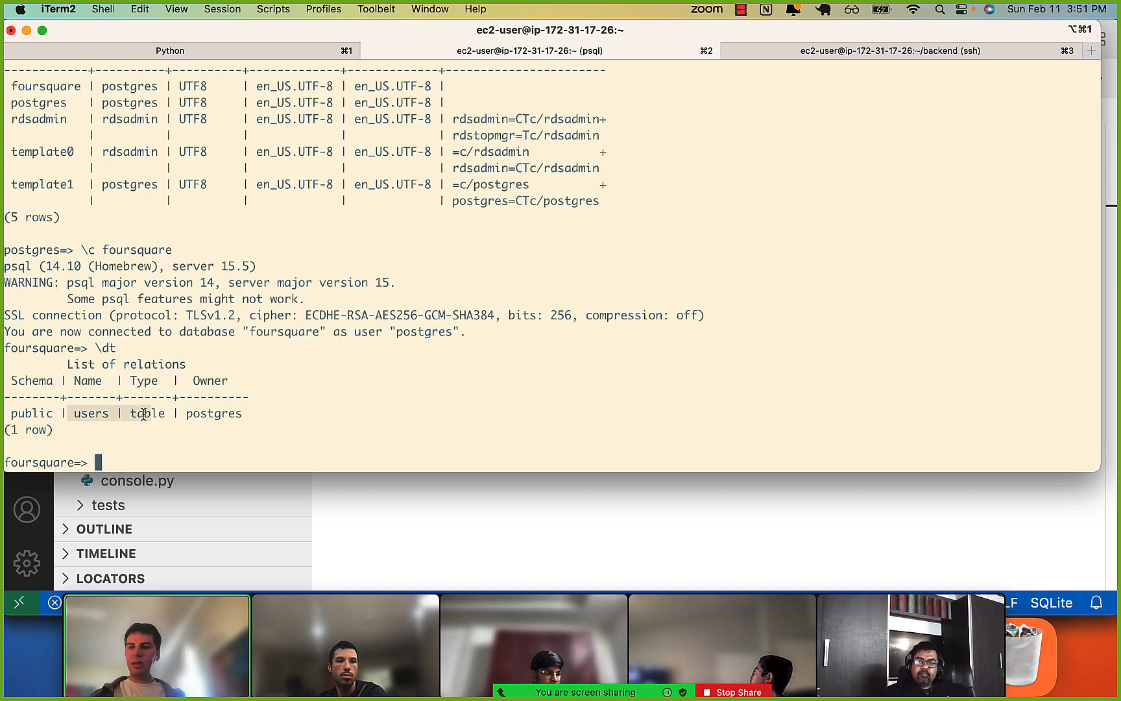
Query the users table with select * from users limit 1; and examine the returned row.
text(see)
key(BackSpace)
text(lect * from)
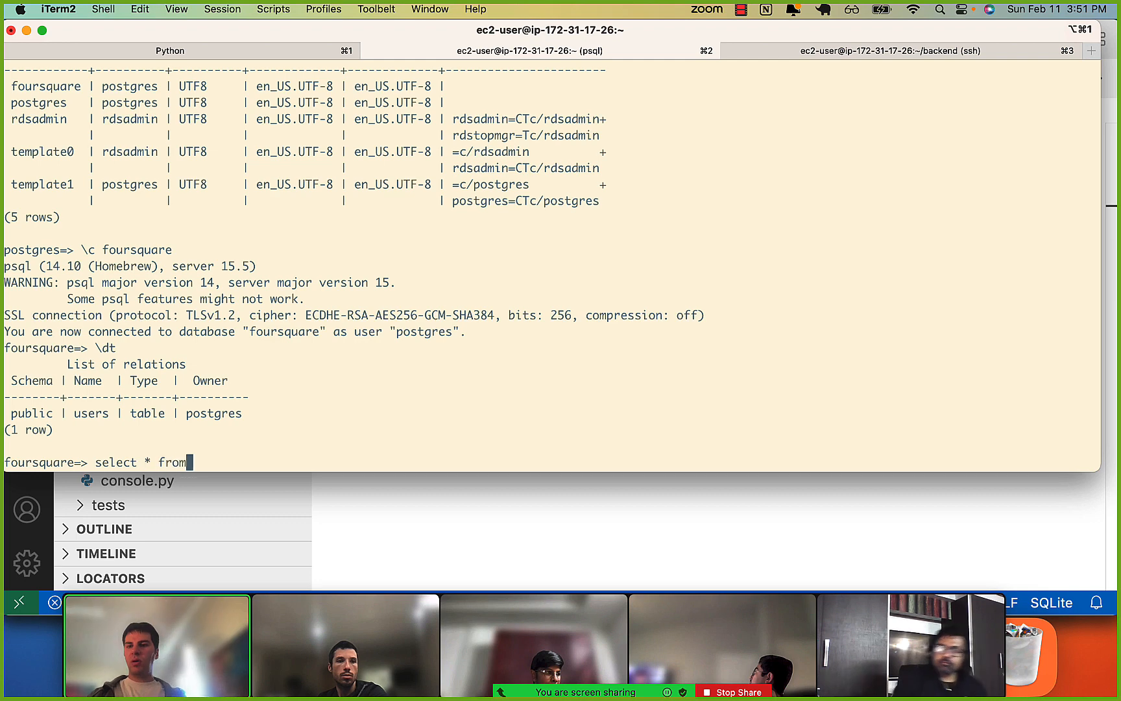
text( users limit 1;)
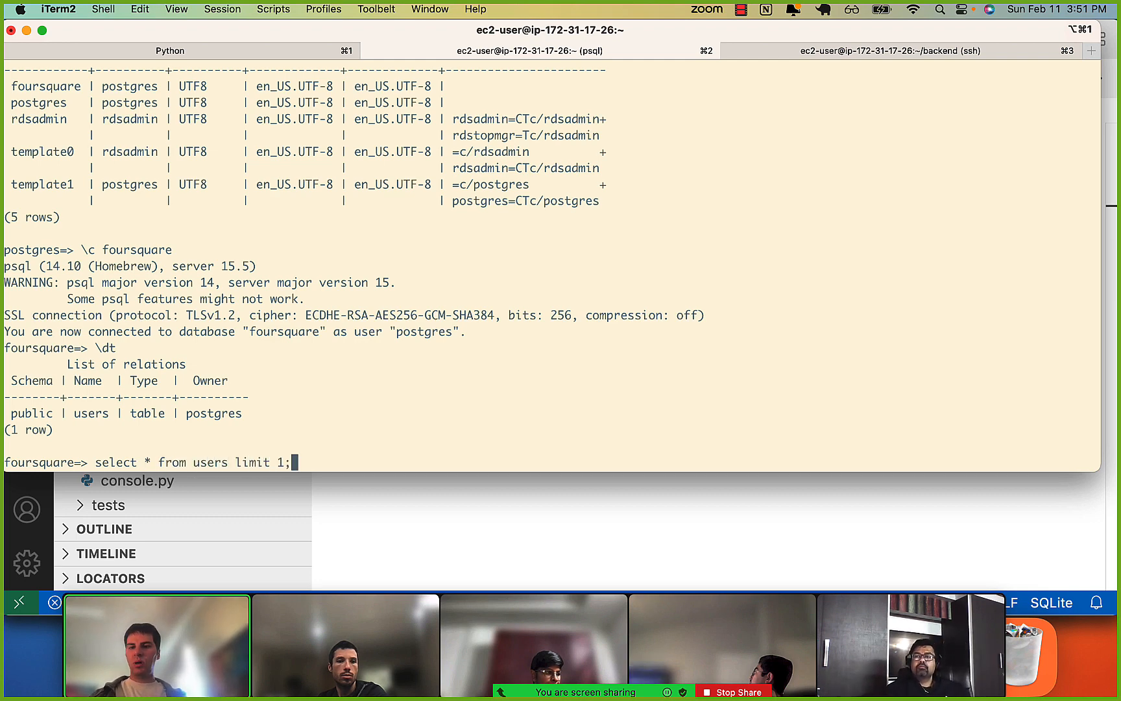
key(Return)
drag(5, 396, 17, 413)
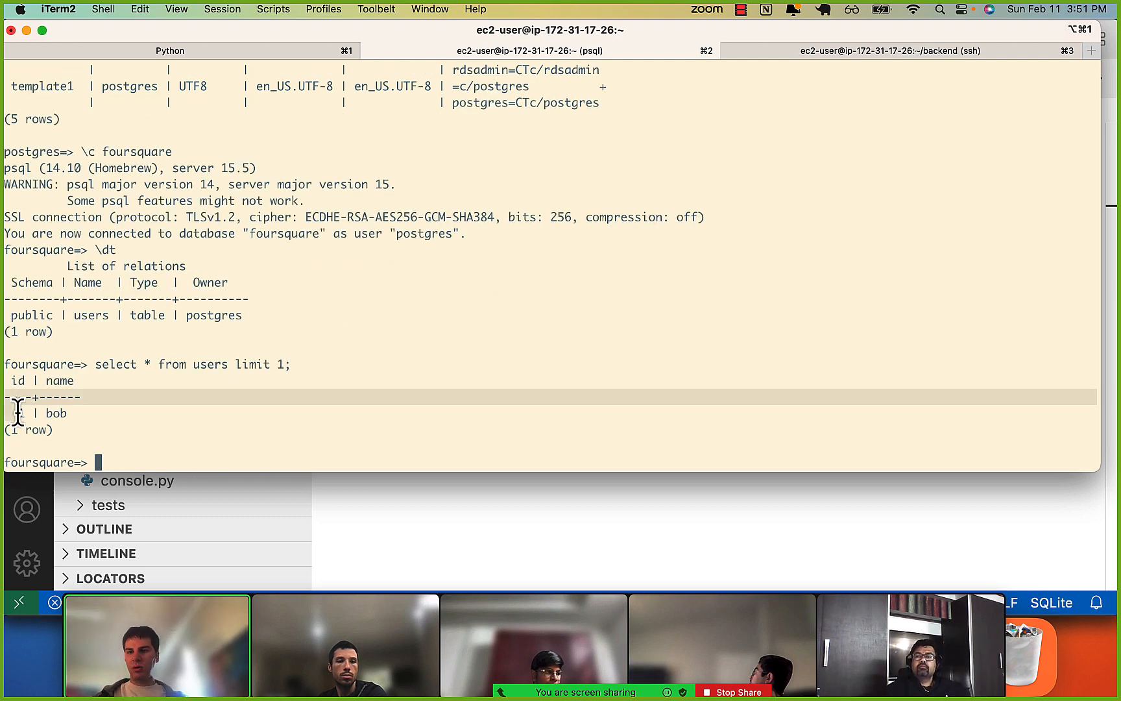
click(18, 411)
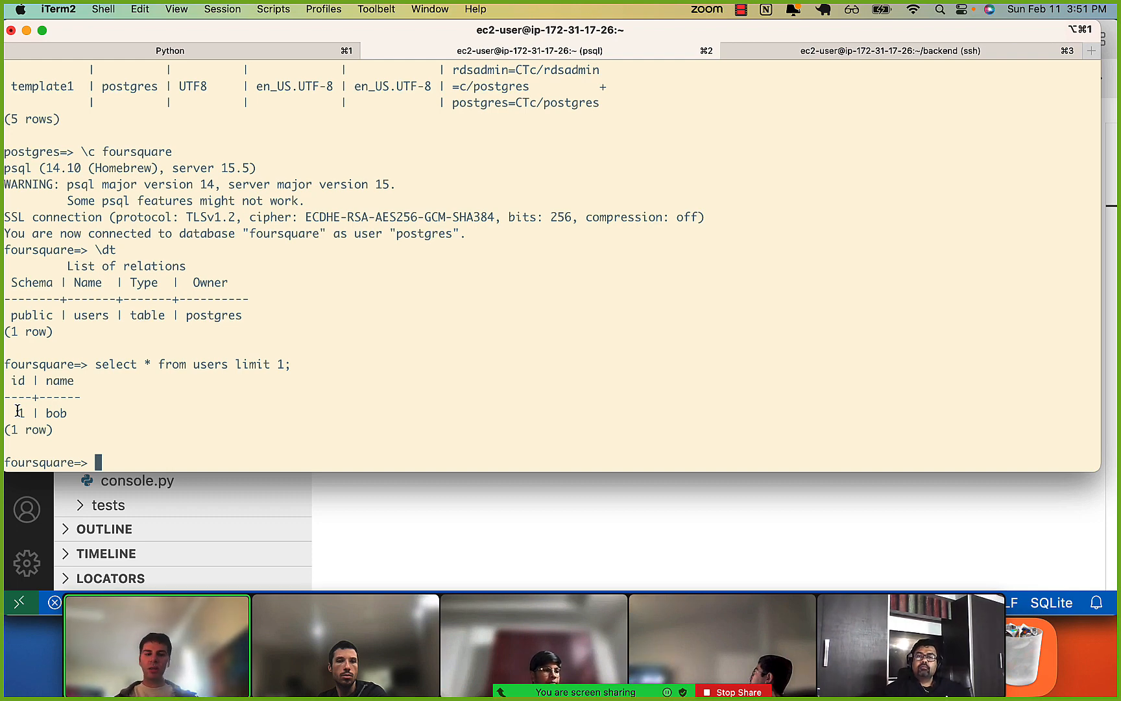
Quit psql with \q and recall the psql connection command containing the RDS host, without running it.
text(\q)
key(Return)
key(Up)
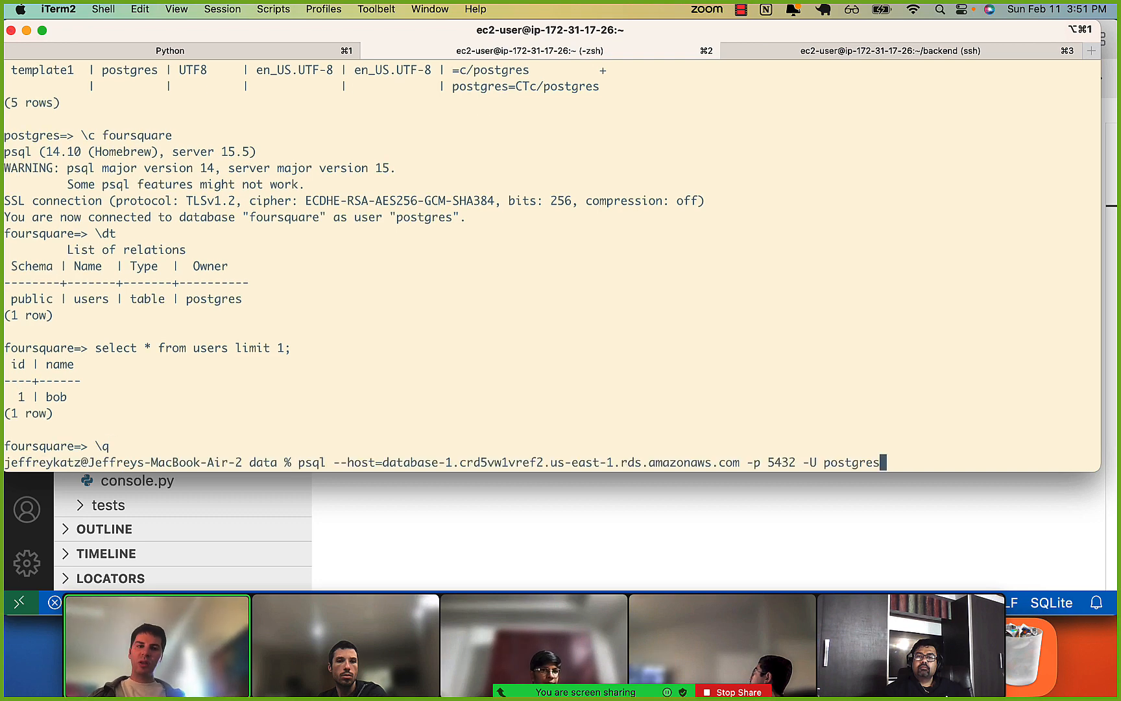
key(Up)
key(Down)
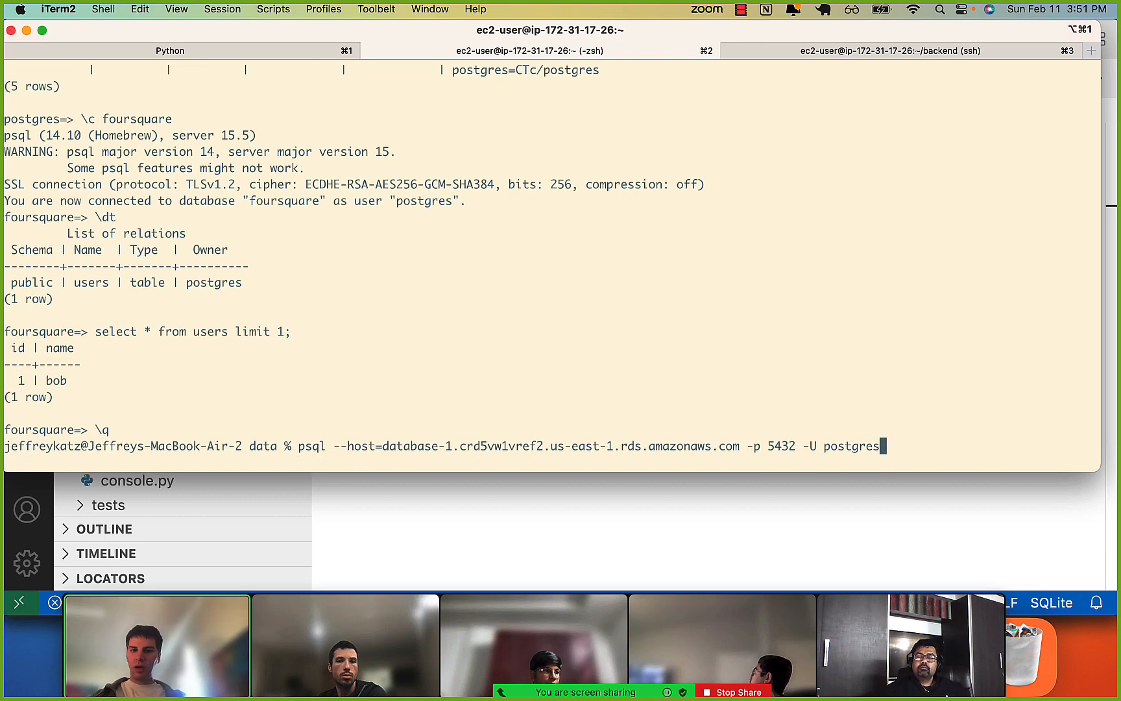
Switch to Chrome and find the psycopg2.connect cell in the 0_connecting_to_postgres.ipynb Colab notebook.
key(super+Tab)
key(super+Tab)
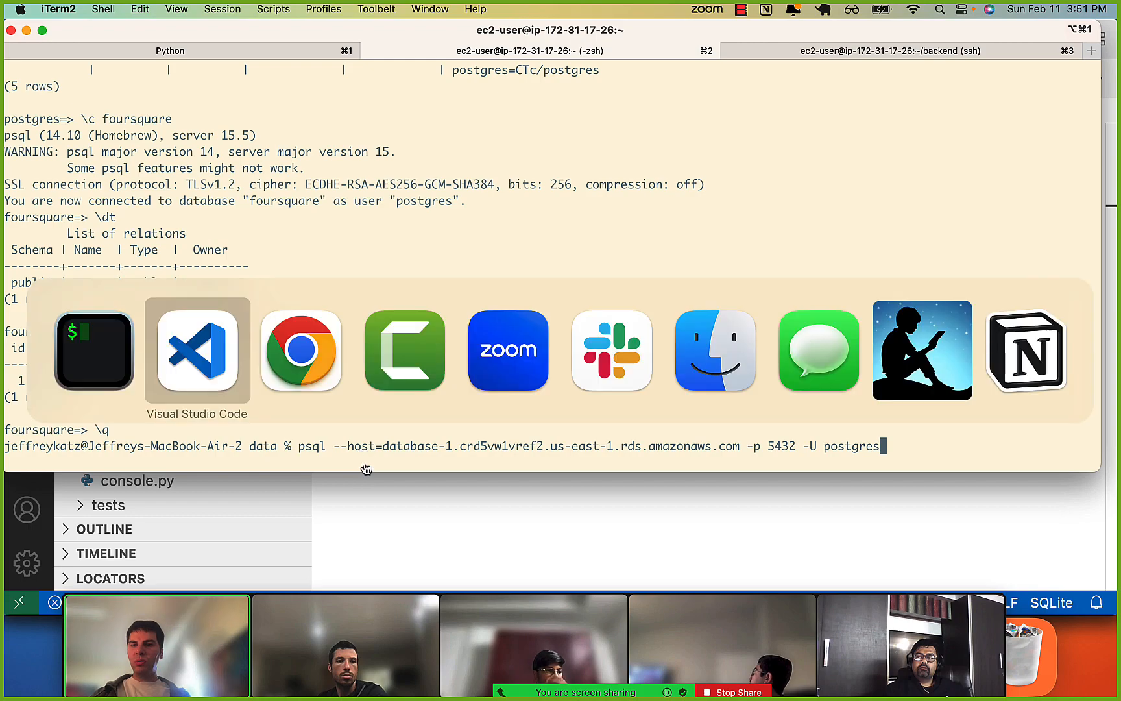
click(313, 33)
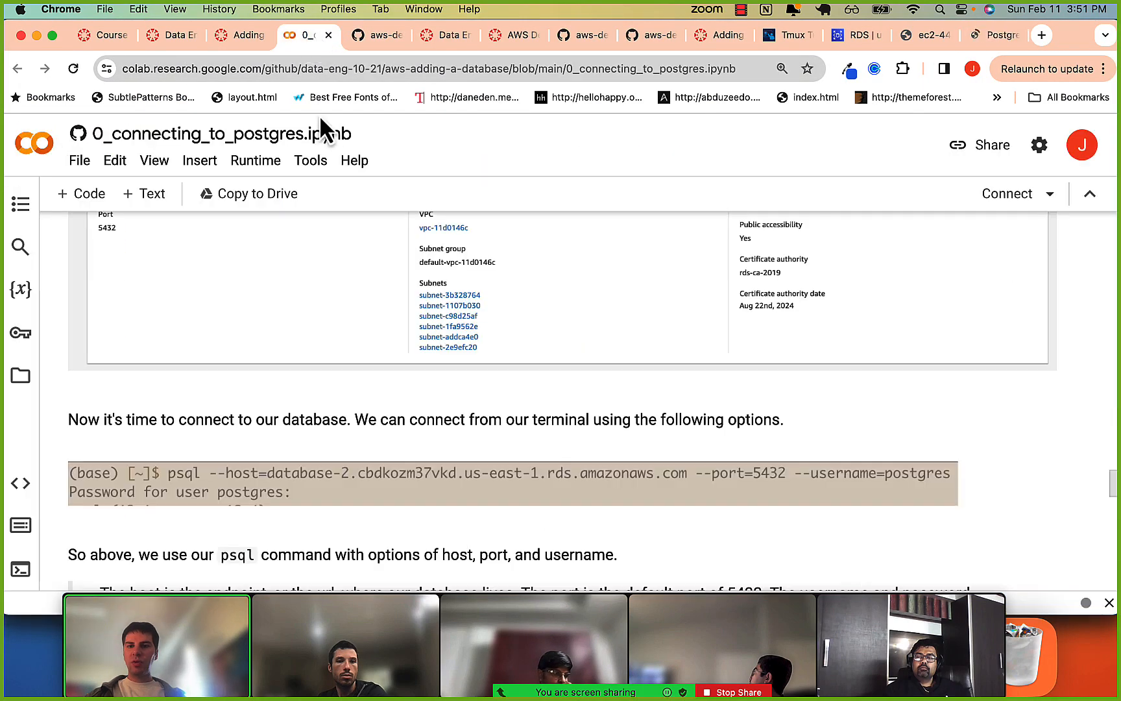
scroll(290, 391, down, 20)
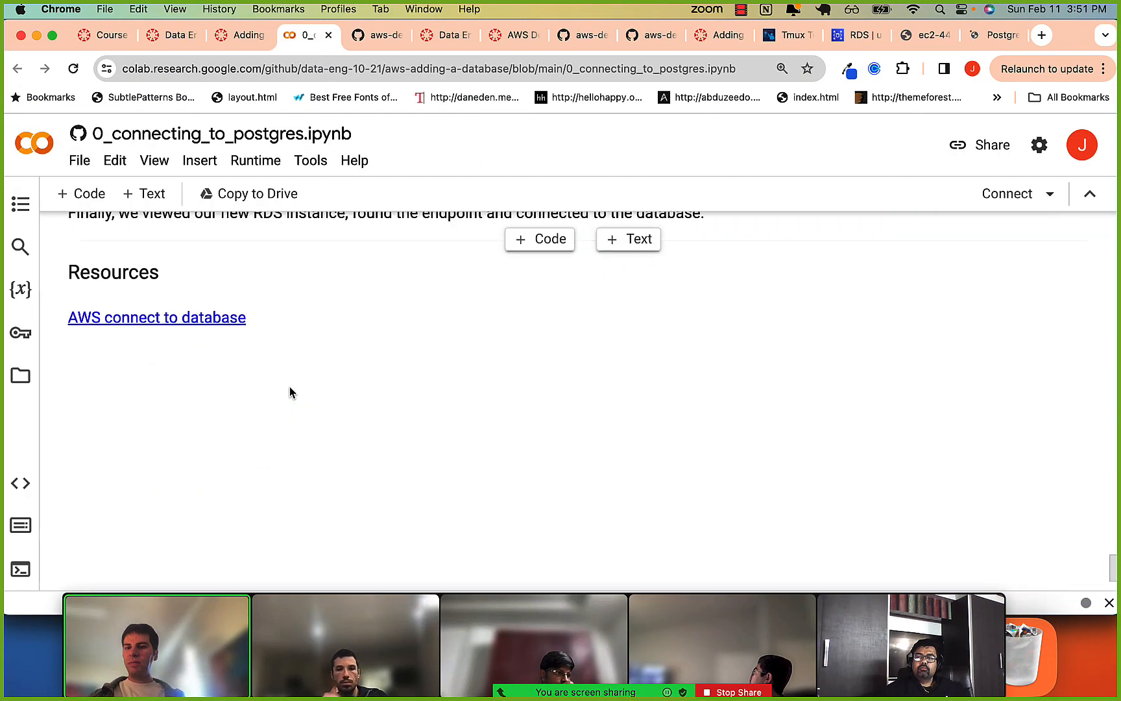
scroll(290, 392, up, 6)
scroll(291, 393, up, 3)
click(242, 316)
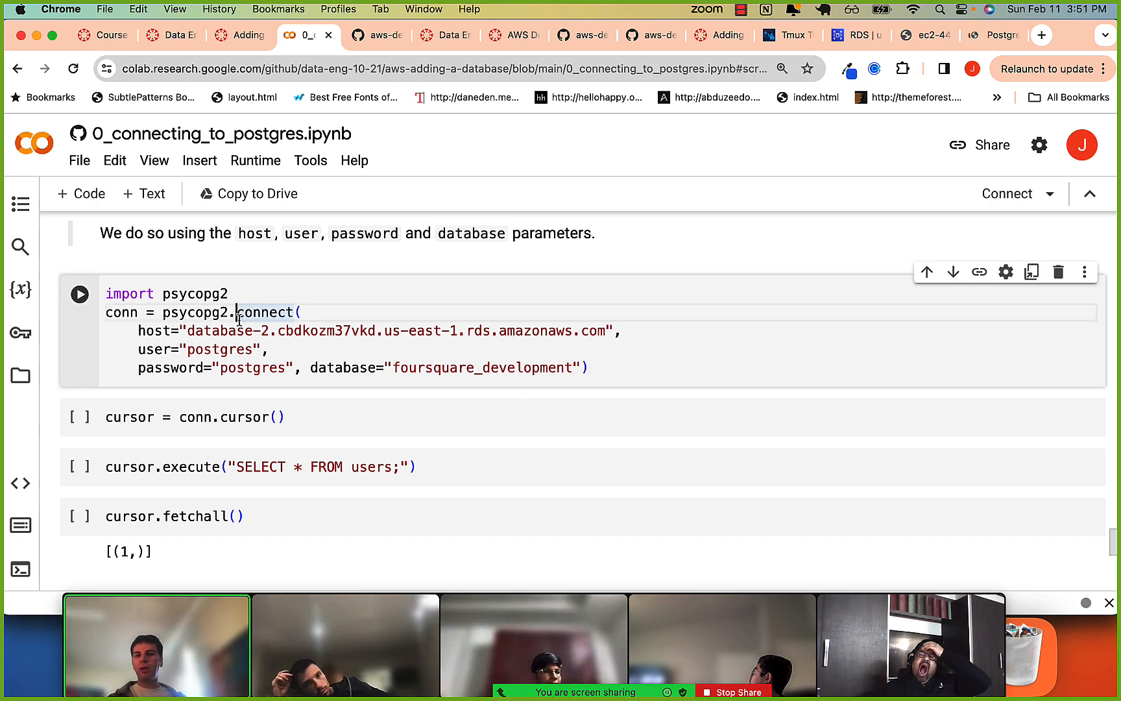
Copy the host from iTerm2's psql command and set the Chrome notebook's psycopg2.connect host to database-1.crd5vw1vref2.us-east-1.rds.amazonaws.com.
key(super+Tab)
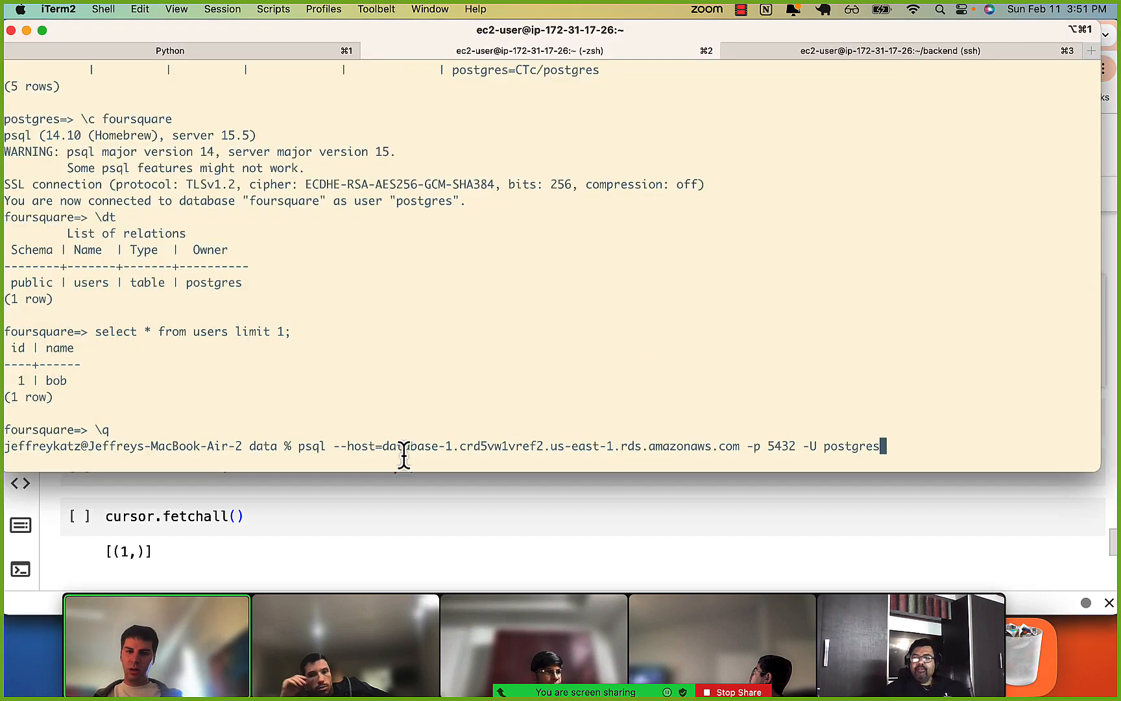
double_click(432, 446)
key(super+c)
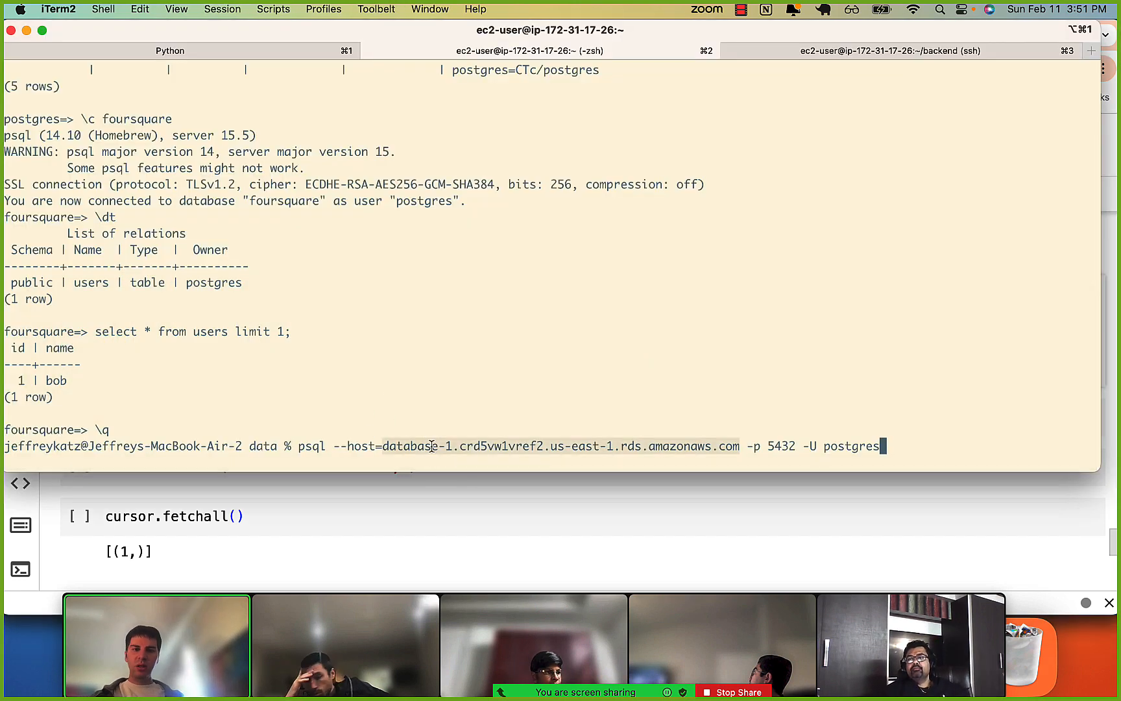
key(super+Tab)
click(190, 331)
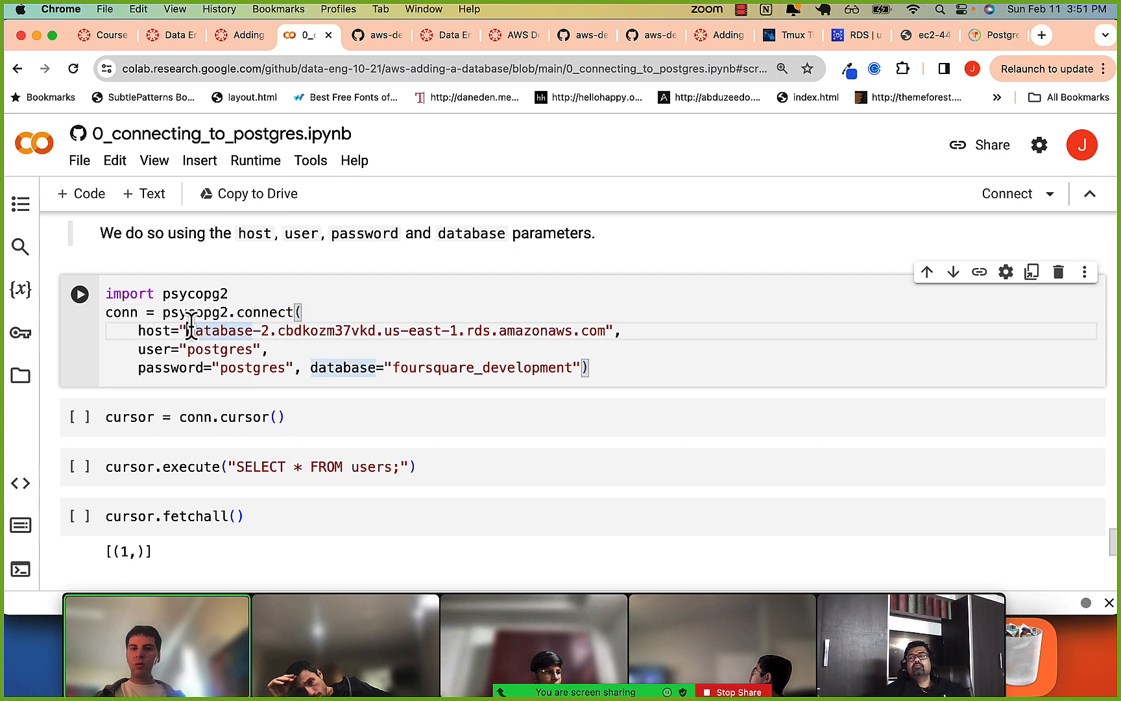
mouse_move(191, 330)
mouse_down()
mouse_move(613, 330)
mouse_move(162, 330)
mouse_move(187, 330)
mouse_up()
key(super+v)
key(alt+shift+Right)
key(alt+shift+Left)
key(alt+shift+Right)
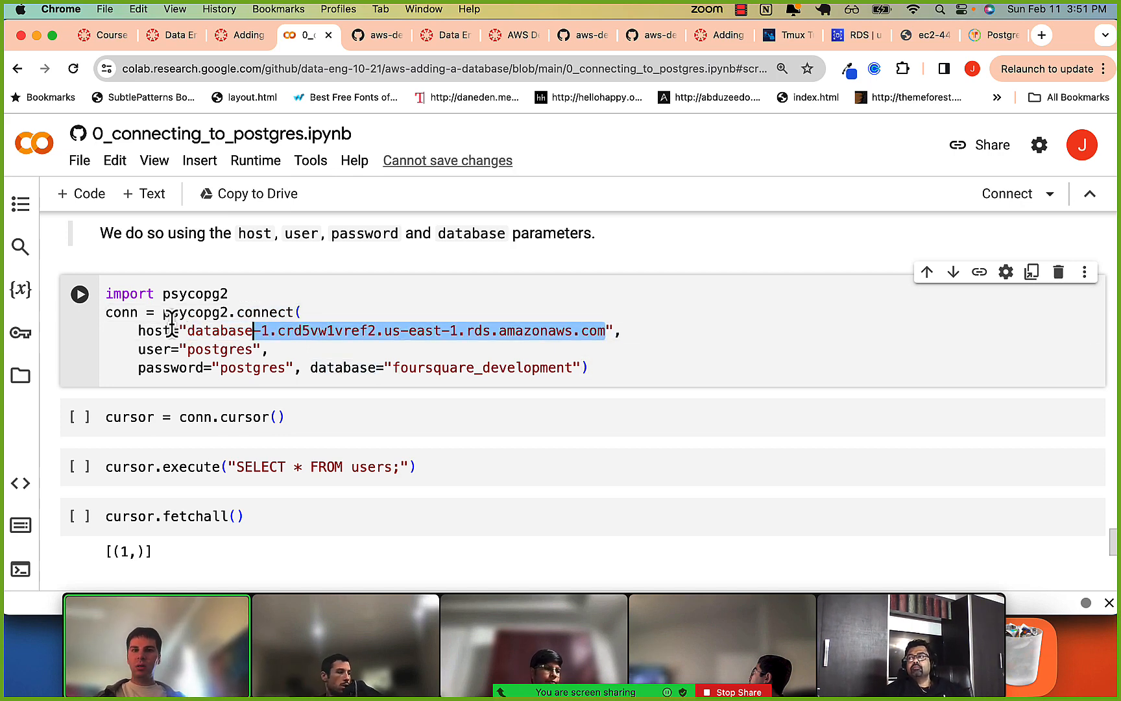
Examine database-1's endpoint in the Amazon RDS console, and return to the notebook to inspect the connect call's user parameter.
click(853, 37)
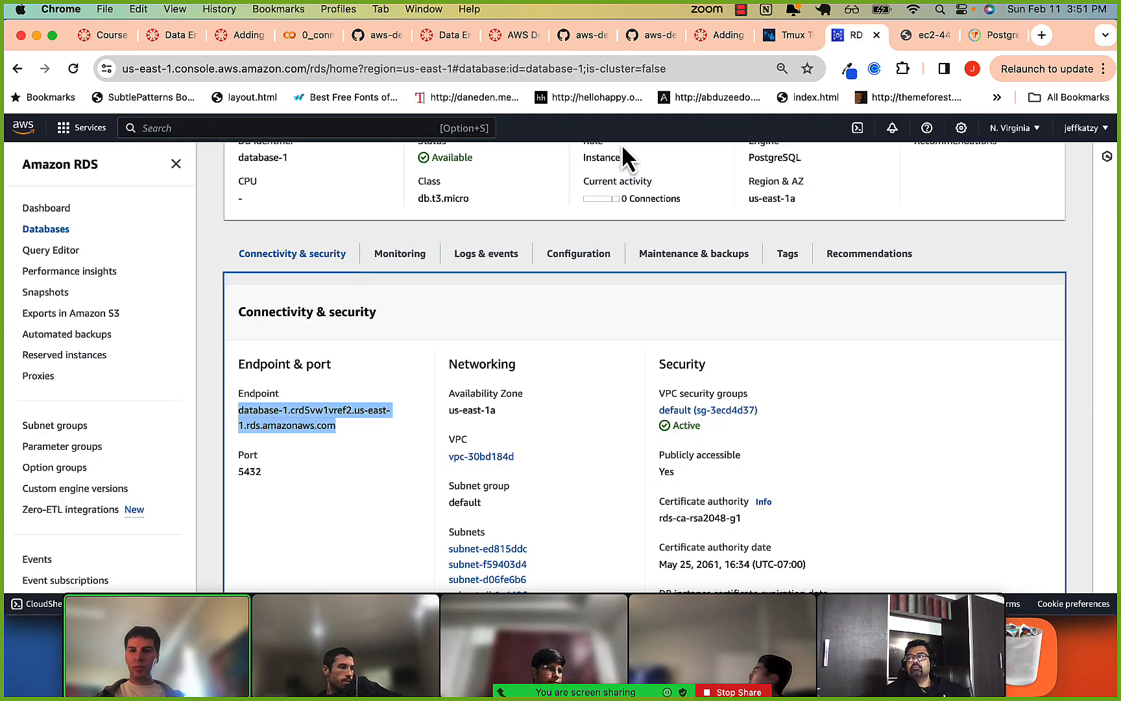
click(259, 415)
drag(259, 415, 315, 426)
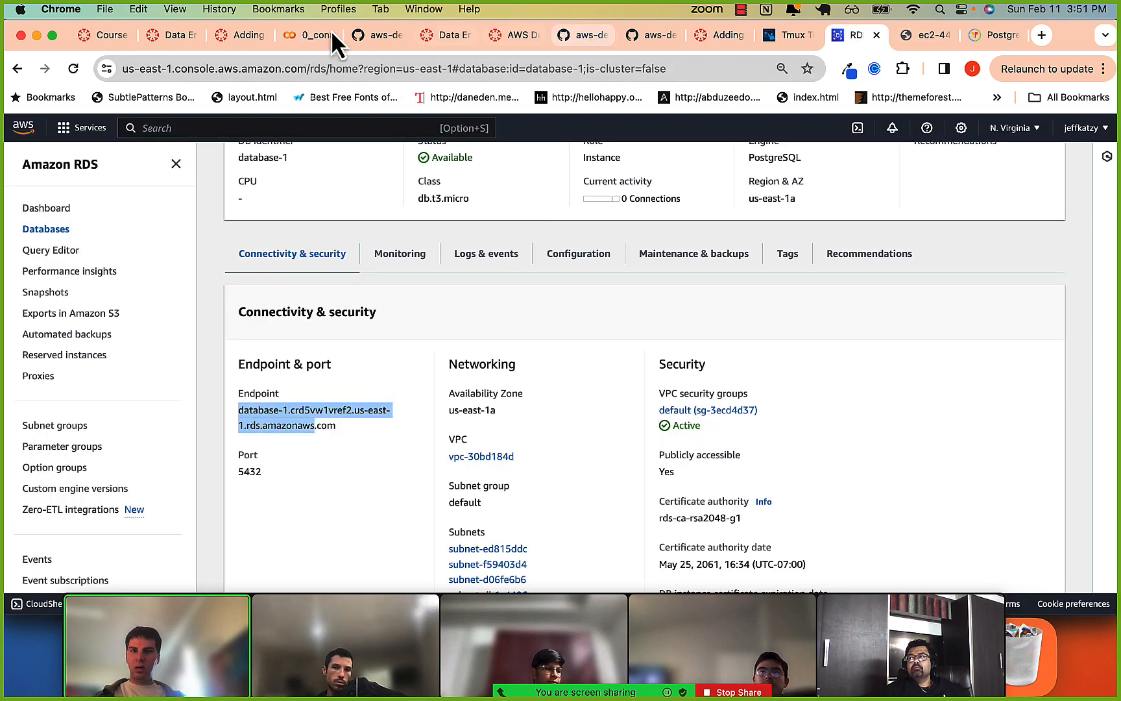
click(305, 39)
double_click(231, 349)
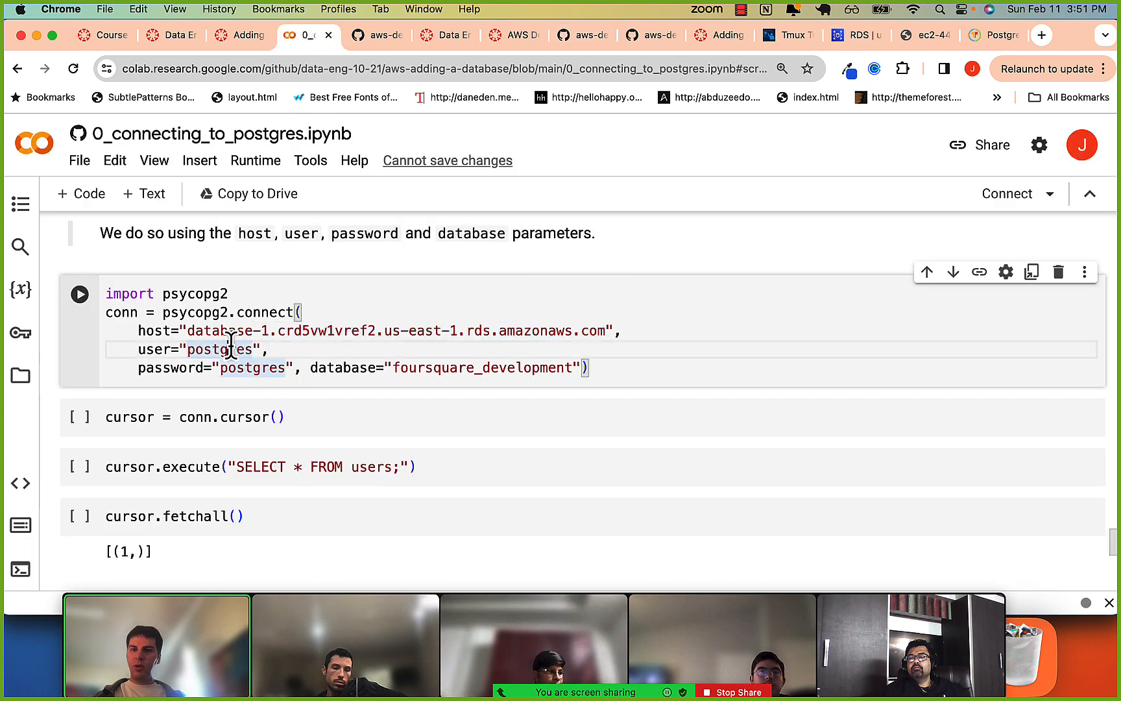
In the psycopg2.connect call, replace the password parameter with the database password and set the database to foursquare.
click(245, 367)
double_click(244, 368)
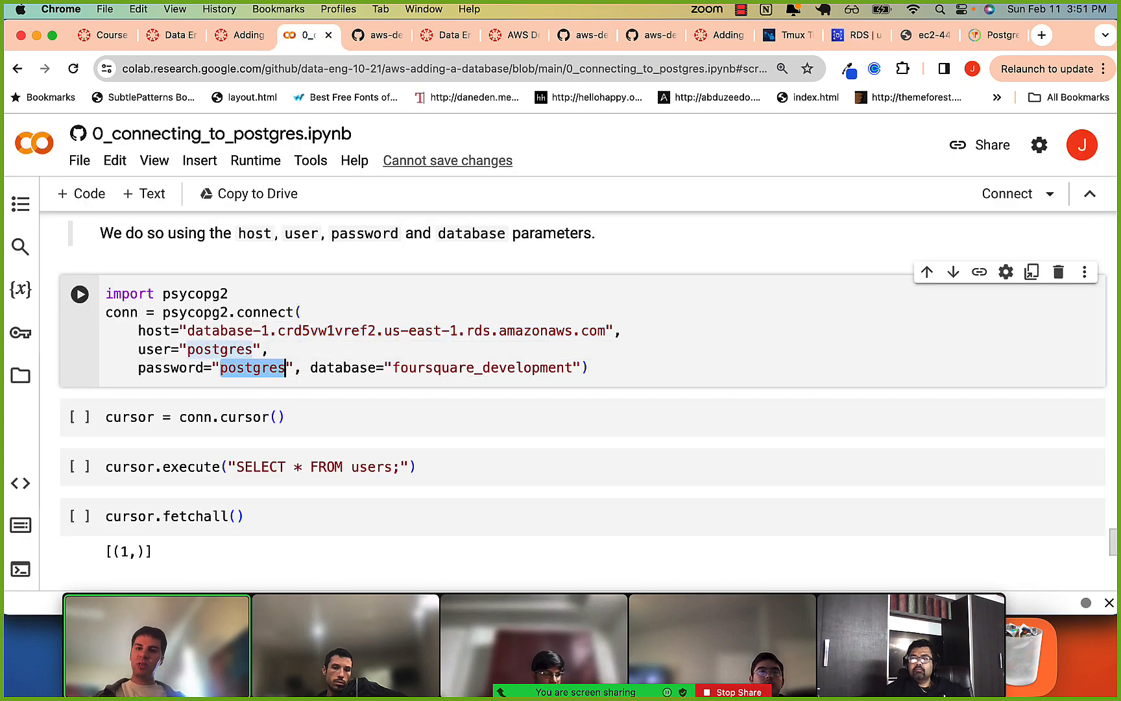
text(password)
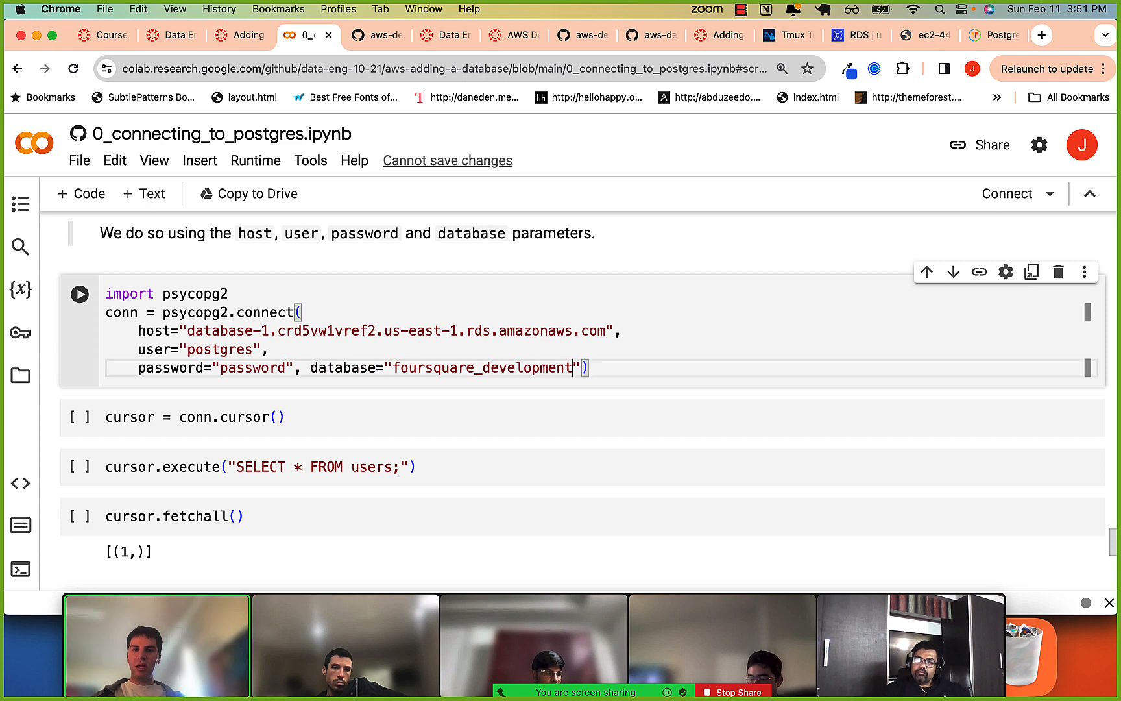
key(alt+shift+Left)
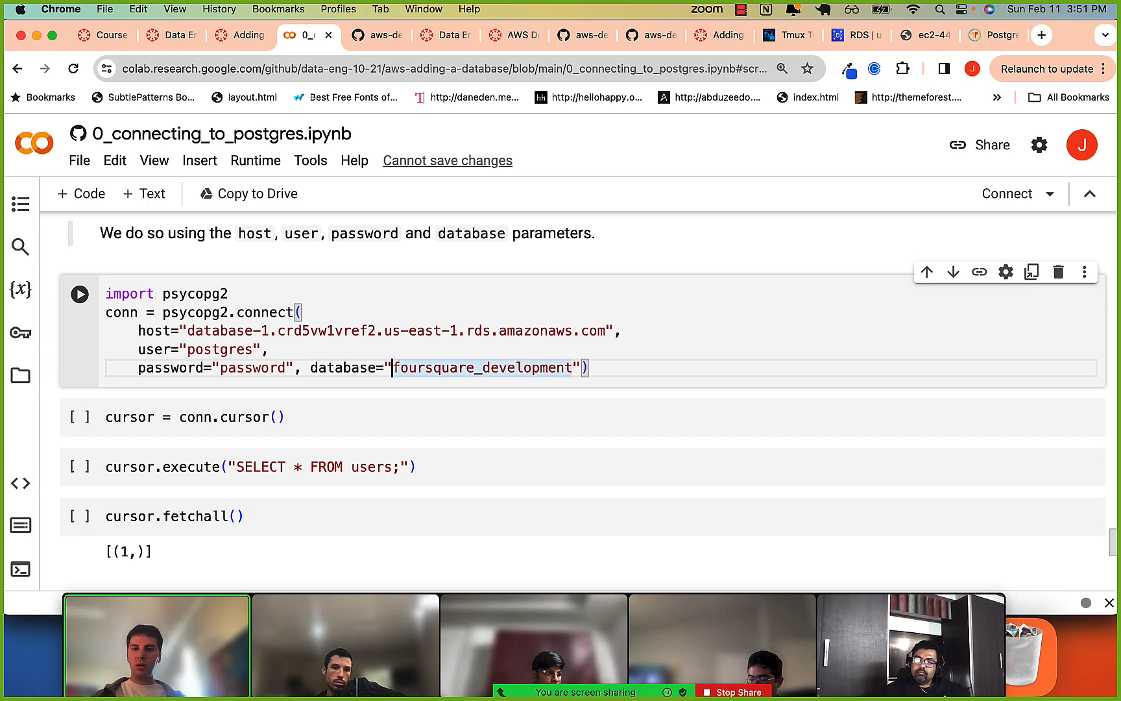
key(Right)
key(alt+shift+Right)
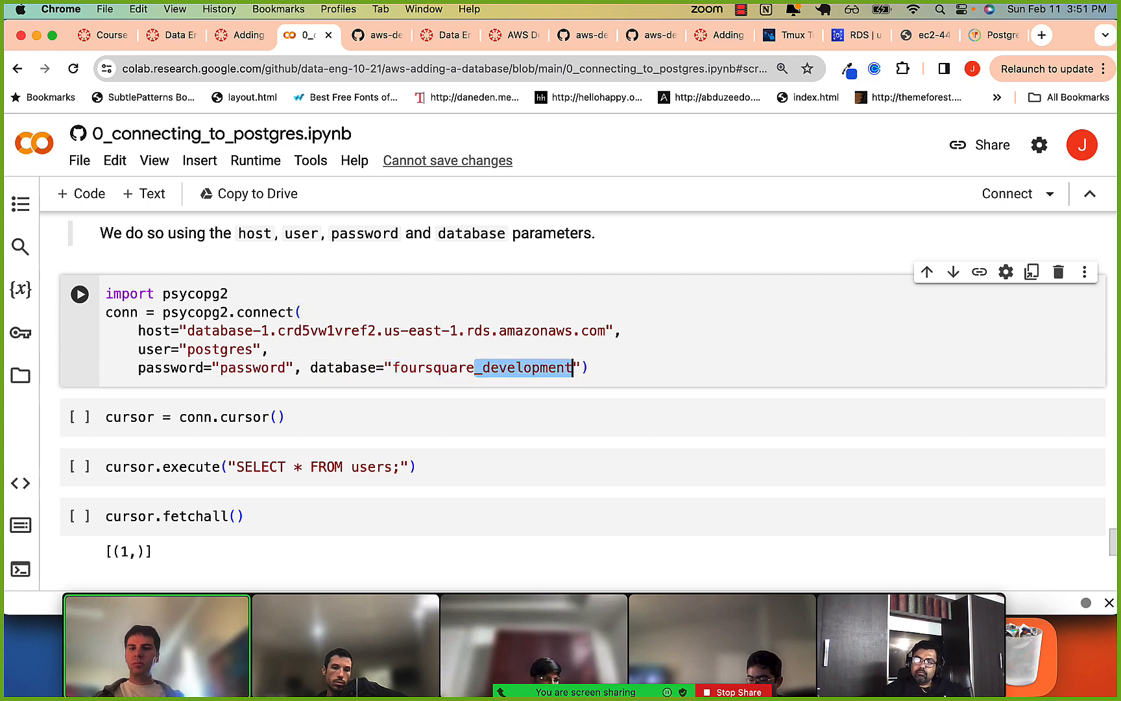
text(x)
key(BackSpace)
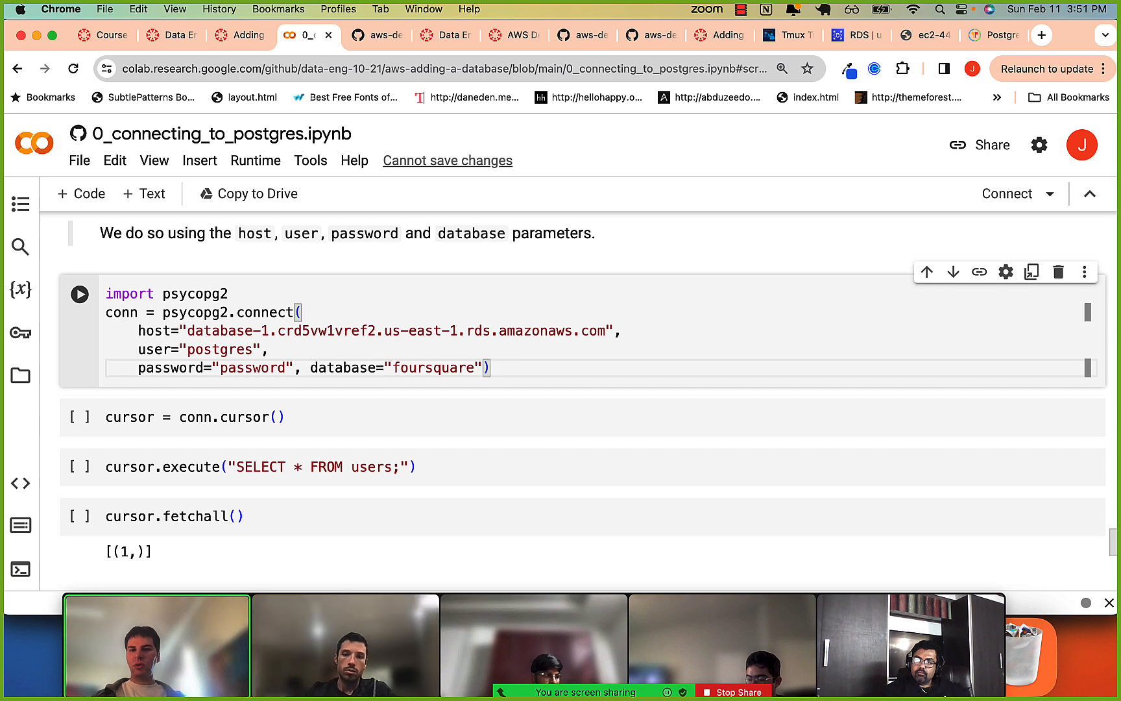
Run the psycopg2.connect cell, allowing the GitHub notebook to run anyway, and run the cursor, SELECT * FROM users and fetchall cells.
key(shift+Return)
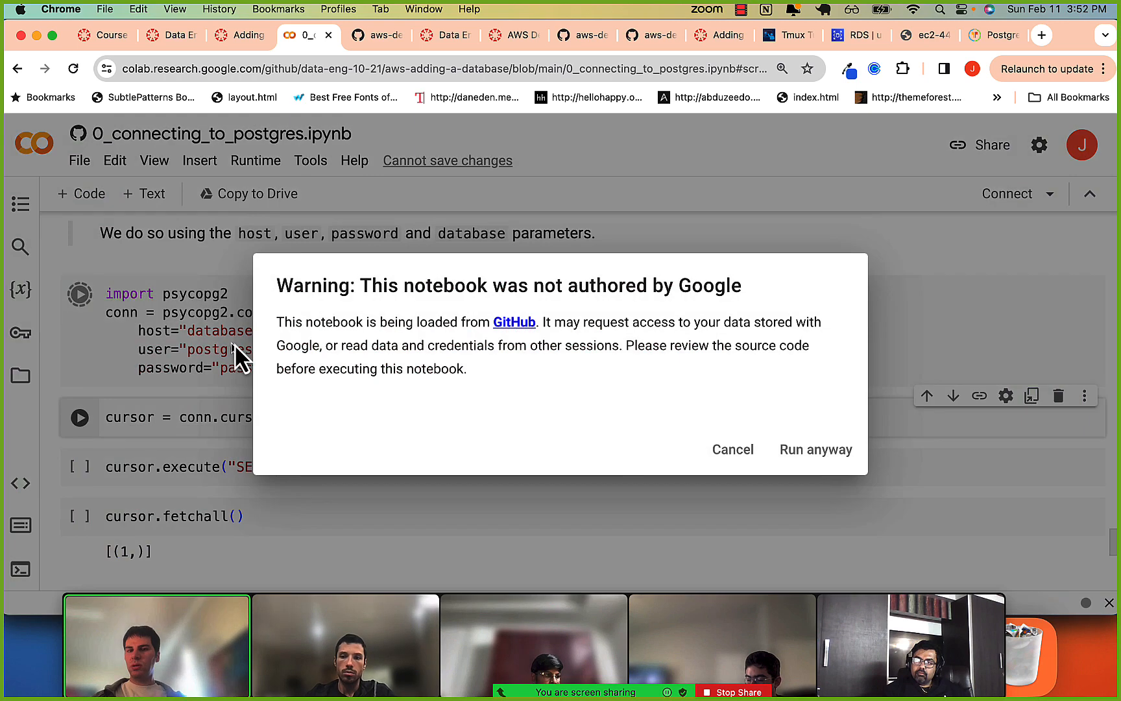
click(788, 451)
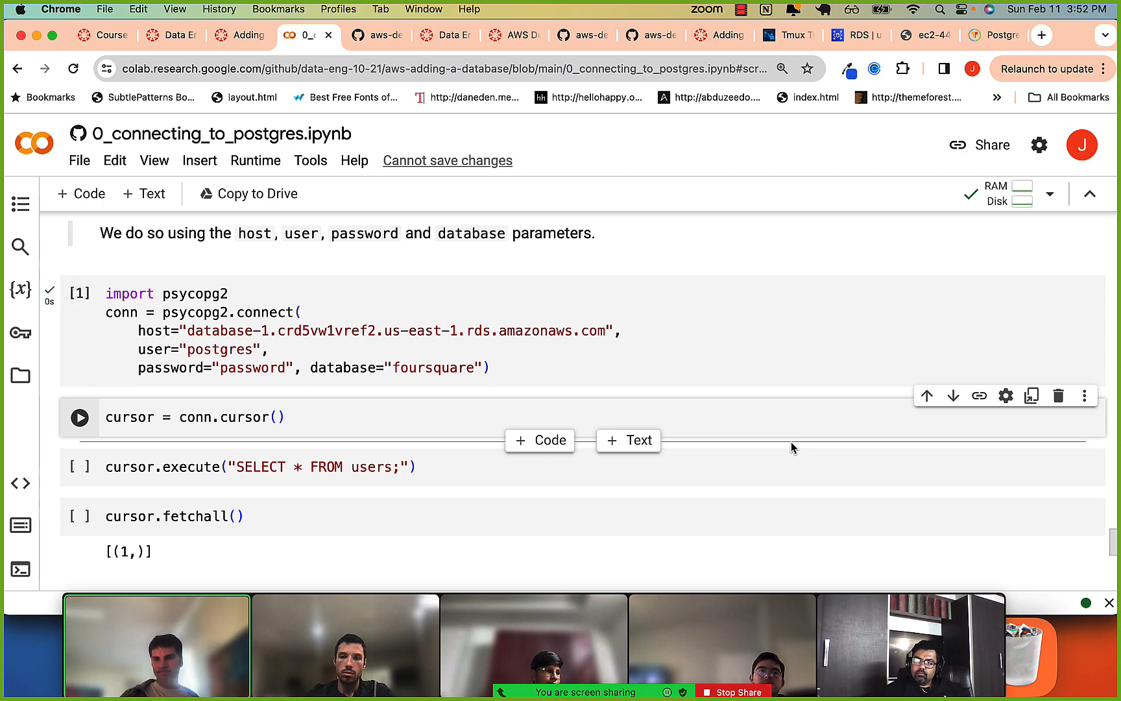
key(shift+Return)
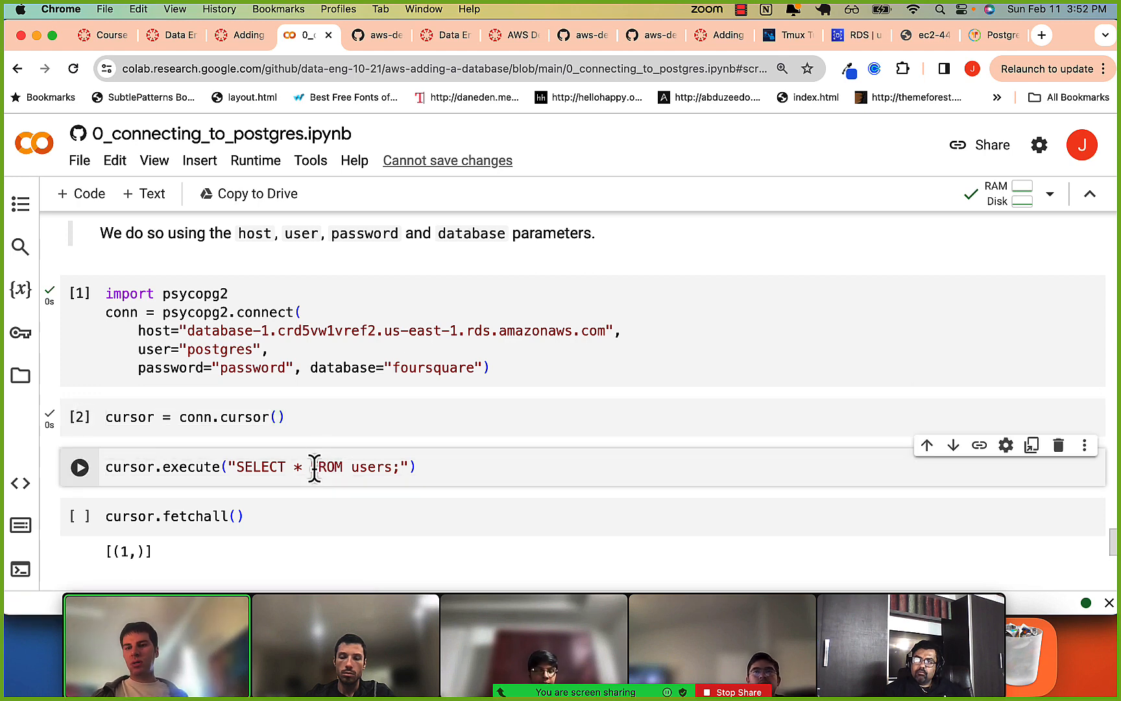
key(shift+Return)
key(shift+Return)
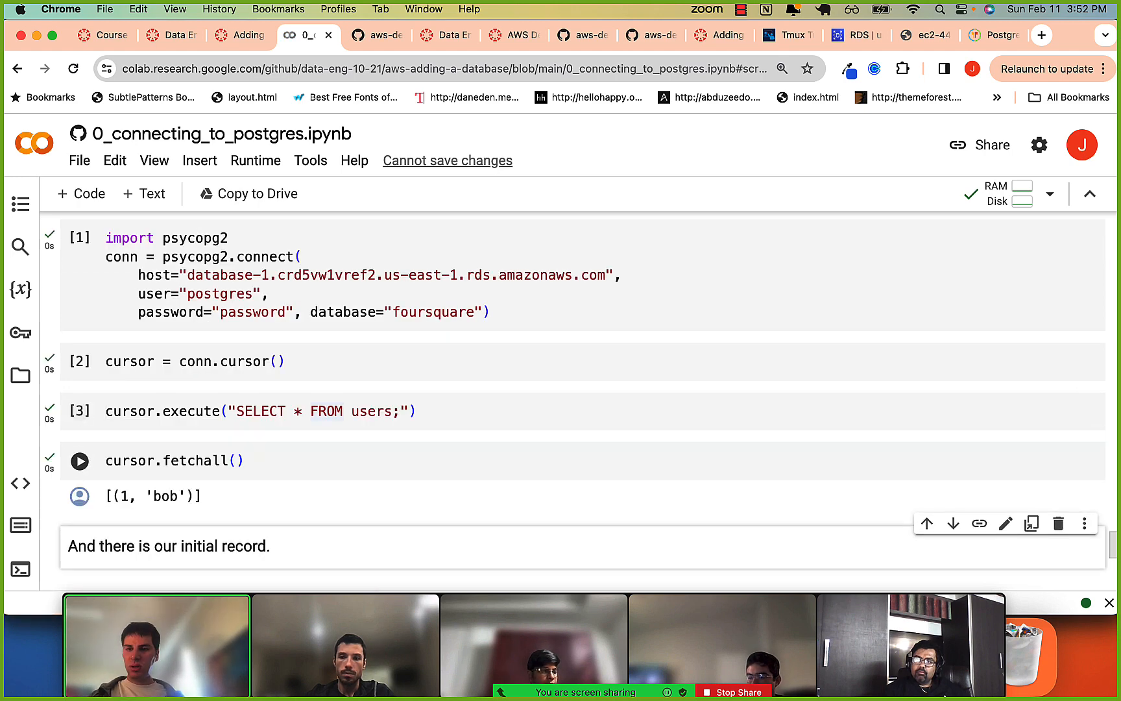
Review the fetchall output, the connect call's host, user, password and database parameters, and the SELECT query on the users table.
drag(129, 502, 203, 505)
click(203, 504)
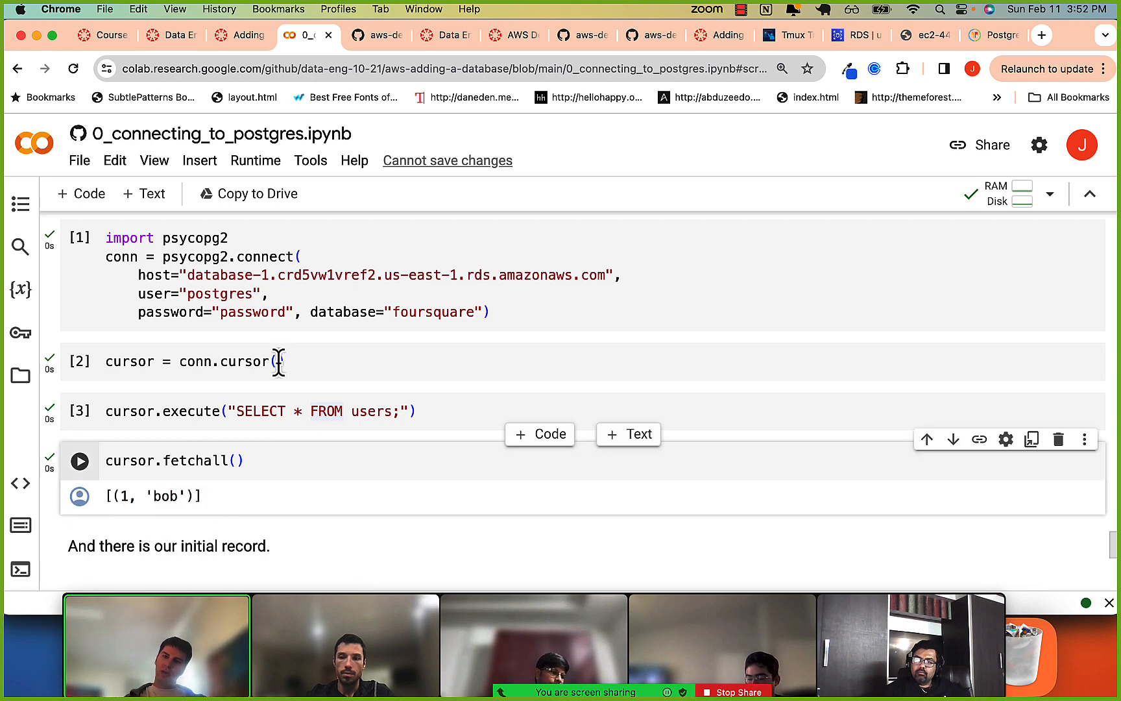
drag(228, 274, 225, 310)
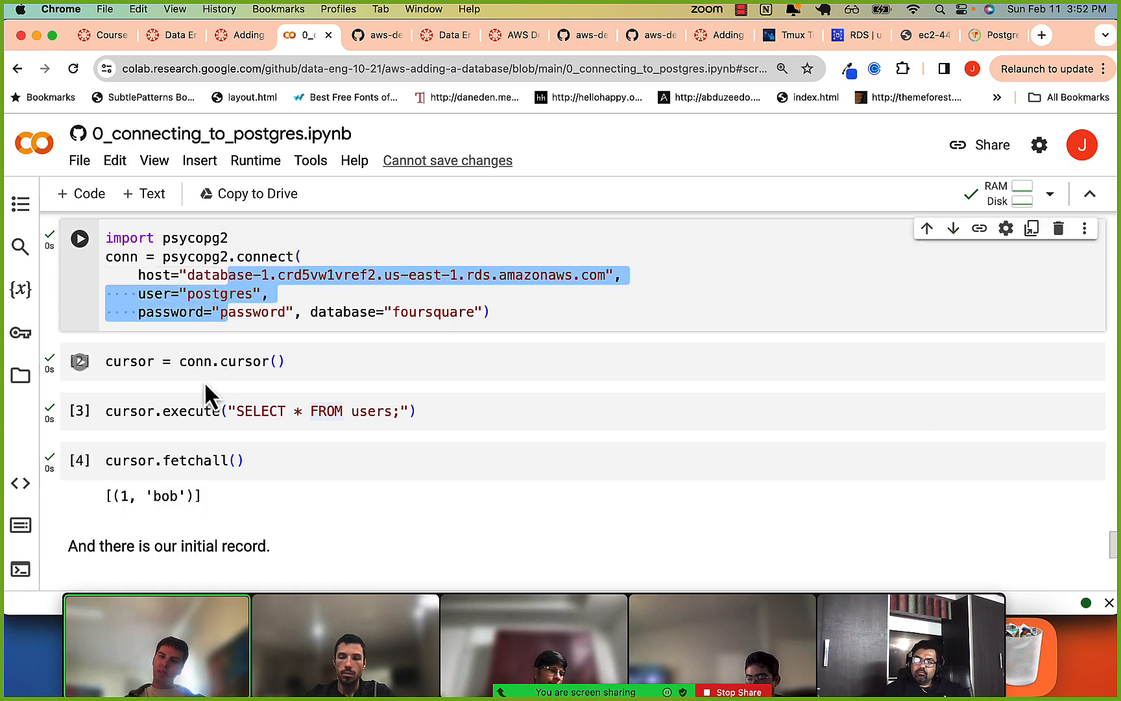
click(376, 313)
drag(286, 275, 483, 274)
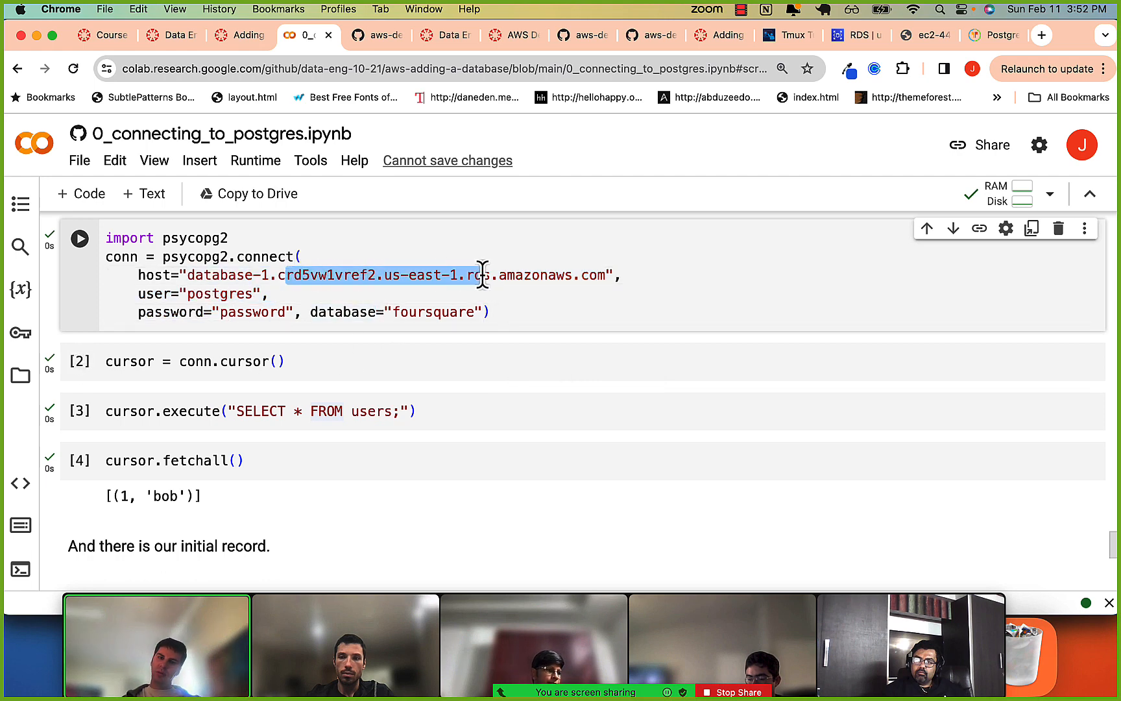
click(483, 275)
click(180, 295)
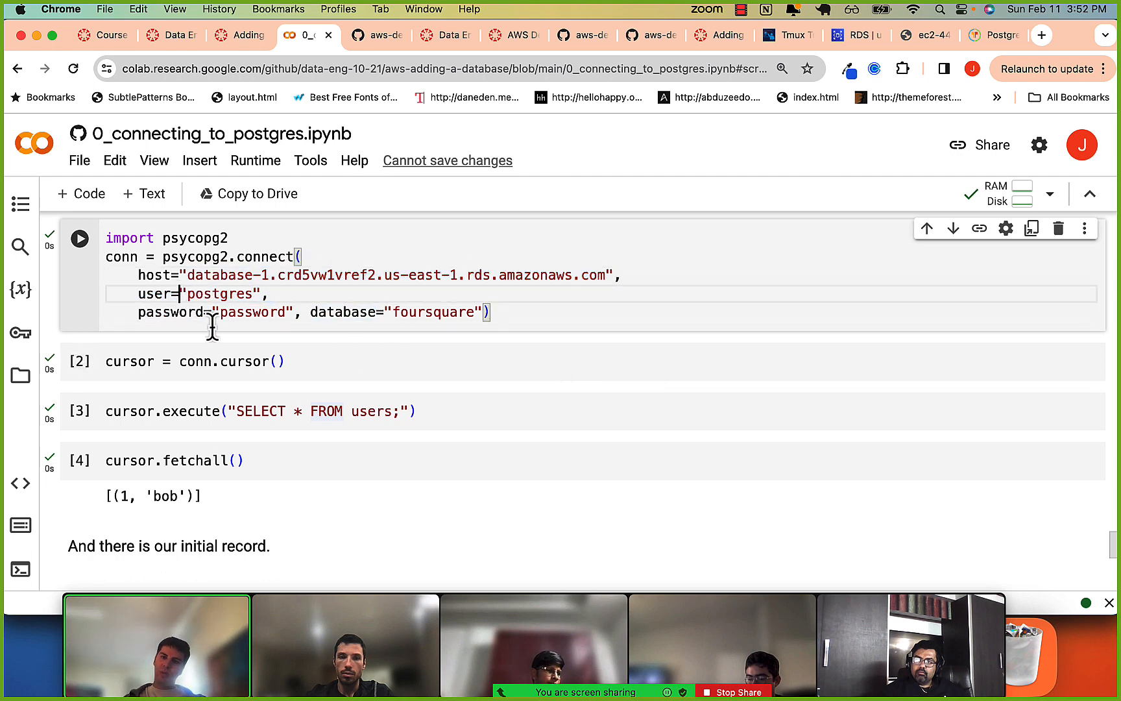
drag(236, 316, 474, 316)
click(218, 296)
click(338, 318)
click(474, 317)
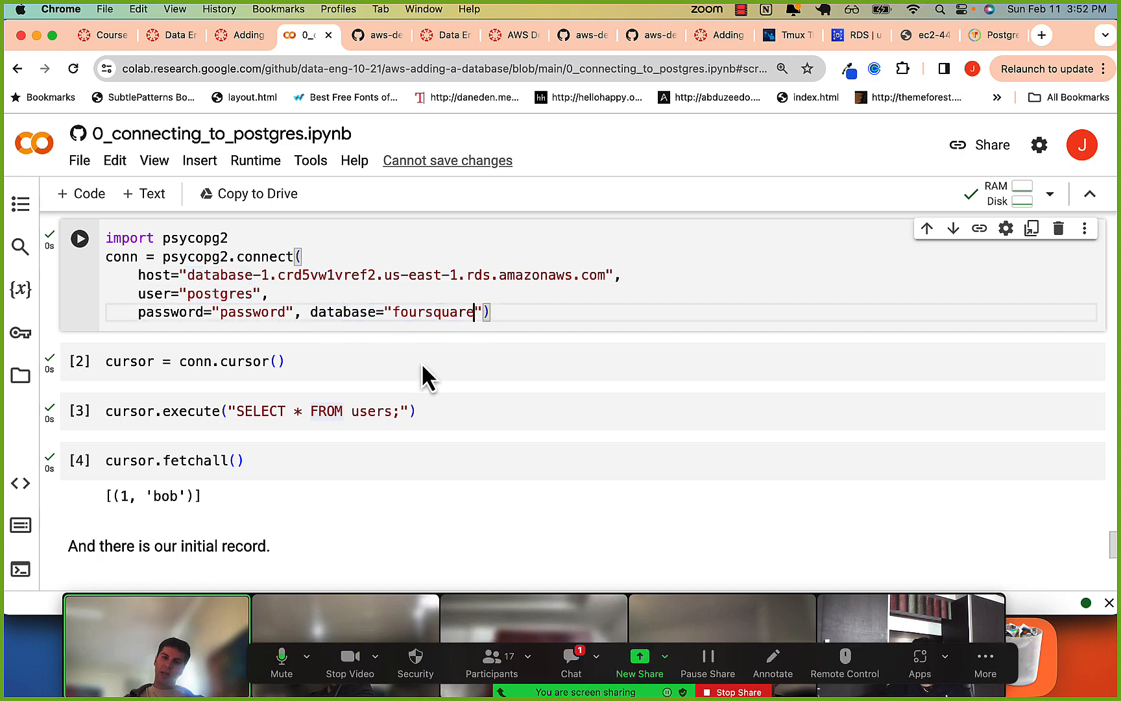
click(230, 415)
click(361, 411)
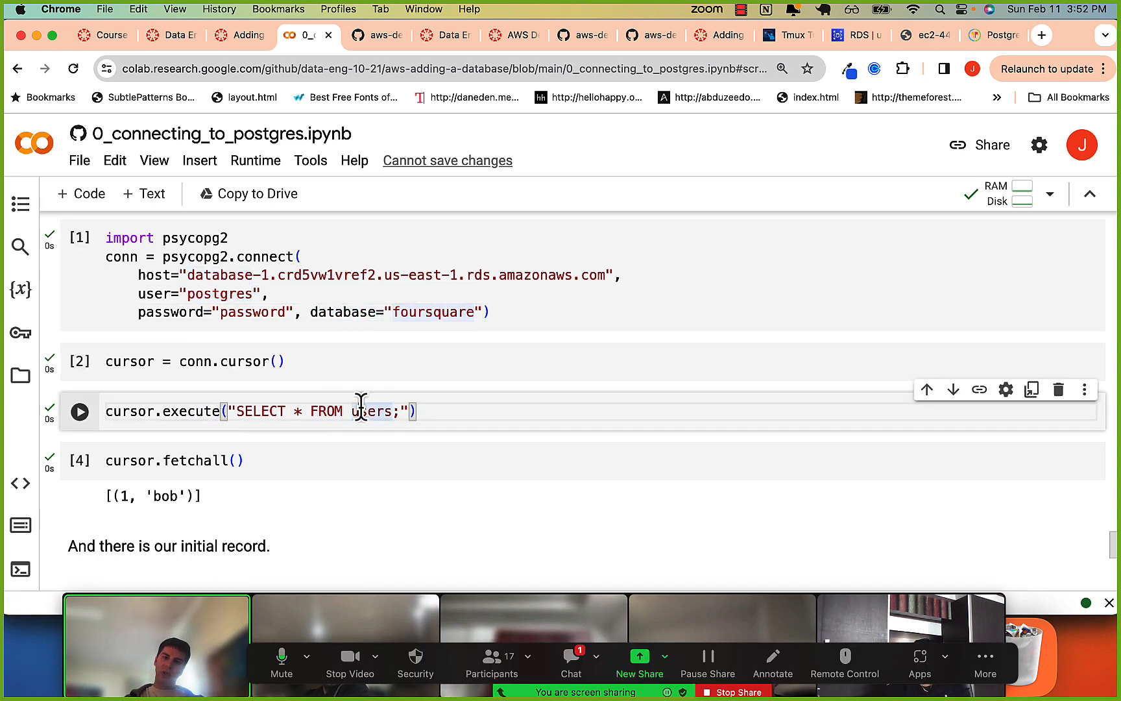
Read the Zoom meeting chat, and look through the AWS Database and AWS Security Groups modules on the Chrome Canvas course page.
click(573, 658)
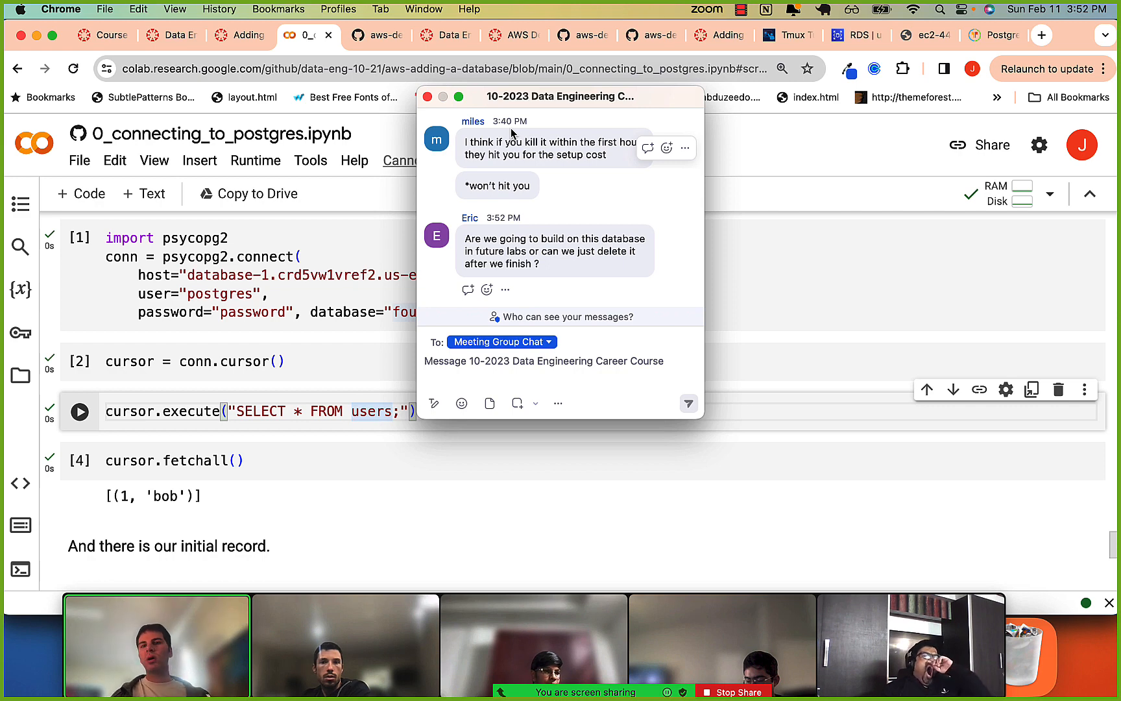
click(172, 37)
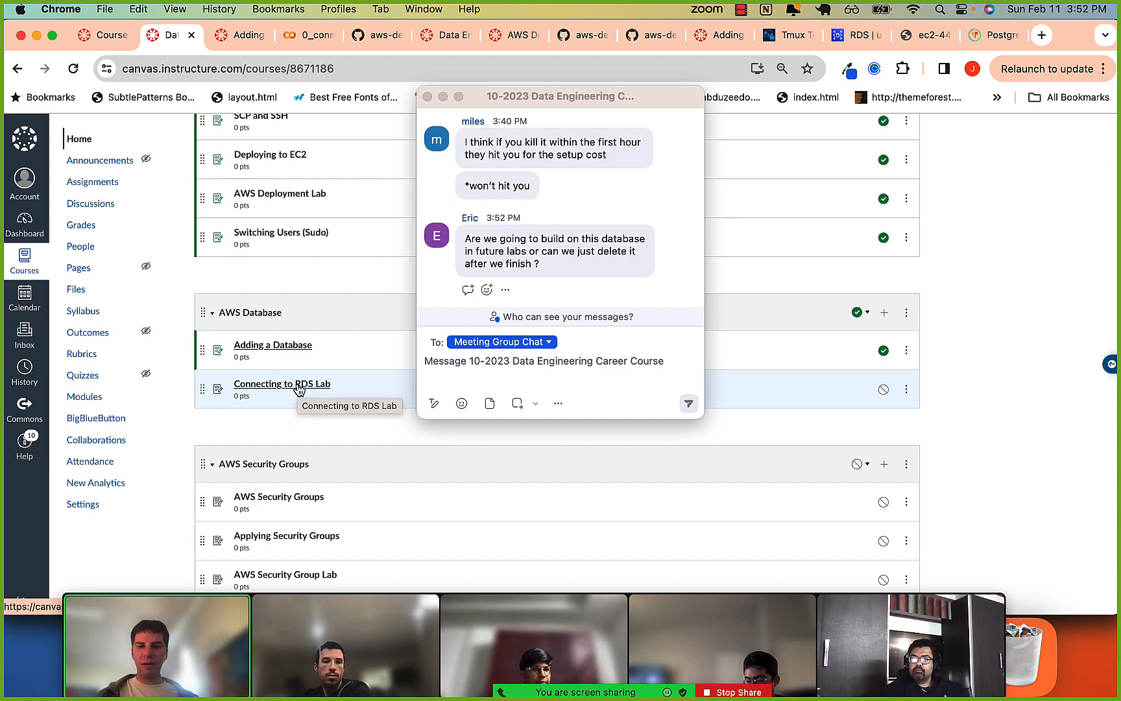
scroll(299, 389, down, 3)
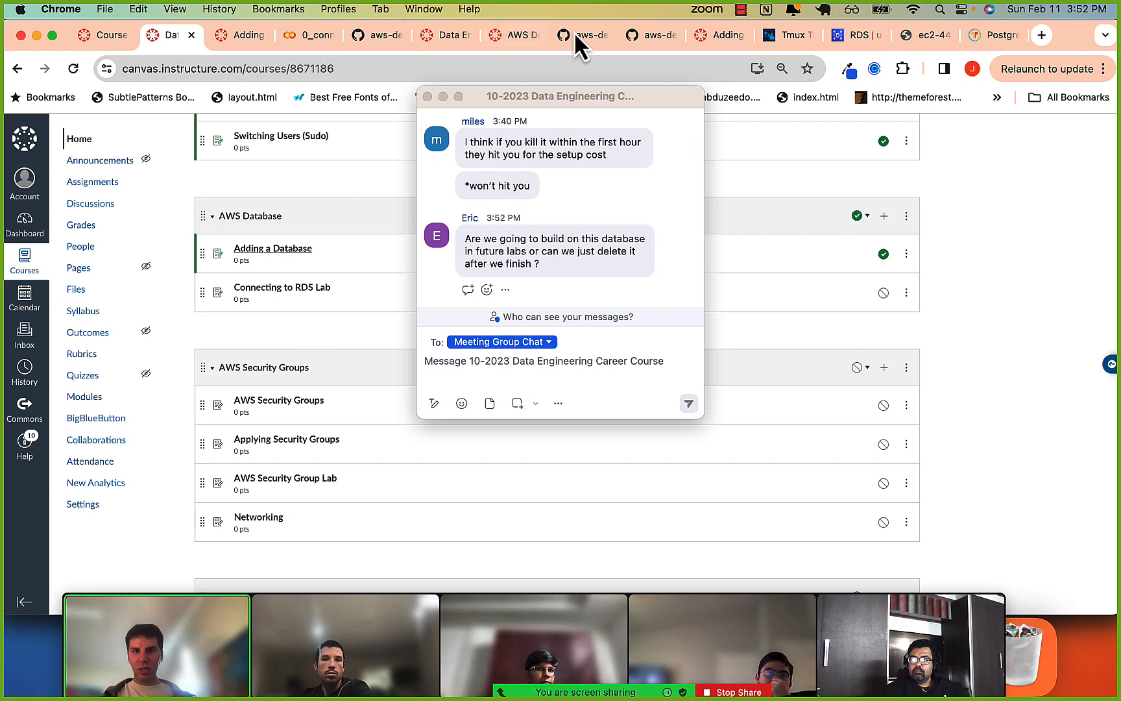
Return to the Amazon RDS console, show the list of all databases, and close the Zoom chat window covering it.
click(830, 36)
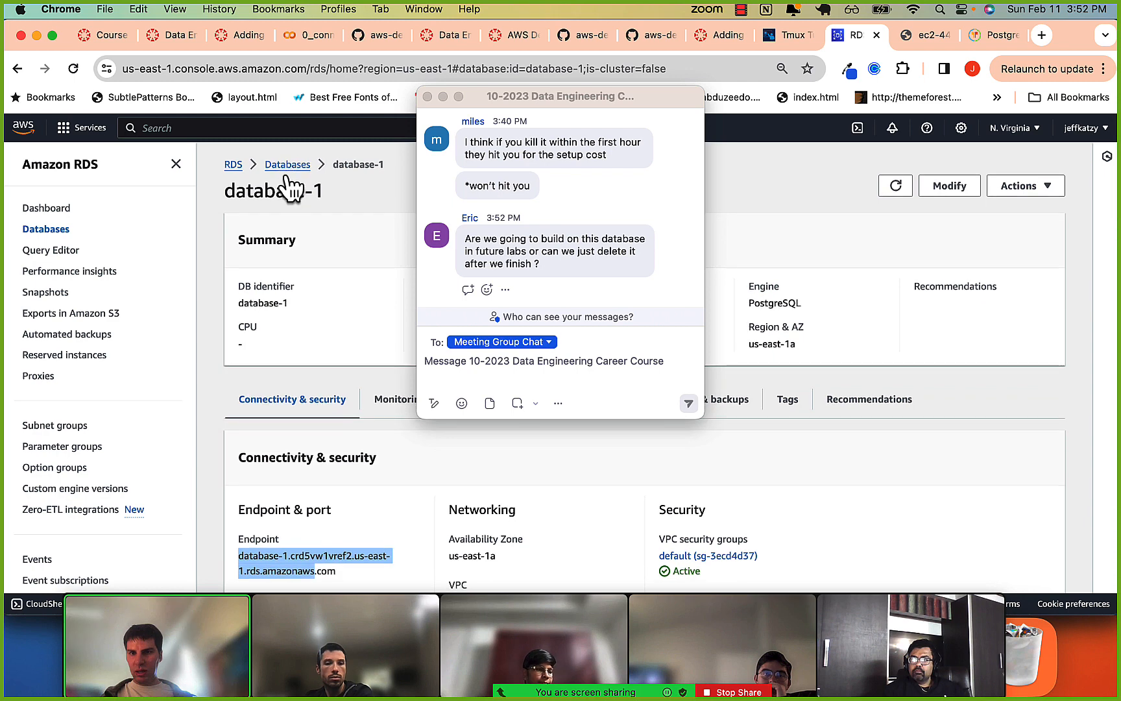
click(288, 167)
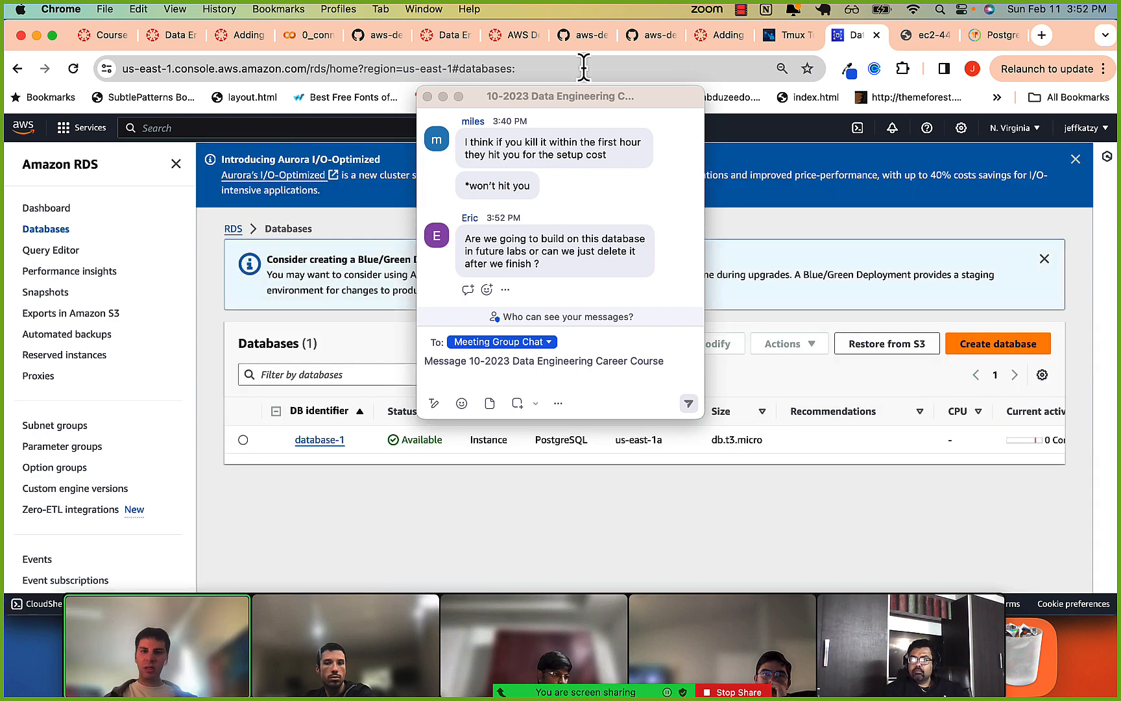
drag(553, 103, 418, 351)
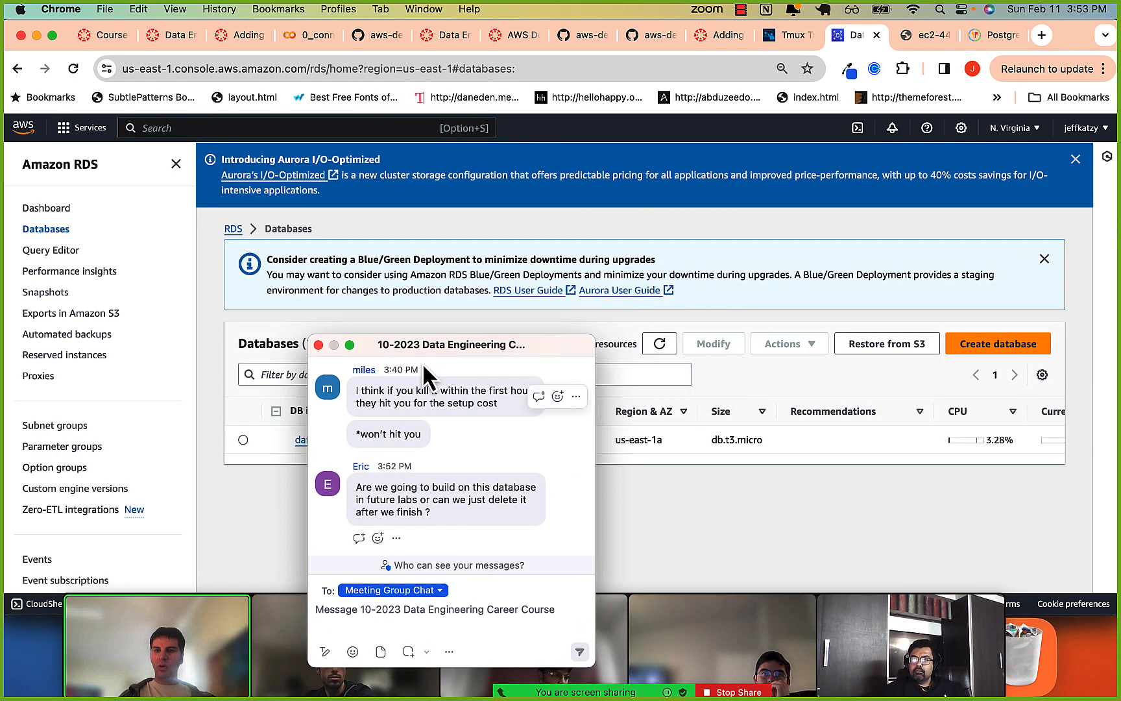
click(318, 346)
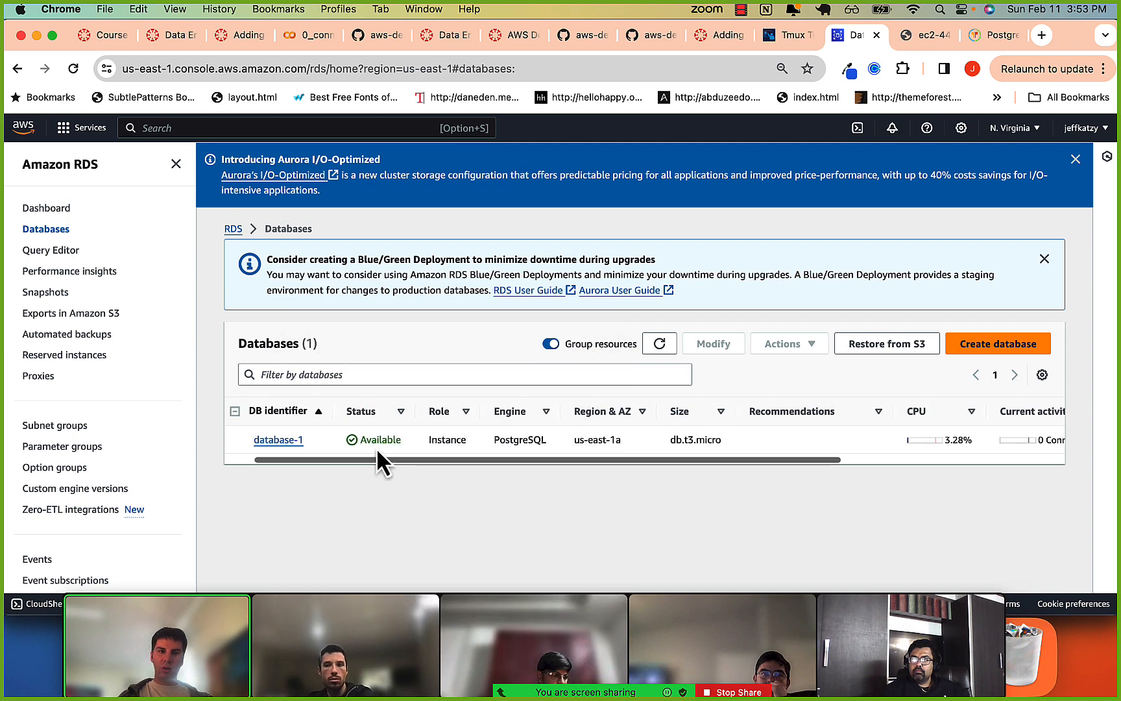
Select database-1 in the RDS databases list and open the actions available for it.
scroll(376, 447, right, 5)
scroll(375, 445, left, 5)
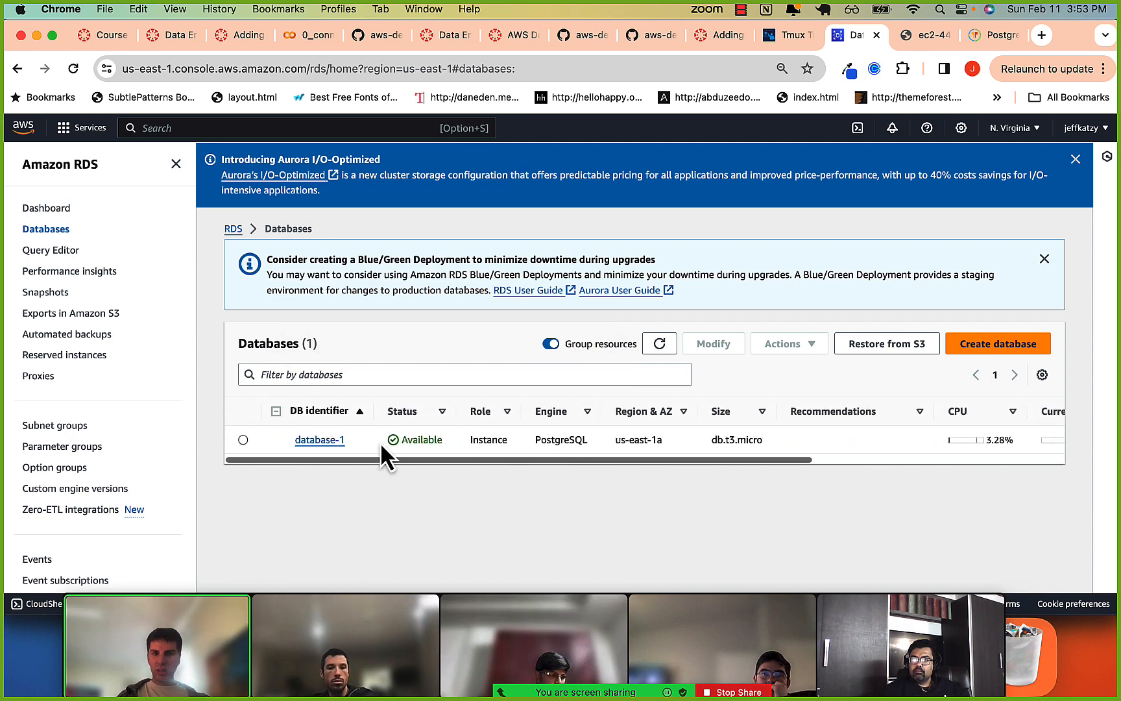
click(240, 439)
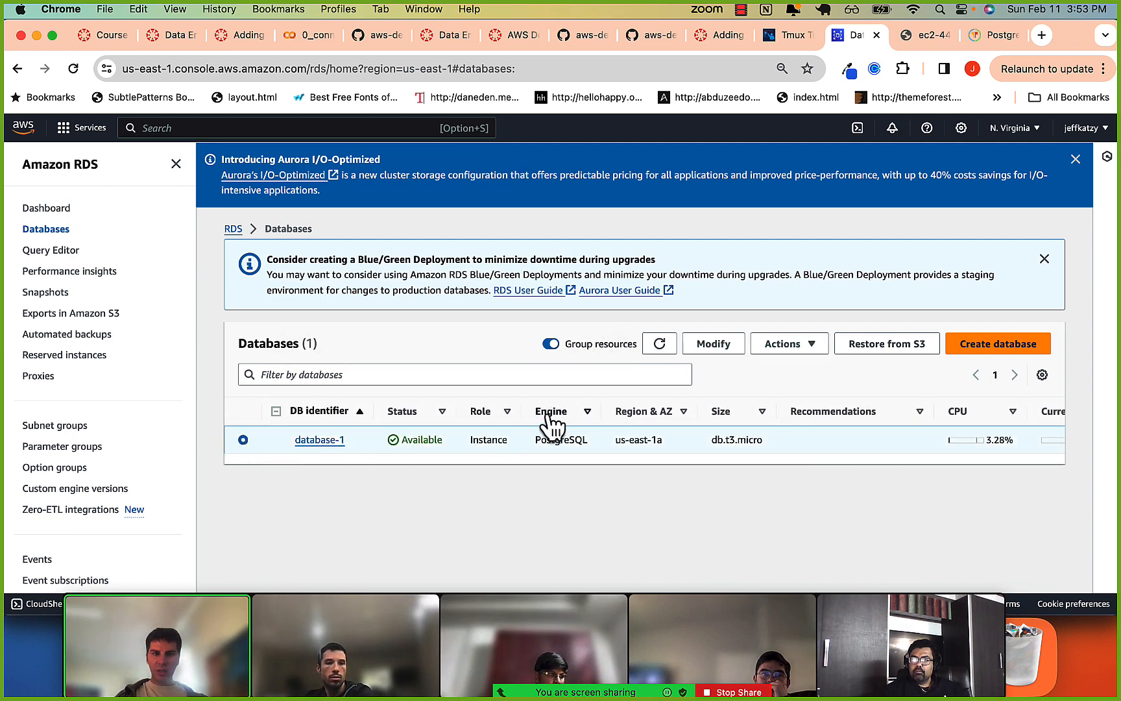
click(784, 346)
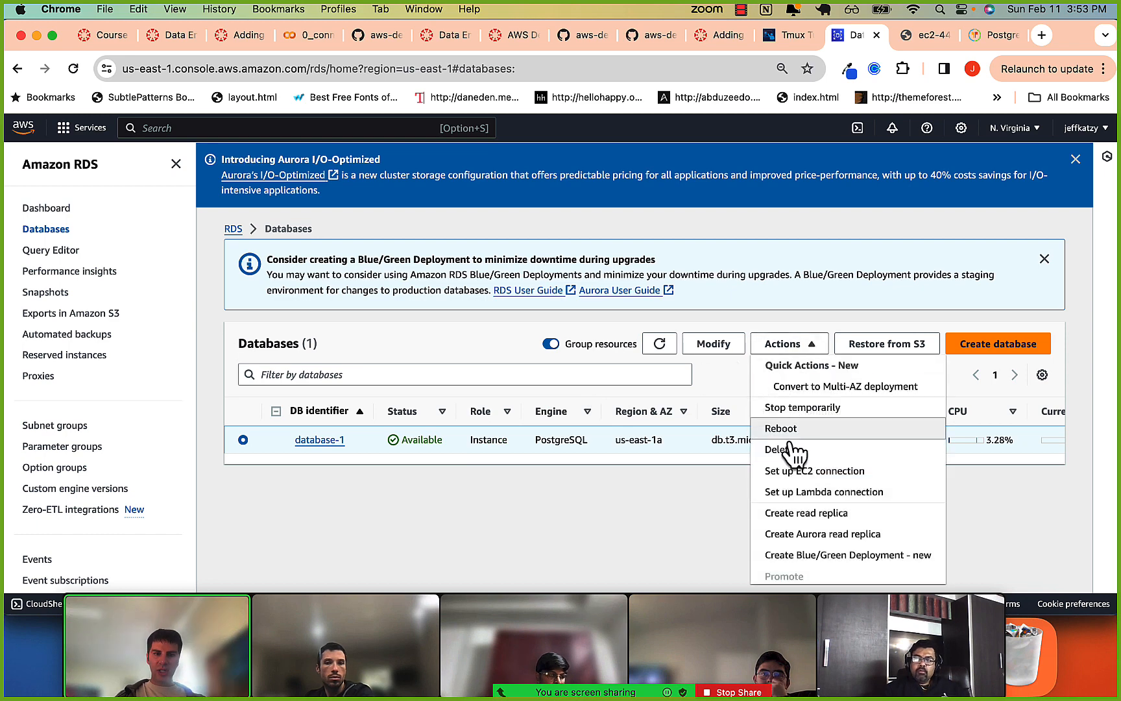
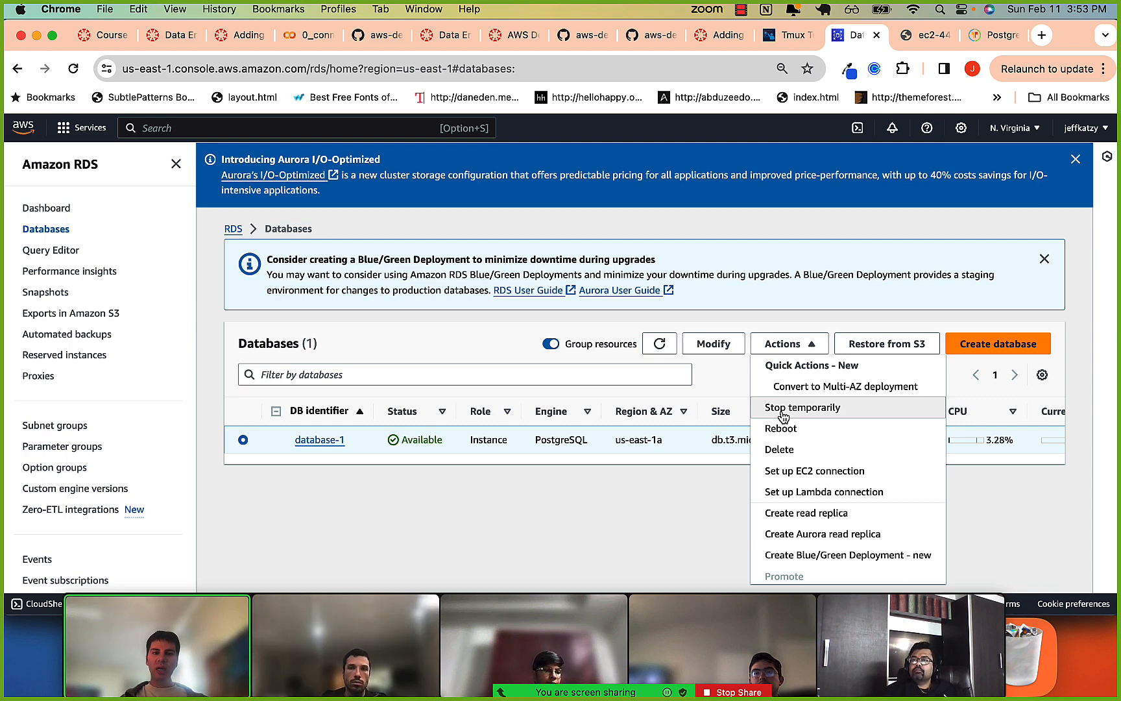
Dismiss the actions list, open database-1's modification form, and enter and confirm a new master password.
click(544, 506)
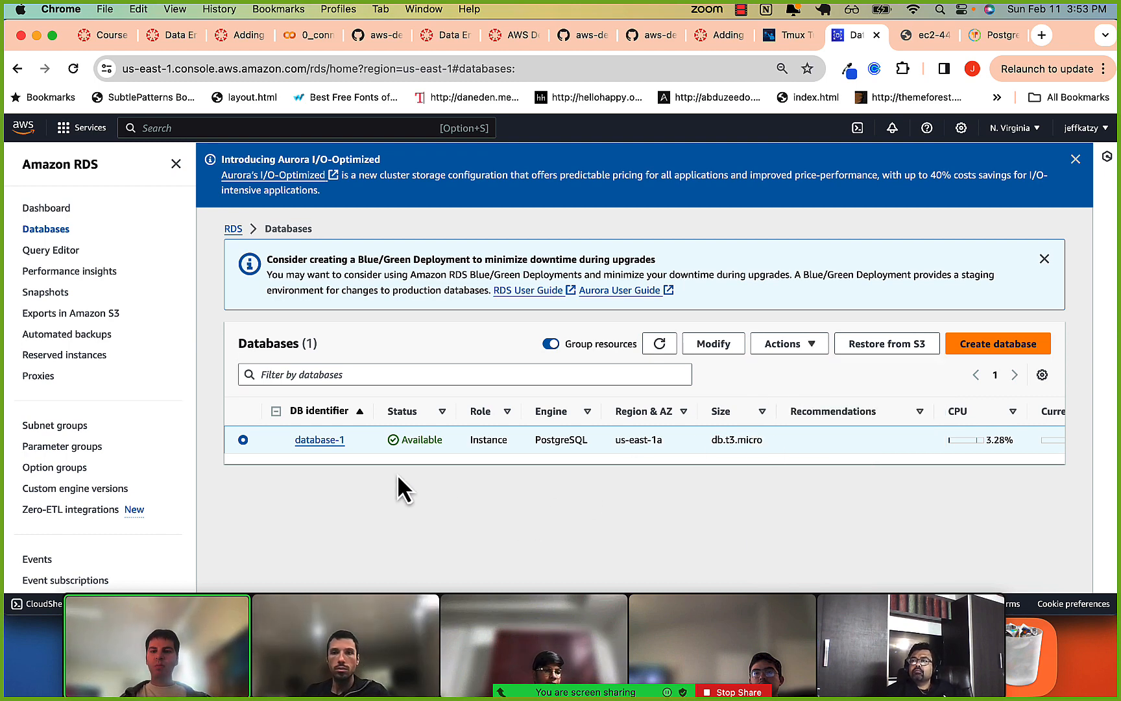
click(315, 441)
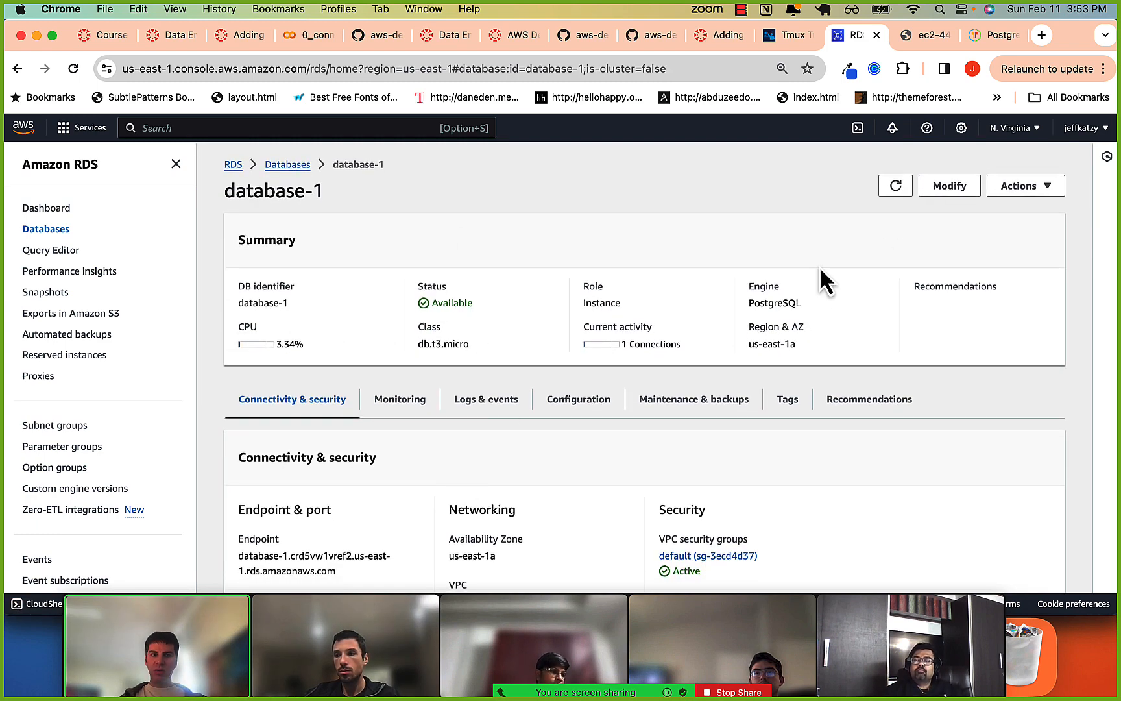
click(949, 185)
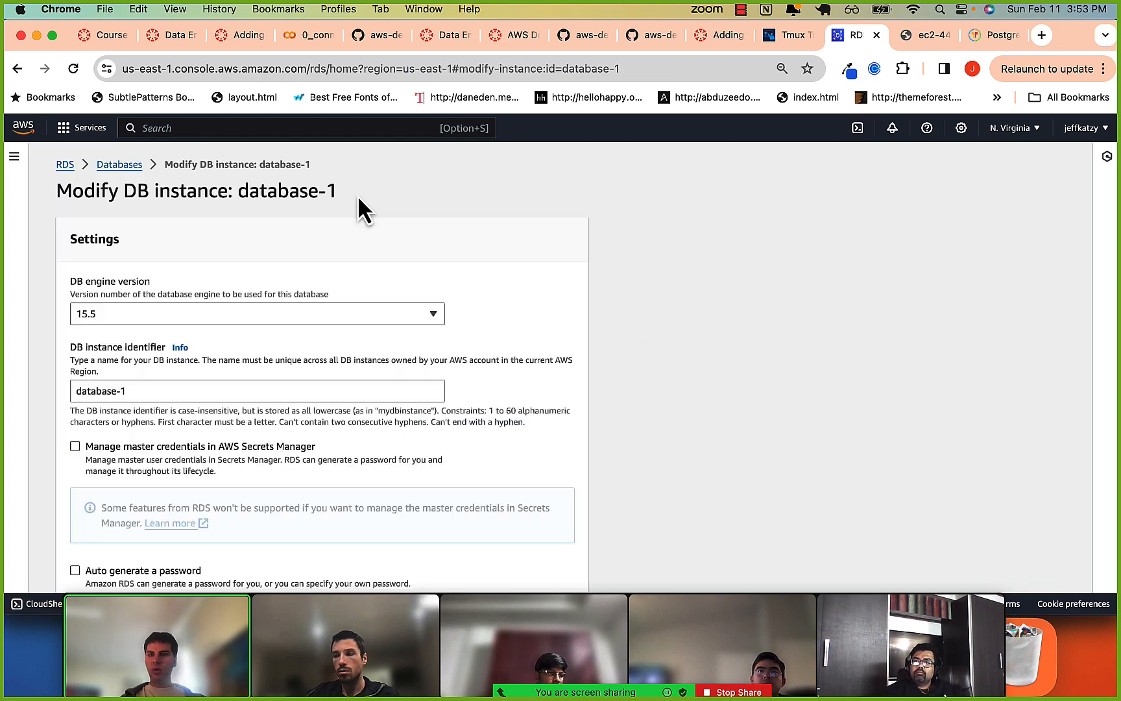
scroll(192, 386, down, 5)
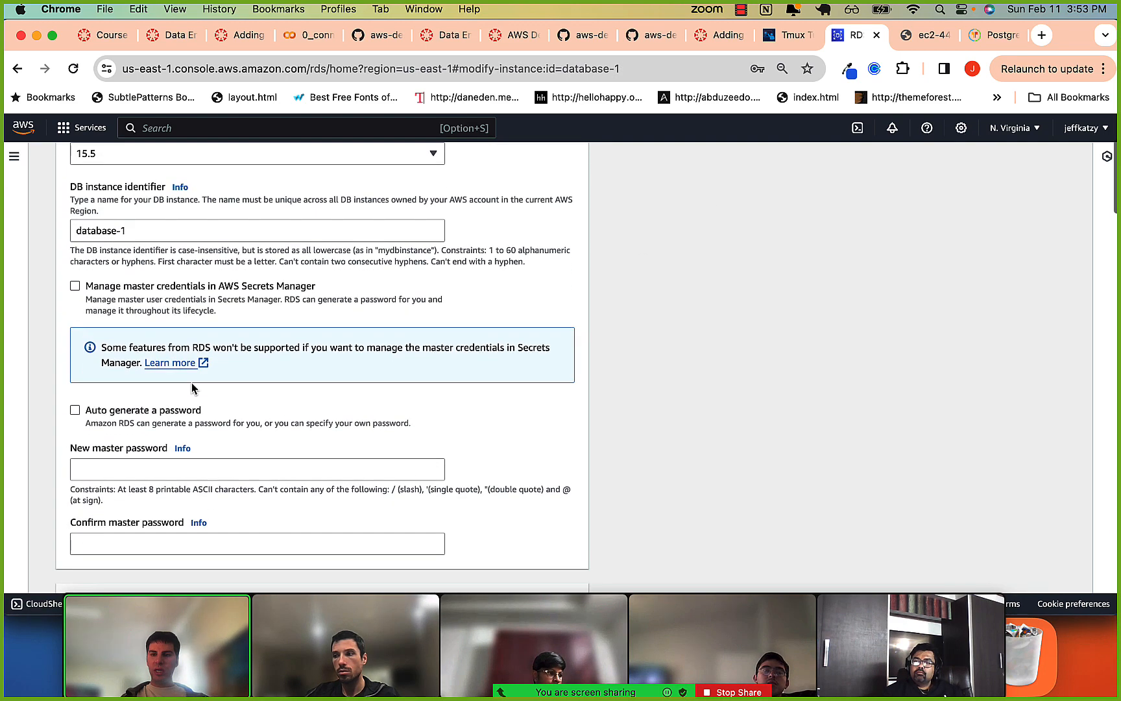
click(147, 308)
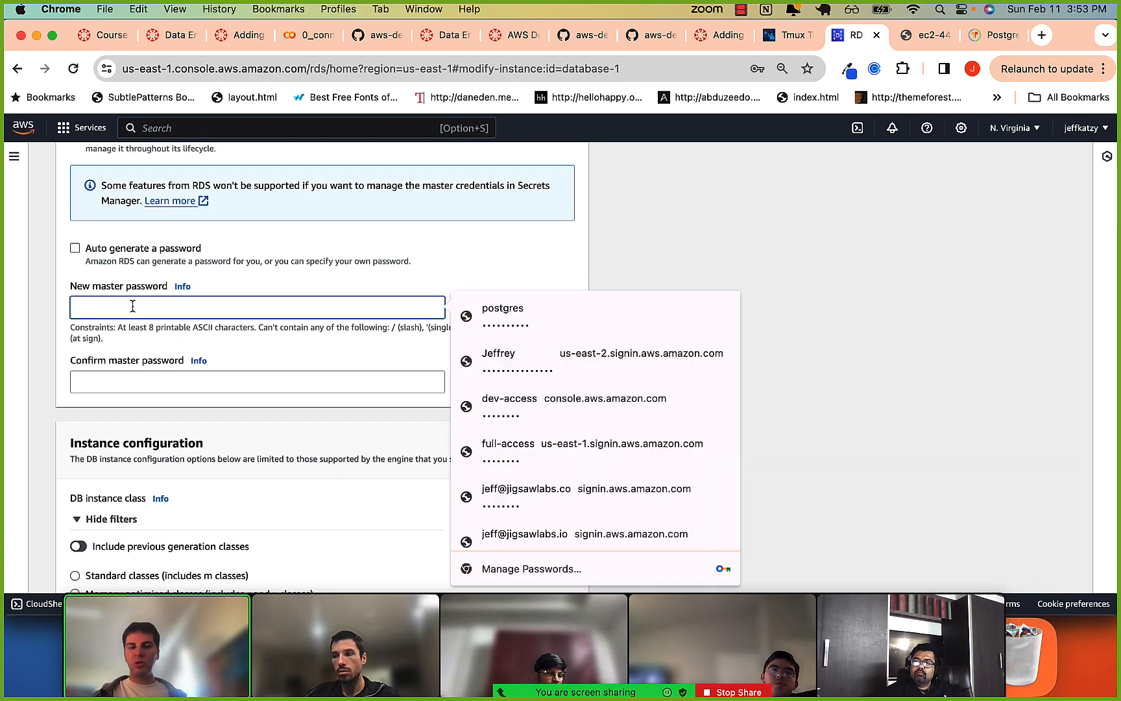
text(•••)
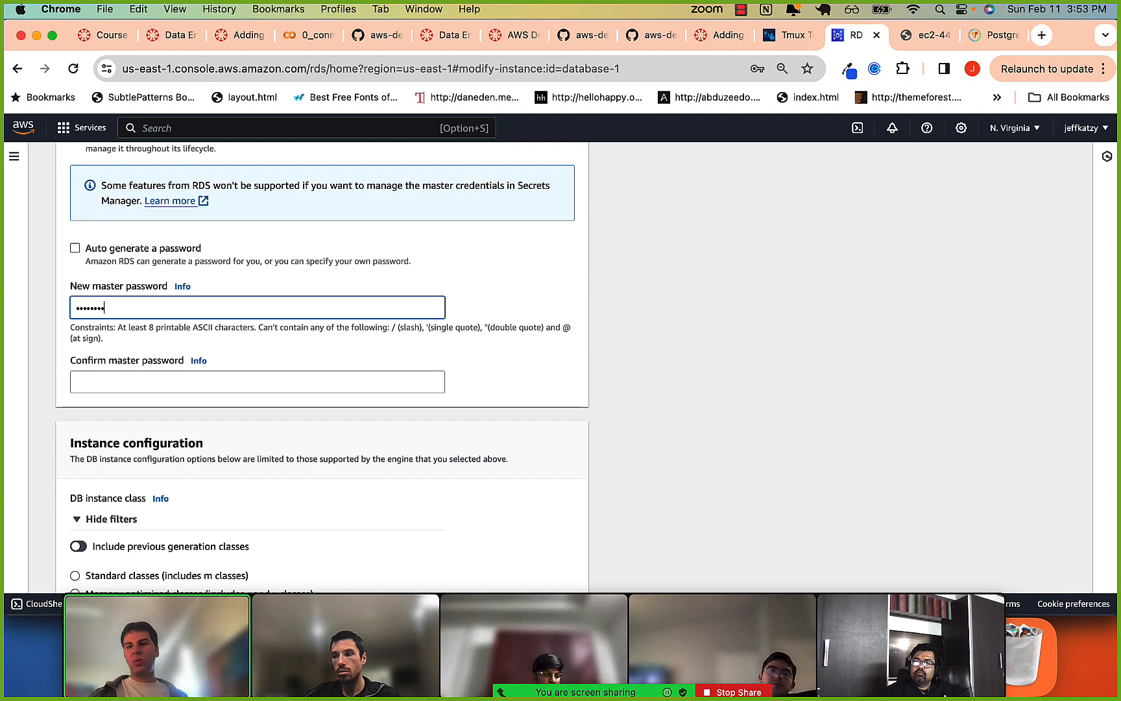
key(Tab)
key(Tab)
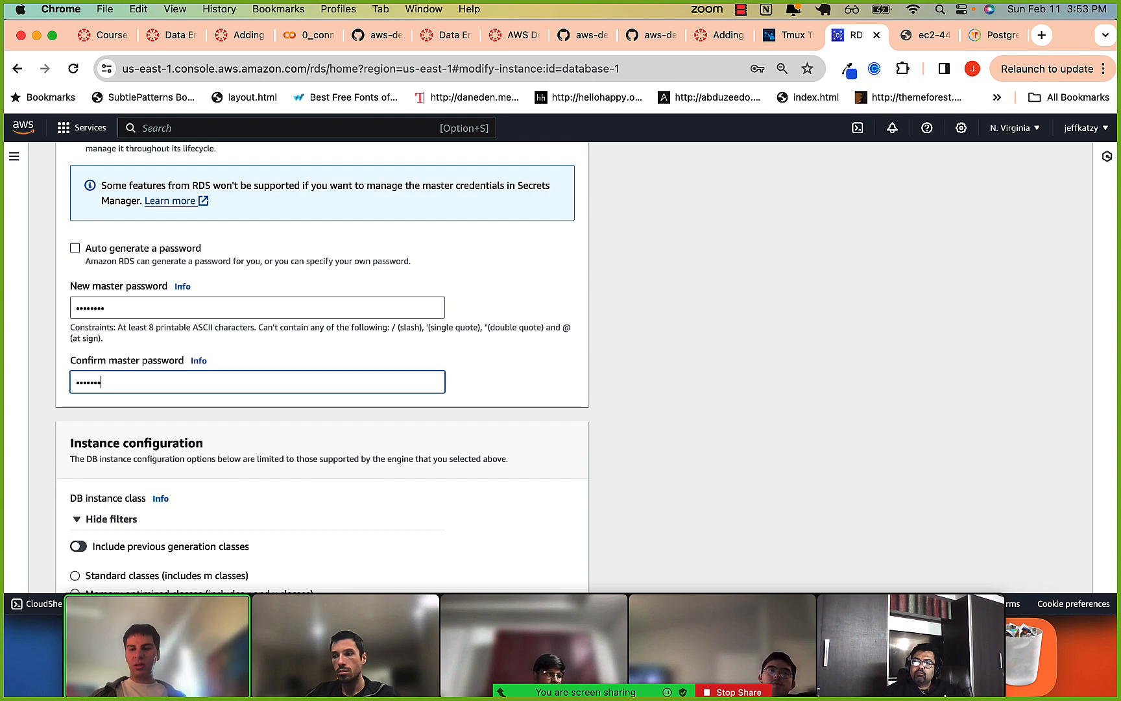
Look through database-1's modification settings and search the page for "publicly" and "available".
scroll(131, 312, down, 10)
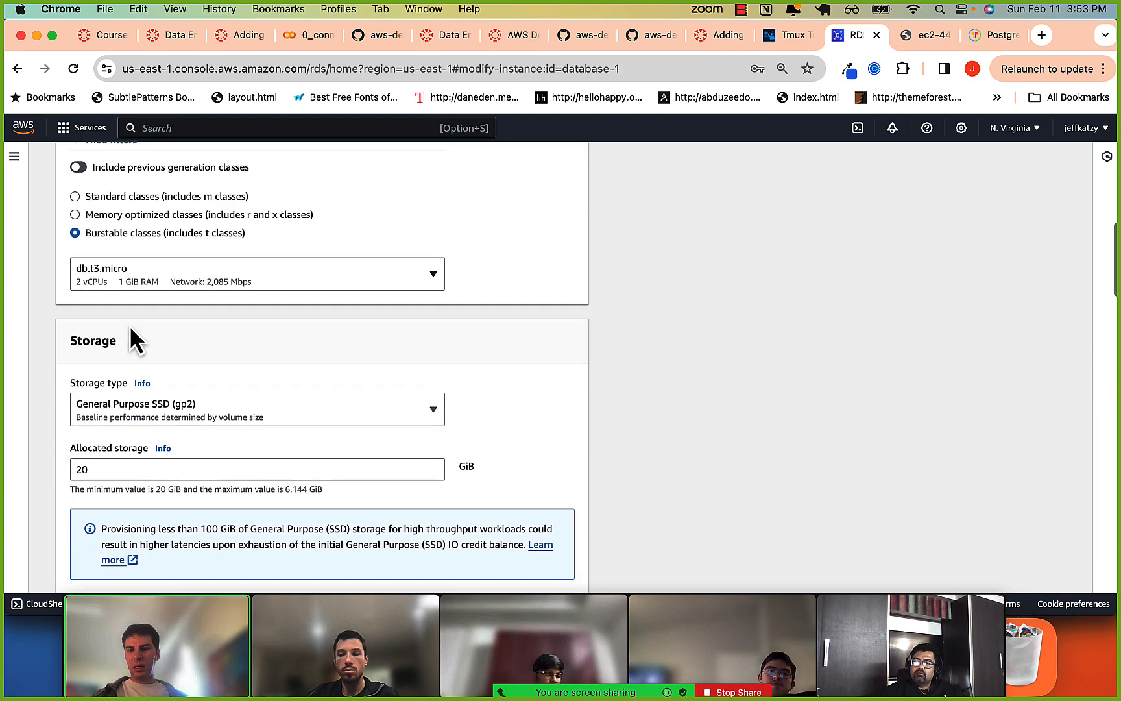
scroll(129, 329, down, 10)
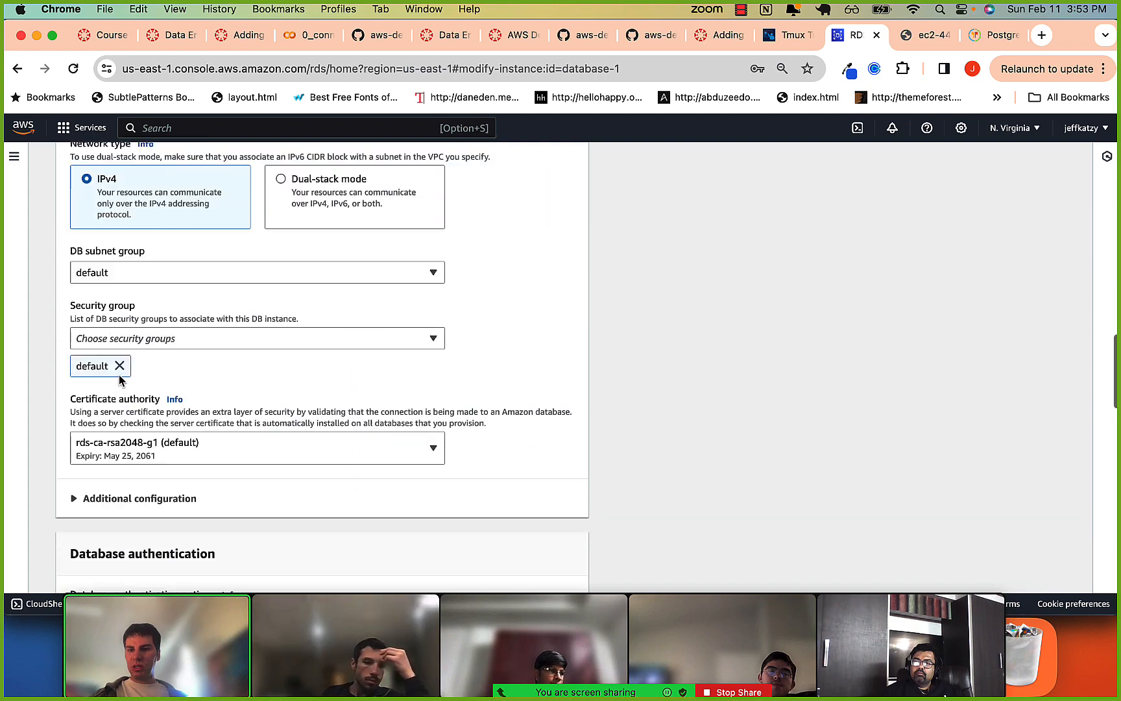
scroll(119, 389, down, 10)
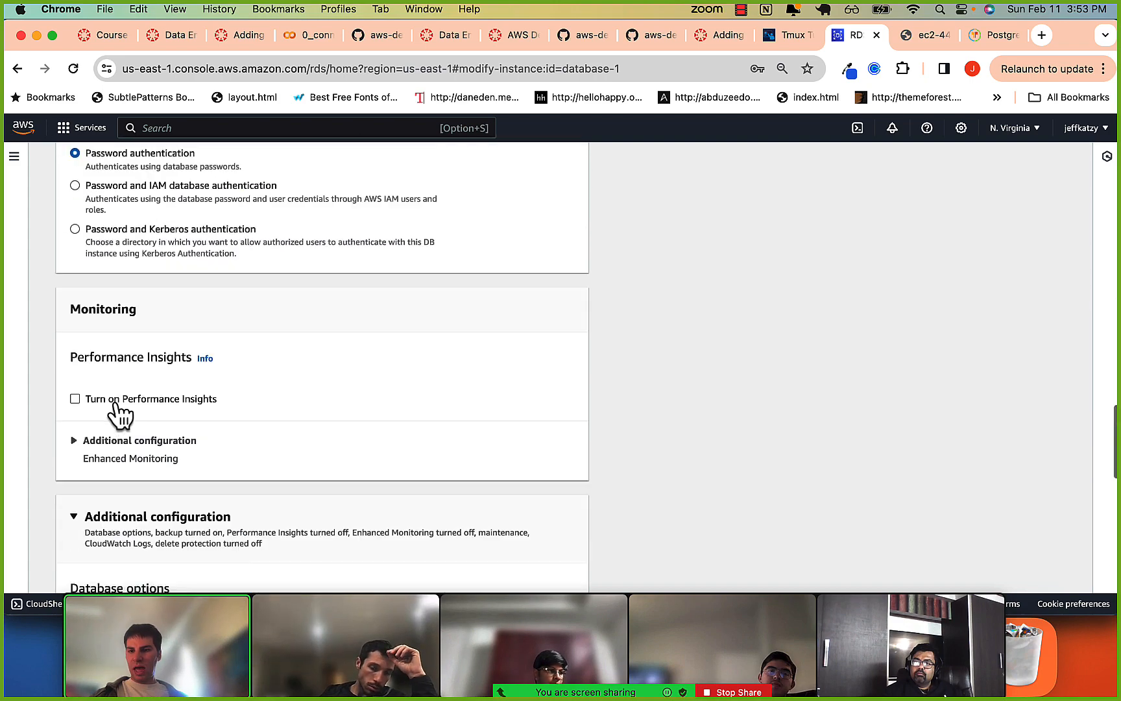
scroll(117, 402, down, 4)
key(super+f)
text(pub)
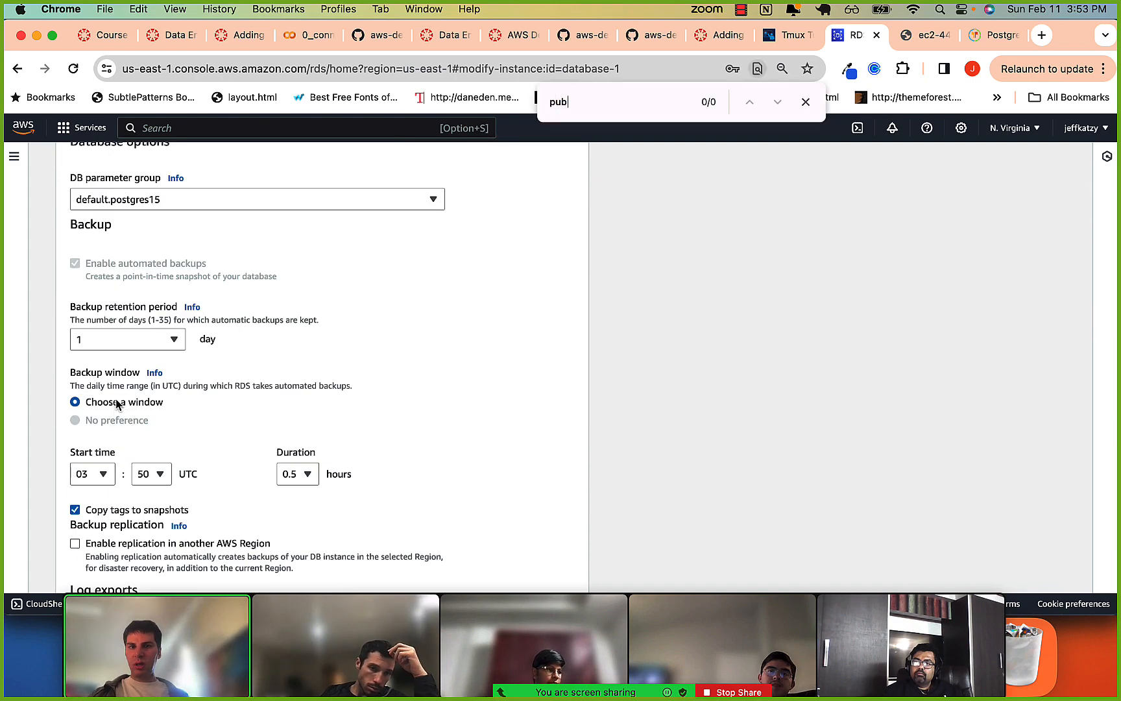
text(licly)
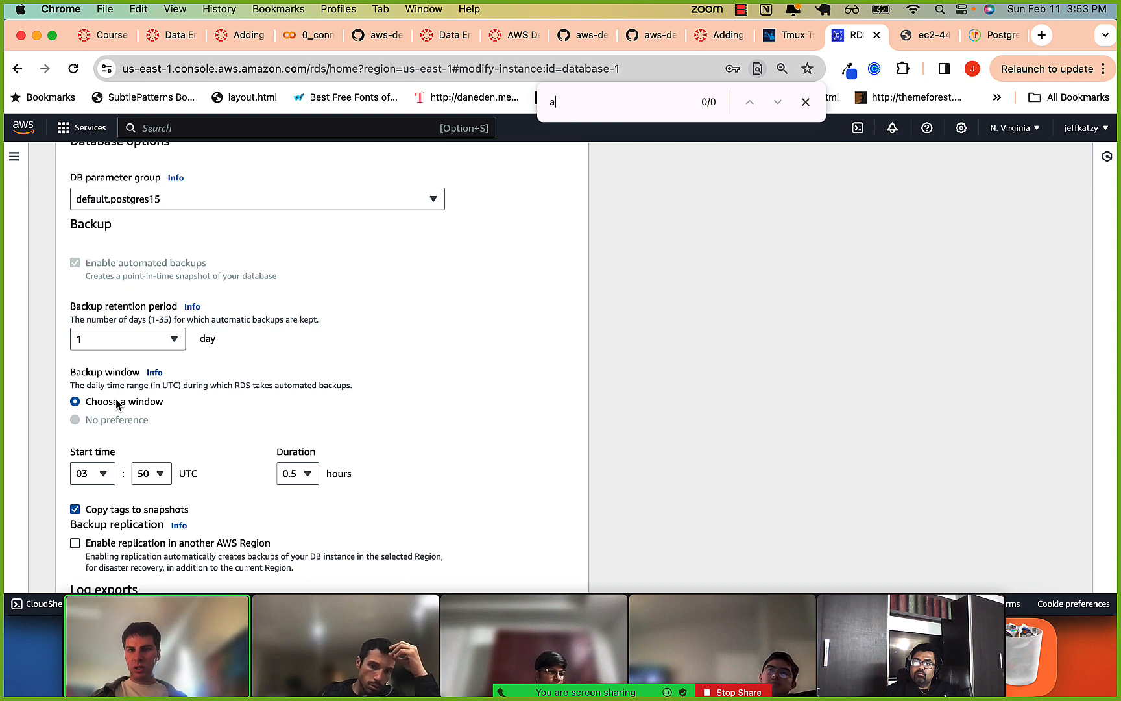
text(available)
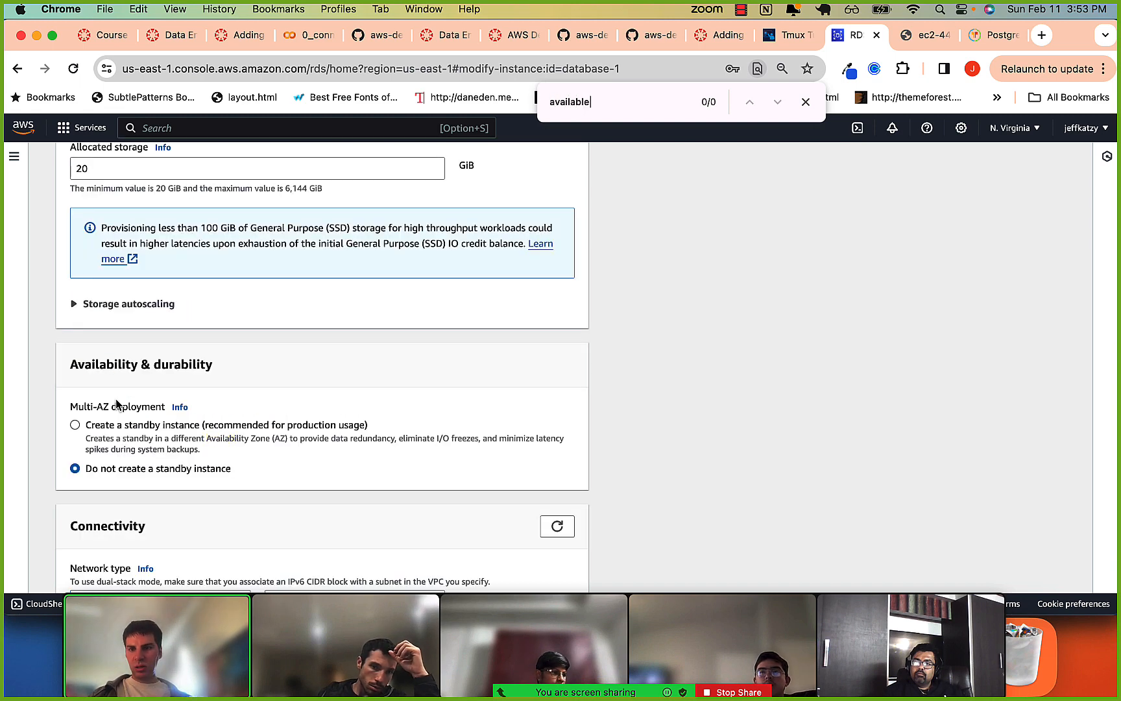
scroll(117, 407, down, 1)
key(super+a)
key(BackSpace)
Expand the additional connectivity configuration and review the public access, database port and authentication settings.
scroll(105, 422, down, 9)
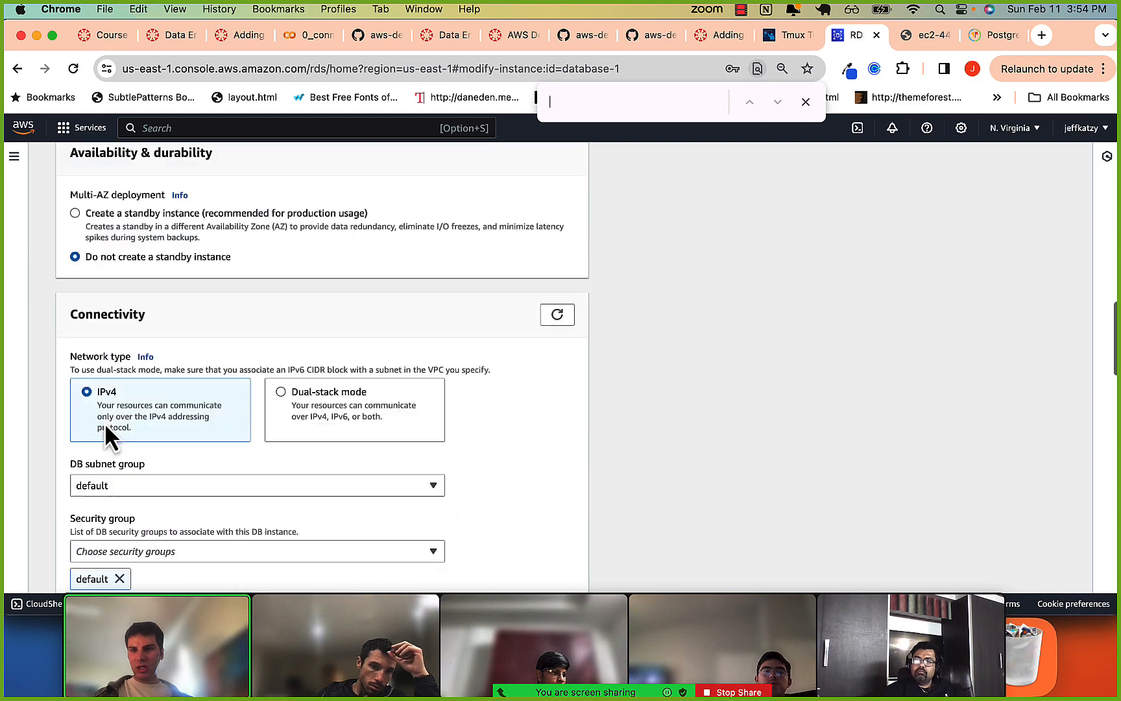
scroll(104, 424, down, 15)
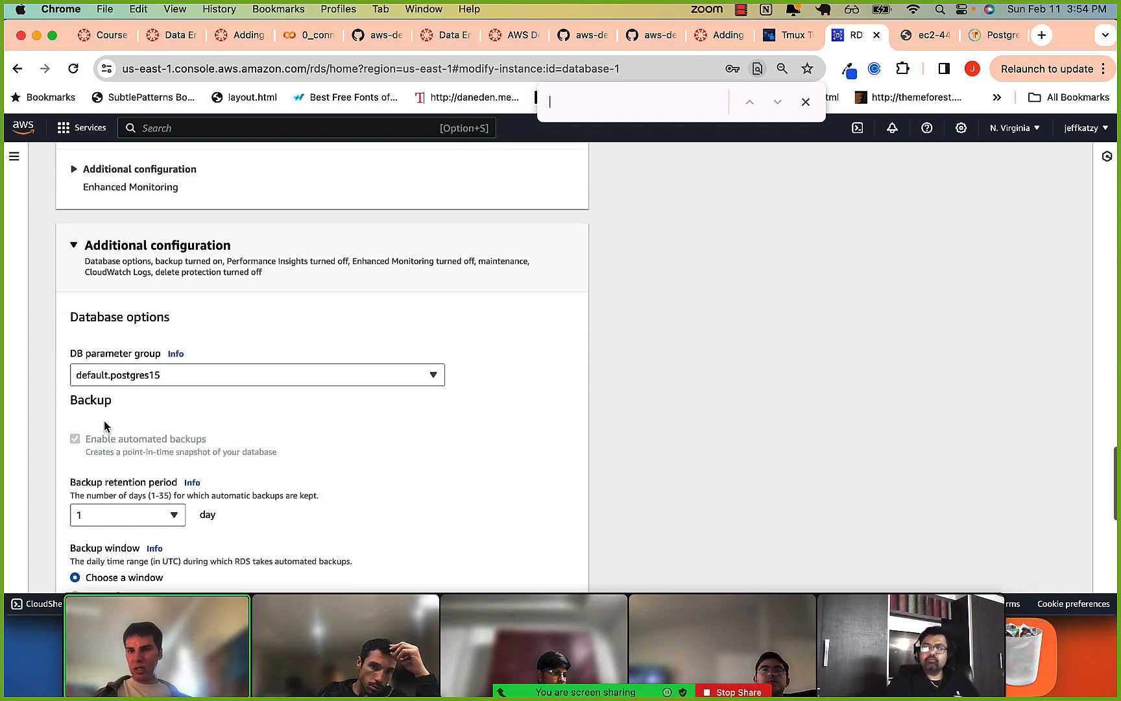
scroll(104, 425, down, 5)
scroll(104, 425, up, 20)
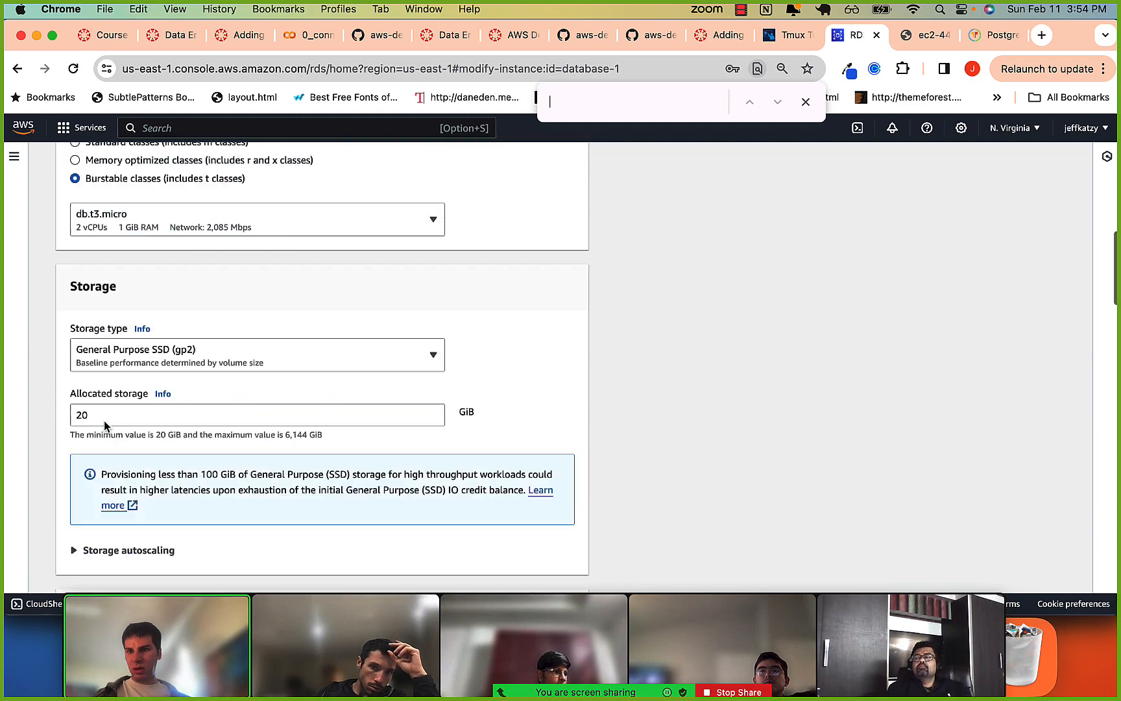
scroll(105, 425, down, 12)
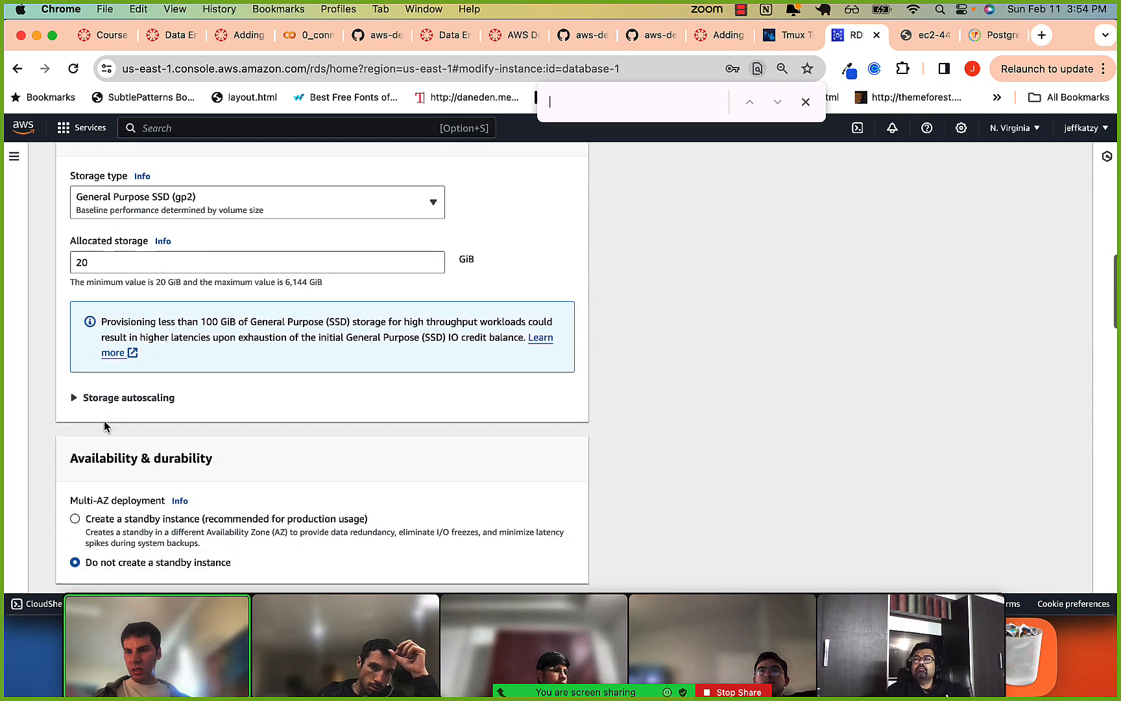
scroll(104, 425, down, 6)
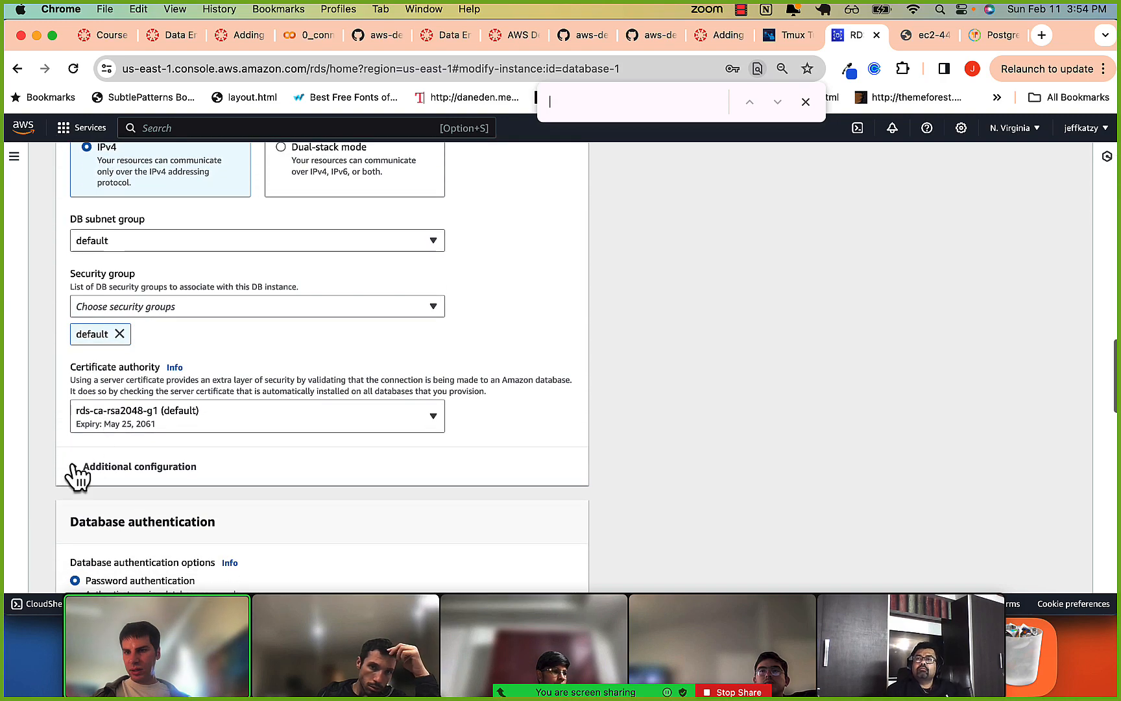
click(75, 467)
scroll(81, 447, down, 2)
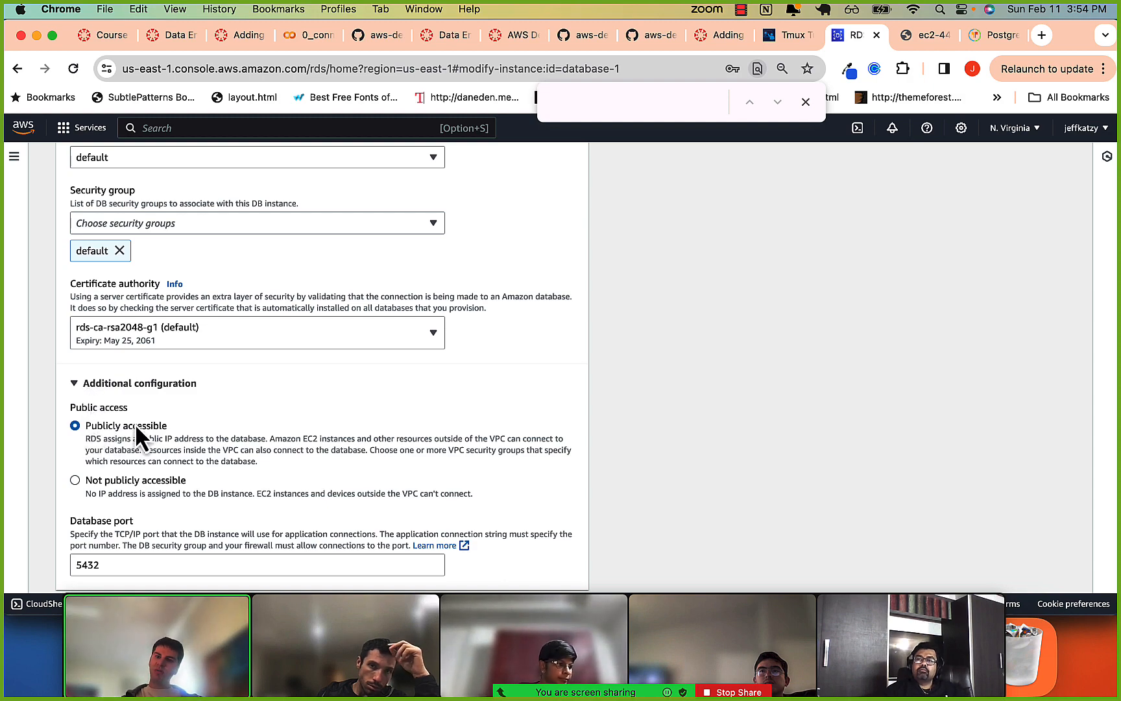
scroll(139, 448, down, 10)
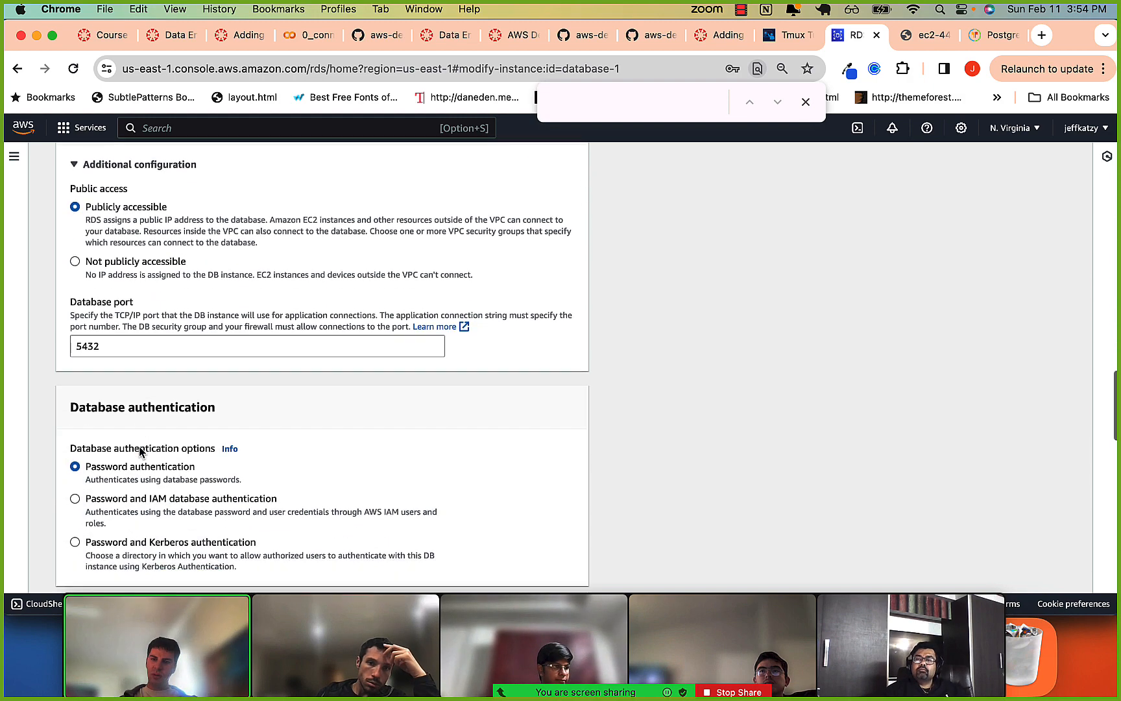
Proceed to the summary of modifications for database-1 and return to the databases list without submitting them.
scroll(140, 448, down, 15)
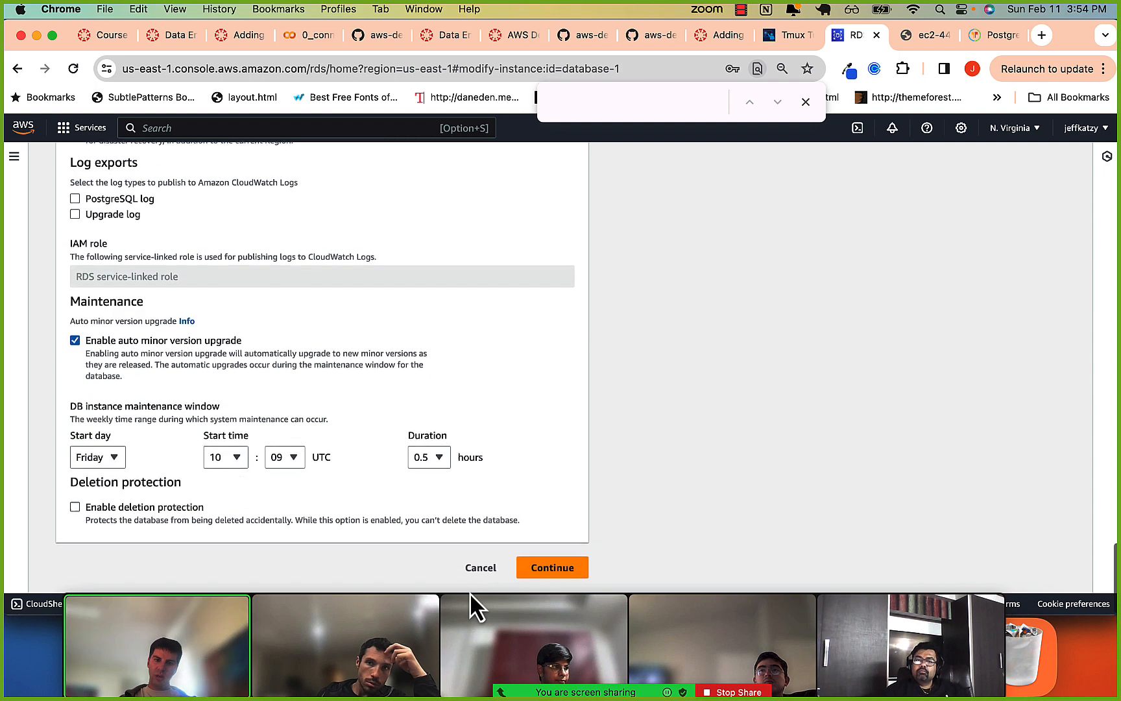
click(554, 574)
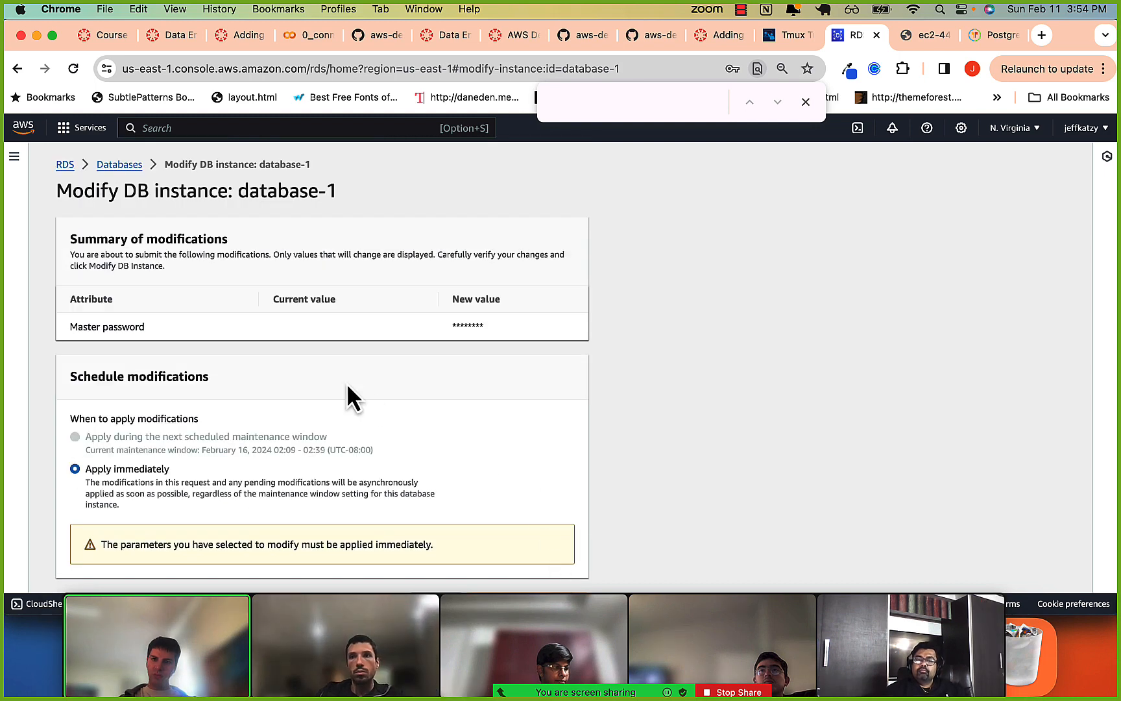
click(123, 166)
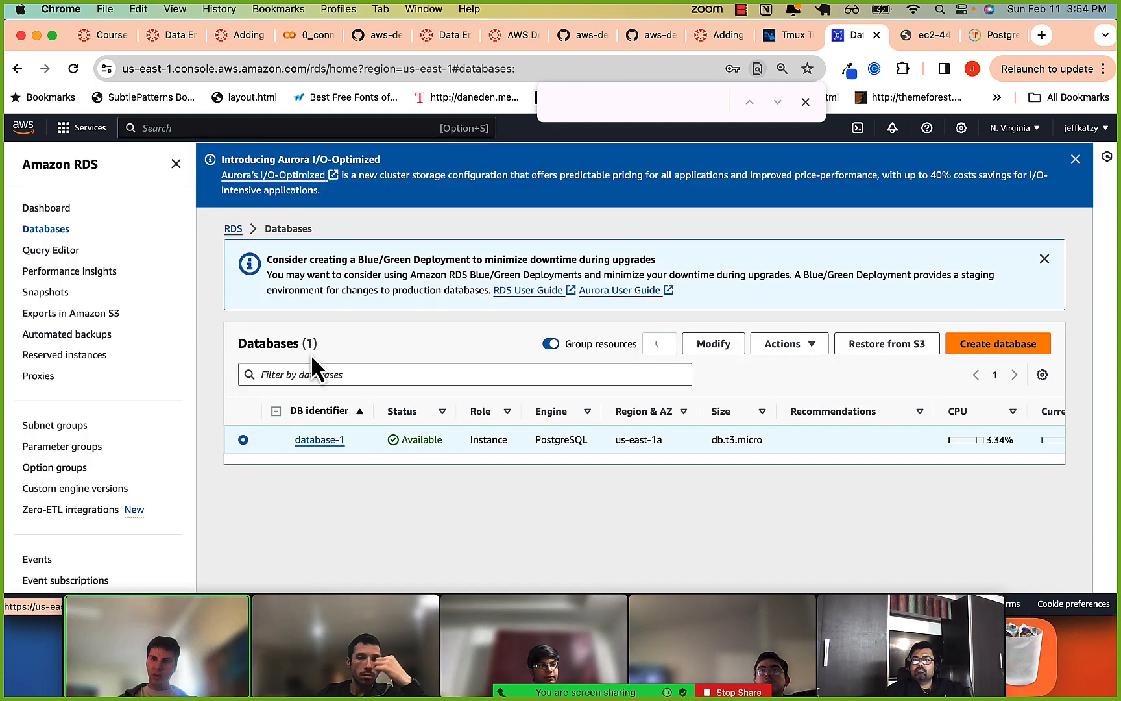
Start deleting database-1, turning off the final snapshot and the retention of automated backups.
click(785, 347)
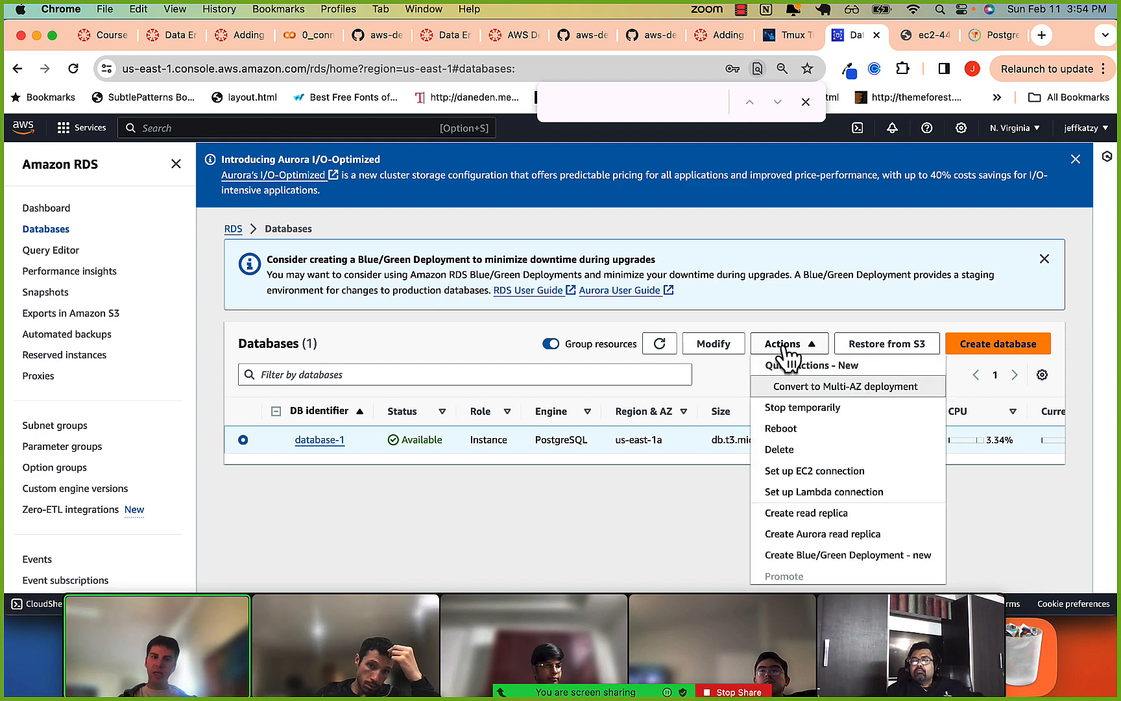
click(779, 449)
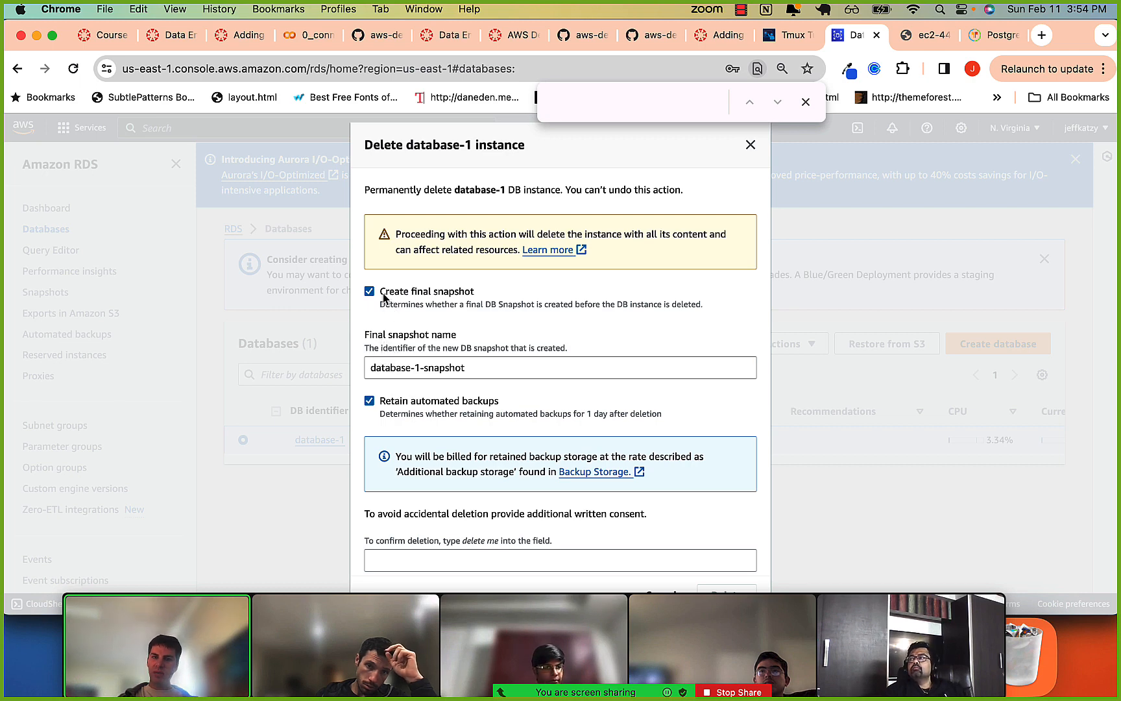
click(368, 292)
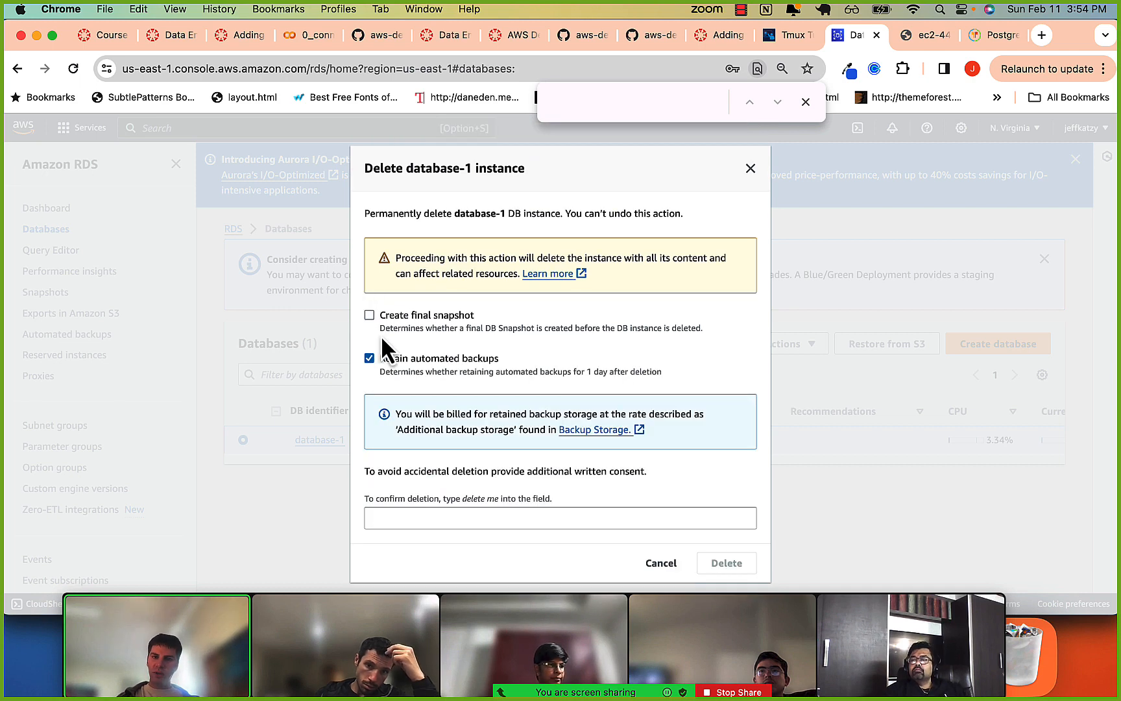
click(410, 517)
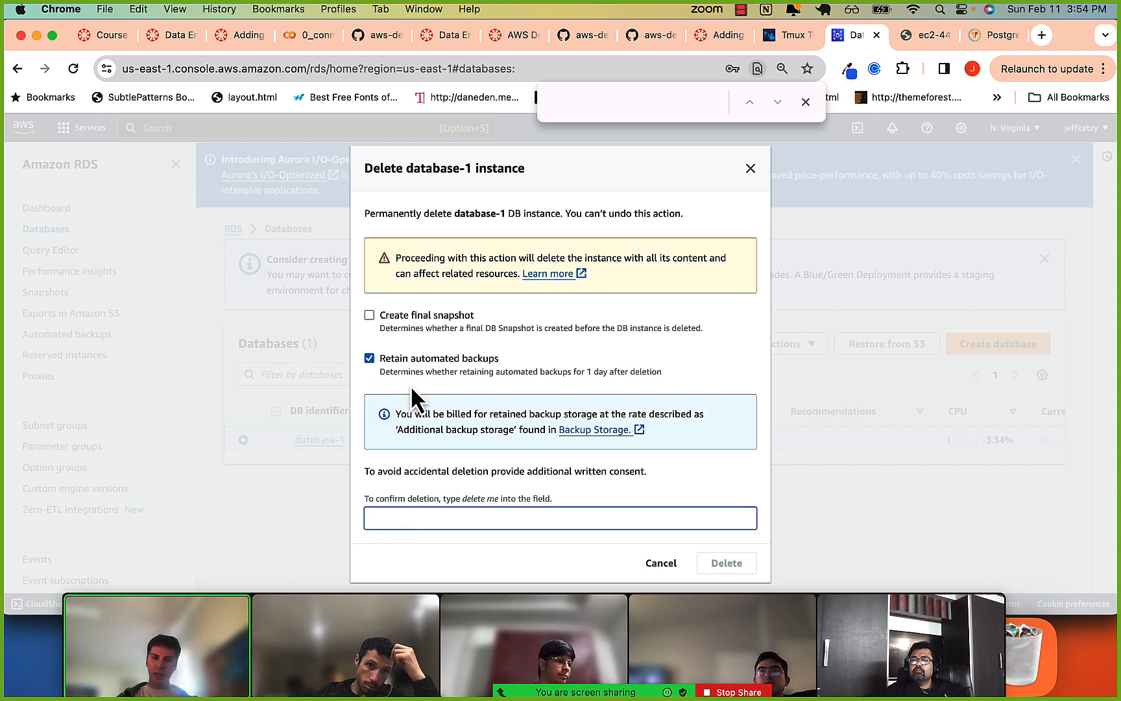
click(370, 358)
click(388, 469)
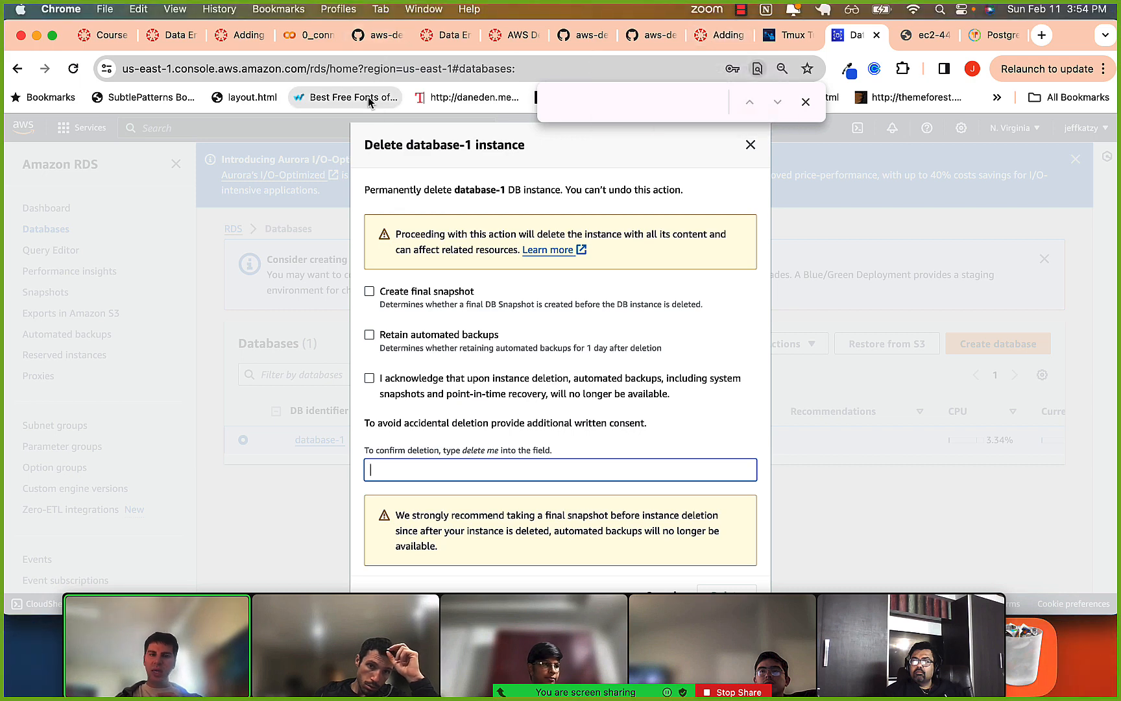
Switch to iTerm2 and highlight the host address and the -U postgres option in the psql command.
key(super+Tab)
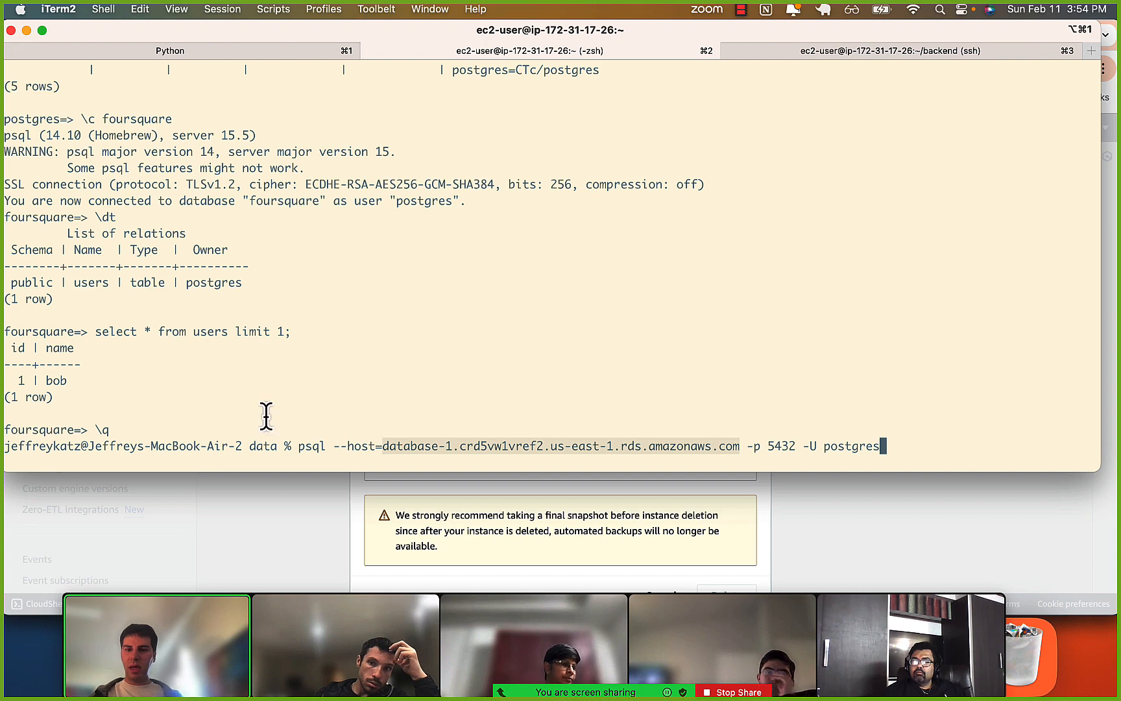
click(318, 457)
drag(349, 446, 573, 453)
click(573, 452)
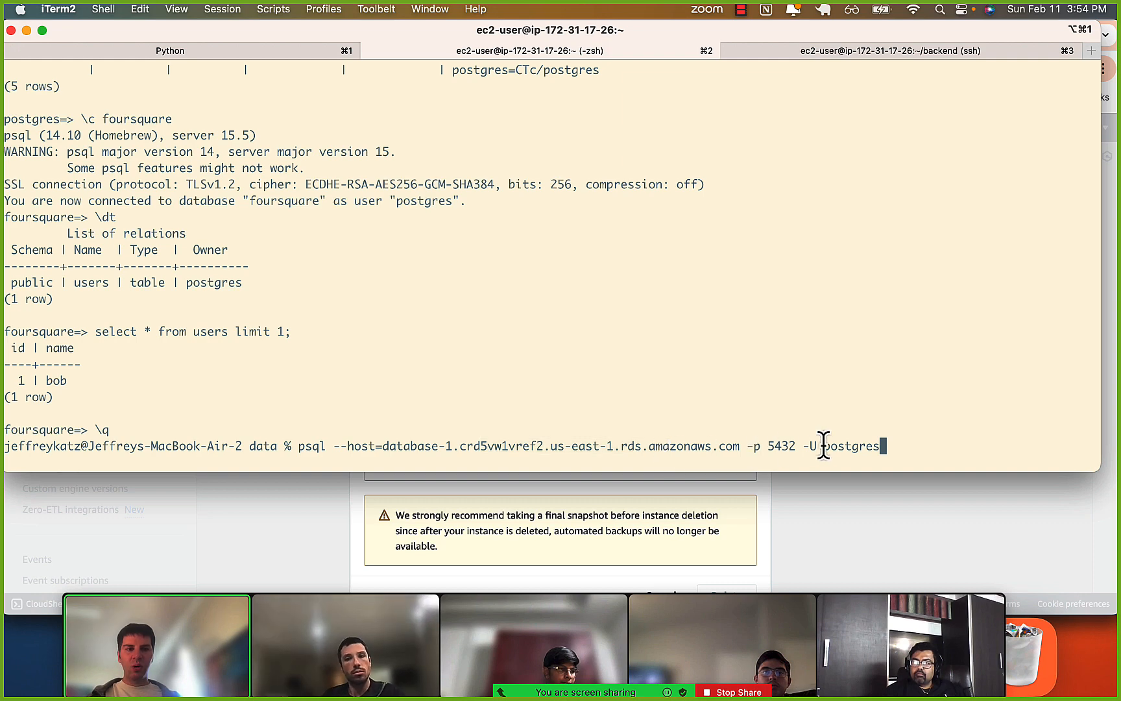
drag(803, 447, 887, 449)
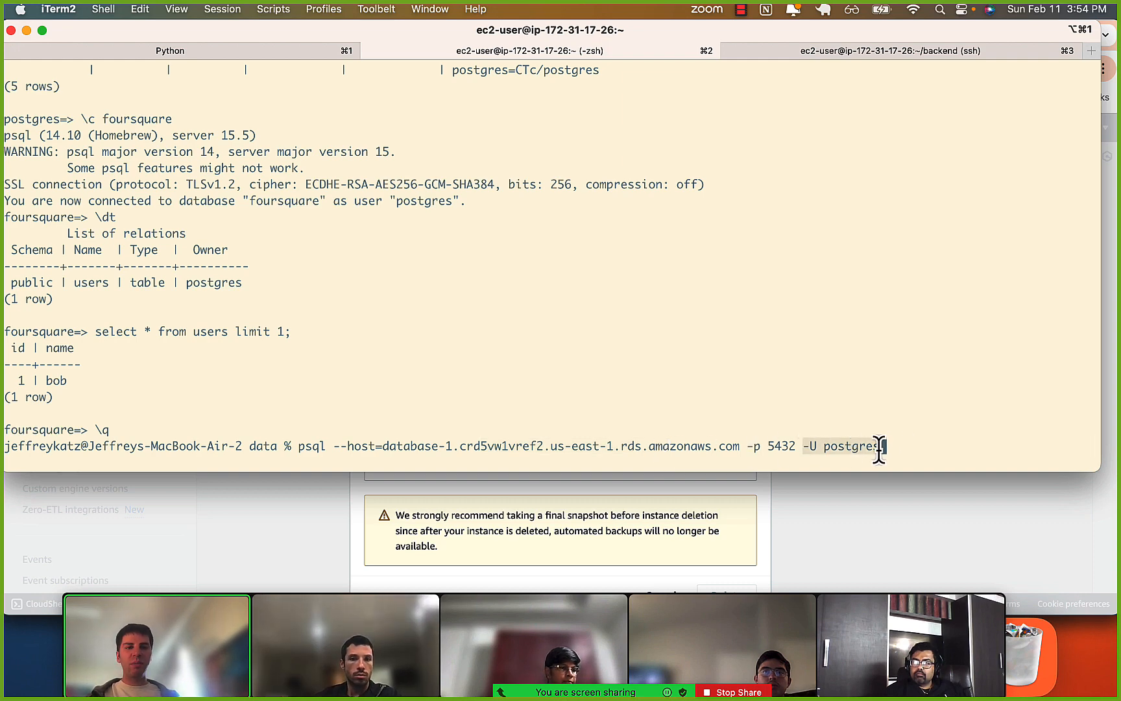
Run the psql command without the -U postgres option, highlight the user name in the password prompt, and cancel the login.
click(874, 447)
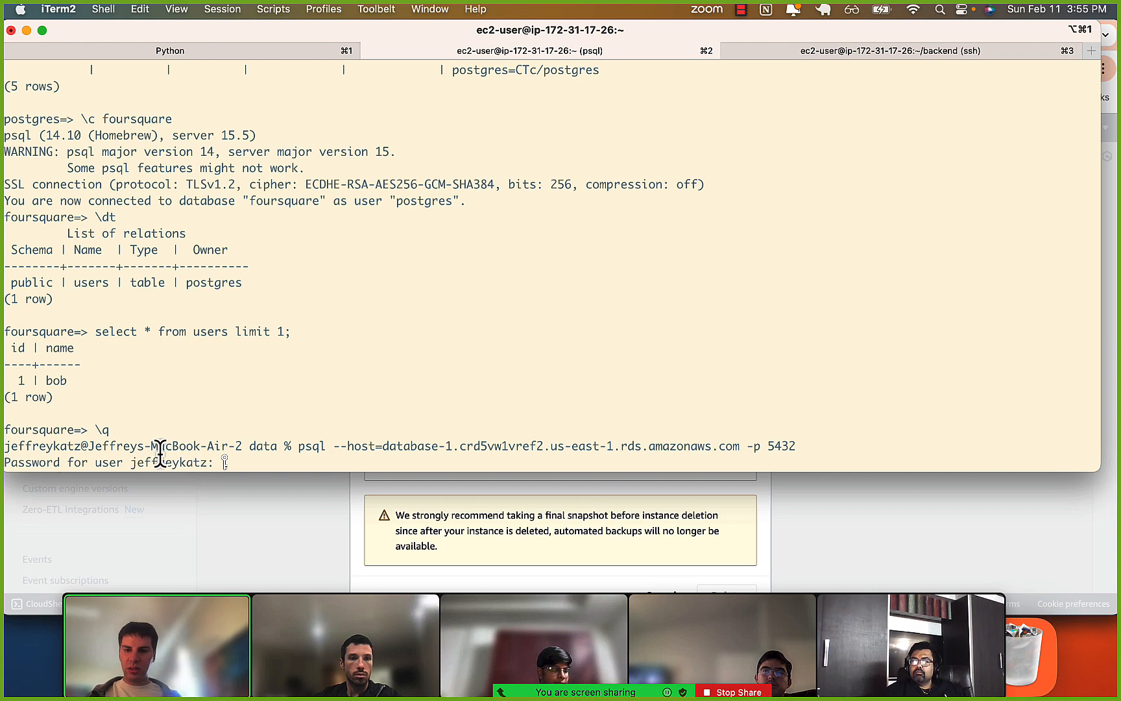
drag(132, 462, 192, 463)
click(193, 462)
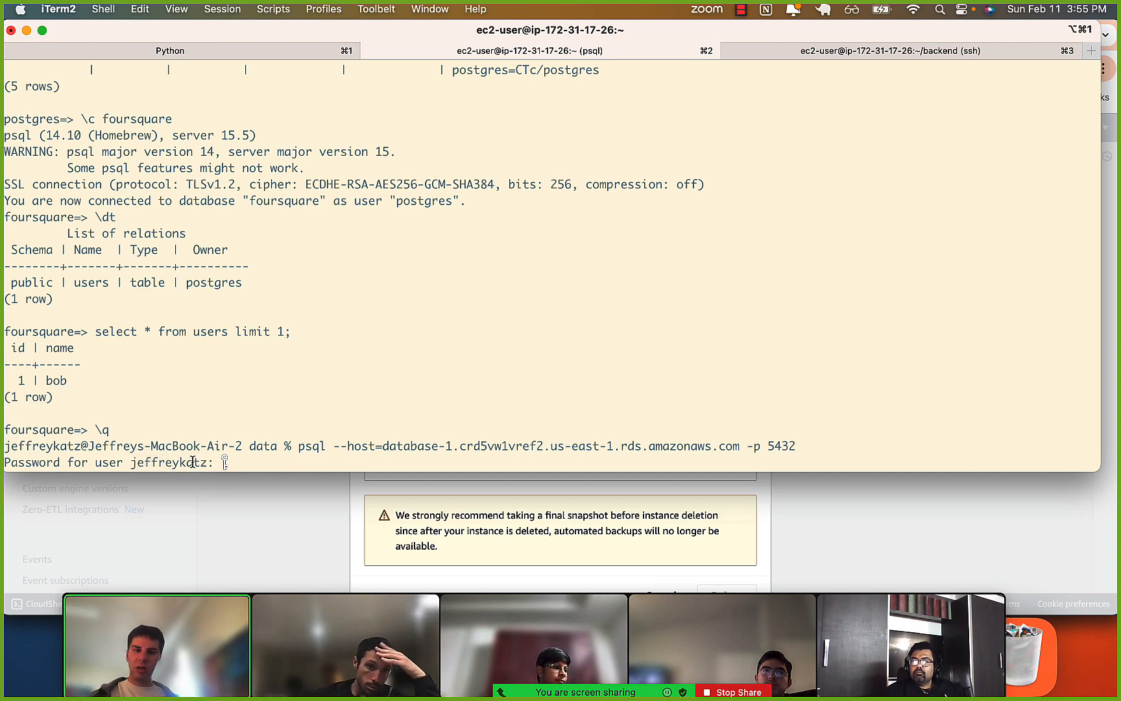
key(ctrl+c)
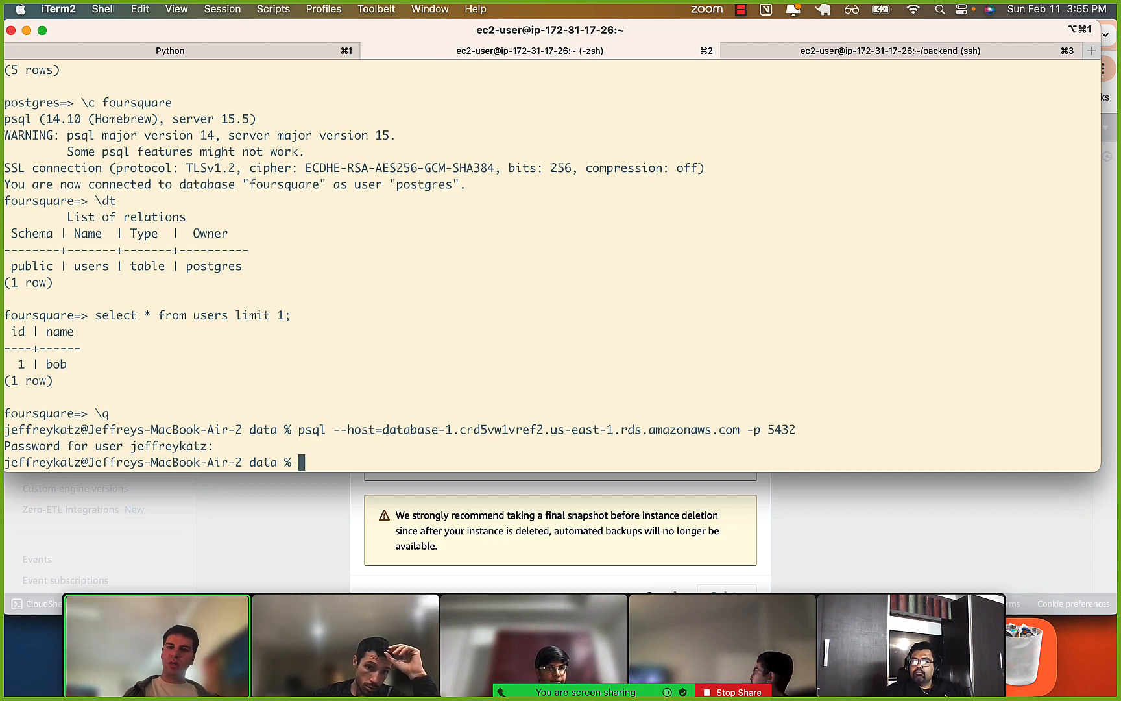
Run the psql command for the database-1 host on port 5432 again, adding the -U postgres option.
key(Up)
text(-)
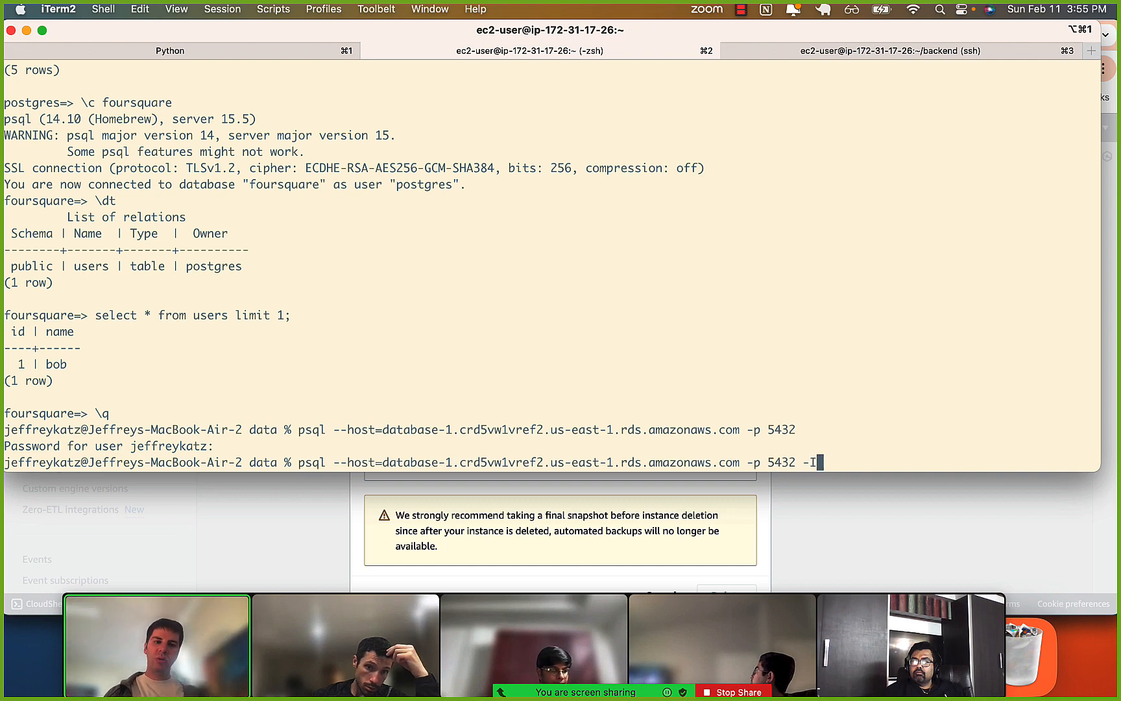
text(U postgres)
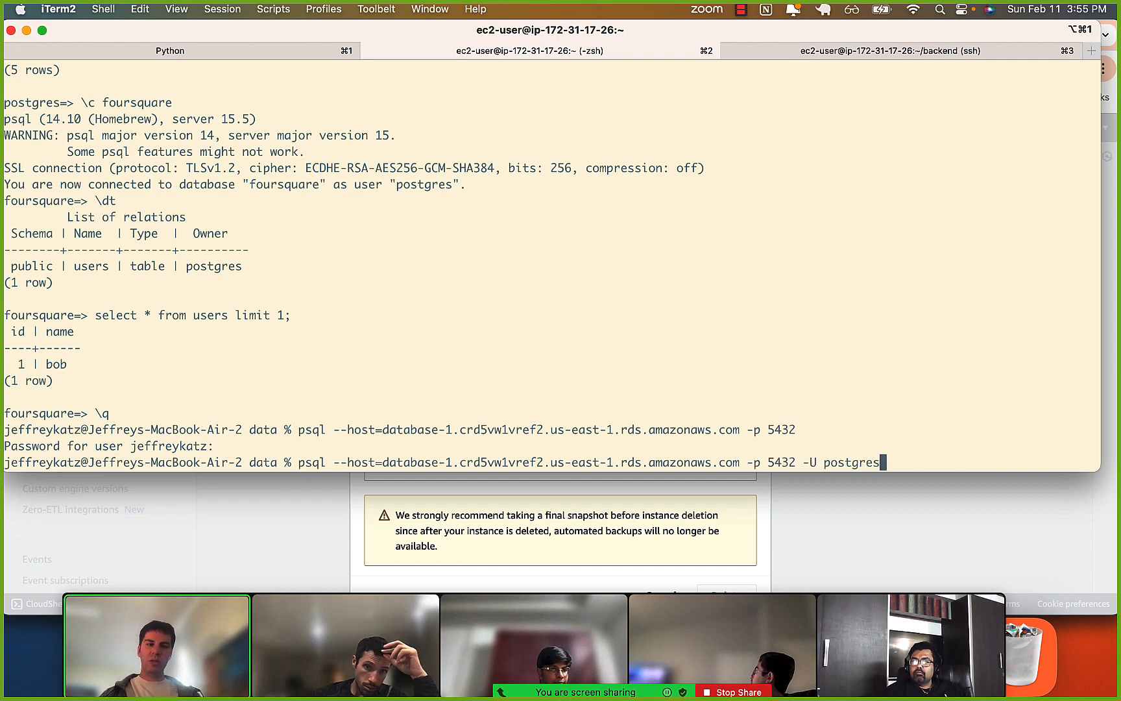
key(Return)
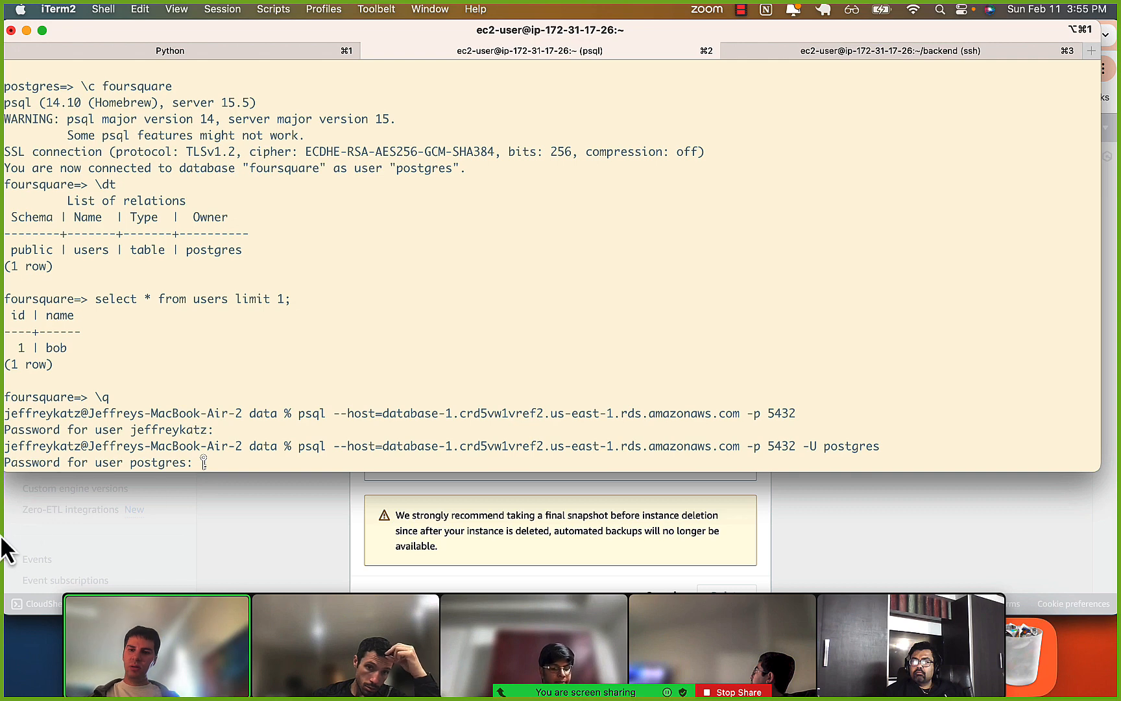
key(super+Tab)
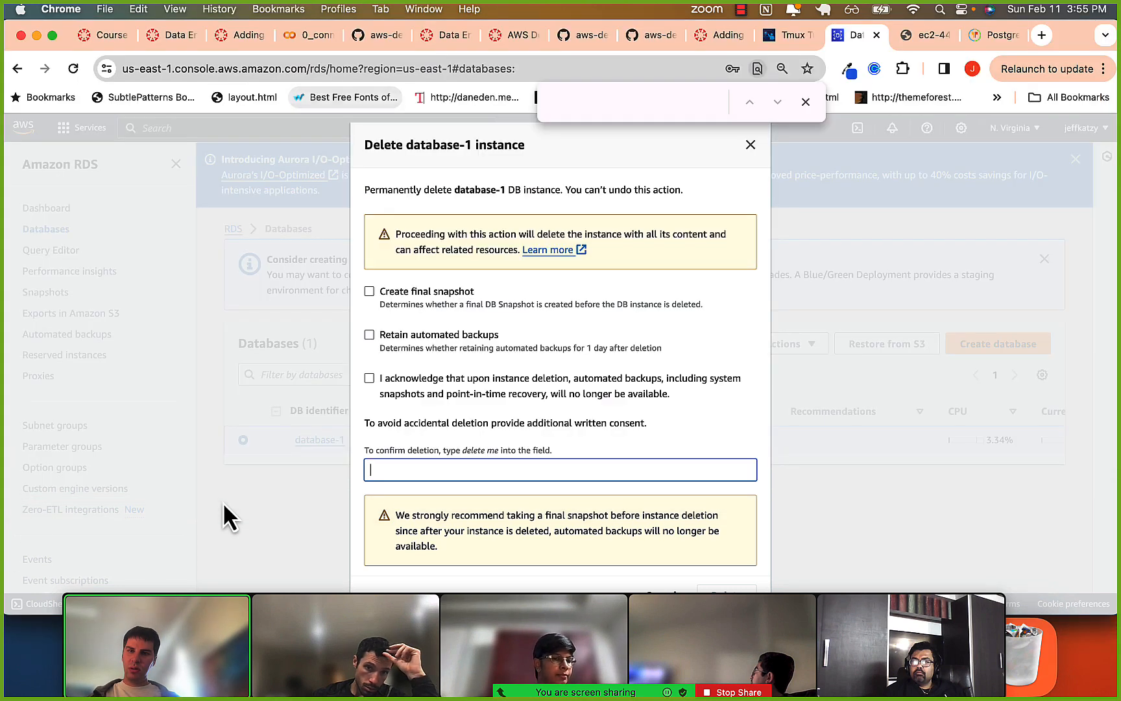
click(742, 10)
click(745, 30)
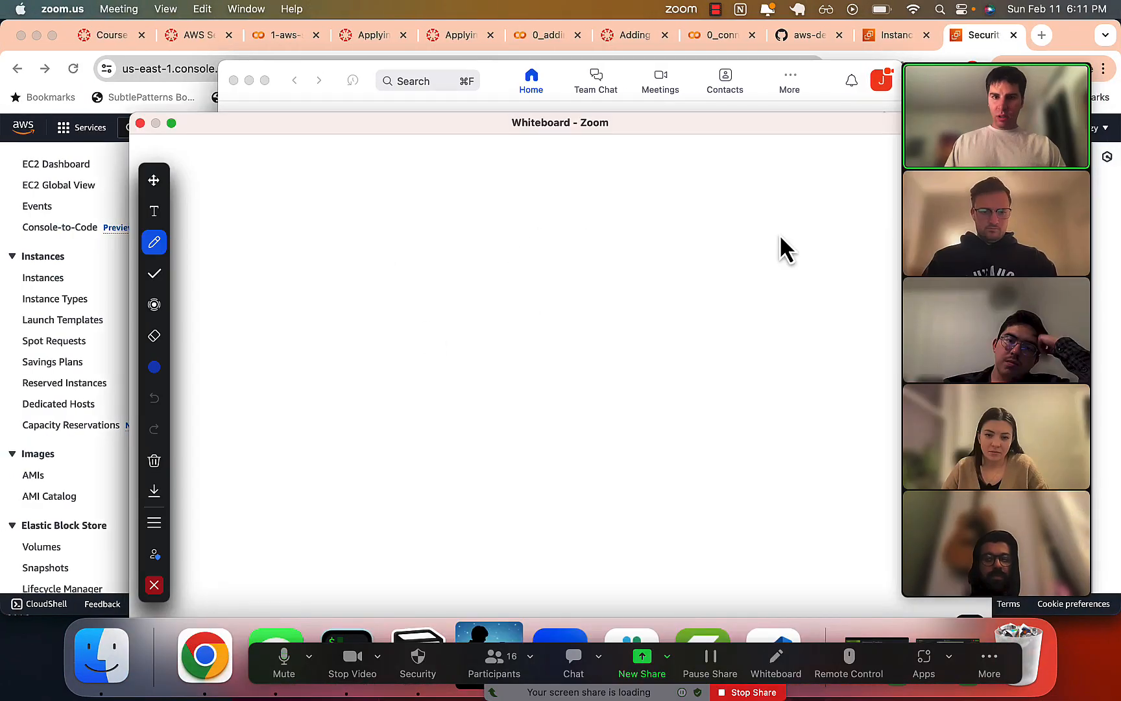
On the Zoom whiteboard, draw a database cylinder, a box below it, and an arrow pointing up from the box to the cylinder.
click(736, 268)
mouse_move(740, 254)
mouse_down()
mouse_move(794, 235)
mouse_move(743, 253)
mouse_move(766, 355)
mouse_move(733, 335)
mouse_up()
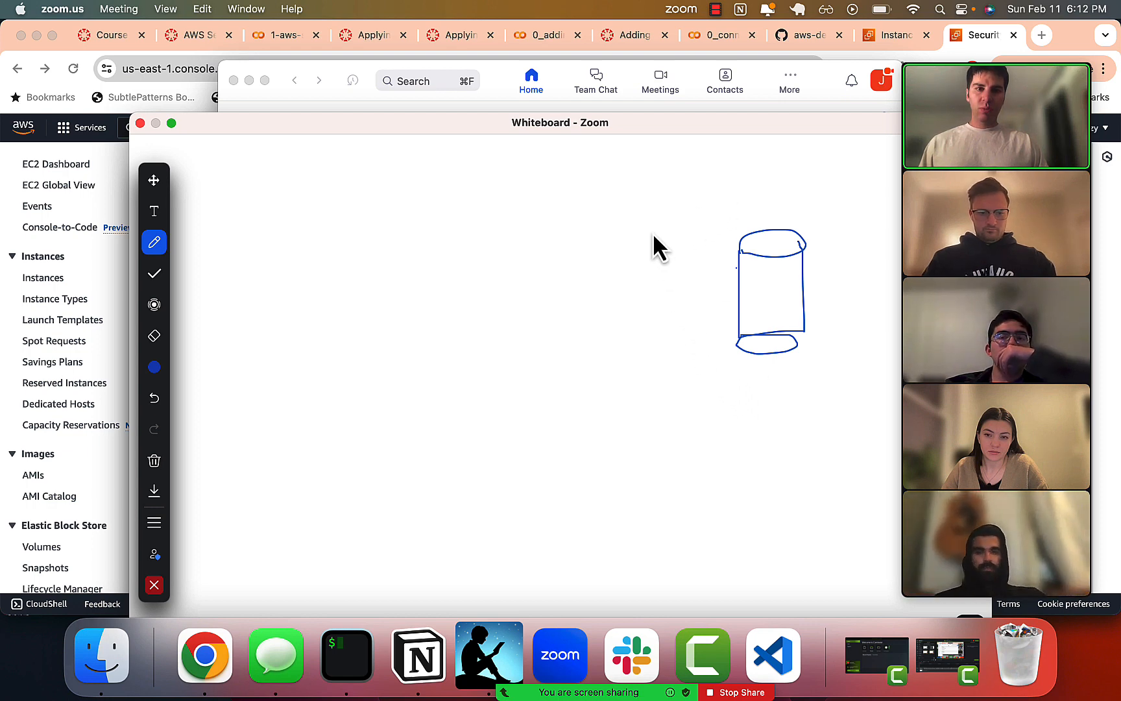
mouse_move(722, 364)
mouse_down()
mouse_move(724, 433)
mouse_move(836, 368)
mouse_move(720, 390)
mouse_move(753, 368)
mouse_up()
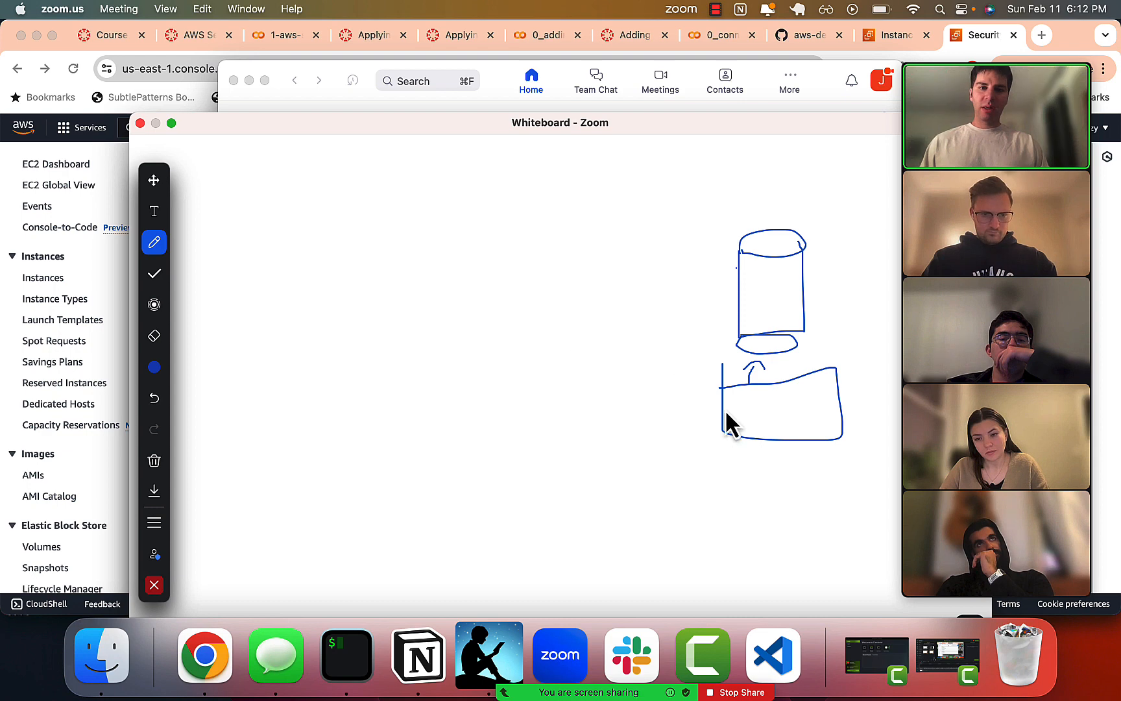
Add the text "0.0.0.0 5432" inside the box below the cylinder.
click(154, 212)
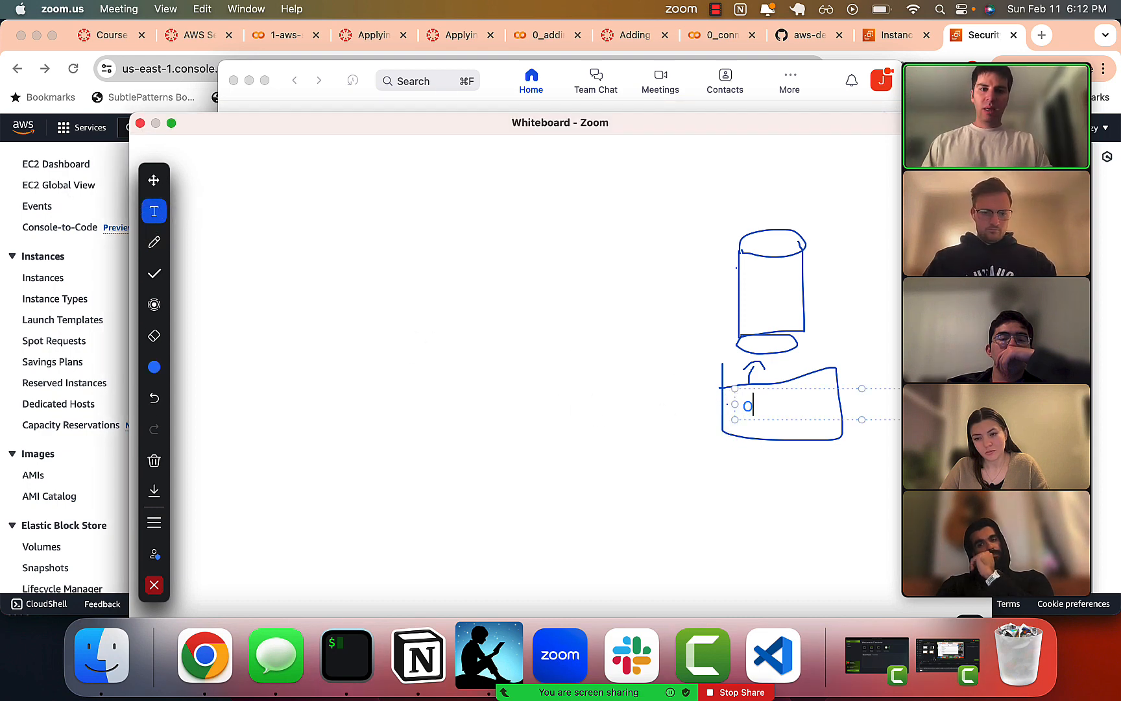
text(0.0.0.)
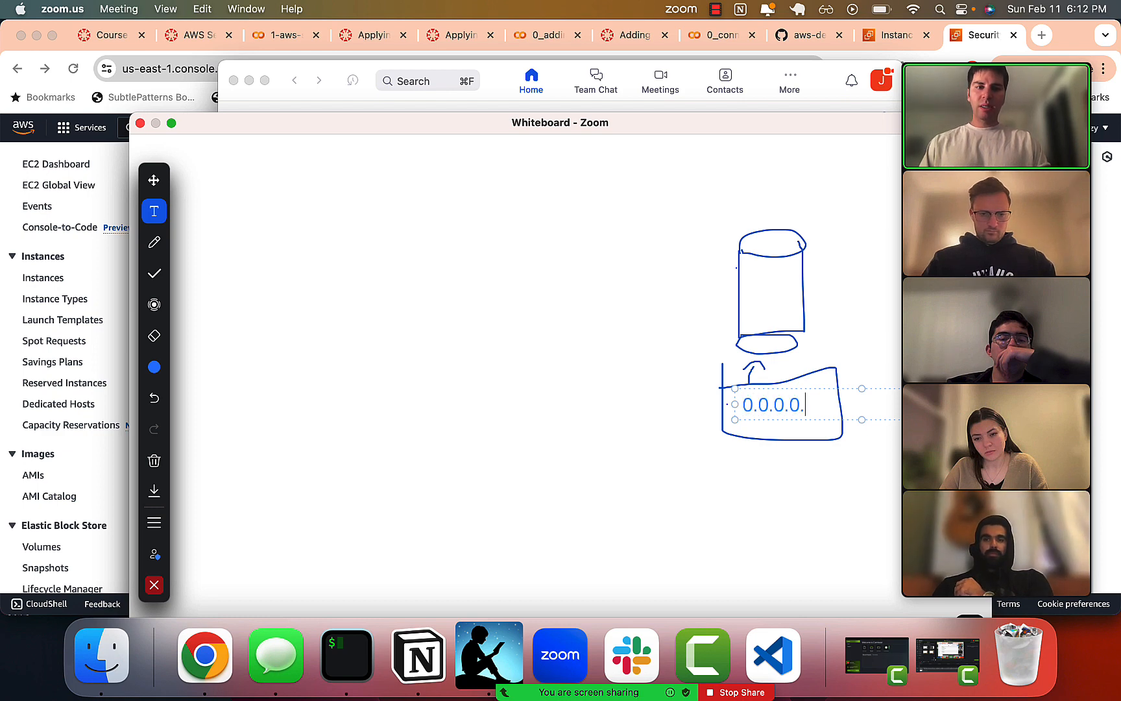
key(BackSpace)
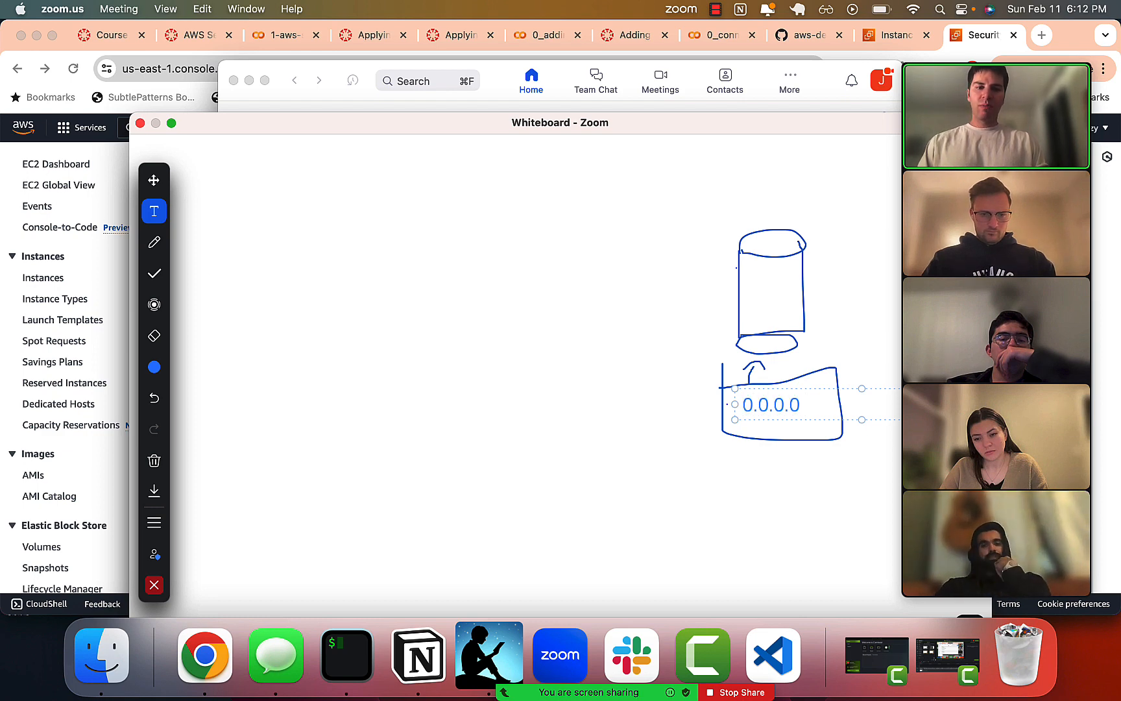
text(5432)
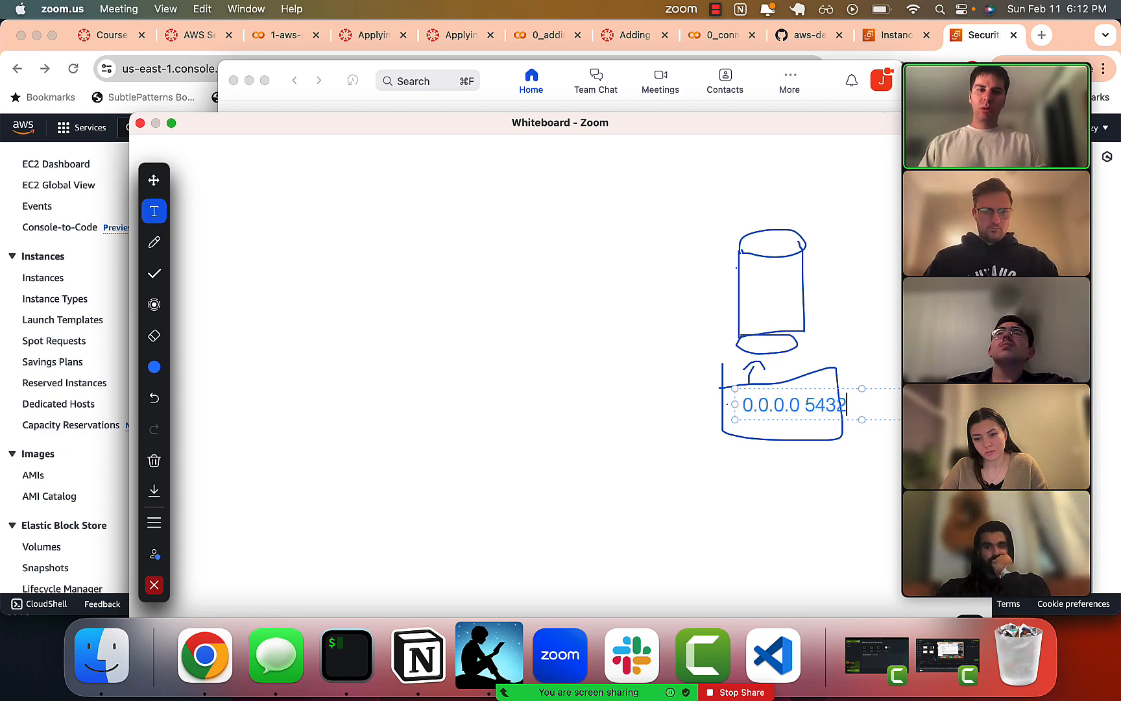
Add the text "0.0.0.0 22" just below the box and highlight its port number.
click(745, 451)
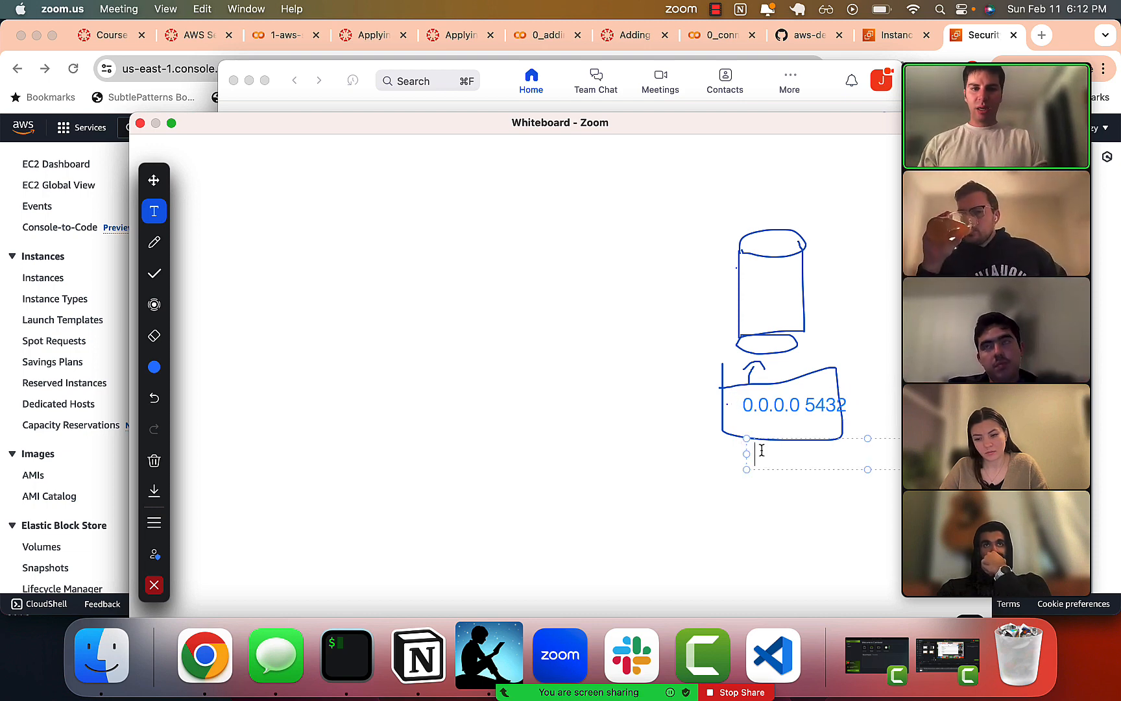
text(0.0.0.0 22)
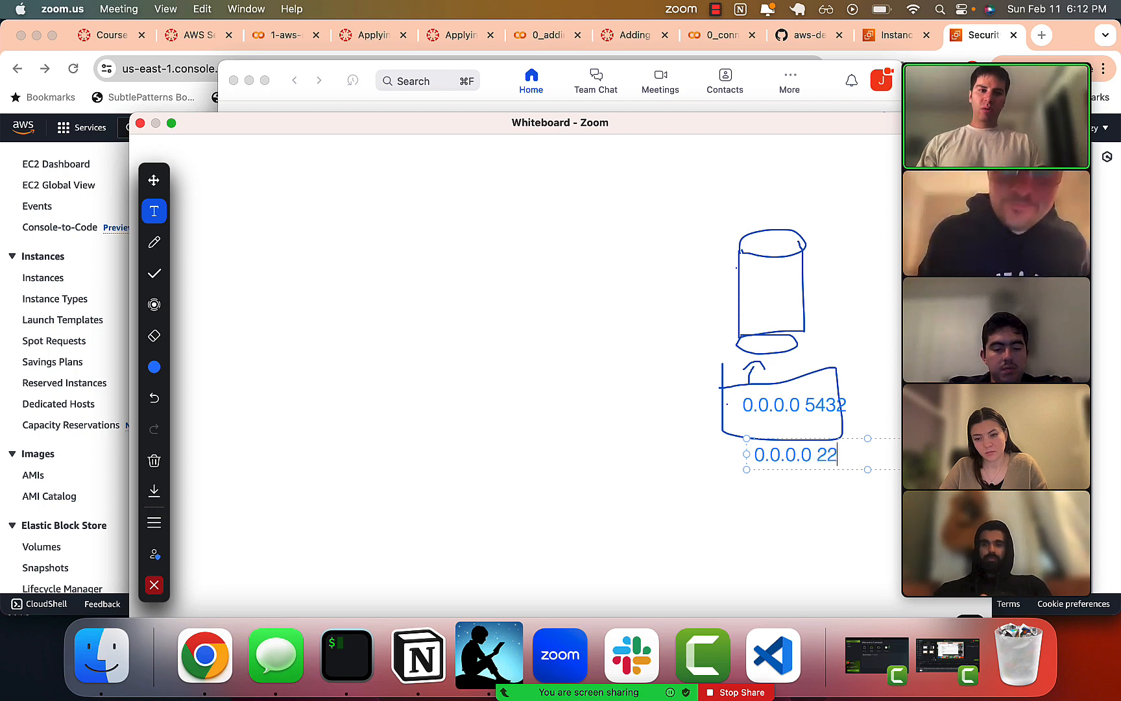
key(alt+shift+Left)
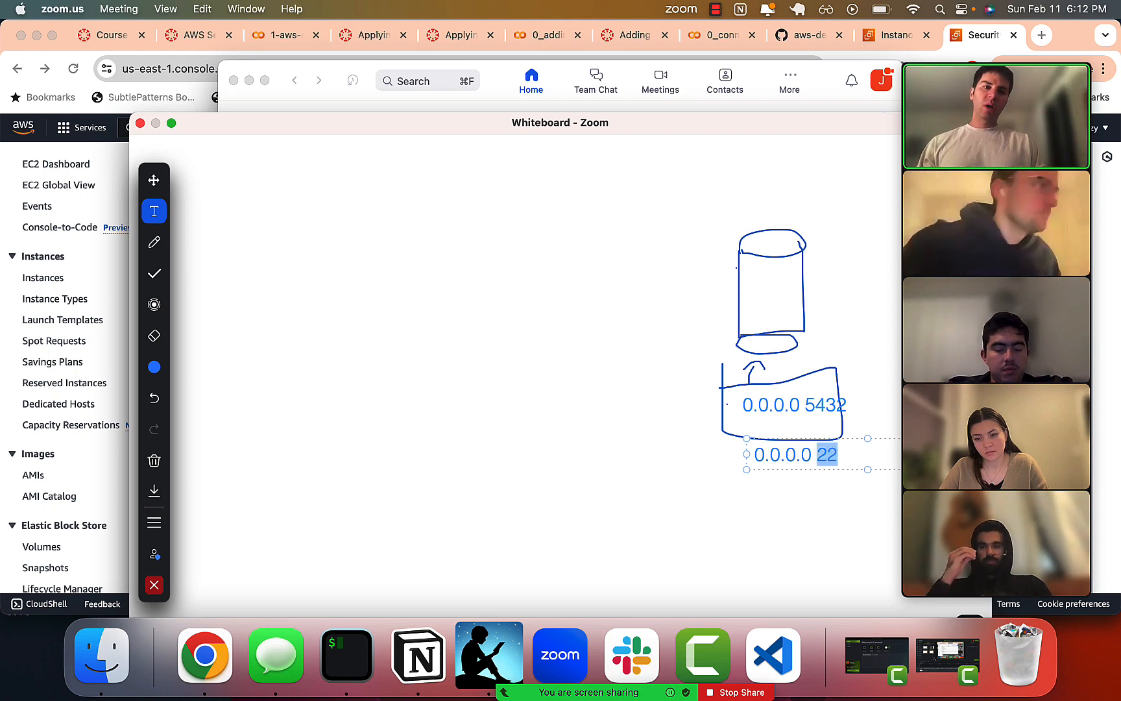
key(Left)
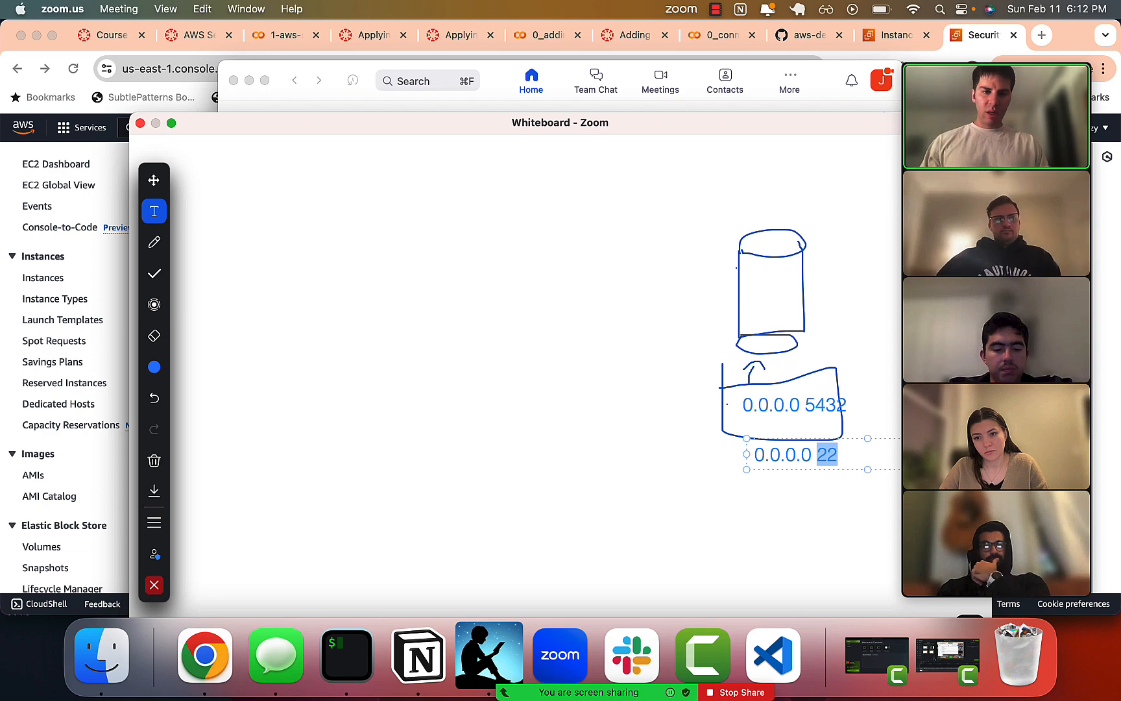
click(788, 450)
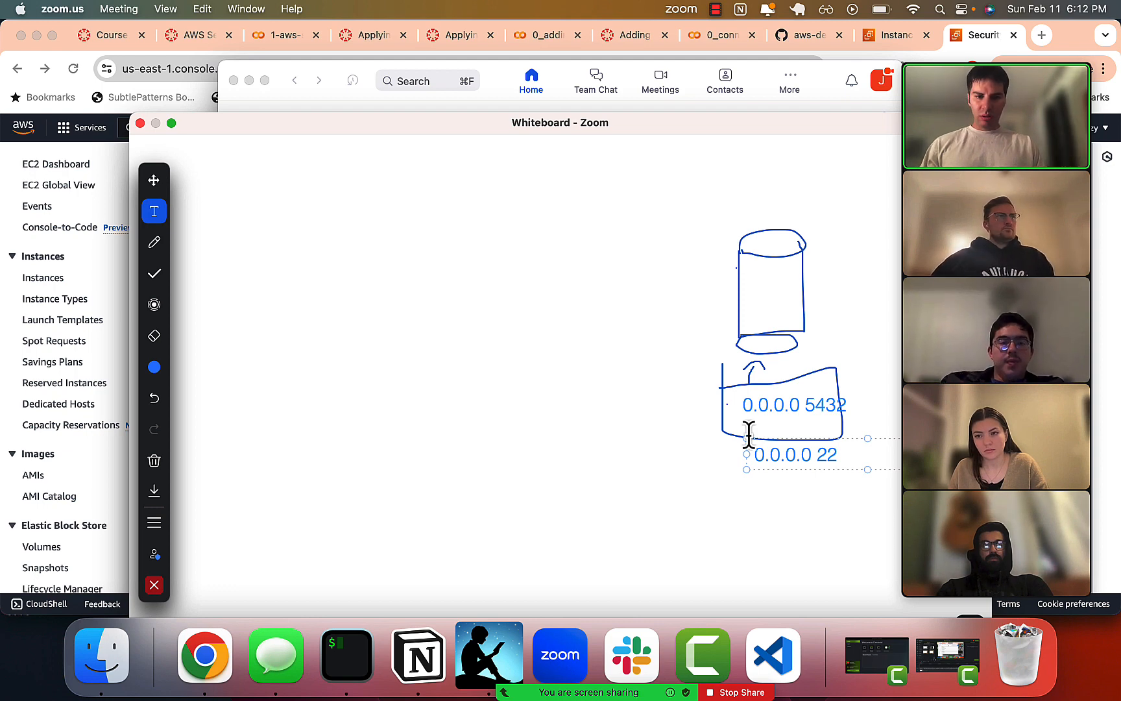
Stop sharing the whiteboard, share the desktop screen in the Zoom meeting, and switch to the AWS console in Chrome.
click(740, 692)
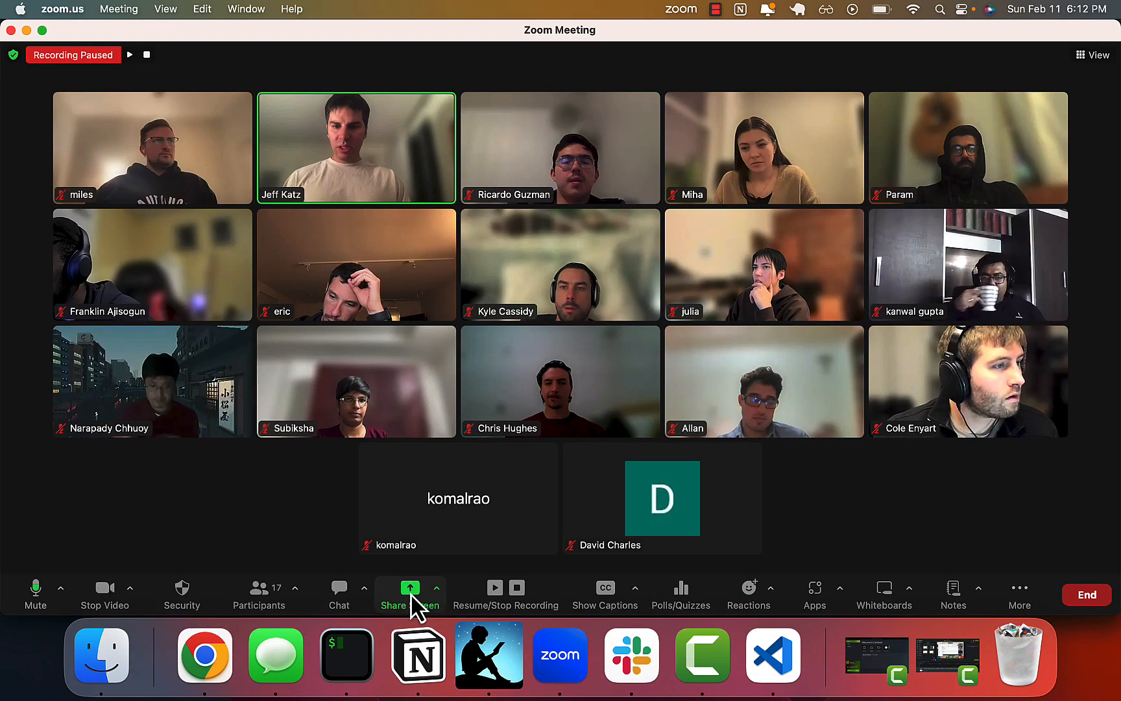
click(412, 603)
click(912, 550)
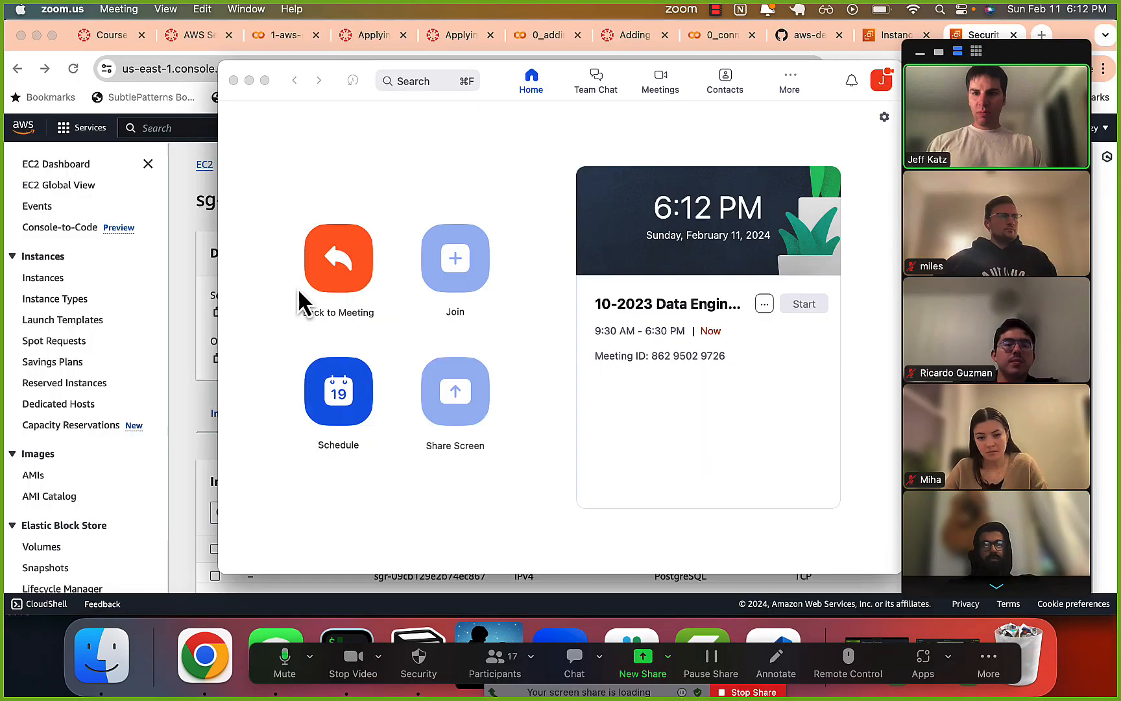
click(181, 230)
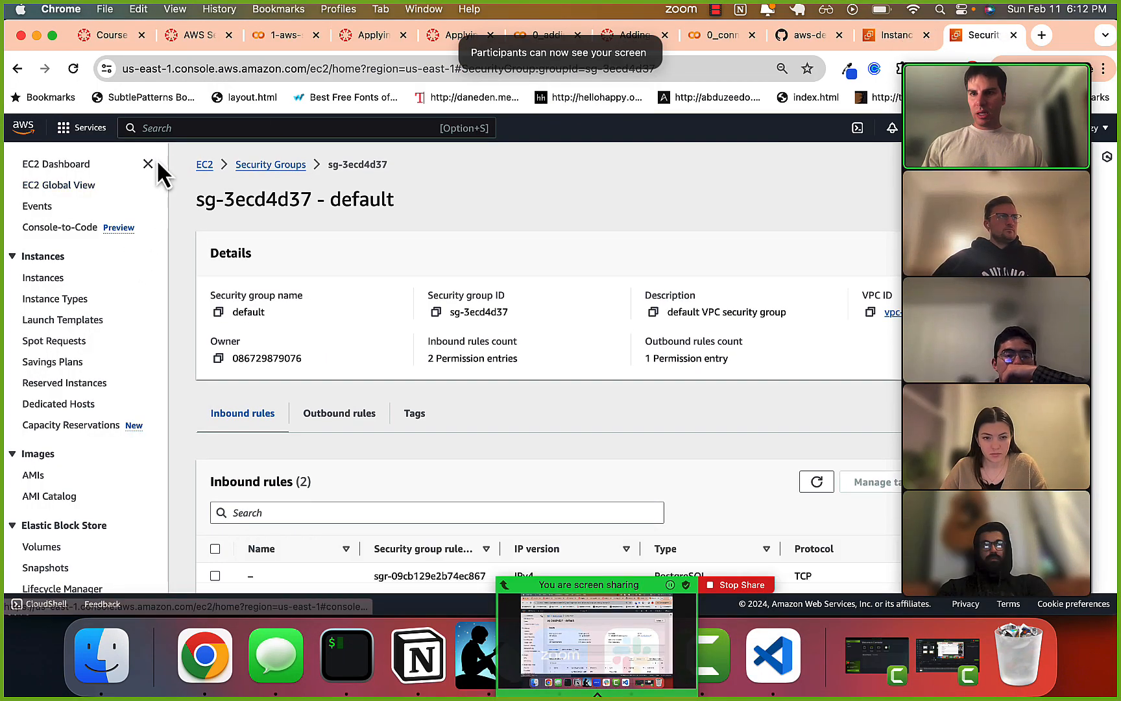
Search the AWS services for rds and open the details of database-1 from the DB instances list.
click(165, 132)
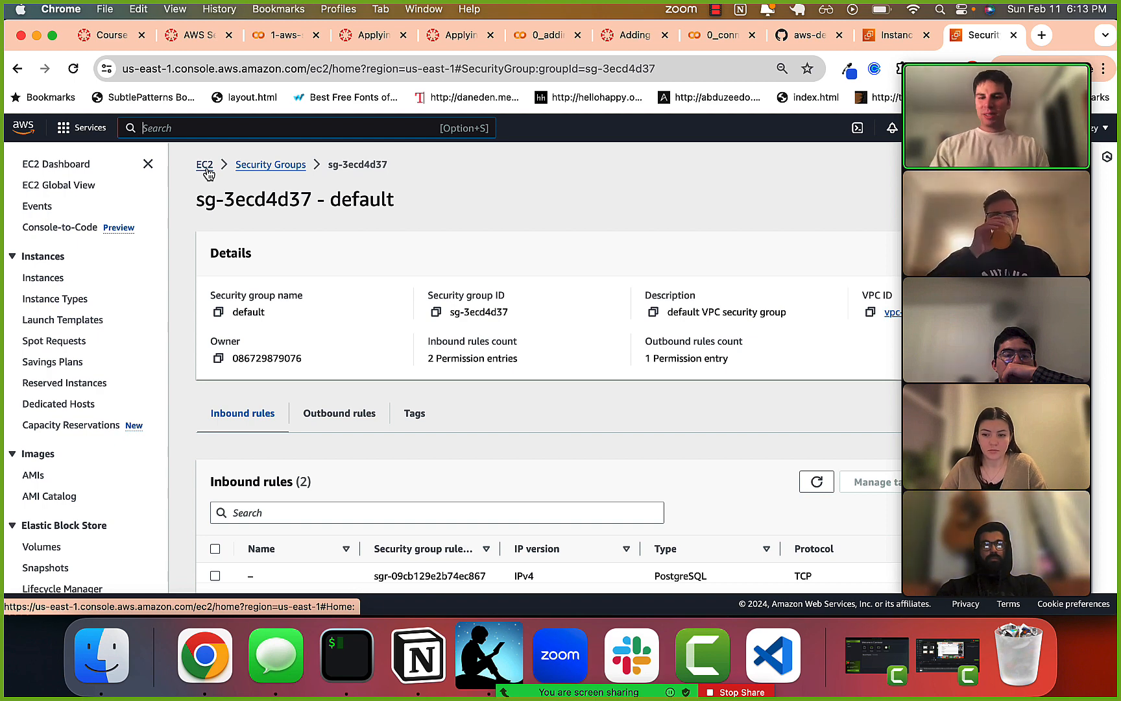
text(rds)
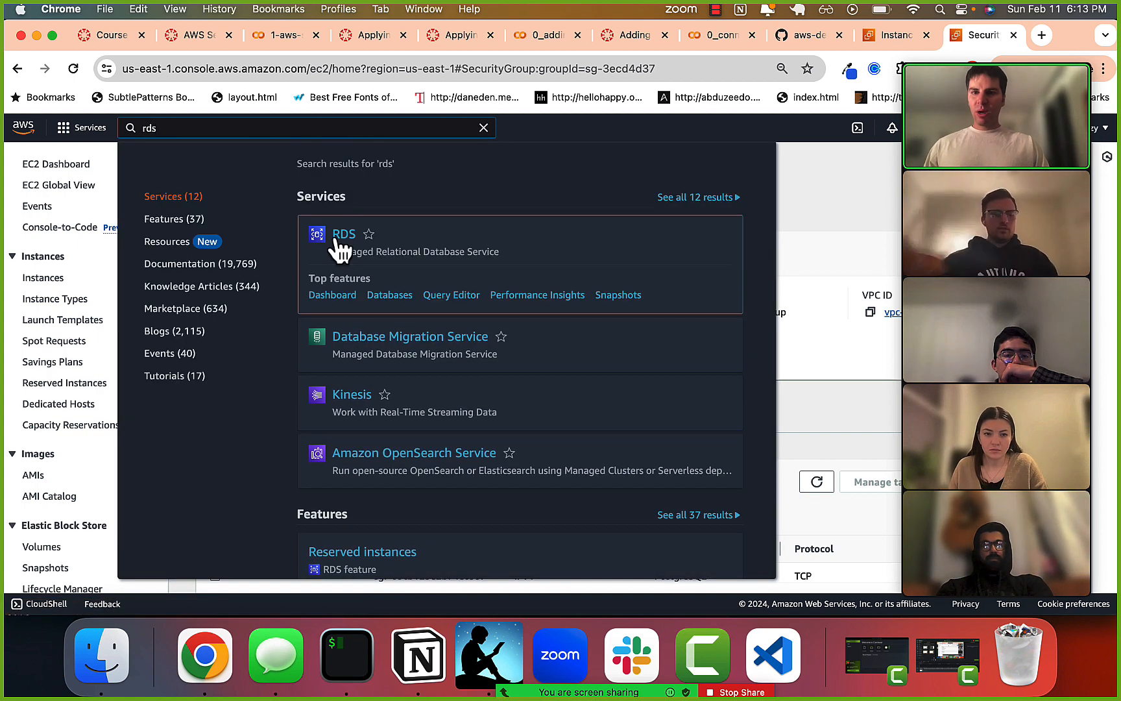
click(337, 240)
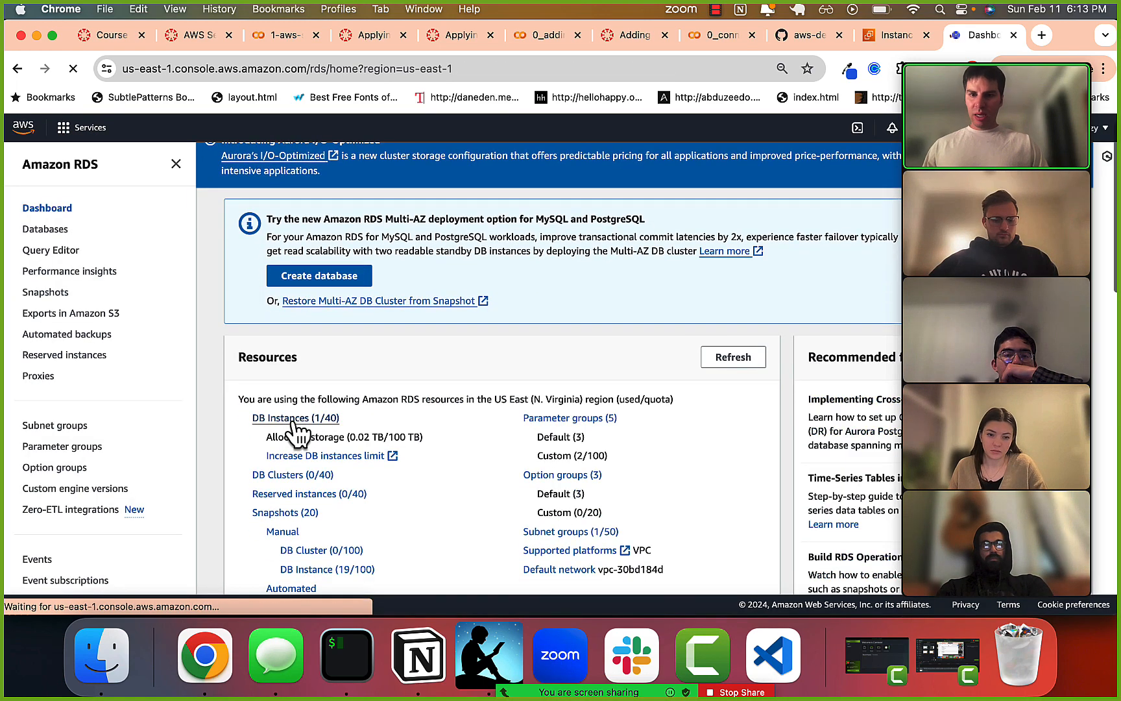
click(293, 419)
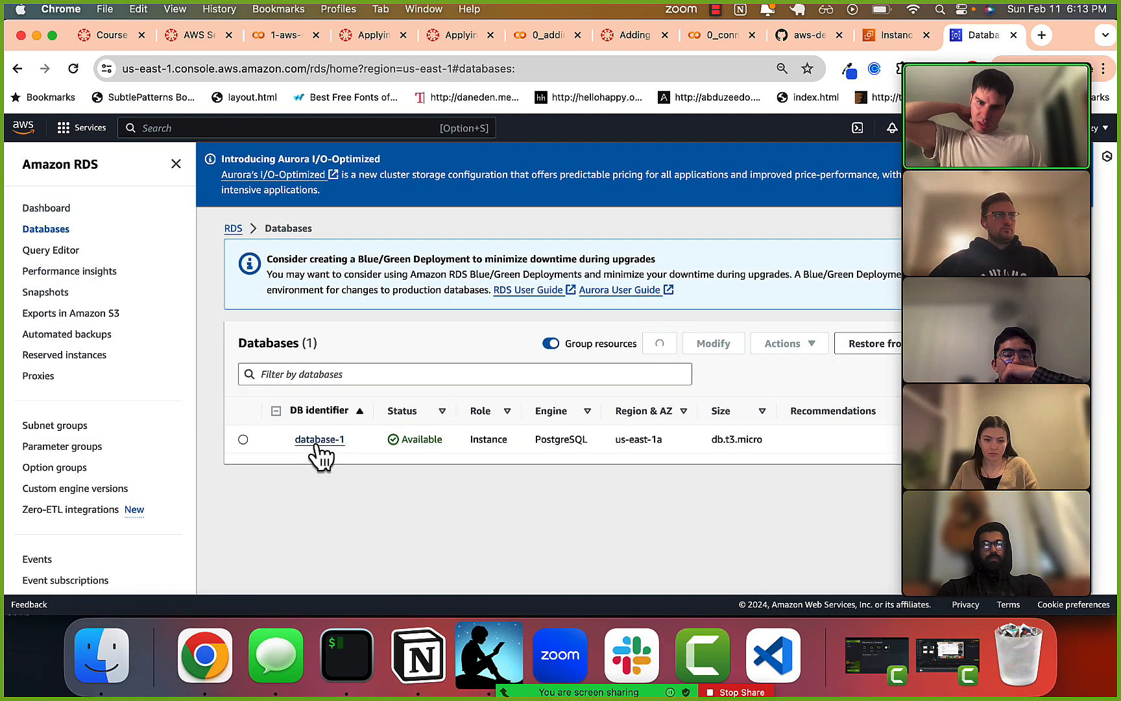
click(319, 439)
Open the default VPC security group of database-1 in a new browser tab and go to its details page.
scroll(543, 476, down, 3)
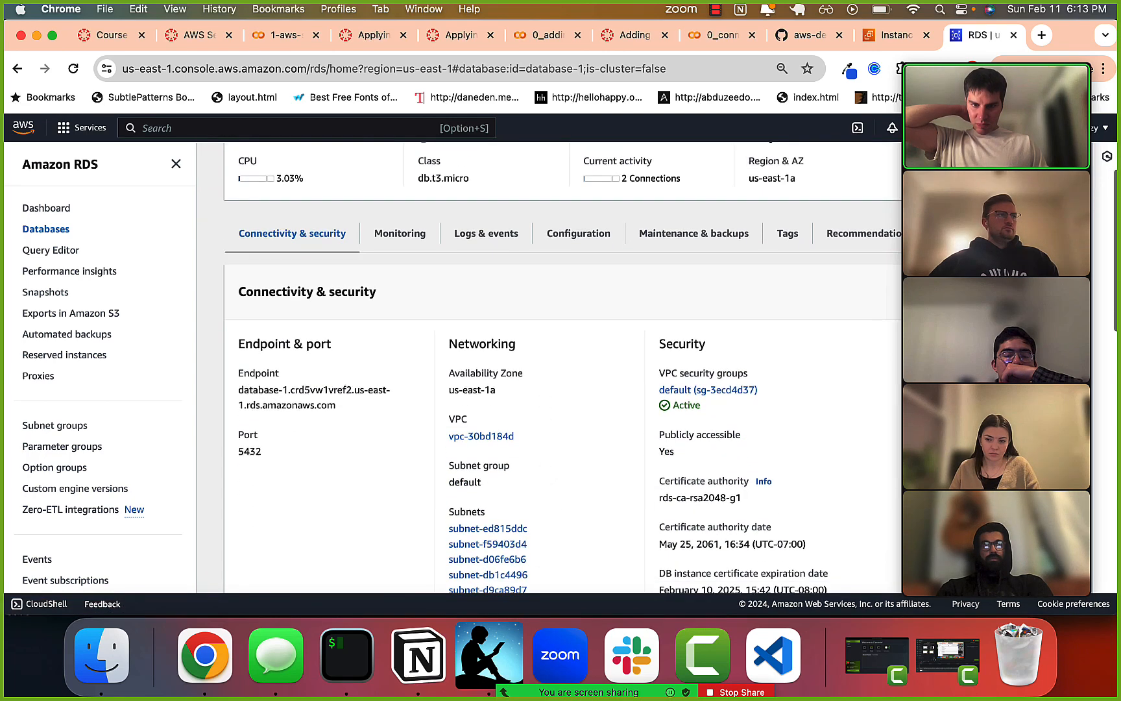
scroll(542, 474, down, 1)
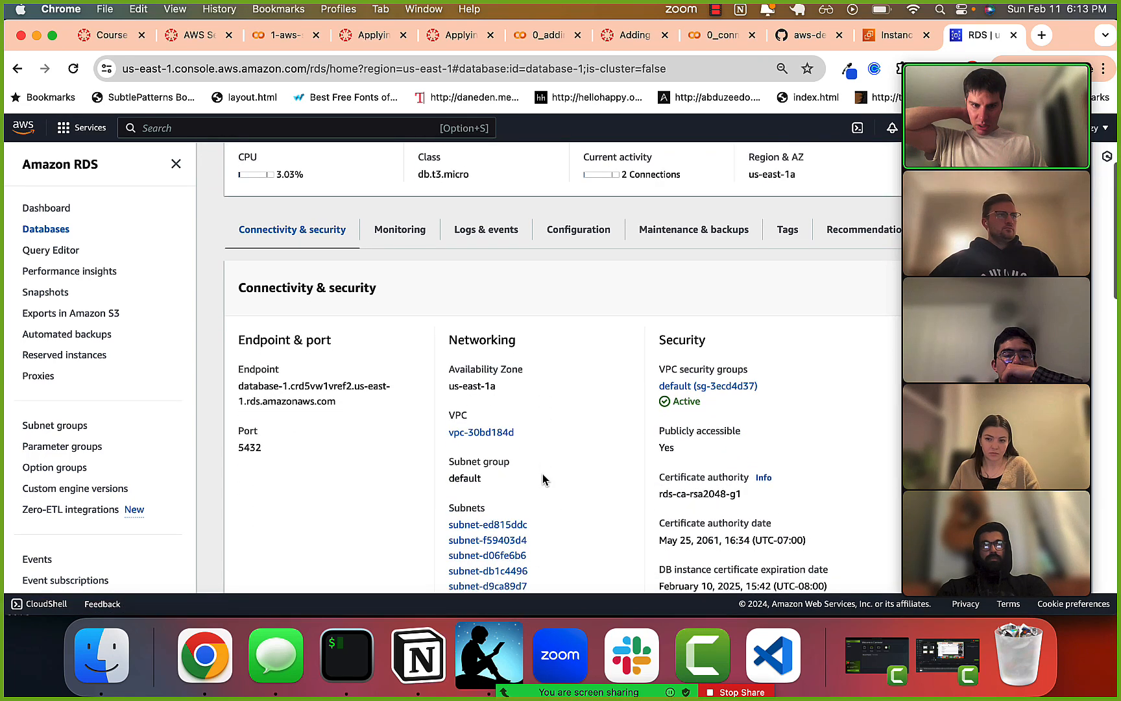
right_click(727, 389)
click(605, 371)
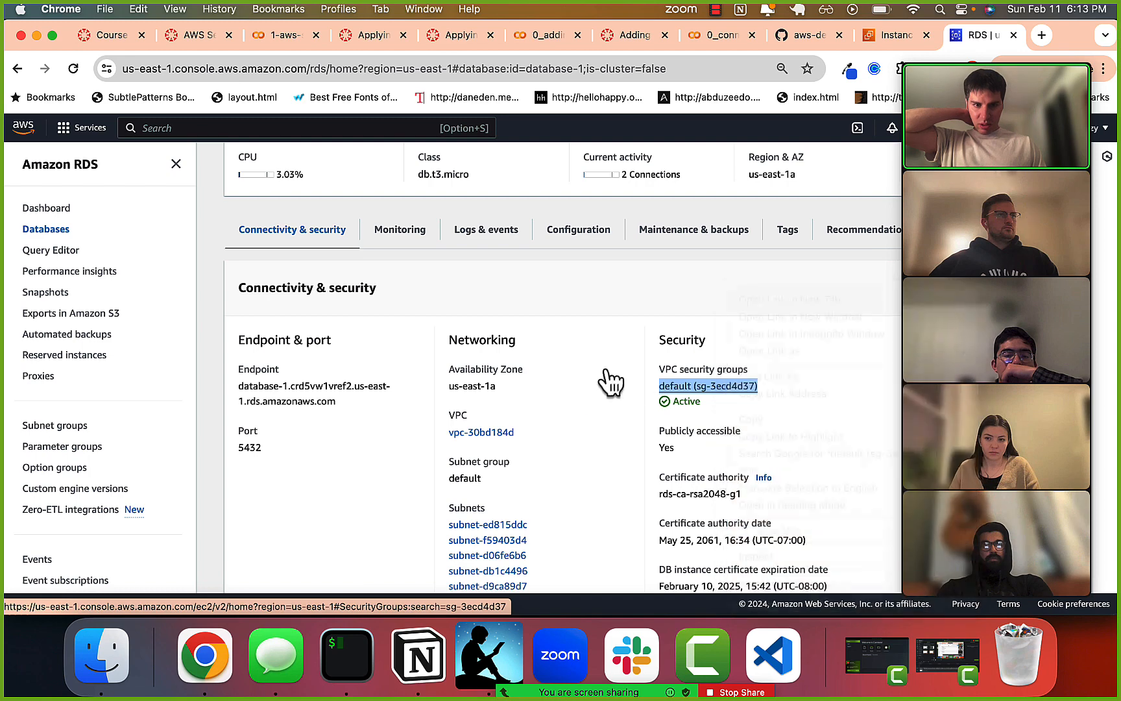
right_click(702, 393)
click(560, 297)
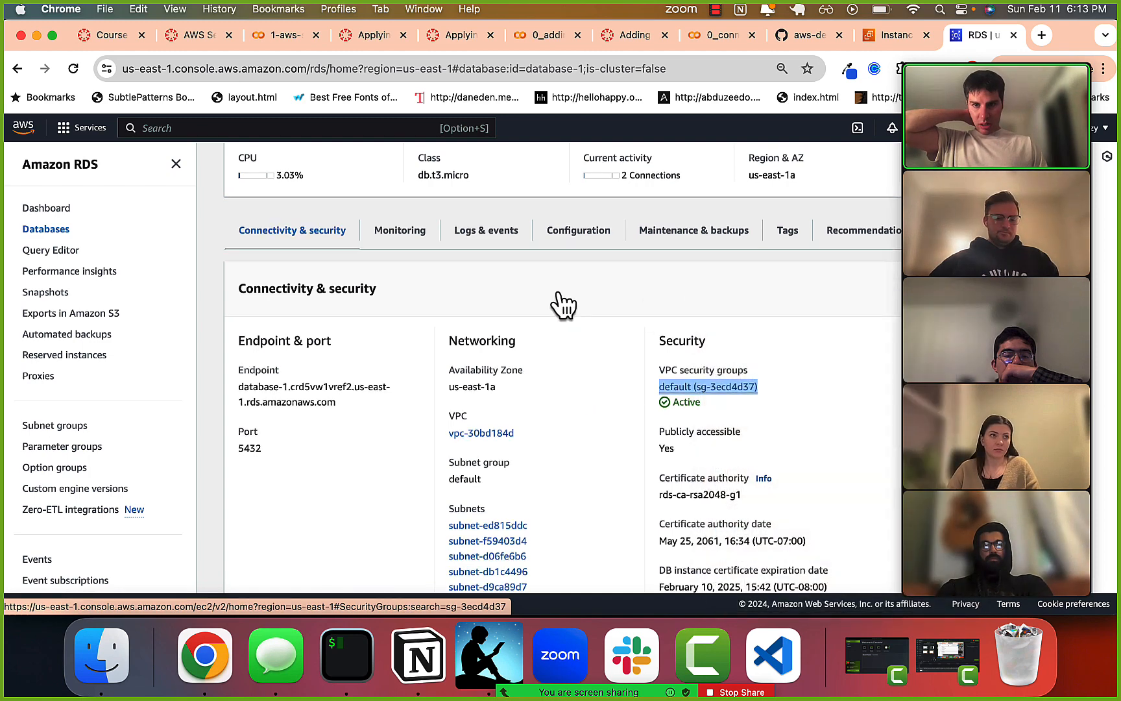
scroll(559, 293, up, 3)
click(979, 37)
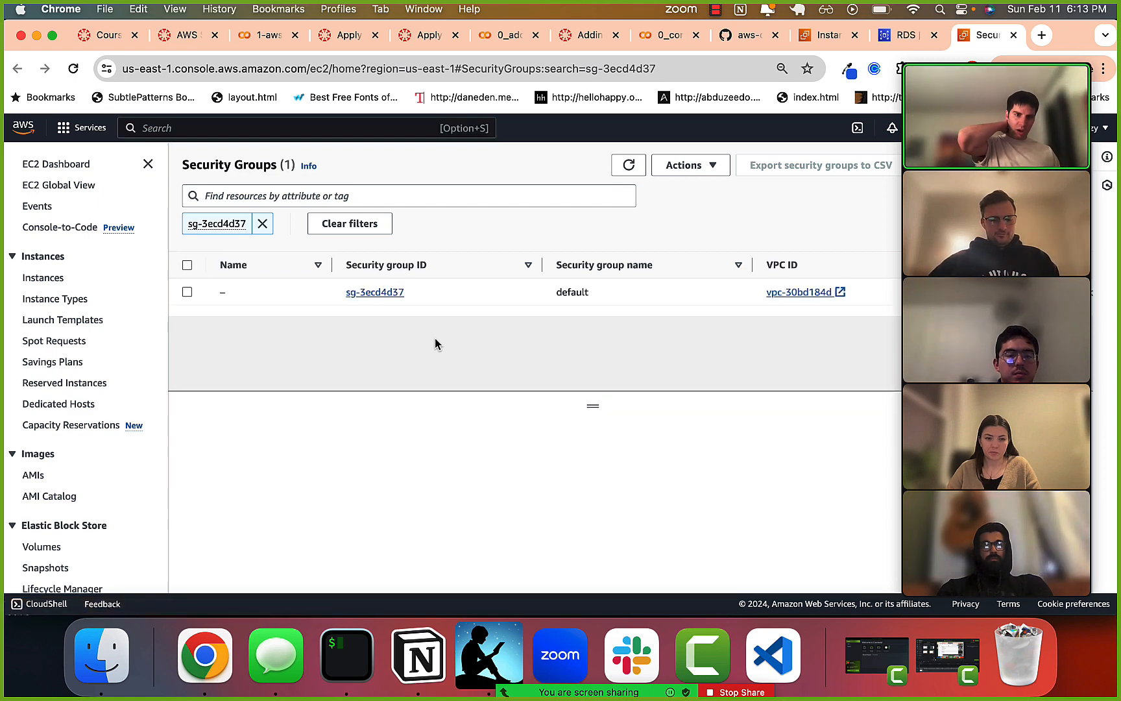
click(366, 301)
Examine the port range and source of the PostgreSQL and SSH inbound rules, highlighting the source addresses.
scroll(396, 454, down, 2)
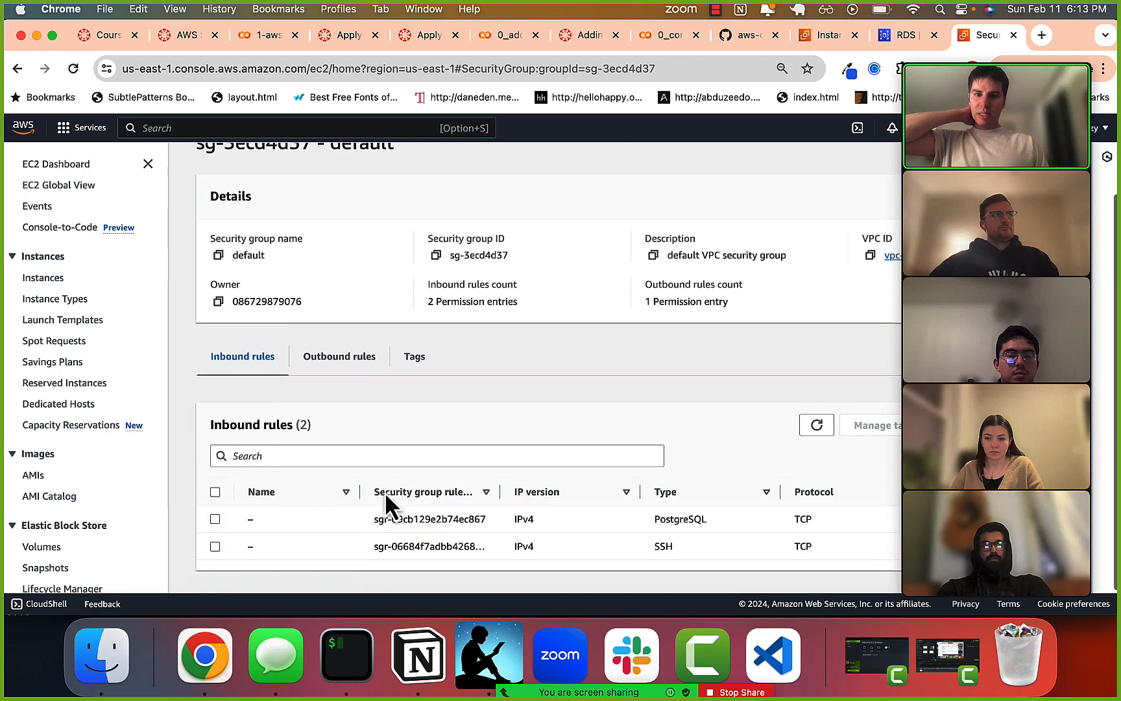
mouse_move(1011, 441)
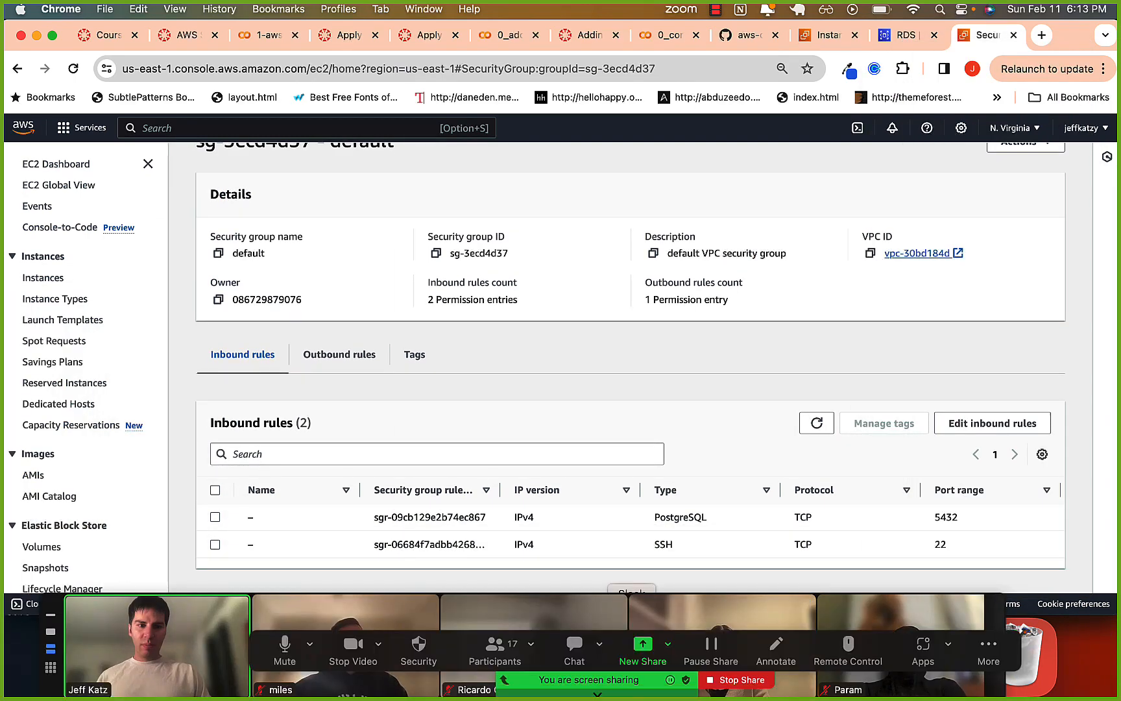
scroll(626, 529, right, 3)
scroll(624, 527, right, 3)
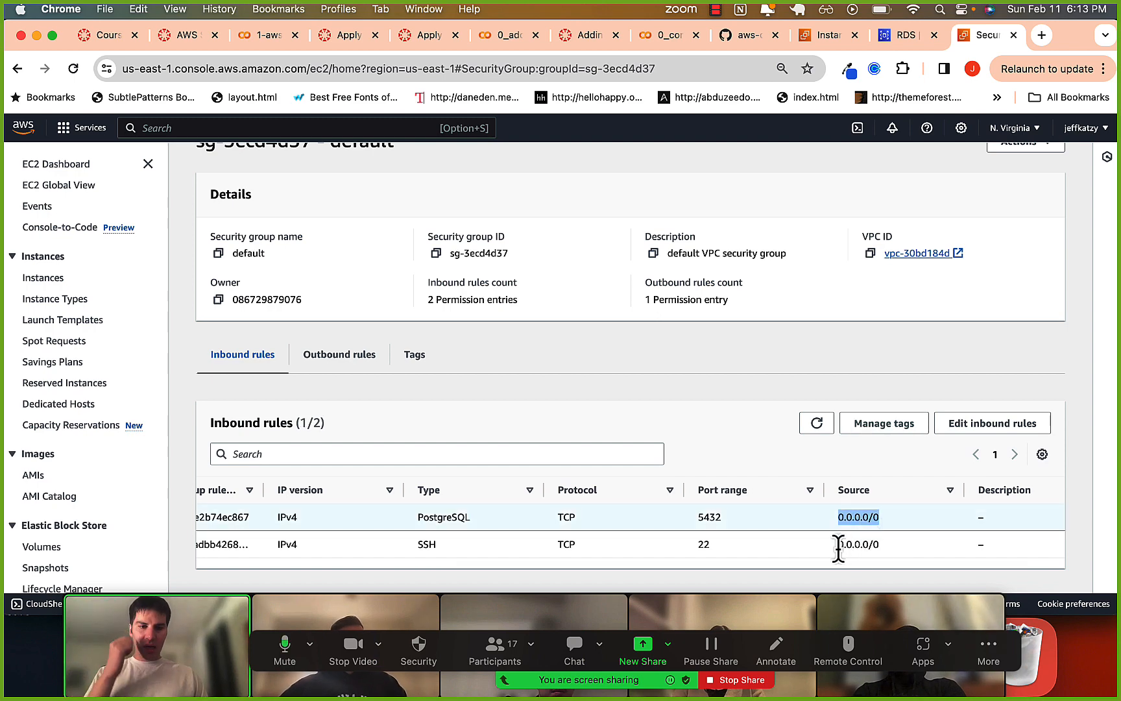
drag(838, 547, 880, 519)
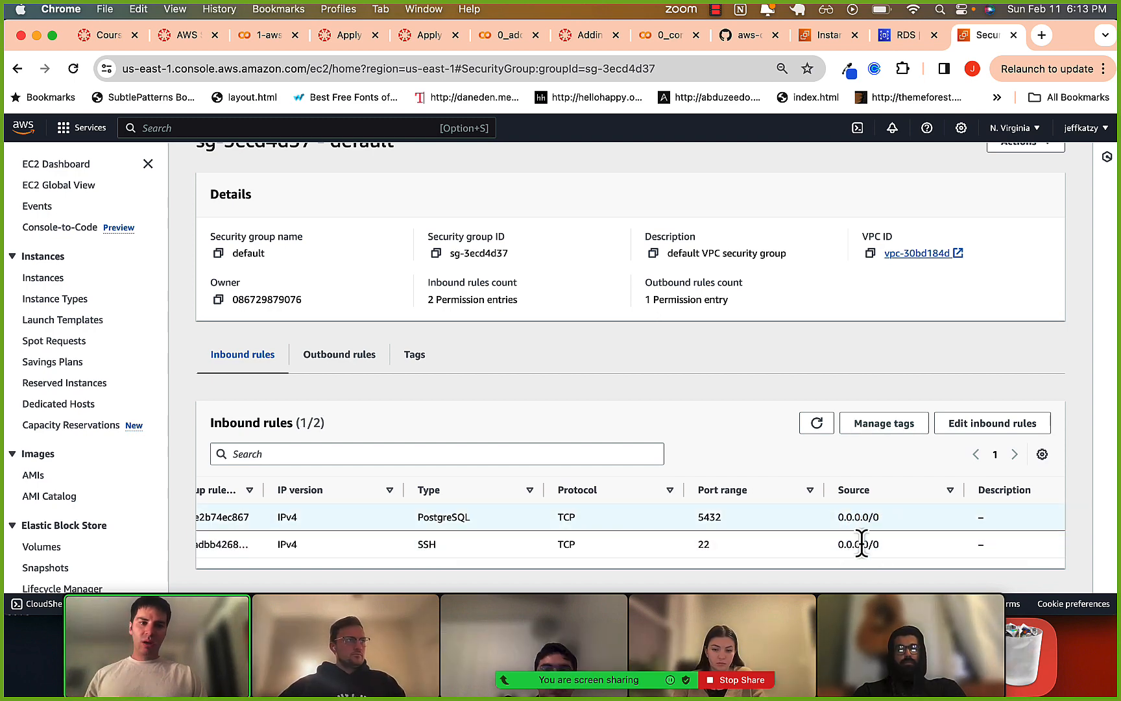
click(861, 545)
Switch to iTerm2, quit the open psql session with \q, and rerun the previous psql command for user postgres.
key(super+Tab)
key(super+Tab)
key(super+Tab)
key(super+Tab)
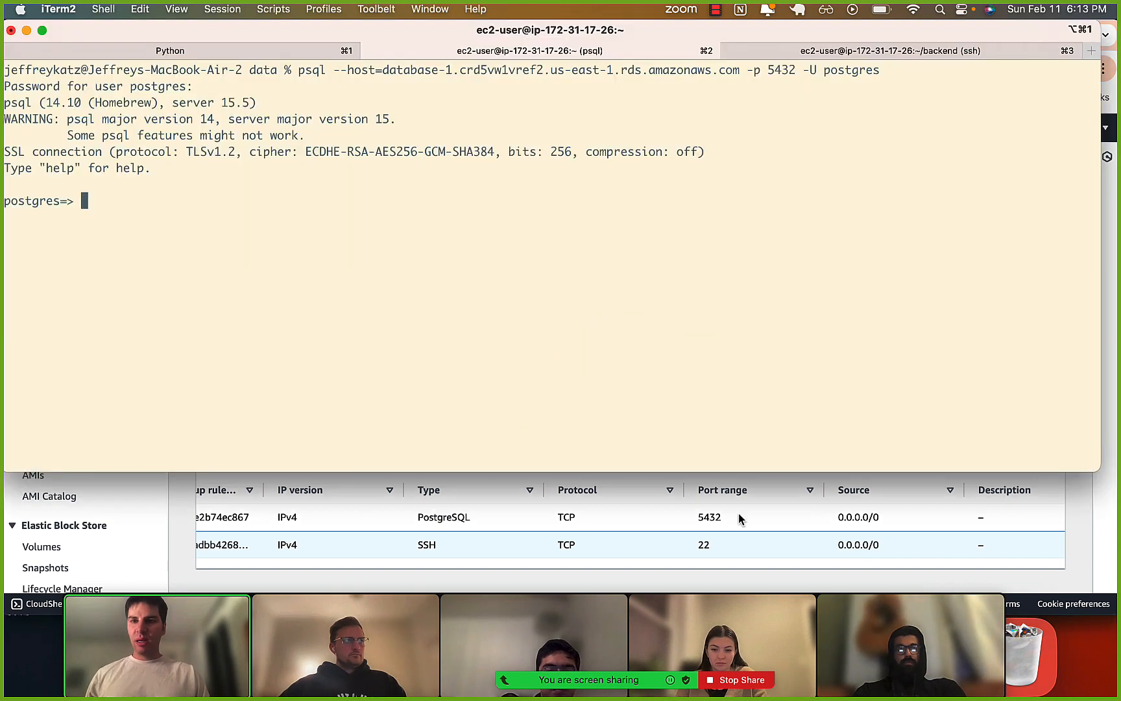
text(\q)
key(Return)
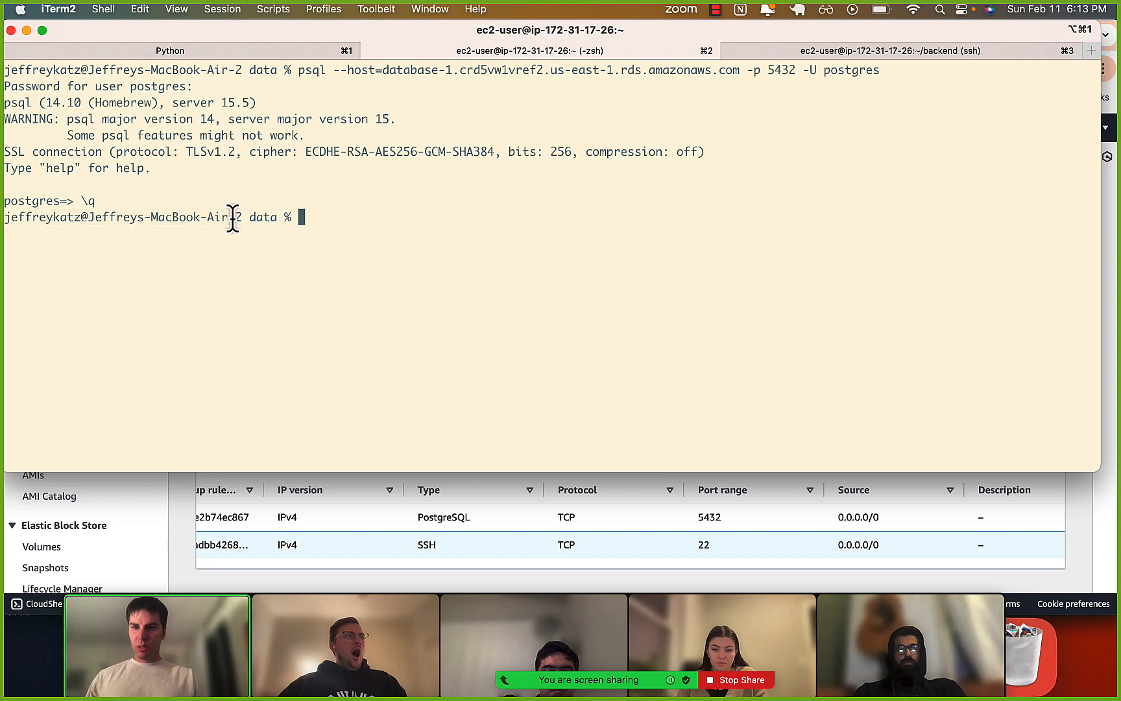
key(Up)
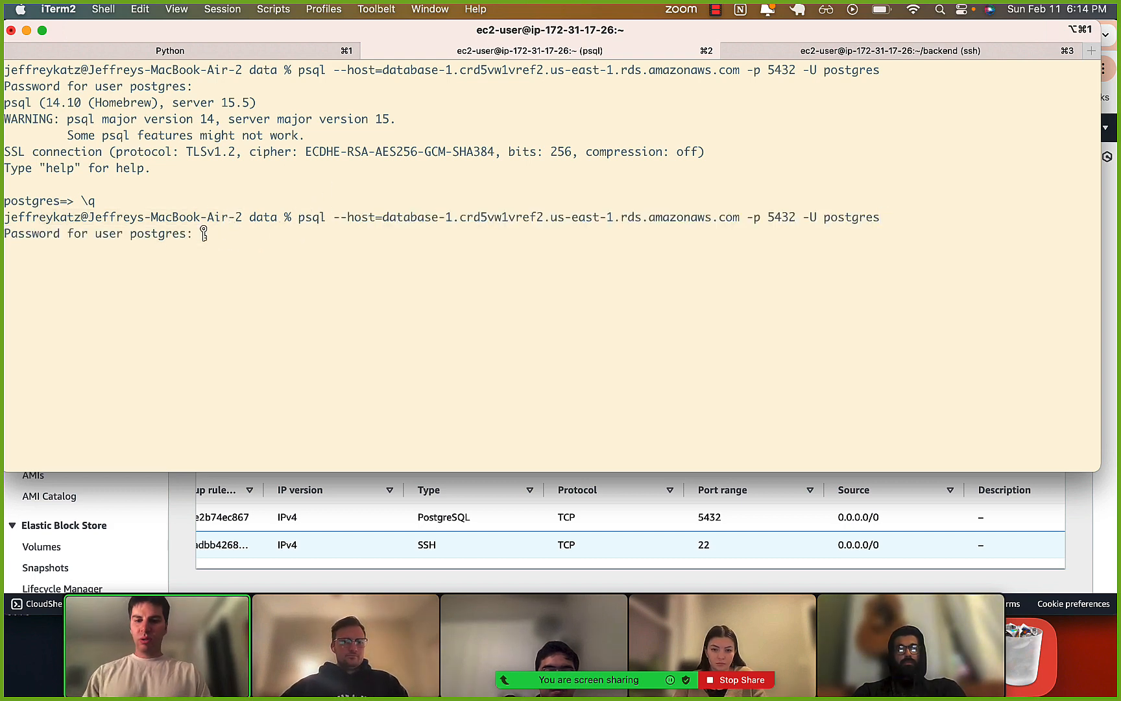
In the EC2 ssh session, quit psql with \q, rerun the previous psql command for database-1 as user postgres, and enter the account password.
click(131, 349)
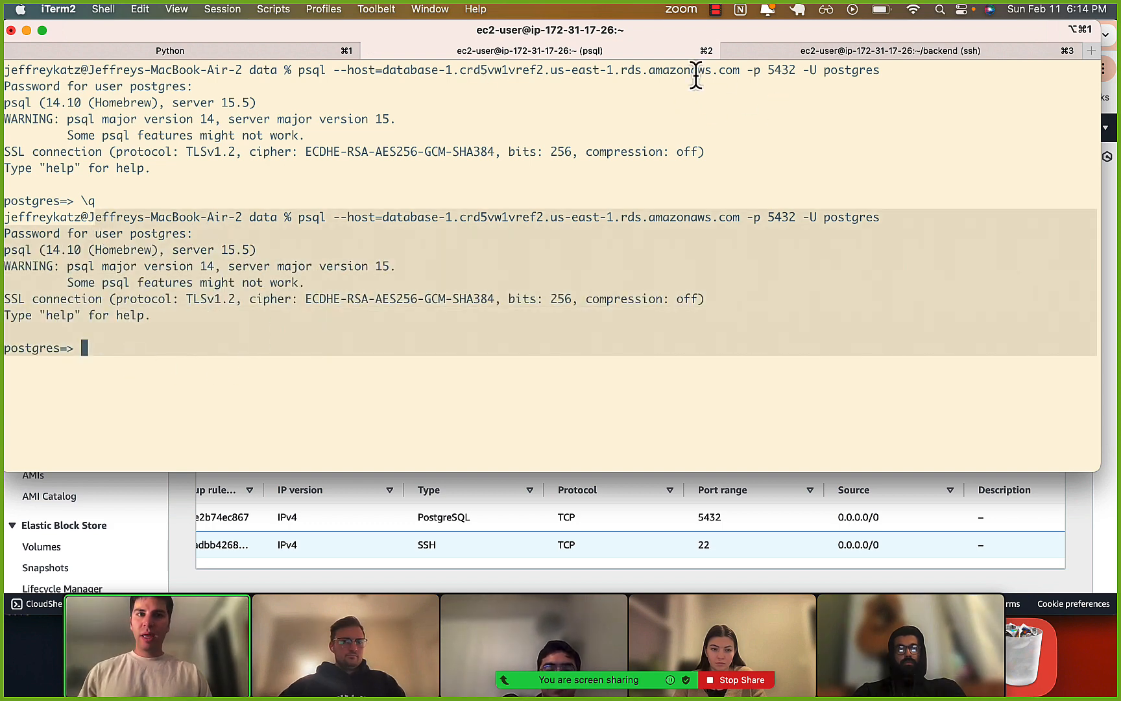
click(750, 54)
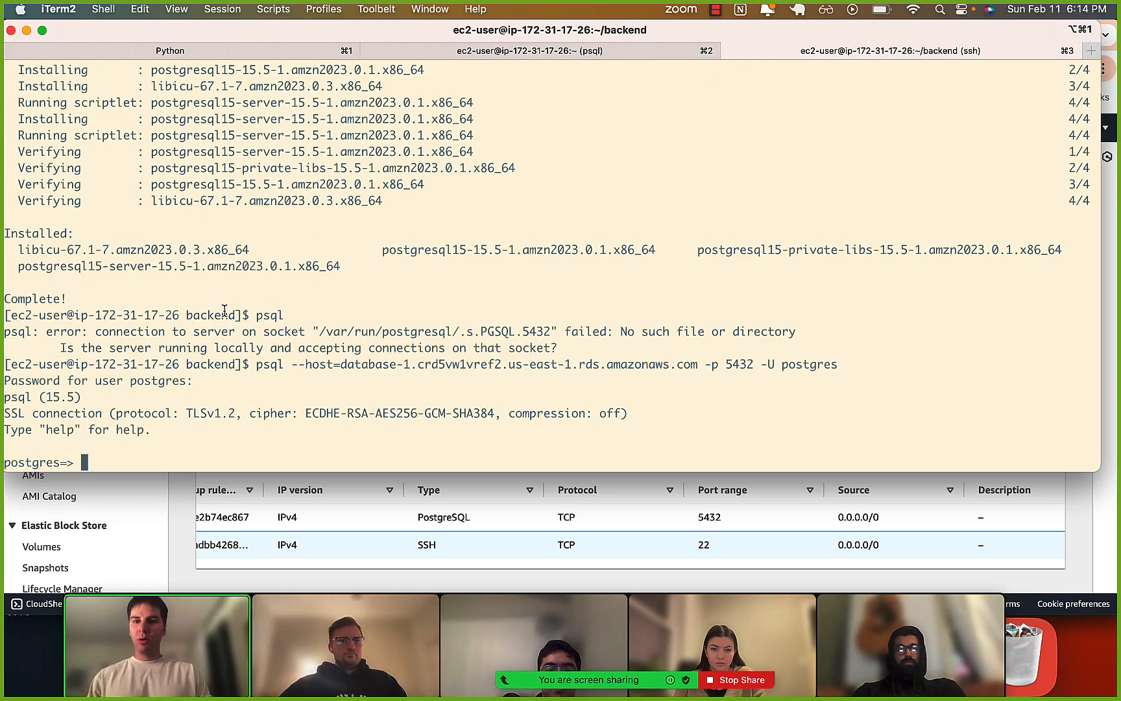
key(Return)
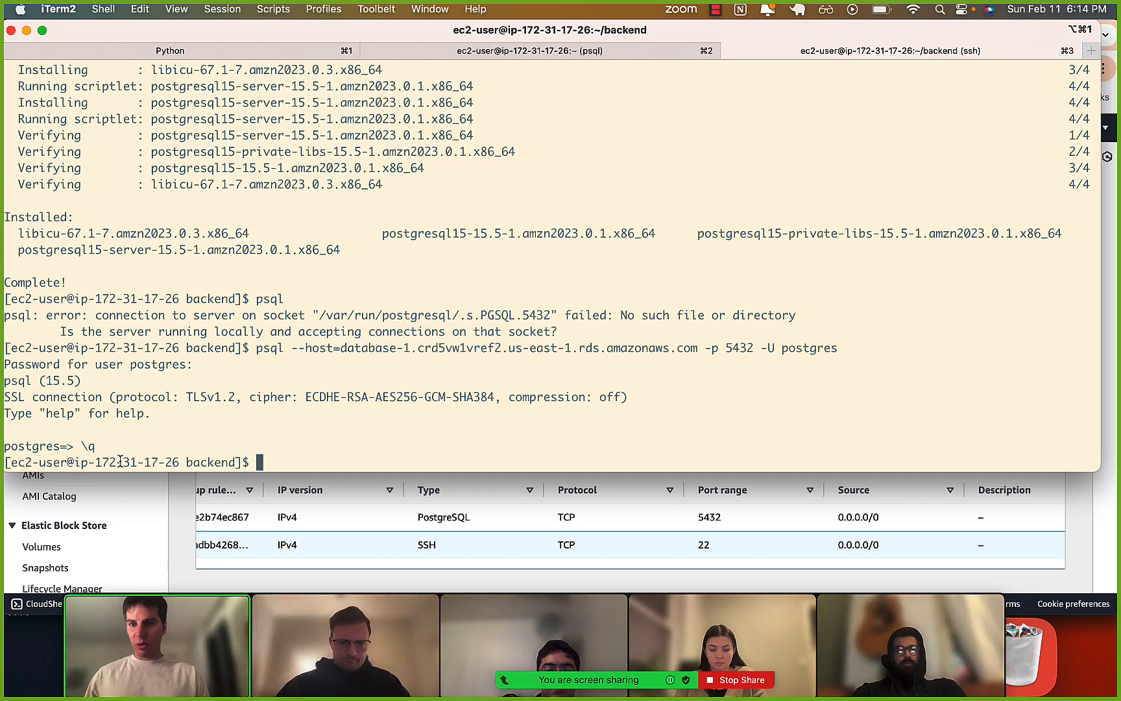
key(Up)
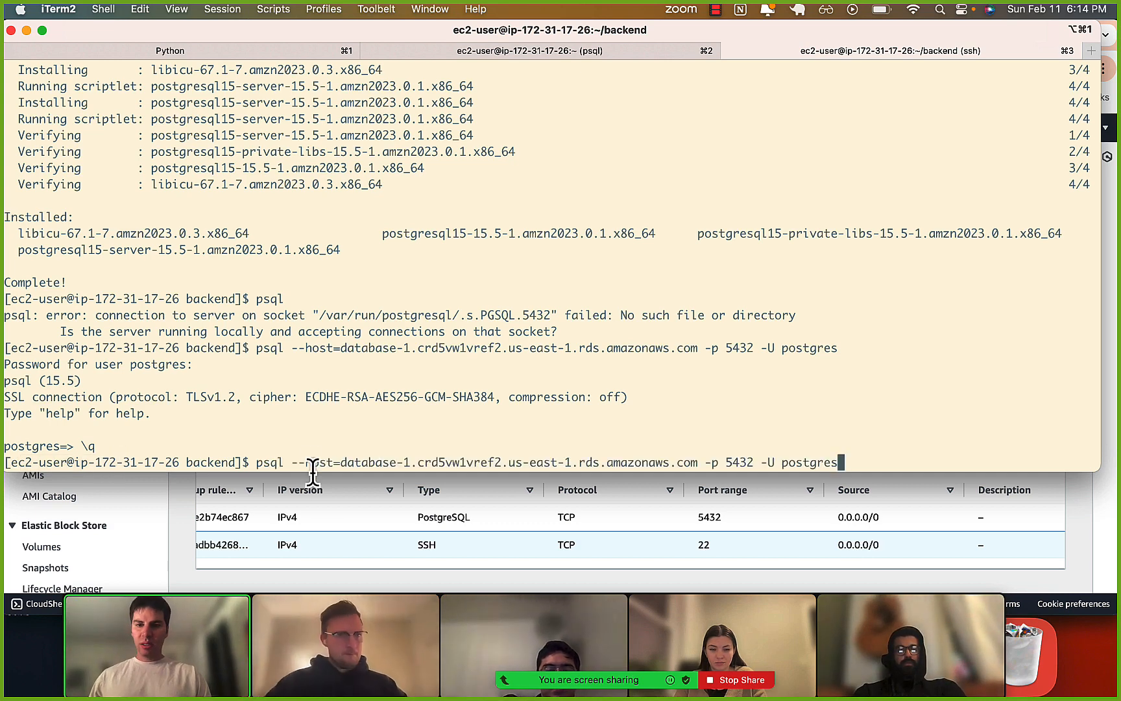
drag(368, 460, 429, 460)
click(429, 459)
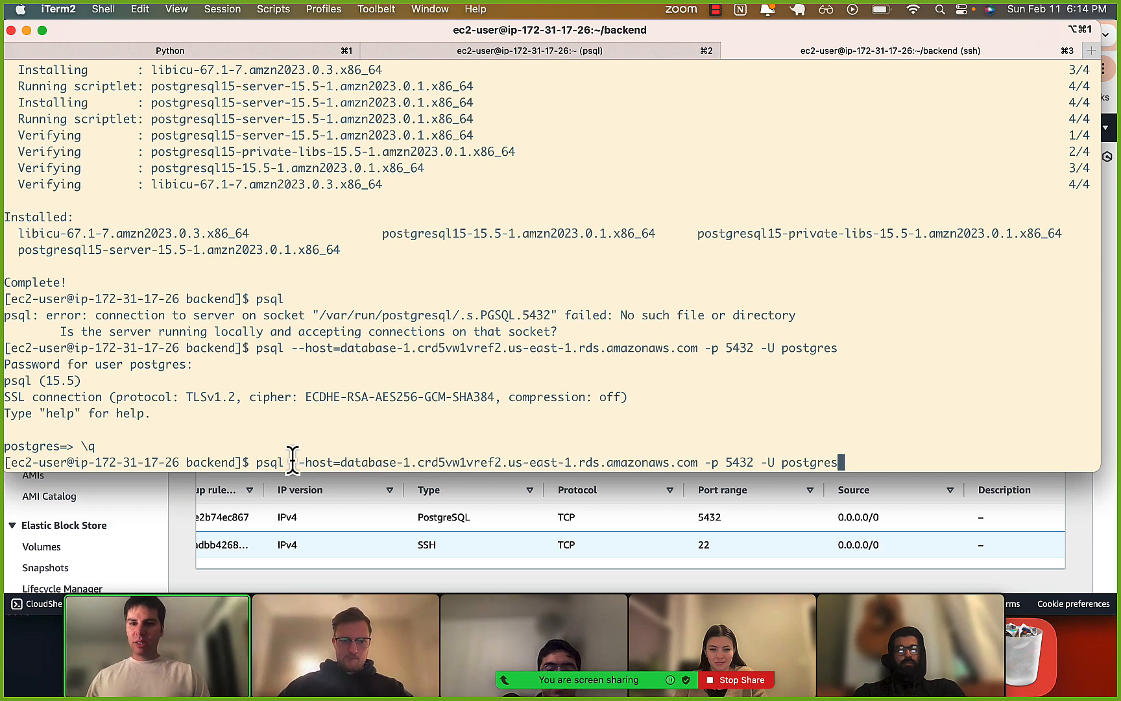
key(Return)
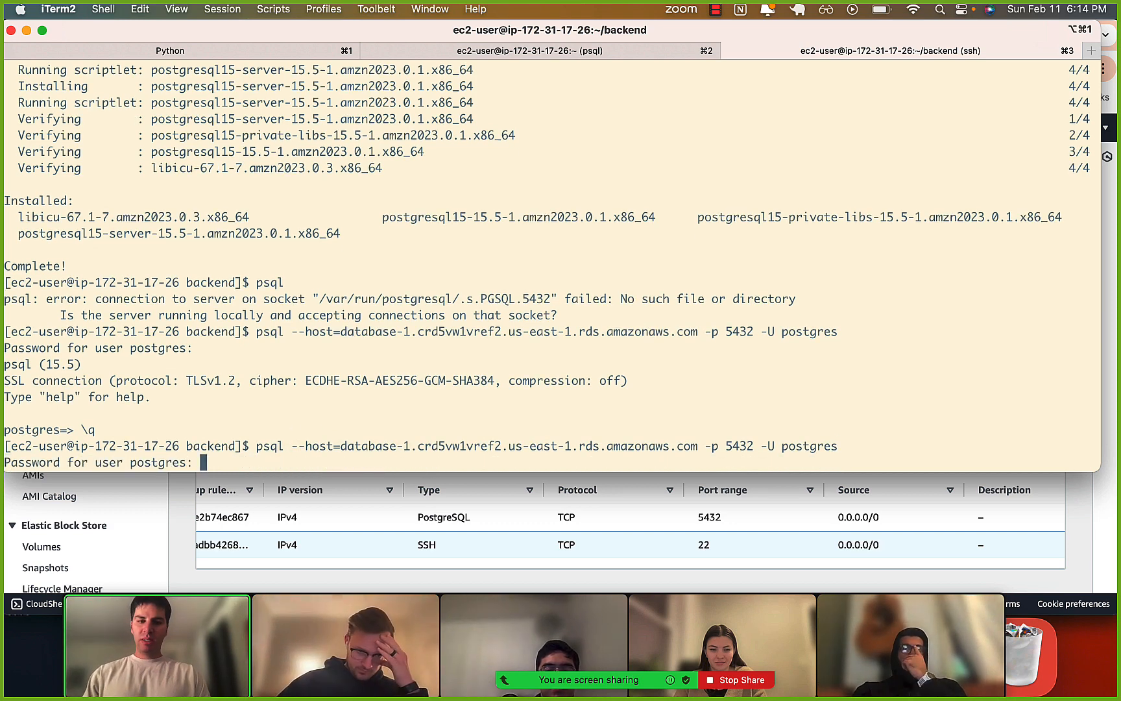
key(Return)
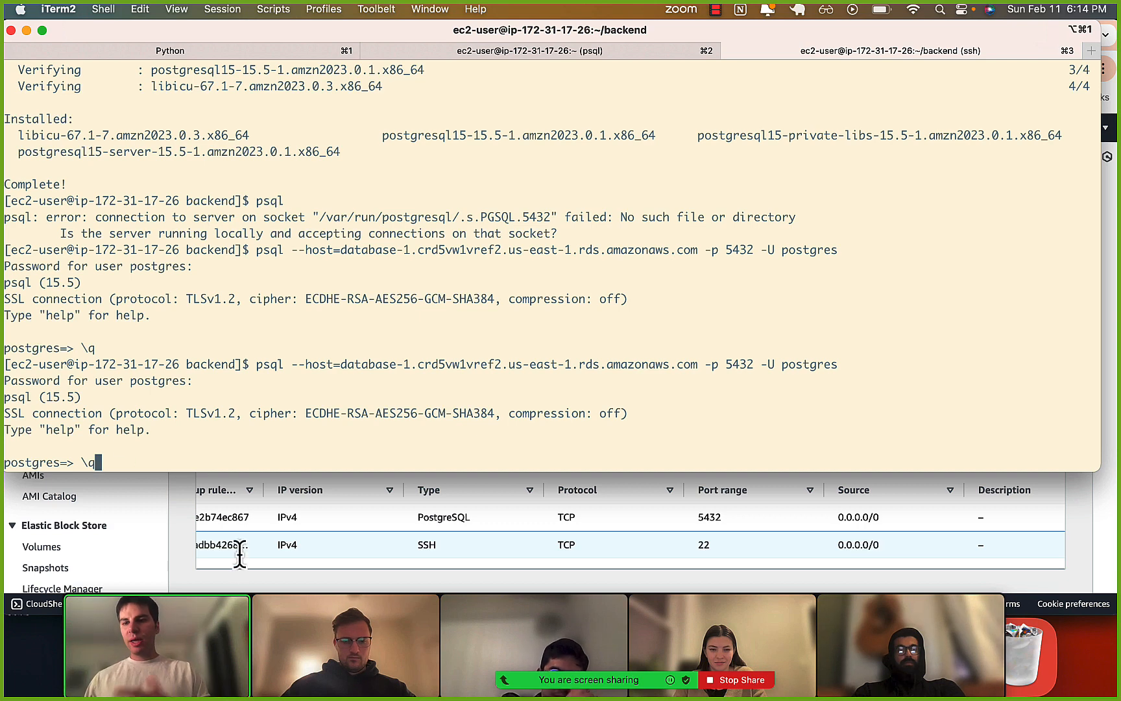
Switch to Chrome, deselect the SSH inbound rule, and examine the PostgreSQL rule's port range and source, highlighting the source address.
click(329, 533)
scroll(338, 519, left, 5)
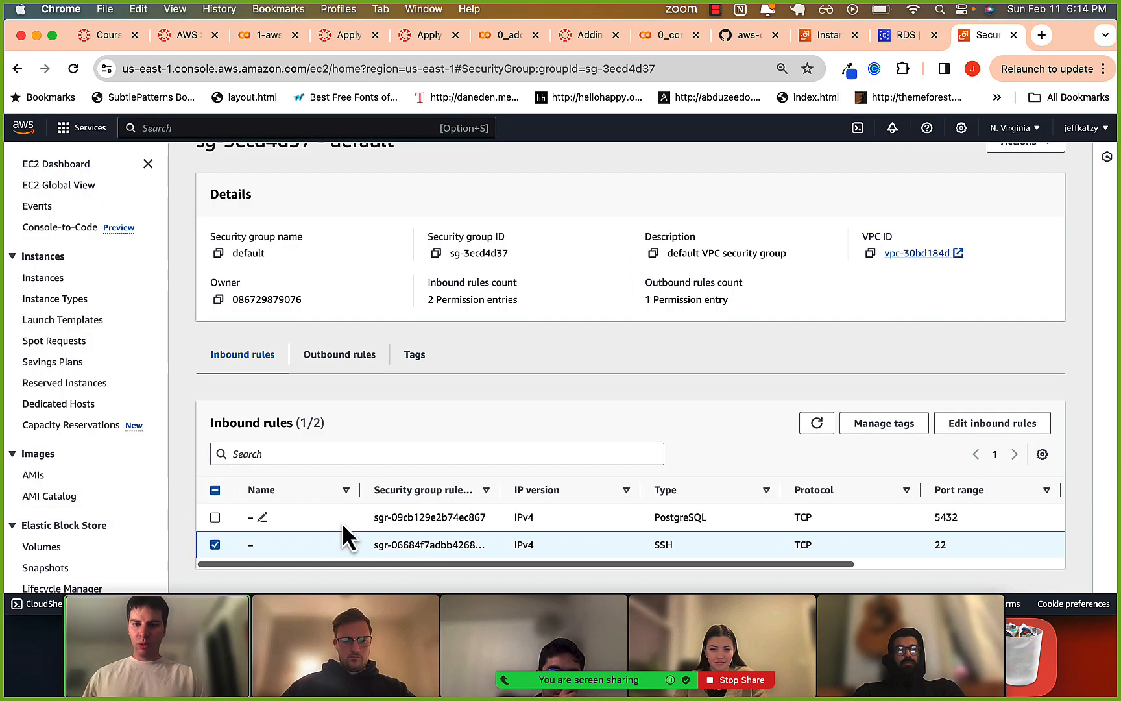
click(215, 544)
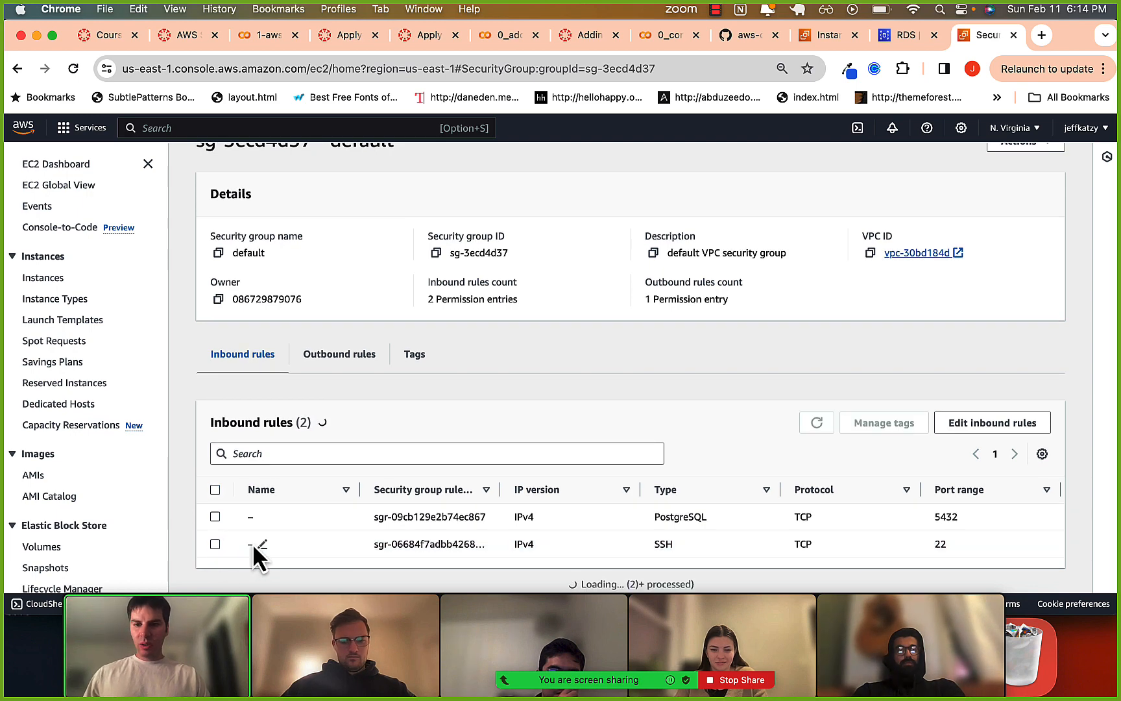
scroll(318, 539, right, 5)
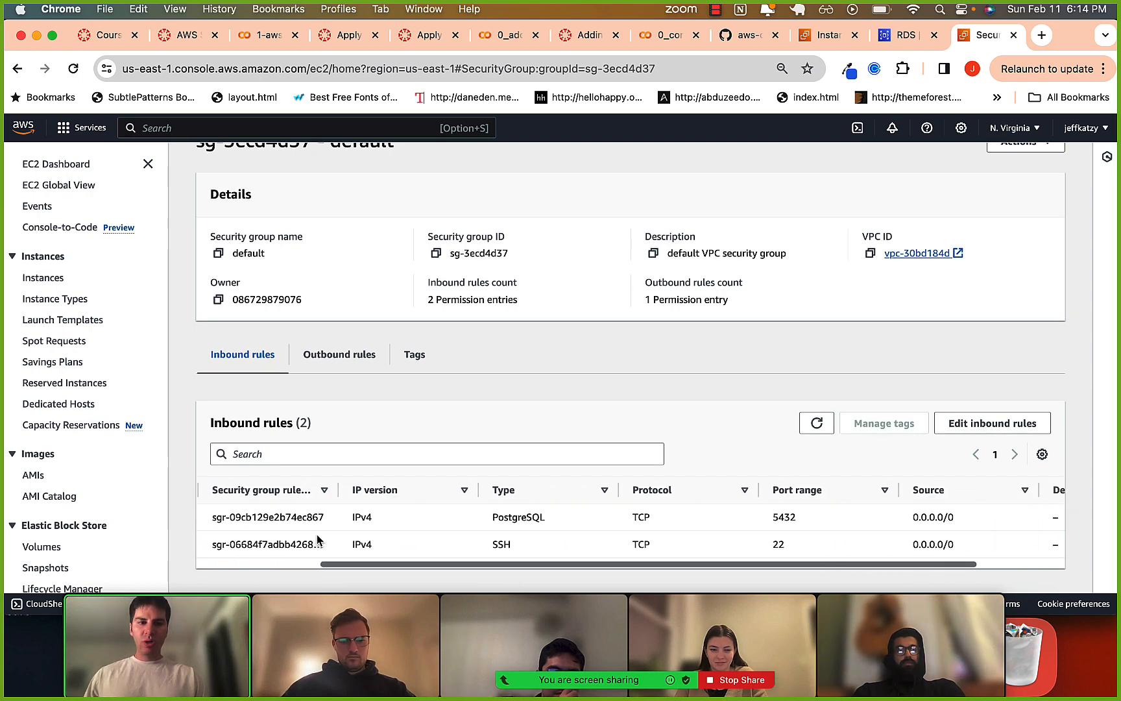
scroll(318, 537, right, 3)
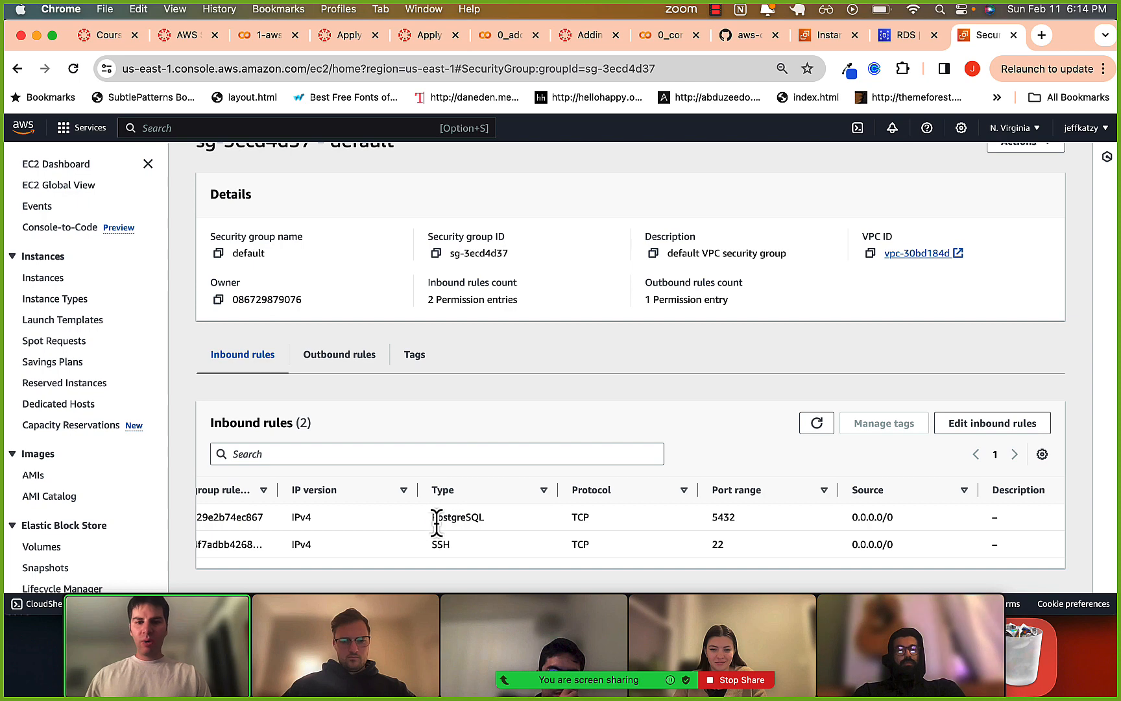
drag(436, 519, 928, 530)
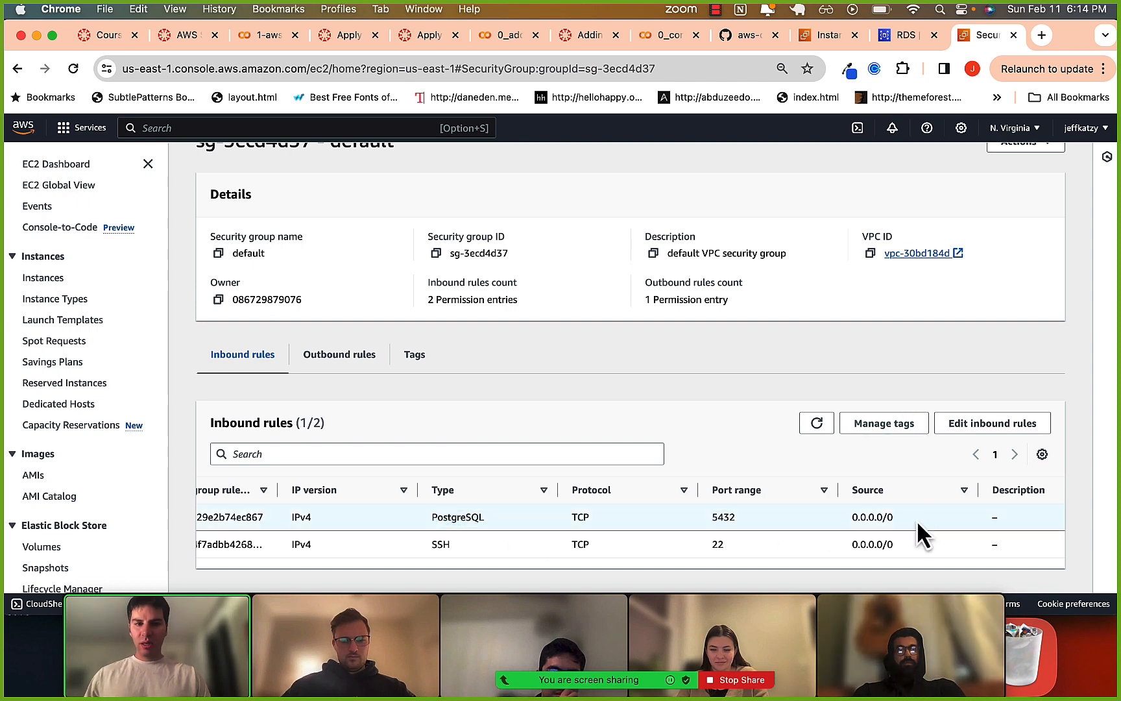
drag(853, 522, 888, 520)
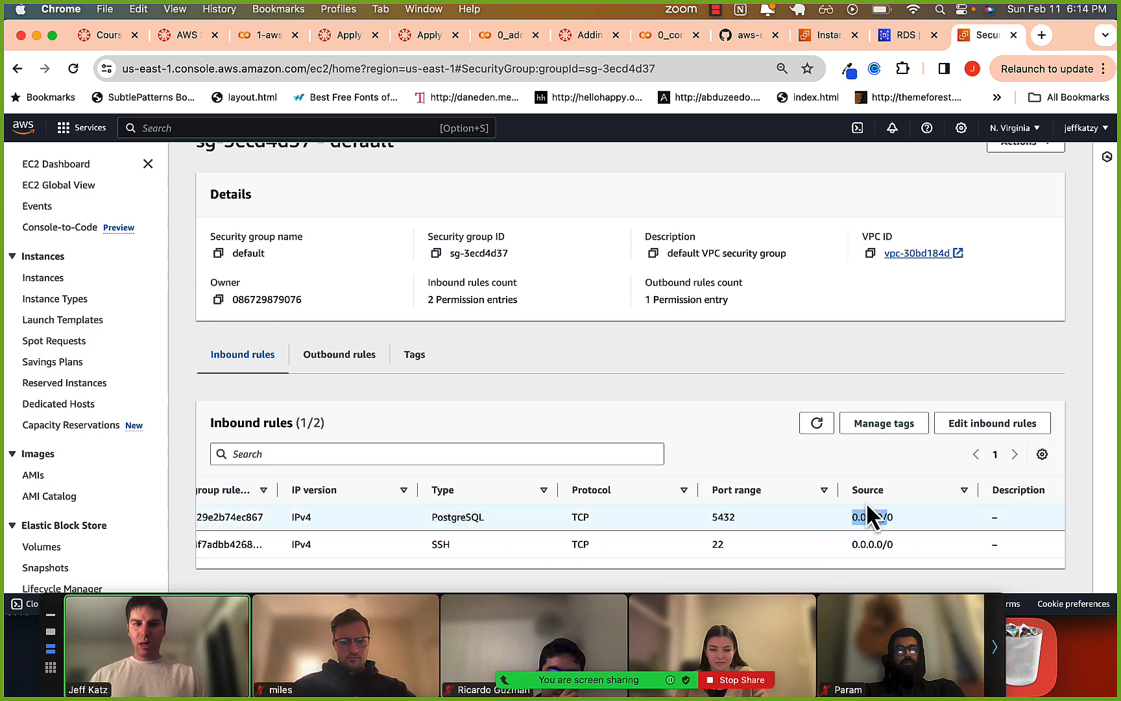
click(865, 518)
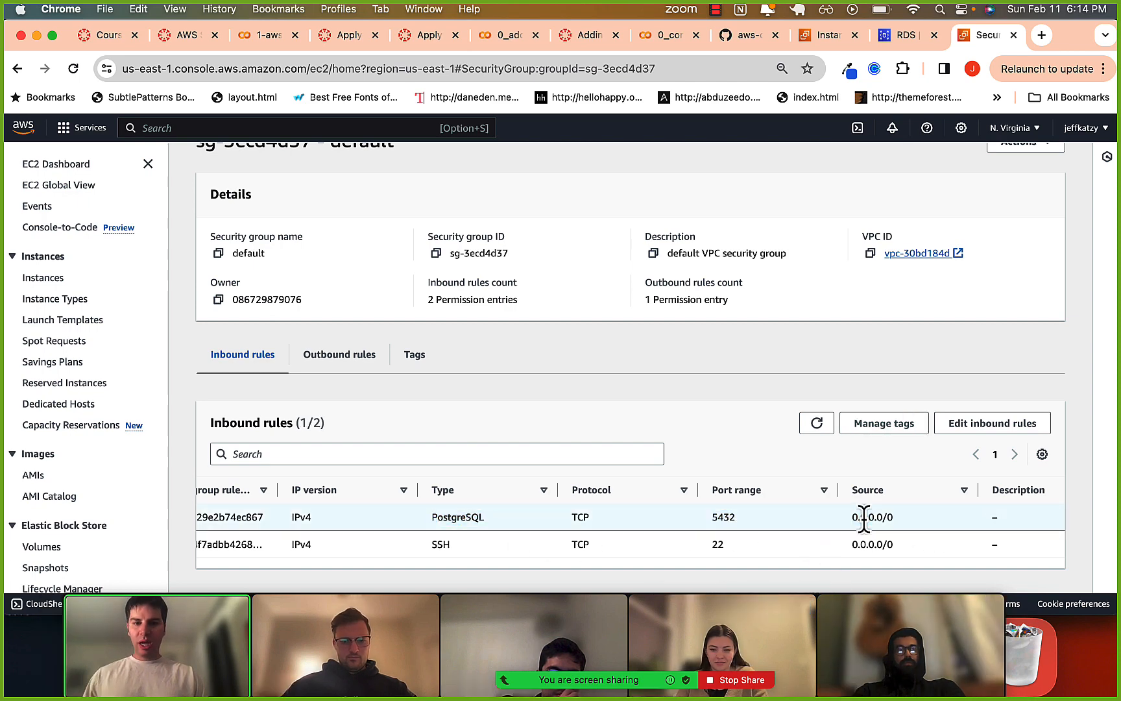
Stop the current screen share in Zoom and share the Whiteboard instead.
click(734, 681)
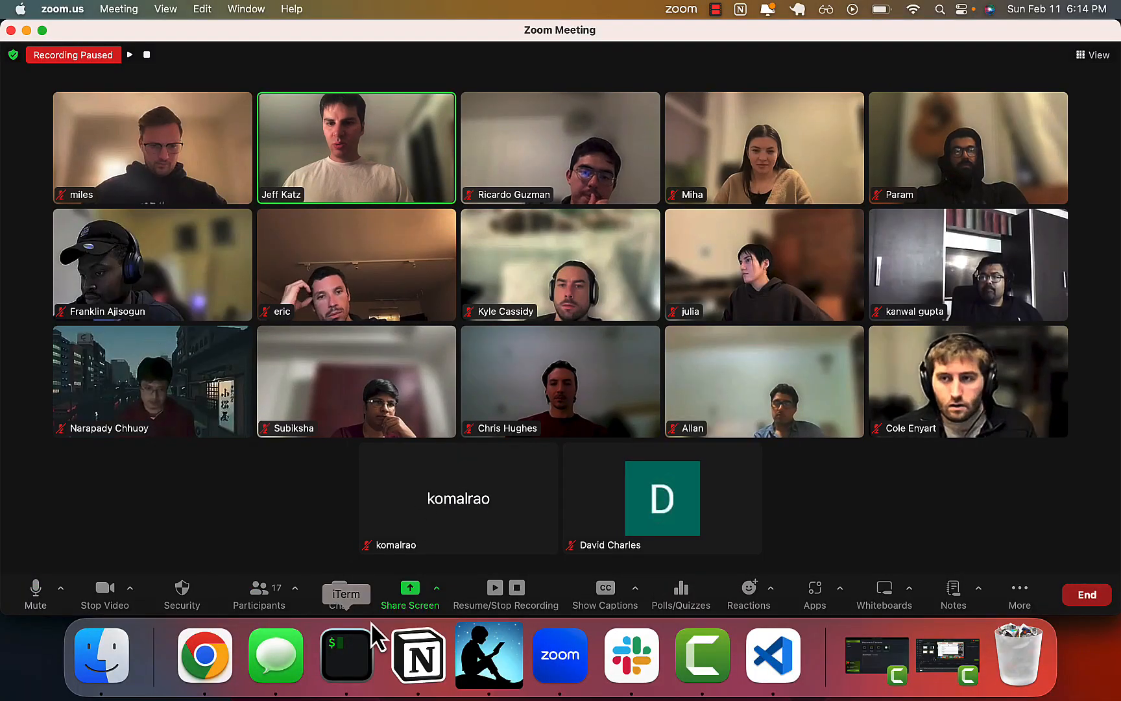
click(409, 592)
click(512, 156)
click(901, 551)
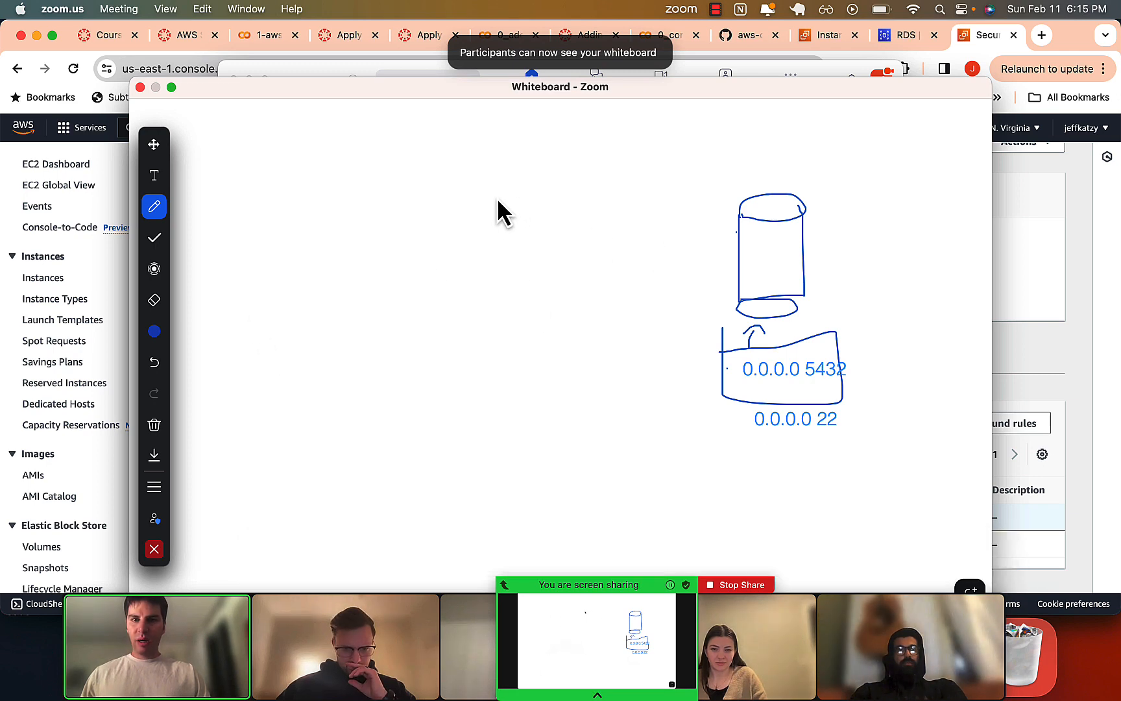
Sketch a box labelled EC2 beside the database cylinder on the whiteboard and draw an arrow from it to the cylinder.
mouse_move(494, 199)
mouse_down()
mouse_move(593, 268)
mouse_move(483, 201)
mouse_up()
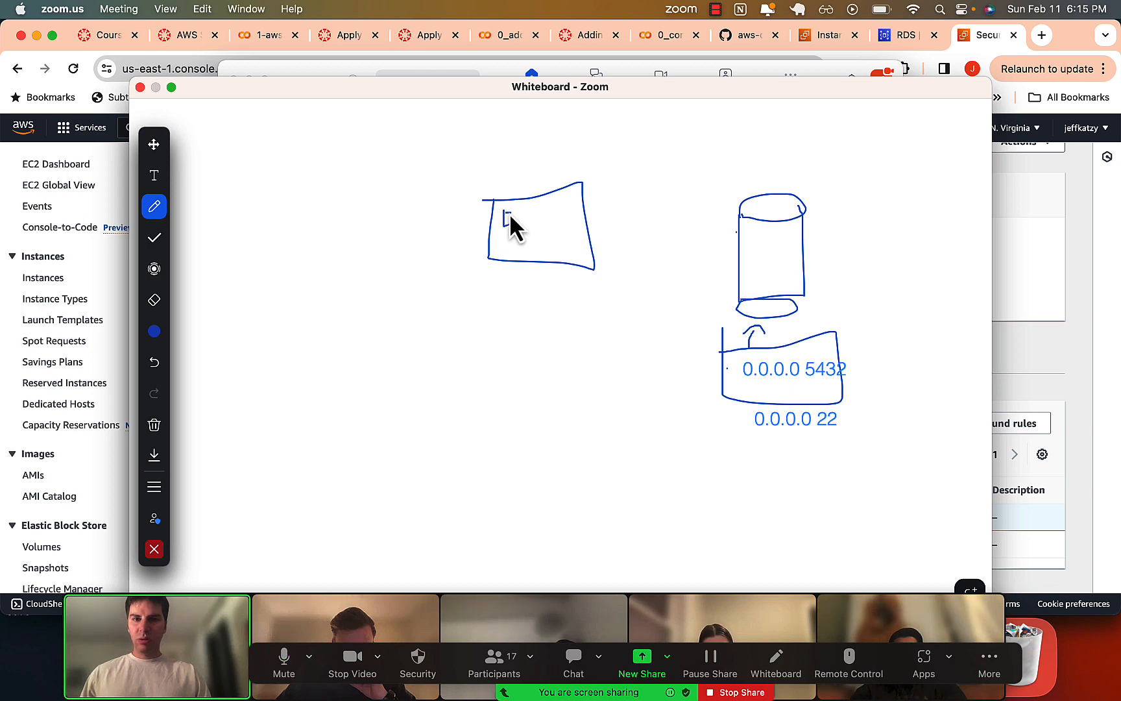
drag(527, 226, 553, 228)
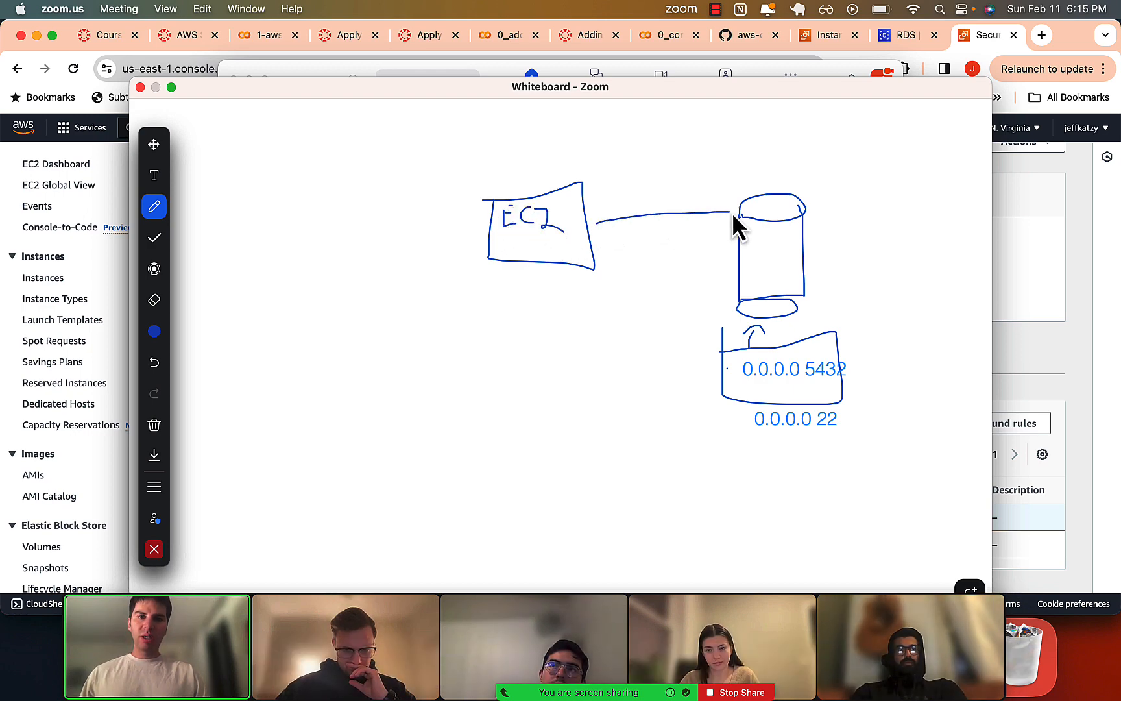
drag(736, 220, 719, 228)
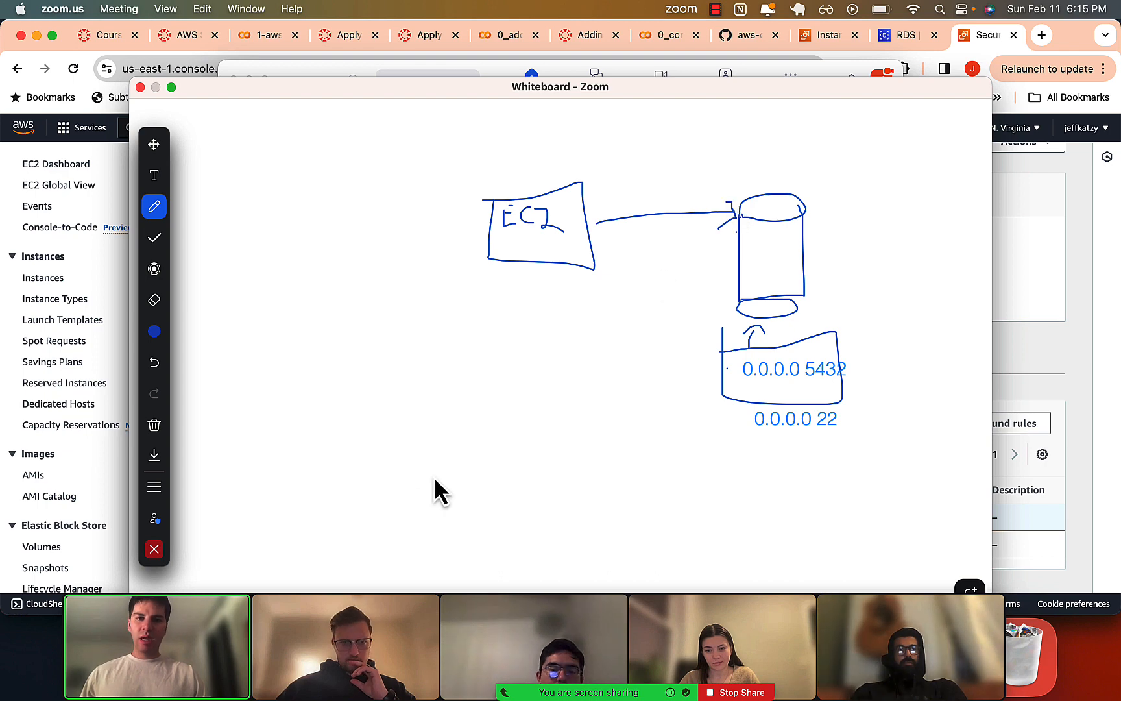
Sketch a laptop below the EC2 box on the whiteboard and draw an X beside it.
drag(371, 415, 448, 415)
drag(371, 415, 371, 447)
drag(447, 416, 447, 441)
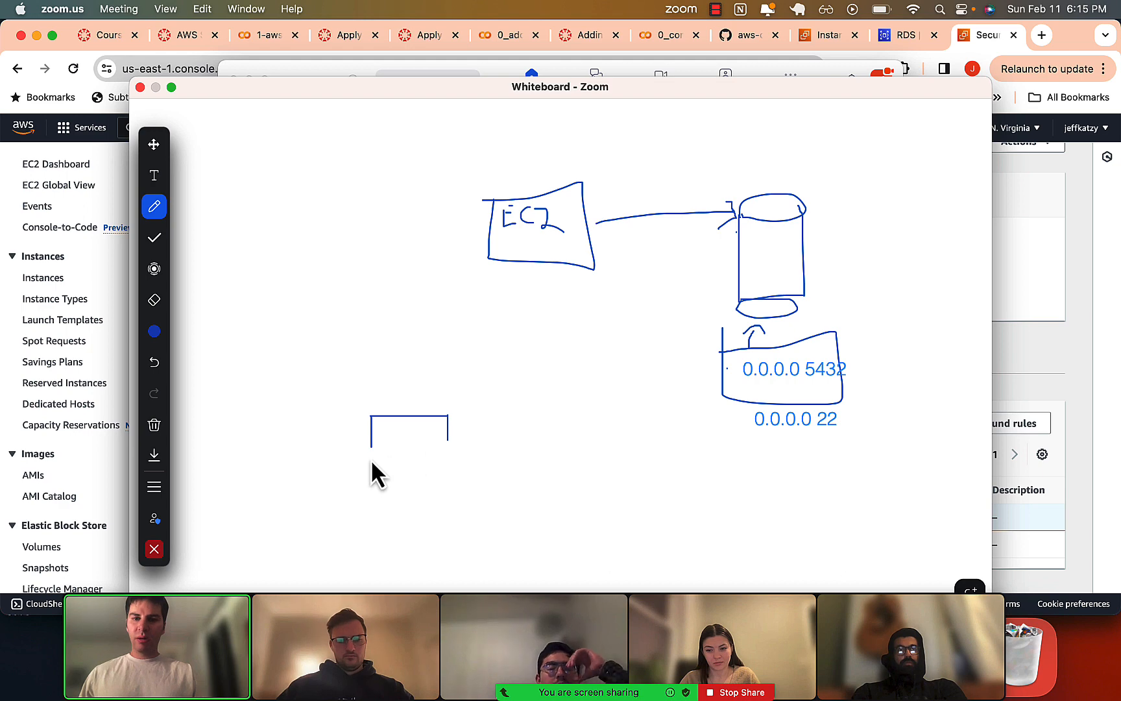
mouse_move(373, 462)
mouse_down()
mouse_move(450, 462)
mouse_move(438, 488)
mouse_move(467, 454)
mouse_up()
click(469, 416)
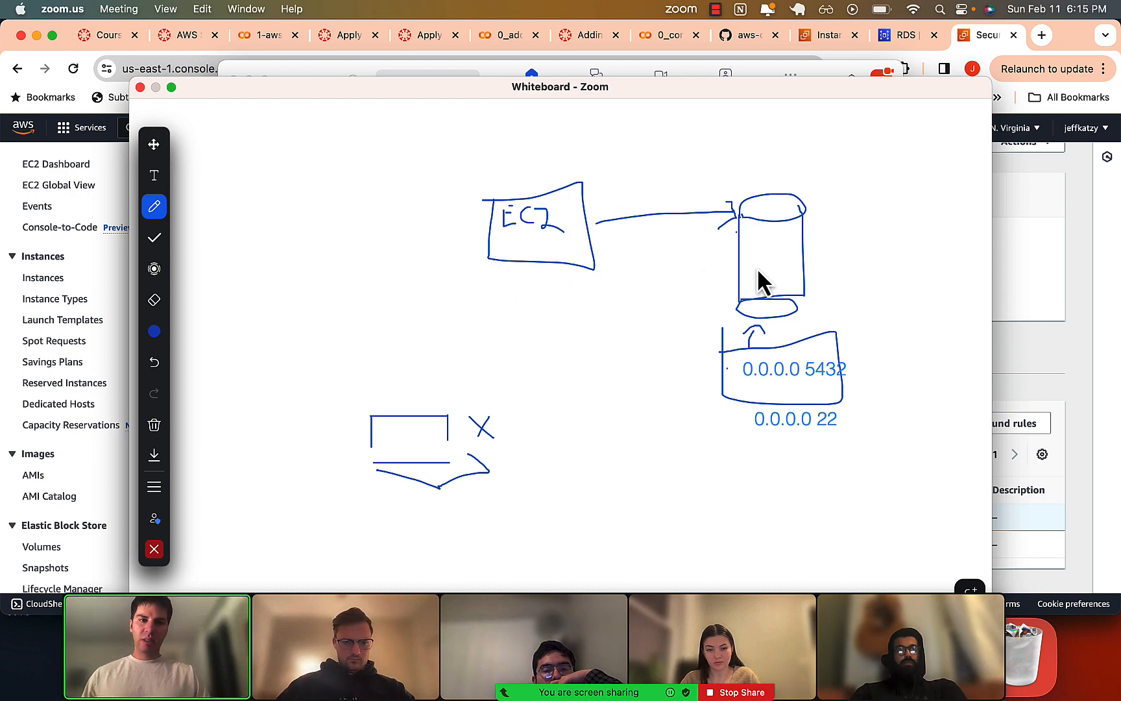
Stop sharing the whiteboard, share Desktop 1 in Zoom, and return to the Chrome window.
click(728, 692)
click(407, 592)
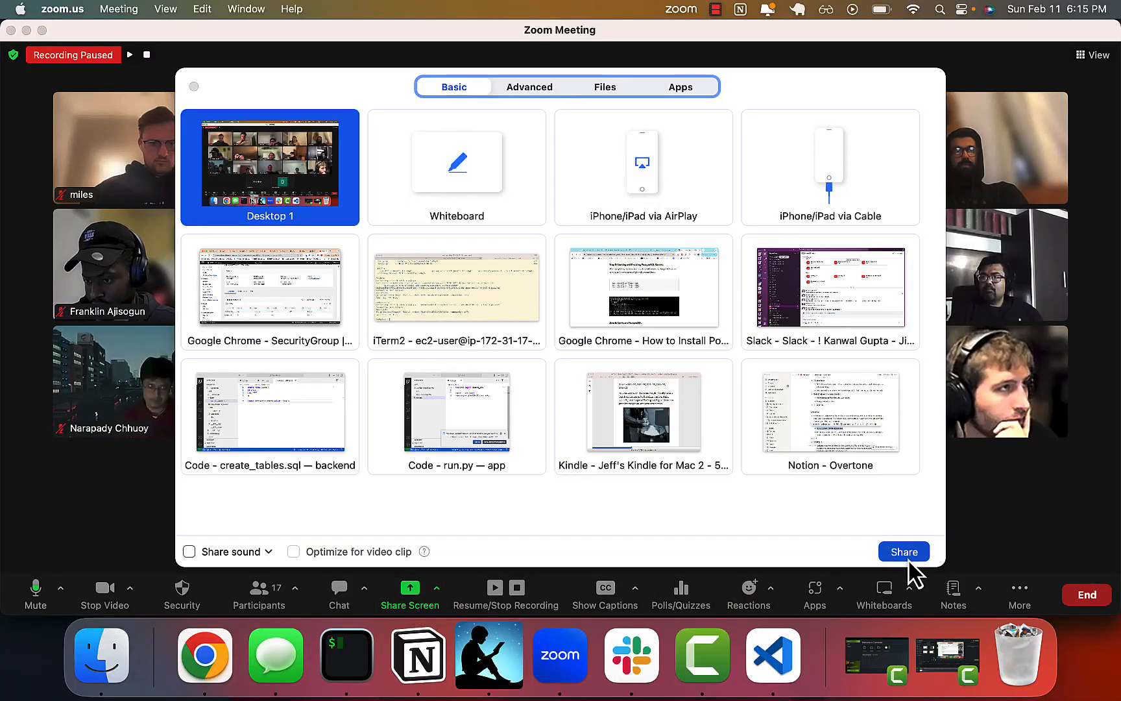
click(908, 560)
click(195, 261)
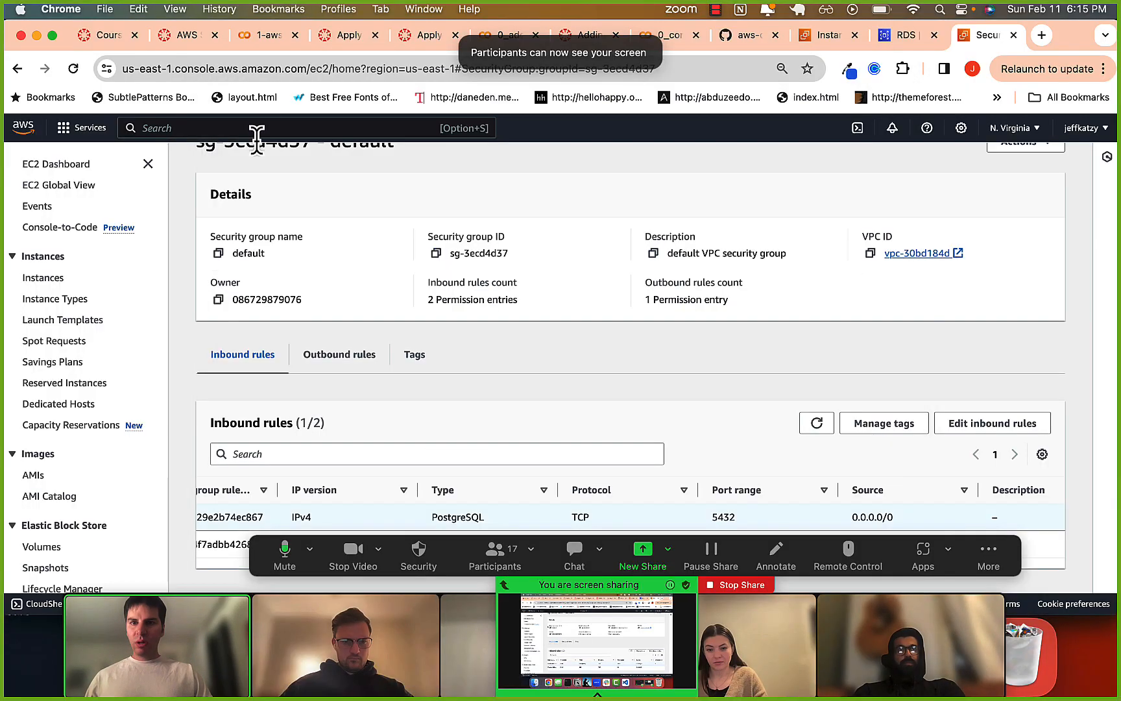
Switch to the EC2 instance browser tab, go back to the Instances list, and open the details of sample-instance.
click(814, 35)
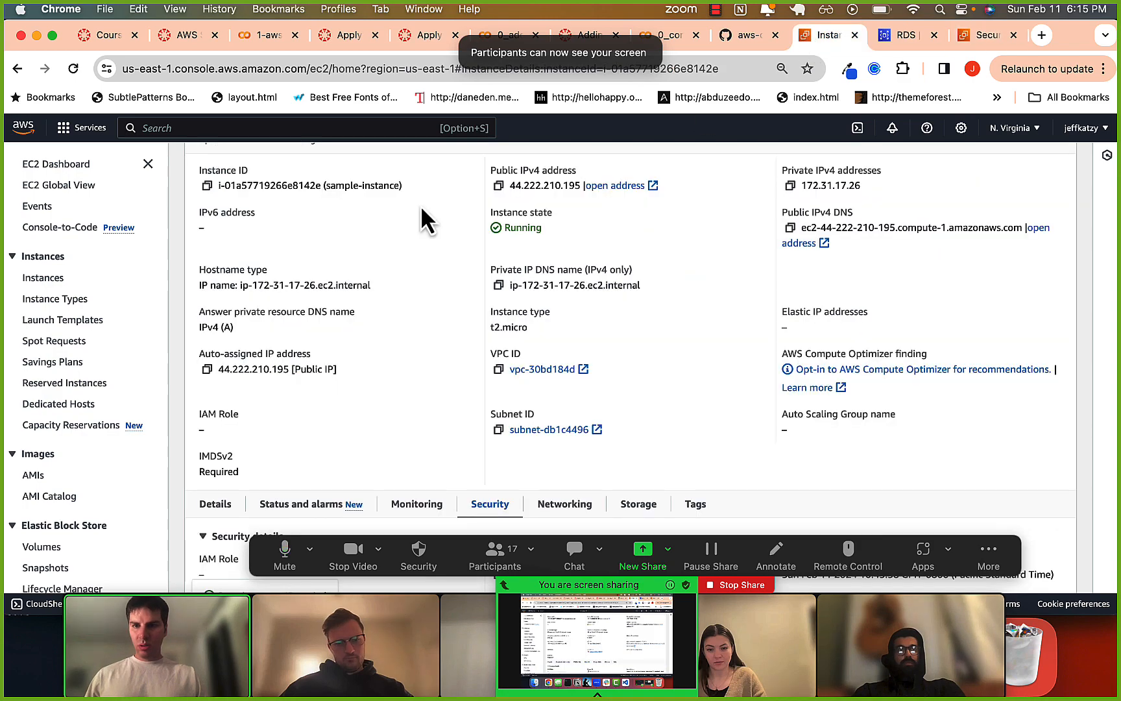
scroll(389, 214, up, 2)
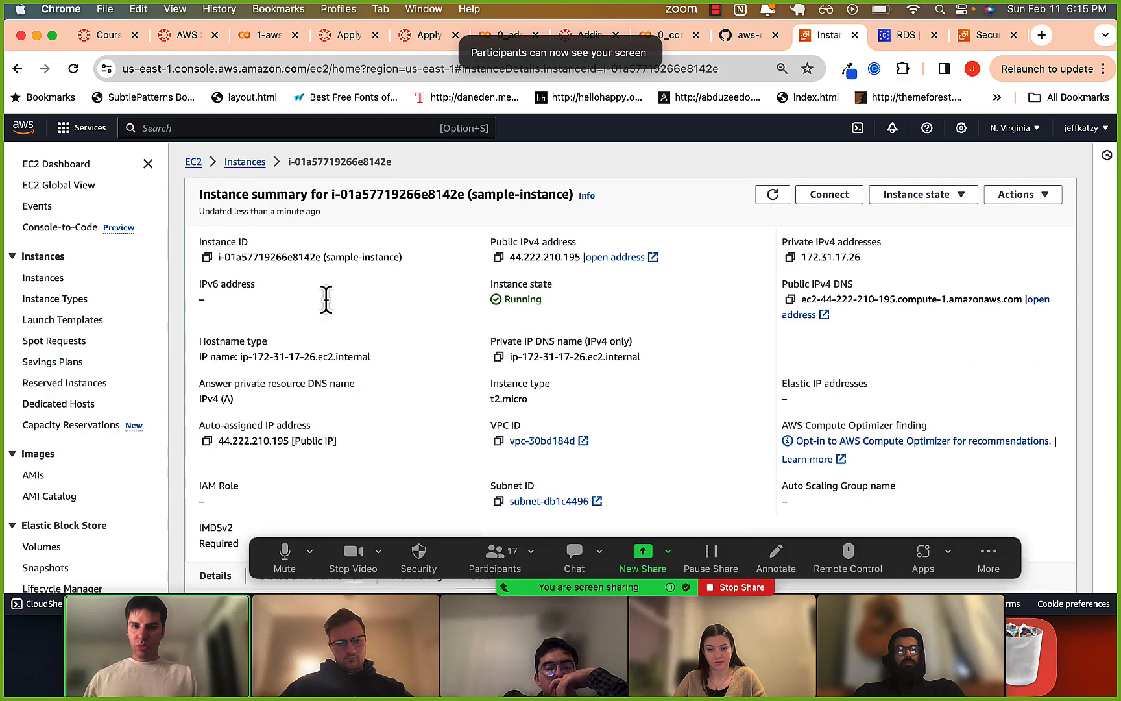
click(244, 164)
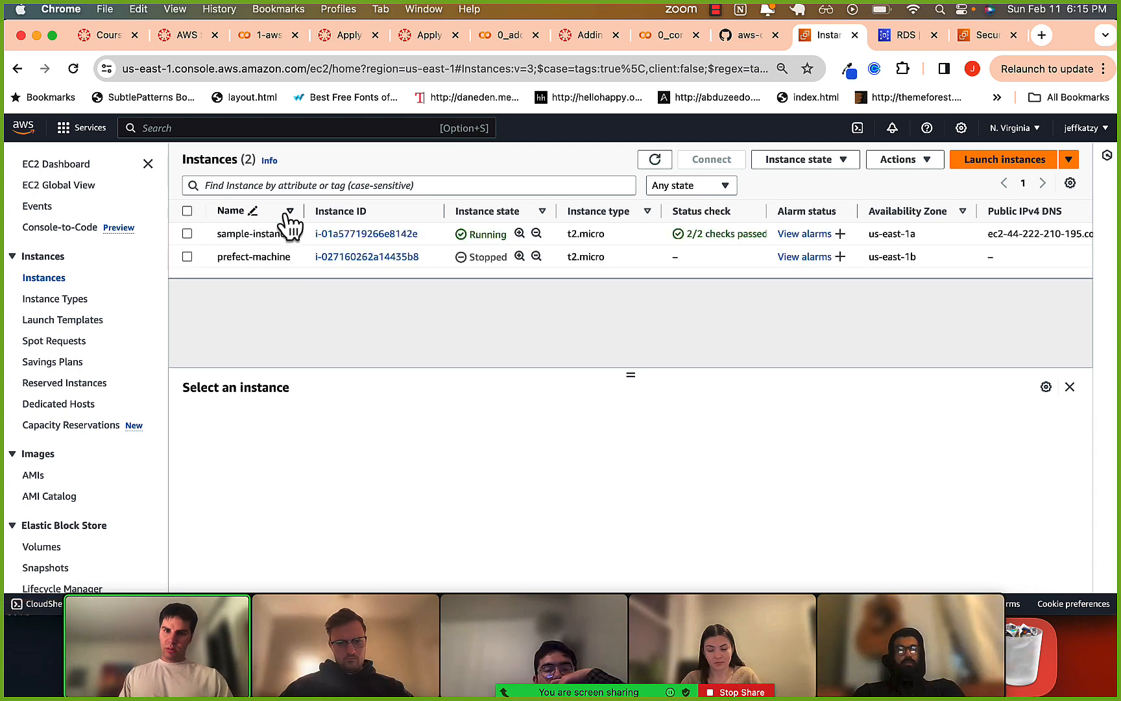
click(374, 234)
scroll(436, 350, down, 1)
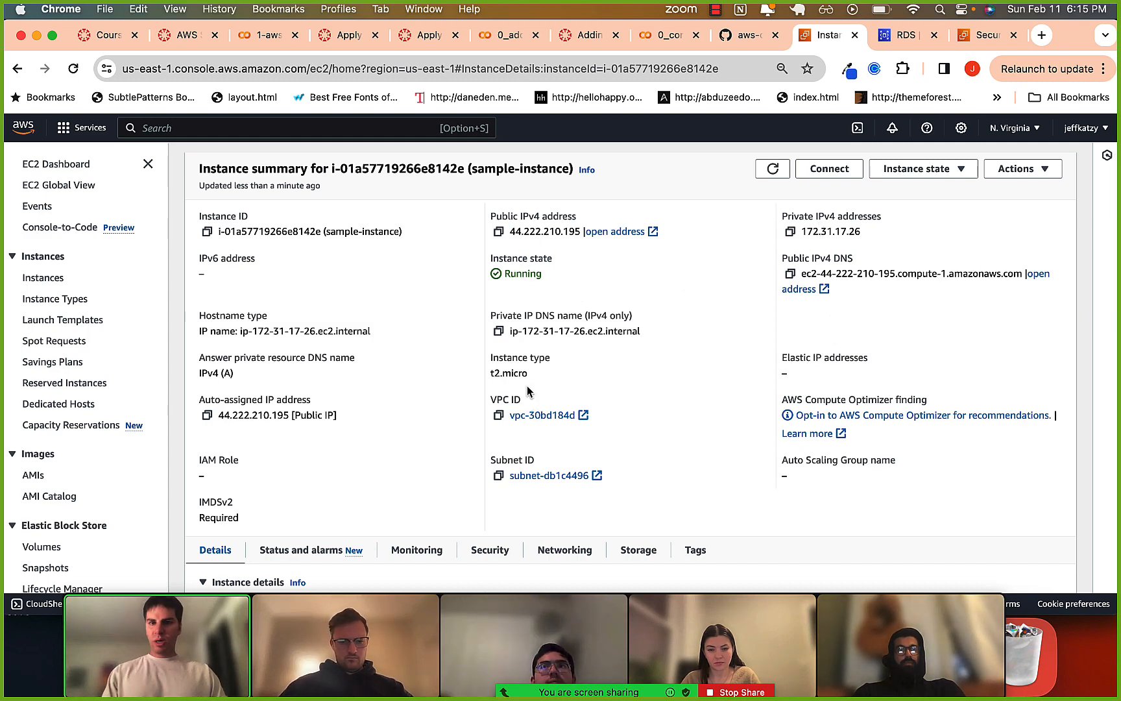
Switch to iTerm2 and quit the psql session on the EC2 machine with \q.
key(super+Tab)
key(super+Tab)
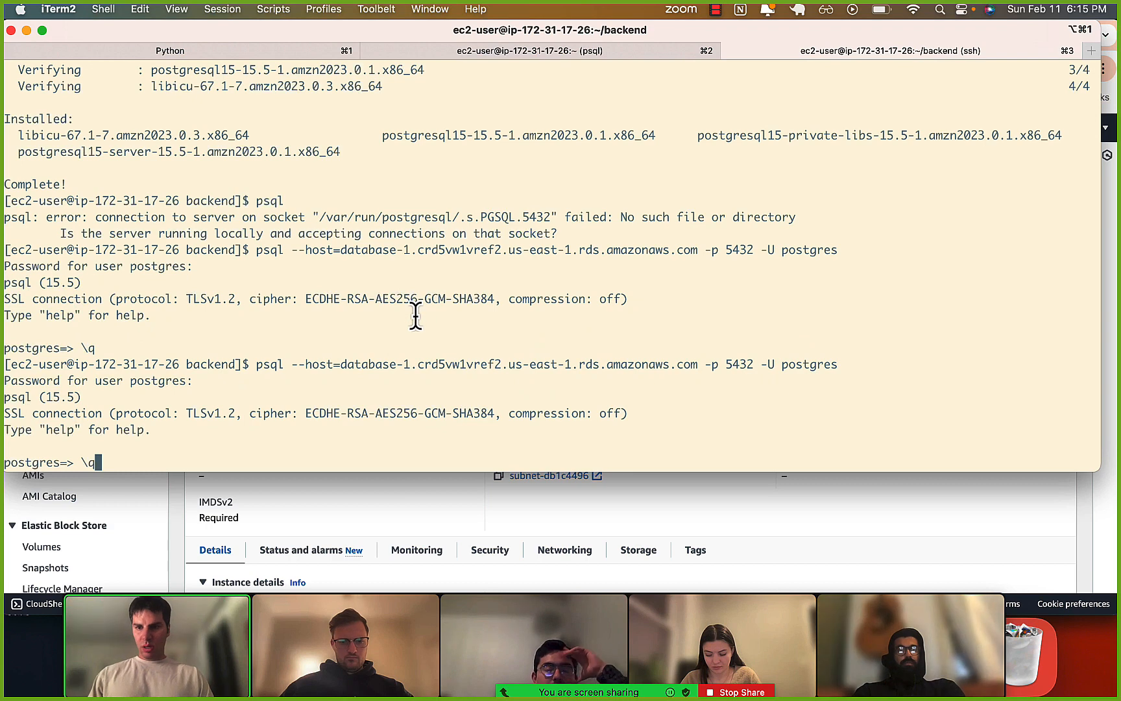
key(Return)
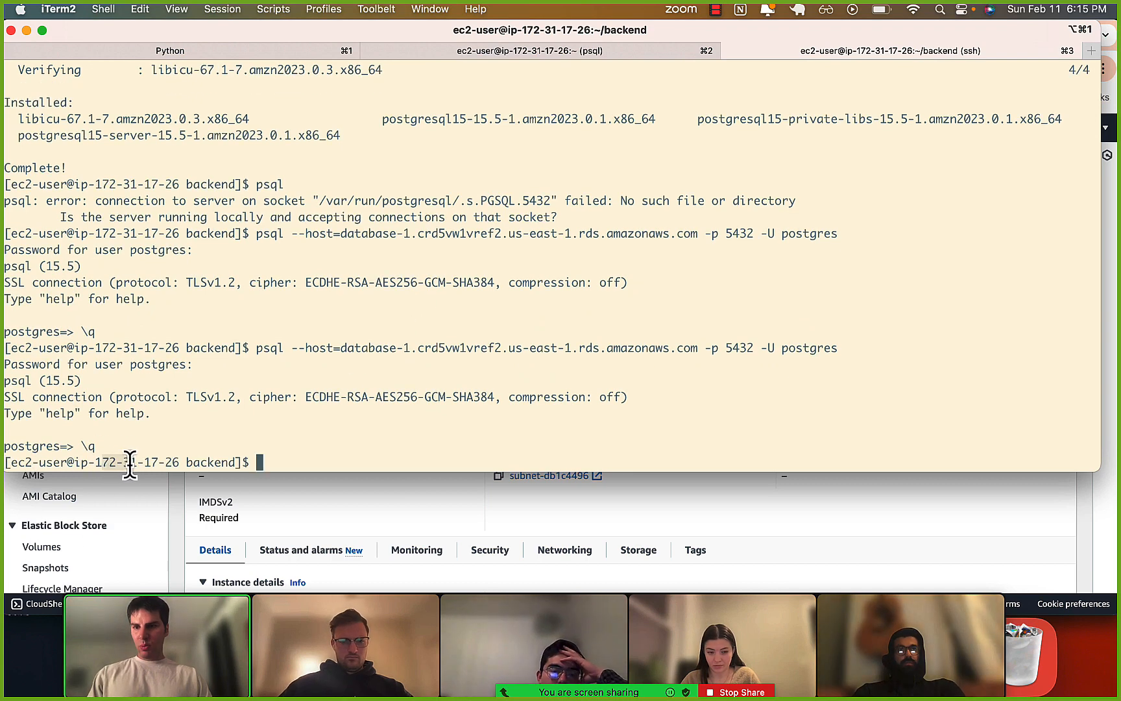
Return to Chrome and examine the sample-instance summary and instance details, highlighting its private IPv4 address.
click(429, 535)
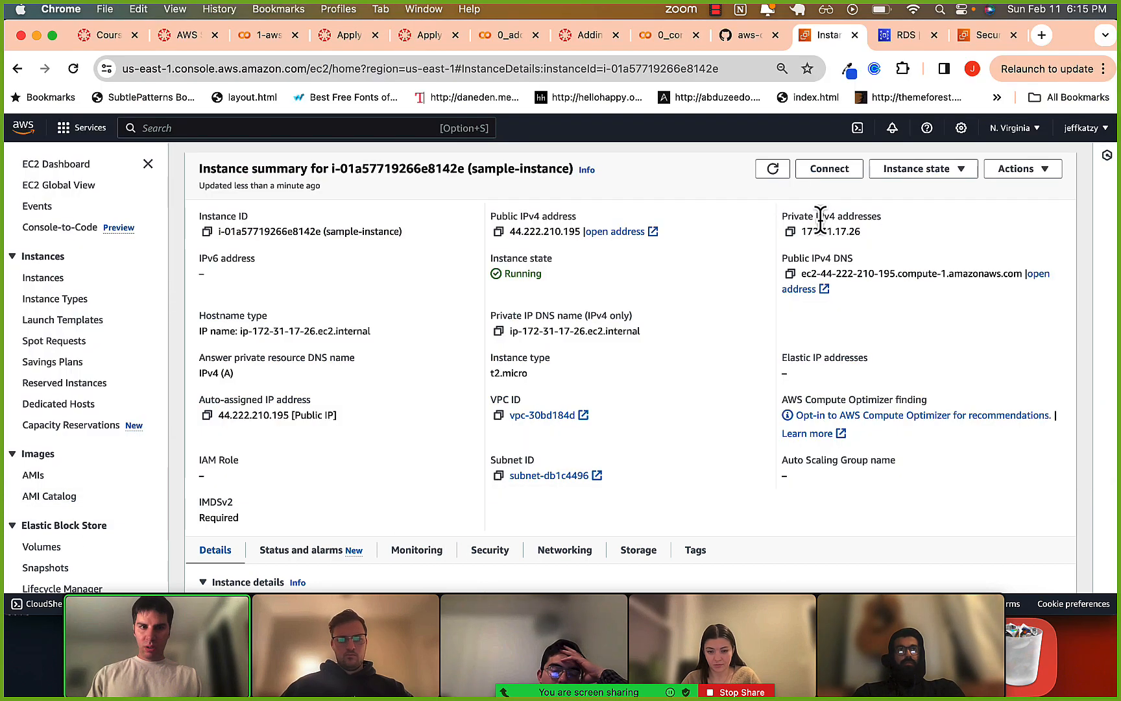
drag(802, 232, 863, 232)
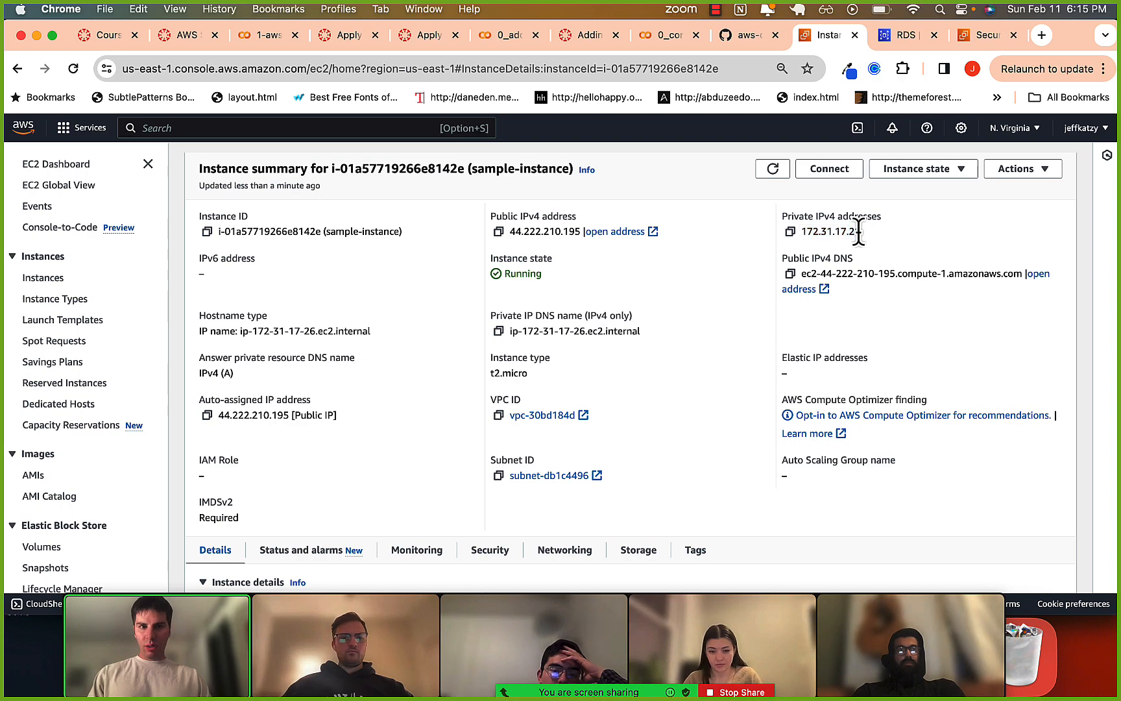
click(745, 330)
scroll(745, 330, down, 3)
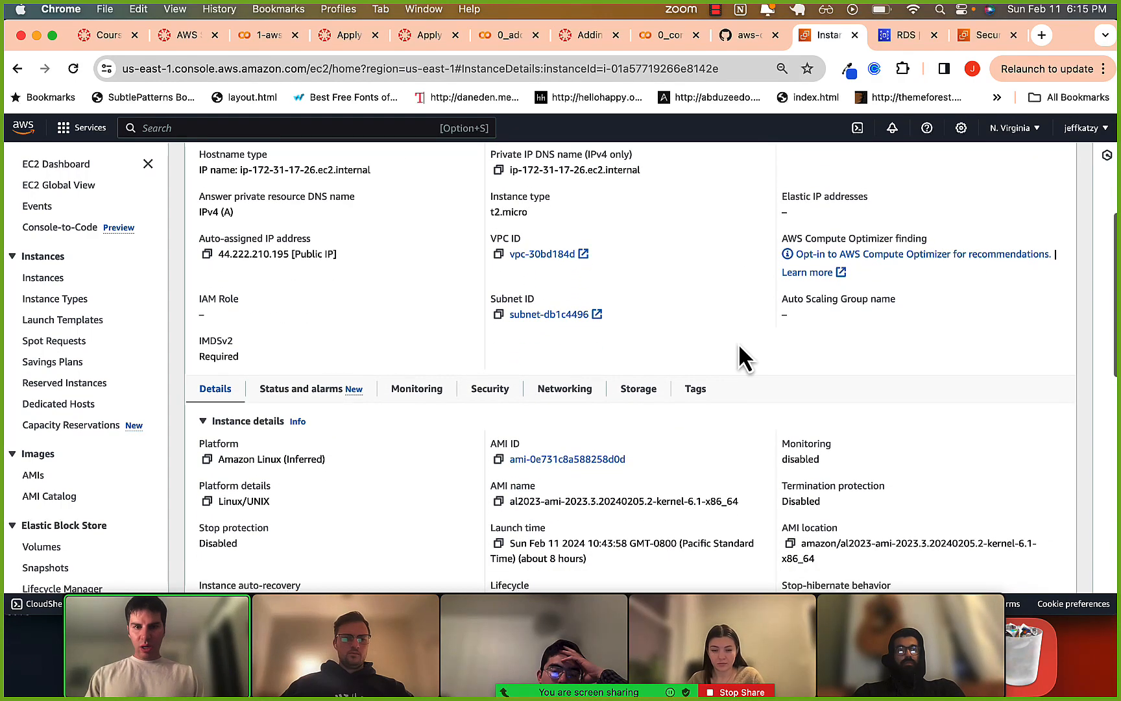
scroll(572, 347, up, 5)
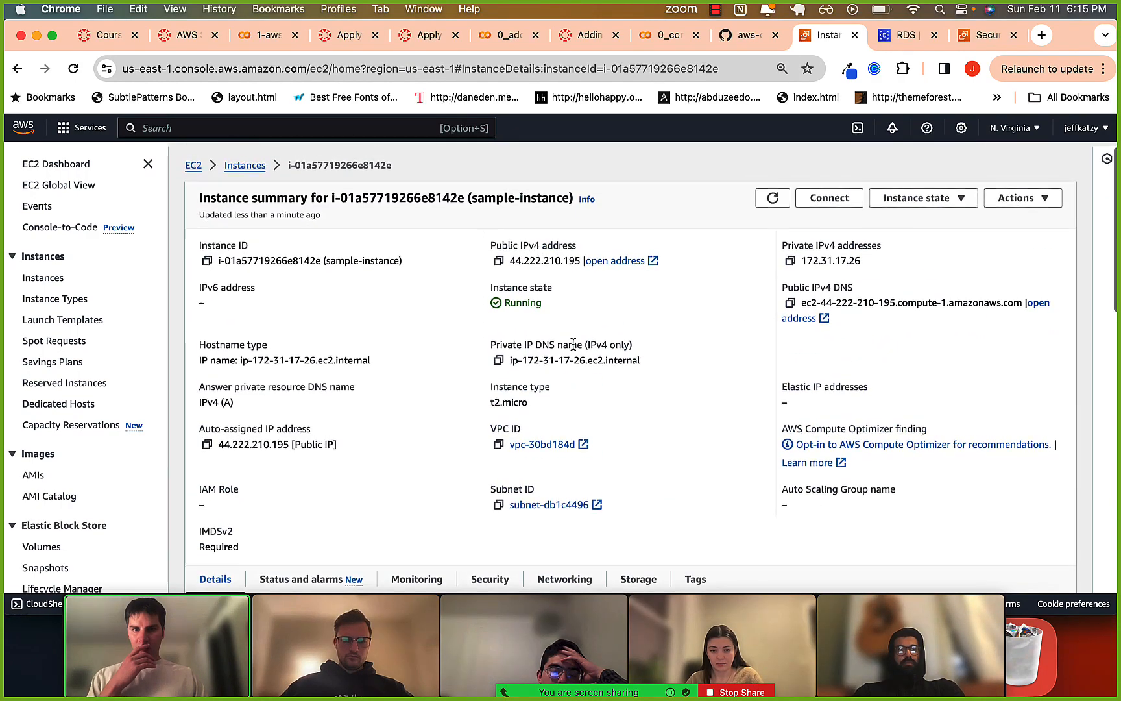
scroll(573, 347, down, 5)
scroll(573, 351, down, 5)
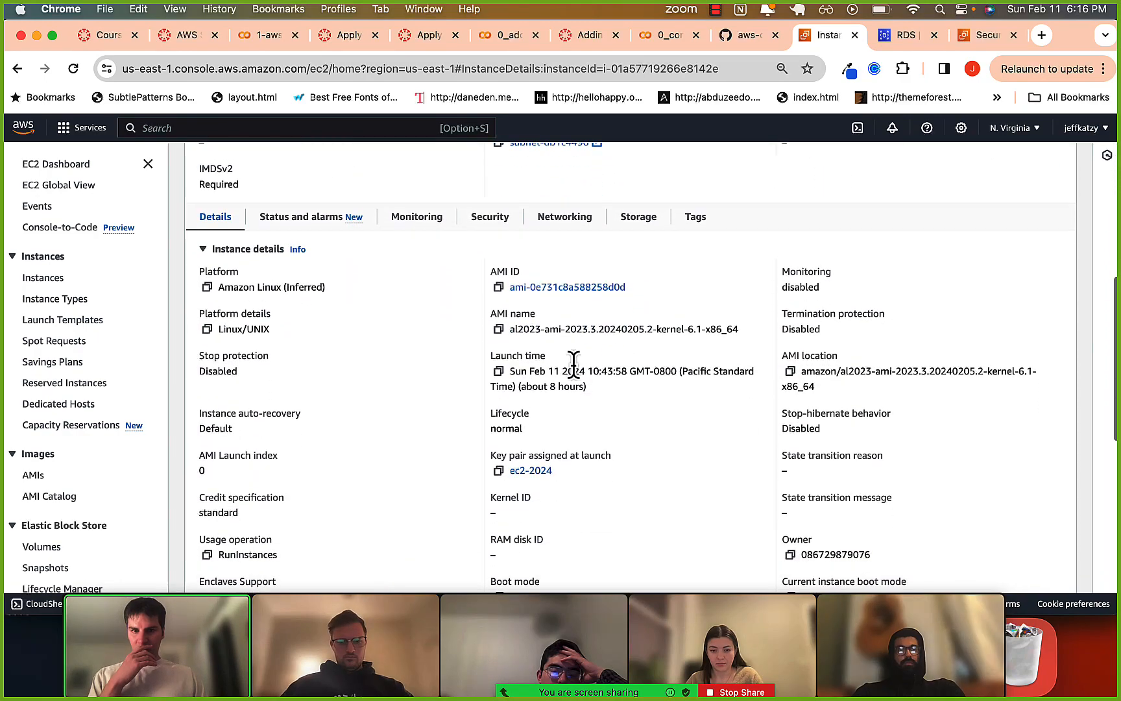
scroll(575, 379, up, 10)
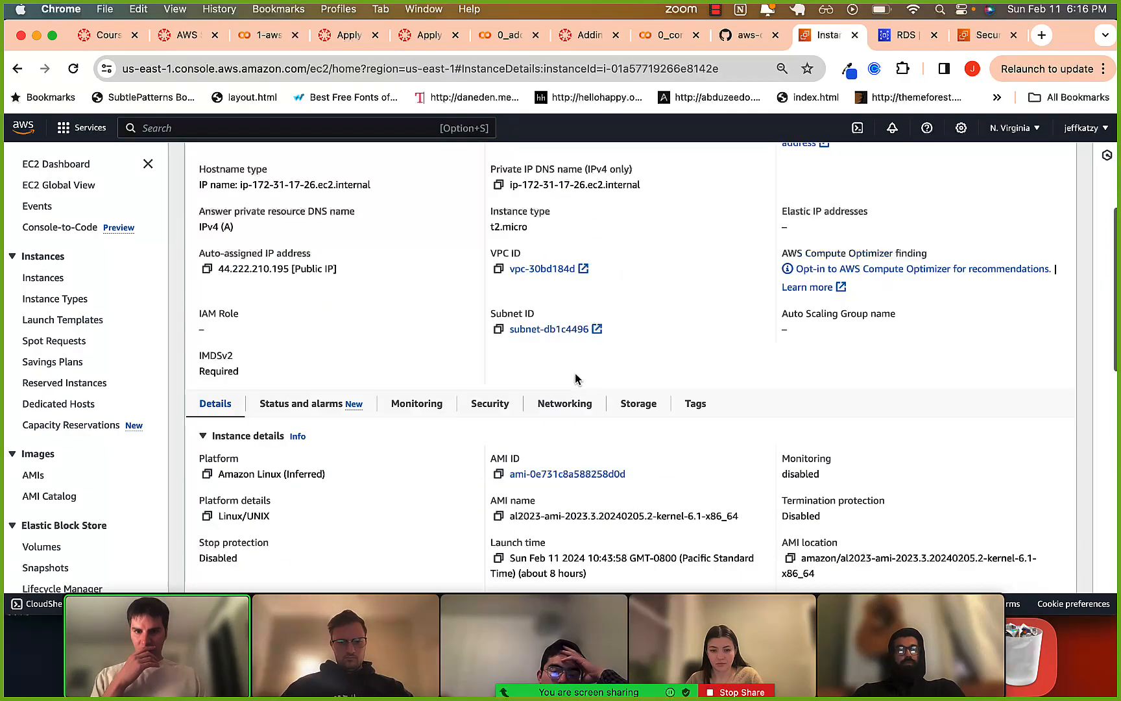
Display the sample-instance's security details and examine its security group and inbound rules.
click(496, 405)
scroll(584, 480, down, 3)
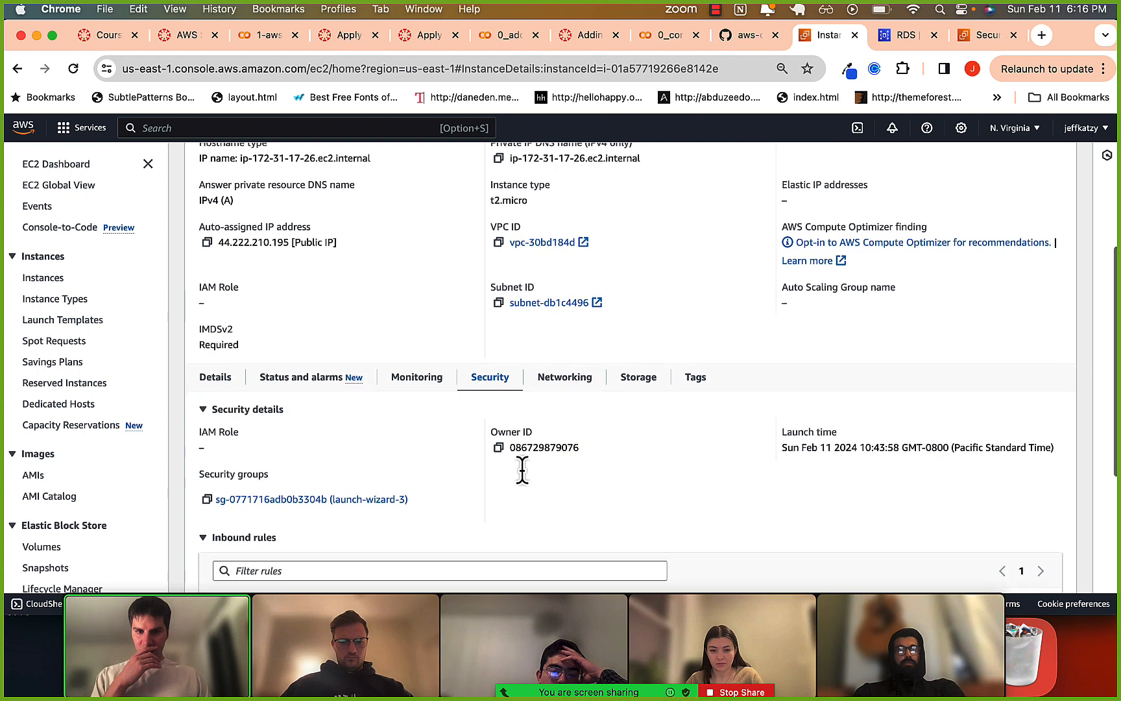
scroll(625, 453, up, 1)
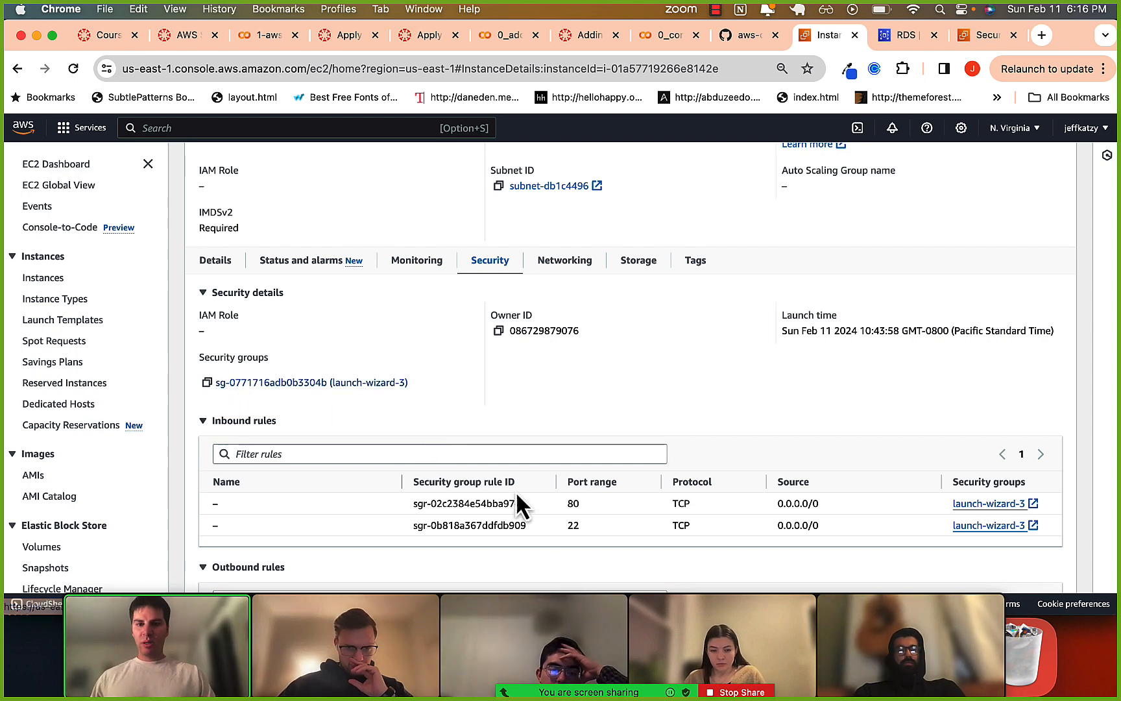
Stop the current screen share in Zoom and share the Whiteboard instead.
mouse_move(675, 681)
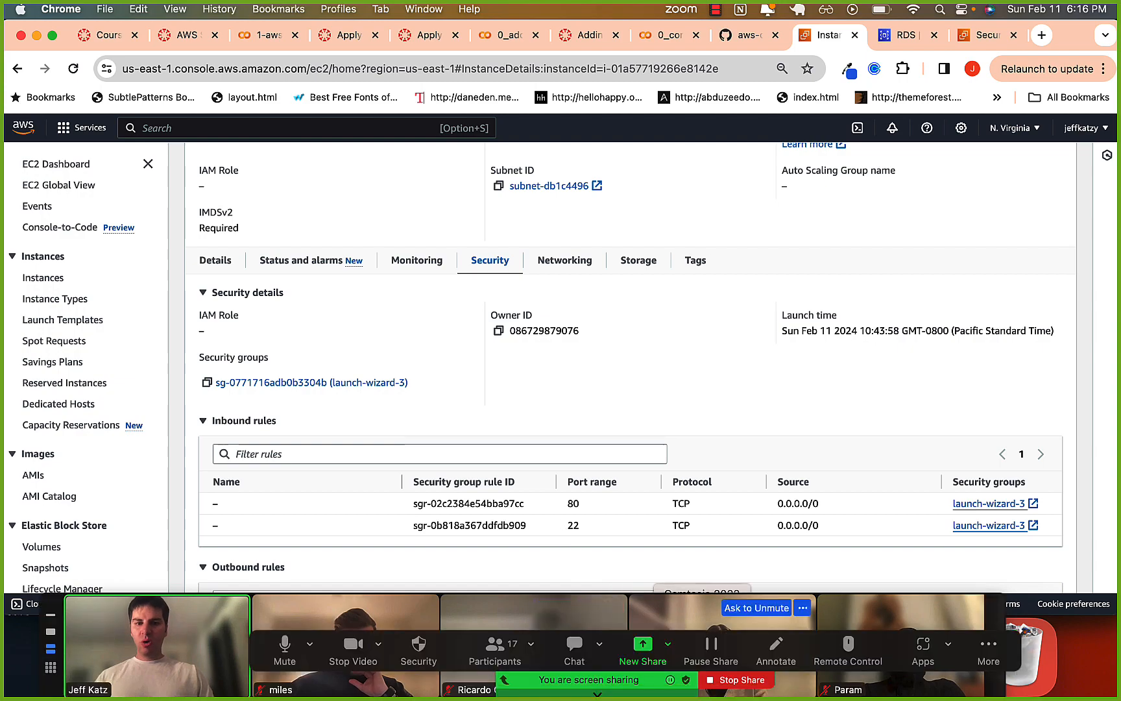
click(718, 679)
click(426, 604)
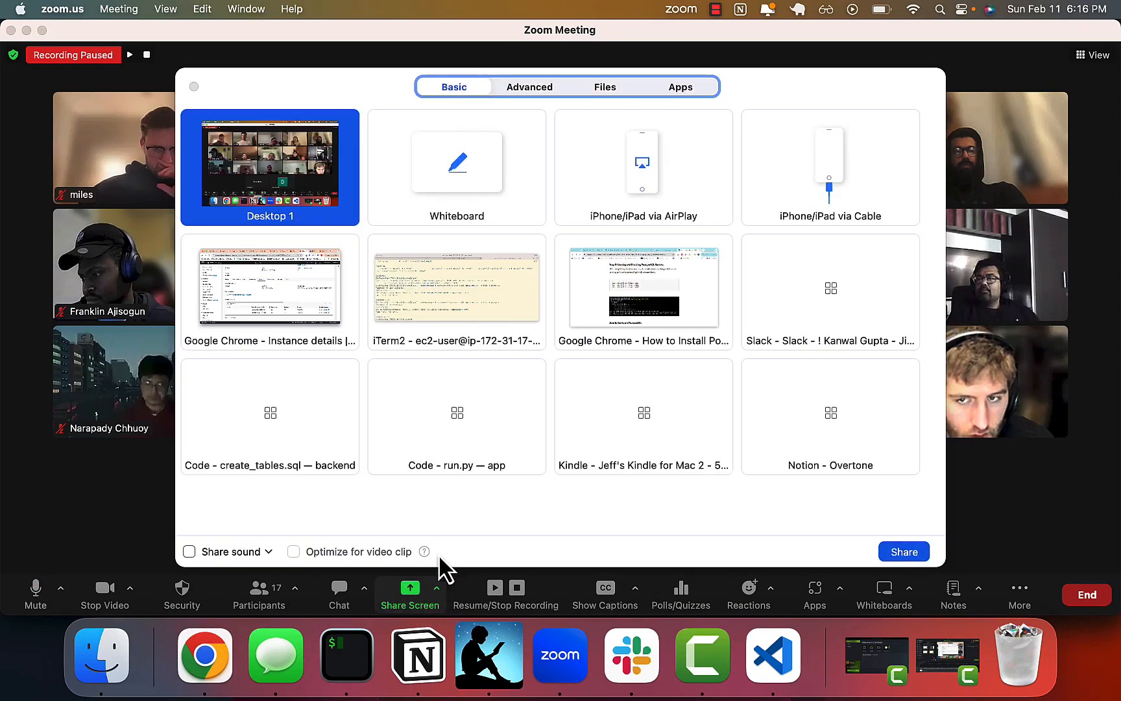
click(470, 186)
click(902, 552)
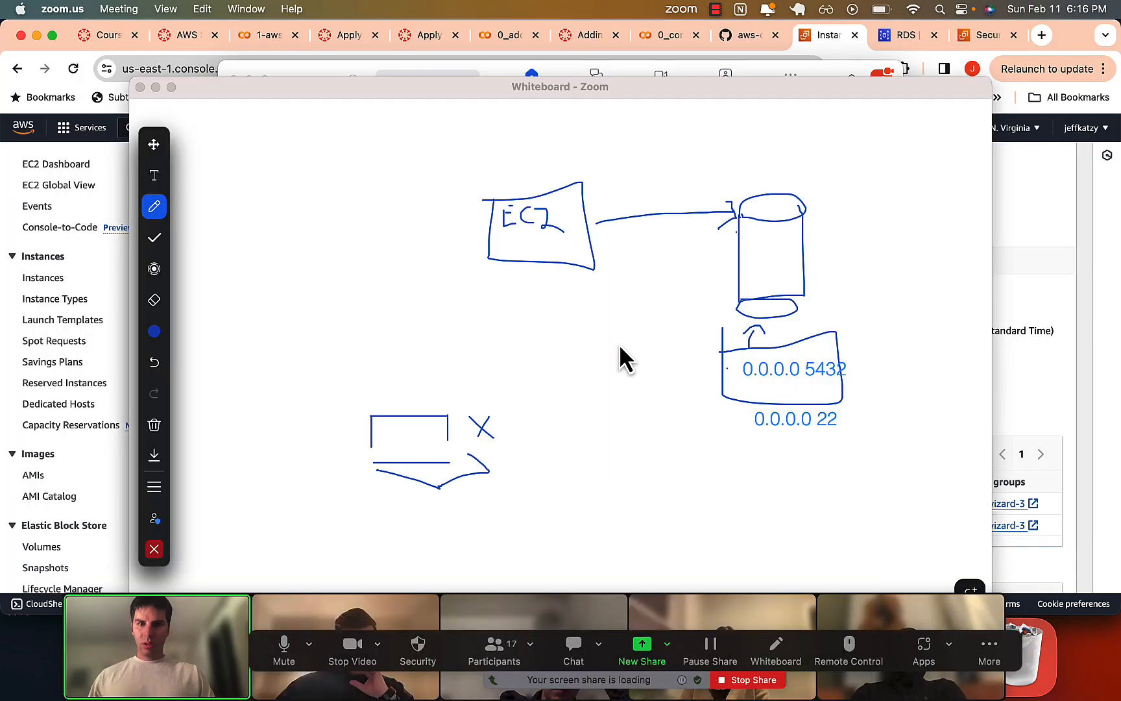
Add the text label "sg-0717" directly below the EC2 box on the whiteboard.
click(154, 175)
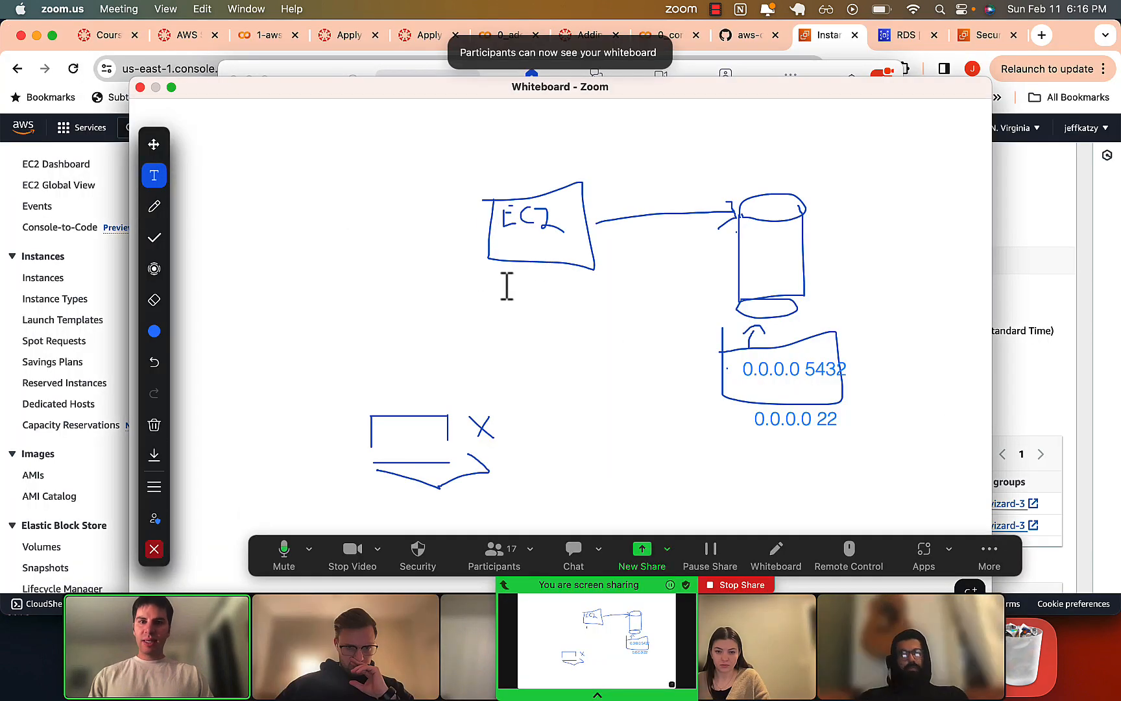
click(487, 273)
text(Sg-)
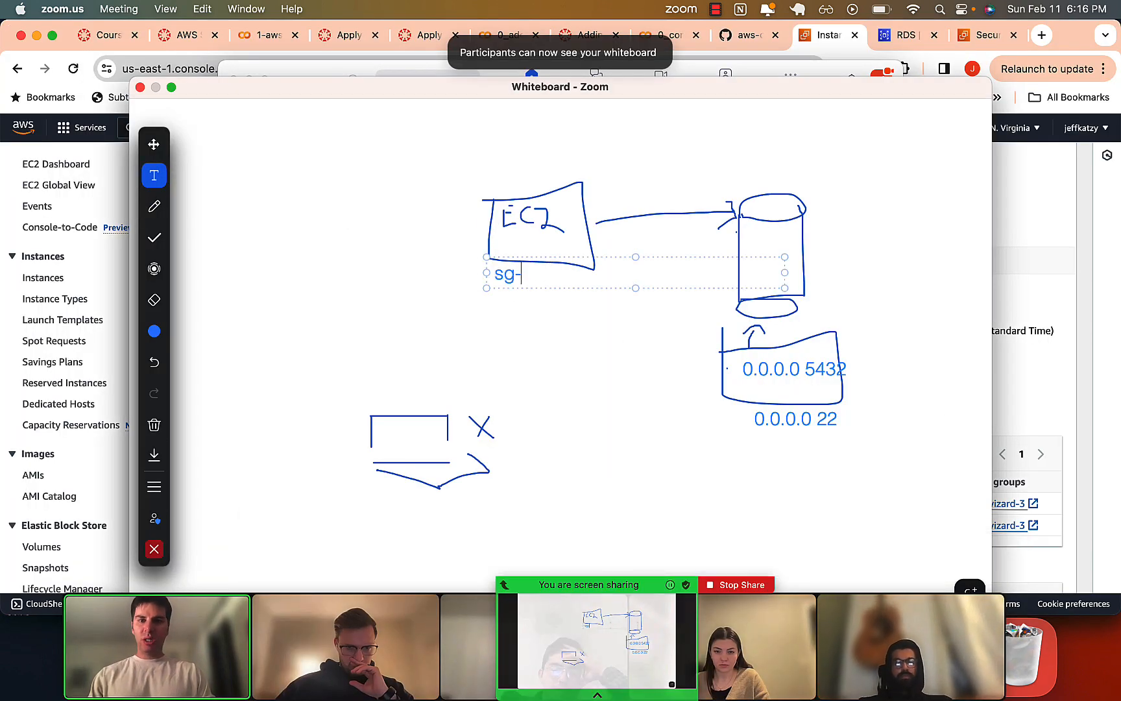
text(0717)
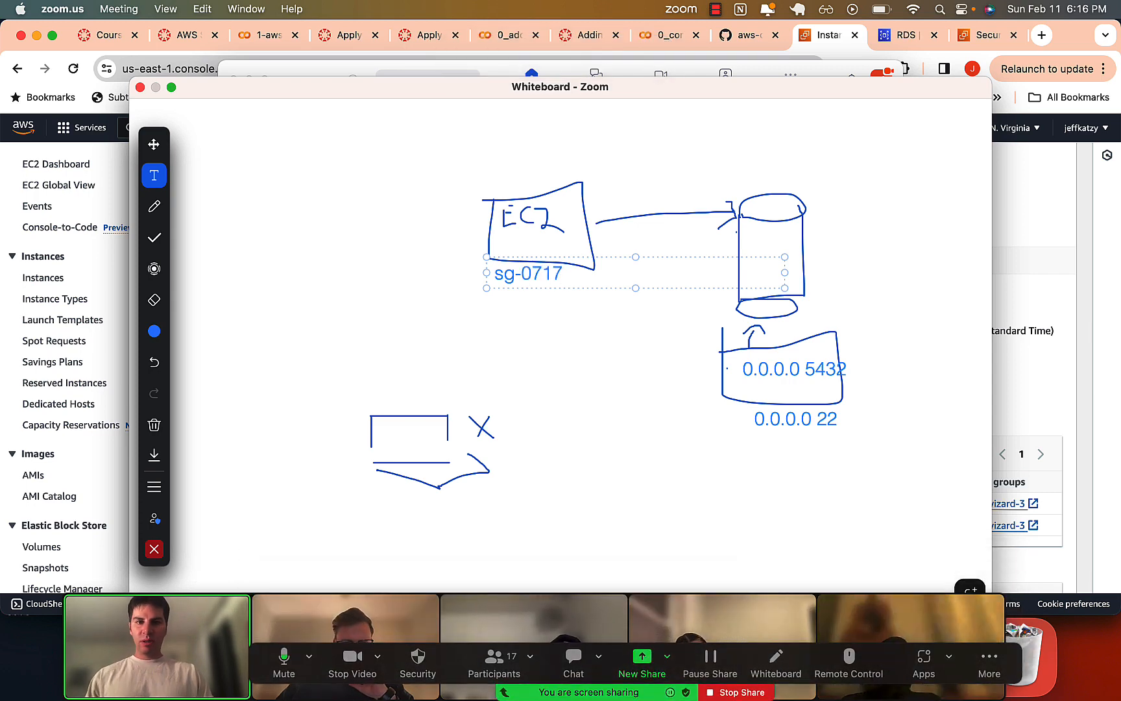
key(alt+shift+Left)
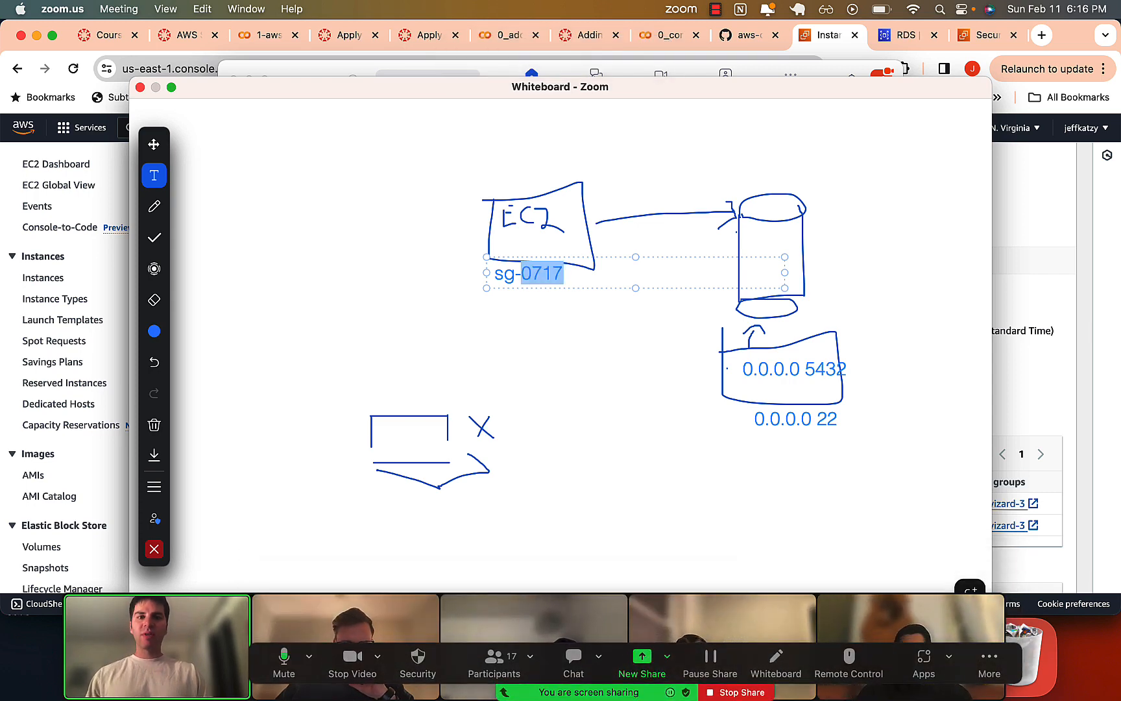
click(537, 374)
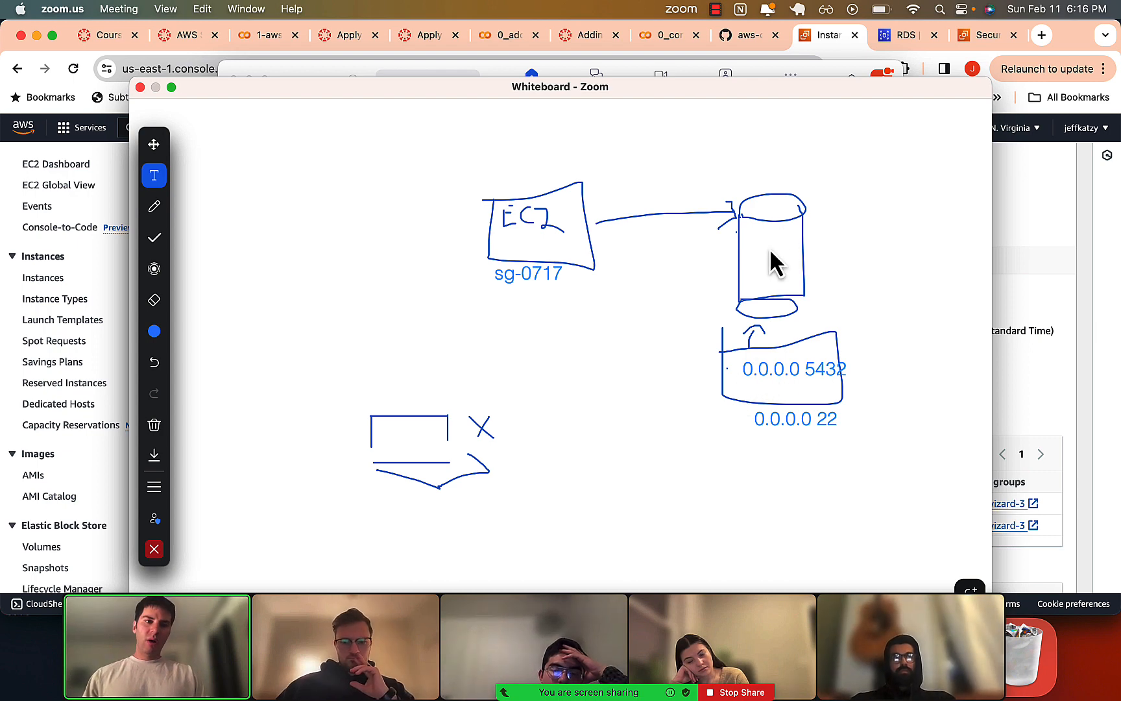
Strike through the 0.0.0.0 before 5432 with the pen and write "sg-0717" beside that rule box.
click(154, 206)
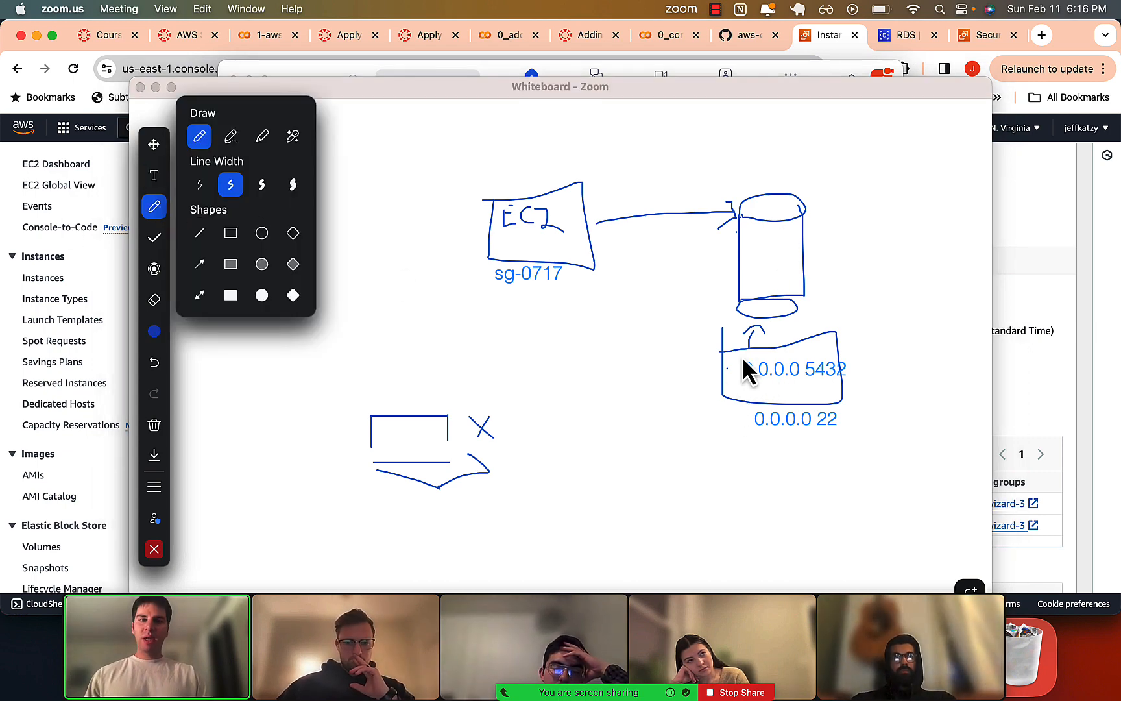
click(199, 136)
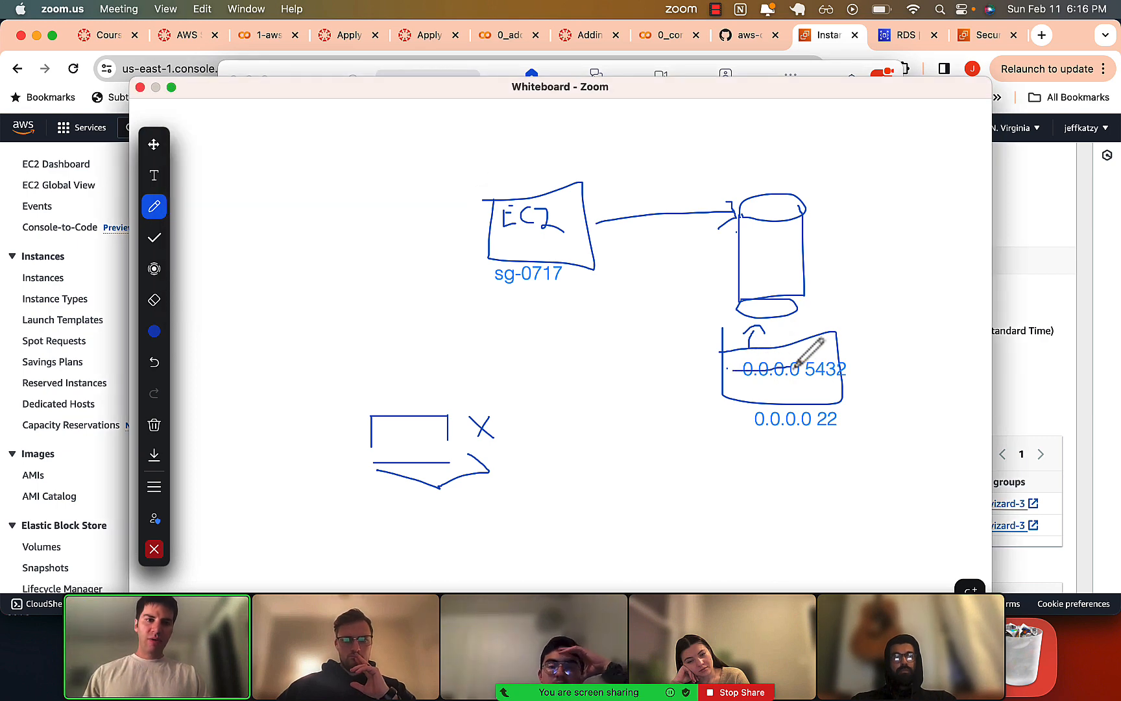
click(154, 175)
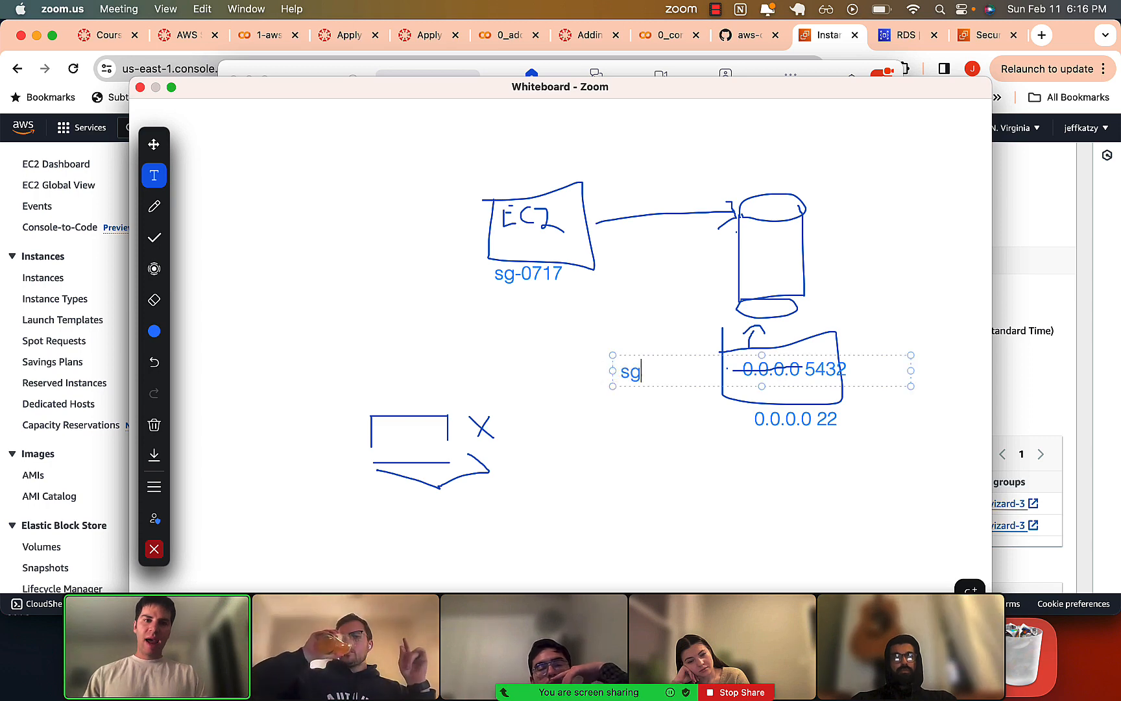
text(-071)
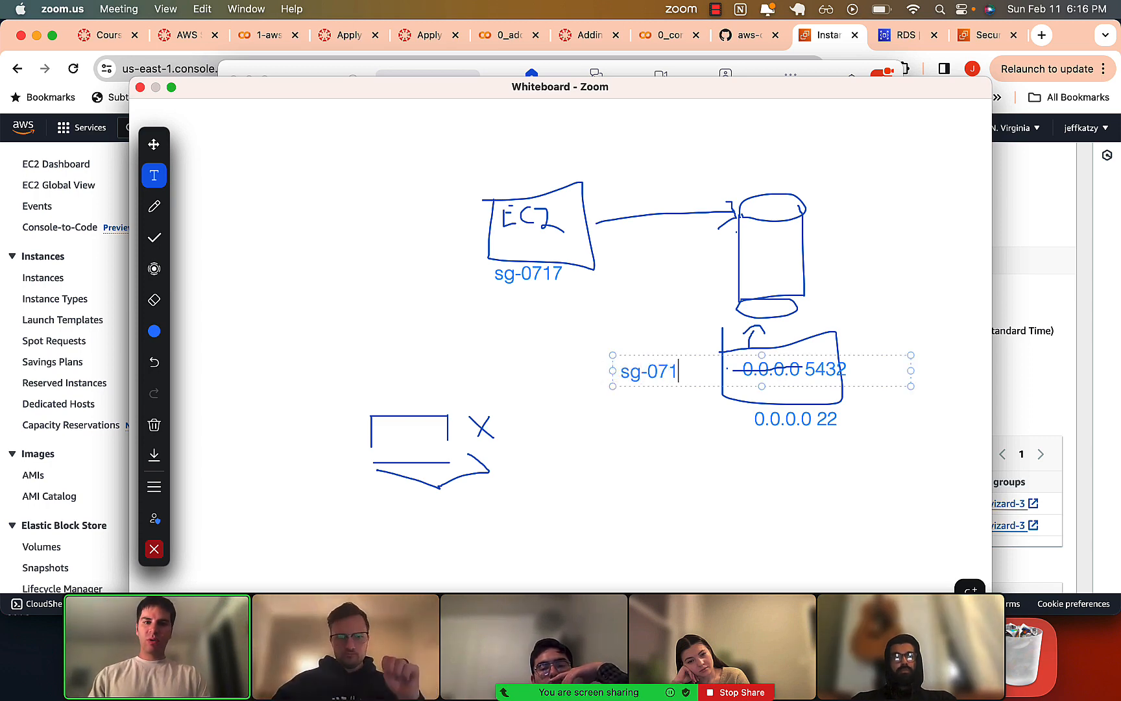
text(7)
click(629, 550)
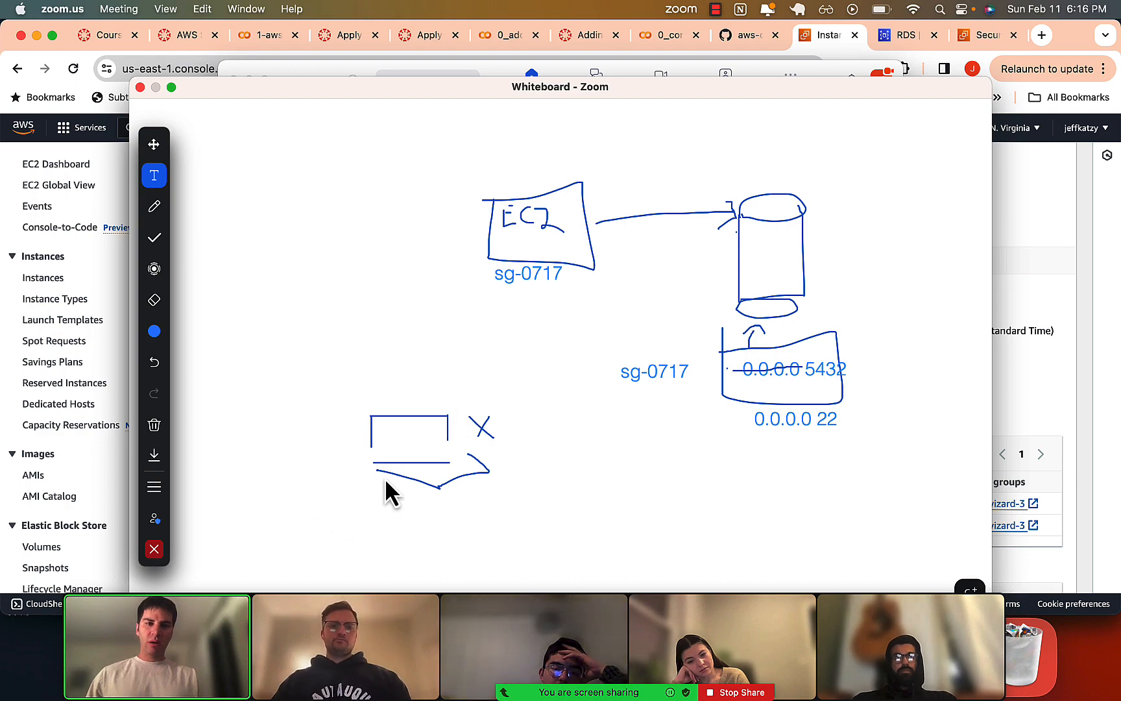
Stop sharing the whiteboard in Zoom and share Desktop 1, returning to the Chrome window.
click(752, 693)
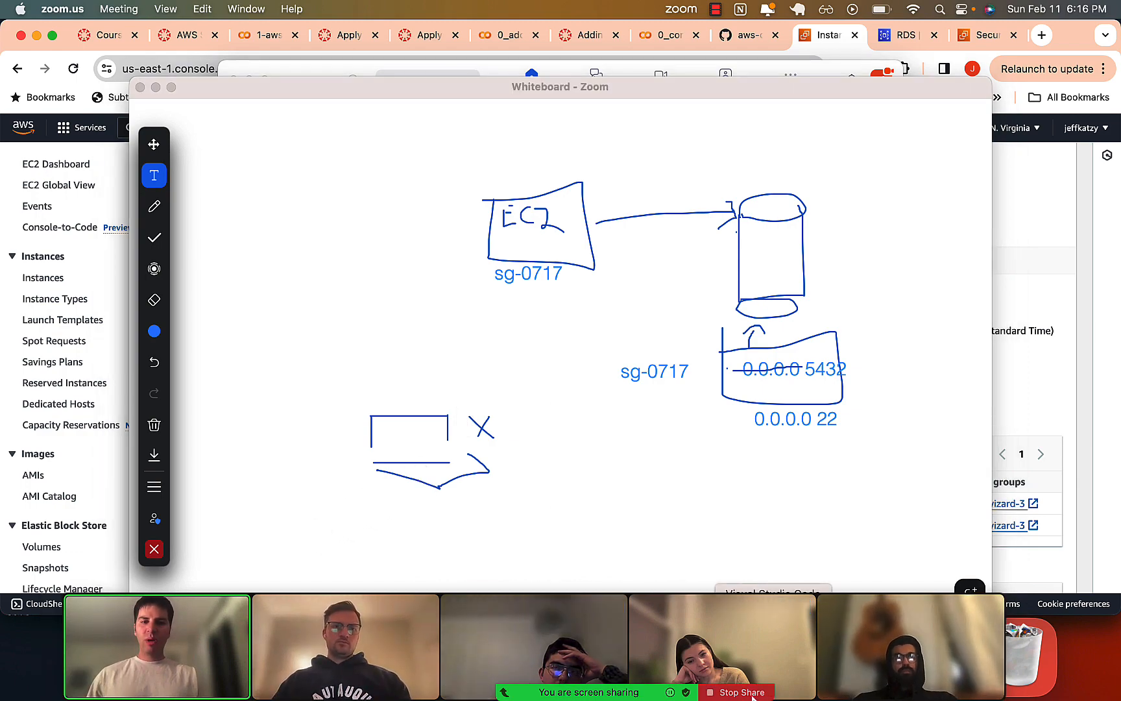
click(407, 591)
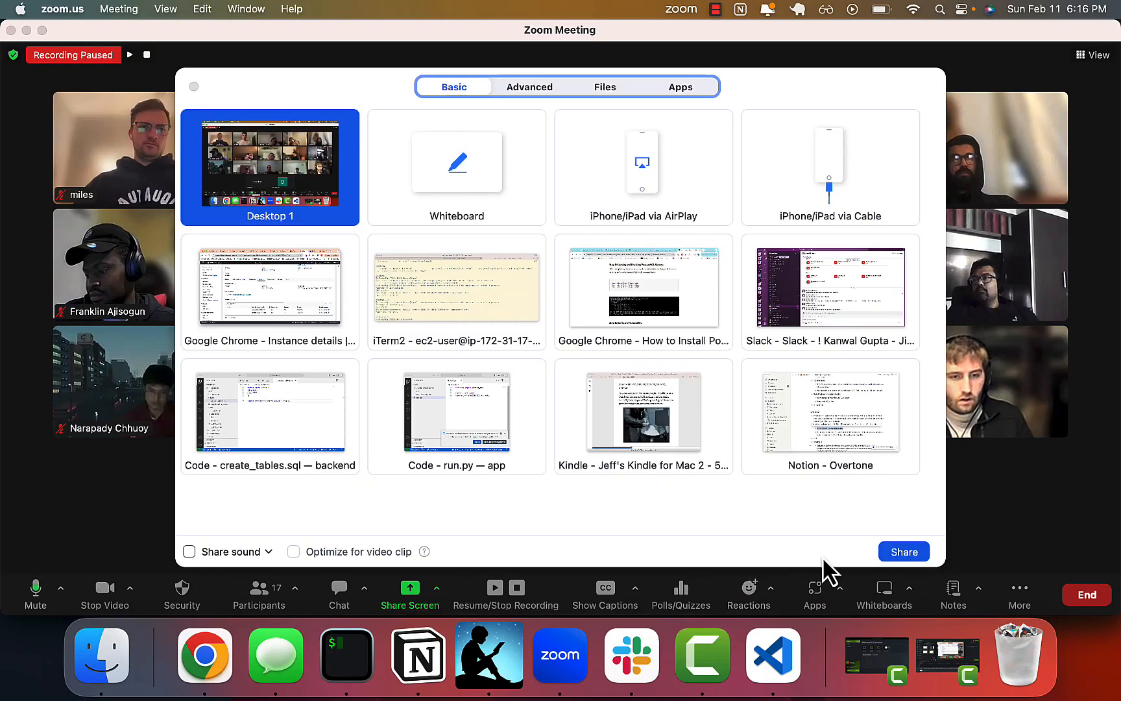
click(902, 554)
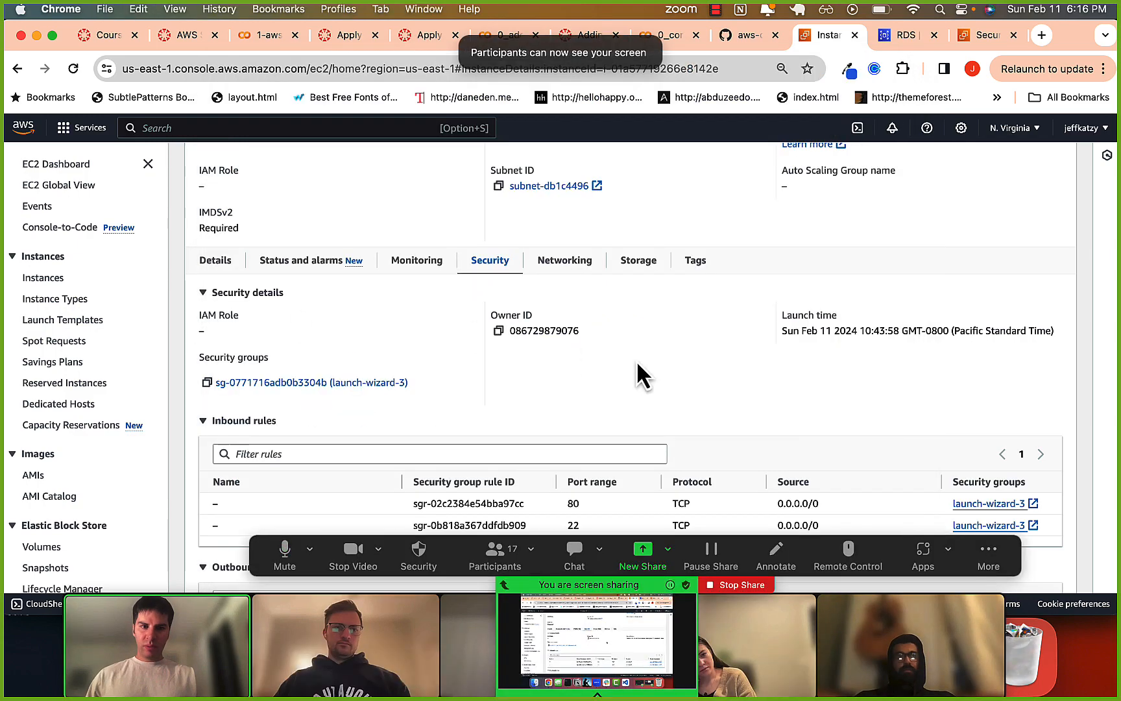
Review the sample-instance summary and security details, and copy the ID of its launch-wizard-3 security group.
scroll(671, 361, down, 2)
scroll(698, 311, up, 1)
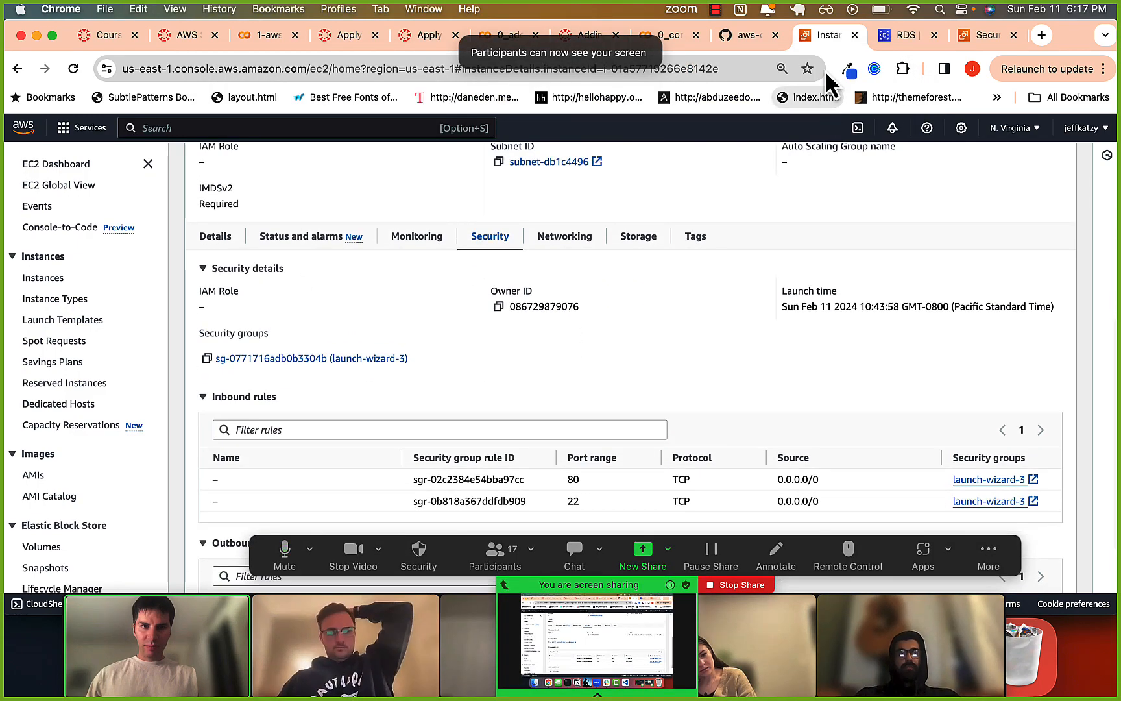
scroll(711, 255, up, 6)
scroll(710, 254, up, 4)
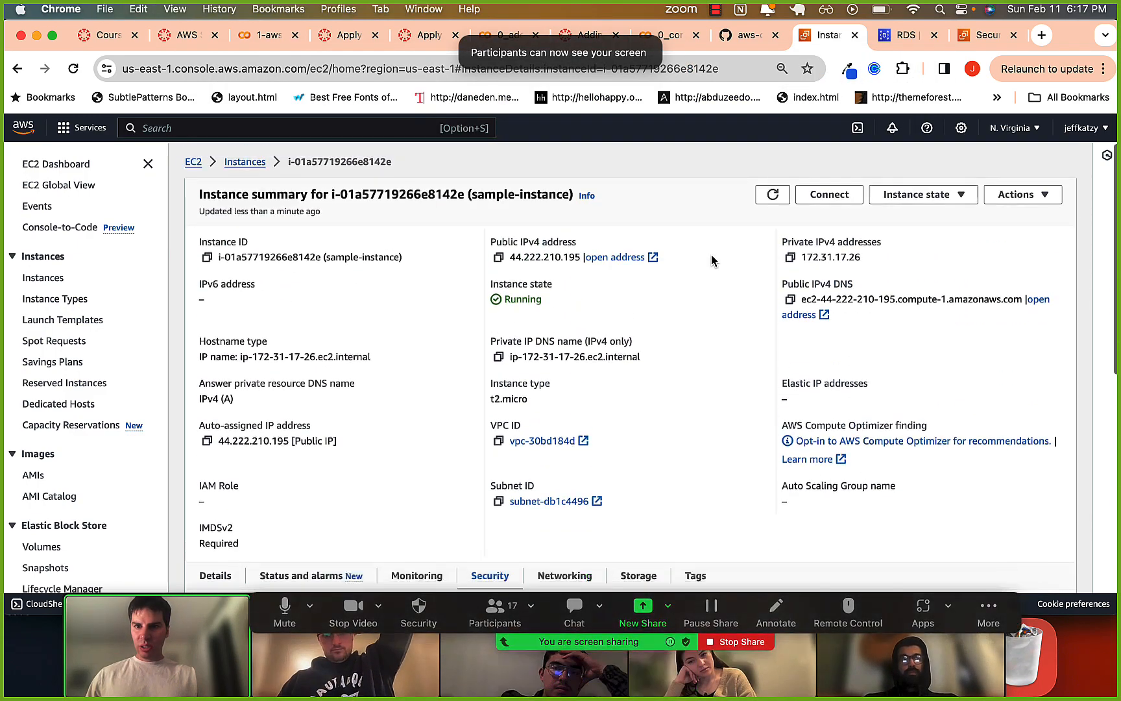
scroll(387, 224, down, 1)
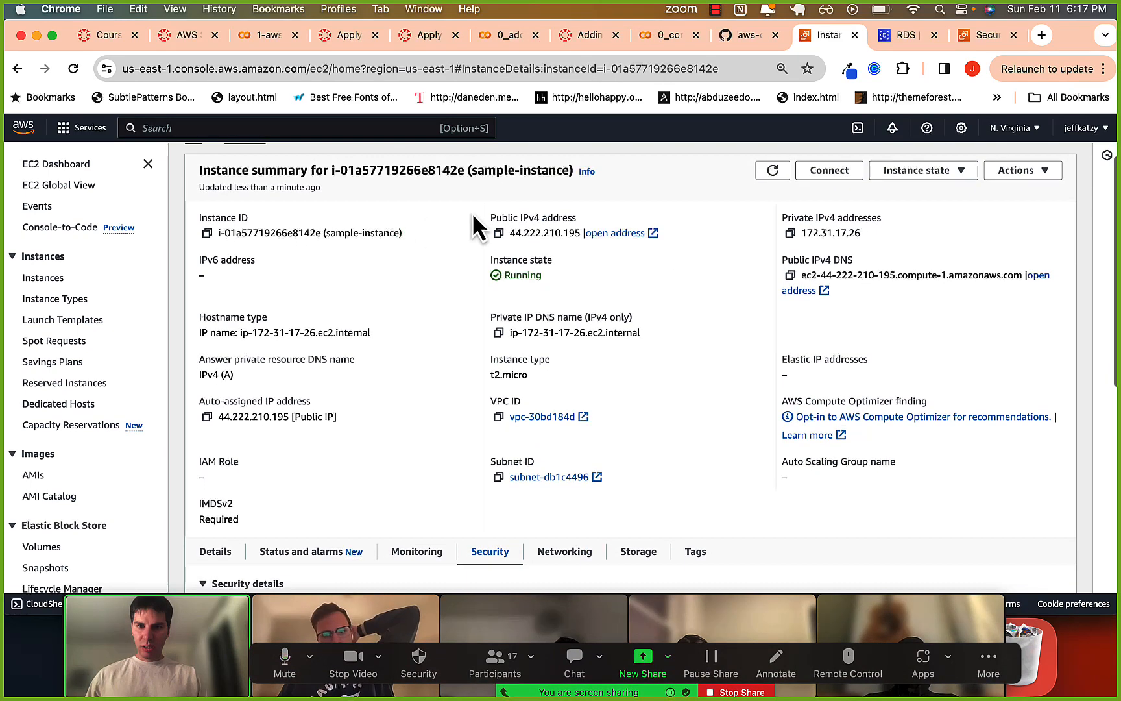
scroll(521, 306, down, 7)
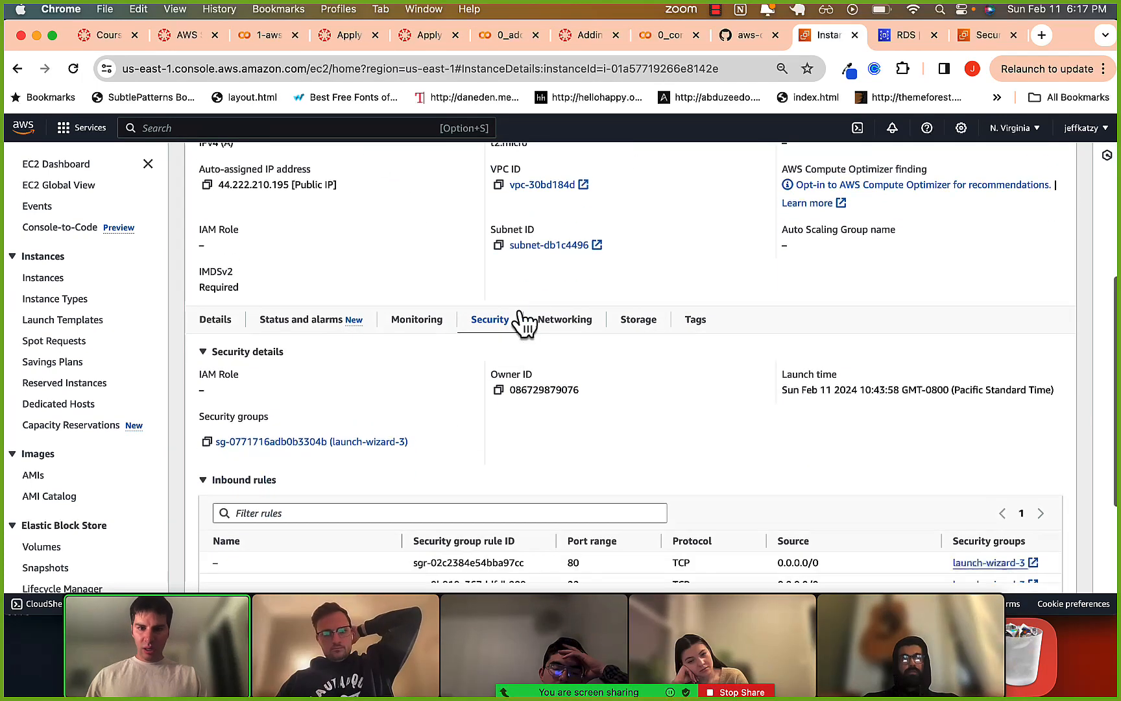
scroll(674, 454, down, 4)
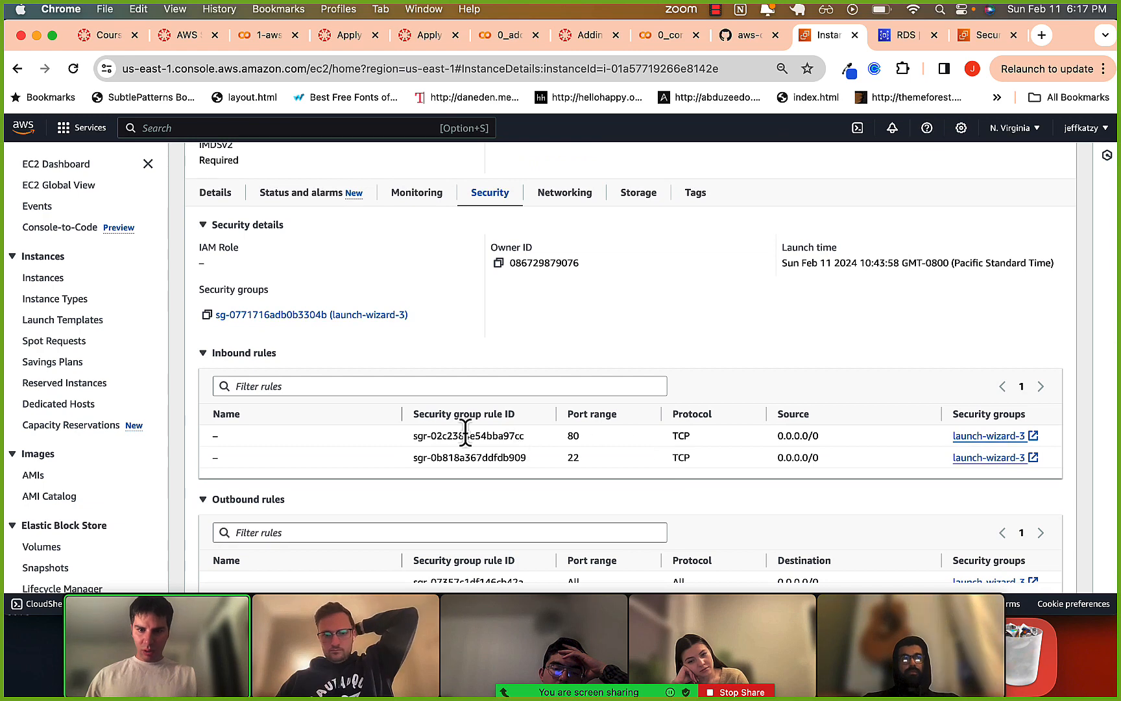
scroll(438, 436, up, 3)
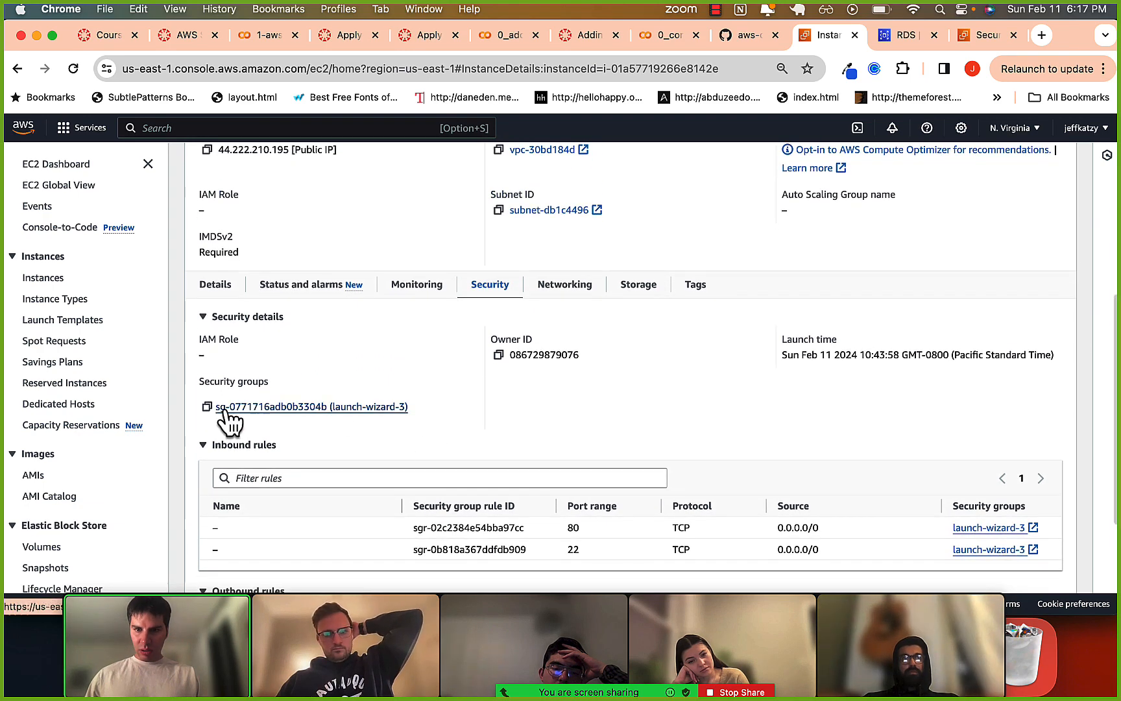
click(207, 407)
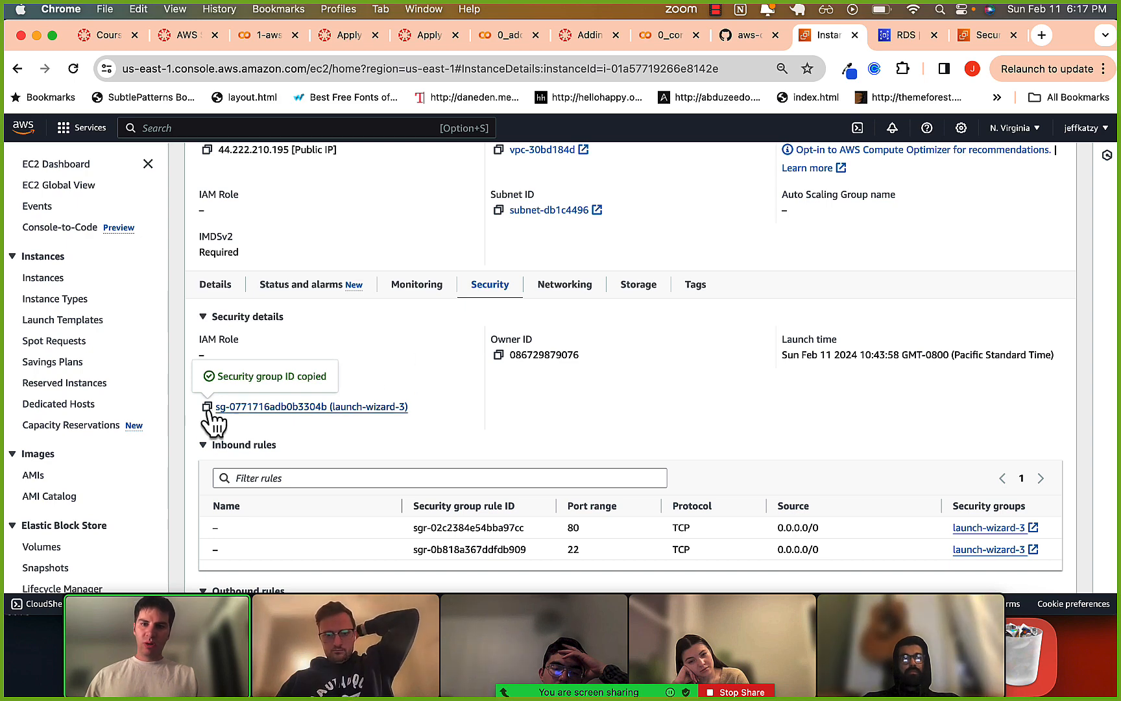
Switch to the RDS database-1 browser tab and open the details of its default VPC security group, sg-3ecd4d37.
click(902, 38)
scroll(686, 378, down, 1)
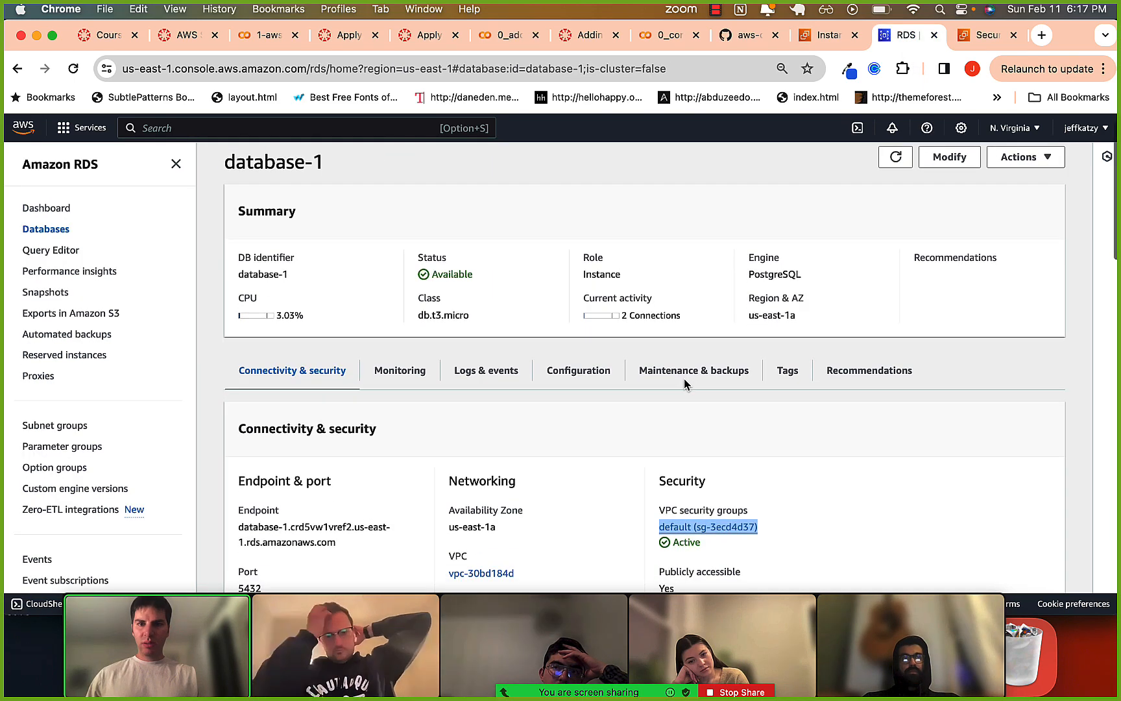
scroll(686, 388, up, 1)
scroll(686, 388, down, 5)
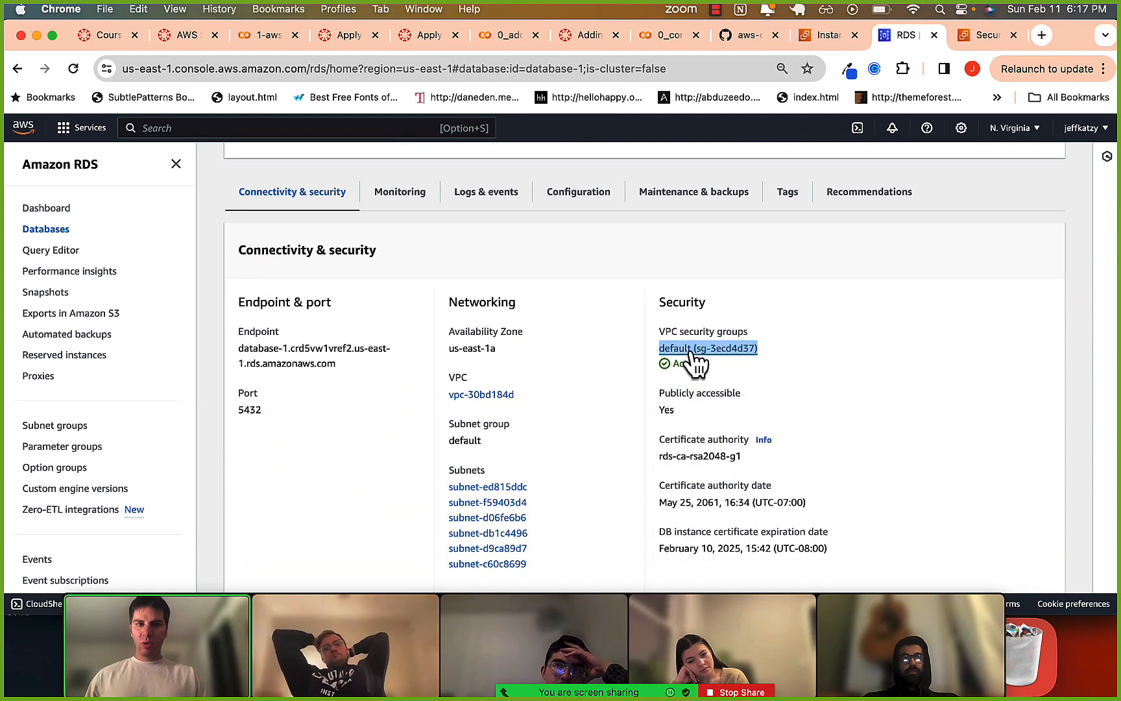
click(667, 298)
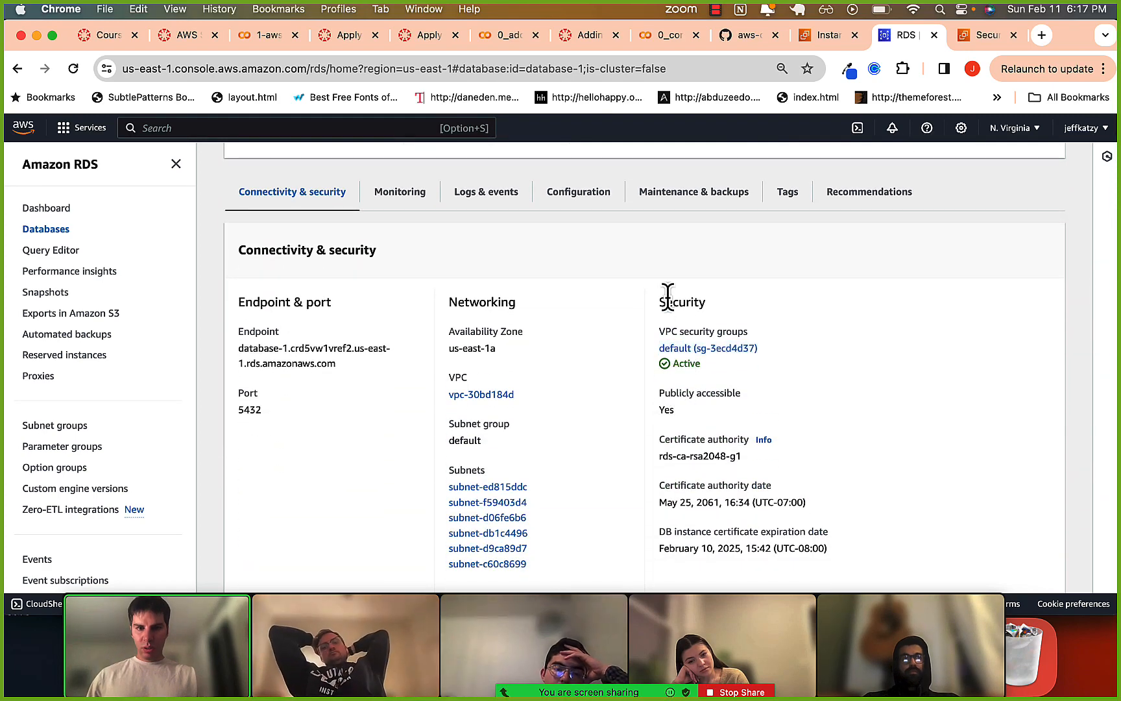
click(681, 347)
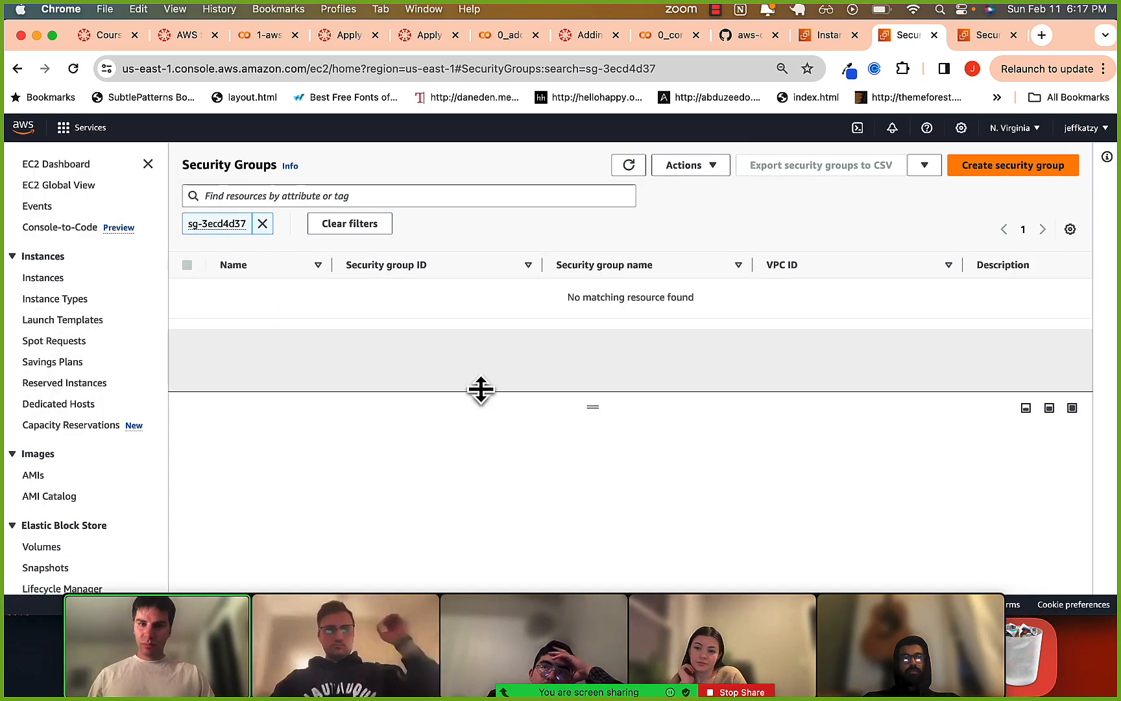
click(381, 293)
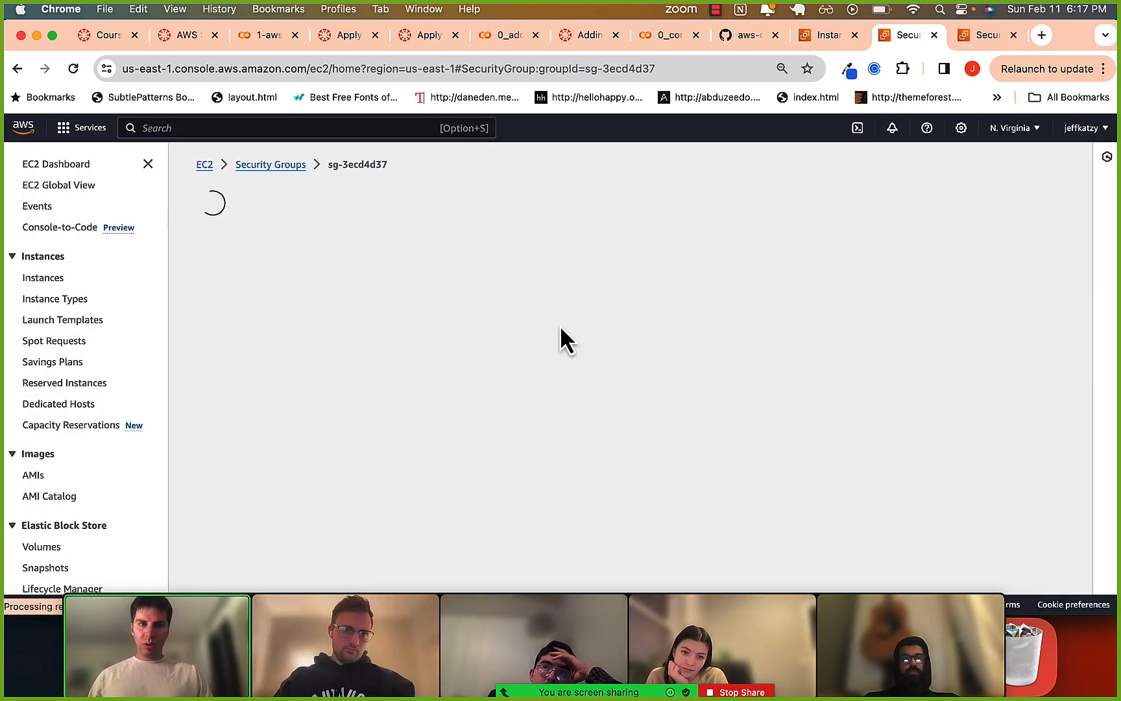
Open the default security group's inbound rules for editing and add a new rule with the type PostgreSQL.
scroll(554, 389, down, 2)
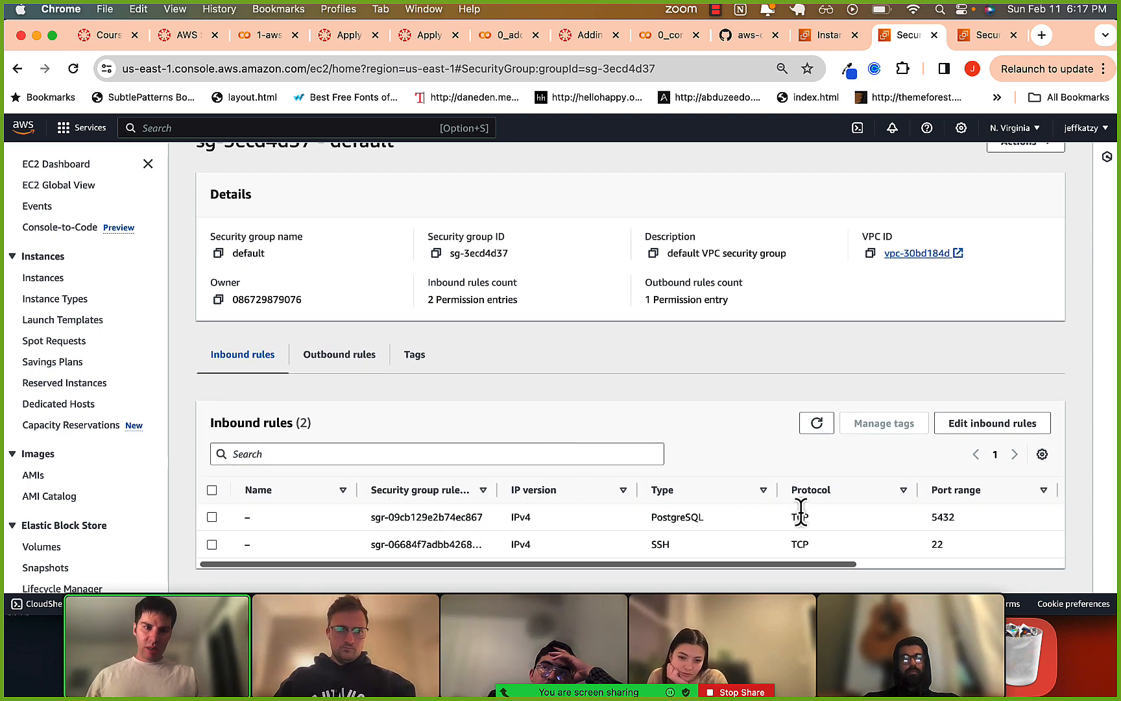
scroll(800, 519, right, 5)
click(967, 430)
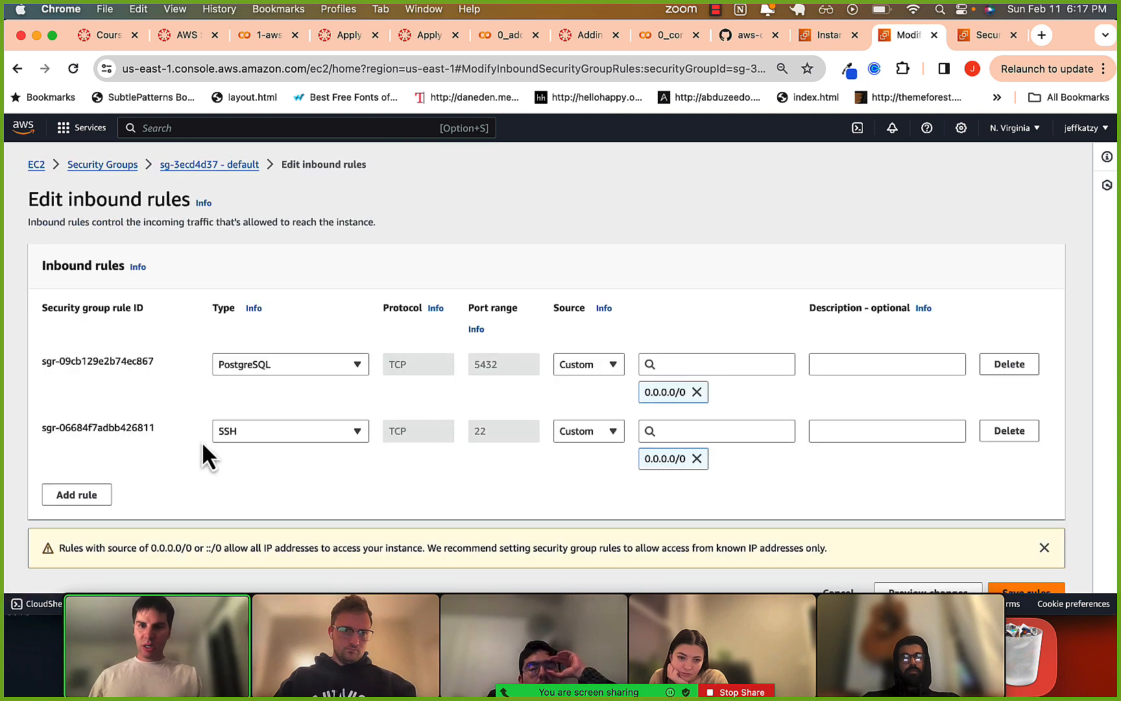
scroll(201, 441, down, 1)
click(74, 483)
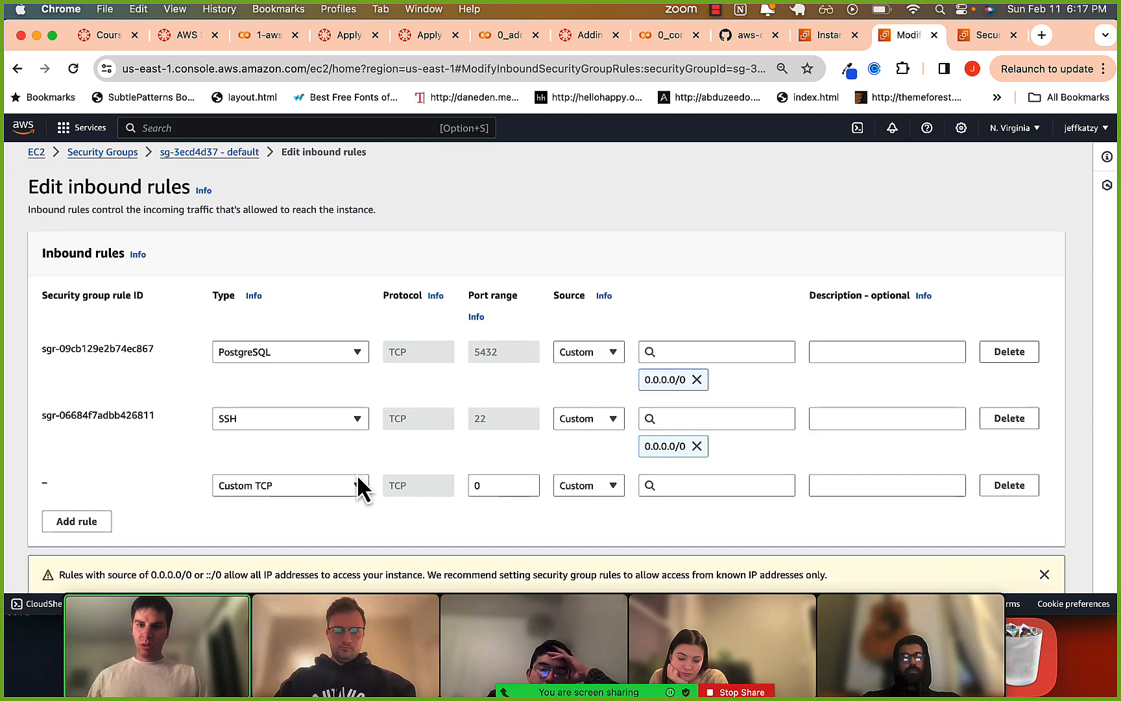
click(357, 485)
text(pos)
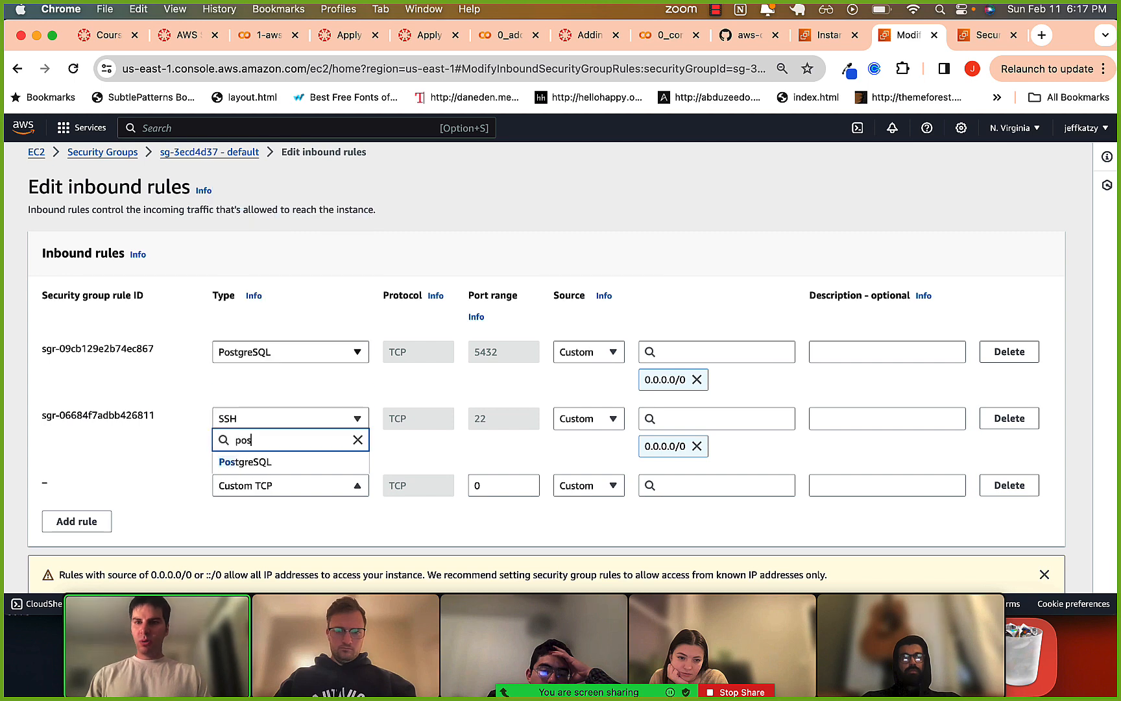
click(292, 462)
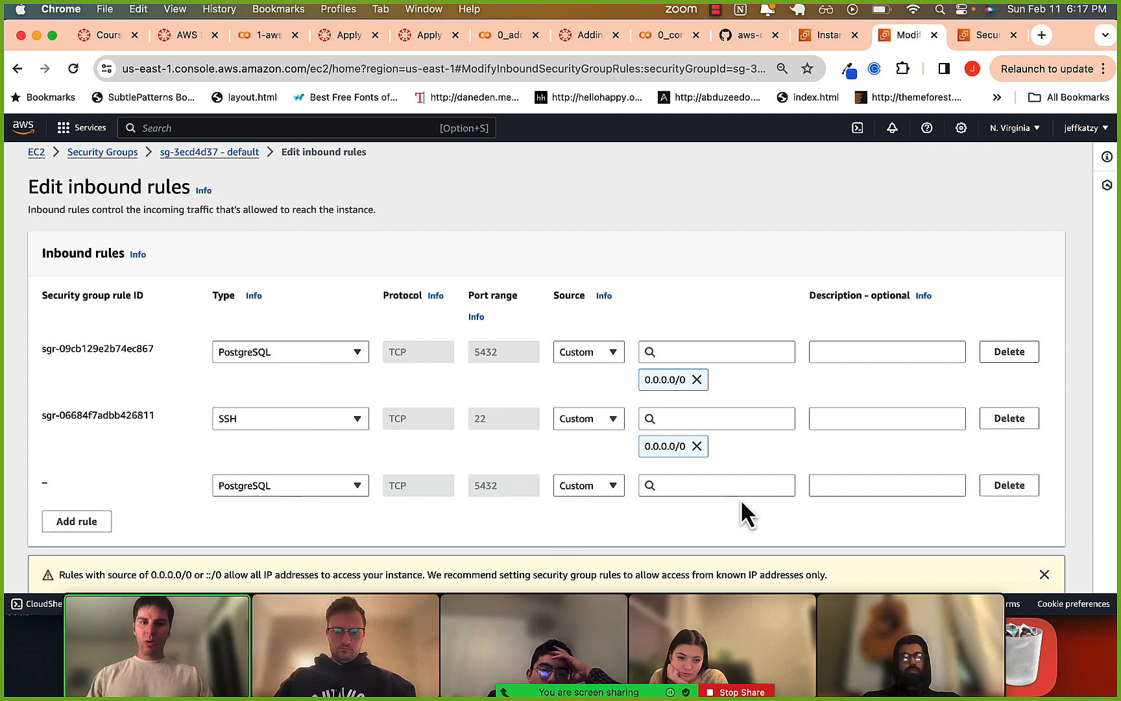
Set the new PostgreSQL rule's source to the launch-wizard-3 security group, sg-0771716adb0b3304b.
click(717, 485)
key(super+v)
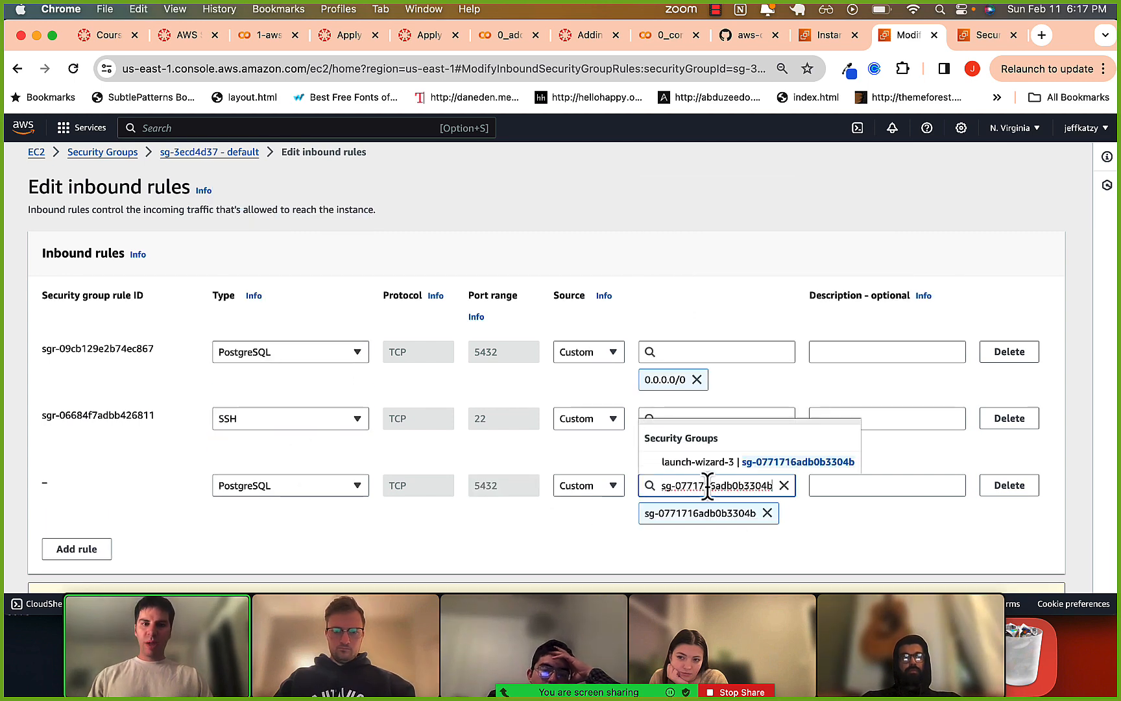
click(795, 544)
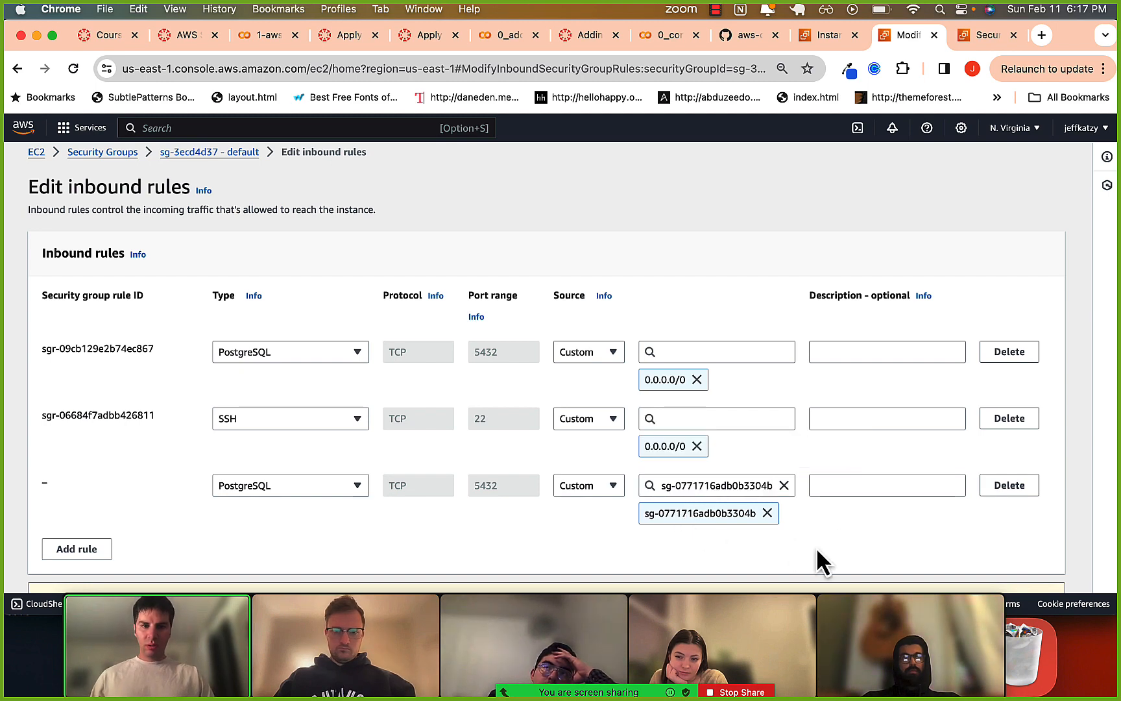
scroll(816, 546, down, 1)
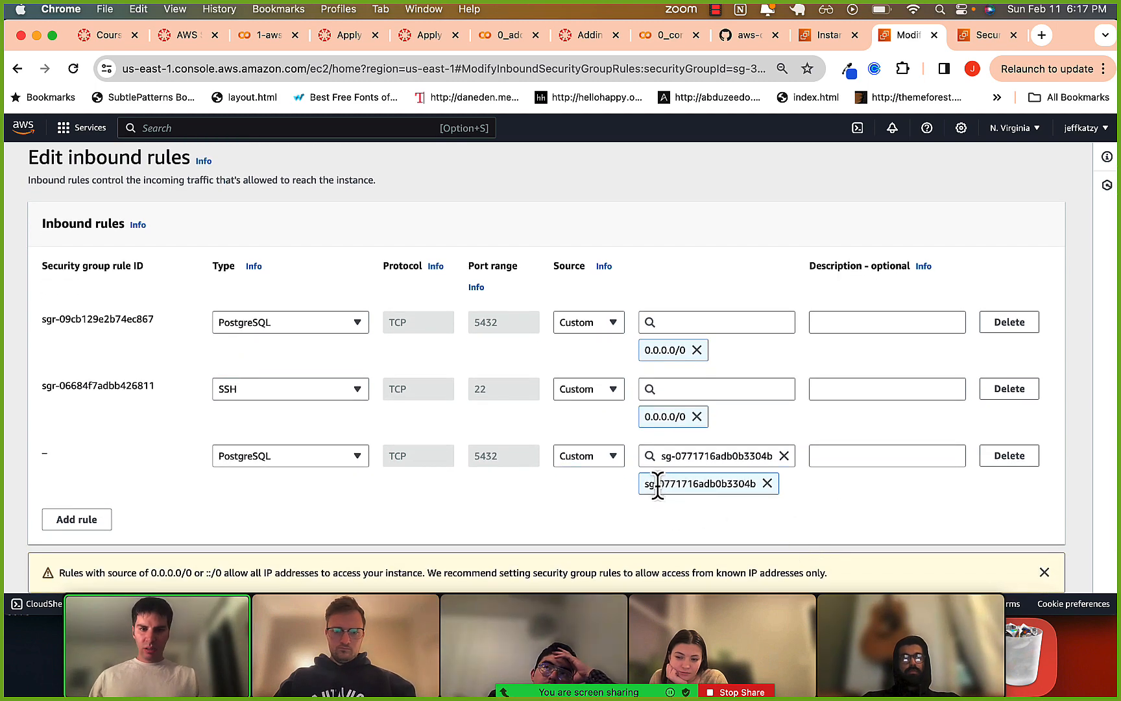
drag(657, 483, 711, 485)
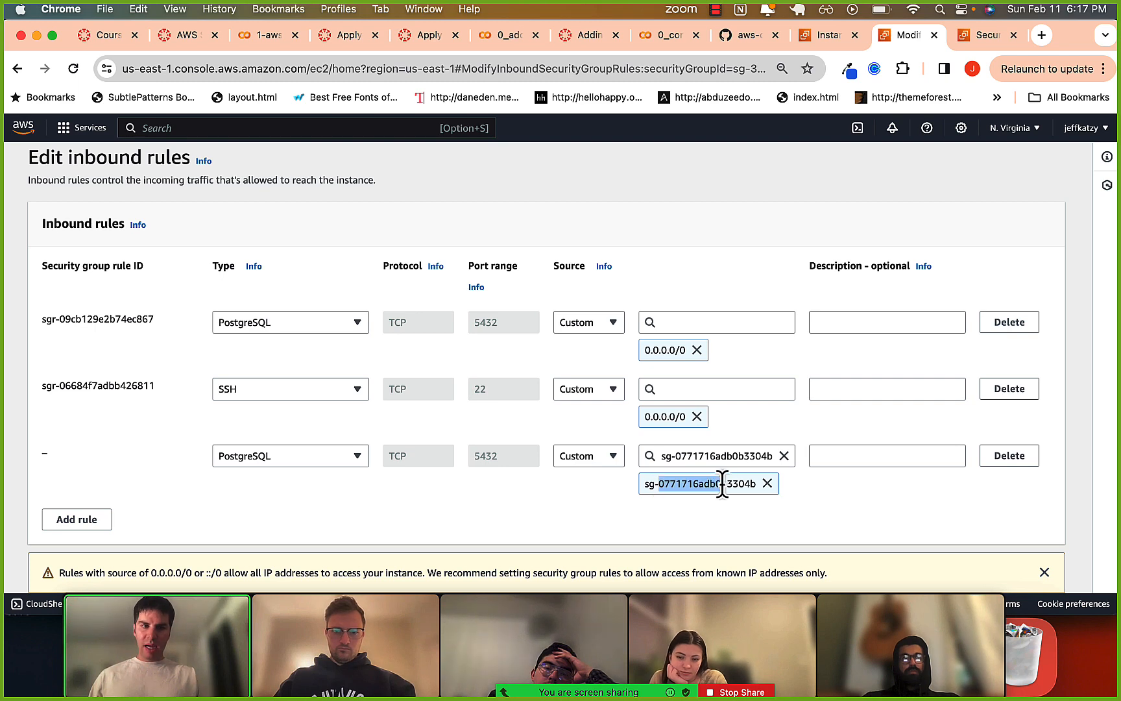
click(694, 526)
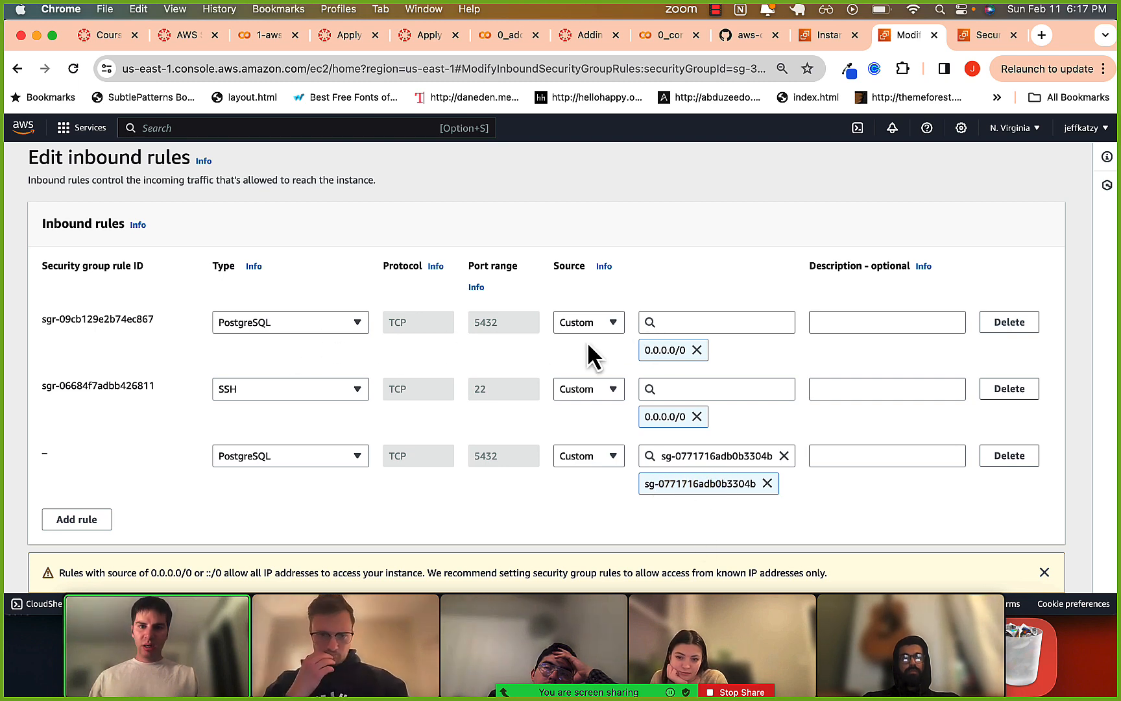
Delete the PostgreSQL rule that allows source 0.0.0.0/0 and save the inbound rules.
click(1009, 323)
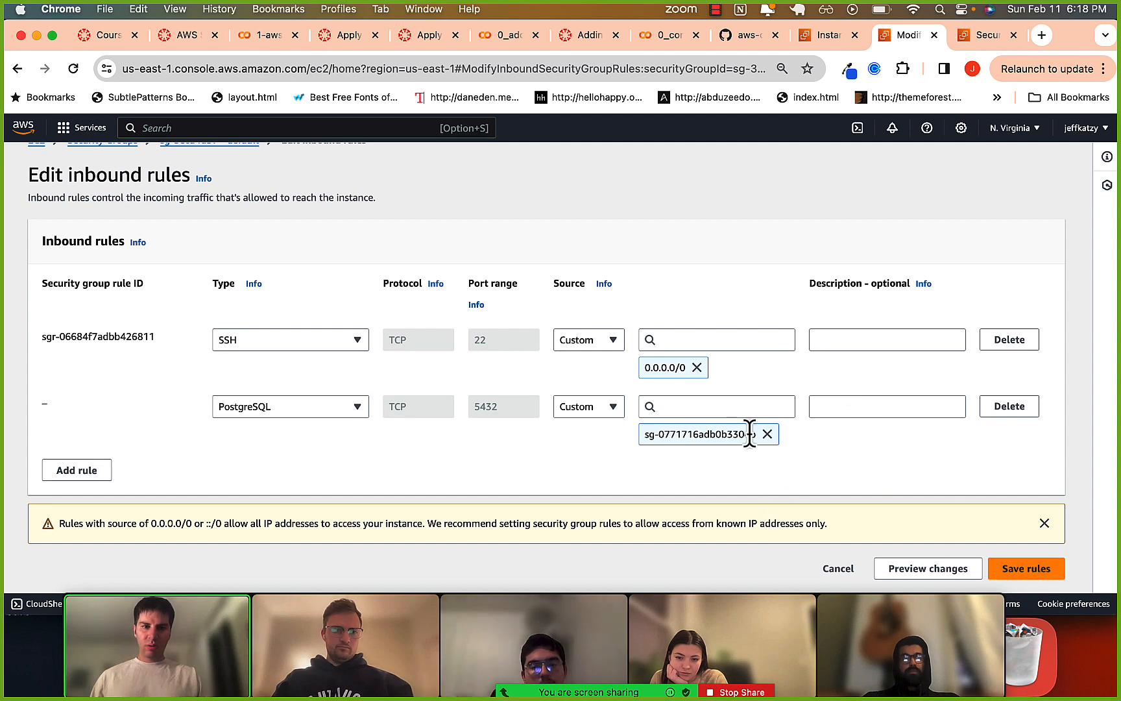
click(1027, 570)
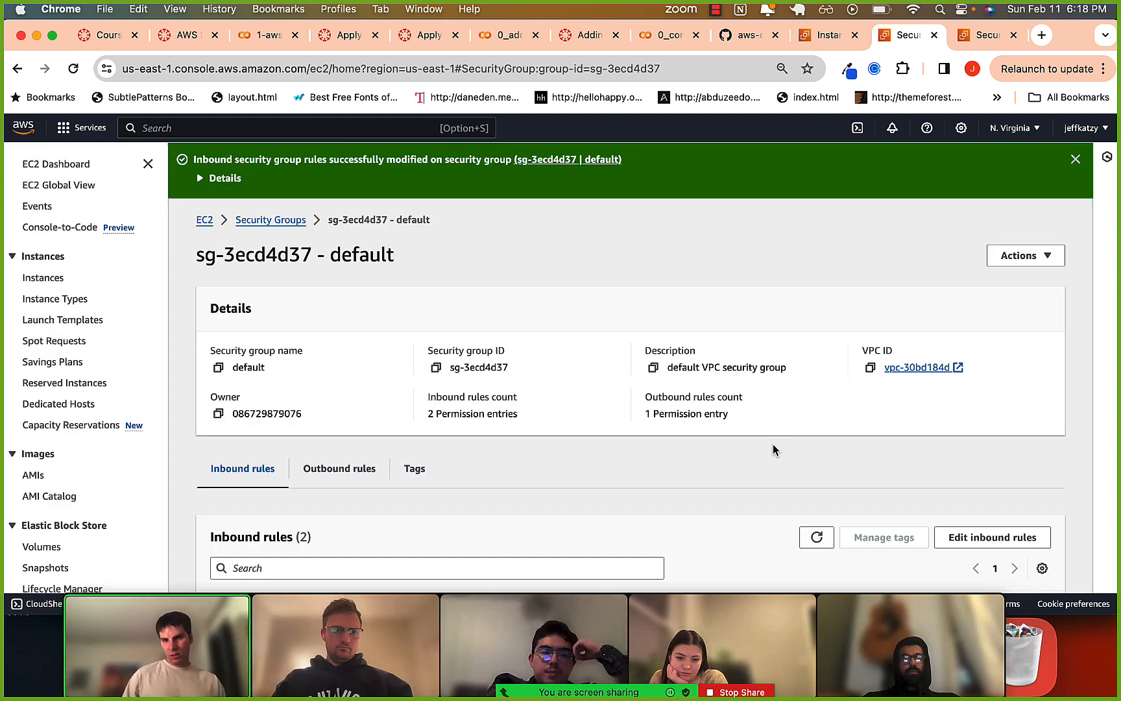
Check the source of the PostgreSQL rule in the default group's saved inbound rules list.
scroll(772, 444, down, 3)
scroll(804, 541, right, 5)
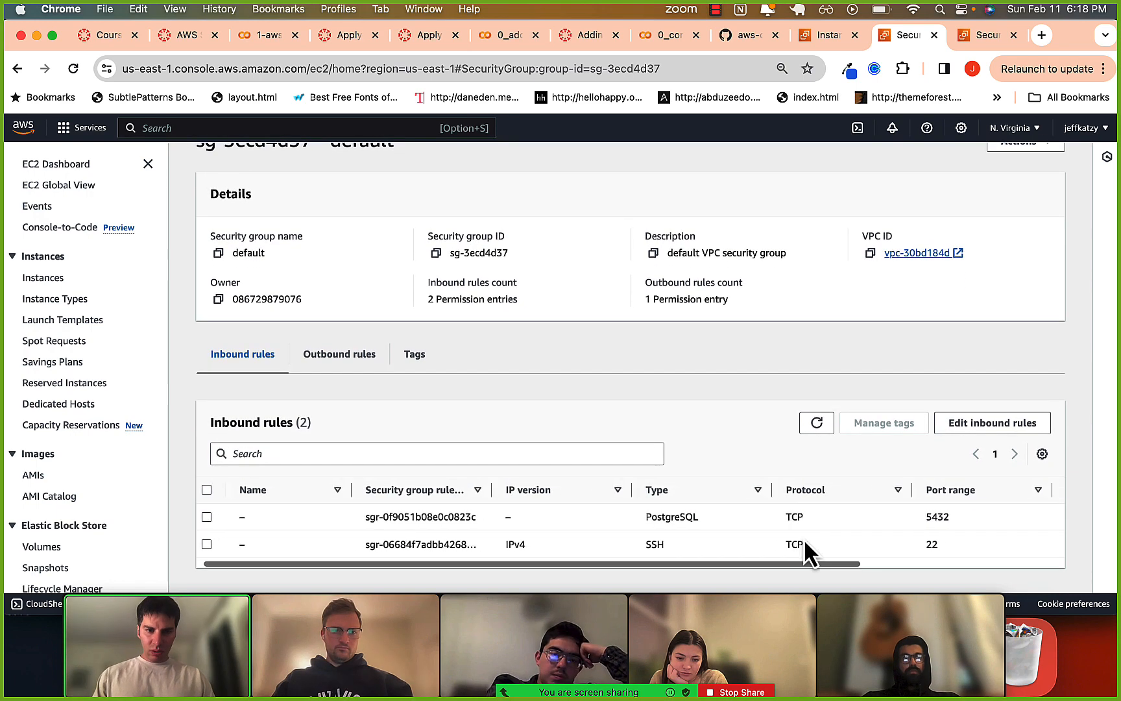
drag(809, 517, 876, 517)
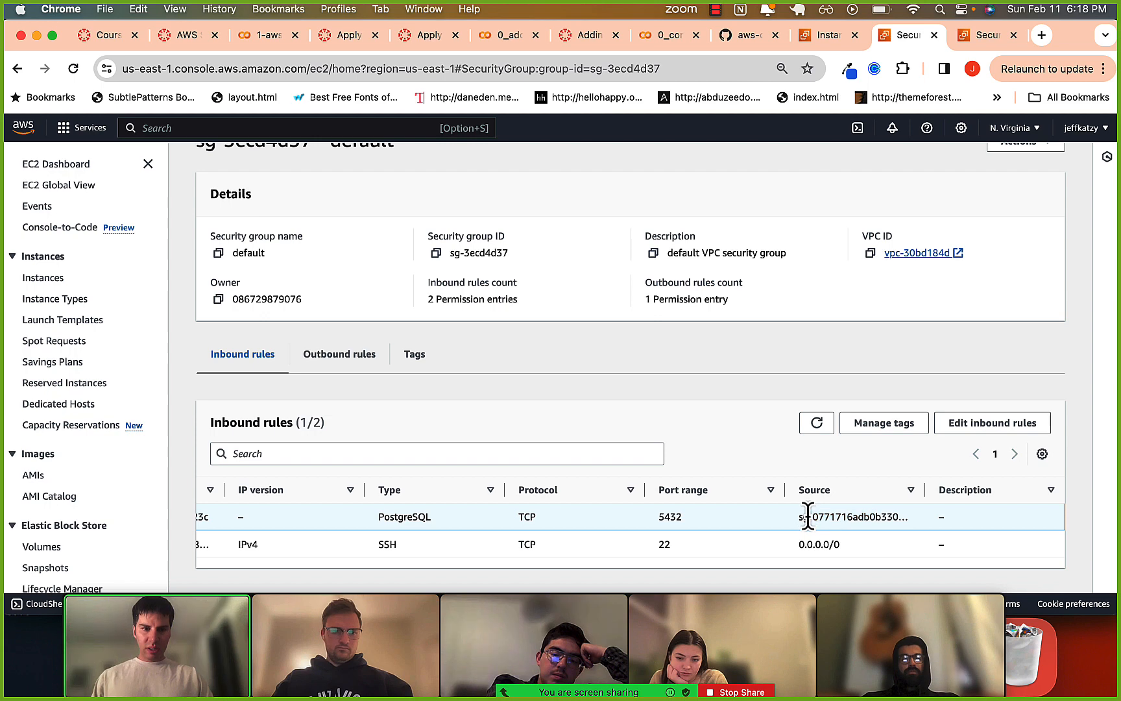
drag(802, 517, 867, 516)
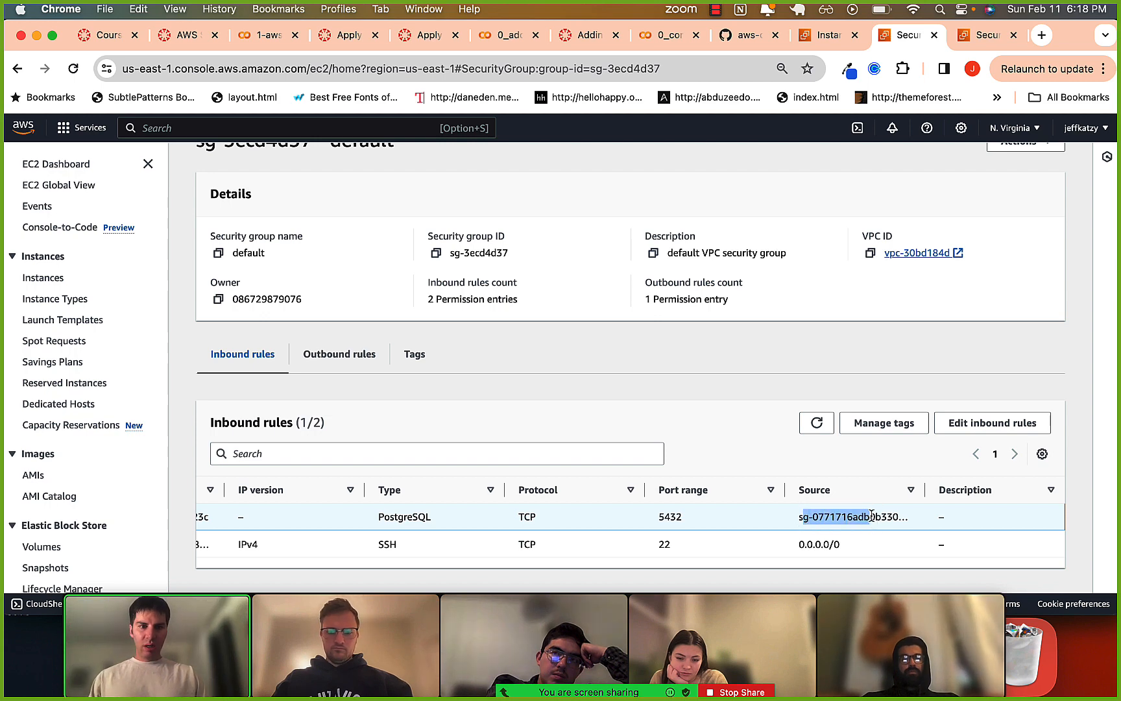
Switch to iTerm2 and quit the psql session running from the local machine with \q.
key(super+Tab)
key(super+Tab)
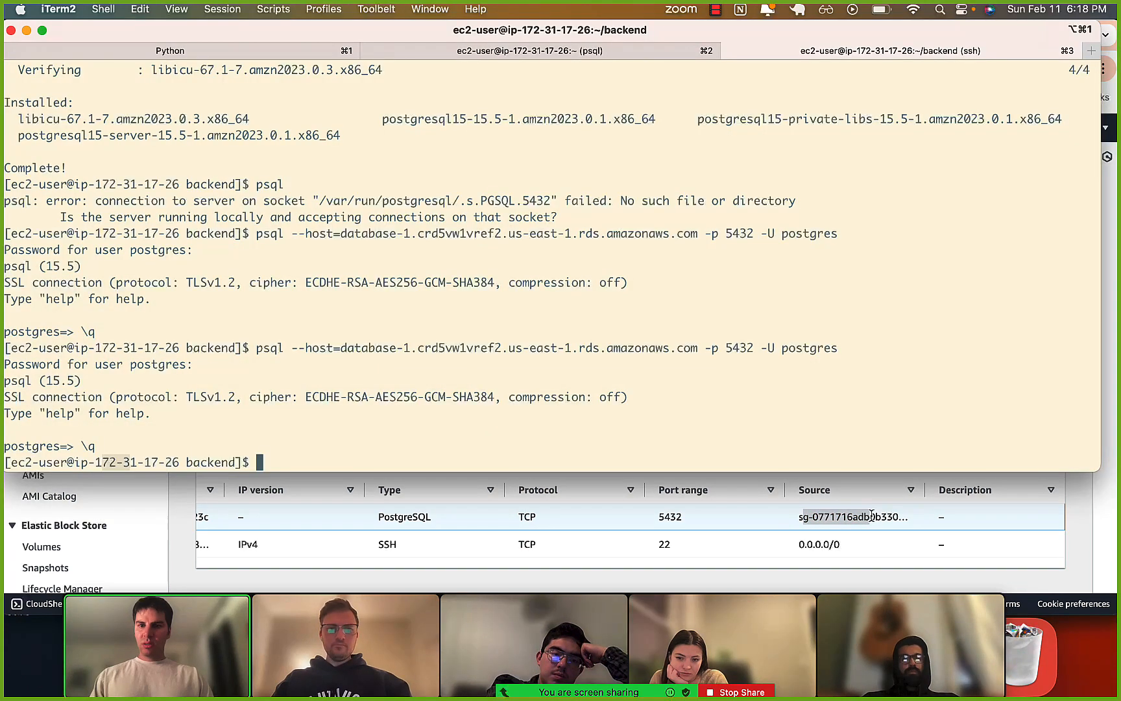
key(super+2)
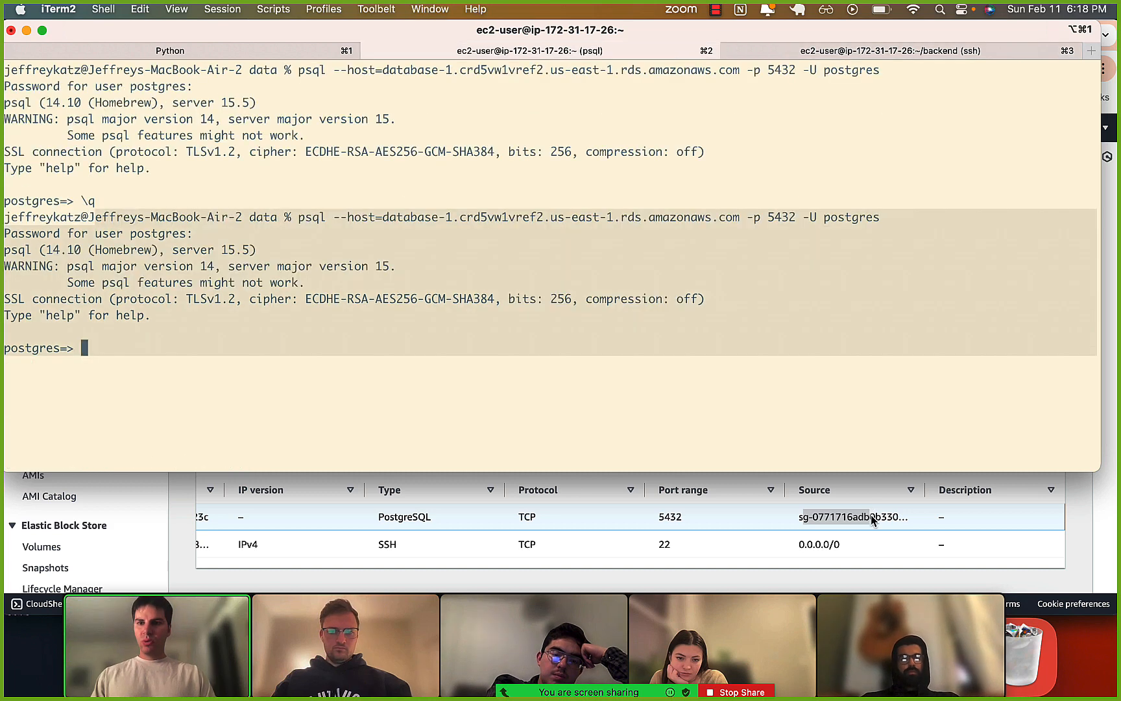
click(770, 431)
text(\)
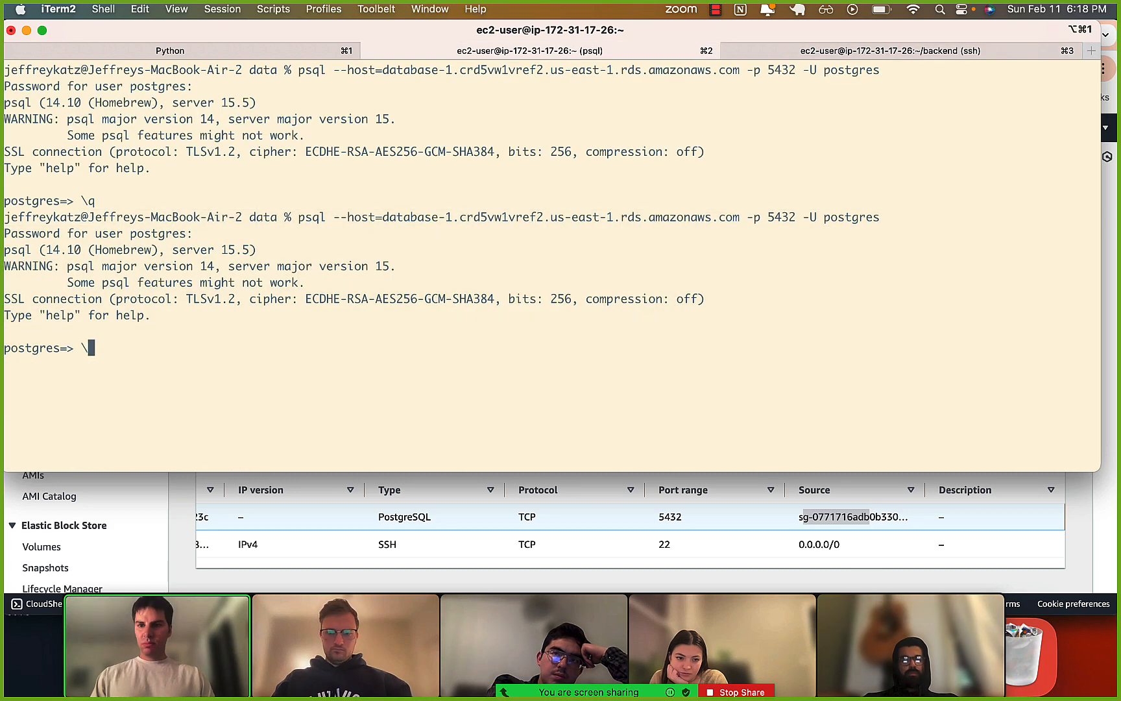
text(q)
key(Return)
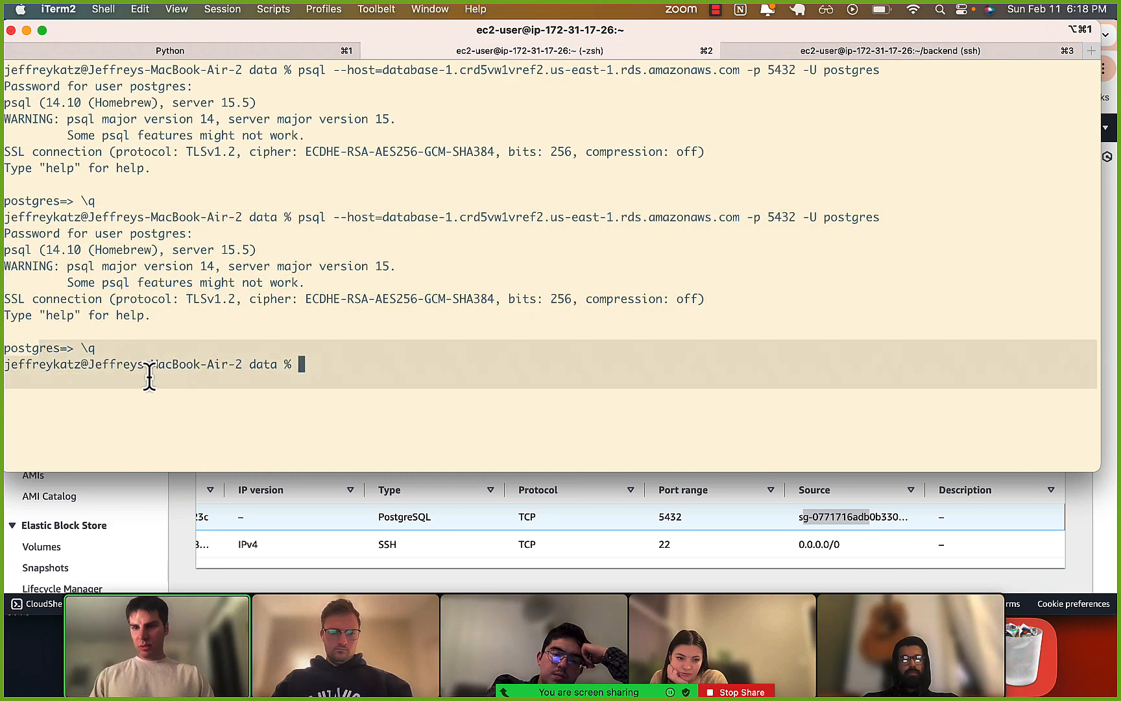
Try to connect from the local machine with psql --host=database-1.crd5vw1vref2.us-east-1.rds.amazonaws.com -p 5432 -U postgres, and interrupt the command.
key(Up)
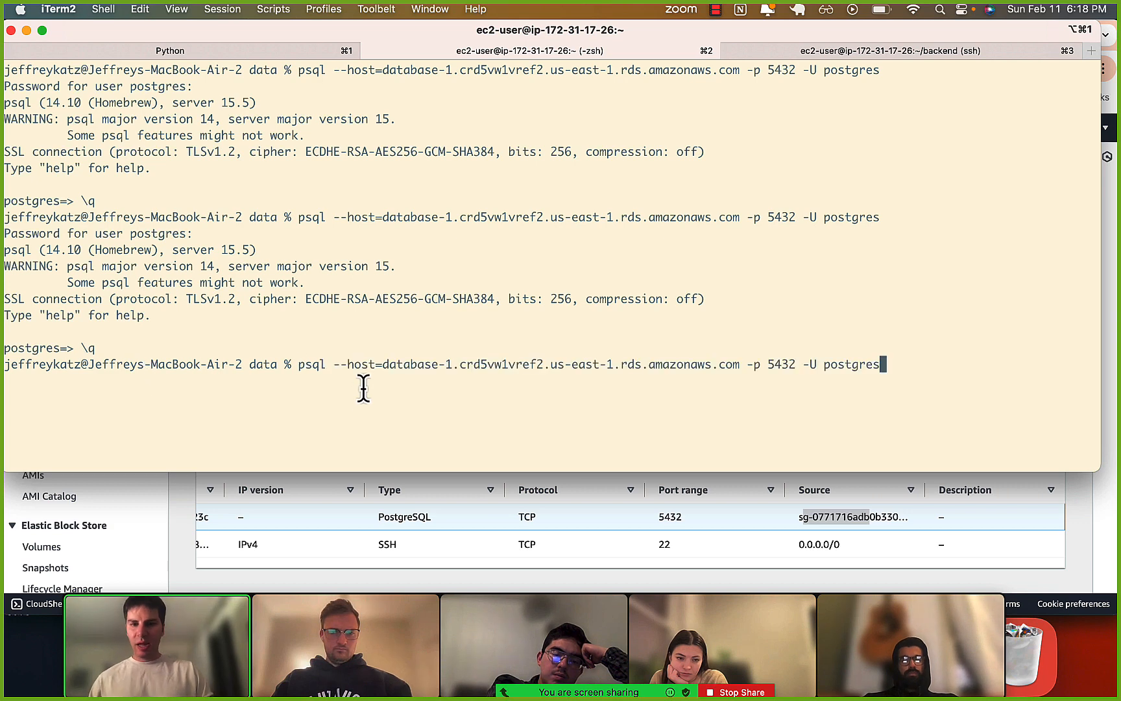
drag(294, 365, 610, 374)
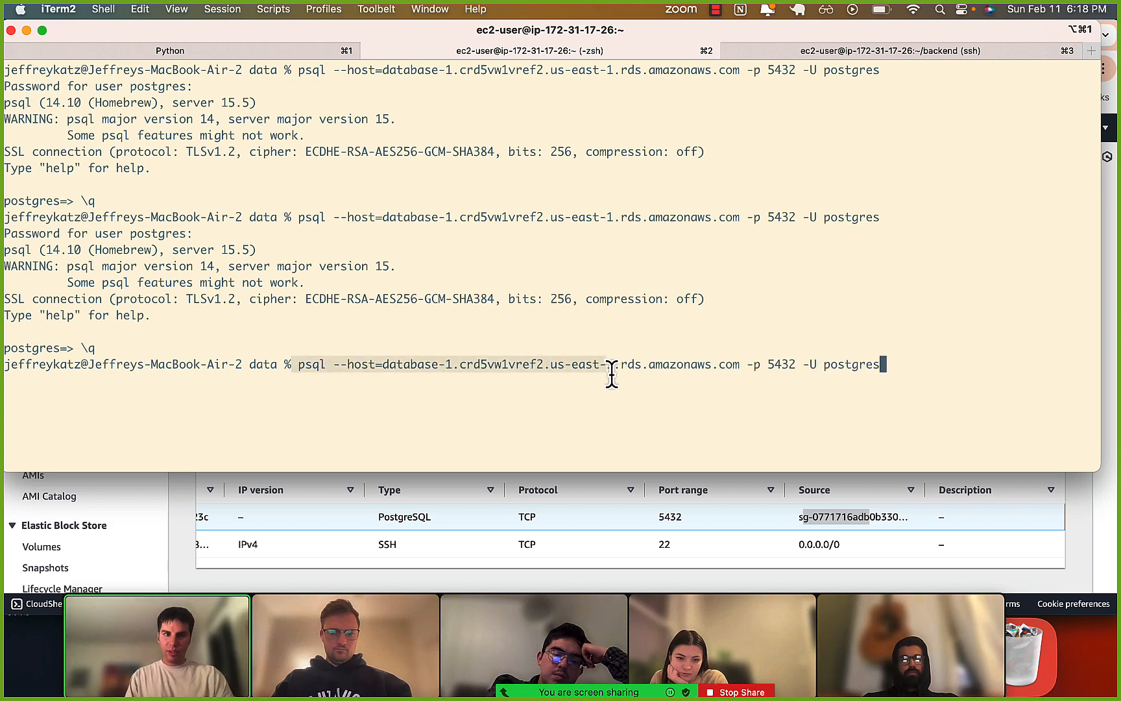
click(682, 363)
drag(543, 365, 593, 364)
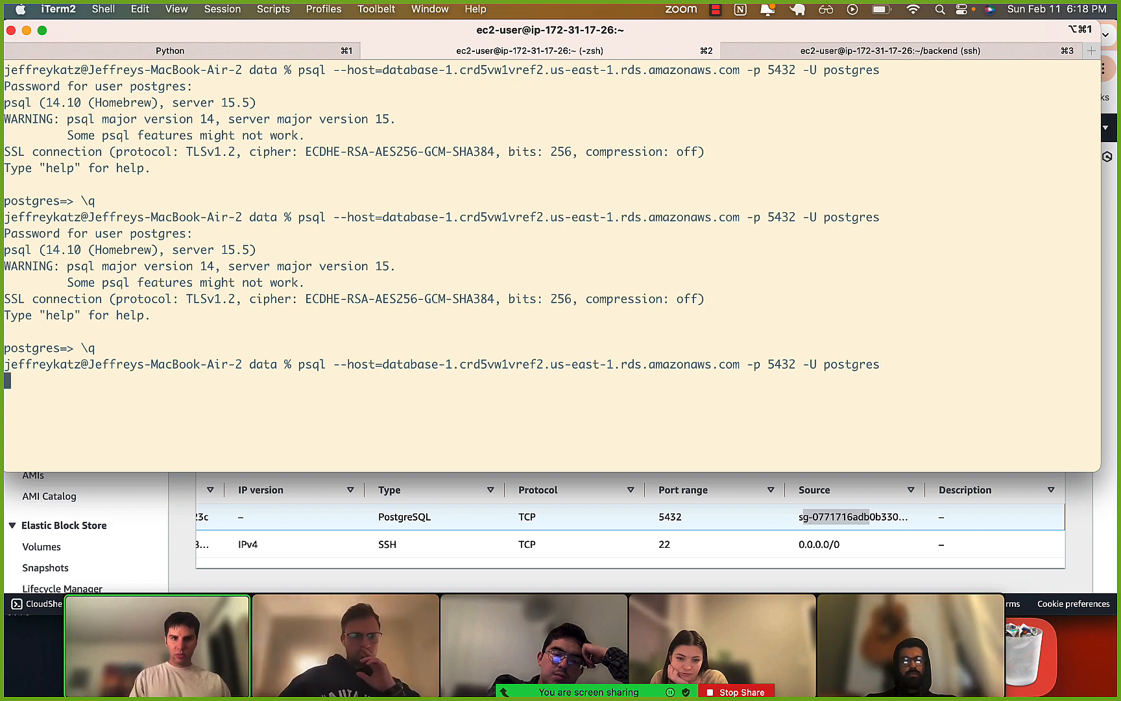
key(ctrl+c)
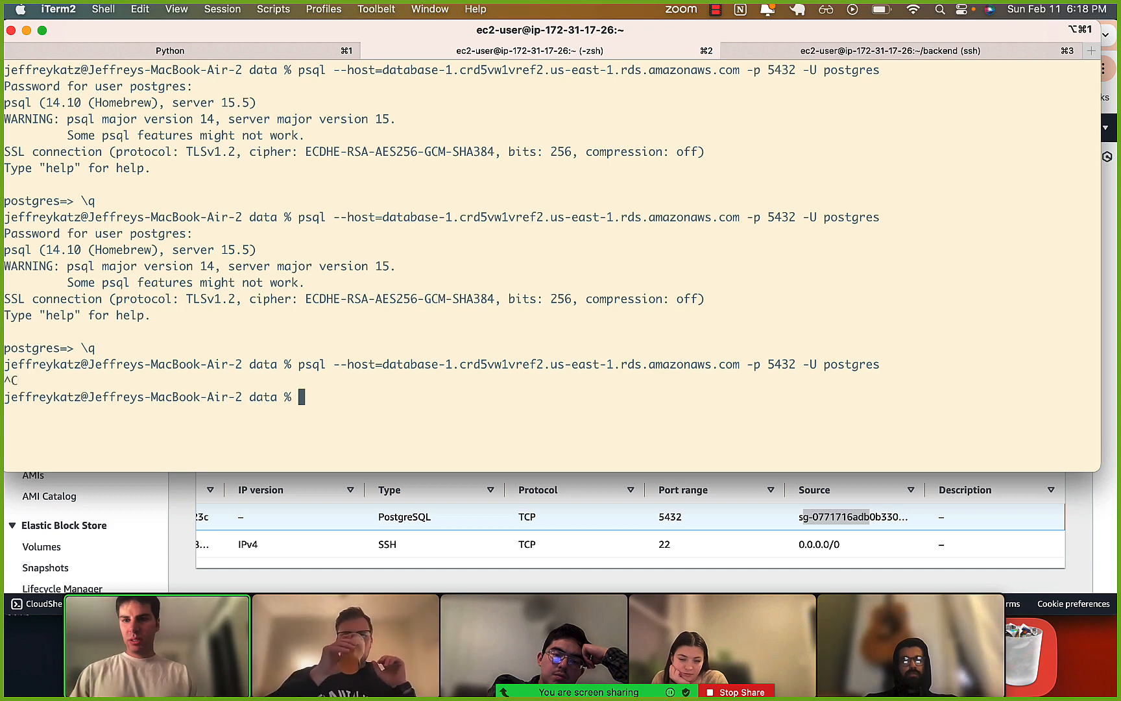
In the EC2 SSH session, rerun the psql connection to database-1 on port 5432 as postgres and enter the database password.
key(super+3)
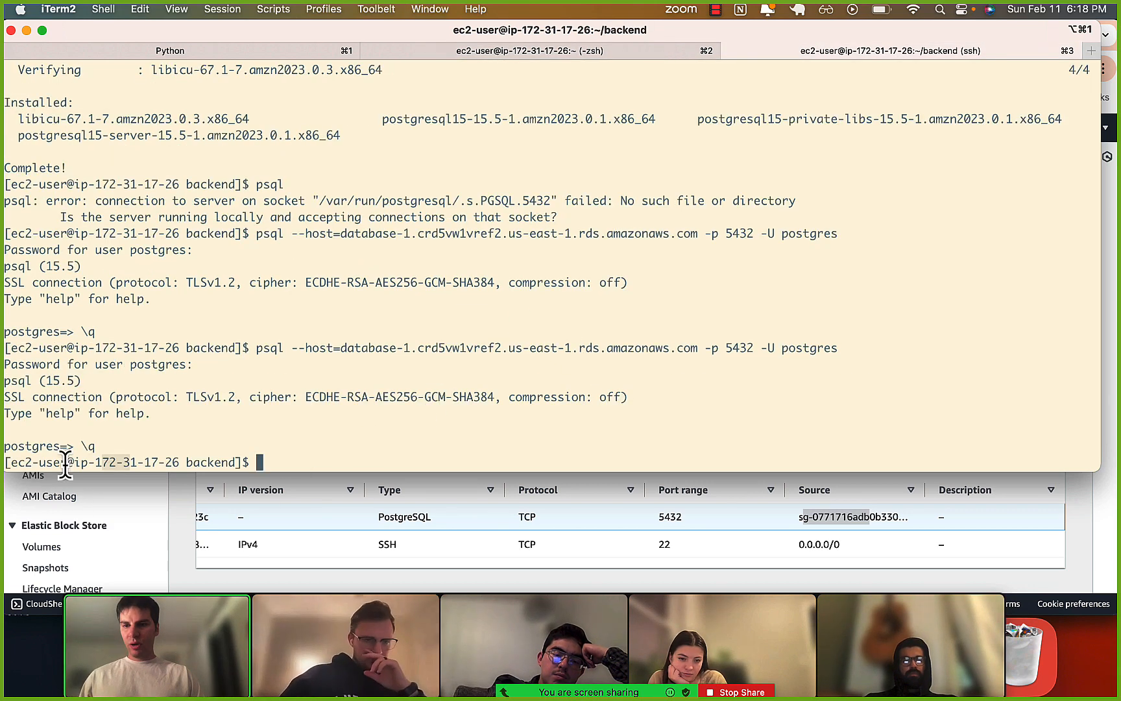
key(Up)
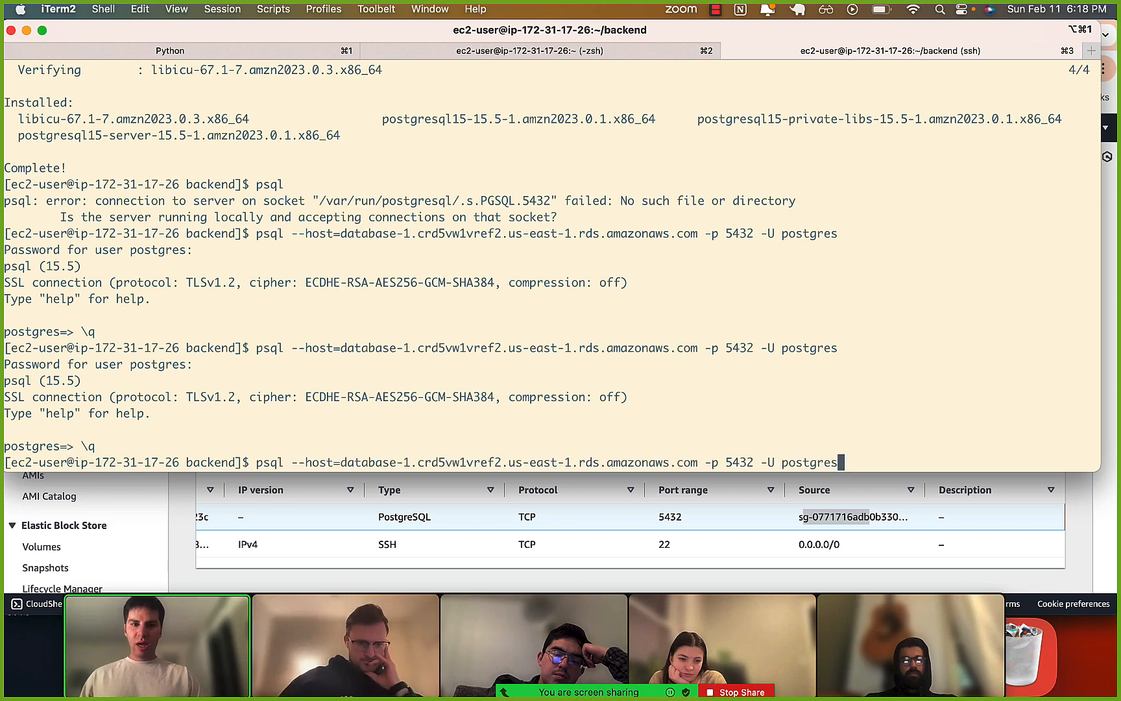
key(Return)
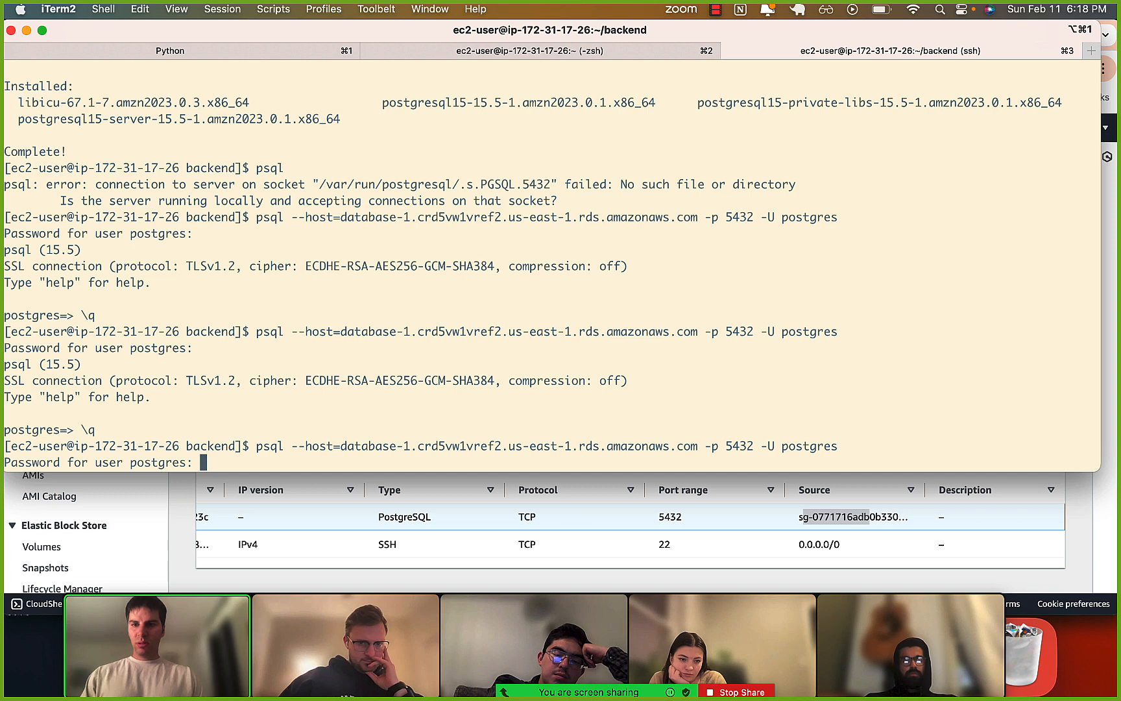
key(Return)
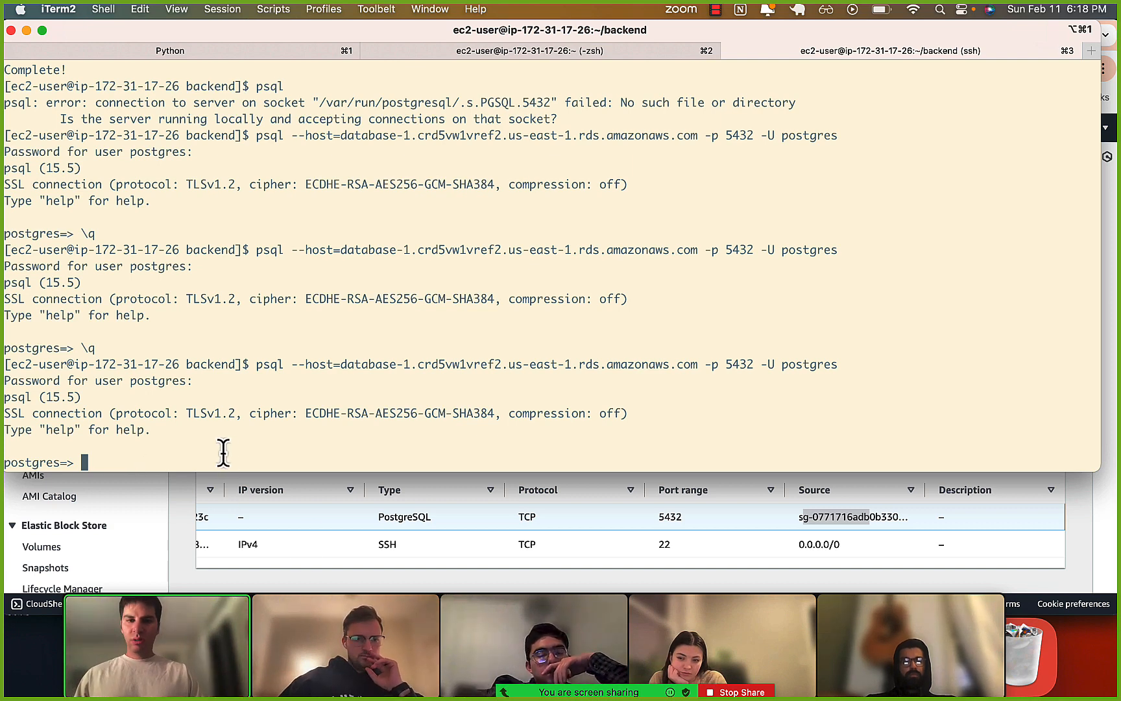
Stop sharing the desktop in Zoom and share the whiteboard instead.
click(730, 693)
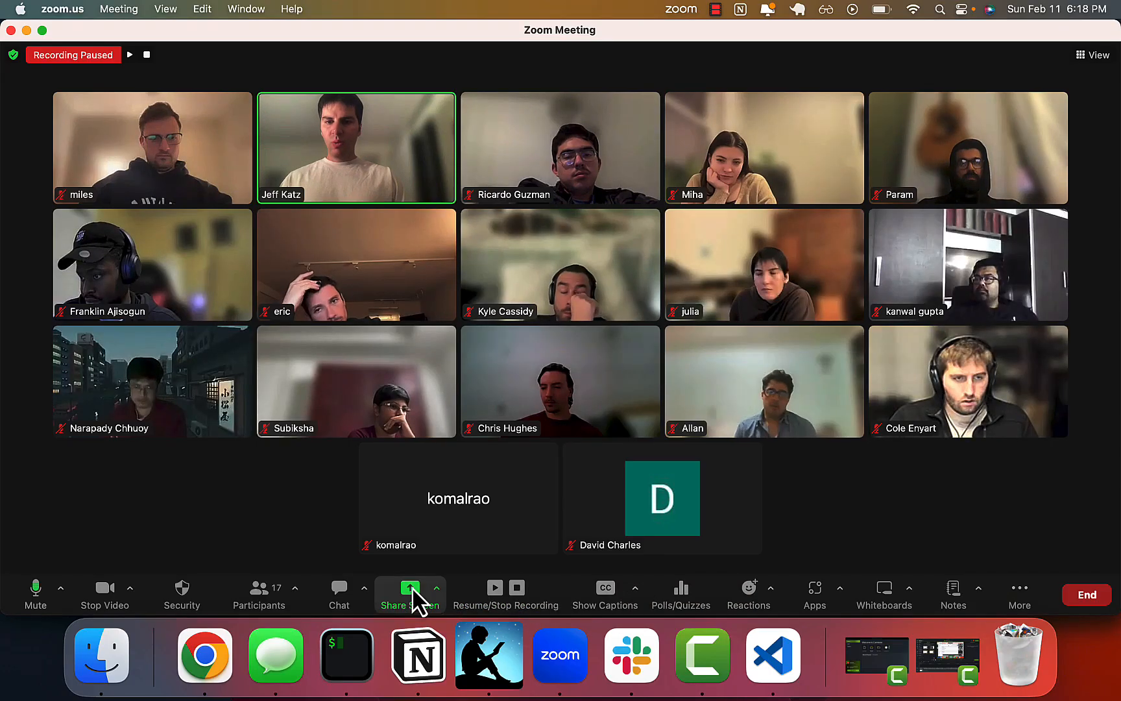
click(412, 587)
click(897, 554)
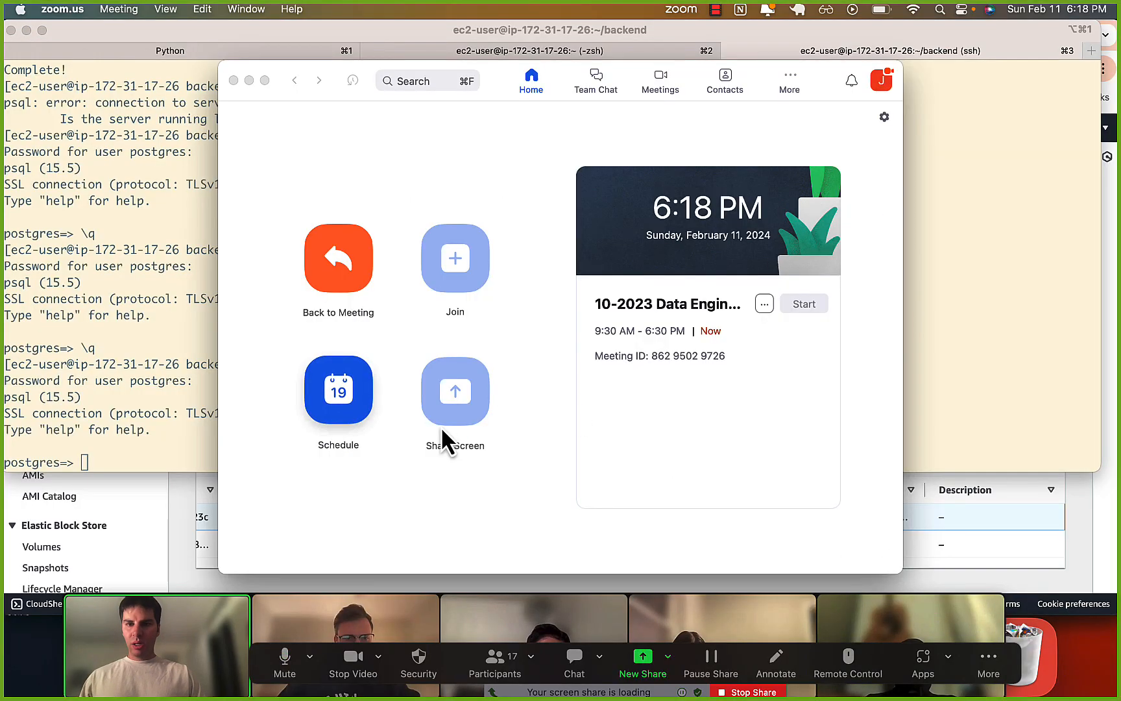
click(722, 585)
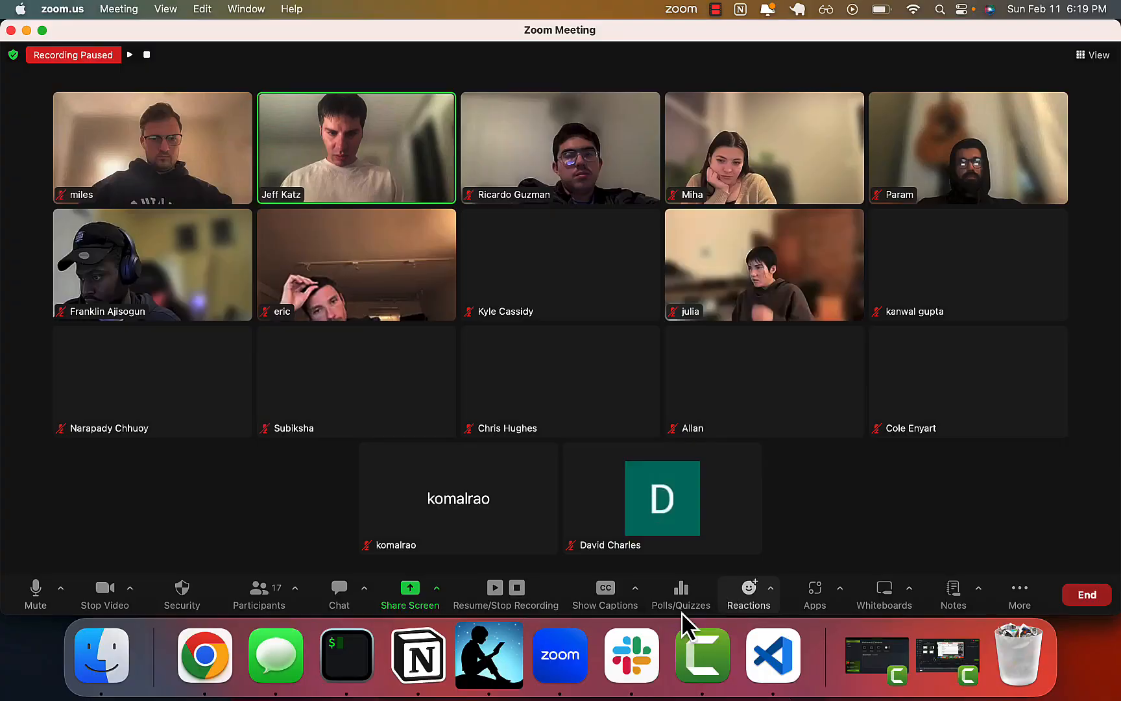
click(408, 589)
click(458, 217)
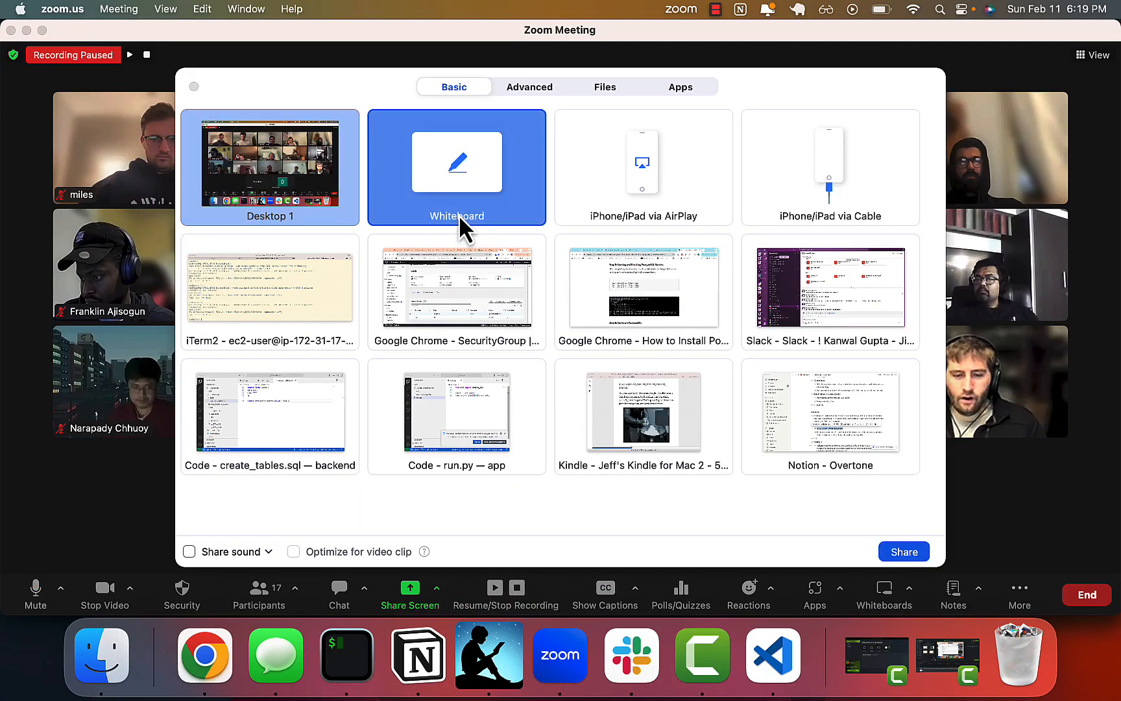
click(905, 554)
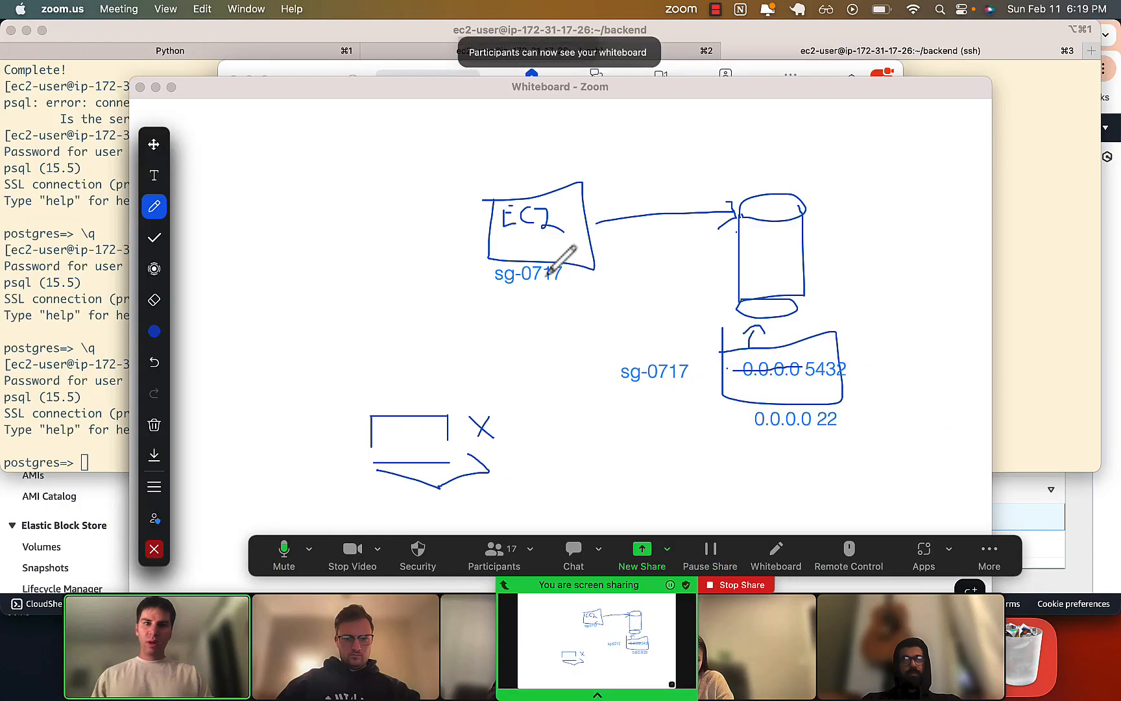
Box the sg-0717 labels under the EC2 drawing and beside the database rules, and underline port 5432 on the whiteboard.
drag(505, 285, 548, 288)
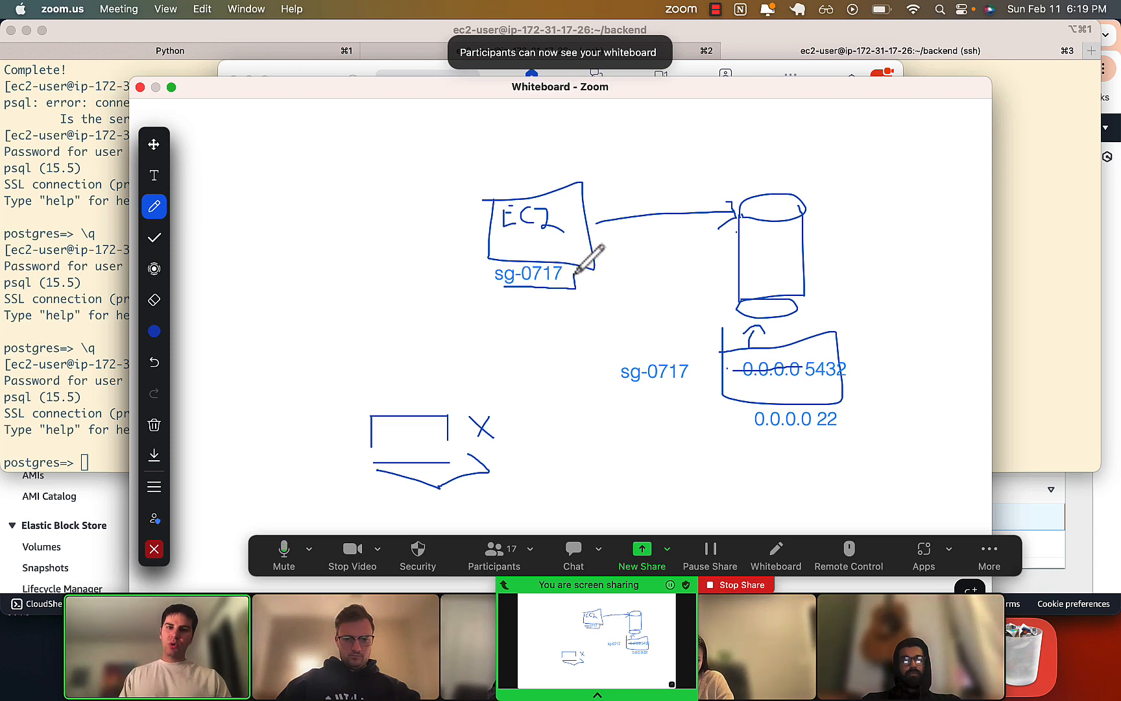
drag(492, 258, 493, 292)
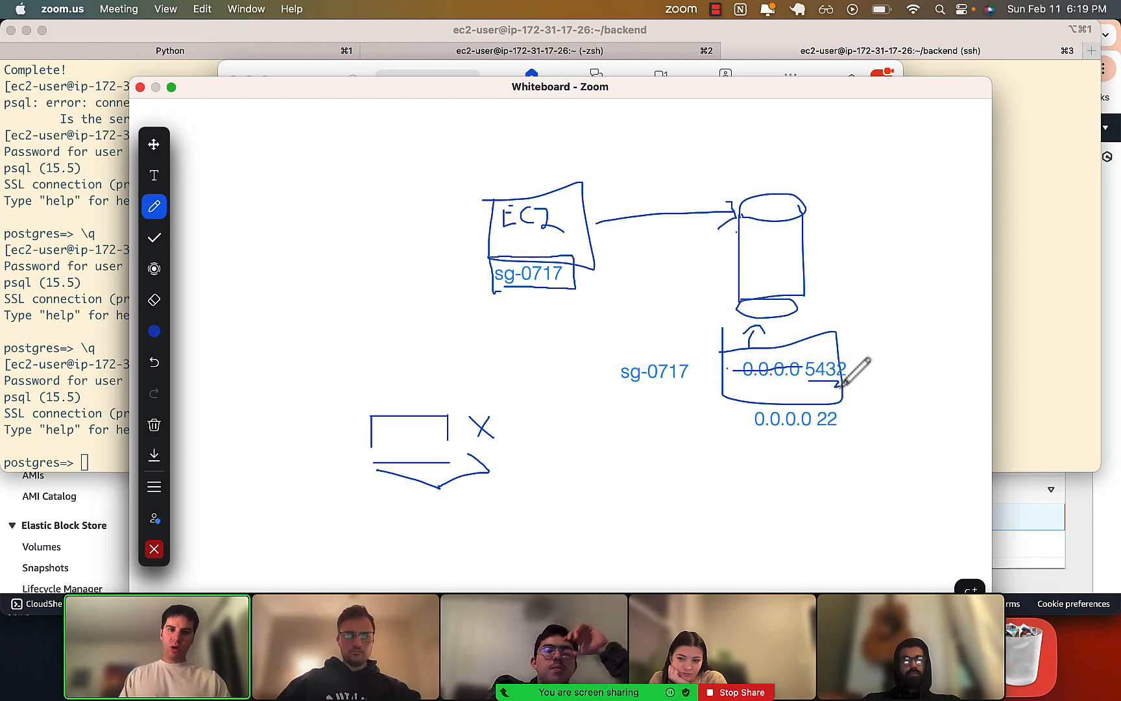
mouse_move(621, 390)
mouse_down()
mouse_move(686, 383)
mouse_move(693, 354)
mouse_move(610, 360)
mouse_move(618, 390)
mouse_up()
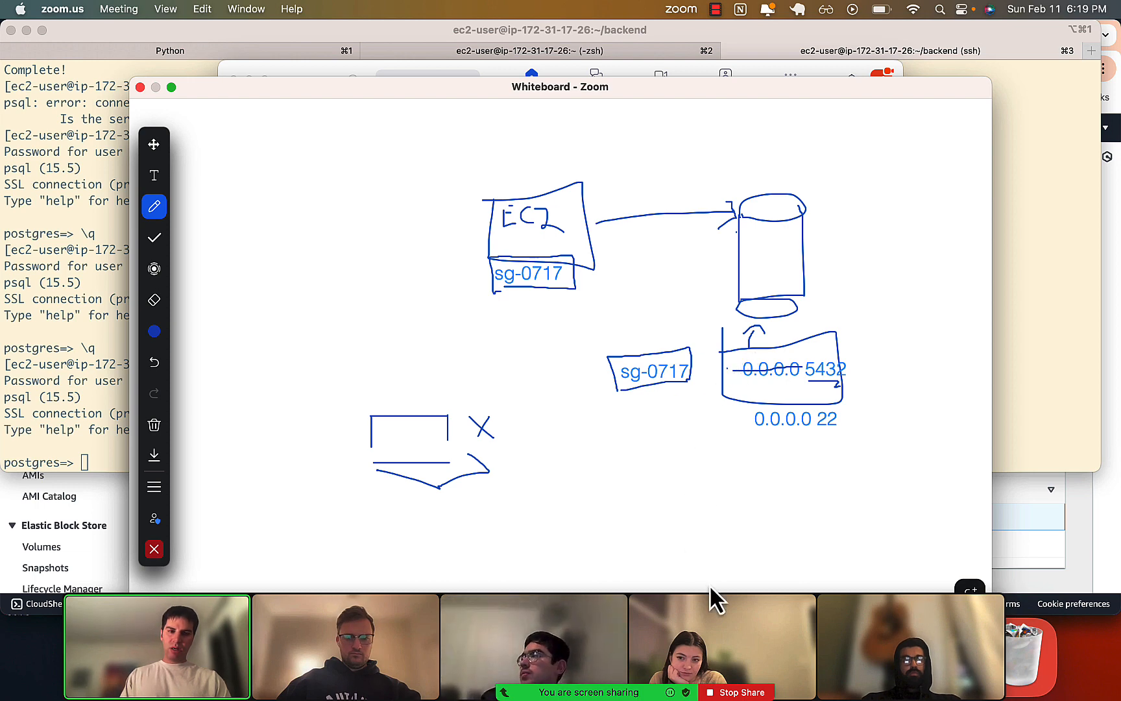
Stop sharing the whiteboard in Zoom, share Desktop 1, and switch back to the Chrome security group page.
click(735, 692)
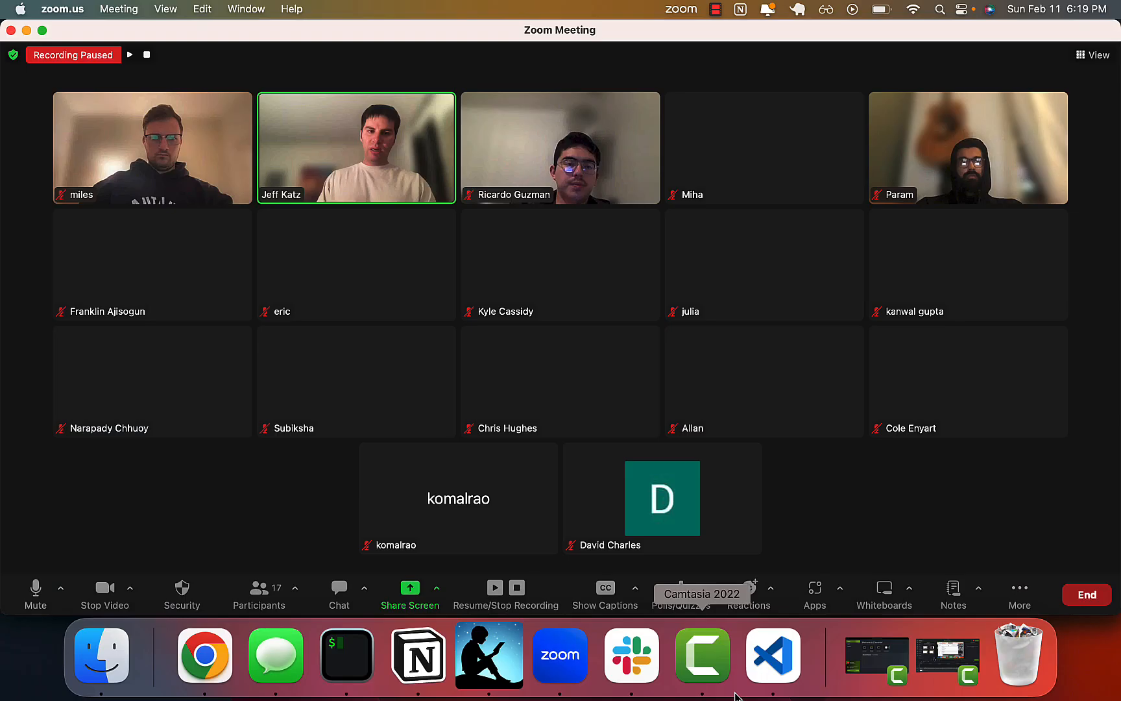
click(409, 591)
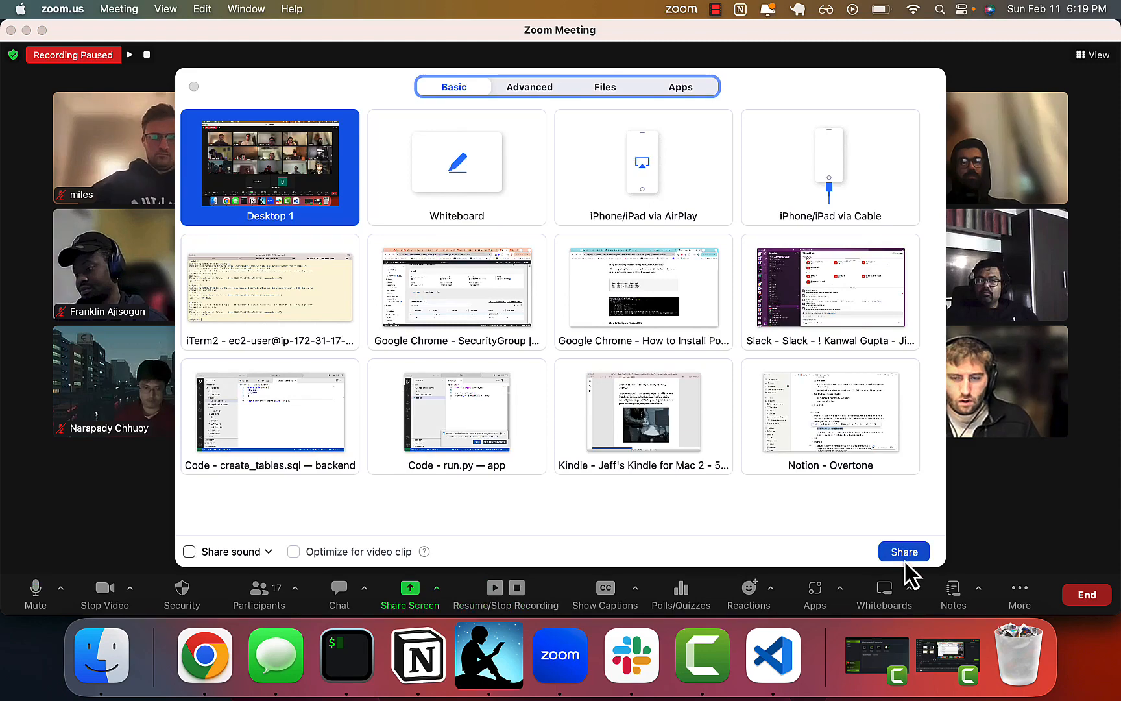
click(902, 550)
key(super+Tab)
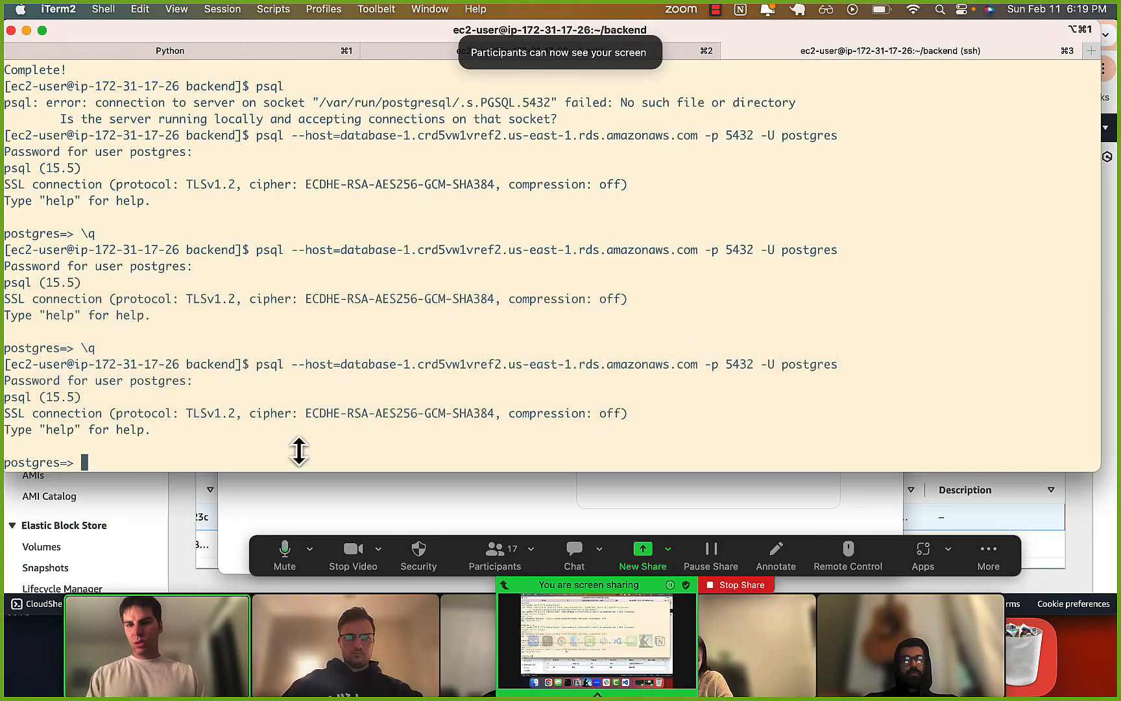
click(179, 514)
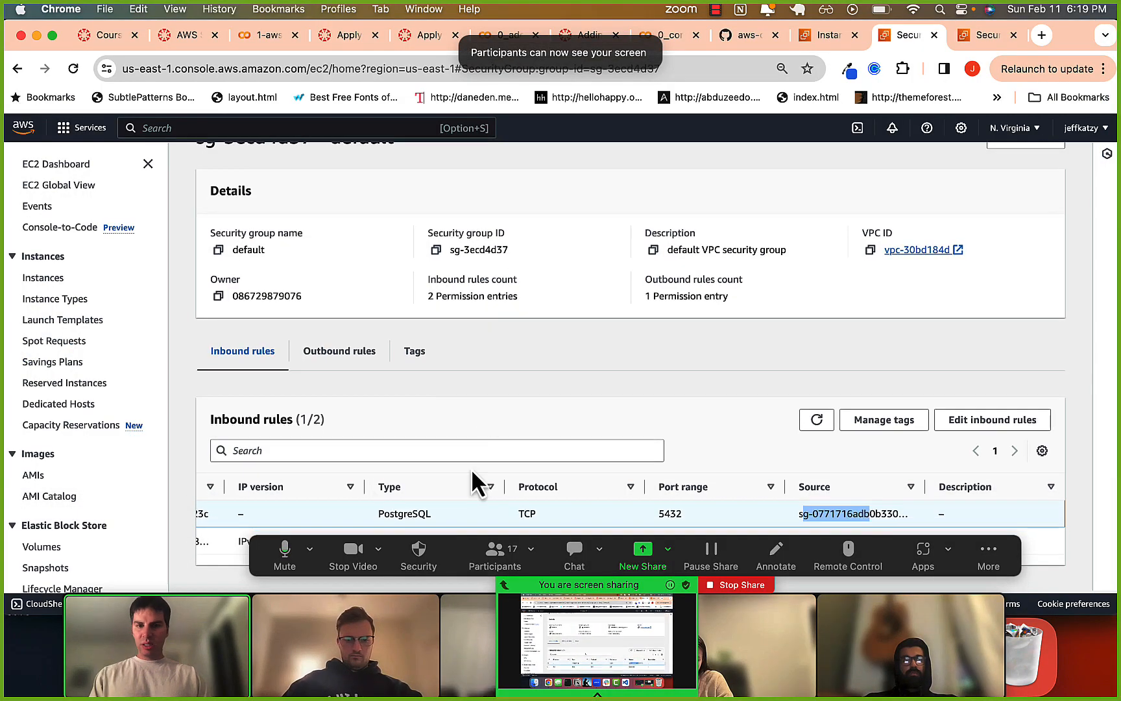
Open the default security group's inbound rules for editing and examine the PostgreSQL rule's source security group.
click(443, 522)
scroll(443, 522, left, 3)
scroll(443, 523, left, 2)
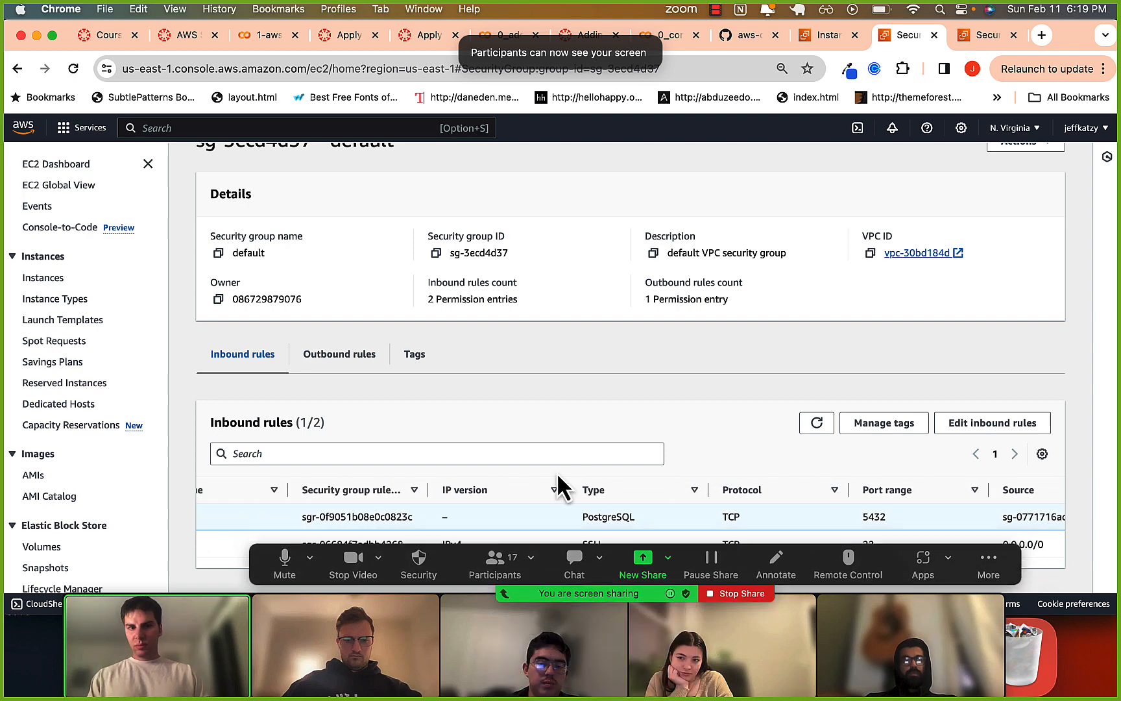
click(954, 430)
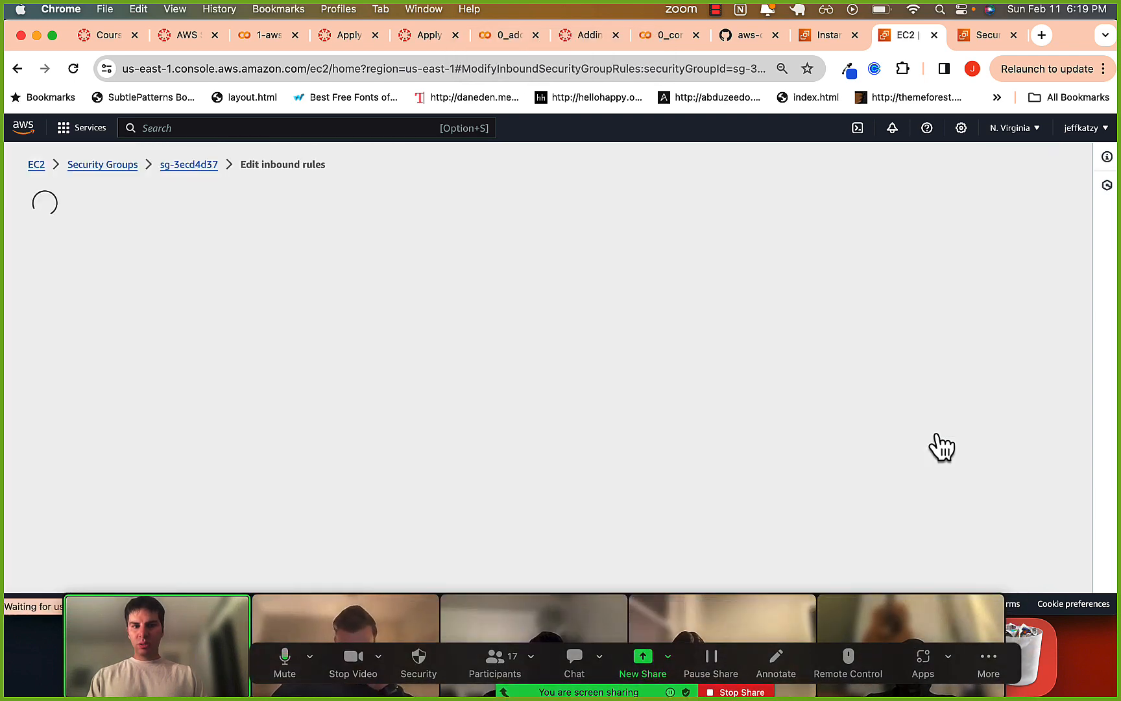
drag(655, 393, 744, 392)
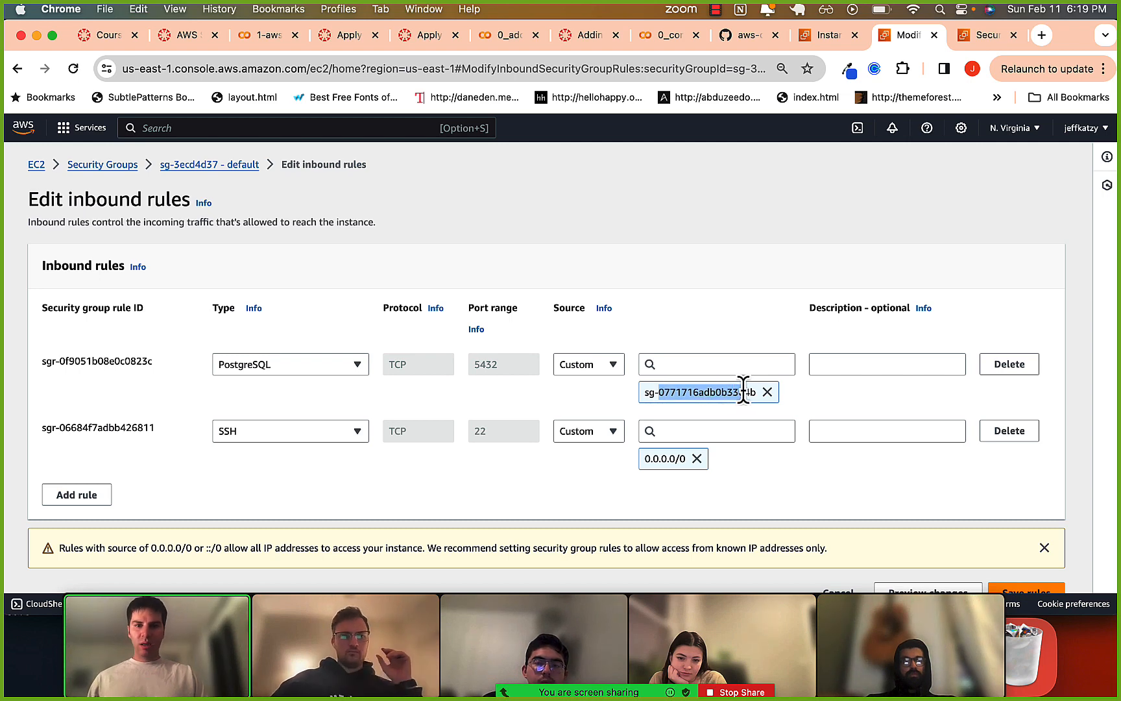